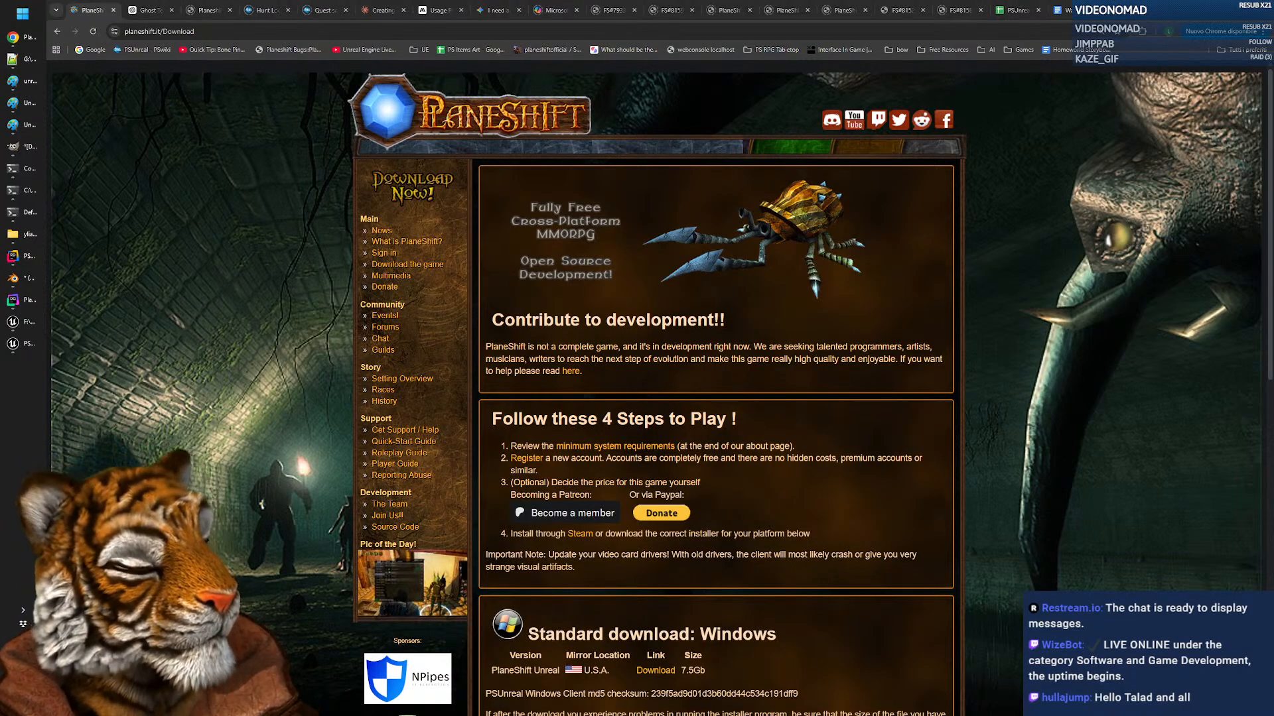
Switch to Blender and look over the overlapping shrub meshes in the 3D viewport
{"action": "left_click", "coordinate": [209, 235]}
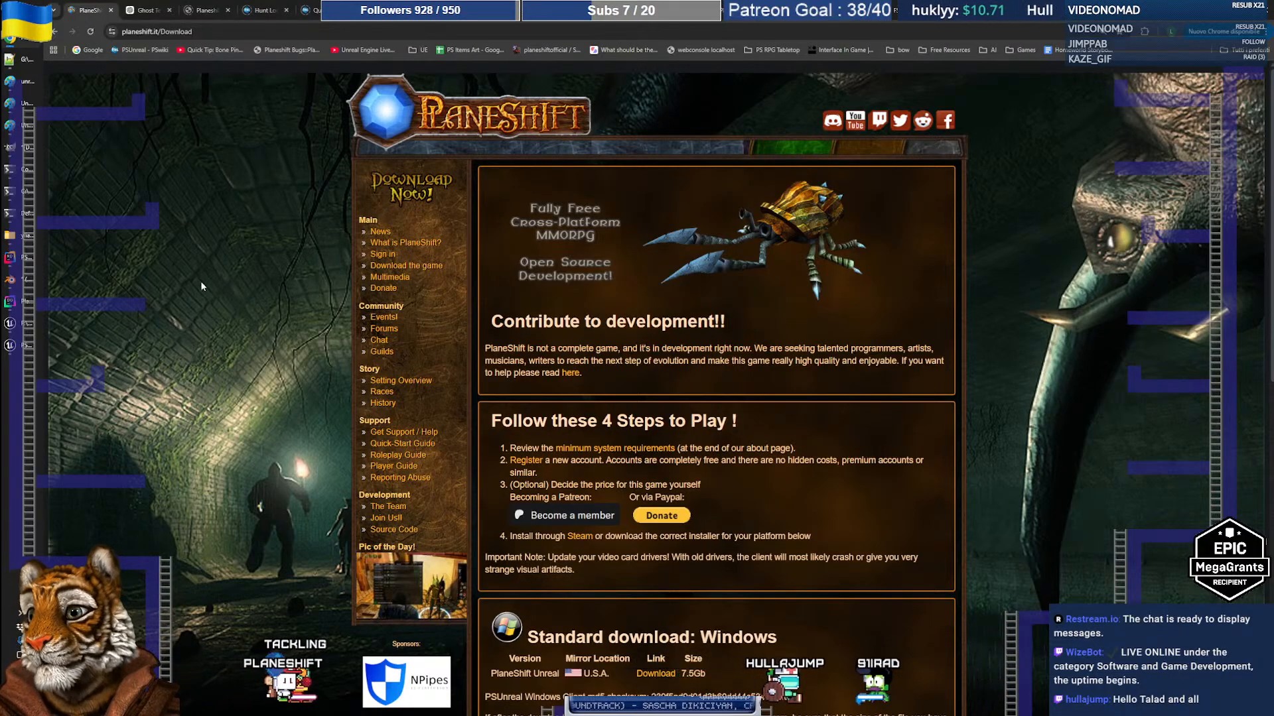
{"action": "left_click", "coordinate": [10, 279]}
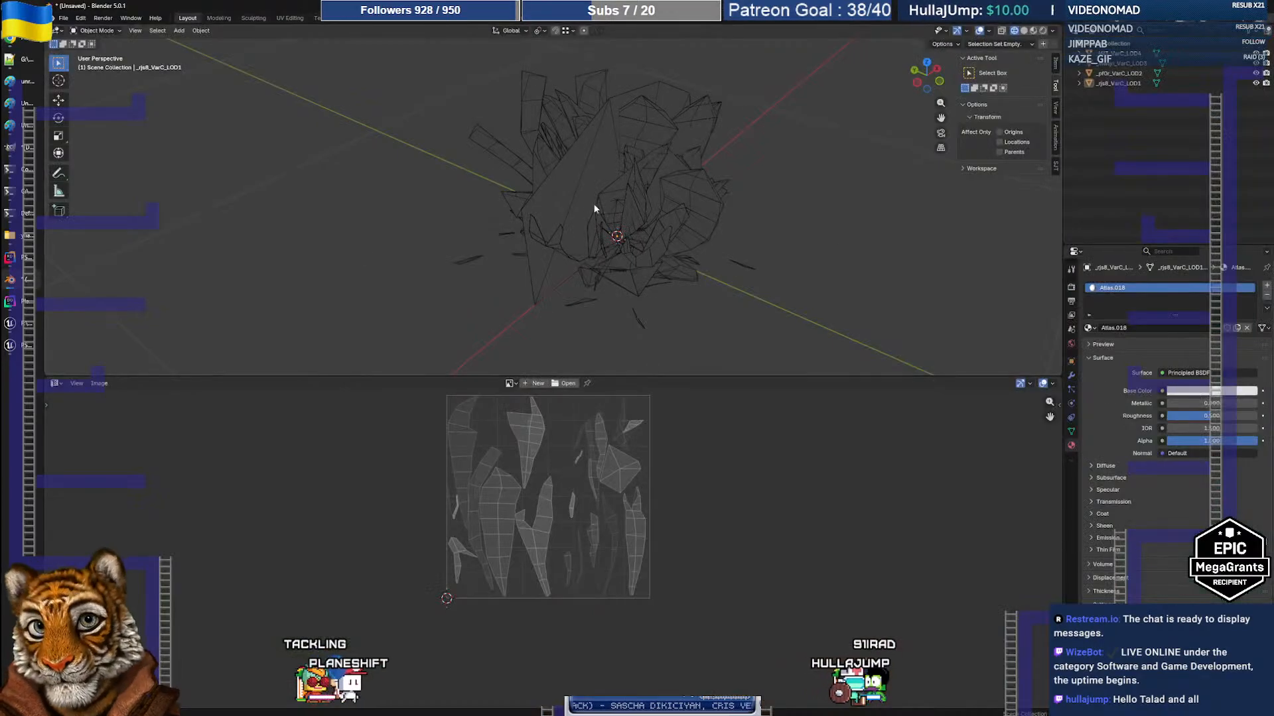
{"action": "middle_click_drag", "start_coordinate": [597, 207], "coordinate": [648, 205]}
Check the fbx and gltf download variants of Dead Shrubs in the browser, and bring up File Explorer
{"action": "left_click", "coordinate": [27, 65]}
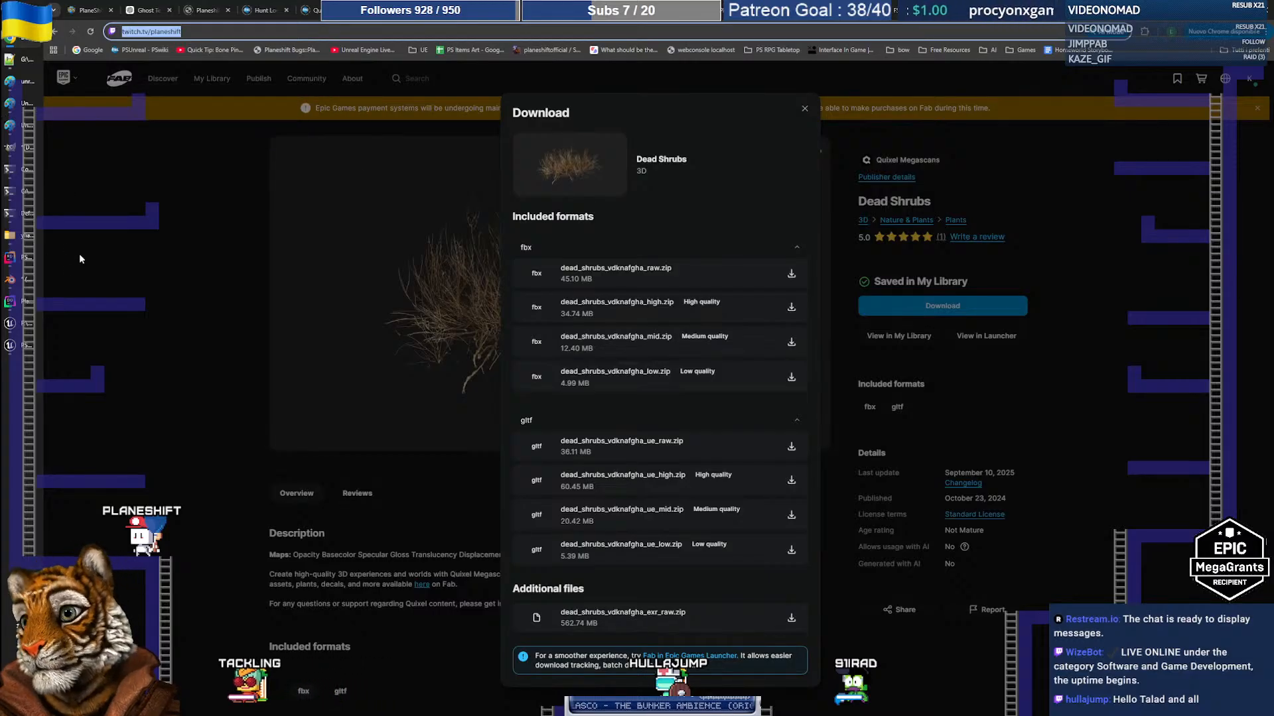
{"action": "mouse_move", "coordinate": [27, 282]}
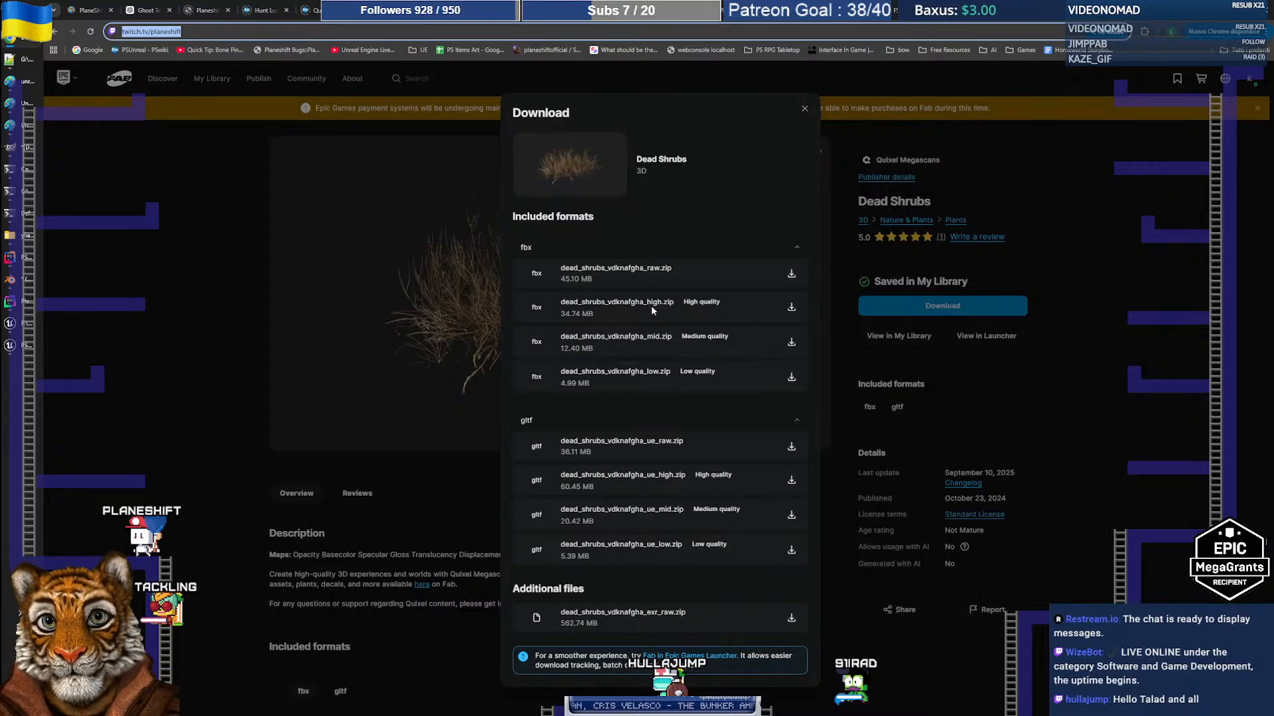
{"action": "left_click", "coordinate": [19, 236]}
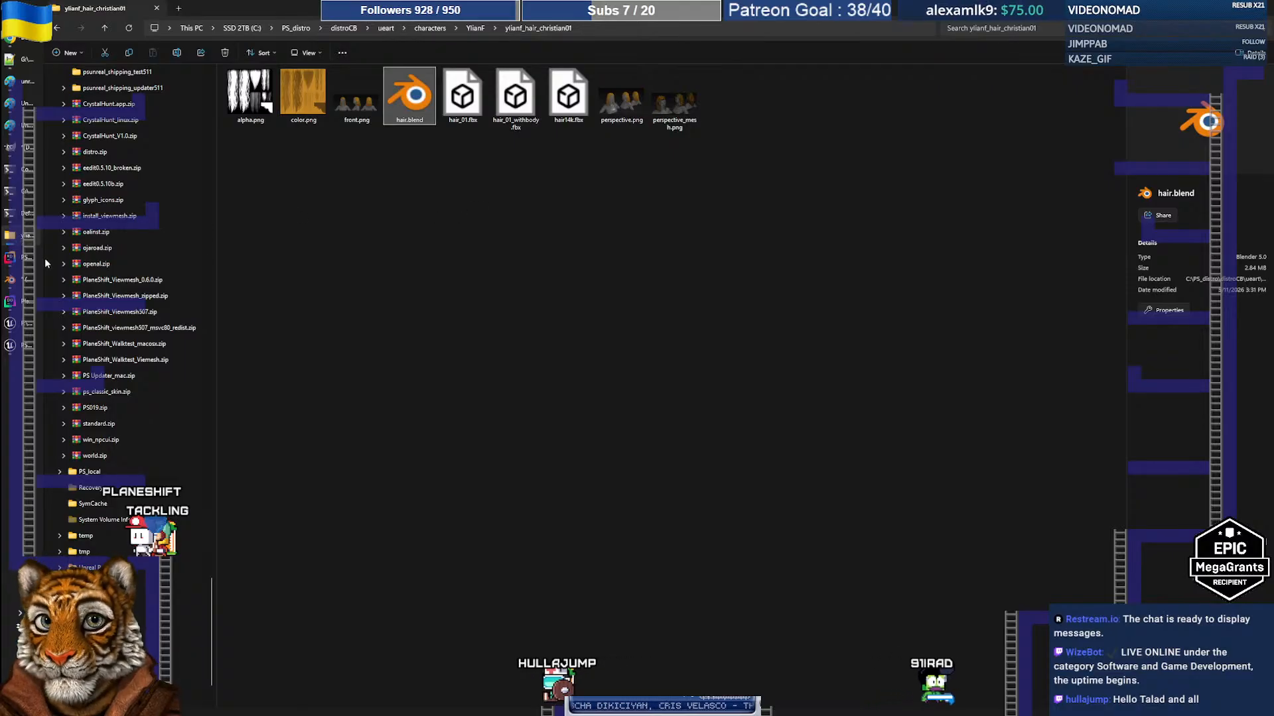
Return to Blender and enlarge the 3D viewport over the UV editor to examine the shrub wireframe closely
{"action": "left_click", "coordinate": [23, 282]}
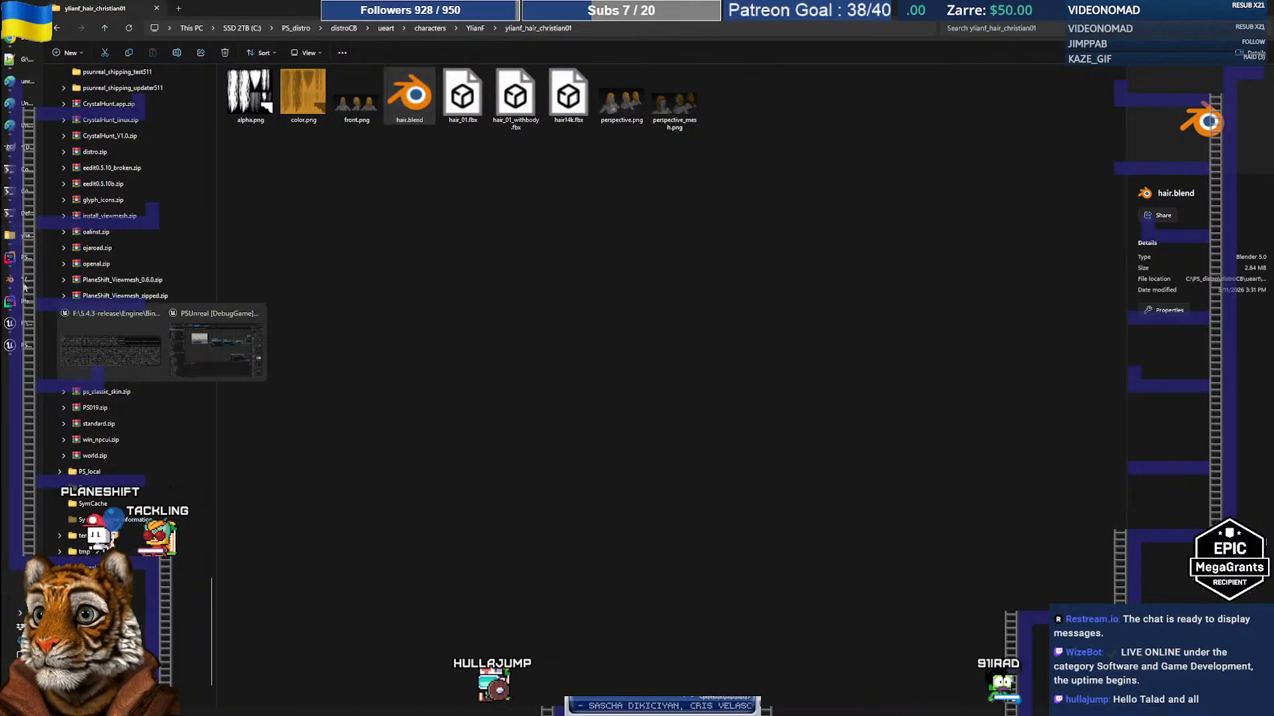
{"action": "middle_click_drag", "start_coordinate": [662, 227], "coordinate": [589, 213]}
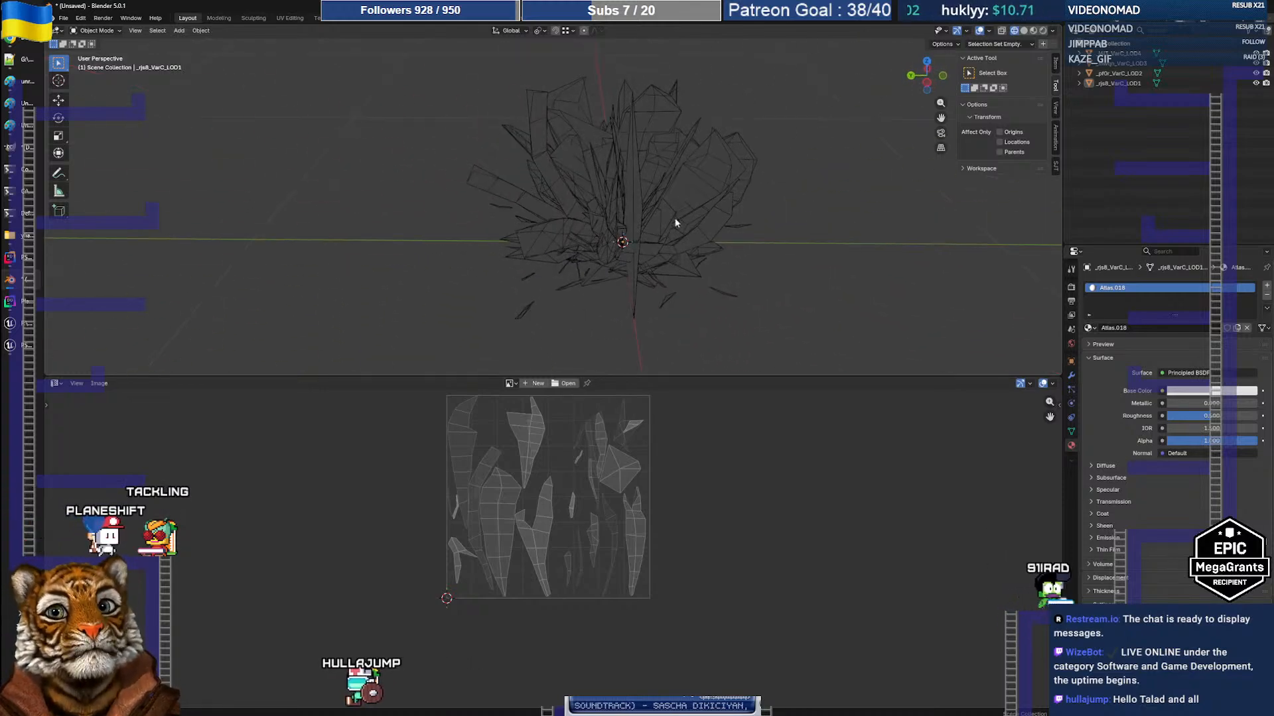
{"action": "scroll", "coordinate": [706, 226], "scroll_direction": "up", "scroll_amount": 4}
{"action": "scroll", "coordinate": [706, 226], "scroll_direction": "down", "scroll_amount": 6}
{"action": "left_click_drag", "start_coordinate": [648, 377], "coordinate": [632, 596]}
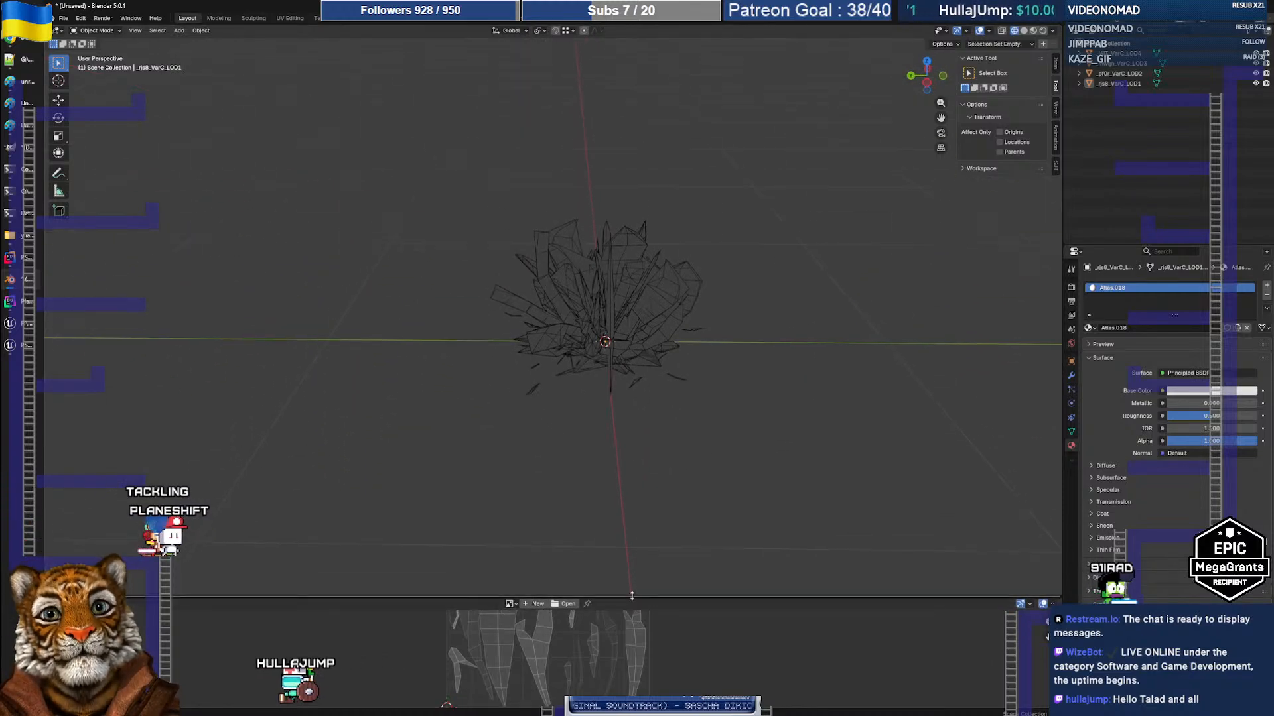
{"action": "scroll", "coordinate": [650, 338], "scroll_direction": "up", "scroll_amount": 3}
{"action": "scroll", "coordinate": [650, 335], "scroll_direction": "up", "scroll_amount": 2}
{"action": "scroll", "coordinate": [649, 335], "scroll_direction": "down", "scroll_amount": 2}
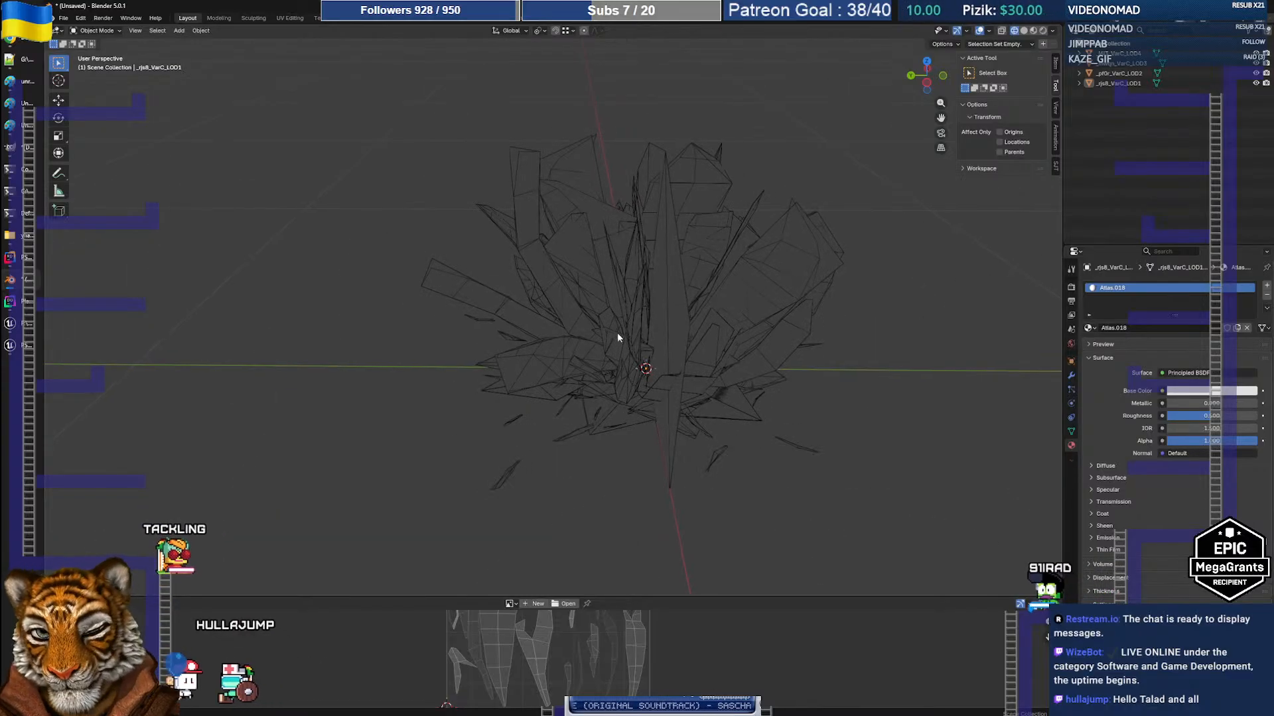
{"action": "middle_click_drag", "start_coordinate": [617, 333], "coordinate": [621, 294], "text": "shift"}
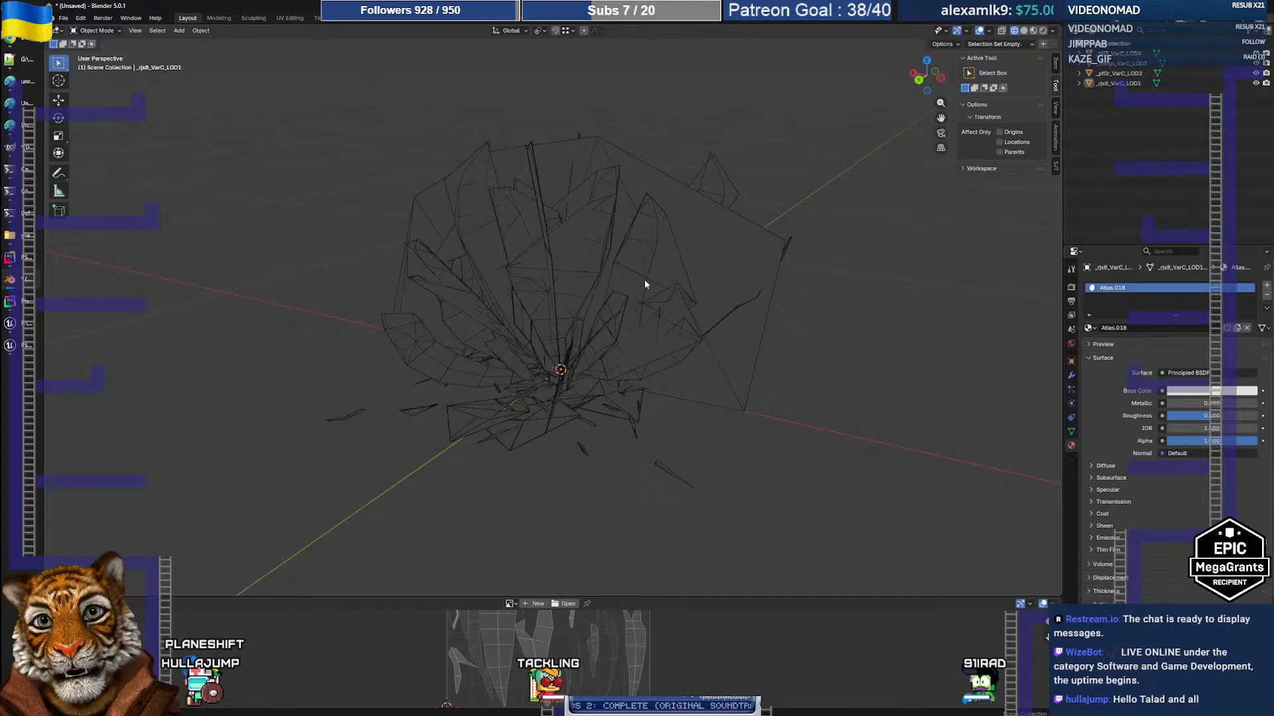
Select the overlapping shrub LOD meshes one at a time, compare their shapes from several angles, and clear the selection
{"action": "left_click", "coordinate": [557, 302]}
{"action": "middle_click_drag", "start_coordinate": [557, 302], "coordinate": [670, 299]}
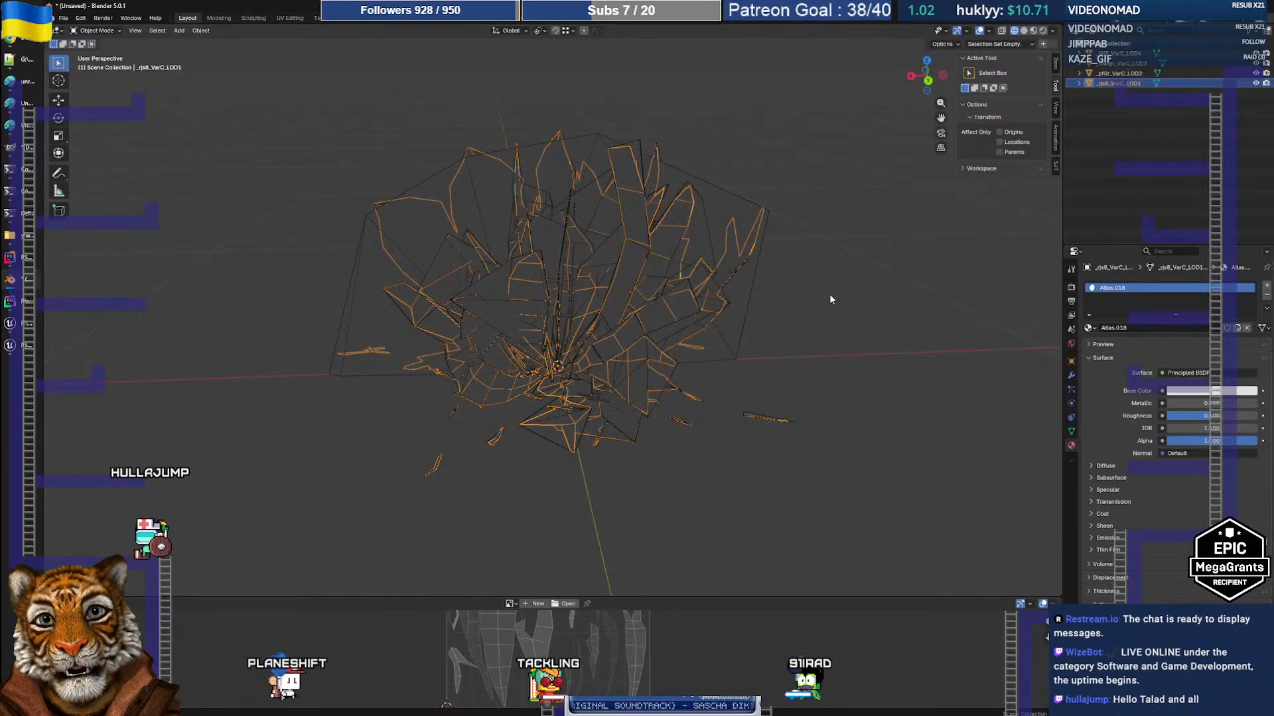
{"action": "left_click", "coordinate": [511, 282]}
{"action": "middle_click_drag", "start_coordinate": [510, 281], "coordinate": [835, 346]}
{"action": "left_click", "coordinate": [807, 377]}
{"action": "middle_click_drag", "start_coordinate": [864, 348], "coordinate": [735, 359]}
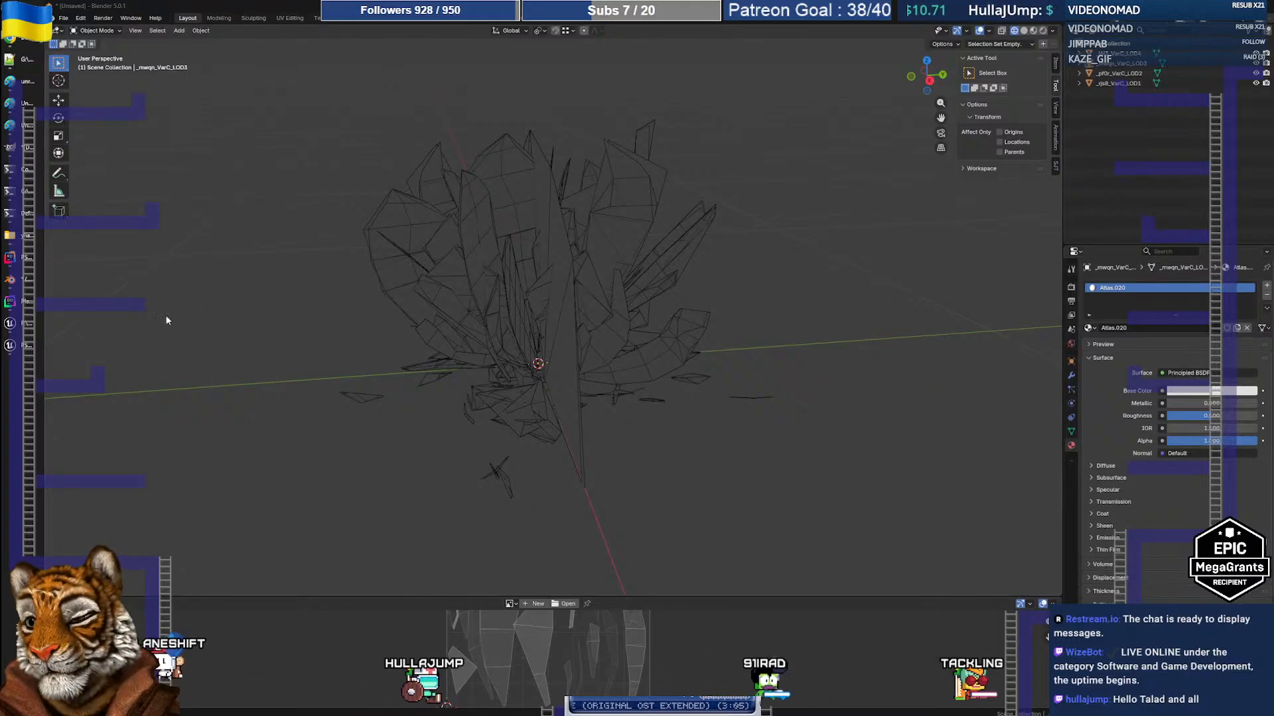
Switch to Unreal Editor and import the Low VarA dead shrub FBX as a static mesh into zTemp, dismissing the message log
{"action": "left_click", "coordinate": [13, 345]}
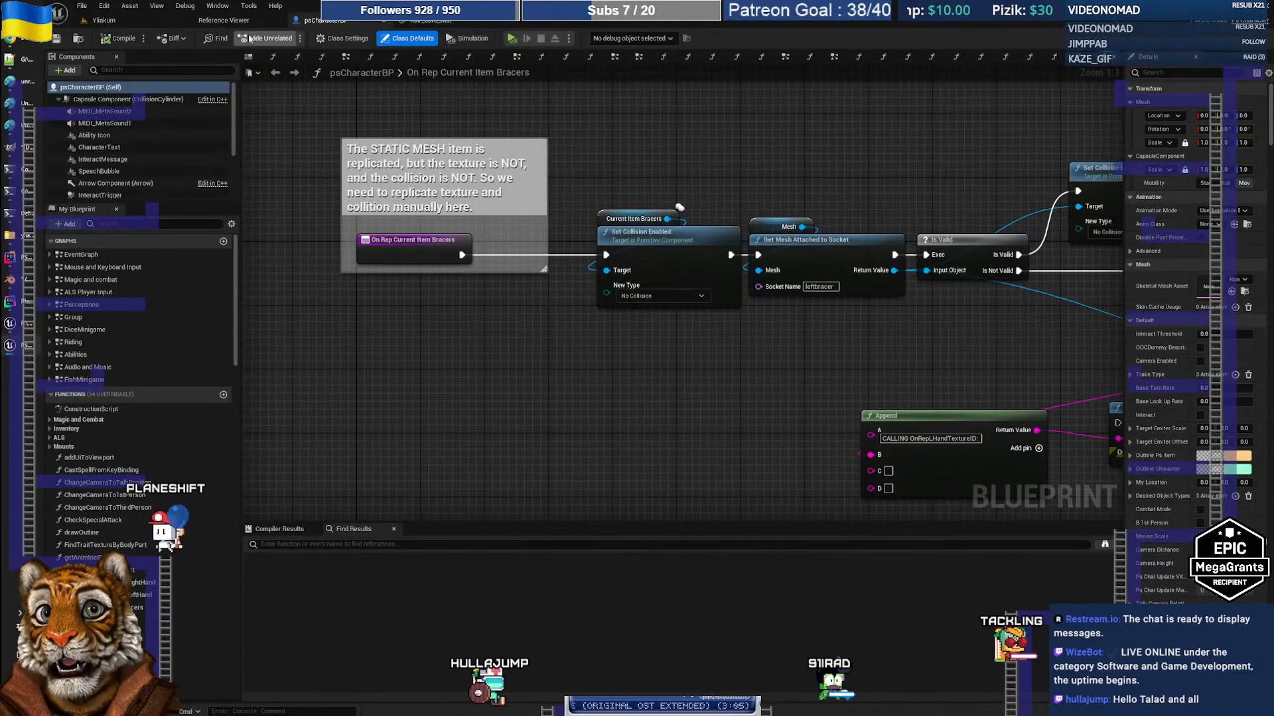
{"action": "left_click", "coordinate": [129, 16]}
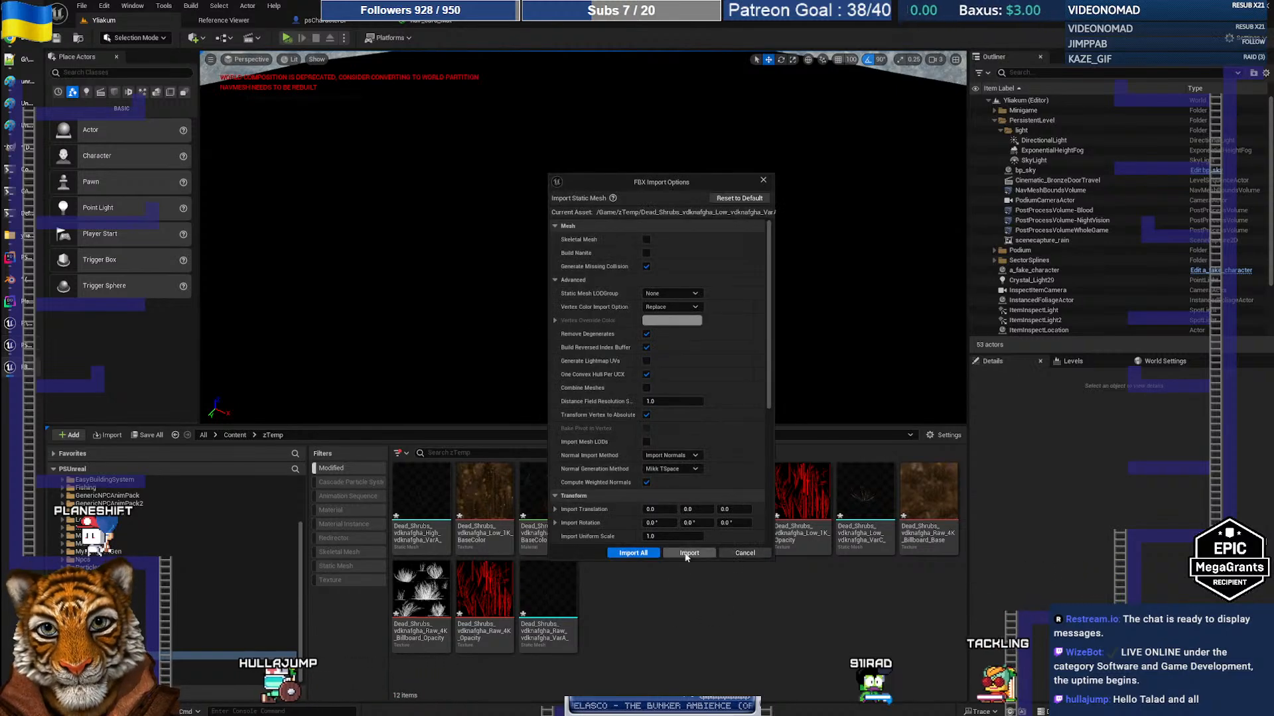
{"action": "left_click", "coordinate": [687, 554]}
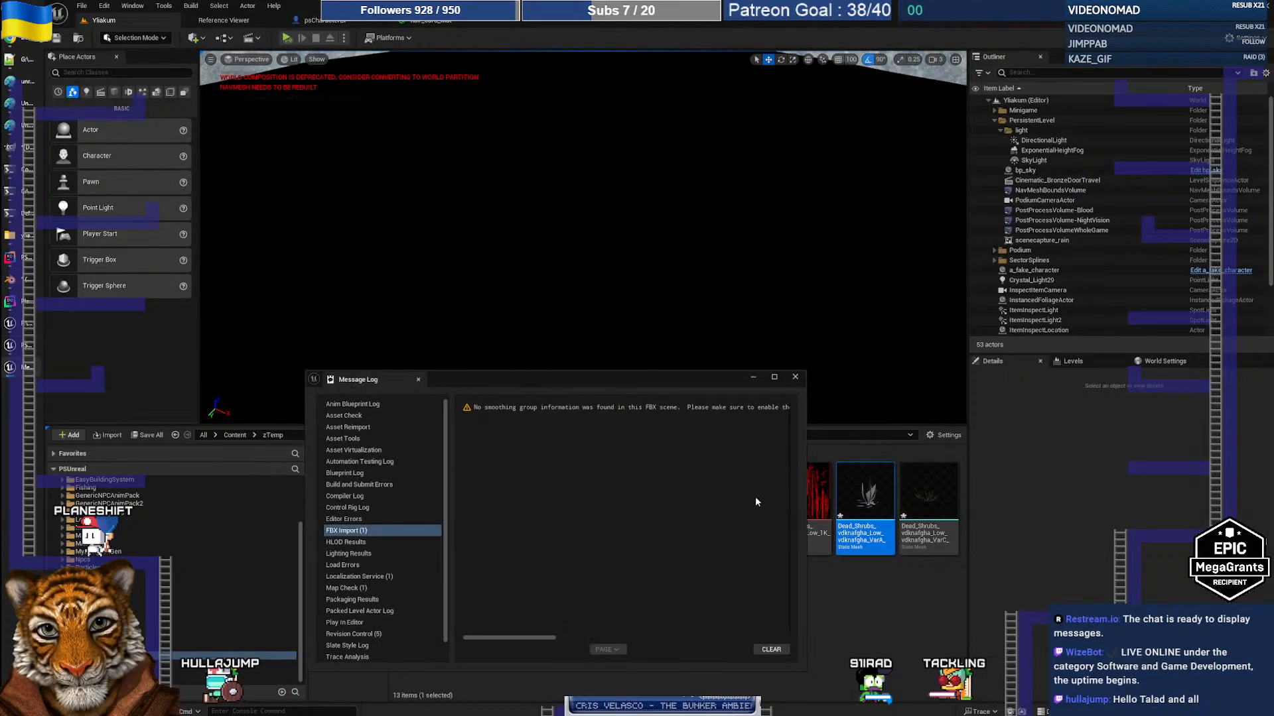
{"action": "left_click", "coordinate": [799, 380]}
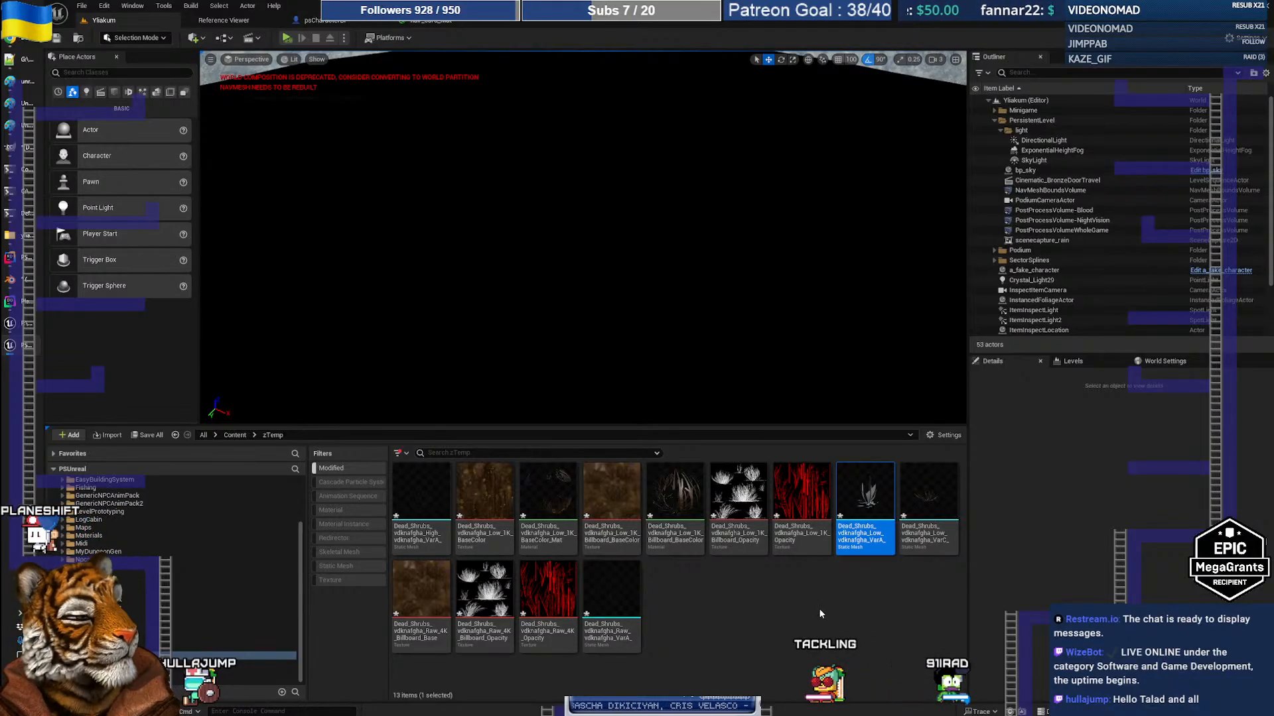
Open the Dead_Shrubs Raw VarA LOD0 static mesh, examine its geometry in Wireframe view mode, and close its editor
{"action": "mouse_move", "coordinate": [854, 509]}
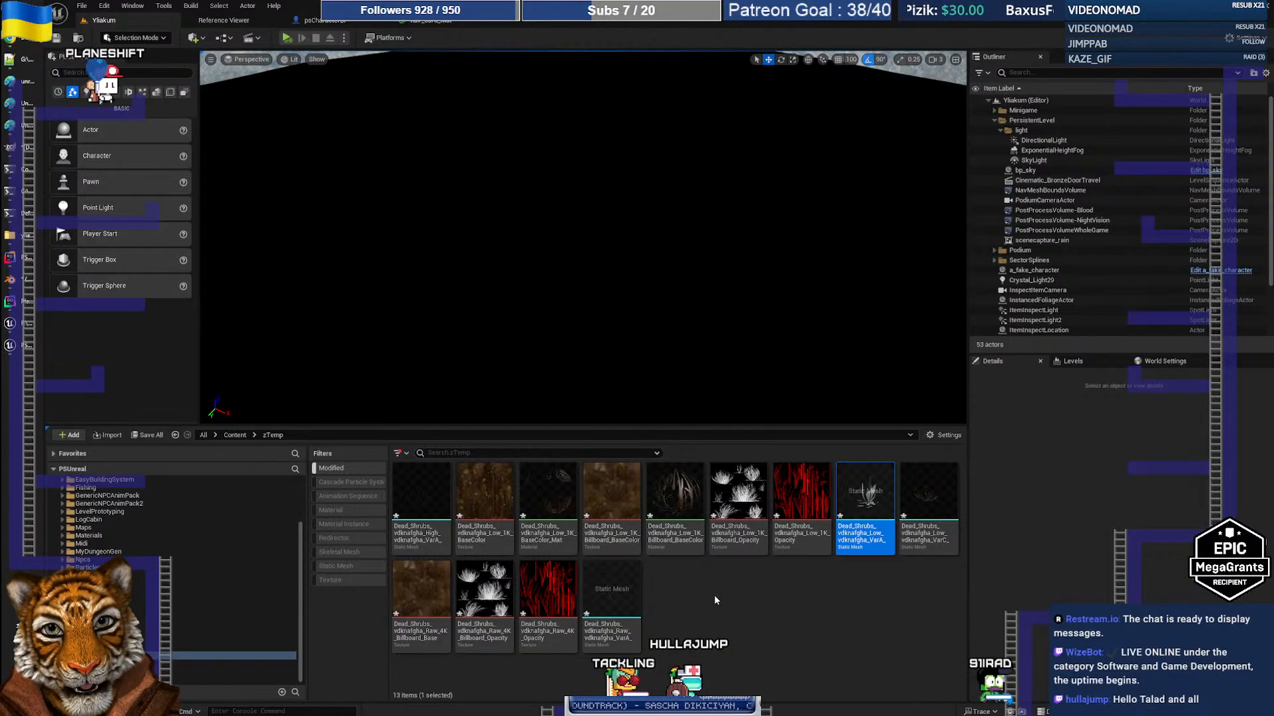
{"action": "mouse_move", "coordinate": [600, 587]}
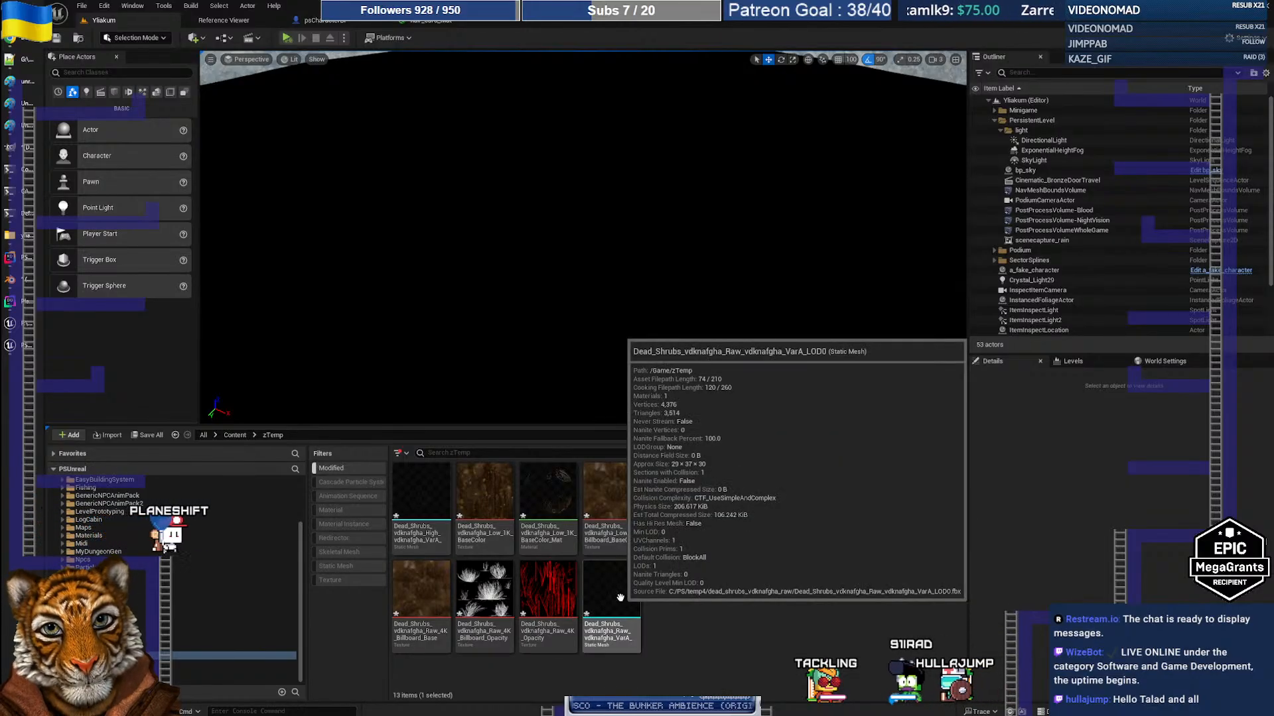
{"action": "left_click", "coordinate": [620, 597]}
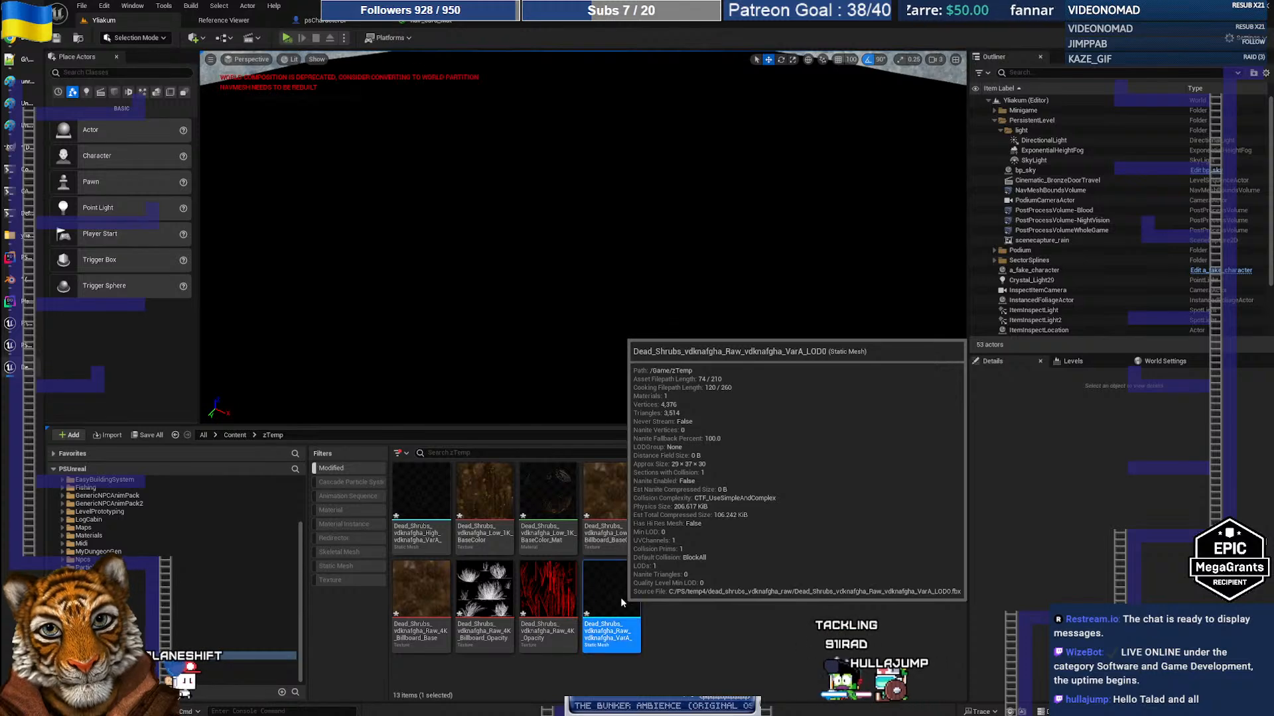
{"action": "double_click", "coordinate": [619, 597]}
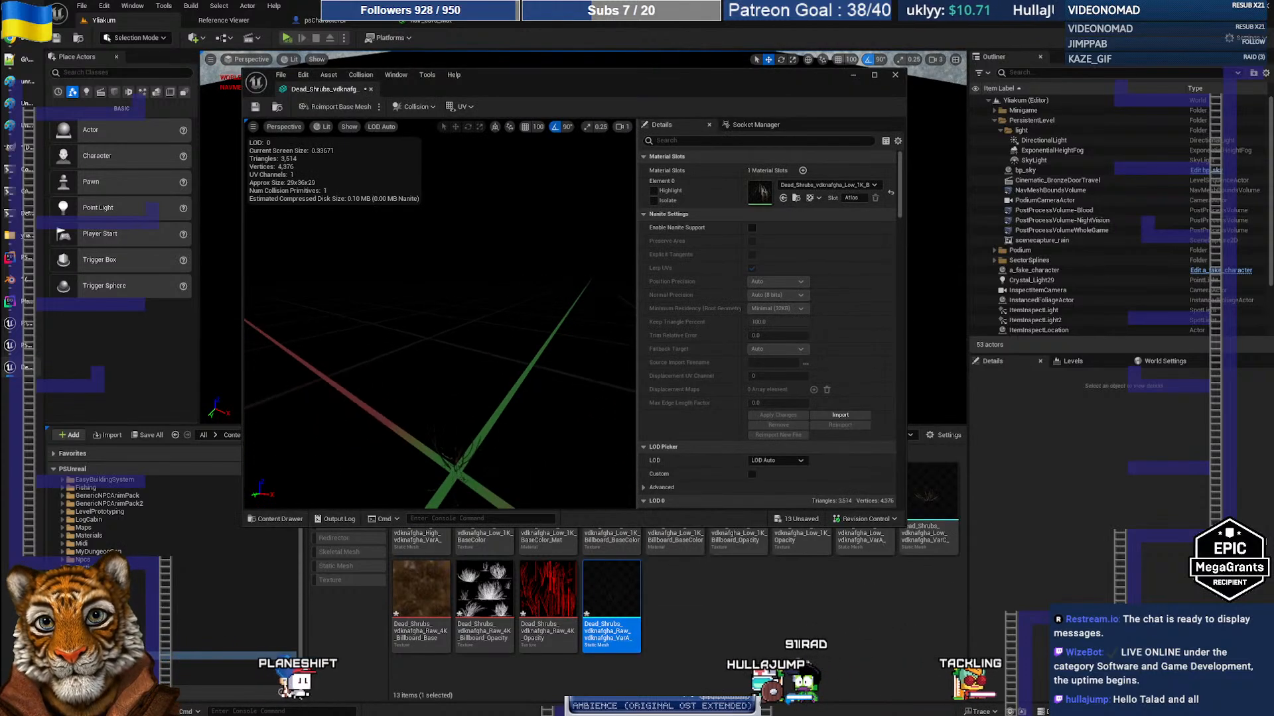
{"action": "mouse_move", "coordinate": [440, 318]}
{"action": "left_mouse_down"}
{"action": "mouse_move", "coordinate": [419, 372]}
{"action": "mouse_move", "coordinate": [448, 311]}
{"action": "mouse_move", "coordinate": [459, 398]}
{"action": "mouse_move", "coordinate": [468, 375]}
{"action": "mouse_move", "coordinate": [455, 371]}
{"action": "mouse_move", "coordinate": [456, 388]}
{"action": "mouse_move", "coordinate": [445, 300]}
{"action": "left_mouse_up"}
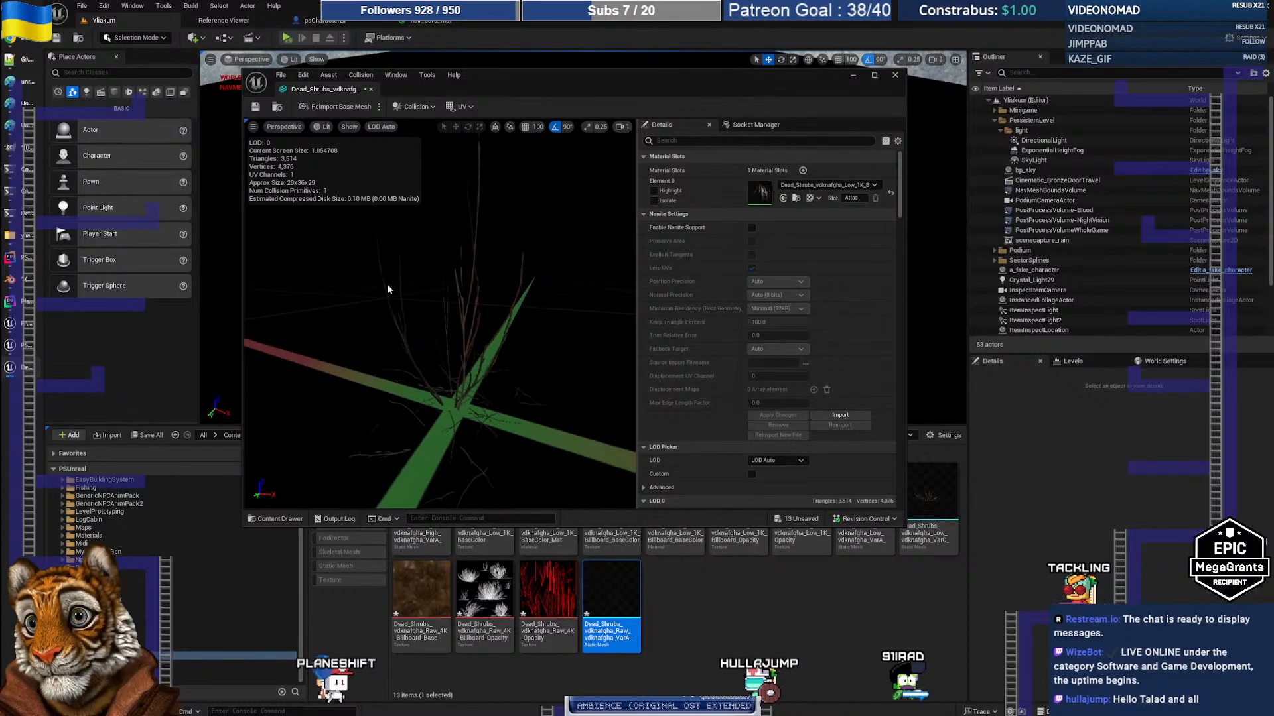
{"action": "left_click", "coordinate": [323, 127]}
{"action": "left_click", "coordinate": [347, 190]}
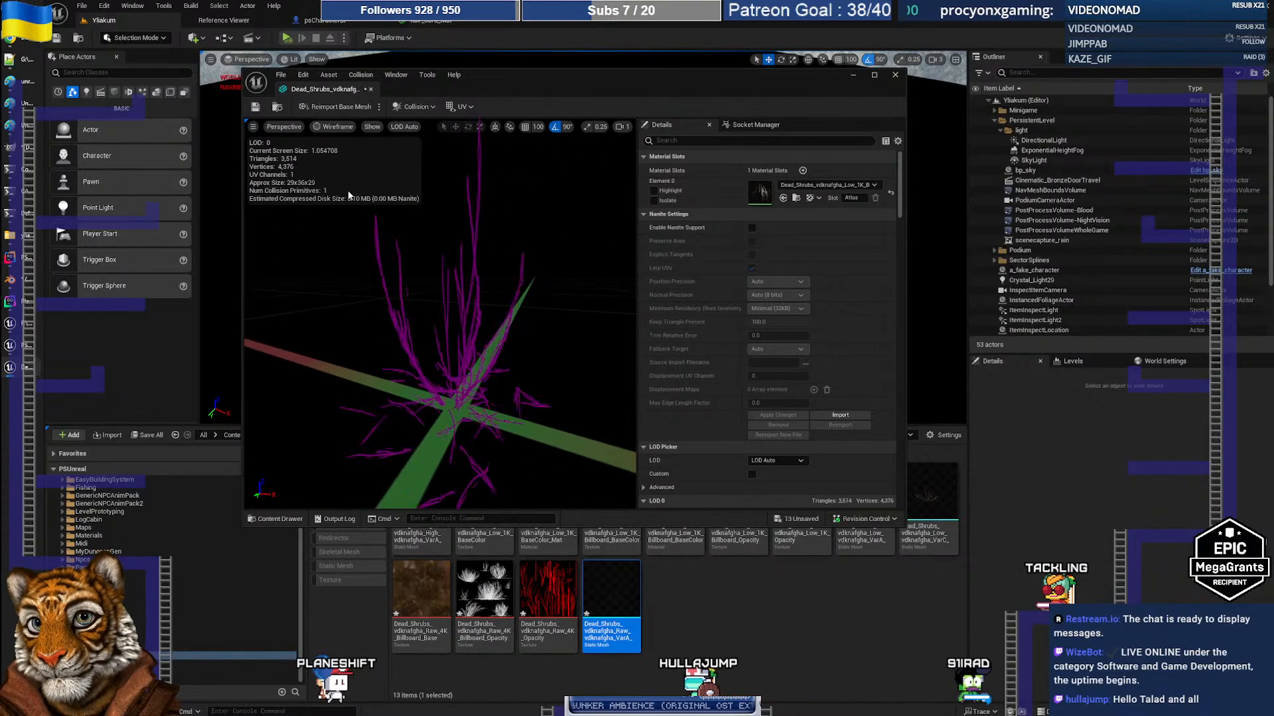
{"action": "mouse_move", "coordinate": [351, 197]}
{"action": "left_mouse_down"}
{"action": "mouse_move", "coordinate": [351, 174]}
{"action": "mouse_move", "coordinate": [351, 212]}
{"action": "mouse_move", "coordinate": [351, 169]}
{"action": "mouse_move", "coordinate": [362, 205]}
{"action": "left_mouse_up"}
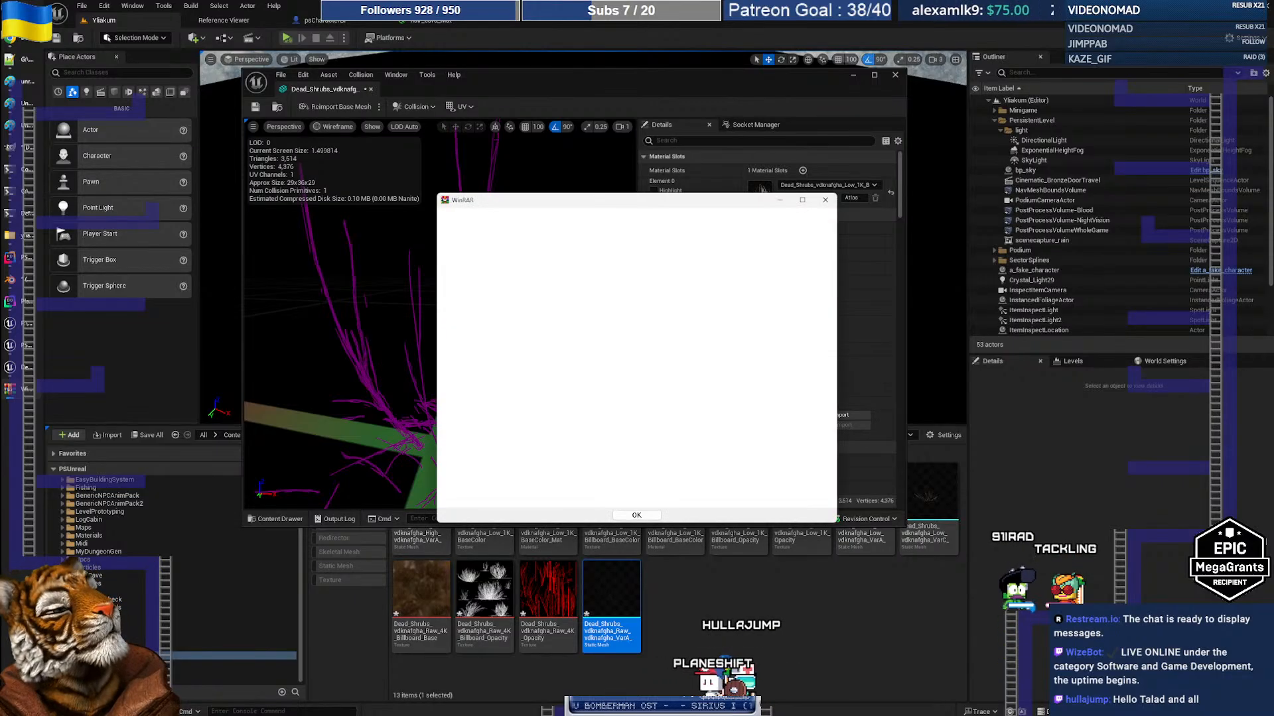
{"action": "left_click", "coordinate": [826, 200]}
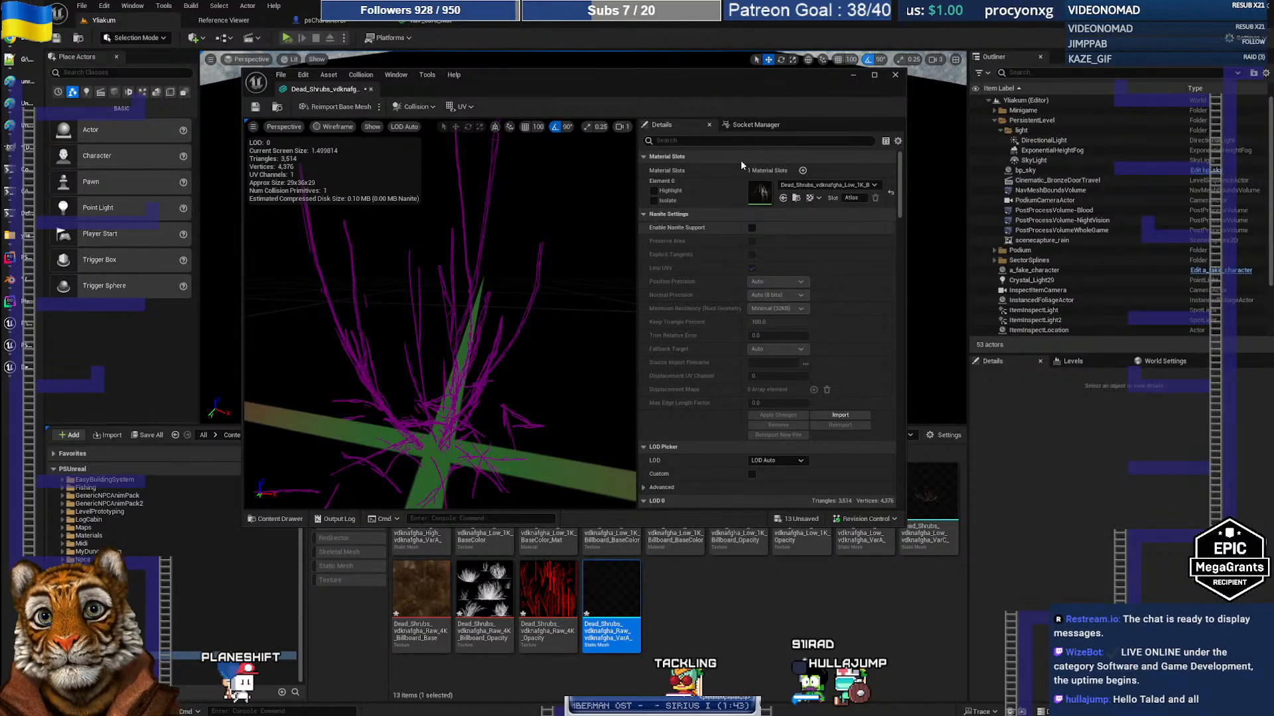
{"action": "left_click", "coordinate": [895, 74]}
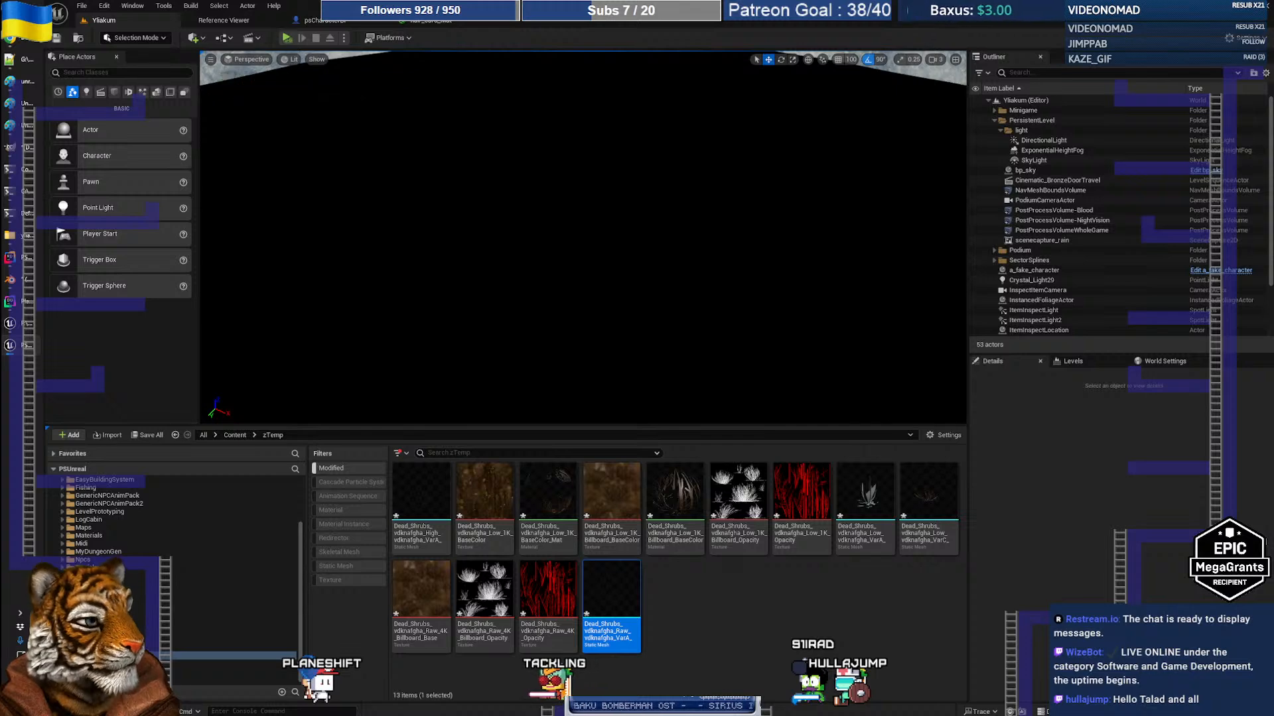
{"action": "left_click", "coordinate": [730, 596]}
Open the Dead_Shrubs High VarA LOD0 static mesh, inspect its branches in Wireframe view mode, and close its editor
{"action": "mouse_move", "coordinate": [418, 501]}
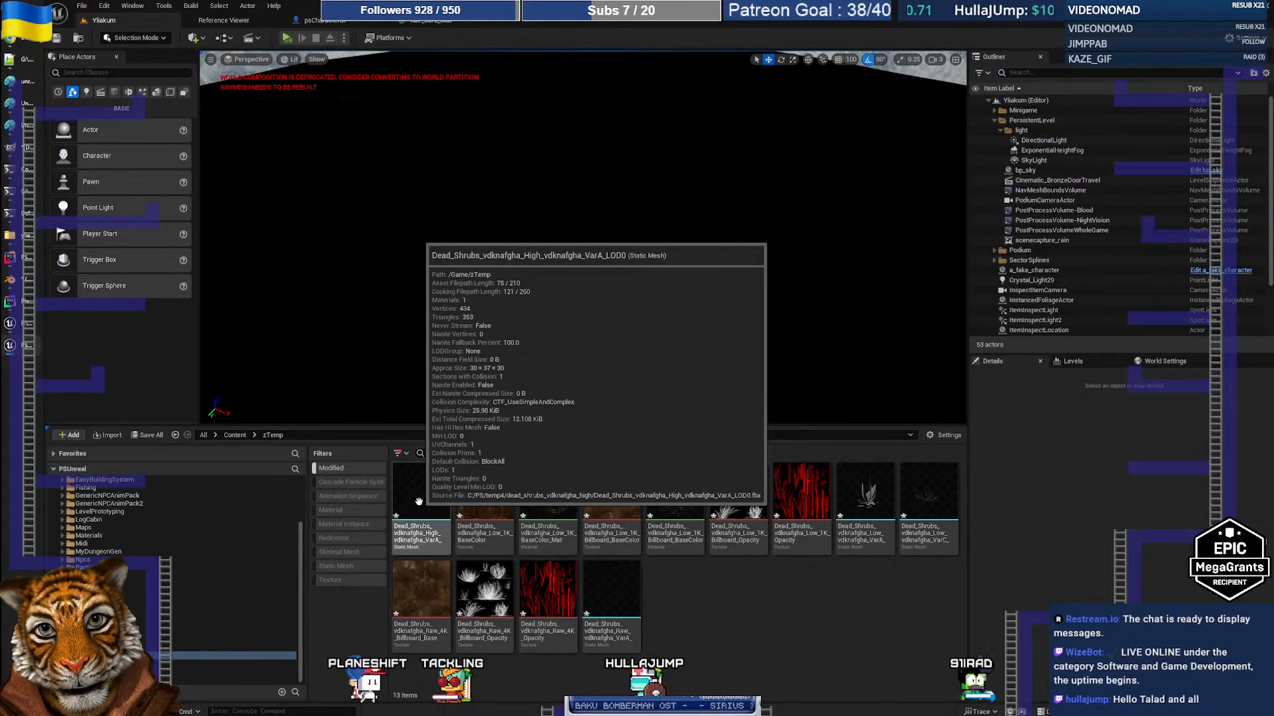
{"action": "left_click", "coordinate": [419, 502]}
{"action": "double_click", "coordinate": [419, 501]}
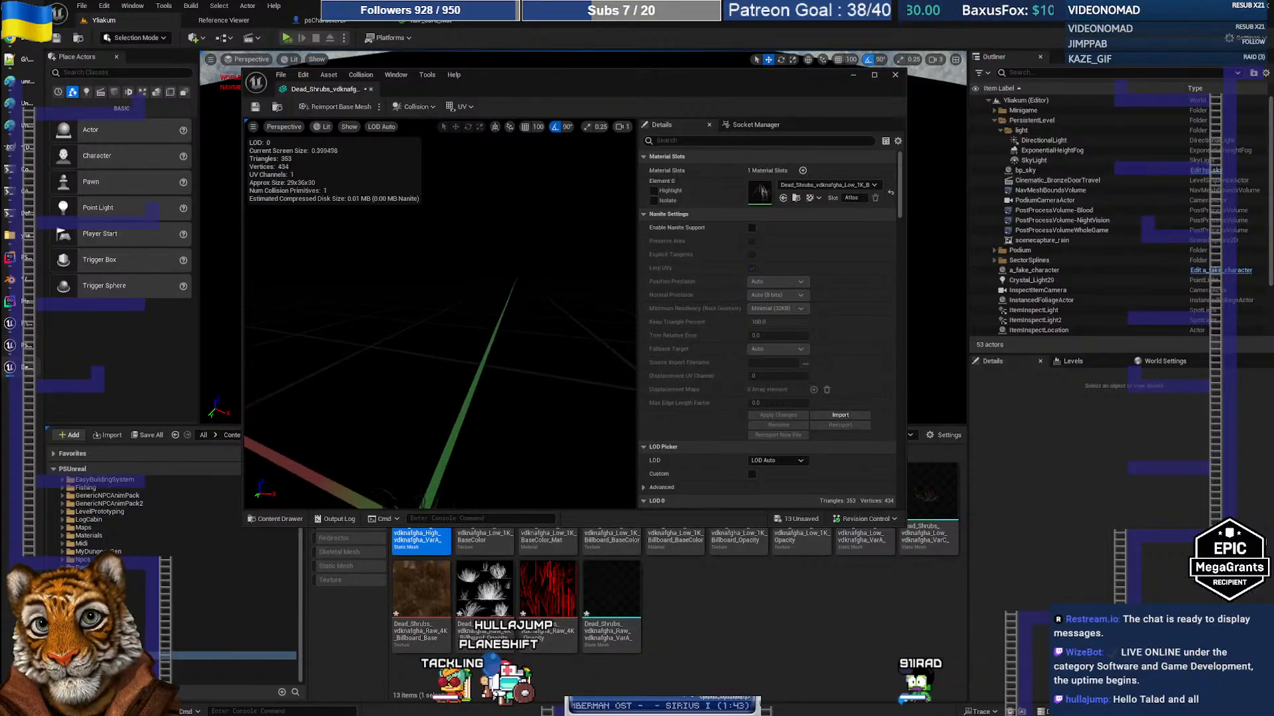
{"action": "right_click_drag", "start_coordinate": [441, 319], "coordinate": [454, 319]}
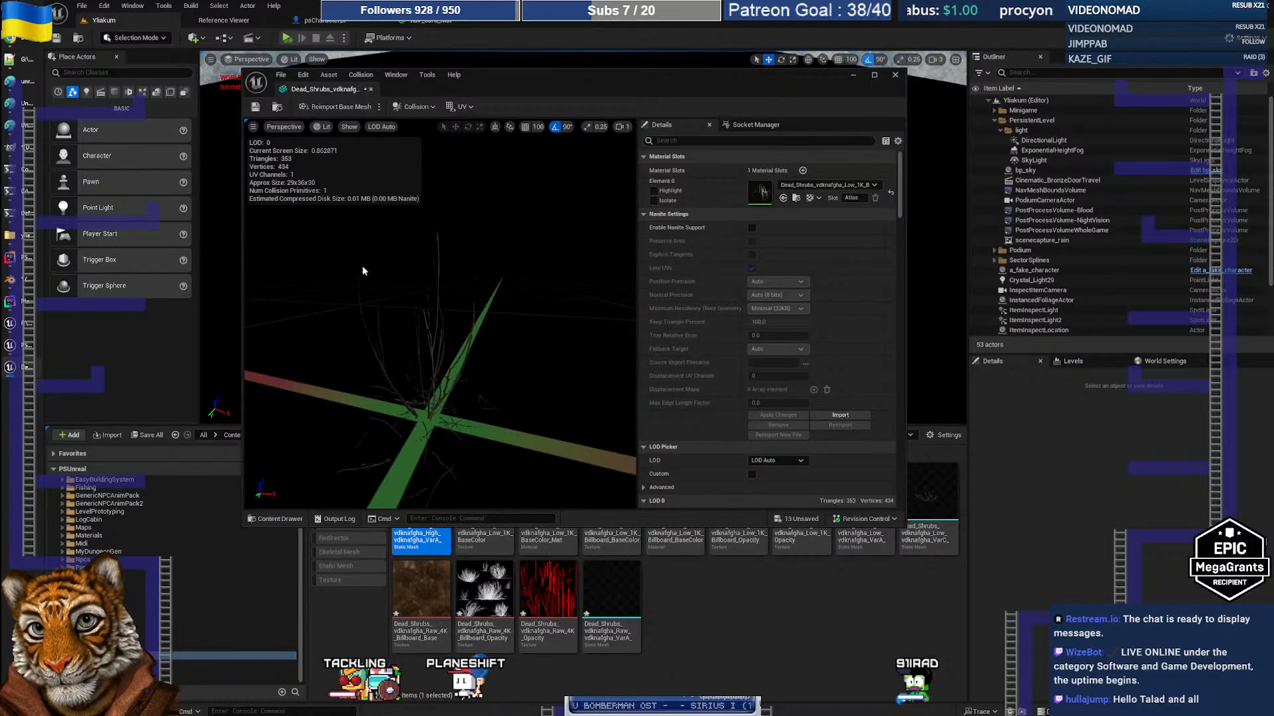
{"action": "left_click", "coordinate": [346, 127]}
{"action": "left_click", "coordinate": [323, 127]}
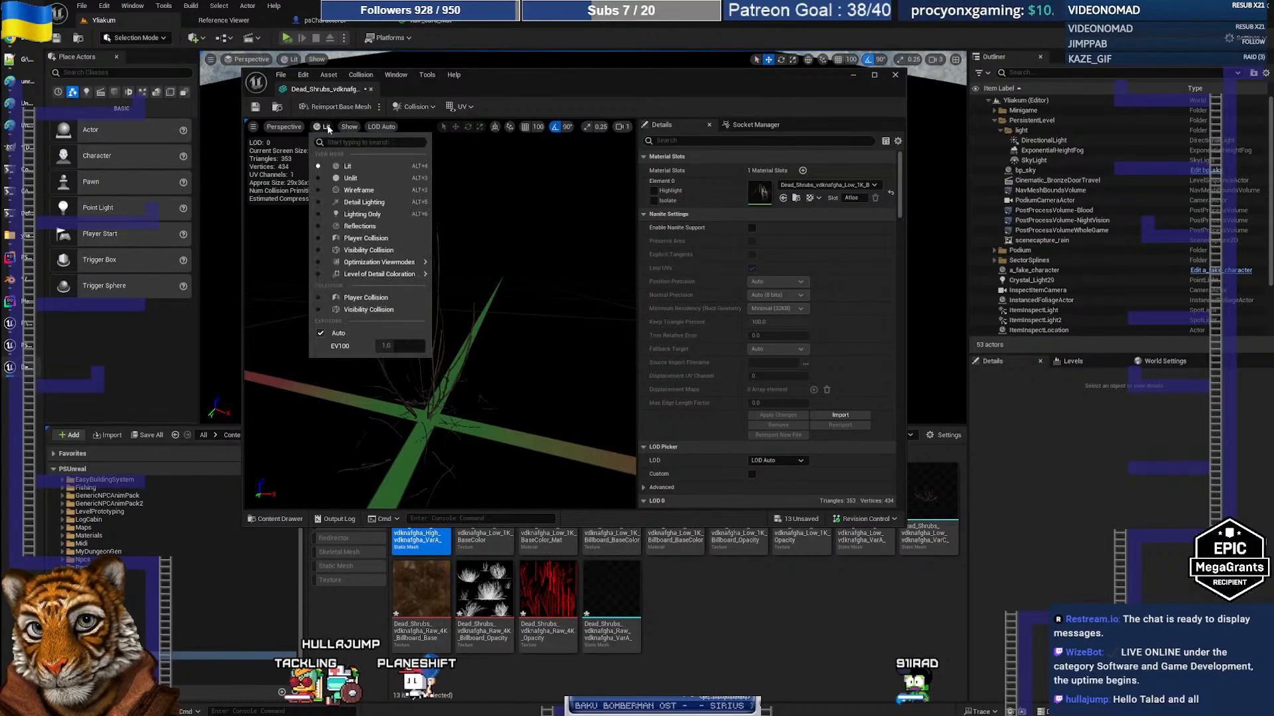
{"action": "left_click", "coordinate": [342, 189]}
{"action": "mouse_move", "coordinate": [438, 318]}
{"action": "left_mouse_down"}
{"action": "mouse_move", "coordinate": [398, 279]}
{"action": "mouse_move", "coordinate": [436, 315]}
{"action": "mouse_move", "coordinate": [428, 288]}
{"action": "mouse_move", "coordinate": [439, 319]}
{"action": "left_mouse_up"}
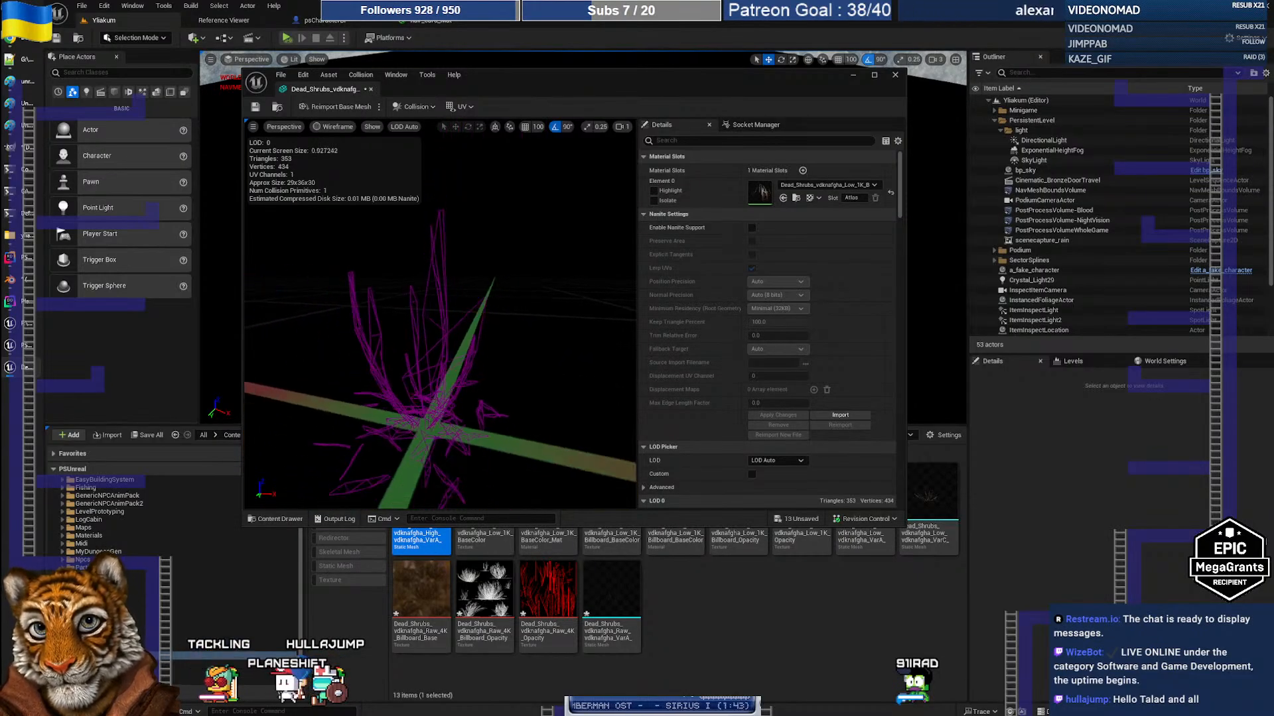
{"action": "left_click", "coordinate": [895, 75]}
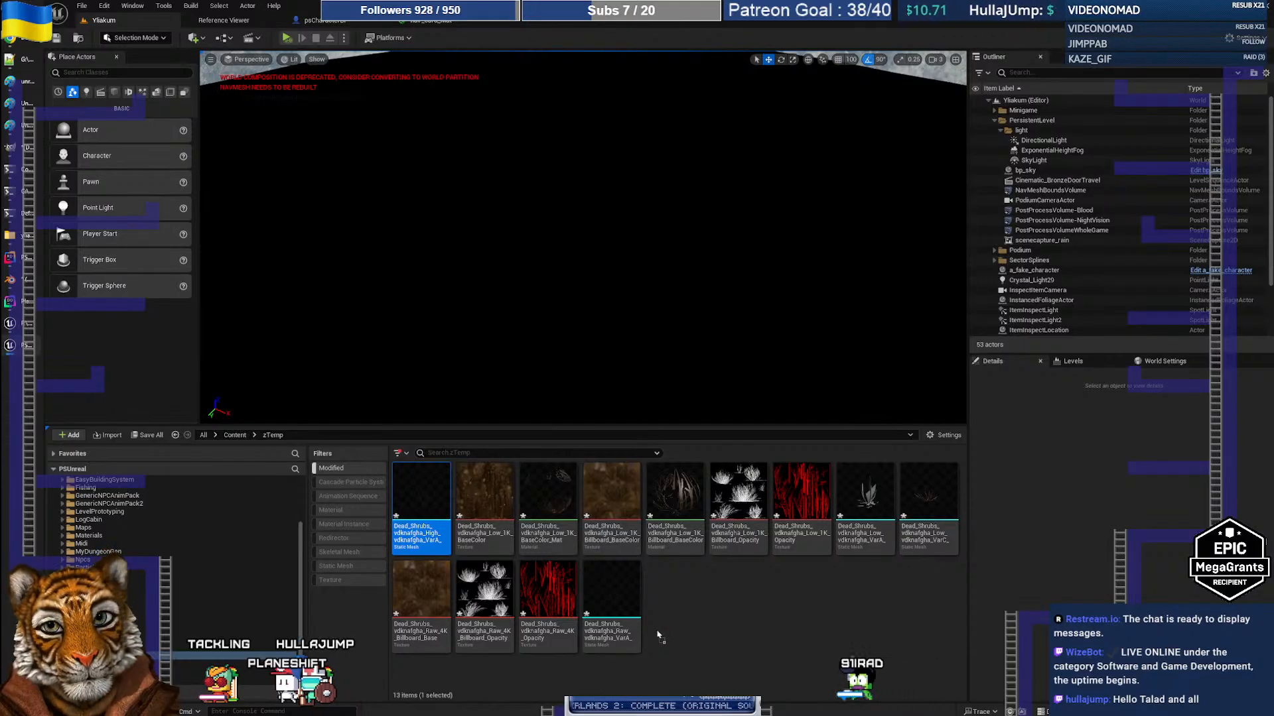
Import the Dead_Shrubs High VarA LOD1 FBX into zTemp as a static mesh with the current import options
{"action": "left_click_drag", "start_coordinate": [657, 631], "coordinate": [723, 588]}
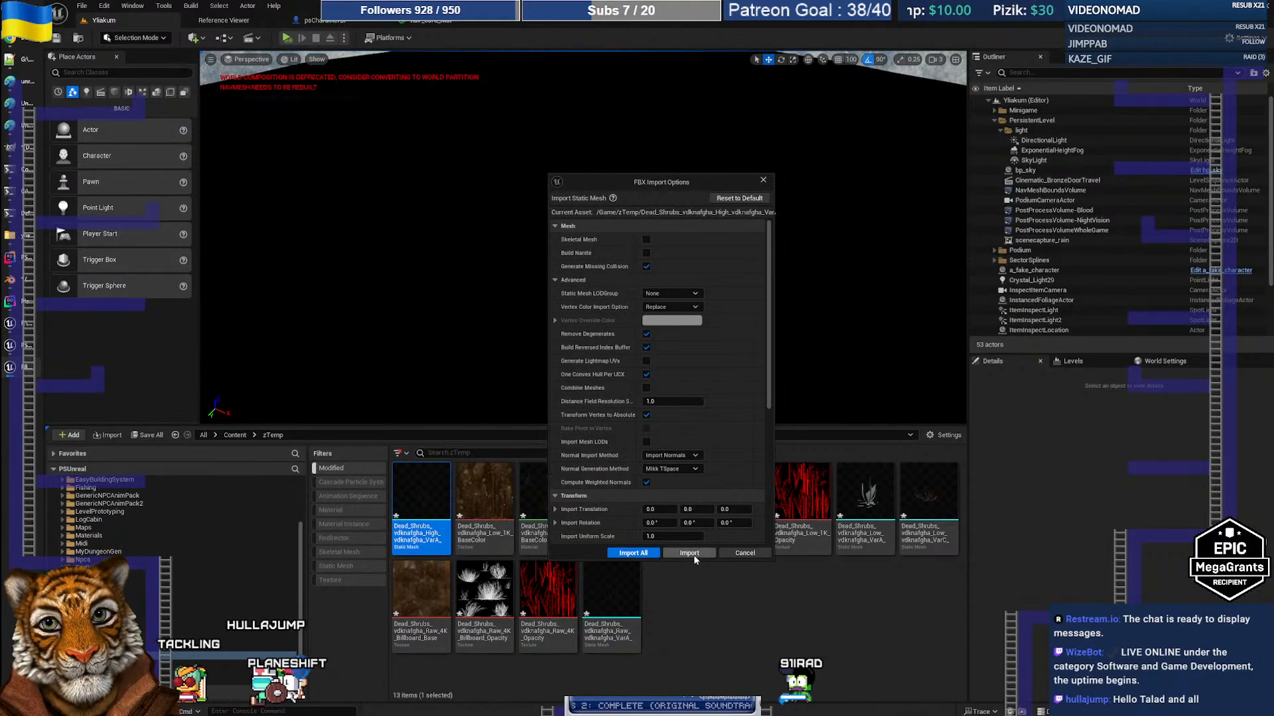
{"action": "left_click", "coordinate": [694, 554]}
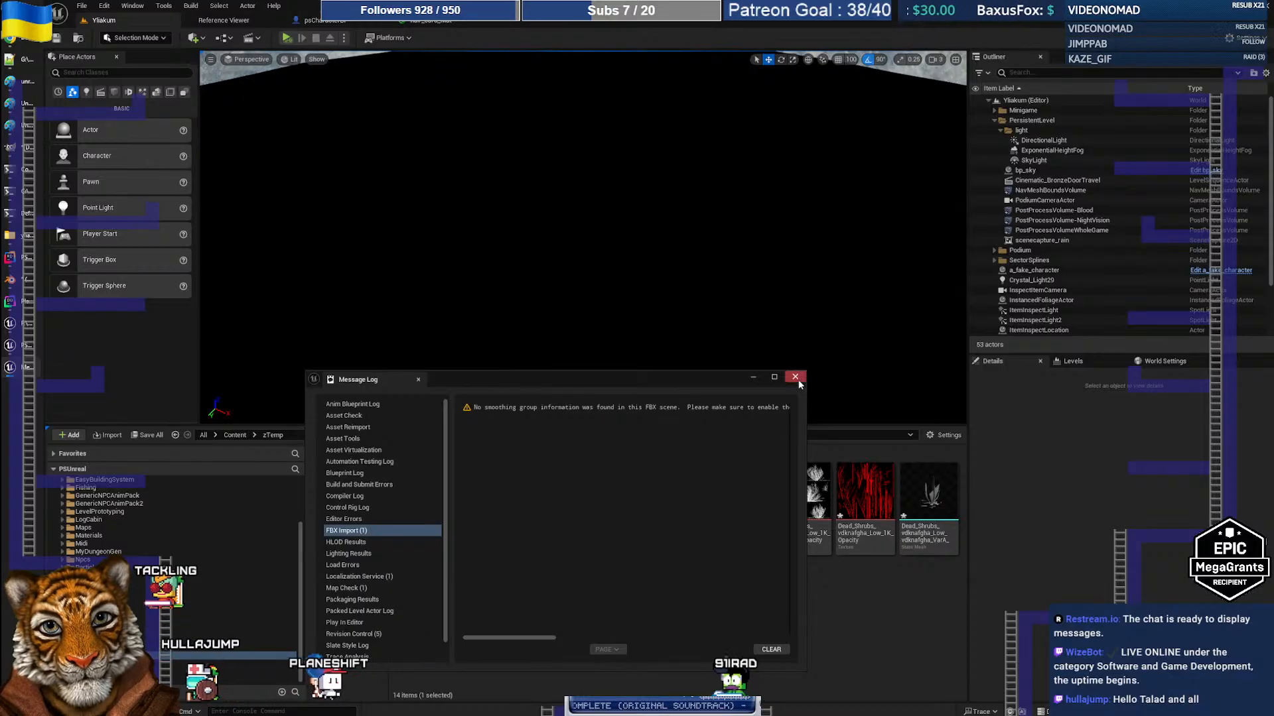
{"action": "left_click", "coordinate": [796, 377]}
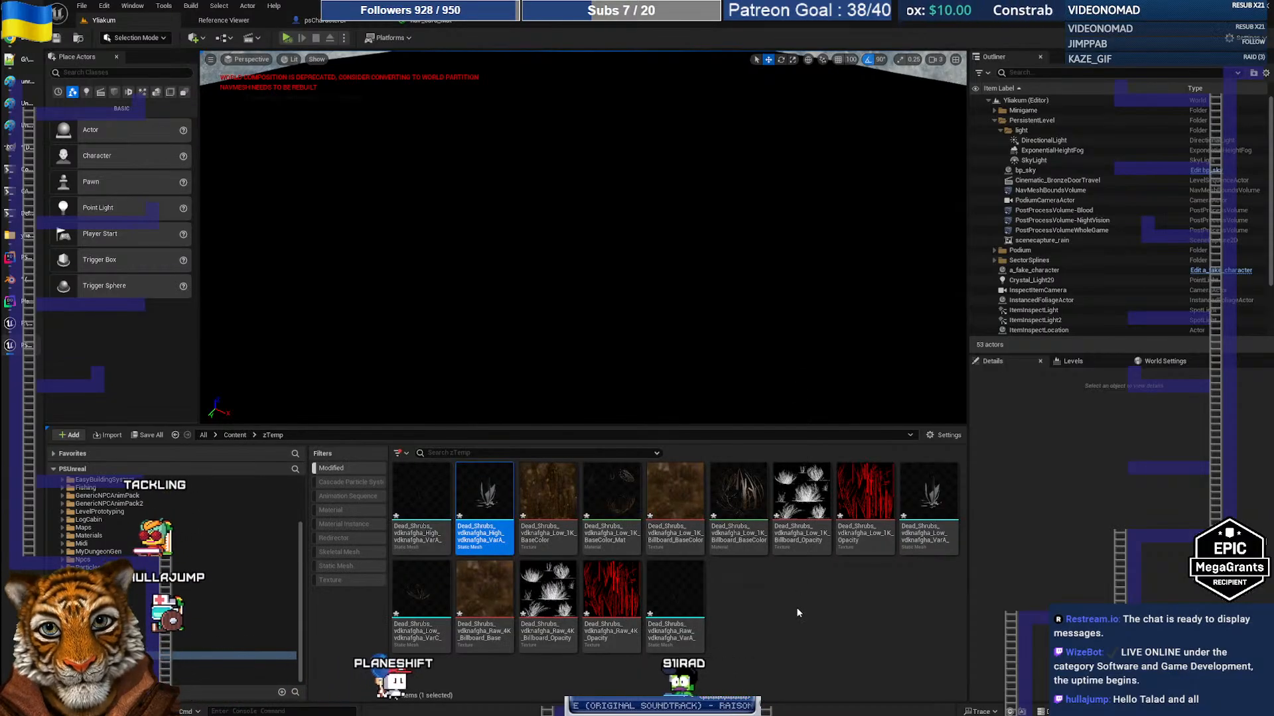
{"action": "mouse_move", "coordinate": [482, 527]}
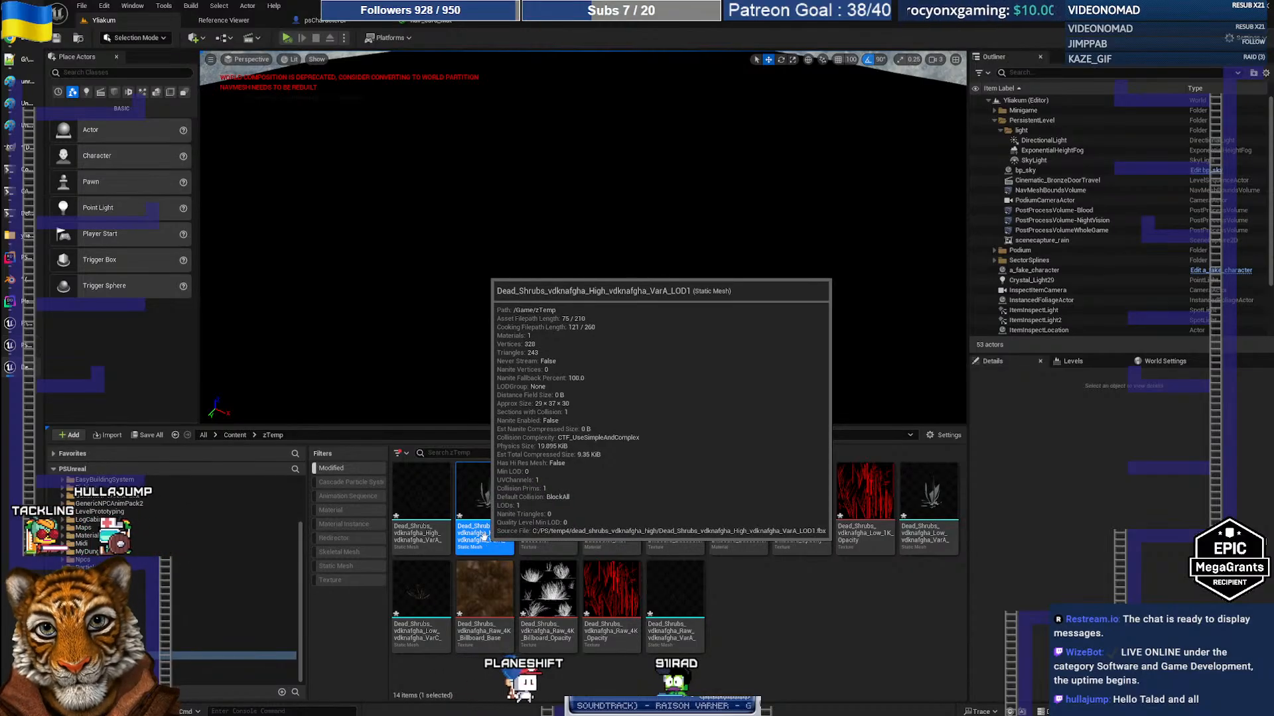
Copy the material from the Dead_Shrubs High VarA LOD0 mesh onto the High VarA LOD1 mesh and frame the shrub in the preview
{"action": "double_click", "coordinate": [485, 537]}
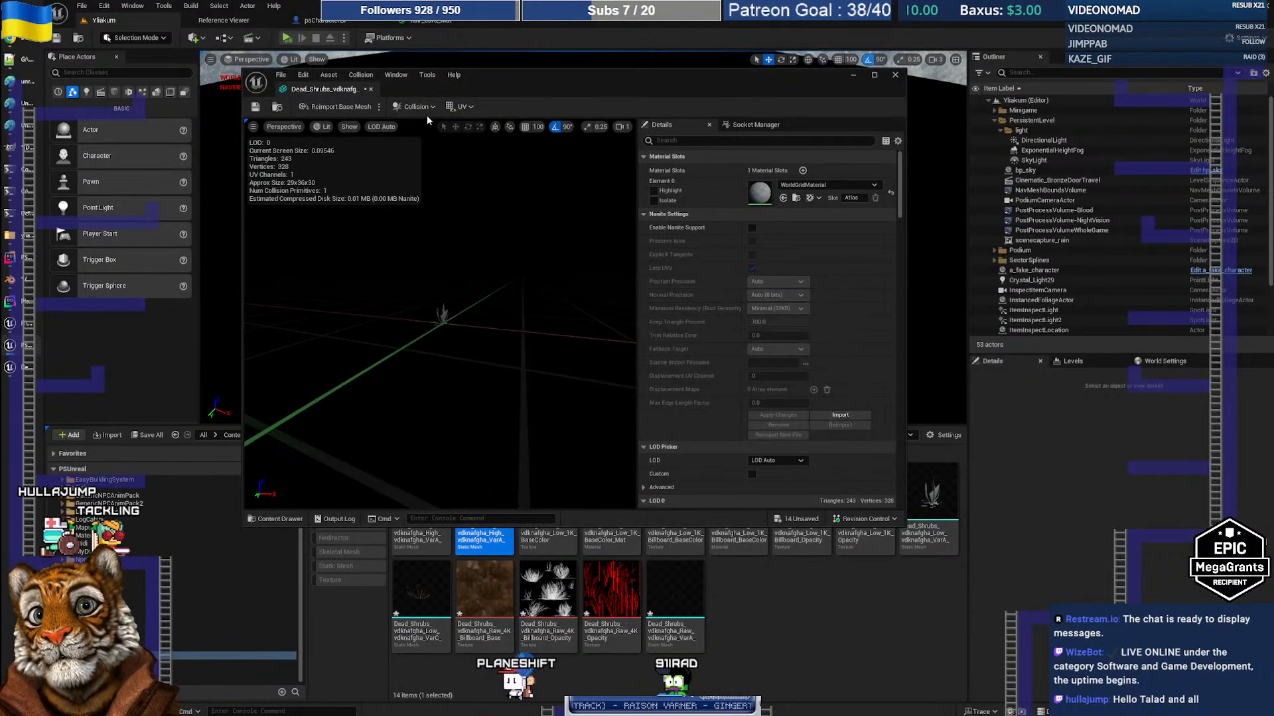
{"action": "left_click", "coordinate": [412, 544]}
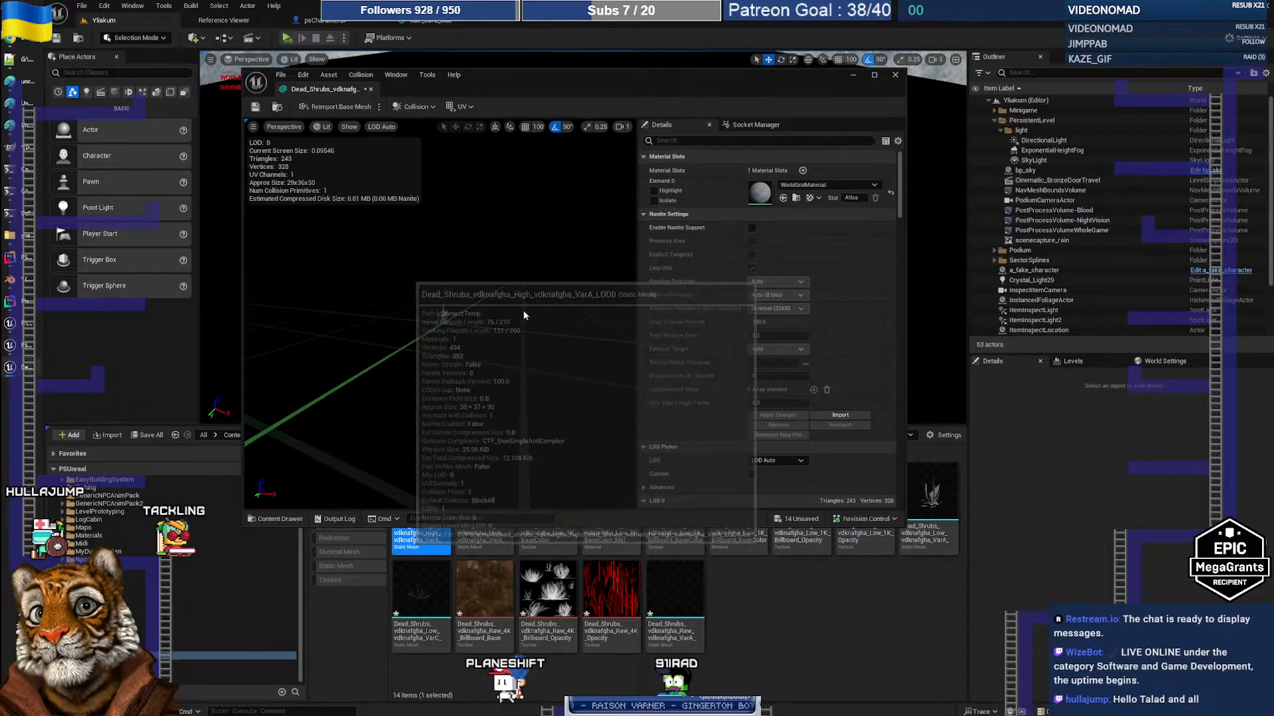
{"action": "right_click", "coordinate": [764, 192]}
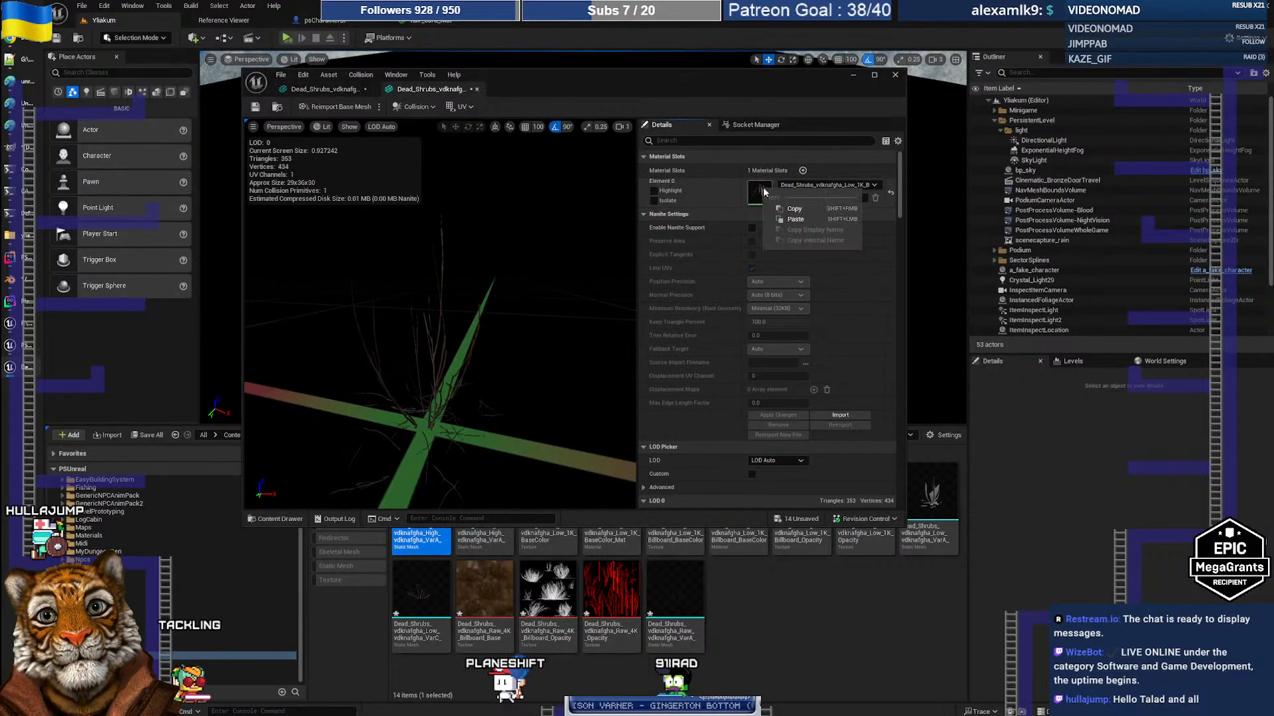
{"action": "left_click", "coordinate": [796, 209]}
{"action": "left_click", "coordinate": [357, 90]}
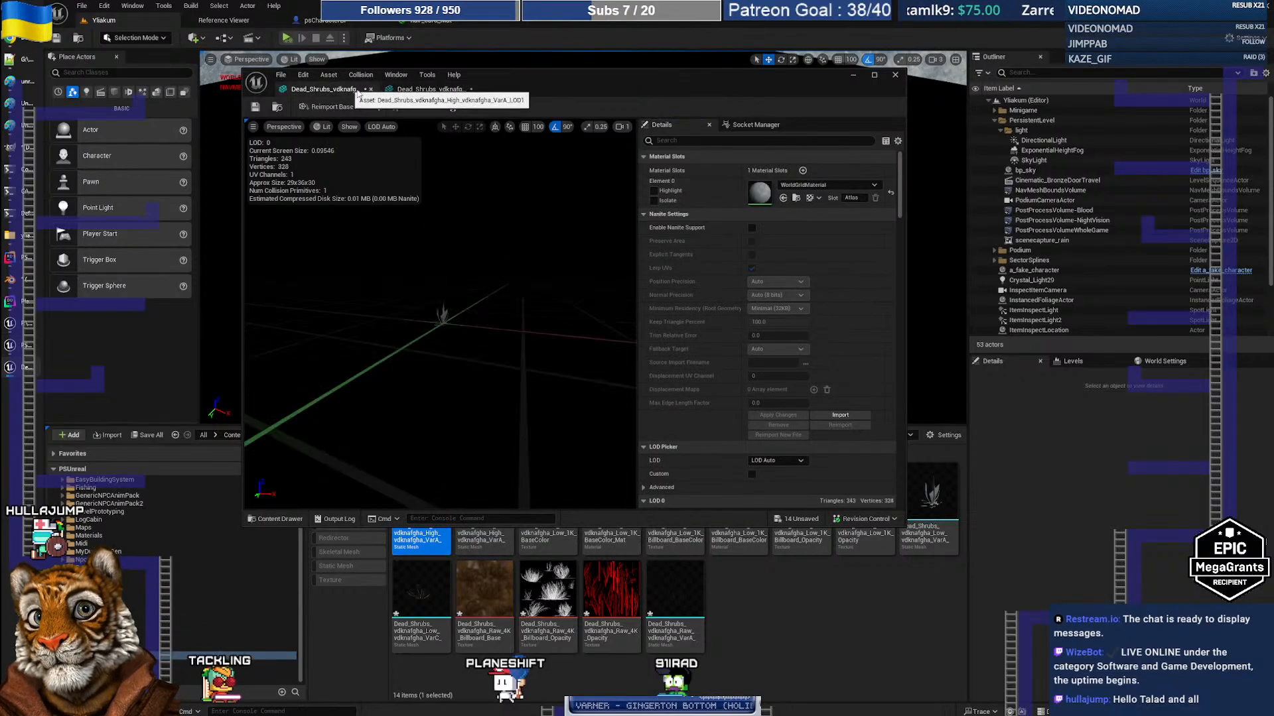
{"action": "right_click", "coordinate": [760, 194]}
{"action": "left_click", "coordinate": [798, 225]}
{"action": "left_click_drag", "start_coordinate": [500, 295], "coordinate": [494, 222]}
{"action": "key", "text": "f"}
{"action": "left_click_drag", "start_coordinate": [464, 318], "coordinate": [499, 292]}
{"action": "key", "text": "f"}
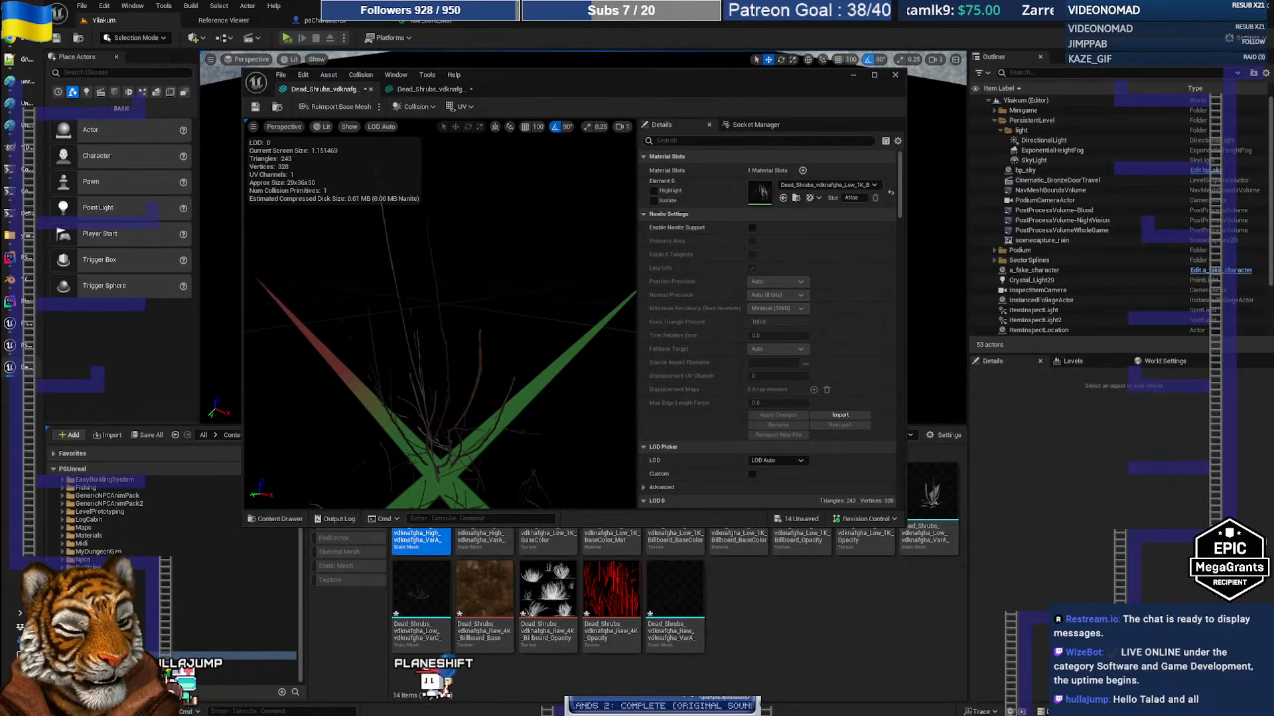
Import the Dead_Shrubs High VarA LOD2 FBX into zTemp as a static mesh and dismiss the message log
{"action": "left_click_drag", "start_coordinate": [765, 607], "coordinate": [771, 611]}
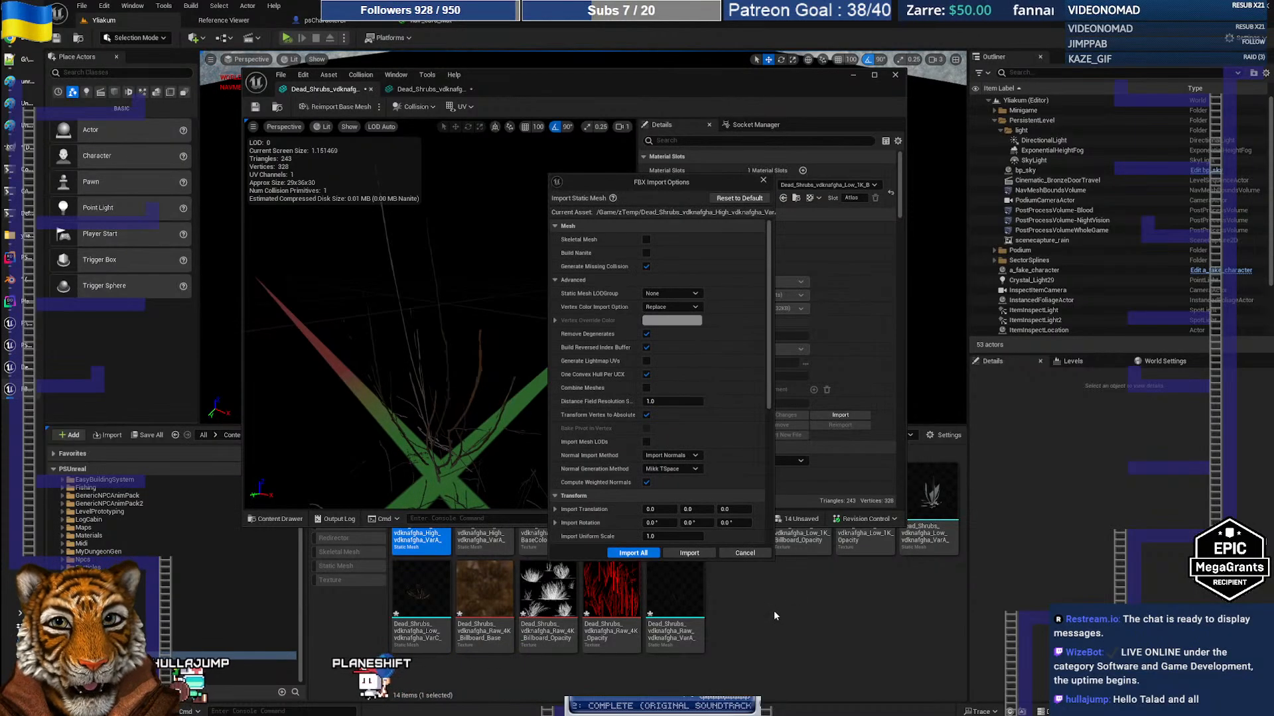
{"action": "left_click", "coordinate": [722, 556]}
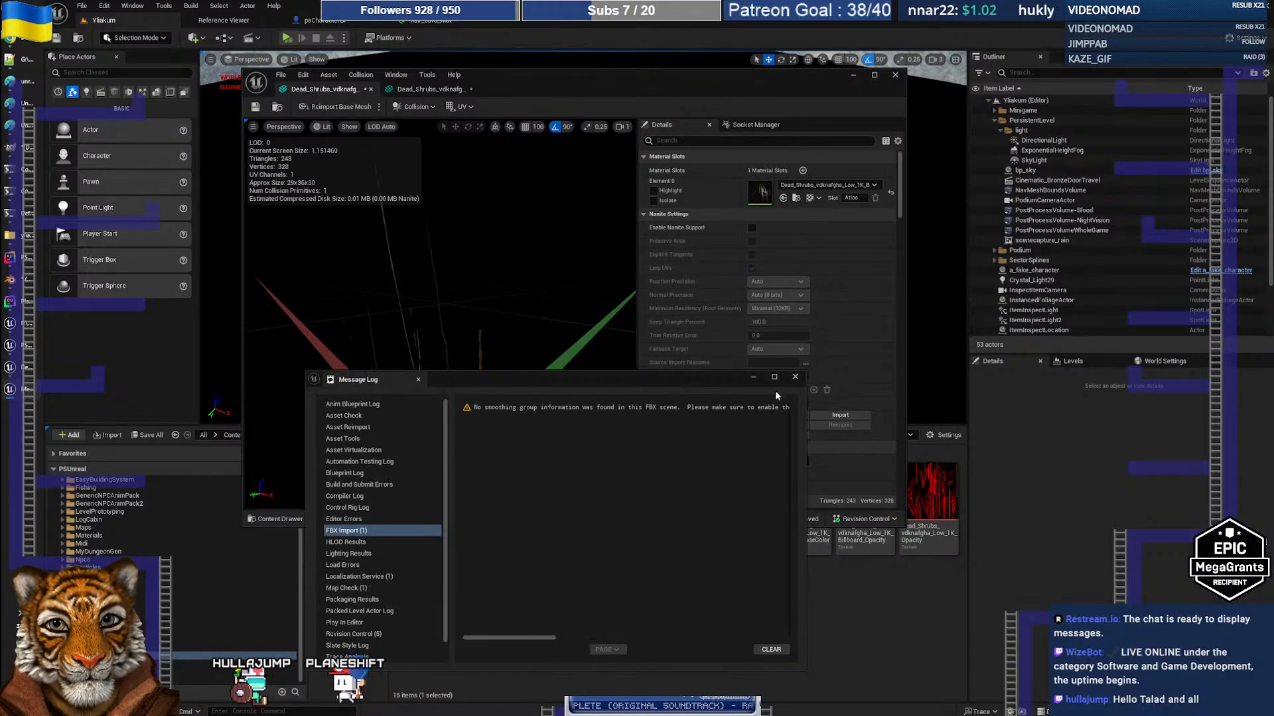
{"action": "left_click", "coordinate": [793, 377]}
Open the High VarA LOD2 static mesh and paste the copied dead shrub material into its material slot
{"action": "left_click_drag", "start_coordinate": [701, 78], "coordinate": [697, 49]}
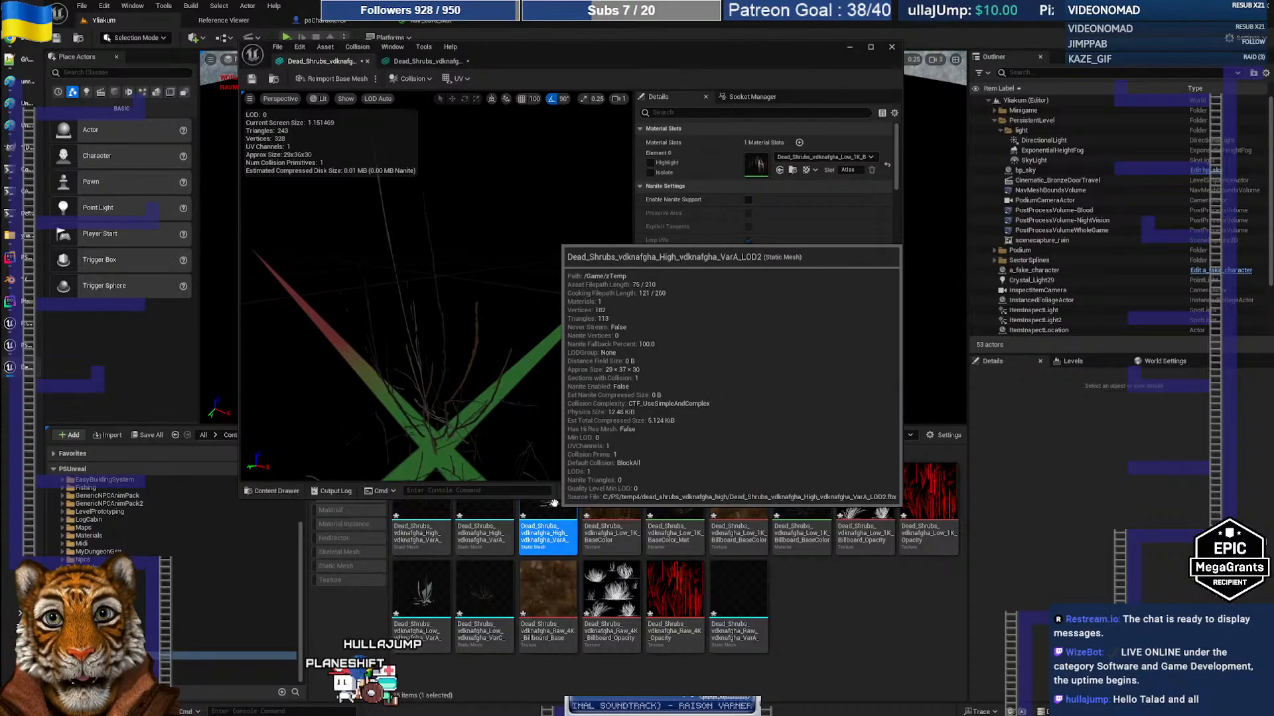
{"action": "left_click_drag", "start_coordinate": [550, 500], "coordinate": [551, 446]}
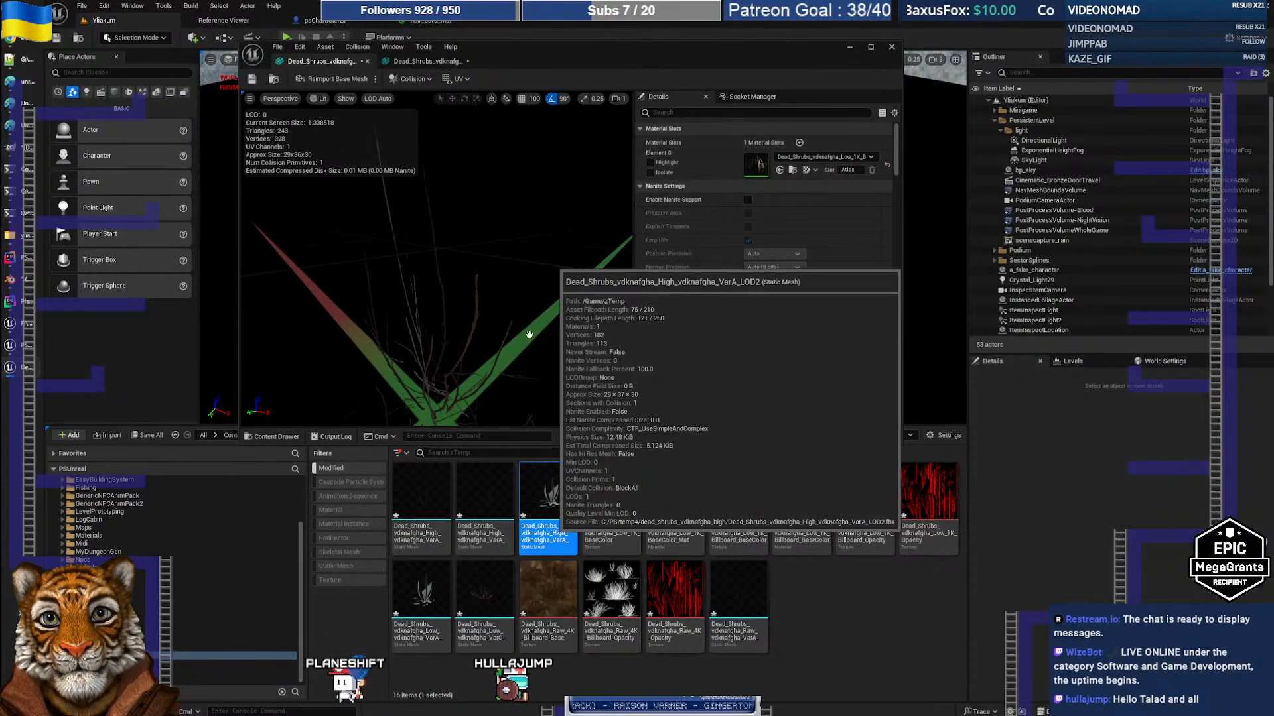
{"action": "mouse_move", "coordinate": [482, 298]}
{"action": "right_mouse_down"}
{"action": "mouse_move", "coordinate": [460, 219]}
{"action": "mouse_move", "coordinate": [481, 233]}
{"action": "mouse_move", "coordinate": [472, 172]}
{"action": "mouse_move", "coordinate": [488, 292]}
{"action": "mouse_move", "coordinate": [494, 281]}
{"action": "right_mouse_up"}
{"action": "key", "text": "w"}
{"action": "key", "text": "w"}
{"action": "key", "text": "s"}
{"action": "right_click", "coordinate": [751, 164]}
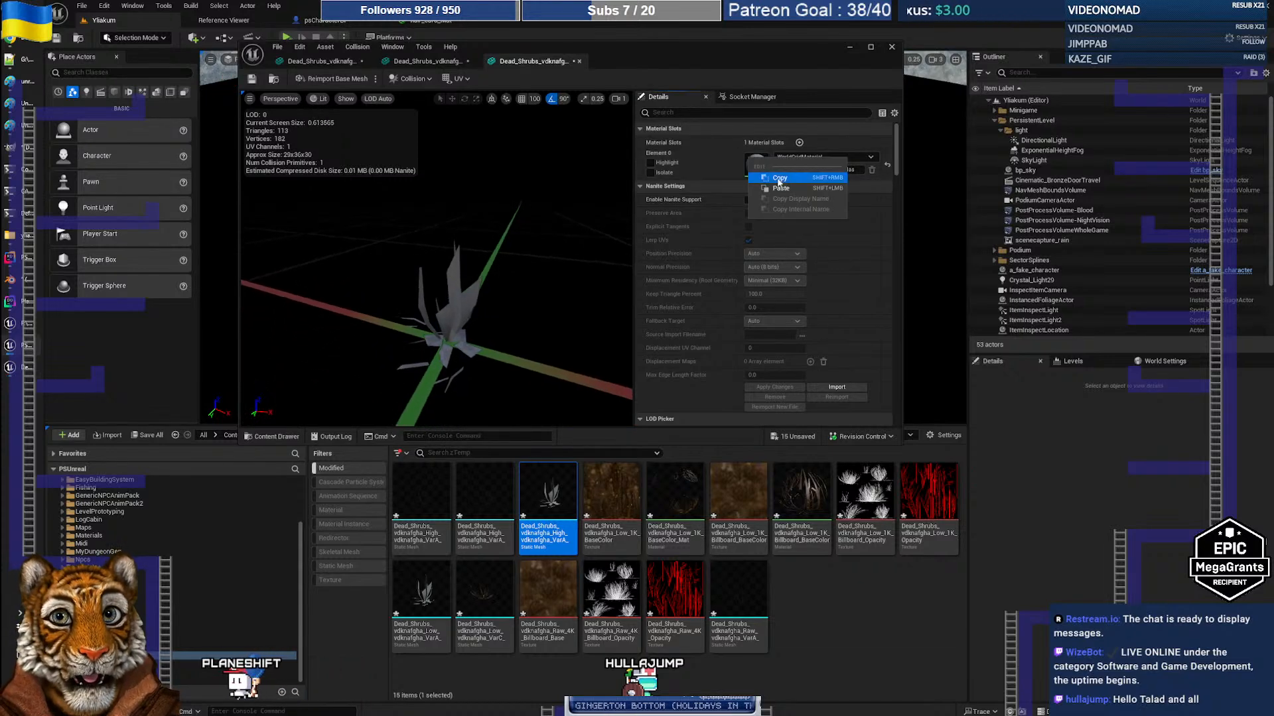
{"action": "left_click", "coordinate": [785, 190]}
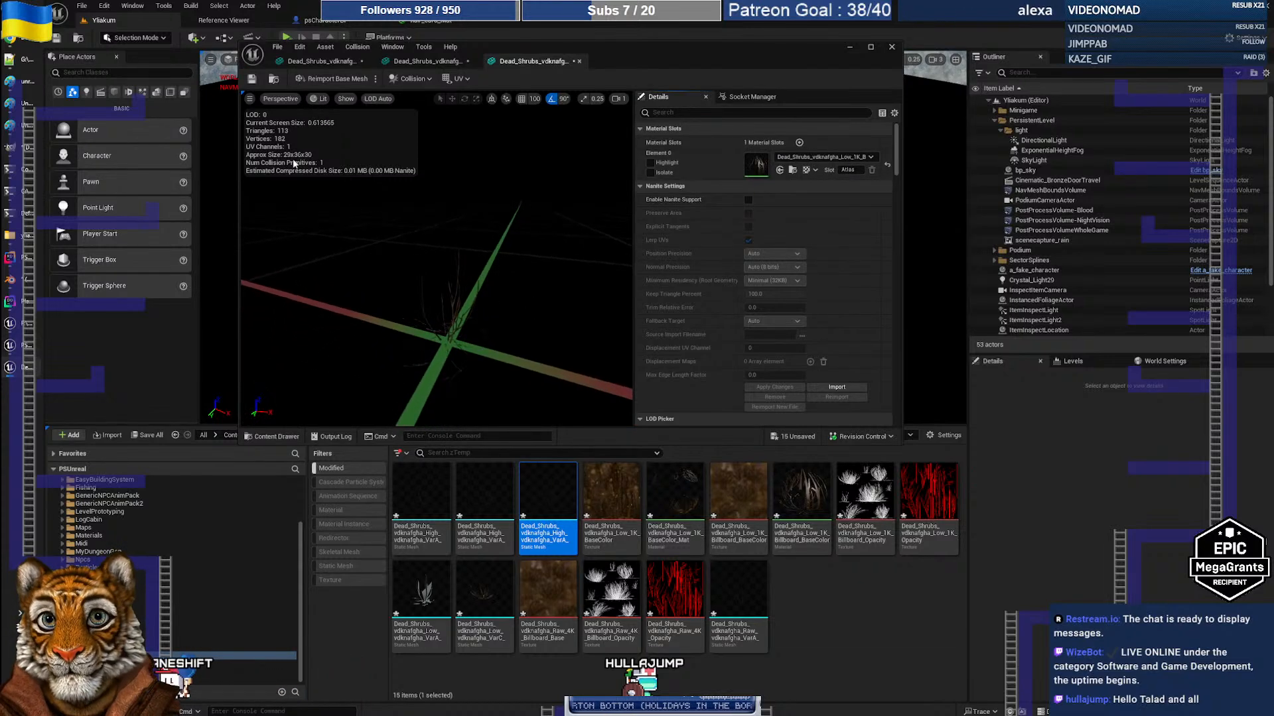
Compare the triangle counts and appearance of the open High VarA LOD0, LOD1 and LOD2 meshes
{"action": "left_click", "coordinate": [406, 62]}
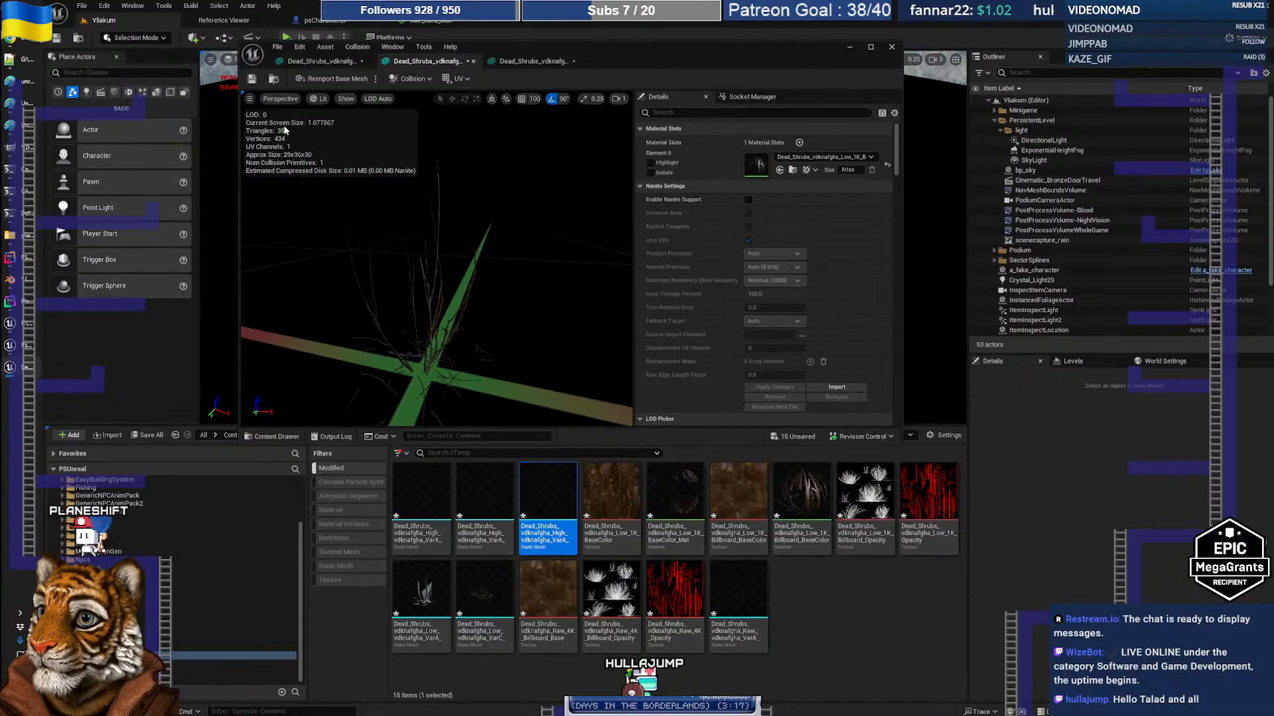
{"action": "left_click", "coordinate": [515, 62]}
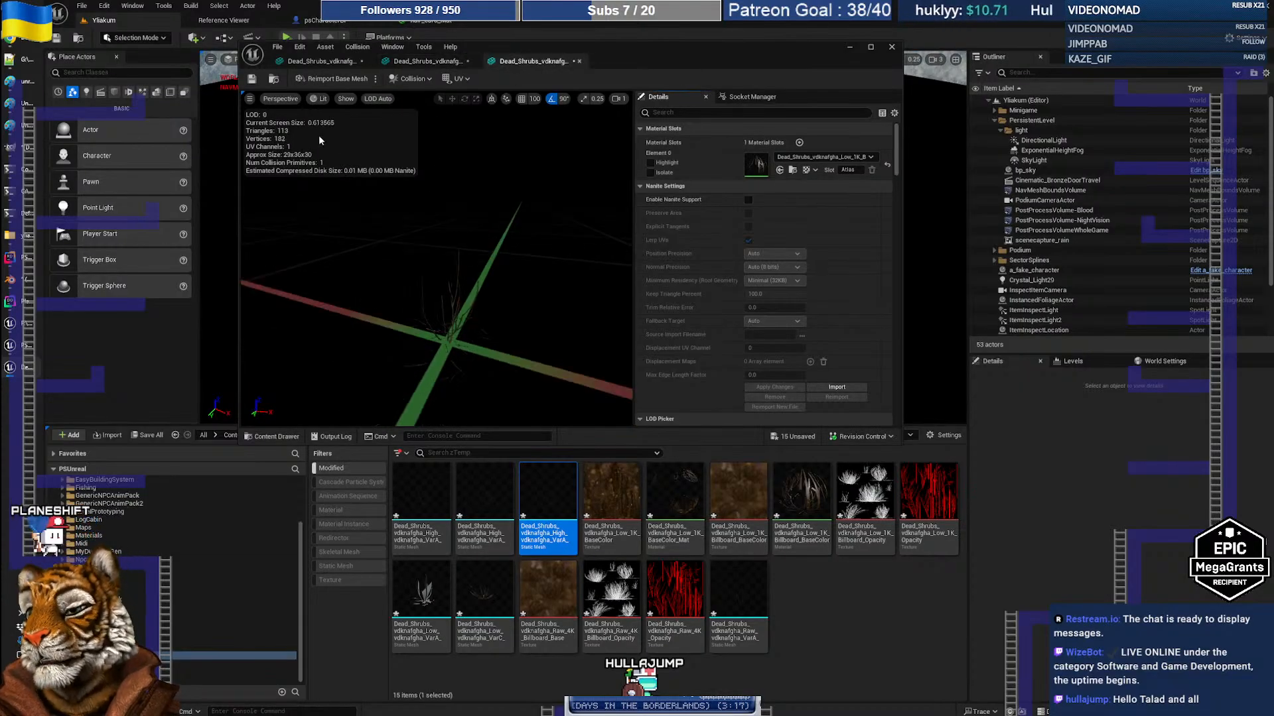
{"action": "left_click", "coordinate": [406, 63]}
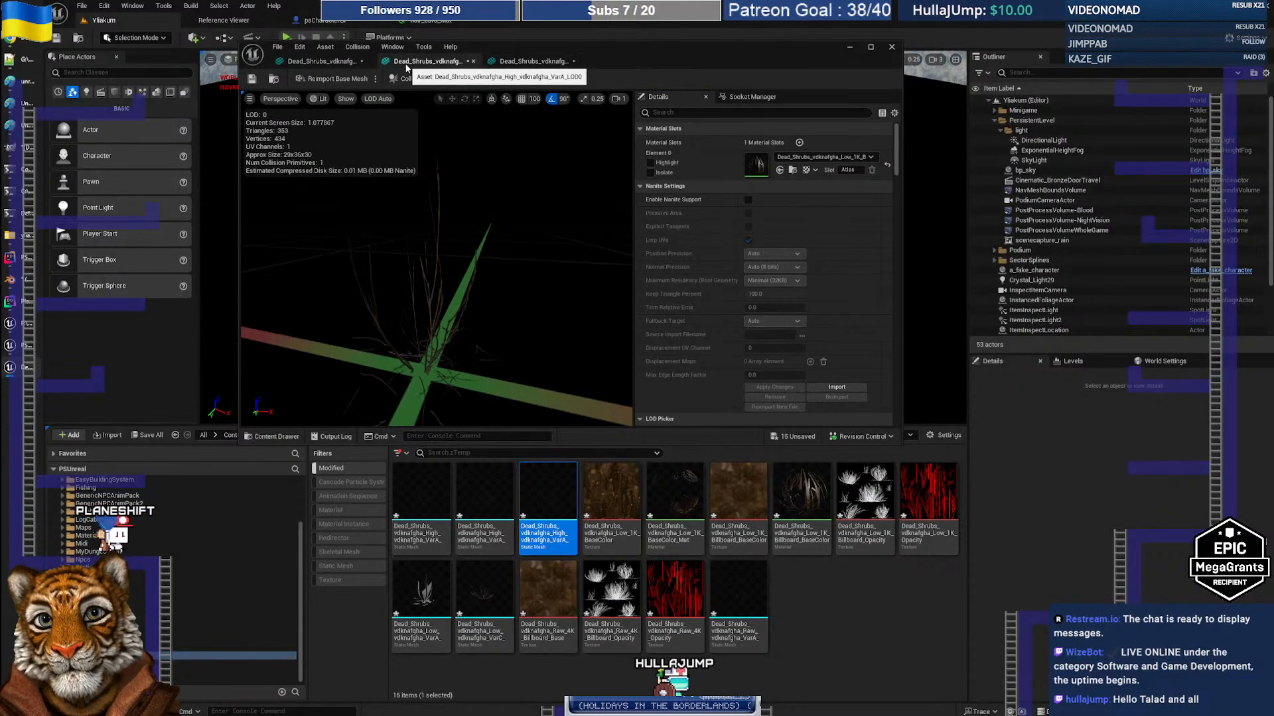
{"action": "left_click", "coordinate": [520, 62]}
{"action": "left_click", "coordinate": [407, 62]}
{"action": "left_click", "coordinate": [325, 61]}
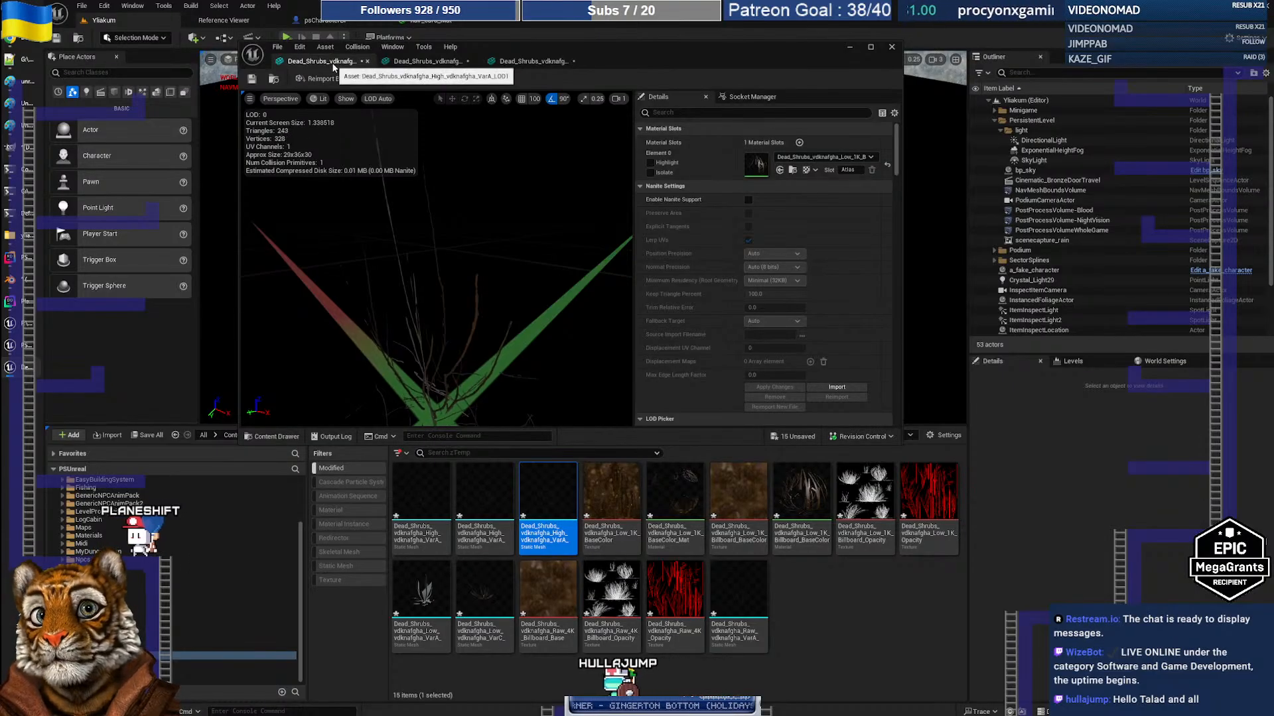
{"action": "left_click", "coordinate": [420, 63]}
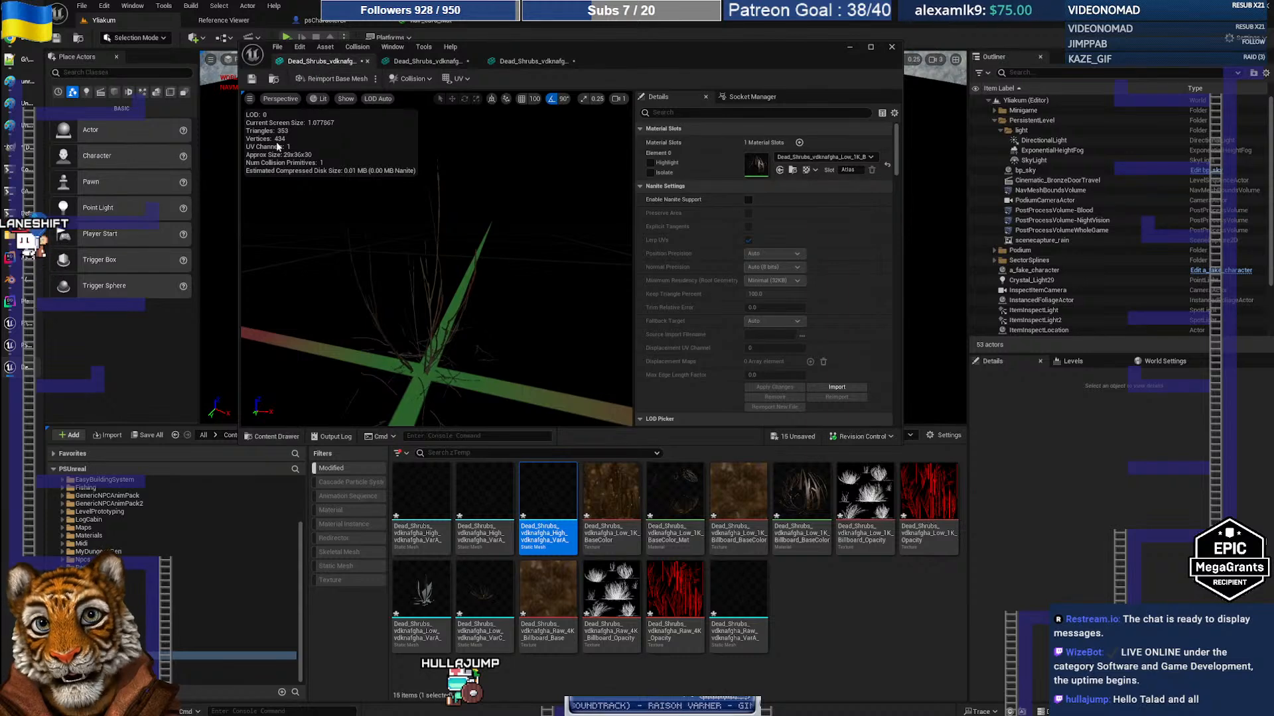
{"action": "left_click", "coordinate": [431, 63]}
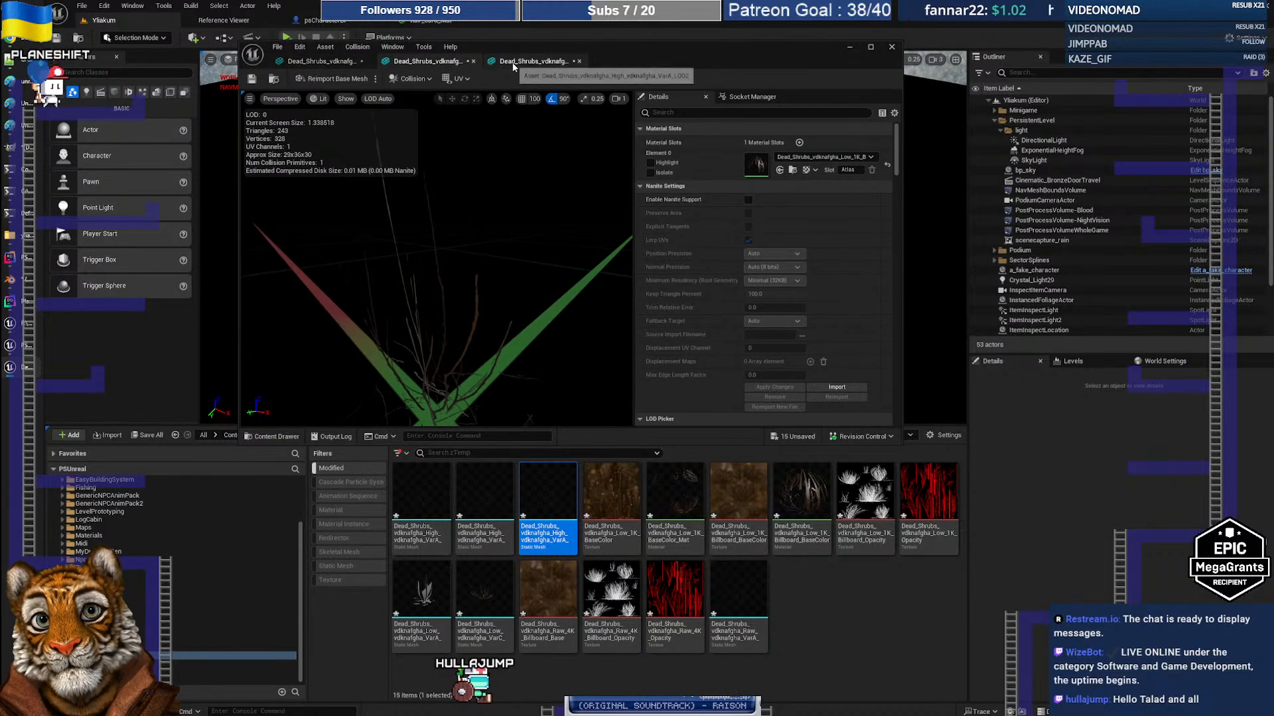
{"action": "left_click", "coordinate": [531, 61]}
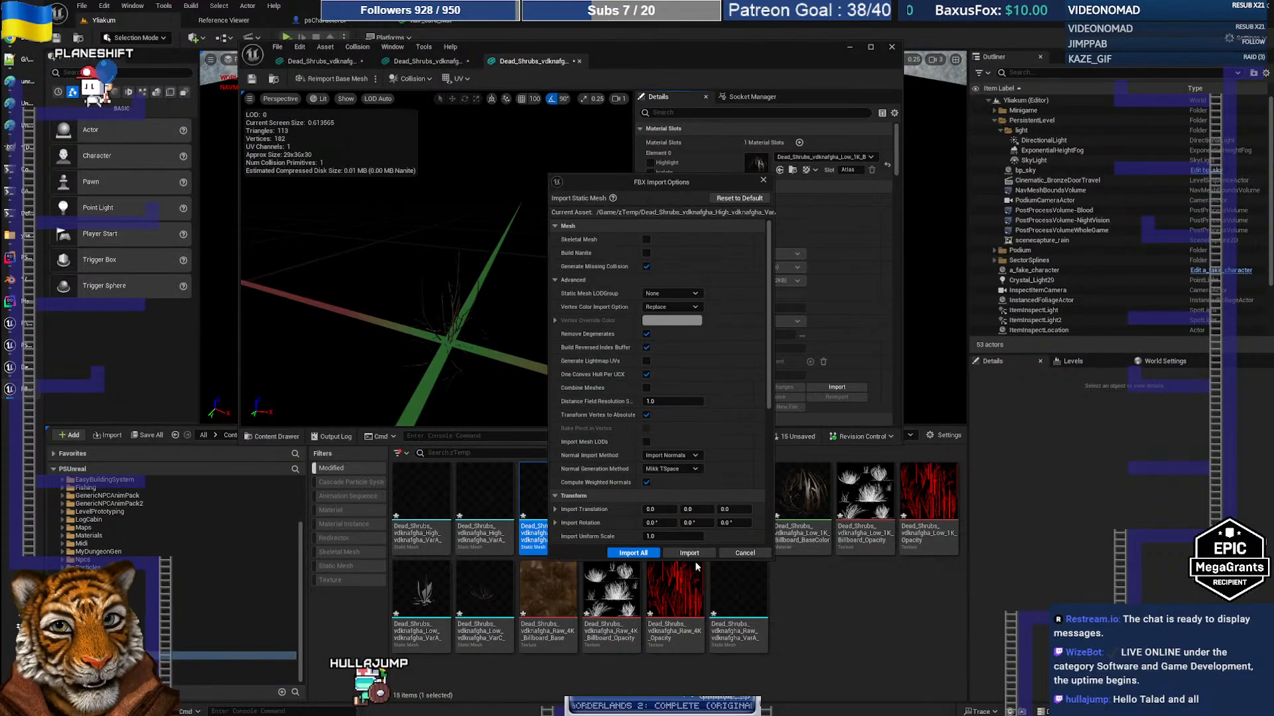
Import the Dead_Shrubs High VarA LOD3 FBX into zTemp and apply the copied dead shrub material to the mesh
{"action": "left_click", "coordinate": [629, 555]}
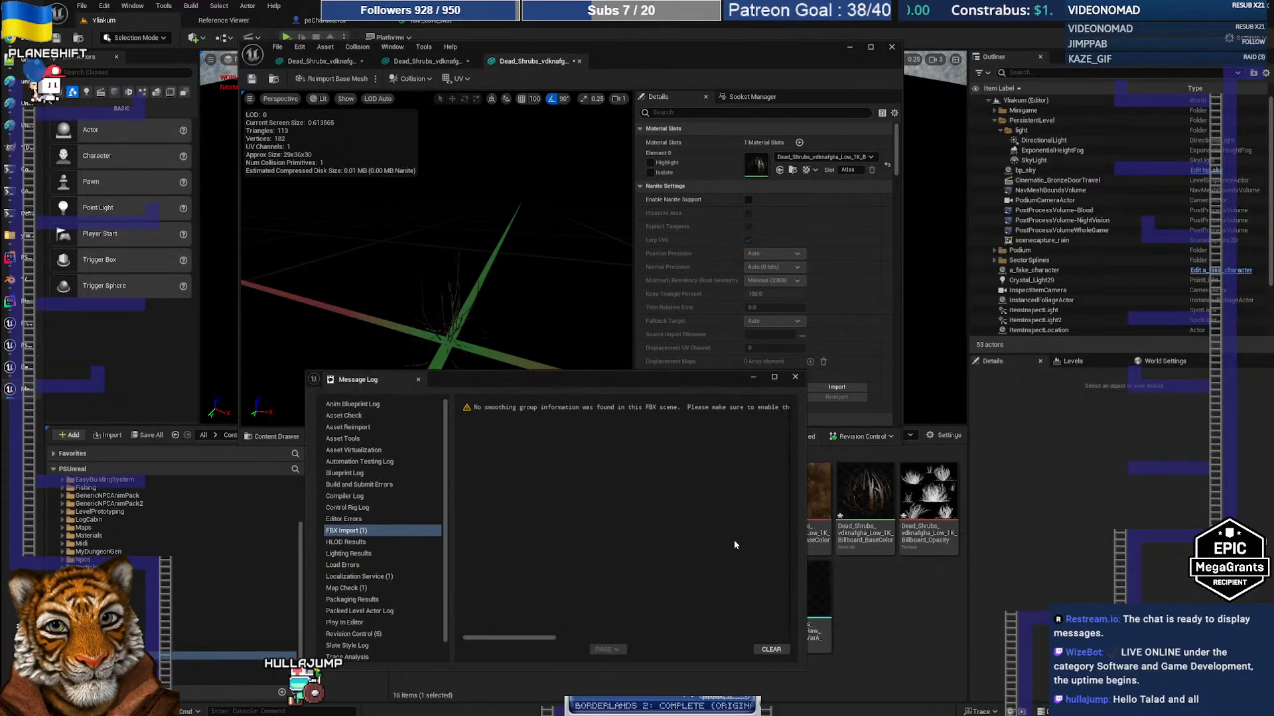
{"action": "left_click", "coordinate": [795, 376]}
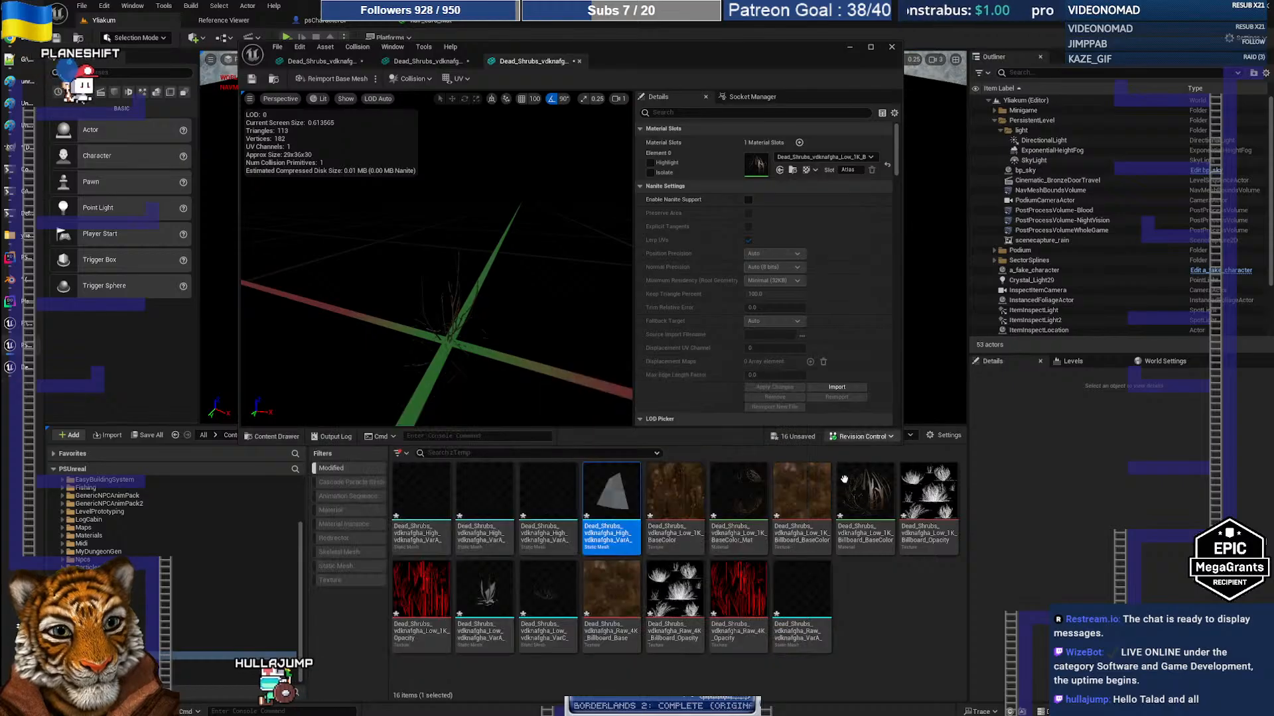
{"action": "double_click", "coordinate": [611, 507]}
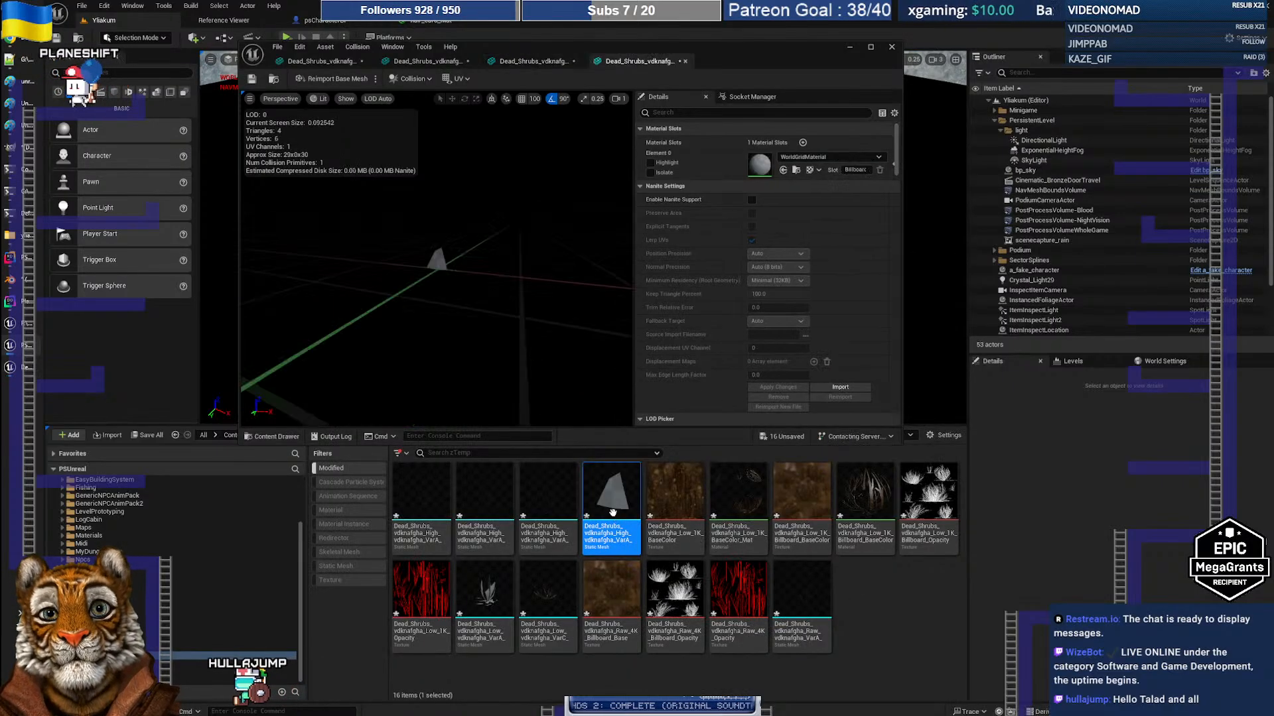
{"action": "right_click", "coordinate": [754, 165]}
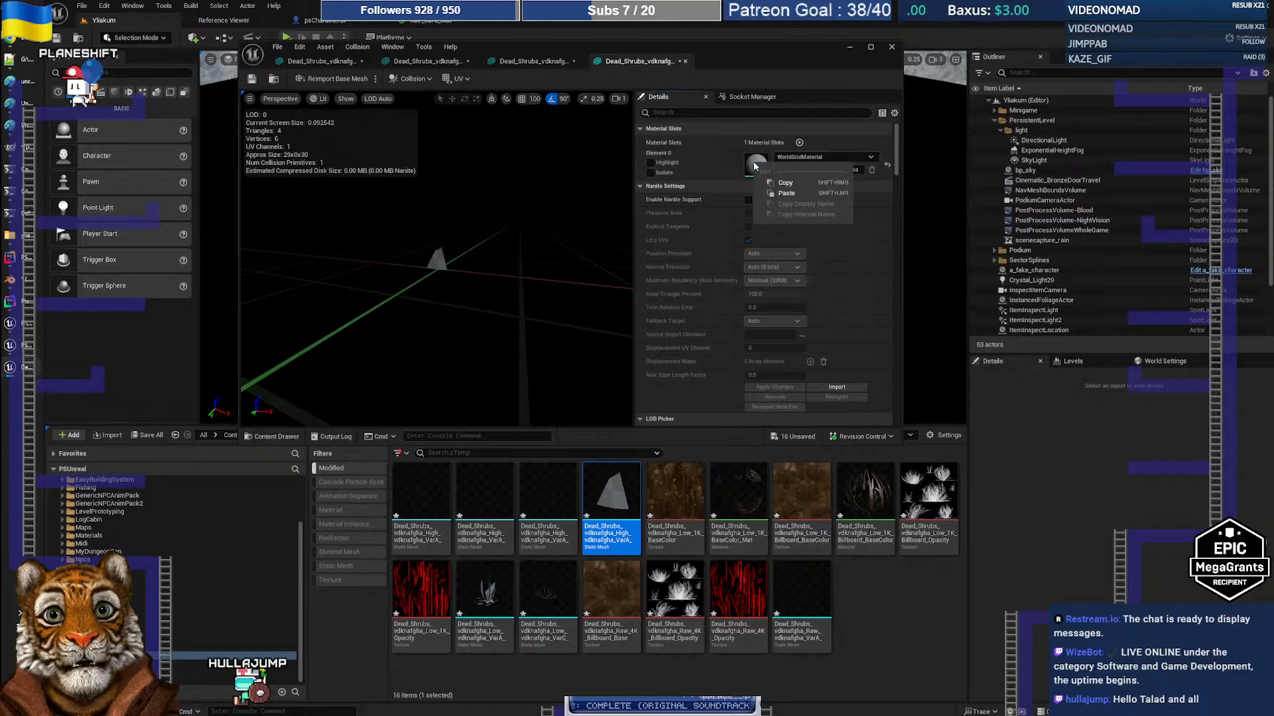
{"action": "left_click", "coordinate": [786, 193]}
{"action": "key", "text": "w"}
{"action": "right_click_drag", "start_coordinate": [436, 265], "coordinate": [486, 279]}
{"action": "key", "text": "d"}
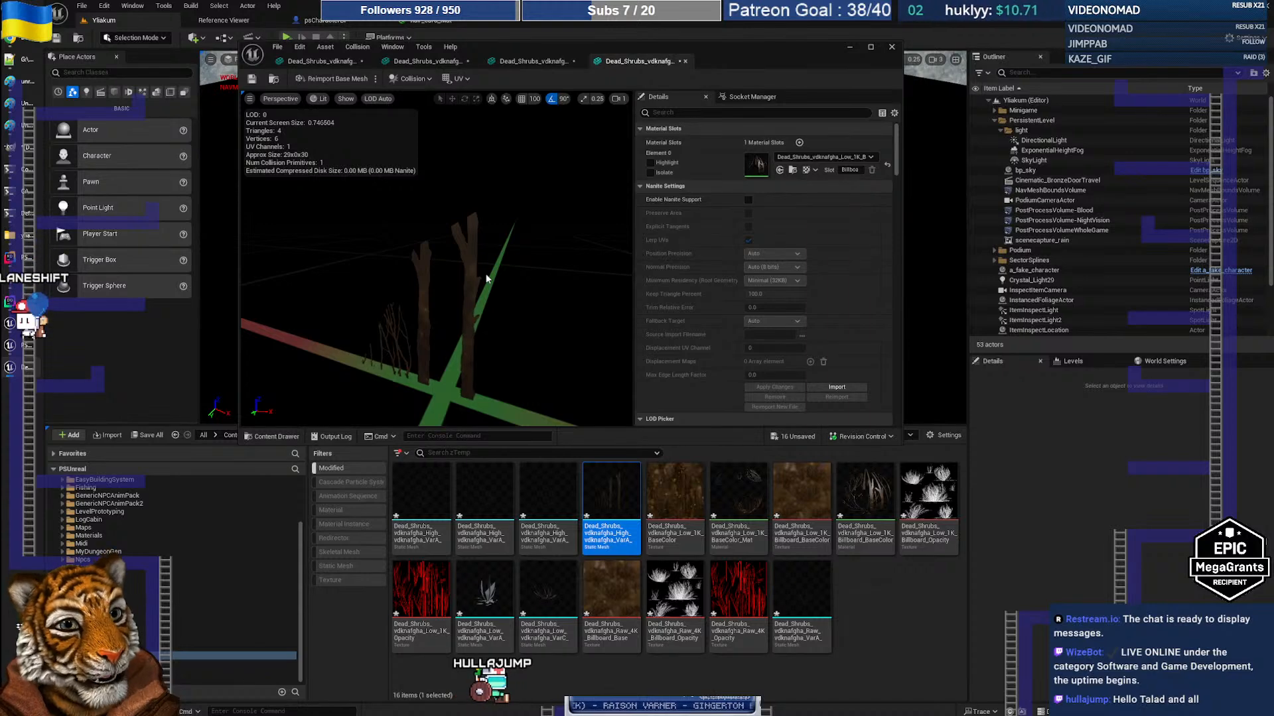
Try the Low_1K_Billboard_BaseColor_Mat material on the LOD3 mesh, replace it with Low_1K_BaseColor_Mat, and inspect the preview
{"action": "left_click_drag", "start_coordinate": [848, 479], "coordinate": [753, 167]}
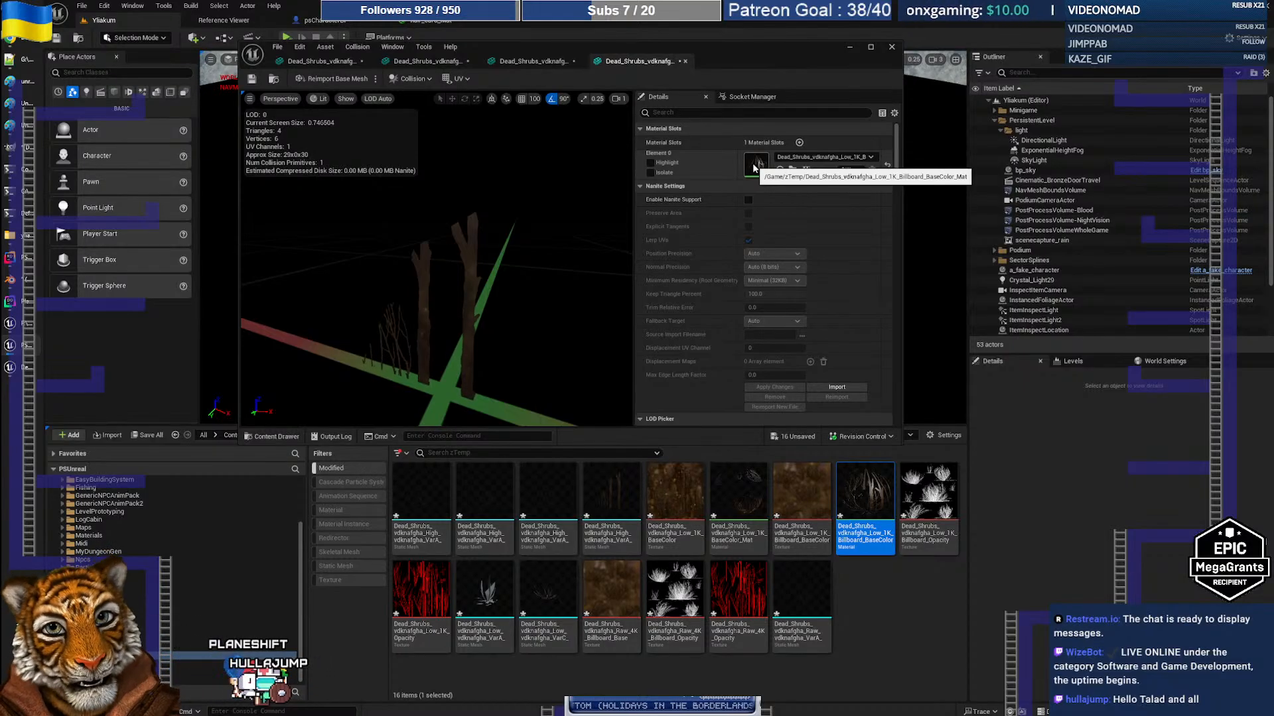
{"action": "left_click_drag", "start_coordinate": [738, 494], "coordinate": [754, 165]}
{"action": "left_click_drag", "start_coordinate": [428, 337], "coordinate": [444, 312]}
{"action": "scroll", "coordinate": [443, 292], "scroll_direction": "up", "scroll_amount": 8}
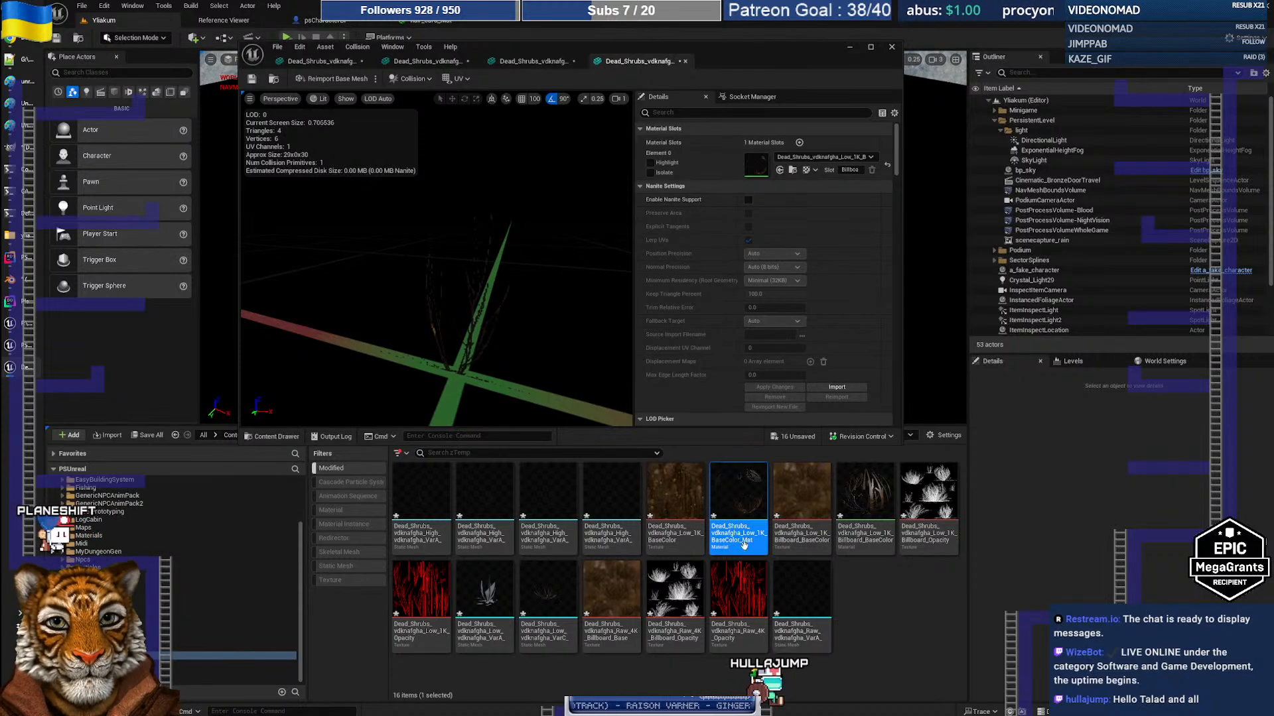
Open the Low_1K_BaseColor_Mat material and set its opacity mask texture sample to Dead_Shrubs Raw_4K_Billboard_Opacity
{"action": "mouse_move", "coordinate": [744, 525]}
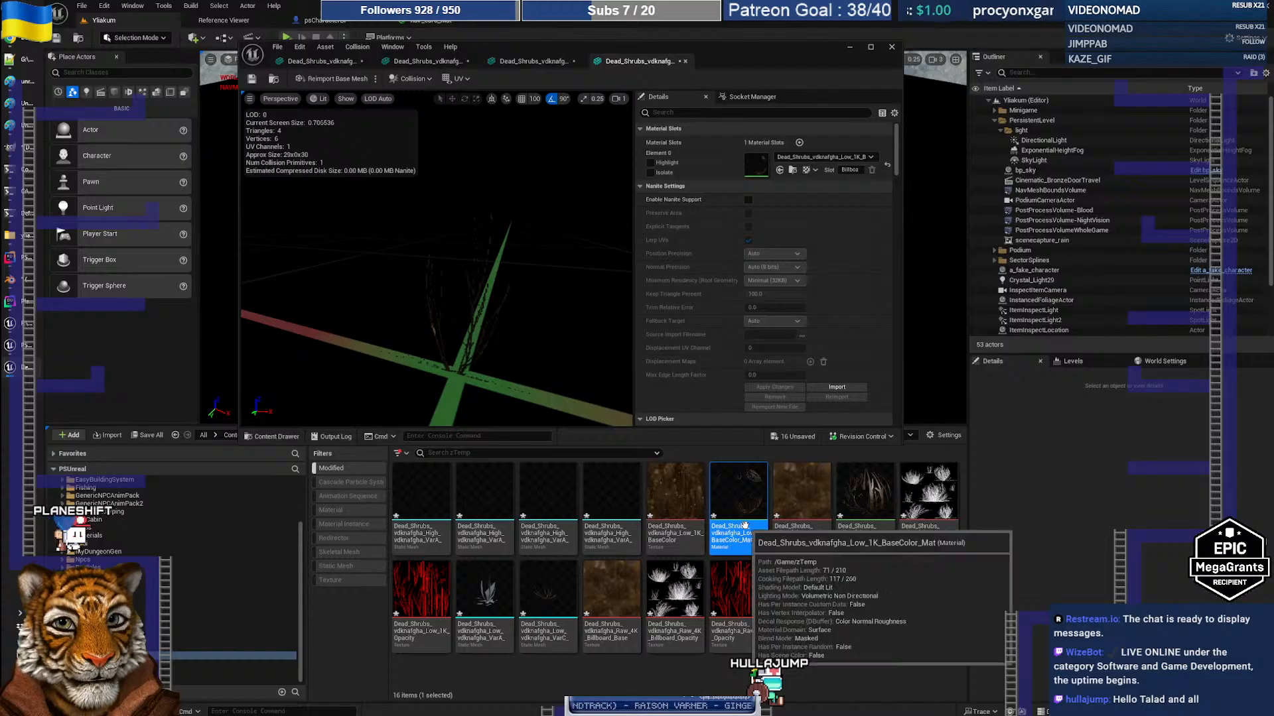
{"action": "double_click", "coordinate": [746, 528]}
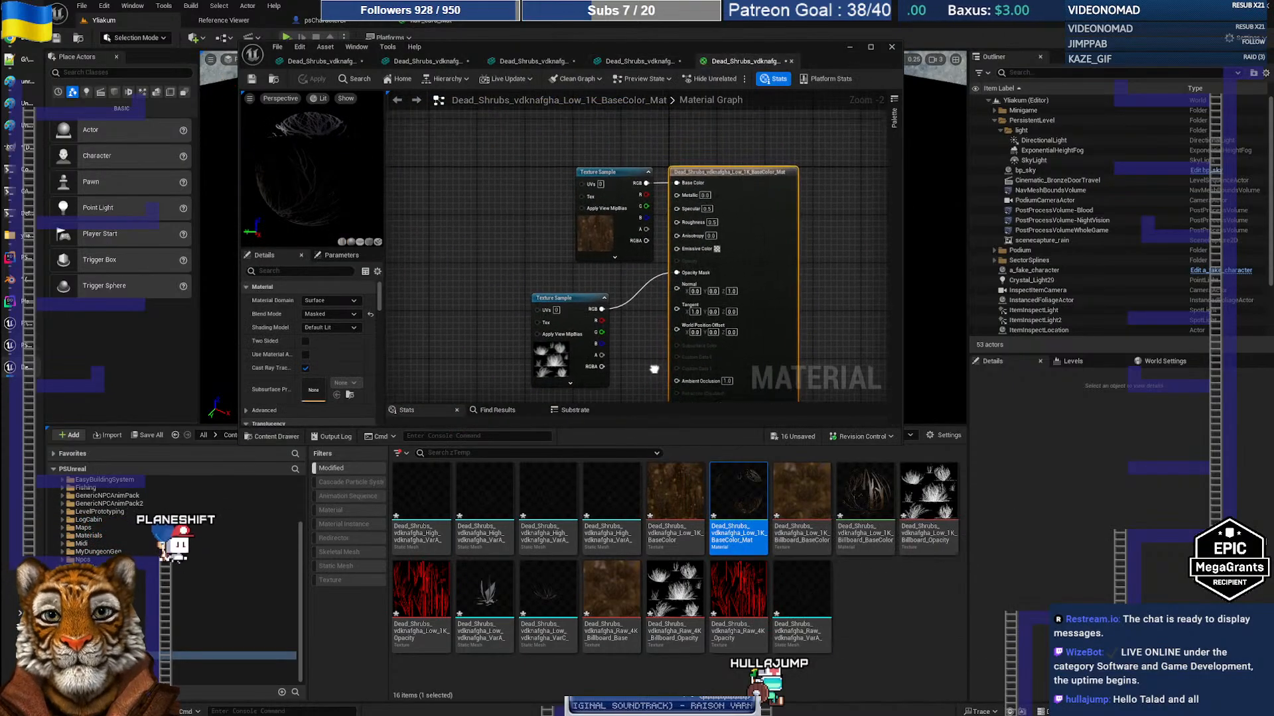
{"action": "scroll", "coordinate": [627, 350], "scroll_direction": "up", "scroll_amount": 3}
{"action": "left_click", "coordinate": [524, 194]}
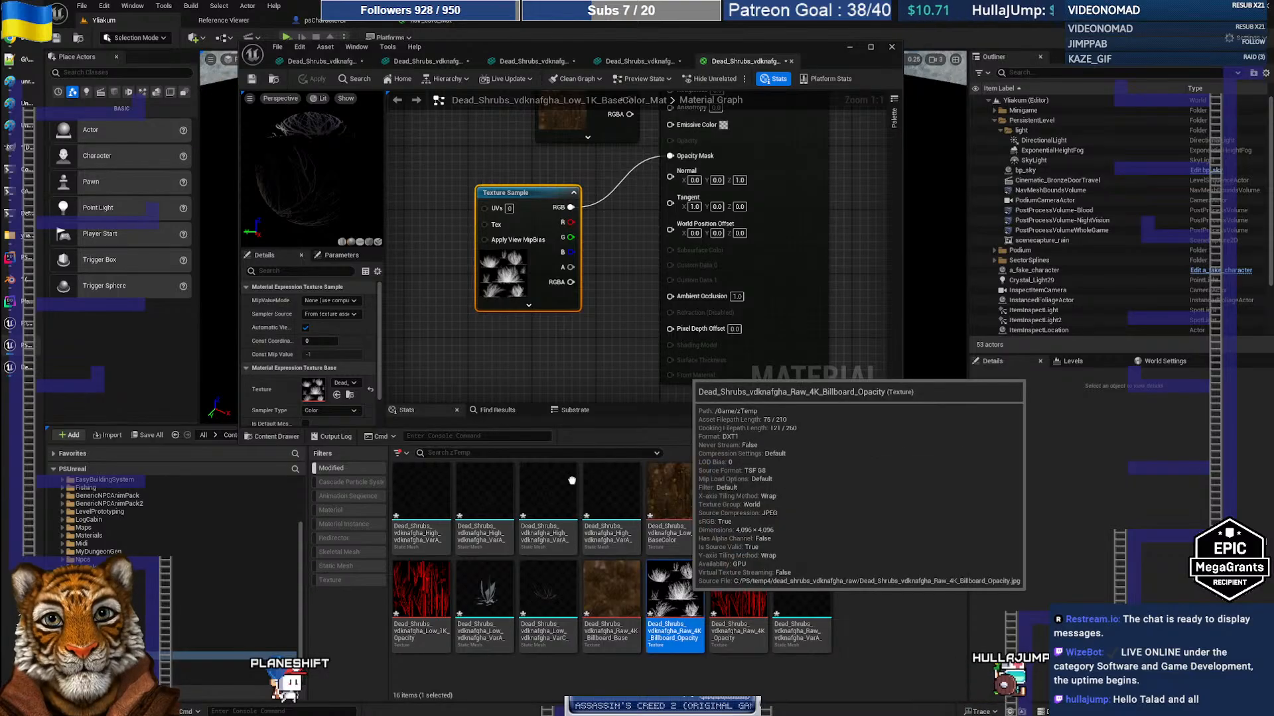
{"action": "left_click_drag", "start_coordinate": [677, 569], "coordinate": [315, 391]}
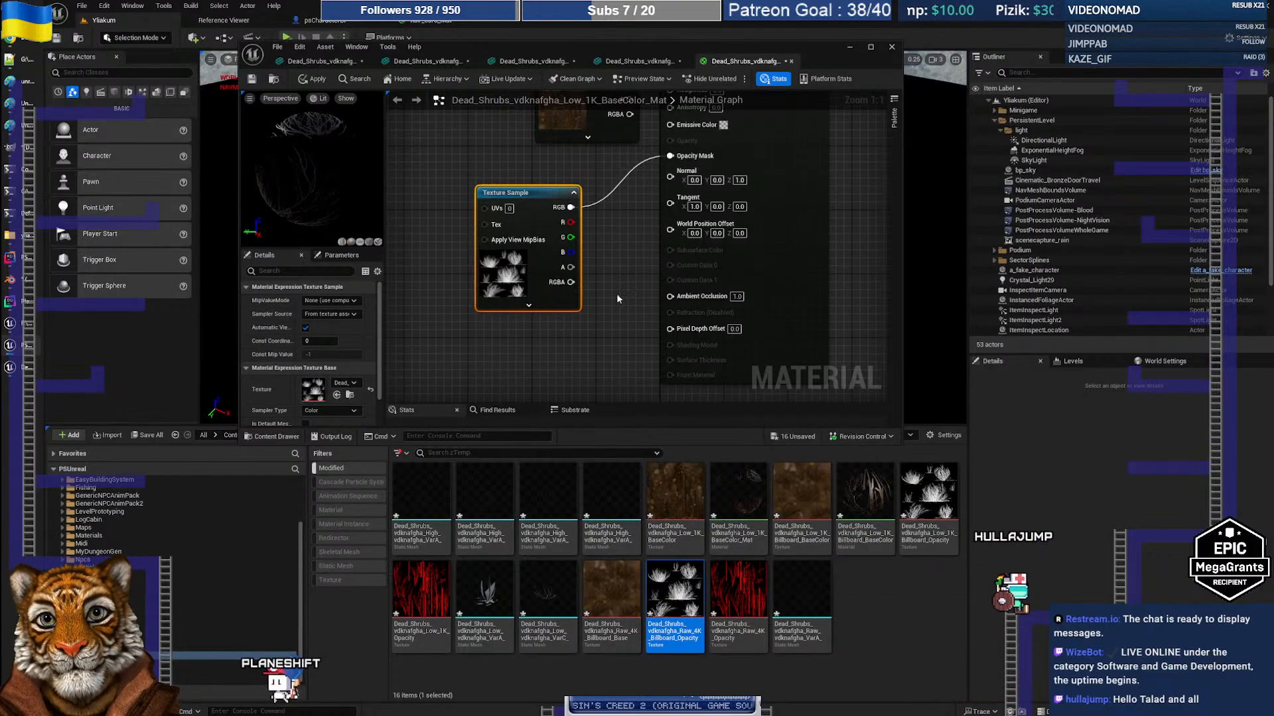
Detach the material editor into its own window, apply the material changes, and inspect the High VarA LOD3 mesh
{"action": "left_click", "coordinate": [637, 61]}
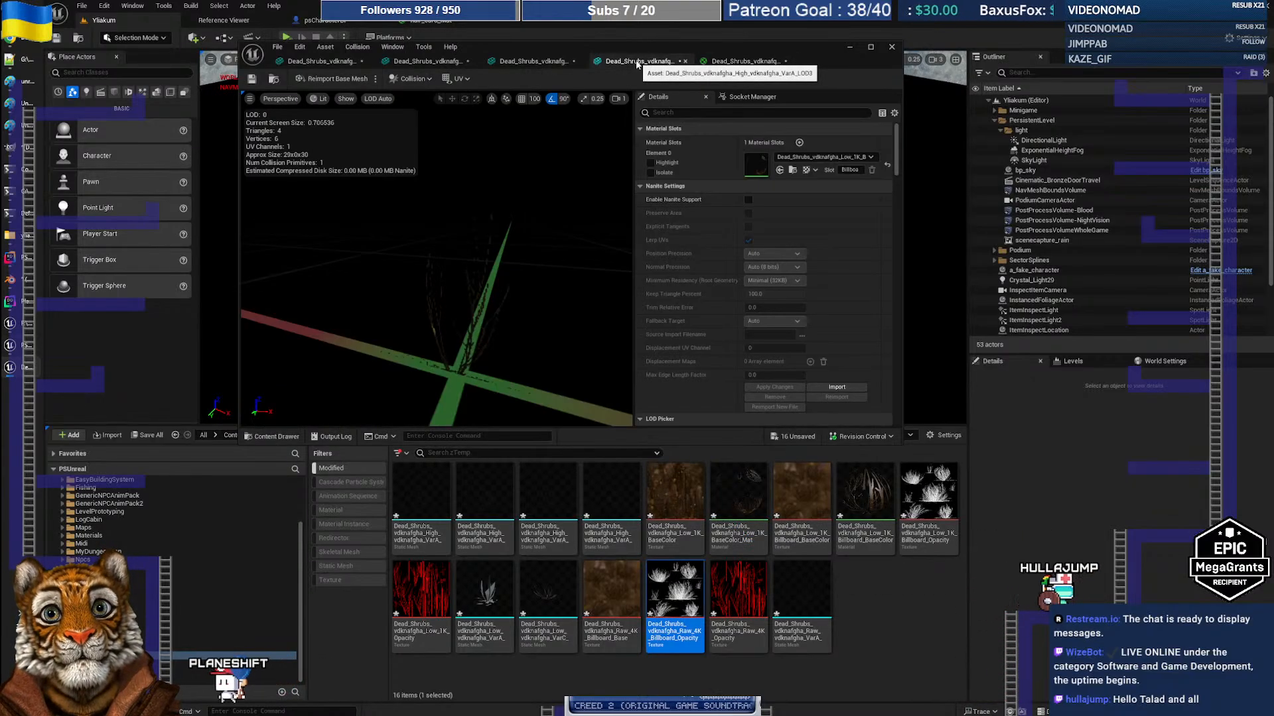
{"action": "left_click_drag", "start_coordinate": [757, 60], "coordinate": [862, 93]}
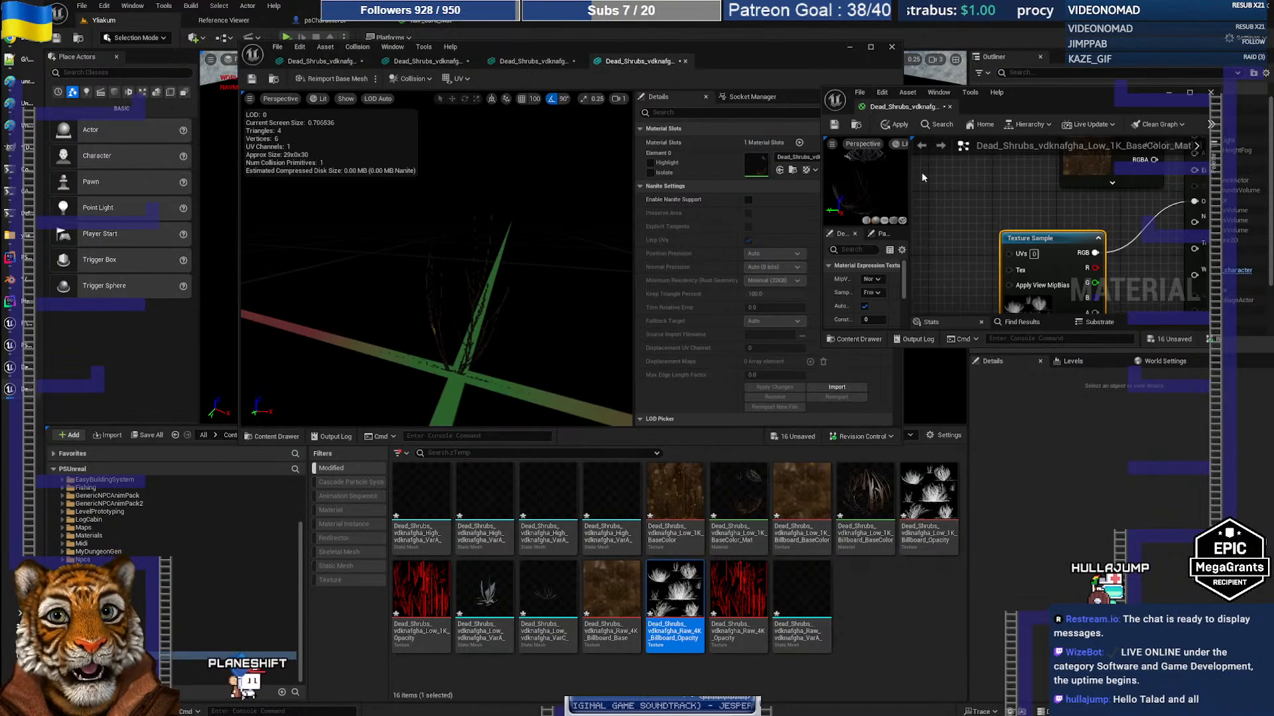
{"action": "left_click", "coordinate": [895, 124]}
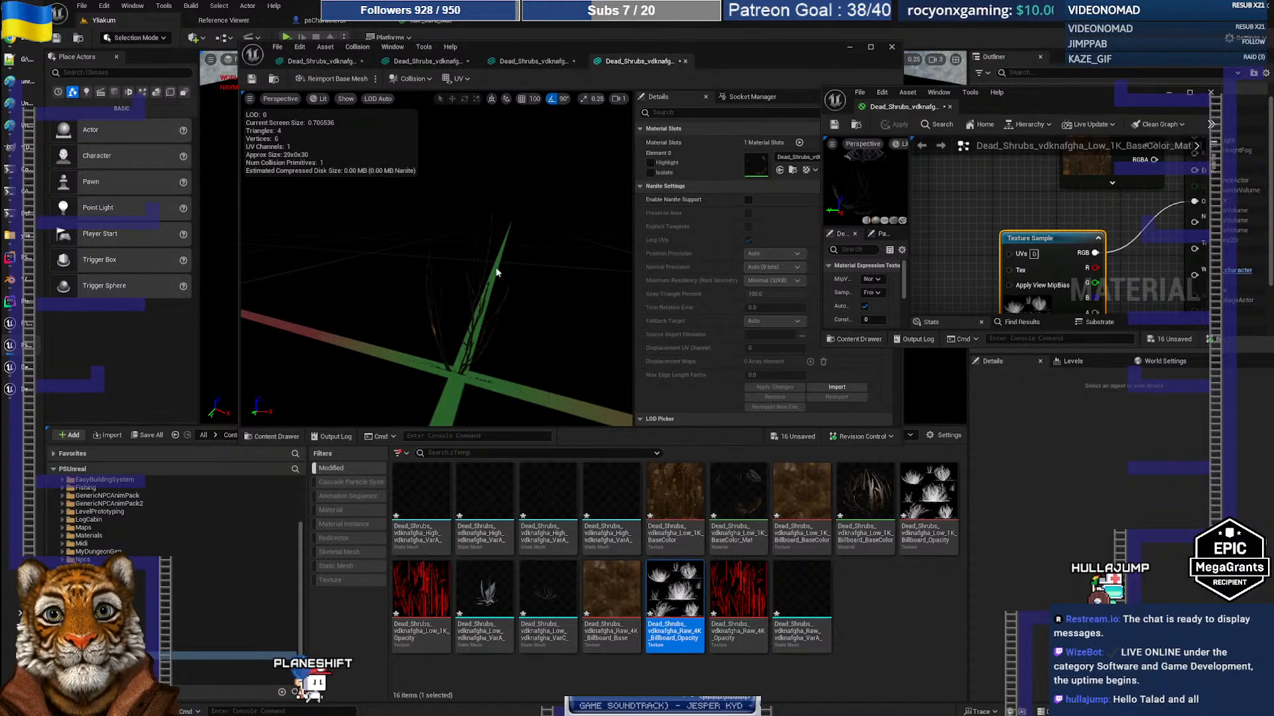
{"action": "left_click_drag", "start_coordinate": [499, 271], "coordinate": [459, 269]}
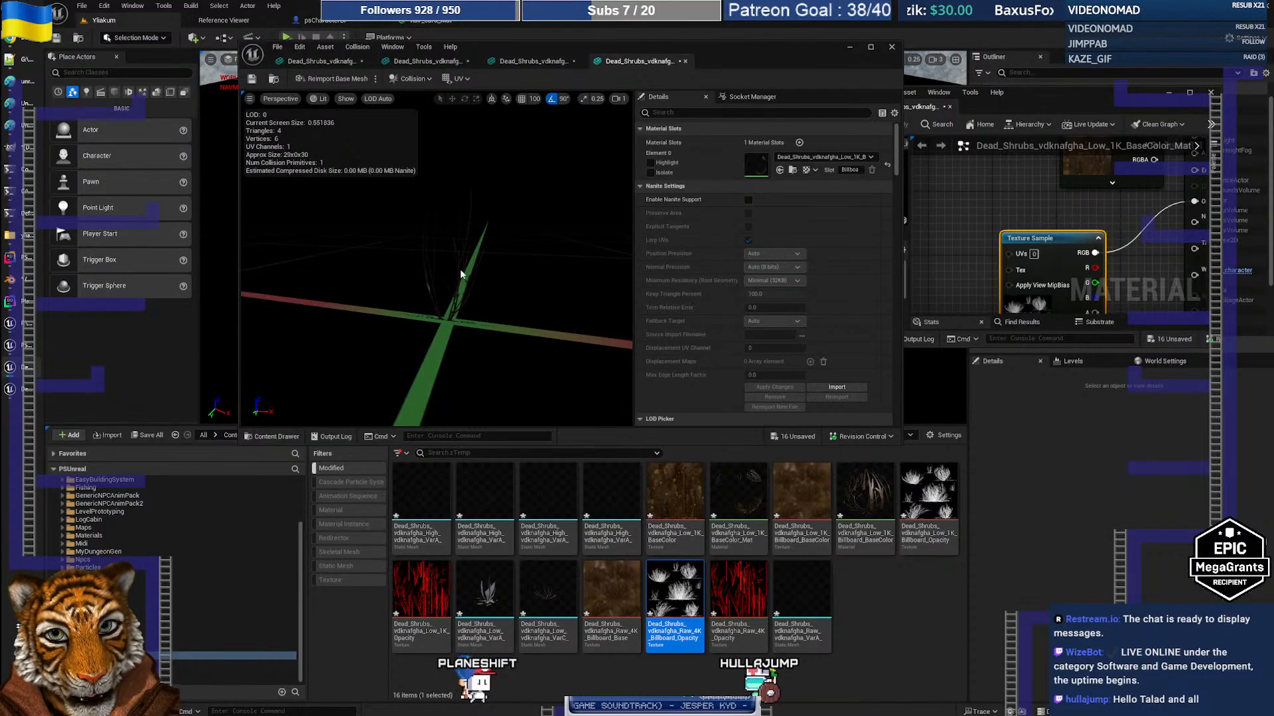
{"action": "mouse_move", "coordinate": [816, 616]}
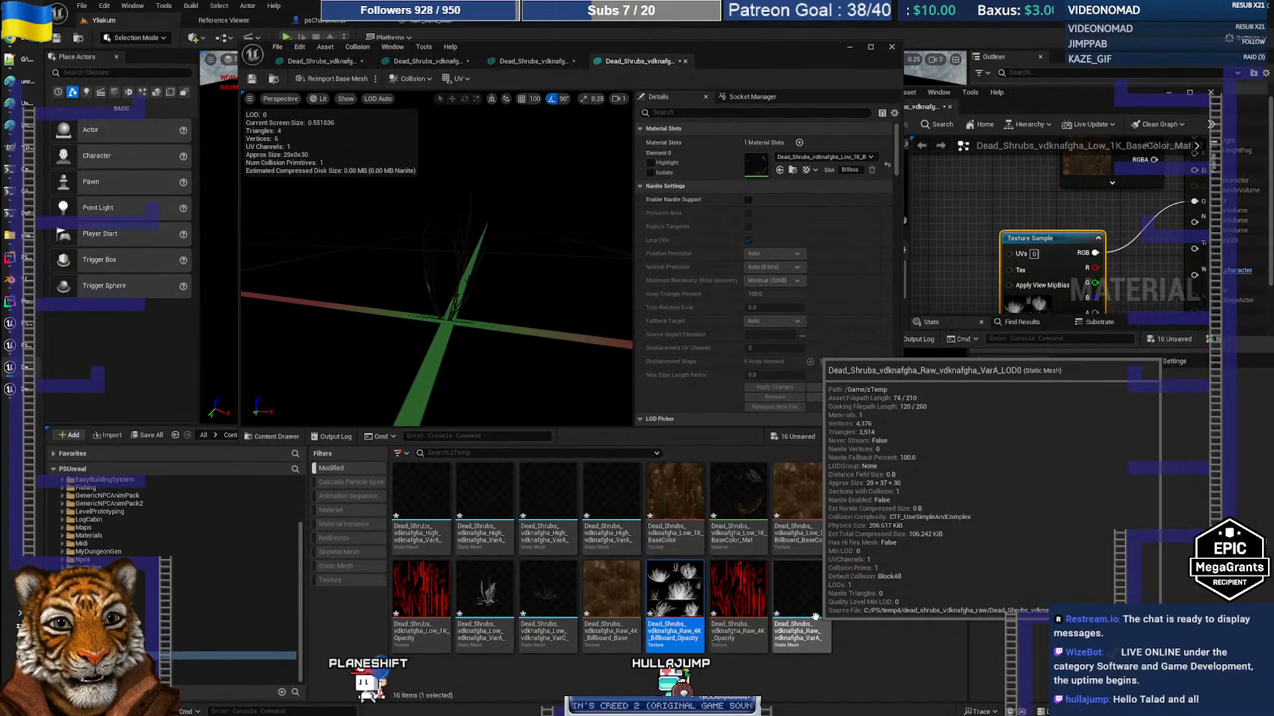
{"action": "left_click", "coordinate": [899, 639]}
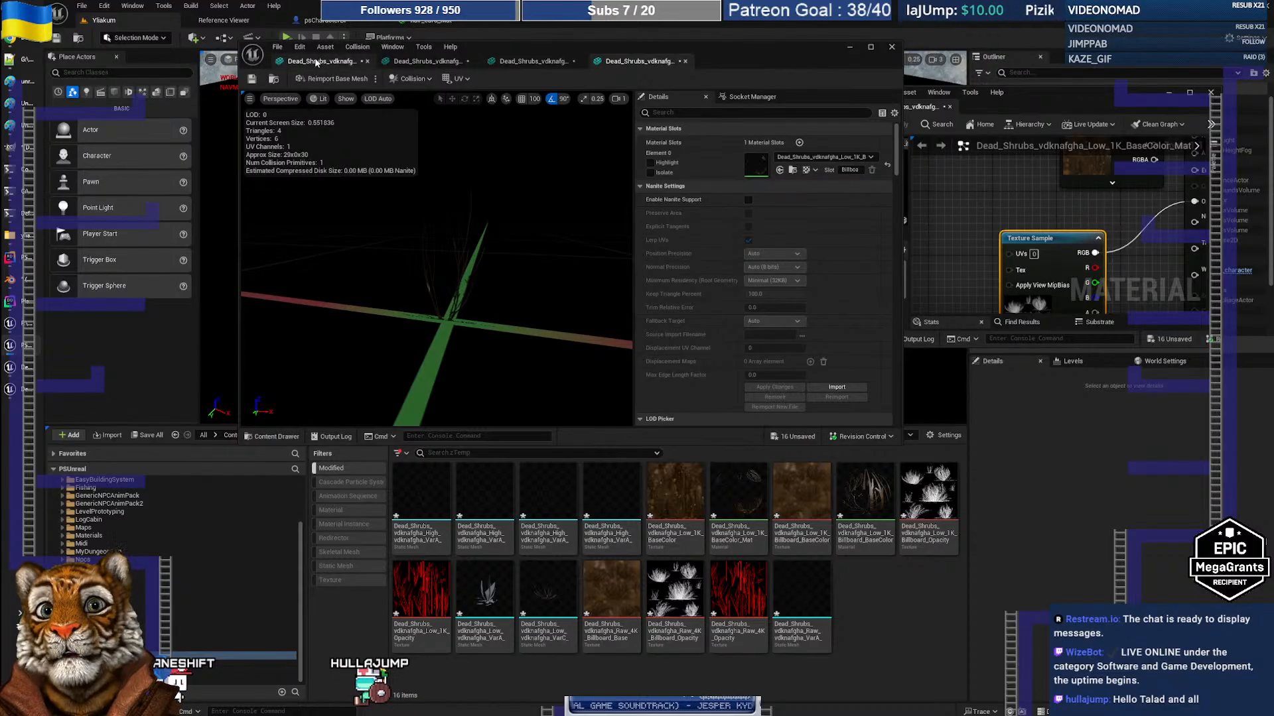
Compare the Dead_Shrubs High VarA LOD0, LOD1, LOD2 and LOD3 meshes in their static mesh editors, checking shape and triangle count
{"action": "left_click", "coordinate": [332, 61]}
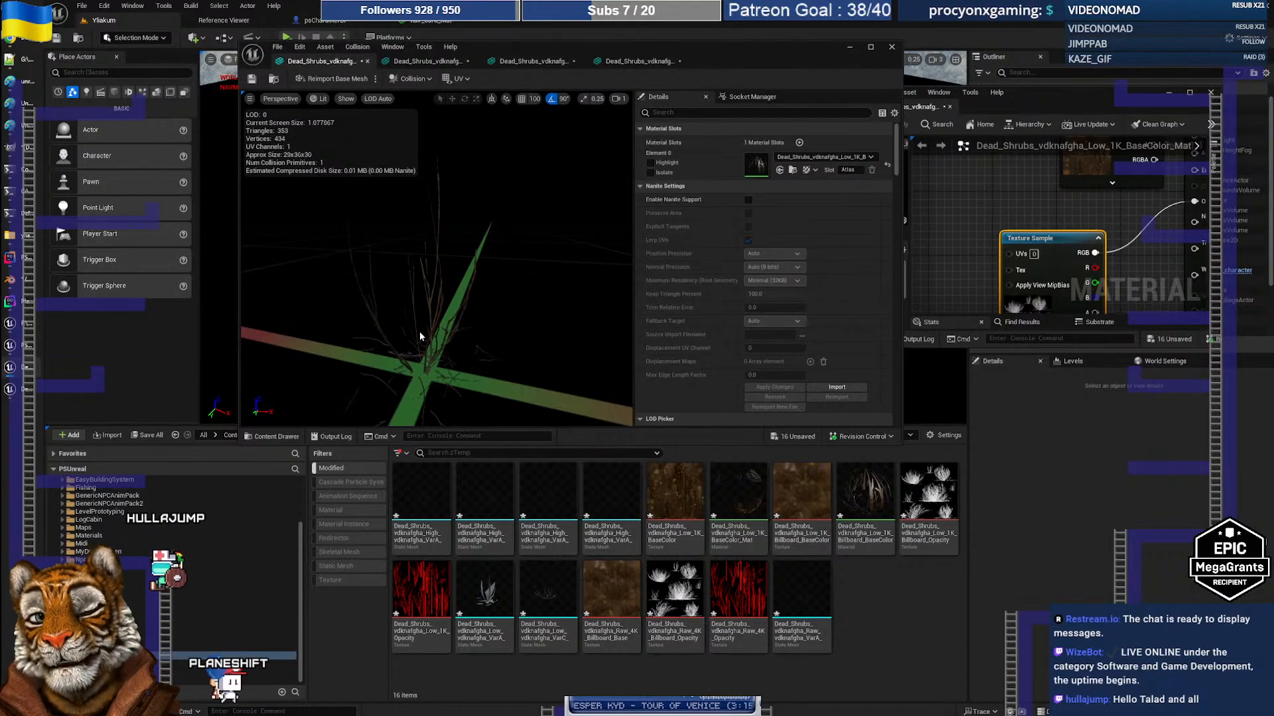
{"action": "left_click", "coordinate": [430, 61]}
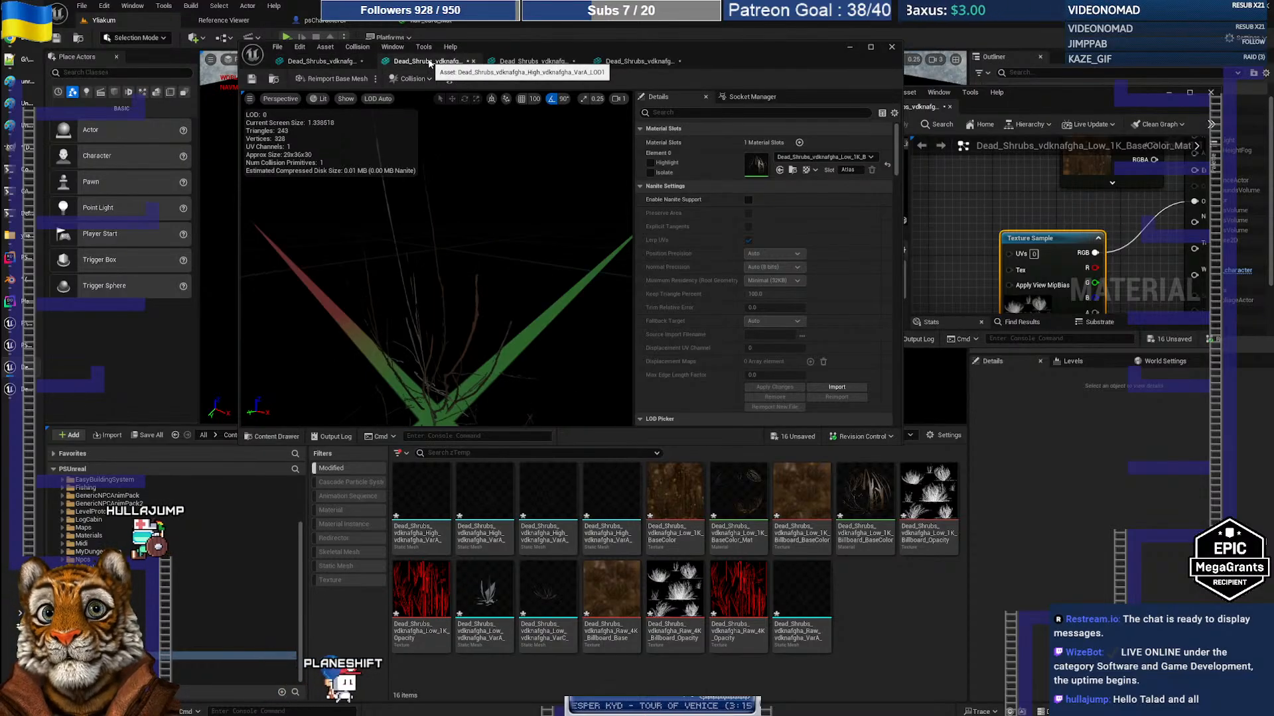
{"action": "left_click", "coordinate": [519, 61]}
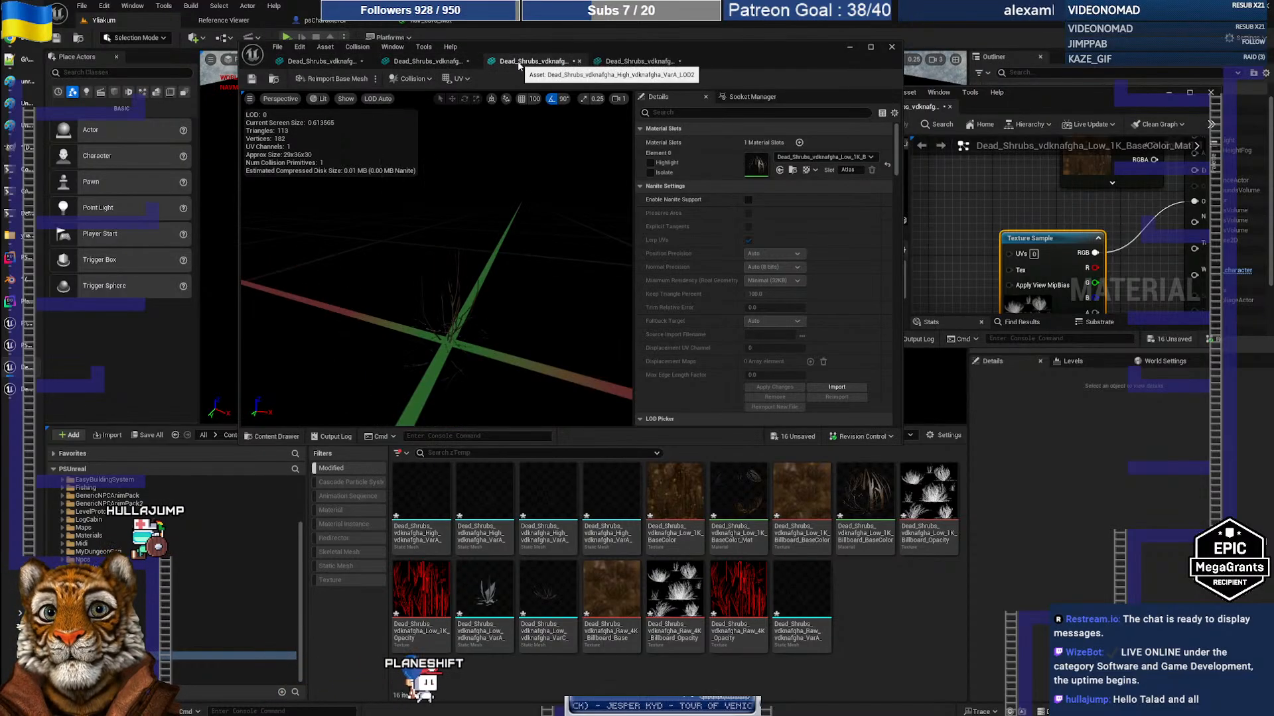
{"action": "left_click", "coordinate": [437, 62]}
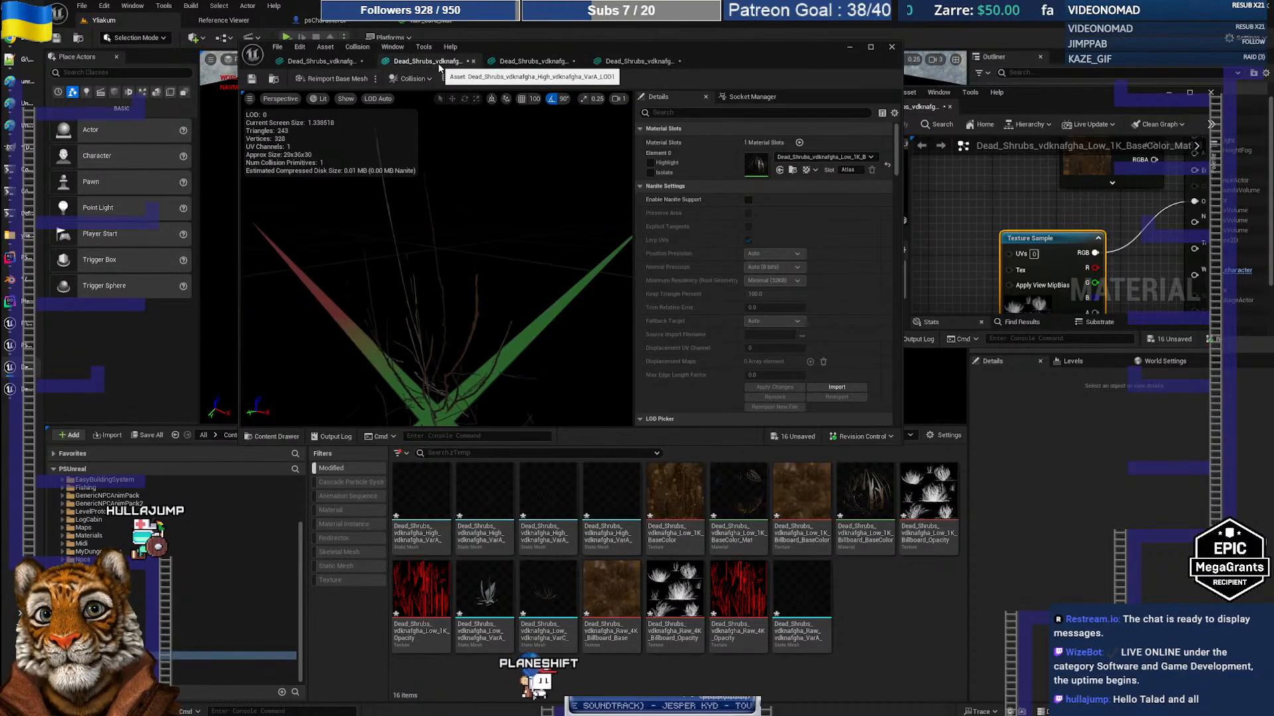
{"action": "left_click", "coordinate": [333, 64]}
{"action": "left_click", "coordinate": [422, 62]}
{"action": "left_click", "coordinate": [544, 61]}
{"action": "left_click", "coordinate": [623, 61]}
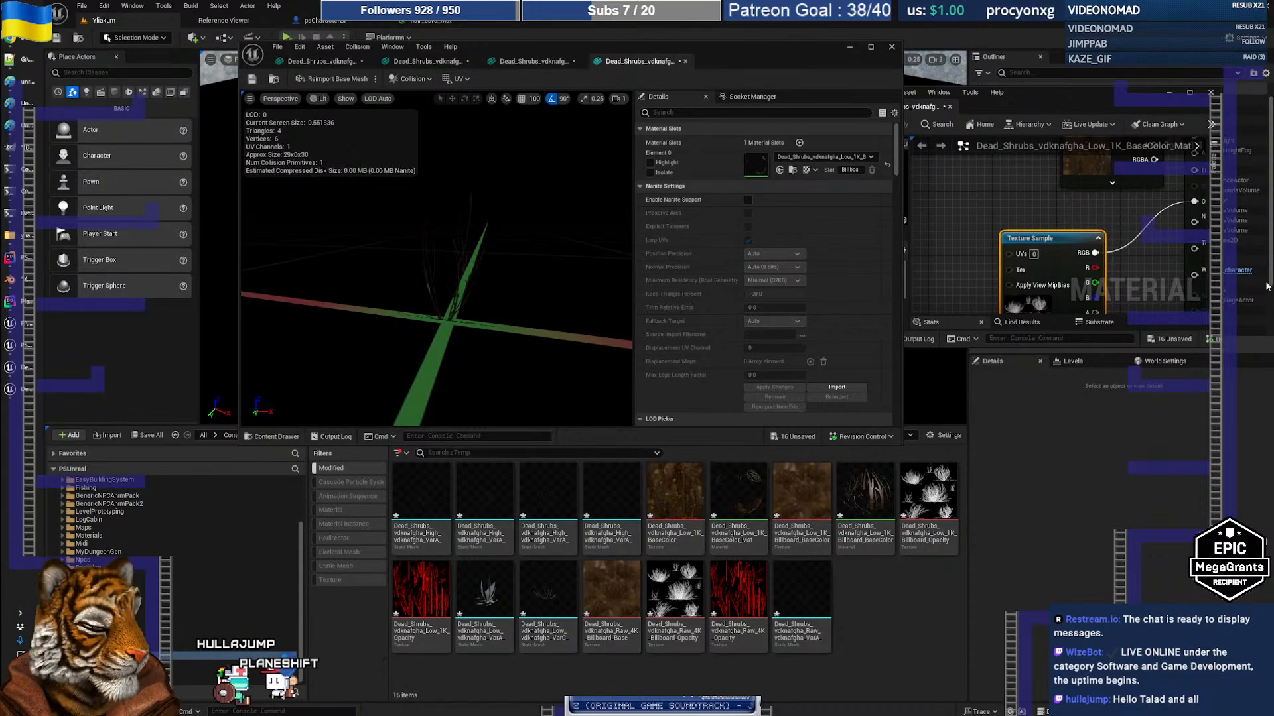
Switch to the browser, open the PSwiki Import items page and read the instructions on importing items from Blender to UE with LOD
{"action": "left_click", "coordinate": [28, 280]}
{"action": "middle_click_drag", "start_coordinate": [564, 313], "coordinate": [432, 298]}
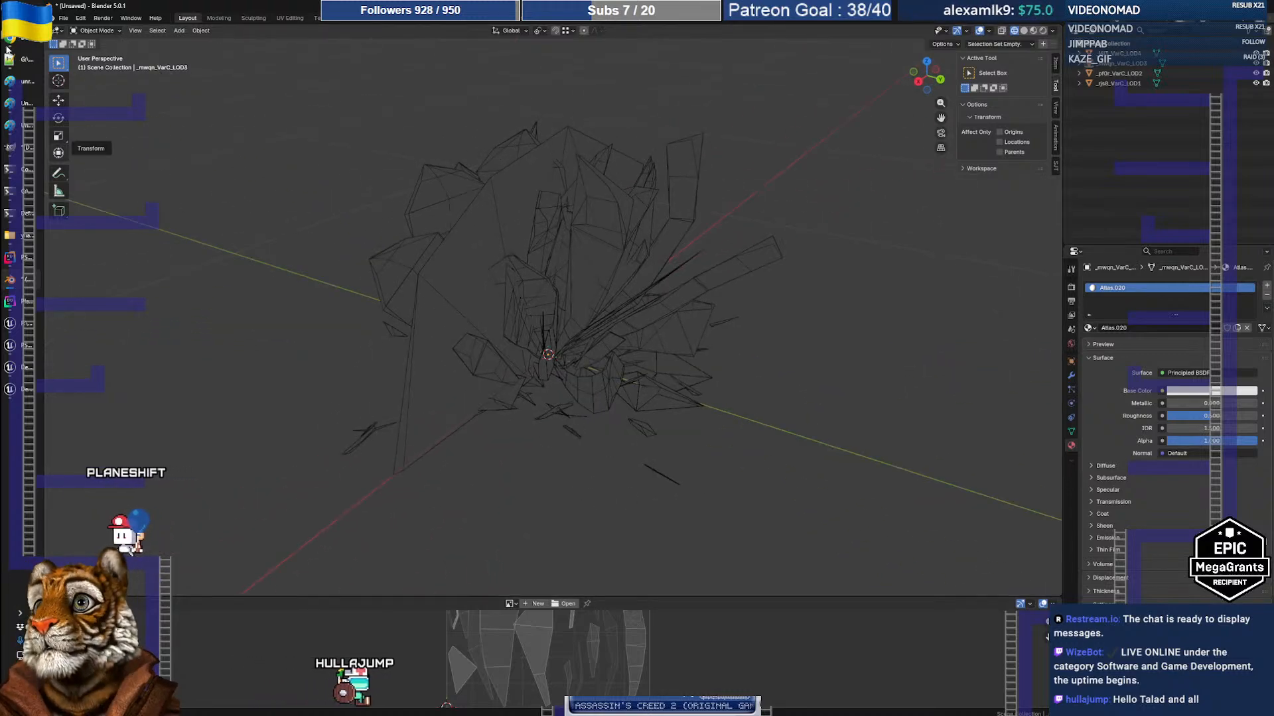
{"action": "left_click", "coordinate": [25, 39]}
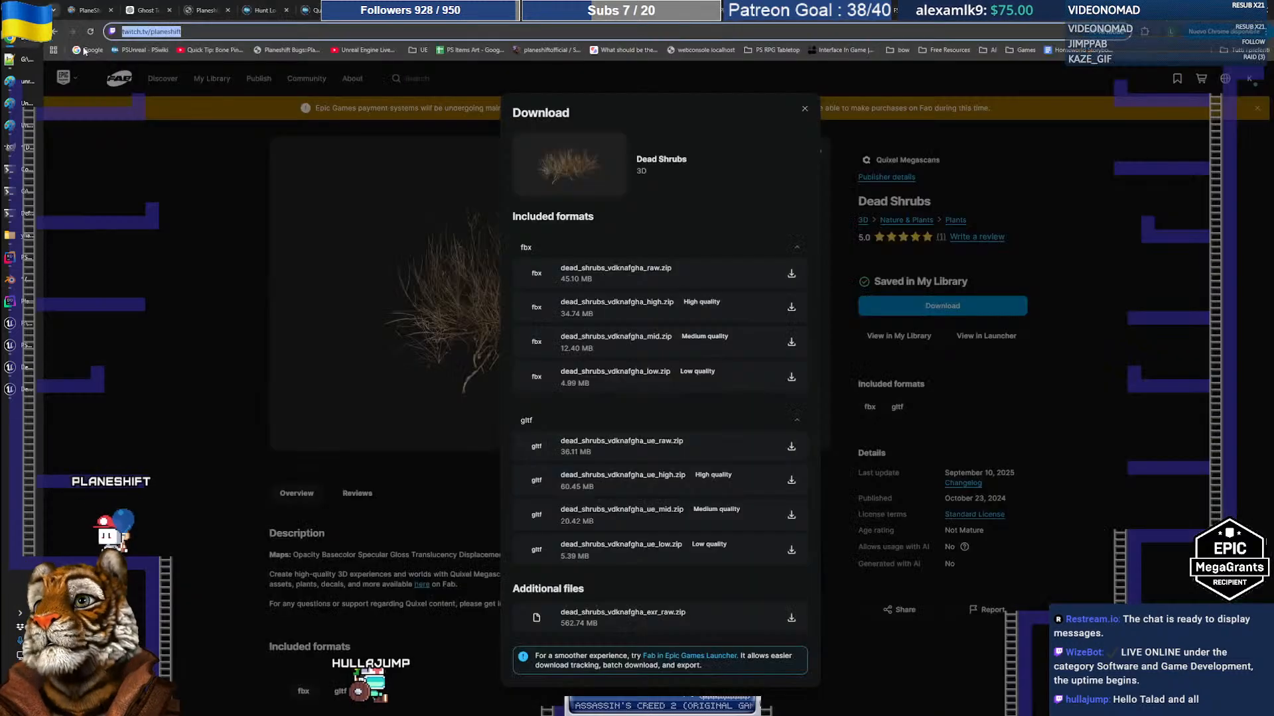
{"action": "left_click", "coordinate": [262, 10]}
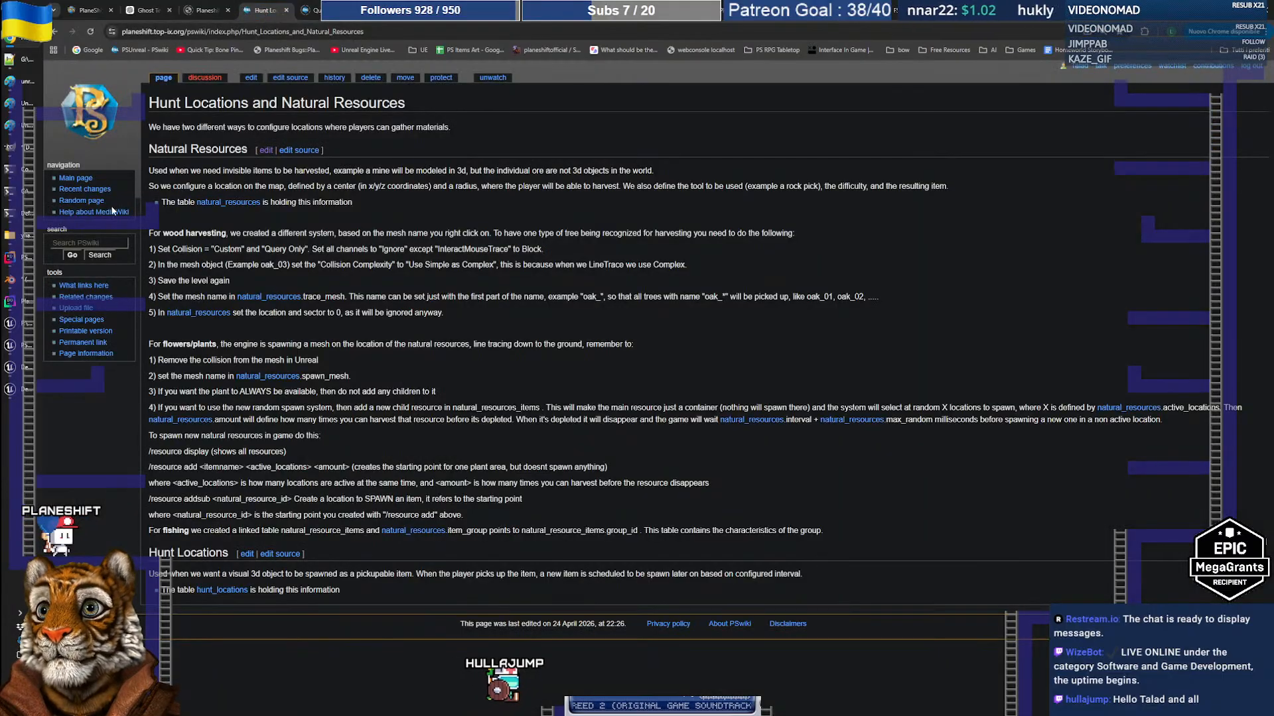
{"action": "left_click", "coordinate": [95, 243]}
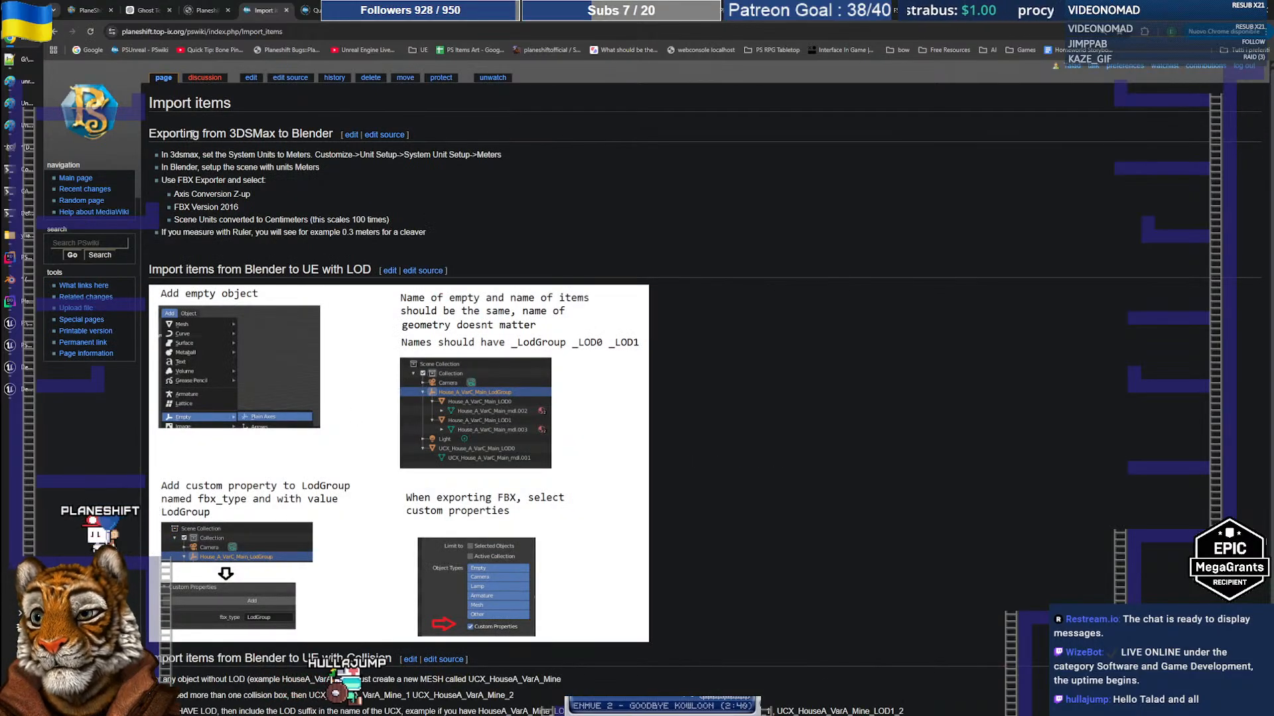
{"action": "left_click_drag", "start_coordinate": [168, 270], "coordinate": [372, 270]}
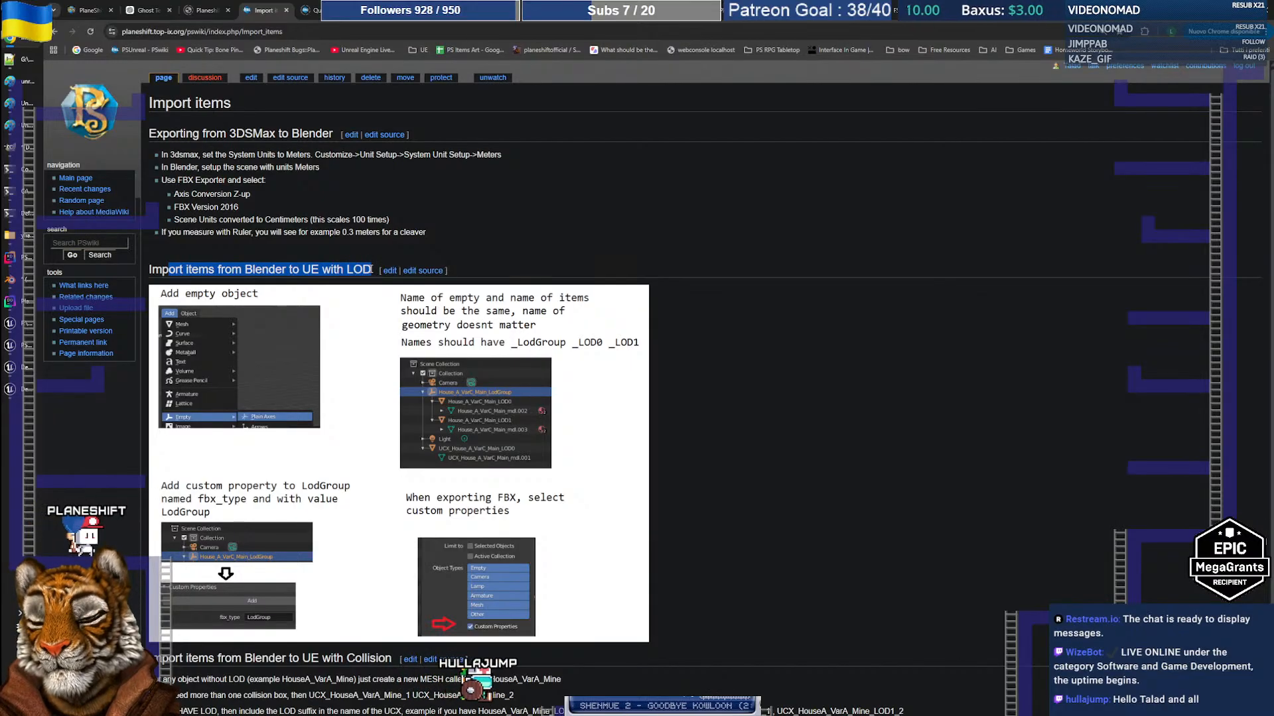
{"action": "left_click", "coordinate": [539, 268]}
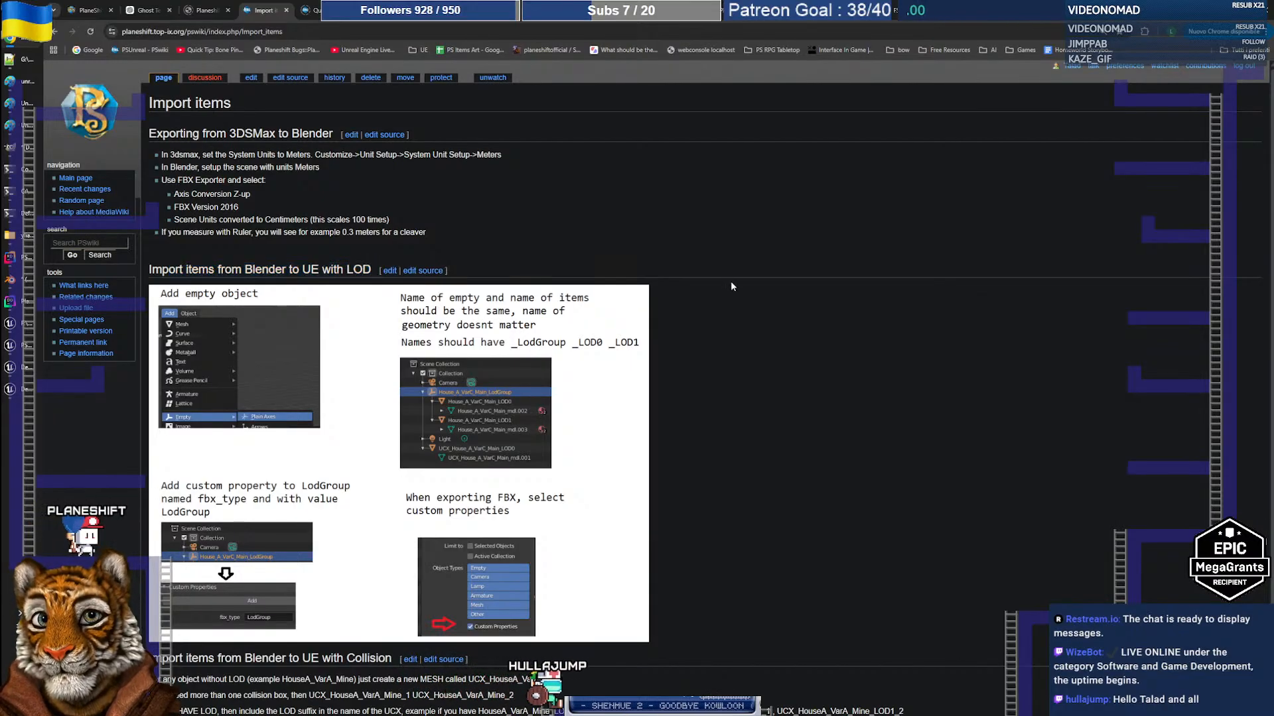
{"action": "scroll", "coordinate": [730, 281], "scroll_direction": "down", "scroll_amount": 1}
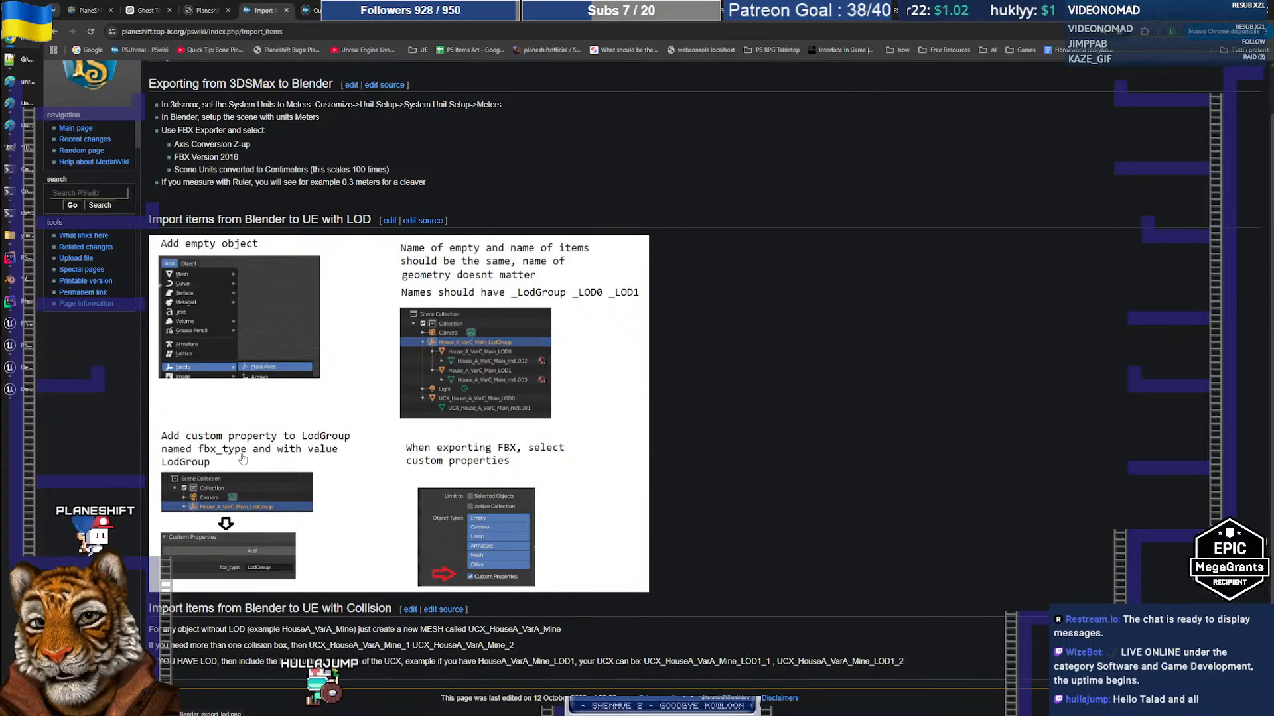
{"action": "scroll", "coordinate": [375, 465], "scroll_direction": "down", "scroll_amount": 1}
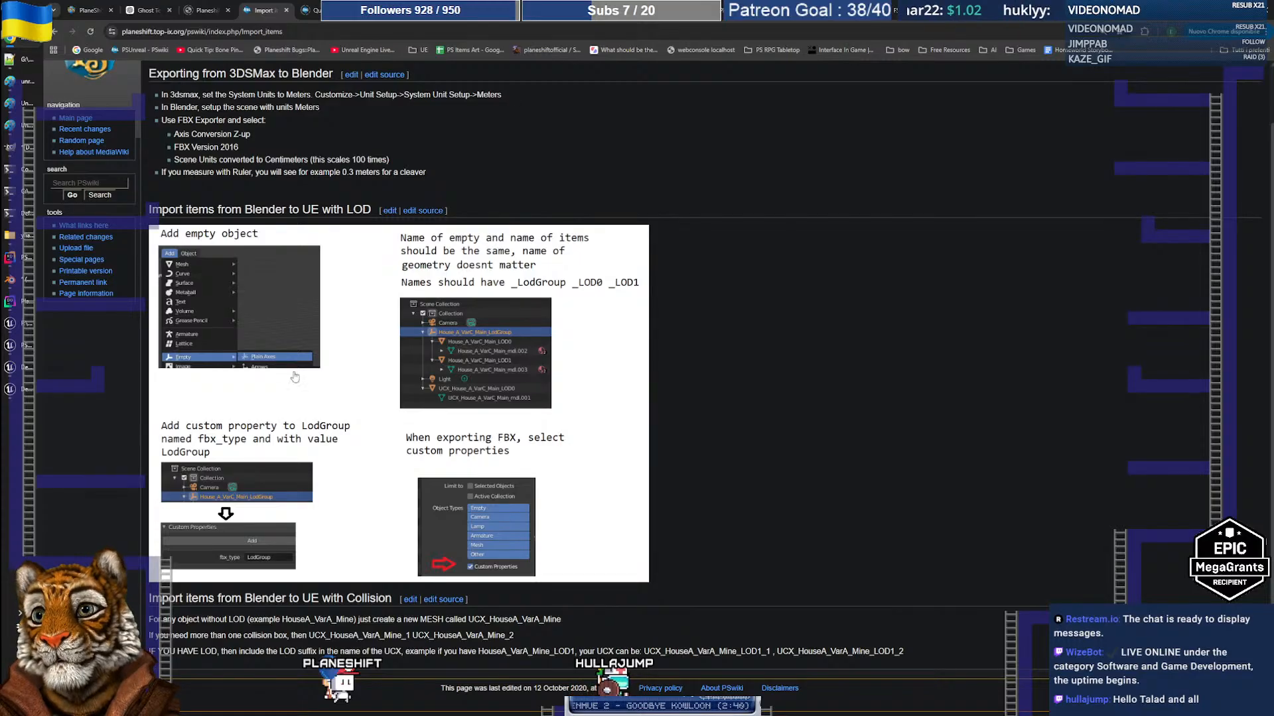
Switch to Blender, delete all objects from the scene and import the four VarC LOD FBX files at scale 1.000
{"action": "left_click", "coordinate": [12, 280]}
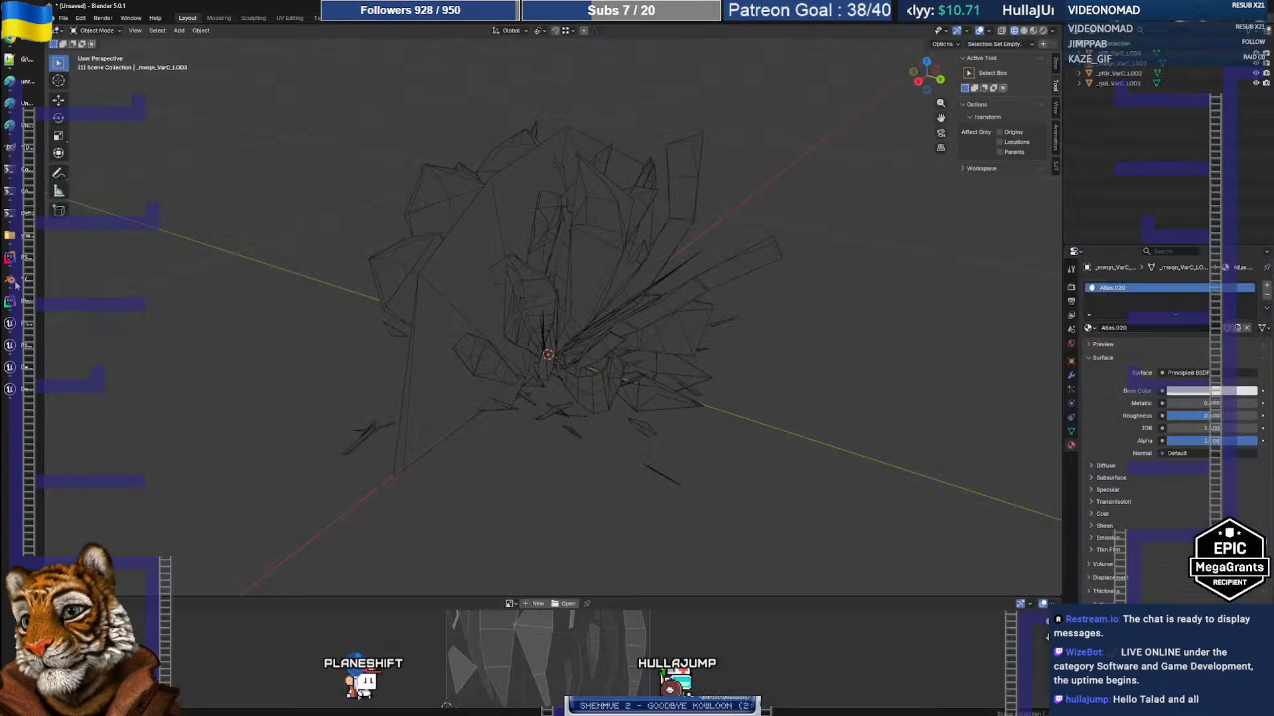
{"action": "middle_click_drag", "start_coordinate": [512, 283], "coordinate": [848, 337]}
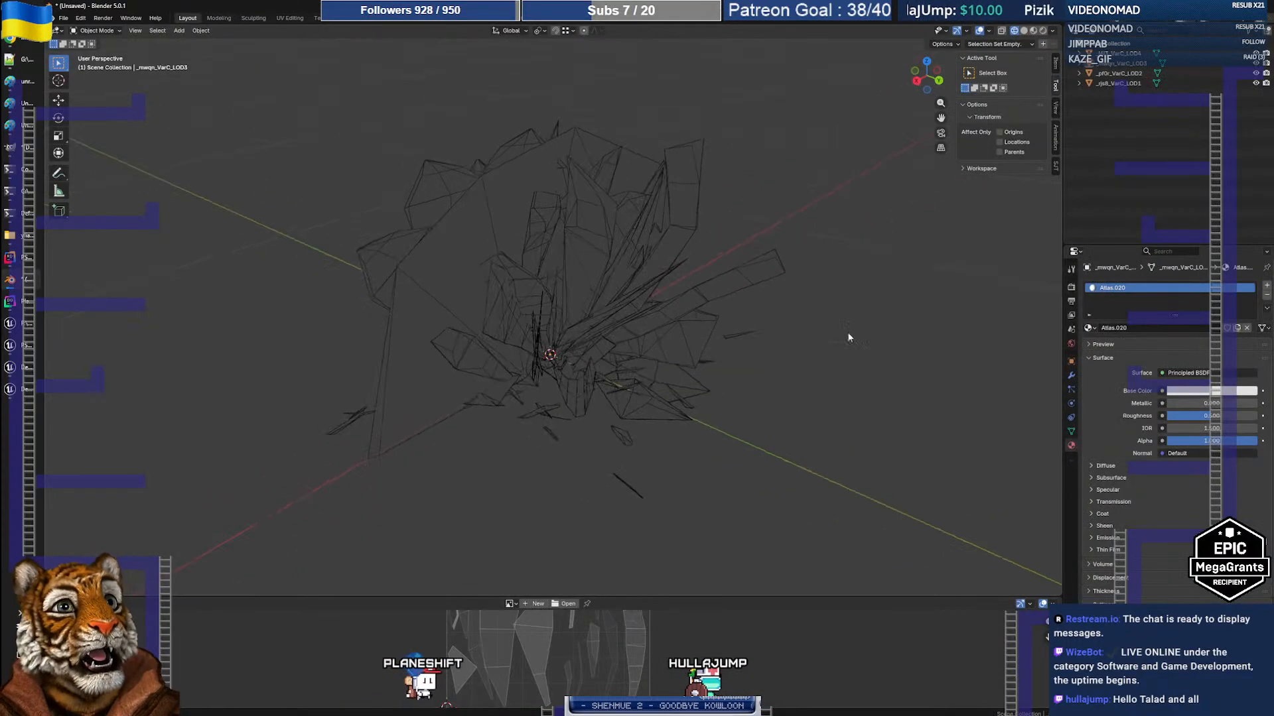
{"action": "key", "text": "a"}
{"action": "key", "text": "Delete"}
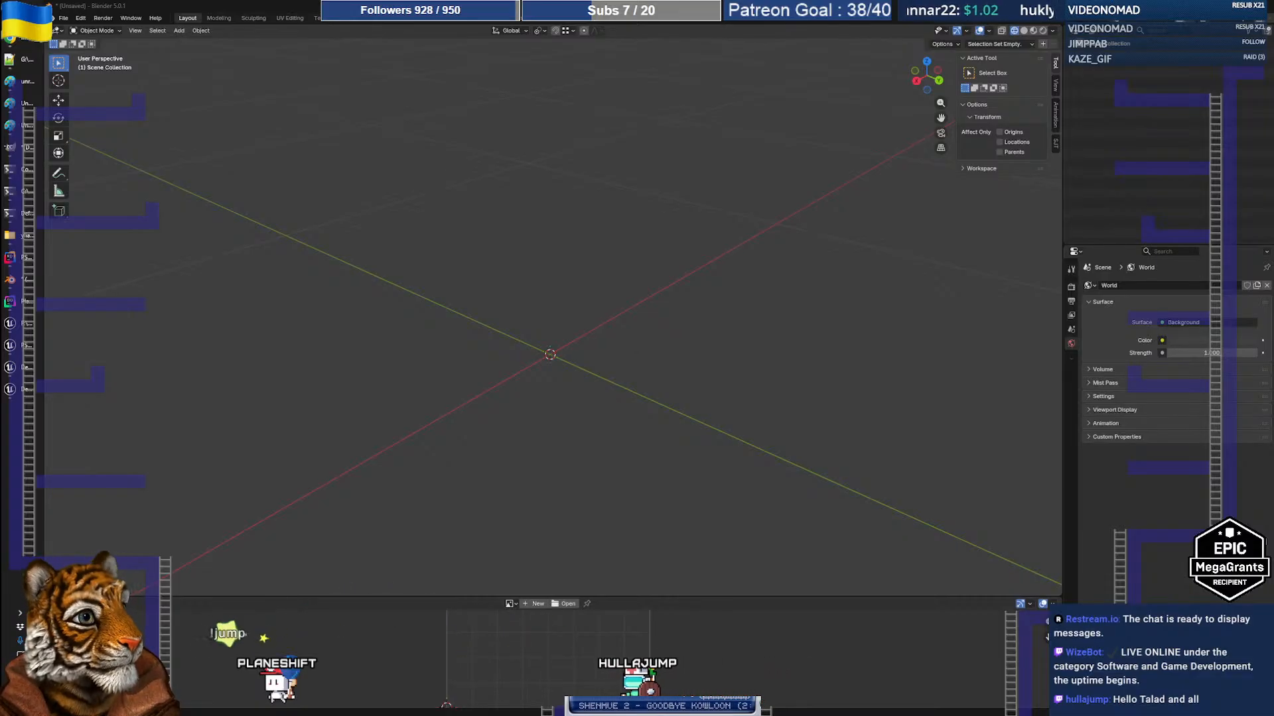
{"action": "left_click_drag", "start_coordinate": [532, 303], "coordinate": [531, 296]}
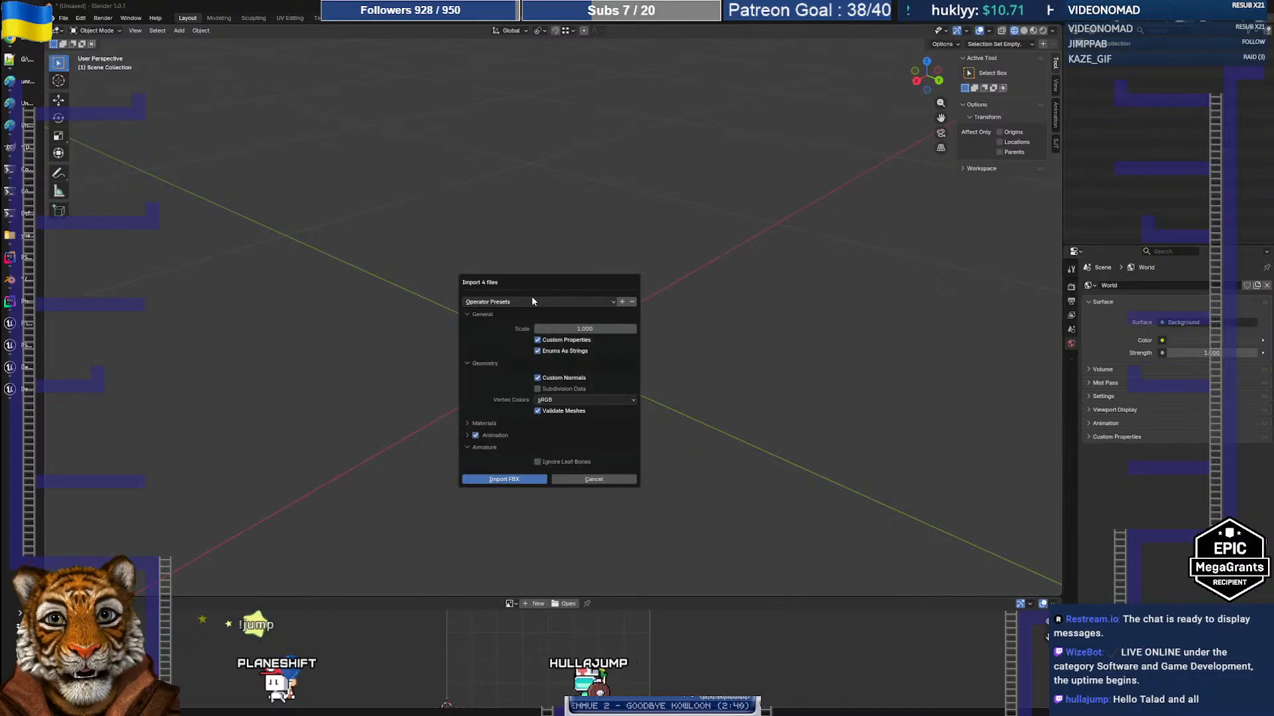
{"action": "left_click", "coordinate": [518, 483]}
Inspect the imported shrub meshes and rename the VarC LOD0 object as Dead_Shrubs_VarC_LOD0
{"action": "middle_click_drag", "start_coordinate": [646, 406], "coordinate": [588, 315]}
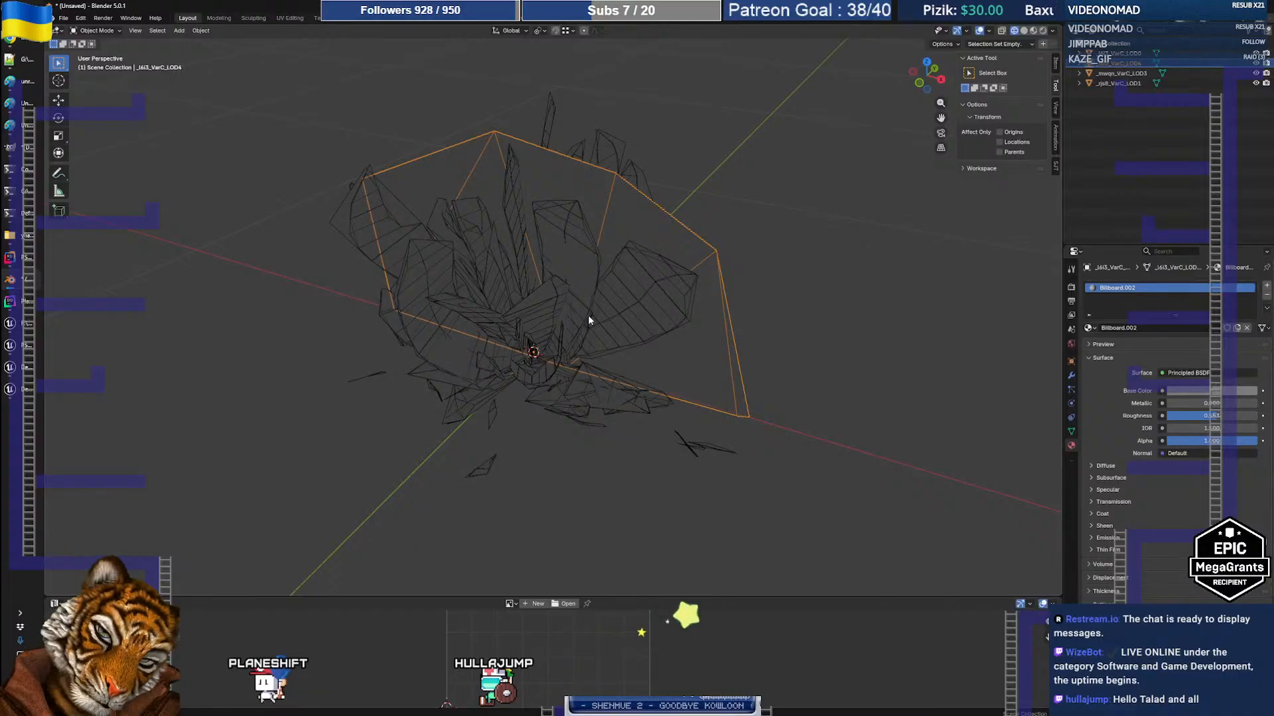
{"action": "middle_click_drag", "start_coordinate": [562, 293], "coordinate": [546, 358]}
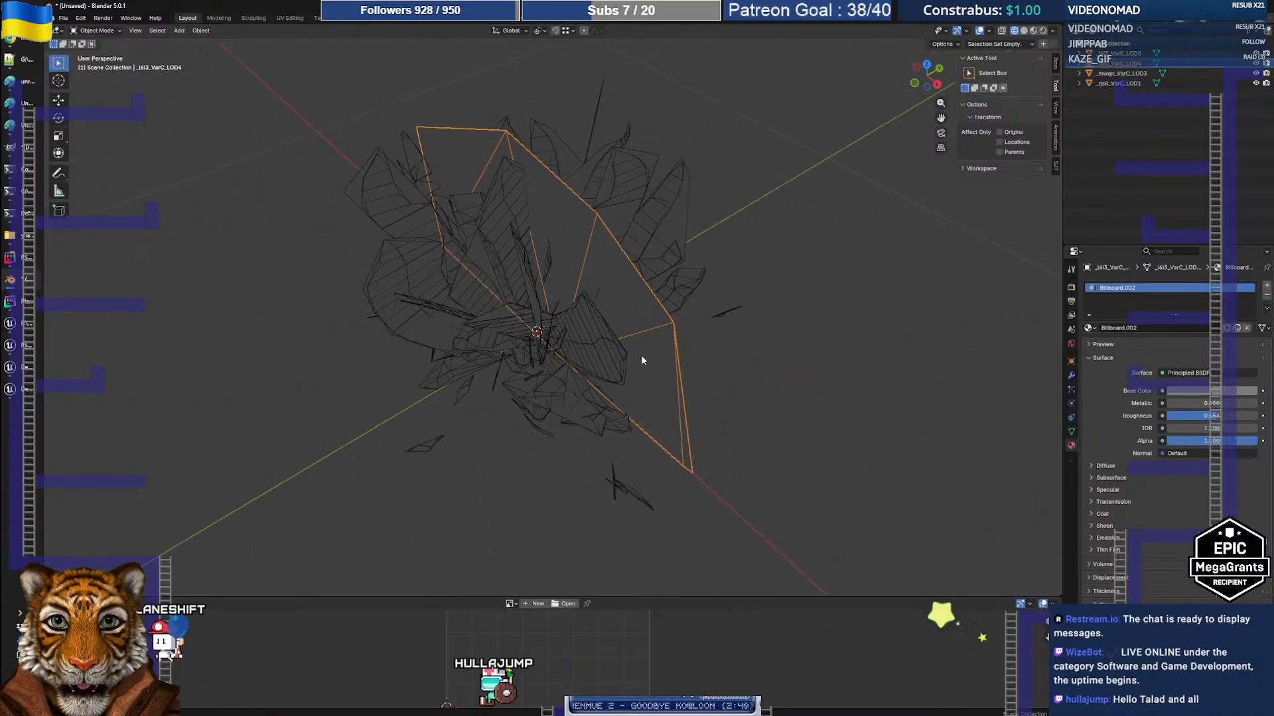
{"action": "middle_click_drag", "start_coordinate": [641, 325], "coordinate": [515, 252]}
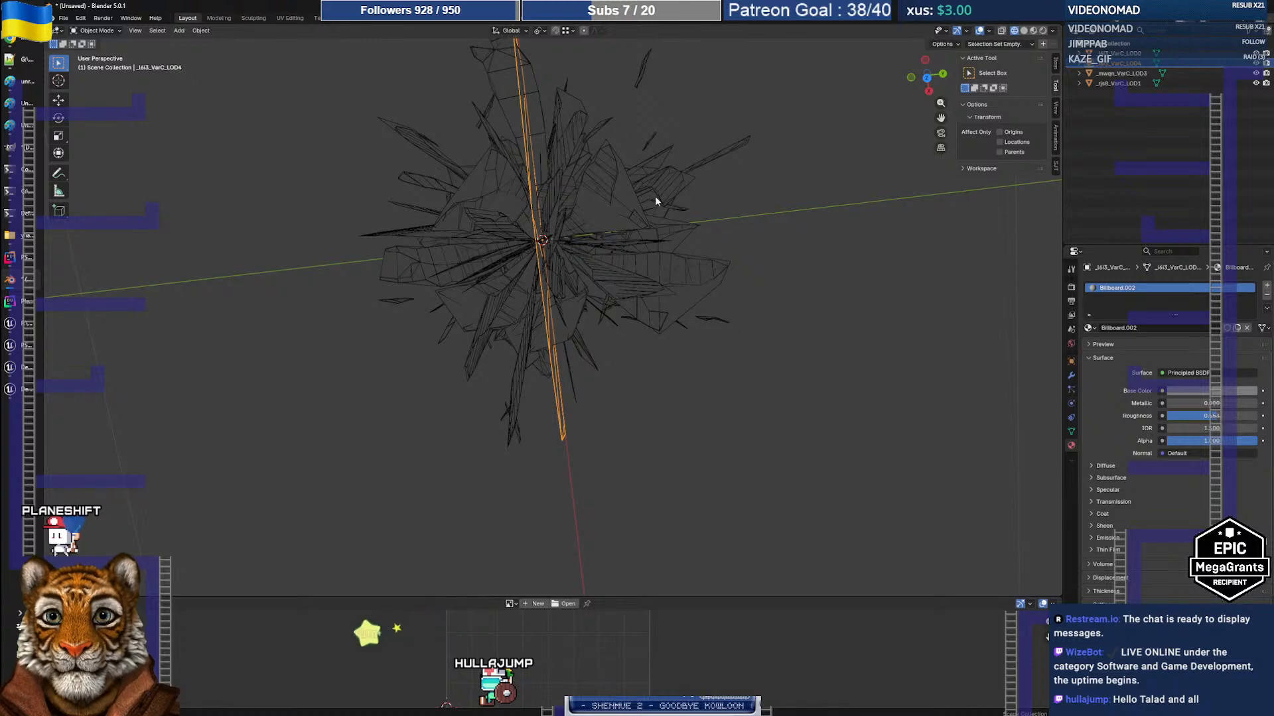
{"action": "middle_click_drag", "start_coordinate": [672, 219], "coordinate": [551, 178]}
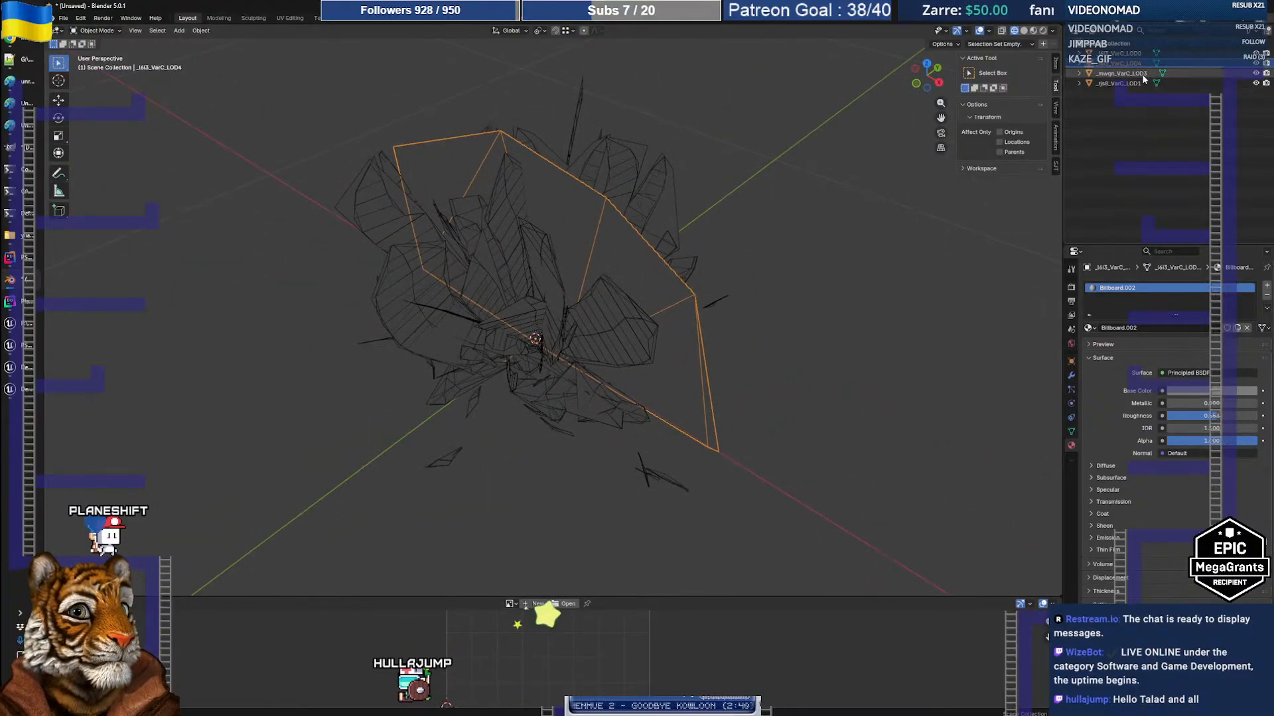
{"action": "left_click_drag", "start_coordinate": [1117, 67], "coordinate": [1115, 66]}
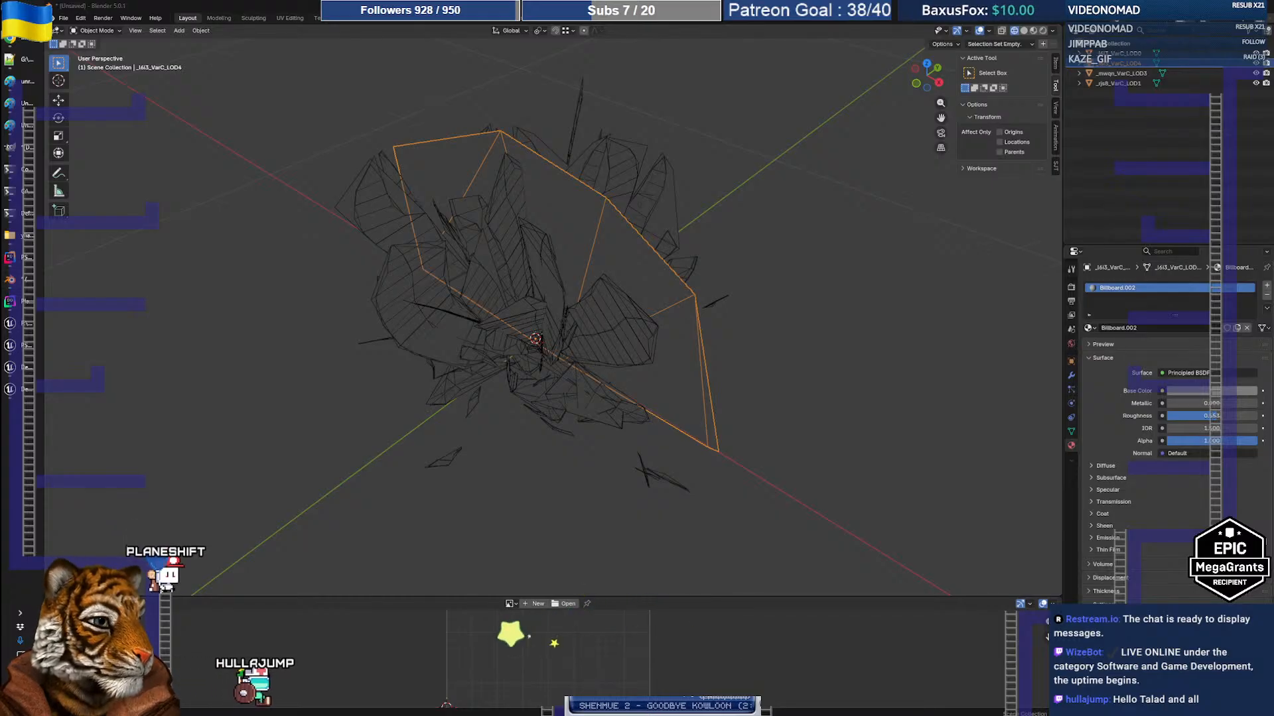
{"action": "left_click", "coordinate": [1119, 53]}
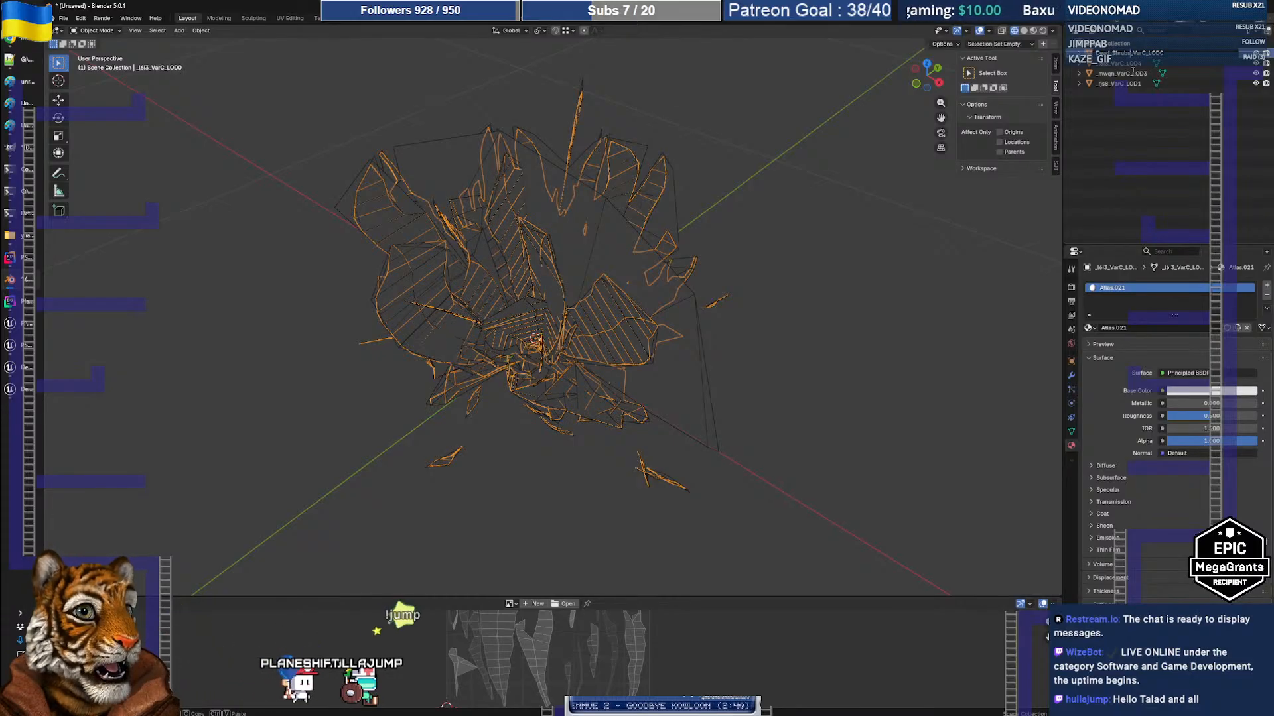
{"action": "key", "text": "Return"}
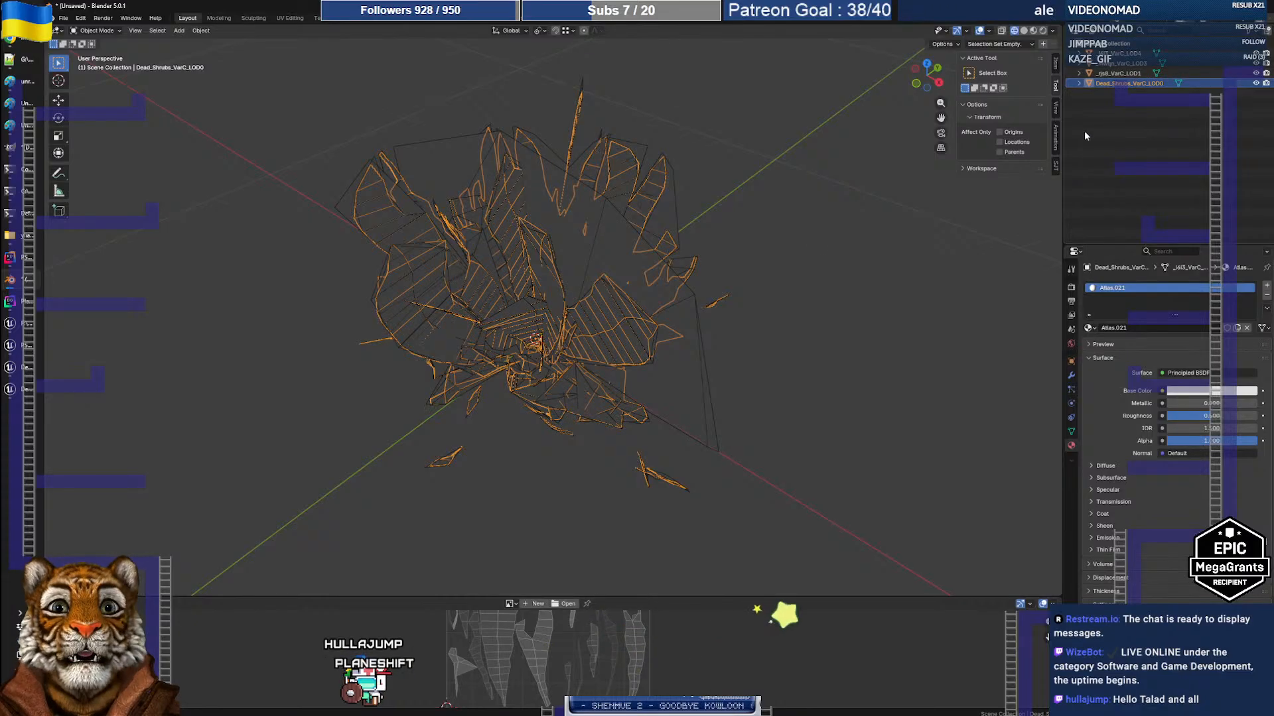
Check the wiki's LOD setup instructions in the browser and add a Plain Axes empty to the Blender scene
{"action": "left_click", "coordinate": [28, 46]}
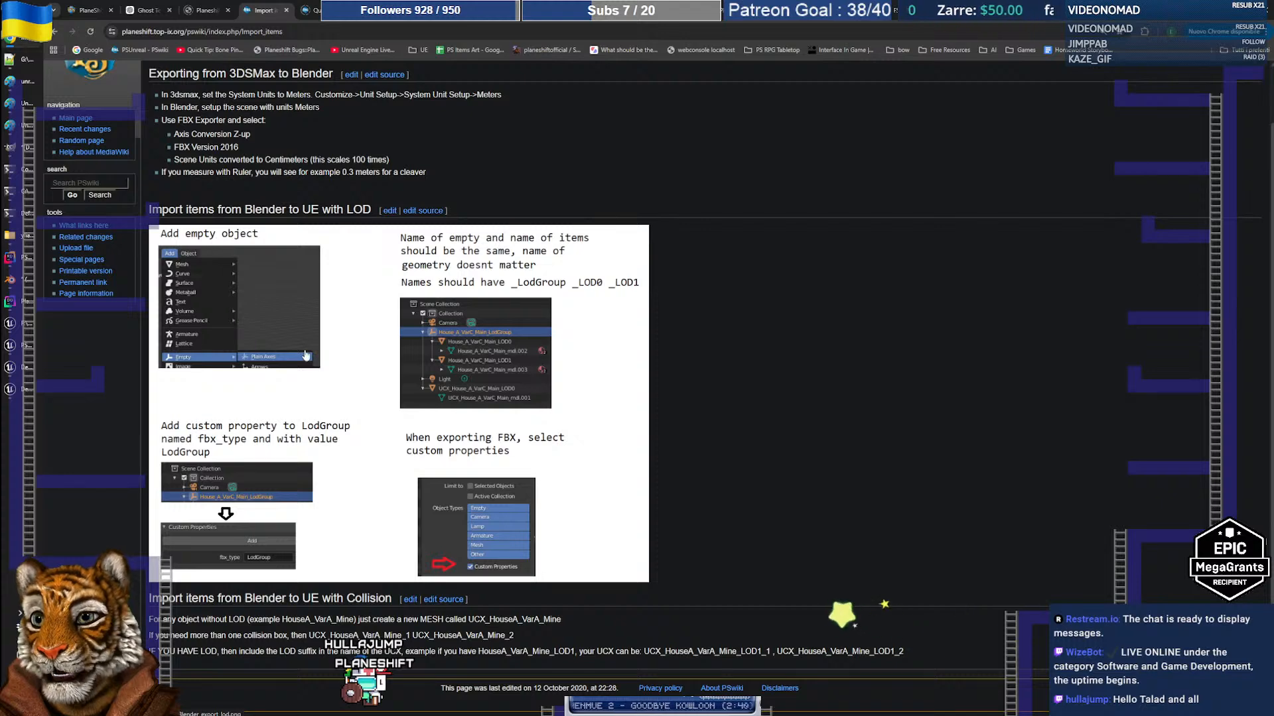
{"action": "key", "text": "alt+Tab"}
{"action": "left_click", "coordinate": [179, 31]}
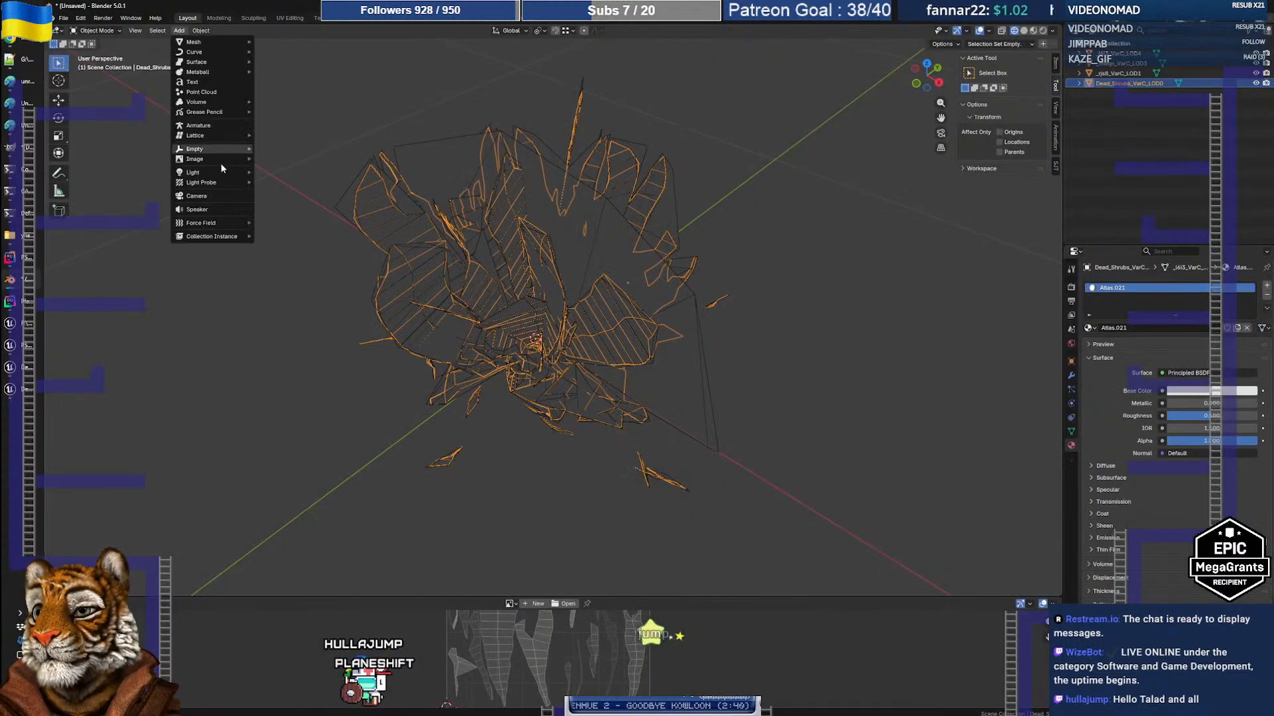
{"action": "mouse_move", "coordinate": [212, 150]}
{"action": "left_click", "coordinate": [279, 149]}
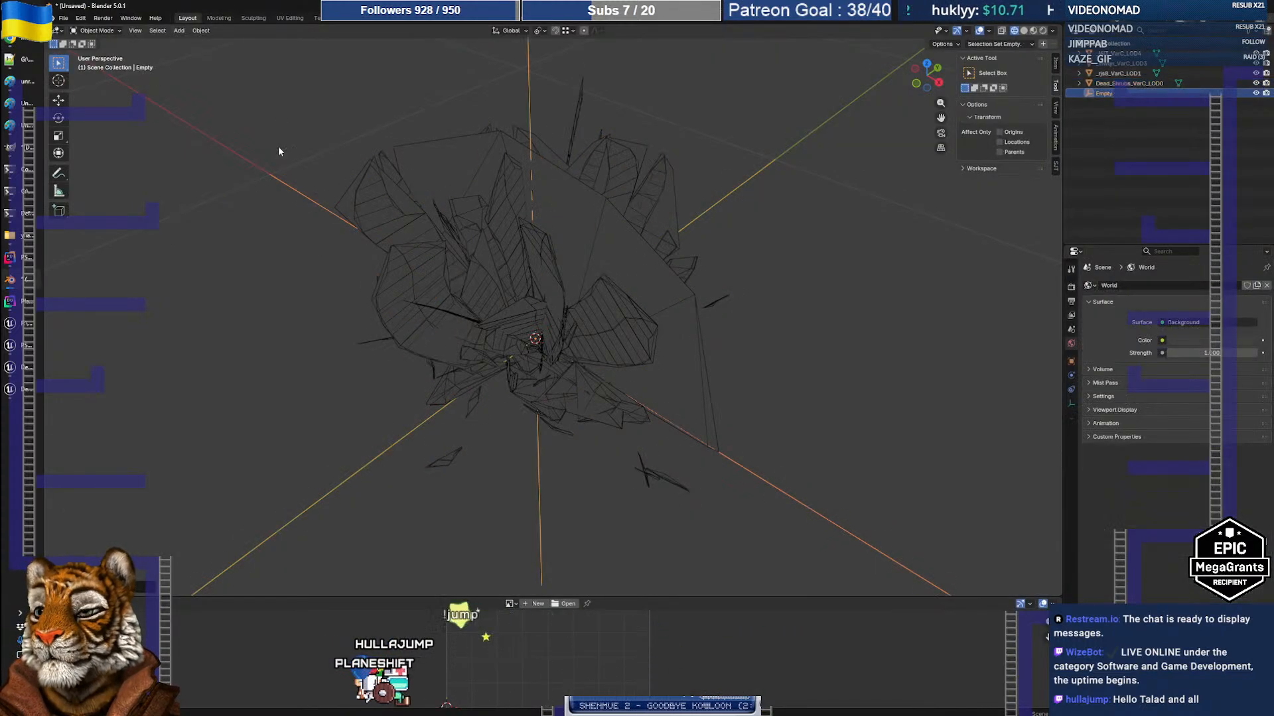
Check the wiki's custom property instructions in the browser and add new custom properties to the World in Blender
{"action": "key", "text": "alt+Tab"}
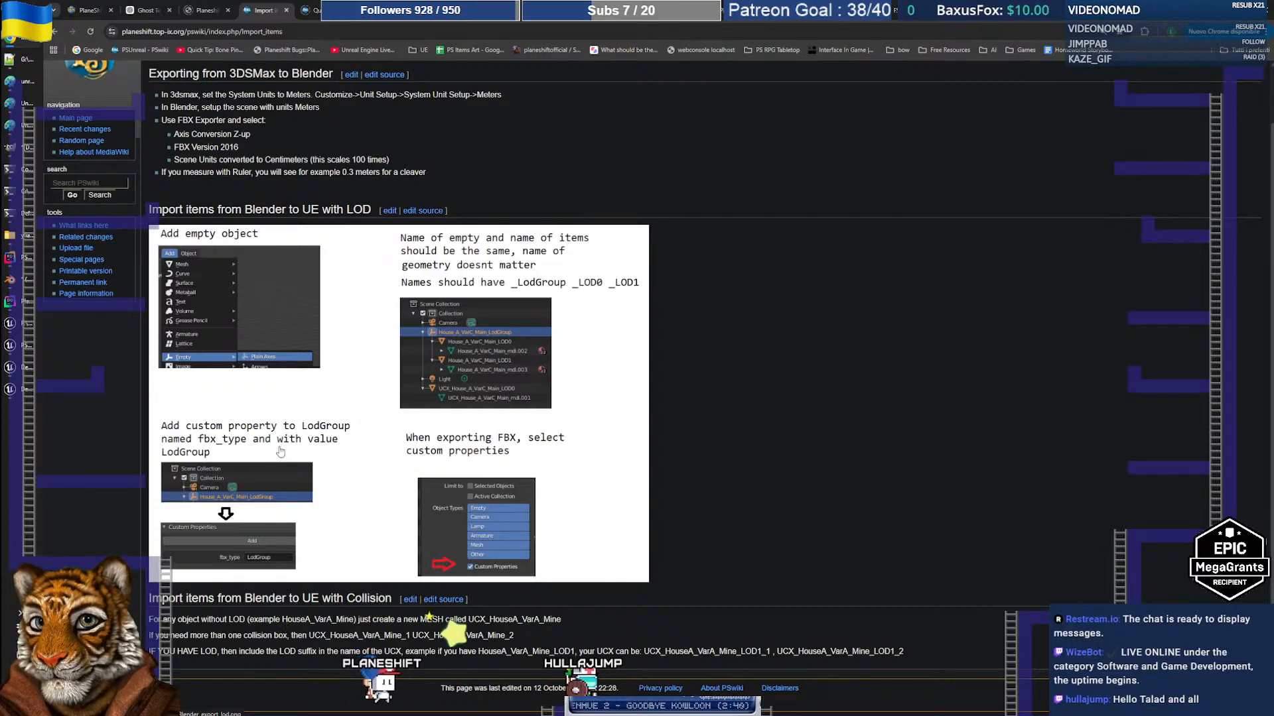
{"action": "key", "text": "alt+Tab"}
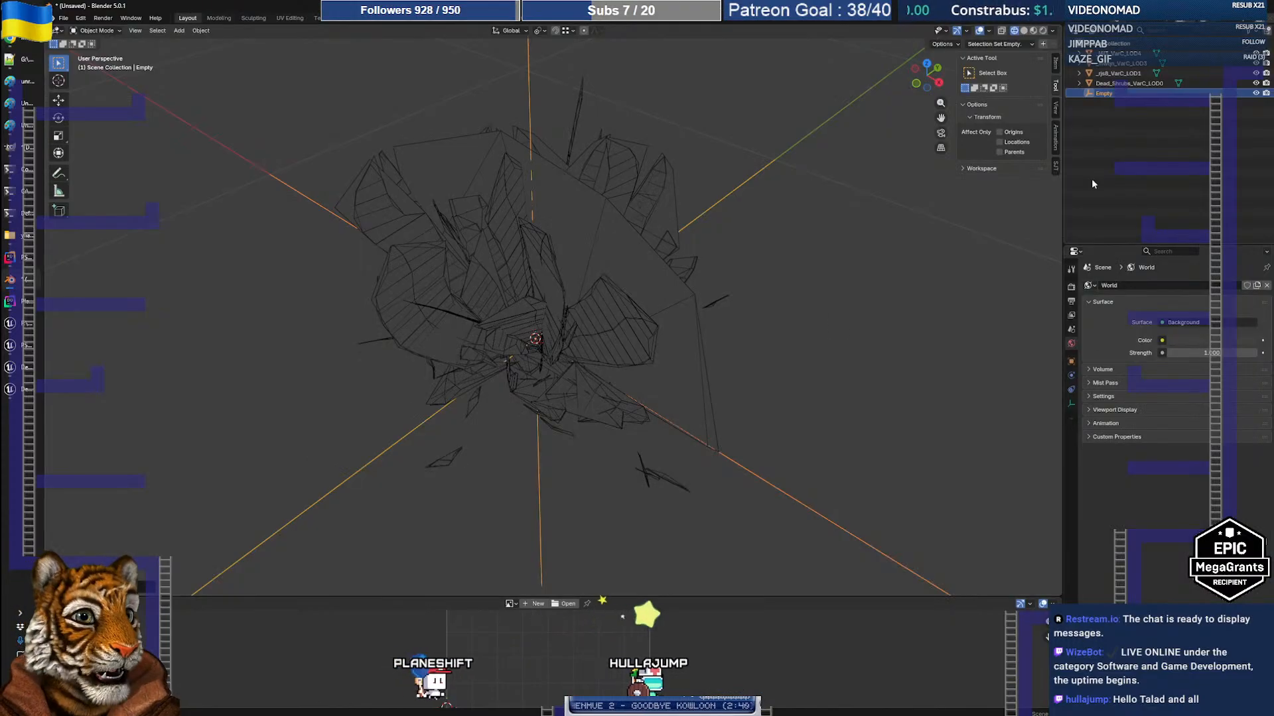
{"action": "left_click", "coordinate": [1090, 438]}
{"action": "left_click", "coordinate": [1103, 453]}
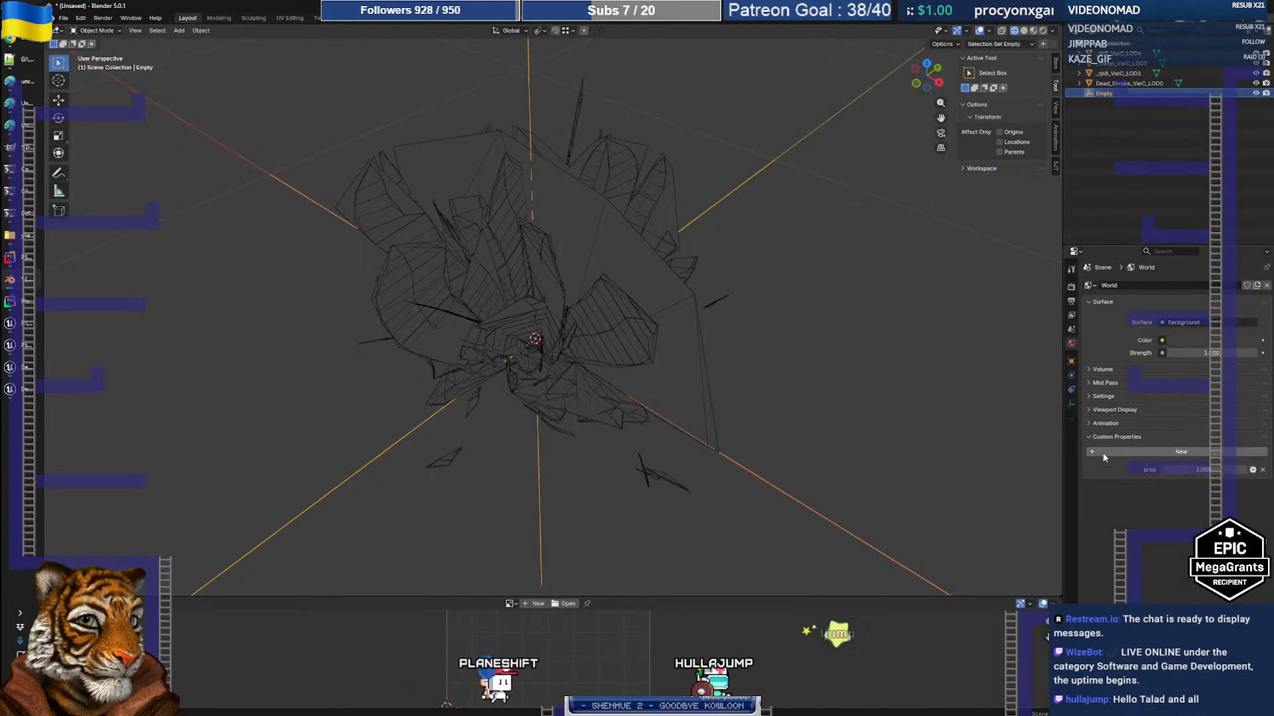
{"action": "left_click", "coordinate": [1152, 452]}
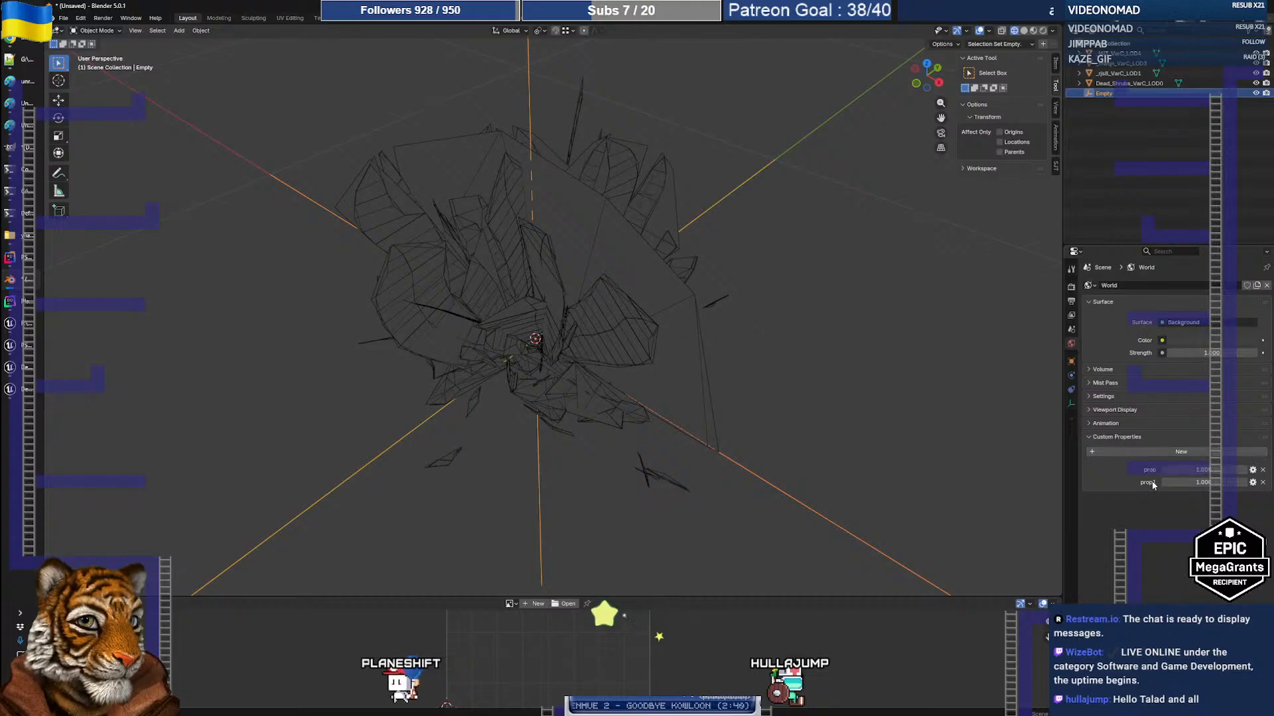
Name the newly added World custom property fbx_type, checking the wiki for the required name and value
{"action": "left_click", "coordinate": [1252, 483]}
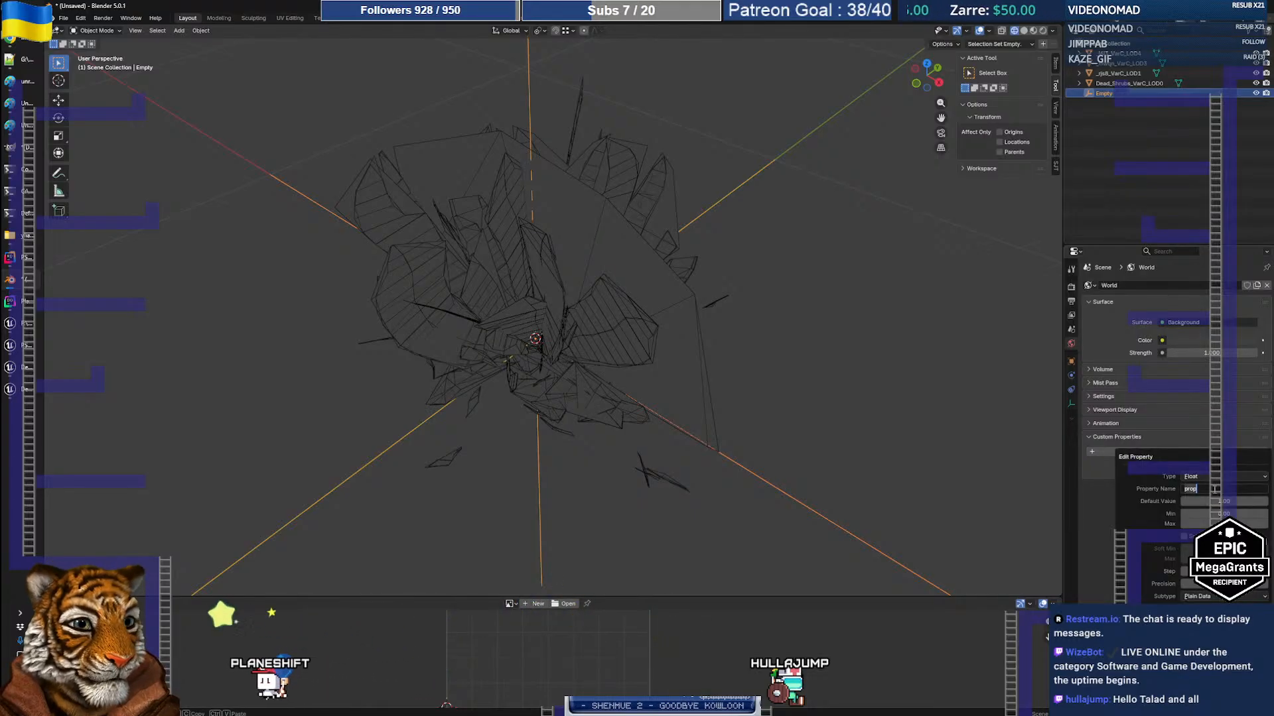
{"action": "key", "text": "alt+Tab"}
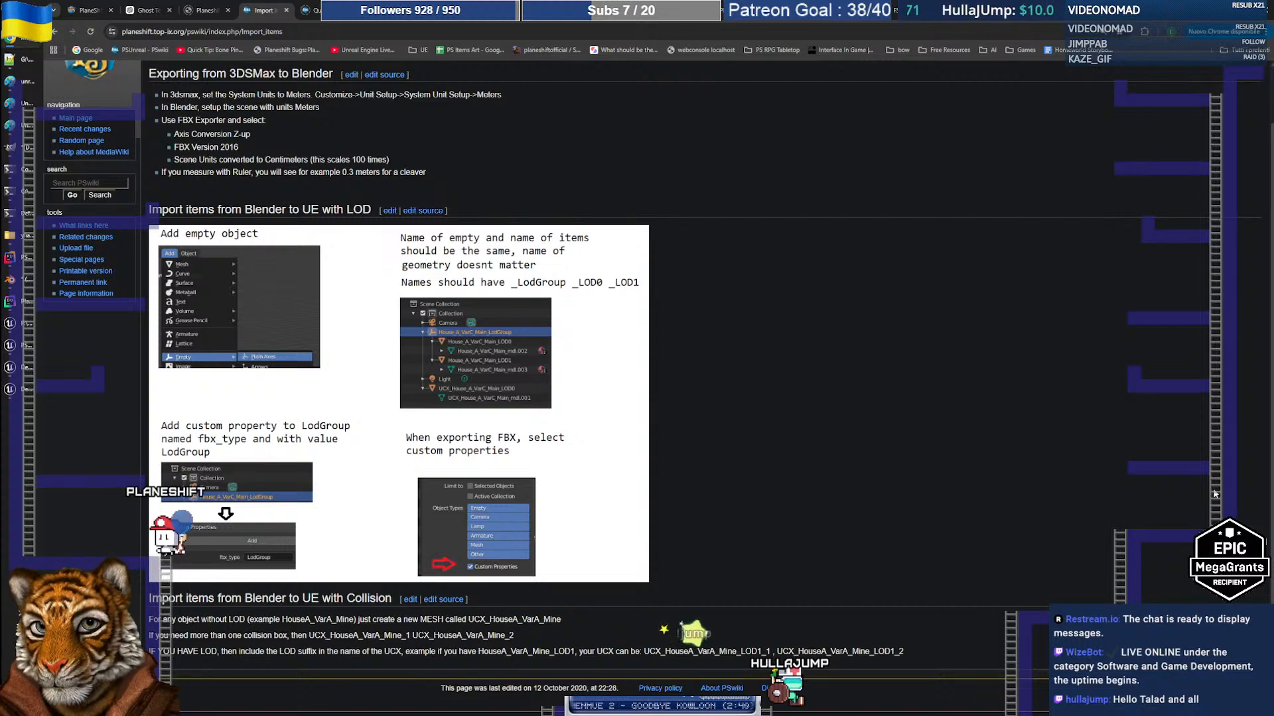
{"action": "key", "text": "alt+Tab"}
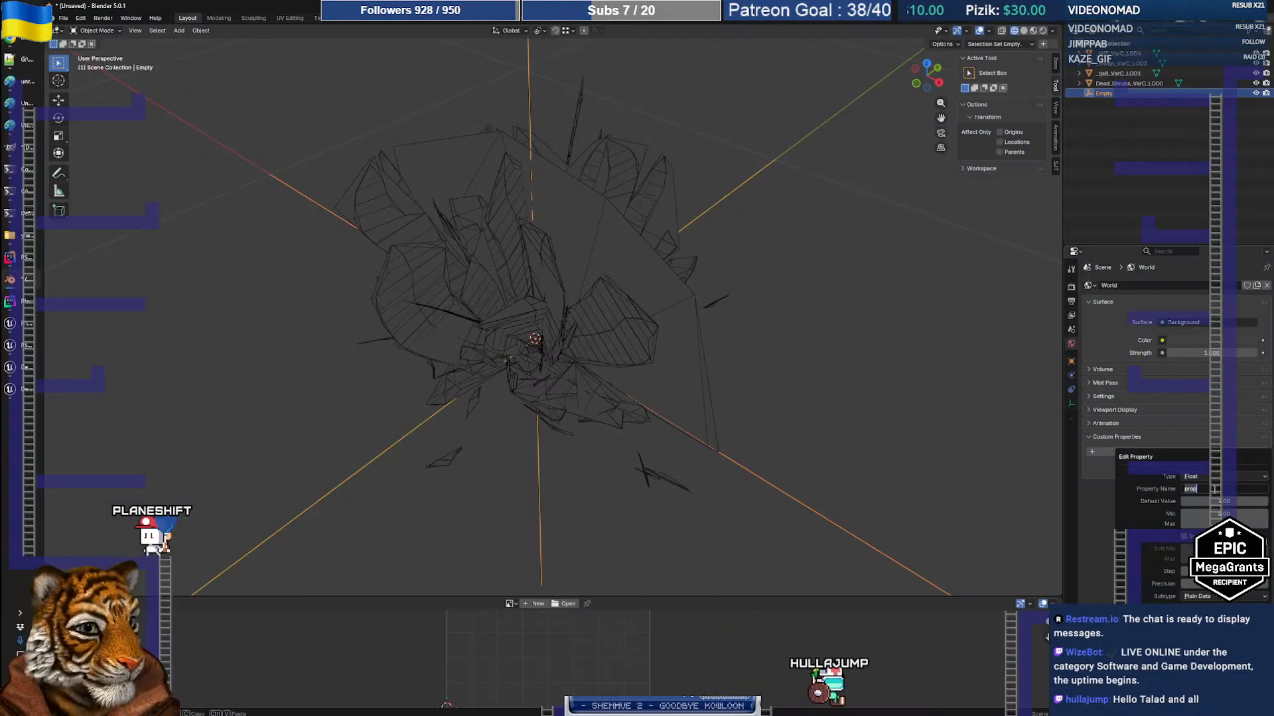
{"action": "type", "text": "fbx_type"}
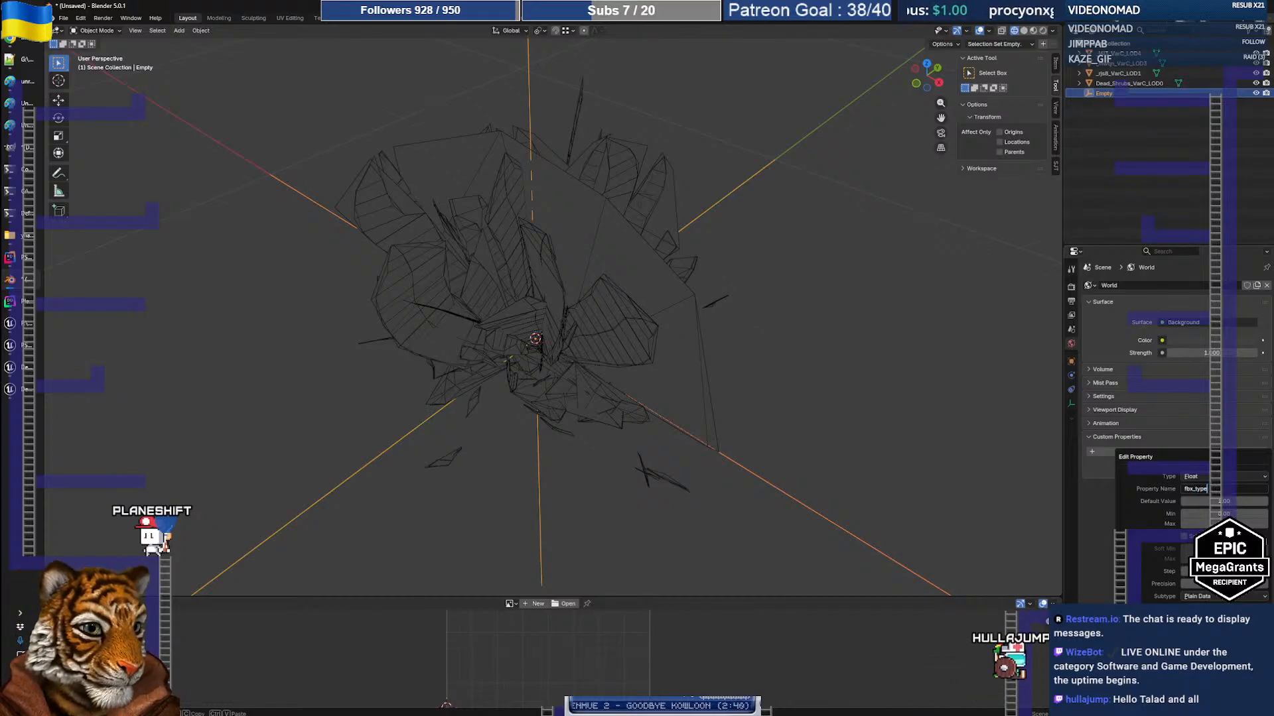
{"action": "key", "text": "alt+Tab"}
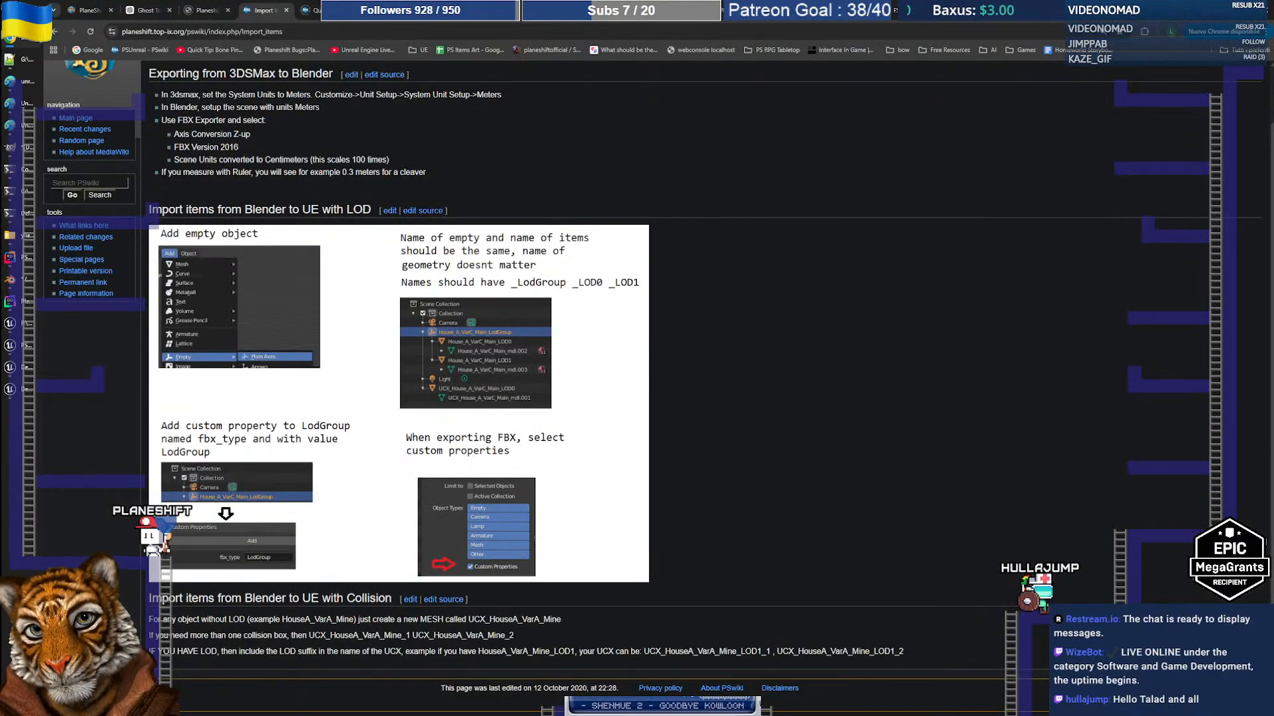
{"action": "key", "text": "alt+Tab"}
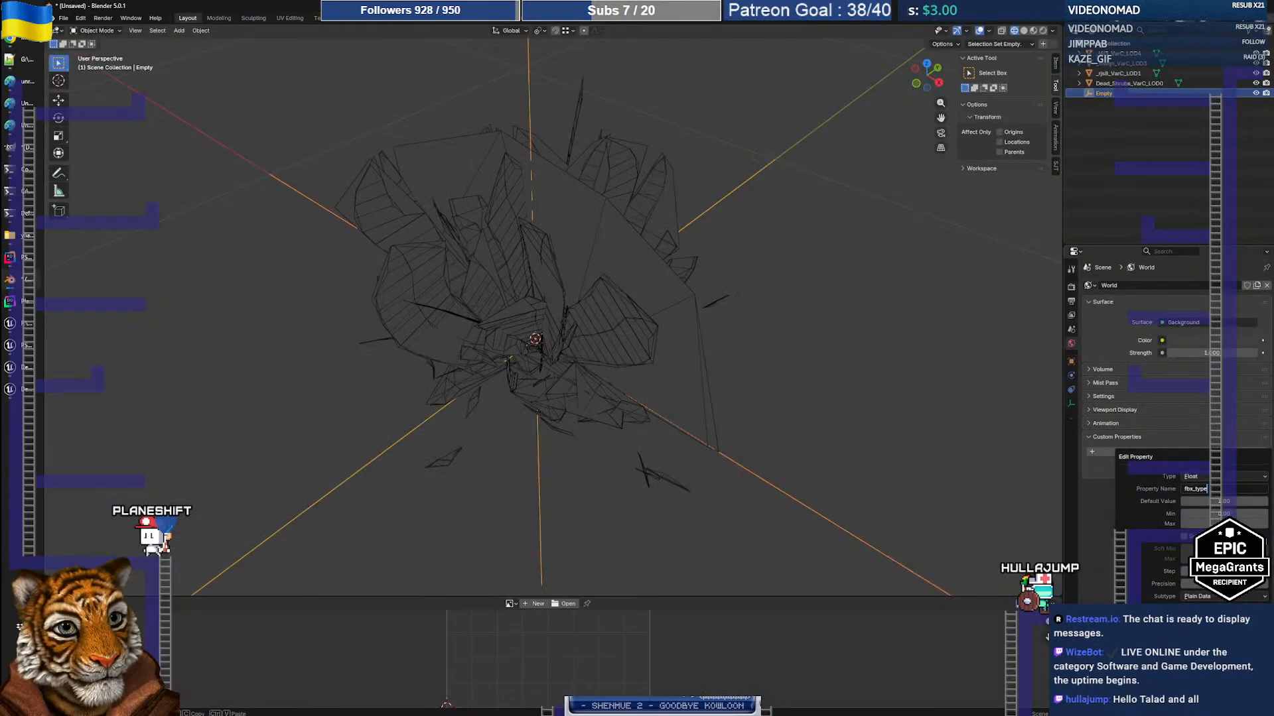
Set the fbx_type property to type String with the value LodGroup, comparing it with the wiki example
{"action": "left_click", "coordinate": [1213, 478]}
{"action": "left_click", "coordinate": [1193, 554]}
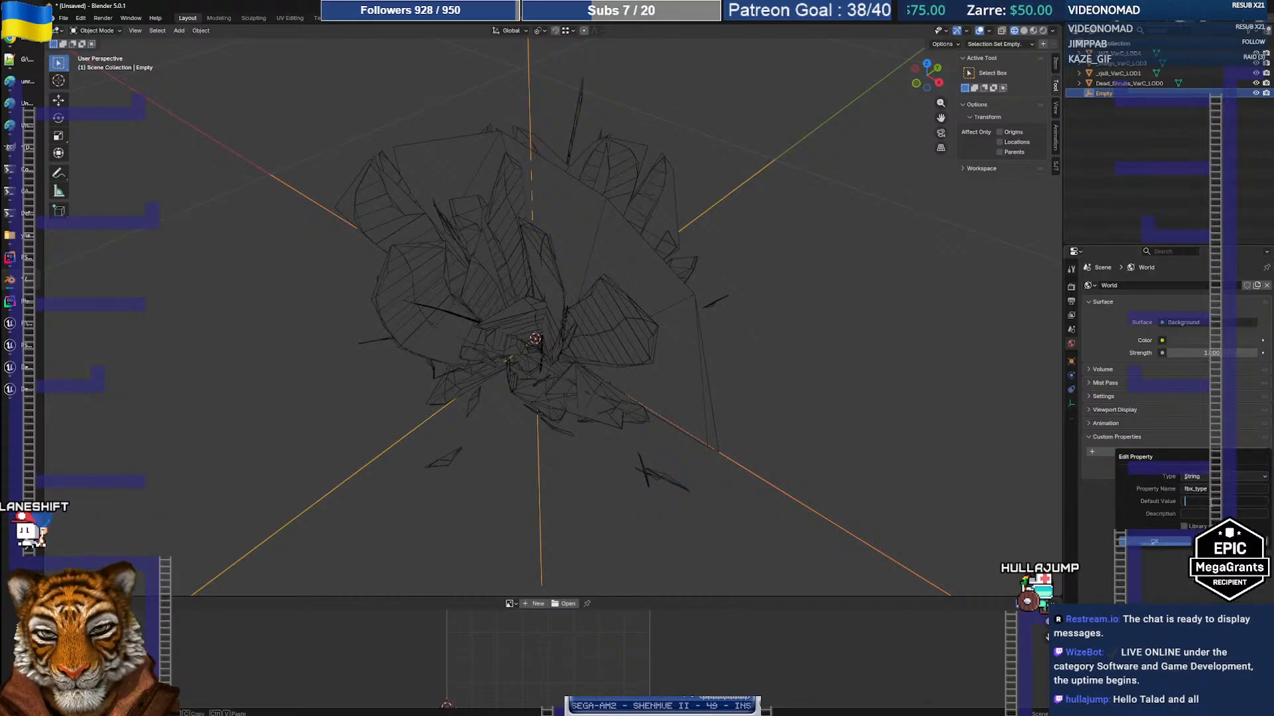
{"action": "type", "text": "LodGroup"}
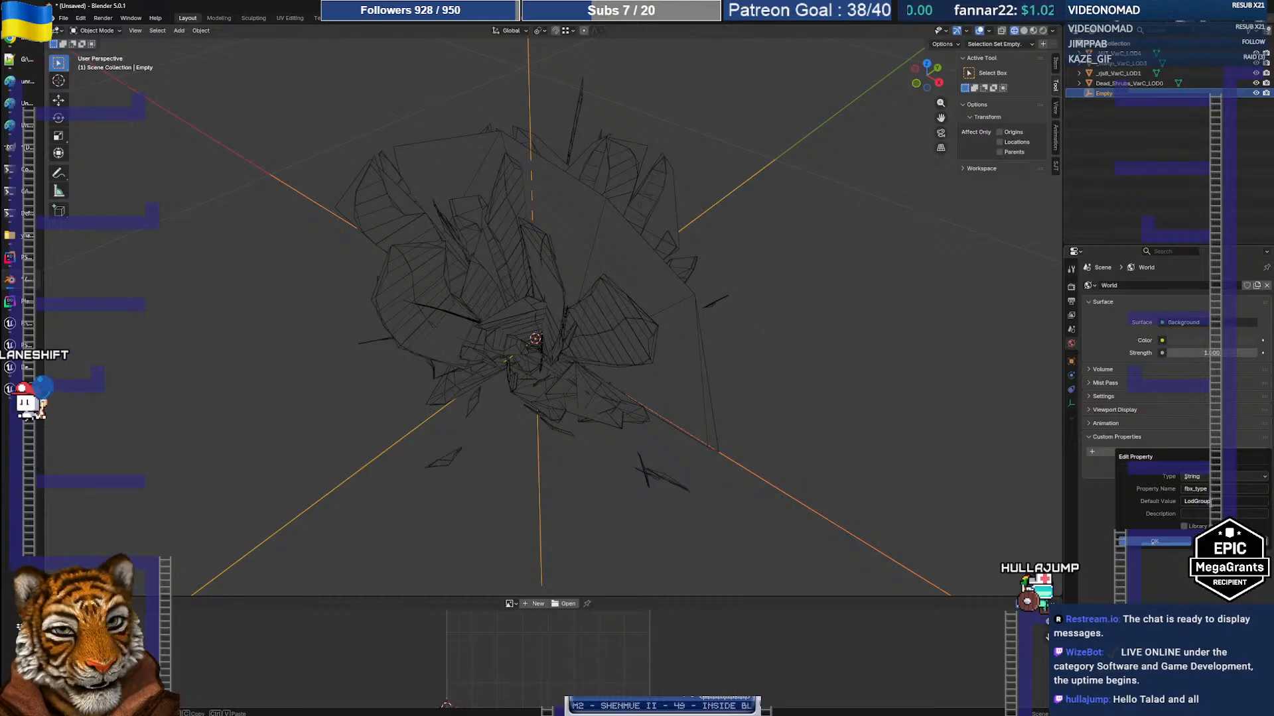
{"action": "key", "text": "alt+Tab"}
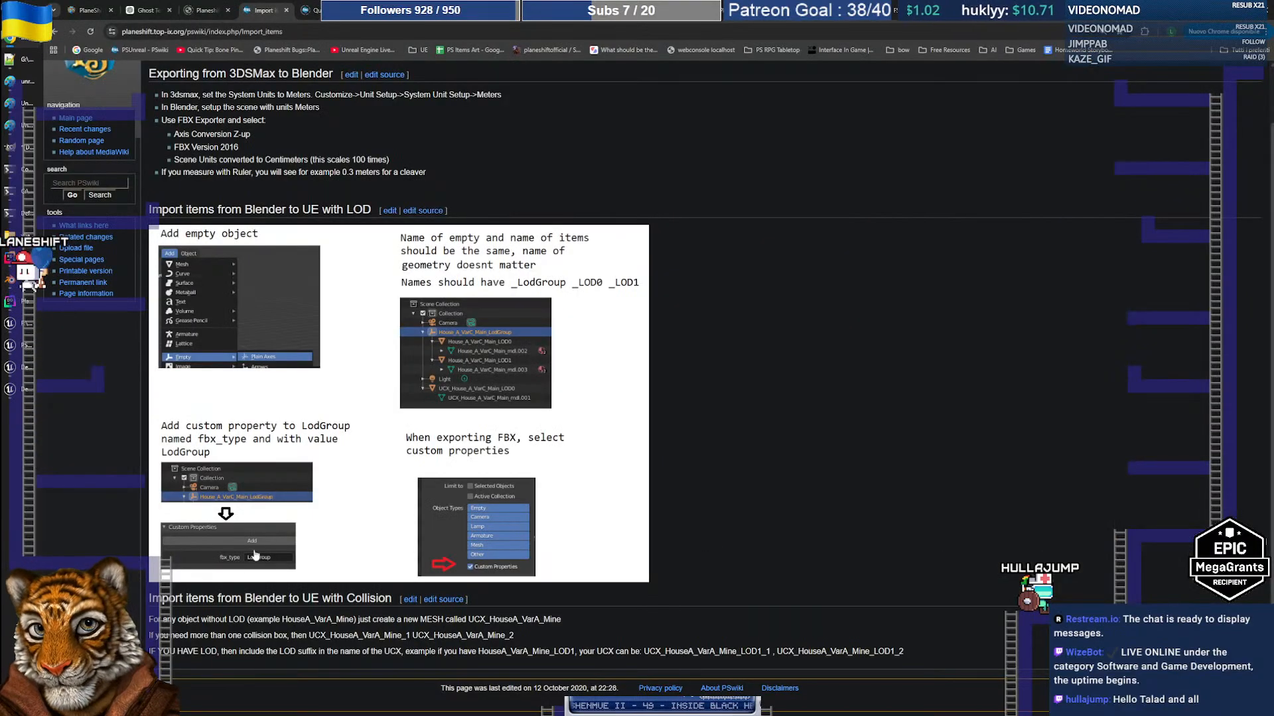
{"action": "key", "text": "alt+Tab"}
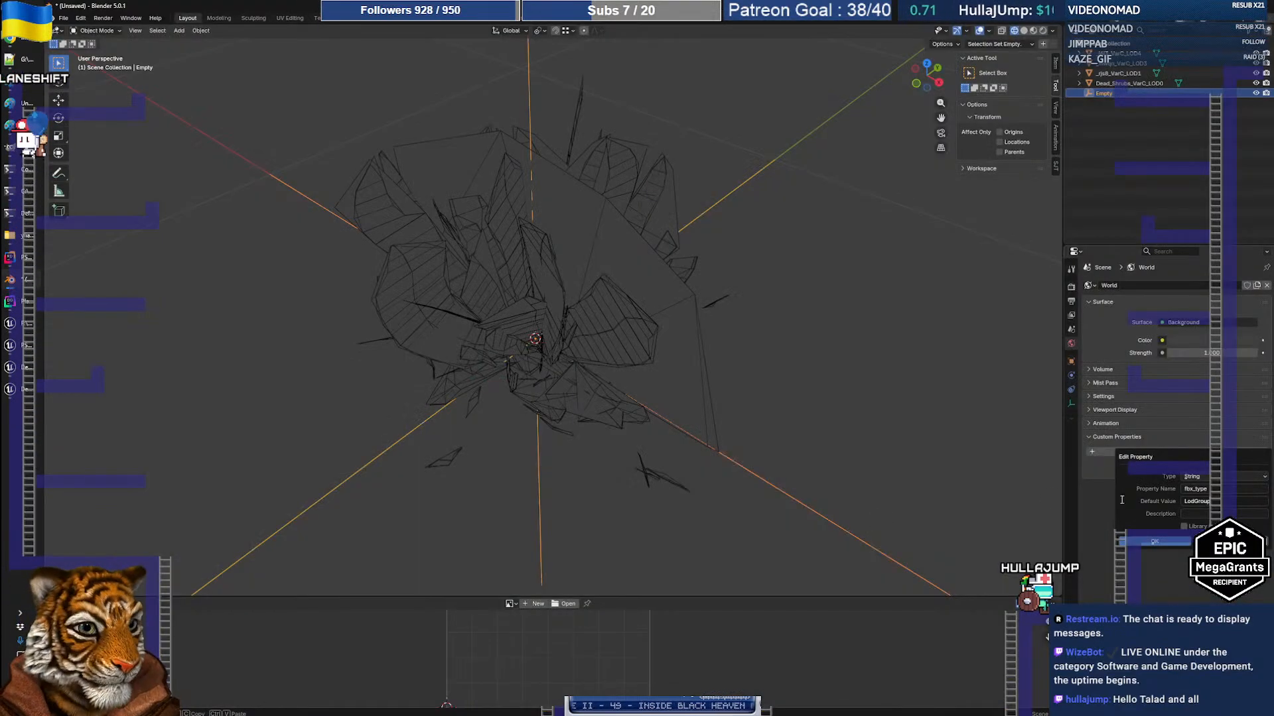
{"action": "left_click", "coordinate": [1167, 543]}
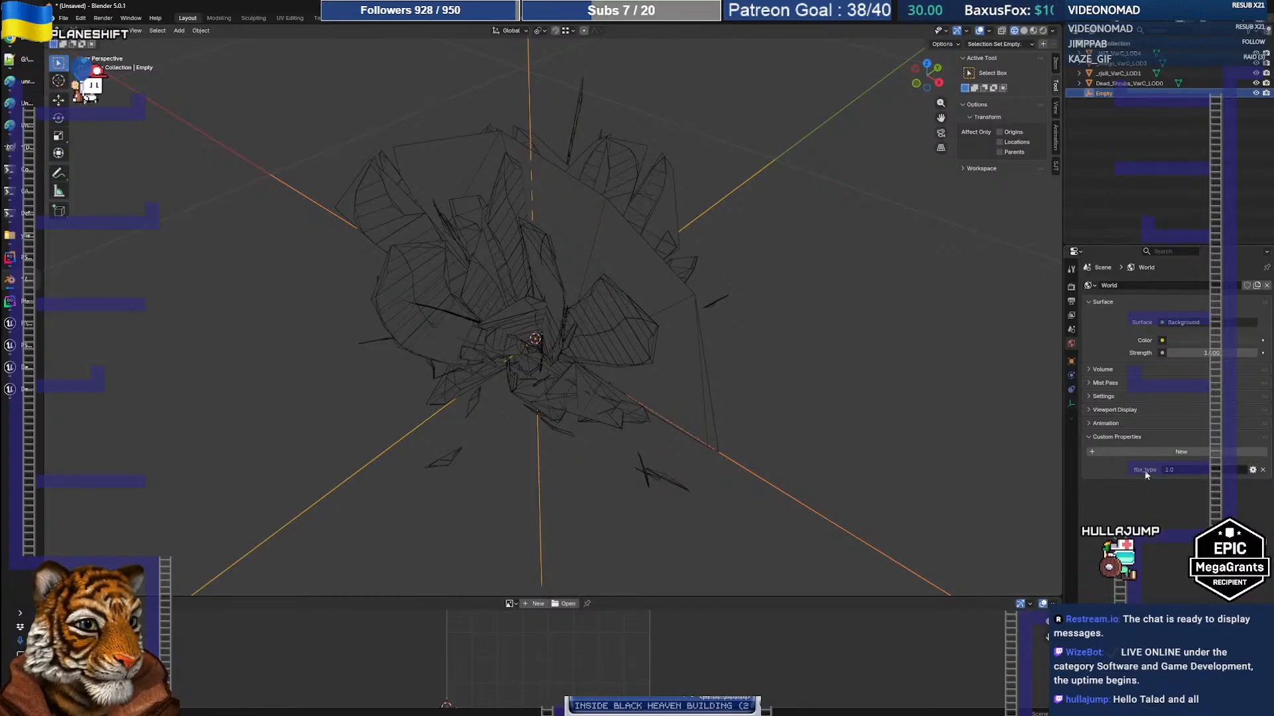
{"action": "left_click", "coordinate": [1251, 469]}
{"action": "left_click", "coordinate": [1163, 541]}
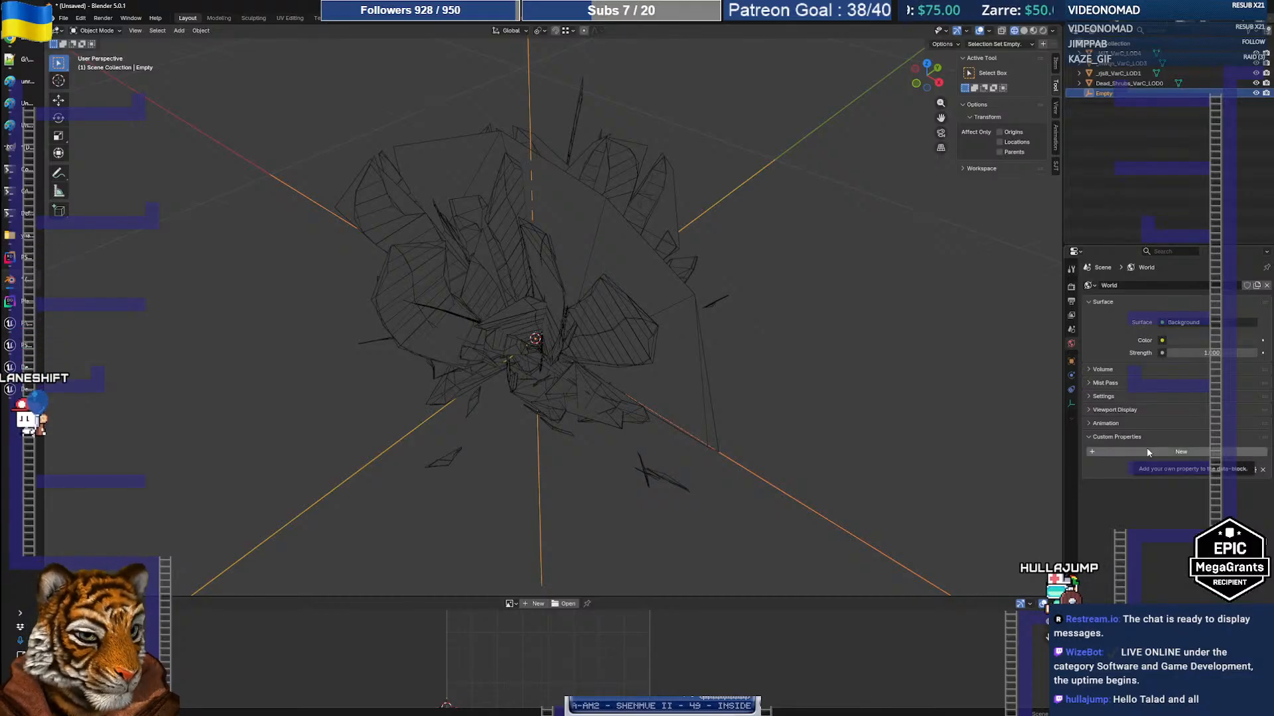
Check the wiki's naming rules and rename the empty as Dead_Shrubs_VarC, reusing the LOD0 object's name without its suffix
{"action": "key", "text": "alt+Tab"}
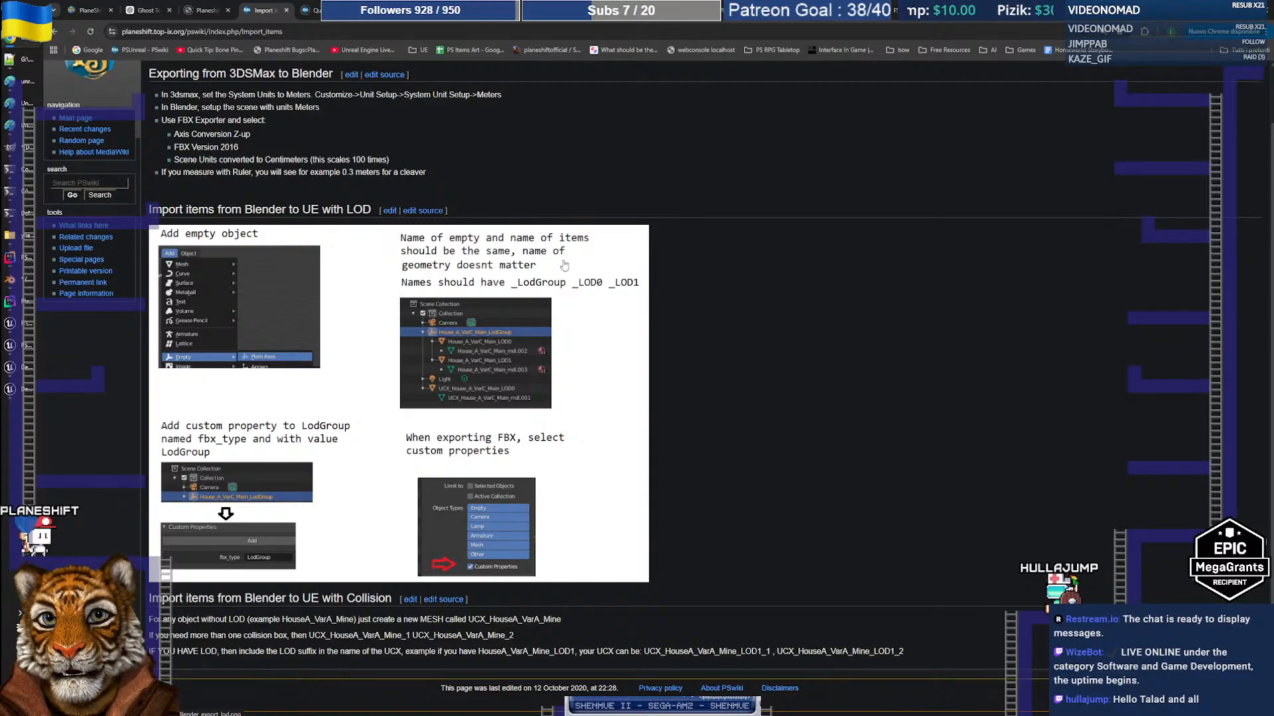
{"action": "key", "text": "alt+Tab"}
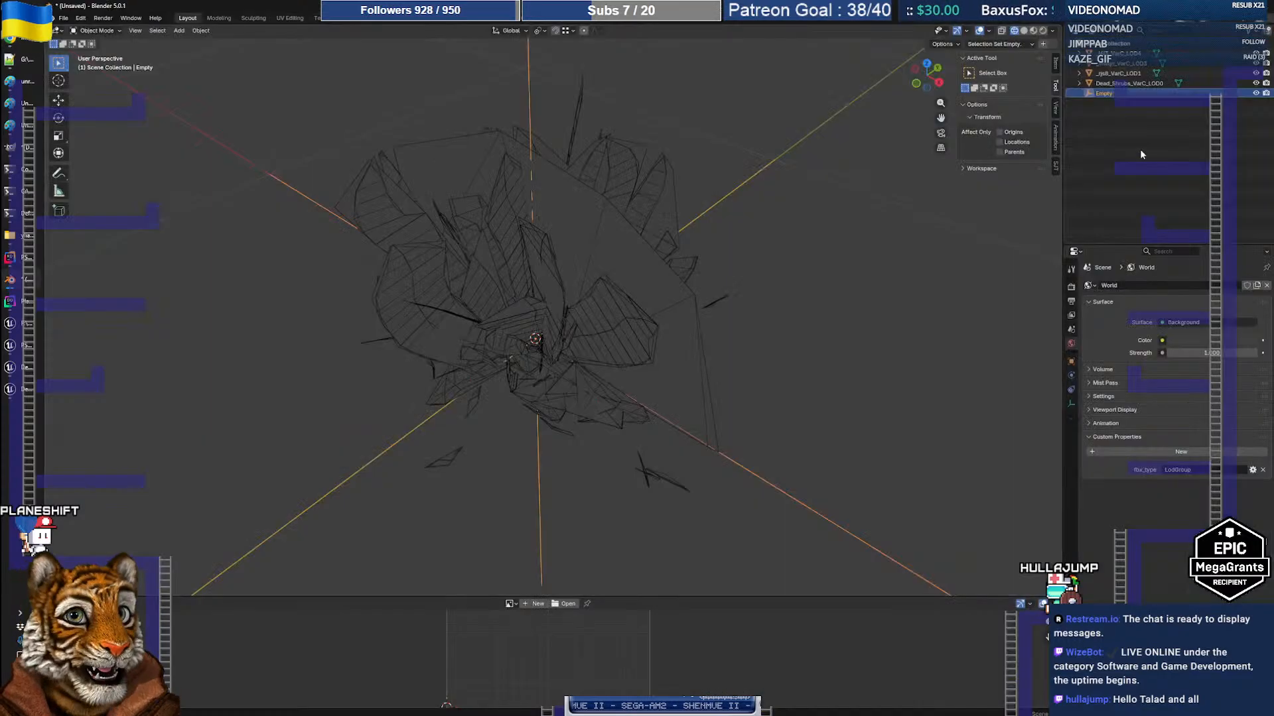
{"action": "double_click", "coordinate": [1121, 82]}
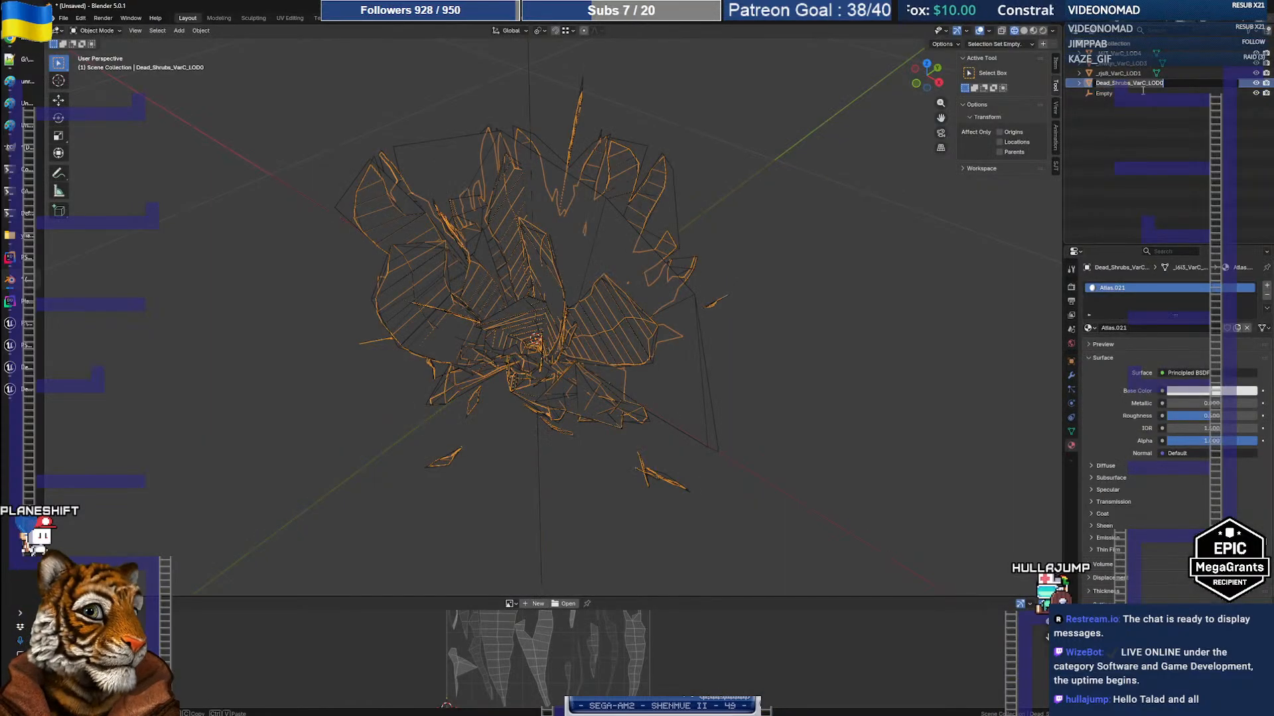
{"action": "key", "text": "ctrl+c"}
{"action": "left_click", "coordinate": [1111, 115]}
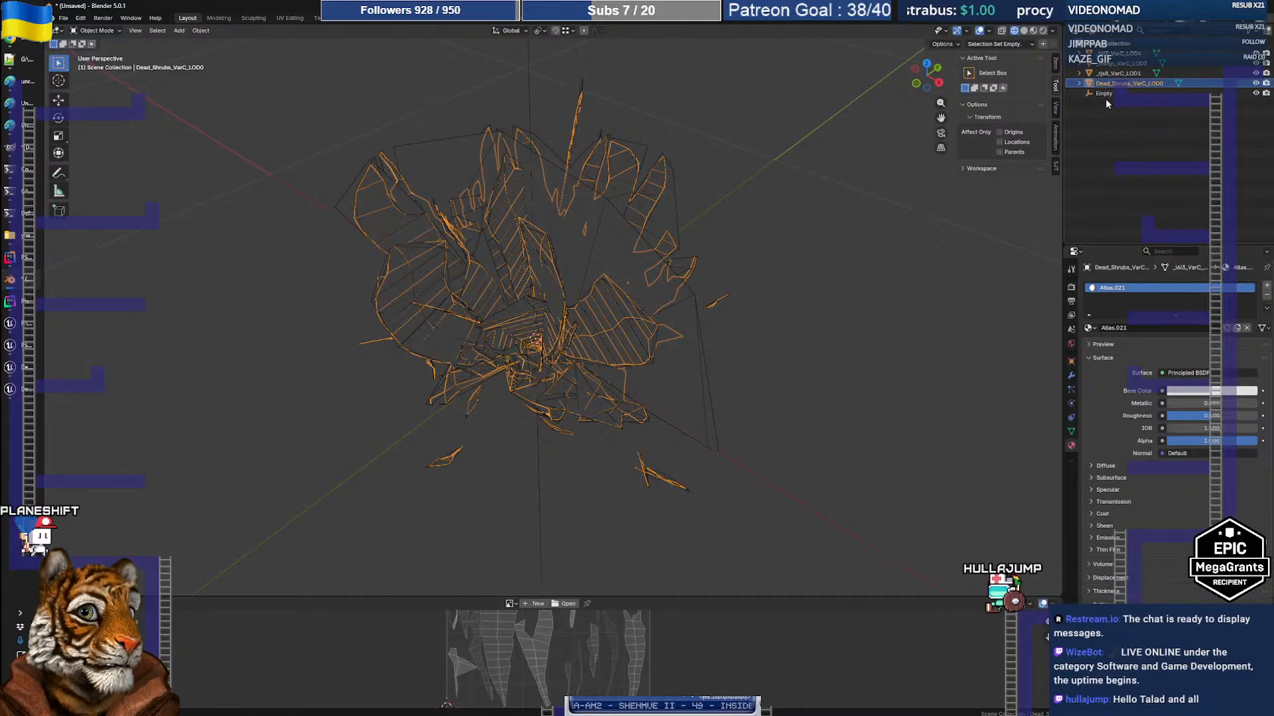
{"action": "double_click", "coordinate": [1103, 94]}
{"action": "key", "text": "ctrl+v"}
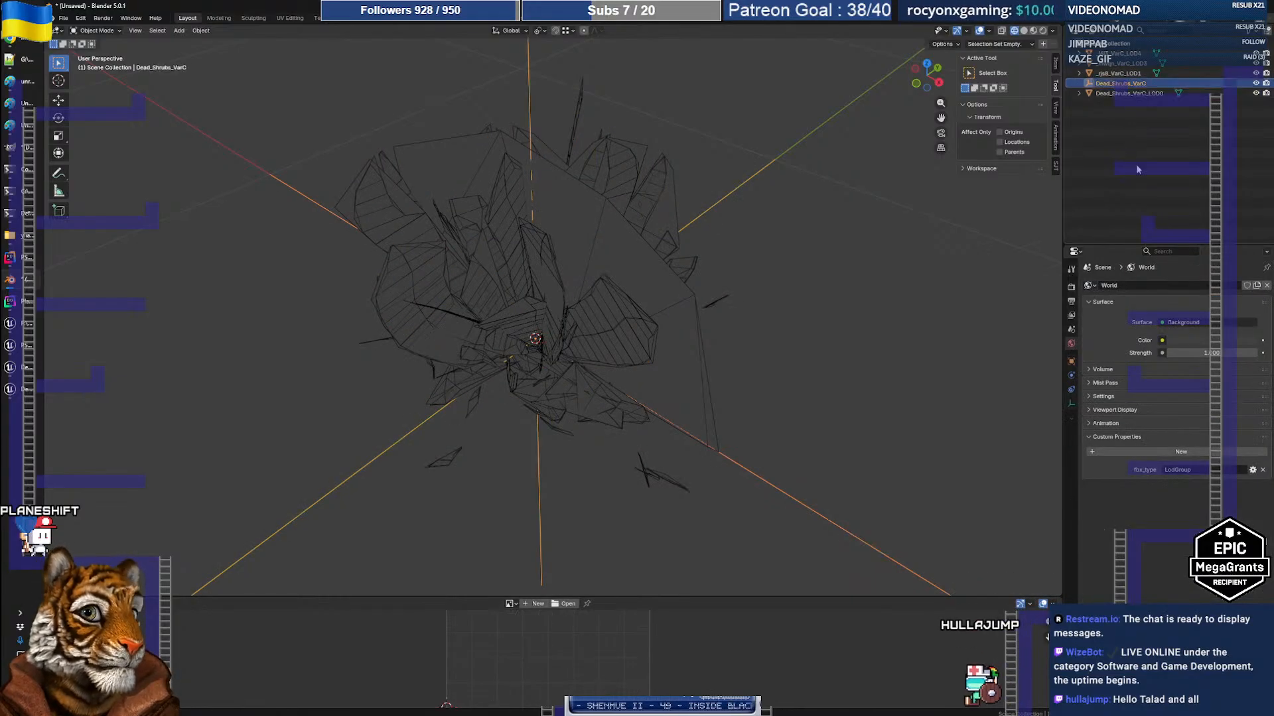
Check the wiki's example hierarchy and parent the Dead_Shrubs_VarC_LOD0 mesh to the Dead_Shrubs_VarC empty with the Object option
{"action": "key", "text": "alt+Tab"}
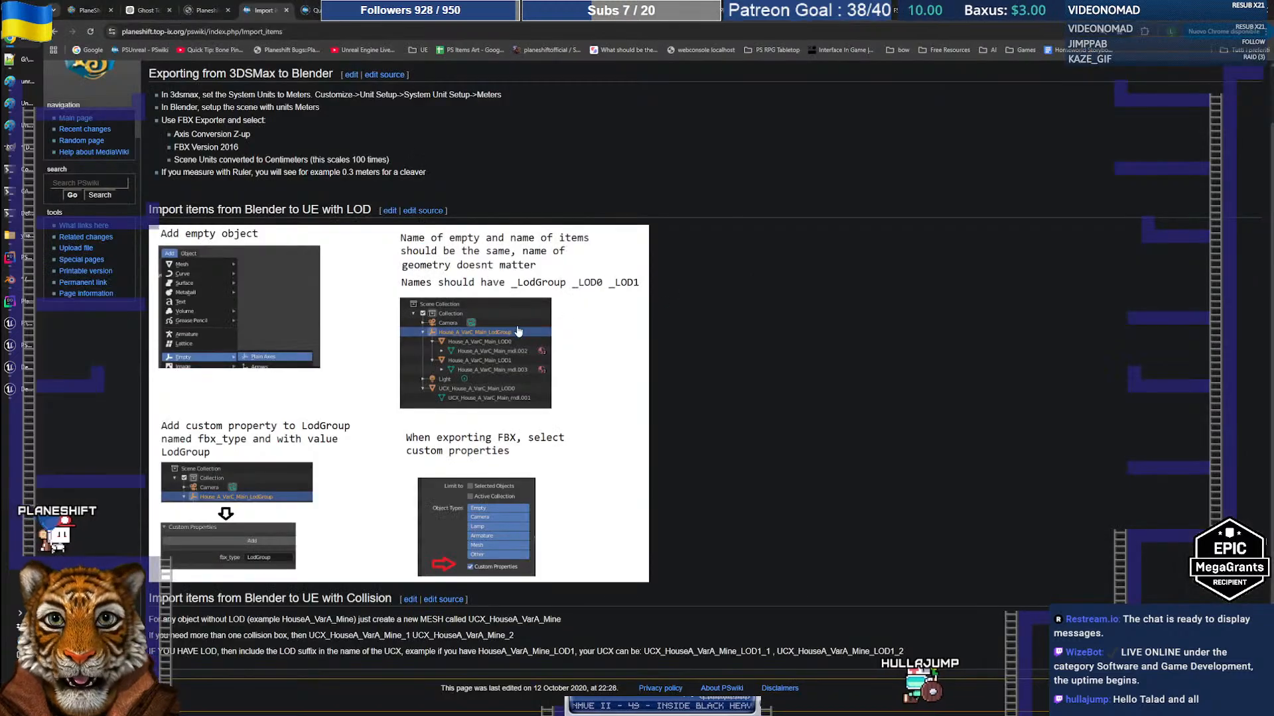
{"action": "key", "text": "alt+Tab"}
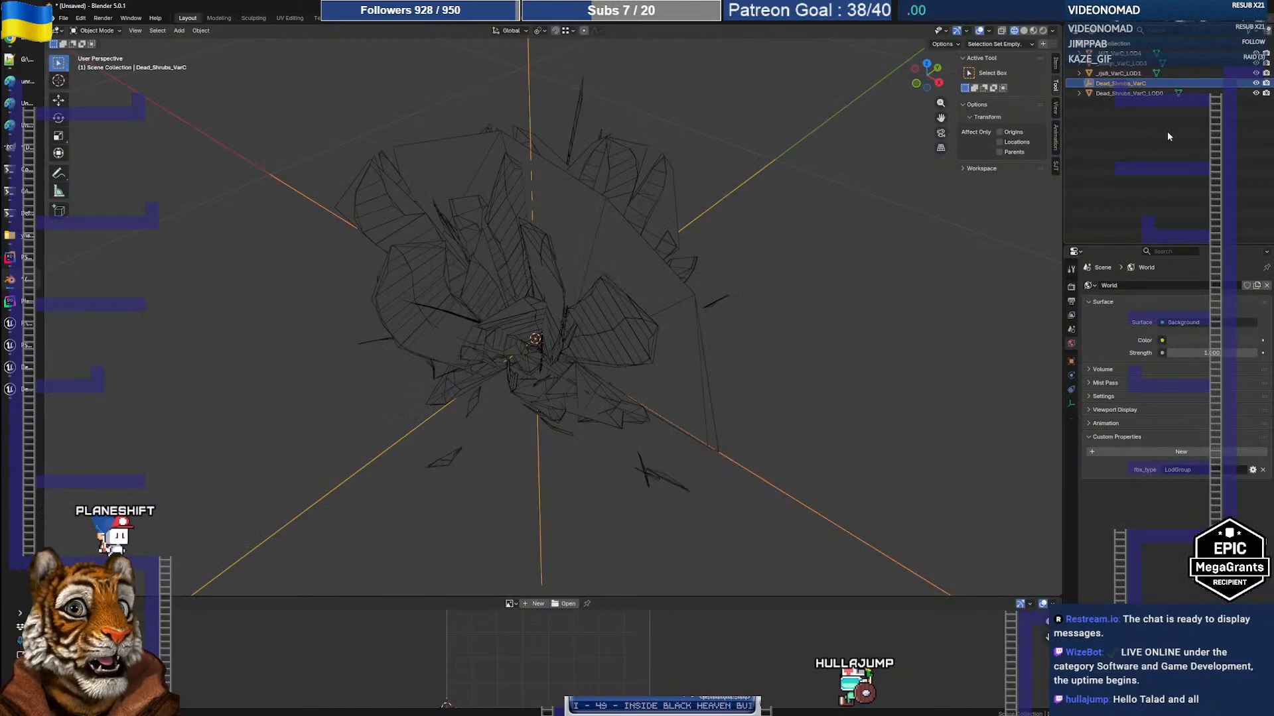
{"action": "left_click_drag", "start_coordinate": [1122, 93], "coordinate": [1111, 87]}
{"action": "left_click", "coordinate": [1103, 87]}
{"action": "left_click", "coordinate": [1104, 95]}
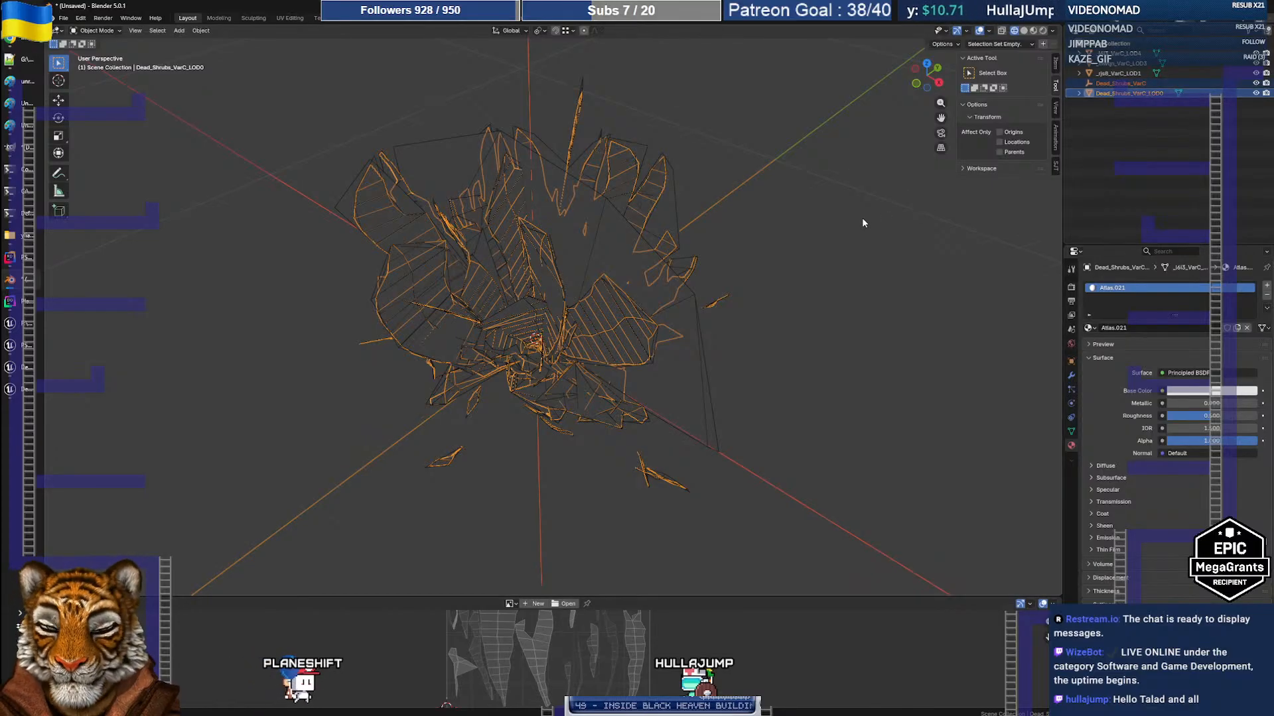
{"action": "key", "text": "ctrl+p"}
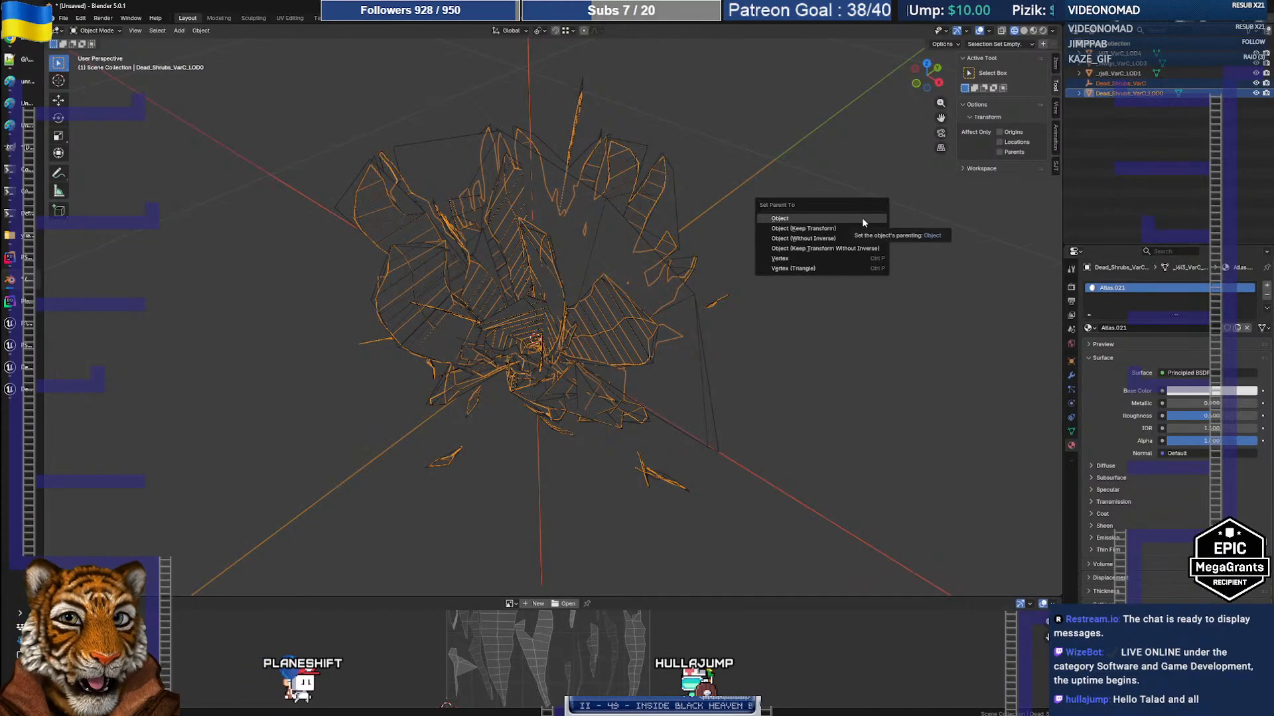
{"action": "left_click", "coordinate": [861, 219]}
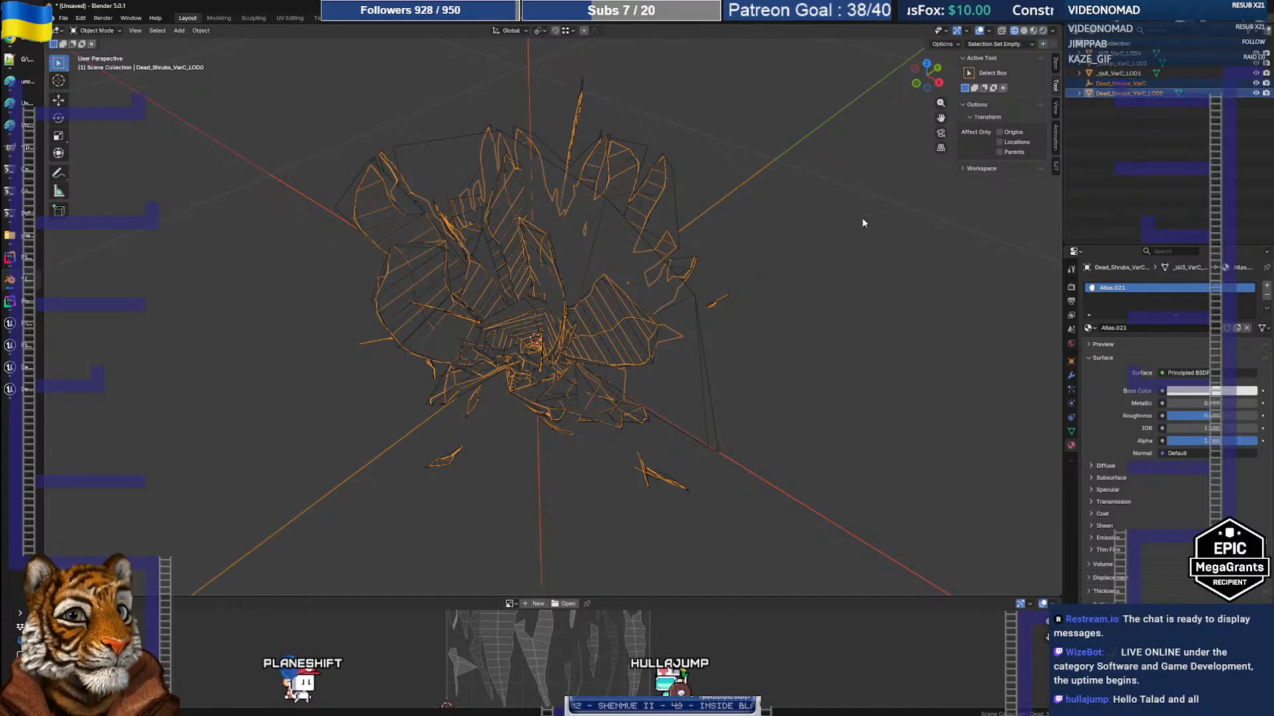
{"action": "left_click", "coordinate": [1121, 84]}
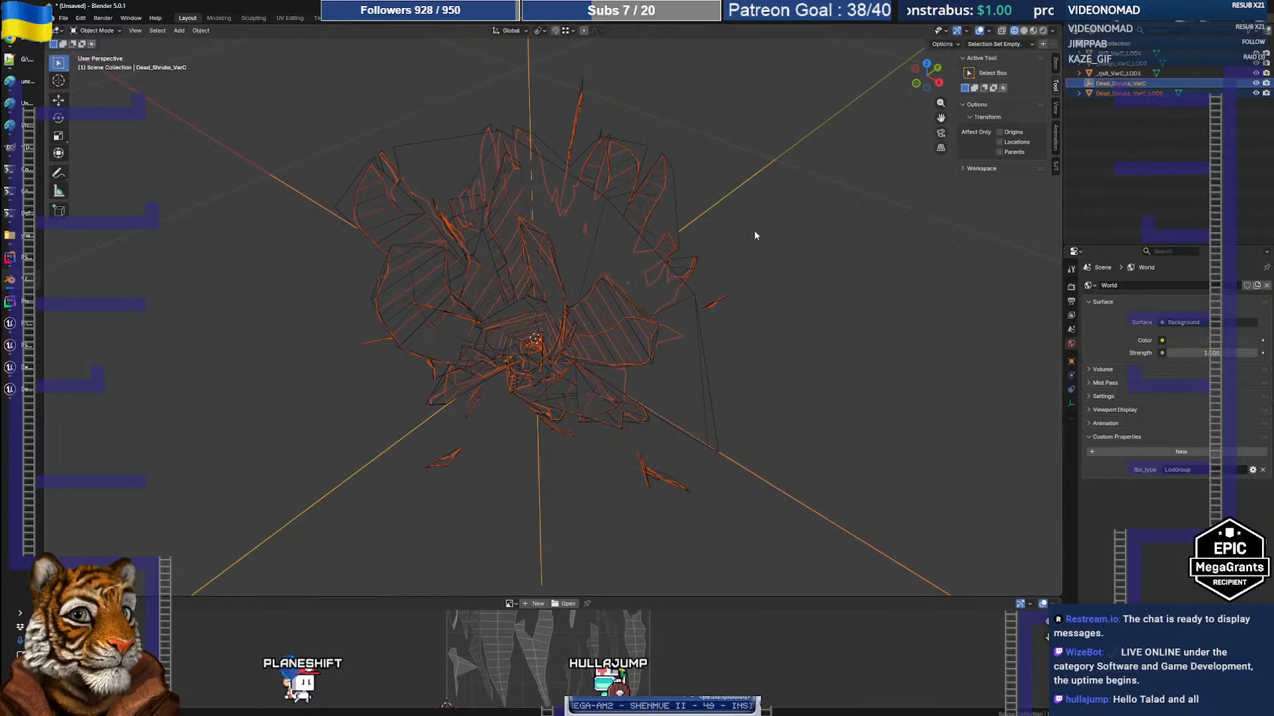
{"action": "key", "text": "ctrl+p"}
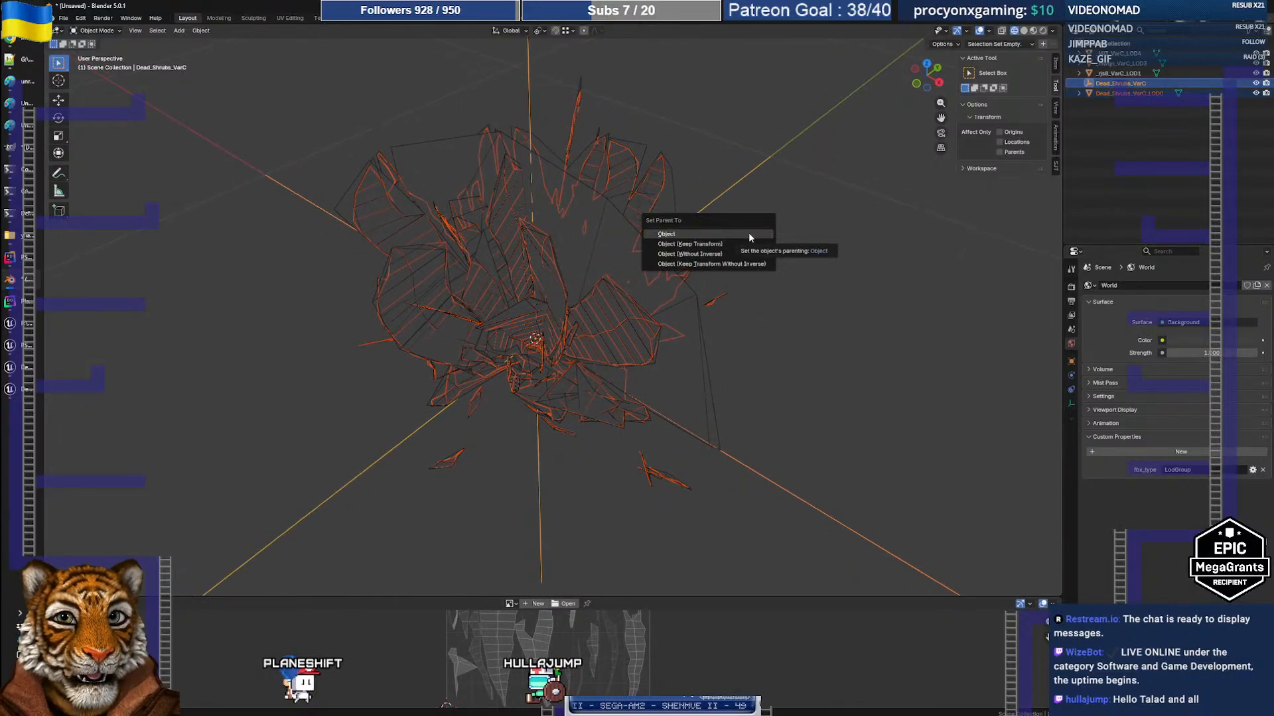
{"action": "left_click", "coordinate": [748, 233]}
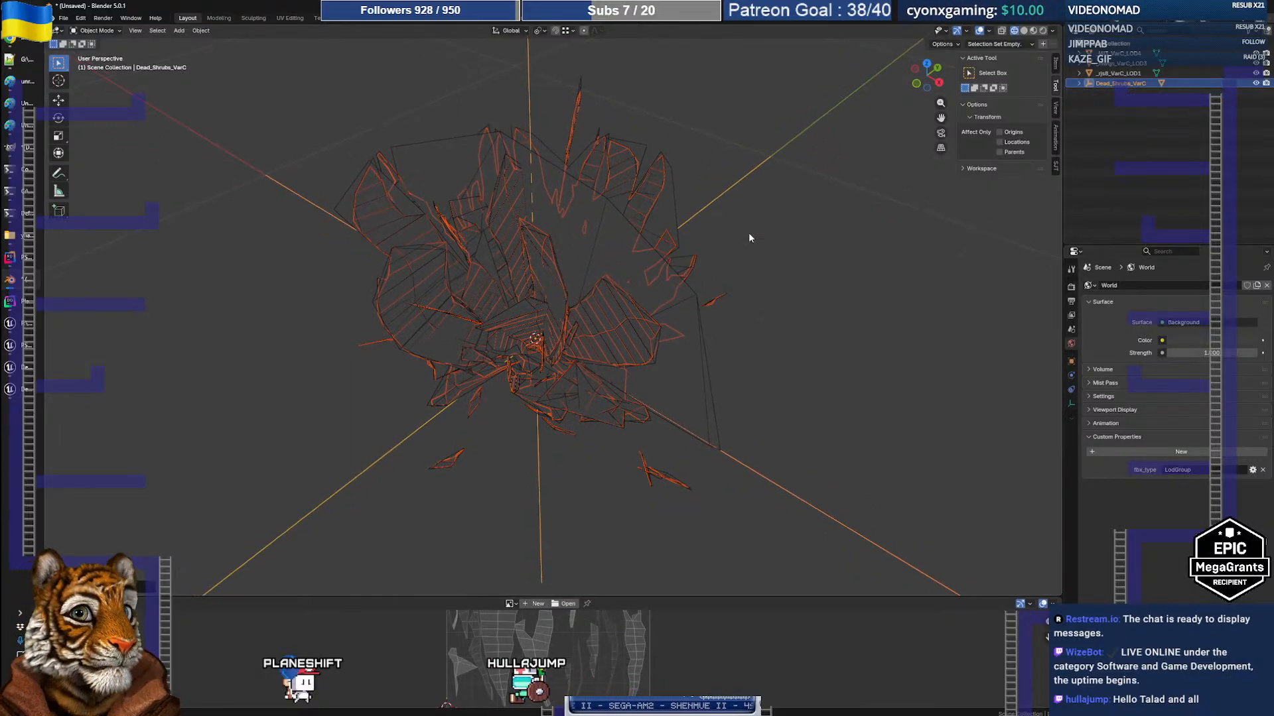
{"action": "left_click", "coordinate": [1079, 83]}
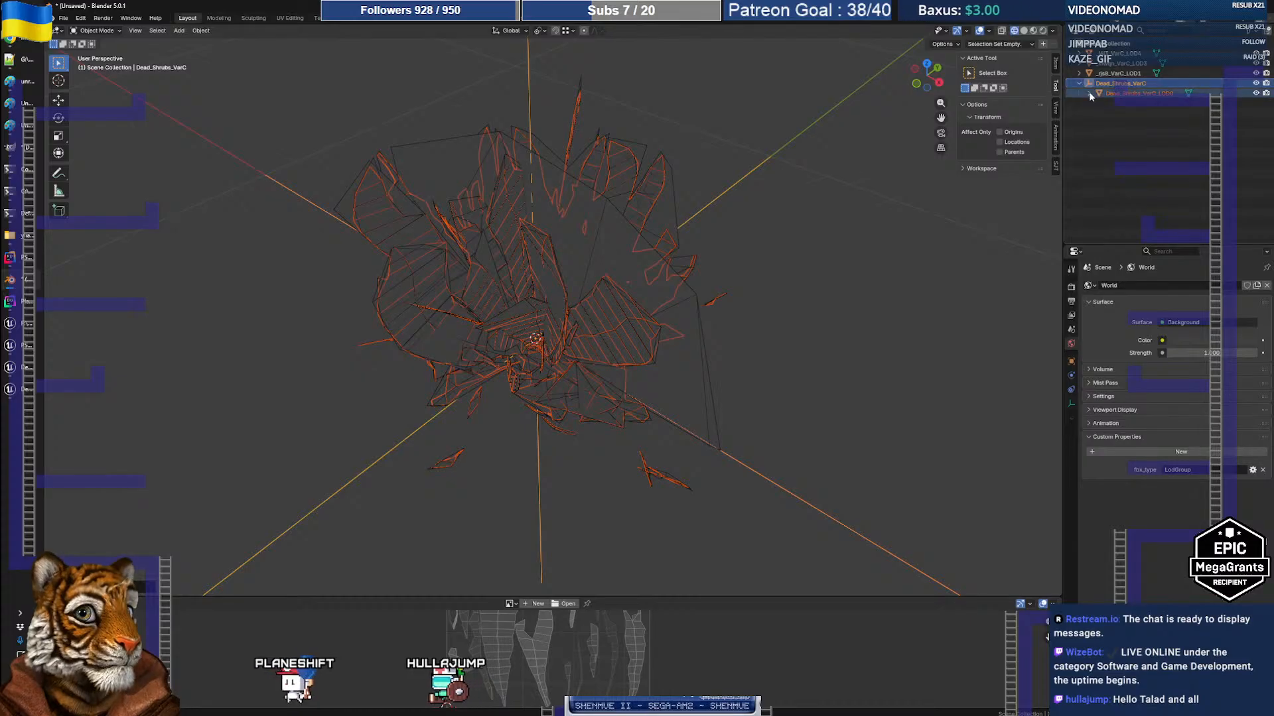
{"action": "left_click", "coordinate": [1124, 94]}
Check the wiki's group naming and rename the parent empty as Dead_Shrubs_VarC_LodGroup
{"action": "key", "text": "alt+Tab"}
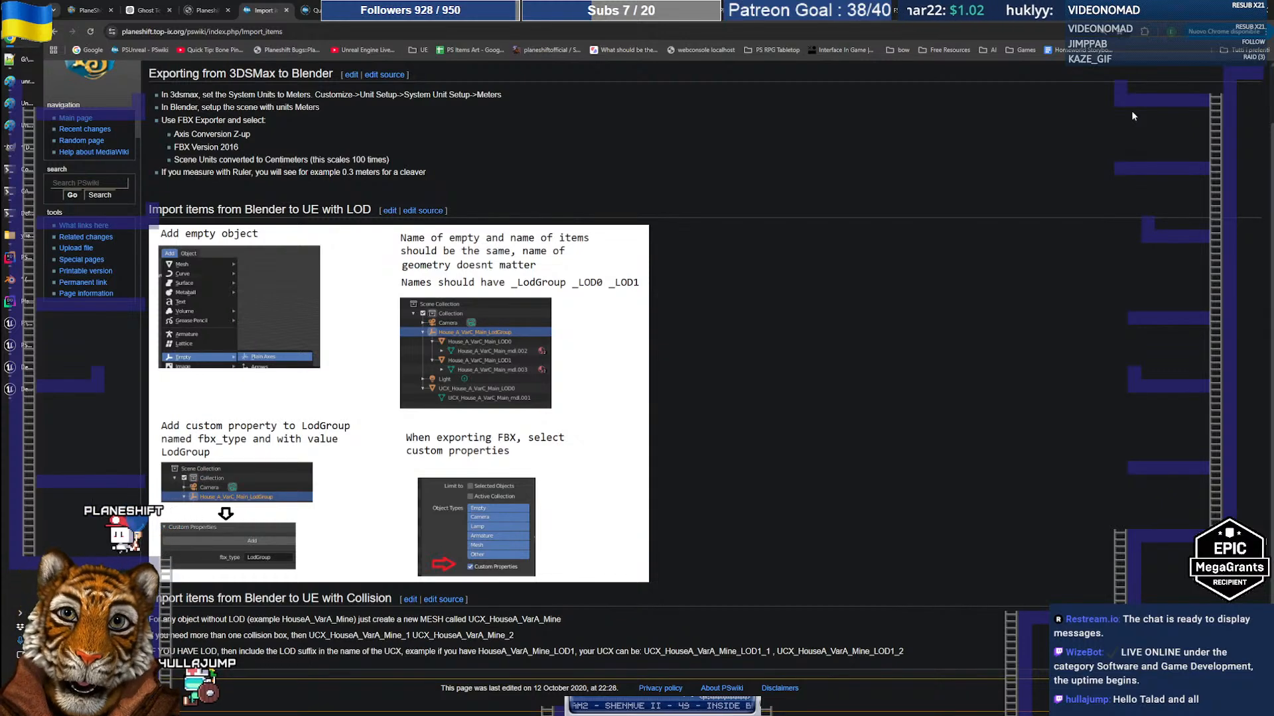
{"action": "key", "text": "alt+Tab"}
{"action": "left_click", "coordinate": [1149, 83]}
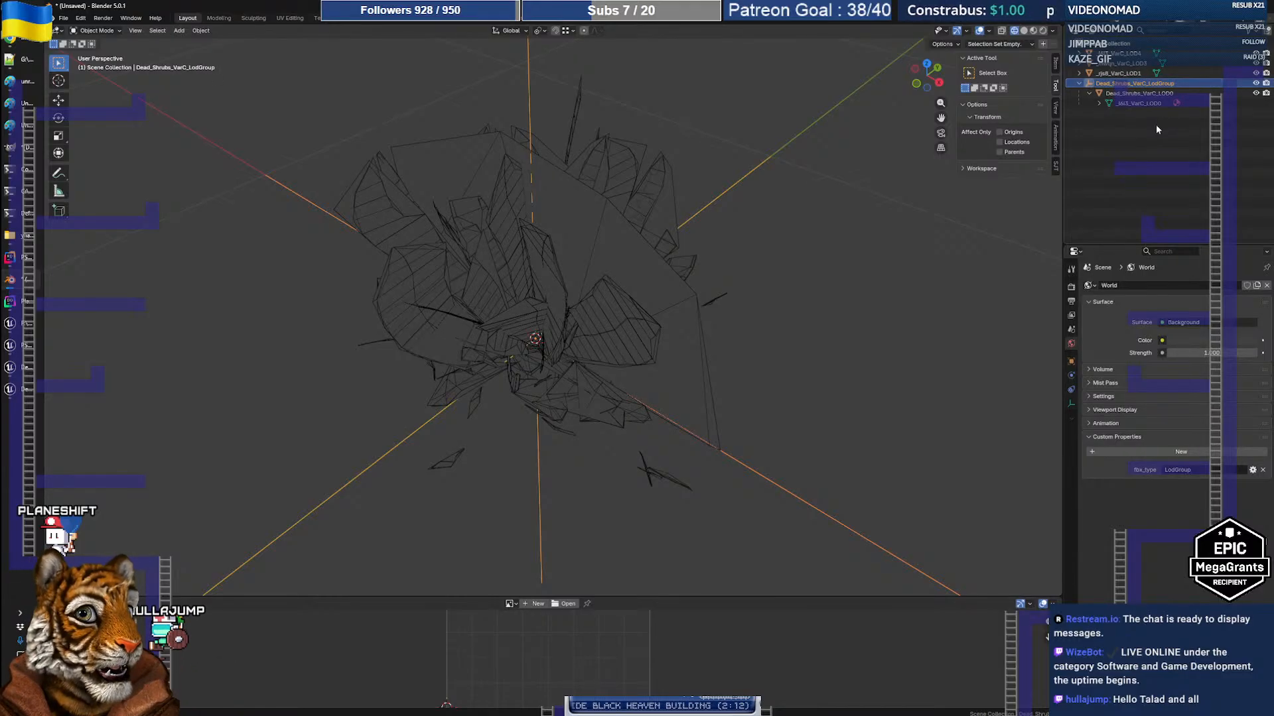
Parent the VarC_LOD1 mesh to the Dead_Shrubs_VarC_LodGroup empty with the Object option
{"action": "key", "text": "Down"}
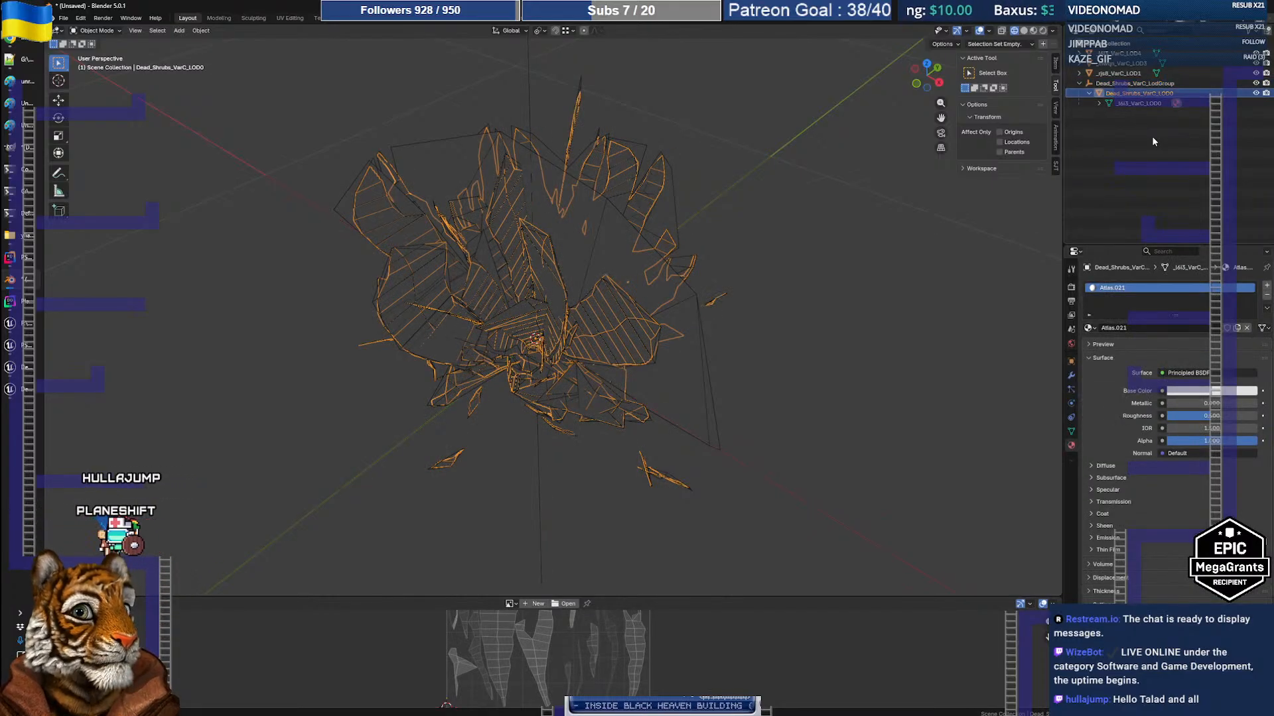
{"action": "left_click", "coordinate": [1128, 84]}
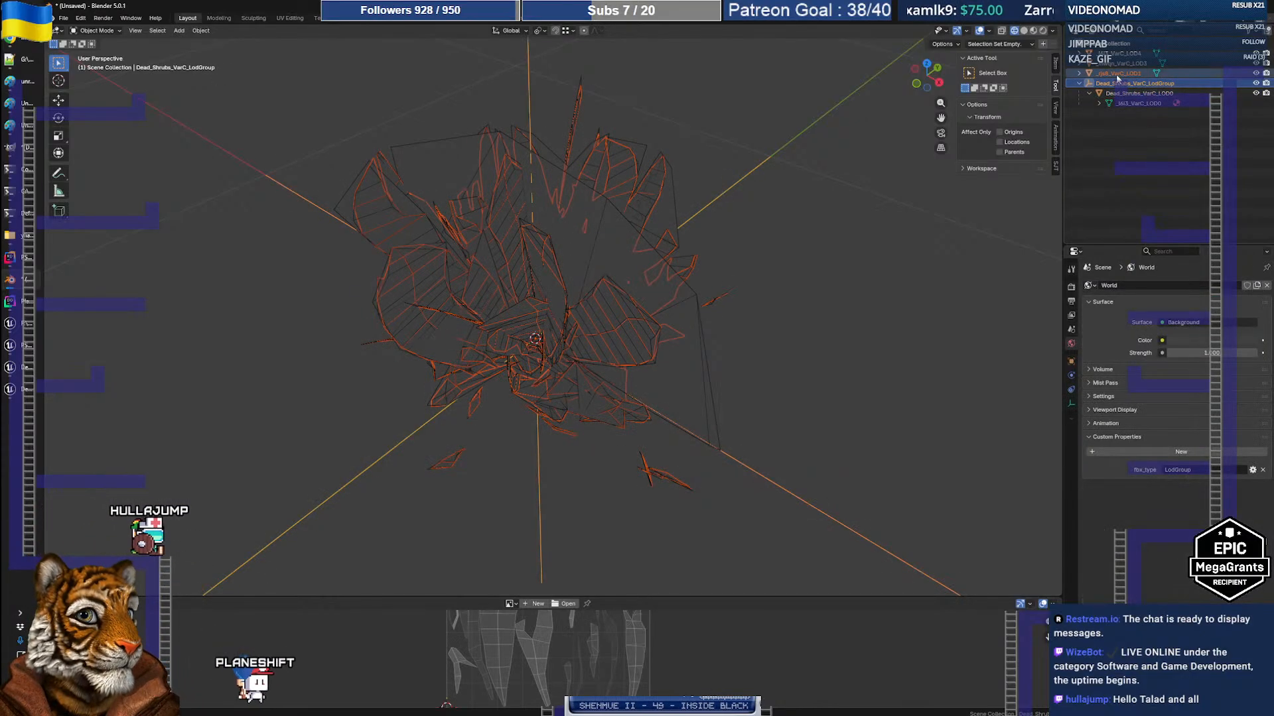
{"action": "key", "text": "ctrl+p"}
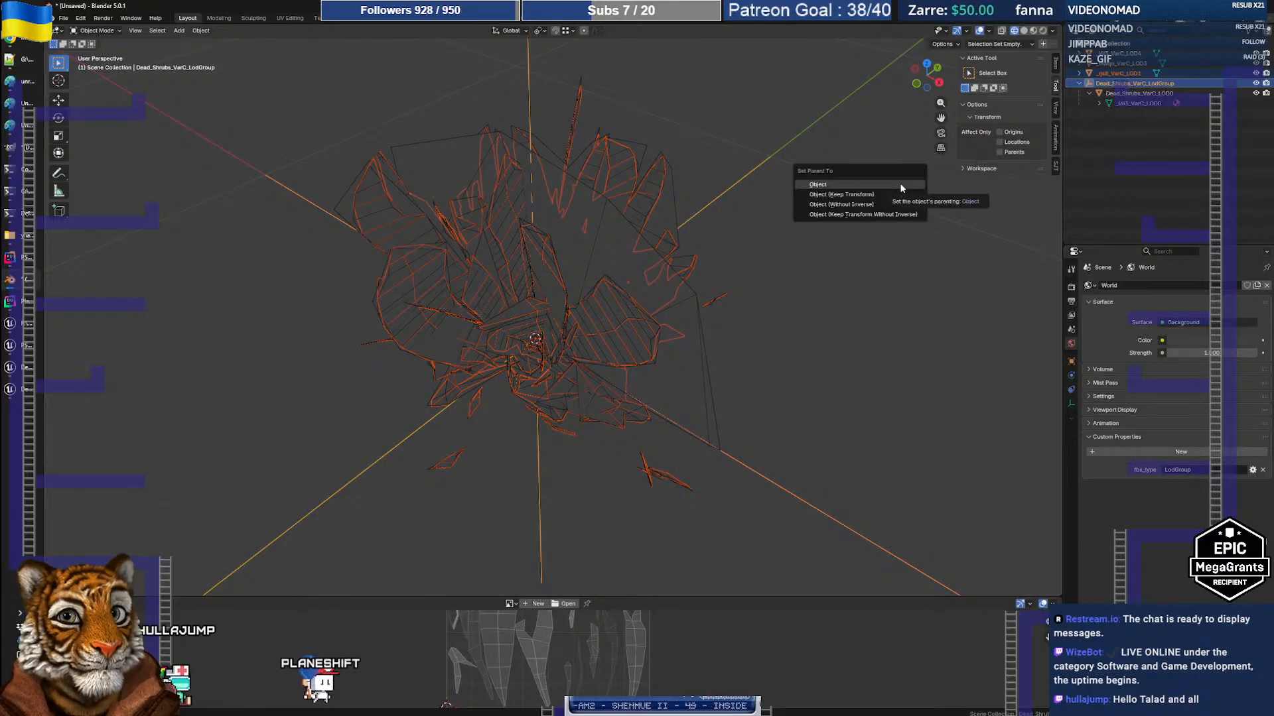
{"action": "left_click", "coordinate": [901, 188]}
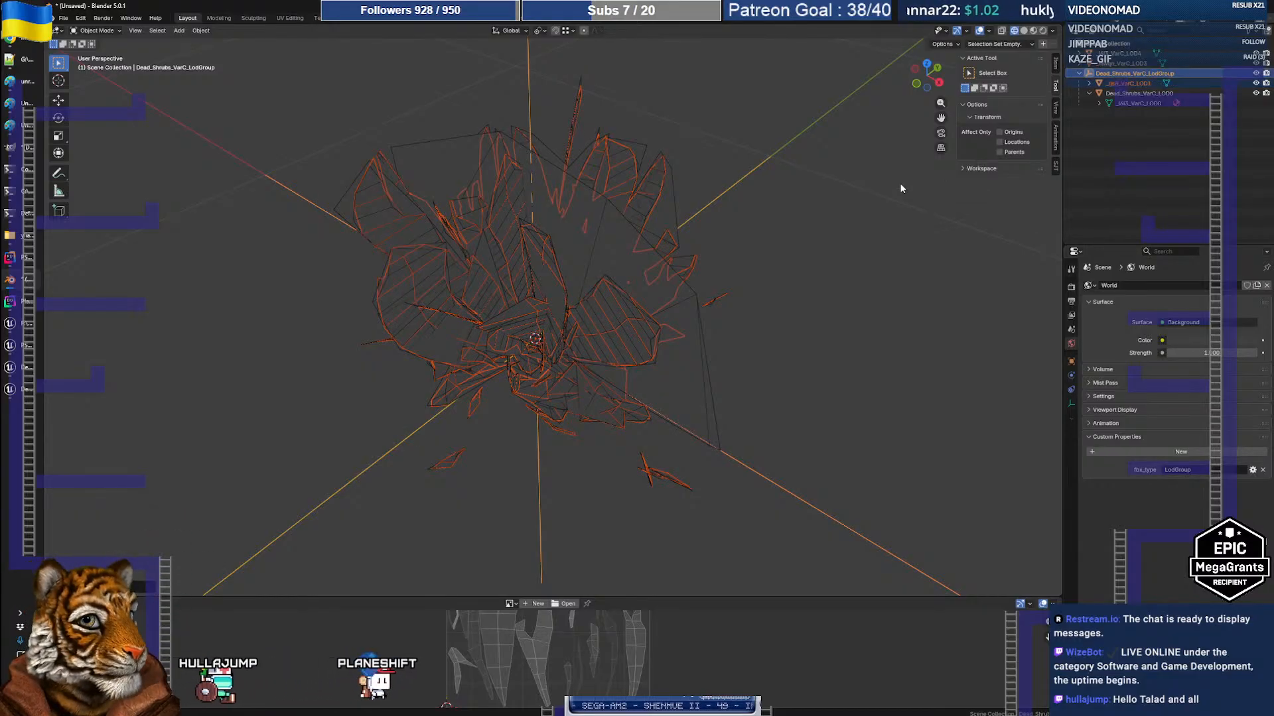
Parent the VarC_LOD3 and VarC_LOD4 meshes to the Dead_Shrubs_VarC_LodGroup empty with the Object option
{"action": "left_click", "coordinate": [1119, 74]}
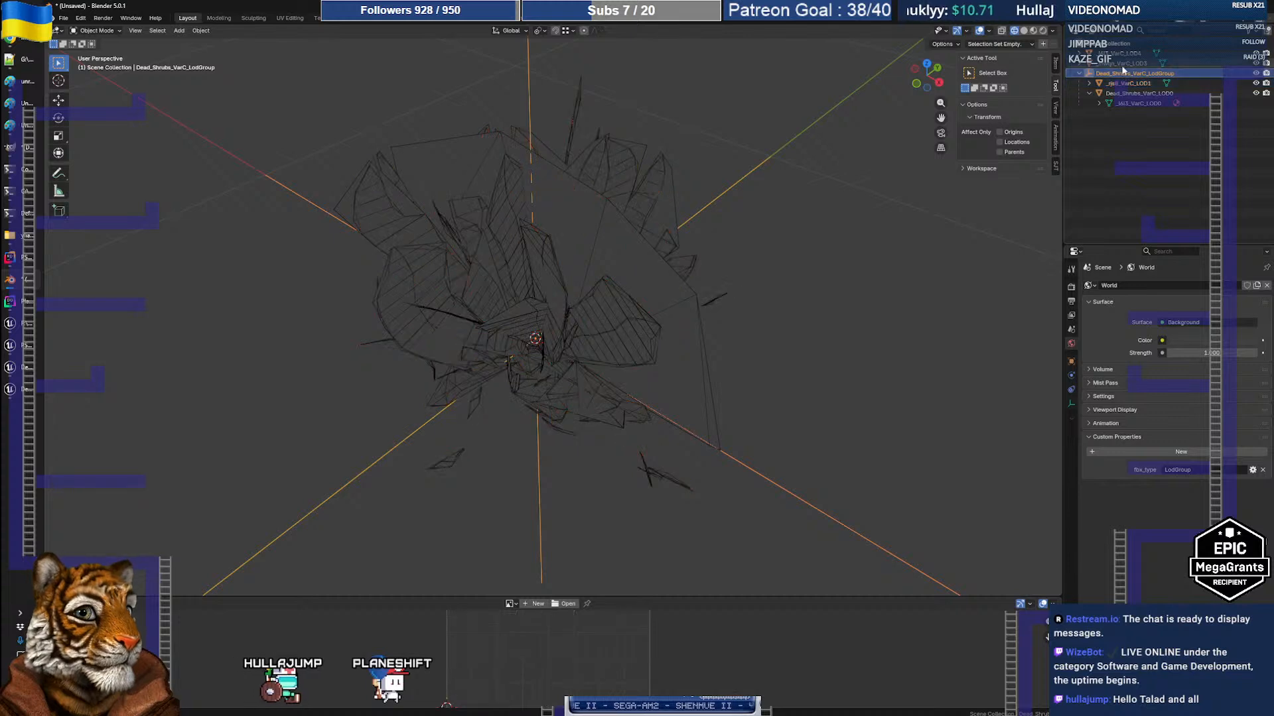
{"action": "left_click", "coordinate": [1124, 65], "text": "shift"}
{"action": "key", "text": "ctrl+p"}
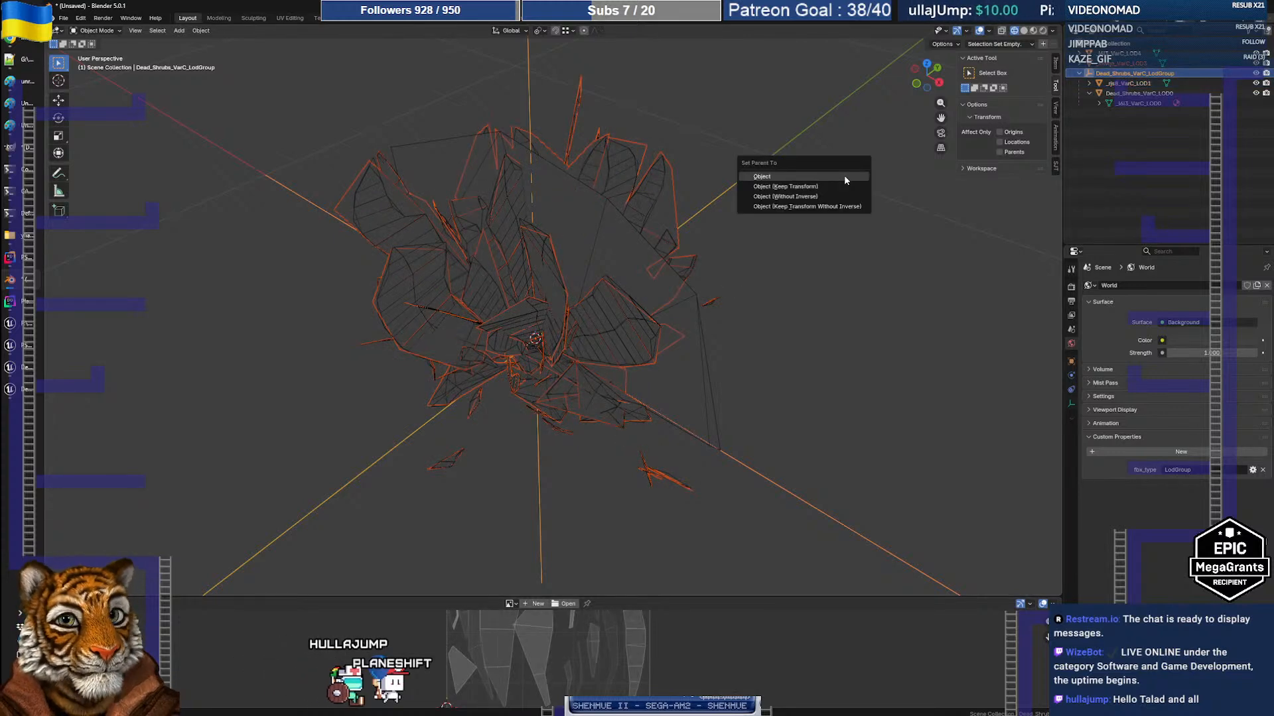
{"action": "left_click", "coordinate": [843, 175]}
{"action": "left_click", "coordinate": [1123, 64]}
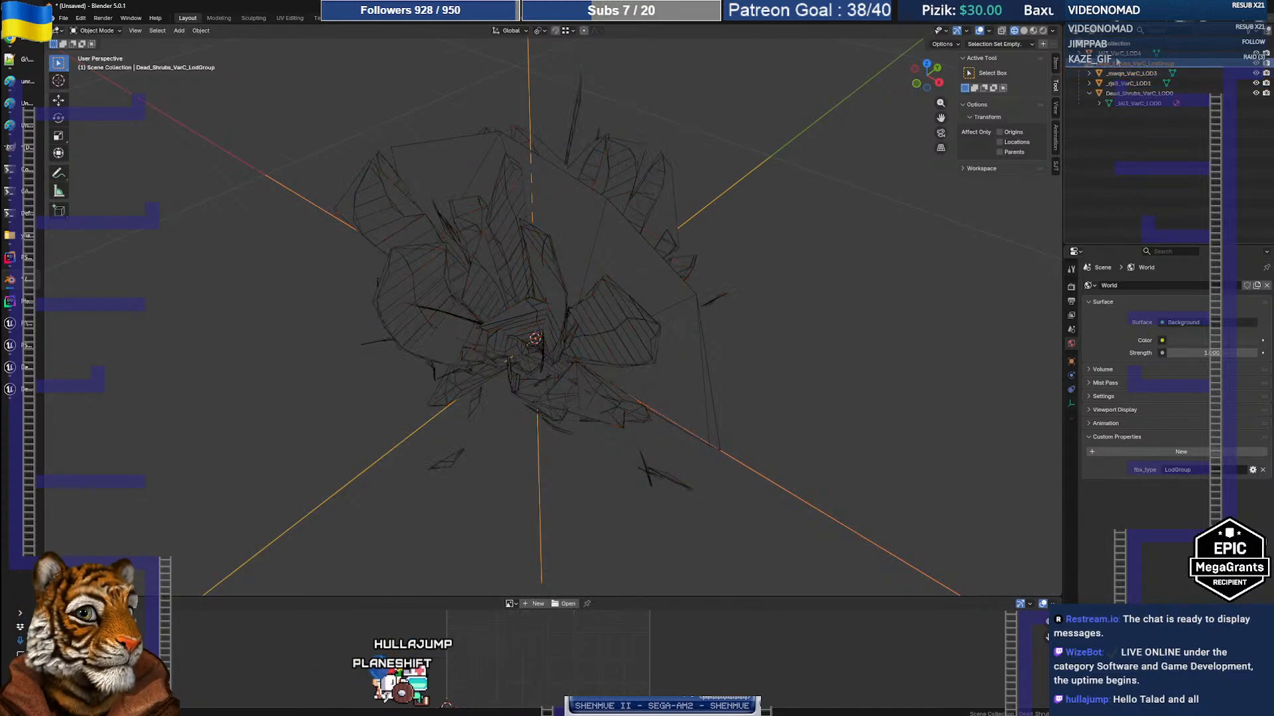
{"action": "left_click", "coordinate": [1121, 53], "text": "shift"}
{"action": "key", "text": "ctrl+p"}
{"action": "left_click", "coordinate": [822, 189]}
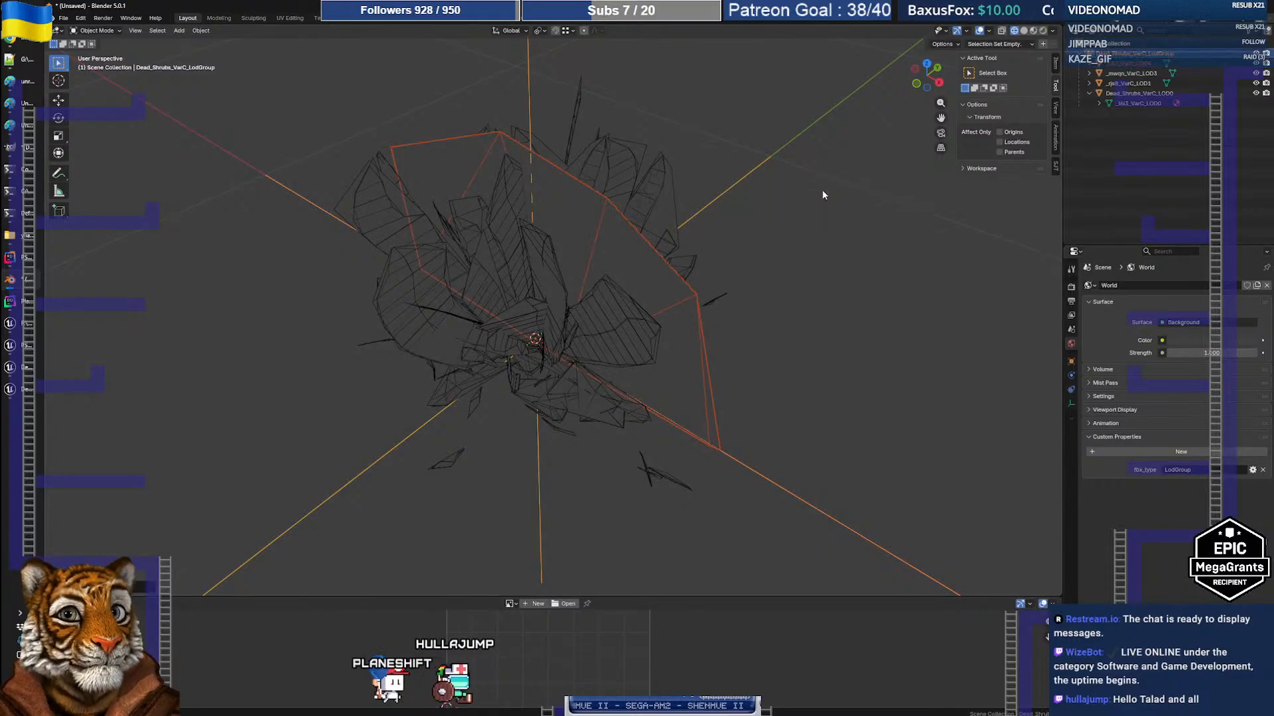
Rename the LOD1 mesh object as Dead_Shrubs_VarC_LOD1, reusing the name prefix of the LOD0 object
{"action": "left_click", "coordinate": [1142, 94]}
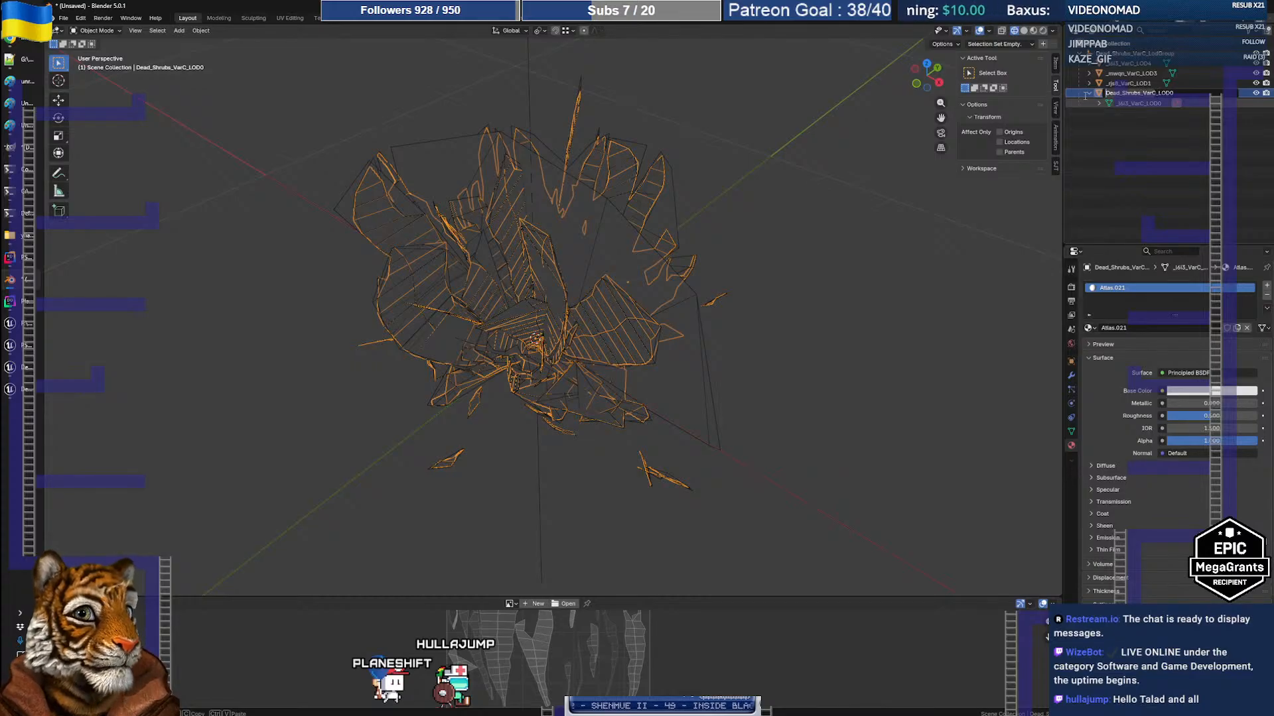
{"action": "left_click", "coordinate": [1135, 83]}
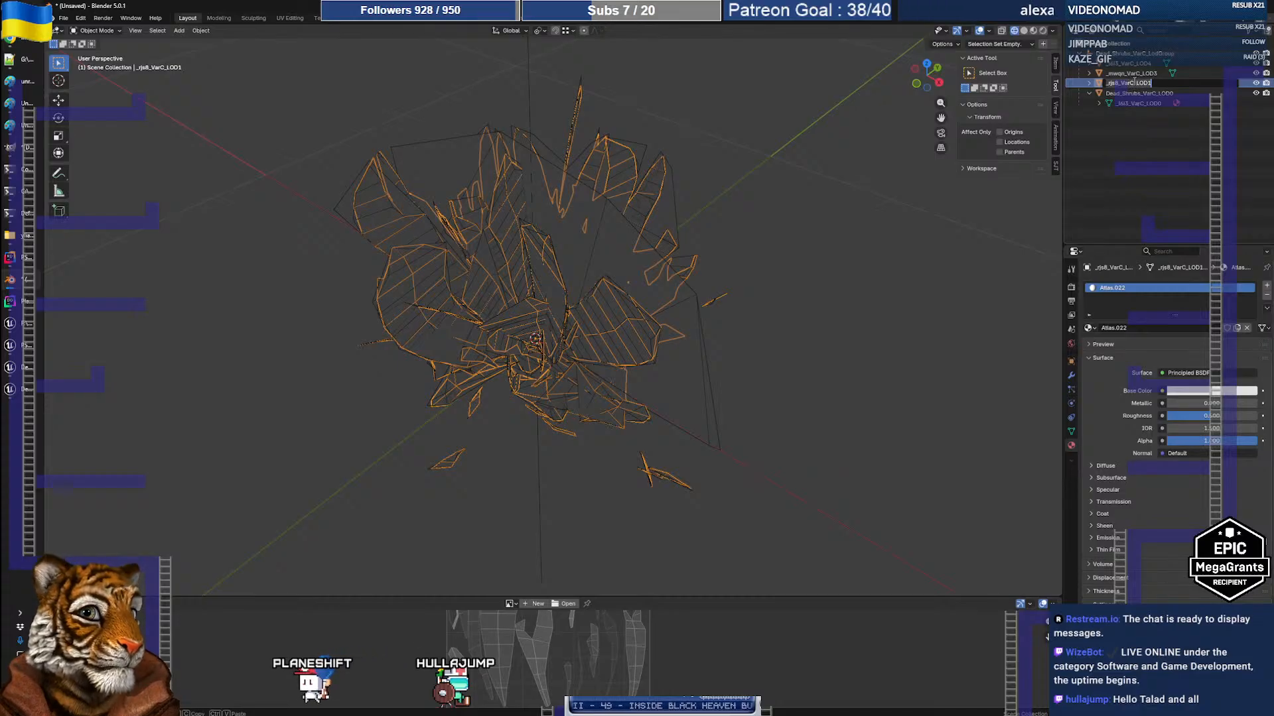
{"action": "left_click_drag", "start_coordinate": [1135, 83], "coordinate": [1098, 83]}
{"action": "key", "text": "ctrl+v"}
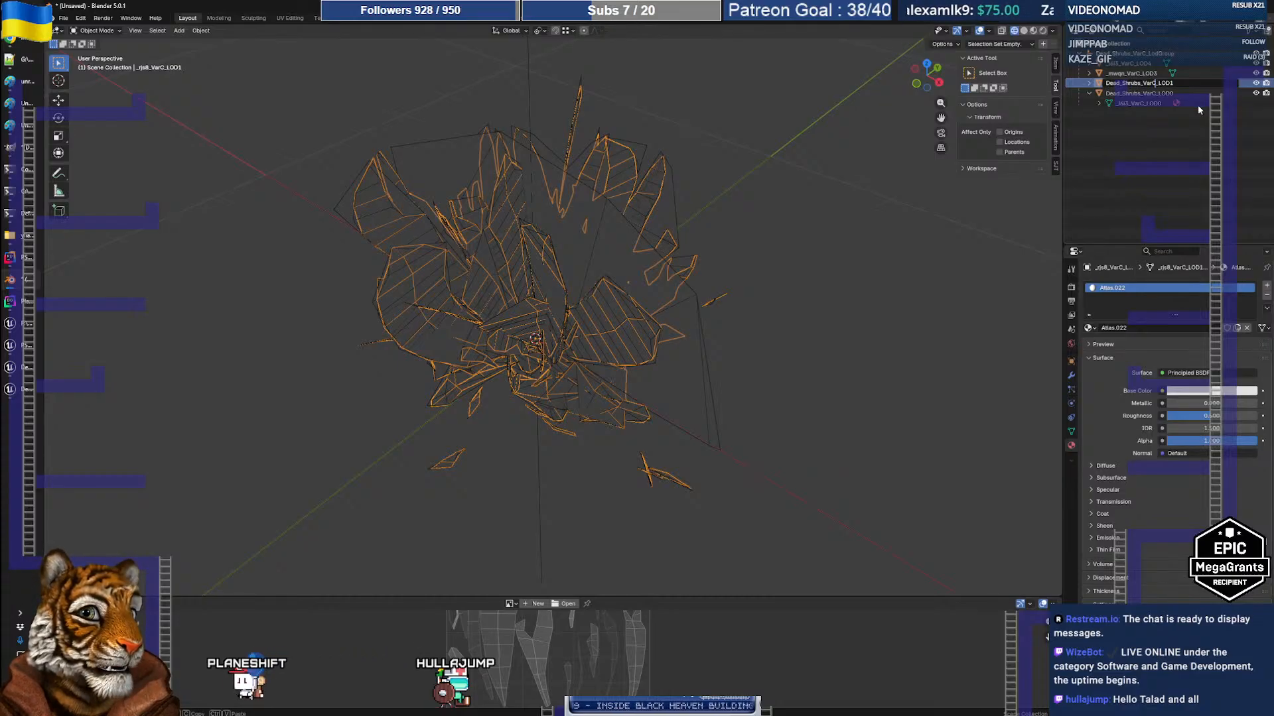
{"action": "key", "text": "Return"}
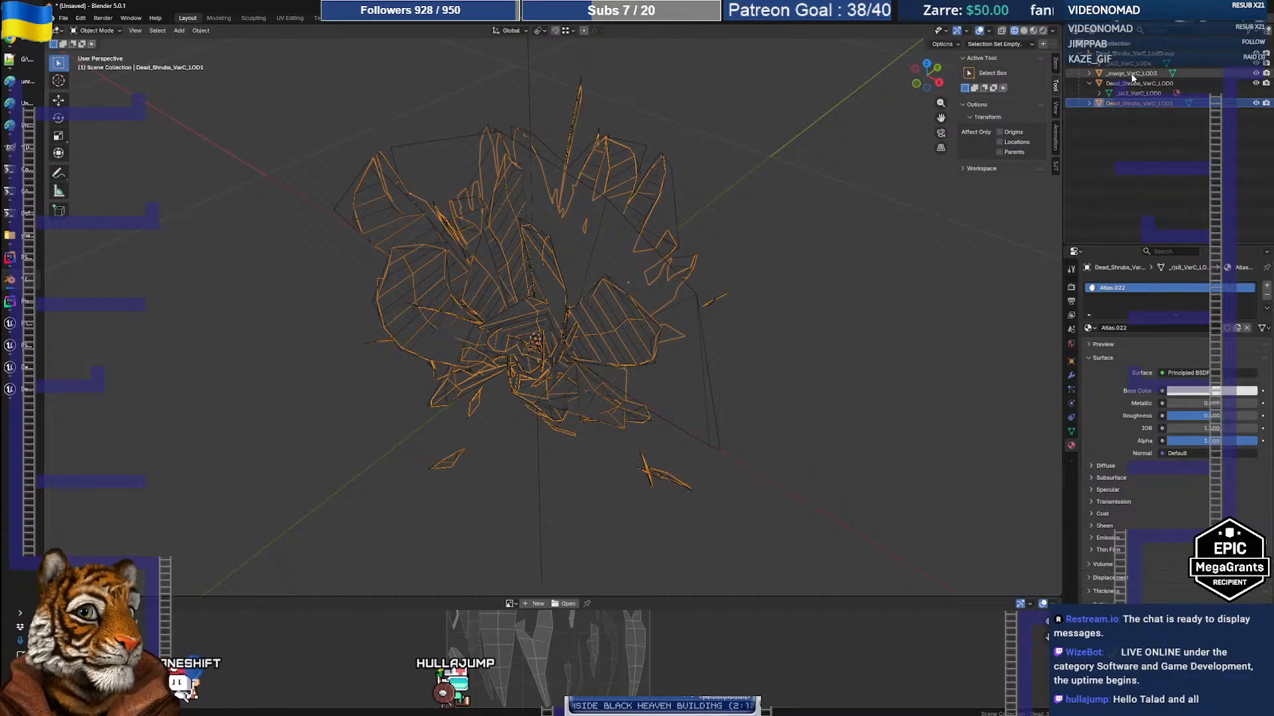
Rename the LOD3 mesh object as Dead_Shrubs_VarC_LOD3
{"action": "double_click", "coordinate": [1133, 75]}
{"action": "left_click_drag", "start_coordinate": [1140, 74], "coordinate": [1104, 71]}
{"action": "type", "text": "Dead_Shrubs_VarC"}
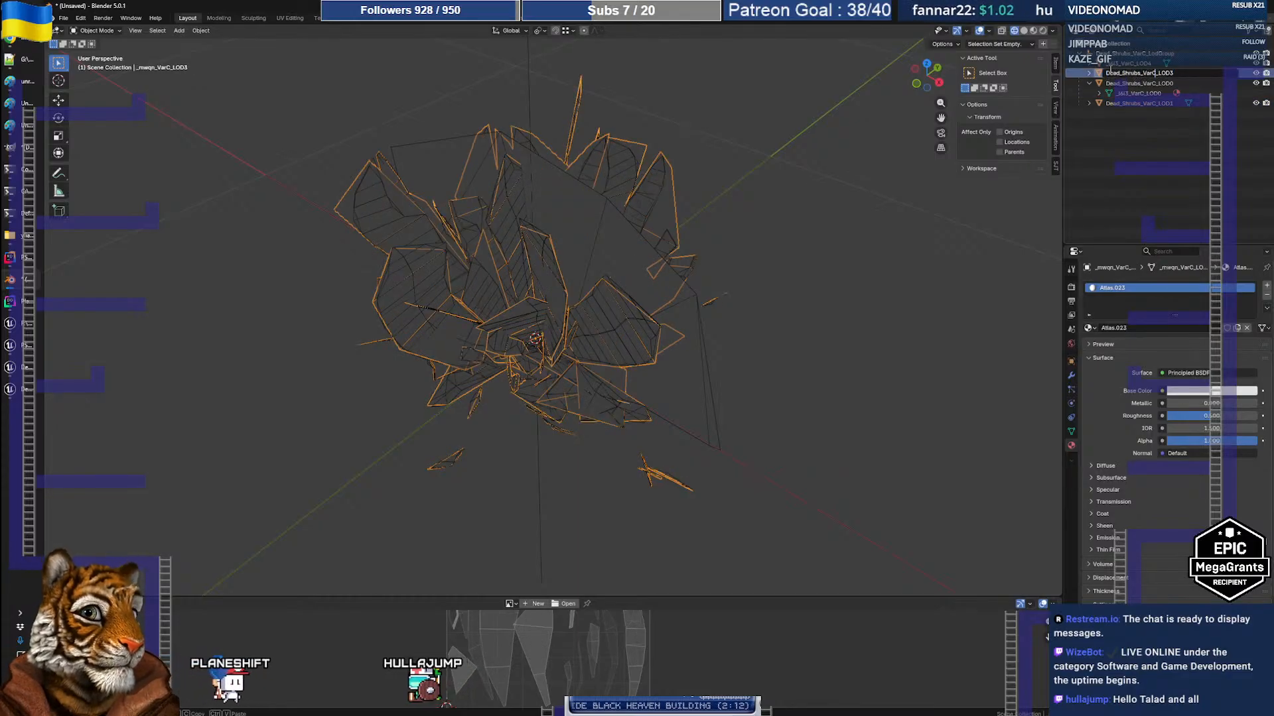
{"action": "key", "text": "Return"}
Rename the LOD4 mesh object as Dead_Shrubs_VarC_LOD4 and collapse the LOD0 object's hierarchy
{"action": "left_click", "coordinate": [1138, 63]}
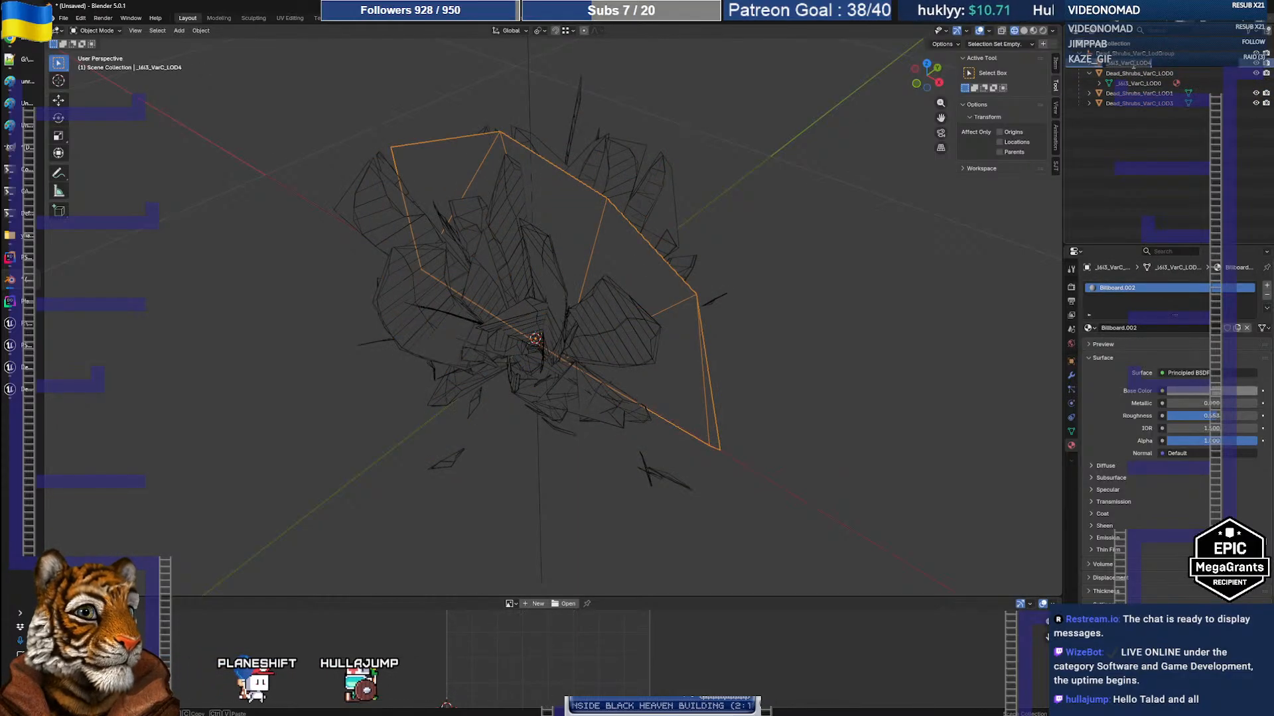
{"action": "left_click_drag", "start_coordinate": [1134, 65], "coordinate": [1104, 65]}
{"action": "type", "text": "Dead_Shrubs_VarC"}
{"action": "key", "text": "Return"}
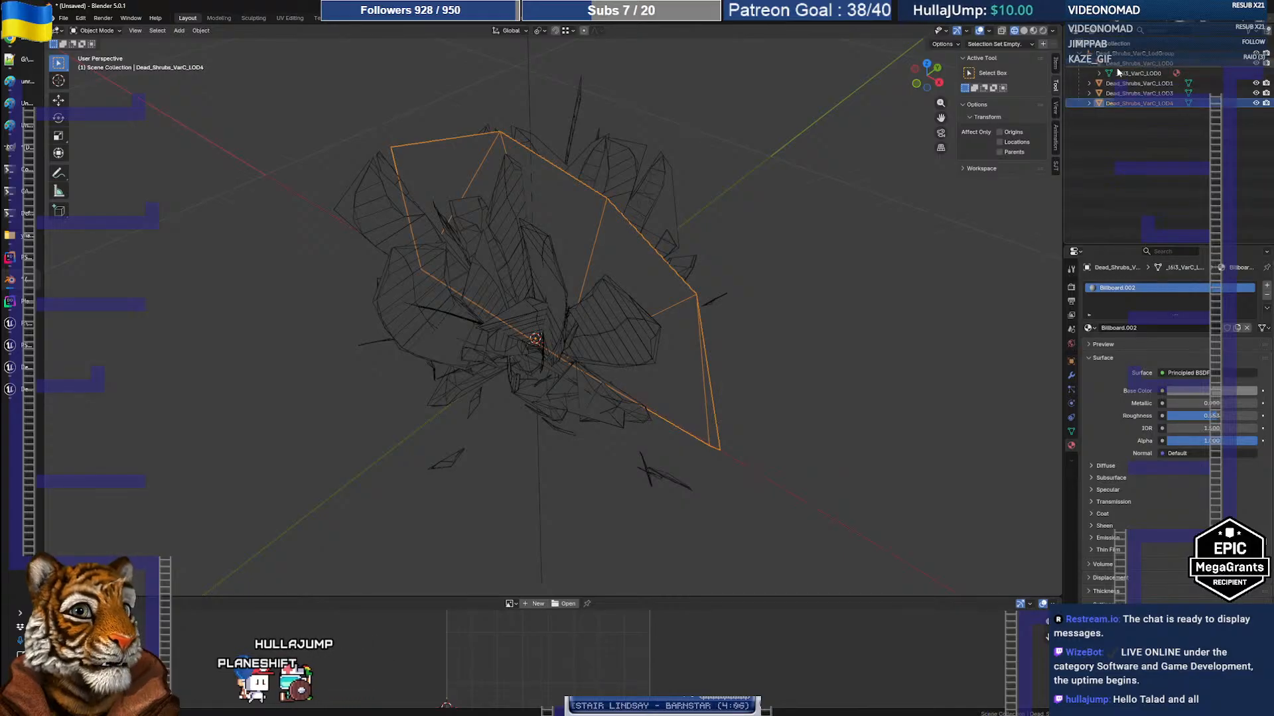
{"action": "left_click", "coordinate": [1088, 64]}
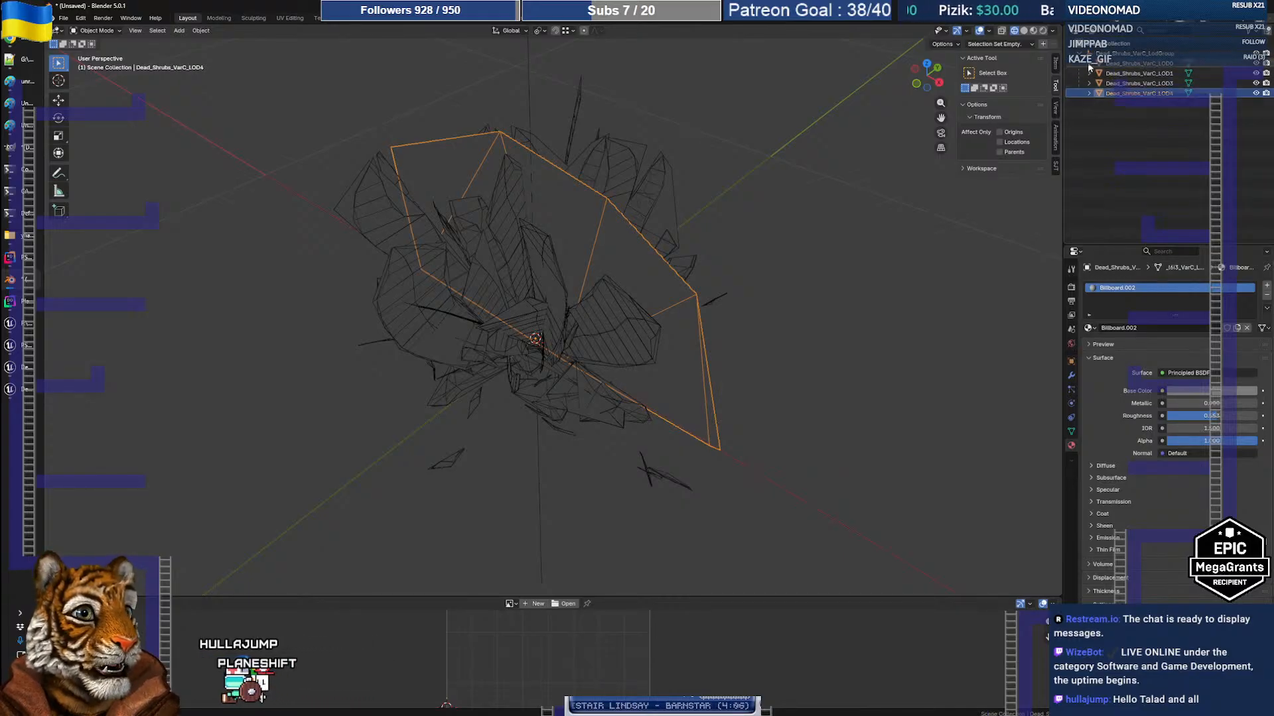
Hide the LOD1, LOD3 and LOD4 meshes and examine the geometry of Dead_Shrubs_VarC_LOD0 in Edit Mode
{"action": "left_click", "coordinate": [1123, 63]}
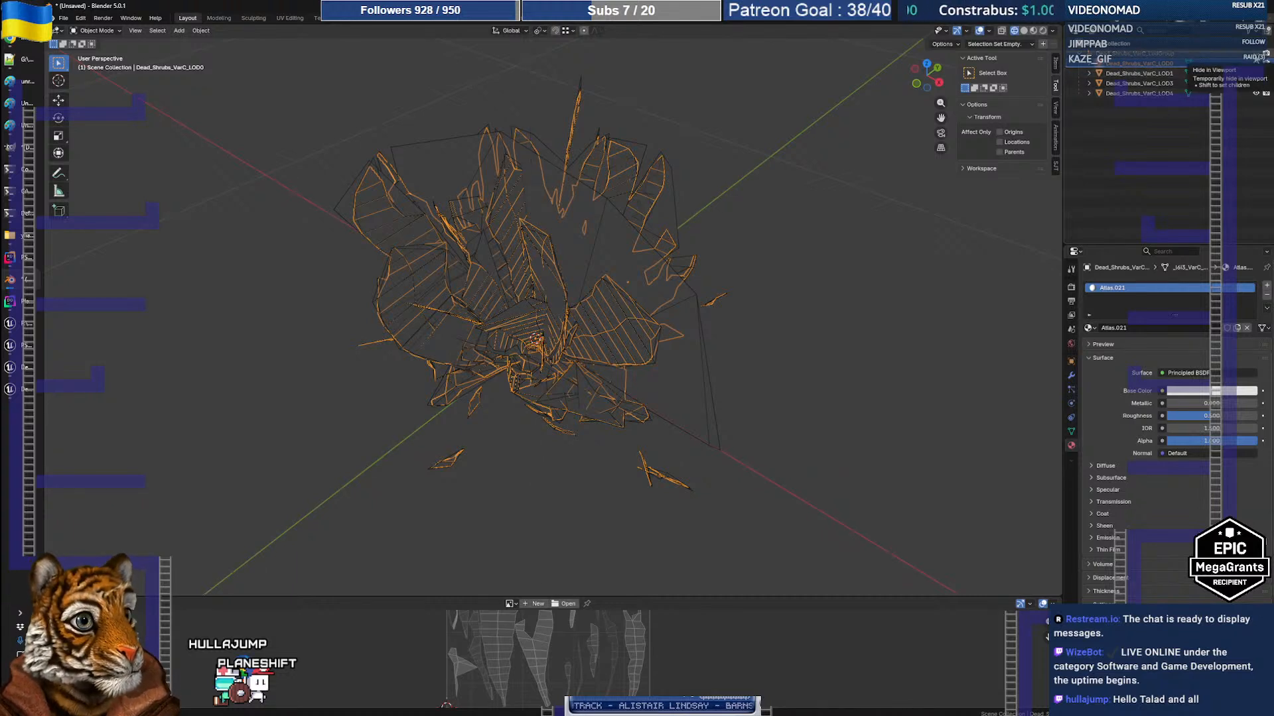
{"action": "left_click_drag", "start_coordinate": [1254, 93], "coordinate": [1256, 74]}
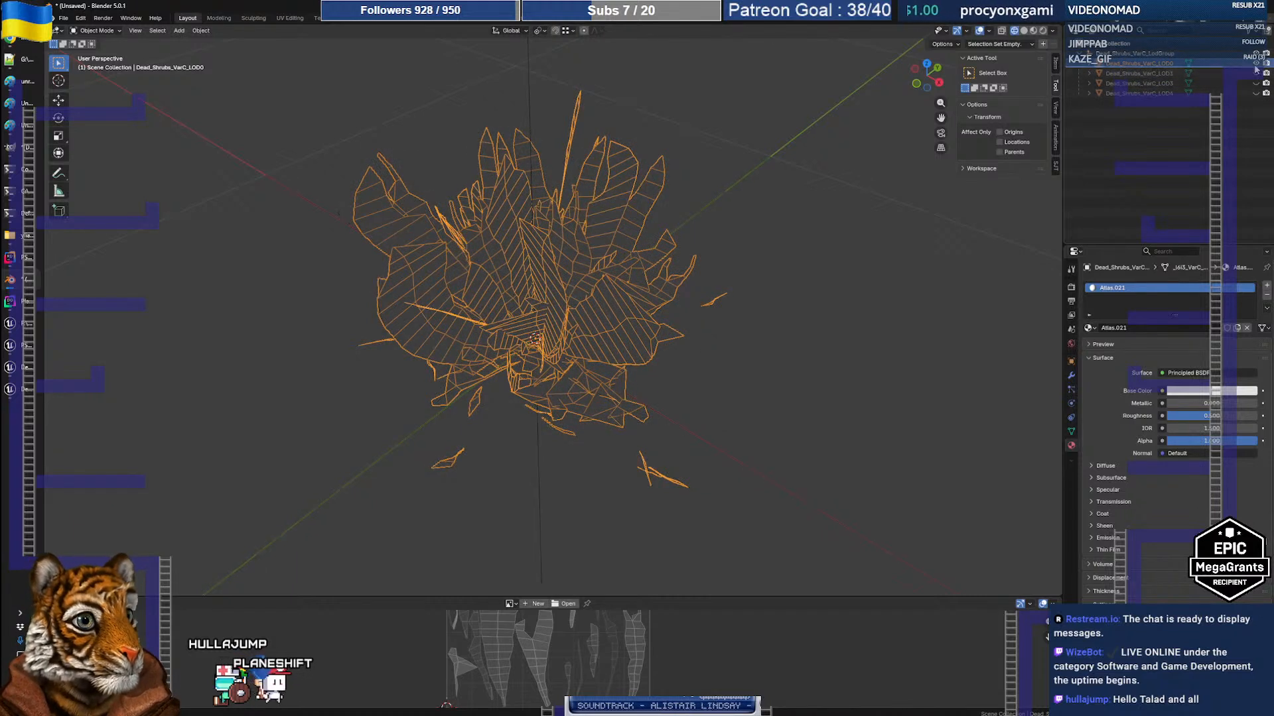
{"action": "middle_click_drag", "start_coordinate": [739, 203], "coordinate": [557, 244]}
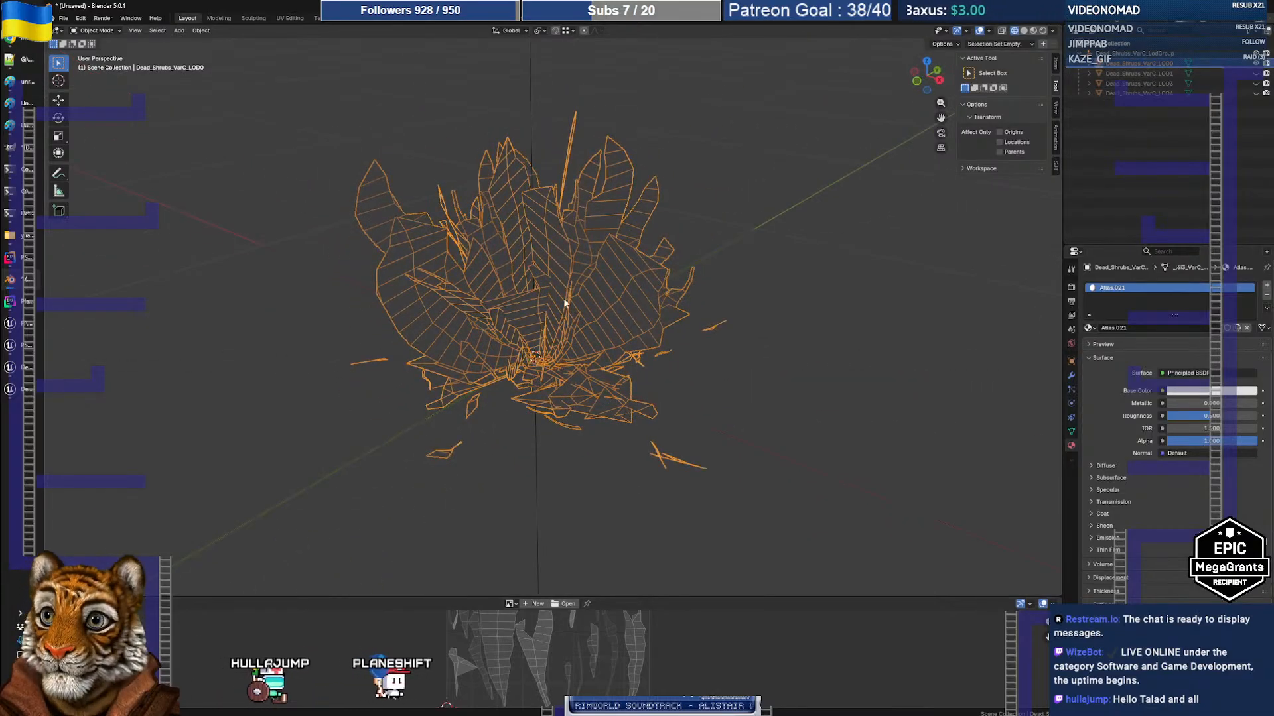
{"action": "key", "text": "Tab"}
{"action": "key", "text": "a"}
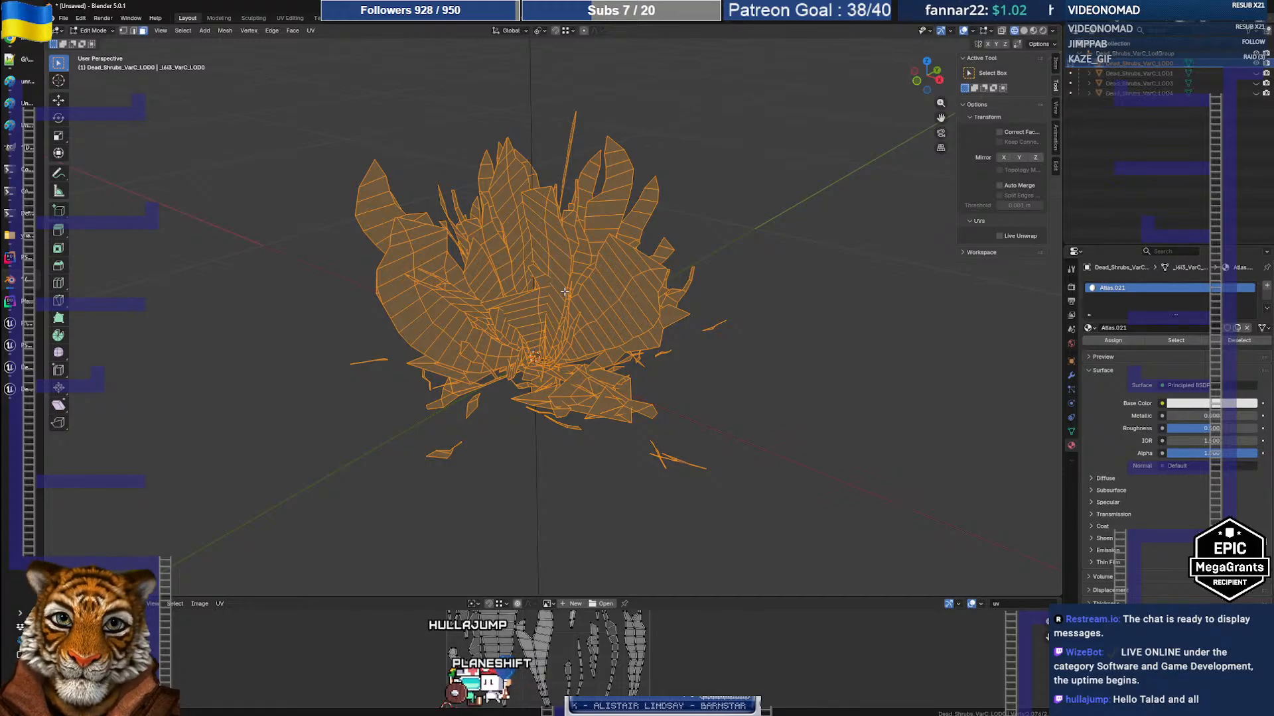
{"action": "key", "text": "alt+a"}
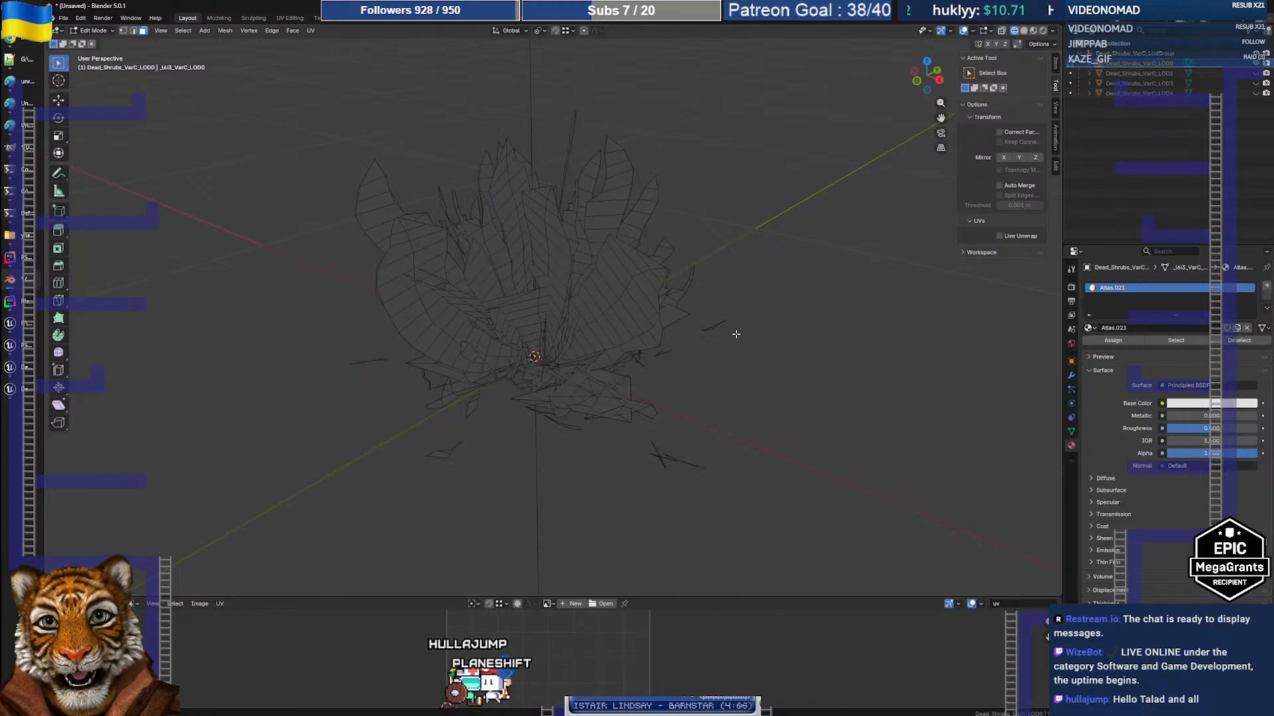
{"action": "key", "text": "Tab"}
{"action": "middle_click_drag", "start_coordinate": [719, 364], "coordinate": [604, 289]}
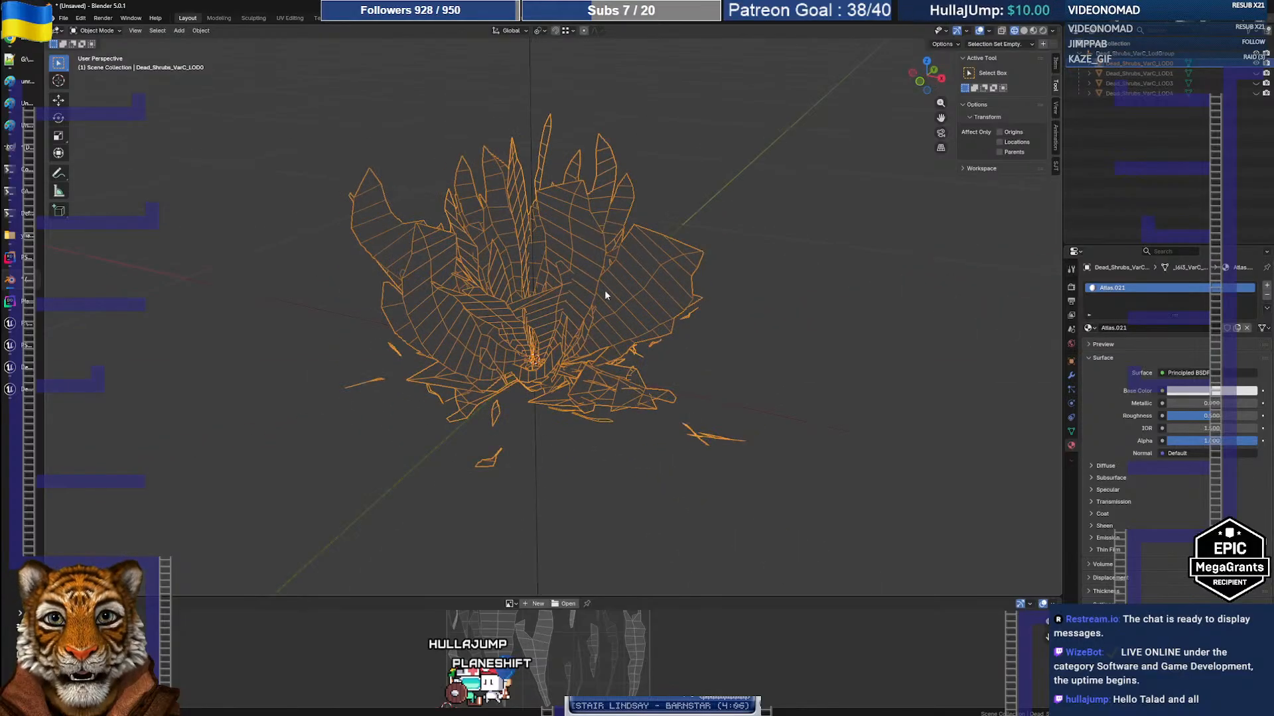
{"action": "key", "text": "Tab"}
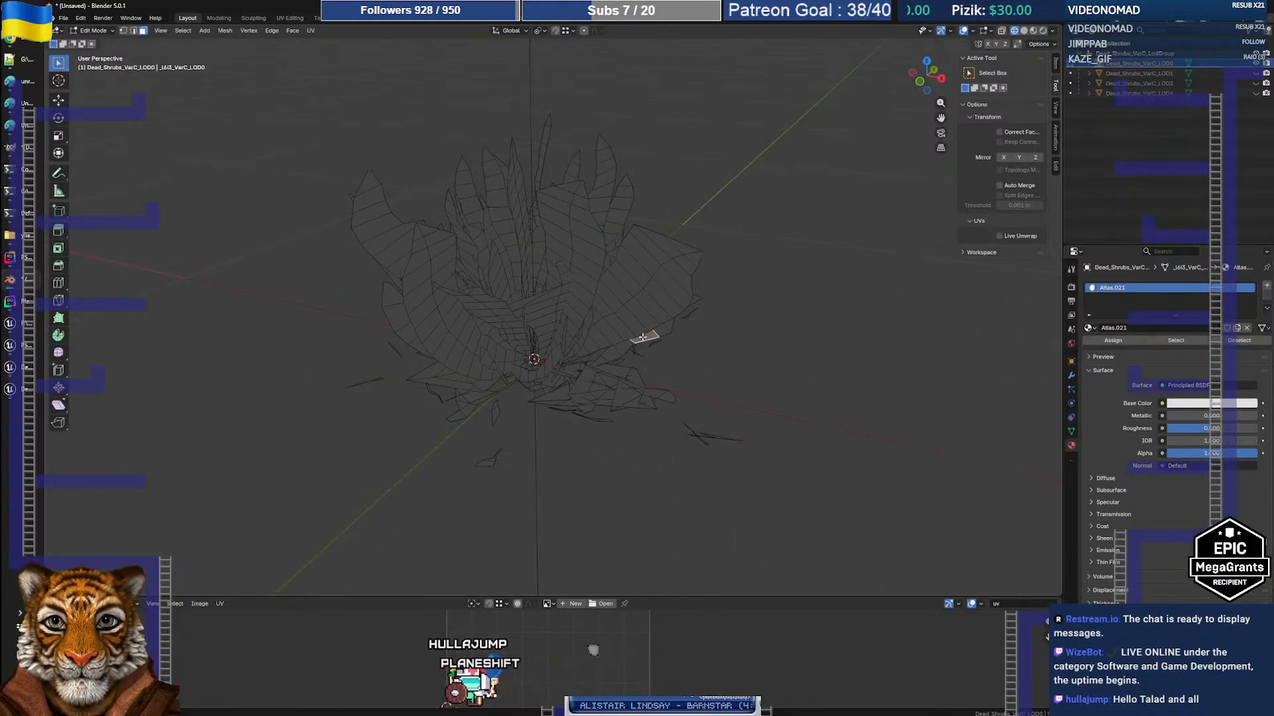
{"action": "left_click", "coordinate": [642, 338]}
{"action": "middle_click_drag", "start_coordinate": [795, 379], "coordinate": [682, 372]}
{"action": "key", "text": "Tab"}
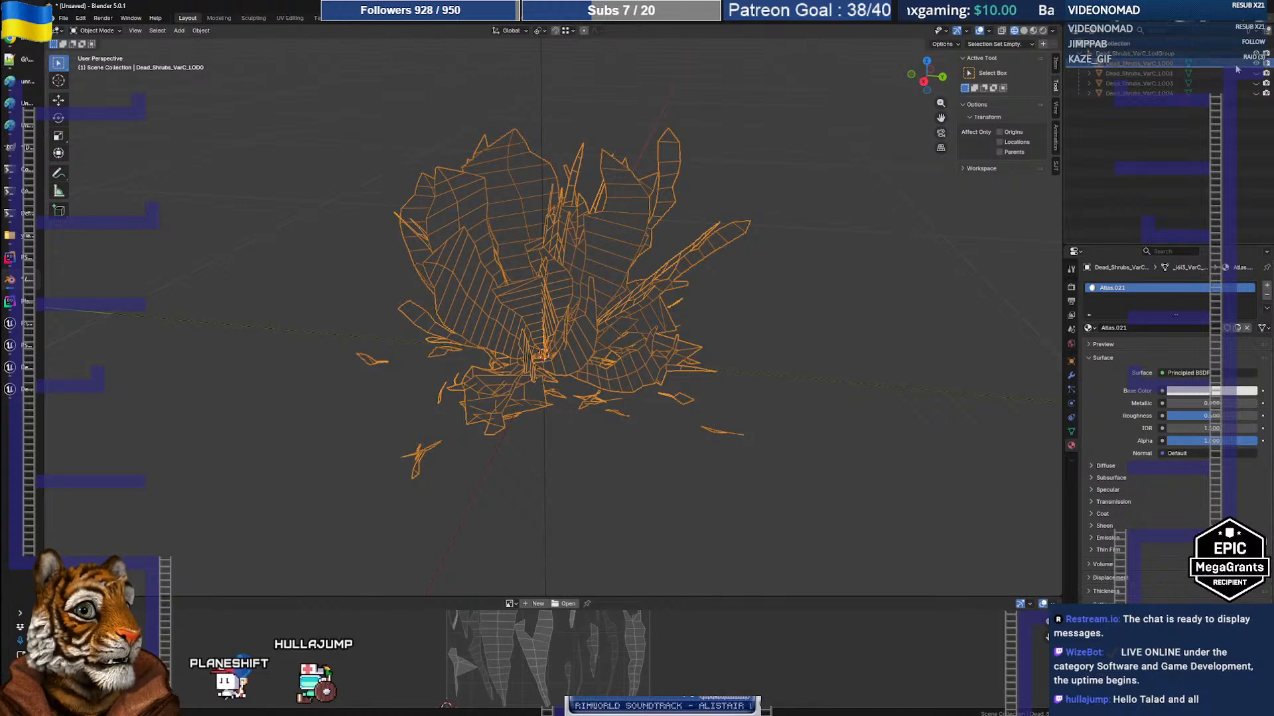
Show Dead_Shrubs_VarC_LOD1 in place of LOD0 and examine its geometry in Edit Mode
{"action": "left_click", "coordinate": [1255, 64]}
{"action": "left_click", "coordinate": [1255, 73]}
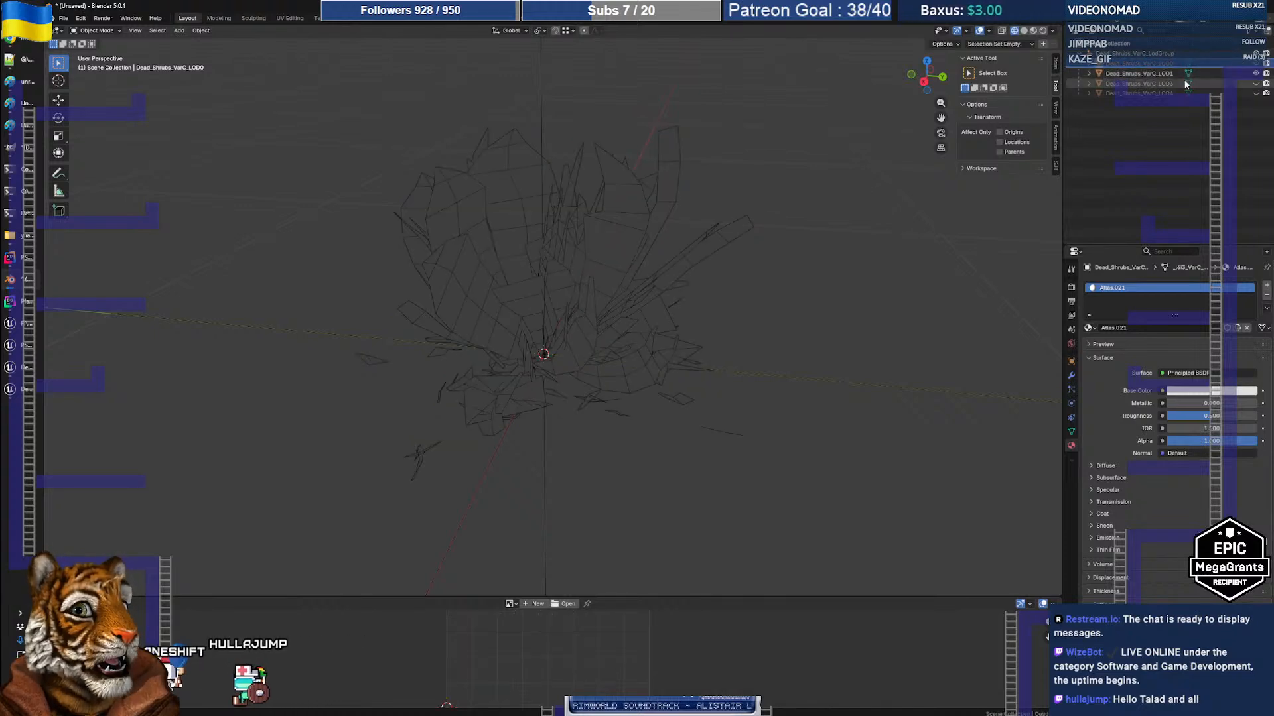
{"action": "left_click", "coordinate": [1164, 73]}
{"action": "middle_click_drag", "start_coordinate": [691, 290], "coordinate": [734, 283]}
{"action": "key", "text": "Tab"}
{"action": "key", "text": "a"}
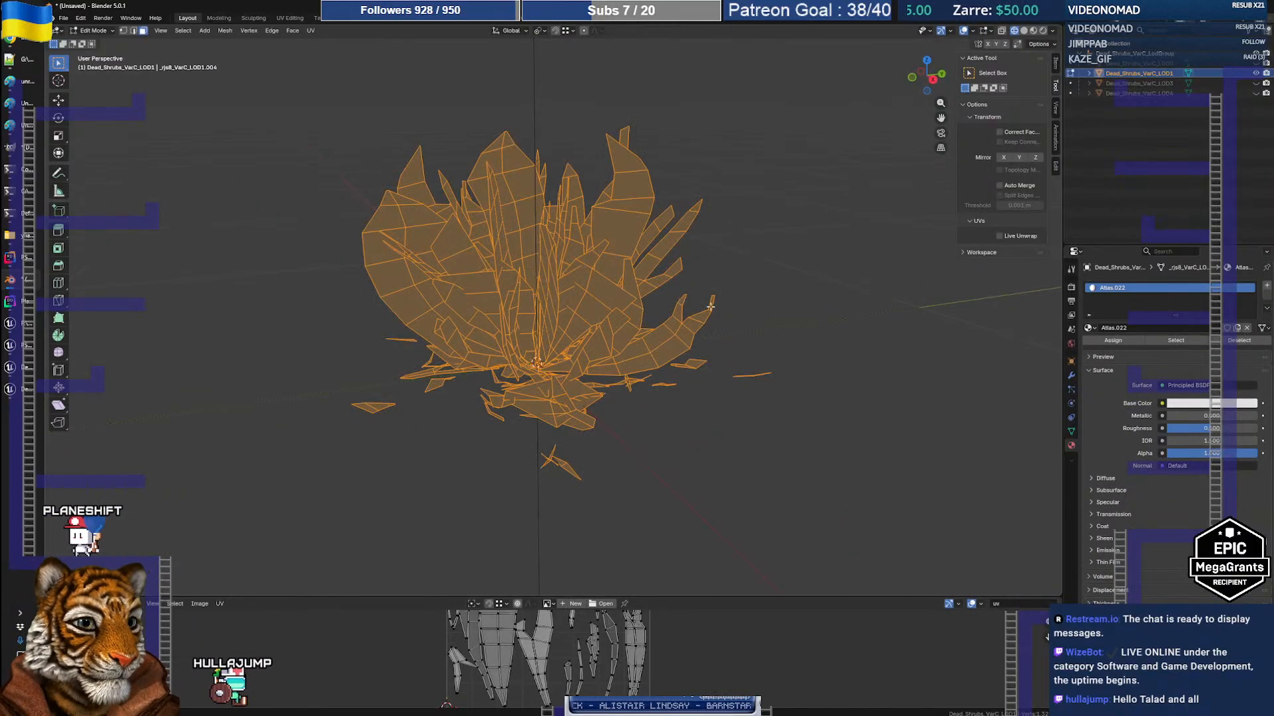
{"action": "key", "text": "alt+a"}
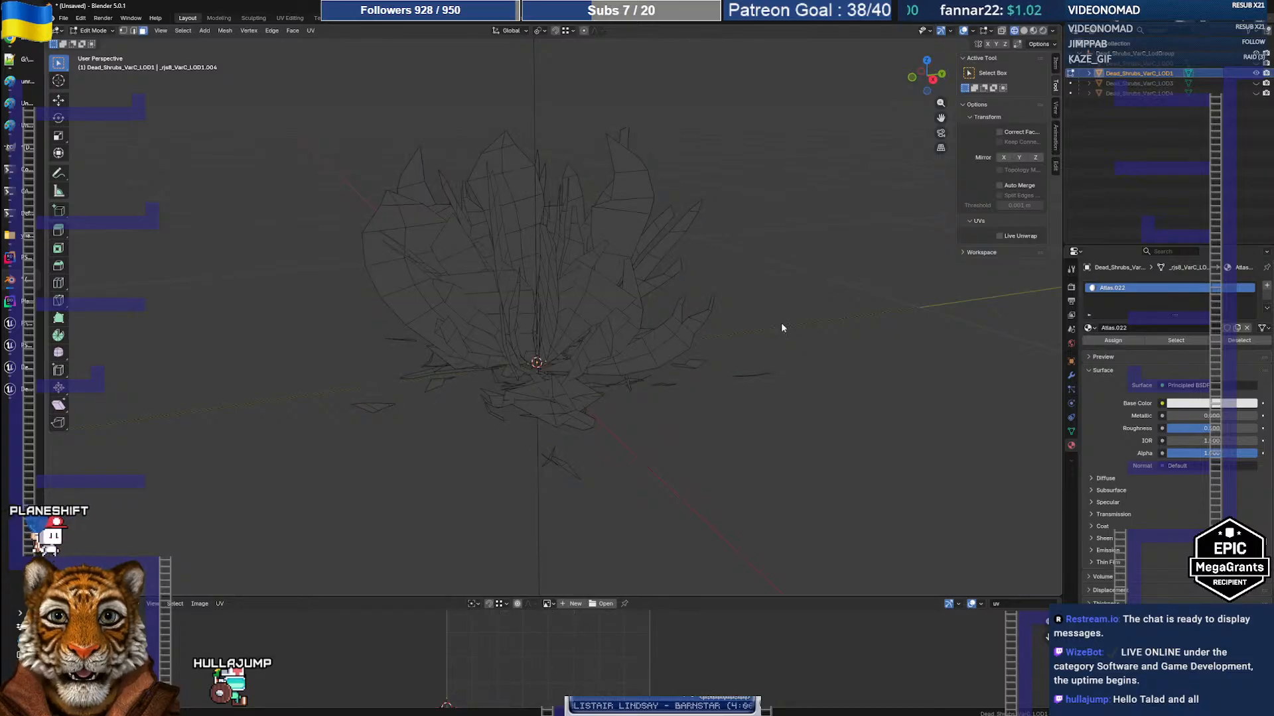
{"action": "key", "text": "Tab"}
Show Dead_Shrubs_VarC_LOD3 in place of LOD1 and examine its geometry in Edit Mode
{"action": "left_click", "coordinate": [1255, 82]}
{"action": "left_click", "coordinate": [1255, 73]}
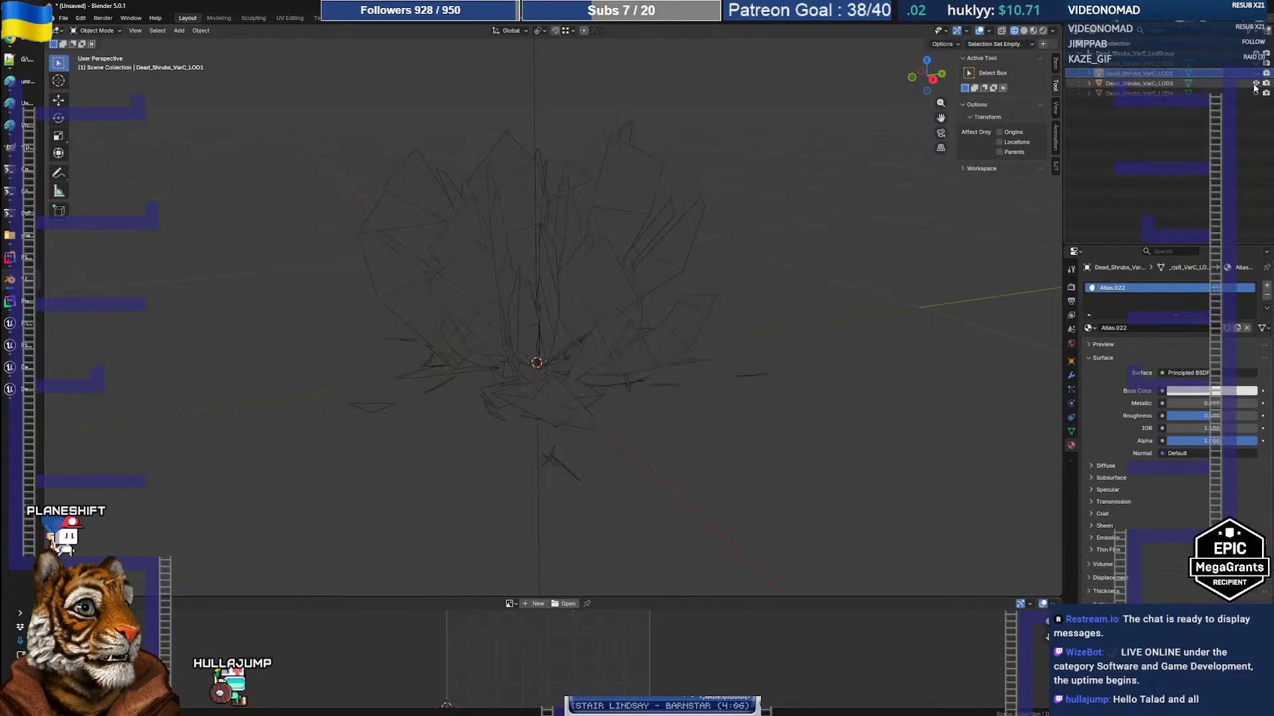
{"action": "left_click", "coordinate": [1164, 83]}
{"action": "key", "text": "Tab"}
{"action": "key", "text": "a"}
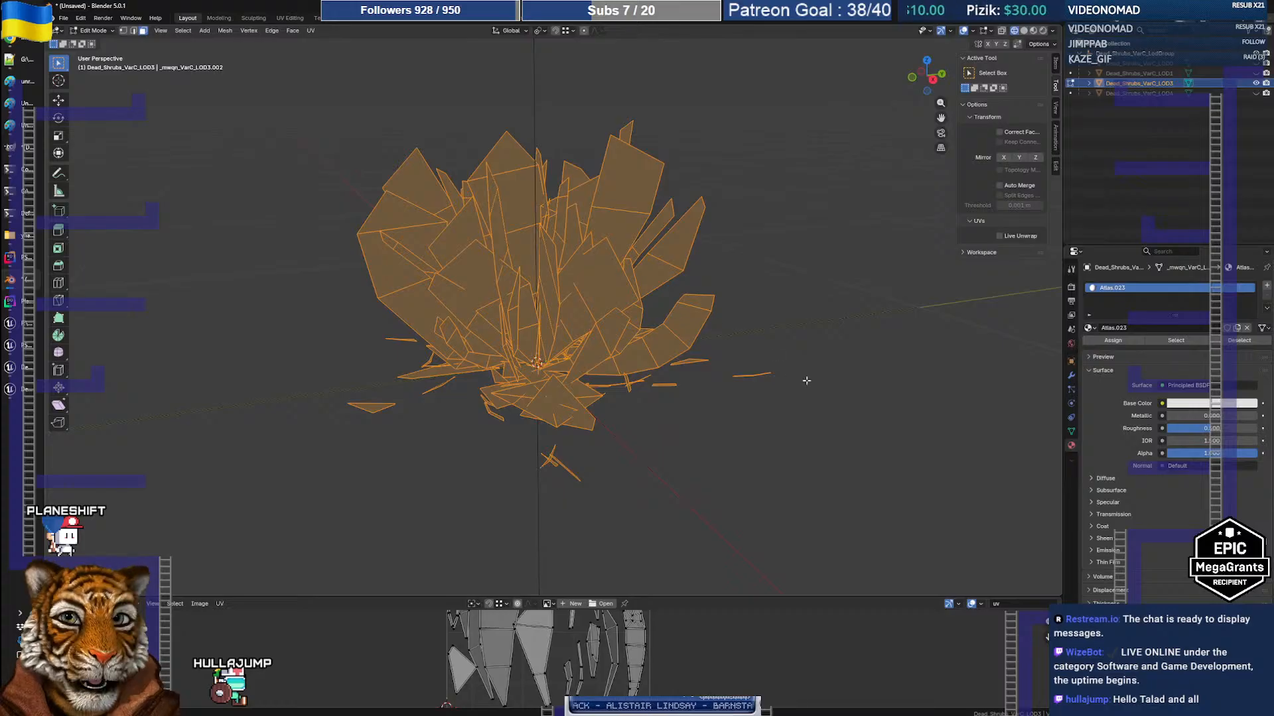
{"action": "key", "text": "alt+a"}
{"action": "key", "text": "Tab"}
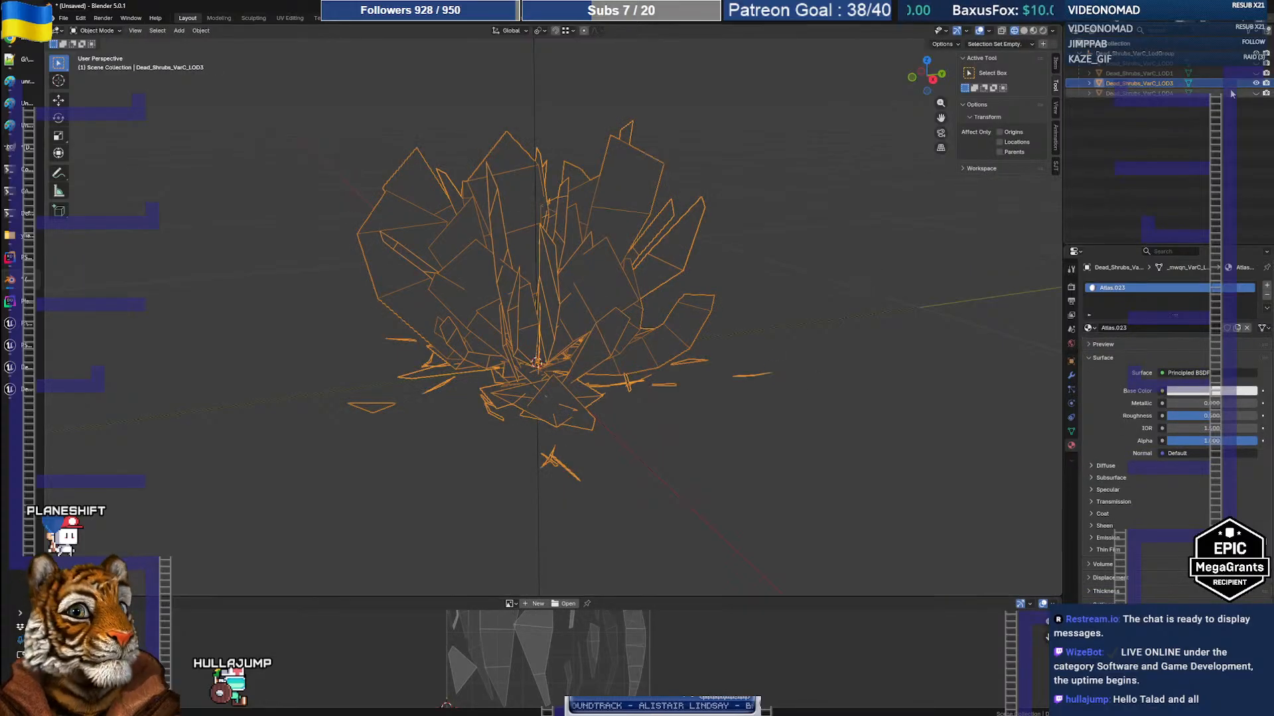
Show Dead_Shrubs_VarC_LOD4 in place of LOD3 and examine its billboard shape
{"action": "left_click", "coordinate": [1255, 84]}
{"action": "left_click", "coordinate": [1254, 92]}
{"action": "left_click", "coordinate": [1164, 94]}
{"action": "left_click", "coordinate": [667, 297]}
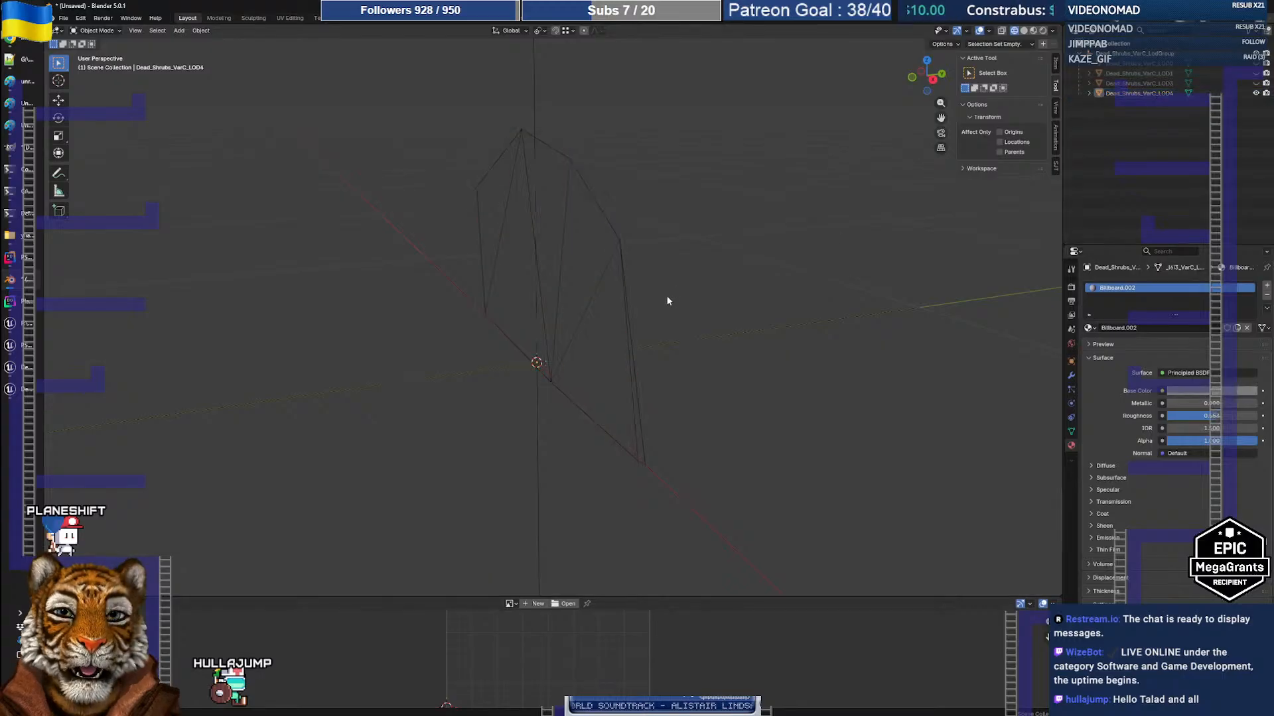
{"action": "middle_click_drag", "start_coordinate": [603, 301], "coordinate": [673, 303]}
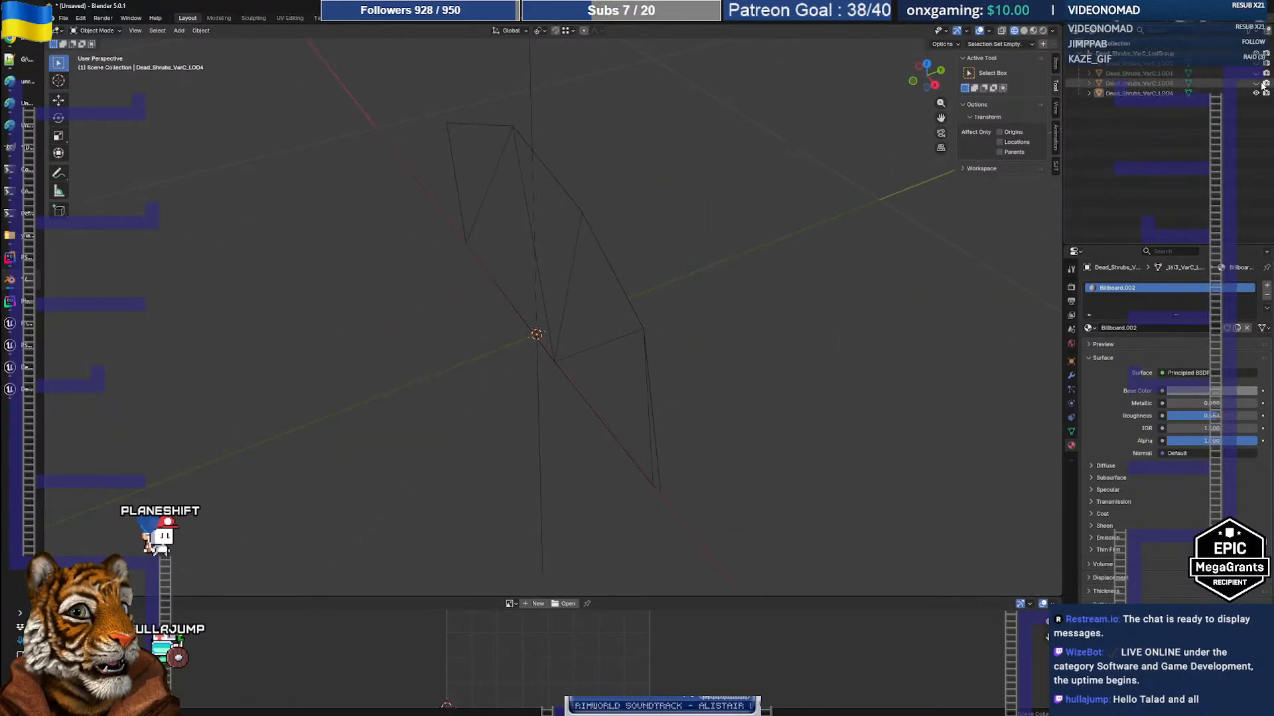
Hide LOD4 and toggle the visibility of the LOD3 and LOD1 meshes to compare their level of detail
{"action": "left_click", "coordinate": [1255, 92]}
{"action": "left_click", "coordinate": [1255, 84]}
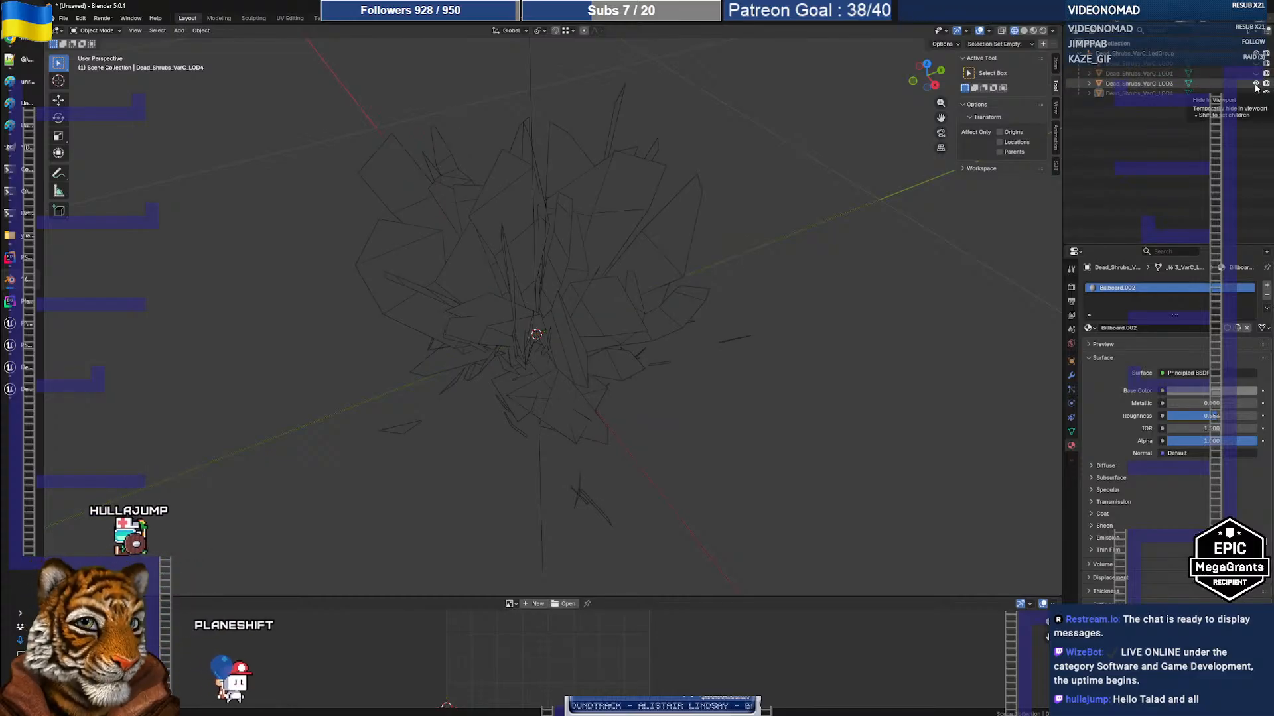
{"action": "left_click", "coordinate": [1255, 84]}
{"action": "left_click", "coordinate": [1255, 74]}
{"action": "left_click", "coordinate": [1255, 74]}
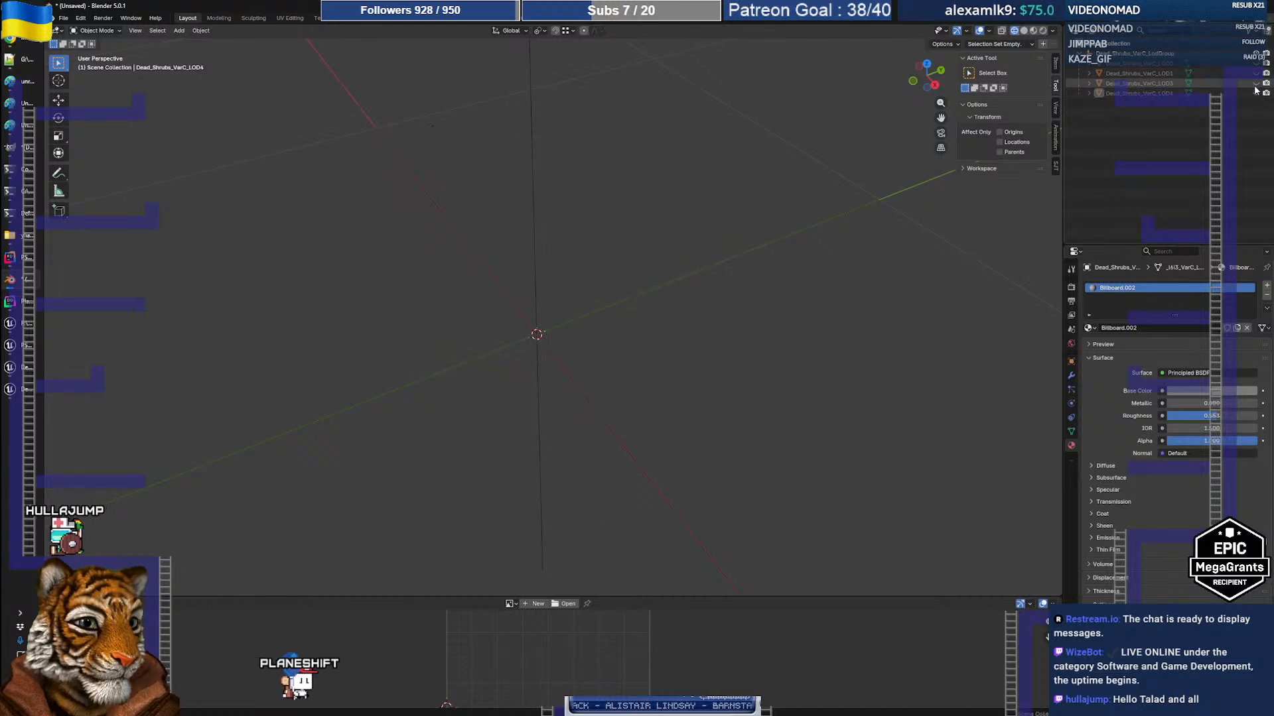
{"action": "left_click", "coordinate": [1254, 85]}
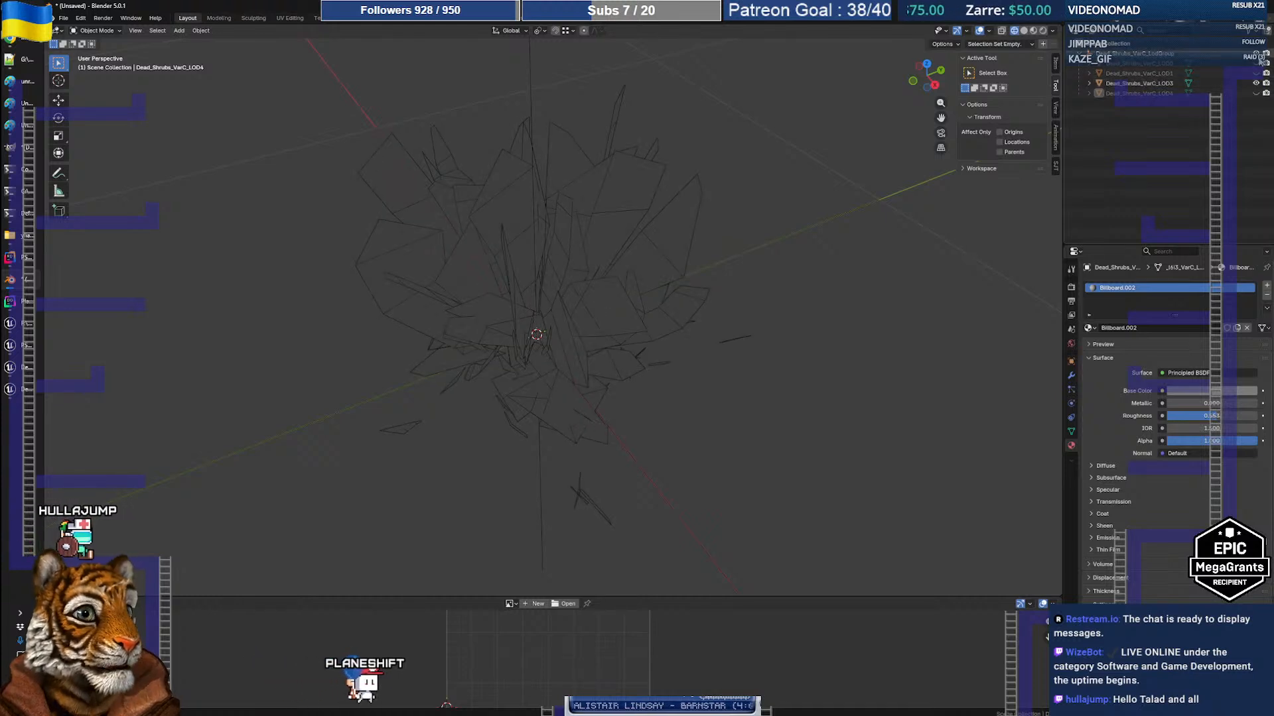
Show Dead_Shrubs_VarC_LOD4 again in place of LOD3, select it and inspect the flat billboard mesh from several angles
{"action": "left_click", "coordinate": [1255, 85]}
{"action": "left_click", "coordinate": [1256, 93]}
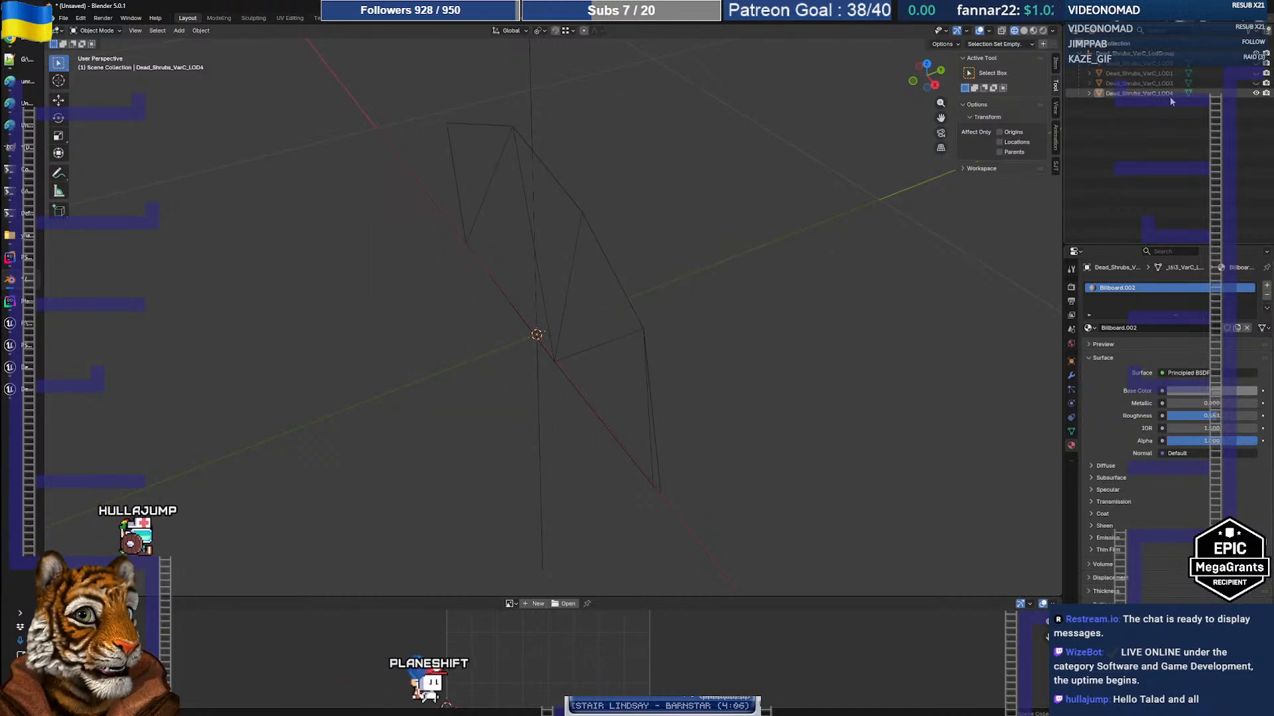
{"action": "left_click", "coordinate": [1136, 92]}
{"action": "middle_click_drag", "start_coordinate": [563, 236], "coordinate": [620, 228]}
{"action": "scroll", "coordinate": [635, 285], "scroll_direction": "up", "scroll_amount": 5}
{"action": "scroll", "coordinate": [633, 285], "scroll_direction": "down", "scroll_amount": 5}
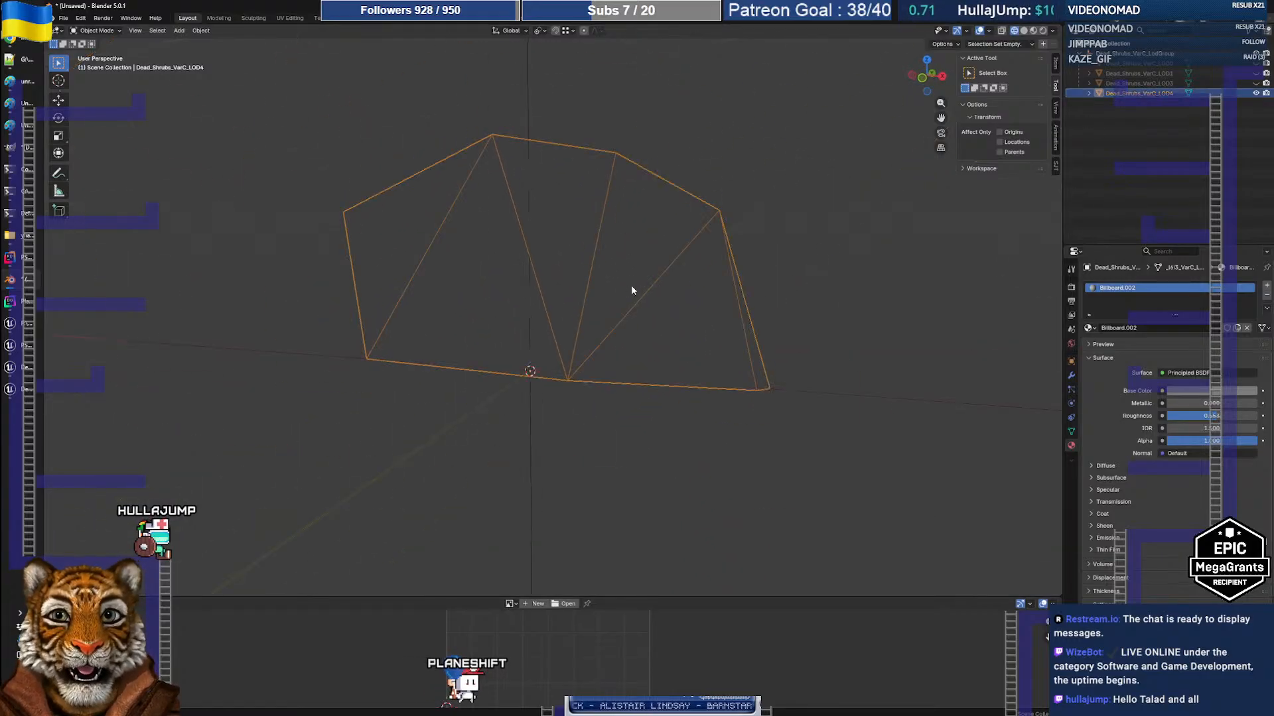
{"action": "middle_click_drag", "start_coordinate": [631, 285], "coordinate": [654, 332]}
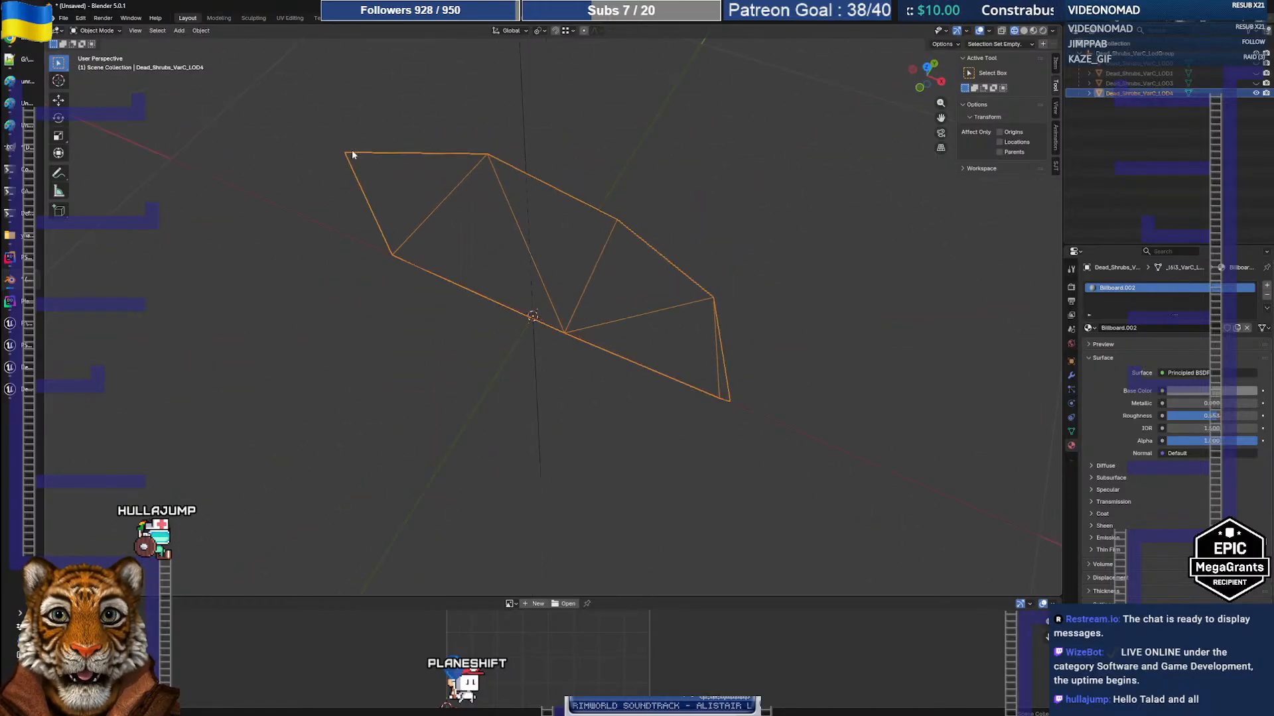
{"action": "middle_click_drag", "start_coordinate": [352, 154], "coordinate": [575, 239]}
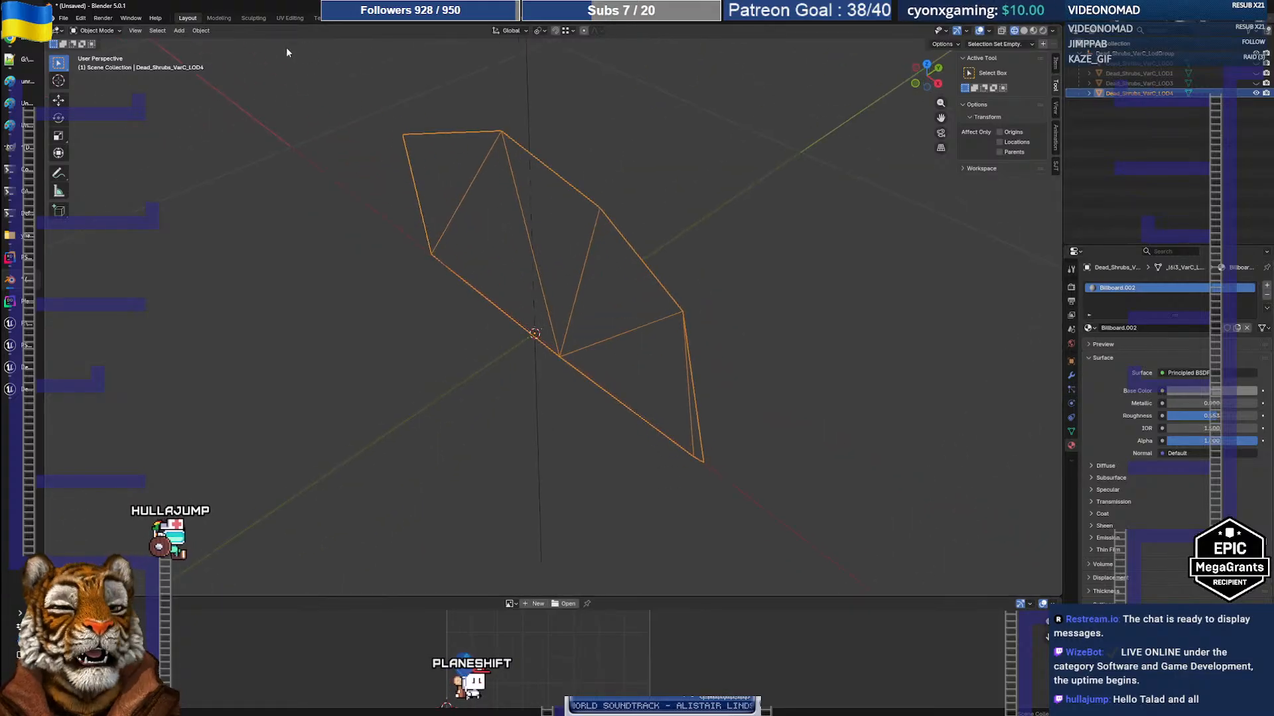
Save the Blender file as Dead_Shrubs.blend in C:\PS_distro\distroCB\ueart\environment\Plants\Dead_Shrubs
{"action": "left_click", "coordinate": [63, 18]}
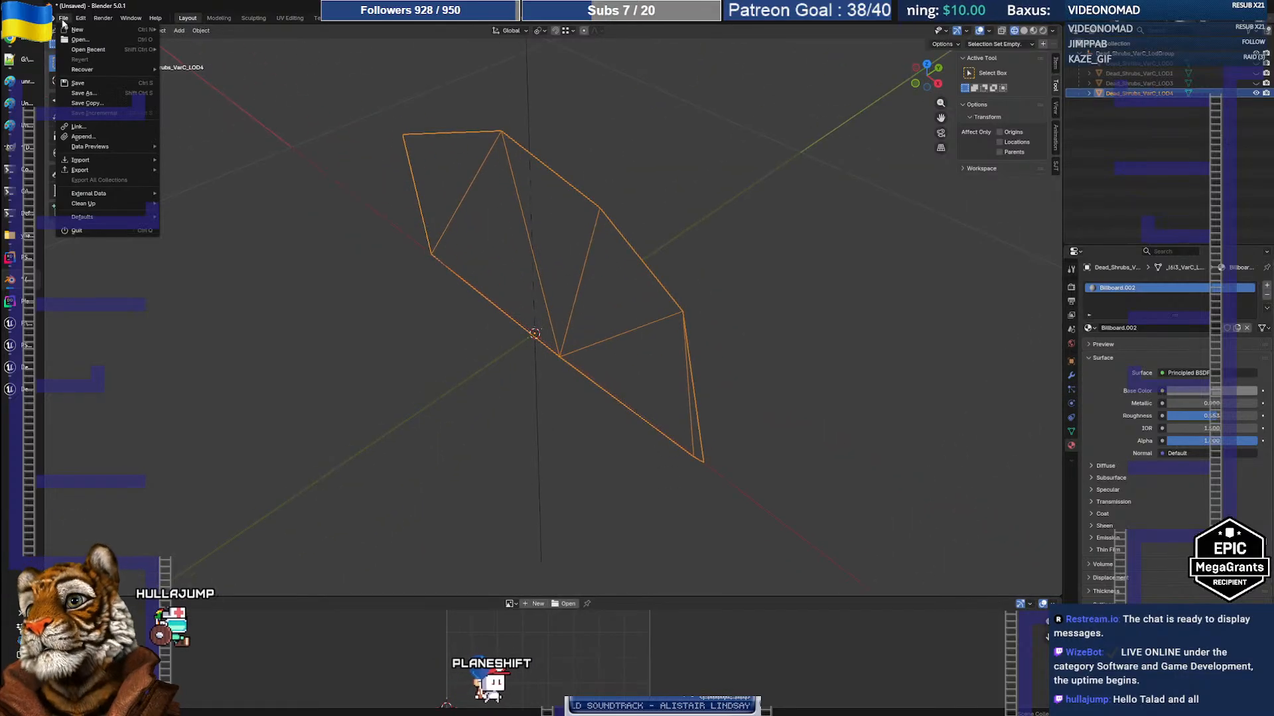
{"action": "left_click", "coordinate": [89, 90]}
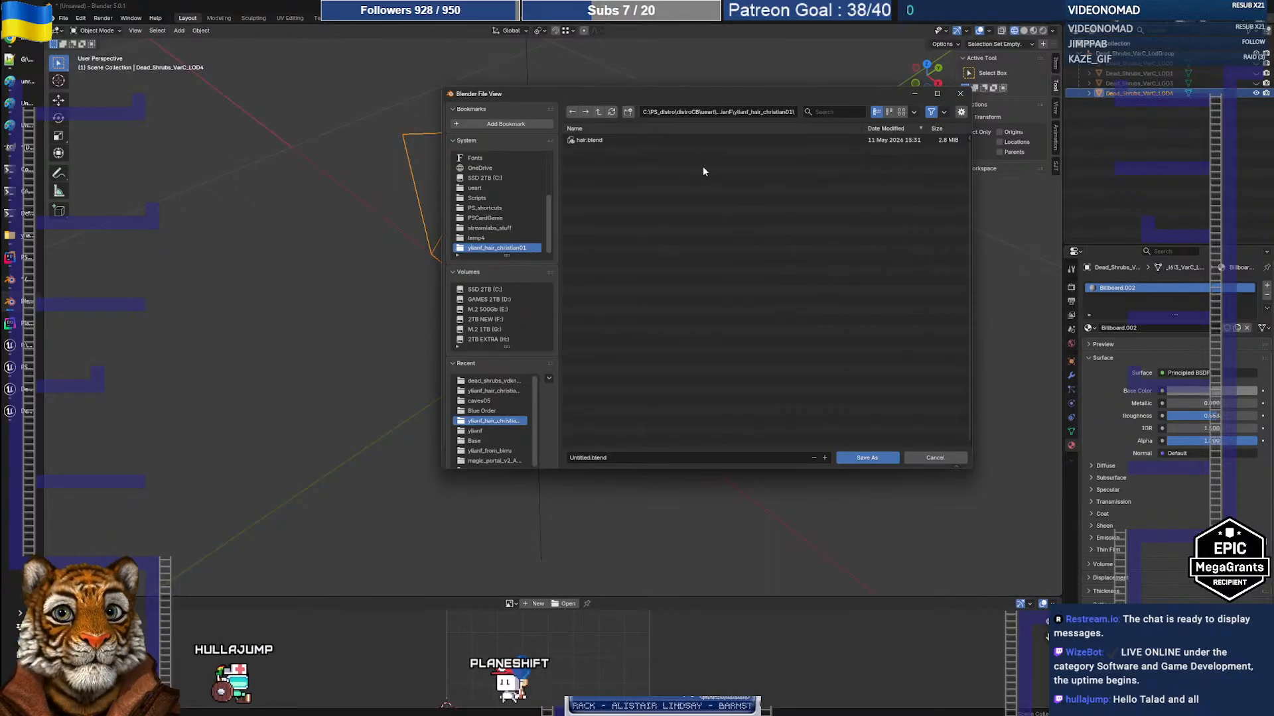
{"action": "left_click", "coordinate": [598, 112]}
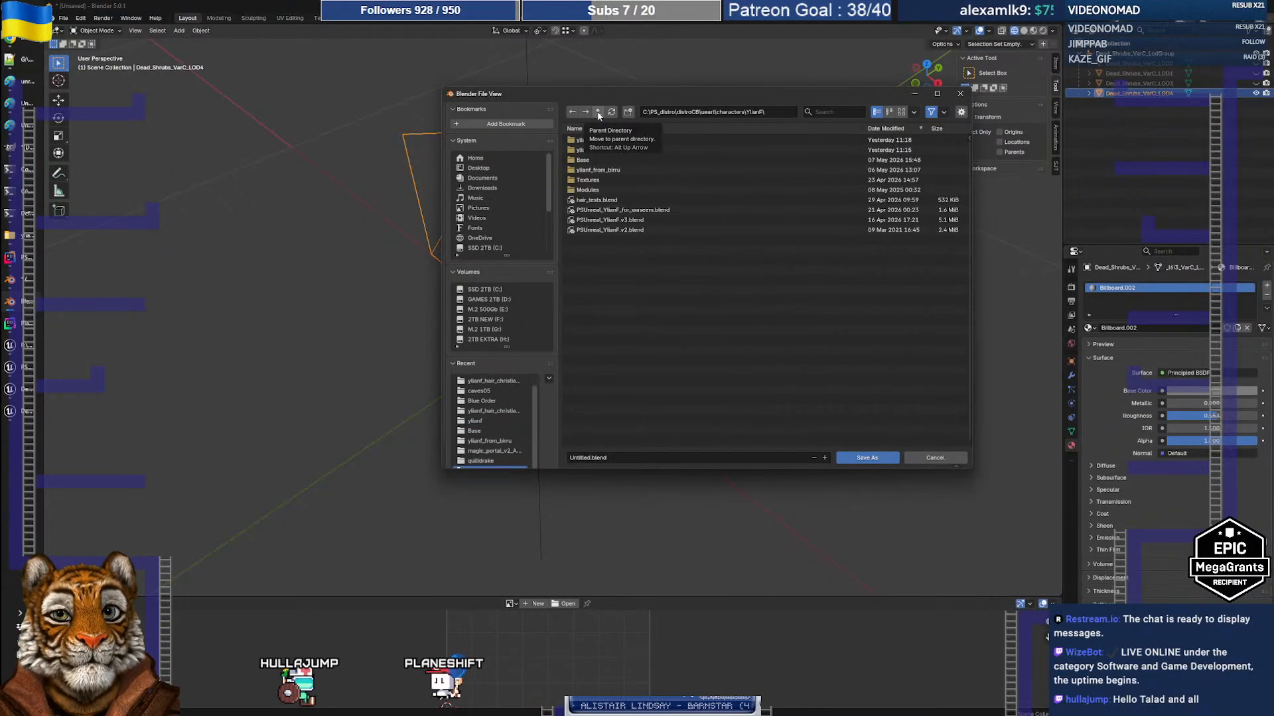
{"action": "left_click", "coordinate": [598, 112]}
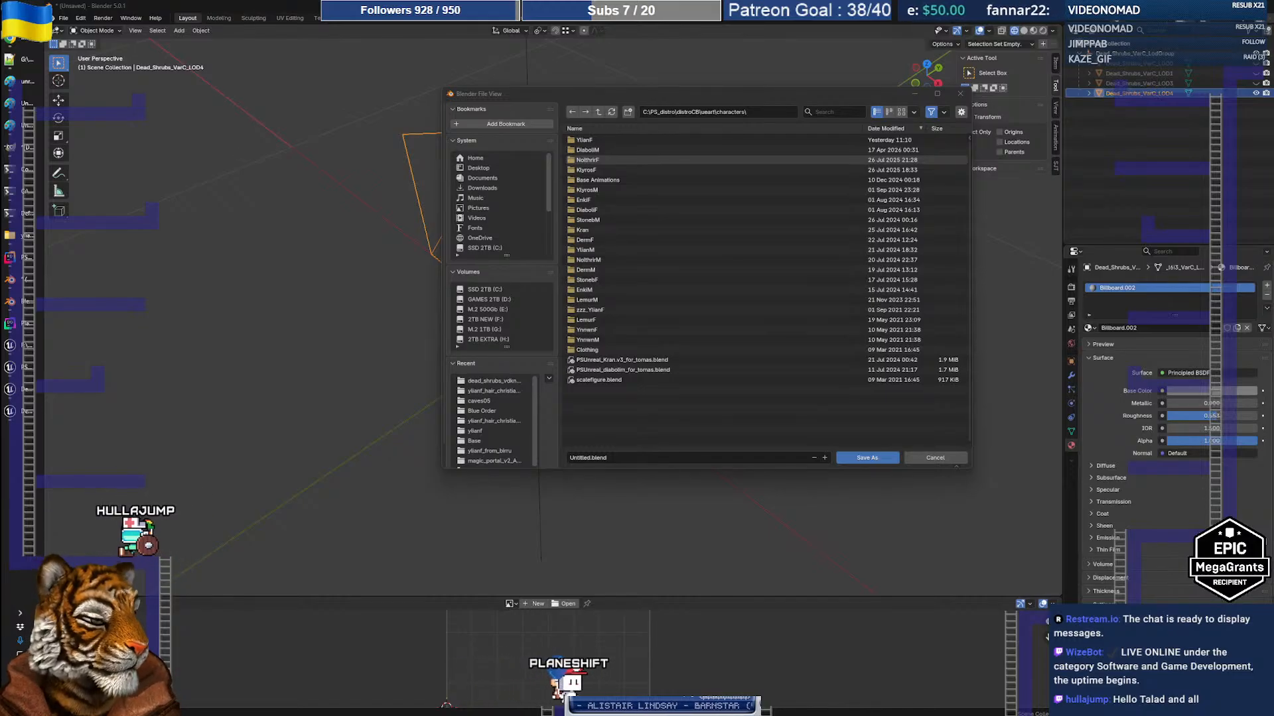
{"action": "left_click", "coordinate": [802, 102]}
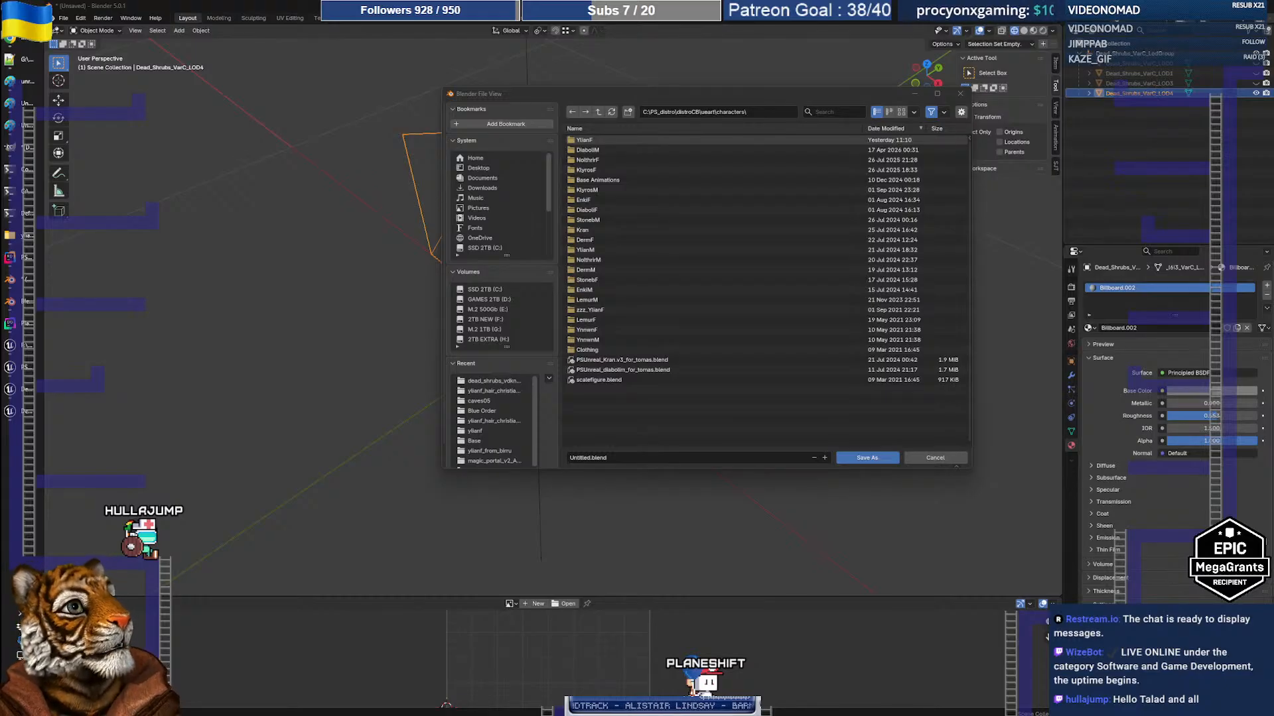
{"action": "left_click", "coordinate": [709, 118]}
{"action": "left_click", "coordinate": [777, 117]}
{"action": "type", "text": "C:\\PS_distro\\distroCB\\ueart\\environment\\Plants\\Dead_Shrubs"}
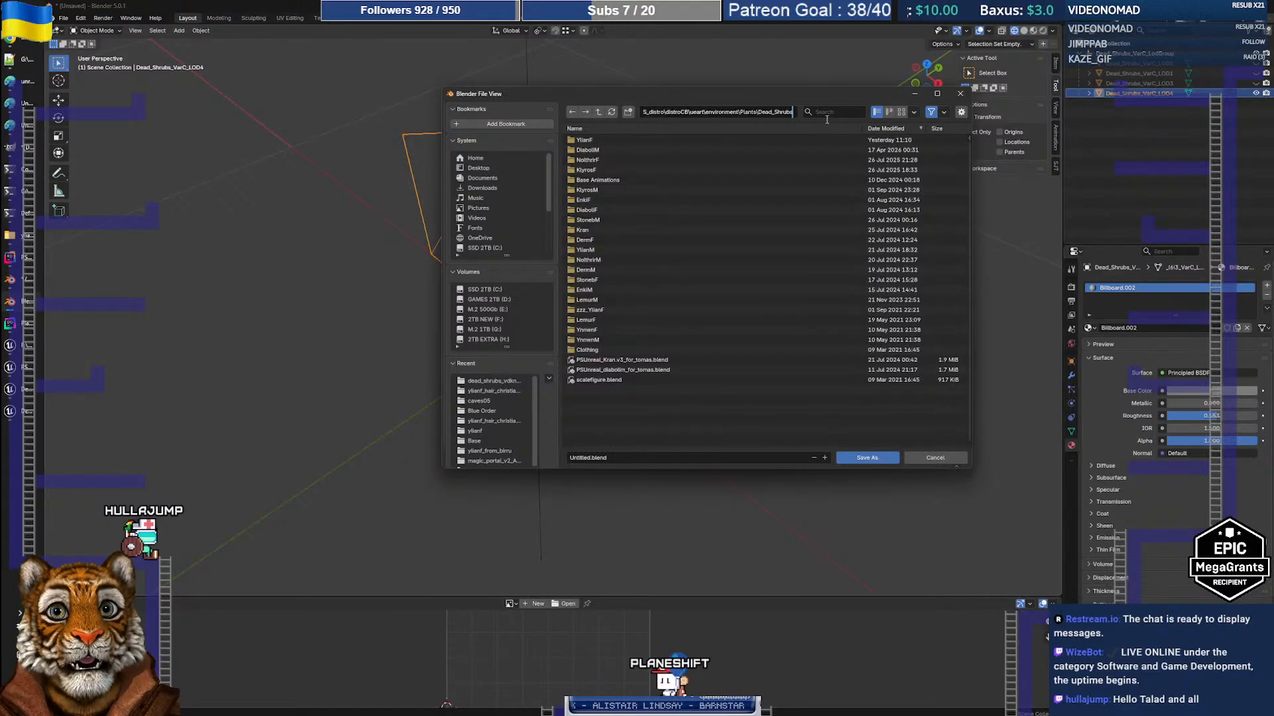
{"action": "key", "text": "Return"}
{"action": "left_click", "coordinate": [603, 457]}
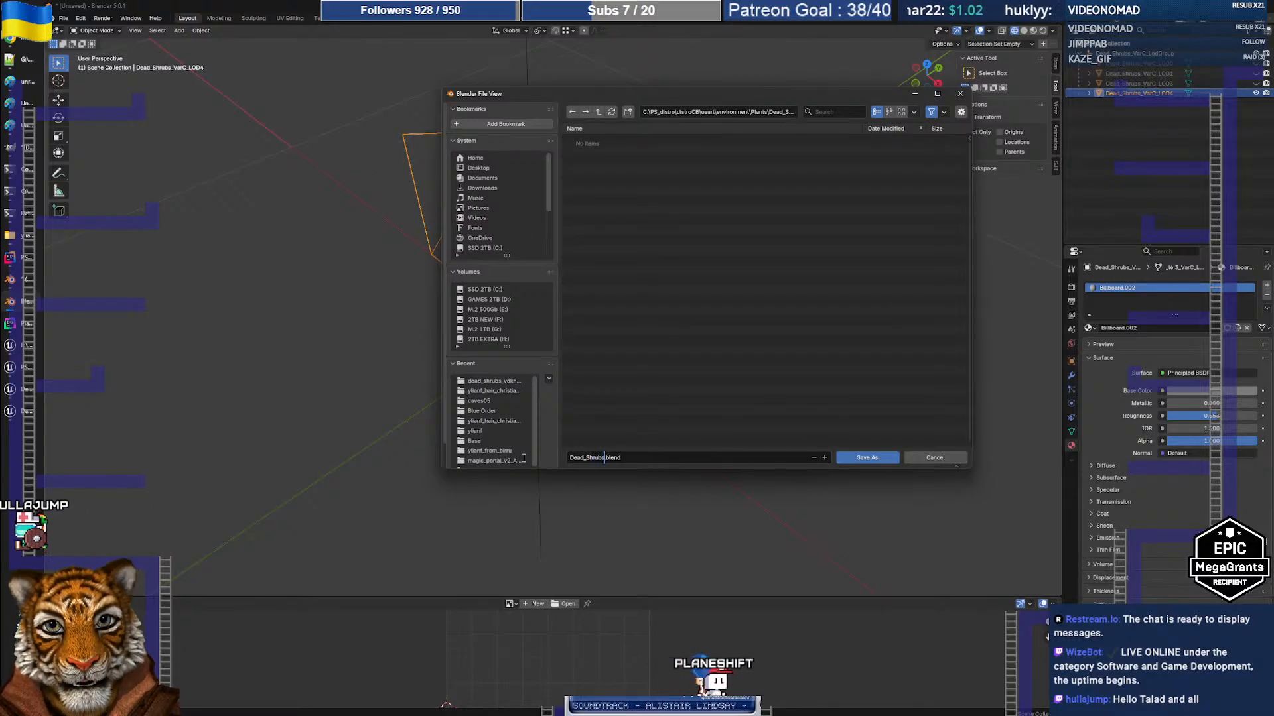
{"action": "key", "text": "Return"}
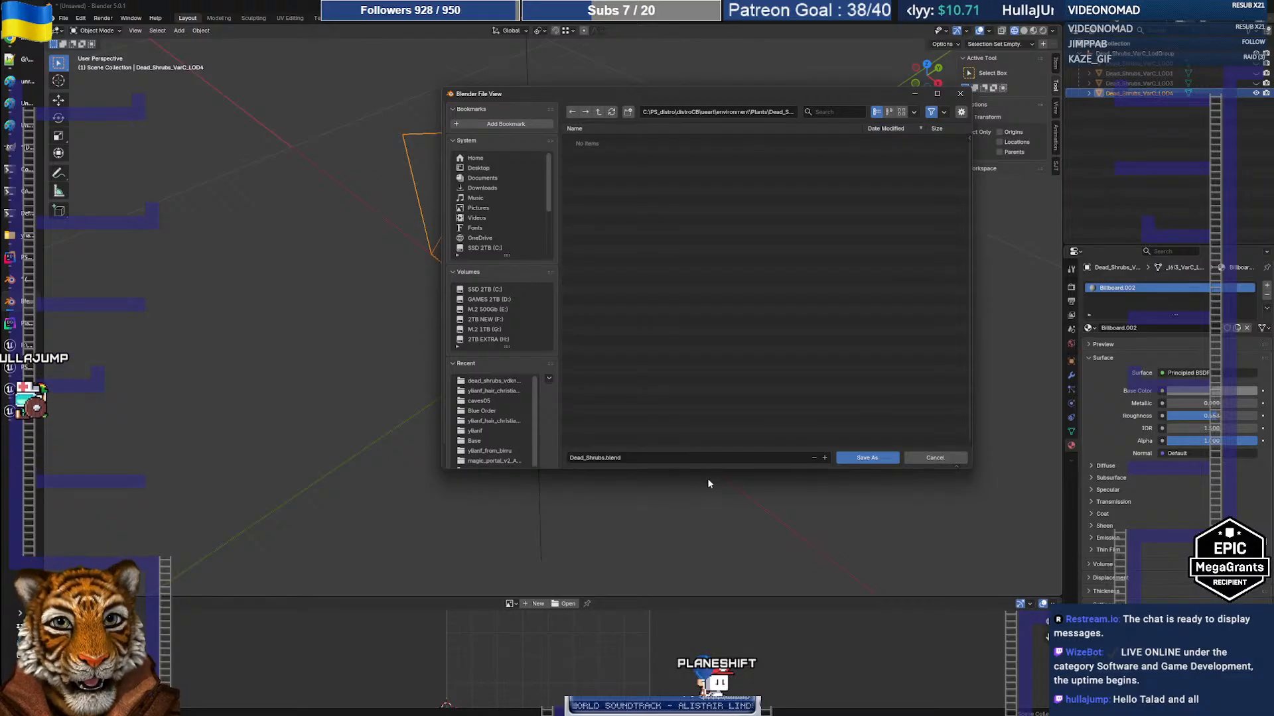
{"action": "left_click", "coordinate": [868, 458]}
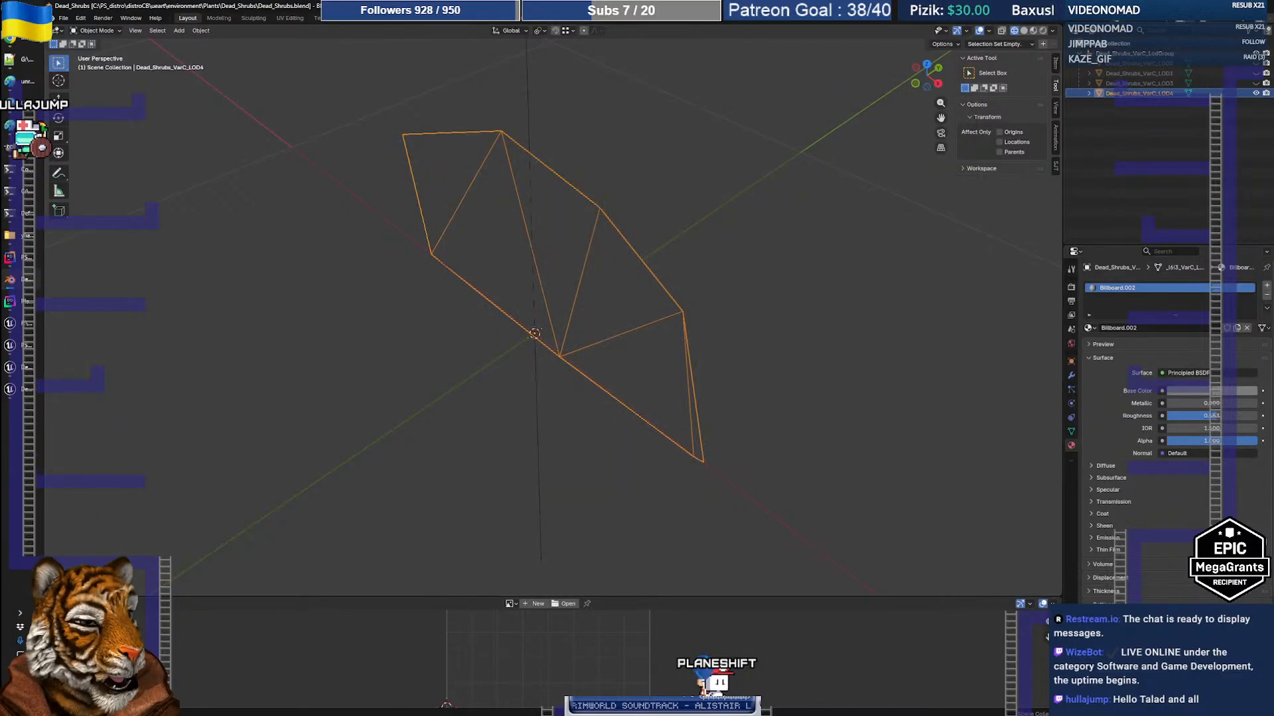
Examine the narrow triangular face at the end of the LOD4 billboard in Edit Mode, then return to Object Mode
{"action": "middle_click_drag", "start_coordinate": [751, 368], "coordinate": [687, 350]}
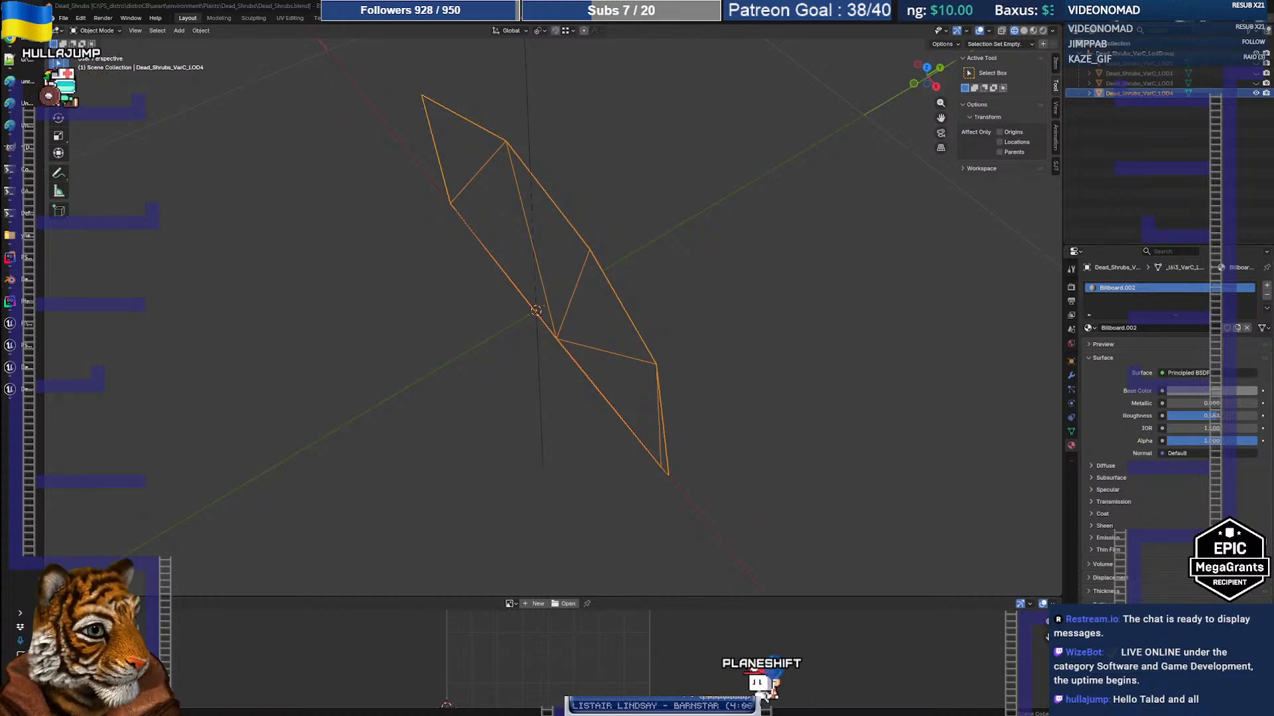
{"action": "middle_click_drag", "start_coordinate": [637, 345], "coordinate": [703, 298]}
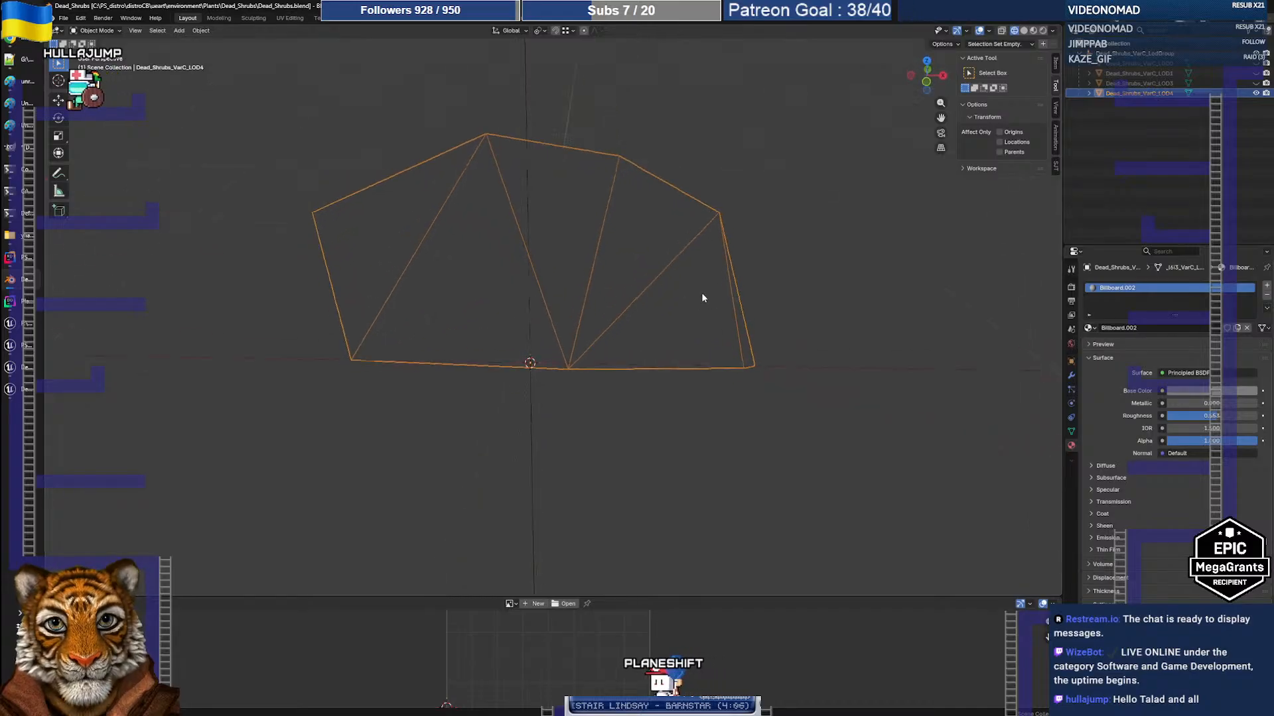
{"action": "key", "text": "Tab"}
{"action": "left_click", "coordinate": [747, 355]}
{"action": "middle_click_drag", "start_coordinate": [776, 349], "coordinate": [740, 404]}
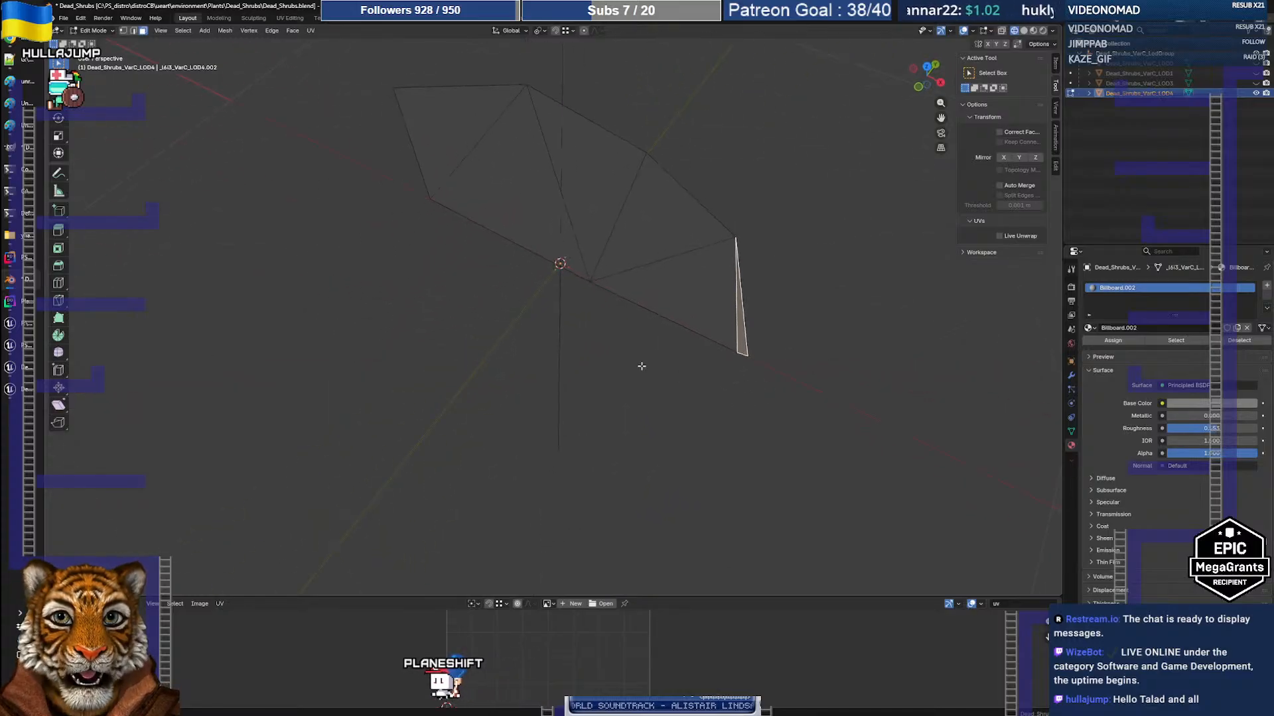
{"action": "middle_click_drag", "start_coordinate": [656, 362], "coordinate": [669, 338]}
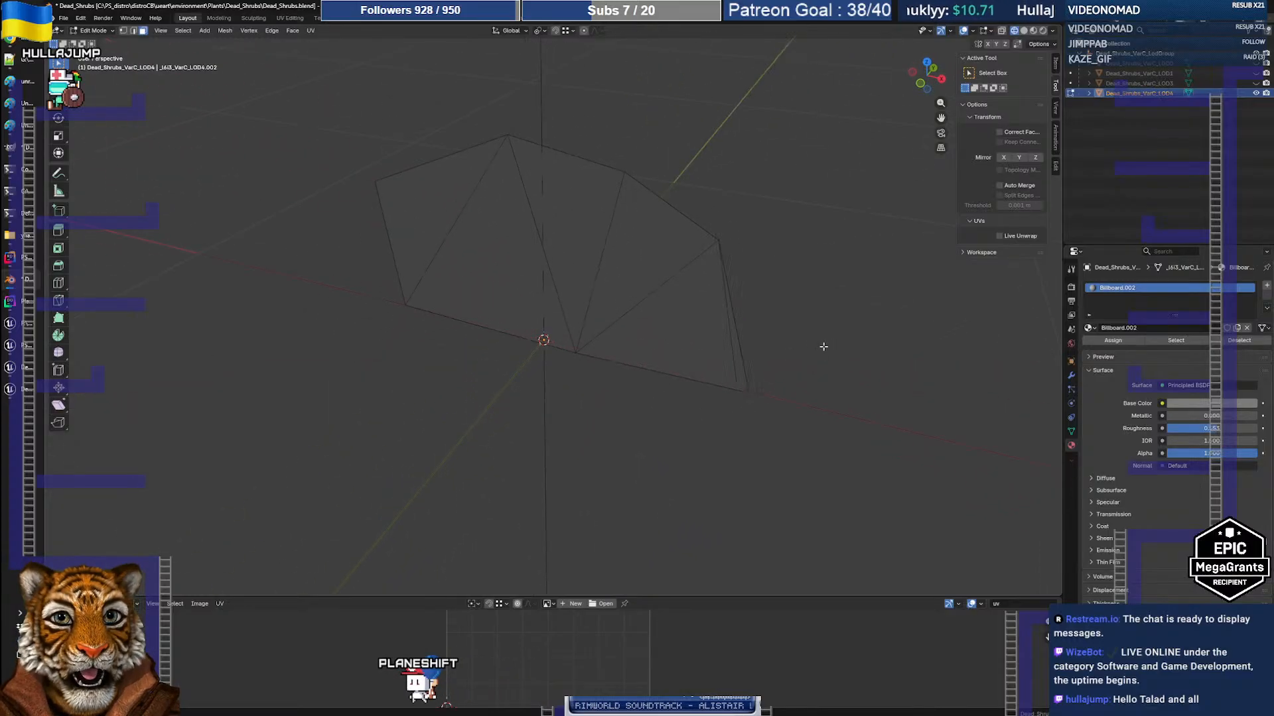
{"action": "key", "text": "Tab"}
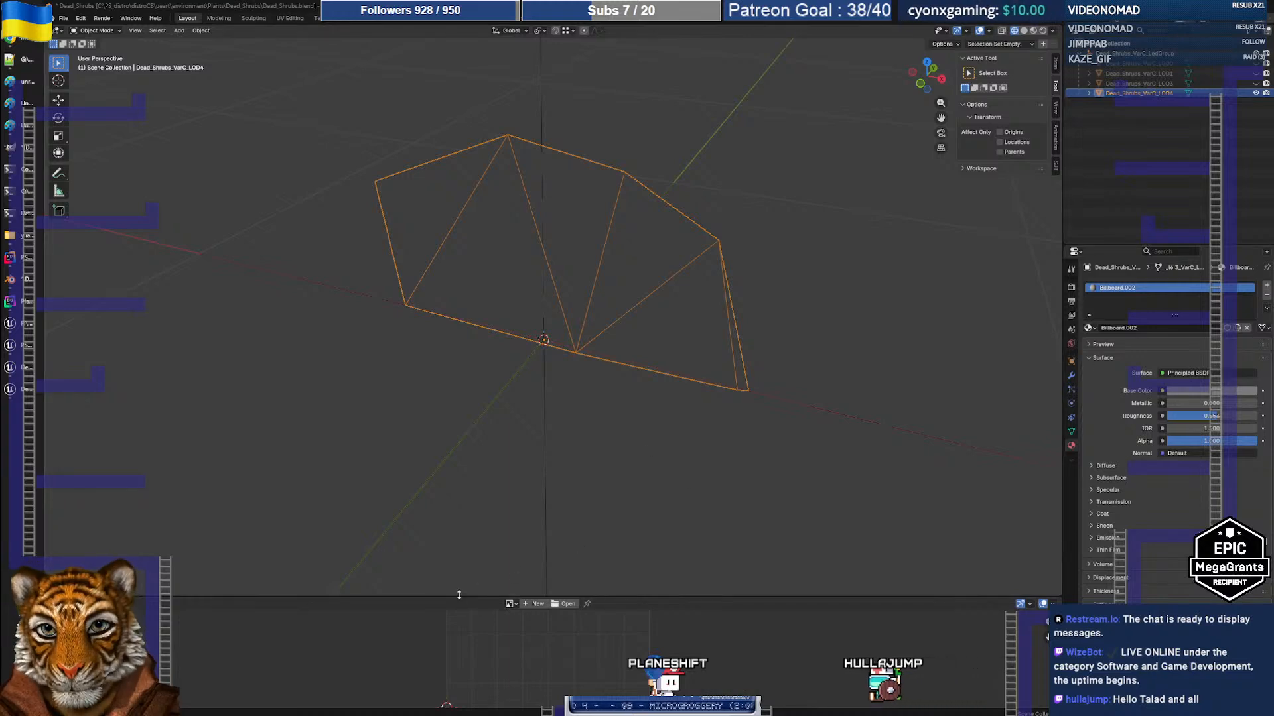
Enlarge the UV editor below the viewport and compare the 4K Billboard_BaseColor texture with the regular 4K BaseColor texture in the image viewer
{"action": "left_click_drag", "start_coordinate": [472, 597], "coordinate": [472, 432]}
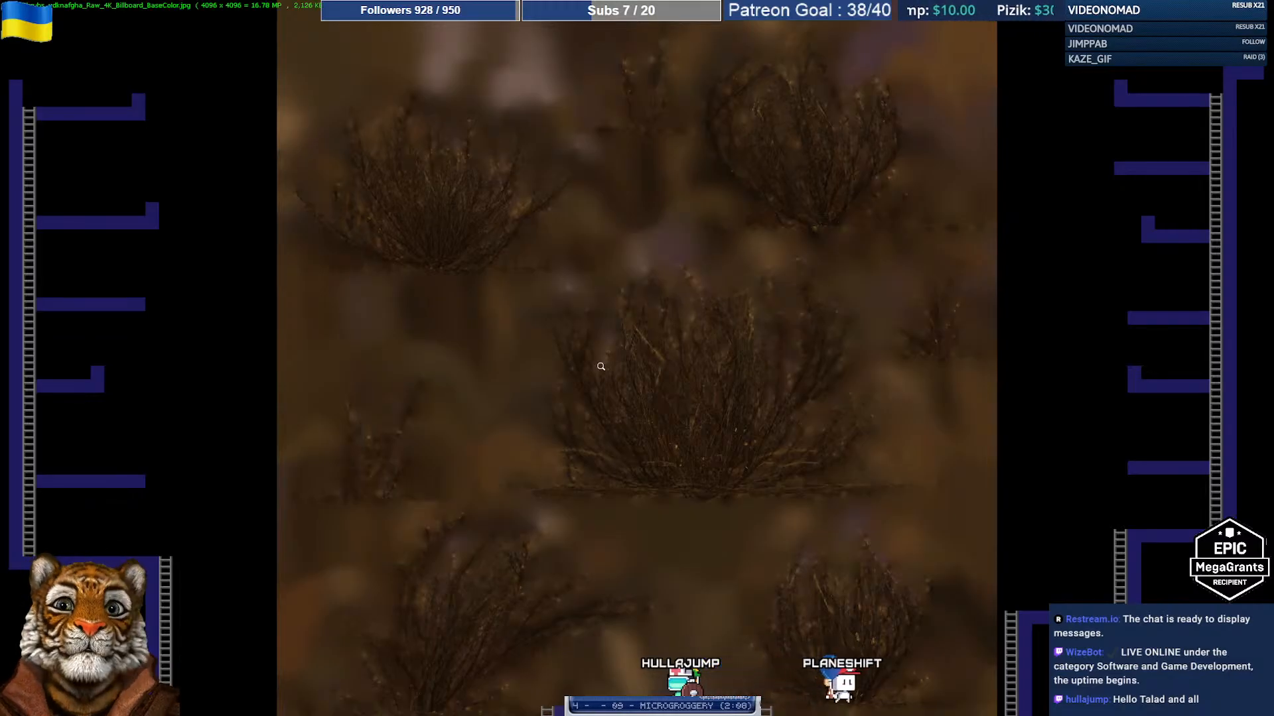
{"action": "key", "text": "Right"}
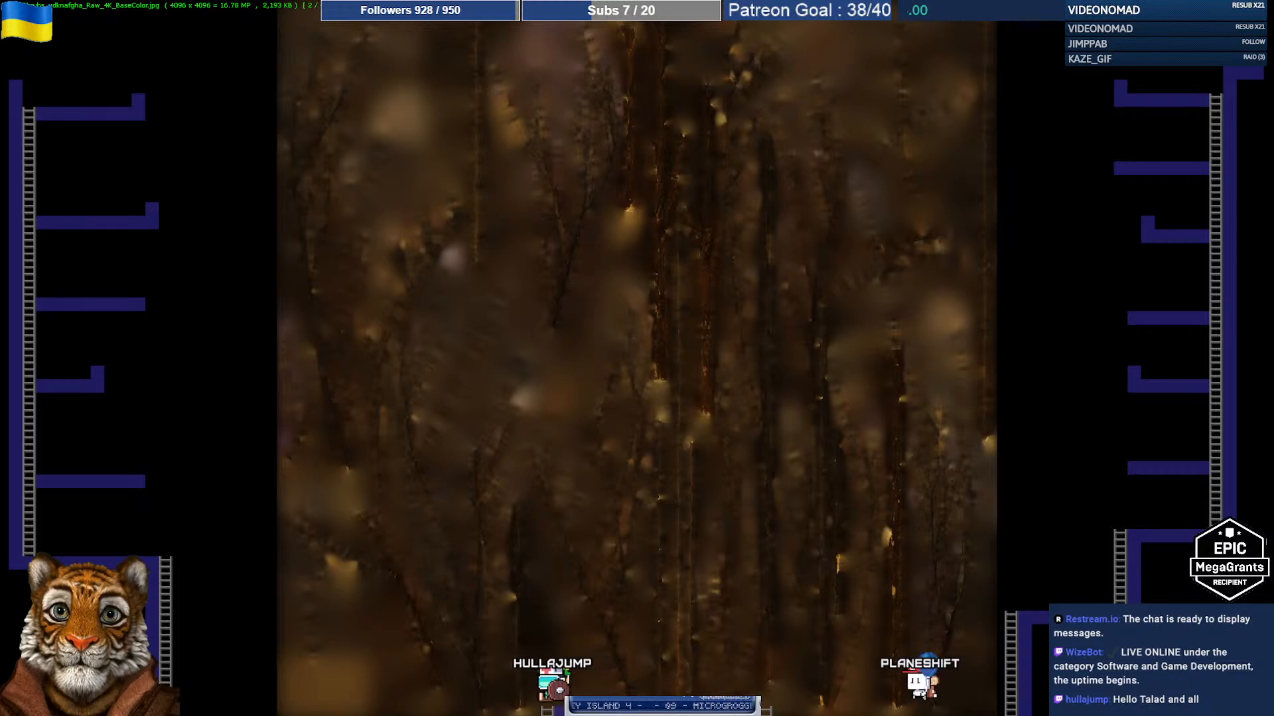
{"action": "key", "text": "Escape"}
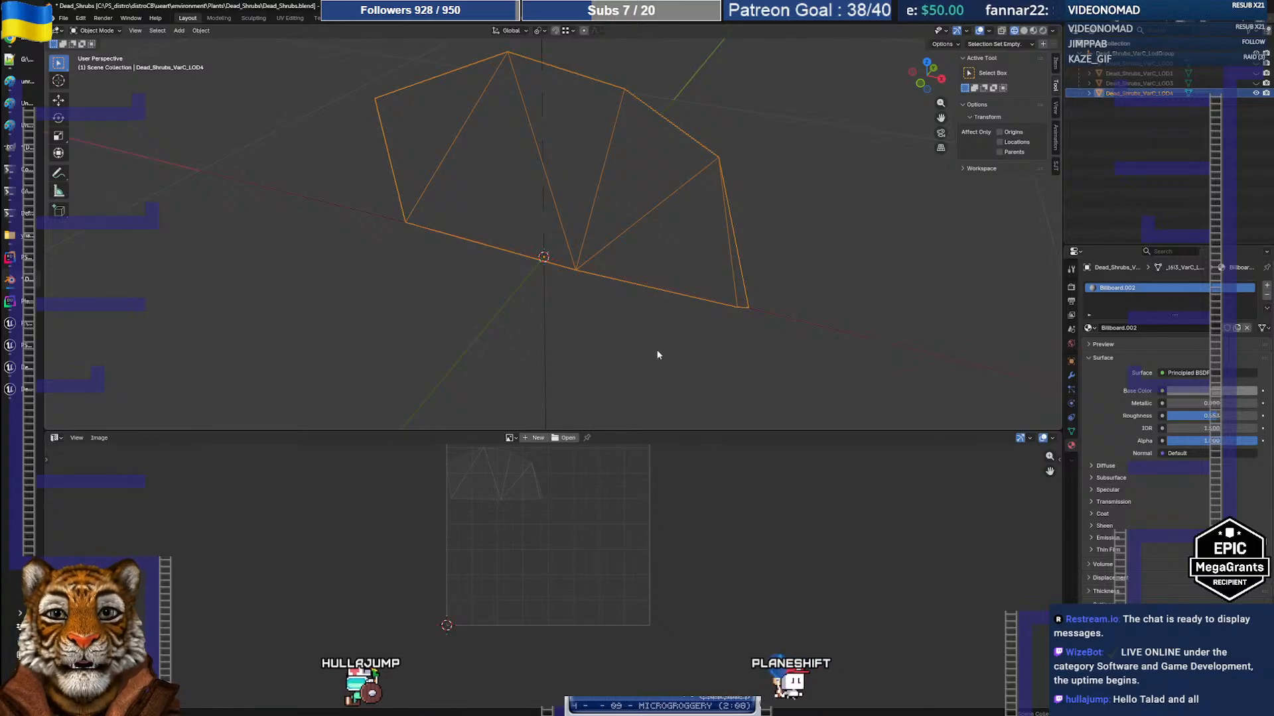
{"action": "middle_click_drag", "start_coordinate": [658, 355], "coordinate": [649, 363]}
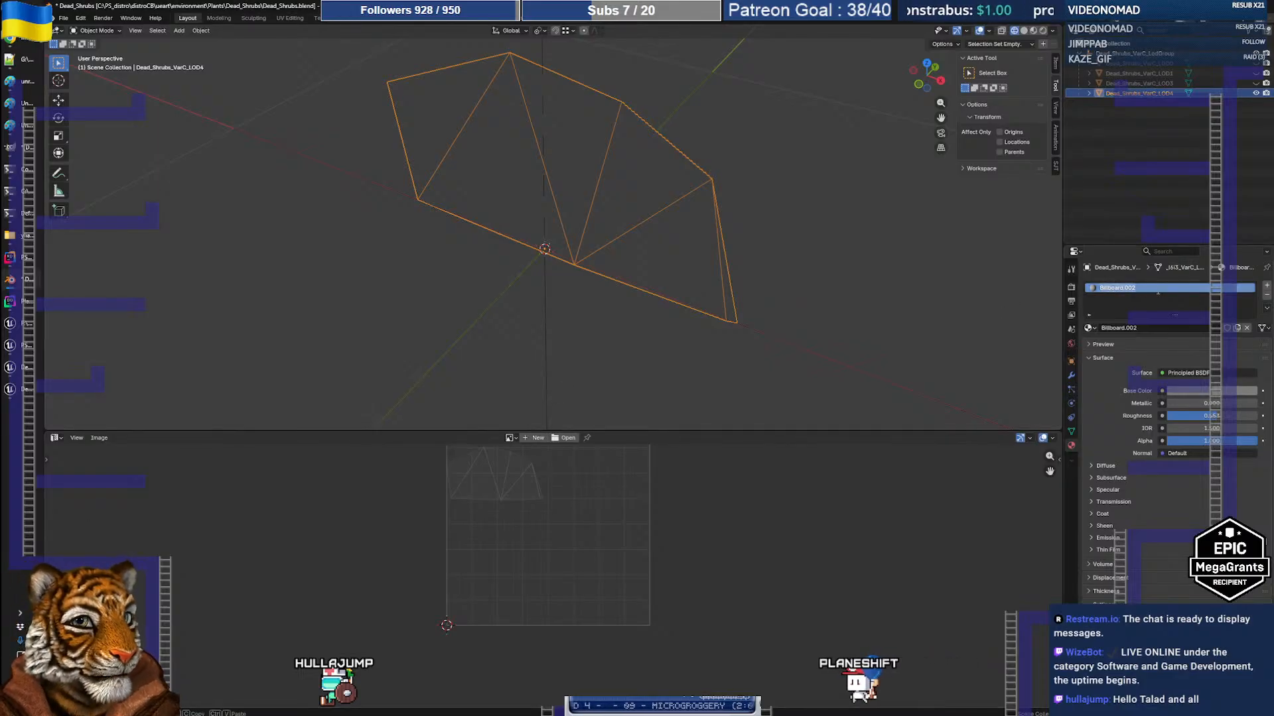
Rename the LOD4 mesh's material as Dead_Shrubs_Billboard
{"action": "key", "text": "BackSpace"}
{"action": "key", "text": "BackSpace"}
{"action": "key", "text": "BackSpace"}
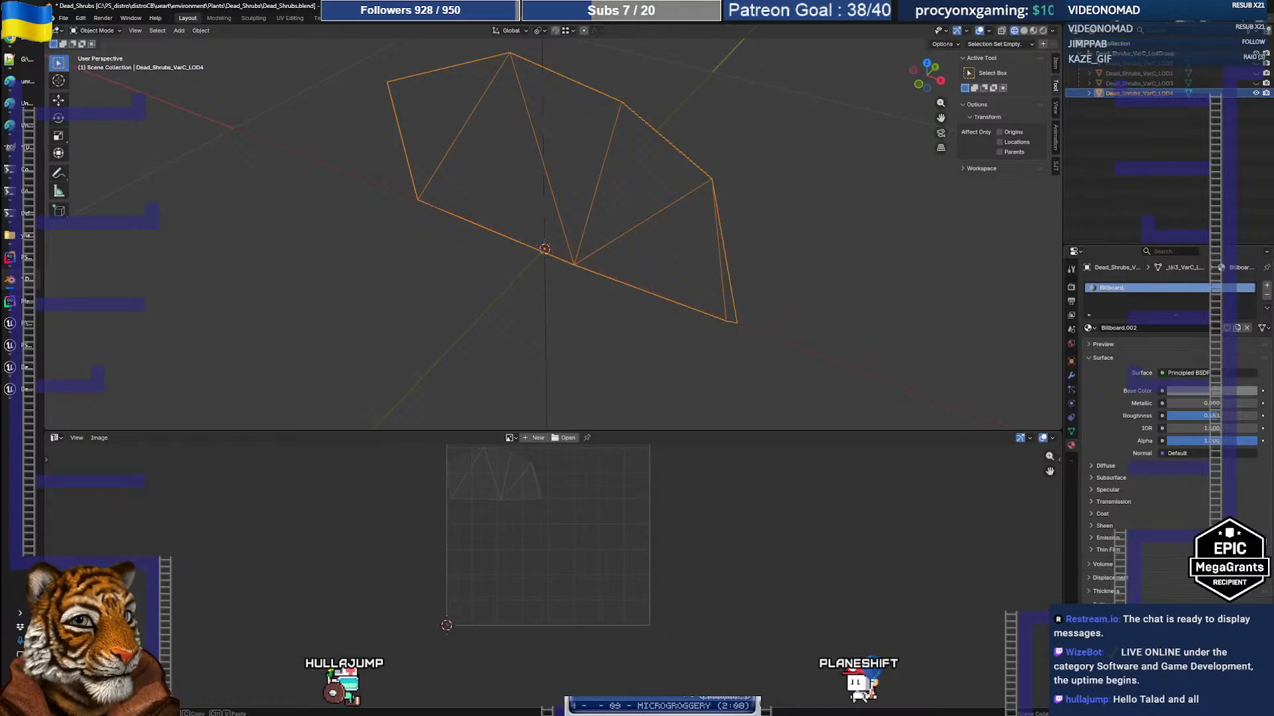
{"action": "key", "text": "Home"}
{"action": "type", "text": "Dead_Sh"}
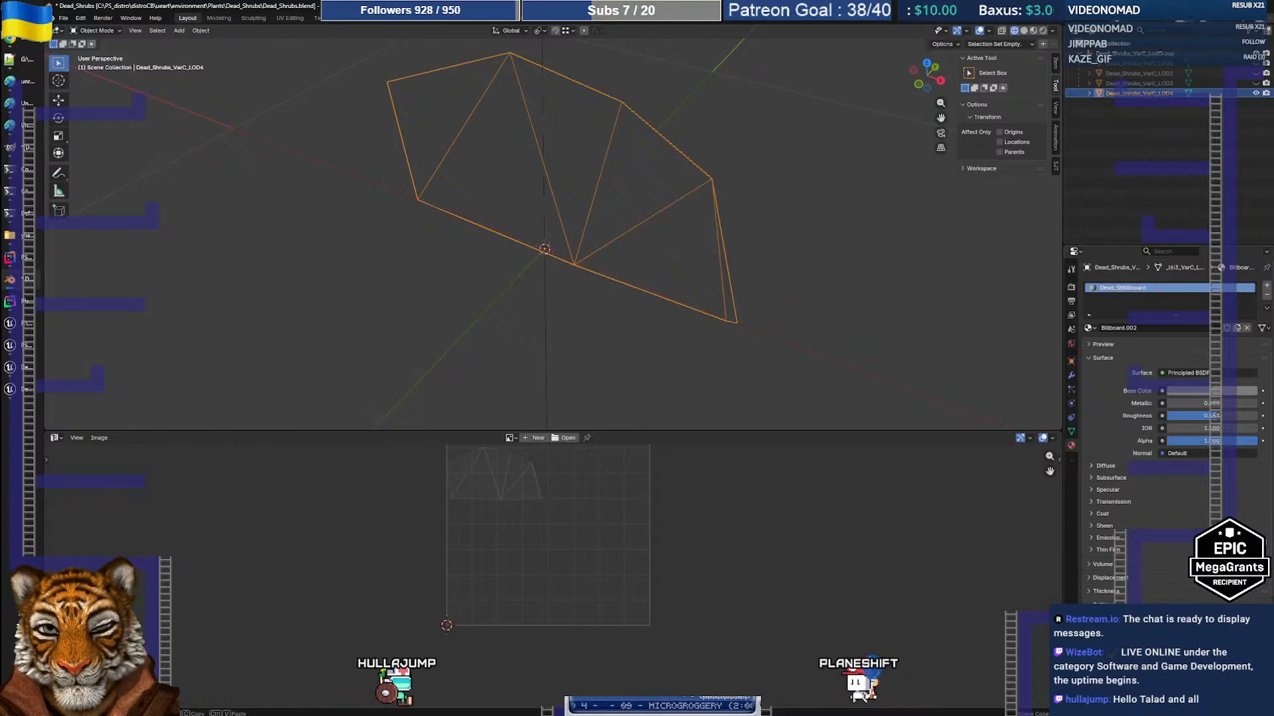
{"action": "type", "text": "rubs_"}
{"action": "key", "text": "Return"}
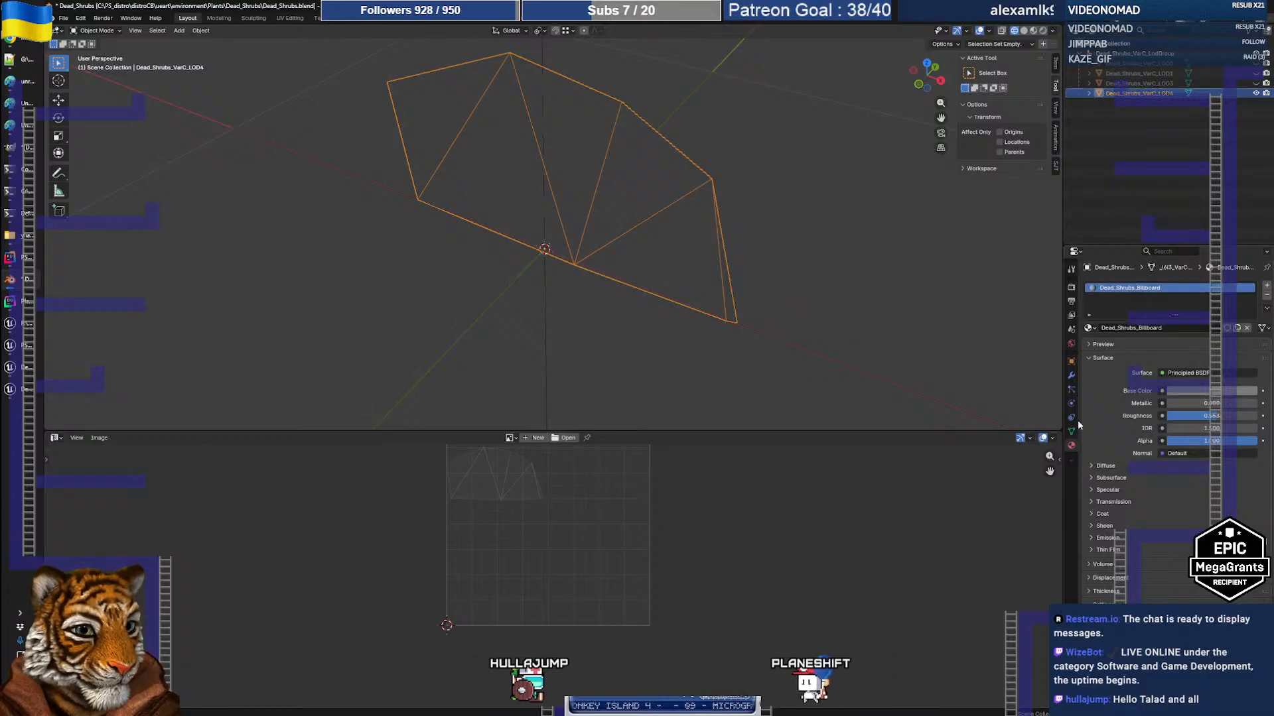
Turn the UV editor area into a Shader Editor showing the Dead_Shrubs_Billboard material's nodes
{"action": "left_click", "coordinate": [58, 438]}
{"action": "left_click", "coordinate": [86, 522]}
{"action": "right_click", "coordinate": [470, 540]}
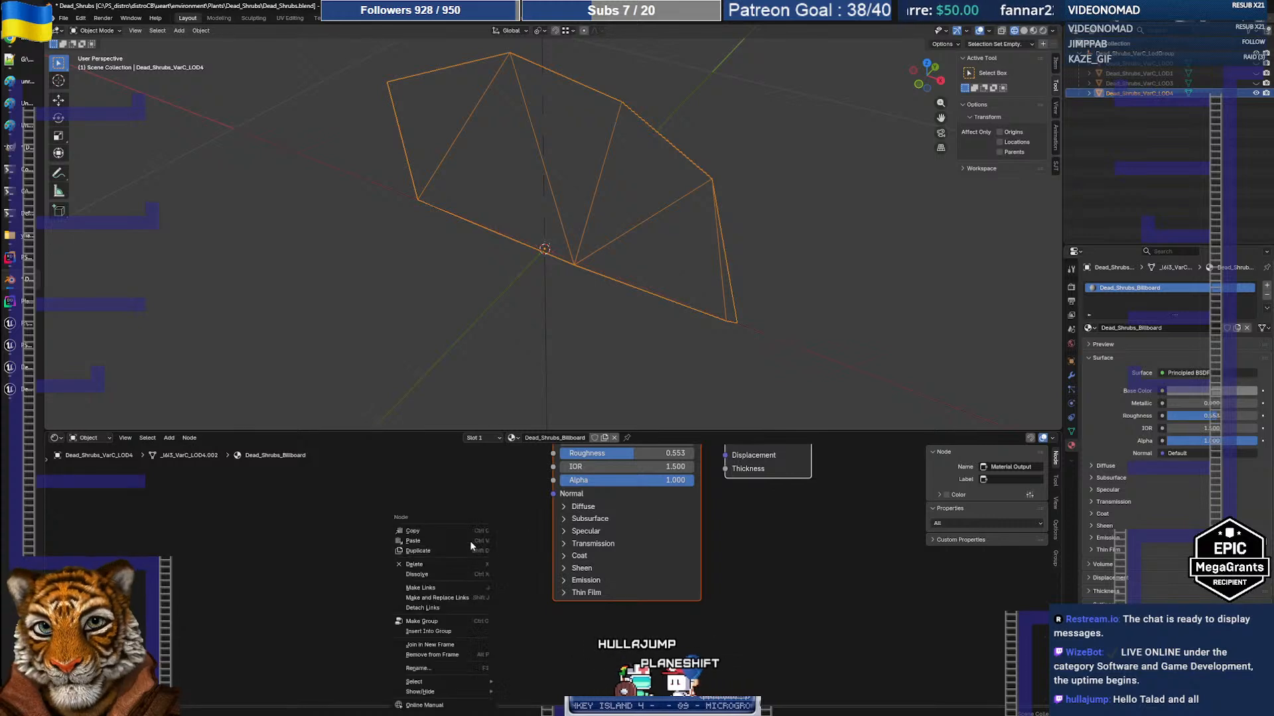
{"action": "middle_click_drag", "start_coordinate": [496, 494], "coordinate": [452, 577]}
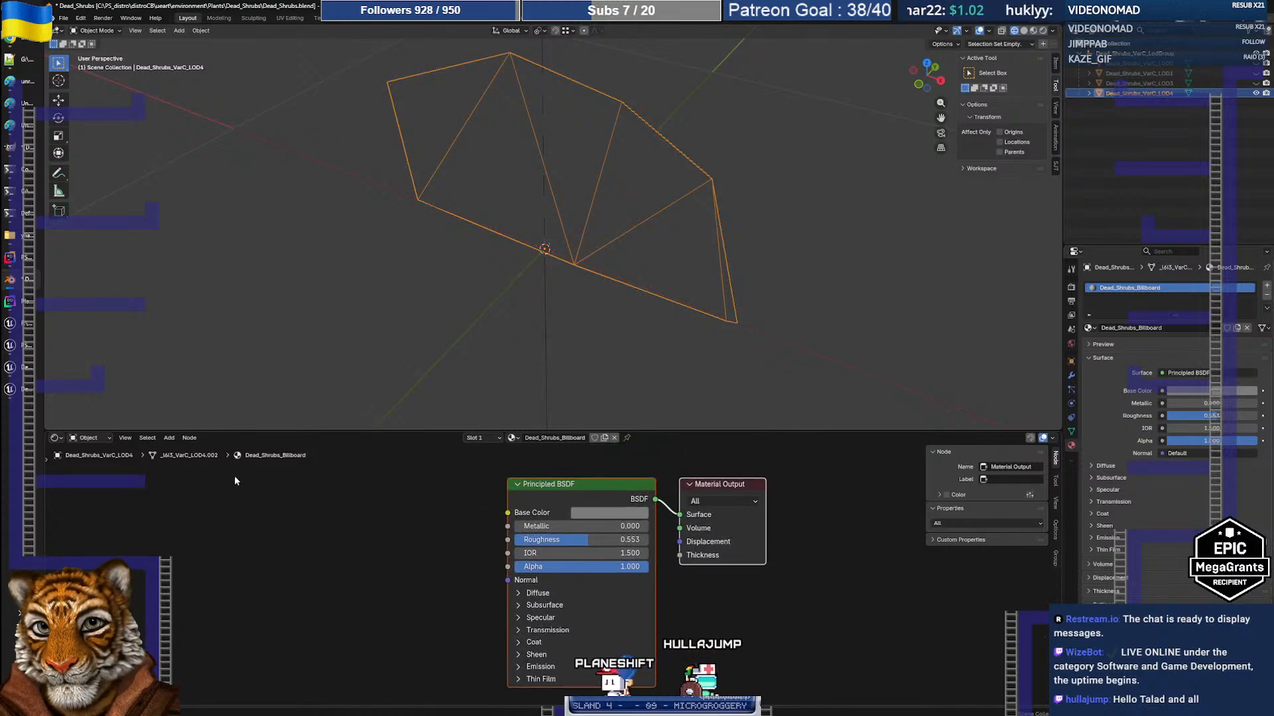
Add an Image Texture node linked to the Principled BSDF's Base Color and load Dead_Shrubs_vdknafgha_Raw_4K_Billboard_BaseColor.jpg into it
{"action": "left_click", "coordinate": [172, 439]}
{"action": "mouse_move", "coordinate": [192, 509]}
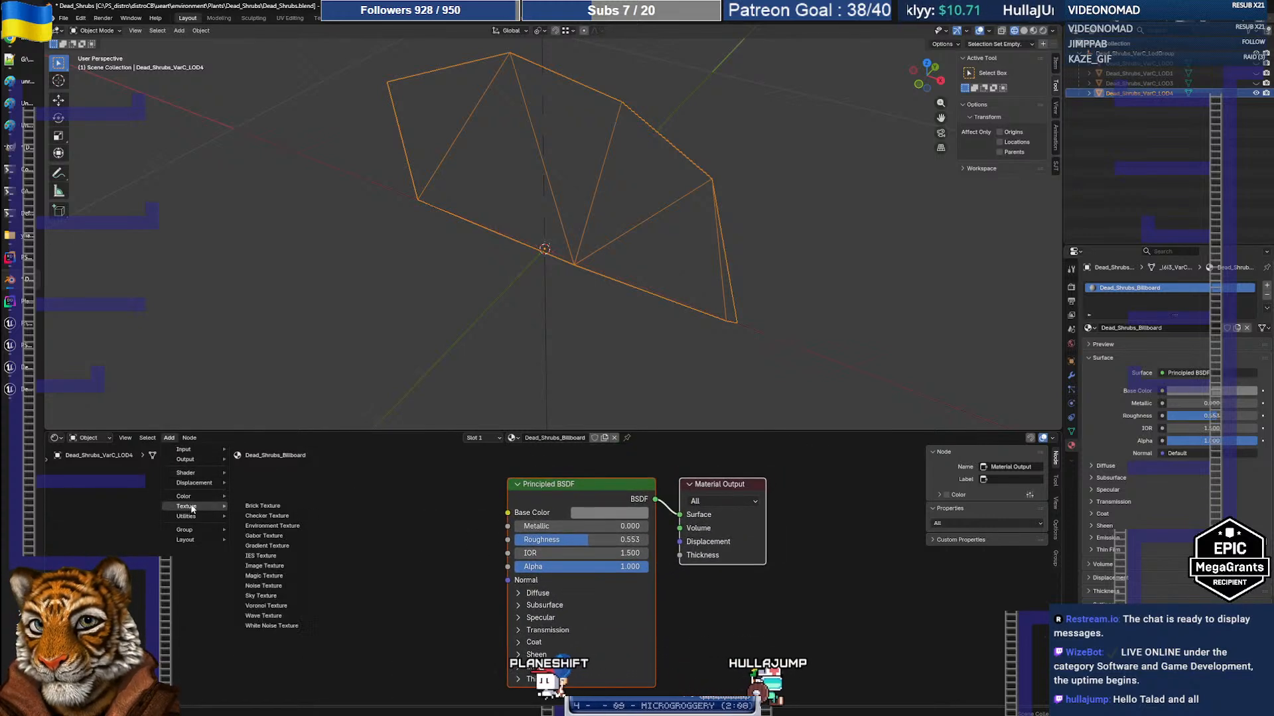
{"action": "left_click", "coordinate": [272, 567]}
{"action": "left_click", "coordinate": [231, 505]}
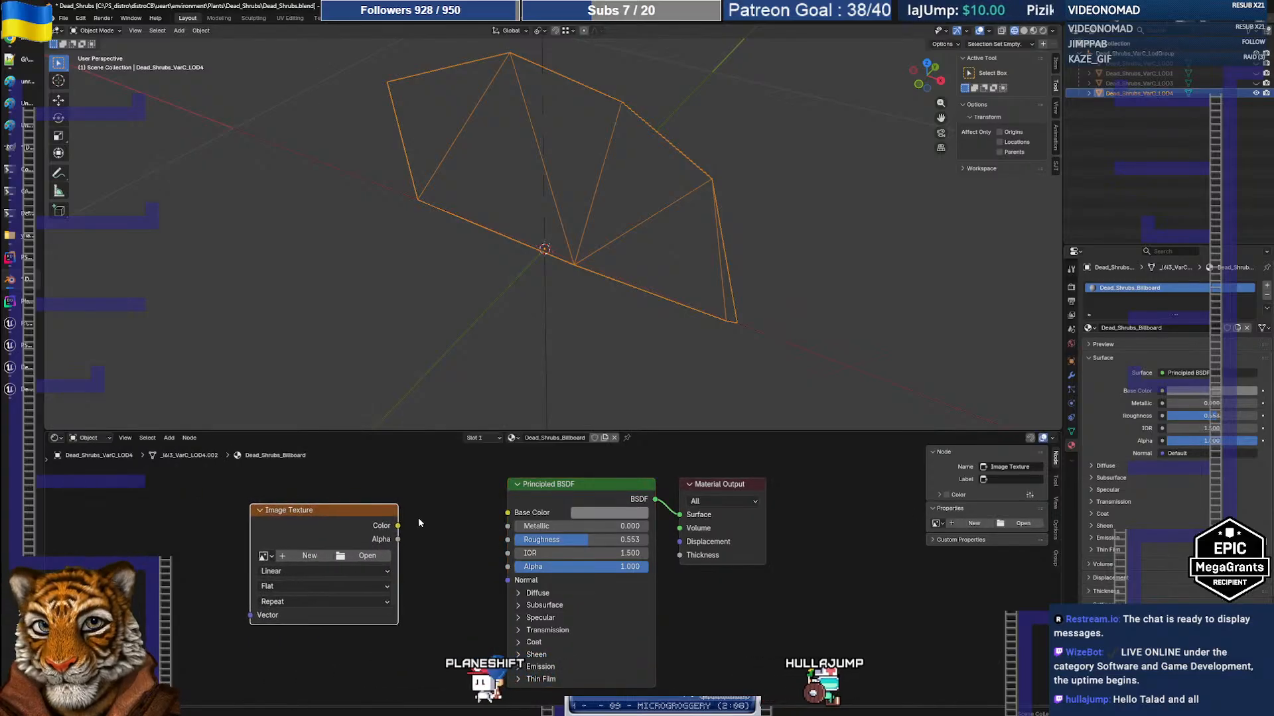
{"action": "left_click_drag", "start_coordinate": [398, 526], "coordinate": [507, 513]}
{"action": "left_click", "coordinate": [352, 556]}
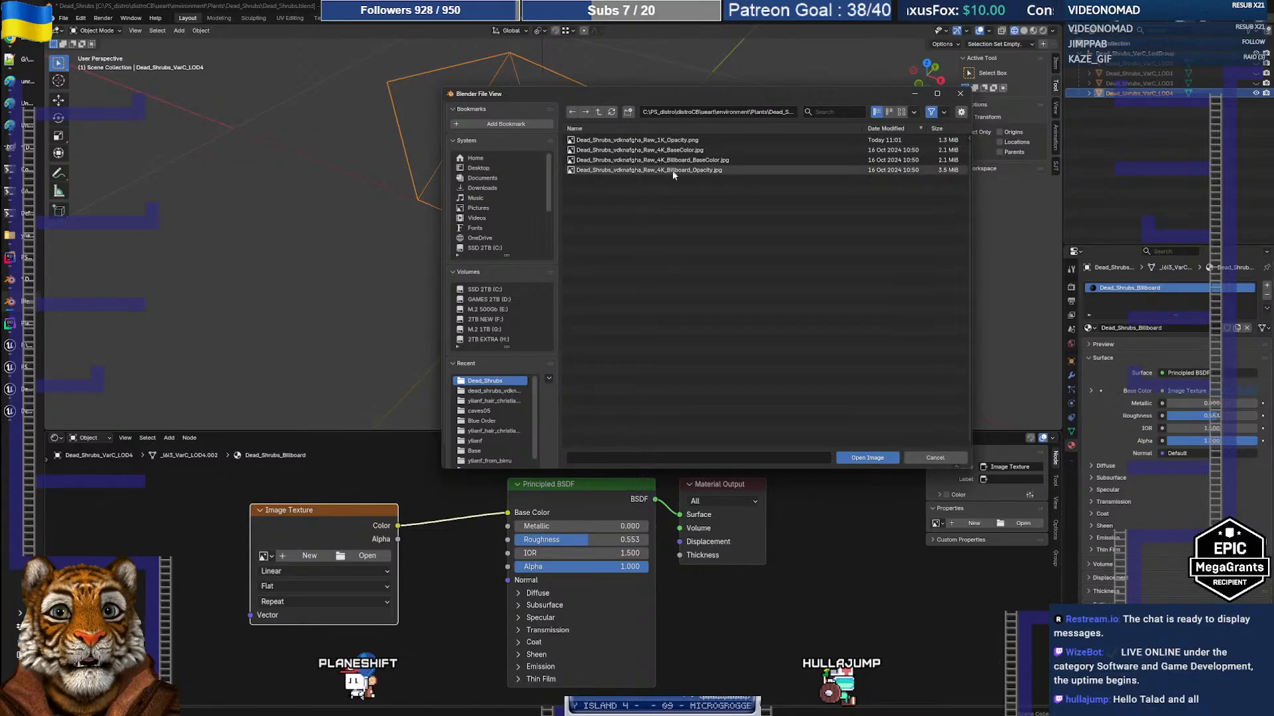
{"action": "left_click", "coordinate": [690, 159]}
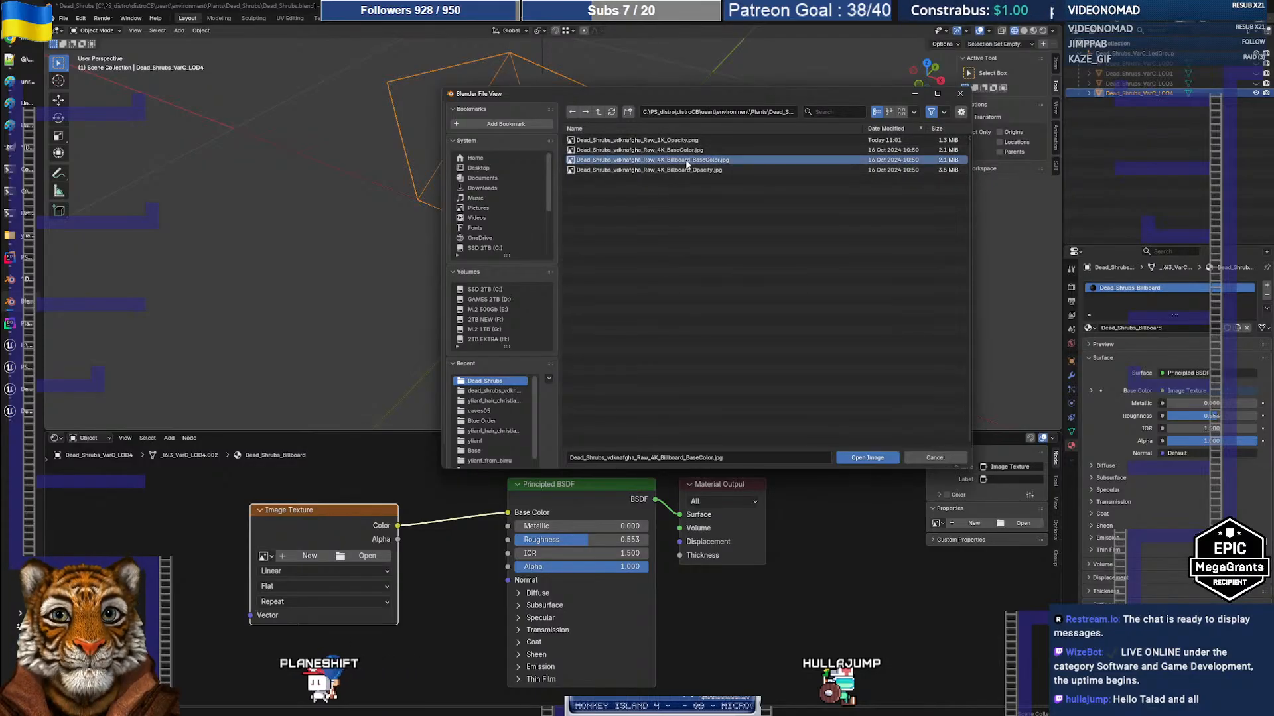
{"action": "left_click", "coordinate": [856, 458]}
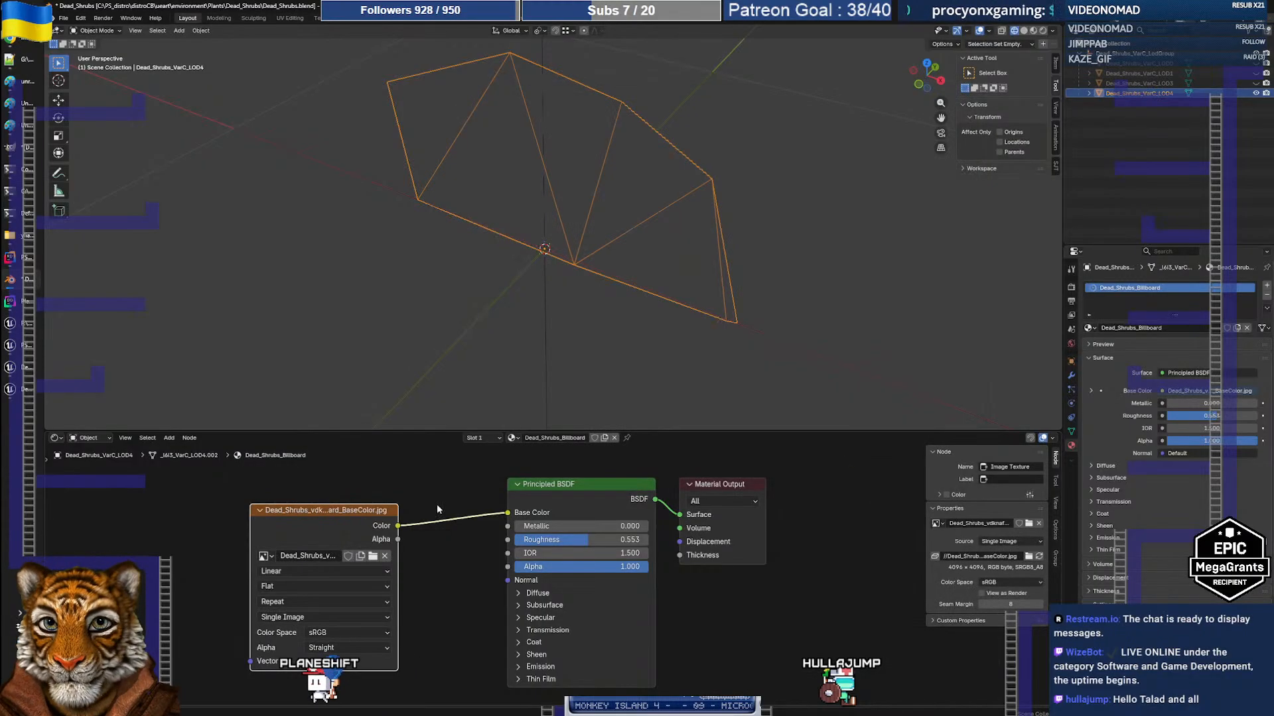
Add a second Image Texture node below the base color one and load Dead_Shrubs_vdknafgha_Raw_4K_Billboard_Opacity.jpg into it
{"action": "mouse_move", "coordinate": [455, 600]}
{"action": "middle_mouse_down"}
{"action": "mouse_move", "coordinate": [449, 544]}
{"action": "mouse_move", "coordinate": [473, 580]}
{"action": "middle_mouse_up"}
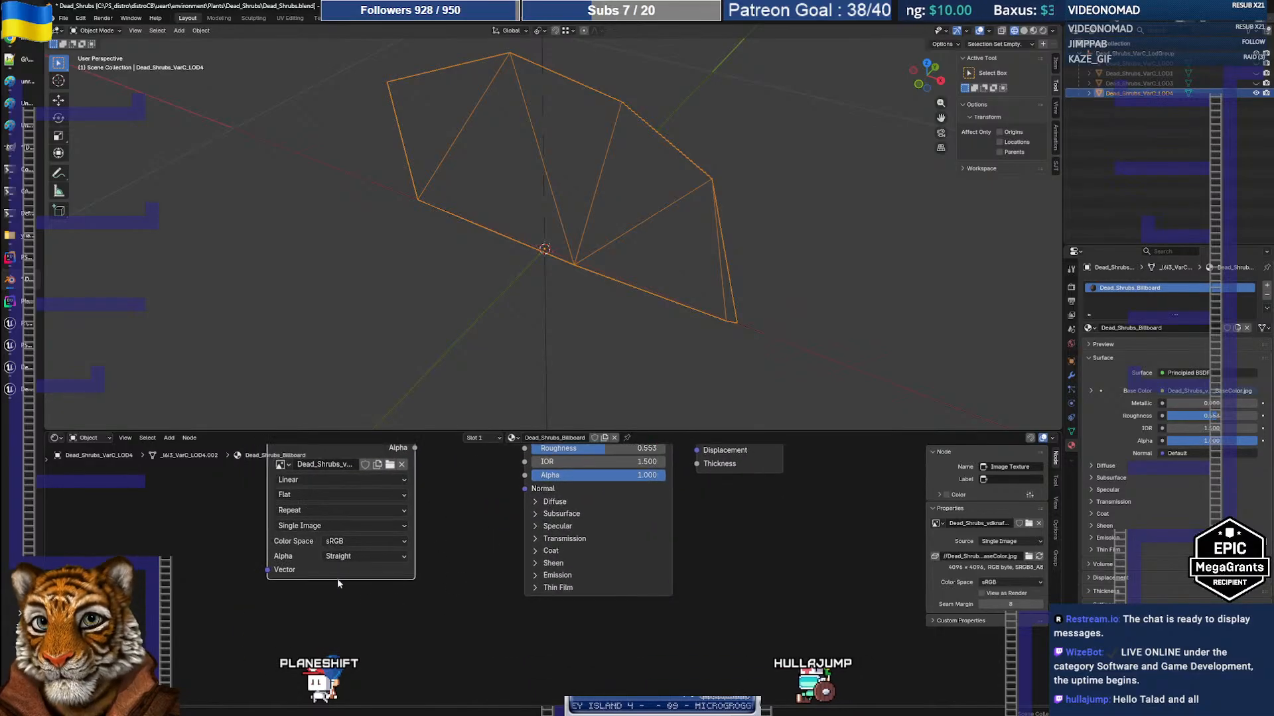
{"action": "mouse_move", "coordinate": [195, 506]}
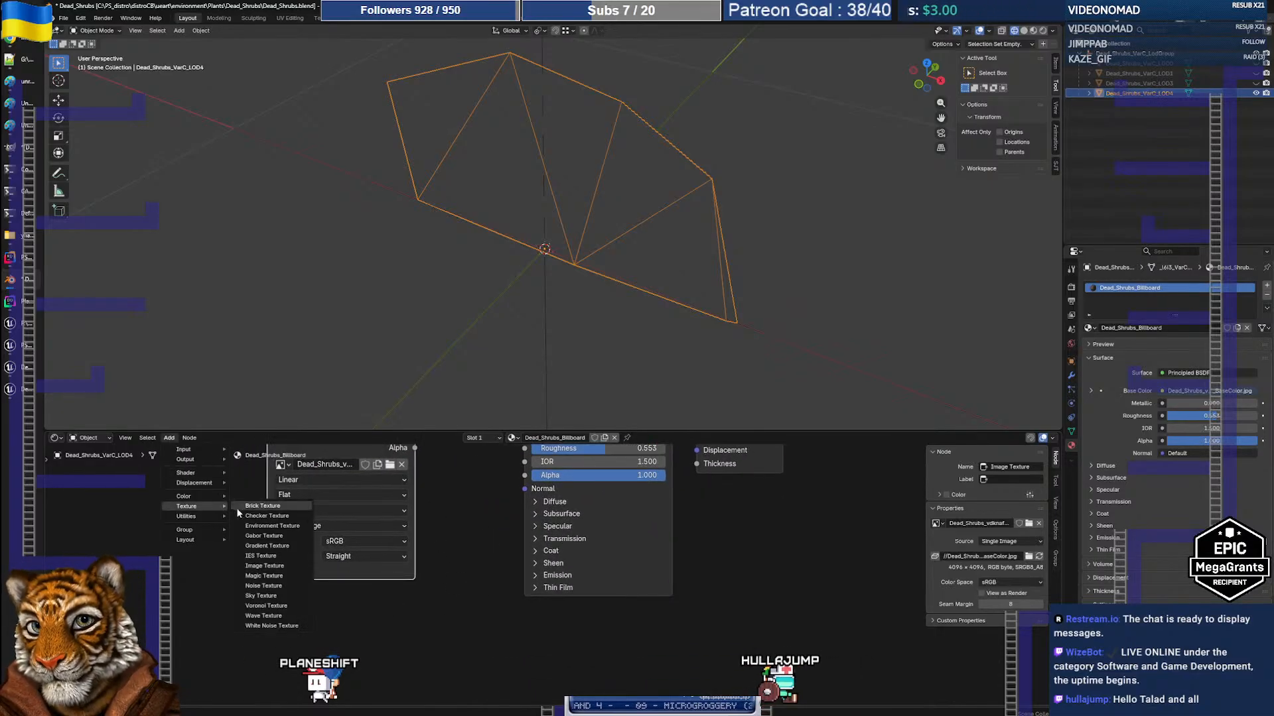
{"action": "left_click", "coordinate": [266, 565]}
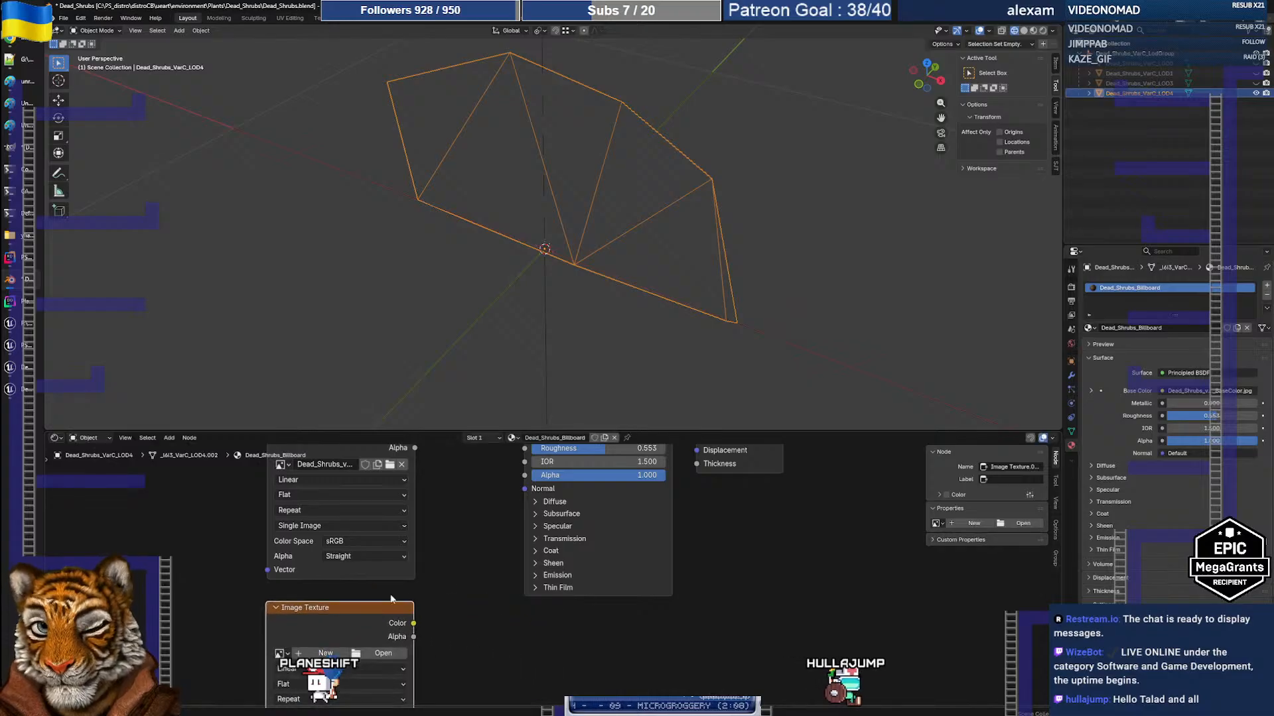
{"action": "left_click", "coordinate": [379, 655]}
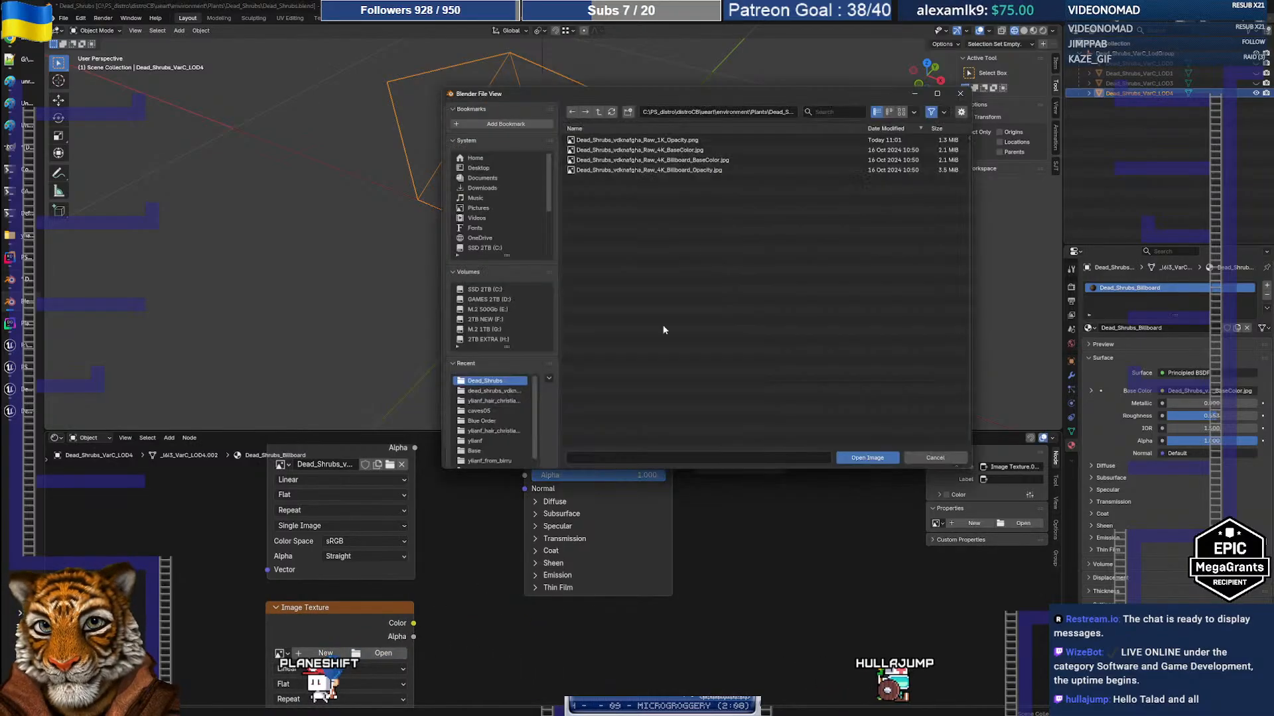
{"action": "left_click", "coordinate": [691, 170]}
{"action": "left_click", "coordinate": [855, 461]}
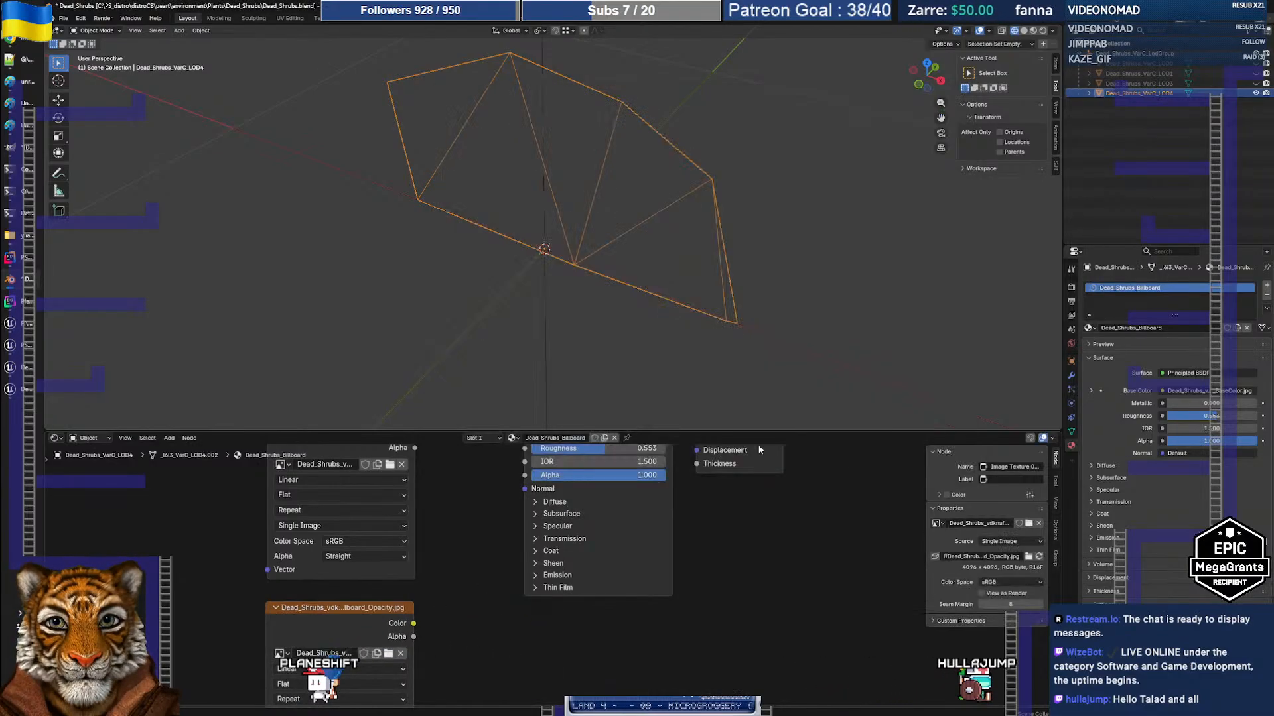
Link the opacity texture's Color output to the Principled BSDF's Alpha input
{"action": "middle_click_drag", "start_coordinate": [454, 549], "coordinate": [439, 571]}
{"action": "left_click_drag", "start_coordinate": [400, 644], "coordinate": [512, 496]}
{"action": "middle_click_drag", "start_coordinate": [709, 560], "coordinate": [678, 626]}
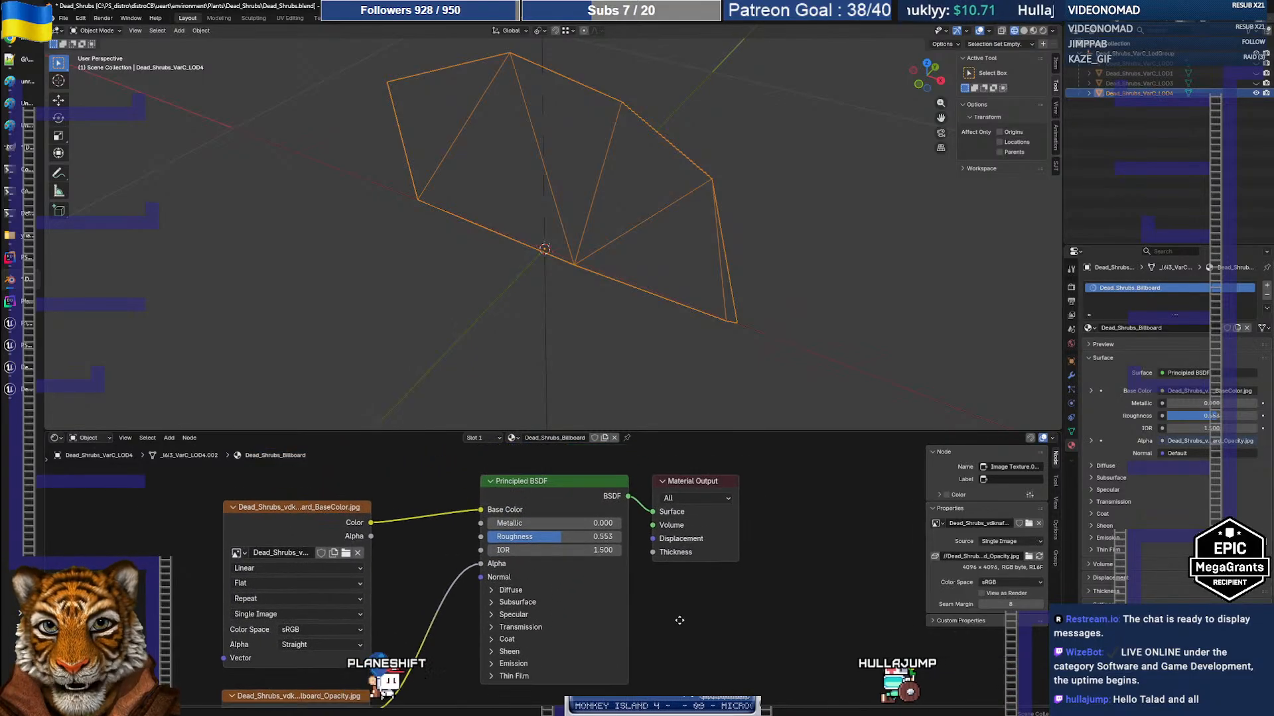
Show the viewport in Material Preview shading and examine the LOD4 billboard's branches up close and from a distance
{"action": "left_click", "coordinate": [1033, 31]}
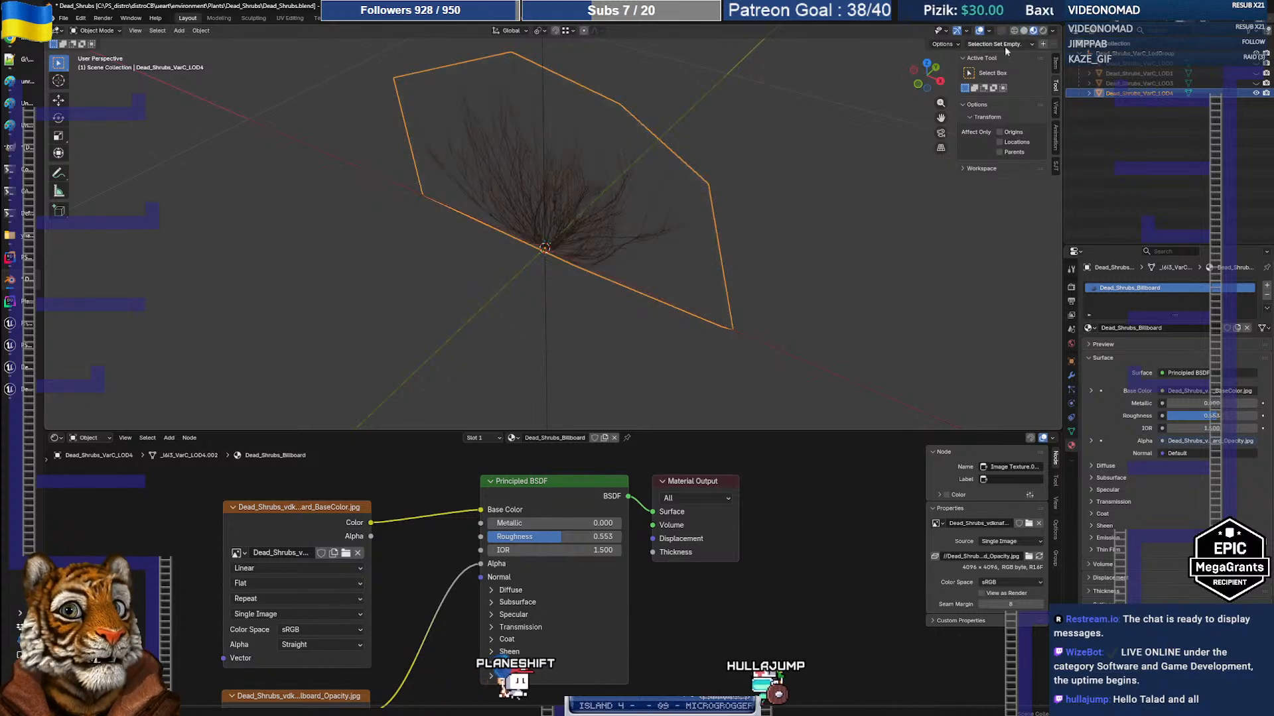
{"action": "middle_click_drag", "start_coordinate": [650, 156], "coordinate": [578, 252]}
{"action": "scroll", "coordinate": [564, 180], "scroll_direction": "up", "scroll_amount": 4}
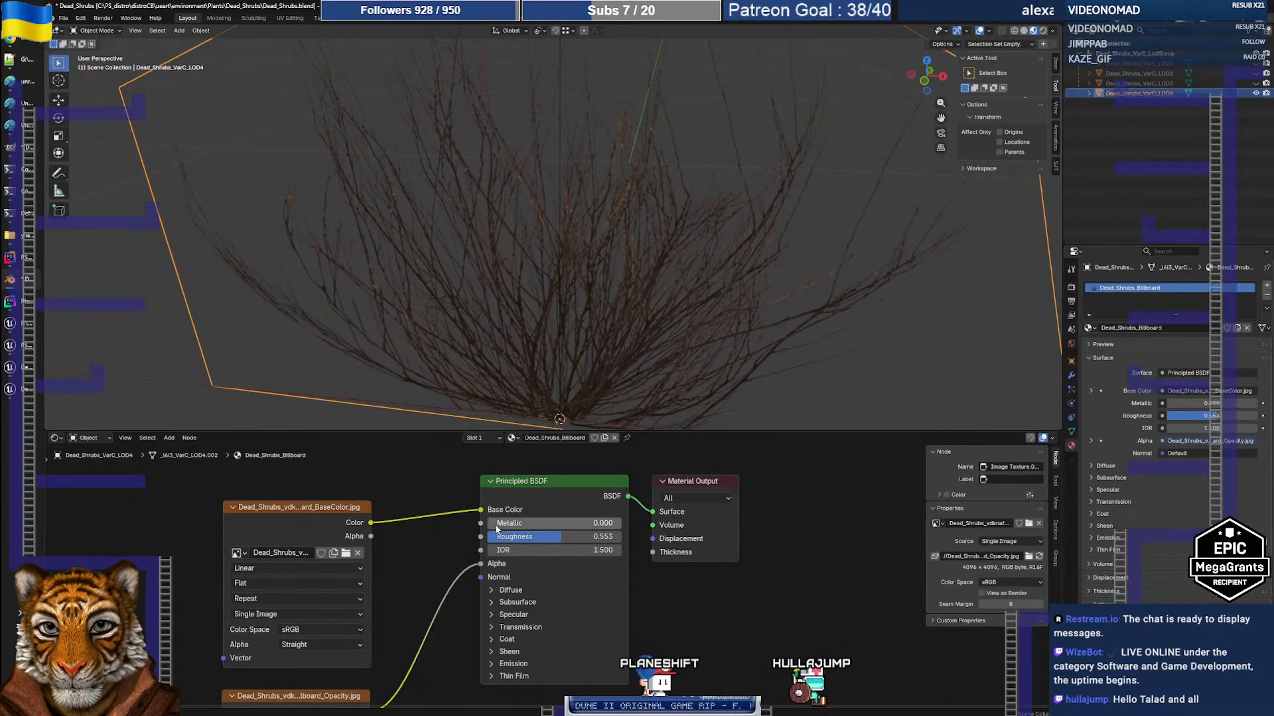
{"action": "scroll", "coordinate": [564, 313], "scroll_direction": "up", "scroll_amount": 3}
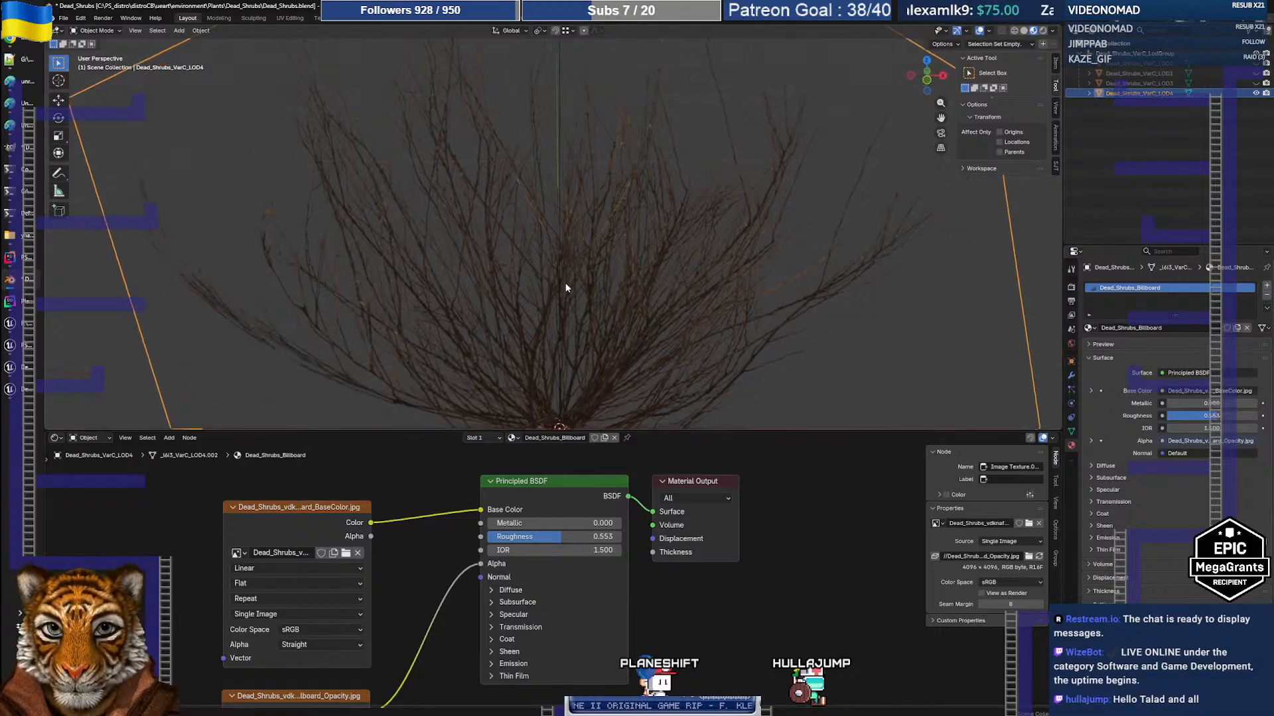
{"action": "scroll", "coordinate": [557, 280], "scroll_direction": "up", "scroll_amount": 2}
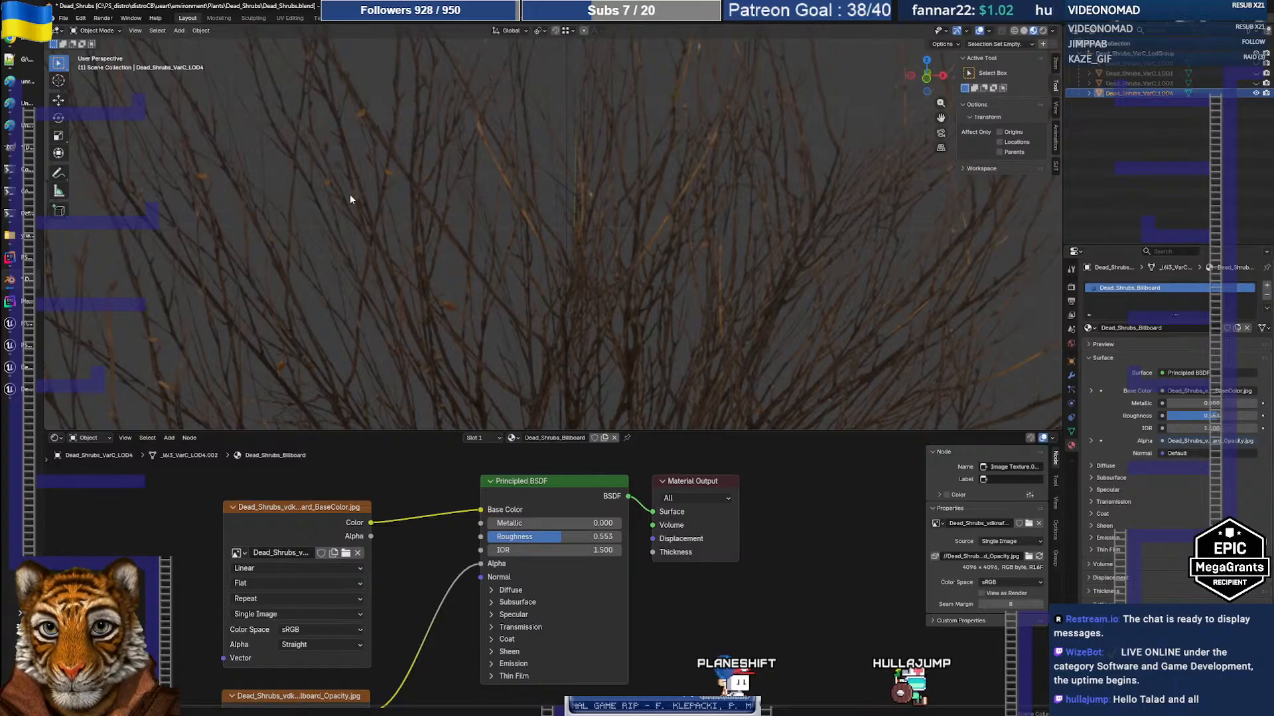
{"action": "scroll", "coordinate": [650, 265], "scroll_direction": "down", "scroll_amount": 4}
{"action": "scroll", "coordinate": [656, 293], "scroll_direction": "down", "scroll_amount": 4}
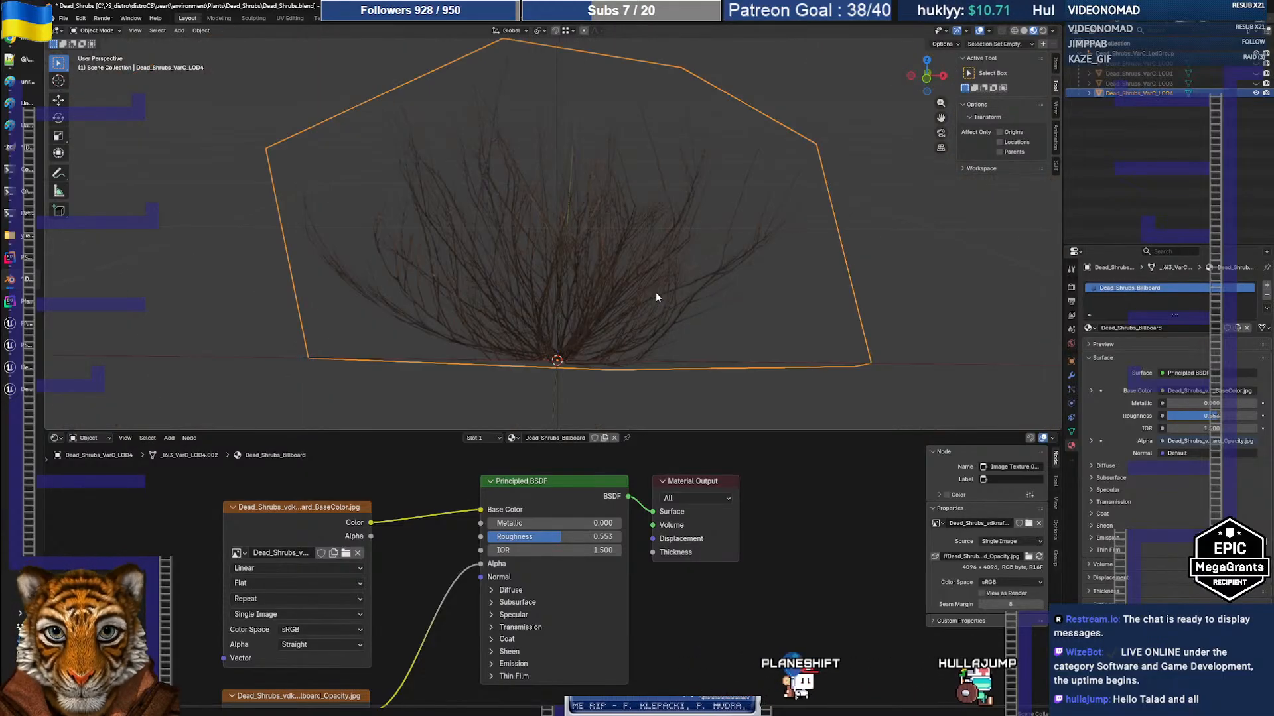
{"action": "scroll", "coordinate": [655, 293], "scroll_direction": "up", "scroll_amount": 4}
{"action": "scroll", "coordinate": [610, 247], "scroll_direction": "down", "scroll_amount": 4}
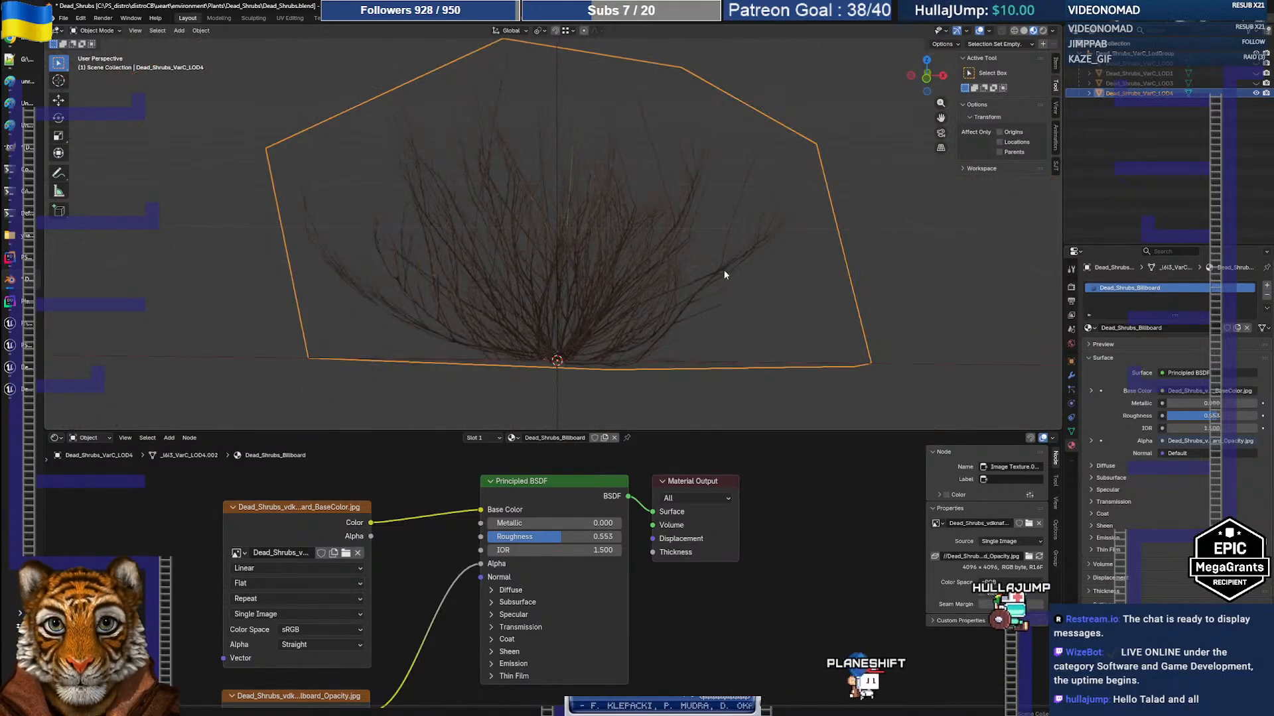
Delete the thin triangular face at the outer edge of the LOD4 billboard mesh in Edit Mode
{"action": "key", "text": "Tab"}
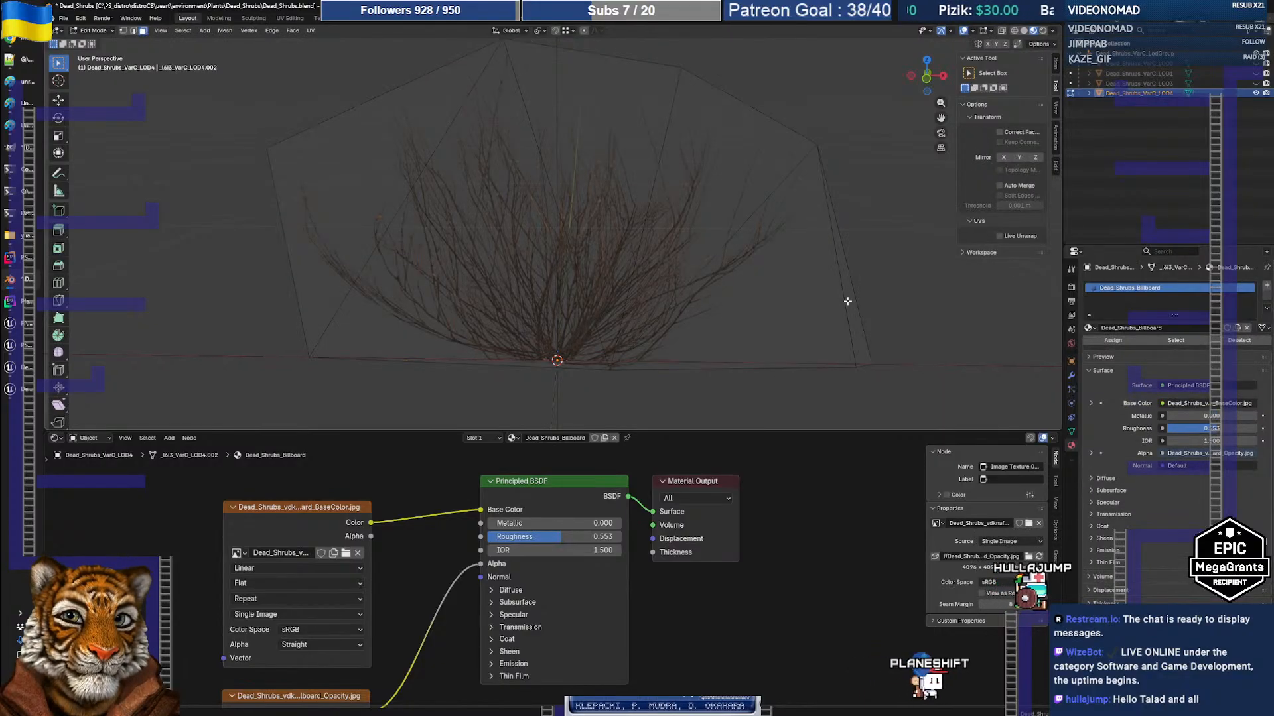
{"action": "left_click", "coordinate": [848, 301]}
{"action": "key", "text": "x"}
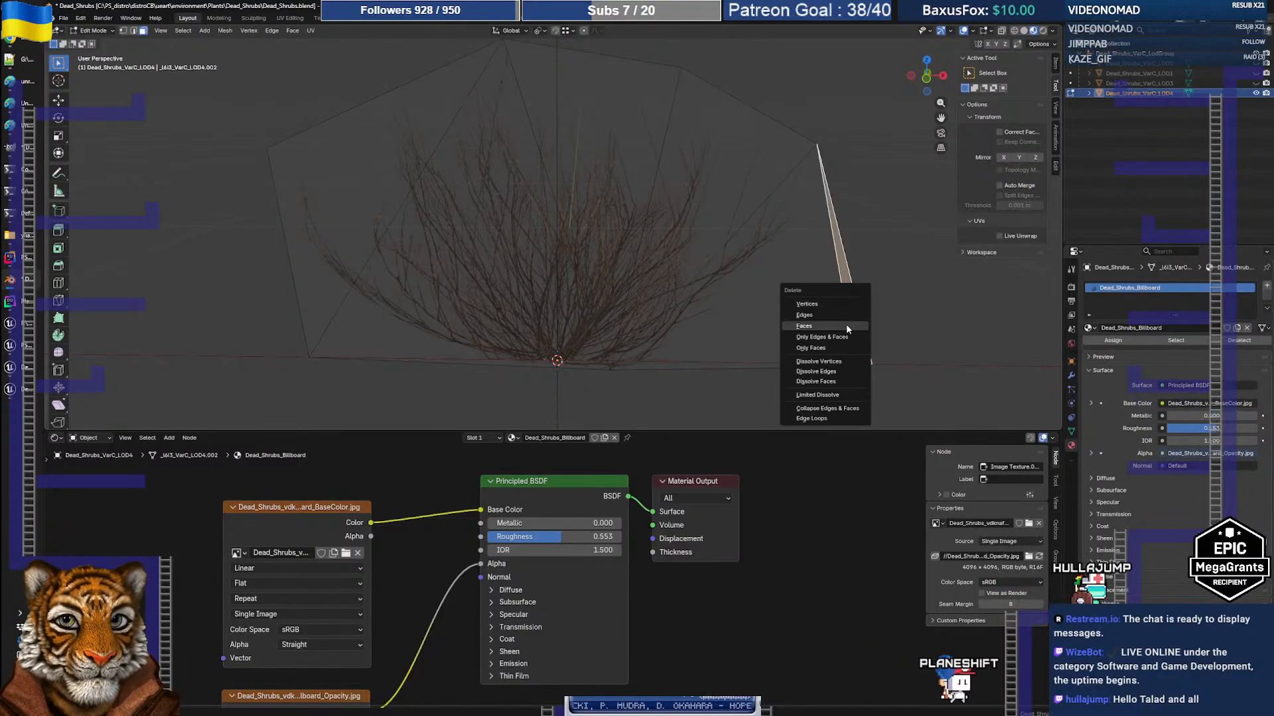
{"action": "left_click", "coordinate": [844, 326]}
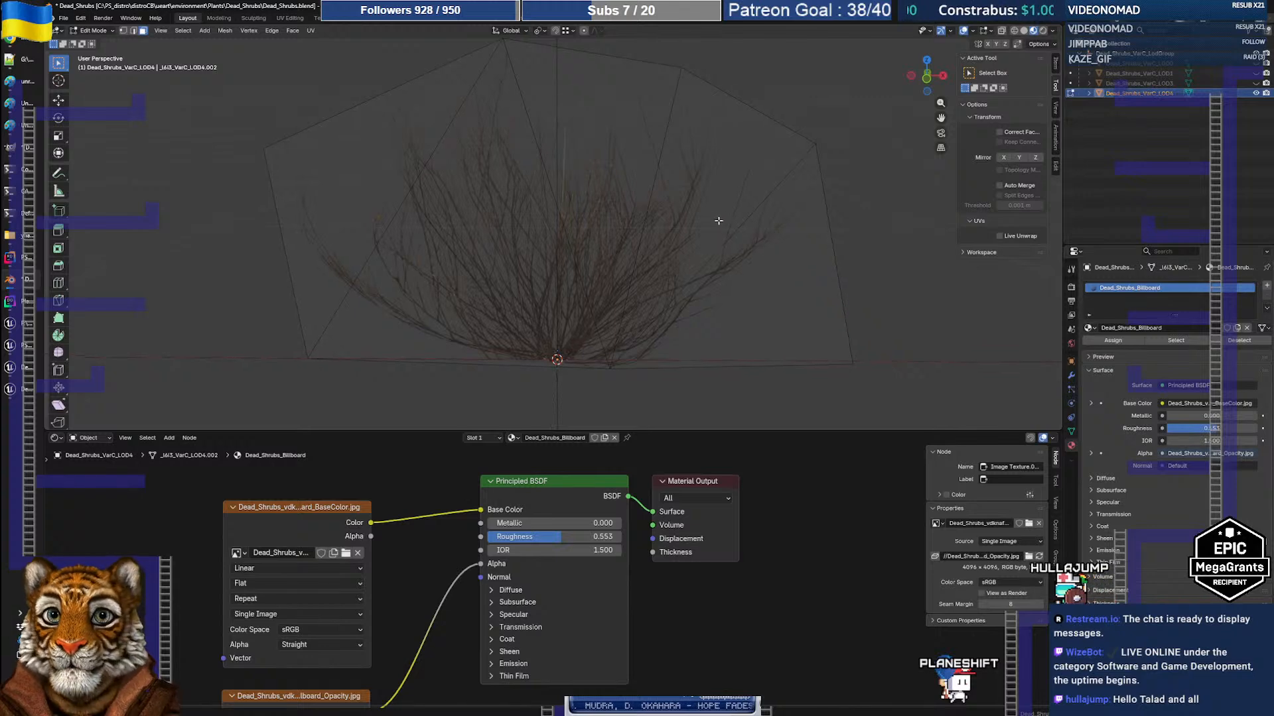
{"action": "middle_click_drag", "start_coordinate": [718, 220], "coordinate": [709, 234]}
Duplicate the whole billboard plane in place and rotate the copy 90 degrees about the global Z axis
{"action": "key", "text": "a"}
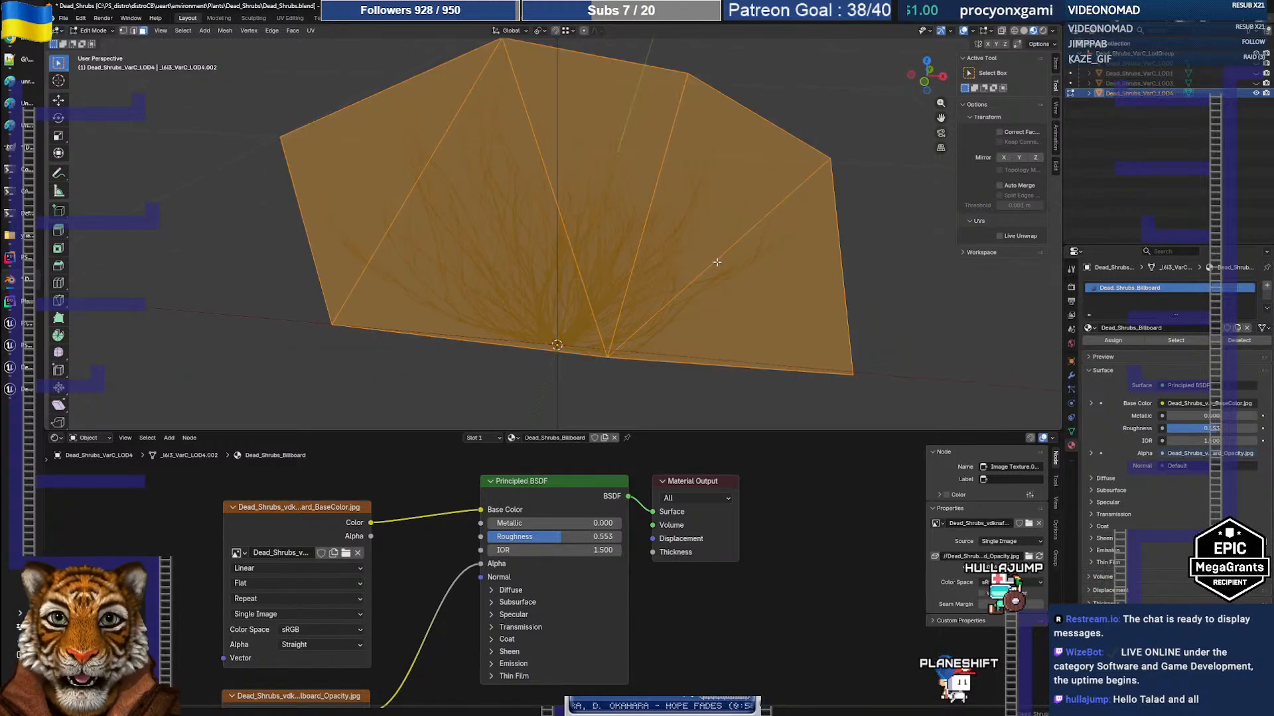
{"action": "key", "text": "shift+d"}
{"action": "right_click", "coordinate": [717, 262]}
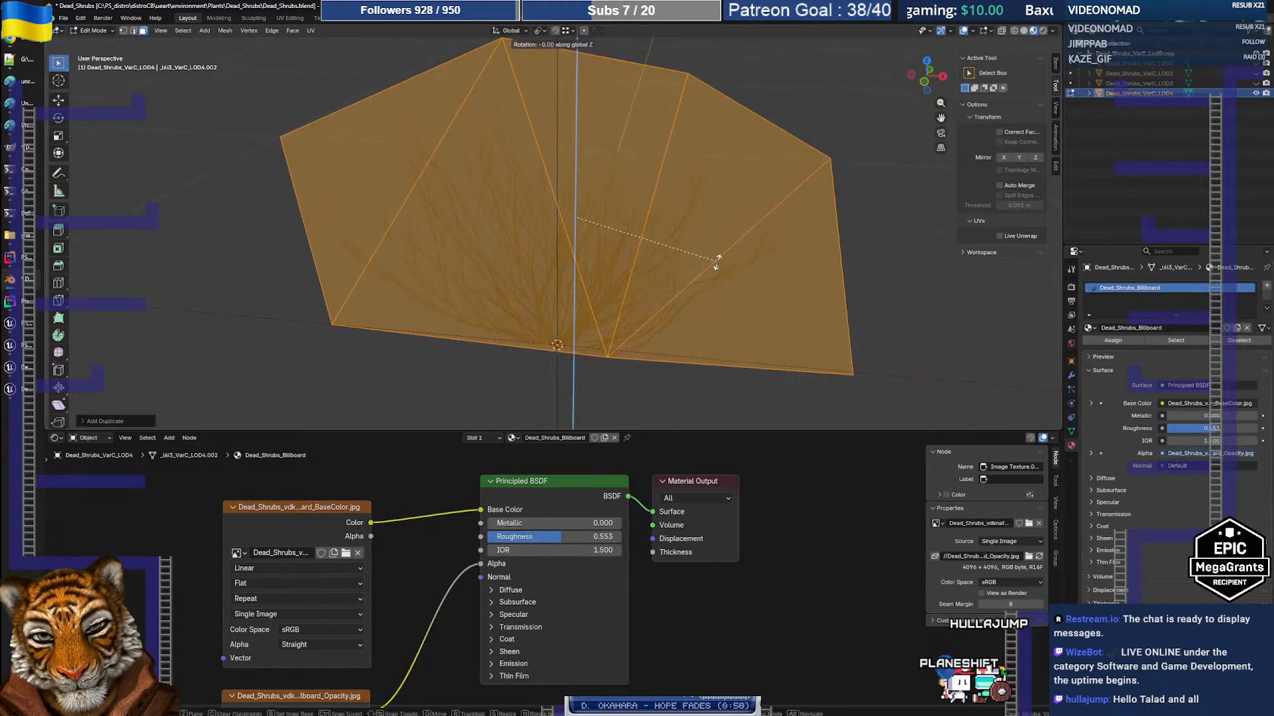
{"action": "key", "text": "r"}
{"action": "key", "text": "z"}
{"action": "key", "text": "9"}
{"action": "key", "text": "0"}
{"action": "key", "text": "Return"}
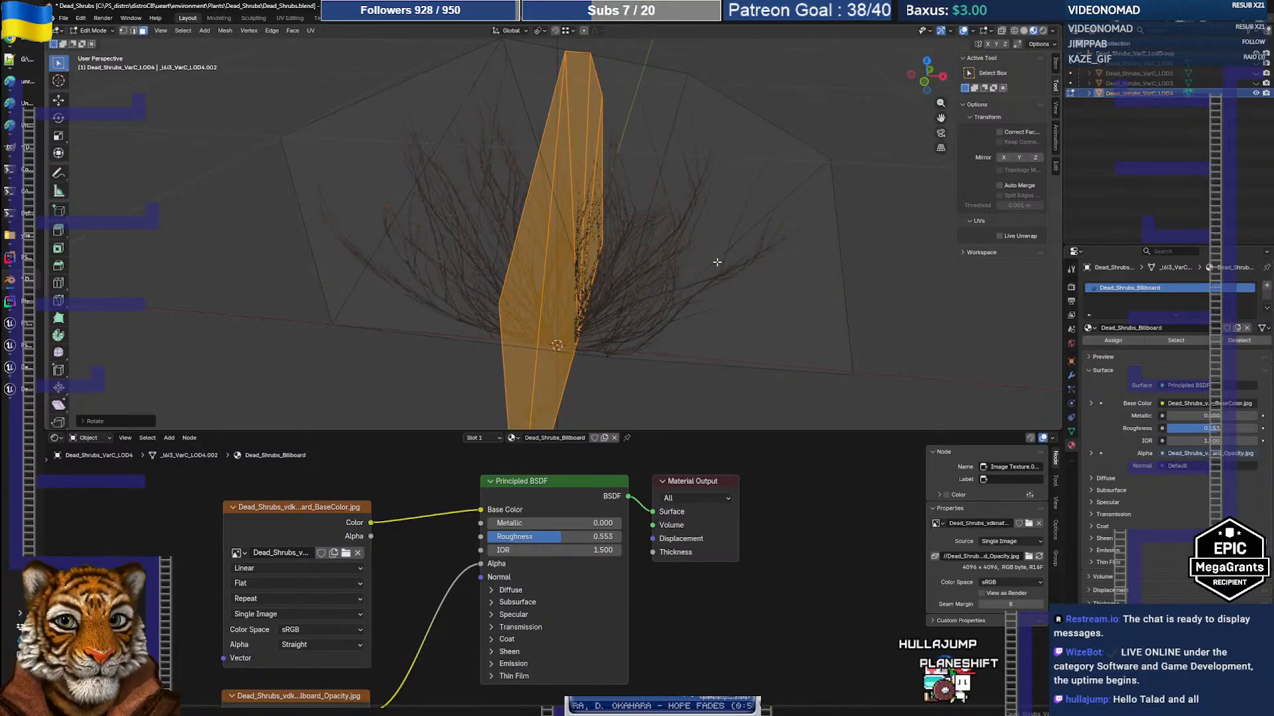
Move the rotated billboard plane about 0.036 m along global Y, then return to Object Mode and inspect the crossed planes
{"action": "left_click", "coordinate": [912, 346]}
{"action": "middle_click_drag", "start_coordinate": [913, 345], "coordinate": [709, 284]}
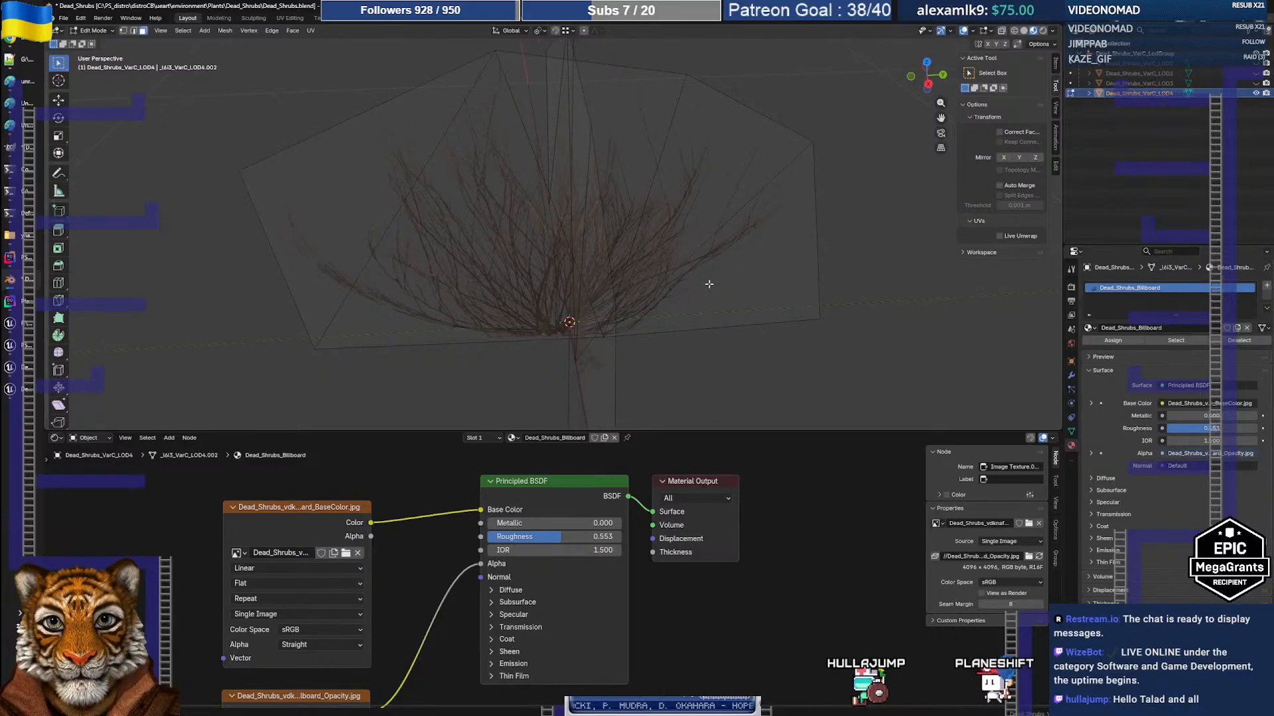
{"action": "key", "text": "a"}
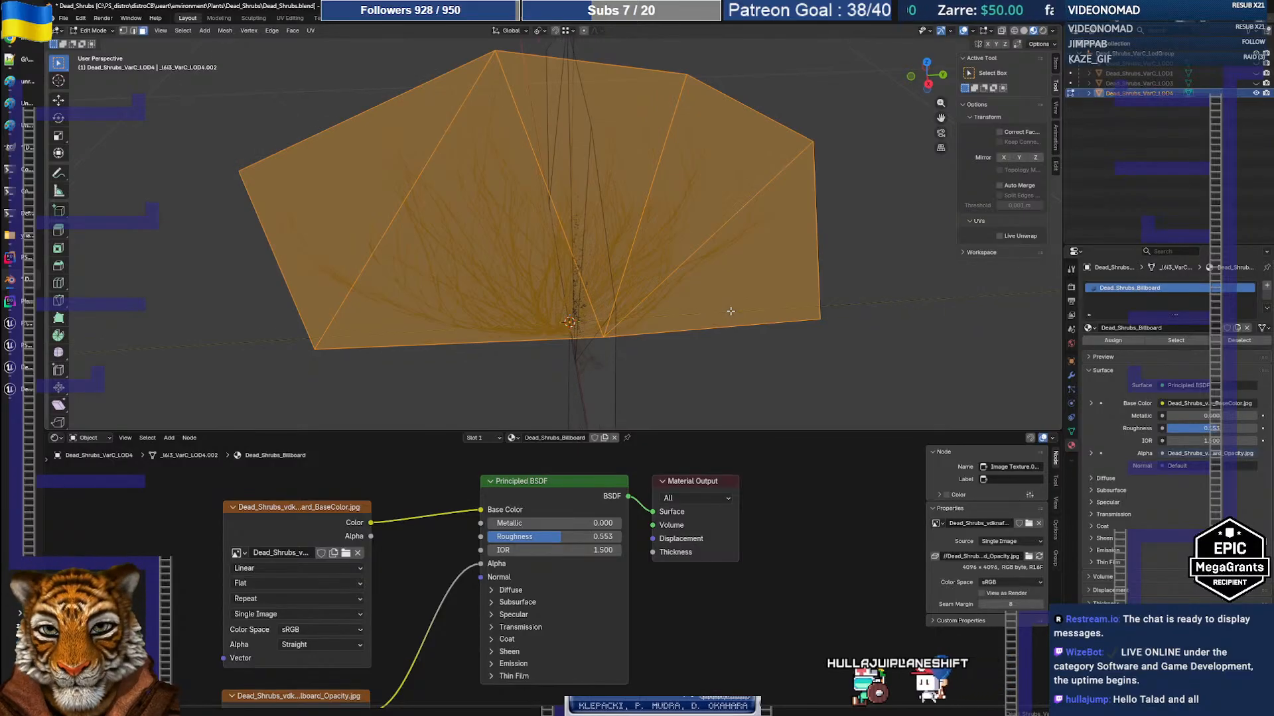
{"action": "key", "text": "g"}
{"action": "key", "text": "y"}
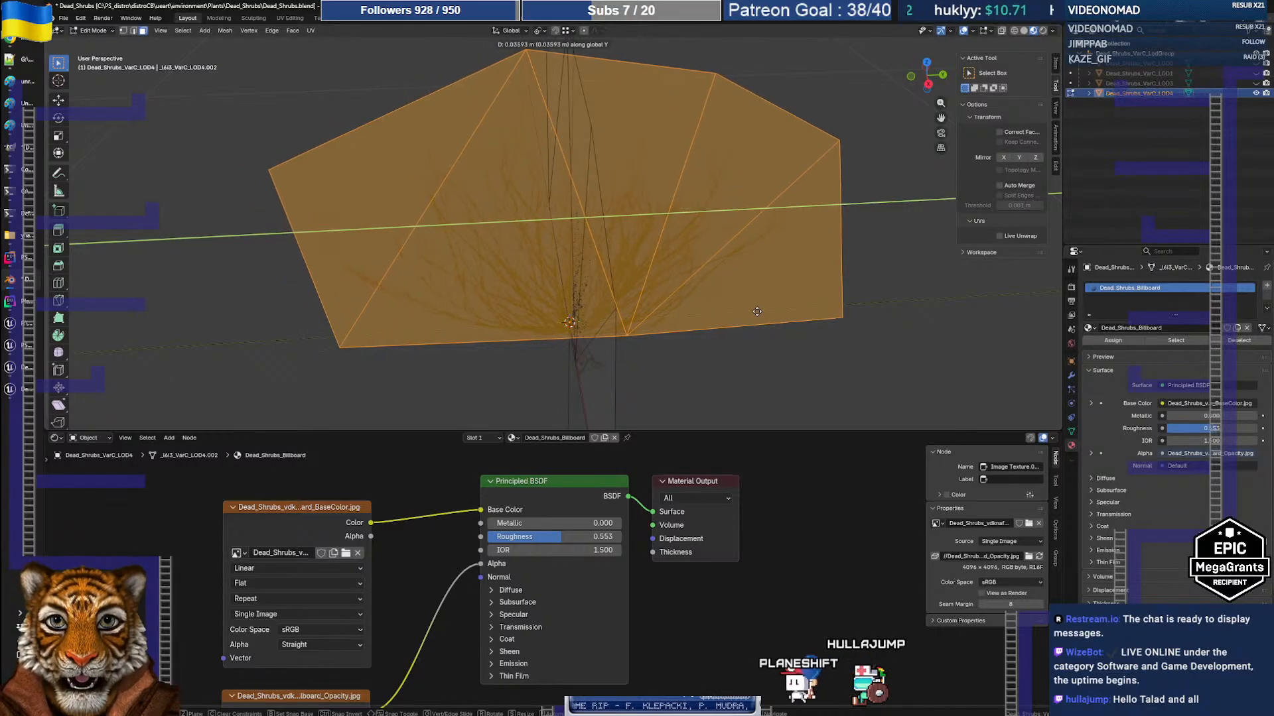
{"action": "left_click", "coordinate": [756, 311]}
{"action": "key", "text": "Tab"}
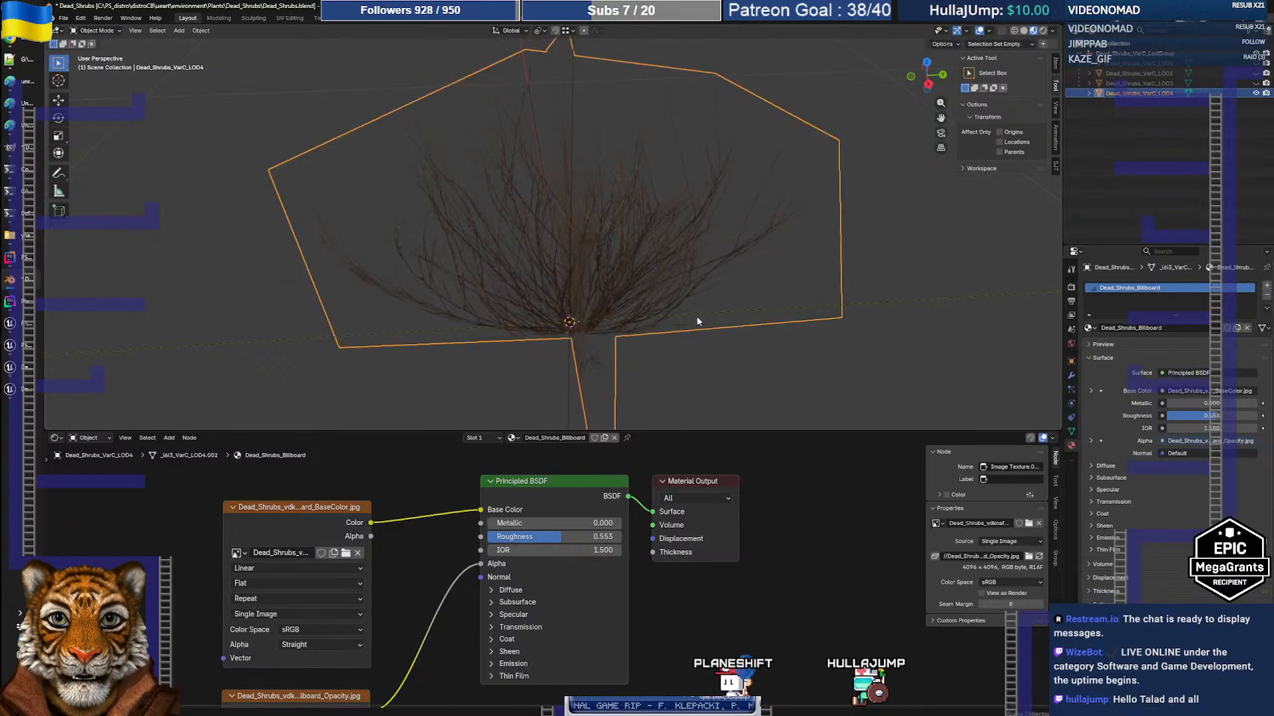
{"action": "scroll", "coordinate": [729, 303], "scroll_direction": "up", "scroll_amount": 2}
{"action": "middle_click_drag", "start_coordinate": [728, 303], "coordinate": [540, 213]}
{"action": "scroll", "coordinate": [724, 311], "scroll_direction": "down", "scroll_amount": 3}
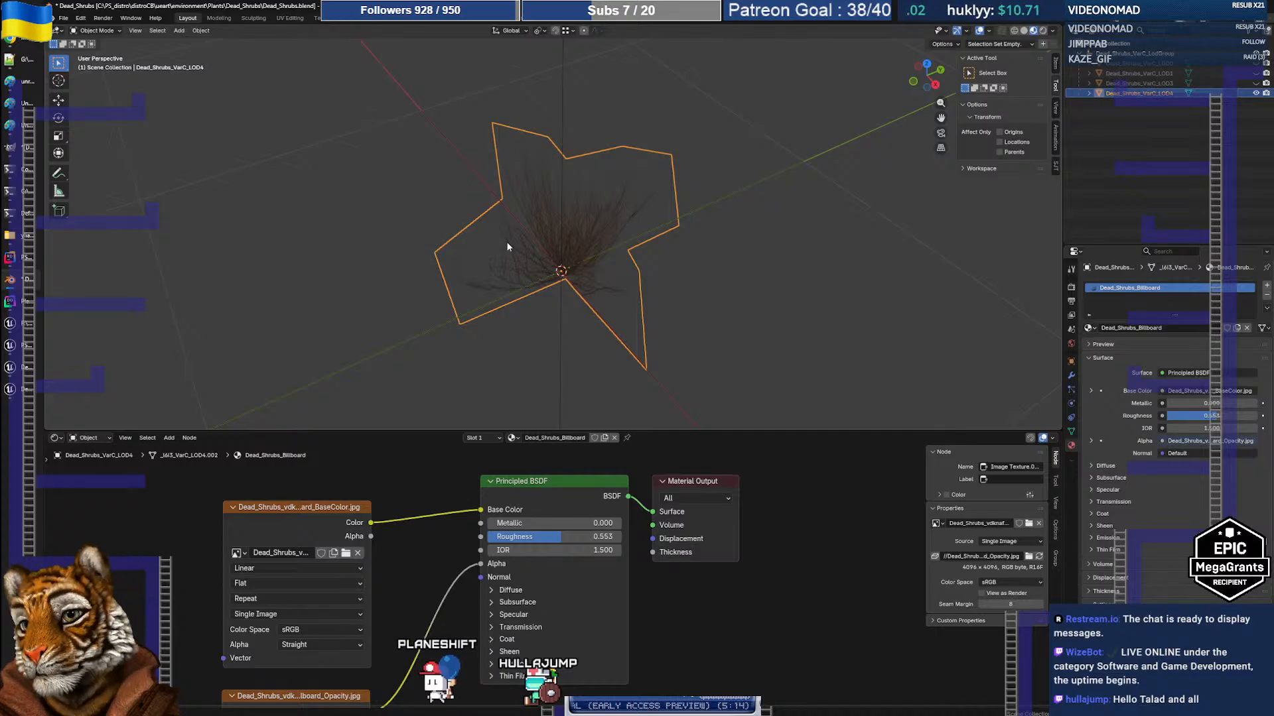
Switch to Unreal Editor, open the Dead_Shrubs_vdknafgha_Low_1K_BaseColor_Mat material in a maximized editor and widen its preview and details area
{"action": "left_click", "coordinate": [10, 345]}
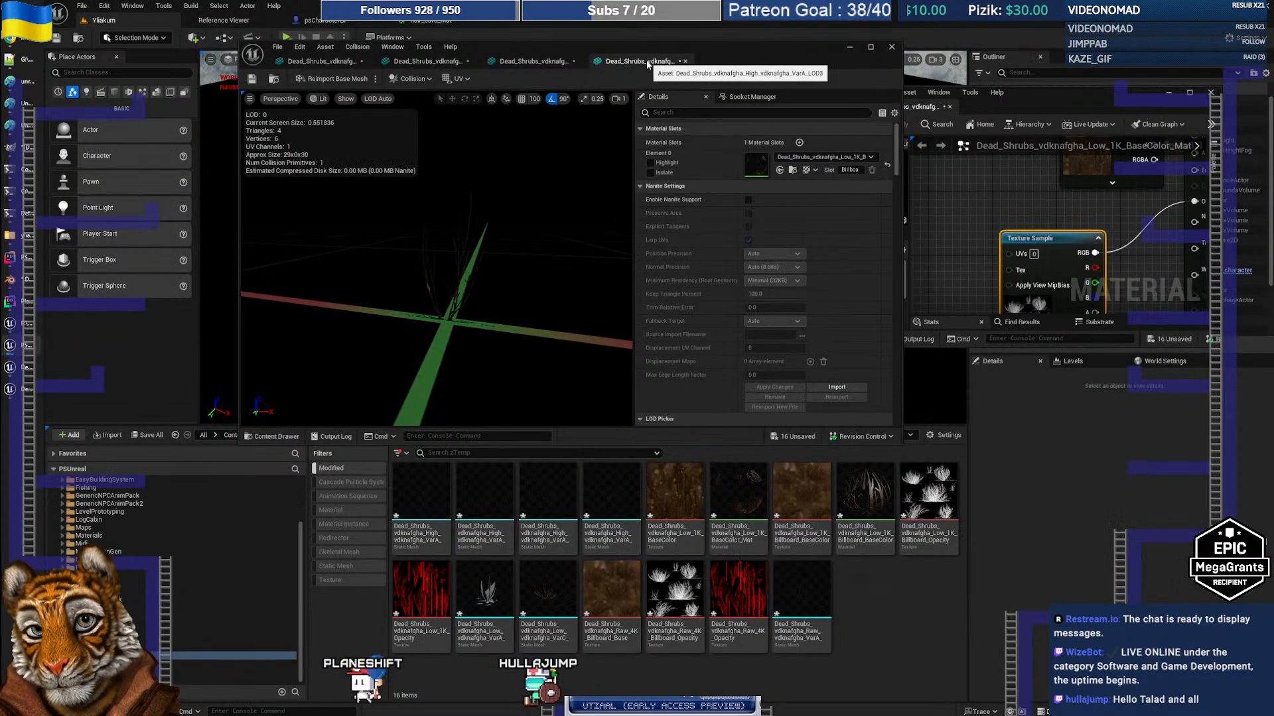
{"action": "double_click", "coordinate": [747, 546]}
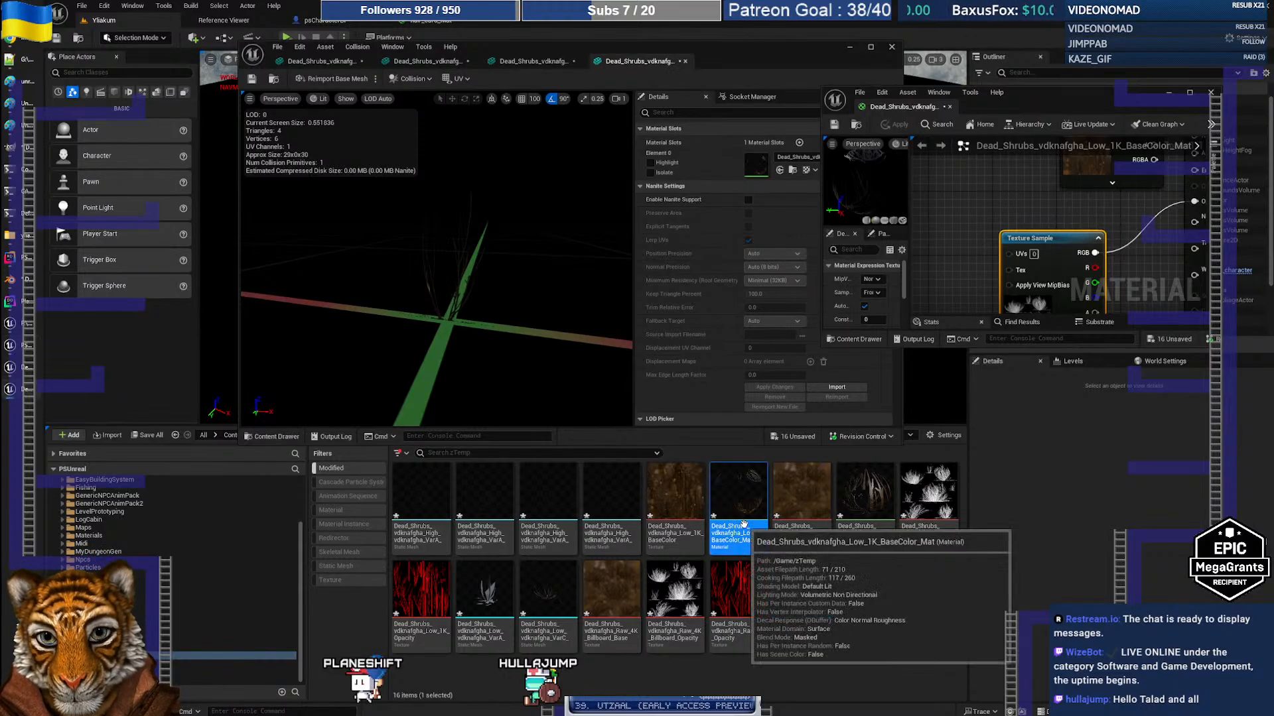
{"action": "double_click", "coordinate": [1046, 88]}
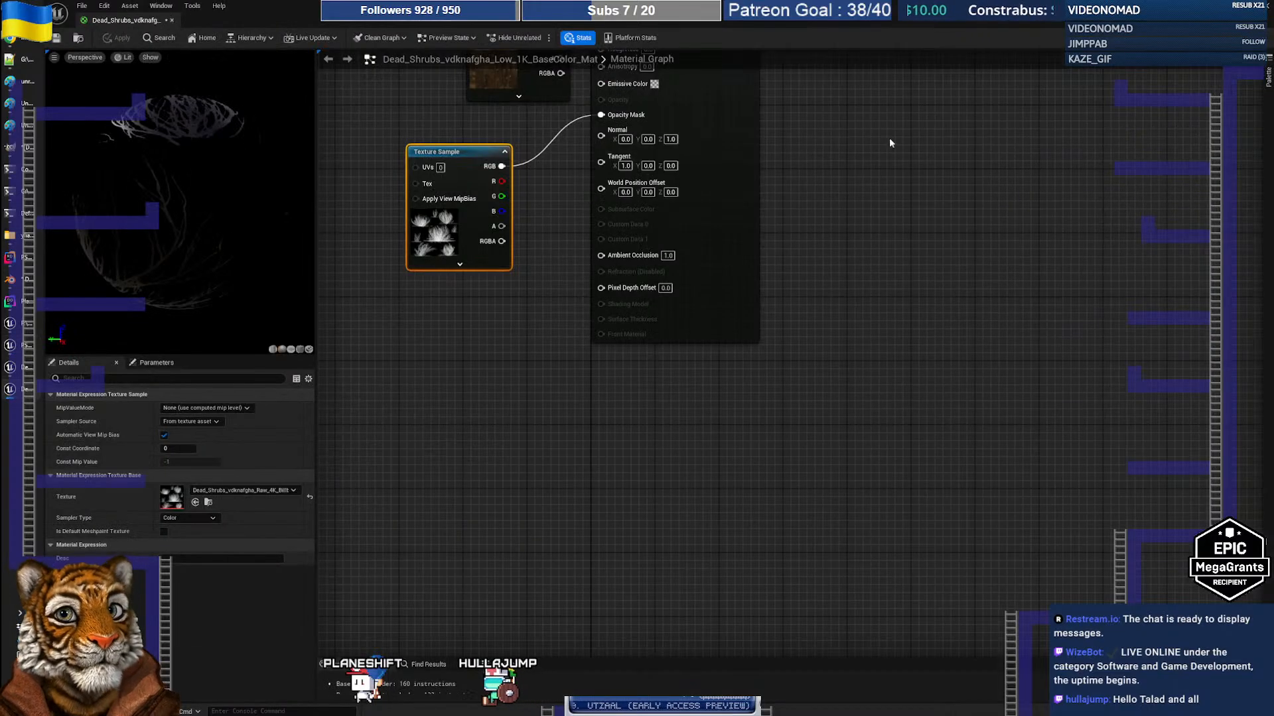
{"action": "left_click_drag", "start_coordinate": [318, 273], "coordinate": [375, 272]}
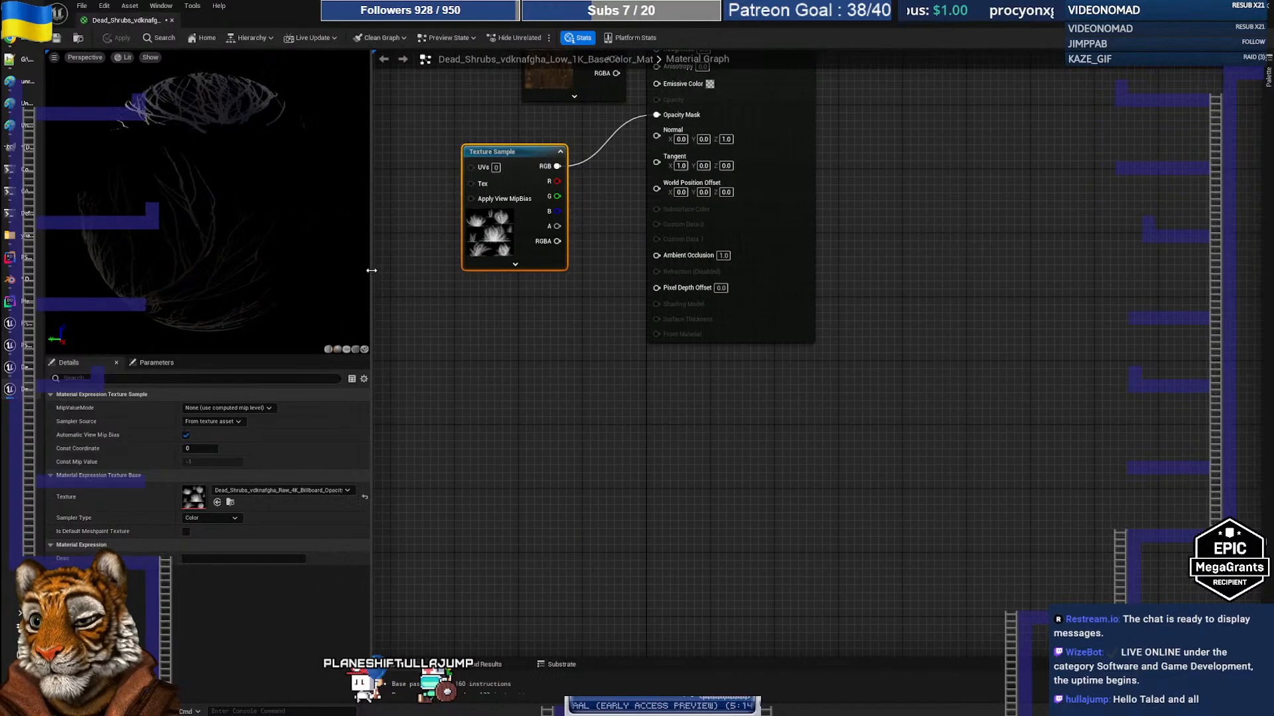
Search the material result node's details for "camera", "face" and "space" settings, then clear the search
{"action": "left_click", "coordinate": [780, 175]}
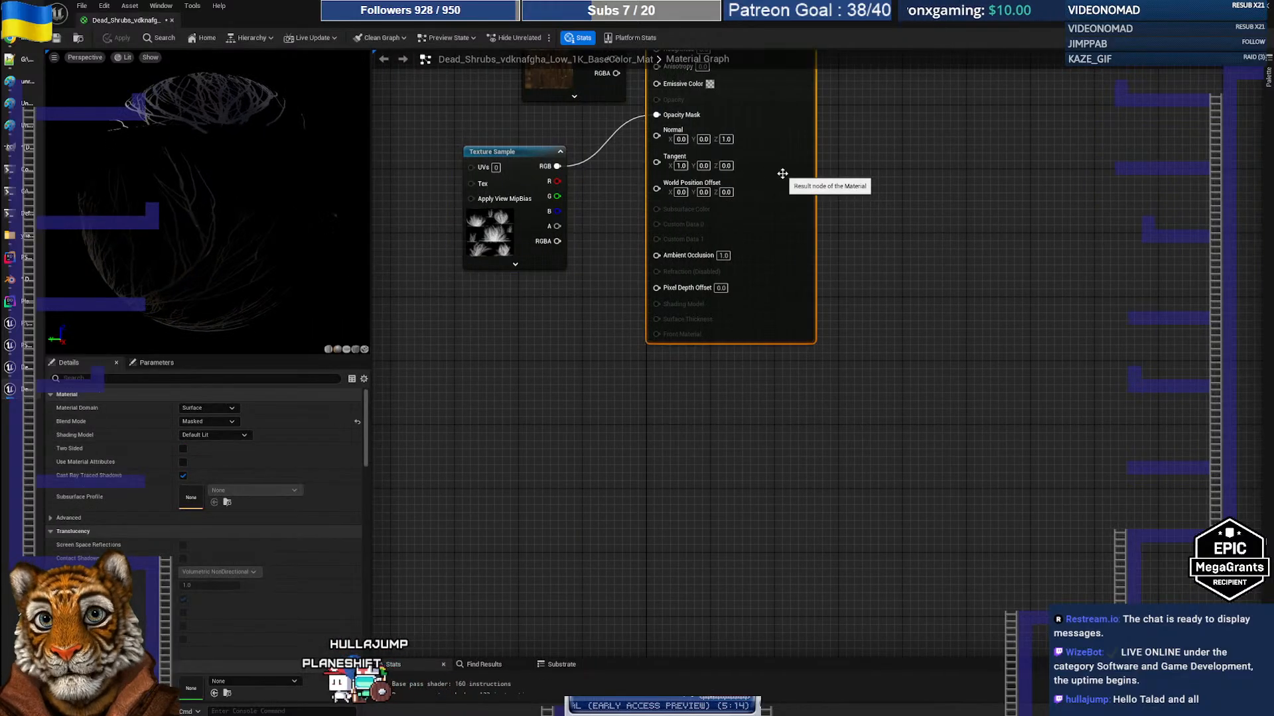
{"action": "left_click", "coordinate": [202, 379]}
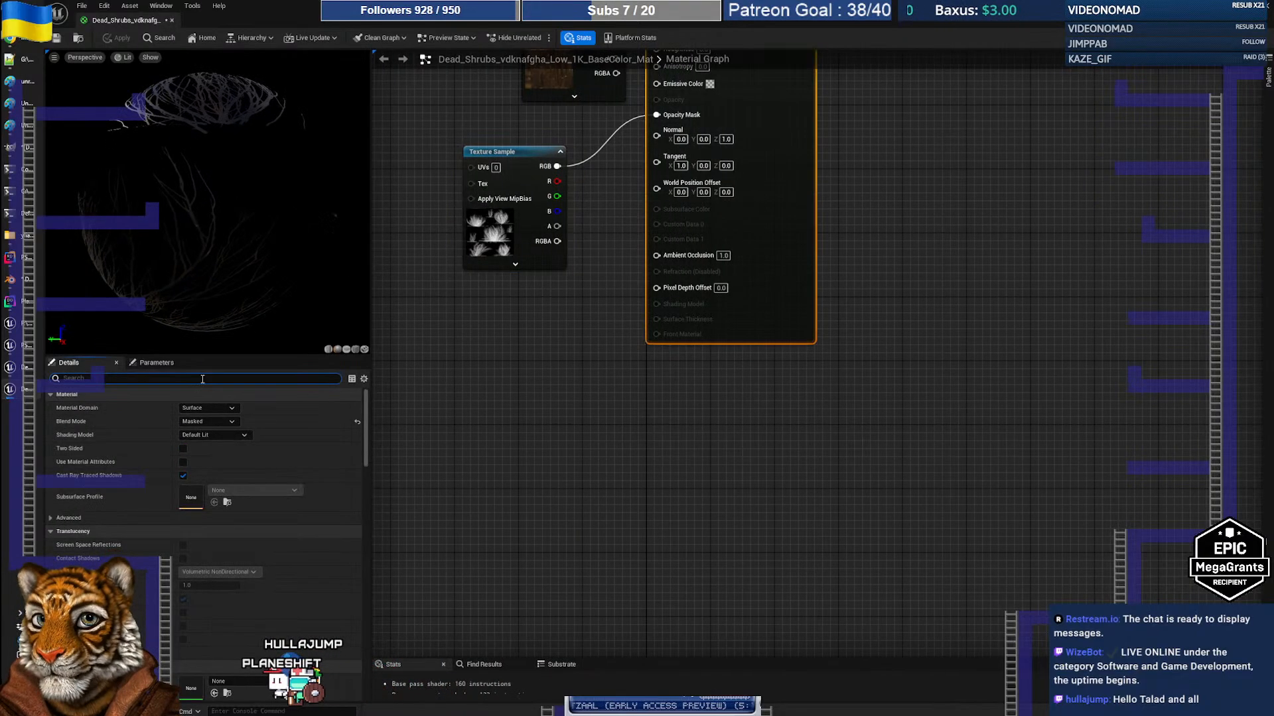
{"action": "type", "text": "camera"}
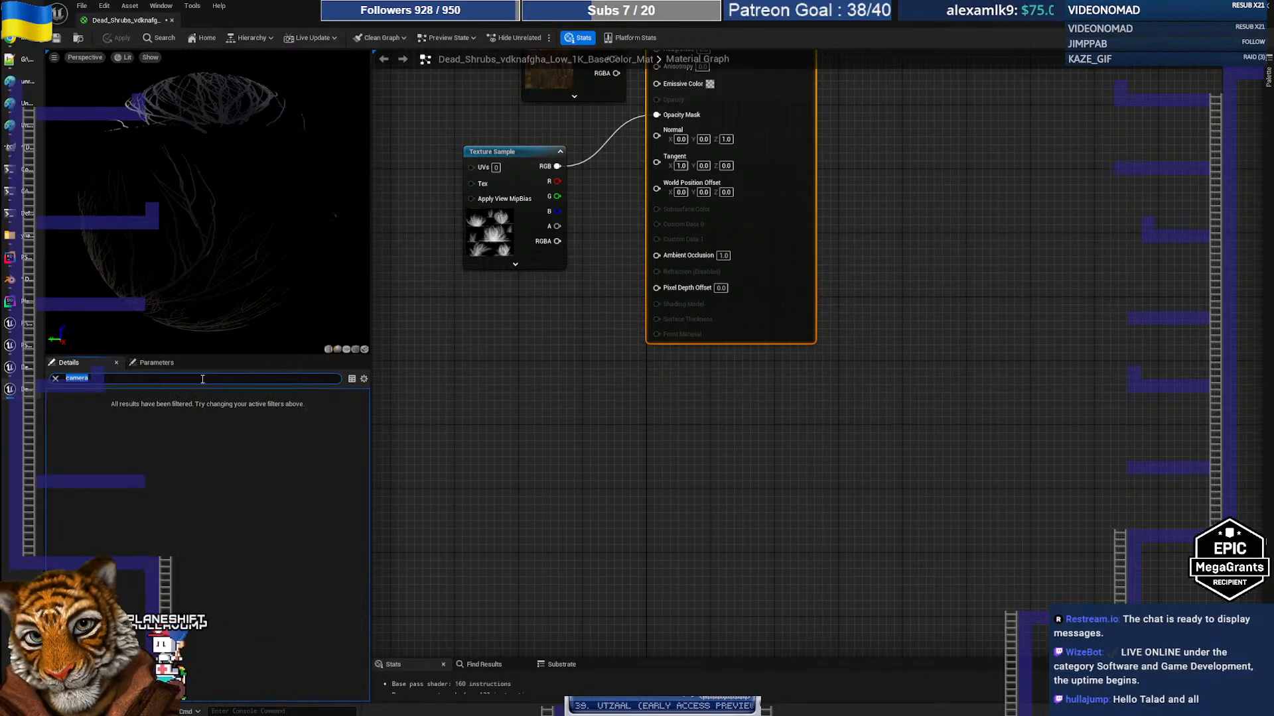
{"action": "type", "text": "face"}
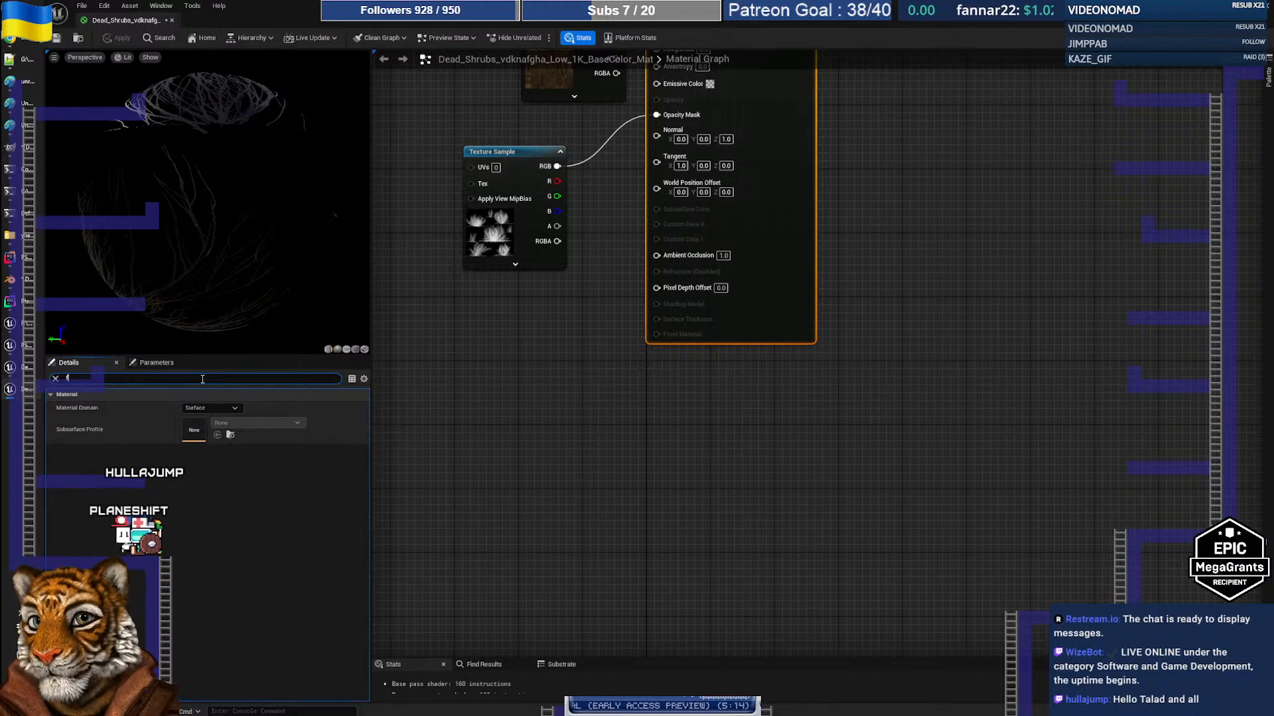
{"action": "key", "text": "BackSpace"}
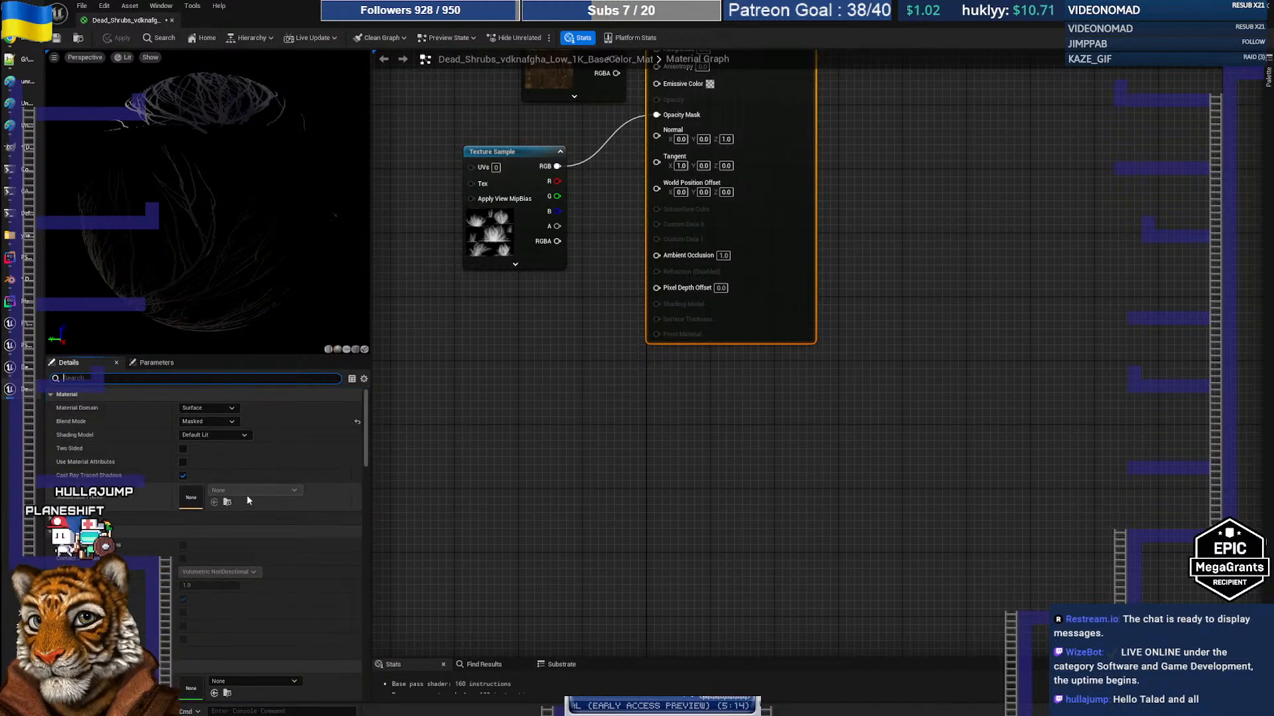
{"action": "type", "text": "s"}
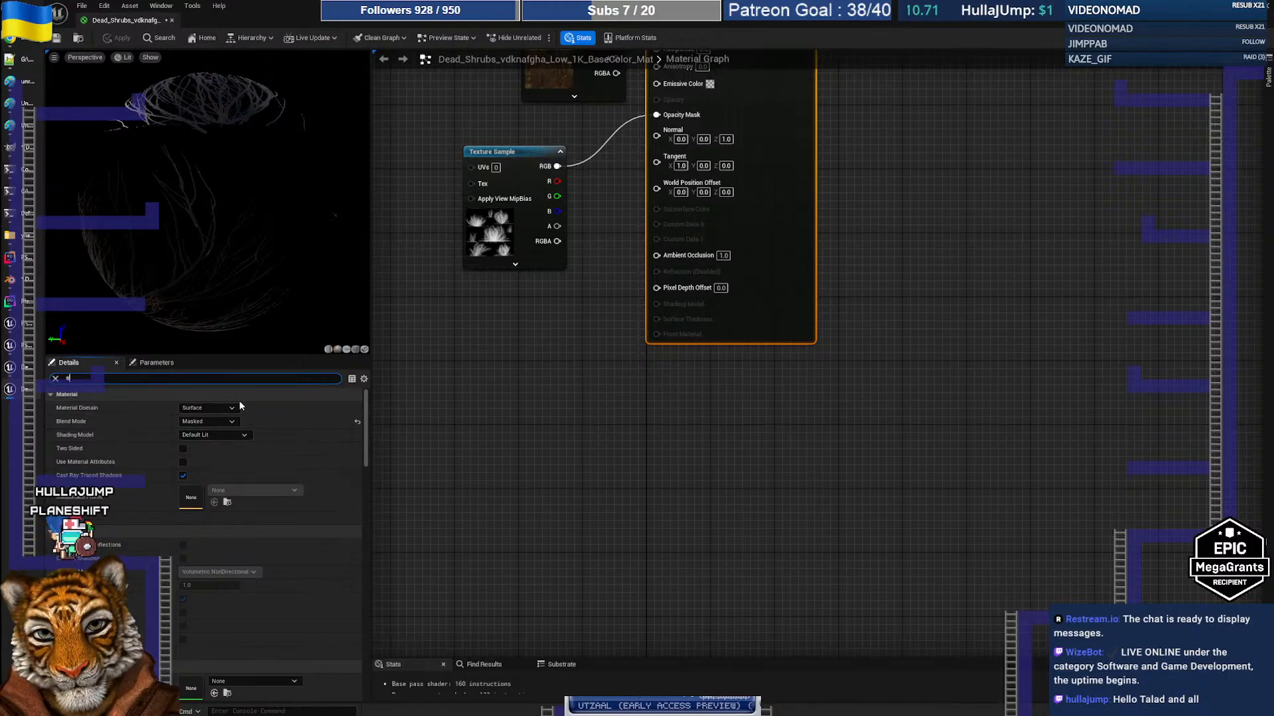
{"action": "type", "text": "pace"}
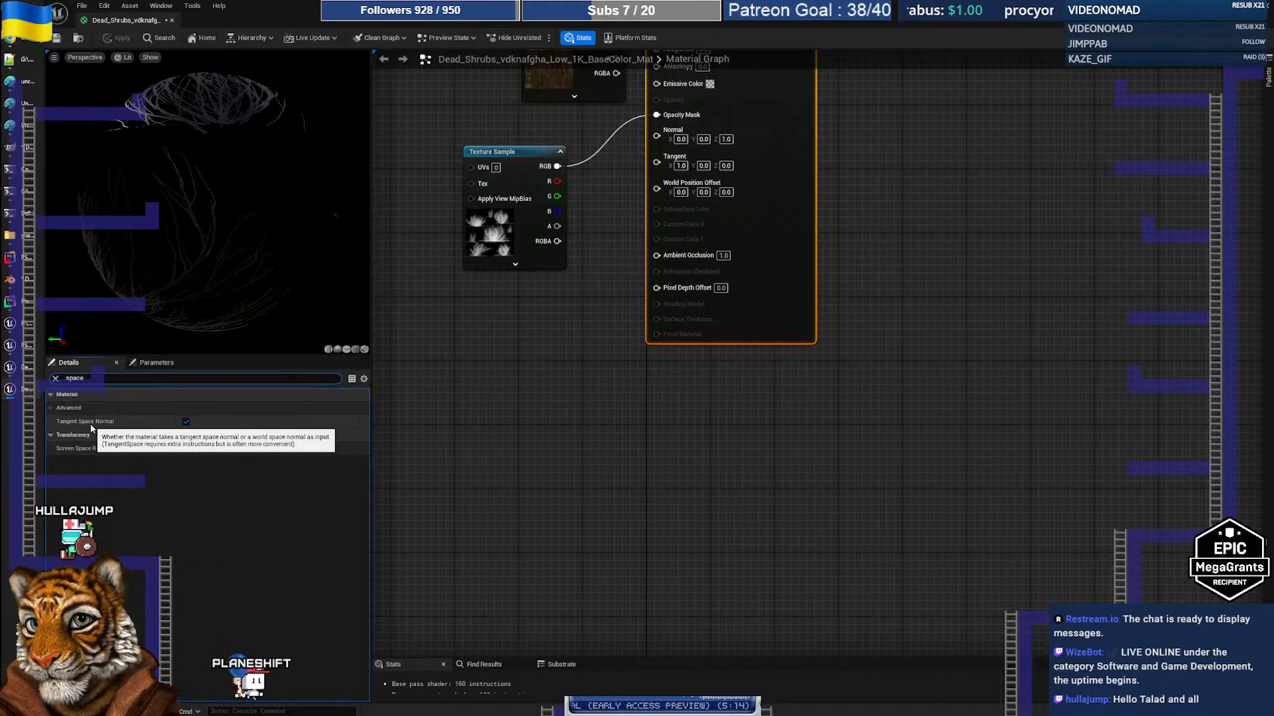
{"action": "left_click", "coordinate": [56, 379]}
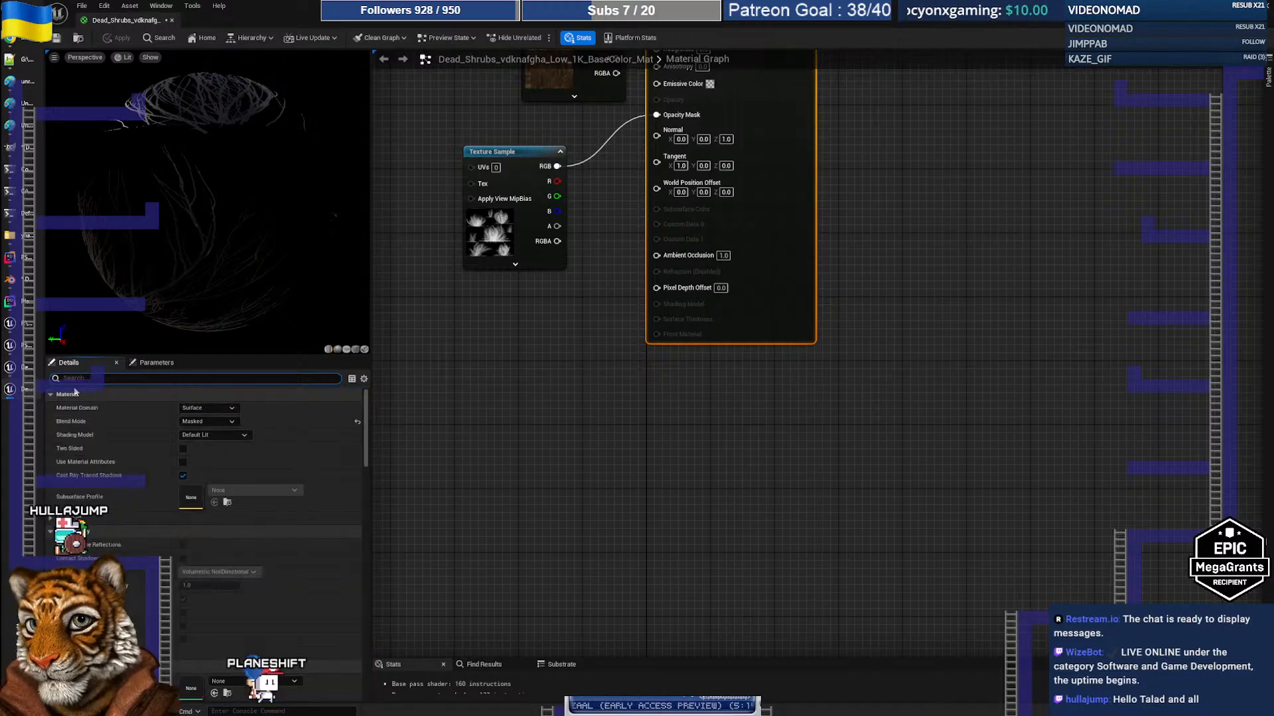
Examine the material's domain, blend mode and shading model options and its advanced settings for a camera-facing option
{"action": "left_click", "coordinate": [230, 409]}
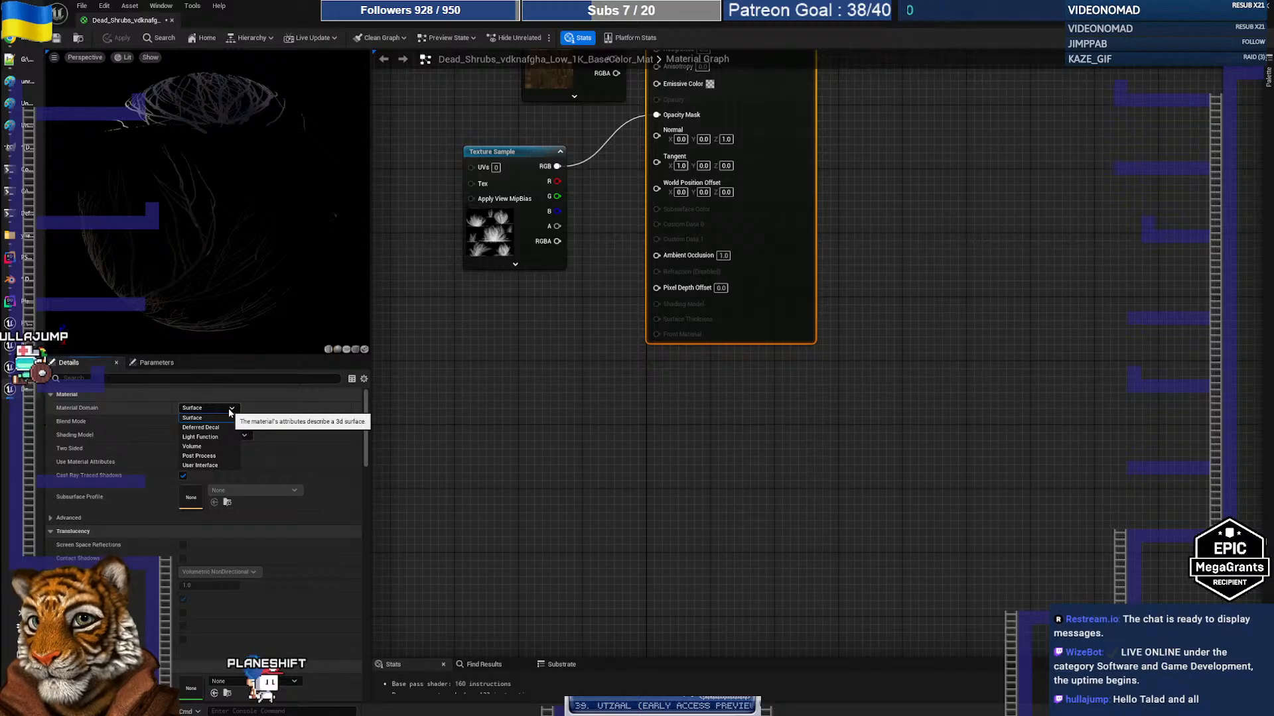
{"action": "left_click", "coordinate": [229, 422]}
{"action": "left_click", "coordinate": [199, 441]}
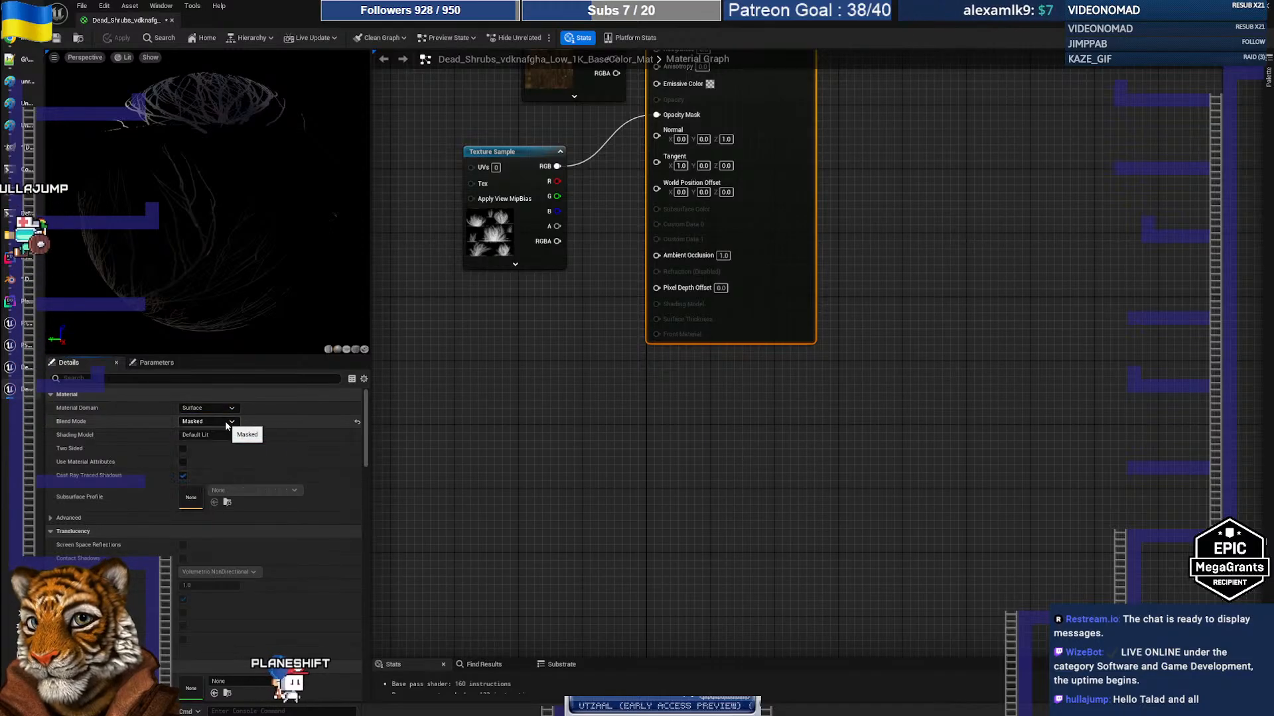
{"action": "left_click", "coordinate": [225, 435]}
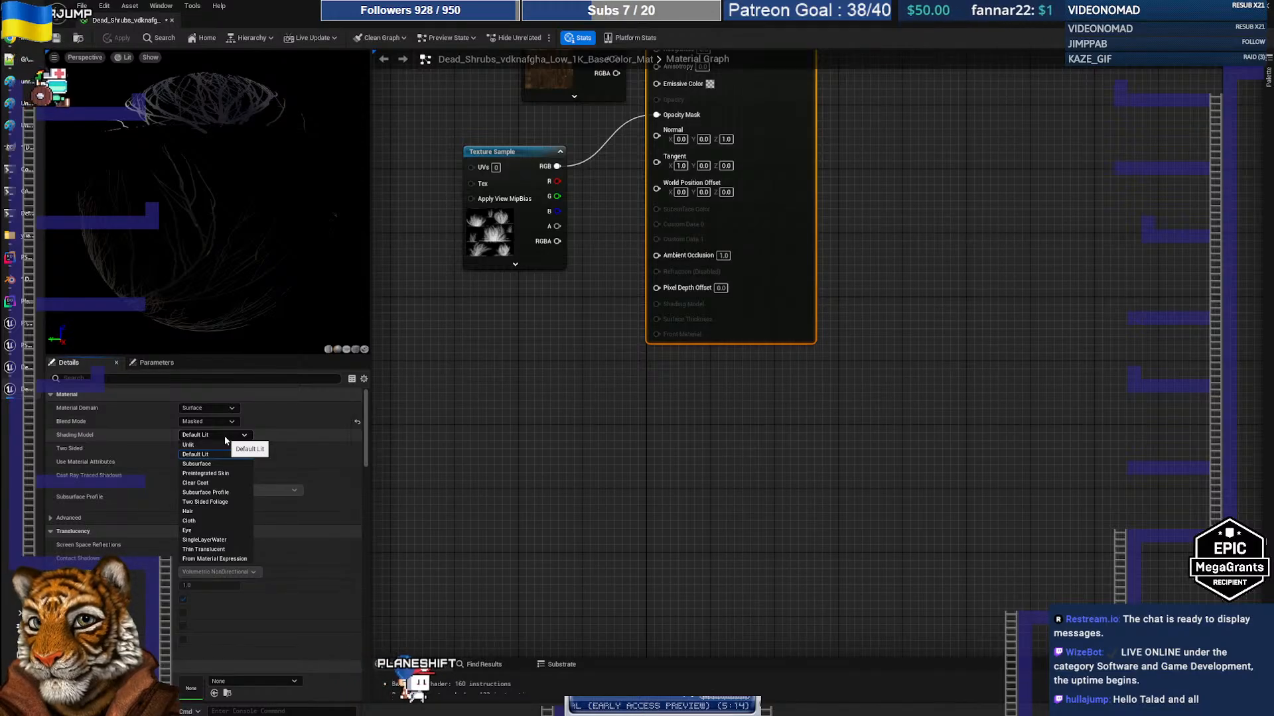
{"action": "left_click", "coordinate": [225, 439]}
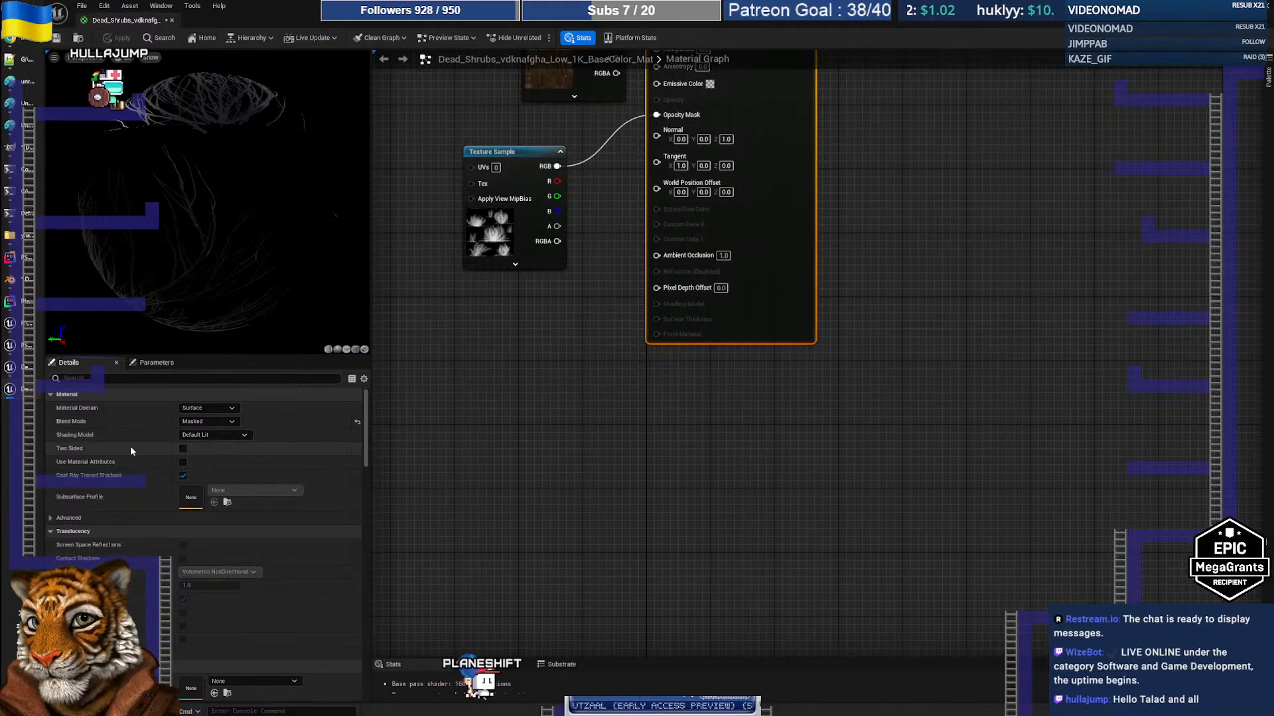
{"action": "left_click", "coordinate": [50, 518]}
{"action": "scroll", "coordinate": [98, 508], "scroll_direction": "down", "scroll_amount": 2}
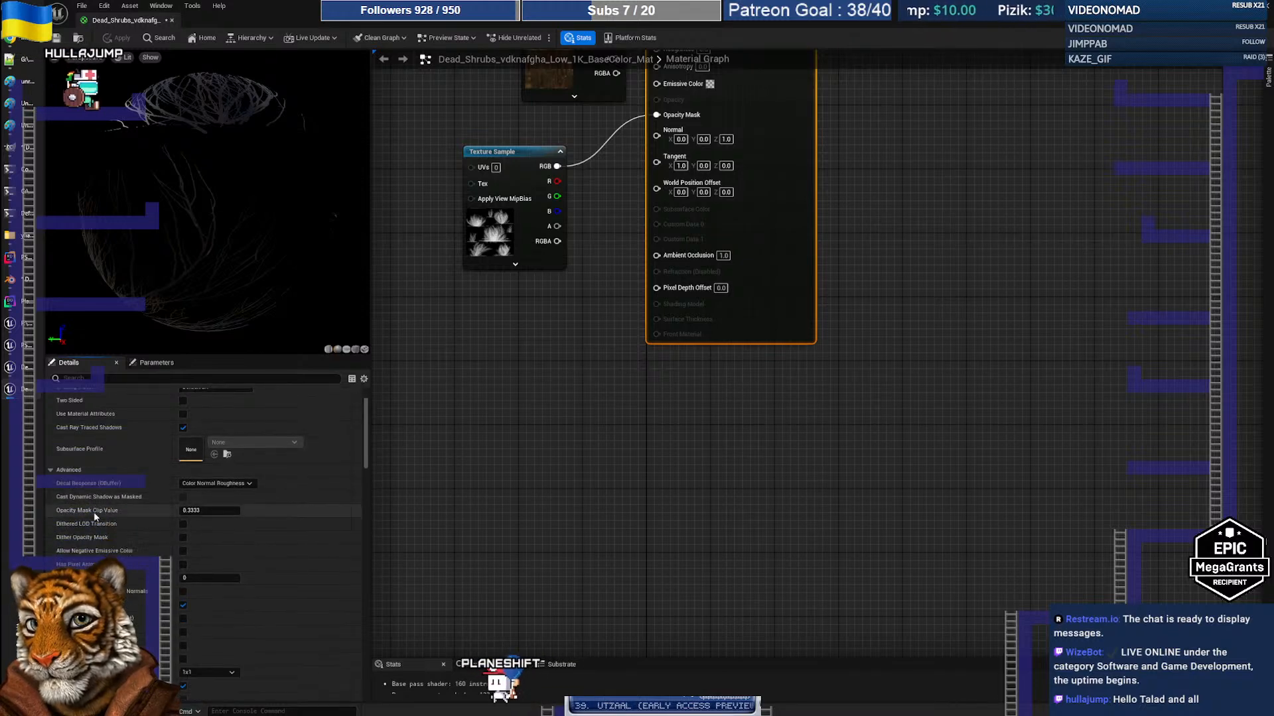
{"action": "scroll", "coordinate": [97, 514], "scroll_direction": "down", "scroll_amount": 2}
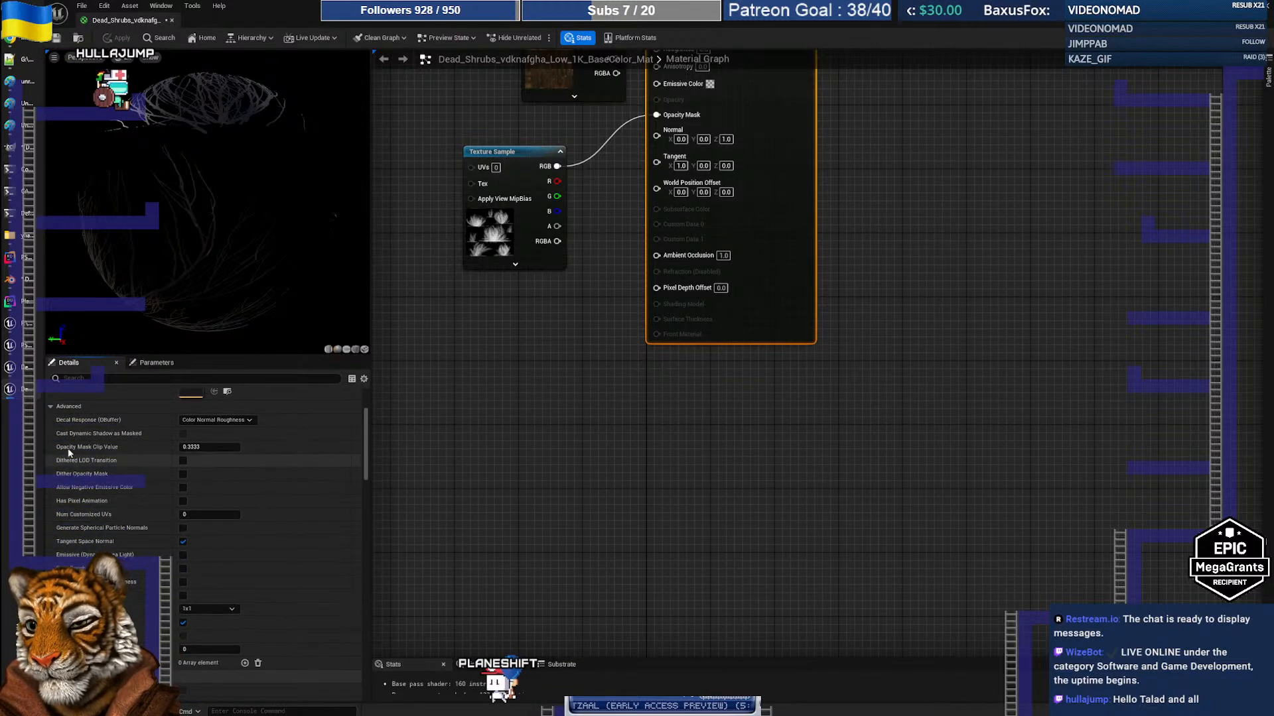
{"action": "left_click", "coordinate": [50, 407]}
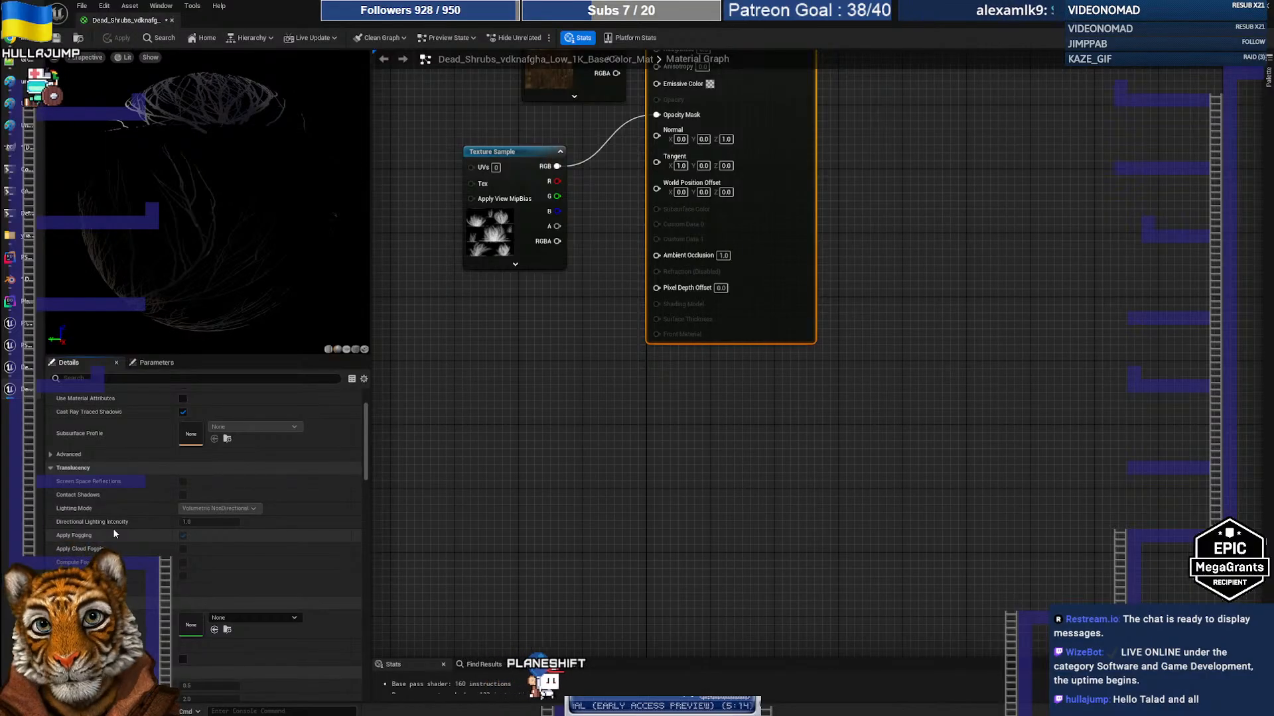
Switch to the browser and start a new Claude chat
{"action": "left_click", "coordinate": [10, 40]}
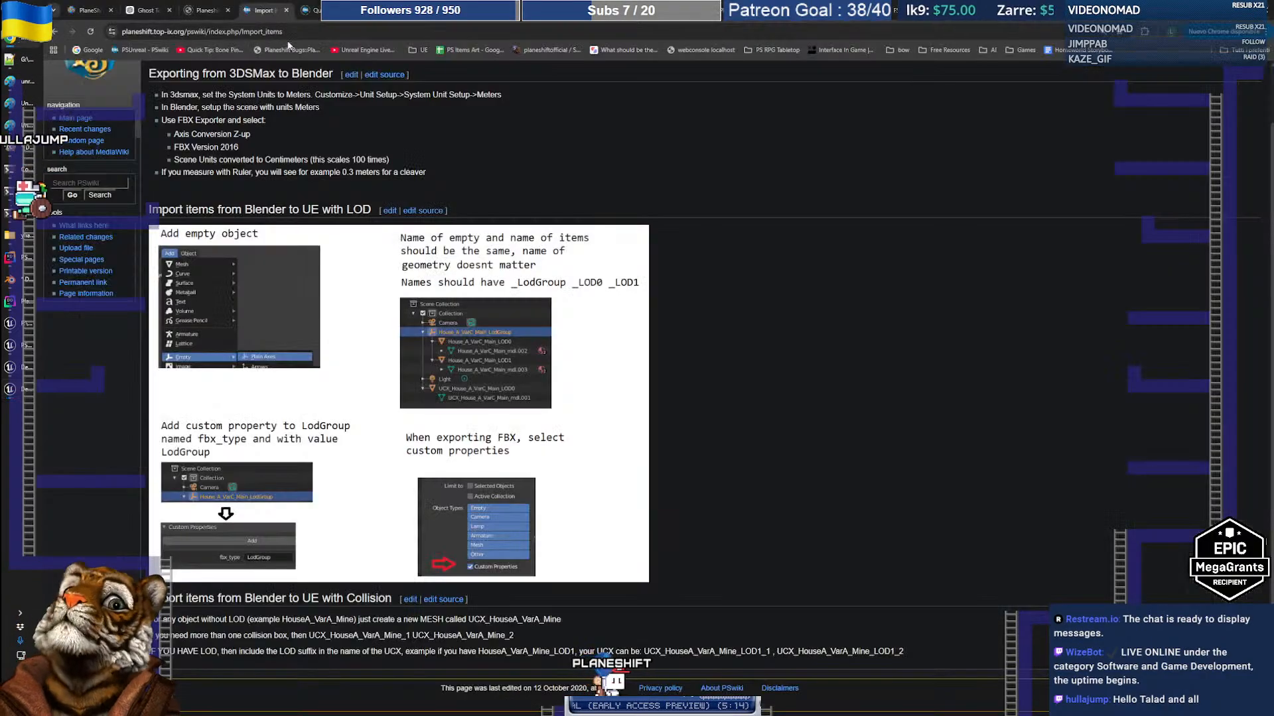
{"action": "left_click", "coordinate": [379, 11]}
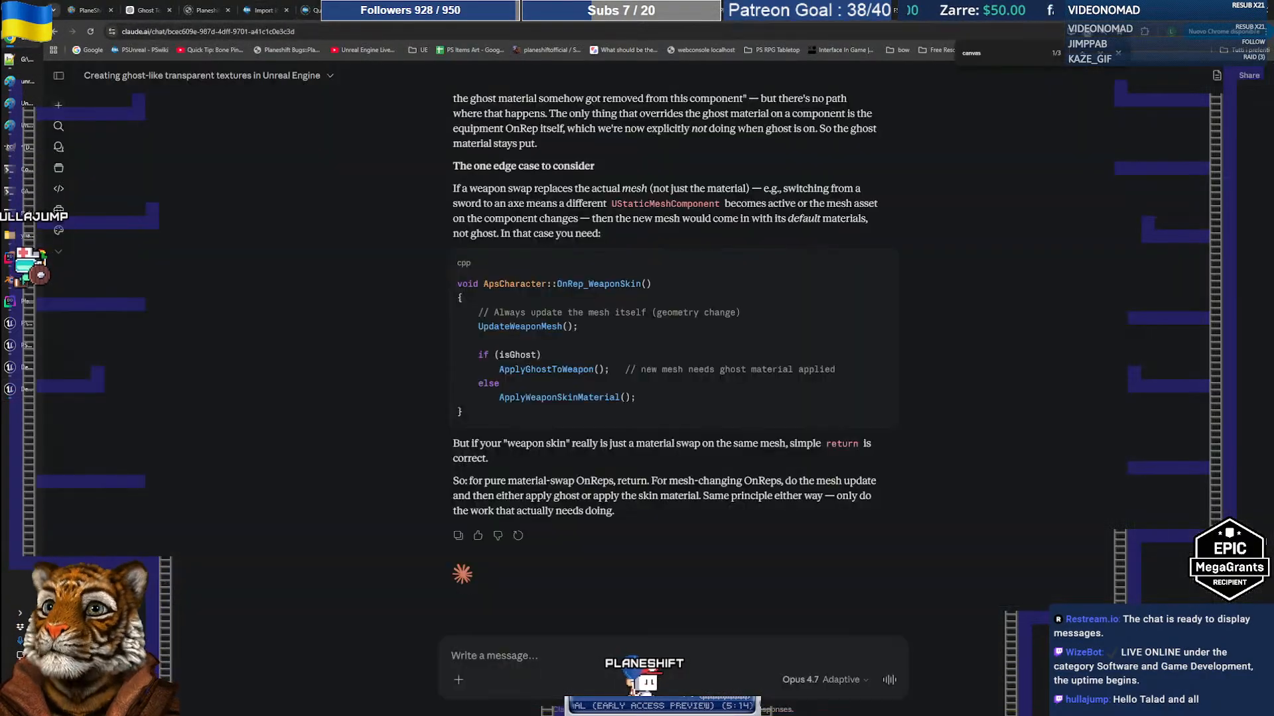
{"action": "left_click", "coordinate": [59, 107]}
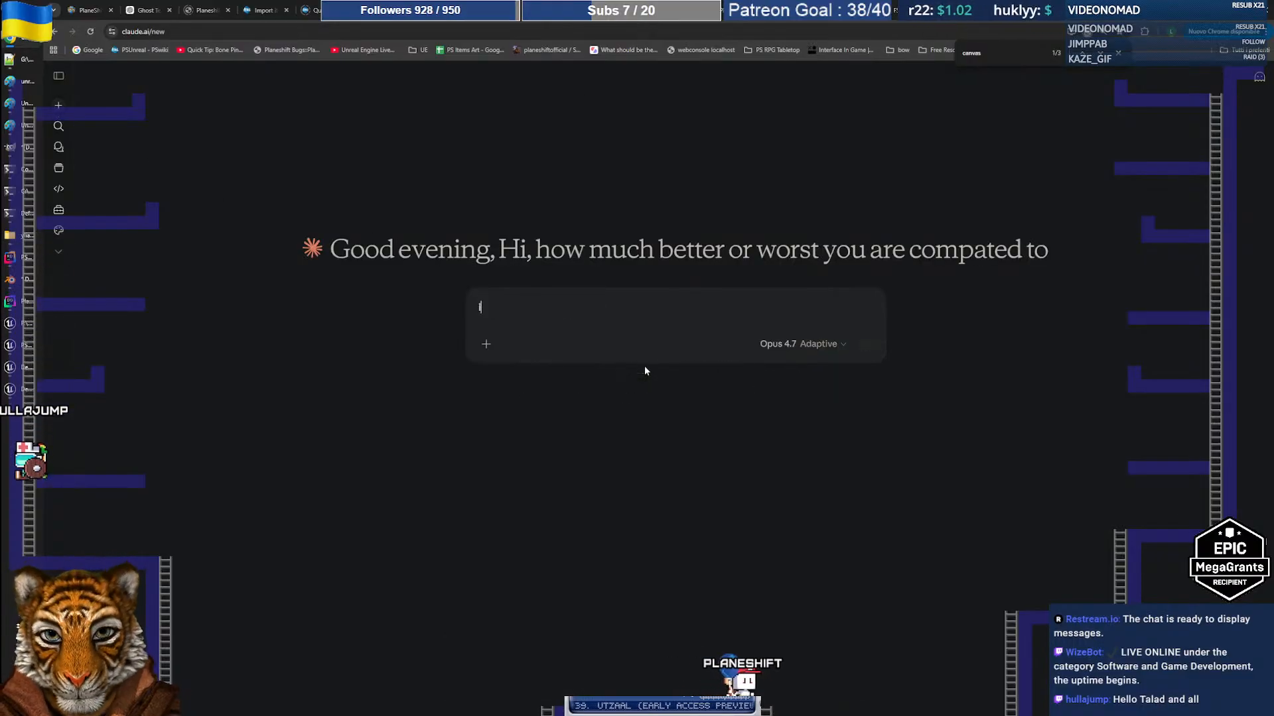
Ask Claude "In unreal engine how can I have a bush mesh bill board always facing the camera"
{"action": "type", "text": "In unreal engin"}
{"action": "type", "text": "how can I have a "}
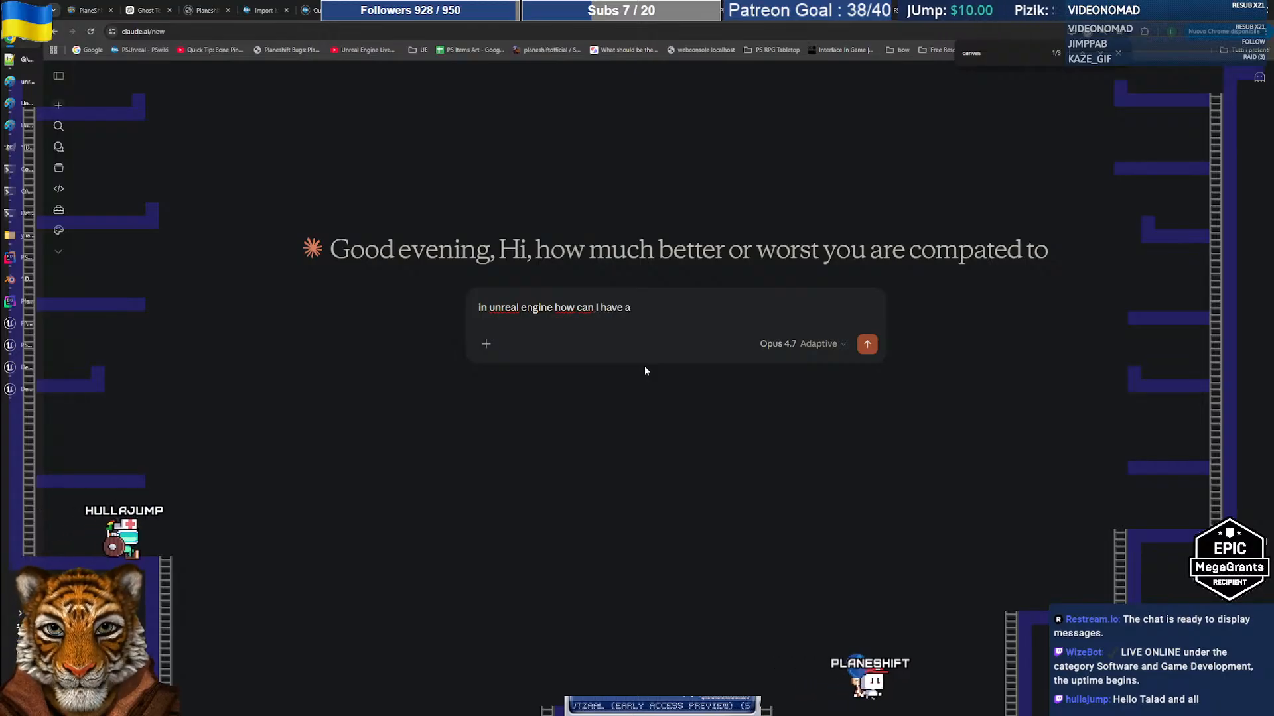
{"action": "type", "text": "bushemesh buil"}
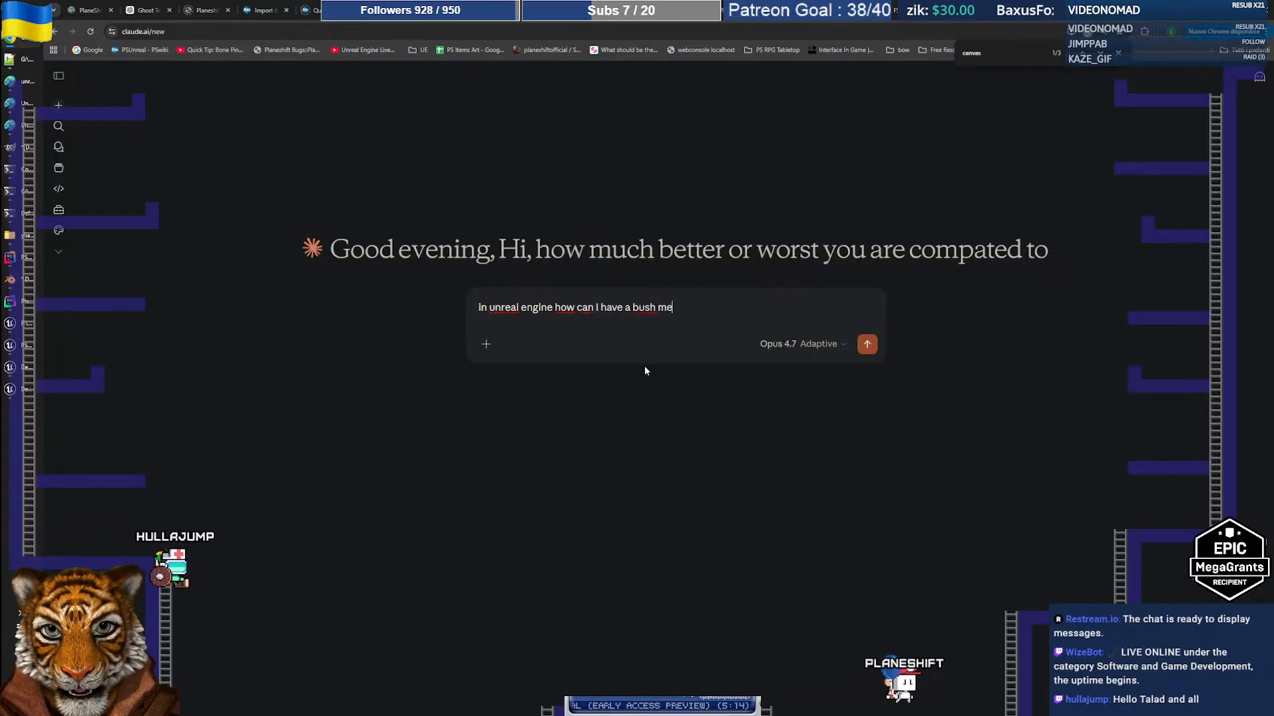
{"action": "key", "text": "BackSpace"}
{"action": "key", "text": "BackSpace"}
{"action": "key", "text": "BackSpace"}
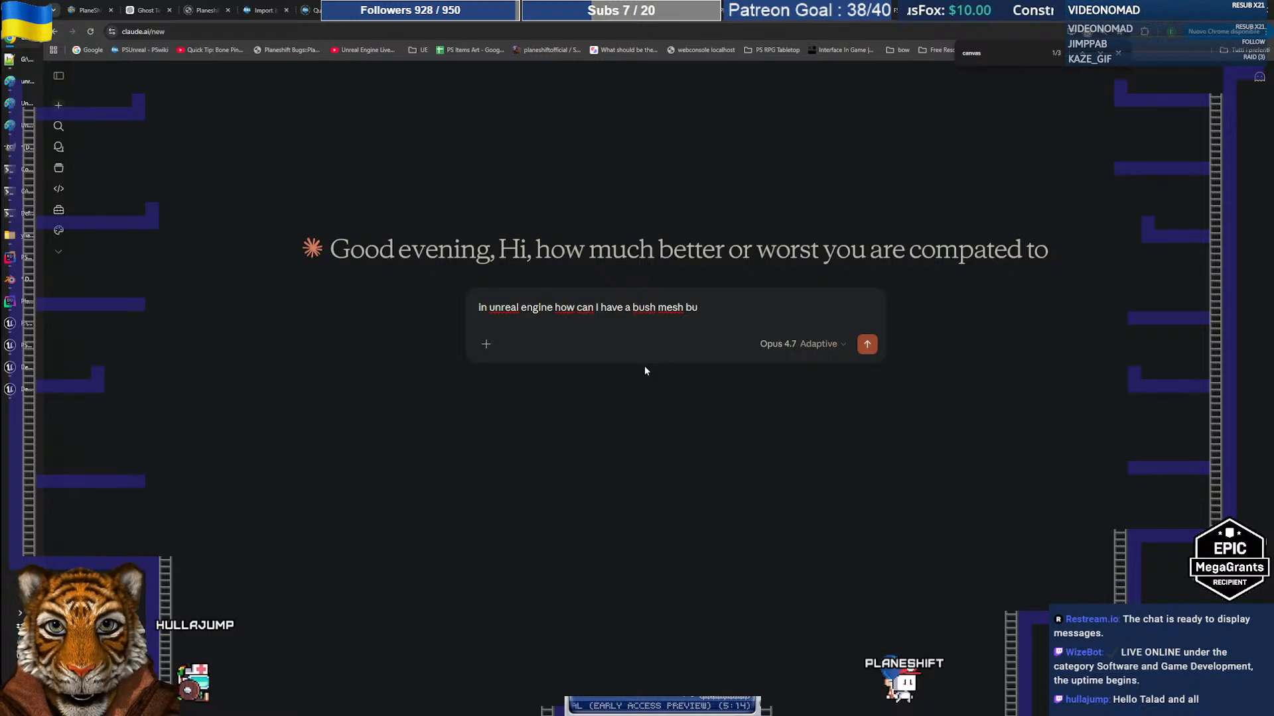
{"action": "type", "text": "ill board alread"}
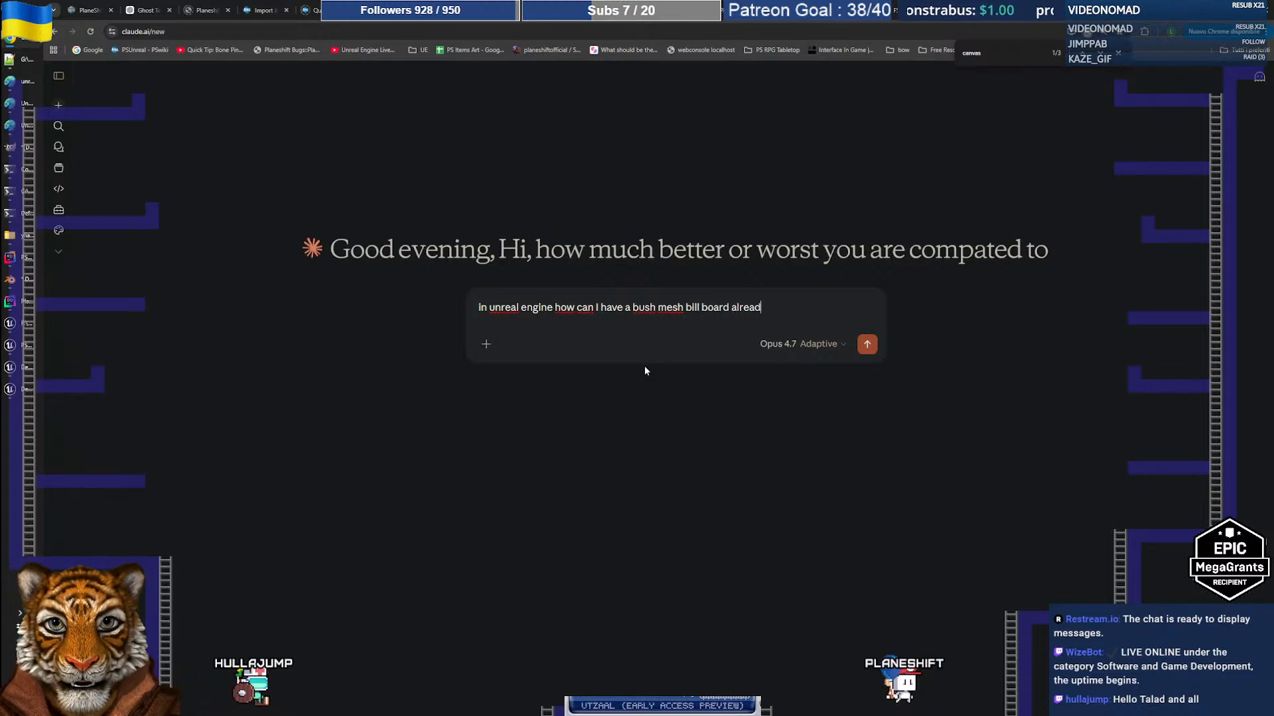
{"action": "key", "text": "BackSpace"}
{"action": "key", "text": "BackSpace"}
{"action": "key", "text": "BackSpace"}
{"action": "key", "text": "BackSpace"}
{"action": "type", "text": "ways facing the camera"}
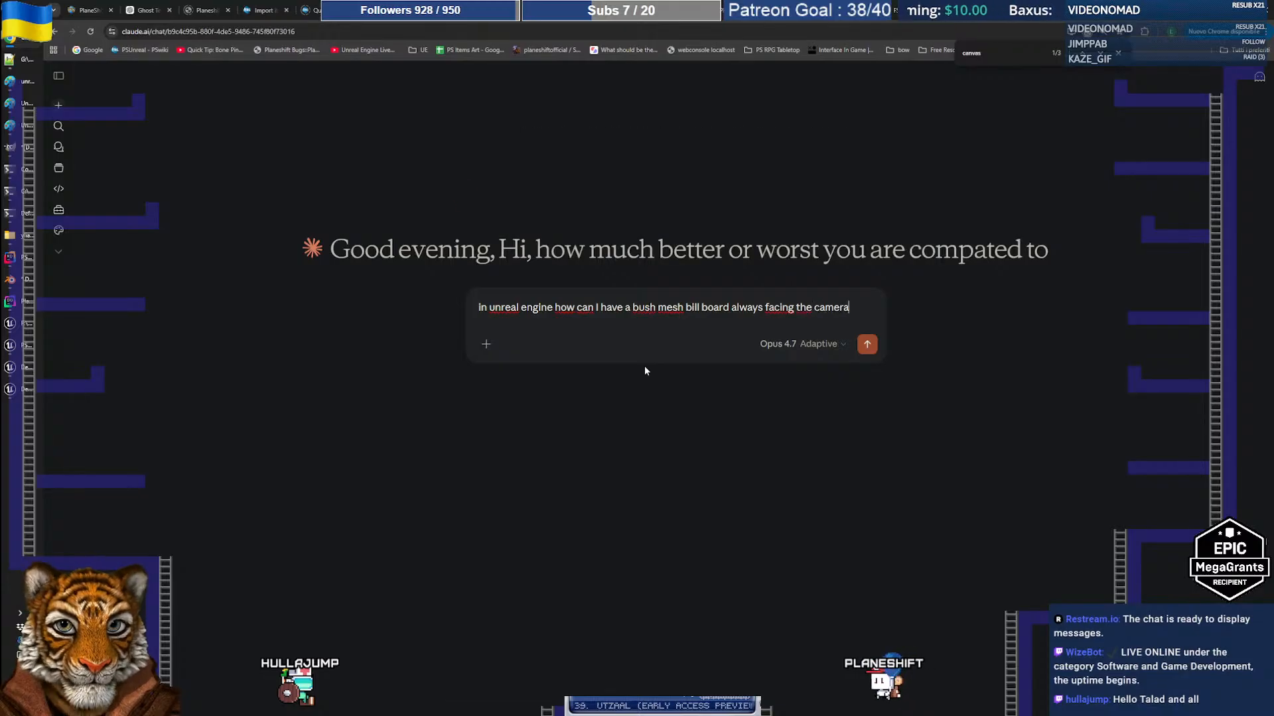
{"action": "key", "text": "Return"}
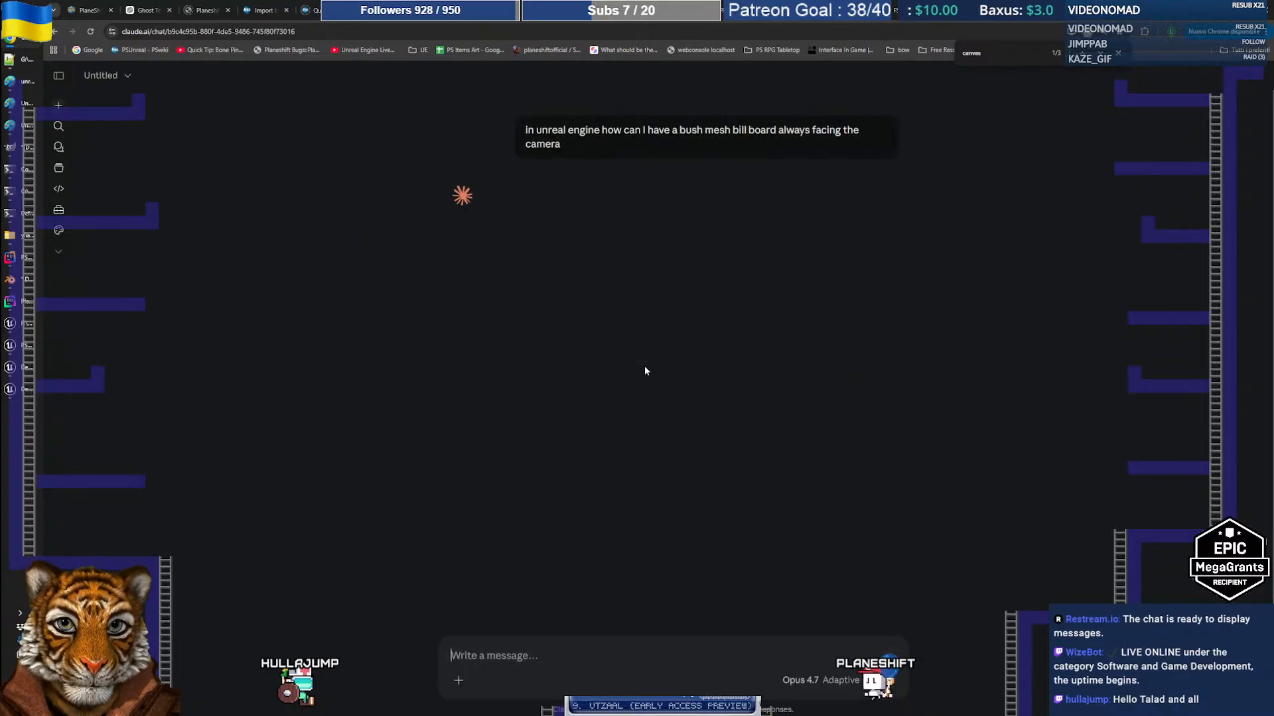
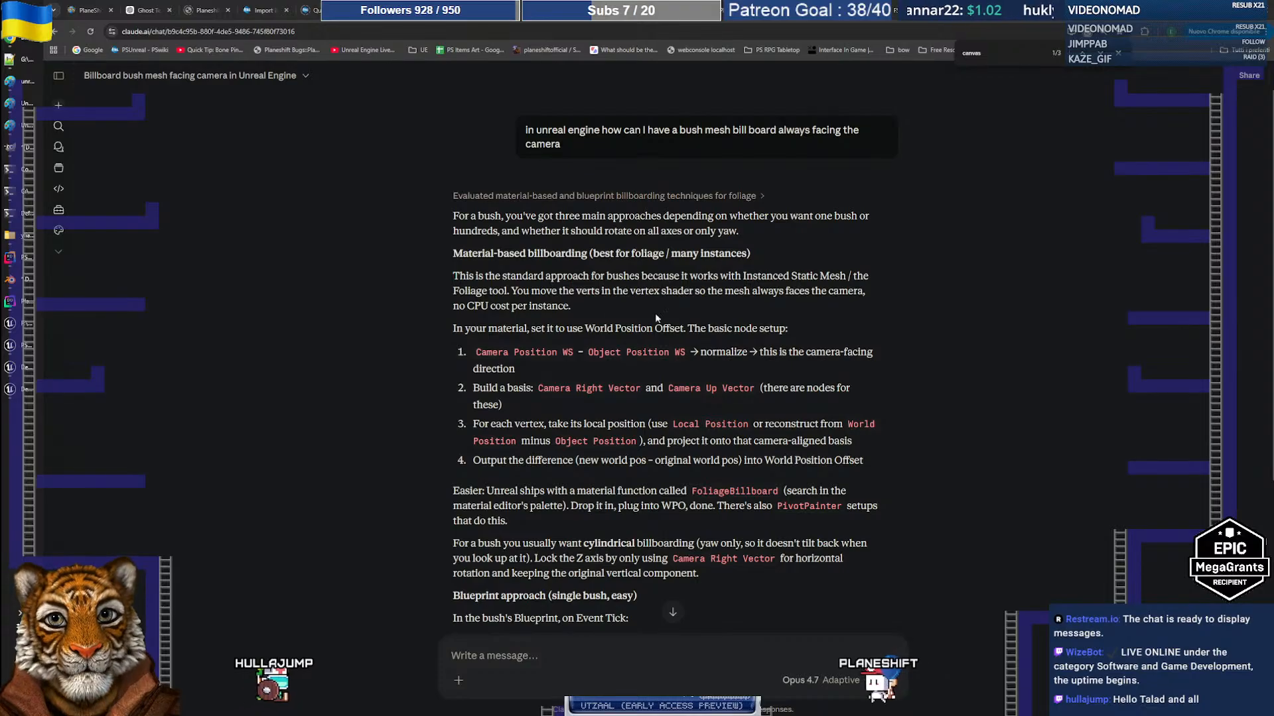
Read the answer's material-based billboarding section and its World Position Offset node setup
{"action": "scroll", "coordinate": [912, 357], "scroll_direction": "down", "scroll_amount": 2}
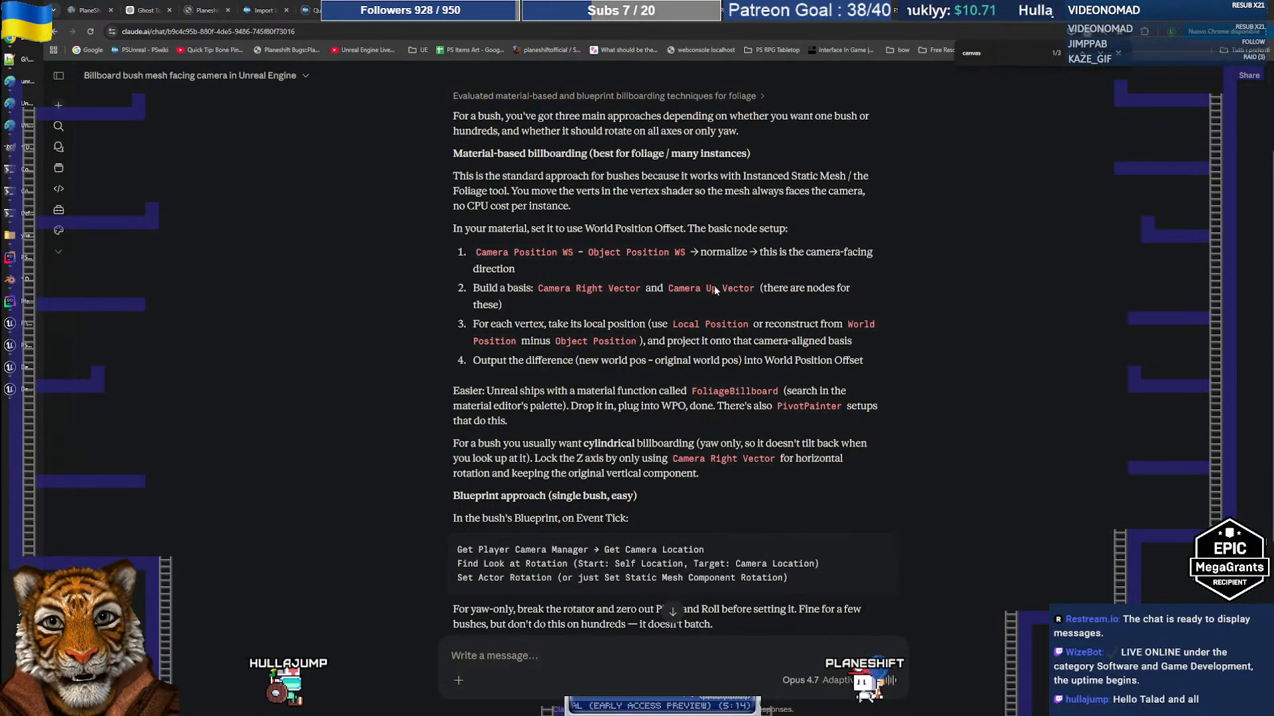
{"action": "left_click_drag", "start_coordinate": [546, 231], "coordinate": [790, 235]}
{"action": "left_click", "coordinate": [811, 236]}
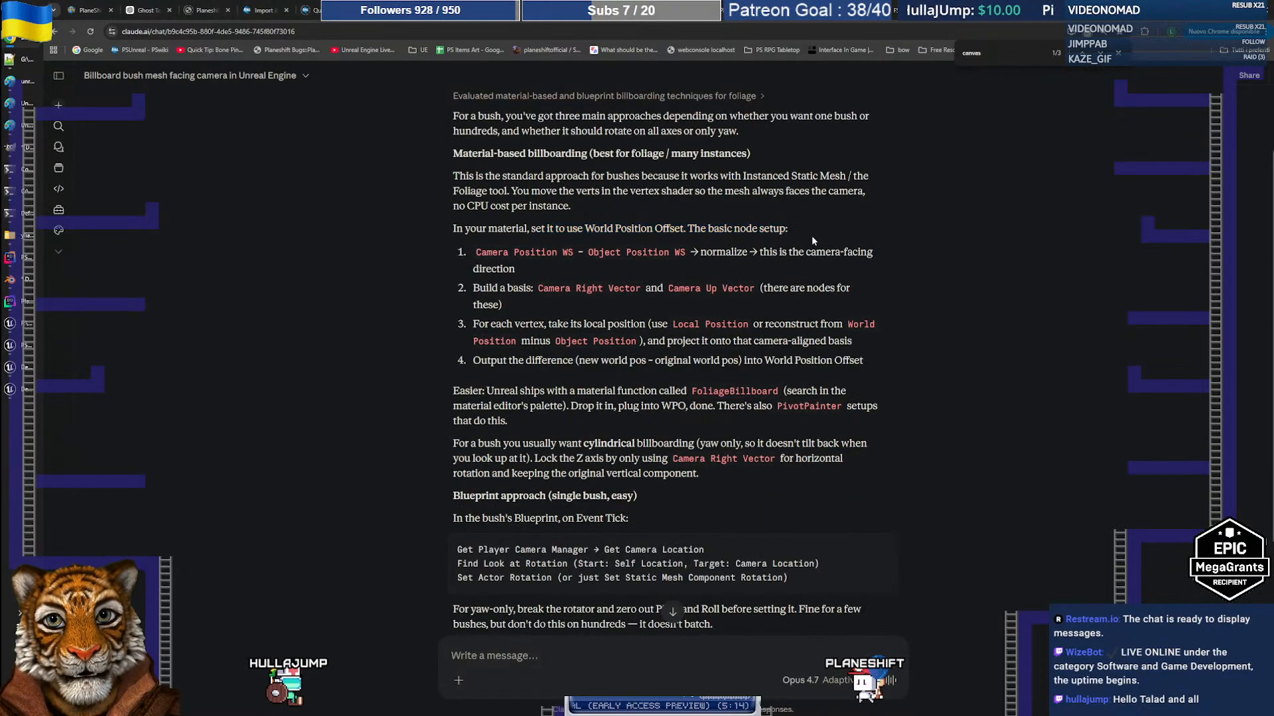
{"action": "left_click_drag", "start_coordinate": [487, 253], "coordinate": [636, 272]}
{"action": "left_click", "coordinate": [637, 273]}
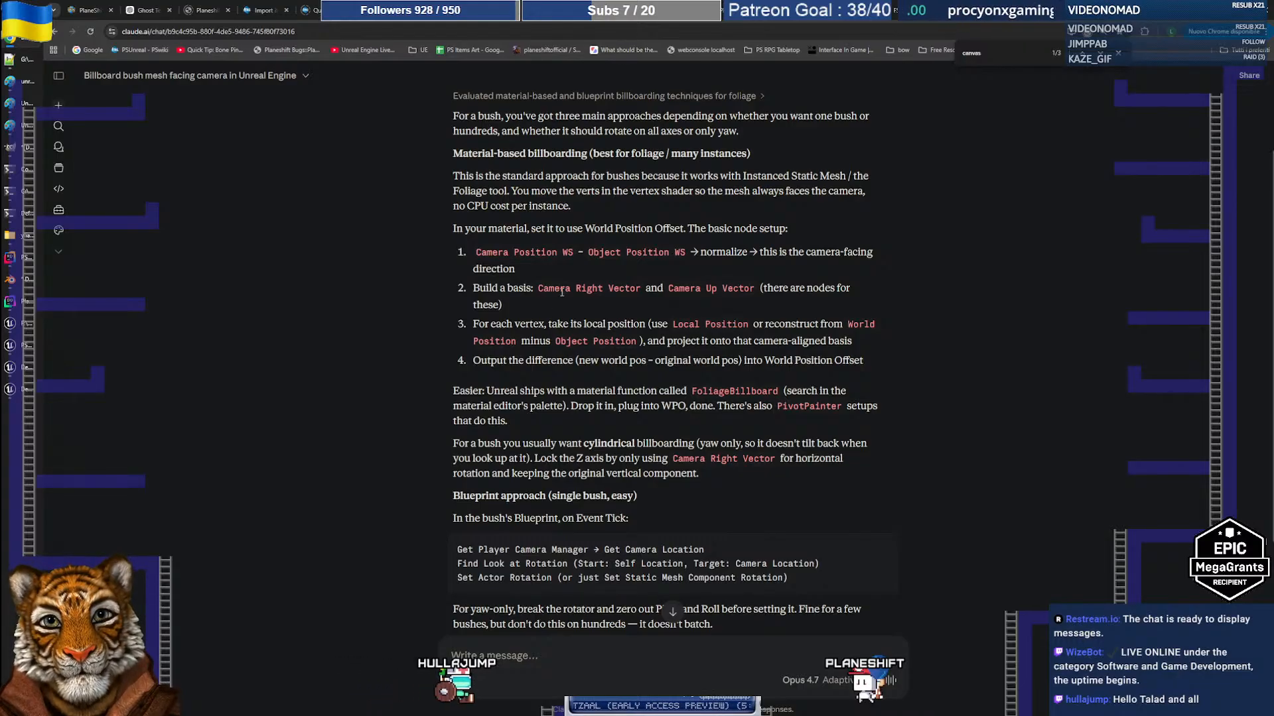
{"action": "left_click_drag", "start_coordinate": [544, 286], "coordinate": [633, 305]}
{"action": "left_click", "coordinate": [628, 306]}
{"action": "left_click_drag", "start_coordinate": [543, 324], "coordinate": [855, 350]}
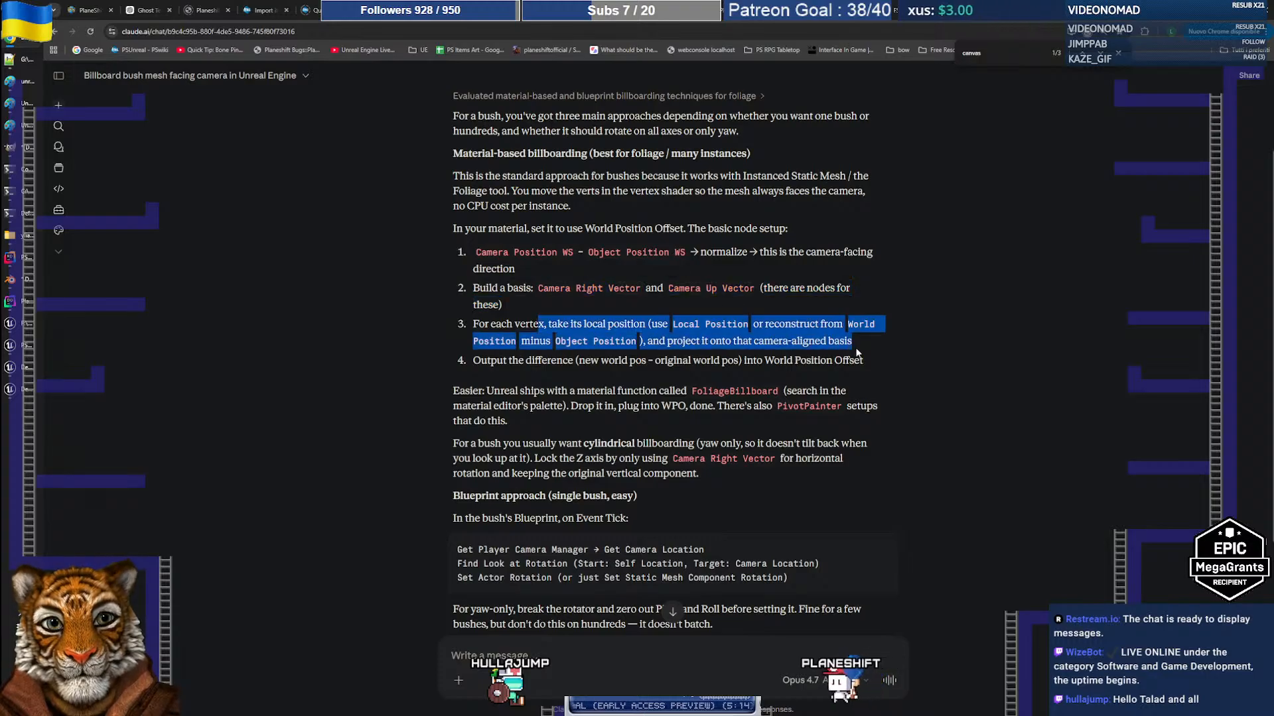
{"action": "left_click", "coordinate": [803, 349]}
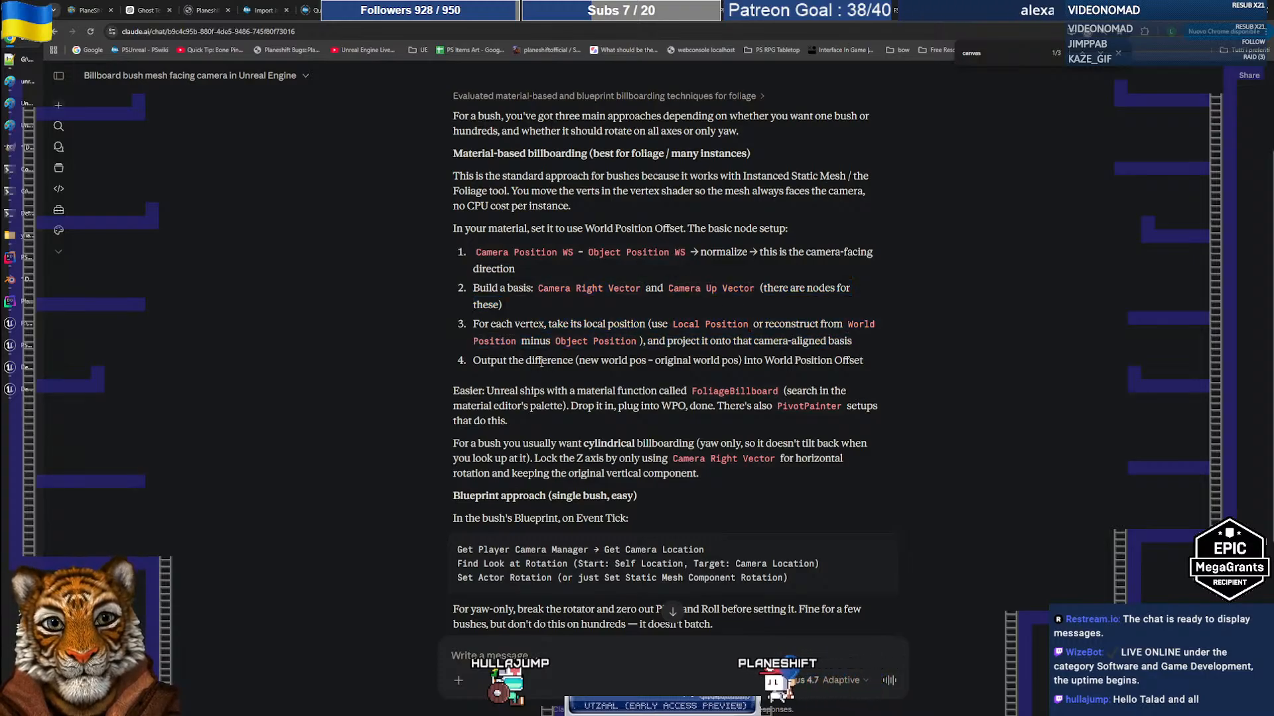
Read the simpler material function suggestion and copy the name FoliageBillboard
{"action": "left_click_drag", "start_coordinate": [494, 392], "coordinate": [781, 402]}
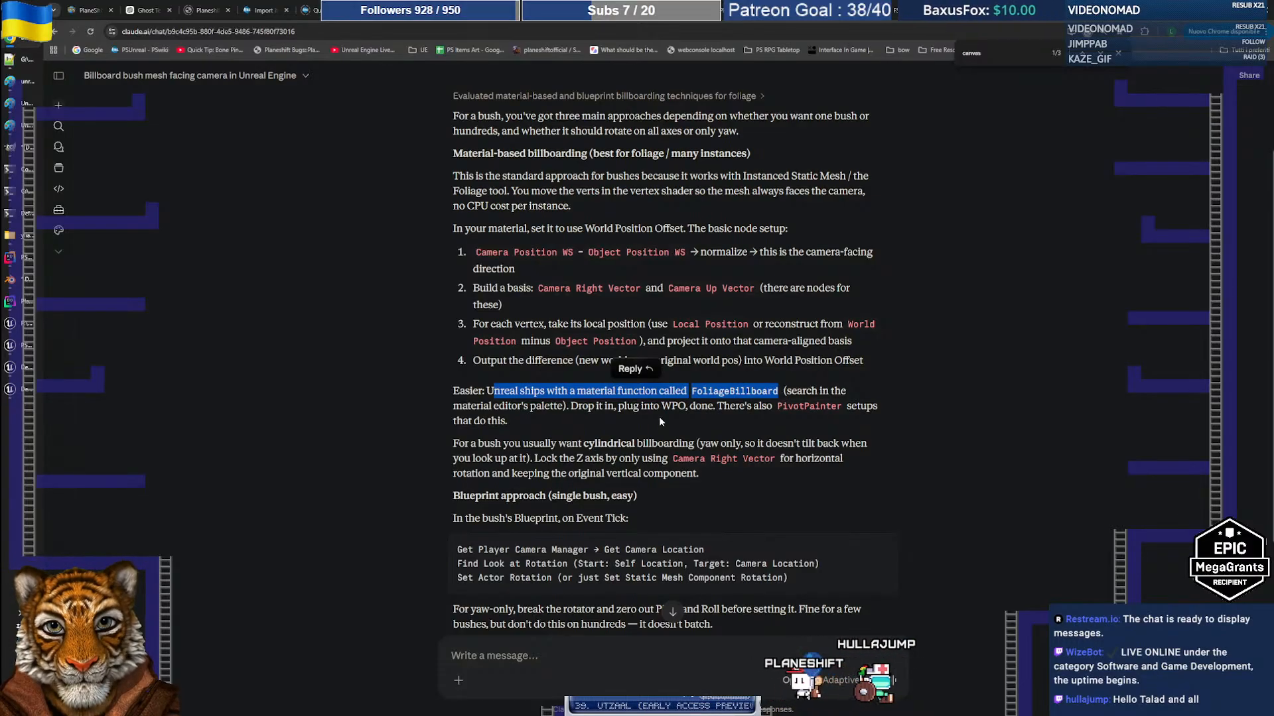
{"action": "double_click", "coordinate": [734, 391]}
{"action": "left_click", "coordinate": [1022, 449]}
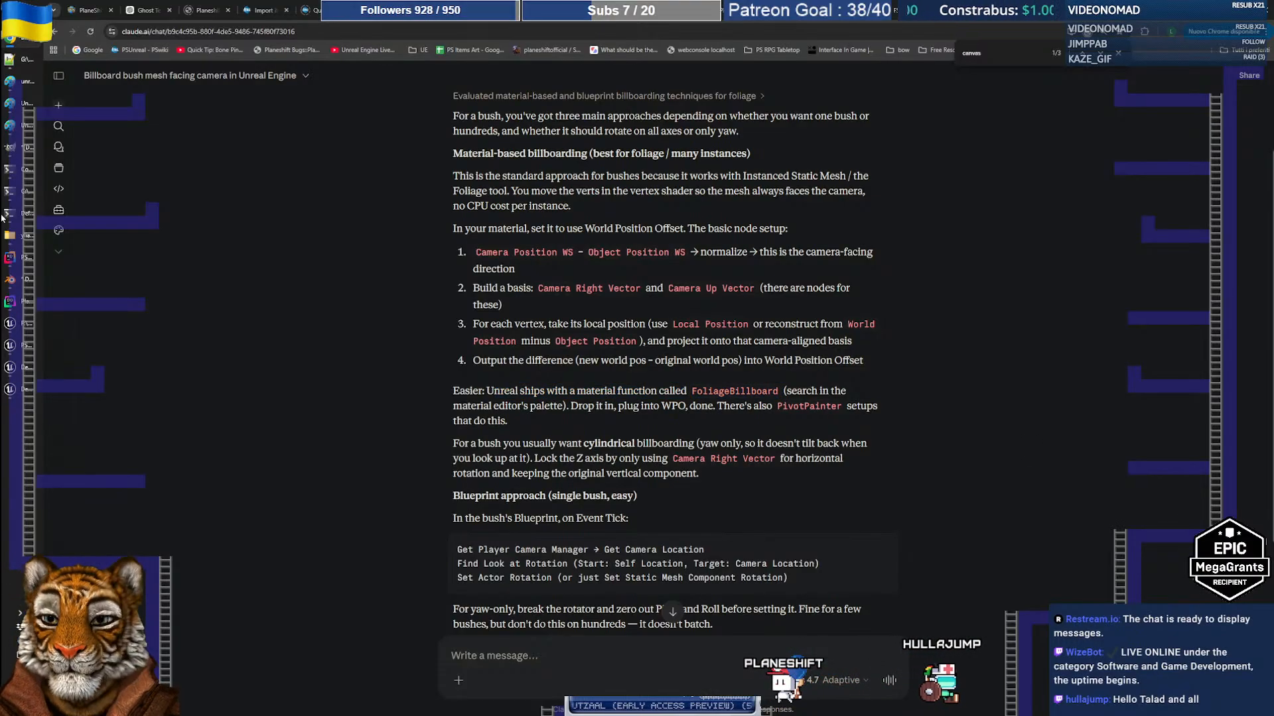
Switch back to Unreal Editor and search the whole Content folder for "FoliageBillboard" with the Modified filter turned off
{"action": "left_click", "coordinate": [433, 355]}
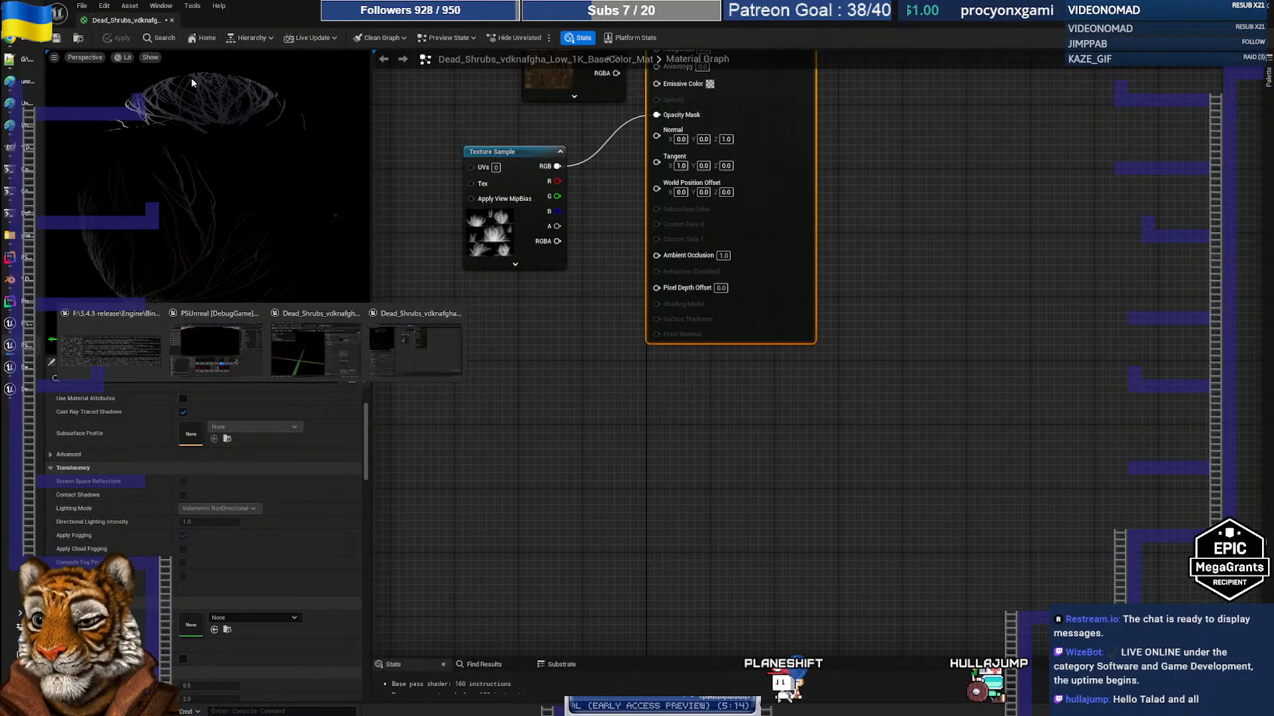
{"action": "left_click_drag", "start_coordinate": [135, 20], "coordinate": [747, 62]}
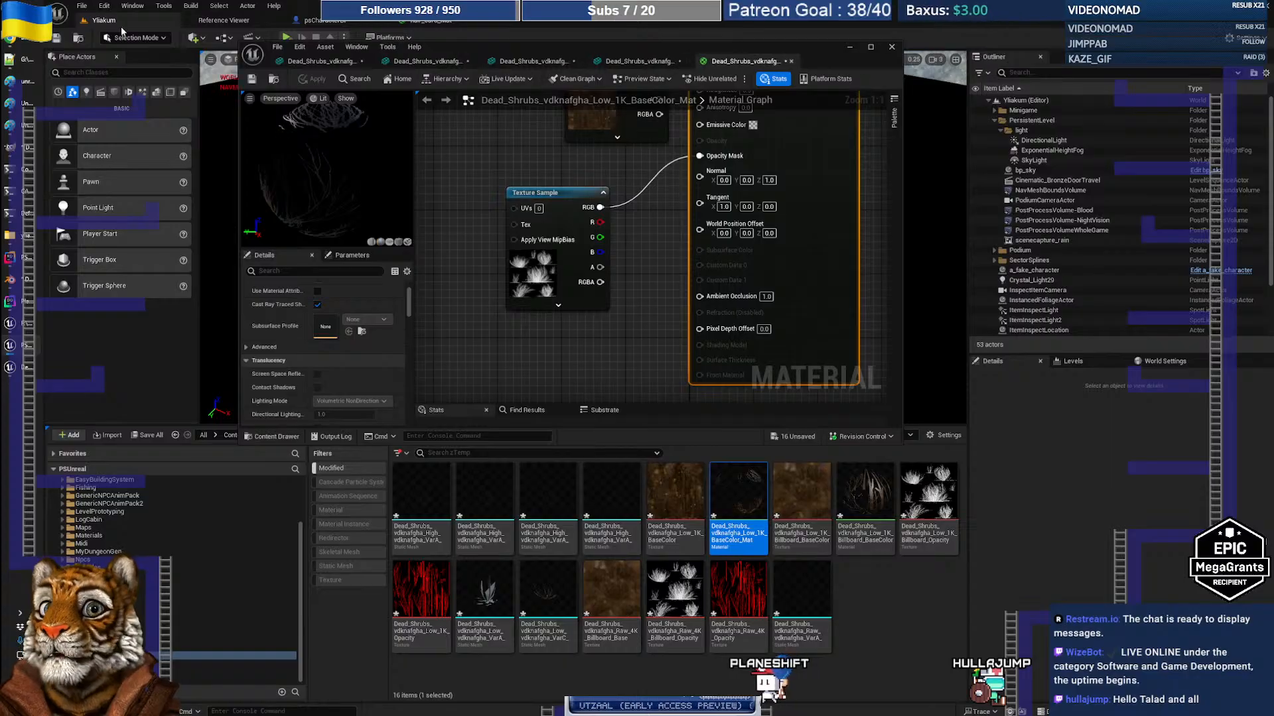
{"action": "scroll", "coordinate": [297, 504], "scroll_direction": "up", "scroll_amount": 3}
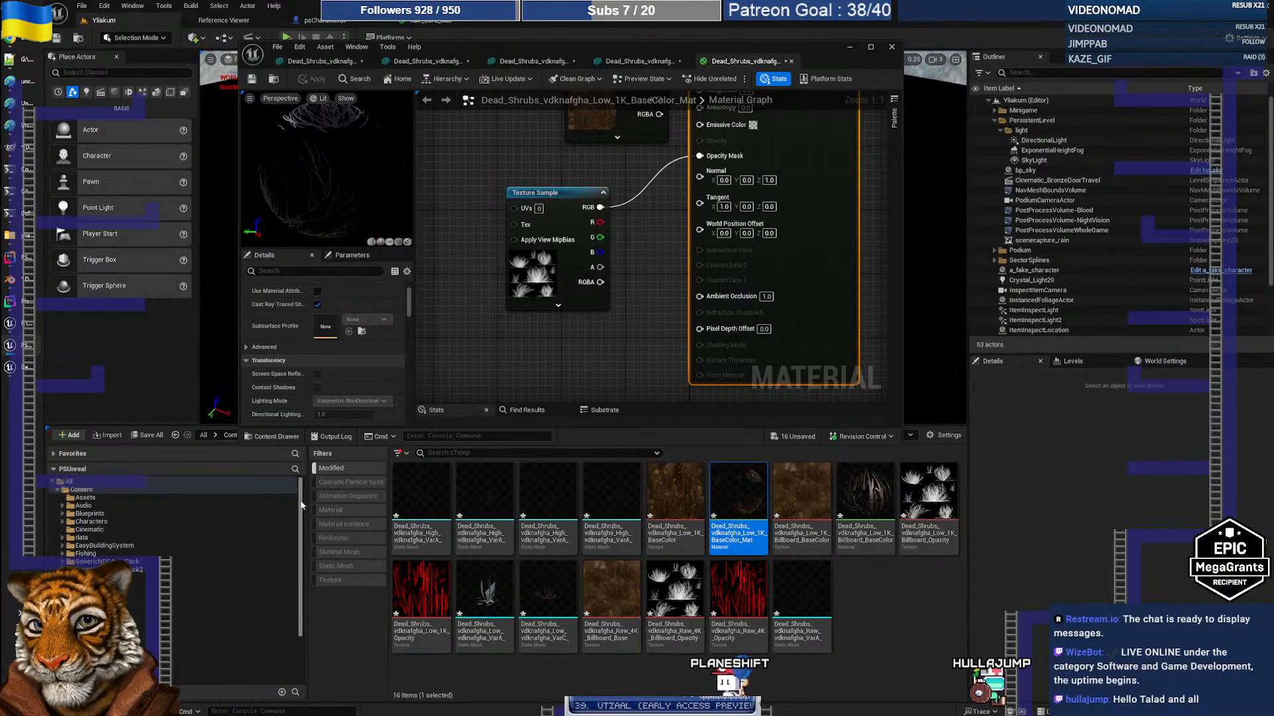
{"action": "left_click", "coordinate": [98, 490]}
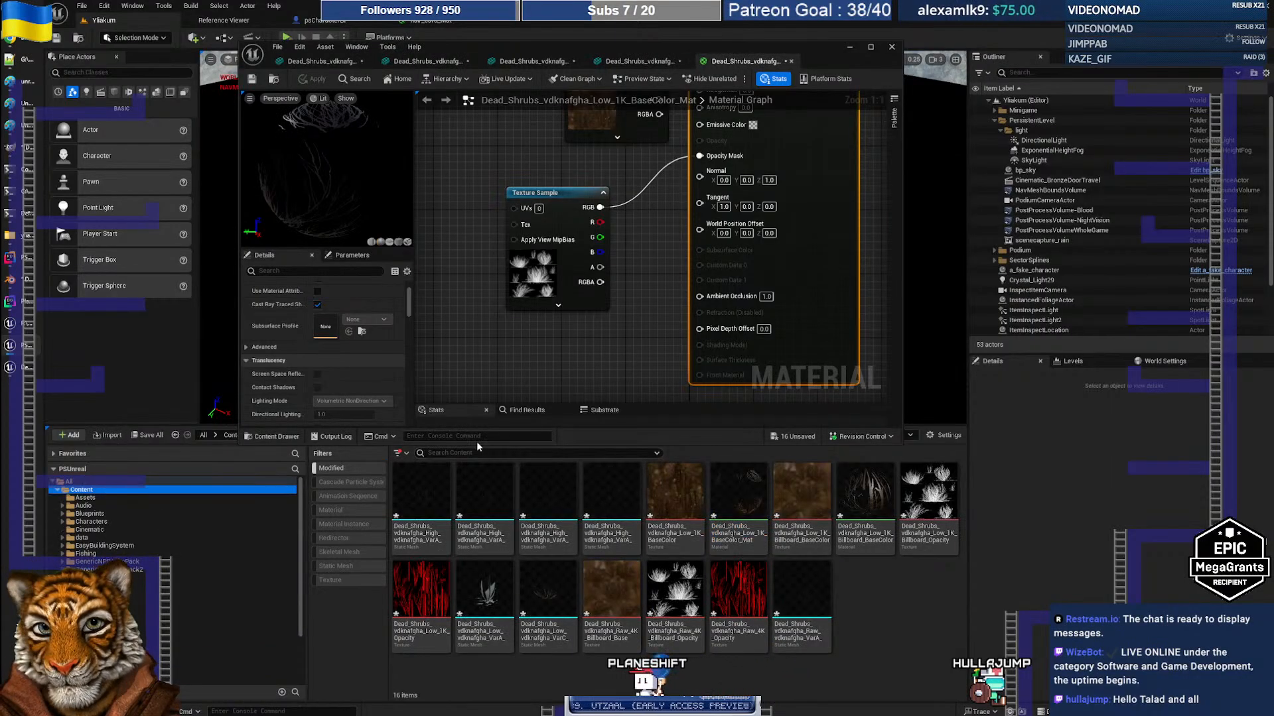
{"action": "left_click", "coordinate": [463, 453]}
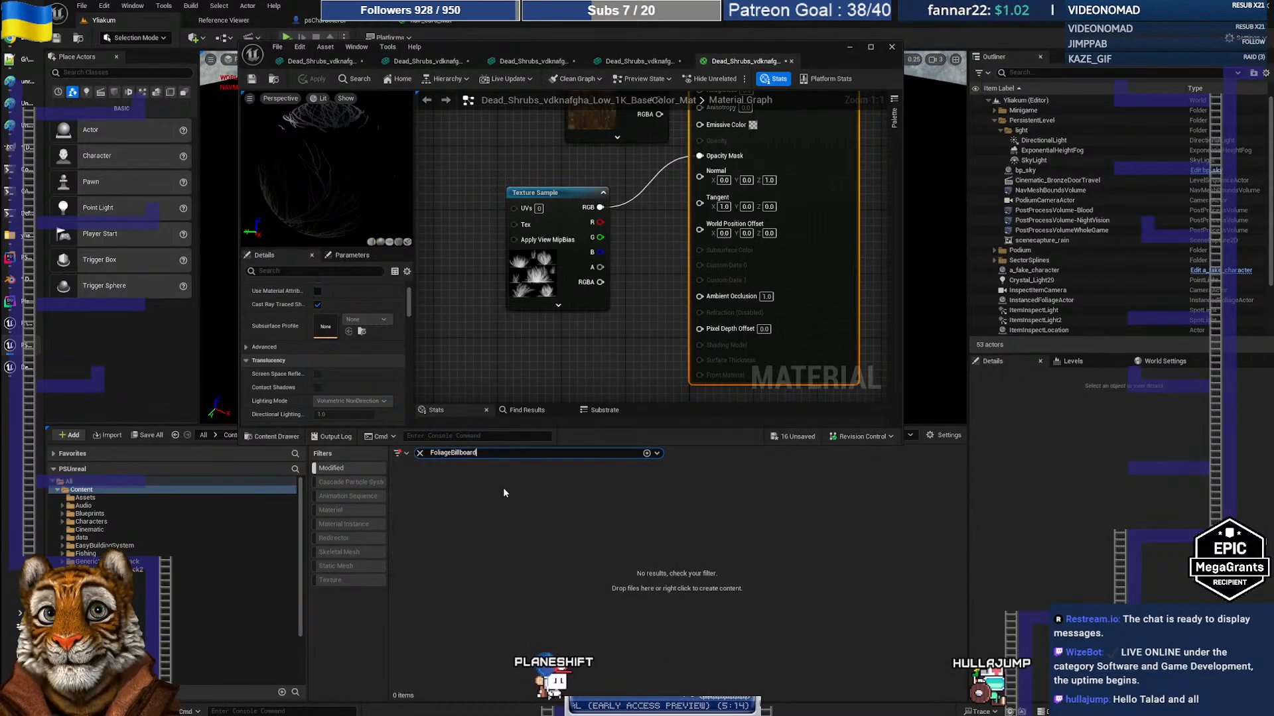
{"action": "left_click", "coordinate": [347, 467]}
{"action": "left_click", "coordinate": [348, 465]}
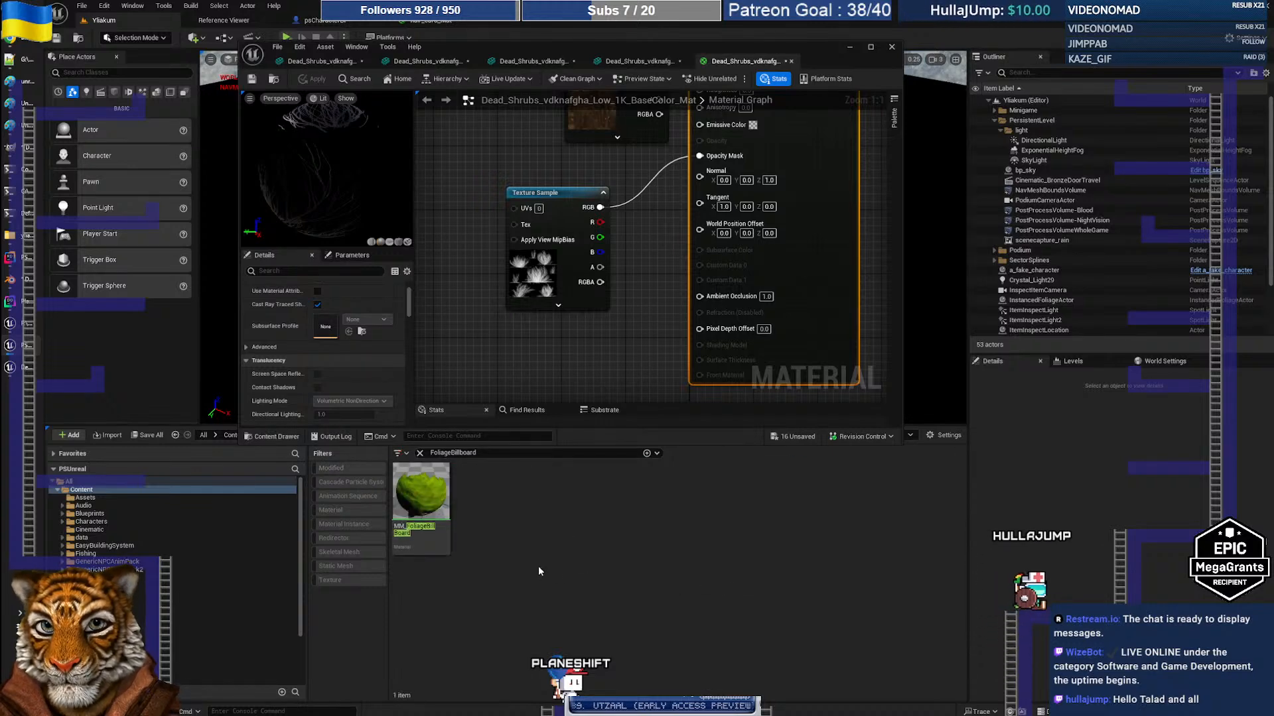
Open the MM_FoliageBillBoard material in a maximized editor and examine its node graph and preview
{"action": "mouse_move", "coordinate": [420, 500]}
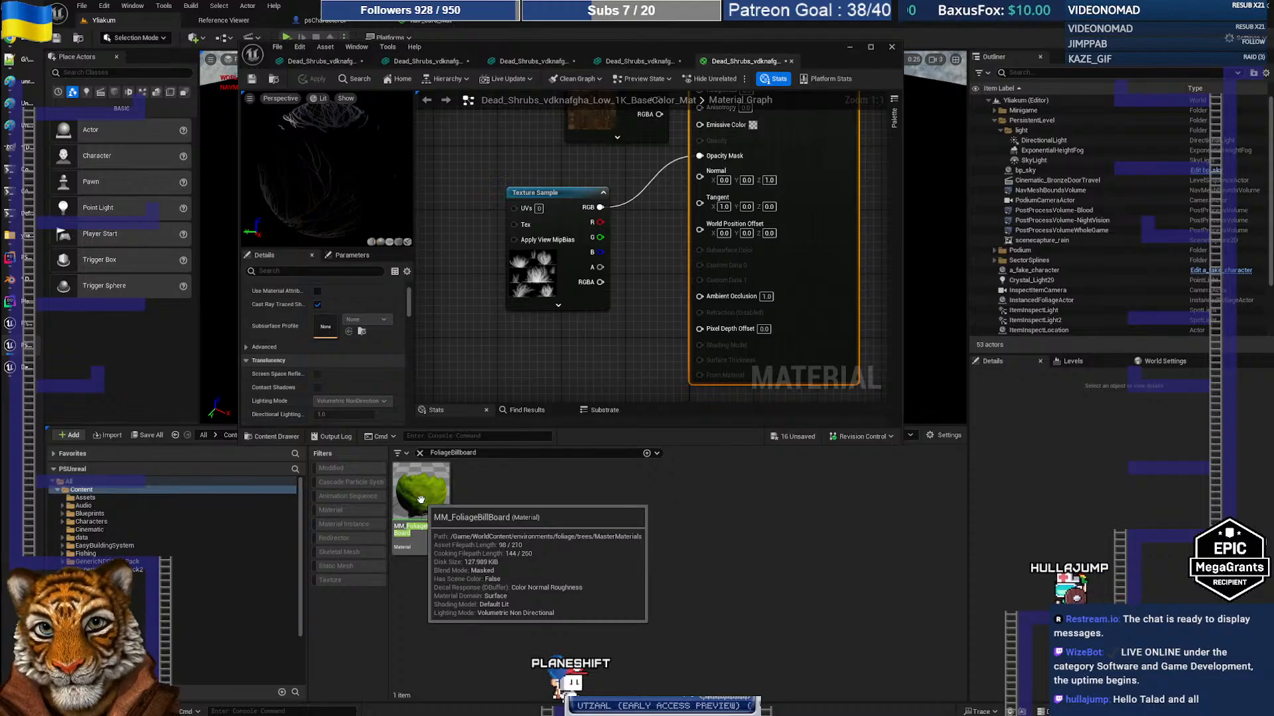
{"action": "left_click_drag", "start_coordinate": [543, 46], "coordinate": [925, 237]}
{"action": "mouse_move", "coordinate": [423, 497]}
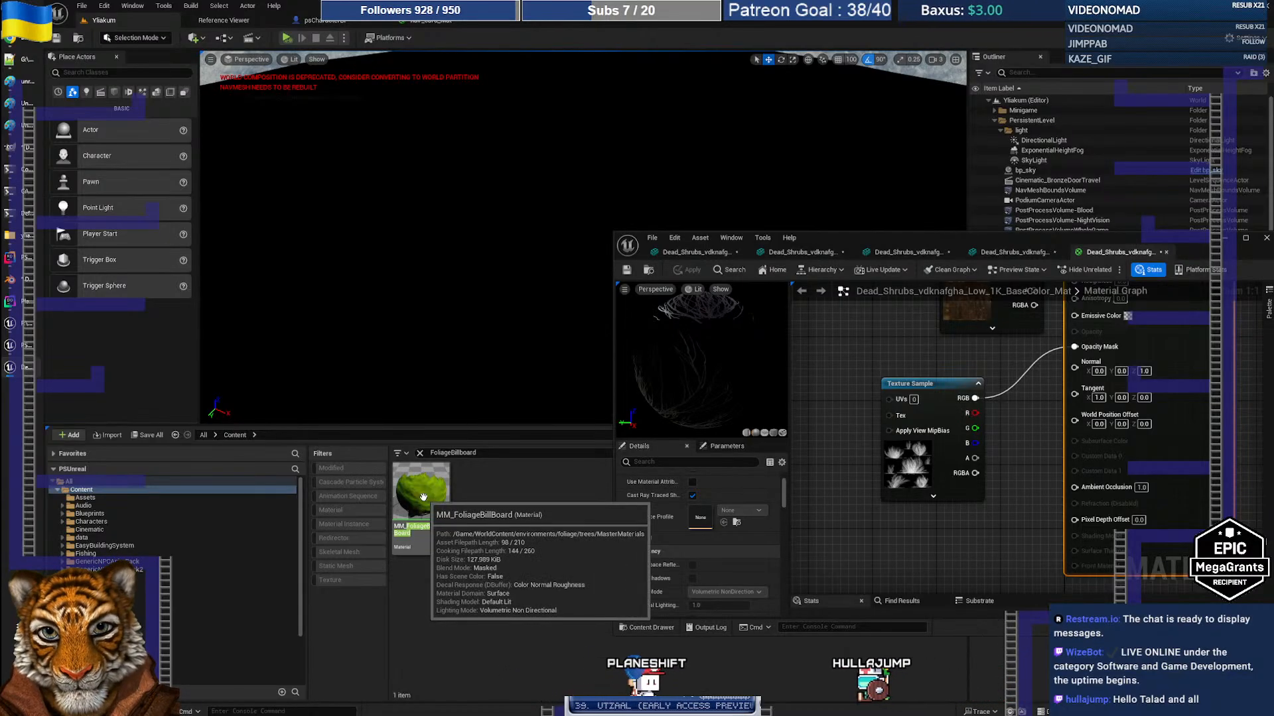
{"action": "left_click", "coordinate": [423, 497]}
{"action": "double_click", "coordinate": [424, 498]}
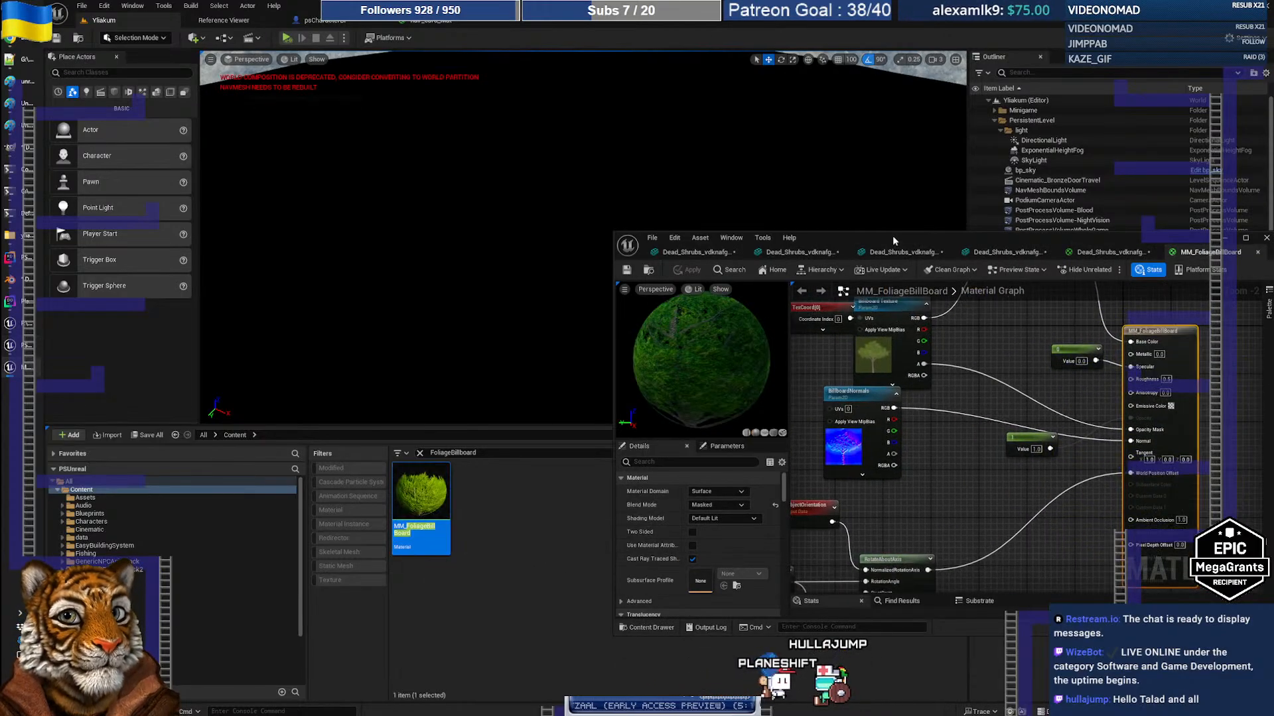
{"action": "left_click_drag", "start_coordinate": [893, 236], "coordinate": [452, 220]}
{"action": "double_click", "coordinate": [451, 219]}
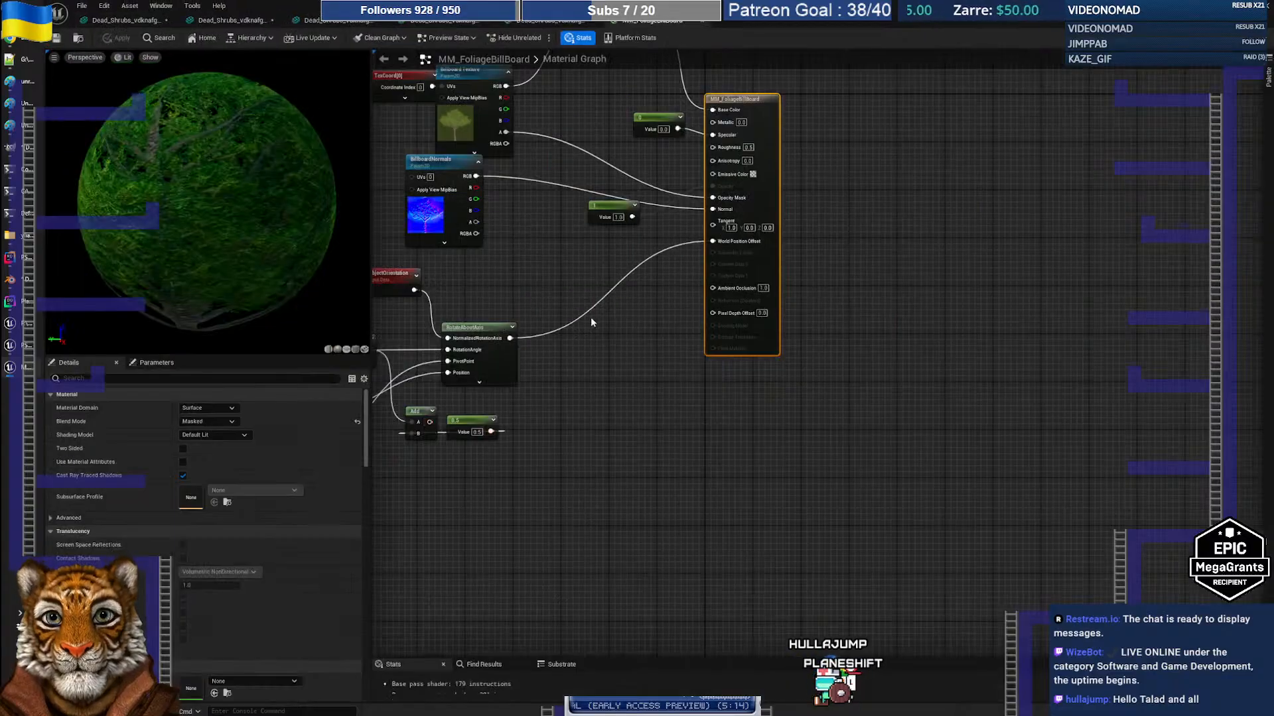
{"action": "right_click_drag", "start_coordinate": [590, 317], "coordinate": [969, 422]}
{"action": "left_click_drag", "start_coordinate": [223, 262], "coordinate": [223, 203]}
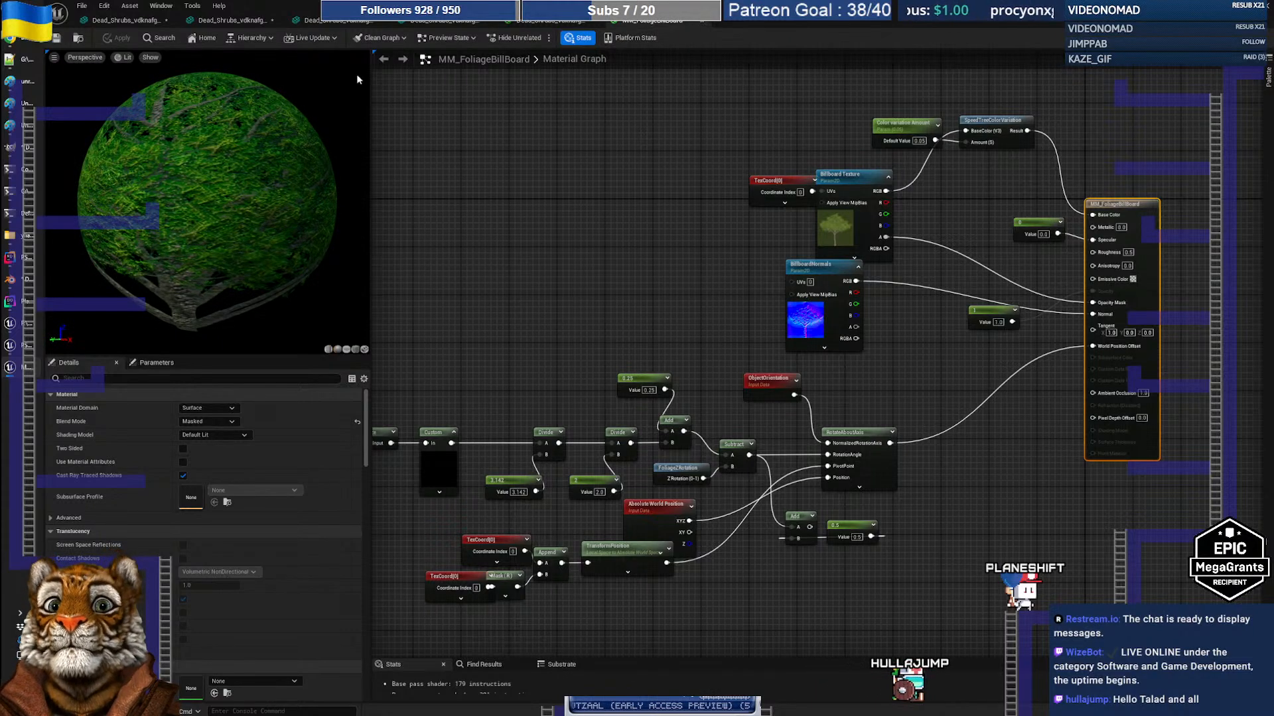
Open the Reference Viewer for MM_FoliageBillBoard from its asset in the MasterMaterials folder and examine the material instances that reference it
{"action": "left_click", "coordinate": [164, 39]}
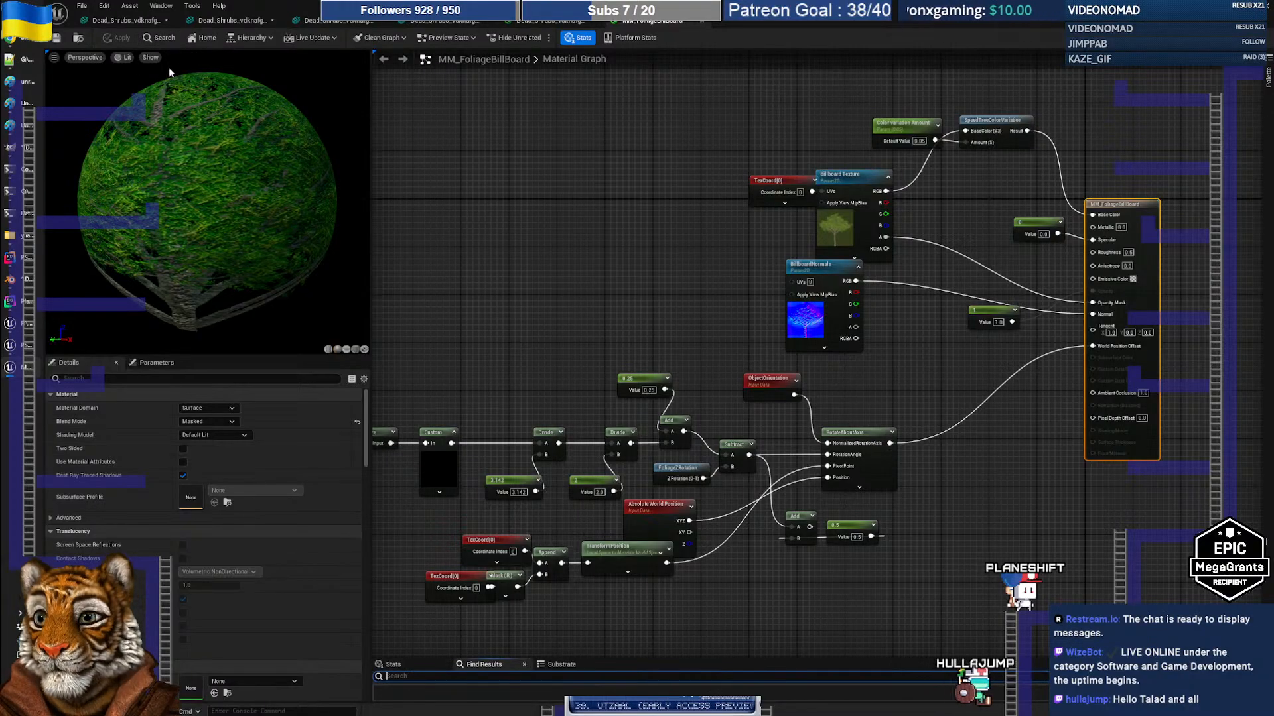
{"action": "left_click", "coordinate": [78, 38]}
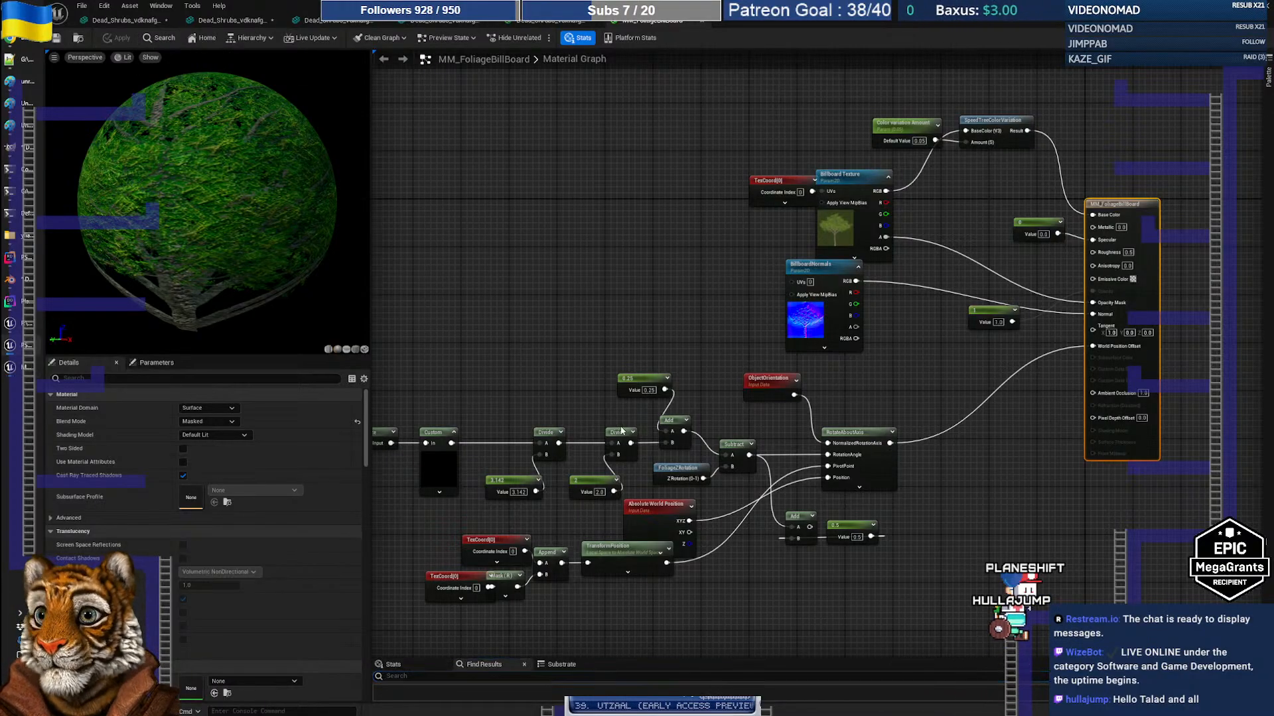
{"action": "double_click", "coordinate": [557, 6]}
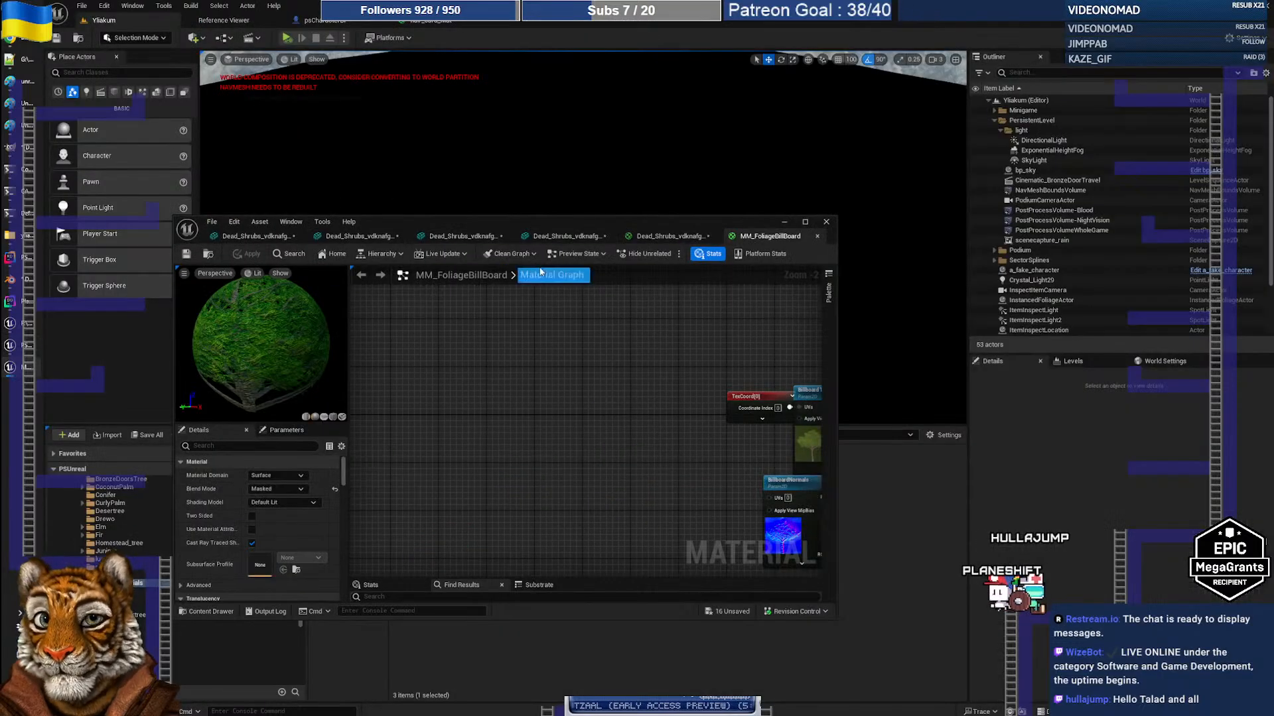
{"action": "left_click_drag", "start_coordinate": [436, 221], "coordinate": [884, 171]}
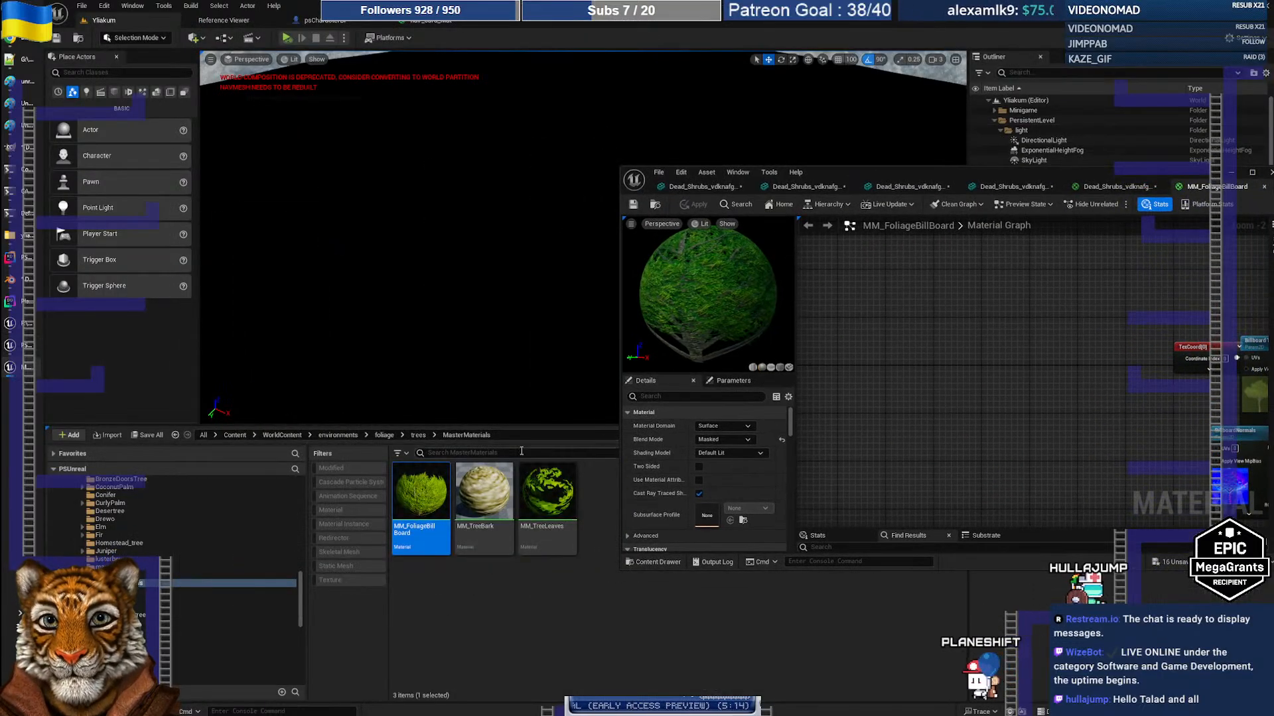
{"action": "right_click", "coordinate": [443, 504]}
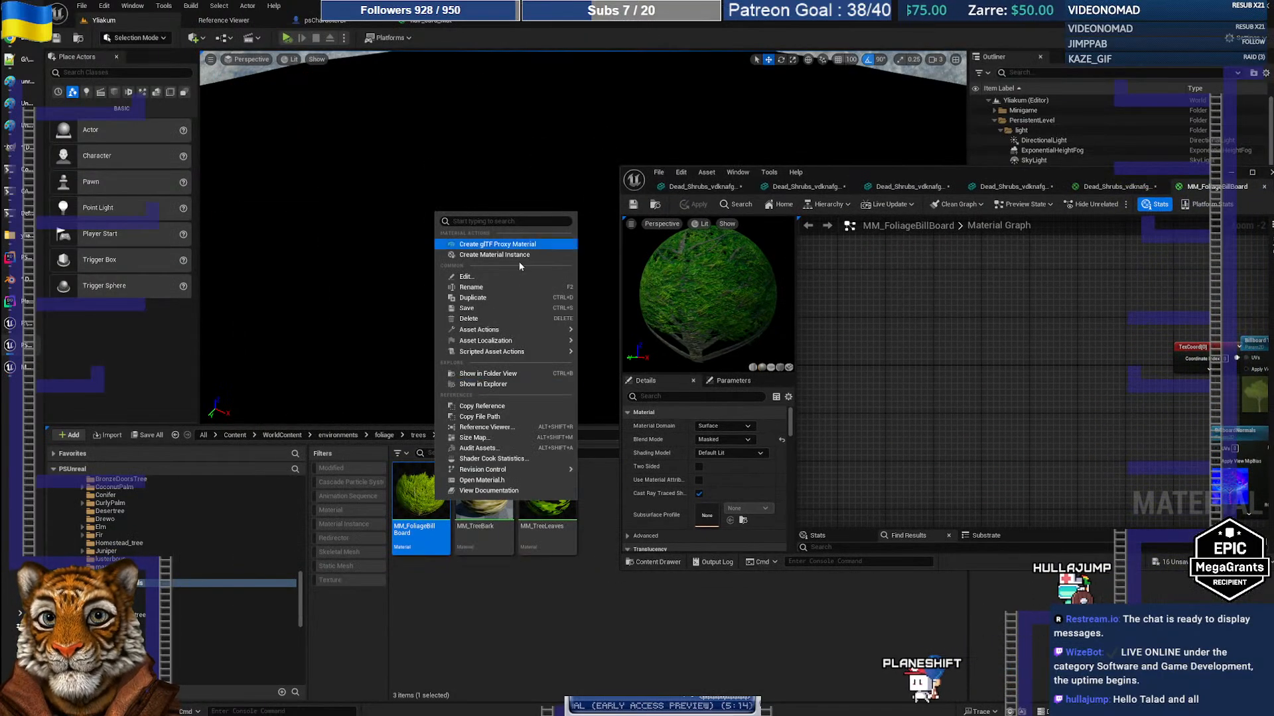
{"action": "left_click", "coordinate": [488, 427]}
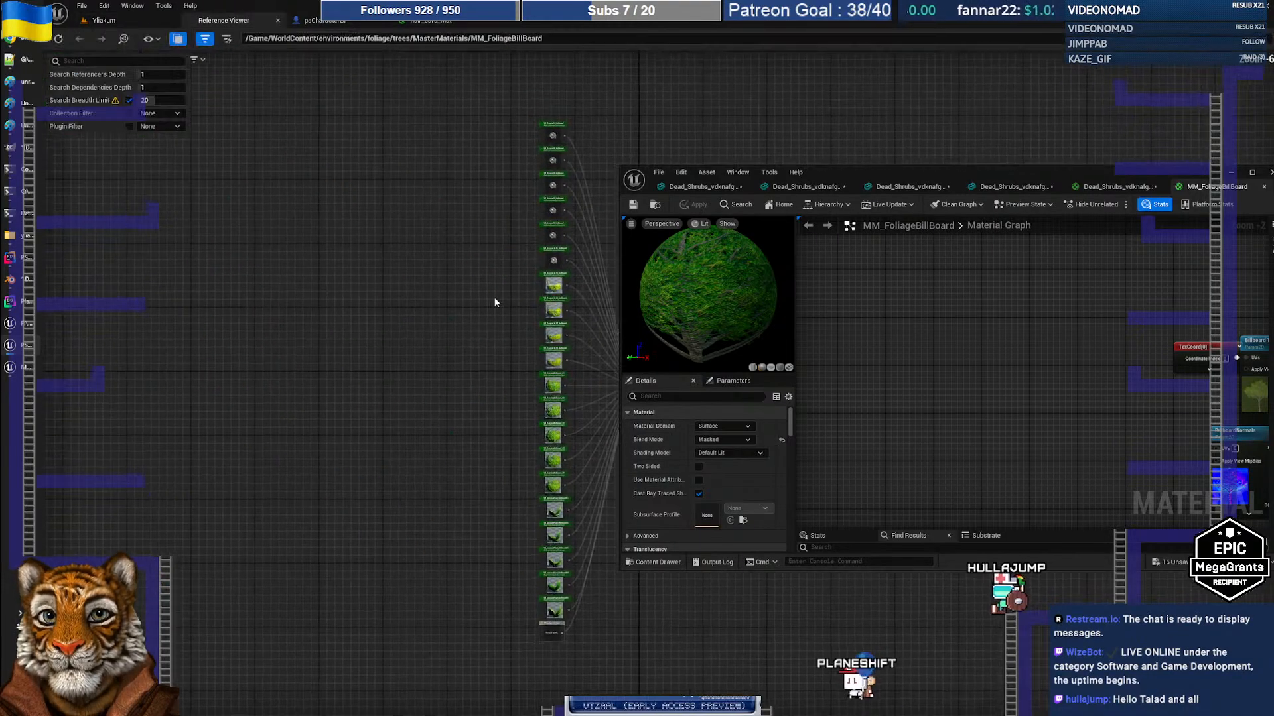
{"action": "right_click_drag", "start_coordinate": [495, 273], "coordinate": [288, 332]}
{"action": "scroll", "coordinate": [287, 331], "scroll_direction": "up", "scroll_amount": 6}
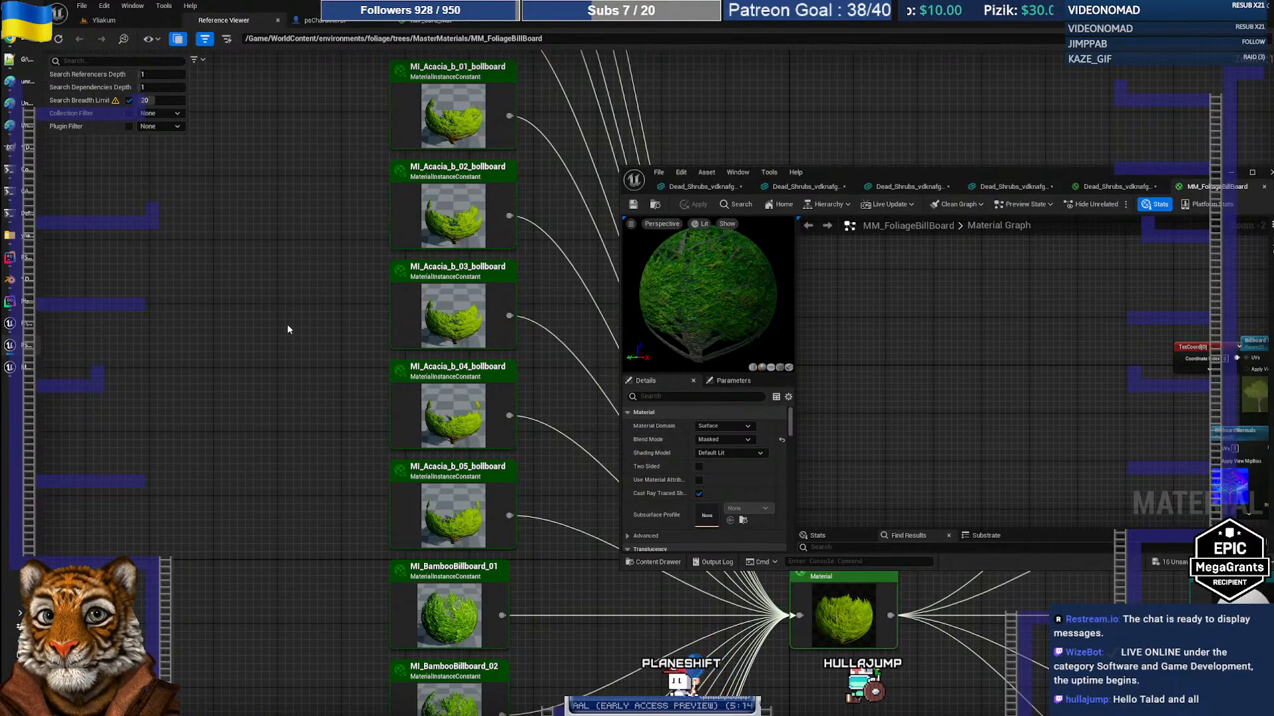
{"action": "scroll", "coordinate": [287, 324], "scroll_direction": "down", "scroll_amount": 3}
{"action": "scroll", "coordinate": [287, 327], "scroll_direction": "down", "scroll_amount": 2}
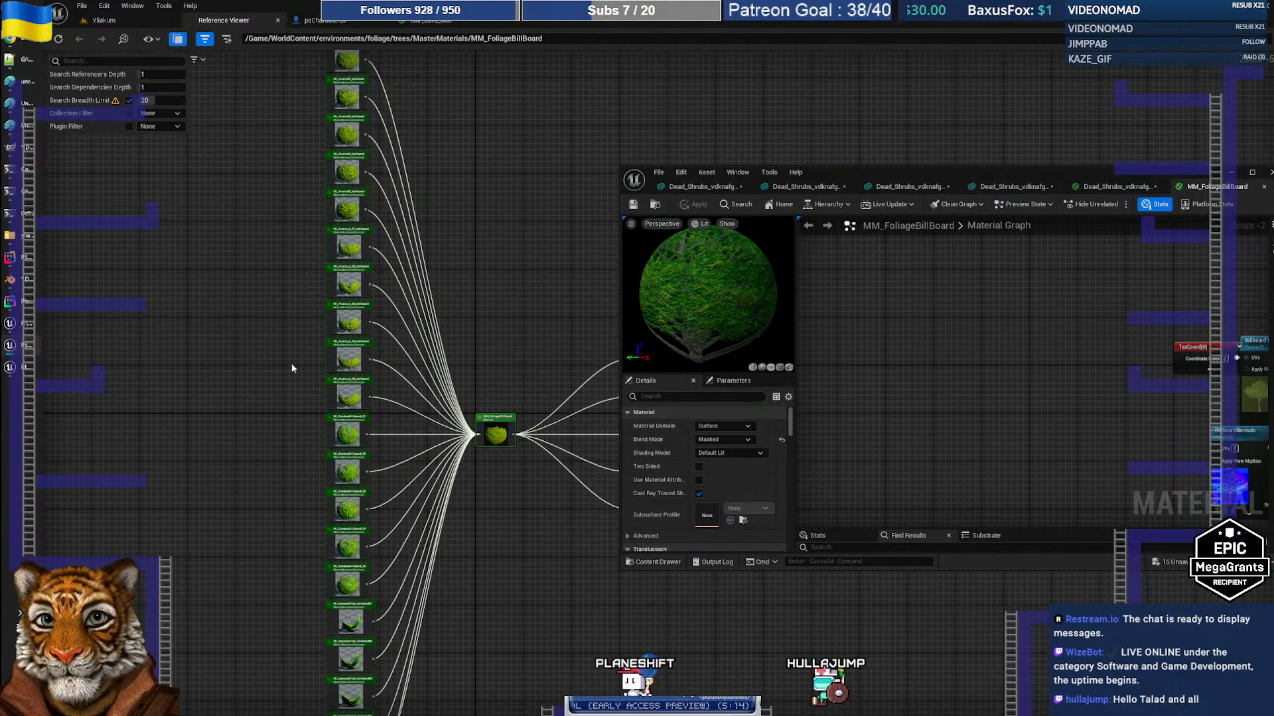
{"action": "right_click_drag", "start_coordinate": [301, 482], "coordinate": [304, 318]}
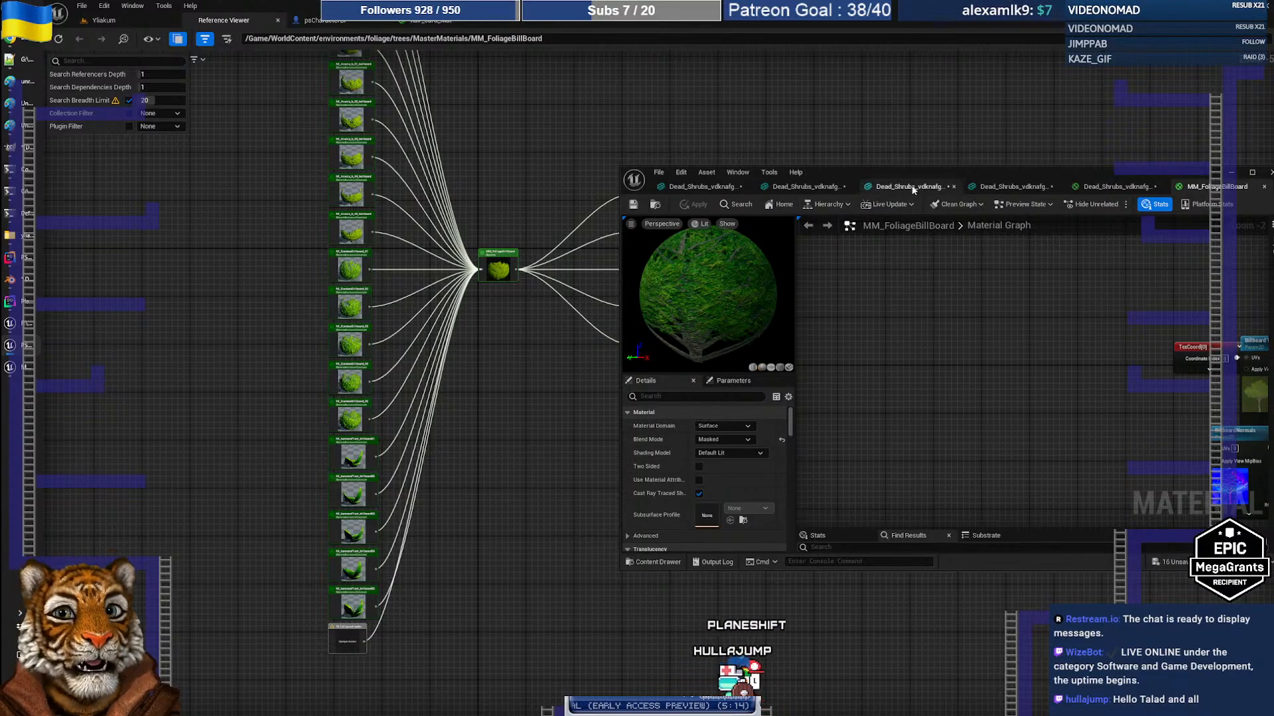
Look at the texture nodes in the MM_FoliageBillBoard graph and return to the Yliakum level
{"action": "left_click_drag", "start_coordinate": [919, 170], "coordinate": [725, 173]}
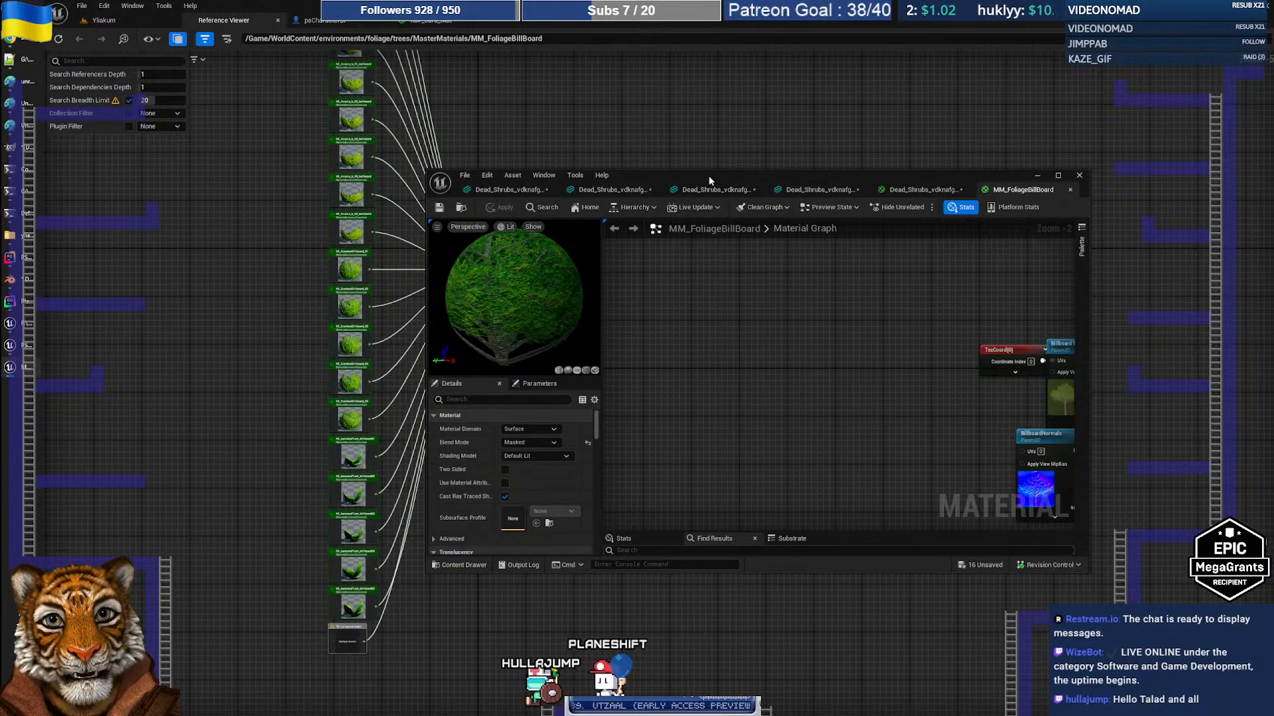
{"action": "left_click_drag", "start_coordinate": [709, 176], "coordinate": [711, 185]}
{"action": "right_click_drag", "start_coordinate": [936, 445], "coordinate": [806, 387]}
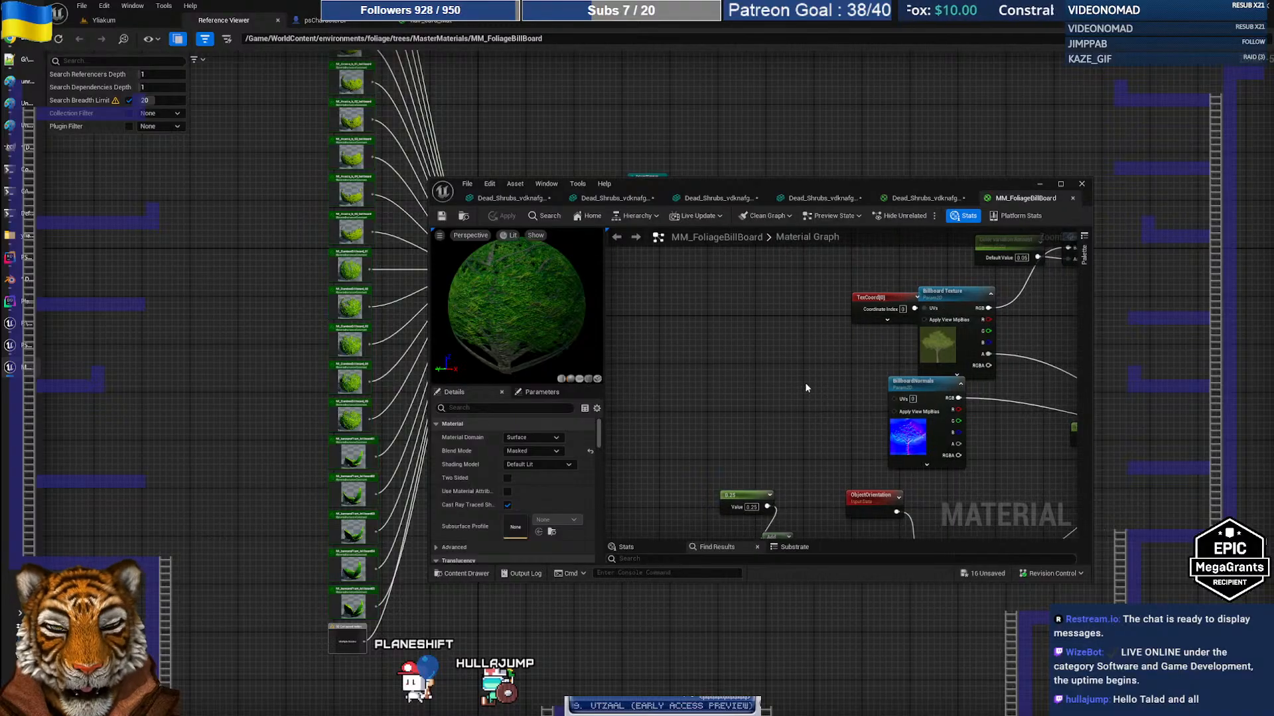
{"action": "left_click", "coordinate": [132, 20]}
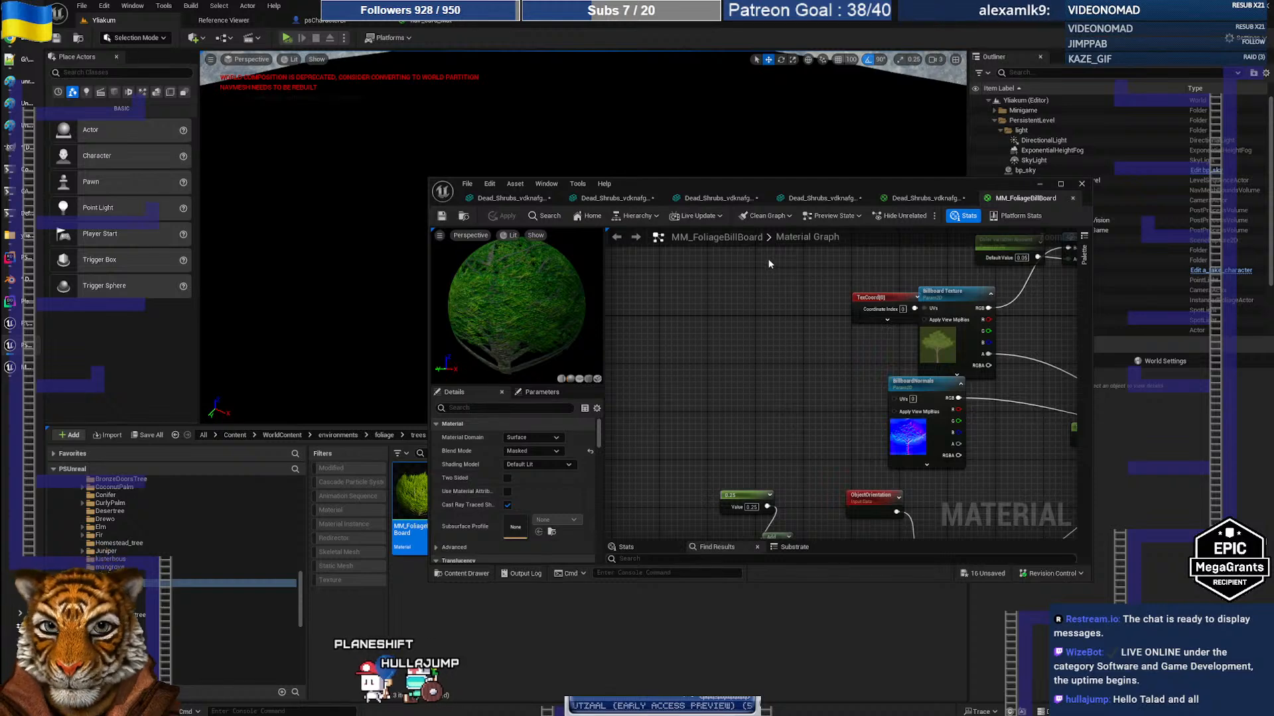
Switch to Blender and inspect the Dead_Shrubs_VarC_LOD4 billboard from several angles
{"action": "mouse_move", "coordinate": [27, 374]}
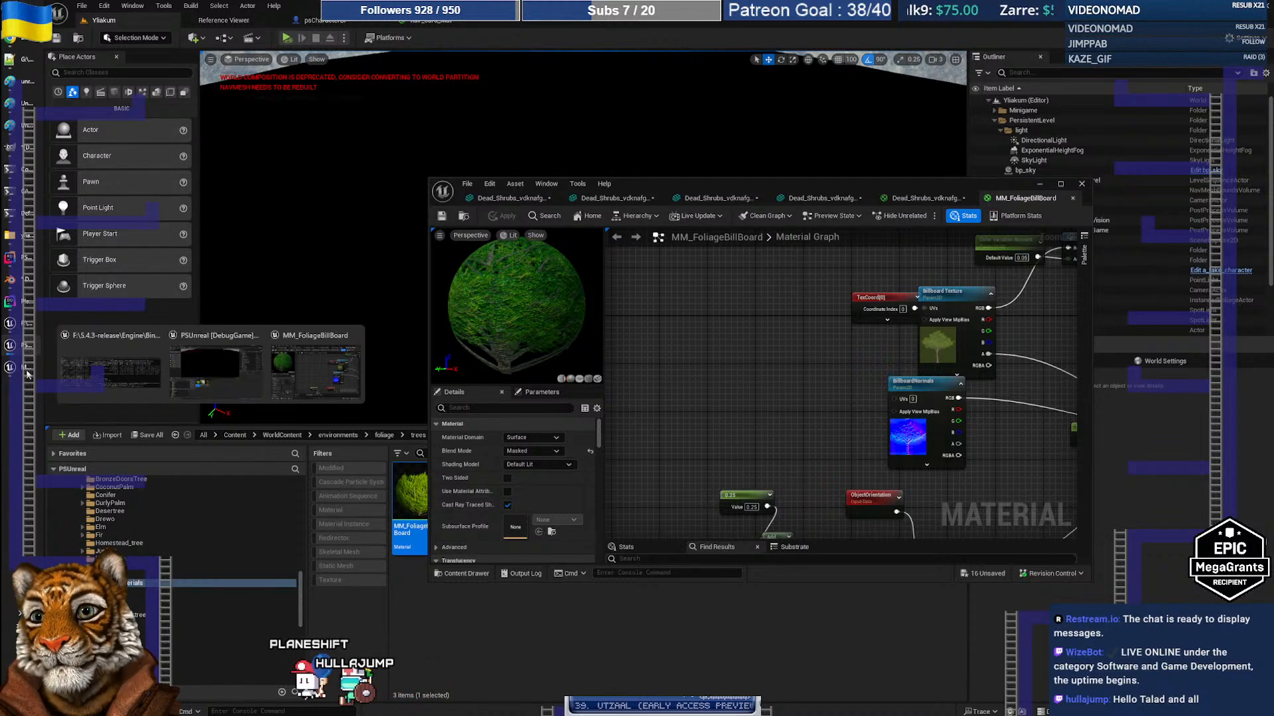
{"action": "left_click", "coordinate": [19, 286]}
{"action": "mouse_move", "coordinate": [9, 38]}
{"action": "mouse_move", "coordinate": [614, 212]}
{"action": "middle_mouse_down"}
{"action": "mouse_move", "coordinate": [574, 236]}
{"action": "mouse_move", "coordinate": [700, 235]}
{"action": "mouse_move", "coordinate": [654, 272]}
{"action": "mouse_move", "coordinate": [622, 252]}
{"action": "mouse_move", "coordinate": [537, 247]}
{"action": "middle_mouse_up"}
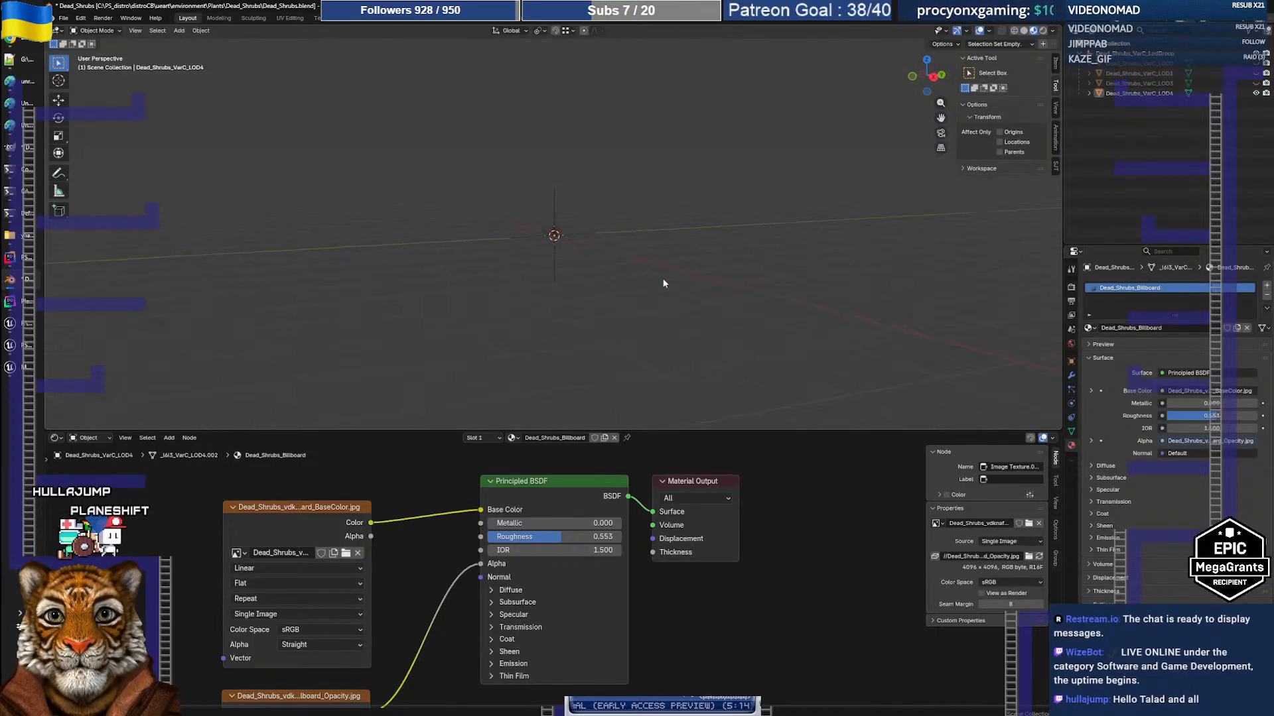
{"action": "mouse_move", "coordinate": [548, 267]}
{"action": "middle_mouse_down"}
{"action": "mouse_move", "coordinate": [604, 281]}
{"action": "mouse_move", "coordinate": [615, 330]}
{"action": "mouse_move", "coordinate": [534, 284]}
{"action": "middle_mouse_up"}
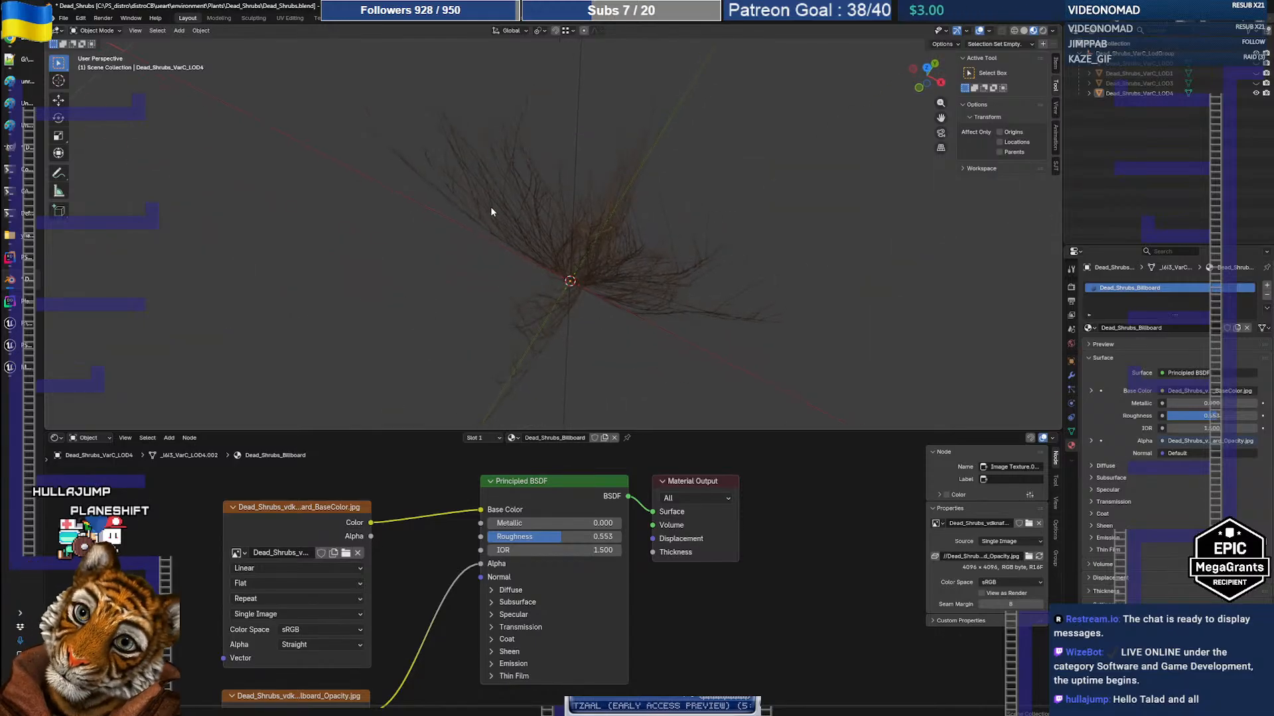
{"action": "middle_click_drag", "start_coordinate": [719, 319], "coordinate": [642, 321]}
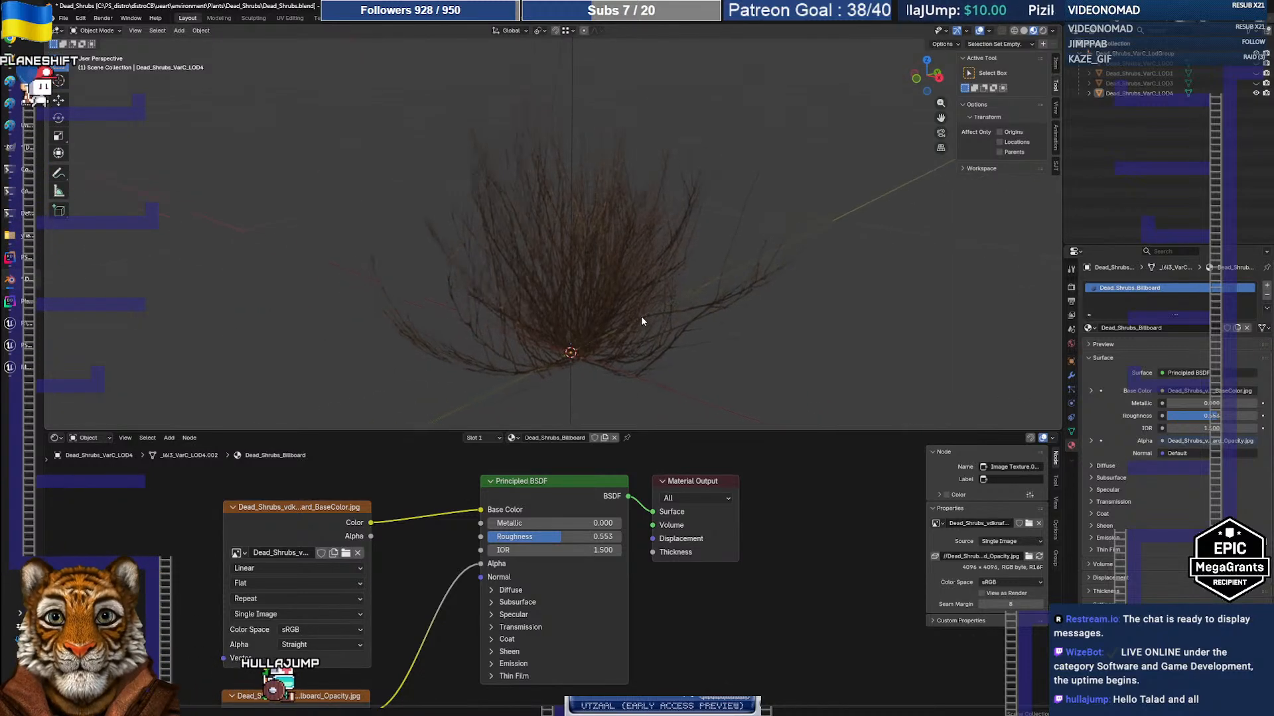
{"action": "left_click", "coordinate": [588, 303]}
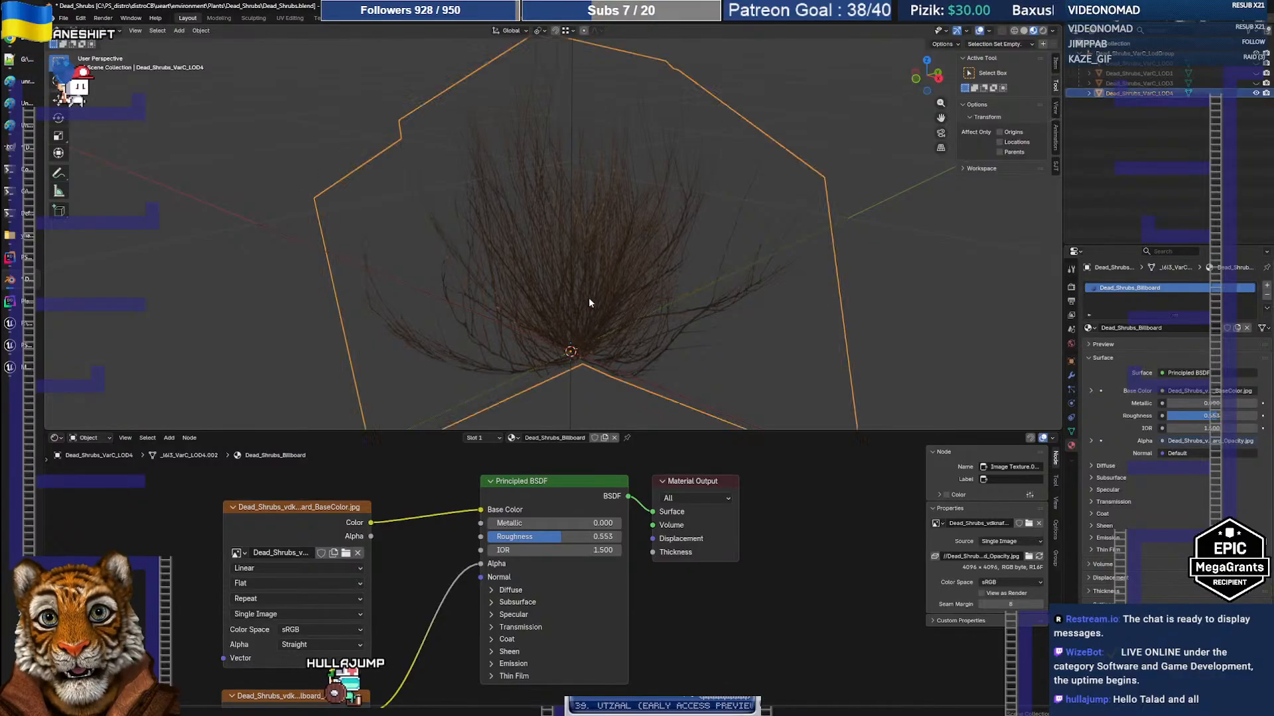
{"action": "mouse_move", "coordinate": [623, 292]}
{"action": "middle_mouse_down"}
{"action": "mouse_move", "coordinate": [609, 300]}
{"action": "mouse_move", "coordinate": [611, 288]}
{"action": "middle_mouse_up"}
{"action": "scroll", "coordinate": [611, 288], "scroll_direction": "down", "scroll_amount": 3}
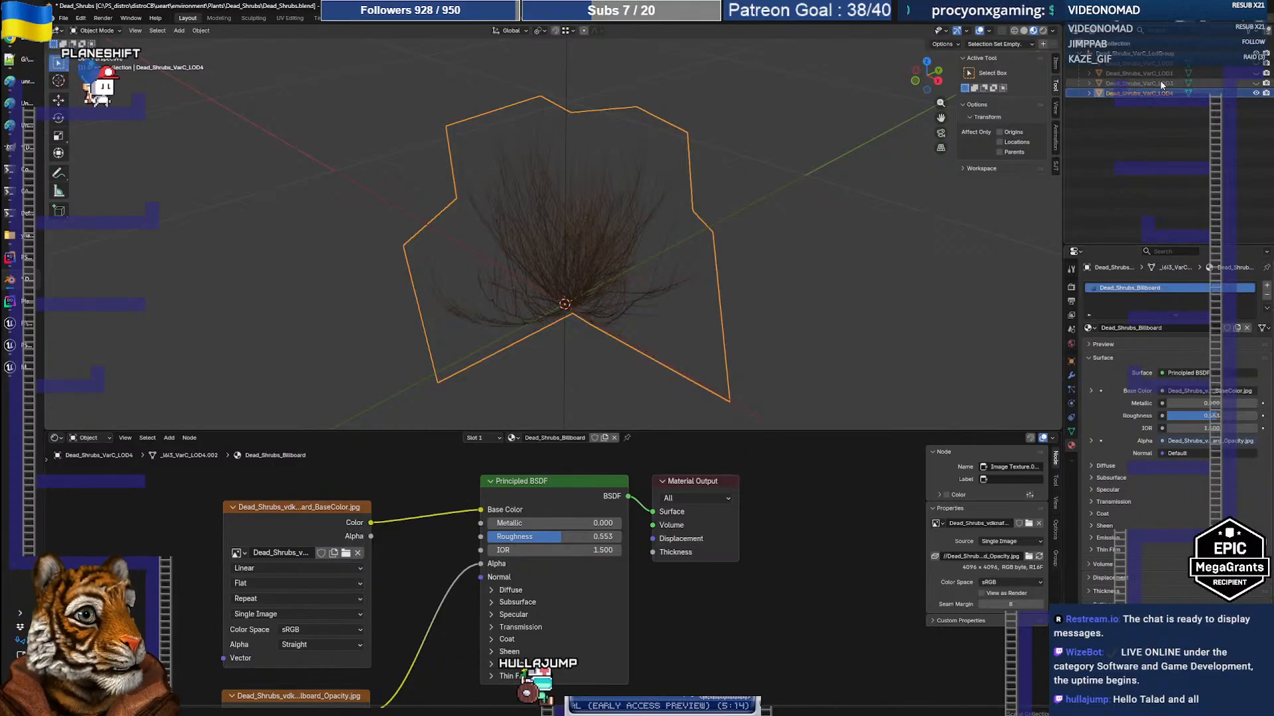
Hide Dead_Shrubs_VarC_LOD4, show Dead_Shrubs_VarC_LOD3 instead, and name its material Dead_Shrubs_Mat
{"action": "left_click", "coordinate": [1255, 93]}
{"action": "left_click", "coordinate": [1256, 83]}
{"action": "left_click", "coordinate": [1154, 84]}
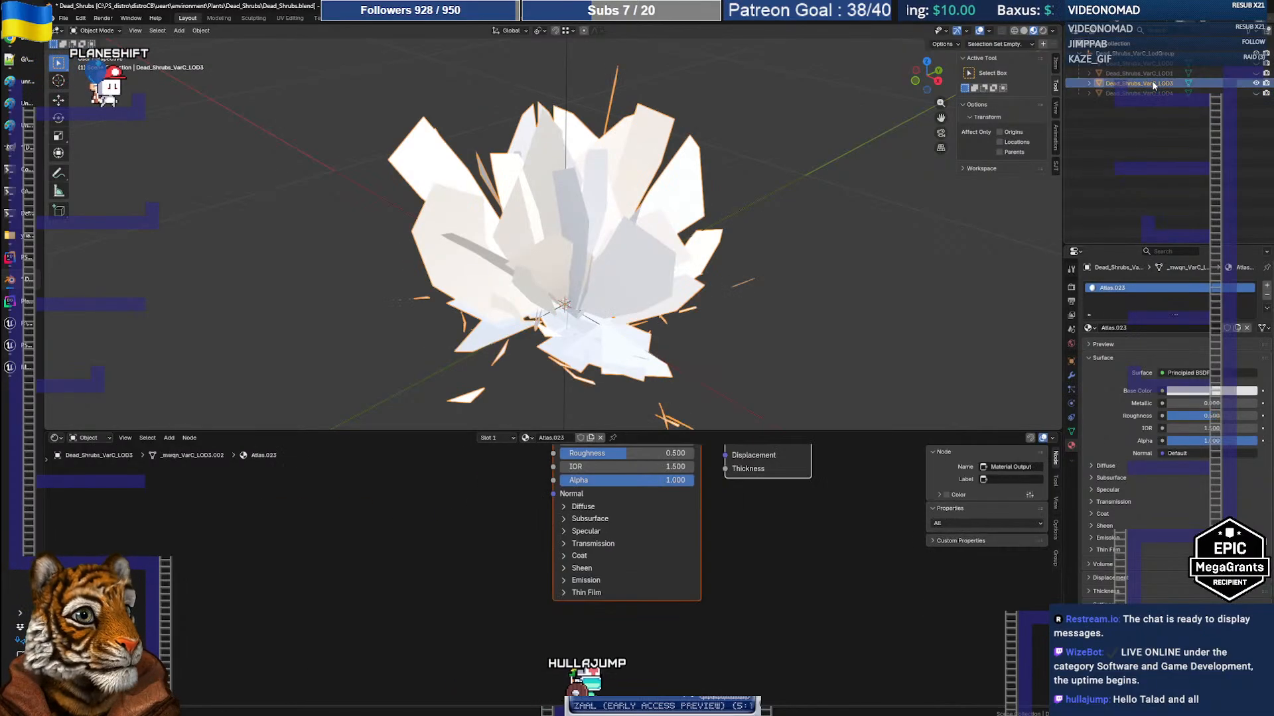
{"action": "key", "text": "Home"}
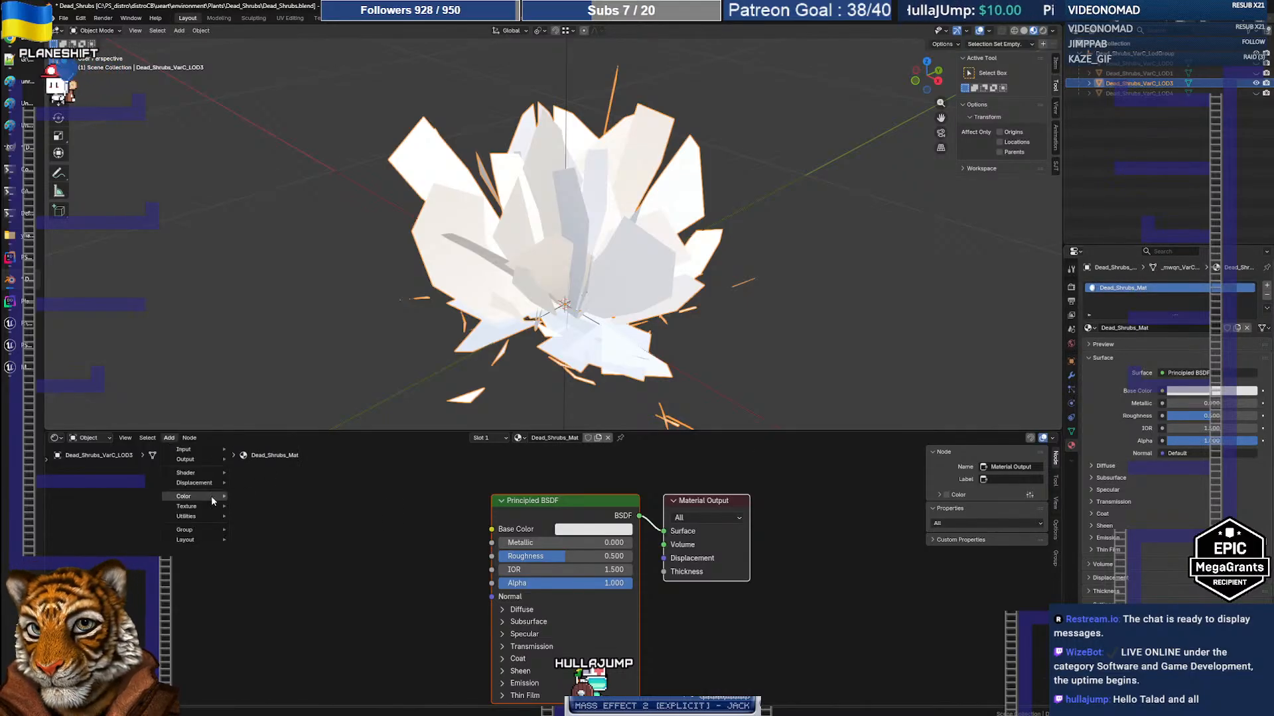
Add an Image Texture node to Dead_Shrubs_Mat and connect its Color output to the shader's Base Color
{"action": "mouse_move", "coordinate": [199, 506]}
{"action": "left_click", "coordinate": [265, 561]}
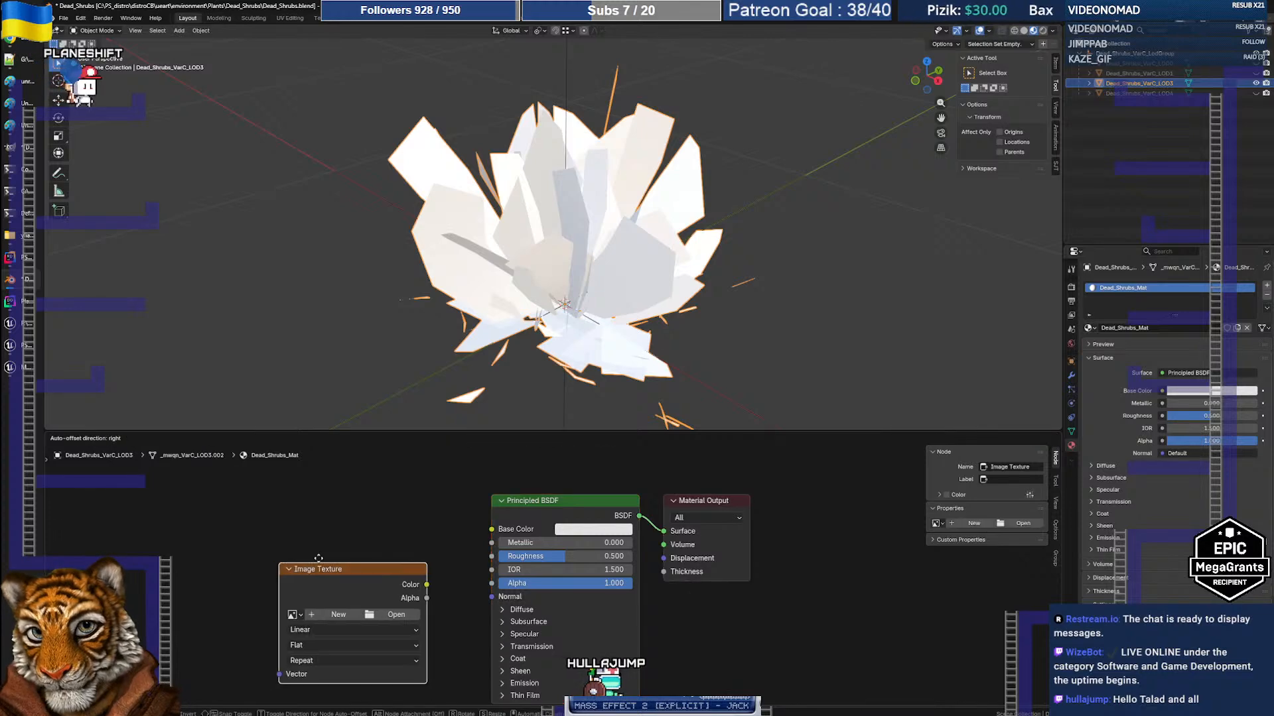
{"action": "left_click", "coordinate": [307, 501]}
{"action": "left_click_drag", "start_coordinate": [497, 530], "coordinate": [493, 529]}
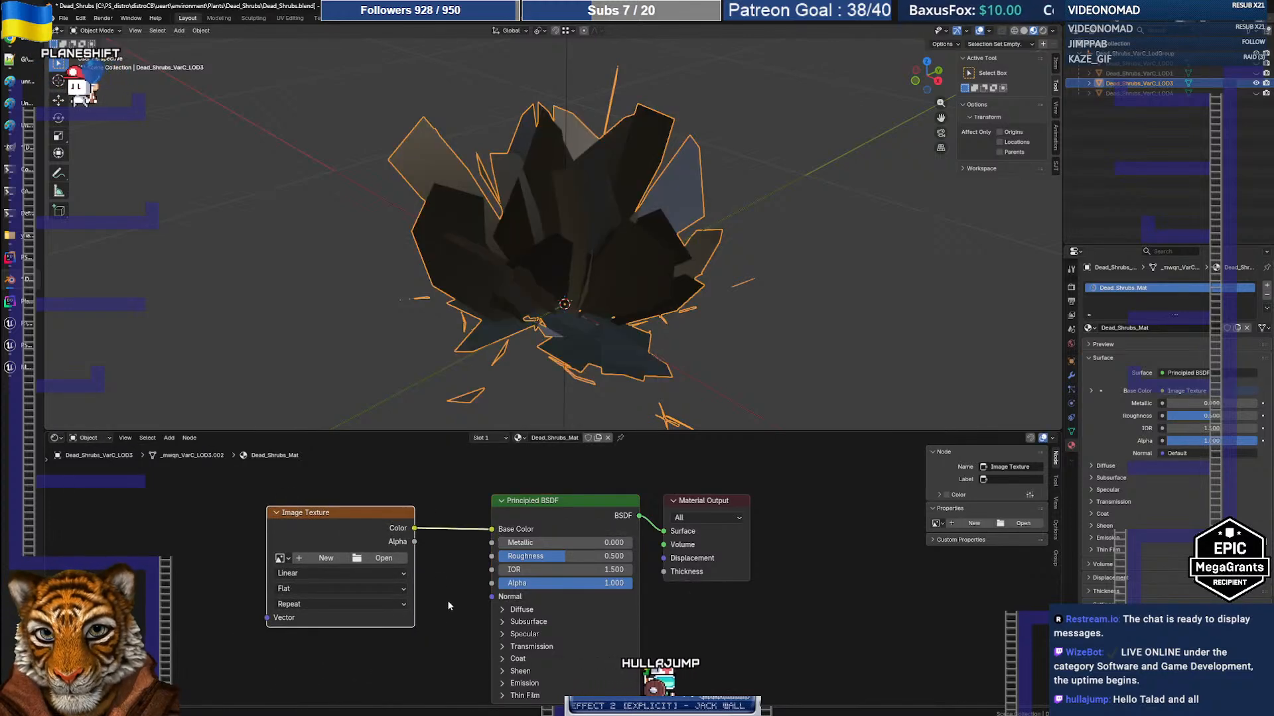
Duplicate the Image Texture node below the original and connect the copy's Color output to the shader's Alpha
{"action": "middle_click_drag", "start_coordinate": [463, 612], "coordinate": [470, 524]}
{"action": "key", "text": "ctrl+c"}
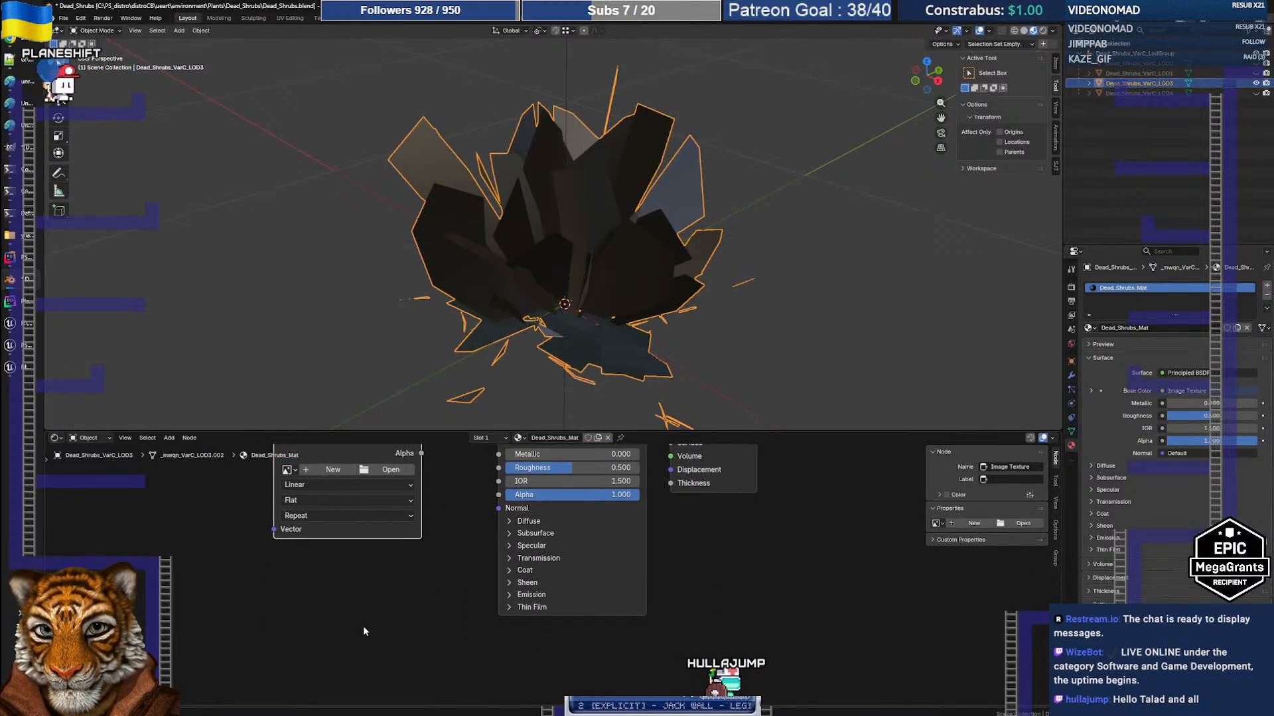
{"action": "key", "text": "ctrl+v"}
{"action": "left_click_drag", "start_coordinate": [426, 566], "coordinate": [406, 558]}
{"action": "middle_click_drag", "start_coordinate": [407, 561], "coordinate": [413, 604]}
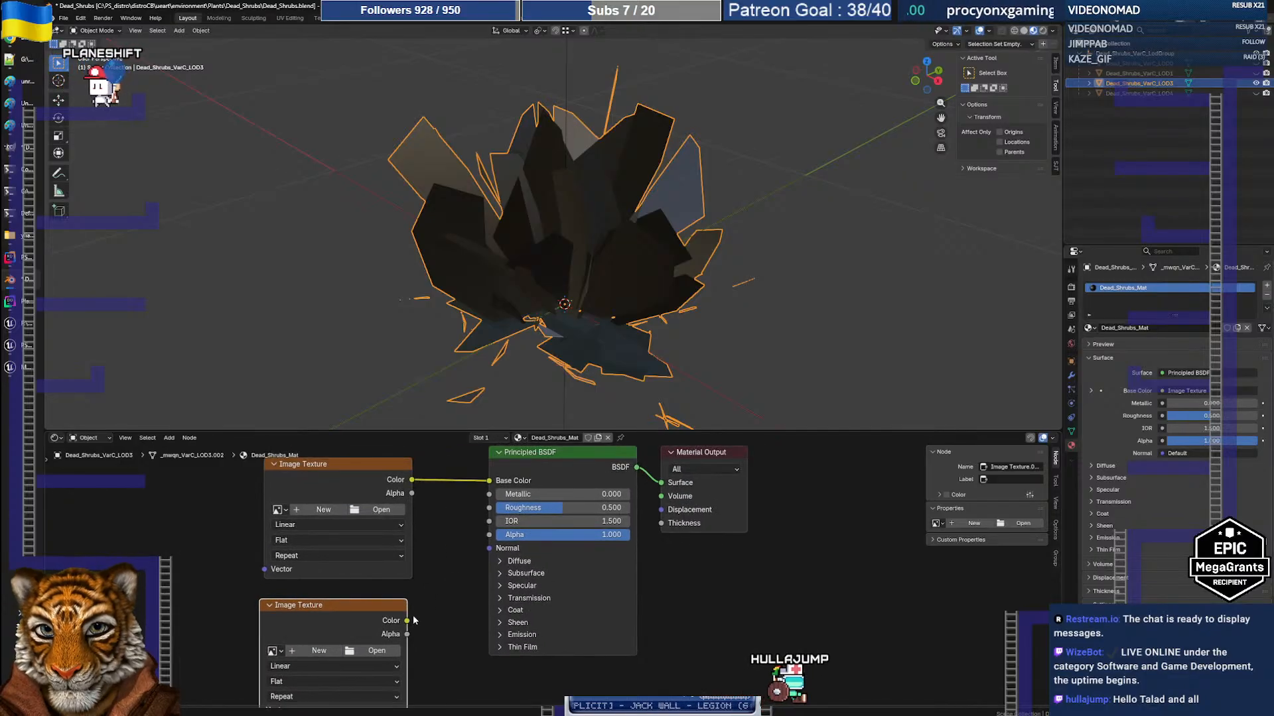
{"action": "left_click_drag", "start_coordinate": [491, 532], "coordinate": [489, 535]}
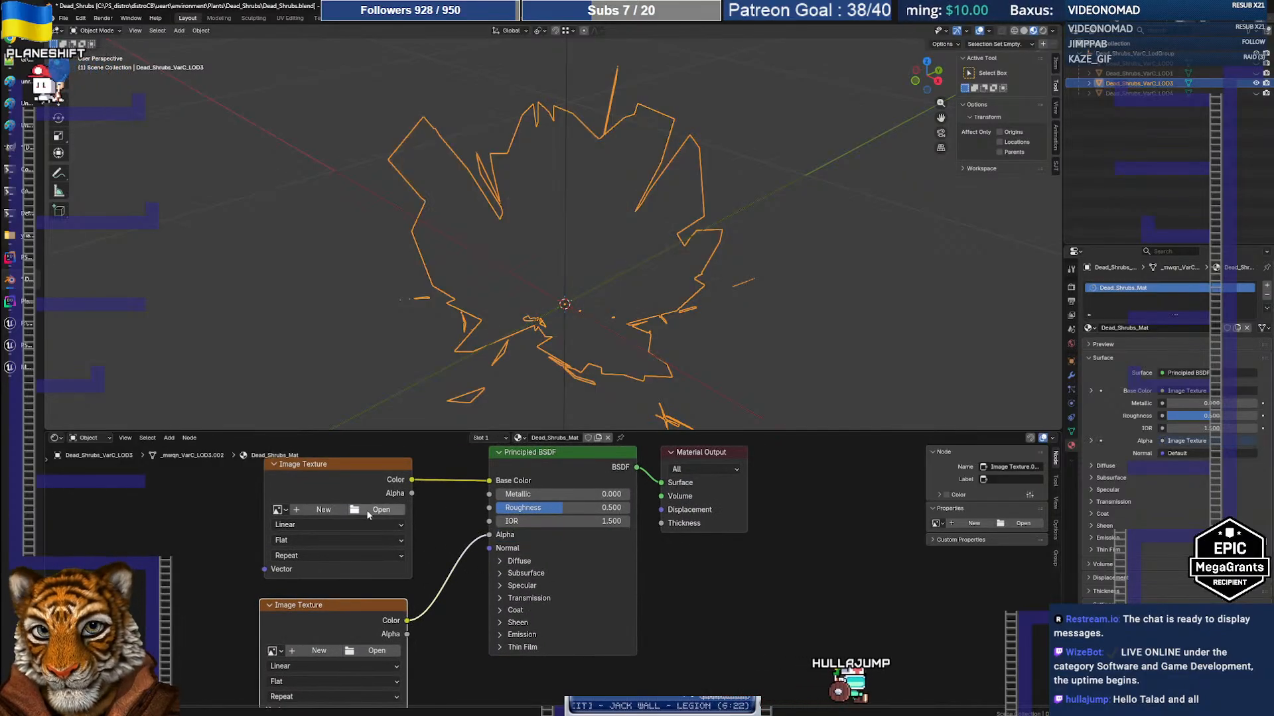
Load Dead_Shrubs_vdknafgha_Raw_4K_BaseColor.jpg into the base color texture node and Dead_Shrubs_vdknafgha_Raw_1K_Opacity.png into the alpha texture node
{"action": "left_click", "coordinate": [369, 511]}
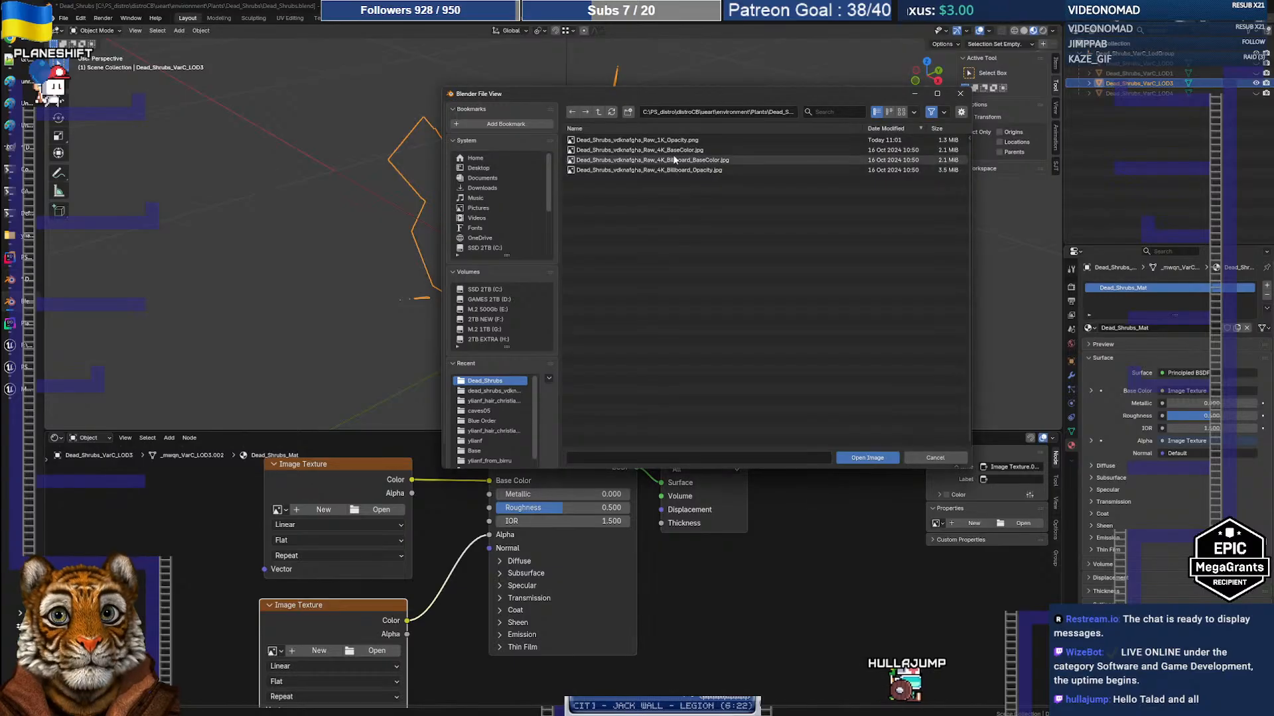
{"action": "left_click", "coordinate": [638, 150]}
{"action": "left_click", "coordinate": [862, 457]}
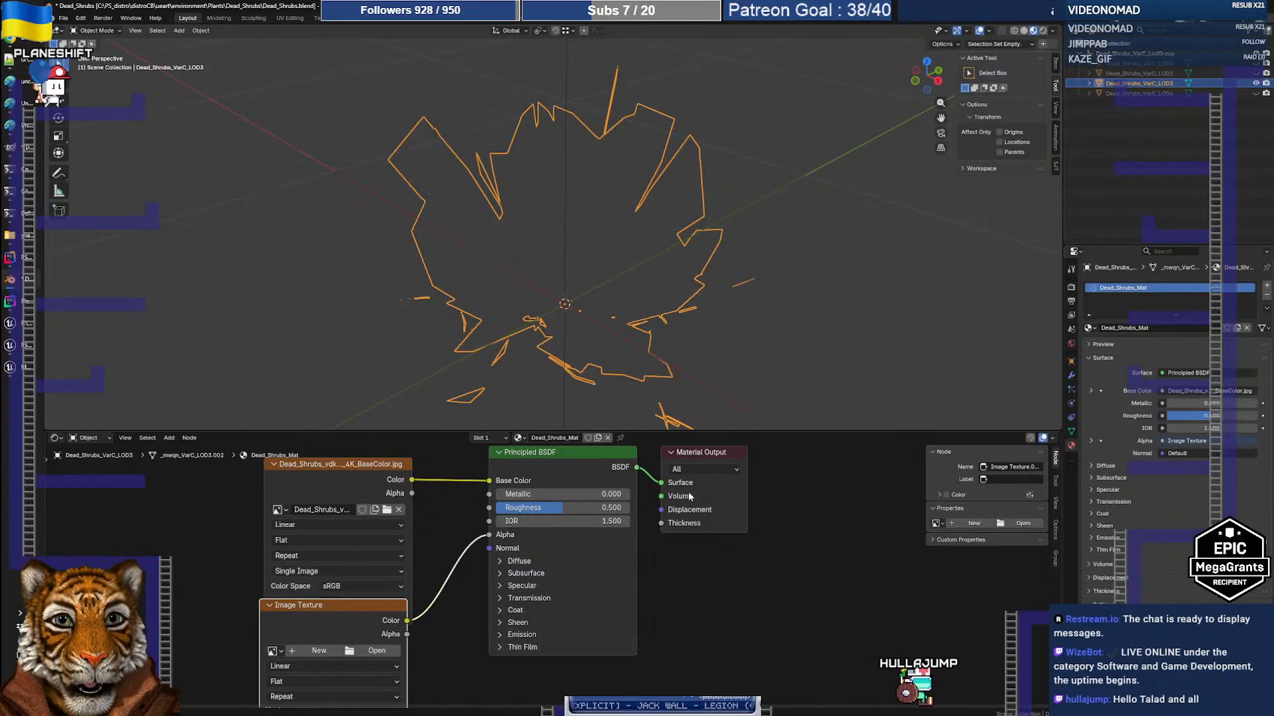
{"action": "left_click", "coordinate": [368, 650]}
{"action": "left_click", "coordinate": [674, 141]}
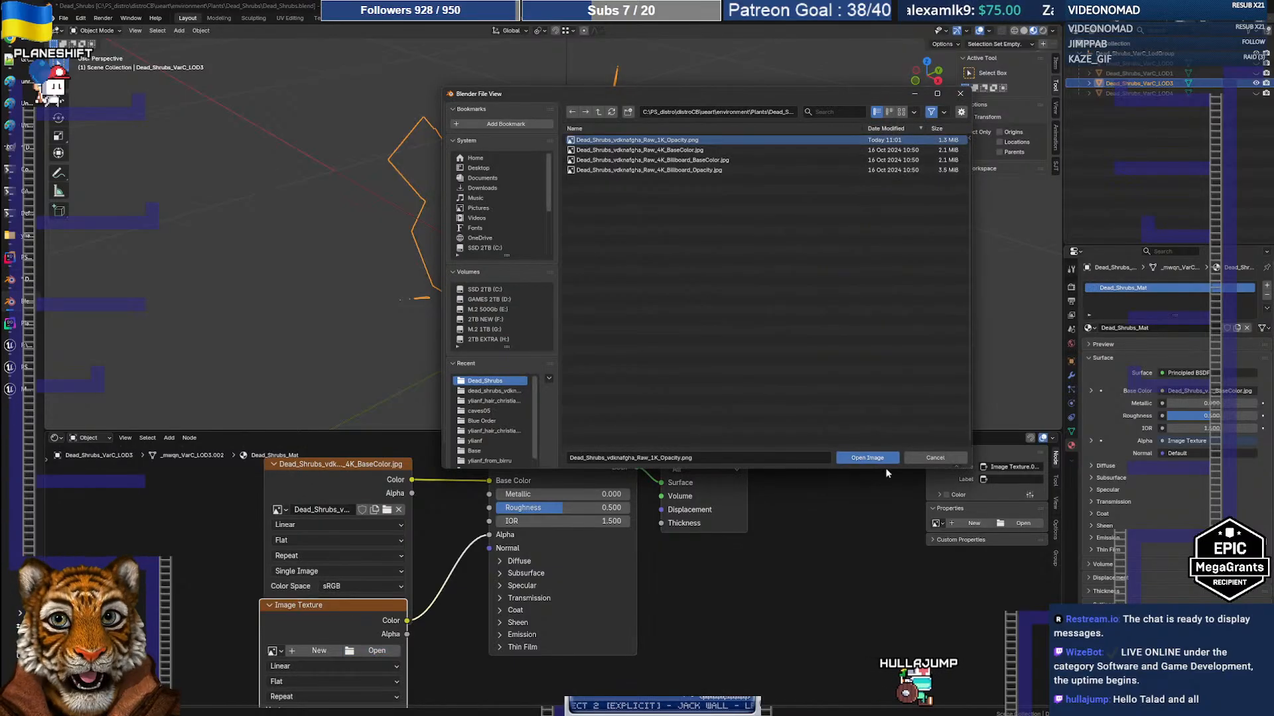
{"action": "left_click", "coordinate": [866, 457]}
Deselect the LOD3 shrub and inspect its textured branches up close and from farther away
{"action": "middle_click_drag", "start_coordinate": [635, 324], "coordinate": [602, 264]}
{"action": "scroll", "coordinate": [586, 277], "scroll_direction": "up", "scroll_amount": 5}
{"action": "scroll", "coordinate": [586, 273], "scroll_direction": "up", "scroll_amount": 2}
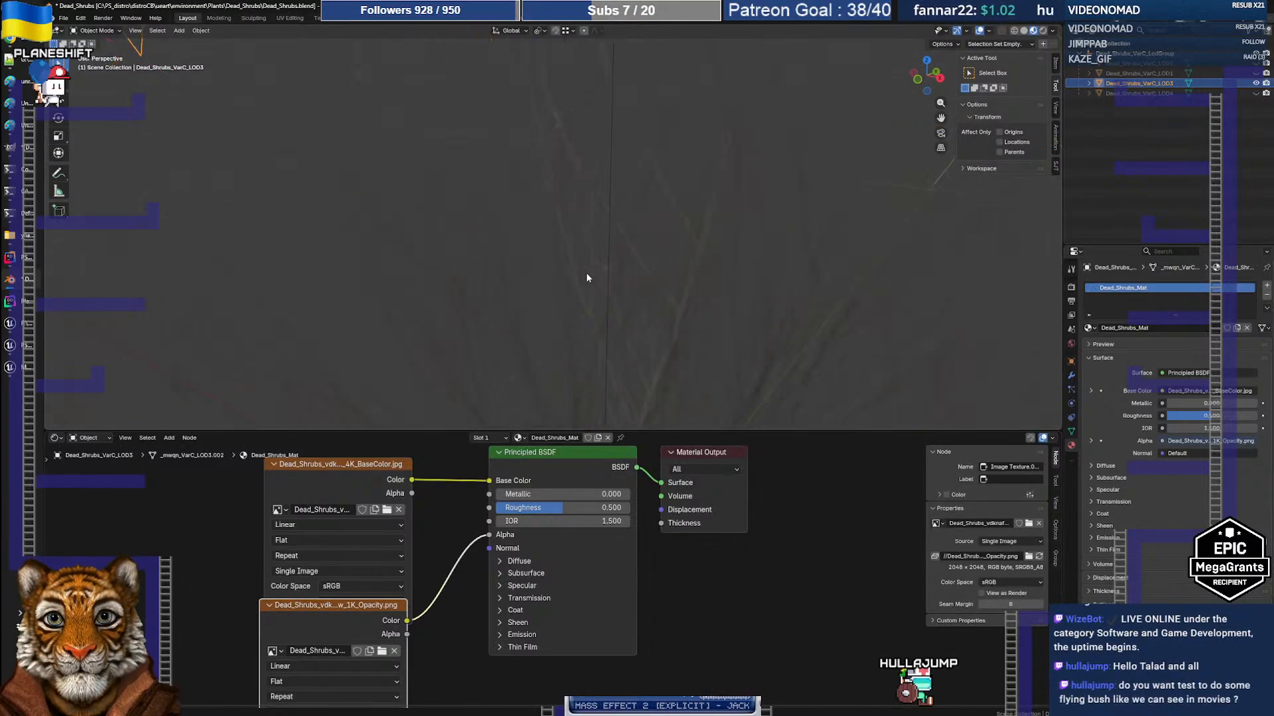
{"action": "scroll", "coordinate": [587, 273], "scroll_direction": "down", "scroll_amount": 2}
{"action": "left_click", "coordinate": [997, 406]}
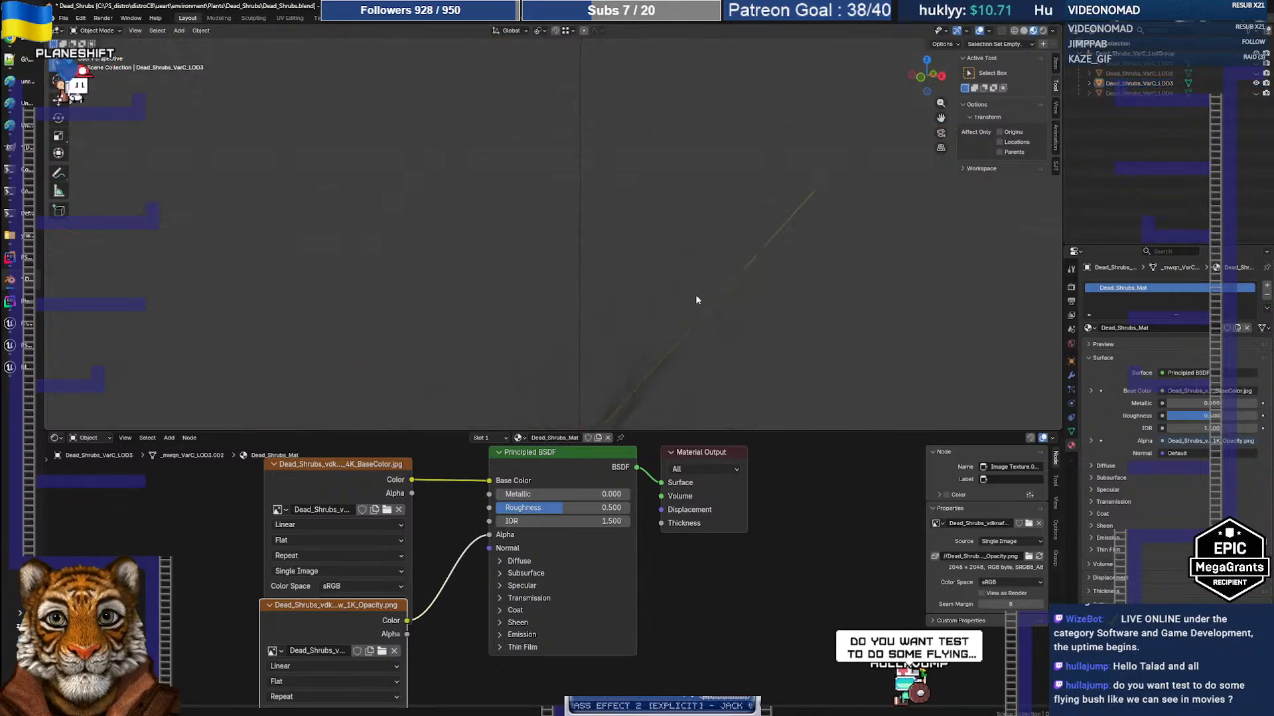
{"action": "scroll", "coordinate": [703, 300], "scroll_direction": "down", "scroll_amount": 4}
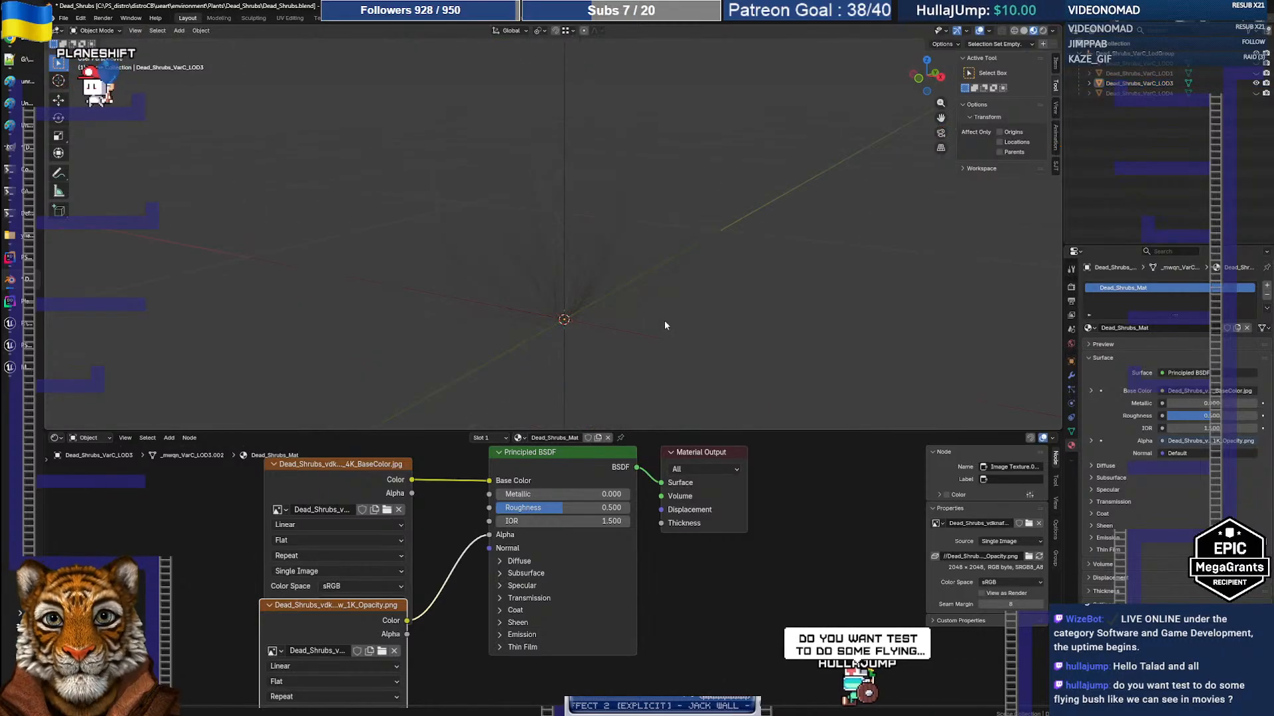
{"action": "mouse_move", "coordinate": [663, 320]}
{"action": "middle_mouse_down"}
{"action": "mouse_move", "coordinate": [674, 296]}
{"action": "mouse_move", "coordinate": [659, 324]}
{"action": "middle_mouse_up"}
{"action": "scroll", "coordinate": [659, 323], "scroll_direction": "up", "scroll_amount": 3}
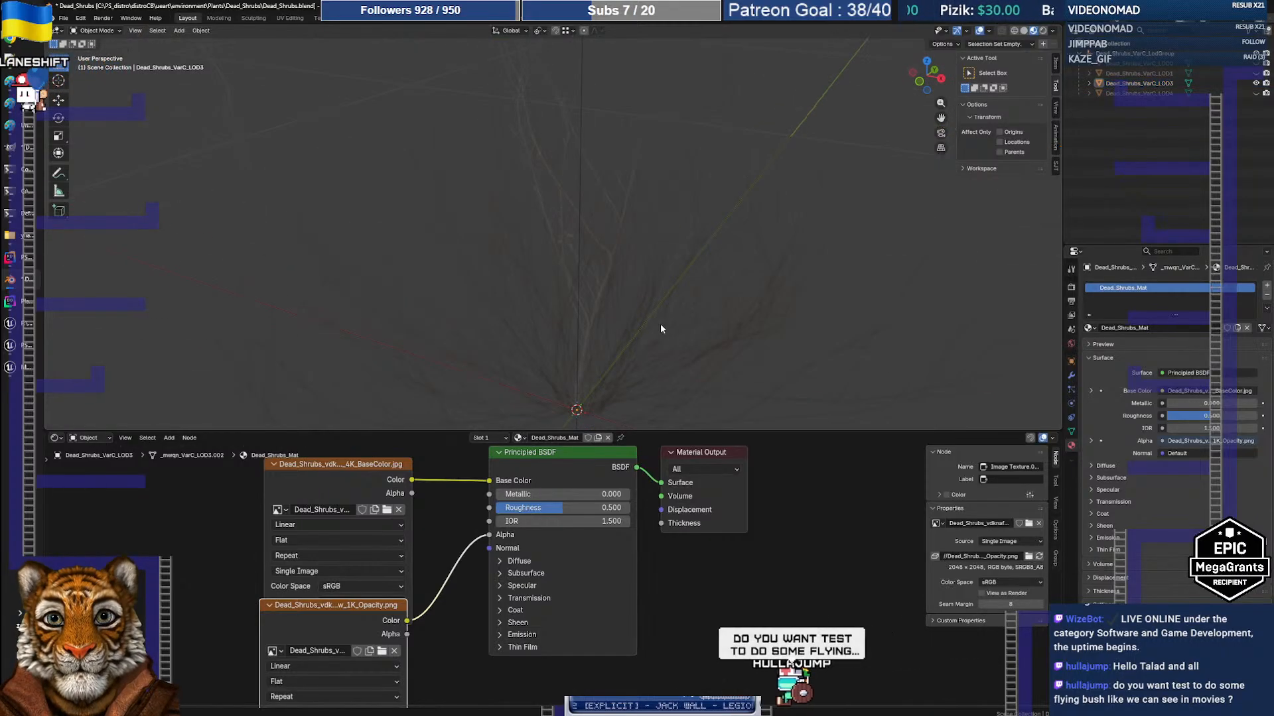
{"action": "scroll", "coordinate": [658, 327], "scroll_direction": "down", "scroll_amount": 5}
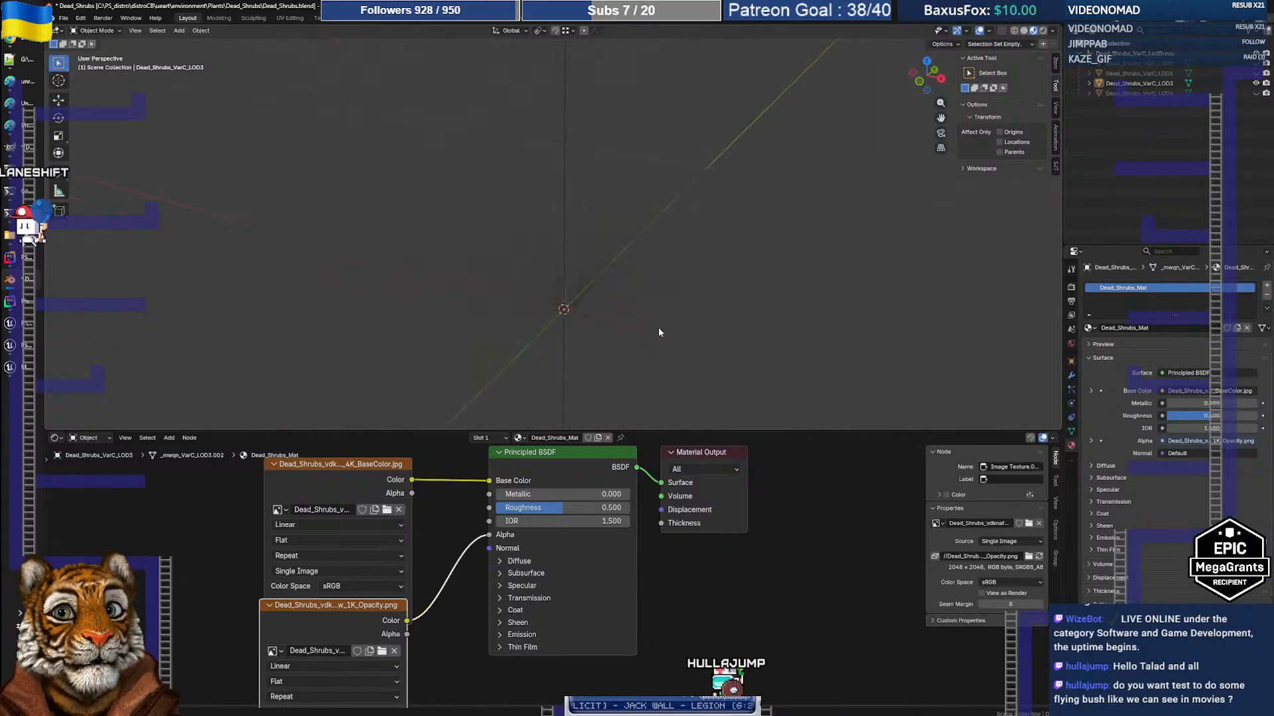
{"action": "scroll", "coordinate": [658, 329], "scroll_direction": "up", "scroll_amount": 2}
{"action": "middle_click_drag", "start_coordinate": [657, 321], "coordinate": [635, 306]}
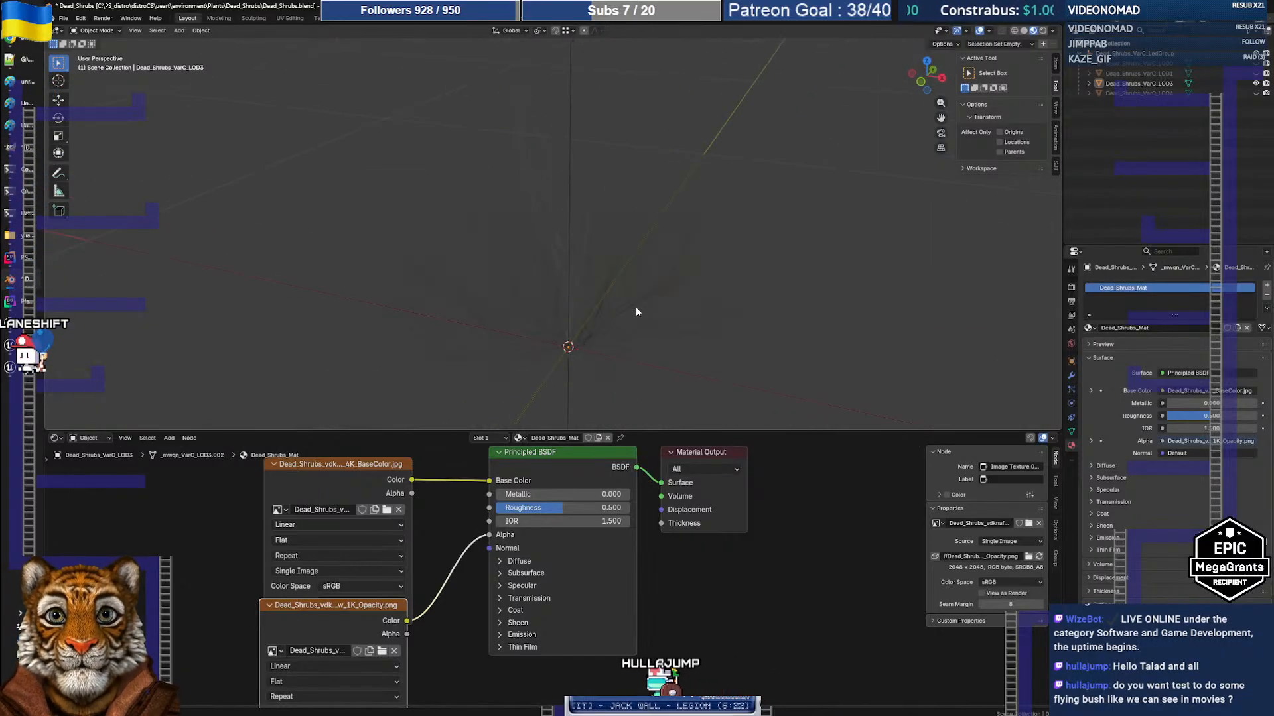
Select the LOD3 shrub and check its mesh in Edit Mode before returning to Object Mode
{"action": "left_click", "coordinate": [604, 284]}
{"action": "key", "text": "Tab"}
{"action": "middle_click_drag", "start_coordinate": [584, 268], "coordinate": [600, 283]}
{"action": "key", "text": "Tab"}
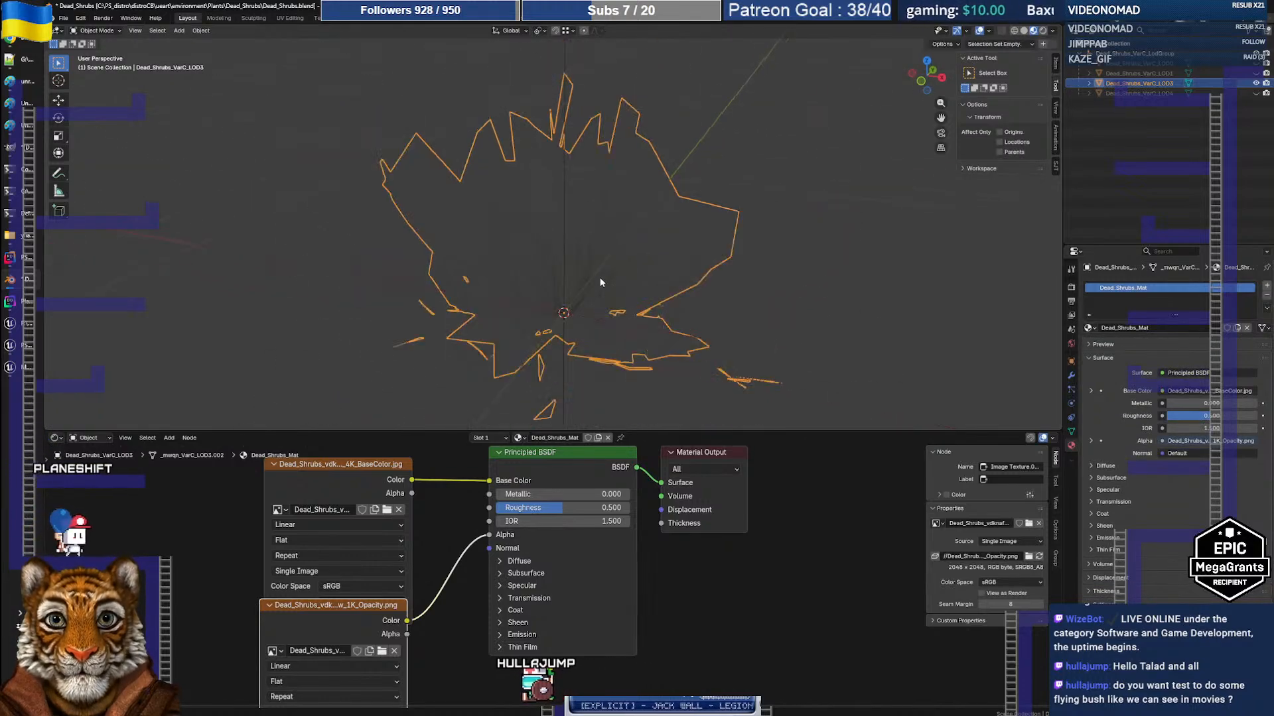
Rename the Dead_Shrubs_VarC_LOD3 object to Dead_Shrubs_VarC_LOD2 and the billboard LOD4 object to Dead_Shrubs_VarC_LOD3
{"action": "left_click", "coordinate": [802, 318]}
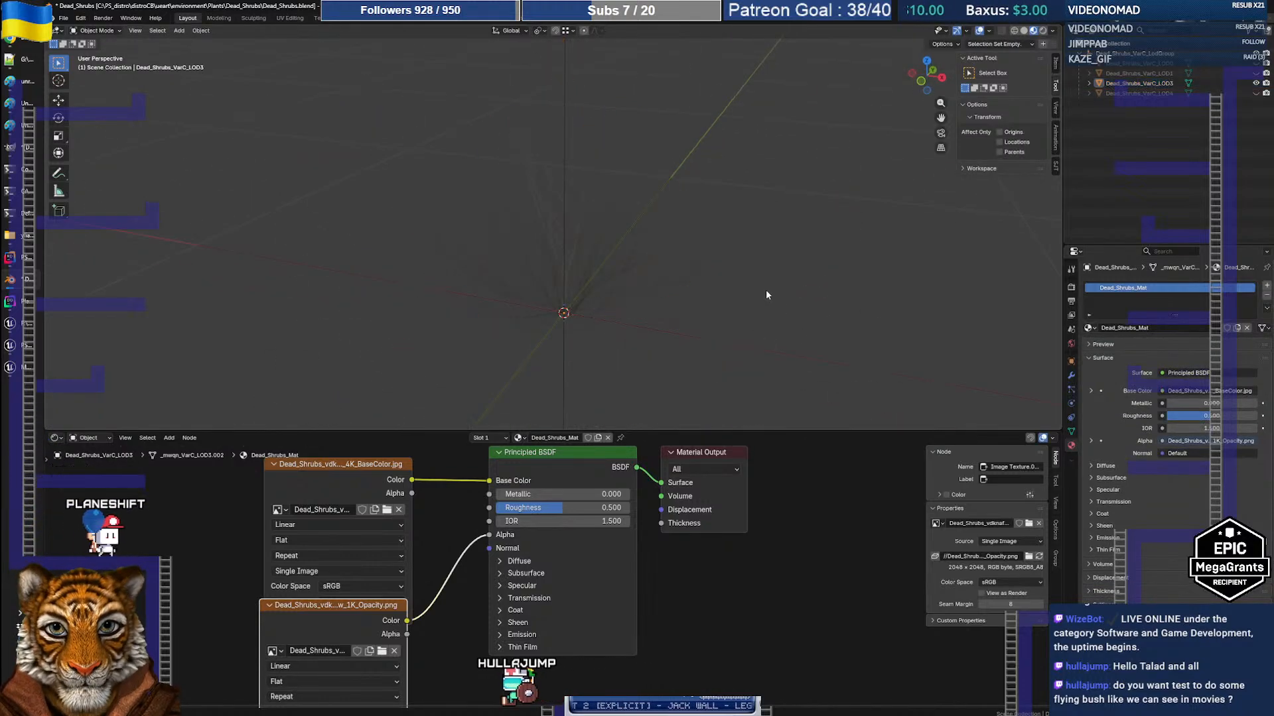
{"action": "double_click", "coordinate": [1149, 84]}
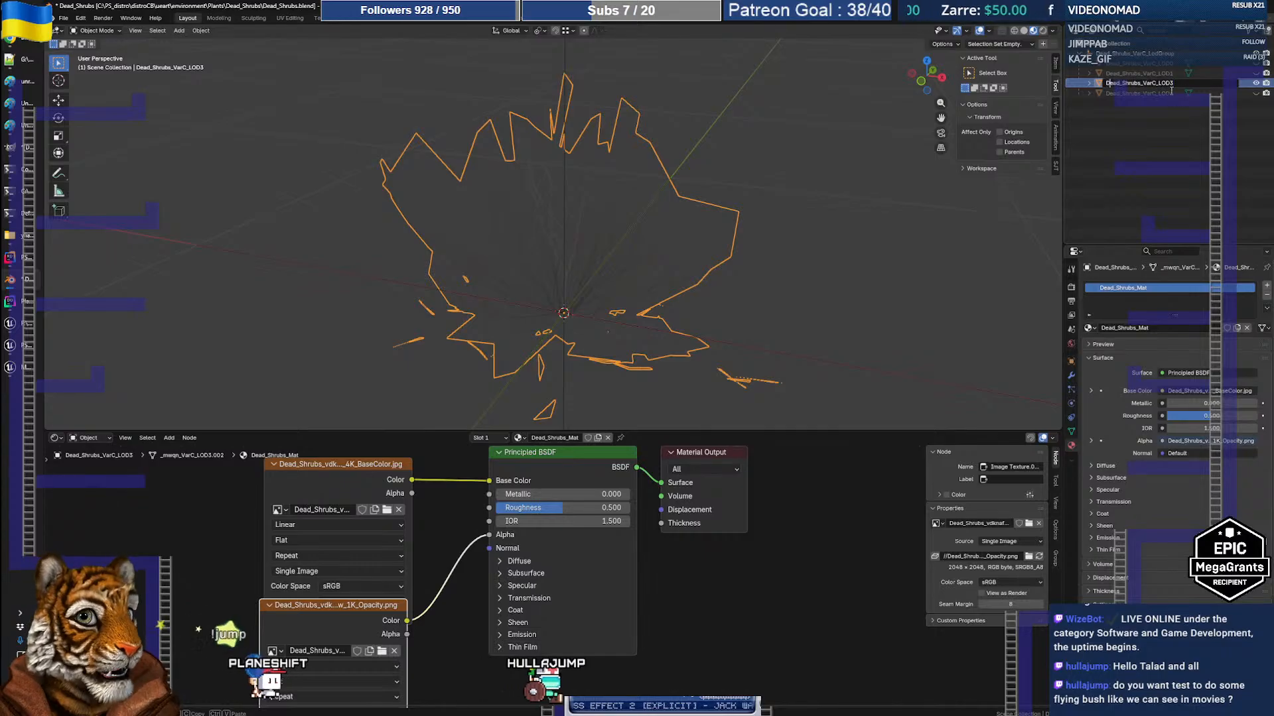
{"action": "key", "text": "BackSpace"}
{"action": "type", "text": "2"}
{"action": "key", "text": "Return"}
{"action": "double_click", "coordinate": [1171, 93]}
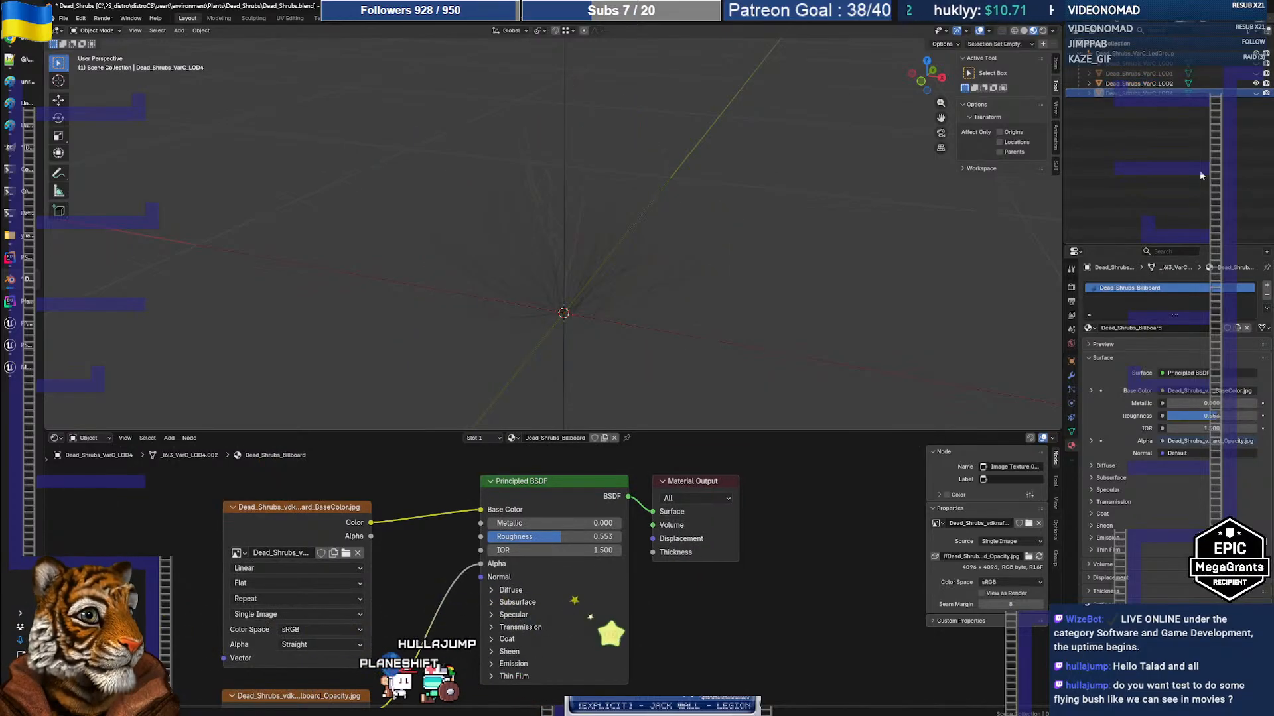
{"action": "key", "text": "BackSpace"}
{"action": "type", "text": "3"}
{"action": "key", "text": "Return"}
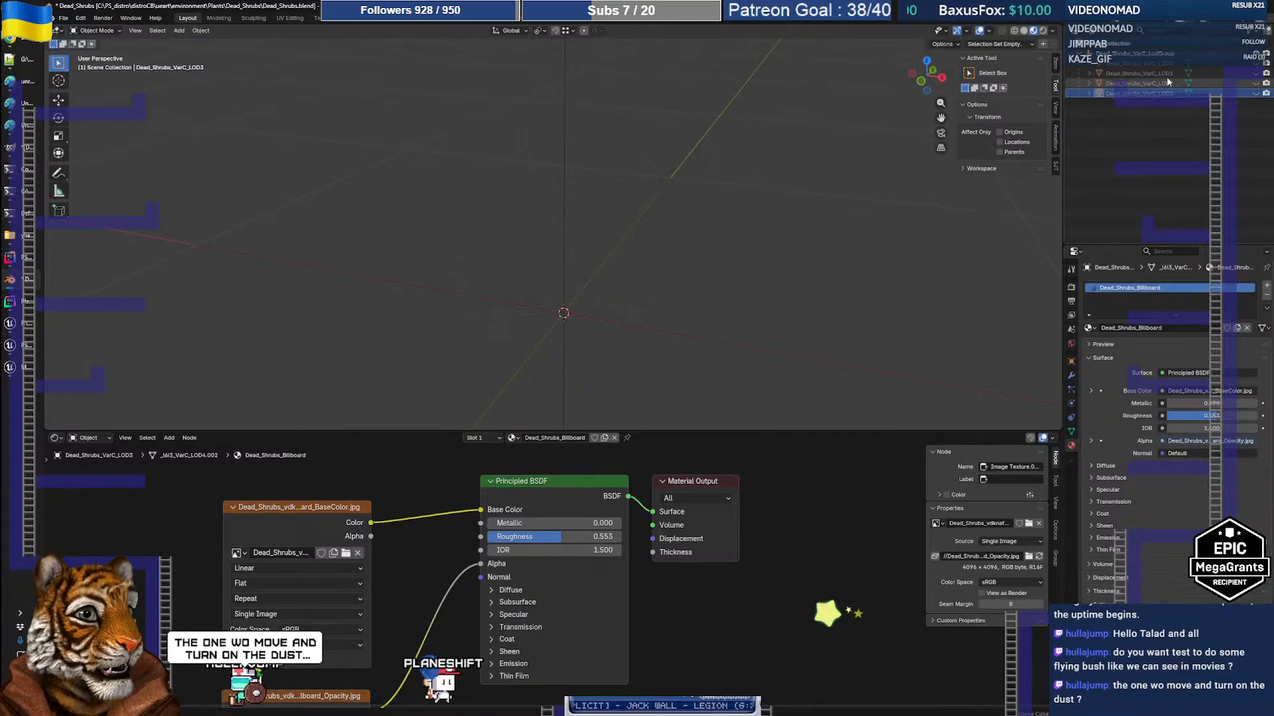
Unhide the LOD1 and LOD0 shrubs in turn and assign the Dead_Shrubs_Mat material to each
{"action": "left_click", "coordinate": [1160, 73]}
{"action": "left_click", "coordinate": [1256, 73]}
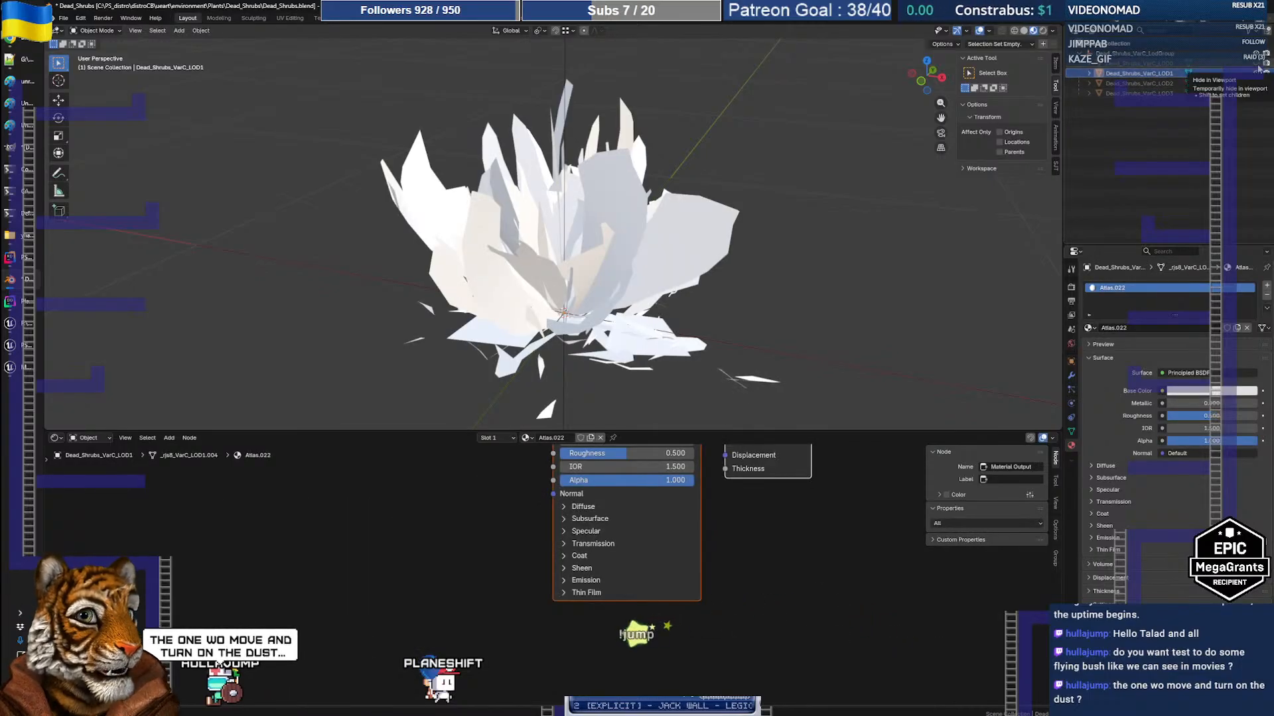
{"action": "left_click", "coordinate": [1089, 328]}
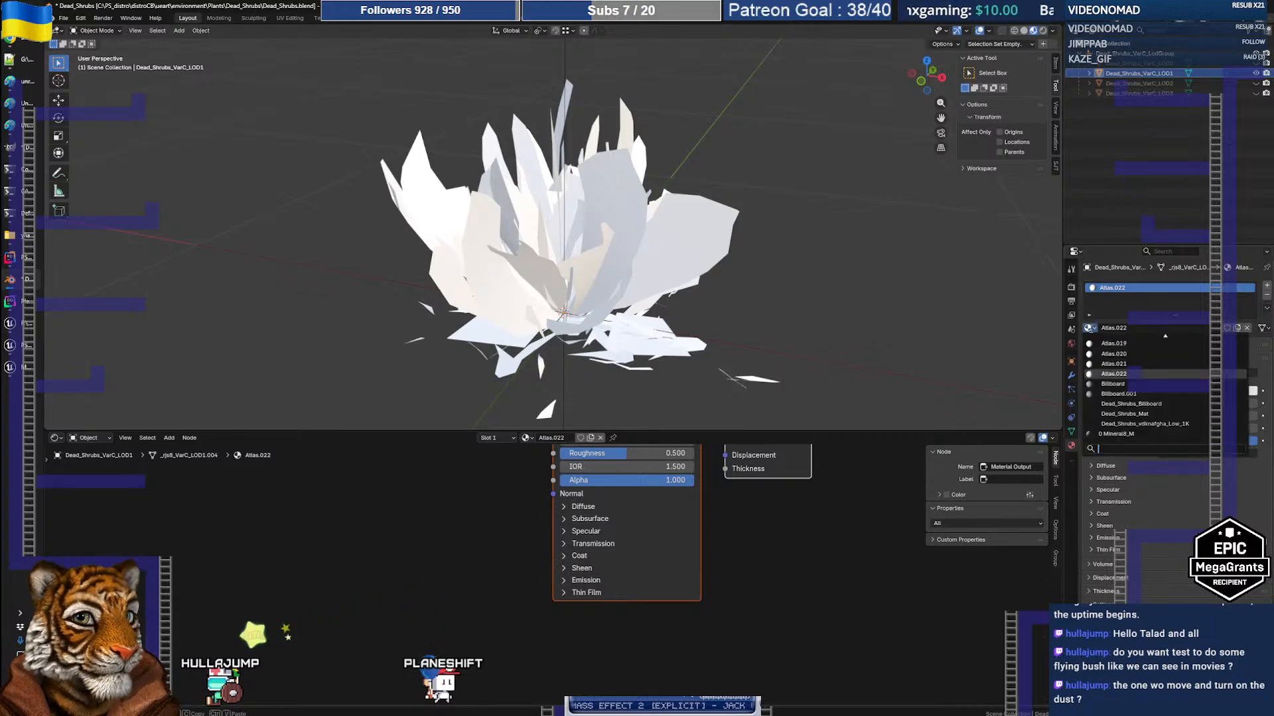
{"action": "left_click", "coordinate": [1138, 413]}
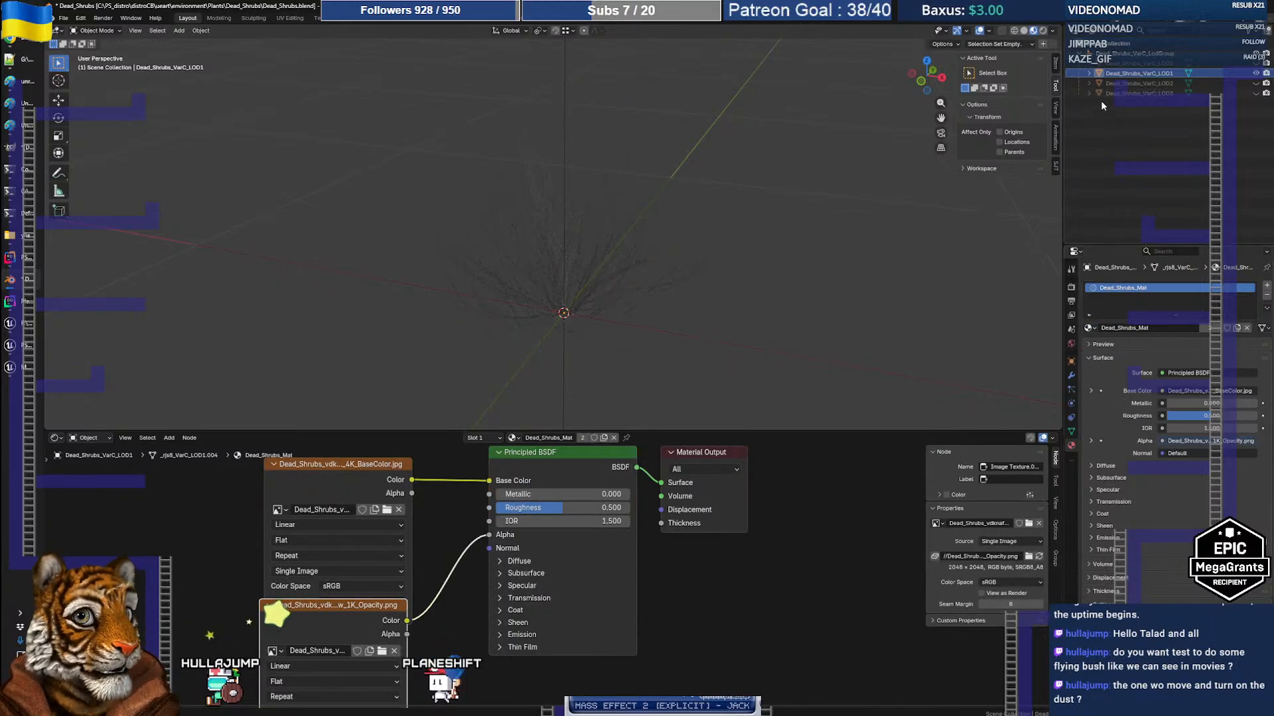
{"action": "left_click", "coordinate": [1151, 64]}
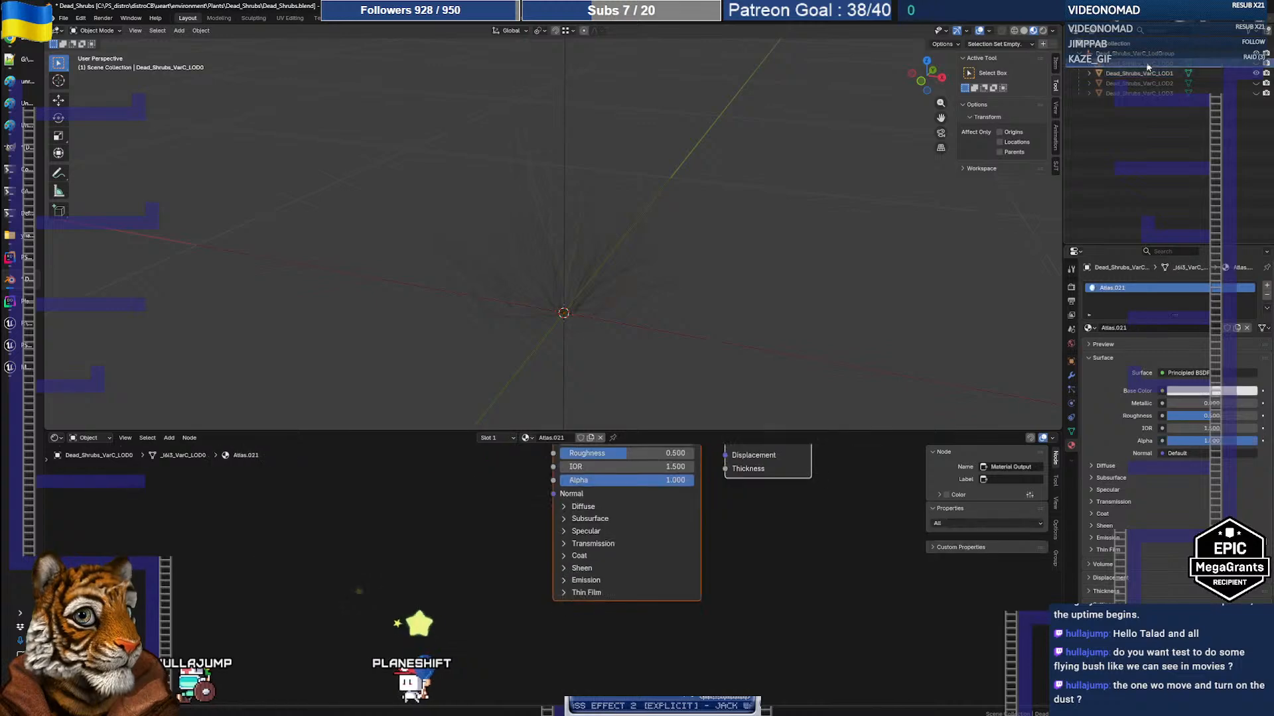
{"action": "left_click", "coordinate": [1255, 63]}
{"action": "left_click", "coordinate": [1092, 328]}
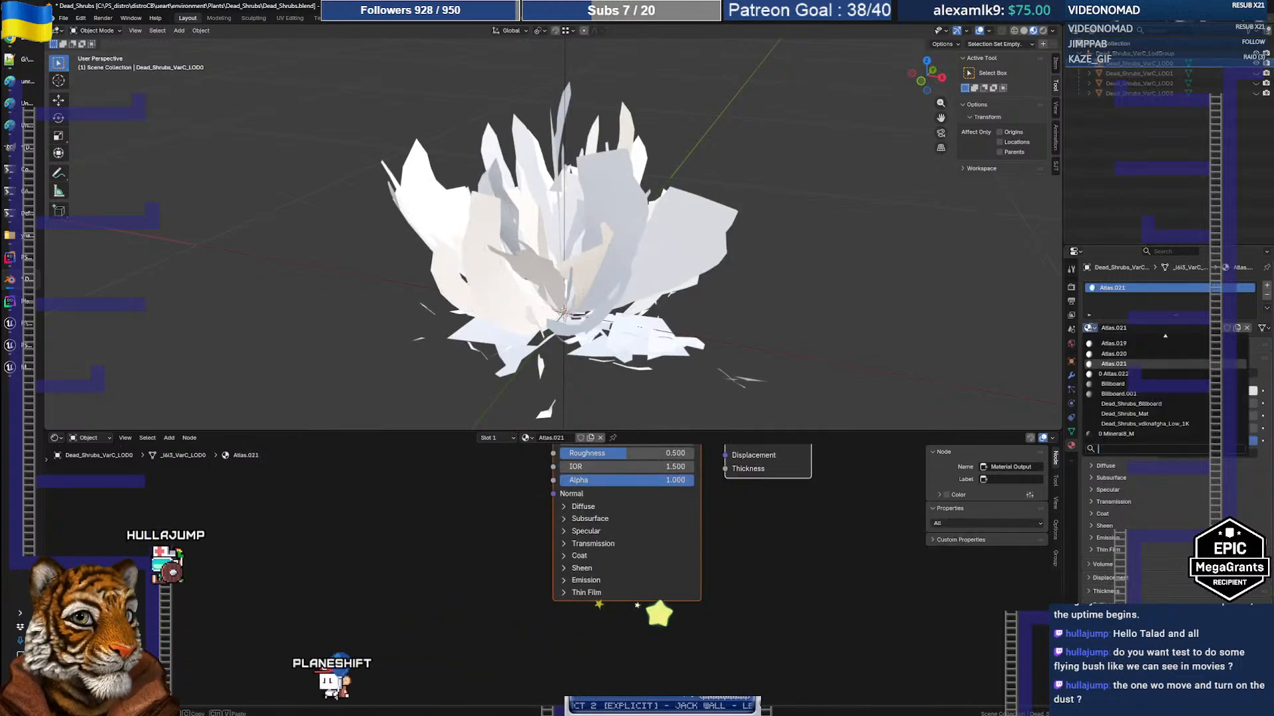
{"action": "left_click", "coordinate": [1130, 414]}
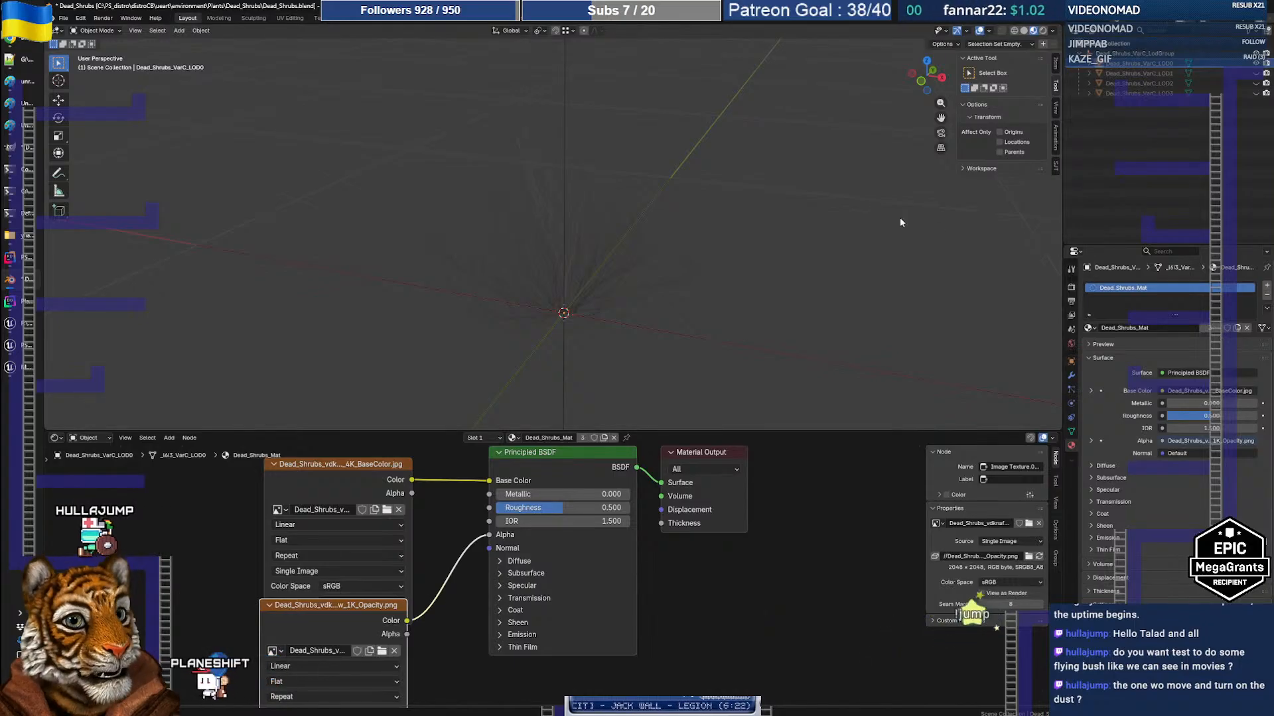
Select the LOD0 shrub, inspect it from another angle, and save the Blender file
{"action": "left_click", "coordinate": [1154, 54]}
{"action": "left_click", "coordinate": [573, 274]}
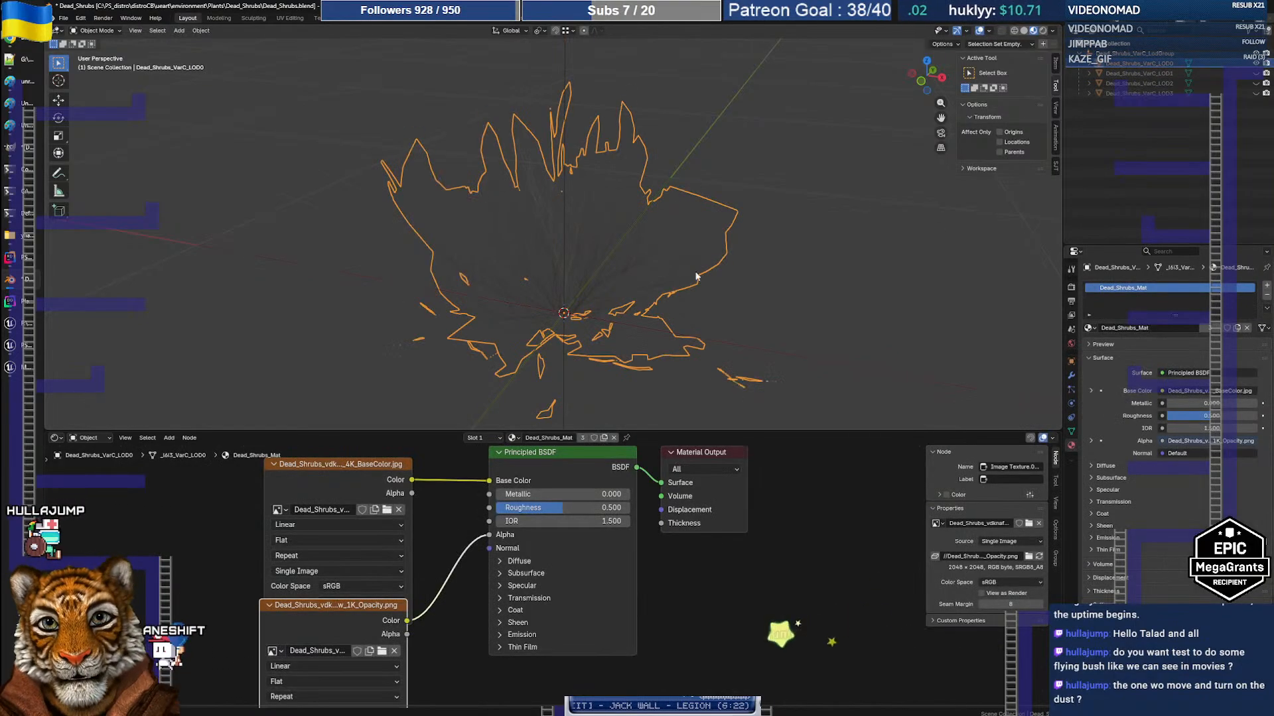
{"action": "middle_click_drag", "start_coordinate": [412, 203], "coordinate": [559, 258]}
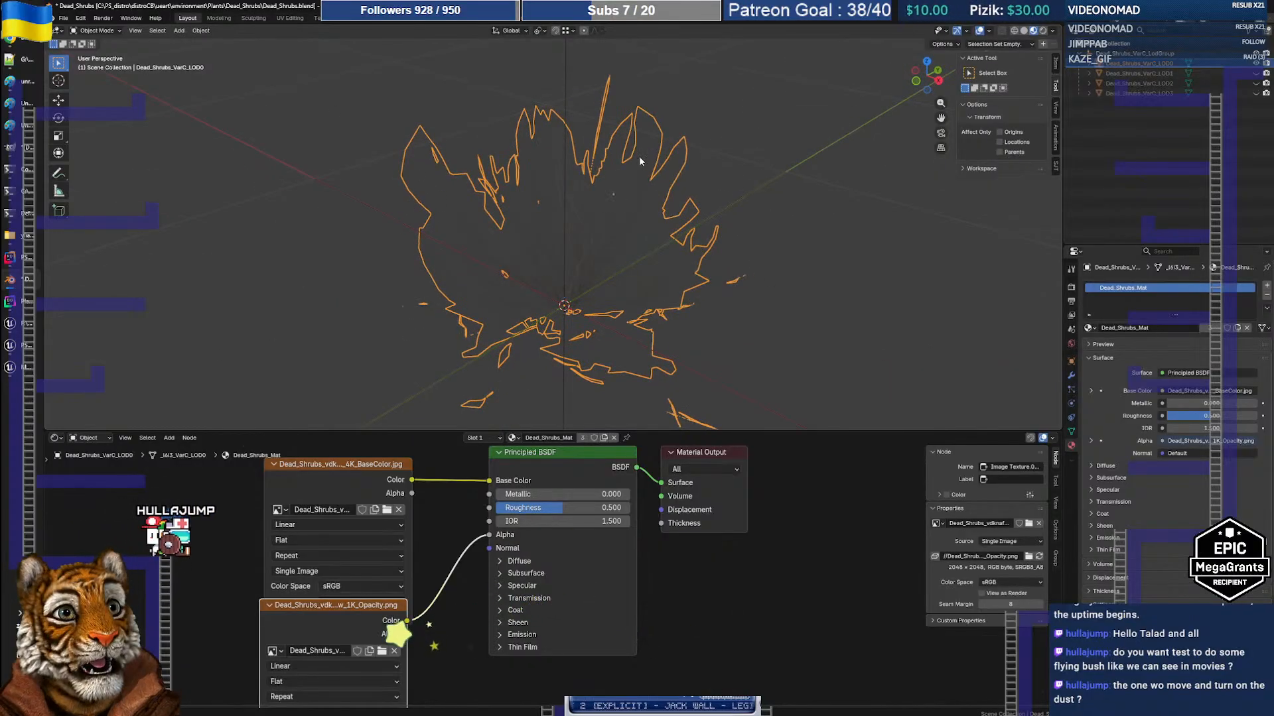
{"action": "left_click", "coordinate": [63, 19]}
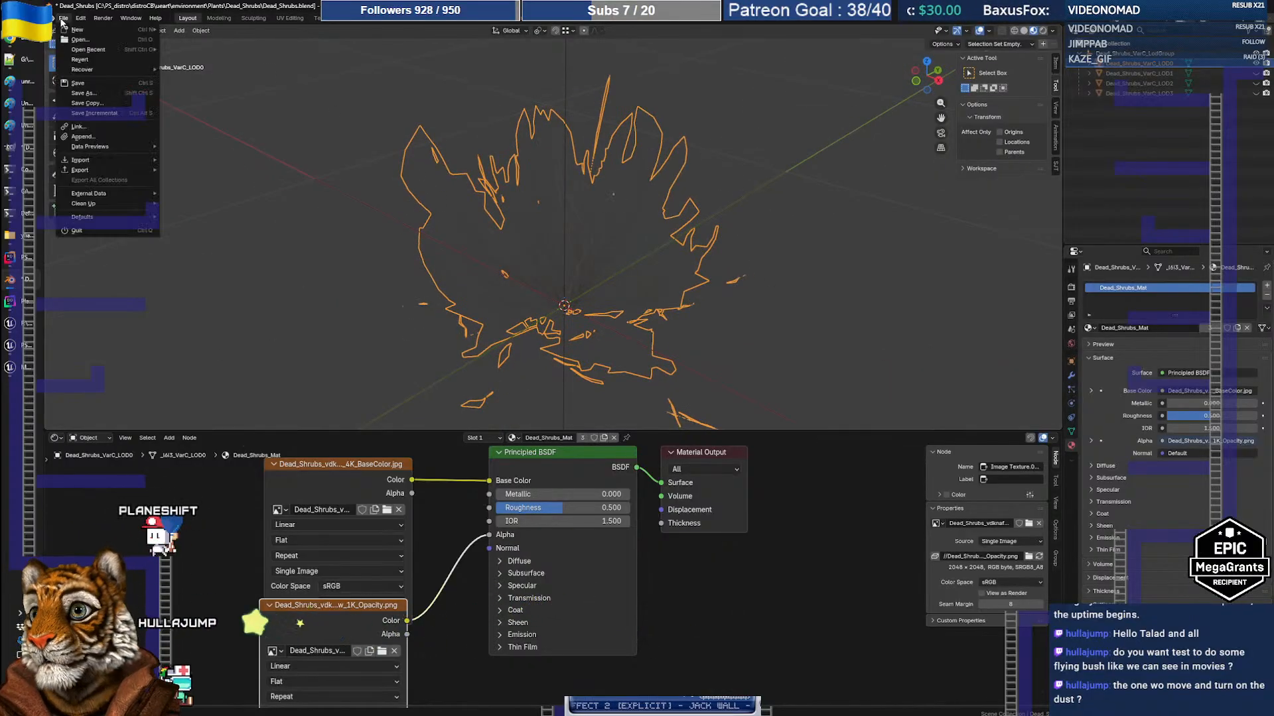
{"action": "left_click", "coordinate": [86, 82]}
{"action": "left_click", "coordinate": [63, 19]}
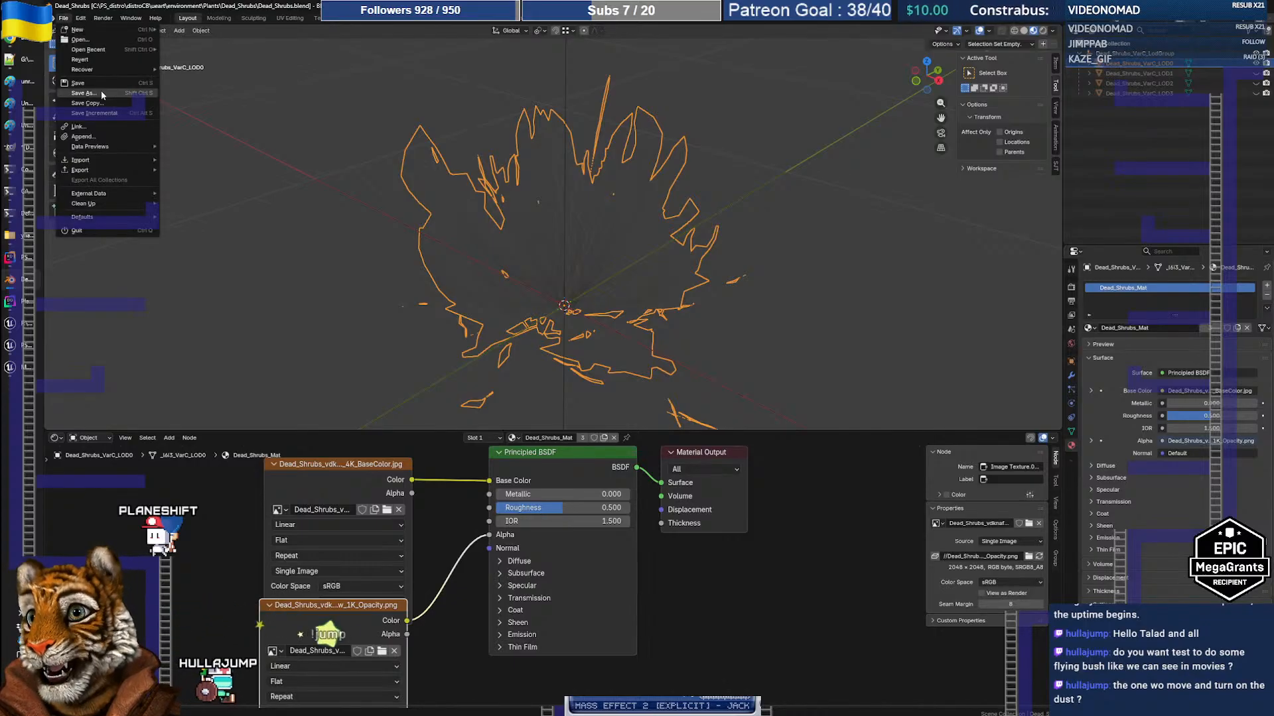
Make the LOD1, LOD2 and LOD3 shrubs visible and select the LOD group together with all its LOD meshes
{"action": "left_click", "coordinate": [1139, 66]}
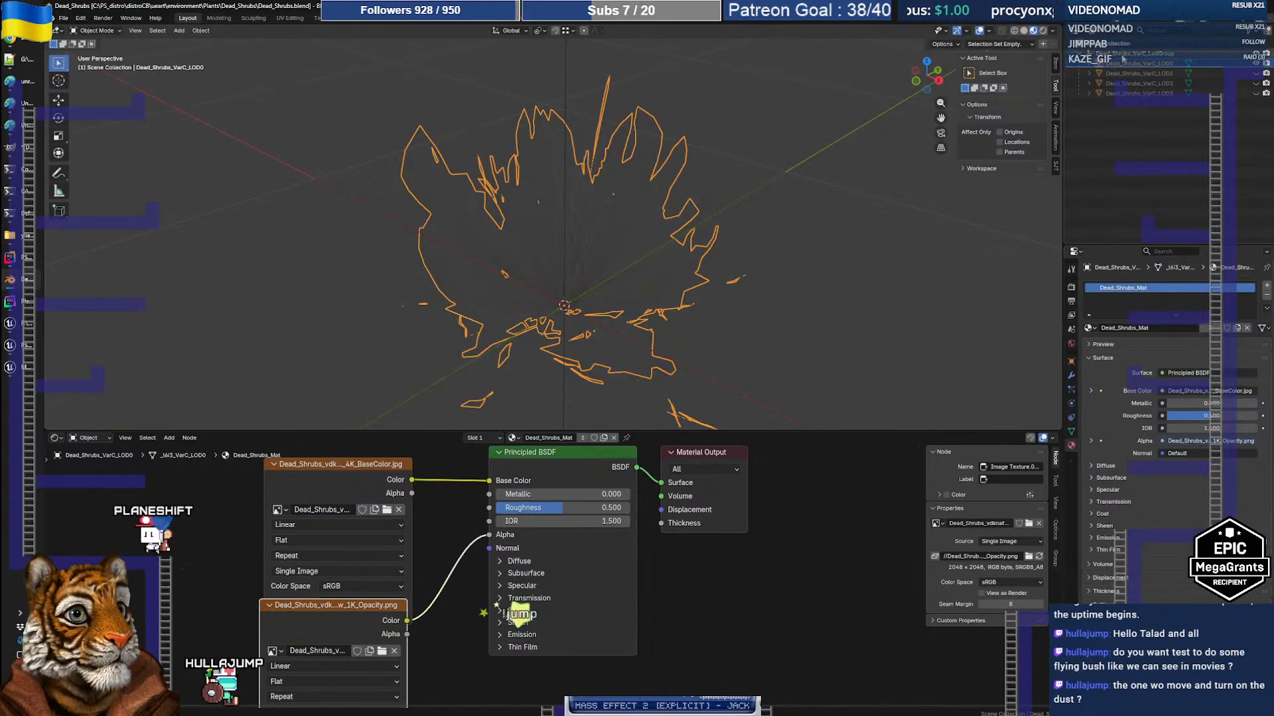
{"action": "left_click", "coordinate": [1133, 93], "text": "shift"}
{"action": "left_click", "coordinate": [1255, 74]}
{"action": "left_click", "coordinate": [1254, 84]}
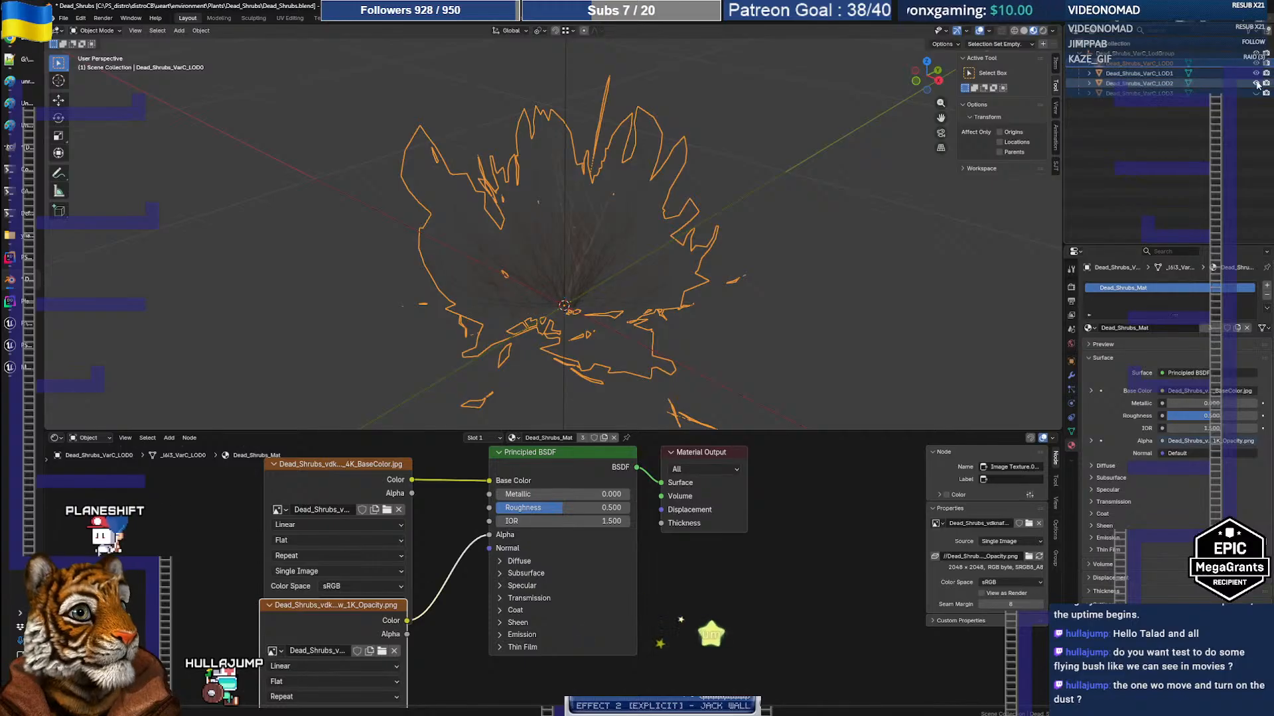
{"action": "left_click", "coordinate": [1255, 94]}
{"action": "left_click", "coordinate": [1140, 93], "text": "ctrl"}
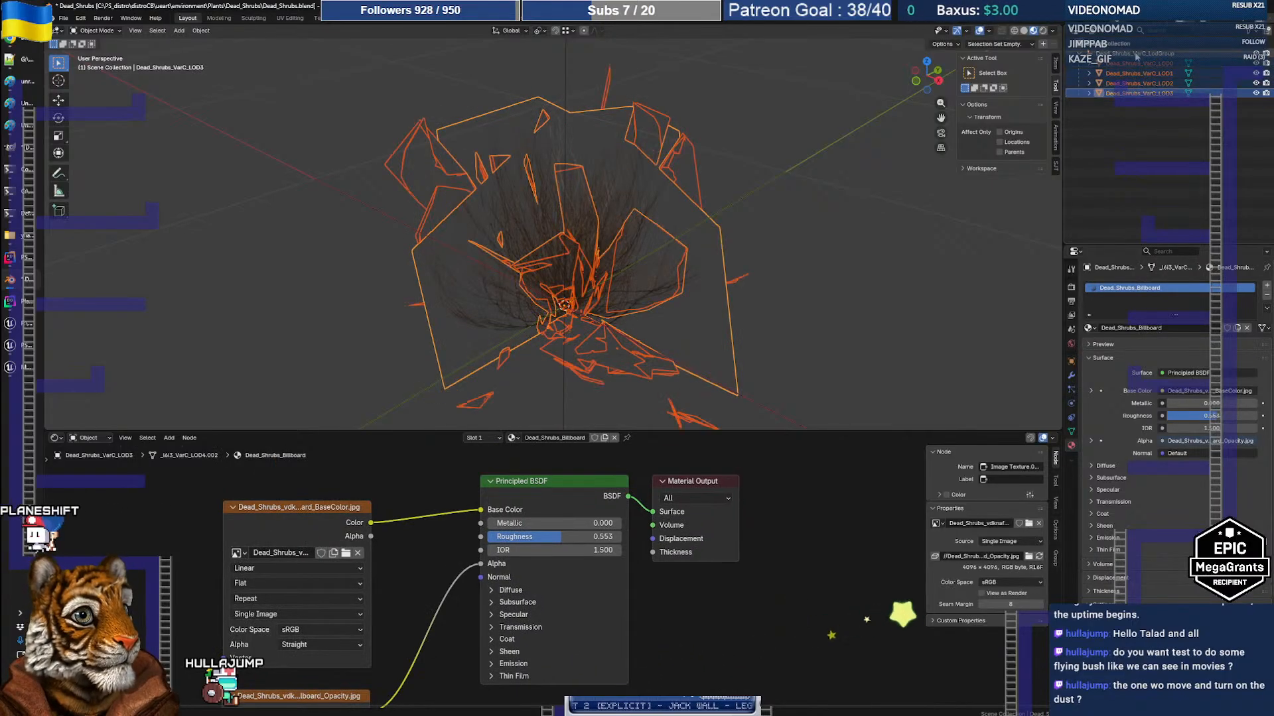
Export the selection as Dead_Shrubs_VarC.fbx, limited to Selected Objects and with Custom Properties included
{"action": "left_click", "coordinate": [66, 19]}
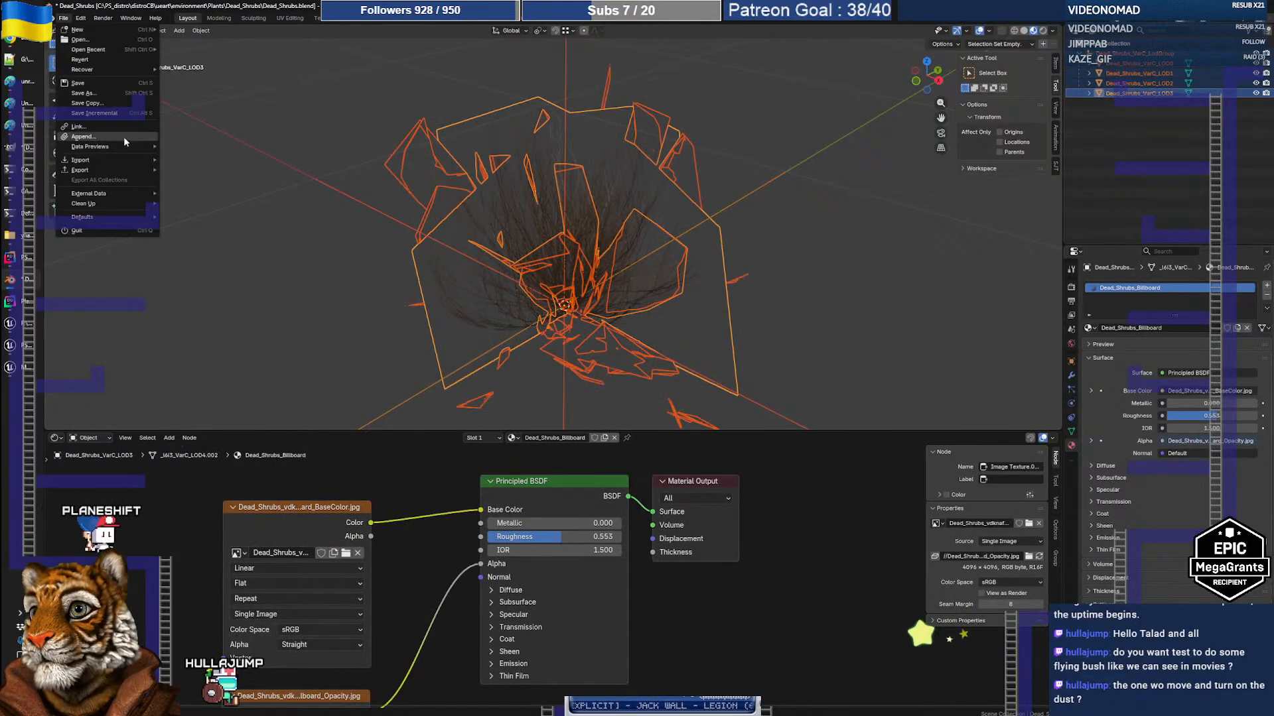
{"action": "mouse_move", "coordinate": [106, 169]}
{"action": "left_click", "coordinate": [190, 250]}
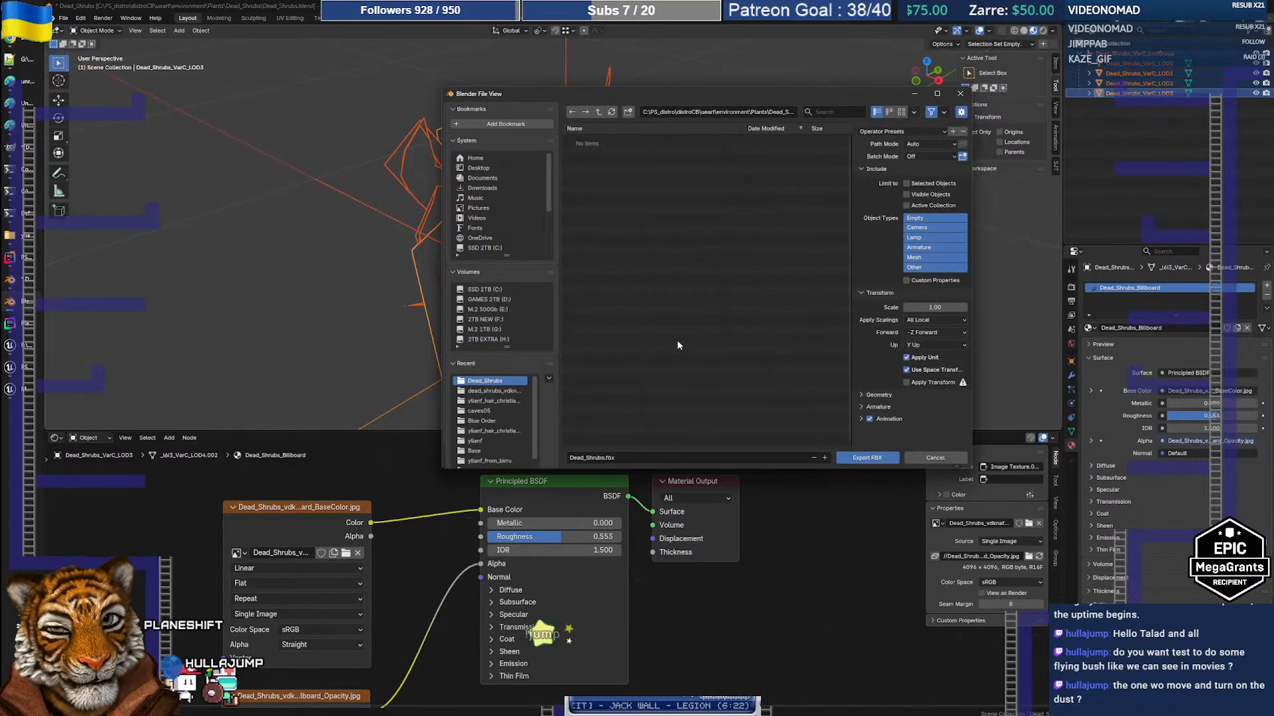
{"action": "left_click", "coordinate": [603, 457]}
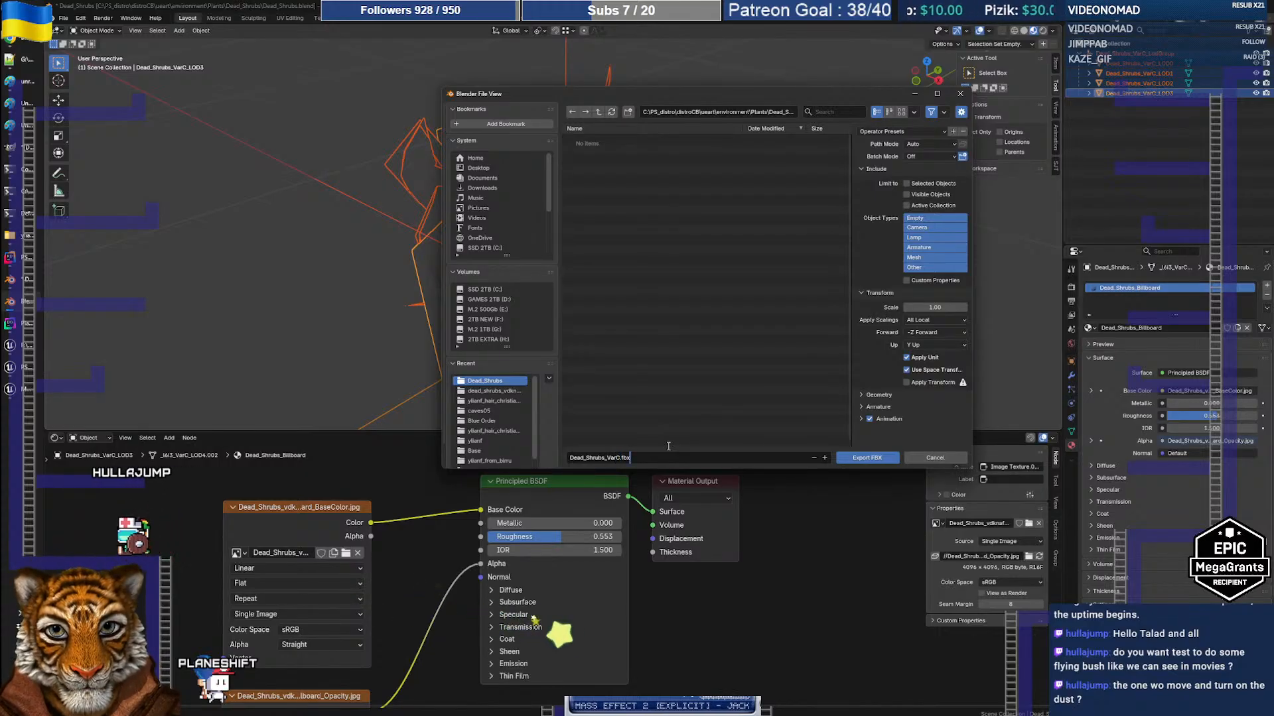
{"action": "left_click", "coordinate": [916, 410]}
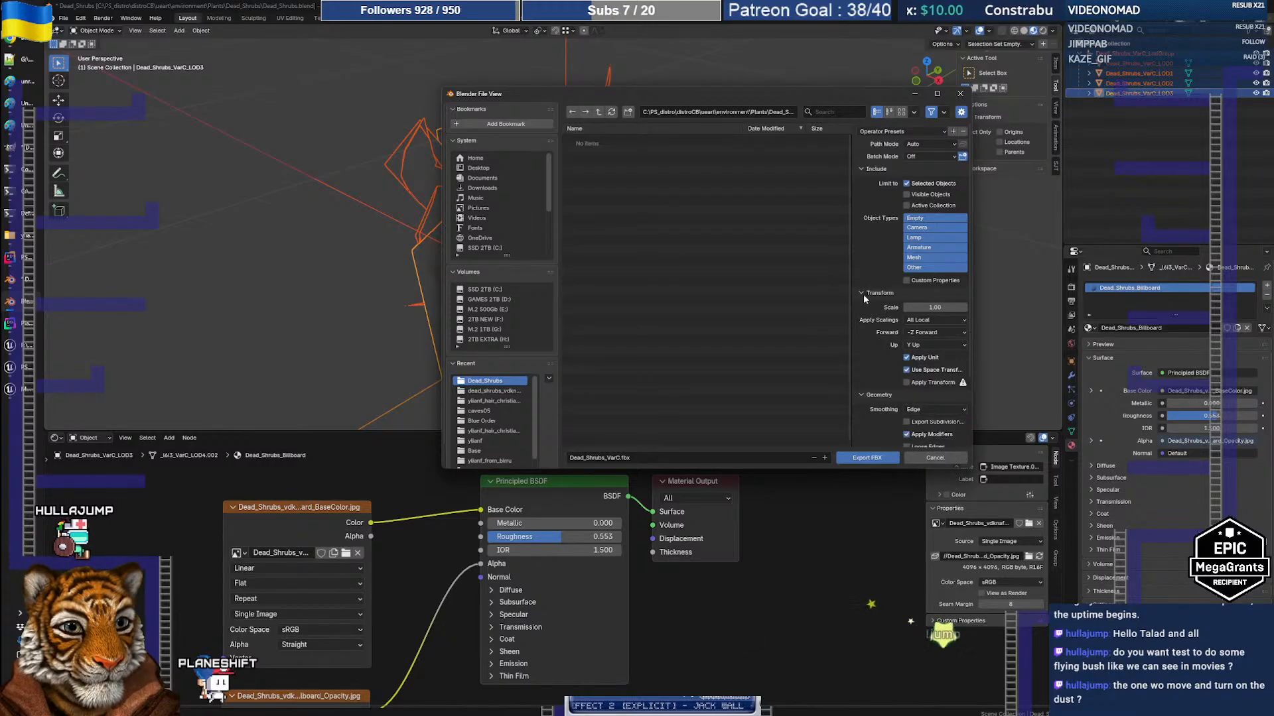
{"action": "scroll", "coordinate": [864, 298], "scroll_direction": "down", "scroll_amount": 3}
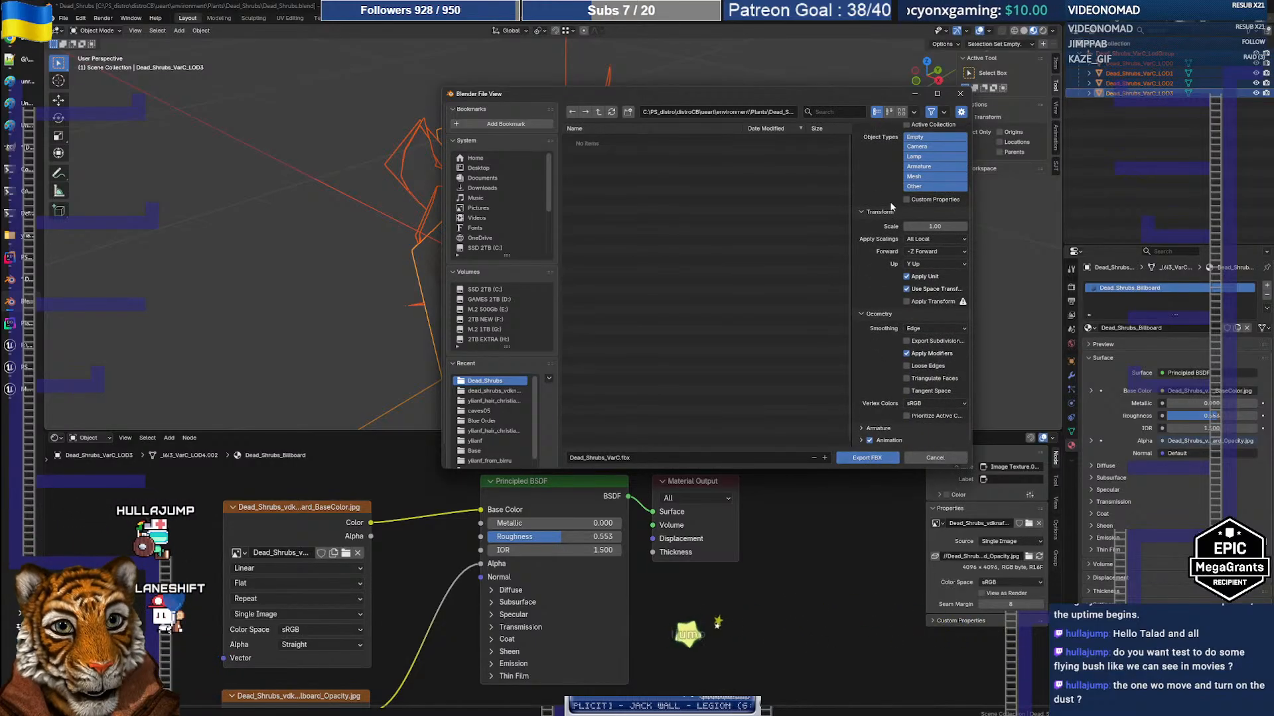
{"action": "left_click", "coordinate": [906, 199]}
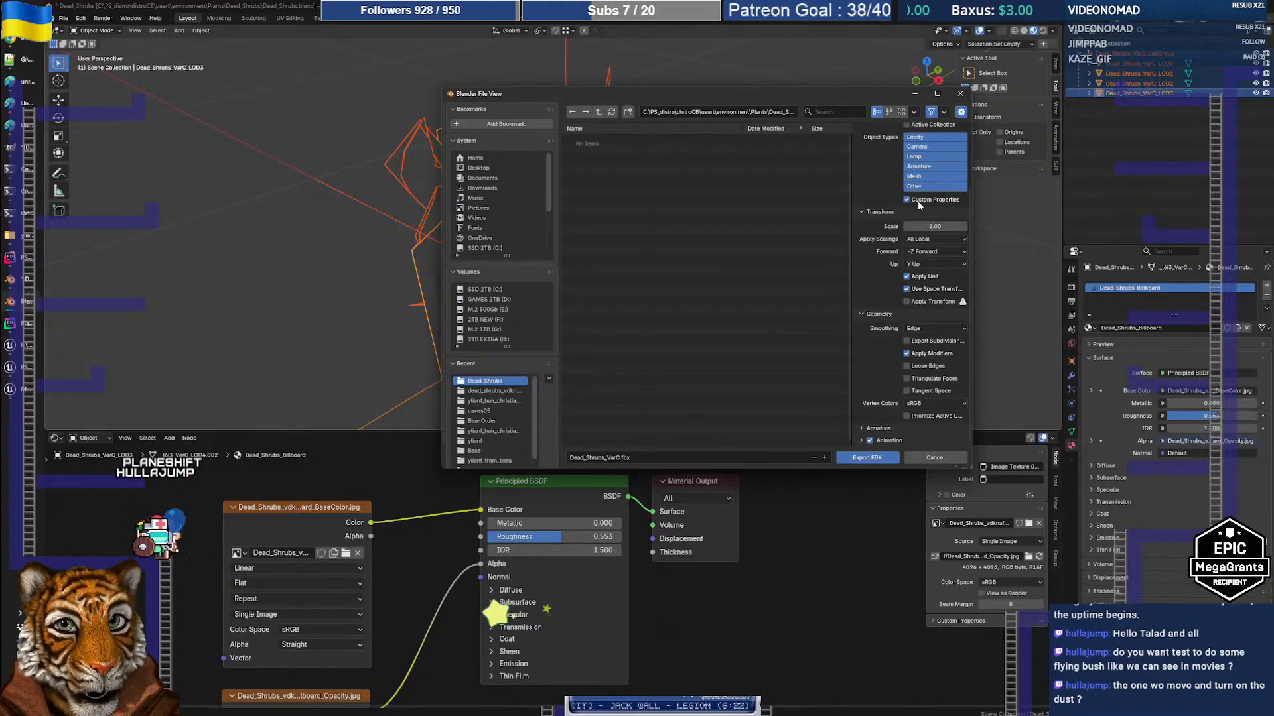
{"action": "scroll", "coordinate": [936, 265], "scroll_direction": "up", "scroll_amount": 3}
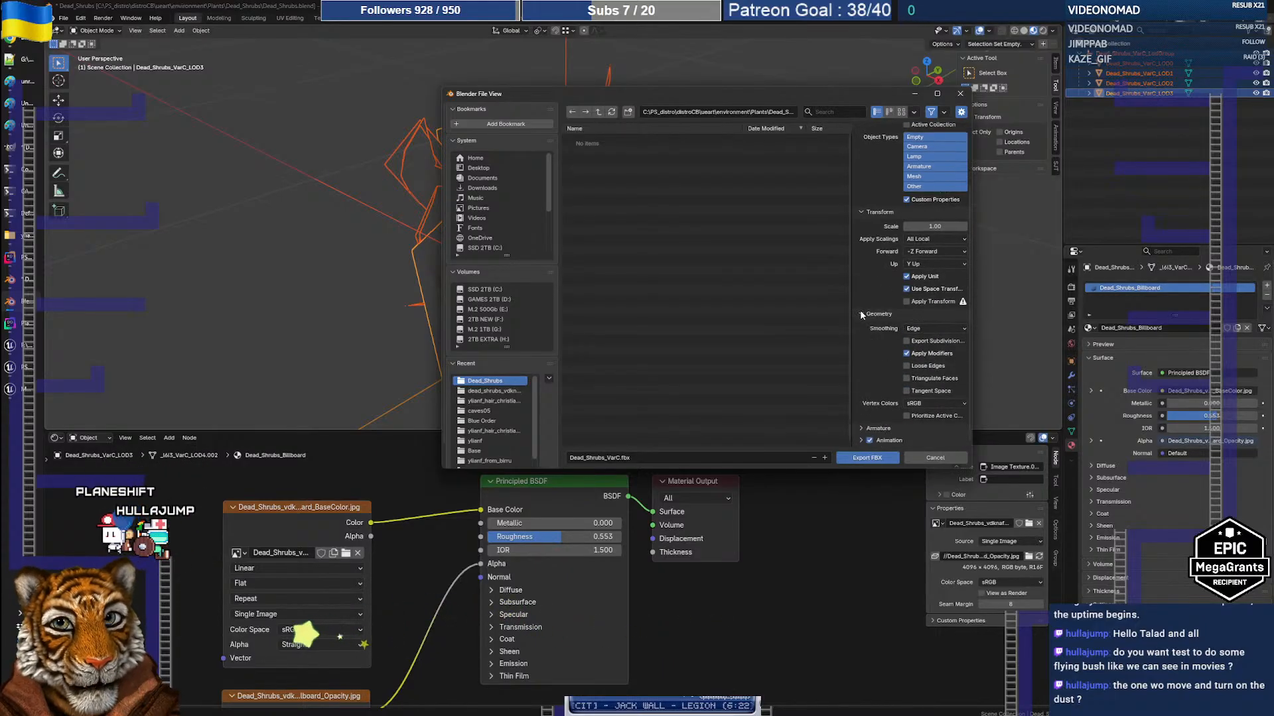
{"action": "left_click", "coordinate": [871, 457]}
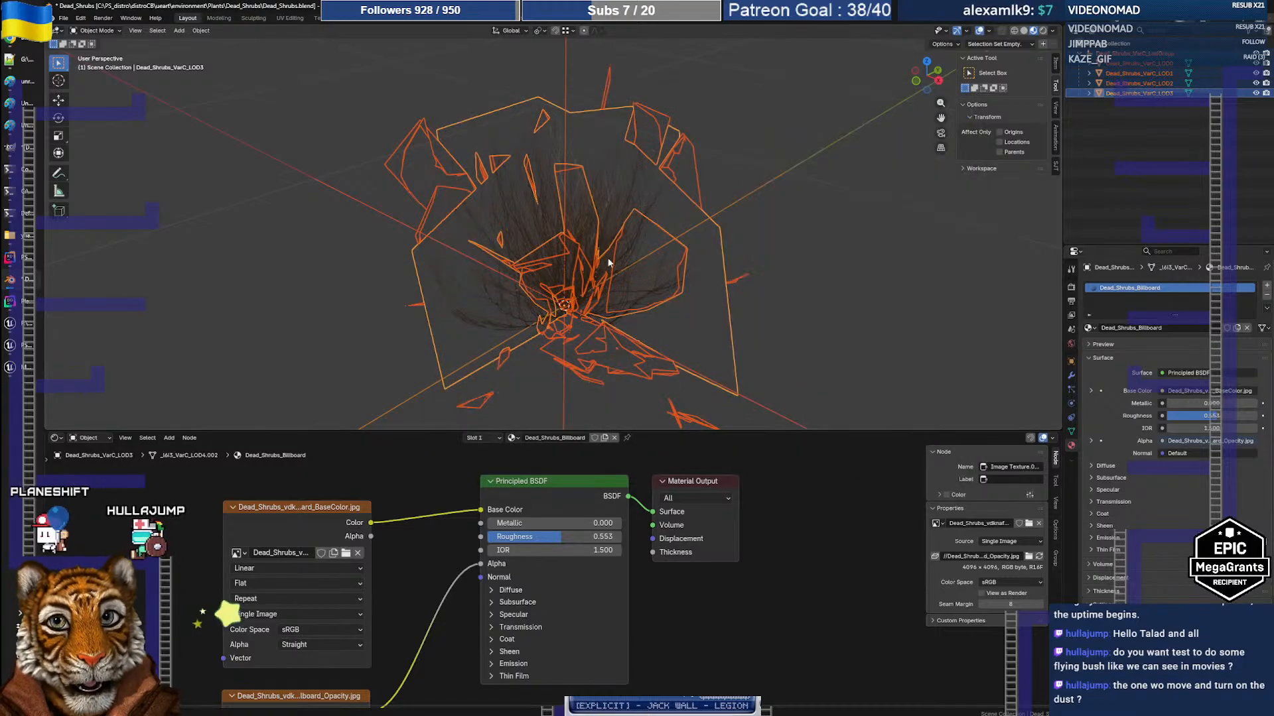
Switch to Unreal Editor, minimize the MM_FoliageBillBoard material window, and browse the content to the foliage/plants folder
{"action": "mouse_move", "coordinate": [10, 344]}
{"action": "left_click", "coordinate": [315, 351]}
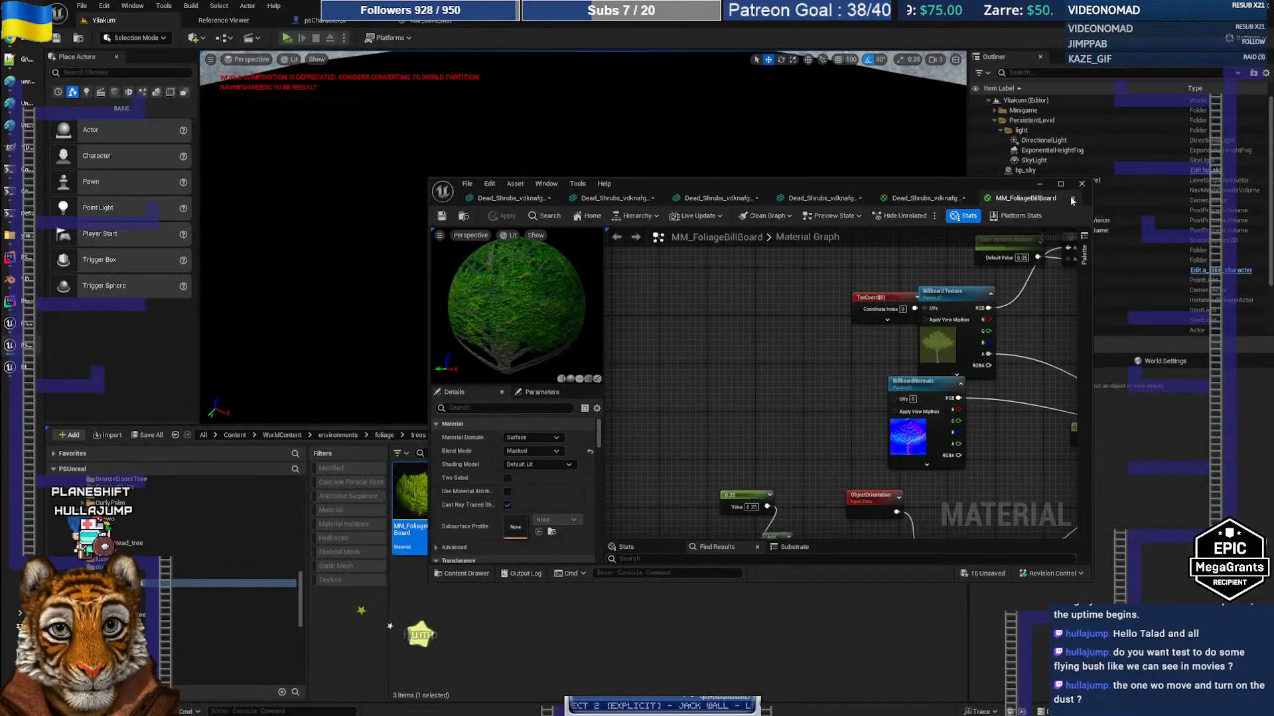
{"action": "left_click", "coordinate": [1039, 185]}
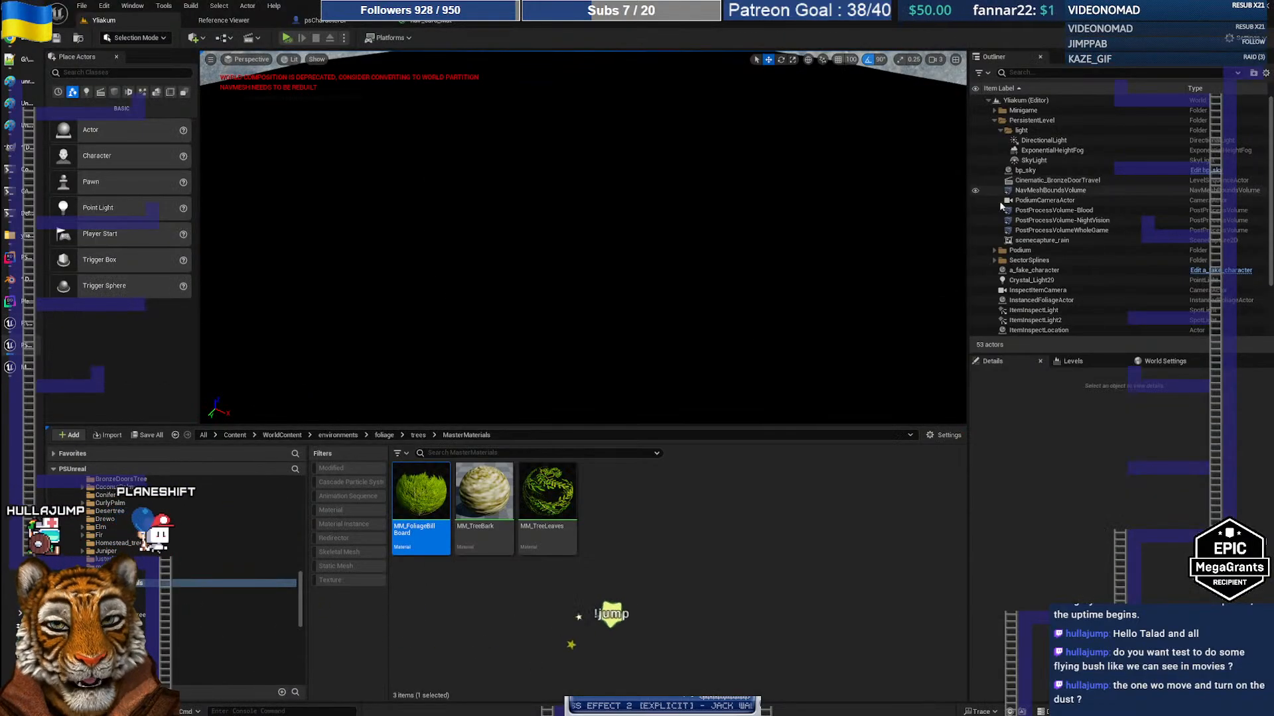
{"action": "scroll", "coordinate": [174, 608], "scroll_direction": "up", "scroll_amount": 6}
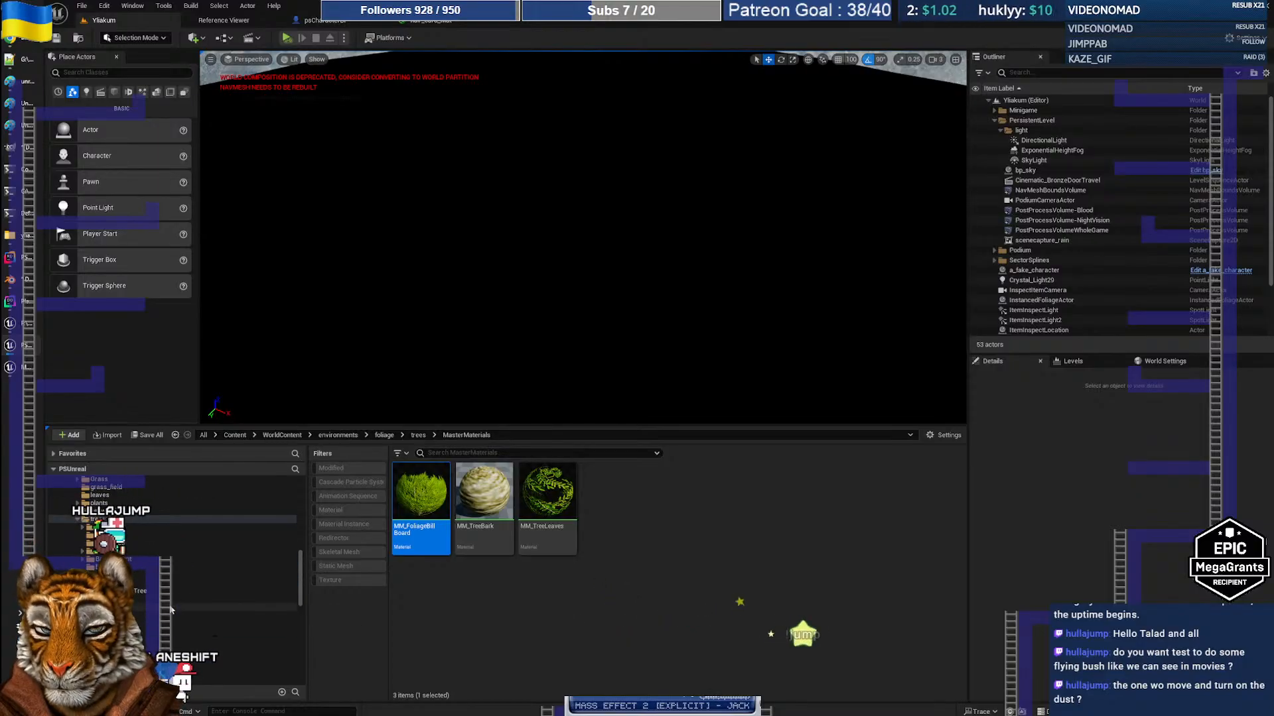
{"action": "left_click", "coordinate": [111, 568]}
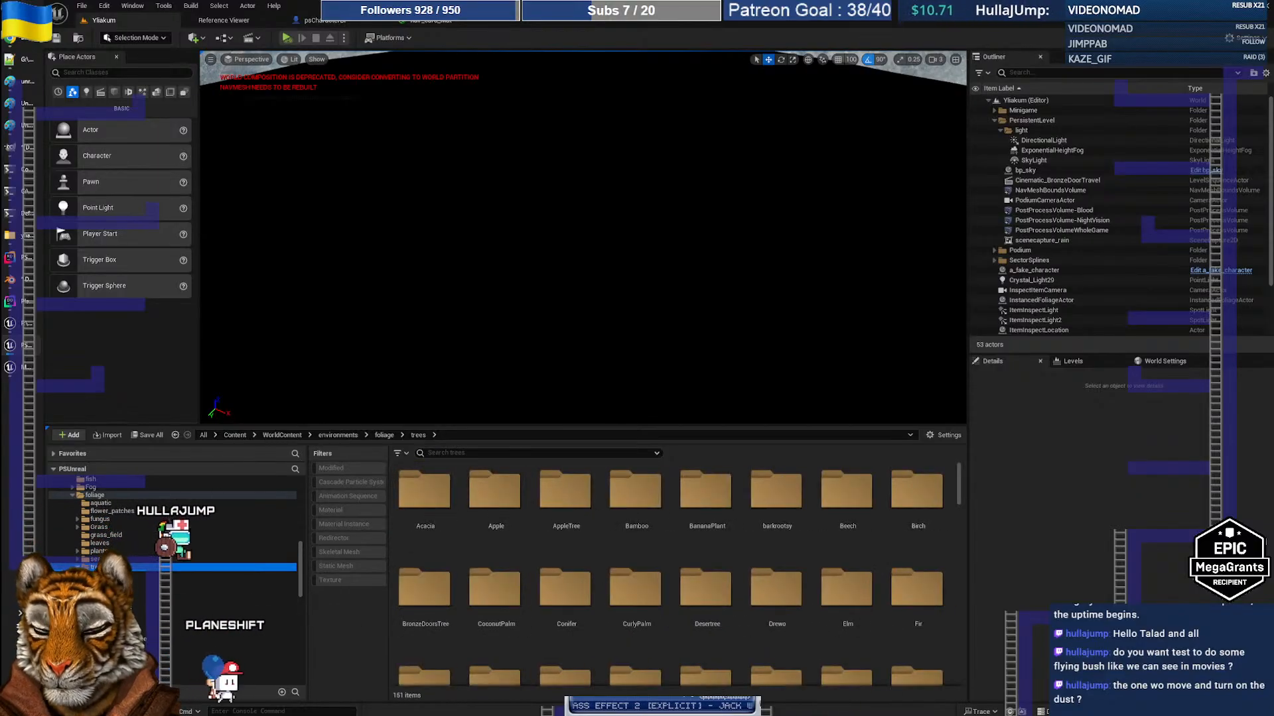
{"action": "double_click", "coordinate": [99, 551]}
{"action": "scroll", "coordinate": [180, 582], "scroll_direction": "down", "scroll_amount": 1}
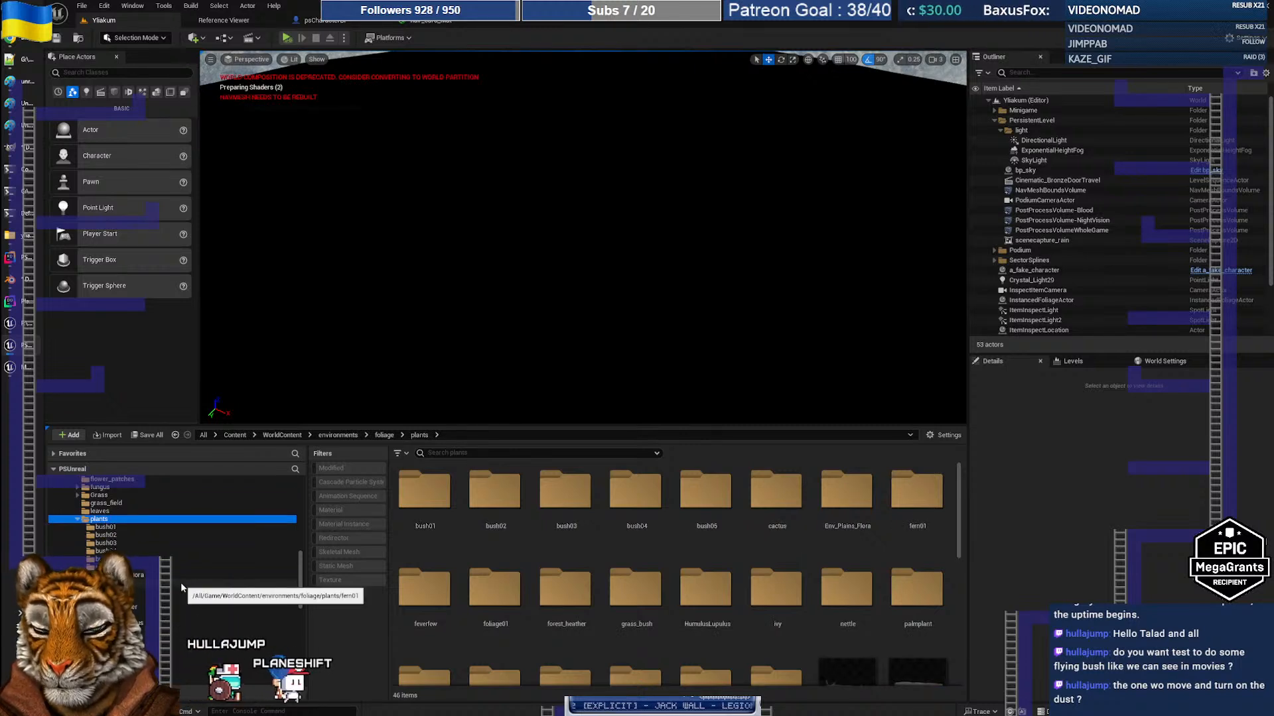
{"action": "scroll", "coordinate": [180, 583], "scroll_direction": "up", "scroll_amount": 2}
Search the foliage folder for "dead"
{"action": "left_click", "coordinate": [112, 512]}
{"action": "left_click", "coordinate": [547, 452]}
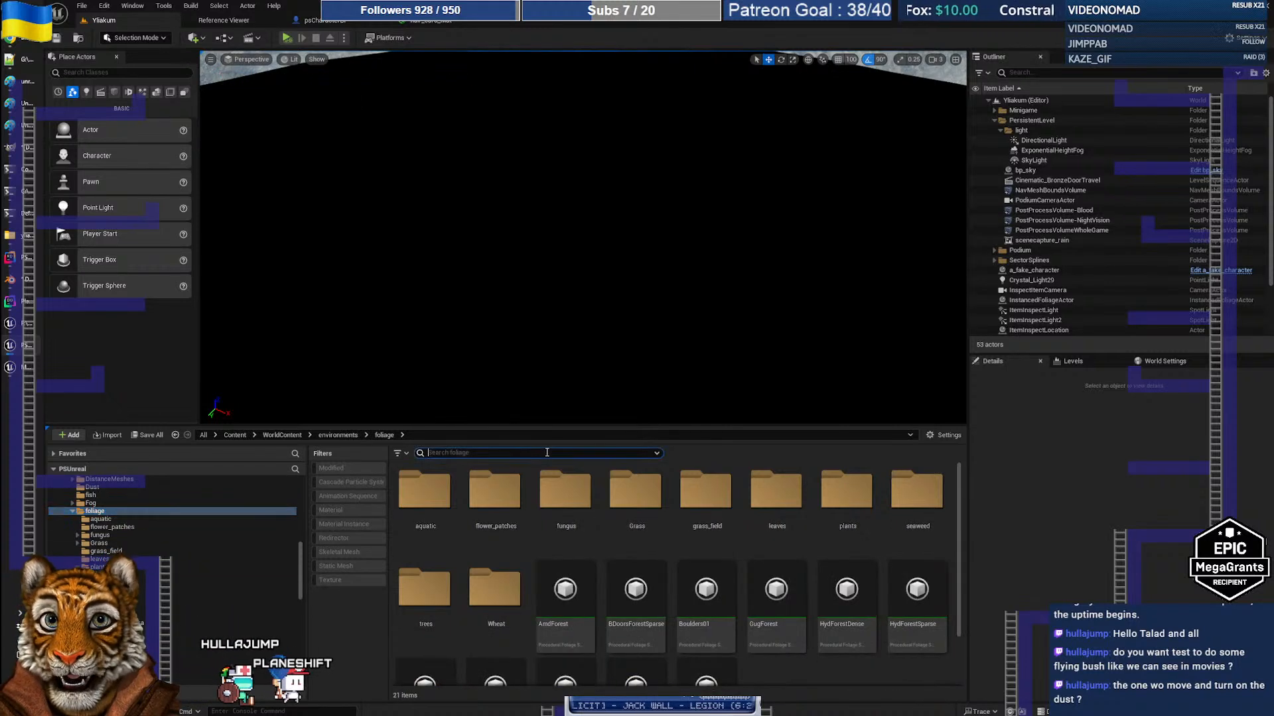
{"action": "type", "text": "dead"}
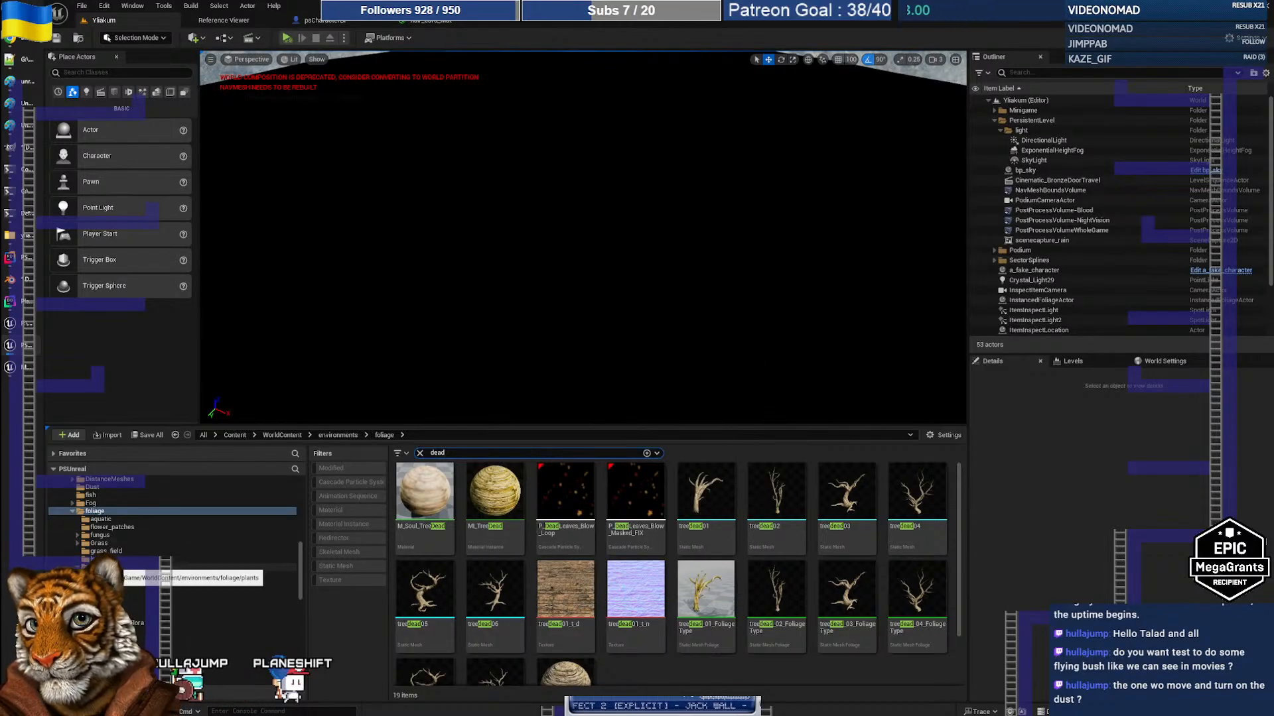
Return to the foliage/plants folder and clear the "dead" search filter to list its subfolders
{"action": "left_click", "coordinate": [104, 567]}
{"action": "scroll", "coordinate": [104, 568], "scroll_direction": "down", "scroll_amount": 3}
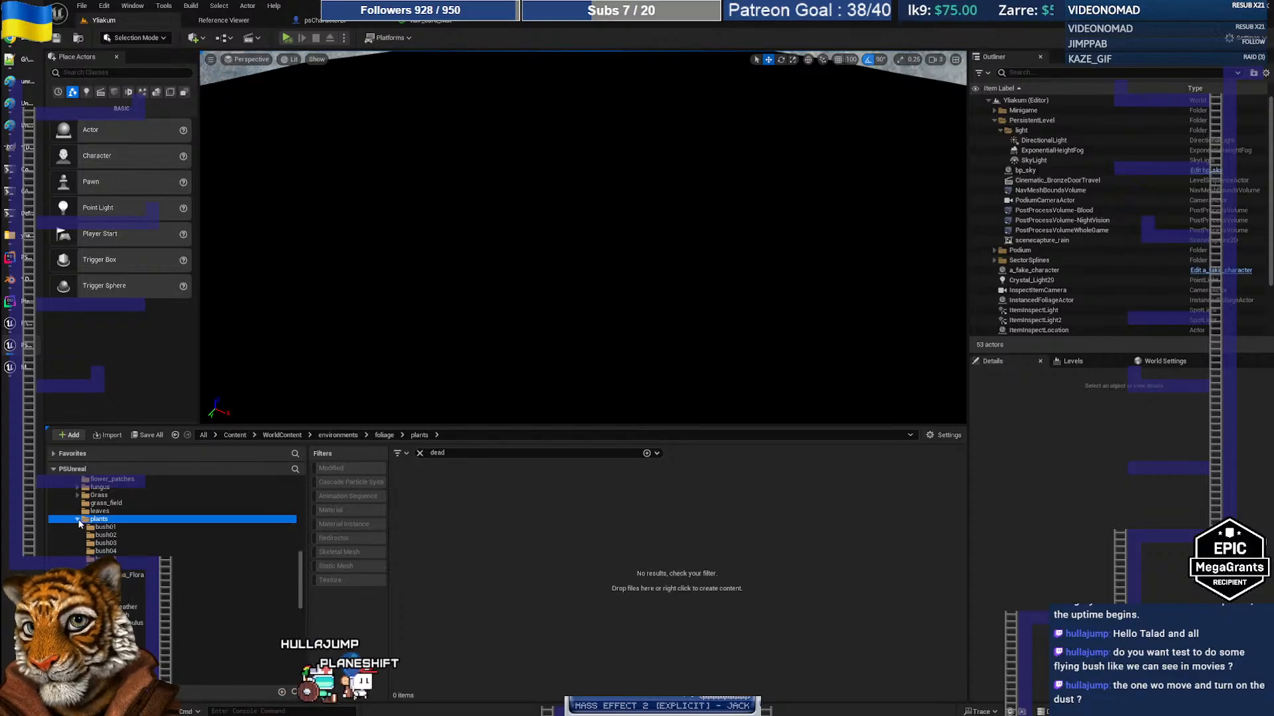
{"action": "scroll", "coordinate": [106, 552], "scroll_direction": "up", "scroll_amount": 2}
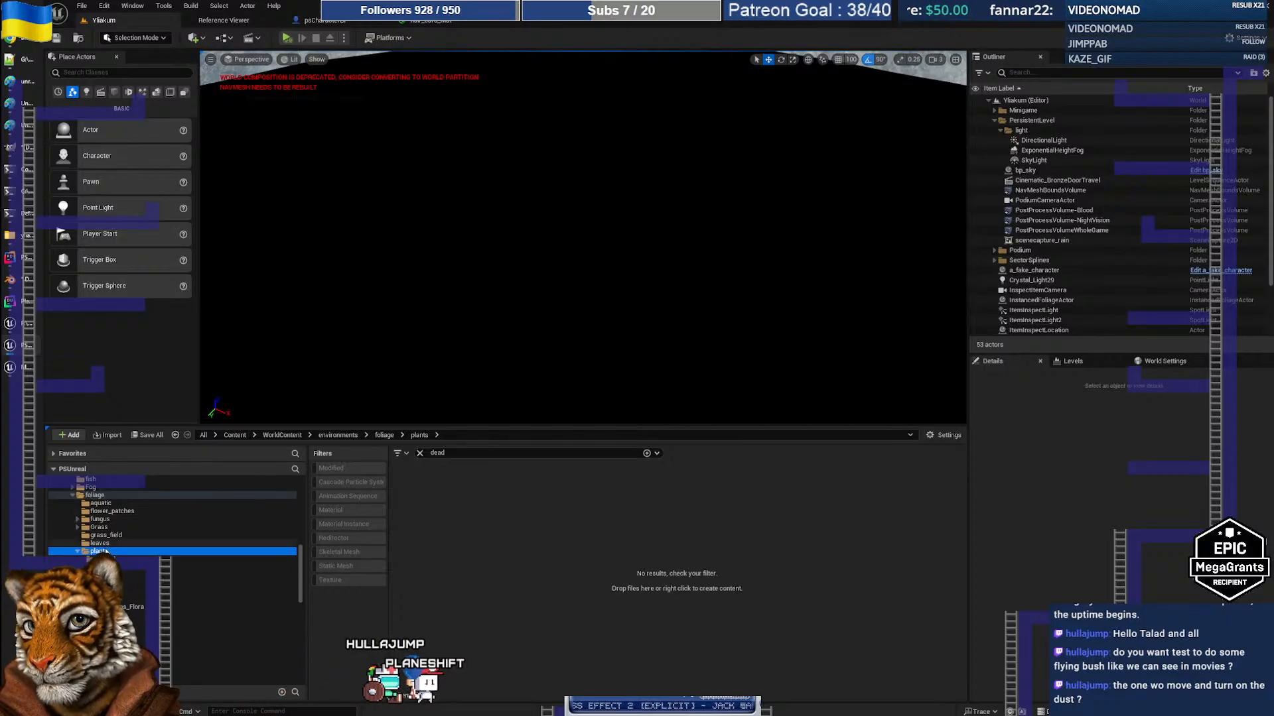
{"action": "left_click", "coordinate": [419, 453]}
{"action": "scroll", "coordinate": [136, 586], "scroll_direction": "down", "scroll_amount": 2}
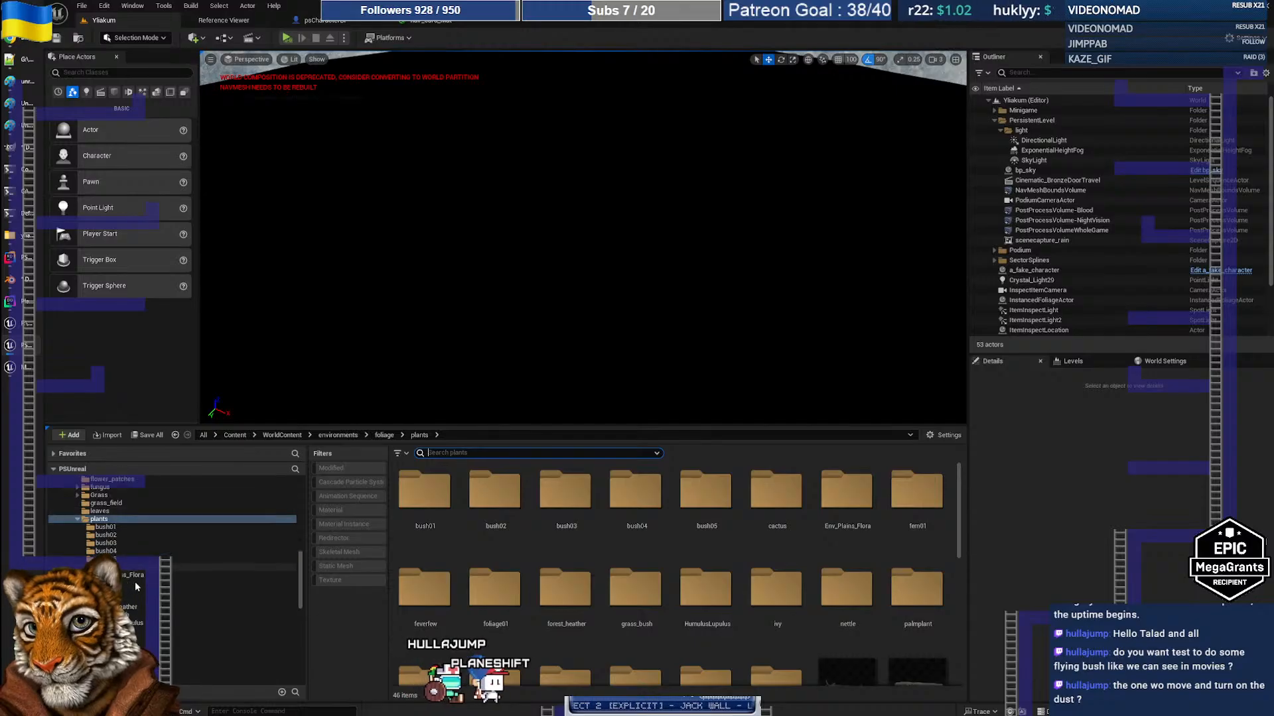
Create a new subfolder named Dead_Shrugs inside the ivy folder under foliage/plants
{"action": "scroll", "coordinate": [135, 586], "scroll_direction": "down", "scroll_amount": 1}
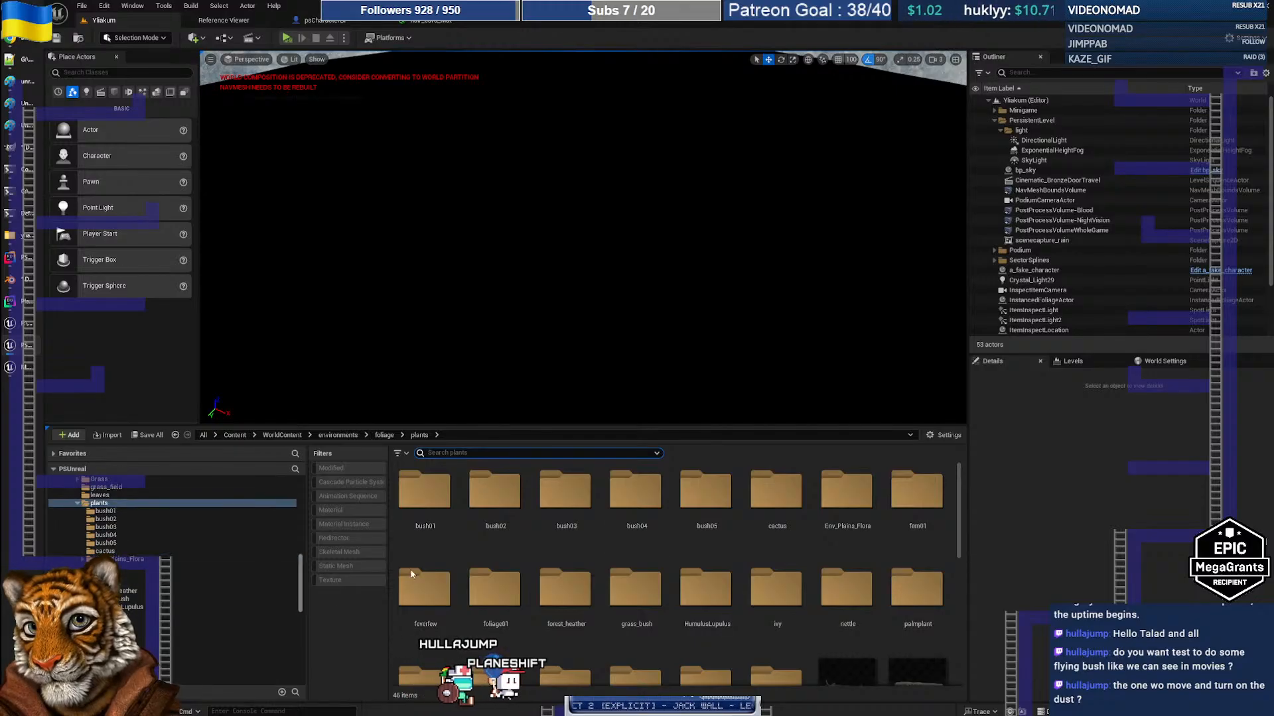
{"action": "right_click", "coordinate": [807, 552]}
{"action": "right_click", "coordinate": [807, 564]}
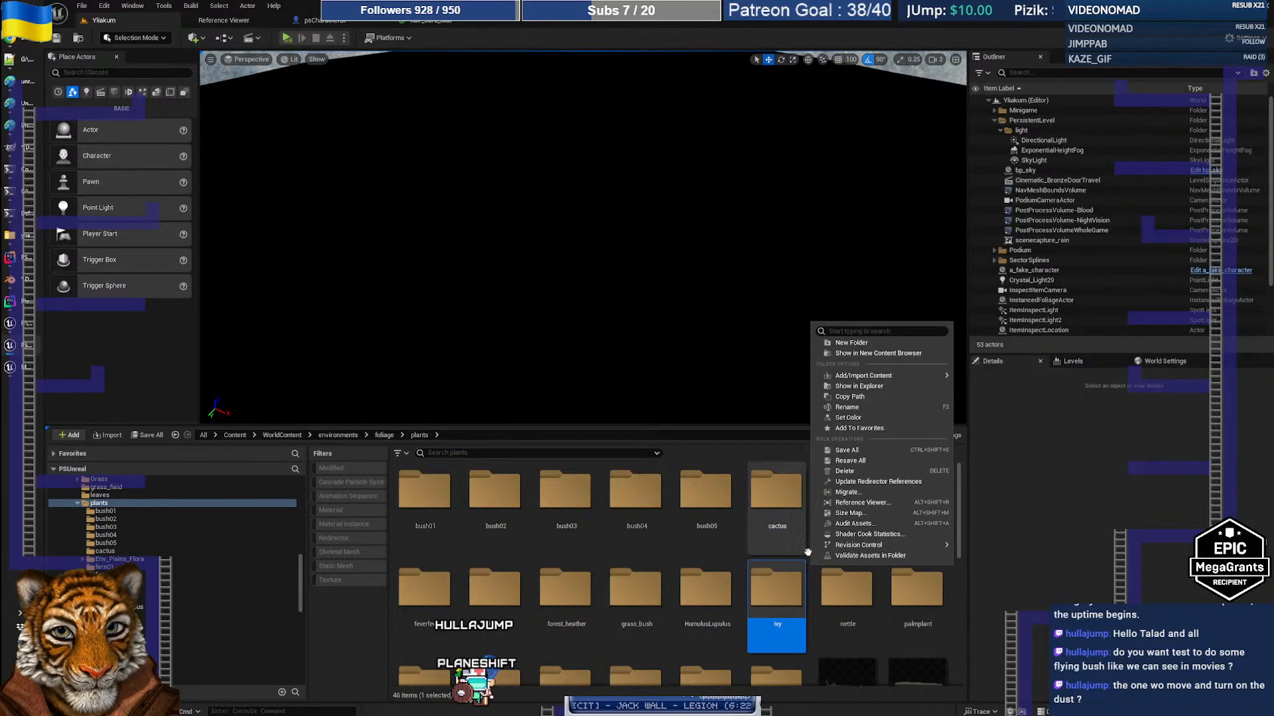
{"action": "left_click", "coordinate": [851, 342]}
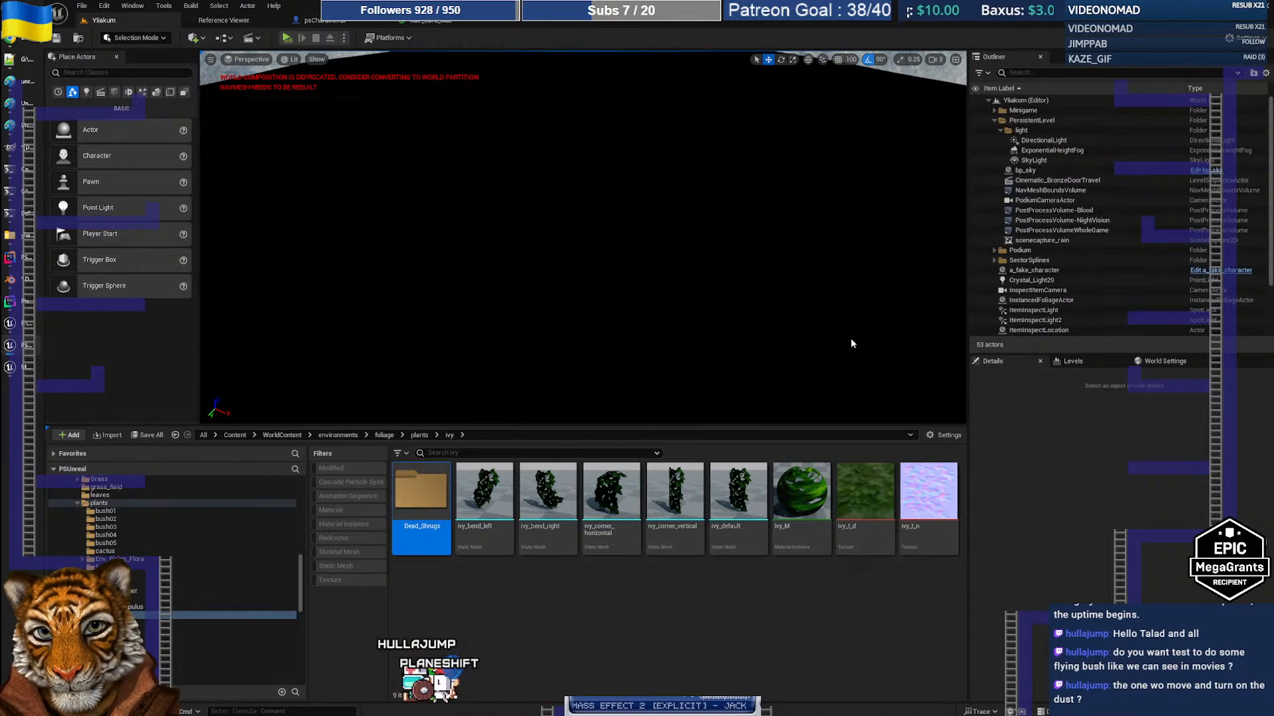
Check the shrub object names in Blender, return to Unreal Editor and rename the new ivy subfolder as Dead_Shrubs
{"action": "key", "text": "alt+Tab"}
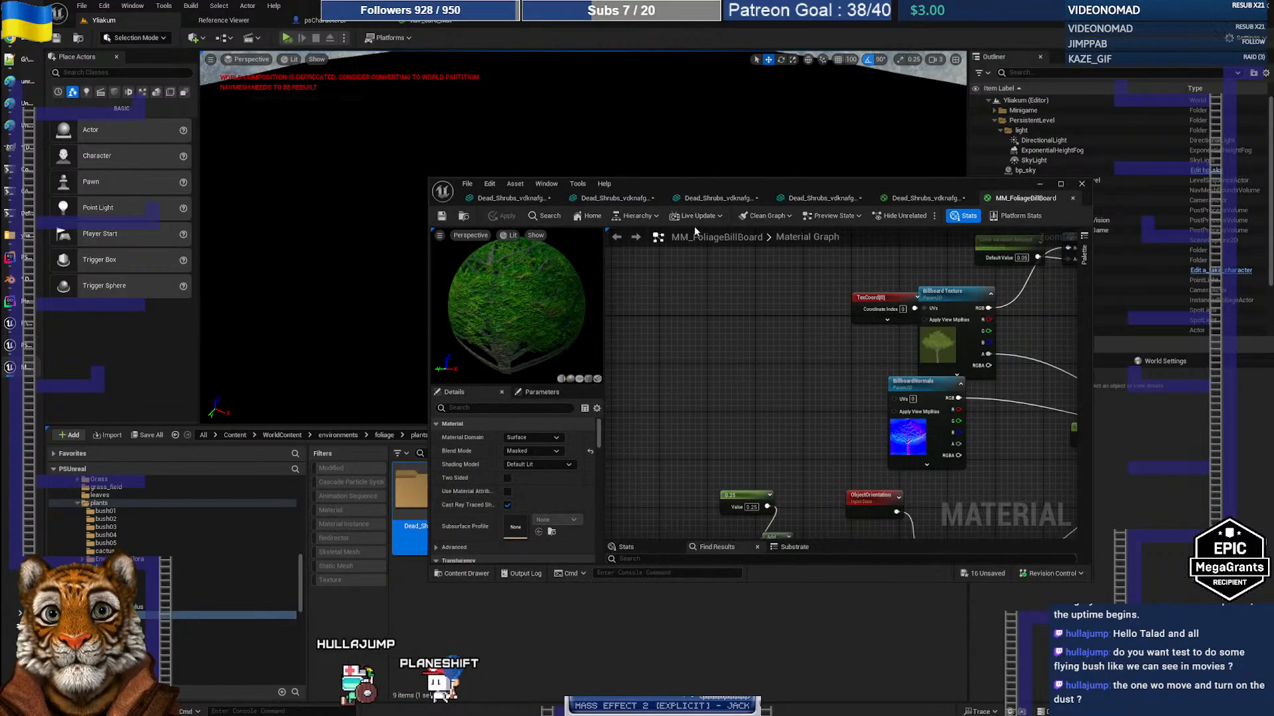
{"action": "key", "text": "alt+Tab"}
{"action": "key", "text": "alt+Tab"}
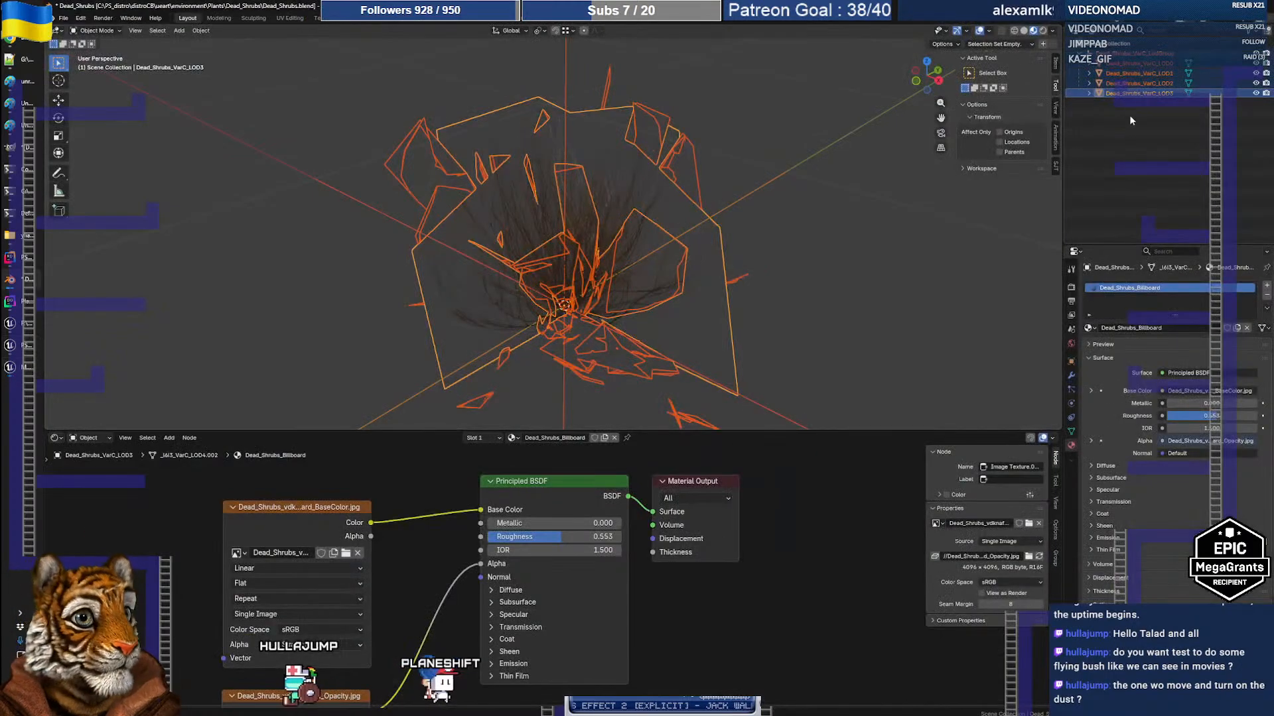
{"action": "key", "text": "alt+Tab"}
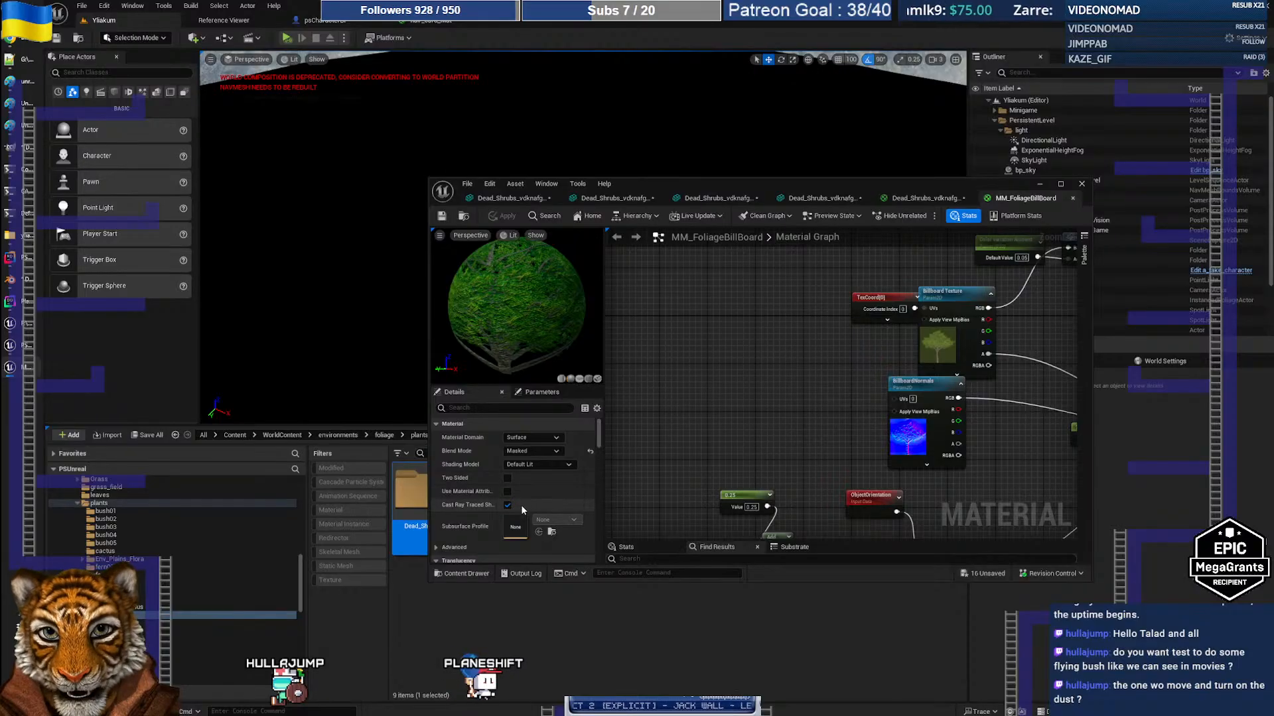
{"action": "key", "text": "alt+Tab"}
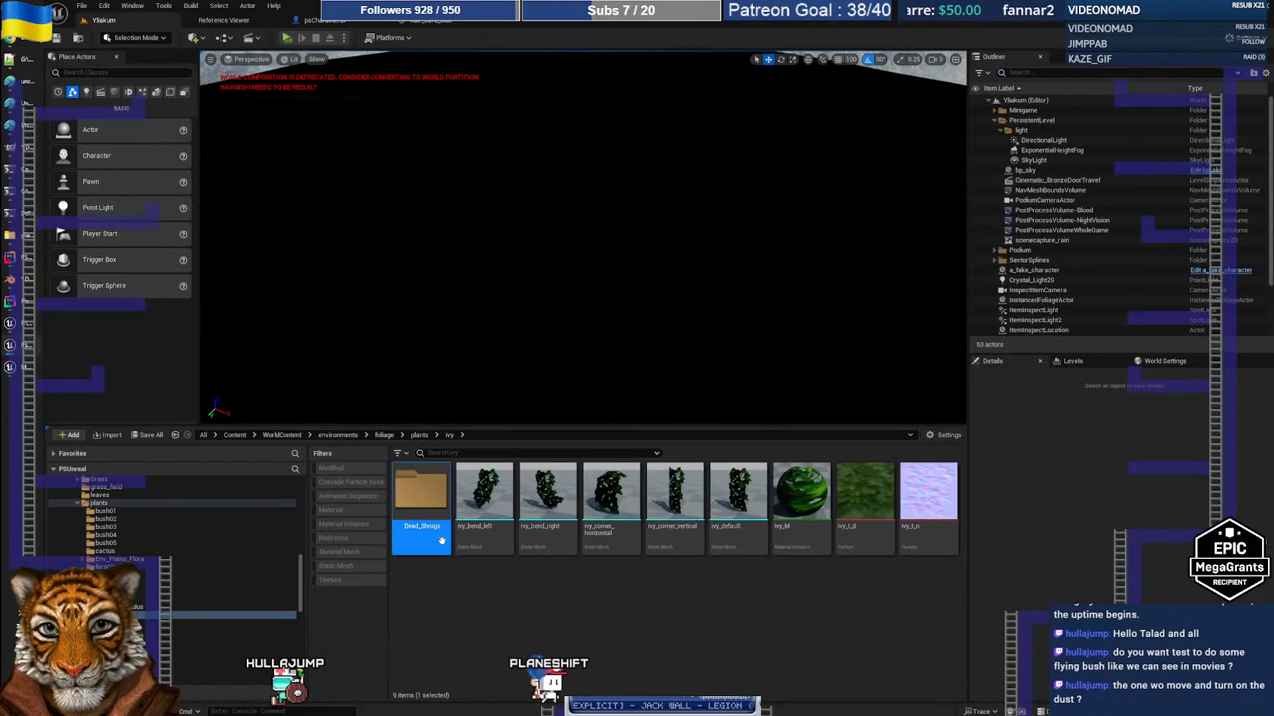
{"action": "key", "text": "F2"}
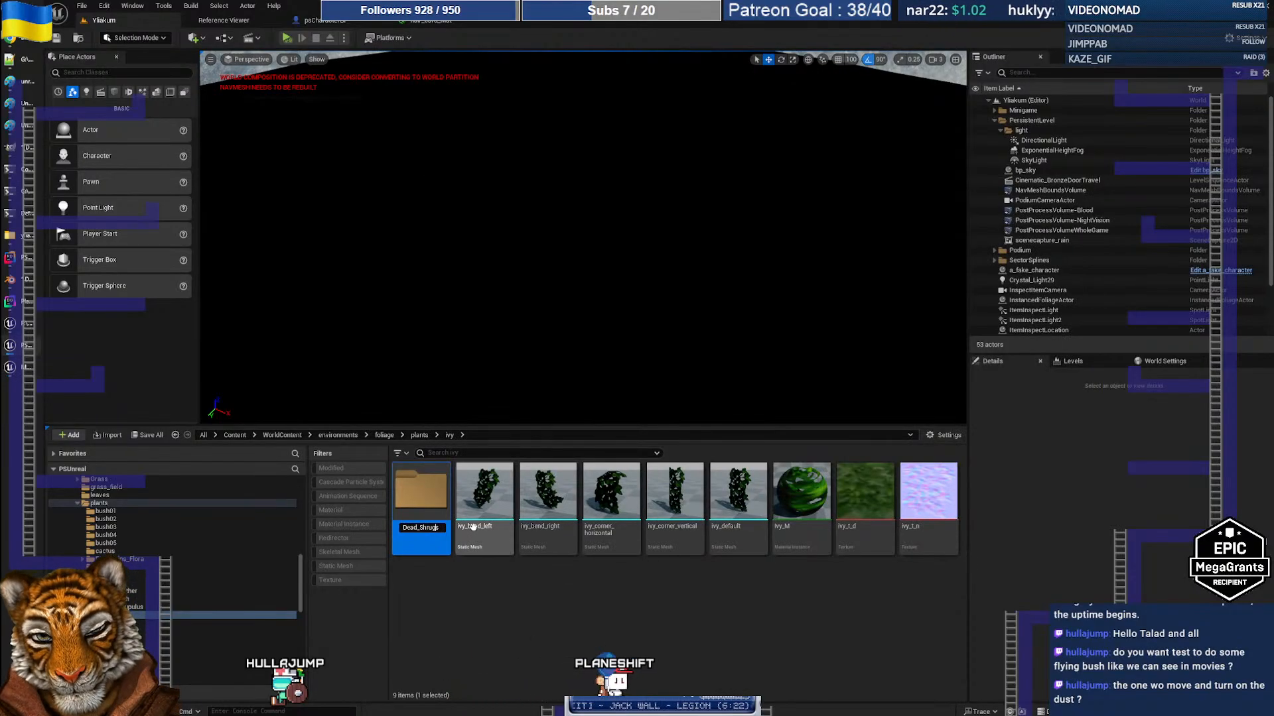
{"action": "key", "text": "BackSpace"}
{"action": "key", "text": "BackSpace"}
{"action": "type", "text": "bs"}
{"action": "key", "text": "Return"}
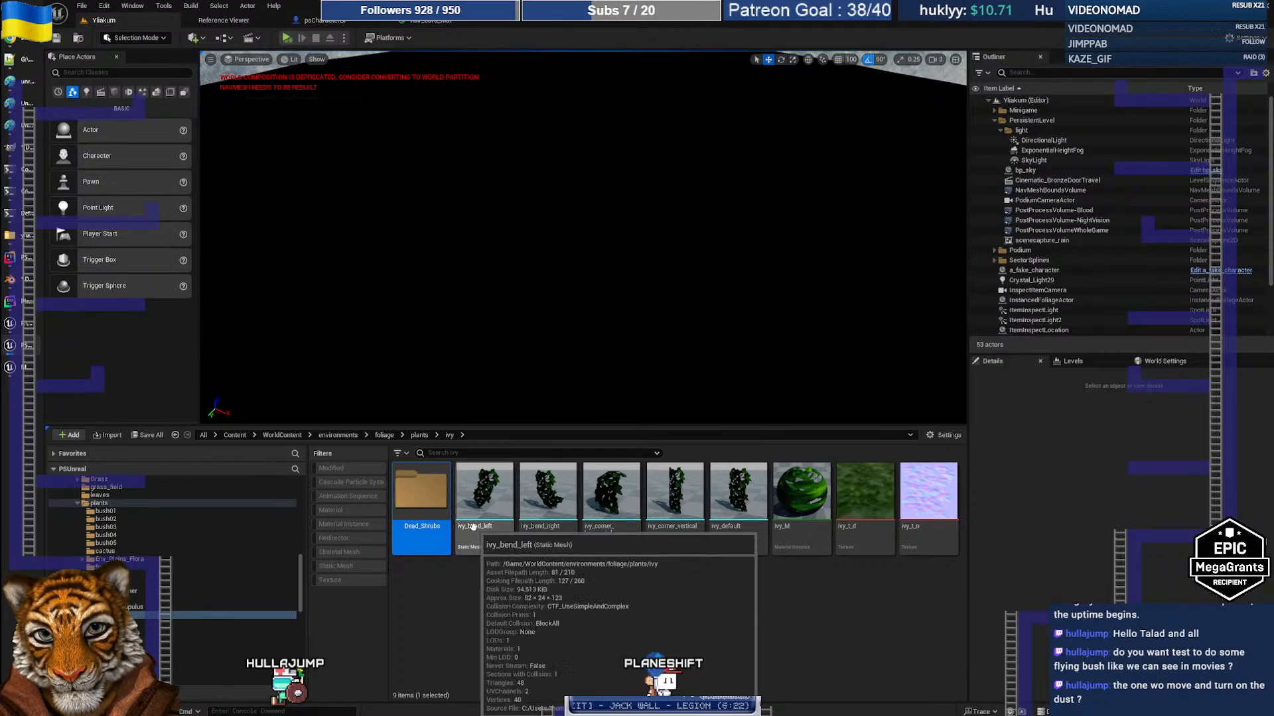
Move the Dead_Shrubs folder out of ivy into the plants folder and open it there
{"action": "double_click", "coordinate": [417, 504]}
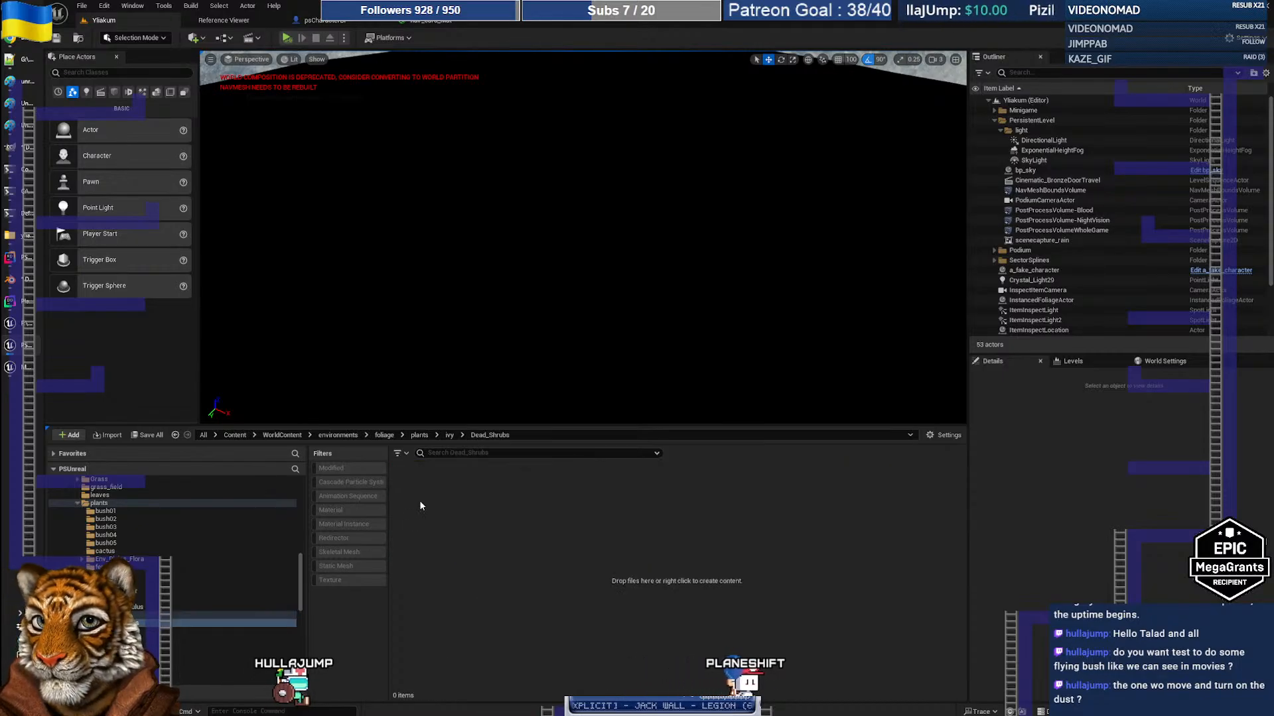
{"action": "left_click", "coordinate": [107, 504]}
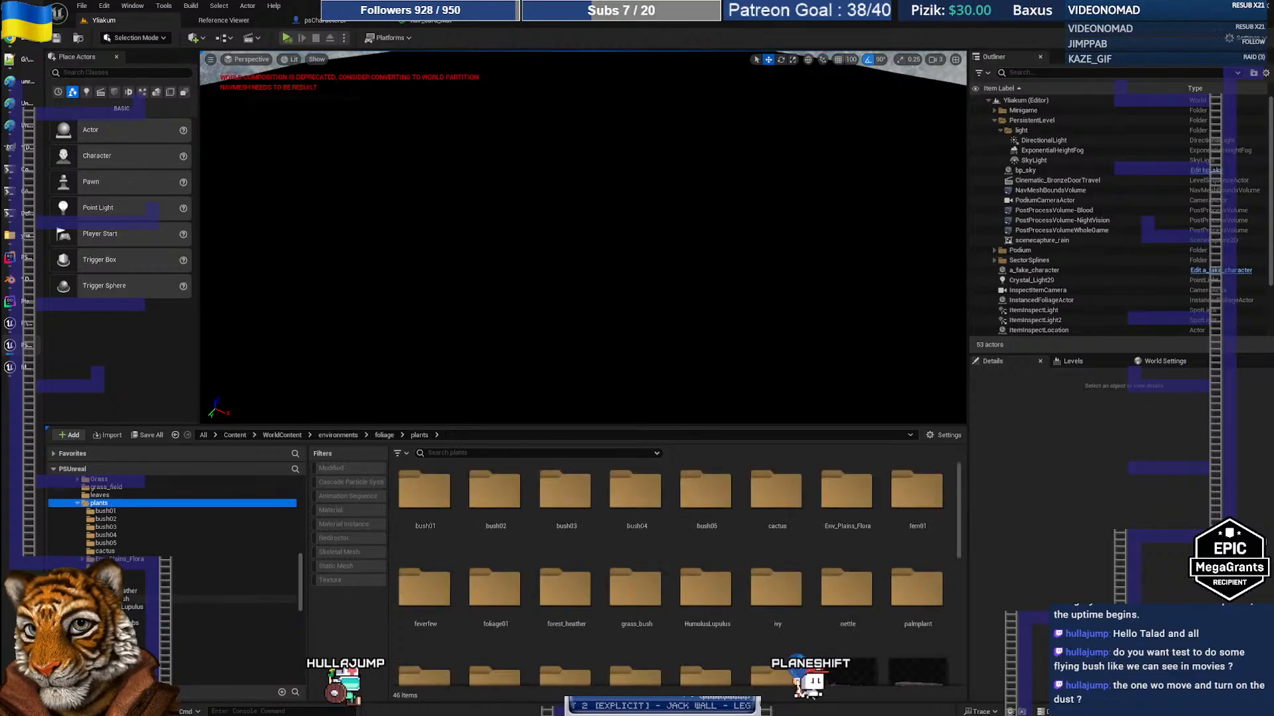
{"action": "left_click", "coordinate": [154, 616]}
{"action": "left_click", "coordinate": [162, 624]}
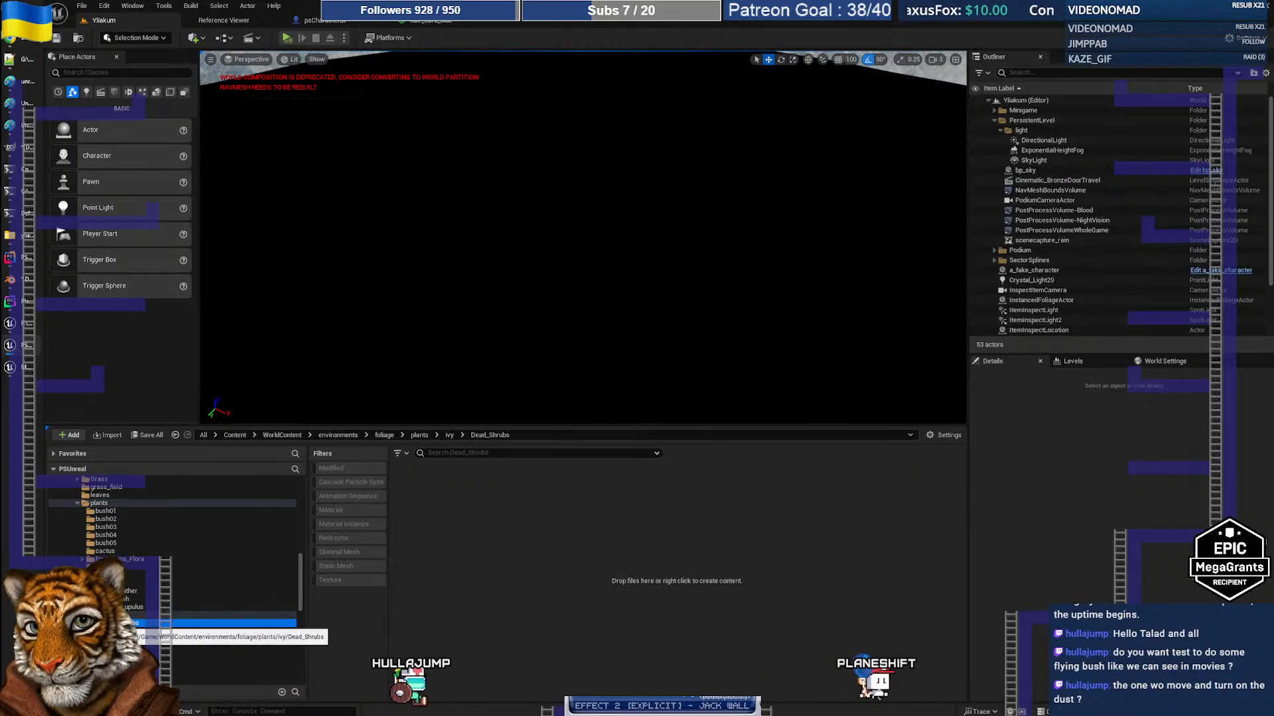
{"action": "left_click_drag", "start_coordinate": [161, 624], "coordinate": [102, 503]}
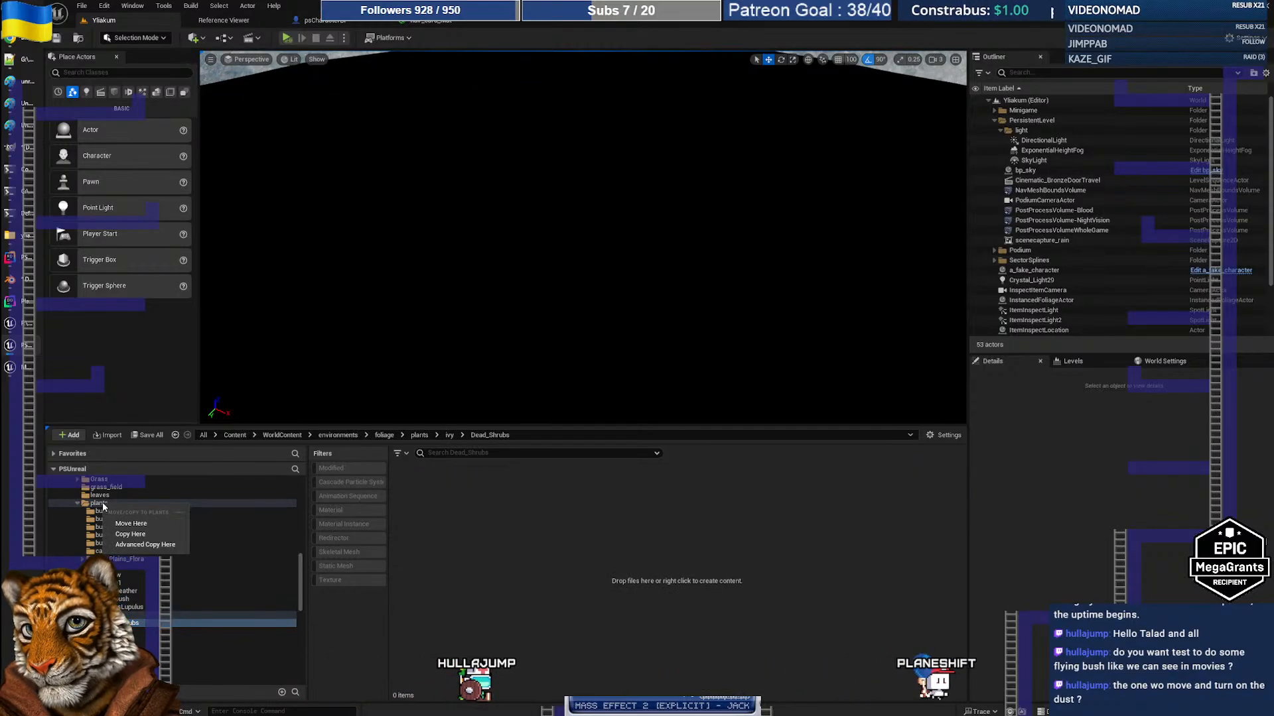
{"action": "left_click", "coordinate": [154, 540]}
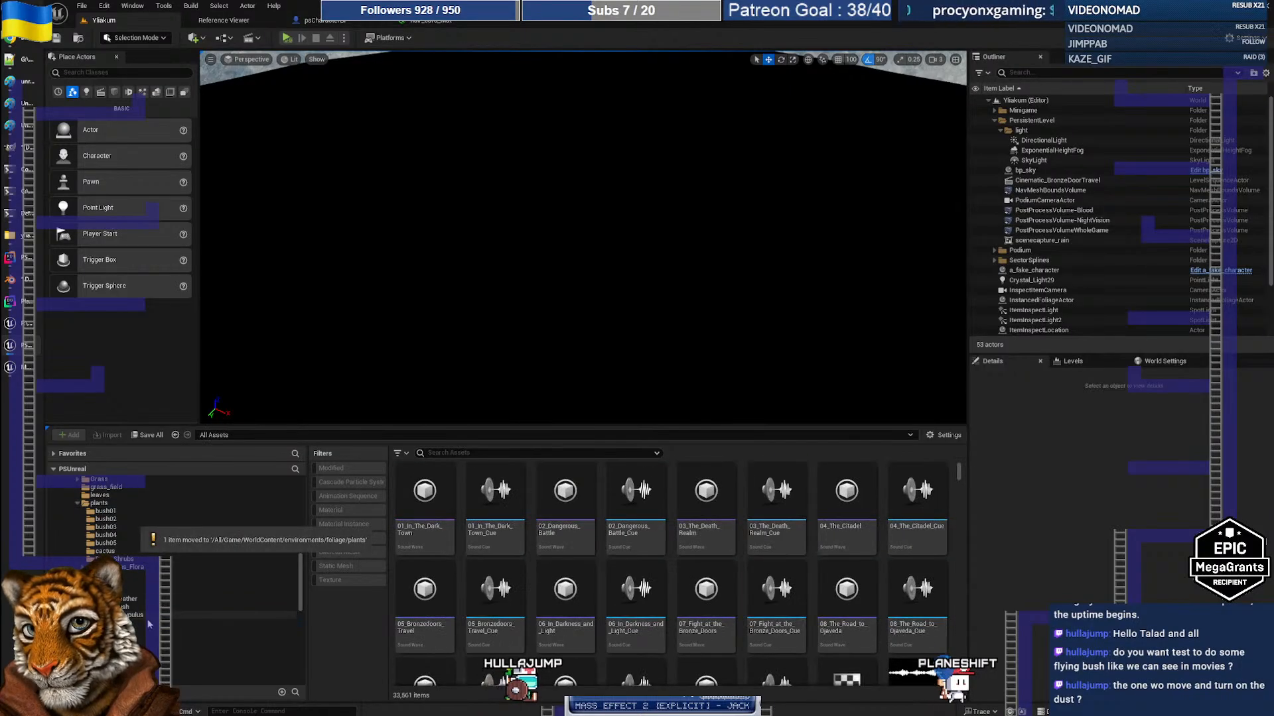
{"action": "left_click", "coordinate": [116, 559]}
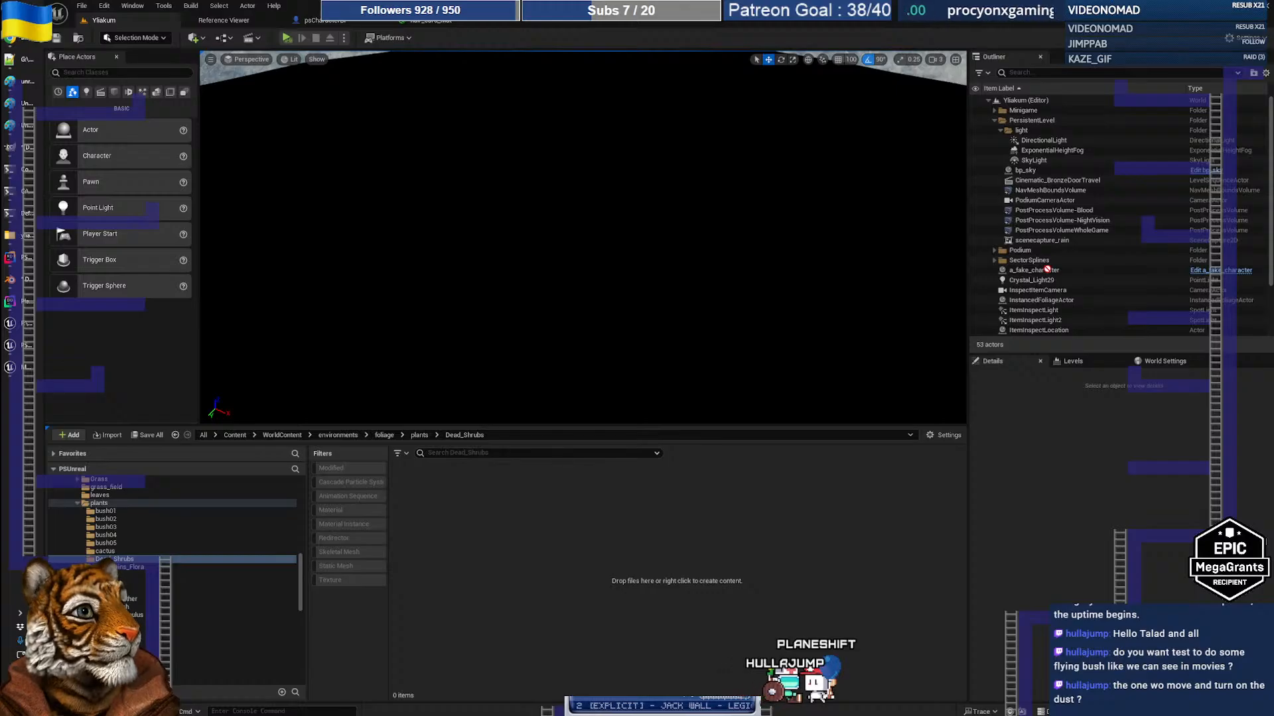
Import Dead_Shrubs_VarC.fbx into the plants/Dead_Shrubs folder with Import Mesh LODs and Import Textures enabled, using Import All
{"action": "left_click_drag", "start_coordinate": [582, 552], "coordinate": [516, 512]}
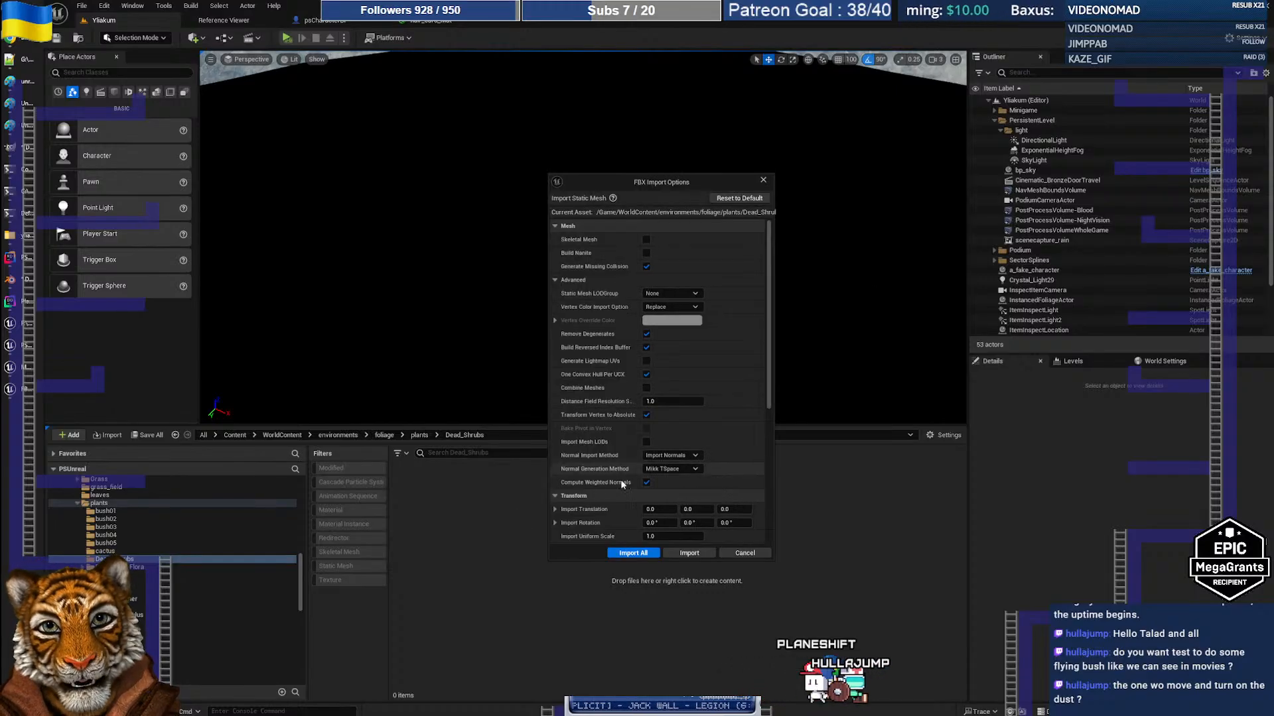
{"action": "scroll", "coordinate": [704, 378], "scroll_direction": "down", "scroll_amount": 5}
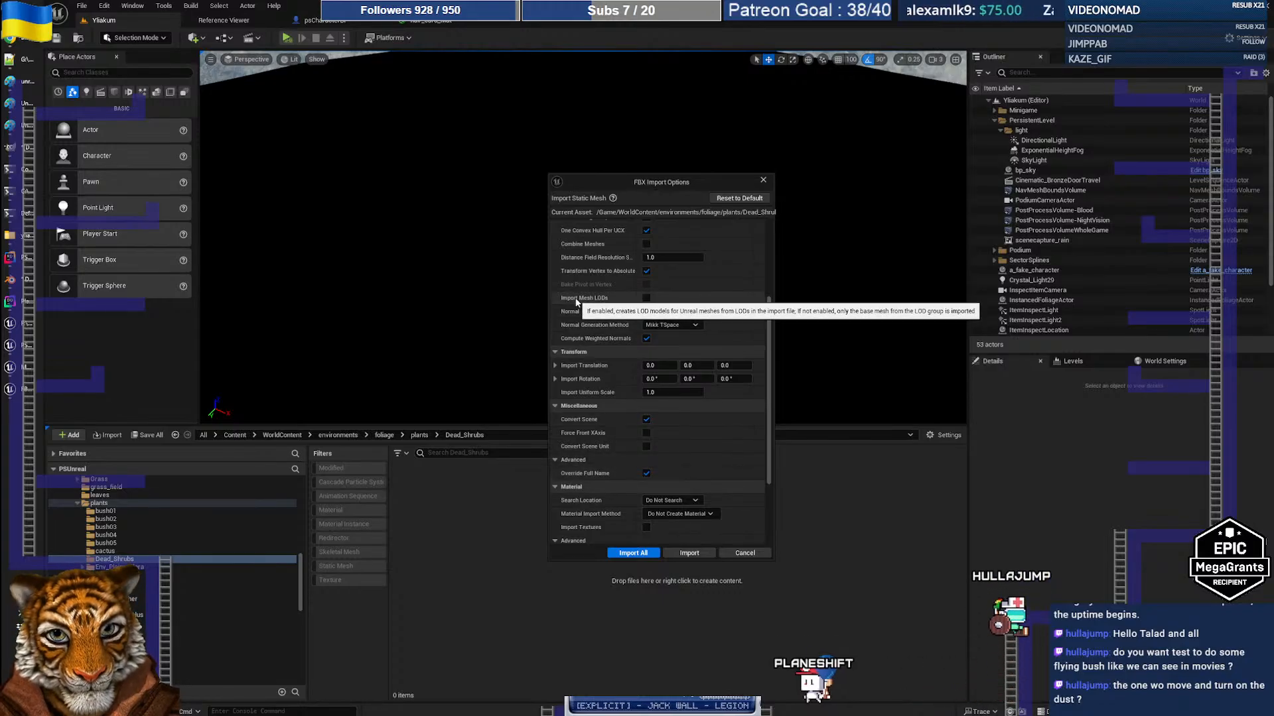
{"action": "left_click", "coordinate": [646, 299]}
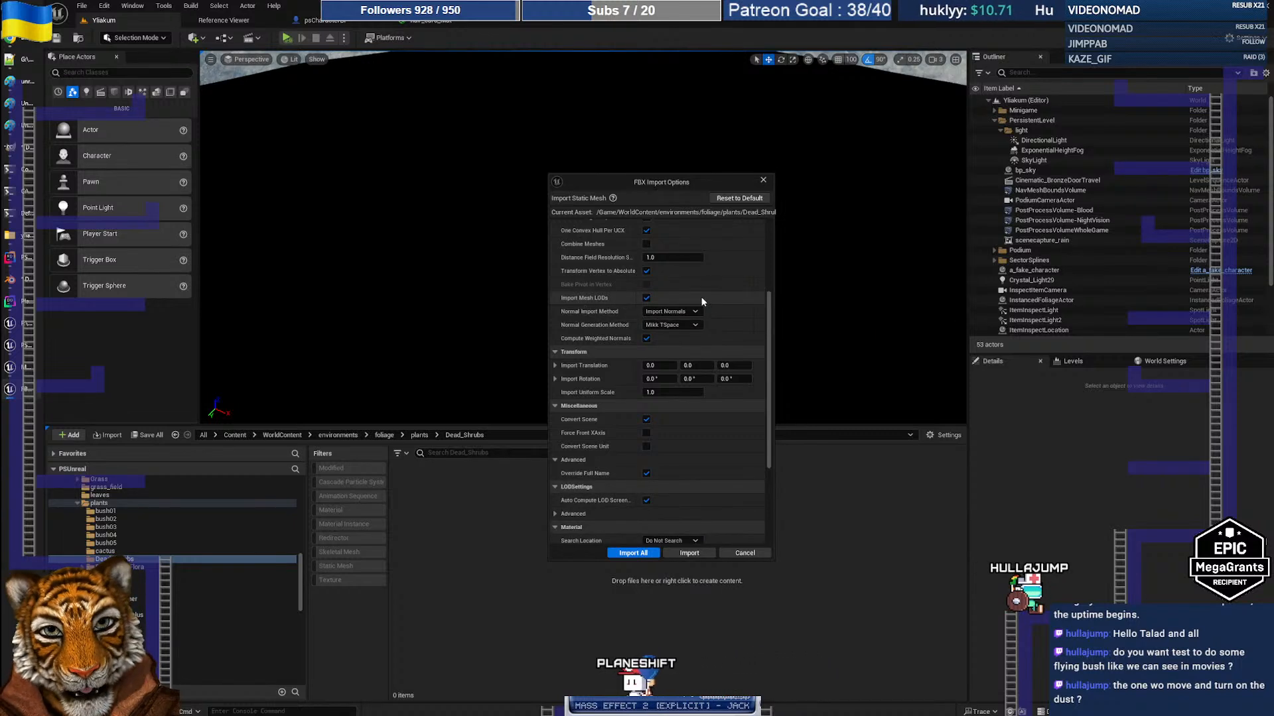
{"action": "scroll", "coordinate": [632, 427], "scroll_direction": "down", "scroll_amount": 3}
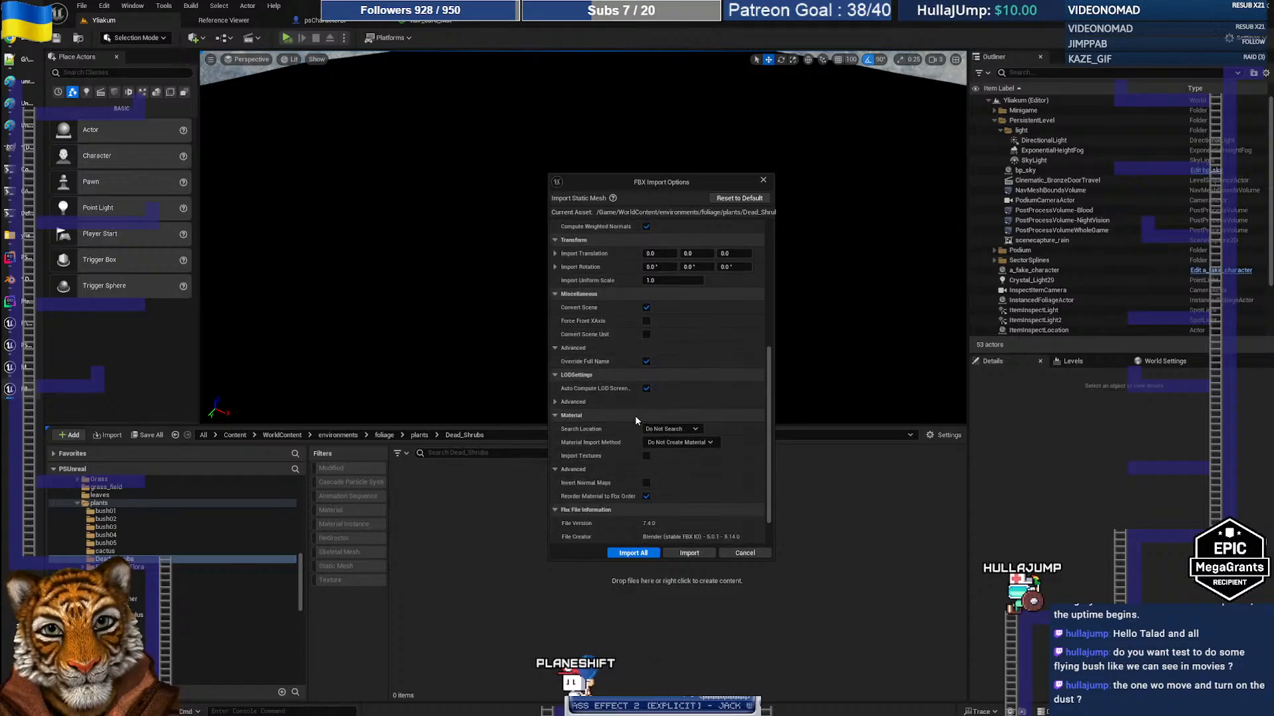
{"action": "left_click", "coordinate": [647, 456]}
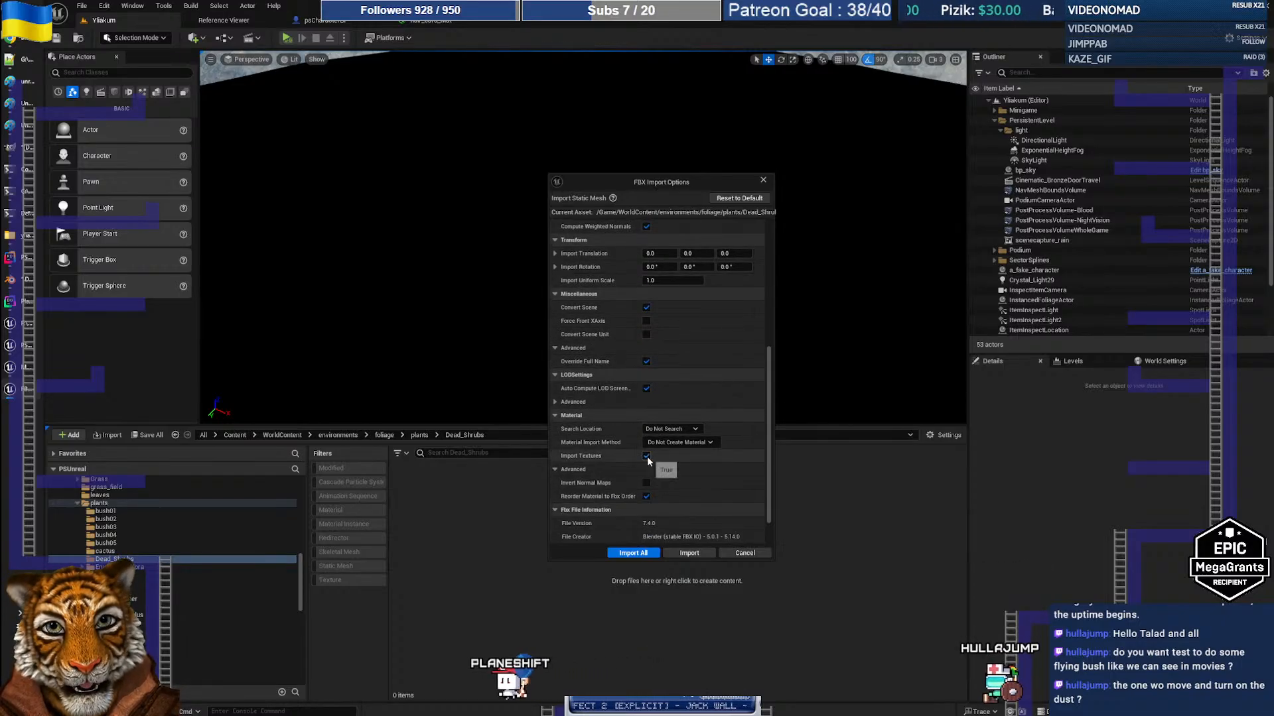
{"action": "scroll", "coordinate": [605, 439], "scroll_direction": "down", "scroll_amount": 1}
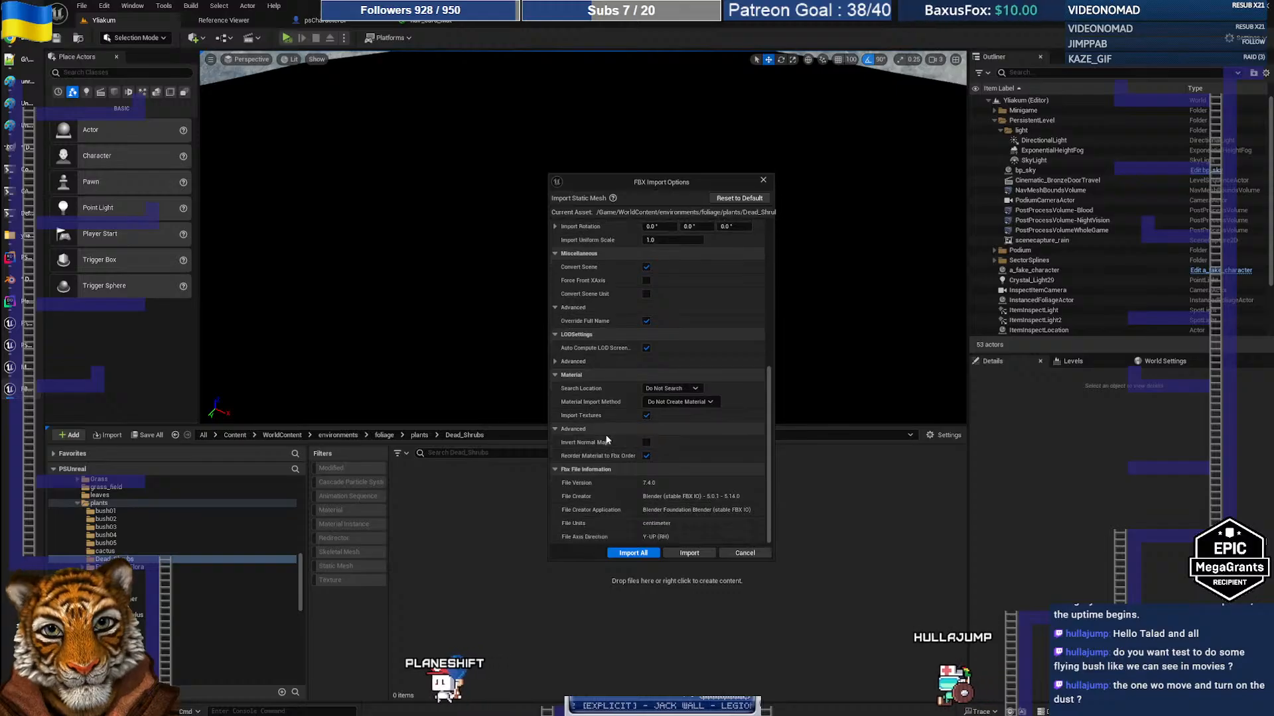
{"action": "left_click", "coordinate": [633, 553]}
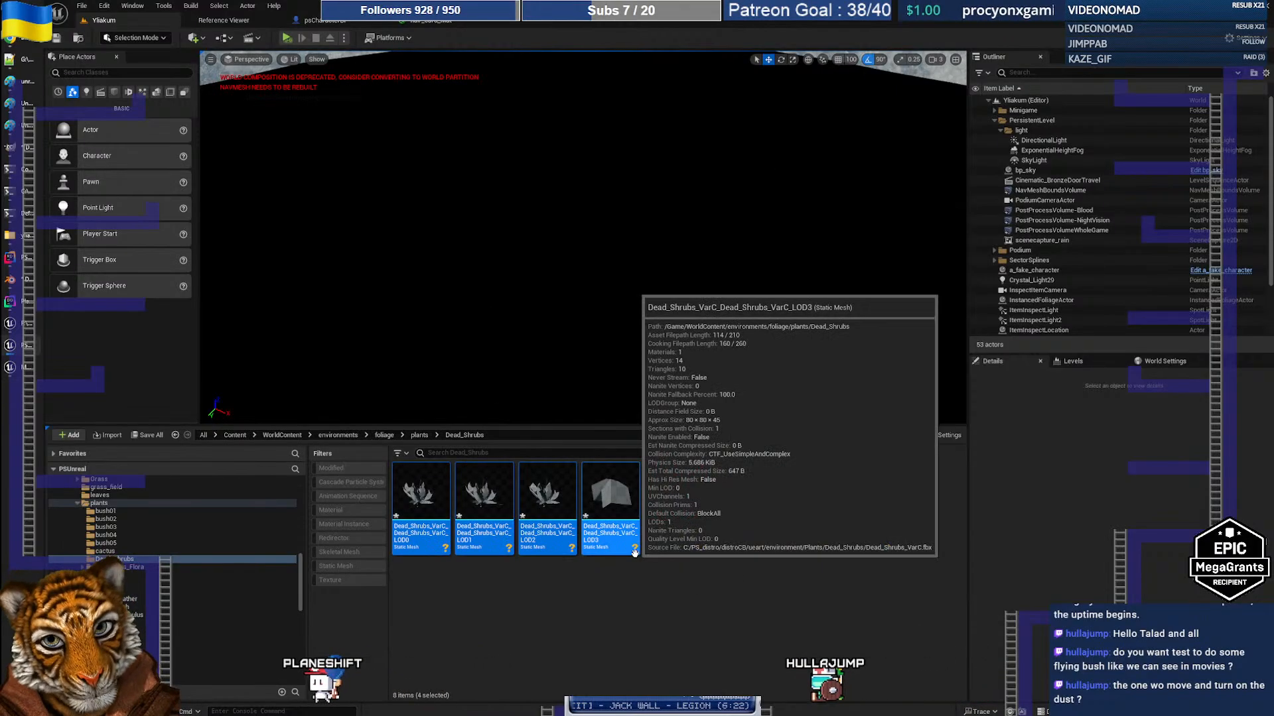
{"action": "left_click", "coordinate": [790, 591]}
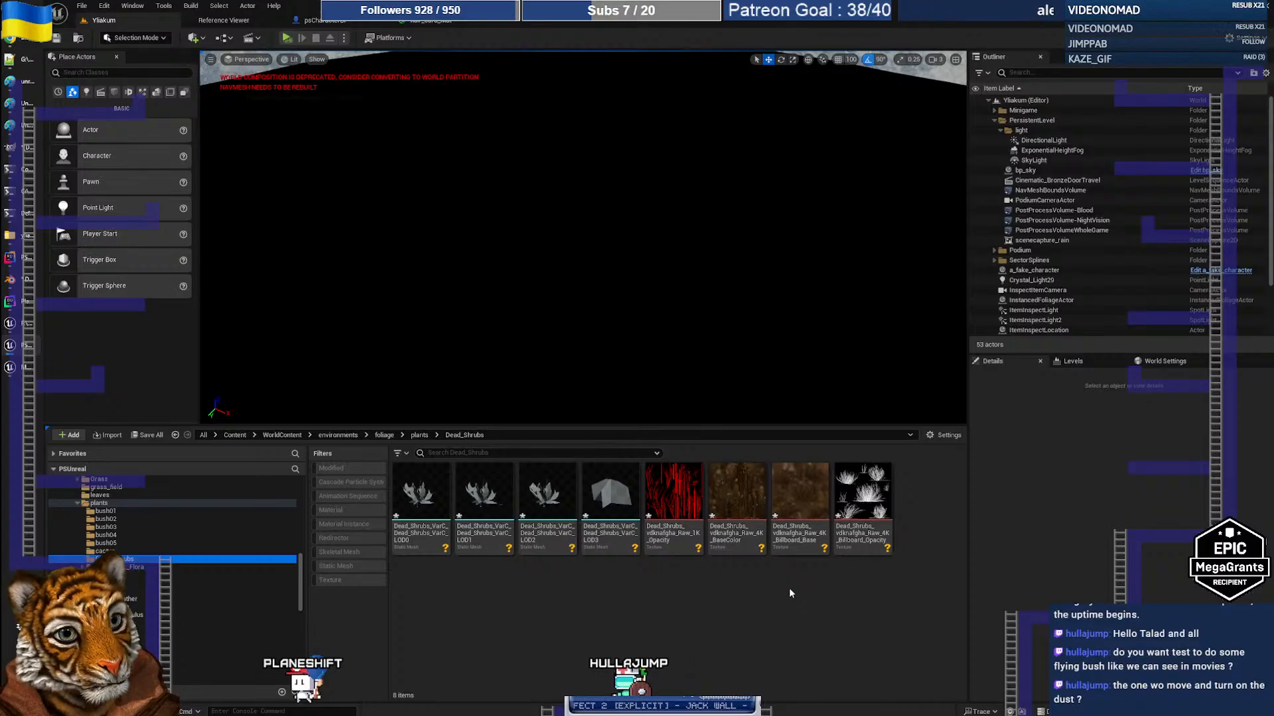
Rename the imported Raw_1K_Opacity texture as Dead_Shrubs_2K_Opacity and reimport it
{"action": "mouse_move", "coordinate": [847, 509]}
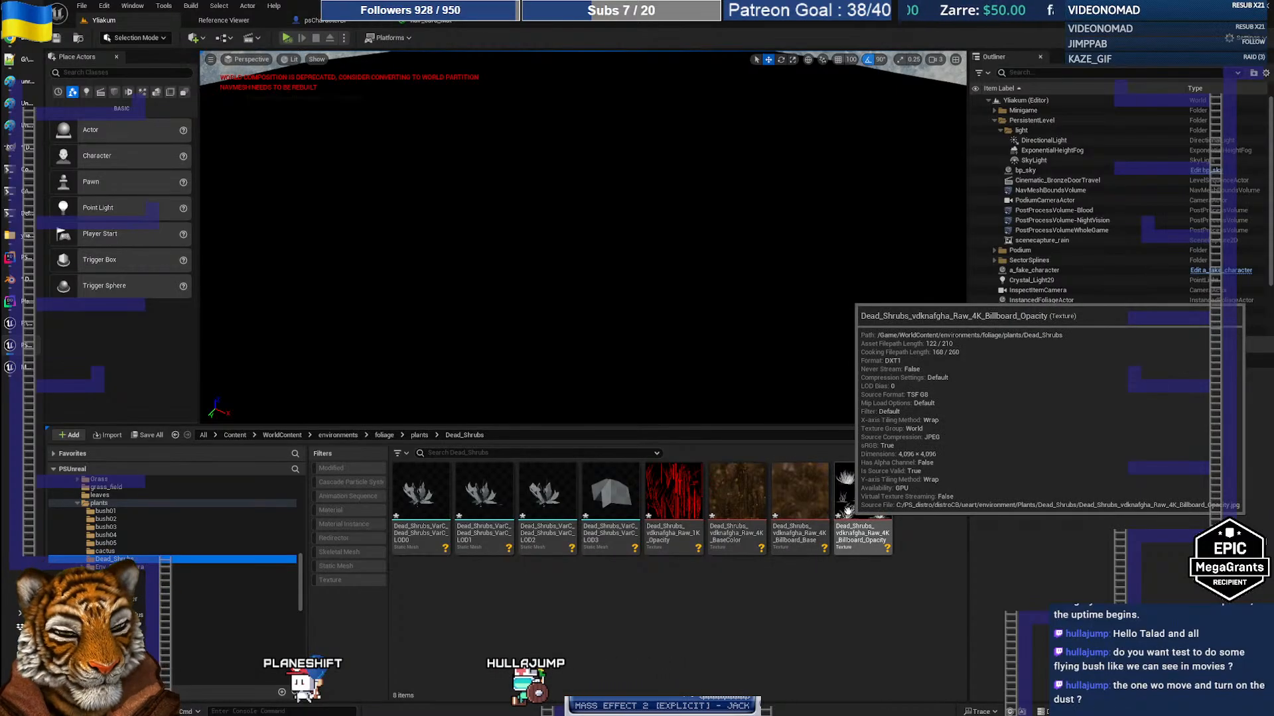
{"action": "mouse_move", "coordinate": [691, 504]}
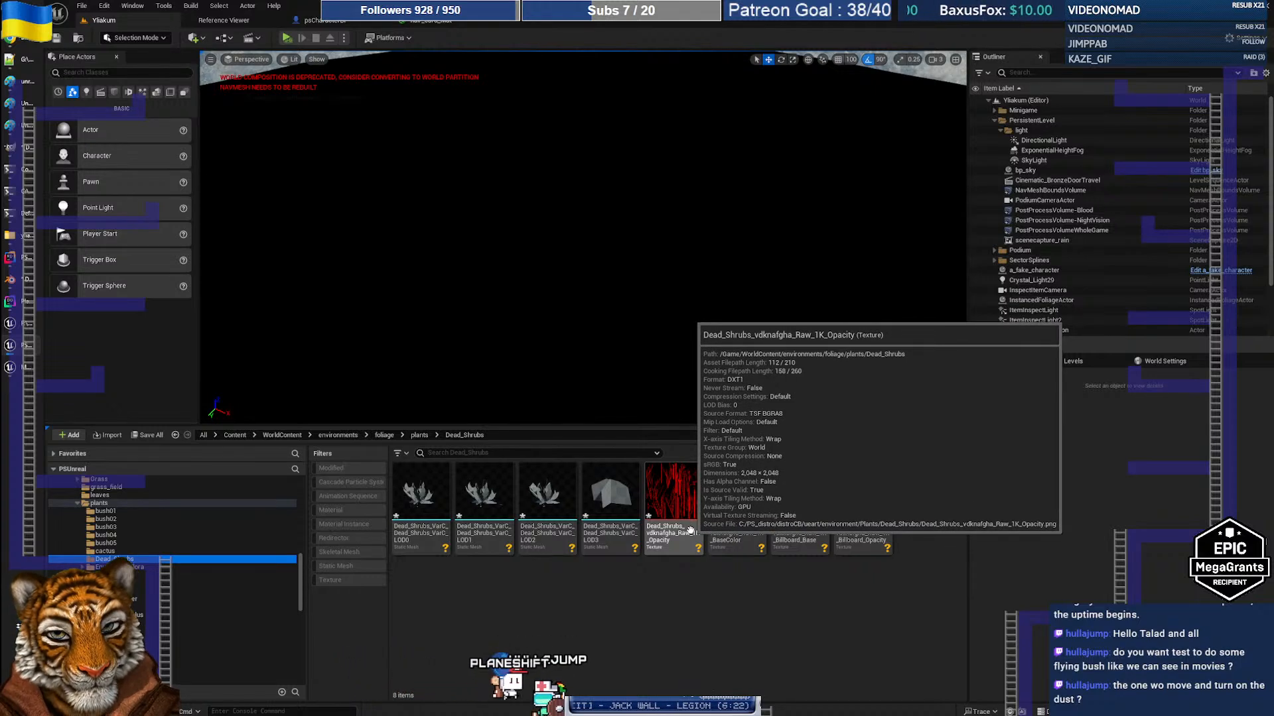
{"action": "left_click", "coordinate": [690, 527]}
{"action": "key", "text": "F2"}
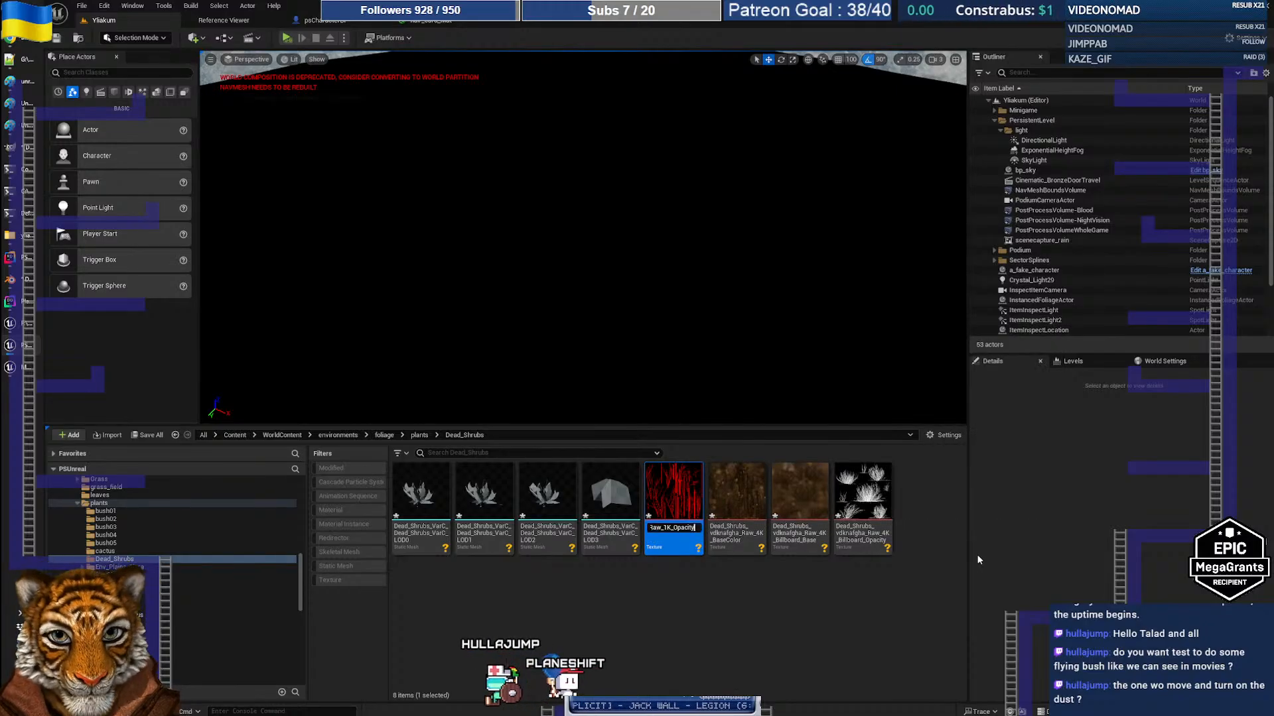
{"action": "type", "text": "Dead_Shrubs_vd"}
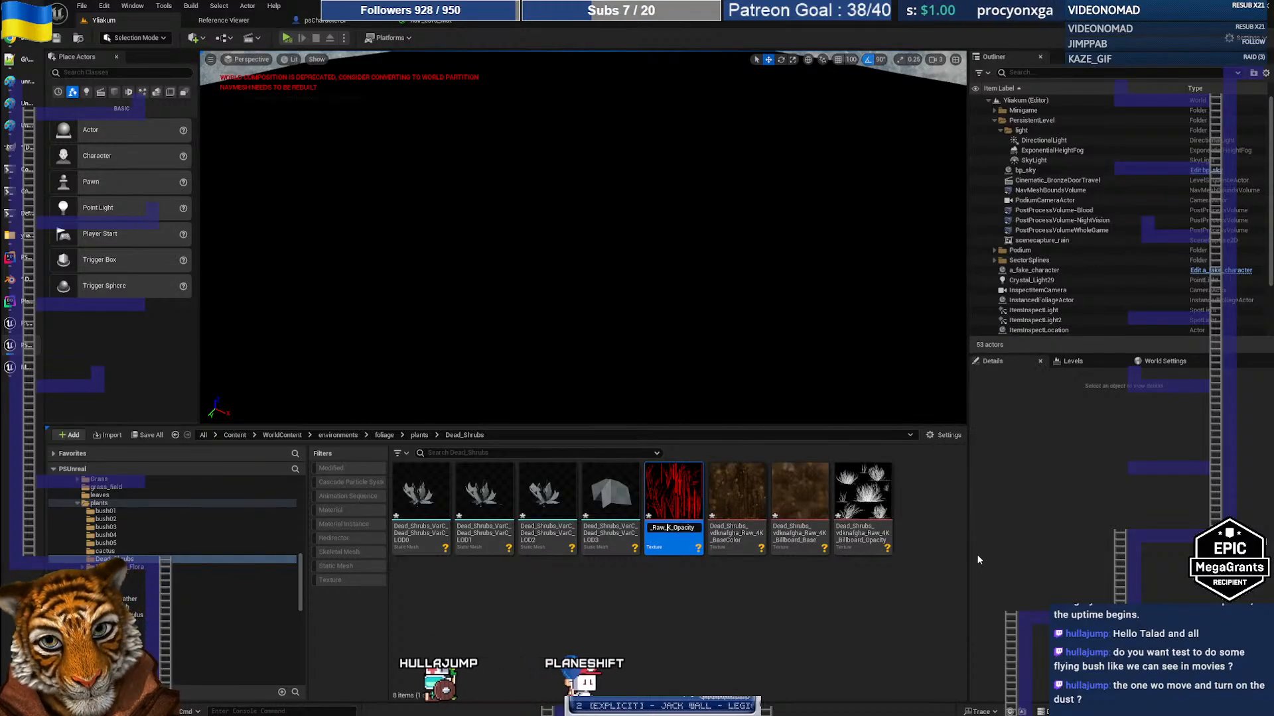
{"action": "key", "text": "End"}
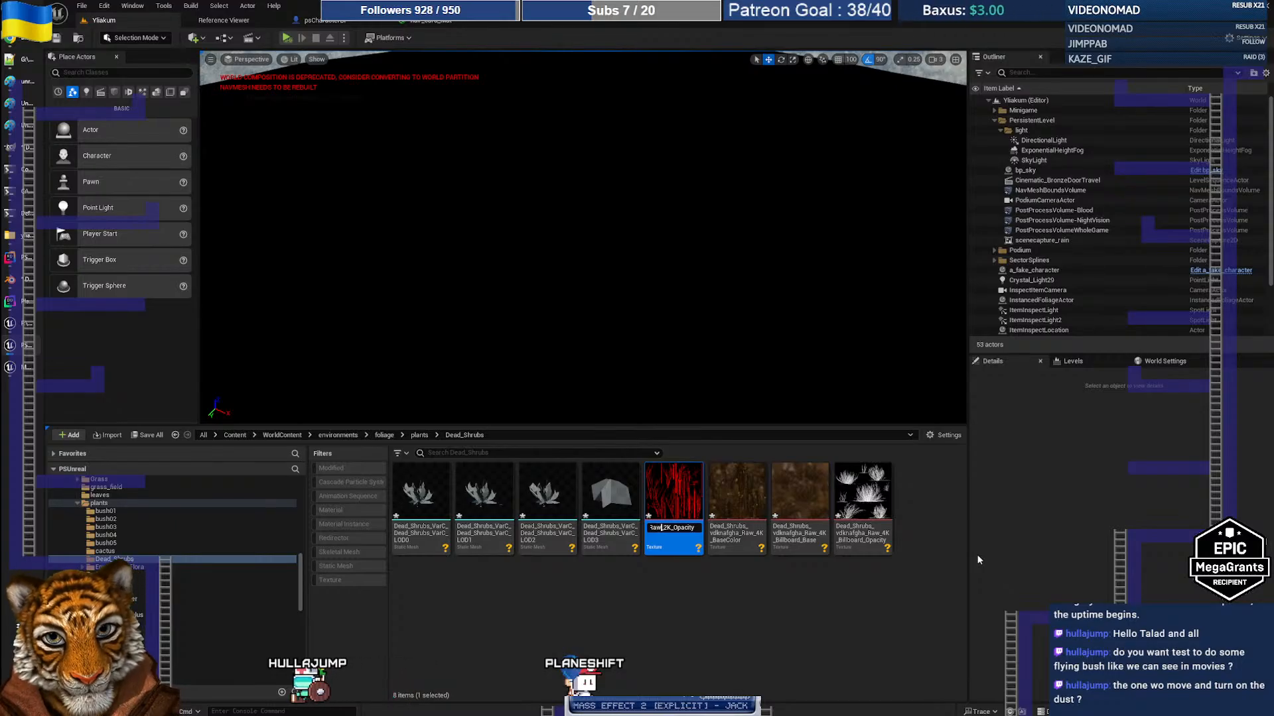
{"action": "key", "text": "BackSpace"}
{"action": "key", "text": "BackSpace"}
{"action": "key", "text": "BackSpace"}
{"action": "key", "text": "BackSpace"}
{"action": "key", "text": "BackSpace"}
{"action": "key", "text": "BackSpace"}
{"action": "key", "text": "BackSpace"}
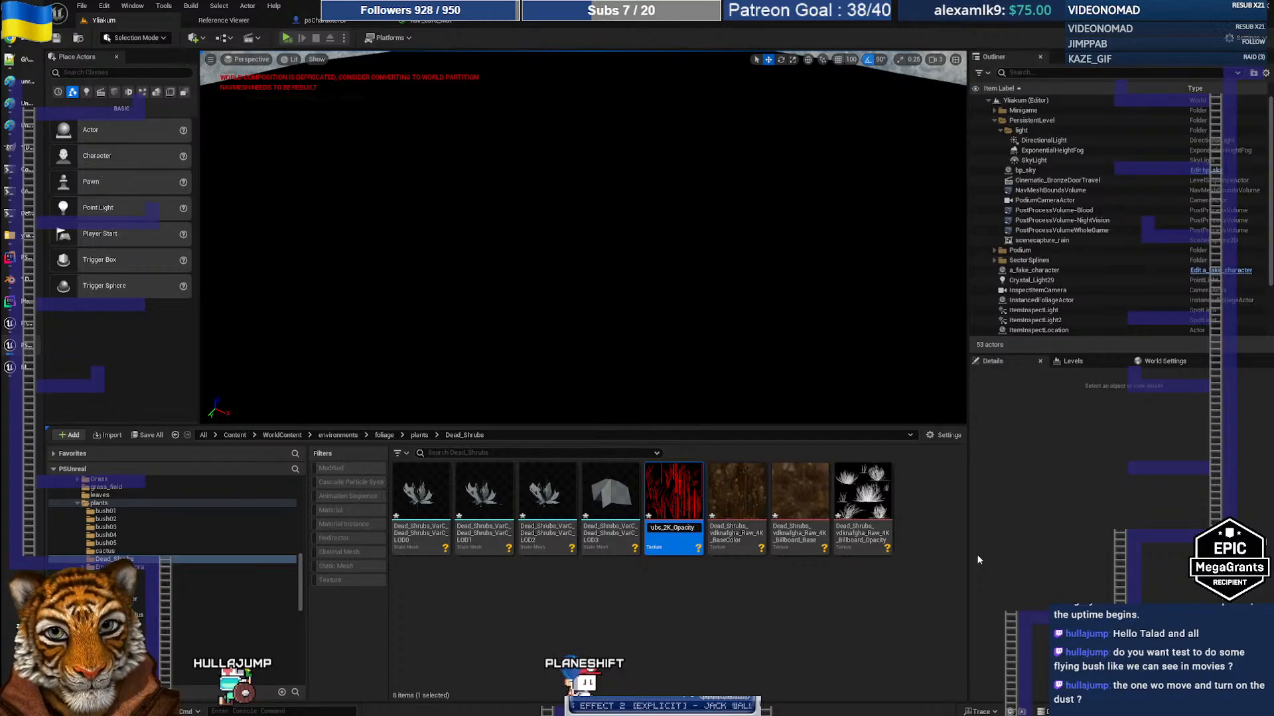
{"action": "key", "text": "Return"}
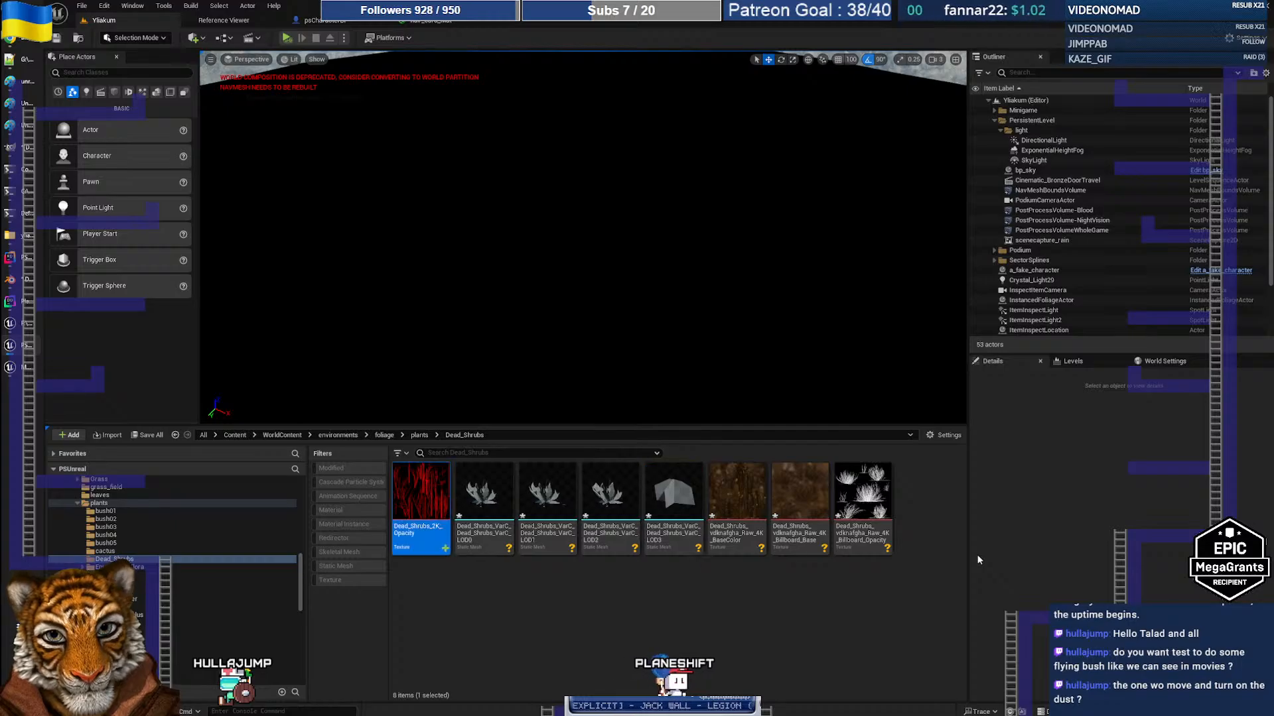
{"action": "right_click", "coordinate": [425, 524]}
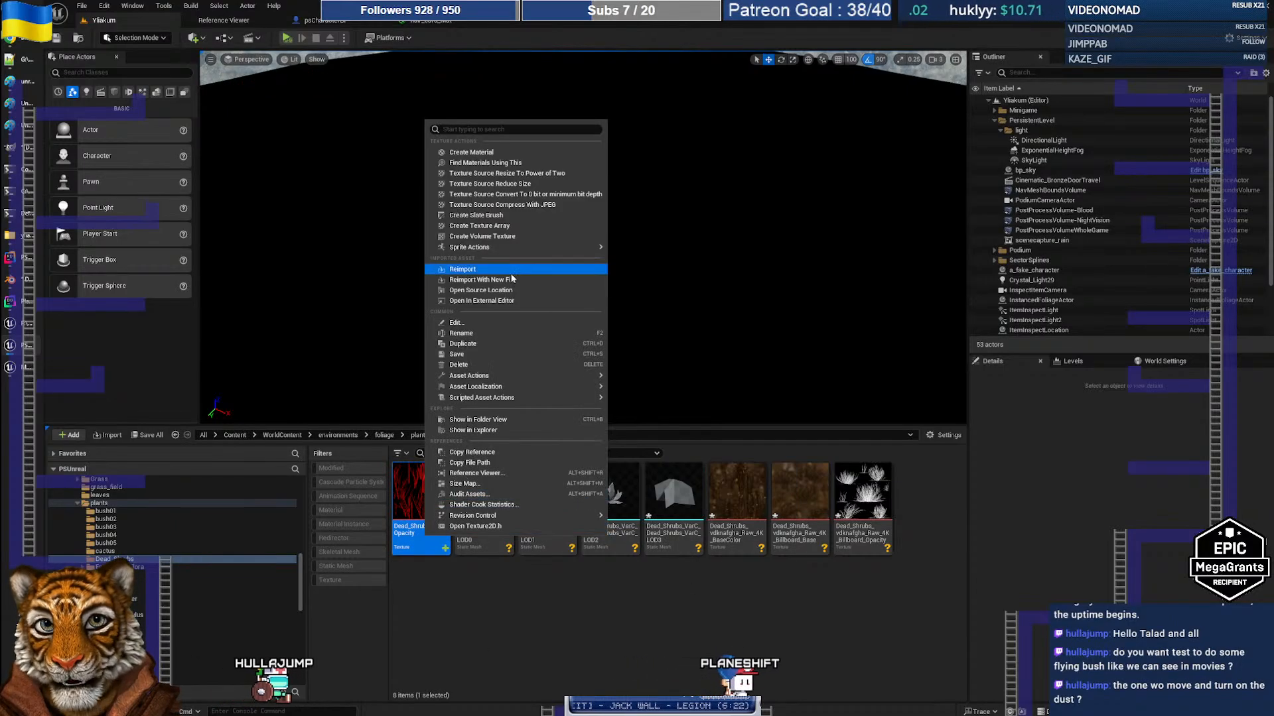
{"action": "left_click", "coordinate": [464, 269]}
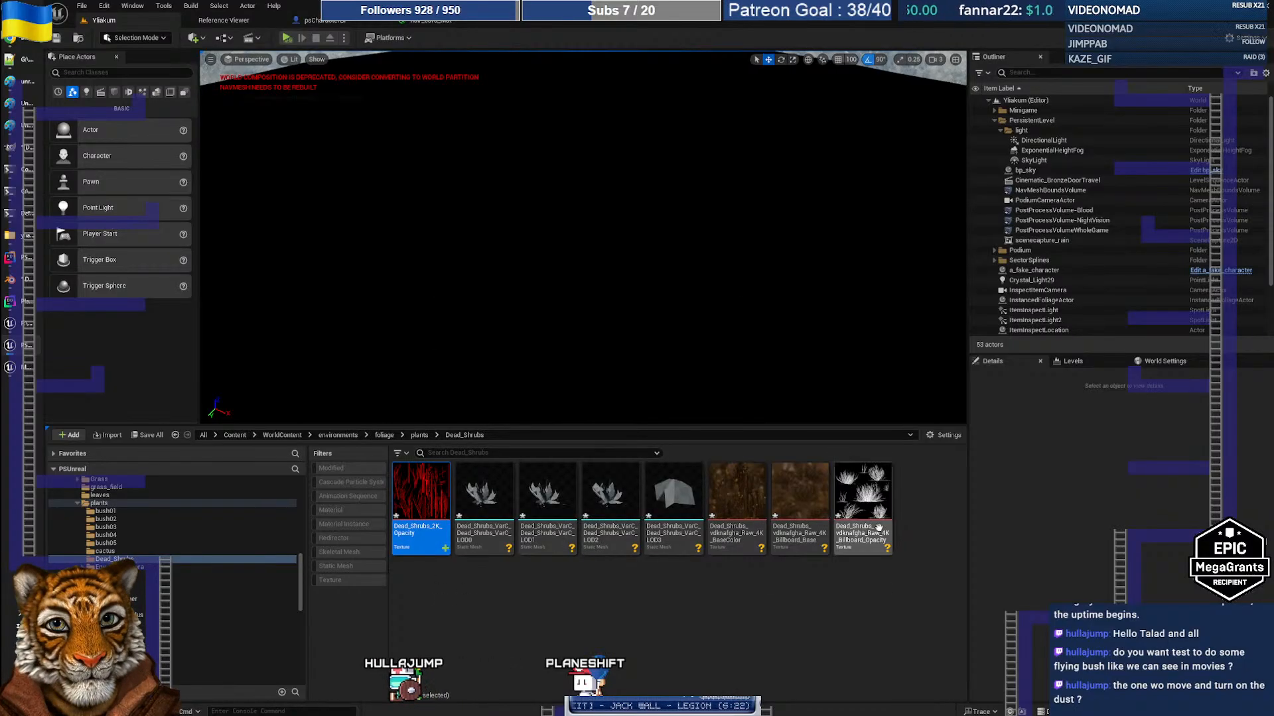
Rename the imported Raw_4K_Billboard_Opacity texture as Dead_Shrubs_2K_Billboard_Opacity
{"action": "left_click", "coordinate": [858, 516]}
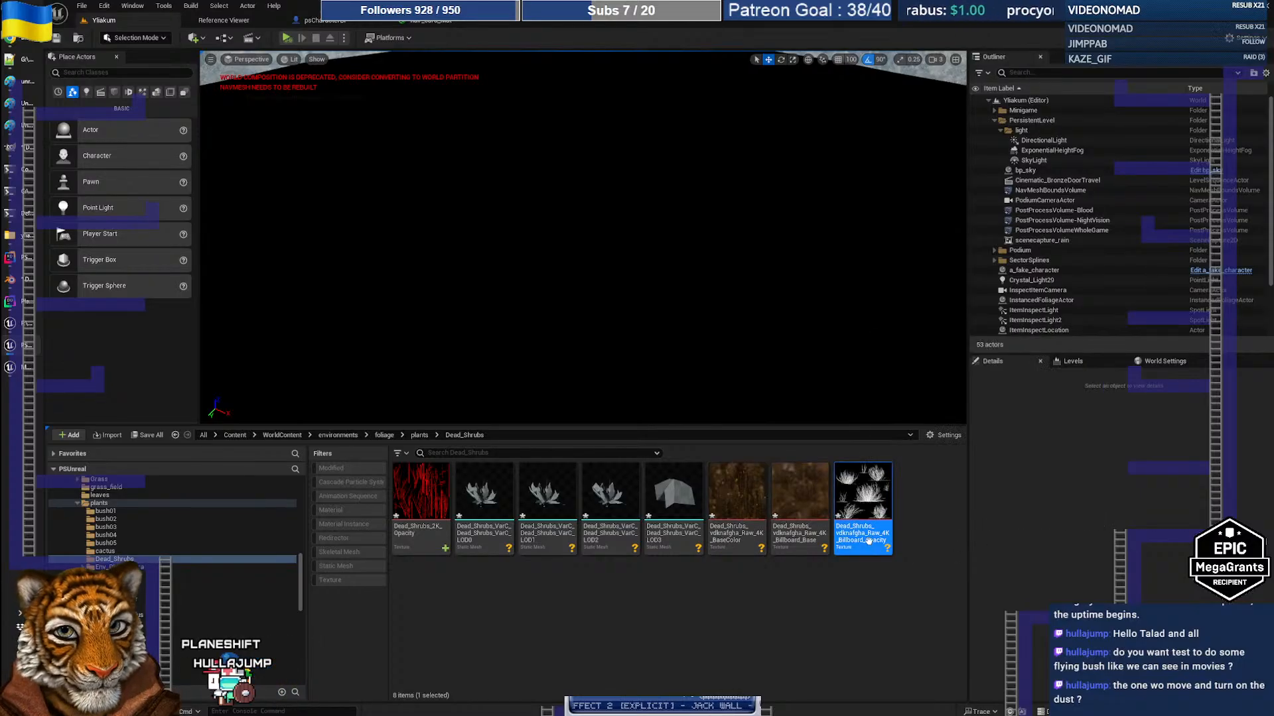
{"action": "key", "text": "F2"}
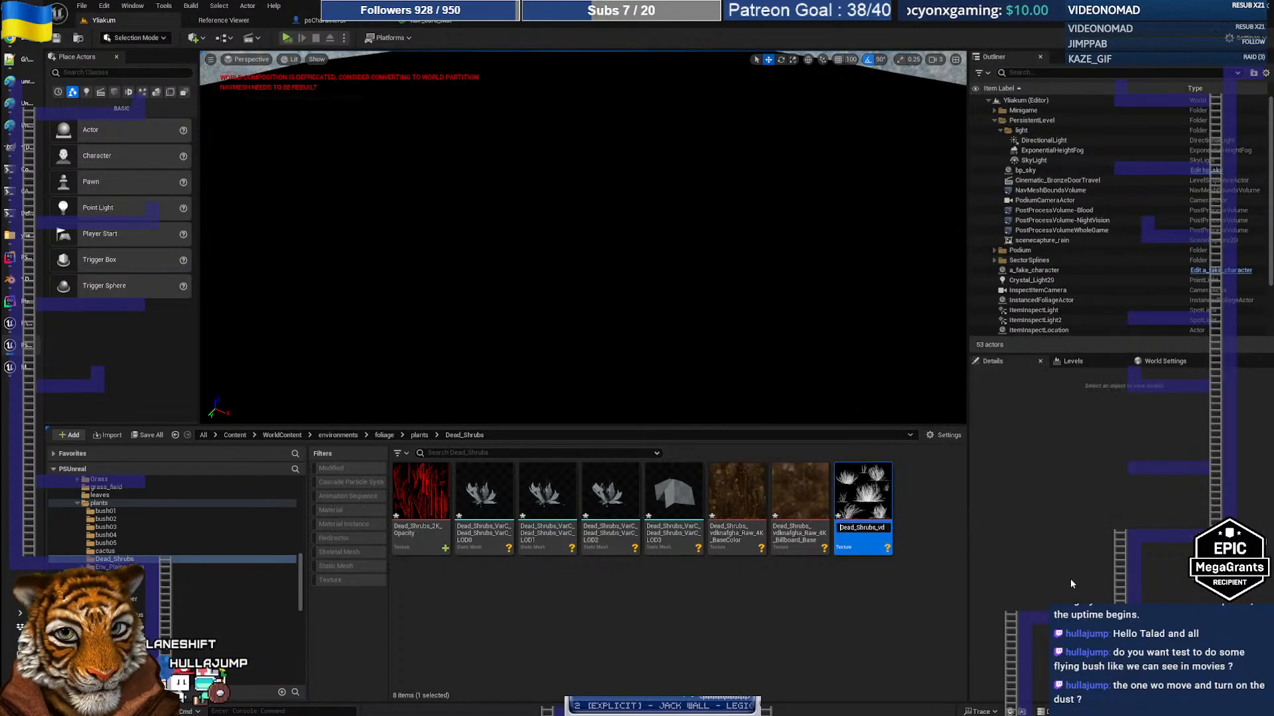
{"action": "key", "text": "End"}
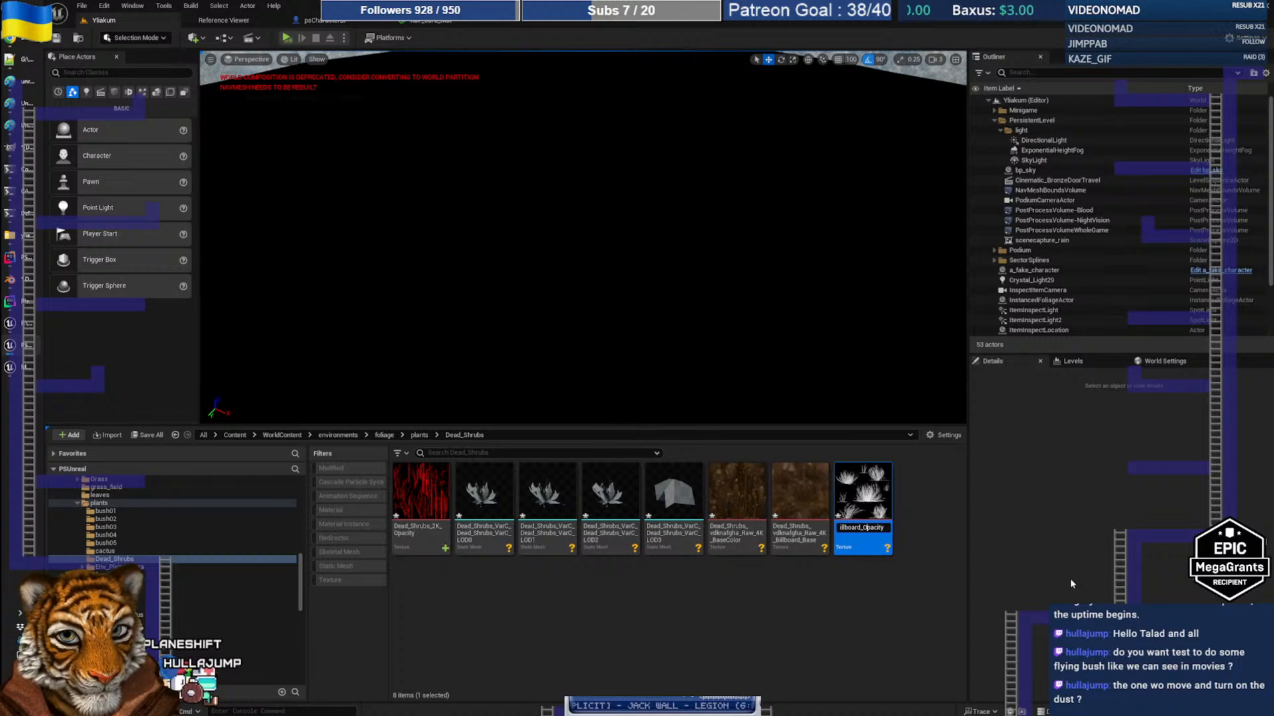
{"action": "key", "text": "BackSpace"}
{"action": "key", "text": "BackSpace"}
{"action": "key", "text": "BackSpace"}
{"action": "key", "text": "BackSpace"}
{"action": "key", "text": "BackSpace"}
{"action": "key", "text": "BackSpace"}
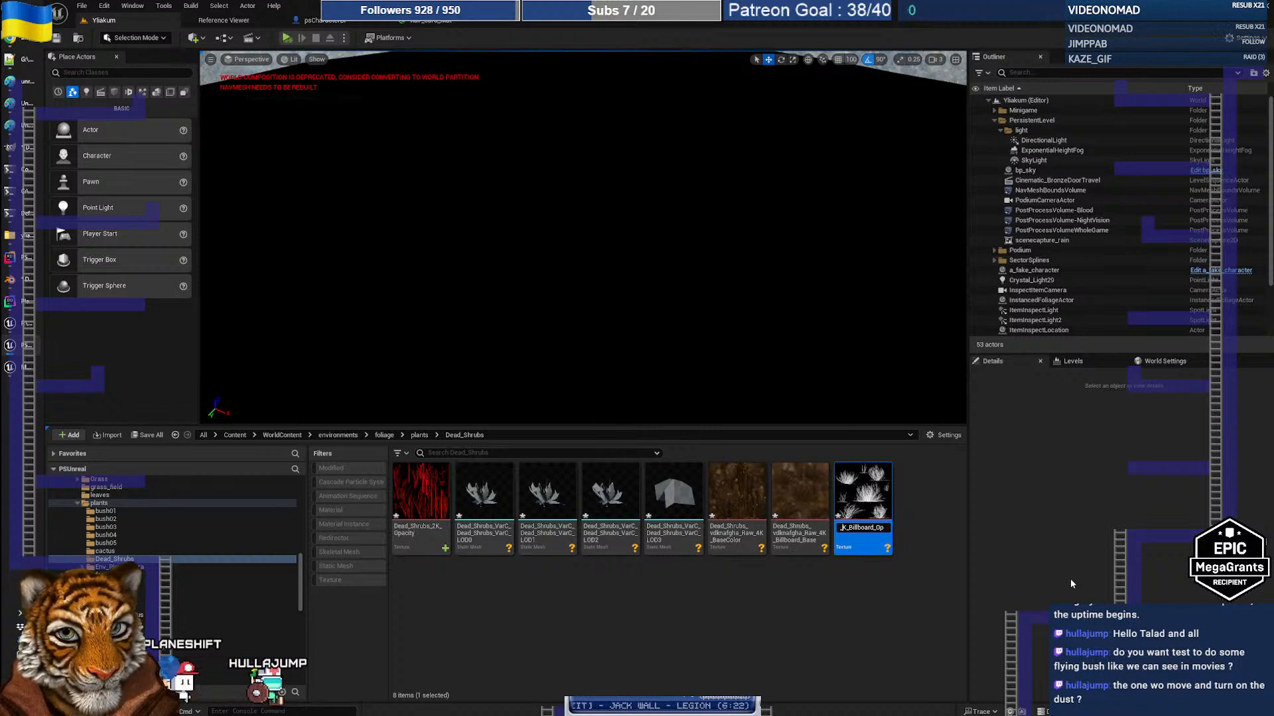
{"action": "key", "text": "BackSpace"}
{"action": "type", "text": "2"}
{"action": "key", "text": "Left"}
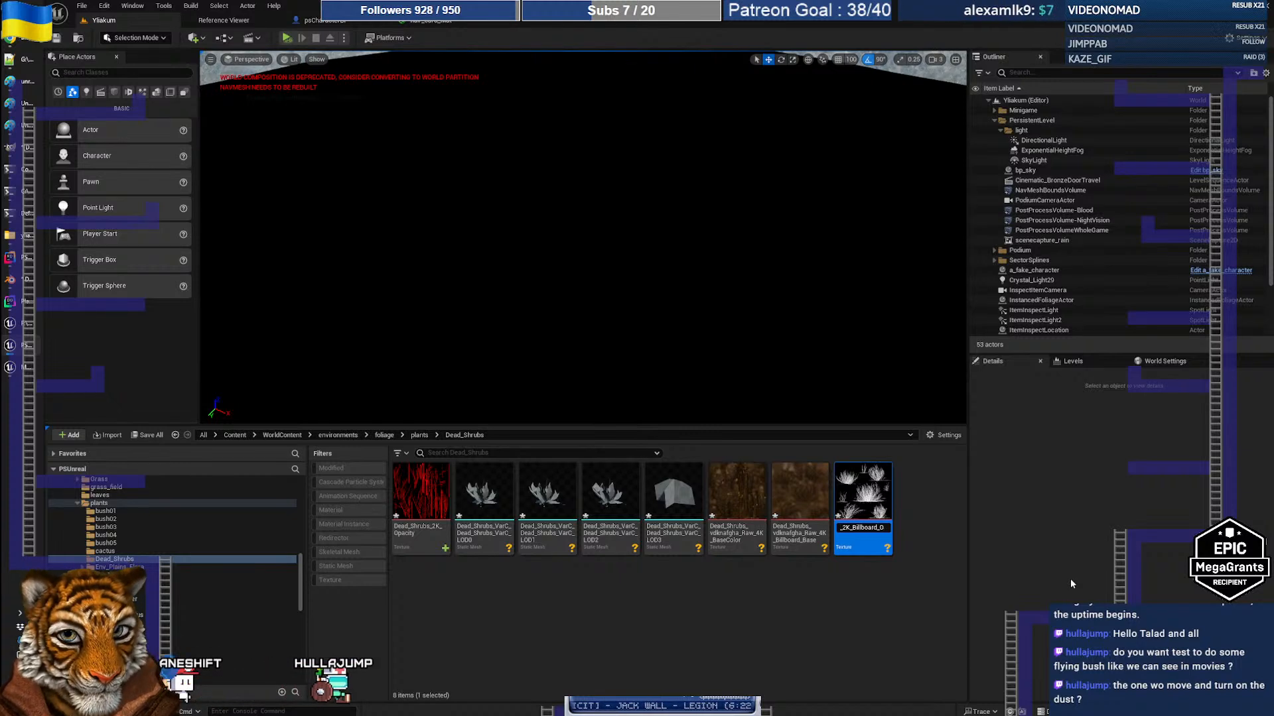
{"action": "key", "text": "BackSpace"}
{"action": "key", "text": "BackSpace"}
{"action": "key", "text": "BackSpace"}
{"action": "key", "text": "BackSpace"}
{"action": "key", "text": "BackSpace"}
{"action": "key", "text": "BackSpace"}
{"action": "key", "text": "BackSpace"}
{"action": "key", "text": "BackSpace"}
{"action": "key", "text": "BackSpace"}
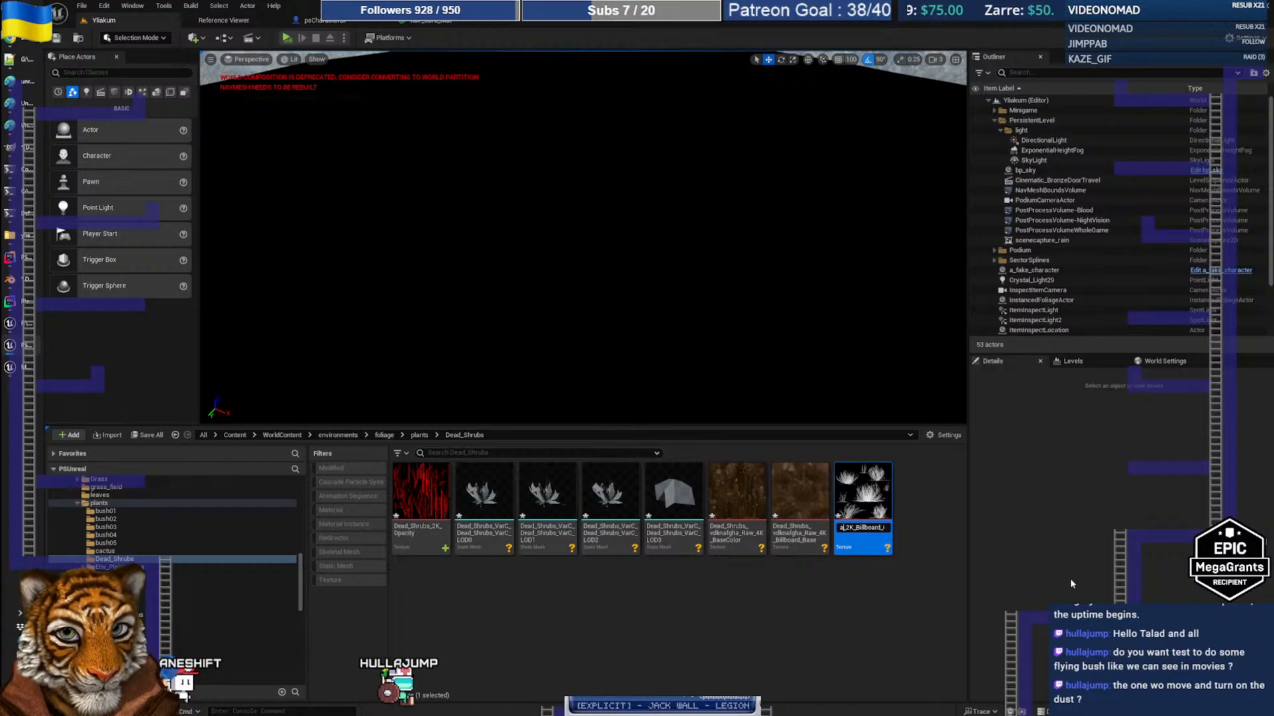
{"action": "key", "text": "shift+Home"}
{"action": "key", "text": "shift+Right"}
{"action": "key", "text": "shift+Right"}
{"action": "key", "text": "shift+Right"}
{"action": "key", "text": "shift+Right"}
{"action": "key", "text": "shift+Right"}
{"action": "key", "text": "shift+Right"}
{"action": "key", "text": "shift+Right"}
{"action": "key", "text": "shift+Right"}
{"action": "key", "text": "shift+Right"}
{"action": "key", "text": "shift+Right"}
{"action": "key", "text": "shift+Right"}
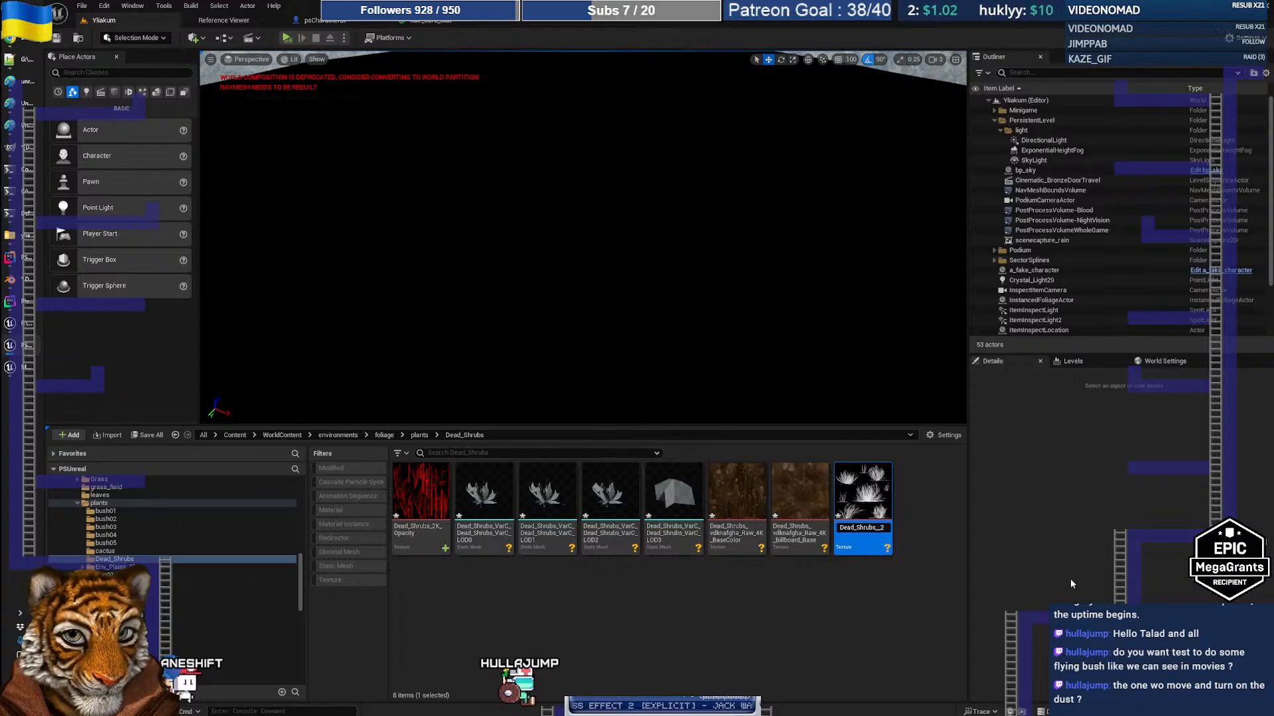
{"action": "key", "text": "BackSpace"}
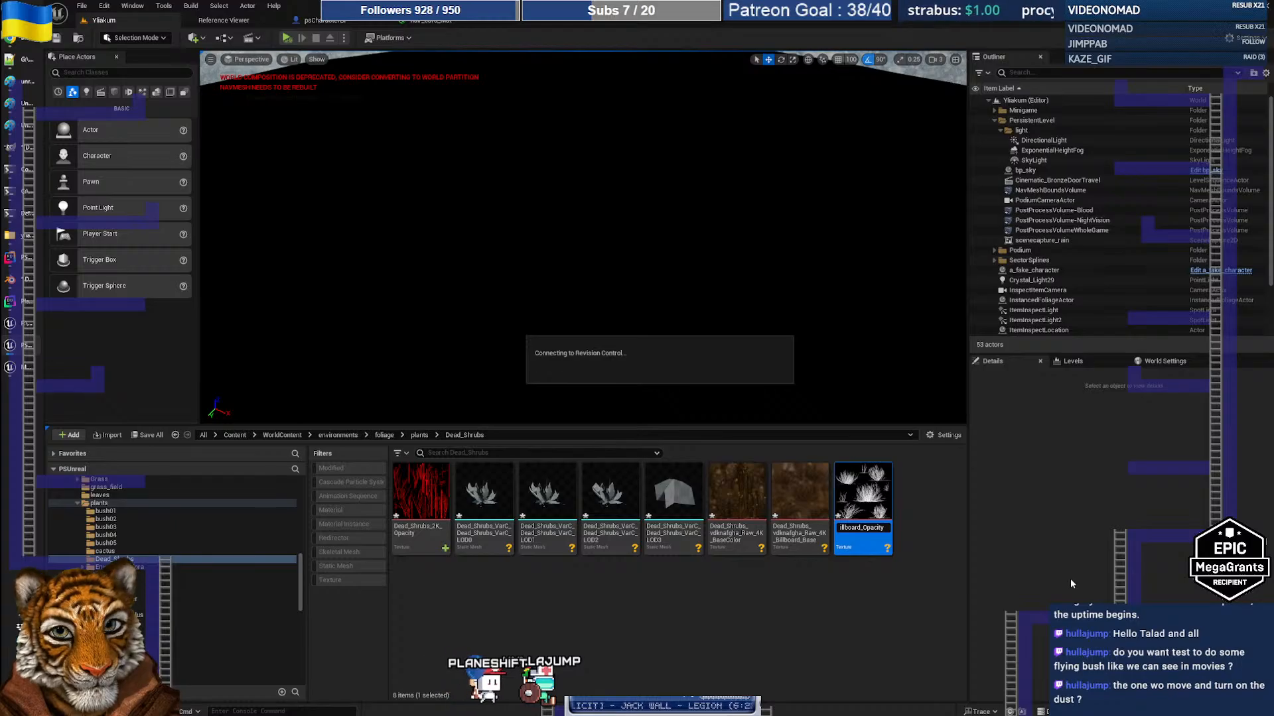
{"action": "key", "text": "Return"}
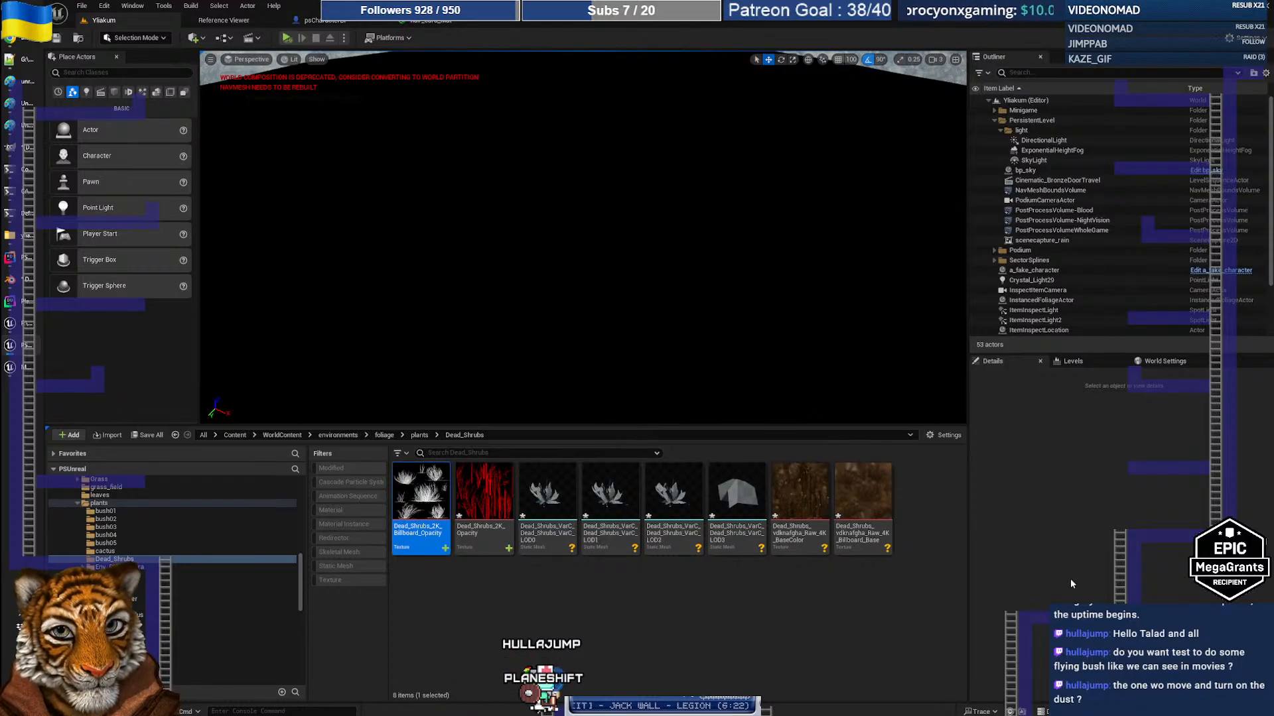
Switch to GIMP and scale the Billboard_Opacity image to 2048 × 2048 px with Cubic interpolation
{"action": "mouse_move", "coordinate": [429, 505]}
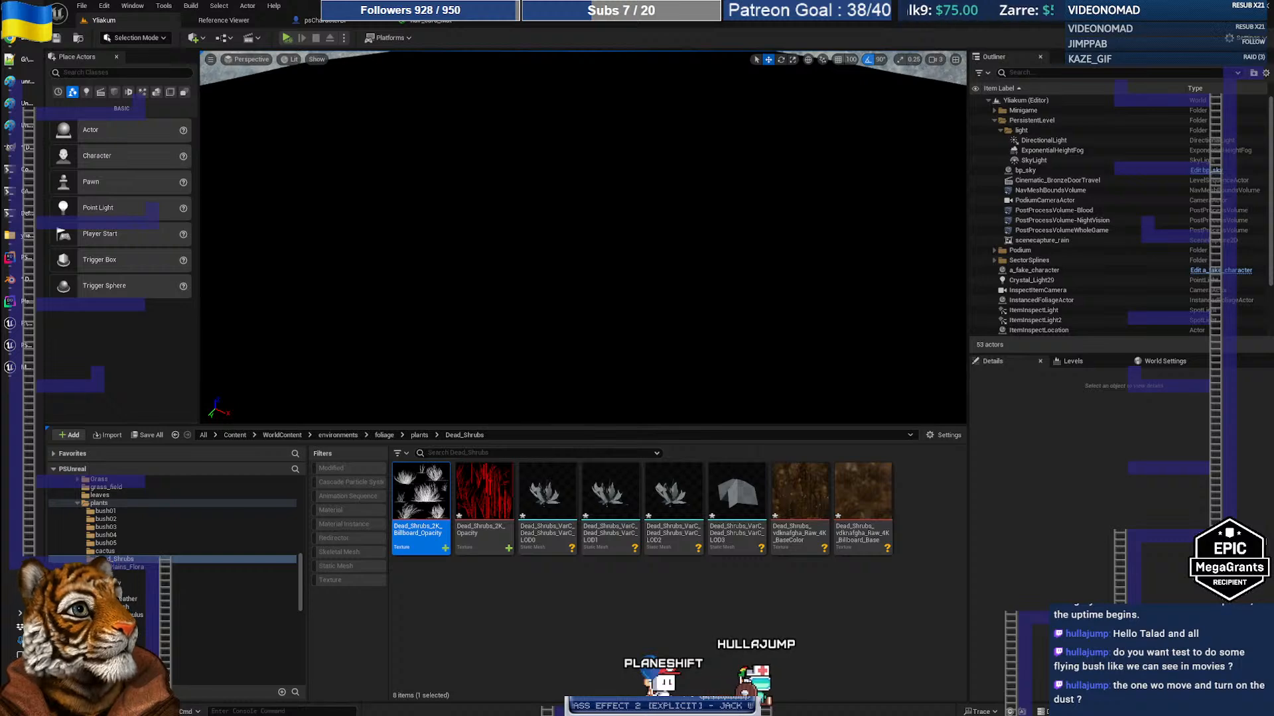
{"action": "left_click", "coordinate": [28, 150]}
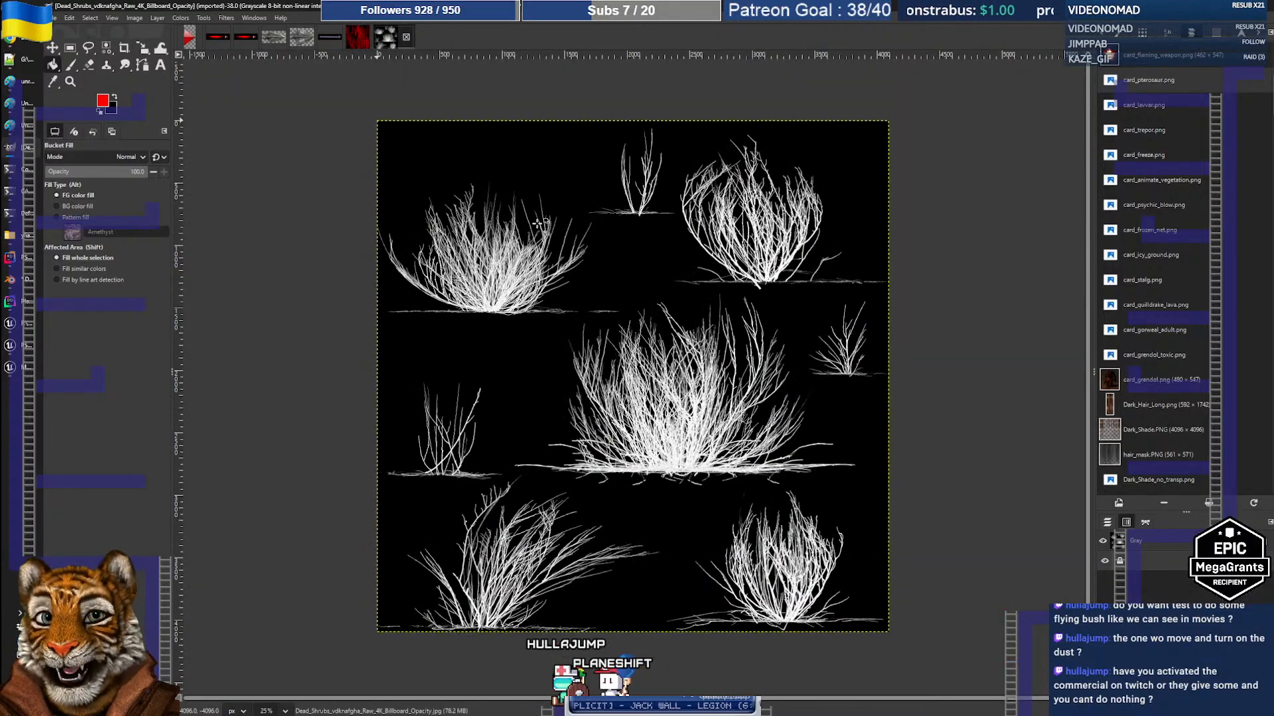
{"action": "left_click", "coordinate": [53, 20]}
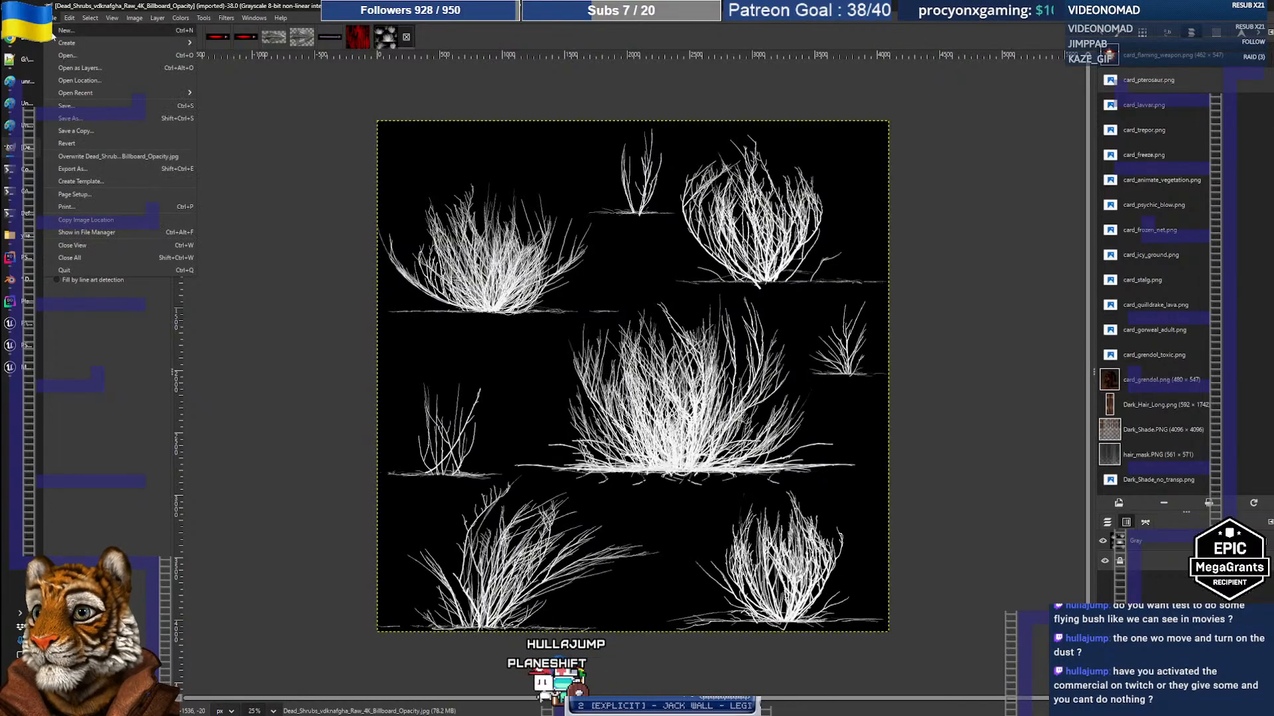
{"action": "mouse_move", "coordinate": [132, 22]}
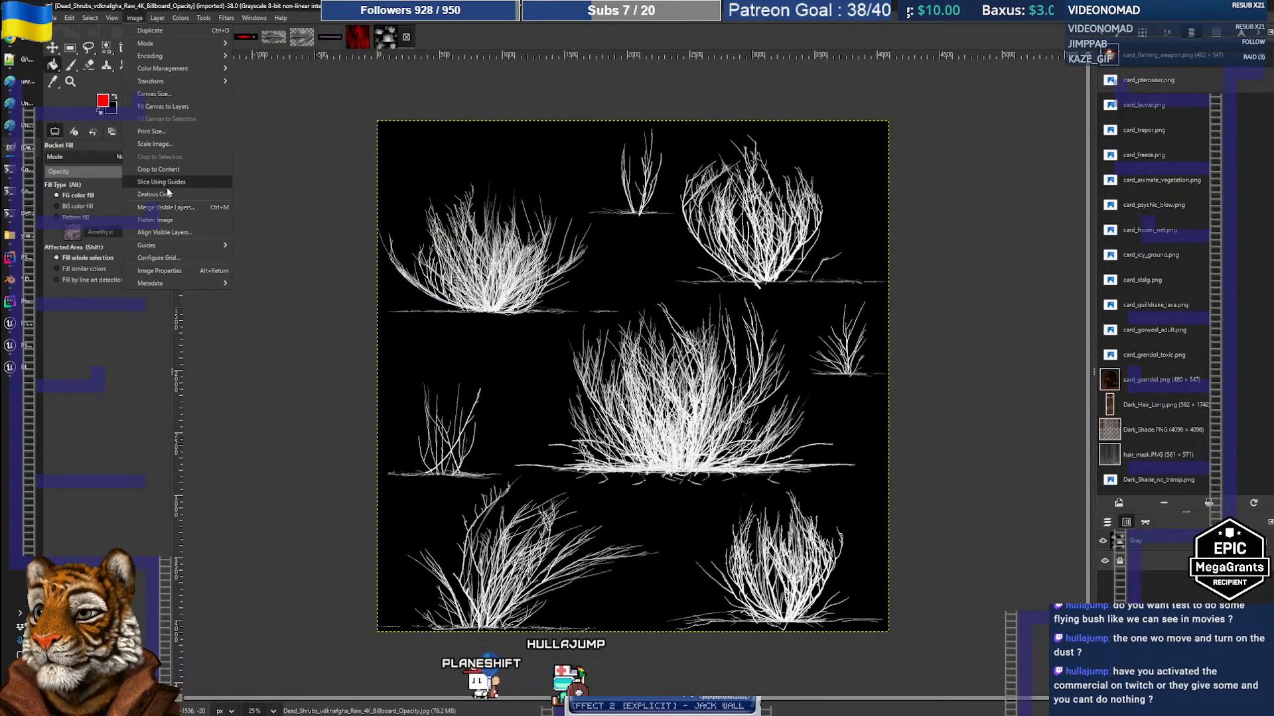
{"action": "left_click", "coordinate": [154, 144]}
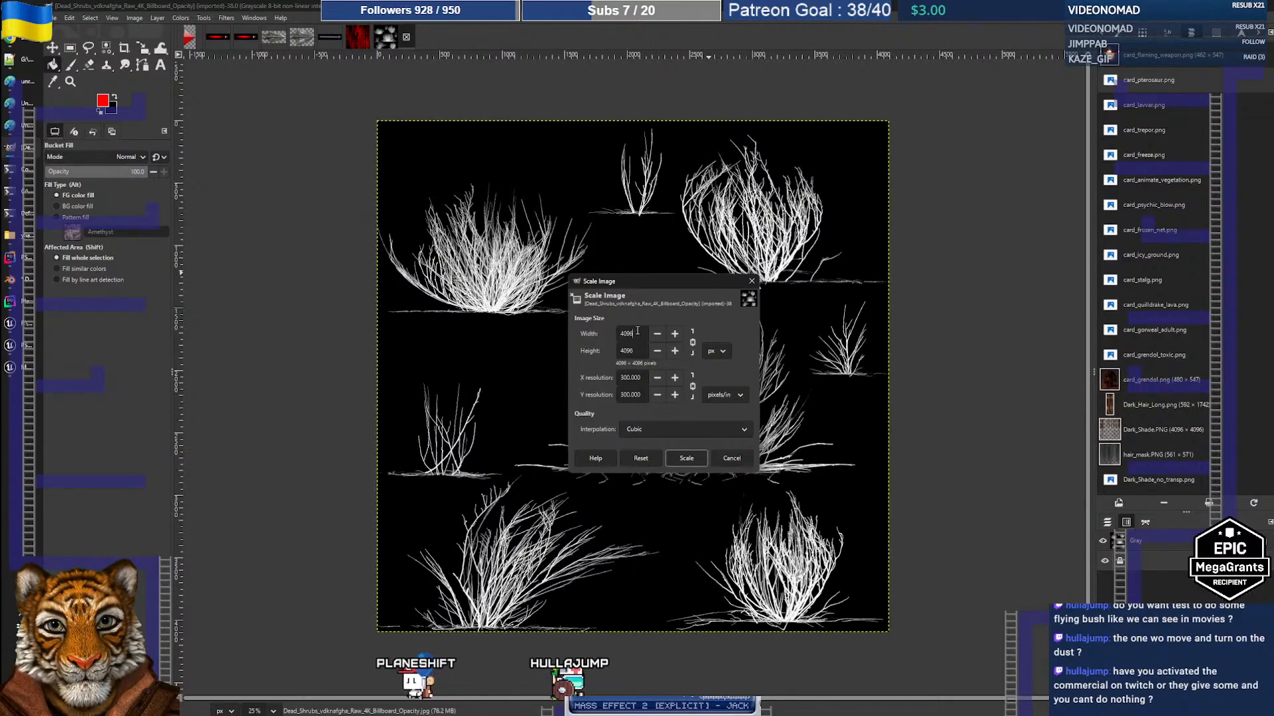
{"action": "type", "text": "2048"}
{"action": "key", "text": "Tab"}
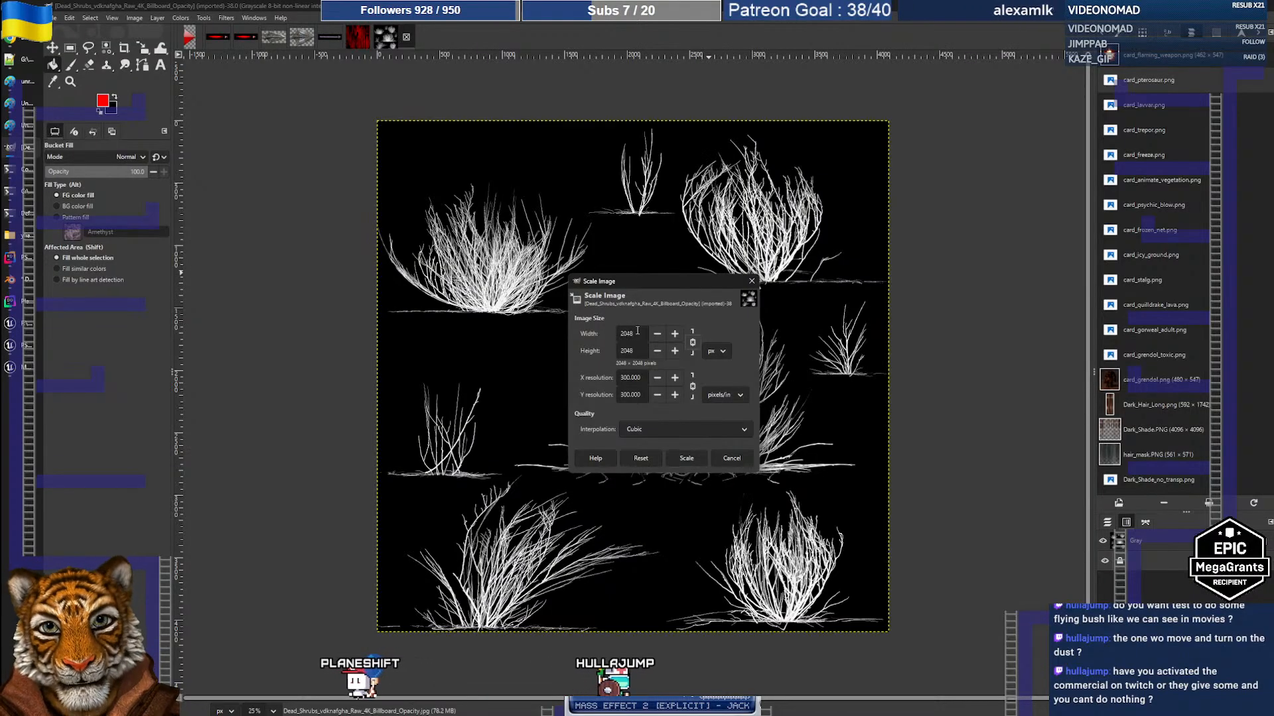
{"action": "left_click", "coordinate": [691, 458]}
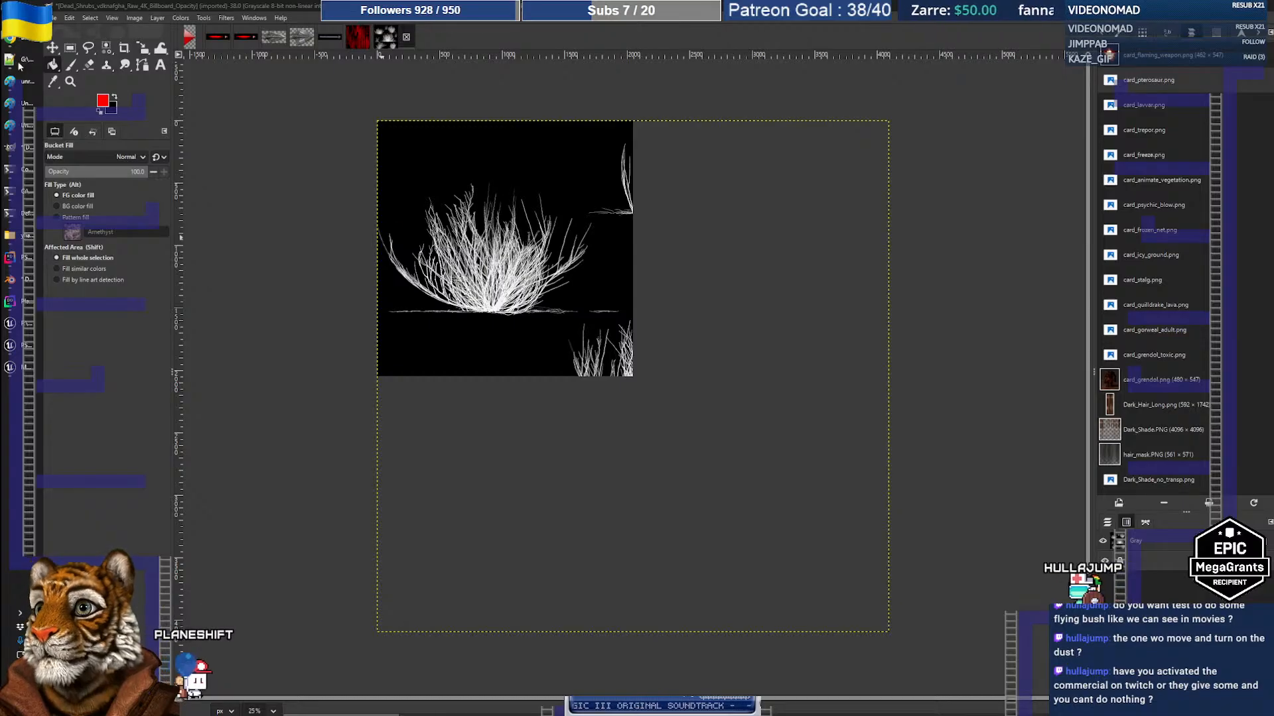
Switch to Chrome, load twitch.tv/planeshift in a new tab, and put the browser away
{"action": "mouse_move", "coordinate": [10, 39]}
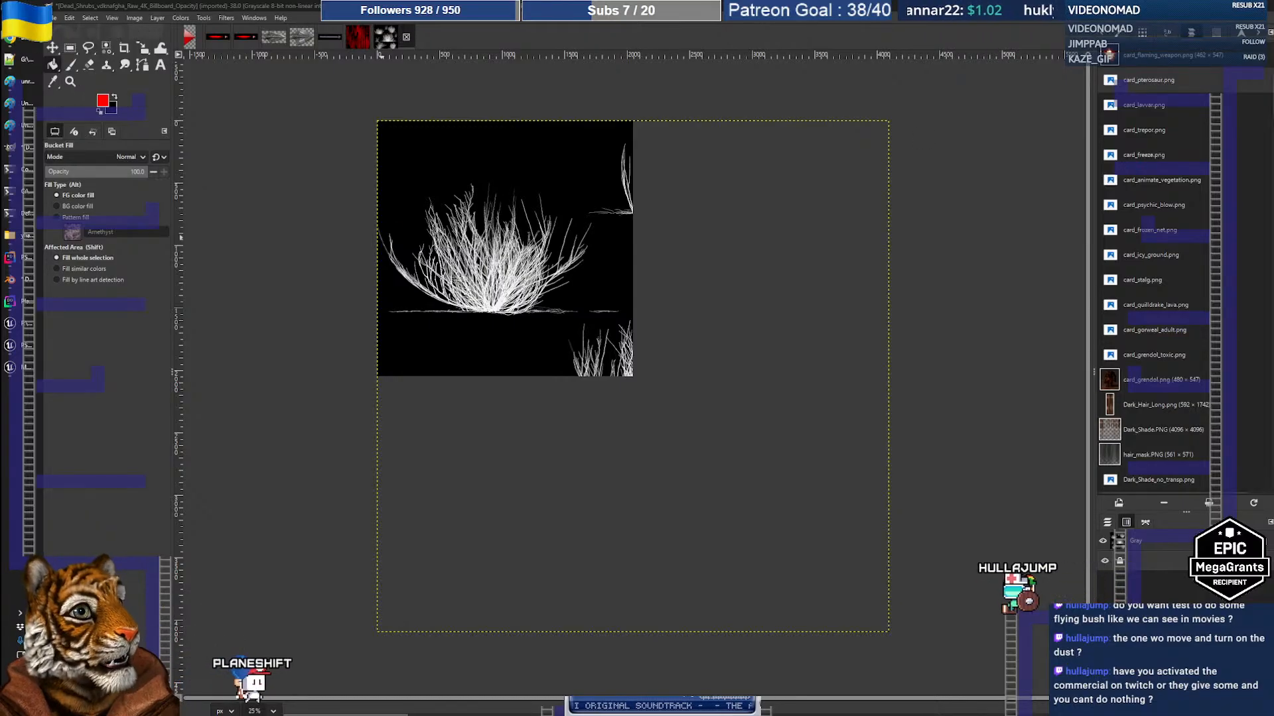
{"action": "left_click", "coordinate": [13, 40]}
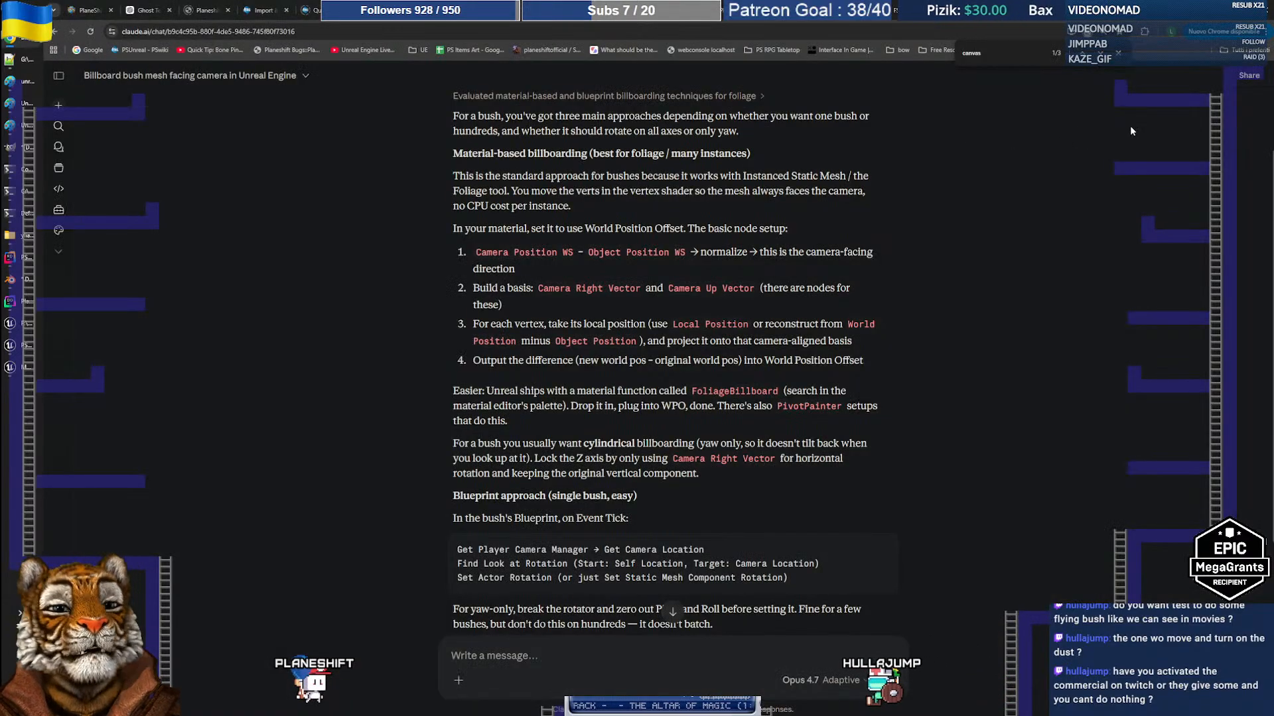
{"action": "key", "text": "ctrl+t"}
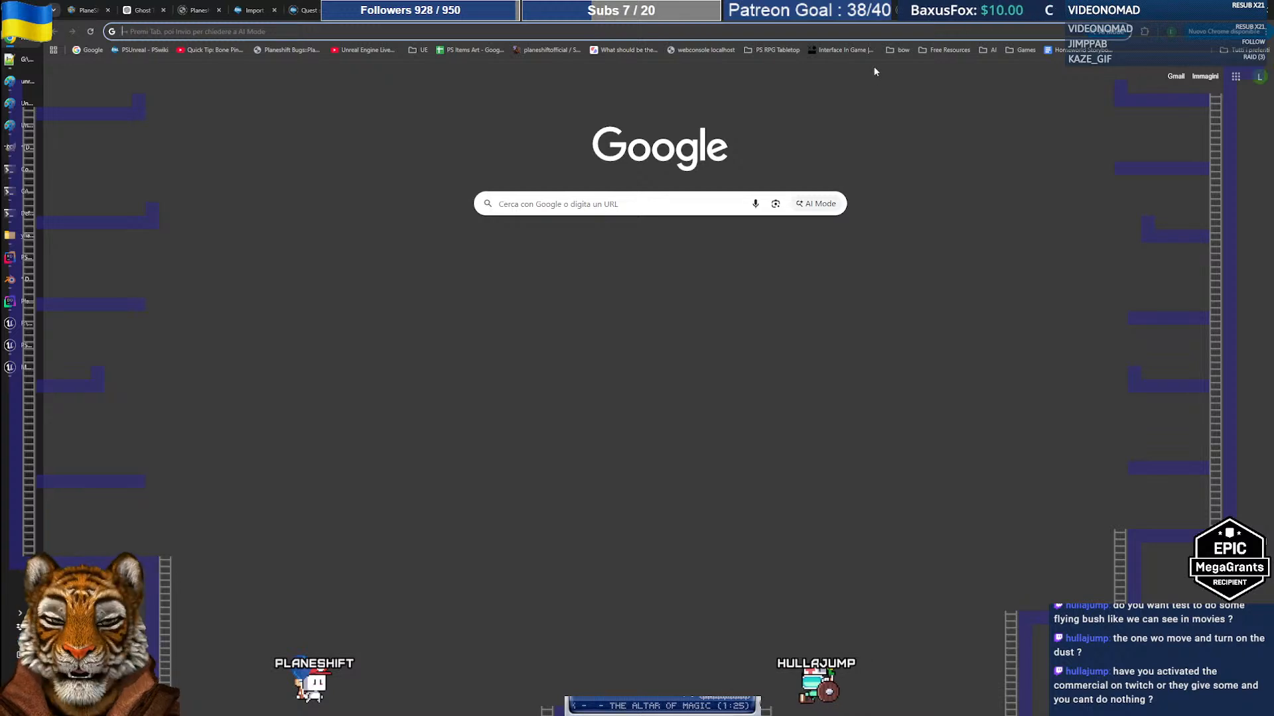
{"action": "type", "text": "twitch.tv/planeshift"}
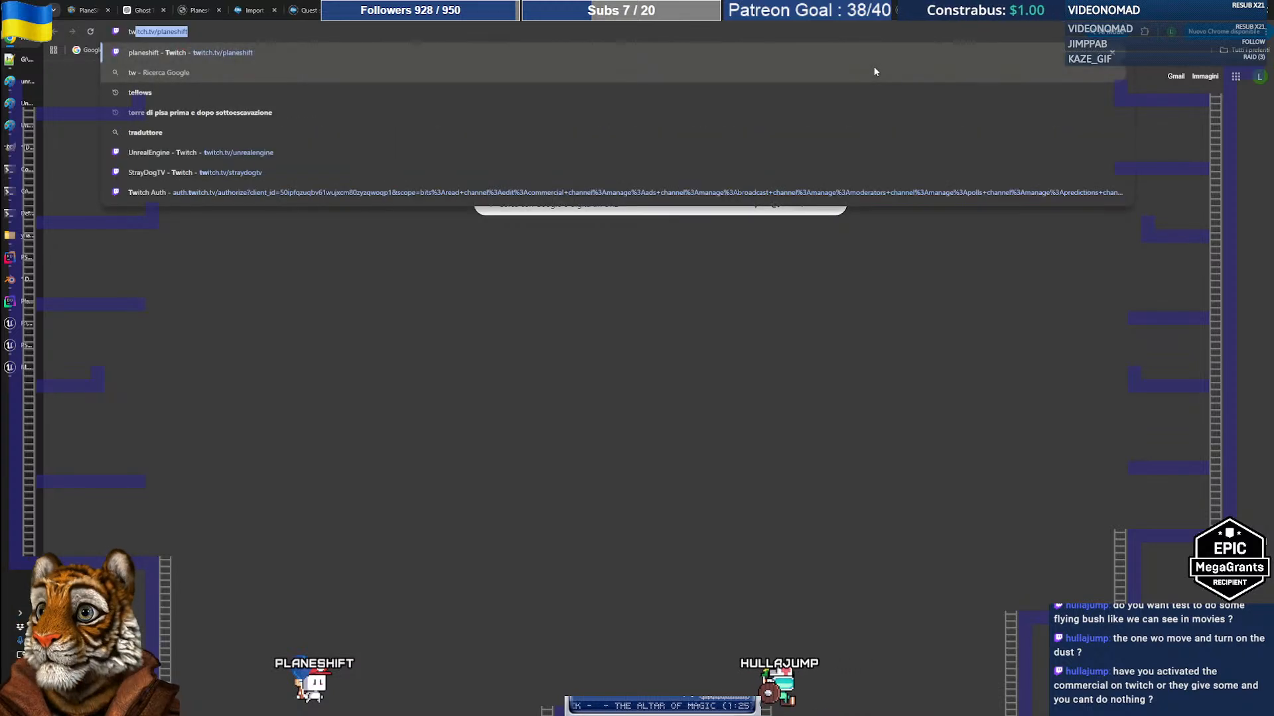
{"action": "key", "text": "Return"}
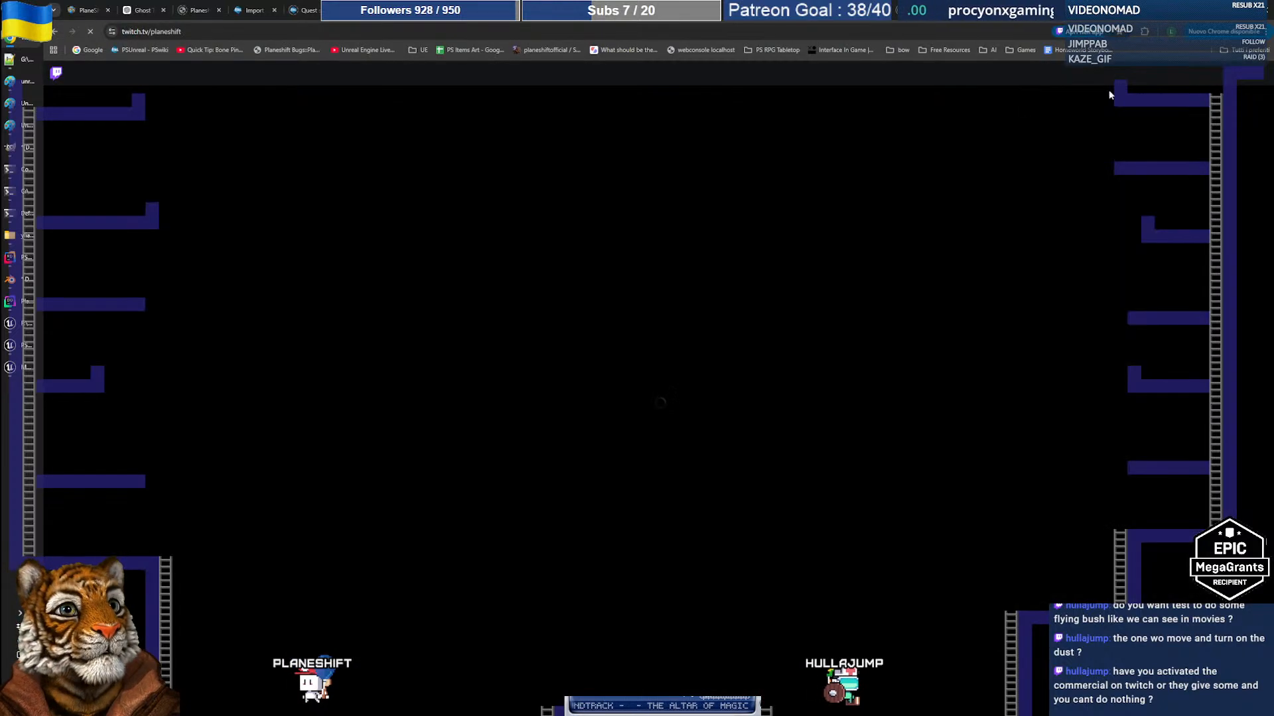
{"action": "left_click", "coordinate": [1217, 7]}
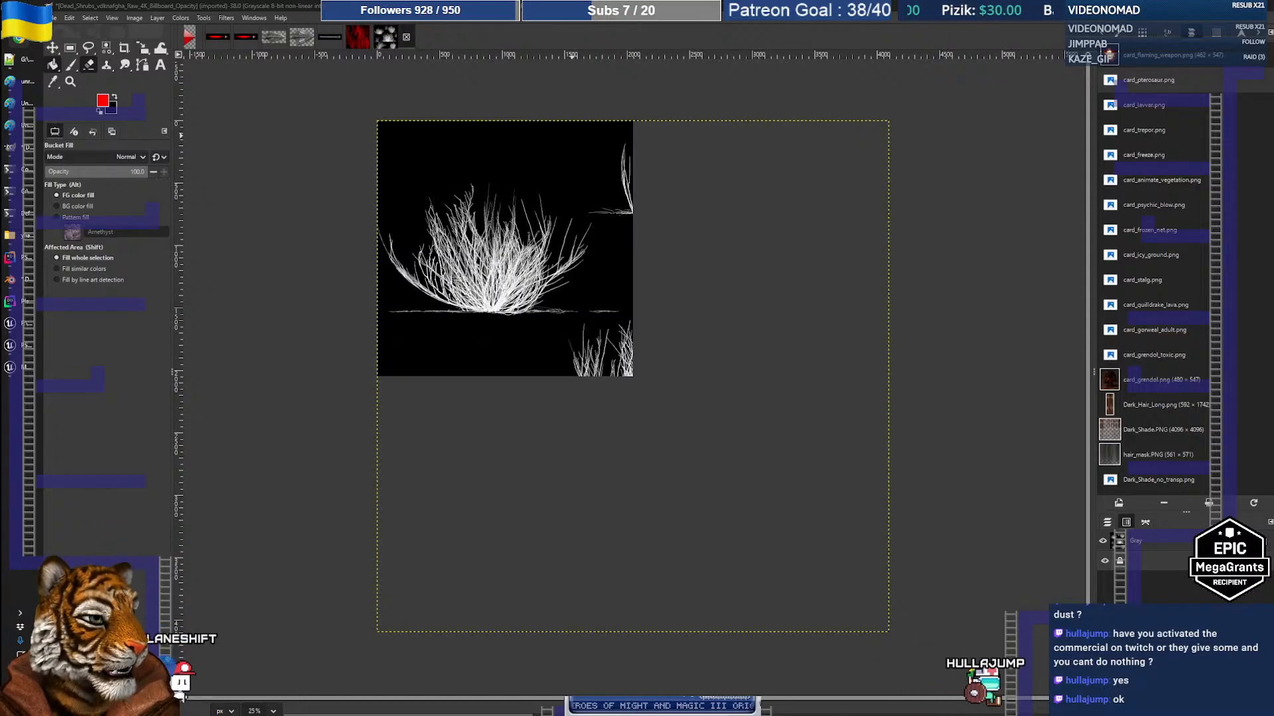
Bring up the Twitch dashboard's Ads page, set Ad Length and Frequency to Manual, and try adjusting how often ad breaks run
{"action": "left_click_drag", "start_coordinate": [1273, 47], "coordinate": [716, 85]}
{"action": "double_click", "coordinate": [715, 84]}
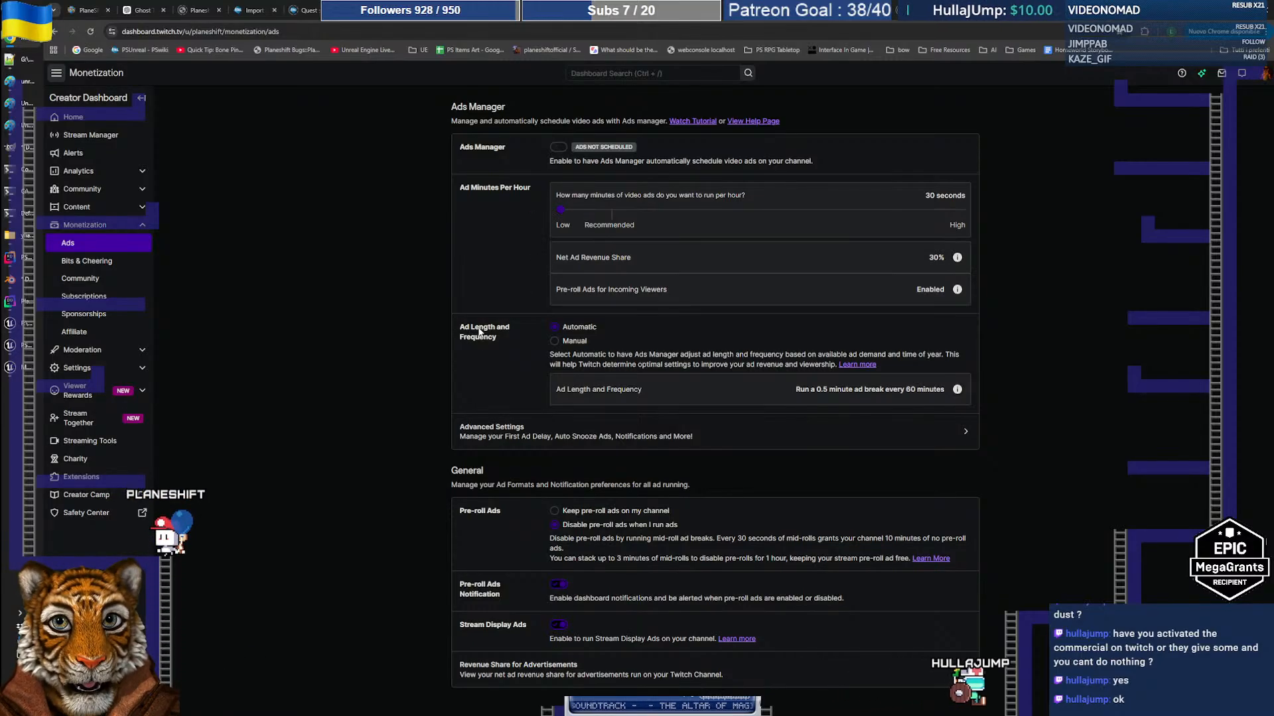
{"action": "left_click", "coordinate": [555, 341]}
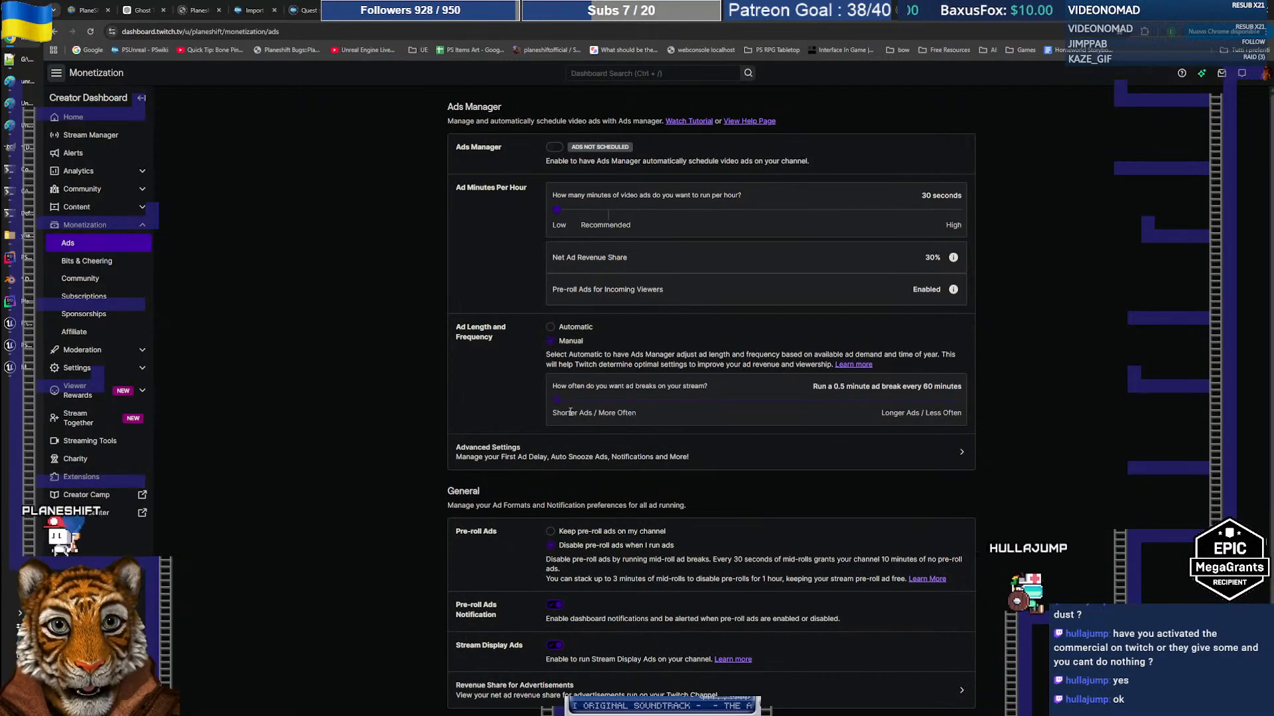
{"action": "mouse_move", "coordinate": [556, 400]}
{"action": "left_mouse_down"}
{"action": "mouse_move", "coordinate": [516, 400]}
{"action": "mouse_move", "coordinate": [557, 401]}
{"action": "left_mouse_up"}
{"action": "left_click", "coordinate": [550, 403]}
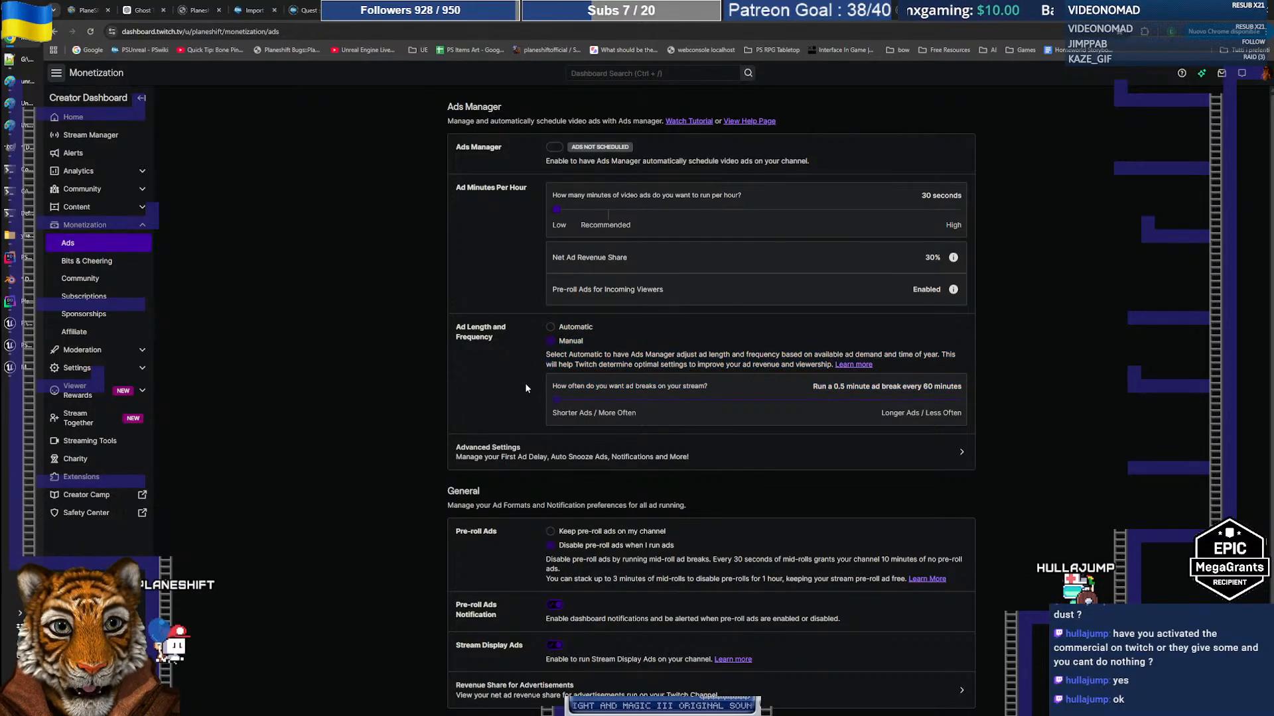
Try automatic ad length and 3 ad minutes per hour, and return to manual mode with 30 seconds per hour
{"action": "left_click", "coordinate": [555, 331]}
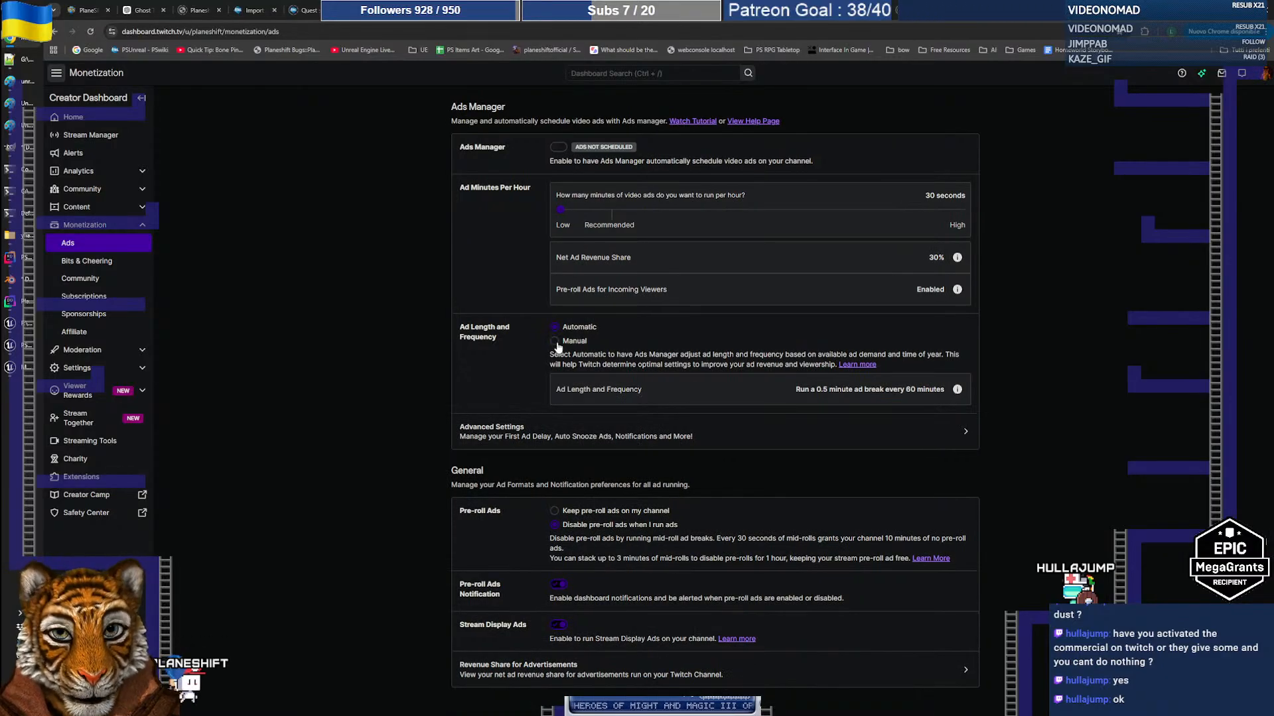
{"action": "left_click", "coordinate": [556, 343]}
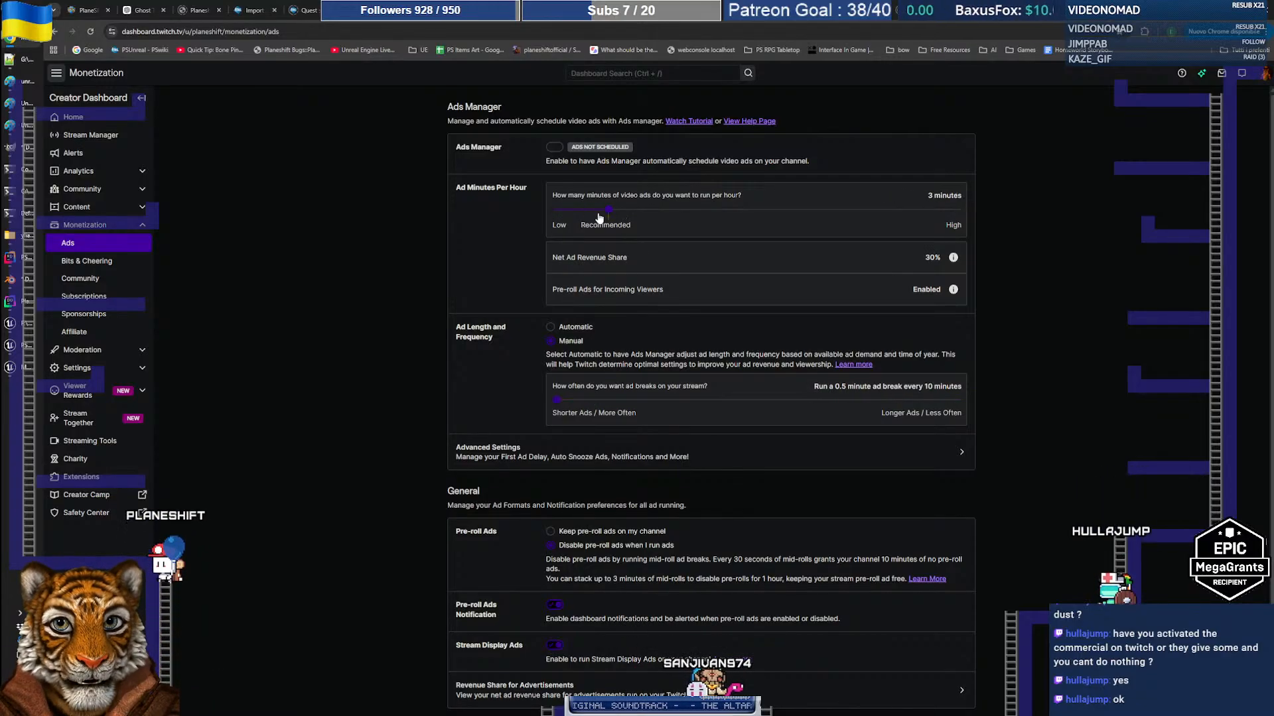
{"action": "left_click_drag", "start_coordinate": [563, 212], "coordinate": [608, 211]}
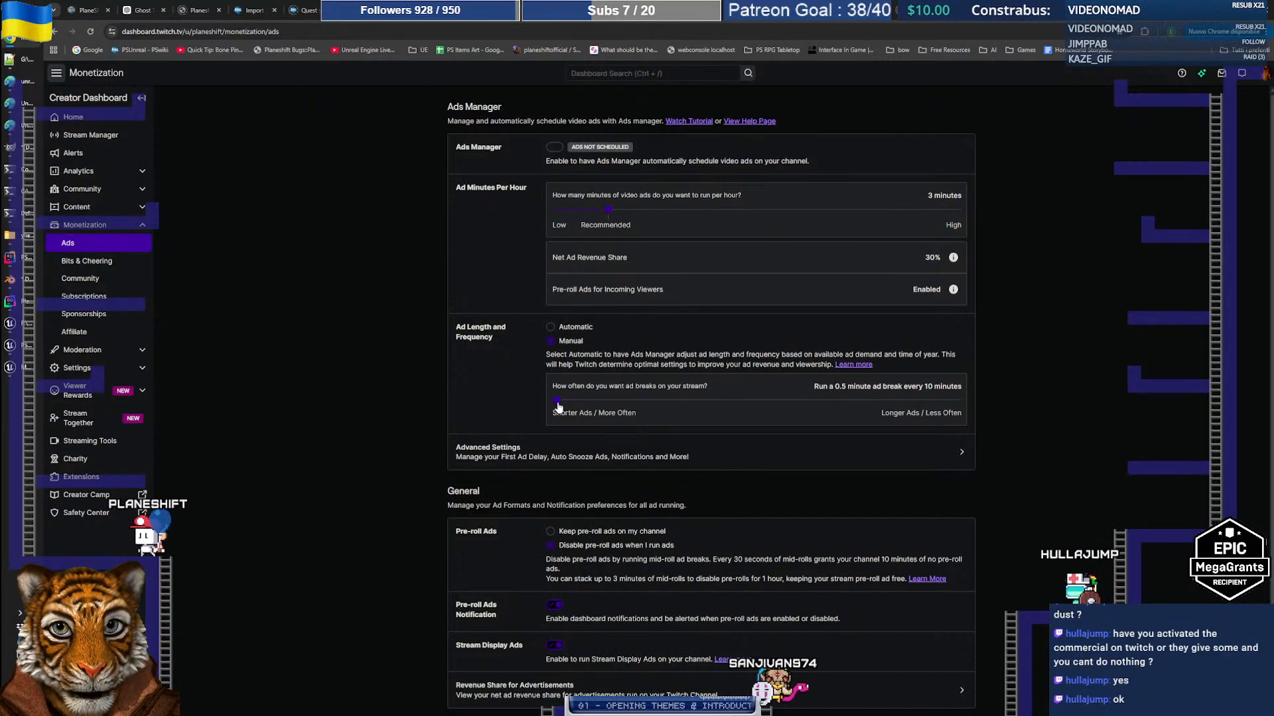
{"action": "left_click_drag", "start_coordinate": [622, 401], "coordinate": [556, 400]}
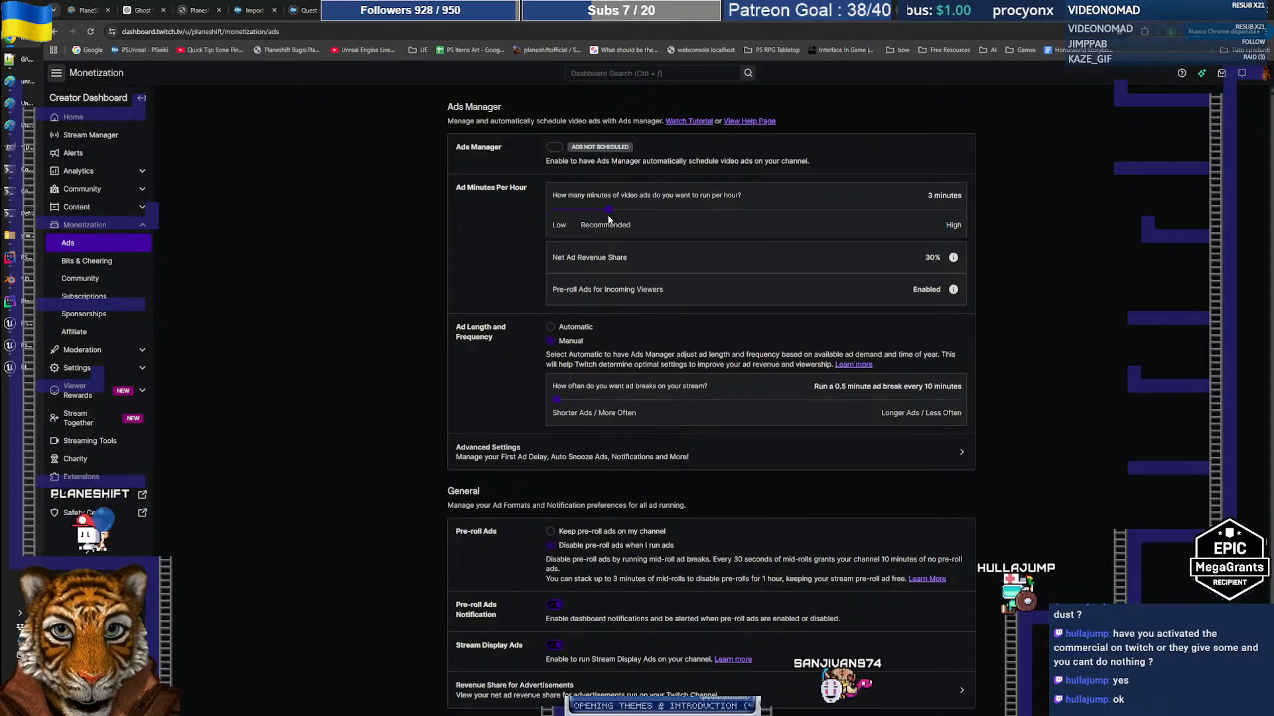
{"action": "left_click_drag", "start_coordinate": [603, 212], "coordinate": [558, 211]}
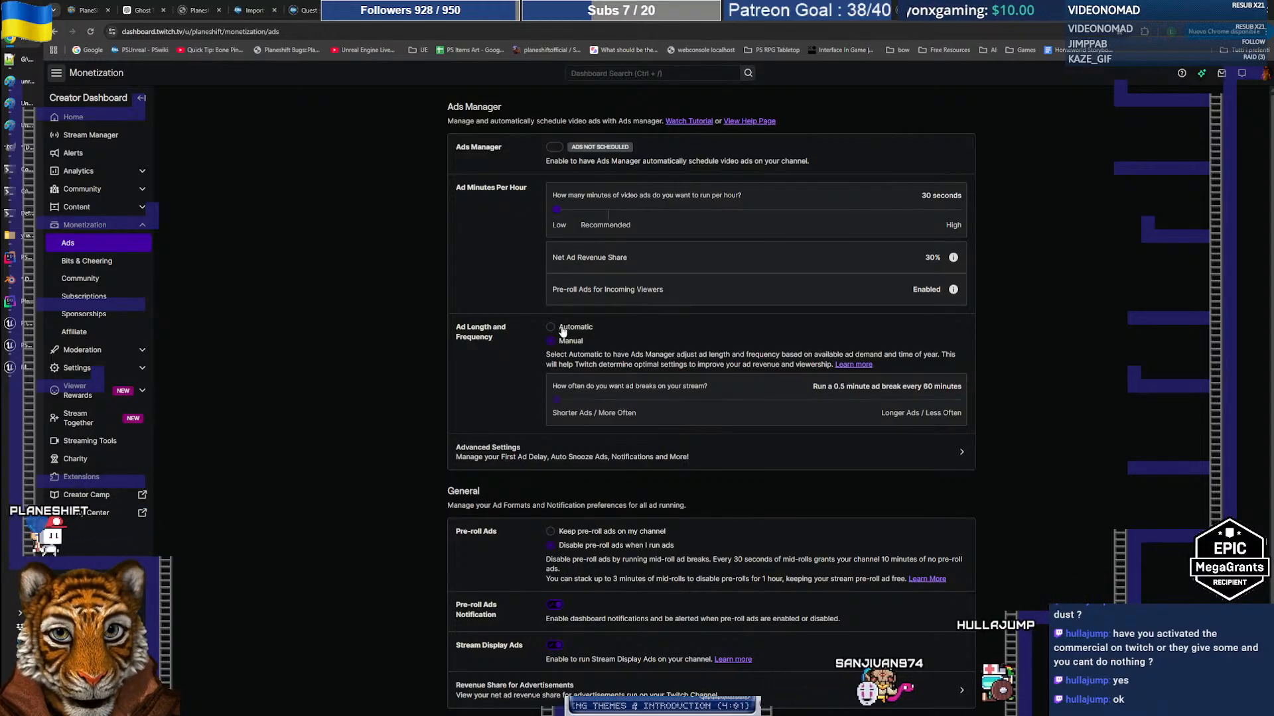
Turn off the pre-roll ads notification and disable Stream Display Ads for the channel
{"action": "scroll", "coordinate": [513, 333], "scroll_direction": "down", "scroll_amount": 2}
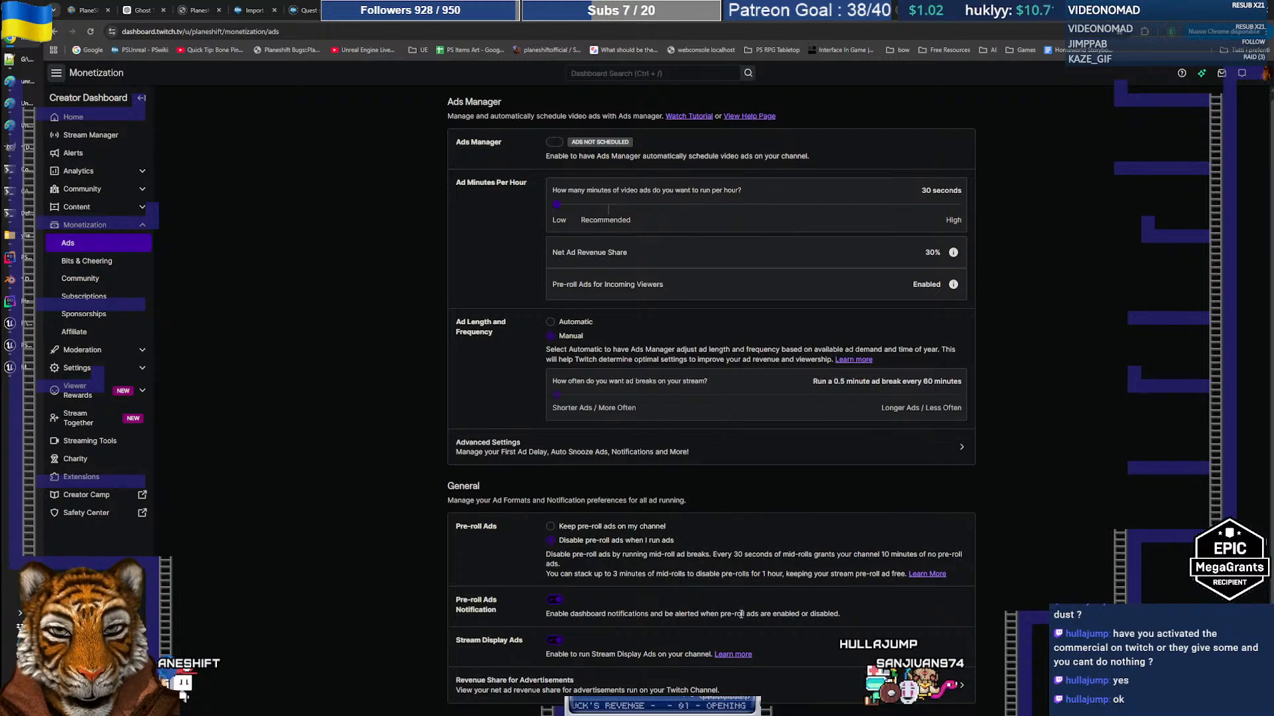
{"action": "left_click", "coordinate": [555, 600]}
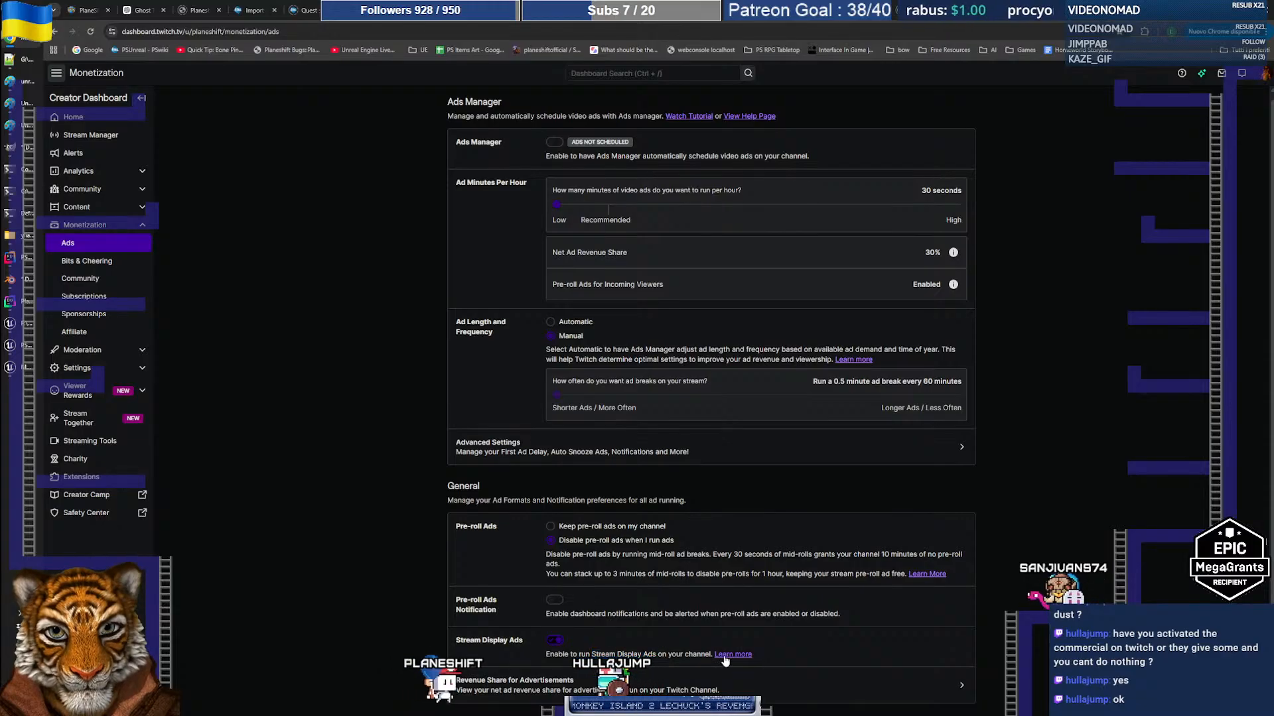
{"action": "left_click", "coordinate": [554, 640]}
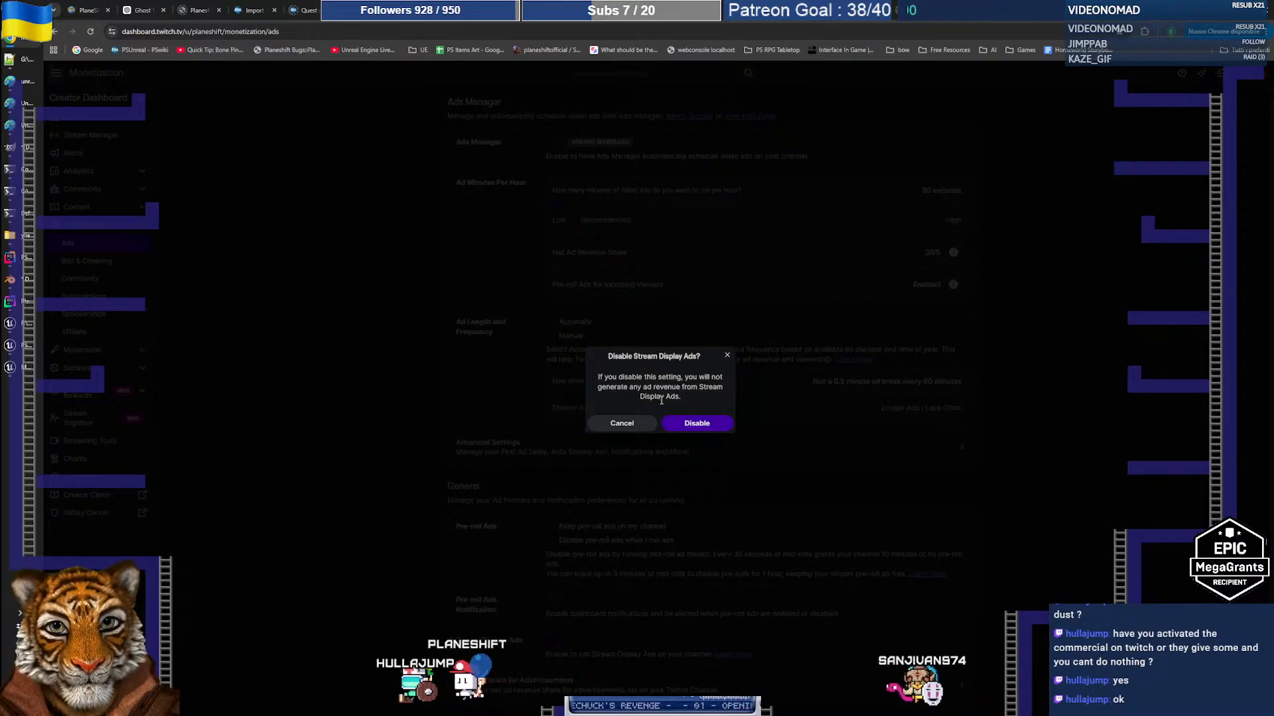
{"action": "left_click", "coordinate": [690, 423]}
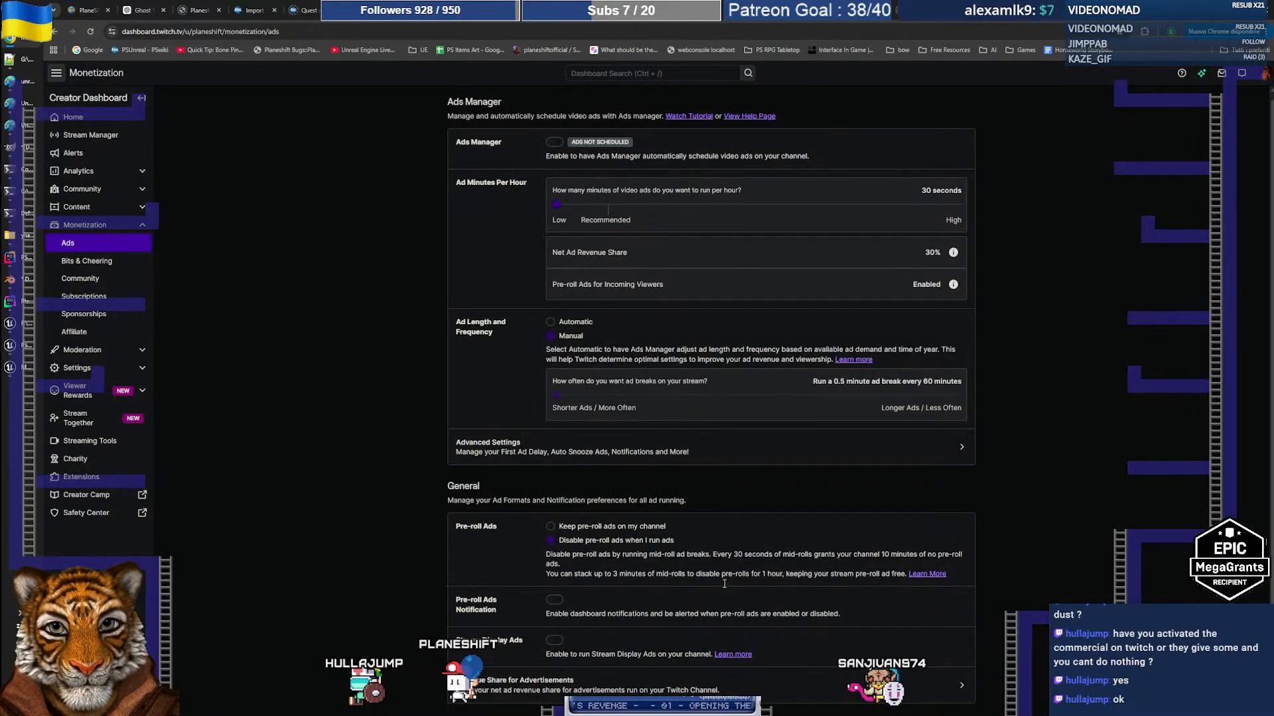
Review the affiliate revenue share for advertisements and put the Twitch dashboard away
{"action": "left_click", "coordinate": [958, 688]}
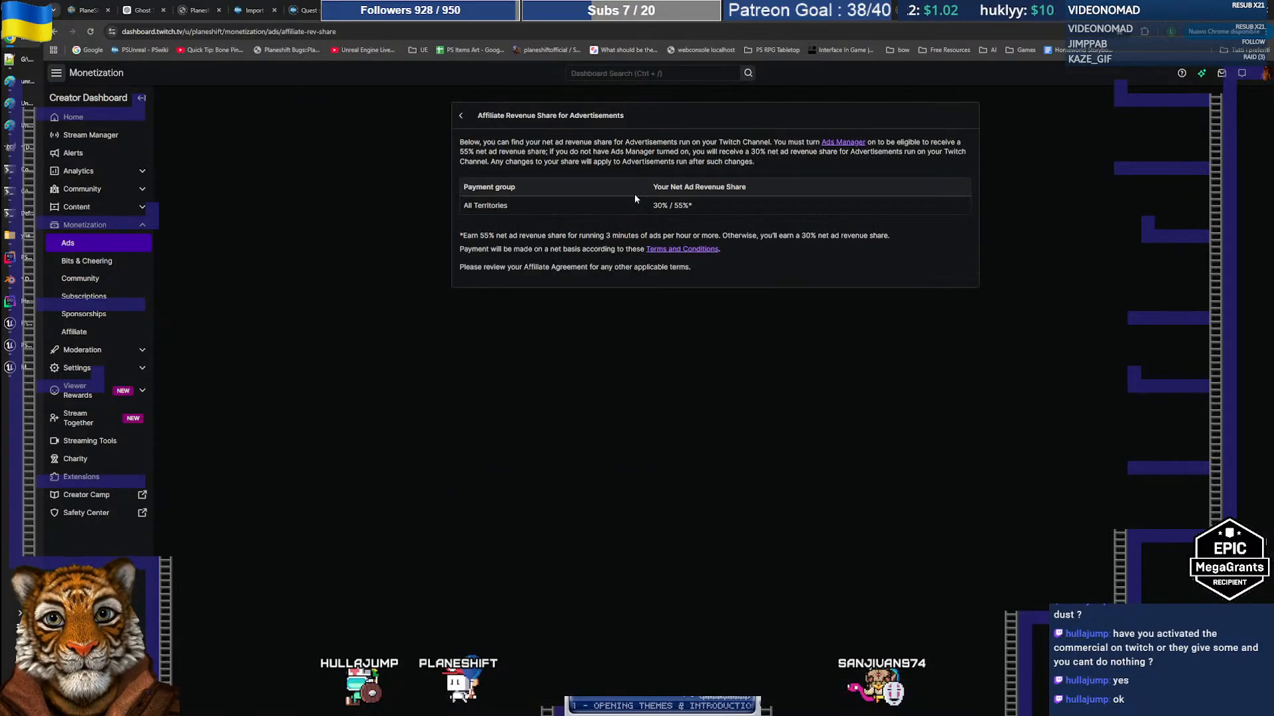
{"action": "left_click", "coordinate": [462, 117]}
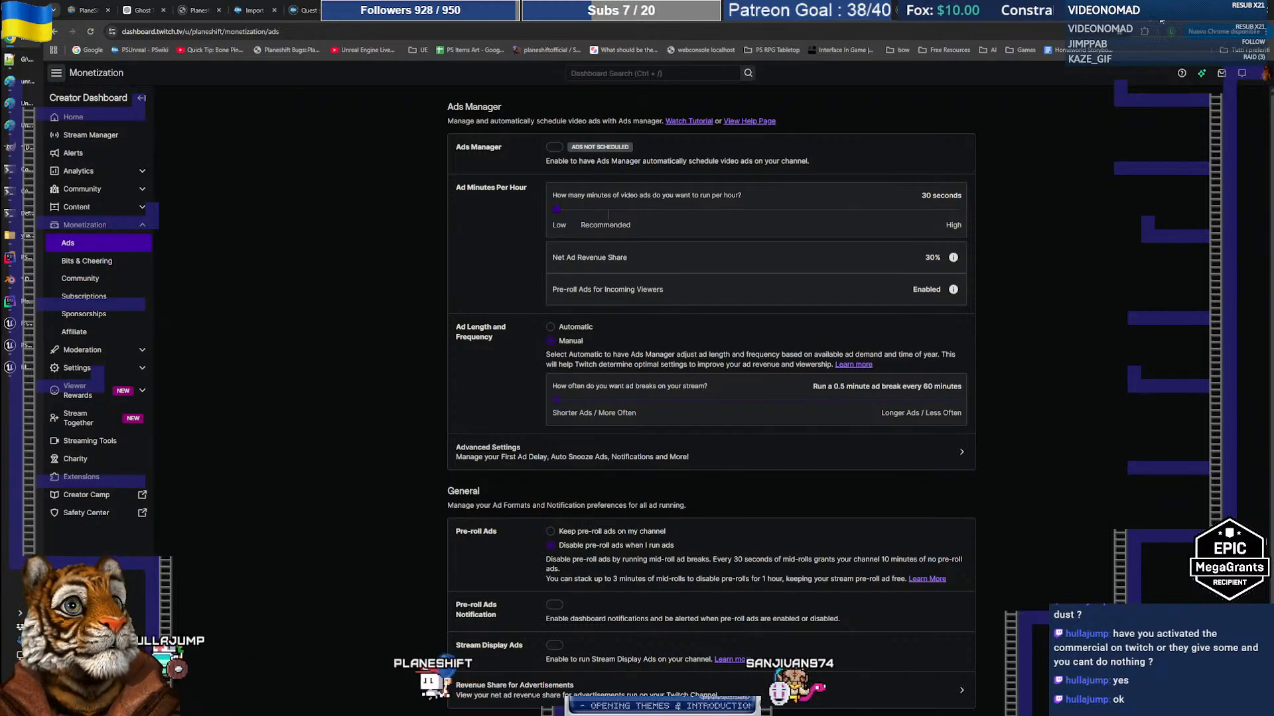
{"action": "left_click", "coordinate": [1158, 10]}
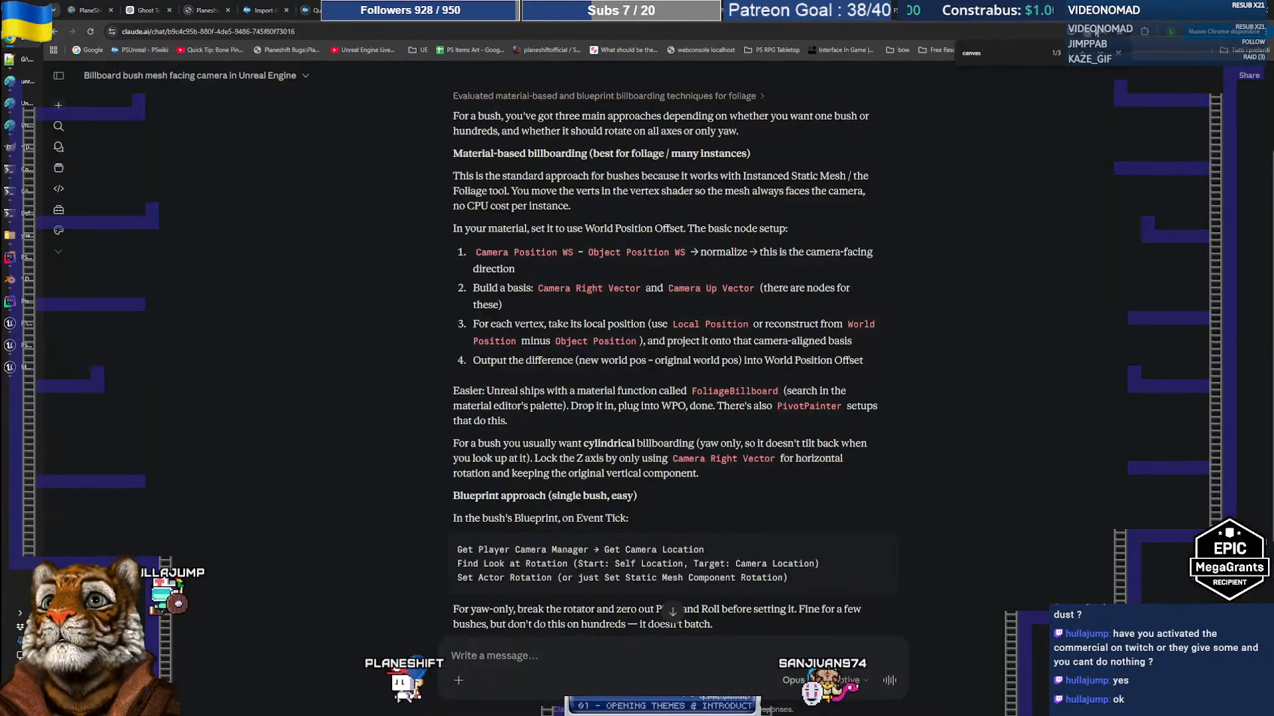
Switch to Unreal Editor and minimize the MM_FoliageBillBoard material window to uncover the Dead_Shrubs folder
{"action": "left_click", "coordinate": [87, 12]}
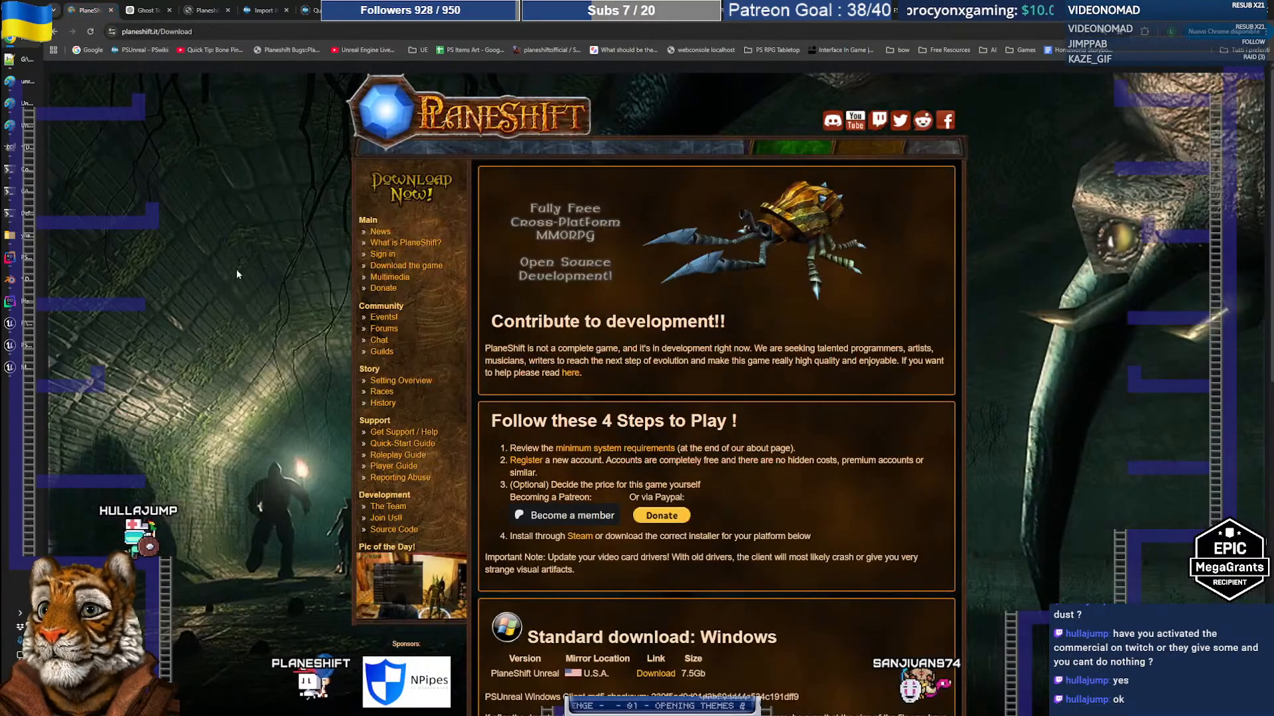
{"action": "left_click", "coordinate": [5, 368]}
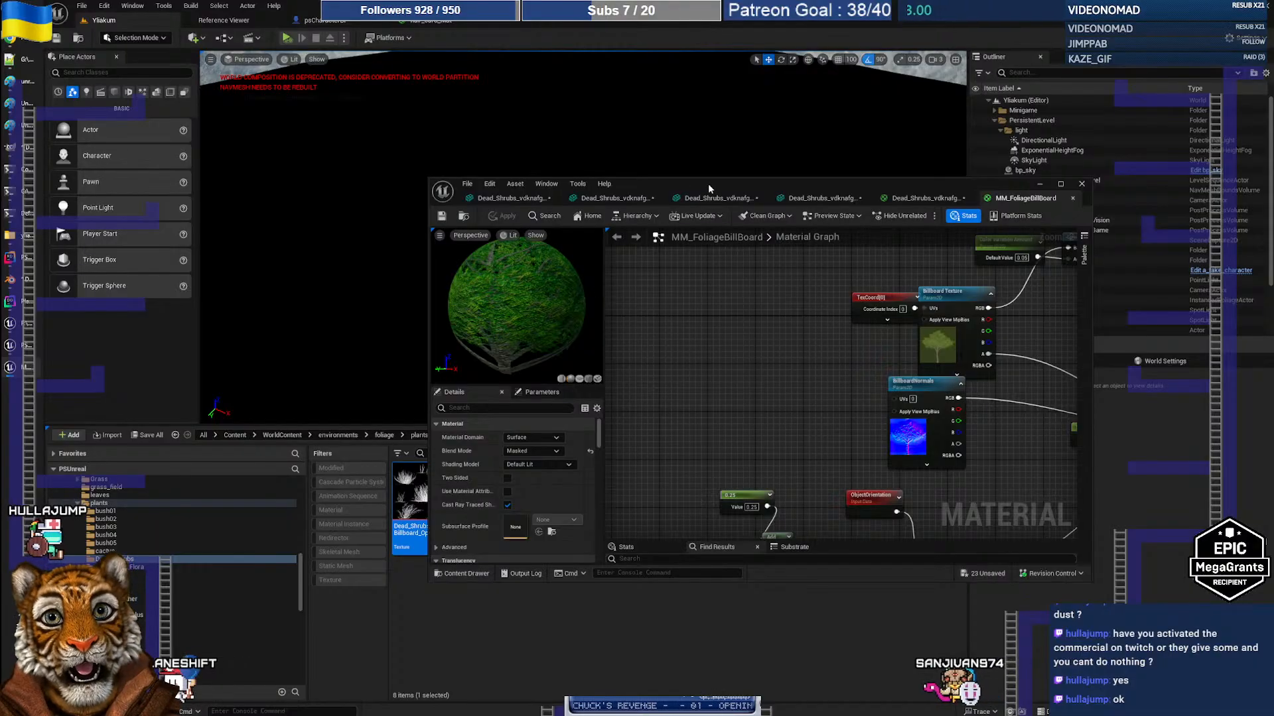
{"action": "left_click_drag", "start_coordinate": [707, 183], "coordinate": [672, 136]}
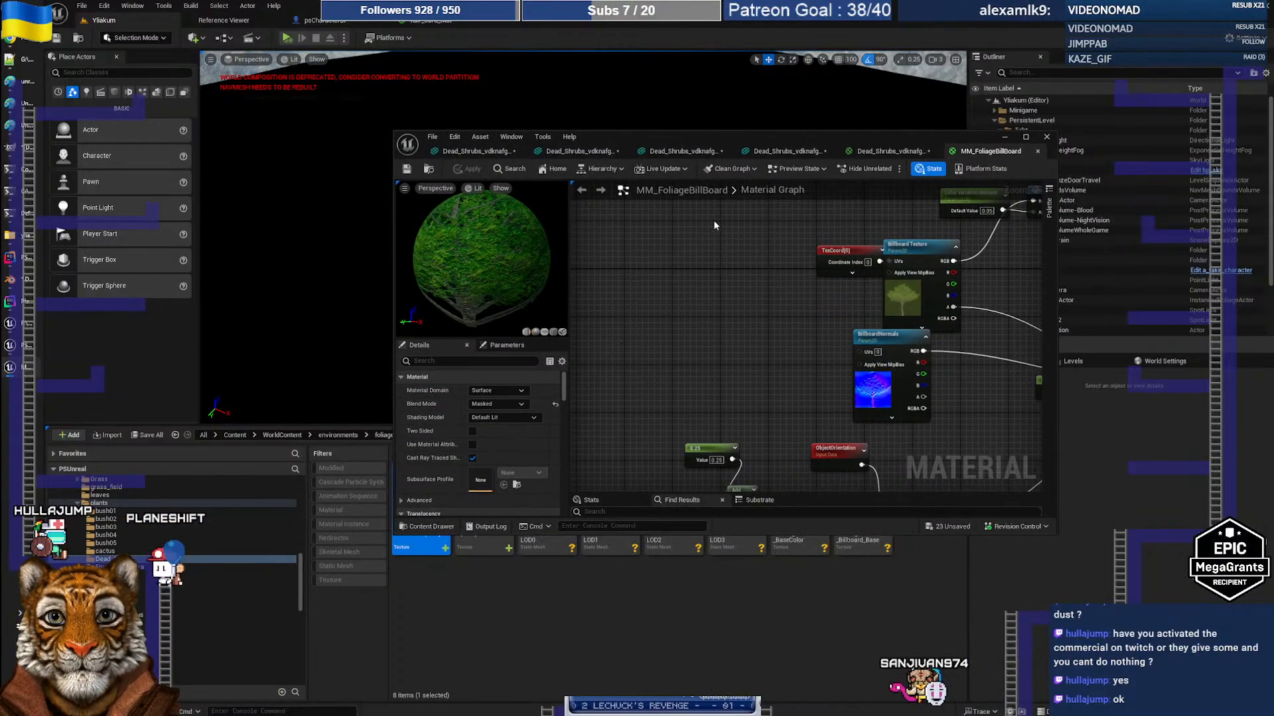
{"action": "left_click", "coordinate": [1004, 137]}
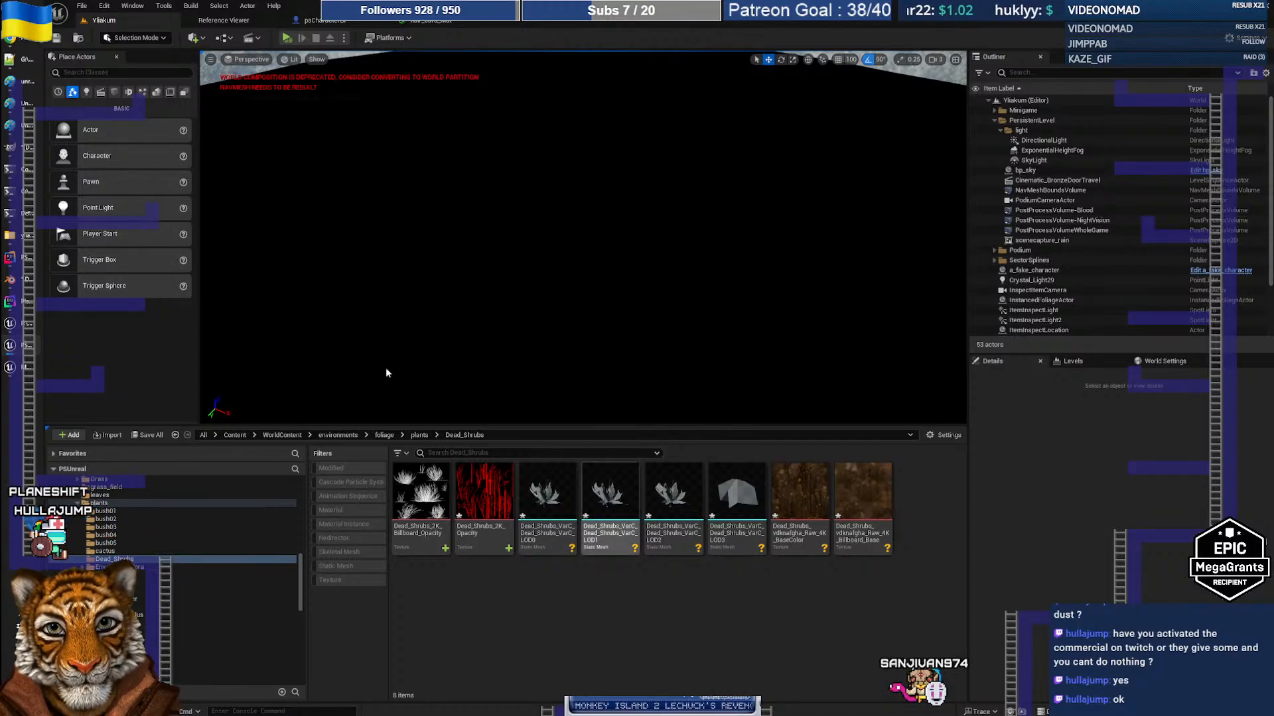
Switch to GIMP and export the billboard opacity image as Dead_Shrubs_vdknafgha_Raw_4K_Billboard_Opacity.png with the default PNG options
{"action": "left_click", "coordinate": [25, 148]}
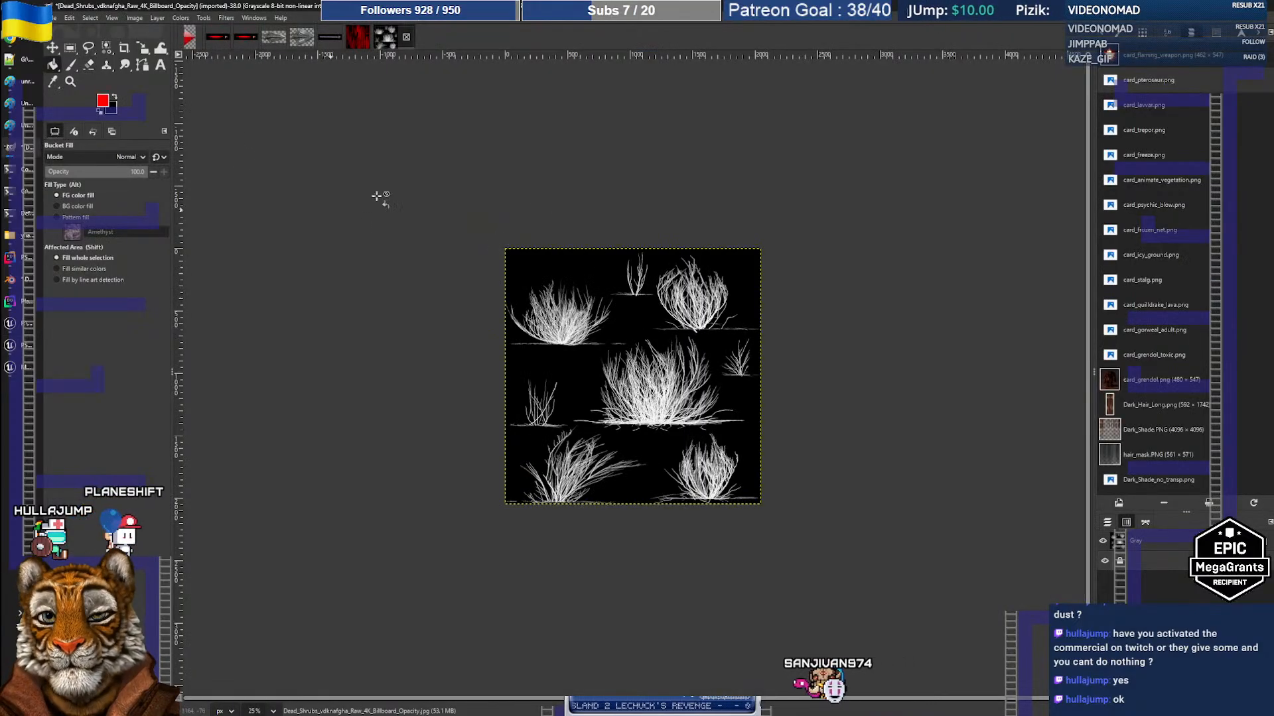
{"action": "left_click", "coordinate": [52, 18]}
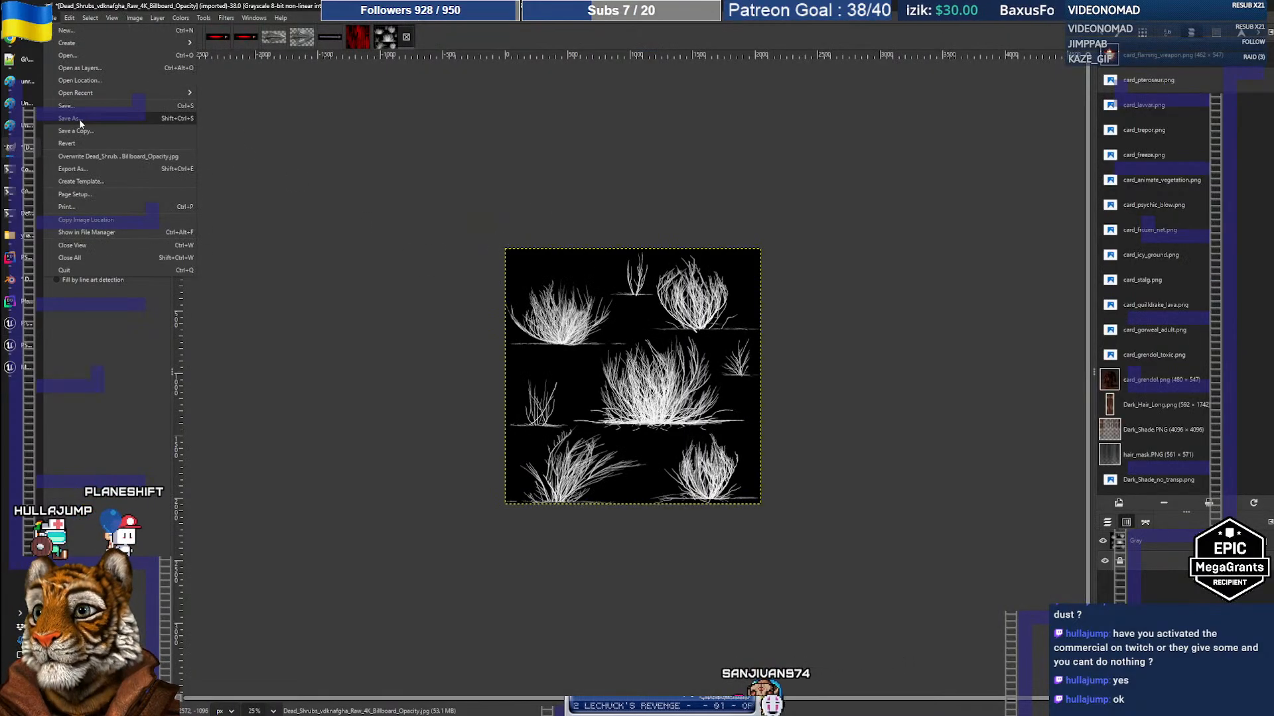
{"action": "left_click", "coordinate": [86, 168]}
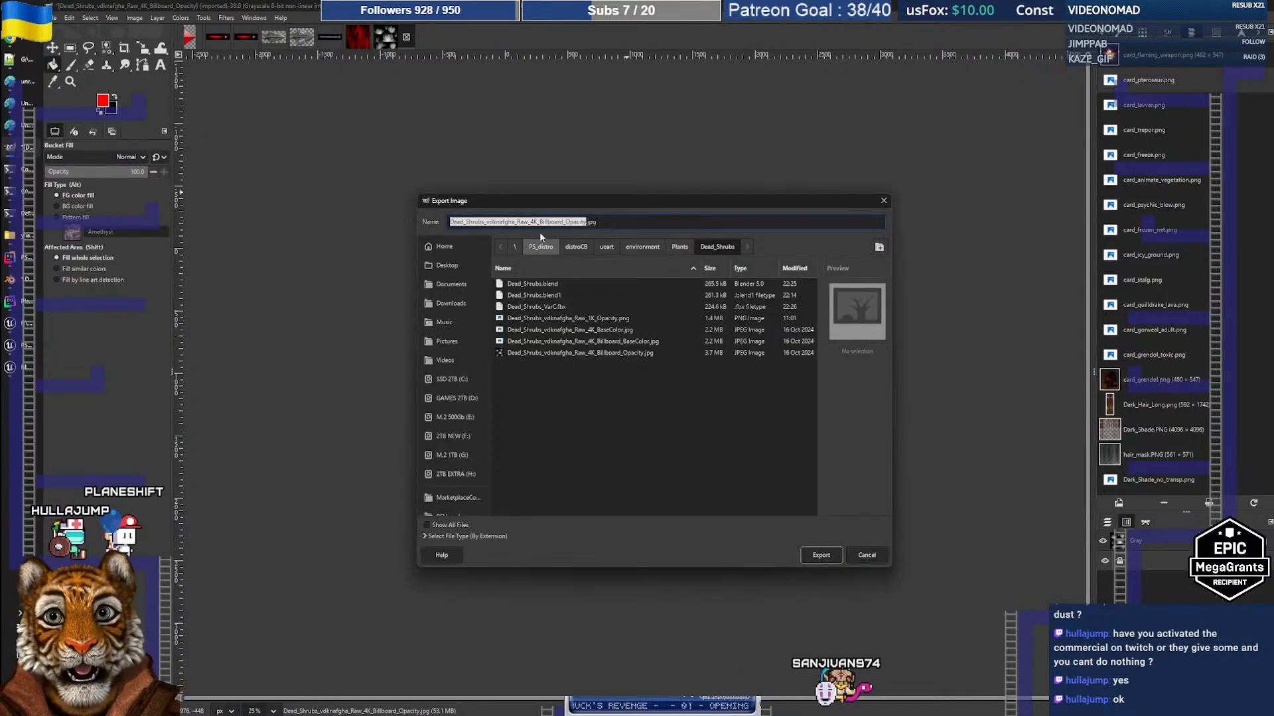
{"action": "double_click", "coordinate": [674, 223]}
{"action": "type", "text": "png"}
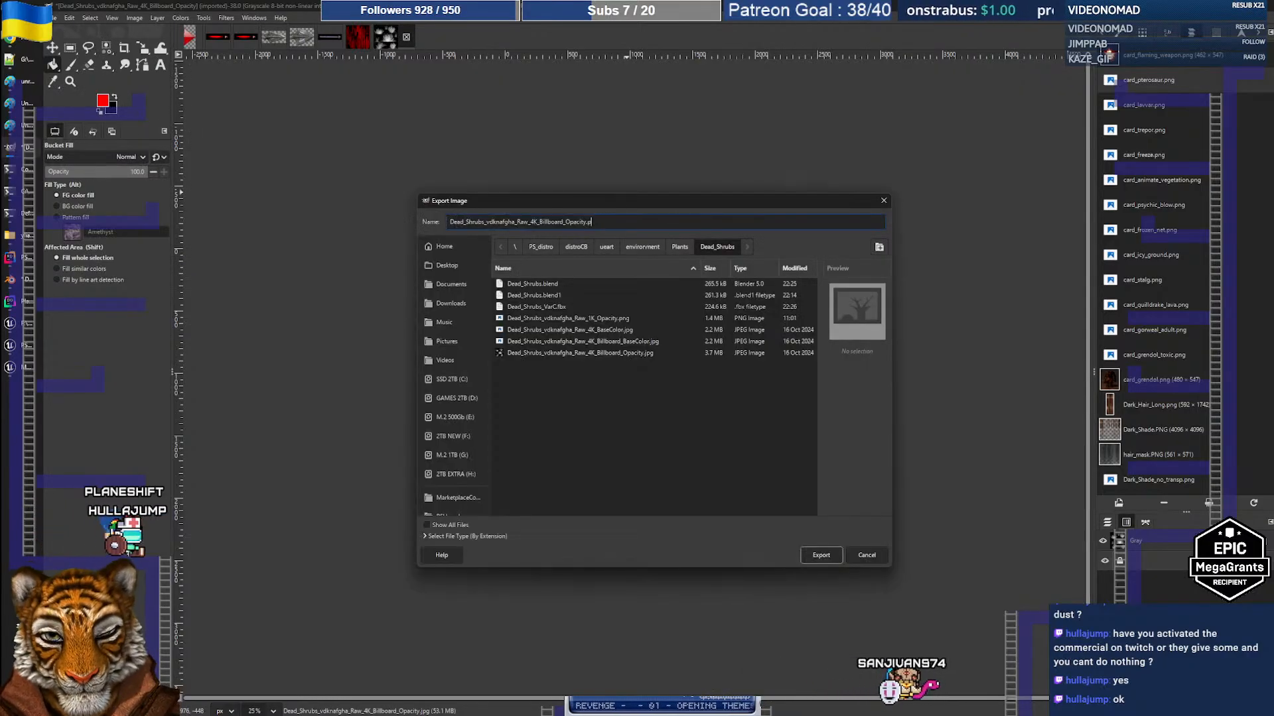
{"action": "left_click", "coordinate": [820, 555]}
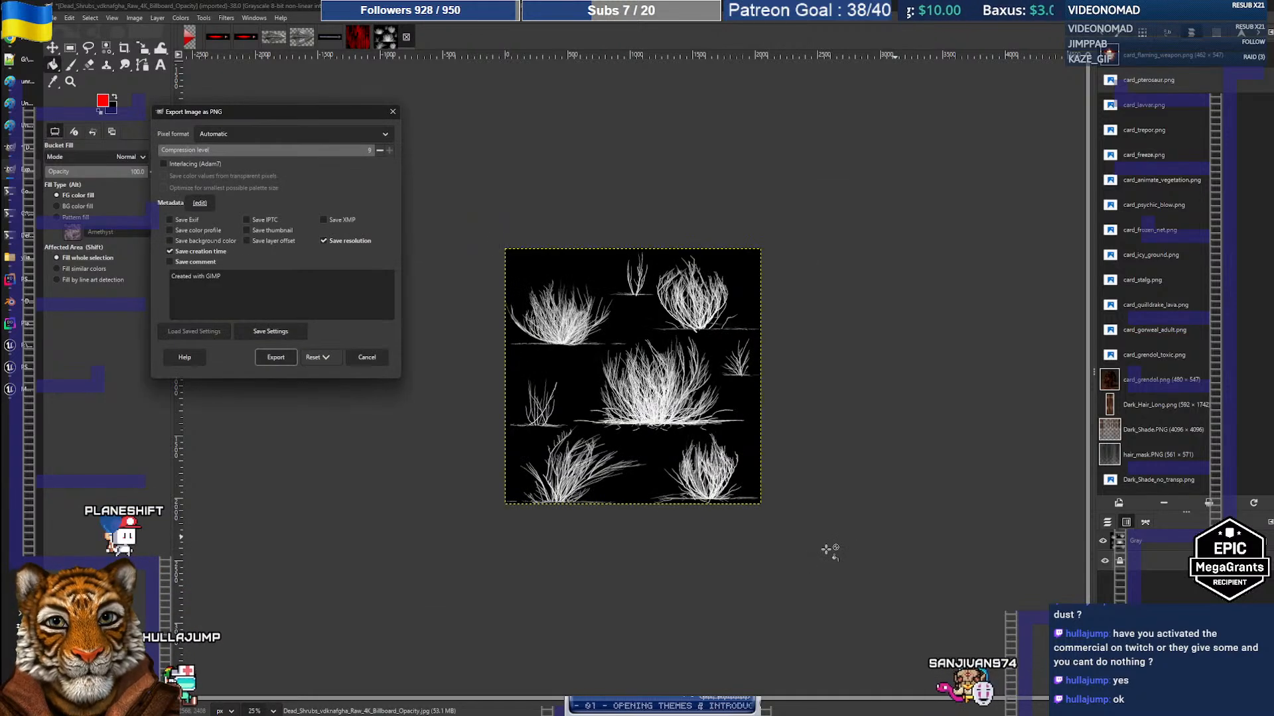
{"action": "left_click", "coordinate": [276, 361]}
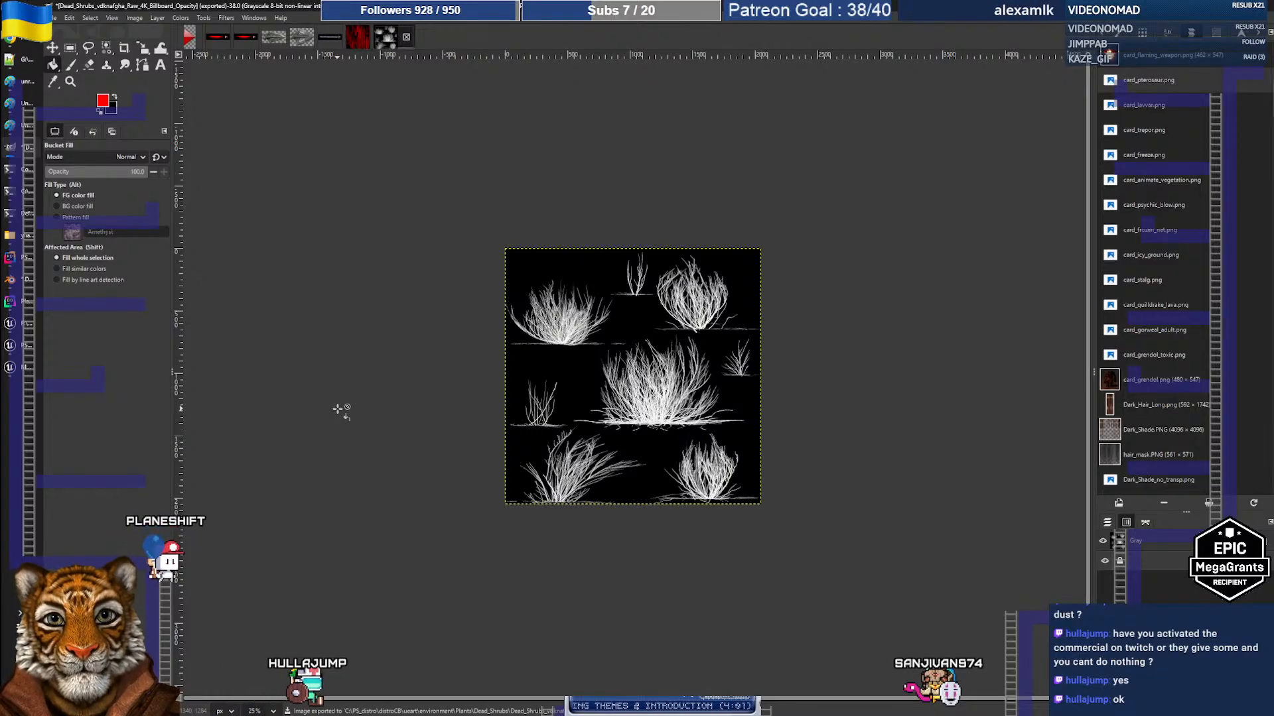
Return to Unreal Editor and check the details of the opacity and base color textures in the Dead_Shrubs folder
{"action": "left_click", "coordinate": [20, 327]}
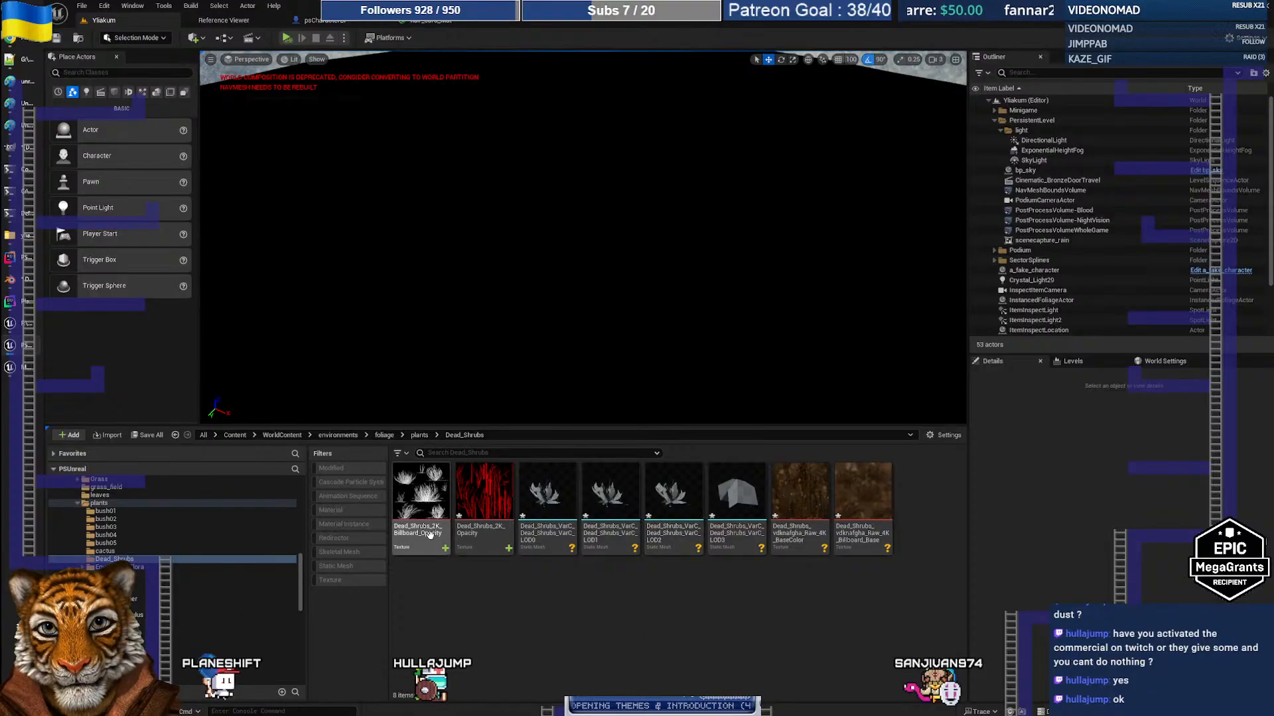
{"action": "right_click", "coordinate": [430, 534]}
{"action": "left_click", "coordinate": [509, 284]}
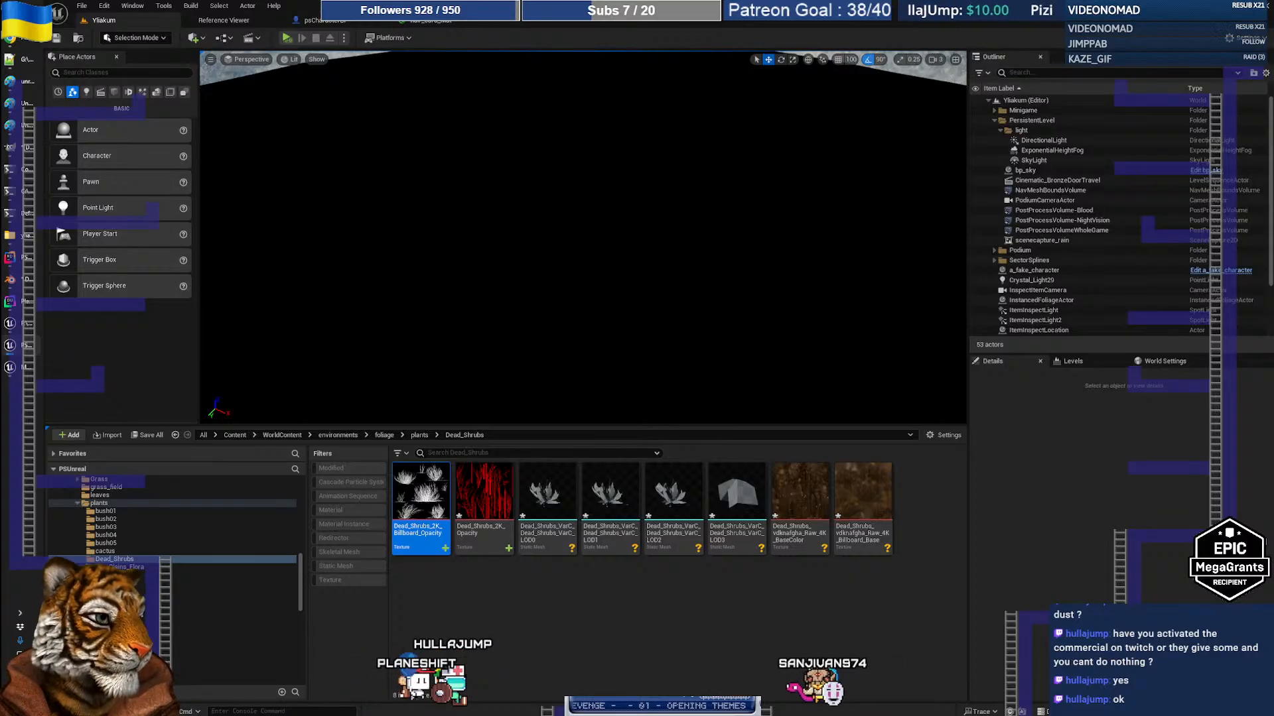
{"action": "left_click", "coordinate": [475, 605]}
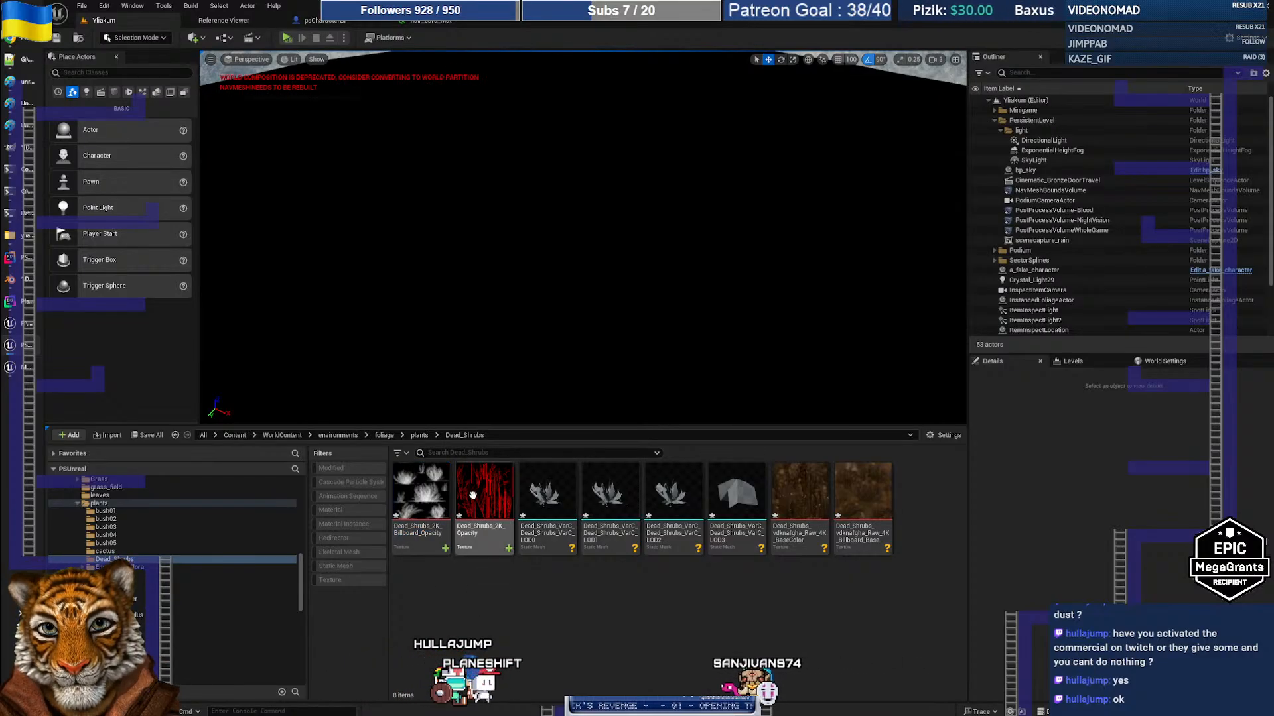
{"action": "mouse_move", "coordinate": [473, 495]}
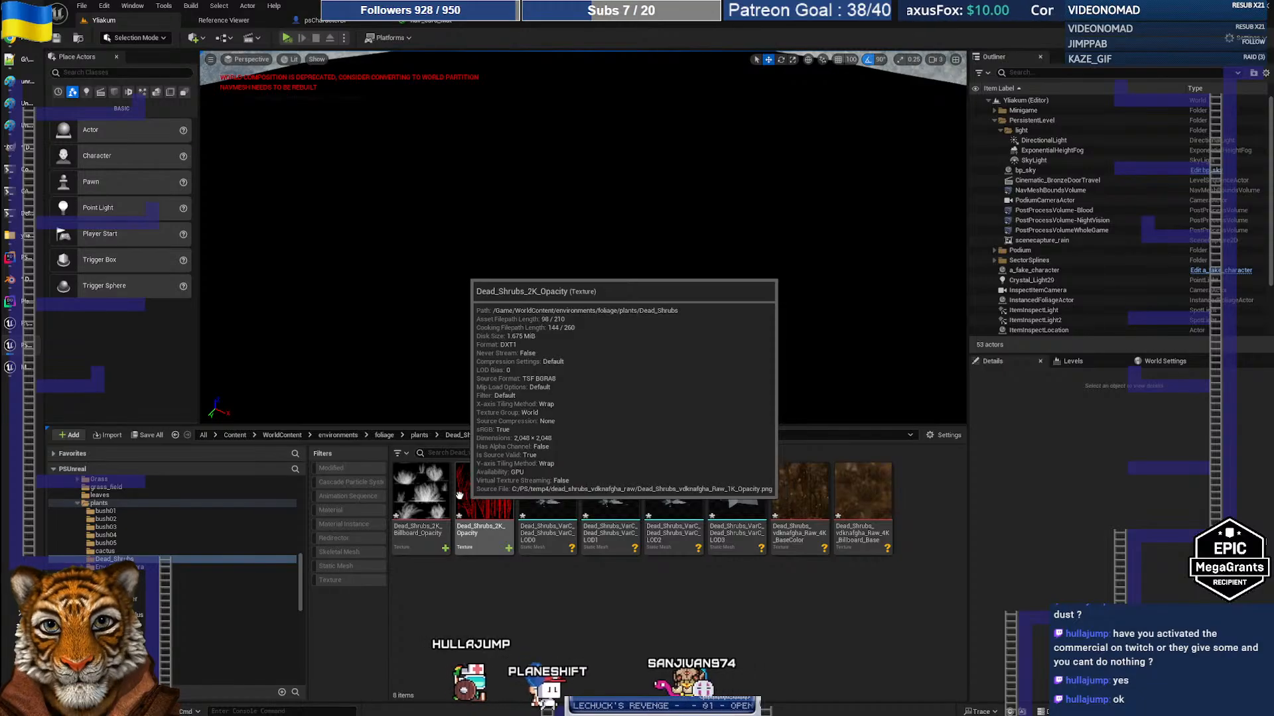
{"action": "mouse_move", "coordinate": [431, 496]}
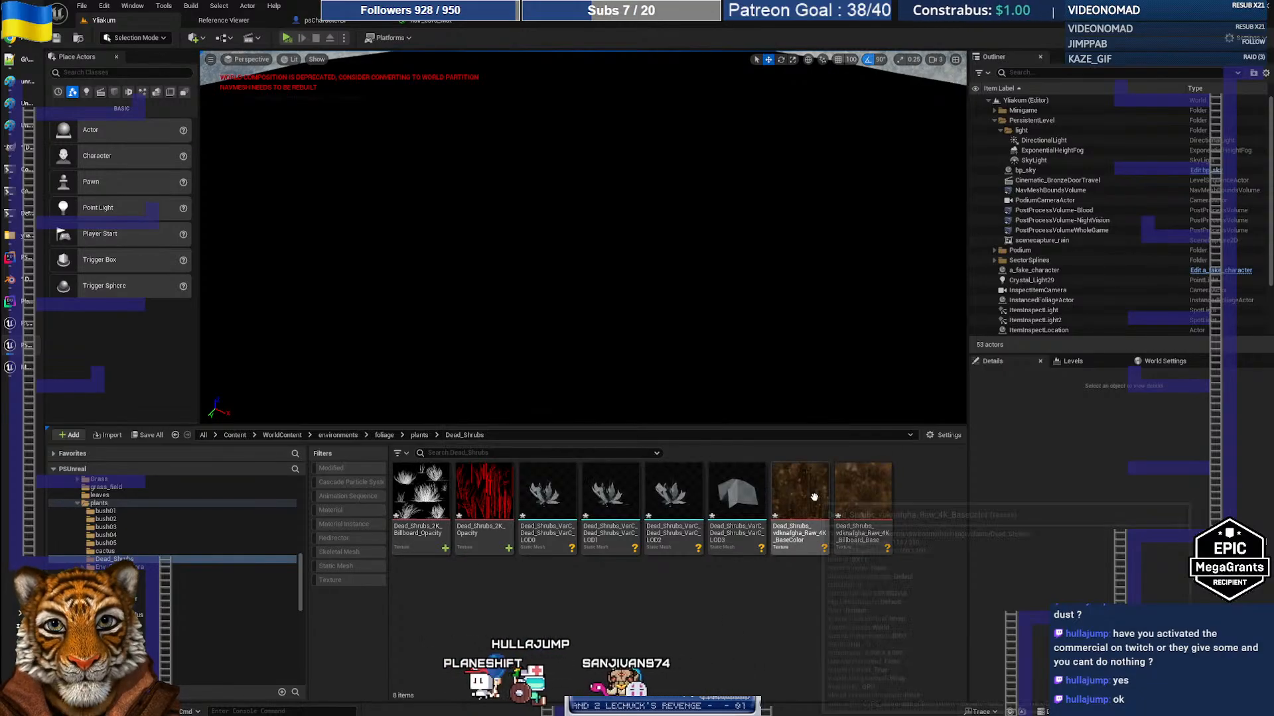
{"action": "mouse_move", "coordinate": [811, 495]}
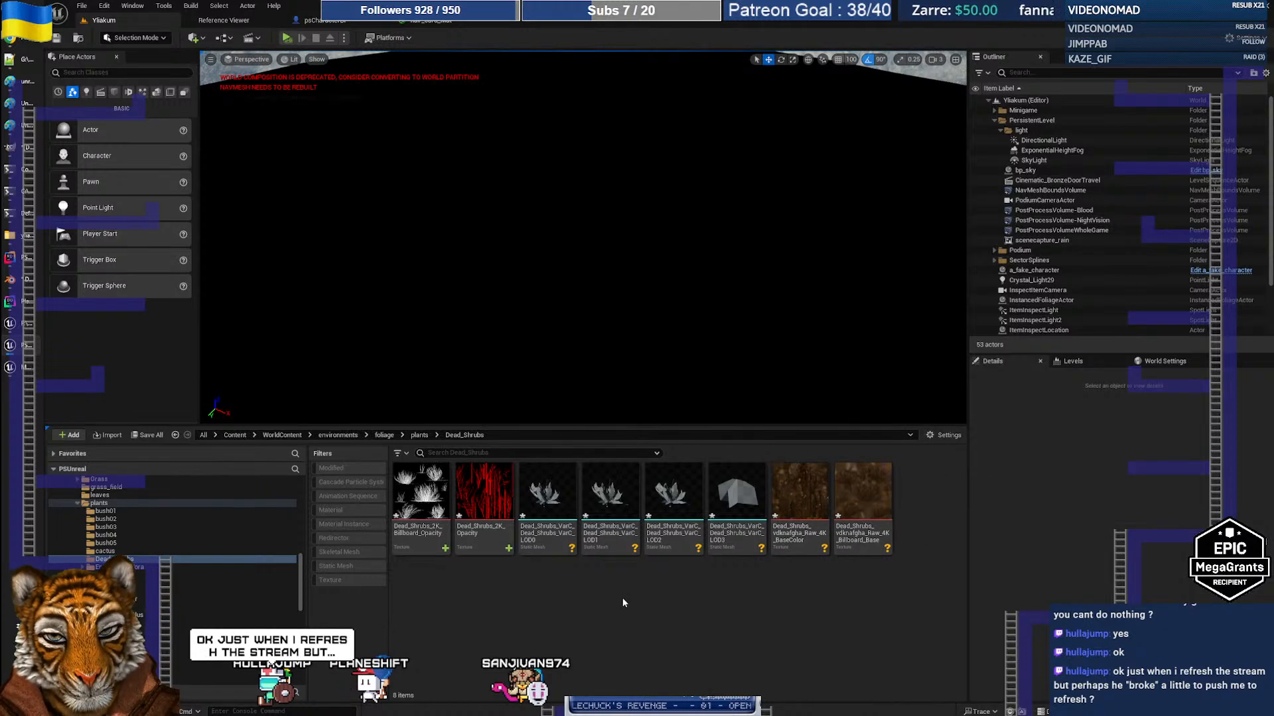
Delete the four Dead_Shrubs_VarC static meshes, LOD0 through LOD3, from the Dead_Shrubs folder
{"action": "left_click", "coordinate": [547, 510]}
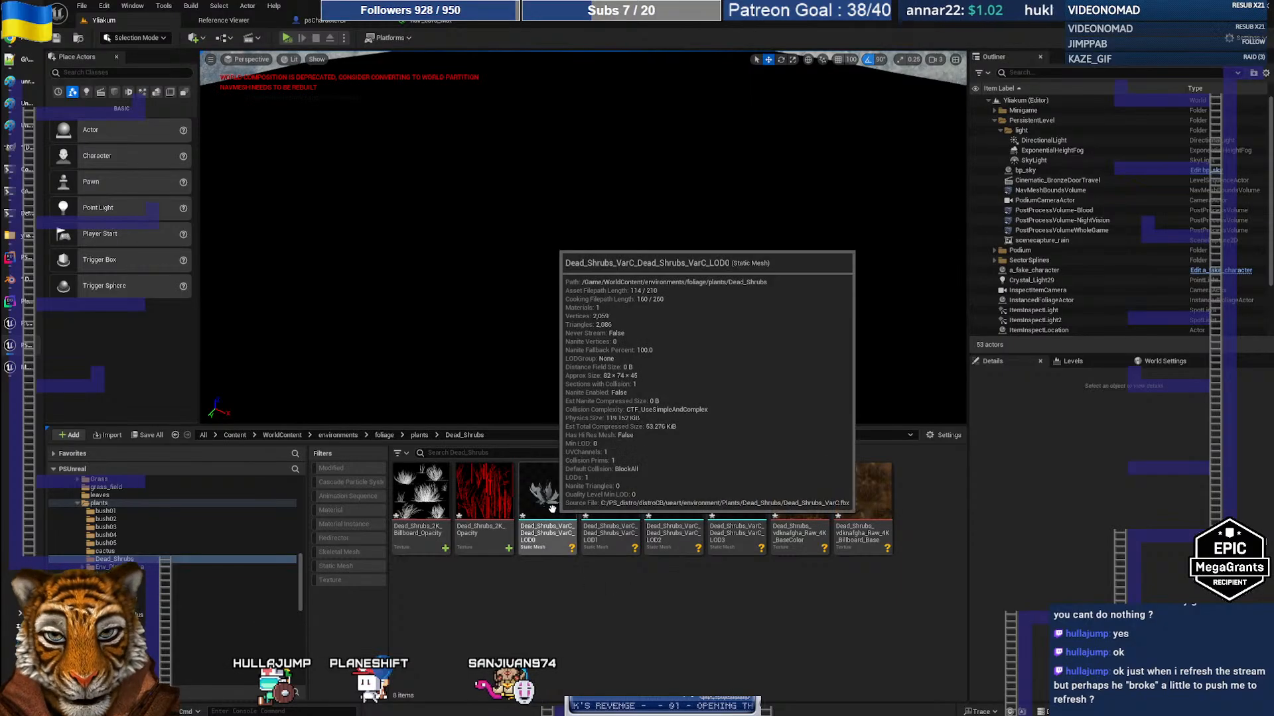
{"action": "left_click", "coordinate": [616, 545]}
{"action": "left_click", "coordinate": [666, 545]}
{"action": "left_click", "coordinate": [733, 536]}
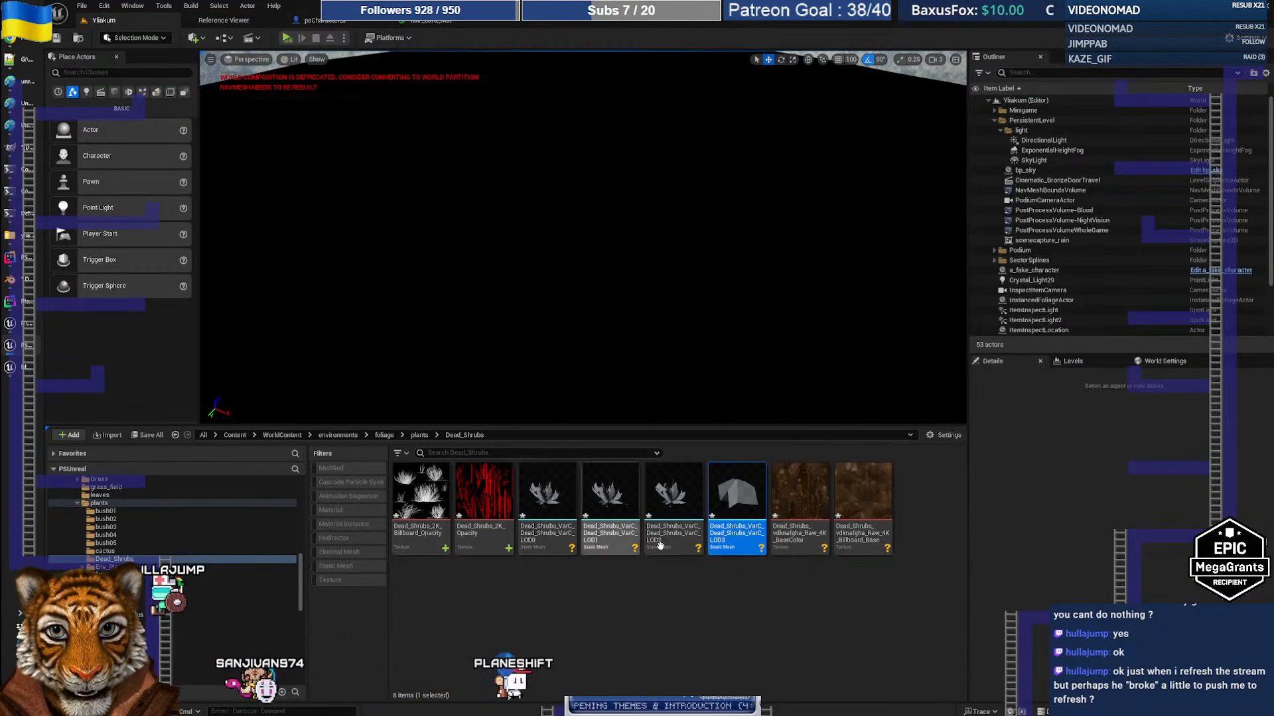
{"action": "left_click", "coordinate": [547, 504]}
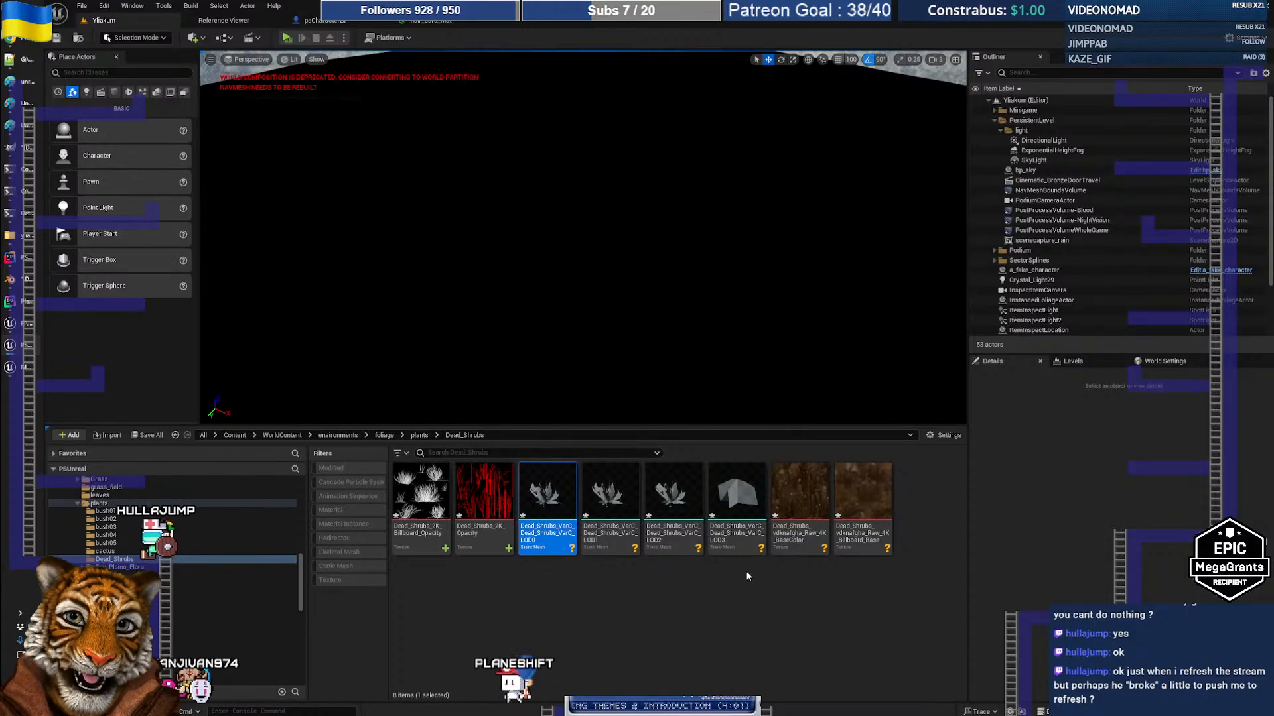
{"action": "left_click", "coordinate": [735, 543], "text": "shift"}
{"action": "key", "text": "Delete"}
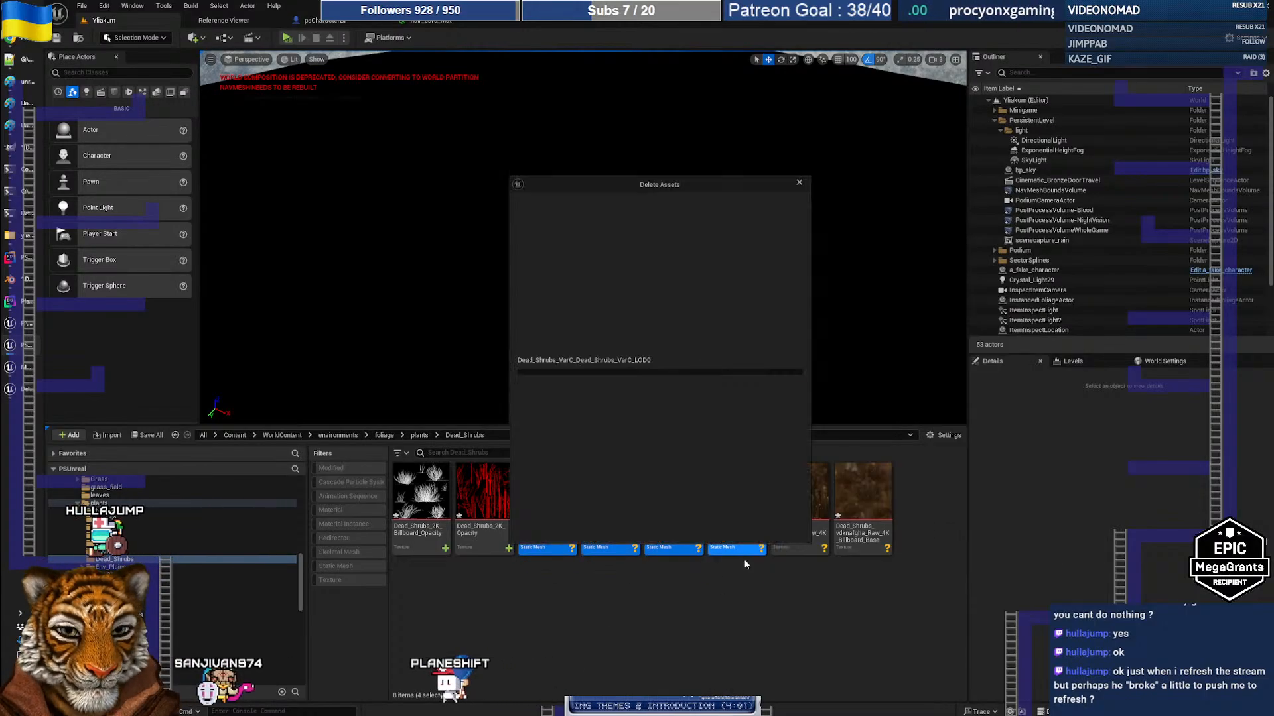
{"action": "left_click", "coordinate": [636, 526]}
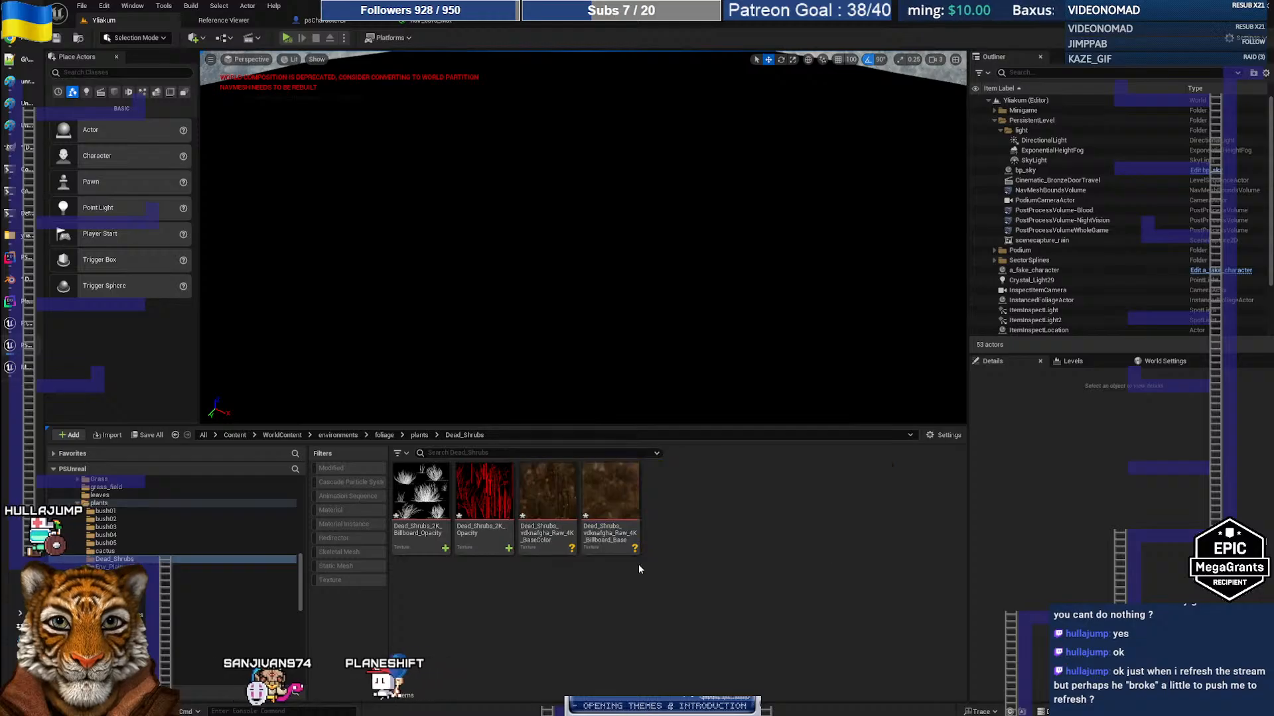
Switch to Blender to view the dead shrub LOD meshes from another angle, and bring up the Chrome browser
{"action": "key", "text": "alt+Tab"}
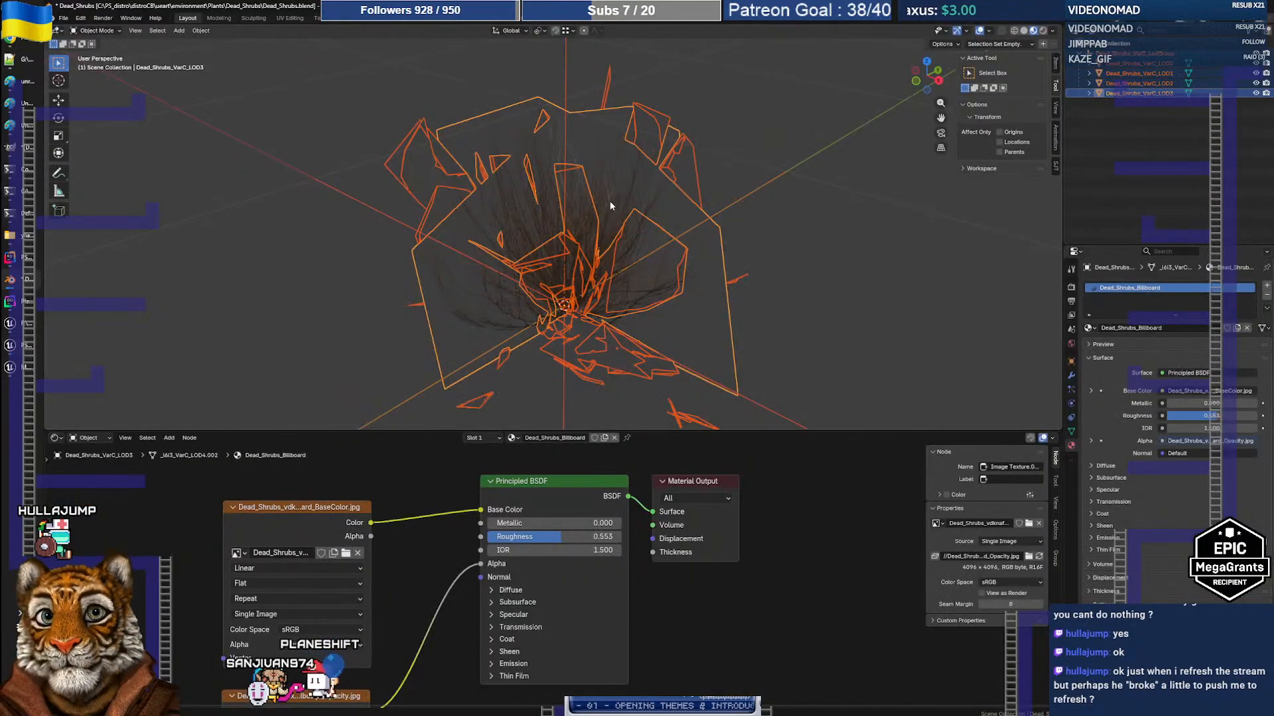
{"action": "middle_click_drag", "start_coordinate": [472, 211], "coordinate": [447, 206]}
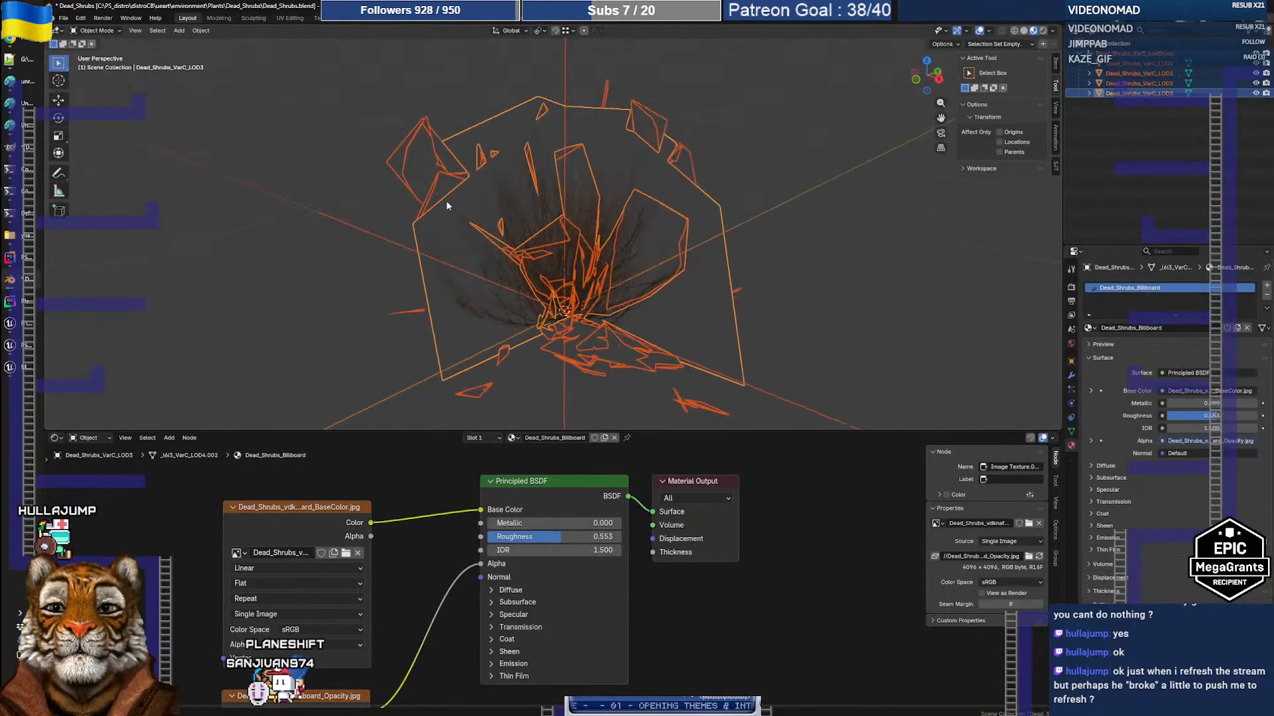
{"action": "left_click", "coordinate": [8, 41]}
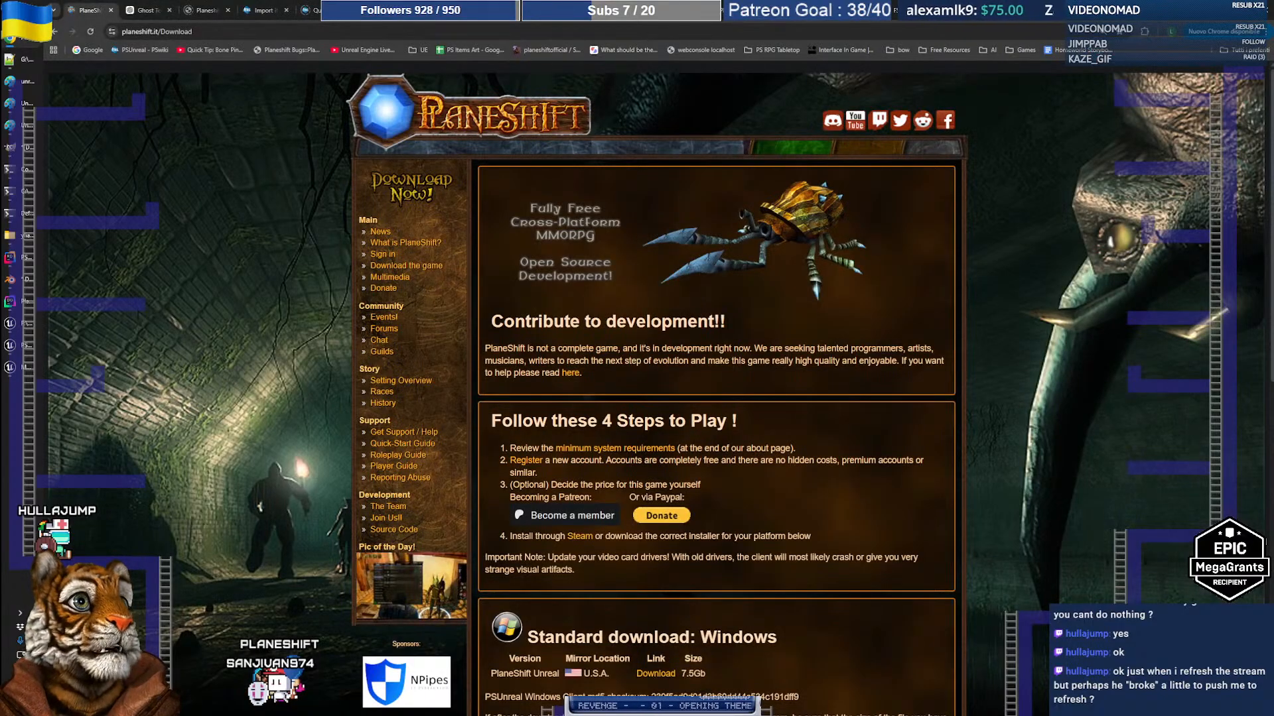
{"action": "key", "text": "ctrl+t"}
{"action": "type", "text": "unrea"}
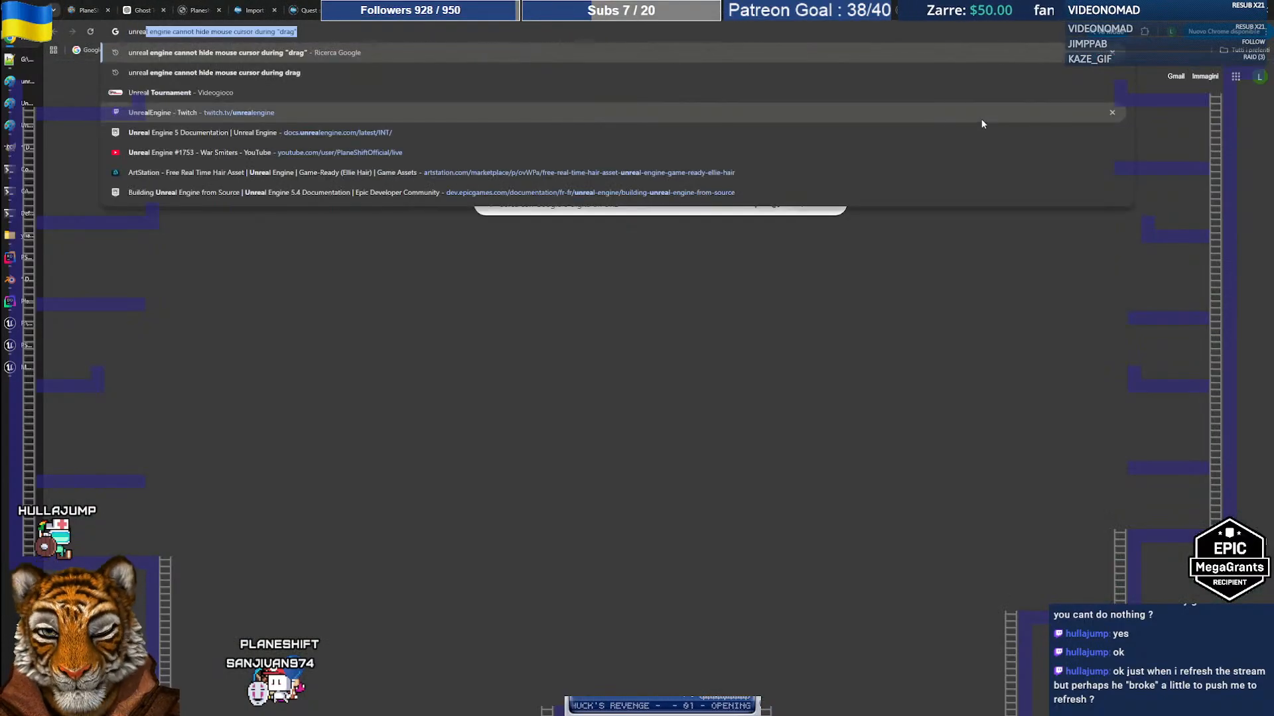
{"action": "key", "text": "Escape"}
Start a new Claude chat and ask for up-to-date instructions on importing a Blender mesh with LOD into Unreal Engine, since the old ones fail
{"action": "left_click", "coordinate": [365, 11]}
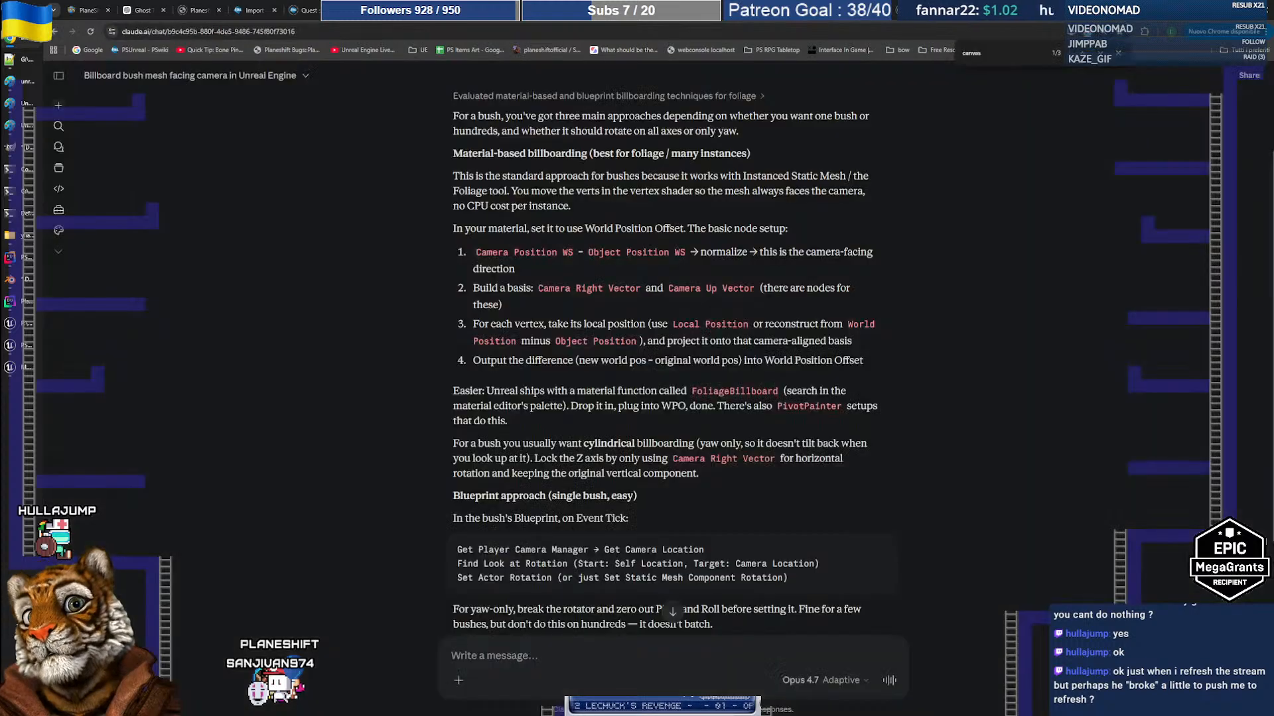
{"action": "left_click", "coordinate": [57, 104]}
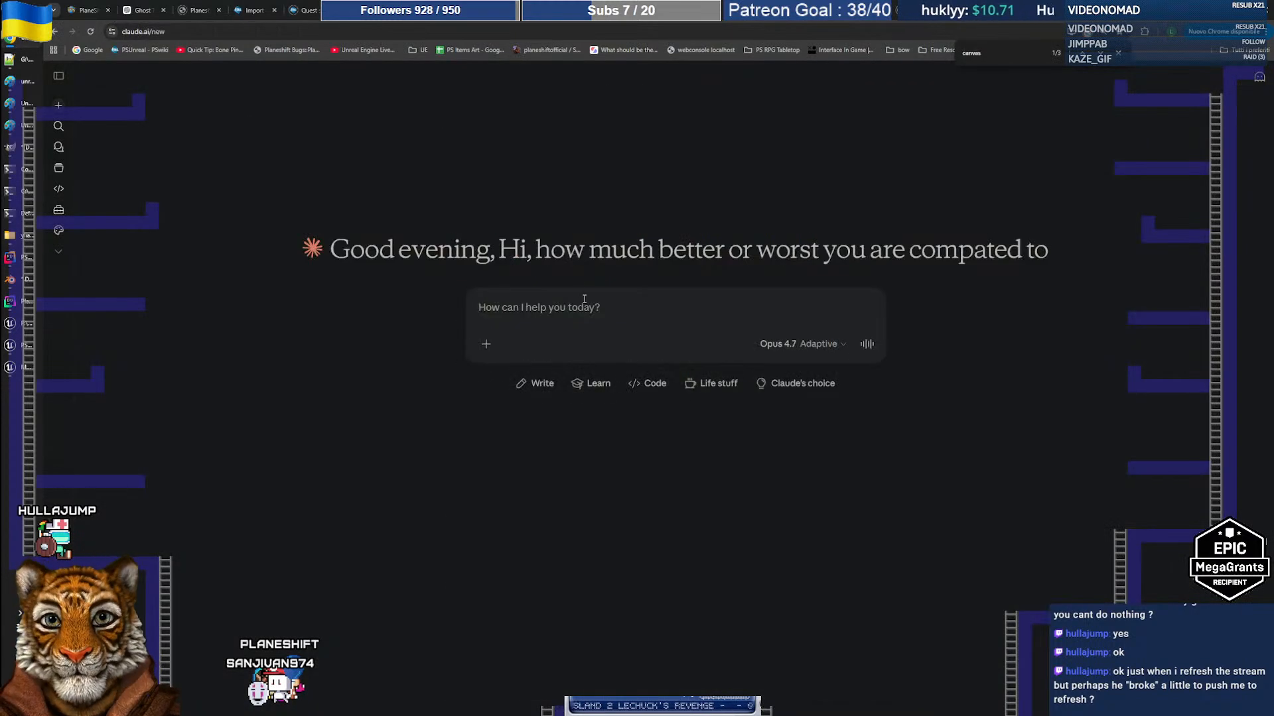
{"action": "type", "text": "I need to Impor"}
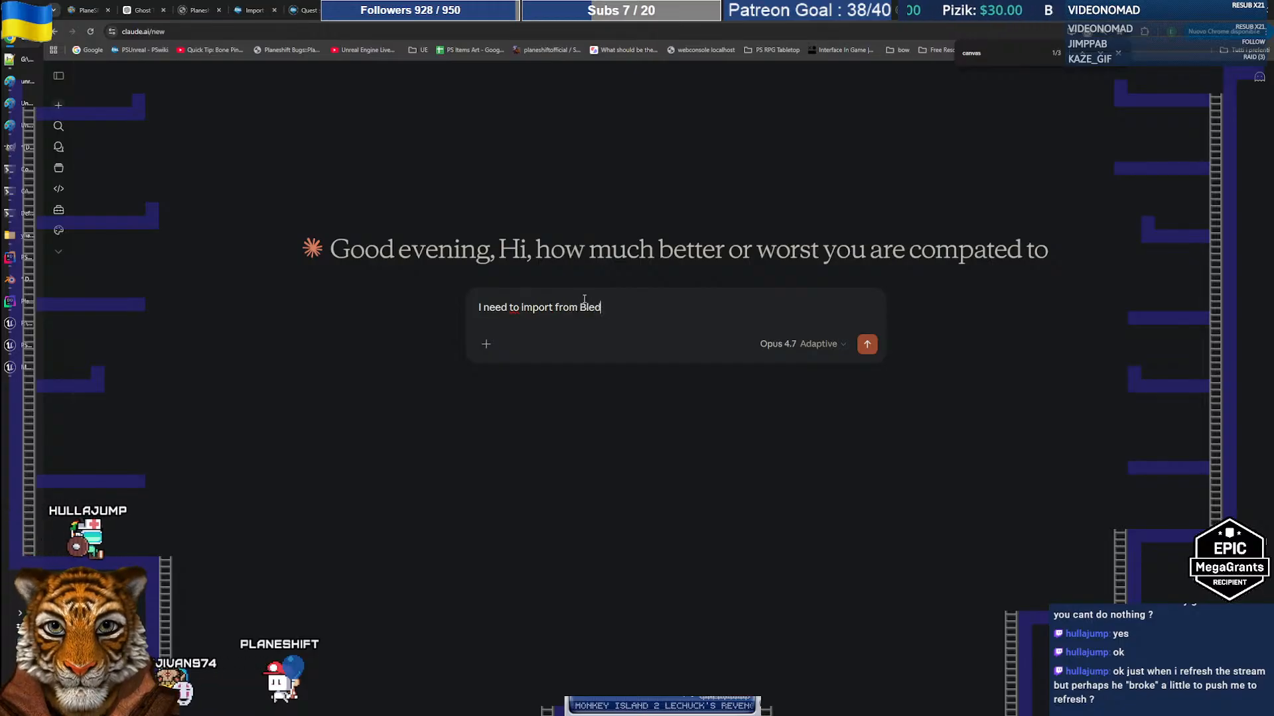
{"action": "type", "text": "t from Blender a me"}
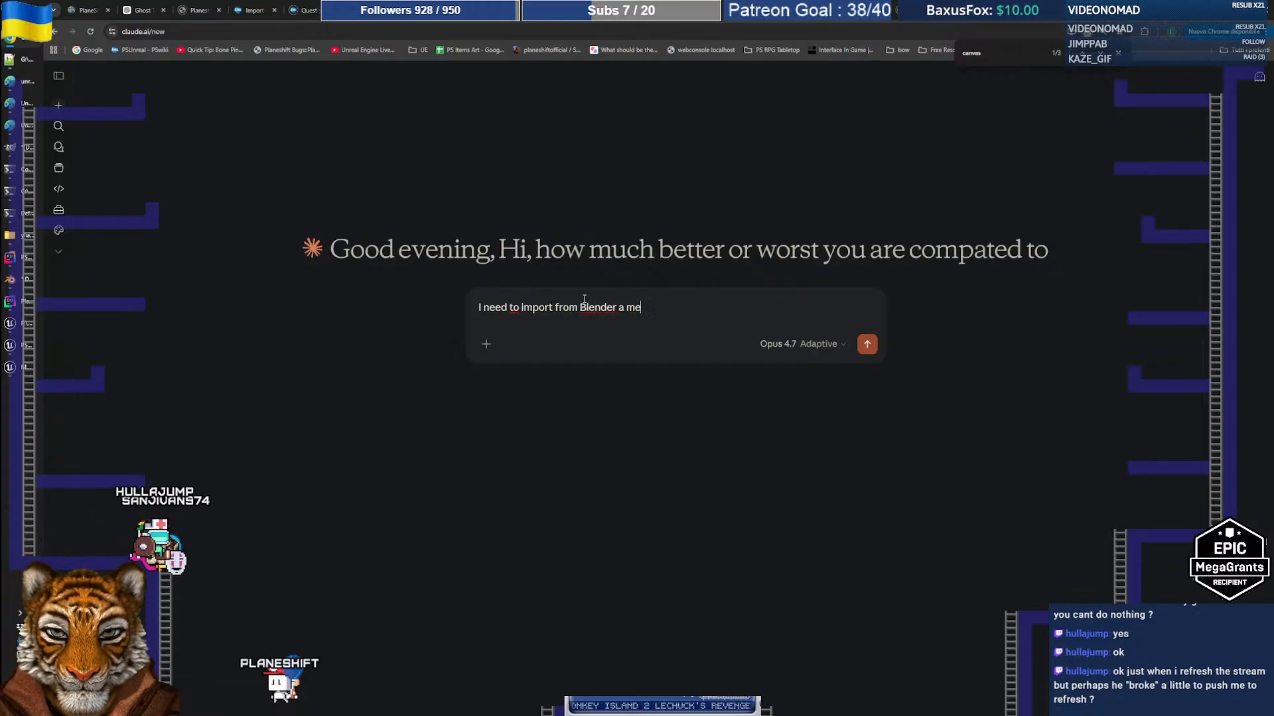
{"action": "type", "text": "sh into unreal en"}
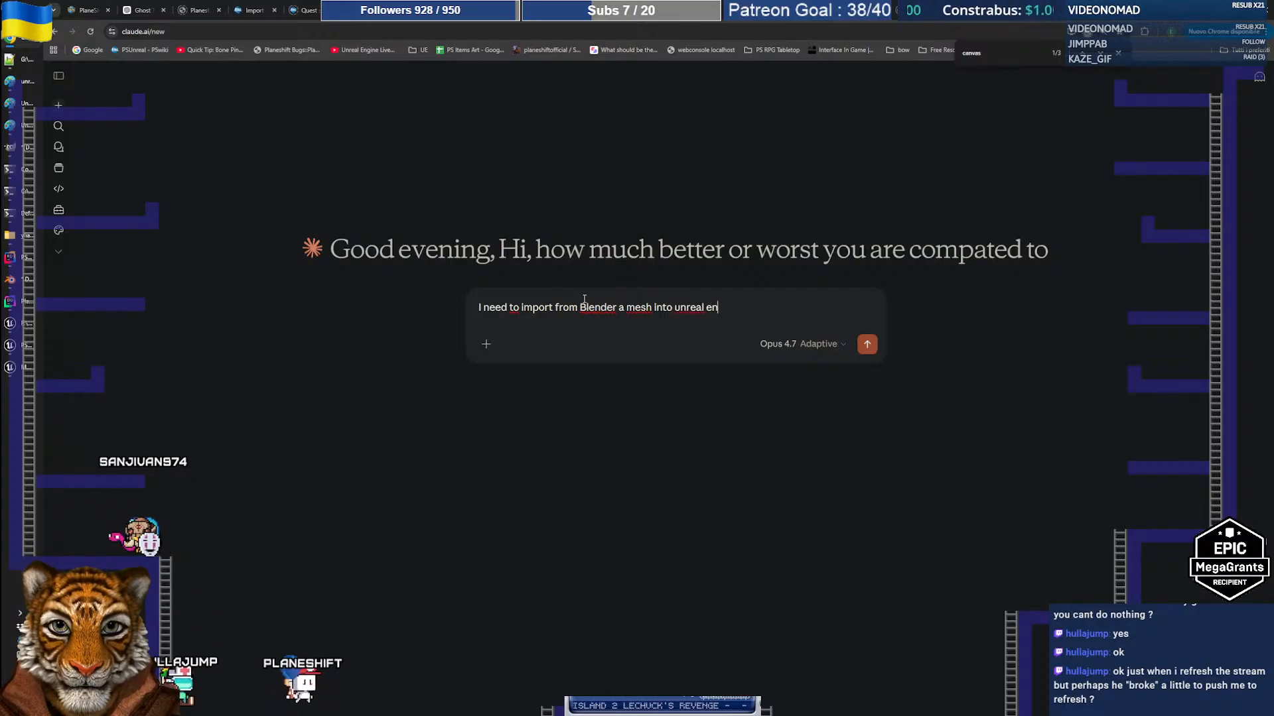
{"action": "type", "text": "gine with LOD, "}
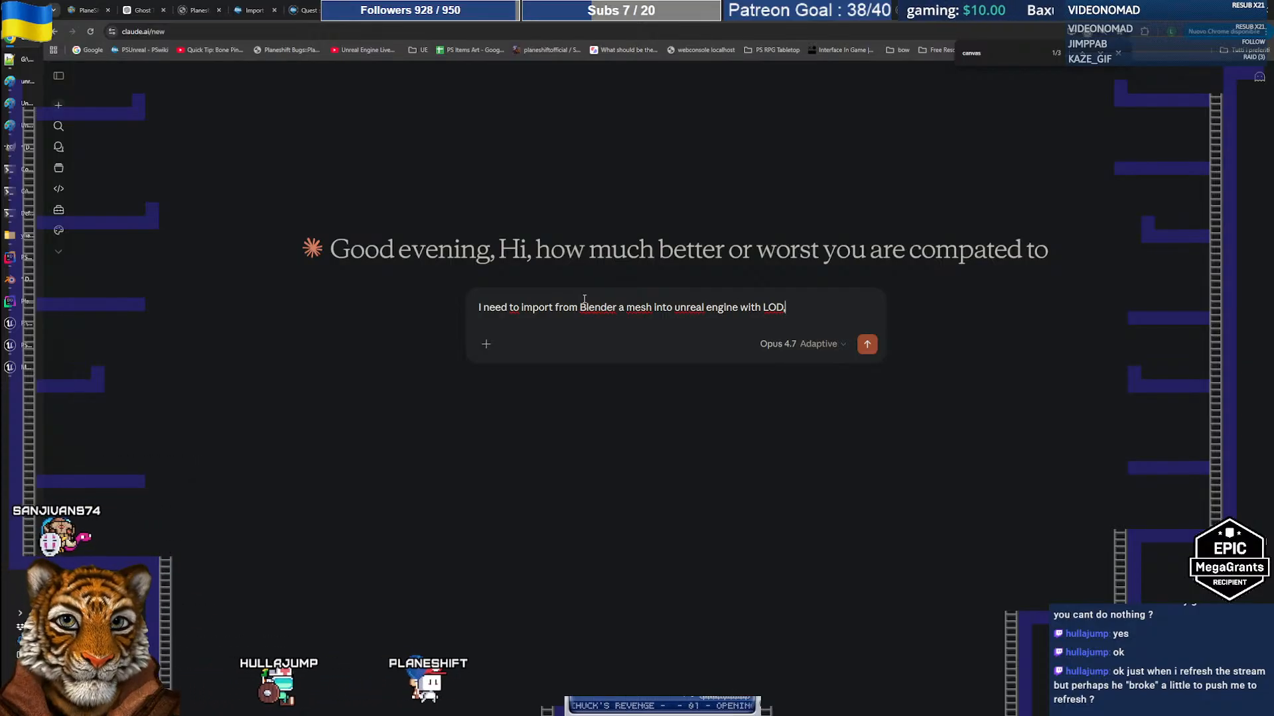
{"action": "type", "text": "what are the most up to date instructions? I have instructions of few yw"}
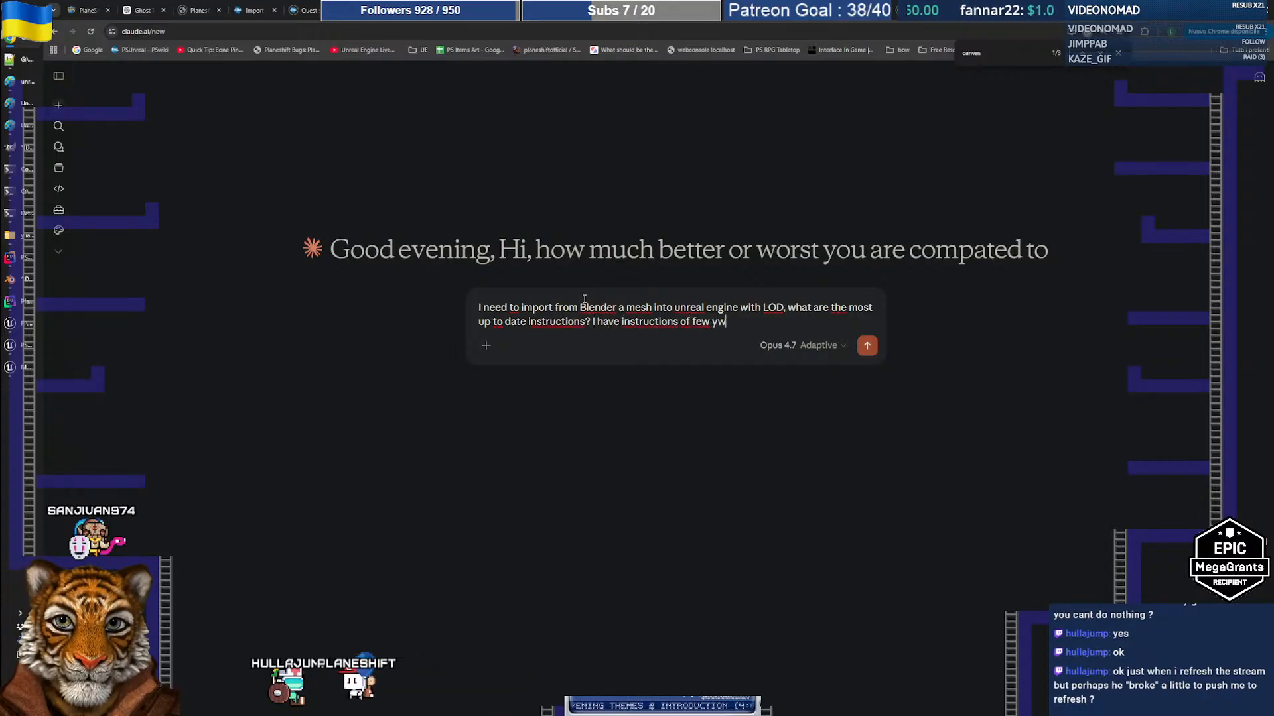
{"action": "key", "text": "BackSpace"}
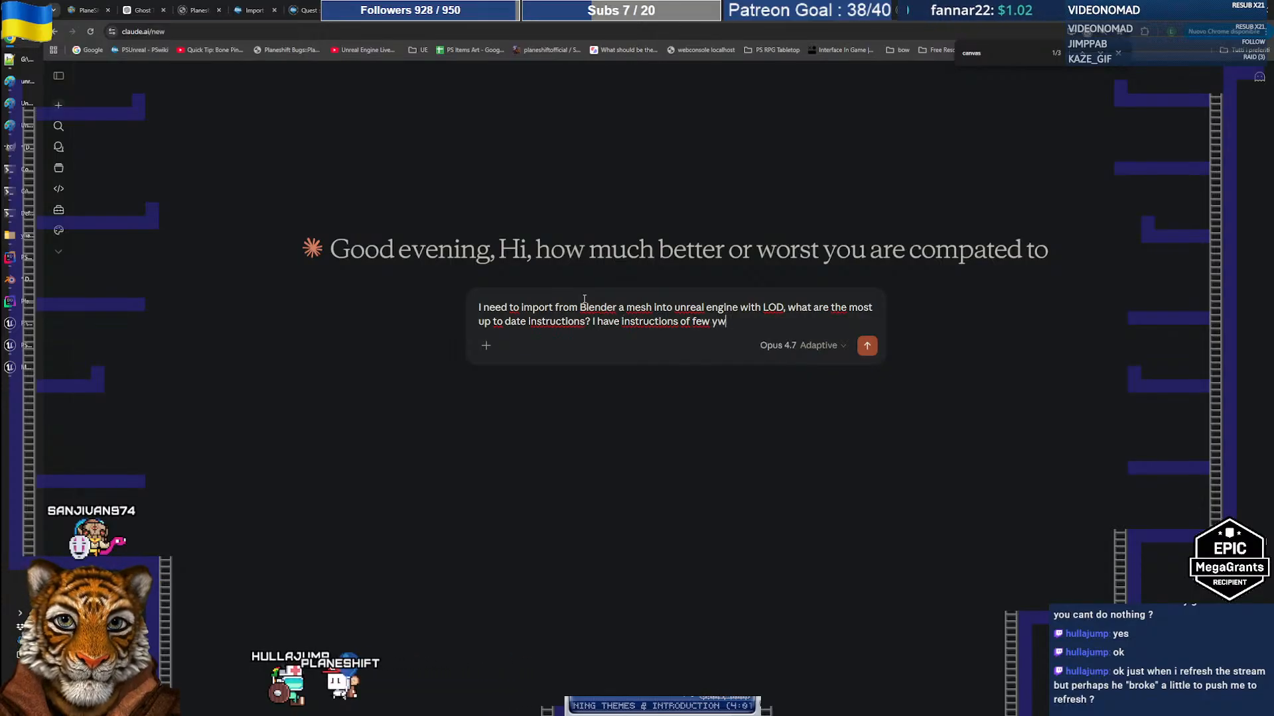
{"action": "type", "text": "ears ago and do not work"}
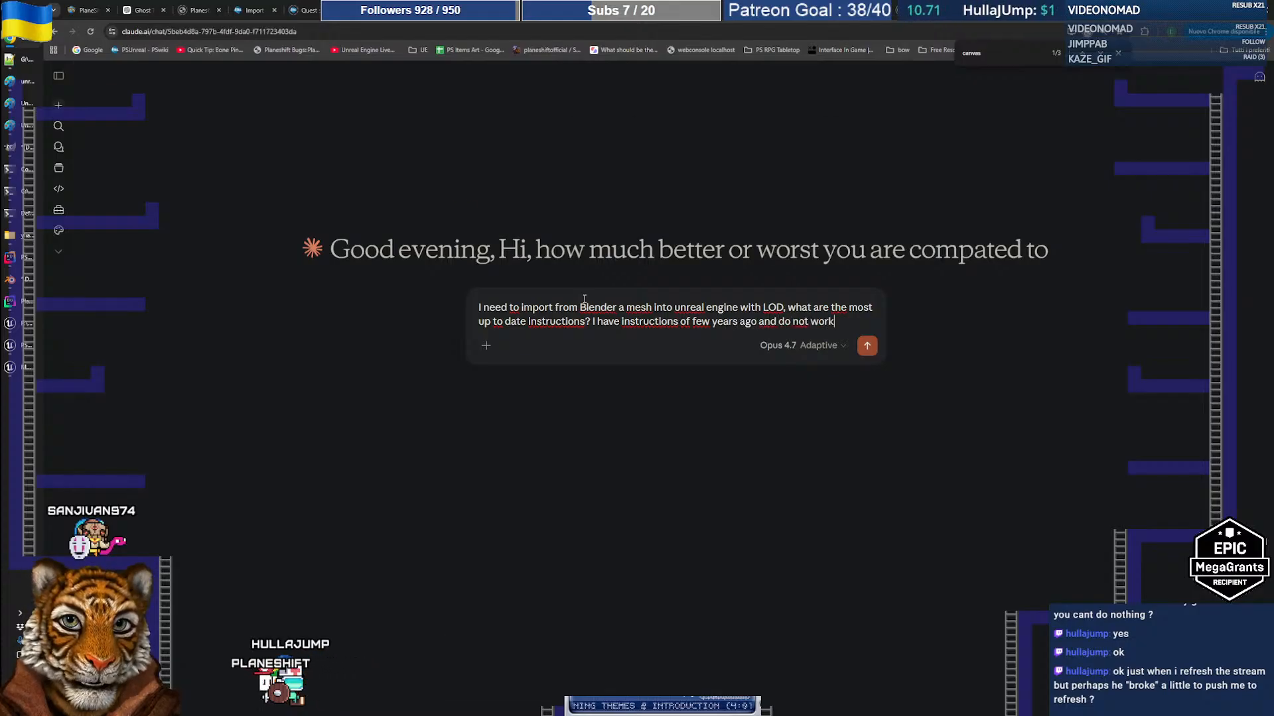
{"action": "key", "text": "Return"}
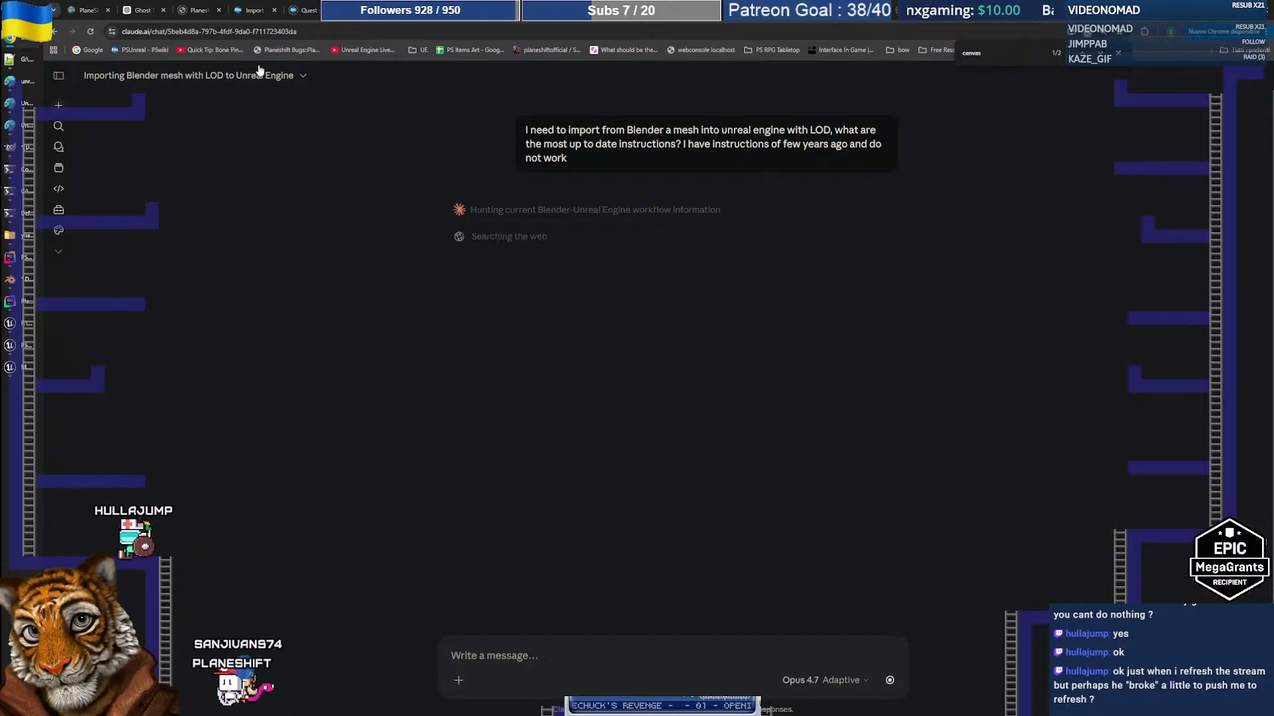
Review the PSwiki section on importing items from Blender to UE with LOD, and return to the Dead_Shrubs scene in Blender
{"action": "left_click", "coordinate": [252, 10]}
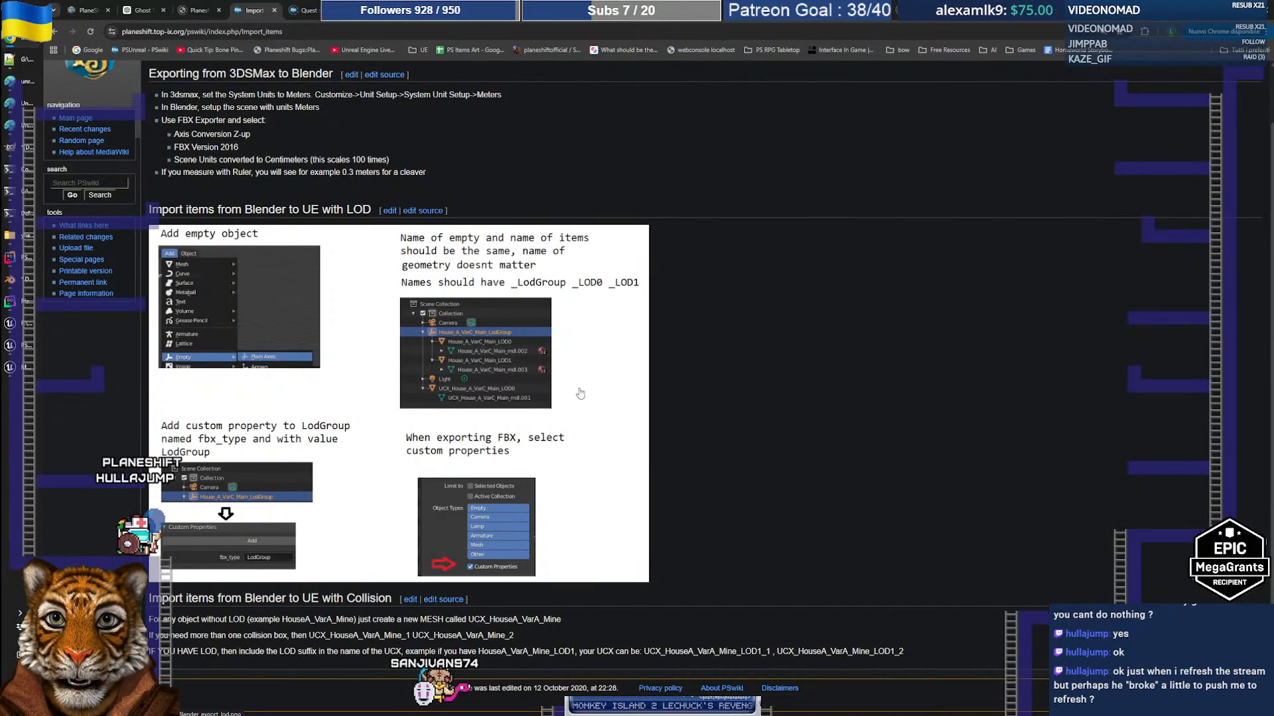
{"action": "key", "text": "super+Tab"}
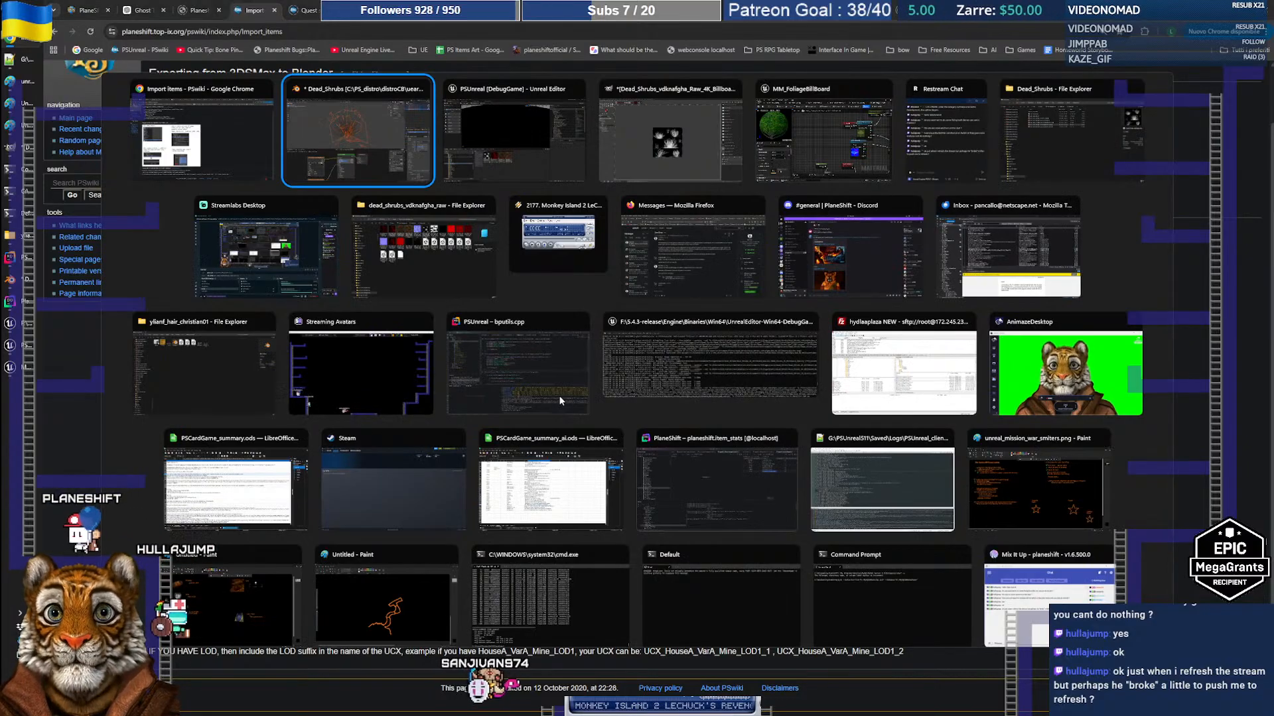
{"action": "left_click", "coordinate": [674, 237]}
Check the Dead_Shrubs_VarC_LodGroup empty, its fbx_type custom property, and each mesh from LOD0 through LOD3
{"action": "left_click", "coordinate": [1130, 60]}
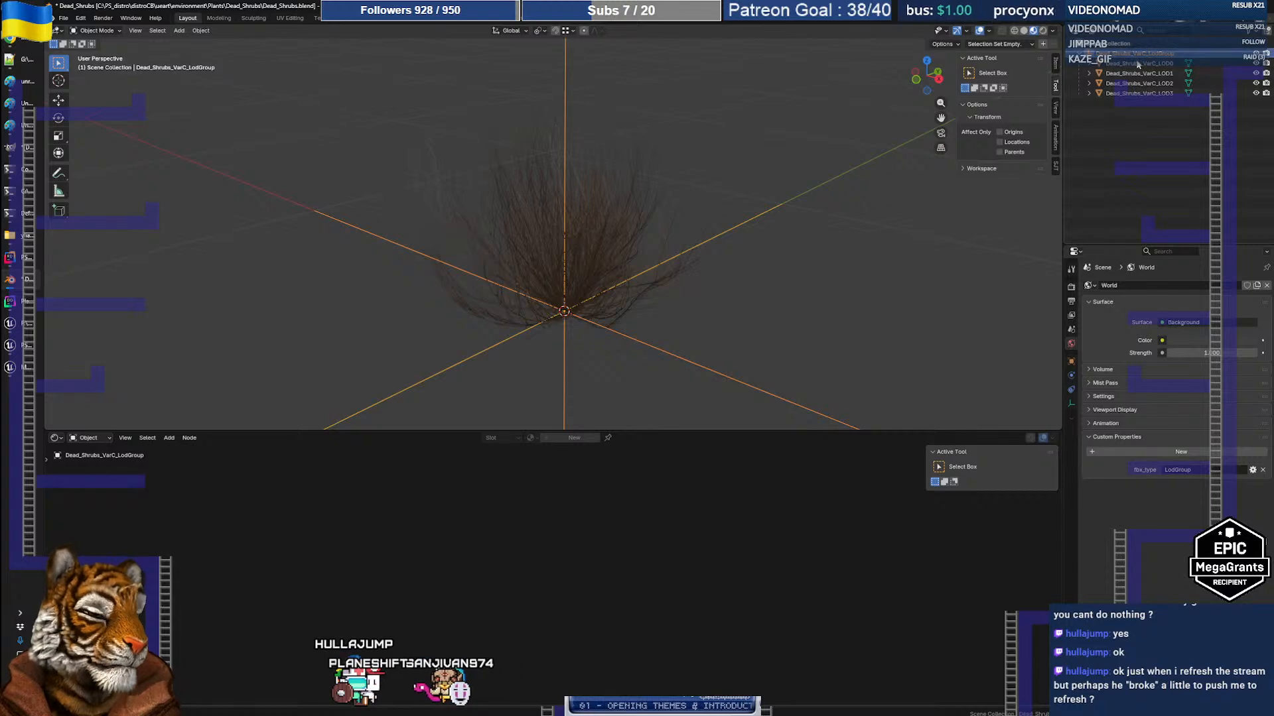
{"action": "key", "text": "Down"}
{"action": "key", "text": "Down"}
{"action": "key", "text": "Down"}
{"action": "key", "text": "Down"}
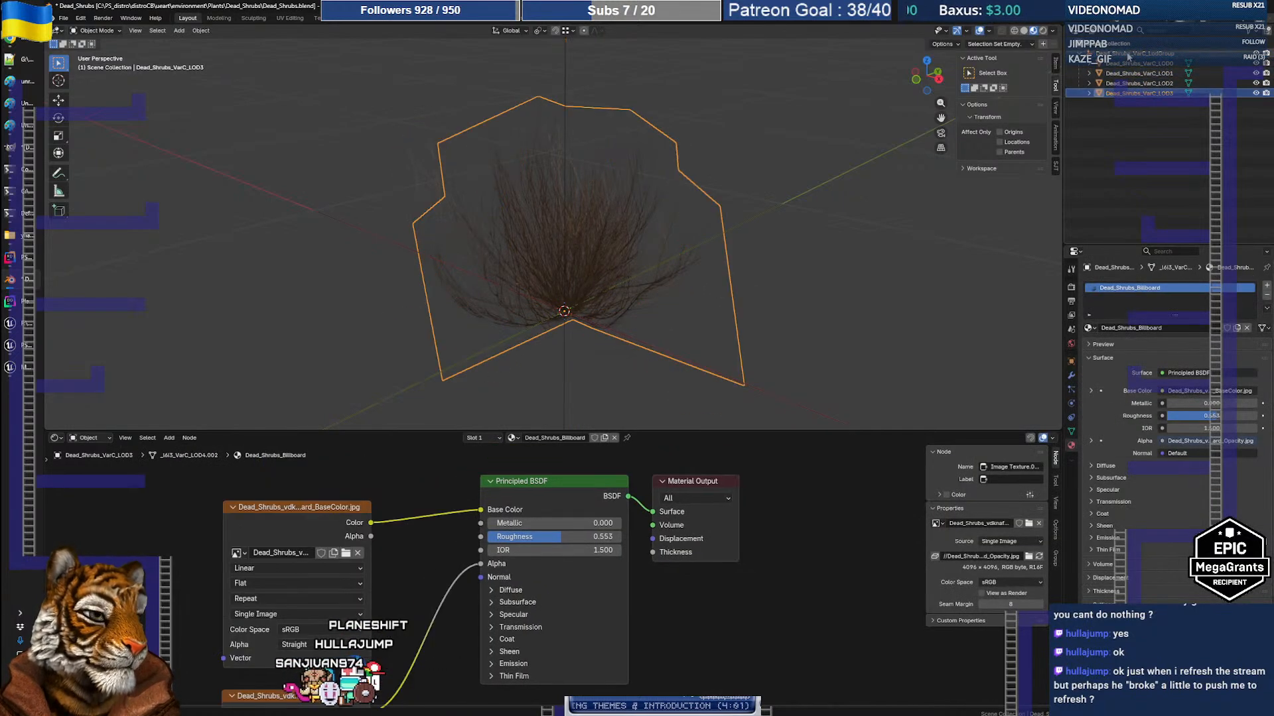
{"action": "left_click", "coordinate": [1128, 55]}
Return to the Claude chat in Chrome and open its "Importing Static Mesh LODs Using FBX" source in a new tab
{"action": "key", "text": "alt+Tab"}
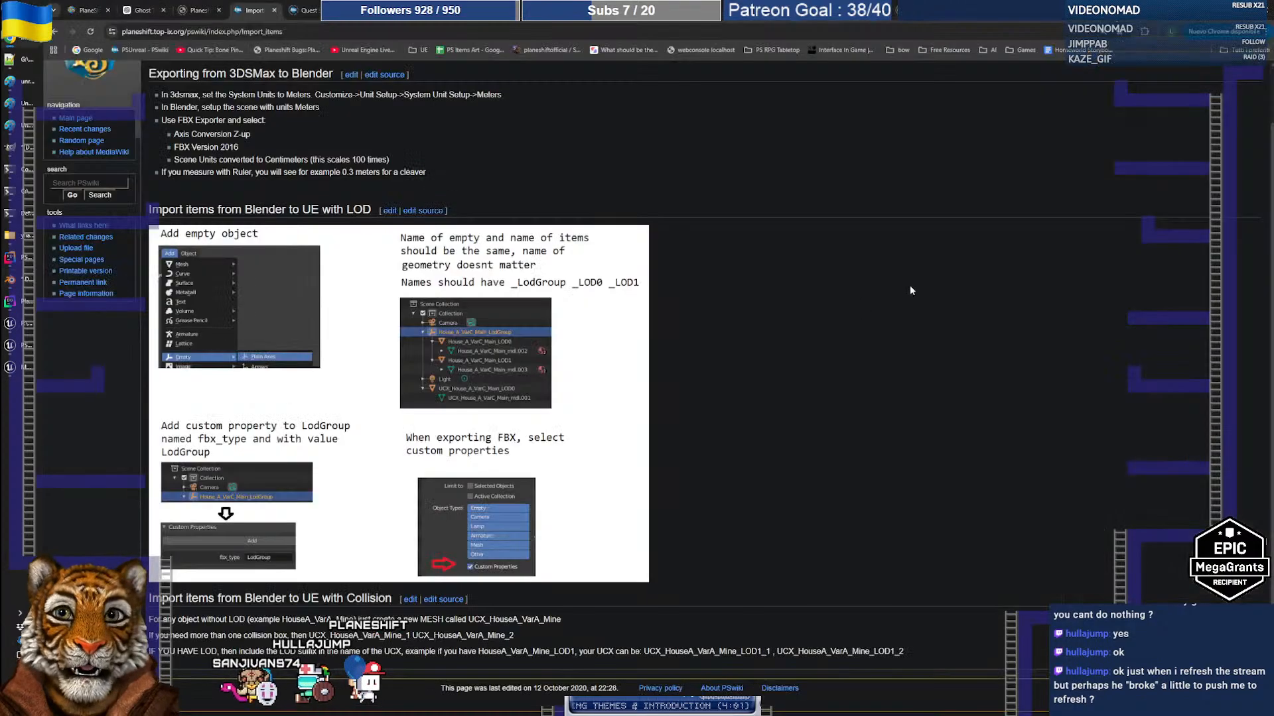
{"action": "left_click", "coordinate": [368, 19]}
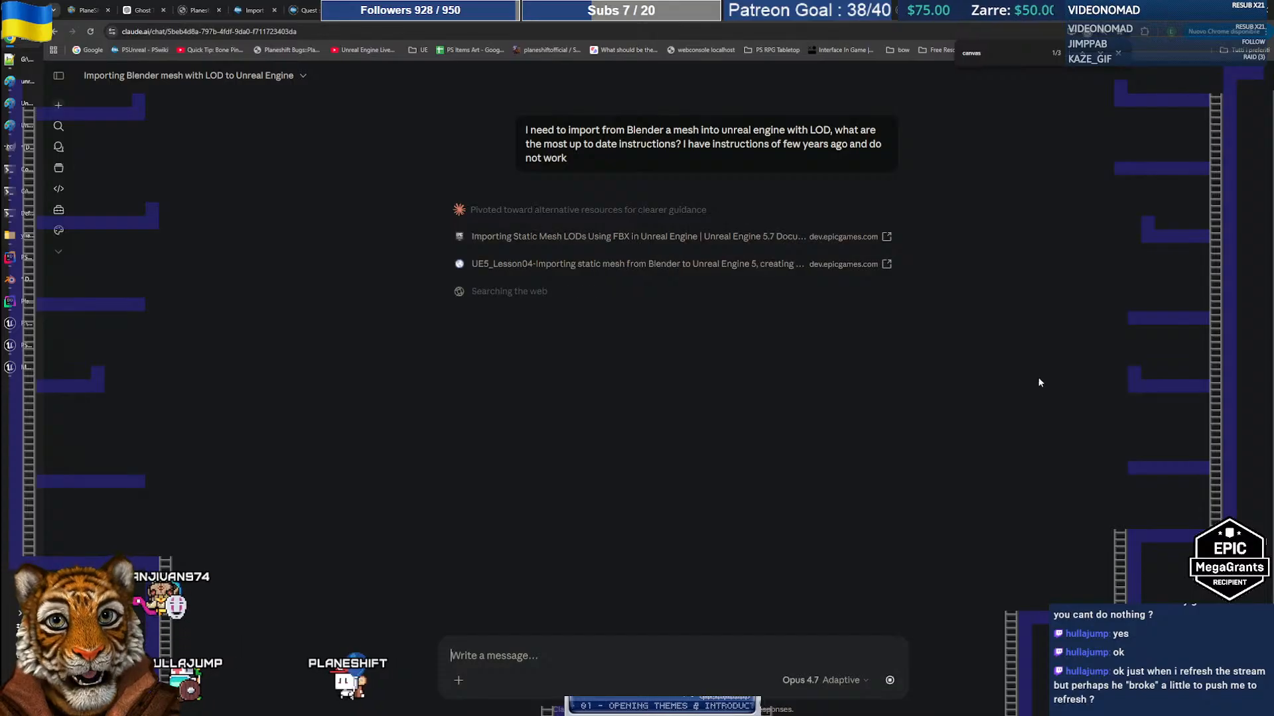
{"action": "right_click", "coordinate": [705, 243]}
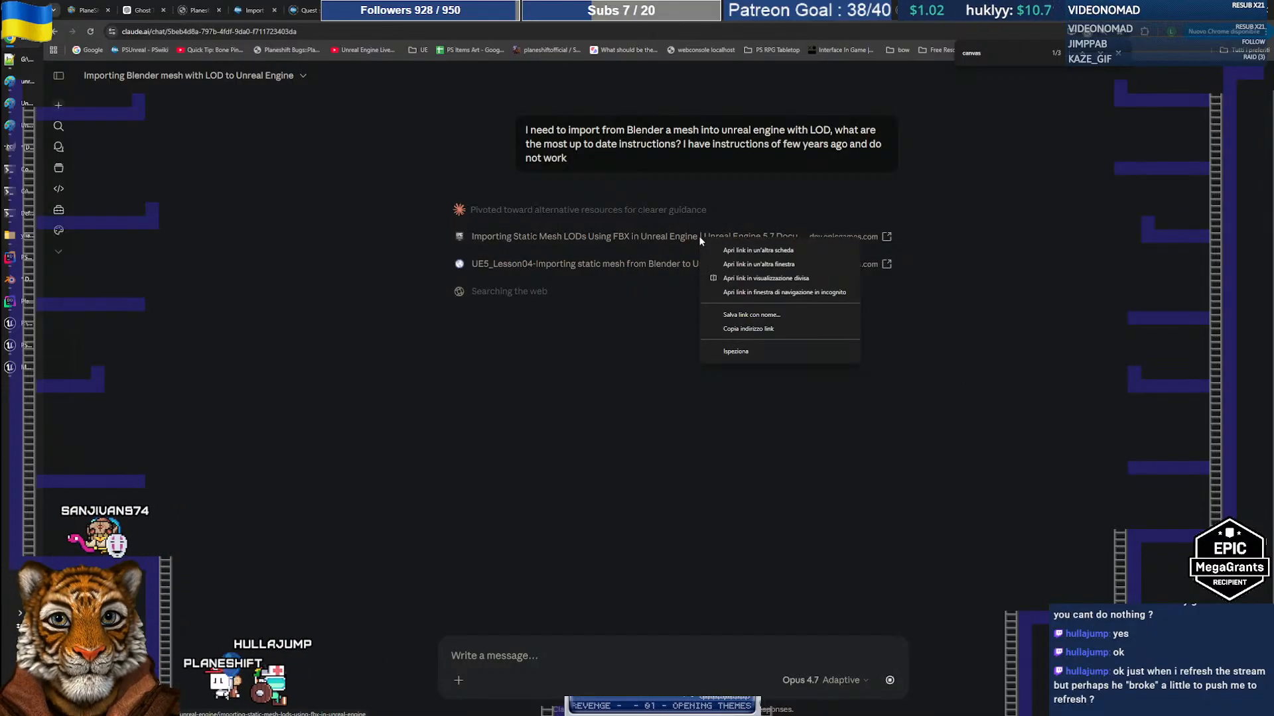
{"action": "left_click", "coordinate": [732, 249]}
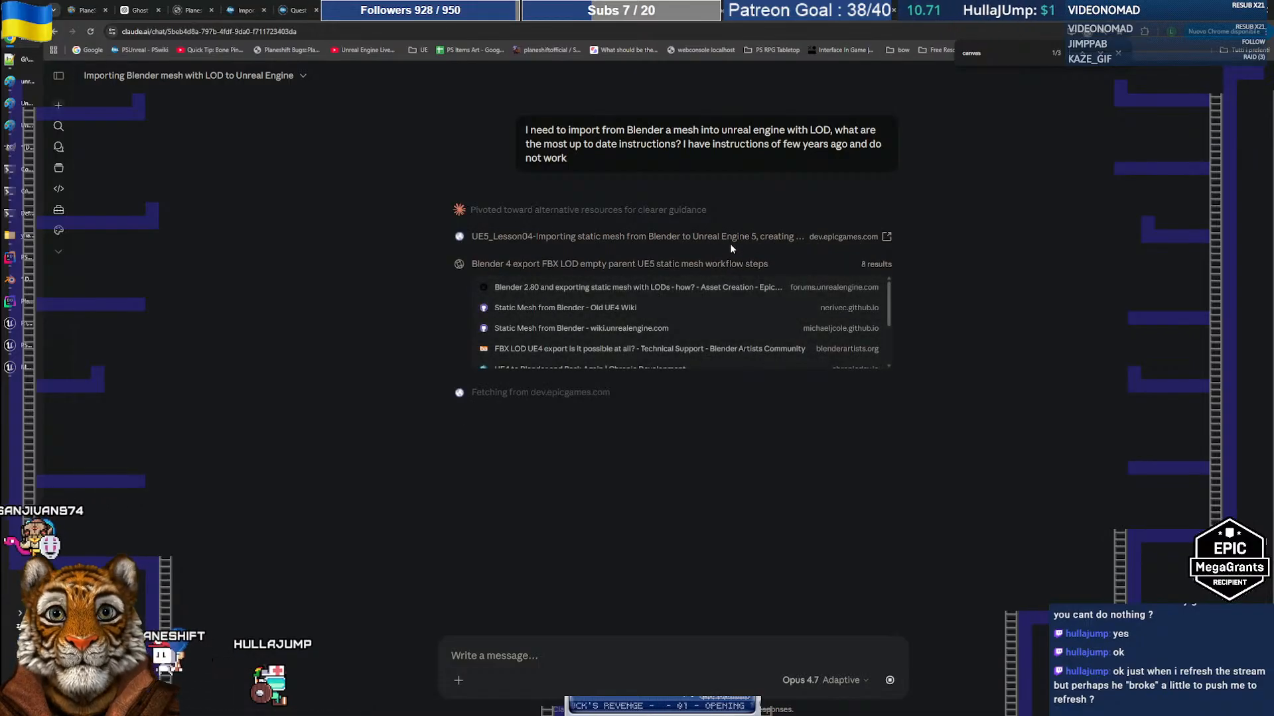
{"action": "left_click", "coordinate": [865, 10]}
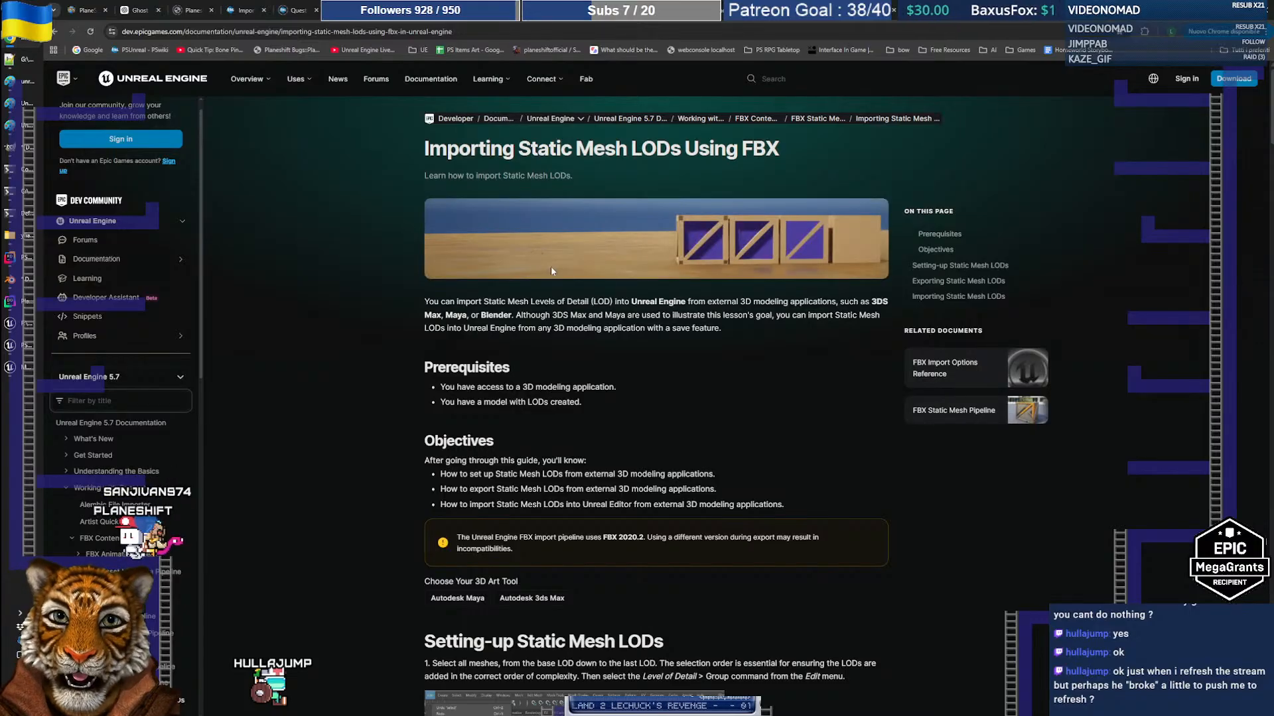
Read the FBX documentation's introduction and setup section, highlighting the instruction to select all meshes from the base LOD to the last
{"action": "scroll", "coordinate": [756, 359], "scroll_direction": "down", "scroll_amount": 1}
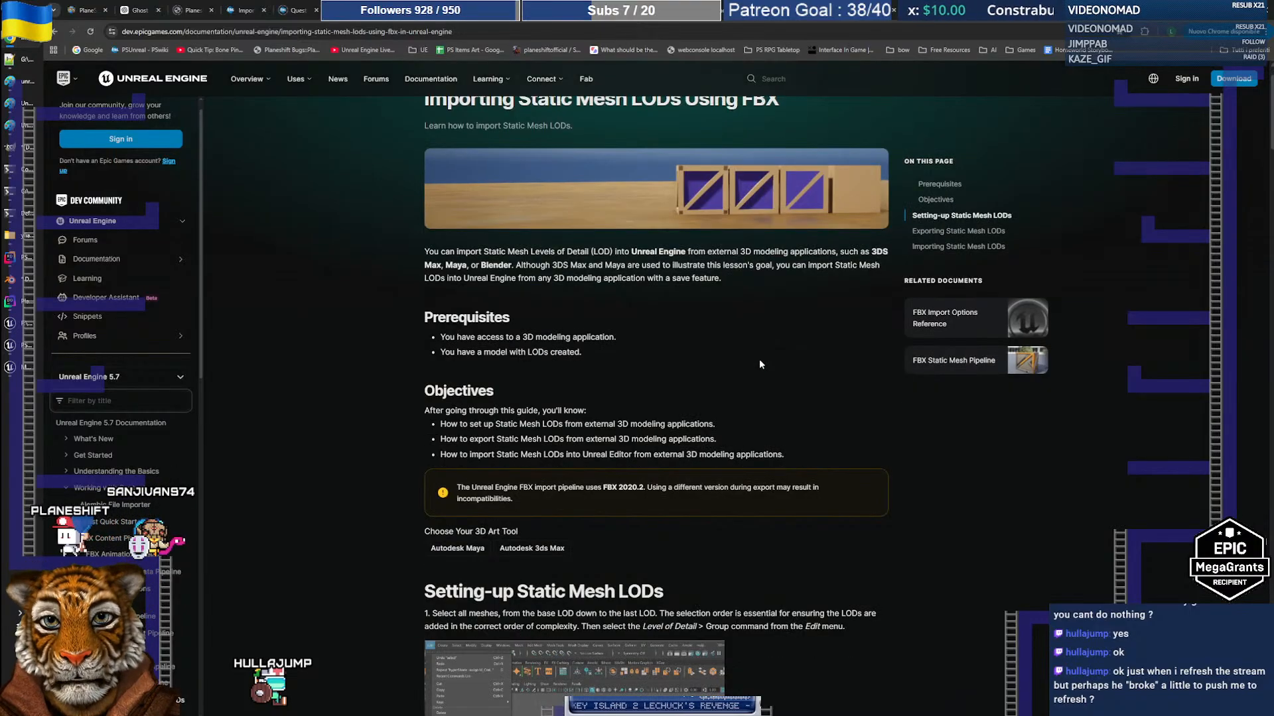
{"action": "scroll", "coordinate": [744, 310], "scroll_direction": "down", "scroll_amount": 5}
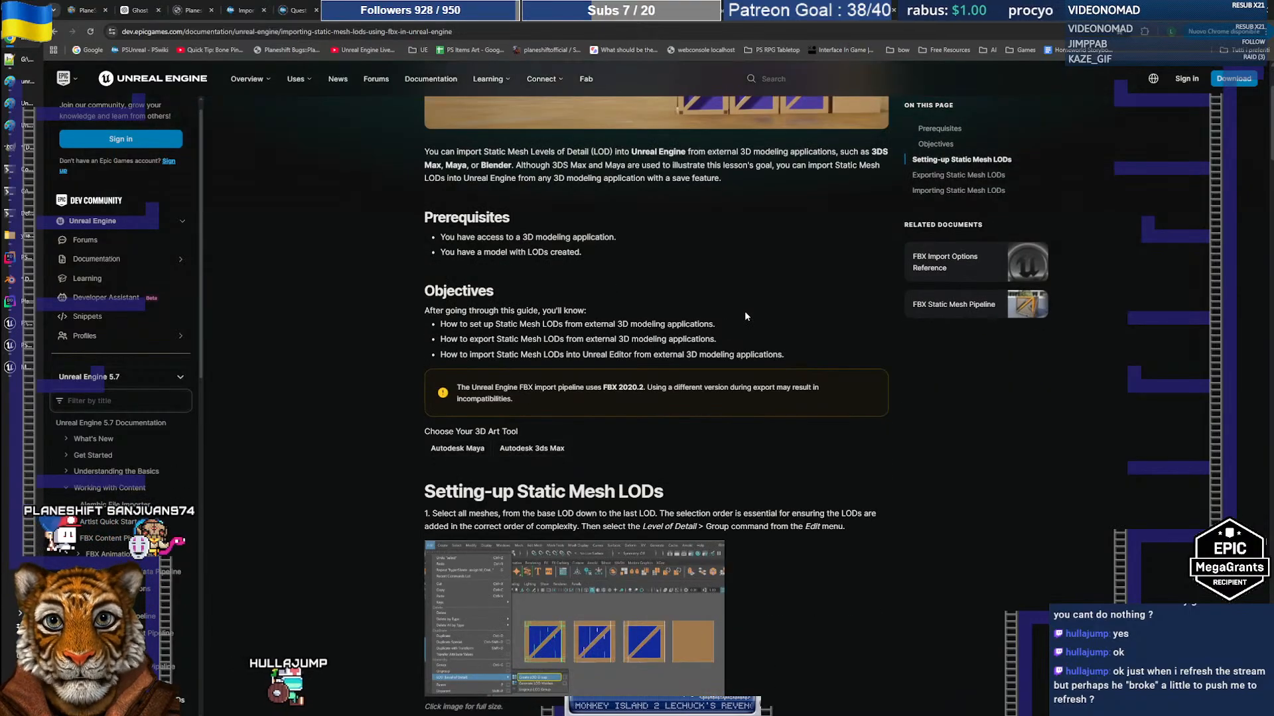
{"action": "scroll", "coordinate": [769, 314], "scroll_direction": "down", "scroll_amount": 3}
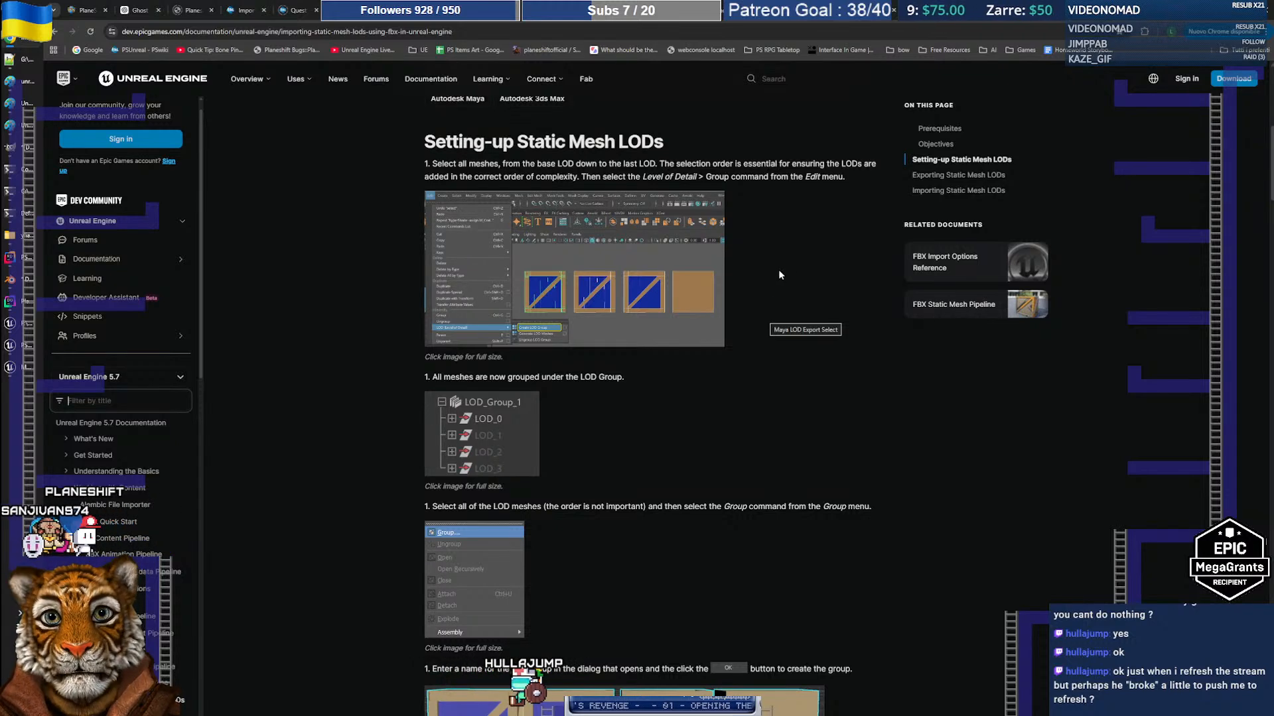
{"action": "left_click_drag", "start_coordinate": [432, 169], "coordinate": [582, 168]}
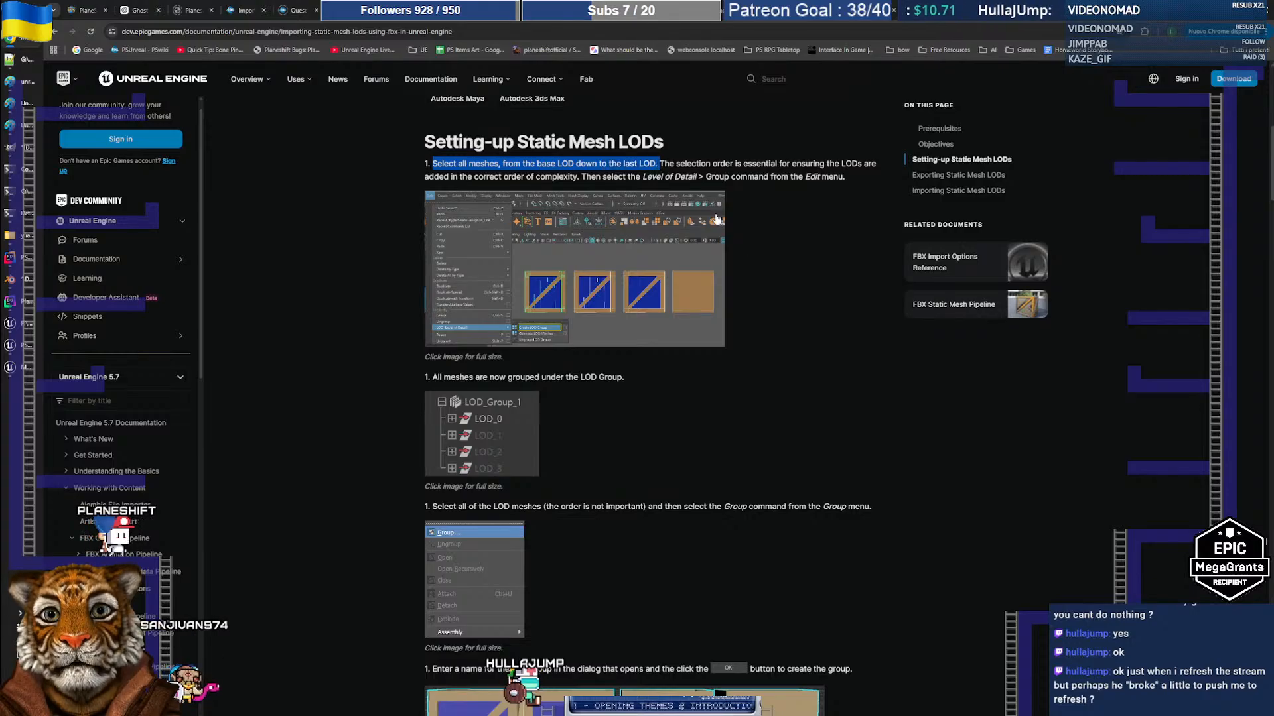
{"action": "scroll", "coordinate": [803, 297], "scroll_direction": "up", "scroll_amount": 2}
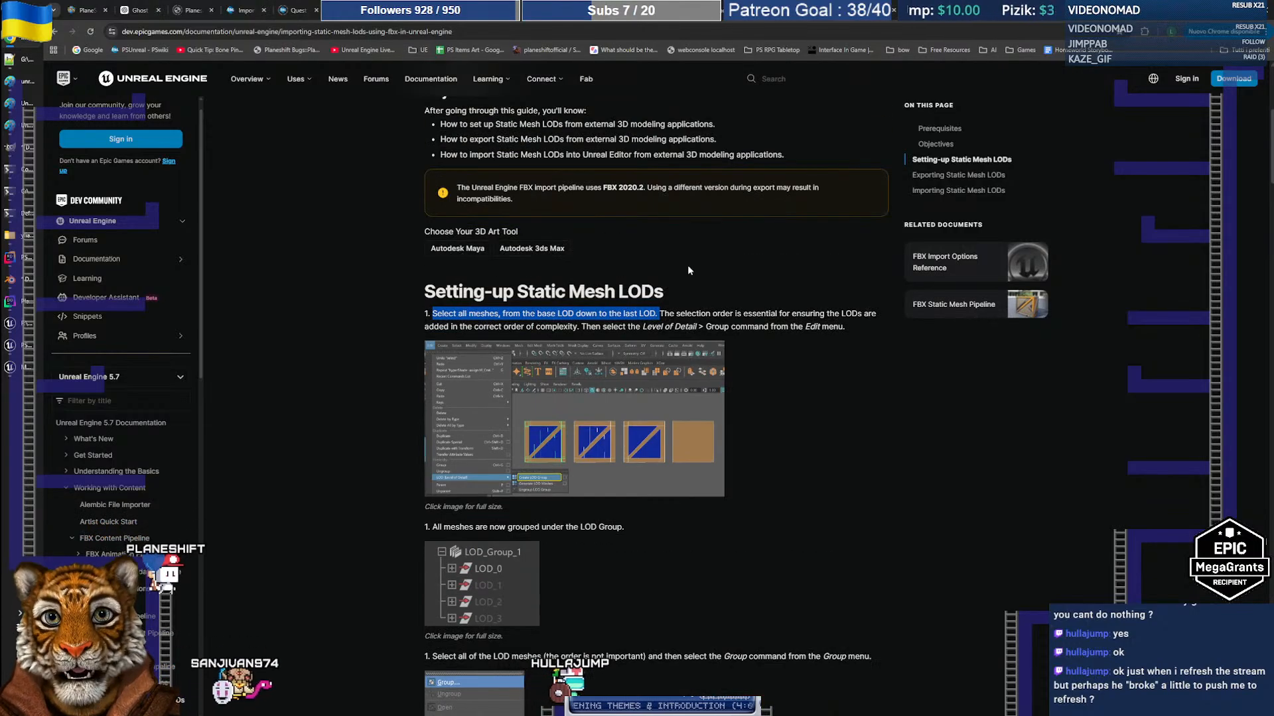
{"action": "scroll", "coordinate": [773, 328], "scroll_direction": "up", "scroll_amount": 3}
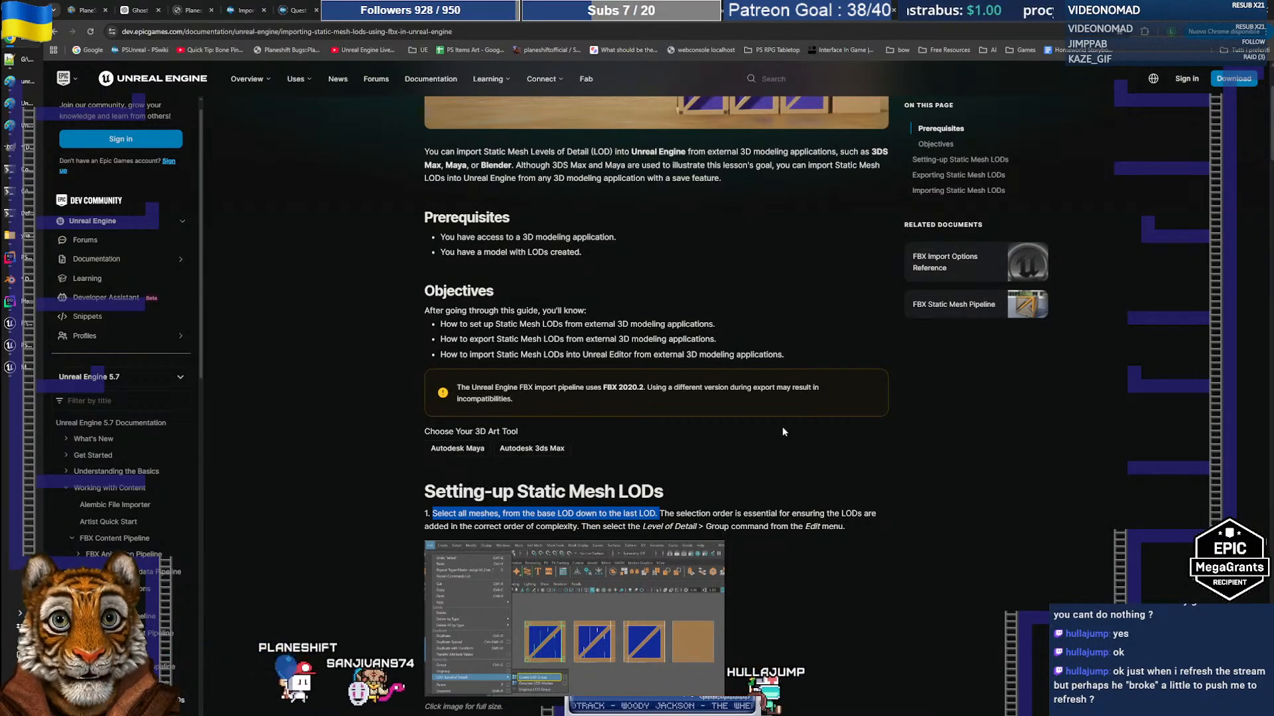
{"action": "scroll", "coordinate": [841, 464], "scroll_direction": "up", "scroll_amount": 2}
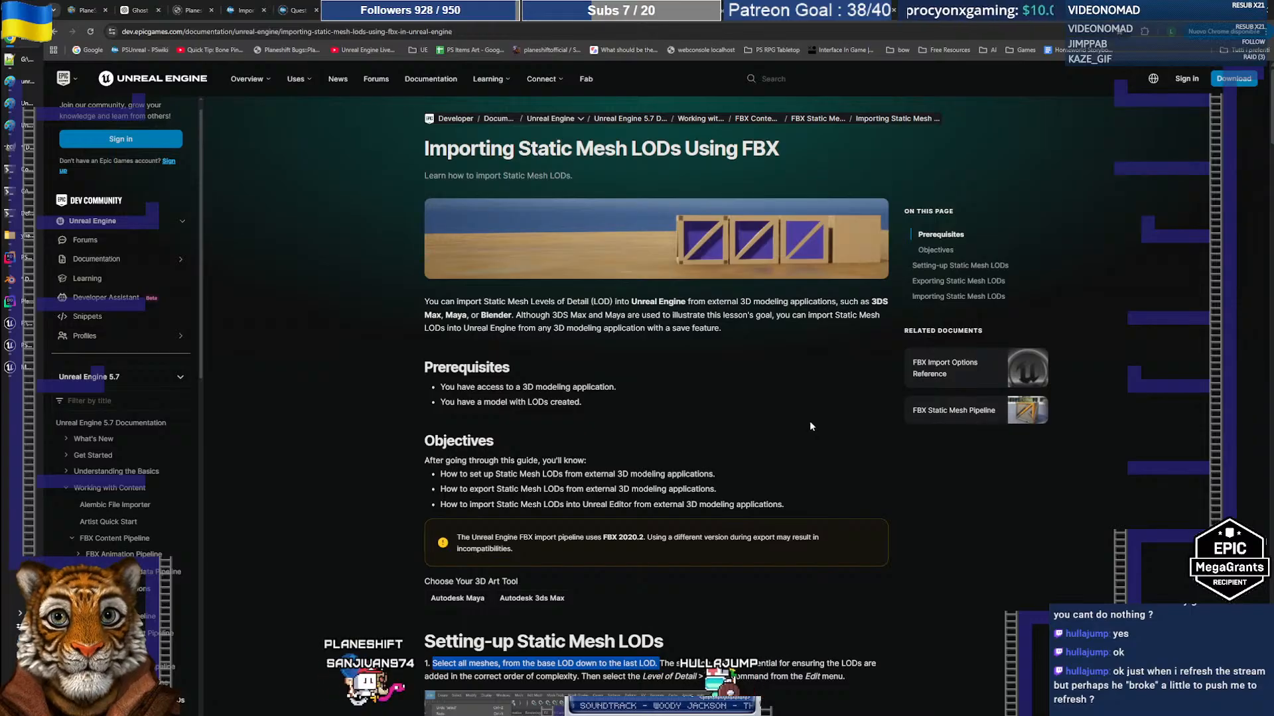
Read through the documentation's sections on exporting static mesh LODs and importing them with the FBX Import Options
{"action": "scroll", "coordinate": [792, 422], "scroll_direction": "down", "scroll_amount": 15}
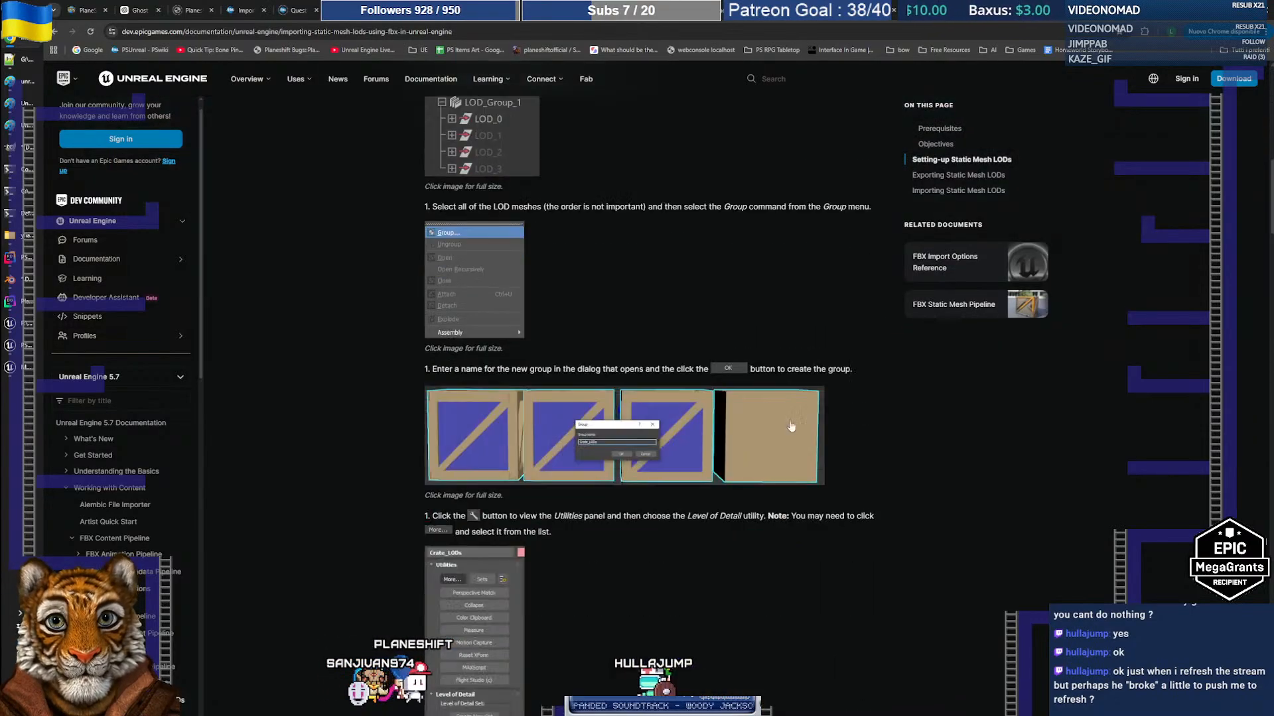
{"action": "scroll", "coordinate": [789, 422], "scroll_direction": "down", "scroll_amount": 12}
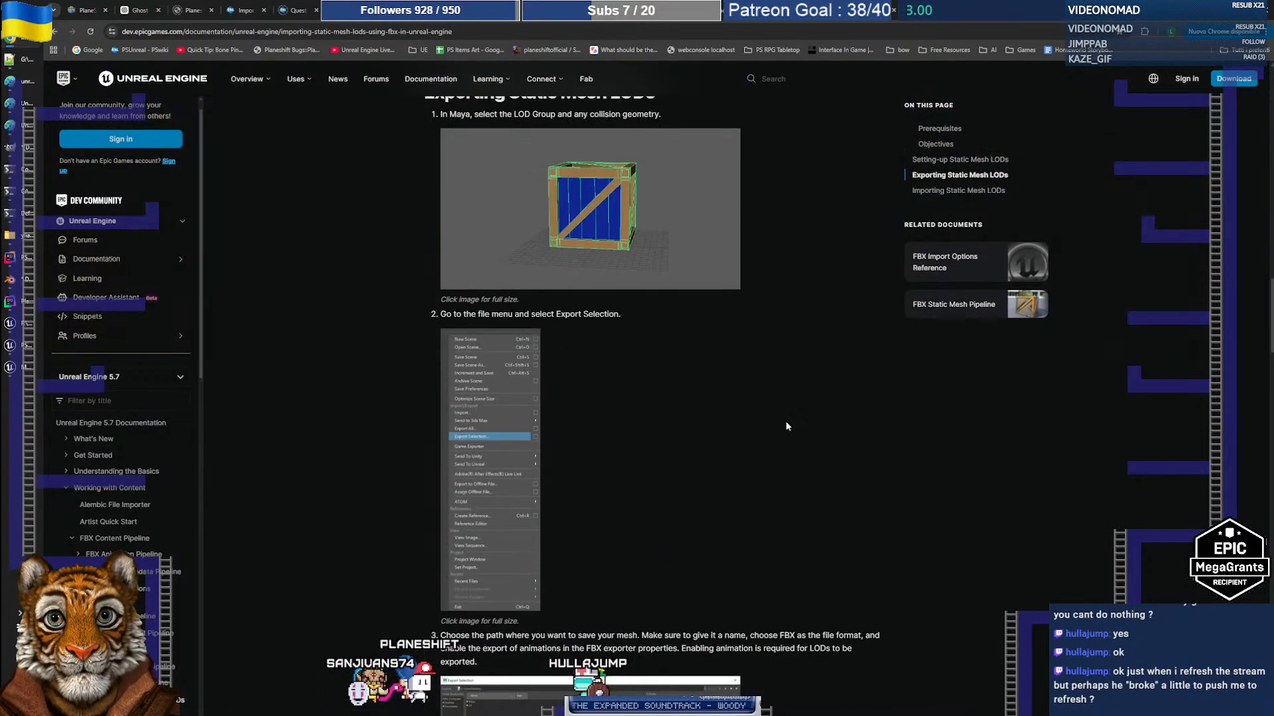
{"action": "scroll", "coordinate": [785, 425], "scroll_direction": "down", "scroll_amount": 17}
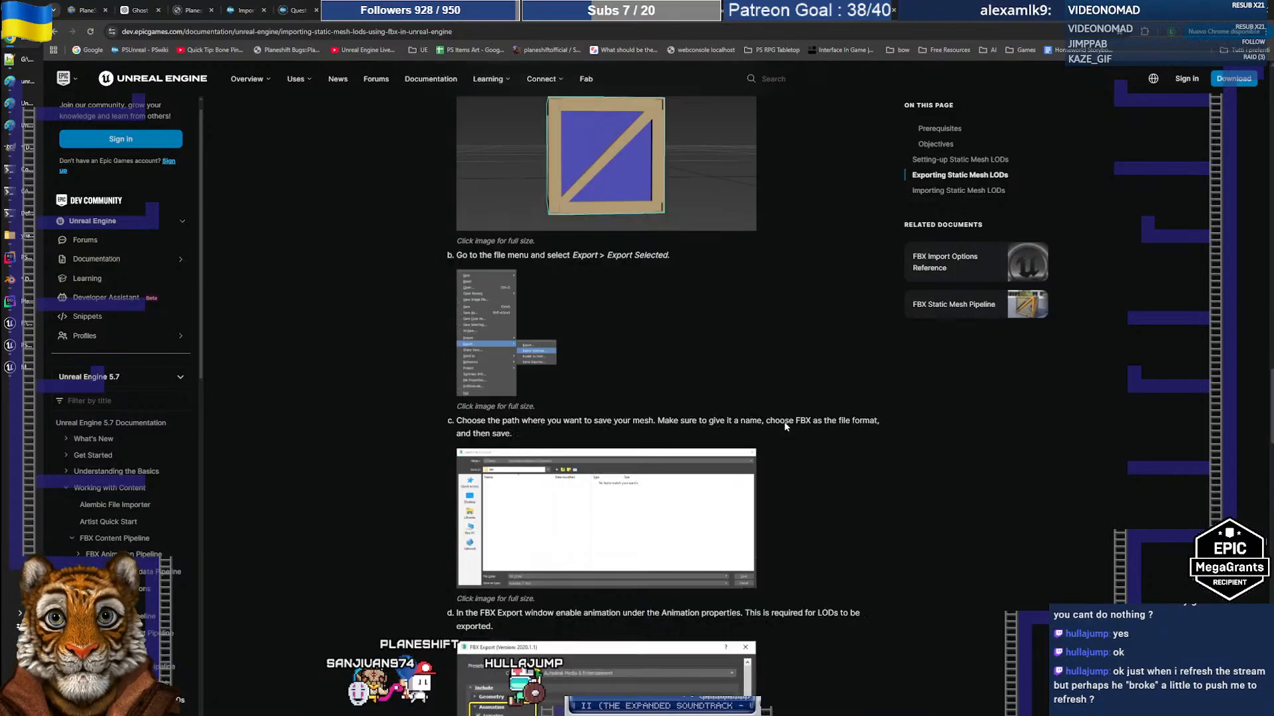
{"action": "scroll", "coordinate": [784, 427], "scroll_direction": "down", "scroll_amount": 3}
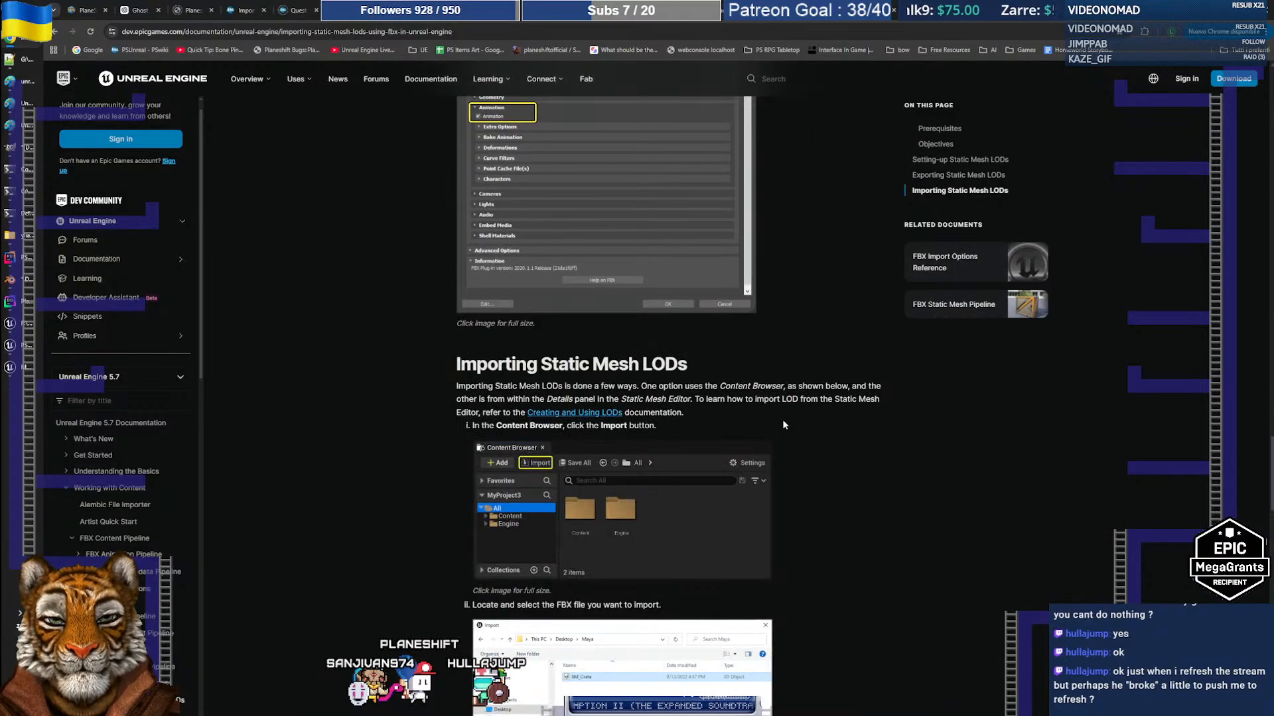
{"action": "scroll", "coordinate": [783, 425], "scroll_direction": "down", "scroll_amount": 12}
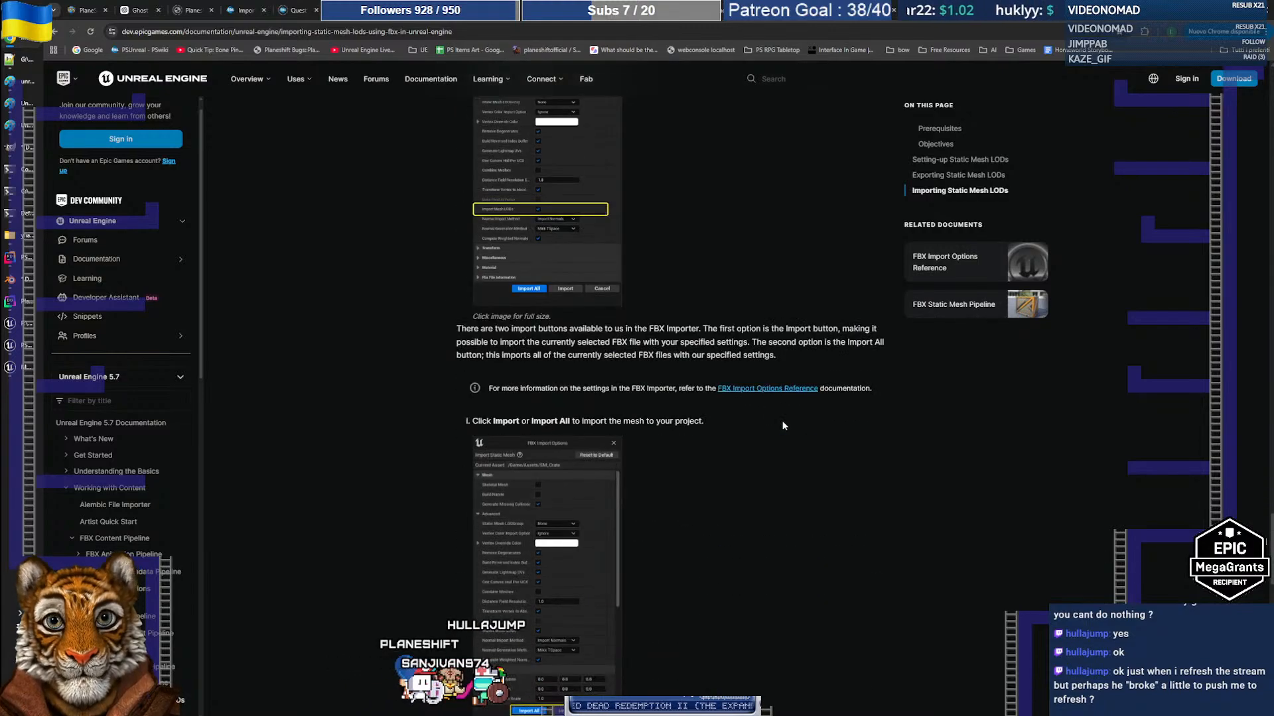
Read the end of the FBX LOD documentation, covering the final import, checking LODs in the Static Mesh Editor, and the closing summary
{"action": "scroll", "coordinate": [783, 425], "scroll_direction": "down", "scroll_amount": 7}
{"action": "scroll", "coordinate": [781, 429], "scroll_direction": "down", "scroll_amount": 4}
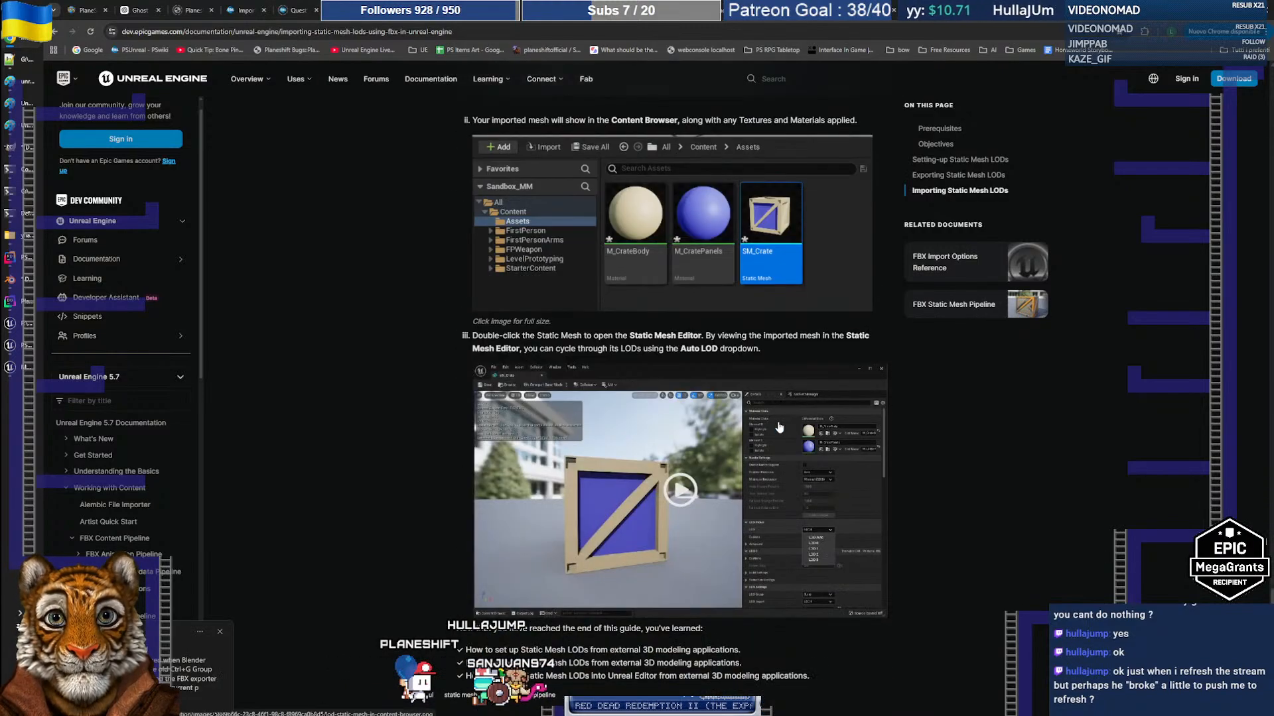
{"action": "scroll", "coordinate": [789, 441], "scroll_direction": "down", "scroll_amount": 4}
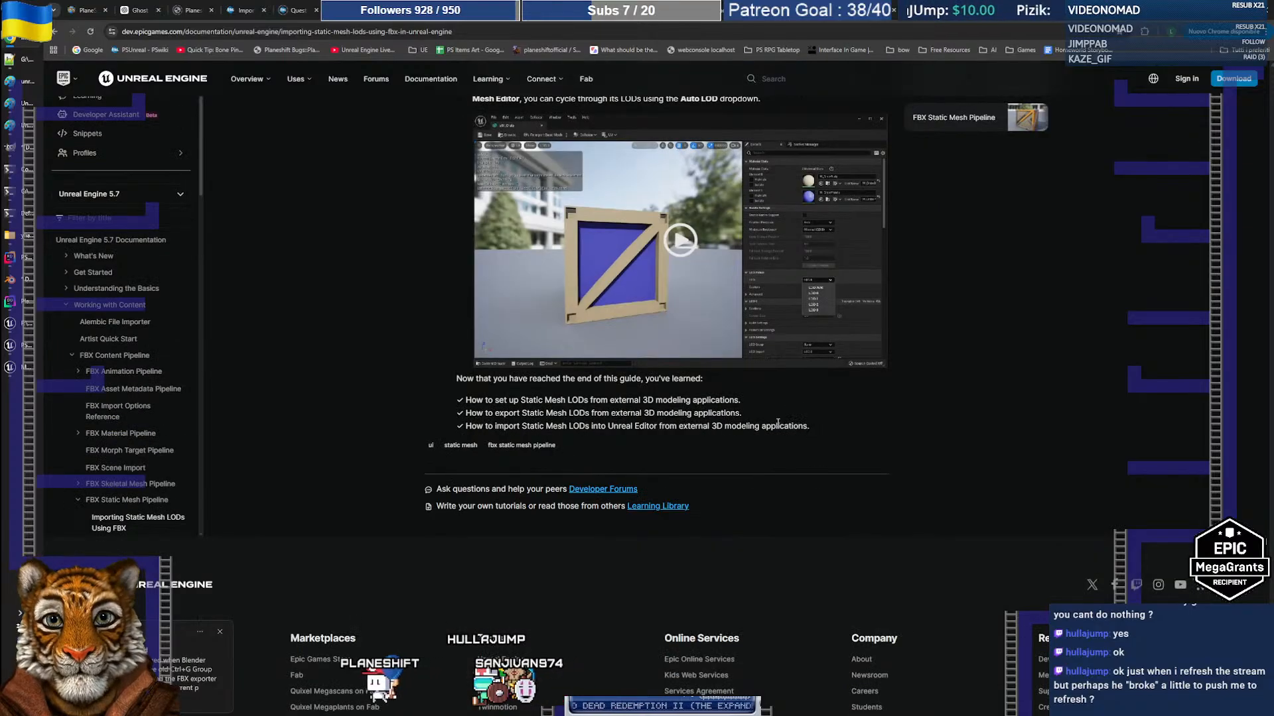
{"action": "scroll", "coordinate": [778, 424], "scroll_direction": "down", "scroll_amount": 1}
{"action": "scroll", "coordinate": [778, 426], "scroll_direction": "up", "scroll_amount": 1}
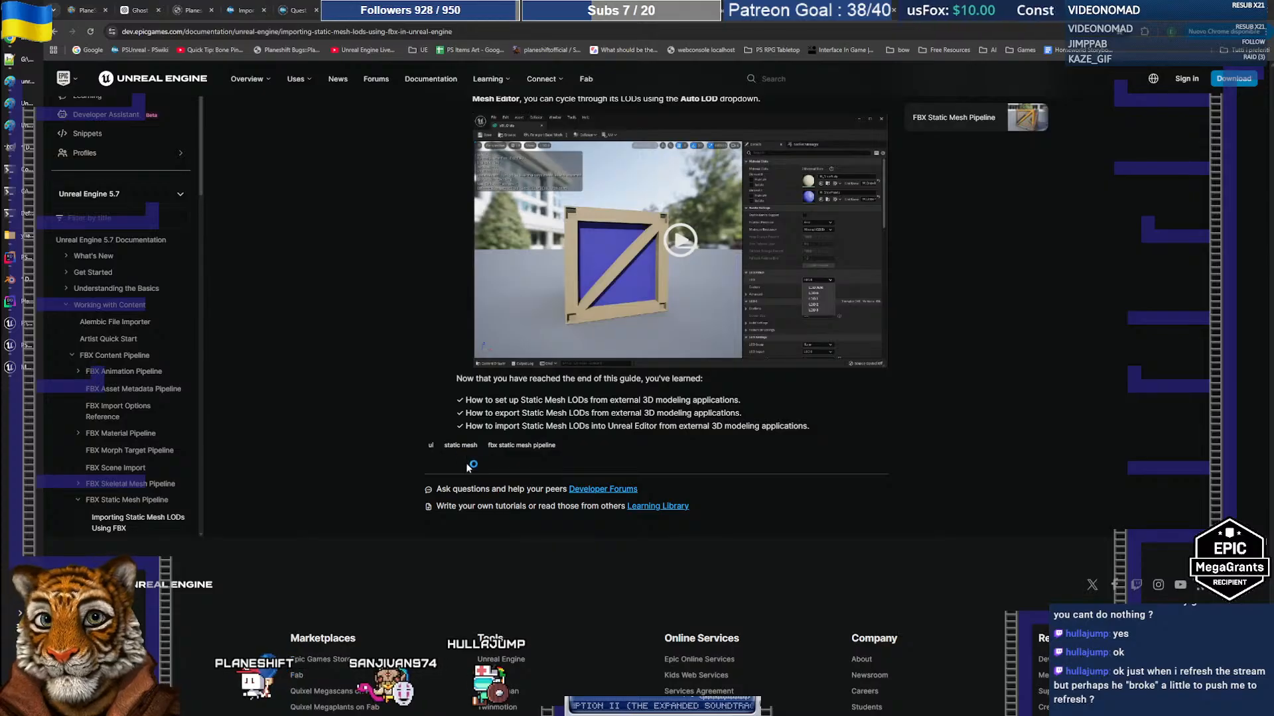
Return to the Claude chat and read the answer's introduction, highlighting the workflow change and the supported Blender and UE versions
{"action": "left_click", "coordinate": [583, 10]}
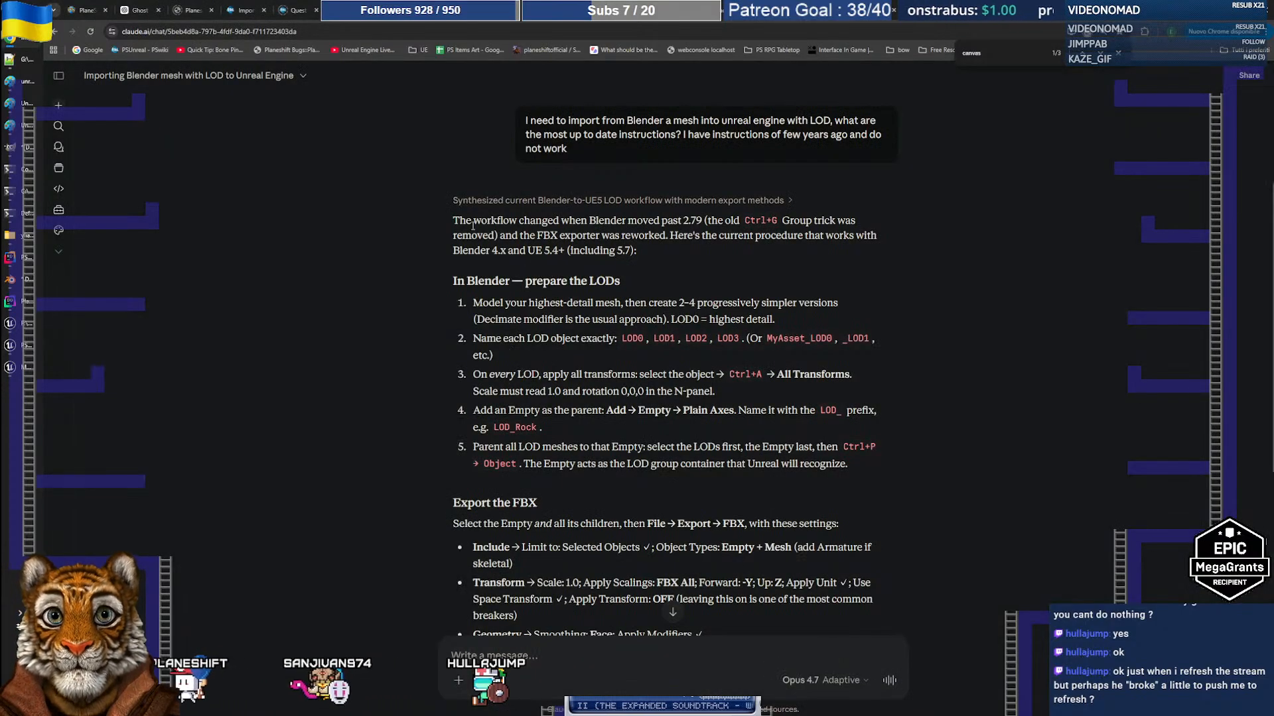
{"action": "left_click_drag", "start_coordinate": [453, 221], "coordinate": [804, 247]}
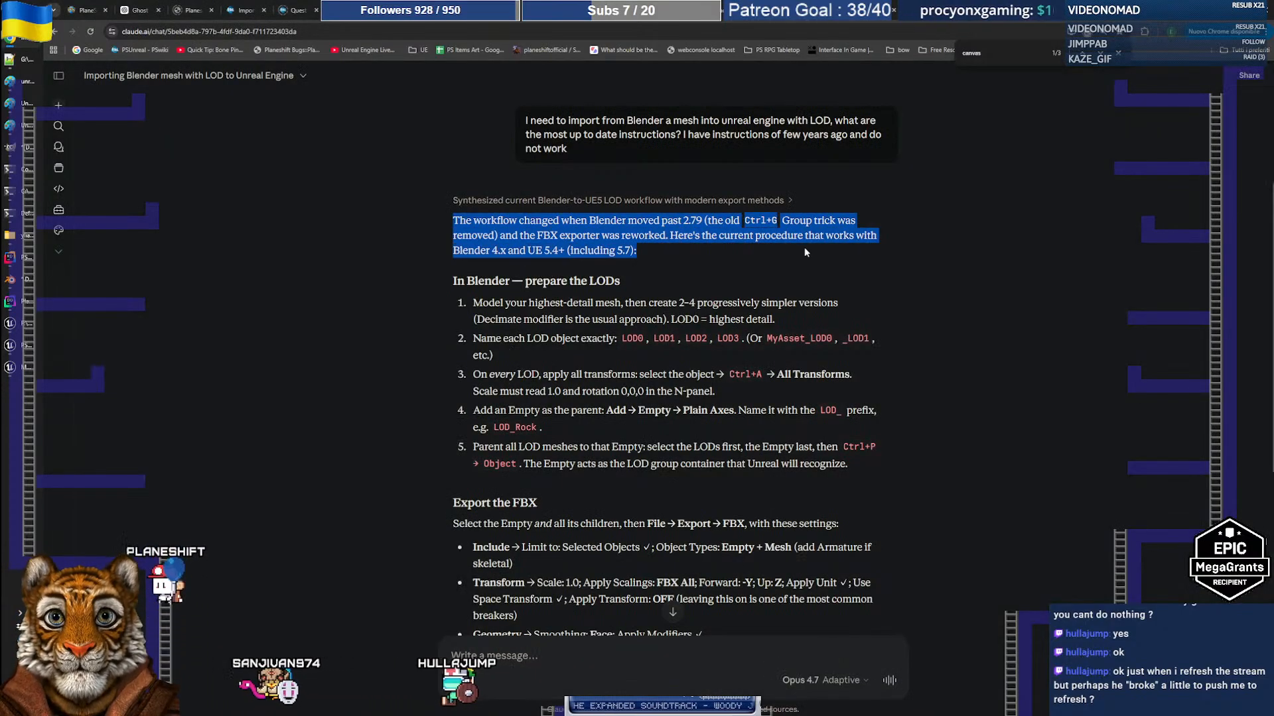
{"action": "left_click", "coordinate": [775, 254]}
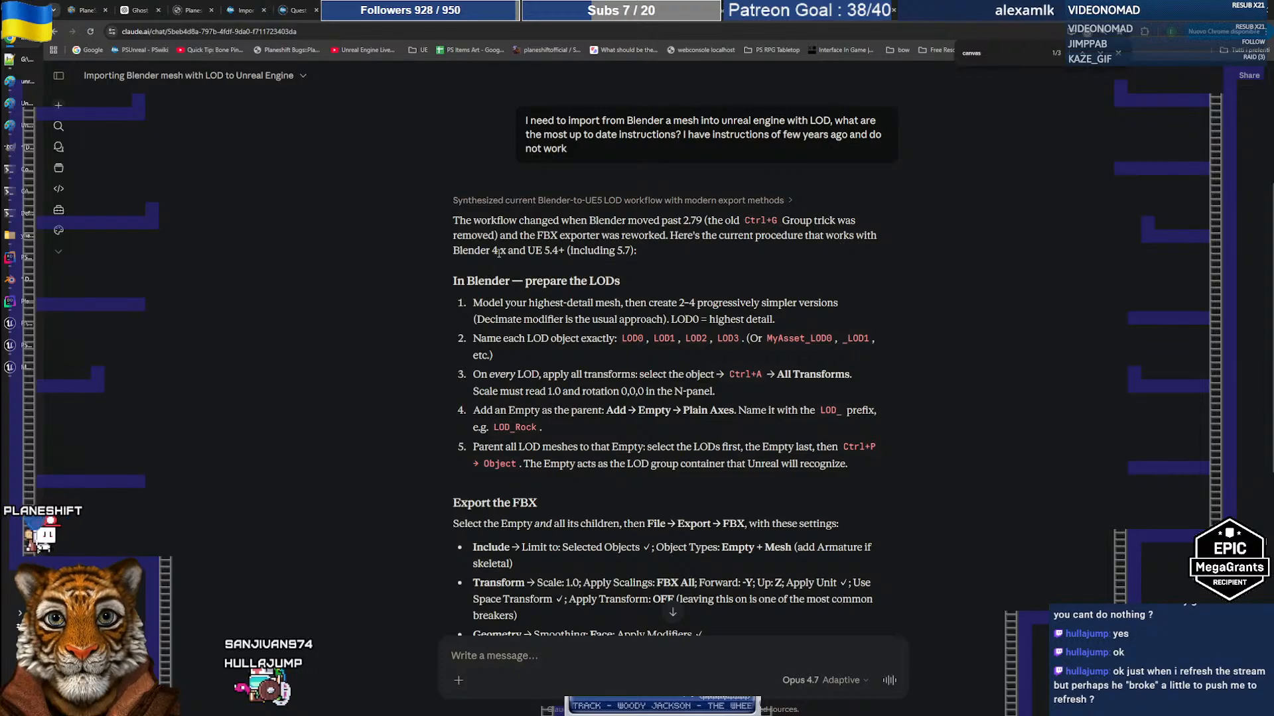
{"action": "left_click_drag", "start_coordinate": [488, 252], "coordinate": [676, 257]}
{"action": "left_click", "coordinate": [703, 266]}
{"action": "scroll", "coordinate": [707, 272], "scroll_direction": "down", "scroll_amount": 1}
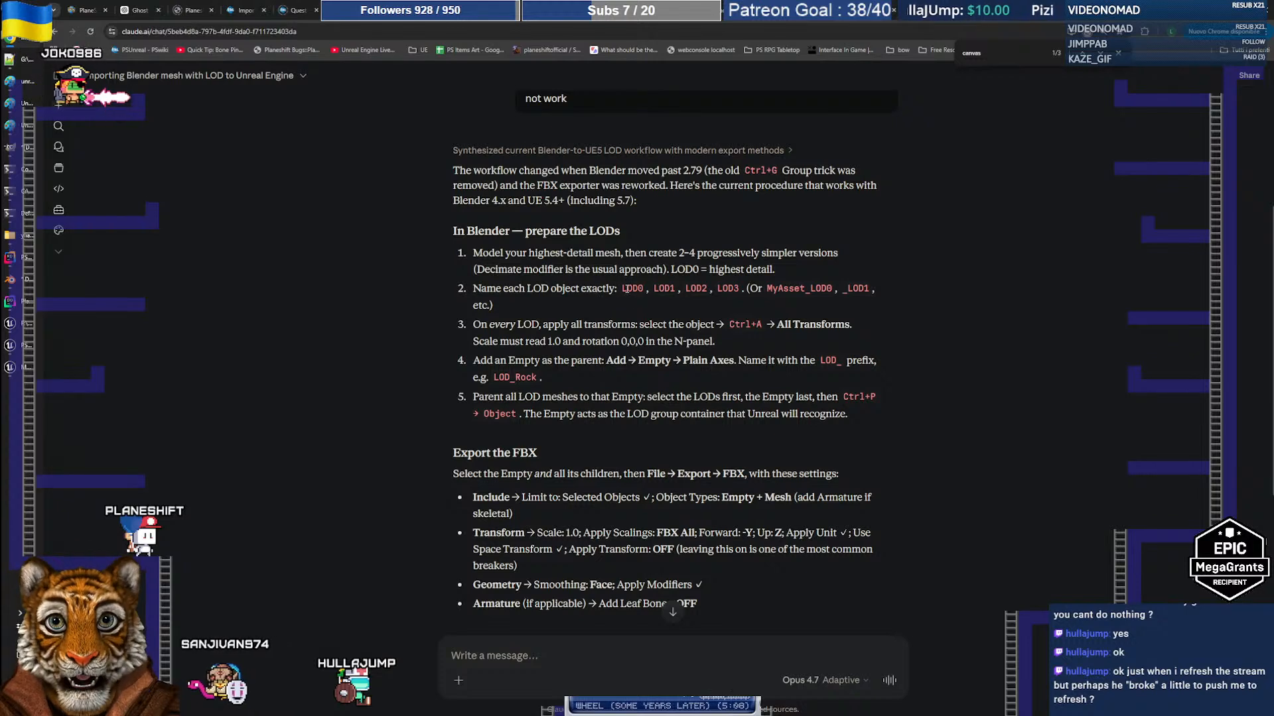
Read the Blender preparation instructions, highlighting the LOD object names, the Plain Axes Empty parent, and its LOD_ naming prefix
{"action": "left_click_drag", "start_coordinate": [623, 290], "coordinate": [747, 292]}
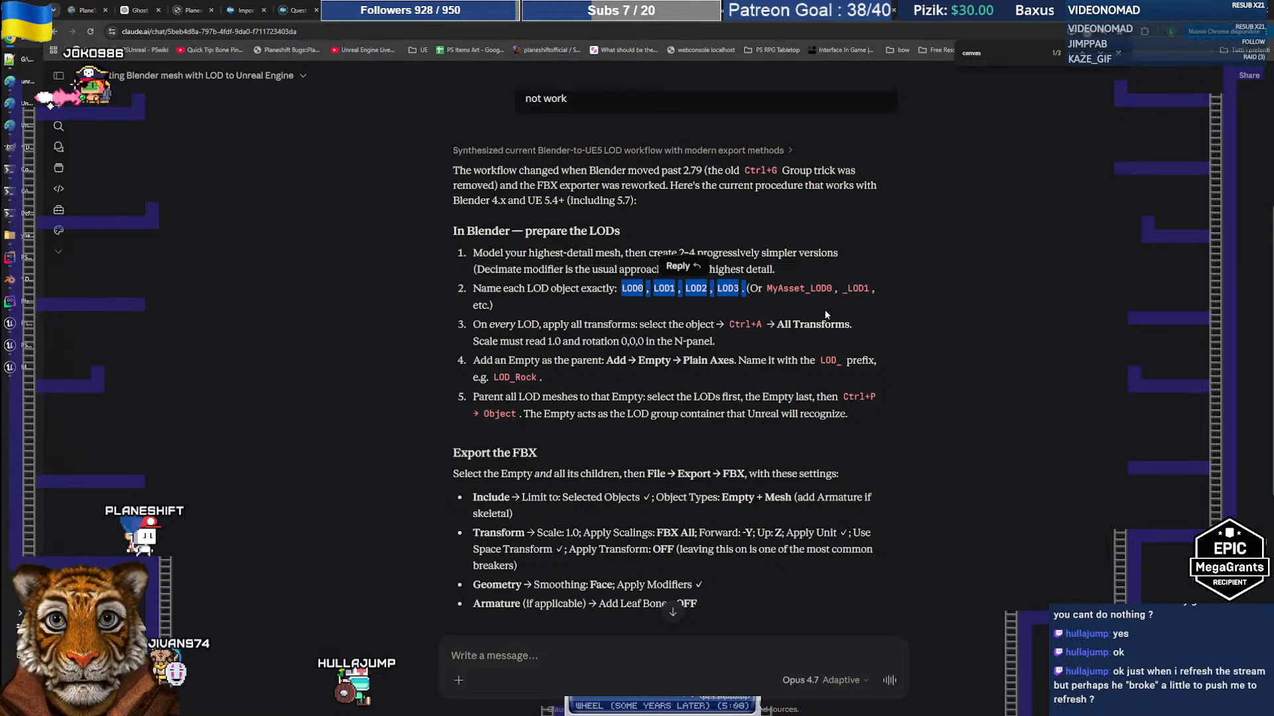
{"action": "left_click", "coordinate": [823, 311]}
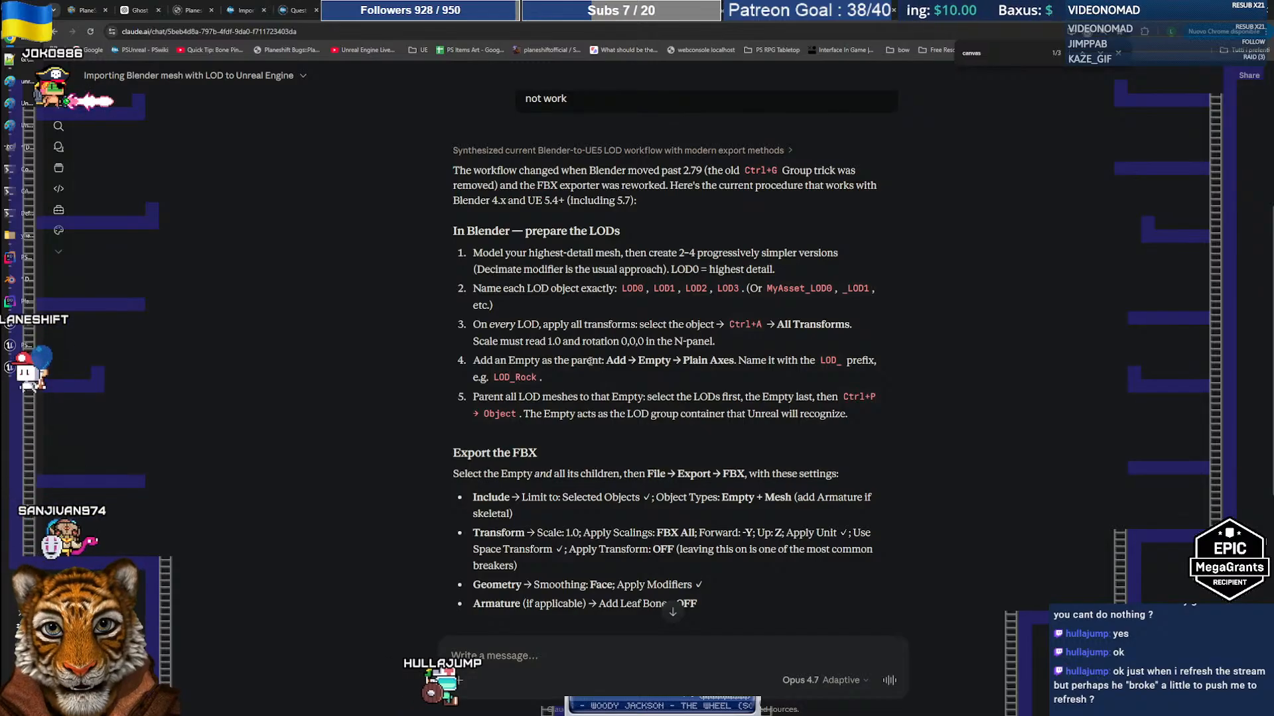
{"action": "left_click_drag", "start_coordinate": [473, 360], "coordinate": [669, 356]}
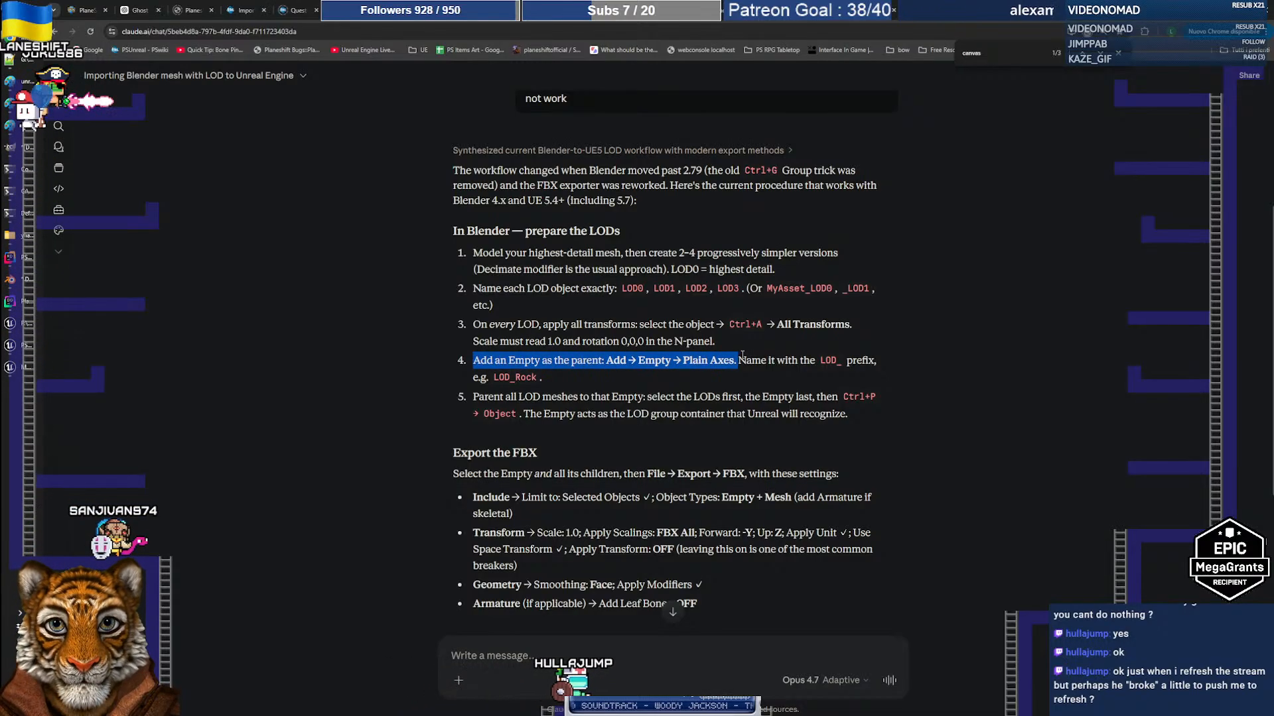
{"action": "left_click", "coordinate": [758, 360]}
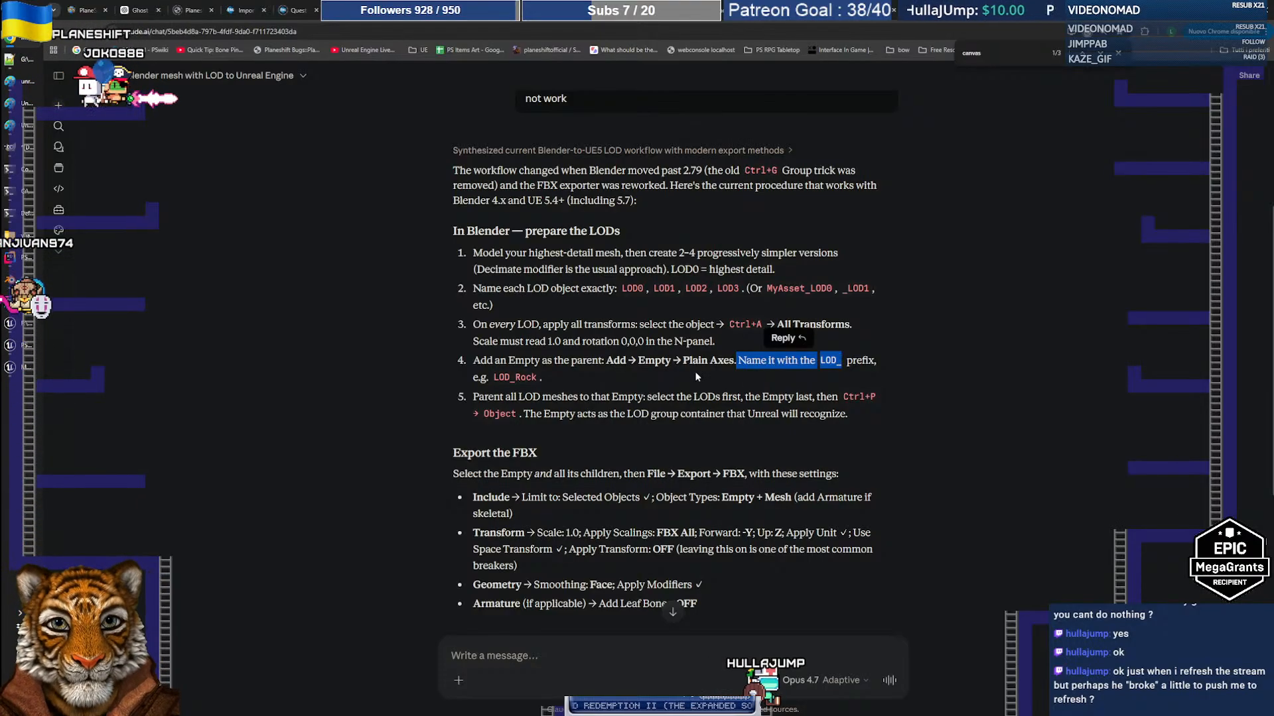
Switch to Blender, rename the shrub's parent empty to LOD_Dead_Shrubs_VarC, and return to the Claude instructions
{"action": "key", "text": "alt+Tab"}
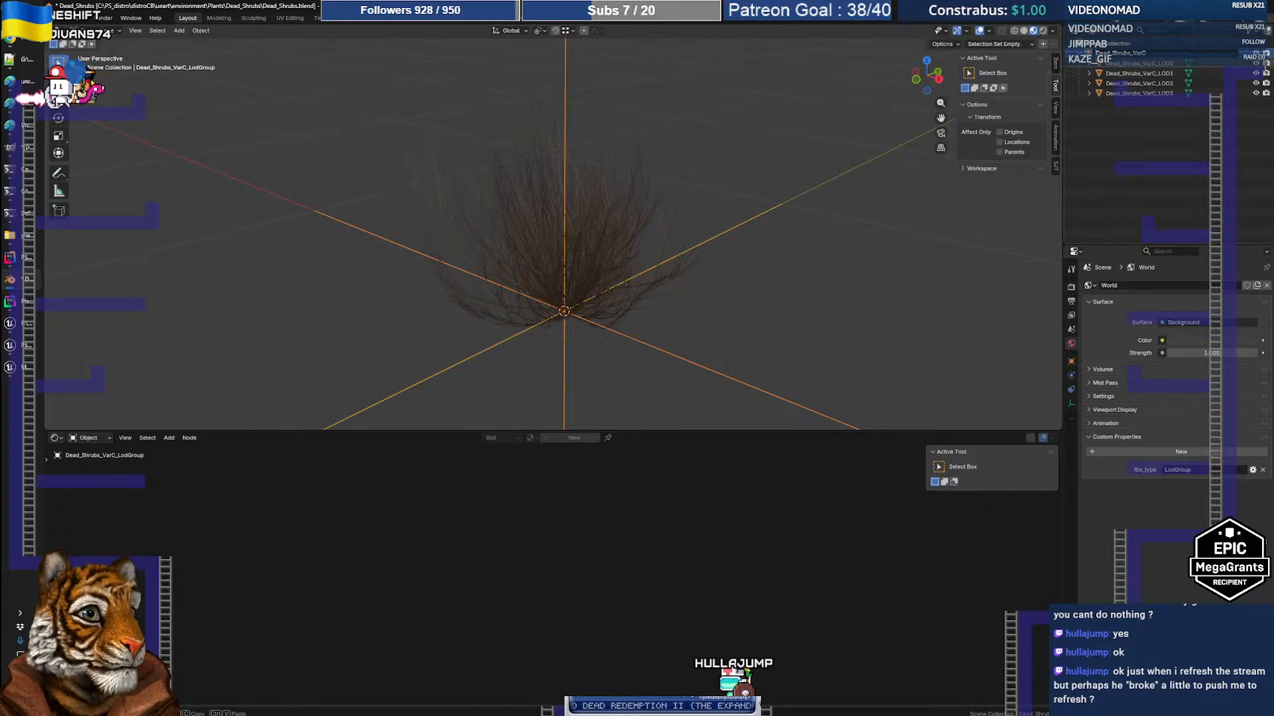
{"action": "key", "text": "Return"}
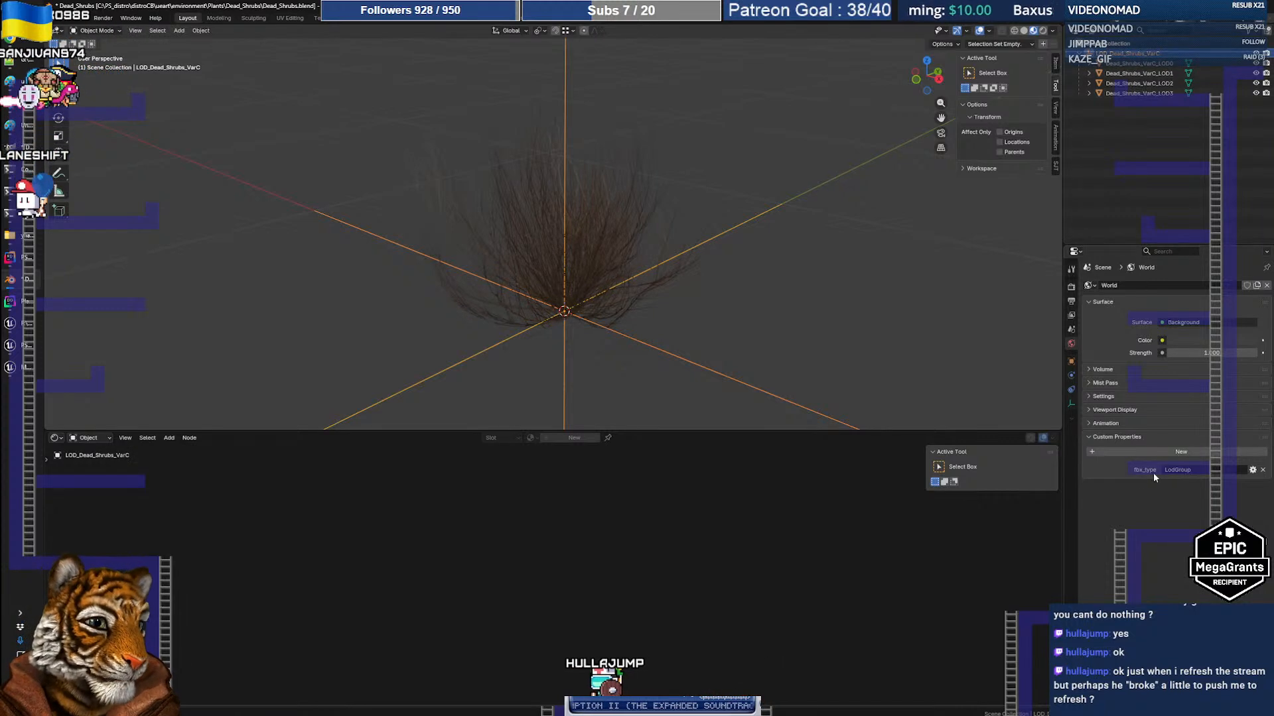
{"action": "key", "text": "alt+Tab"}
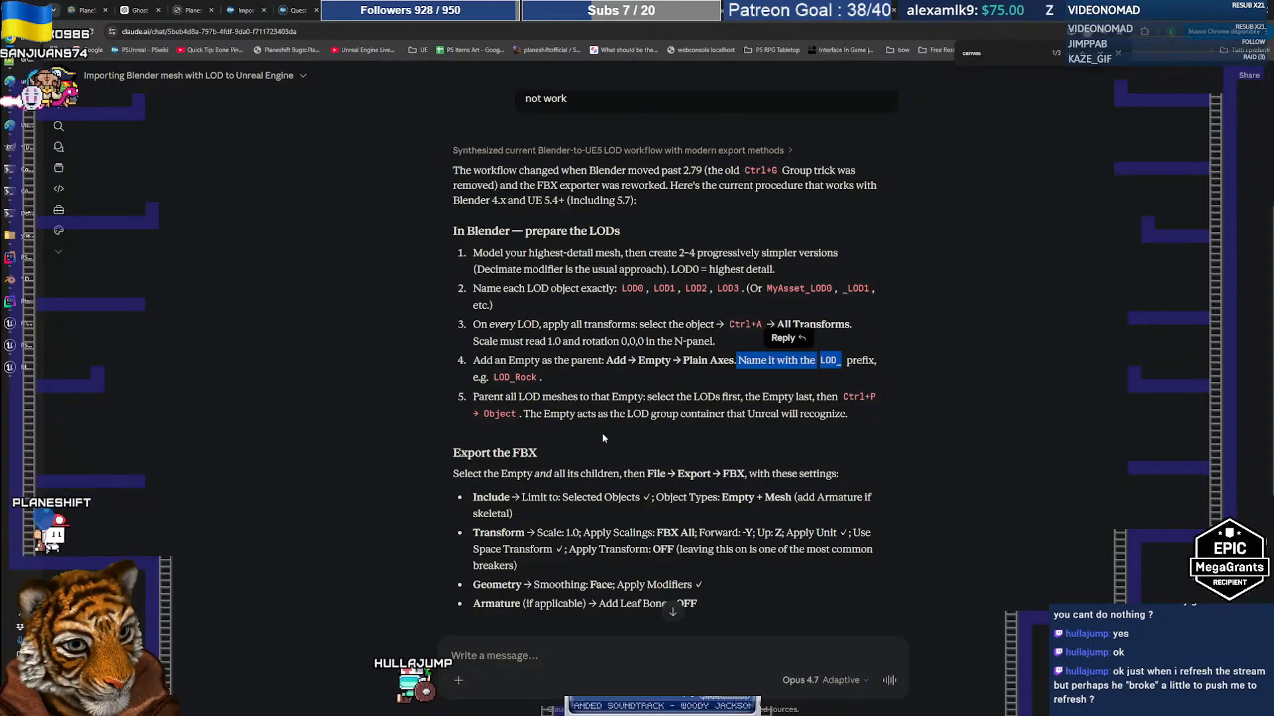
In Blender, select the empty and all LOD meshes and export the selected objects as FBX, overwriting Dead_Shrubs_VarC.fbx
{"action": "key", "text": "alt+Tab"}
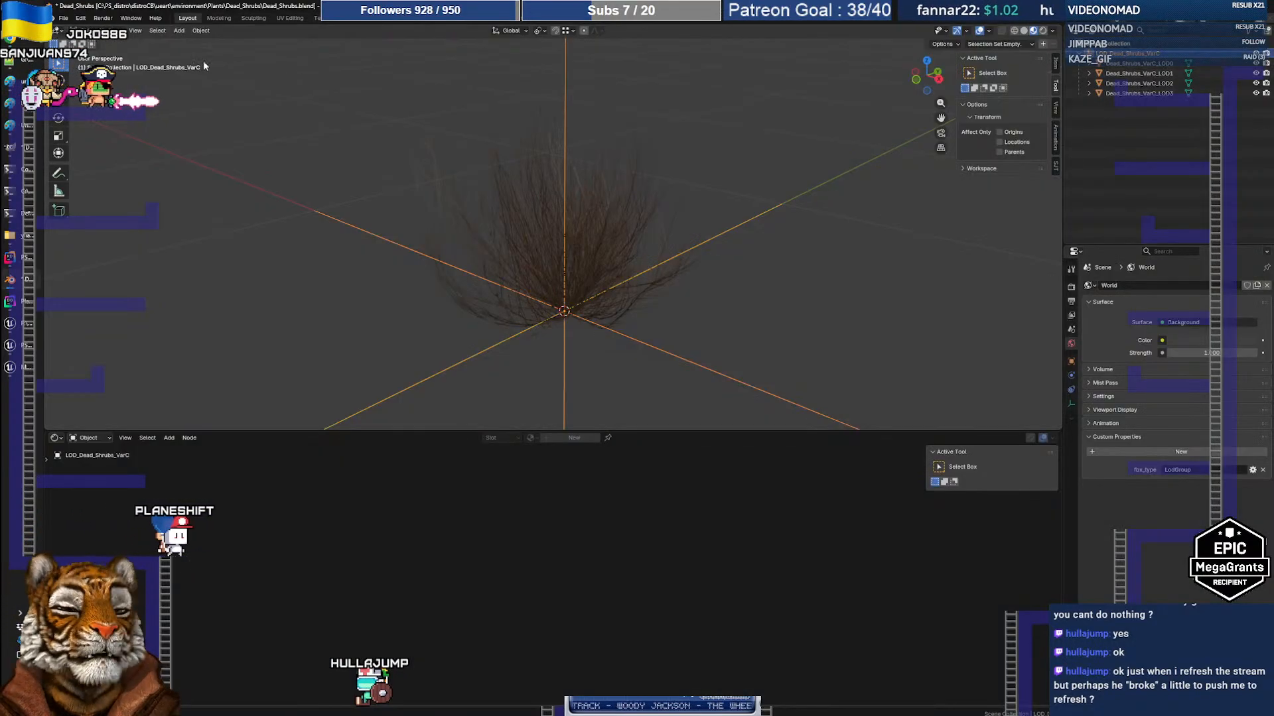
{"action": "key", "text": "a"}
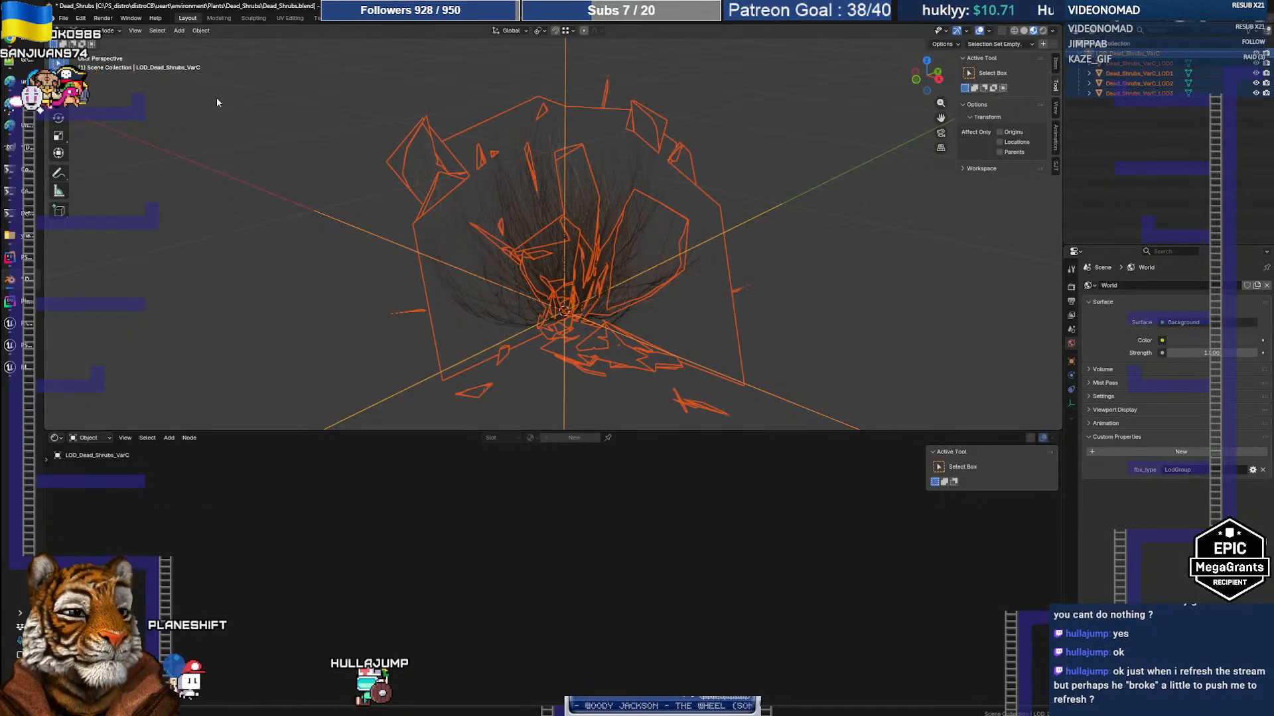
{"action": "left_click", "coordinate": [64, 18]}
{"action": "mouse_move", "coordinate": [106, 171]}
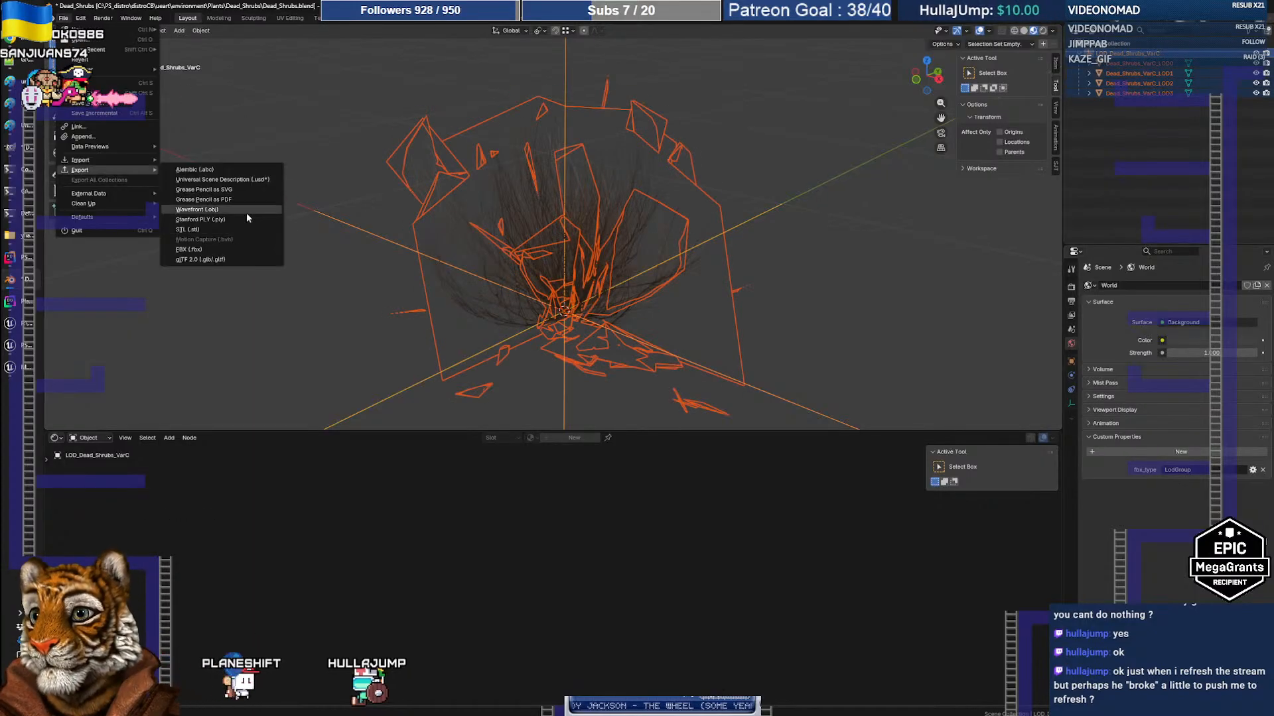
{"action": "left_click", "coordinate": [225, 249]}
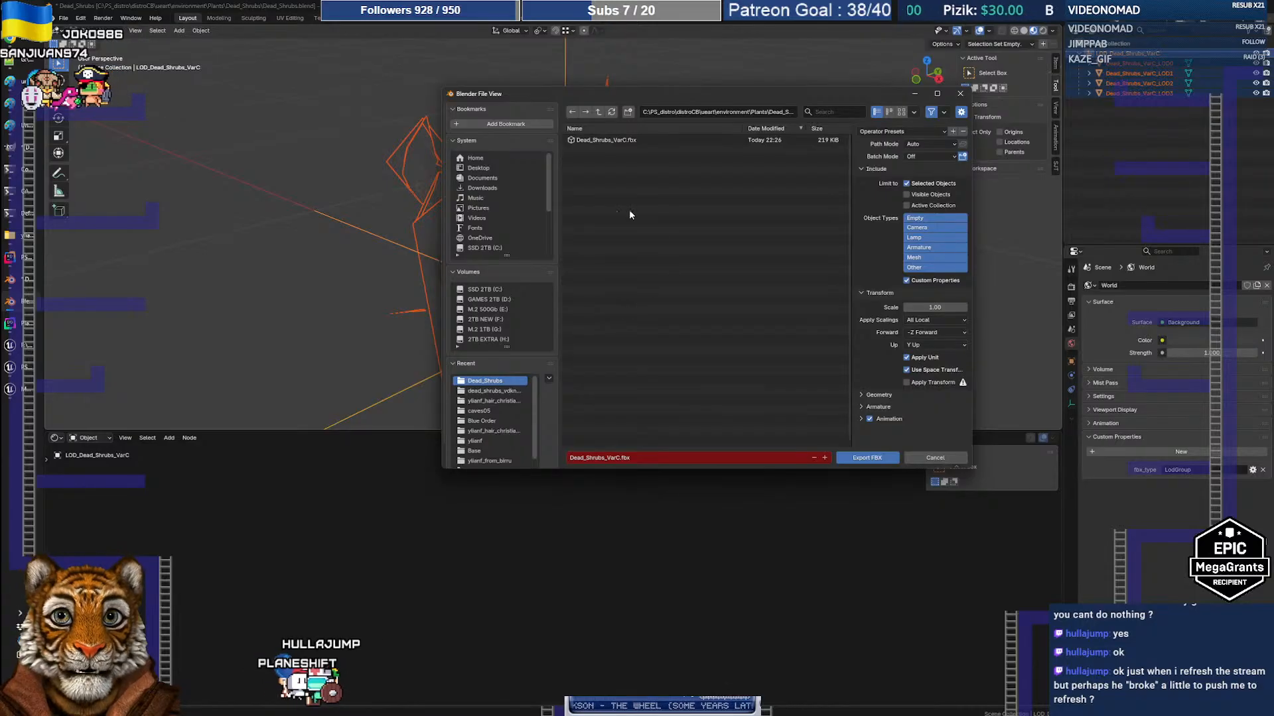
{"action": "left_click", "coordinate": [622, 141]}
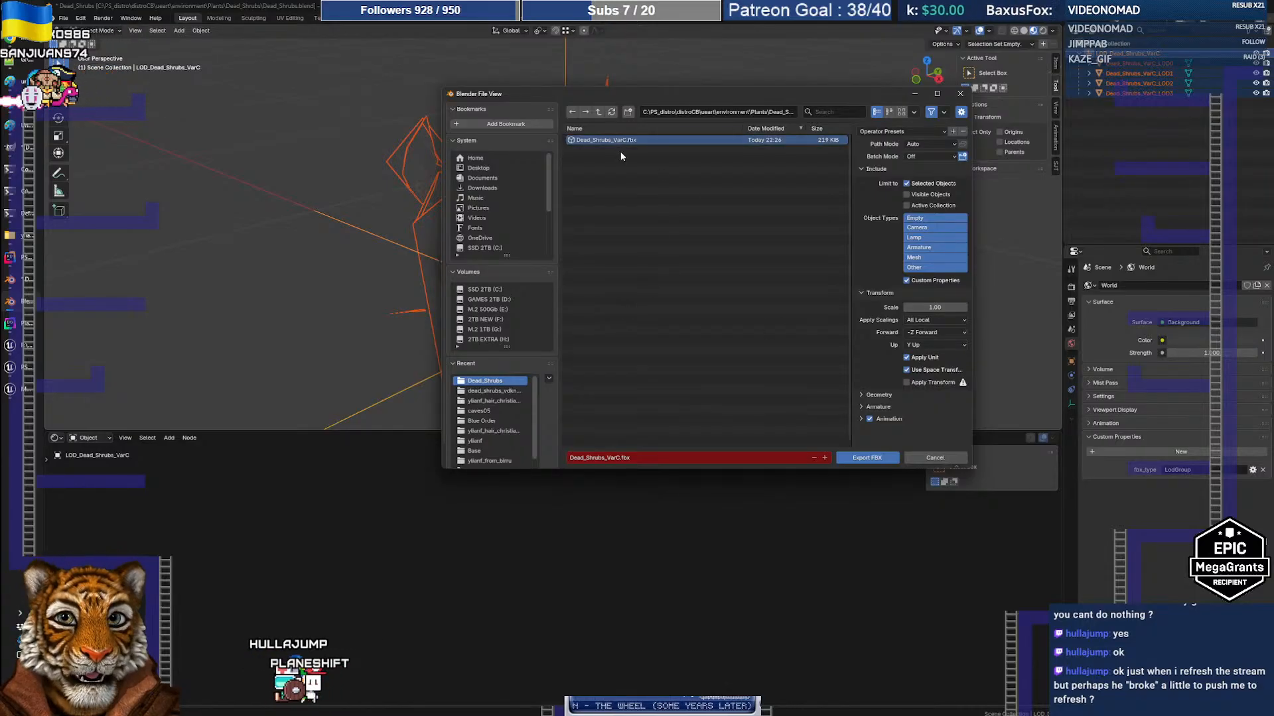
{"action": "left_click", "coordinate": [872, 458]}
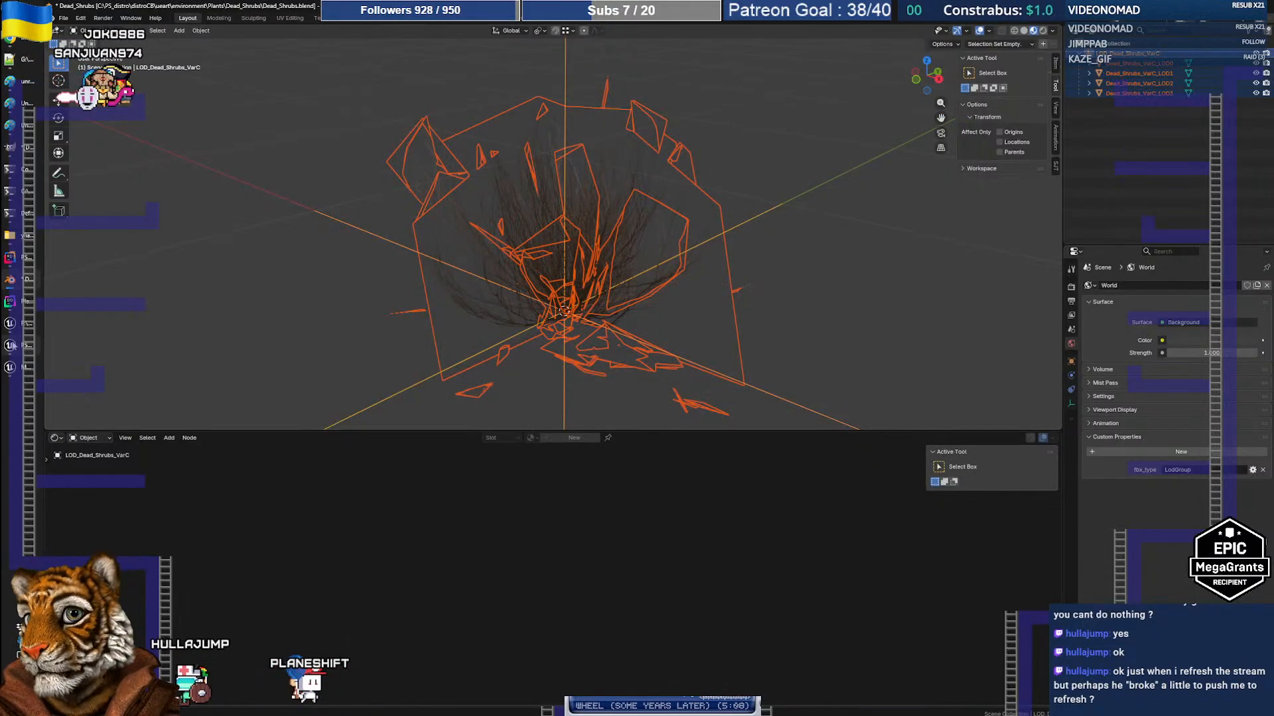
Switch to Unreal Editor, try importing all shrub meshes with Import Mesh LODs enabled, and delete the four separate LOD static meshes
{"action": "left_click", "coordinate": [23, 369]}
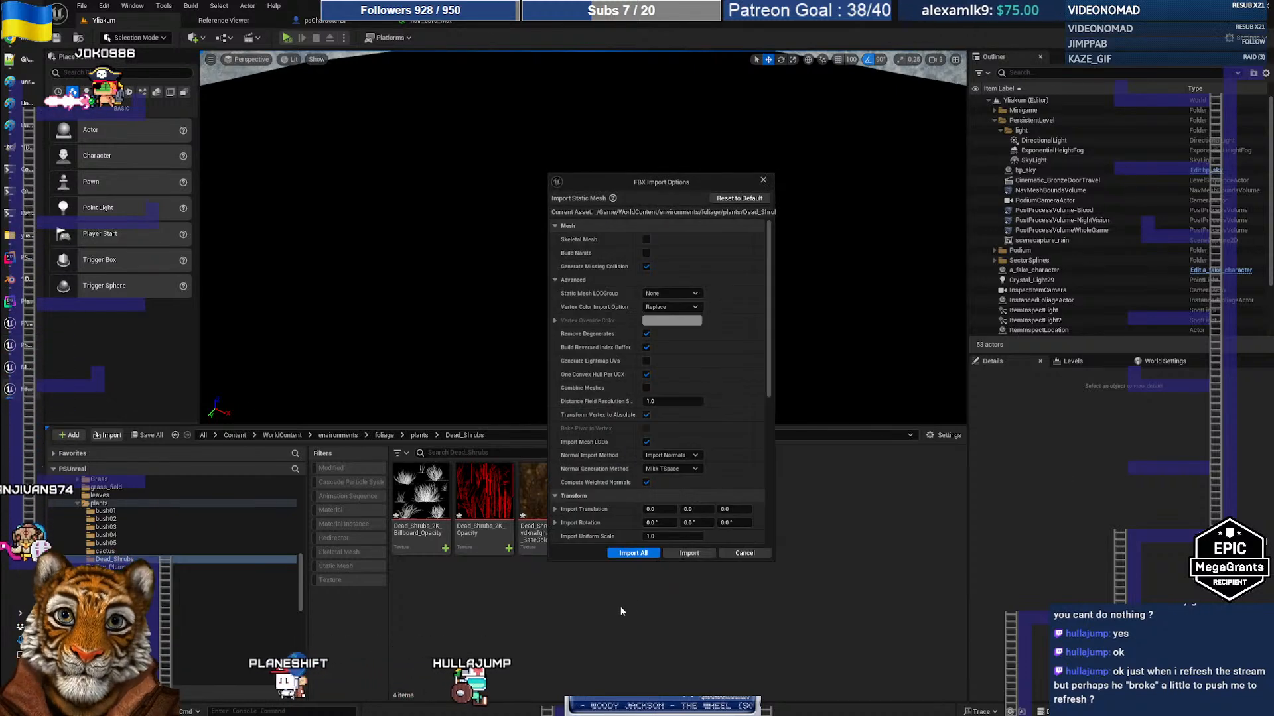
{"action": "left_click", "coordinate": [634, 552]}
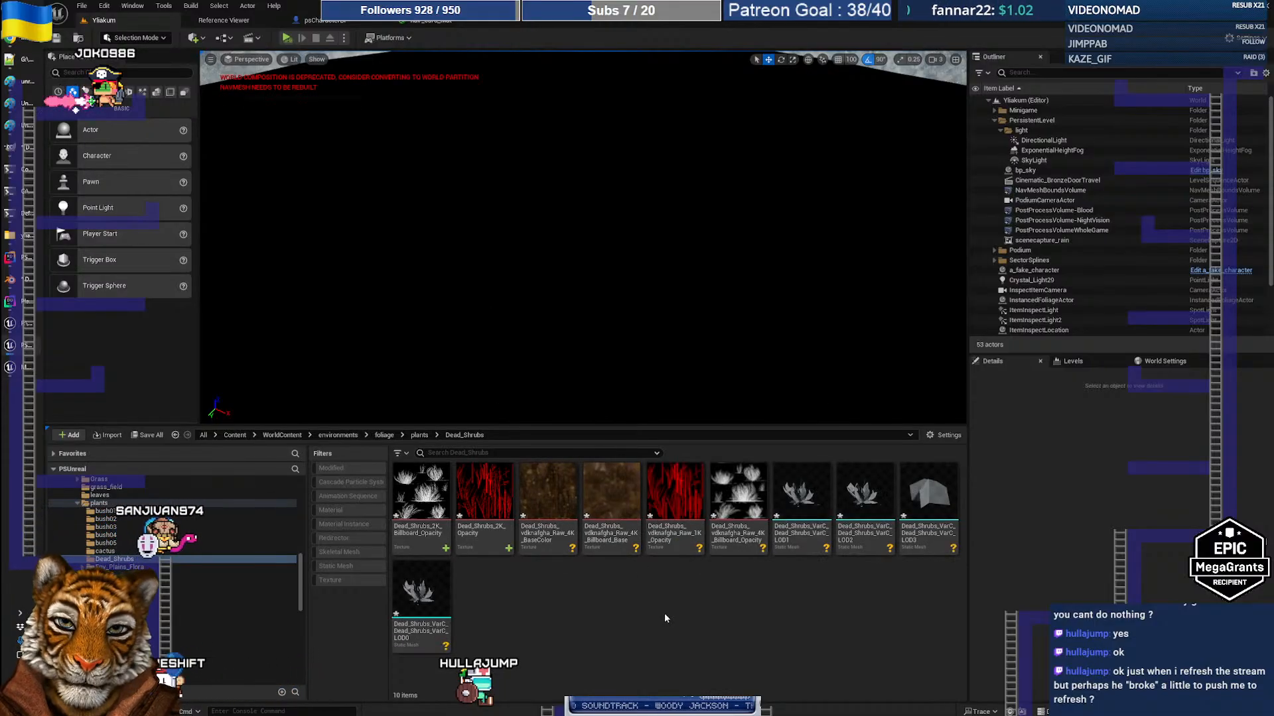
{"action": "left_click", "coordinate": [802, 498]}
{"action": "left_click", "coordinate": [422, 590], "text": "shift"}
{"action": "key", "text": "Delete"}
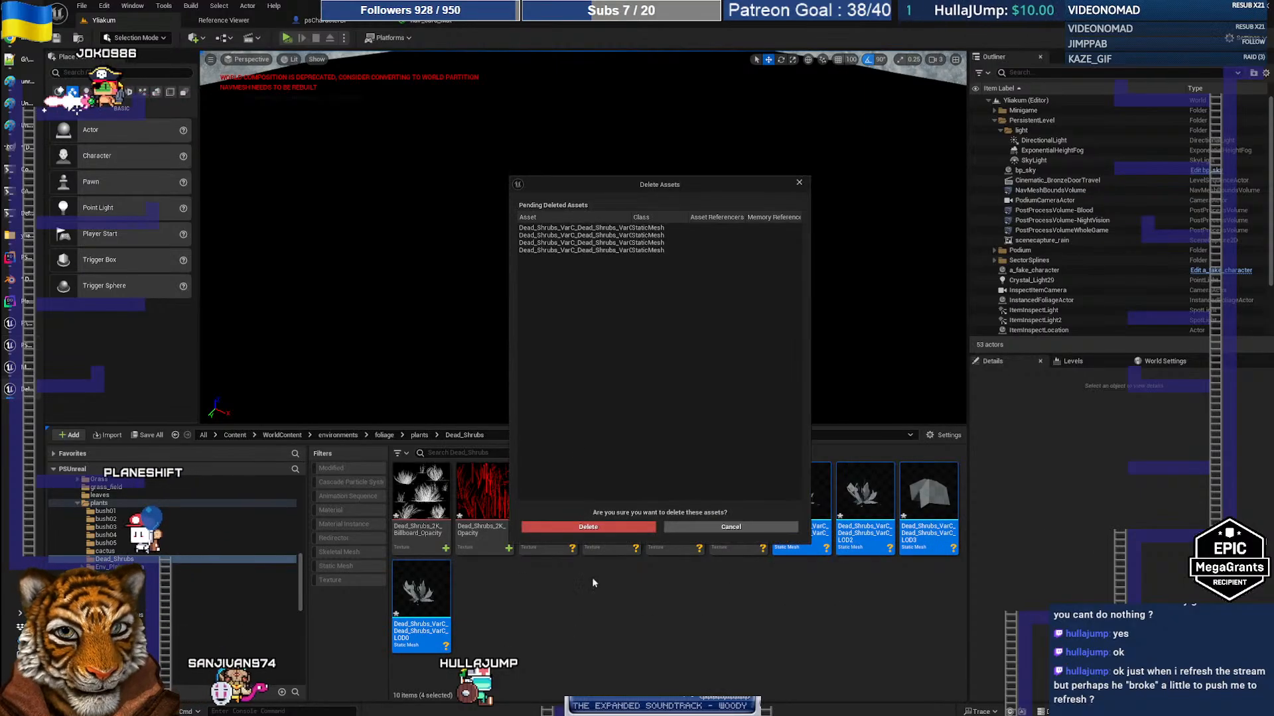
{"action": "left_click", "coordinate": [584, 523]}
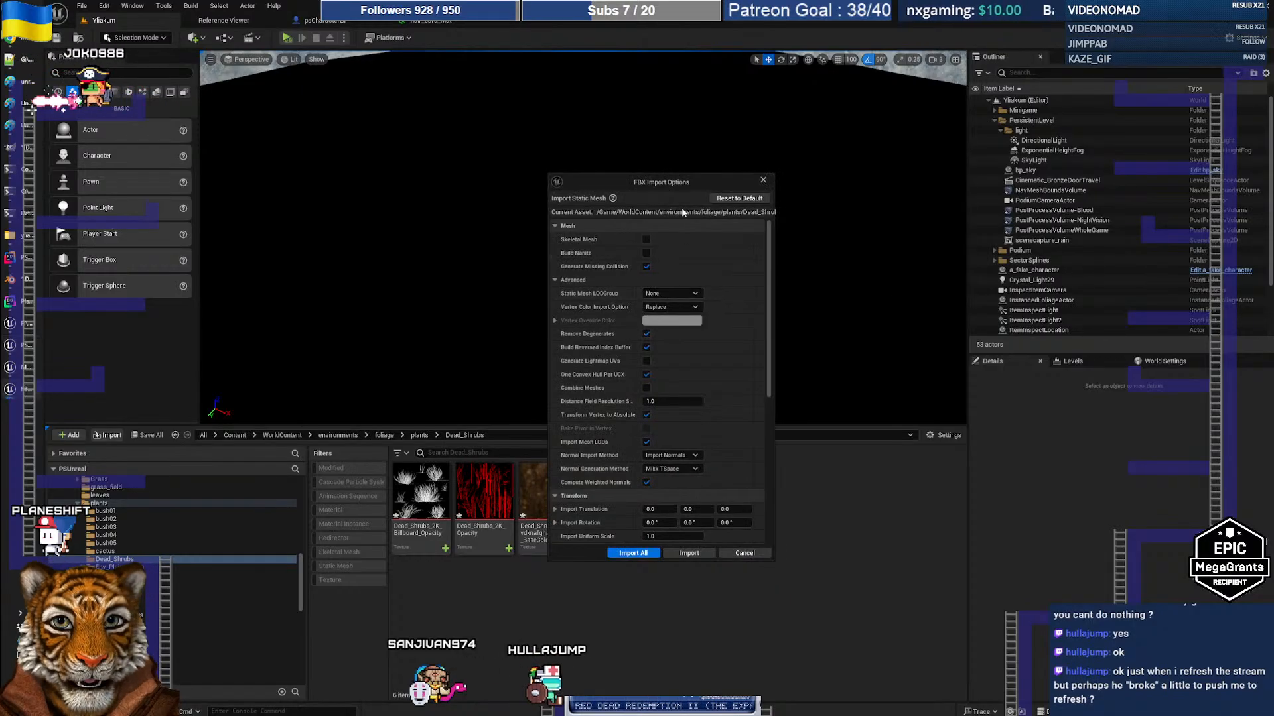
Review the shrub's FBX Import Options, including the Static Mesh LODGroup choices and the transform, LOD and material settings, and cancel the import
{"action": "left_click_drag", "start_coordinate": [666, 175], "coordinate": [663, 121]}
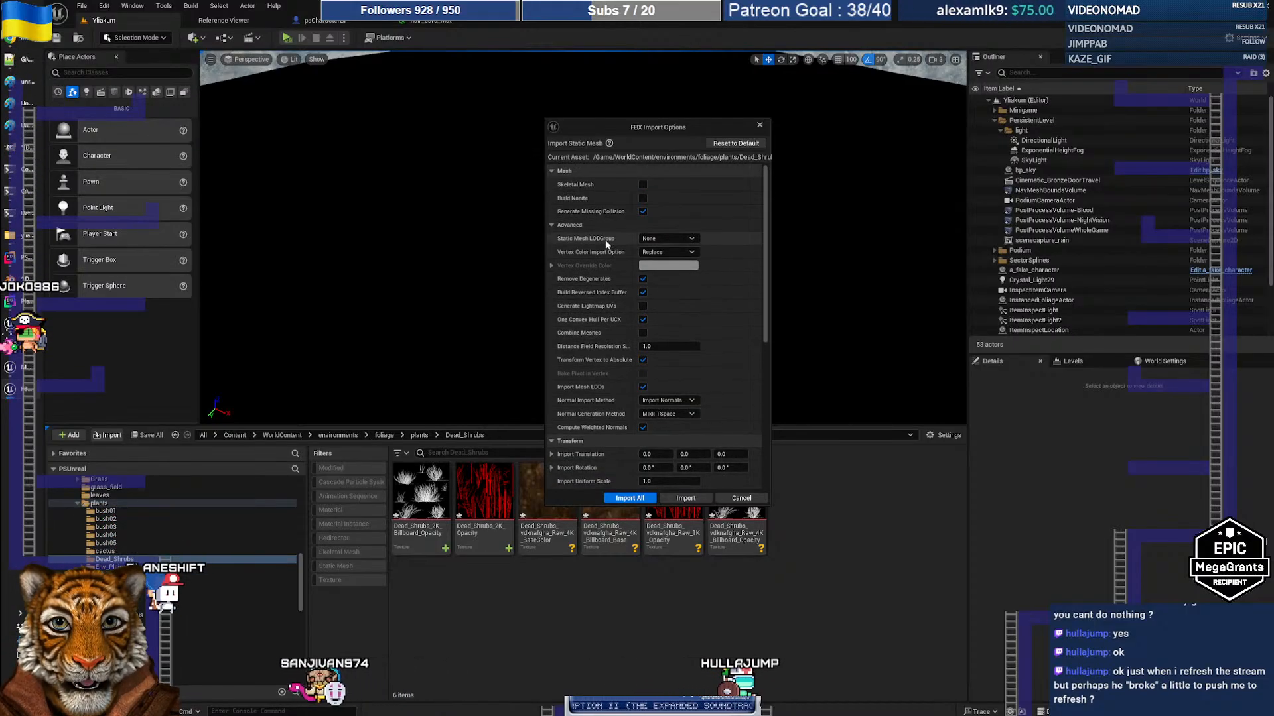
{"action": "left_click", "coordinate": [690, 239]}
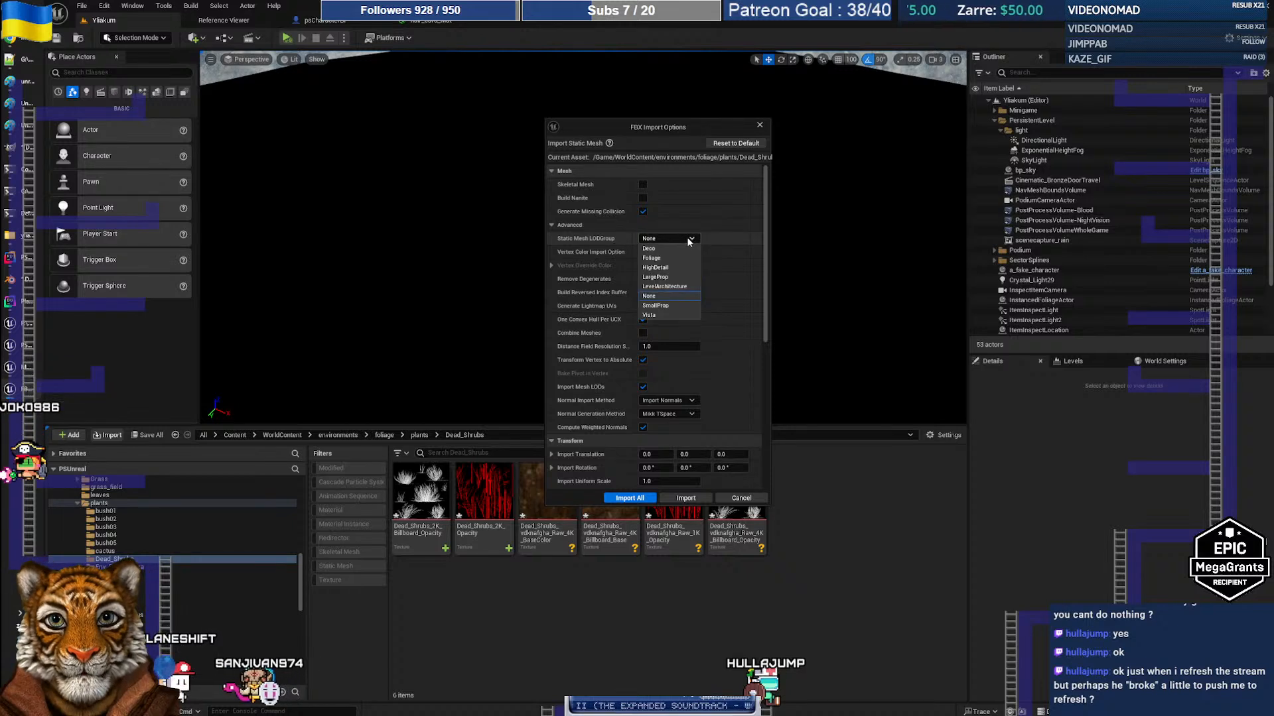
{"action": "left_click", "coordinate": [692, 241]}
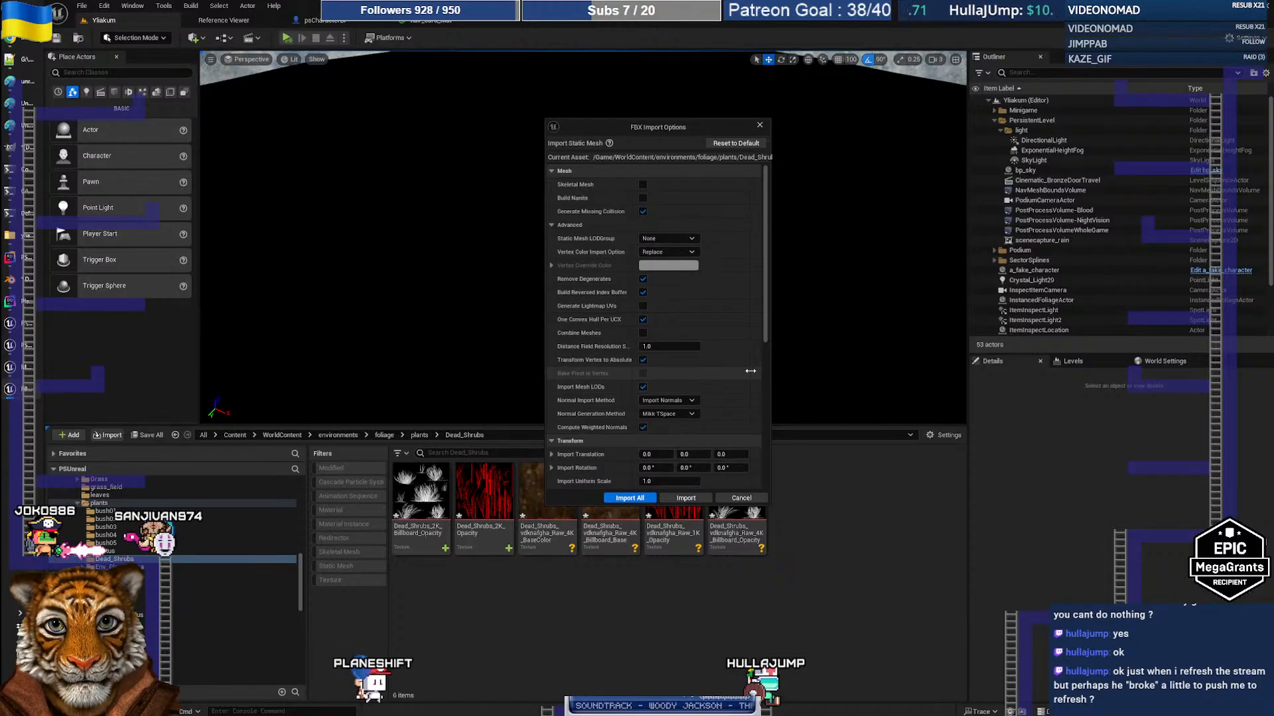
{"action": "scroll", "coordinate": [745, 371], "scroll_direction": "down", "scroll_amount": 5}
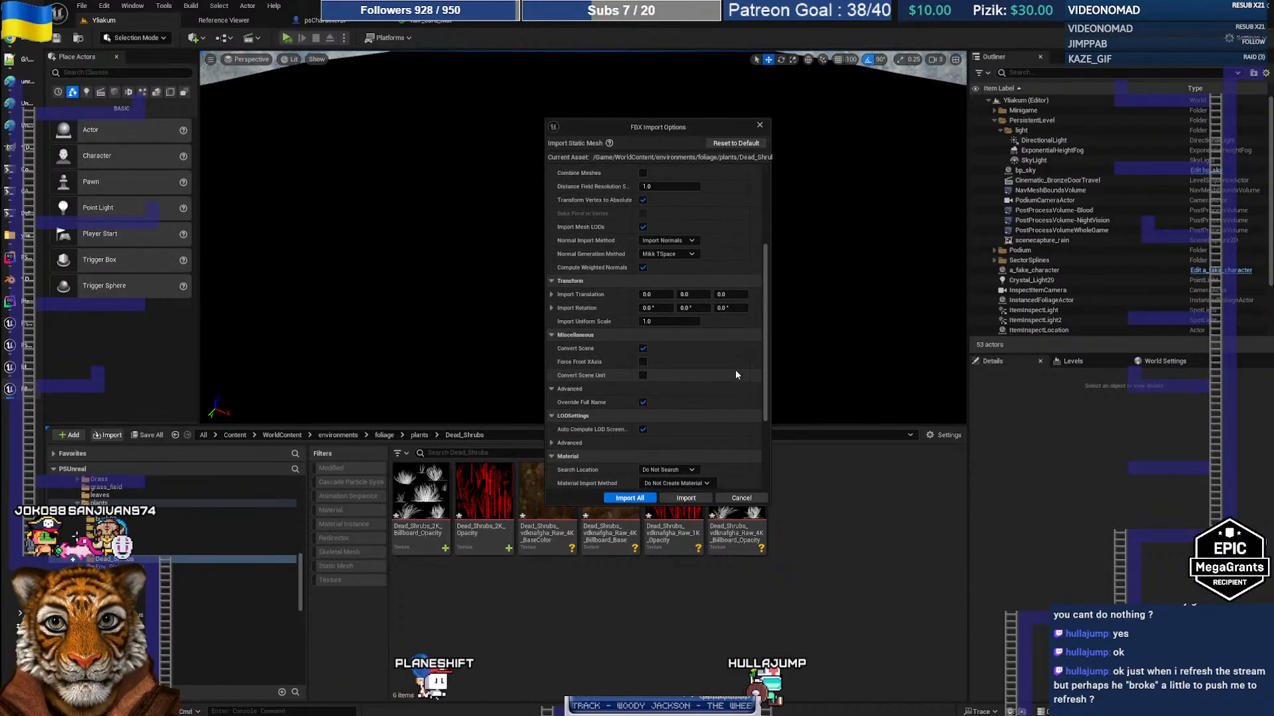
{"action": "scroll", "coordinate": [735, 375], "scroll_direction": "down", "scroll_amount": 2}
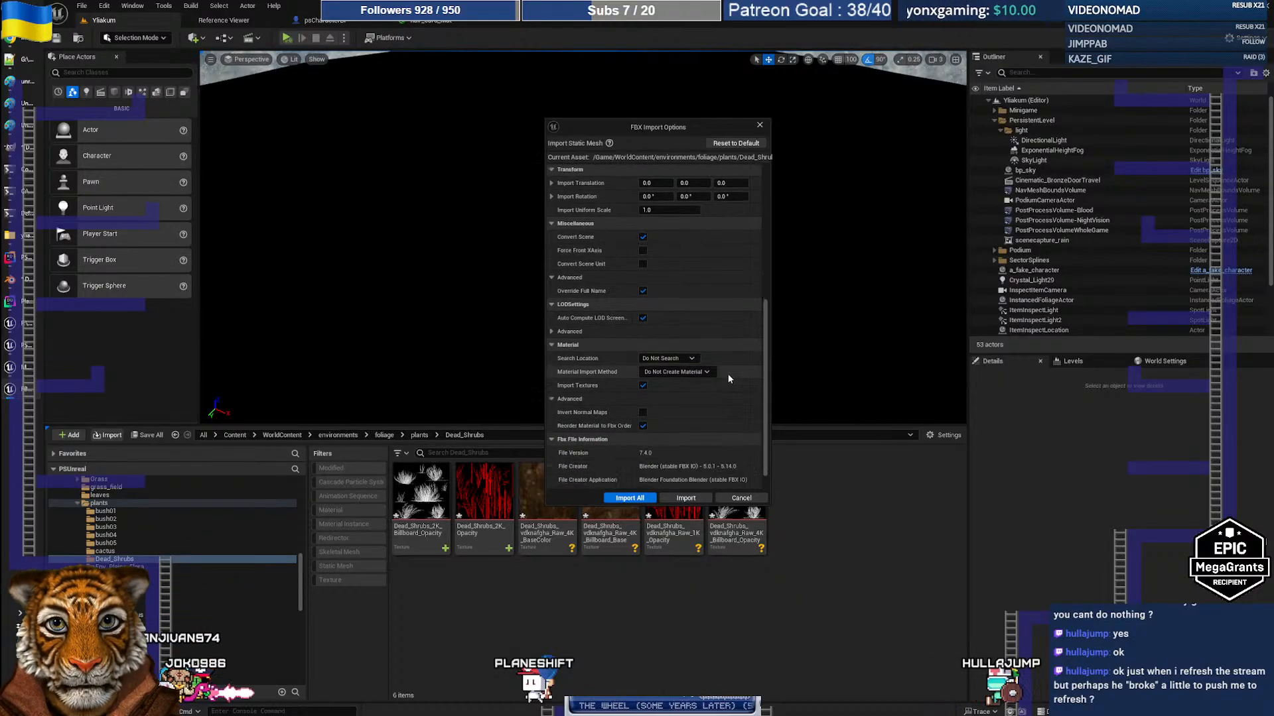
{"action": "scroll", "coordinate": [729, 370], "scroll_direction": "down", "scroll_amount": 3}
{"action": "scroll", "coordinate": [726, 374], "scroll_direction": "up", "scroll_amount": 12}
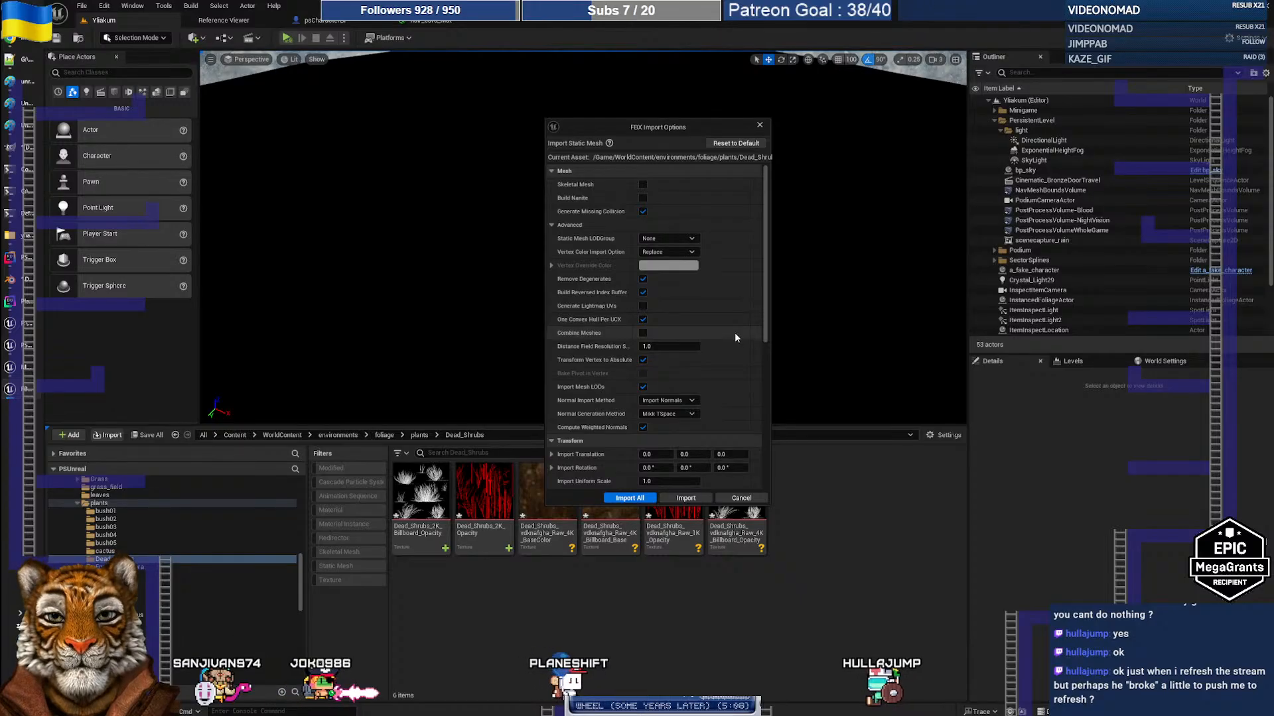
{"action": "left_click", "coordinate": [744, 498]}
Switch to Blender, remove the fbx_type custom property, and select the LOD_Dead_Shrubs_VarC empty after checking its LOD meshes
{"action": "key", "text": "alt+Tab"}
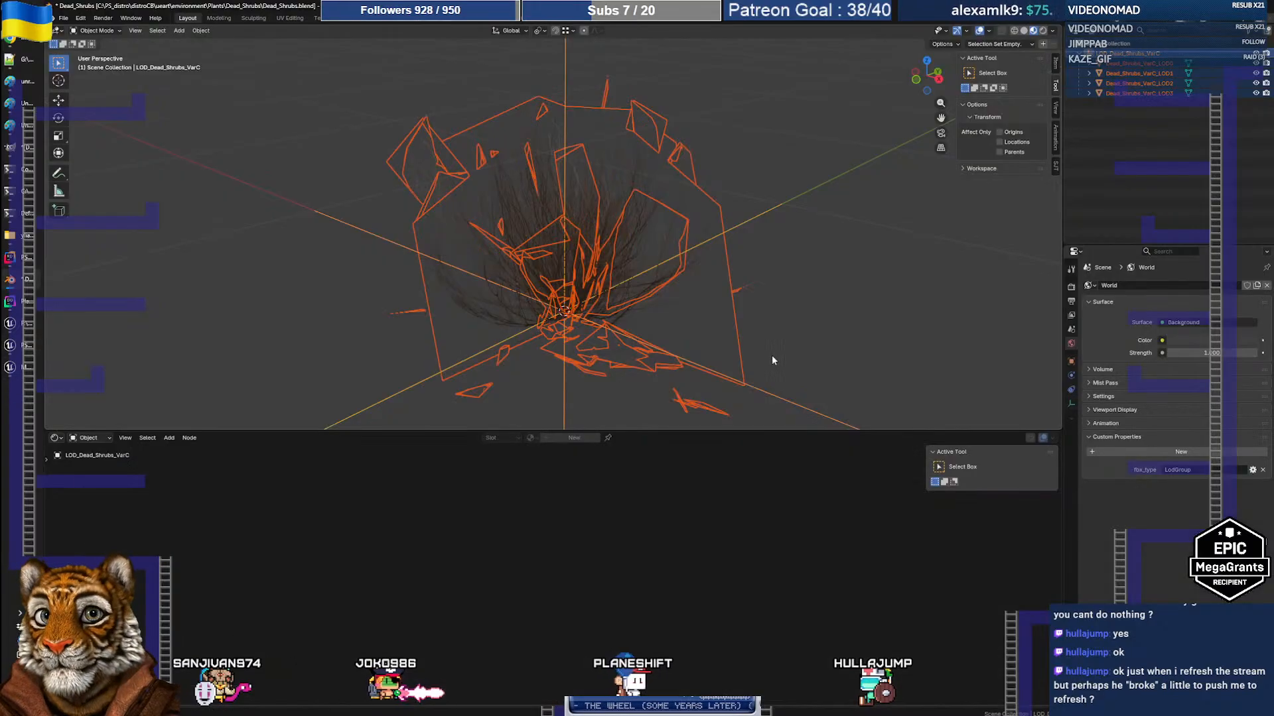
{"action": "left_click", "coordinate": [1133, 54]}
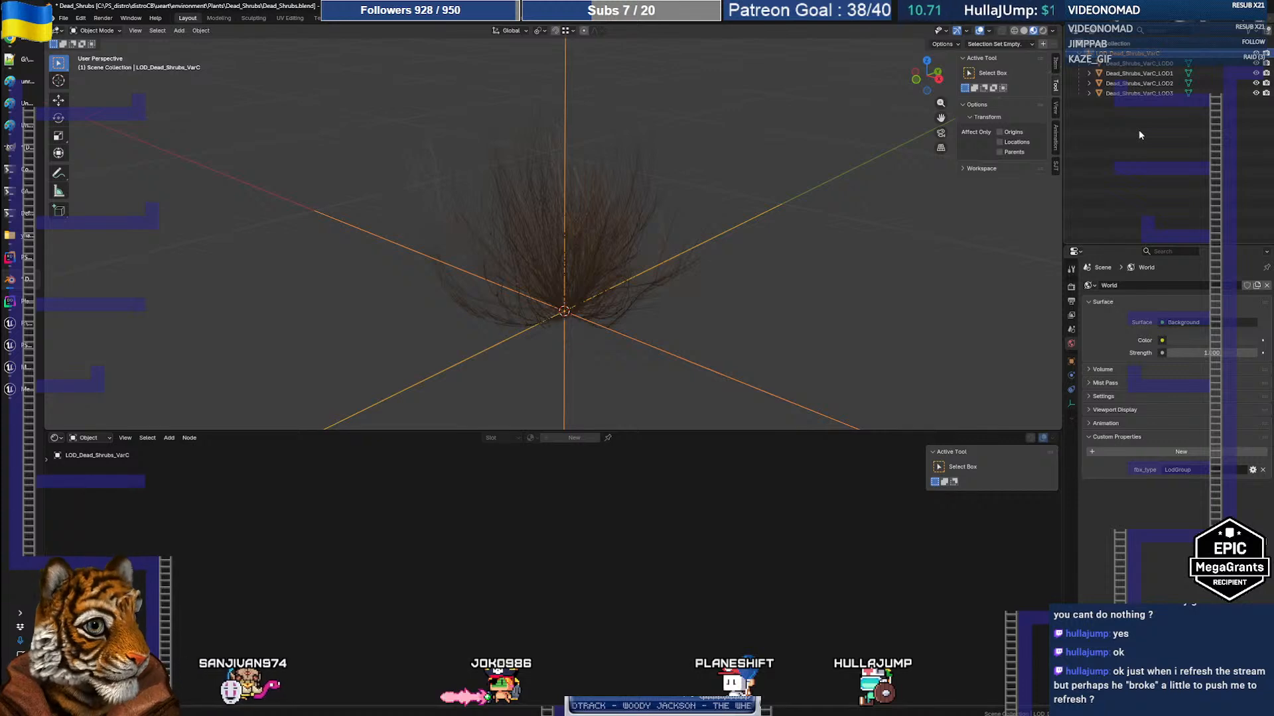
{"action": "left_click", "coordinate": [1262, 470]}
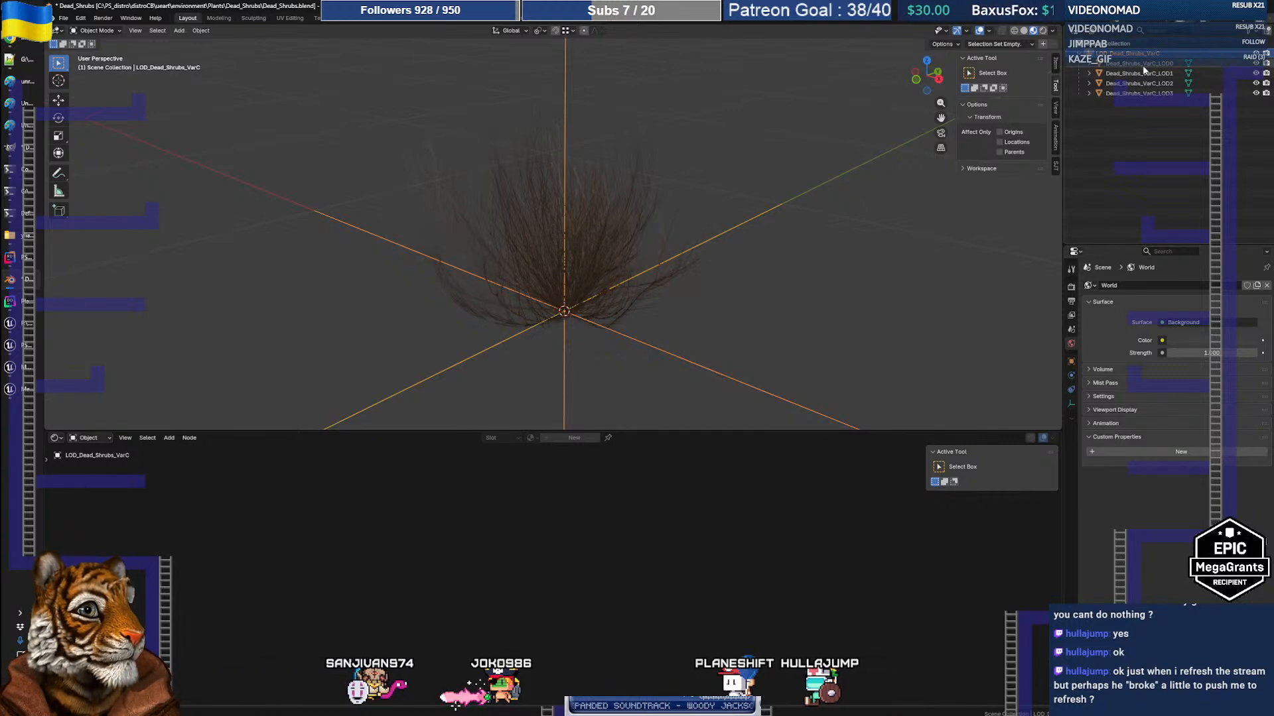
{"action": "left_click_drag", "start_coordinate": [1121, 69], "coordinate": [1122, 95]}
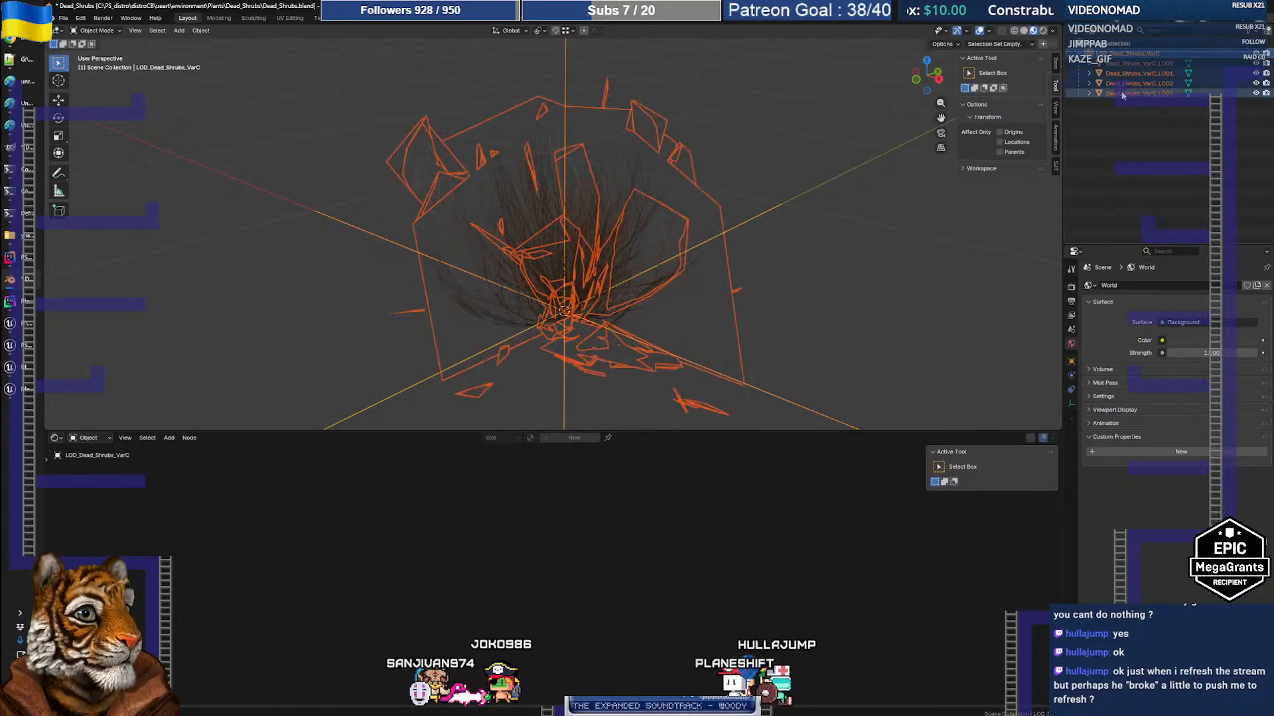
{"action": "left_click", "coordinate": [1125, 55]}
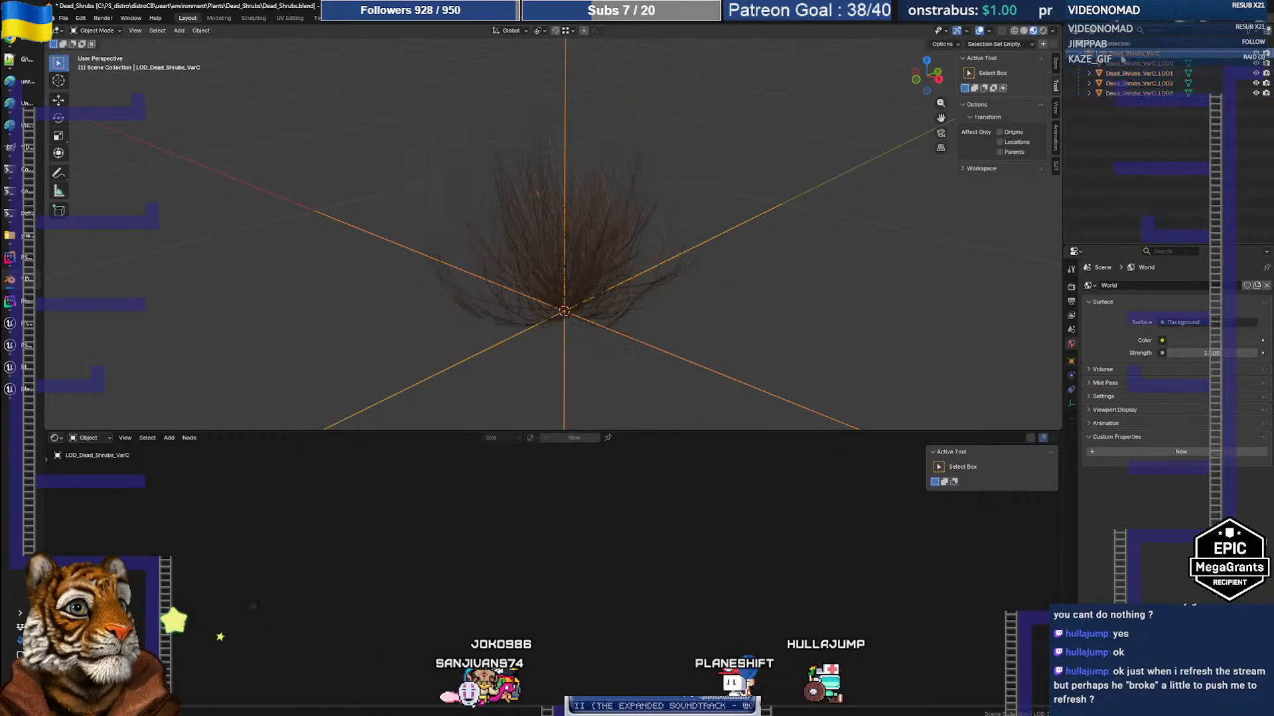
Add the LOD meshes to the empty's selection and export them as FBX without custom properties, overwriting Dead_Shrubs_VarC.fbx
{"action": "left_click", "coordinate": [1131, 95], "text": "shift"}
{"action": "left_click", "coordinate": [63, 18]}
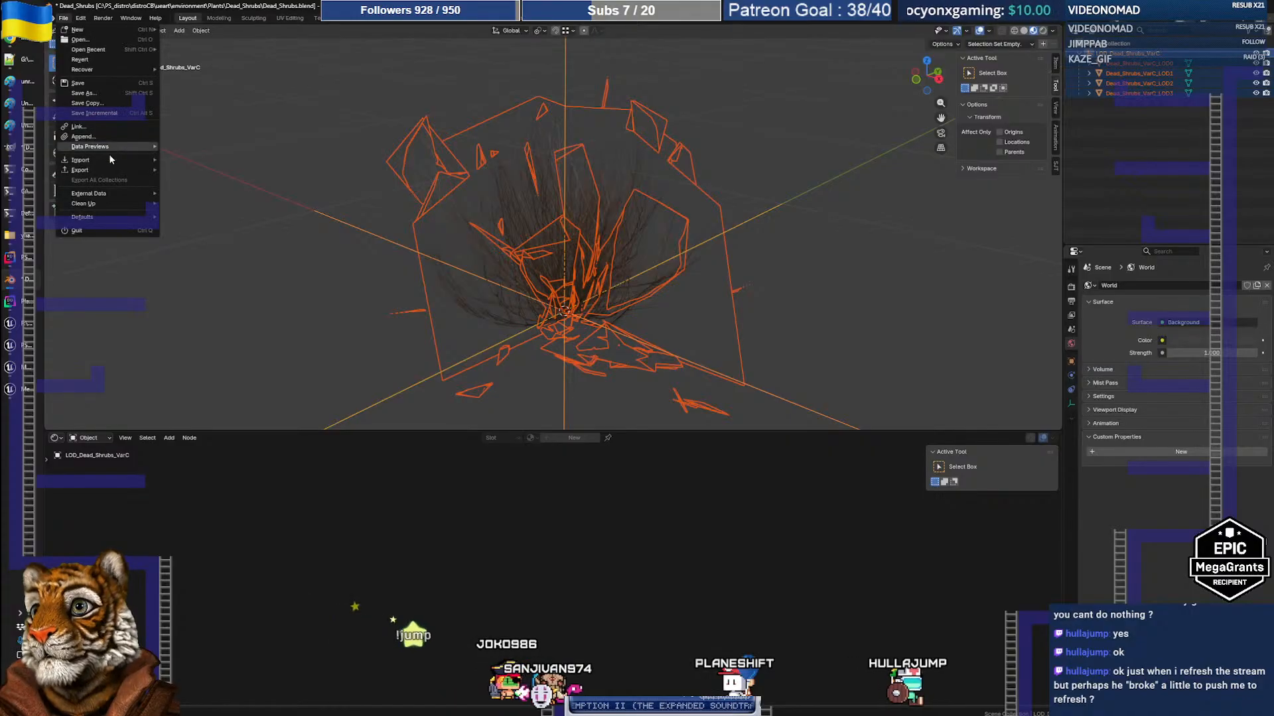
{"action": "mouse_move", "coordinate": [99, 170]}
{"action": "left_click", "coordinate": [189, 249]}
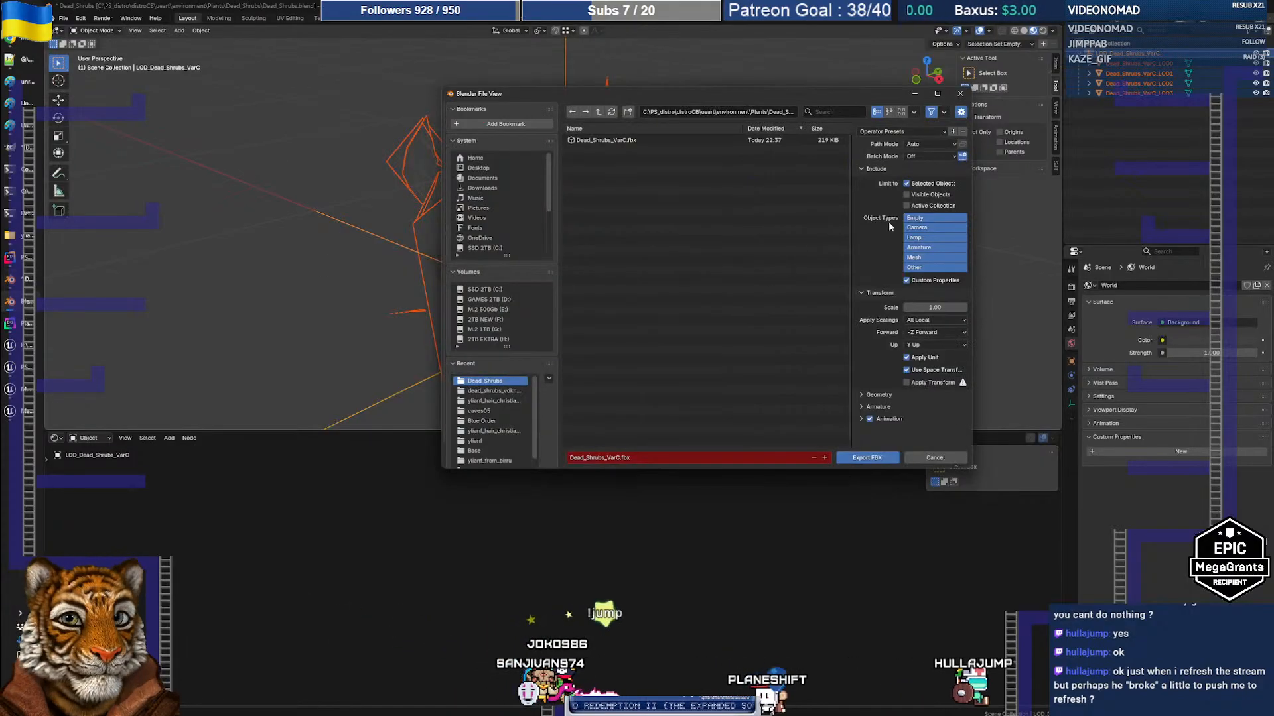
{"action": "left_click", "coordinate": [906, 280]}
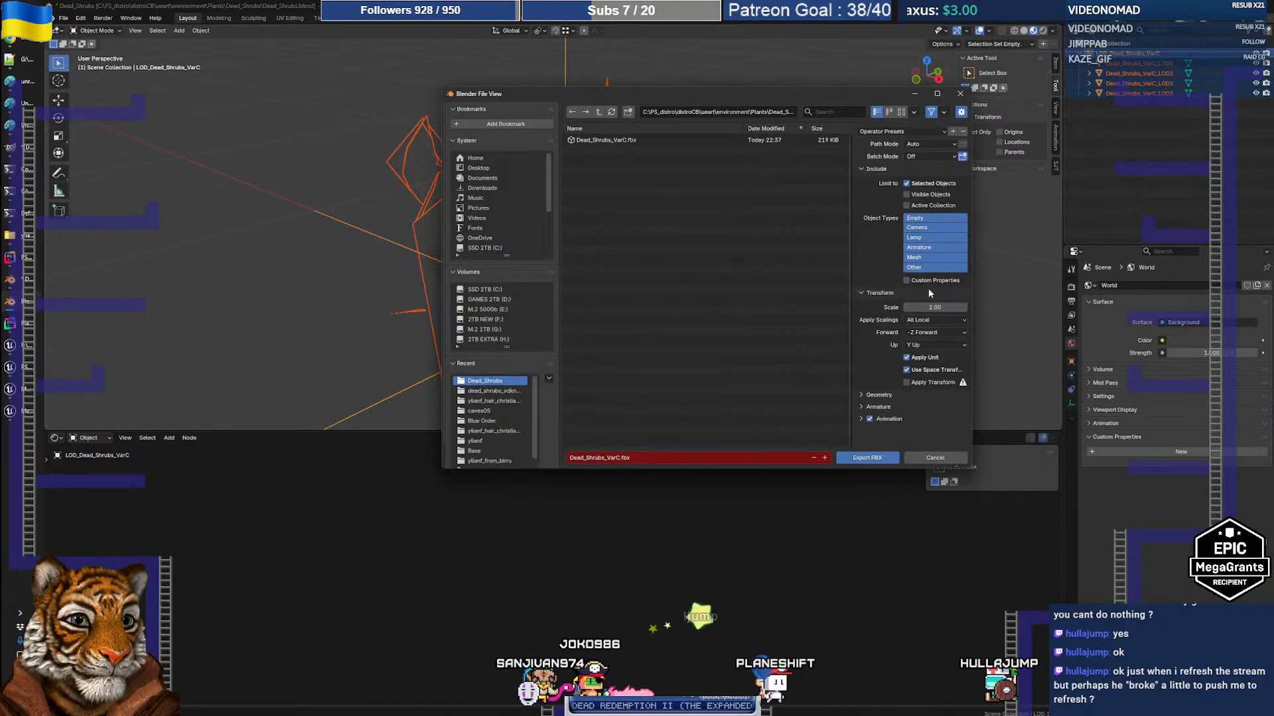
{"action": "left_click", "coordinate": [609, 141]}
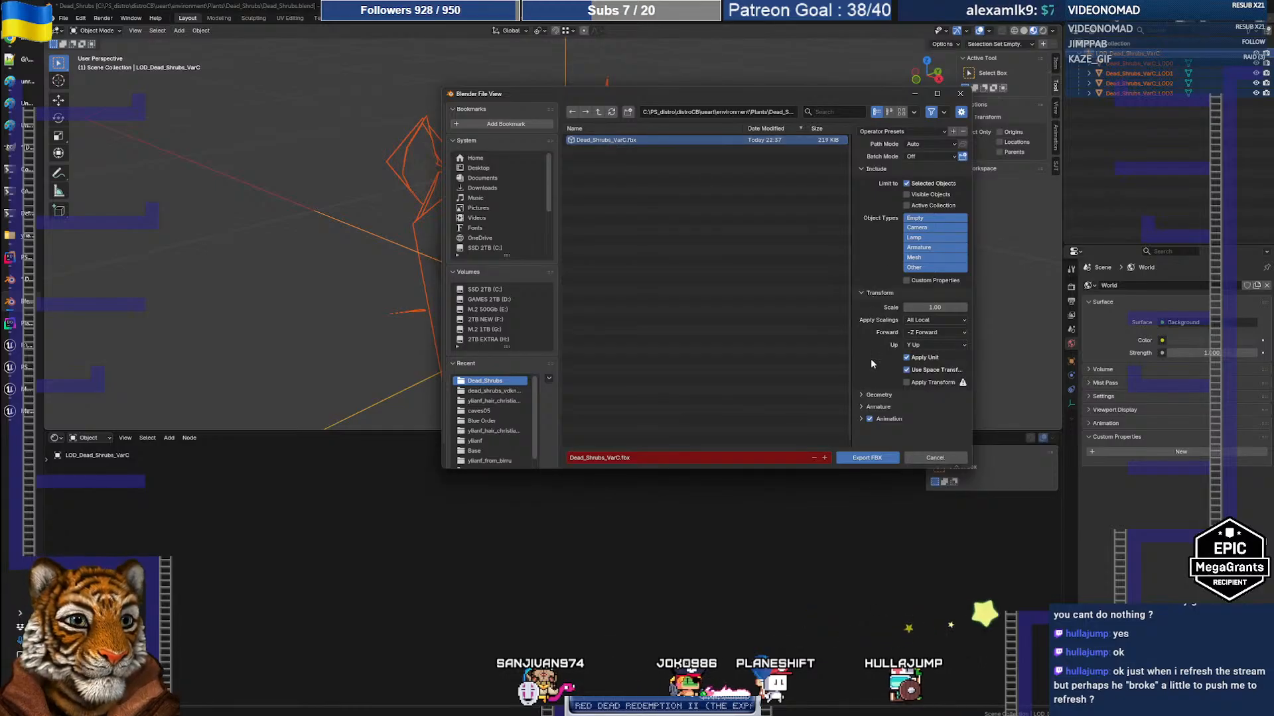
{"action": "left_click", "coordinate": [873, 397]}
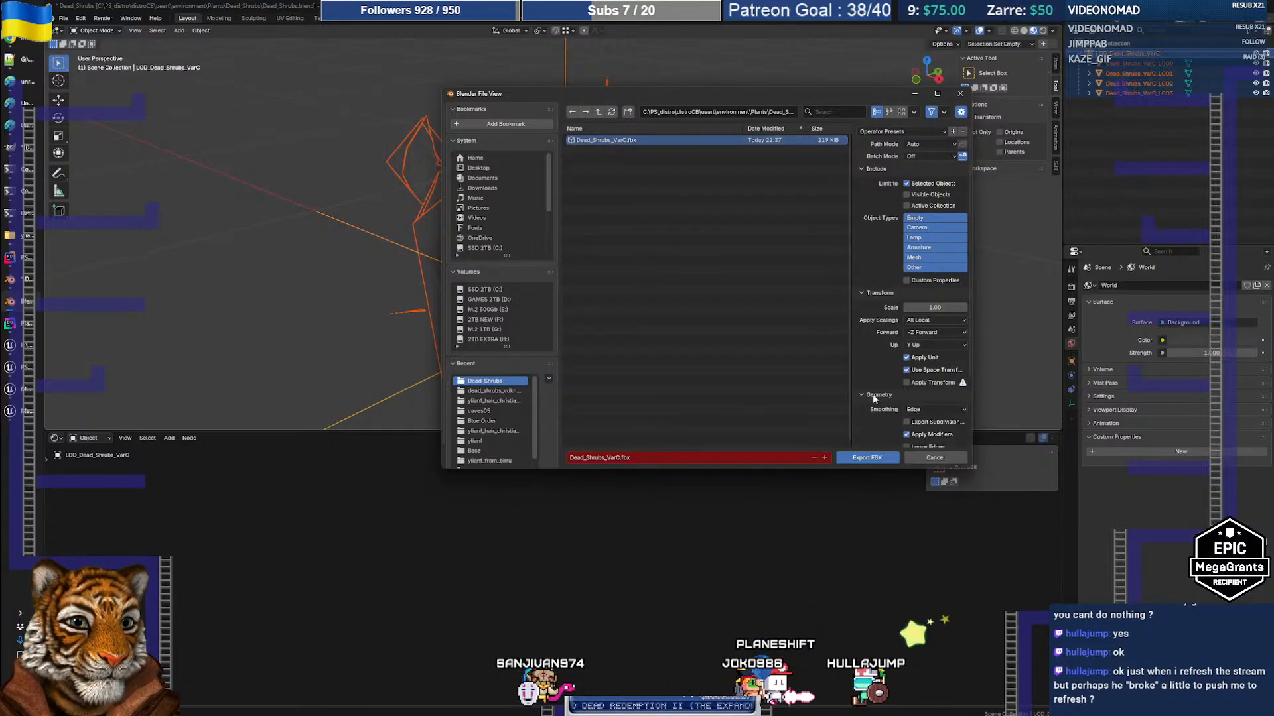
{"action": "left_click", "coordinate": [864, 458]}
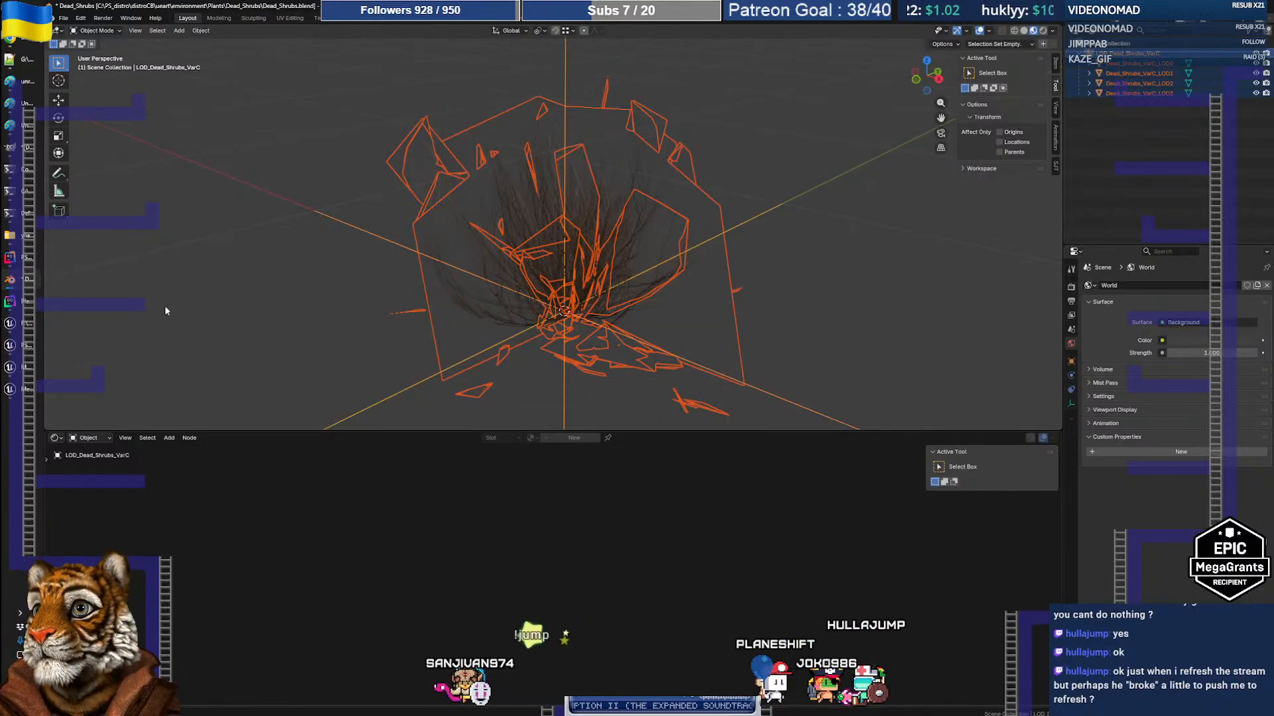
Switch to Unreal Editor, close the Message Log, and import all meshes from the shrub FBX with Import Mesh LODs enabled
{"action": "left_click", "coordinate": [10, 345]}
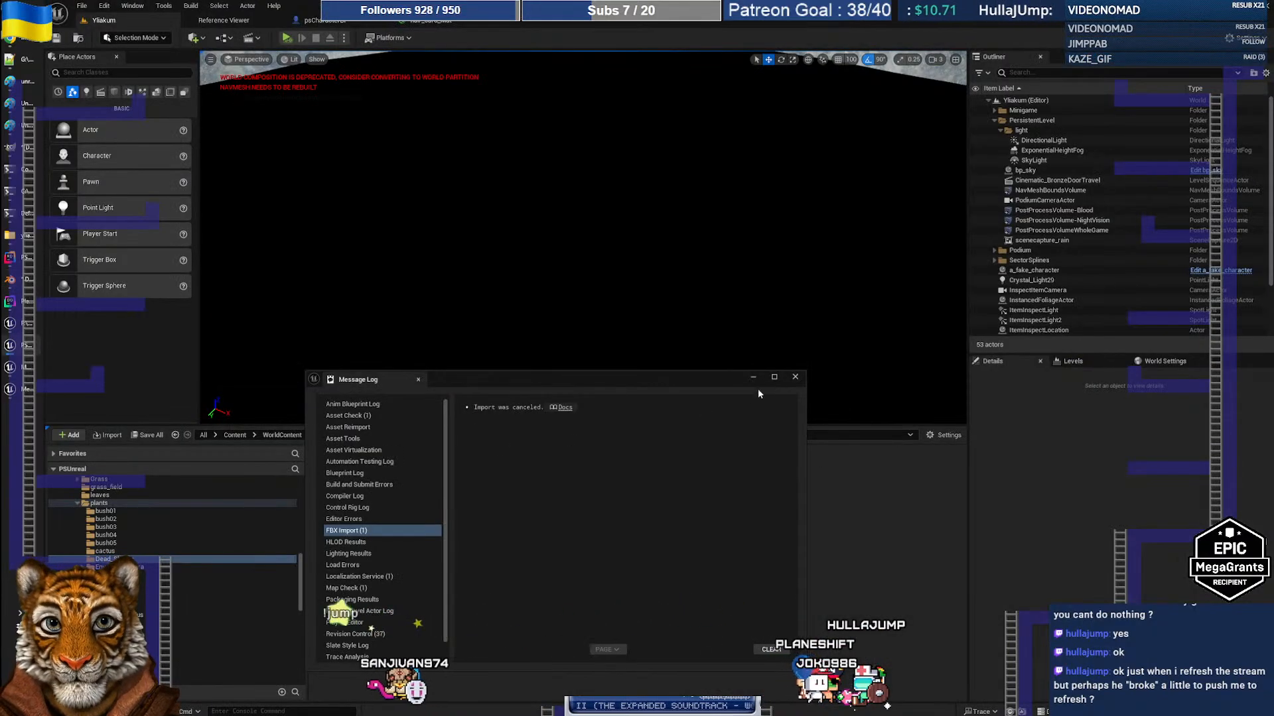
{"action": "left_click", "coordinate": [795, 377]}
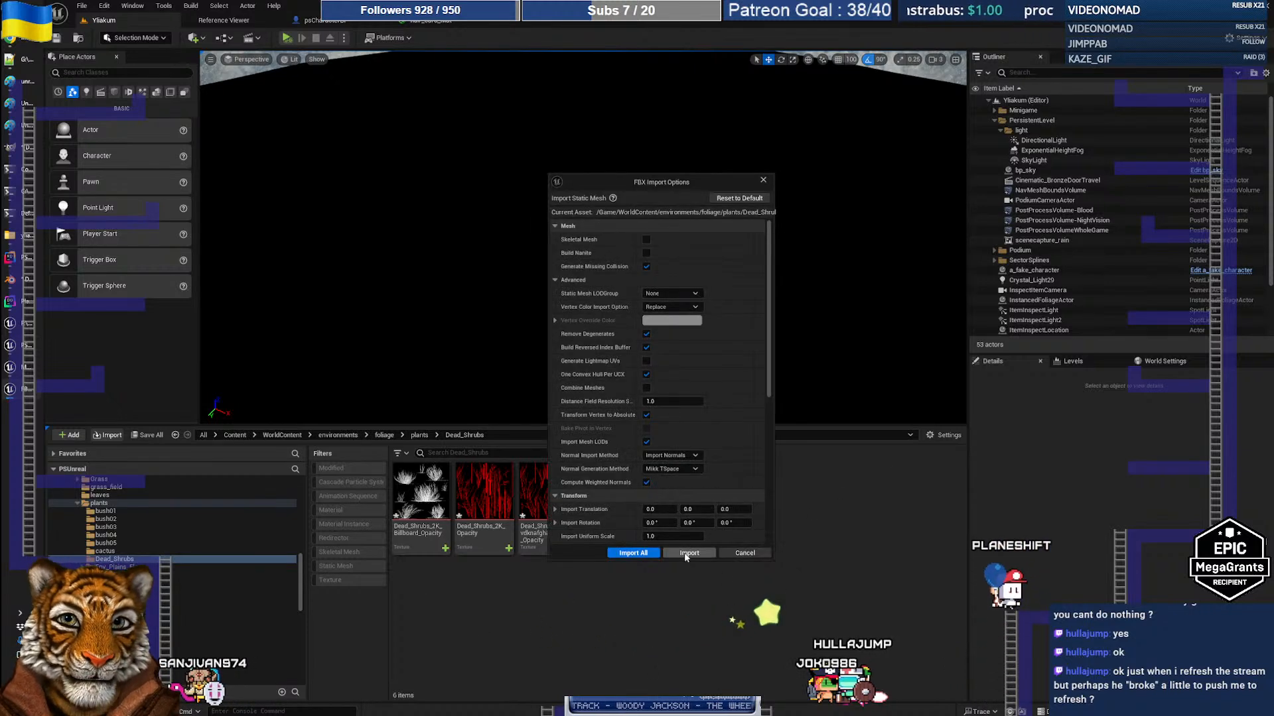
{"action": "left_click", "coordinate": [634, 554]}
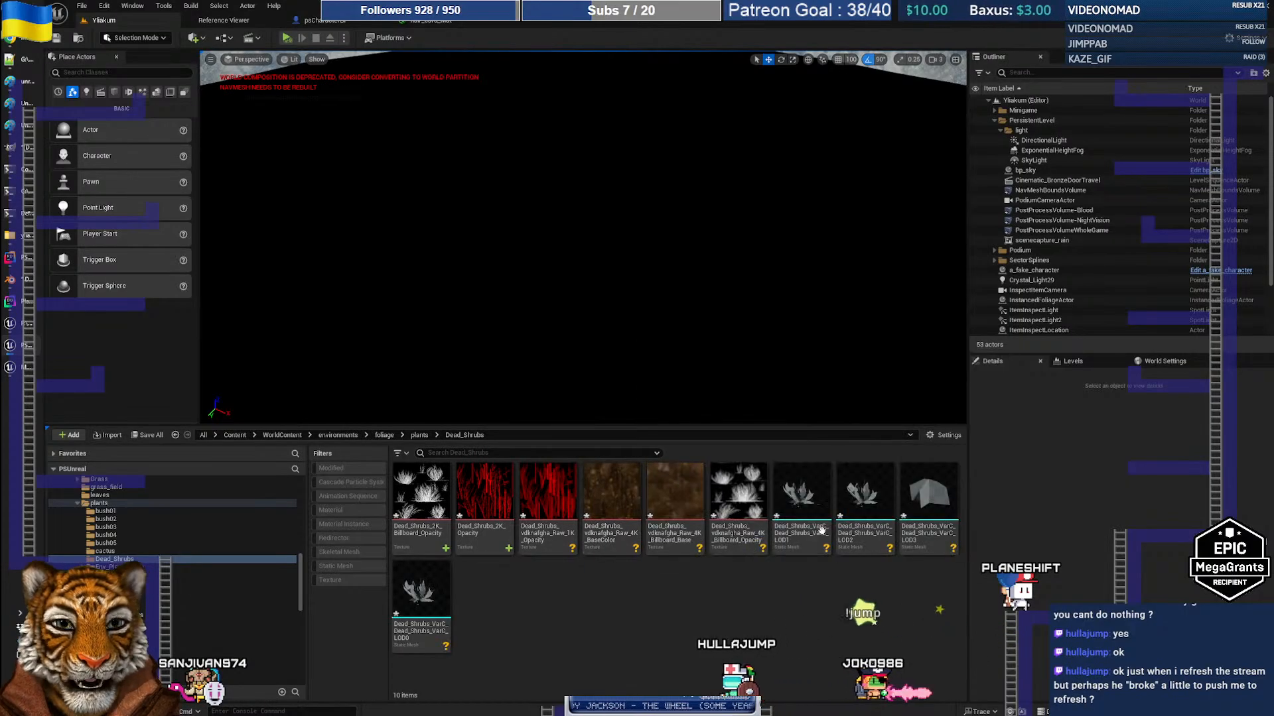
{"action": "left_click", "coordinate": [821, 533]}
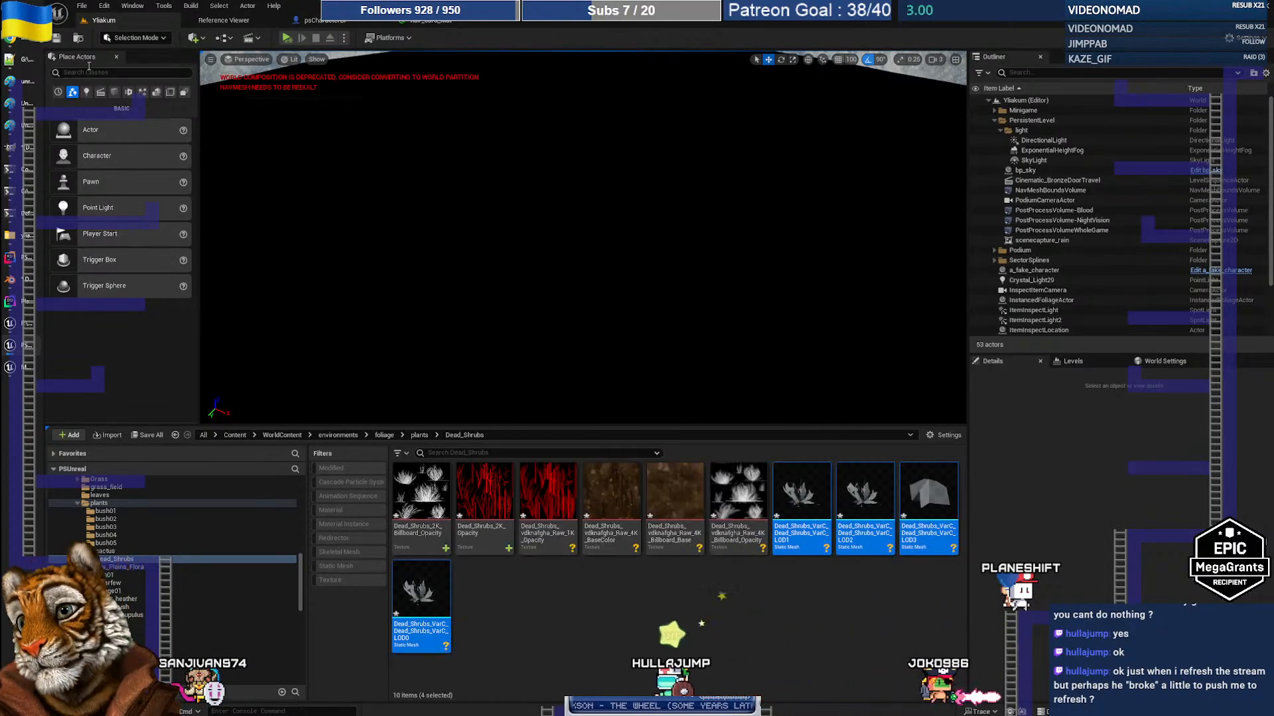
Switch to the browser and read the Claude chat's instructions for parenting the LODs to an empty and exporting the FBX
{"action": "left_click", "coordinate": [26, 41]}
{"action": "left_click", "coordinate": [953, 393]}
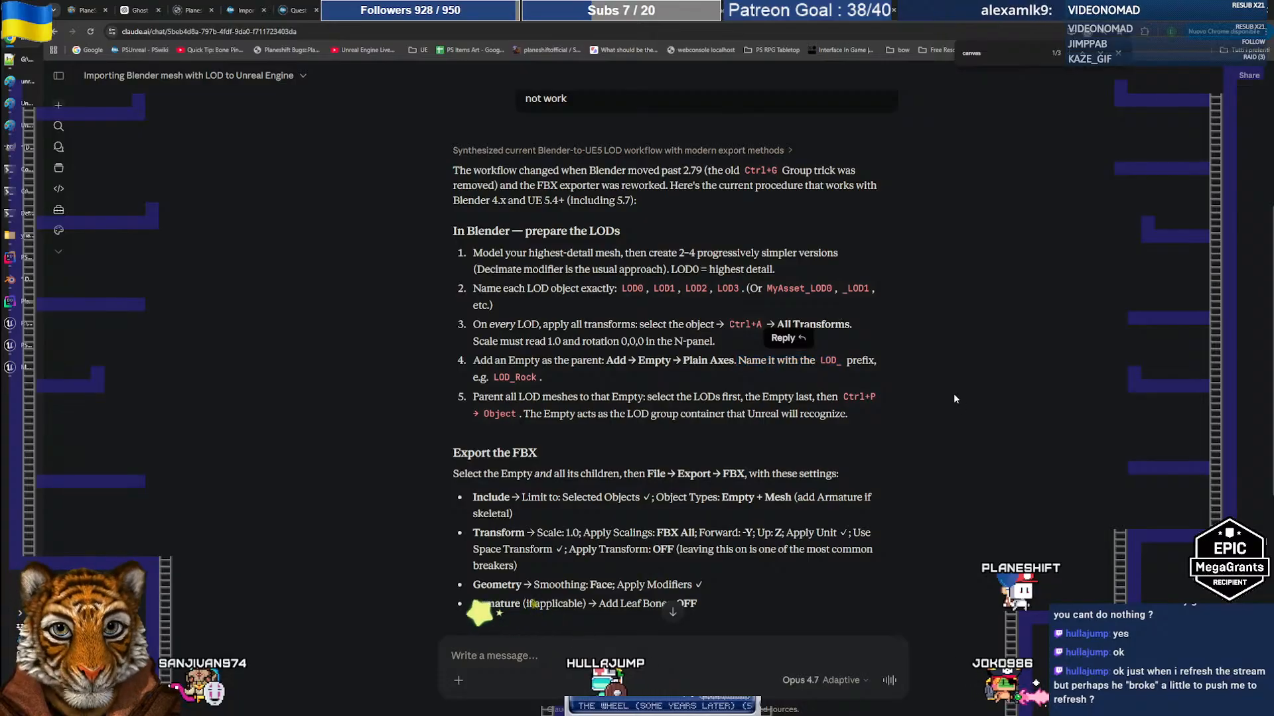
{"action": "scroll", "coordinate": [910, 428], "scroll_direction": "down", "scroll_amount": 2}
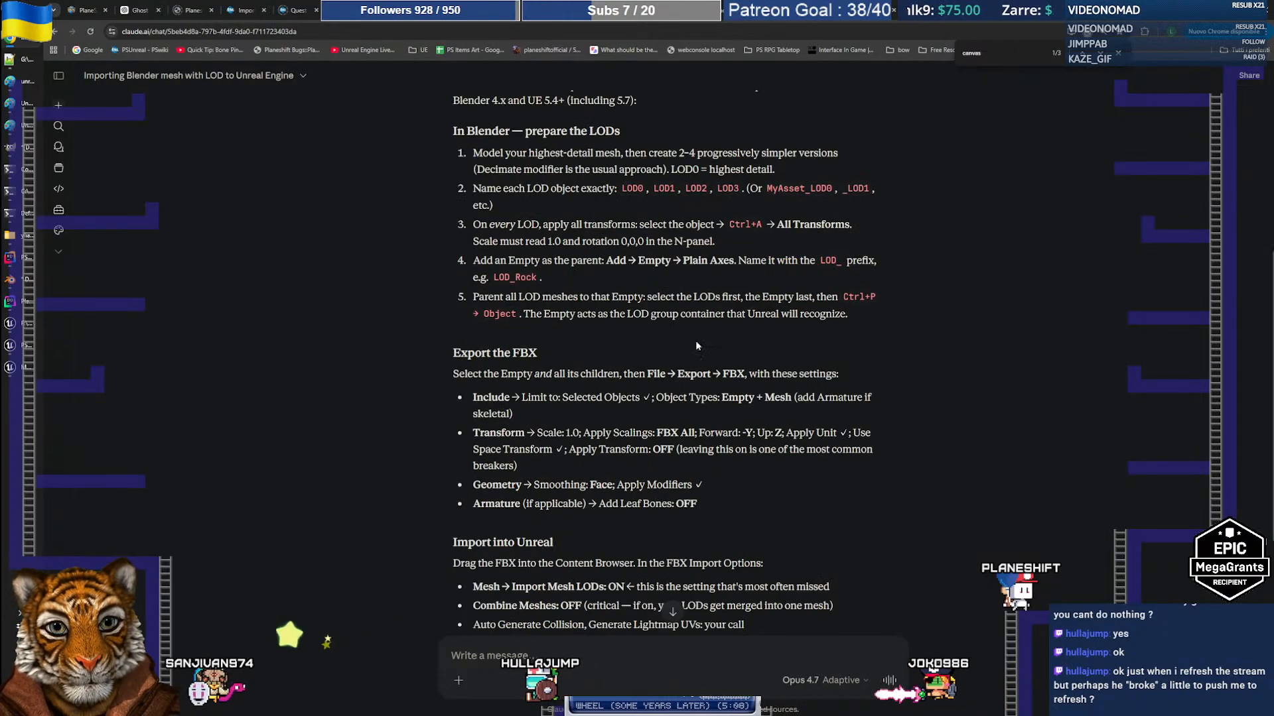
{"action": "left_click_drag", "start_coordinate": [651, 296], "coordinate": [746, 312]}
{"action": "left_click", "coordinate": [593, 319]}
{"action": "left_click", "coordinate": [791, 337]}
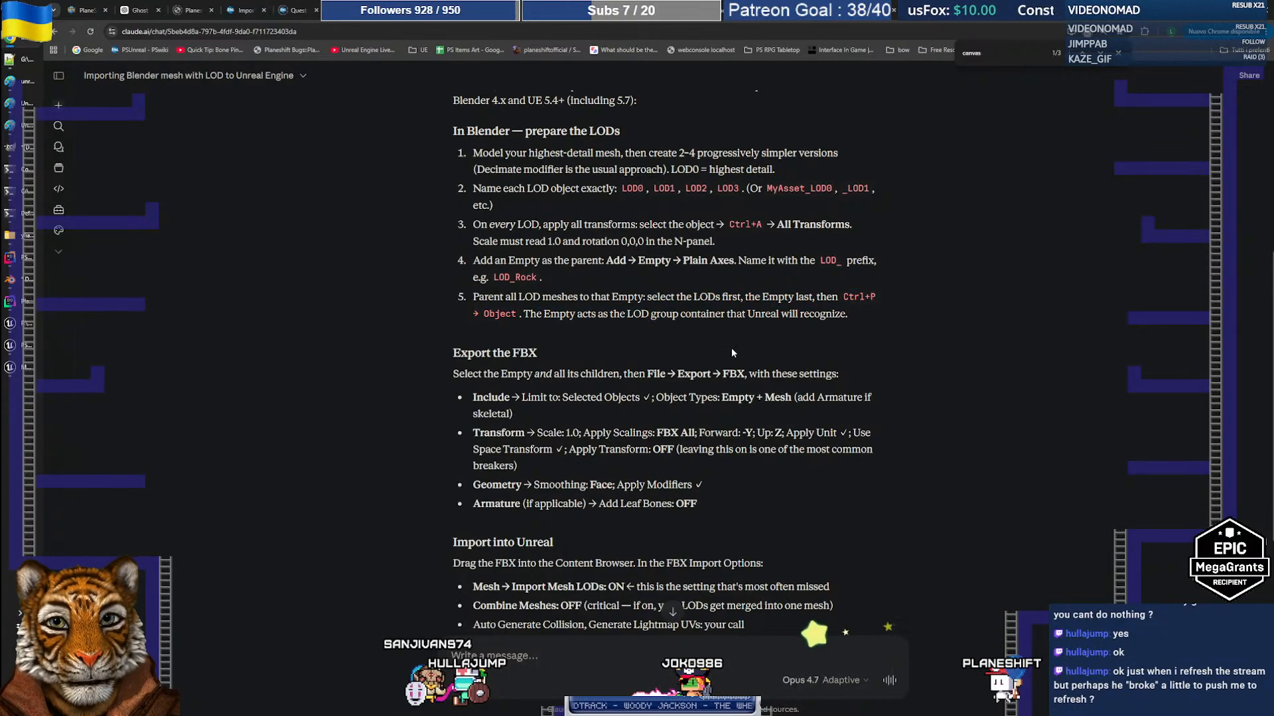
{"action": "scroll", "coordinate": [733, 352], "scroll_direction": "down", "scroll_amount": 1}
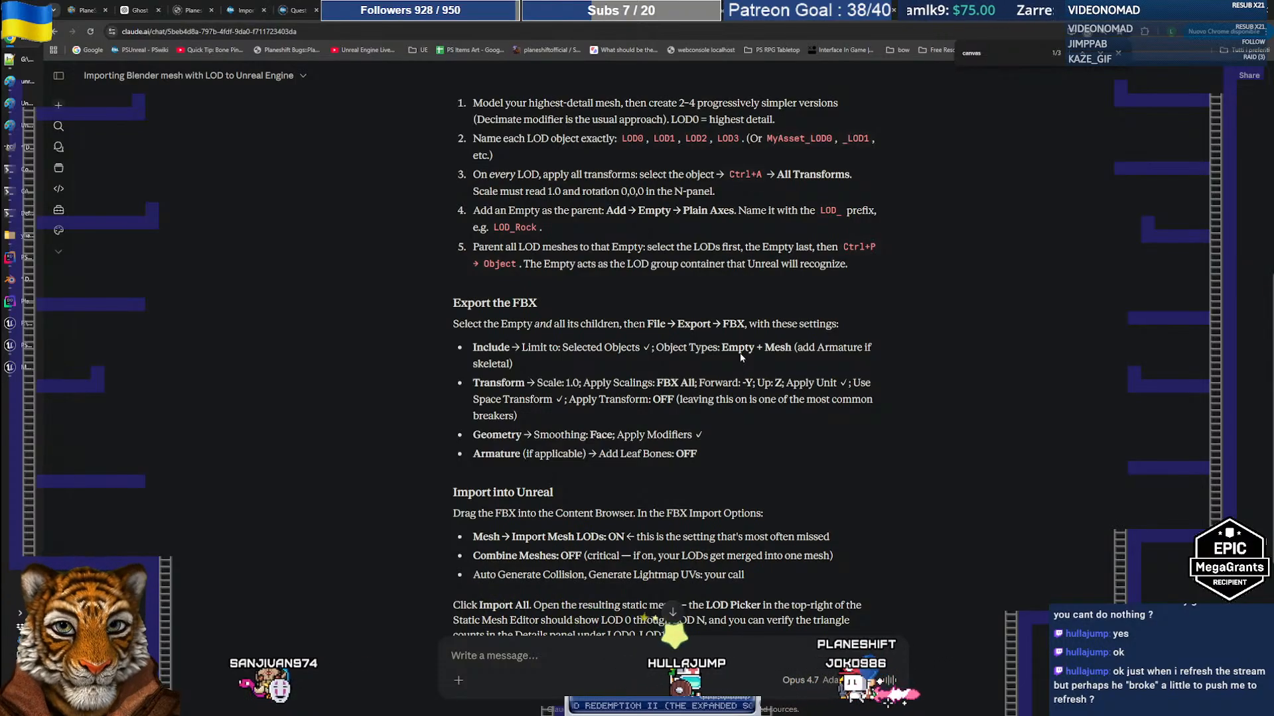
Return to Unreal Editor and delete the four separate LOD static meshes from the Dead_Shrubs folder
{"action": "key", "text": "alt+Tab"}
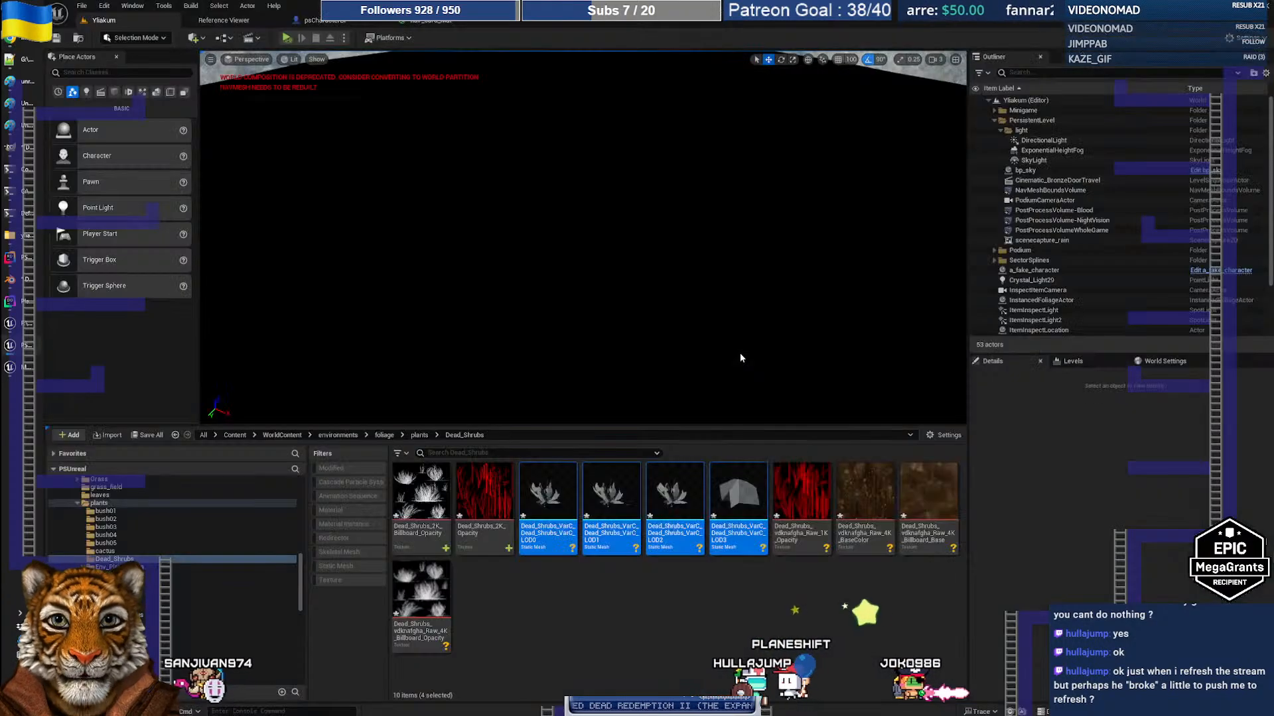
{"action": "left_click", "coordinate": [547, 504]}
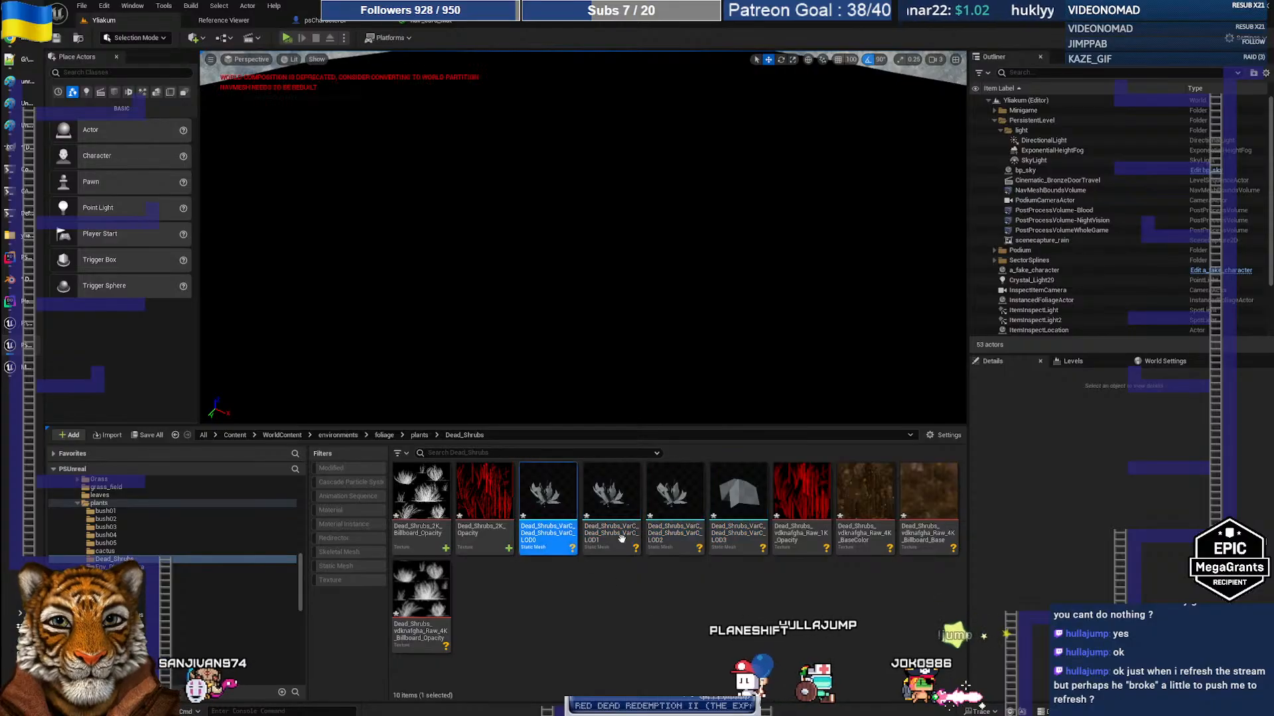
{"action": "left_click", "coordinate": [738, 498], "text": "shift"}
{"action": "key", "text": "Delete"}
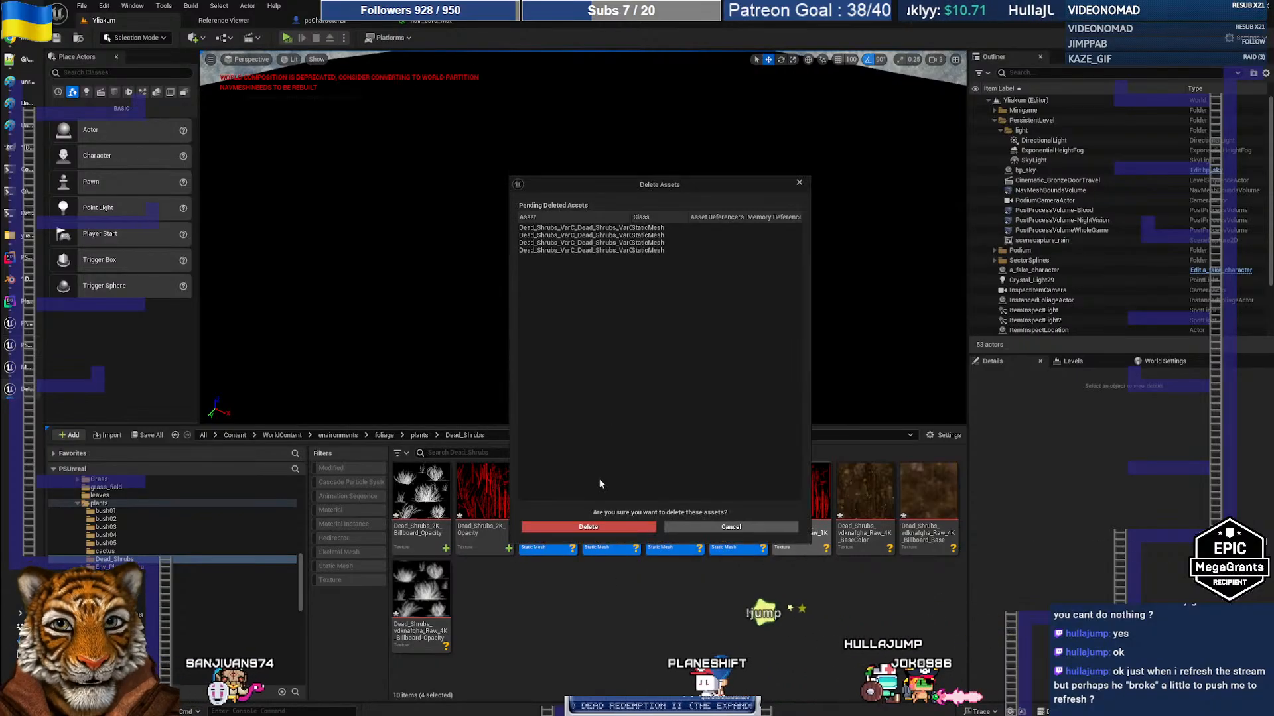
{"action": "left_click", "coordinate": [587, 526]}
Switch to Blender and start an FBX export with the object types limited to Empty and Mesh
{"action": "key", "text": "alt+Tab"}
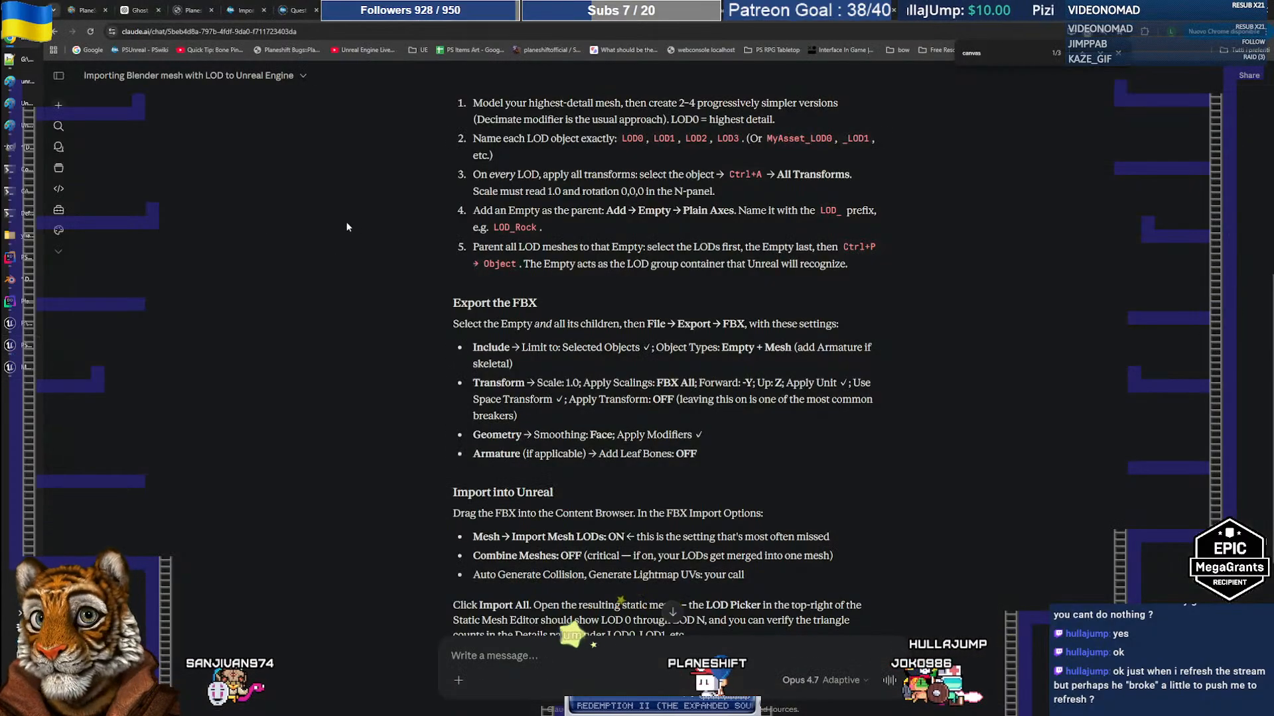
{"action": "left_click", "coordinate": [25, 281]}
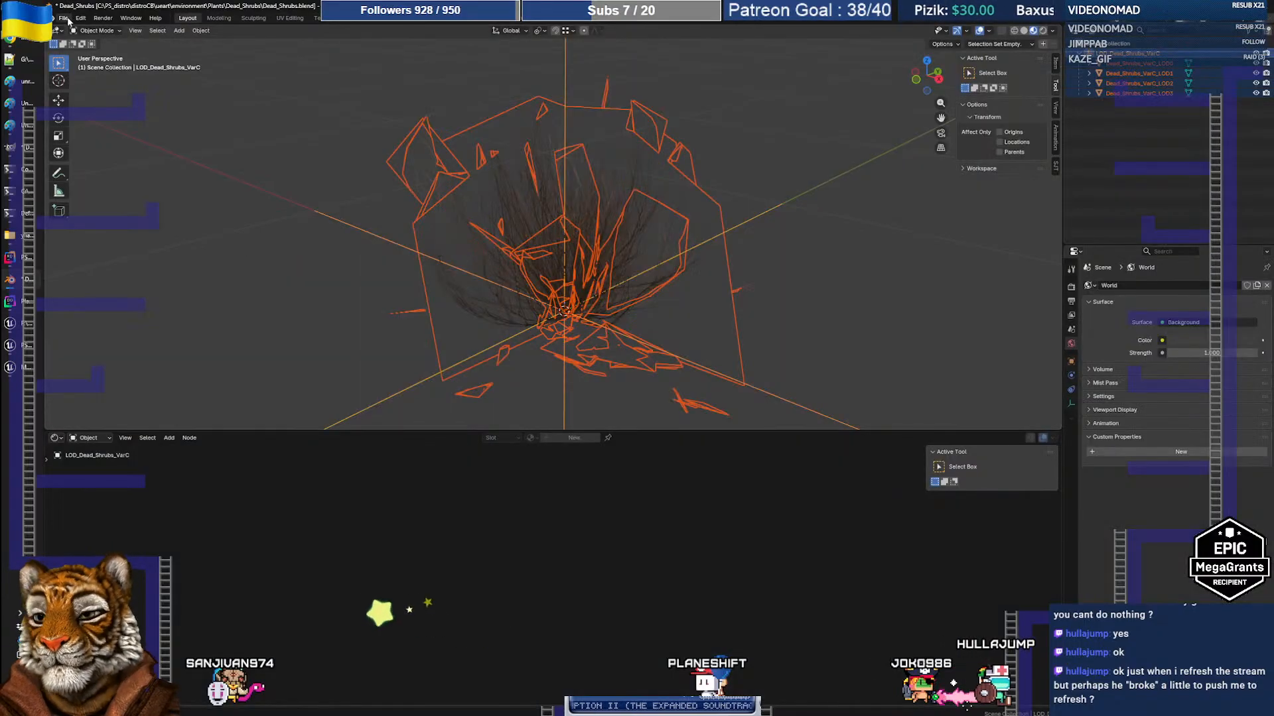
{"action": "left_click", "coordinate": [63, 18]}
{"action": "mouse_move", "coordinate": [110, 170]}
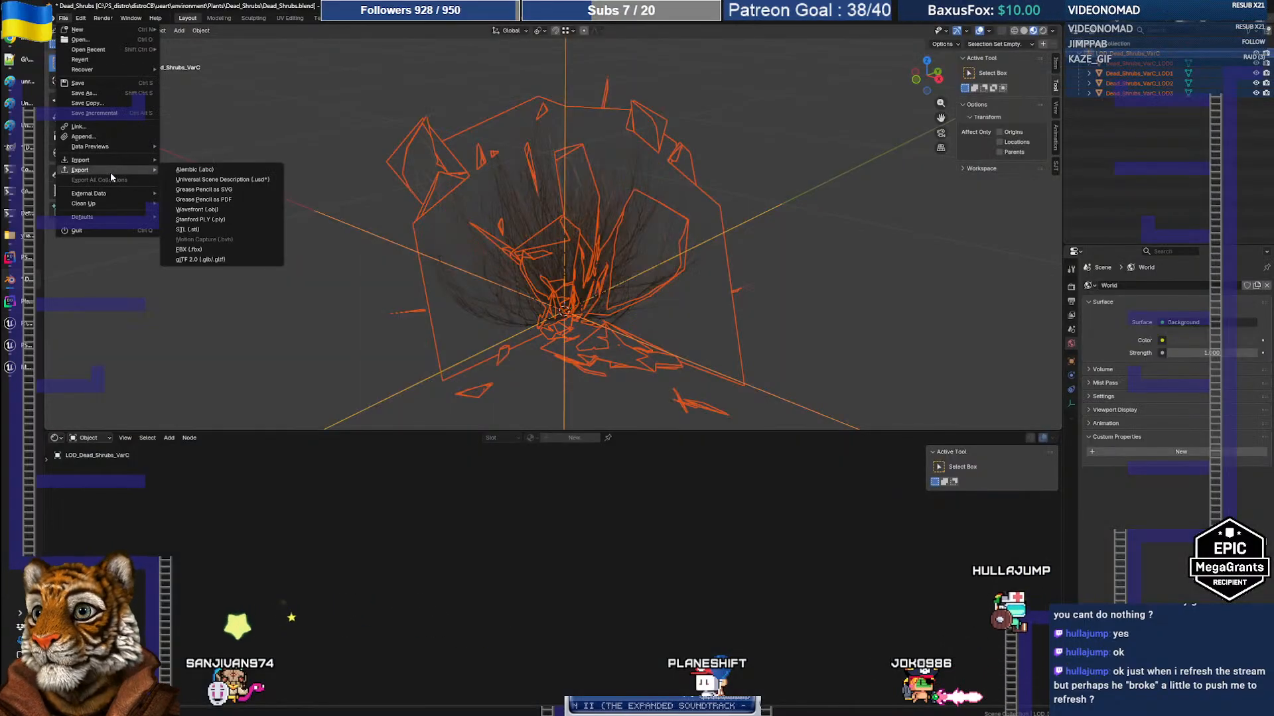
{"action": "left_click", "coordinate": [208, 237]}
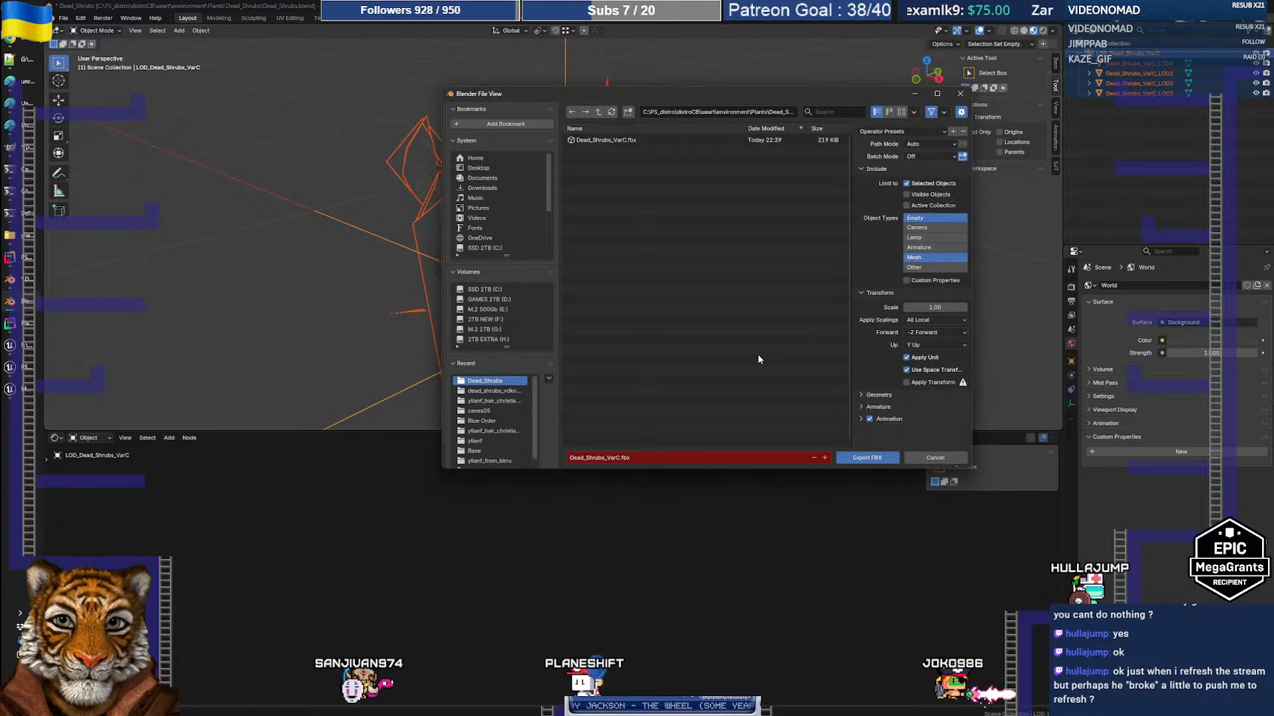
Check the guide's recommended FBX settings in the browser and set the export's geometry smoothing to Face
{"action": "key", "text": "alt+Tab"}
{"action": "key", "text": "alt+Tab"}
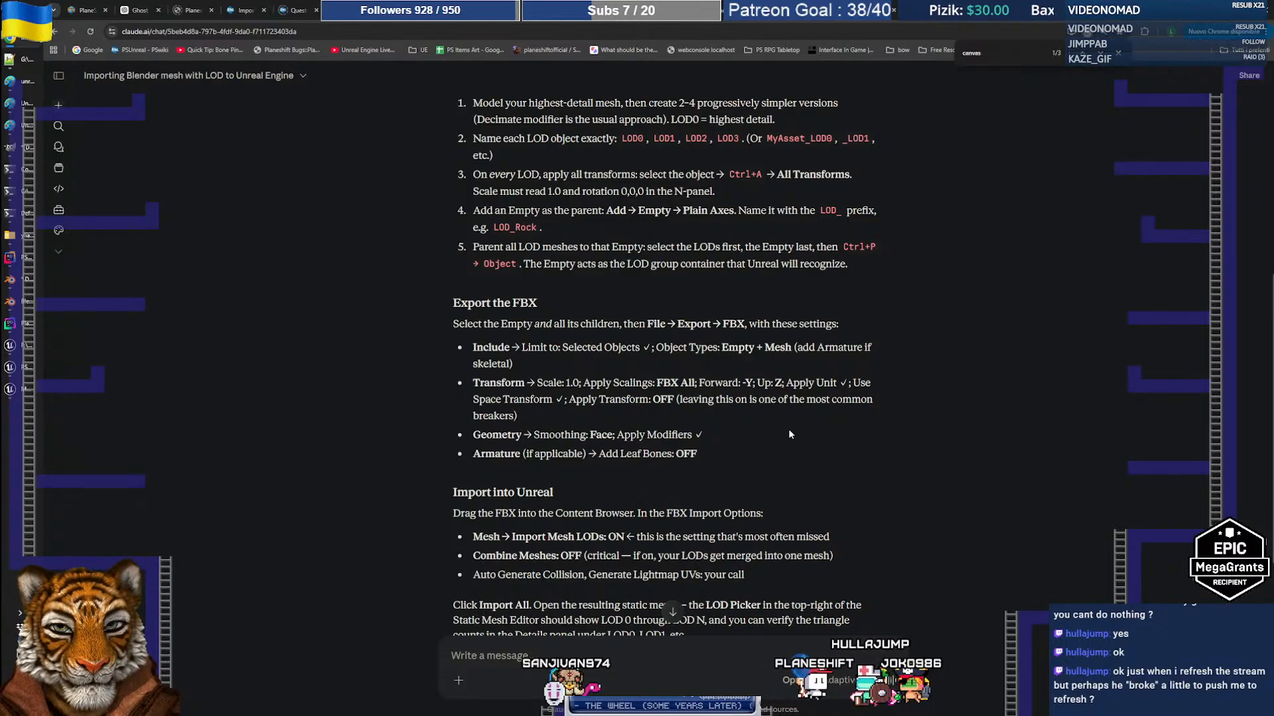
{"action": "key", "text": "alt+Tab"}
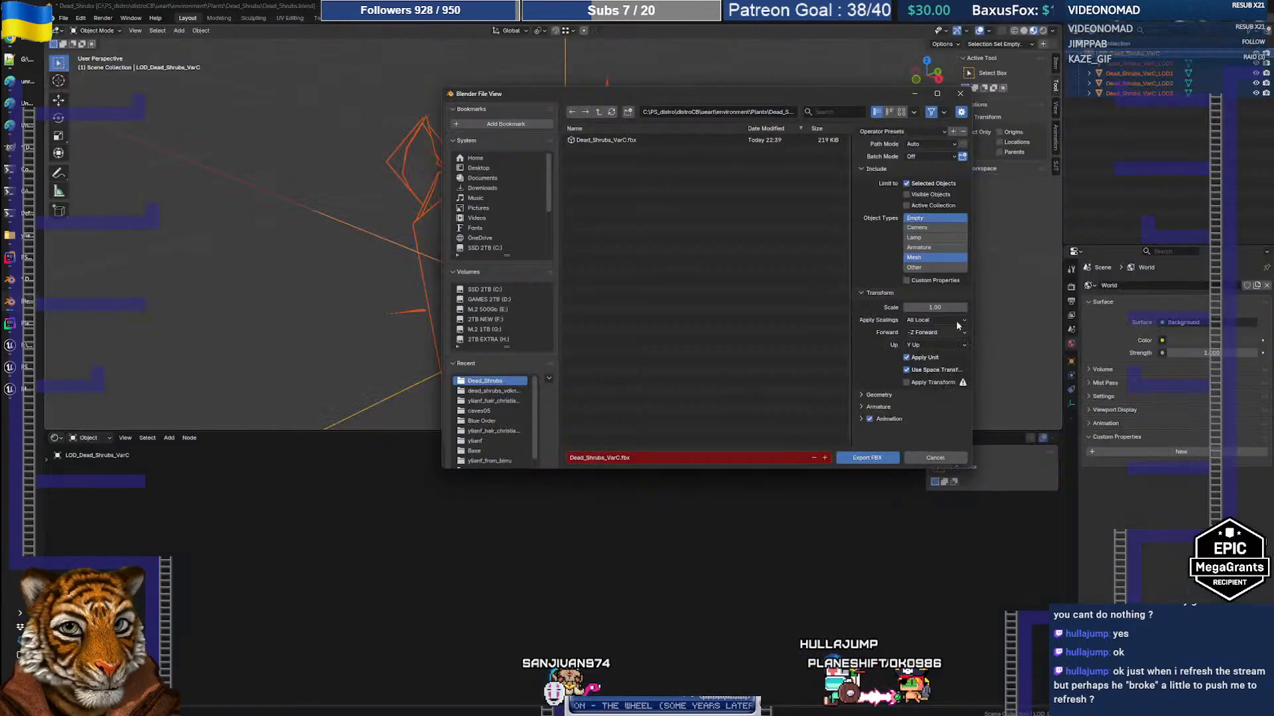
{"action": "left_click", "coordinate": [878, 394]}
{"action": "left_click", "coordinate": [933, 409]}
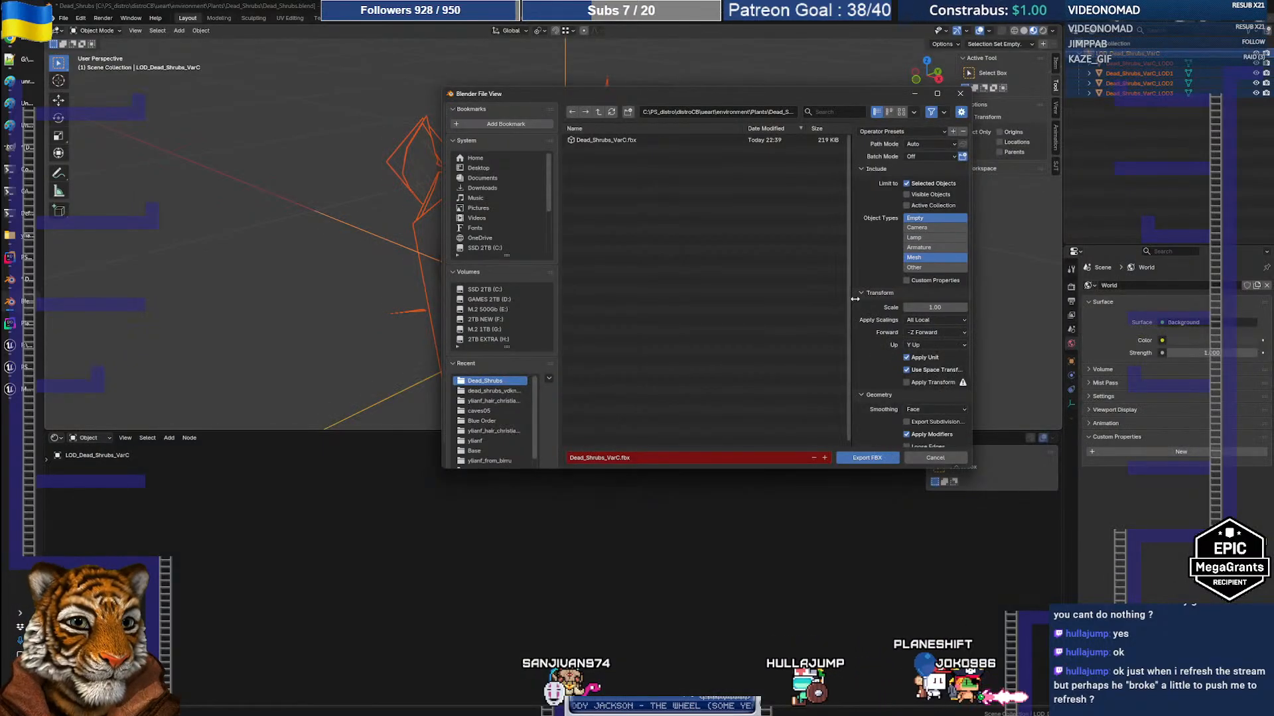
Compare the remaining export settings with the guide and export the FBX over Dead_Shrubs_VarC.fbx
{"action": "key", "text": "alt+Tab"}
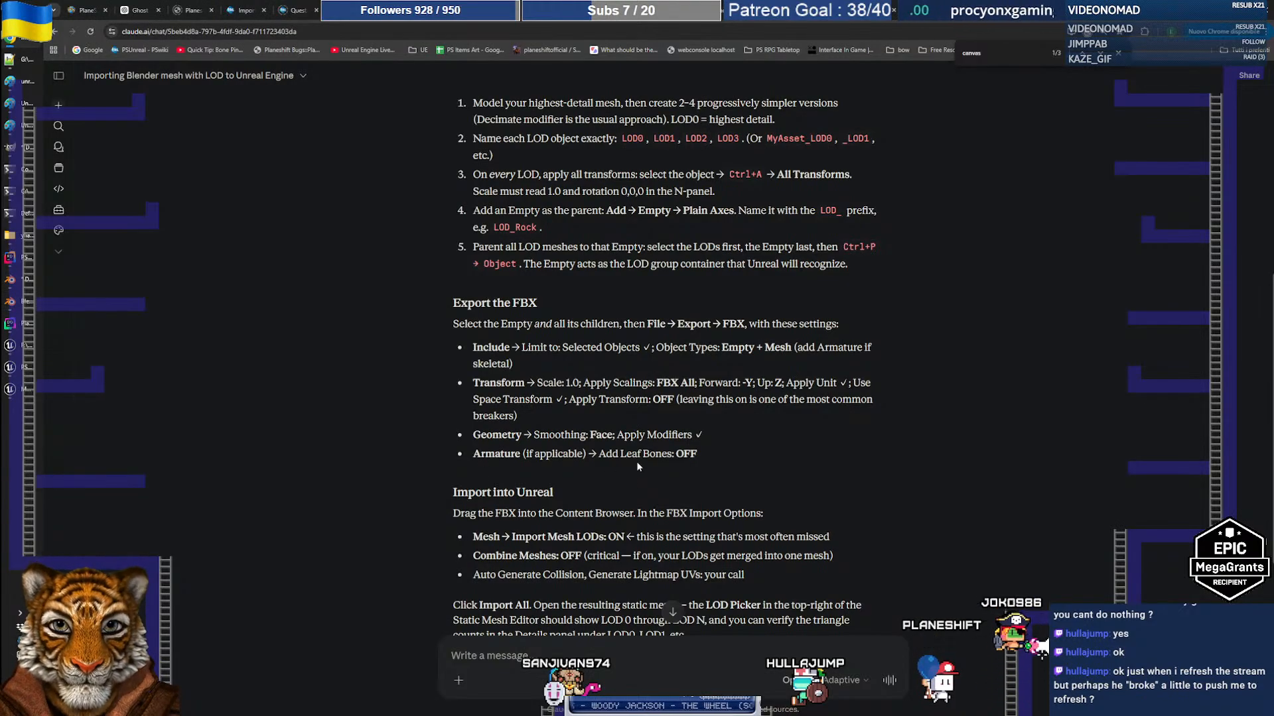
{"action": "scroll", "coordinate": [563, 475], "scroll_direction": "down", "scroll_amount": 2}
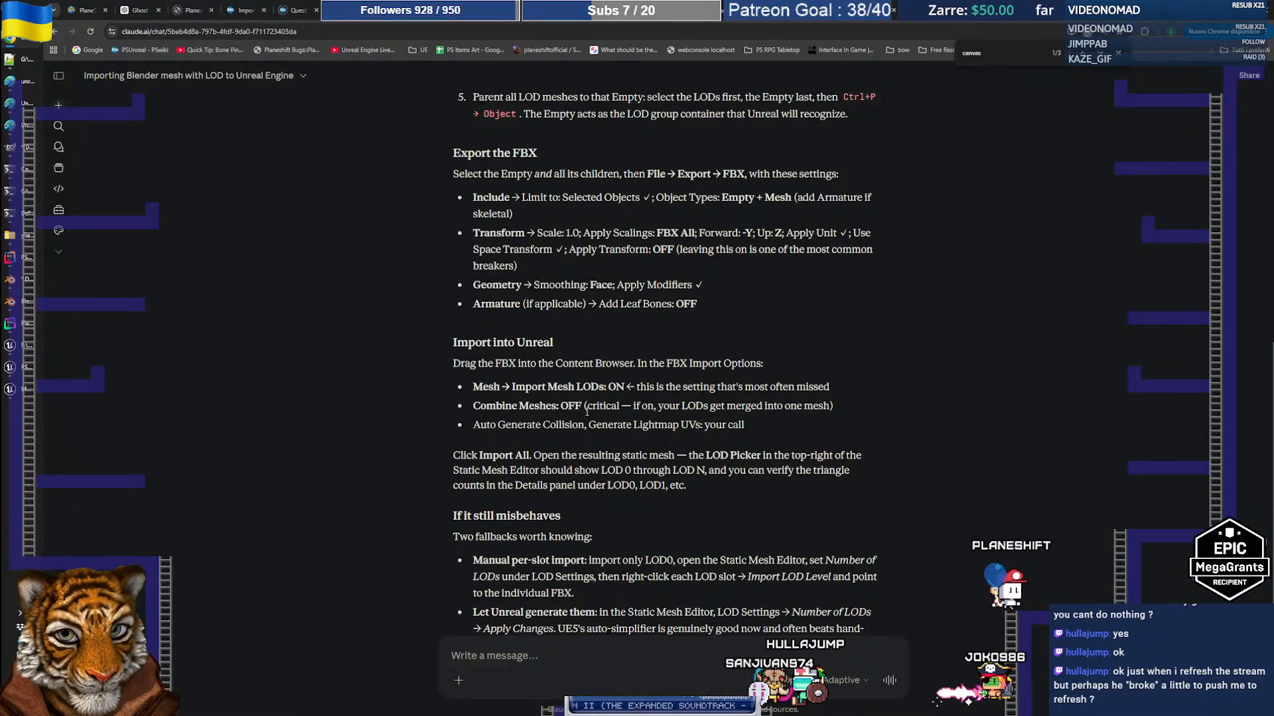
{"action": "key", "text": "alt+Tab"}
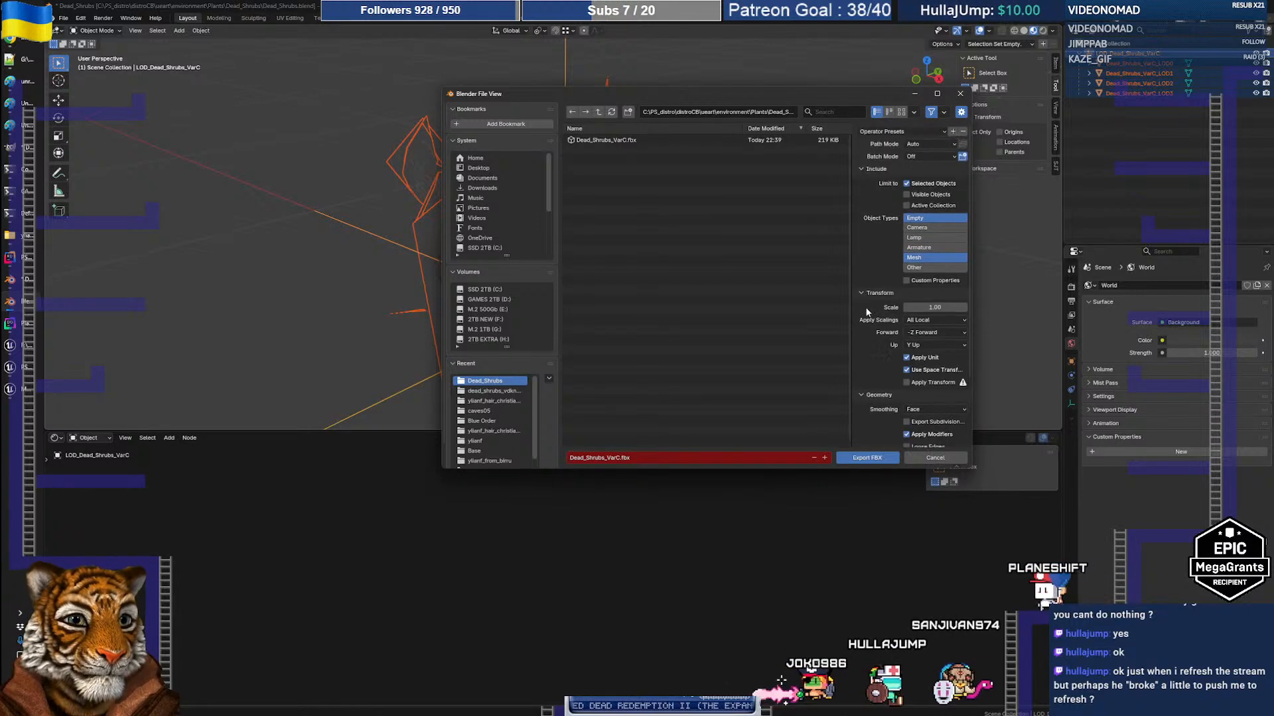
{"action": "scroll", "coordinate": [888, 191], "scroll_direction": "down", "scroll_amount": 3}
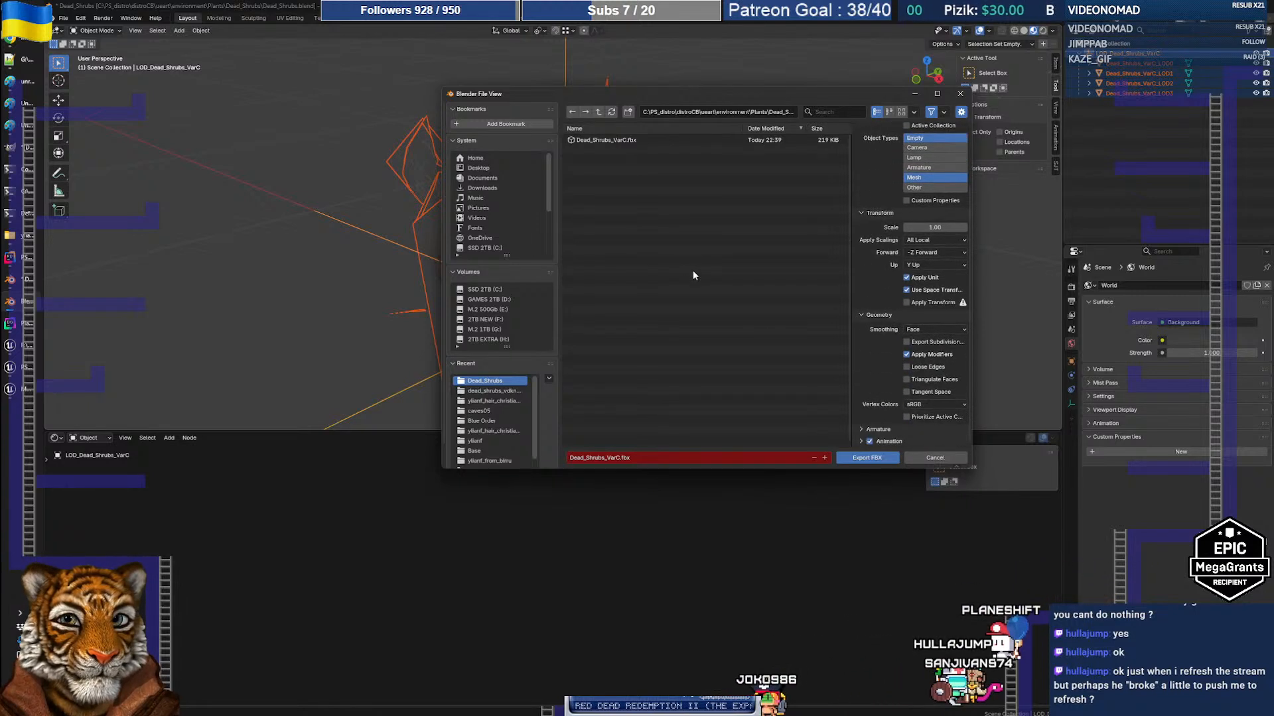
{"action": "left_click", "coordinate": [862, 458]}
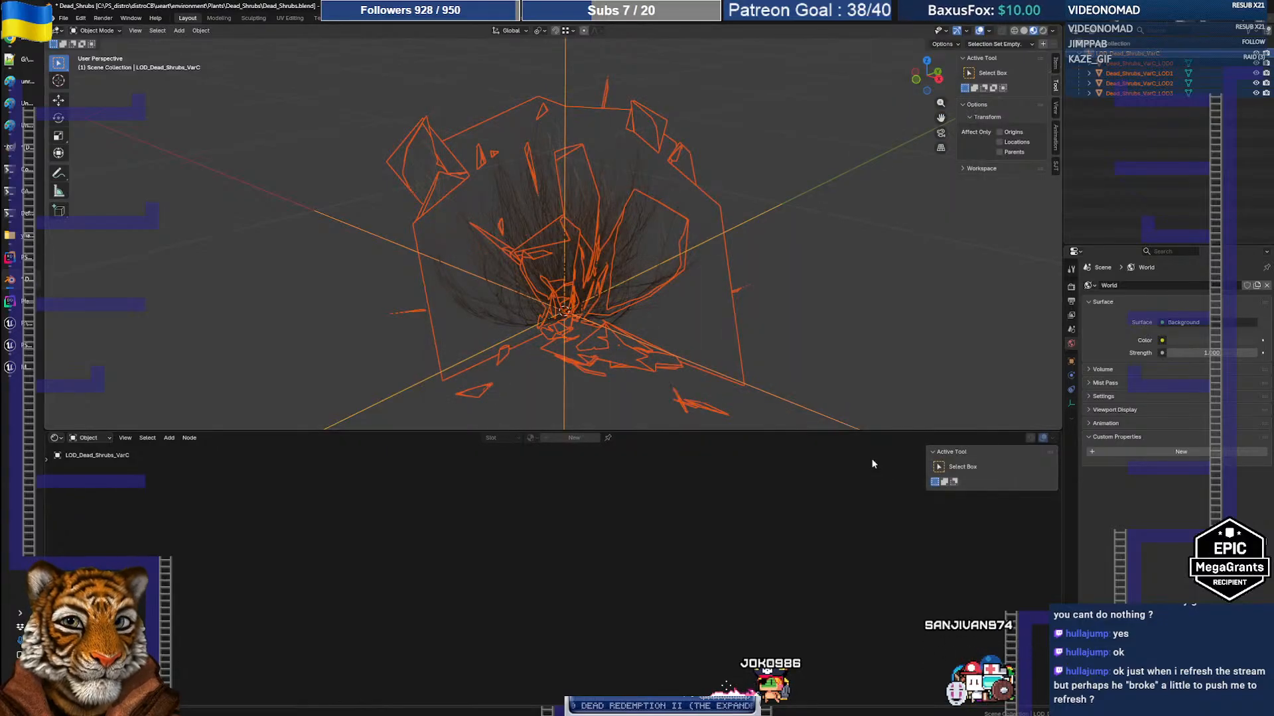
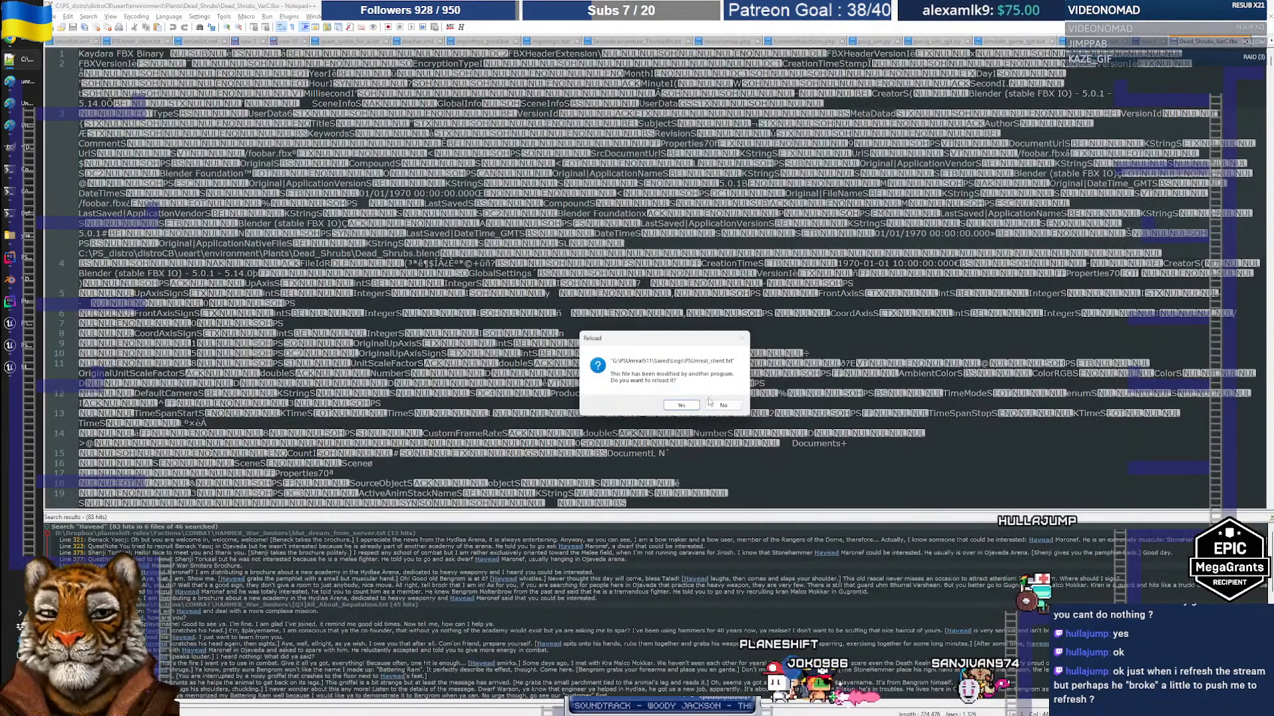
In Notepad++, reload the modified file and search Dead_Shrubs_VarC.fbx for "lod_d" to inspect the LOD empty's node attributes
{"action": "left_click", "coordinate": [681, 405]}
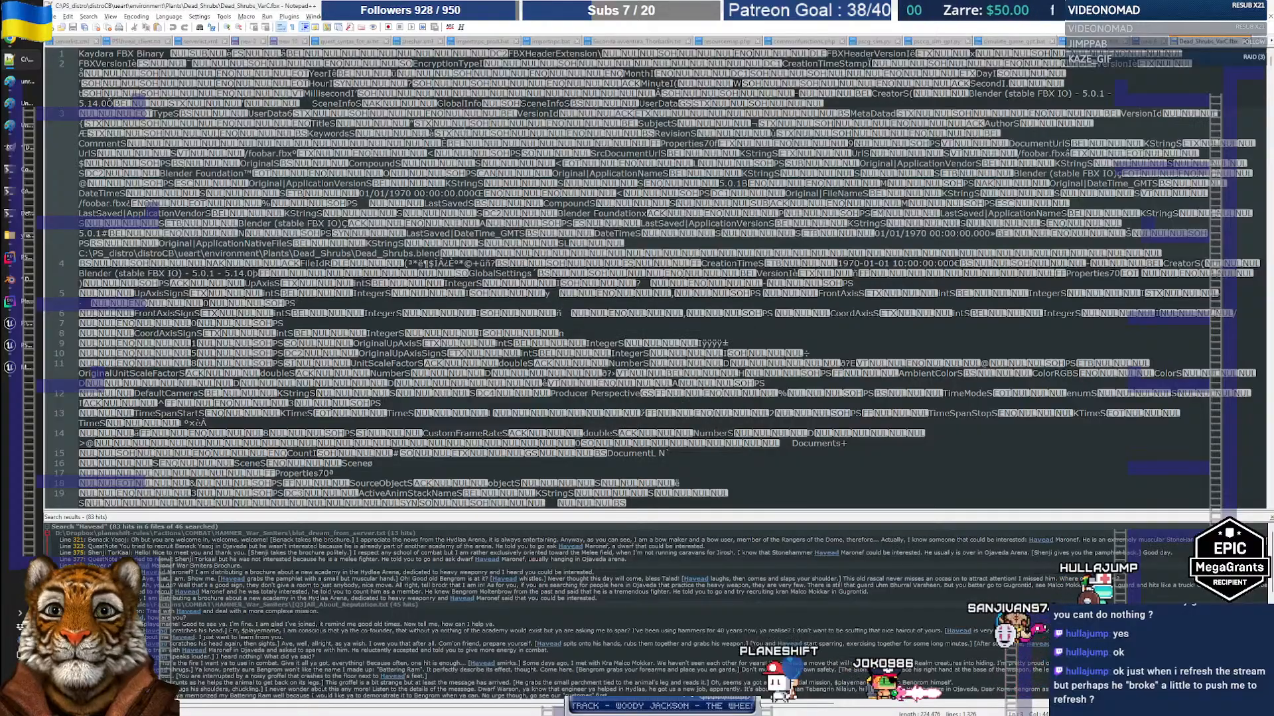
{"action": "key", "text": "ctrl+f"}
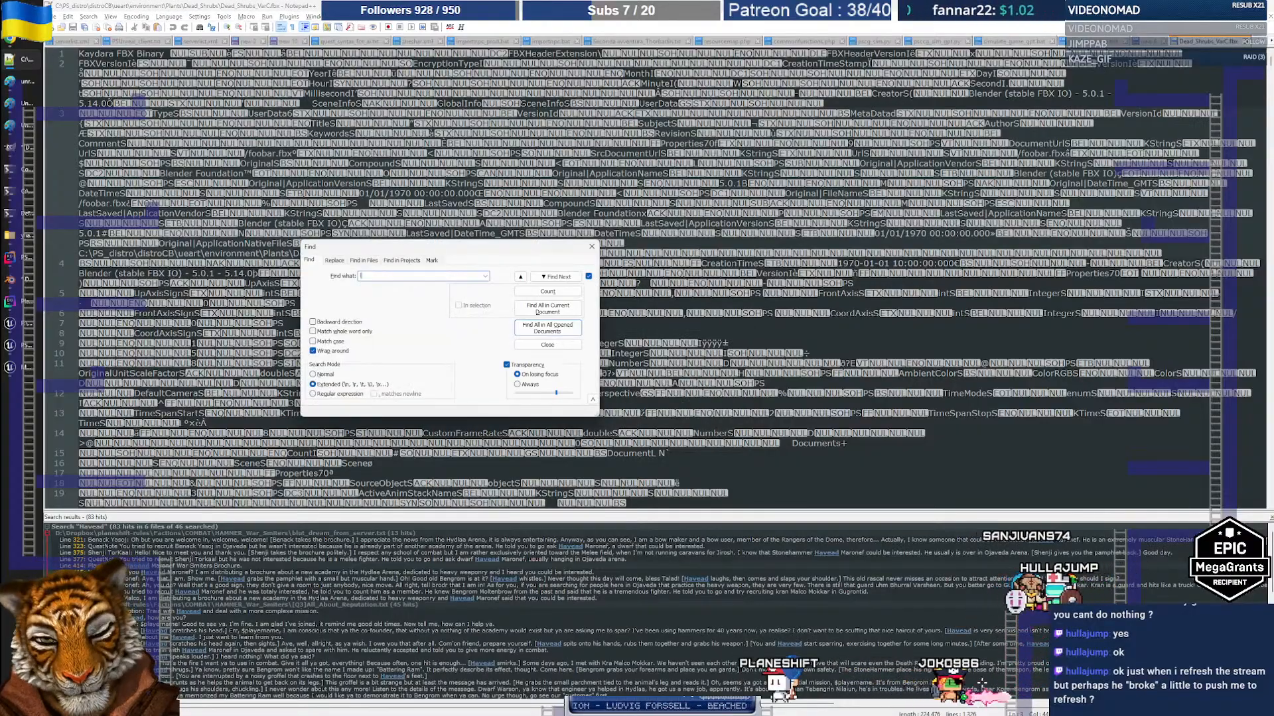
{"action": "type", "text": "bd_d"}
{"action": "key", "text": "Return"}
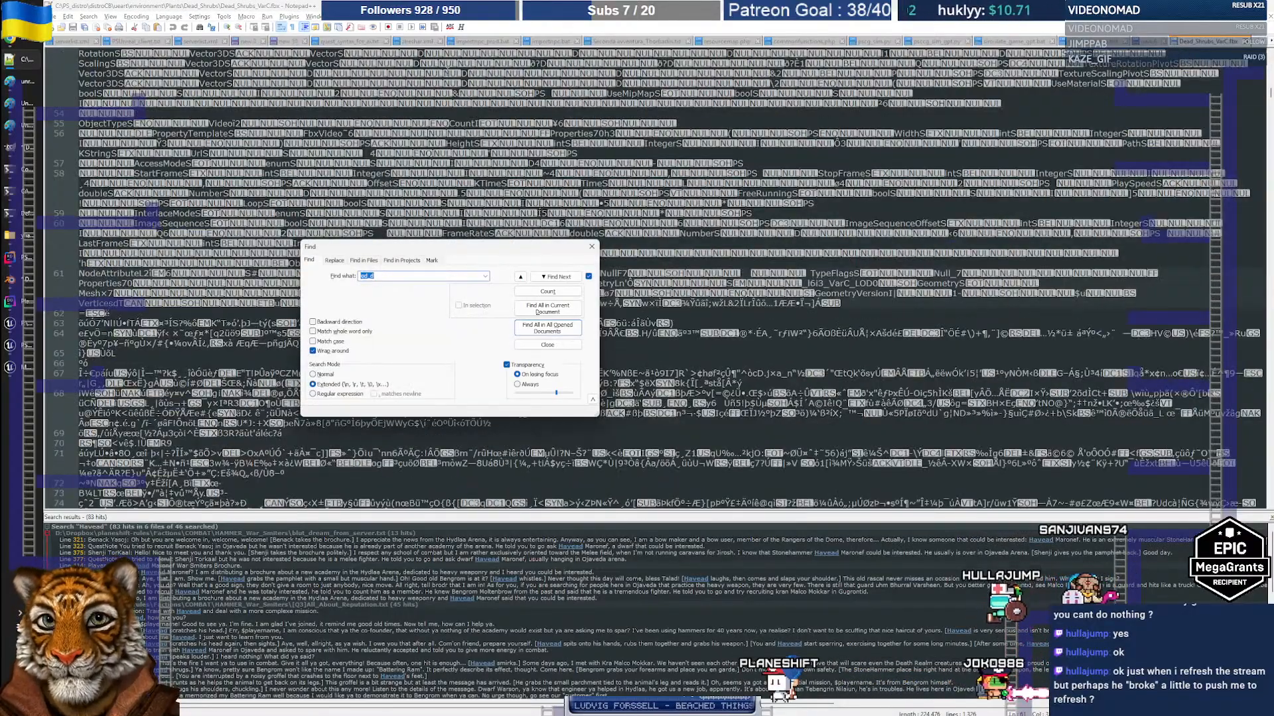
{"action": "key", "text": "Escape"}
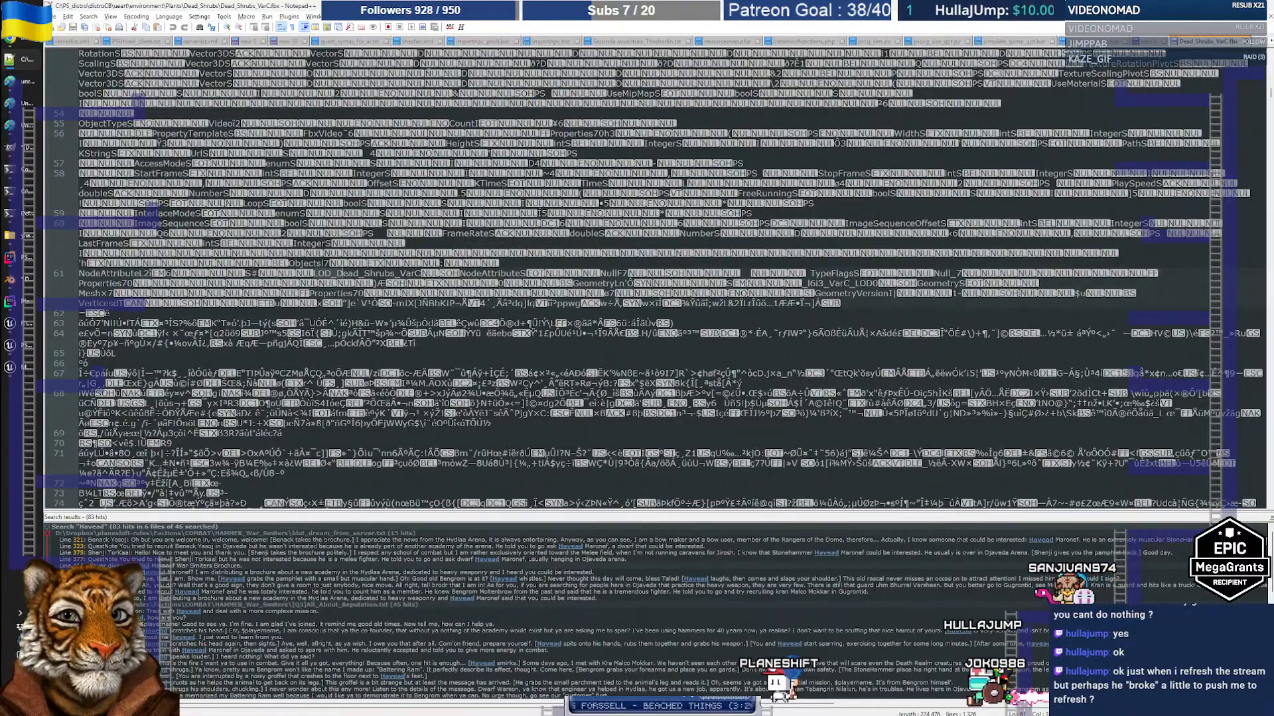
{"action": "scroll", "coordinate": [657, 279], "scroll_direction": "up", "scroll_amount": 4}
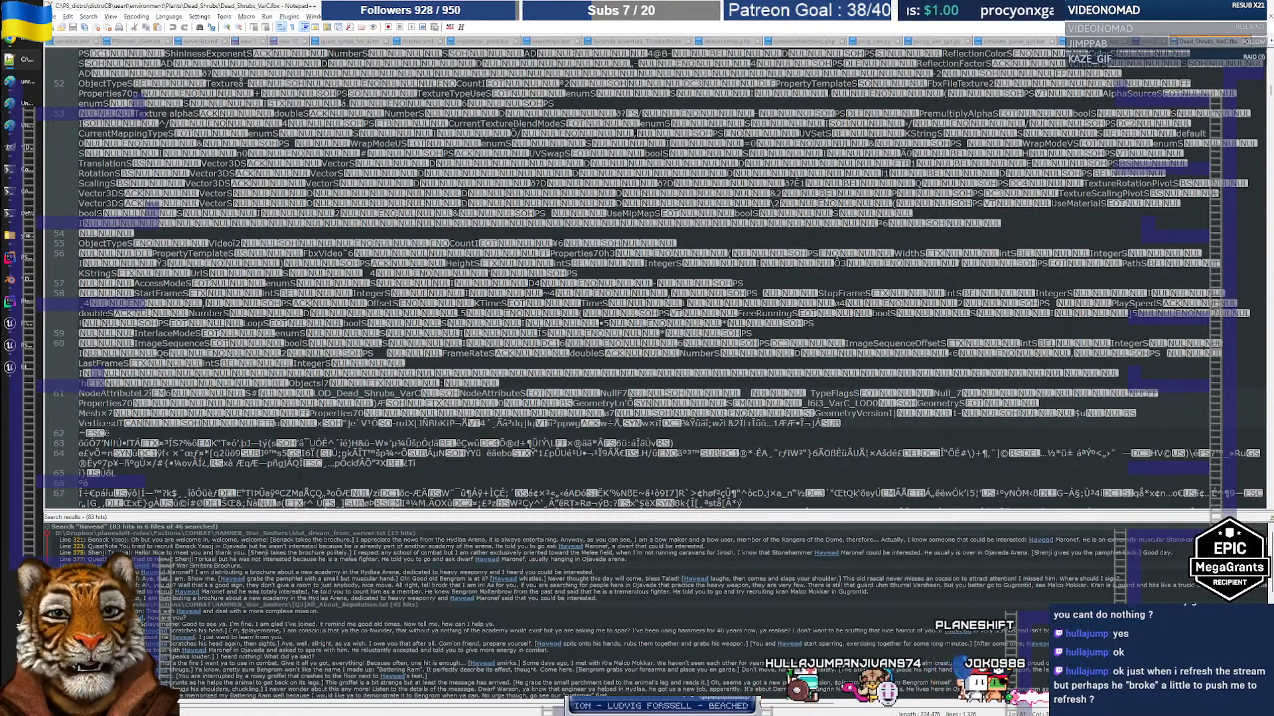
Close Dead_Shrubs_VarC.fbx in Notepad++ and review the browser guide's FBX export and Unreal import settings
{"action": "left_click", "coordinate": [1247, 42]}
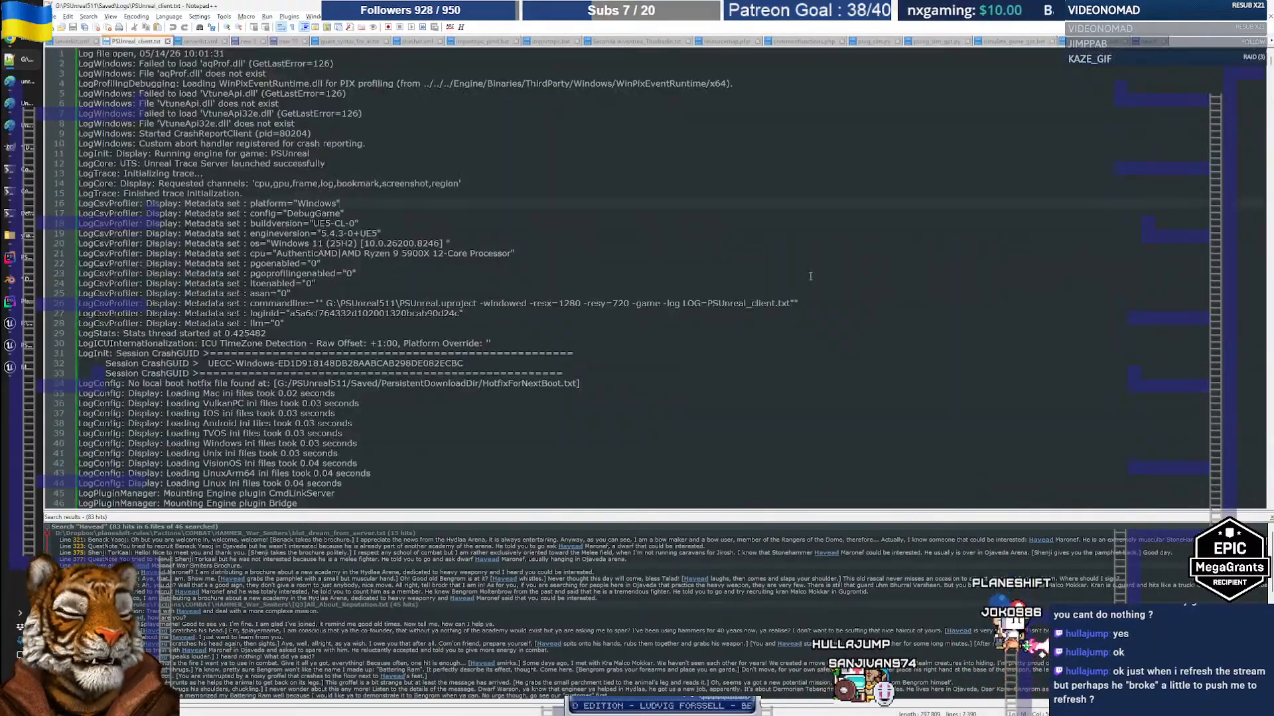
{"action": "key", "text": "alt+Tab"}
{"action": "key", "text": "alt+Tab"}
{"action": "key", "text": "alt+Tab"}
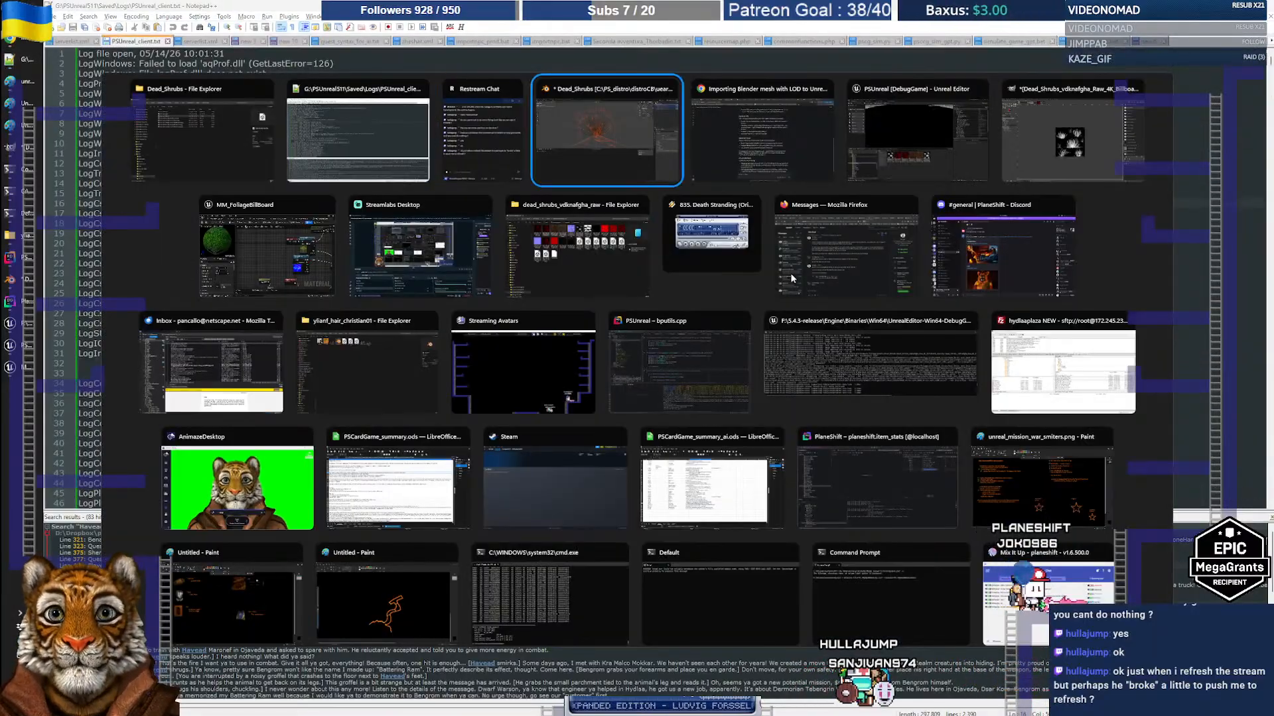
{"action": "key", "text": "alt+Tab"}
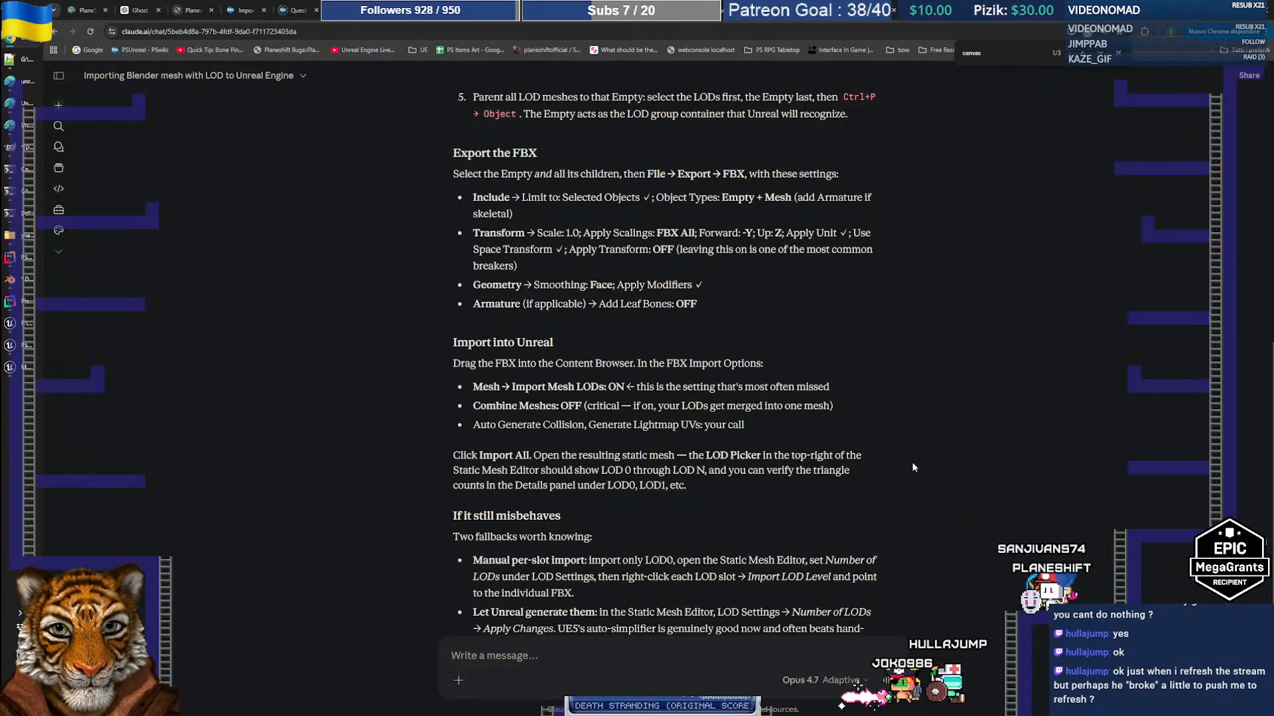
Capture Blender's outliner hierarchy and attach it to the chat draft with the text "This is what I have in Blender:"
{"action": "key", "text": "alt+Tab"}
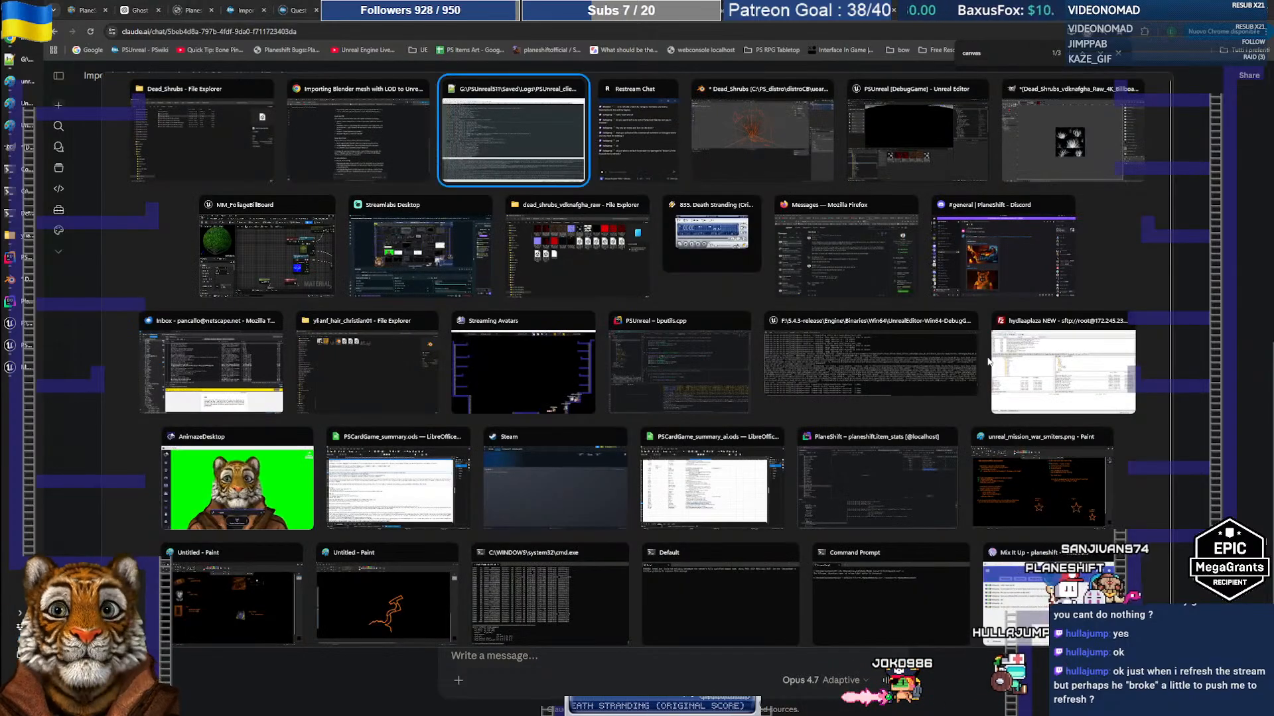
{"action": "key", "text": "alt+Tab"}
{"action": "key", "text": "alt+Tab"}
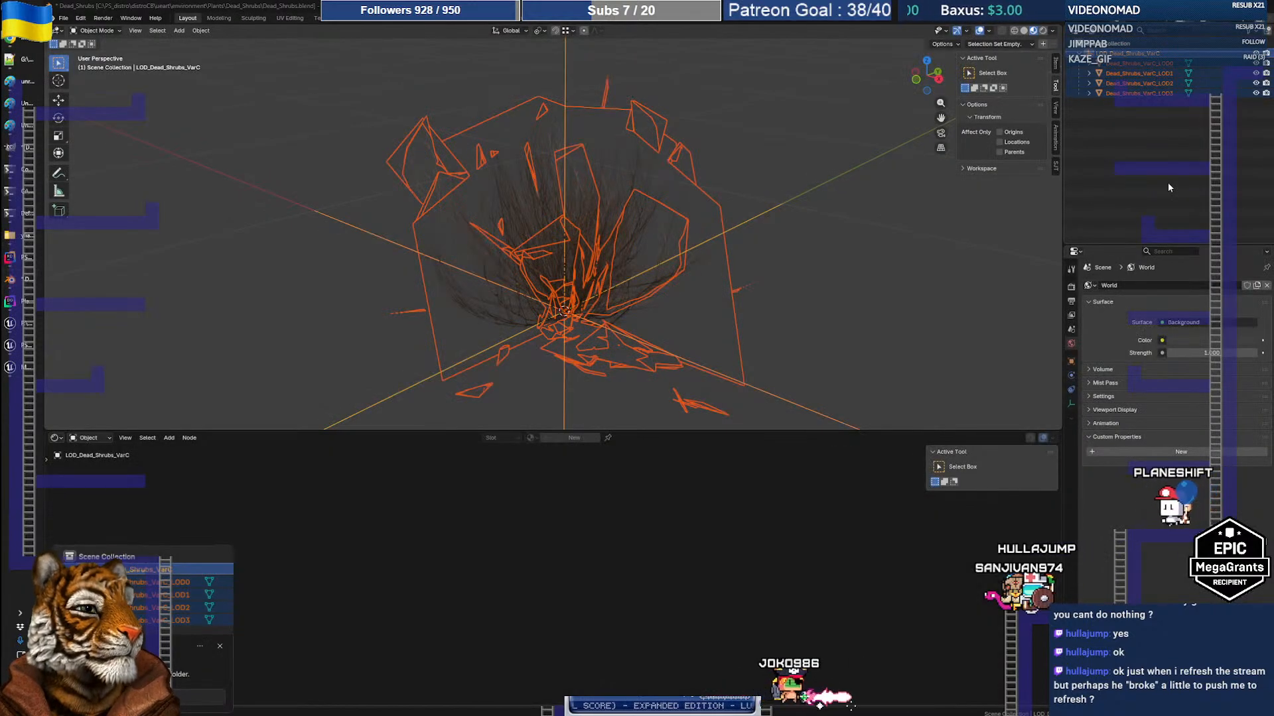
{"action": "left_click", "coordinate": [24, 40]}
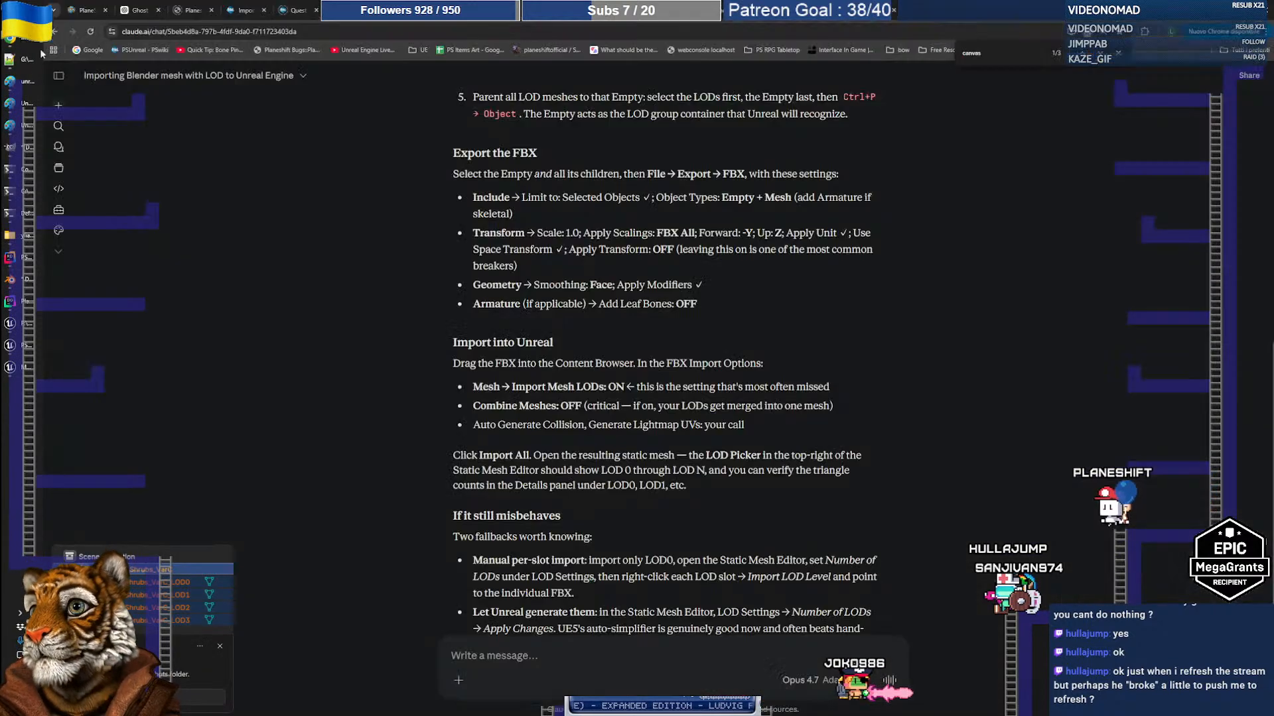
{"action": "type", "text": "This is what I have in Blender:"}
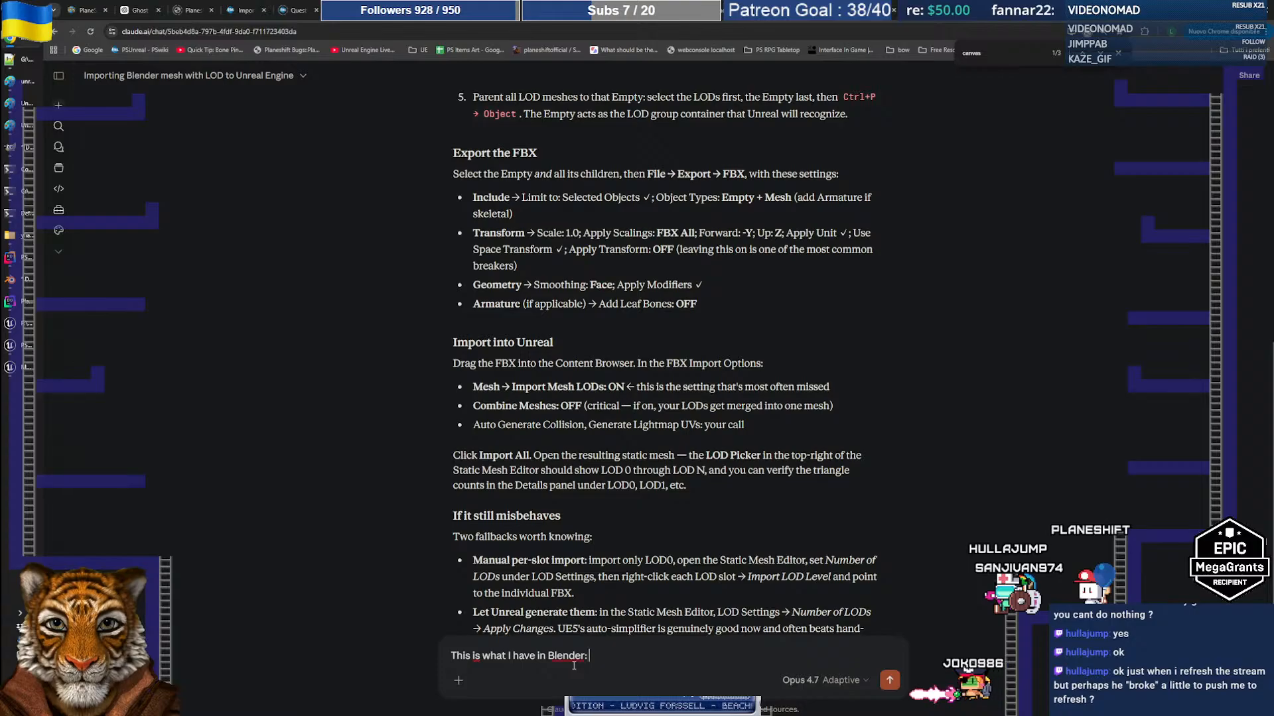
{"action": "key", "text": "ctrl+v"}
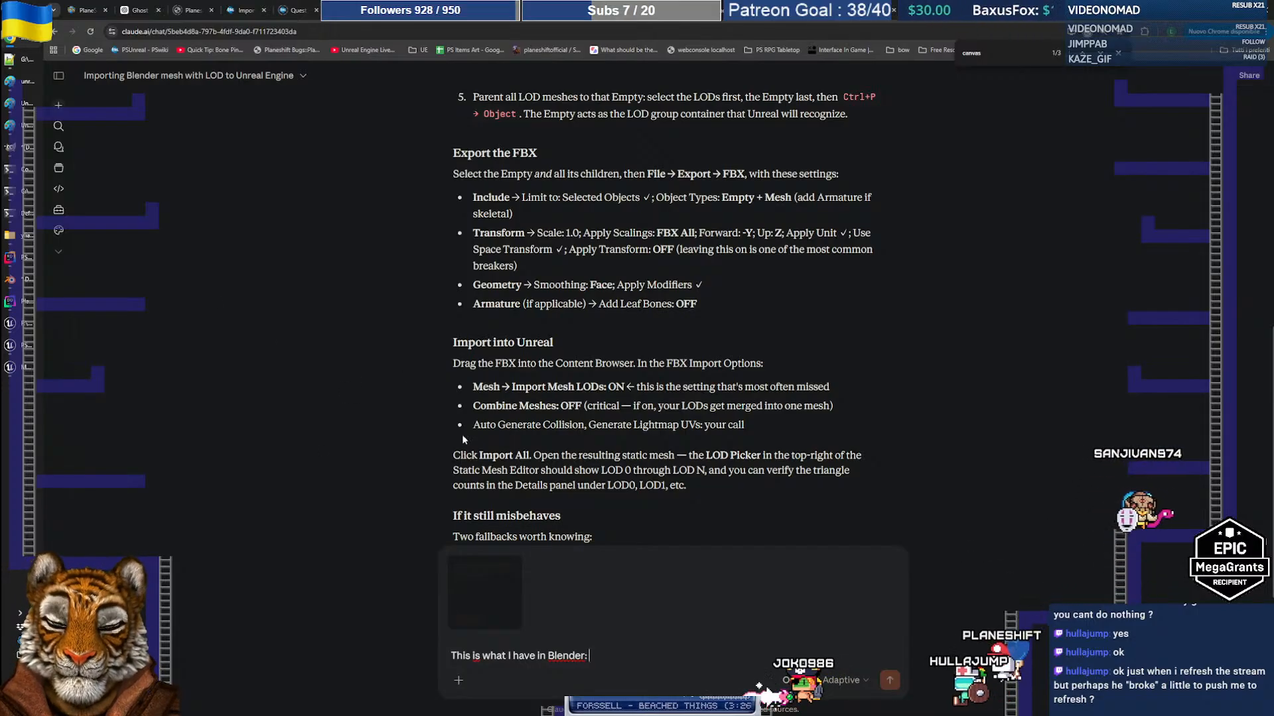
Back in Blender, export the FBX over Dead_Shrubs_VarC.fbx with Custom Properties included
{"action": "key", "text": "alt+Tab"}
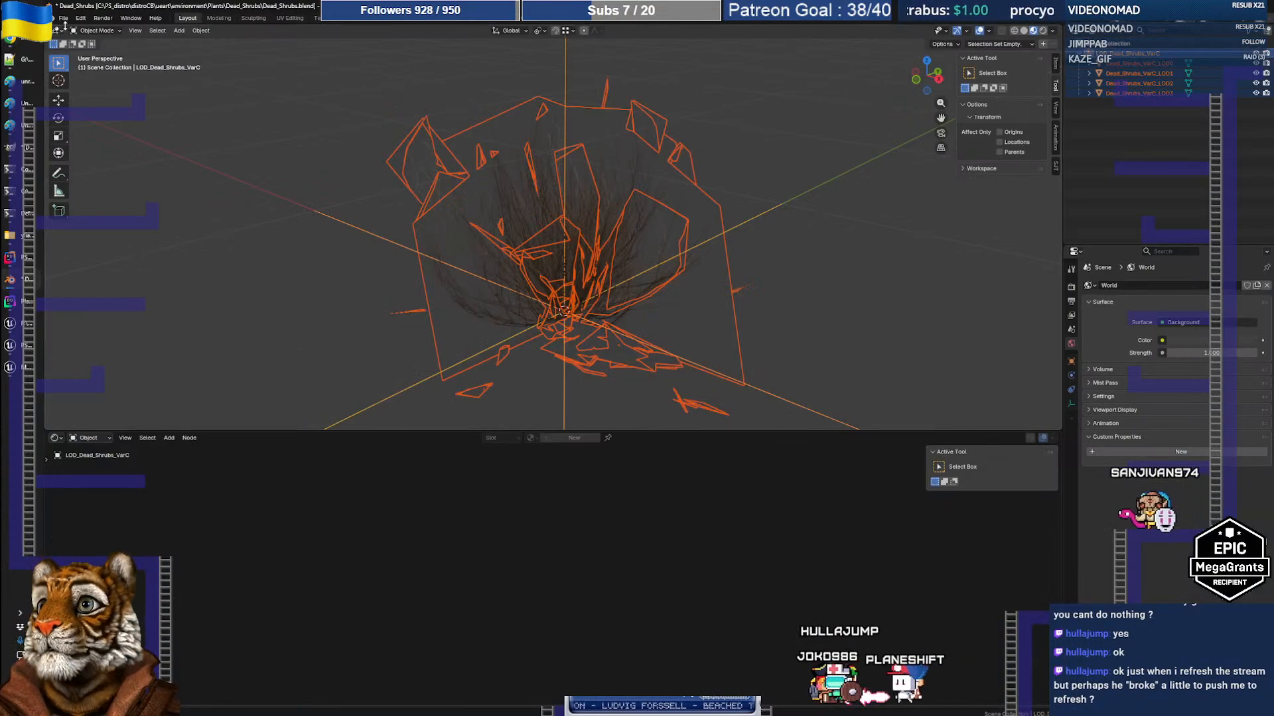
{"action": "left_click", "coordinate": [63, 18]}
{"action": "mouse_move", "coordinate": [101, 170]}
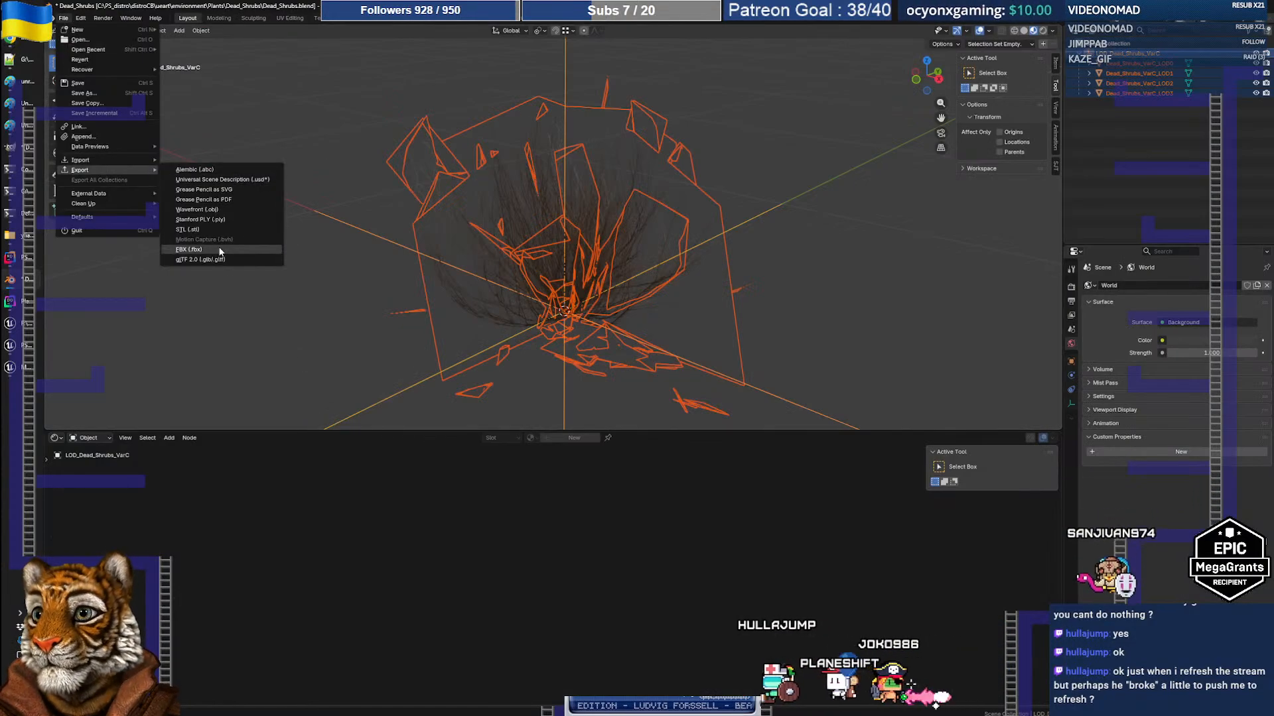
{"action": "left_click", "coordinate": [222, 250]}
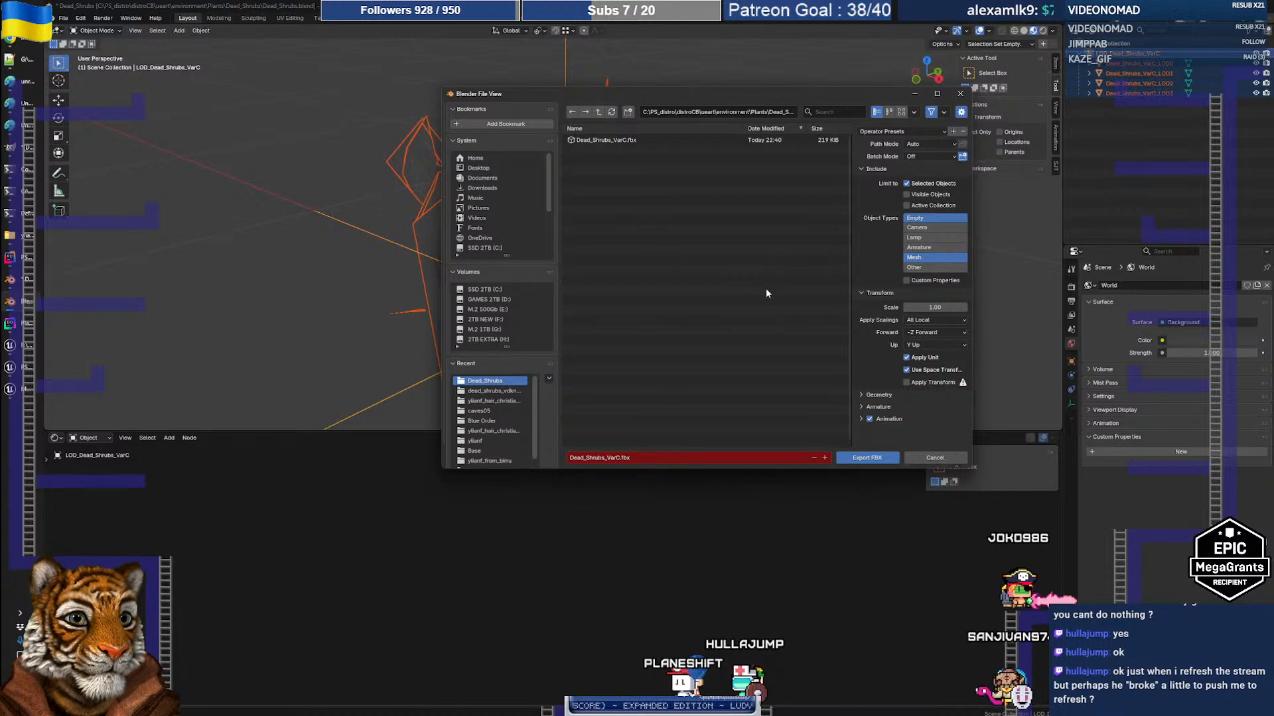
{"action": "left_click", "coordinate": [912, 281]}
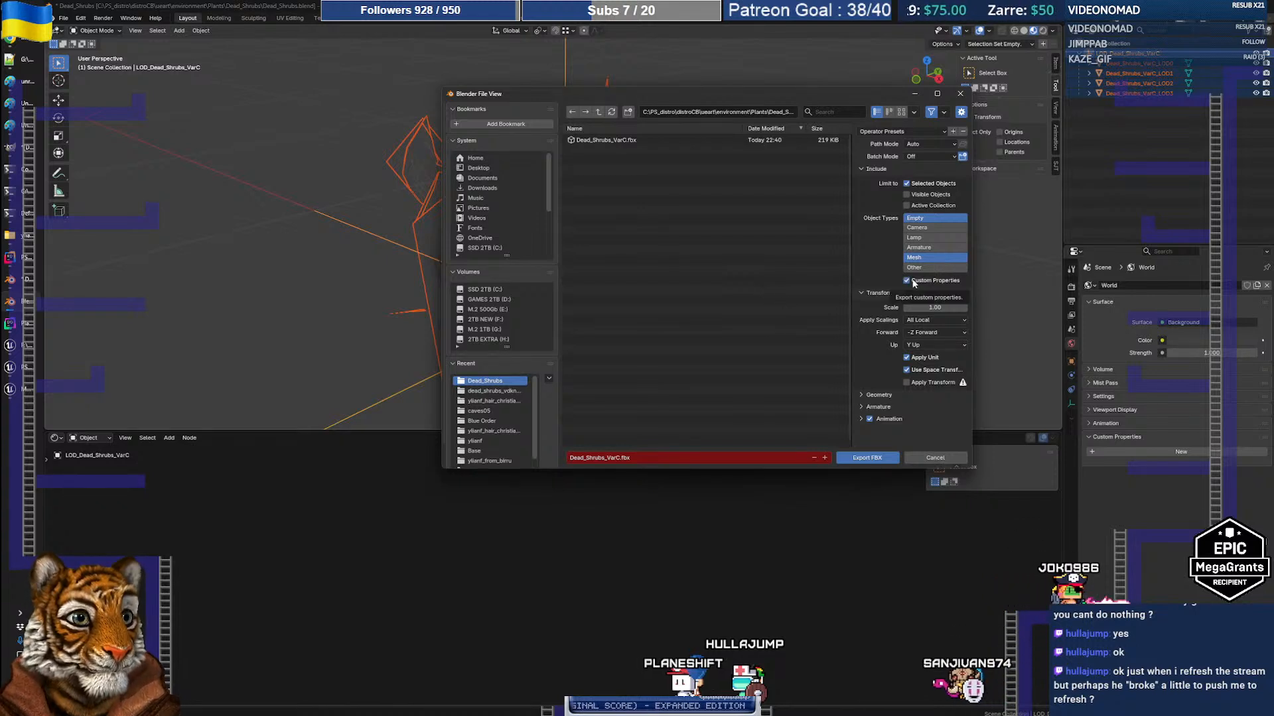
{"action": "left_click", "coordinate": [922, 282]}
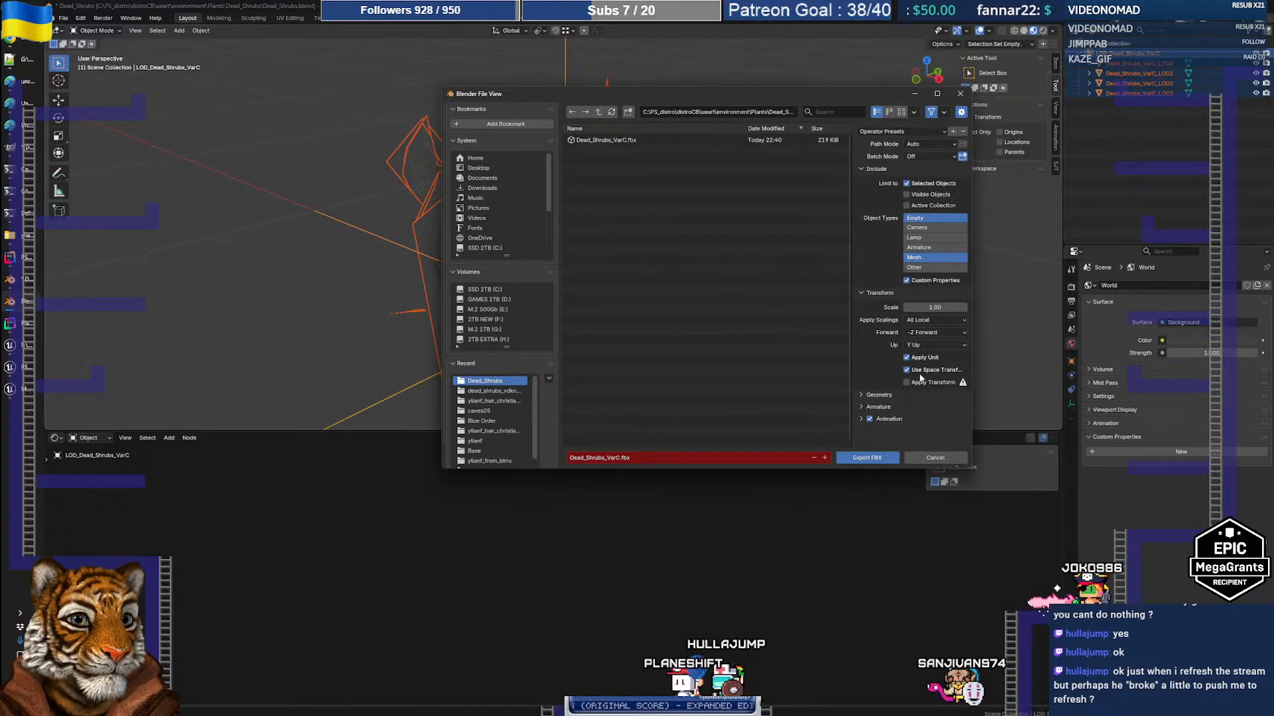
{"action": "left_click", "coordinate": [875, 459]}
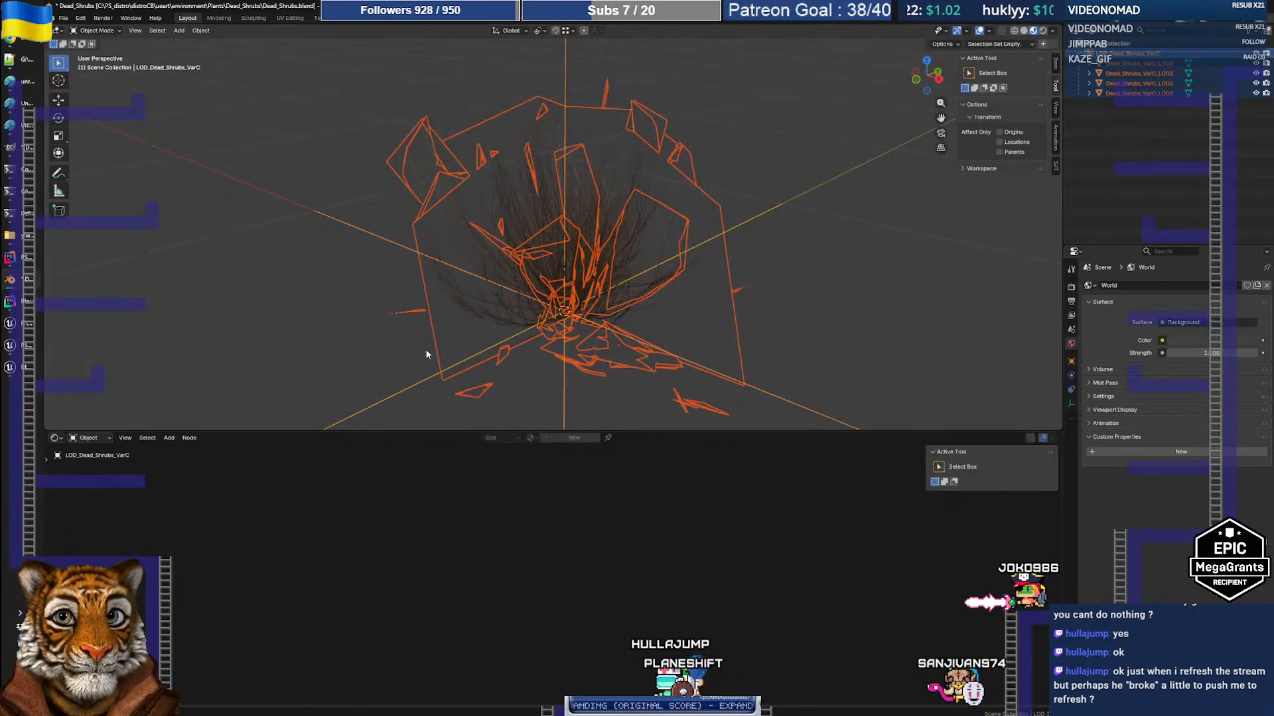
In Unreal, start importing the shrub FBX into the Dead_Shrubs folder with Static Mesh LODGroup set to Foliage
{"action": "left_click", "coordinate": [22, 346]}
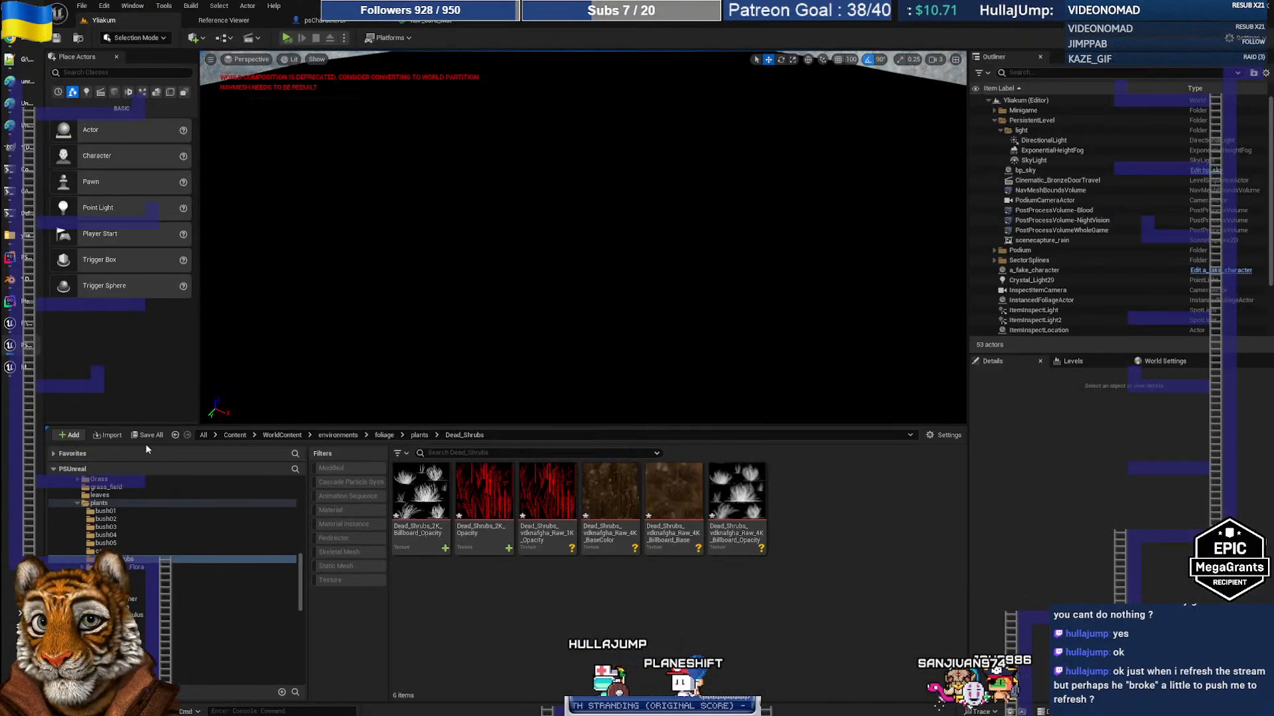
{"action": "left_click", "coordinate": [115, 436]}
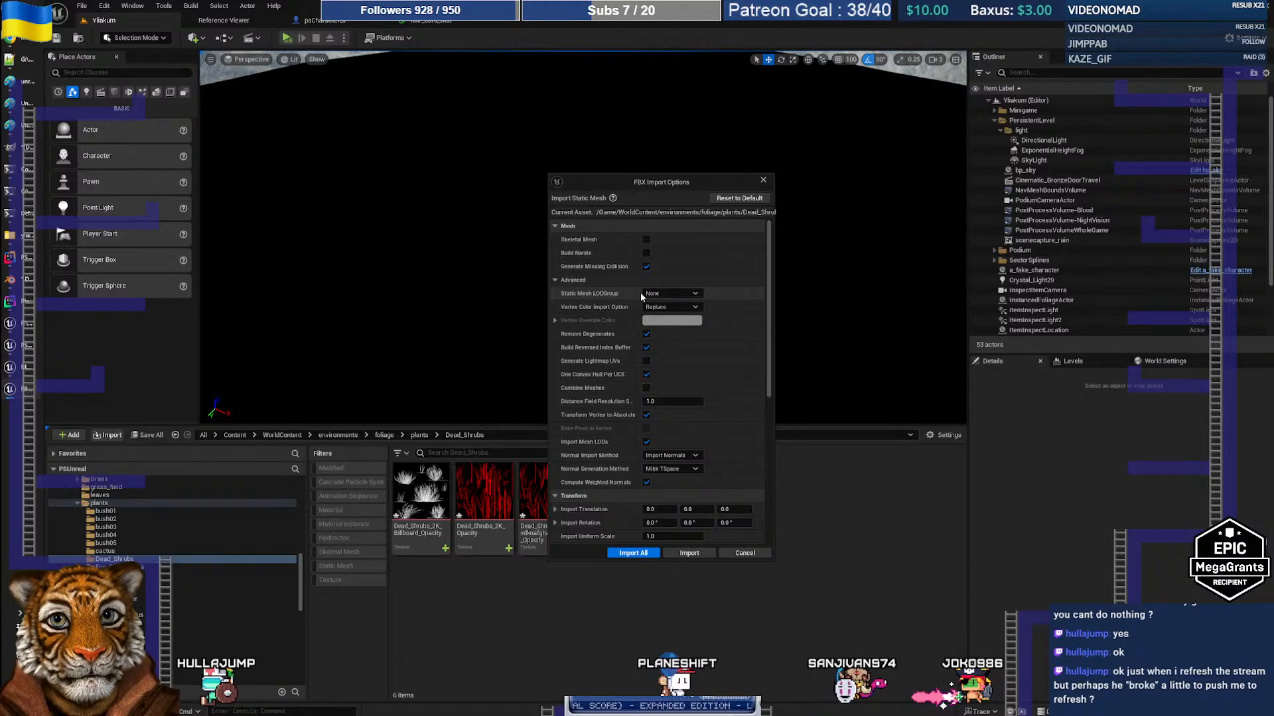
{"action": "left_click", "coordinate": [679, 292]}
{"action": "left_click", "coordinate": [674, 314]}
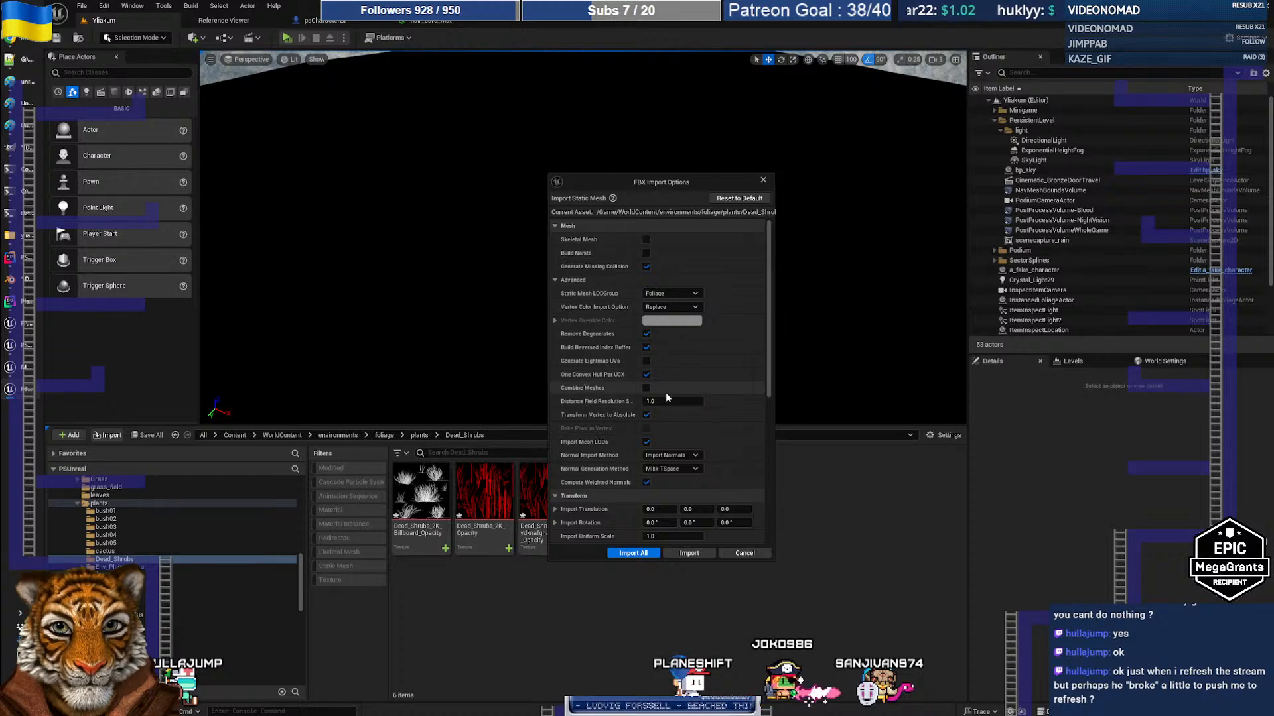
Review the remaining FBX import options, including the advanced LOD settings, turn off Override Full Name, and import everything
{"action": "scroll", "coordinate": [657, 405], "scroll_direction": "down", "scroll_amount": 2}
{"action": "scroll", "coordinate": [611, 396], "scroll_direction": "down", "scroll_amount": 1}
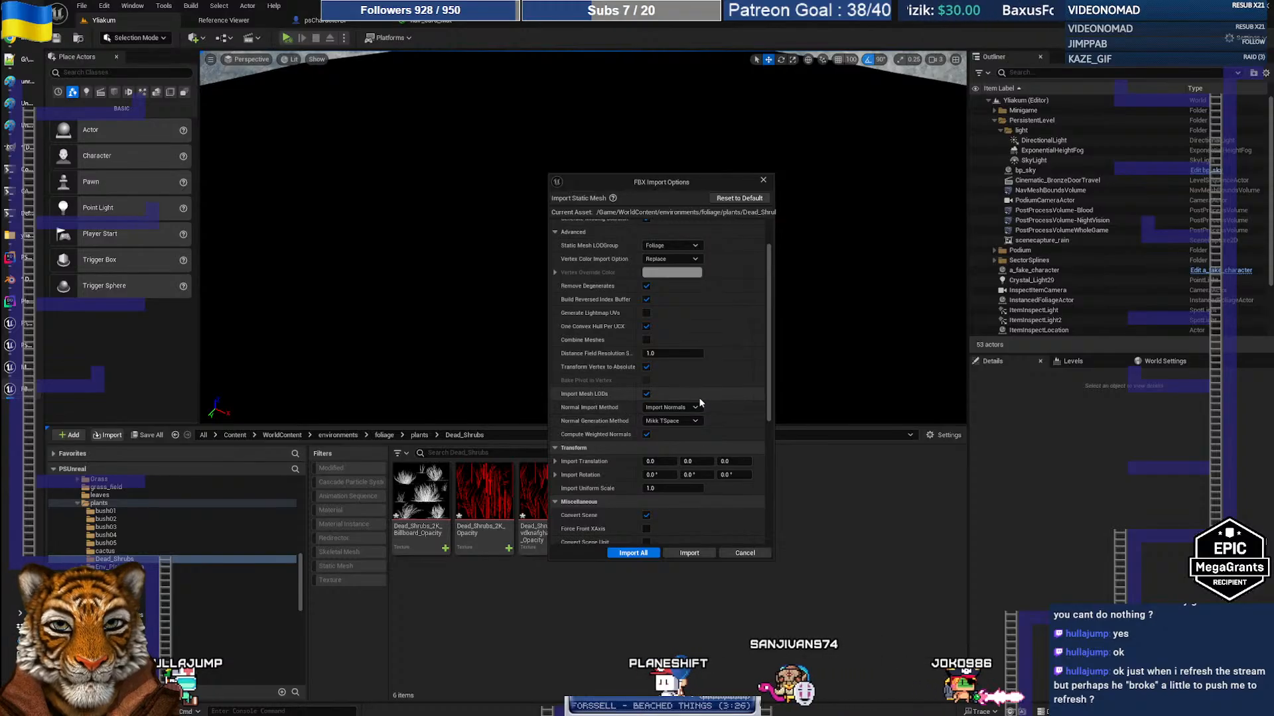
{"action": "scroll", "coordinate": [699, 398], "scroll_direction": "down", "scroll_amount": 1}
{"action": "scroll", "coordinate": [606, 401], "scroll_direction": "down", "scroll_amount": 5}
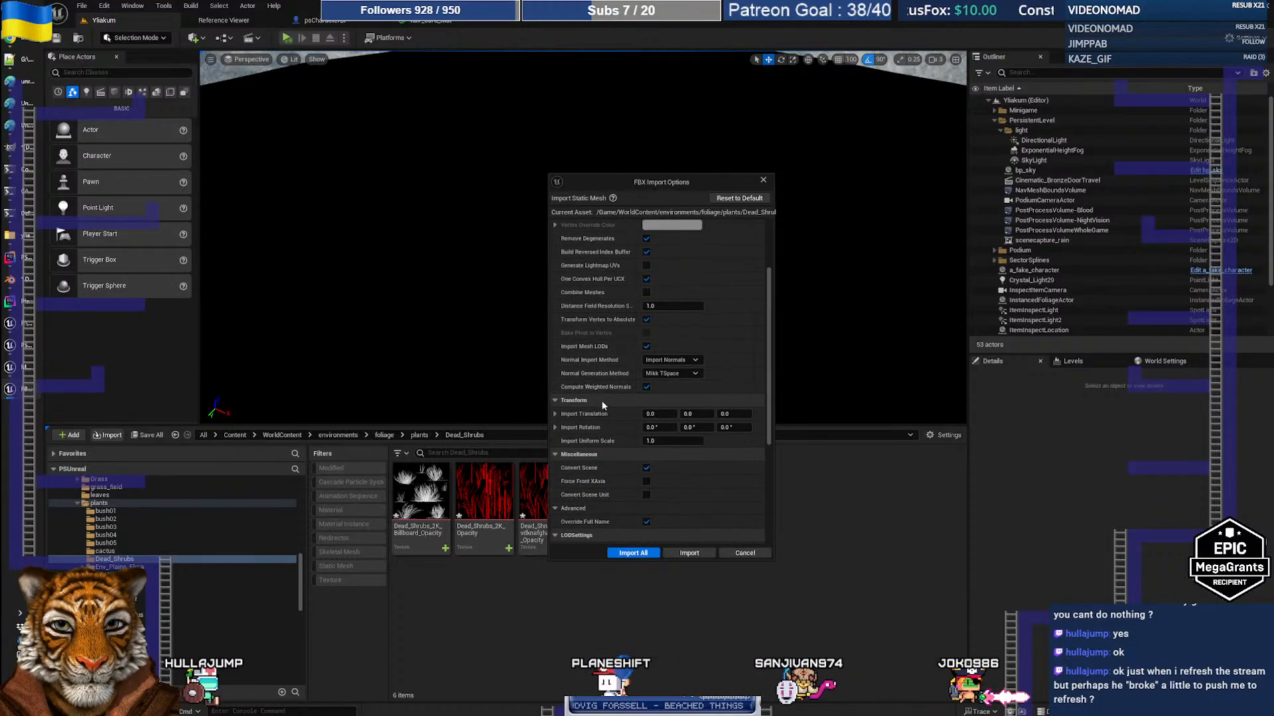
{"action": "scroll", "coordinate": [609, 407], "scroll_direction": "down", "scroll_amount": 2}
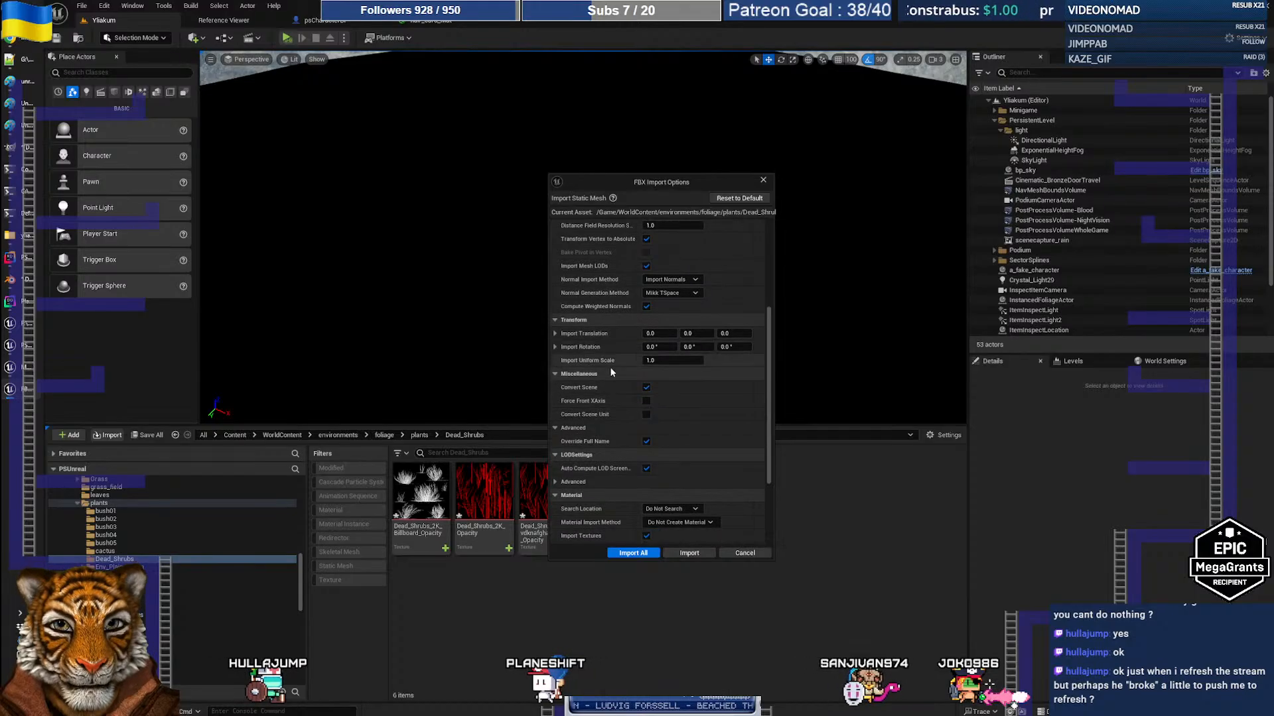
{"action": "scroll", "coordinate": [611, 367], "scroll_direction": "down", "scroll_amount": 3}
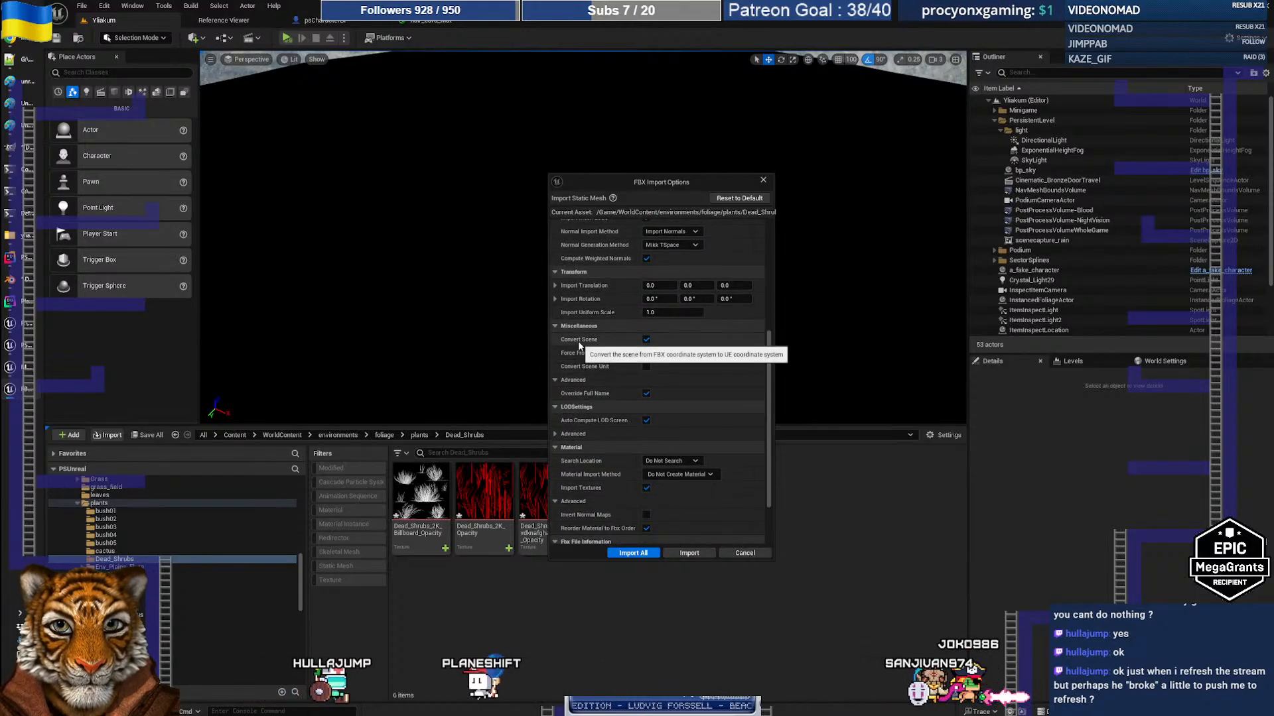
{"action": "scroll", "coordinate": [724, 392], "scroll_direction": "down", "scroll_amount": 2}
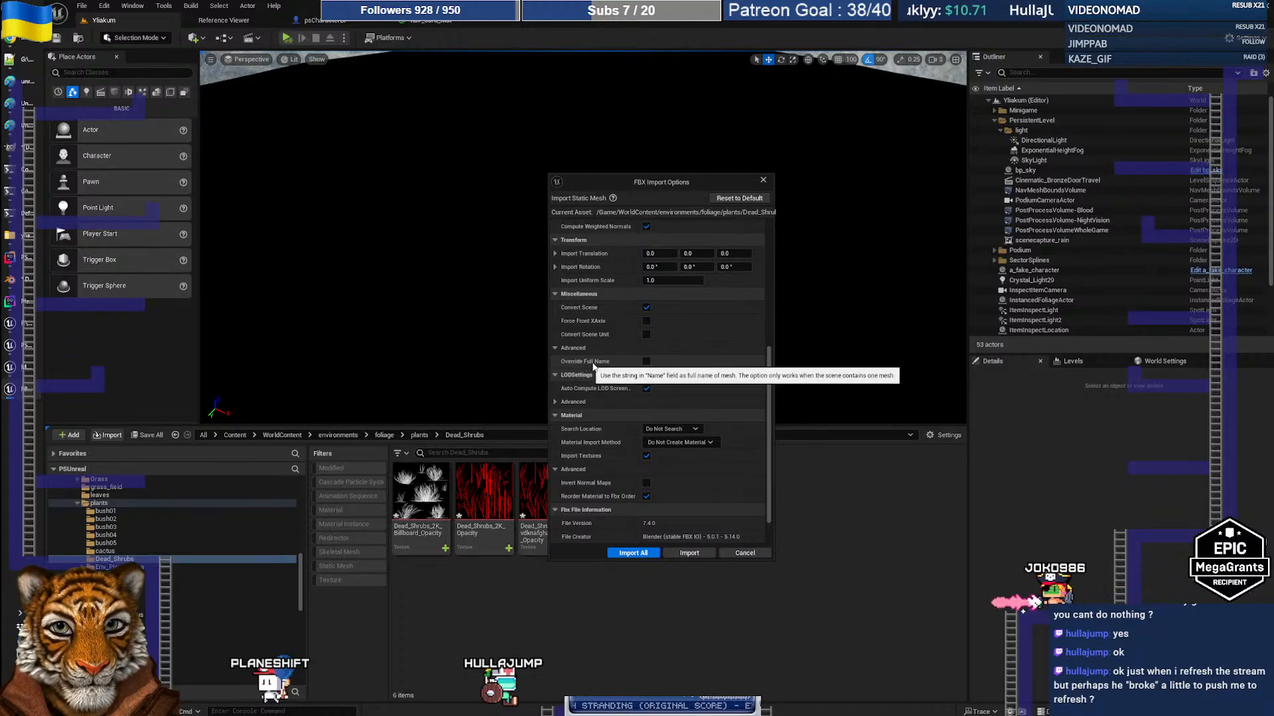
{"action": "left_click", "coordinate": [554, 401]}
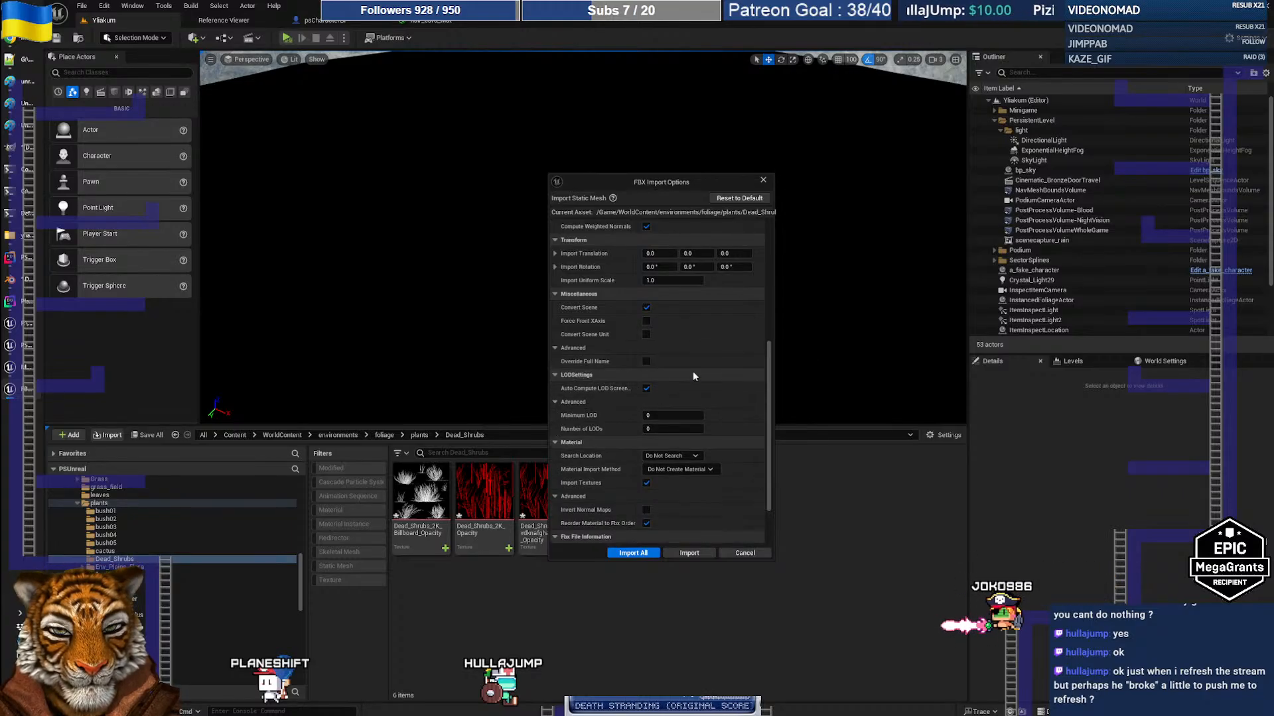
{"action": "scroll", "coordinate": [702, 364], "scroll_direction": "down", "scroll_amount": 1}
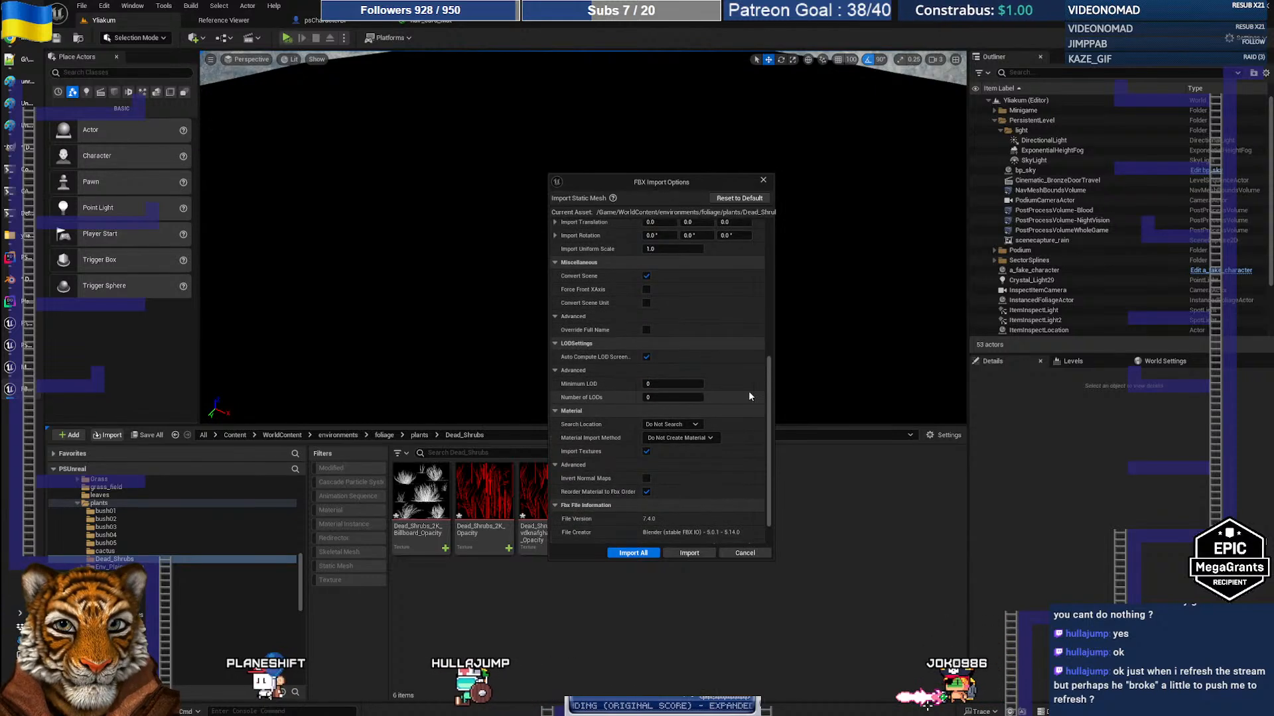
{"action": "scroll", "coordinate": [750, 396], "scroll_direction": "down", "scroll_amount": 1}
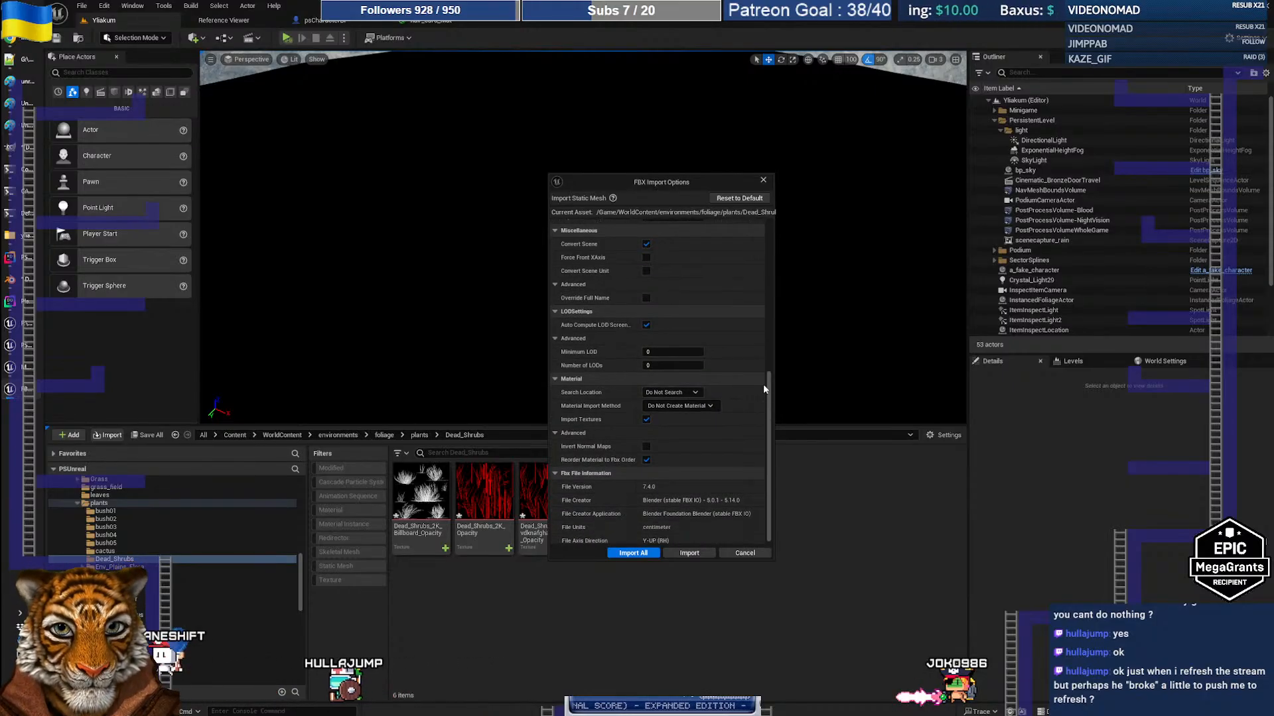
{"action": "scroll", "coordinate": [764, 391], "scroll_direction": "down", "scroll_amount": 1}
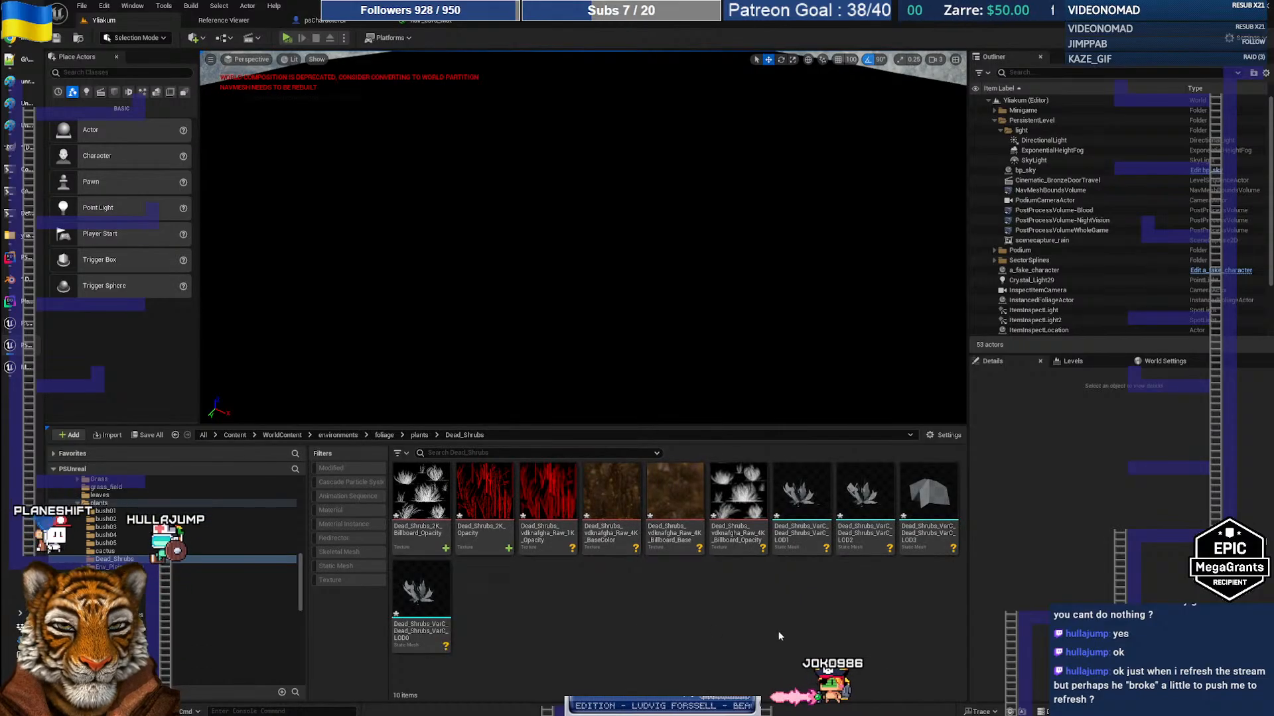
Delete the four imported Dead_Shrubs_VarC LOD meshes and import the FBX again with Number of LODs set to 3
{"action": "left_click", "coordinate": [800, 508]}
{"action": "left_click", "coordinate": [428, 629], "text": "shift"}
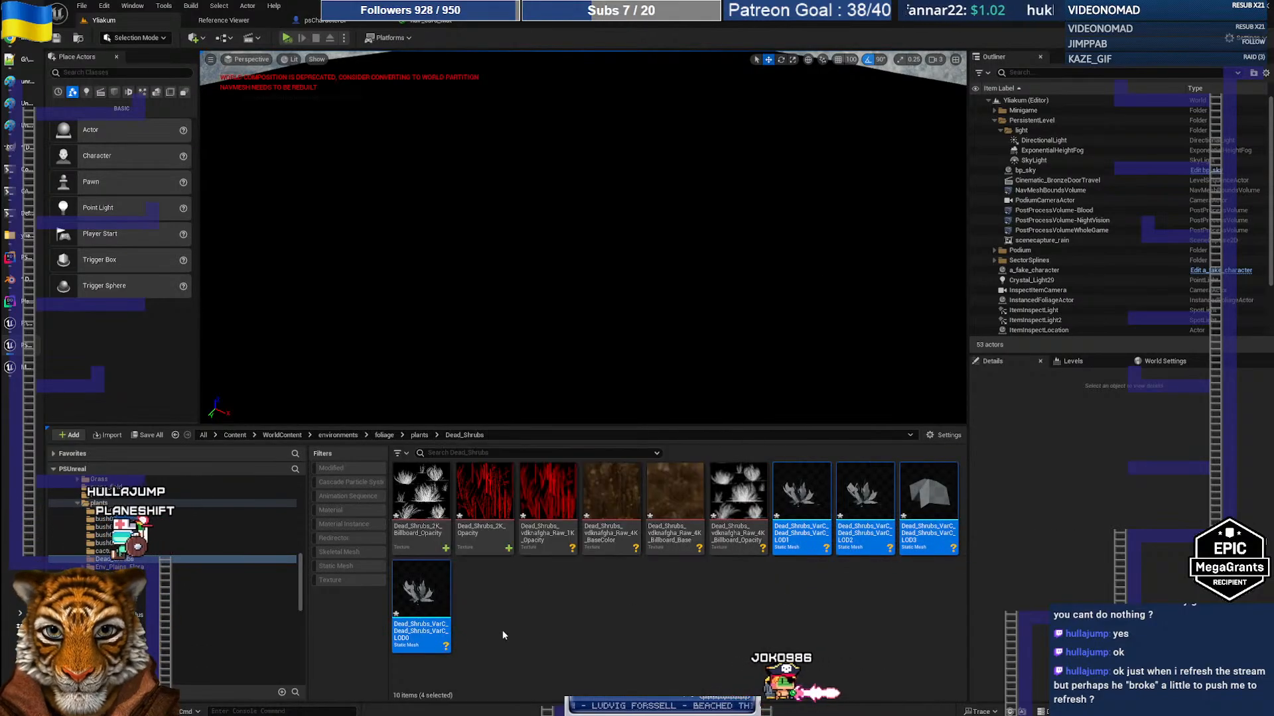
{"action": "key", "text": "Delete"}
{"action": "left_click", "coordinate": [581, 530]}
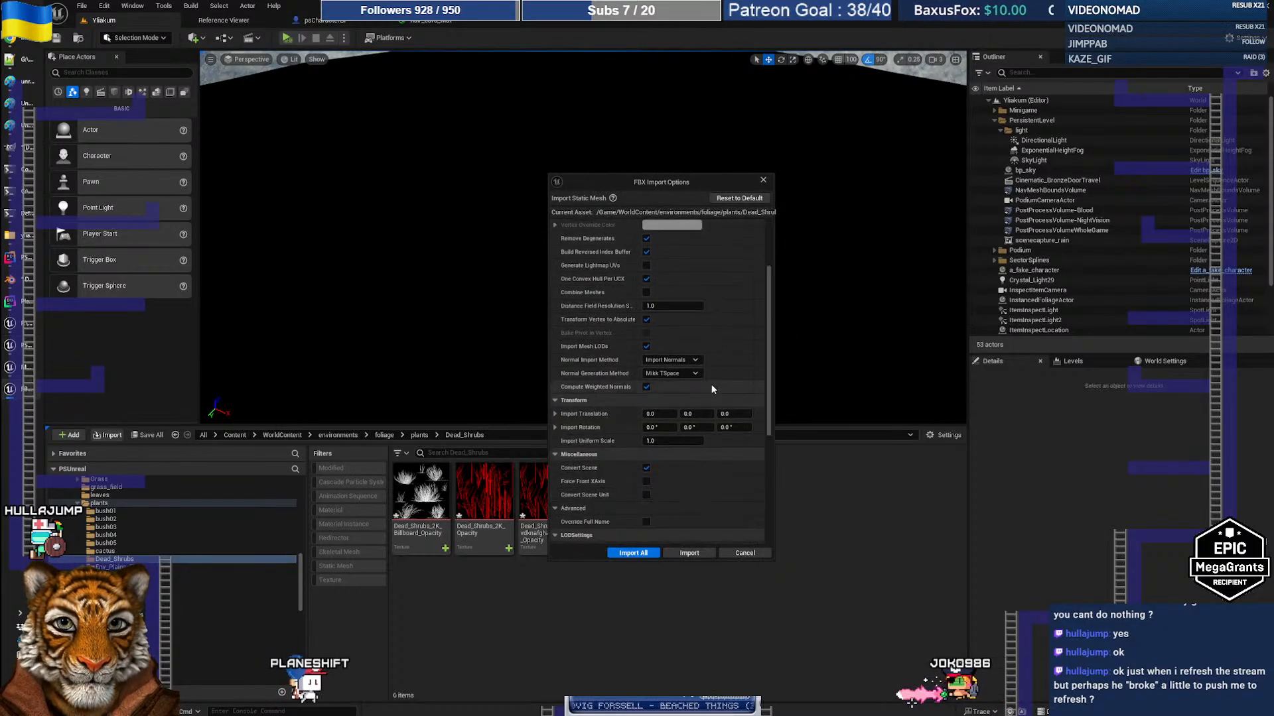
{"action": "scroll", "coordinate": [684, 371], "scroll_direction": "down", "scroll_amount": 5}
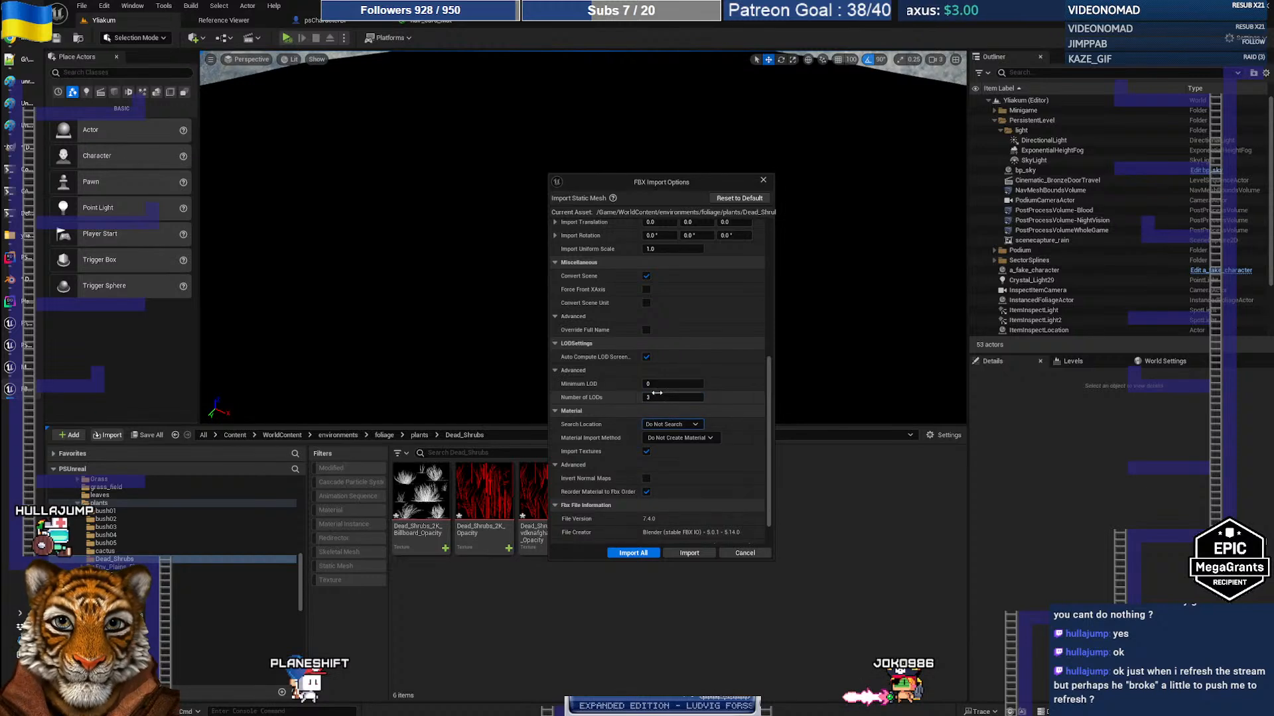
{"action": "left_click", "coordinate": [633, 553]}
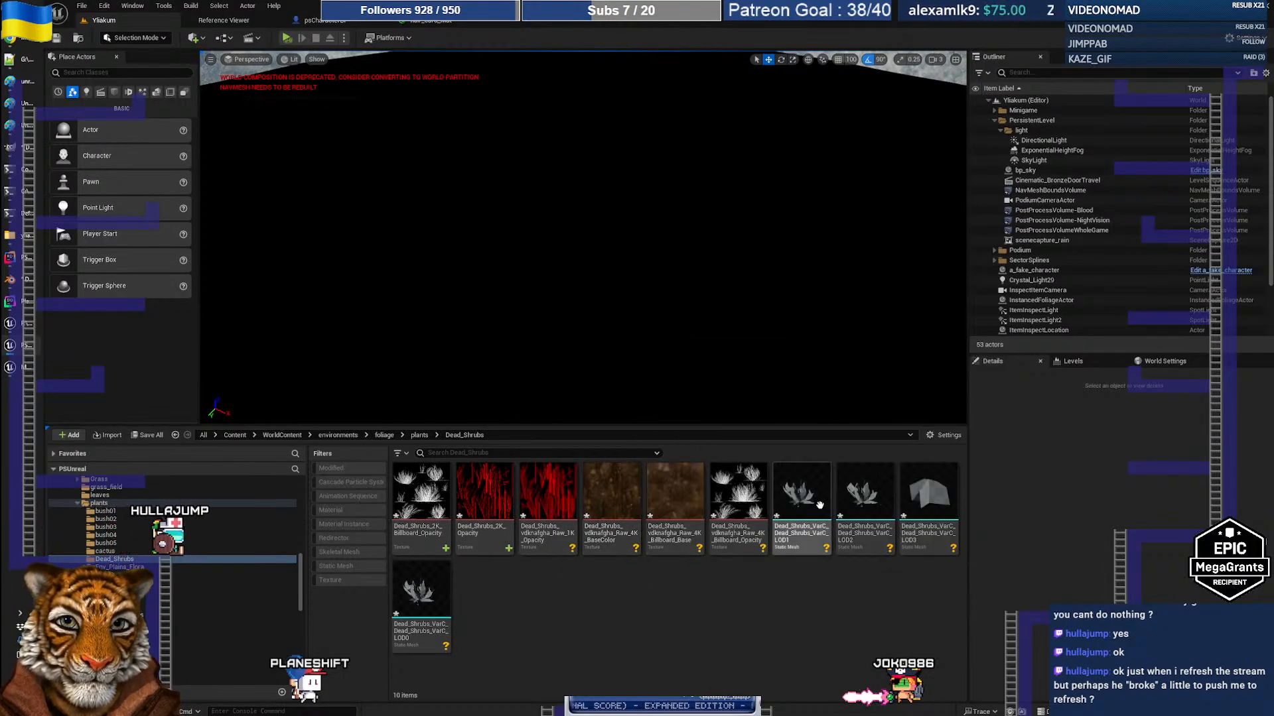
Open the Dead_Shrubs_VarC LOD1 static mesh, inspect its selectable LODs, and close the asset editor
{"action": "double_click", "coordinate": [820, 505]}
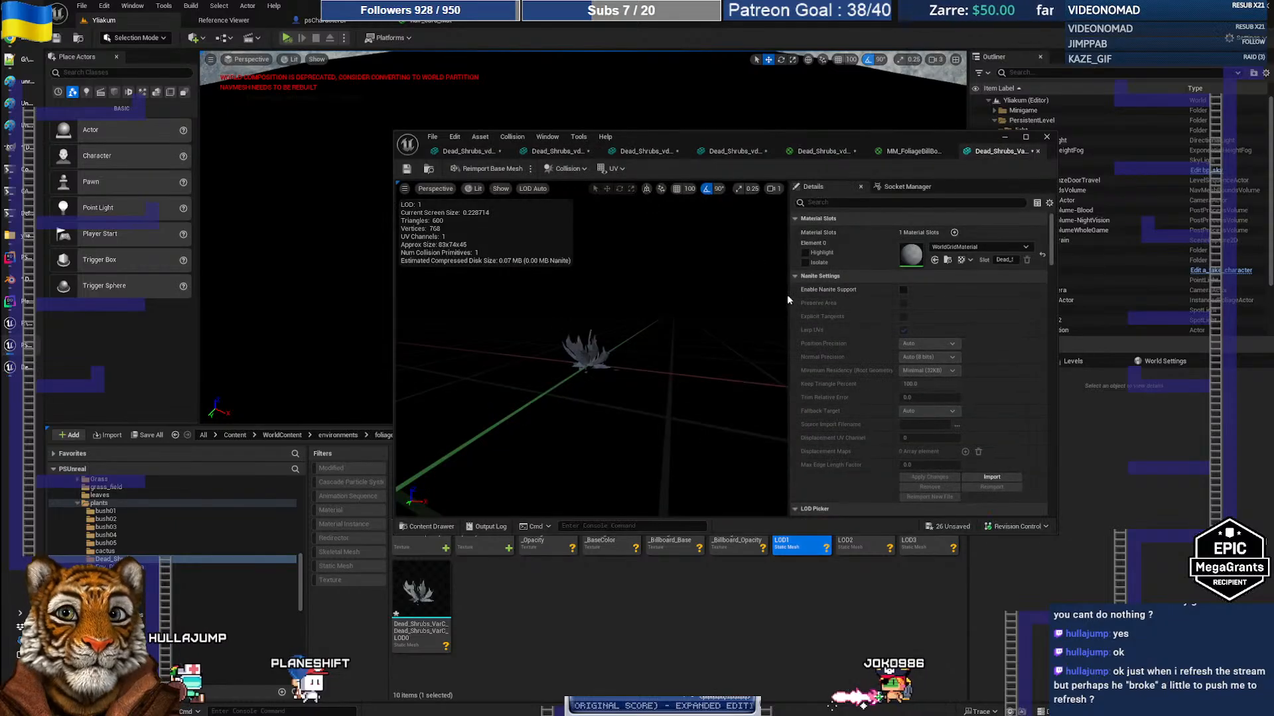
{"action": "scroll", "coordinate": [992, 336], "scroll_direction": "down", "scroll_amount": 5}
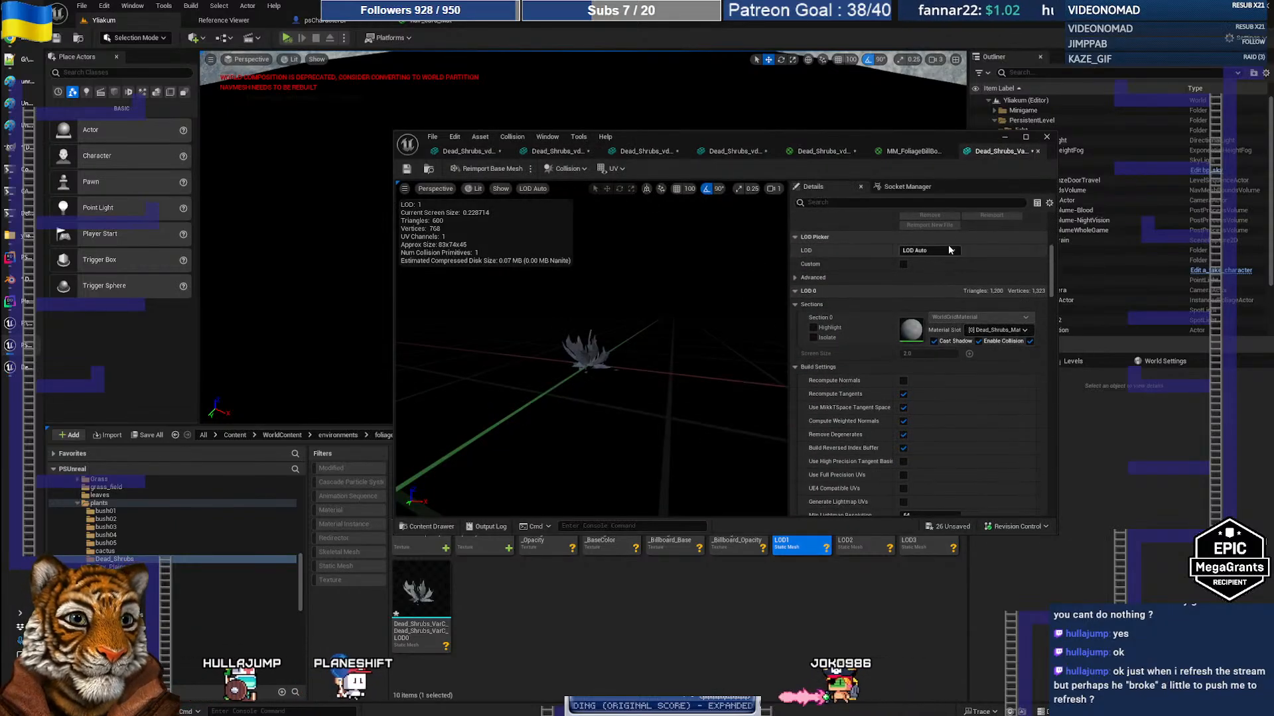
{"action": "left_click", "coordinate": [949, 251]}
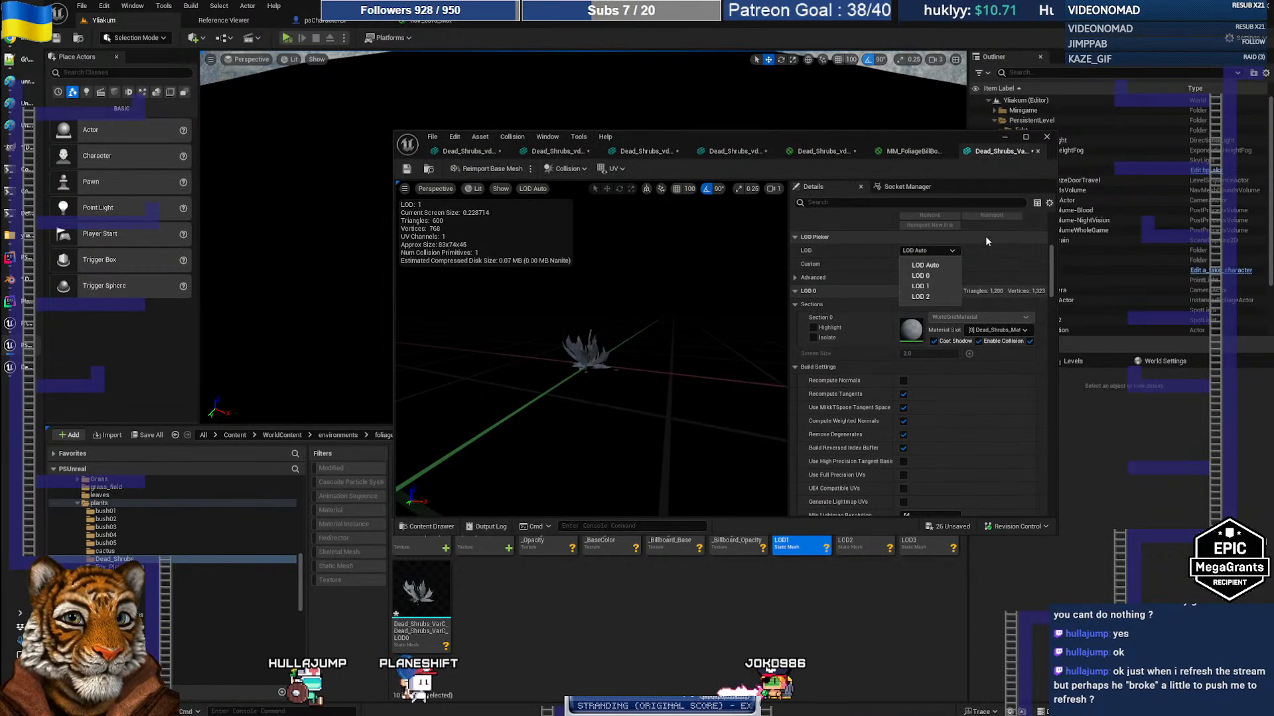
{"action": "left_click", "coordinate": [1037, 153]}
{"action": "left_click", "coordinate": [1037, 153]}
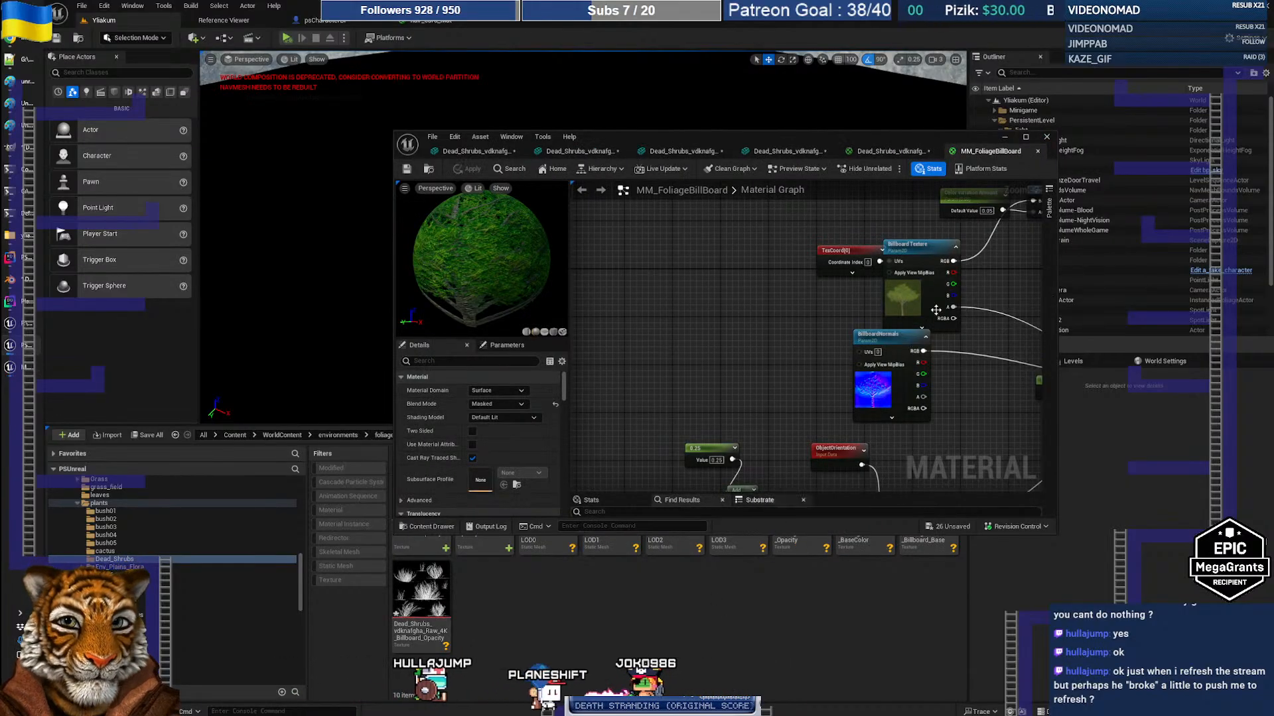
{"action": "left_click", "coordinate": [1038, 151]}
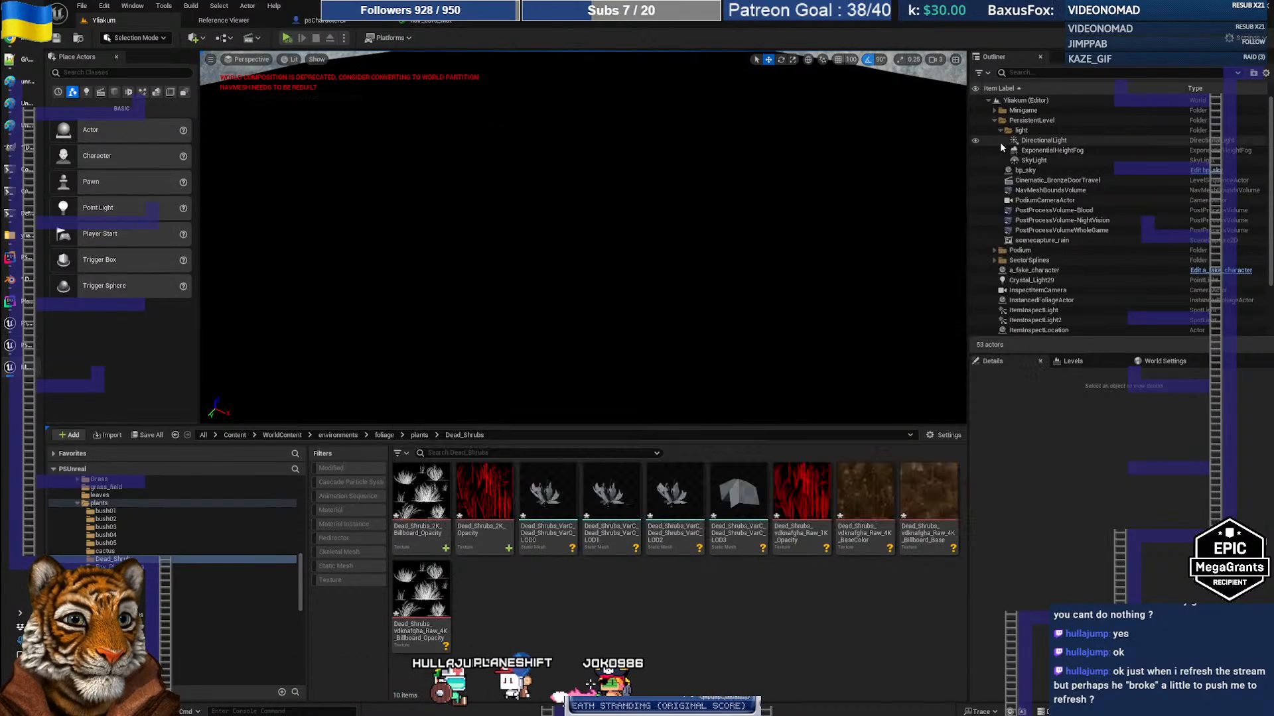
Delete the four imported Dead_Shrubs_VarC LOD static meshes from the Dead_Shrubs folder
{"action": "left_click", "coordinate": [546, 539]}
{"action": "left_click", "coordinate": [611, 539], "text": "ctrl"}
{"action": "left_click", "coordinate": [674, 540], "text": "ctrl"}
{"action": "left_click", "coordinate": [738, 547], "text": "ctrl"}
{"action": "key", "text": "Delete"}
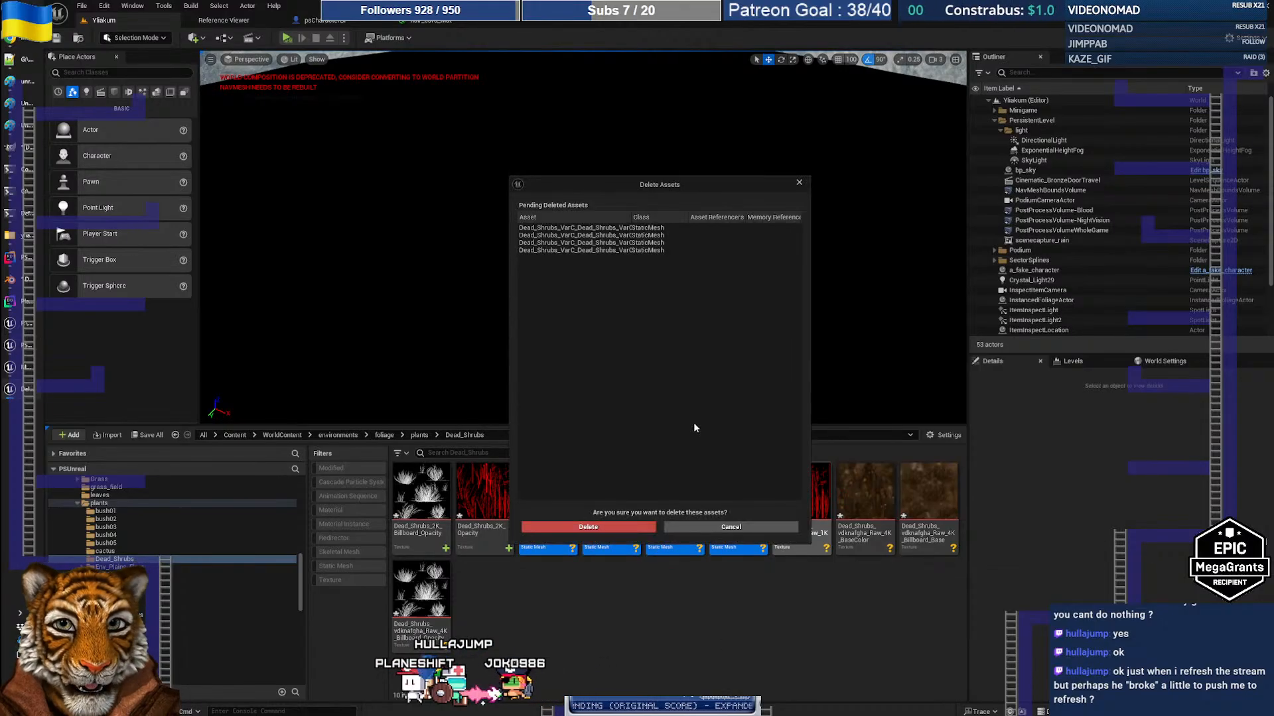
{"action": "left_click", "coordinate": [588, 527]}
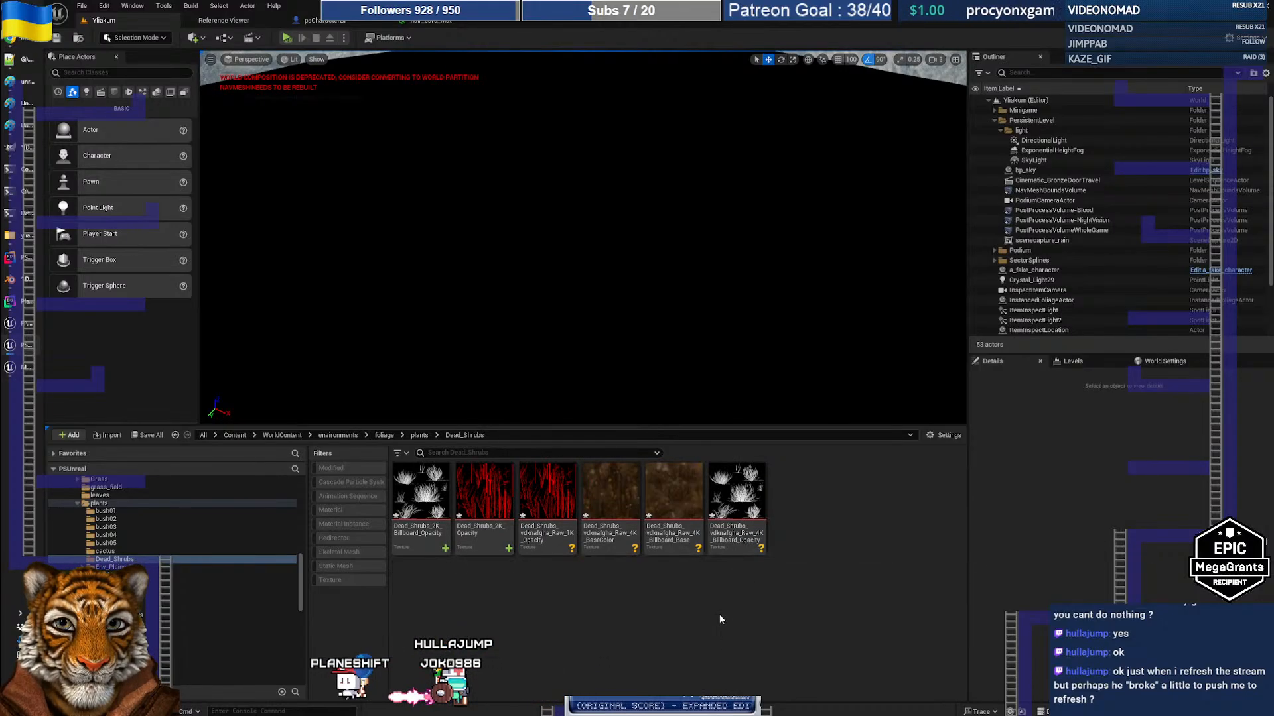
Switch to the Claude chat and report that exporting Mesh and Empty from Blender and importing in UE with Import LOD gives 4 meshes instead of 1
{"action": "key", "text": "alt+Tab"}
{"action": "key", "text": "alt+Tab"}
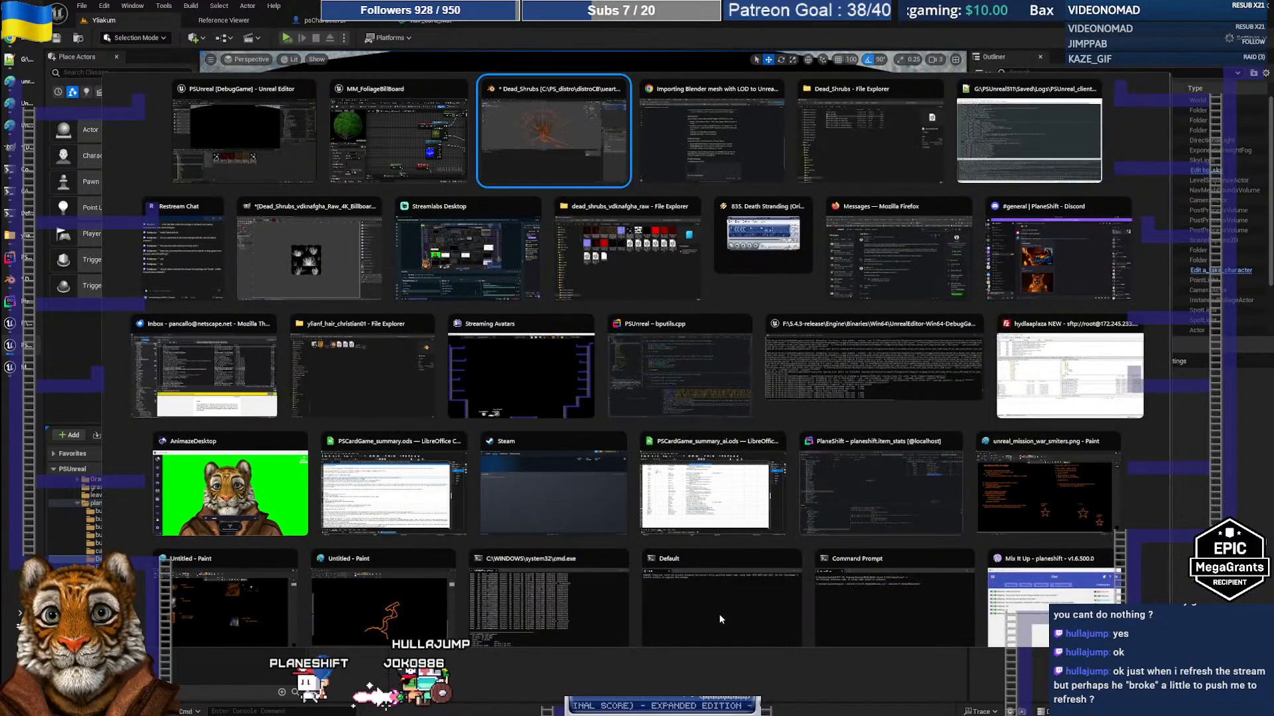
{"action": "key", "text": "alt+Tab"}
{"action": "key", "text": "alt+Tab"}
{"action": "key", "text": "alt+Tab"}
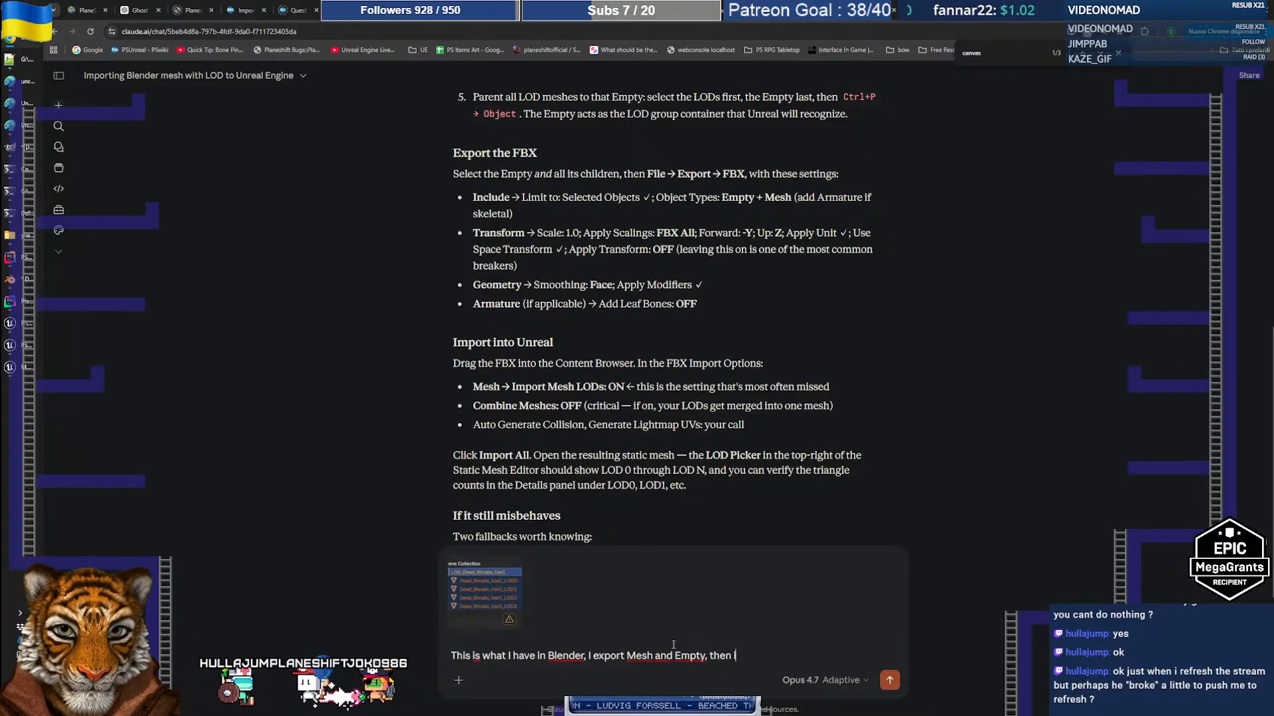
{"action": "type", "text": "in UE"}
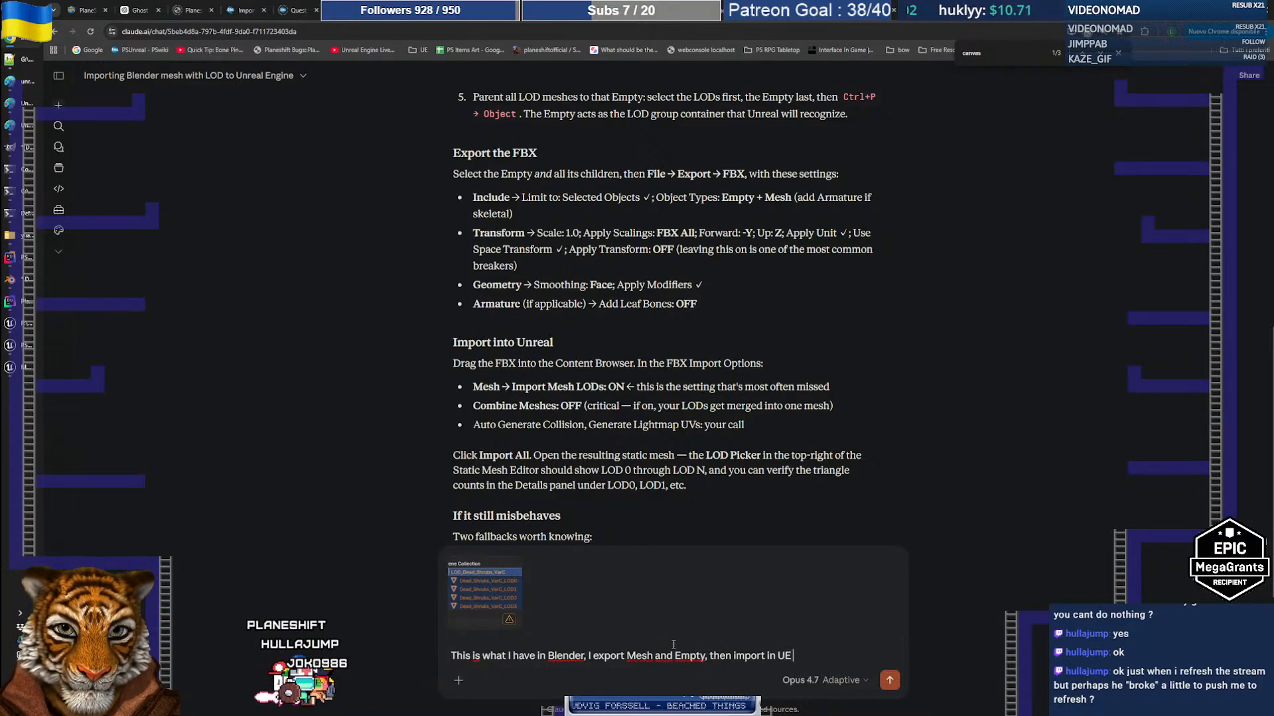
{"action": "type", "text": " with Import LOD"}
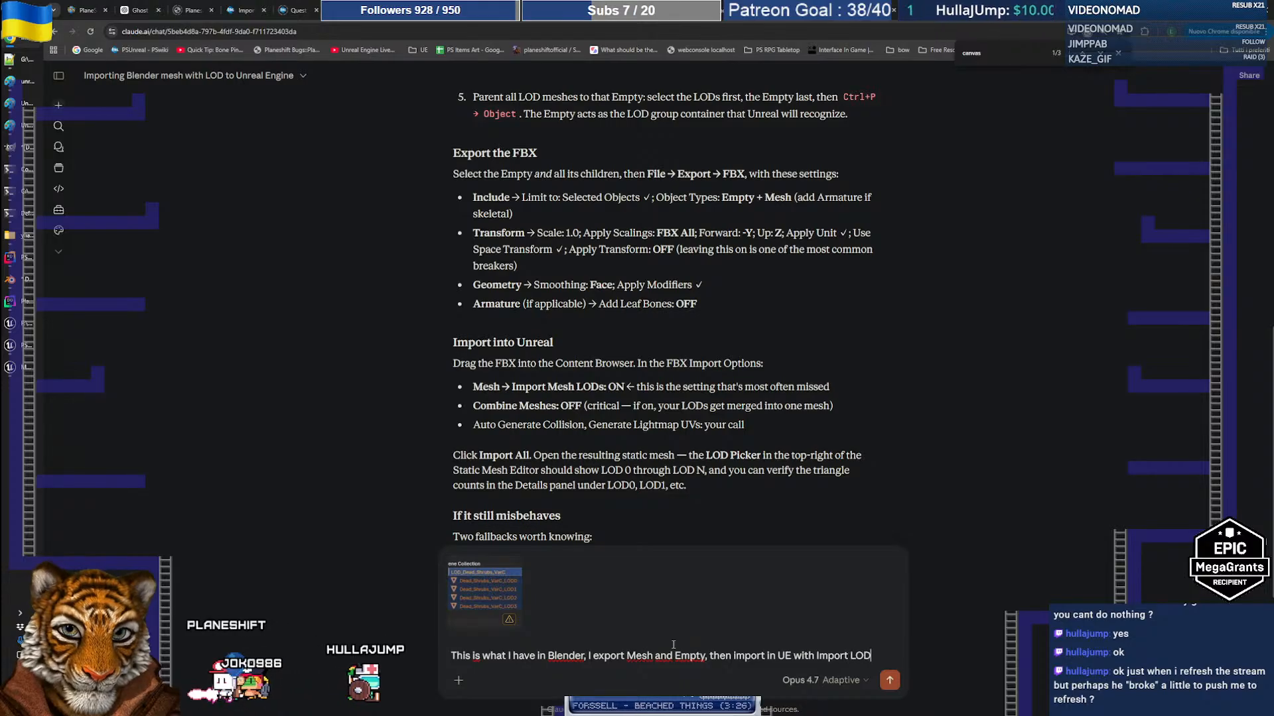
{"action": "type", "text": ", but I d"}
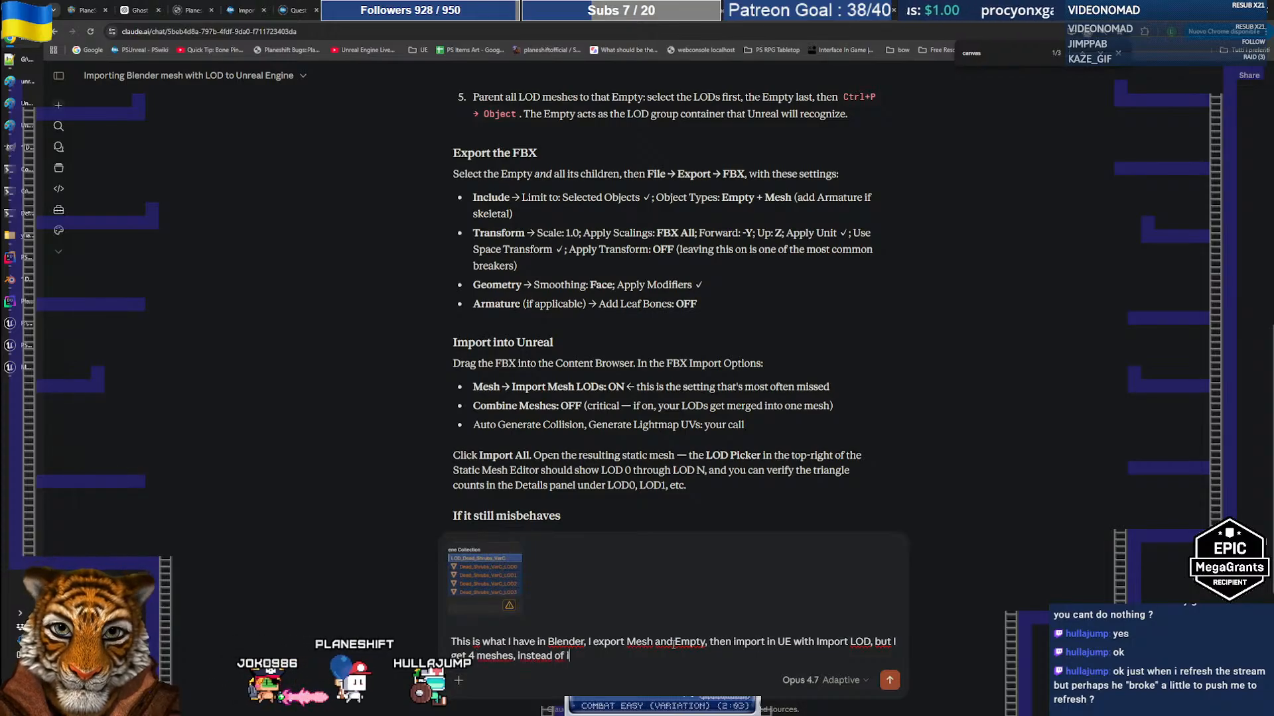
{"action": "key", "text": "Return"}
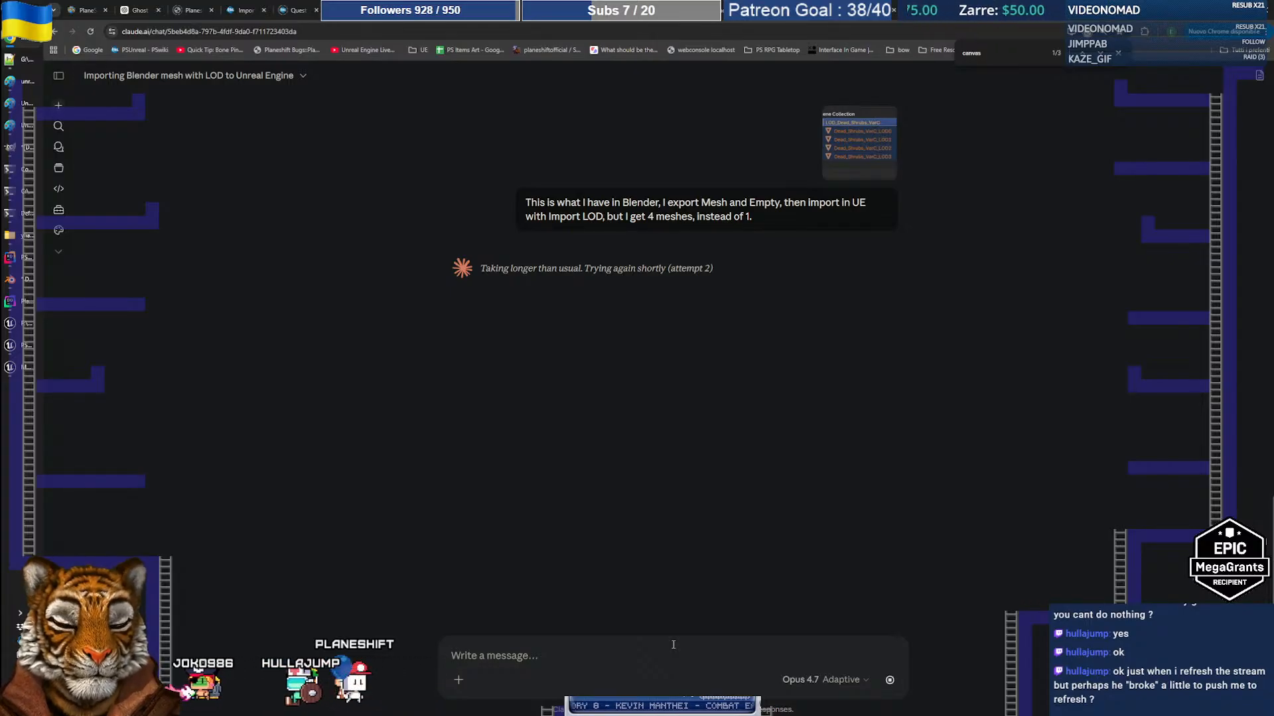
In Blender, select the LOD_Dead_Shrubs_VarC empty and add a String custom property fbx_type with value LodGroup in the World properties
{"action": "key", "text": "alt+Tab"}
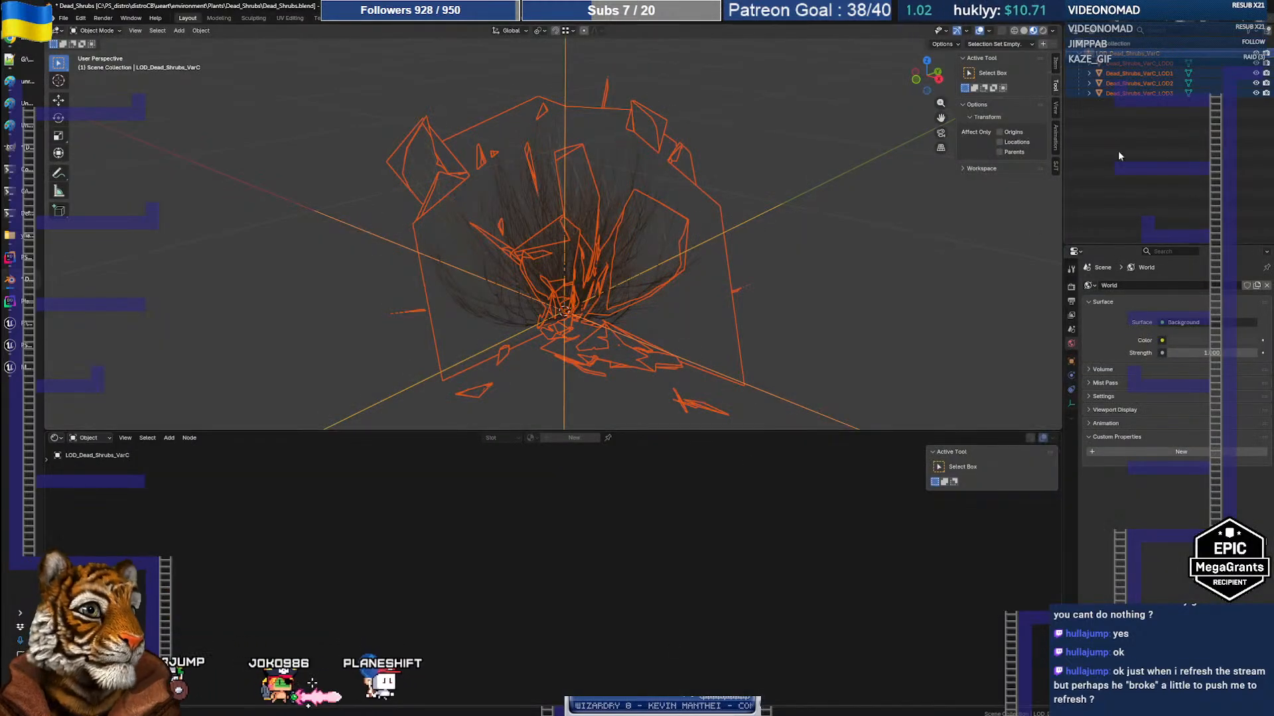
{"action": "left_click", "coordinate": [1142, 54]}
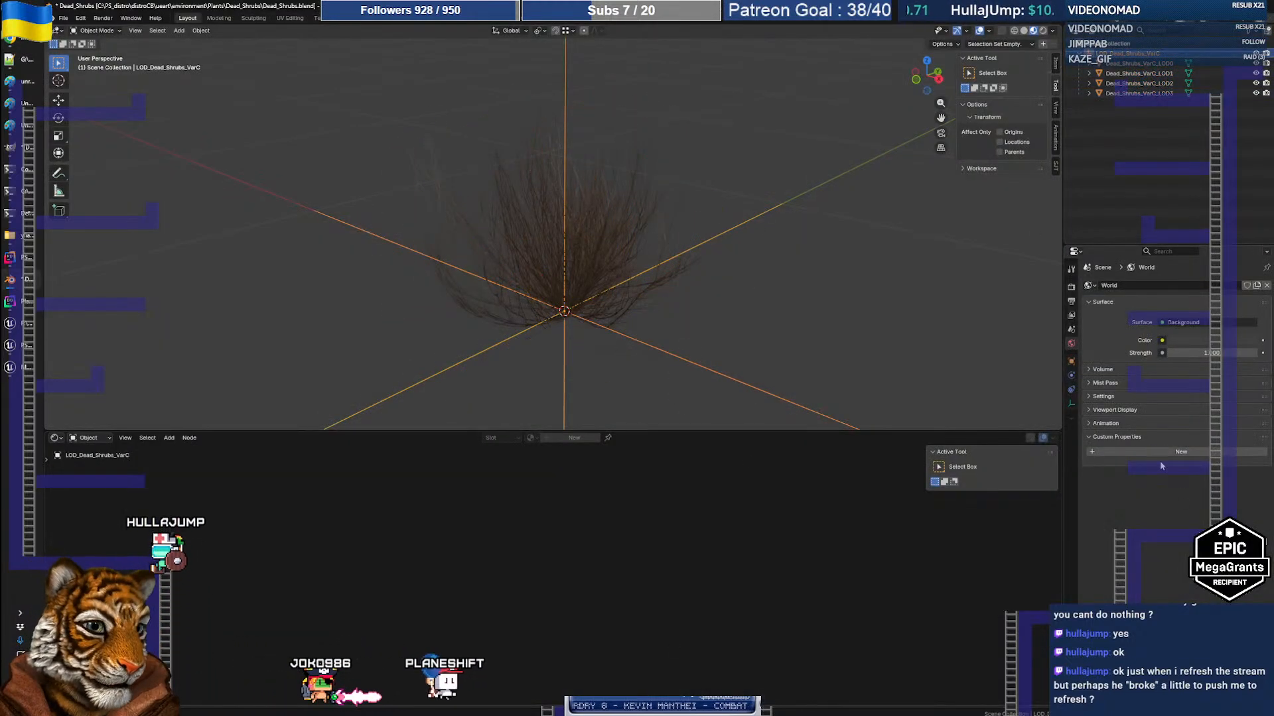
{"action": "left_click", "coordinate": [1132, 451]}
{"action": "left_click", "coordinate": [1252, 470]}
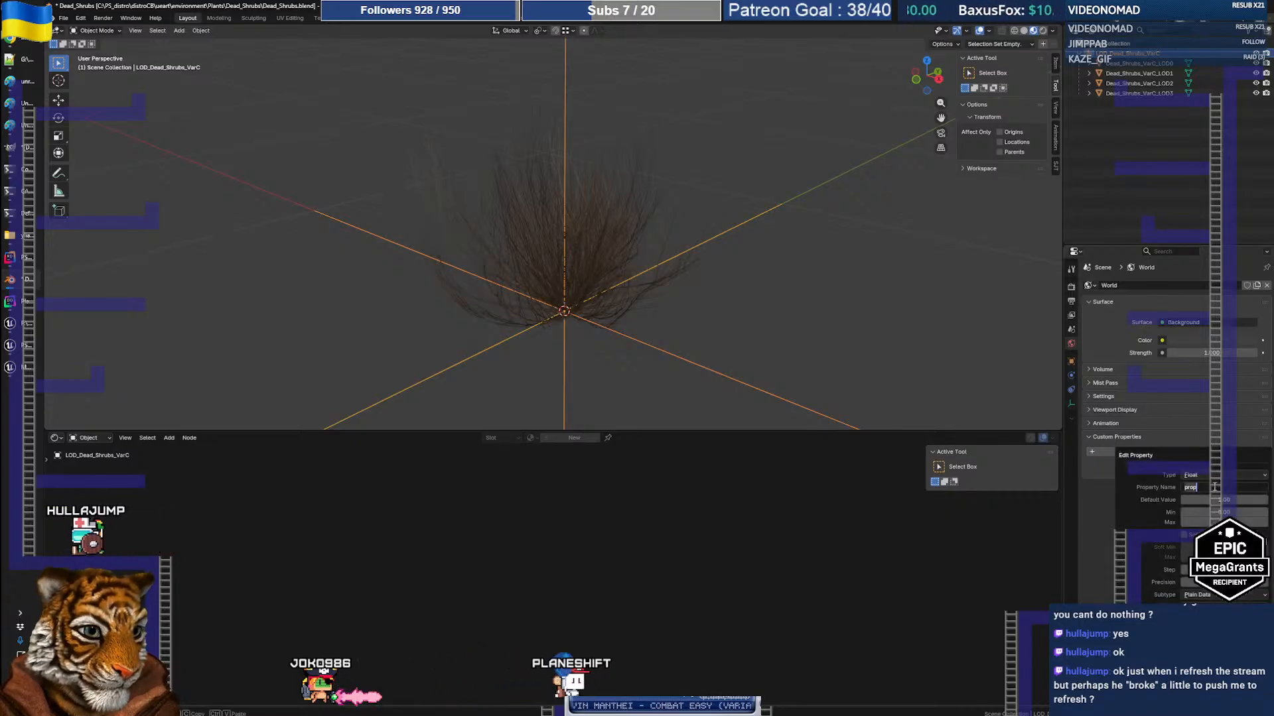
{"action": "type", "text": "fbx_"}
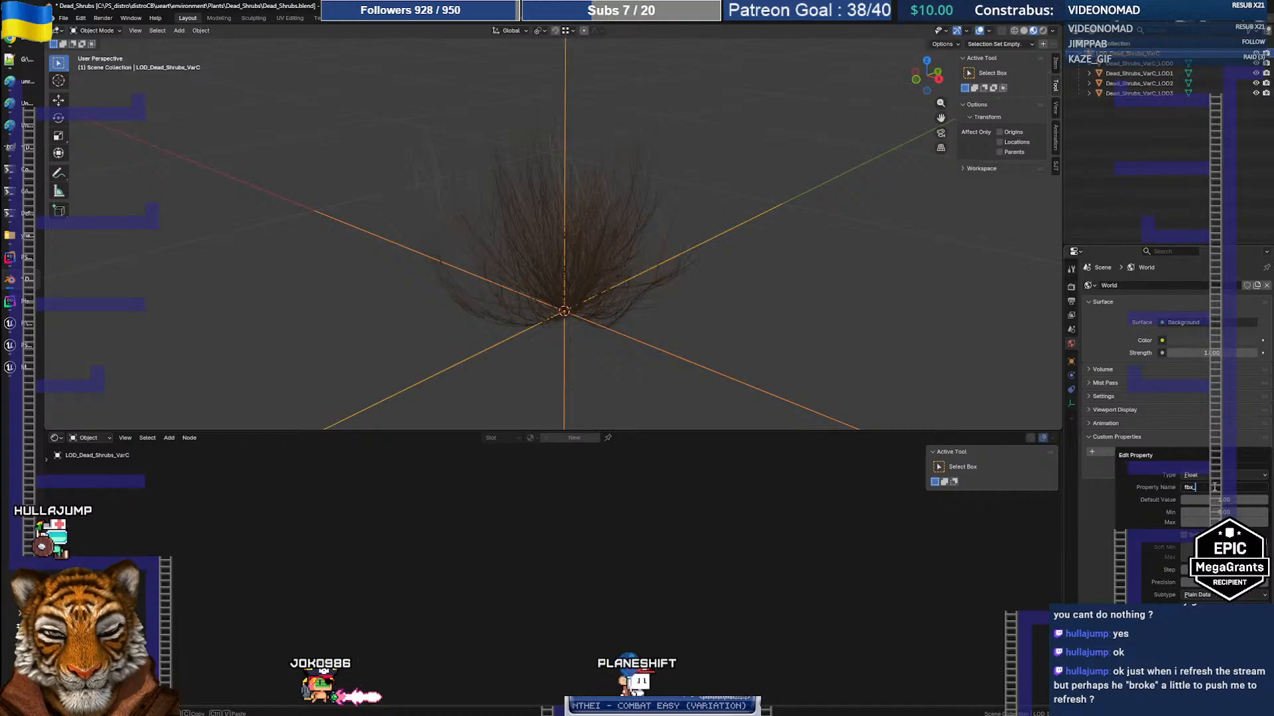
{"action": "type", "text": "ype"}
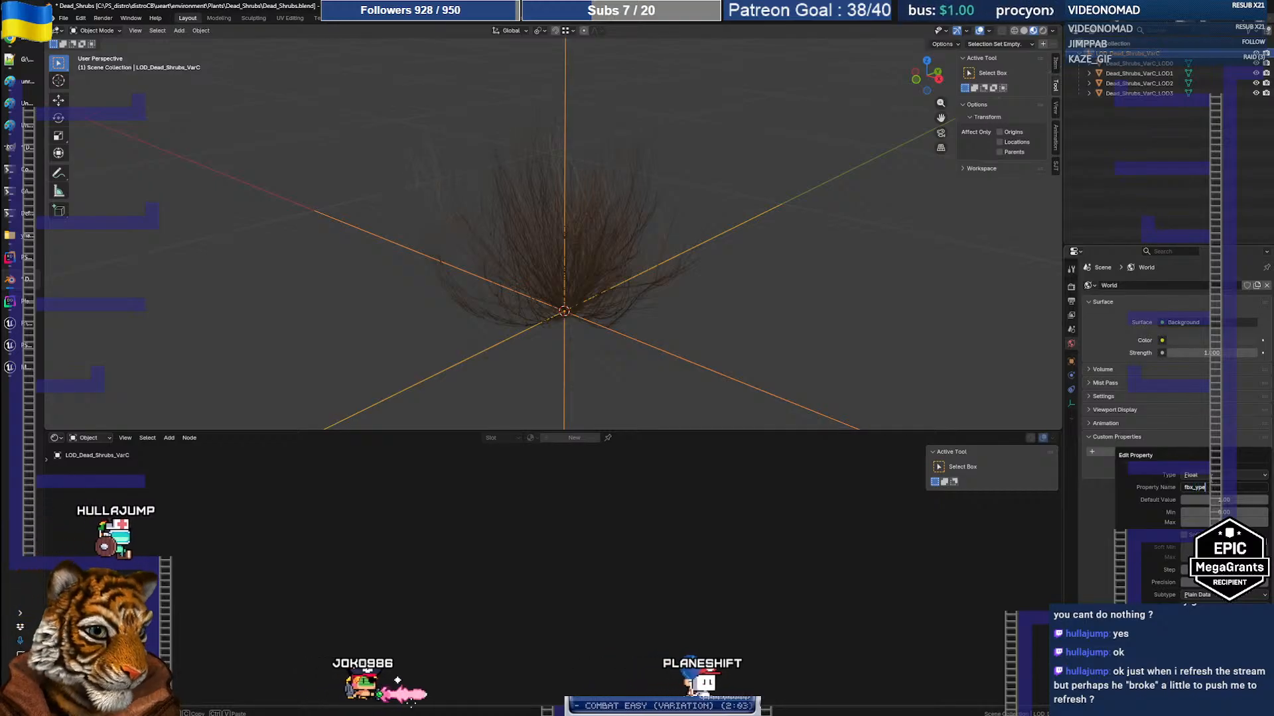
{"action": "left_click", "coordinate": [1216, 476]}
{"action": "left_click", "coordinate": [1212, 554]}
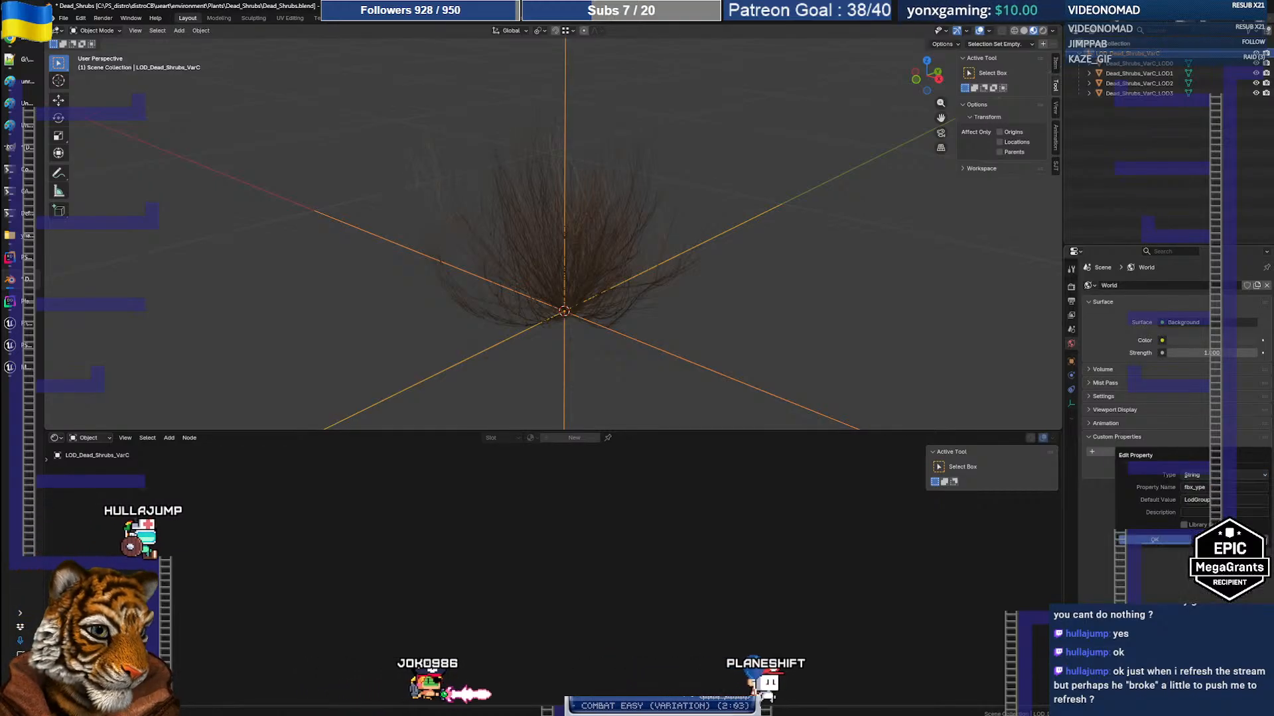
{"action": "left_click", "coordinate": [1171, 541]}
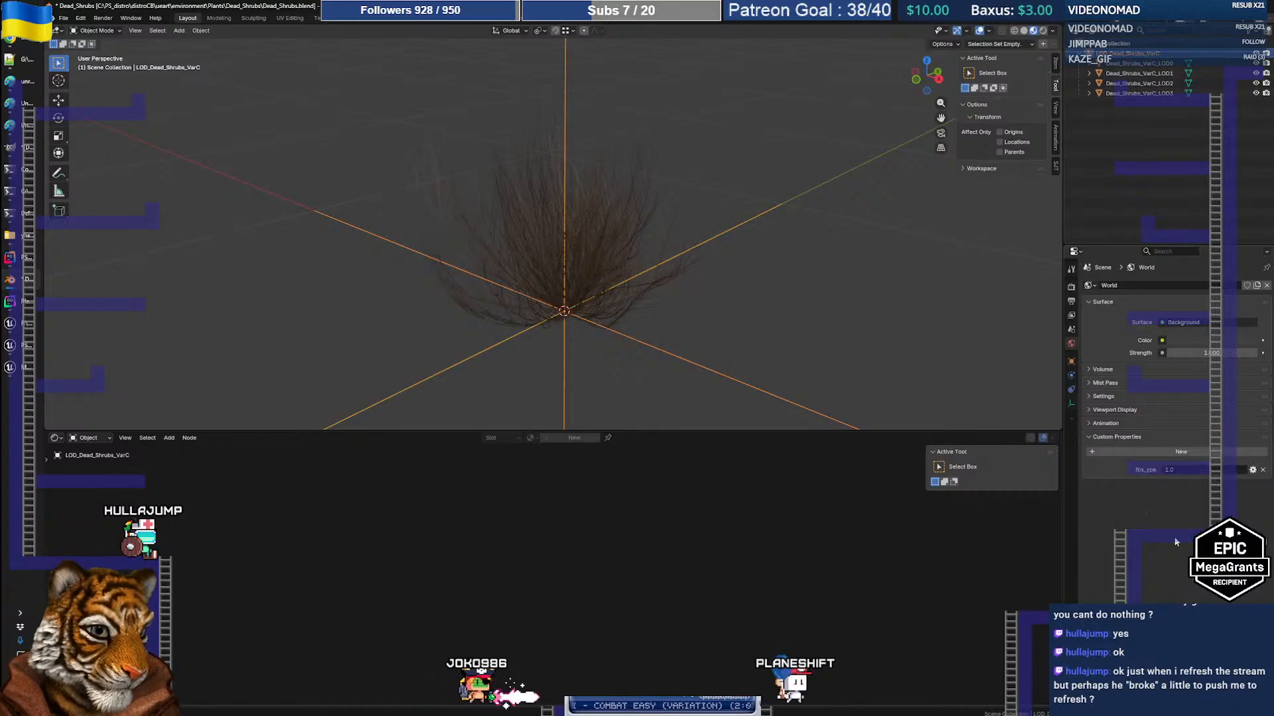
{"action": "left_click", "coordinate": [1186, 470]}
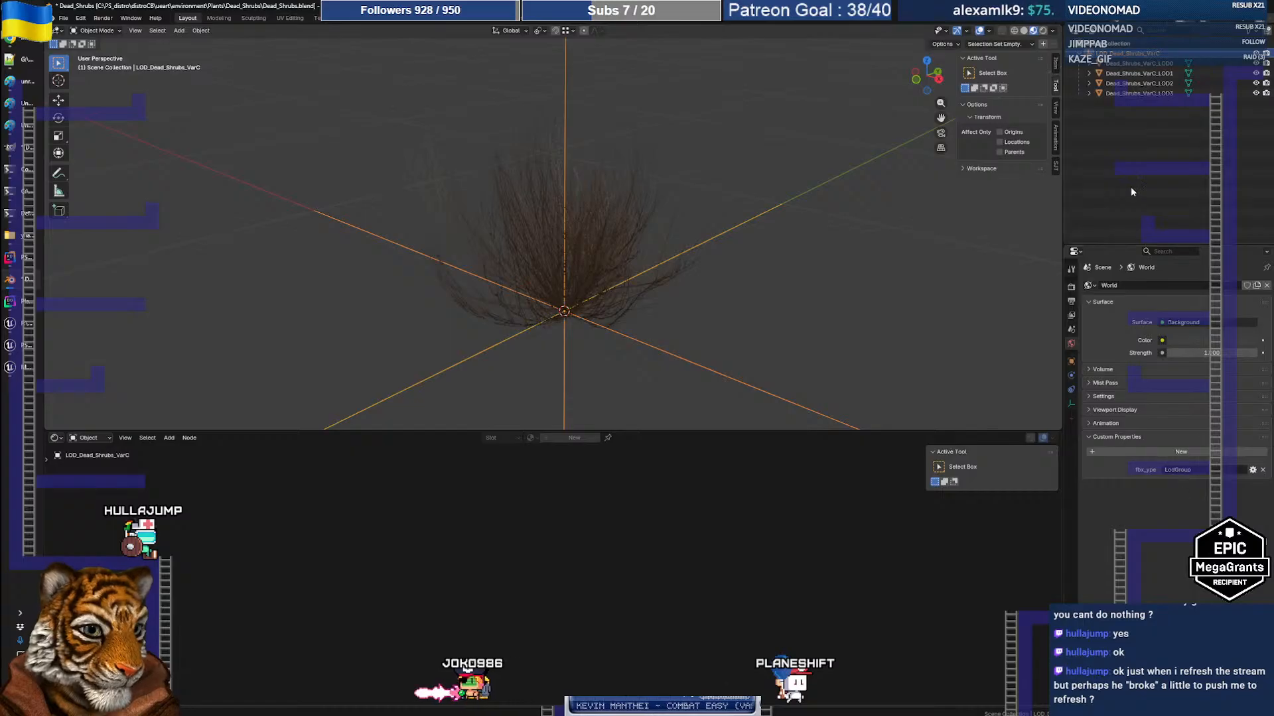
Save the Blender file and export the empty with its four LOD meshes as Dead_Shrubs_VarC2.fbx
{"action": "left_click", "coordinate": [63, 17]}
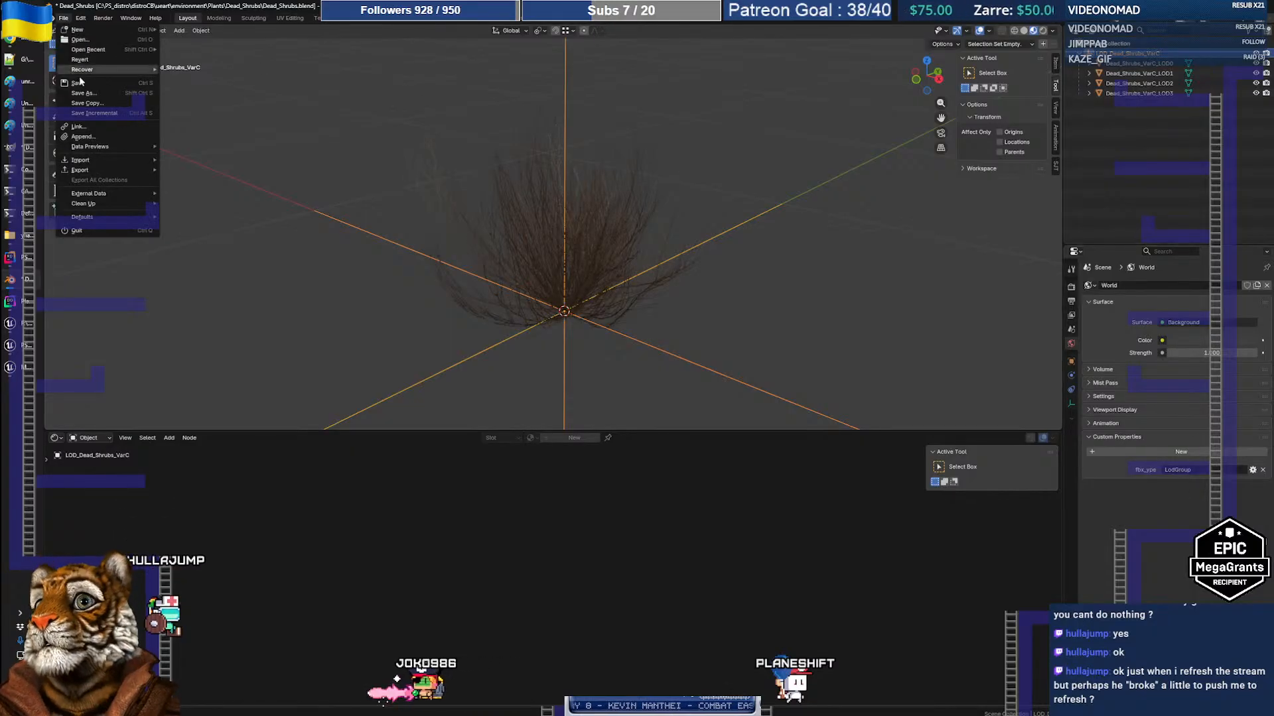
{"action": "left_click", "coordinate": [80, 83]}
{"action": "left_click", "coordinate": [1128, 93], "text": "shift"}
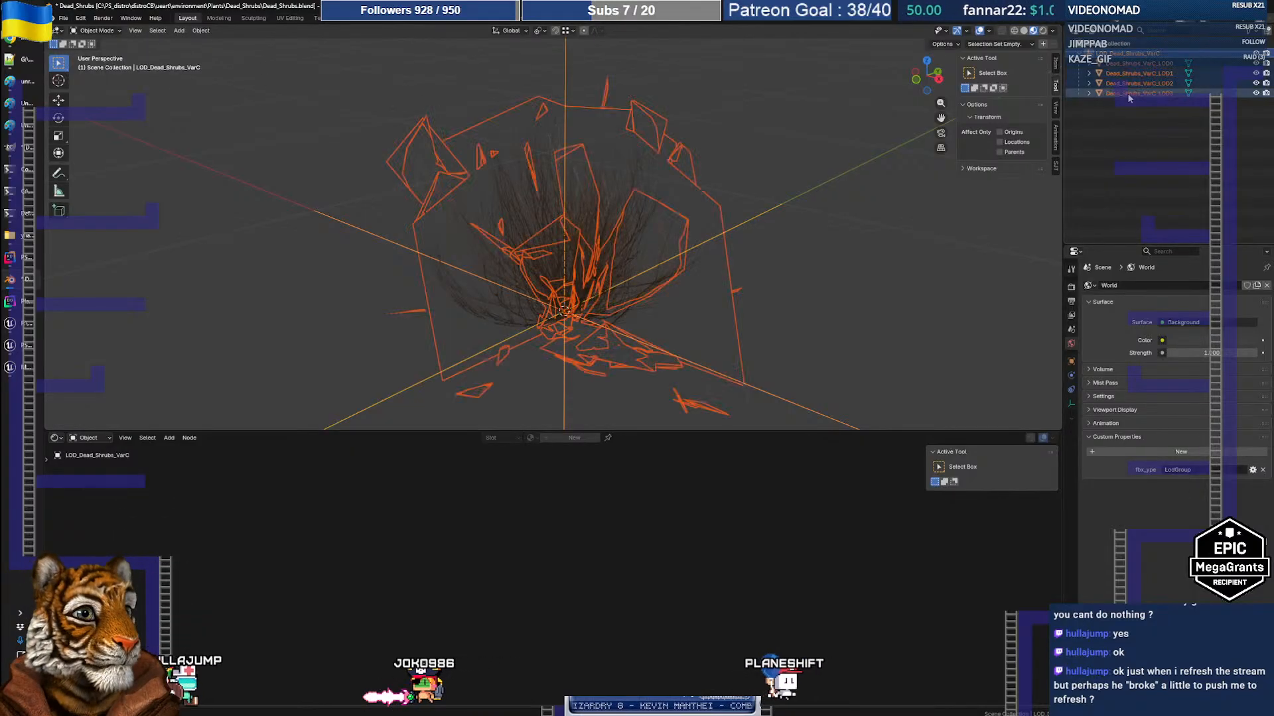
{"action": "left_click", "coordinate": [63, 18]}
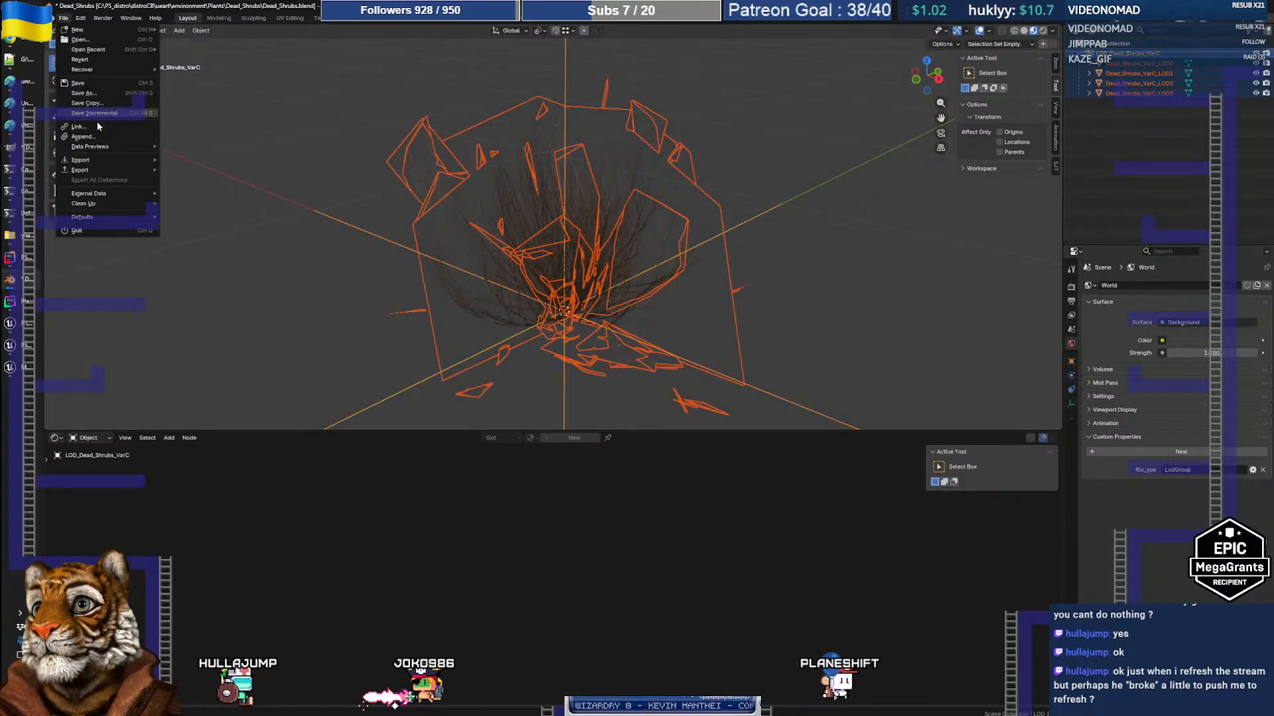
{"action": "mouse_move", "coordinate": [93, 168]}
{"action": "left_click", "coordinate": [189, 250]}
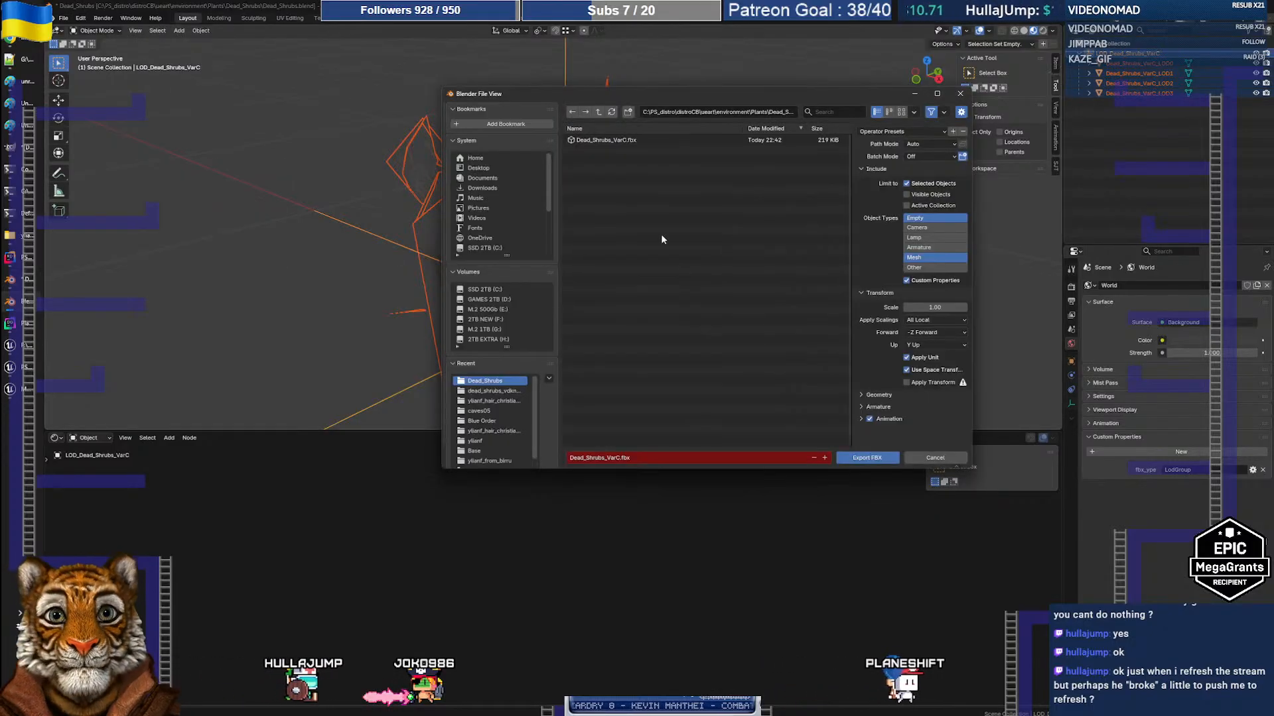
{"action": "left_click", "coordinate": [622, 458]}
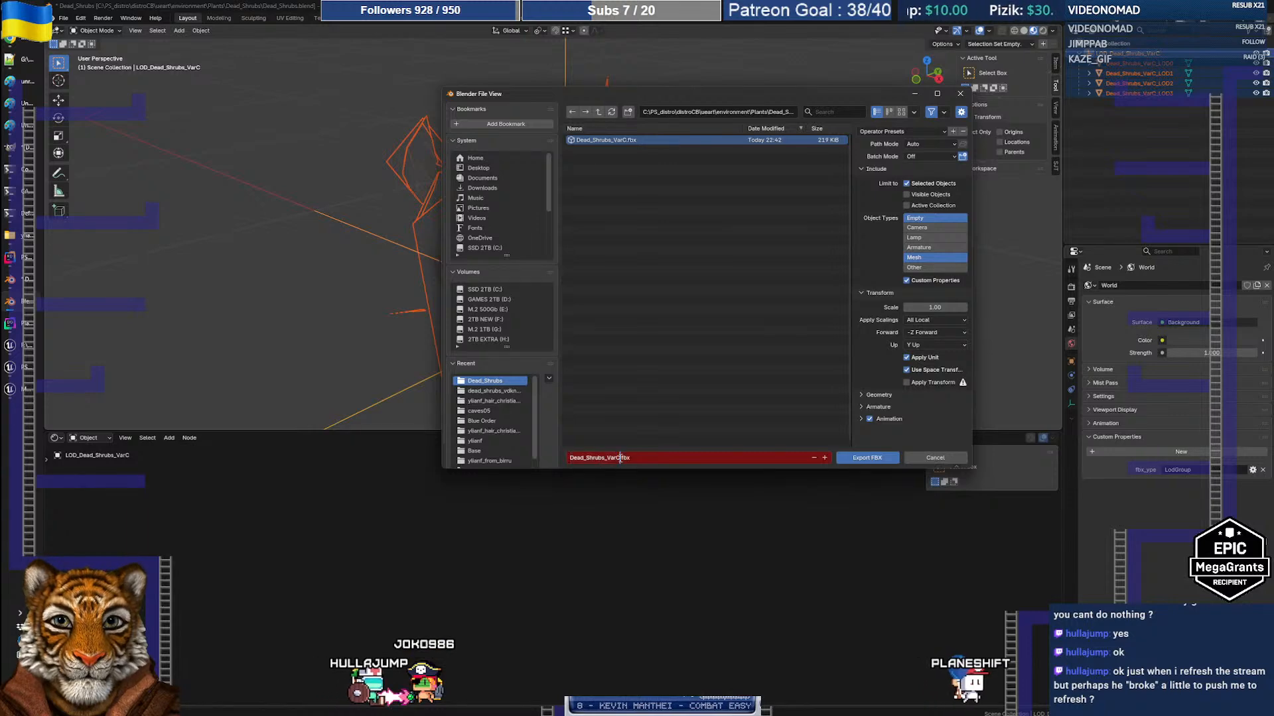
{"action": "type", "text": "2"}
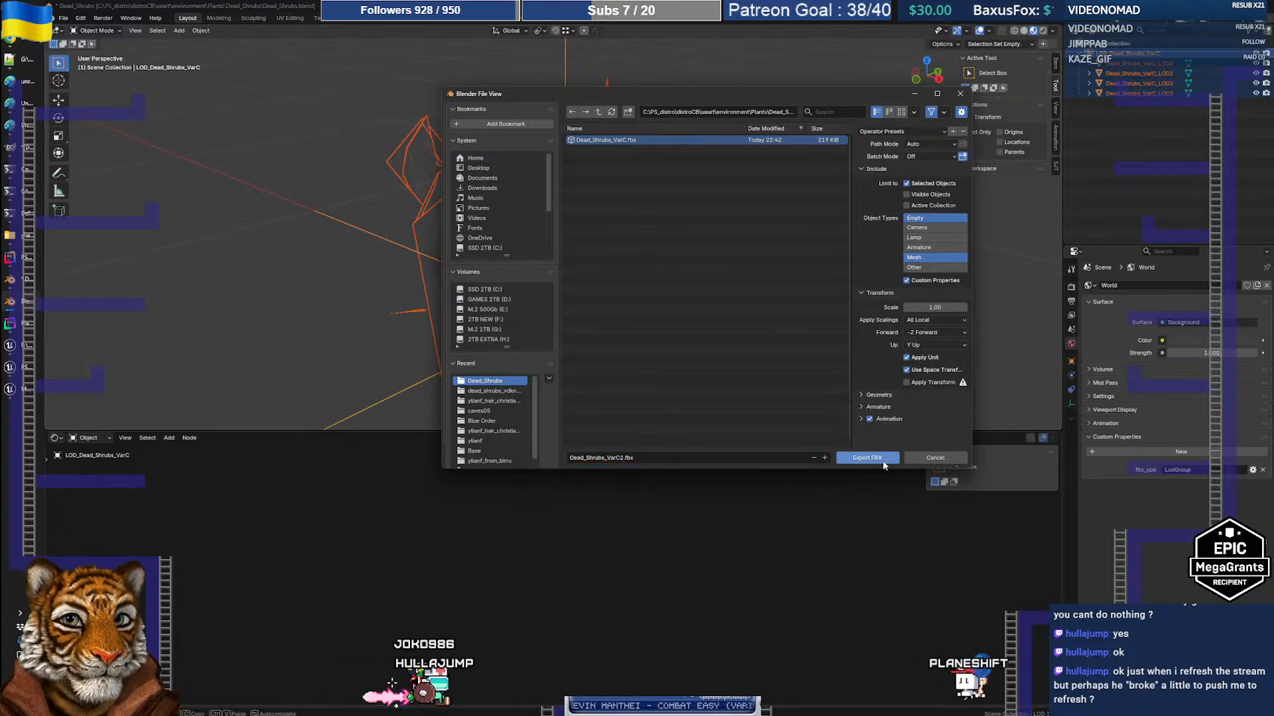
{"action": "left_click", "coordinate": [879, 460]}
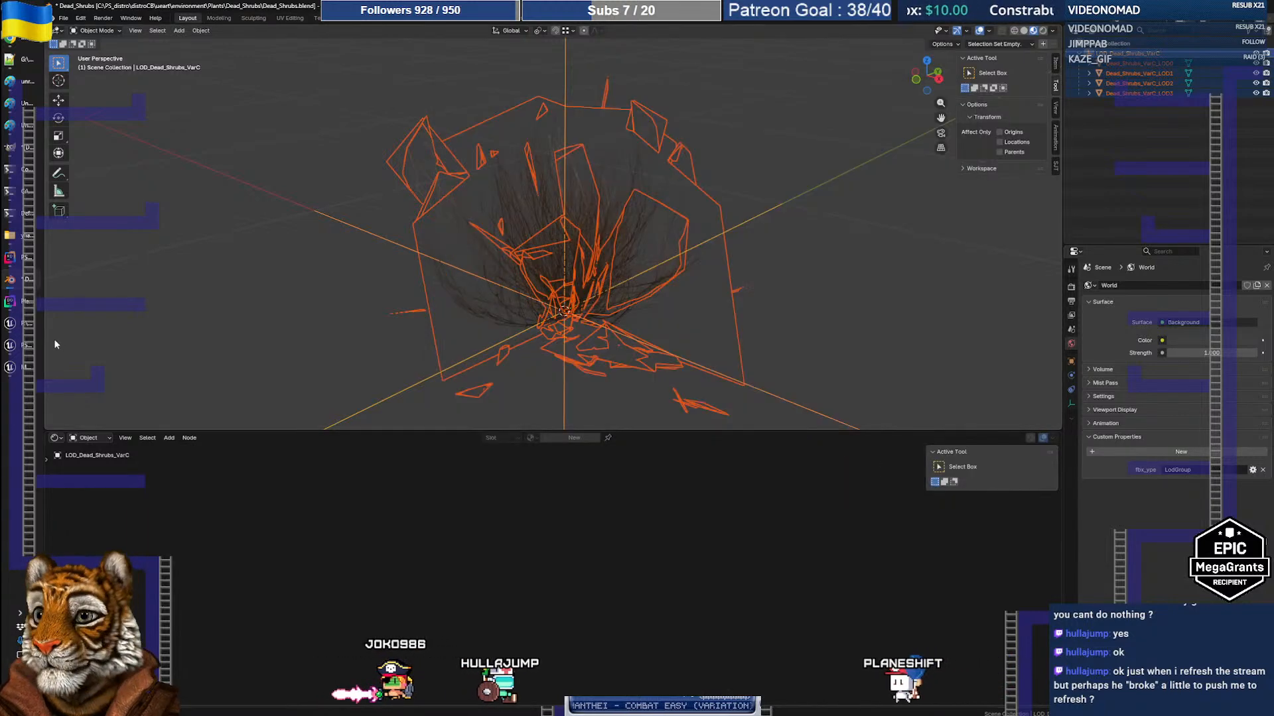
In Unreal, review the FBX import options and import all of Dead_Shrubs_VarC2 with Import Mesh LODs on and Combine Meshes off
{"action": "key", "text": "alt+Tab"}
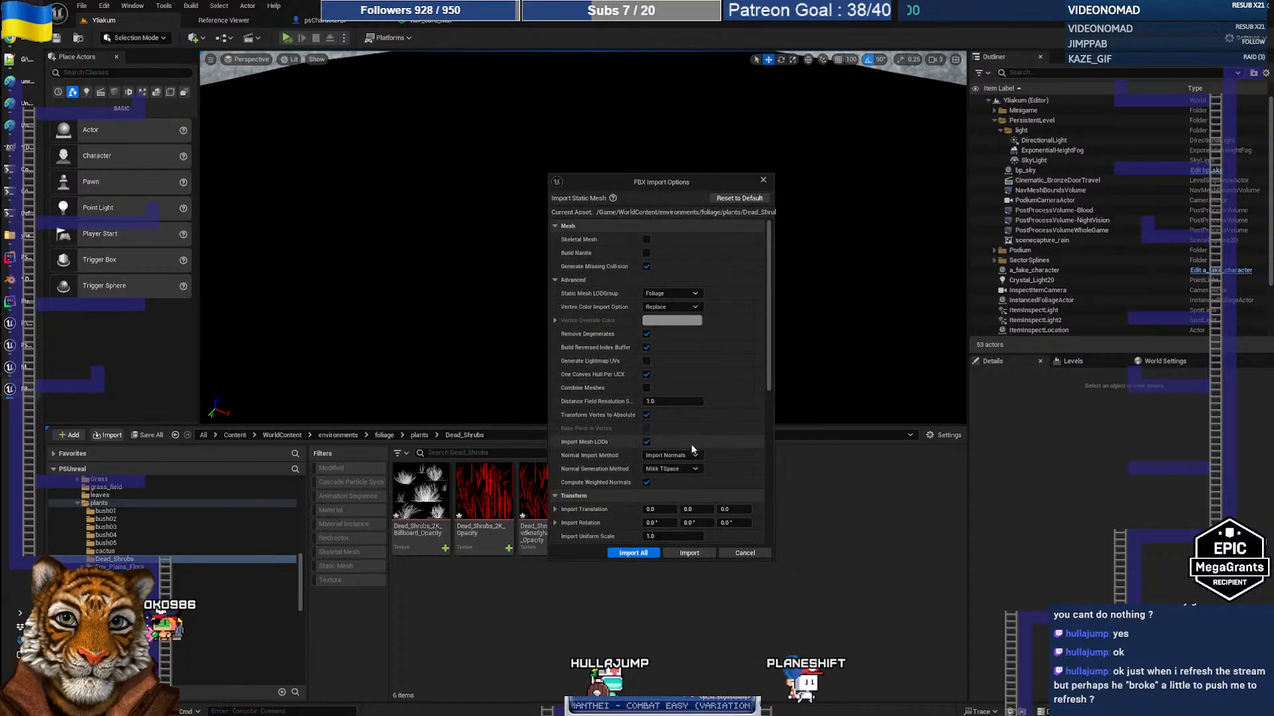
{"action": "scroll", "coordinate": [605, 432], "scroll_direction": "down", "scroll_amount": 6}
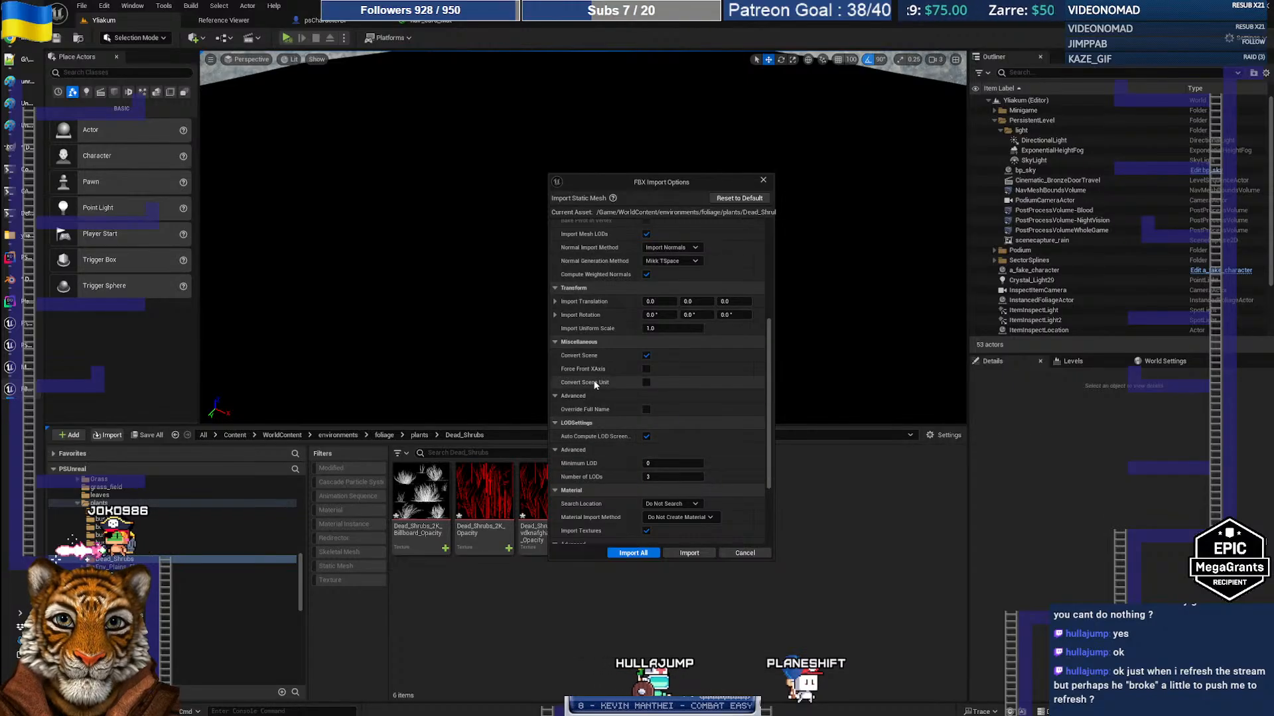
{"action": "scroll", "coordinate": [616, 418], "scroll_direction": "up", "scroll_amount": 2}
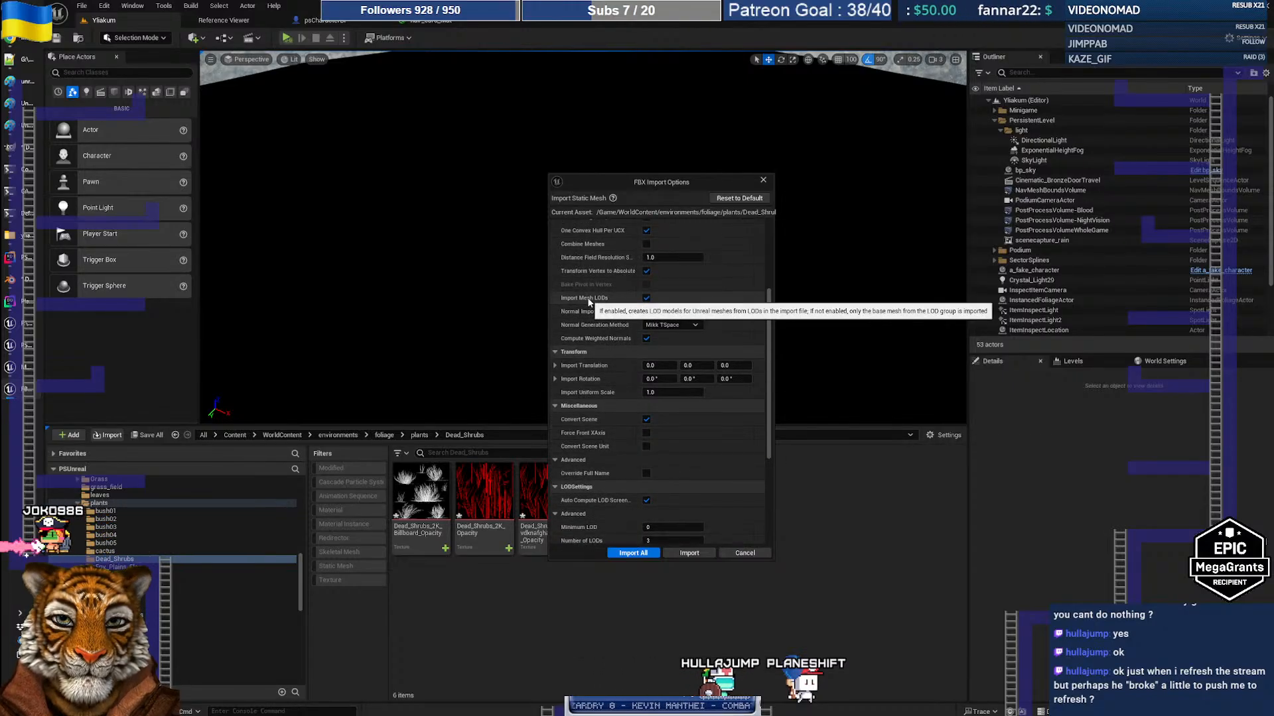
{"action": "left_click", "coordinate": [641, 554]}
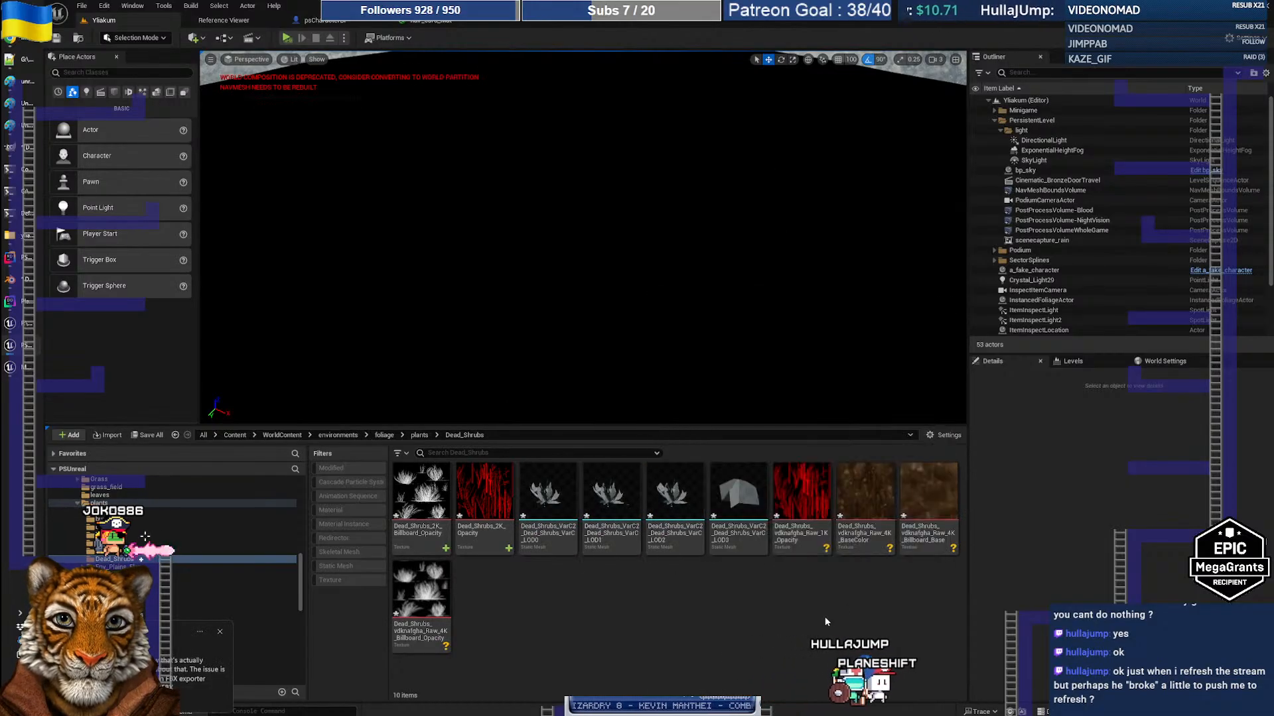
Delete the four imported Dead_Shrubs_VarC2 LOD static meshes
{"action": "left_click", "coordinate": [563, 543]}
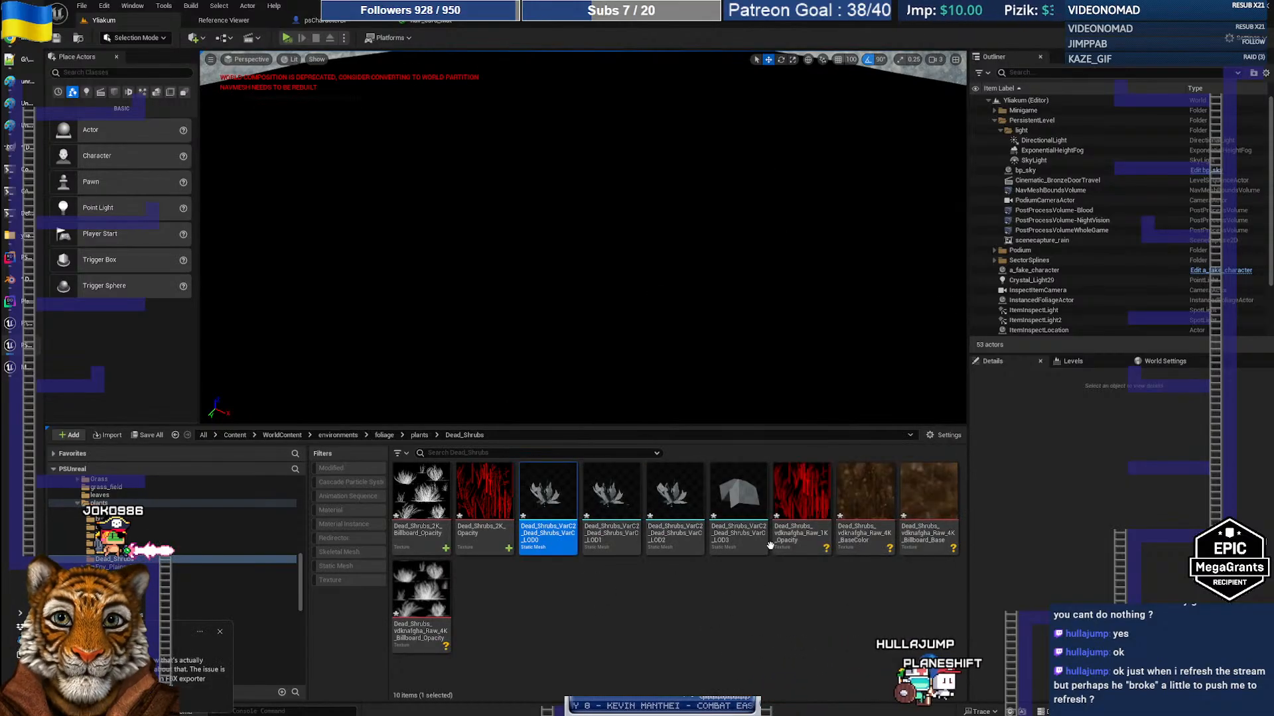
{"action": "left_click", "coordinate": [754, 540], "text": "shift"}
{"action": "key", "text": "Delete"}
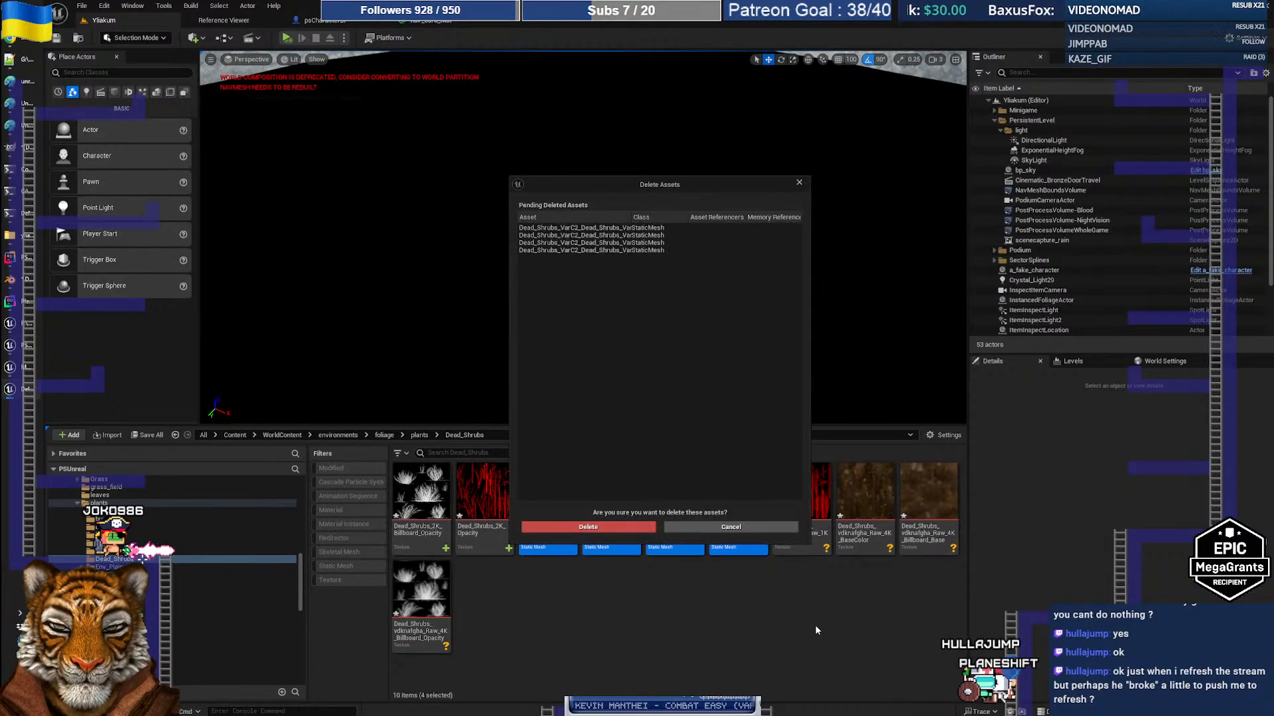
{"action": "key", "text": "Return"}
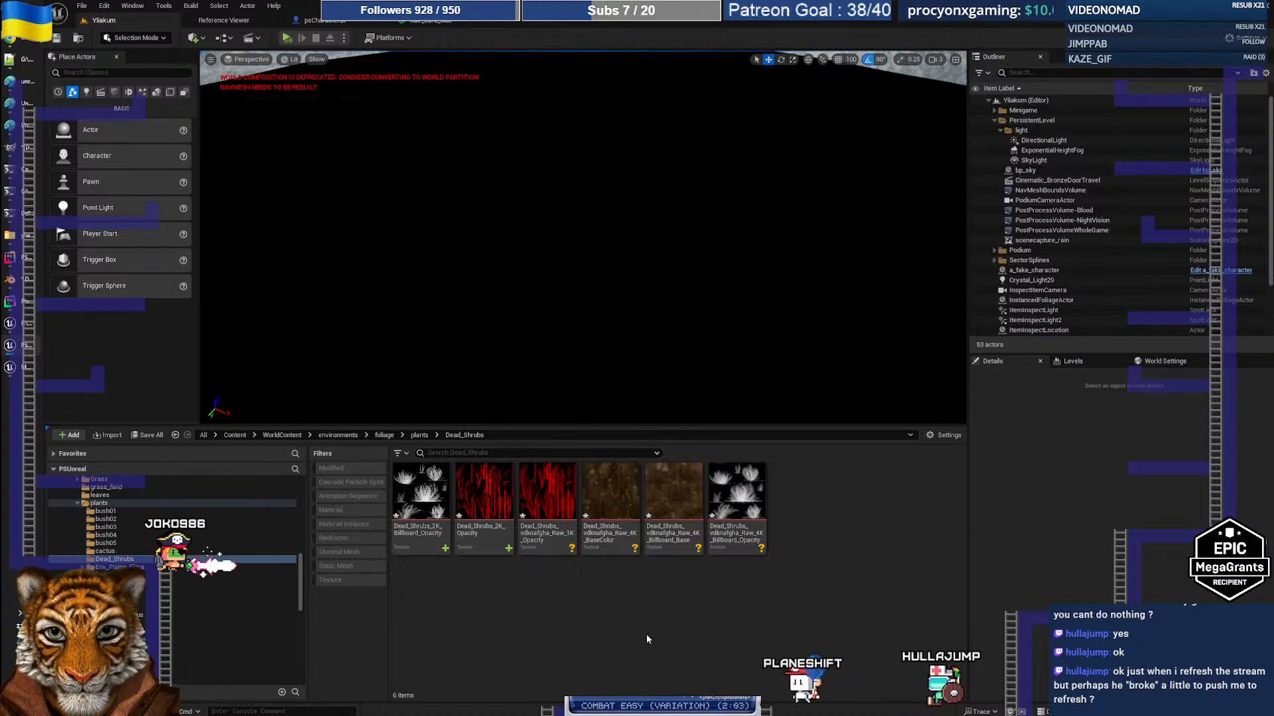
{"action": "mouse_move", "coordinate": [744, 531]}
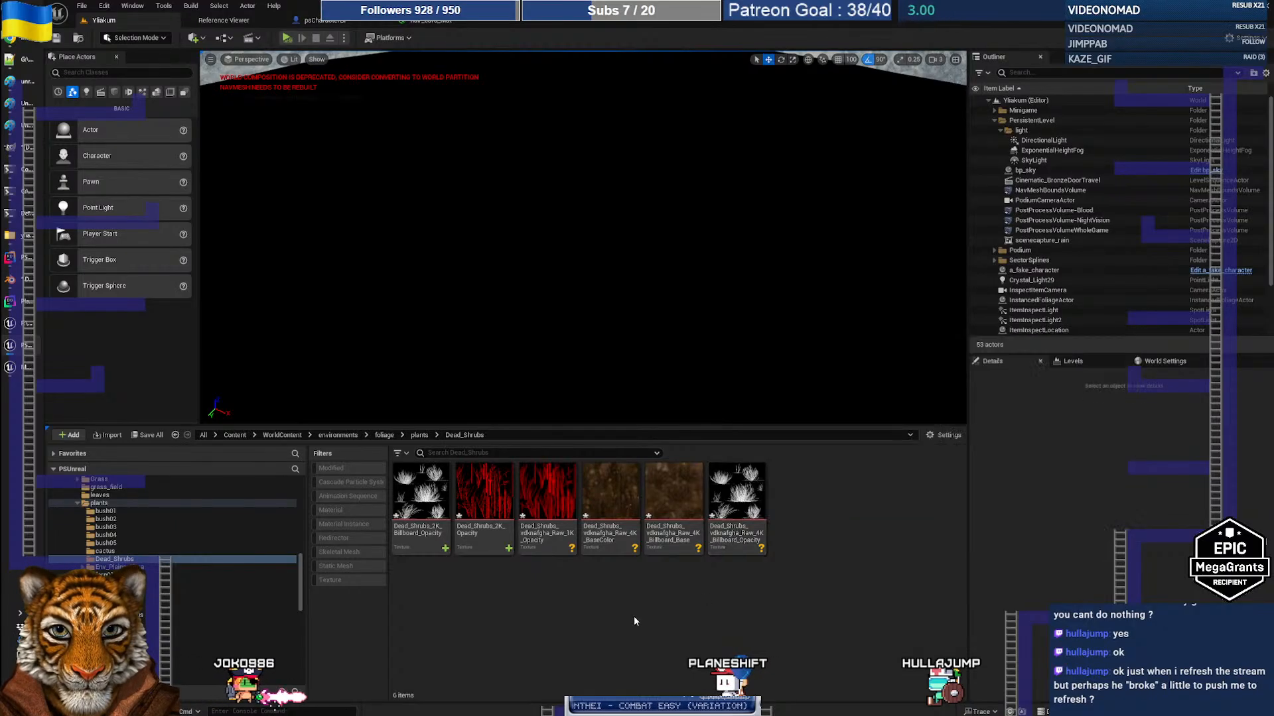
Return to the Claude chat and read its reply about the missing LODGroup node and the custom property fix for Blender's FBX export
{"action": "key", "text": "alt+Tab"}
{"action": "key", "text": "alt+Tab"}
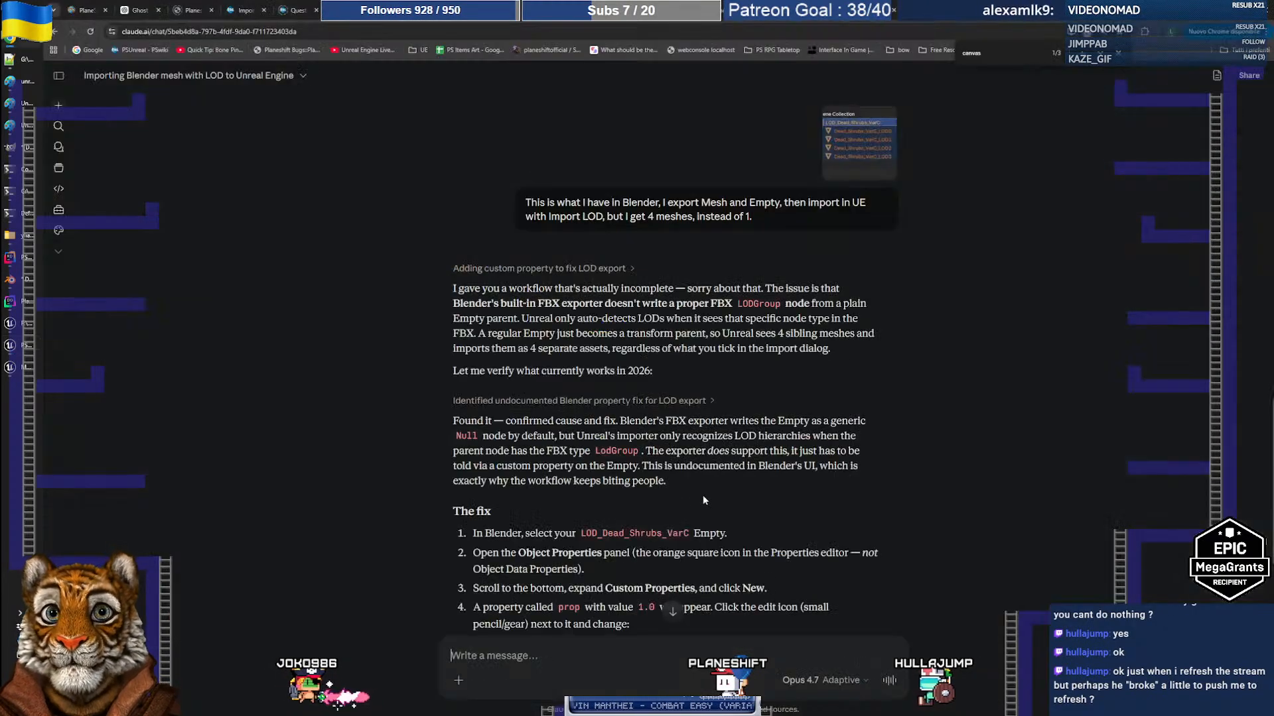
{"action": "scroll", "coordinate": [754, 364], "scroll_direction": "up", "scroll_amount": 1}
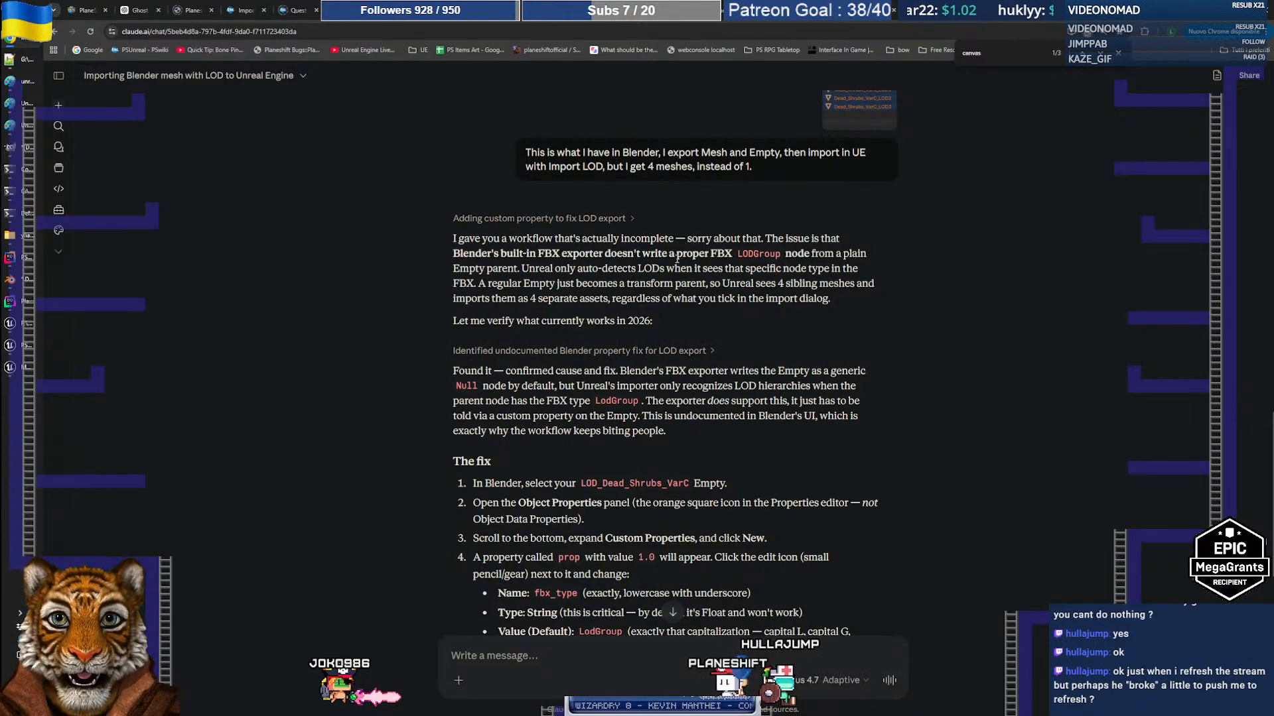
{"action": "double_click", "coordinate": [760, 255]}
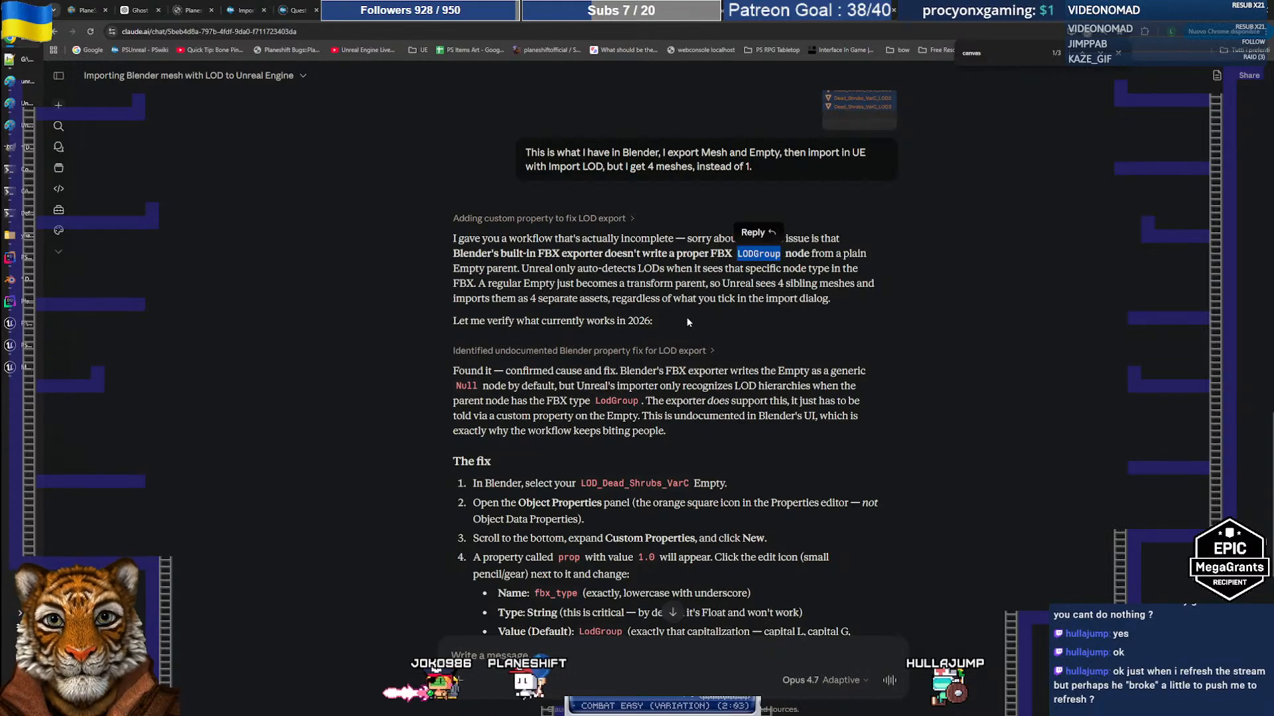
{"action": "scroll", "coordinate": [816, 335], "scroll_direction": "down", "scroll_amount": 2}
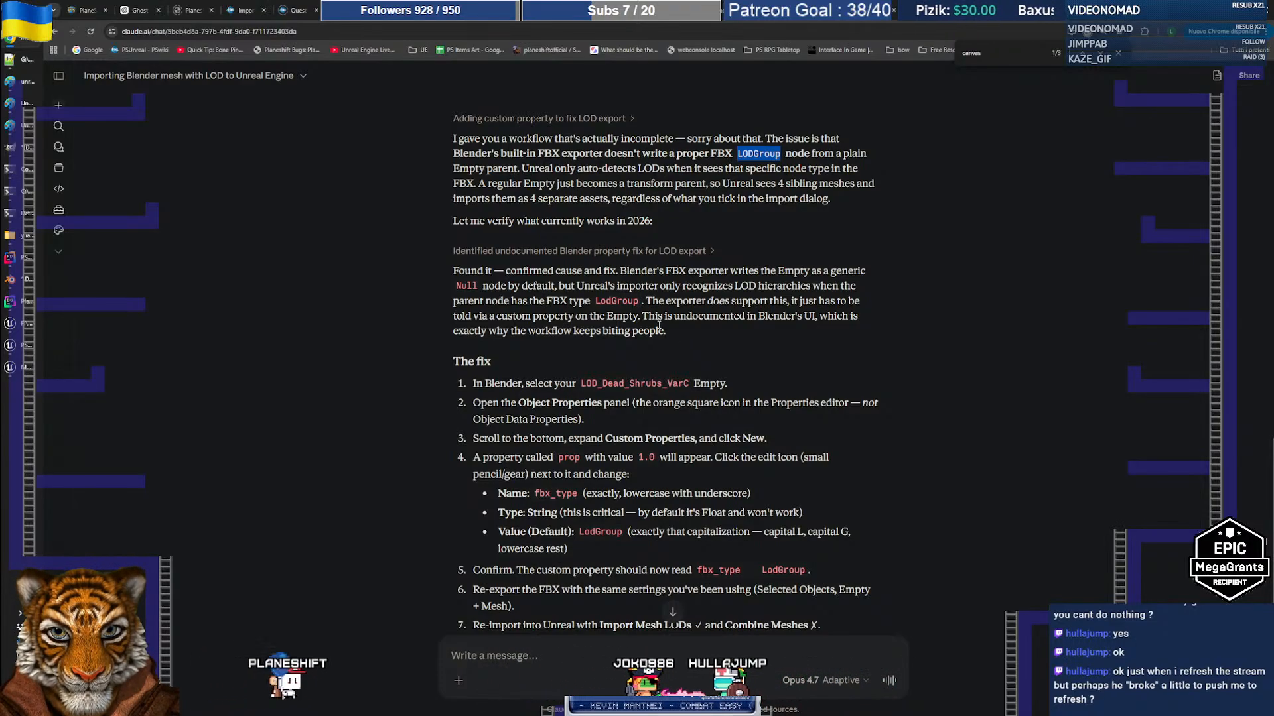
Read the fix instructions in the Claude chat for the custom property's exact name, type and default value
{"action": "scroll", "coordinate": [658, 324], "scroll_direction": "down", "scroll_amount": 2}
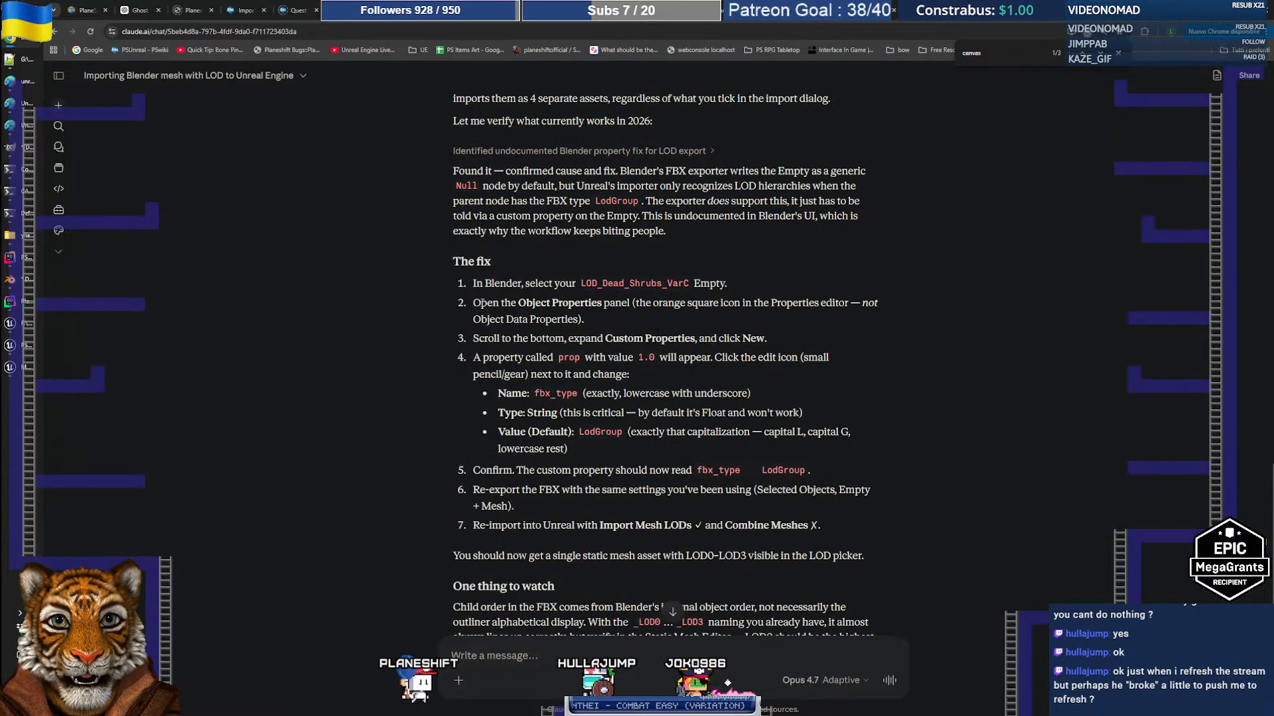
{"action": "left_click_drag", "start_coordinate": [473, 303], "coordinate": [612, 453]}
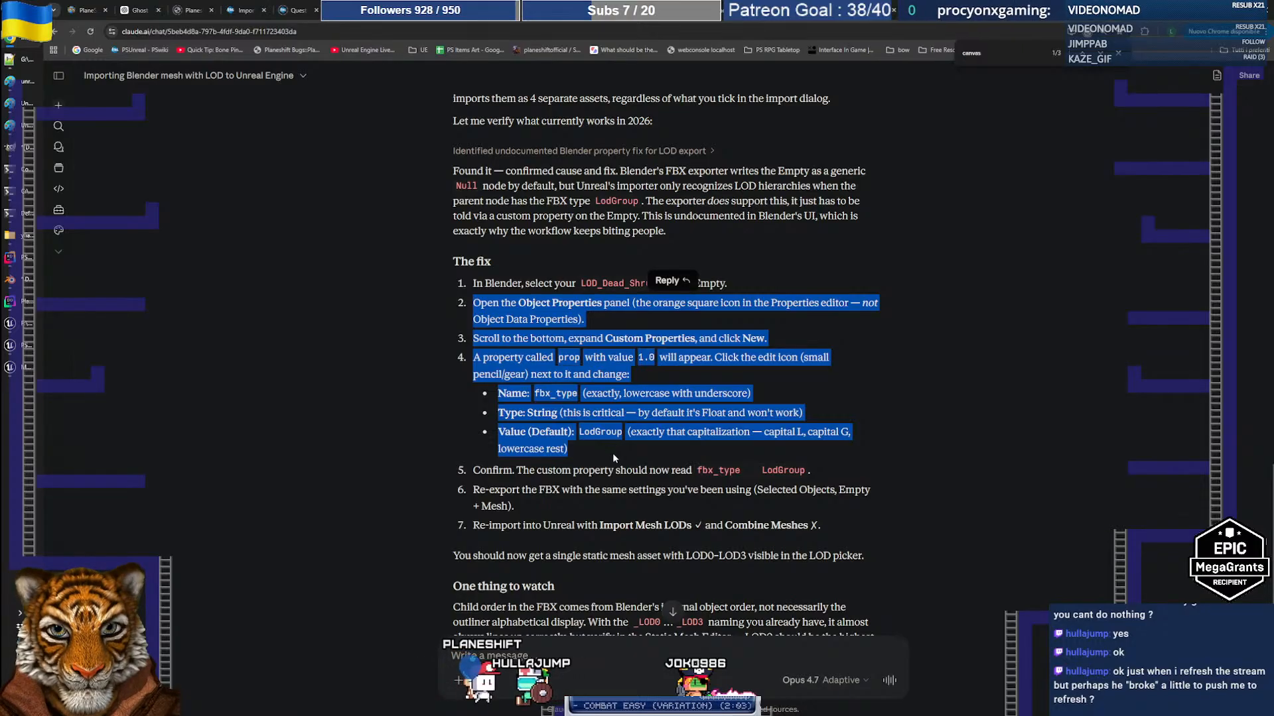
{"action": "left_click", "coordinate": [613, 455]}
{"action": "double_click", "coordinate": [597, 432]}
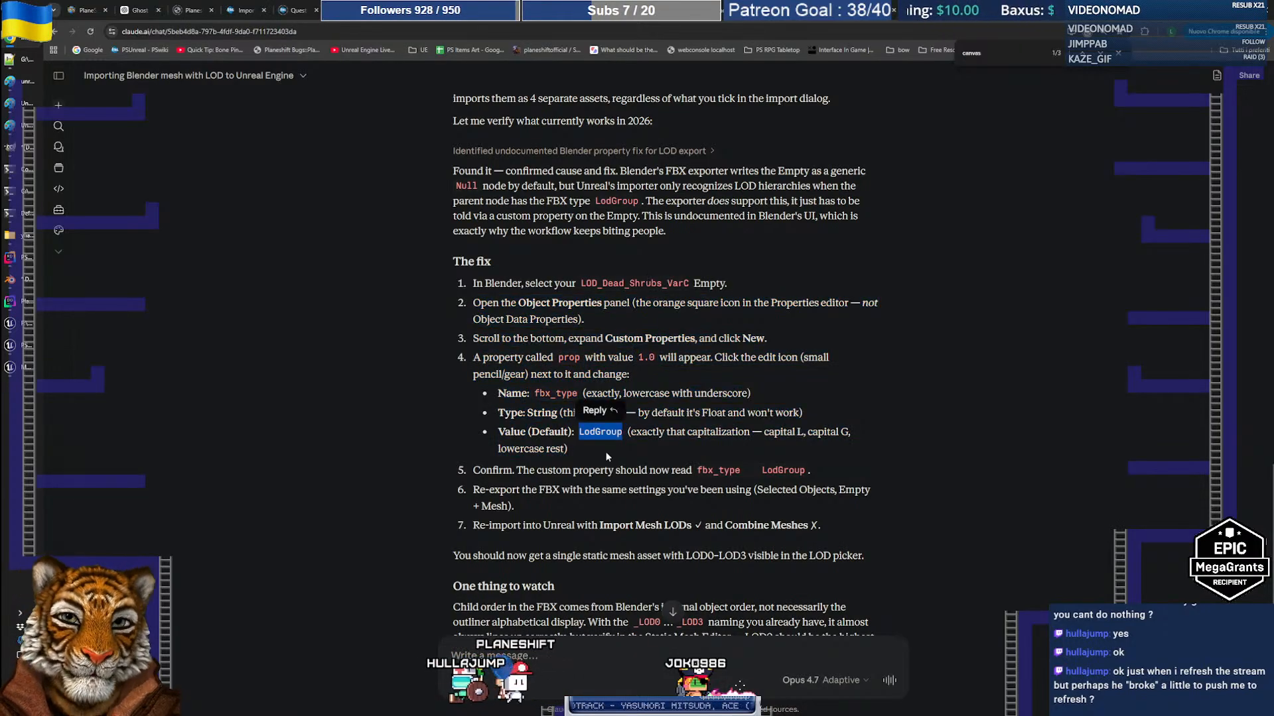
{"action": "left_click", "coordinate": [601, 452]}
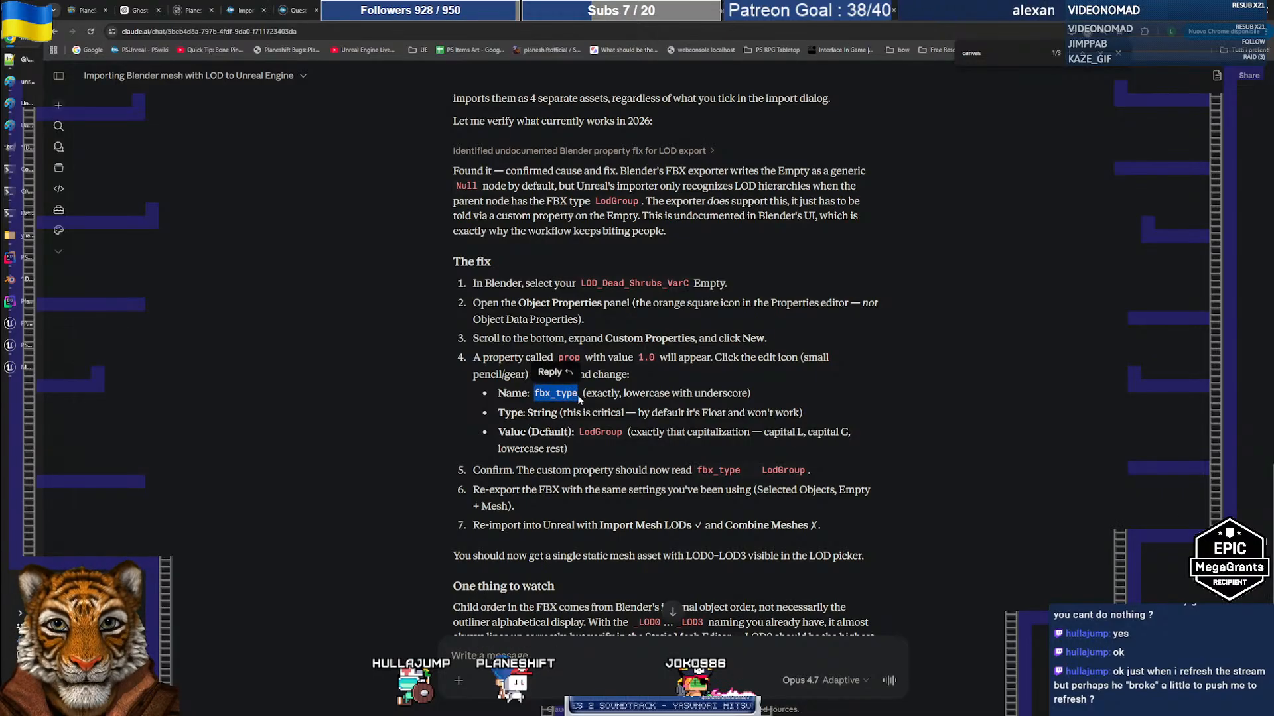
{"action": "key", "text": "alt+Tab"}
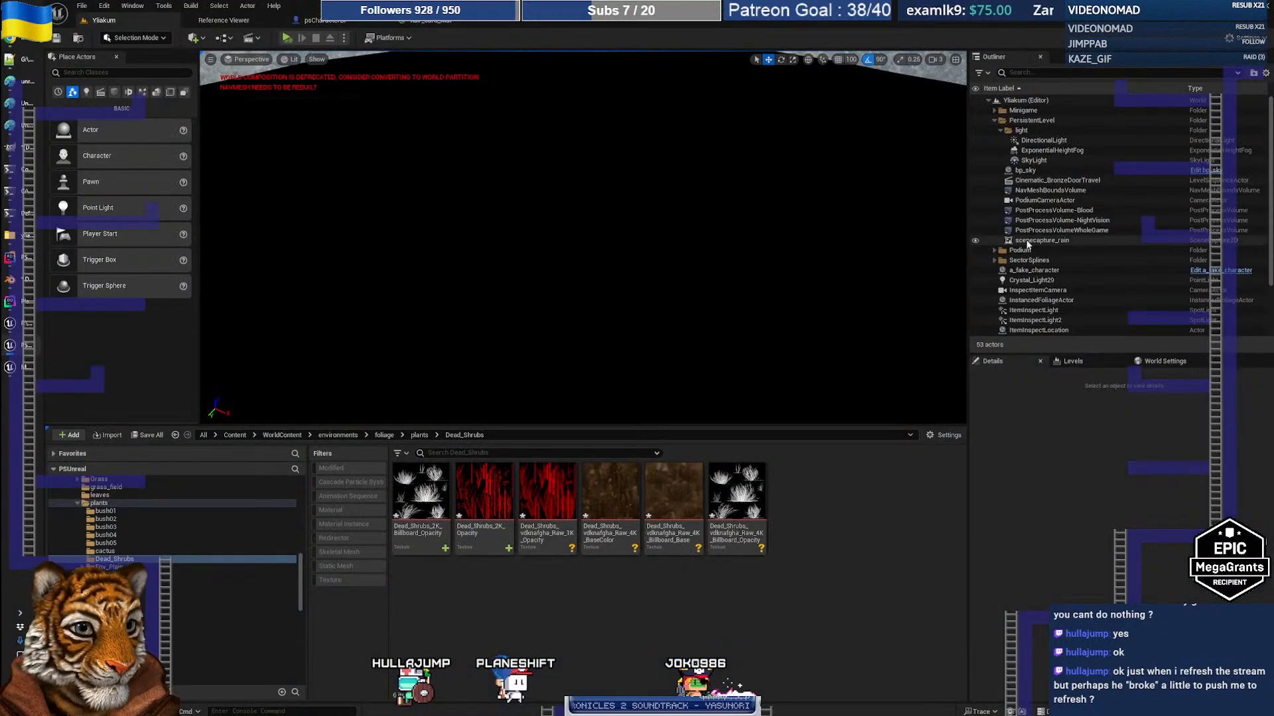
{"action": "key", "text": "alt+Tab"}
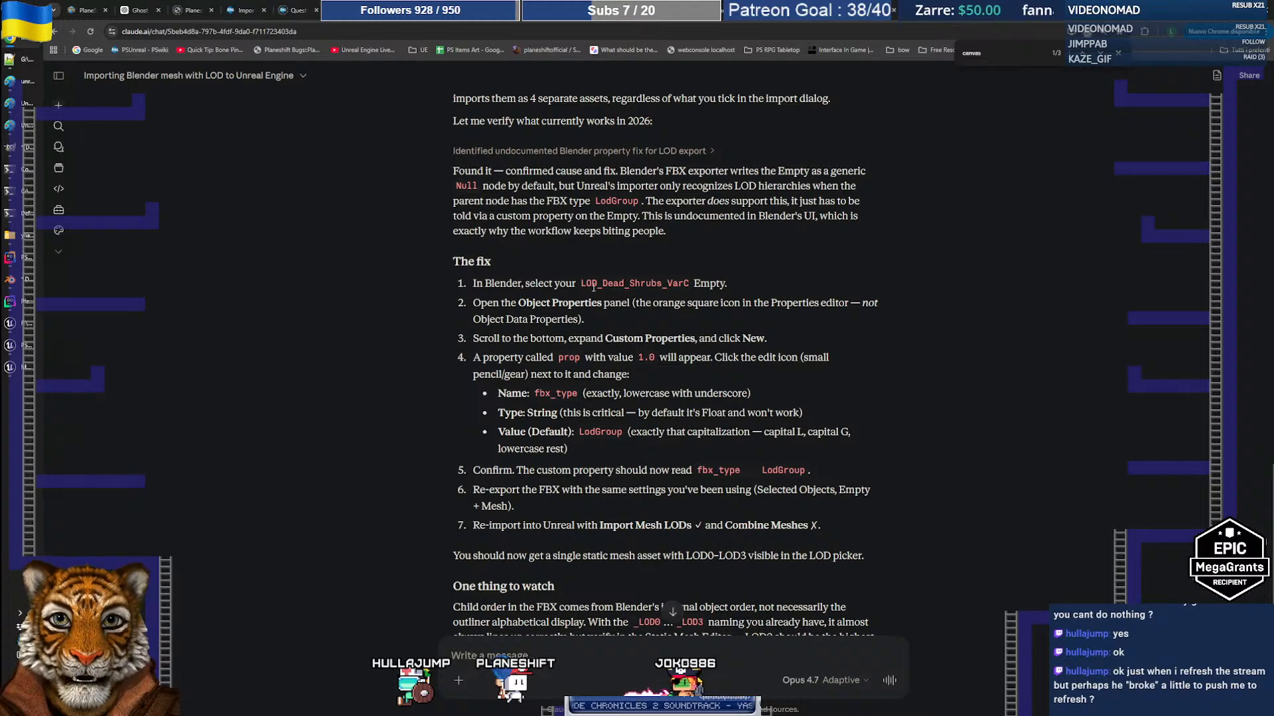
{"action": "key", "text": "alt+Tab"}
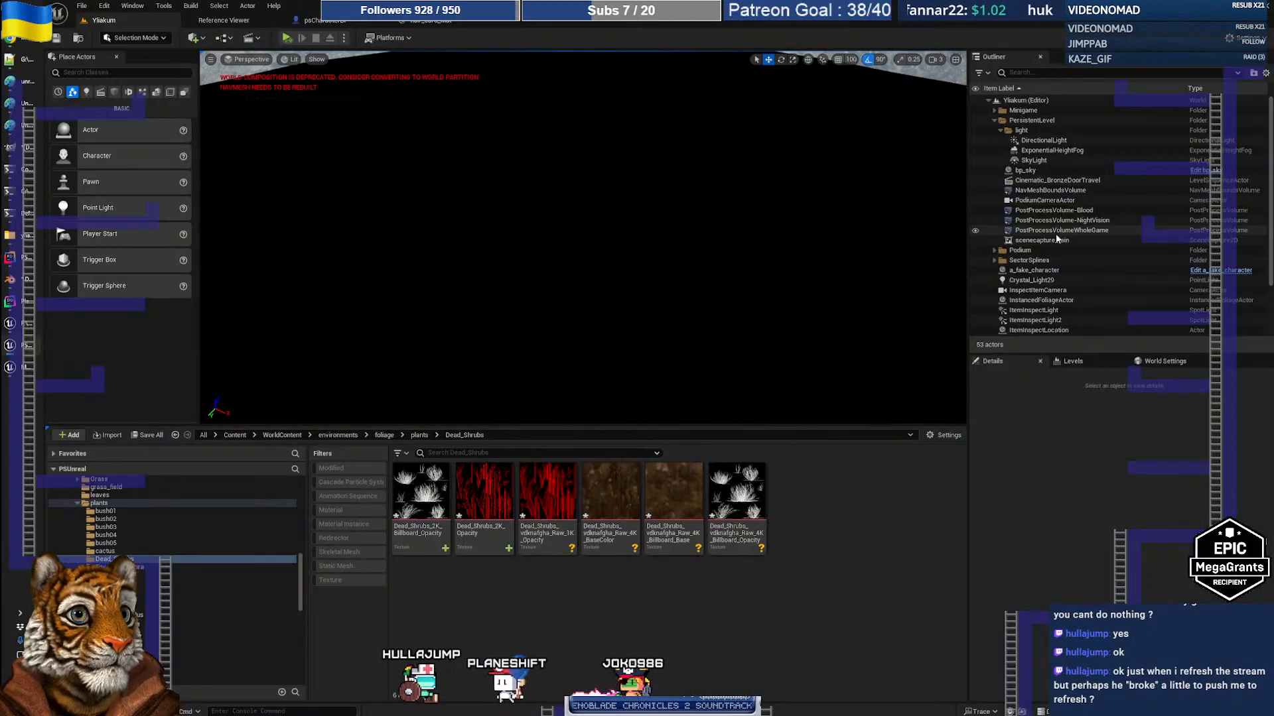
In Blender, select the LOD_Dead_Shrubs_VarC empty and correct its custom property's name to fbx_type
{"action": "key", "text": "alt+Tab"}
{"action": "key", "text": "Tab"}
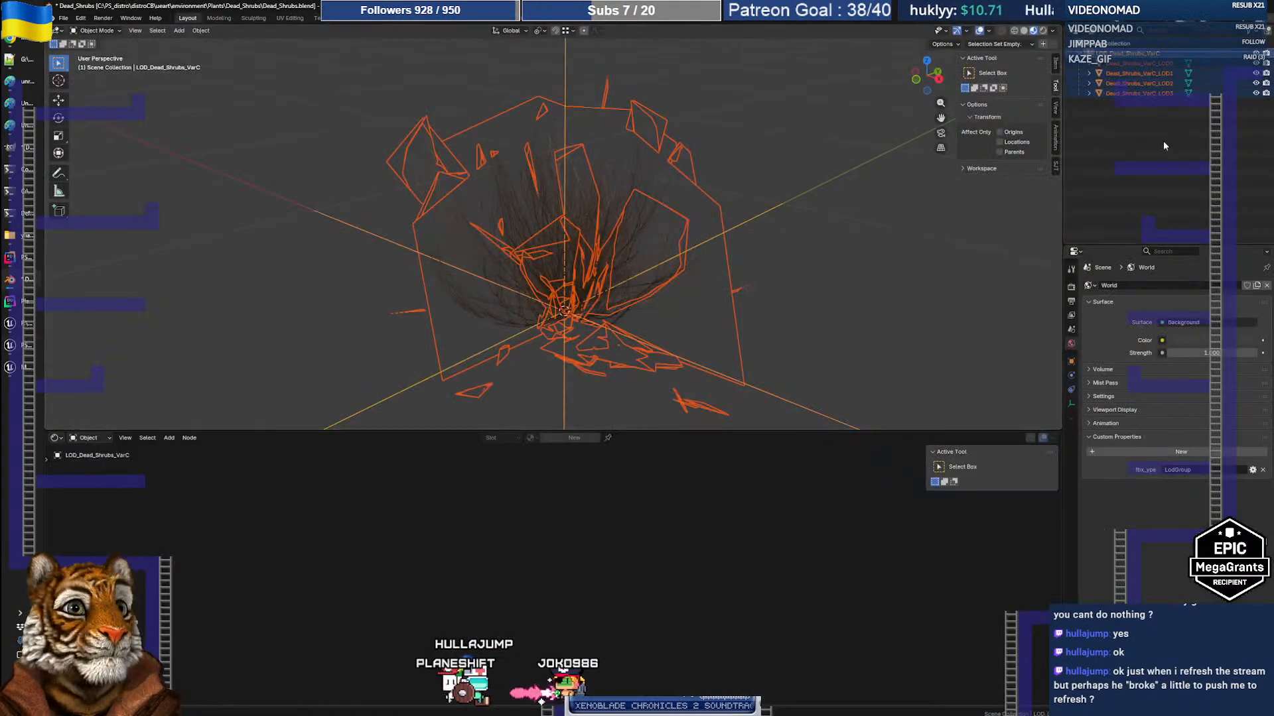
{"action": "left_click", "coordinate": [1129, 55]}
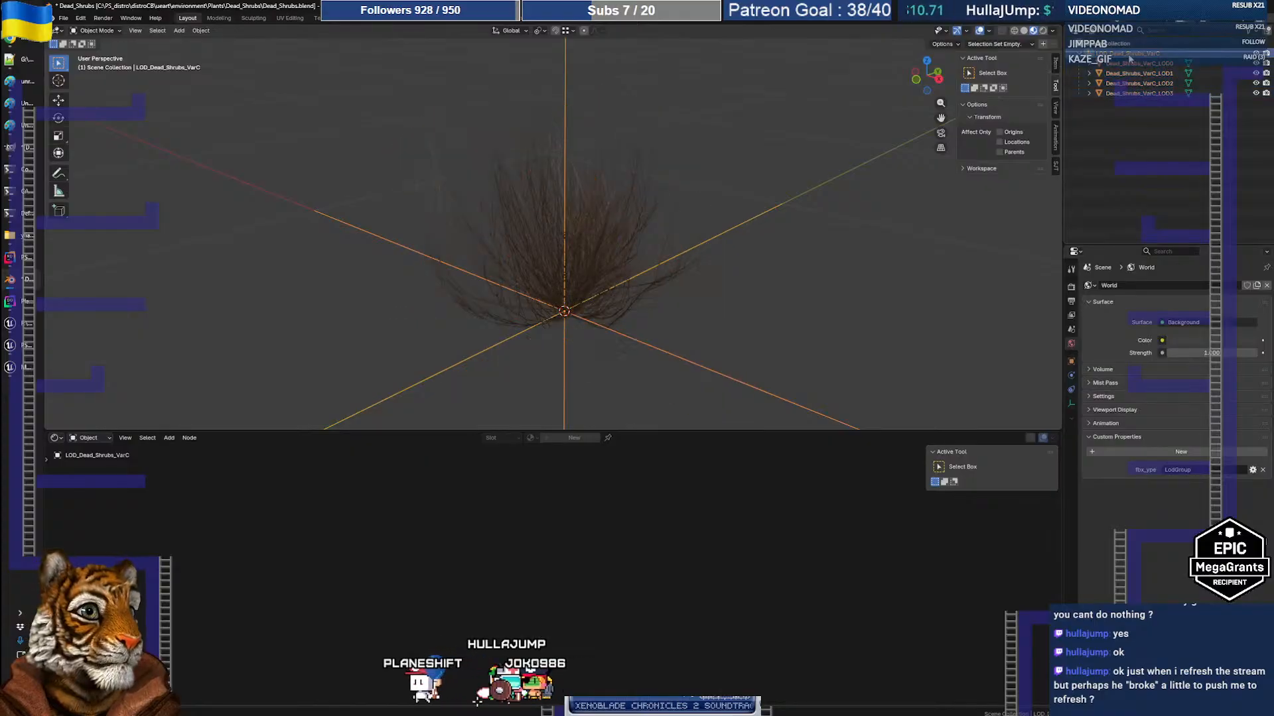
{"action": "left_click", "coordinate": [1196, 471]}
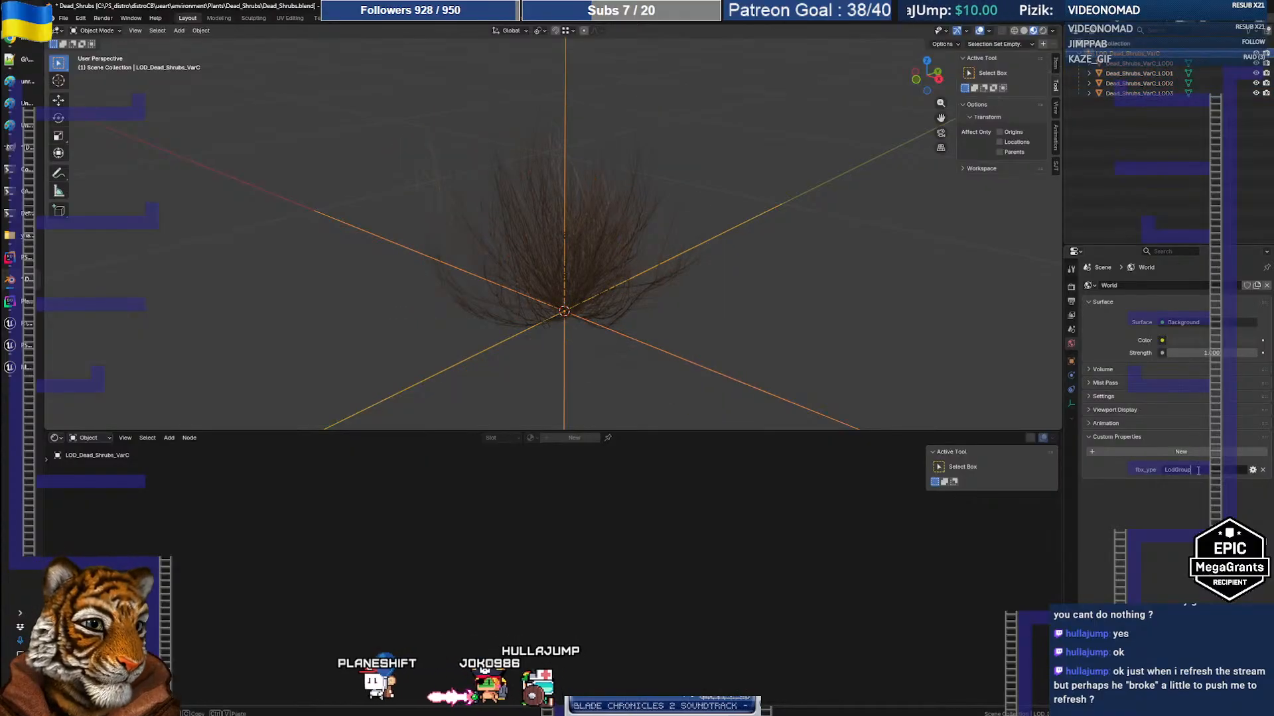
{"action": "left_click", "coordinate": [1252, 470]}
{"action": "key", "text": "BackSpace"}
{"action": "key", "text": "BackSpace"}
{"action": "key", "text": "BackSpace"}
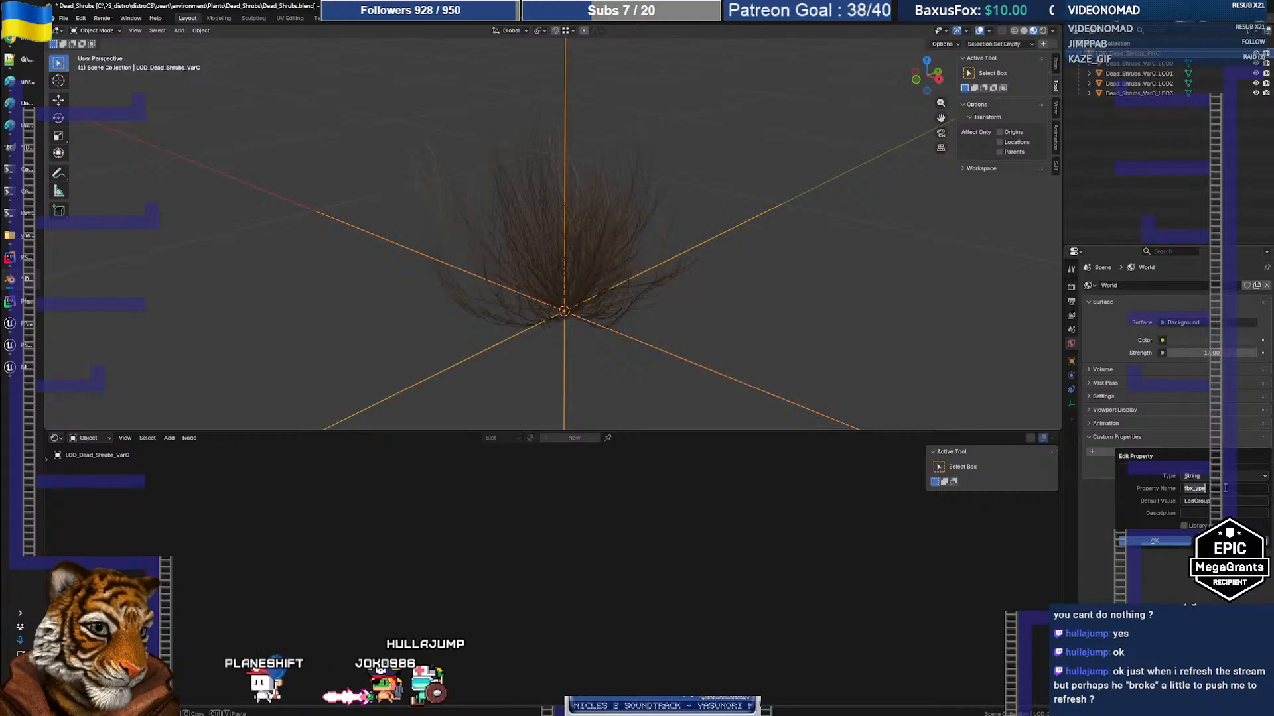
{"action": "type", "text": "type"}
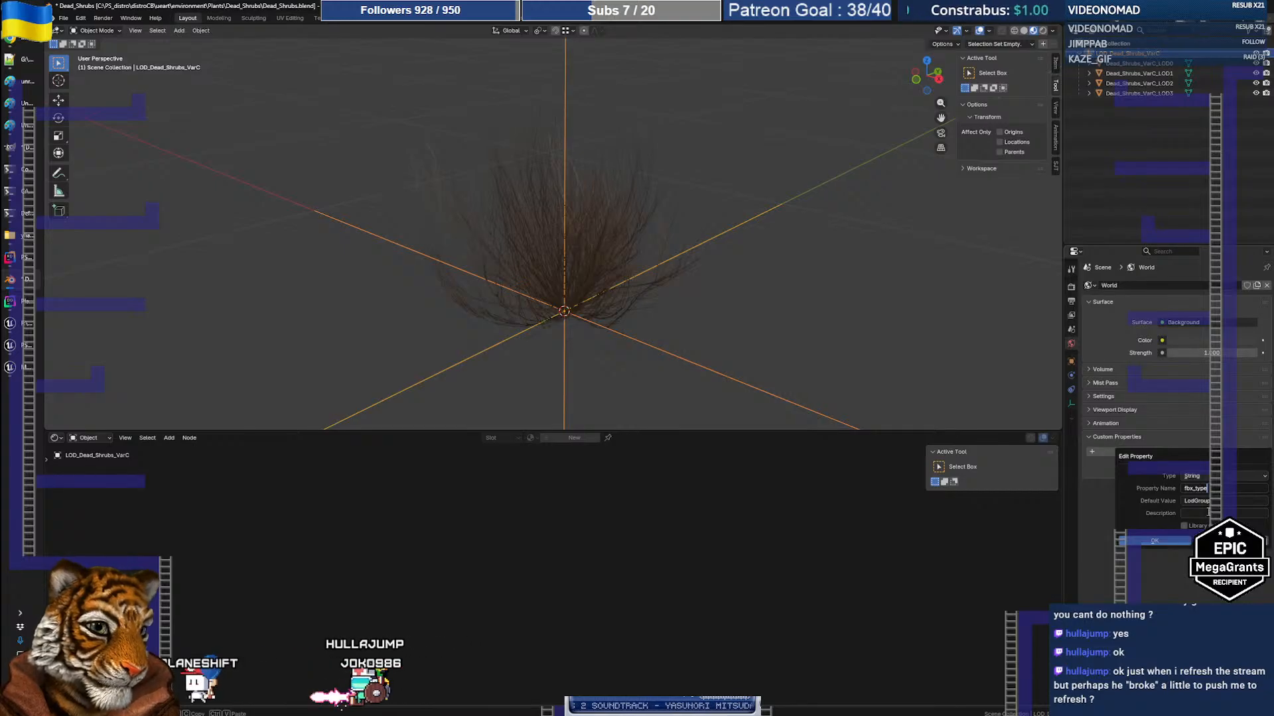
{"action": "left_click", "coordinate": [1155, 543]}
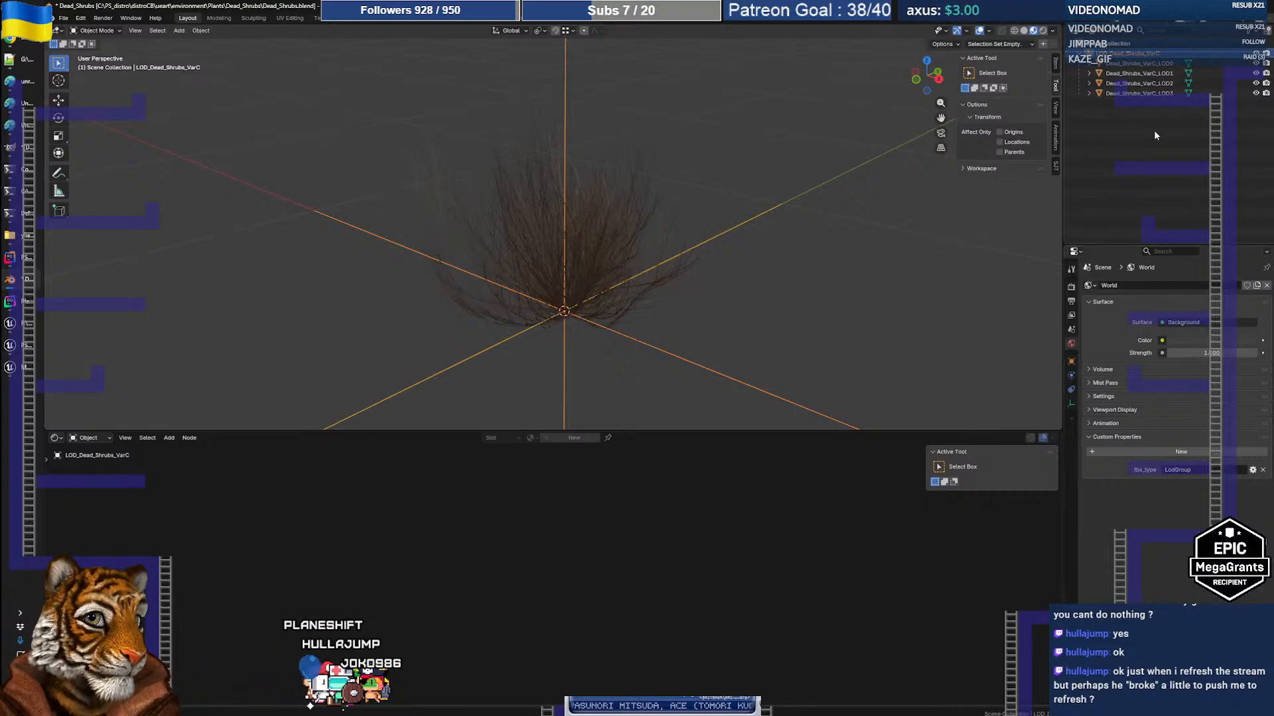
Select the empty and all LOD meshes and export them over Dead_Shrubs_VarC2.fbx with Custom Properties included
{"action": "key", "text": "a"}
{"action": "left_click", "coordinate": [64, 18]}
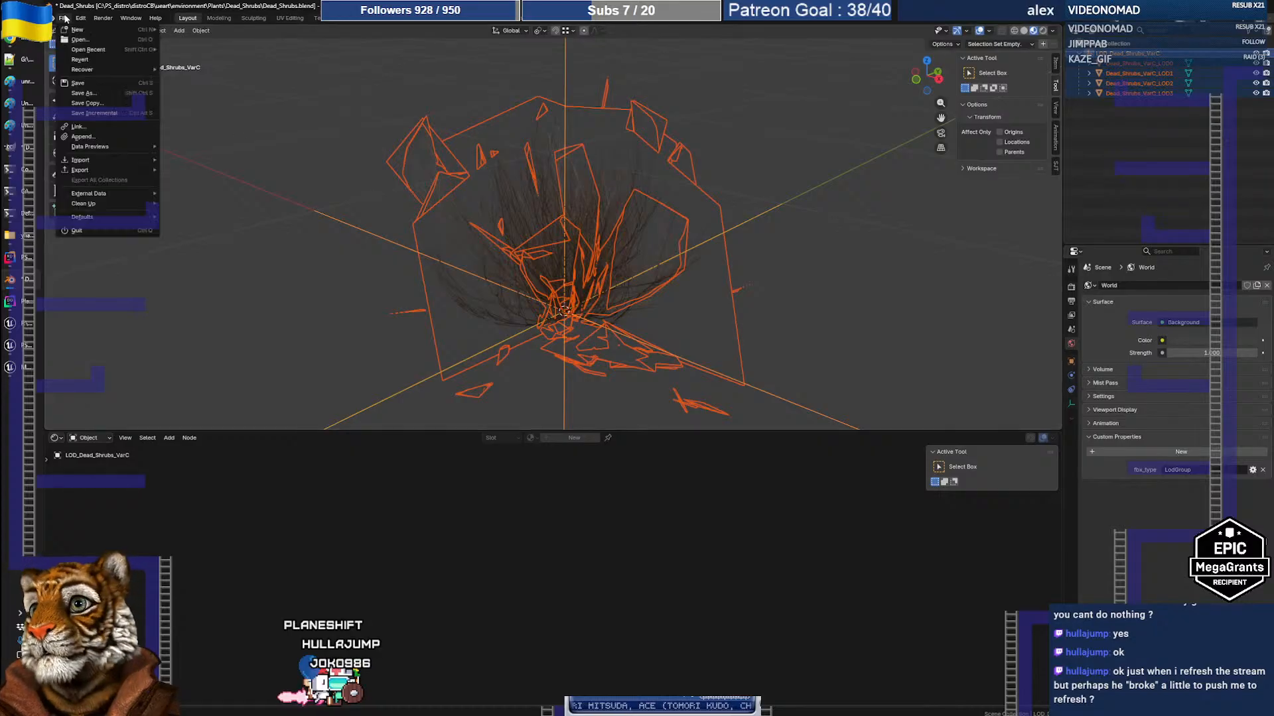
{"action": "mouse_move", "coordinate": [95, 174]}
{"action": "left_click", "coordinate": [216, 249]}
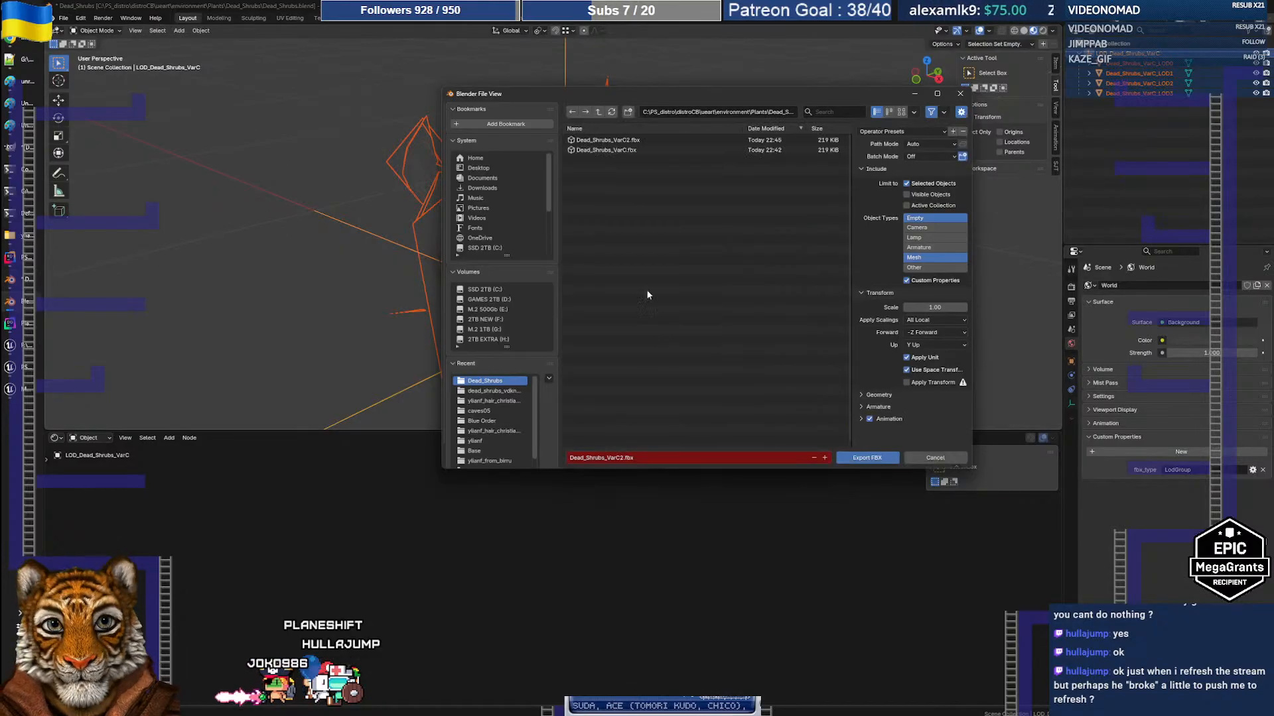
{"action": "left_click", "coordinate": [869, 458]}
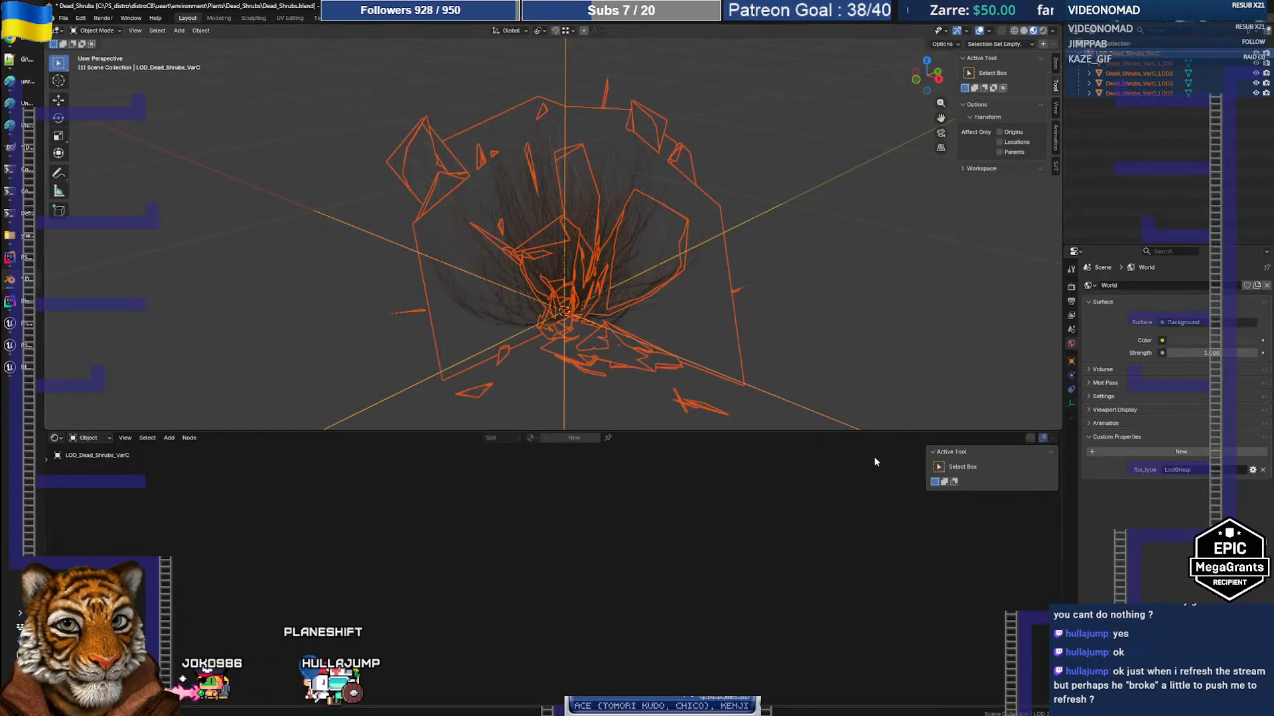
In Unreal, set Number of LODs to 0 in the FBX import options and import all of the dead shrub FBX
{"action": "left_click", "coordinate": [22, 350]}
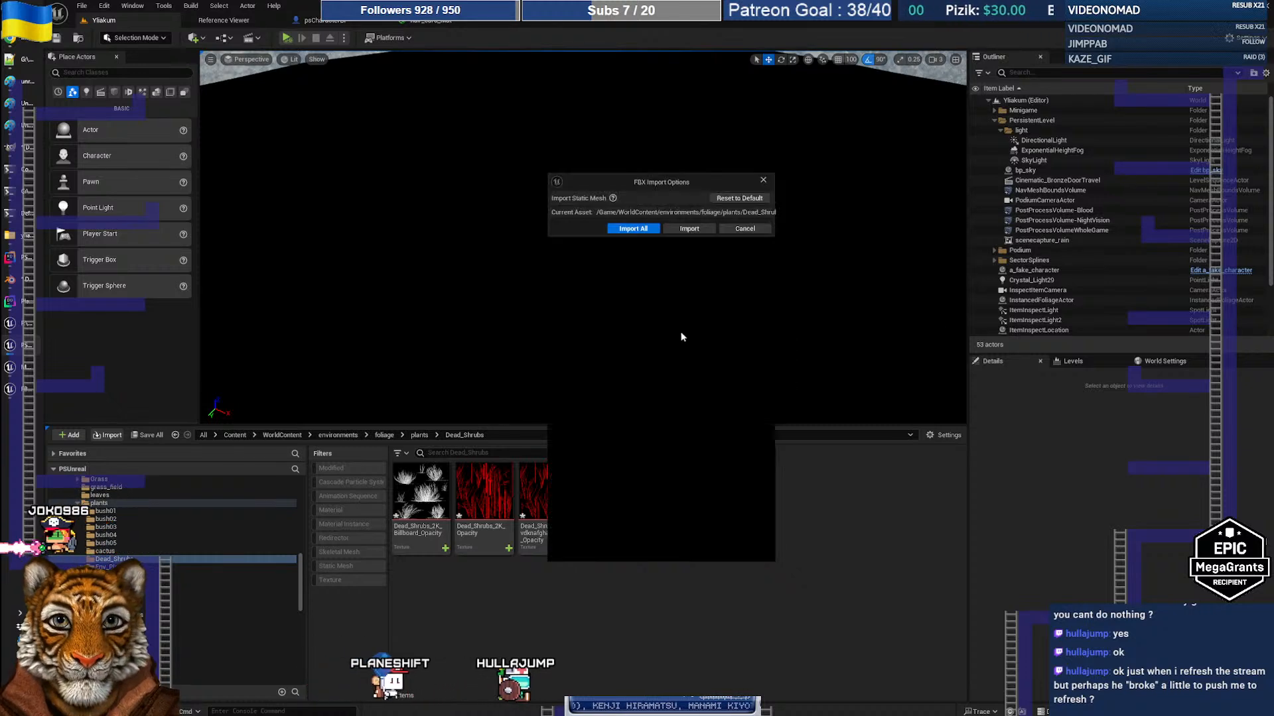
{"action": "scroll", "coordinate": [684, 380], "scroll_direction": "down", "scroll_amount": 6}
{"action": "scroll", "coordinate": [673, 398], "scroll_direction": "down", "scroll_amount": 3}
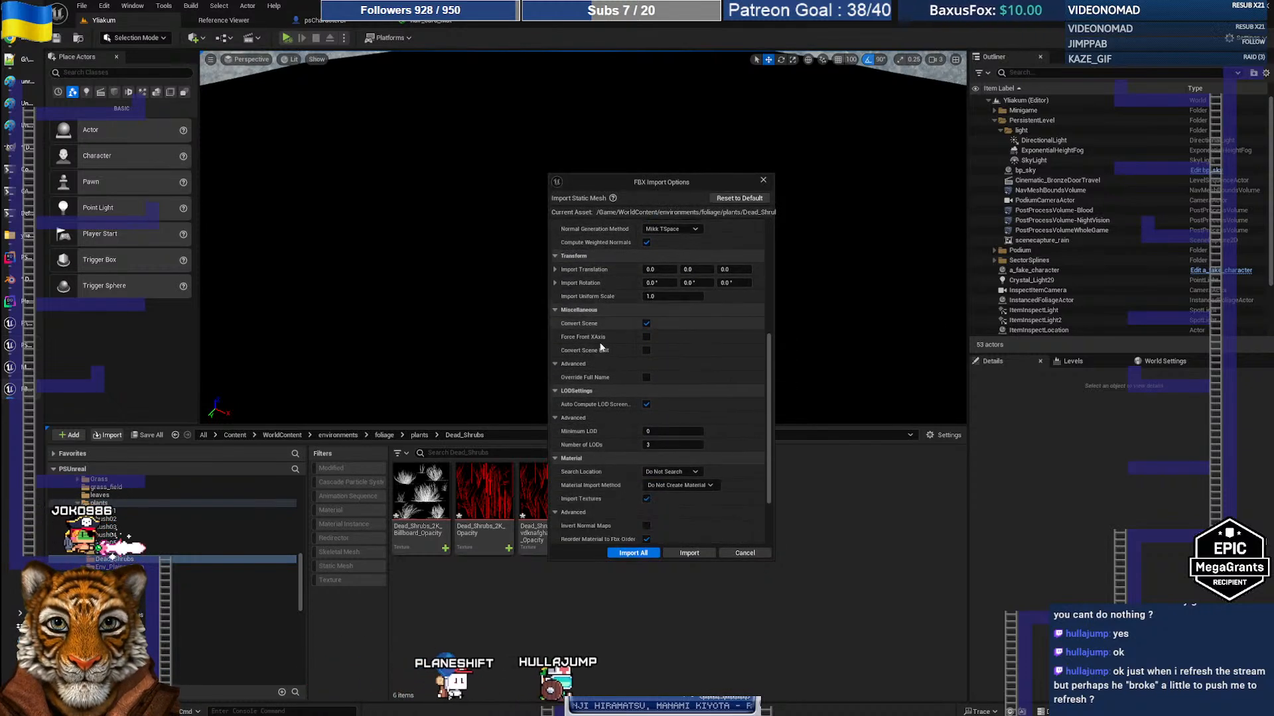
{"action": "left_click", "coordinate": [670, 429]}
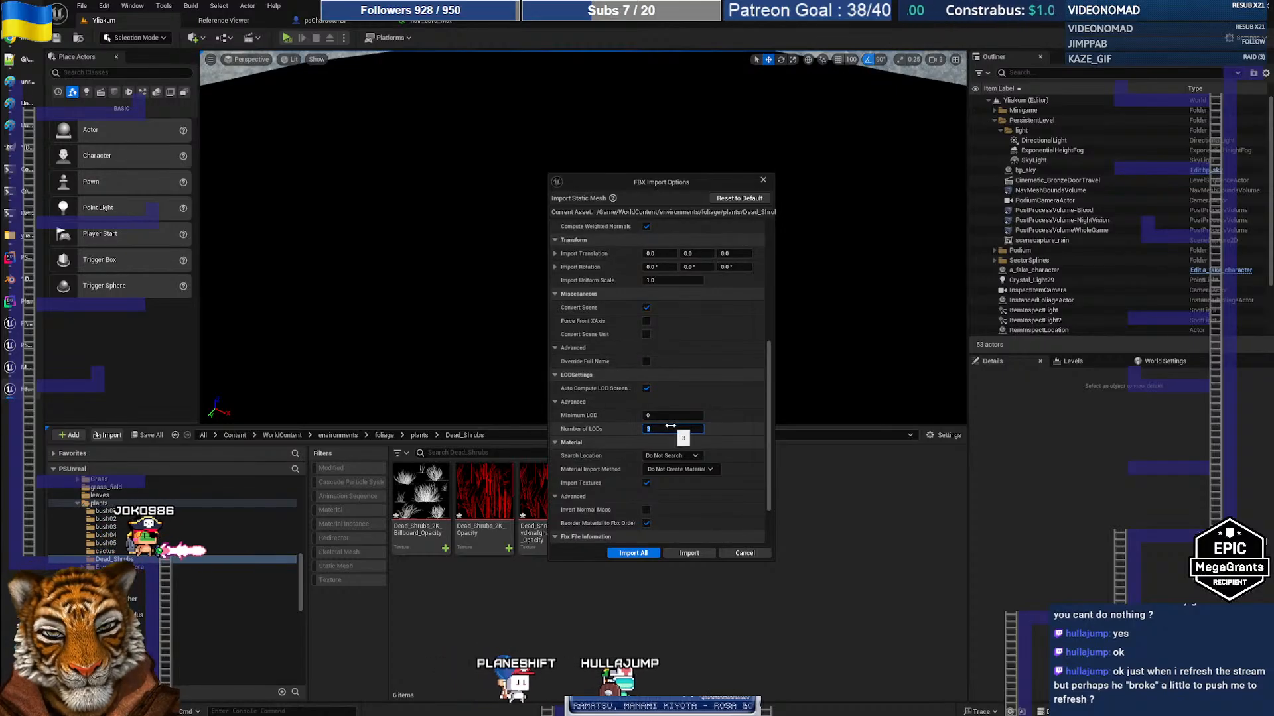
{"action": "type", "text": "0"}
{"action": "left_click", "coordinate": [556, 401]}
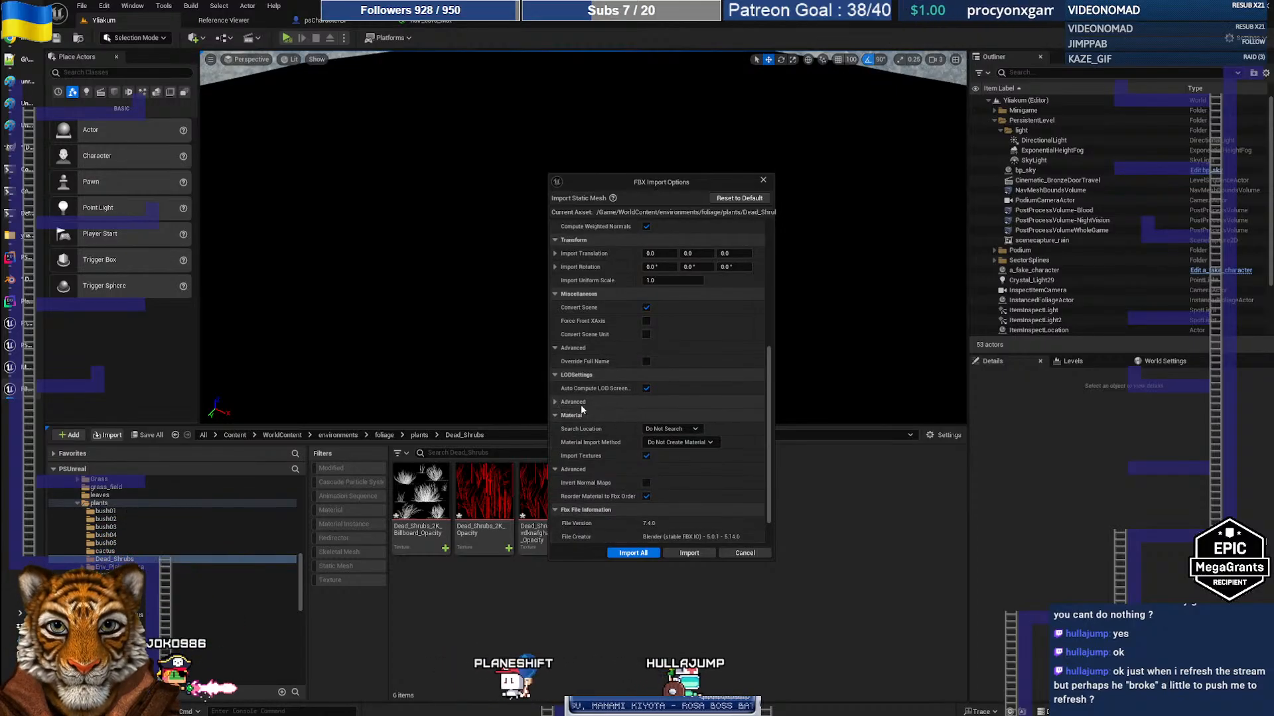
{"action": "left_click", "coordinate": [648, 552]}
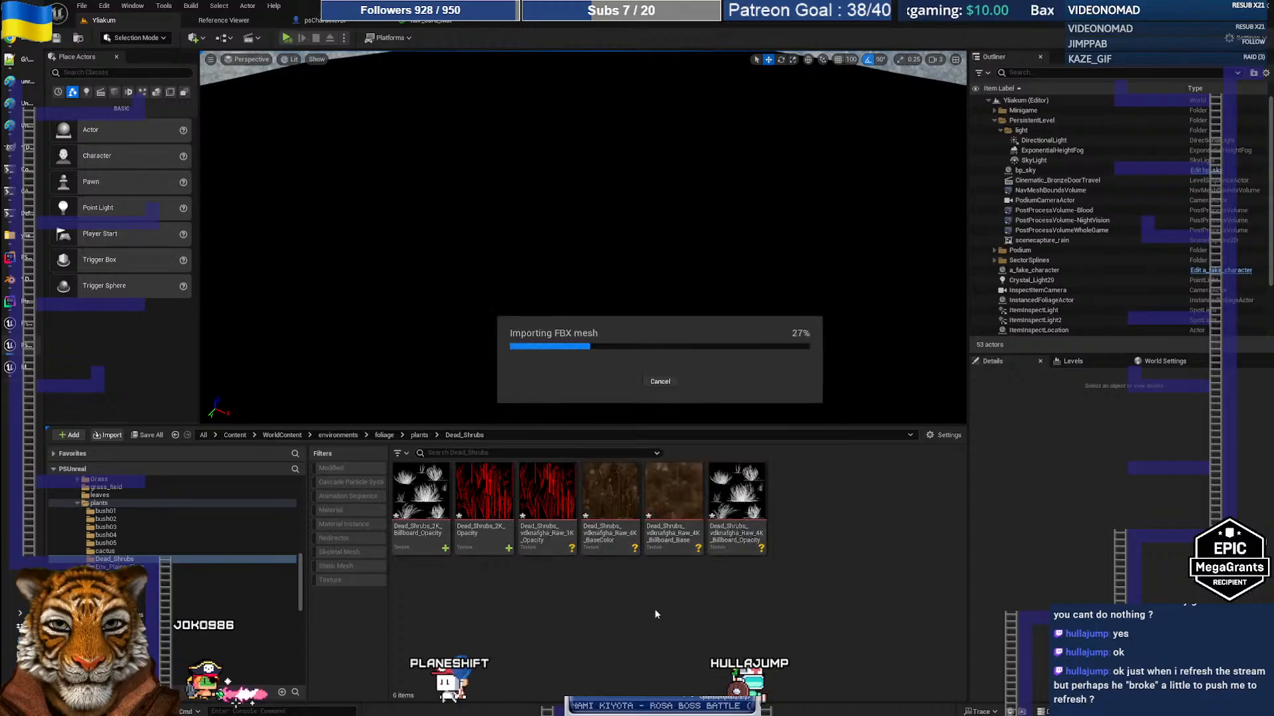
Delete the four newly imported dead shrub LOD static meshes
{"action": "left_click", "coordinate": [804, 524]}
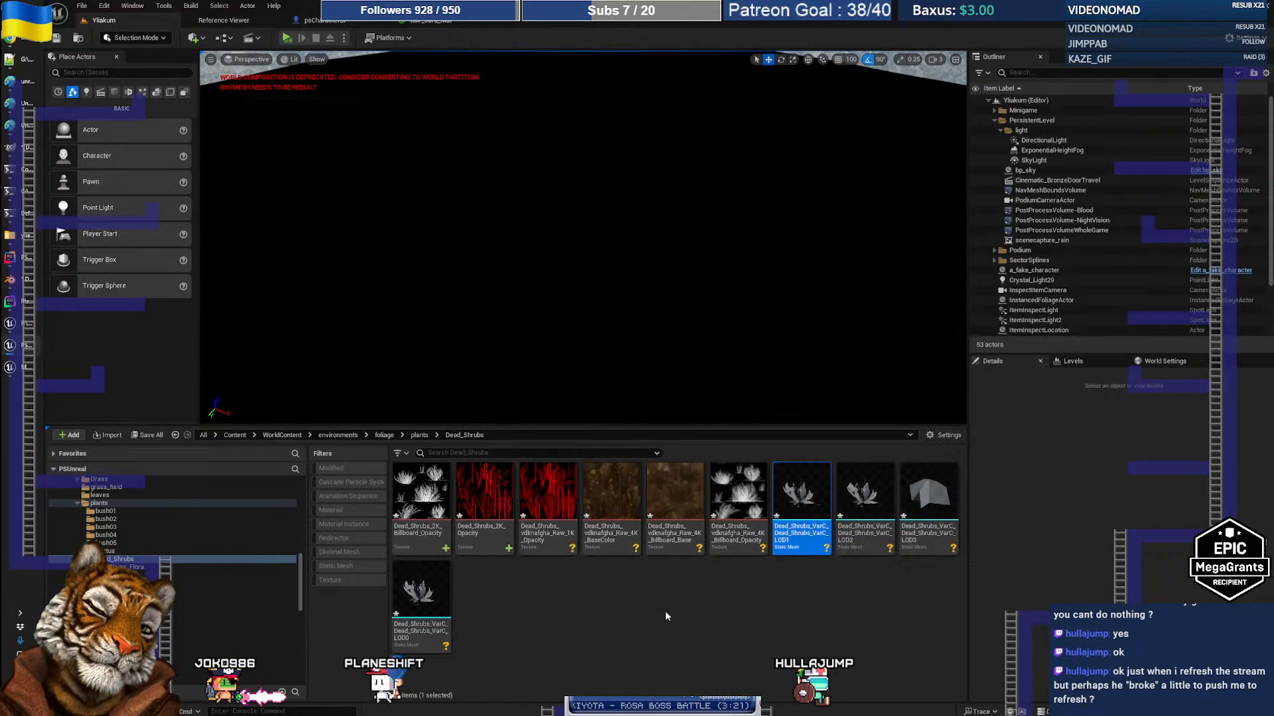
{"action": "left_click", "coordinate": [428, 617], "text": "shift"}
{"action": "key", "text": "Delete"}
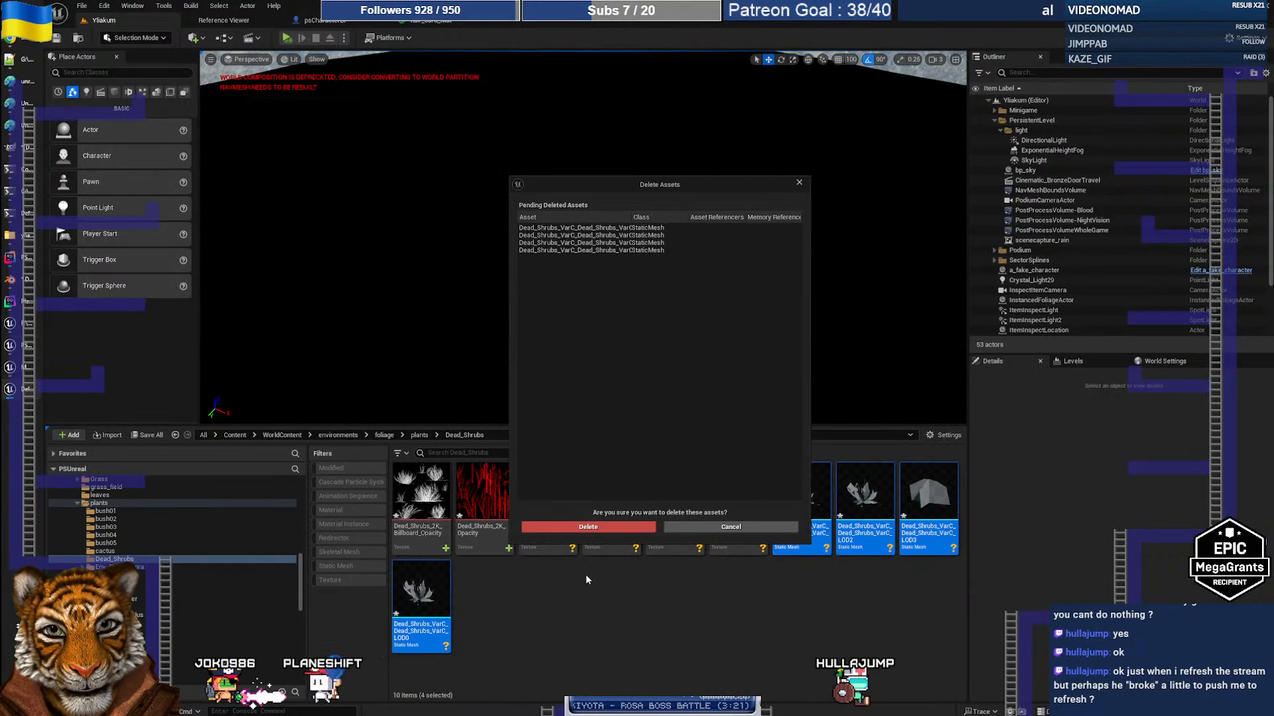
{"action": "left_click", "coordinate": [623, 532]}
Return to the Claude chat and recheck the re-export and re-import steps and the note on child order
{"action": "key", "text": "alt+Tab"}
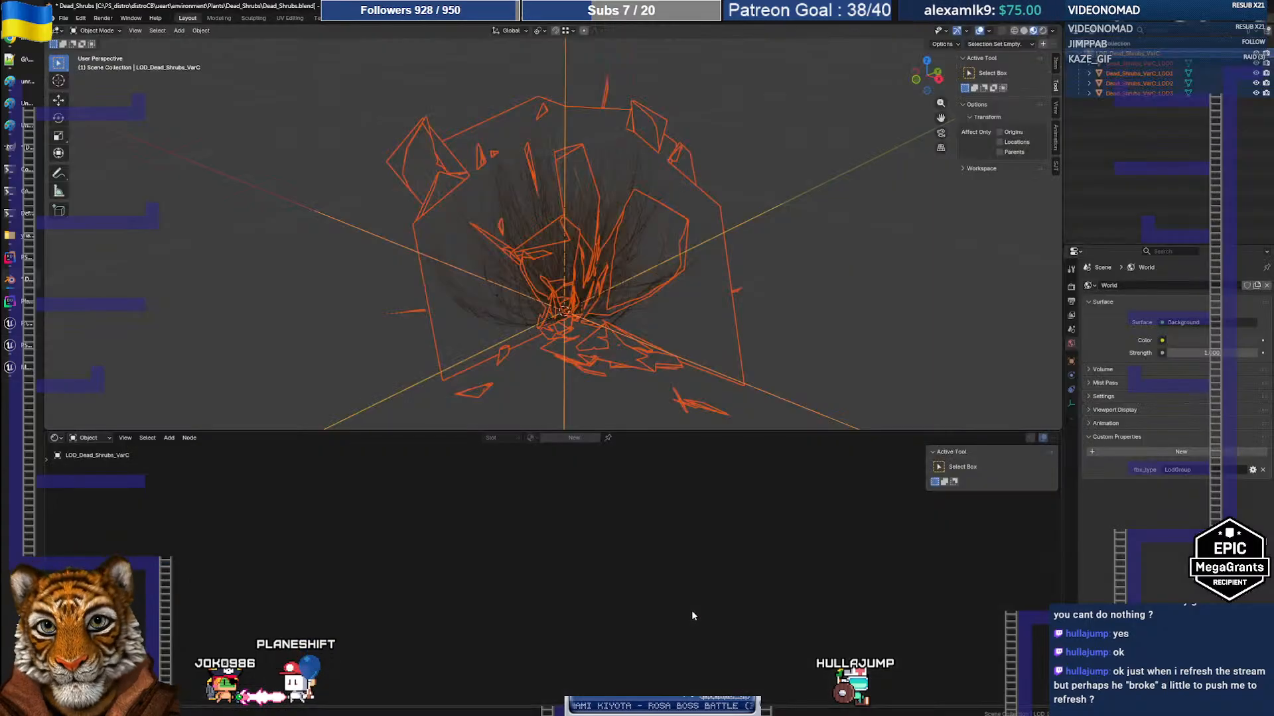
{"action": "key", "text": "alt+Tab"}
{"action": "key", "text": "Tab"}
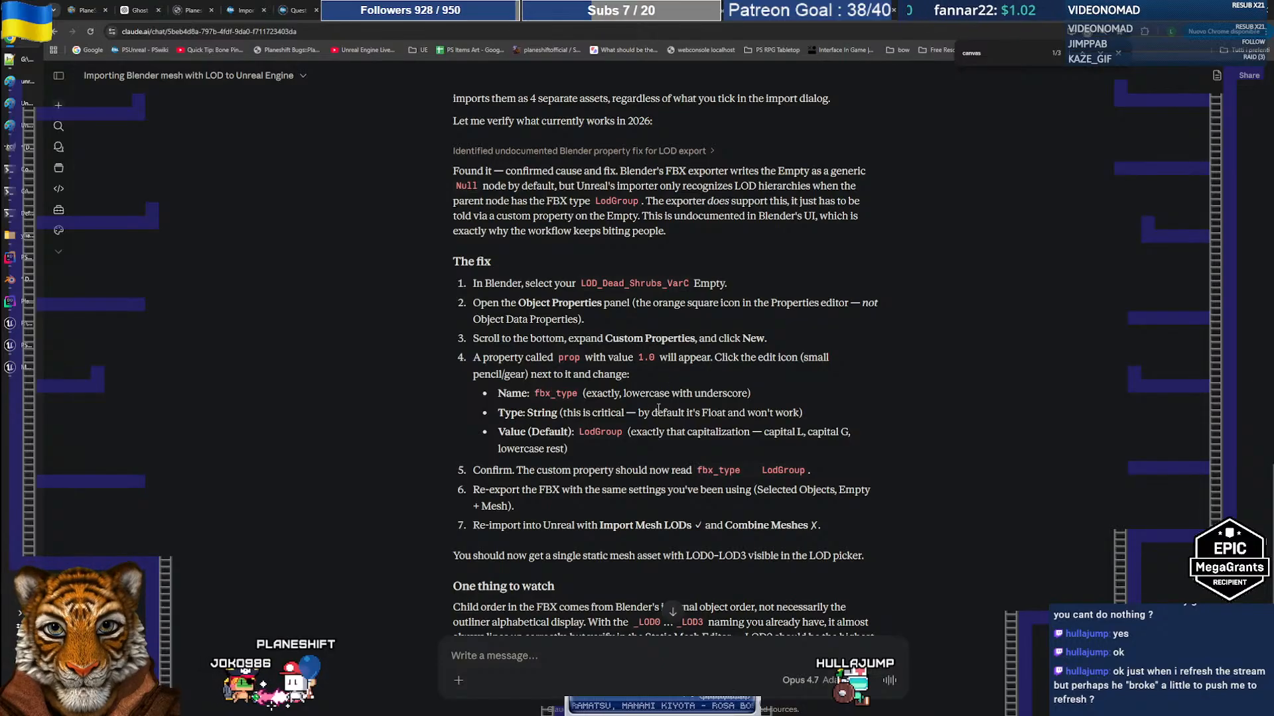
{"action": "scroll", "coordinate": [658, 407], "scroll_direction": "down", "scroll_amount": 2}
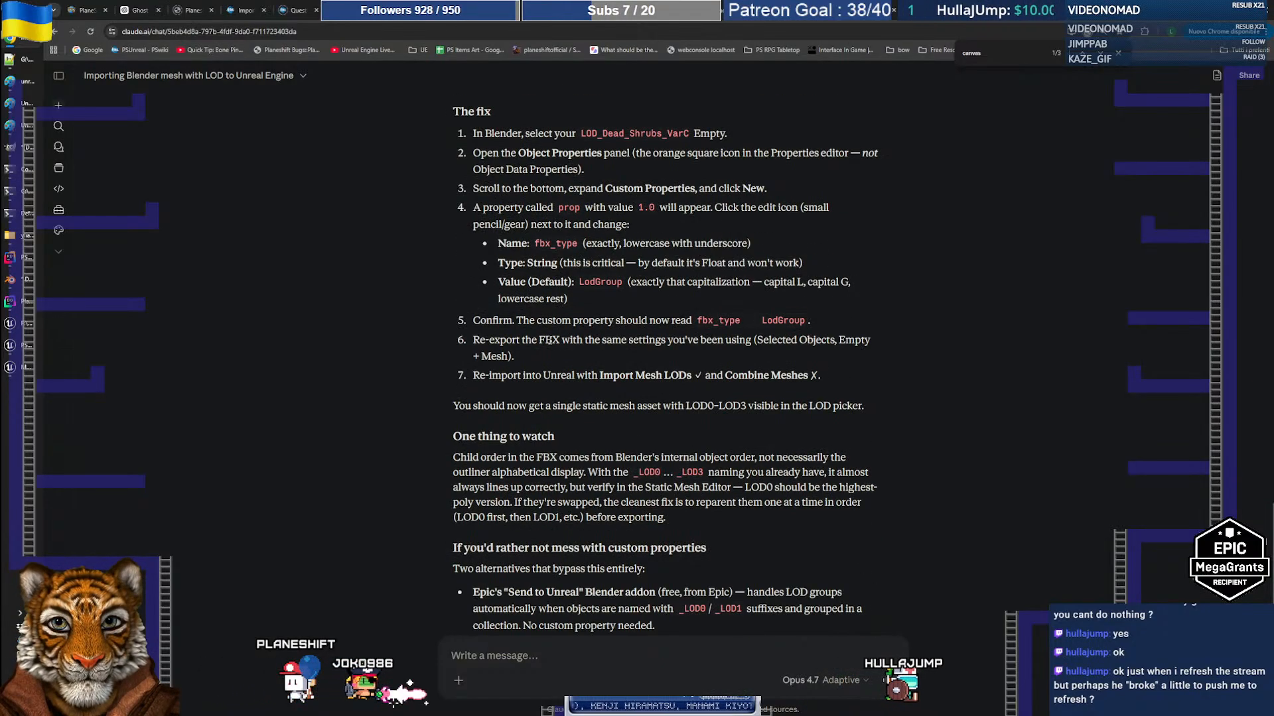
Capture a screenshot of Blender's Custom Properties section and attach it to a new message in the Claude chat
{"action": "key", "text": "alt+Tab"}
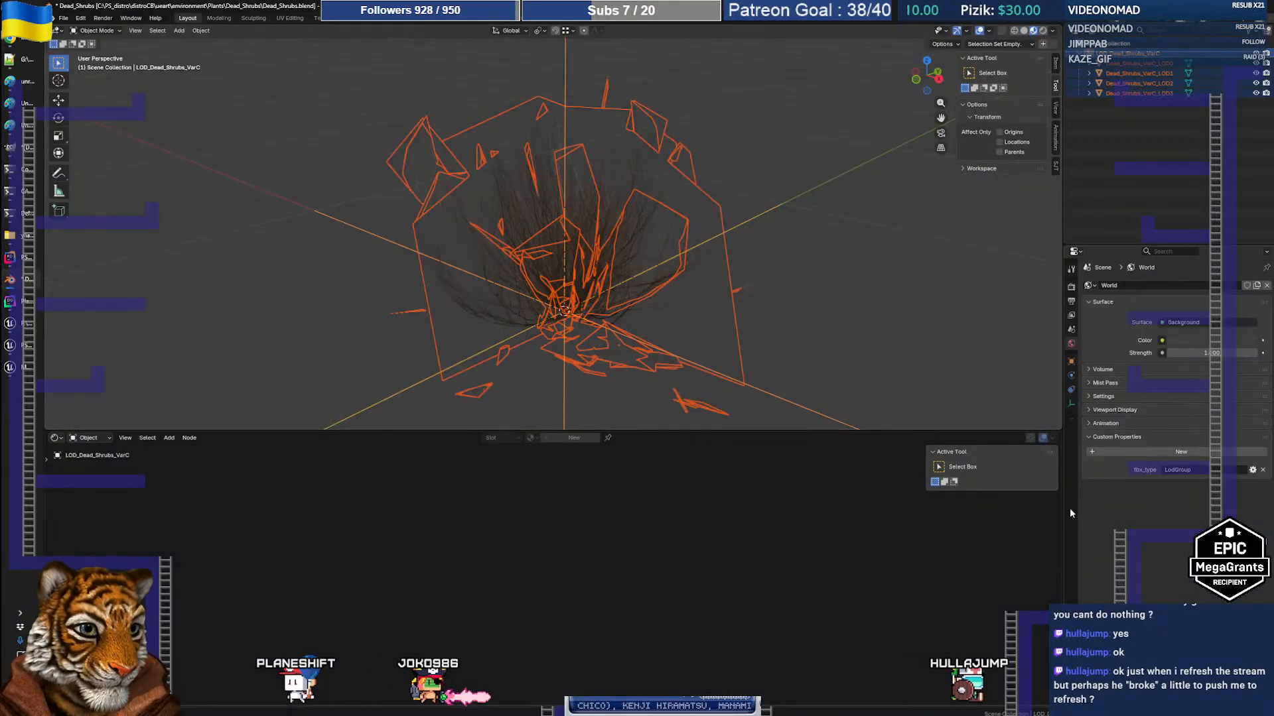
{"action": "key", "text": "super+shift+s"}
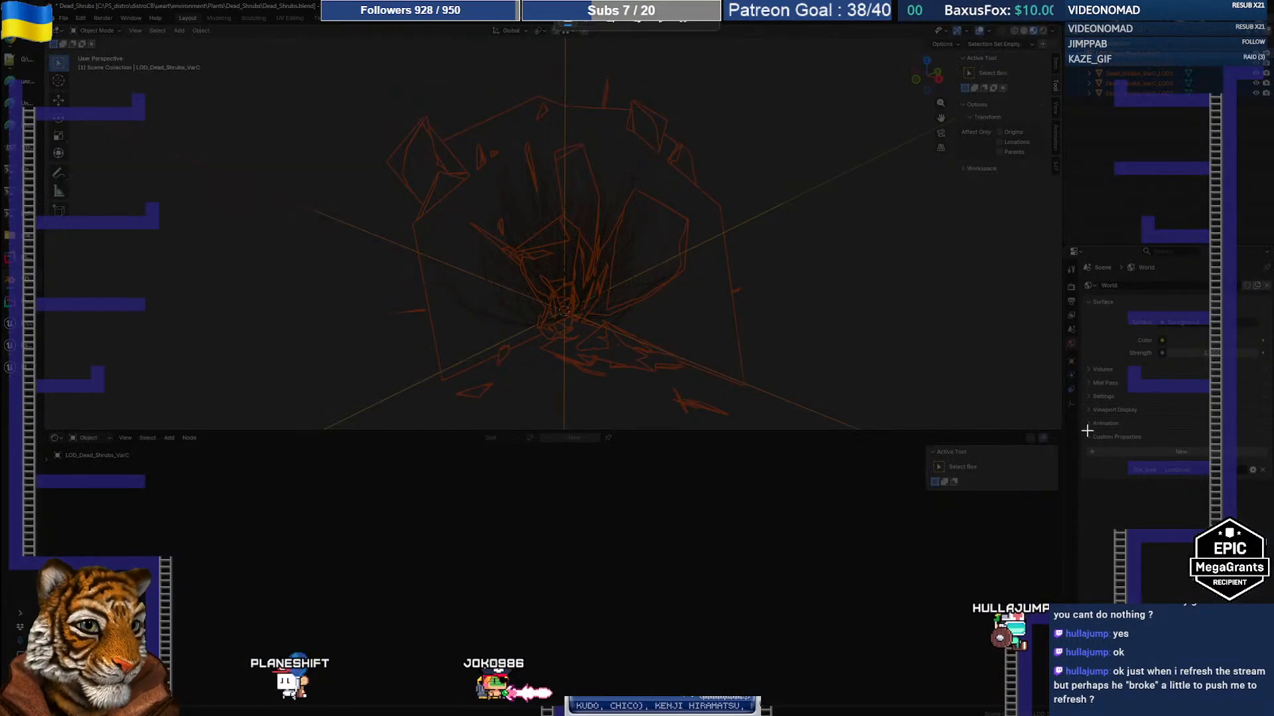
{"action": "left_click_drag", "start_coordinate": [1081, 427], "coordinate": [1272, 485]}
{"action": "key", "text": "alt+Tab"}
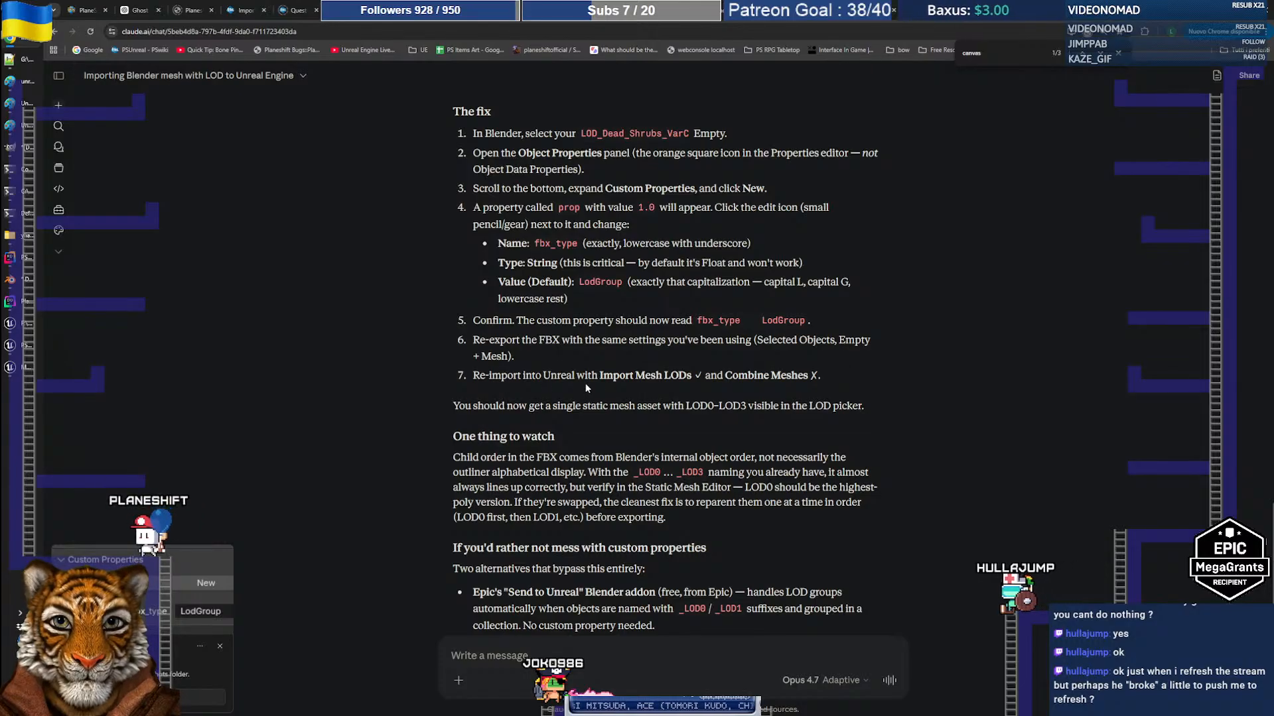
{"action": "left_click", "coordinate": [829, 376]}
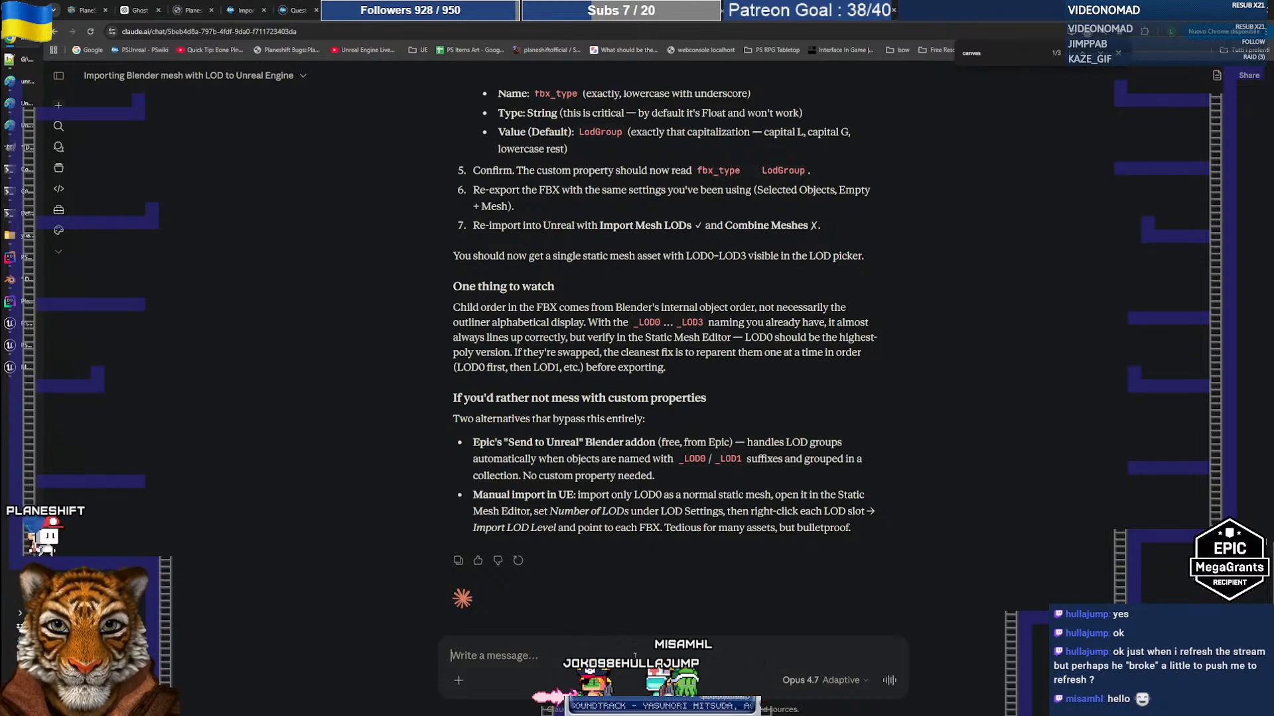
{"action": "key", "text": "ctrl+v"}
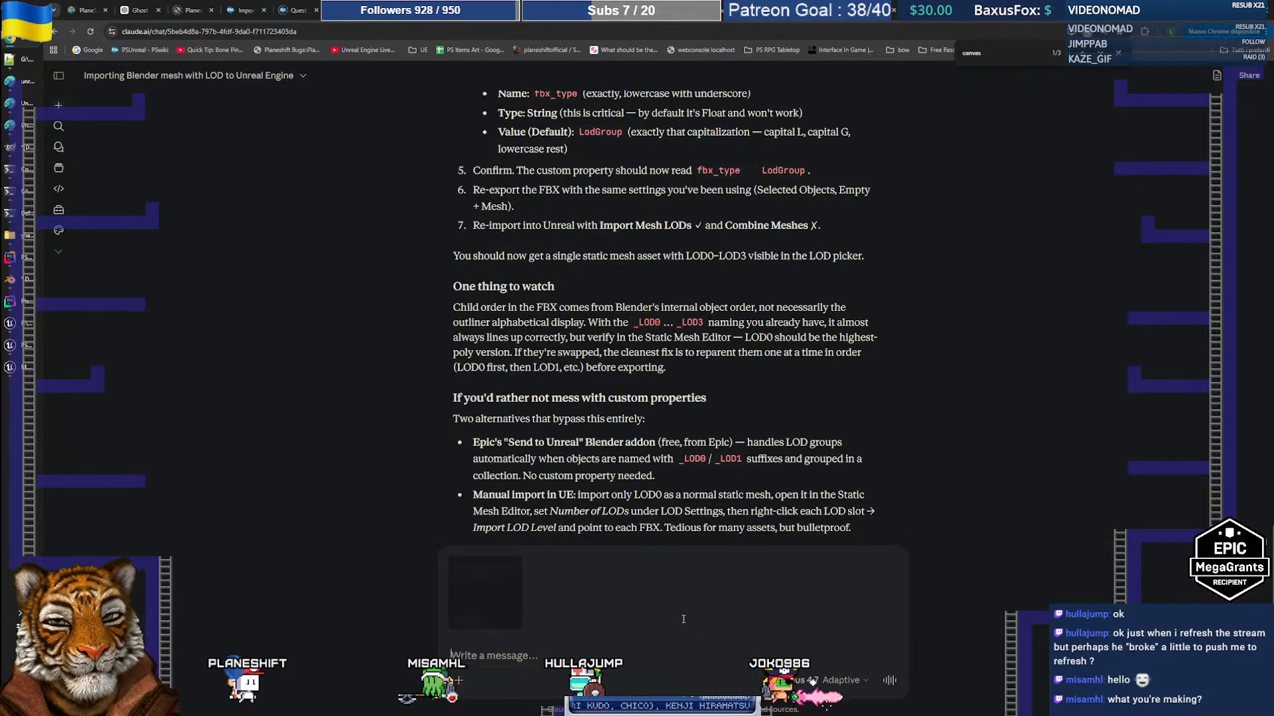
Consult the wiki's instructions for importing items from Blender to UE with LOD, and return to the Blender scene to compare
{"action": "key", "text": "alt+Tab"}
{"action": "middle_click_drag", "start_coordinate": [743, 244], "coordinate": [534, 257]}
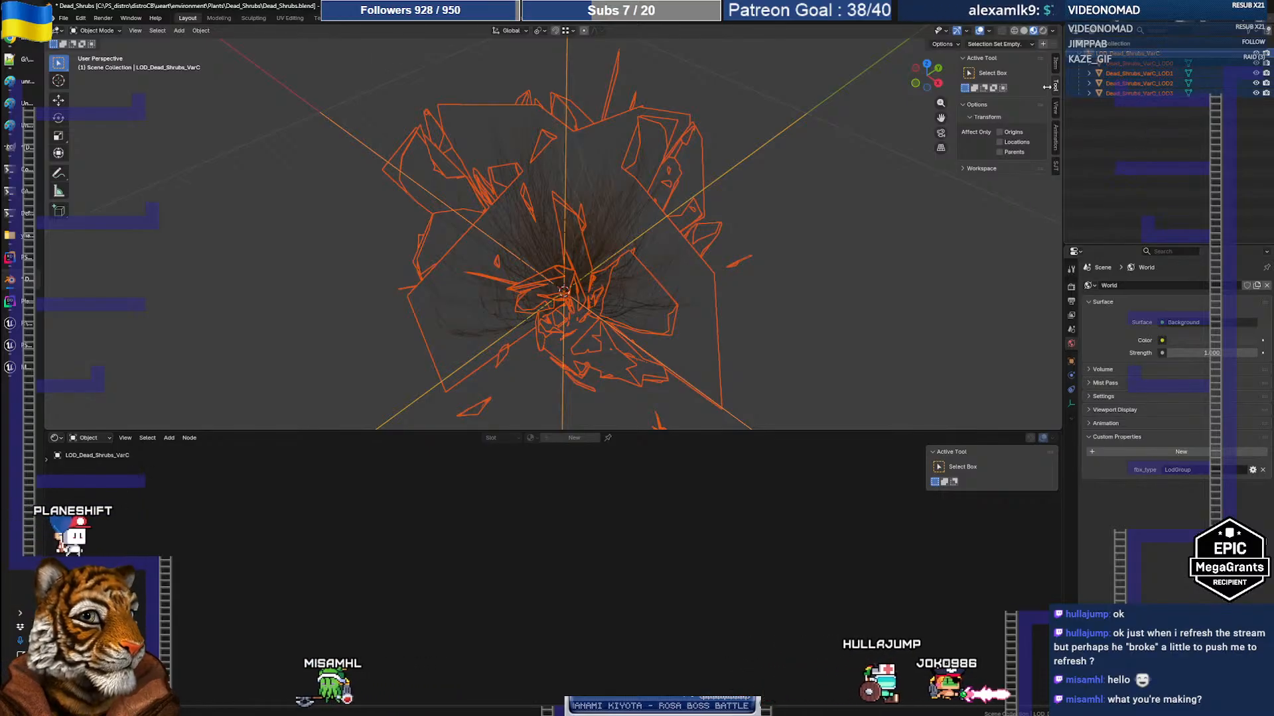
{"action": "key", "text": "alt+Tab"}
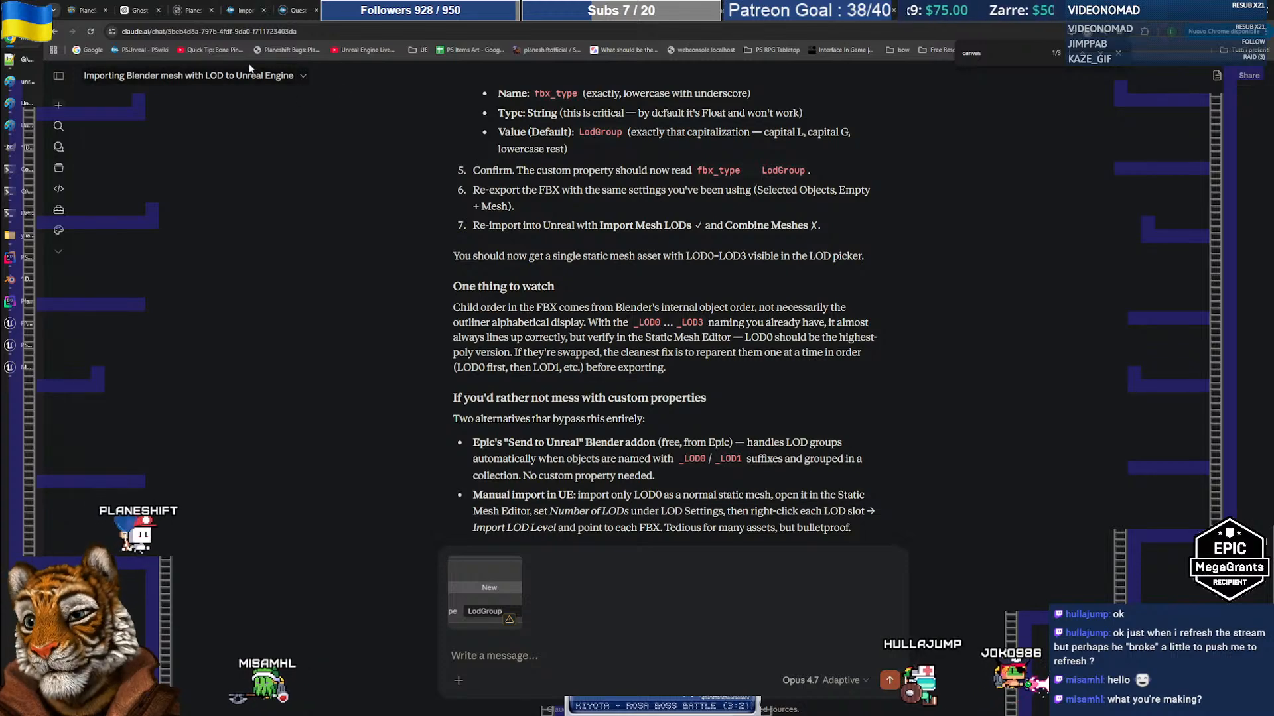
{"action": "left_click", "coordinate": [248, 11]}
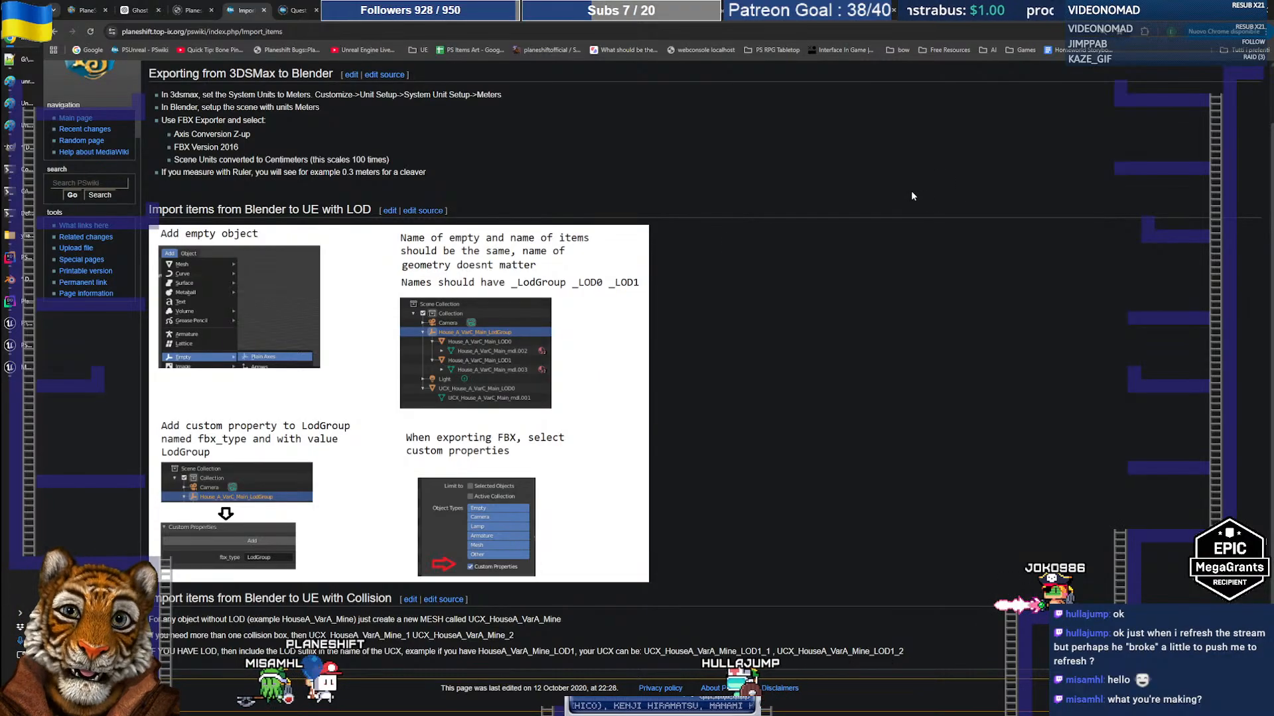
{"action": "key", "text": "alt+Tab"}
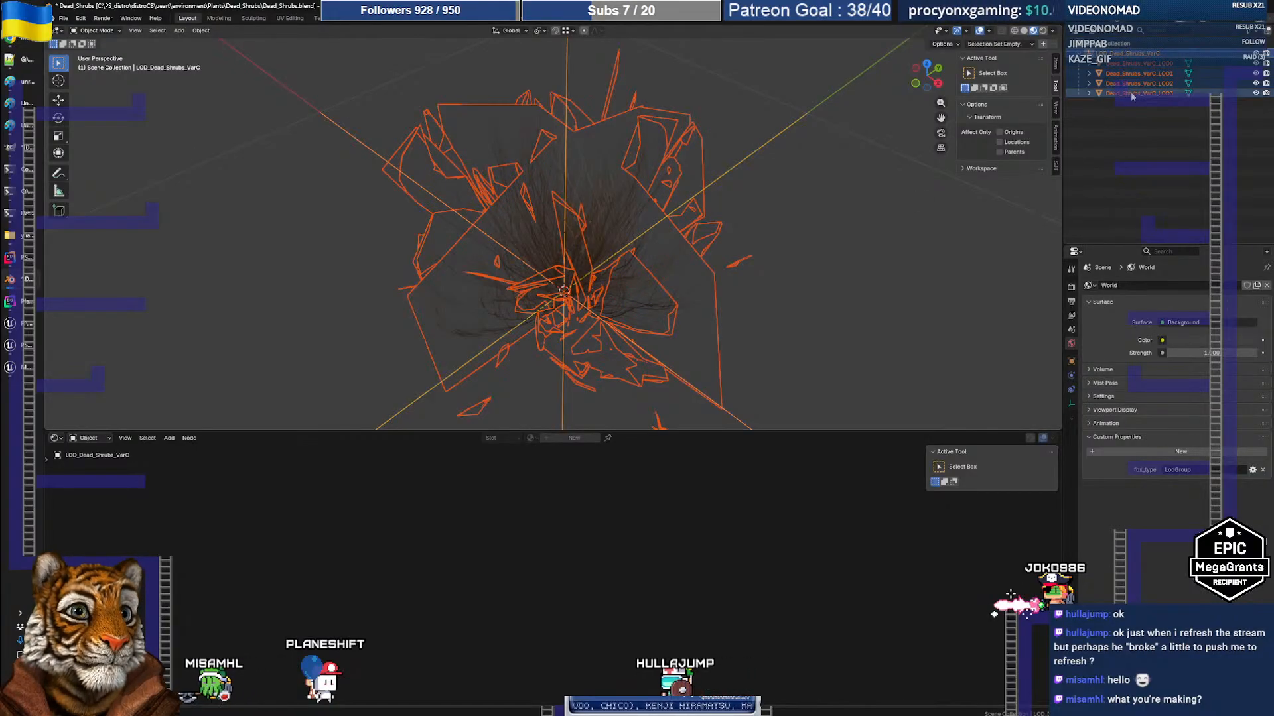
Export the selected empty and its LOD meshes as FBX over Dead_Shrubs_VarC.fbx, with Apply Transform enabled
{"action": "left_click", "coordinate": [64, 19]}
{"action": "mouse_move", "coordinate": [103, 169]}
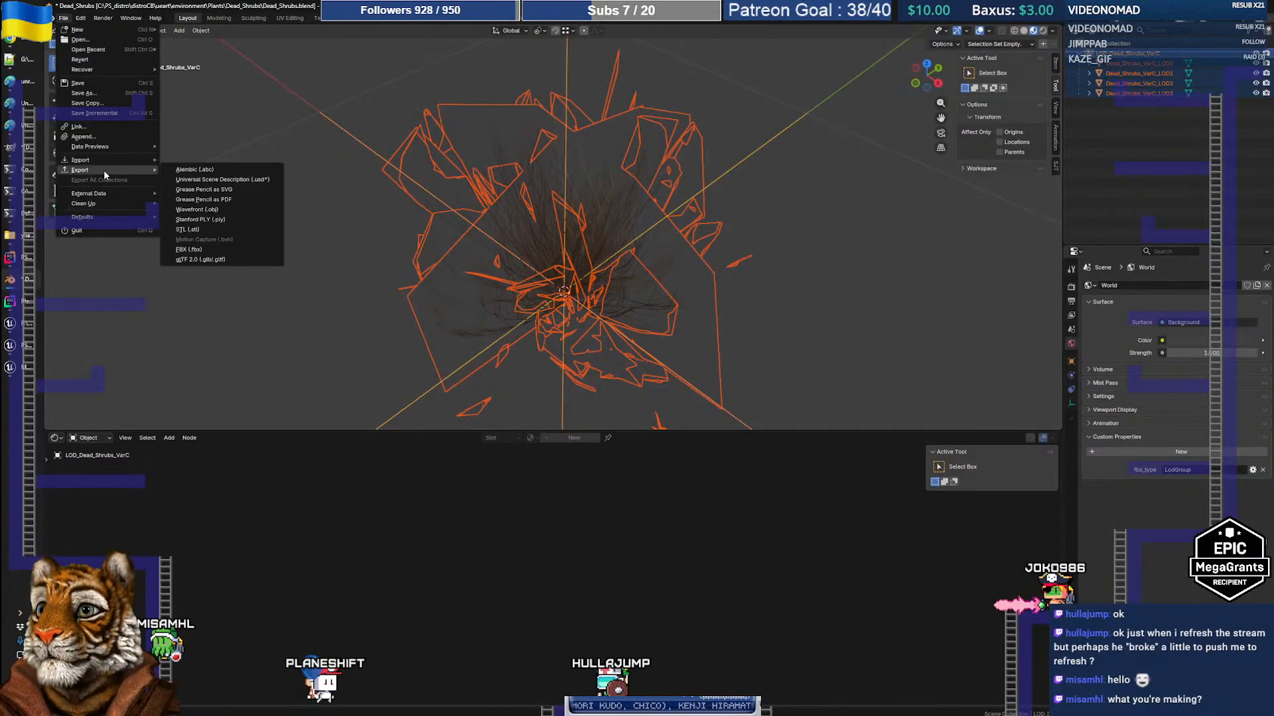
{"action": "left_click", "coordinate": [199, 247]}
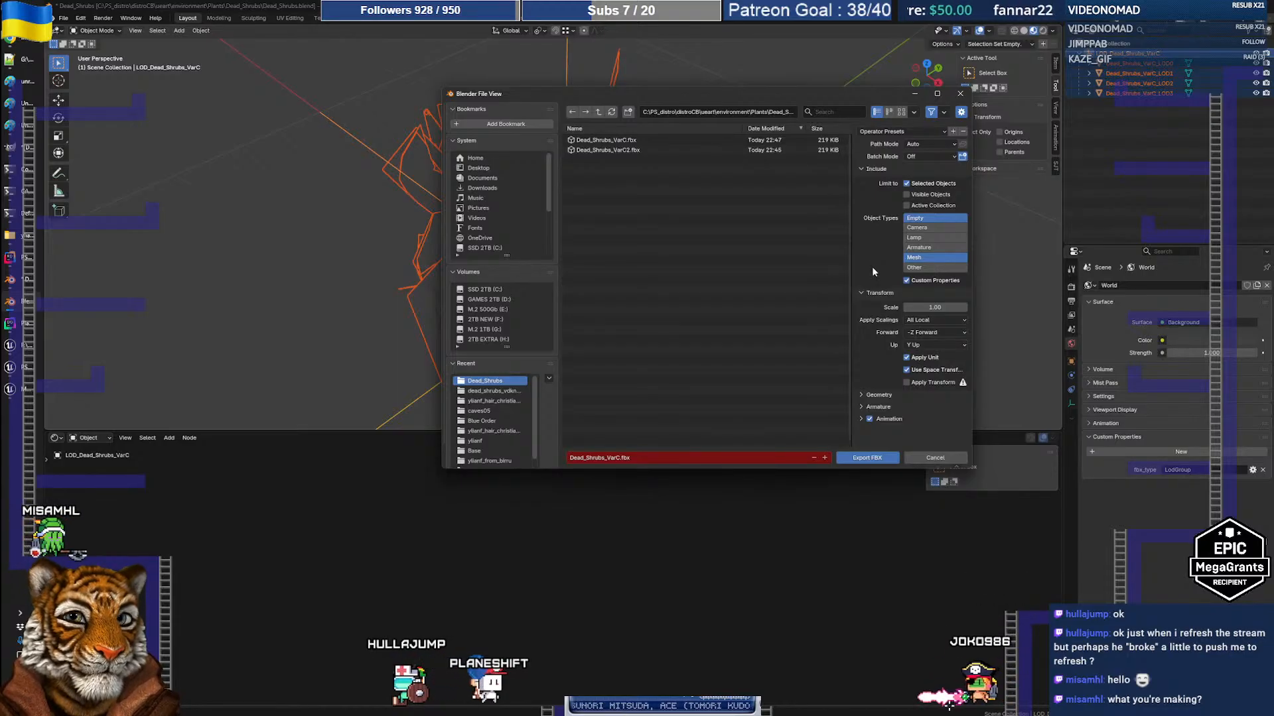
{"action": "left_click", "coordinate": [906, 383]}
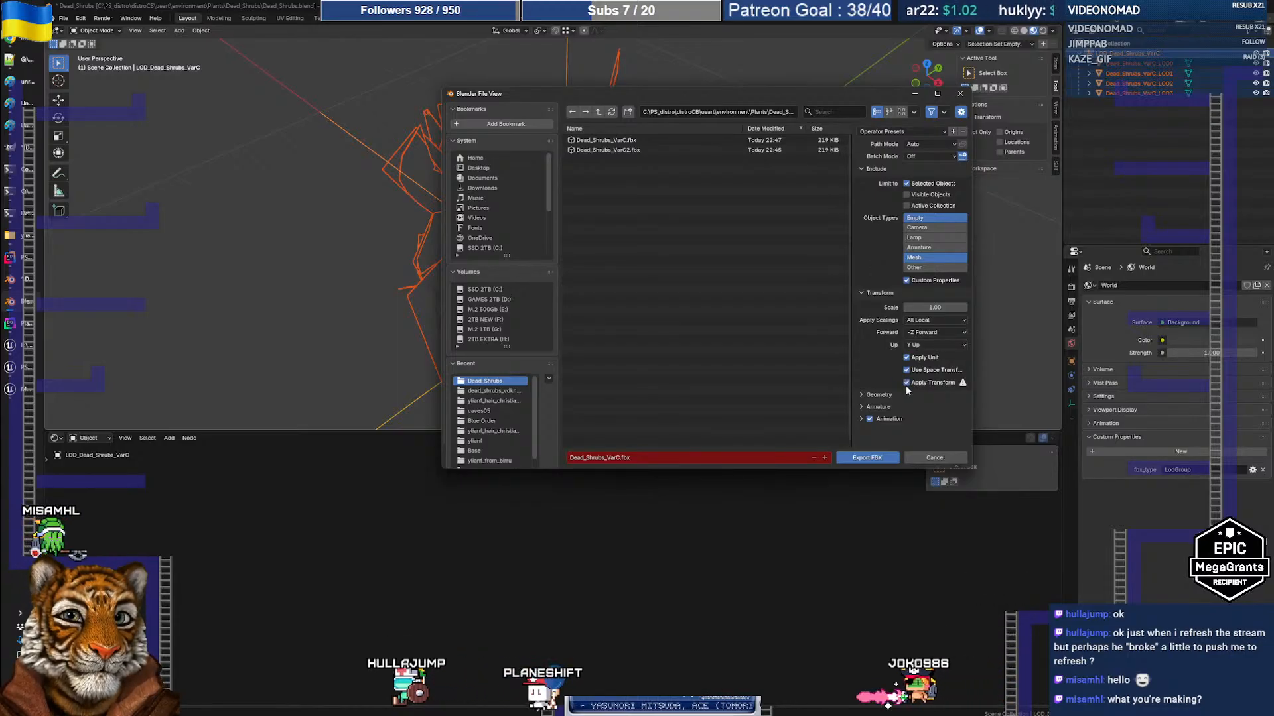
{"action": "left_click", "coordinate": [863, 457]}
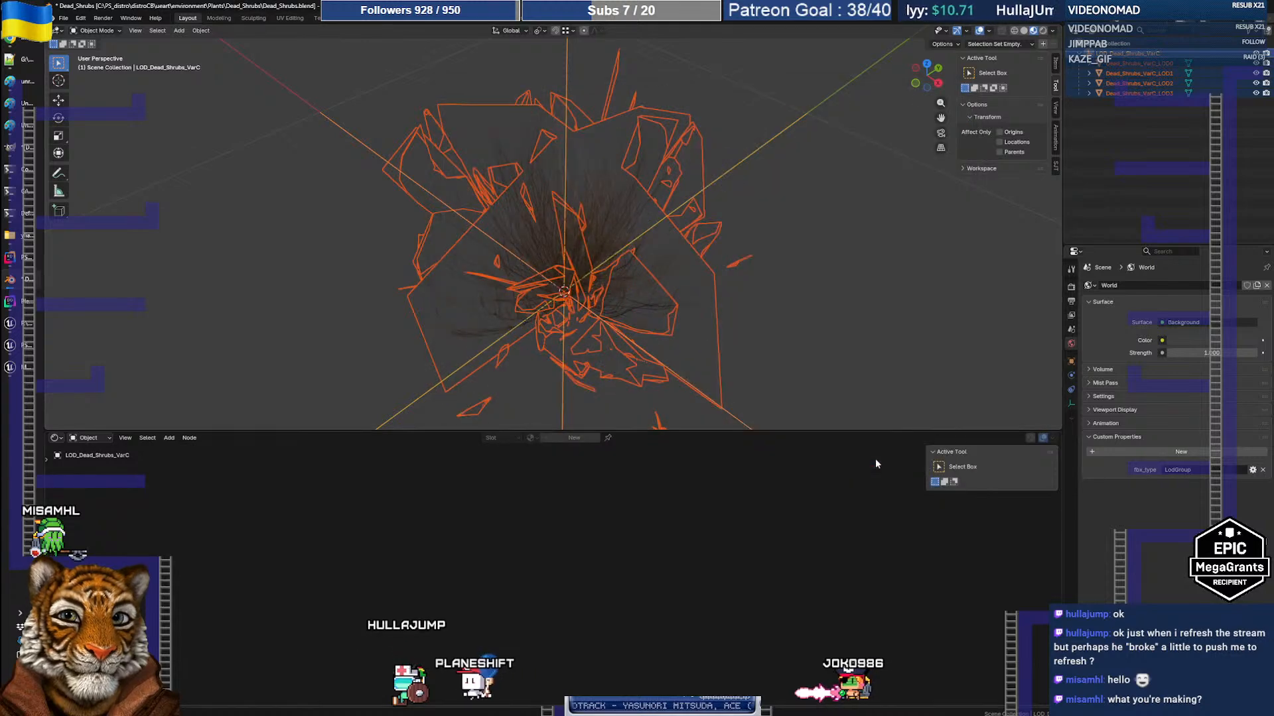
Switch to Unreal and import all meshes from Dead_Shrubs_VarC.fbx with Import Mesh LODs enabled, then check the LOD1 mesh's name without changing it
{"action": "left_click", "coordinate": [29, 347]}
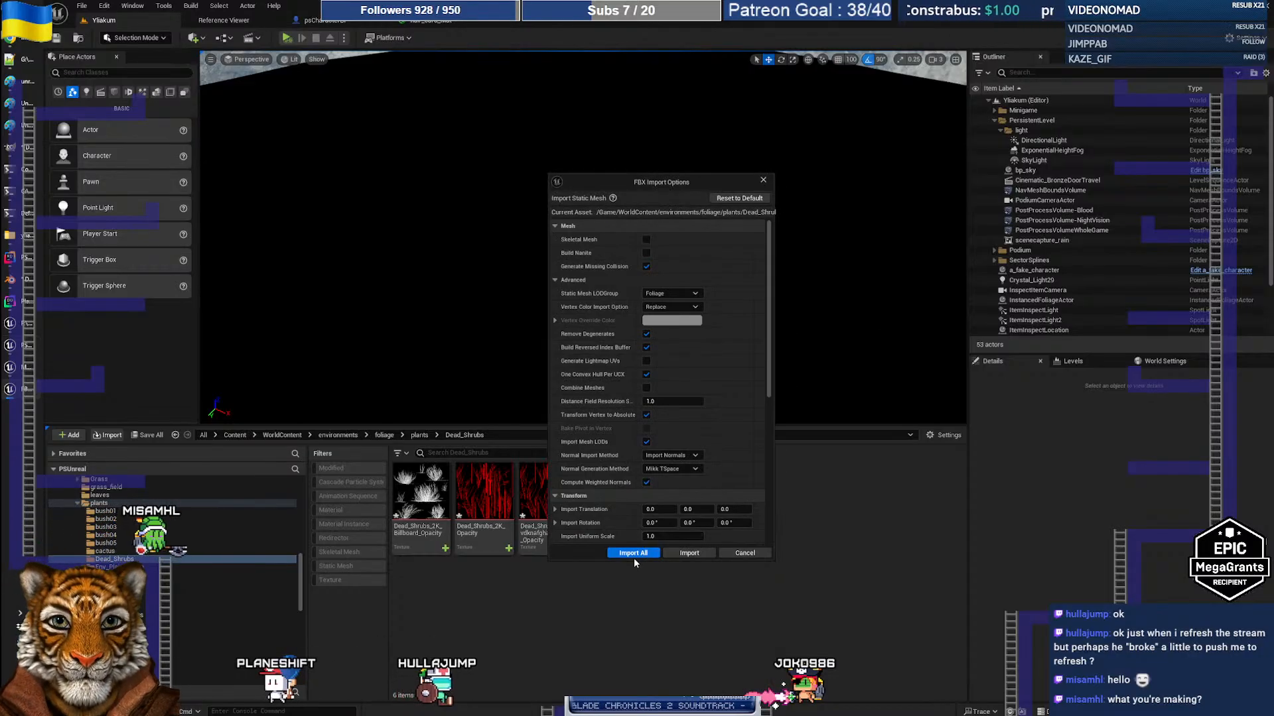
{"action": "left_click", "coordinate": [633, 553]}
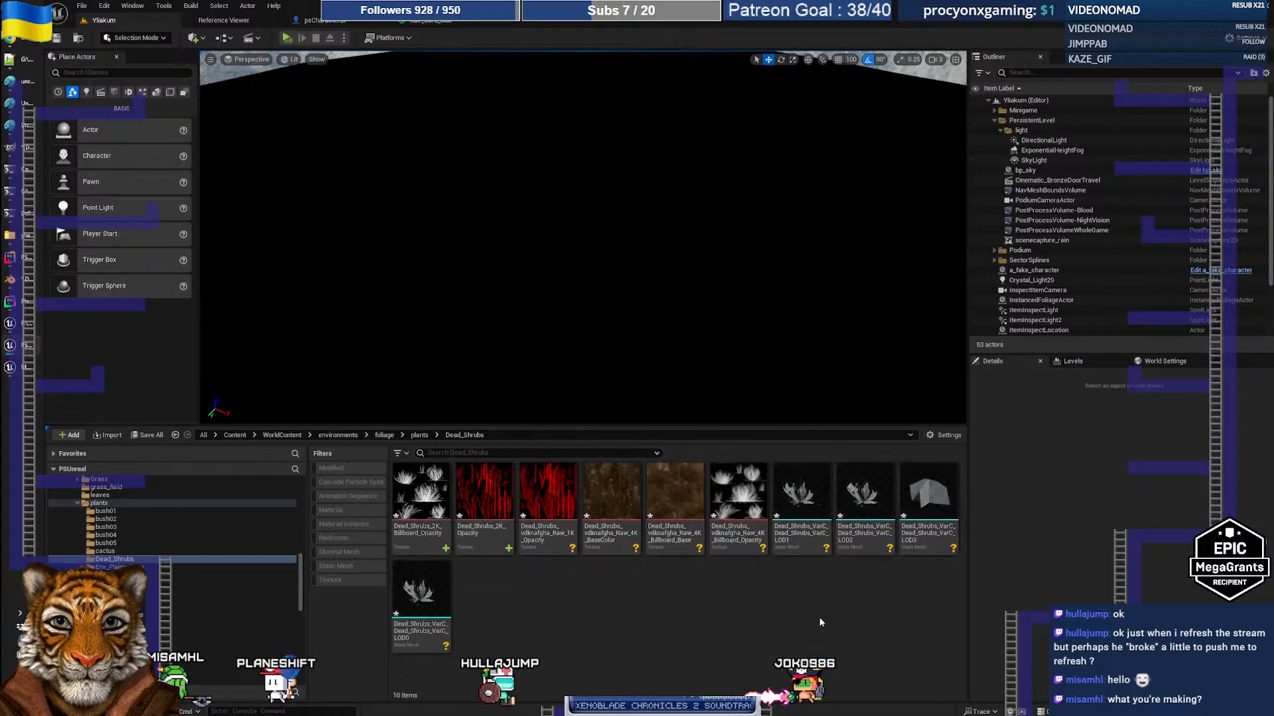
{"action": "left_click", "coordinate": [805, 532]}
{"action": "key", "text": "F2"}
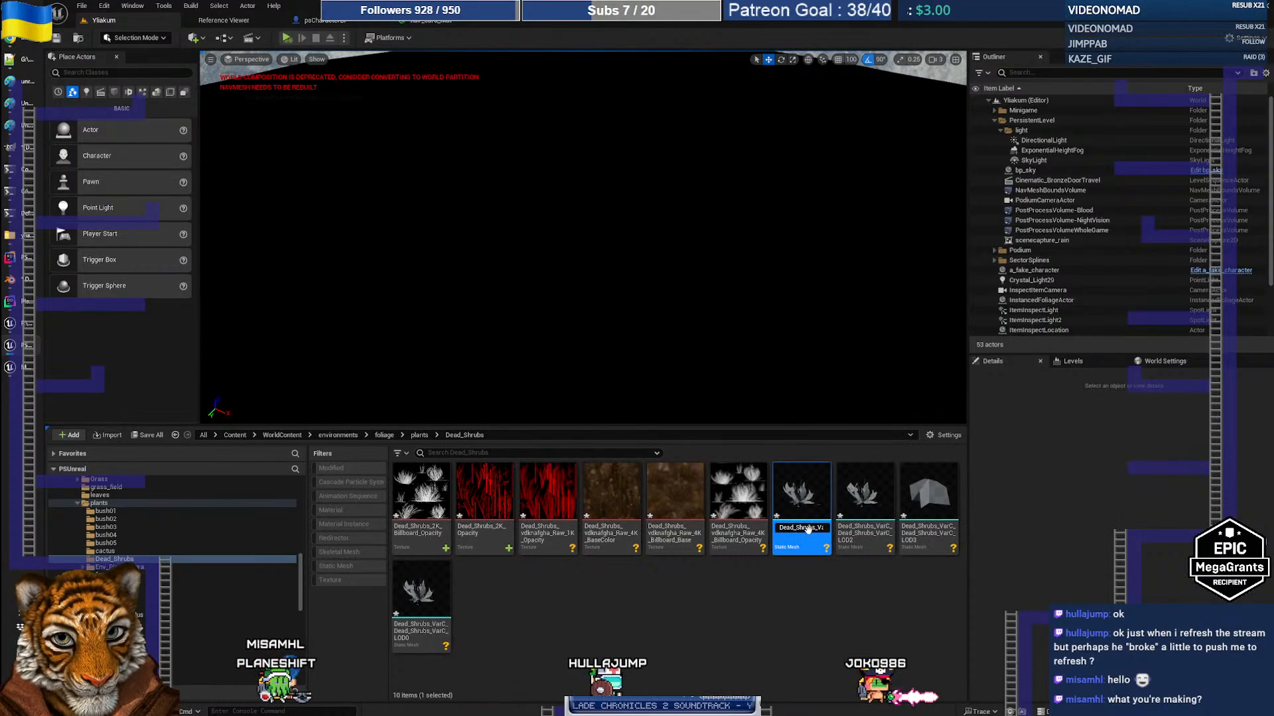
{"action": "left_click_drag", "start_coordinate": [816, 529], "coordinate": [740, 532]}
{"action": "left_click", "coordinate": [842, 621]}
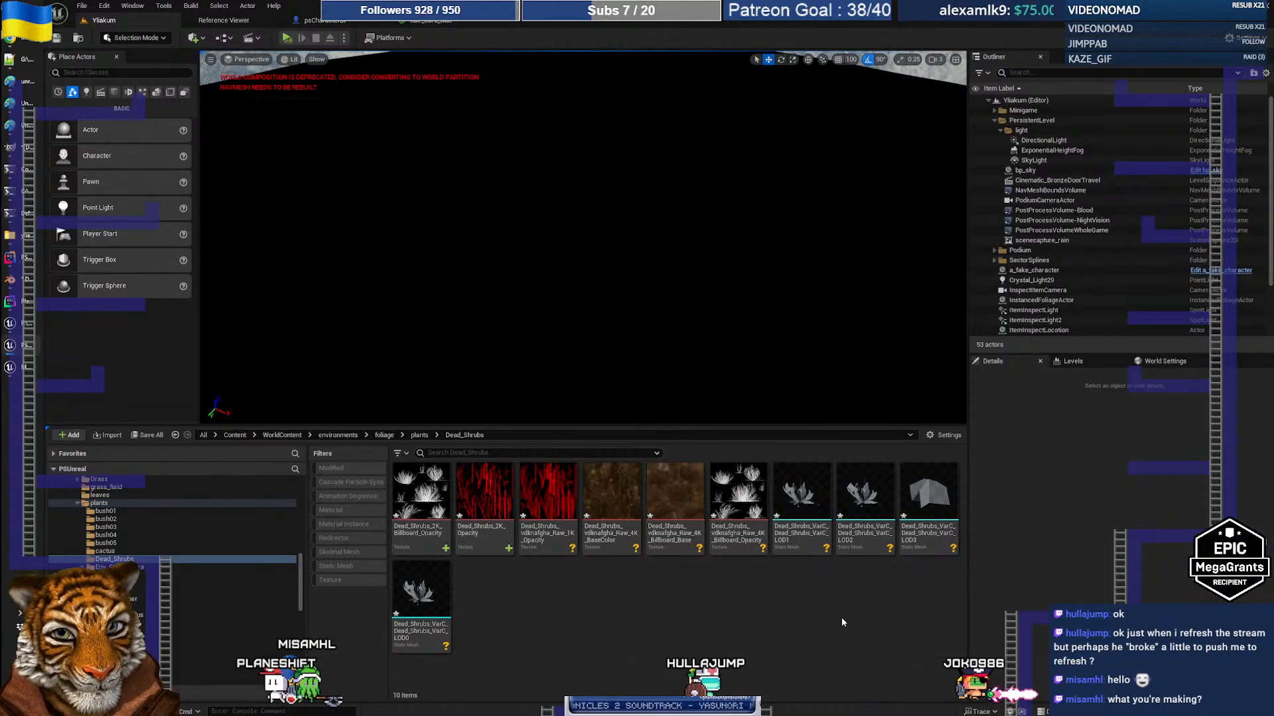
Delete the four imported dead shrub static meshes, LOD0 to LOD3, from the Dead_Shrubs folder
{"action": "left_click", "coordinate": [798, 548]}
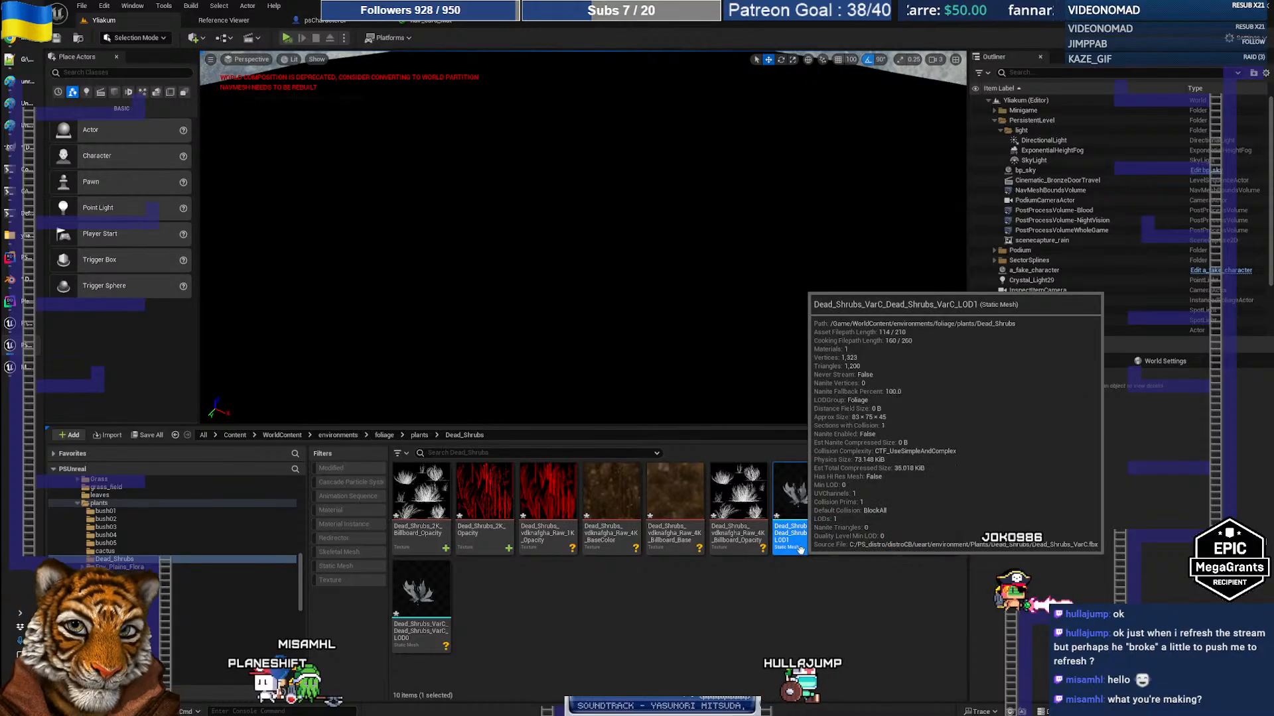
{"action": "left_click", "coordinate": [433, 620], "text": "shift"}
{"action": "key", "text": "Delete"}
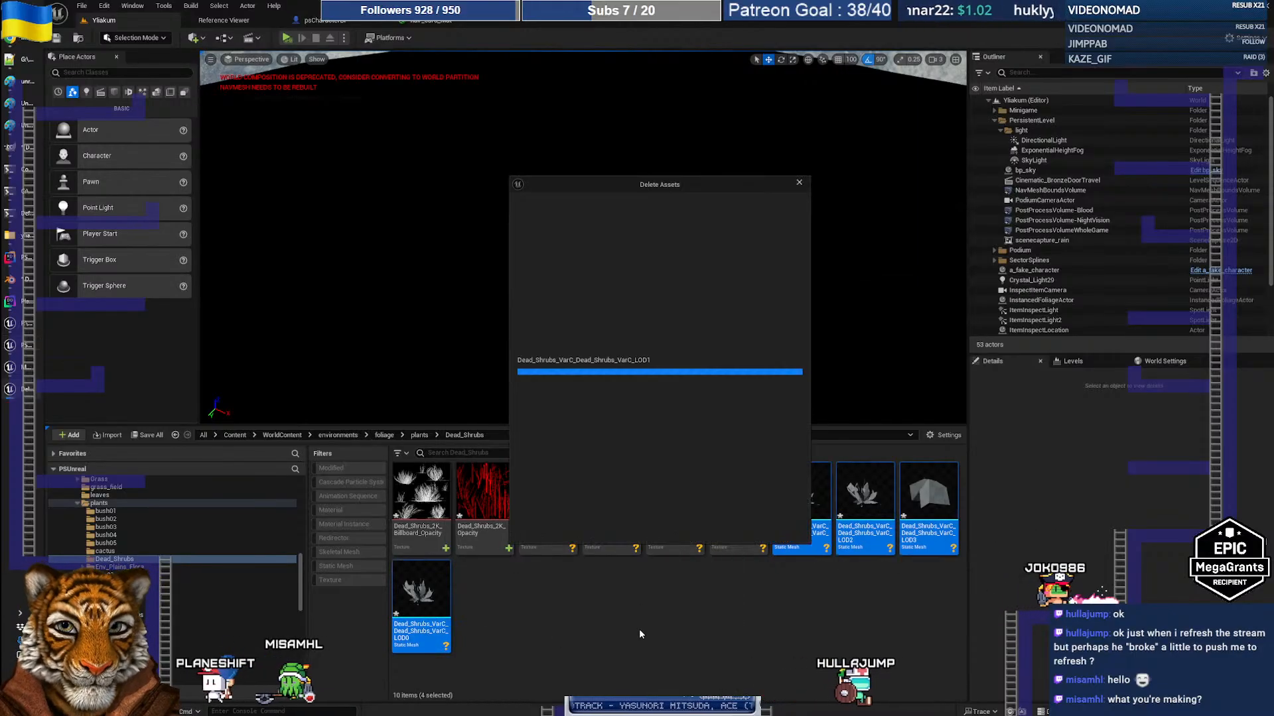
{"action": "left_click", "coordinate": [637, 532]}
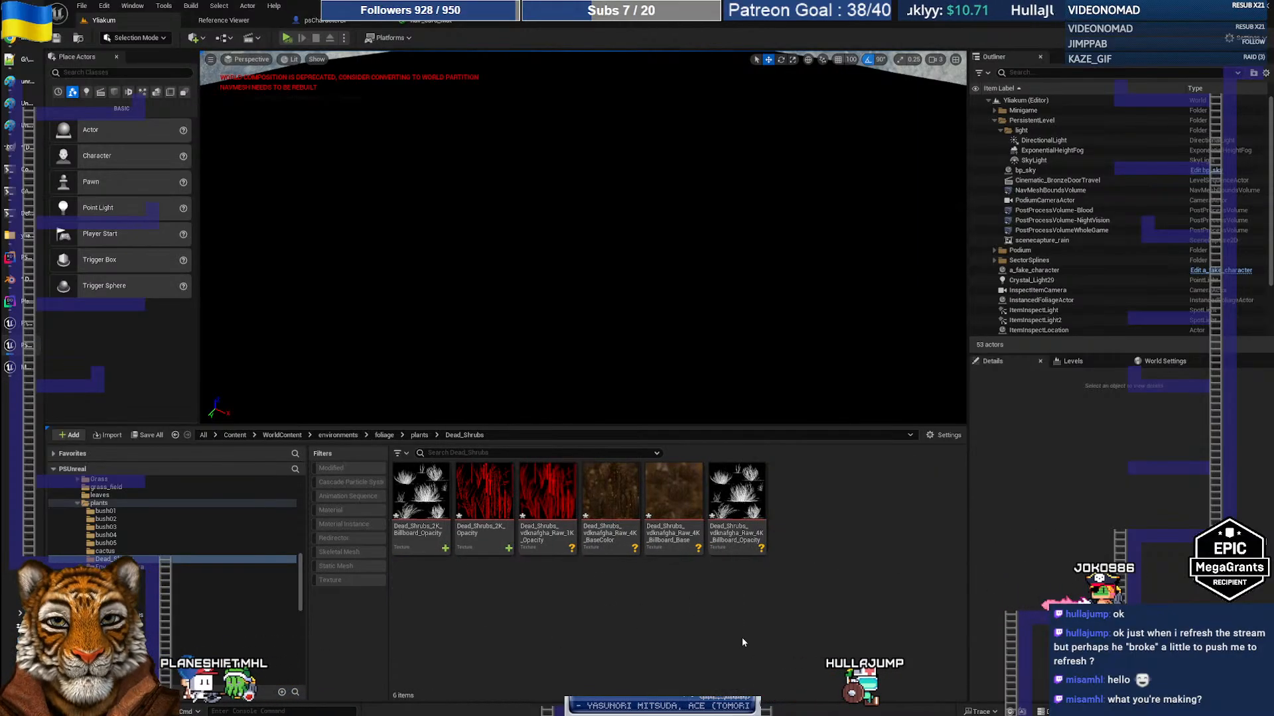
Return to Blender, select only the LOD_Dead_Shrubs_VarC empty with LOD0 and LOD1, and export them as FBX over Dead_Shrubs_VarC.fbx
{"action": "key", "text": "alt+Tab"}
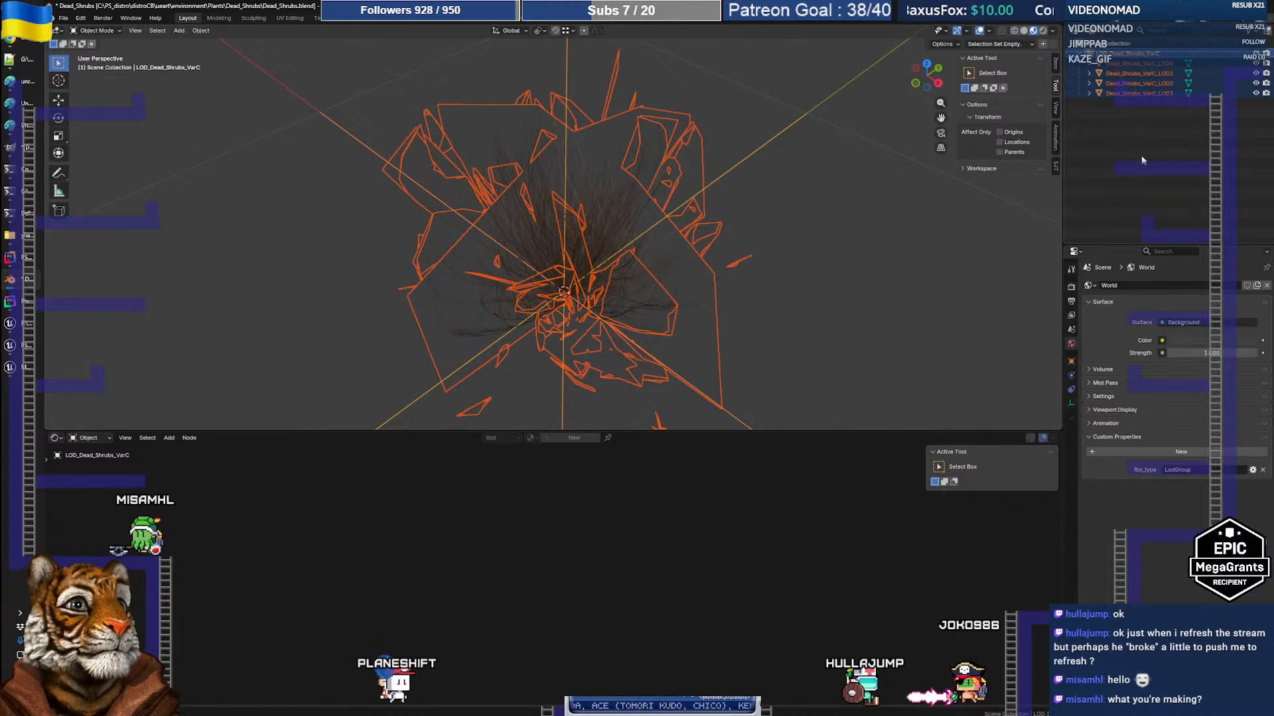
{"action": "left_click", "coordinate": [1141, 62]}
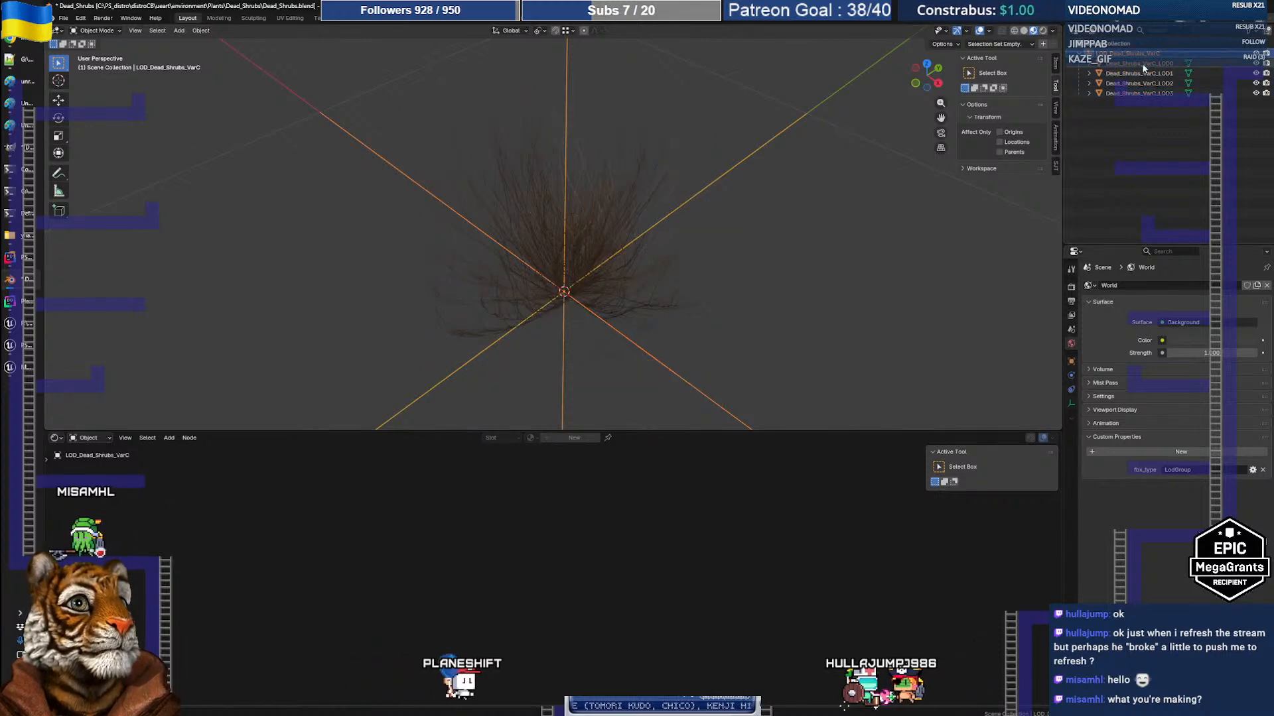
{"action": "left_click", "coordinate": [1140, 73]}
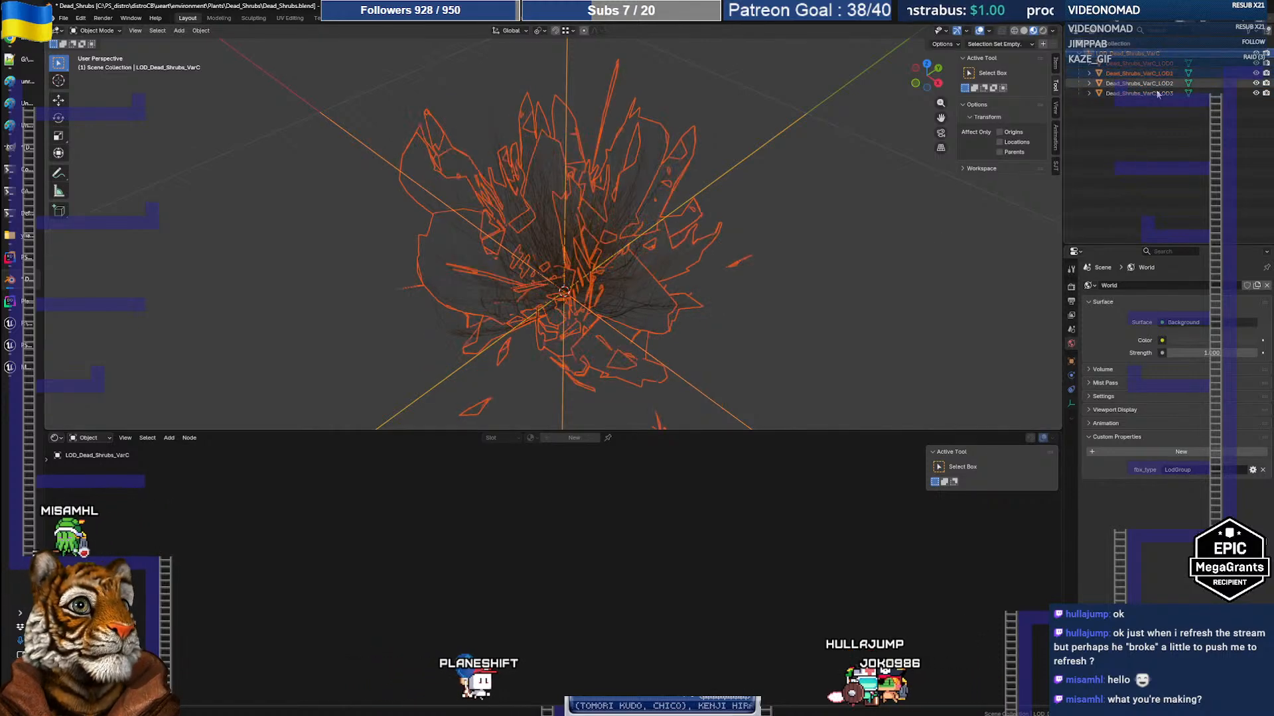
{"action": "left_click", "coordinate": [65, 18]}
{"action": "mouse_move", "coordinate": [100, 172]}
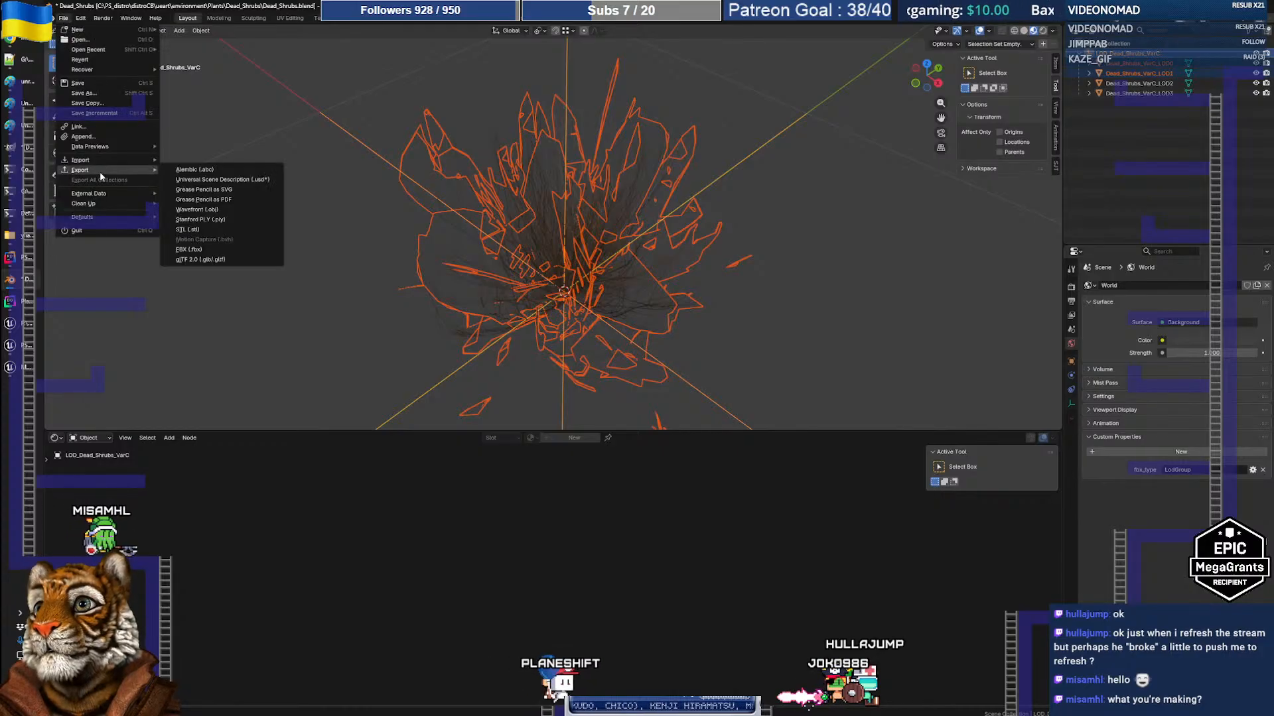
{"action": "left_click", "coordinate": [214, 250]}
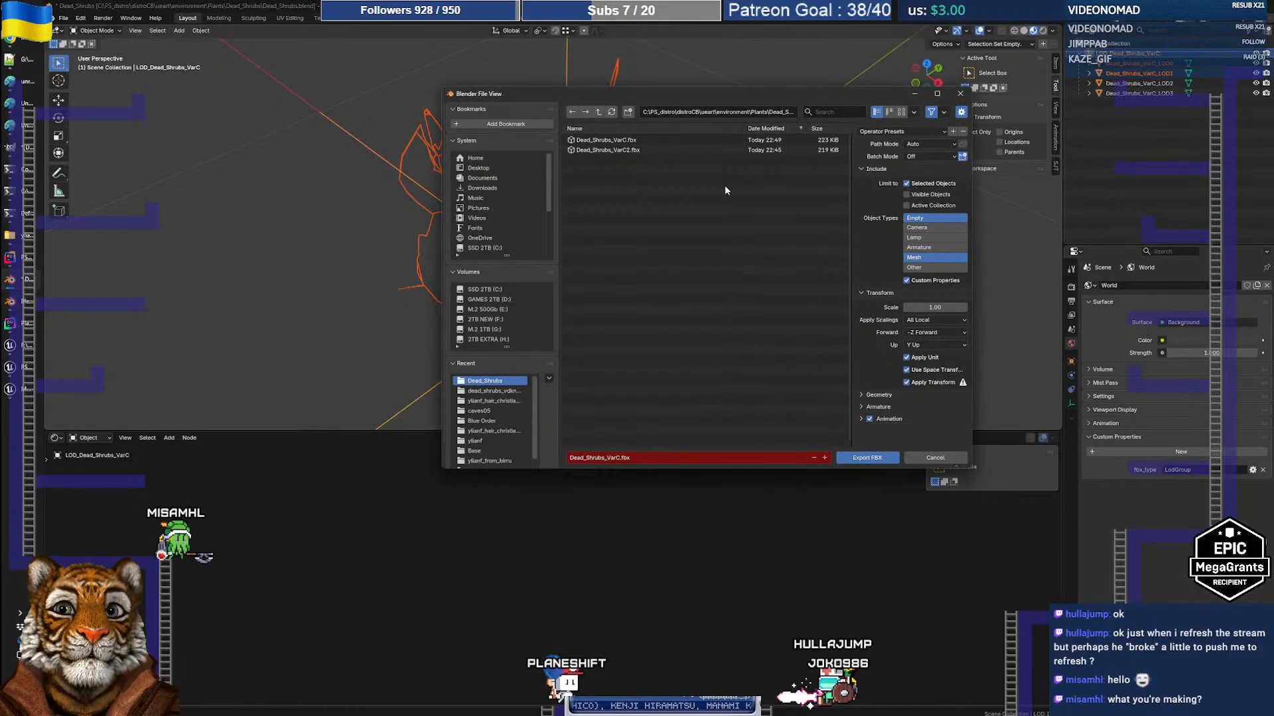
{"action": "left_click", "coordinate": [605, 140]}
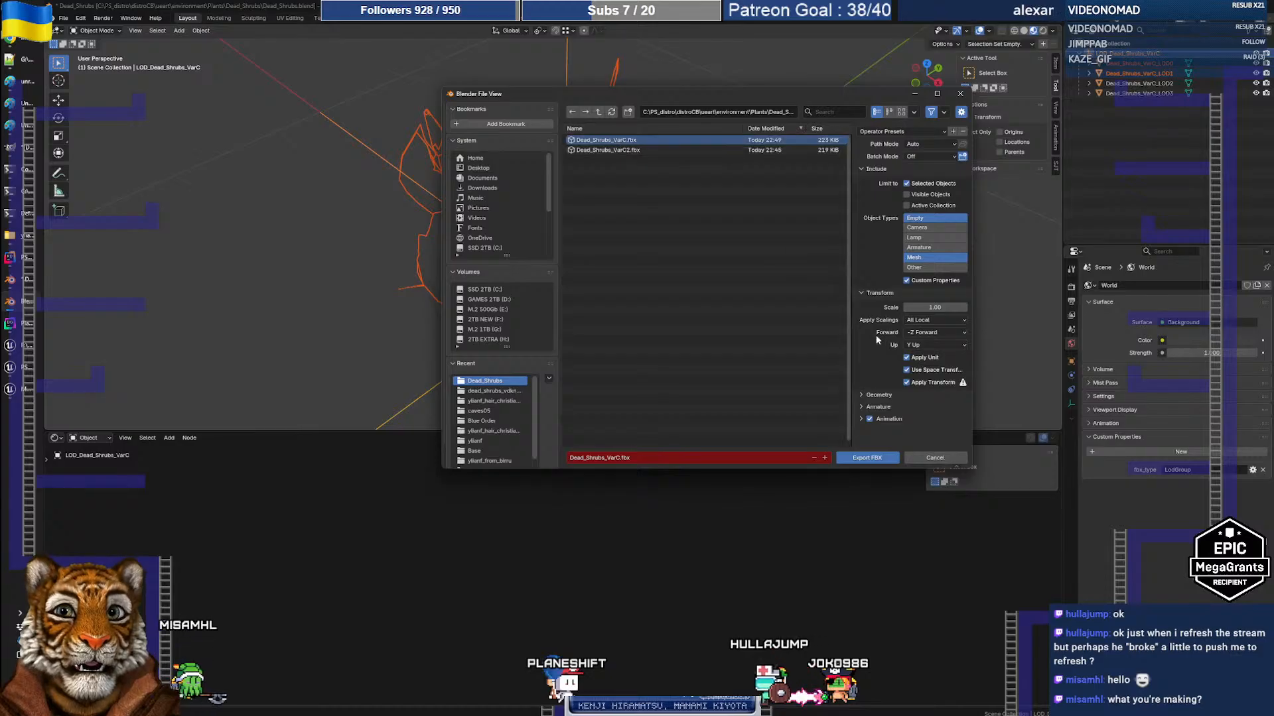
{"action": "left_click", "coordinate": [882, 458]}
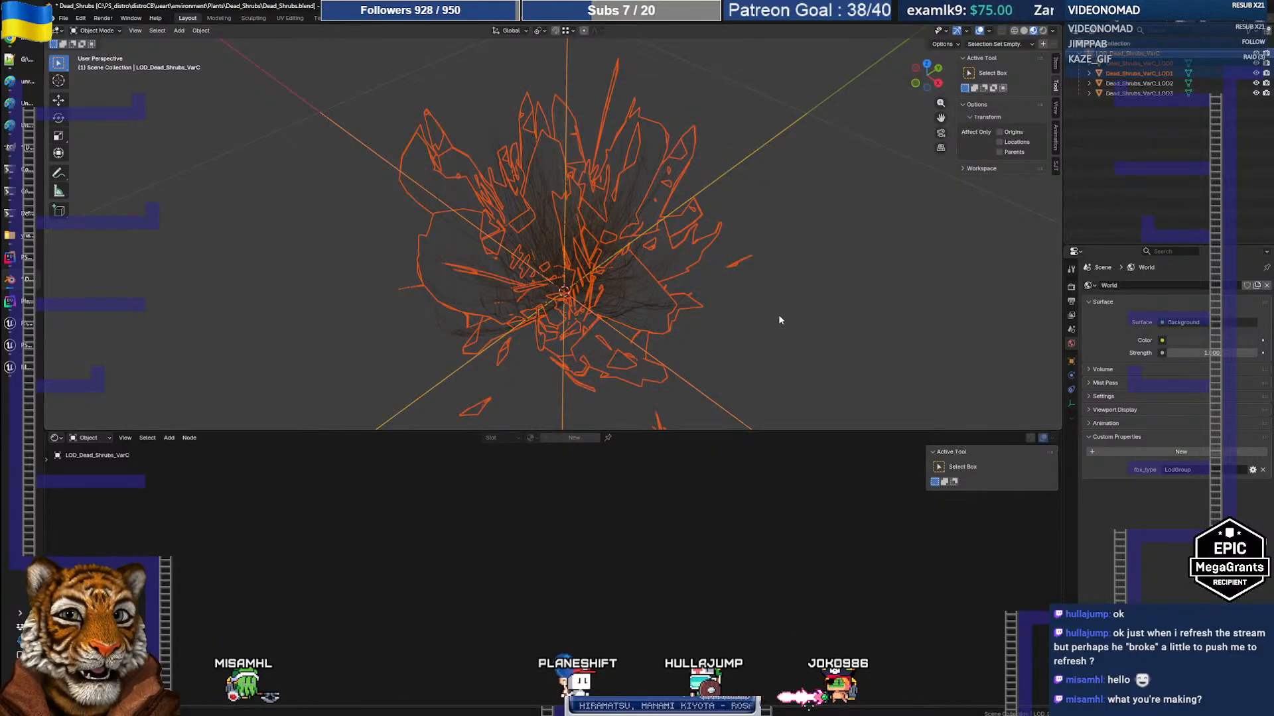
Switch to Unreal and import all meshes from the re-exported Dead_Shrubs_VarC.fbx into the Dead_Shrubs folder
{"action": "left_click", "coordinate": [24, 346]}
{"action": "left_click", "coordinate": [109, 435]}
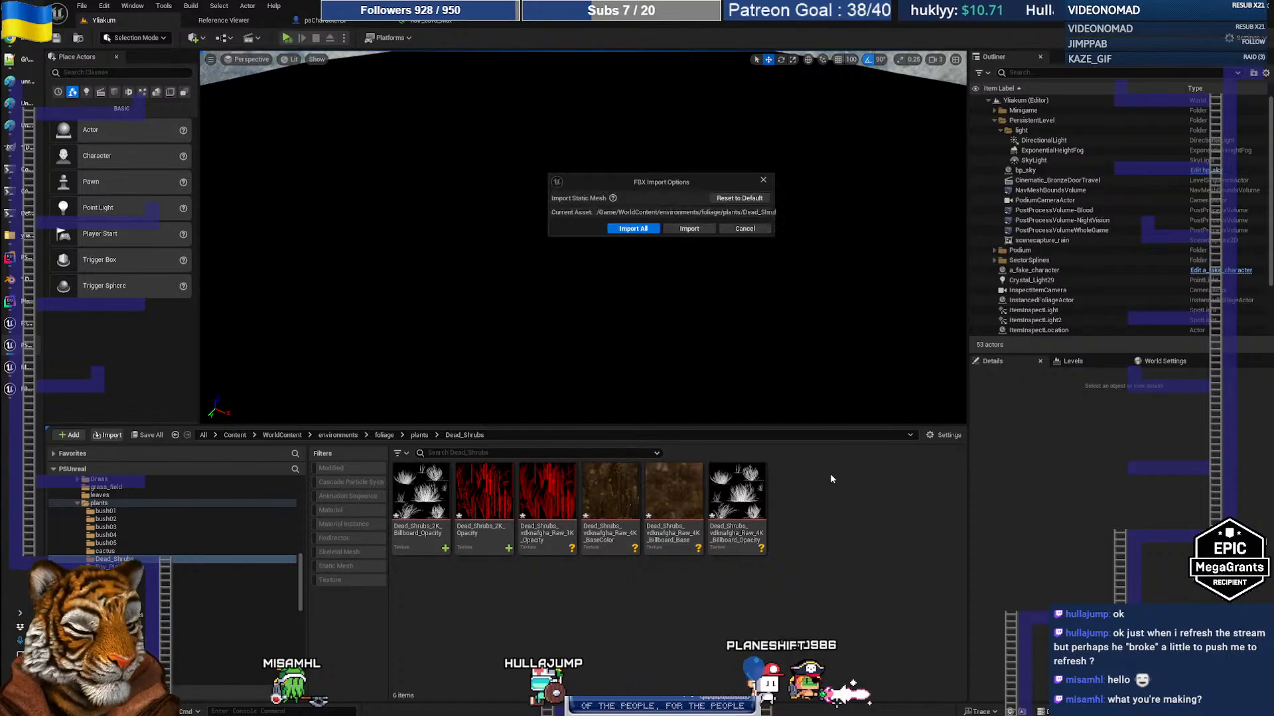
{"action": "left_click", "coordinate": [621, 630]}
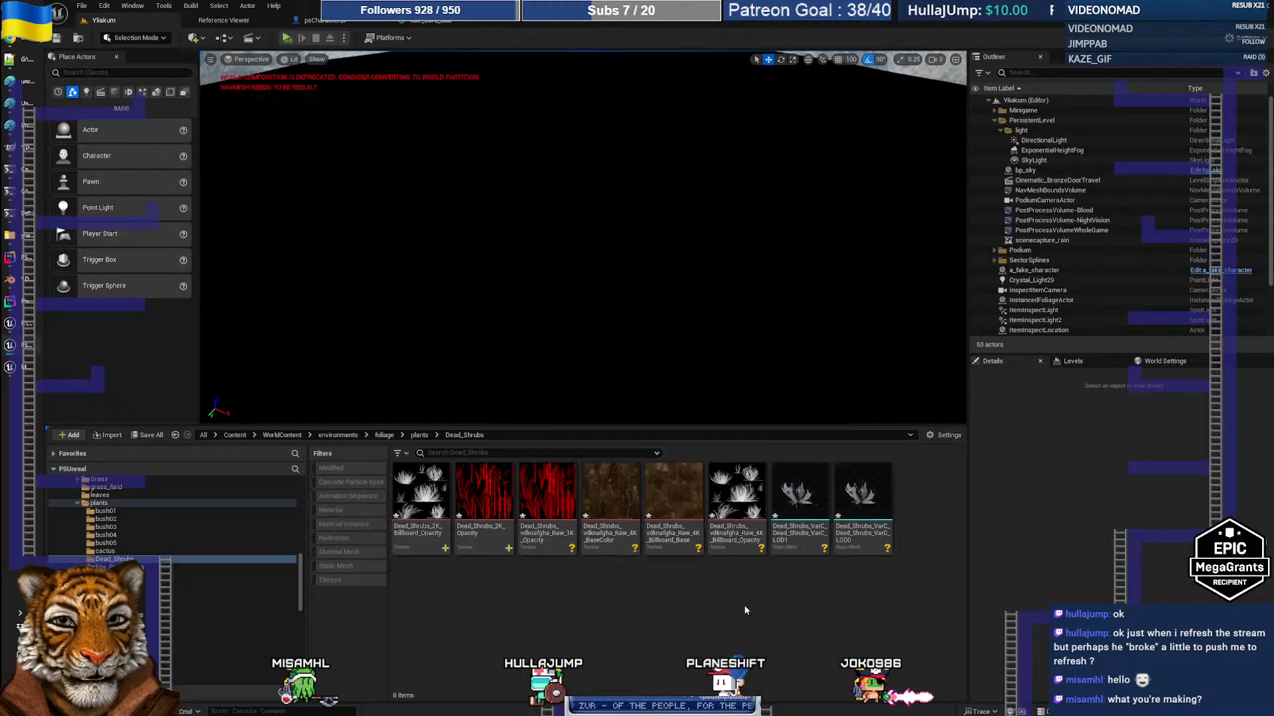
Delete the imported LOD0 and LOD1 dead shrub static meshes from the Dead_Shrubs folder
{"action": "left_click", "coordinate": [799, 504]}
{"action": "left_click", "coordinate": [889, 540], "text": "shift"}
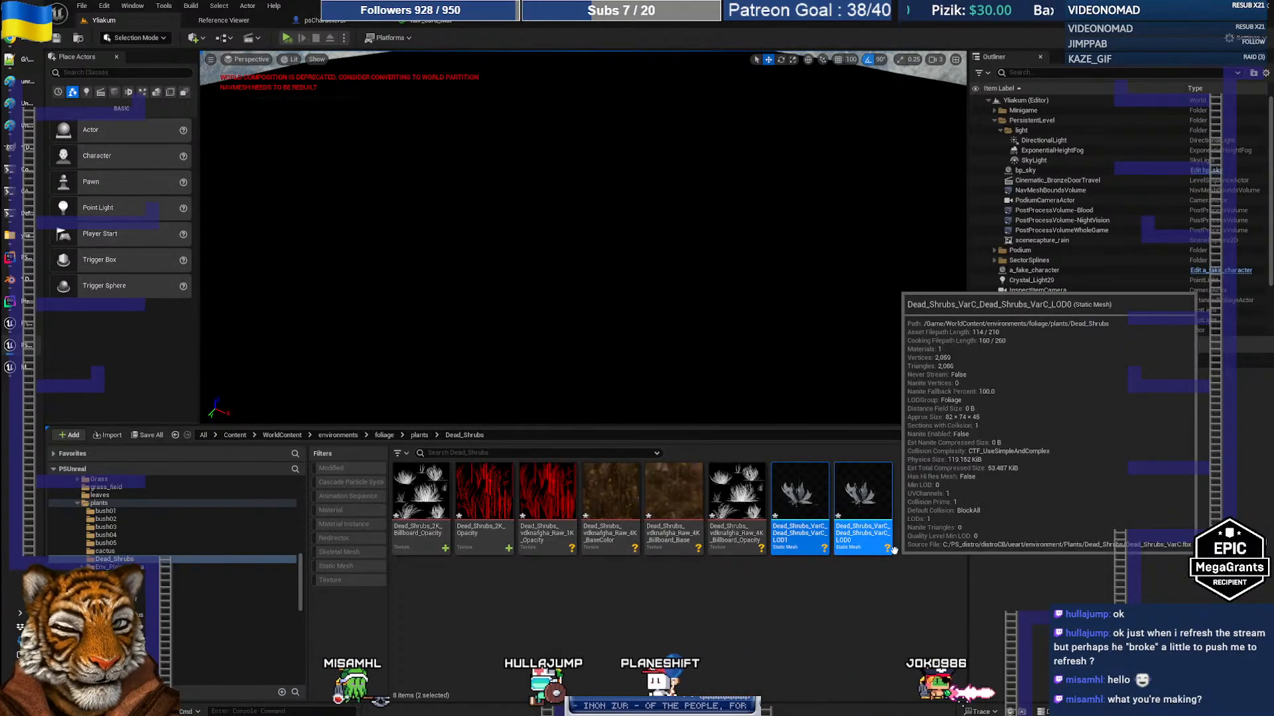
{"action": "key", "text": "Delete"}
{"action": "left_click", "coordinate": [784, 601]}
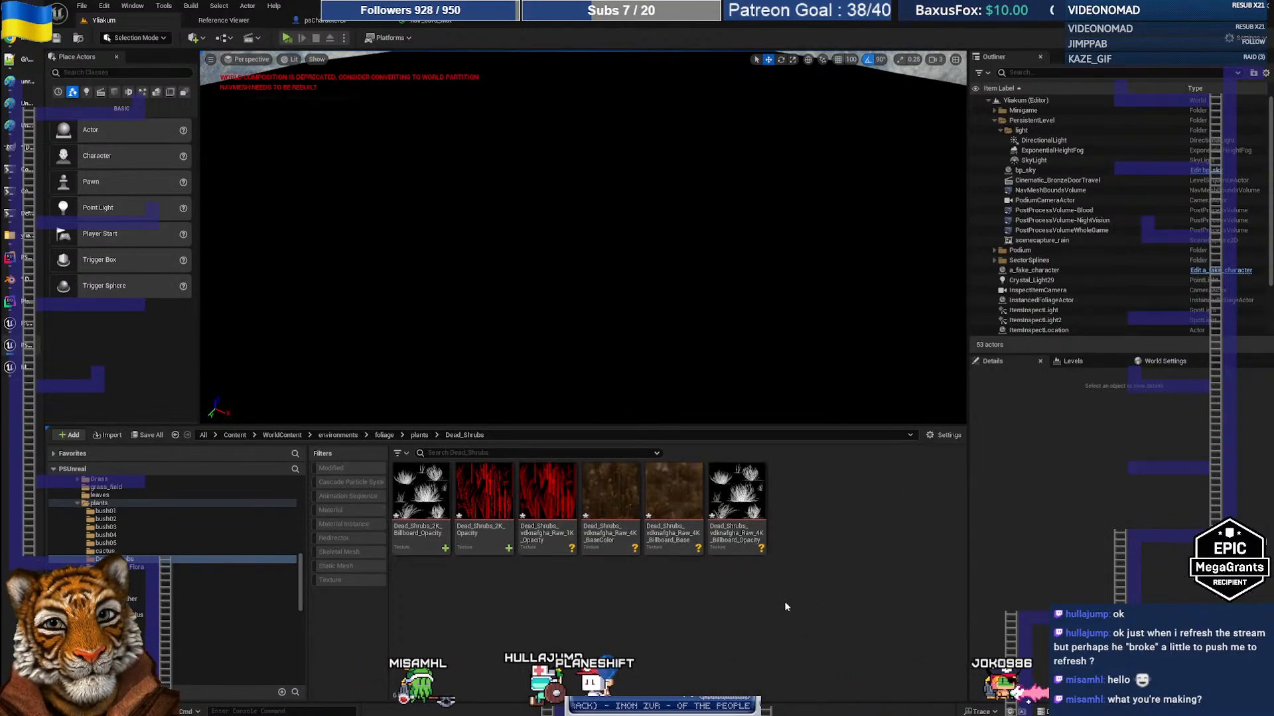
Switch to the browser and find the open Claude chat about importing a Blender mesh with LOD to Unreal Engine
{"action": "key", "text": "alt+Tab"}
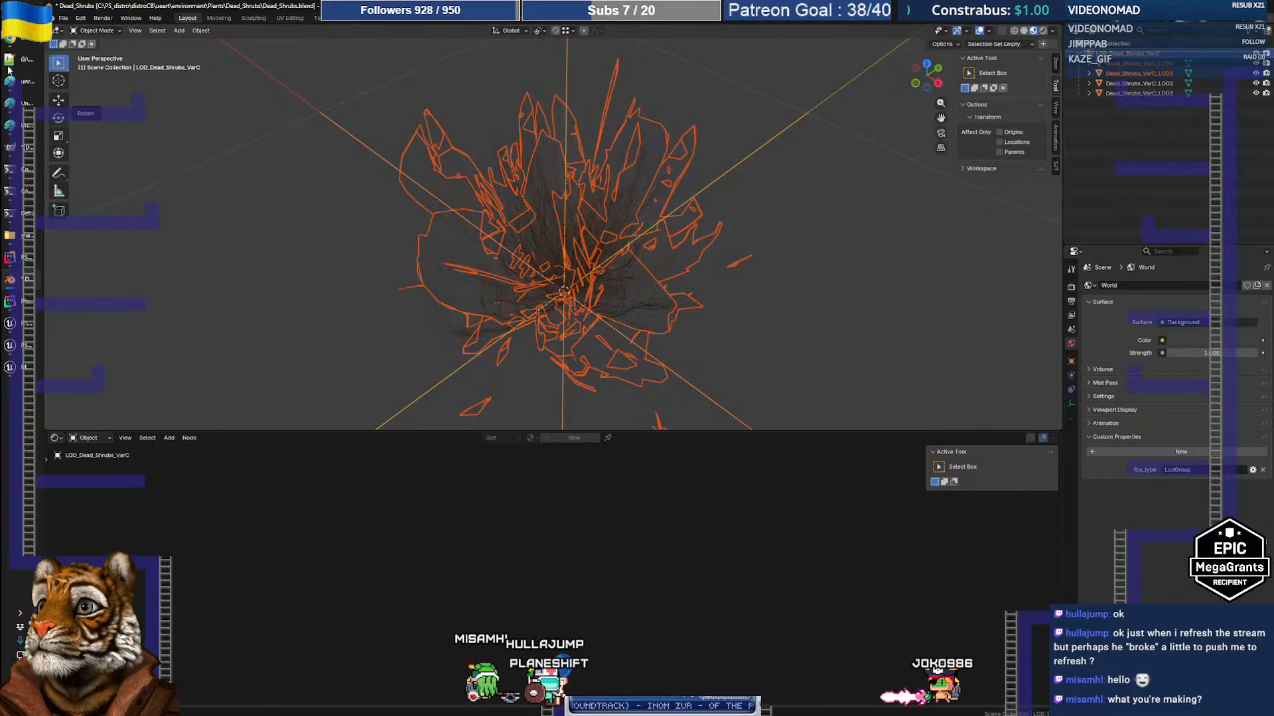
{"action": "key", "text": "alt+Tab"}
{"action": "key", "text": "alt+Tab"}
{"action": "key", "text": "alt+Tab"}
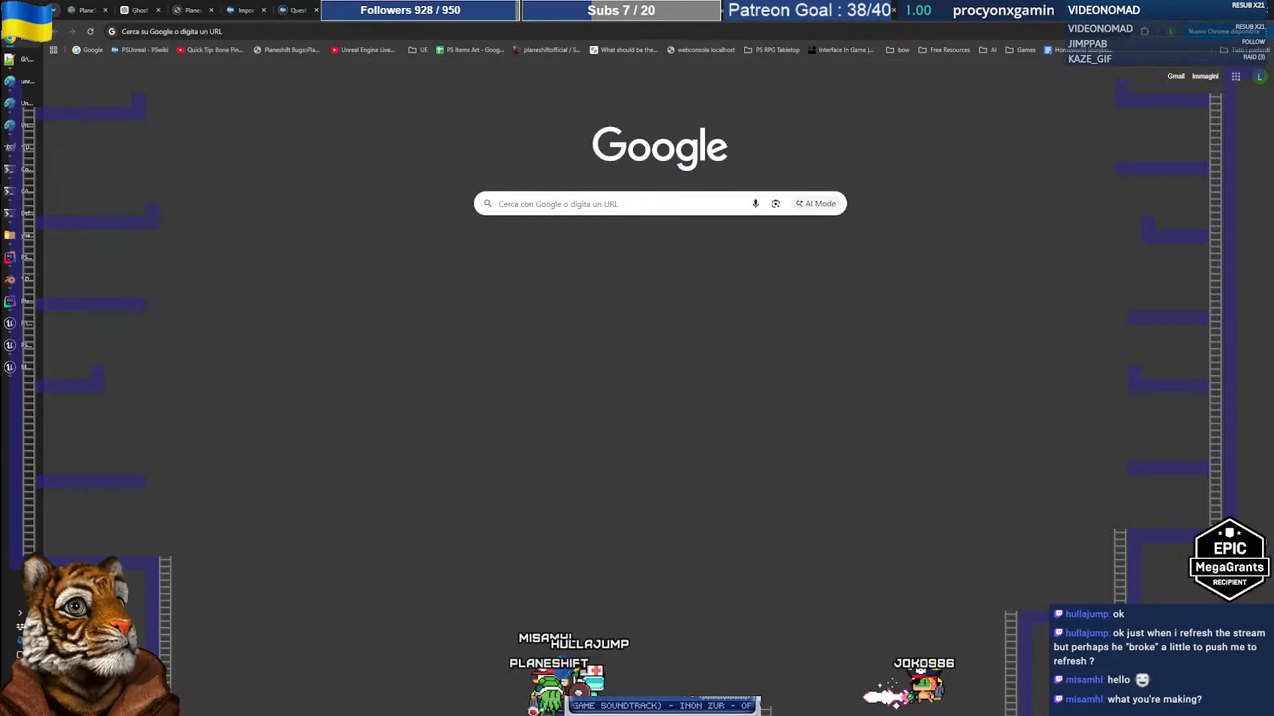
{"action": "left_click", "coordinate": [667, 10]}
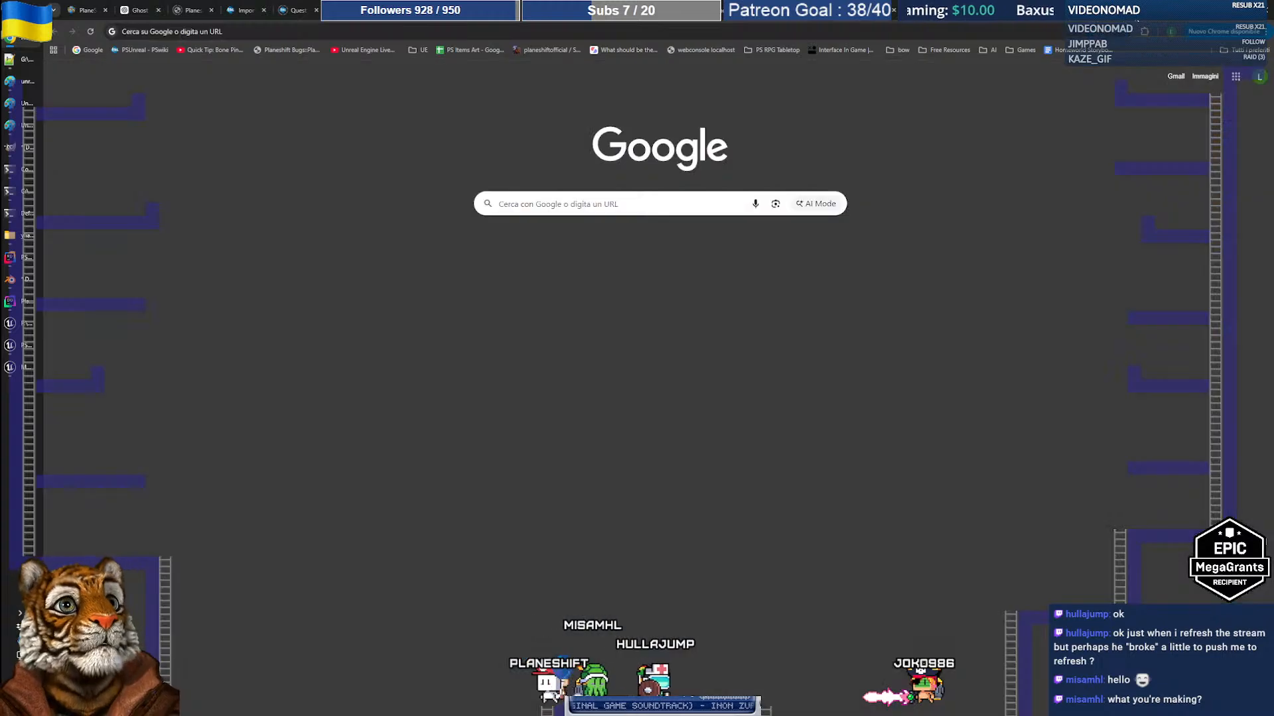
{"action": "left_click", "coordinate": [144, 14]}
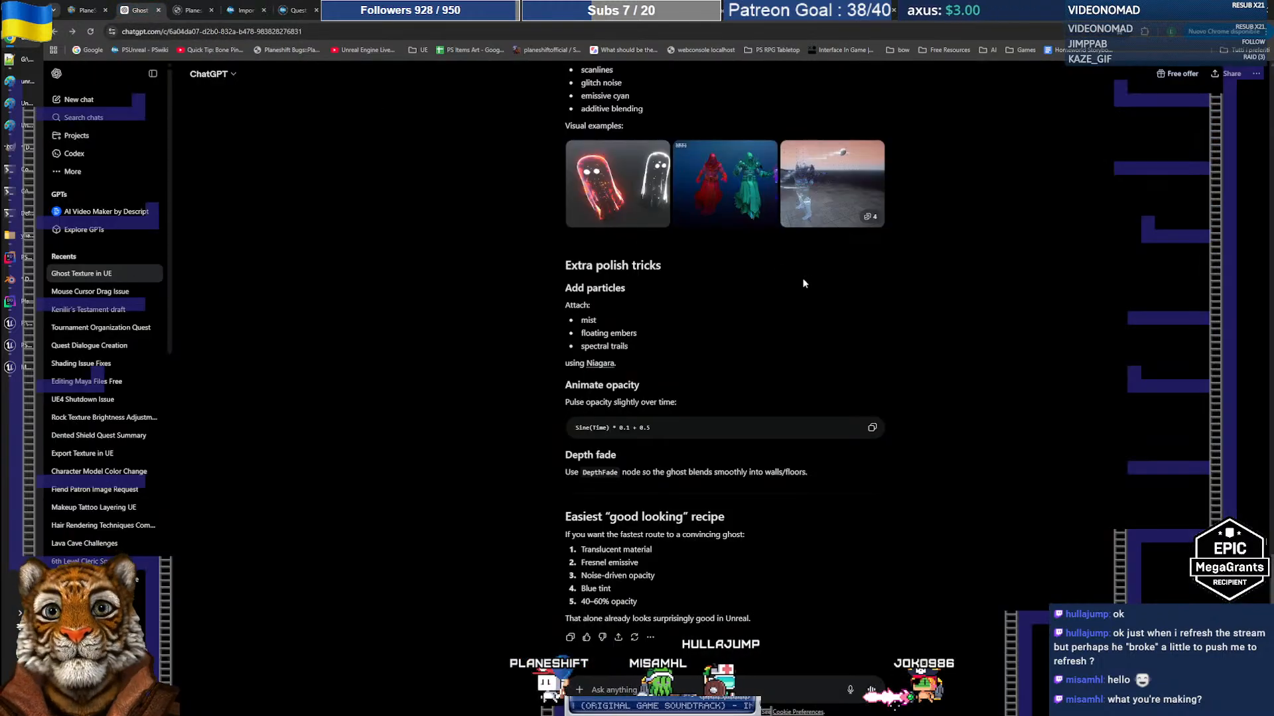
{"action": "left_click", "coordinate": [84, 11]}
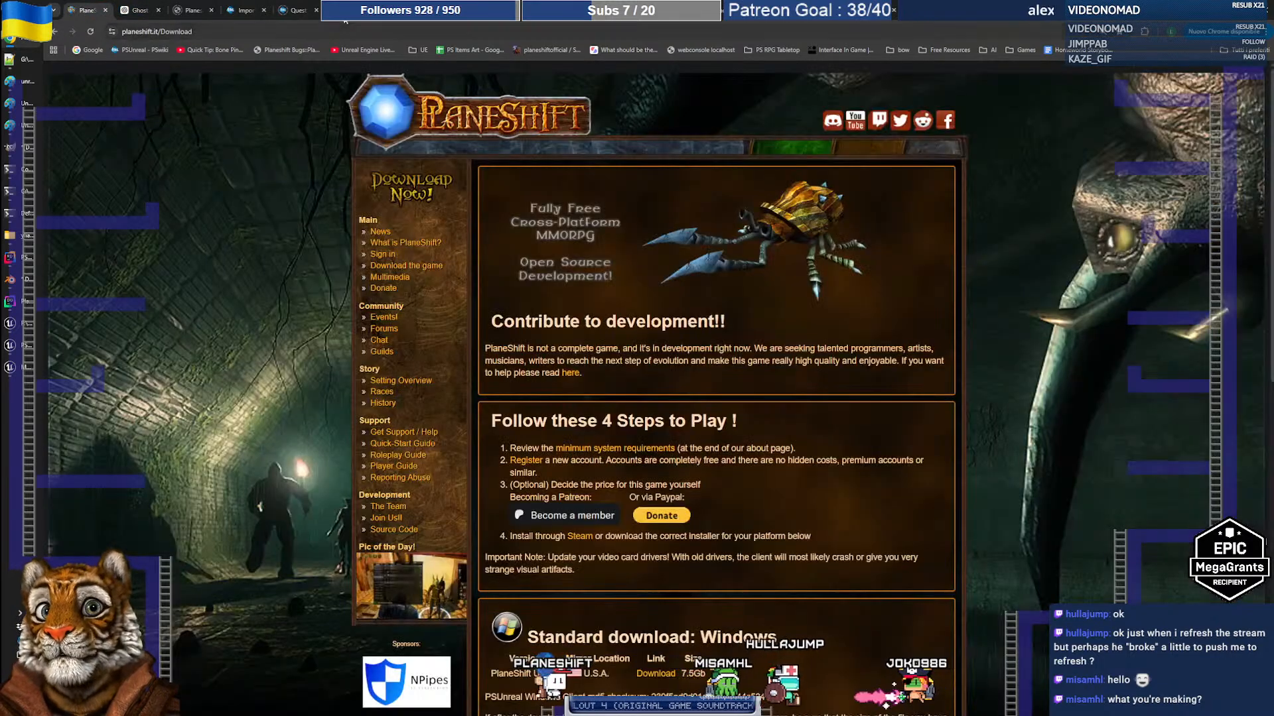
{"action": "left_click", "coordinate": [767, 10]}
Review the Claude chat's LOD preparation, FBX export settings, fallback options and LodGroup explanation from the first message onward
{"action": "scroll", "coordinate": [896, 406], "scroll_direction": "up", "scroll_amount": 10}
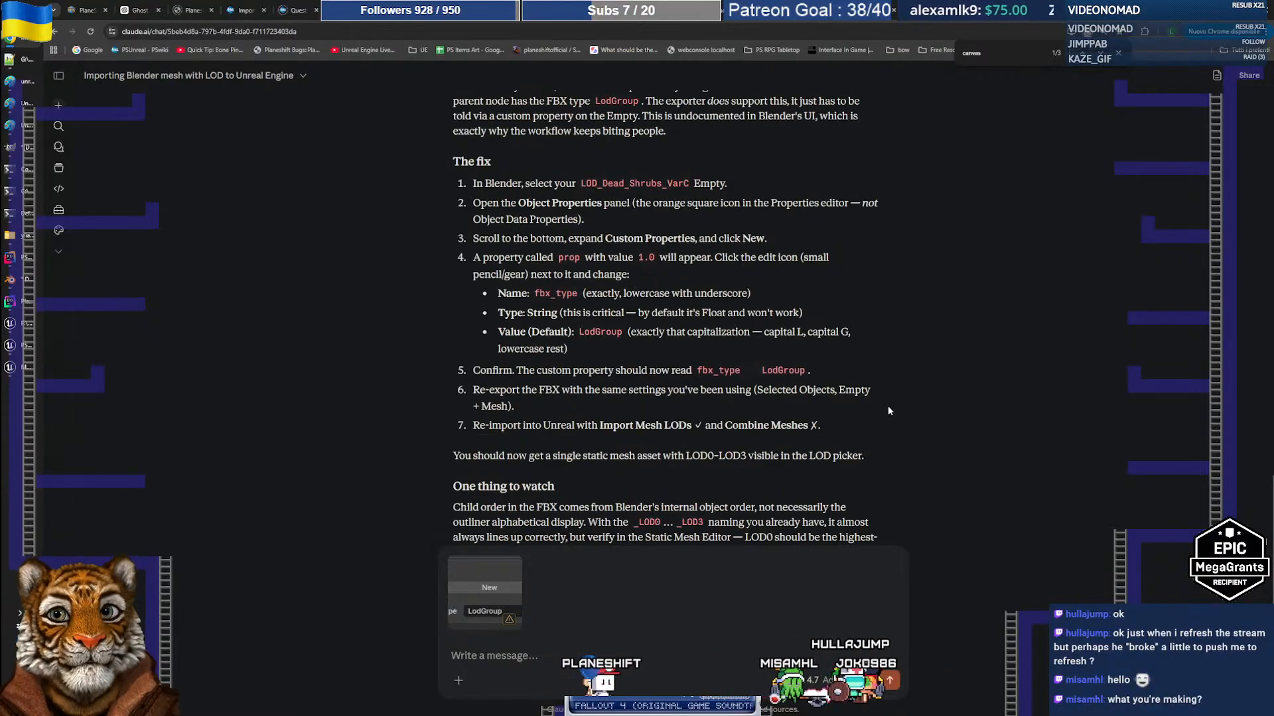
{"action": "scroll", "coordinate": [863, 402], "scroll_direction": "up", "scroll_amount": 4}
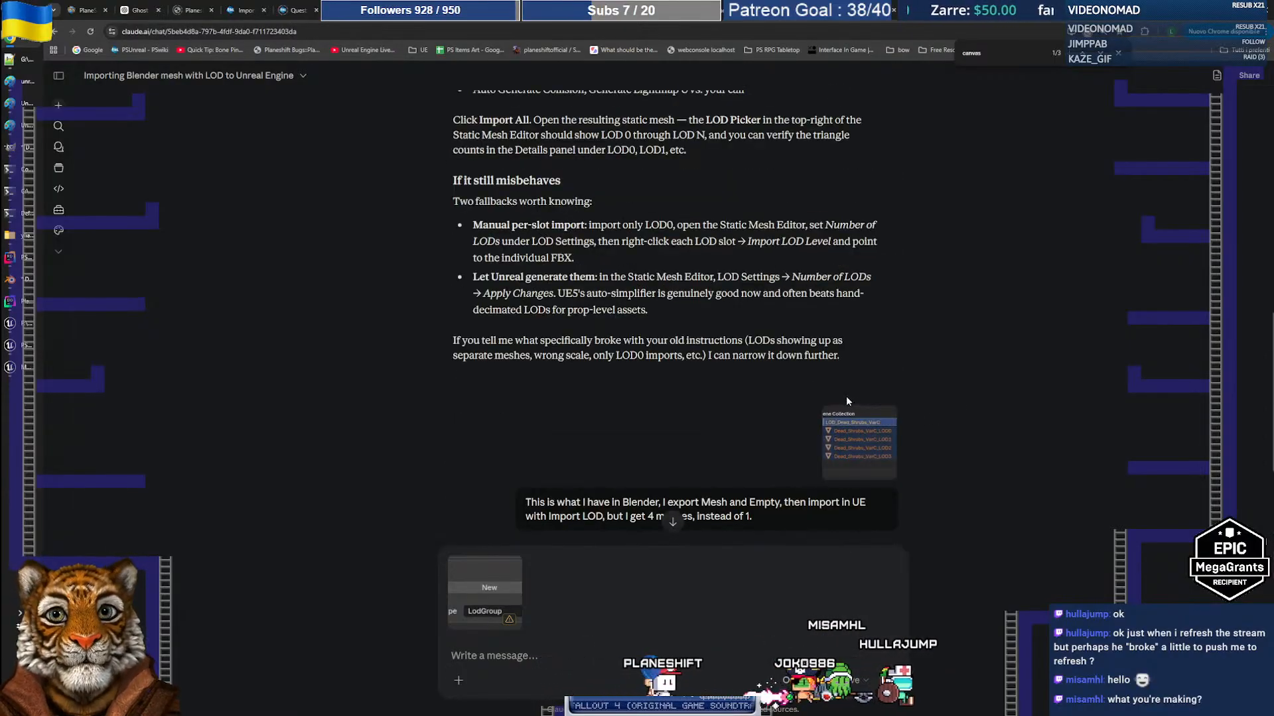
{"action": "scroll", "coordinate": [844, 398], "scroll_direction": "up", "scroll_amount": 5}
{"action": "scroll", "coordinate": [840, 397], "scroll_direction": "up", "scroll_amount": 8}
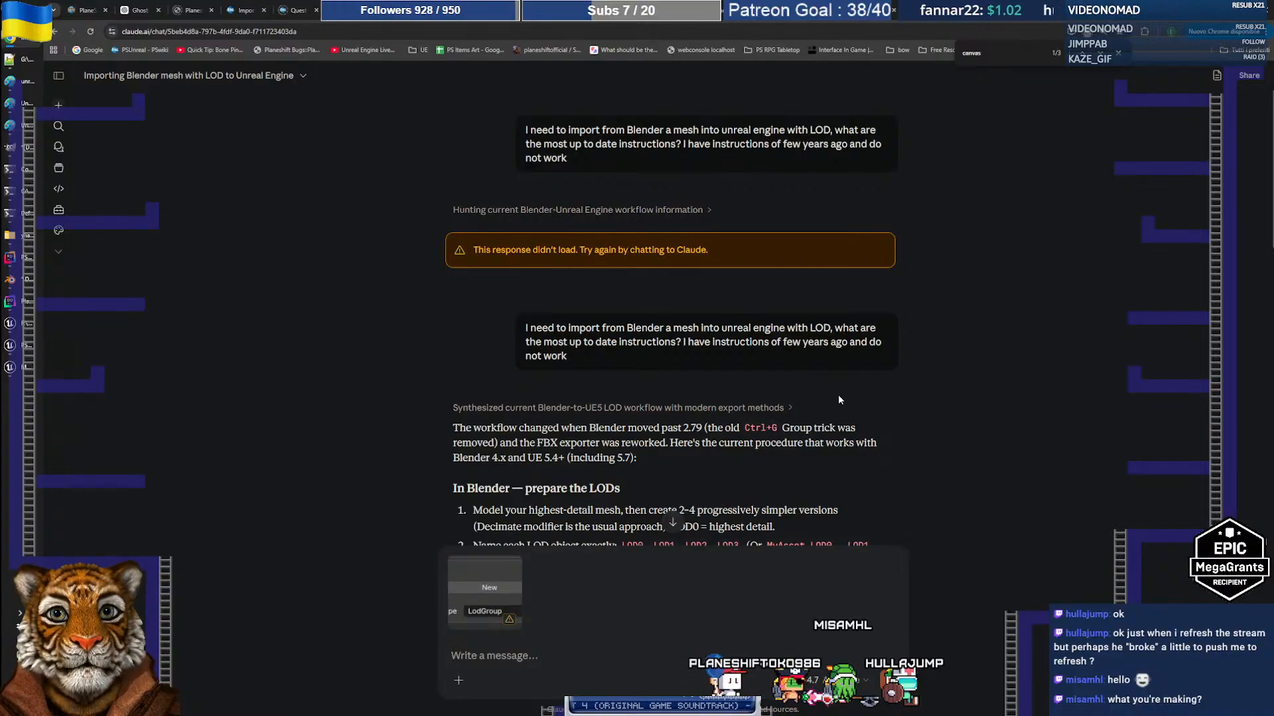
{"action": "scroll", "coordinate": [838, 399], "scroll_direction": "down", "scroll_amount": 3}
{"action": "scroll", "coordinate": [839, 399], "scroll_direction": "down", "scroll_amount": 3}
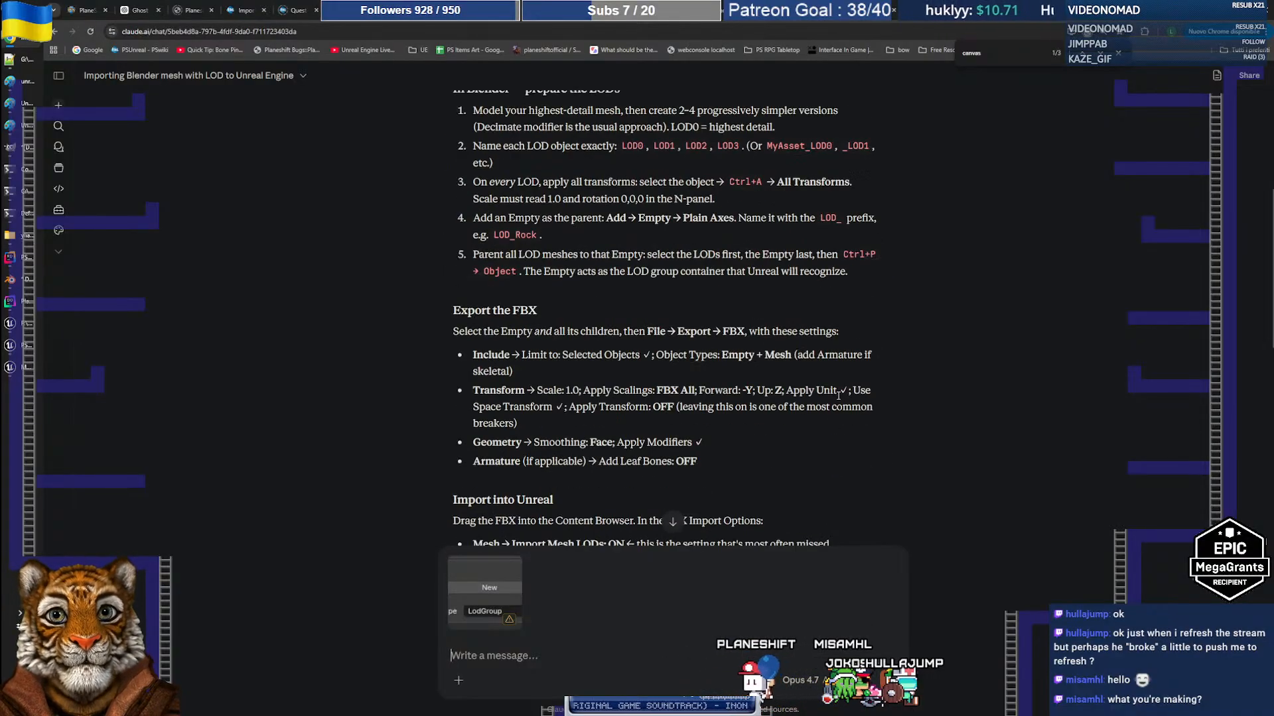
{"action": "scroll", "coordinate": [838, 396], "scroll_direction": "down", "scroll_amount": 14}
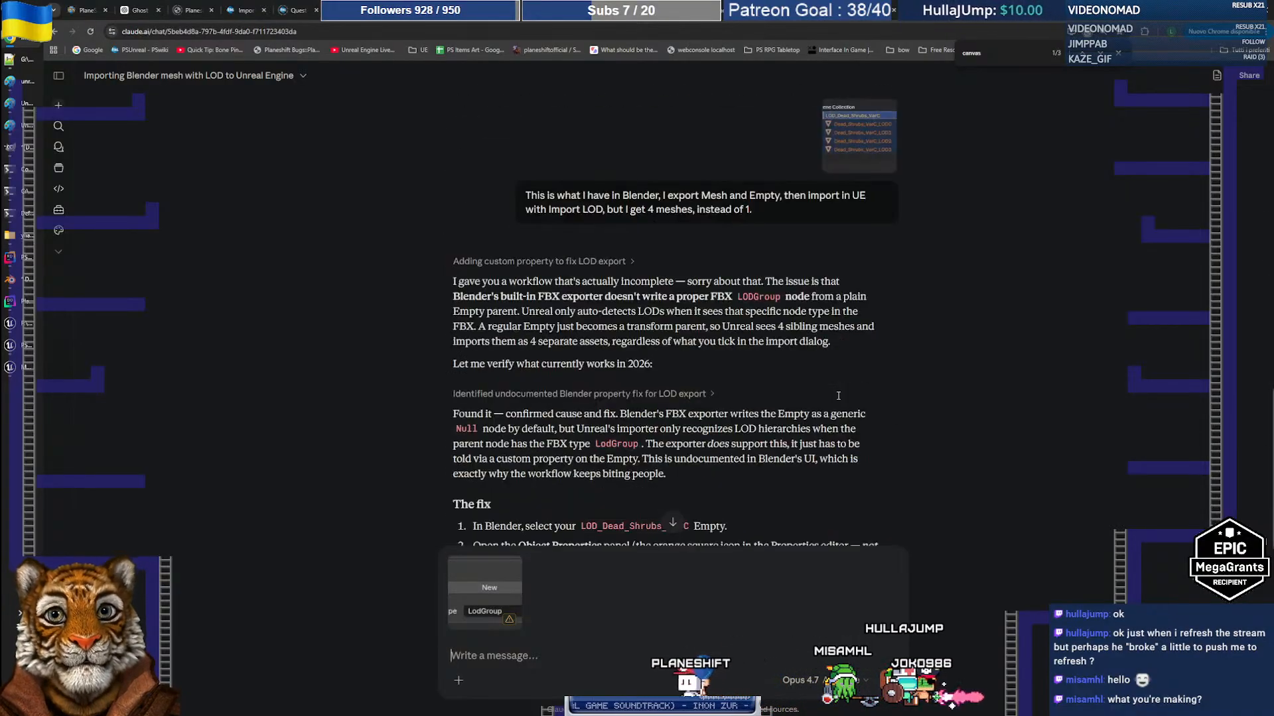
Search the web in a new browser tab for "unreal engine impore mesh with lod"
{"action": "key", "text": "ctrl+t"}
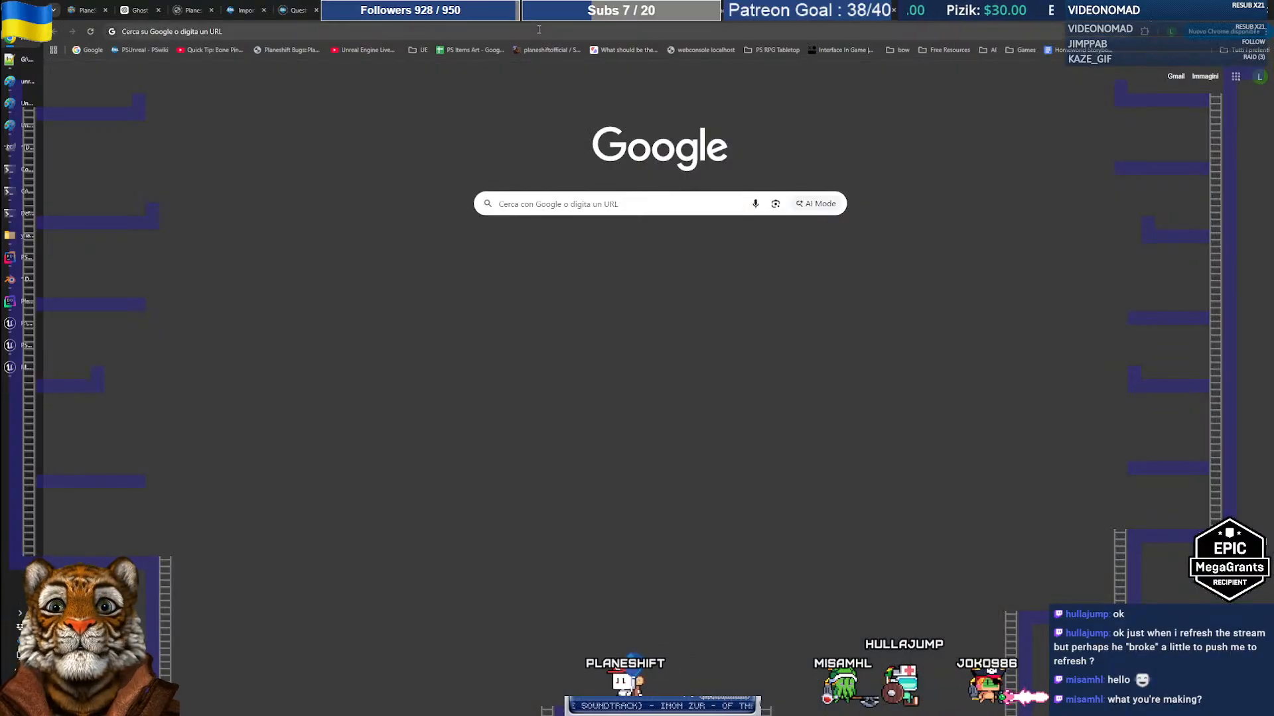
{"action": "type", "text": "unreal aengine im"}
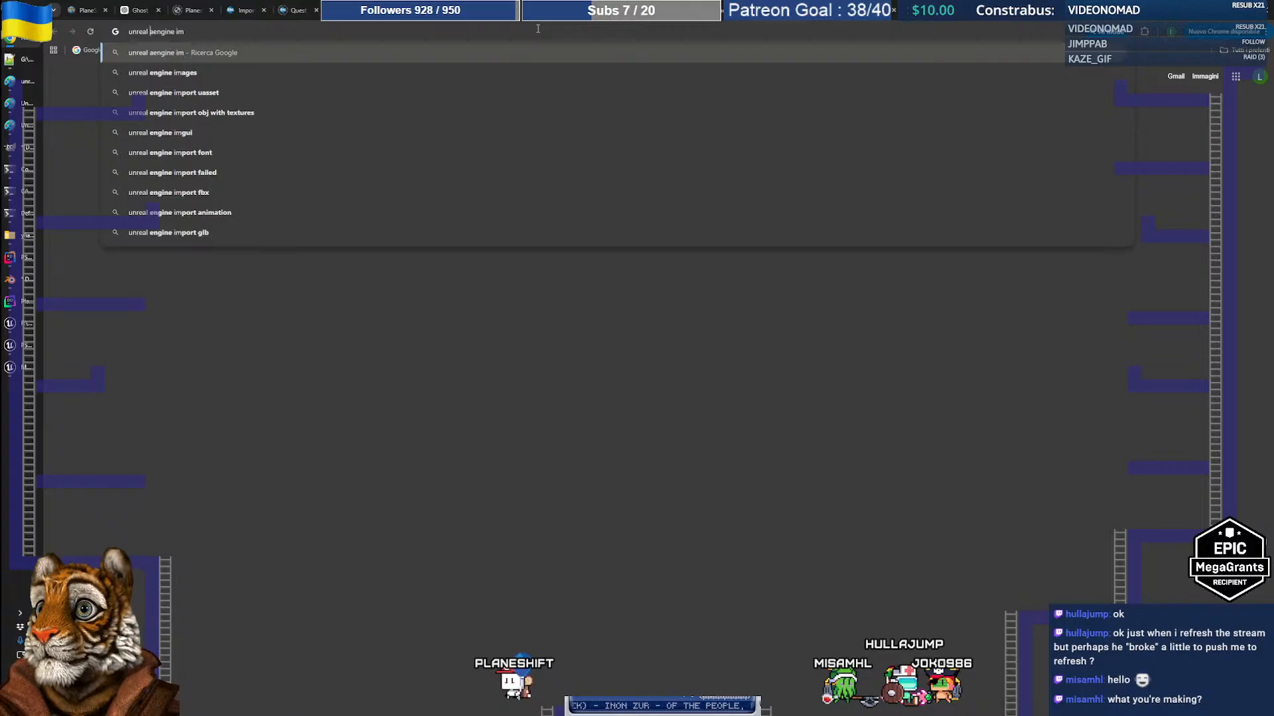
{"action": "key", "text": "Delete"}
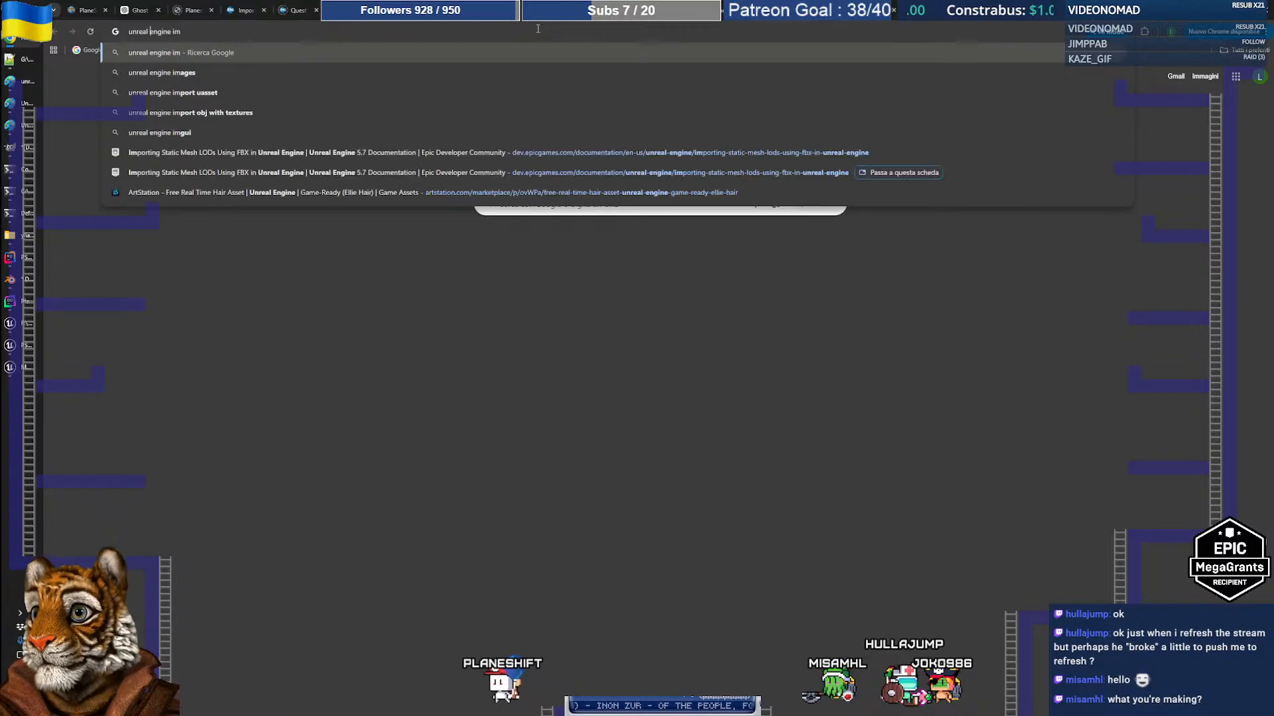
{"action": "key", "text": "End"}
{"action": "type", "text": "pore mesh with lod"}
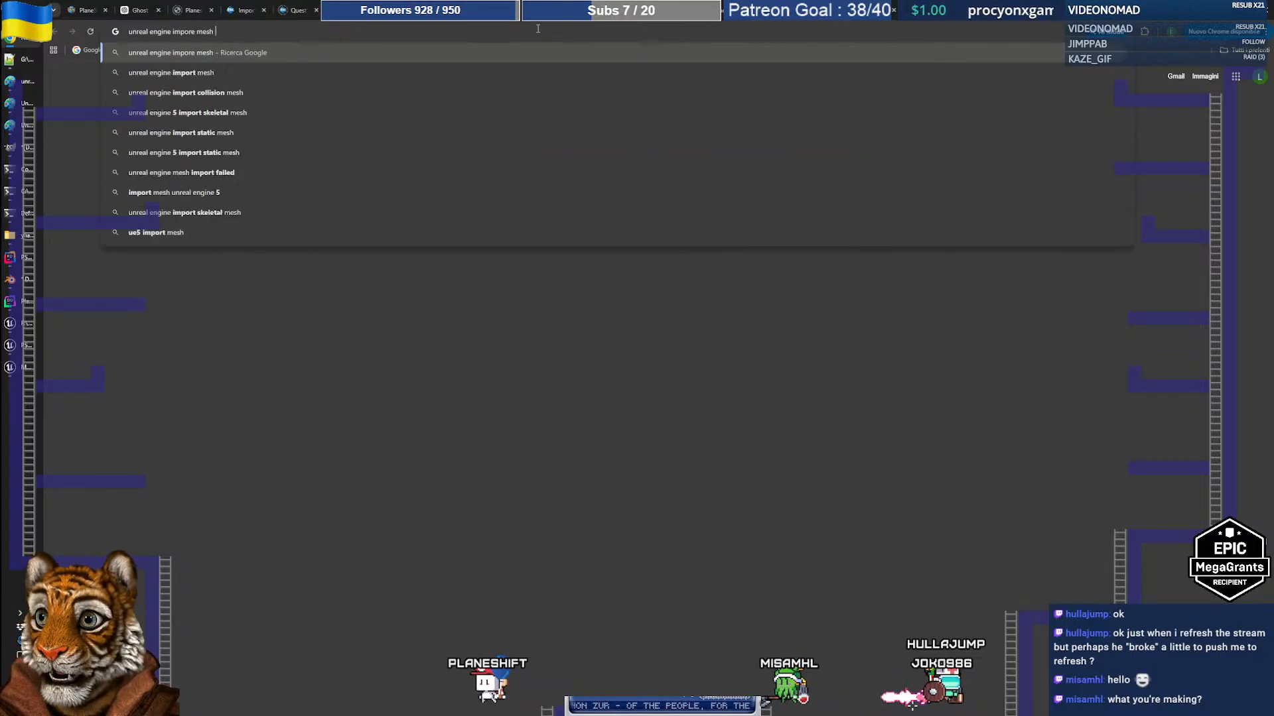
{"action": "key", "text": "Return"}
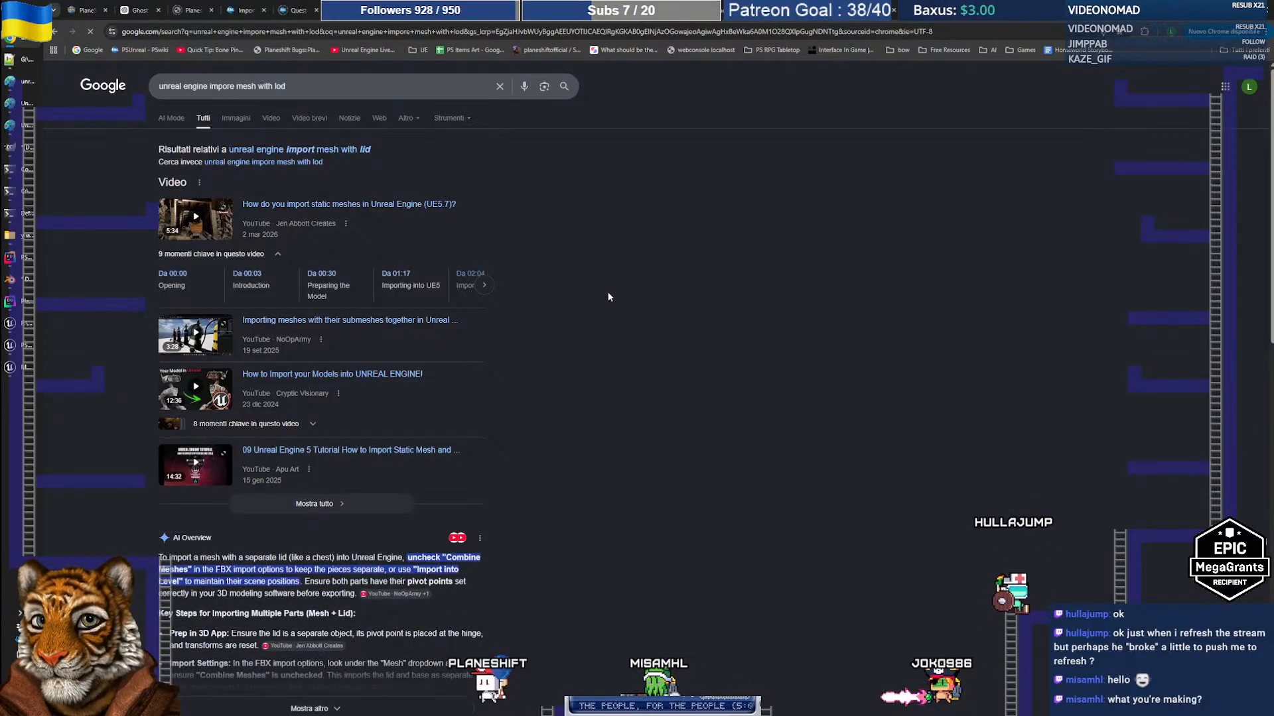
Open the Epic Games documentation result "Importing Static Mesh LODs Using FBX in Unreal Engine" from the search results
{"action": "scroll", "coordinate": [605, 292], "scroll_direction": "down", "scroll_amount": 5}
{"action": "left_click", "coordinate": [316, 358]}
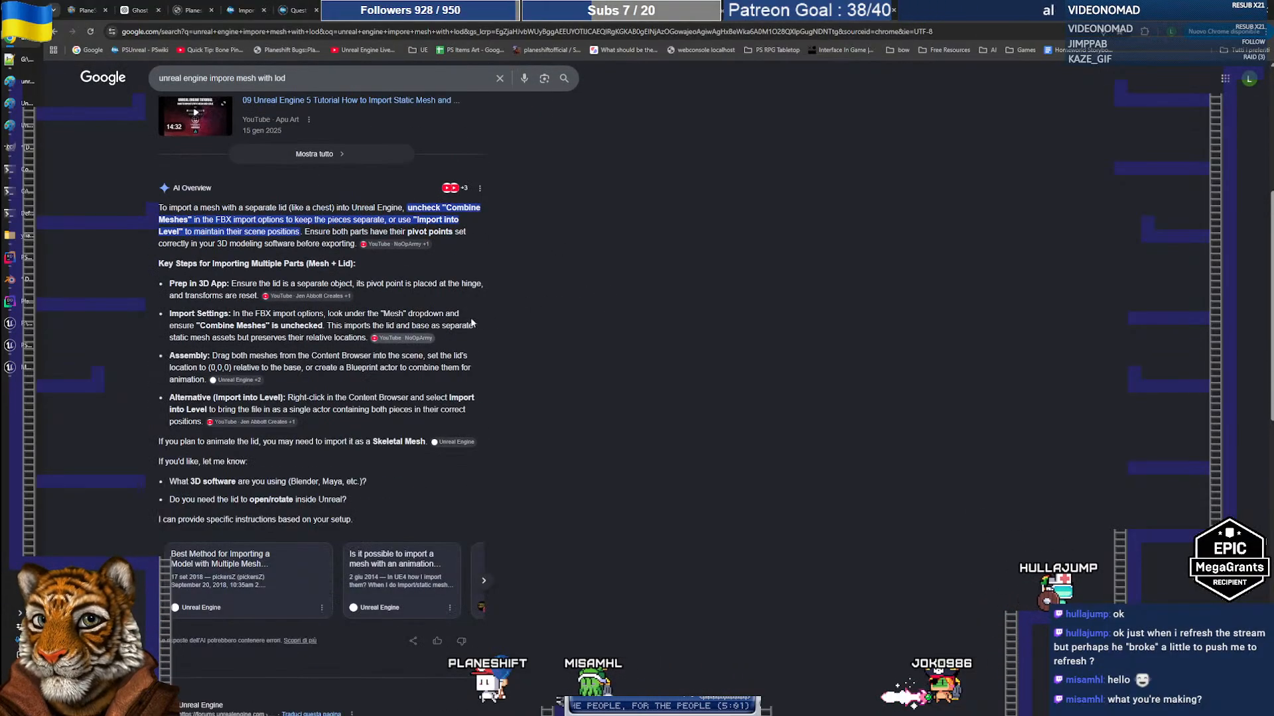
{"action": "scroll", "coordinate": [448, 332], "scroll_direction": "down", "scroll_amount": 1}
{"action": "scroll", "coordinate": [447, 329], "scroll_direction": "down", "scroll_amount": 5}
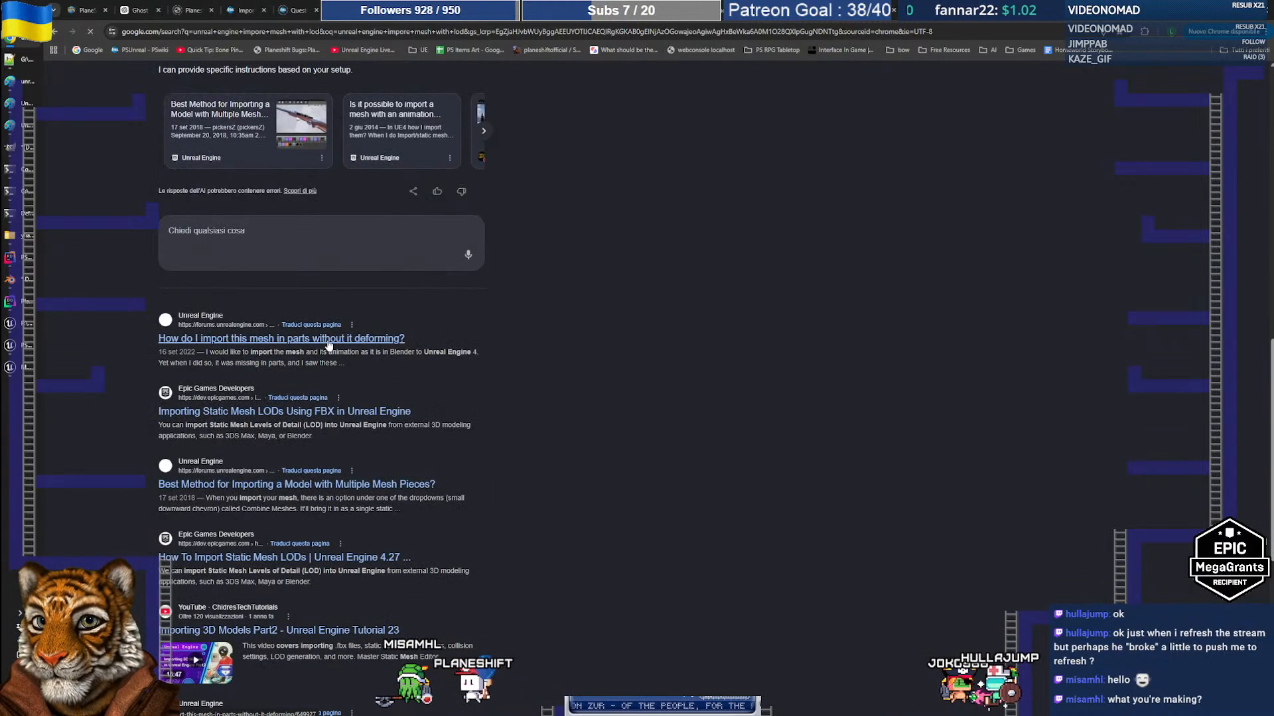
{"action": "left_click", "coordinate": [330, 339]}
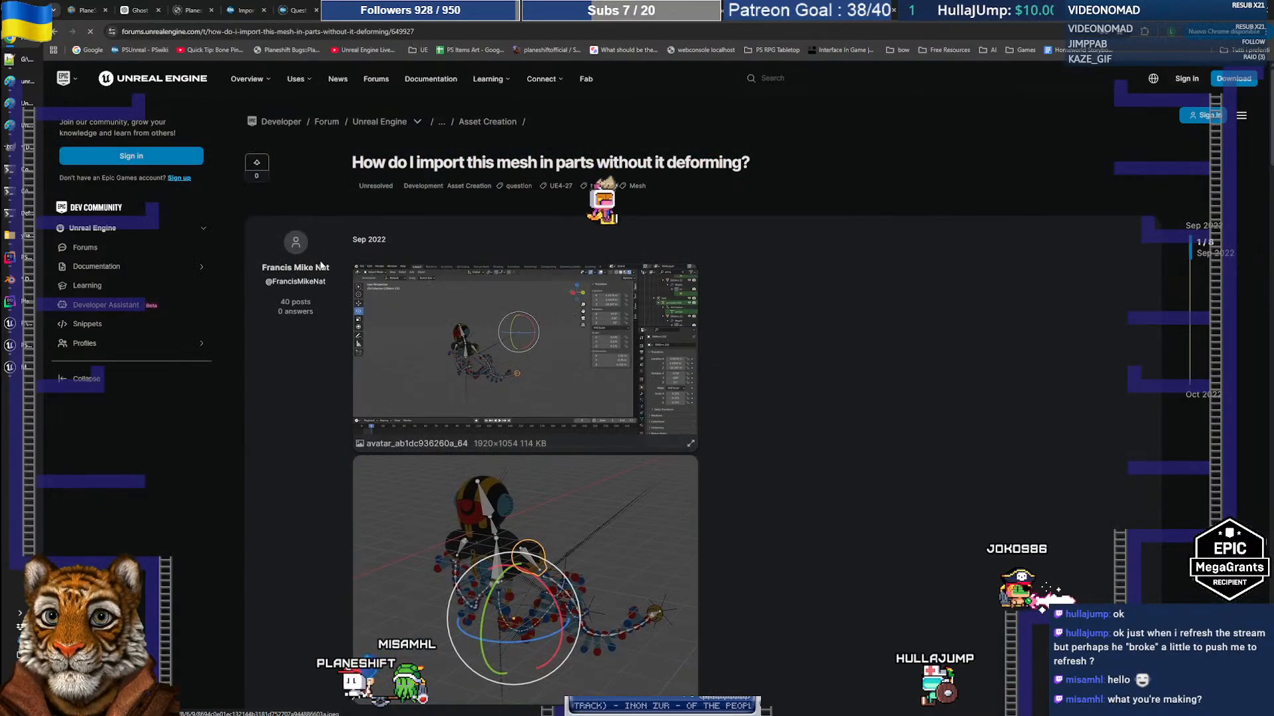
{"action": "left_click", "coordinate": [57, 31]}
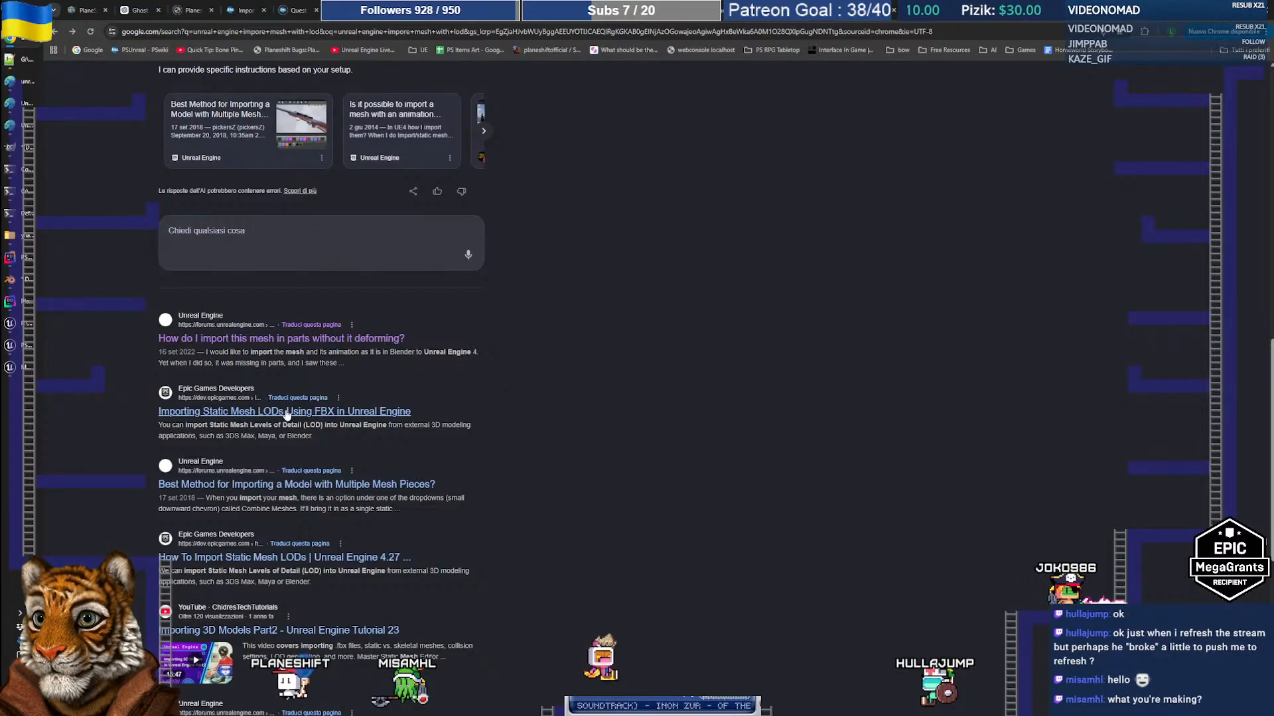
{"action": "left_click", "coordinate": [319, 406]}
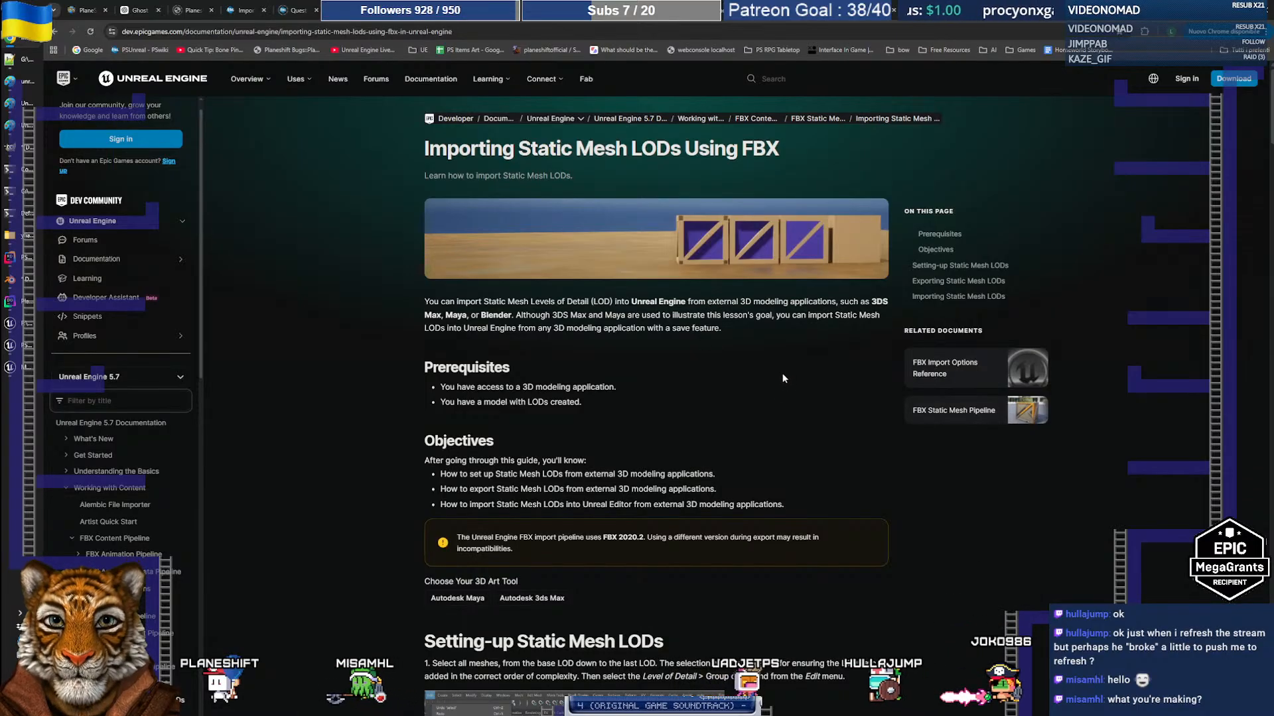
Skim the static mesh LOD setup section, switch the documentation to Unreal Engine 5.4, and check its note on the required FBX version
{"action": "scroll", "coordinate": [783, 380], "scroll_direction": "down", "scroll_amount": 3}
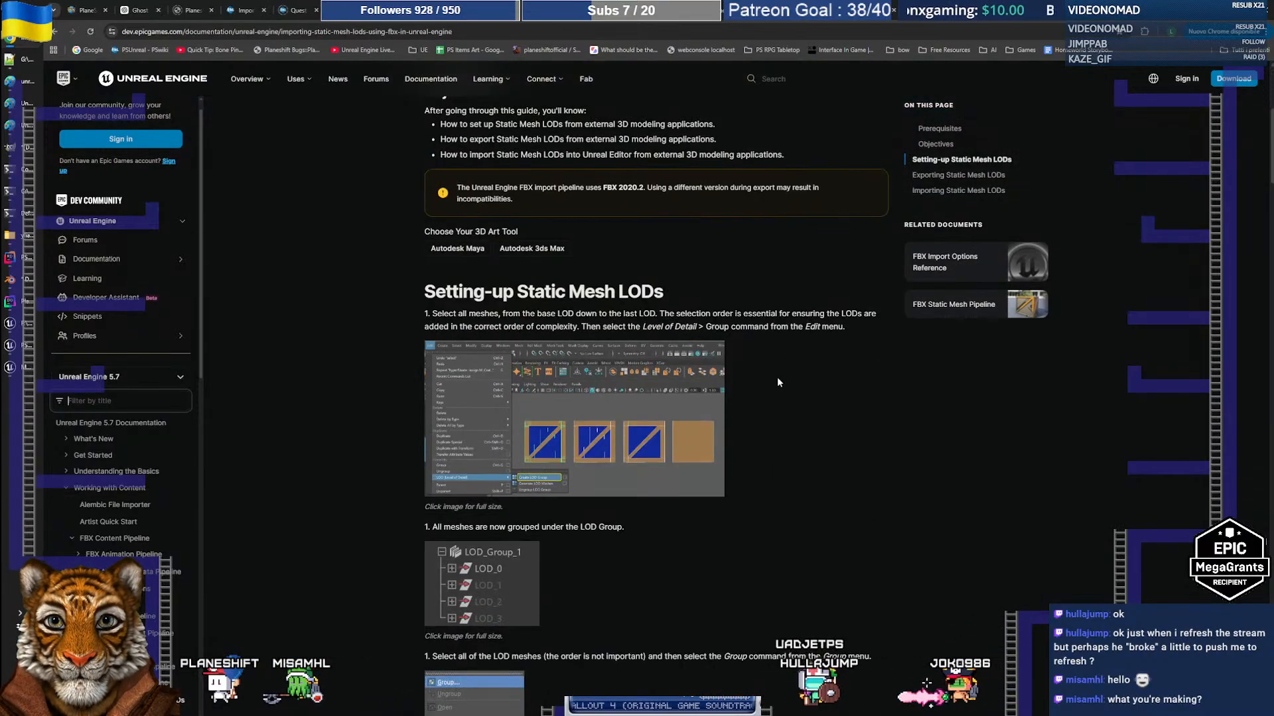
{"action": "scroll", "coordinate": [833, 398], "scroll_direction": "down", "scroll_amount": 4}
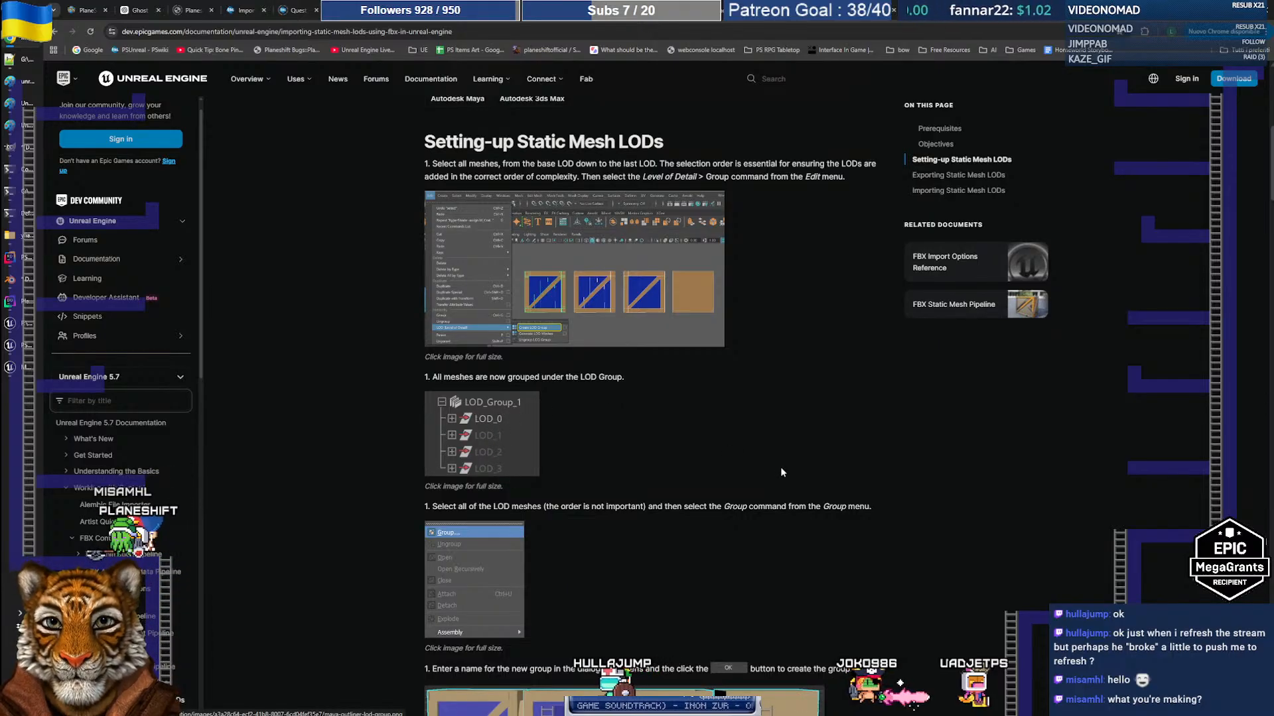
{"action": "scroll", "coordinate": [879, 463], "scroll_direction": "down", "scroll_amount": 2}
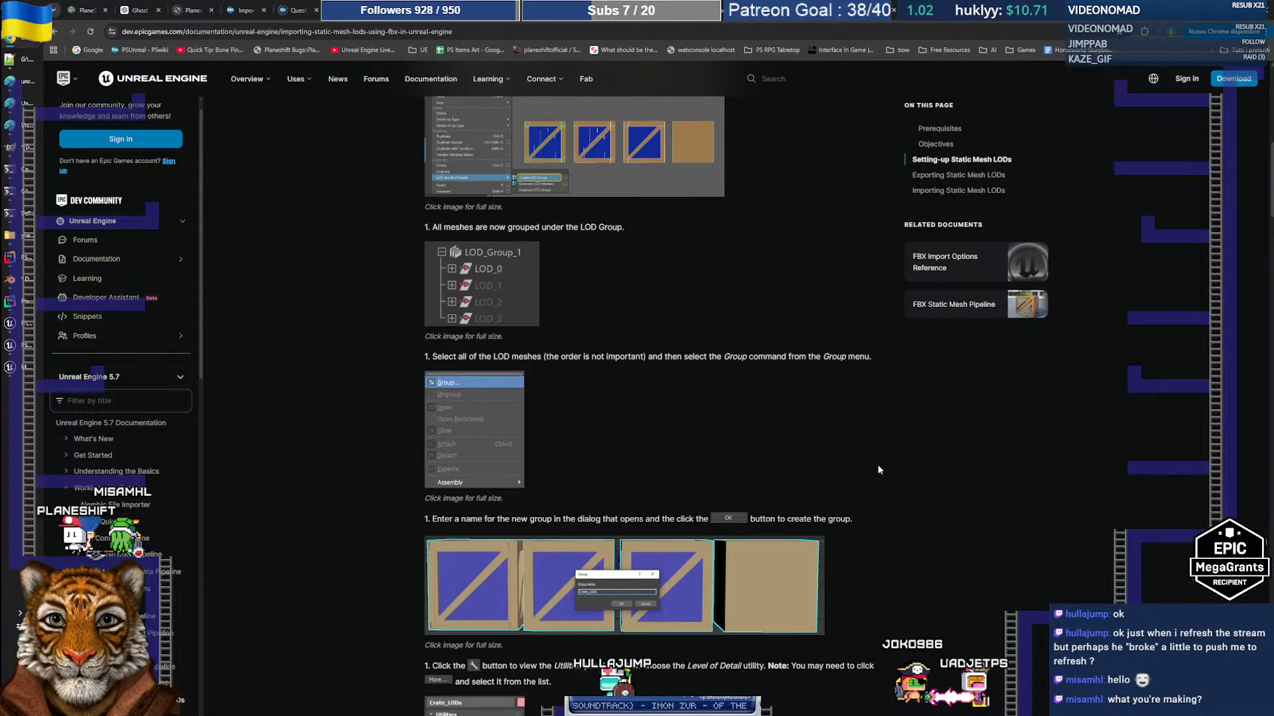
{"action": "scroll", "coordinate": [878, 463], "scroll_direction": "up", "scroll_amount": 12}
{"action": "left_click", "coordinate": [162, 383]}
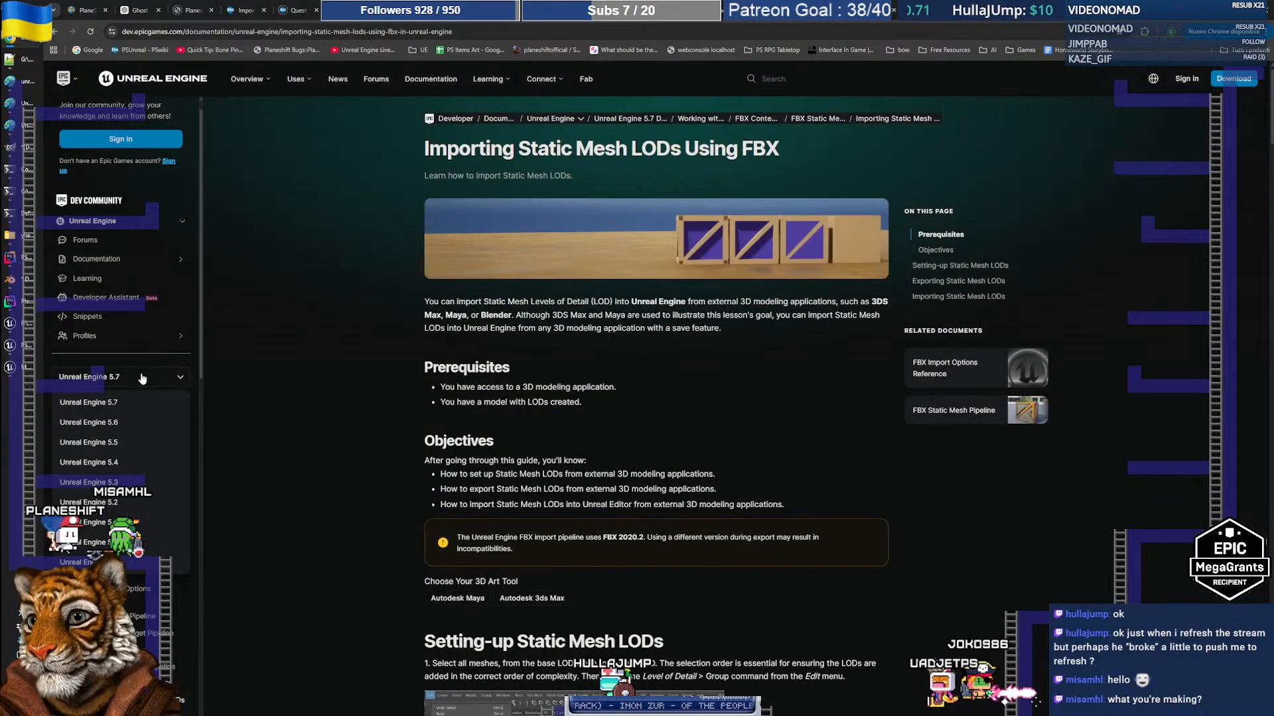
{"action": "left_click", "coordinate": [114, 461]}
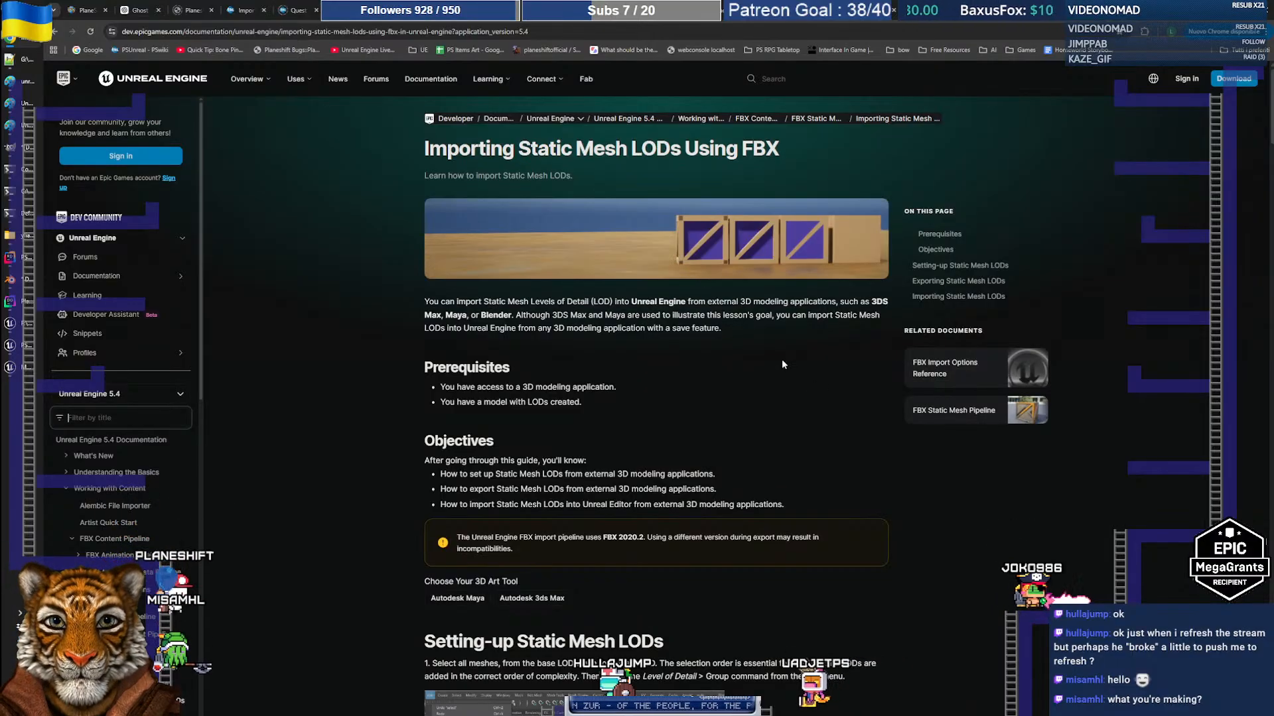
{"action": "scroll", "coordinate": [849, 396], "scroll_direction": "down", "scroll_amount": 3}
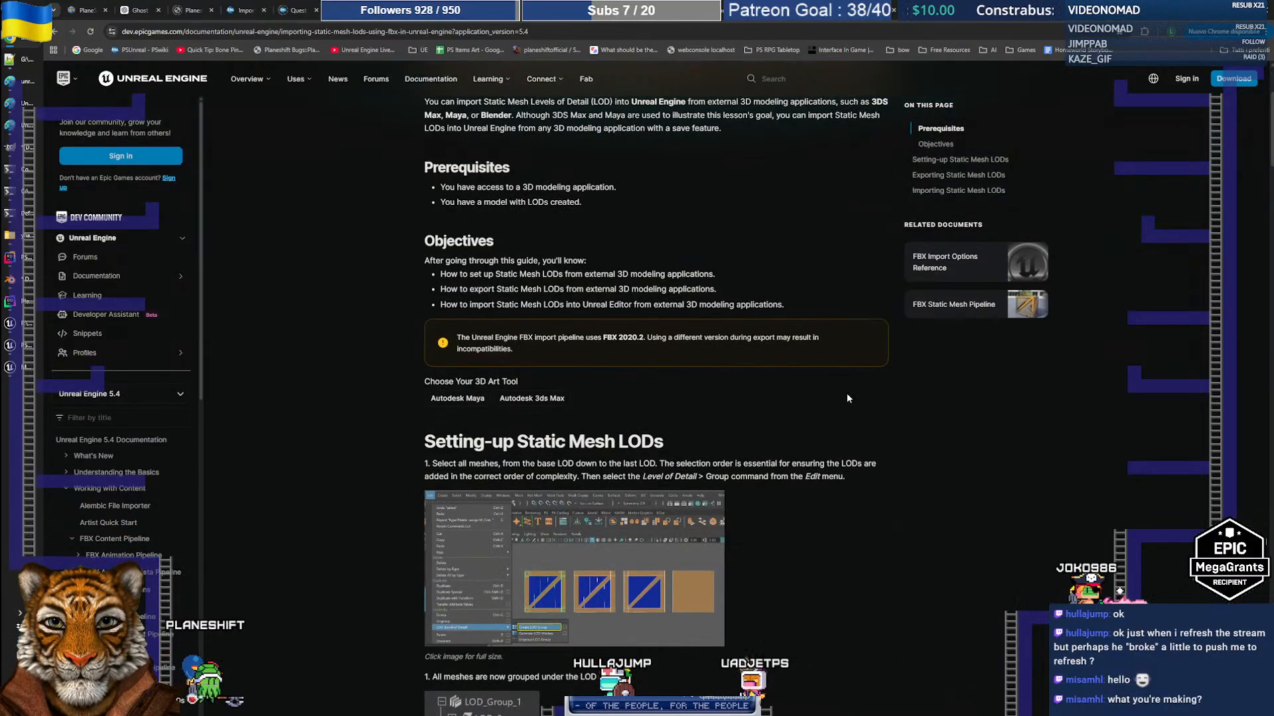
{"action": "left_click_drag", "start_coordinate": [603, 338], "coordinate": [647, 337]}
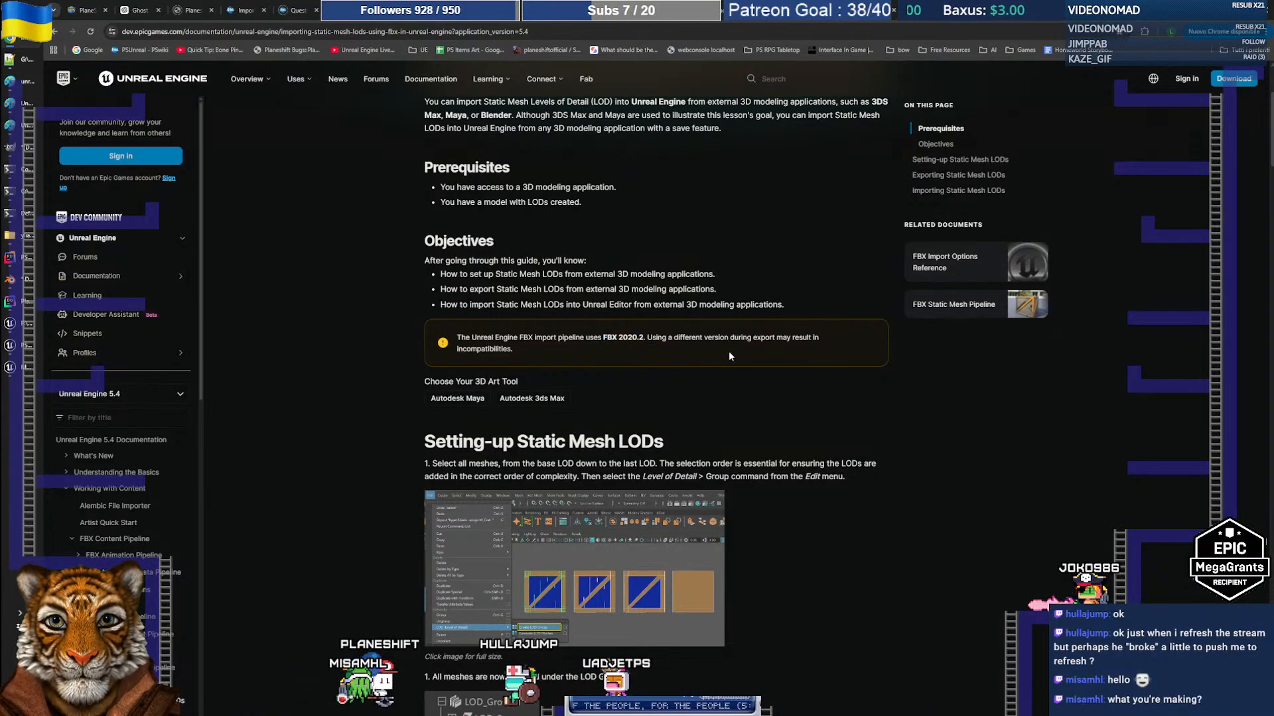
Switch to Blender and check the FBX export options for the dead shrub LODs
{"action": "key", "text": "alt+Tab"}
{"action": "left_click", "coordinate": [64, 18]}
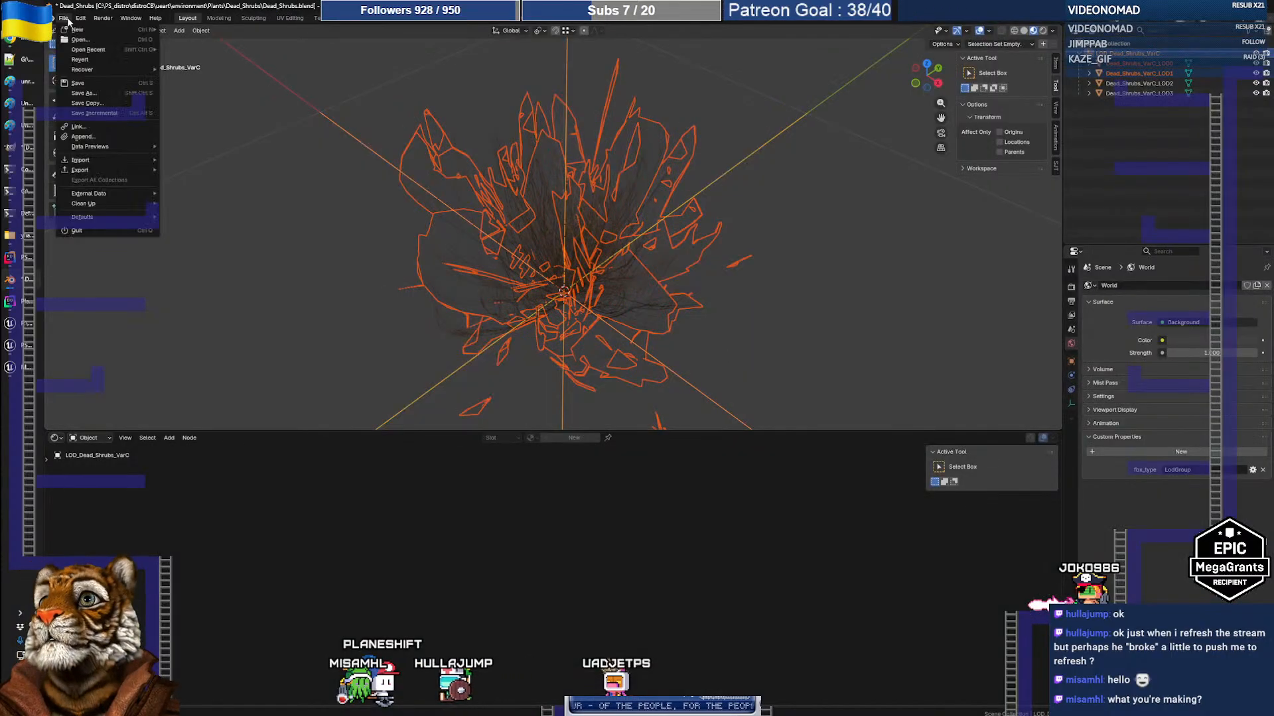
{"action": "mouse_move", "coordinate": [110, 170]}
{"action": "left_click", "coordinate": [199, 247]}
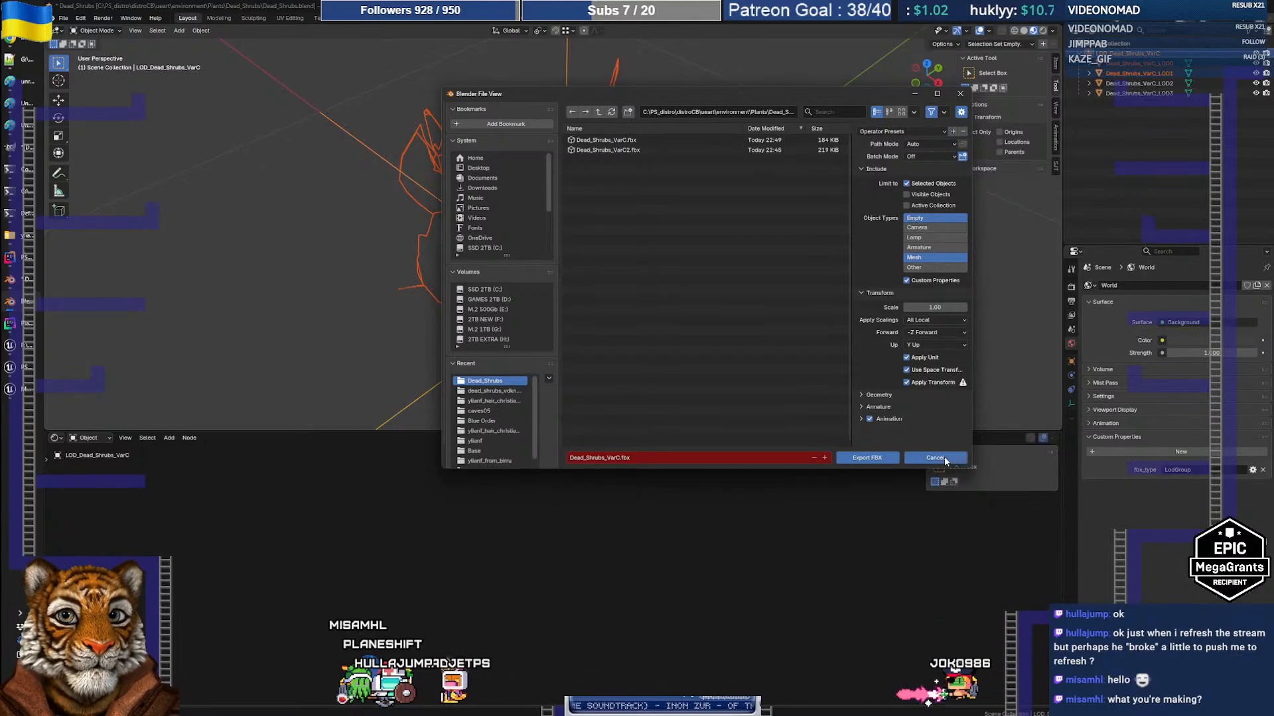
{"action": "left_click", "coordinate": [867, 457]}
Switch back to the browser, compare the Autodesk Maya and 3ds Max variants, and read the 3ds Max LOD setup instructions
{"action": "key", "text": "alt+Tab"}
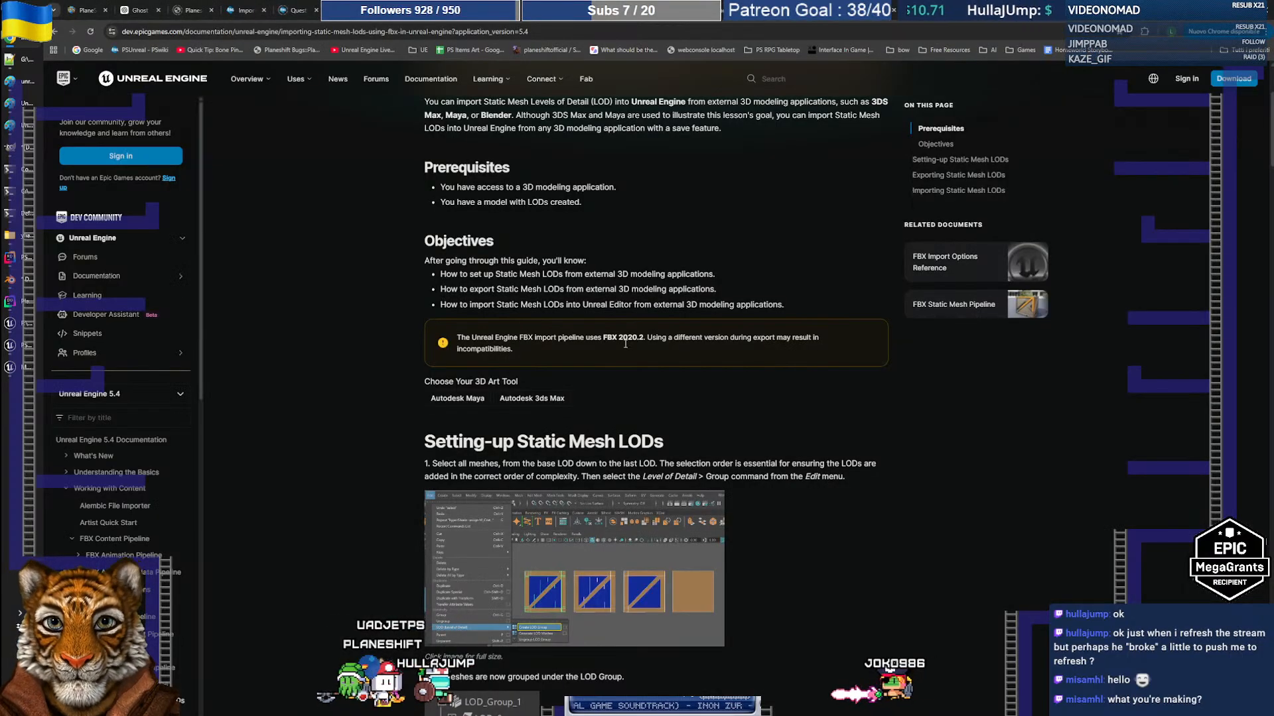
{"action": "scroll", "coordinate": [768, 370], "scroll_direction": "down", "scroll_amount": 5}
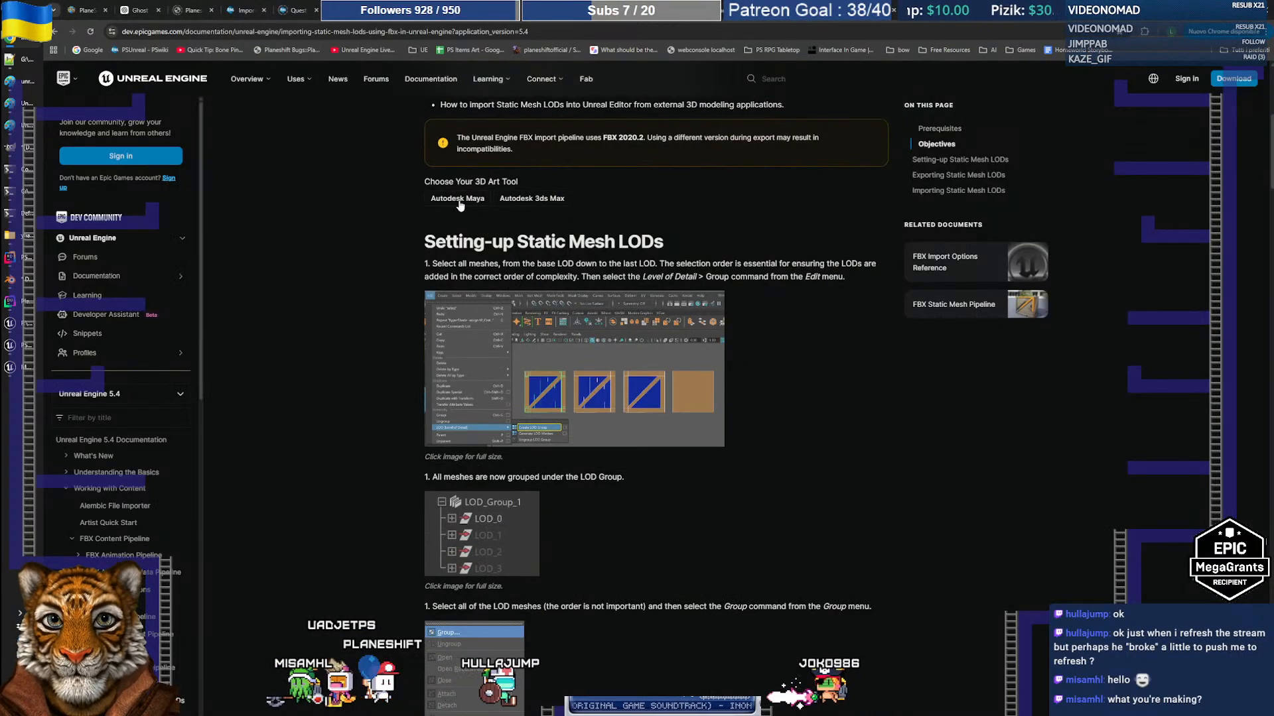
{"action": "left_click", "coordinate": [518, 200]}
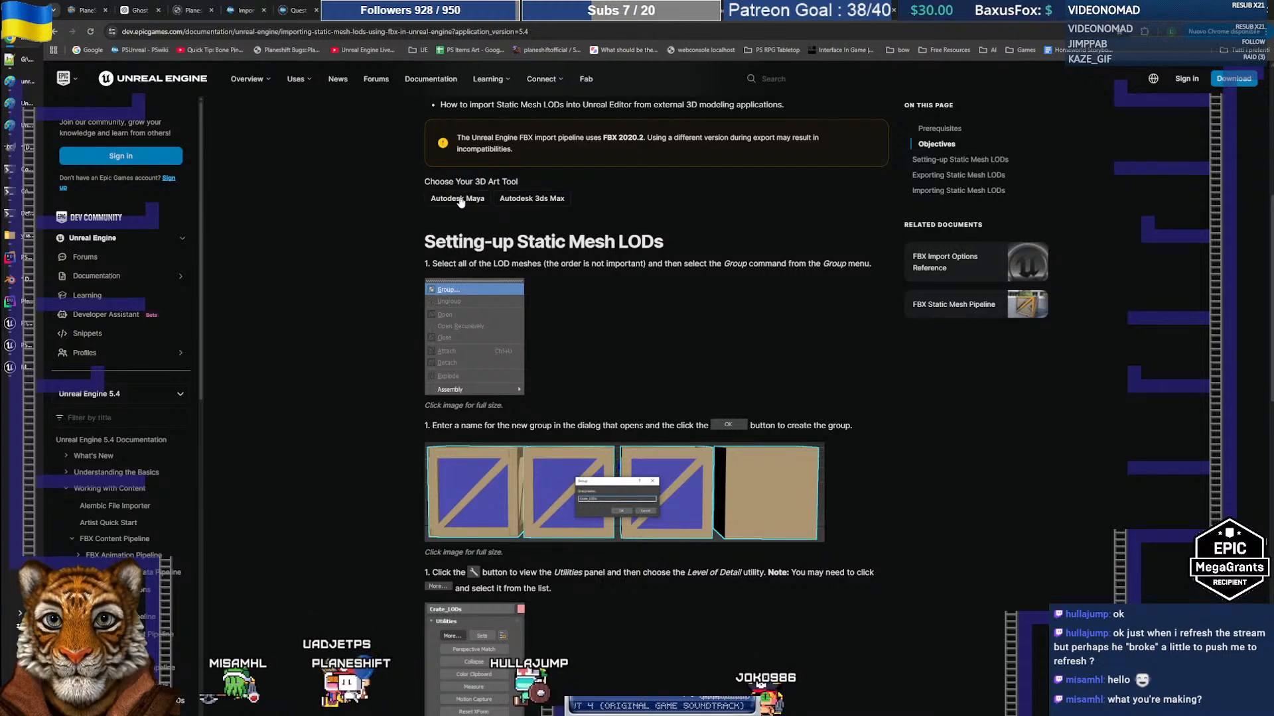
{"action": "left_click", "coordinate": [458, 199]}
{"action": "left_click", "coordinate": [531, 199]}
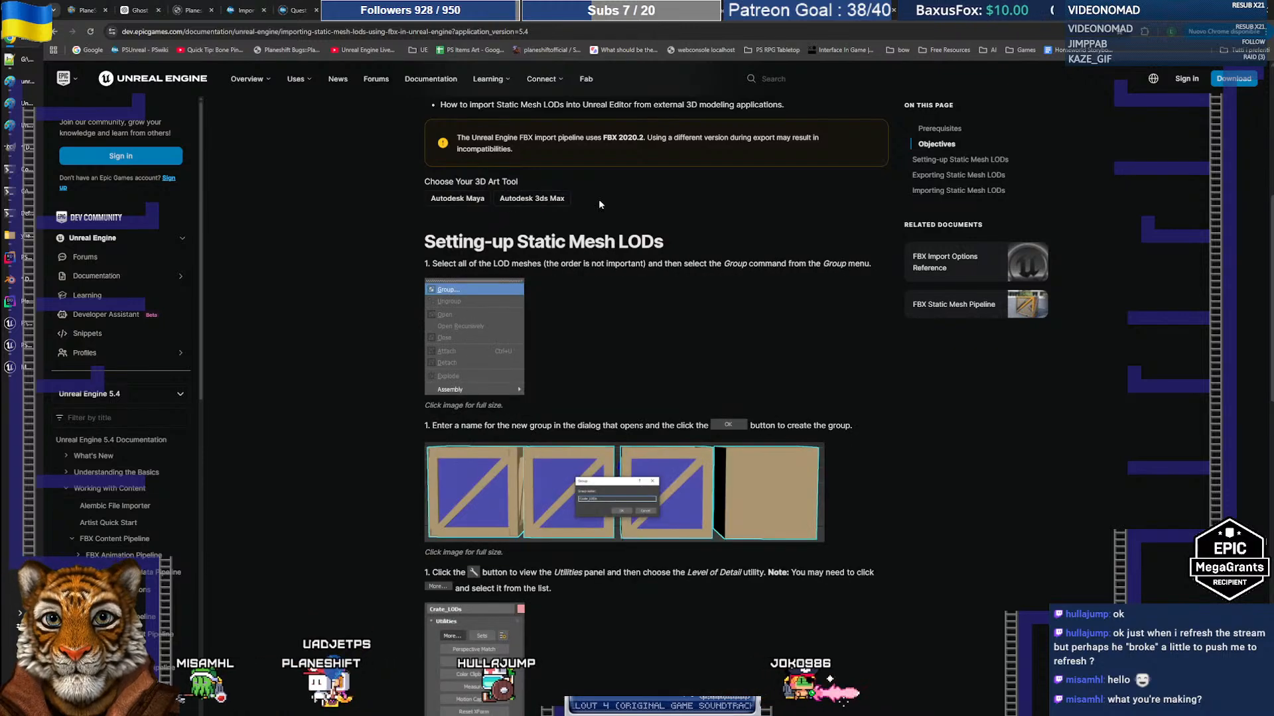
{"action": "left_click", "coordinate": [462, 199]}
{"action": "left_click", "coordinate": [524, 199]}
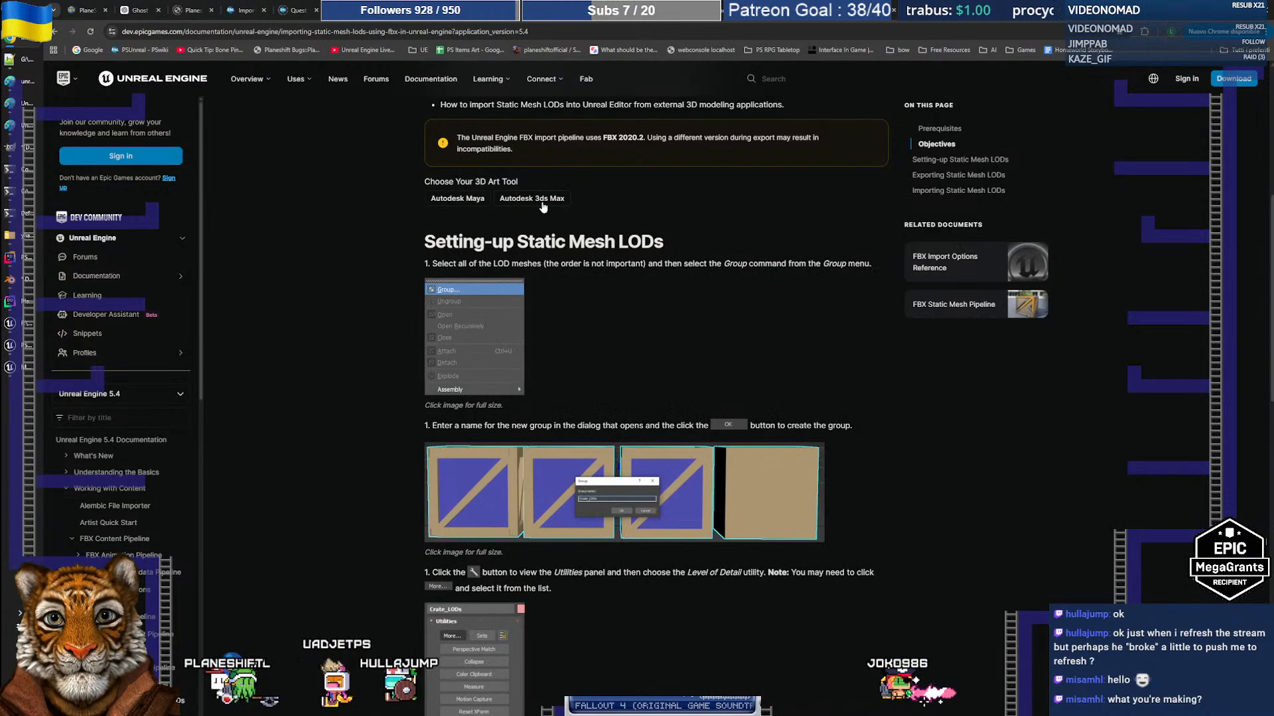
{"action": "scroll", "coordinate": [857, 349], "scroll_direction": "down", "scroll_amount": 3}
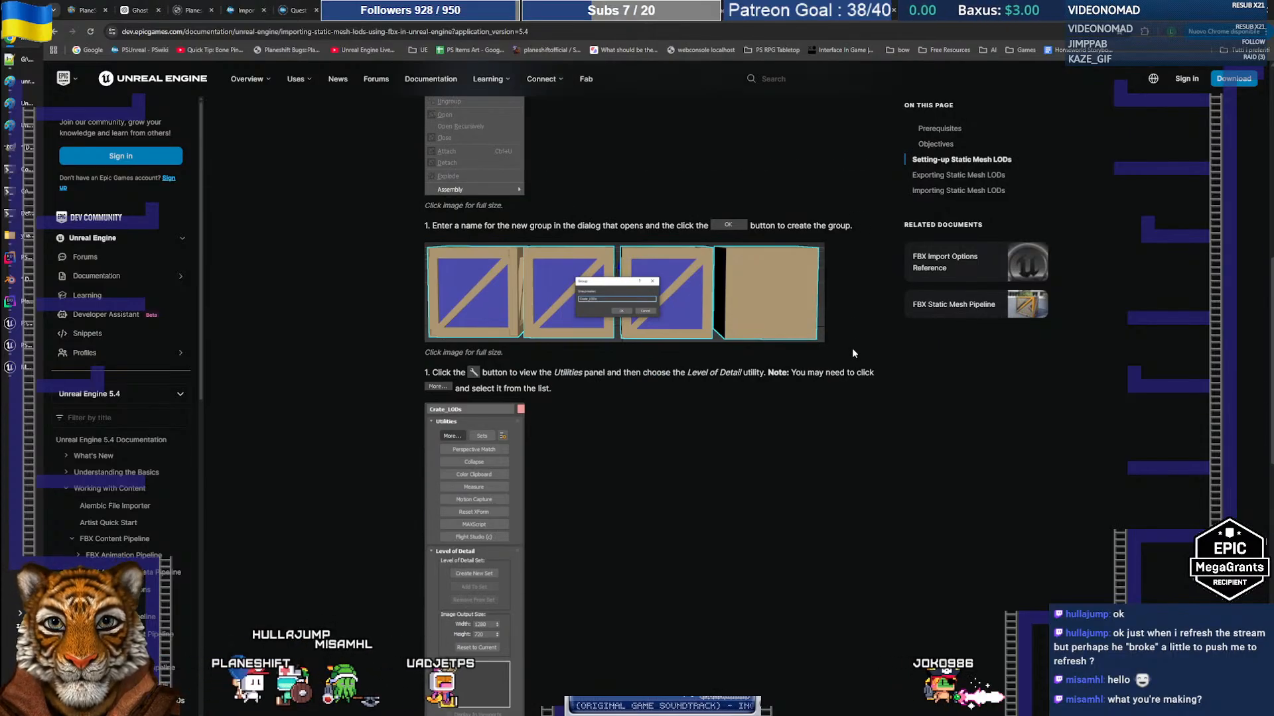
{"action": "scroll", "coordinate": [851, 348], "scroll_direction": "down", "scroll_amount": 7}
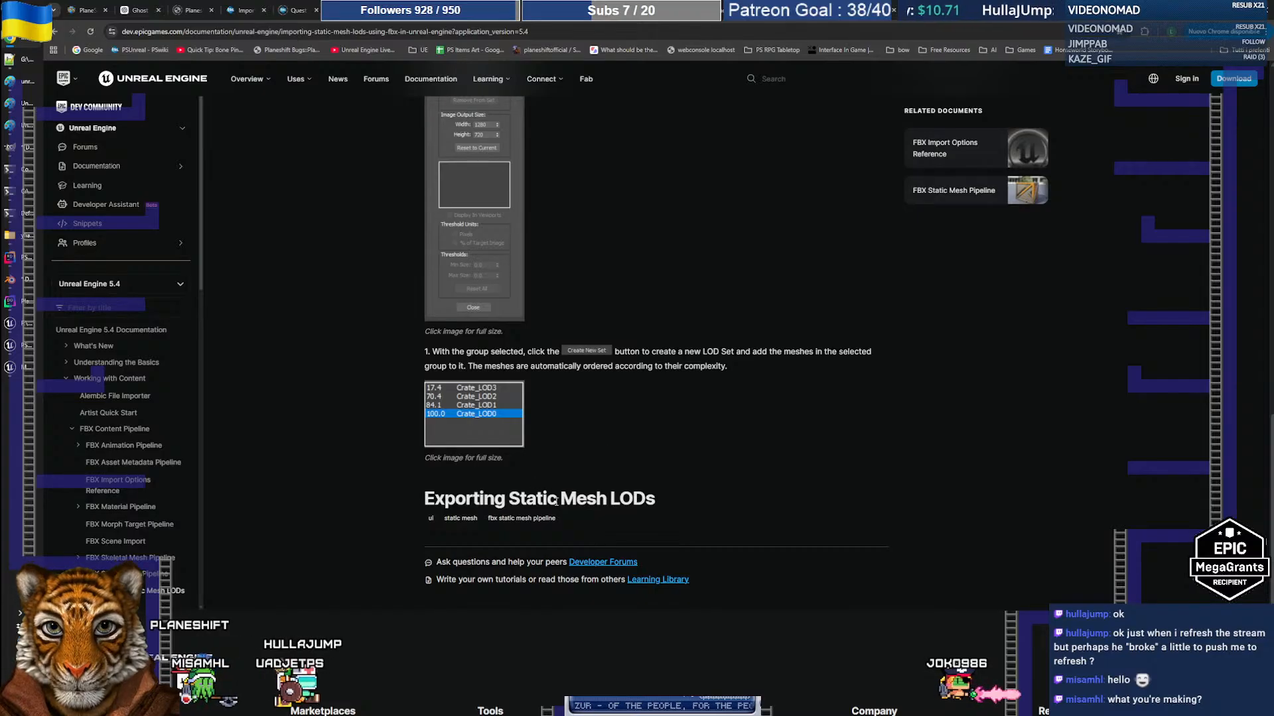
{"action": "scroll", "coordinate": [752, 470], "scroll_direction": "up", "scroll_amount": 3}
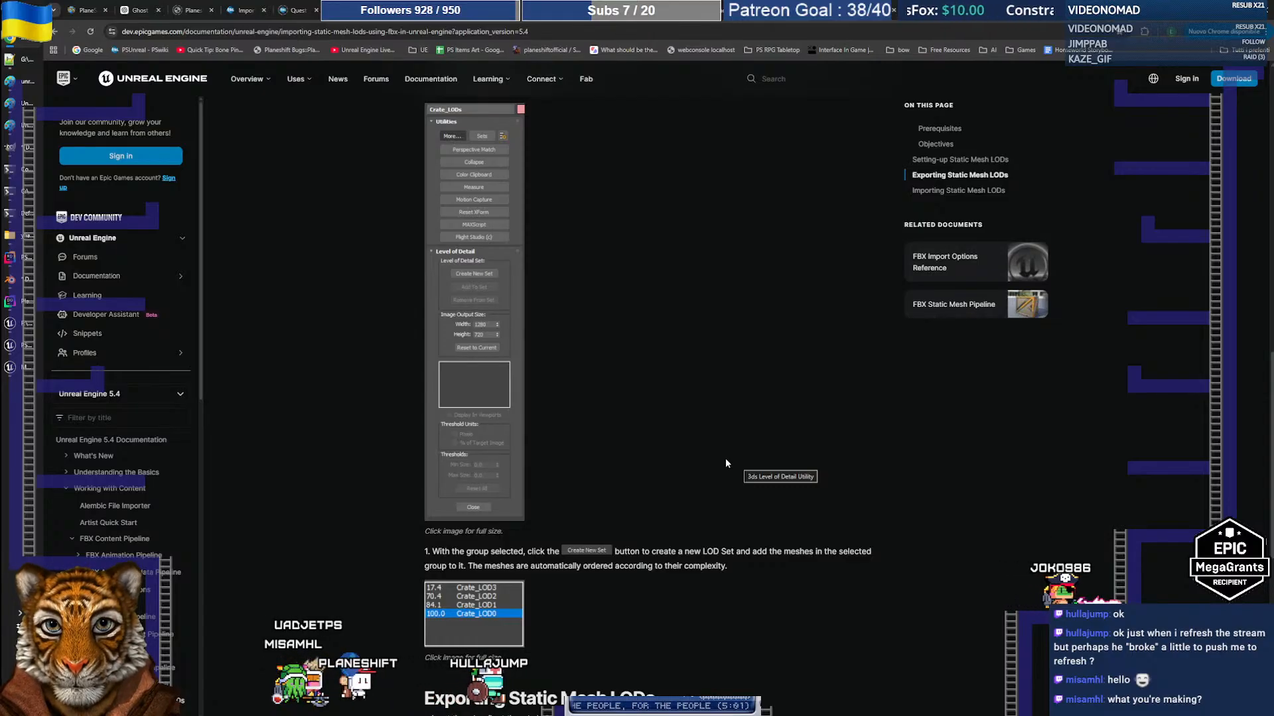
{"action": "scroll", "coordinate": [725, 463], "scroll_direction": "up", "scroll_amount": 3}
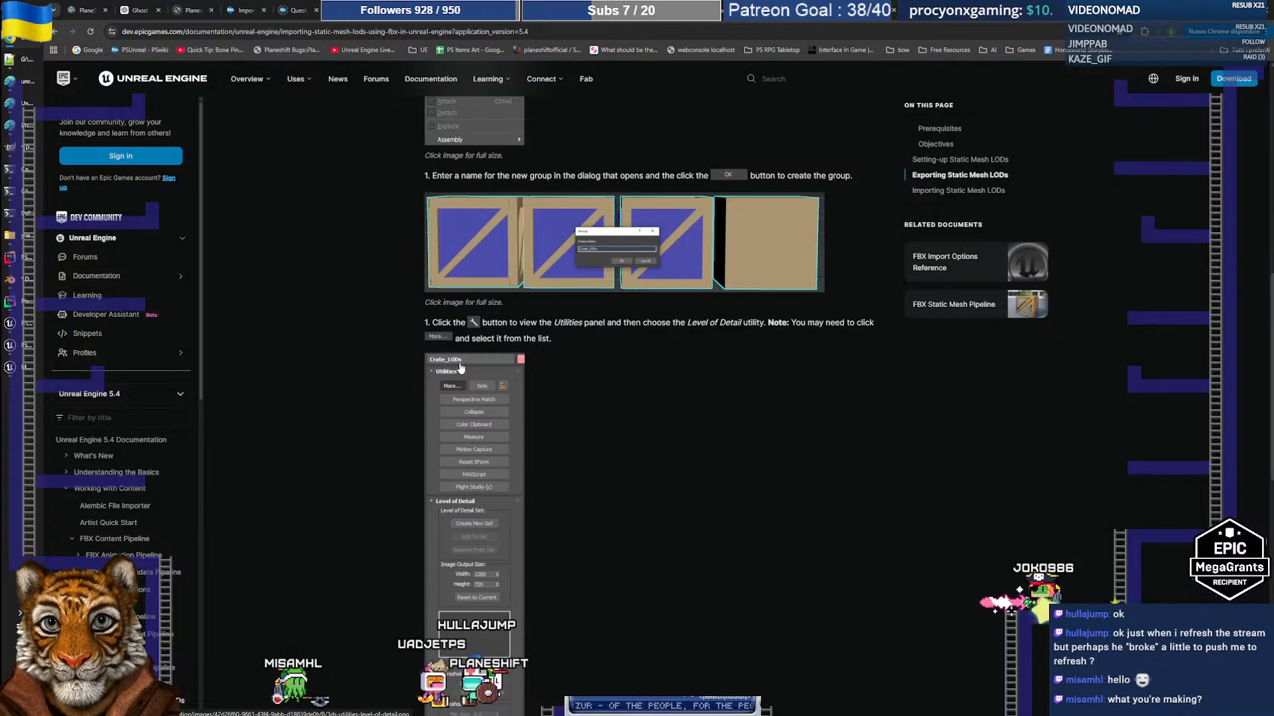
{"action": "scroll", "coordinate": [656, 418], "scroll_direction": "up", "scroll_amount": 7}
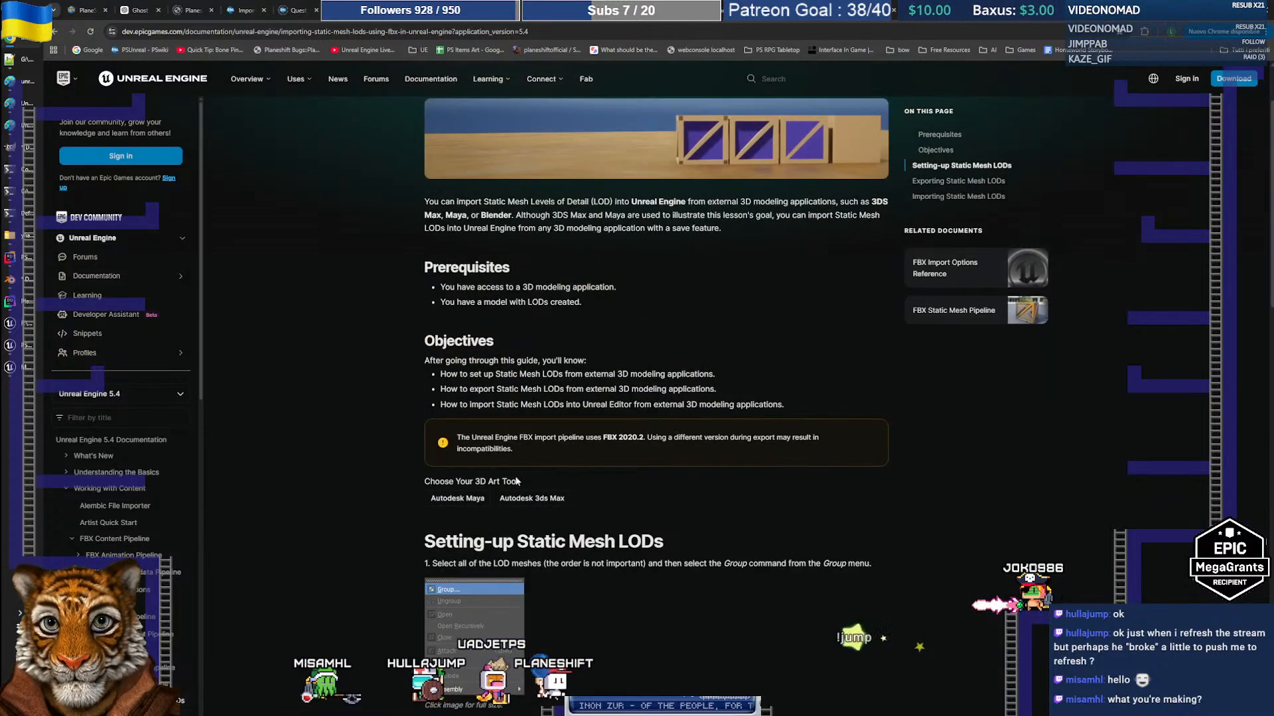
Show the Autodesk Maya variant and read its LOD grouping and FBX export instructions through the export settings
{"action": "left_click", "coordinate": [456, 497]}
{"action": "scroll", "coordinate": [811, 408], "scroll_direction": "down", "scroll_amount": 3}
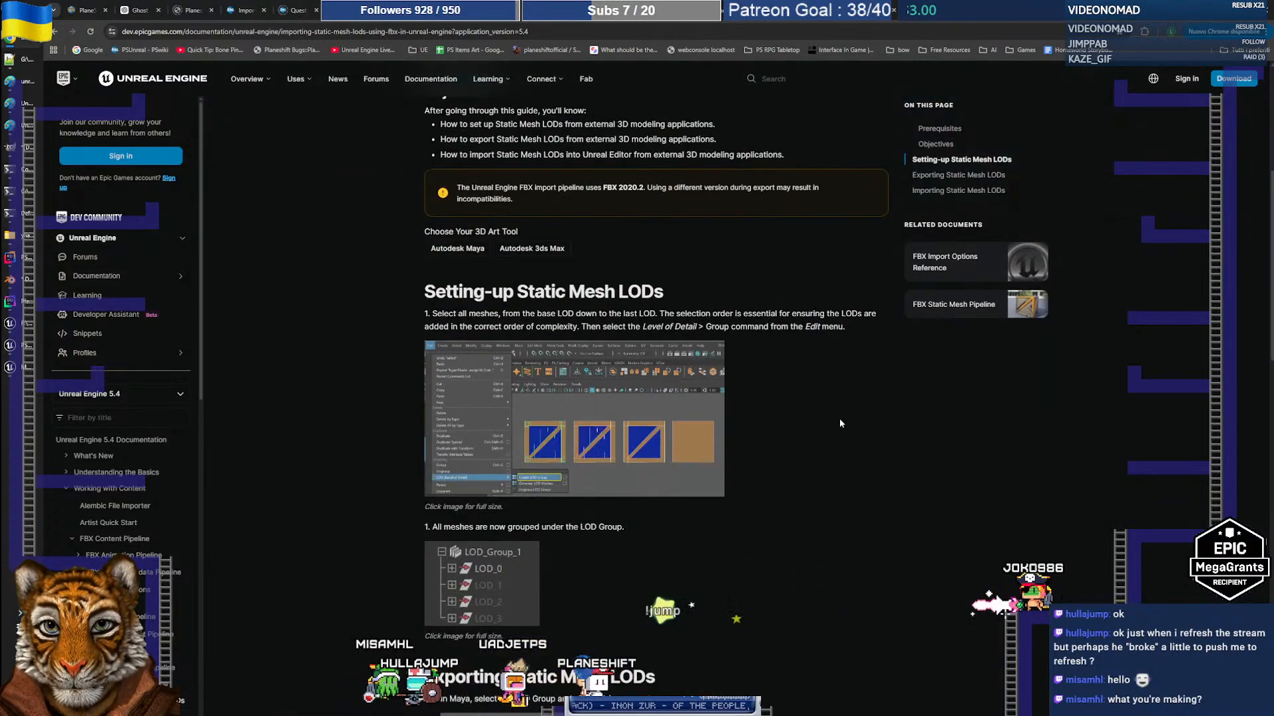
{"action": "scroll", "coordinate": [588, 418], "scroll_direction": "down", "scroll_amount": 3}
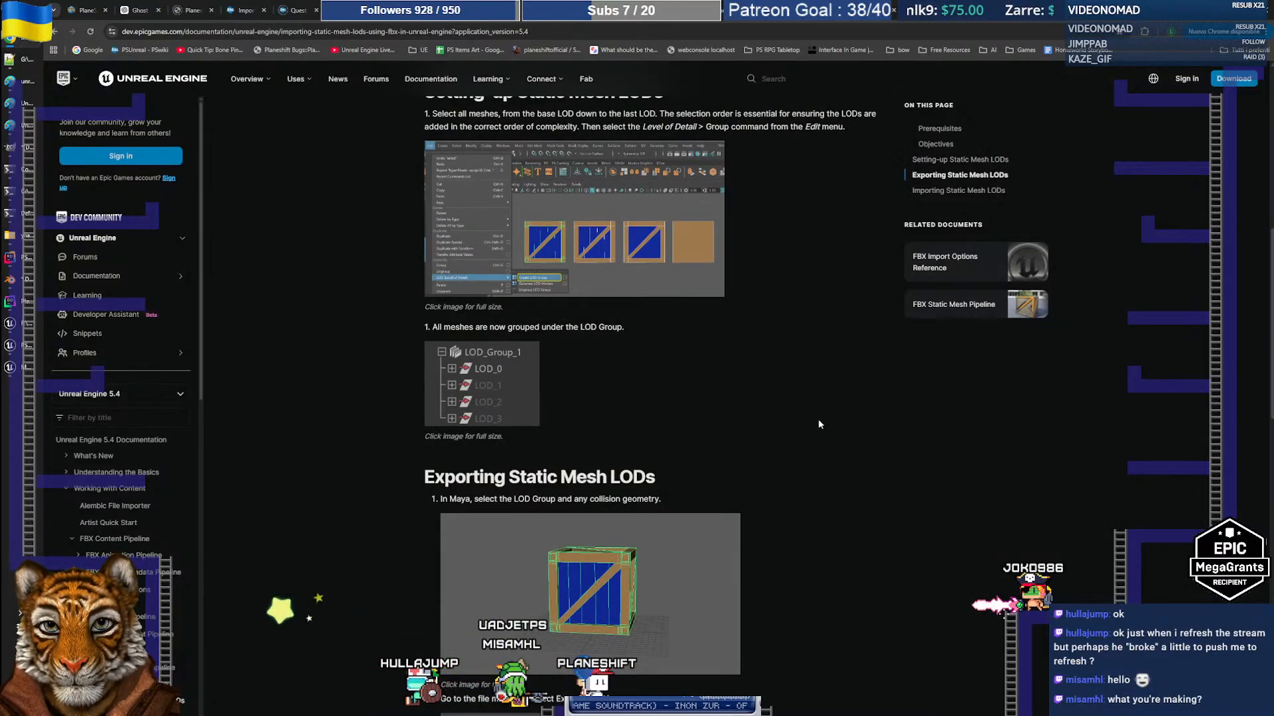
{"action": "scroll", "coordinate": [819, 425], "scroll_direction": "down", "scroll_amount": 3}
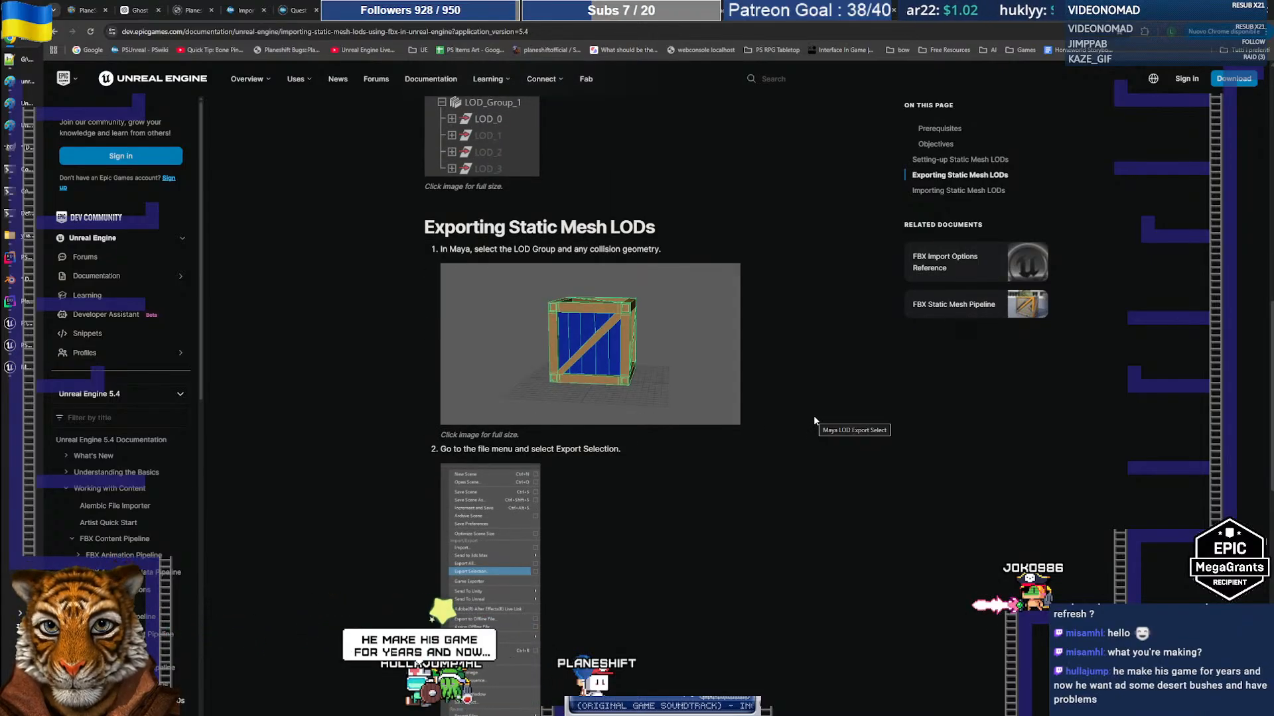
{"action": "scroll", "coordinate": [812, 418], "scroll_direction": "up", "scroll_amount": 2}
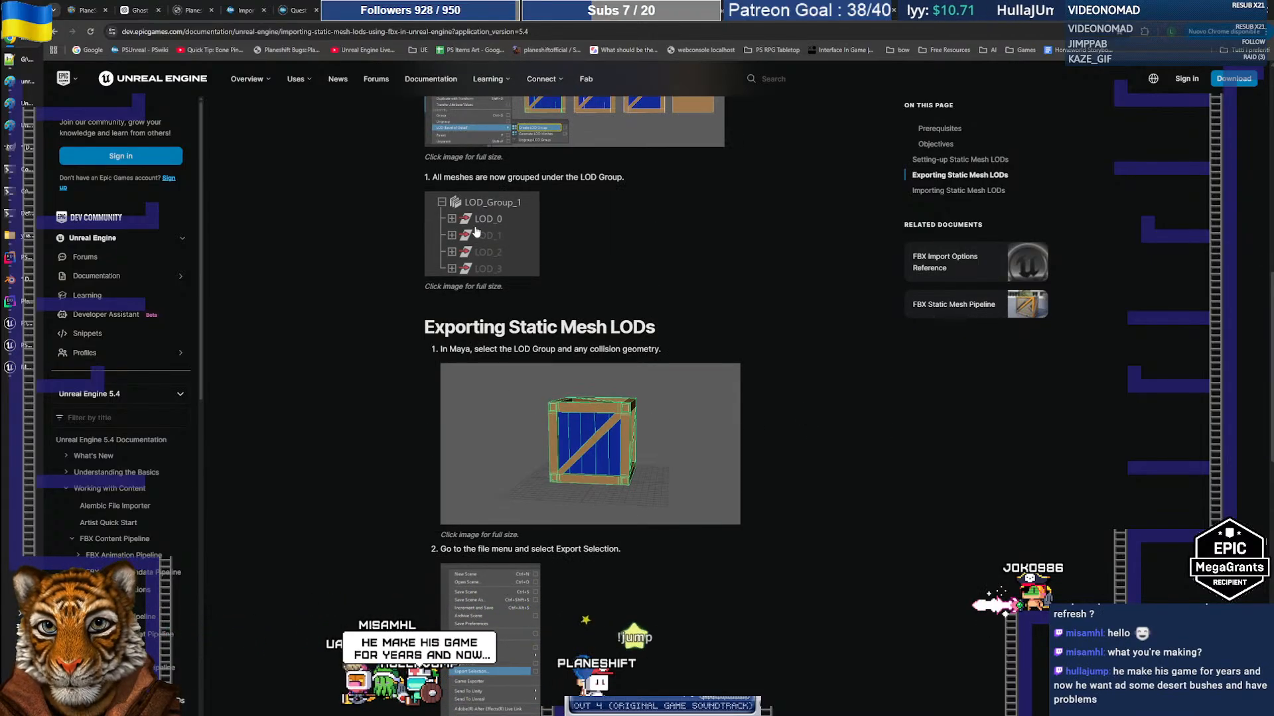
{"action": "scroll", "coordinate": [811, 372], "scroll_direction": "down", "scroll_amount": 4}
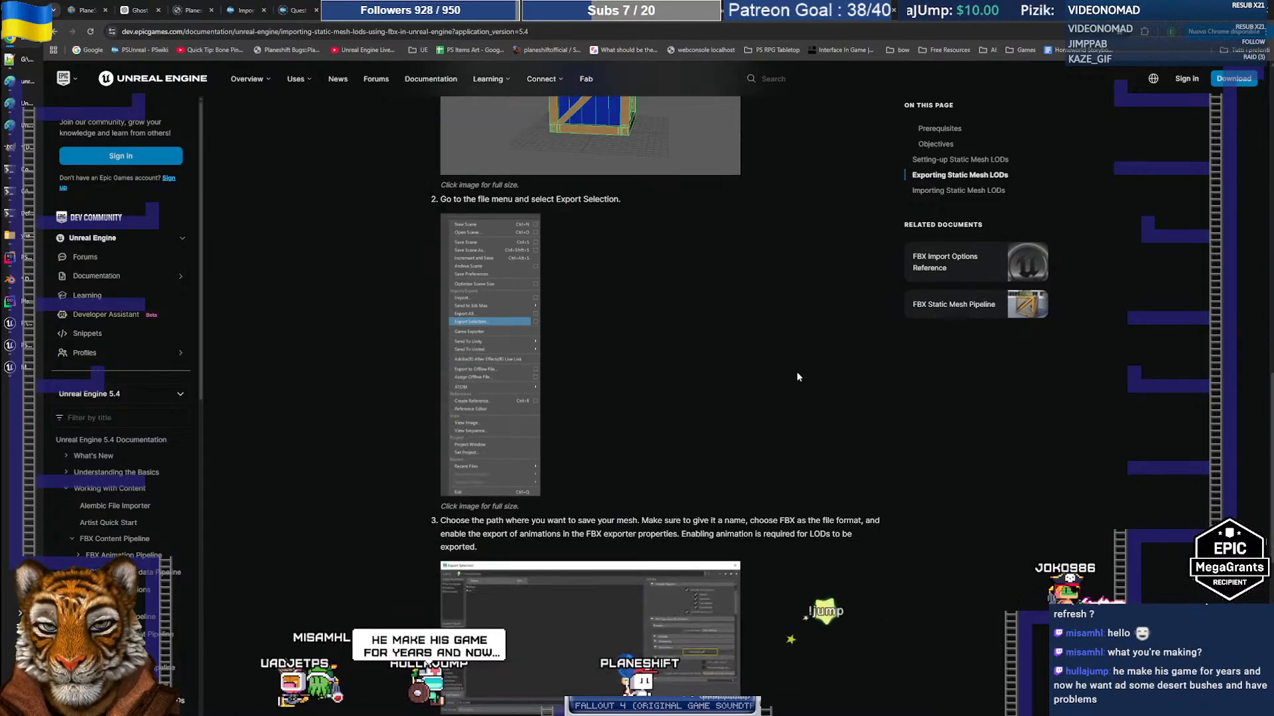
{"action": "scroll", "coordinate": [798, 377], "scroll_direction": "down", "scroll_amount": 3}
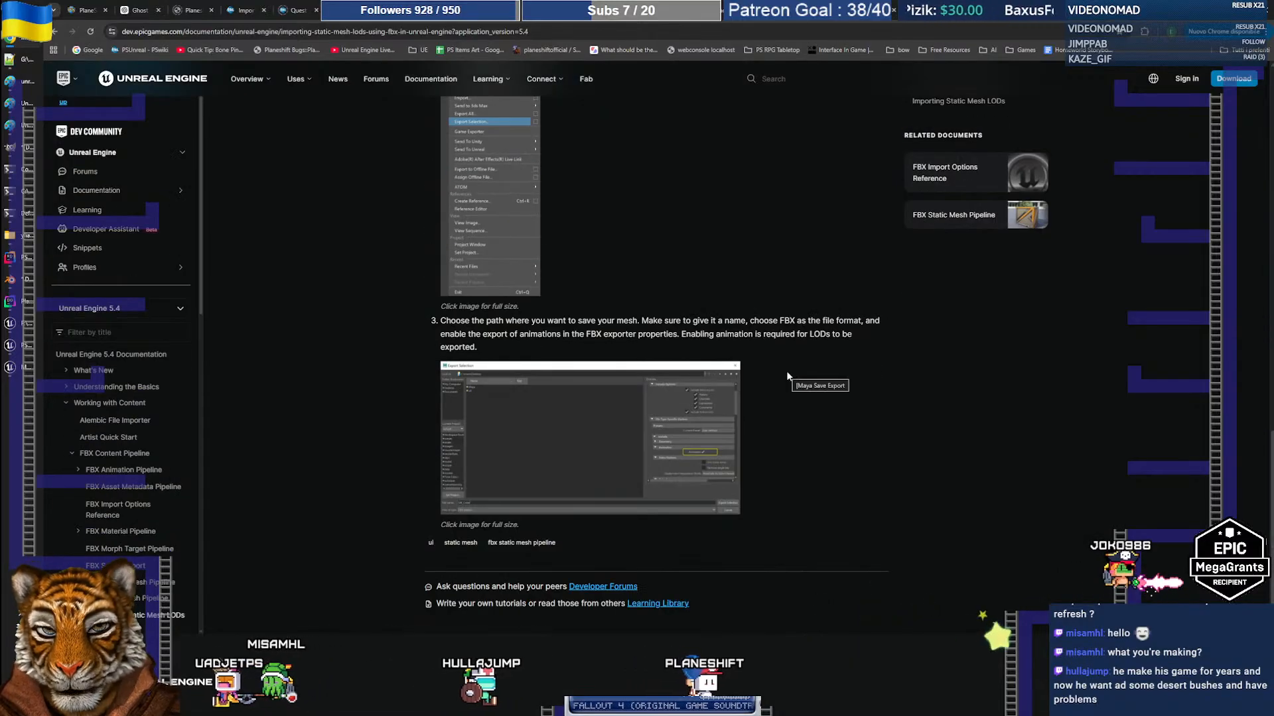
Check the guide's LOD group naming, switch to Blender, and rename the first two shrub meshes Dead_Shrubs_VarC_LOD_0 and Dead_Shrubs_VarC_LOD_1
{"action": "scroll", "coordinate": [786, 374], "scroll_direction": "up", "scroll_amount": 7}
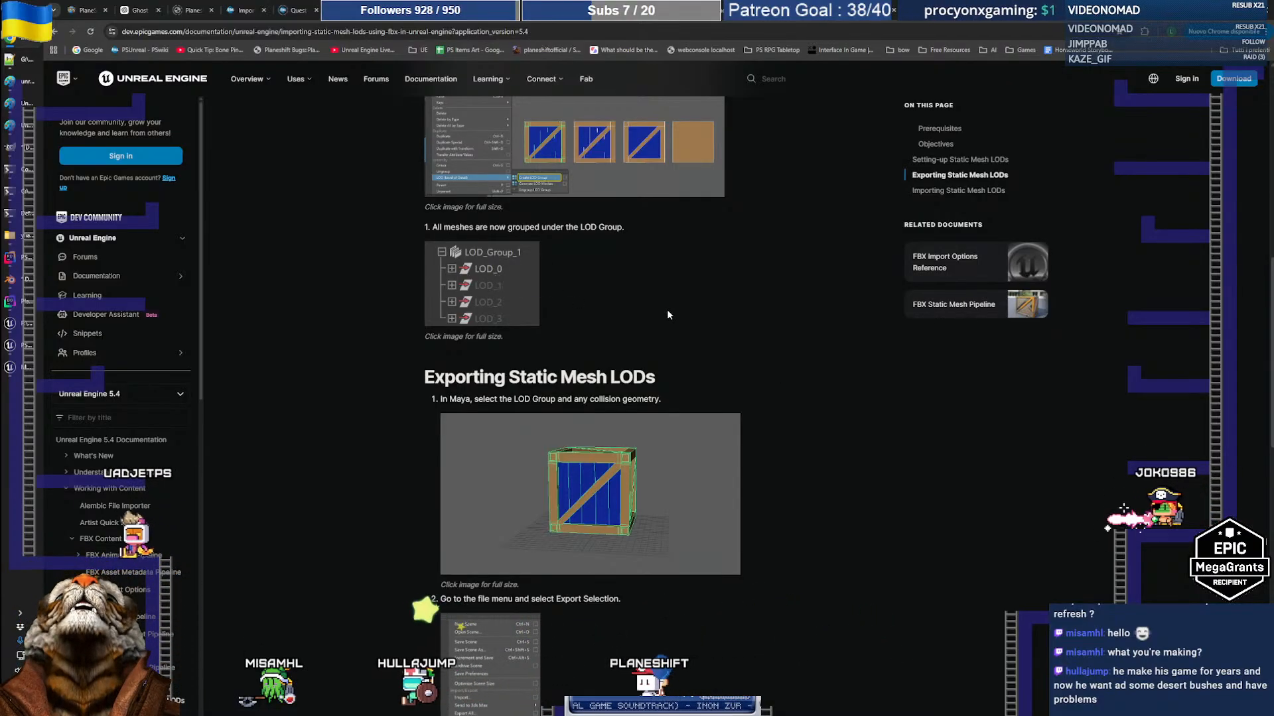
{"action": "key", "text": "super+Tab"}
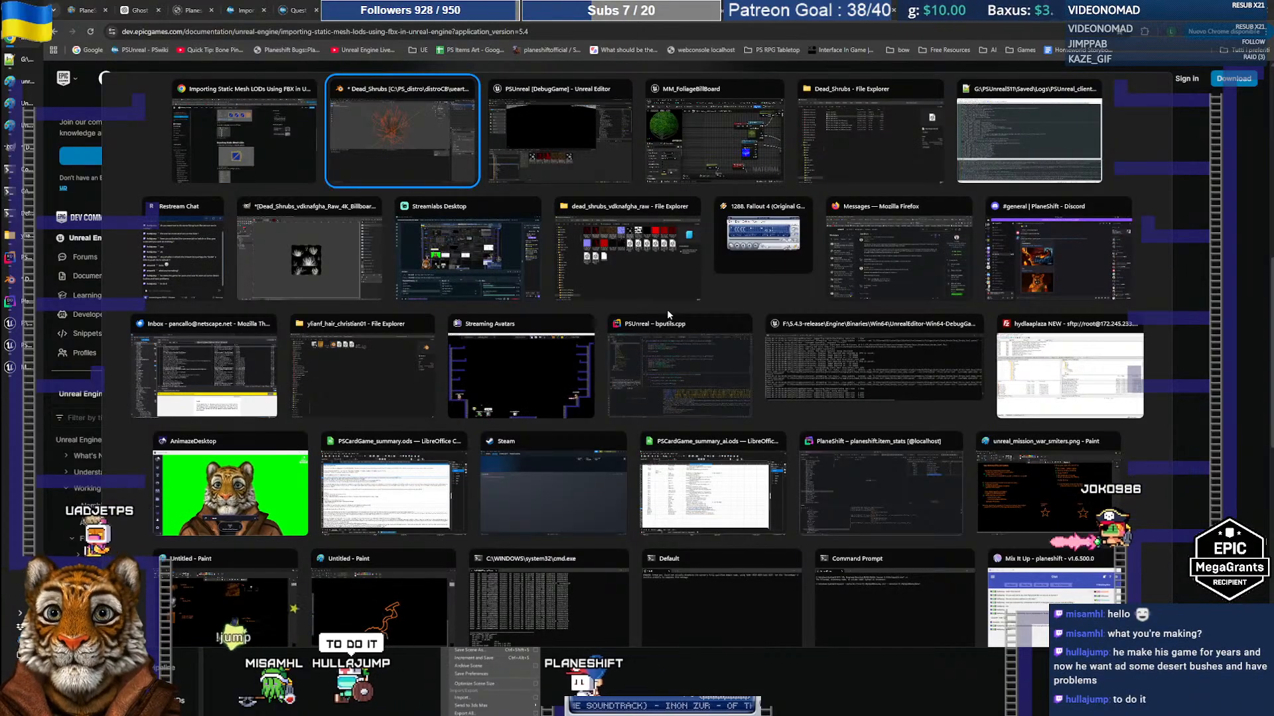
{"action": "key", "text": "Return"}
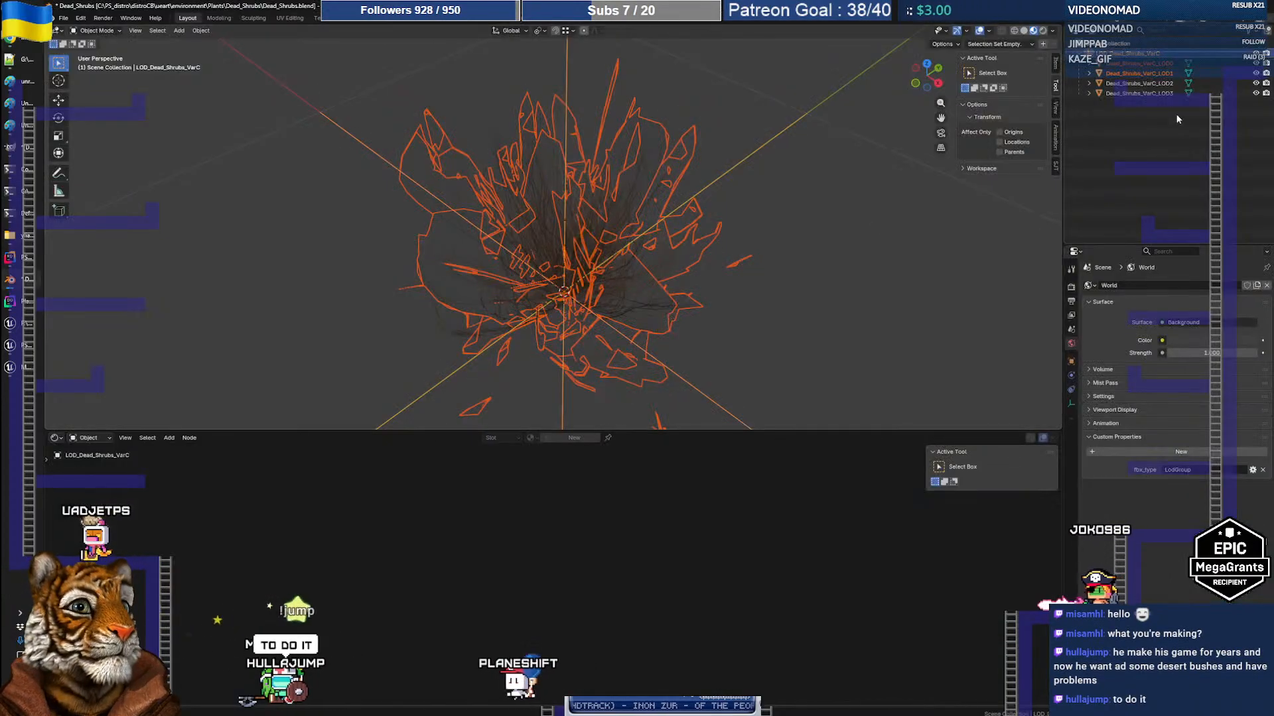
{"action": "left_click", "coordinate": [1166, 64]}
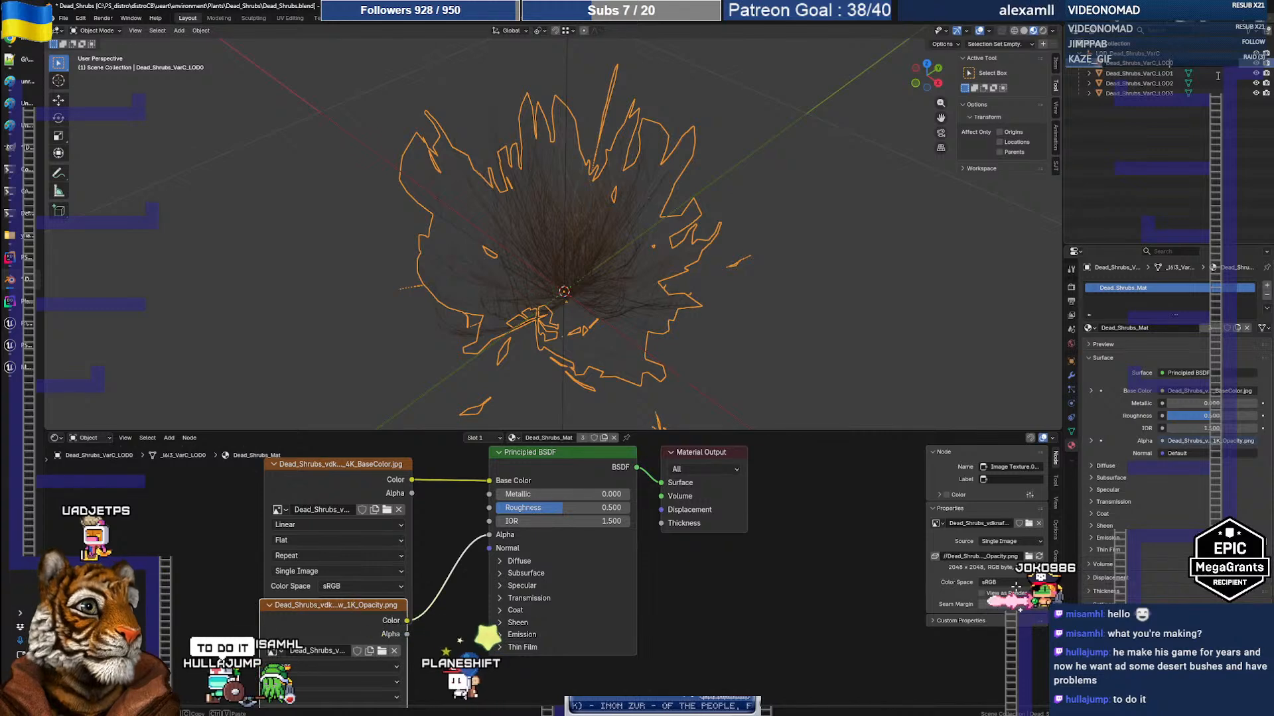
{"action": "type", "text": "_"}
{"action": "key", "text": "Return"}
{"action": "key", "text": "Up"}
{"action": "key", "text": "Up"}
{"action": "key", "text": "Up"}
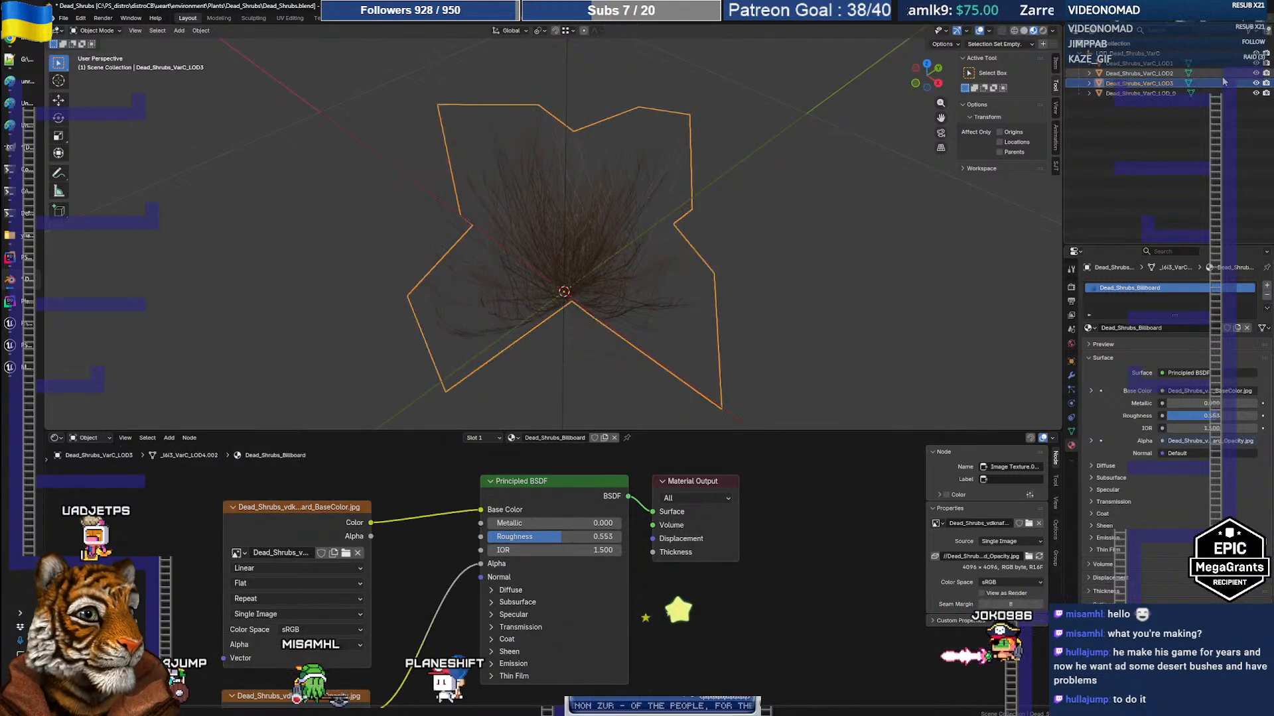
{"action": "key", "text": "Return"}
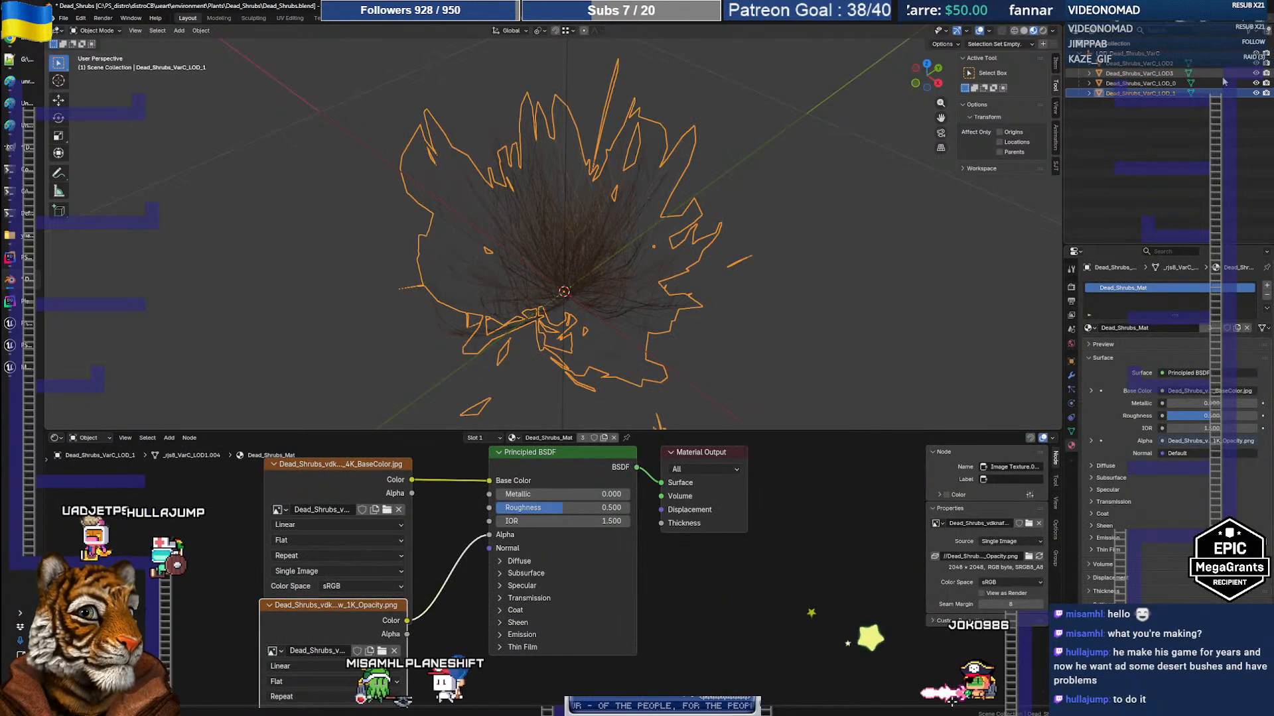
Rename the remaining two shrub meshes Dead_Shrubs_VarC_LOD_2 and Dead_Shrubs_VarC_LOD_3
{"action": "key", "text": "Up"}
{"action": "key", "text": "Up"}
{"action": "key", "text": "Up"}
{"action": "key", "text": "F2"}
{"action": "type", "text": "_"}
{"action": "key", "text": "Return"}
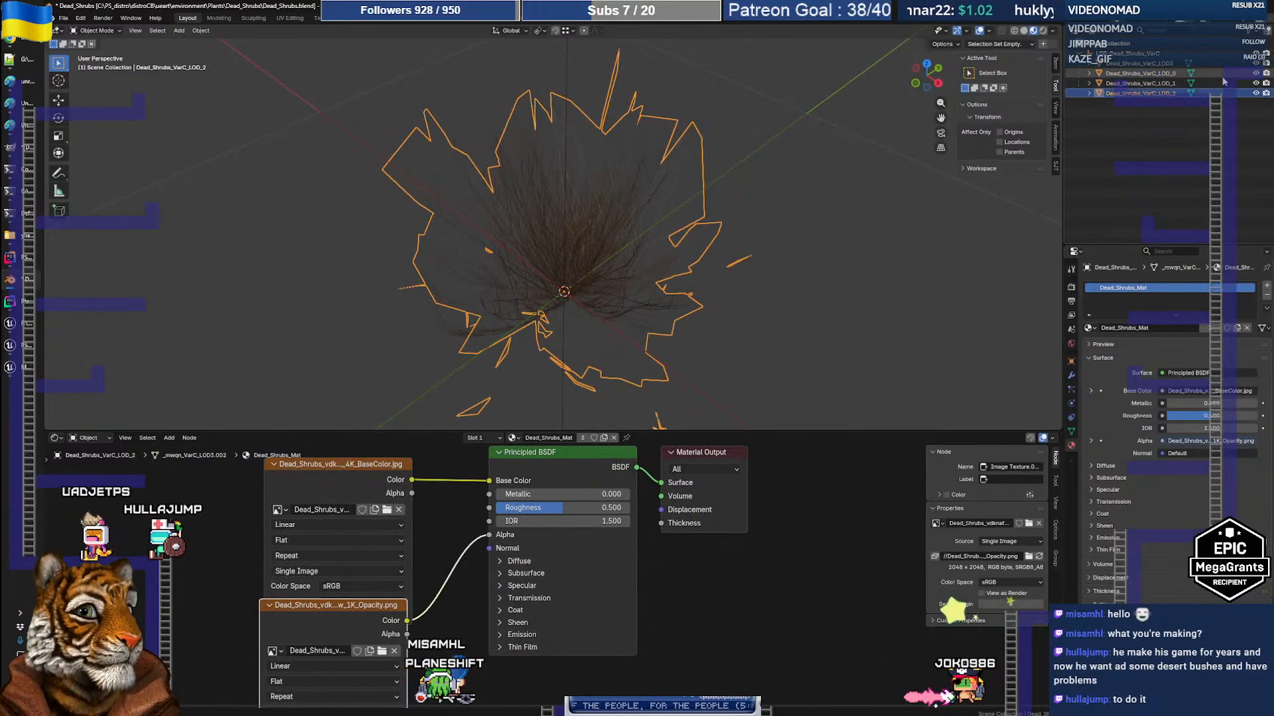
{"action": "key", "text": "Up"}
{"action": "key", "text": "Up"}
{"action": "key", "text": "Up"}
{"action": "key", "text": "F2"}
{"action": "type", "text": "_"}
{"action": "key", "text": "Return"}
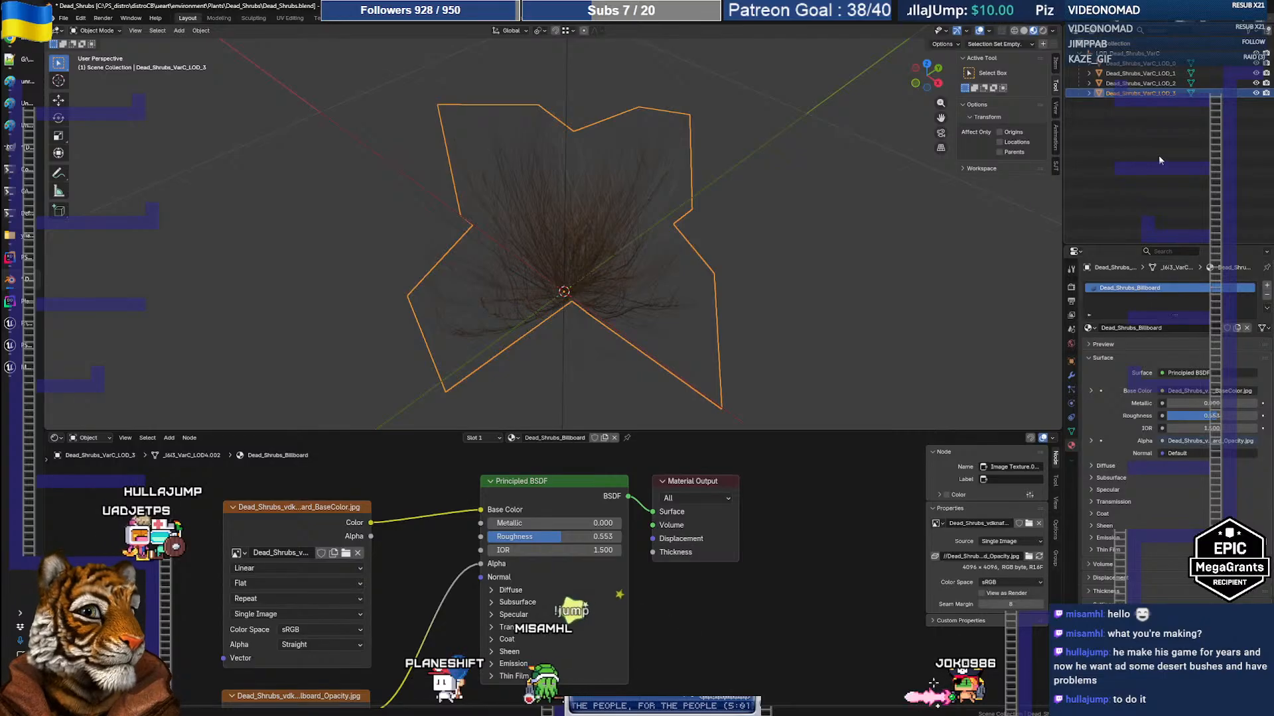
Select the LOD parent empty with its four meshes and export them as FBX over Dead_Shrubs_VarC.fbx
{"action": "left_click", "coordinate": [1133, 54]}
{"action": "left_click", "coordinate": [1134, 95], "text": "shift"}
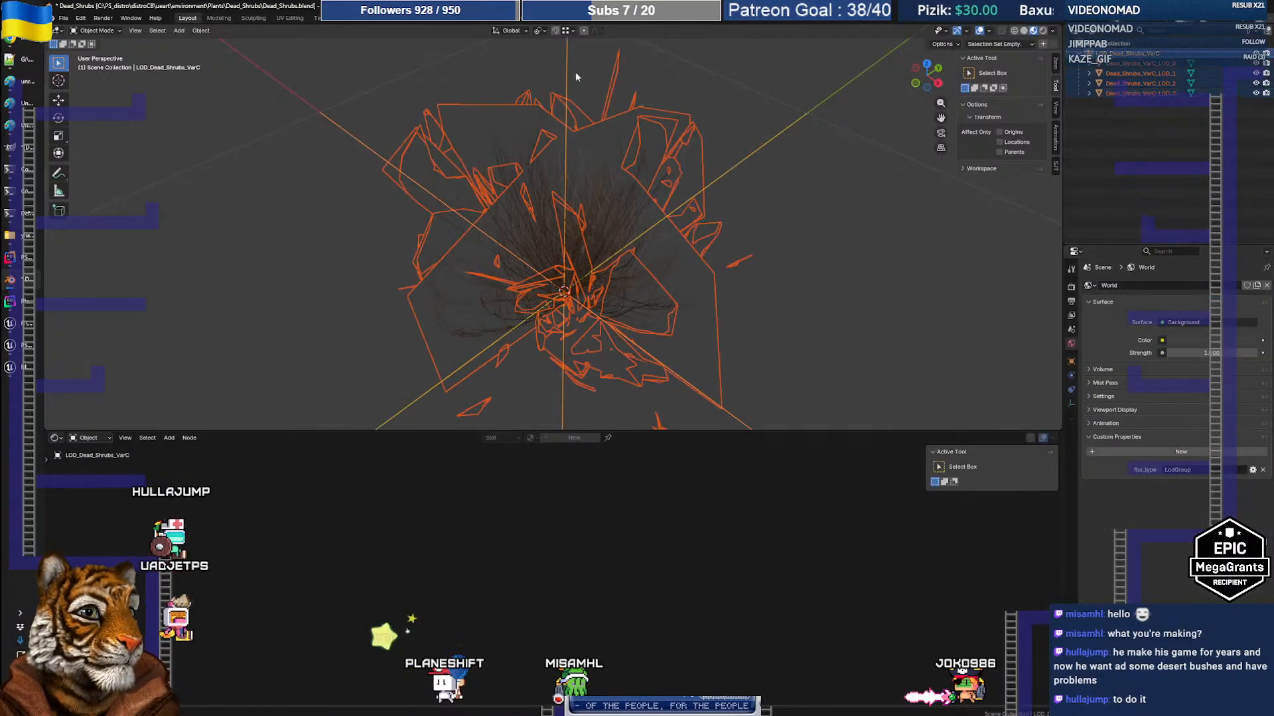
{"action": "left_click", "coordinate": [64, 19]}
{"action": "mouse_move", "coordinate": [83, 170]}
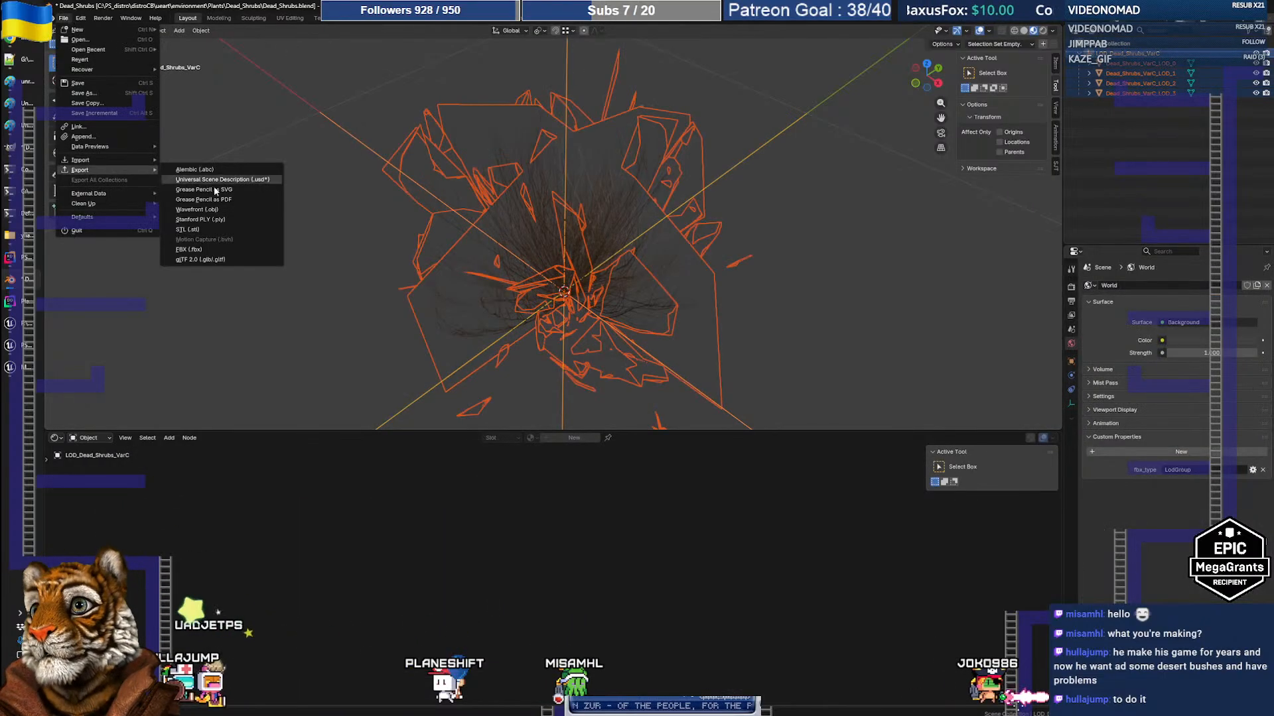
{"action": "left_click", "coordinate": [199, 247]}
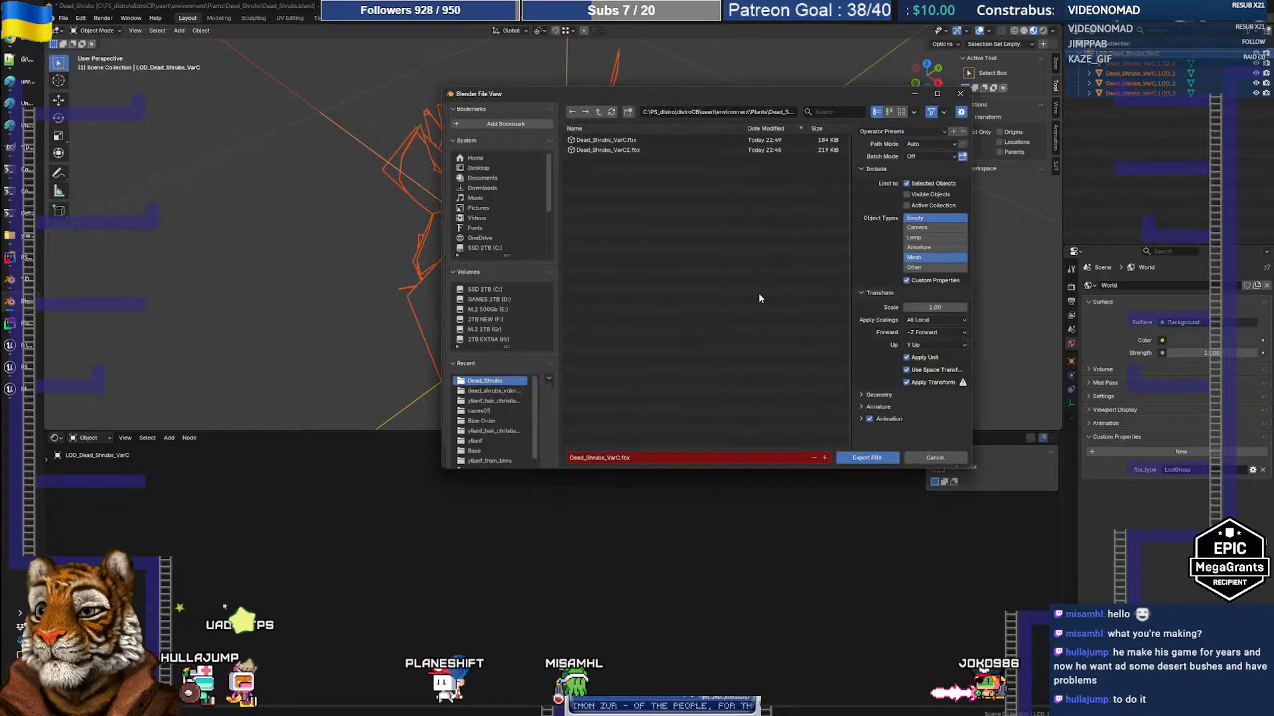
{"action": "left_click", "coordinate": [866, 458]}
Switch to Unreal, import the exported shrub FBX into the Dead_Shrubs folder, and delete the four resulting static meshes
{"action": "left_click", "coordinate": [33, 325]}
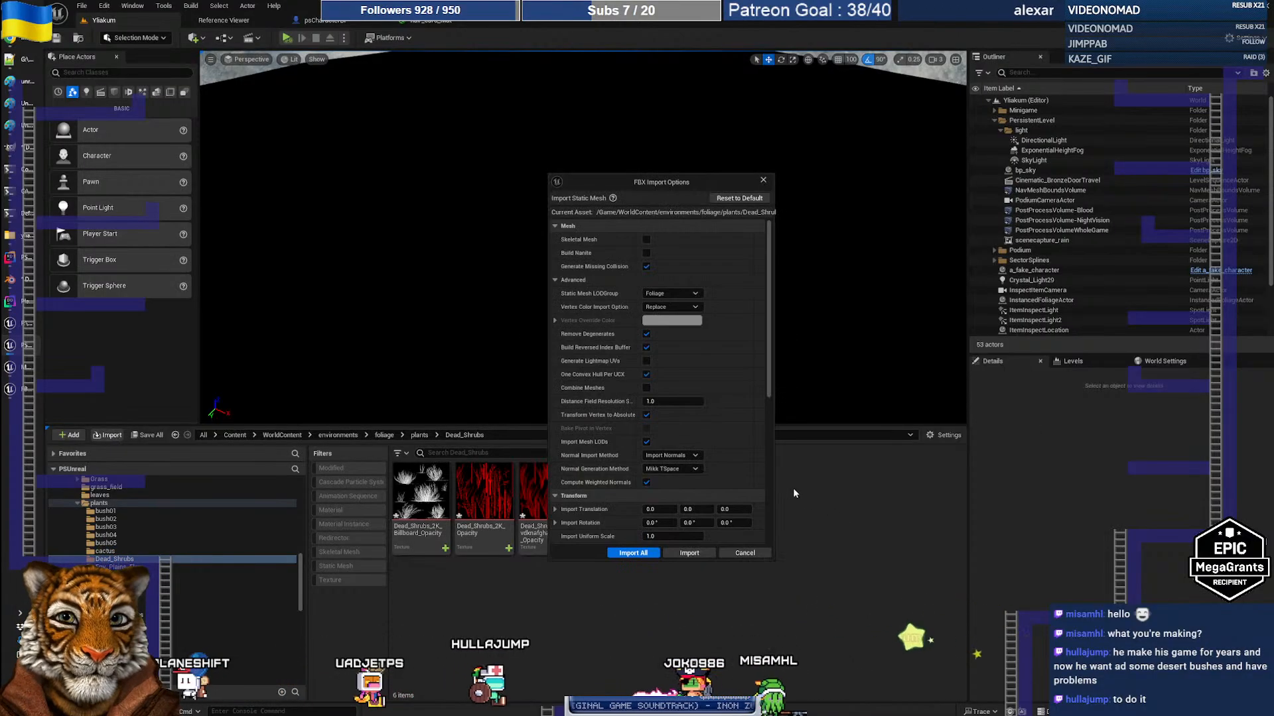
{"action": "left_click", "coordinate": [635, 552]}
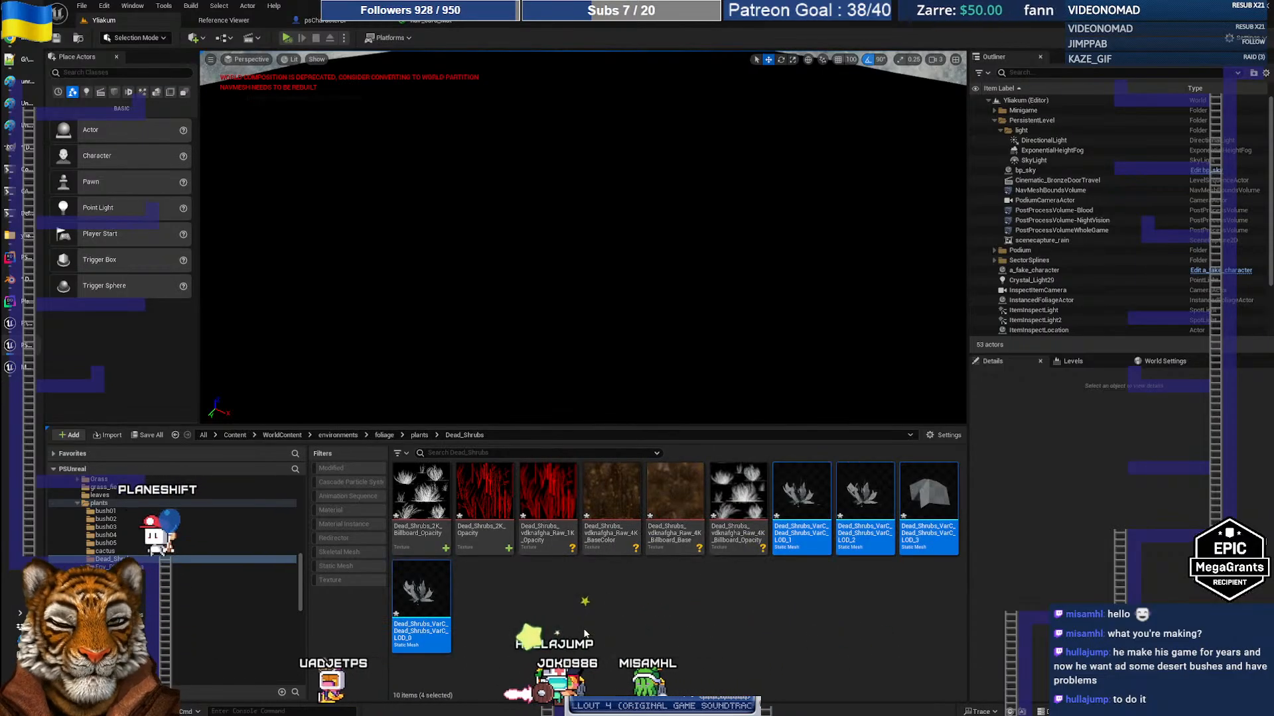
{"action": "key", "text": "Delete"}
{"action": "left_click", "coordinate": [608, 528]}
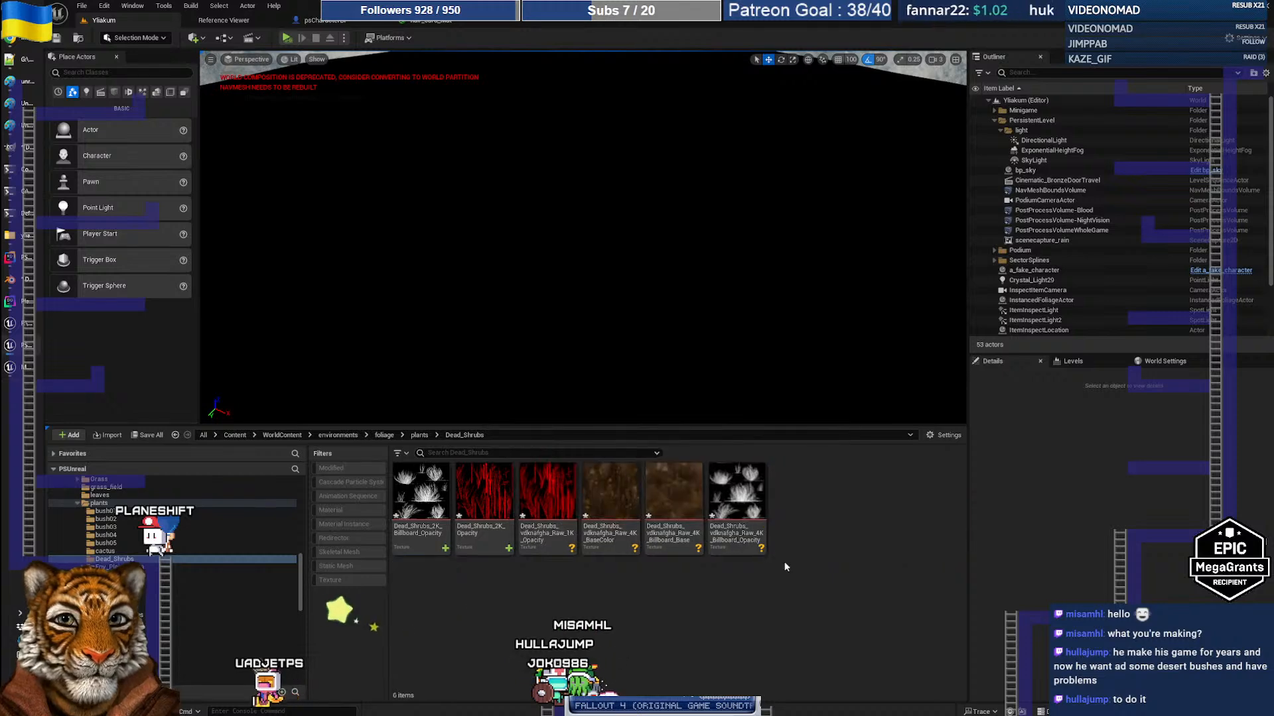
Switch back to Blender, rename the parent empty Dead_Shrubs_VarC_LOD, and export it with its four meshes over Dead_Shrubs_VarC.fbx
{"action": "key", "text": "alt+Tab"}
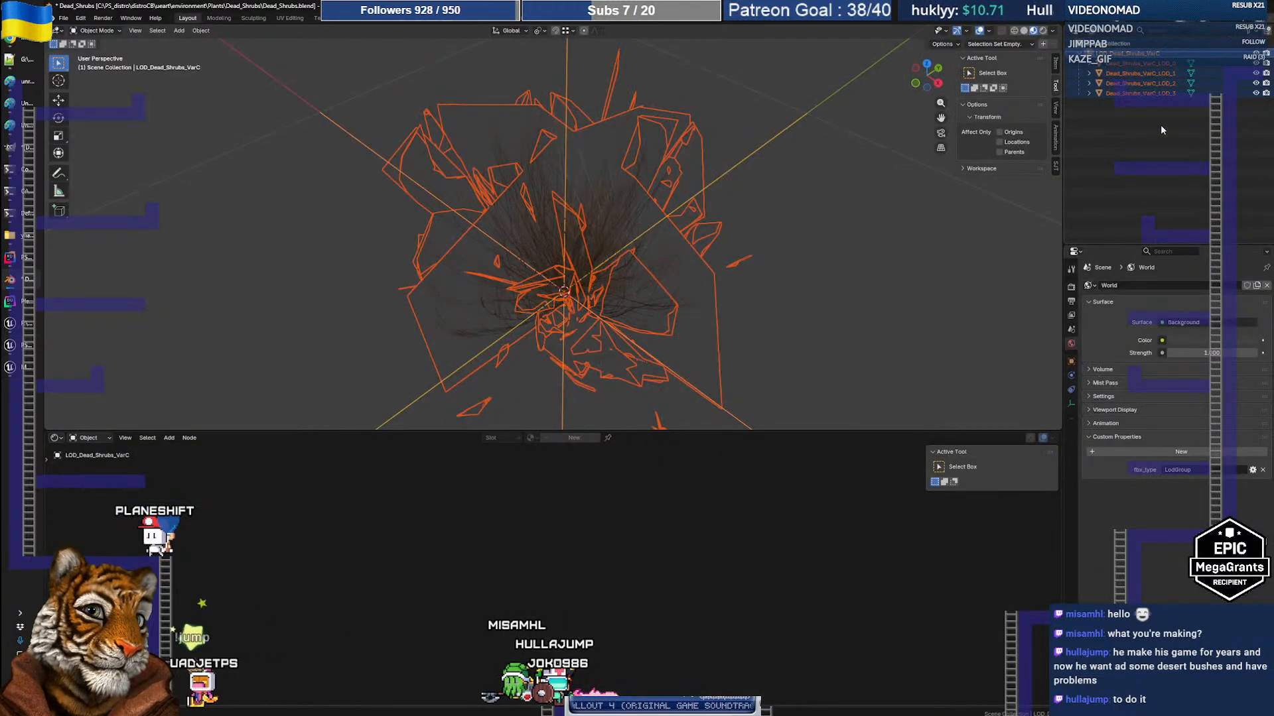
{"action": "double_click", "coordinate": [1215, 54]}
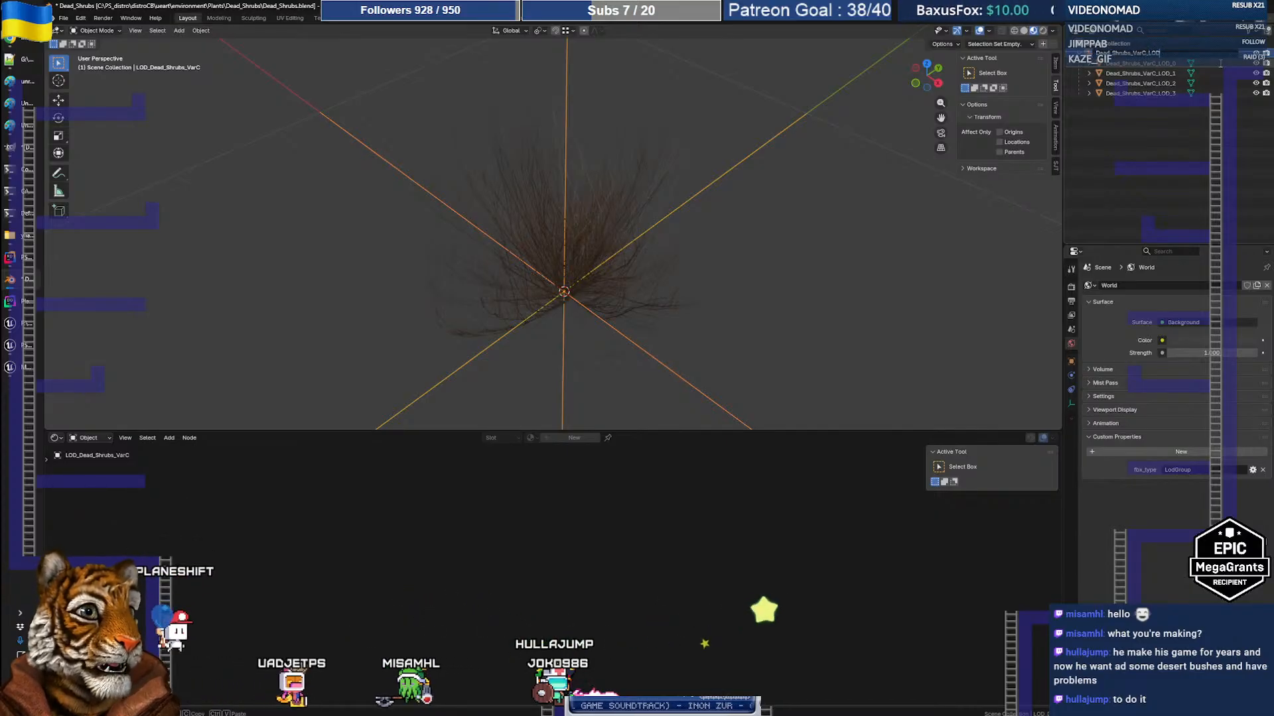
{"action": "left_click", "coordinate": [1126, 94], "text": "shift"}
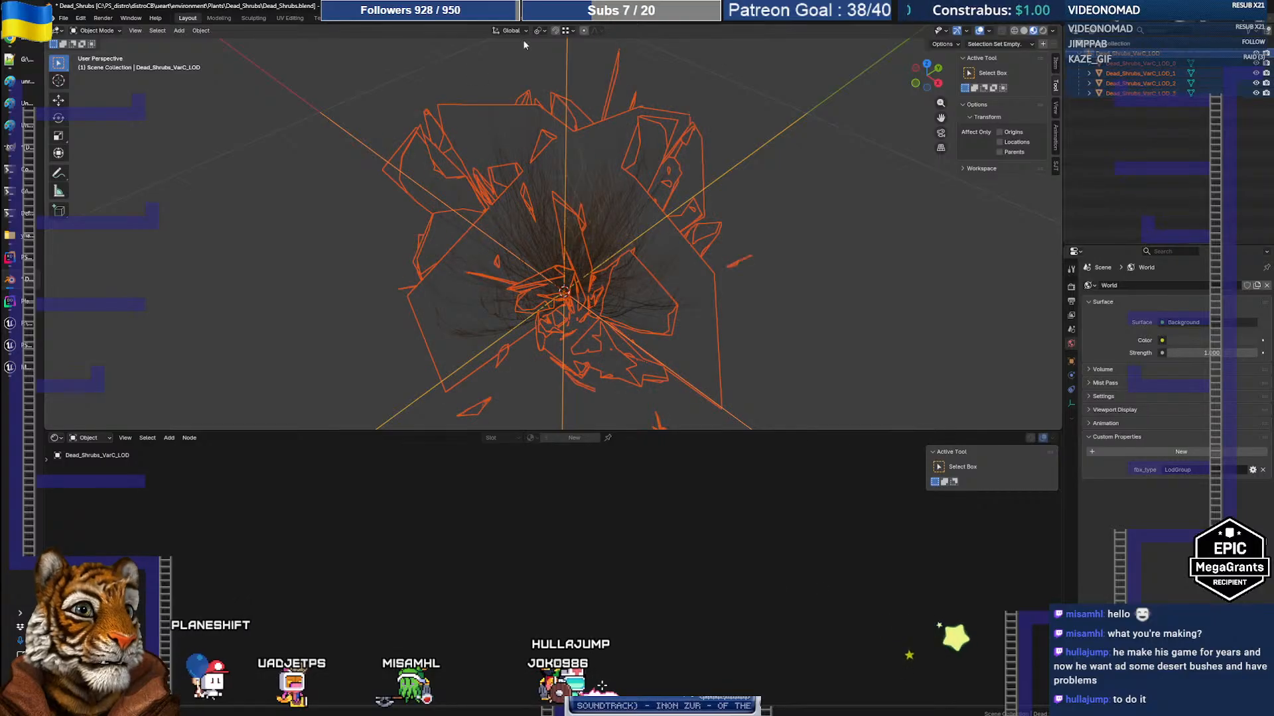
{"action": "left_click", "coordinate": [63, 18]}
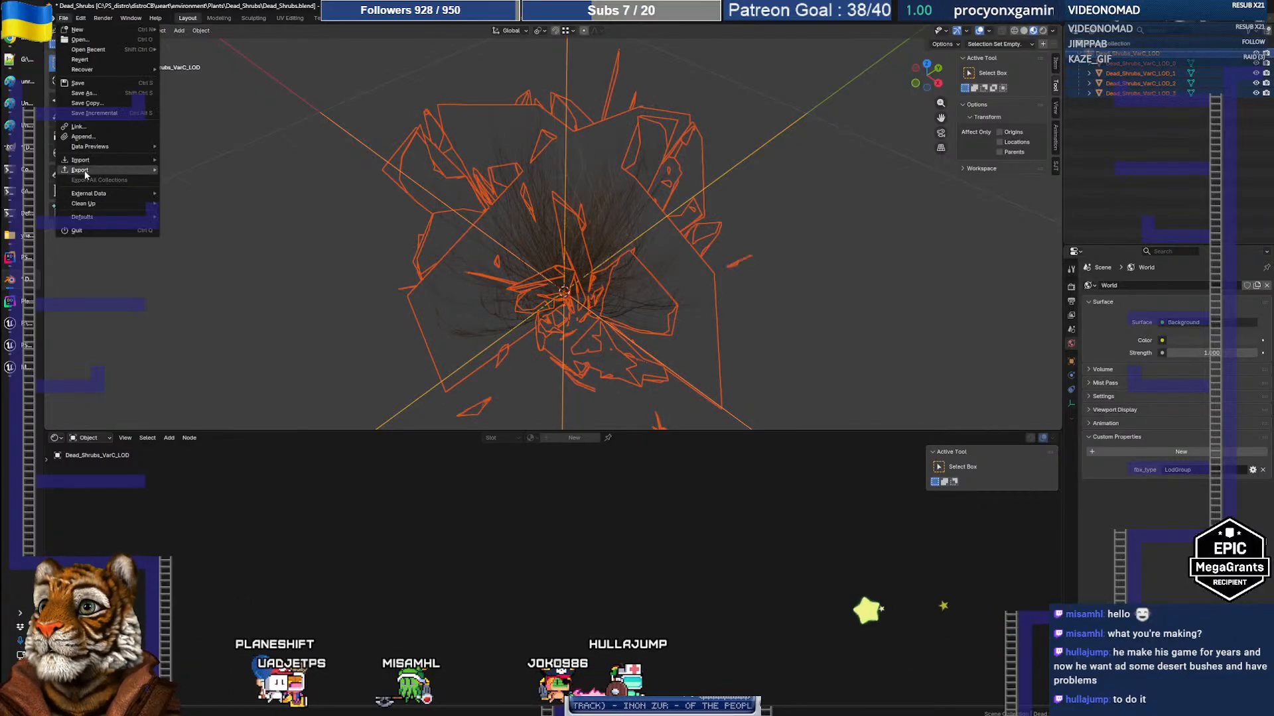
{"action": "mouse_move", "coordinate": [99, 170]}
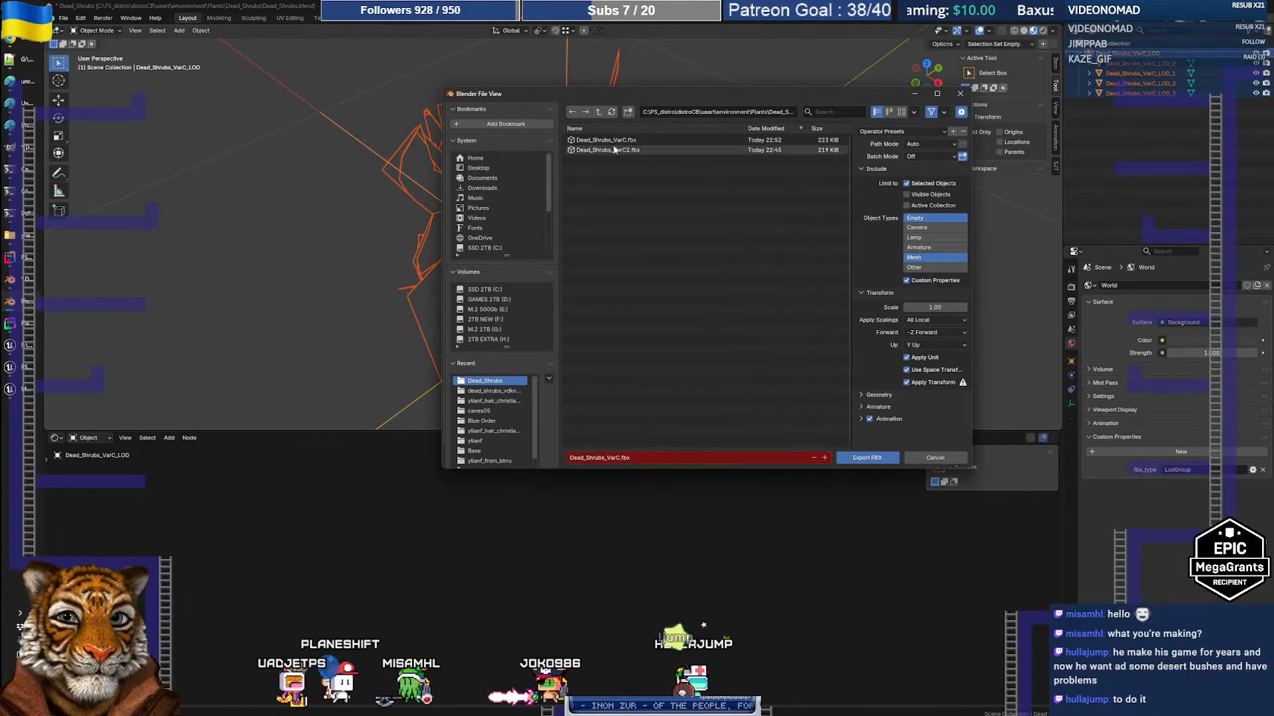
{"action": "left_click", "coordinate": [626, 141]}
{"action": "left_click", "coordinate": [867, 459]}
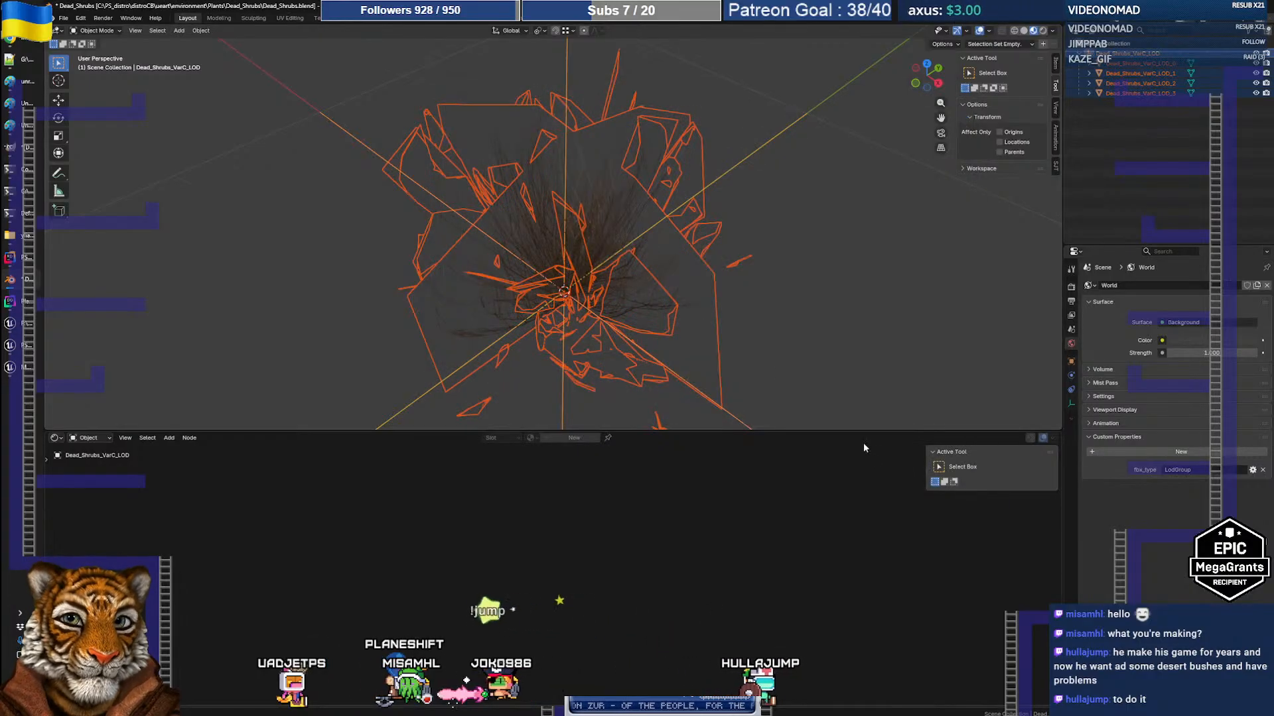
Switch to Unreal, import the re-exported Dead_Shrubs_VarC FBX, and delete the separate LOD static meshes it creates
{"action": "left_click", "coordinate": [20, 348]}
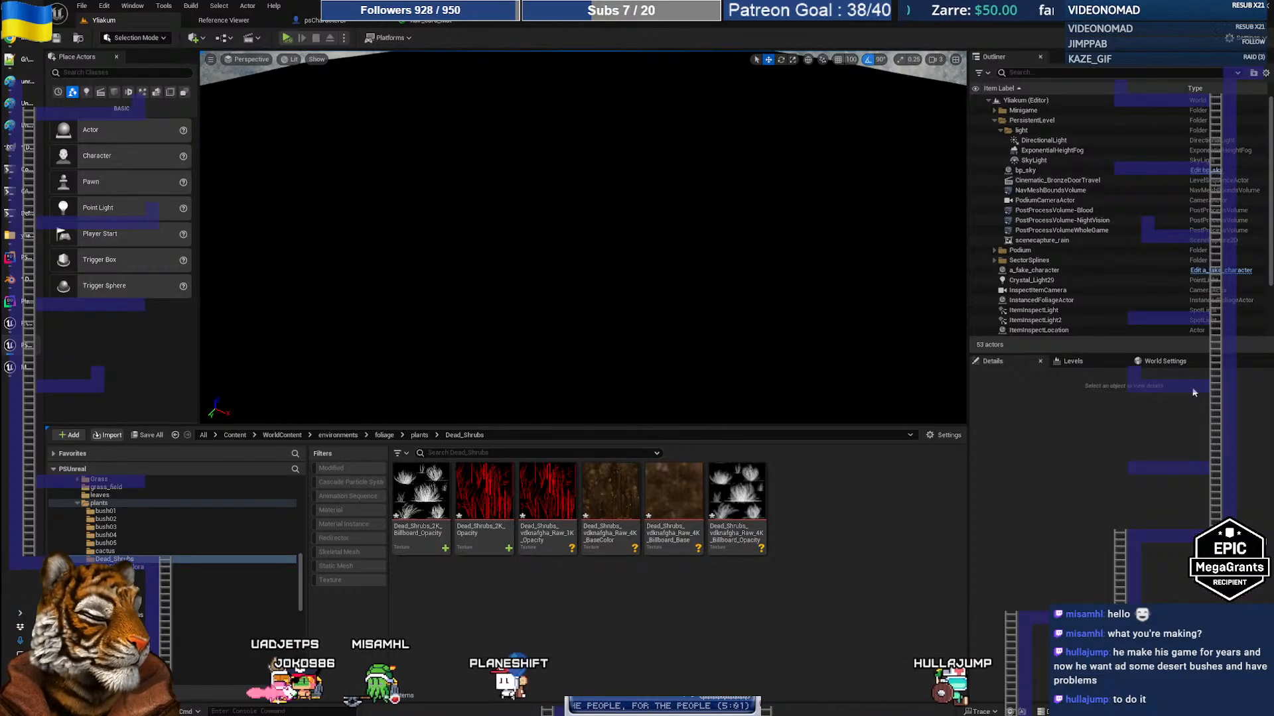
{"action": "left_click", "coordinate": [635, 553]}
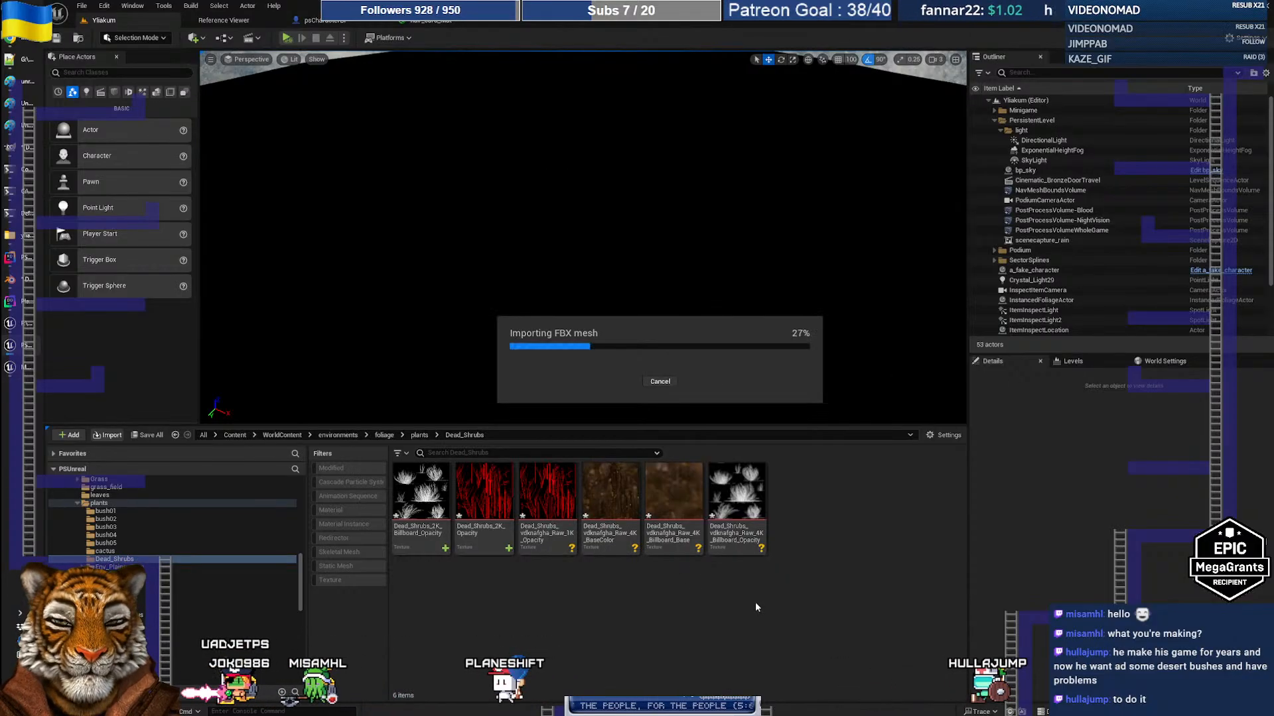
{"action": "left_click", "coordinate": [810, 535]}
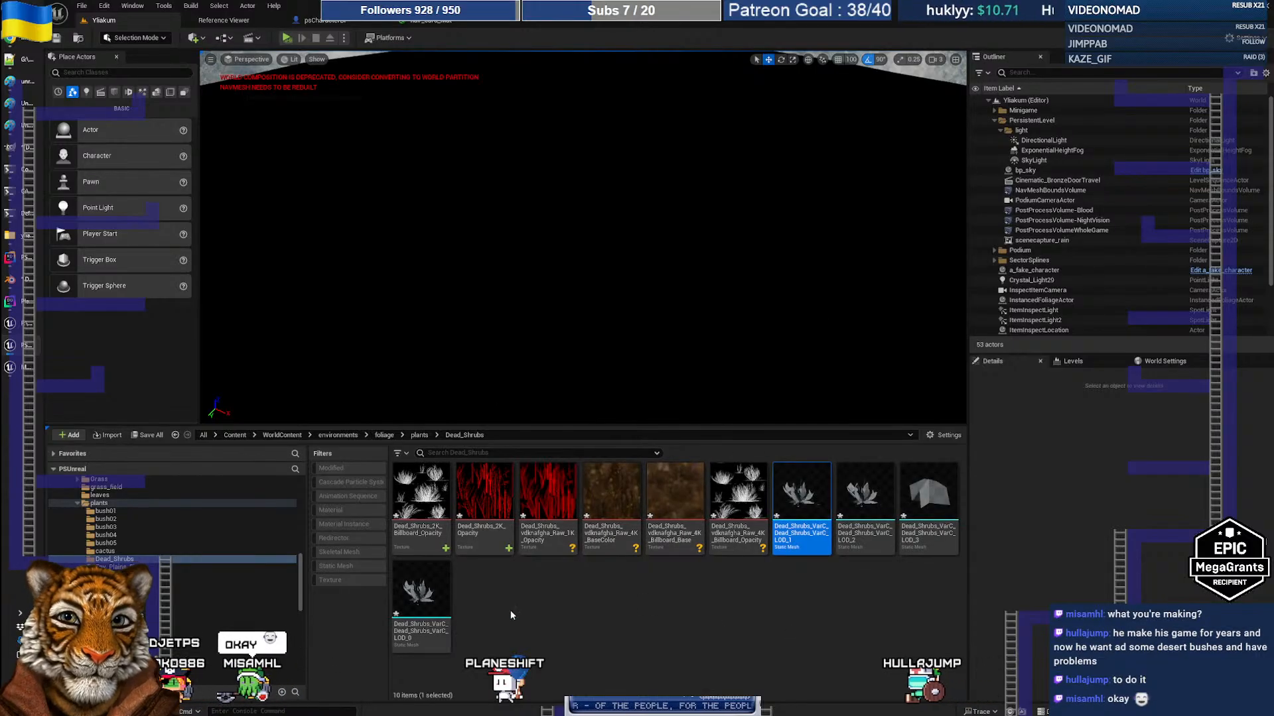
{"action": "left_click", "coordinate": [422, 597], "text": "shift"}
{"action": "key", "text": "Delete"}
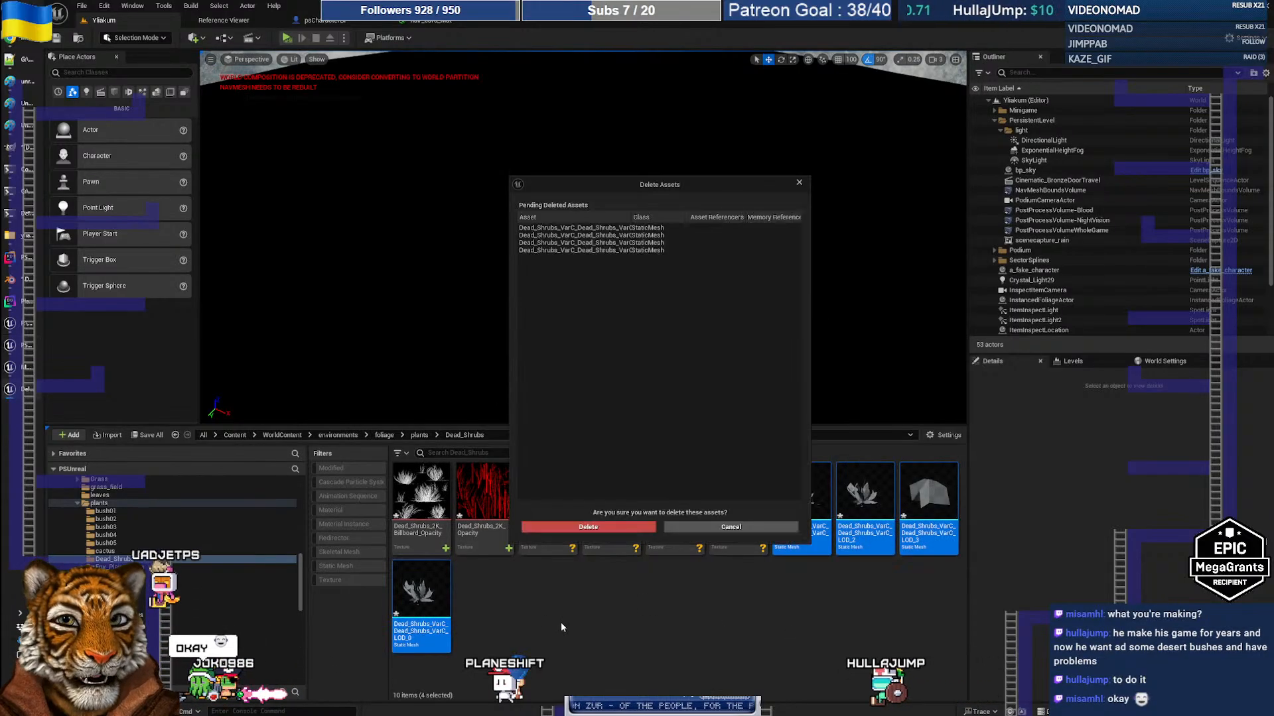
{"action": "left_click", "coordinate": [587, 528]}
Switch to the browser, go to the guide's Importing Static Mesh LODs section, and reread the page for the import instructions
{"action": "key", "text": "alt+Tab"}
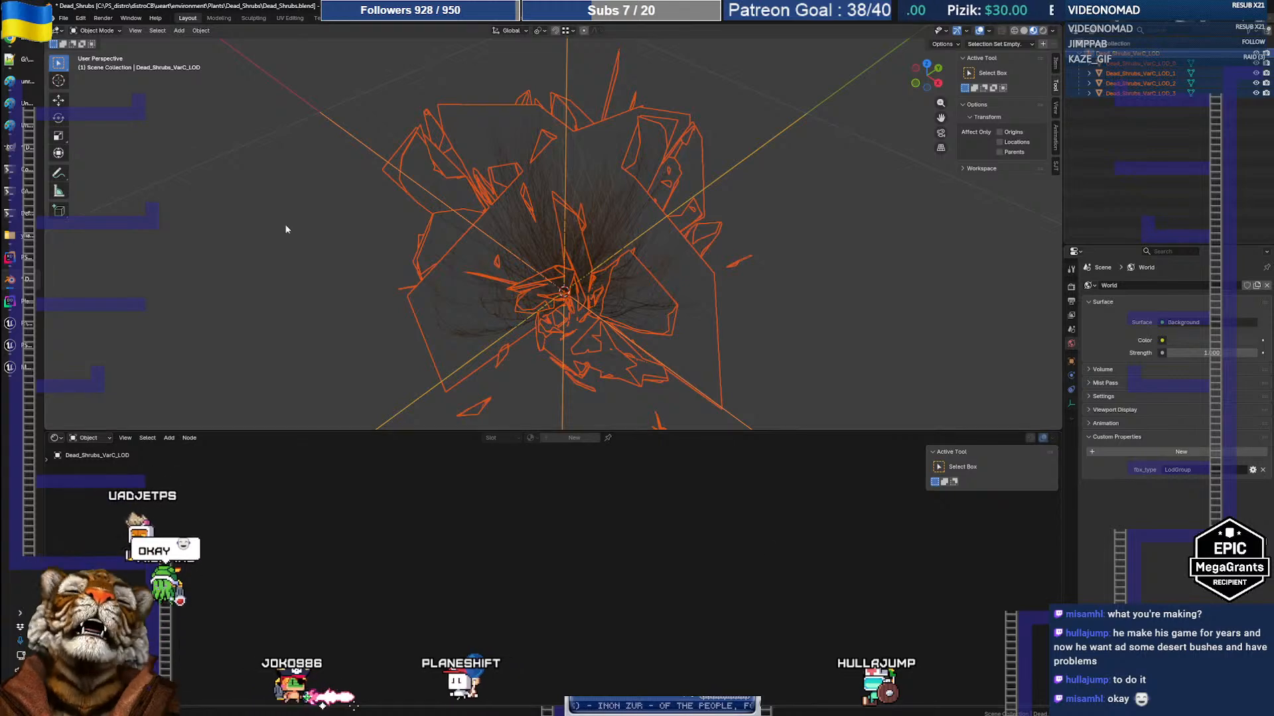
{"action": "left_click", "coordinate": [10, 39]}
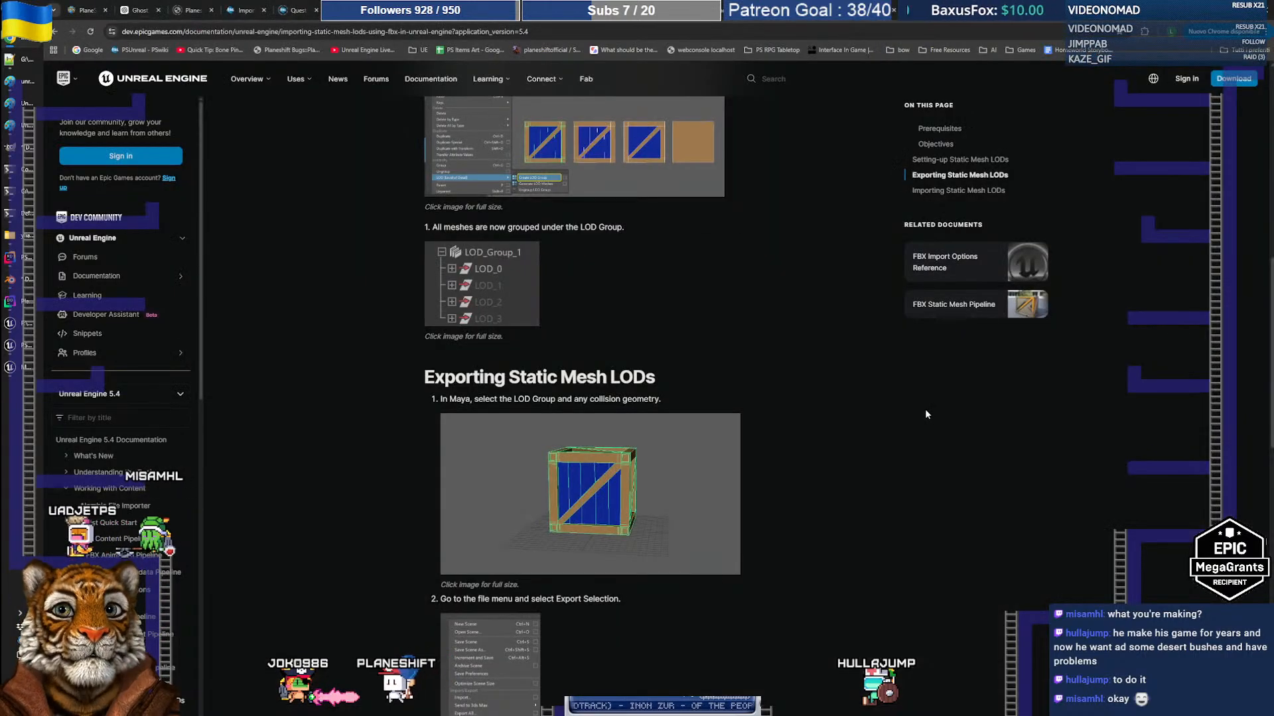
{"action": "left_click", "coordinate": [946, 192]}
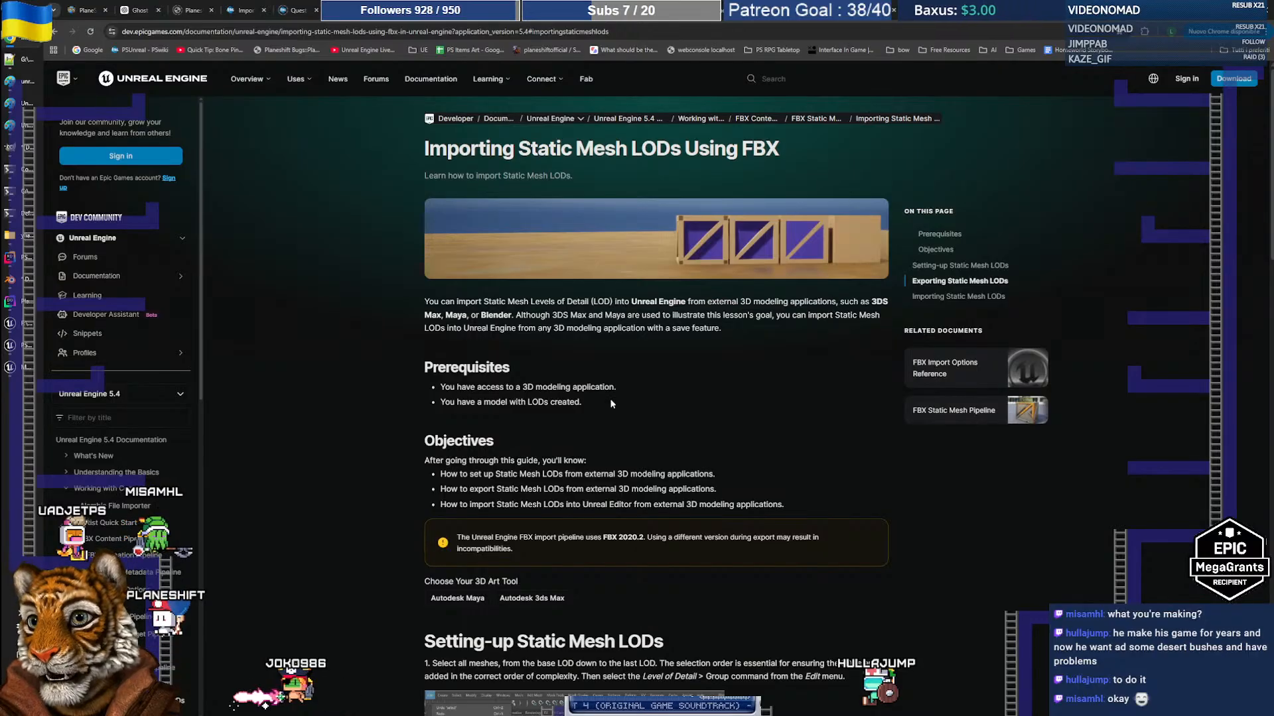
{"action": "scroll", "coordinate": [800, 403], "scroll_direction": "down", "scroll_amount": 3}
{"action": "scroll", "coordinate": [800, 404], "scroll_direction": "up", "scroll_amount": 2}
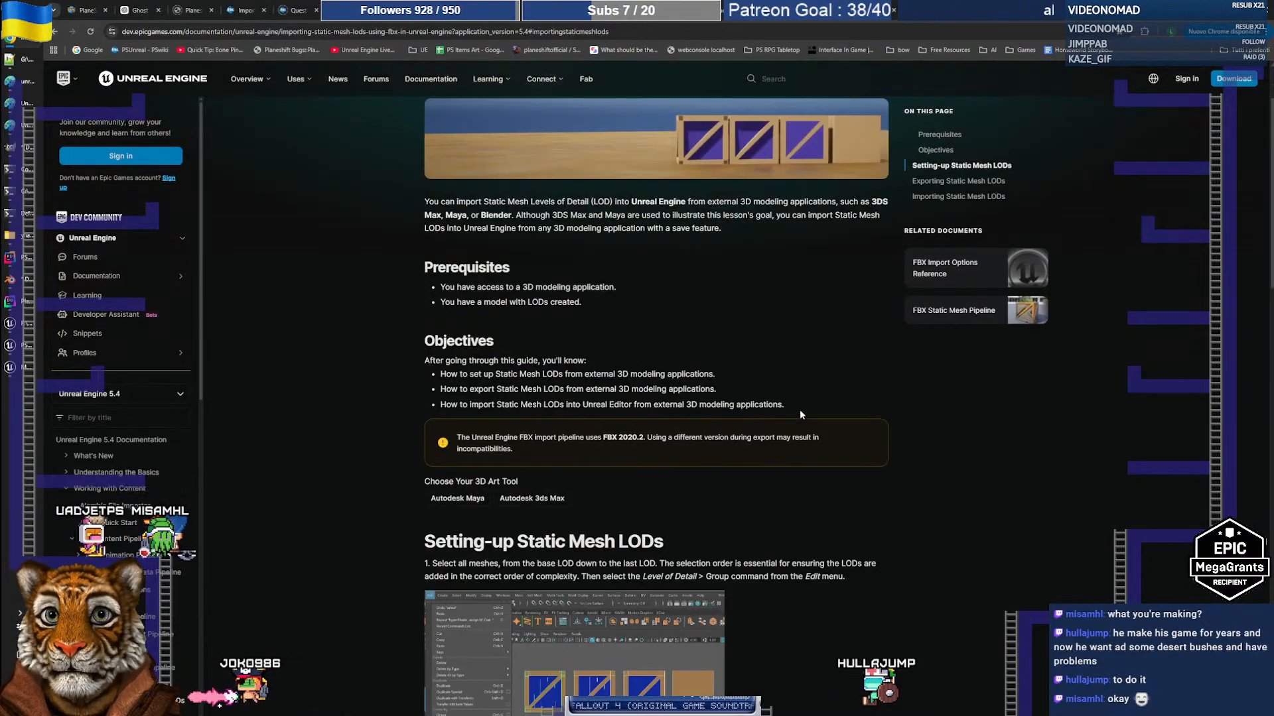
{"action": "scroll", "coordinate": [798, 412], "scroll_direction": "down", "scroll_amount": 15}
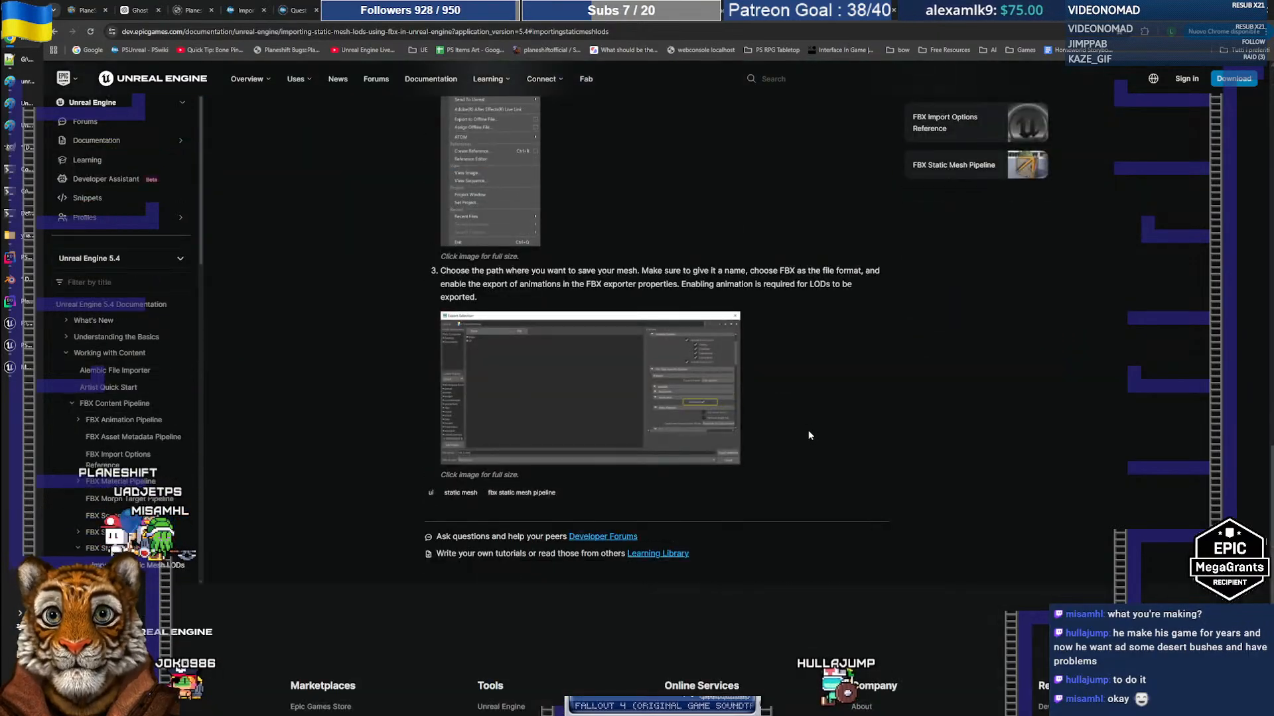
{"action": "scroll", "coordinate": [808, 435], "scroll_direction": "down", "scroll_amount": 4}
{"action": "scroll", "coordinate": [925, 412], "scroll_direction": "up", "scroll_amount": 5}
{"action": "scroll", "coordinate": [957, 508], "scroll_direction": "up", "scroll_amount": 8}
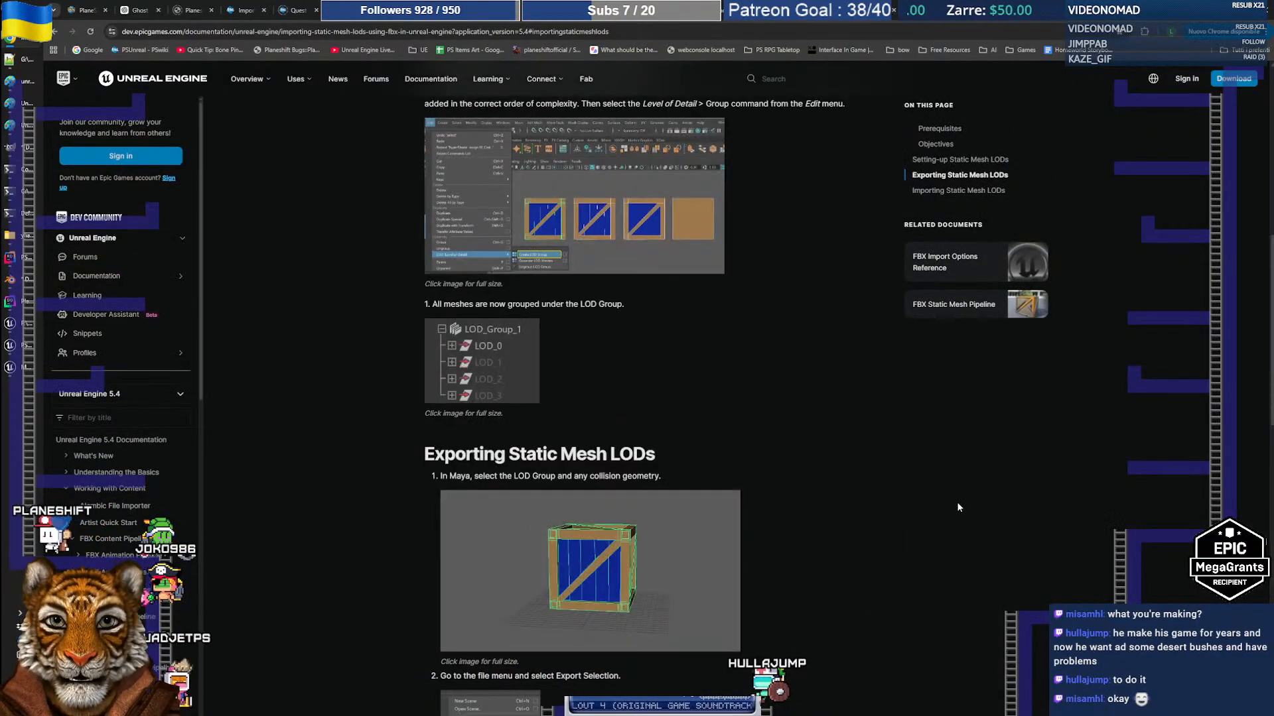
{"action": "scroll", "coordinate": [957, 508], "scroll_direction": "up", "scroll_amount": 10}
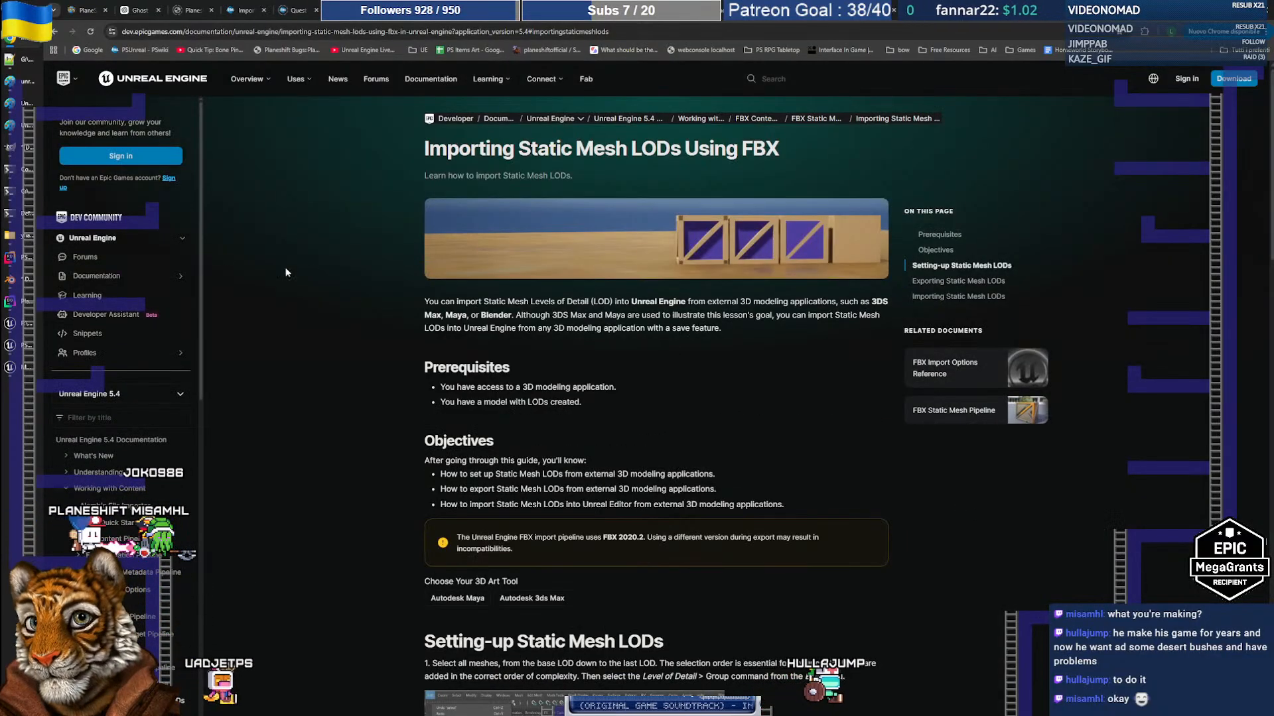
Filter the Unreal Engine 5.4 documentation titles by "ble" and clear the filter
{"action": "left_click", "coordinate": [133, 418]}
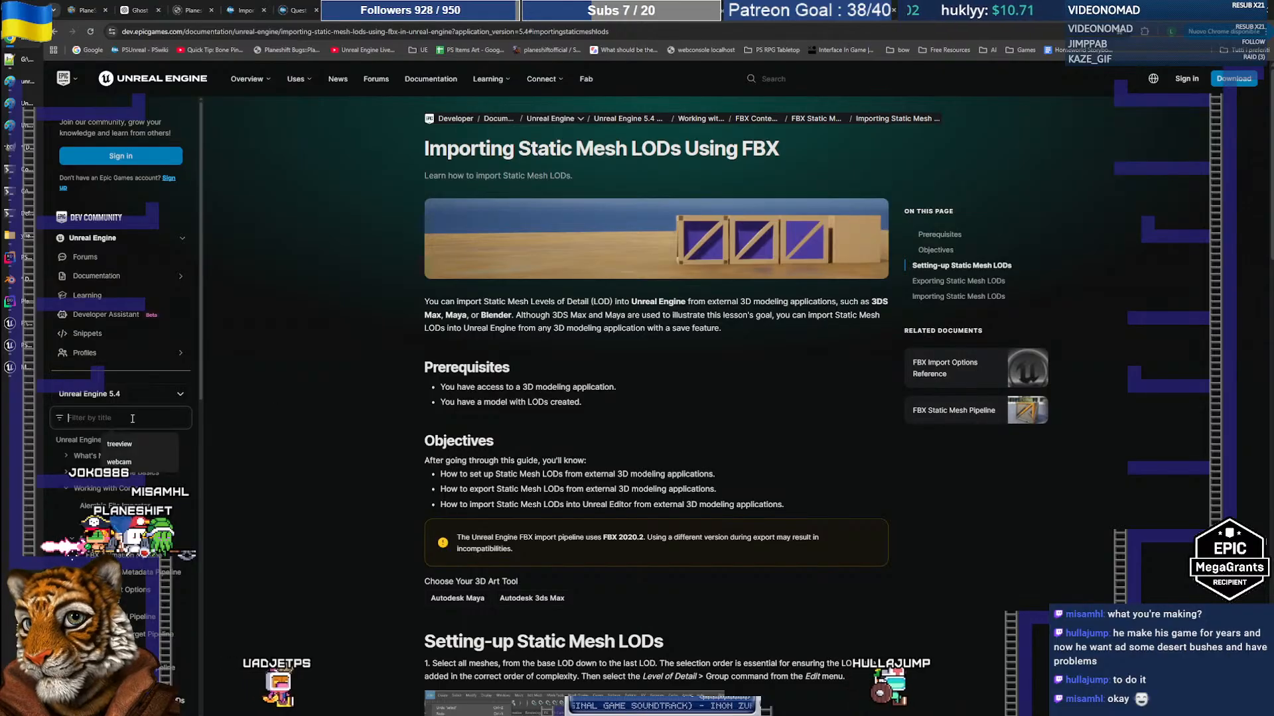
{"action": "type", "text": "ble"}
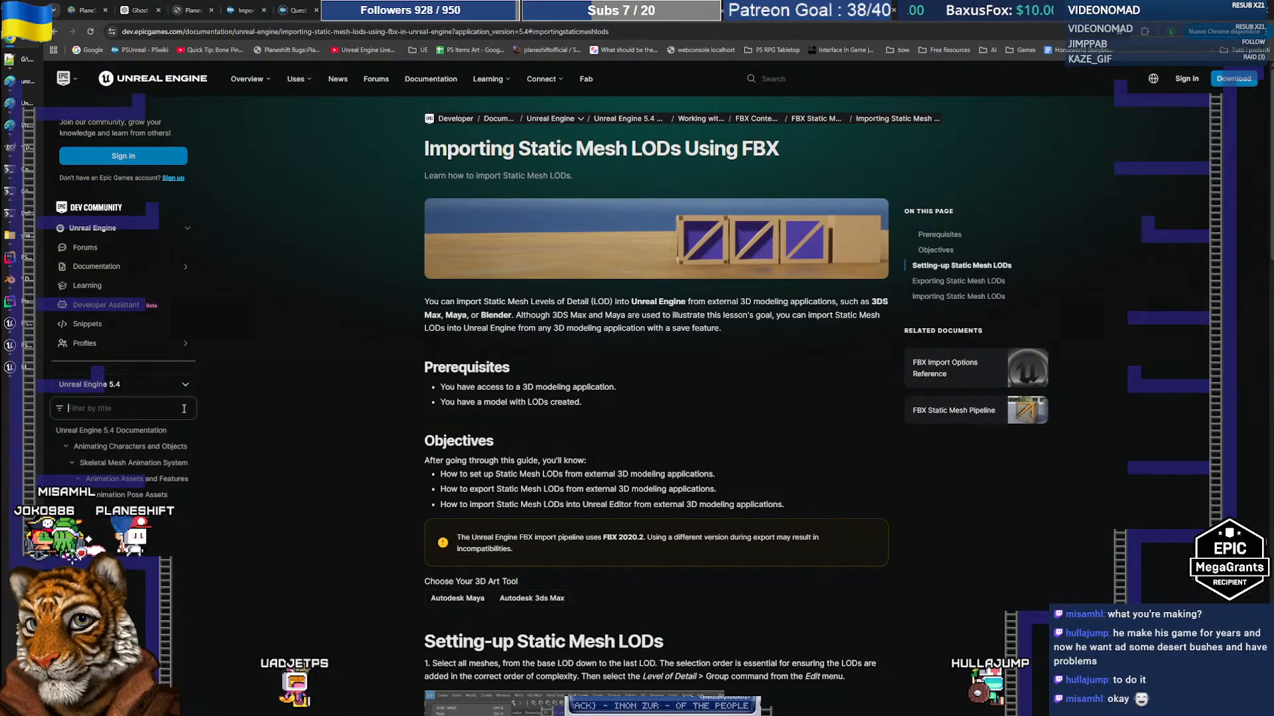
{"action": "left_click", "coordinate": [325, 389]}
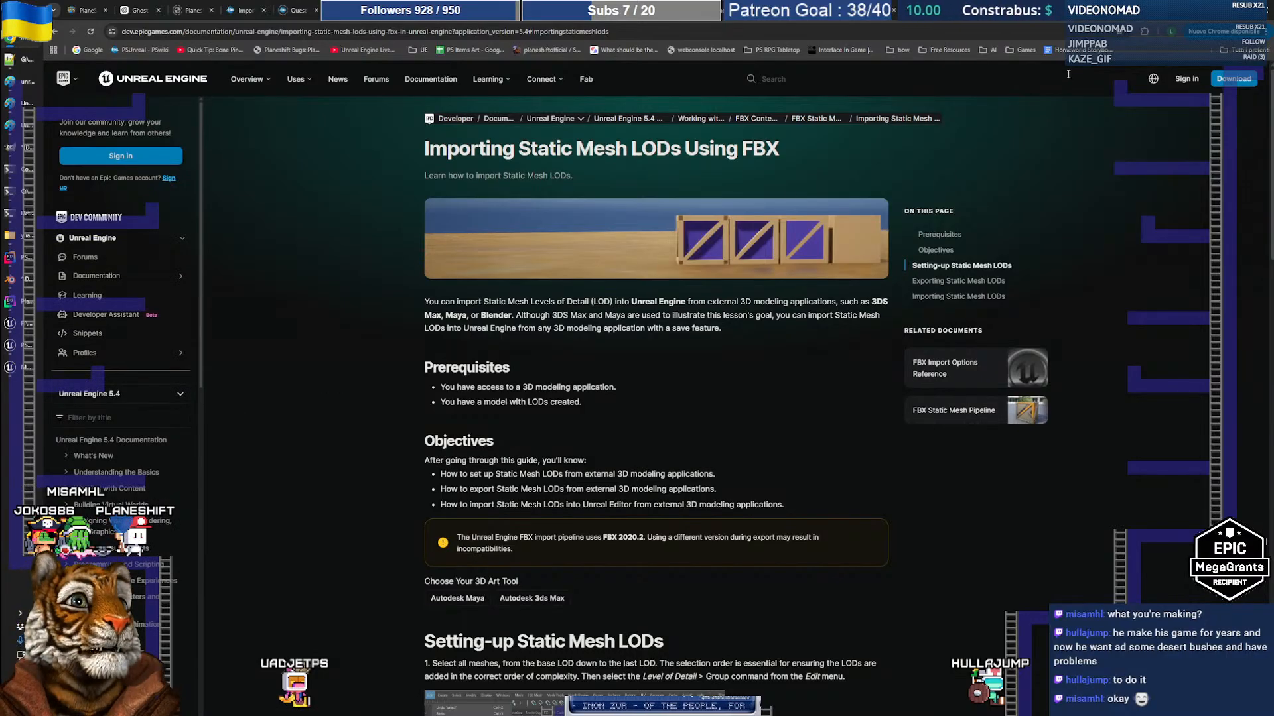
{"action": "left_click", "coordinate": [1089, 22]}
{"action": "left_click", "coordinate": [1088, 16]}
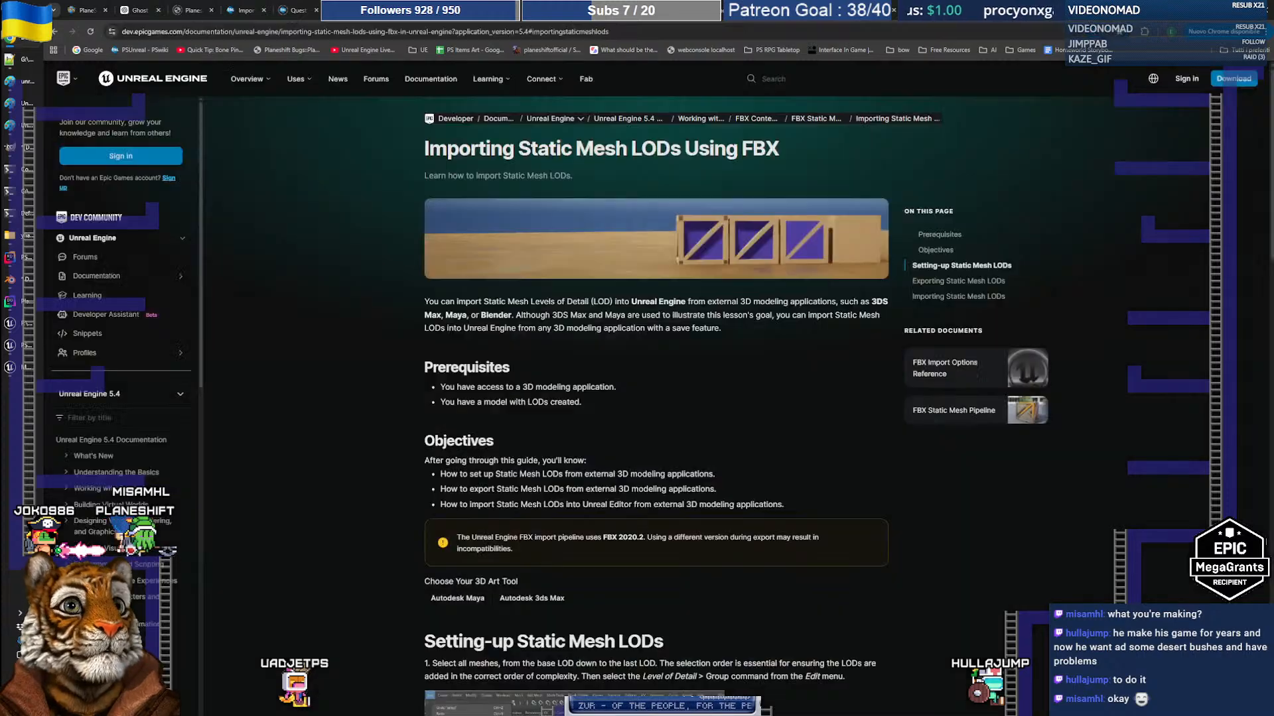
Return to the Google results for importing meshes with LODs into Unreal Engine and browse on to the next results page
{"action": "key", "text": "ctrl+t"}
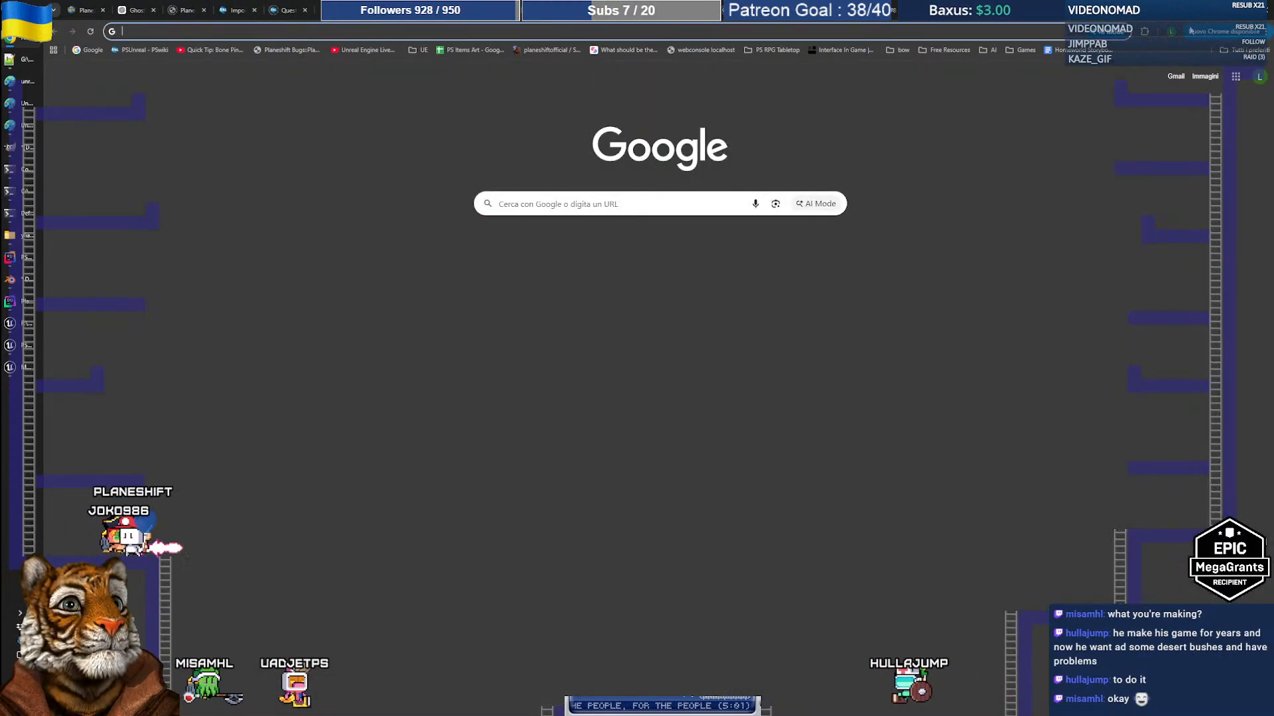
{"action": "key", "text": "ctrl+w"}
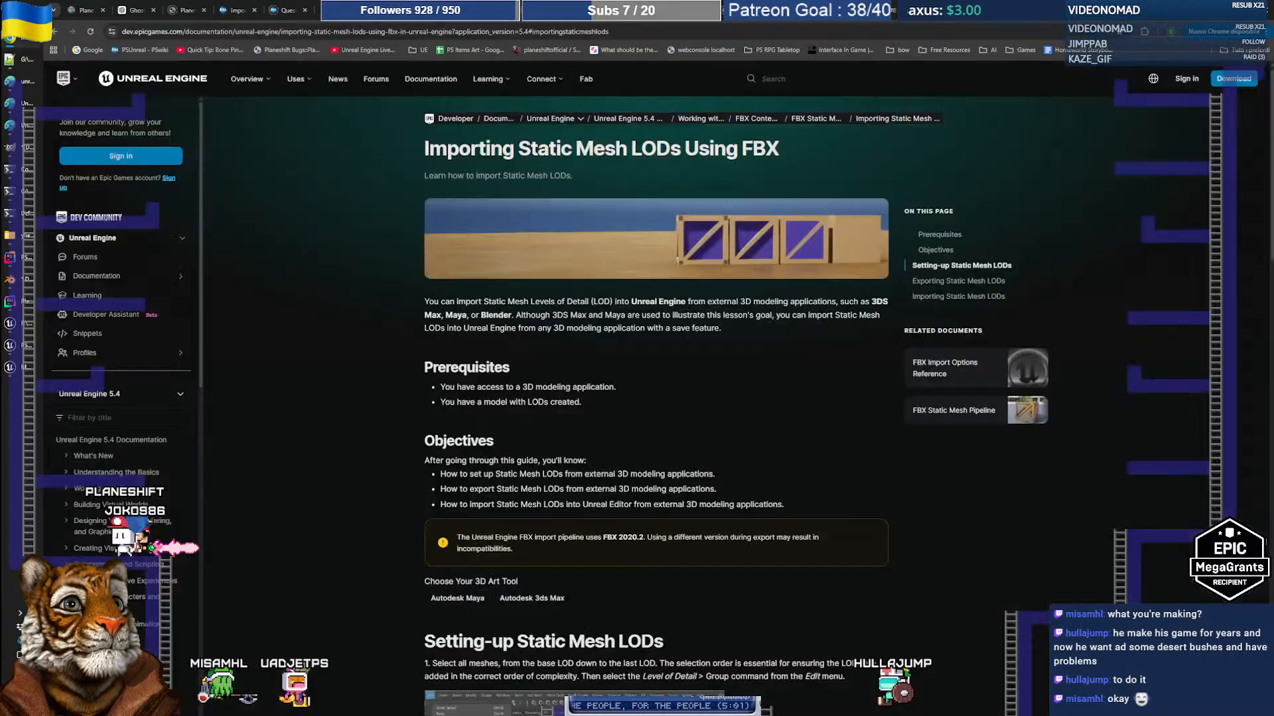
{"action": "left_click", "coordinate": [58, 29]}
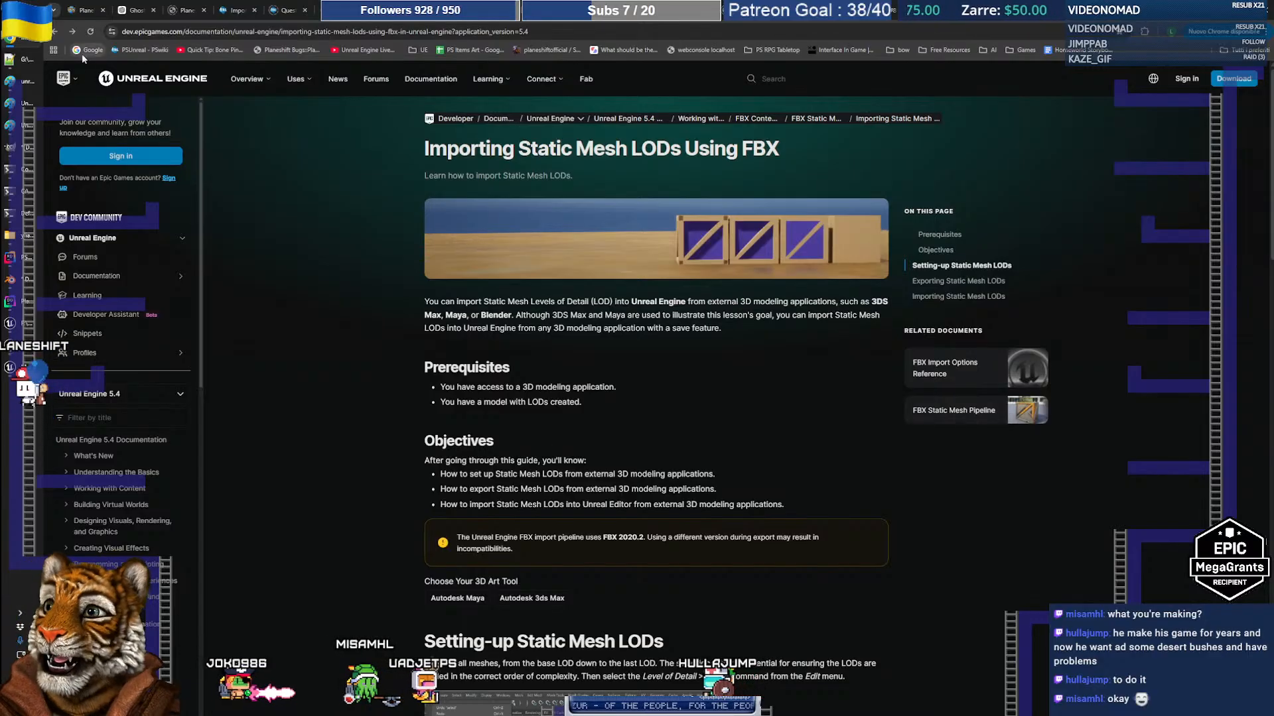
{"action": "left_click", "coordinate": [58, 31]}
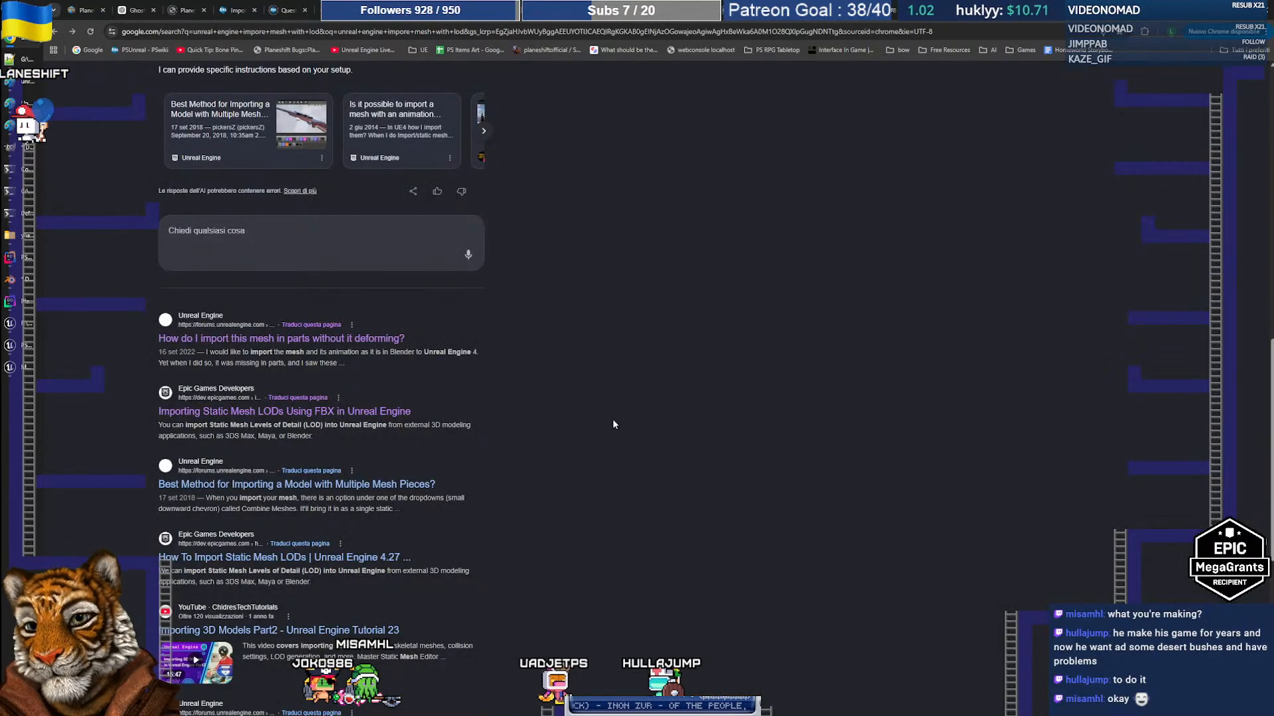
{"action": "scroll", "coordinate": [582, 424], "scroll_direction": "down", "scroll_amount": 2}
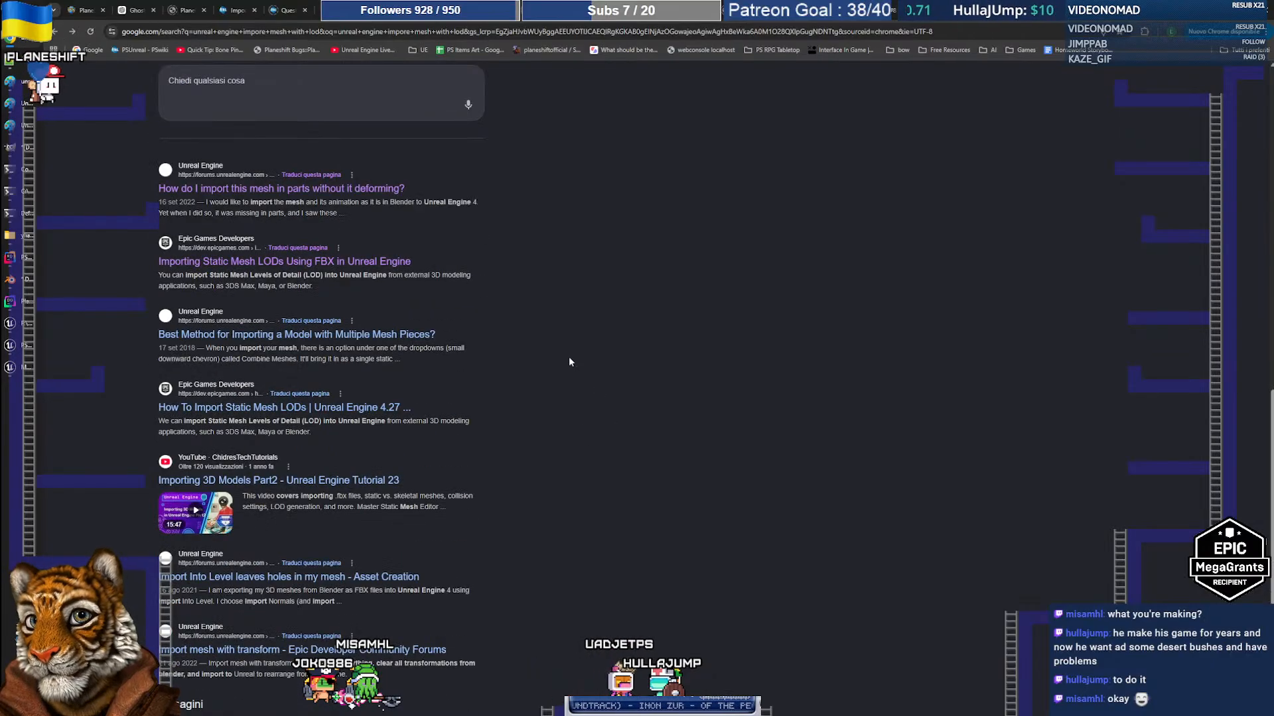
{"action": "scroll", "coordinate": [534, 365], "scroll_direction": "down", "scroll_amount": 1}
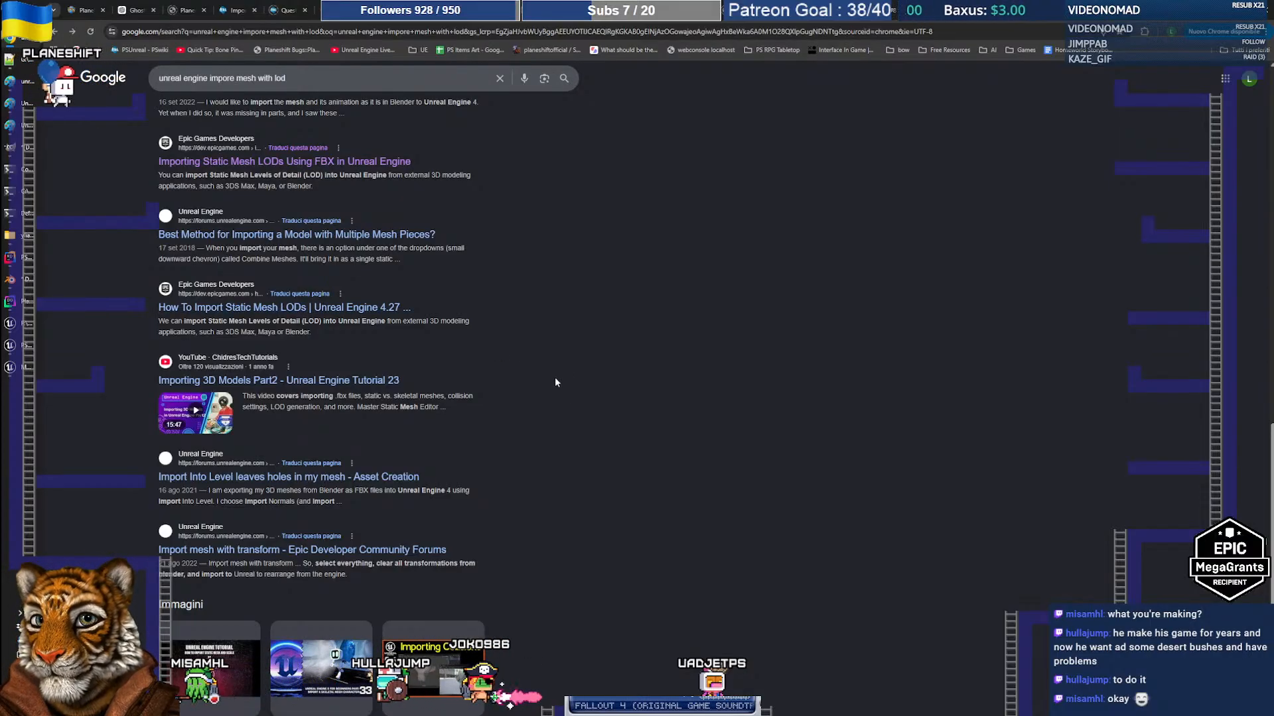
{"action": "scroll", "coordinate": [556, 380], "scroll_direction": "down", "scroll_amount": 3}
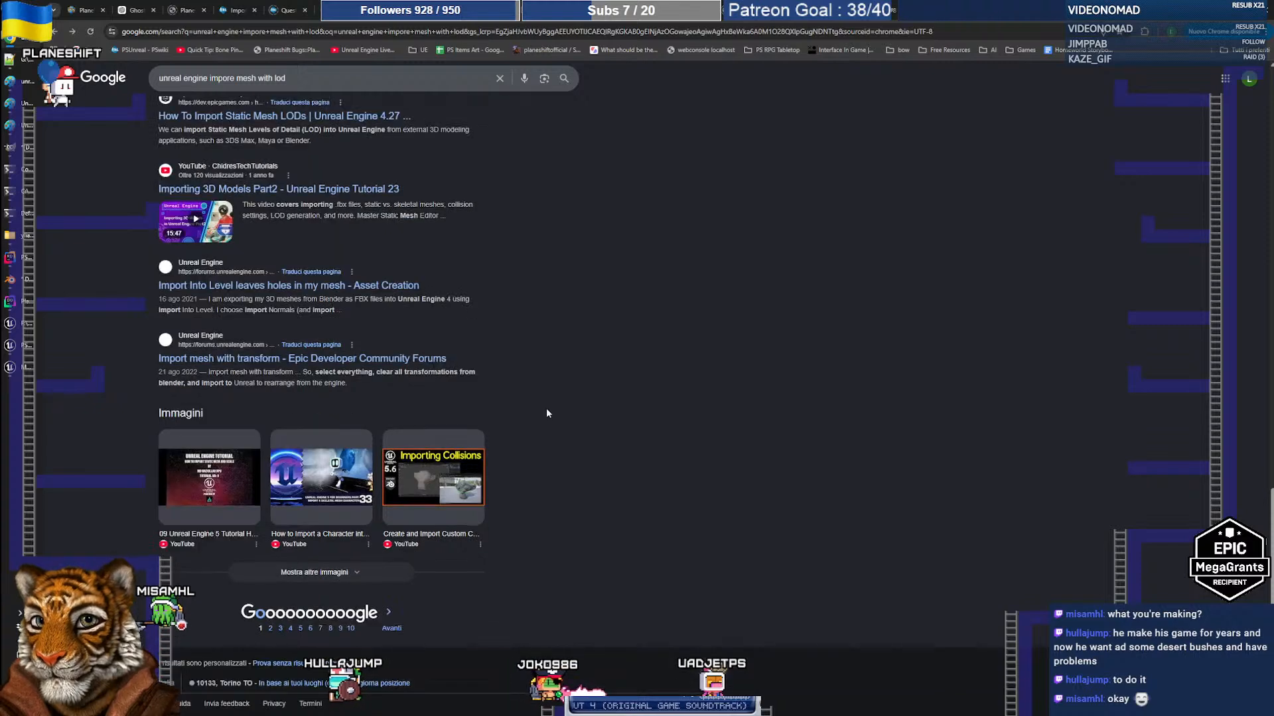
{"action": "left_click", "coordinate": [391, 618]}
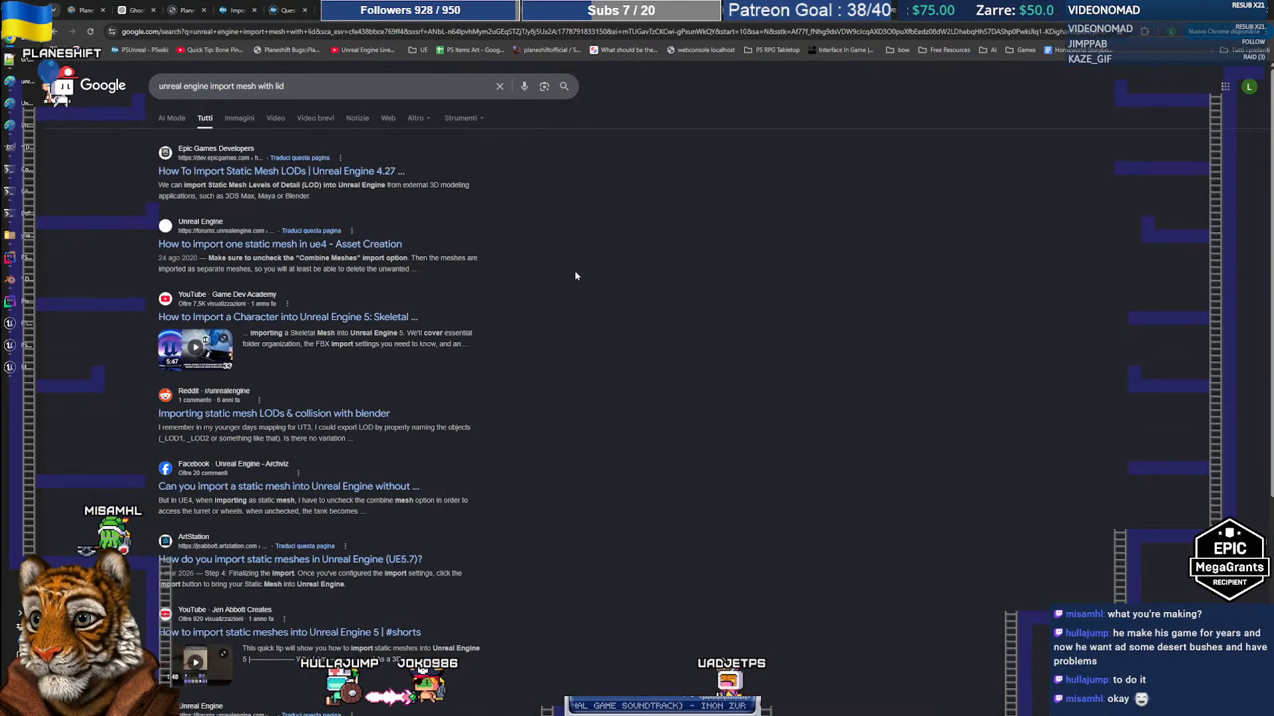
Search Google for "unreal engine import mesh with lod blender"
{"action": "left_click", "coordinate": [281, 87]}
{"action": "key", "text": "BackSpace"}
{"action": "type", "text": "od"}
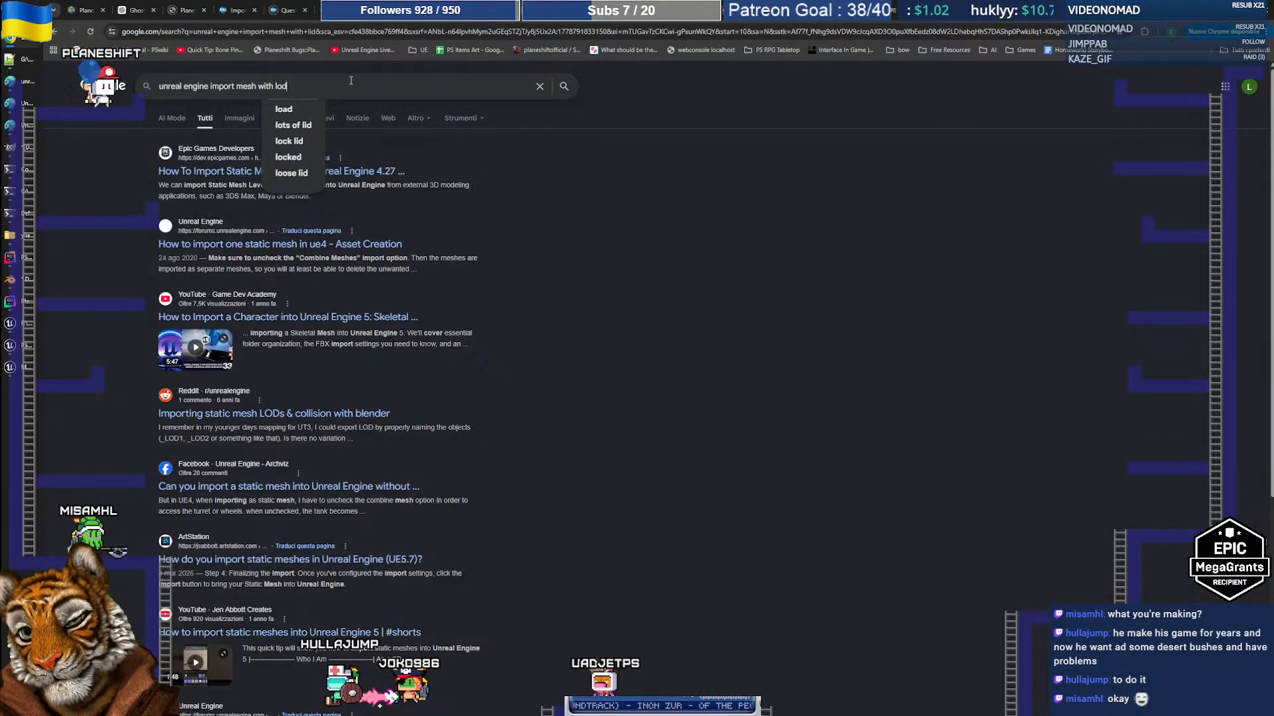
{"action": "type", "text": " blend"}
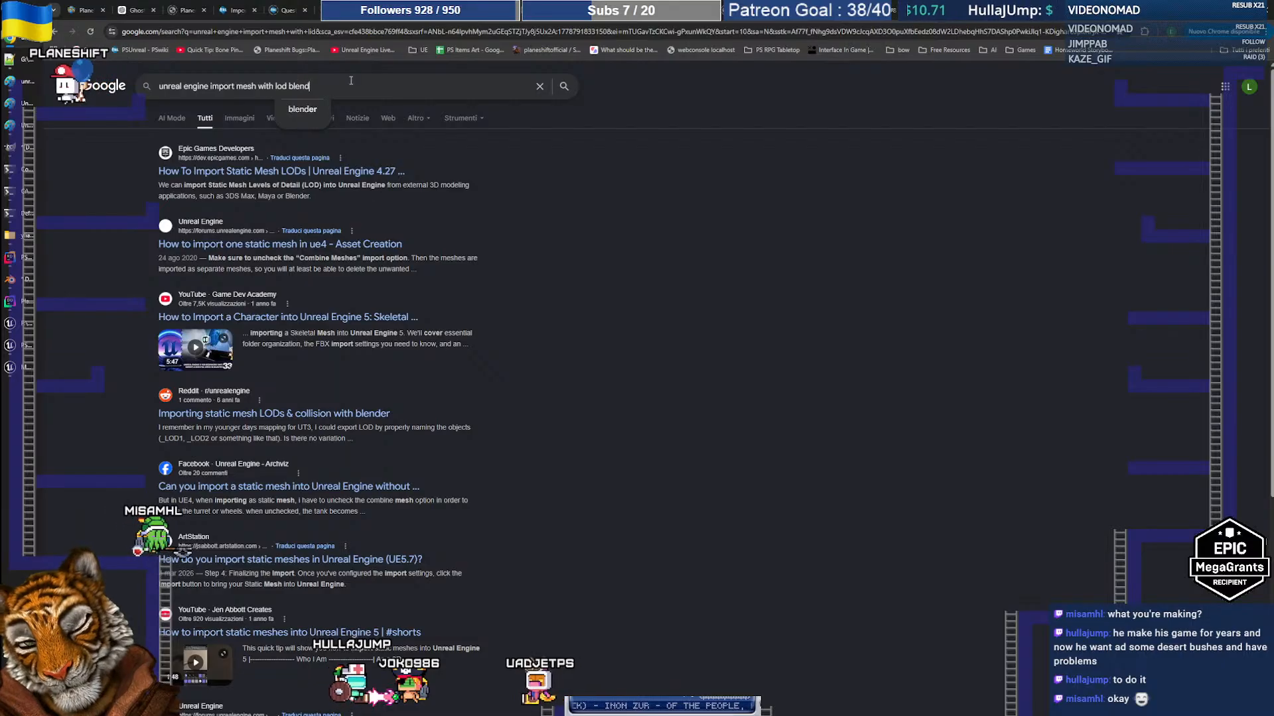
{"action": "type", "text": "er"}
{"action": "key", "text": "Return"}
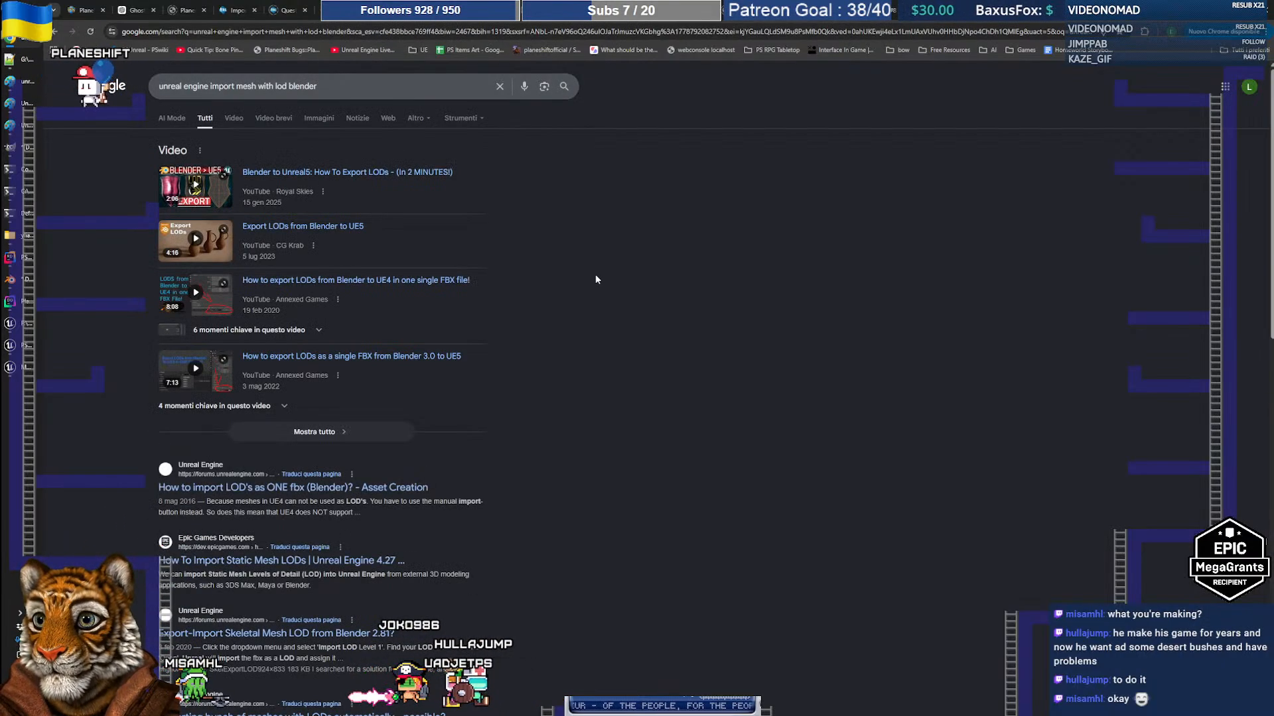
Open the video "Blender to Unreal5: How To Export LODs - (In 2 MINUTES!)", skip the ad, and watch and rewatch the parenting part
{"action": "left_click", "coordinate": [356, 174]}
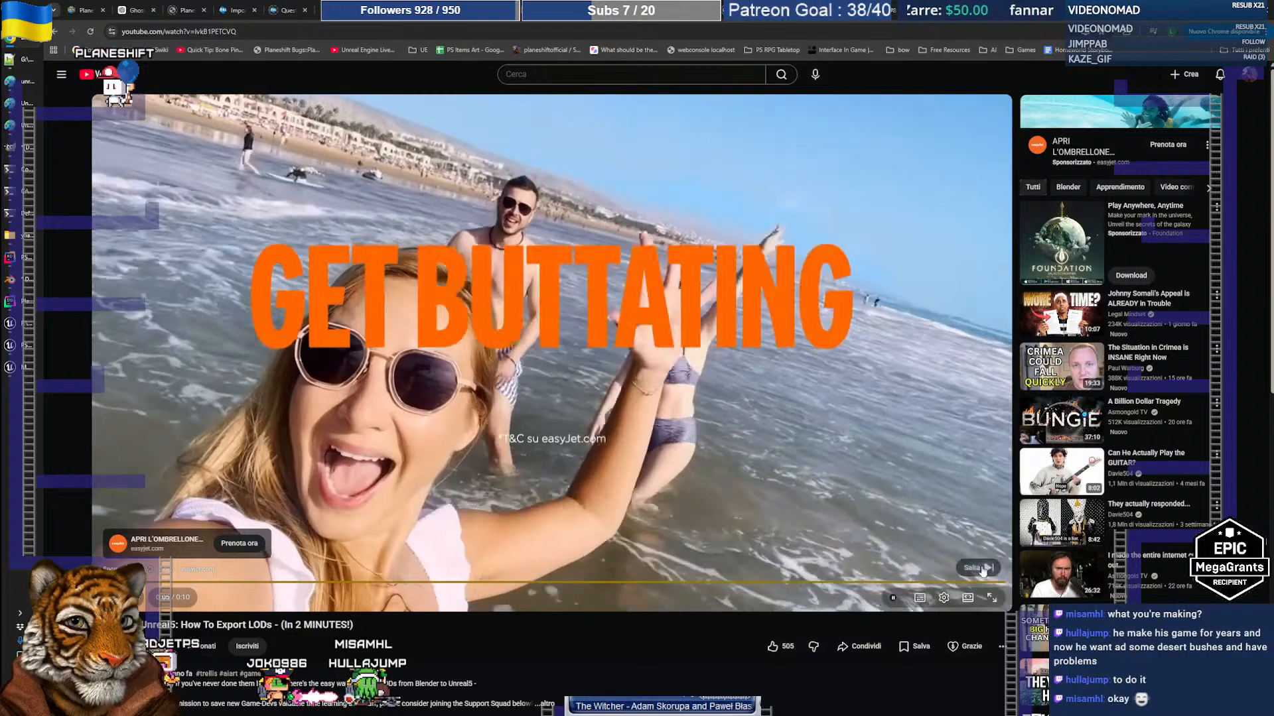
{"action": "left_click", "coordinate": [979, 568]}
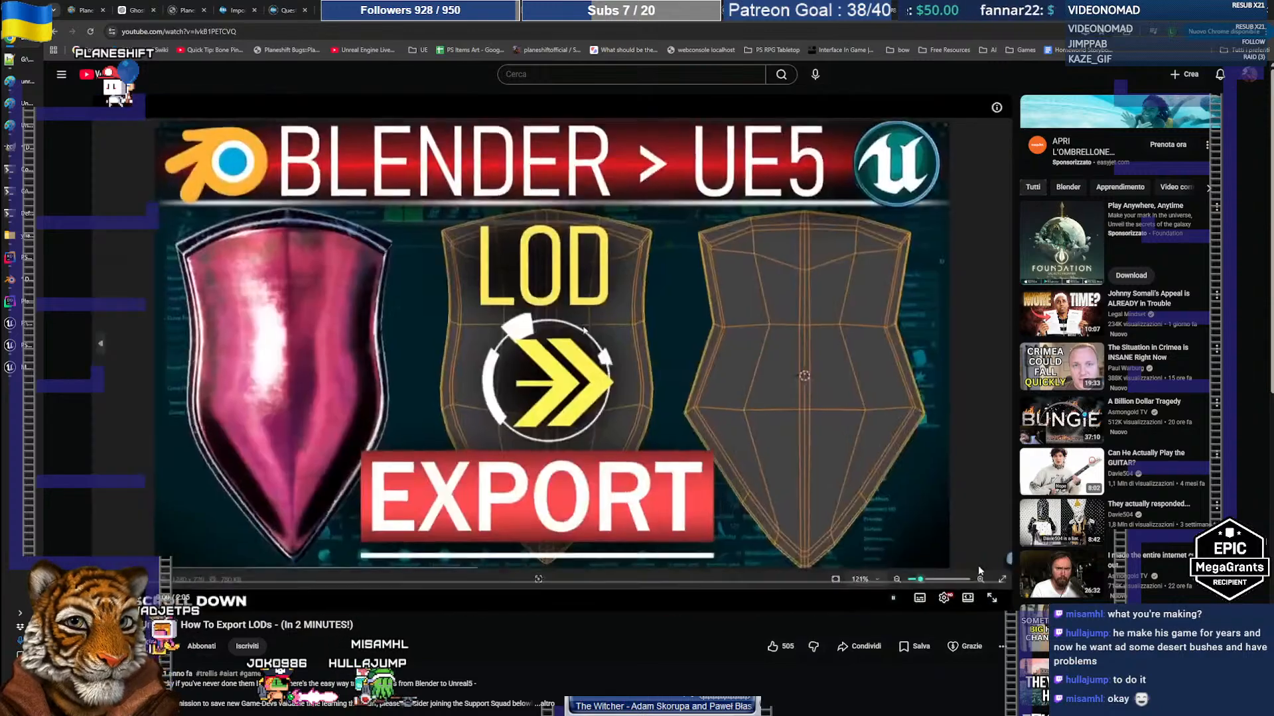
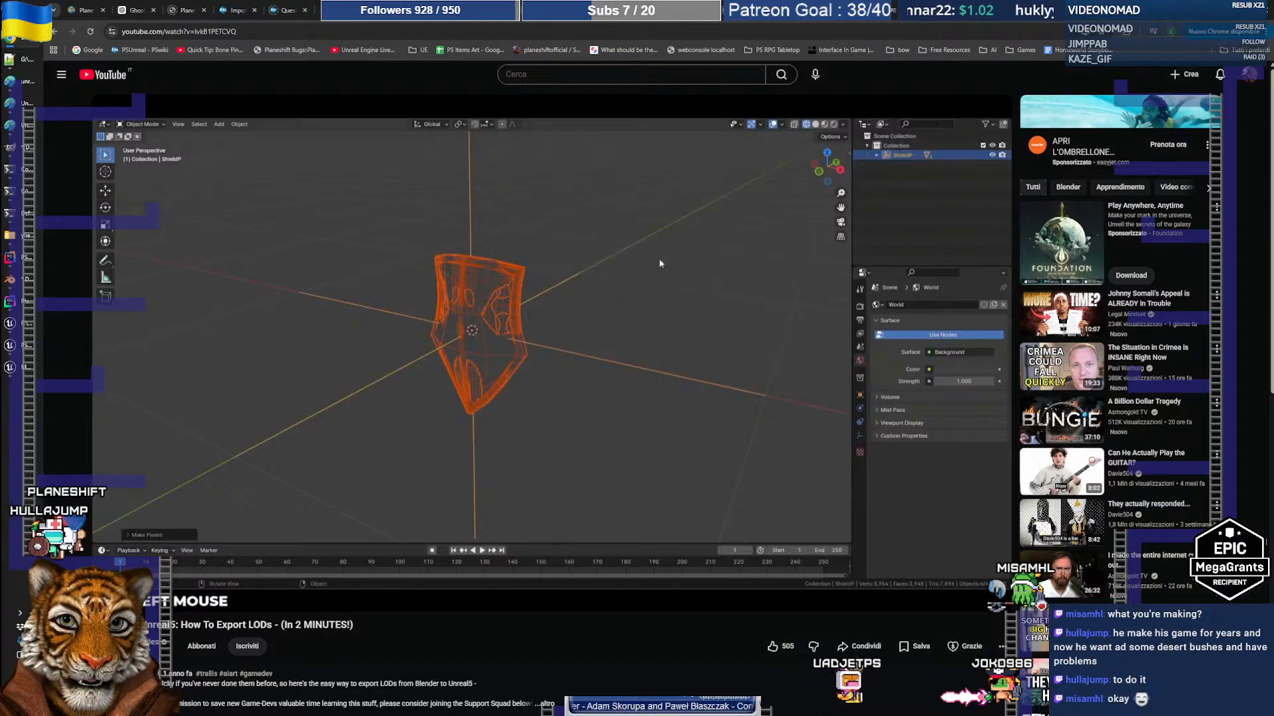
{"action": "left_click", "coordinate": [709, 241]}
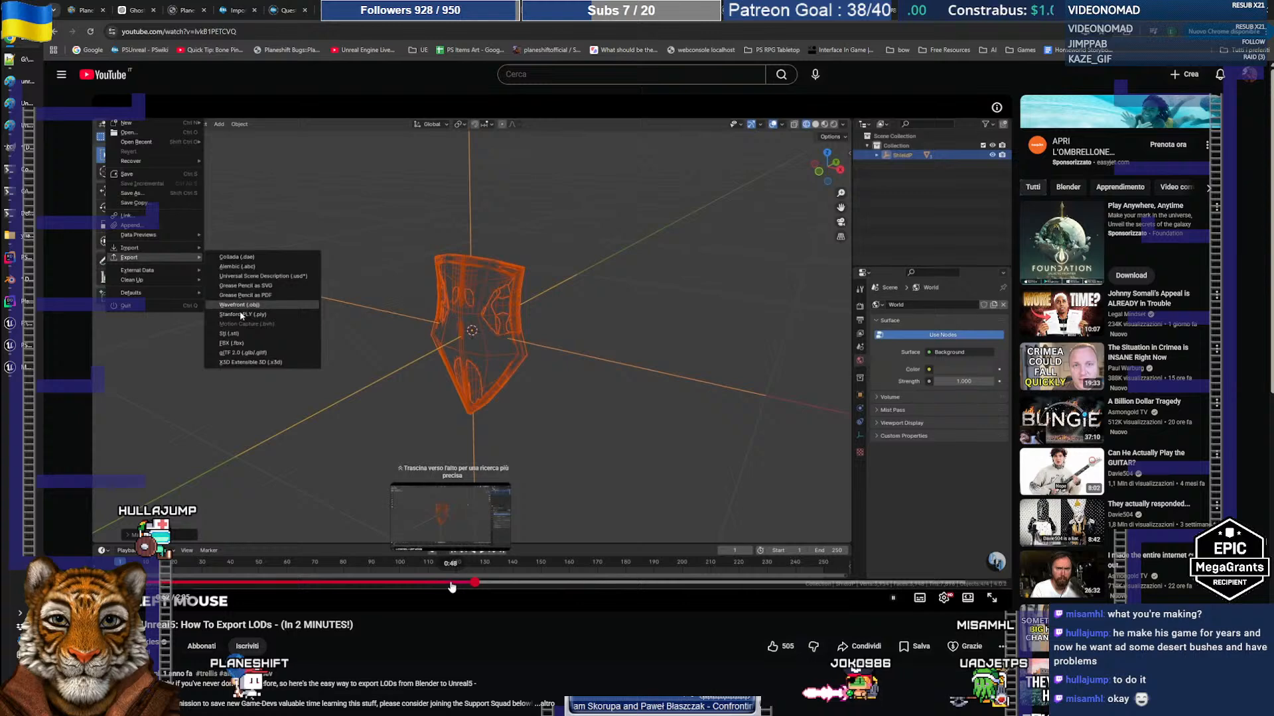
{"action": "left_click", "coordinate": [451, 583]}
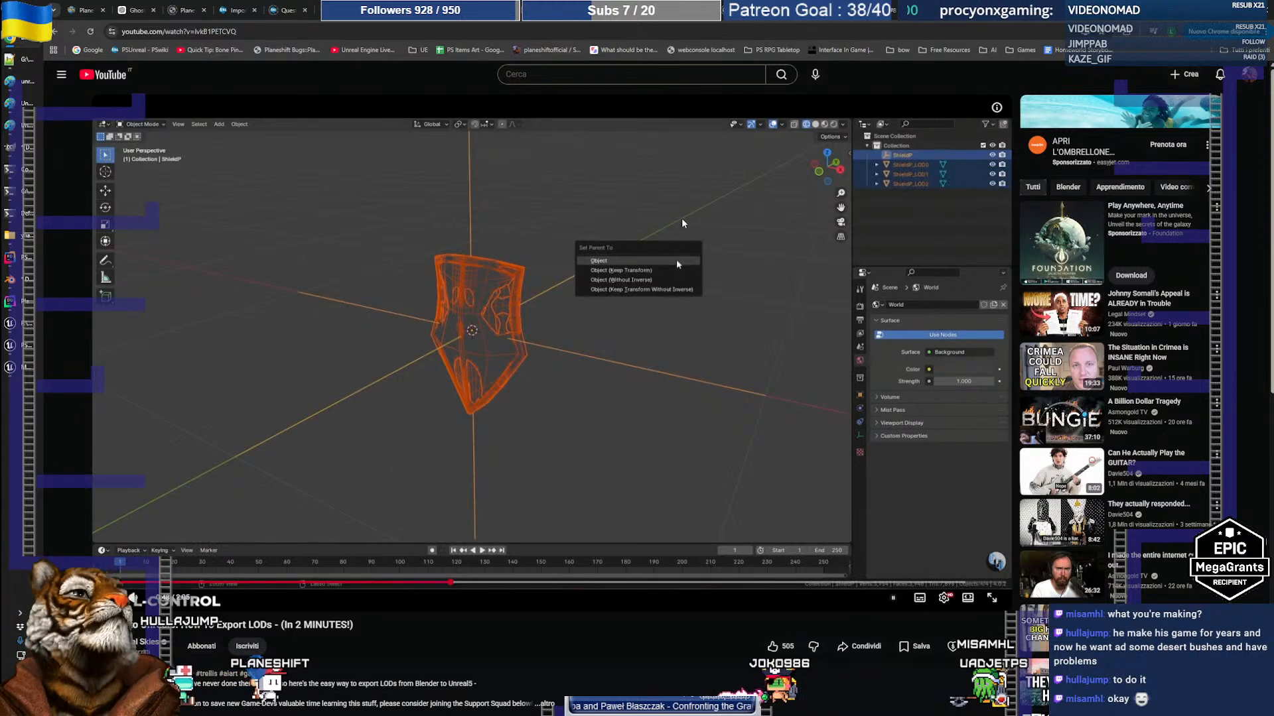
Switch to Blender and rename the parent empty to Dead_Shrubs_VarC
{"action": "key", "text": "alt+Tab"}
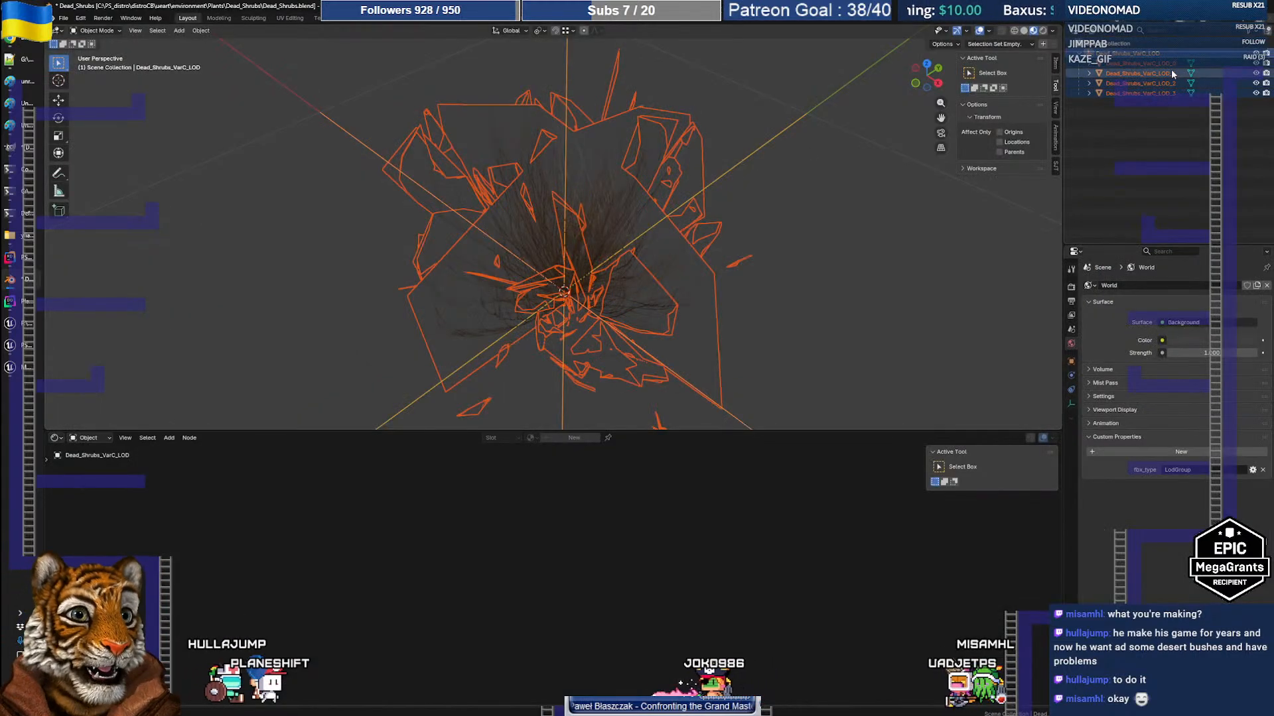
{"action": "double_click", "coordinate": [1130, 54]}
{"action": "key", "text": "BackSpace"}
{"action": "key", "text": "BackSpace"}
{"action": "key", "text": "BackSpace"}
{"action": "key", "text": "BackSpace"}
{"action": "key", "text": "Return"}
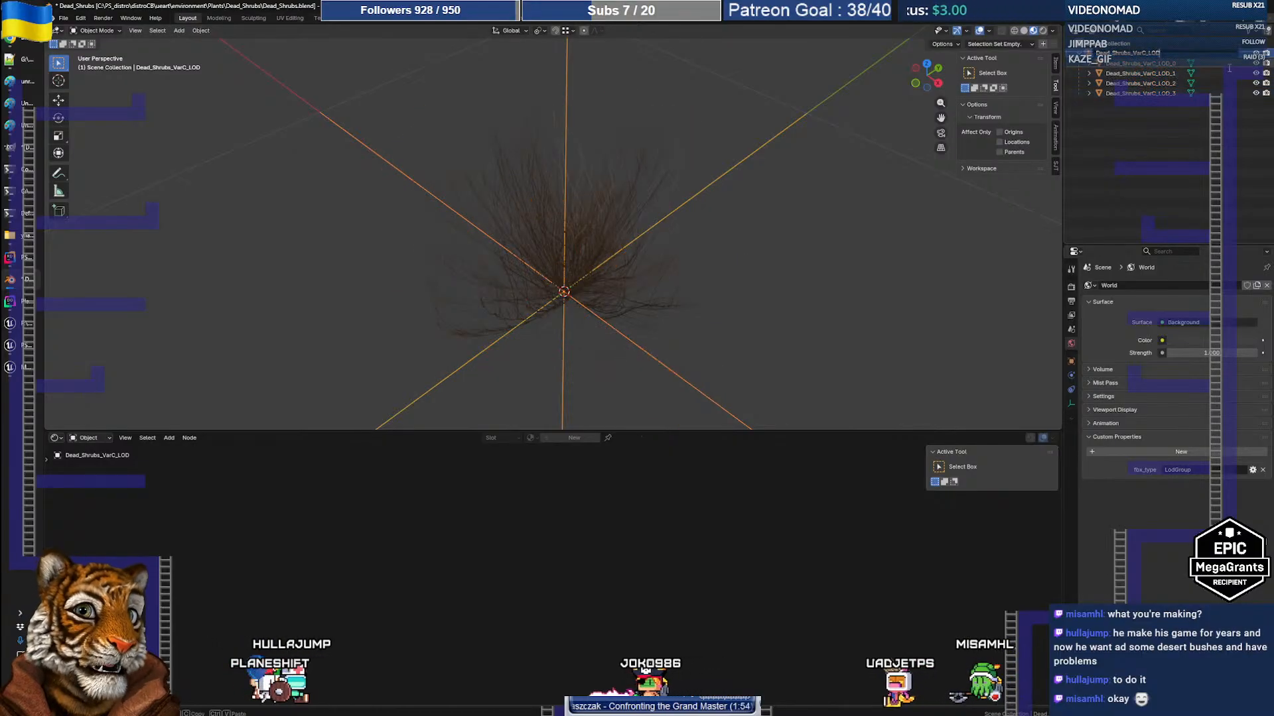
Rename the four child meshes Dead_Shrubs_VarC_LOD0 through Dead_Shrubs_VarC_LOD3, removing the underscore before each LOD number
{"action": "left_click", "coordinate": [1230, 69]}
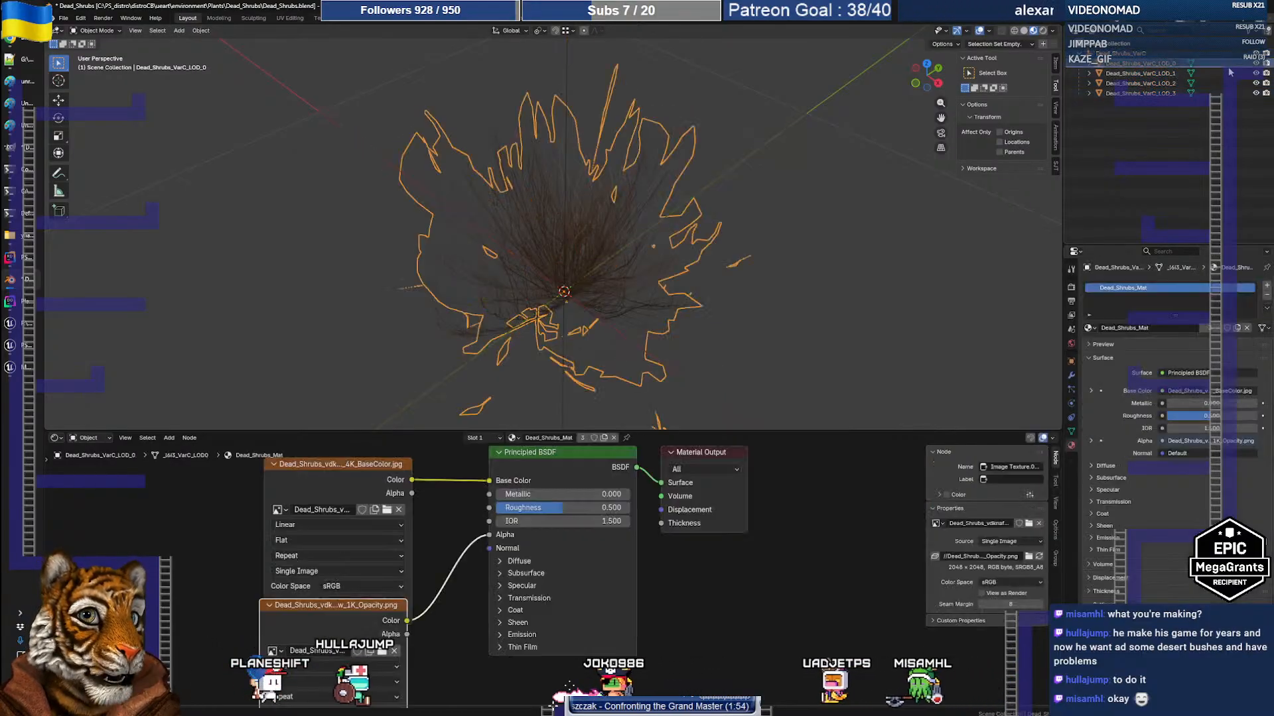
{"action": "key", "text": "Down"}
{"action": "key", "text": "F2"}
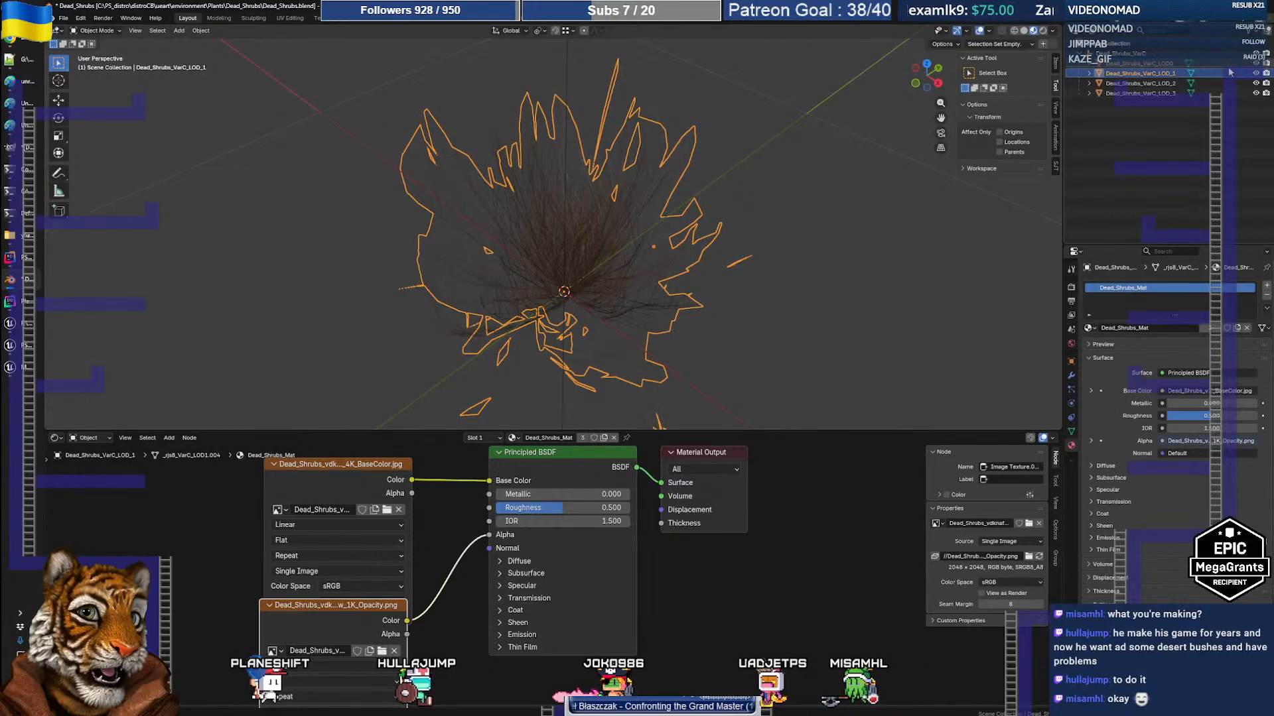
{"action": "key", "text": "Right"}
{"action": "key", "text": "Left"}
{"action": "key", "text": "BackSpace"}
{"action": "key", "text": "Return"}
{"action": "key", "text": "Down"}
{"action": "key", "text": "Right"}
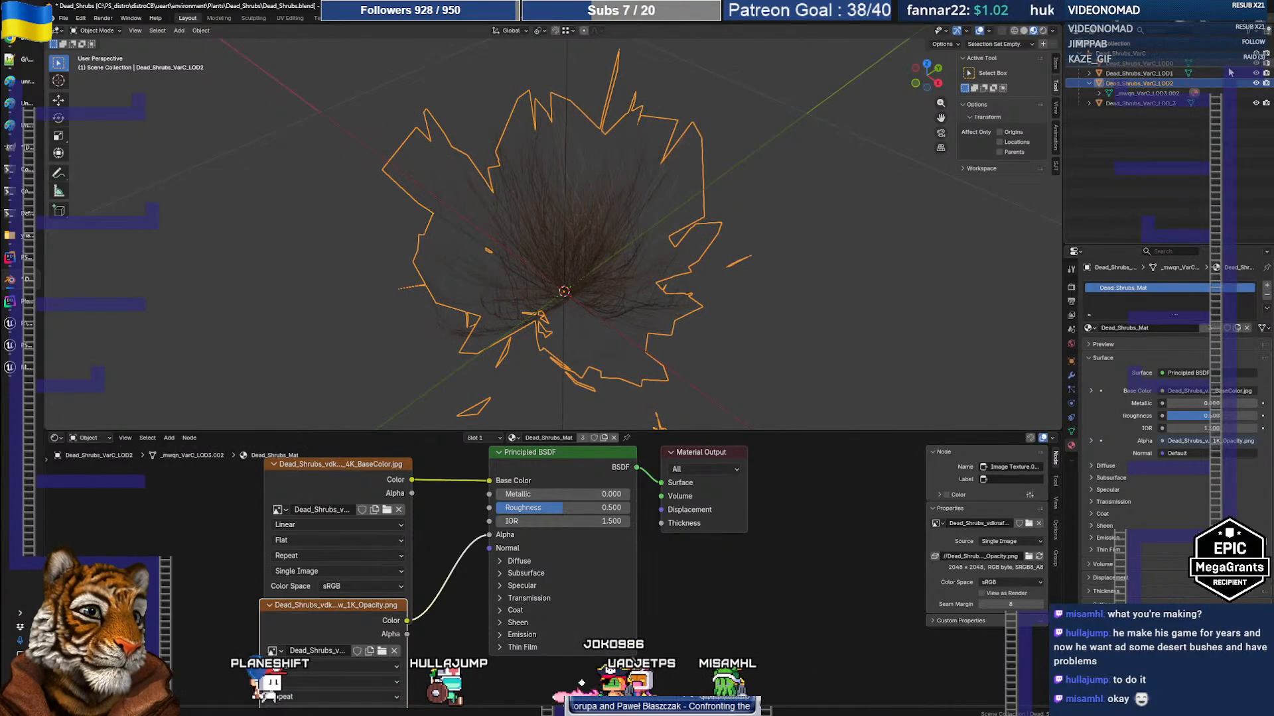
{"action": "key", "text": "Down"}
{"action": "key", "text": "Right"}
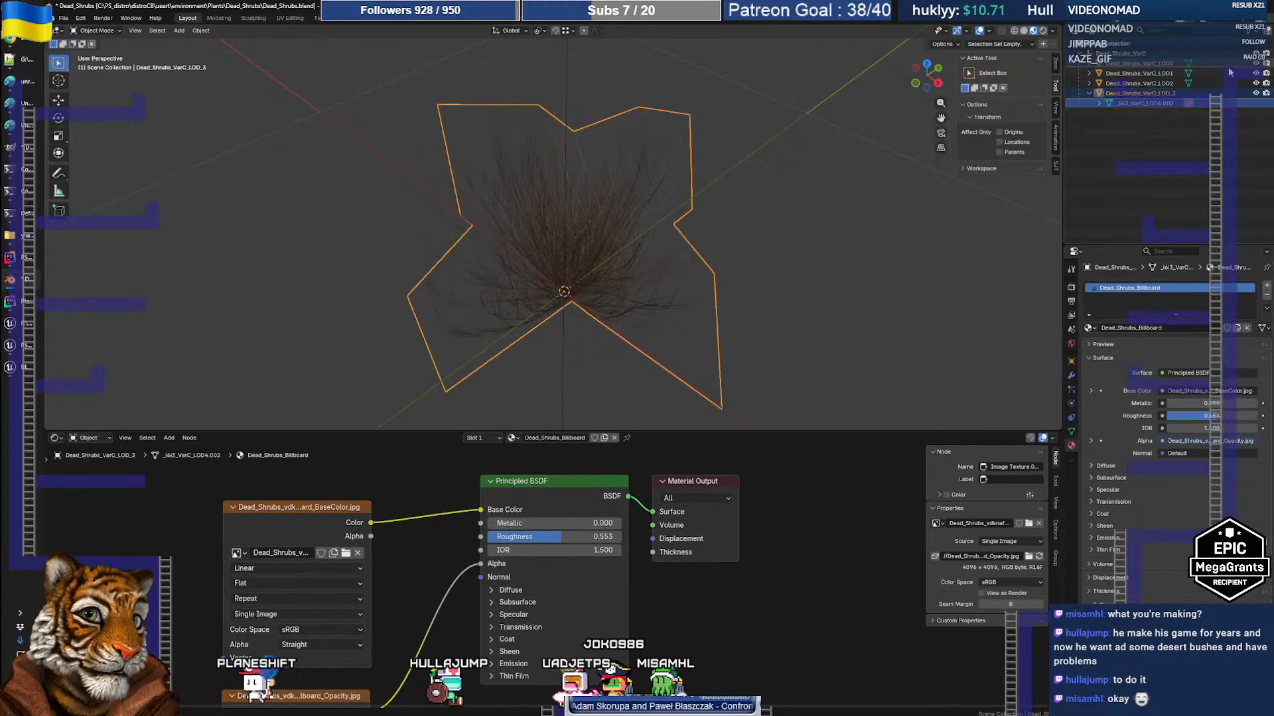
{"action": "key", "text": "Left"}
{"action": "key", "text": "BackSpace"}
{"action": "key", "text": "Return"}
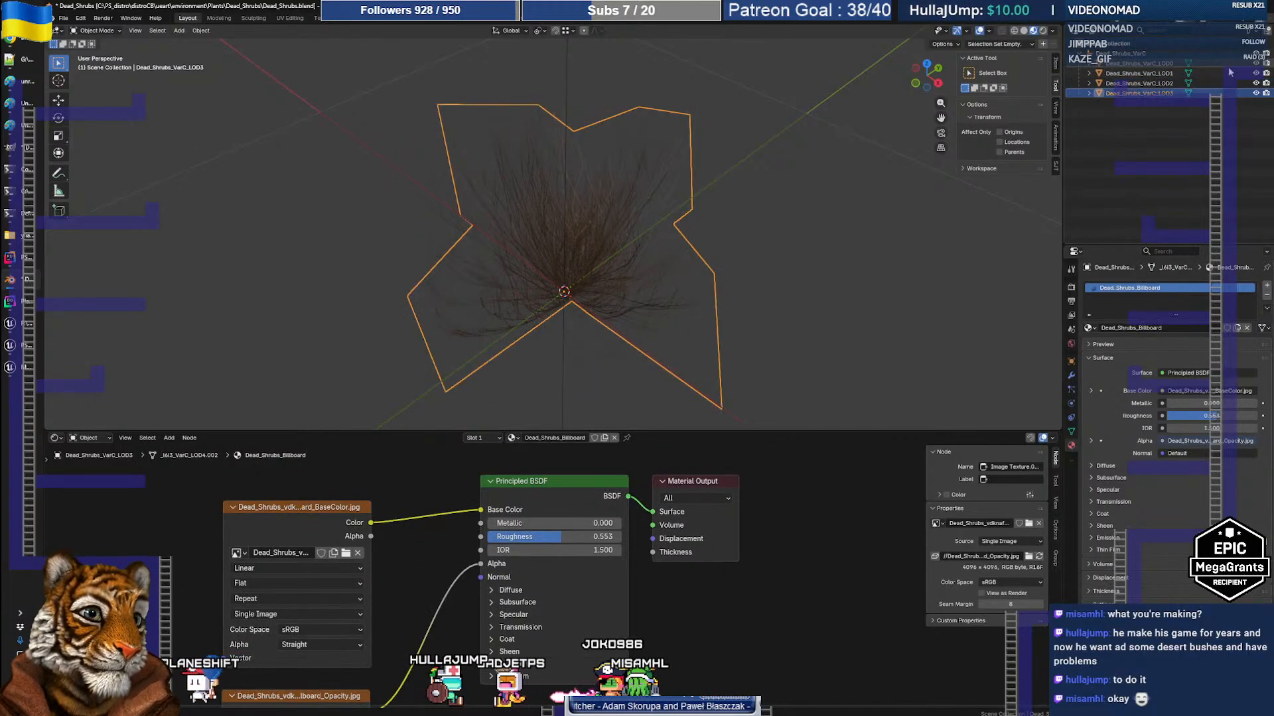
Select the Dead_Shrubs_VarC parent with its four LOD meshes and export them as FBX over Dead_Shrubs_VarC.fbx
{"action": "left_click", "coordinate": [1129, 56]}
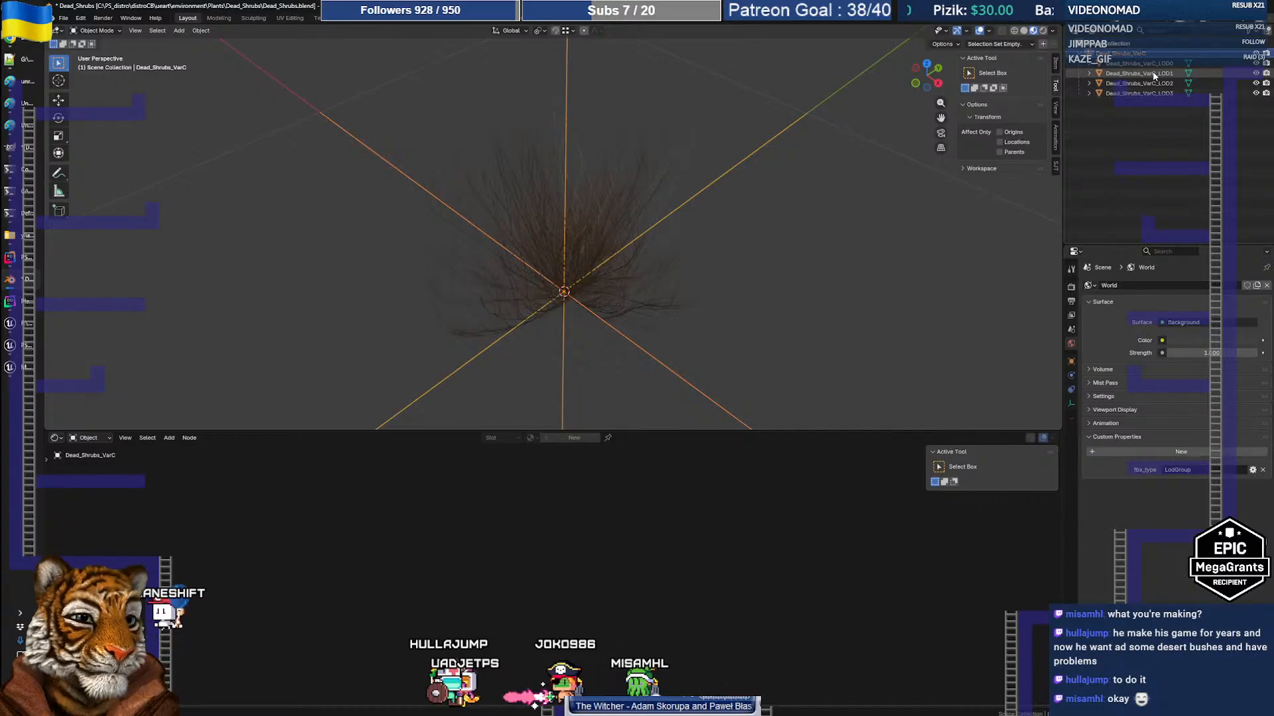
{"action": "left_click", "coordinate": [1150, 83], "text": "shift"}
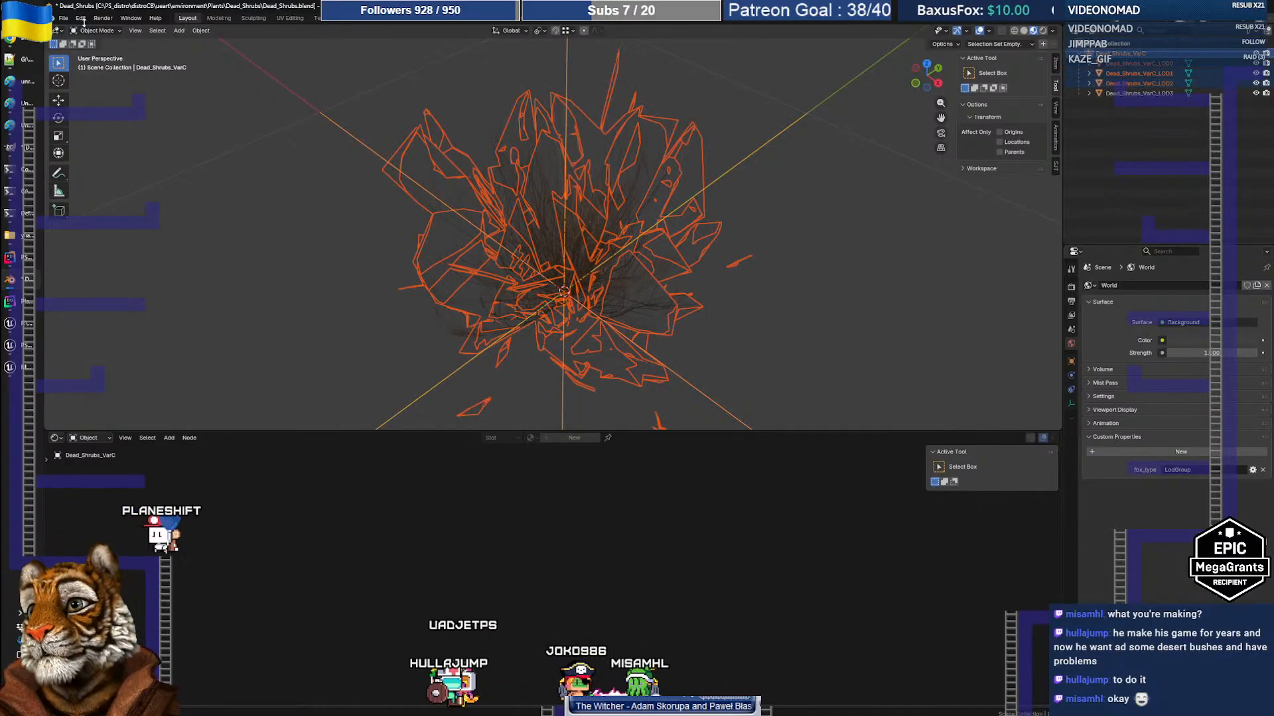
{"action": "left_click", "coordinate": [63, 18]}
{"action": "mouse_move", "coordinate": [99, 169]}
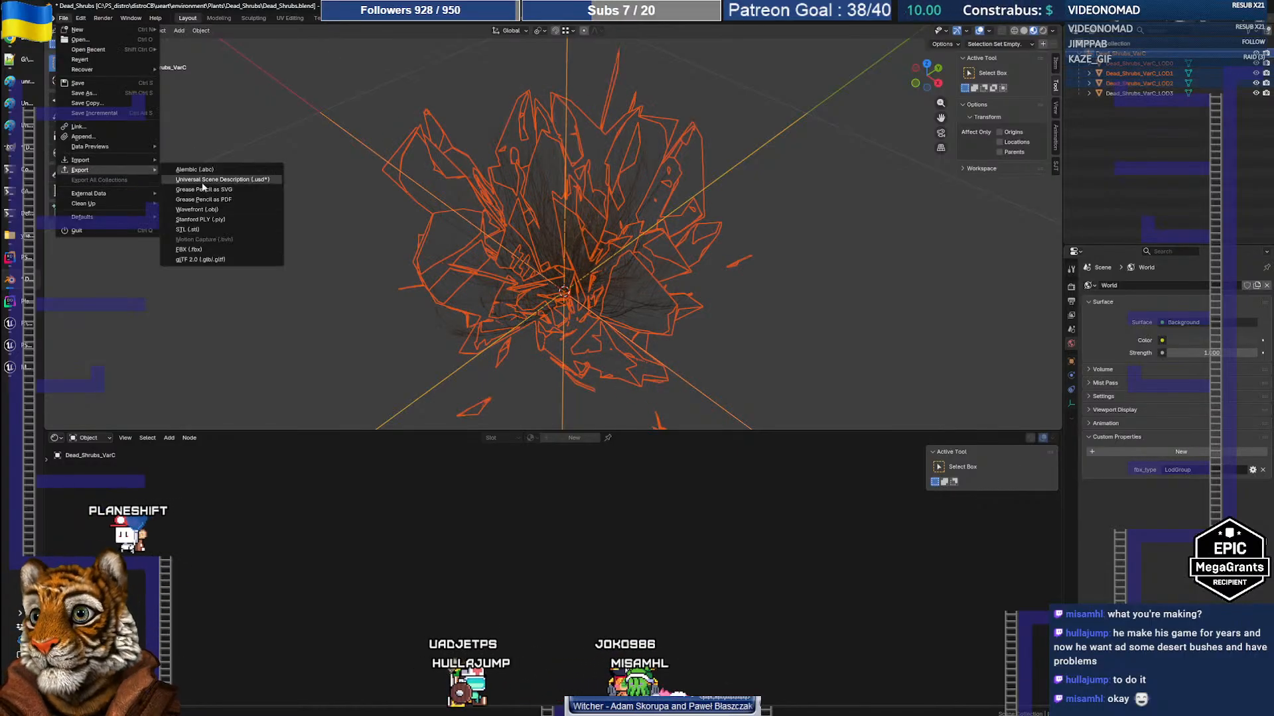
{"action": "left_click", "coordinate": [211, 250]}
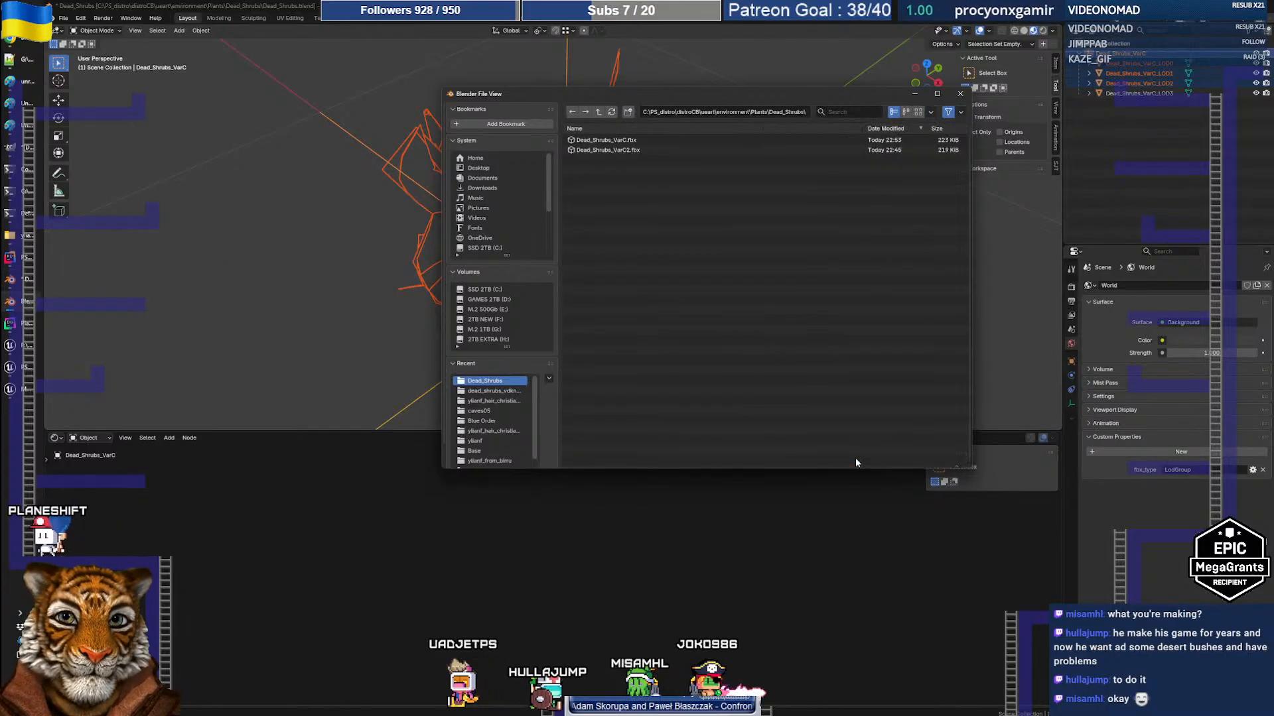
{"action": "left_click", "coordinate": [856, 458]}
Switch to Unreal, bring in the Dead_Shrubs_VarC FBX with the renamed LODs, and delete the separate static meshes from the Dead_Shrubs folder
{"action": "left_click", "coordinate": [35, 348]}
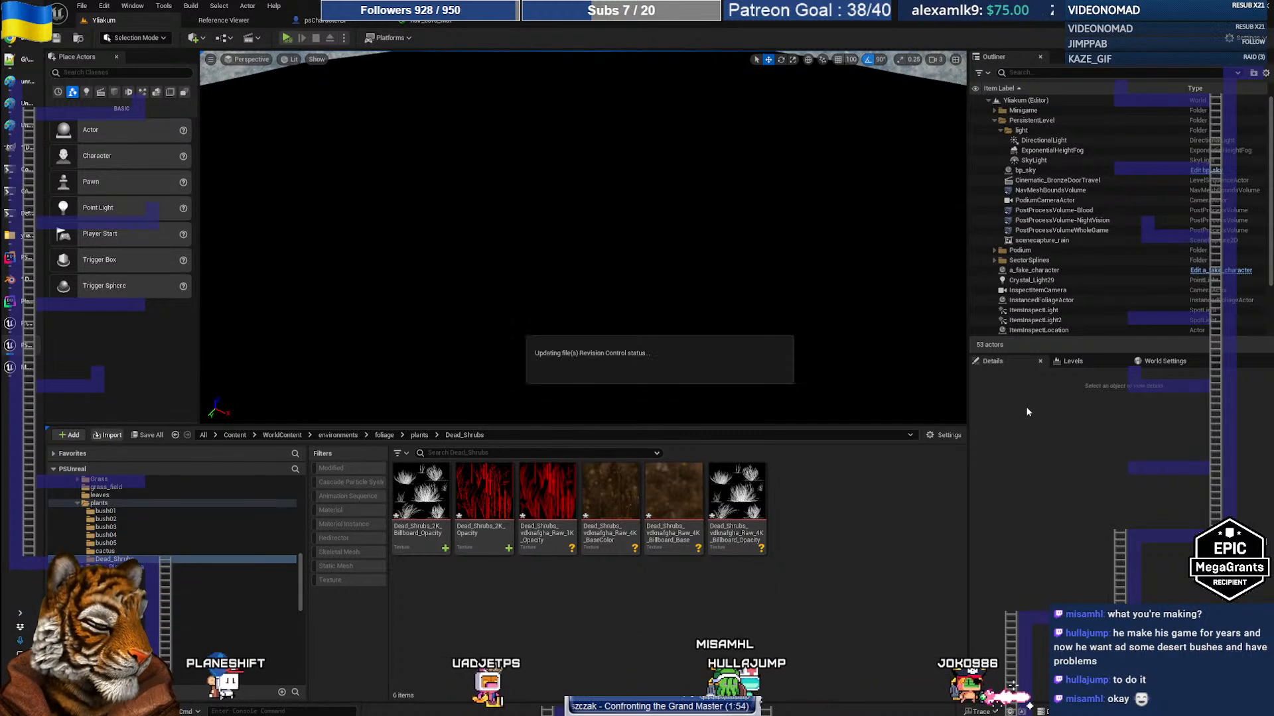
{"action": "left_click", "coordinate": [643, 555]}
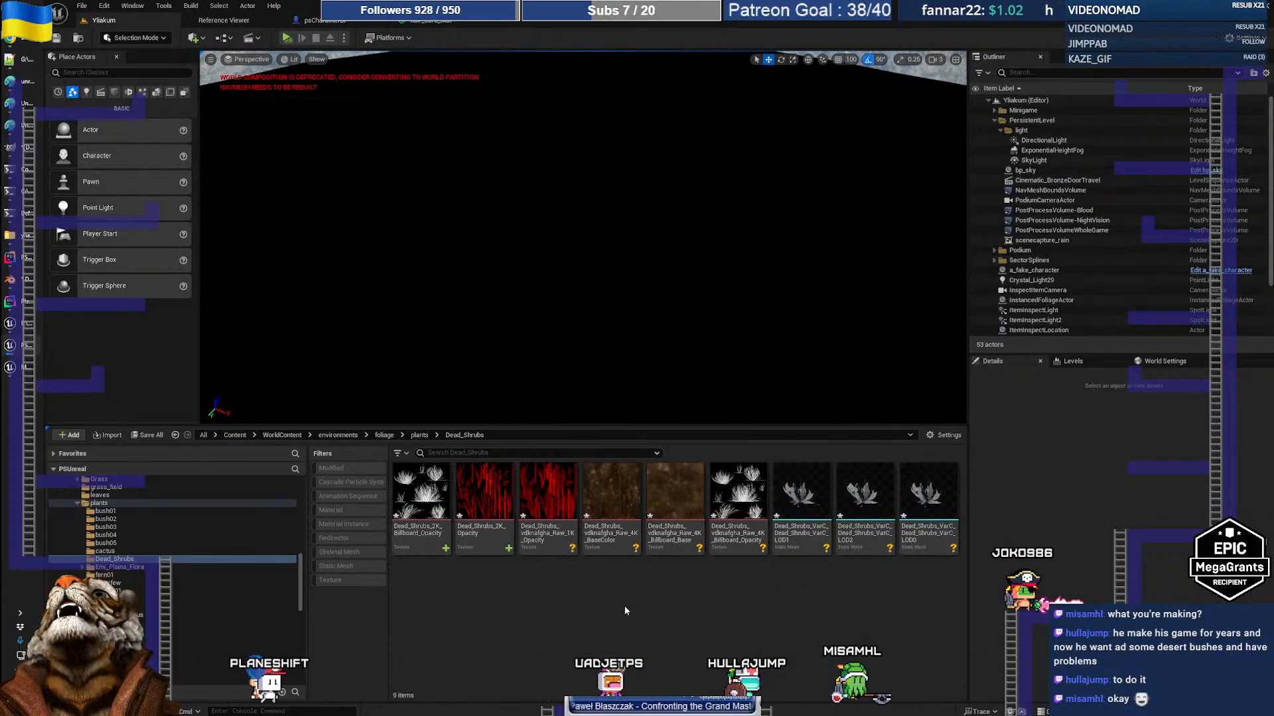
{"action": "left_click", "coordinate": [802, 494]}
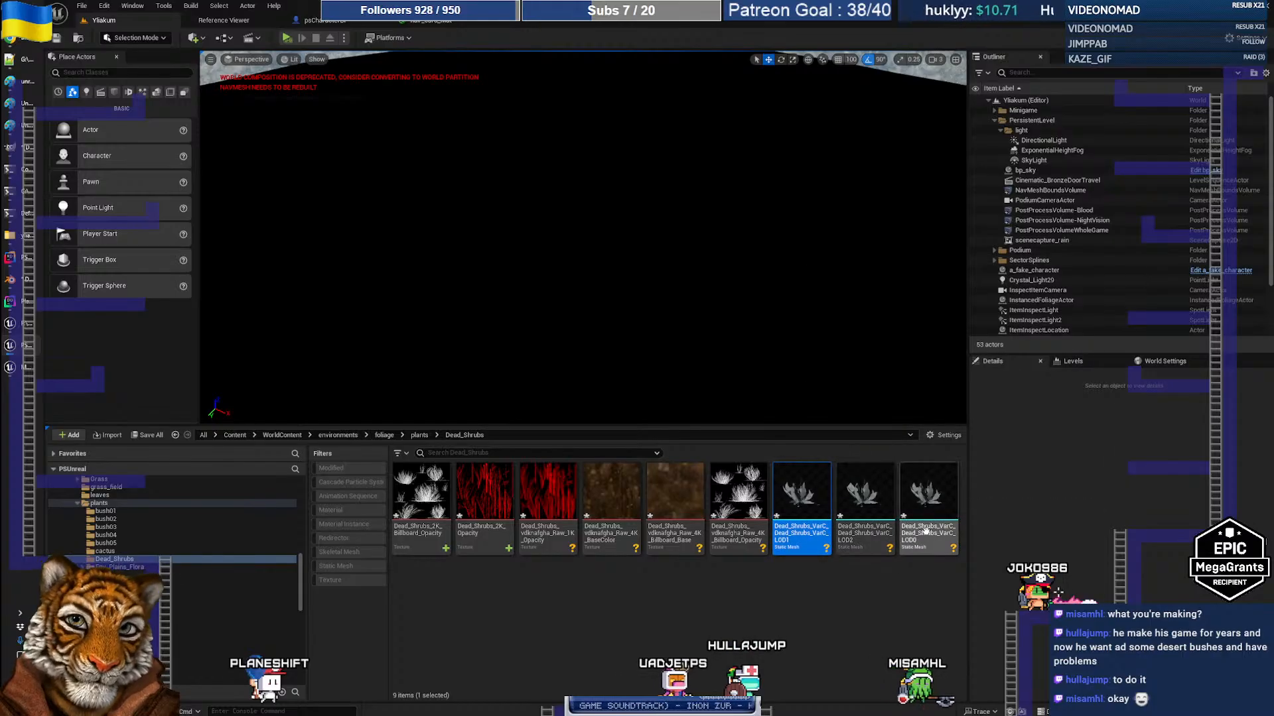
{"action": "left_click", "coordinate": [928, 494], "text": "shift"}
{"action": "key", "text": "Delete"}
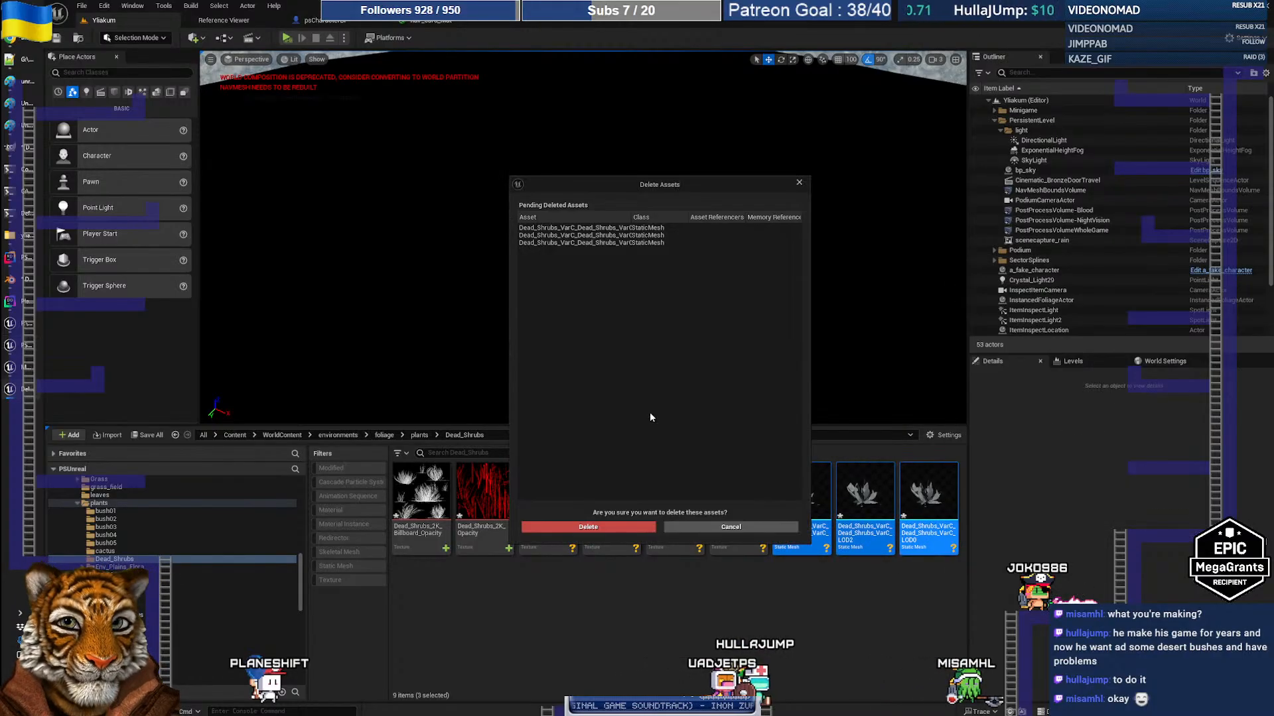
{"action": "left_click", "coordinate": [610, 526]}
Switch to the browser, watch the tutorial video through its FBX export geometry settings, pause it, and return to Blender
{"action": "key", "text": "alt+Tab"}
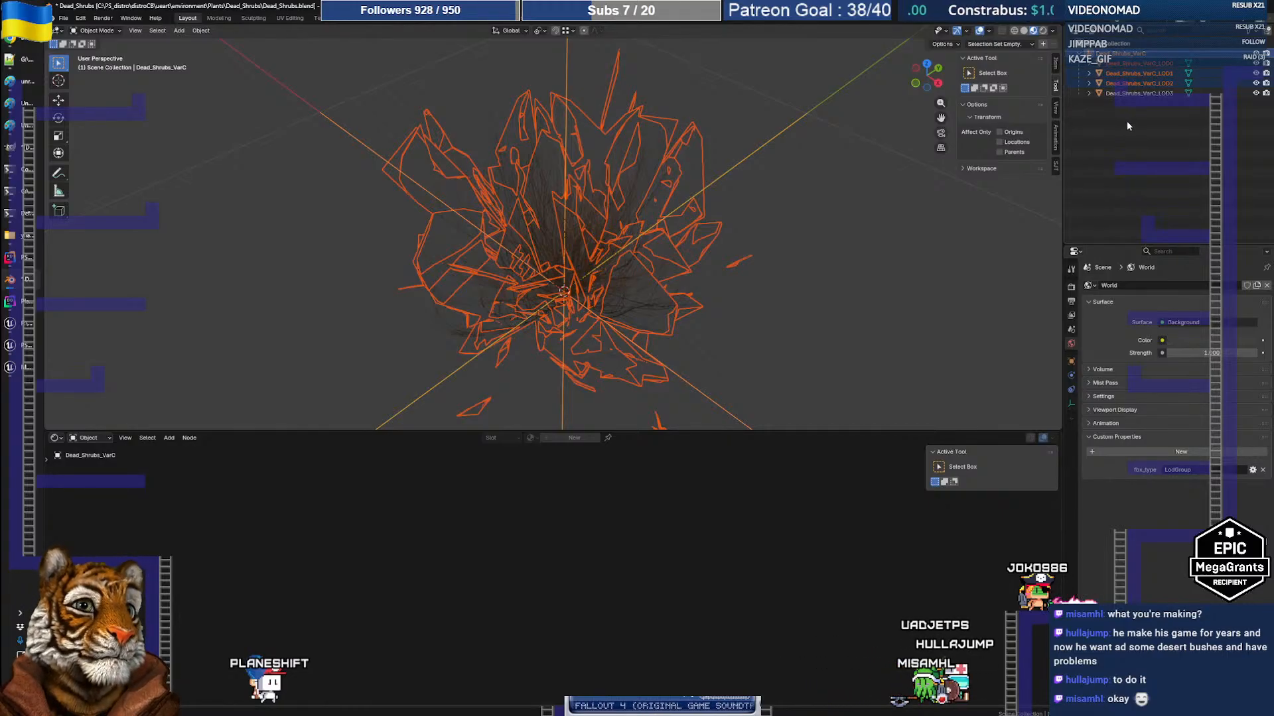
{"action": "key", "text": "alt+Tab"}
{"action": "key", "text": "alt+Tab"}
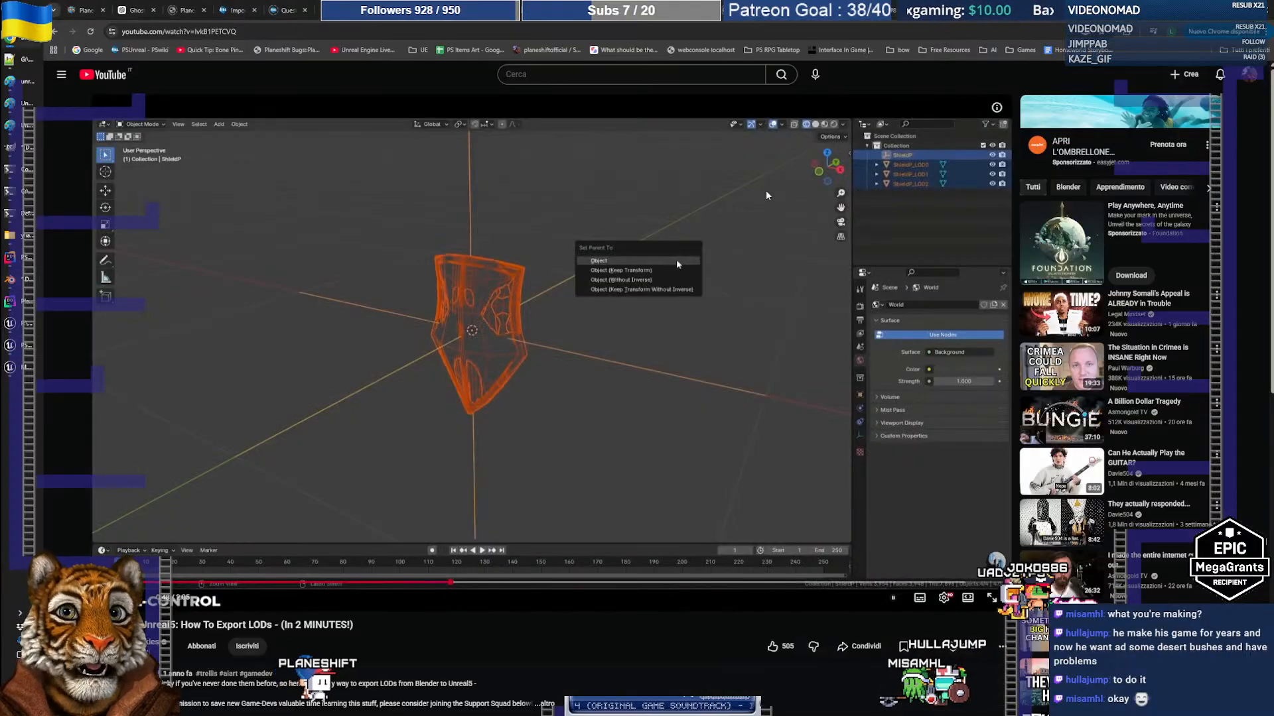
{"action": "left_click", "coordinate": [640, 417]}
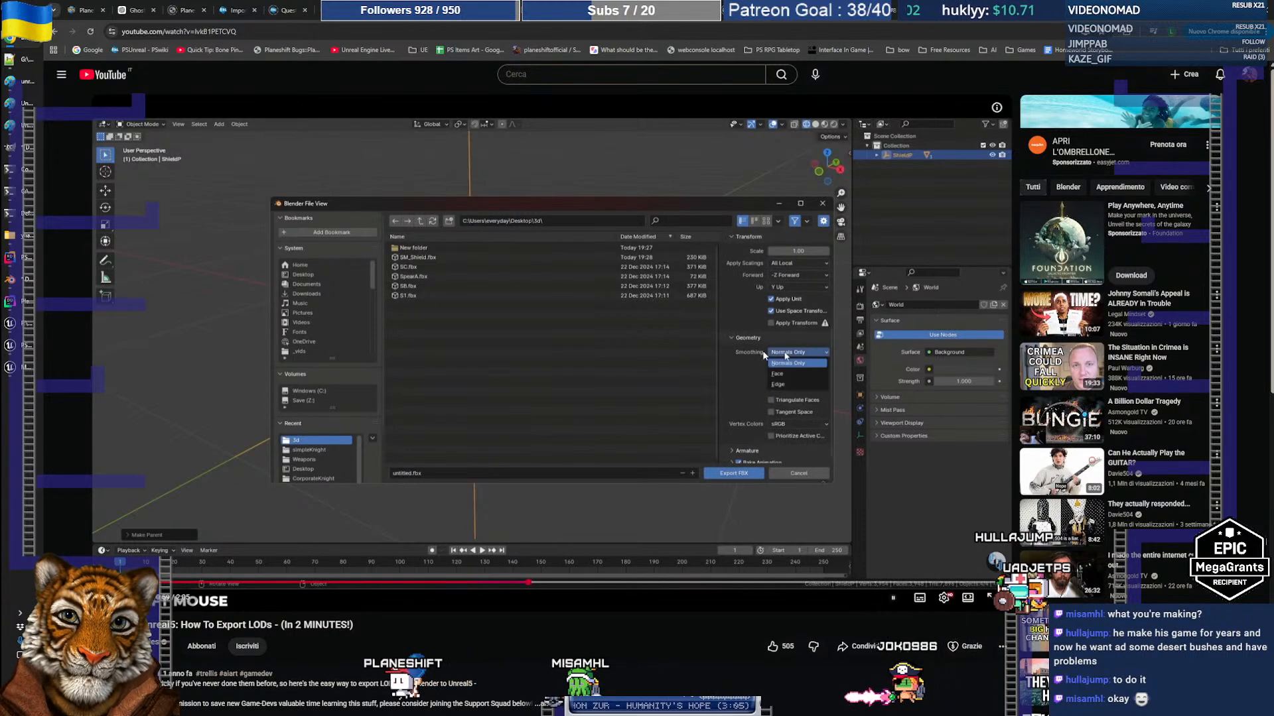
{"action": "left_click", "coordinate": [649, 411]}
{"action": "key", "text": "alt+Tab"}
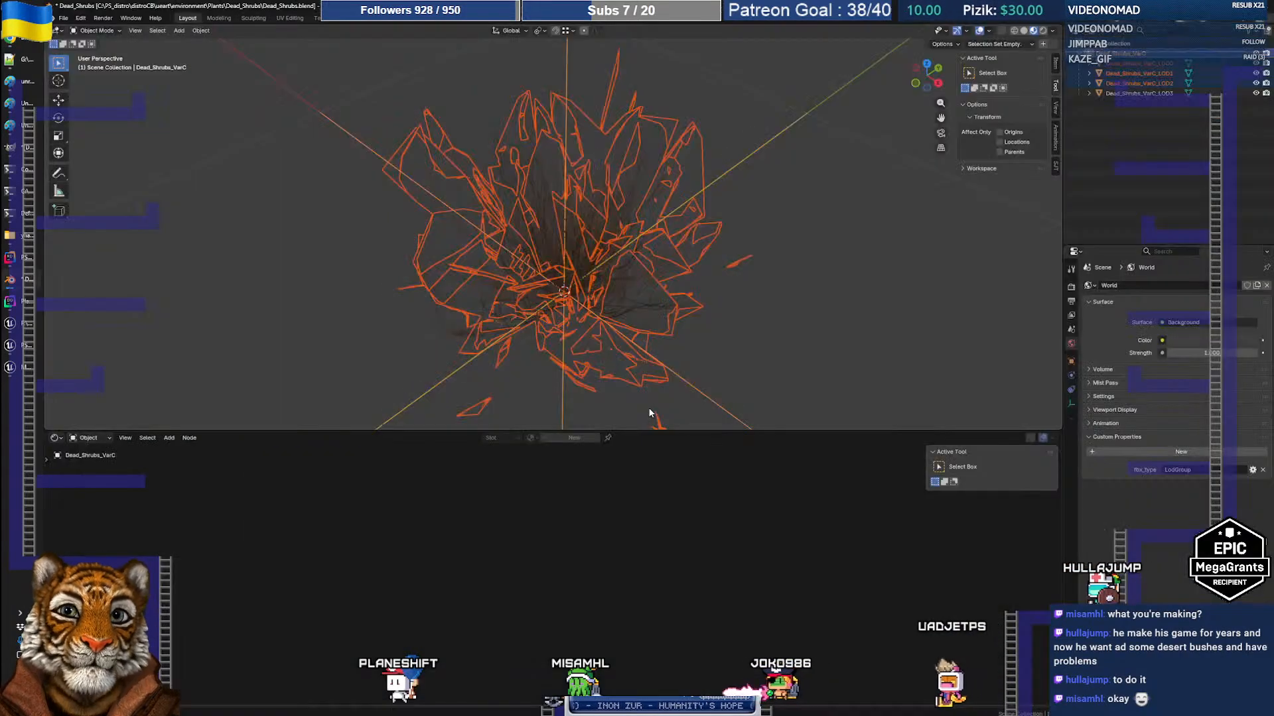
Inspect the Dead_Shrubs_VarC parent and its LOD0 mesh in turn, and select all four LOD meshes, LOD0 through LOD3
{"action": "left_click", "coordinate": [1126, 53]}
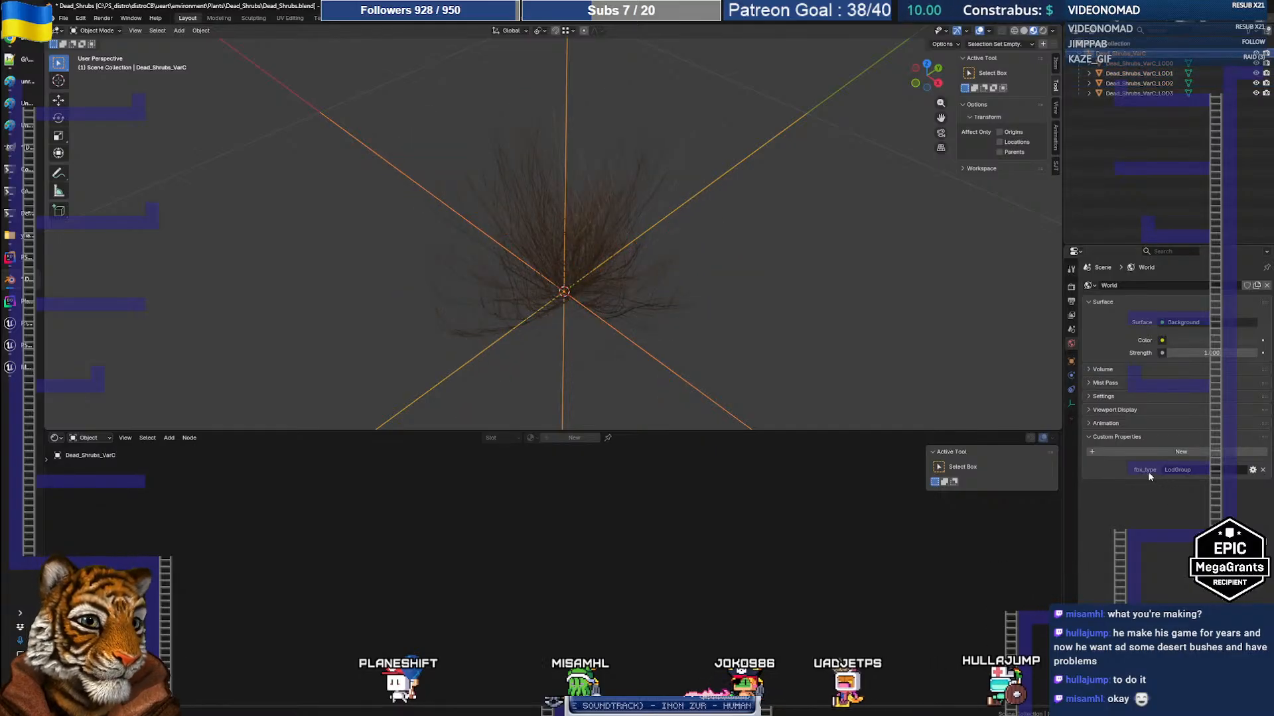
{"action": "left_click", "coordinate": [1132, 63]}
{"action": "left_click", "coordinate": [1125, 55]}
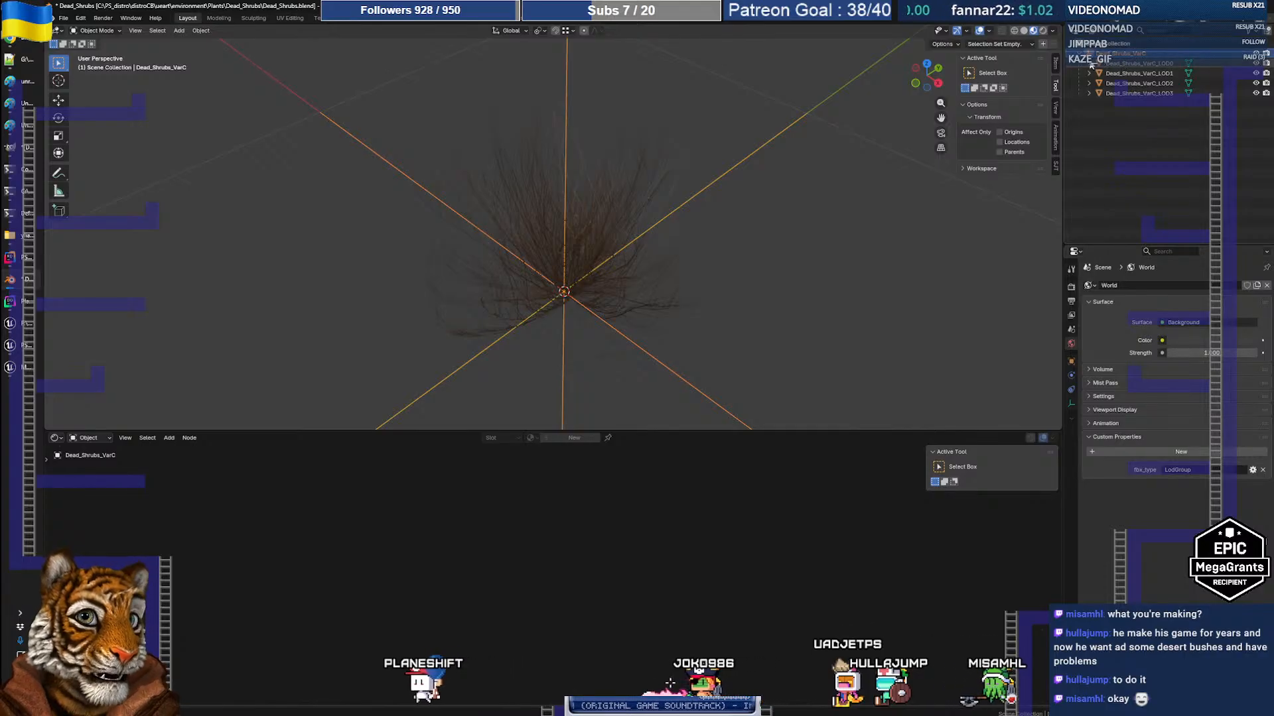
{"action": "left_click", "coordinate": [1121, 63]}
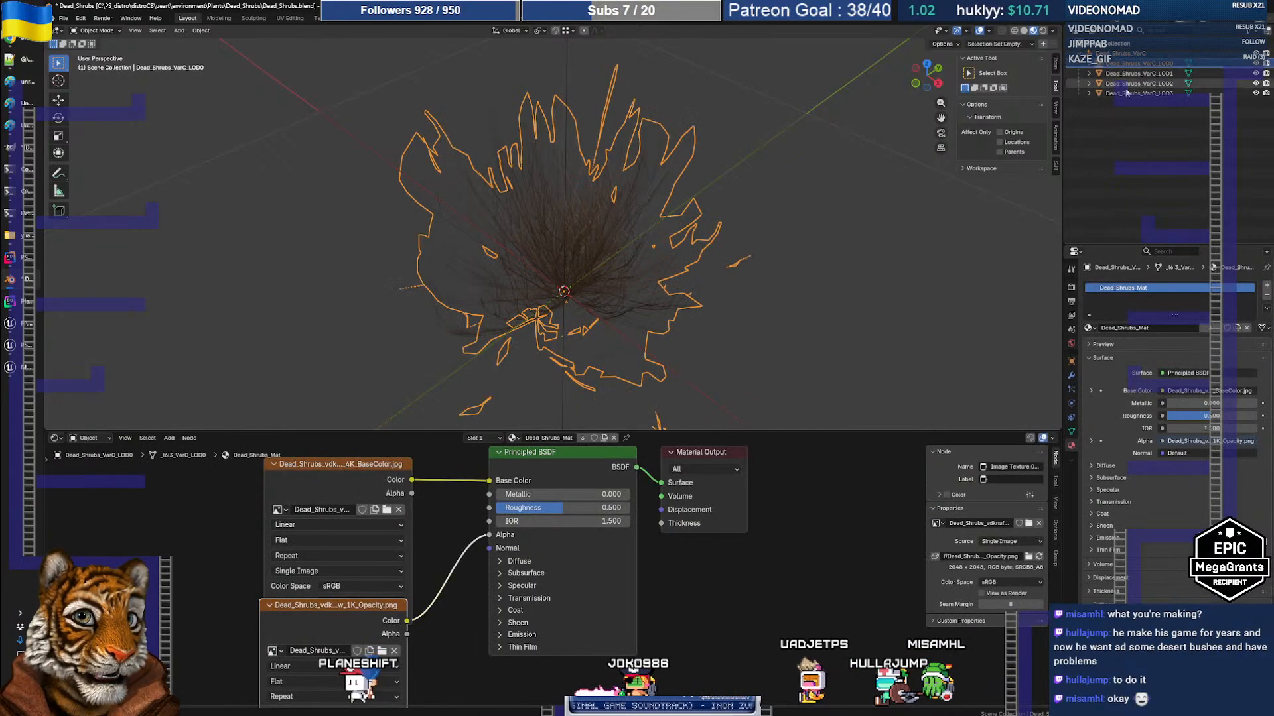
{"action": "left_click", "coordinate": [1125, 93], "text": "shift"}
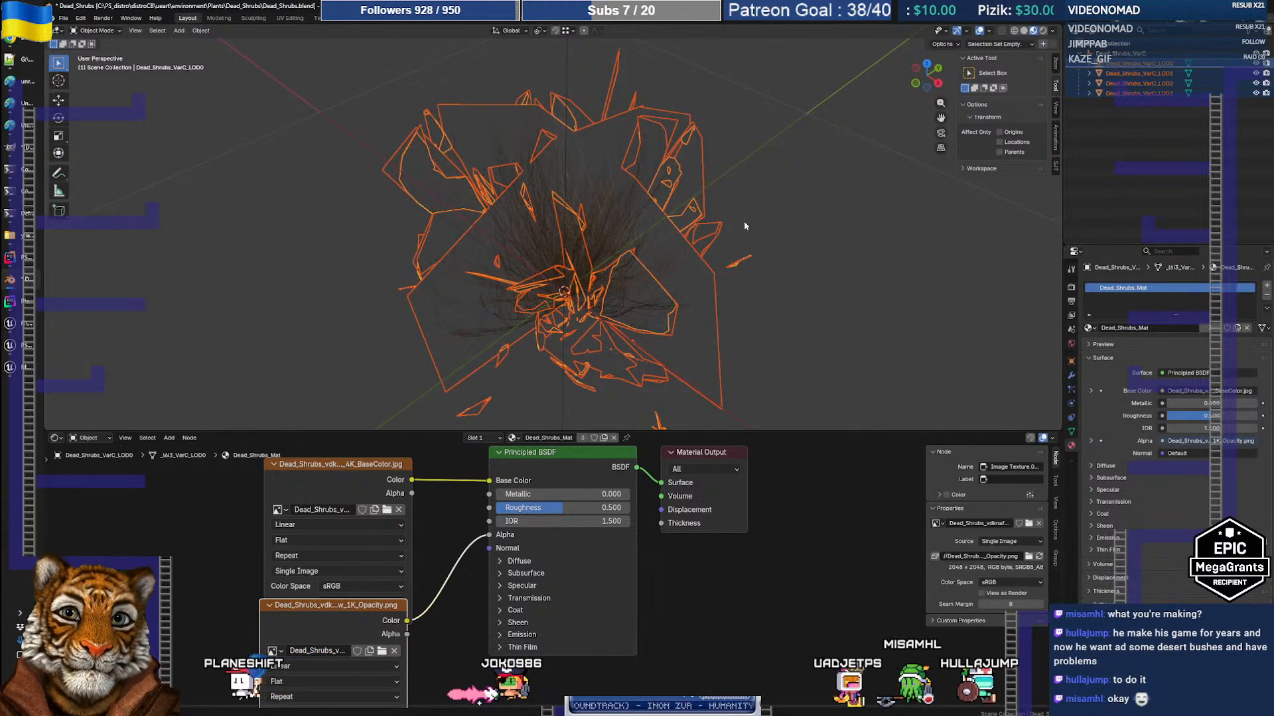
Switch to the browser, rewatch the tutorial's part on parenting the shield LODs, and return to Blender to check the Dead_Shrubs_VarC hierarchy
{"action": "key", "text": "alt+Tab"}
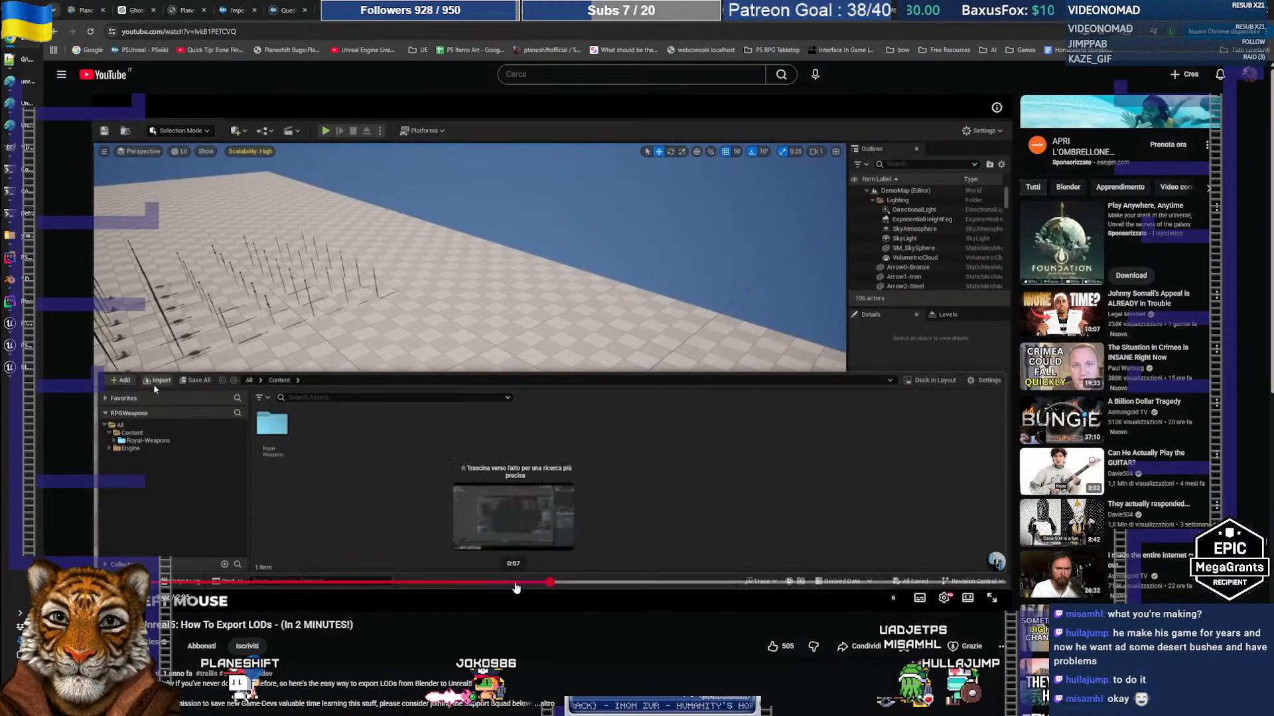
{"action": "left_click", "coordinate": [516, 584]}
{"action": "left_click_drag", "start_coordinate": [516, 587], "coordinate": [420, 590]}
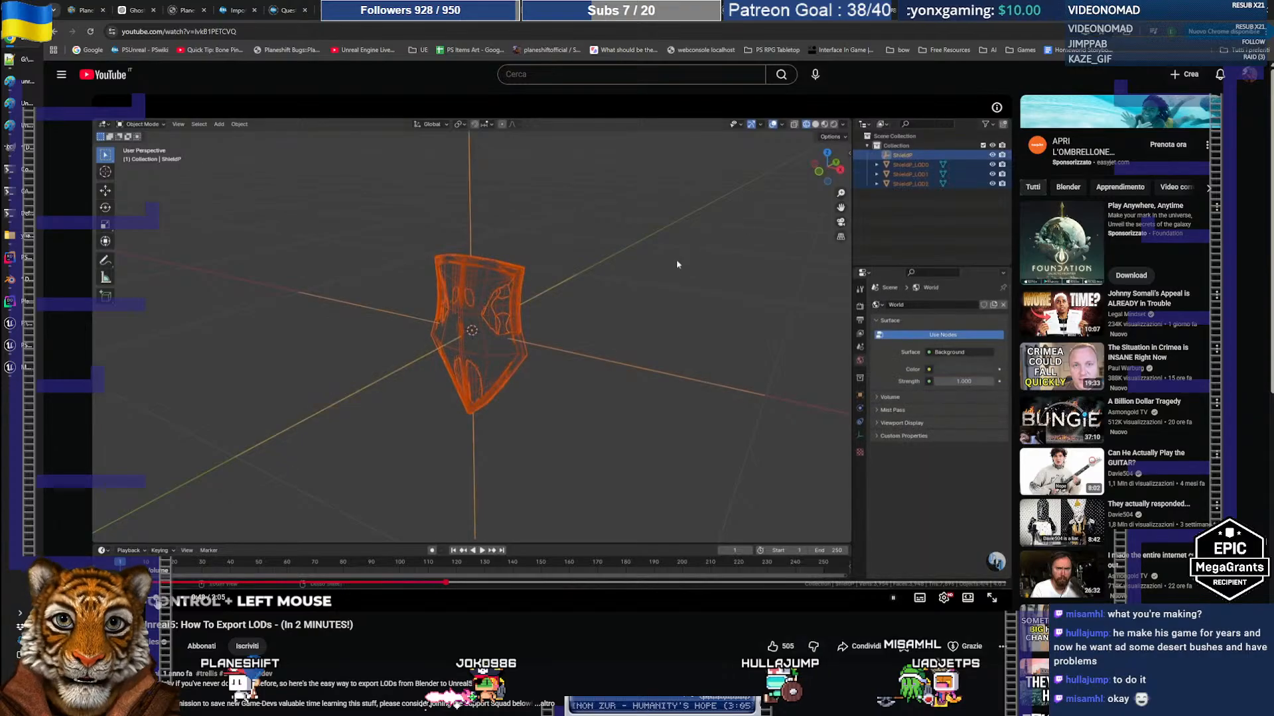
{"action": "left_click", "coordinate": [635, 444]}
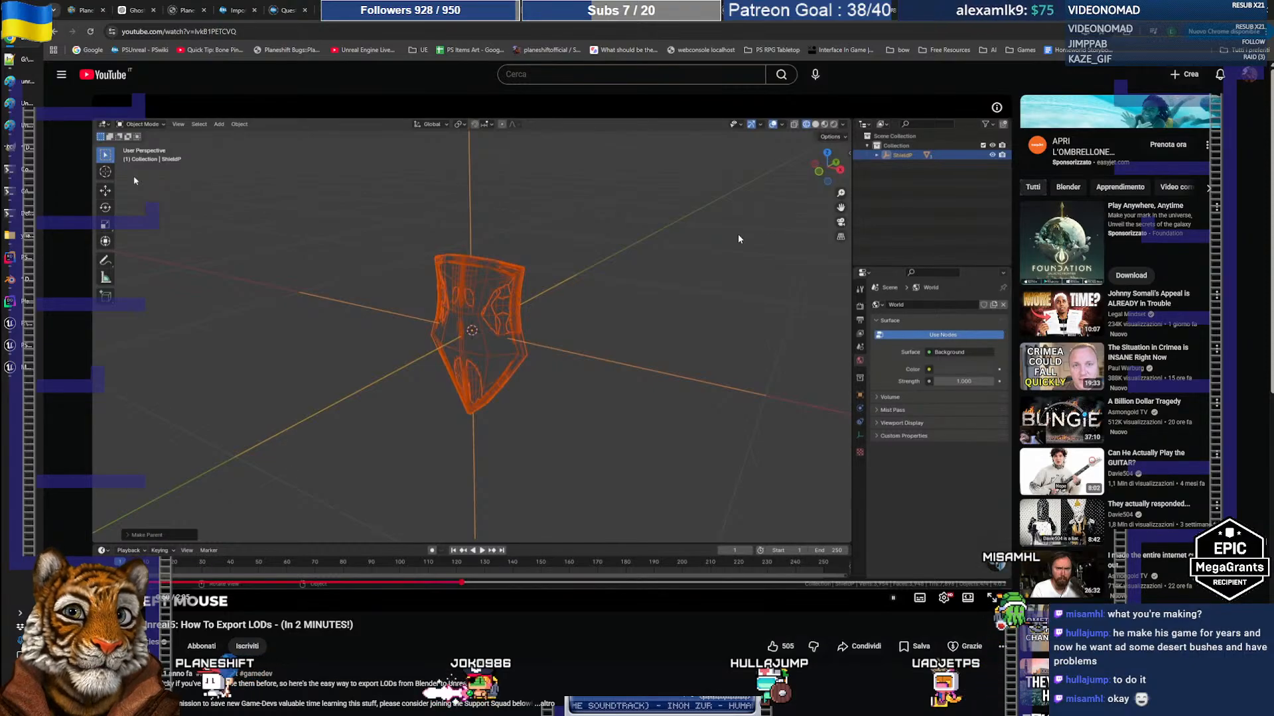
{"action": "key", "text": "alt+Tab"}
{"action": "left_click", "coordinate": [1079, 54]}
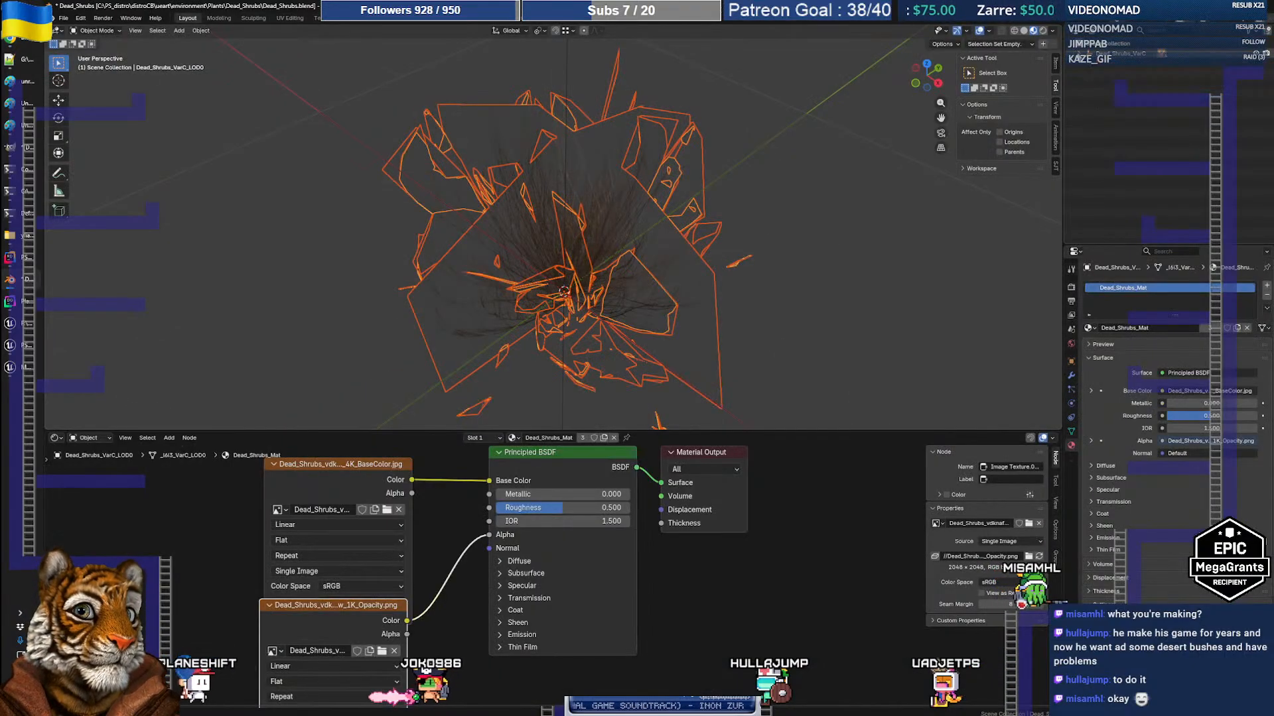
{"action": "left_click", "coordinate": [1079, 53]}
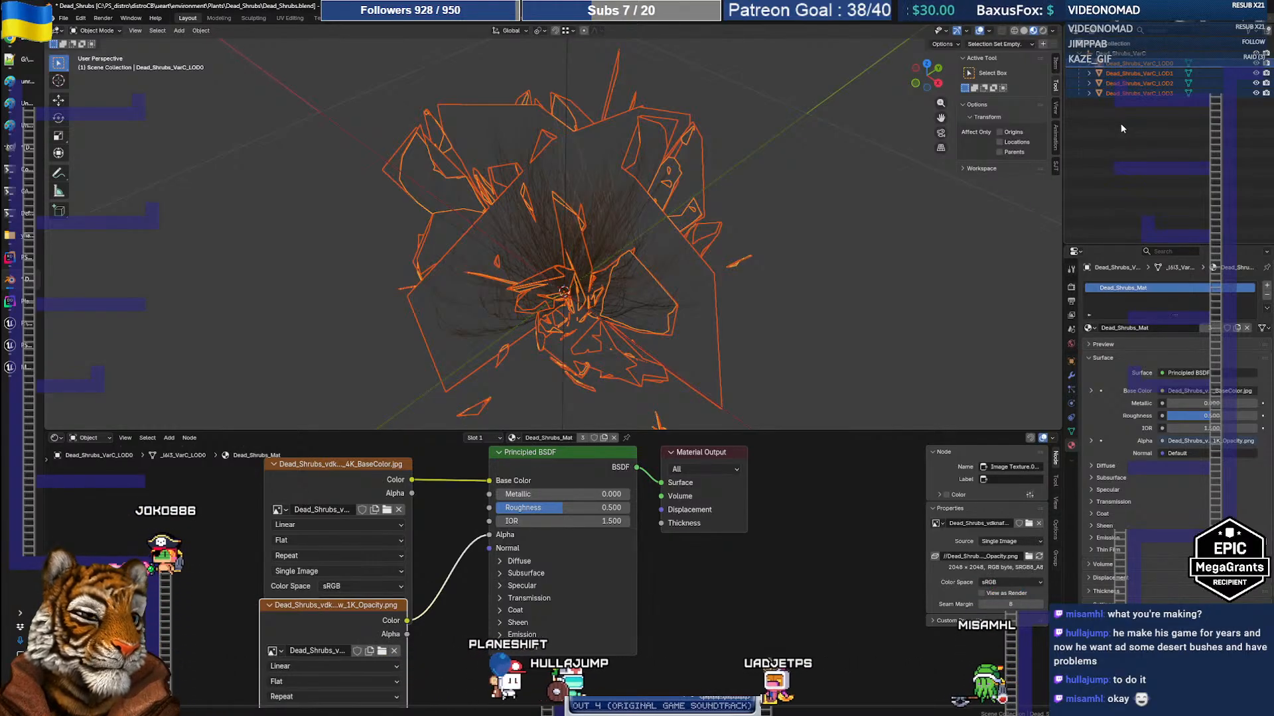
Rename the parent DeadShrubsVarC and its first two LOD meshes DeadShrubsVarC_LOD0 and DeadShrubsVarC_LOD1, and continue with LOD2 in the same pattern
{"action": "left_click", "coordinate": [1129, 55]}
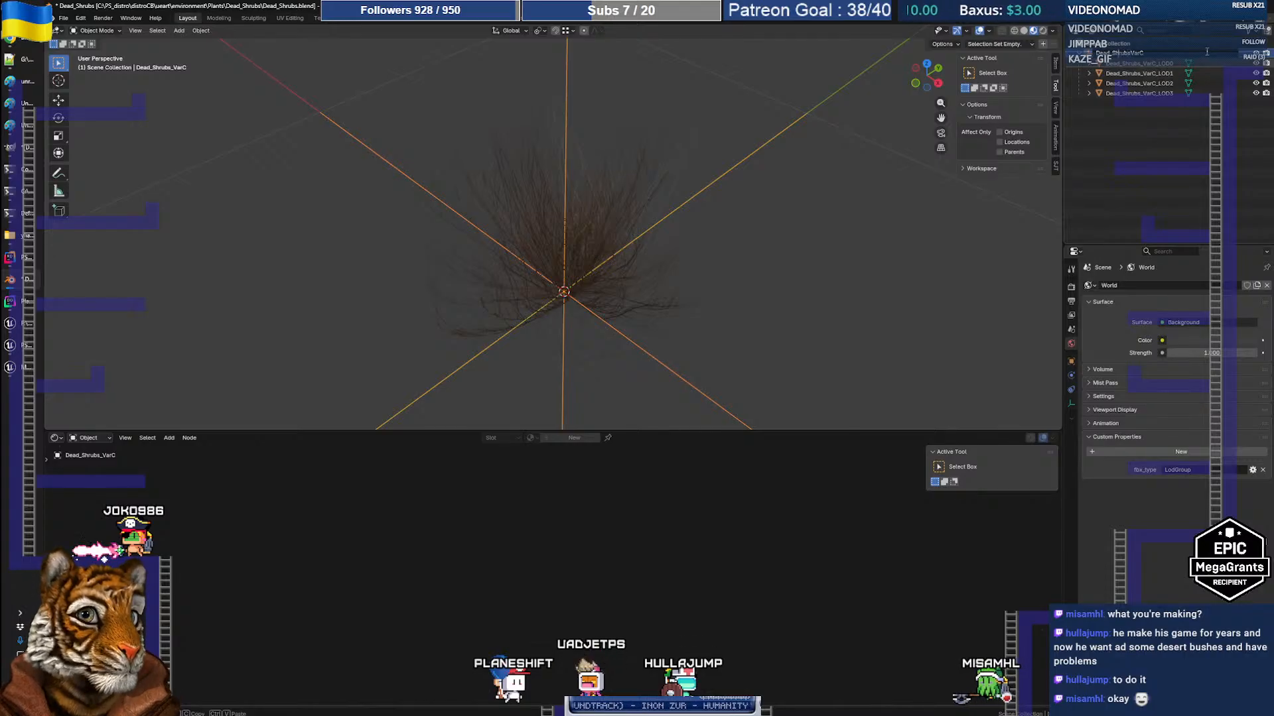
{"action": "key", "text": "Down"}
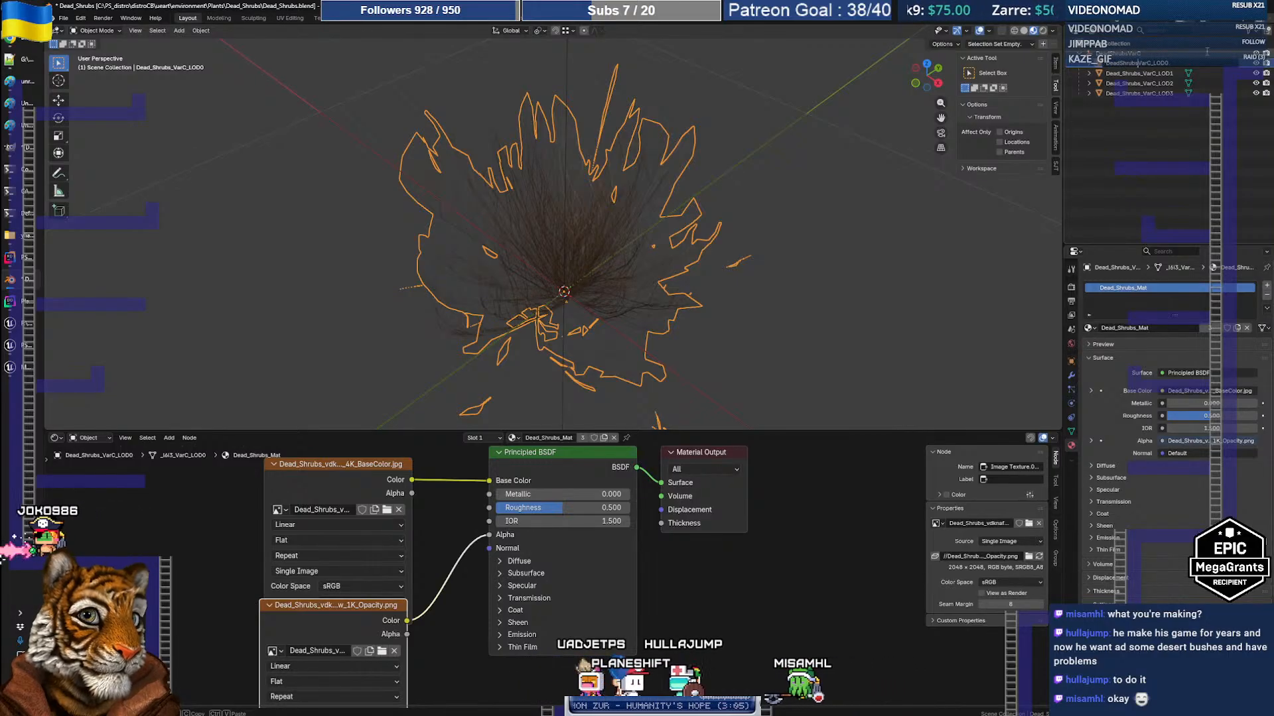
{"action": "key", "text": "Down"}
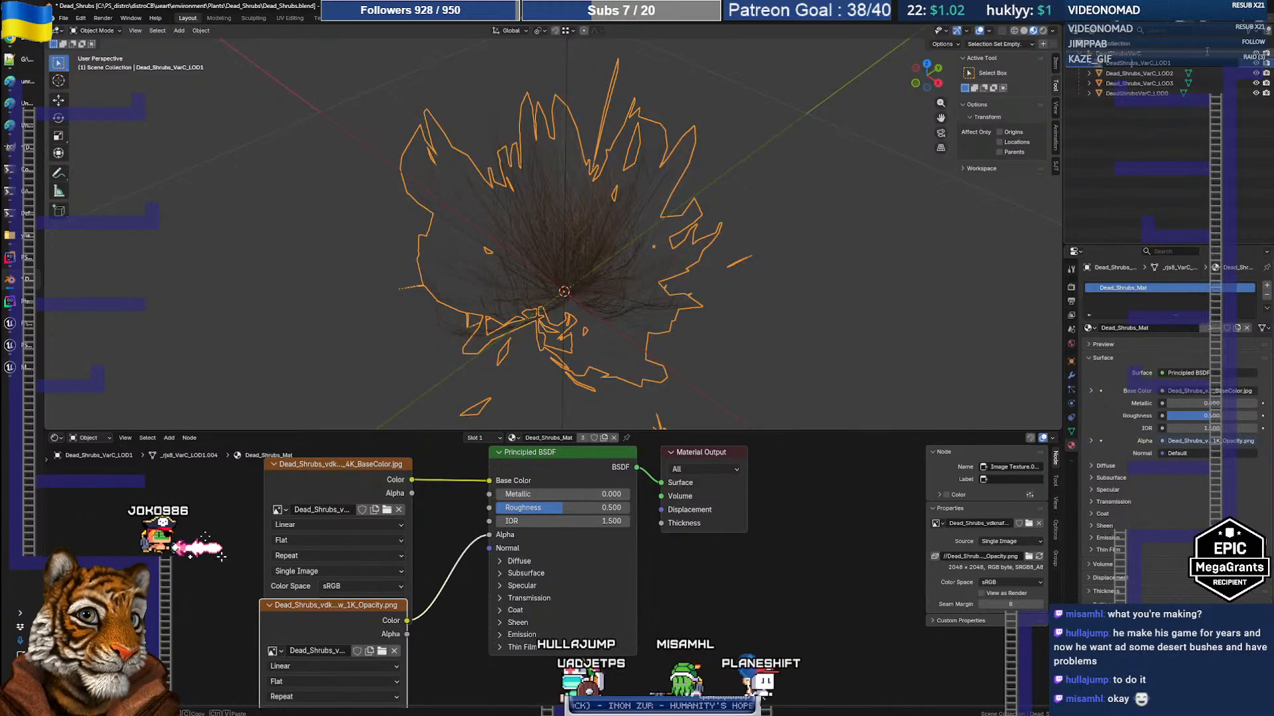
{"action": "key", "text": "Down"}
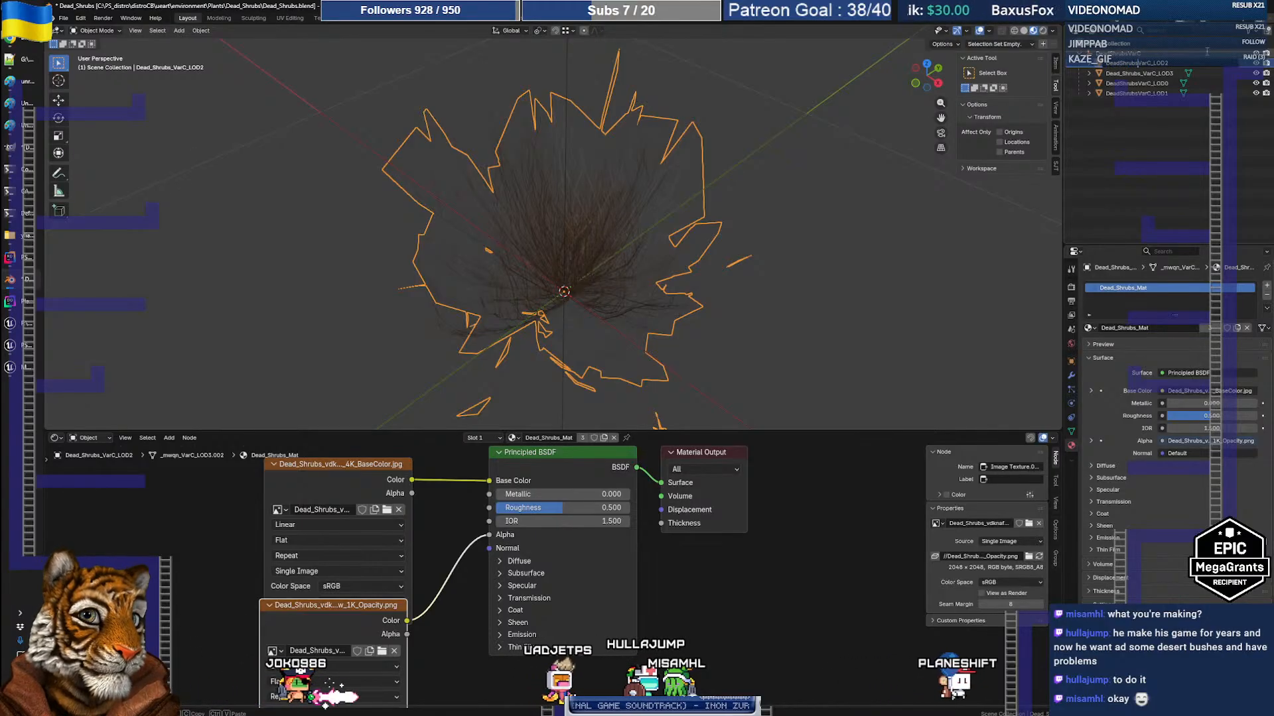
Finish renaming the shrub LOD meshes without underscores, naming the billboard mesh DeadShrubsVarC_LOD3
{"action": "key", "text": "Down"}
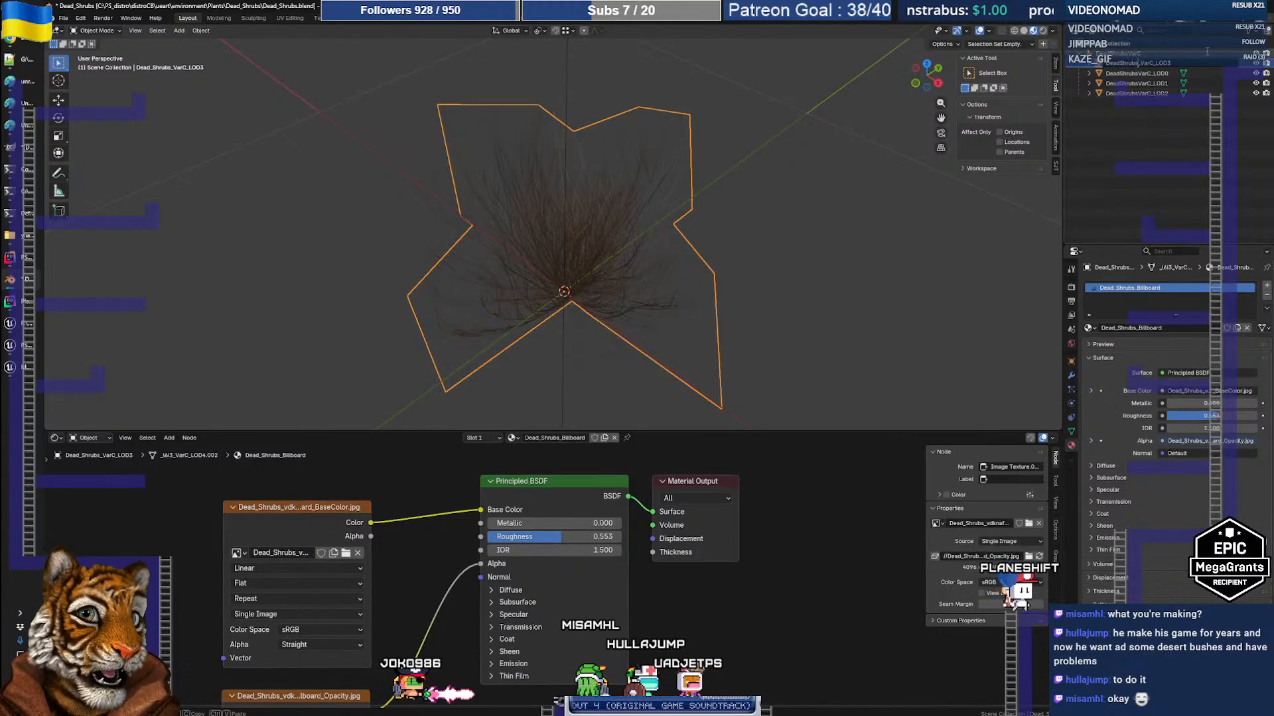
{"action": "key", "text": "Return"}
{"action": "left_click", "coordinate": [1172, 154]}
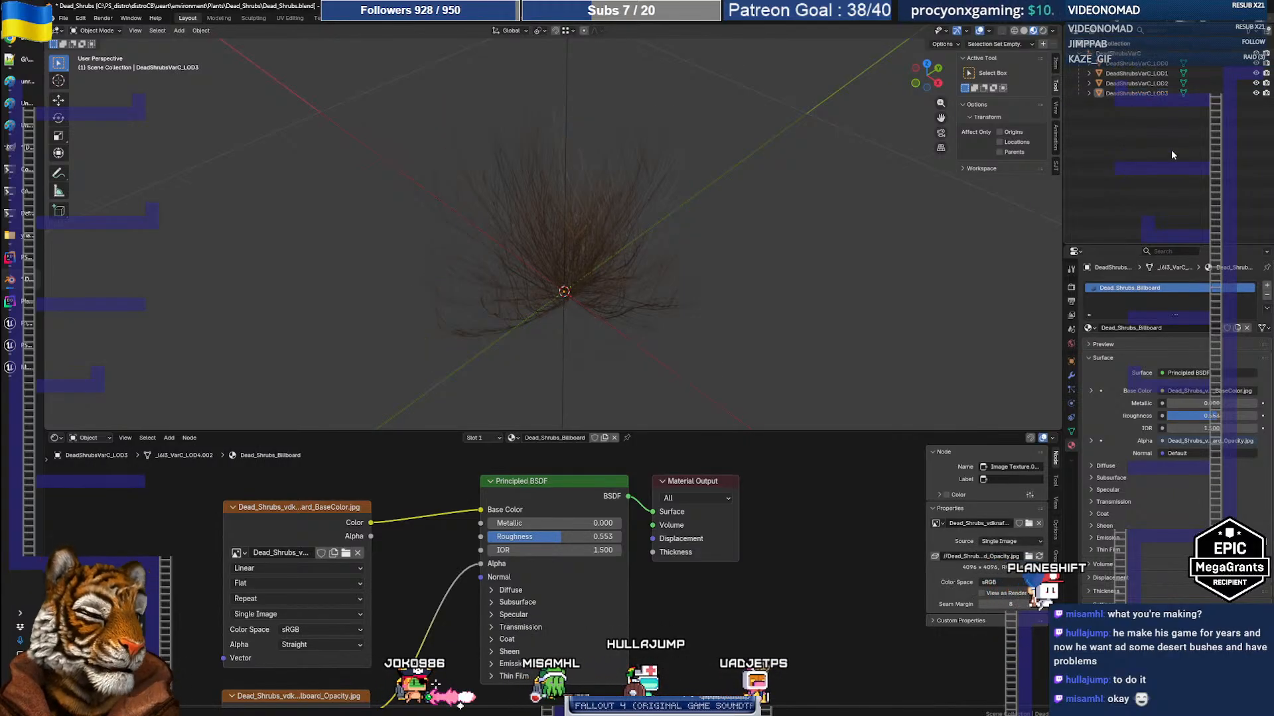
Export the DeadShrubsVarC empty with its LOD meshes as FBX, overwriting Dead_Shrubs_VarC.fbx
{"action": "left_click", "coordinate": [1118, 54]}
{"action": "left_click", "coordinate": [1129, 84], "text": "shift"}
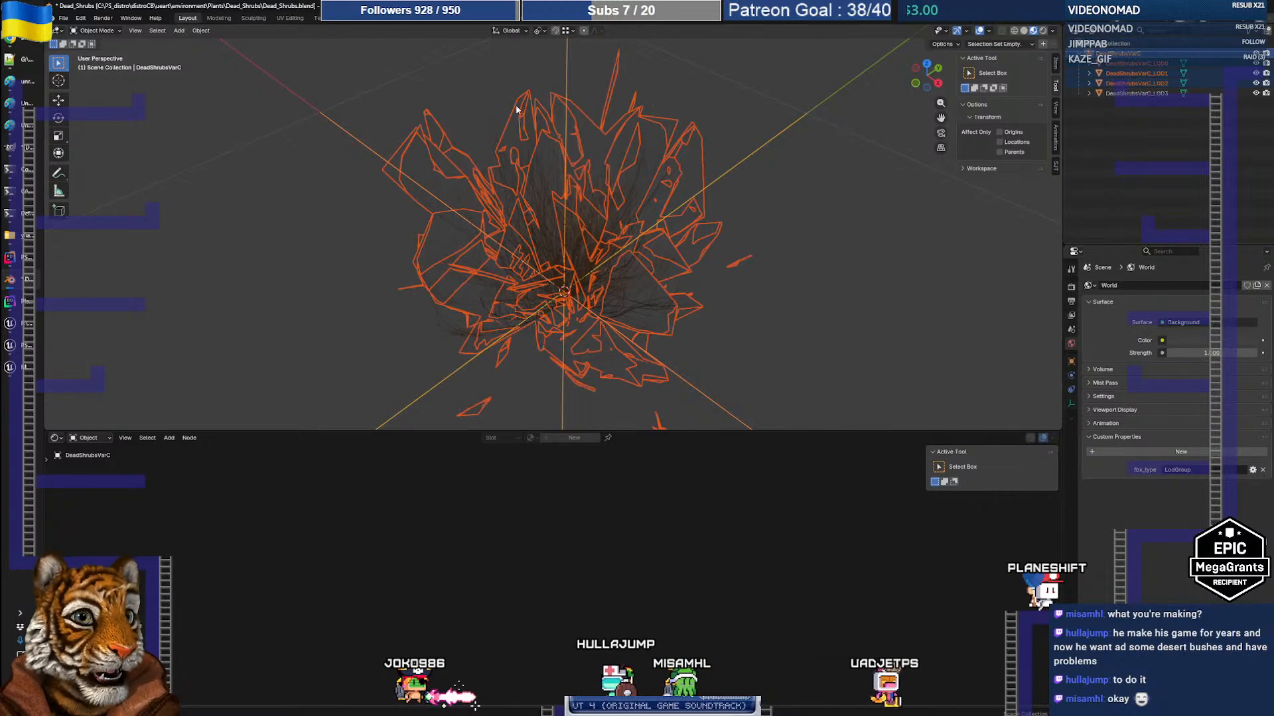
{"action": "left_click", "coordinate": [63, 18]}
{"action": "mouse_move", "coordinate": [97, 170]}
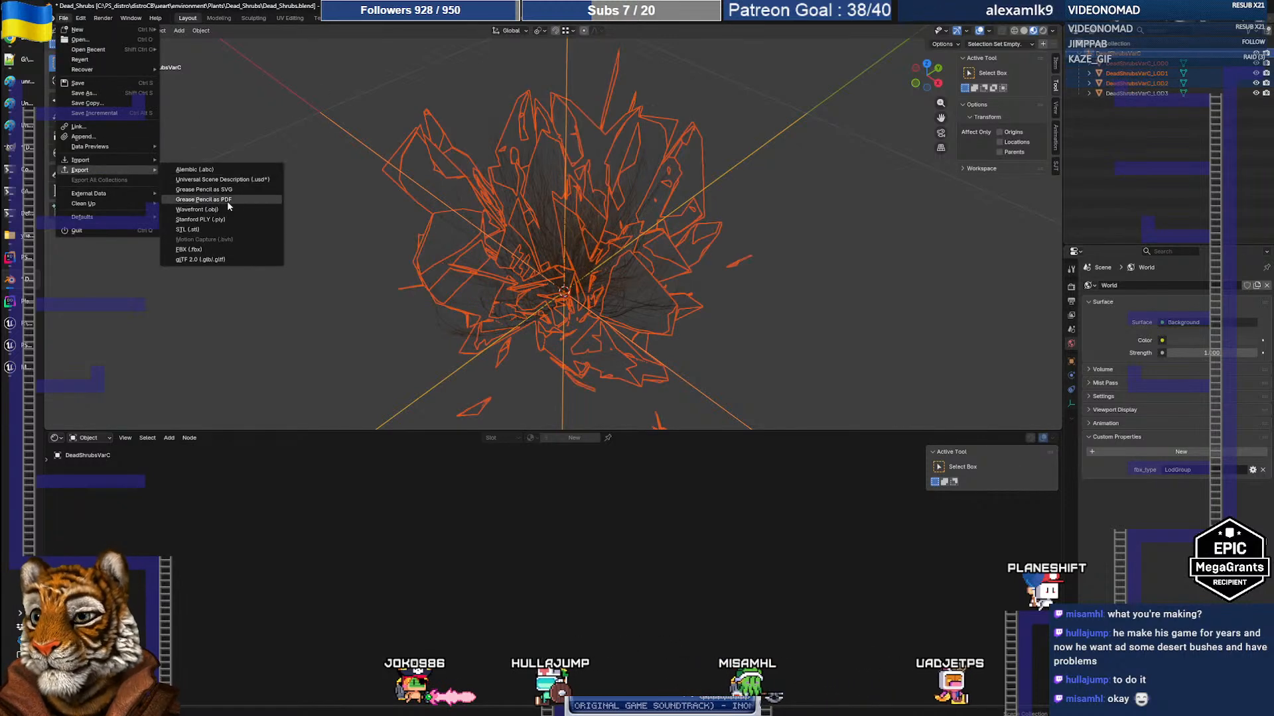
{"action": "left_click", "coordinate": [219, 244]}
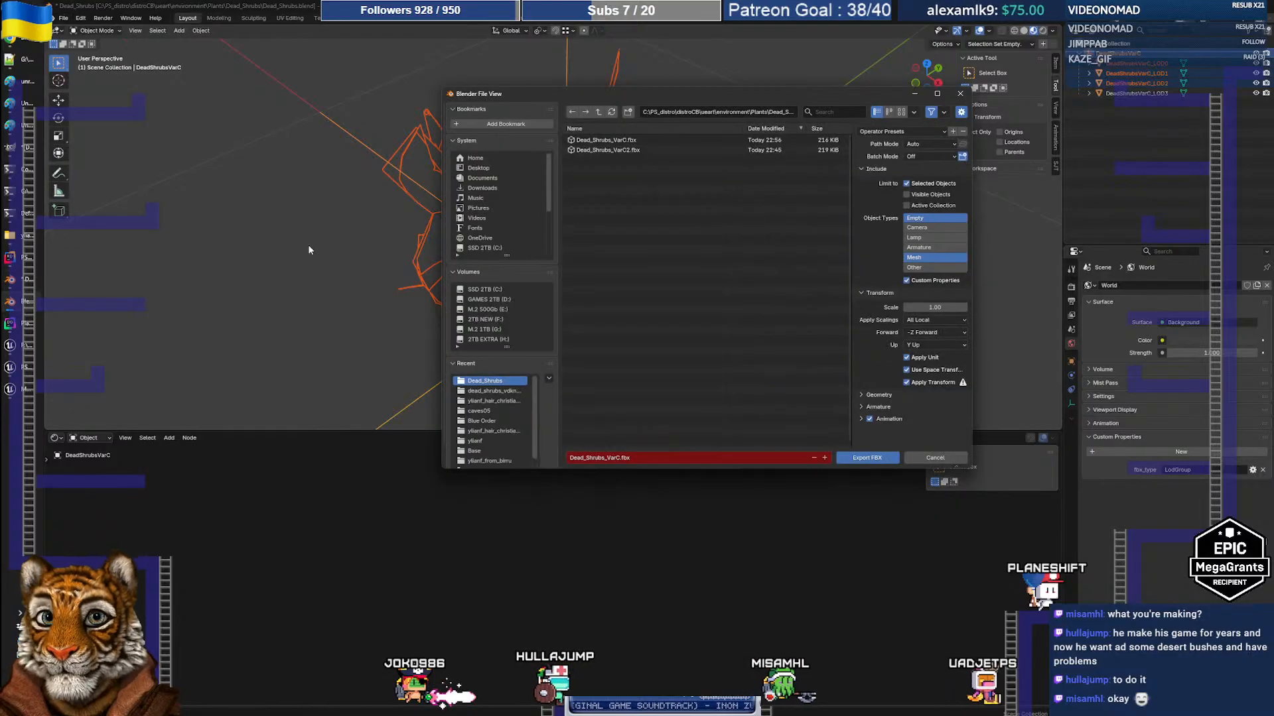
{"action": "left_click", "coordinate": [614, 140]}
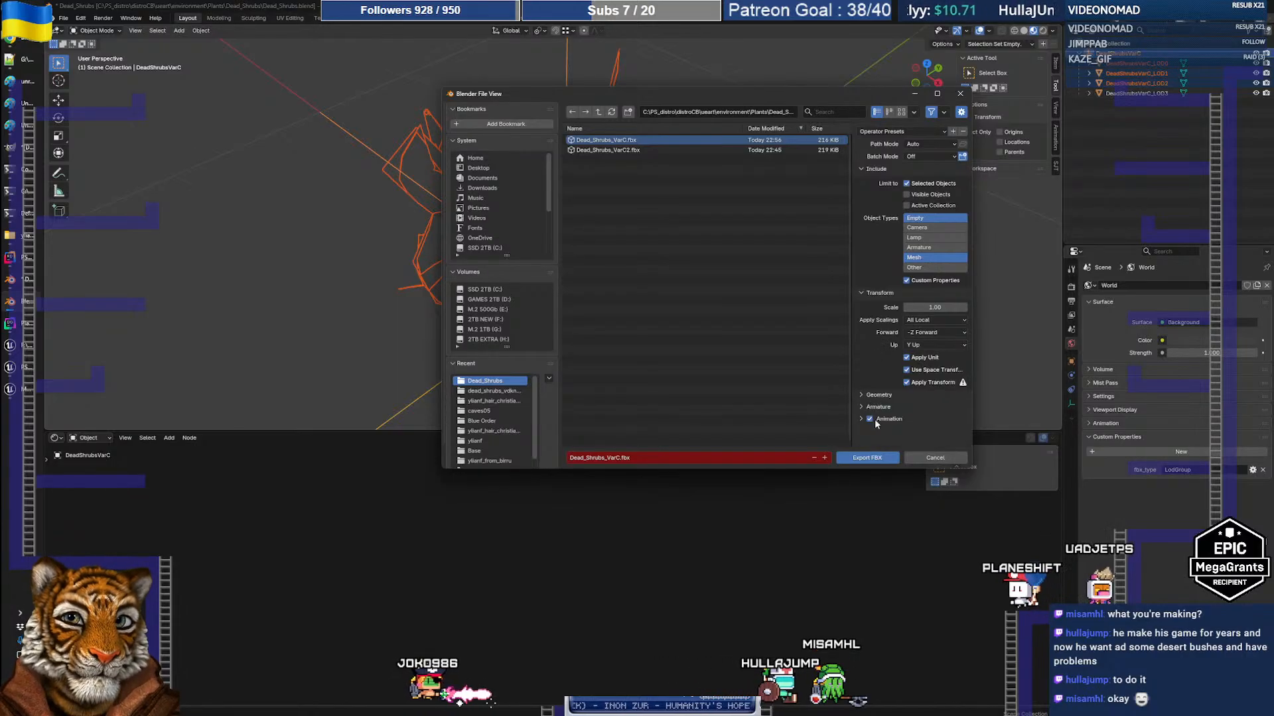
{"action": "left_click", "coordinate": [866, 457]}
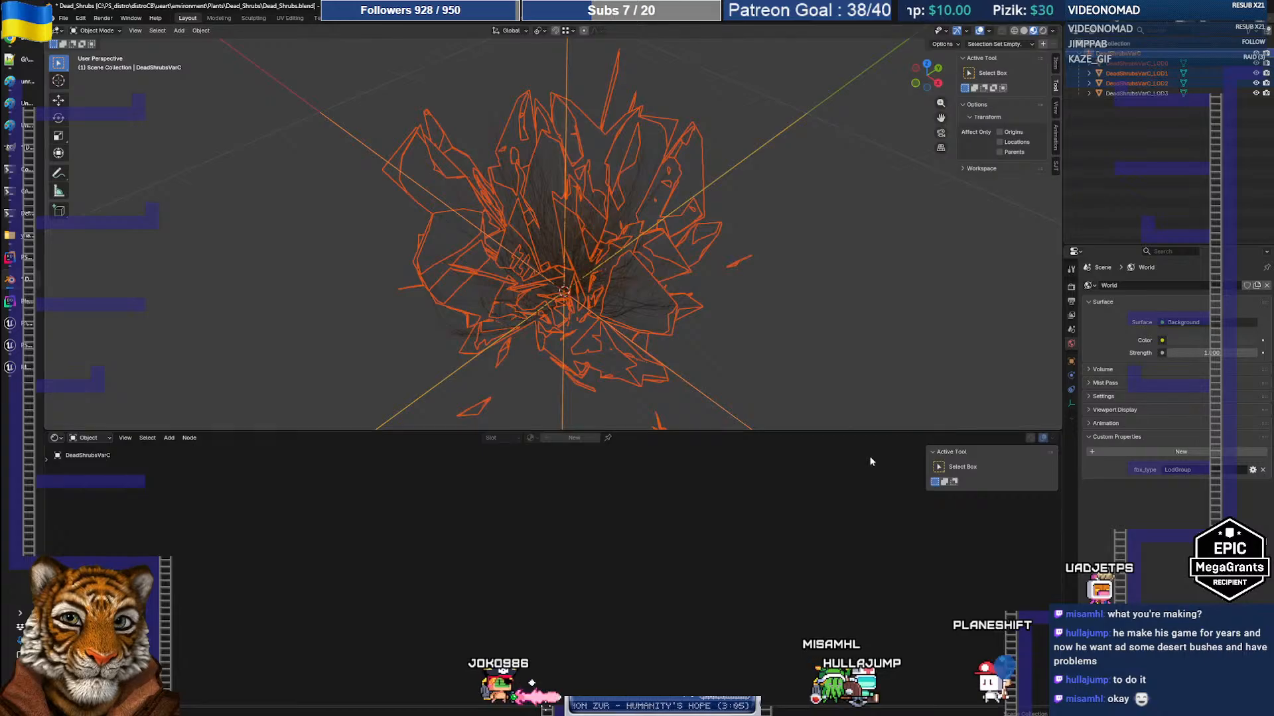
Switch to the browser and review the tutorial video's FBX export, Unreal import options and LOD screen sizes
{"action": "left_click", "coordinate": [15, 368]}
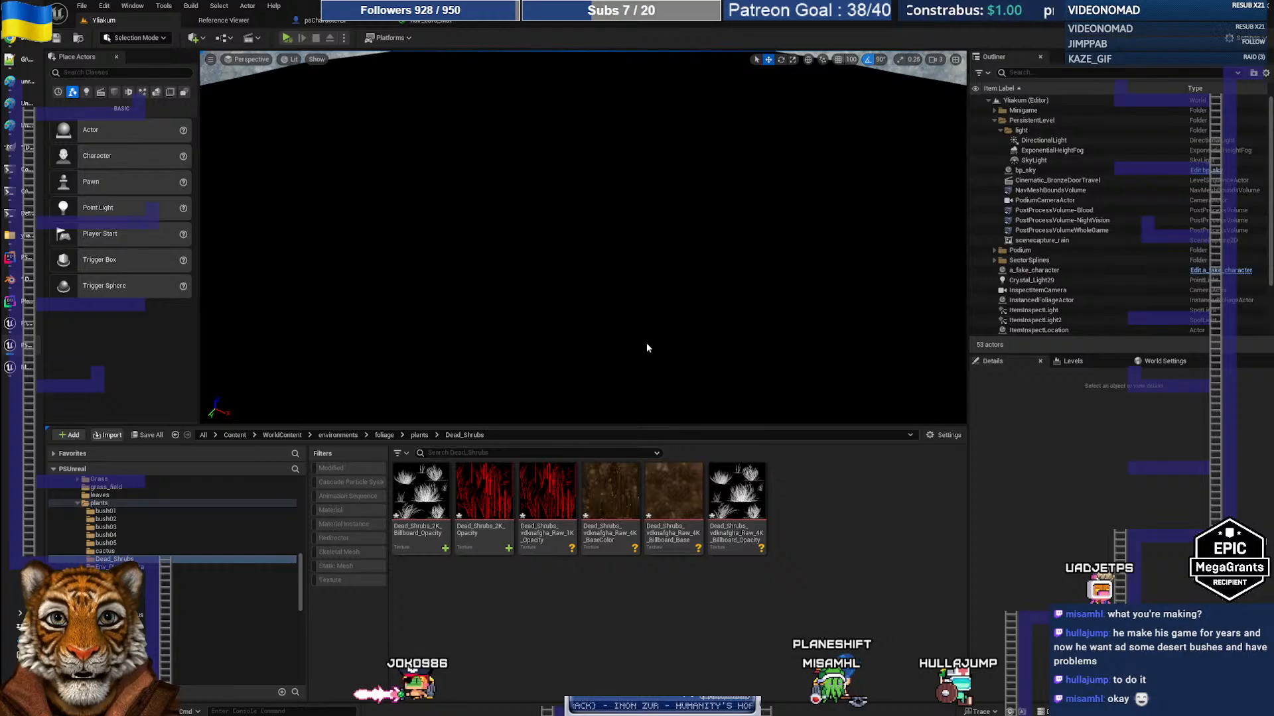
{"action": "key", "text": "alt+Tab"}
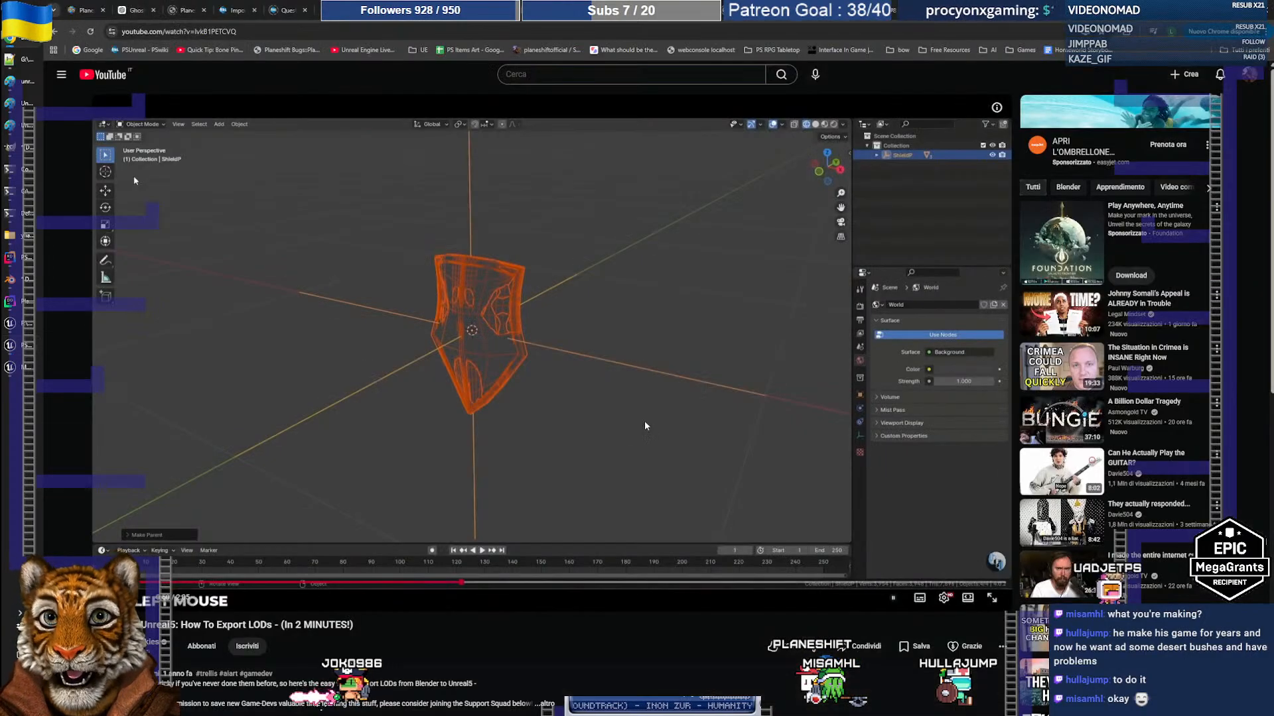
{"action": "left_click", "coordinate": [645, 425]}
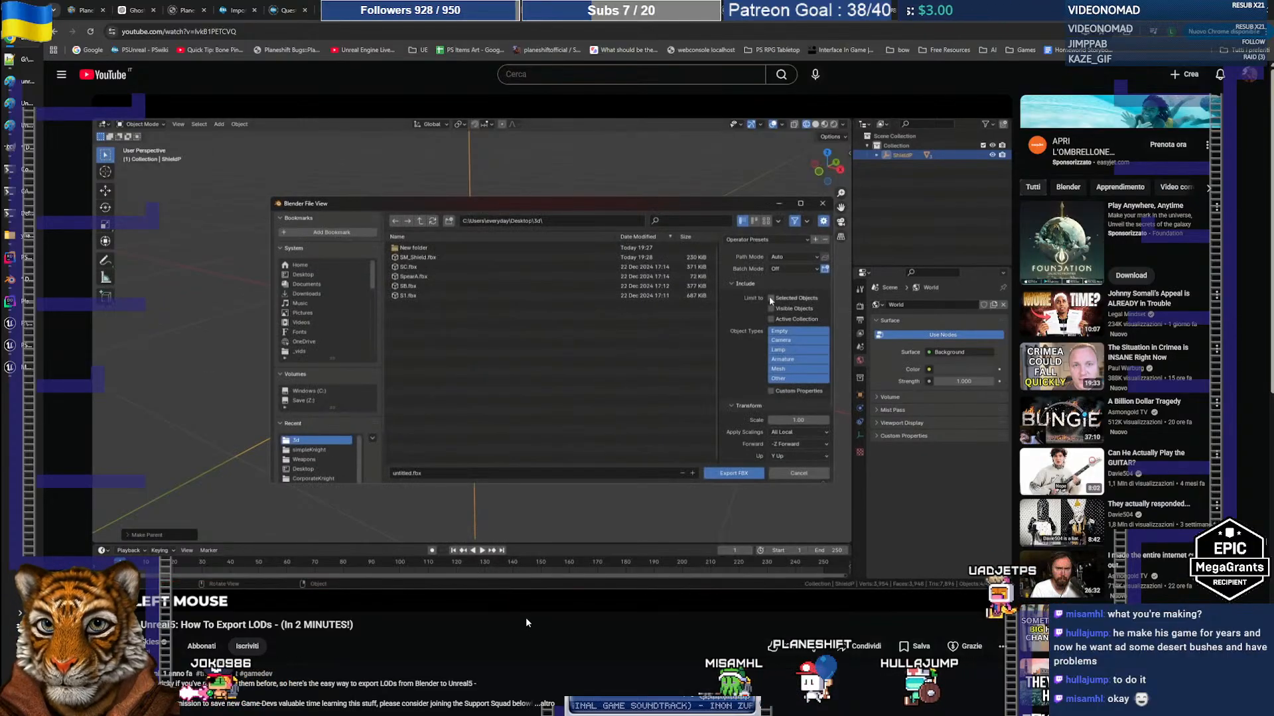
{"action": "left_click", "coordinate": [533, 583]}
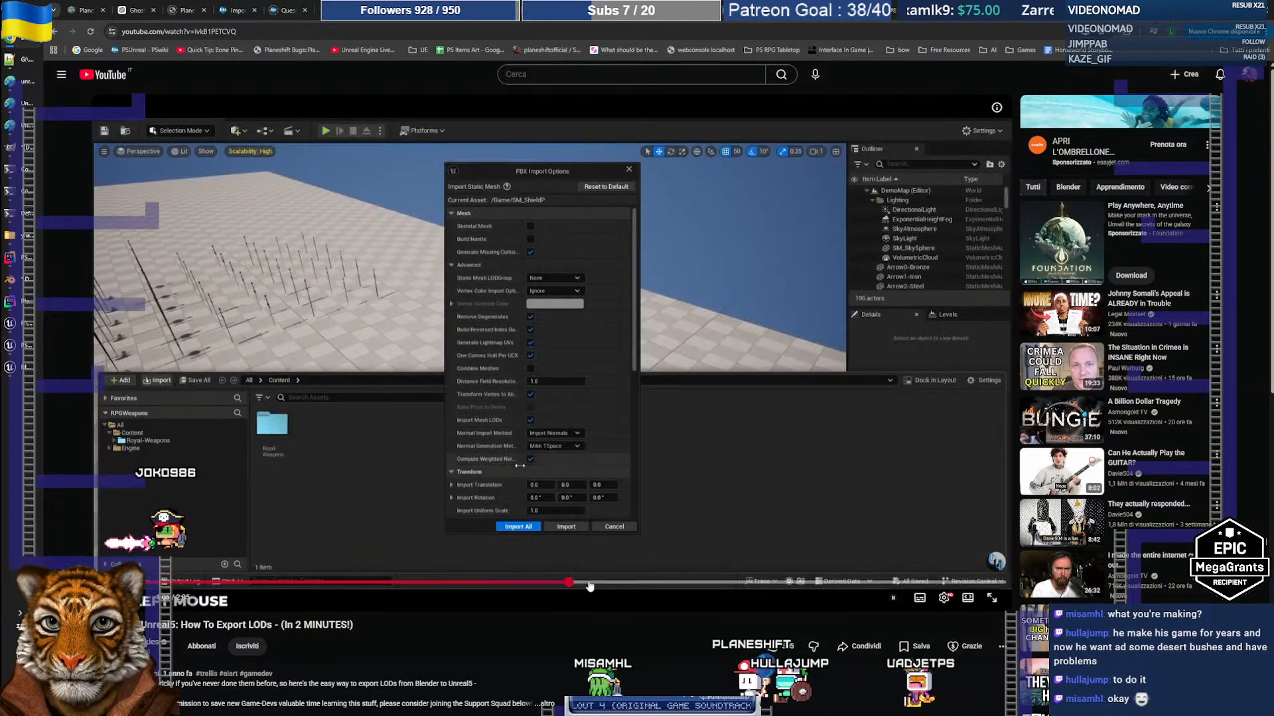
{"action": "key", "text": "space"}
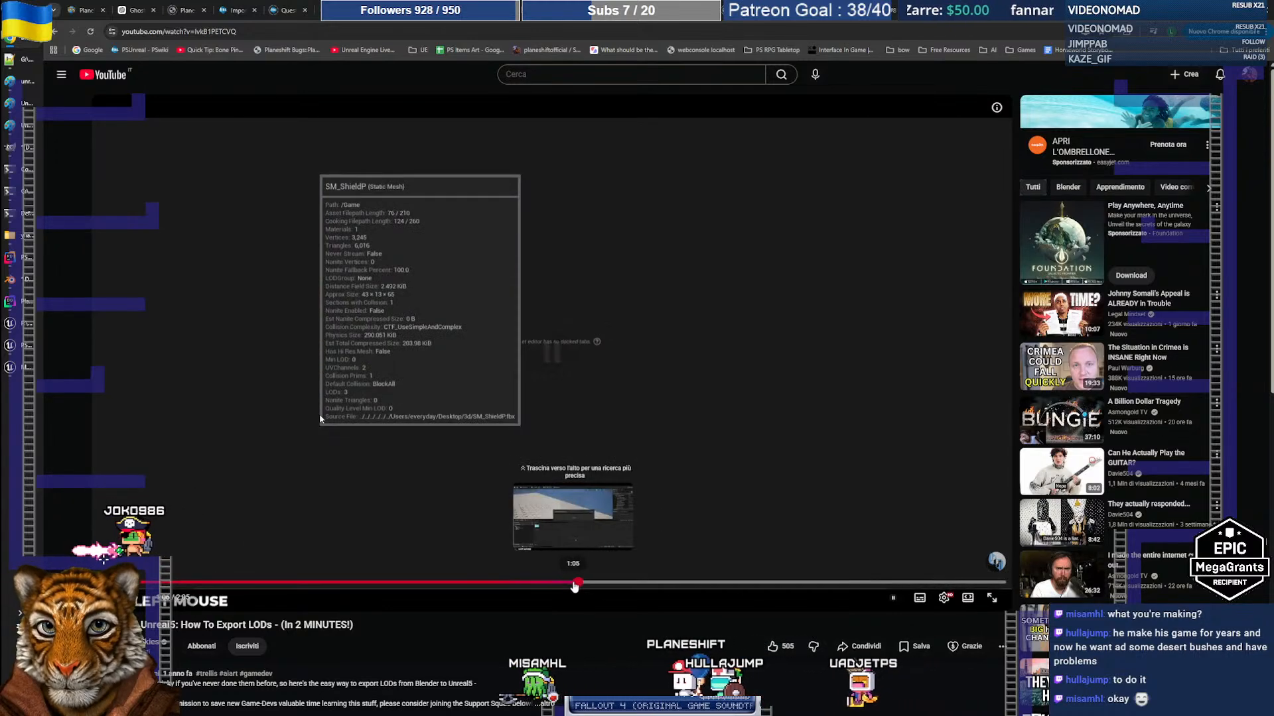
{"action": "left_click", "coordinate": [574, 583]}
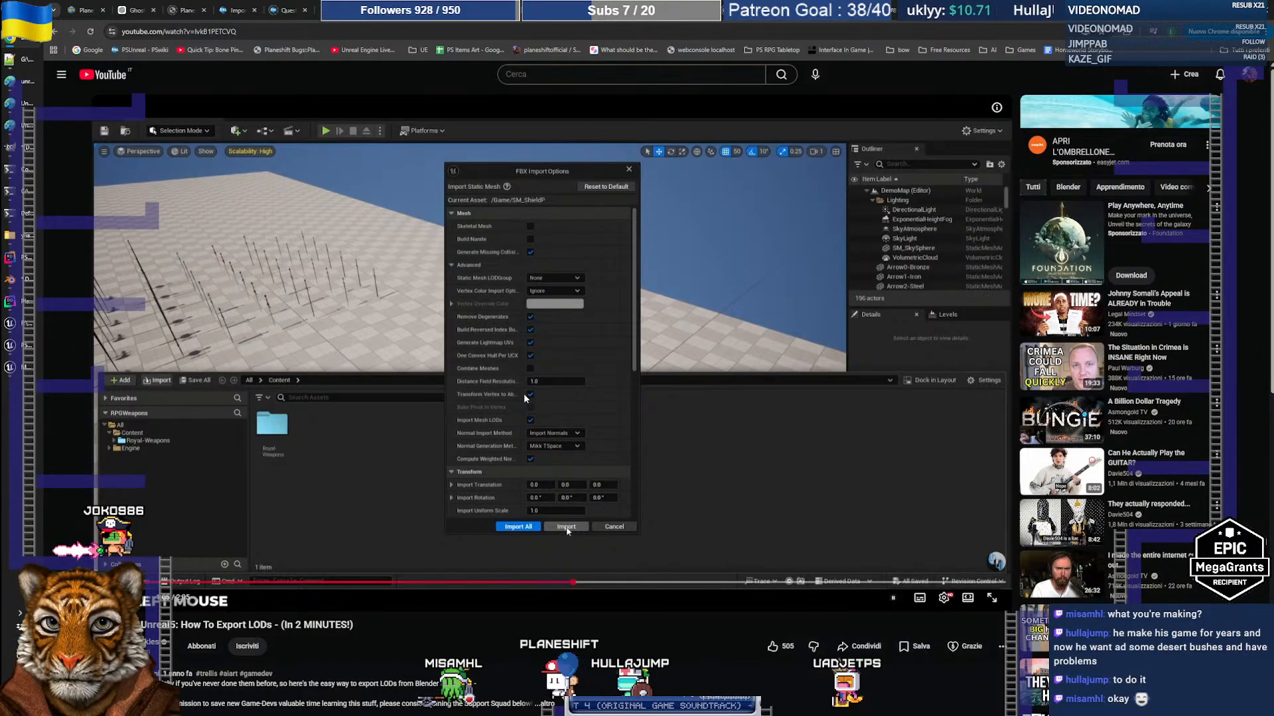
{"action": "left_click", "coordinate": [549, 584]}
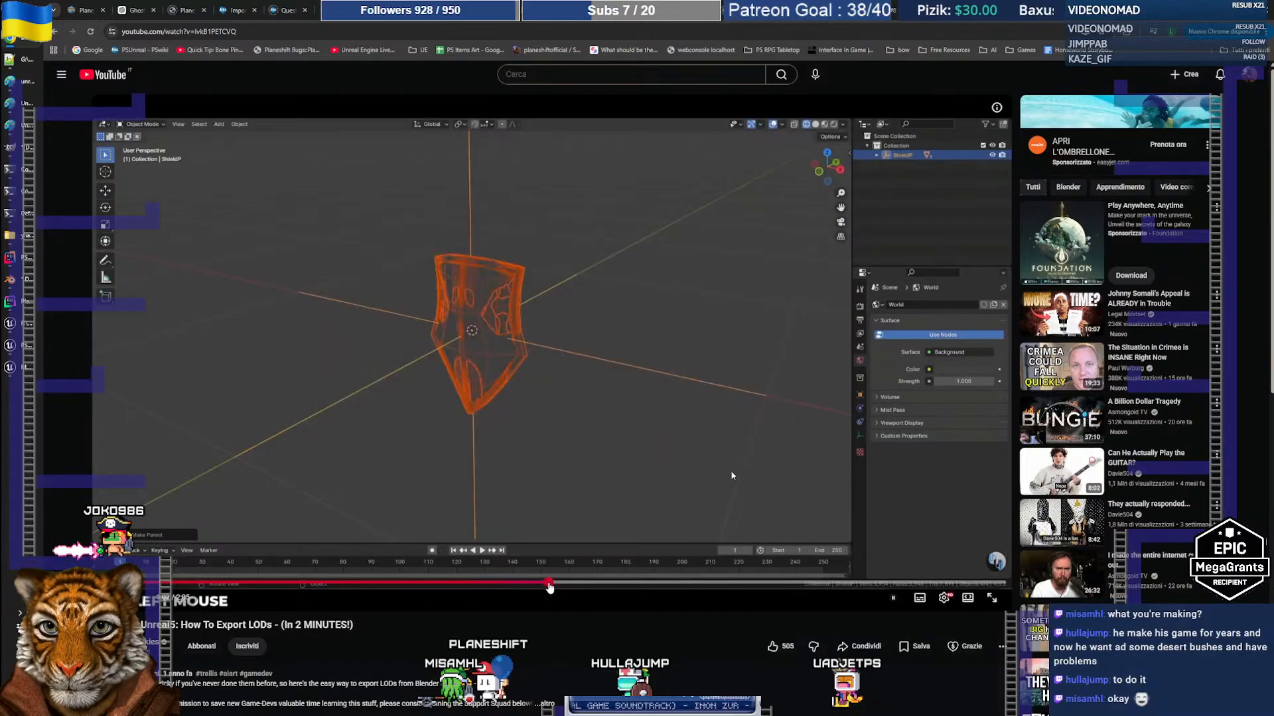
{"action": "left_click", "coordinate": [624, 468]}
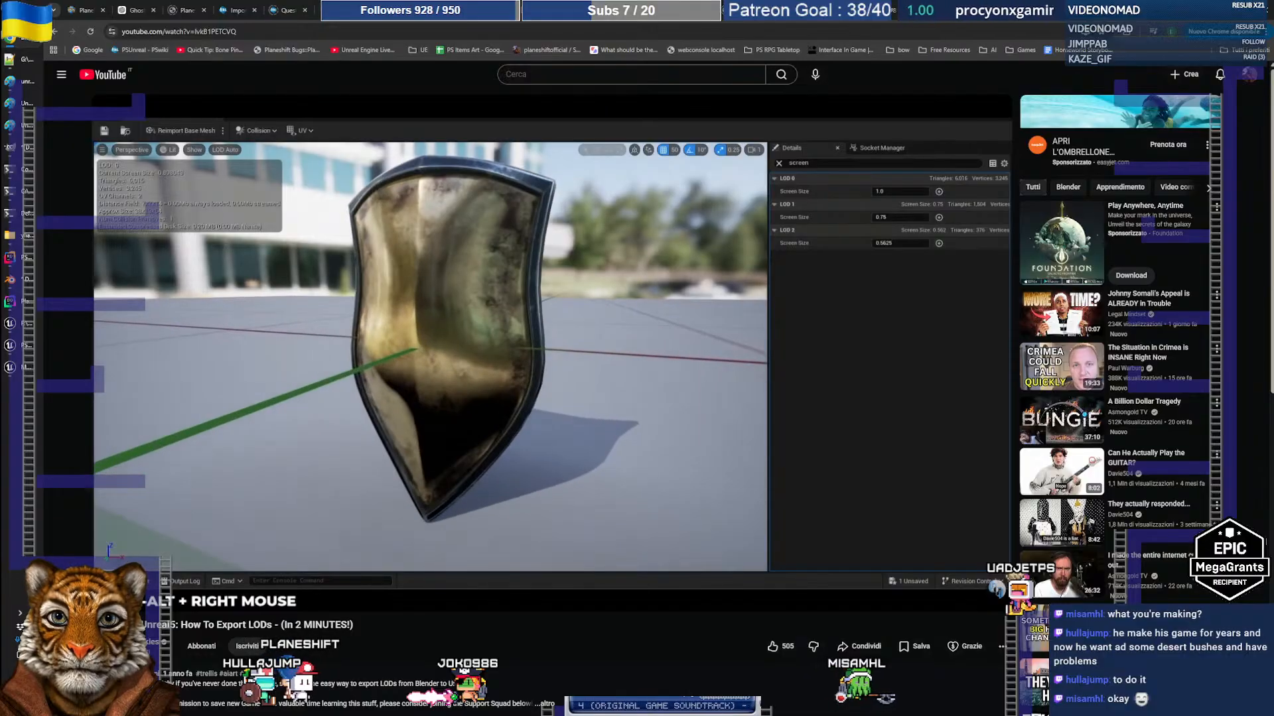
{"action": "left_click", "coordinate": [593, 488]}
Switch to Unreal Editor and try to import the Dead_Shrubs_VarC FBX into the Dead_Shrubs folder with Import Mesh LODs enabled
{"action": "key", "text": "alt+Tab"}
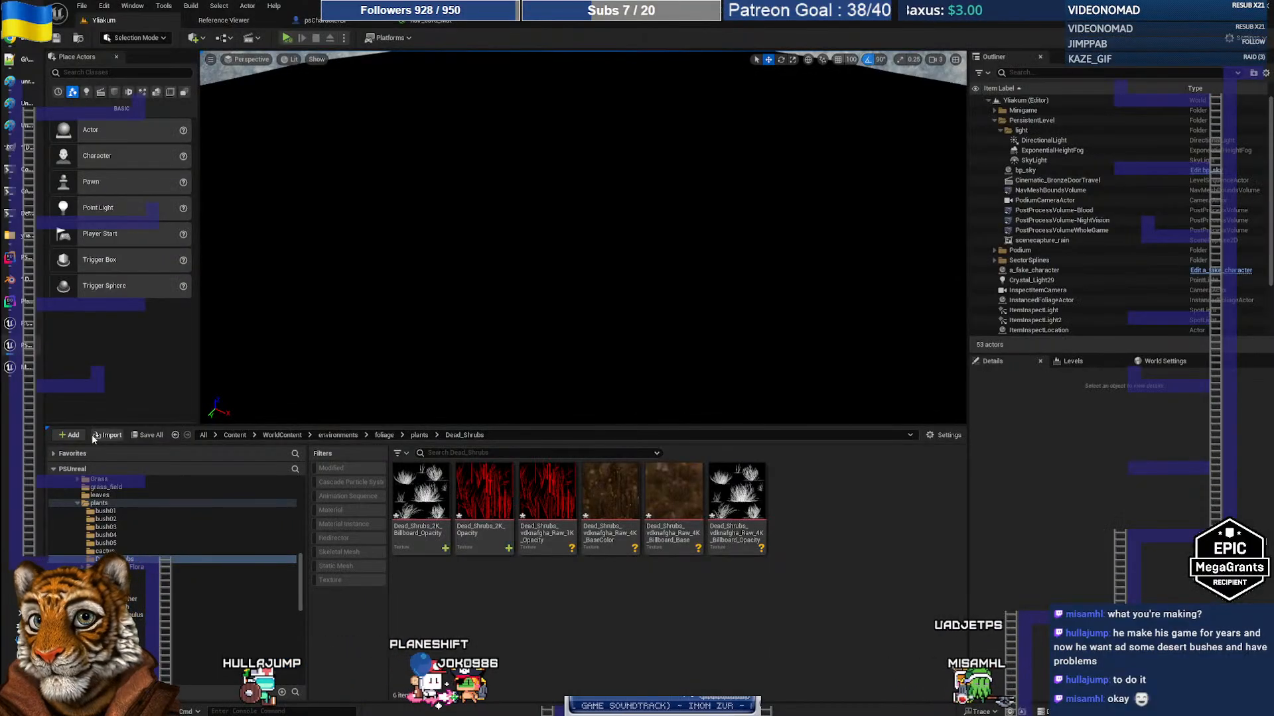
{"action": "left_click", "coordinate": [10, 368]}
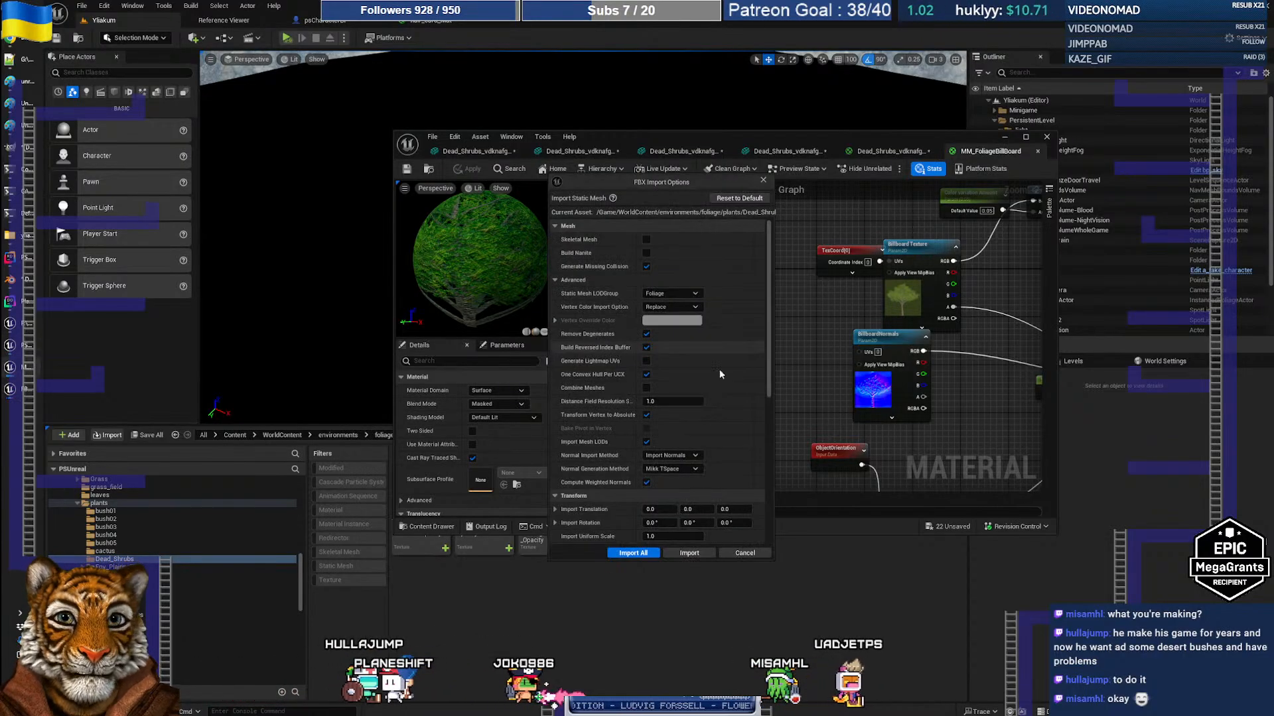
{"action": "left_click", "coordinate": [689, 553]}
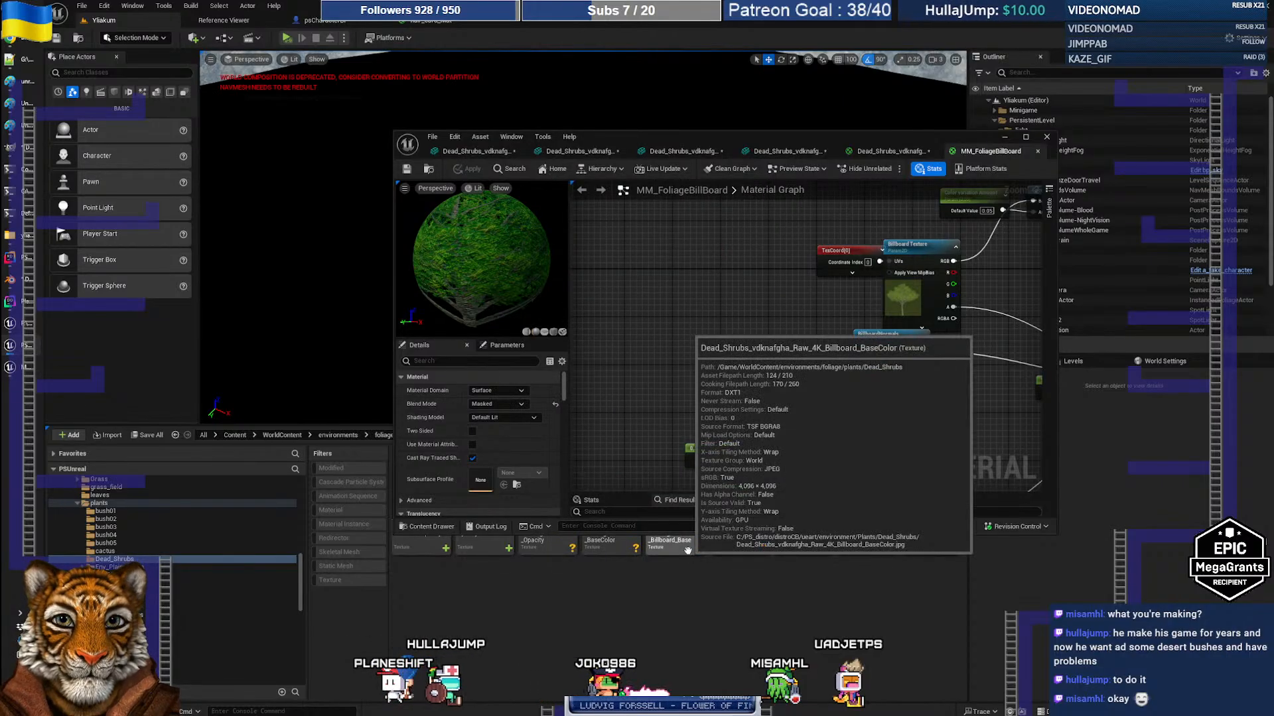
{"action": "left_click", "coordinate": [1003, 137]}
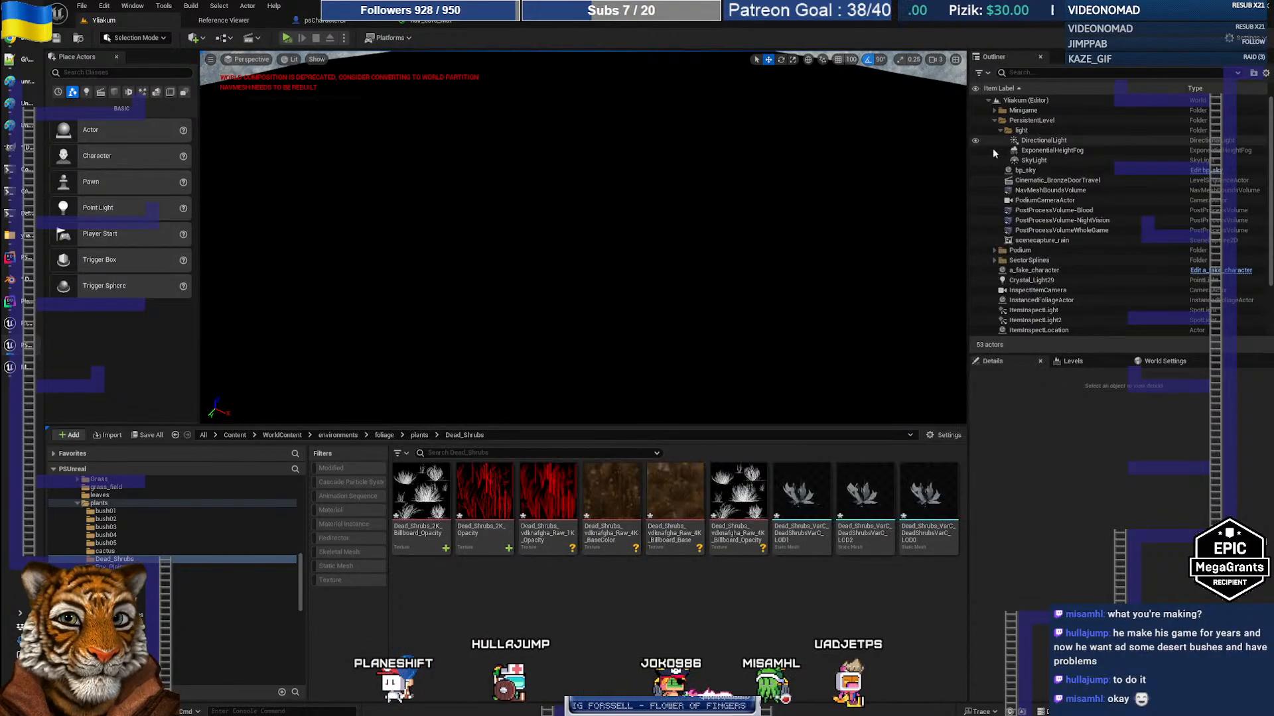
Delete the three imported Dead_Shrubs_VarC static meshes from the Dead_Shrubs folder
{"action": "left_click", "coordinate": [805, 543]}
{"action": "left_click", "coordinate": [864, 619]}
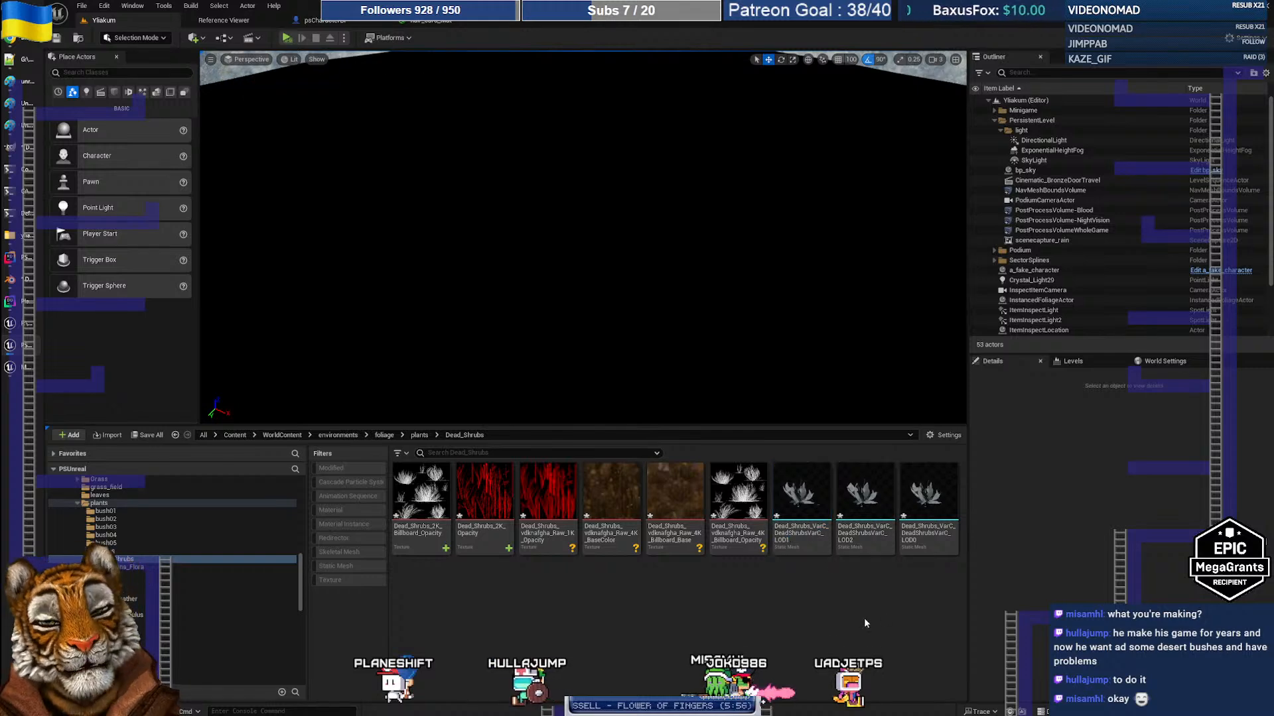
{"action": "left_click", "coordinate": [811, 541]}
{"action": "mouse_move", "coordinate": [842, 551]}
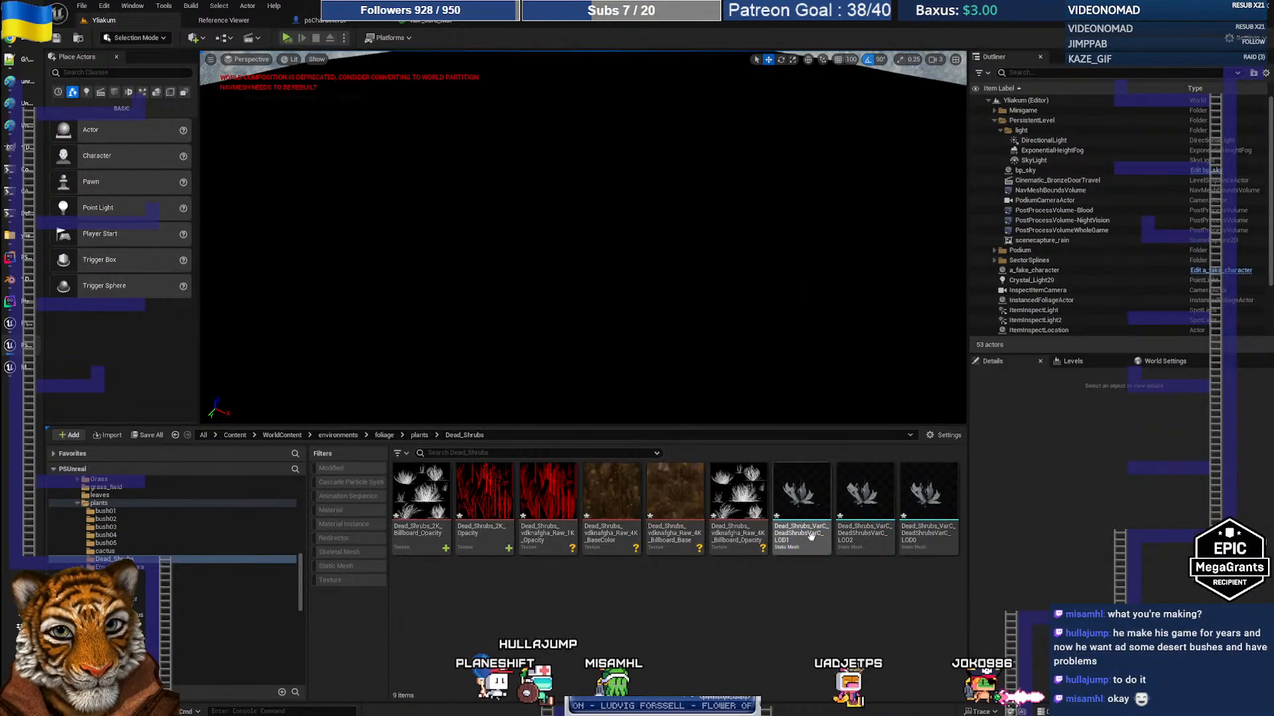
{"action": "left_click", "coordinate": [928, 504], "text": "shift"}
{"action": "key", "text": "Delete"}
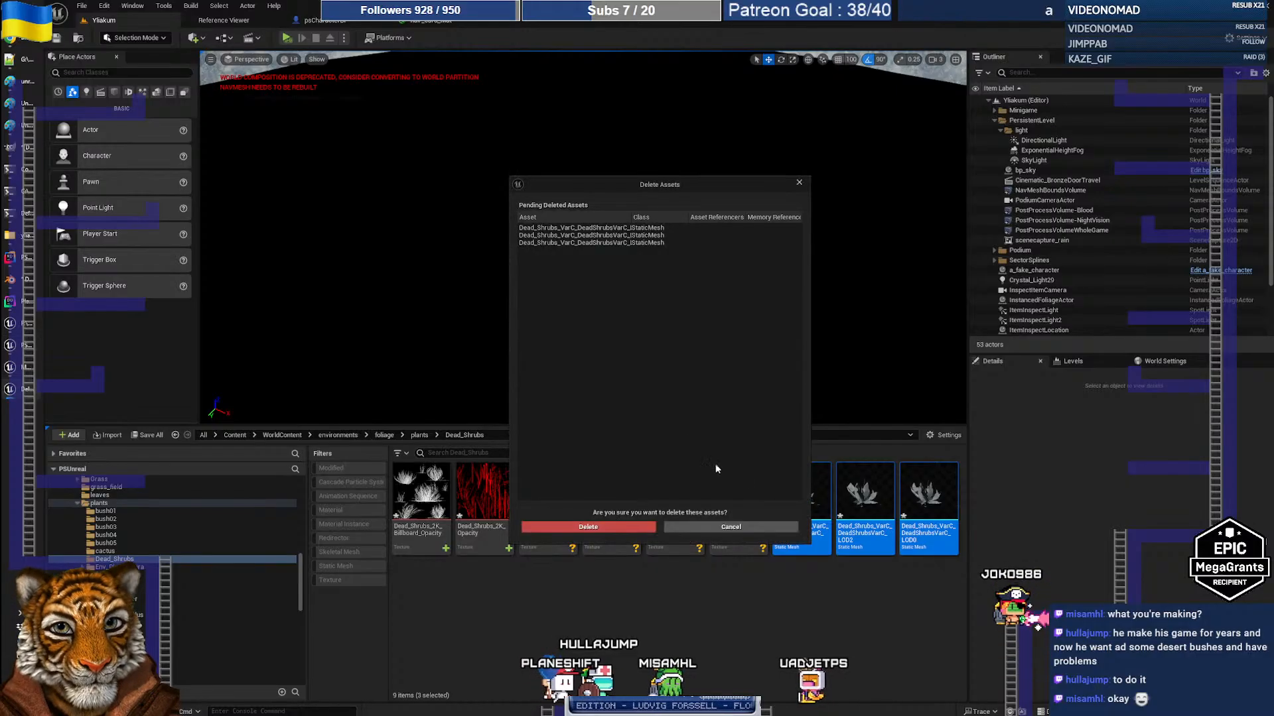
{"action": "left_click", "coordinate": [560, 526]}
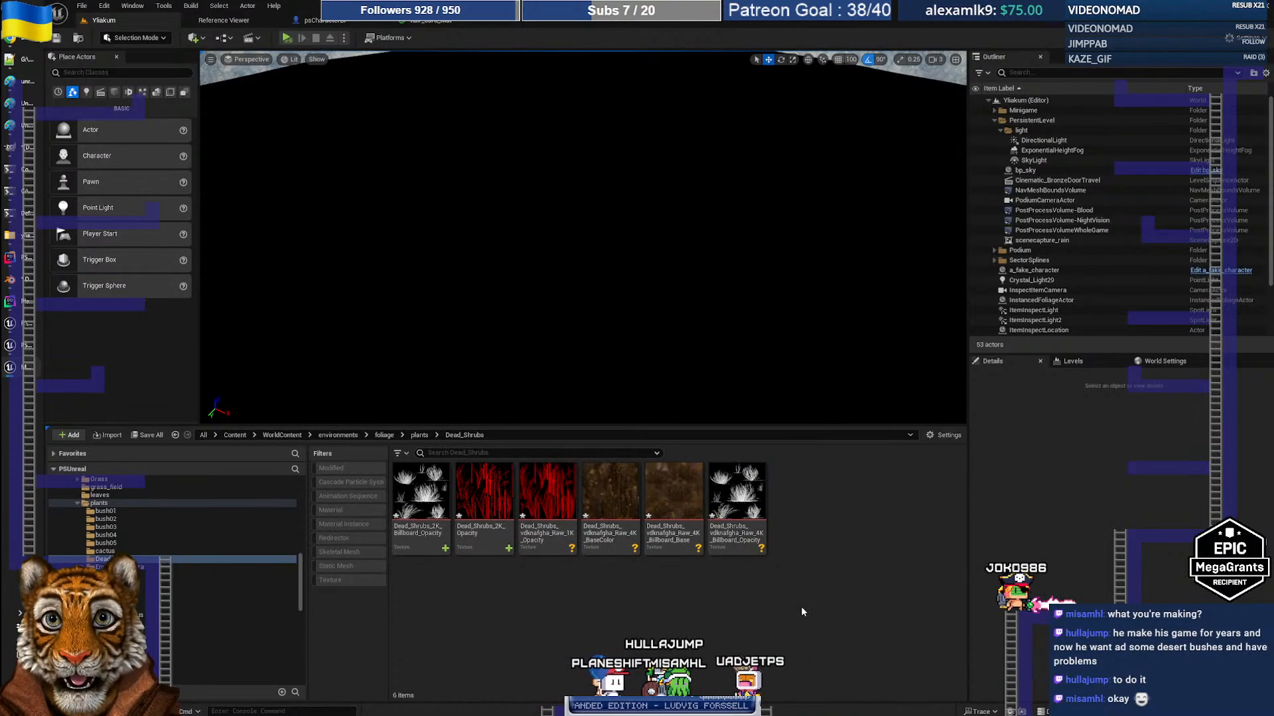
Switch to Blender and inspect each DeadShrubsVarC LOD mesh, checking its name, shape and material
{"action": "key", "text": "alt+Tab"}
{"action": "key", "text": "alt+Tab"}
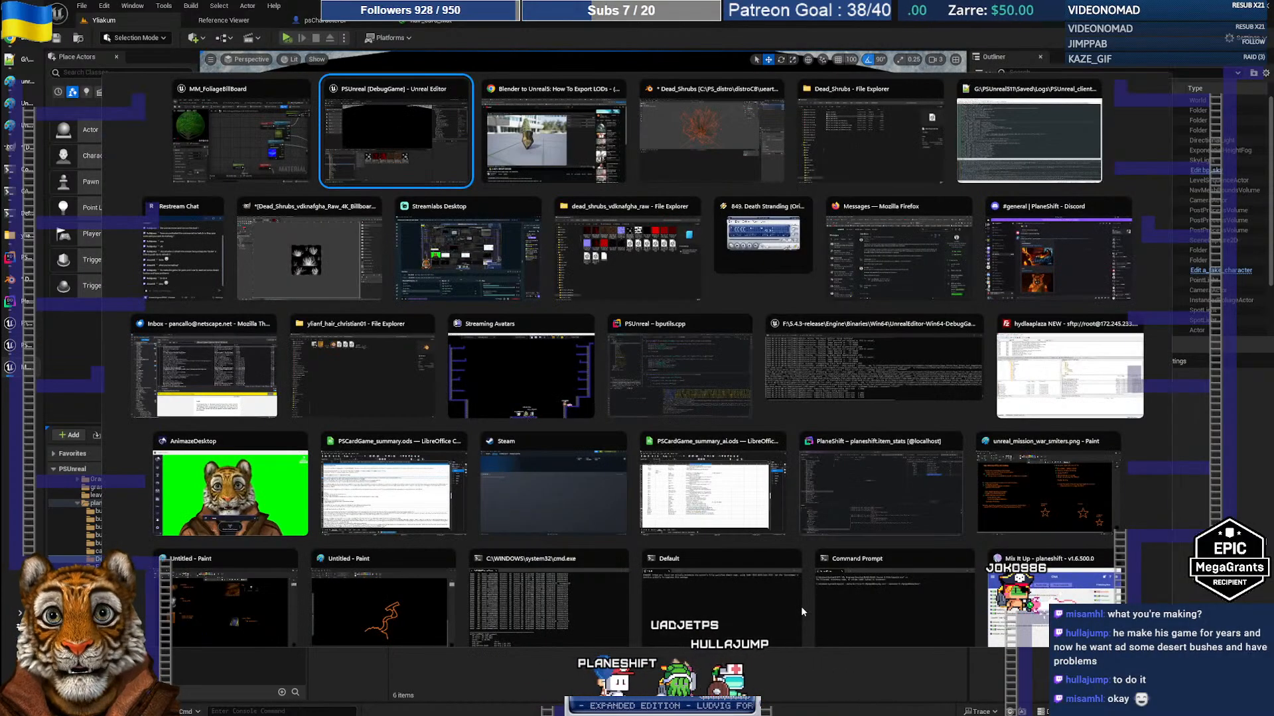
{"action": "key", "text": "alt+Tab"}
{"action": "key", "text": "alt+Tab"}
{"action": "left_click", "coordinate": [1134, 64]}
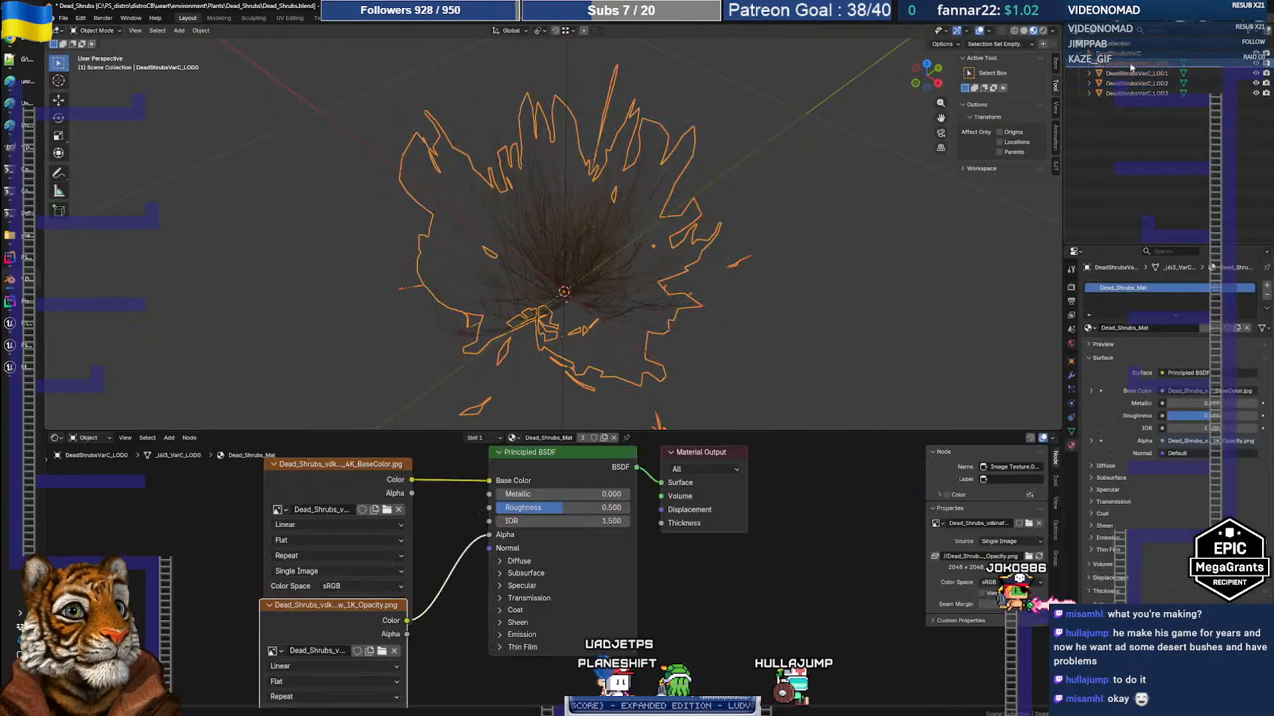
{"action": "left_click", "coordinate": [1133, 73]}
{"action": "left_click", "coordinate": [1133, 84]}
{"action": "left_click", "coordinate": [1133, 94]}
{"action": "left_click", "coordinate": [1133, 84]}
{"action": "left_click", "coordinate": [1133, 73]}
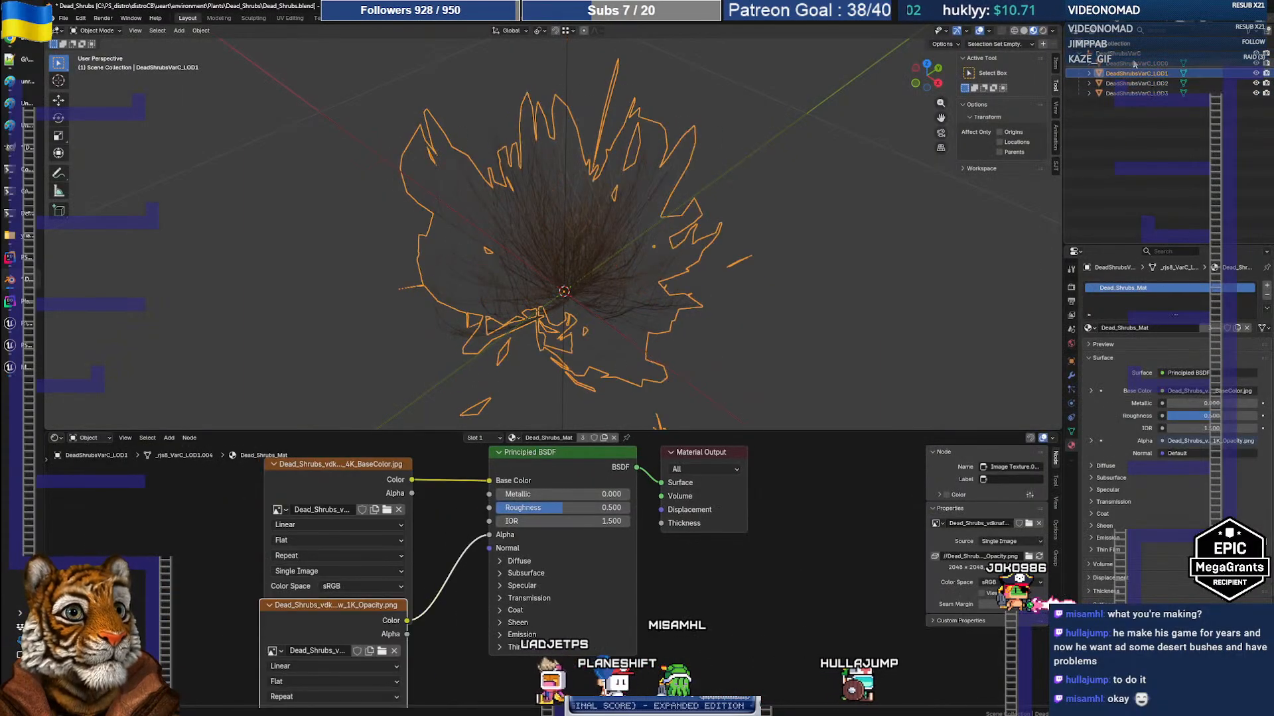
{"action": "left_click", "coordinate": [1133, 63]}
{"action": "left_click", "coordinate": [1133, 55]}
{"action": "left_click", "coordinate": [1133, 63]}
{"action": "left_click", "coordinate": [1133, 54]}
{"action": "left_click", "coordinate": [1133, 65]}
{"action": "left_click", "coordinate": [1133, 74]}
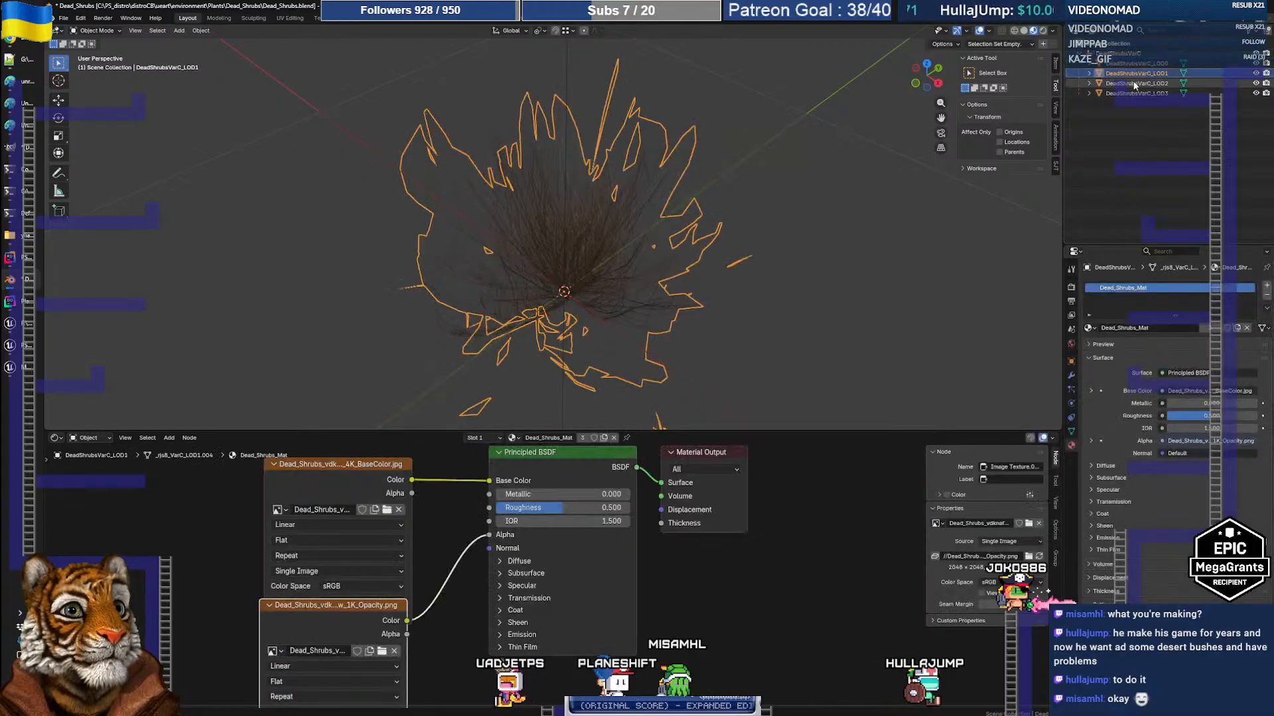
{"action": "left_click", "coordinate": [1133, 84]}
{"action": "left_click", "coordinate": [1133, 94]}
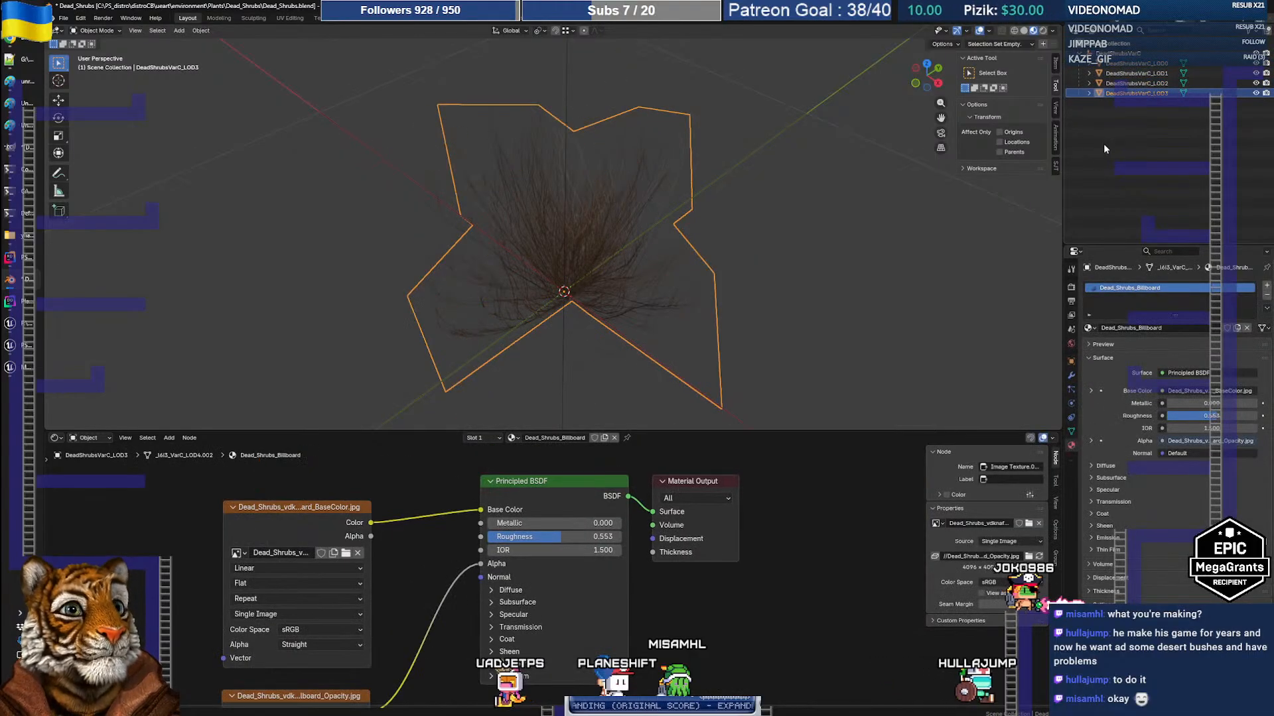
Hide all the DeadShrubsVarC LOD meshes in the viewport
{"action": "left_click", "coordinate": [1256, 73]}
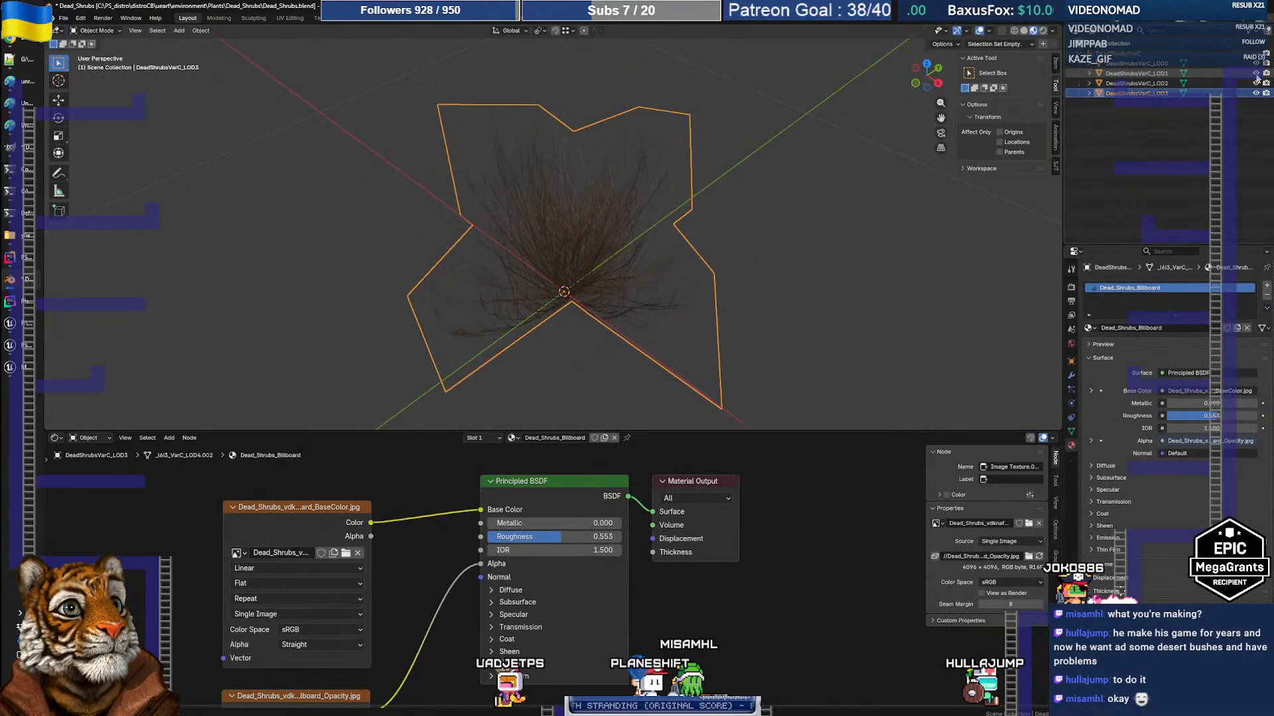
{"action": "left_click", "coordinate": [1256, 93]}
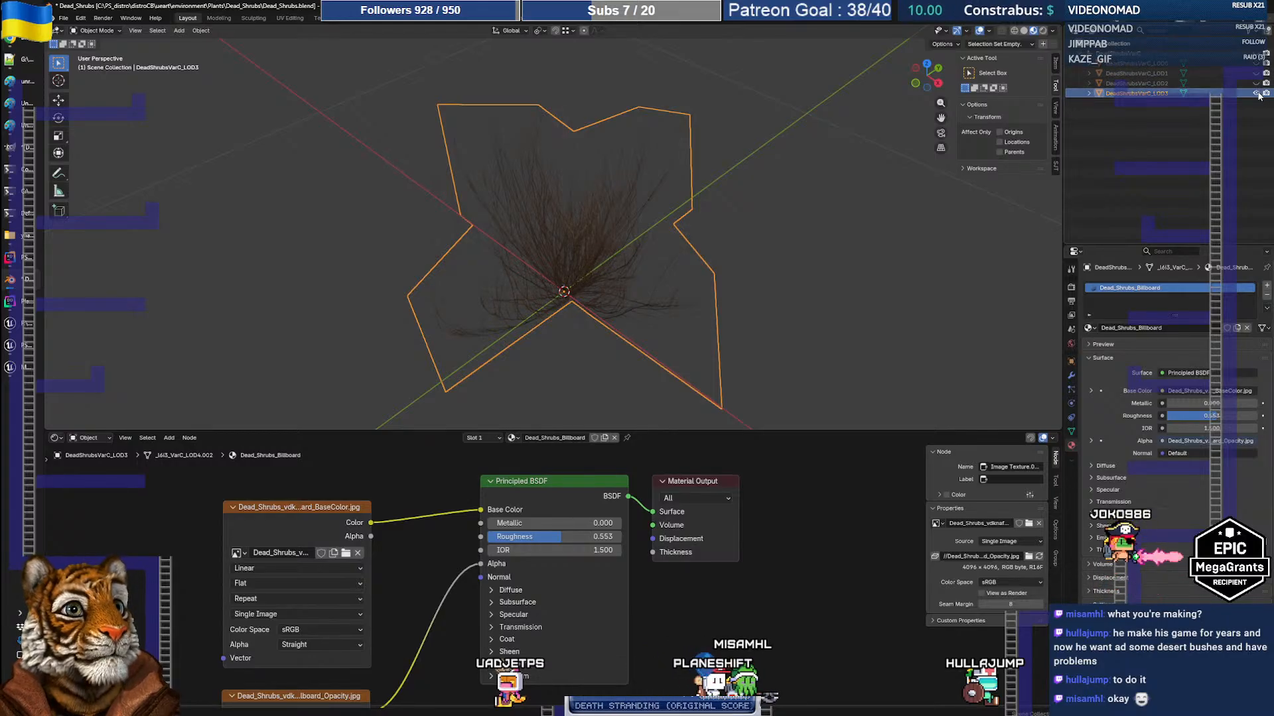
{"action": "middle_click_drag", "start_coordinate": [495, 218], "coordinate": [391, 179]}
Add a cube mesh to the scene and rename it Cube_LOD0
{"action": "left_click", "coordinate": [179, 31]}
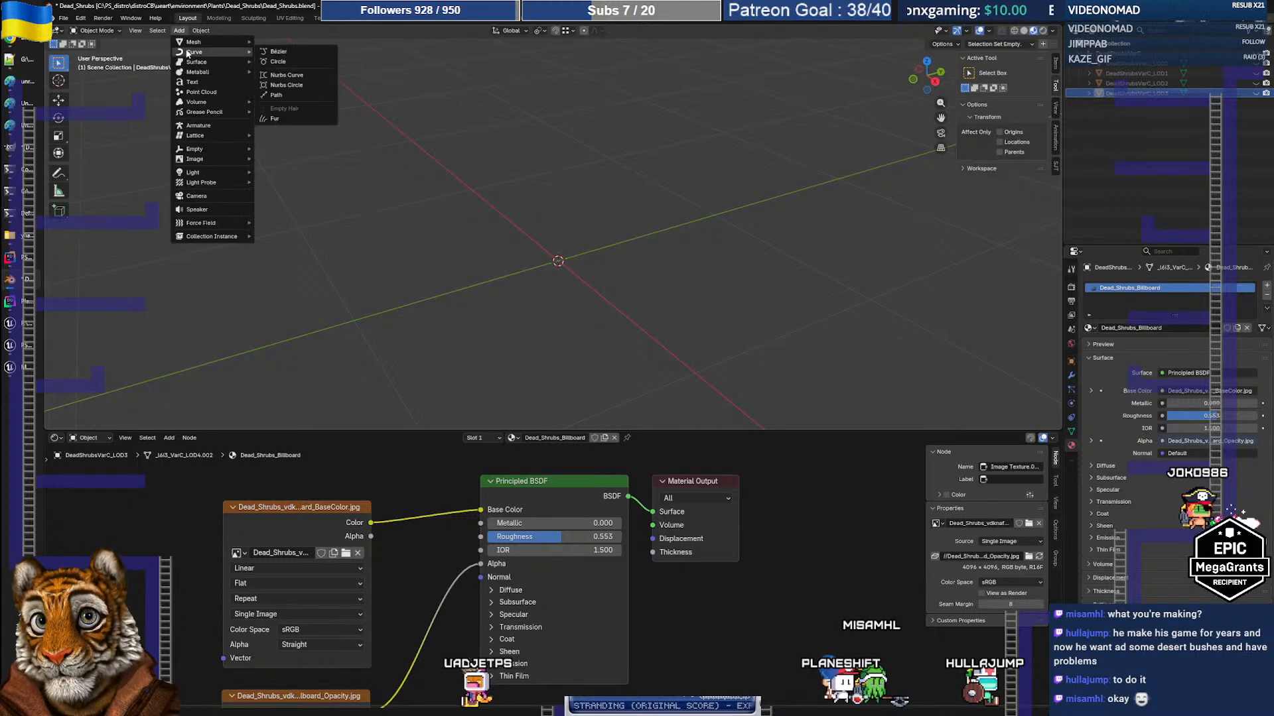
{"action": "mouse_move", "coordinate": [240, 42]}
{"action": "left_click", "coordinate": [304, 53]}
{"action": "scroll", "coordinate": [583, 189], "scroll_direction": "down", "scroll_amount": 6}
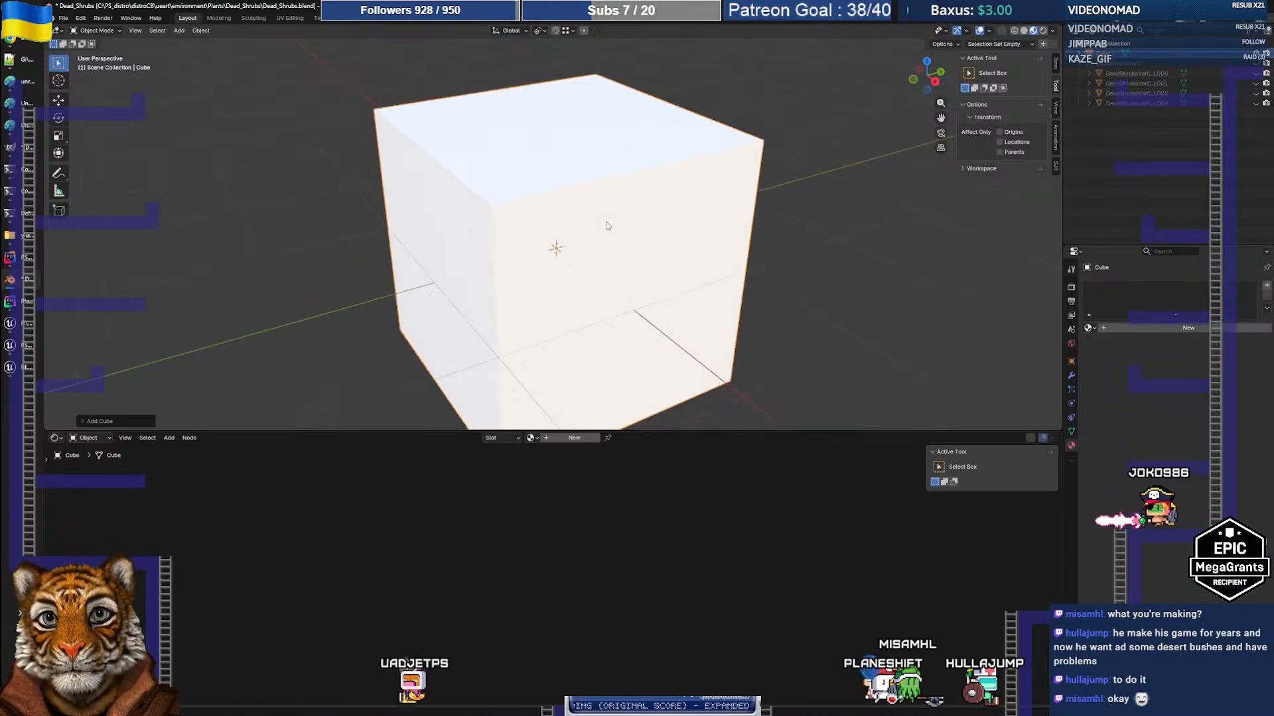
{"action": "scroll", "coordinate": [728, 193], "scroll_direction": "up", "scroll_amount": 2}
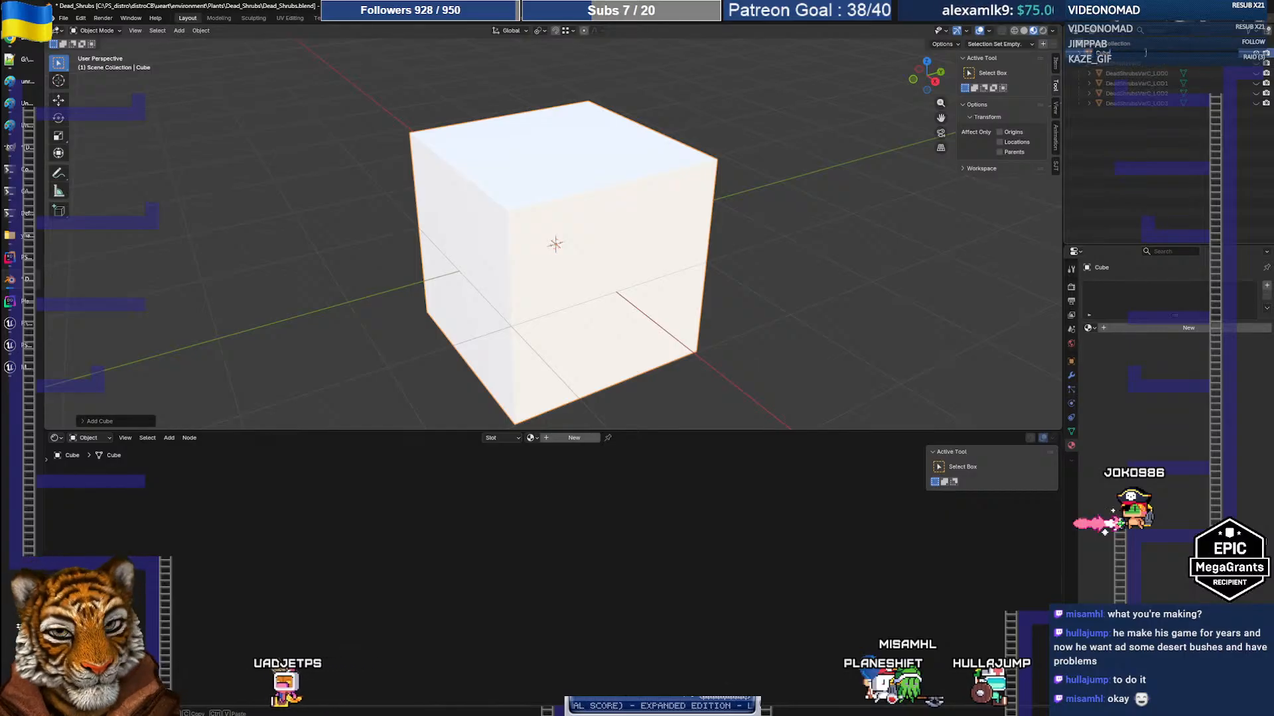
{"action": "key", "text": "Return"}
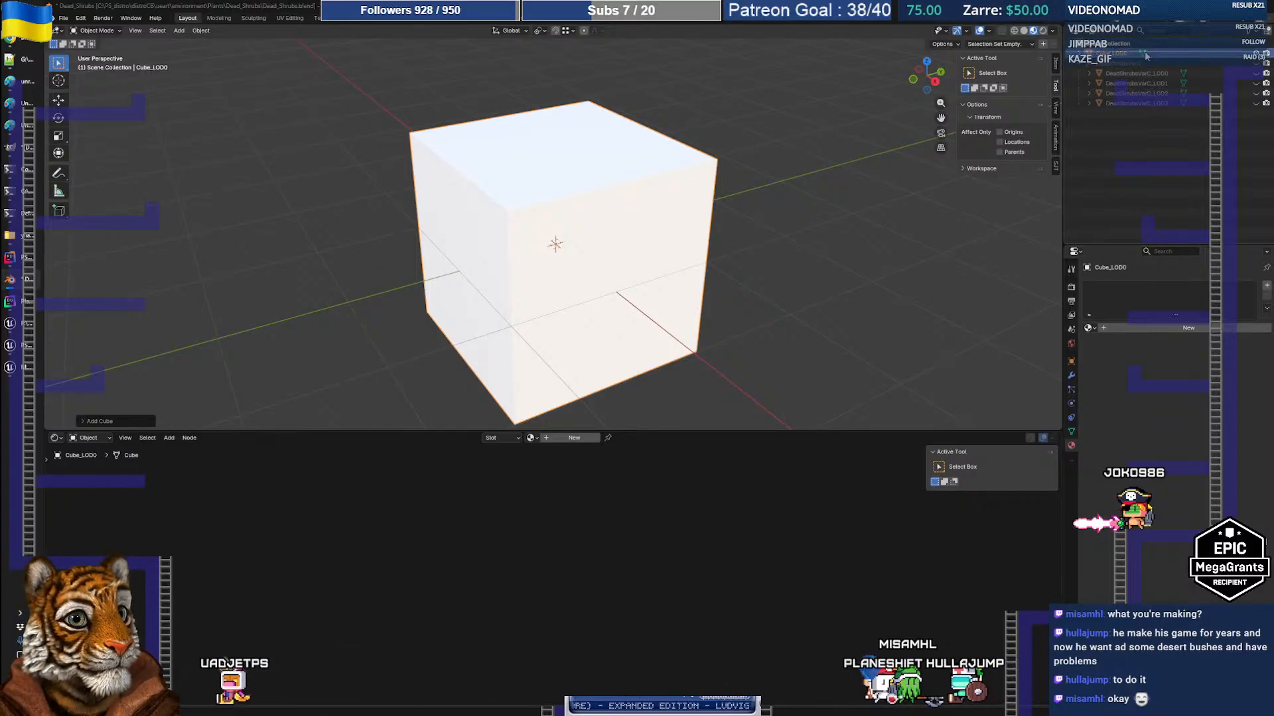
Switch to the Blender-to-Unreal LOD export video in the browser and review how its shield LOD meshes are named
{"action": "key", "text": "super+Tab"}
{"action": "key", "text": "alt+Tab"}
{"action": "key", "text": "alt+Tab"}
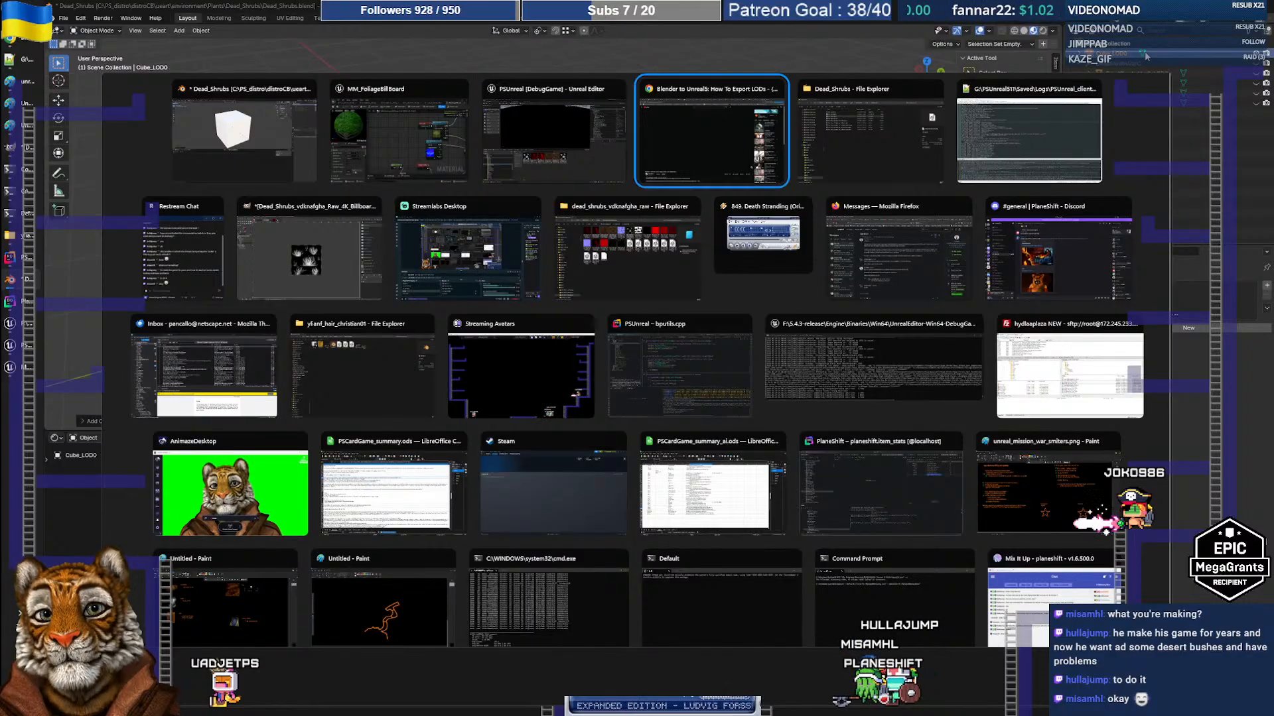
{"action": "left_click", "coordinate": [300, 583]}
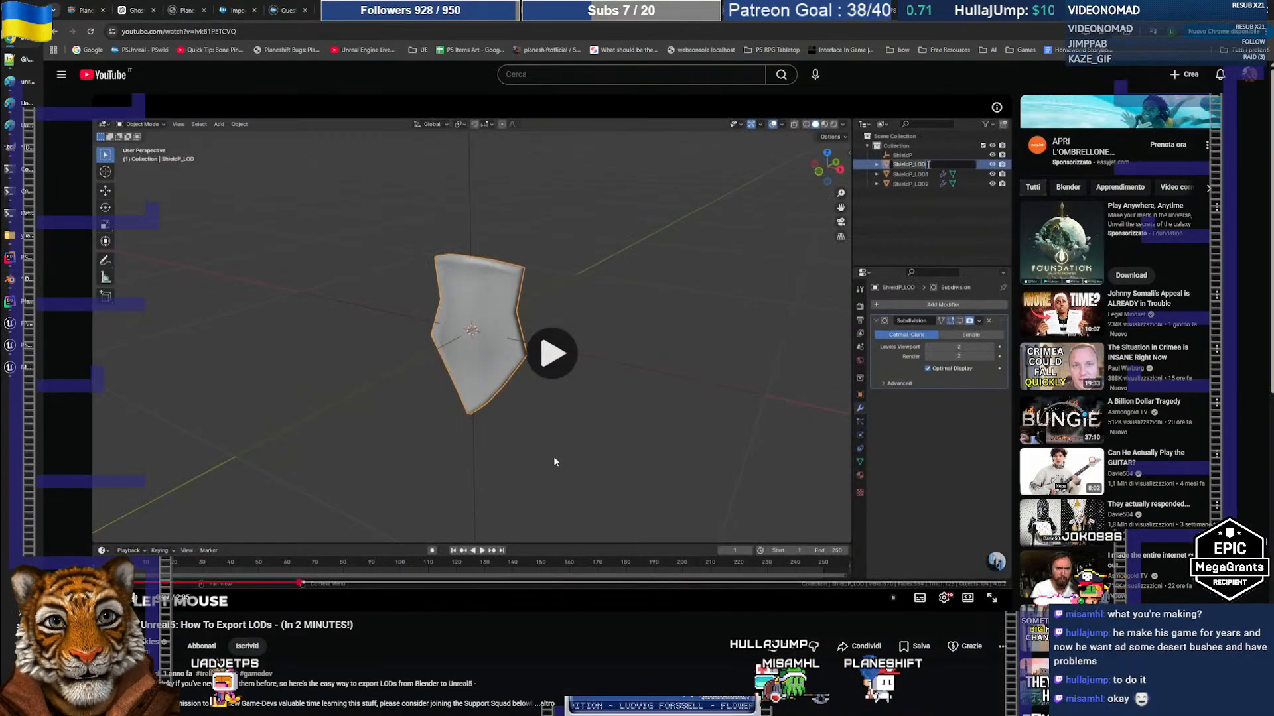
{"action": "left_click", "coordinate": [576, 463]}
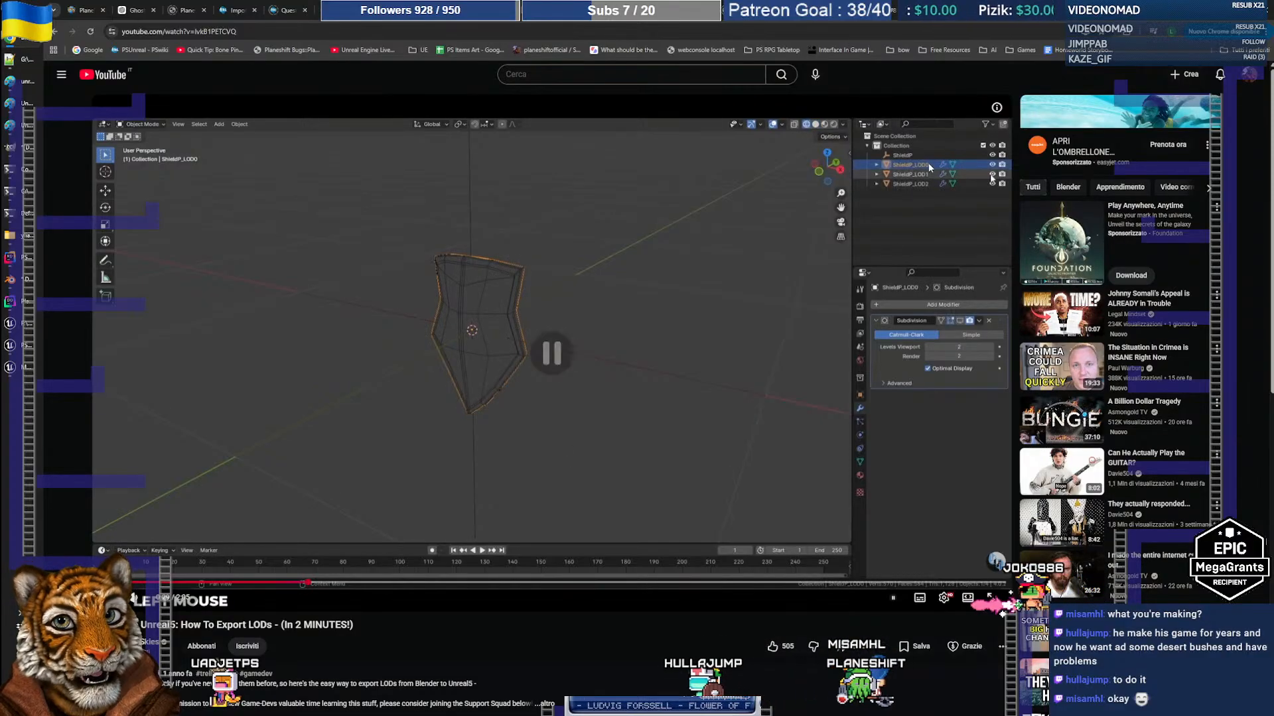
Switch back to Blender, duplicate the cube twice in place, and rename the copies Cube_LOD1 and Cube_LOD2
{"action": "key", "text": "alt+Tab"}
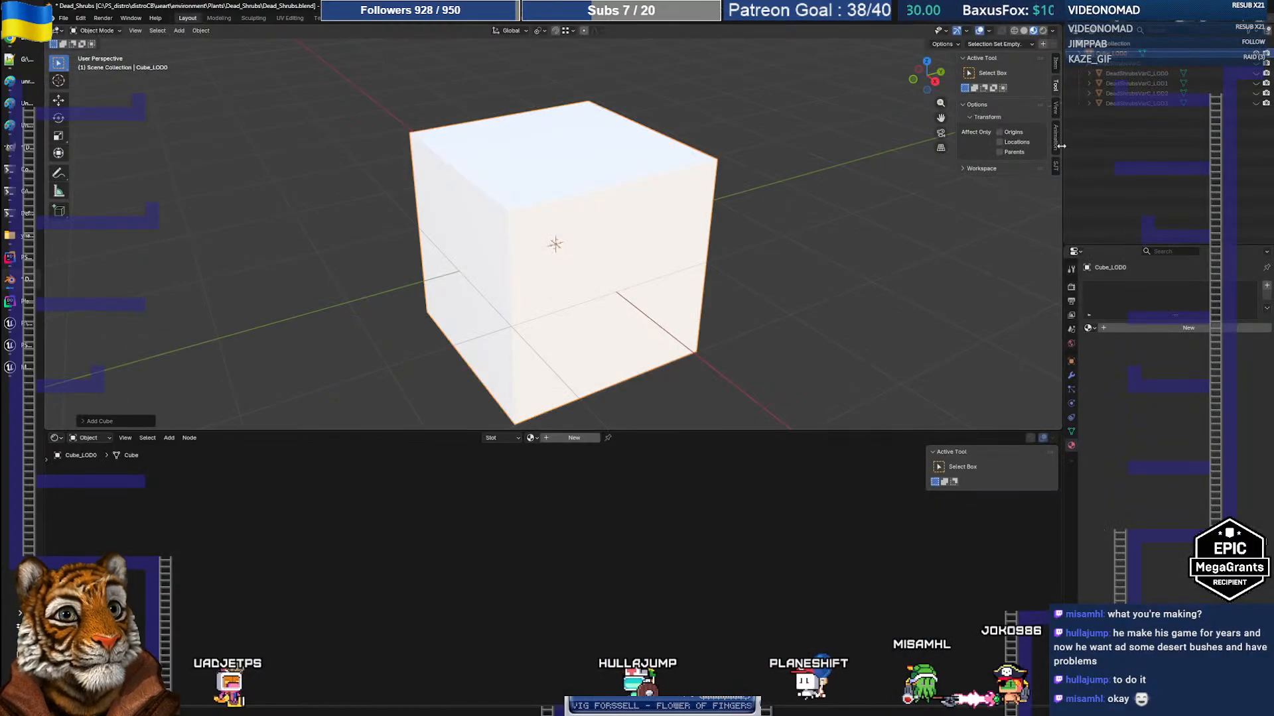
{"action": "key", "text": "shift+d"}
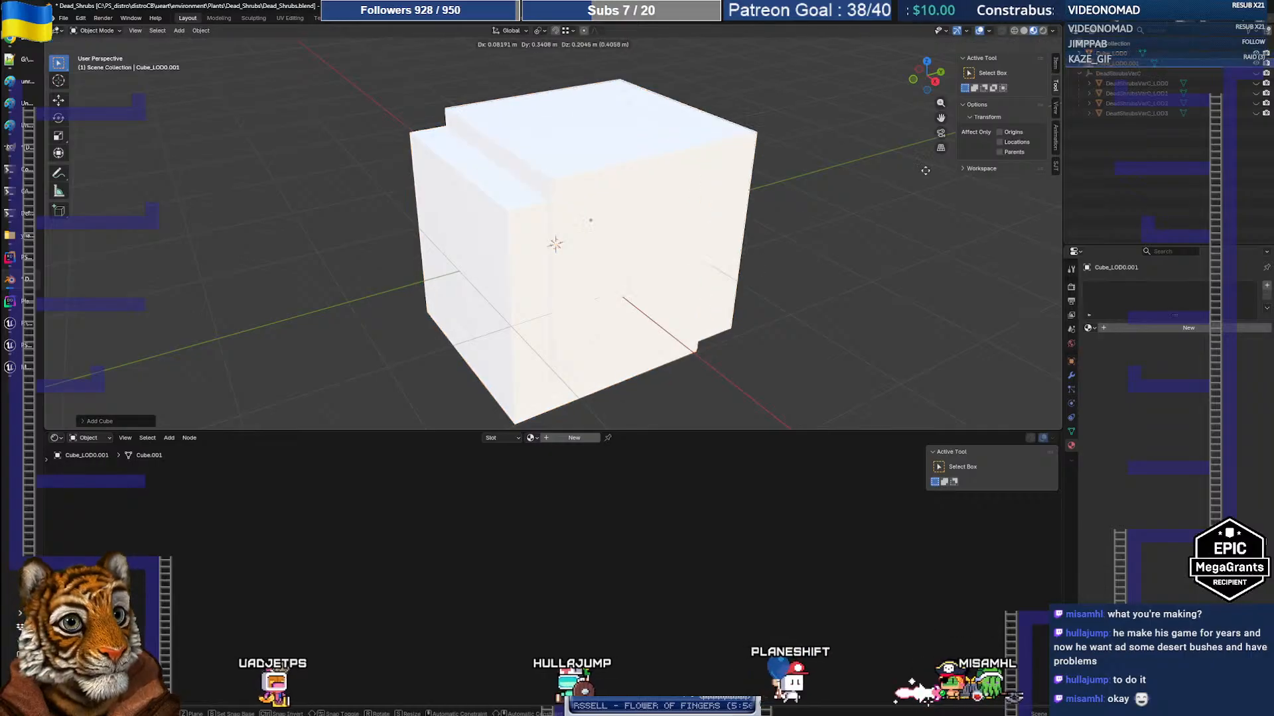
{"action": "key", "text": "Escape"}
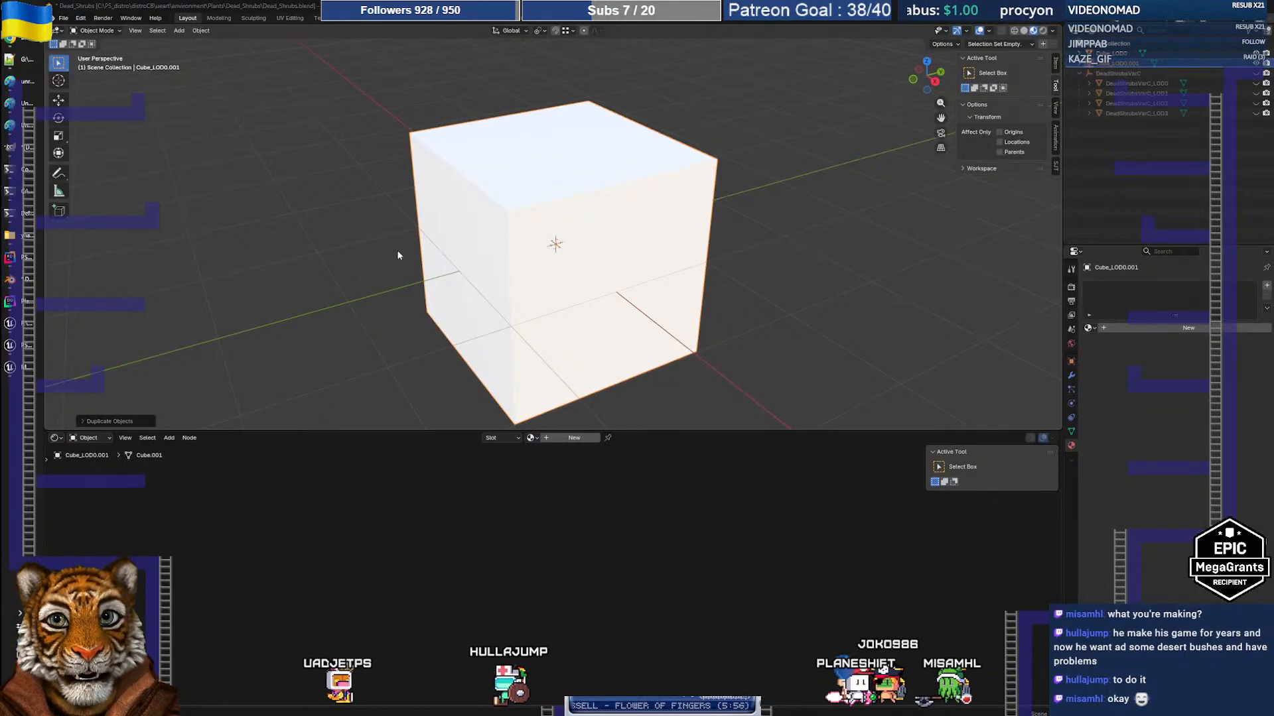
{"action": "right_click", "coordinate": [479, 274]}
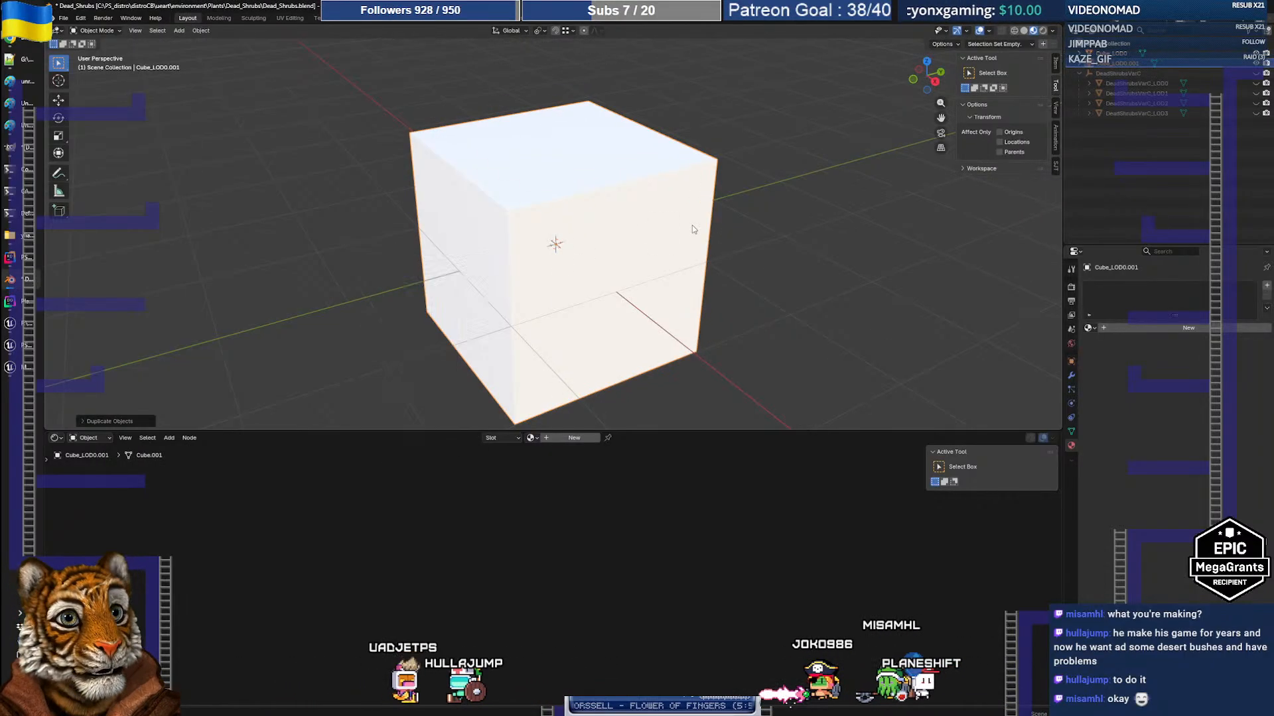
{"action": "key", "text": "shift+d"}
{"action": "key", "text": "Escape"}
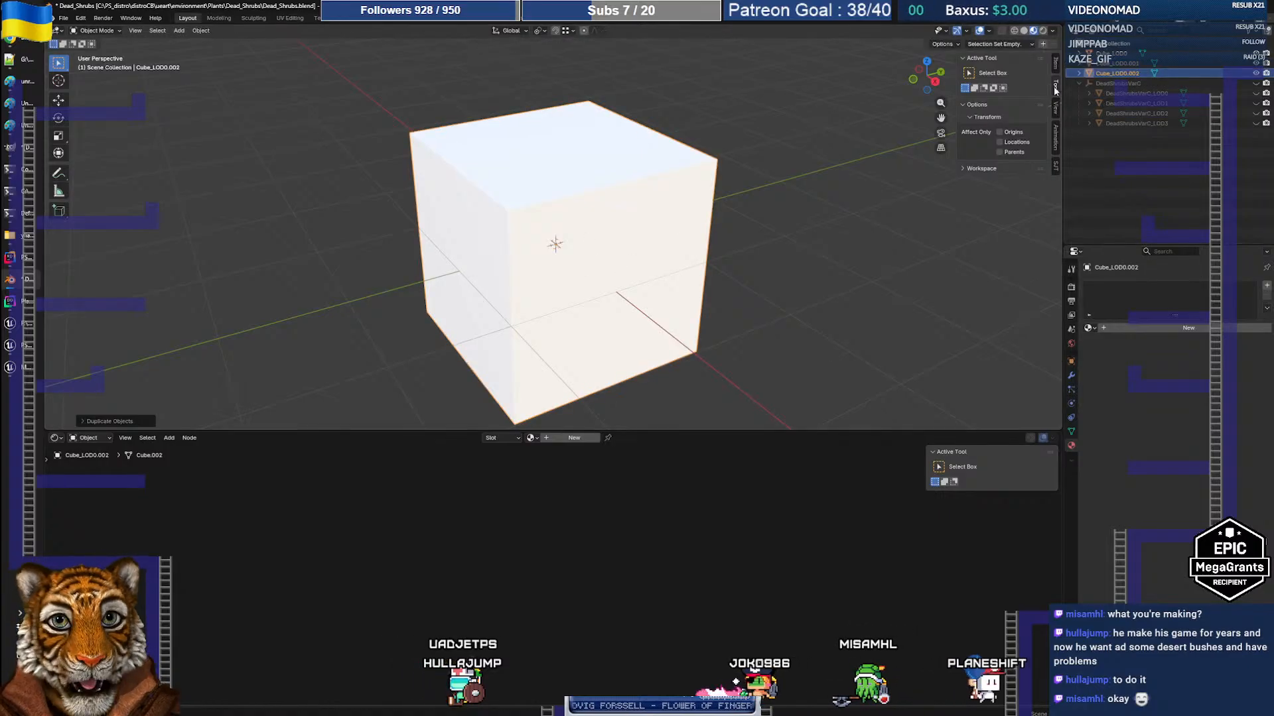
{"action": "left_click", "coordinate": [1133, 65]}
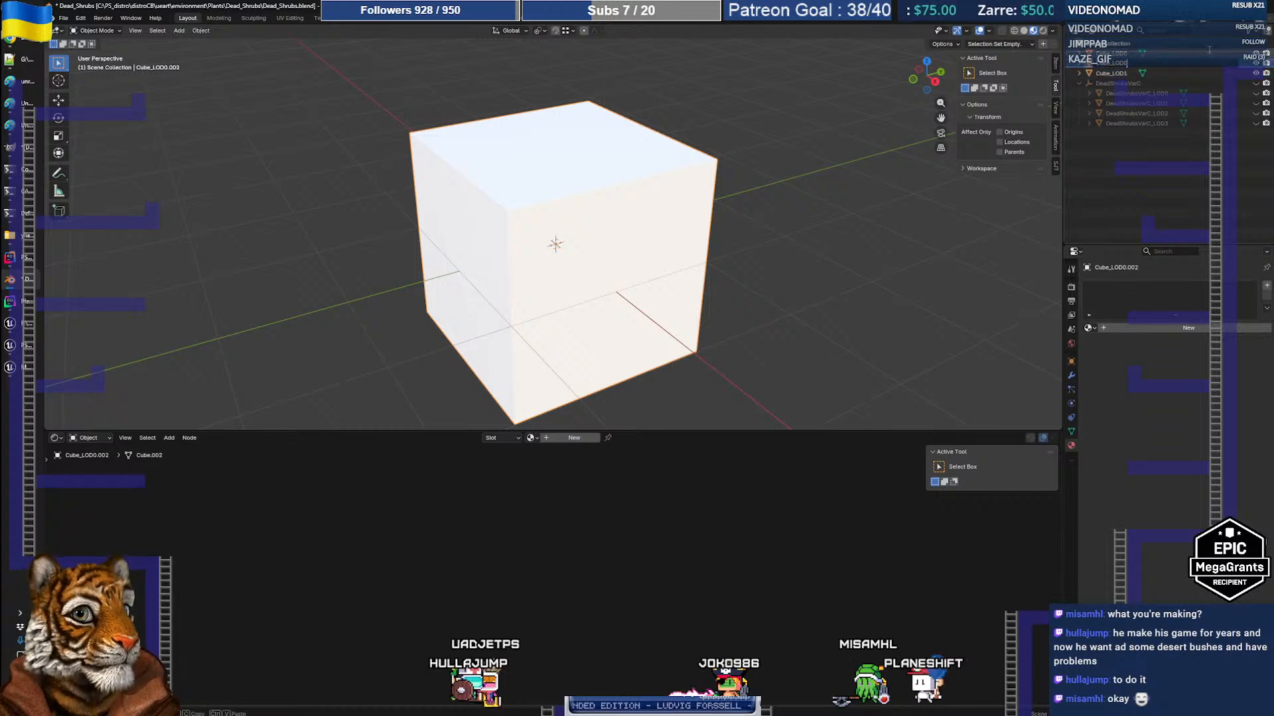
{"action": "key", "text": "Return"}
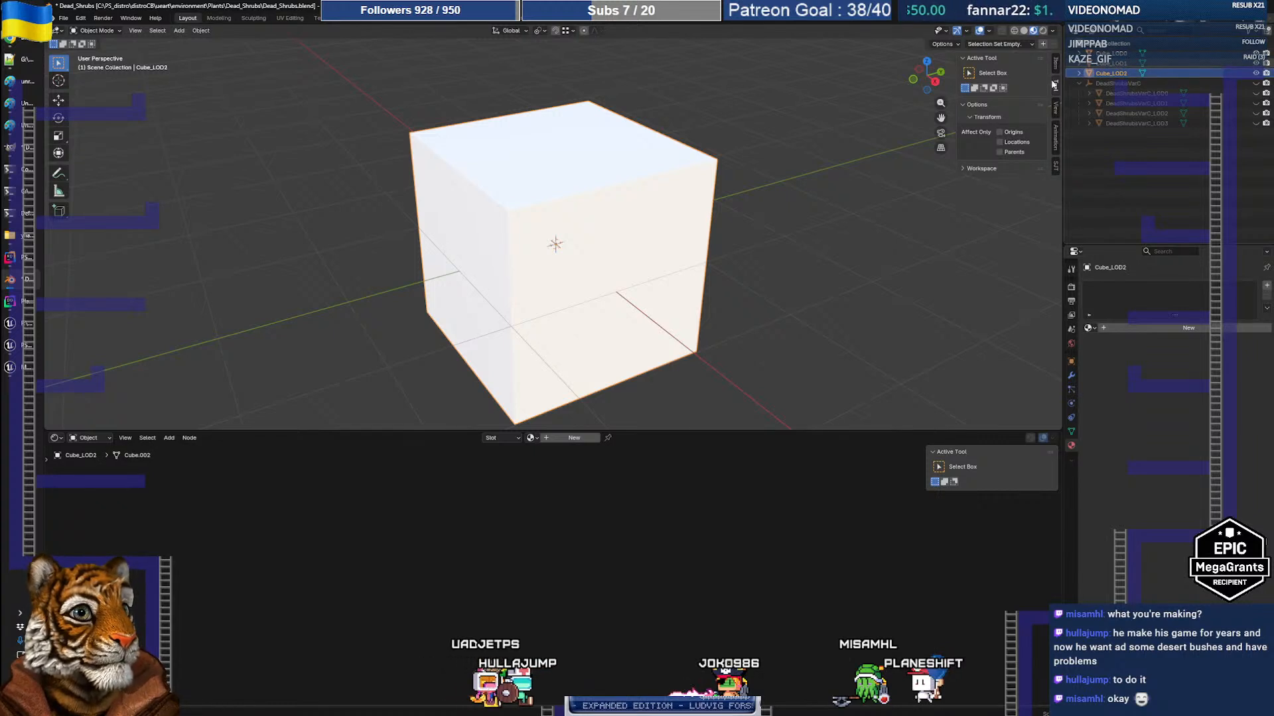
Return to the LOD export video and review the part on adding and naming the parent empty and setting its custom property
{"action": "left_click", "coordinate": [10, 40]}
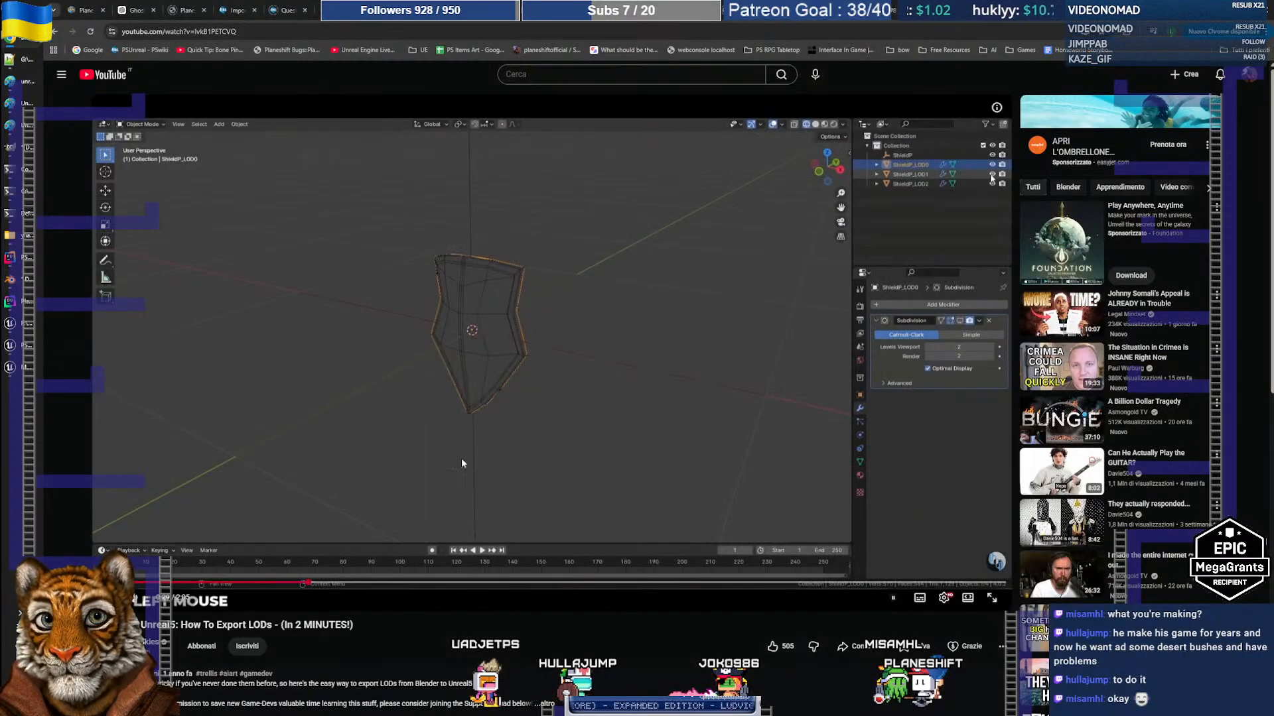
{"action": "left_click", "coordinate": [264, 582]}
{"action": "left_click", "coordinate": [201, 584]}
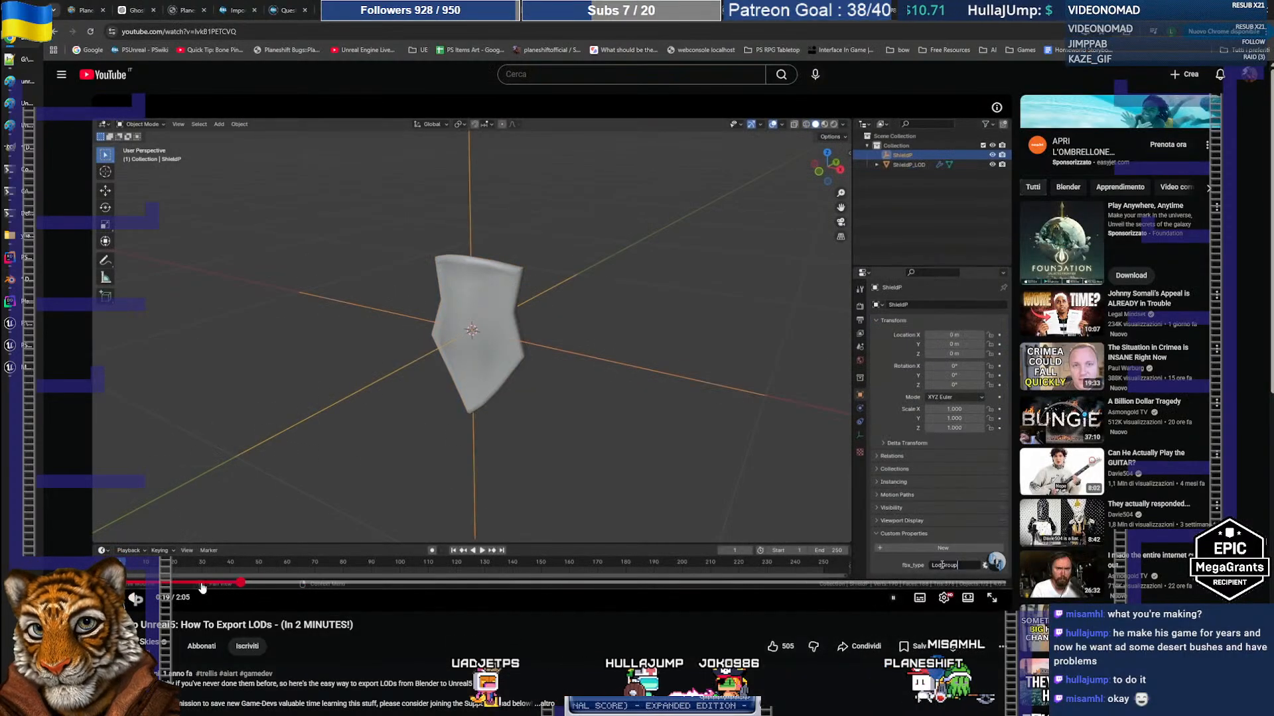
{"action": "left_click", "coordinate": [178, 584]}
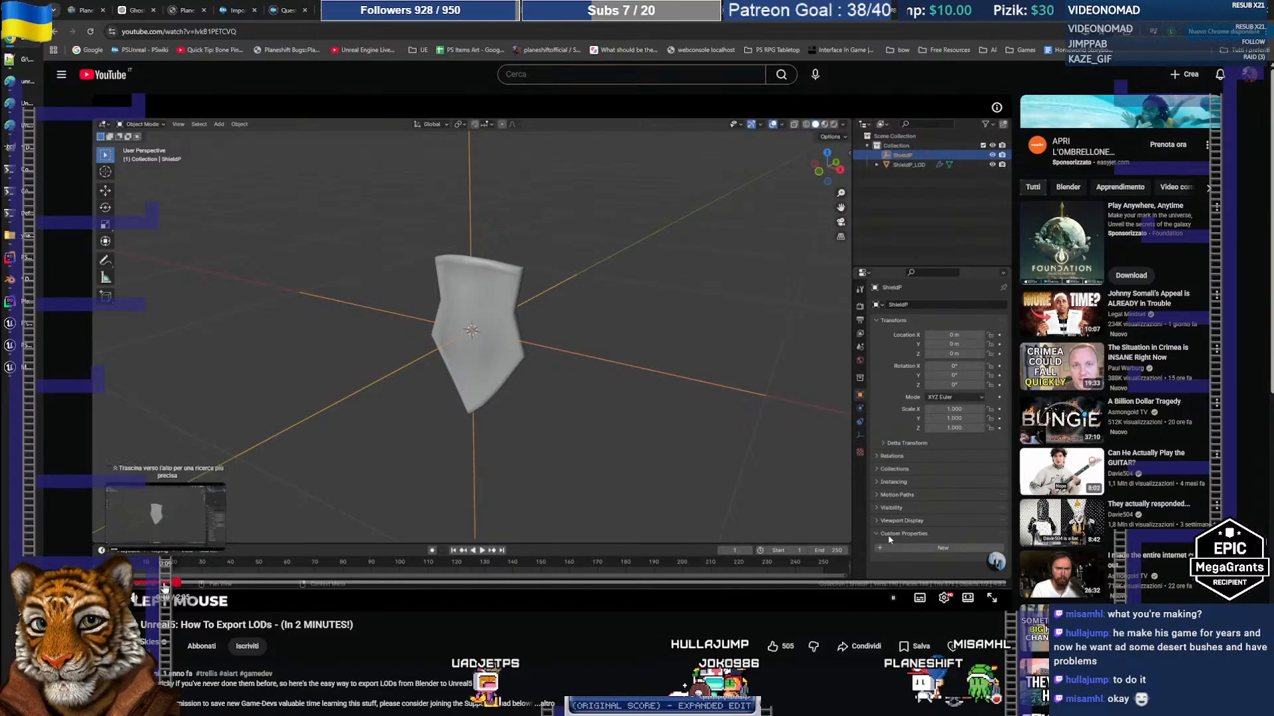
{"action": "left_click", "coordinate": [140, 584]}
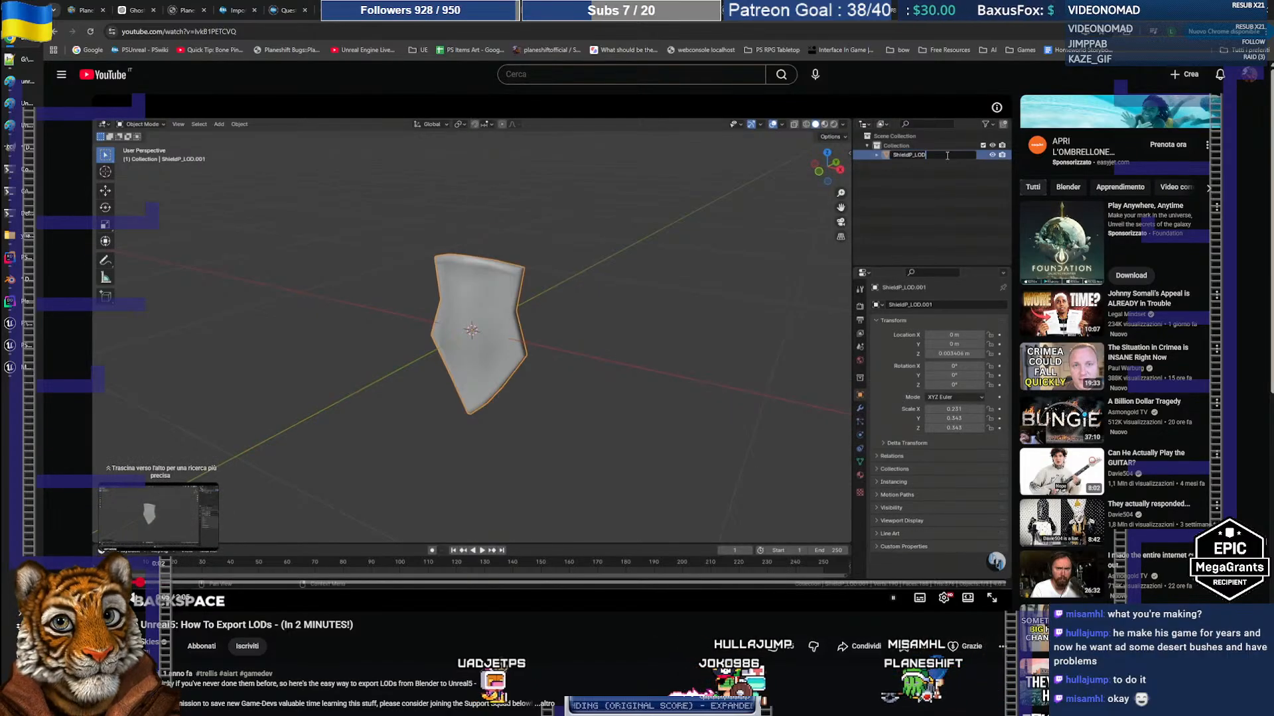
{"action": "left_click", "coordinate": [439, 515]}
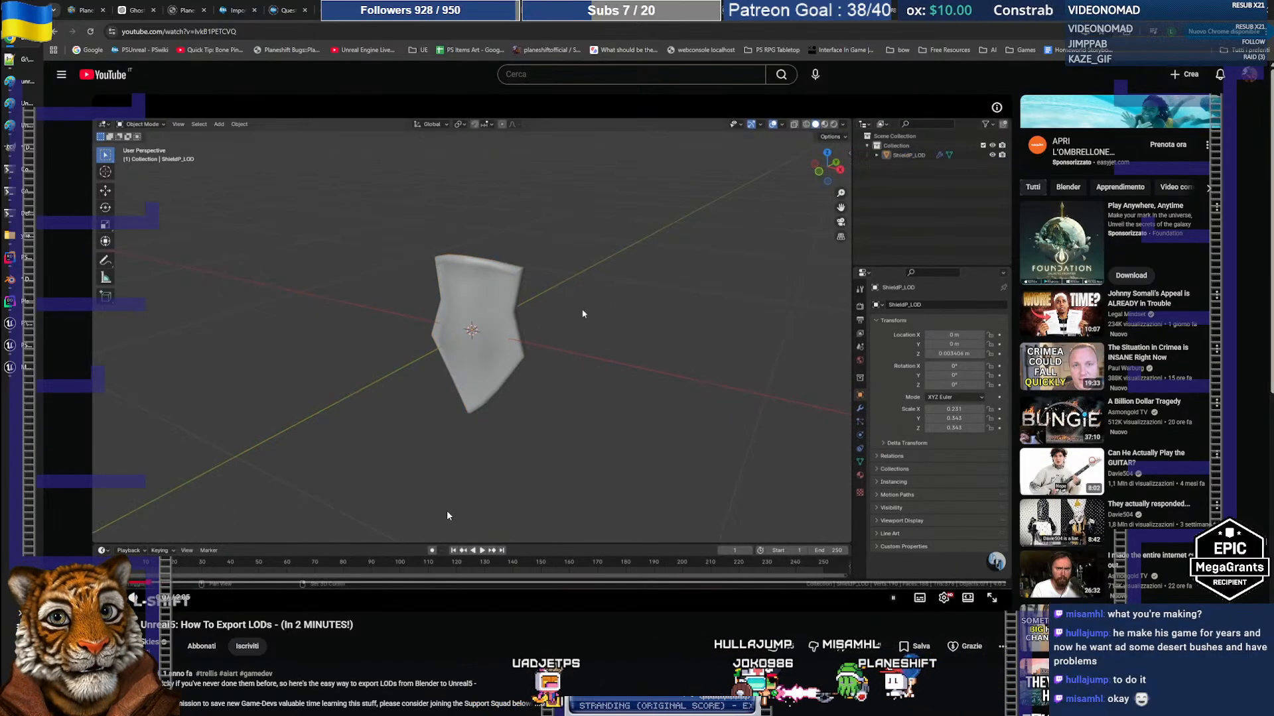
{"action": "left_click", "coordinate": [447, 515]}
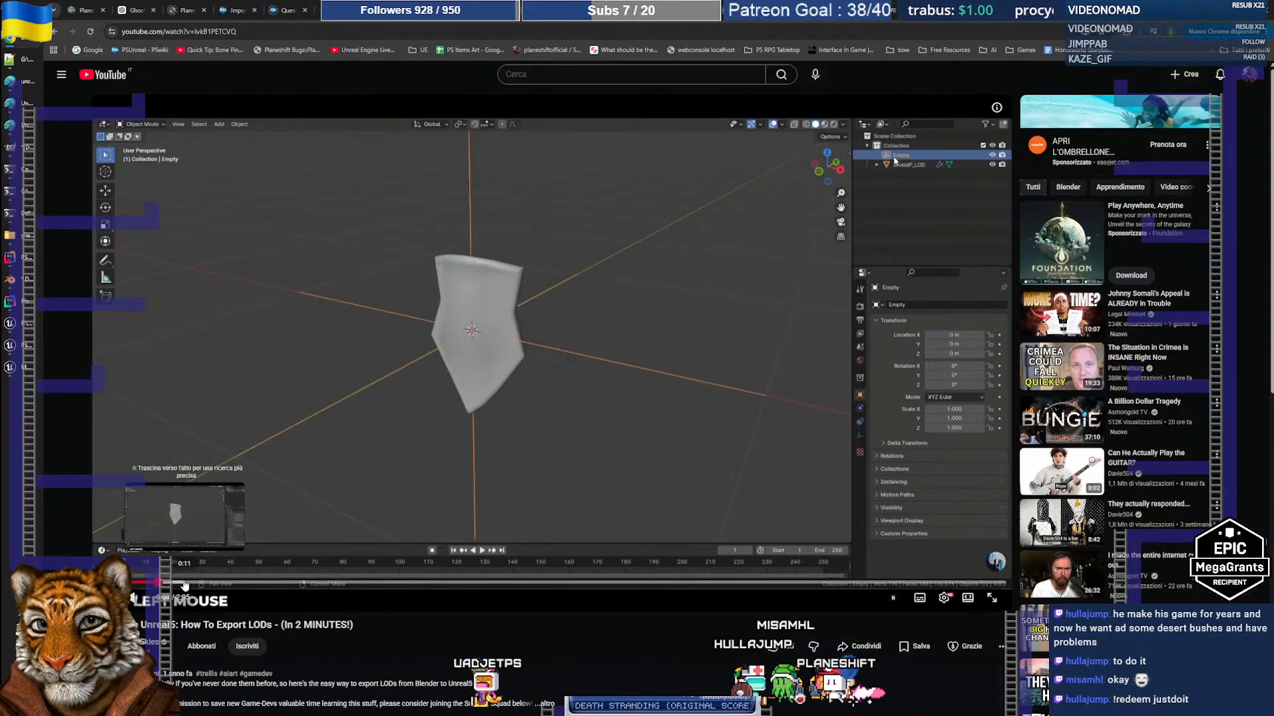
{"action": "left_click", "coordinate": [153, 584]}
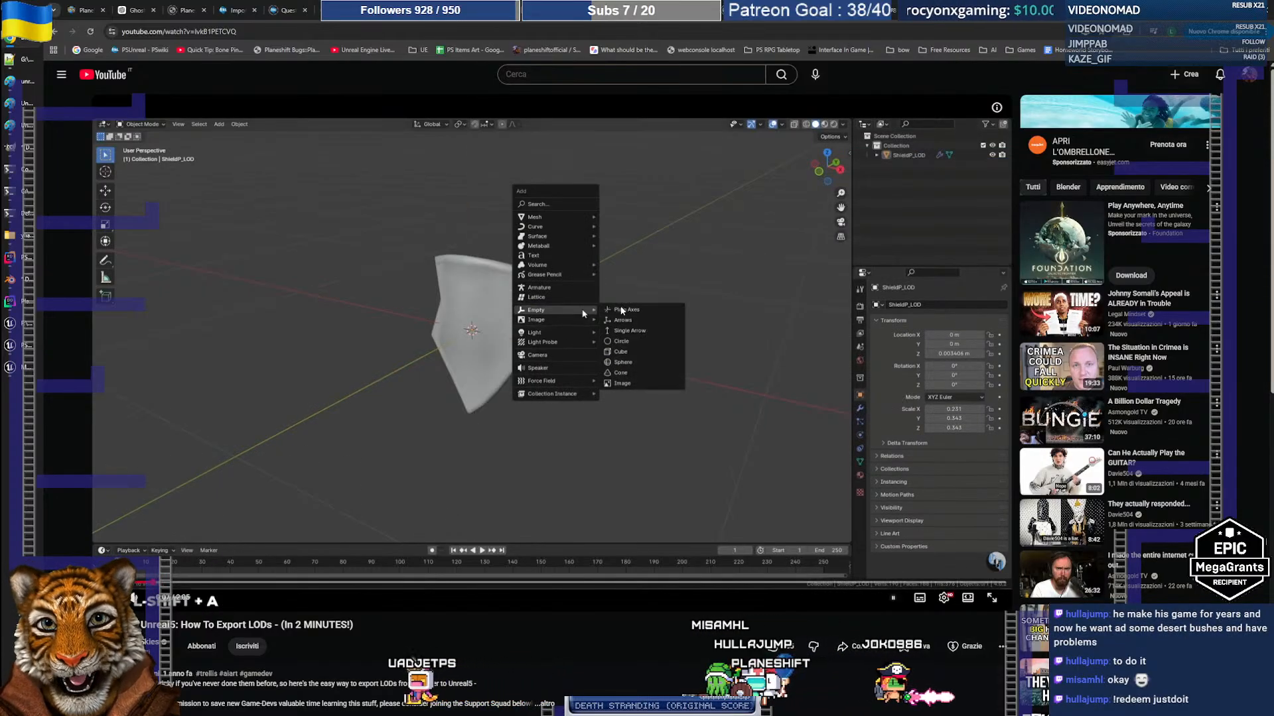
{"action": "left_click", "coordinate": [641, 423]}
{"action": "left_click", "coordinate": [642, 427]}
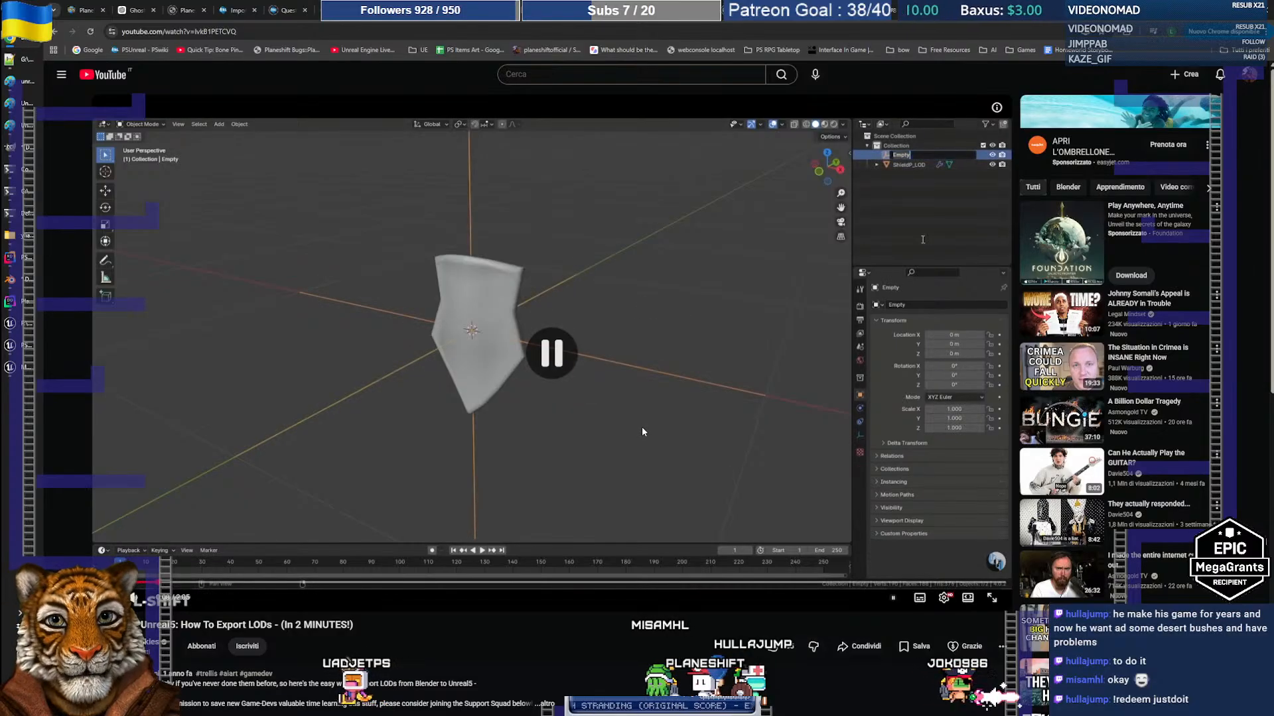
Switch back to Blender and add an empty to the scene
{"action": "key", "text": "alt+Tab"}
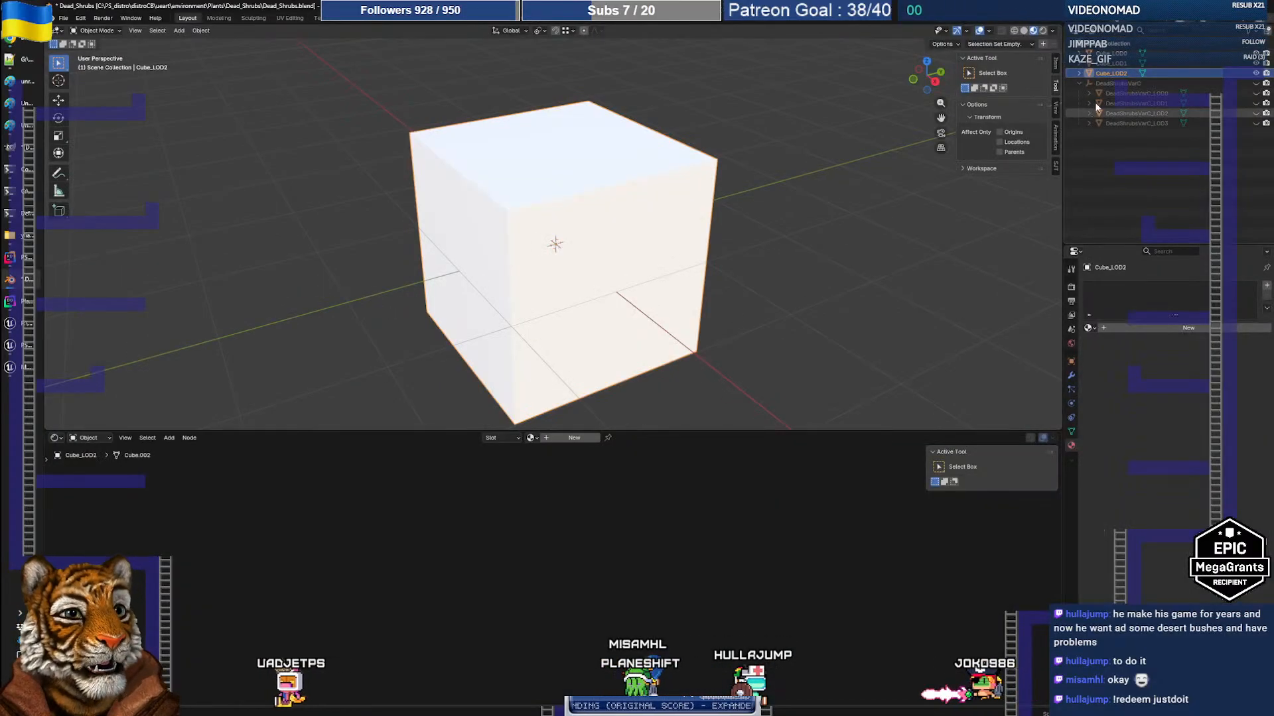
{"action": "left_click", "coordinate": [180, 31]}
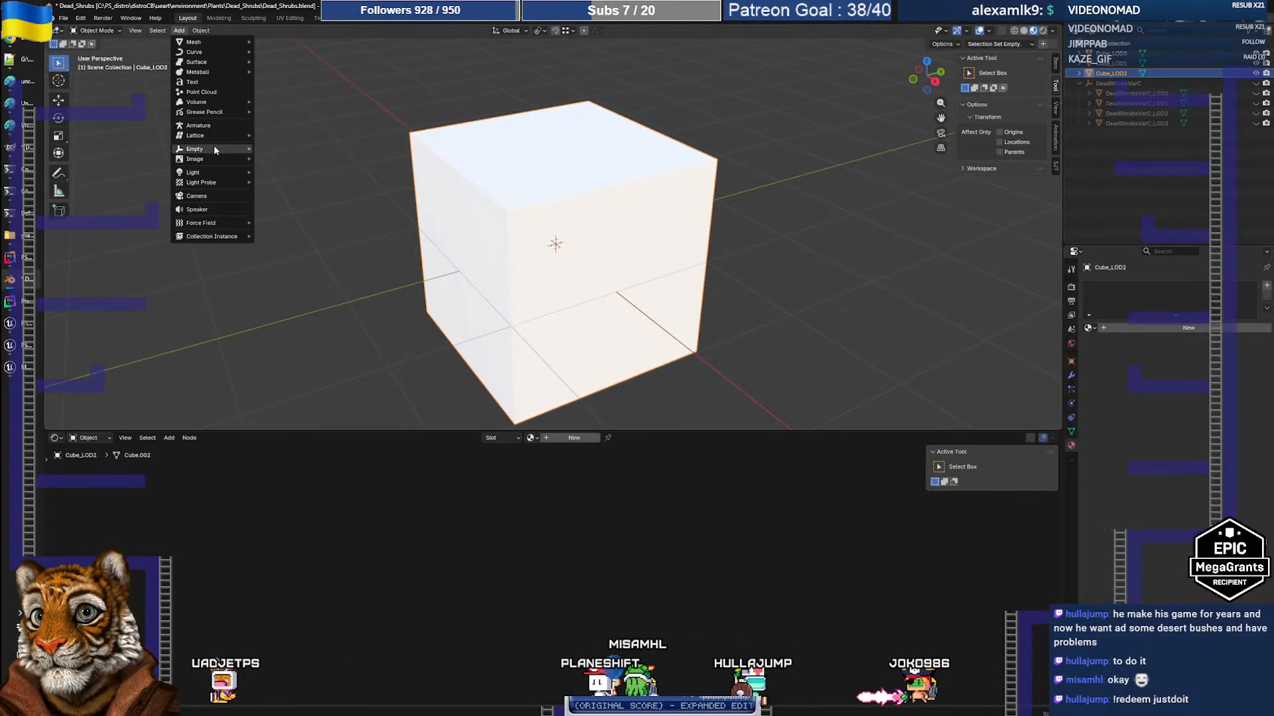
{"action": "mouse_move", "coordinate": [219, 146]}
{"action": "left_click", "coordinate": [302, 148]}
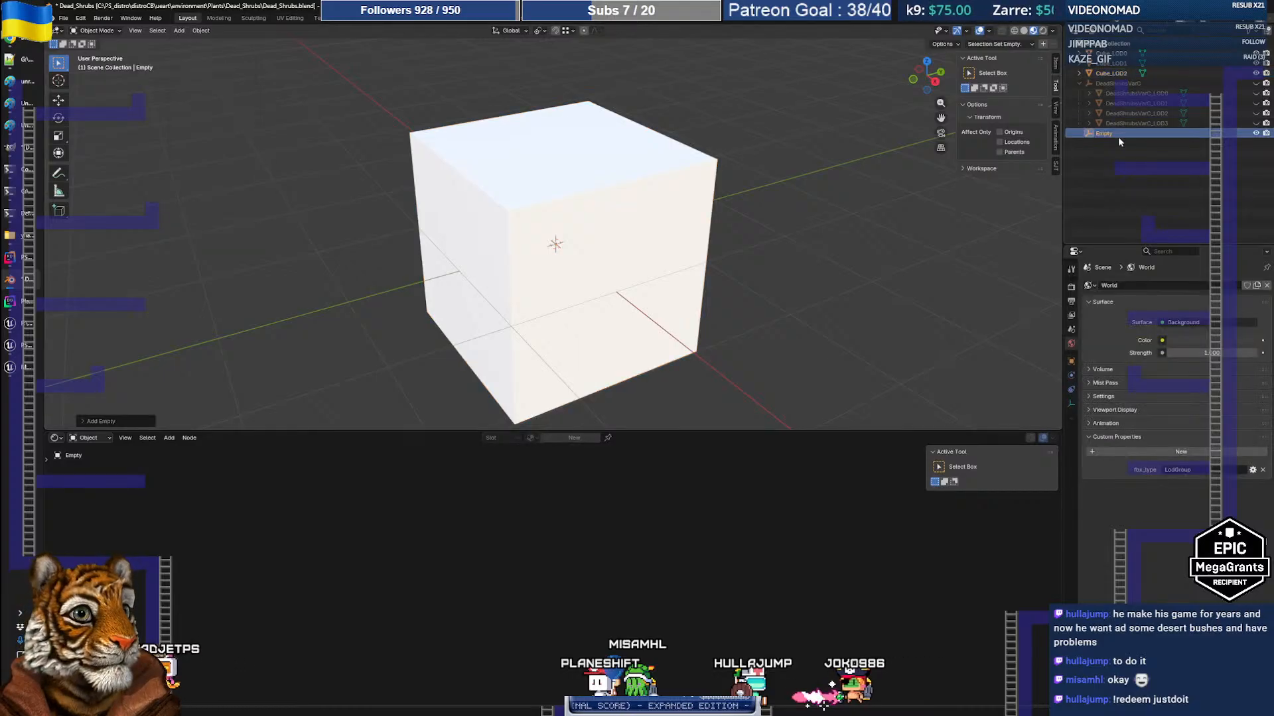
Parent Cube_LOD0, Cube_LOD1 and Cube_LOD2 to the empty with the Object option, and expand its hierarchy
{"action": "left_click", "coordinate": [1111, 73]}
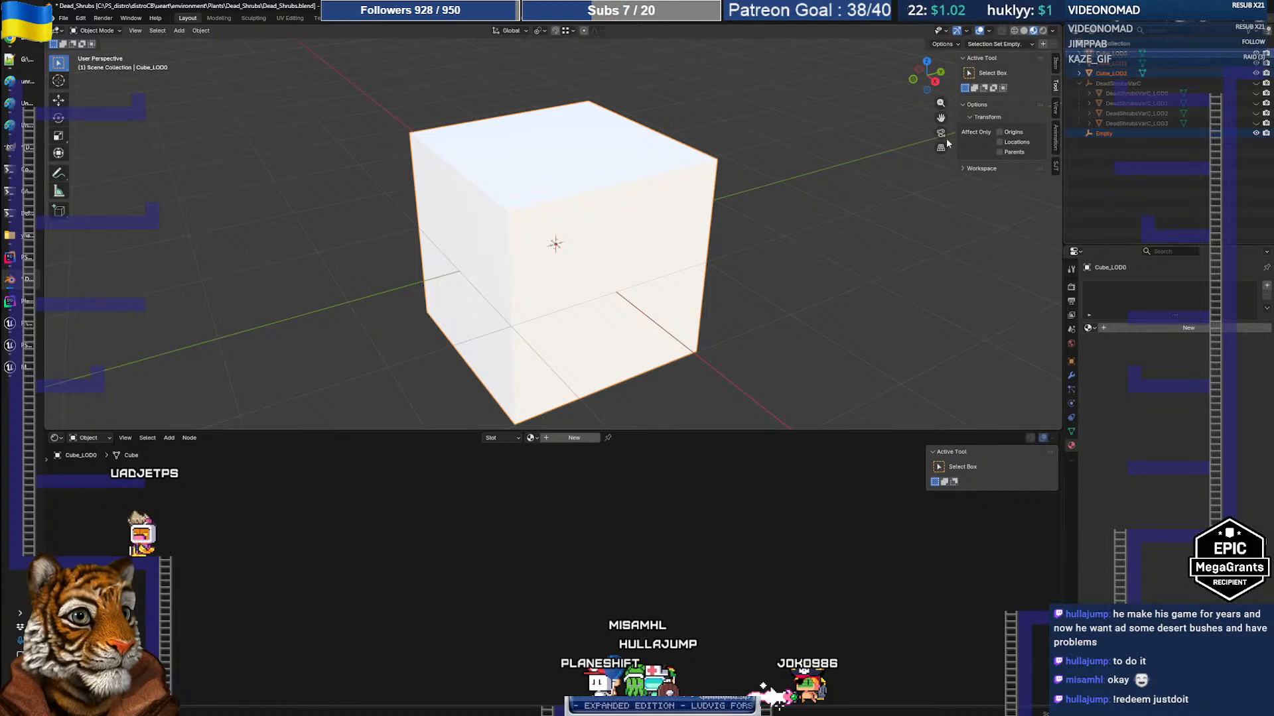
{"action": "key", "text": "ctrl+p"}
{"action": "left_click", "coordinate": [855, 188]}
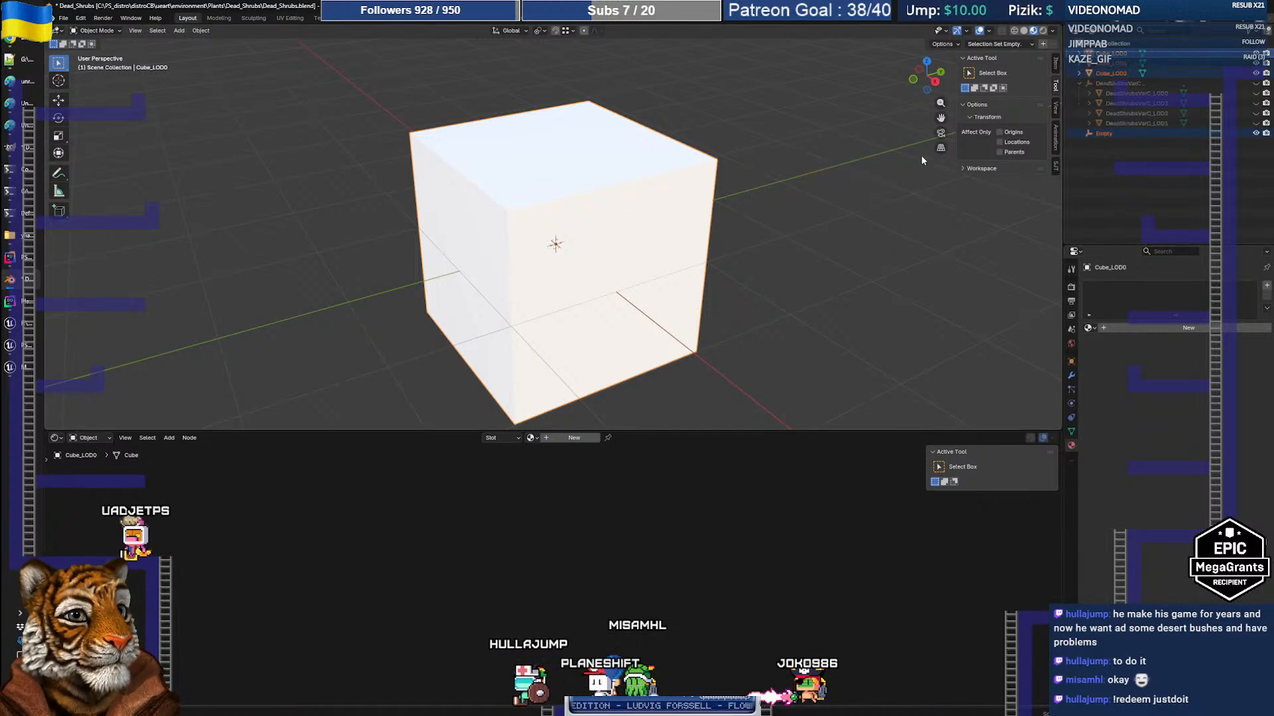
{"action": "left_click", "coordinate": [1111, 54]}
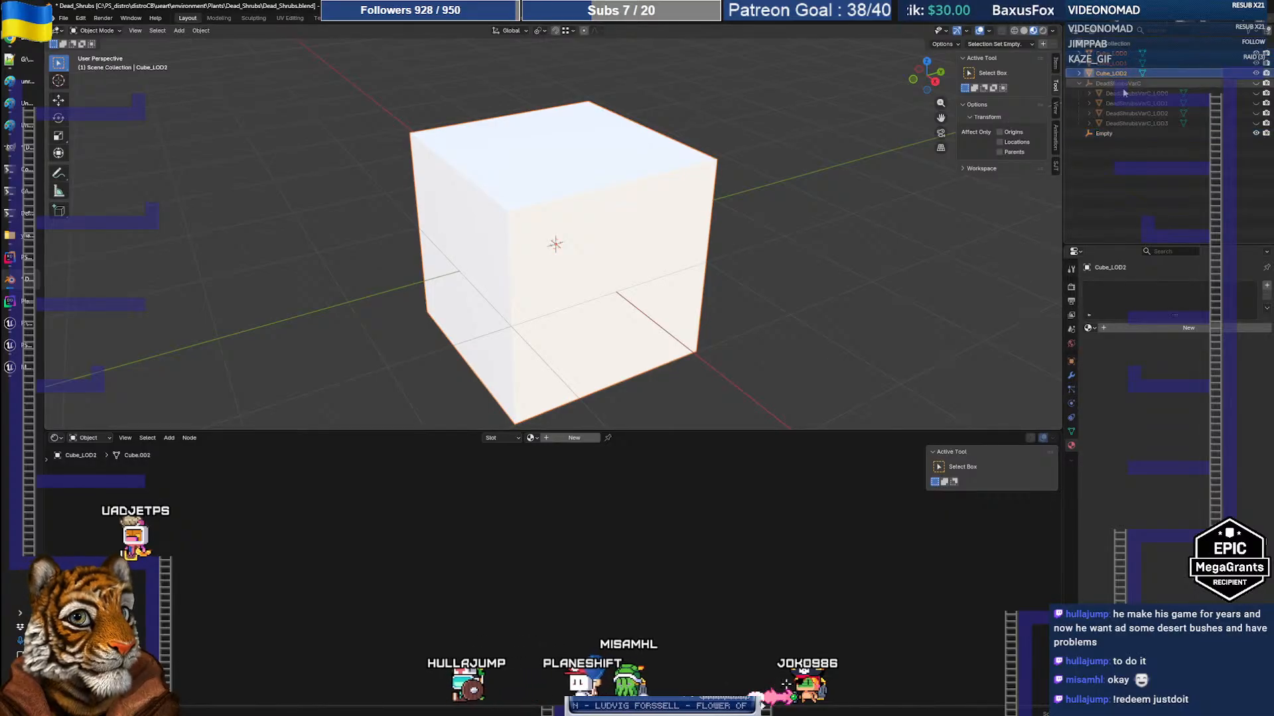
{"action": "left_click", "coordinate": [1105, 134], "text": "ctrl"}
{"action": "key", "text": "ctrl+p"}
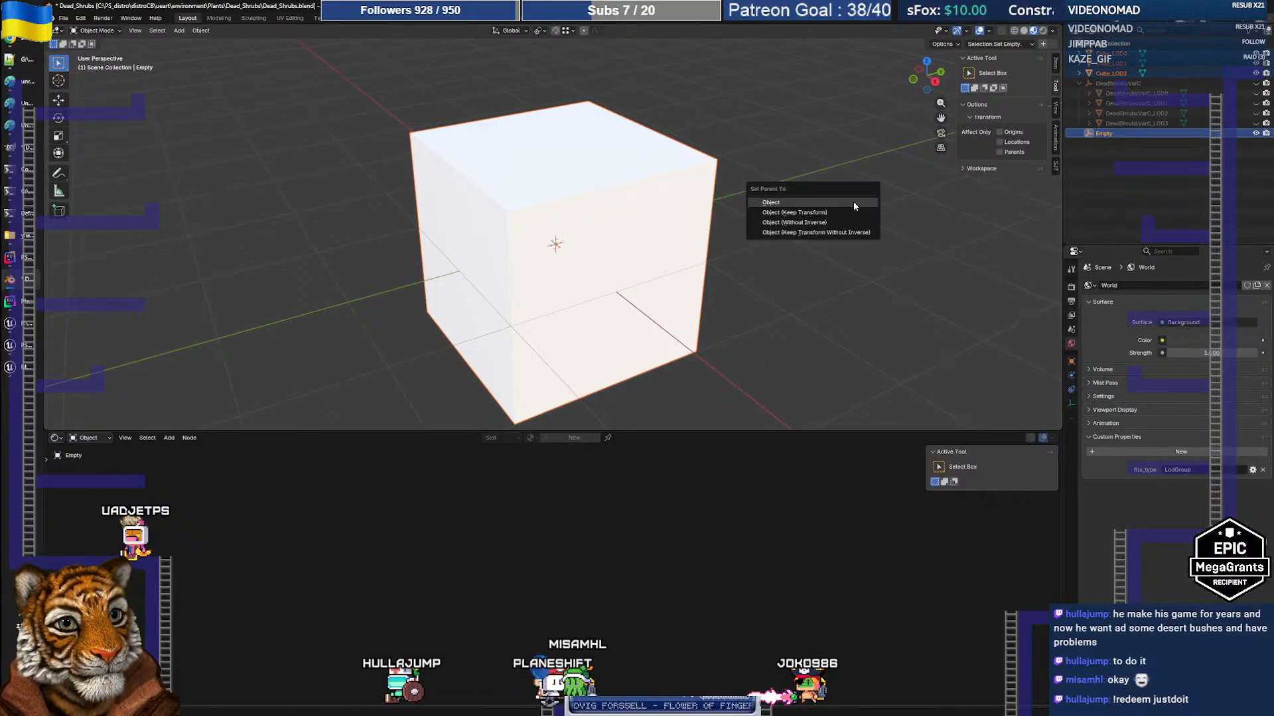
{"action": "left_click", "coordinate": [853, 207]}
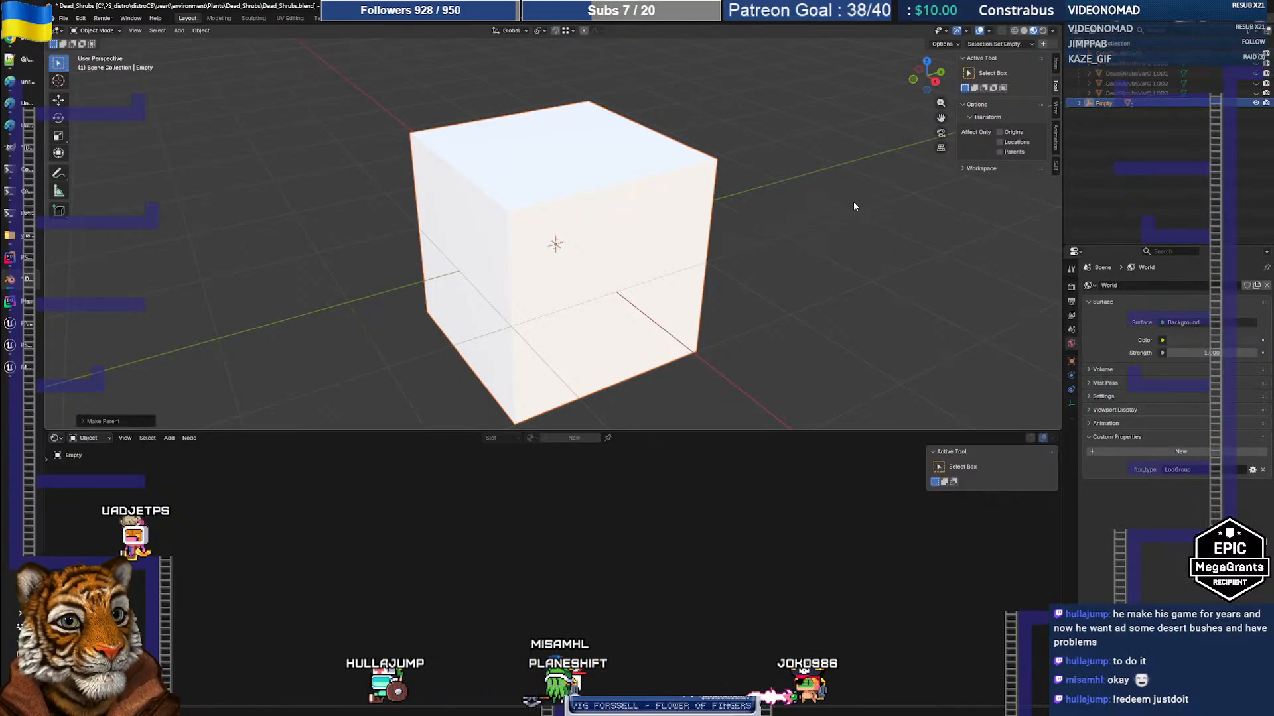
{"action": "left_click", "coordinate": [1077, 102]}
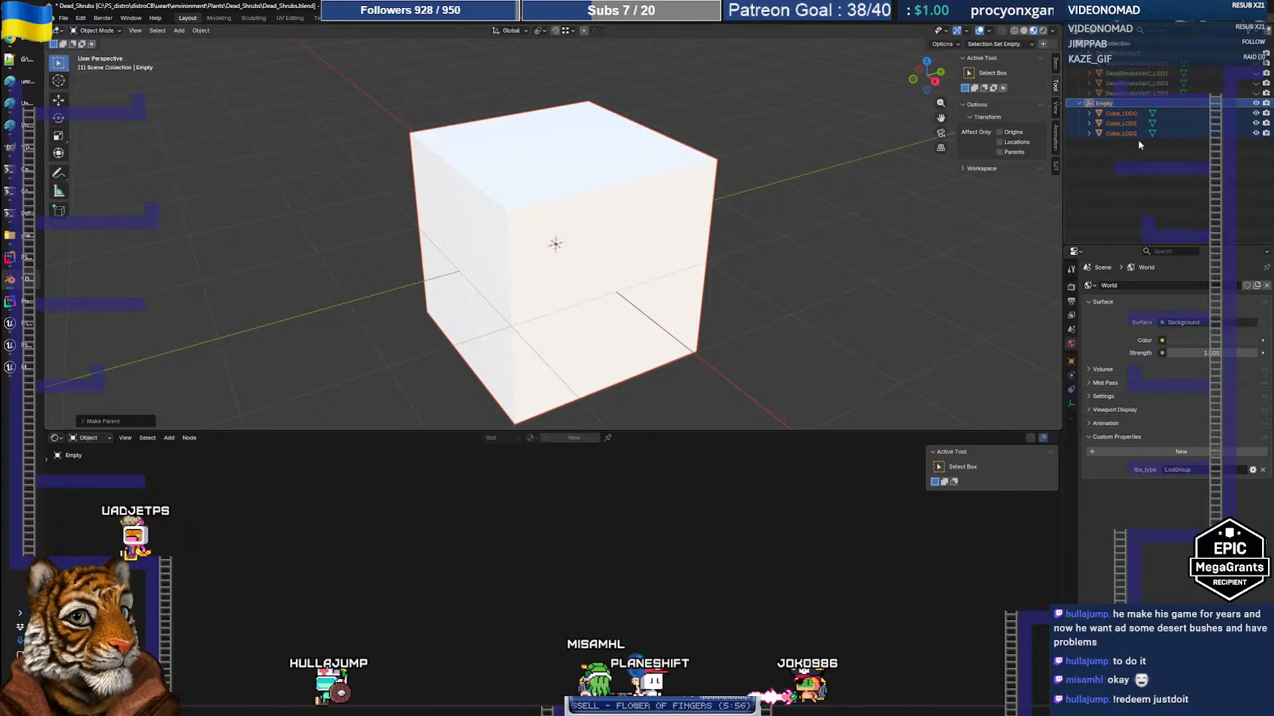
Rename the parent empty as Cube
{"action": "double_click", "coordinate": [1107, 104]}
{"action": "type", "text": "Cub"}
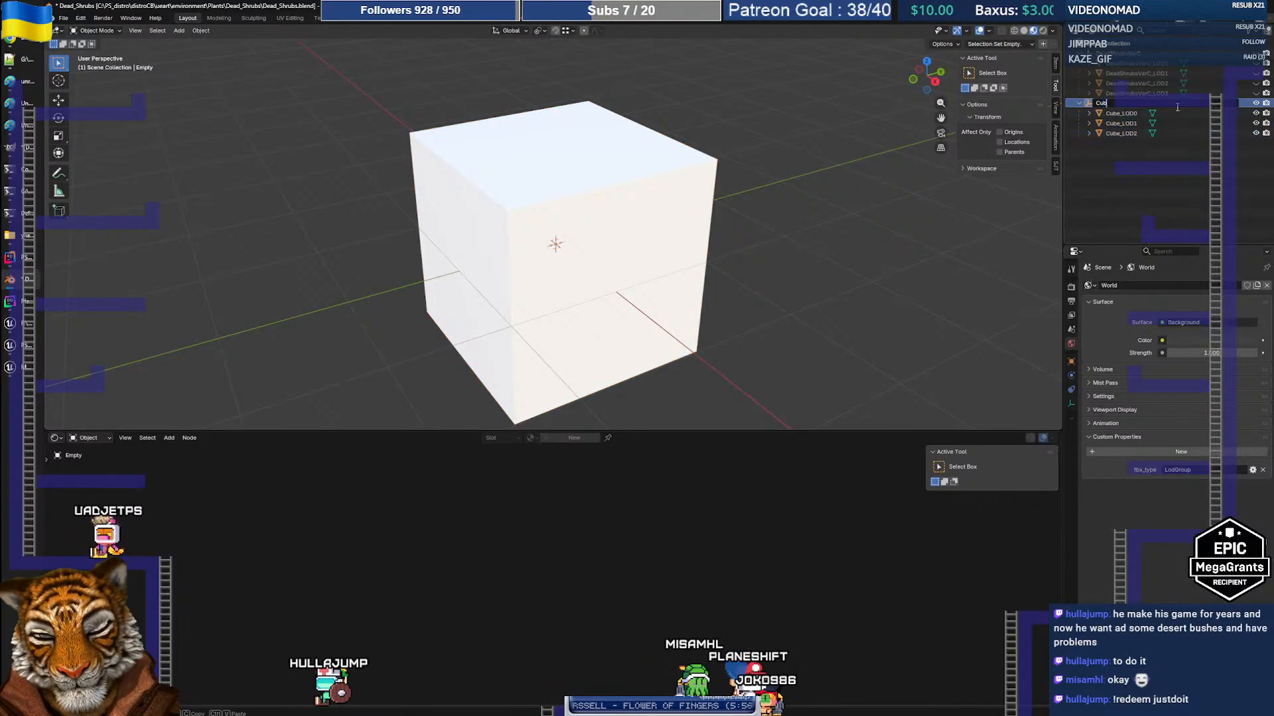
{"action": "type", "text": "e"}
{"action": "key", "text": "Return"}
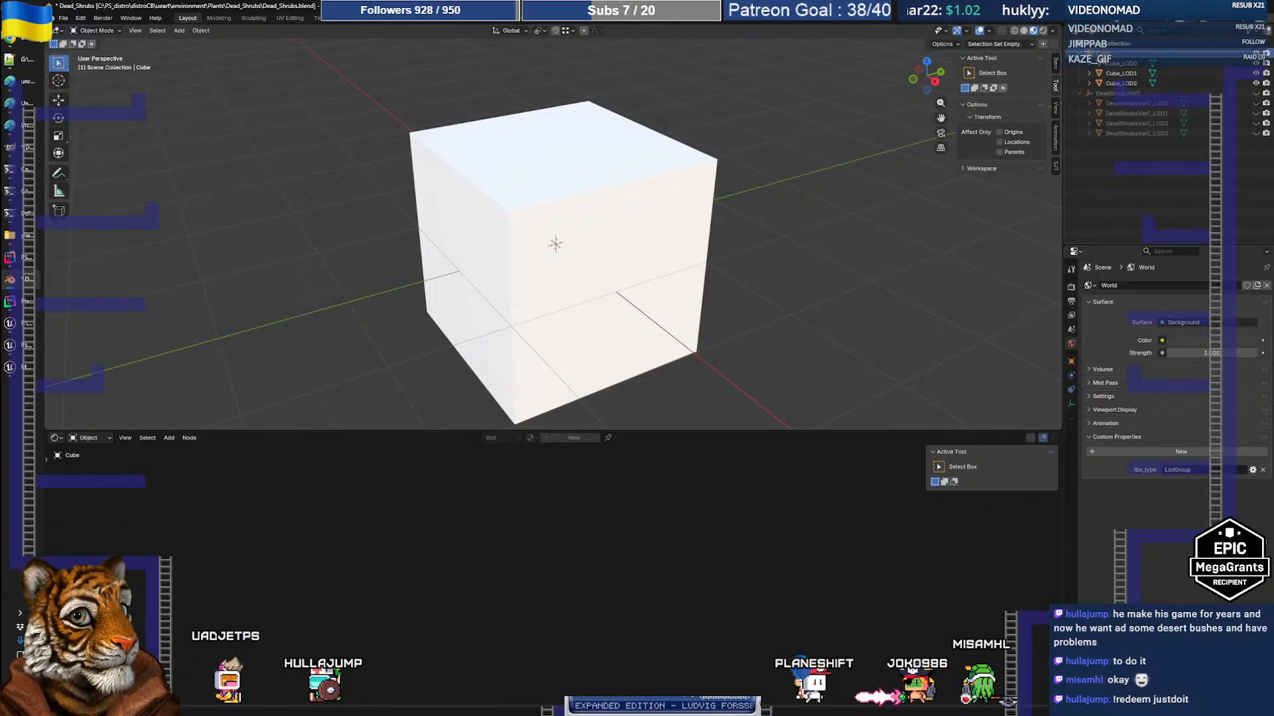
Check the object properties of the Cube empty, and delete it together with its three LOD cubes
{"action": "left_click", "coordinate": [1117, 92]}
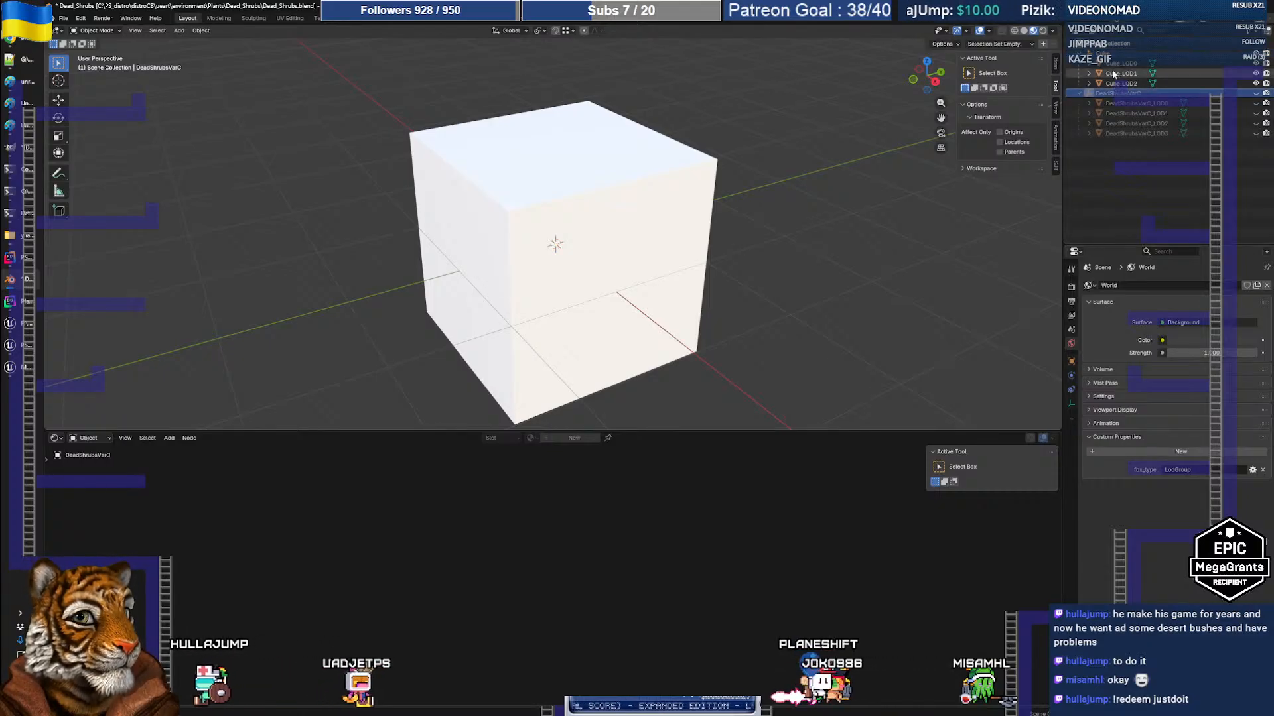
{"action": "left_click", "coordinate": [1111, 56]}
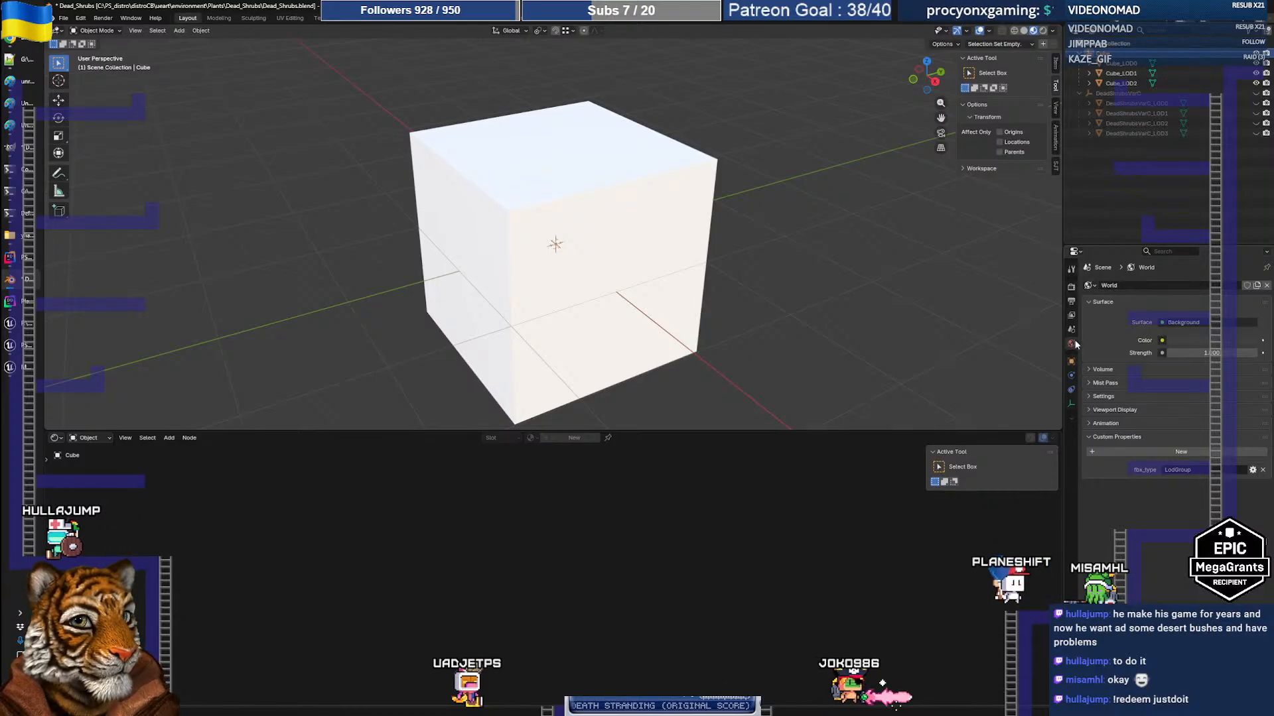
{"action": "left_click", "coordinate": [1072, 362]}
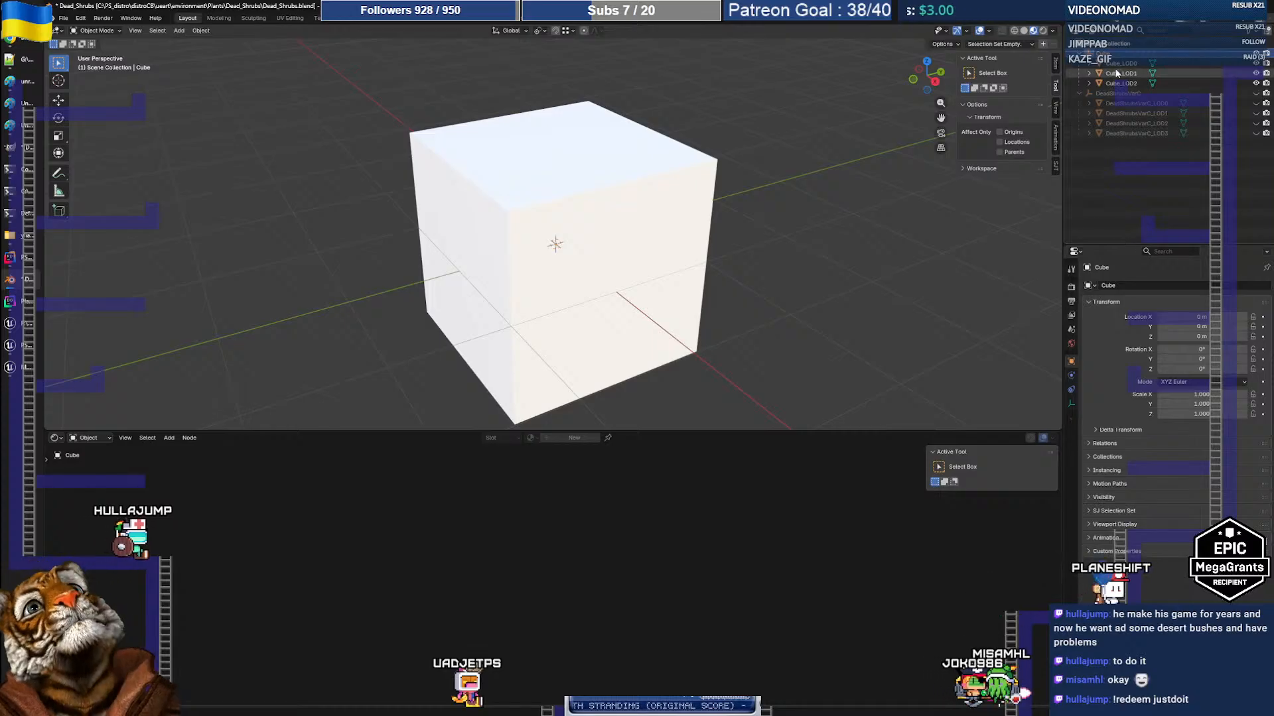
{"action": "key", "text": "Delete"}
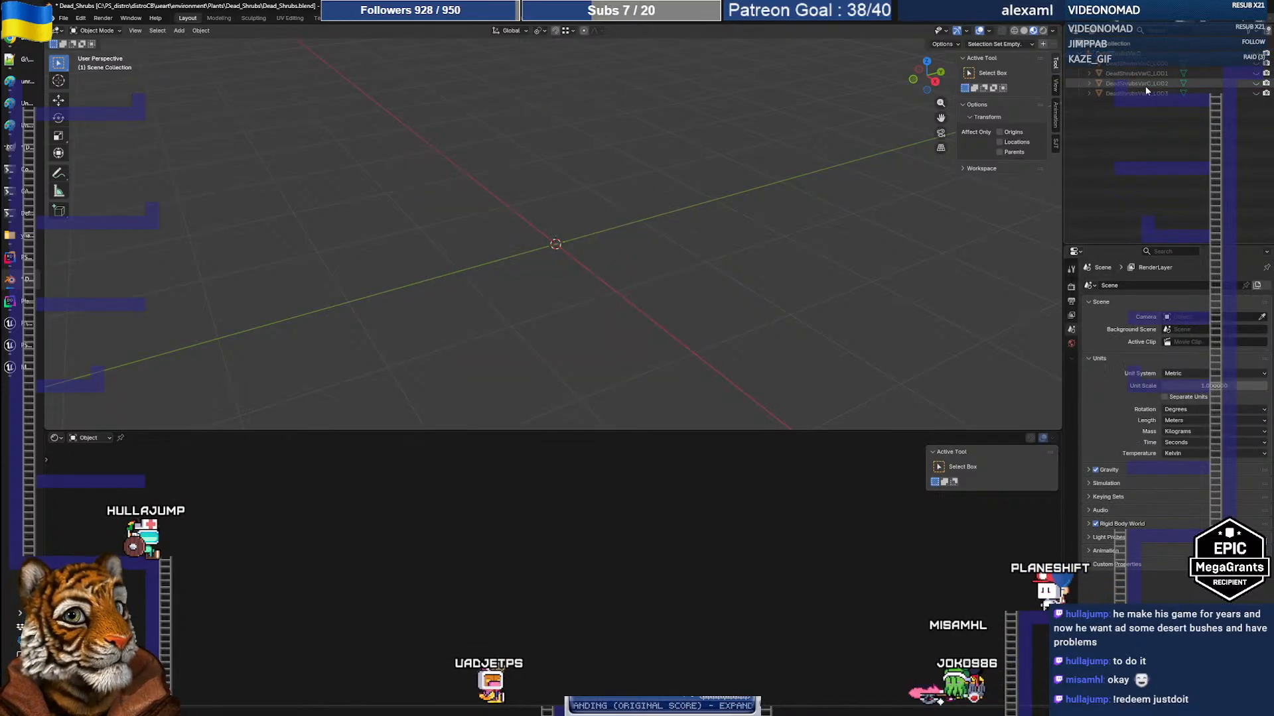
Select the DeadShrubsVarC empty and unhide it with its LOD meshes in the viewport
{"action": "left_click", "coordinate": [1133, 58]}
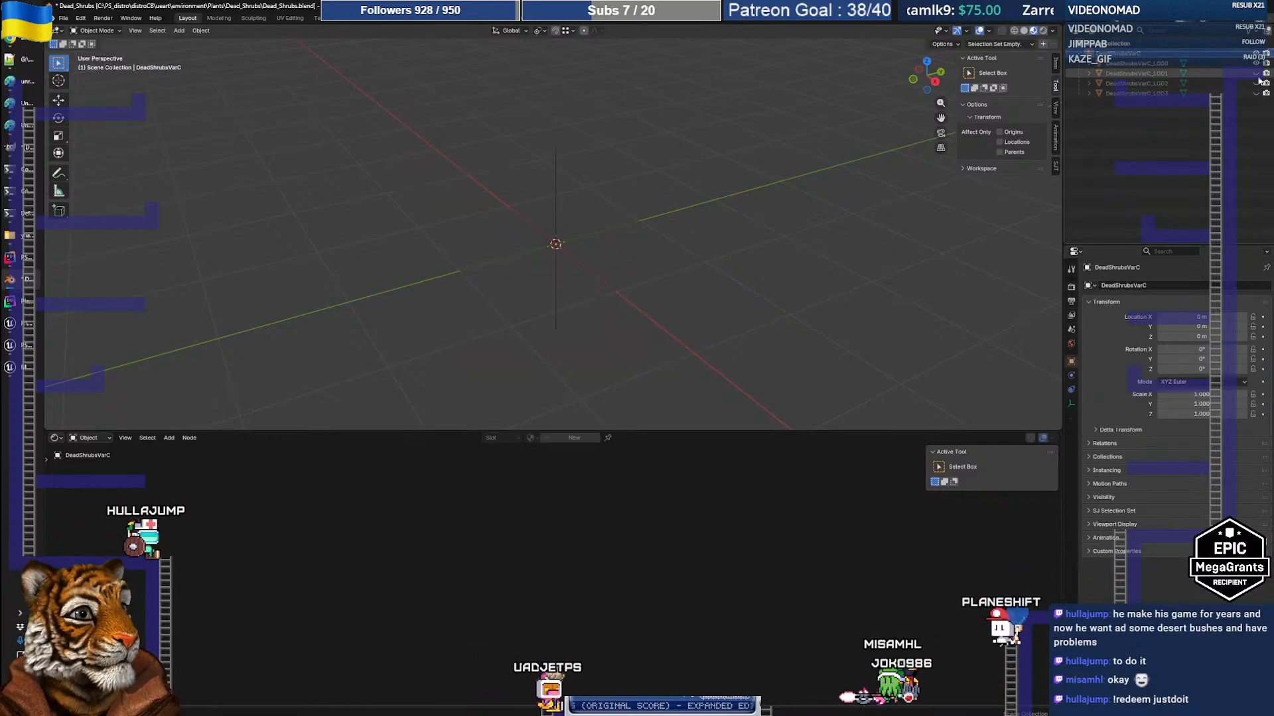
{"action": "left_click", "coordinate": [1132, 65]}
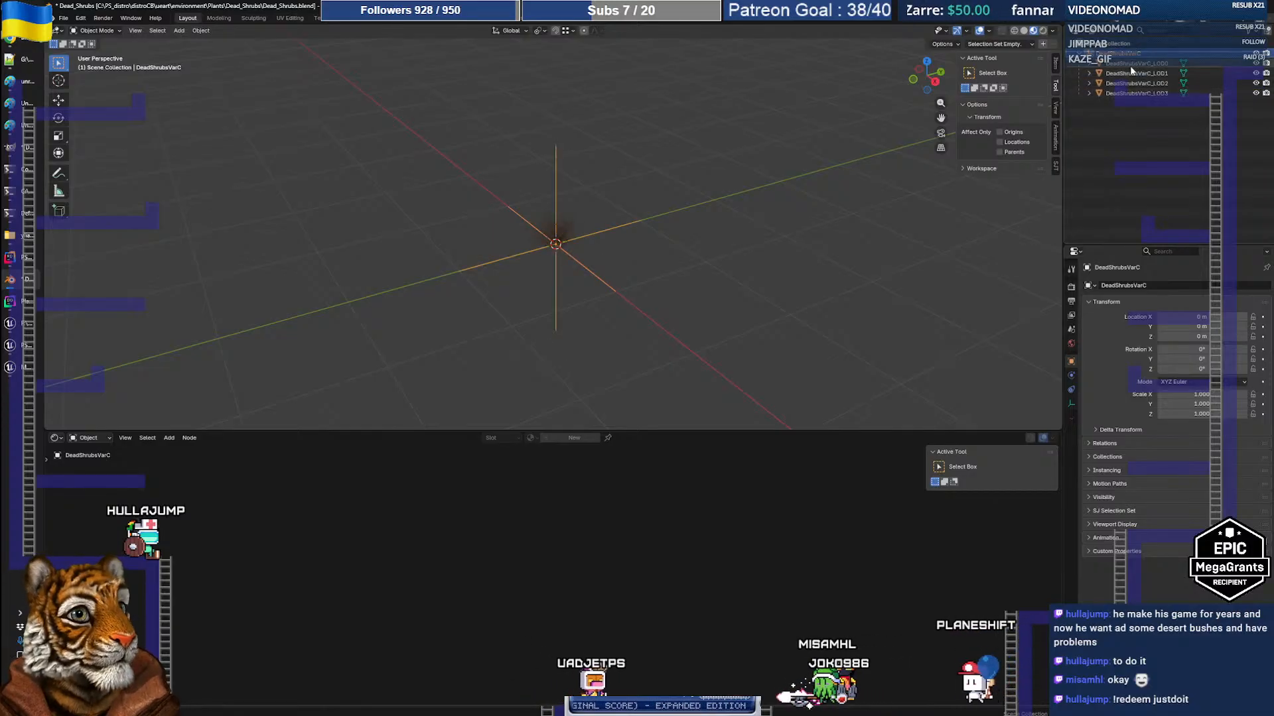
Remove the misplaced fbx_type custom property from the World, and add a new custom property to the DeadShrubsVarC empty
{"action": "left_click", "coordinate": [1121, 57]}
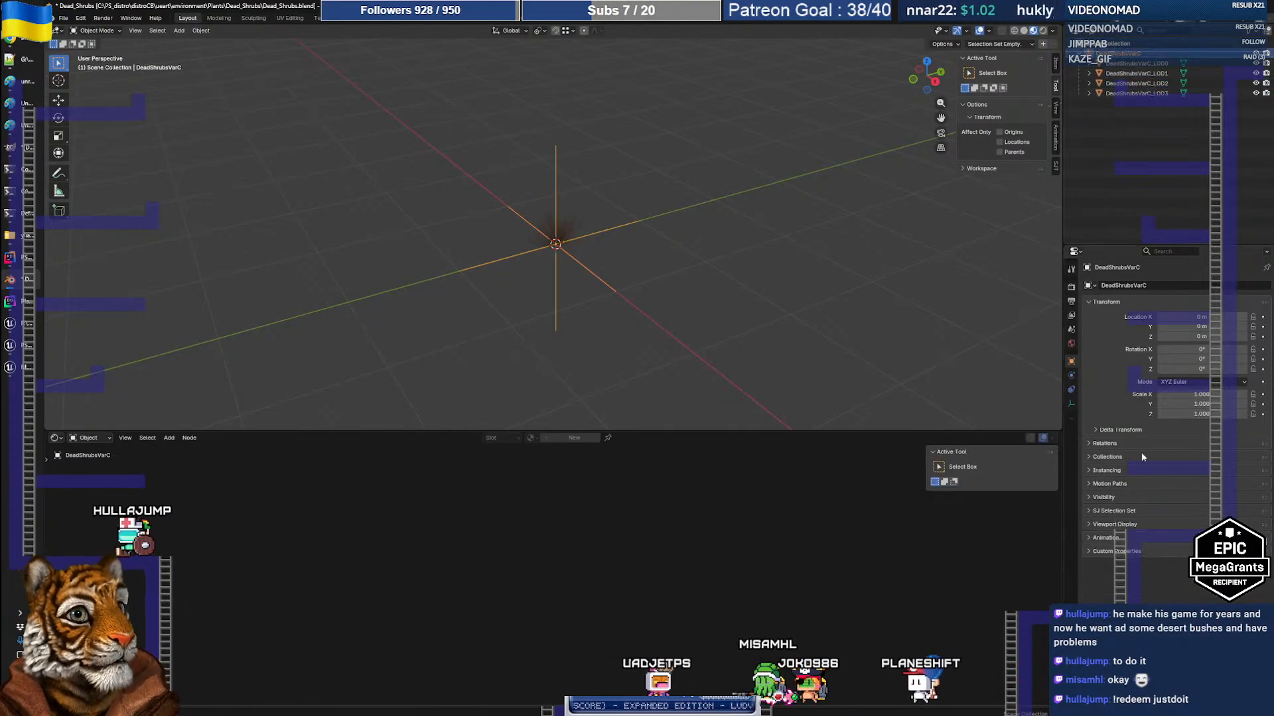
{"action": "left_click", "coordinate": [1071, 344]}
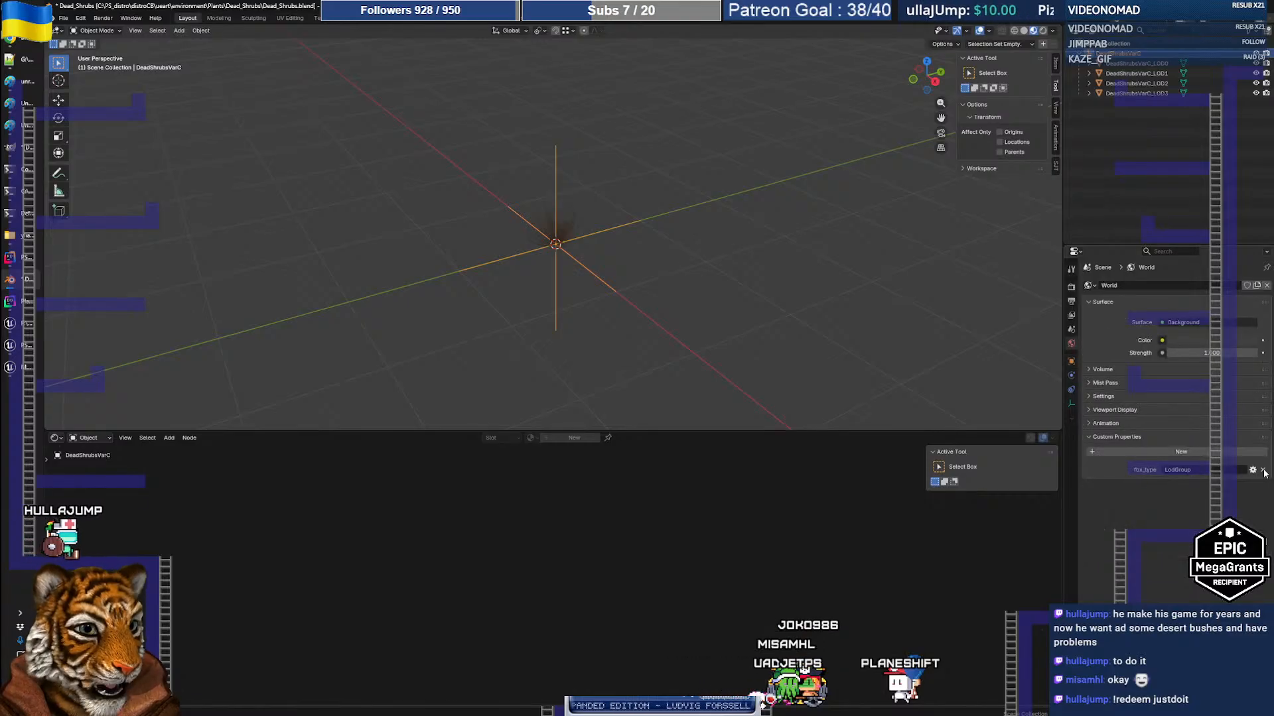
{"action": "left_click", "coordinate": [1078, 362]}
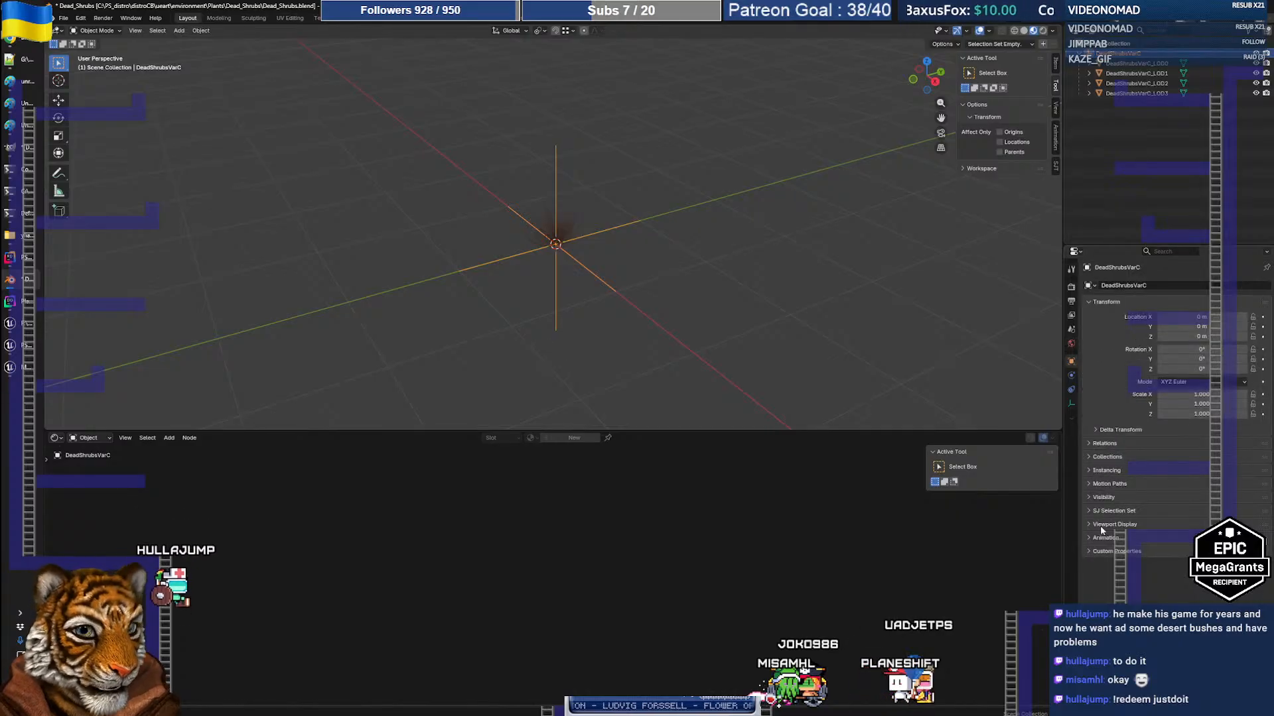
{"action": "left_click", "coordinate": [1089, 551]}
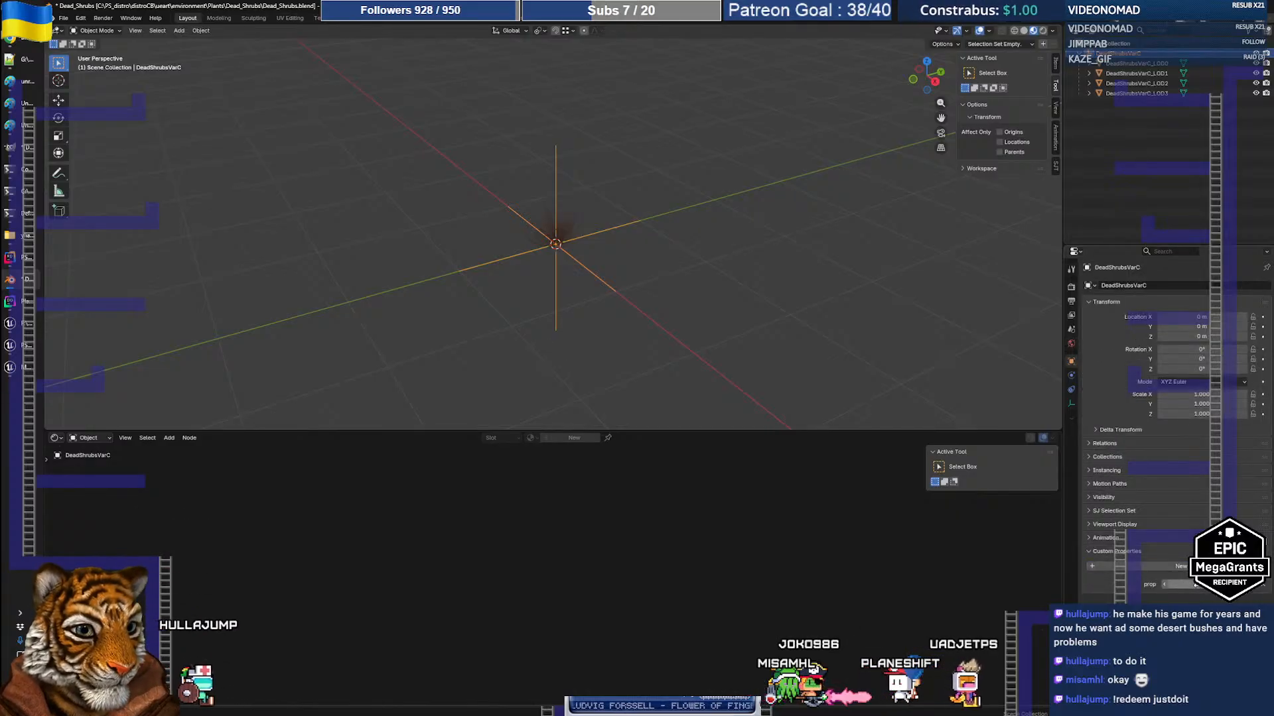
Configure the new custom property of the DeadShrubsVarC empty as a String named fbx_type
{"action": "left_click", "coordinate": [1260, 587]}
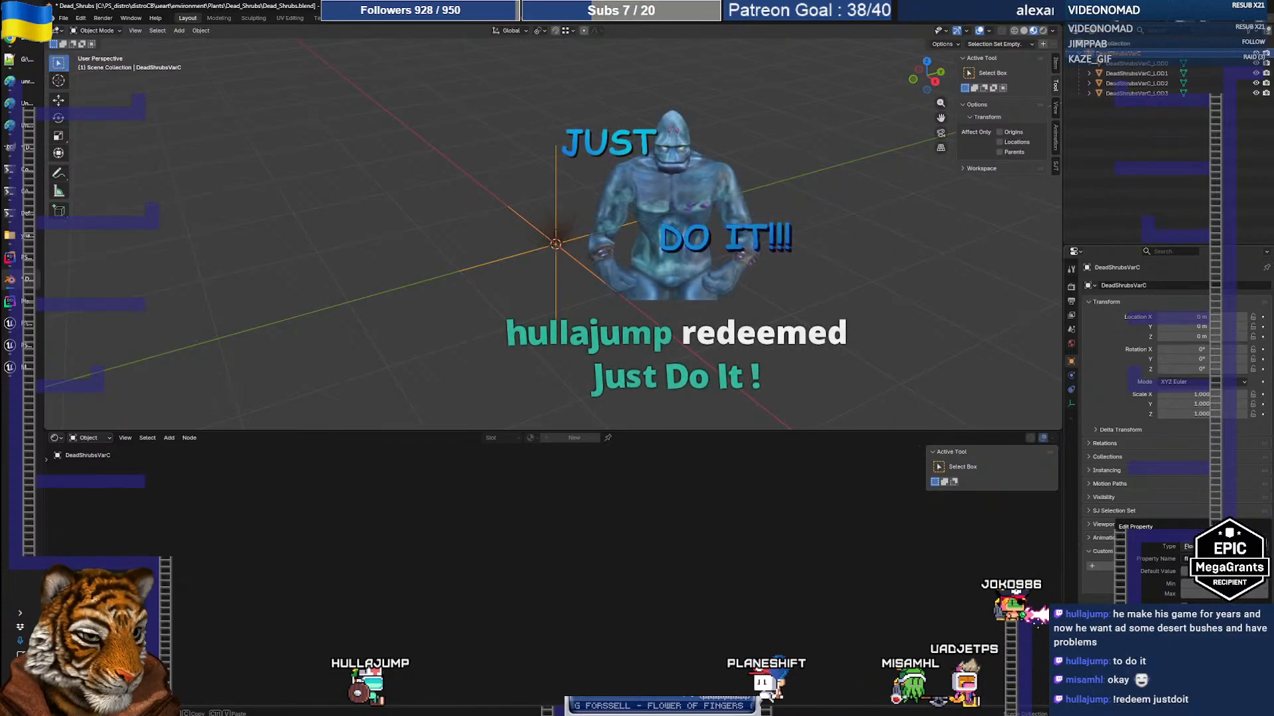
{"action": "left_click", "coordinate": [1224, 546]}
{"action": "left_click", "coordinate": [1224, 631]}
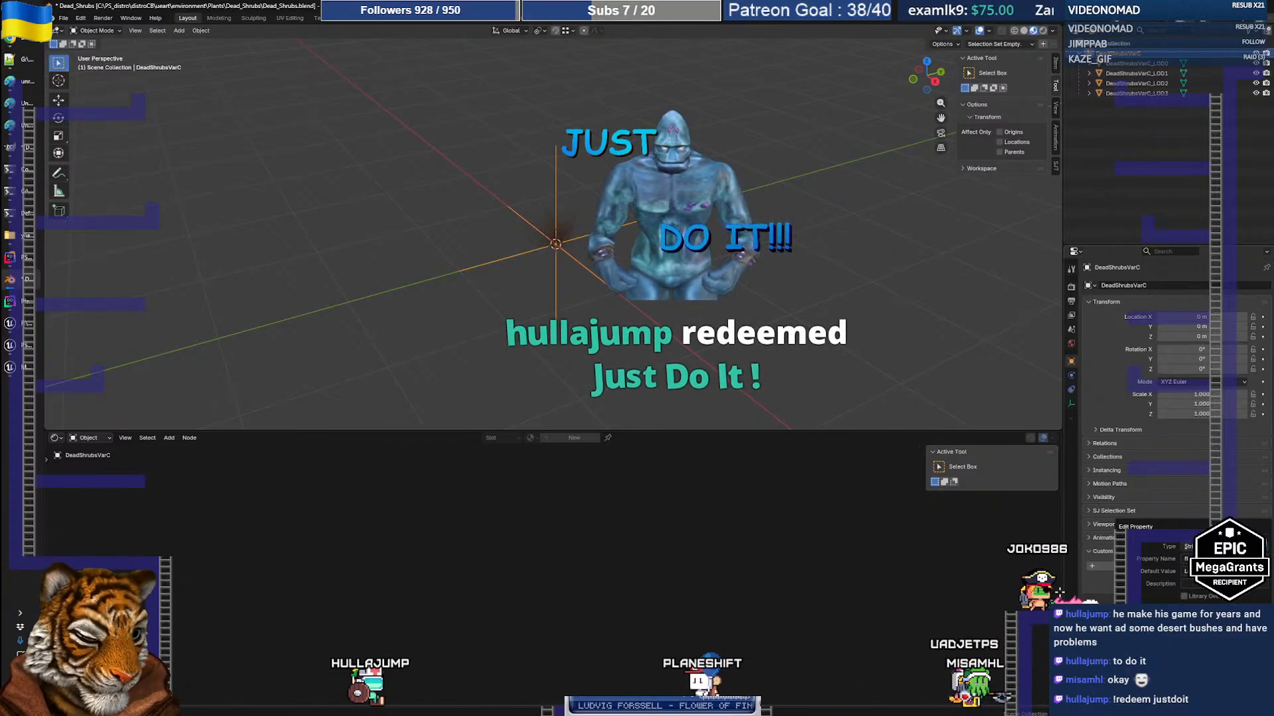
{"action": "left_click", "coordinate": [1154, 614]}
Set the empty's fbx_type property to LodGroup and save the Blender file
{"action": "left_click", "coordinate": [1180, 584]}
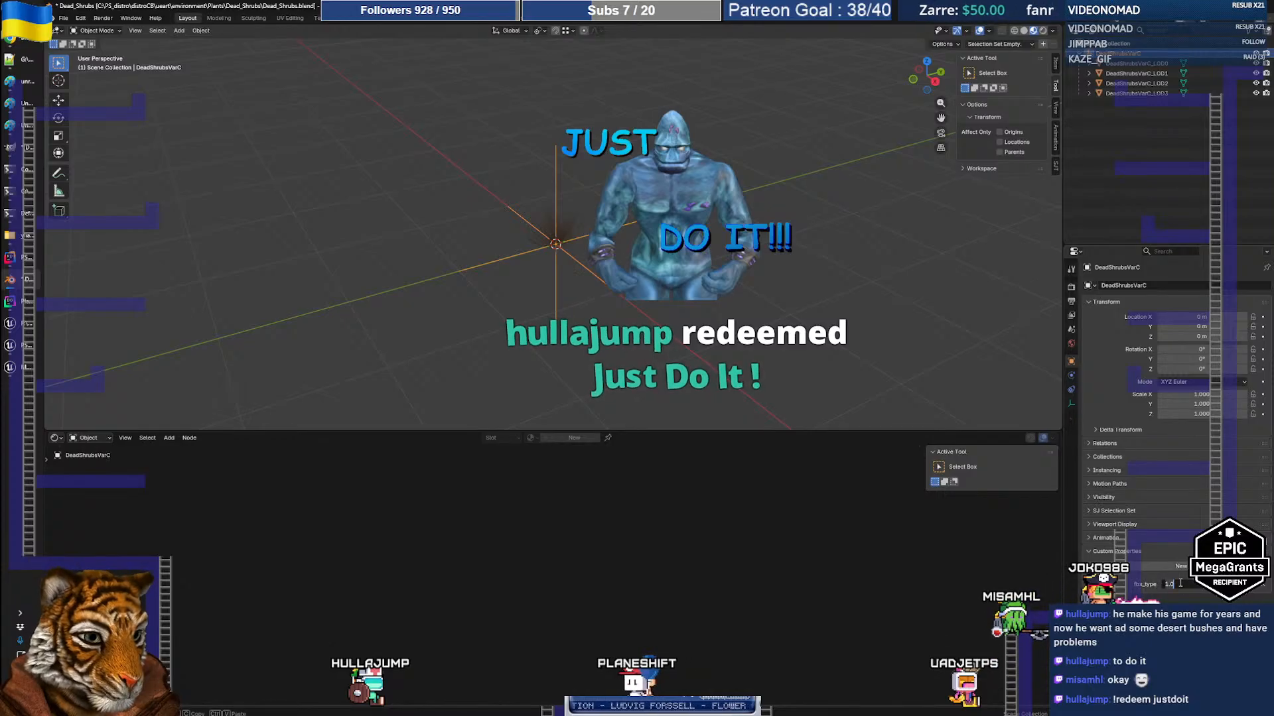
{"action": "type", "text": "Lod0"}
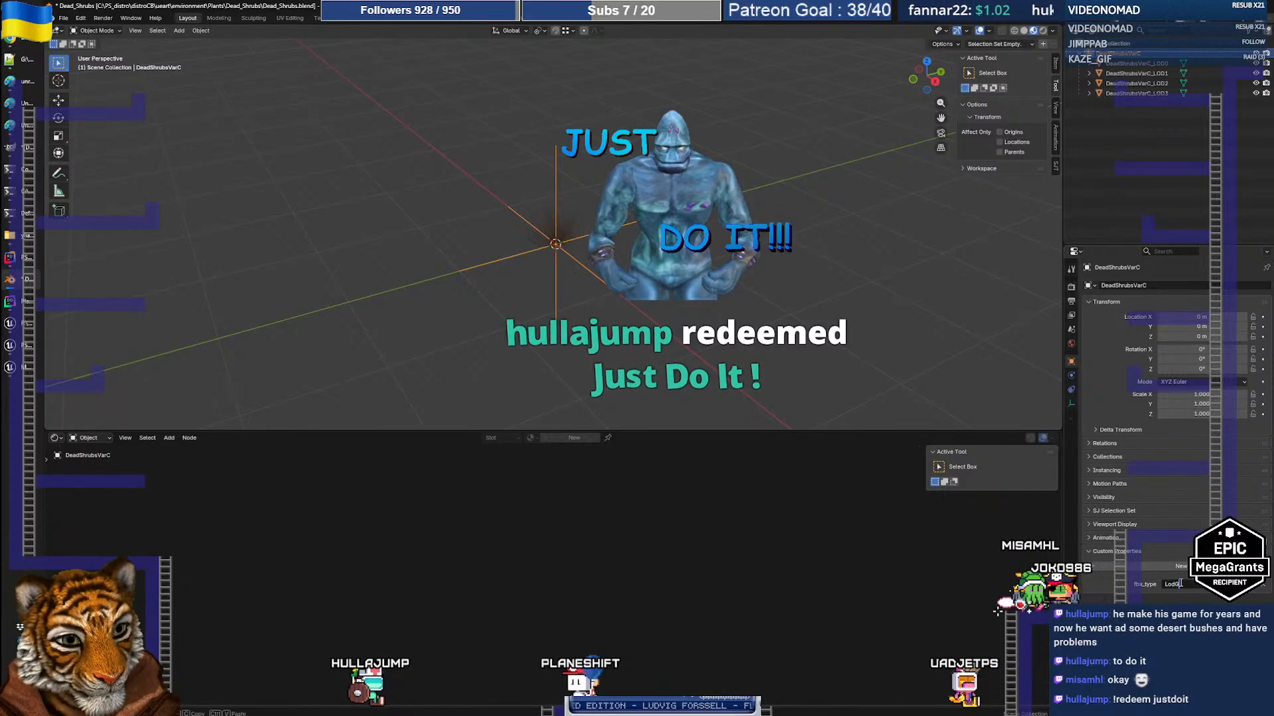
{"action": "type", "text": "roup"}
{"action": "key", "text": "Return"}
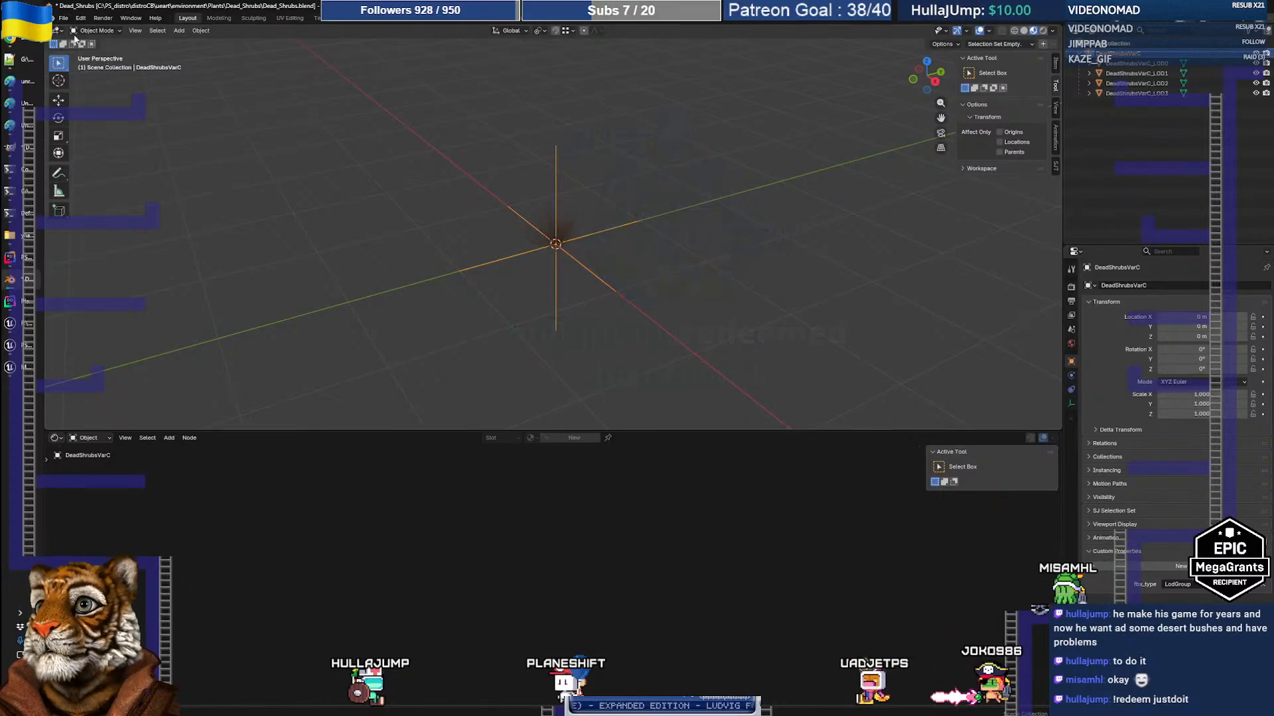
{"action": "left_click", "coordinate": [63, 18]}
{"action": "left_click", "coordinate": [87, 84]}
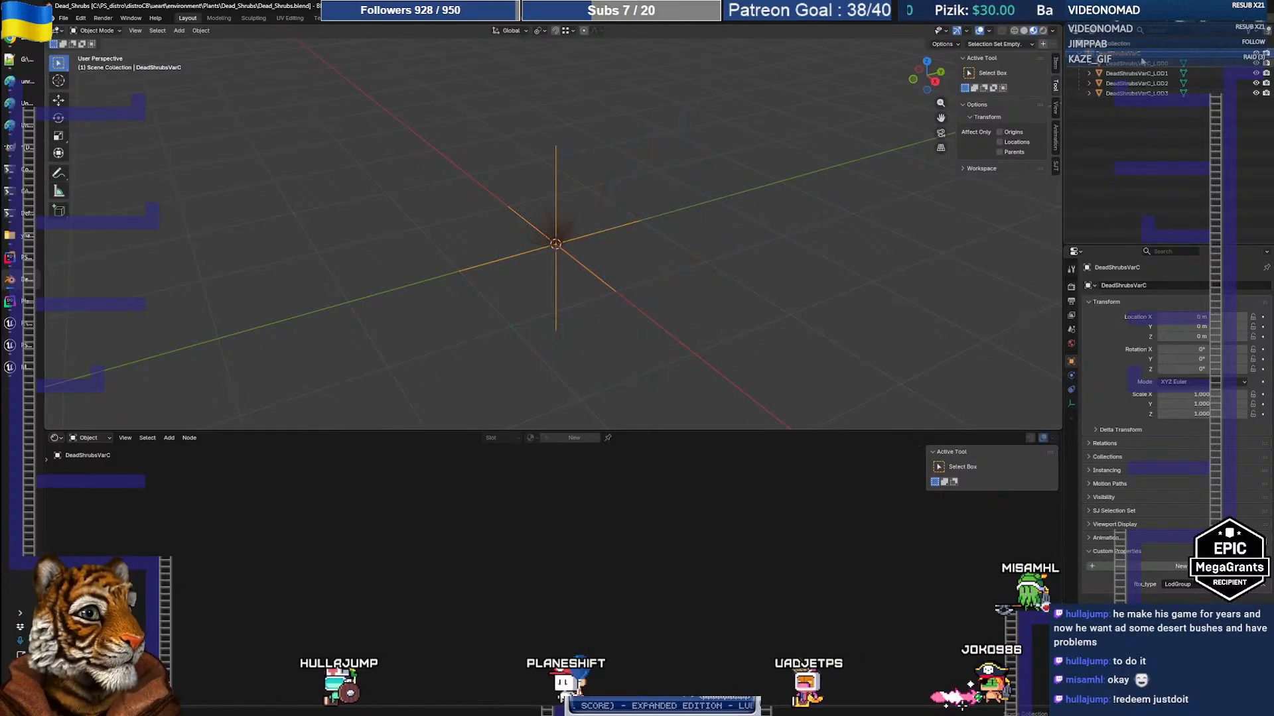
Select the DeadShrubsVarC empty together with its LOD meshes and export them as FBX, overwriting Dead_Shrubs_VarC.fbx
{"action": "left_click", "coordinate": [1137, 94], "text": "shift"}
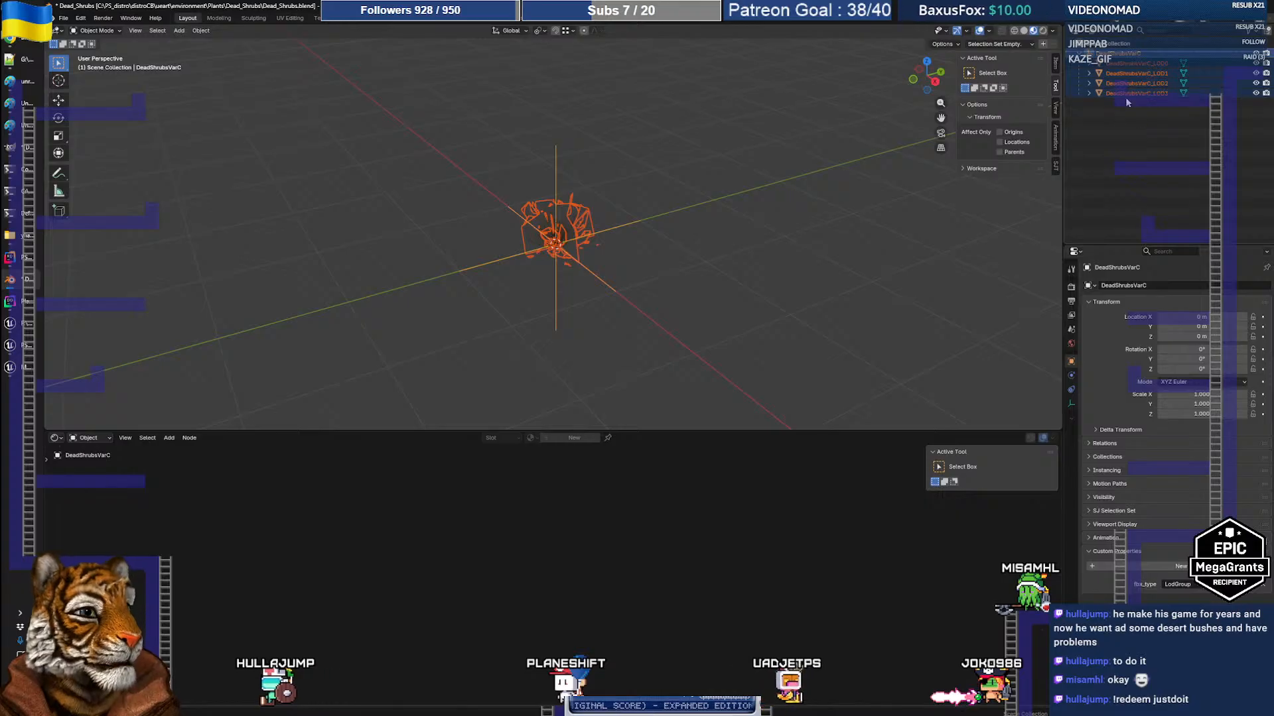
{"action": "left_click", "coordinate": [63, 18]}
{"action": "mouse_move", "coordinate": [110, 168]}
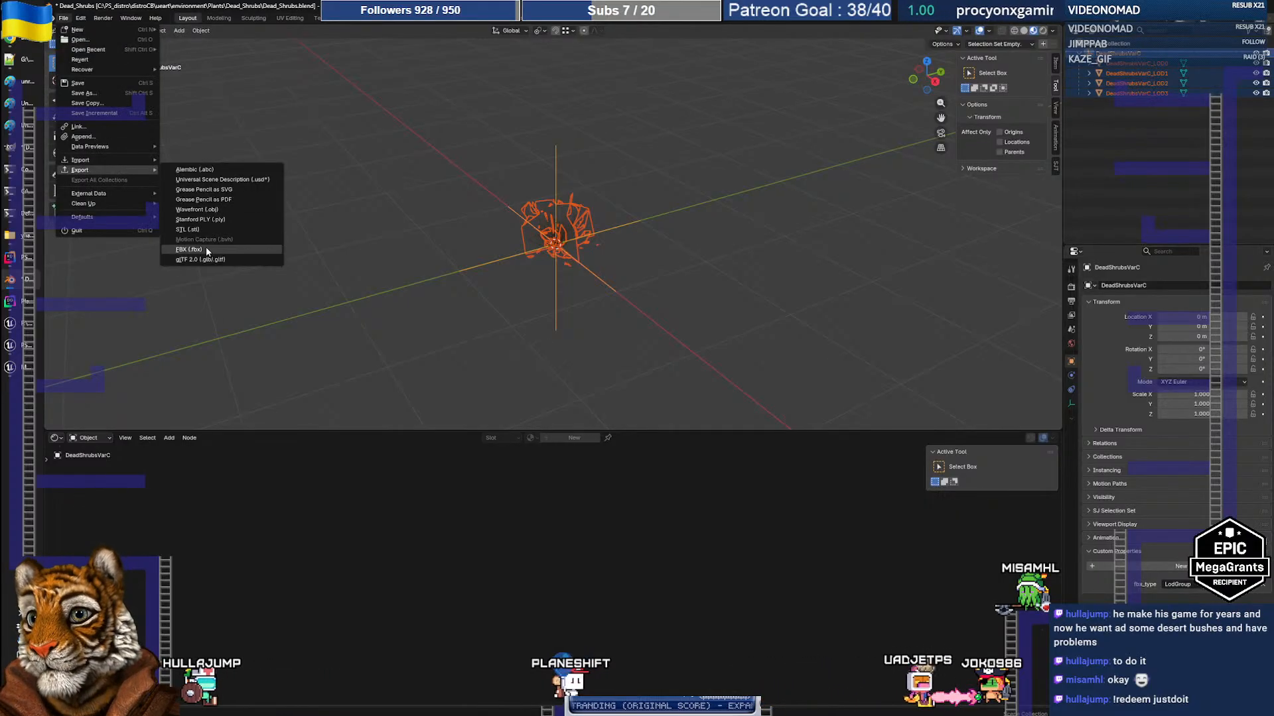
{"action": "left_click", "coordinate": [190, 250]}
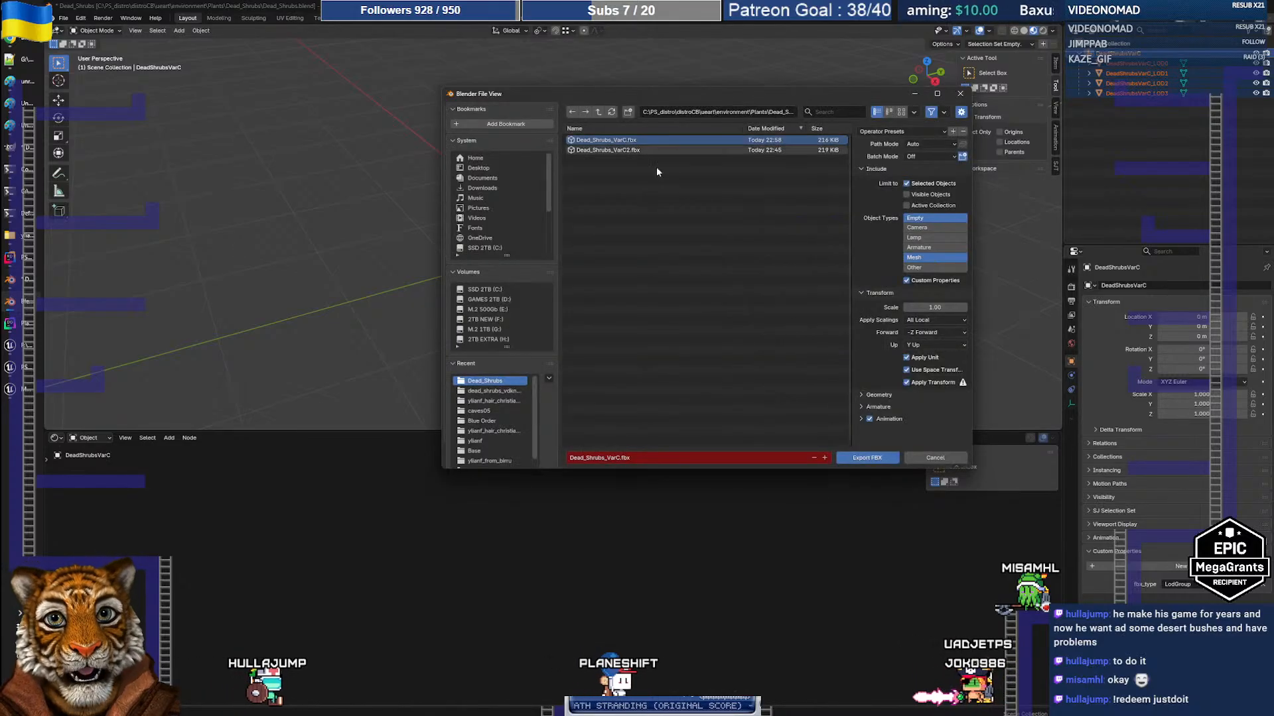
{"action": "left_click", "coordinate": [873, 458]}
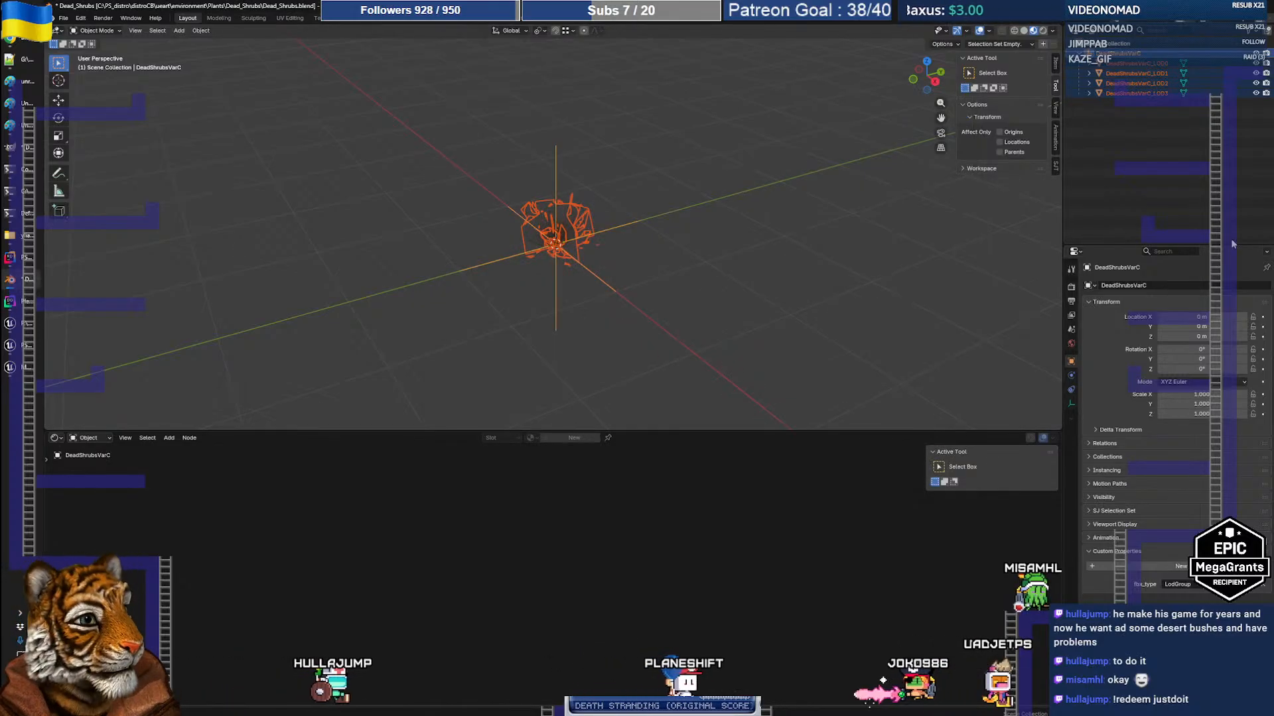
Switch to Unreal Editor and import Dead_Shrubs_VarC.fbx into the Dead_Shrubs folder with Import Textures turned off
{"action": "left_click", "coordinate": [10, 347]}
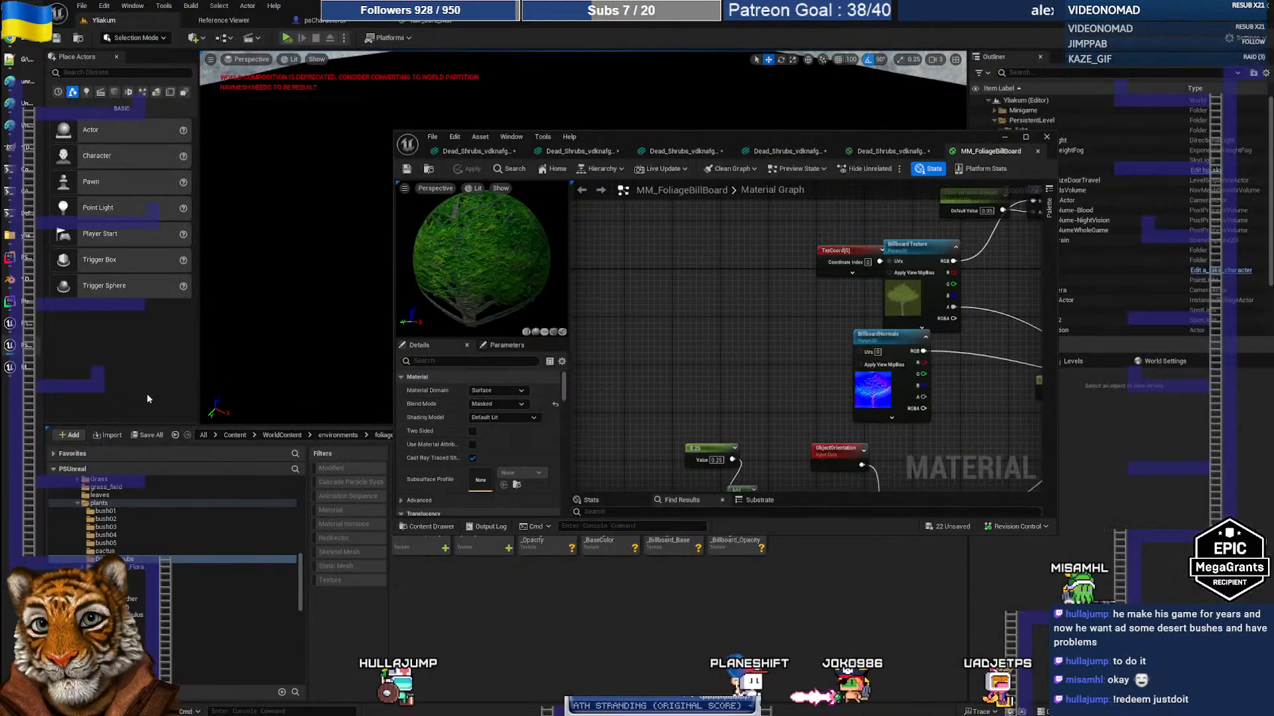
{"action": "mouse_move", "coordinate": [10, 369]}
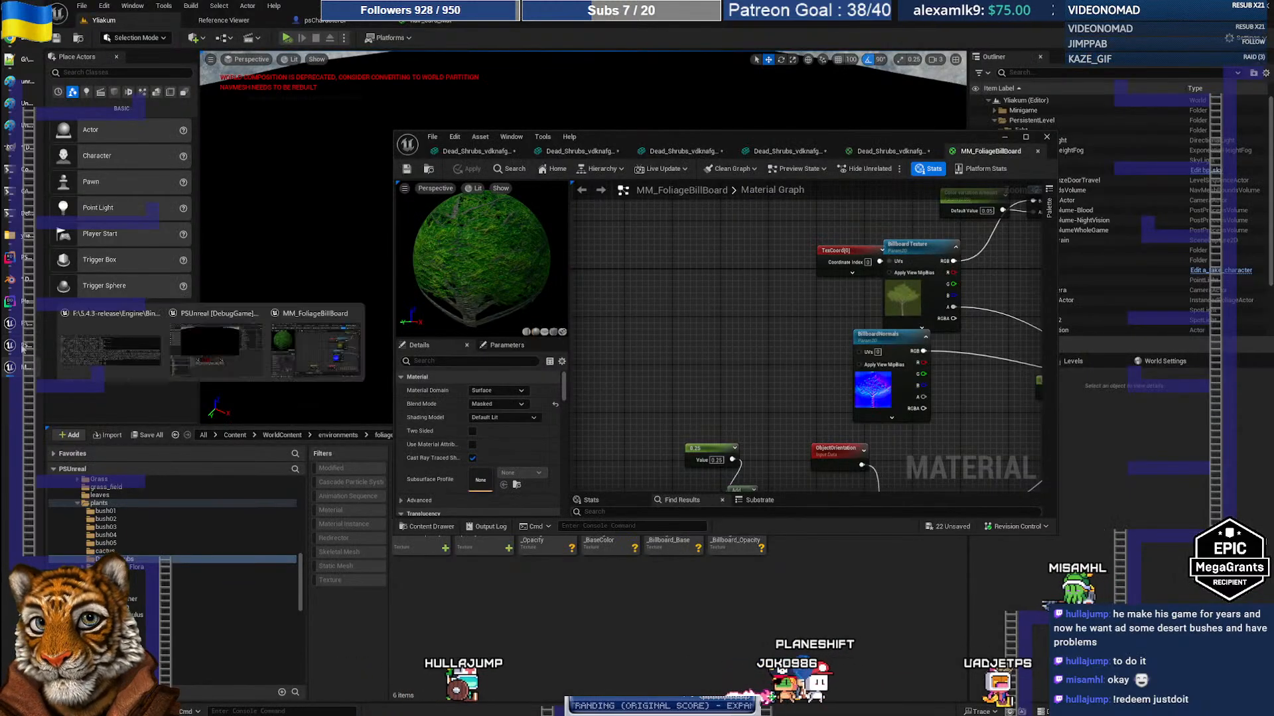
{"action": "left_click", "coordinate": [1004, 137]}
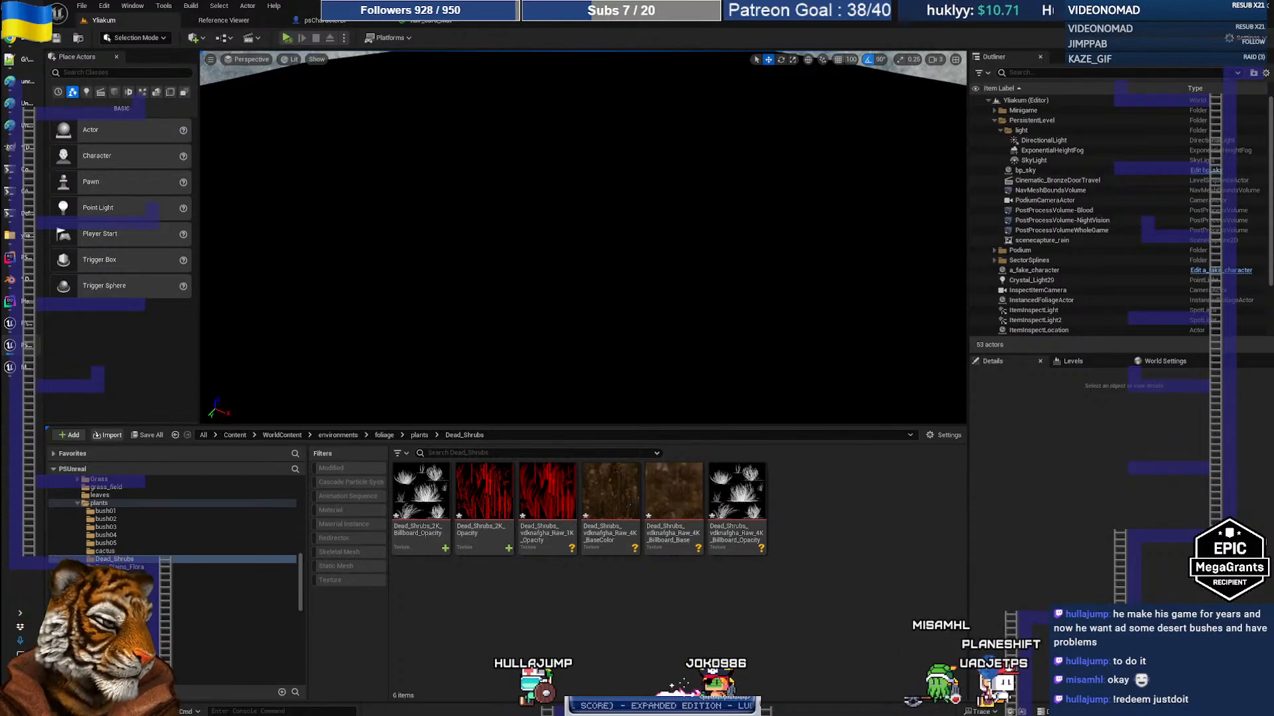
{"action": "scroll", "coordinate": [676, 385], "scroll_direction": "down", "scroll_amount": 4}
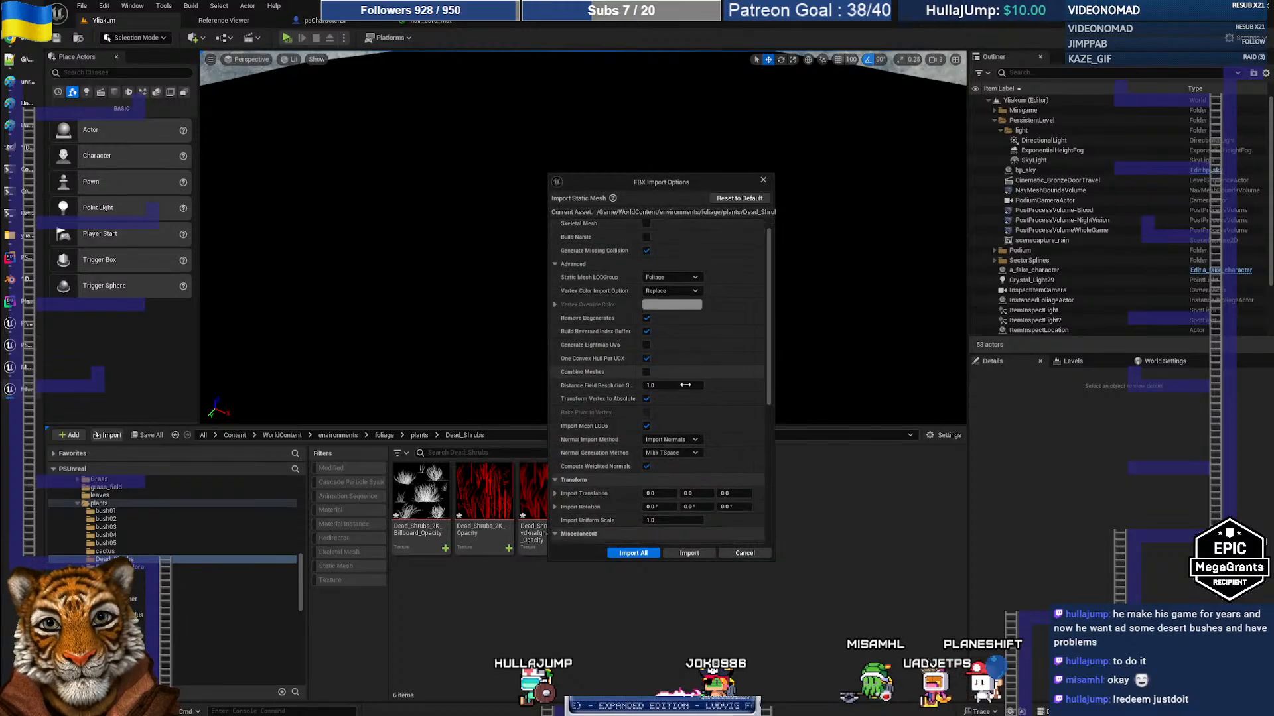
{"action": "scroll", "coordinate": [633, 395], "scroll_direction": "down", "scroll_amount": 5}
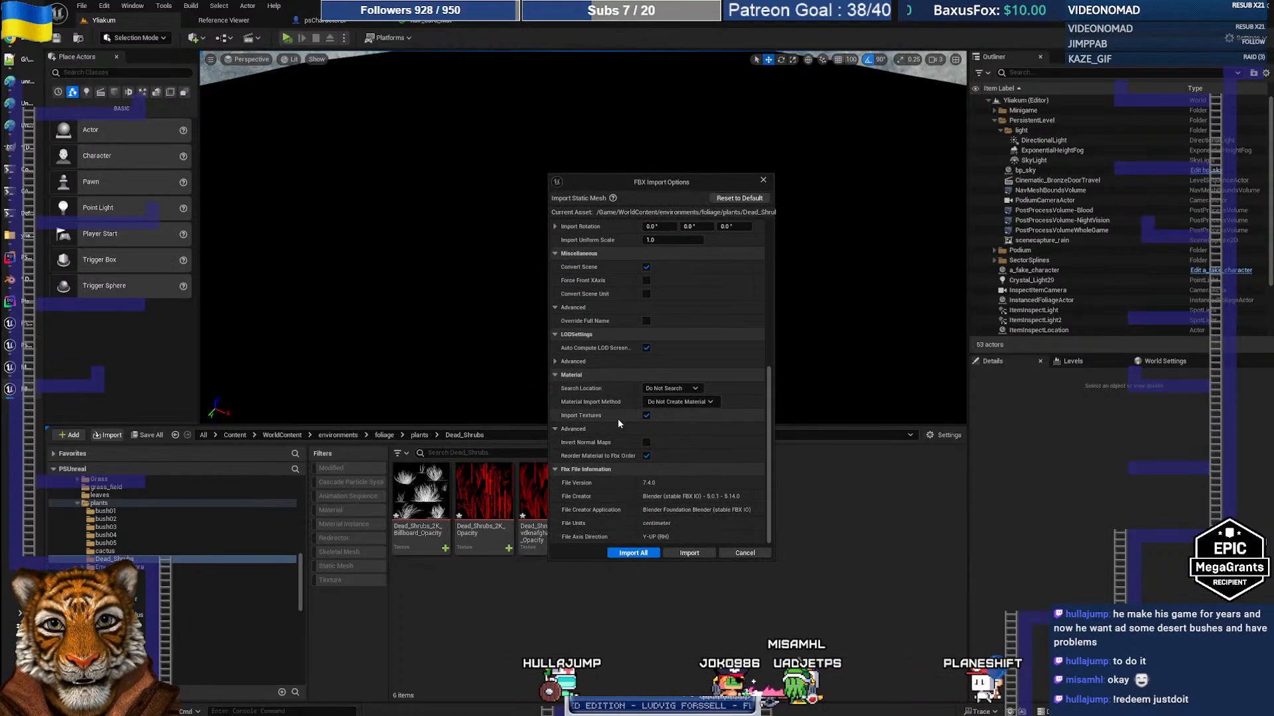
{"action": "left_click", "coordinate": [646, 415]}
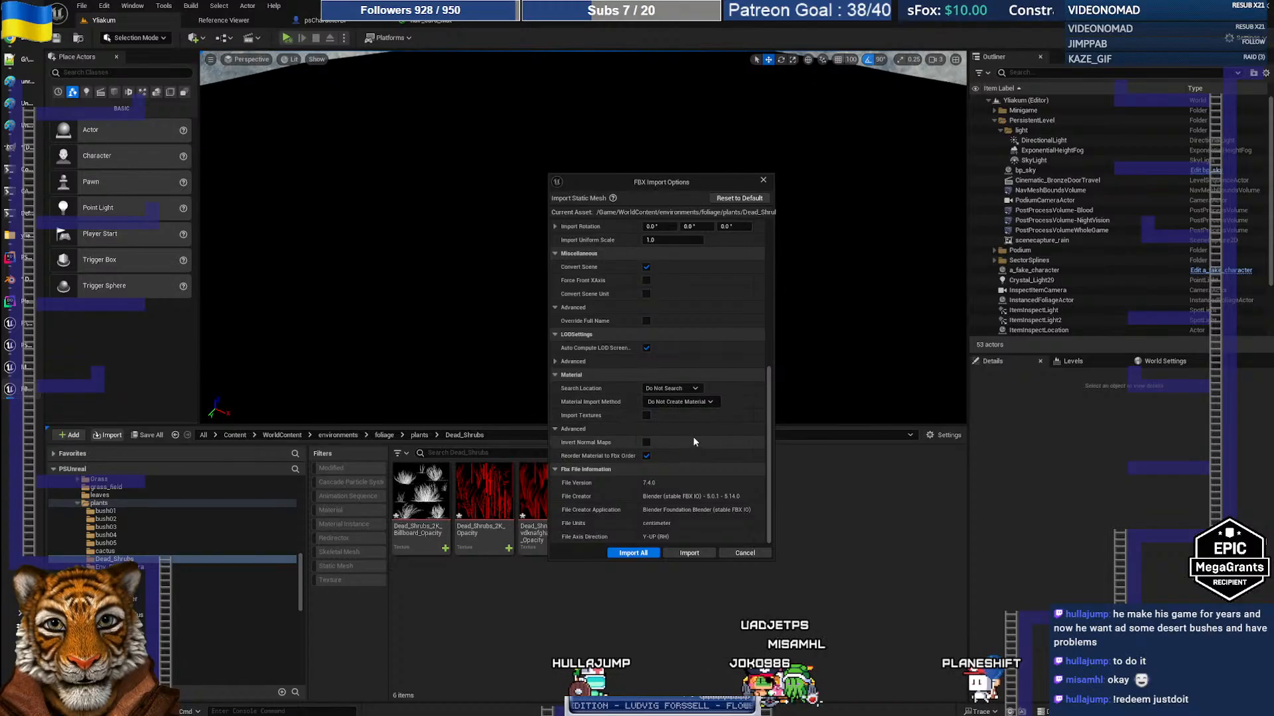
{"action": "left_click", "coordinate": [688, 554]}
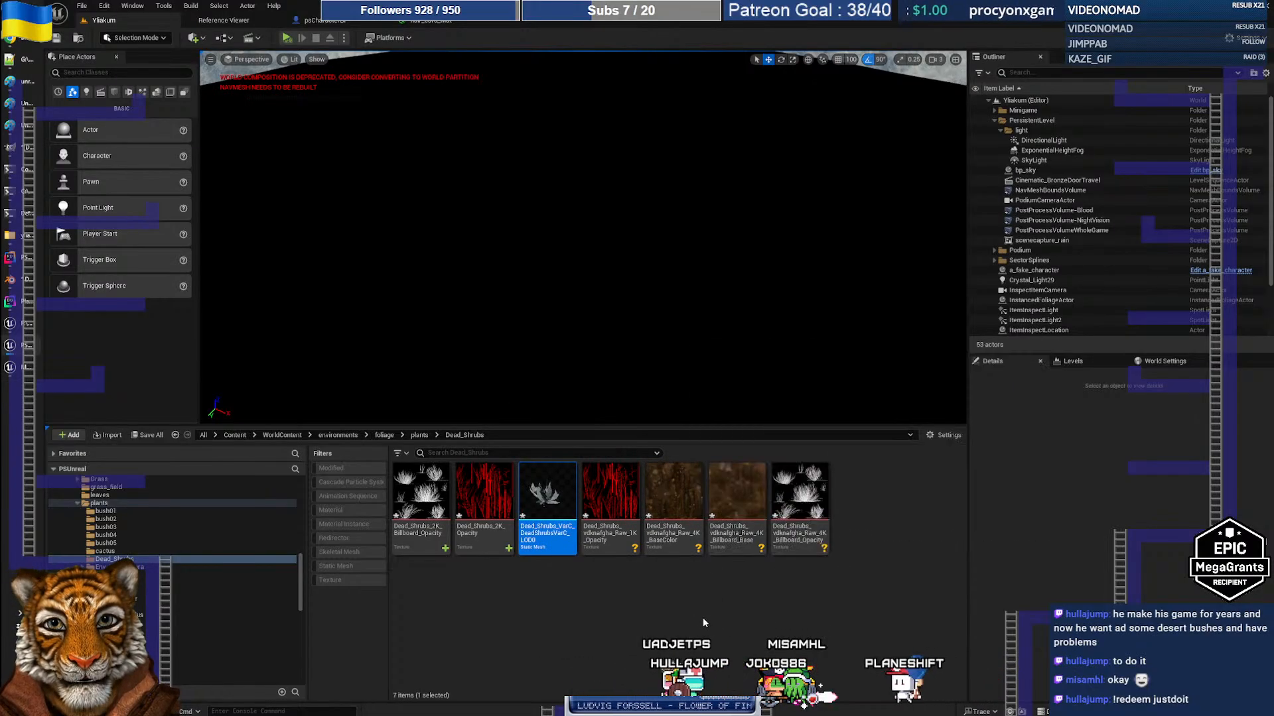
Open the imported Dead_Shrubs_VarC static mesh in a maximized editor and inspect its LOD changes at different view distances
{"action": "double_click", "coordinate": [546, 531]}
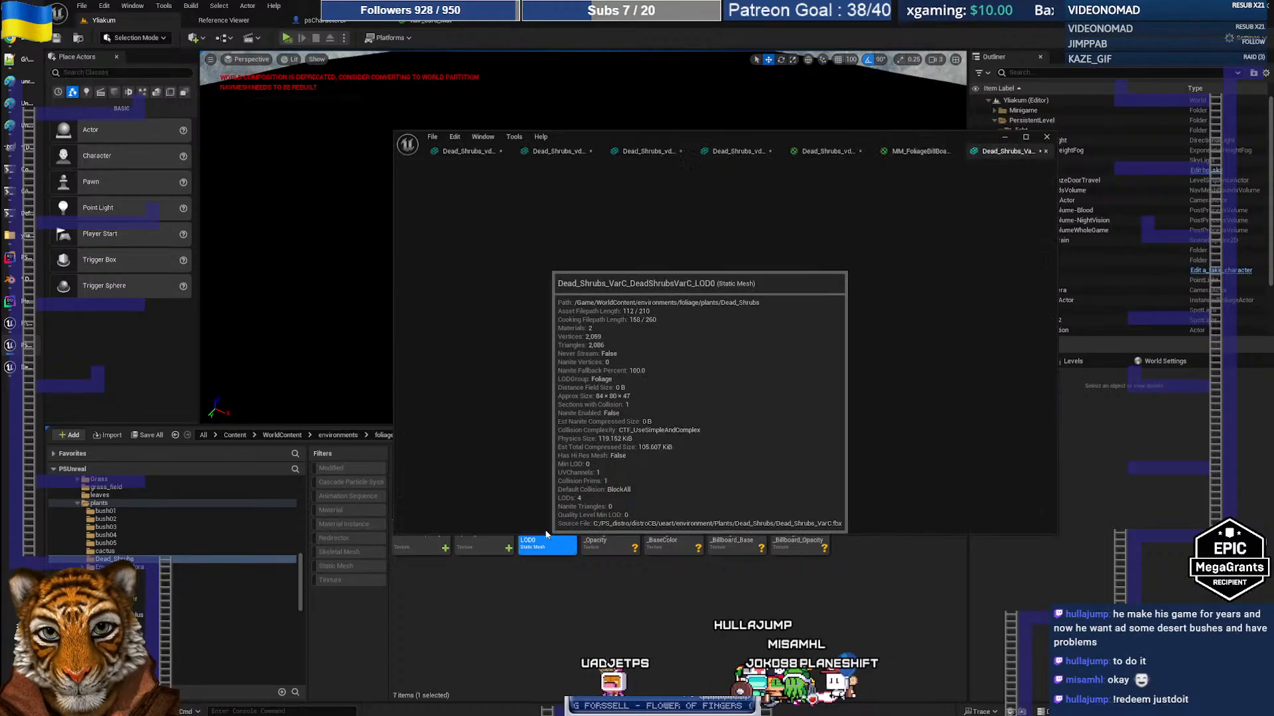
{"action": "double_click", "coordinate": [715, 134]}
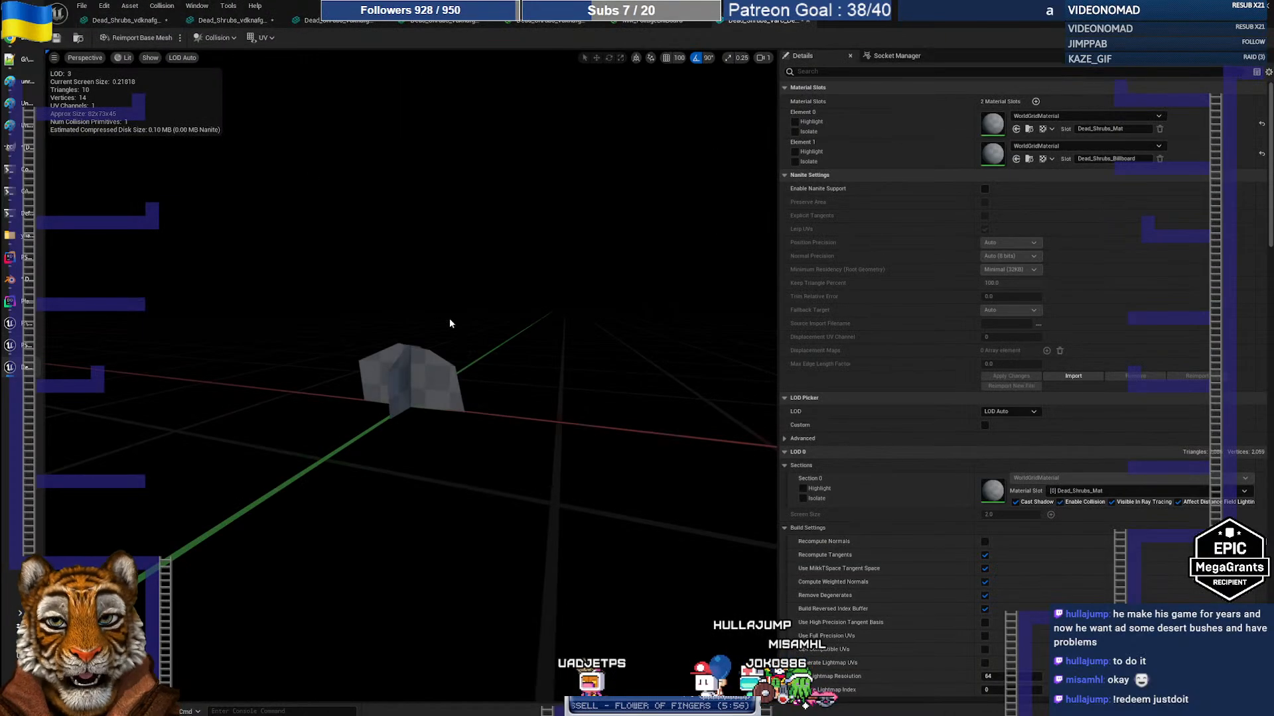
{"action": "left_click_drag", "start_coordinate": [429, 368], "coordinate": [461, 364]}
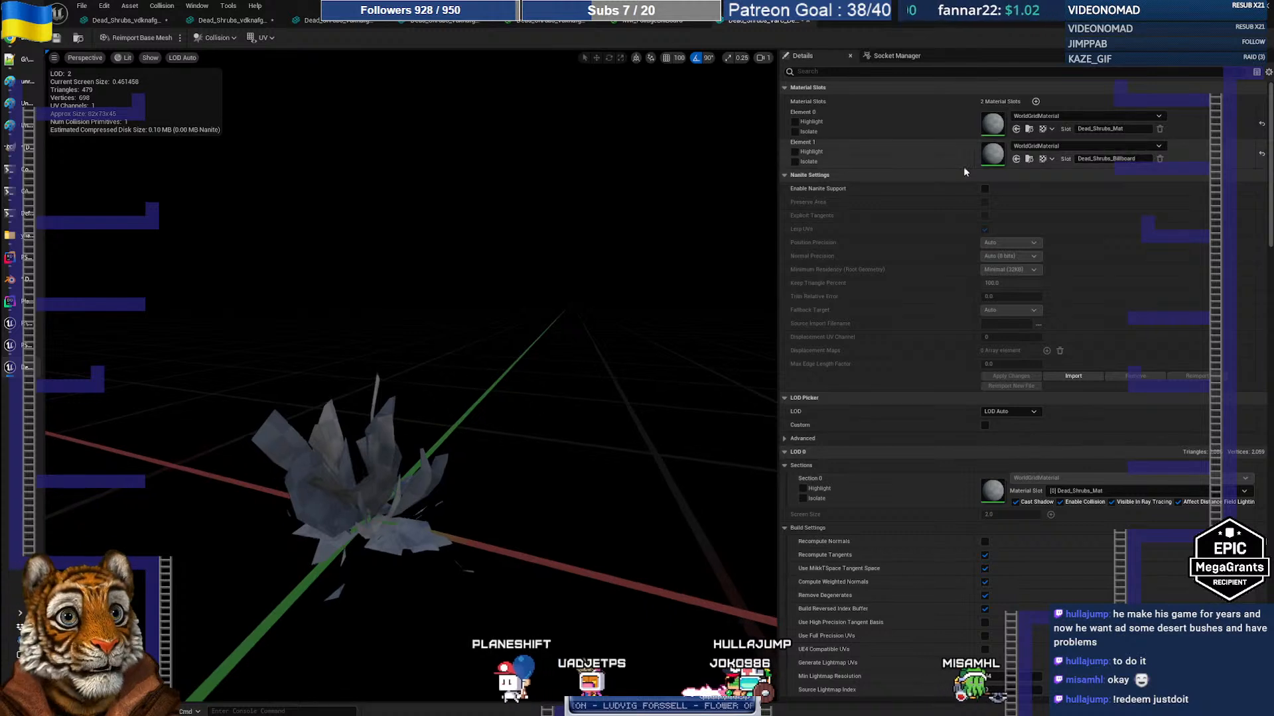
Search the static mesh details for "distance", clear the filter, and look through the build, LOD, general and collision settings
{"action": "left_click", "coordinate": [829, 71]}
{"action": "type", "text": "d"}
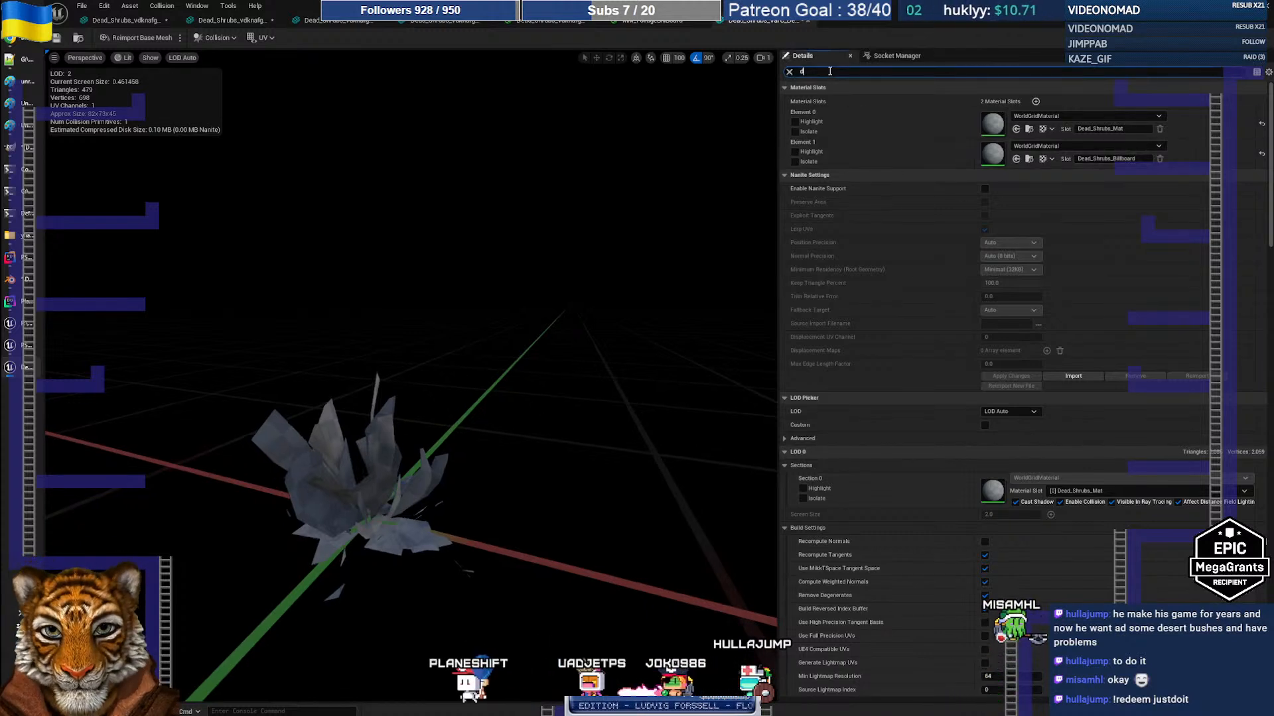
{"action": "type", "text": "istance"}
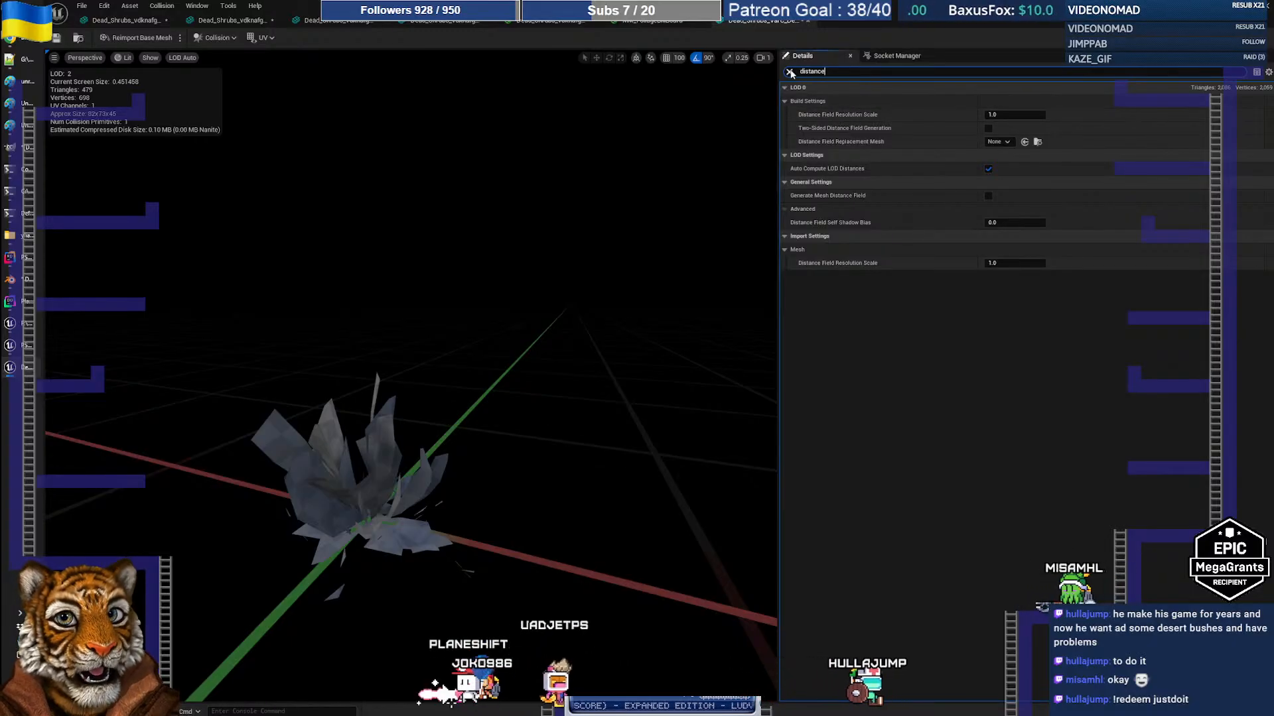
{"action": "left_click", "coordinate": [790, 71]}
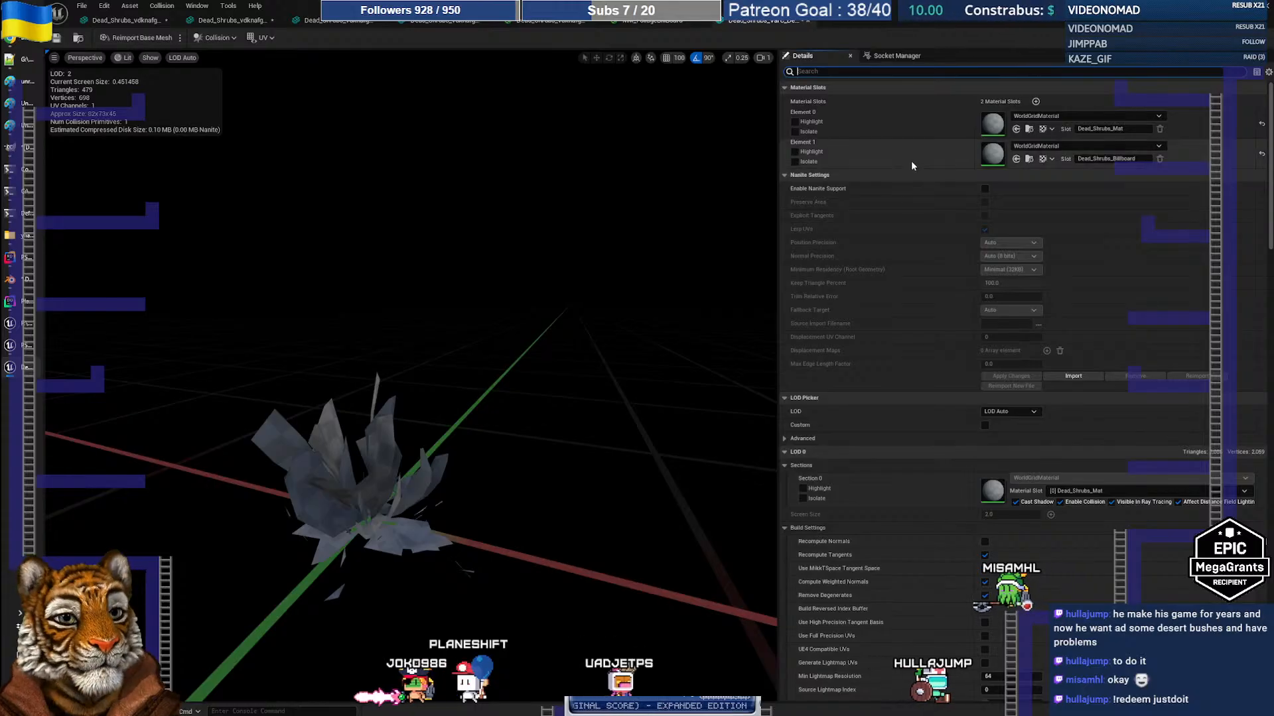
{"action": "scroll", "coordinate": [919, 166], "scroll_direction": "down", "scroll_amount": 5}
{"action": "scroll", "coordinate": [919, 166], "scroll_direction": "down", "scroll_amount": 8}
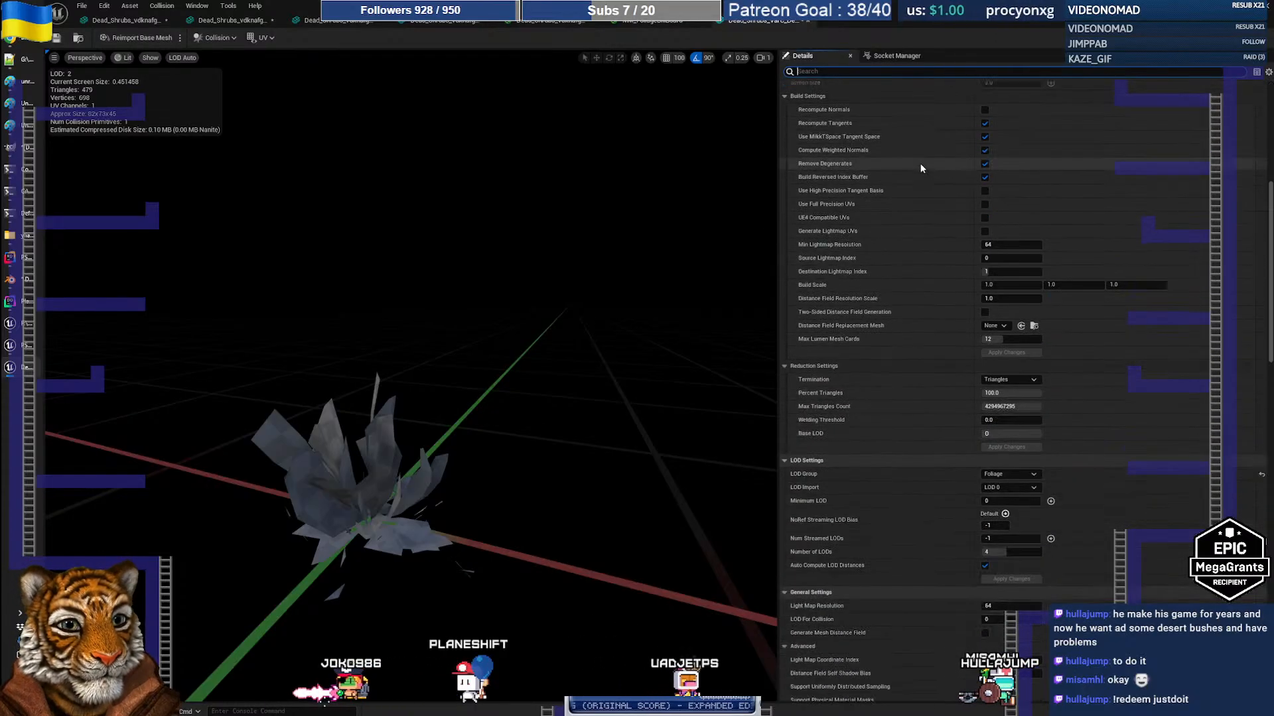
{"action": "scroll", "coordinate": [902, 262], "scroll_direction": "down", "scroll_amount": 5}
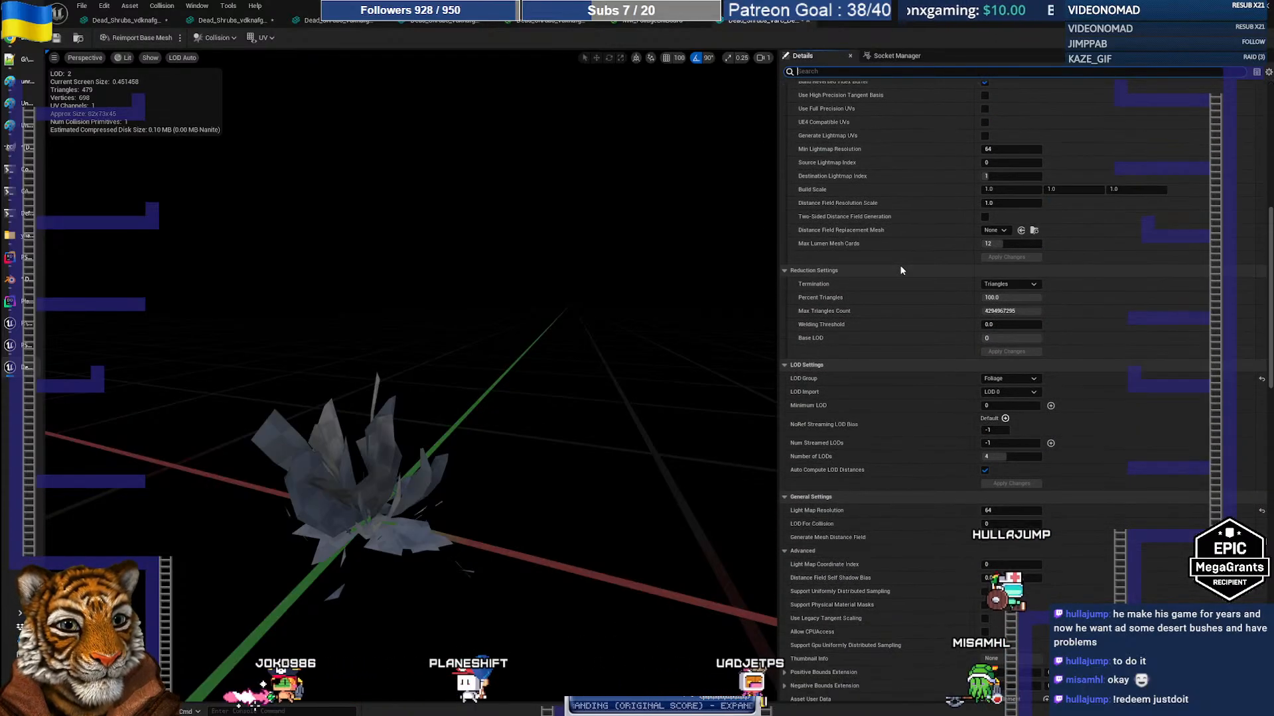
{"action": "scroll", "coordinate": [890, 262], "scroll_direction": "down", "scroll_amount": 5}
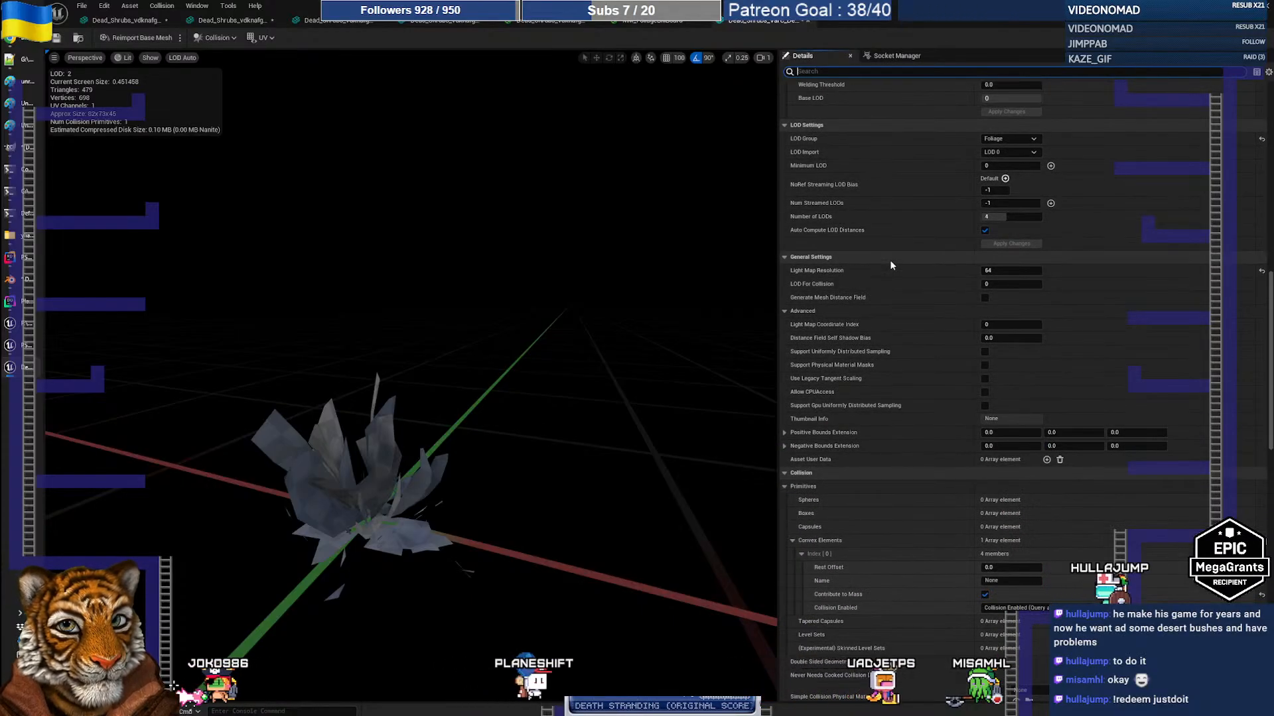
{"action": "scroll", "coordinate": [890, 264], "scroll_direction": "down", "scroll_amount": 5}
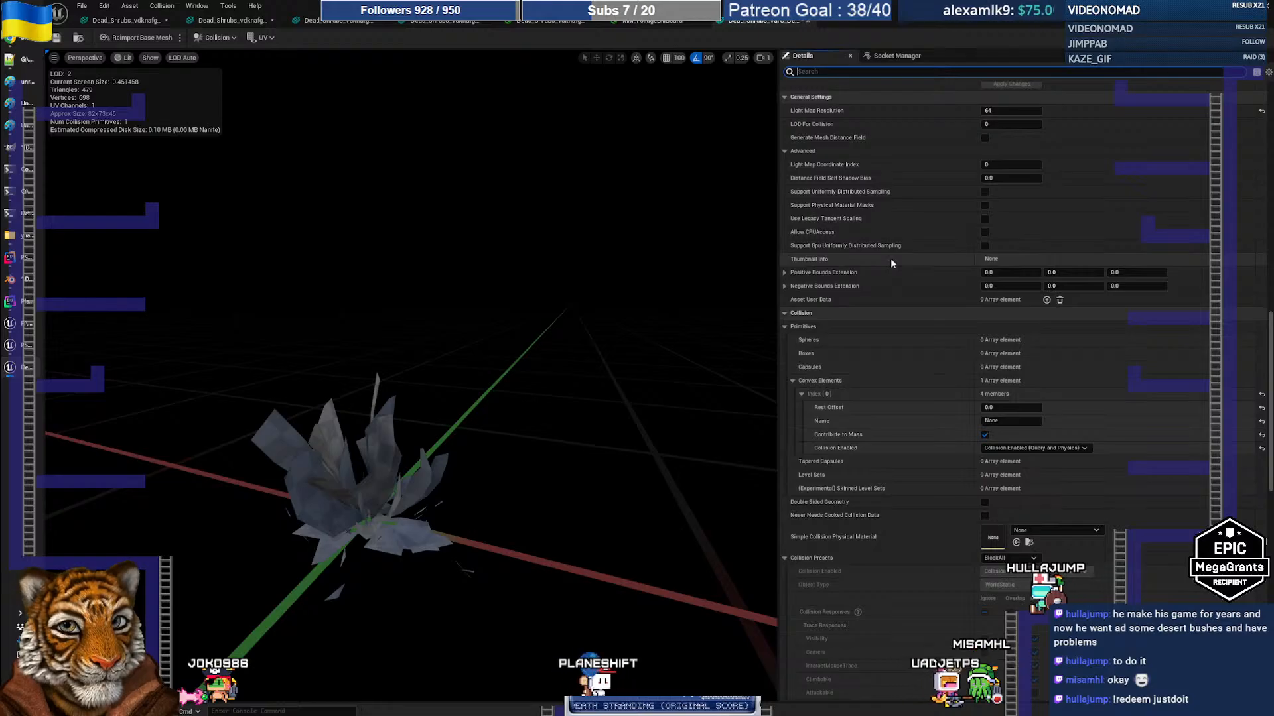
Check the LOD screen size part of the tutorial video, and filter the static mesh details in Unreal by "screen"
{"action": "key", "text": "super+Tab"}
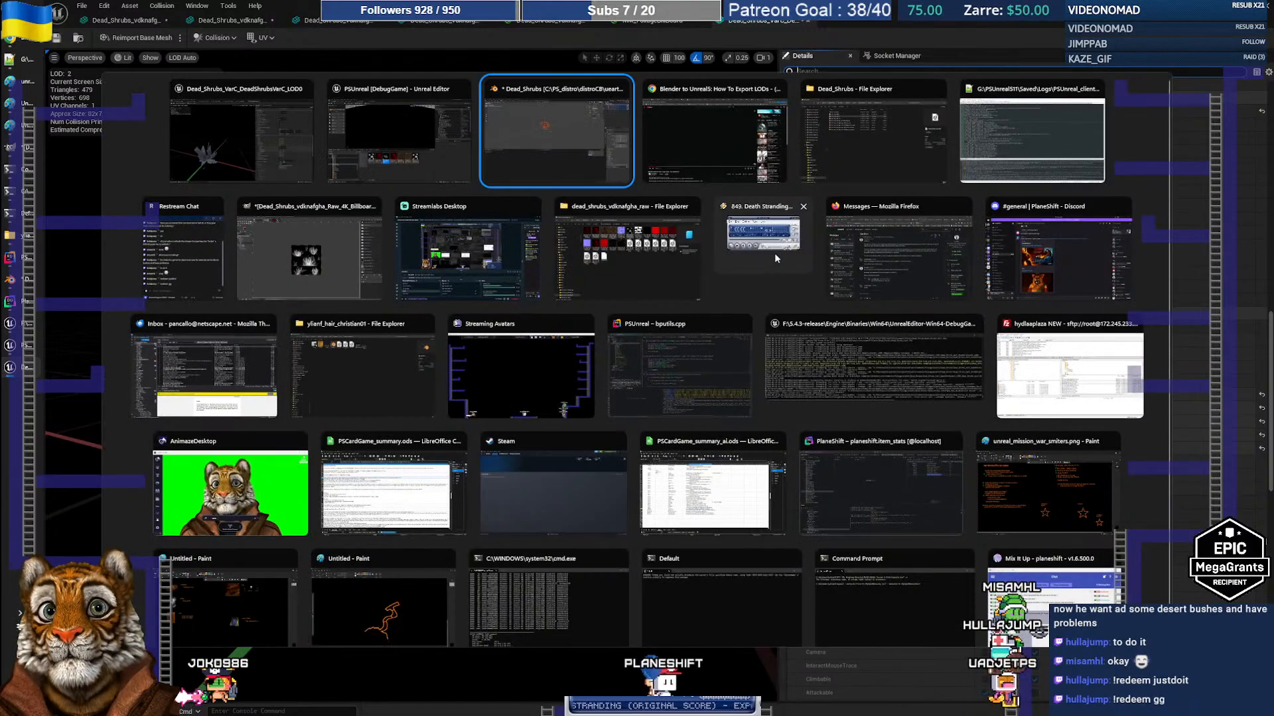
{"action": "left_click", "coordinate": [714, 136]}
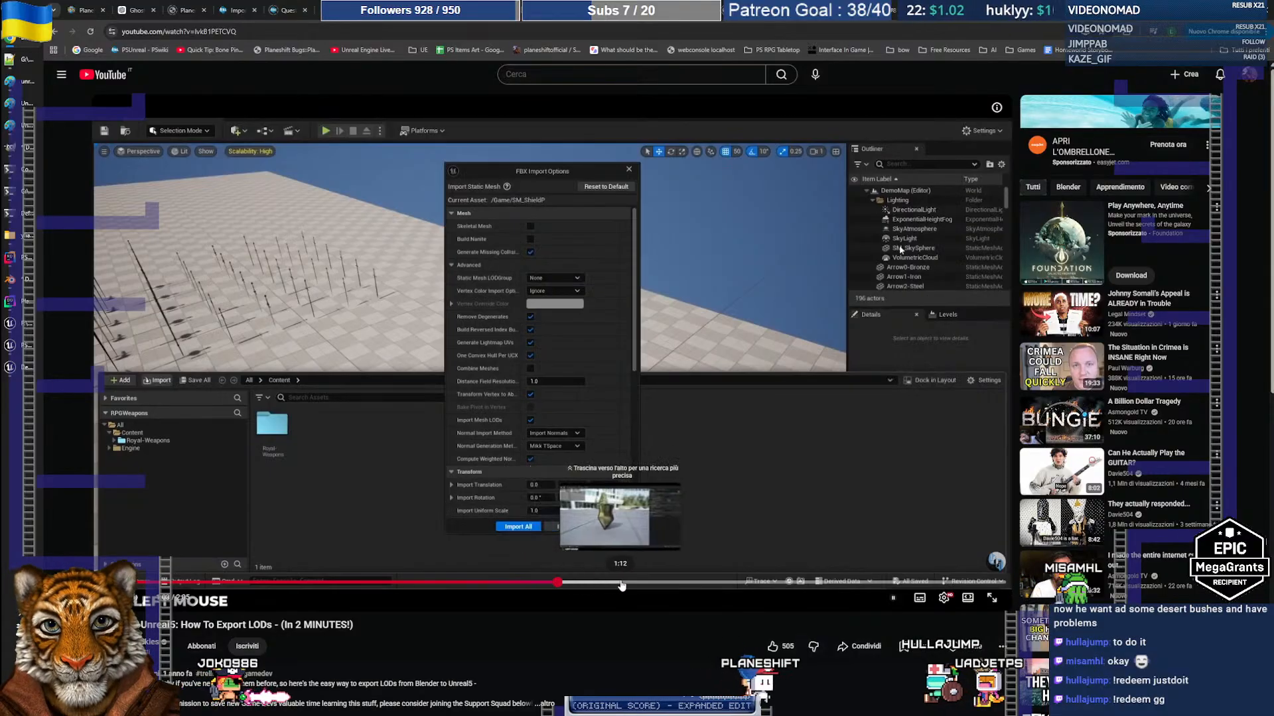
{"action": "left_click", "coordinate": [669, 583]}
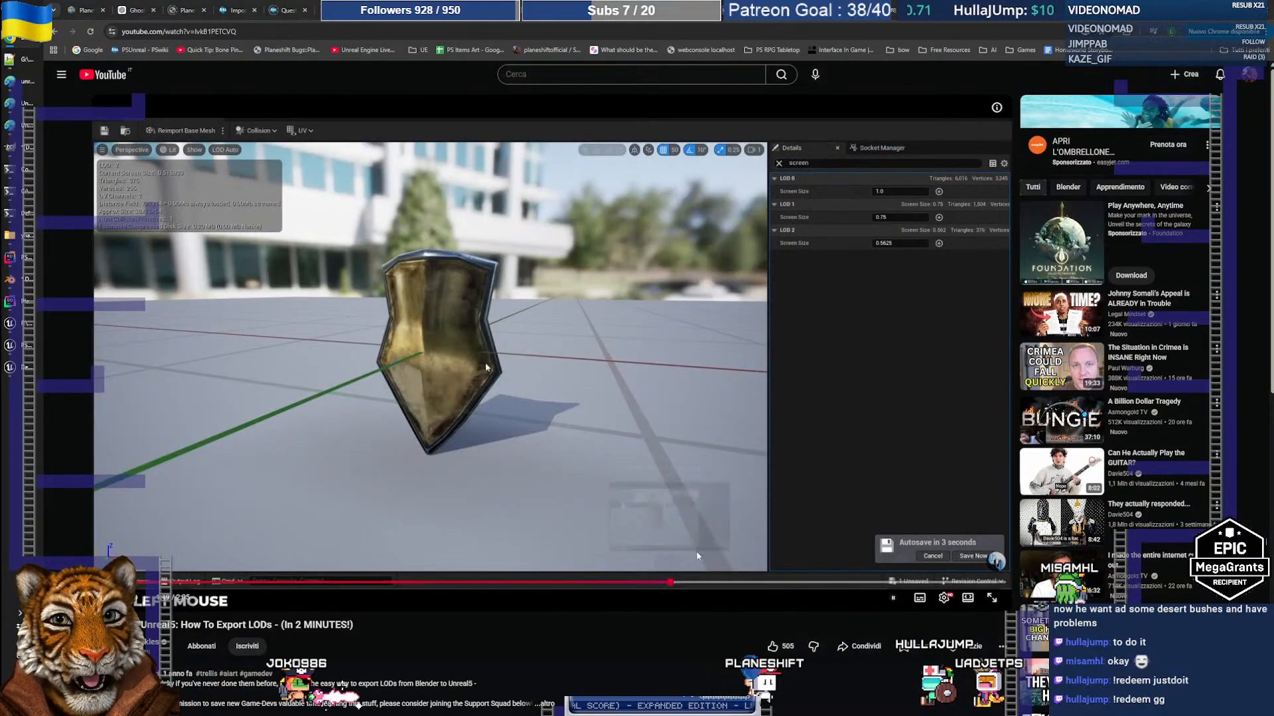
{"action": "key", "text": "alt+Tab"}
{"action": "type", "text": "screen"}
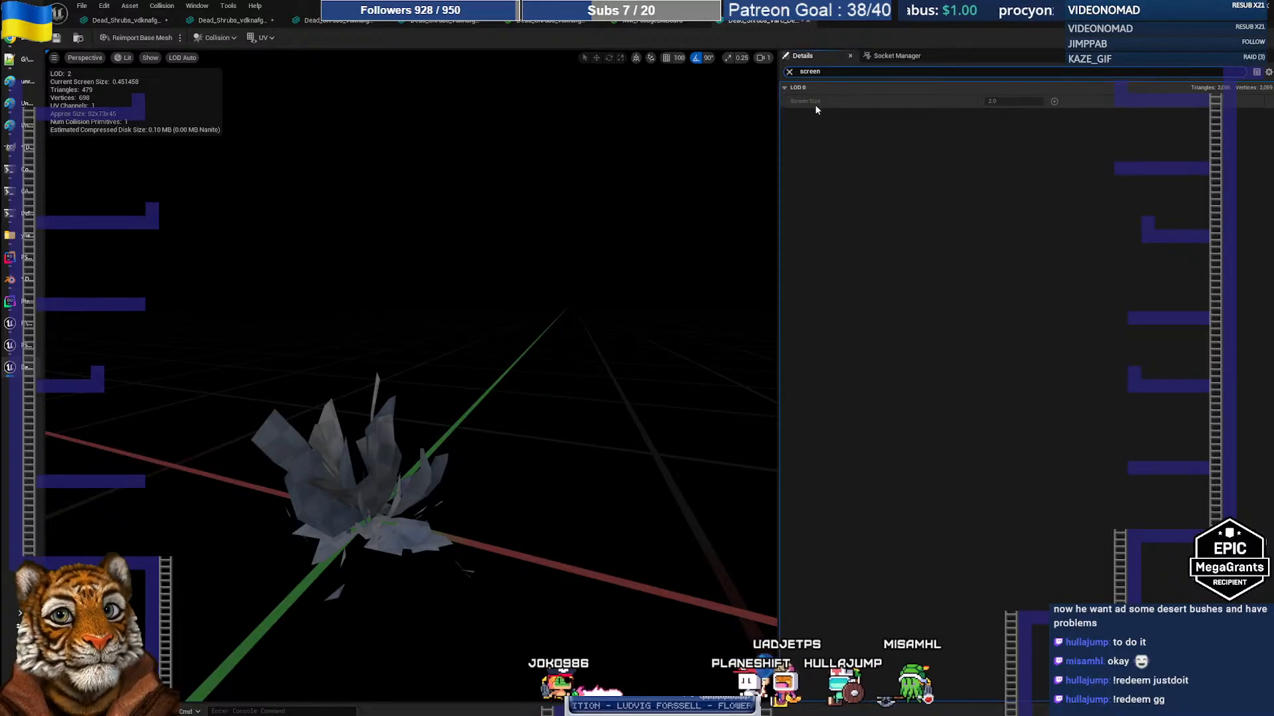
Examine the static mesh's build, reduction, LOD and general settings without a filter, and recheck the details filtered by "screen"
{"action": "left_click", "coordinate": [789, 72]}
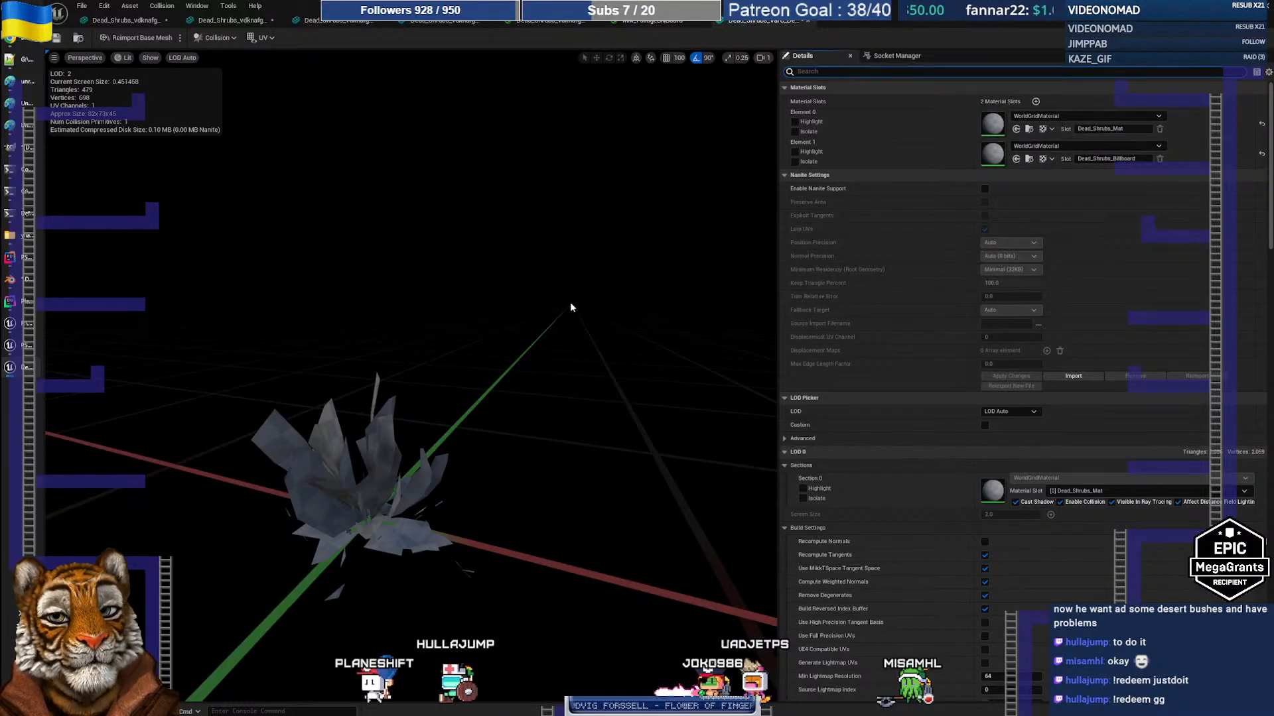
{"action": "left_click_drag", "start_coordinate": [411, 299], "coordinate": [394, 339]}
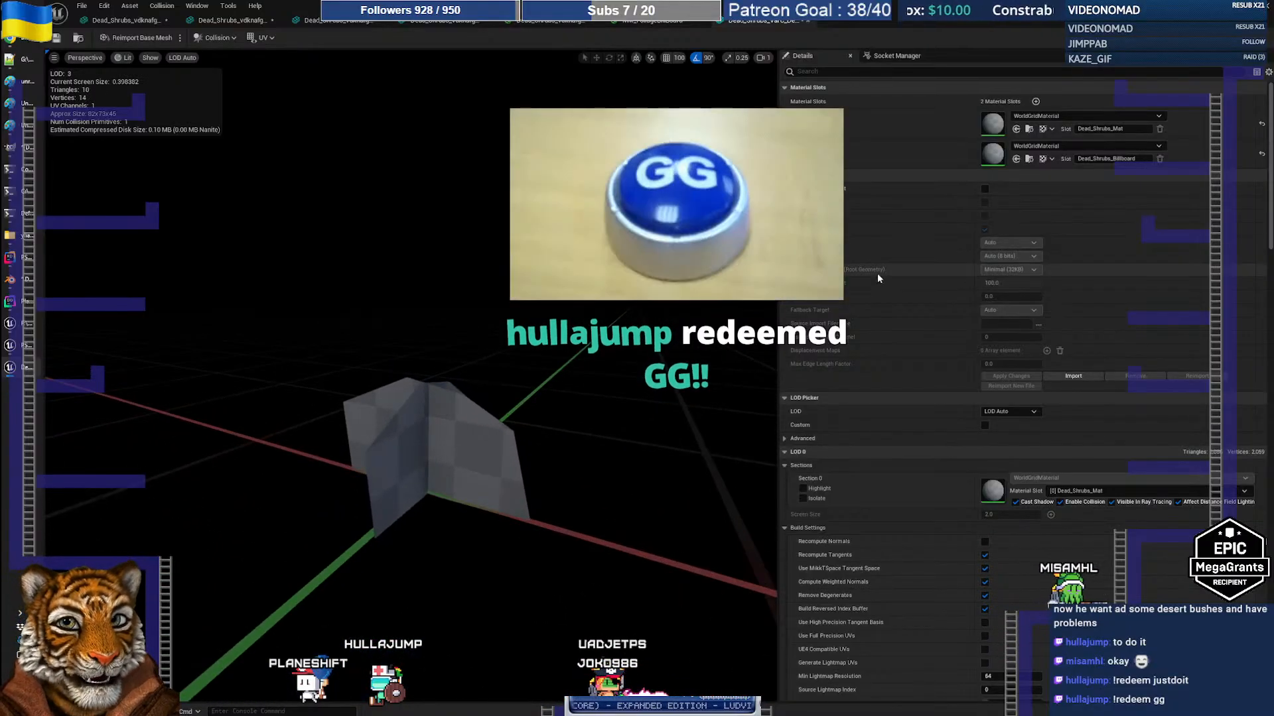
{"action": "scroll", "coordinate": [875, 274], "scroll_direction": "down", "scroll_amount": 1}
{"action": "scroll", "coordinate": [875, 278], "scroll_direction": "down", "scroll_amount": 10}
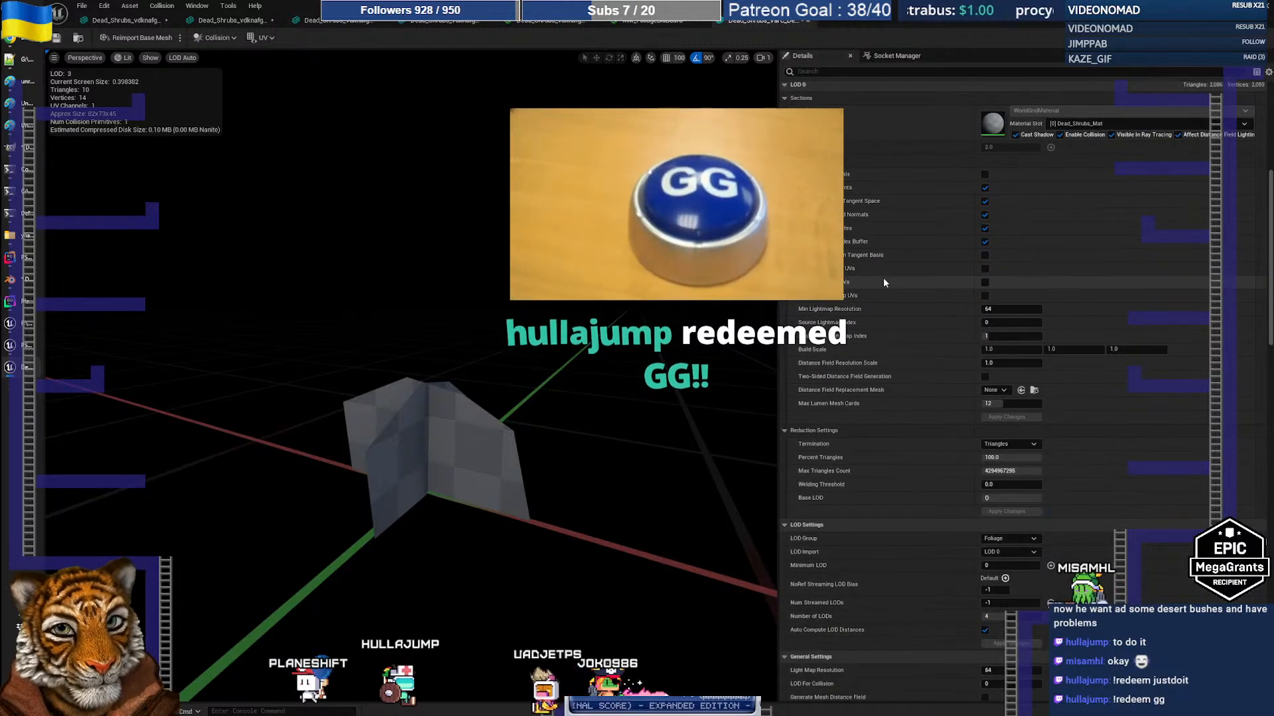
{"action": "scroll", "coordinate": [884, 278], "scroll_direction": "down", "scroll_amount": 4}
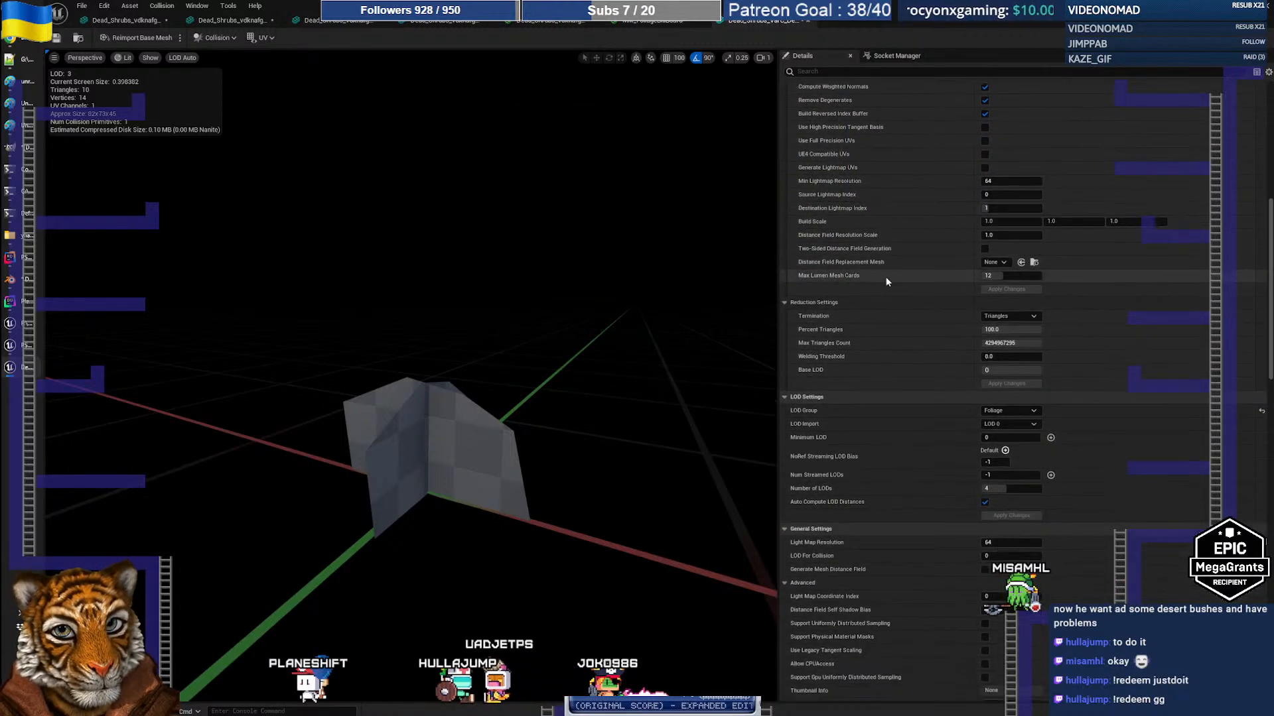
{"action": "scroll", "coordinate": [887, 277], "scroll_direction": "down", "scroll_amount": 6}
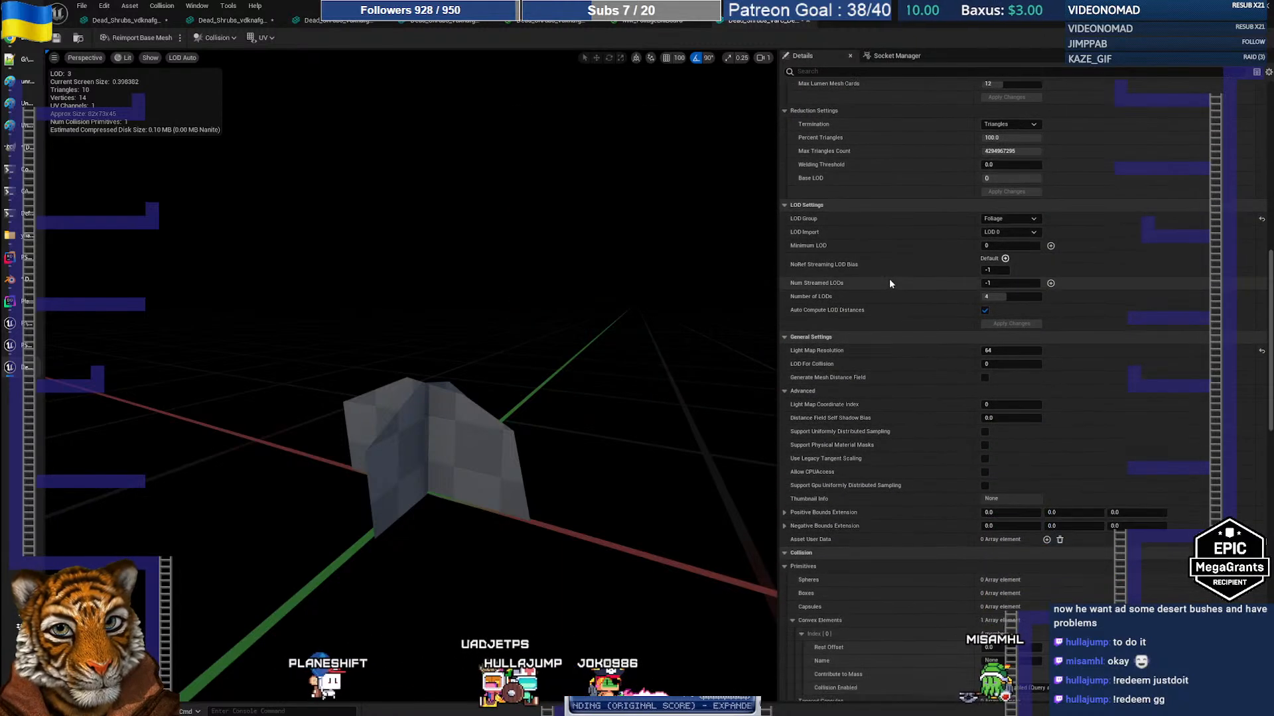
{"action": "scroll", "coordinate": [890, 283], "scroll_direction": "down", "scroll_amount": 5}
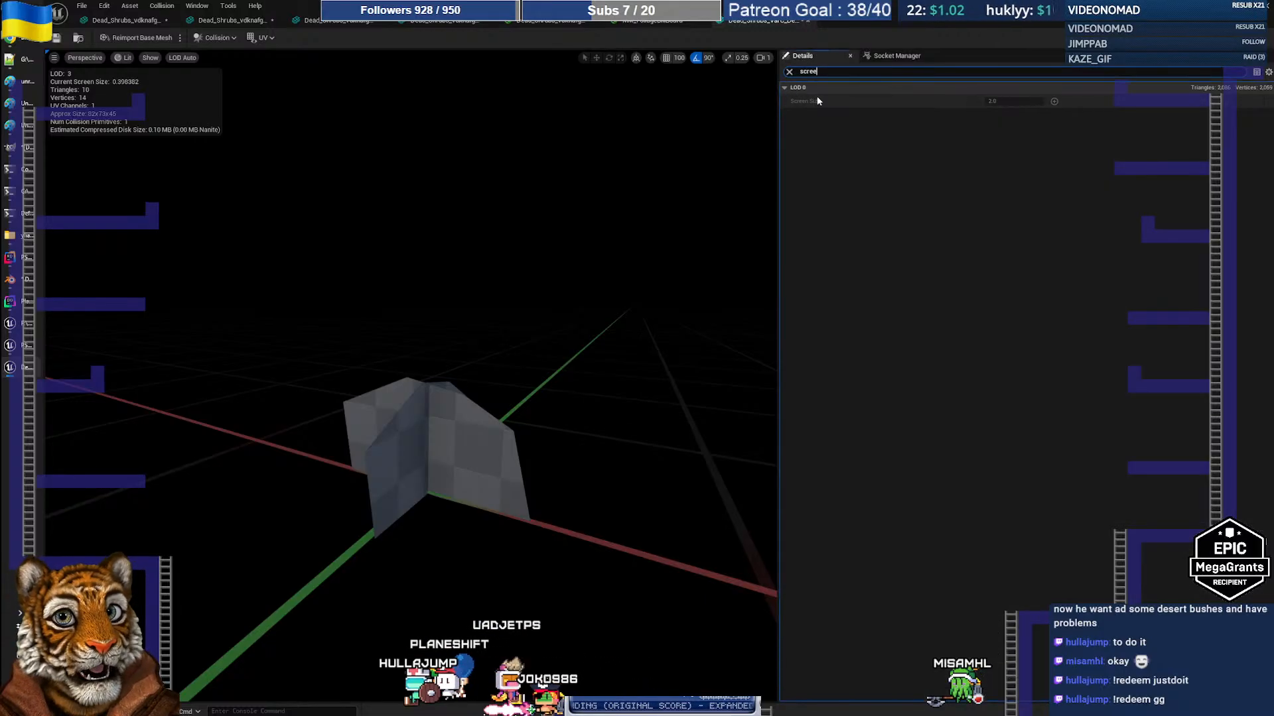
{"action": "left_click", "coordinate": [789, 72]}
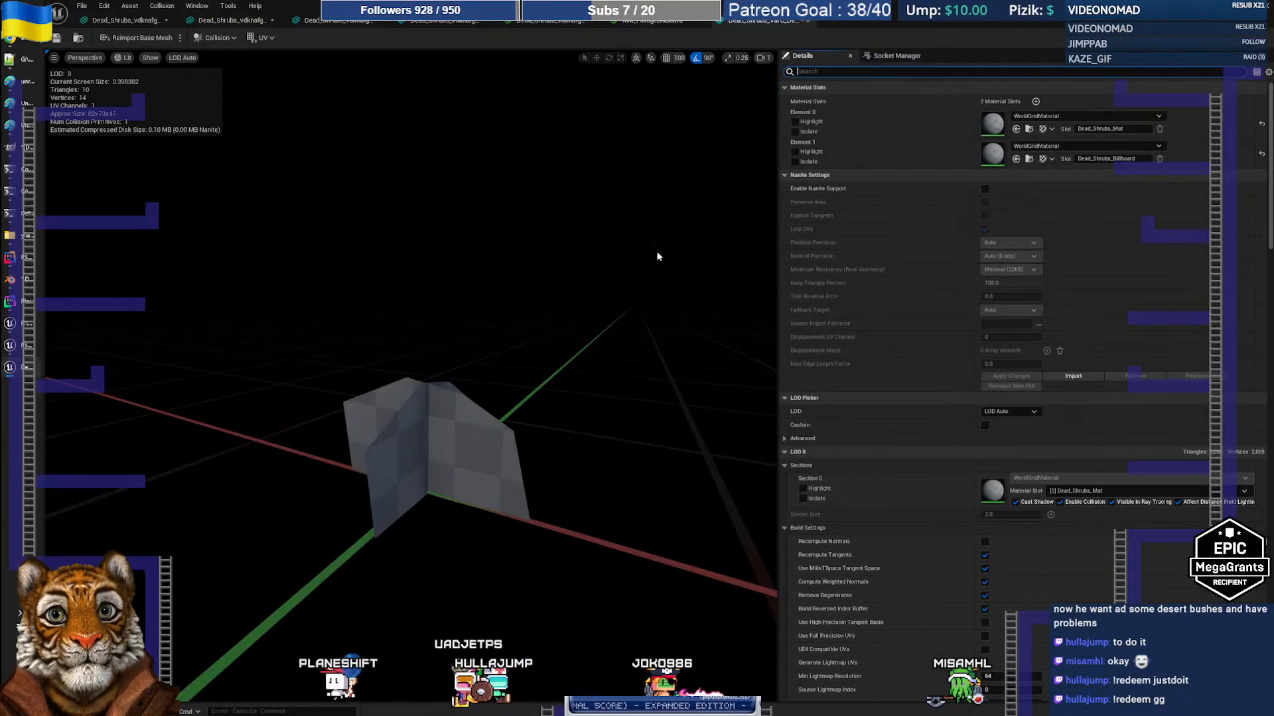
Replay the tutorial's LOD distance part, turn off Auto Compute LOD Distances in Unreal, and filter the mesh details by "screen"
{"action": "key", "text": "alt+Tab"}
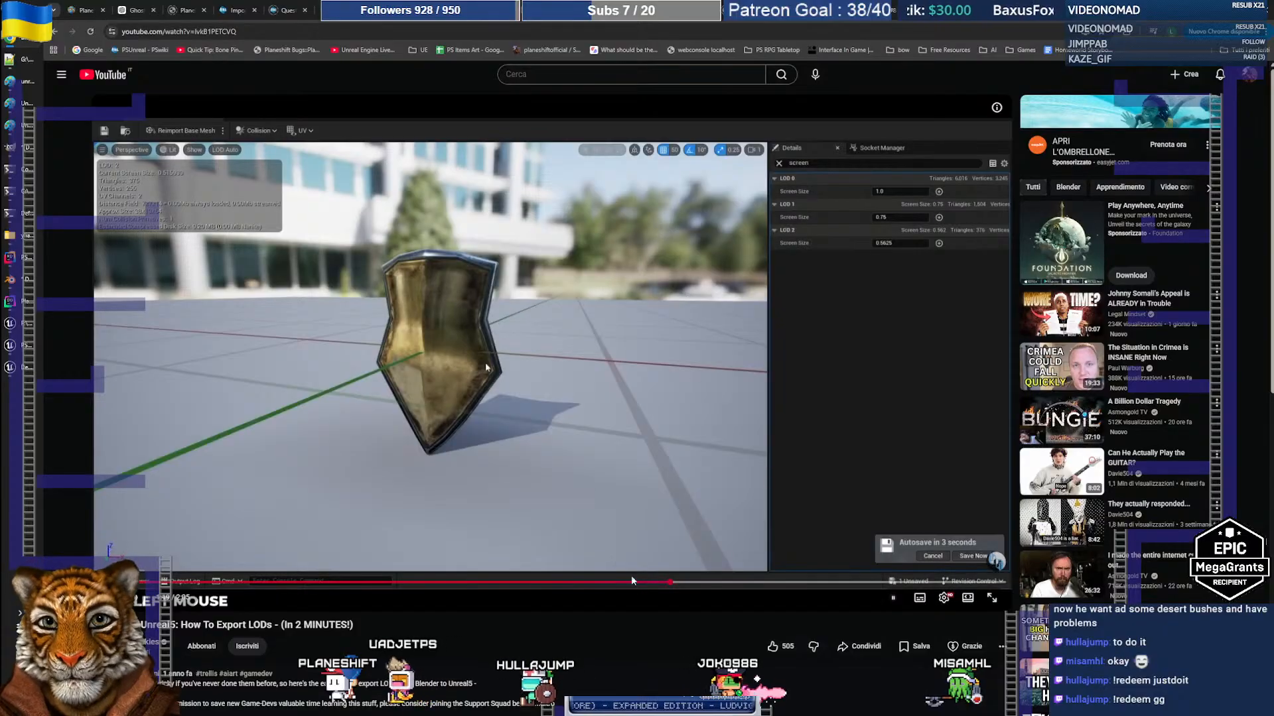
{"action": "left_click", "coordinate": [620, 582]}
{"action": "left_click", "coordinate": [576, 573]}
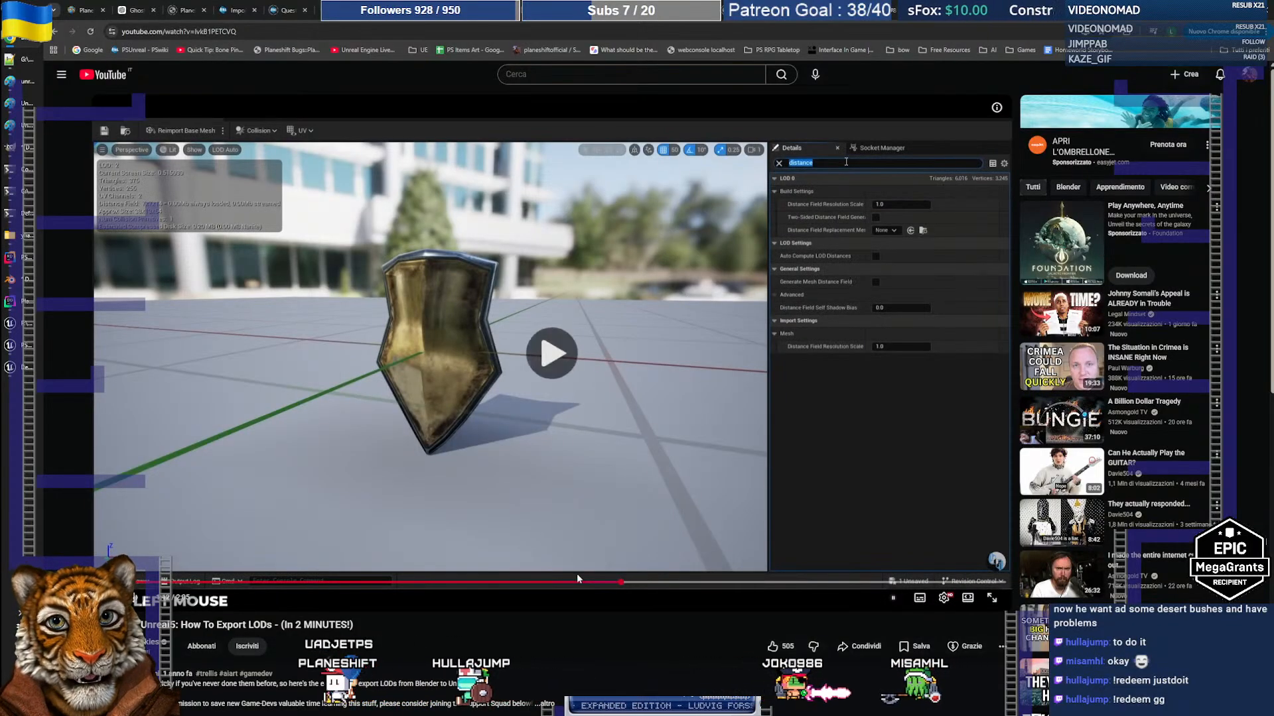
{"action": "mouse_move", "coordinate": [575, 581]}
{"action": "left_mouse_down"}
{"action": "mouse_move", "coordinate": [554, 588]}
{"action": "mouse_move", "coordinate": [594, 588]}
{"action": "left_mouse_up"}
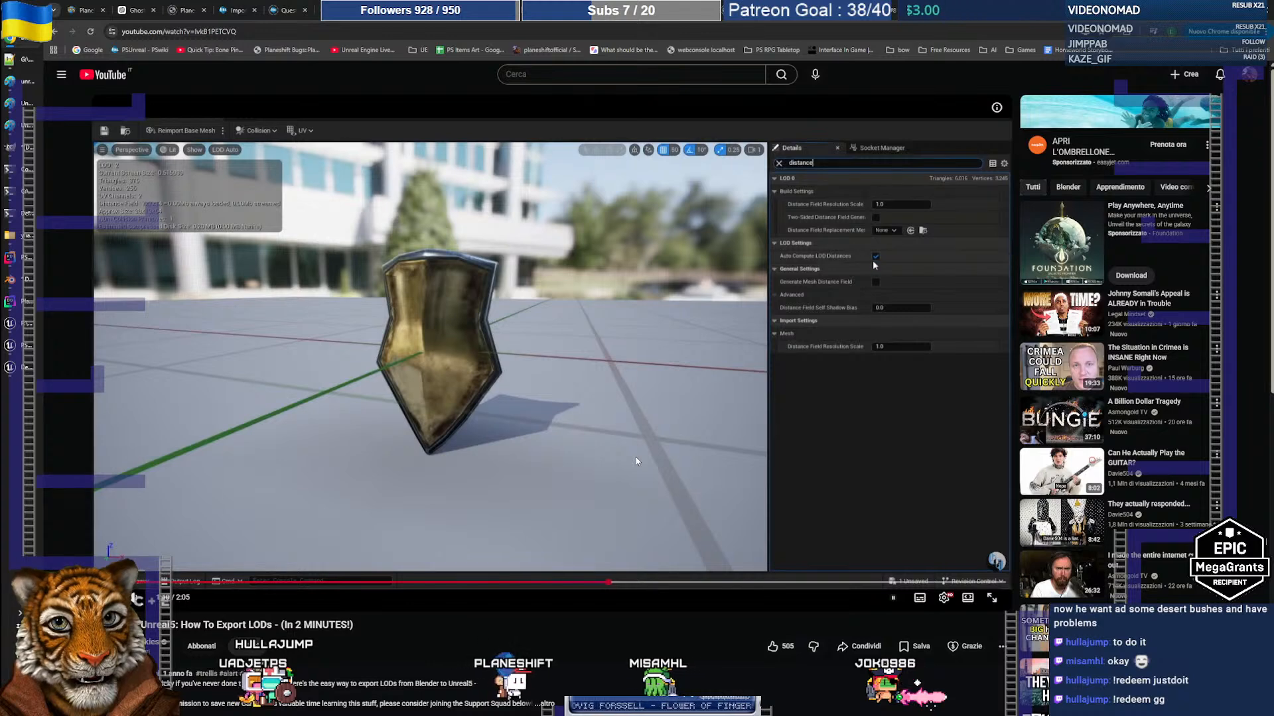
{"action": "left_click", "coordinate": [636, 461]}
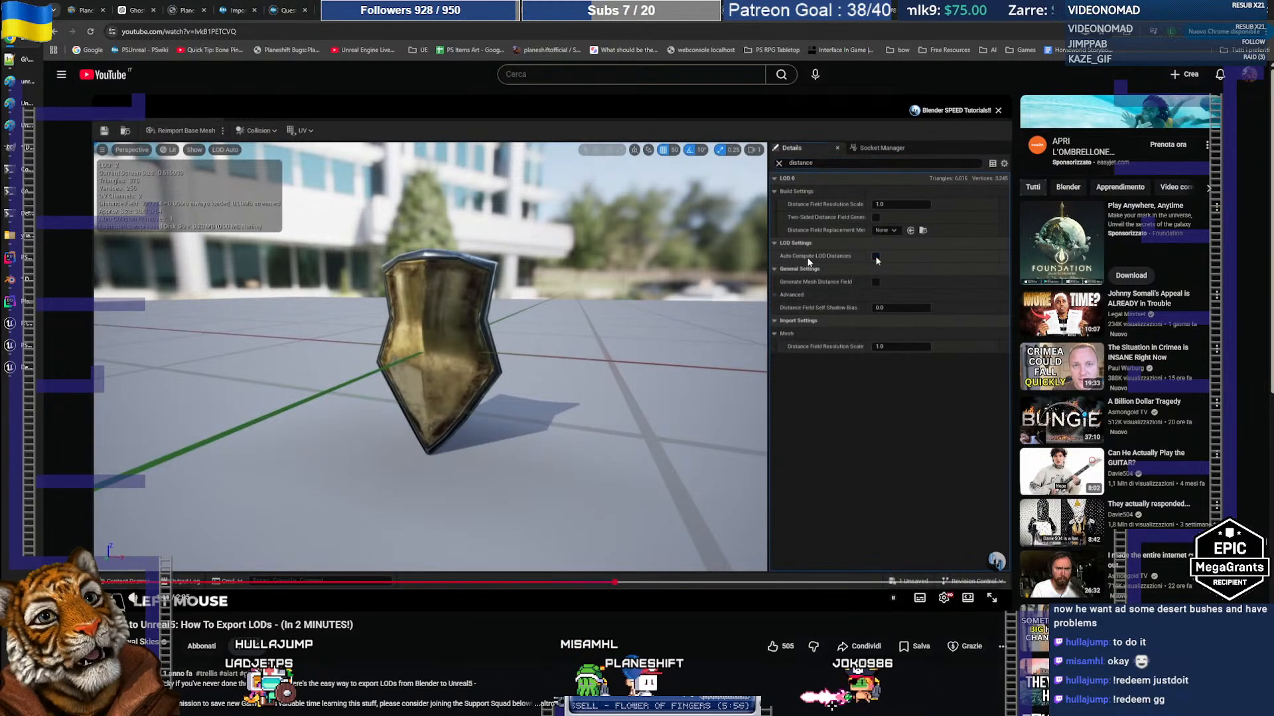
{"action": "key", "text": "alt+Tab"}
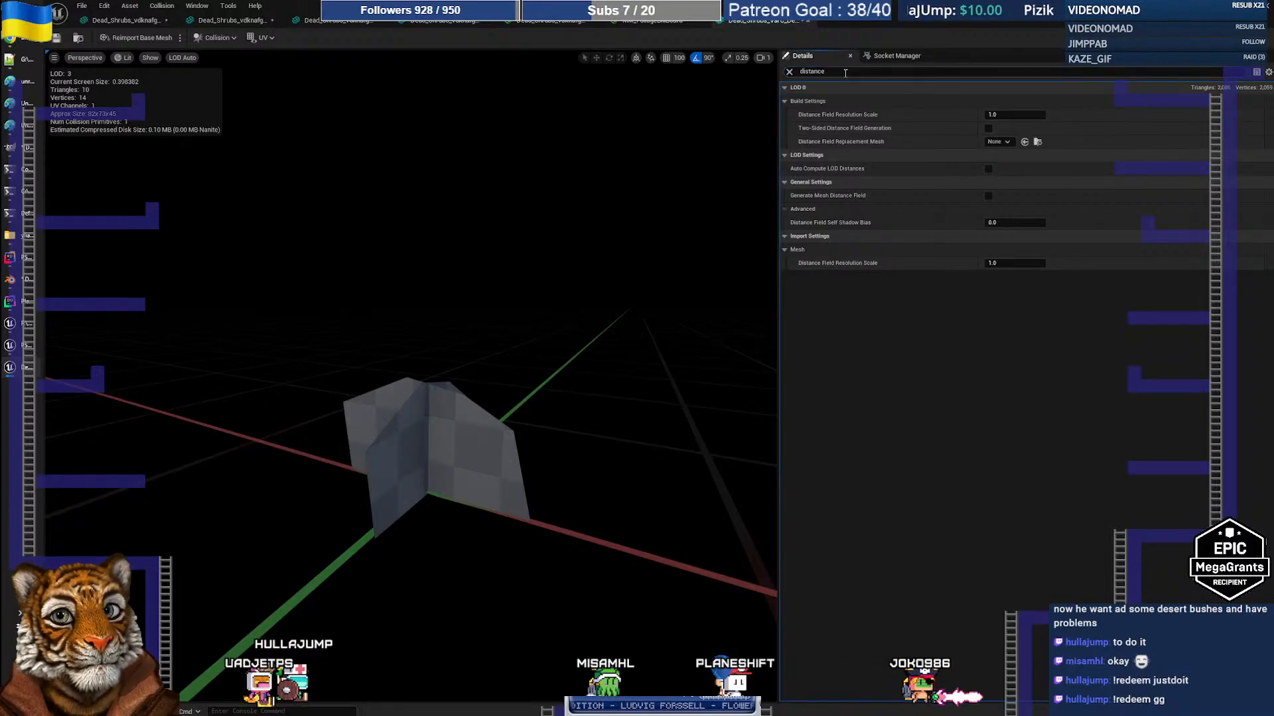
{"action": "type", "text": "screen"}
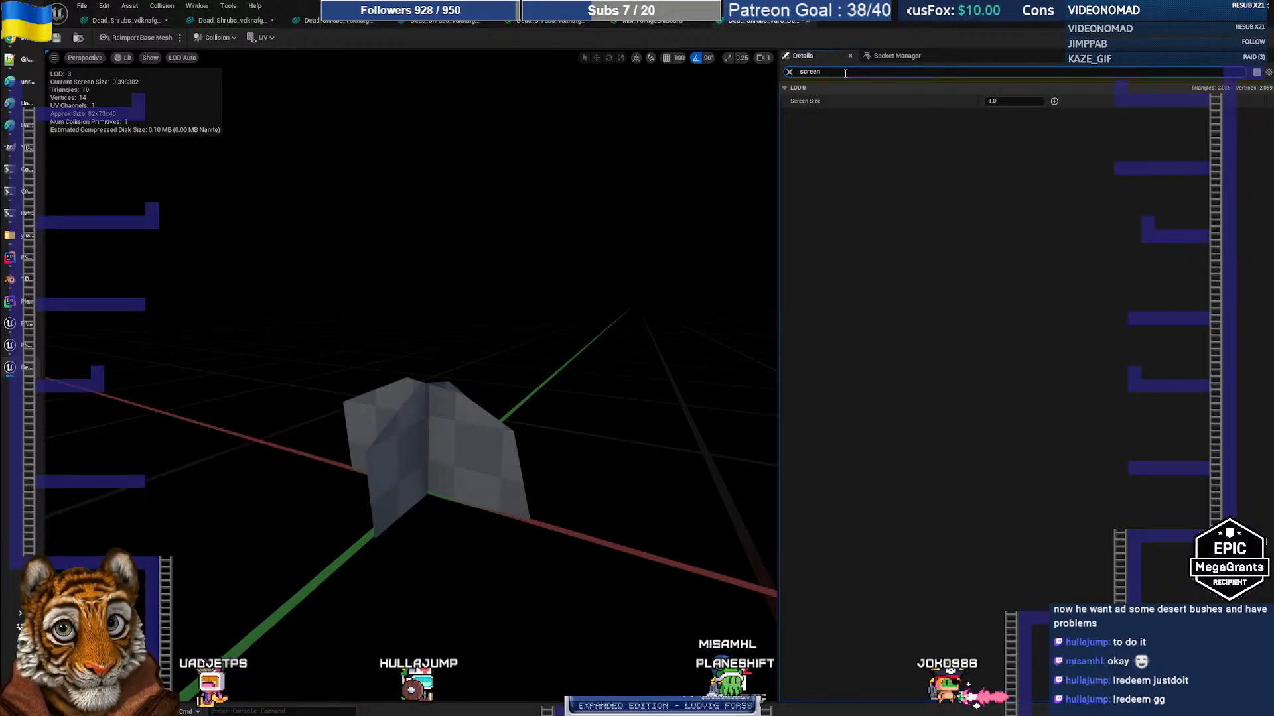
Check the tutorial's "custom" search, enable Custom in the mesh's LOD Picker in Unreal, and list the screen sizes of all LODs
{"action": "key", "text": "alt+Tab"}
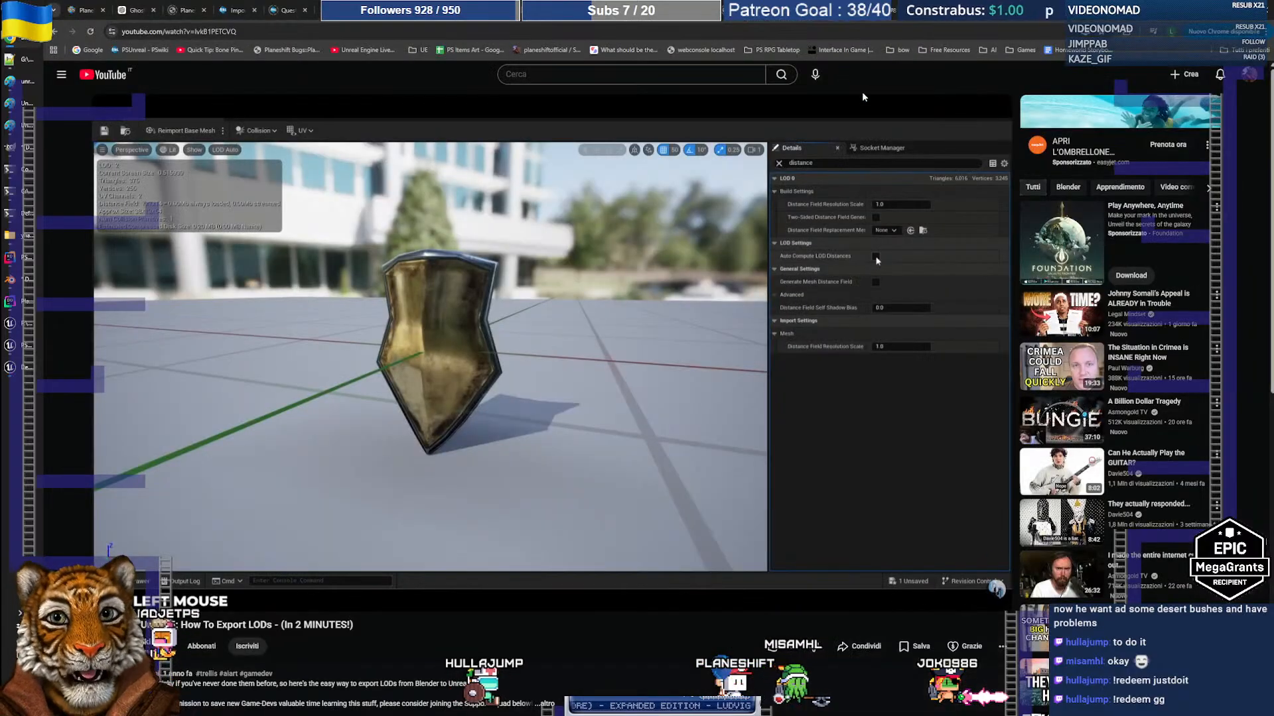
{"action": "left_click", "coordinate": [813, 435]}
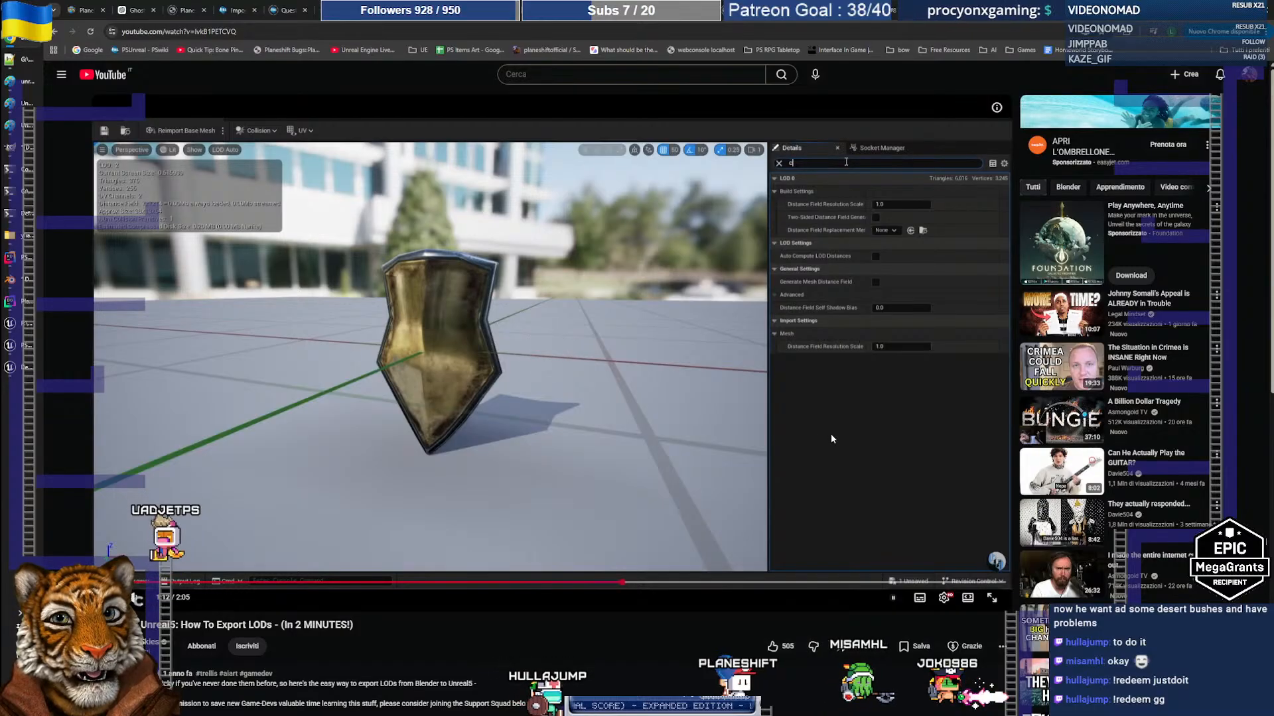
{"action": "left_click", "coordinate": [826, 438]}
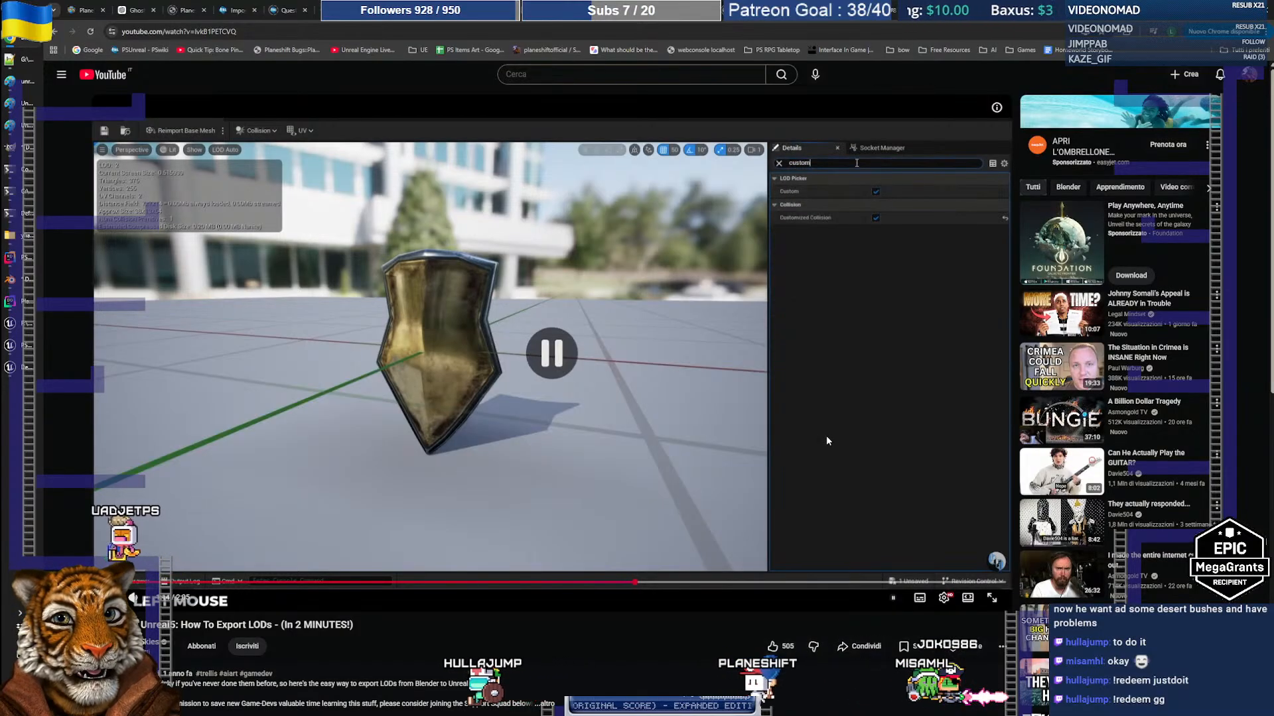
{"action": "key", "text": "alt+Tab"}
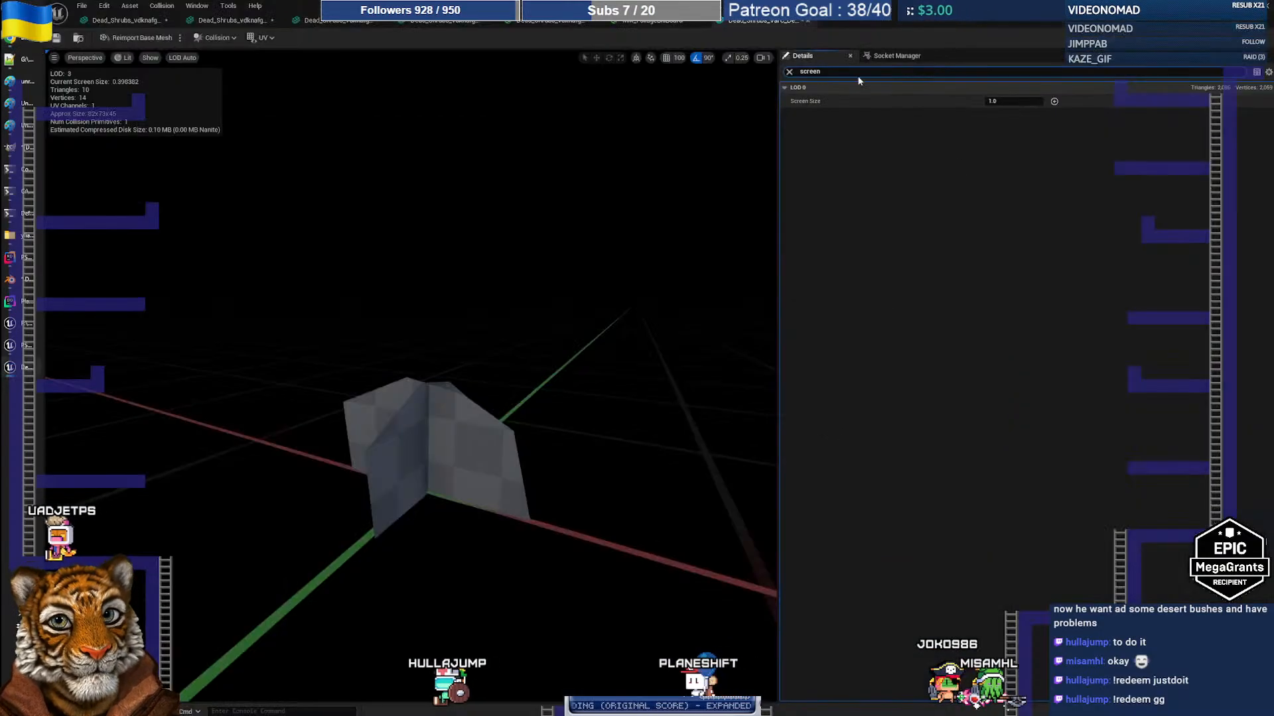
{"action": "type", "text": "stom"}
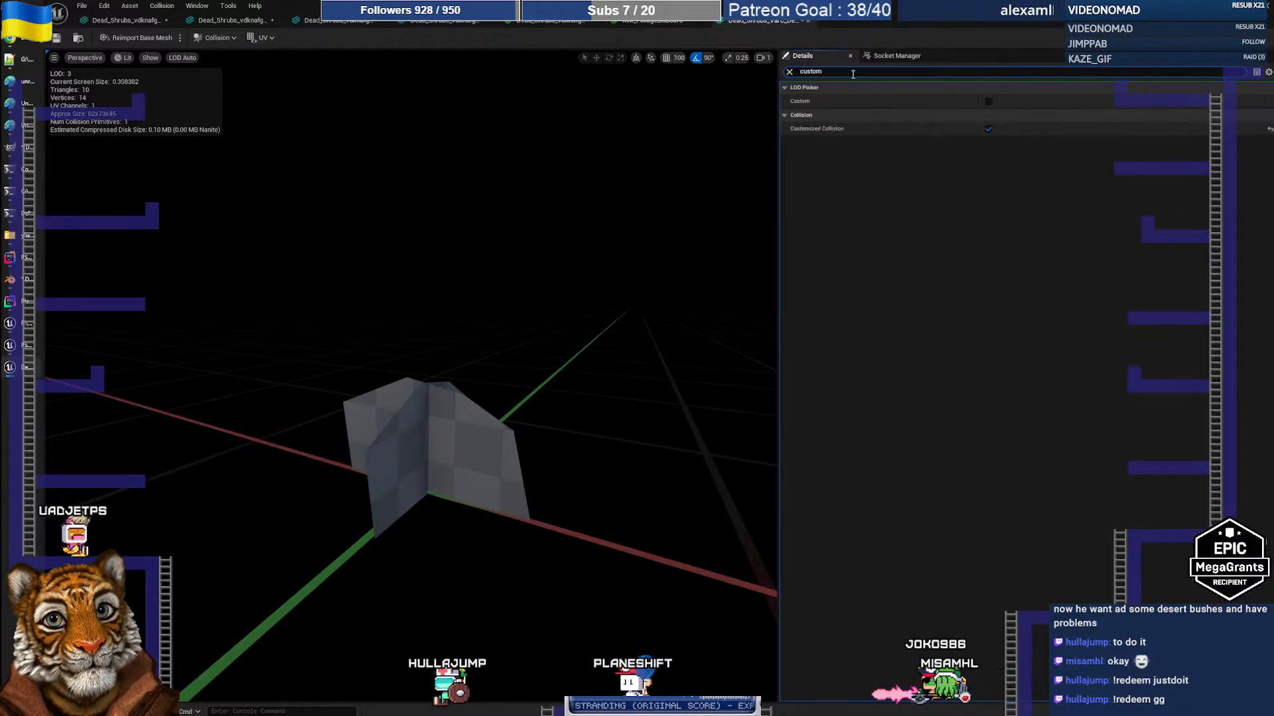
{"action": "left_click", "coordinate": [988, 101]}
{"action": "double_click", "coordinate": [828, 71]}
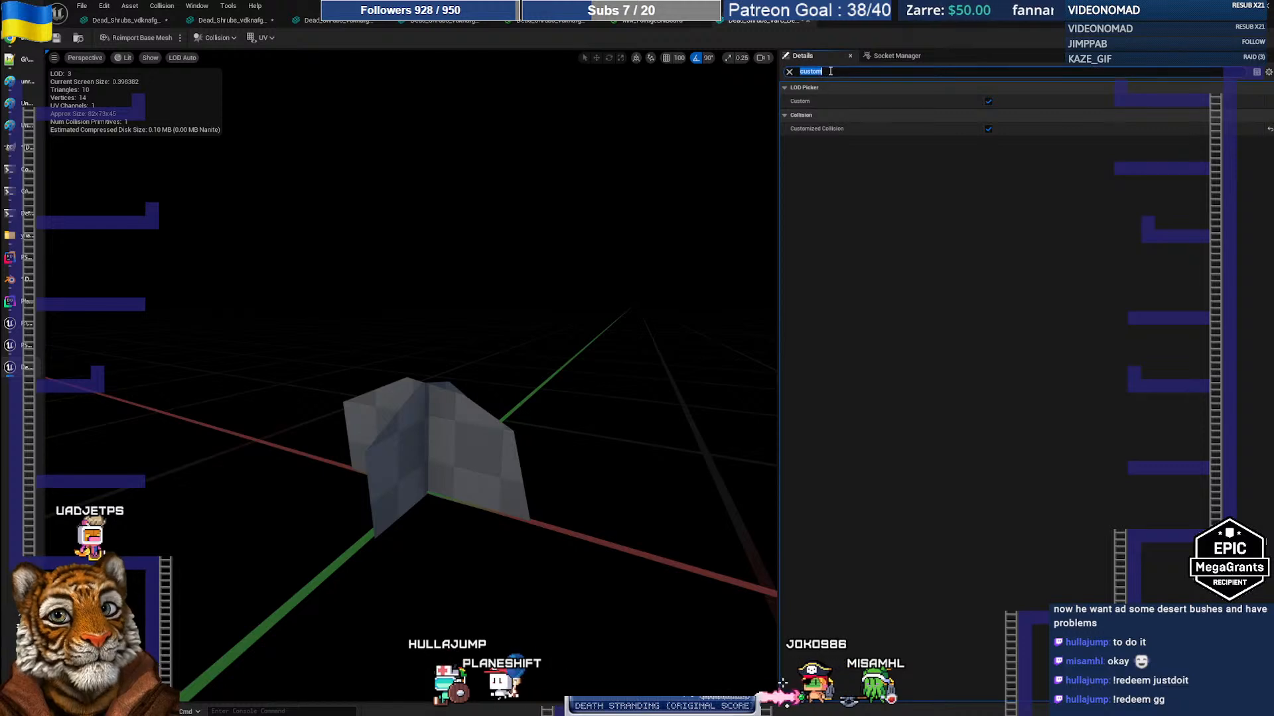
{"action": "type", "text": "screen"}
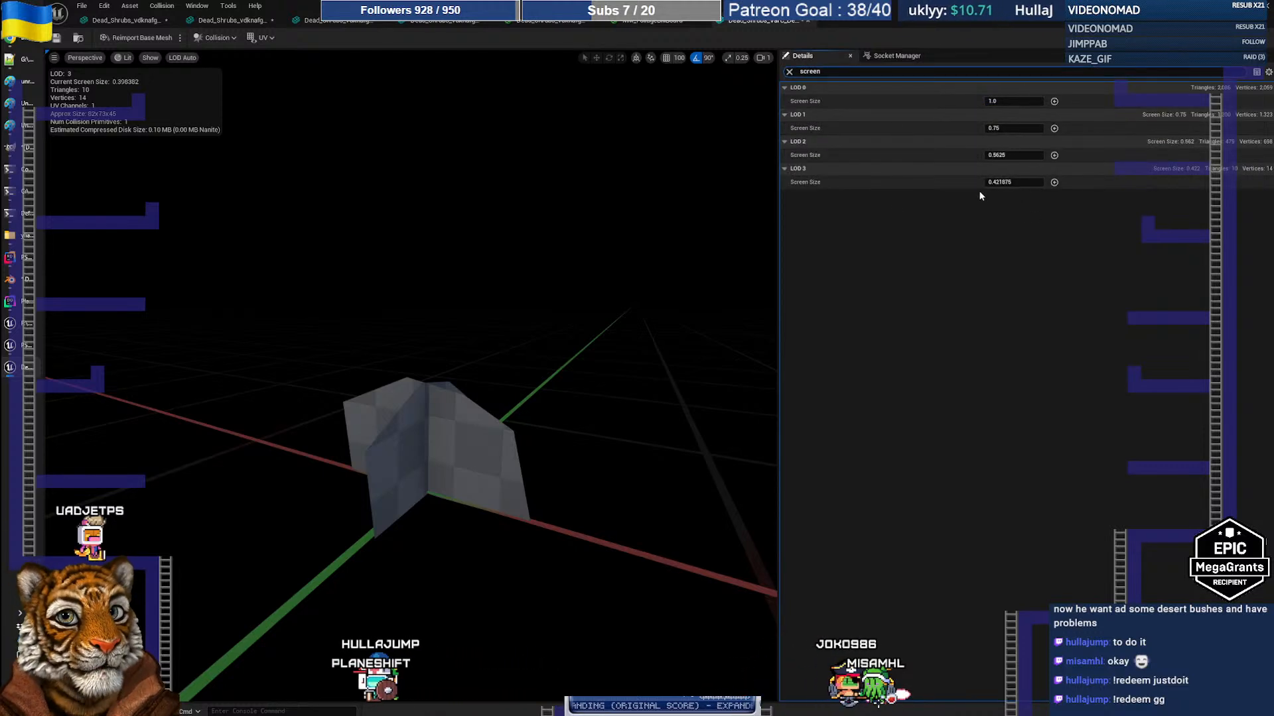
Set the LOD screen sizes to 0.4 for LOD 1, 0.2 for LOD 2 and 0.1 for LOD 3
{"action": "mouse_move", "coordinate": [425, 398]}
{"action": "left_mouse_down"}
{"action": "mouse_move", "coordinate": [448, 505]}
{"action": "mouse_move", "coordinate": [428, 358]}
{"action": "mouse_move", "coordinate": [408, 464]}
{"action": "mouse_move", "coordinate": [388, 345]}
{"action": "mouse_move", "coordinate": [404, 451]}
{"action": "mouse_move", "coordinate": [416, 371]}
{"action": "mouse_move", "coordinate": [418, 411]}
{"action": "left_mouse_up"}
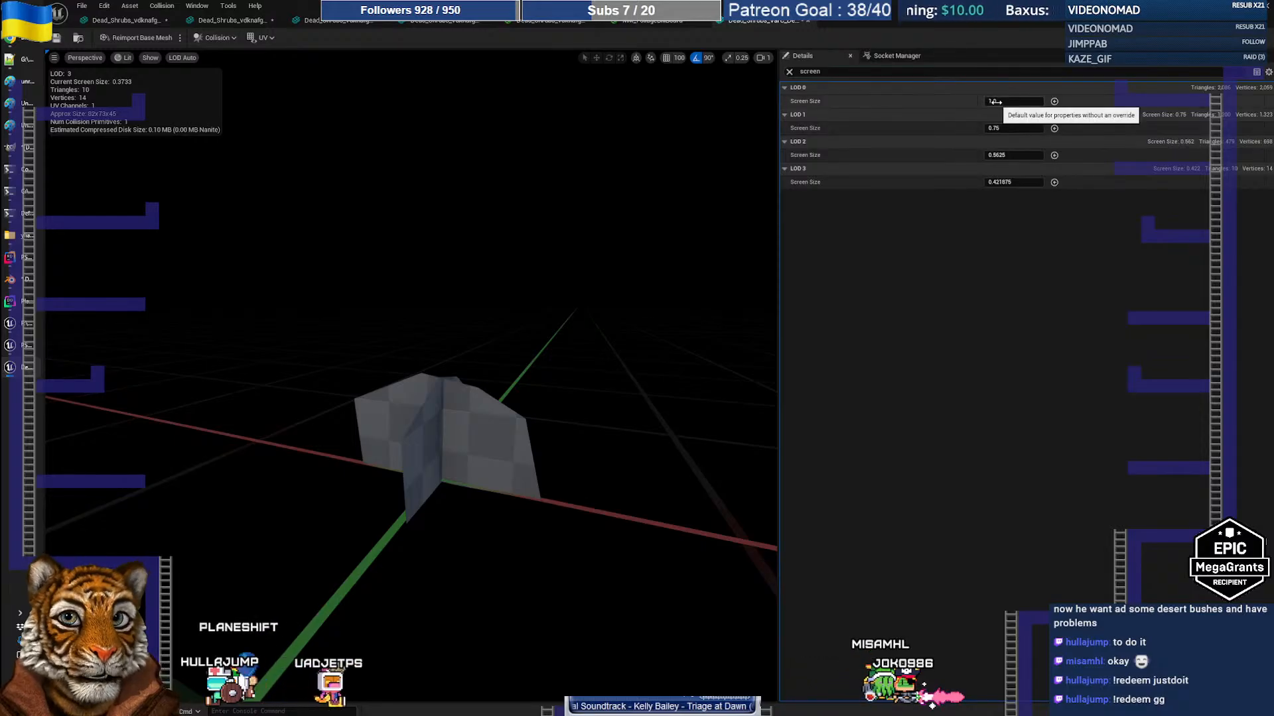
{"action": "left_click_drag", "start_coordinate": [659, 264], "coordinate": [666, 315]}
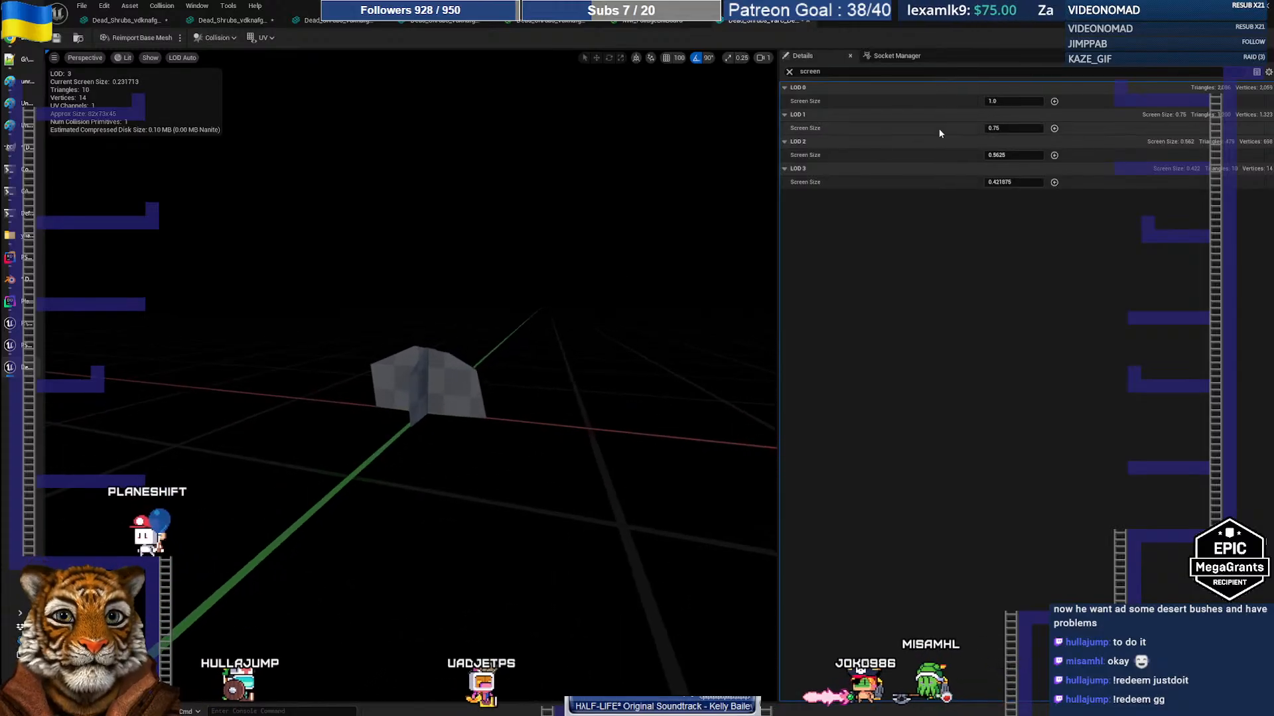
{"action": "left_click", "coordinate": [1022, 129]}
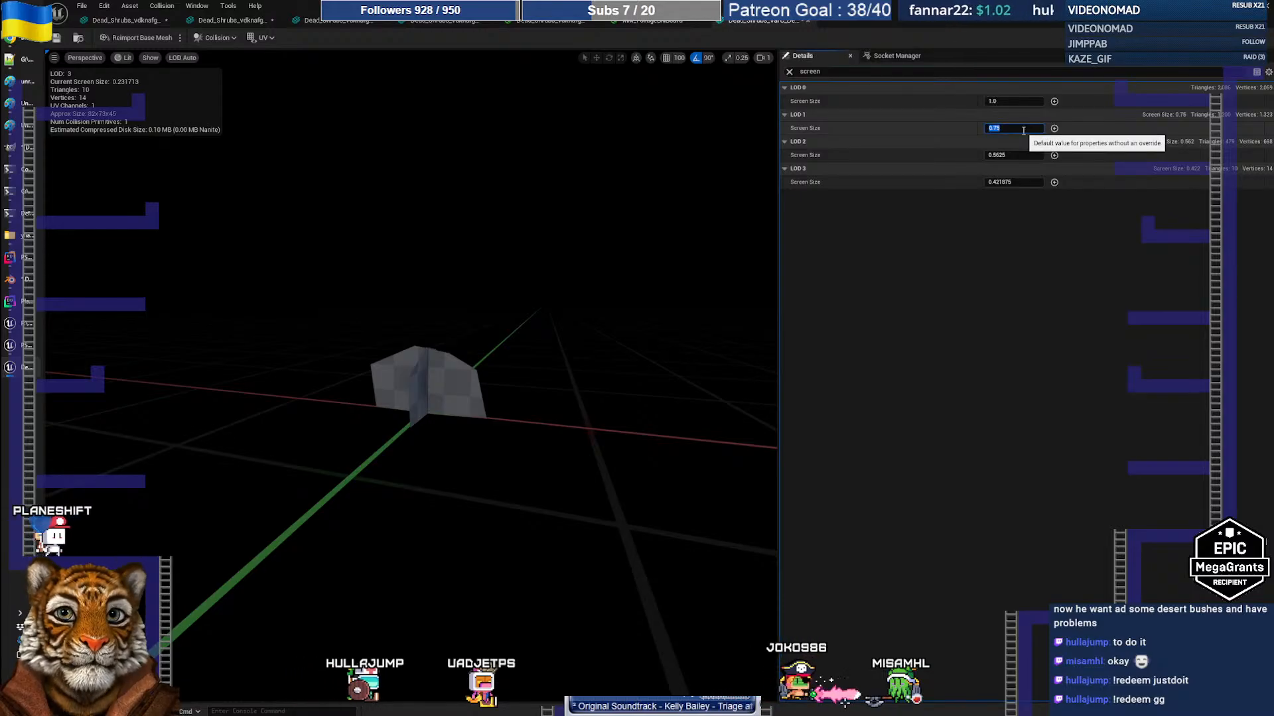
{"action": "type", "text": "0.4"}
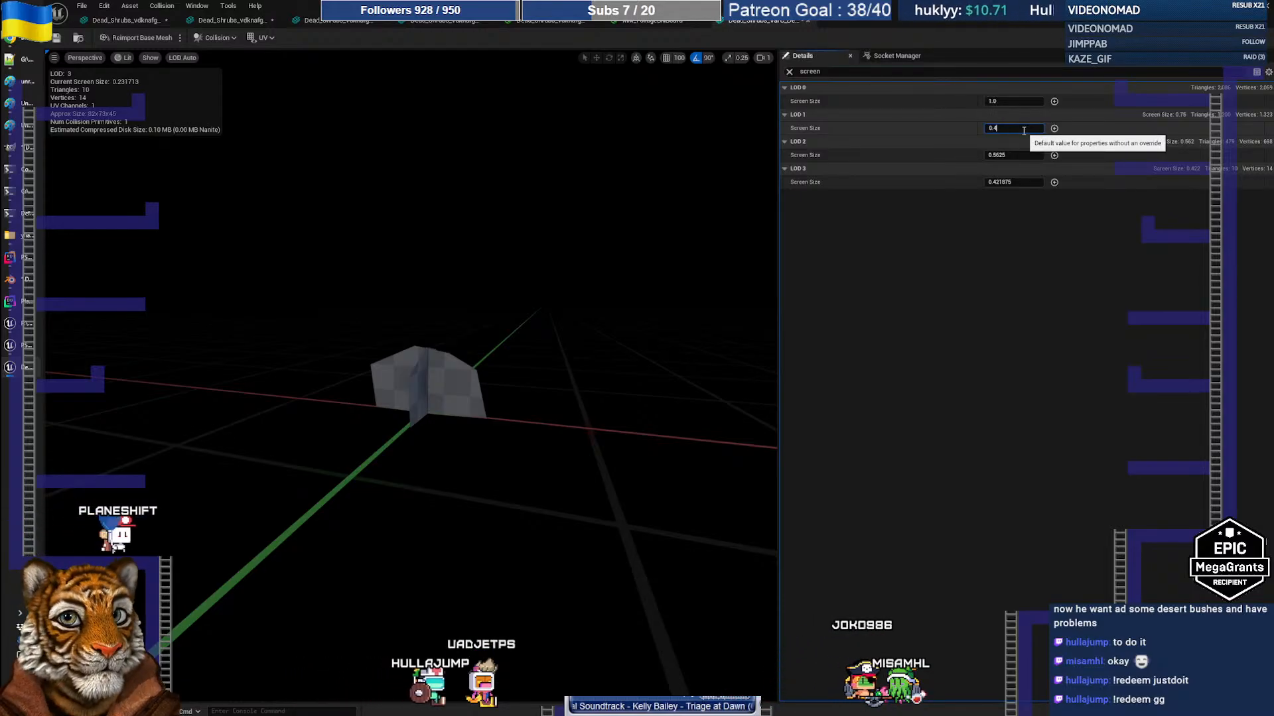
{"action": "left_click", "coordinate": [1029, 155]}
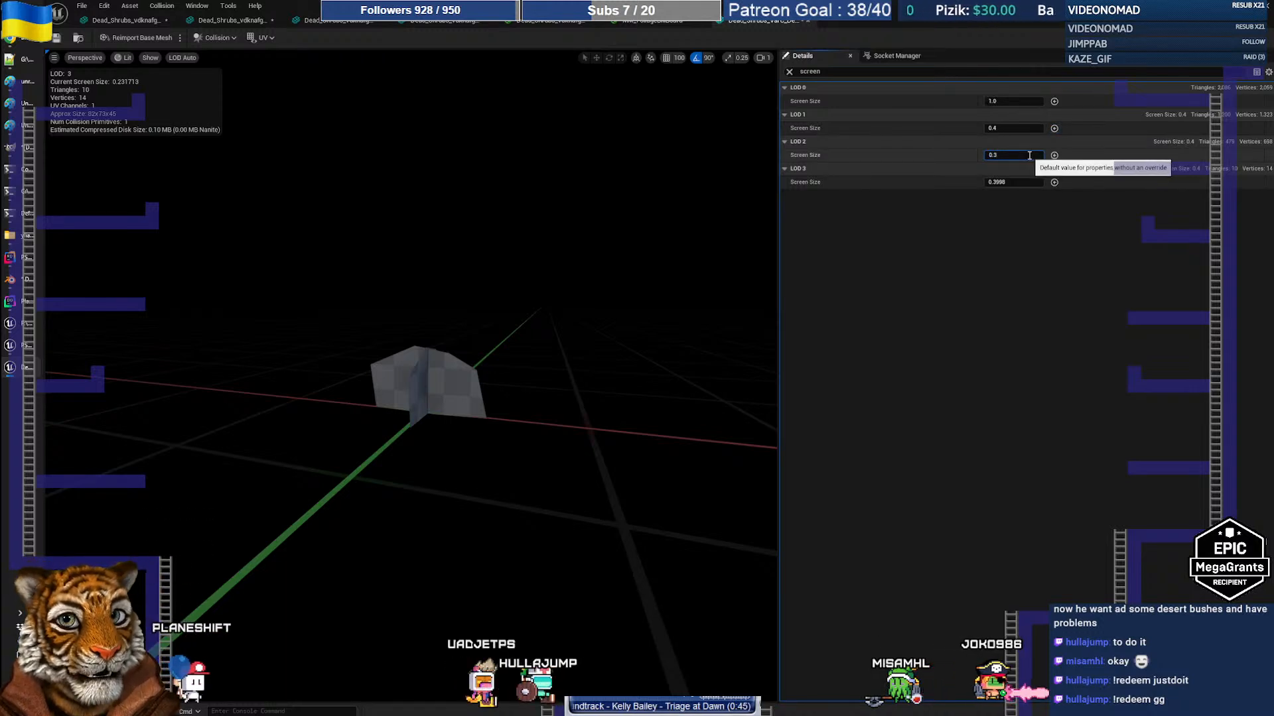
{"action": "type", "text": "0.2"}
{"action": "key", "text": "Return"}
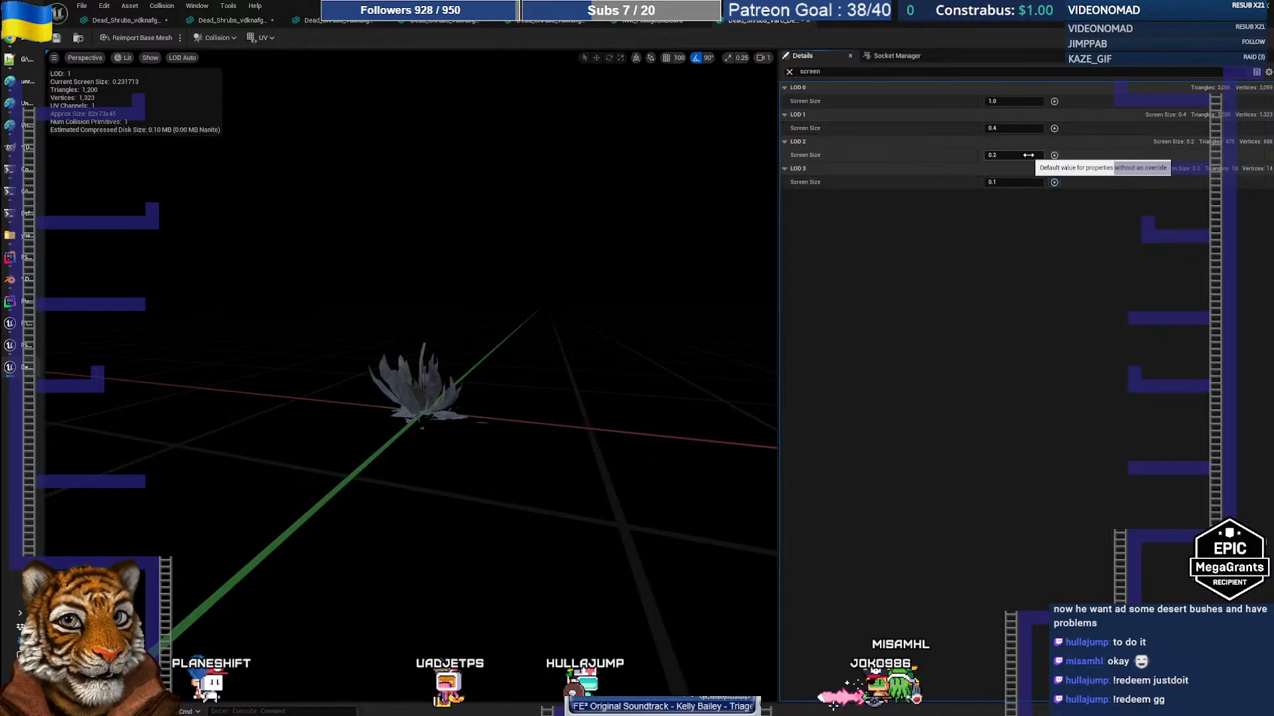
Inspect the shrub's LOD switching at different view distances, and set the screen size to 0.3 for LOD 1 and 0.05 for LOD 3
{"action": "left_click_drag", "start_coordinate": [518, 398], "coordinate": [535, 312]}
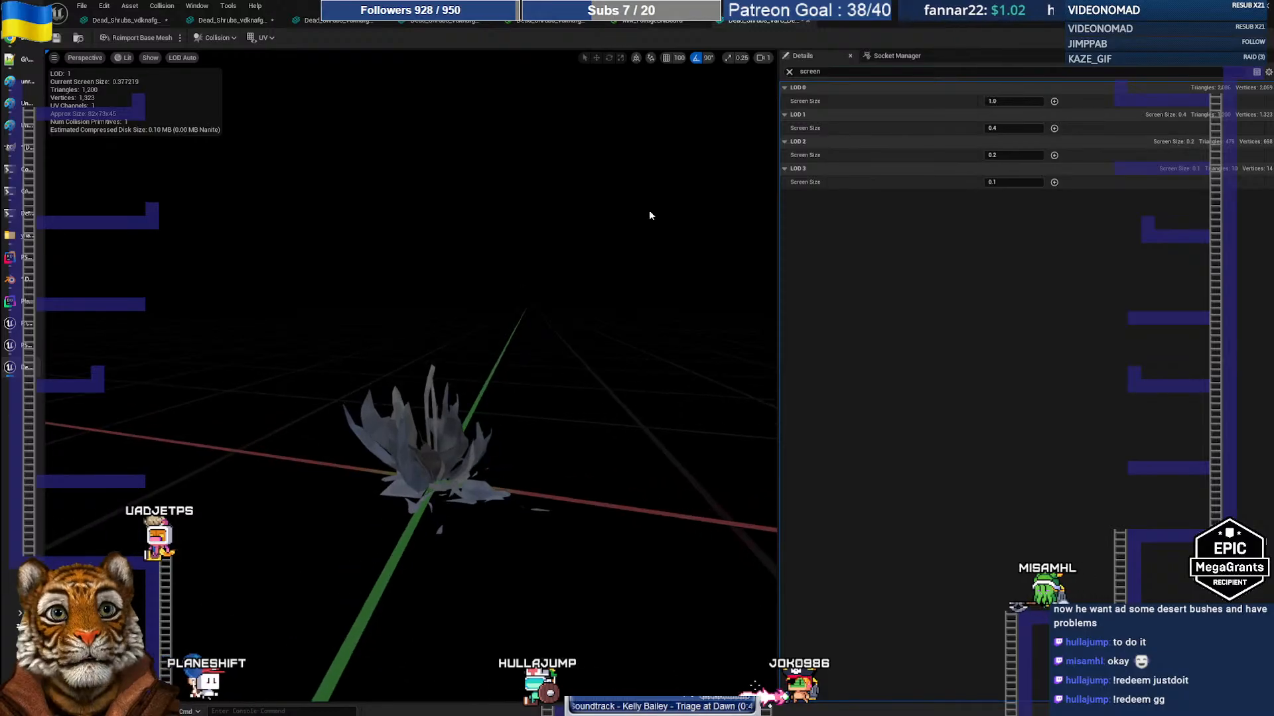
{"action": "right_click_drag", "start_coordinate": [424, 332], "coordinate": [421, 361]}
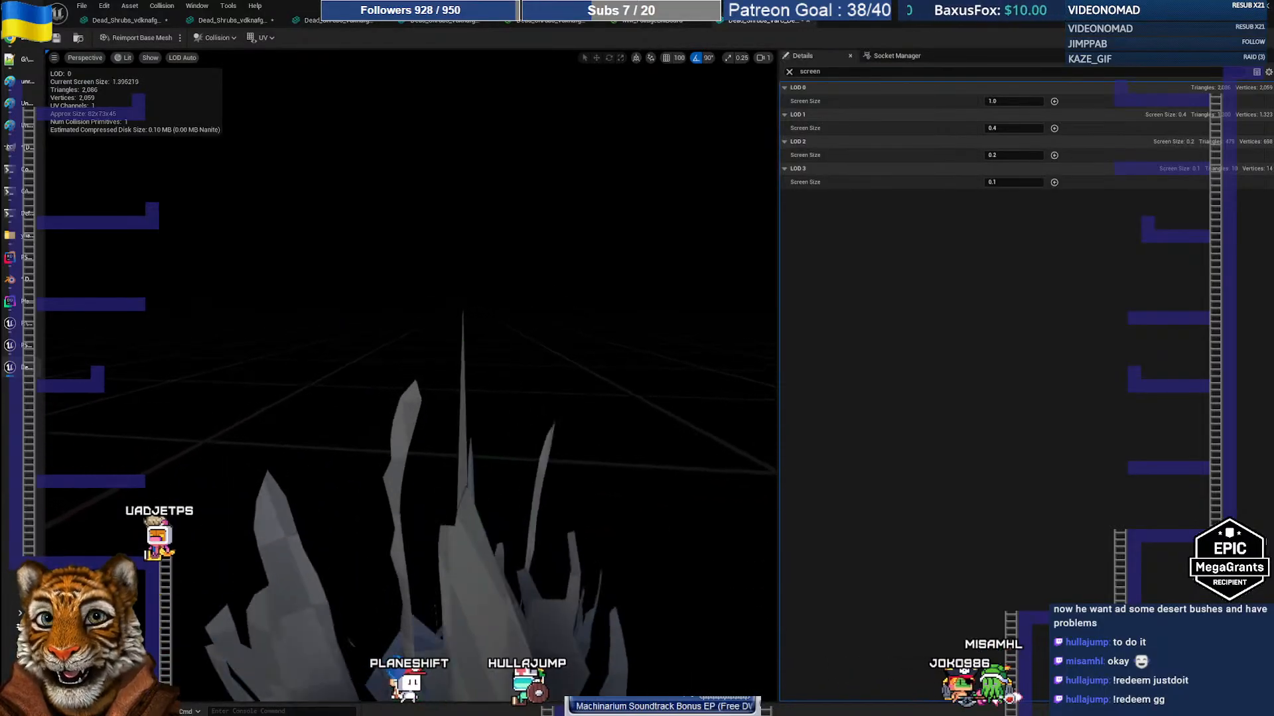
{"action": "right_click_drag", "start_coordinate": [421, 361], "coordinate": [597, 365]}
{"action": "left_click_drag", "start_coordinate": [412, 375], "coordinate": [420, 484]}
{"action": "left_click", "coordinate": [998, 127]}
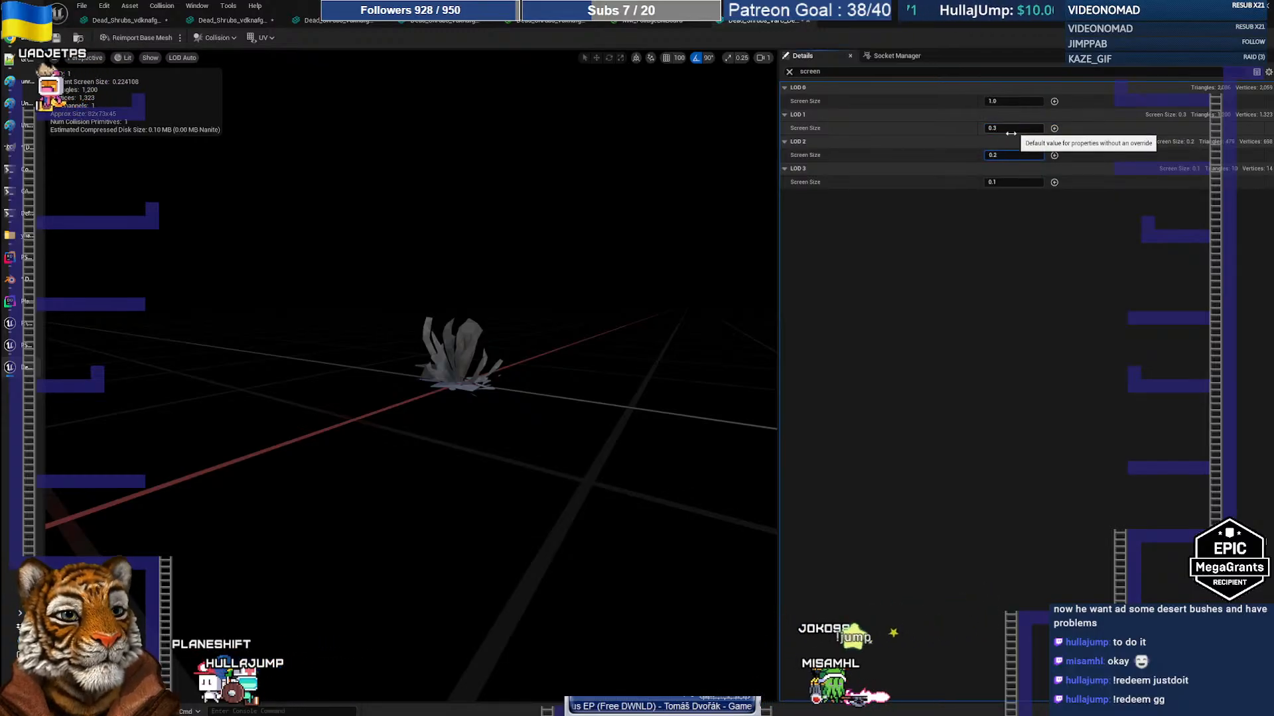
{"action": "mouse_move", "coordinate": [503, 249]}
{"action": "left_mouse_down"}
{"action": "mouse_move", "coordinate": [502, 318]}
{"action": "mouse_move", "coordinate": [519, 236]}
{"action": "left_mouse_up"}
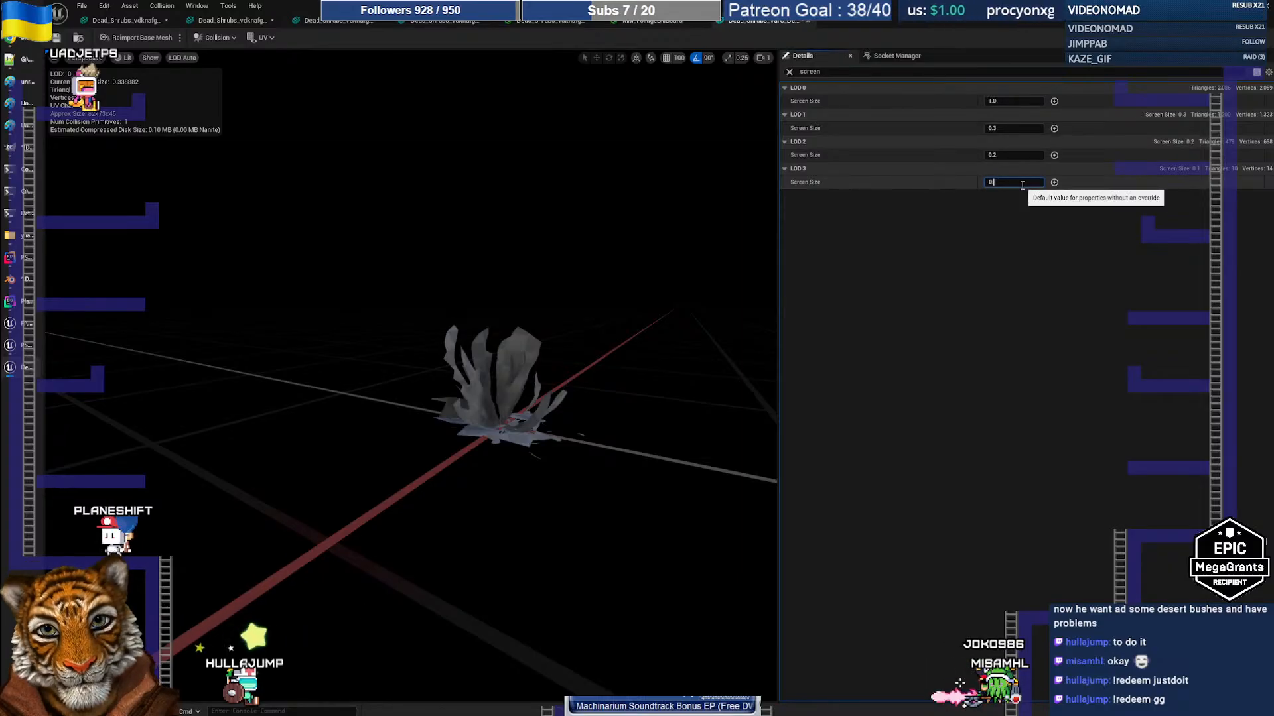
{"action": "key", "text": "Return"}
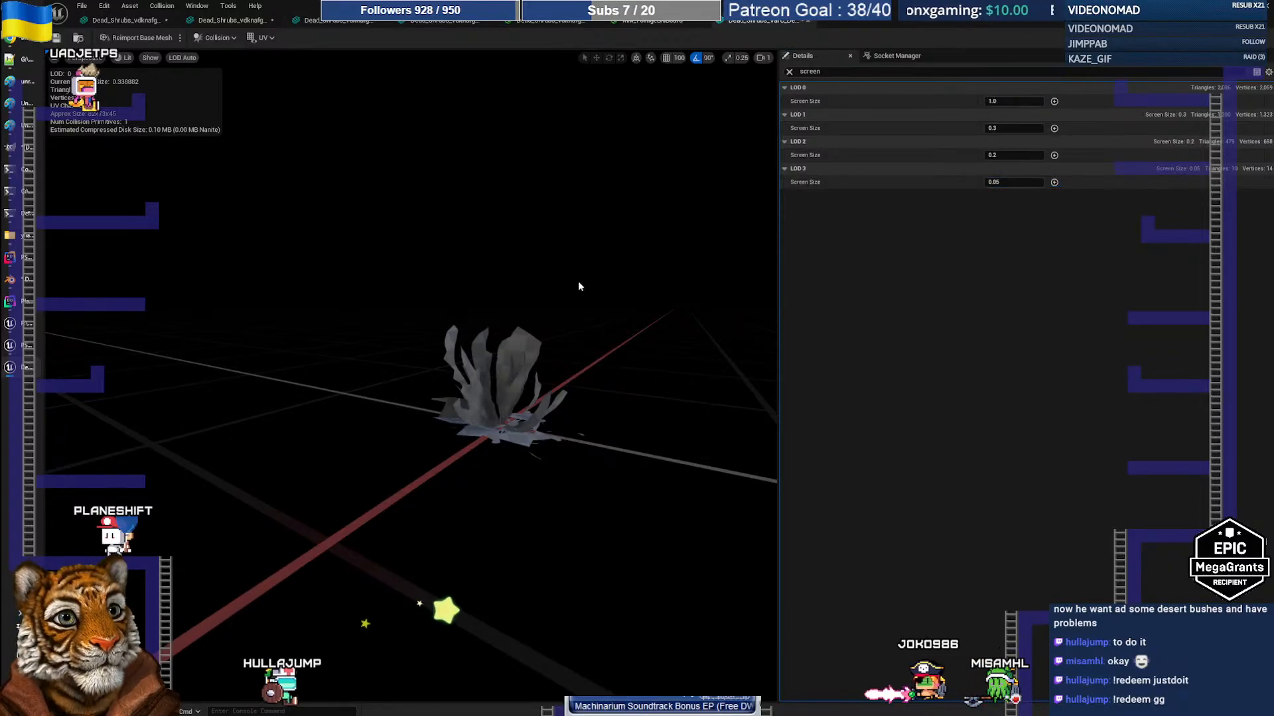
{"action": "left_click_drag", "start_coordinate": [578, 281], "coordinate": [584, 342]}
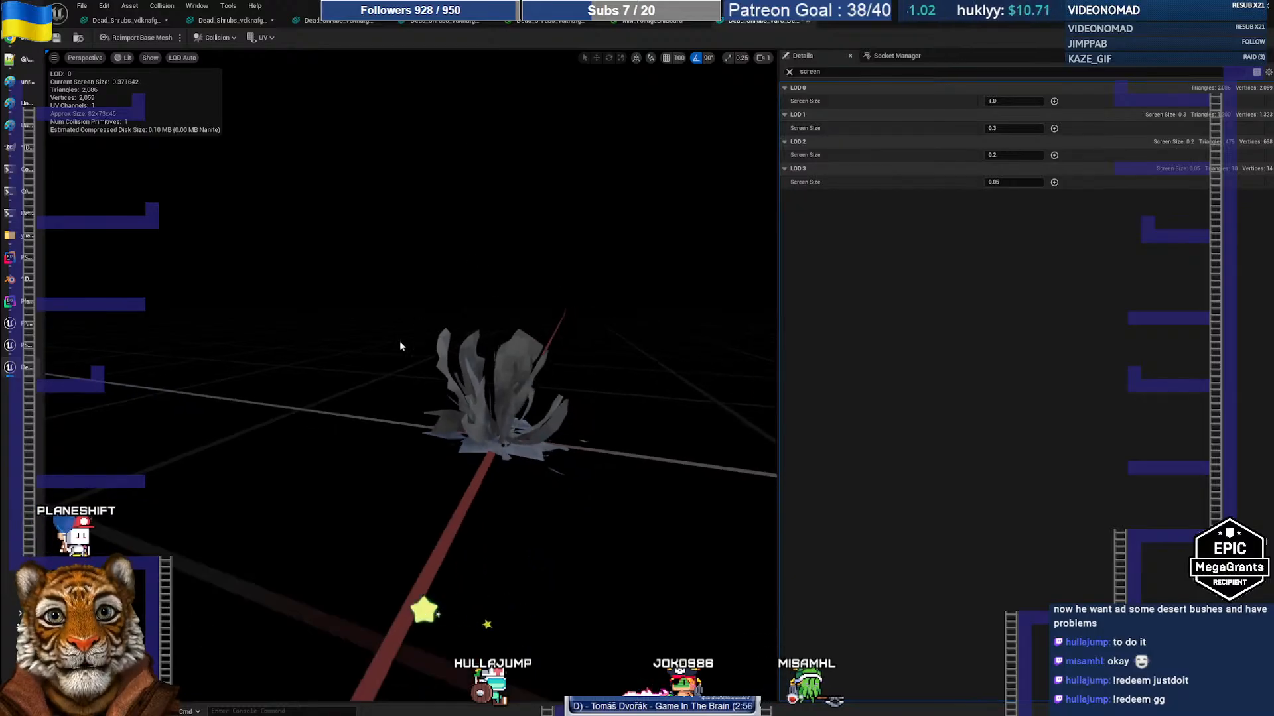
Clear the details filter and shrink and reposition the static mesh editor so the Dead_Shrubs folder assets are uncovered
{"action": "left_click", "coordinate": [790, 71]}
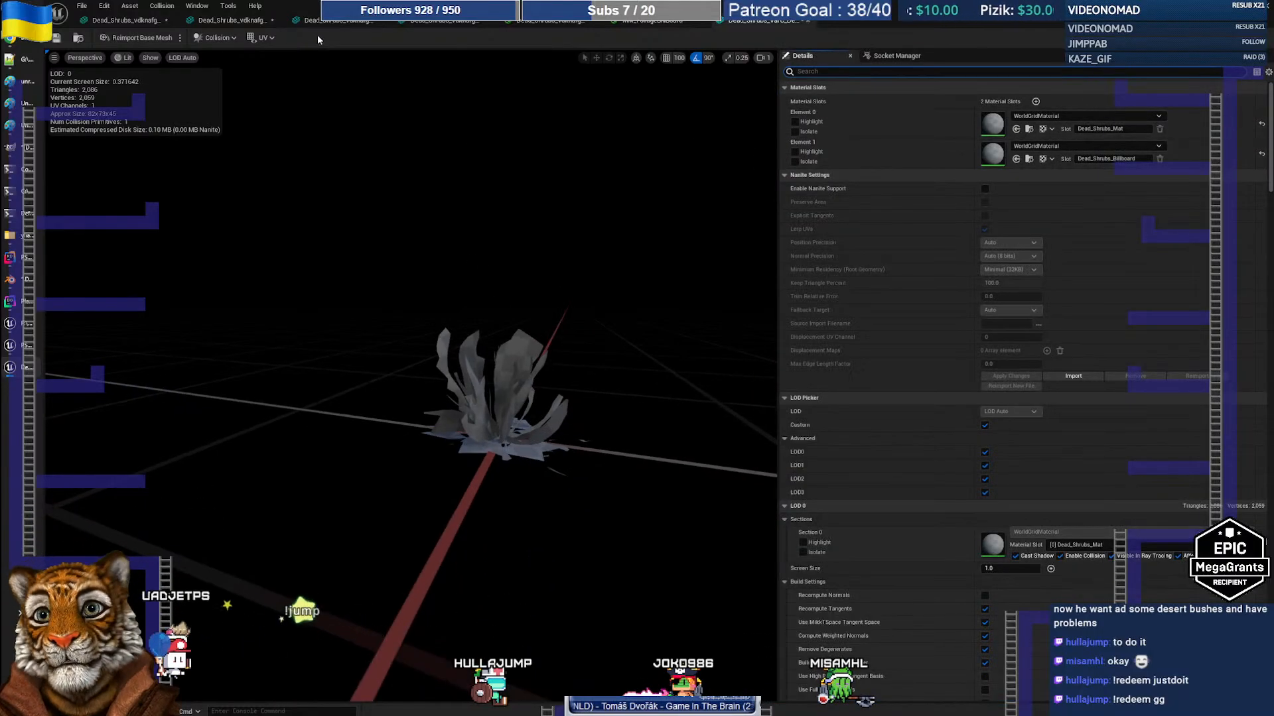
{"action": "double_click", "coordinate": [908, 7]}
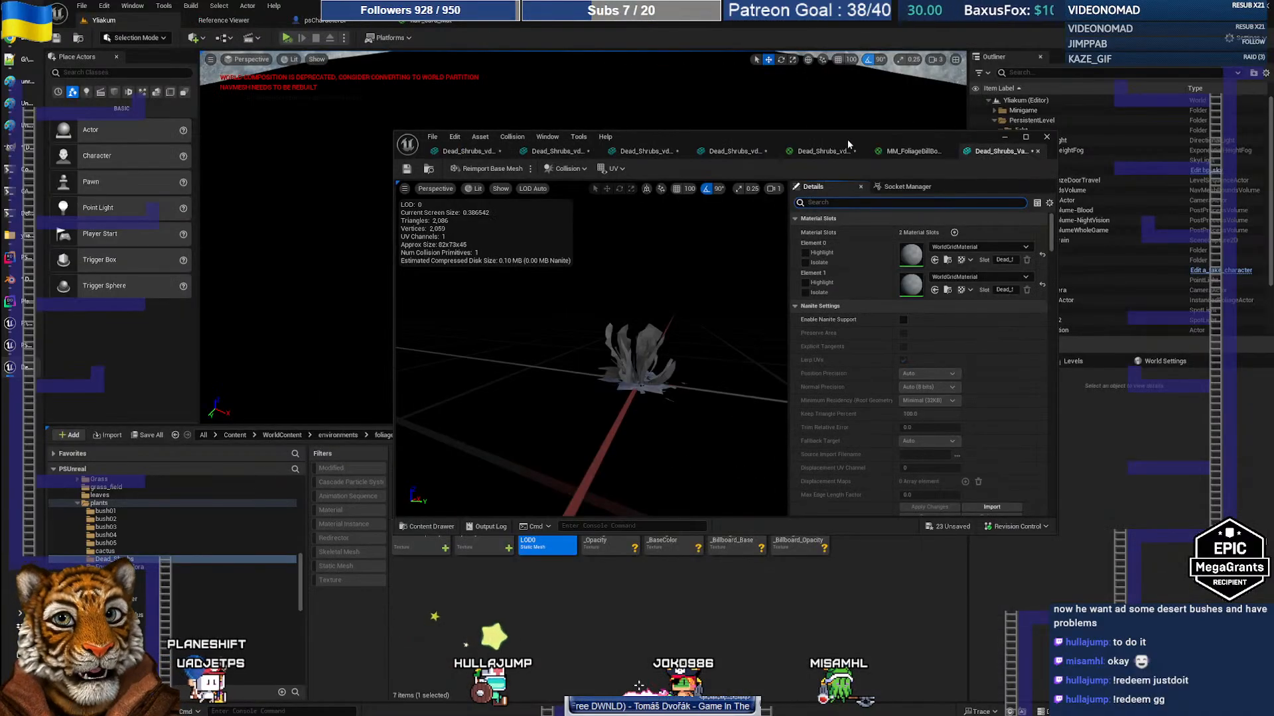
{"action": "left_click_drag", "start_coordinate": [846, 139], "coordinate": [772, 40]}
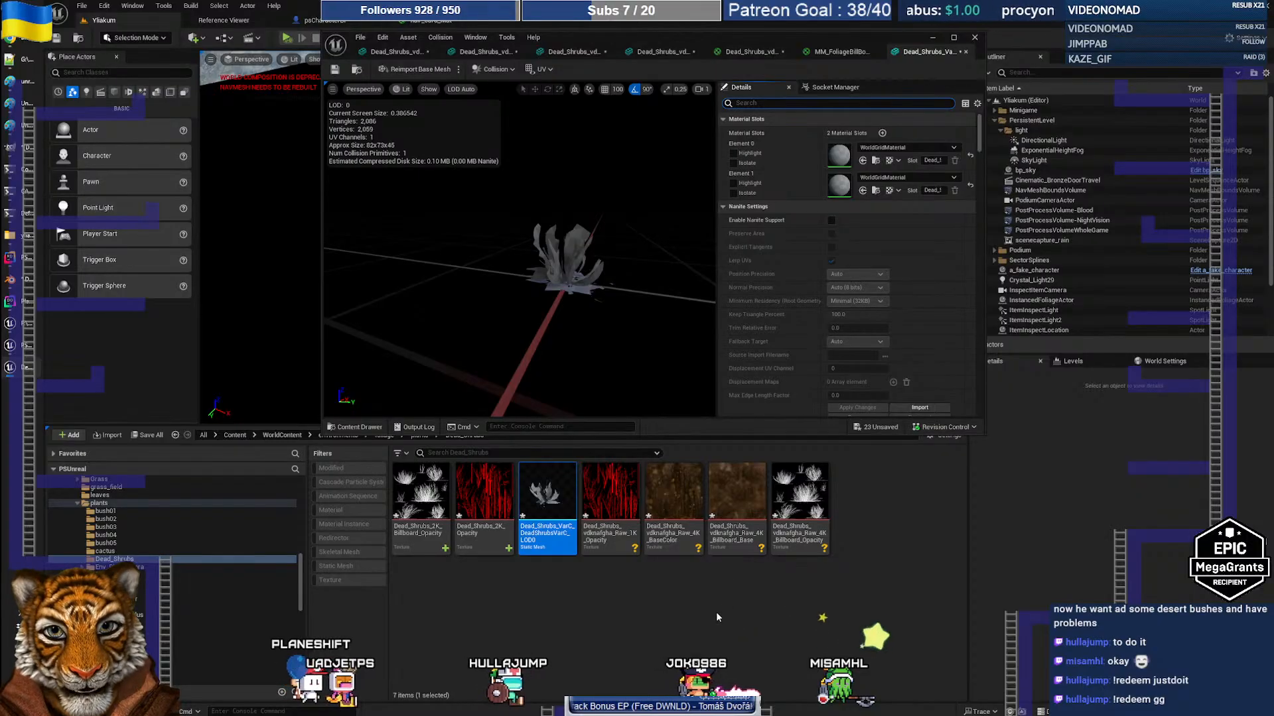
{"action": "left_click", "coordinate": [697, 613]}
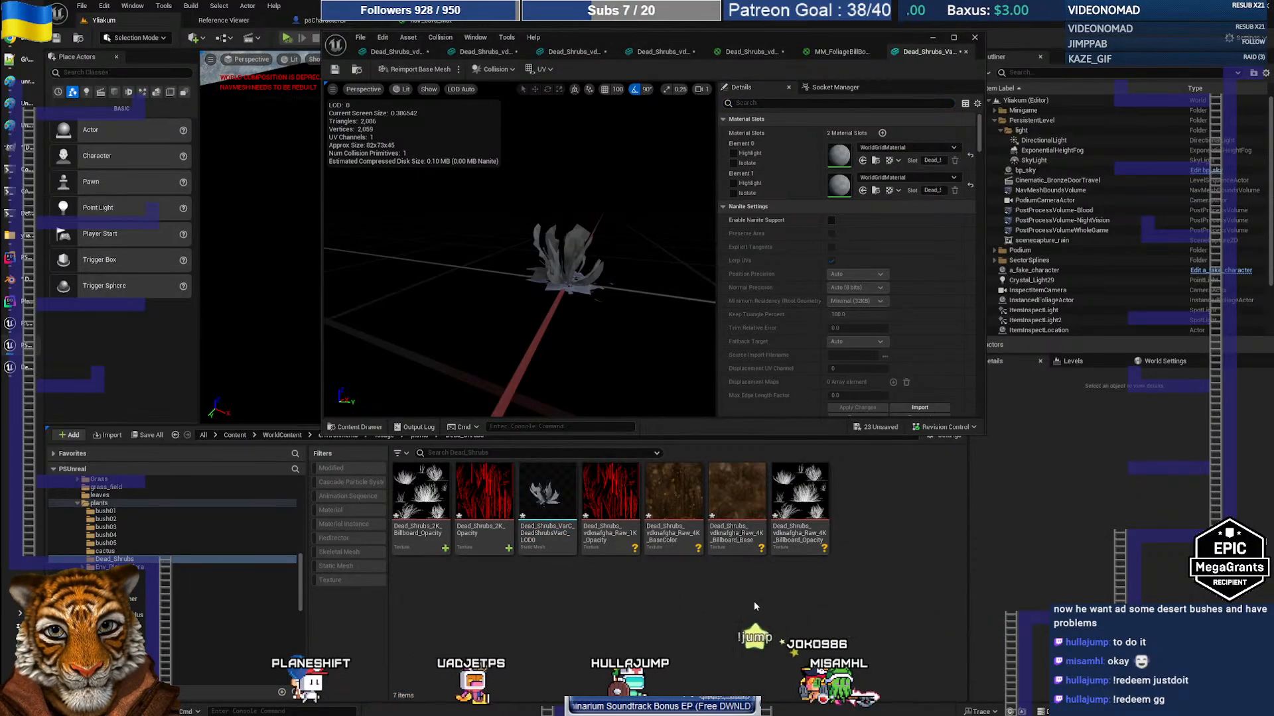
{"action": "right_click", "coordinate": [789, 607]}
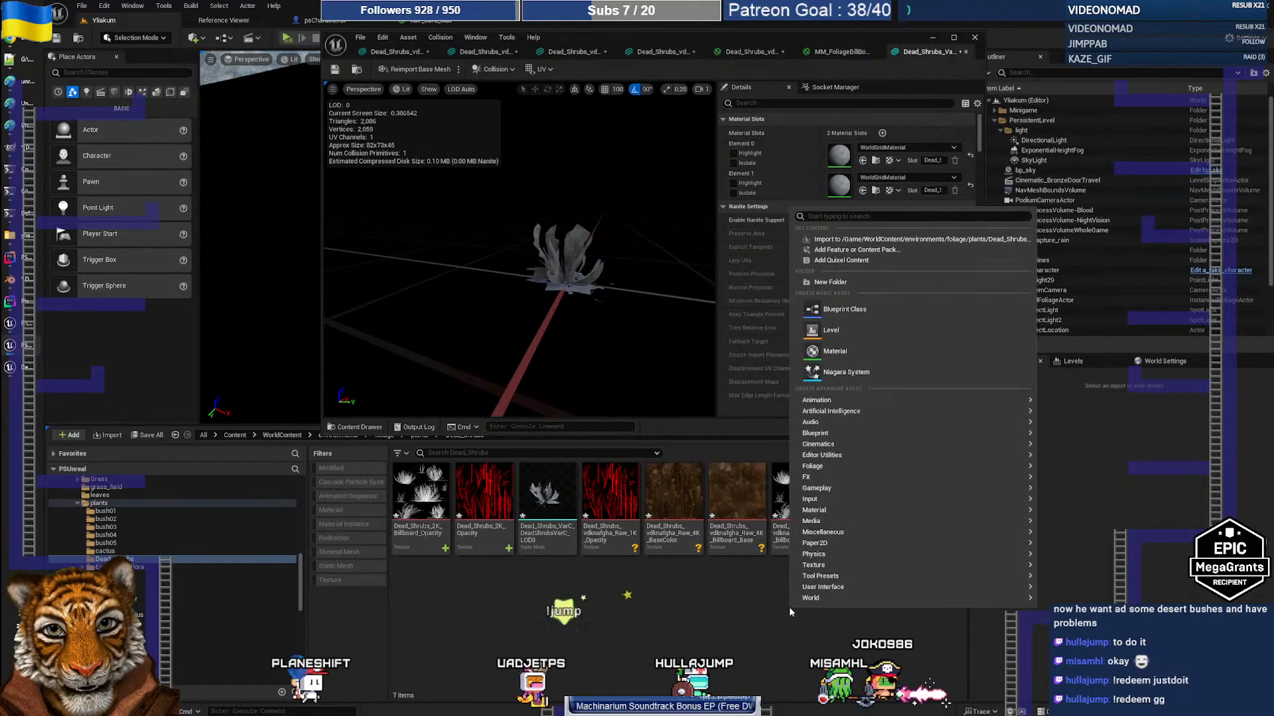
{"action": "left_click", "coordinate": [835, 351]}
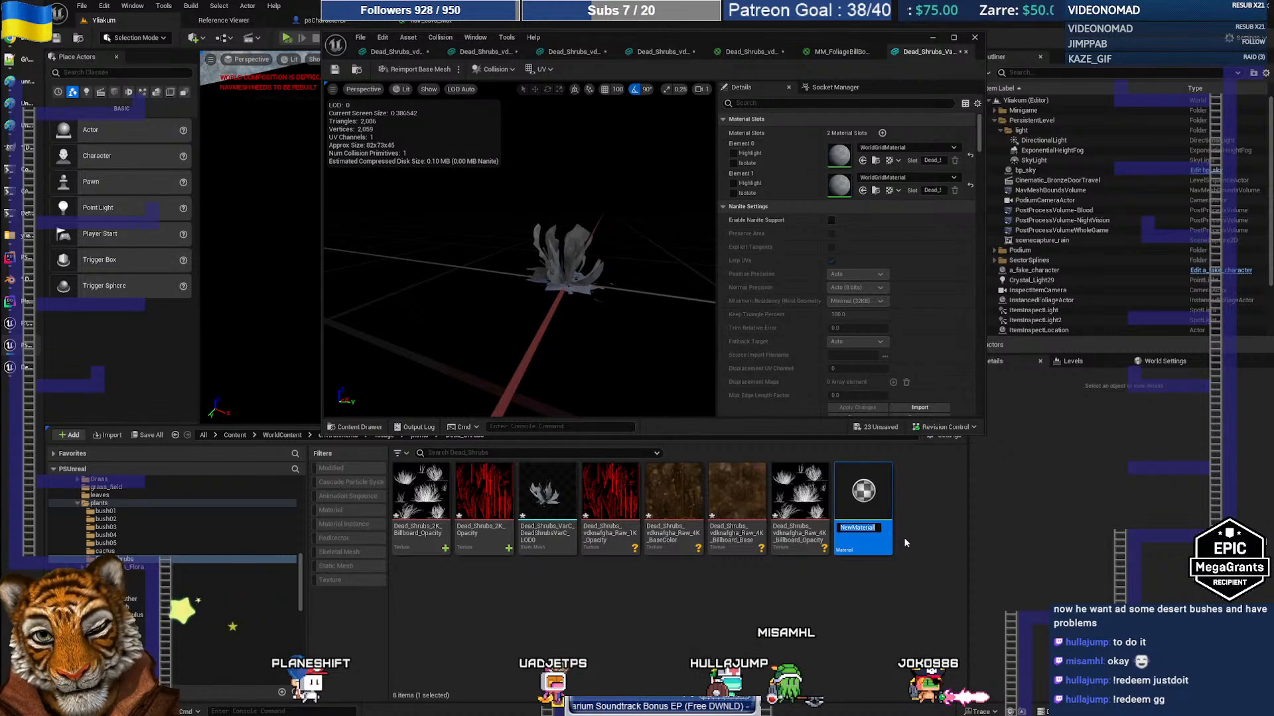
{"action": "type", "text": "Dead_S"}
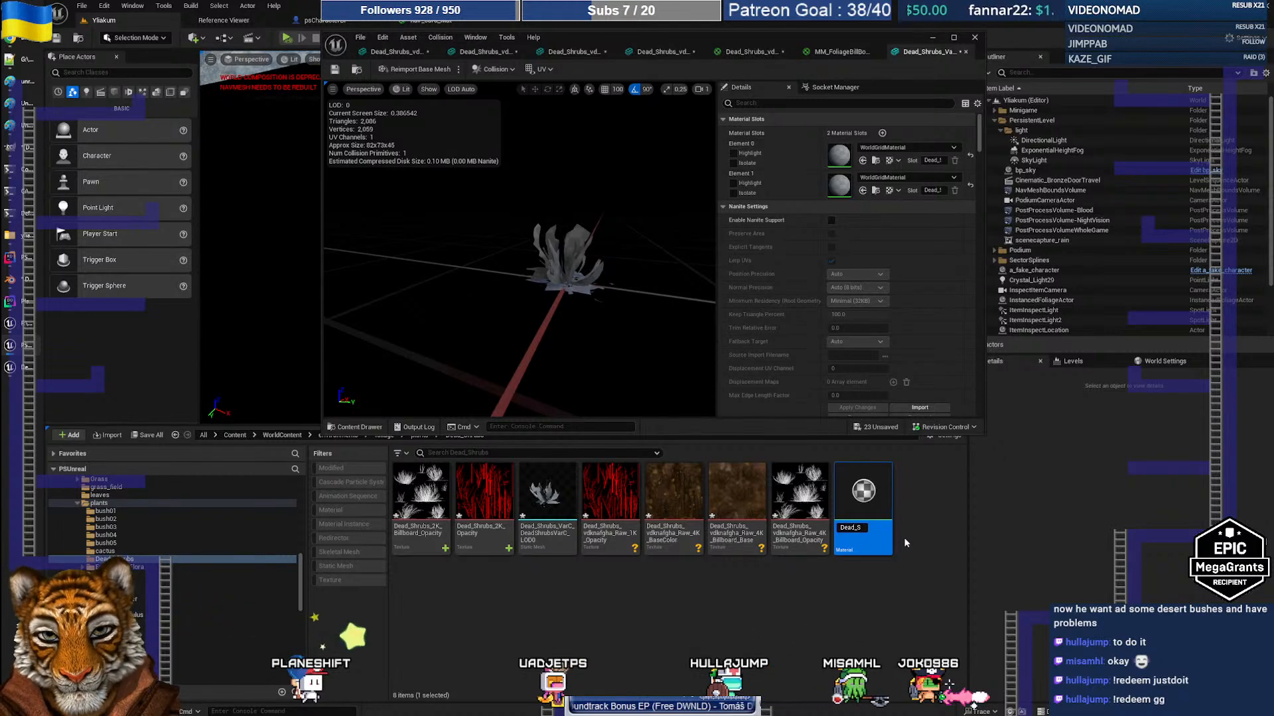
{"action": "type", "text": "hrubs_Mat"}
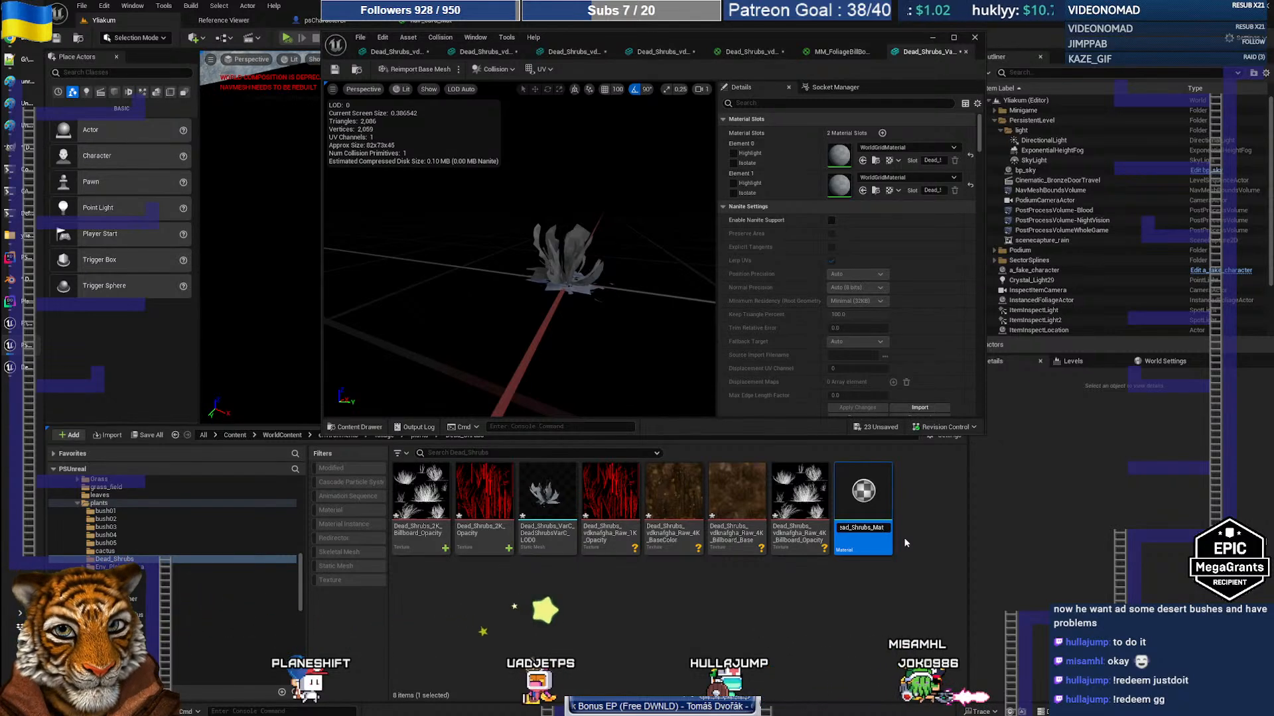
{"action": "key", "text": "Return"}
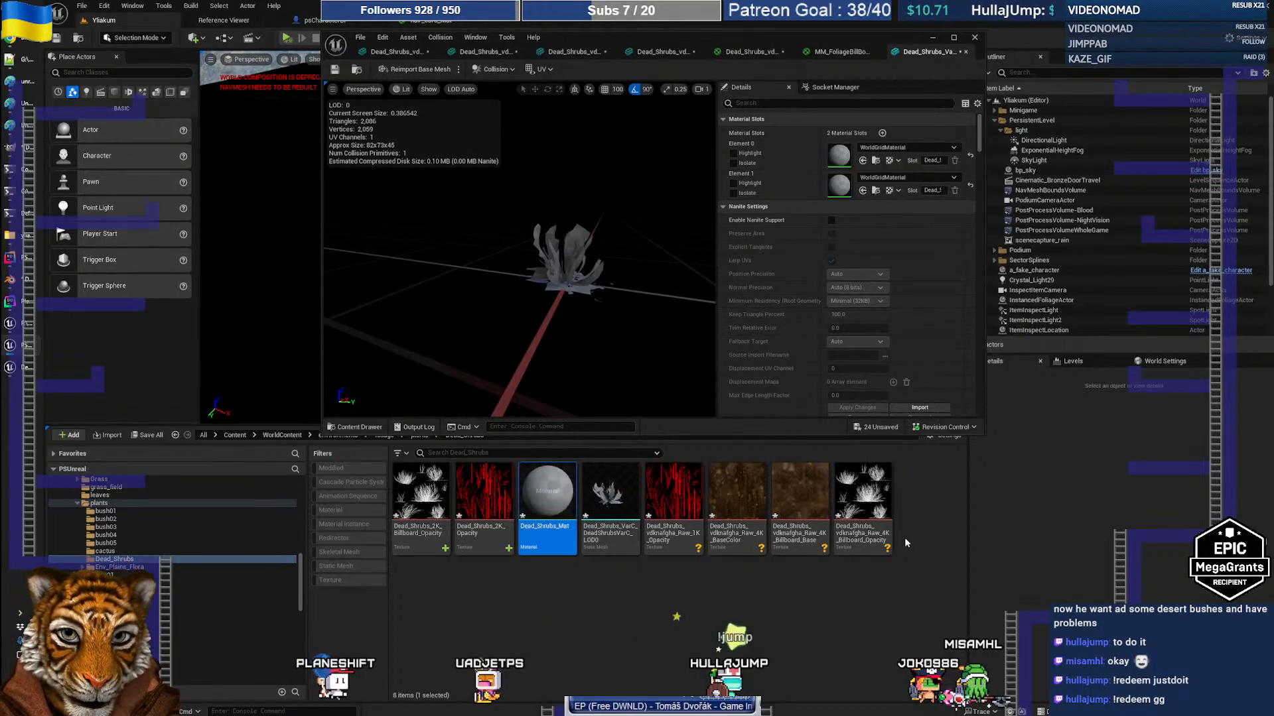
{"action": "double_click", "coordinate": [561, 511]}
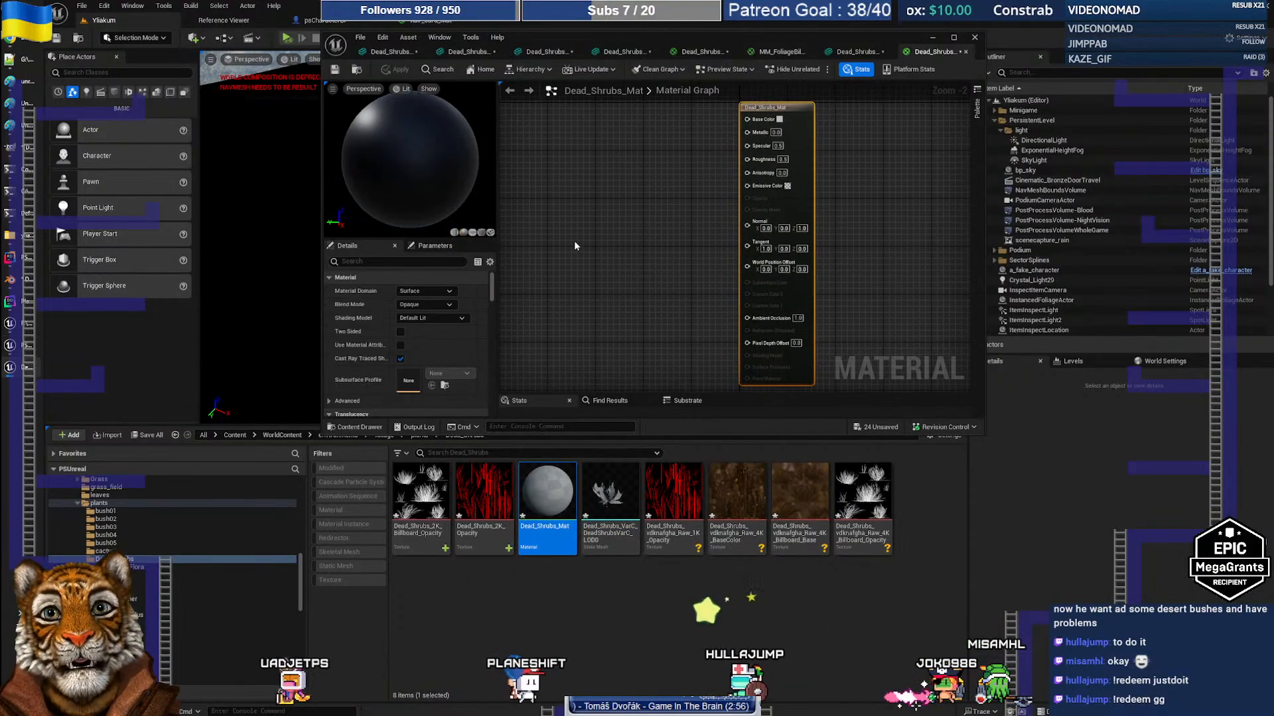
{"action": "left_click", "coordinate": [966, 52]}
{"action": "left_click", "coordinate": [593, 629]}
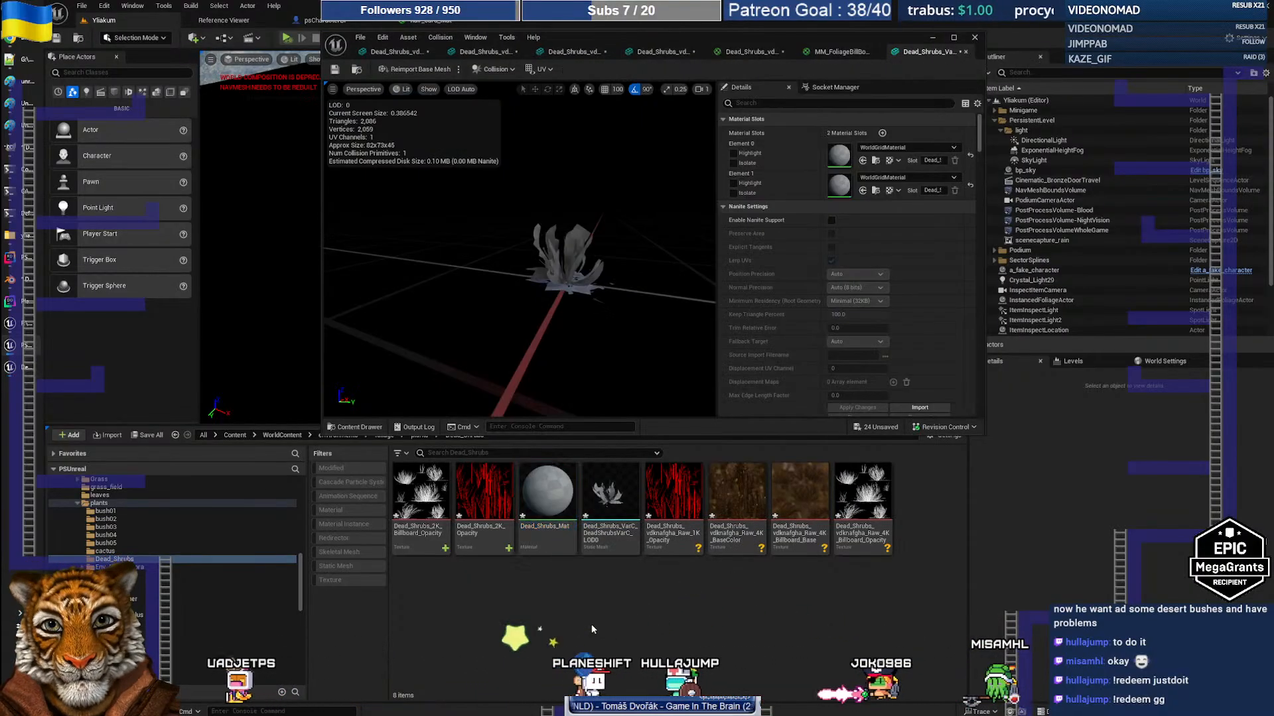
{"action": "left_click", "coordinate": [547, 504]}
{"action": "key", "text": "Delete"}
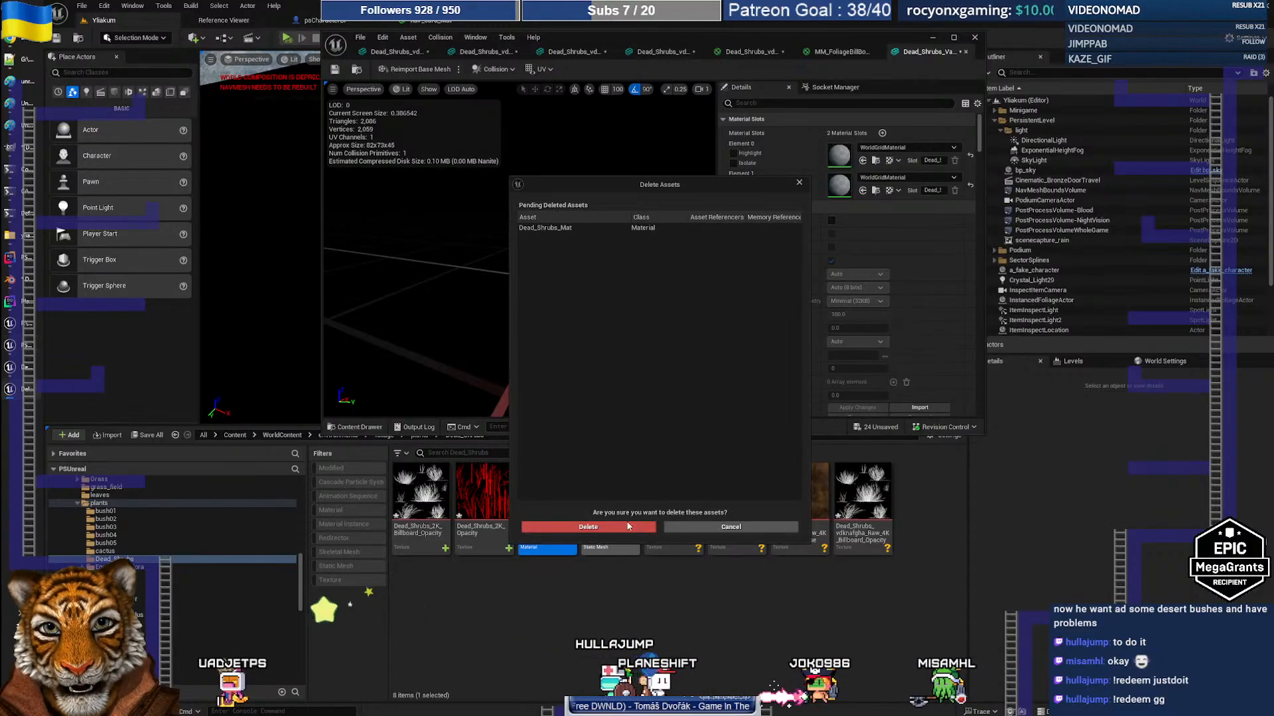
{"action": "left_click", "coordinate": [628, 526]}
Open the zTemp folder in the content browser and filter its assets by "dead"
{"action": "scroll", "coordinate": [156, 610], "scroll_direction": "down", "scroll_amount": 5}
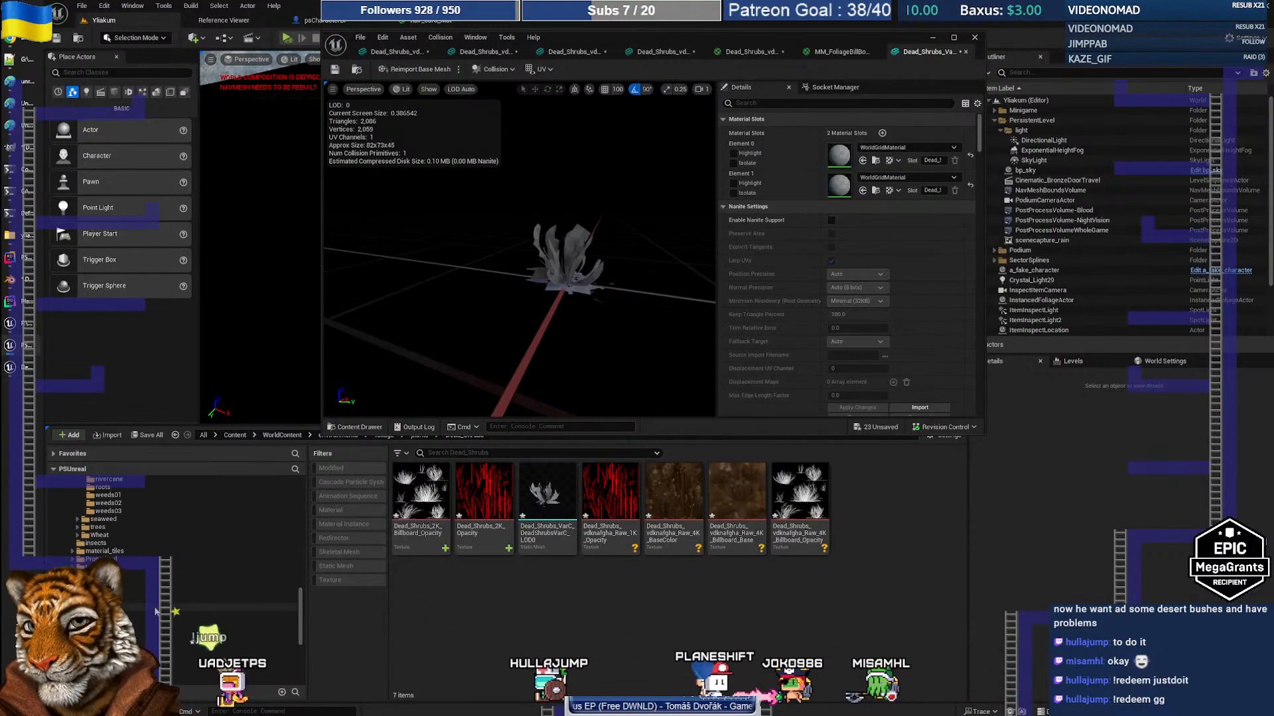
{"action": "left_click", "coordinate": [92, 656]}
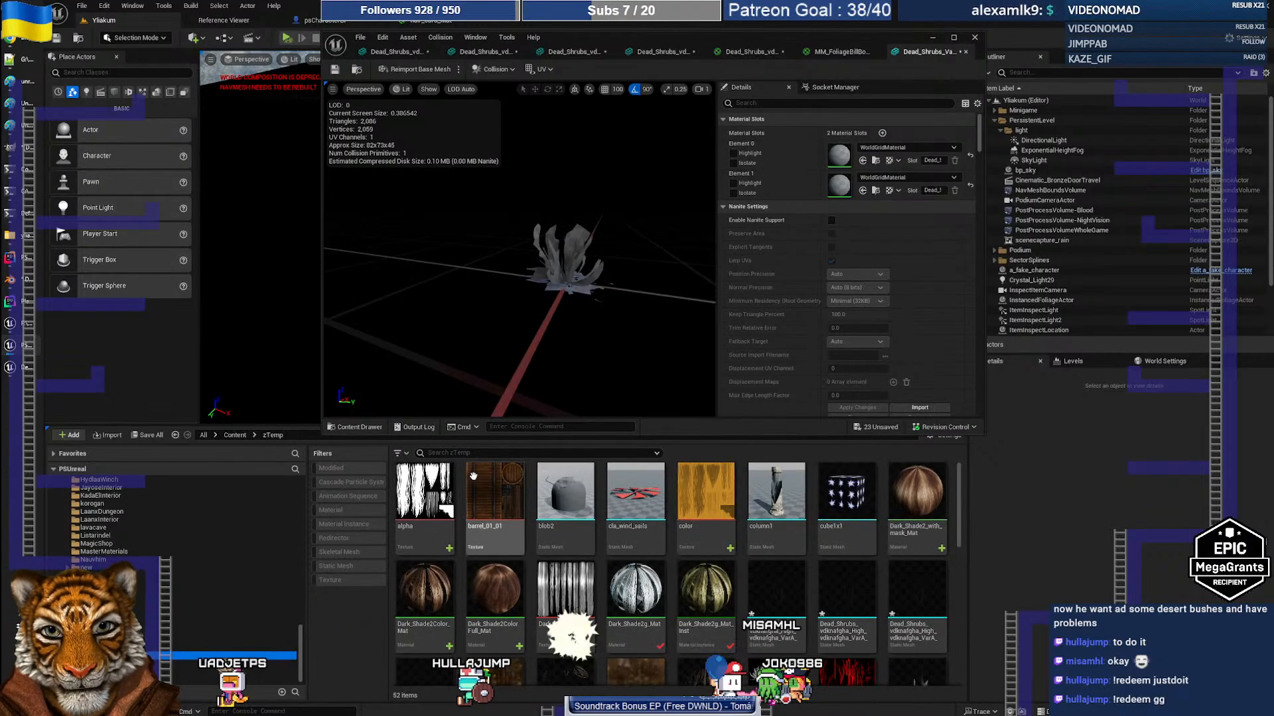
{"action": "left_click", "coordinate": [449, 453]}
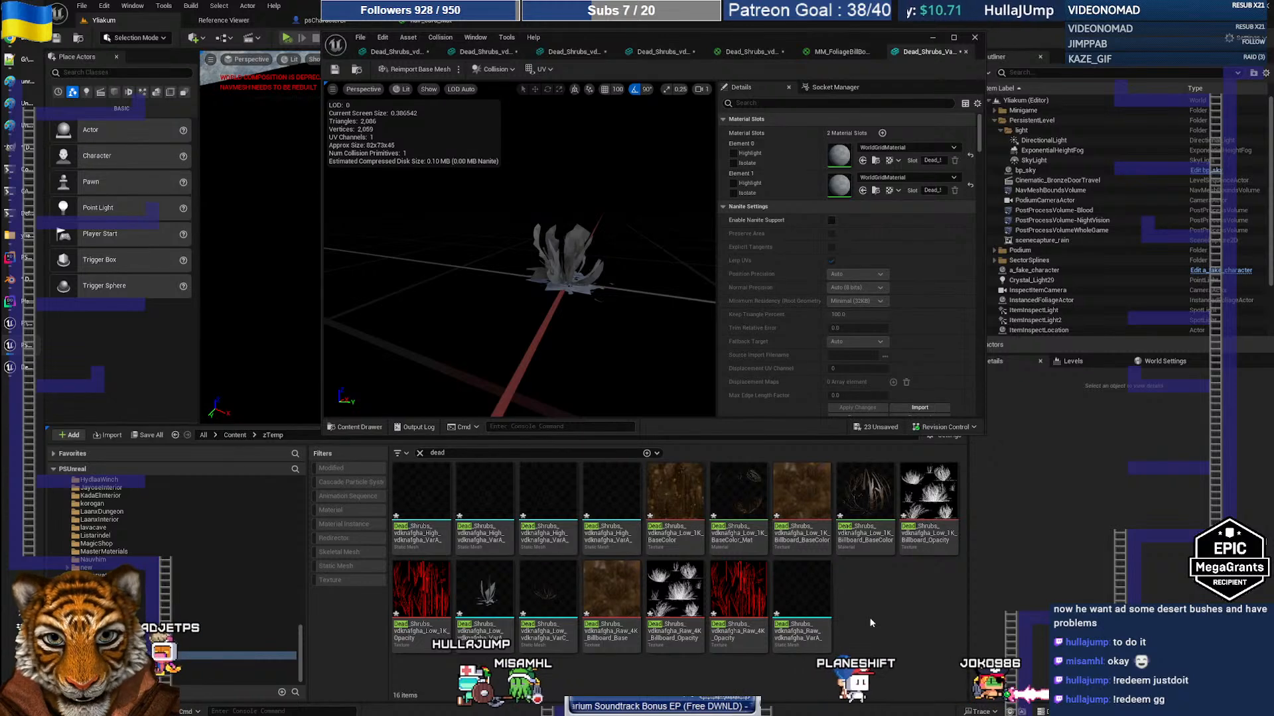
Move the Low_1K_Billboard_BaseColor material, the Raw VarA static mesh and the Low_1K_BaseColor_Mat material from zTemp into the Dead_Shrubs folder
{"action": "left_click", "coordinate": [864, 501]}
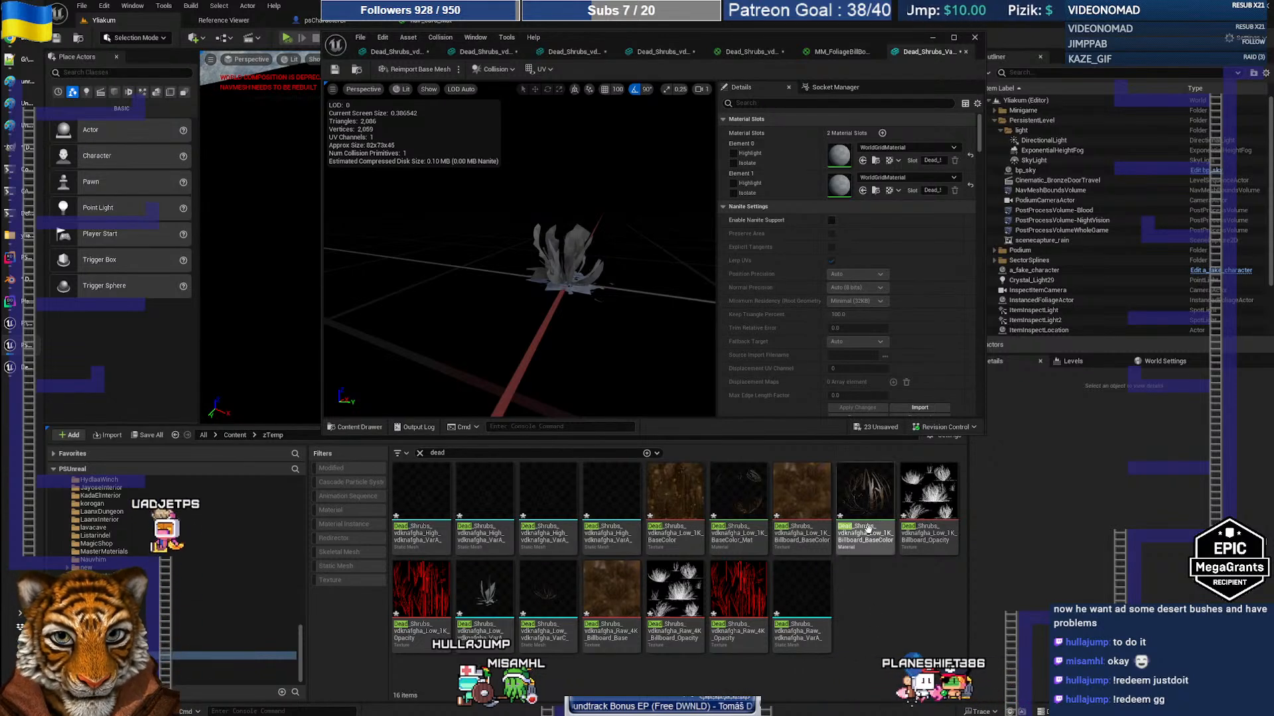
{"action": "left_click", "coordinate": [802, 617], "text": "ctrl"}
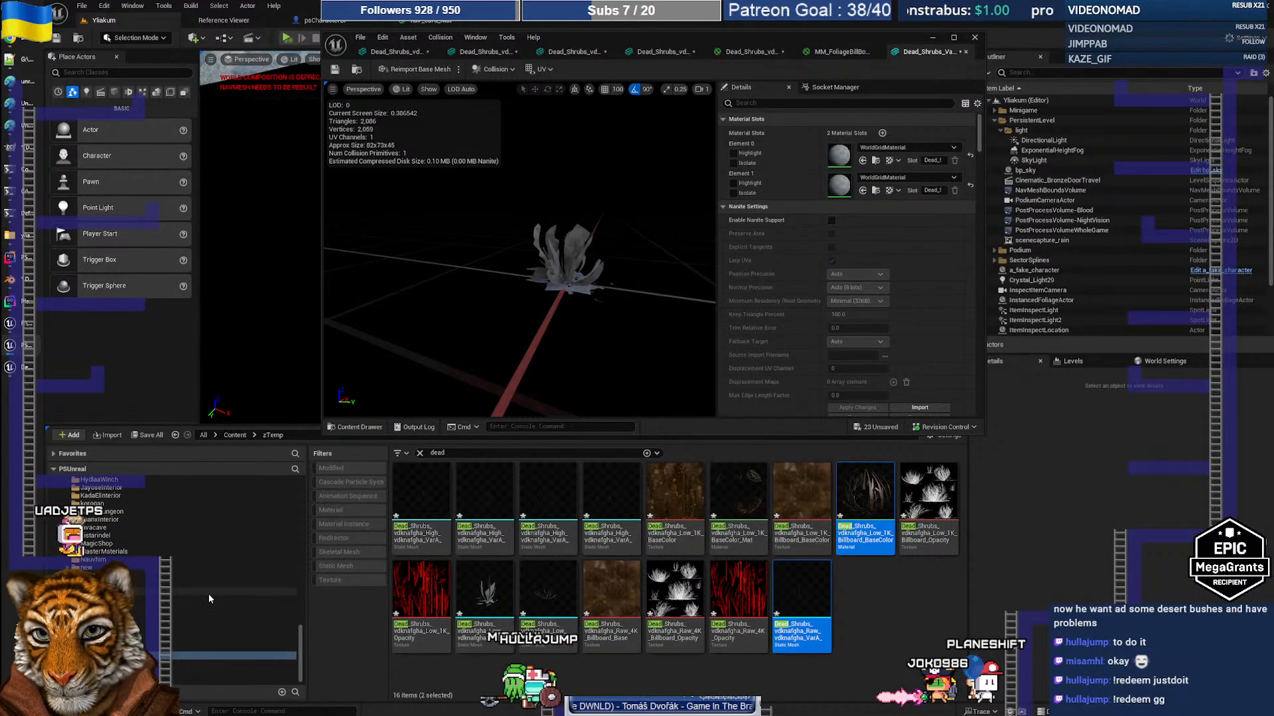
{"action": "scroll", "coordinate": [209, 595], "scroll_direction": "up", "scroll_amount": 3}
{"action": "scroll", "coordinate": [210, 594], "scroll_direction": "up", "scroll_amount": 5}
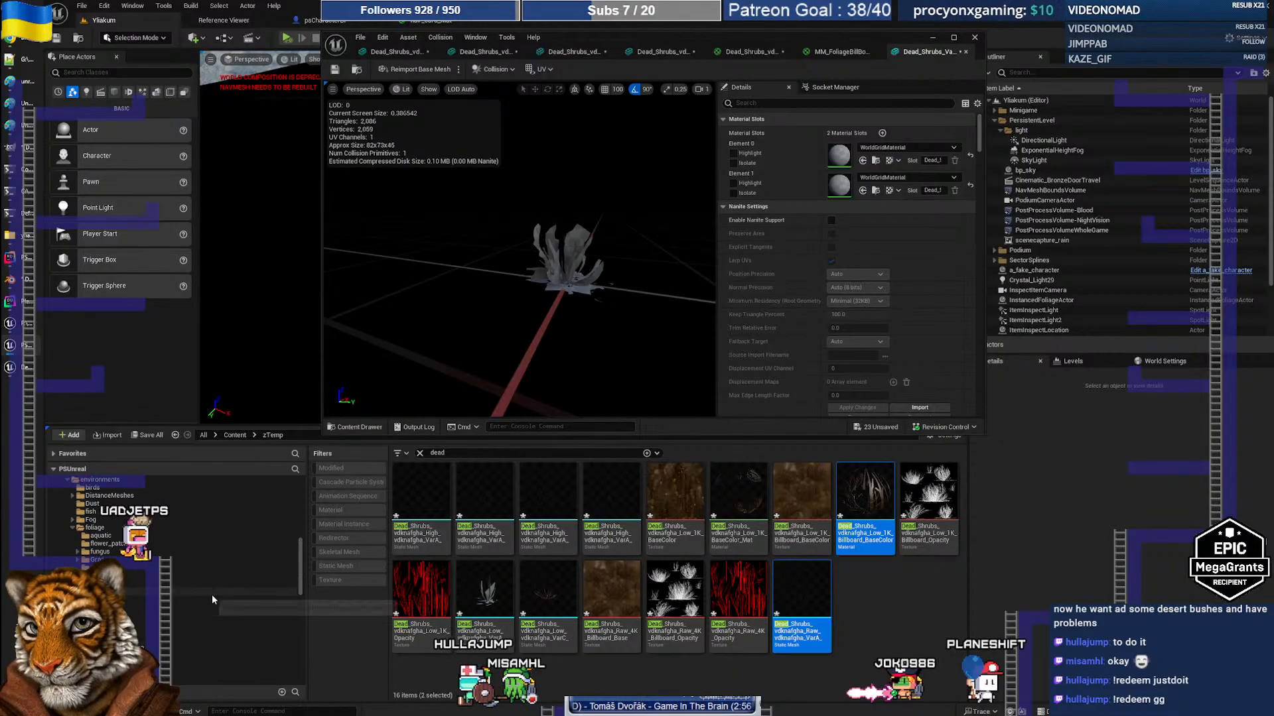
{"action": "left_click_drag", "start_coordinate": [864, 498], "coordinate": [133, 597]}
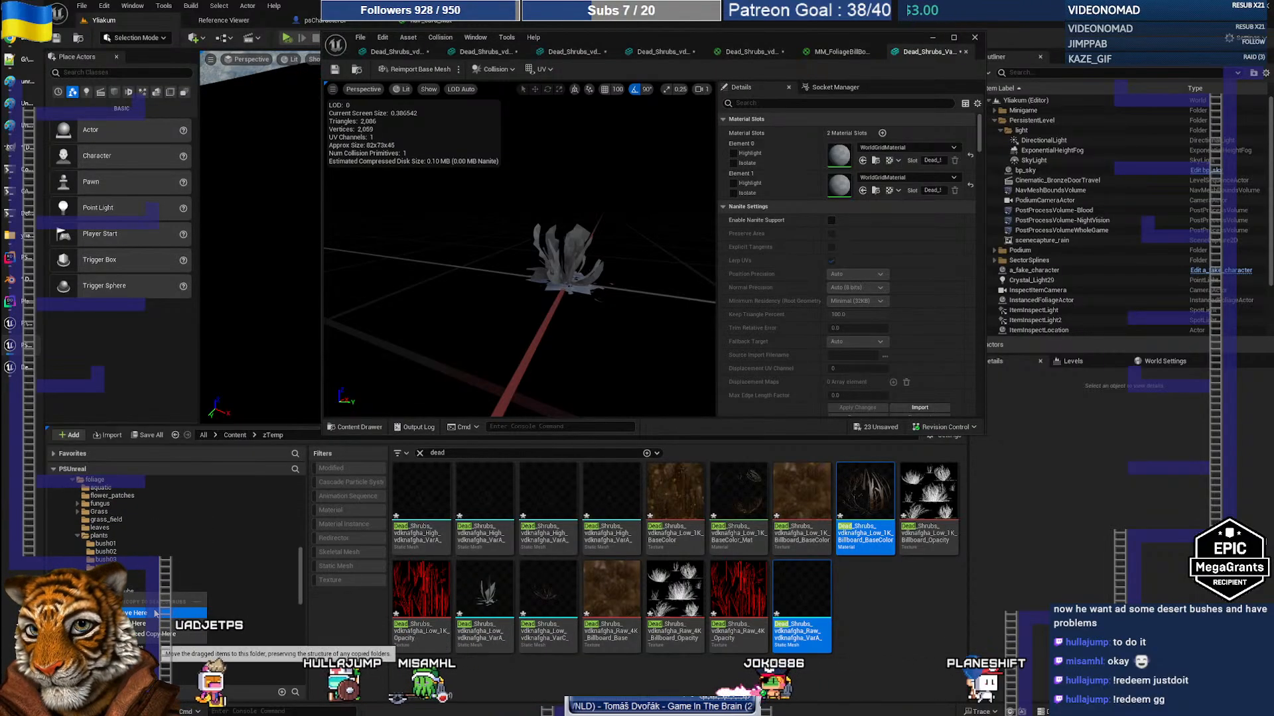
{"action": "left_click", "coordinate": [388, 610]}
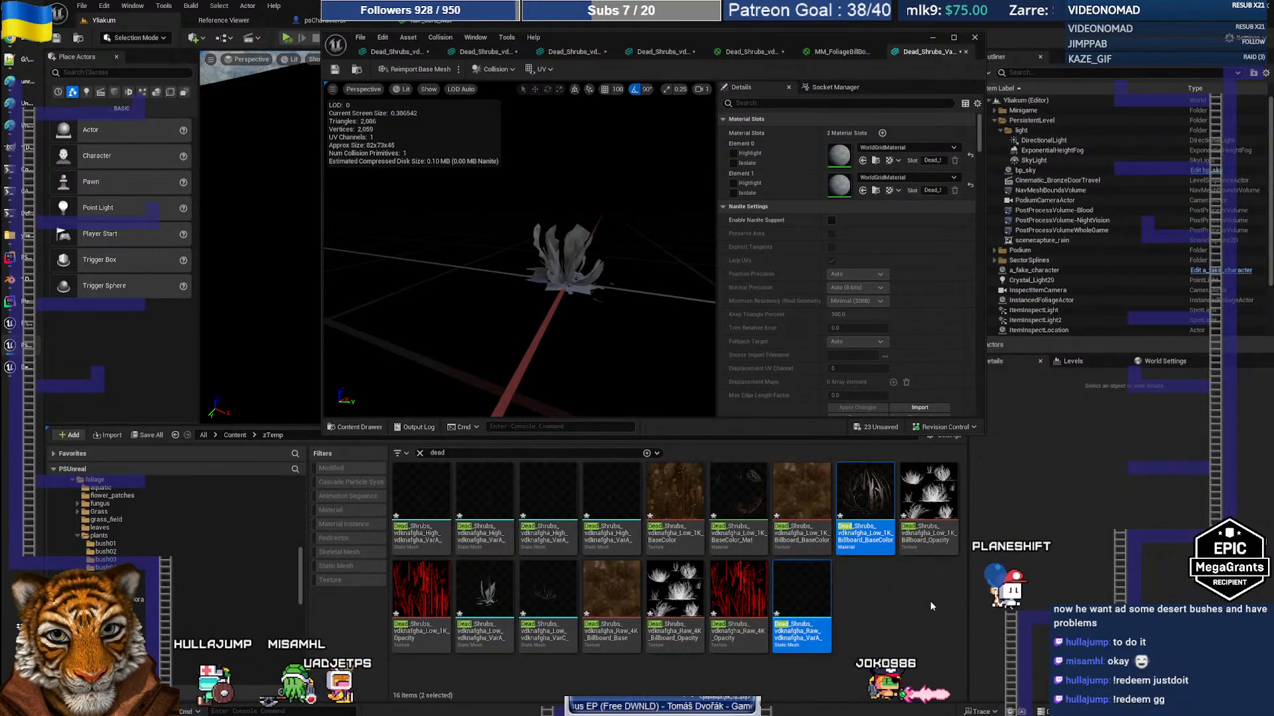
{"action": "left_click_drag", "start_coordinate": [738, 504], "coordinate": [129, 589]}
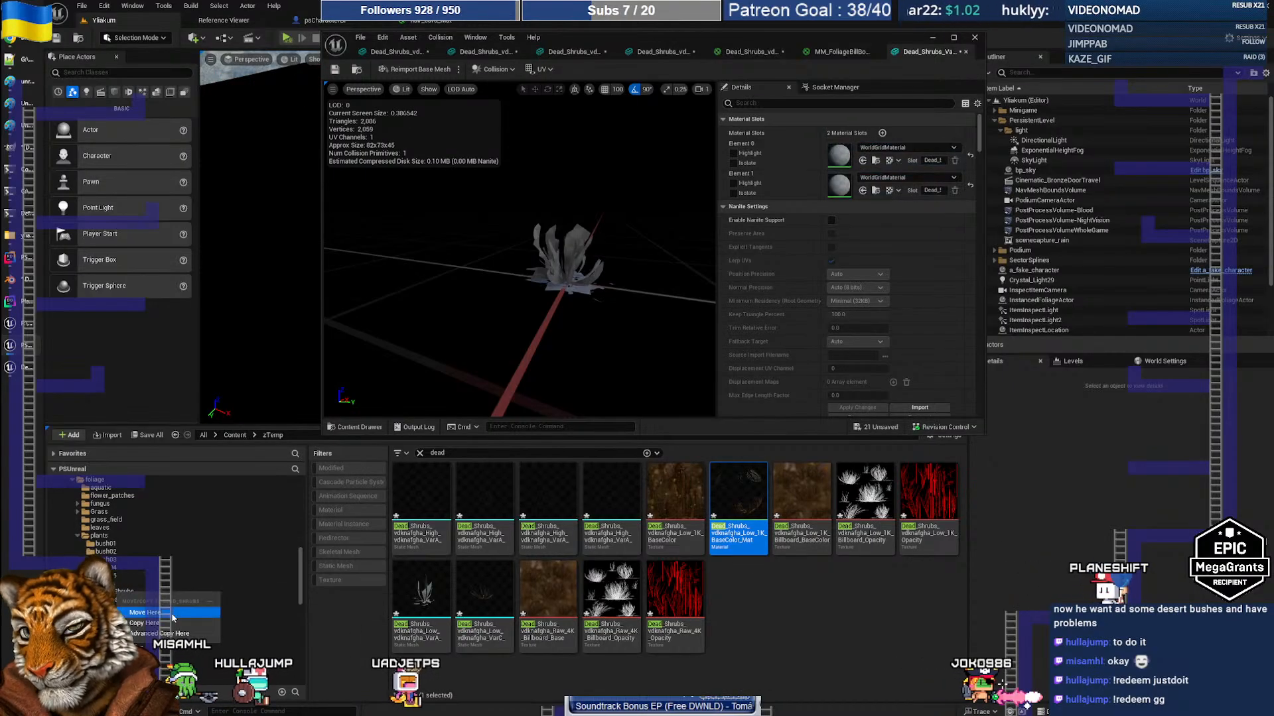
{"action": "left_click", "coordinate": [142, 603]}
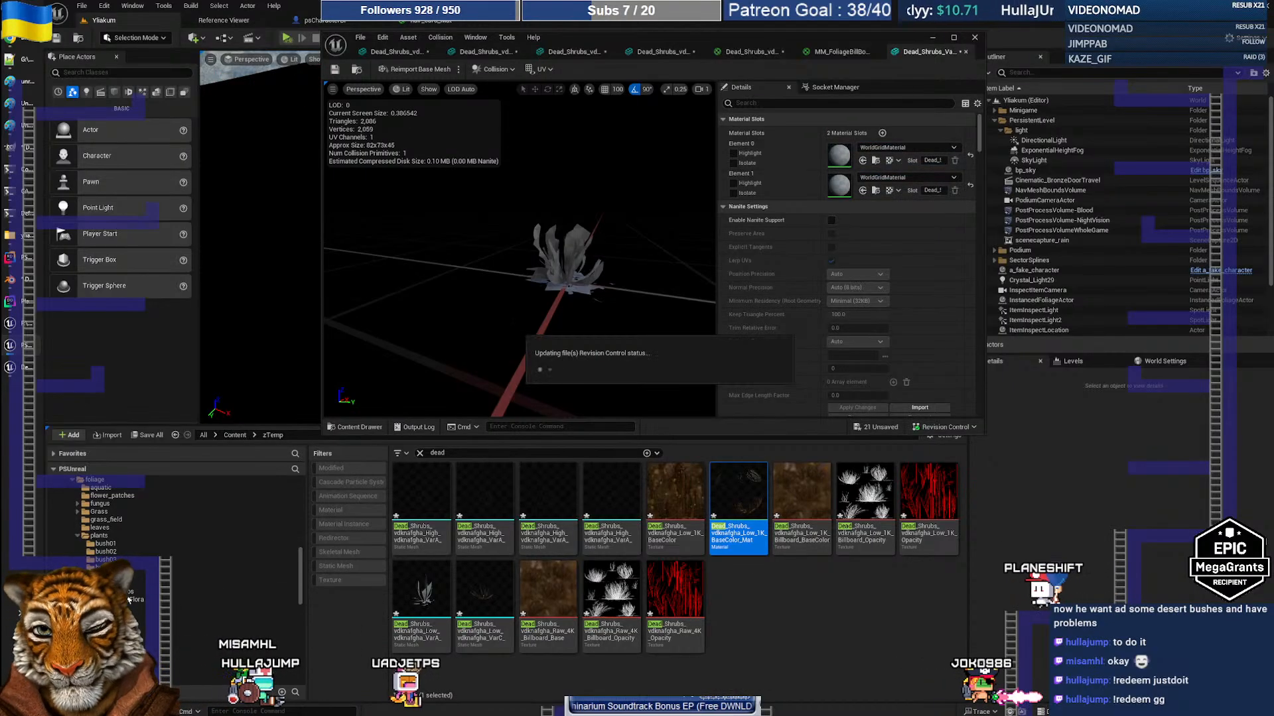
In the Dead_Shrubs folder, remove the Raw VarA static mesh and rename the Low_1K_BaseColor_Mat material as Dead_Shrubs_BillBoard_Mat
{"action": "left_click", "coordinate": [136, 591]}
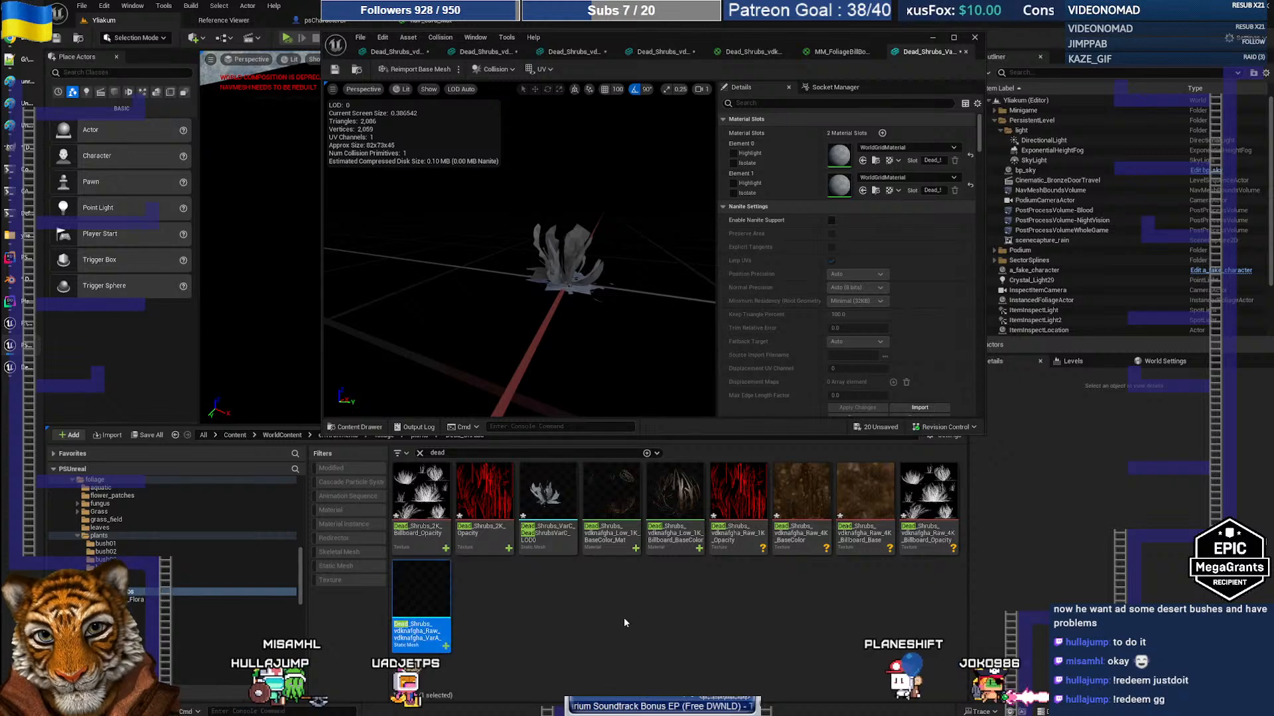
{"action": "left_click", "coordinate": [630, 524]}
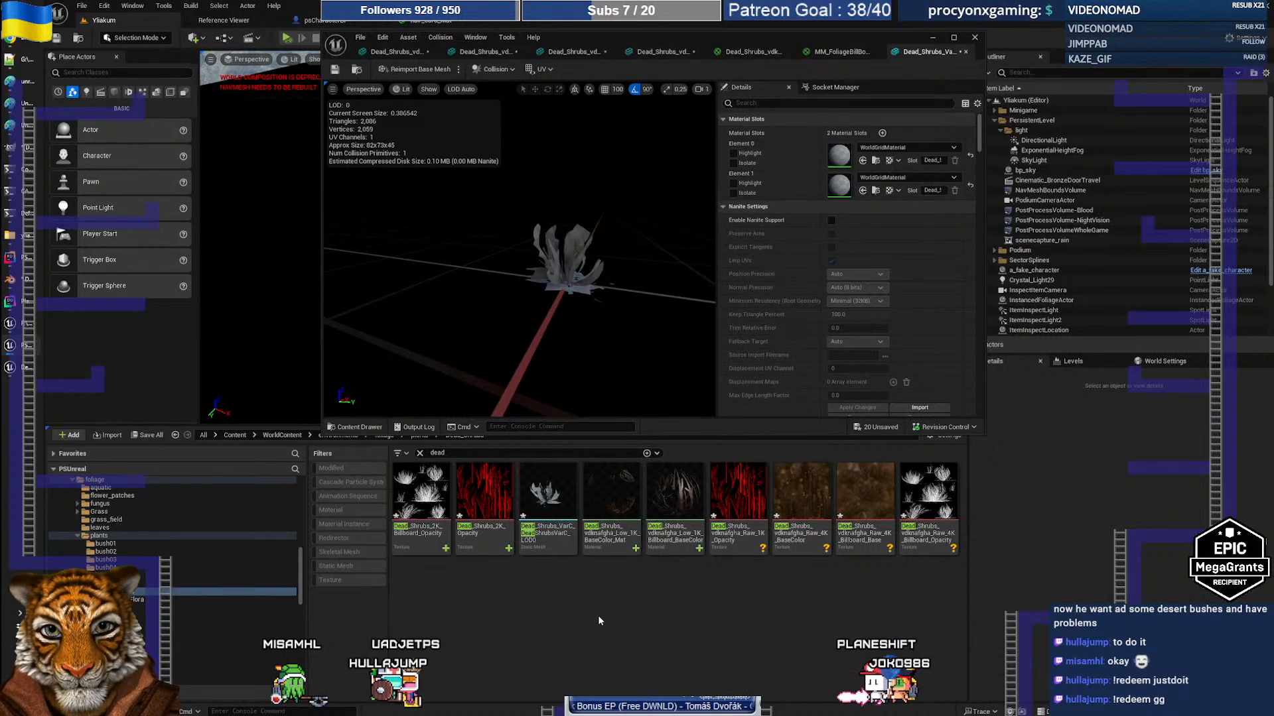
{"action": "left_click", "coordinate": [627, 528]}
{"action": "key", "text": "F2"}
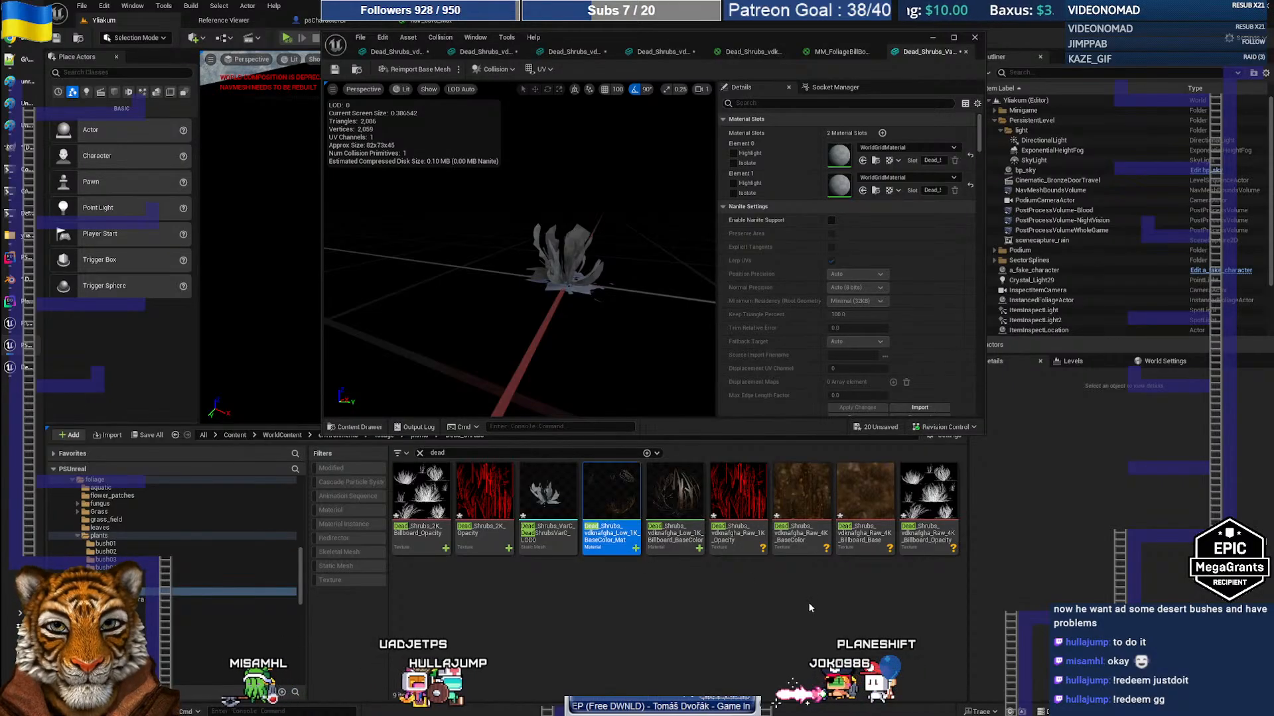
{"action": "key", "text": "Home"}
{"action": "key", "text": "Right"}
{"action": "key", "text": "Right"}
{"action": "key", "text": "Right"}
{"action": "key", "text": "Right"}
{"action": "key", "text": "Right"}
{"action": "key", "text": "Right"}
{"action": "key", "text": "Right"}
{"action": "key", "text": "Right"}
{"action": "key", "text": "Right"}
{"action": "key", "text": "Right"}
{"action": "key", "text": "Right"}
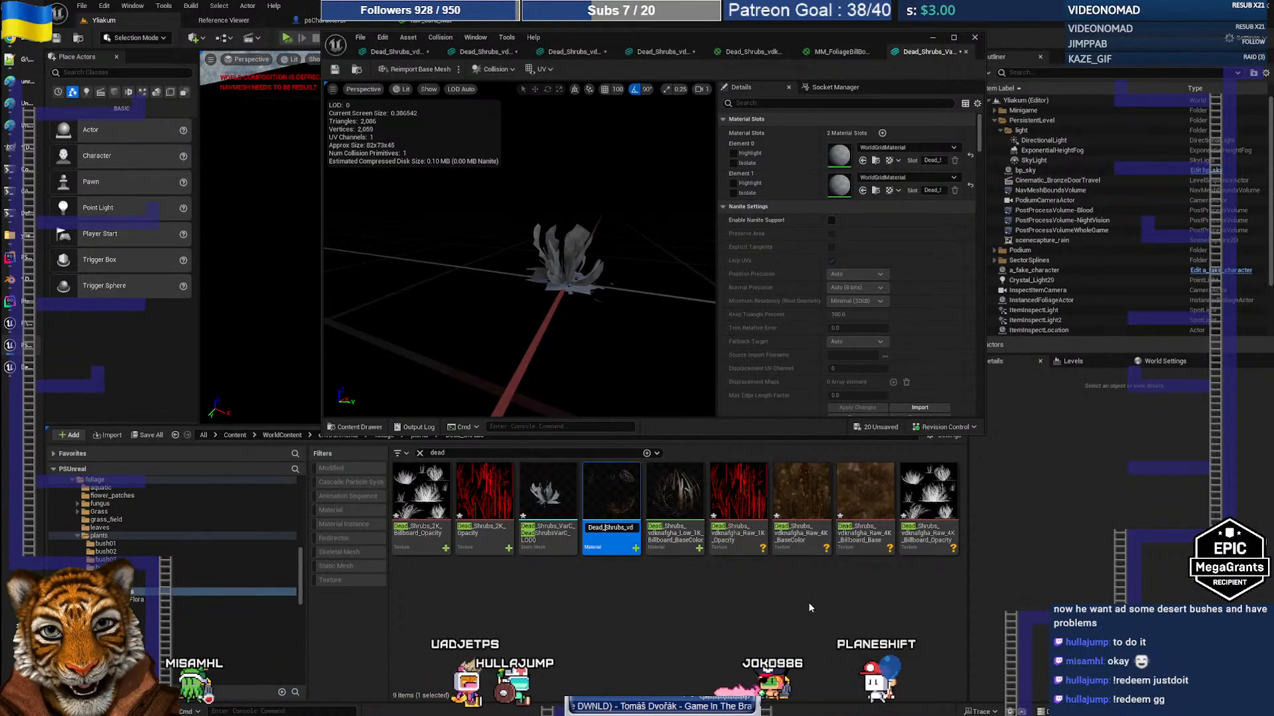
{"action": "key", "text": "shift+End"}
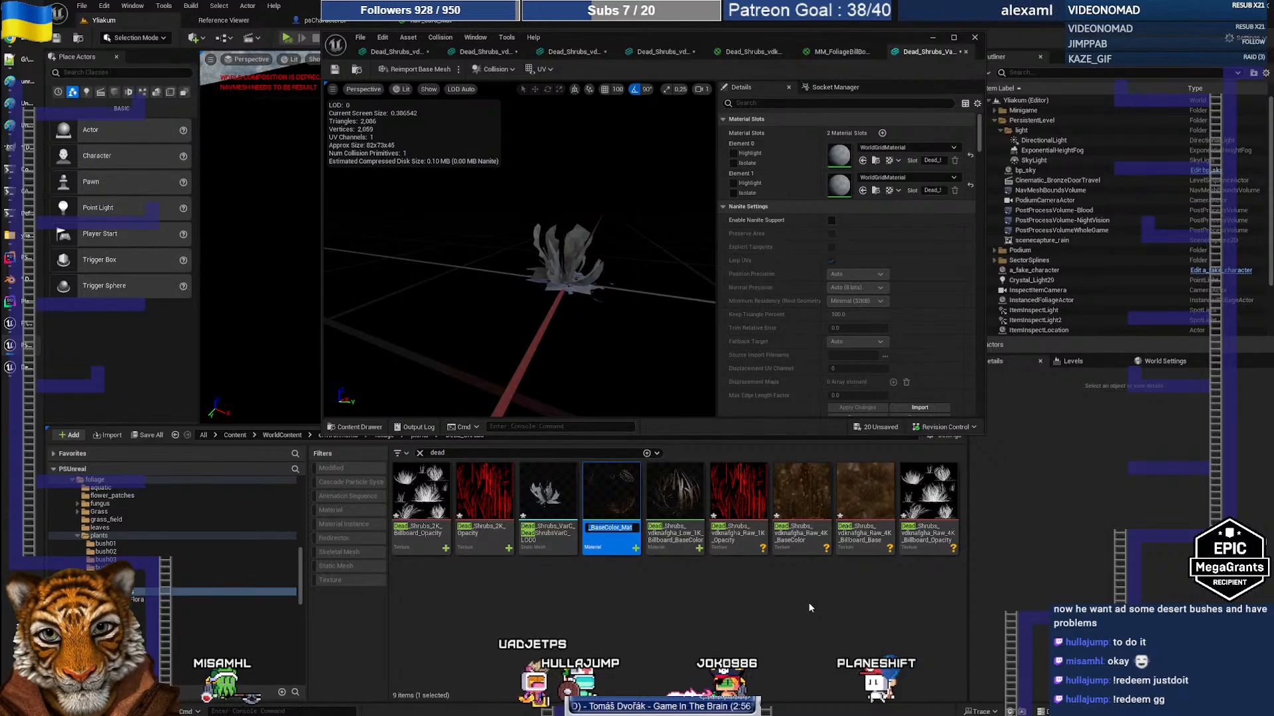
{"action": "type", "text": "_Mat"}
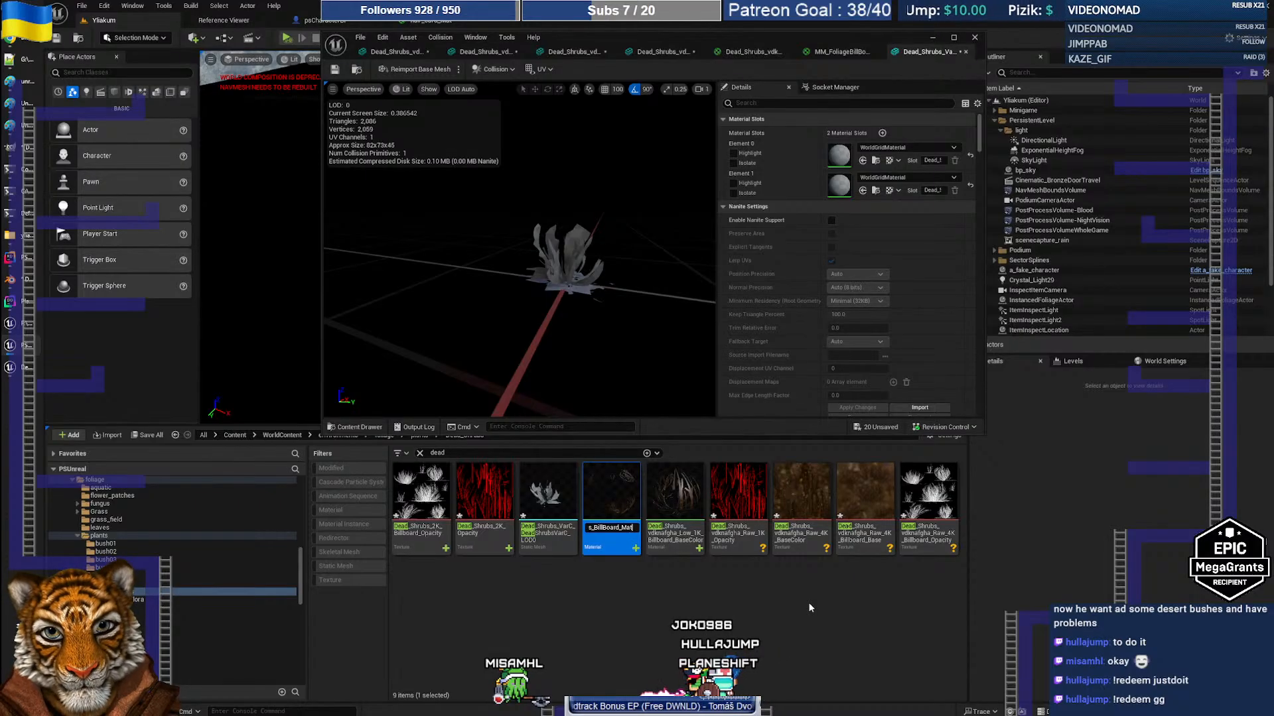
{"action": "key", "text": "Return"}
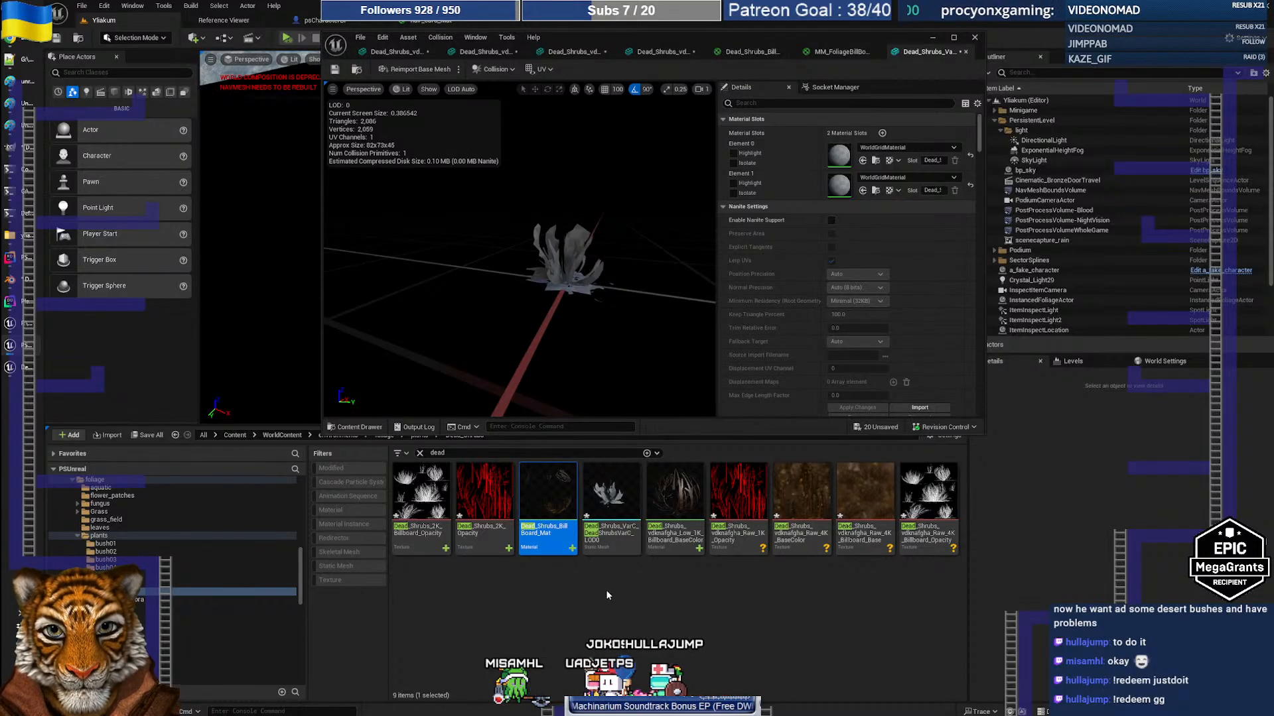
Open the Dead_Shrubs_BillBoard_Mat graph, check its base color texture sample, and delete the Raw_4K_Billboard_Opacity texture from the Dead_Shrubs folder
{"action": "double_click", "coordinate": [548, 494]}
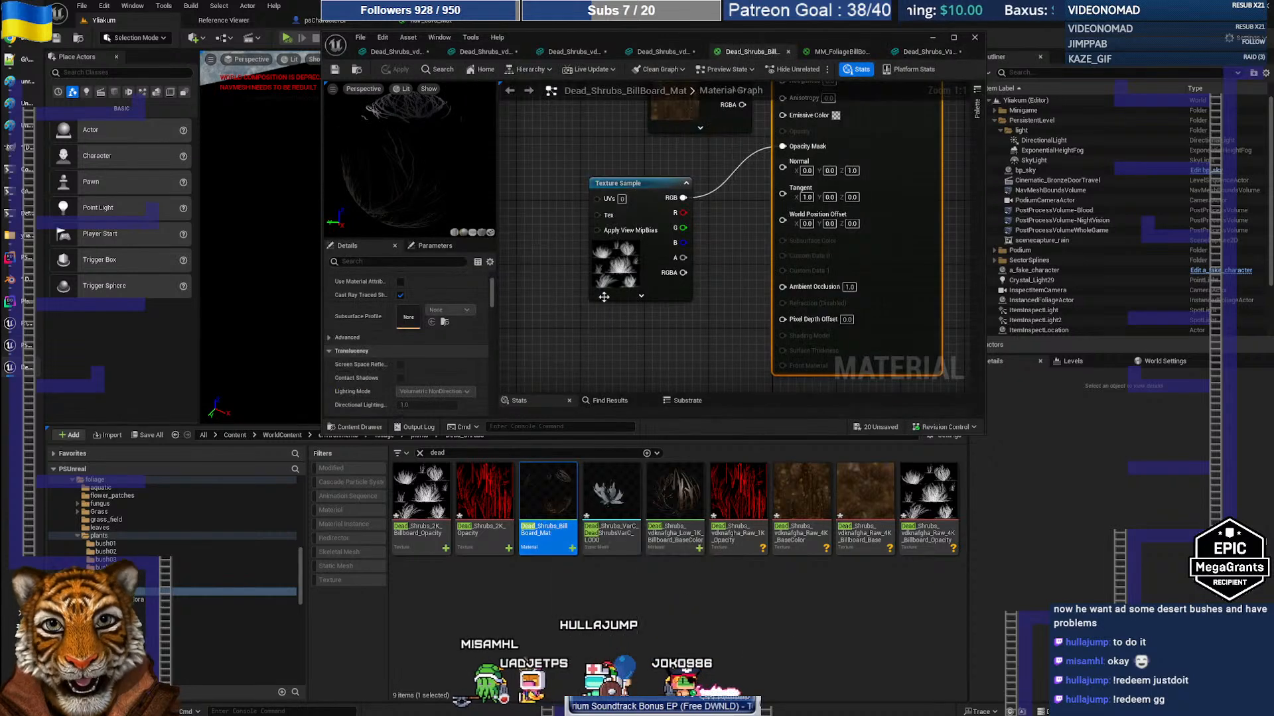
{"action": "right_click_drag", "start_coordinate": [728, 259], "coordinate": [727, 334]}
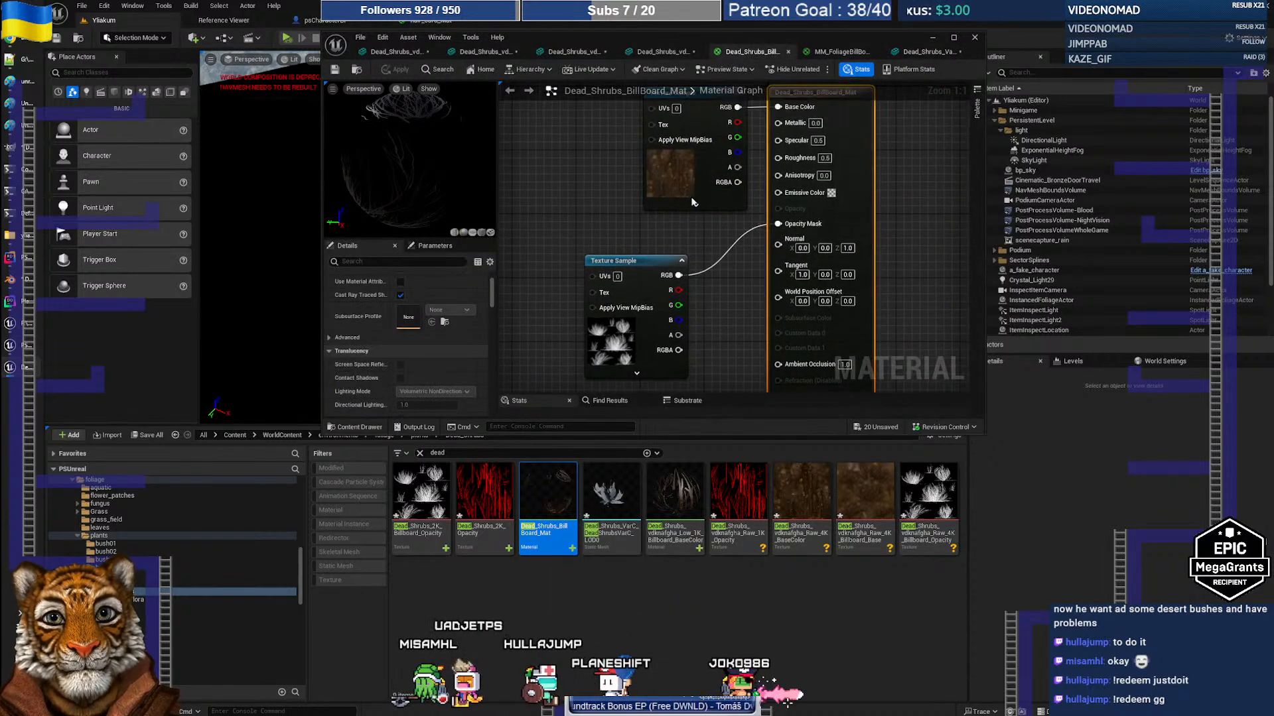
{"action": "left_click", "coordinate": [676, 181]}
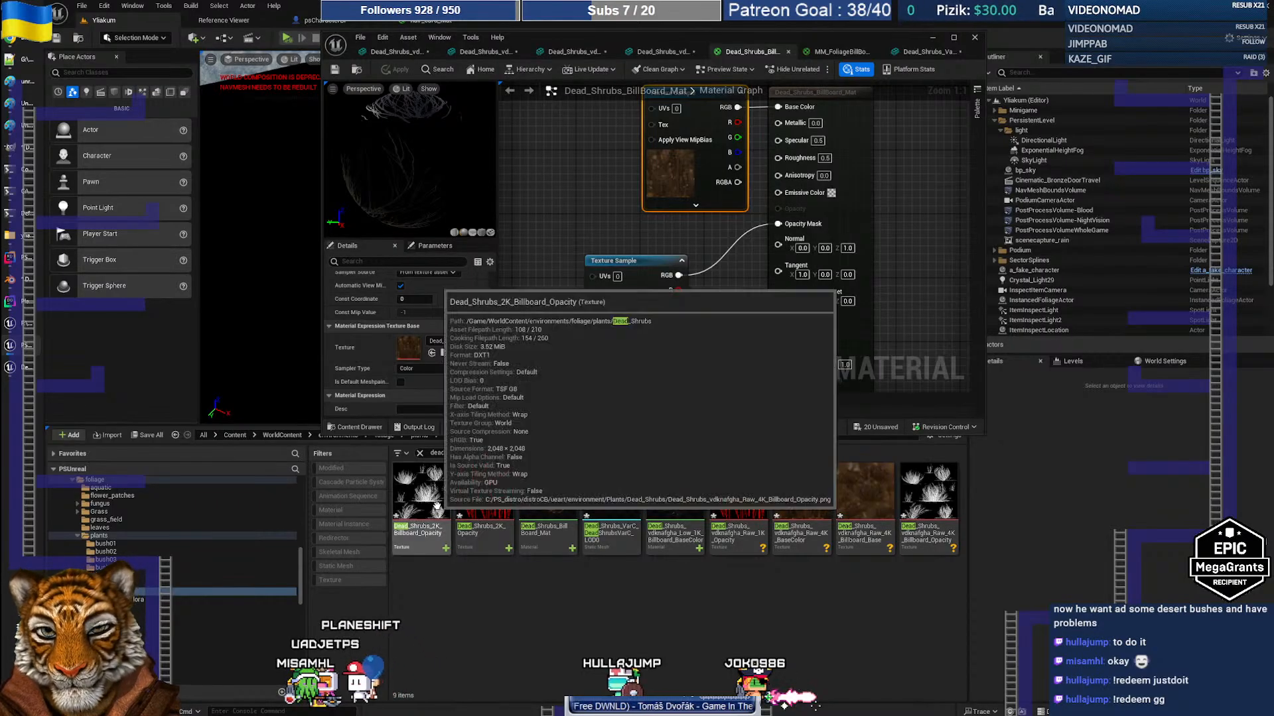
{"action": "left_click", "coordinate": [913, 490]}
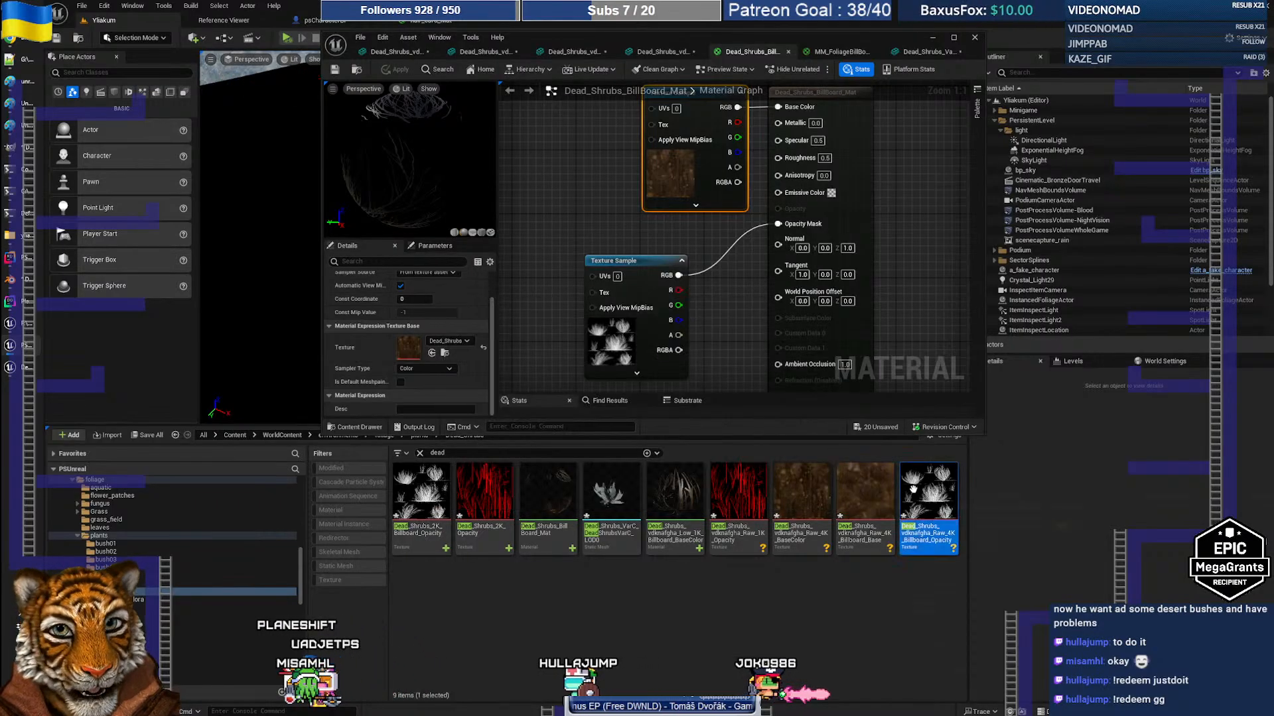
{"action": "key", "text": "Delete"}
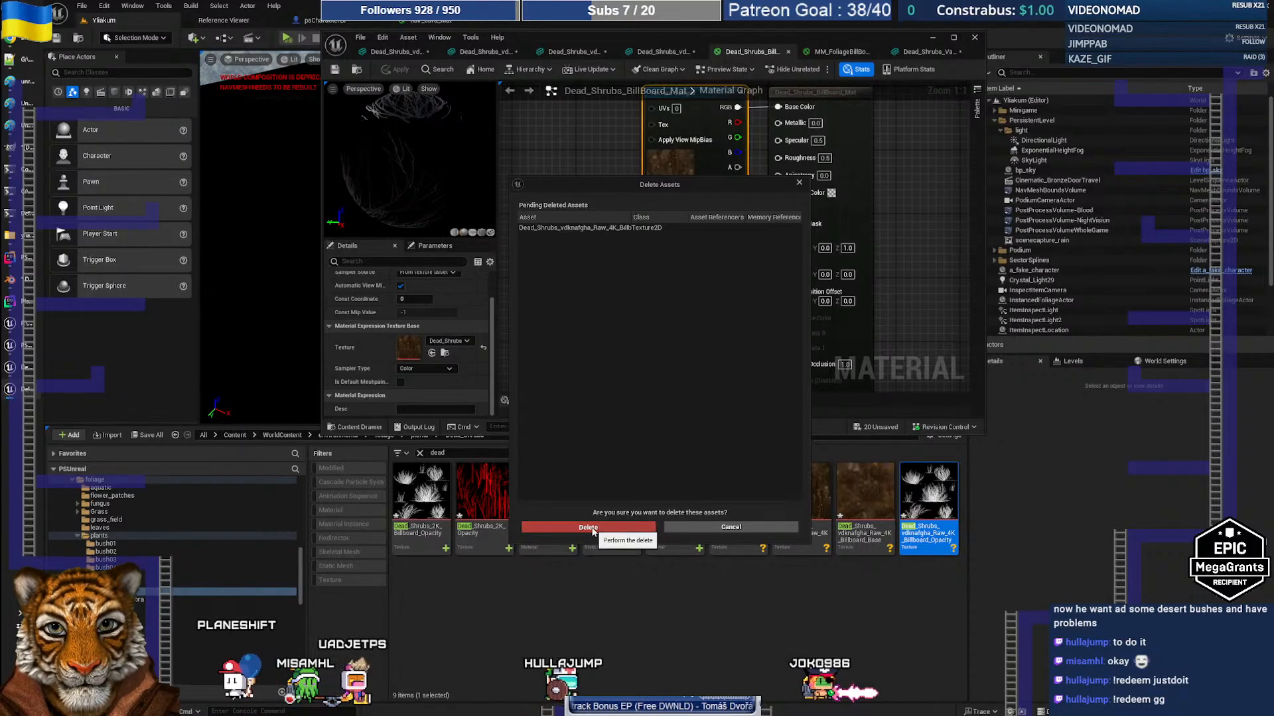
{"action": "left_click", "coordinate": [597, 530]}
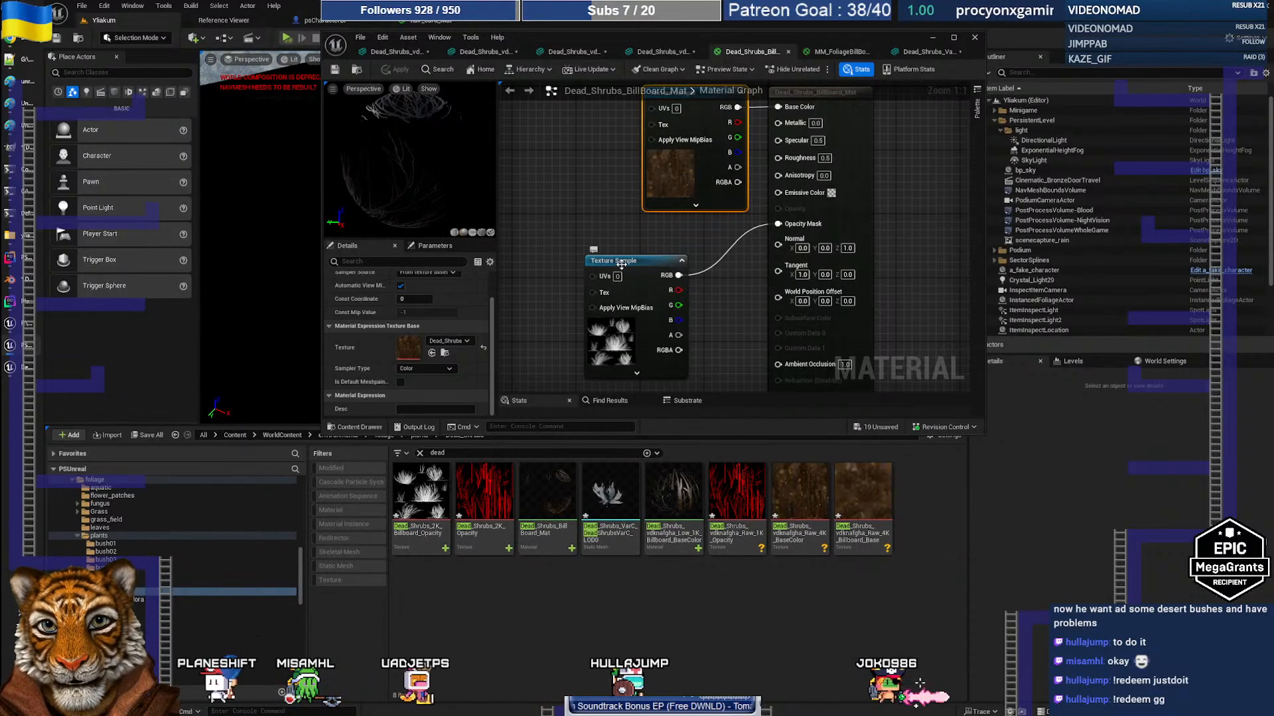
Assign Dead_Shrubs_2K_Billboard_Opacity to the opacity mask's texture sample and the Raw_4K_Billboard_Base texture to the base color's texture sample
{"action": "left_click", "coordinate": [621, 264]}
{"action": "left_click", "coordinate": [421, 491]}
{"action": "left_click", "coordinate": [432, 352]}
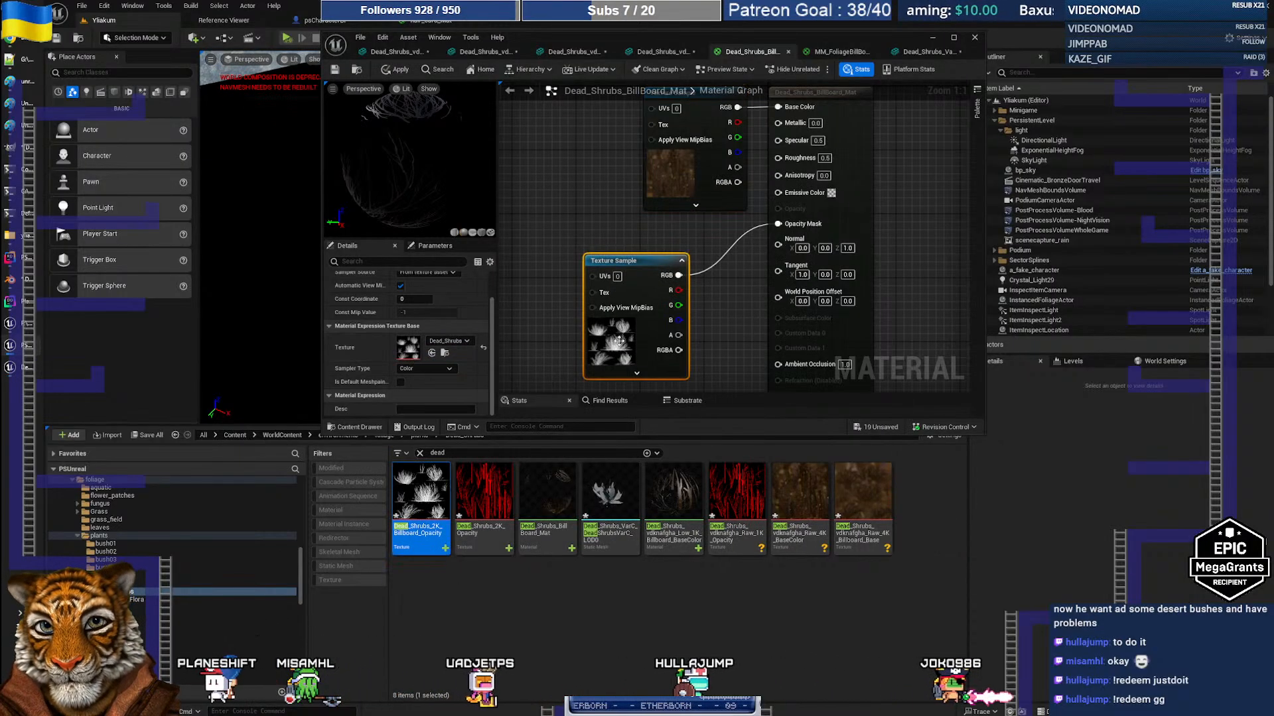
{"action": "left_click", "coordinate": [707, 123]}
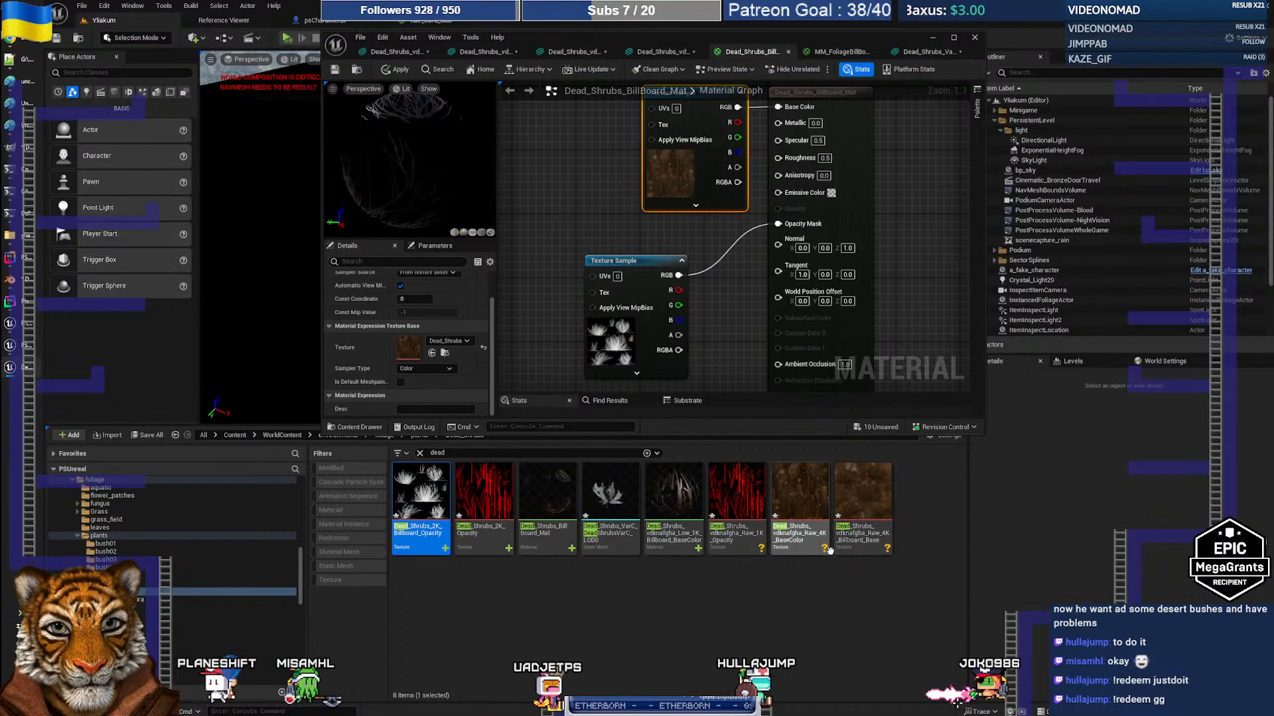
{"action": "left_click_drag", "start_coordinate": [885, 504], "coordinate": [408, 340]}
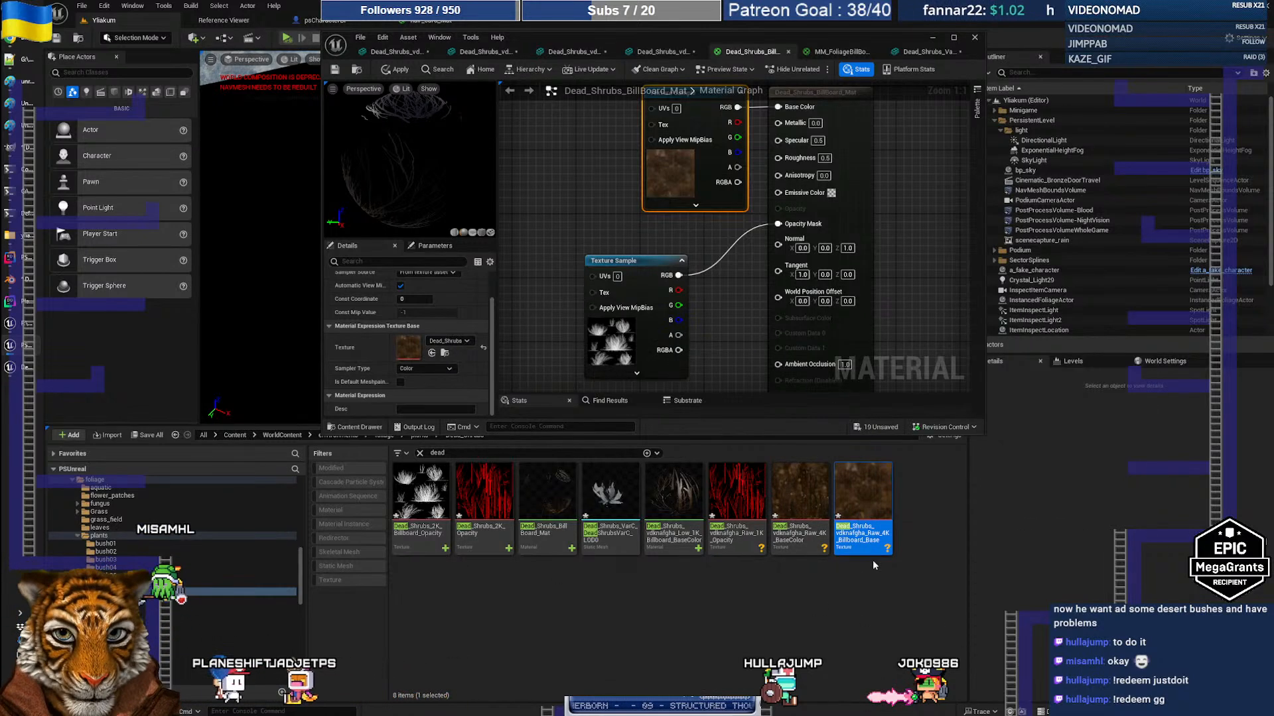
Rename the Raw_4K billboard base color texture in the Dead_Shrubs folder as Dead_Shrubs_Billboard_BaseColor
{"action": "key", "text": "F2"}
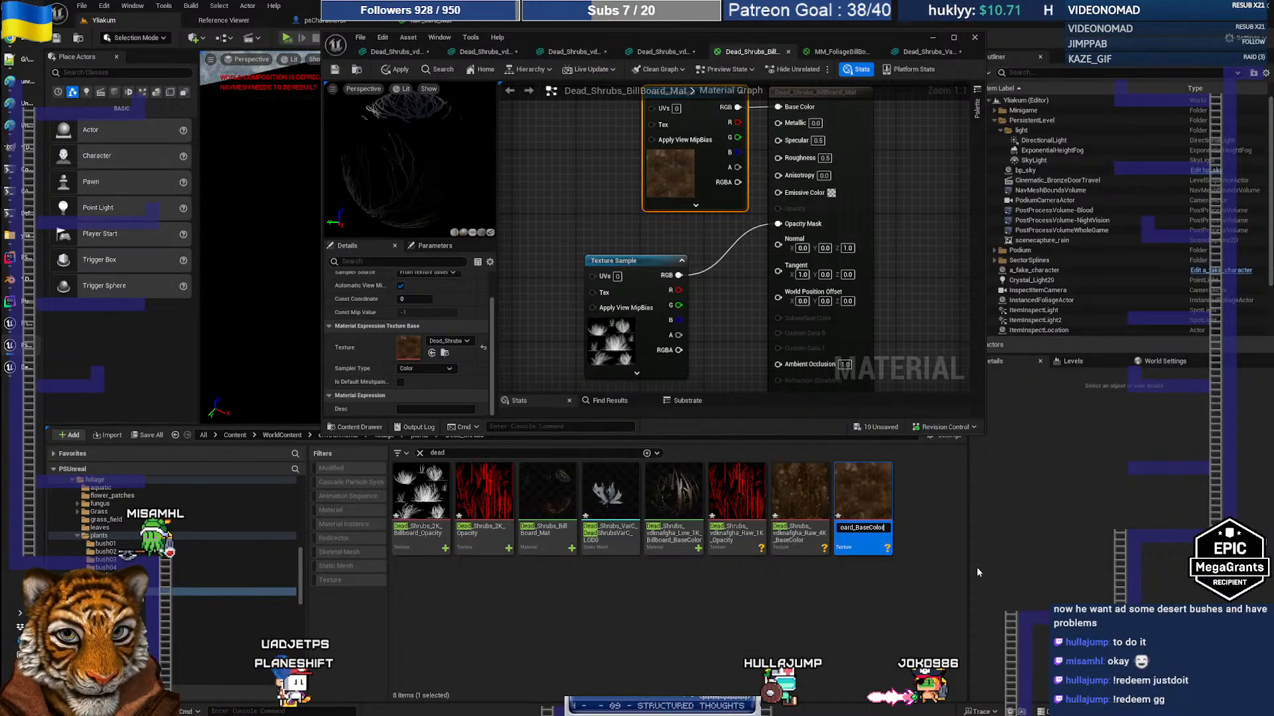
{"action": "key", "text": "Home"}
{"action": "key", "text": "Right"}
{"action": "key", "text": "Right"}
{"action": "key", "text": "Right"}
{"action": "key", "text": "Right"}
{"action": "key", "text": "Right"}
{"action": "key", "text": "Right"}
{"action": "key", "text": "Right"}
{"action": "key", "text": "Right"}
{"action": "key", "text": "Right"}
{"action": "key", "text": "Right"}
{"action": "key", "text": "Right"}
{"action": "key", "text": "Right"}
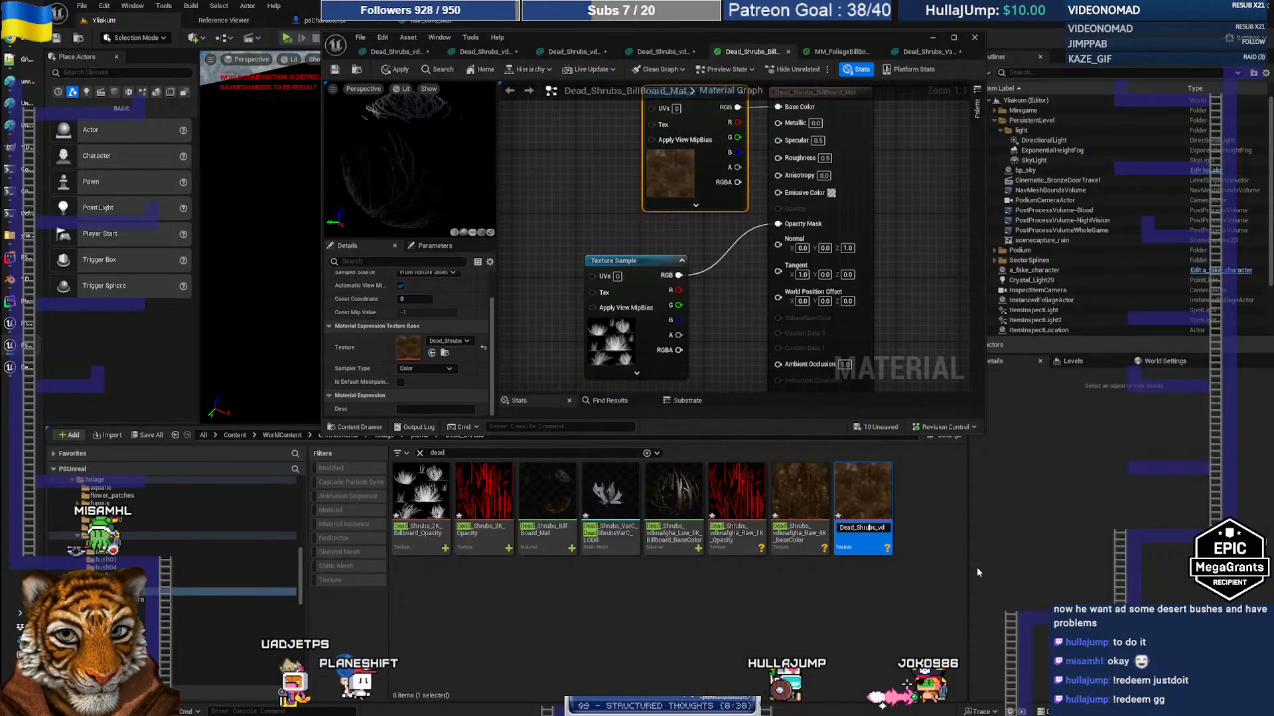
{"action": "key", "text": "shift+Right"}
{"action": "key", "text": "shift+Right"}
{"action": "key", "text": "shift+Right"}
{"action": "key", "text": "shift+Right"}
{"action": "key", "text": "shift+Right"}
{"action": "key", "text": "shift+Right"}
{"action": "key", "text": "shift+Right"}
{"action": "key", "text": "shift+Right"}
{"action": "key", "text": "shift+Right"}
{"action": "key", "text": "shift+Right"}
{"action": "key", "text": "shift+Right"}
{"action": "key", "text": "shift+Right"}
{"action": "key", "text": "shift+Right"}
{"action": "key", "text": "BackSpace"}
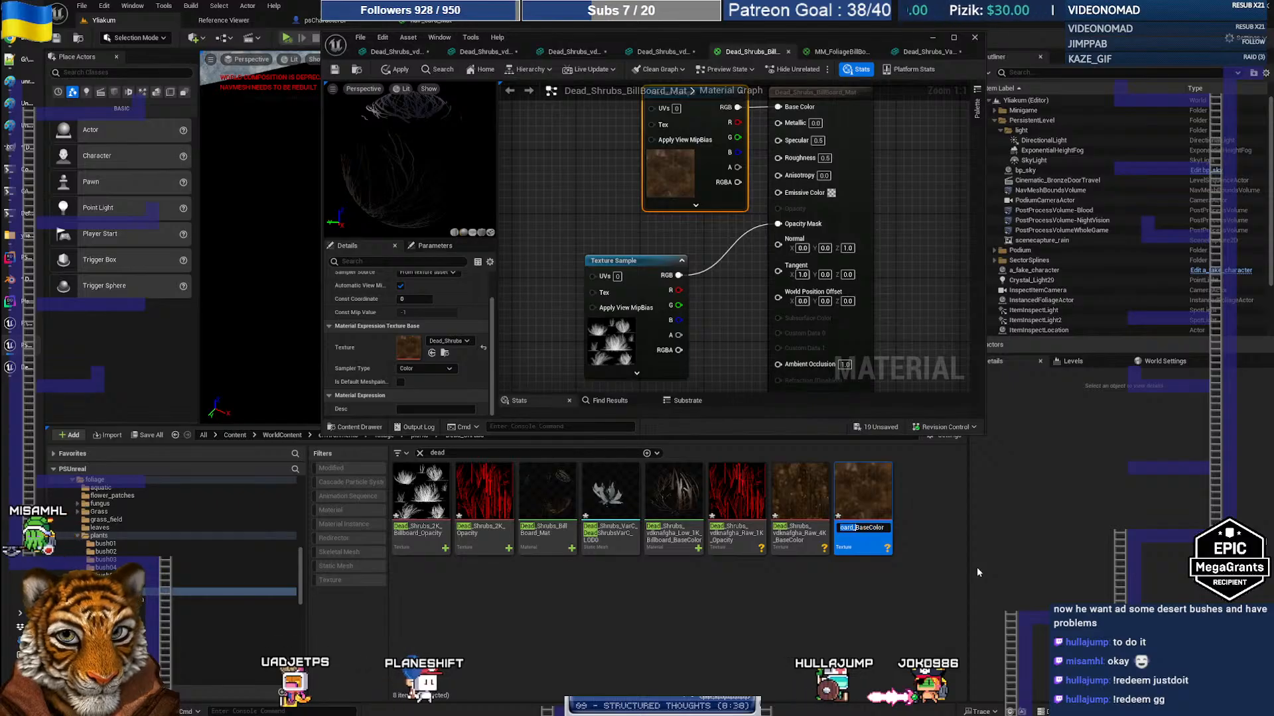
{"action": "key", "text": "Delete"}
{"action": "key", "text": "Delete"}
{"action": "key", "text": "Delete"}
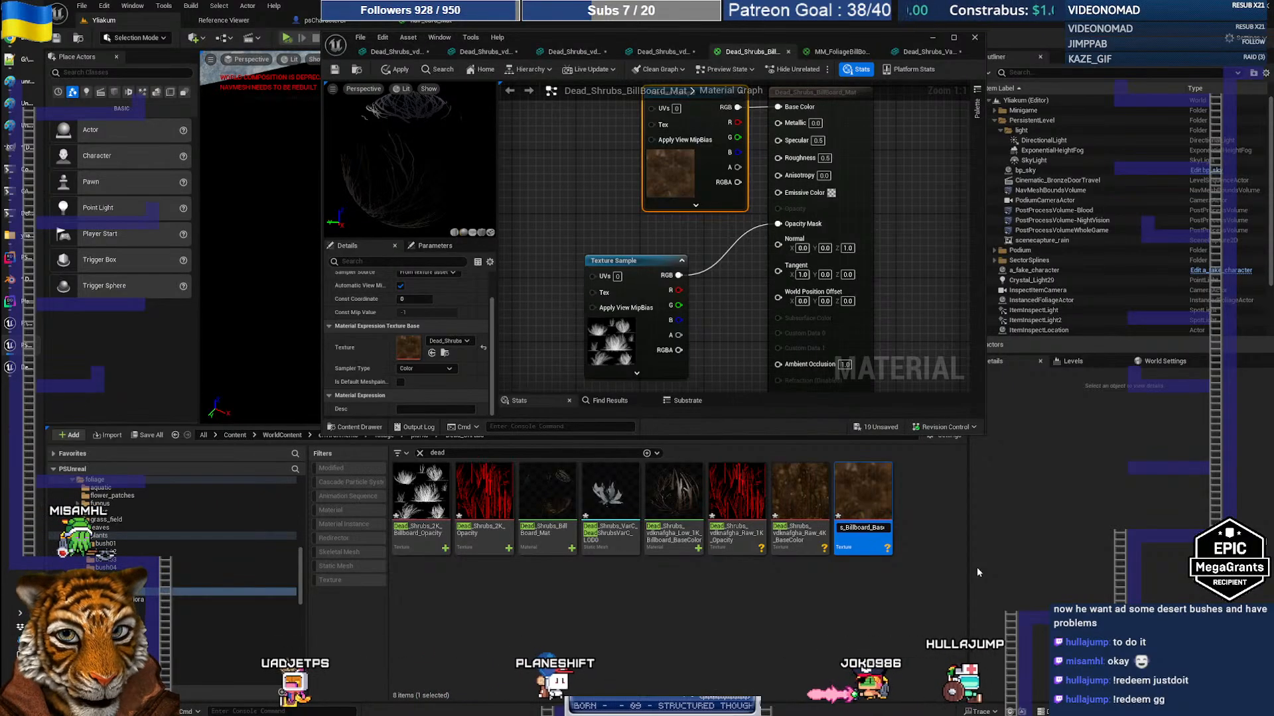
{"action": "key", "text": "Return"}
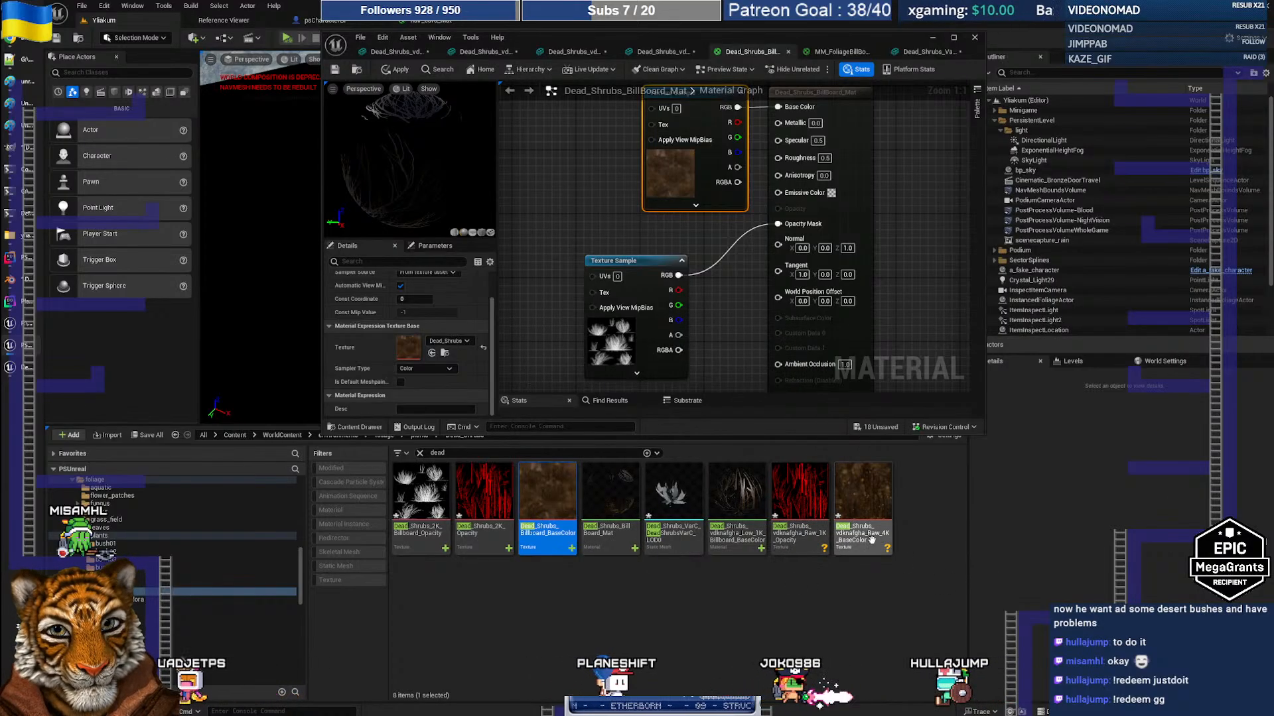
Rename the remaining Raw_4K_BaseColor texture as Dead_Shrubs_BaseColor
{"action": "left_click", "coordinate": [865, 540]}
{"action": "key", "text": "F2"}
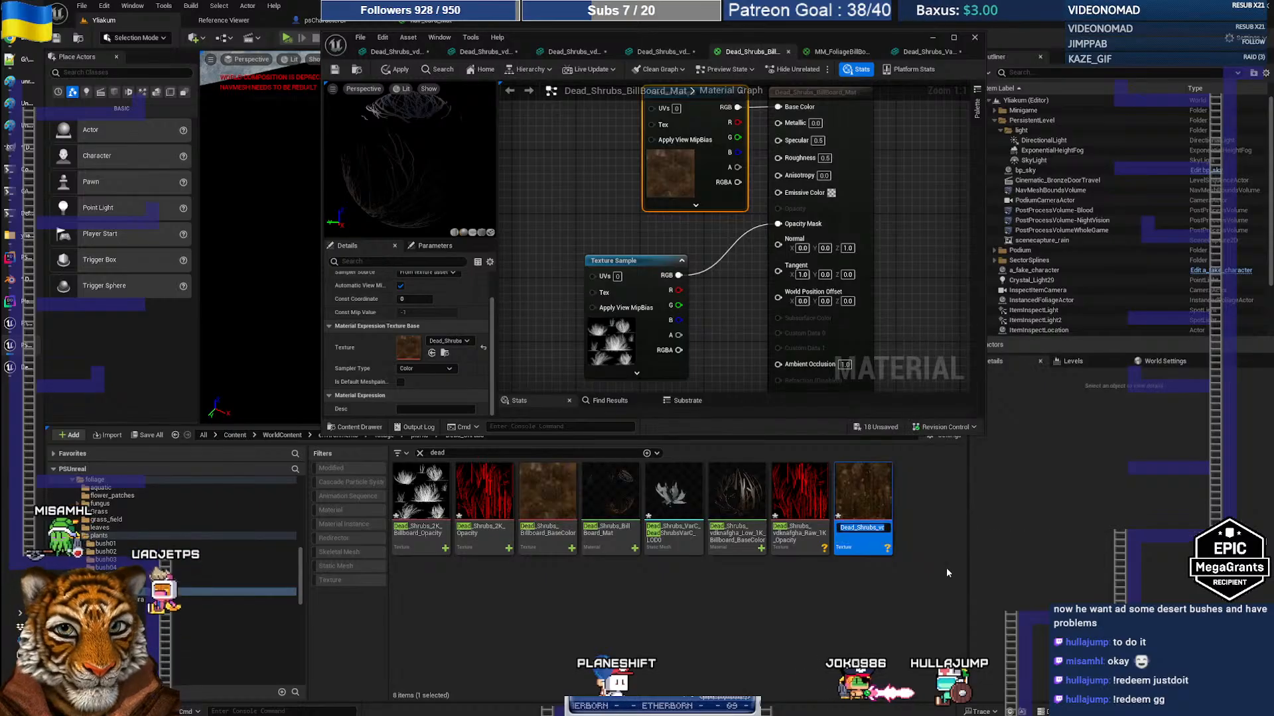
{"action": "key", "text": "Right"}
{"action": "key", "text": "Right"}
{"action": "key", "text": "Right"}
{"action": "key", "text": "Right"}
{"action": "key", "text": "Right"}
{"action": "key", "text": "Right"}
{"action": "key", "text": "Right"}
{"action": "key", "text": "Right"}
{"action": "key", "text": "Right"}
{"action": "key", "text": "Right"}
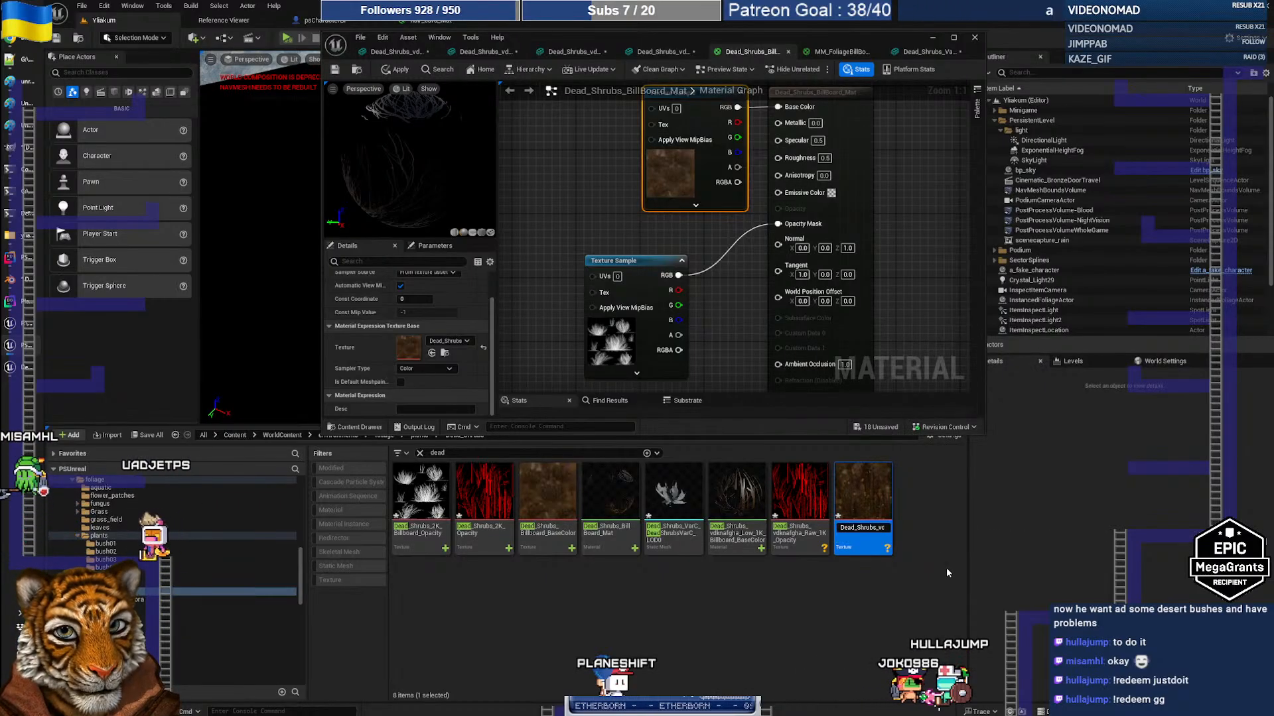
{"action": "key", "text": "shift+End"}
{"action": "key", "text": "BackSpace"}
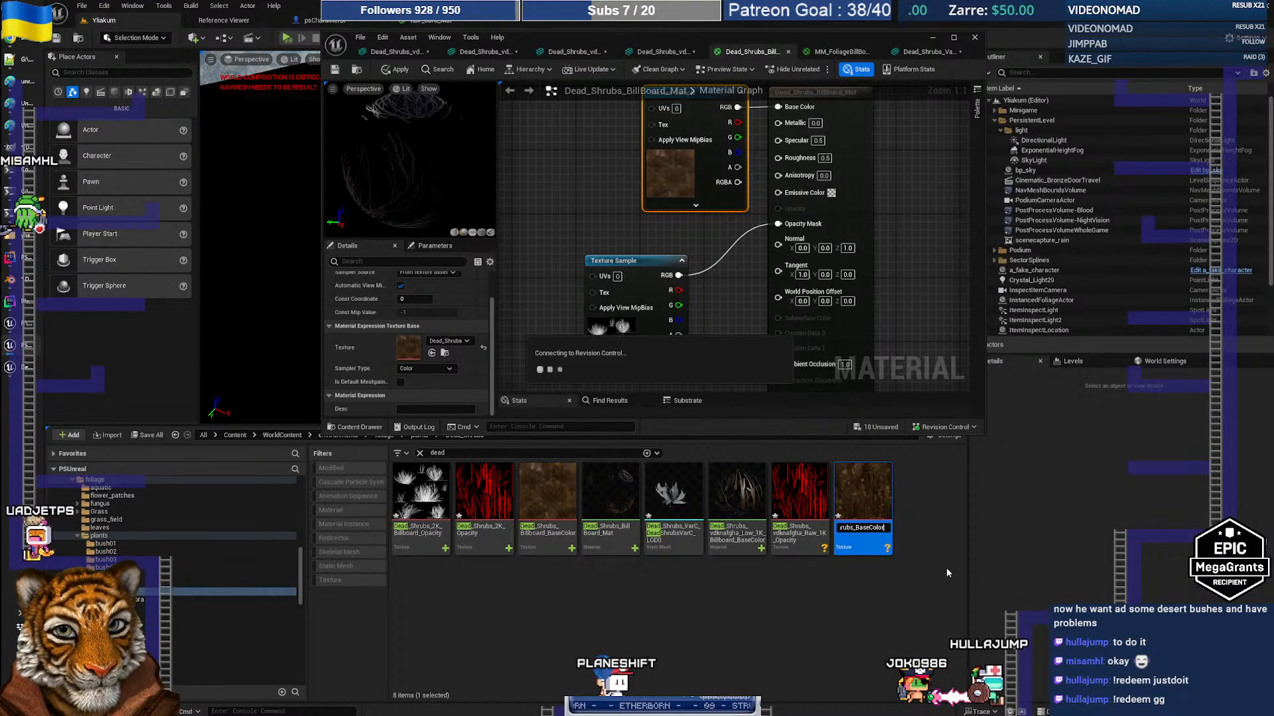
{"action": "left_click", "coordinate": [733, 599]}
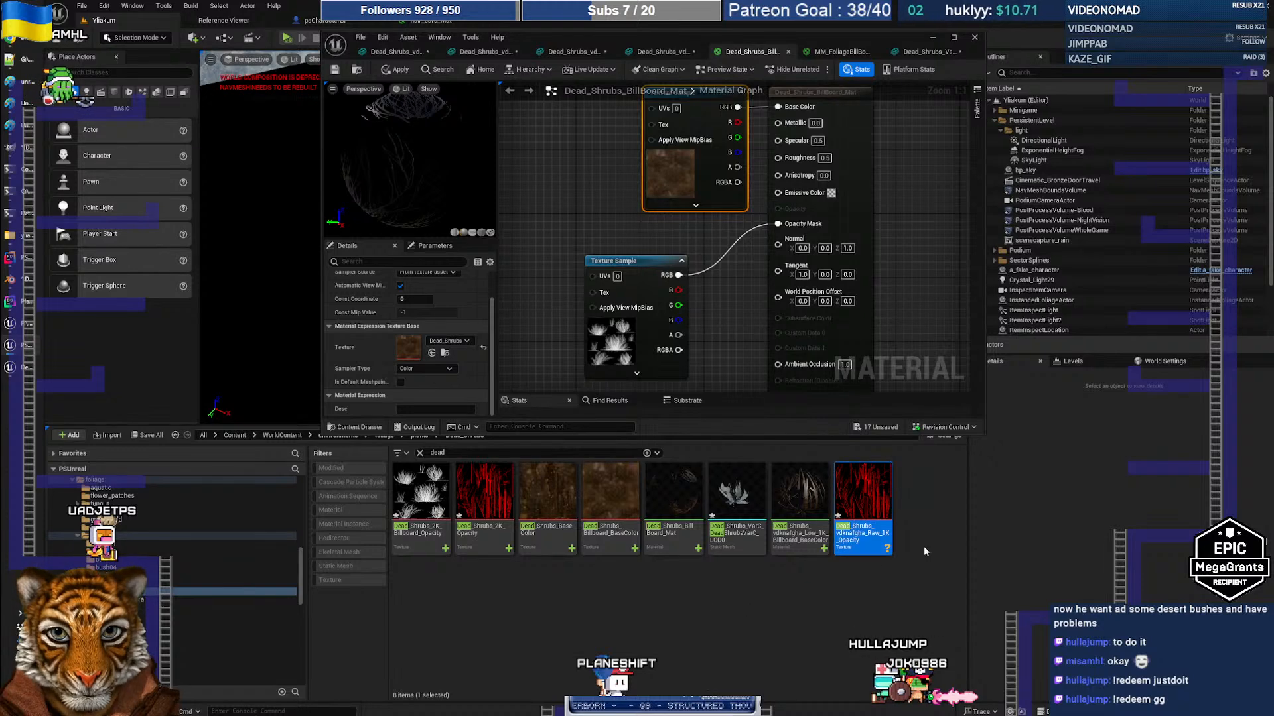
Delete the Raw_1K_Opacity texture from the Dead_Shrubs folder
{"action": "key", "text": "Delete"}
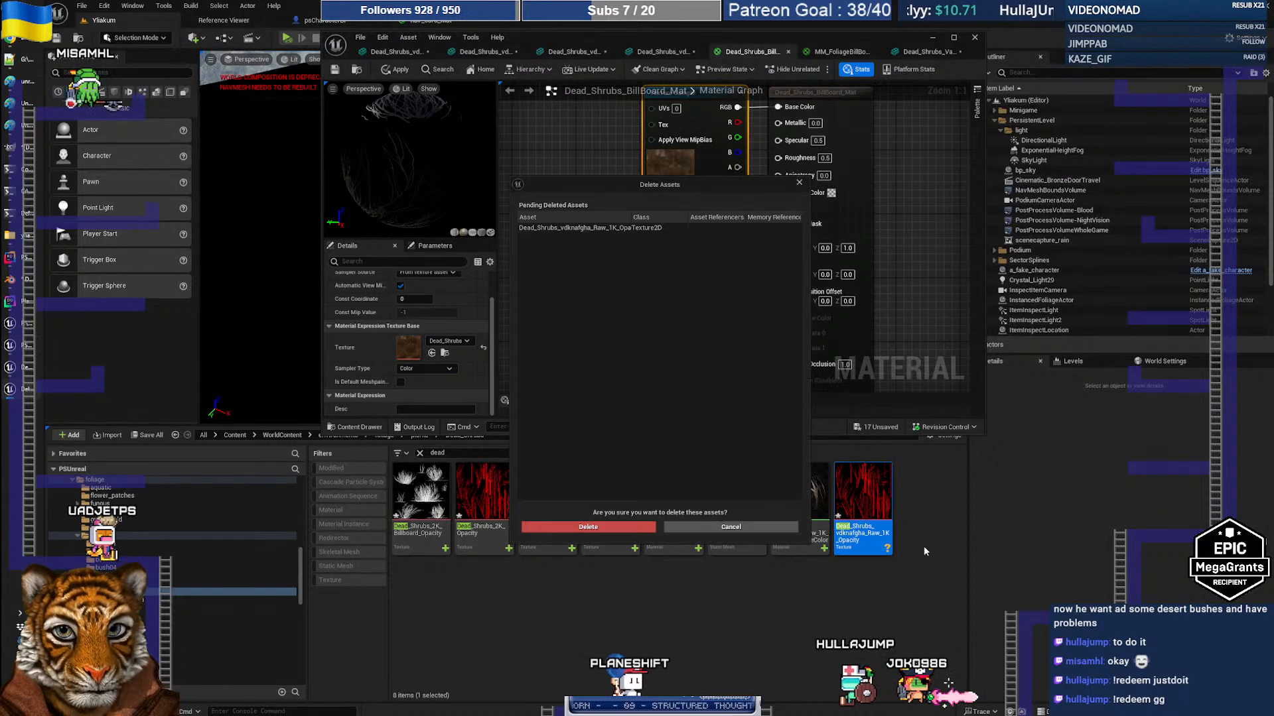
{"action": "left_click", "coordinate": [615, 528]}
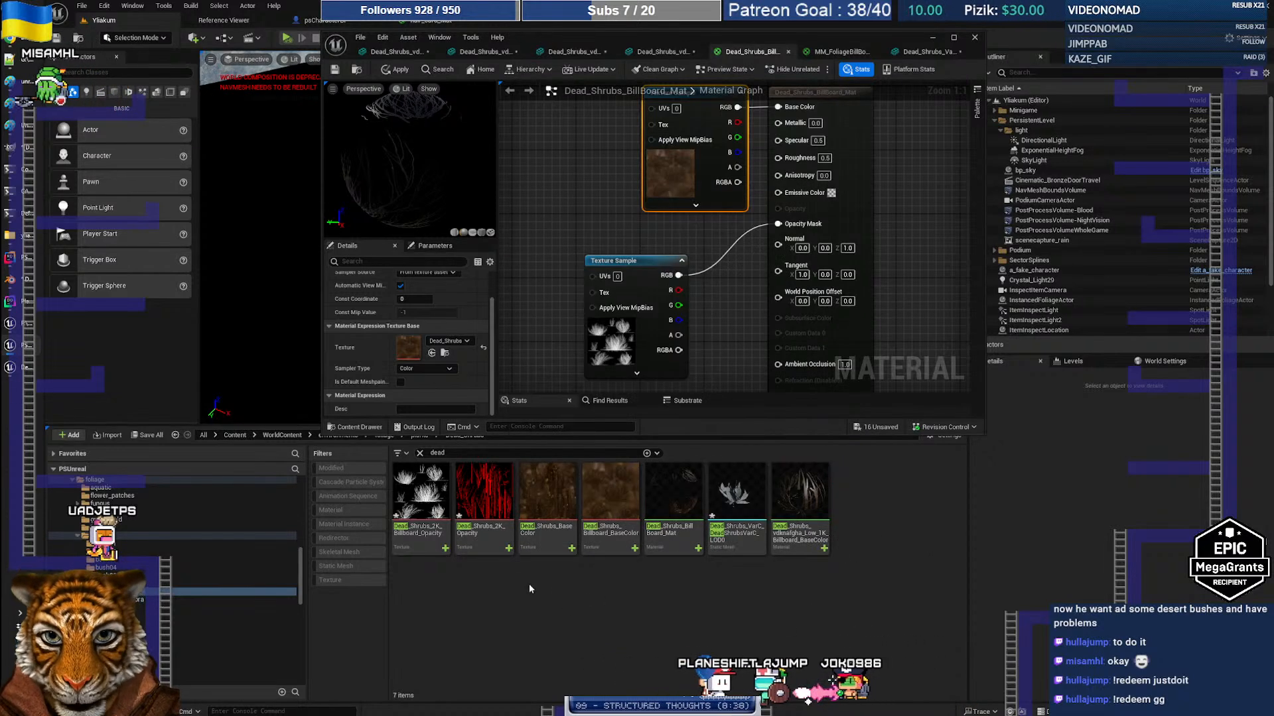
{"action": "left_click", "coordinate": [507, 527]}
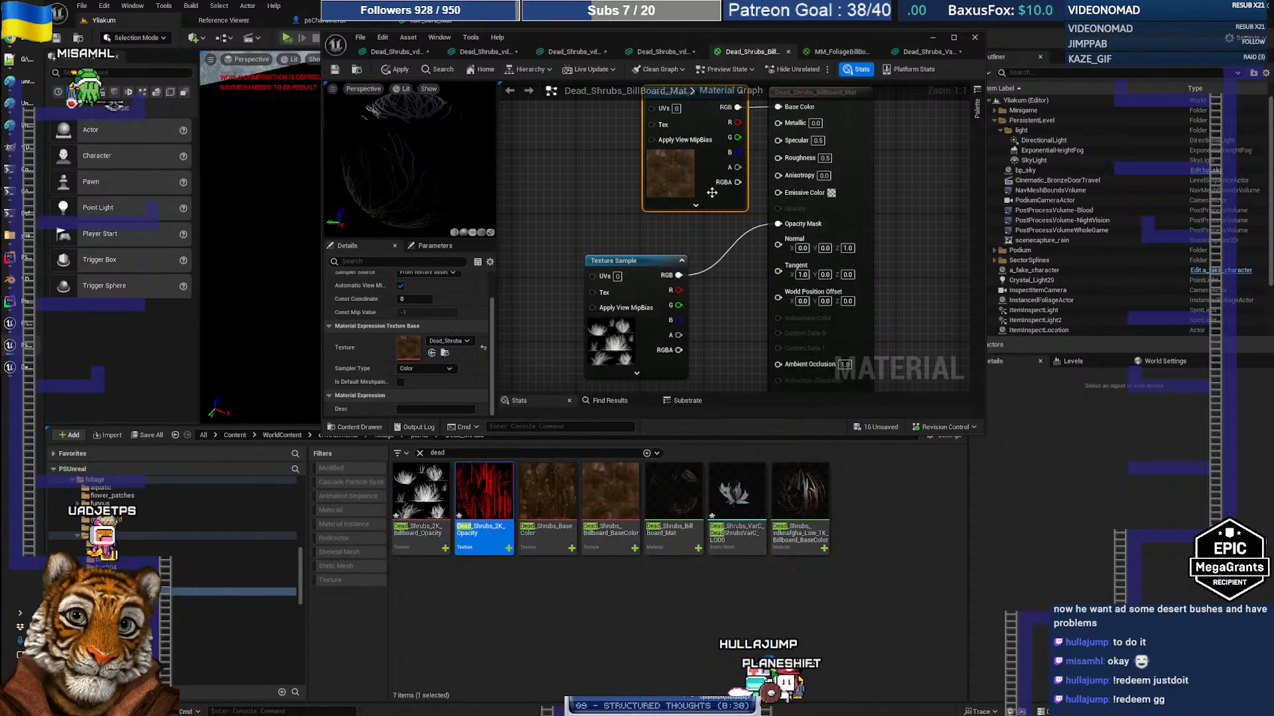
{"action": "left_click", "coordinate": [810, 594]}
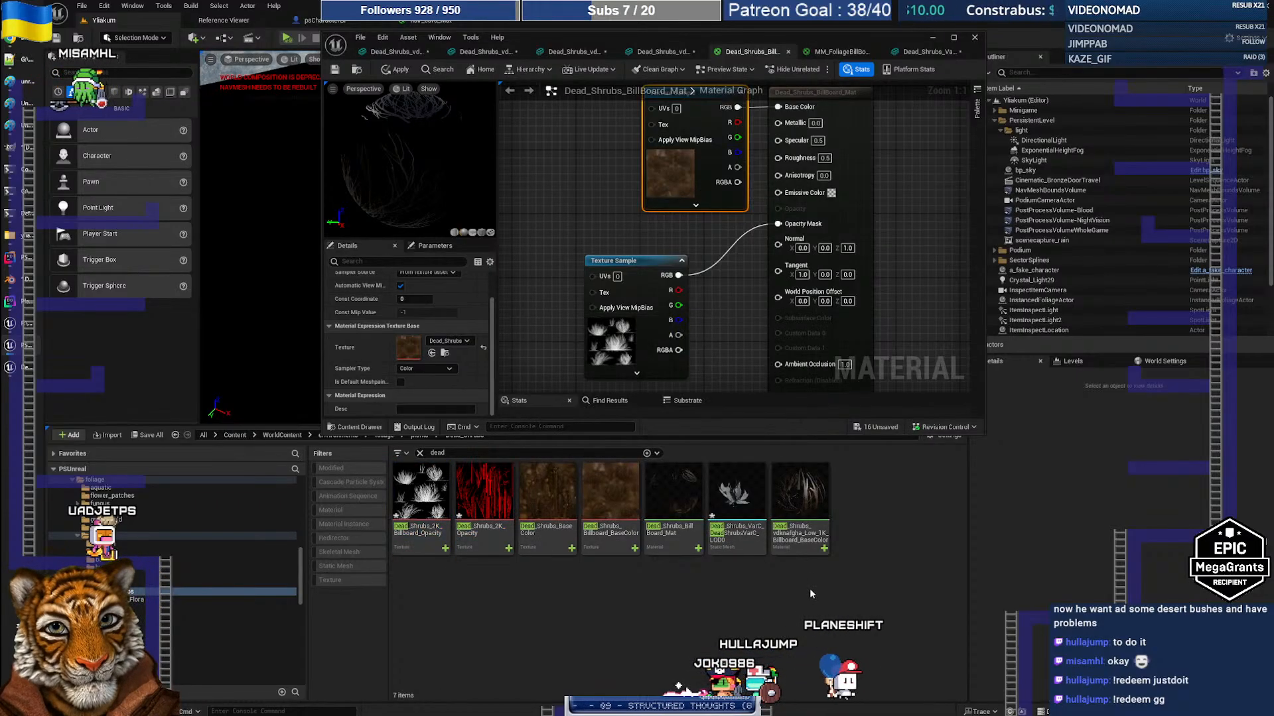
Rename the Low_1K_Billboard_BaseColor material as Dead_Shrubs_Mat
{"action": "left_click", "coordinate": [800, 539]}
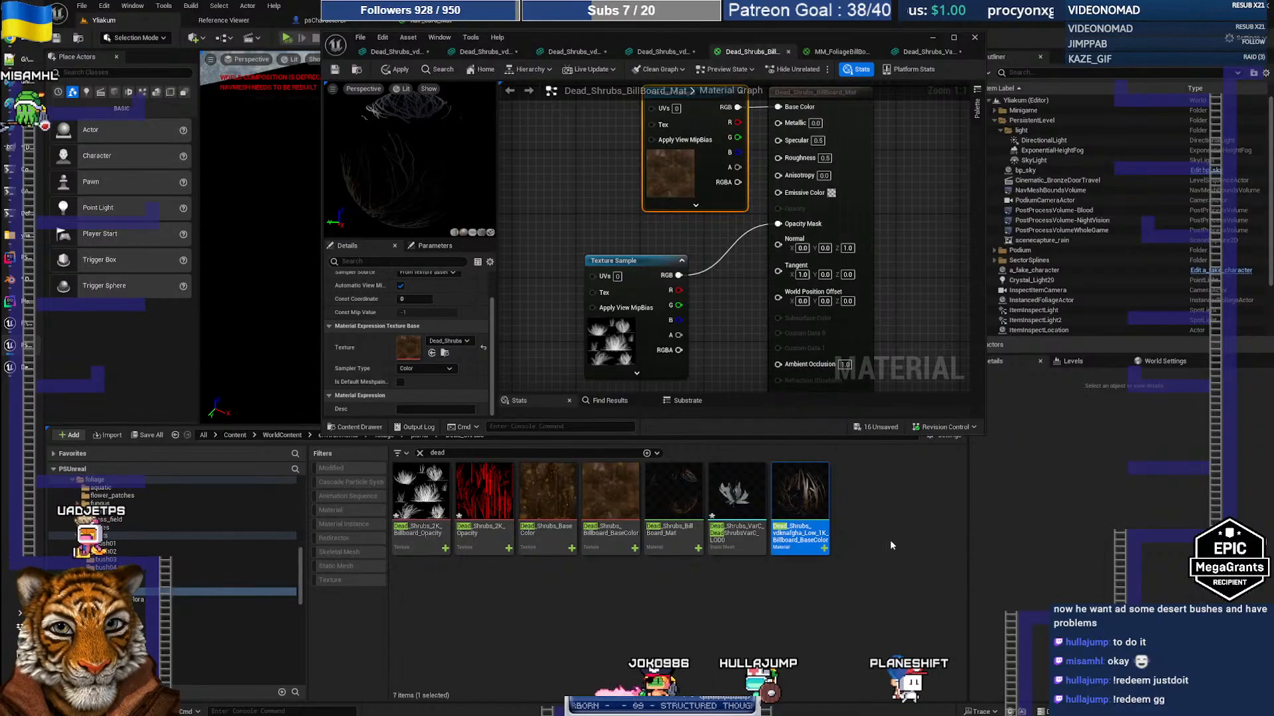
{"action": "key", "text": "F2"}
{"action": "key", "text": "Home"}
{"action": "key", "text": "Right"}
{"action": "key", "text": "Right"}
{"action": "key", "text": "Right"}
{"action": "key", "text": "Right"}
{"action": "key", "text": "Right"}
{"action": "key", "text": "Right"}
{"action": "key", "text": "Right"}
{"action": "key", "text": "Right"}
{"action": "key", "text": "Right"}
{"action": "key", "text": "Right"}
{"action": "key", "text": "Right"}
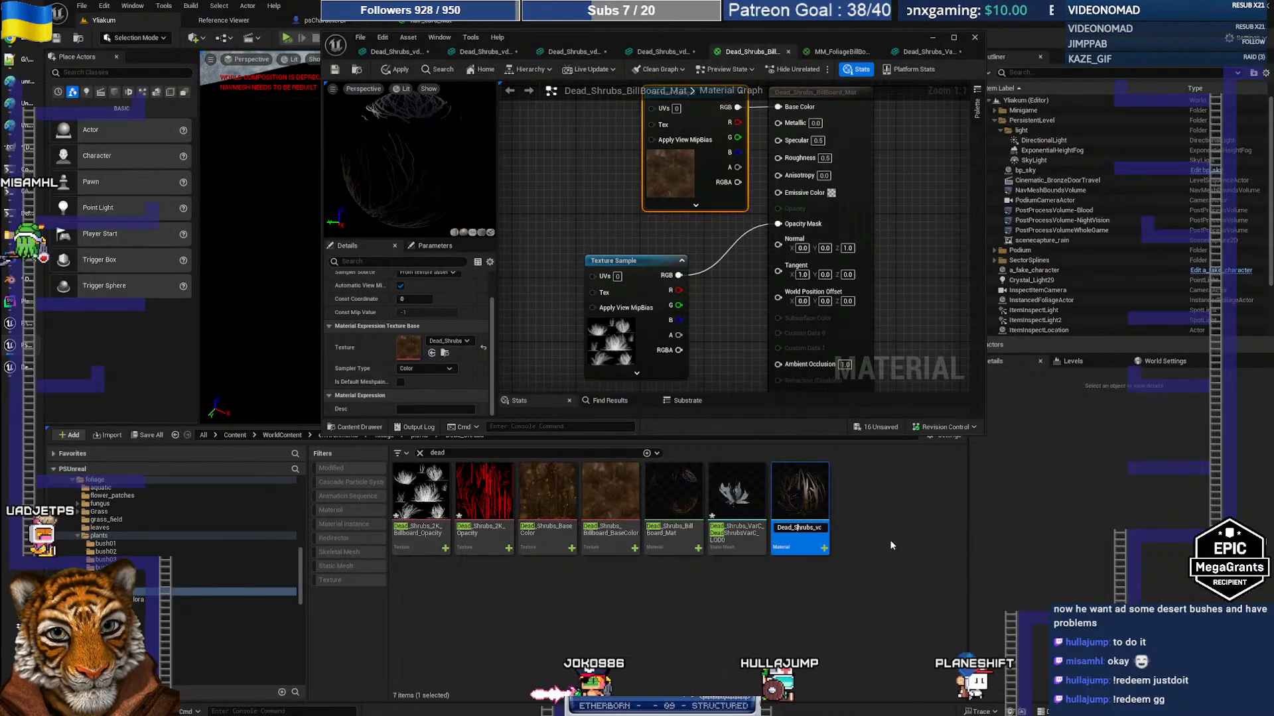
{"action": "key", "text": "shift+End"}
{"action": "key", "text": "shift+Left"}
{"action": "key", "text": "shift+Left"}
{"action": "key", "text": "shift+Left"}
{"action": "key", "text": "shift+Left"}
{"action": "key", "text": "BackSpace"}
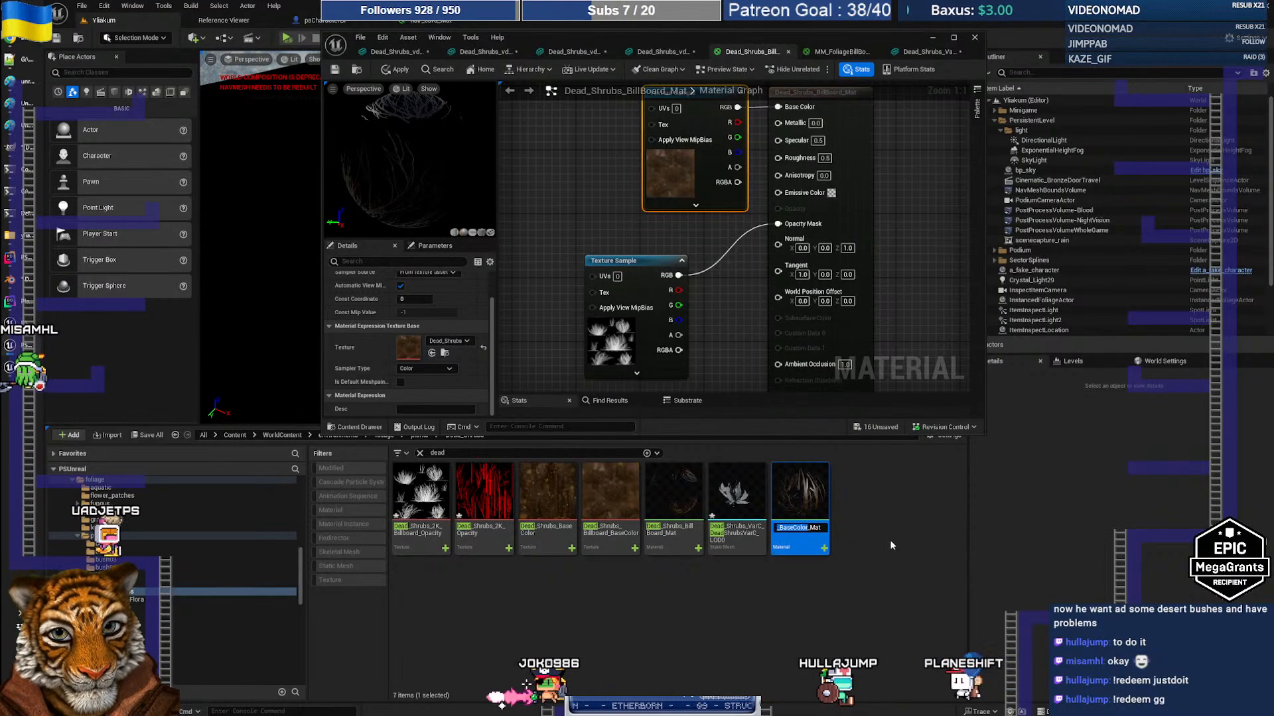
{"action": "key", "text": "Return"}
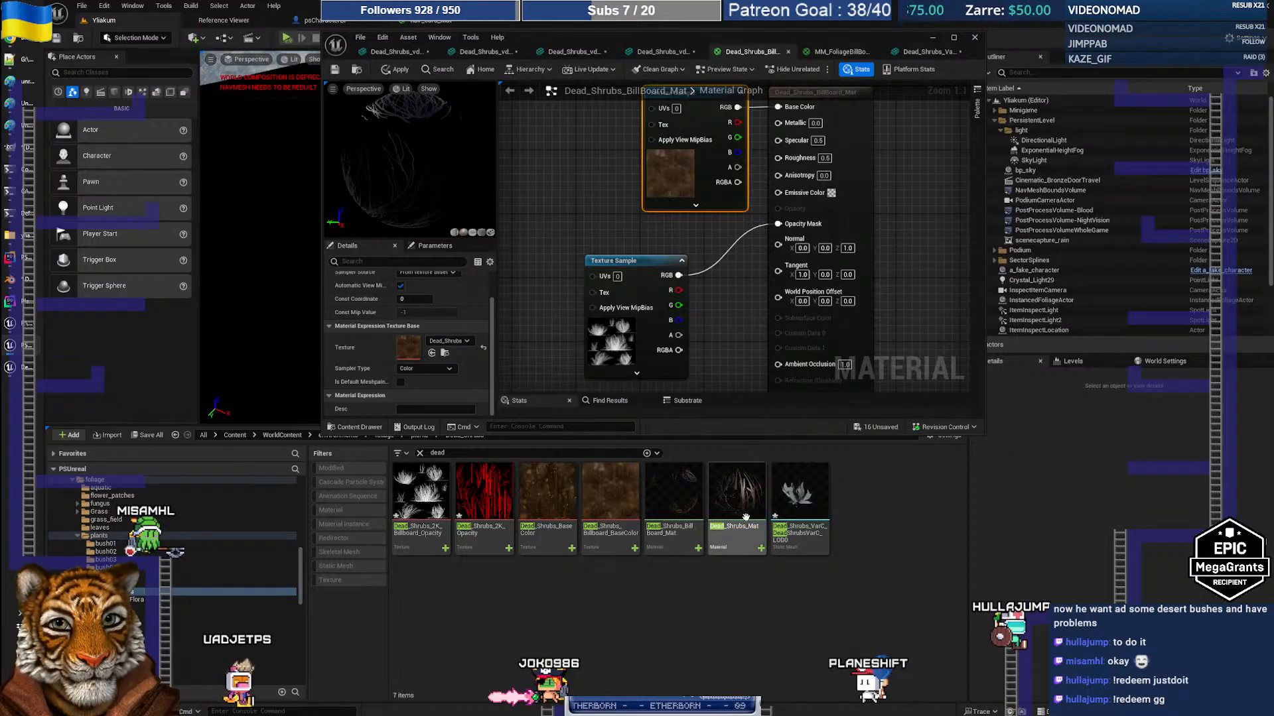
Open the Dead_Shrubs_Mat graph, place it beside the Dead_Shrubs_BillBoard_Mat graph, and close the MM_FoliageBillBoard material
{"action": "double_click", "coordinate": [737, 498]}
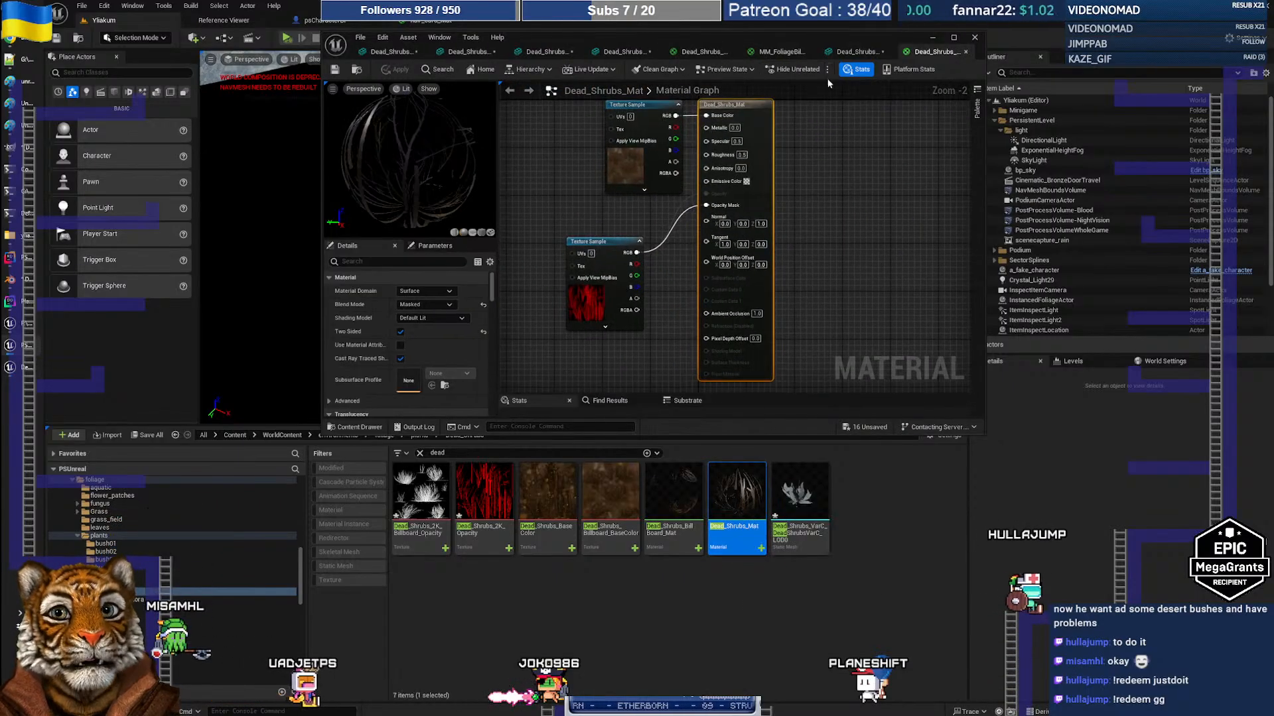
{"action": "left_click_drag", "start_coordinate": [924, 53], "coordinate": [755, 54]}
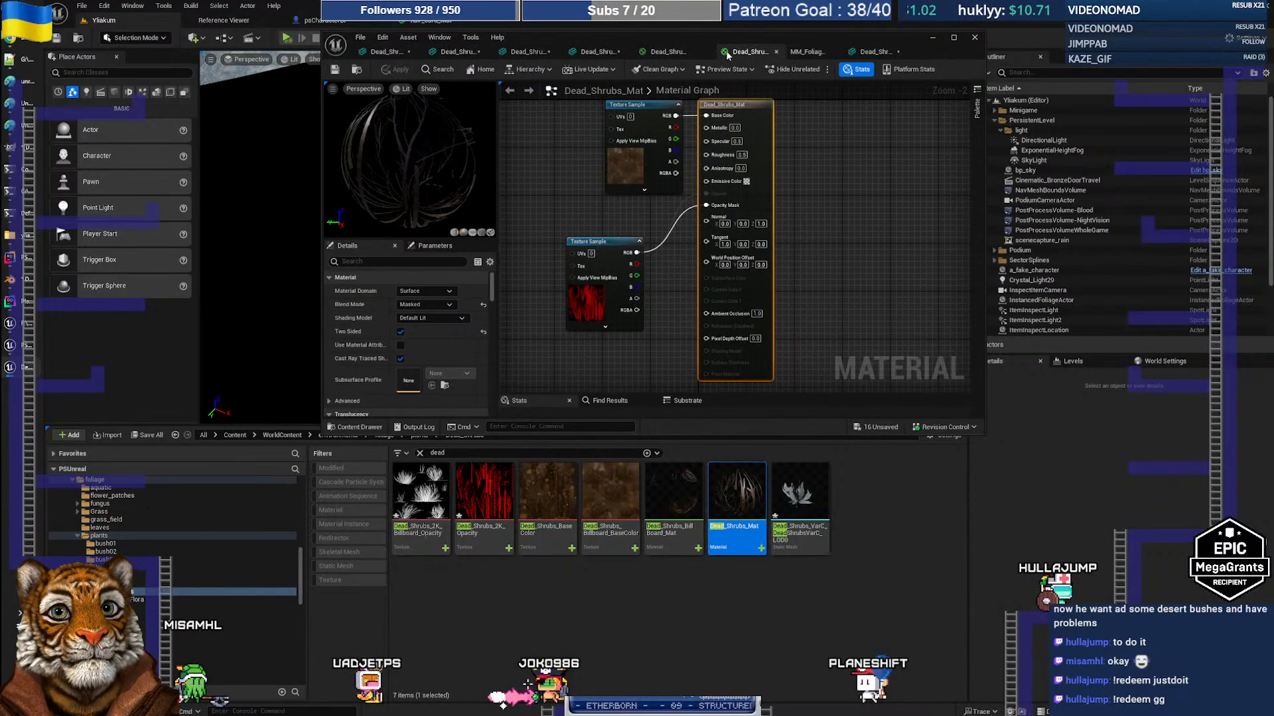
{"action": "left_click", "coordinate": [855, 56]}
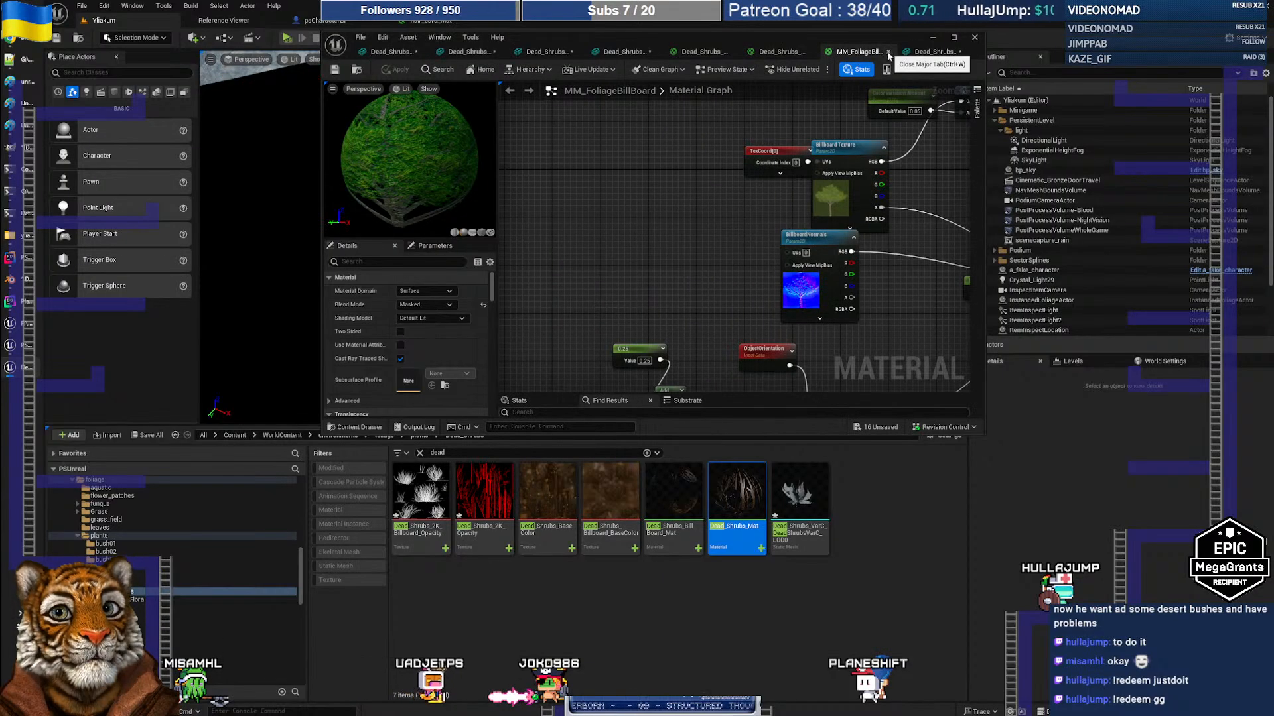
{"action": "left_click", "coordinate": [888, 52]}
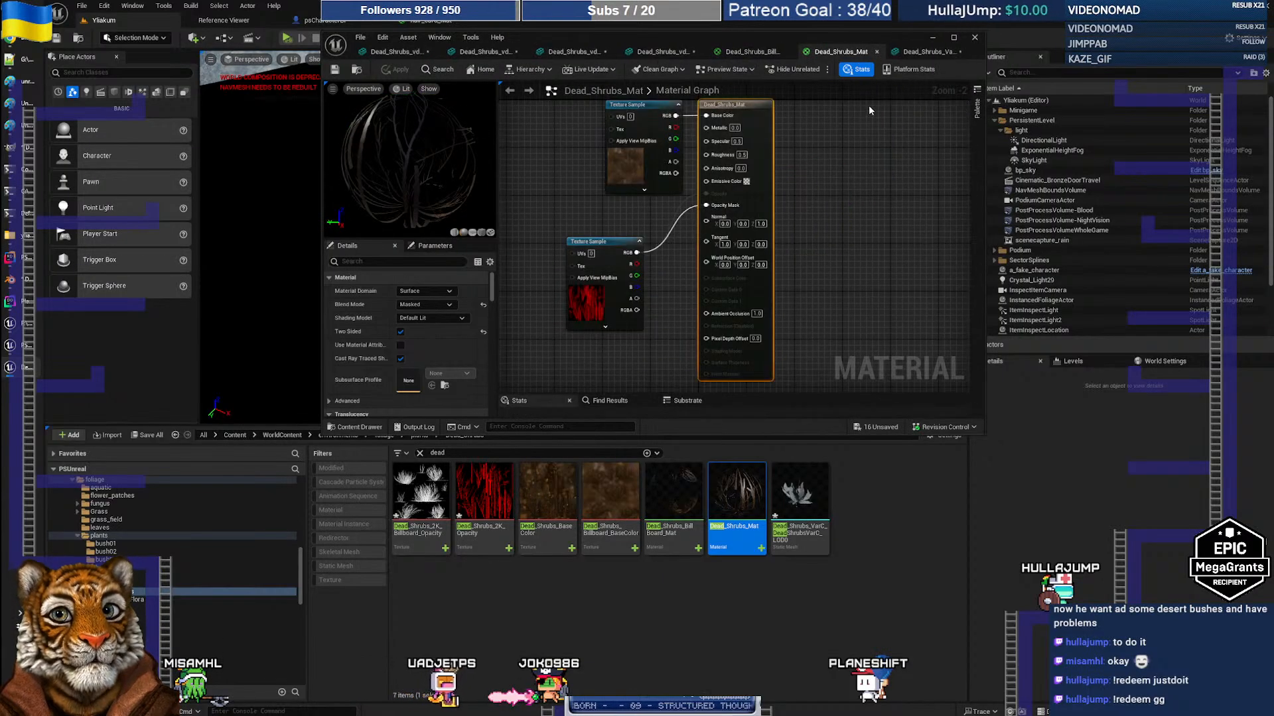
{"action": "left_click", "coordinate": [749, 53]}
{"action": "left_click", "coordinate": [840, 52]}
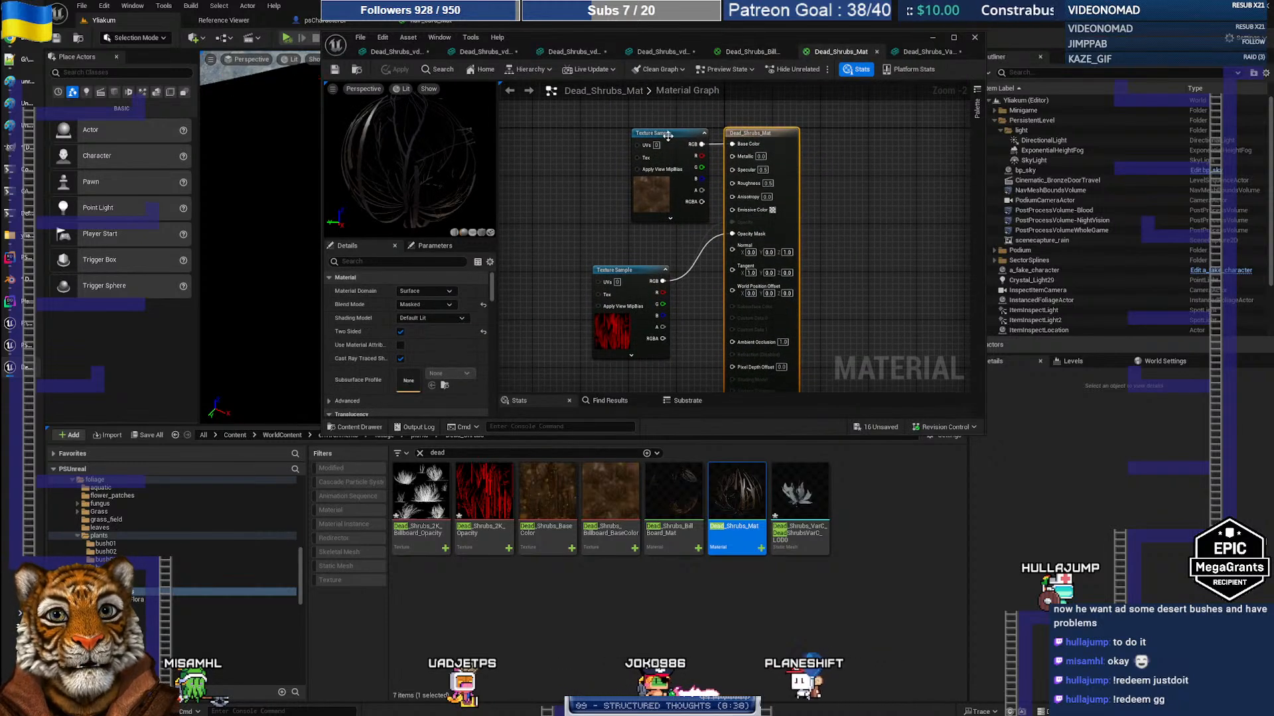
In Dead_Shrubs_Mat, assign Dead_Shrubs_BaseColor to the base color's texture sample and Dead_Shrubs_2K_Opacity to the opacity mask's texture sample
{"action": "left_click", "coordinate": [667, 135]}
{"action": "left_click", "coordinate": [444, 384]}
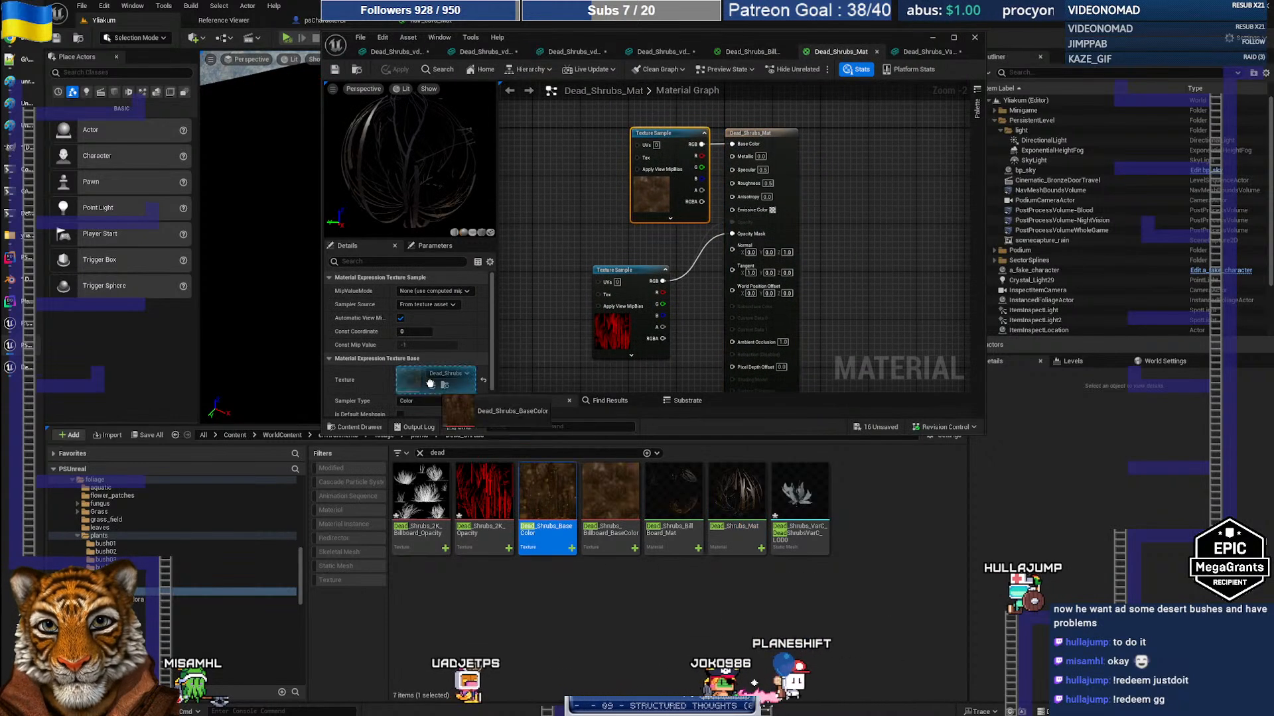
{"action": "left_click", "coordinate": [631, 271]}
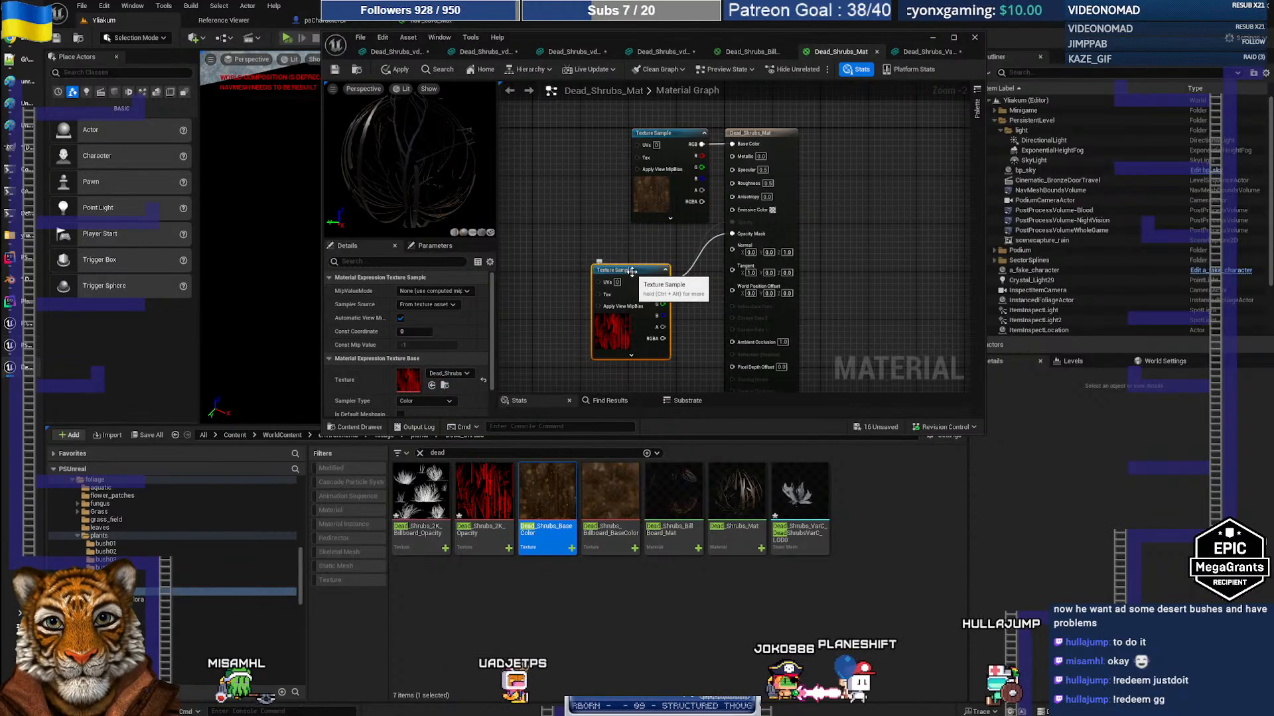
{"action": "left_click_drag", "start_coordinate": [485, 494], "coordinate": [409, 389]}
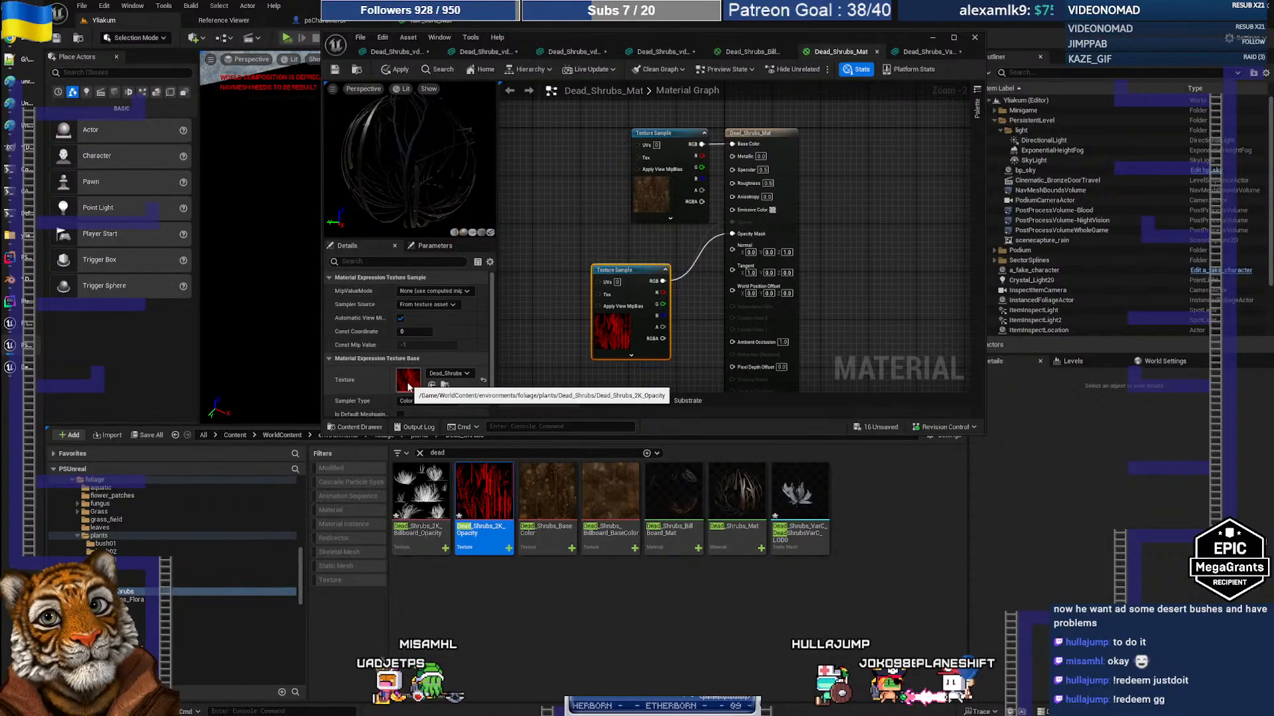
Apply the changes to Dead_Shrubs_Mat and save the Dead_Shrubs_BillBoard_Mat material
{"action": "left_click", "coordinate": [395, 70]}
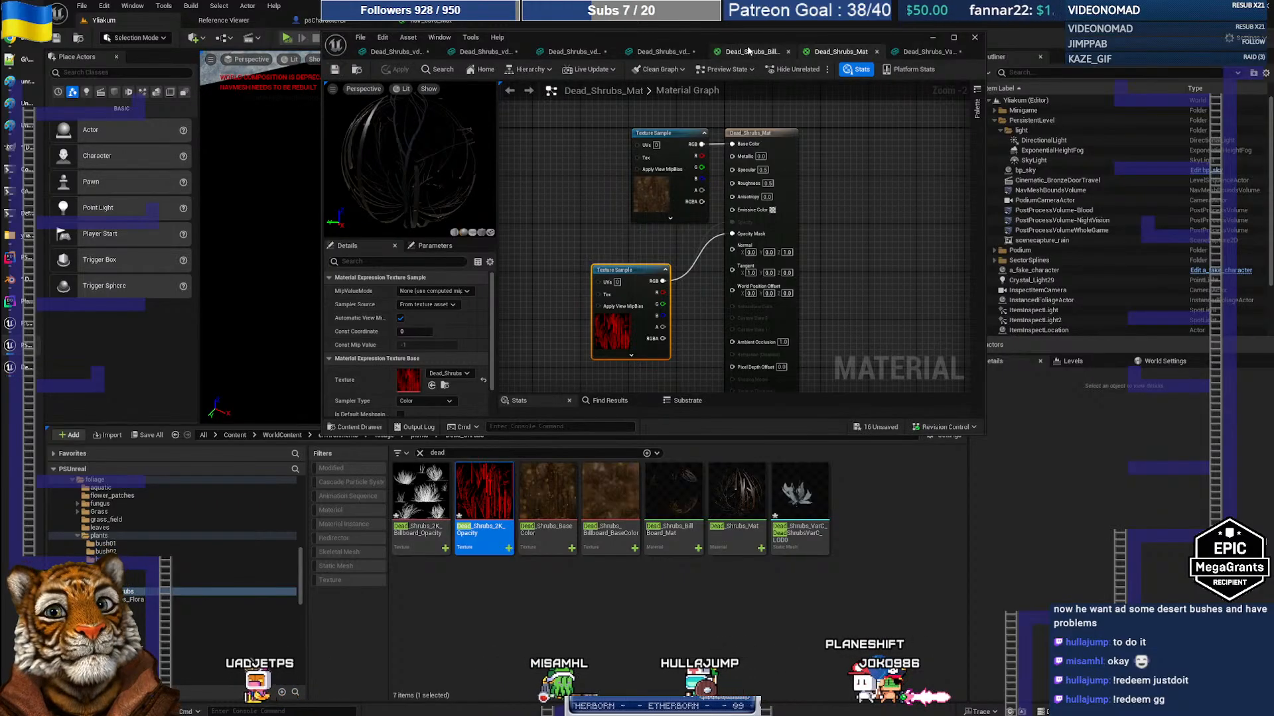
{"action": "left_click", "coordinate": [747, 51]}
{"action": "left_click", "coordinate": [334, 70]}
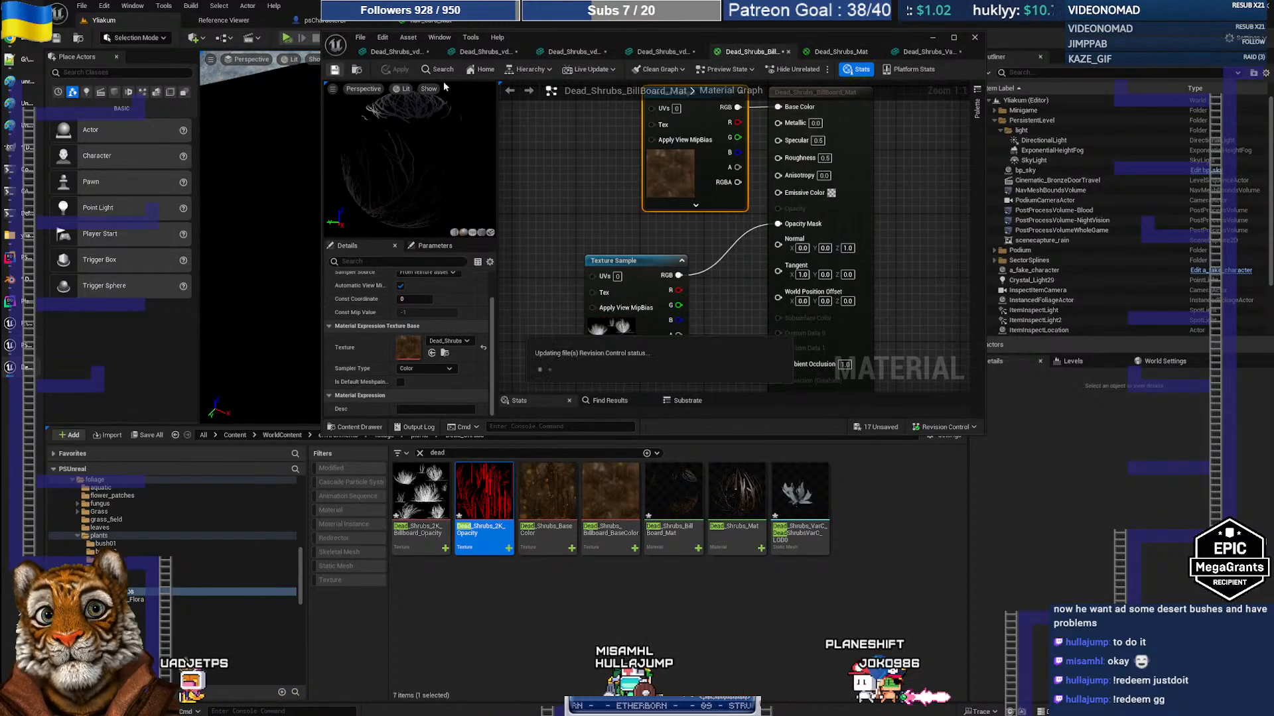
Examine the VarA LOD3 billboard mesh and the Dead_Shrubs VarC static mesh with their material slots in an enlarged editor
{"action": "left_click", "coordinate": [663, 51]}
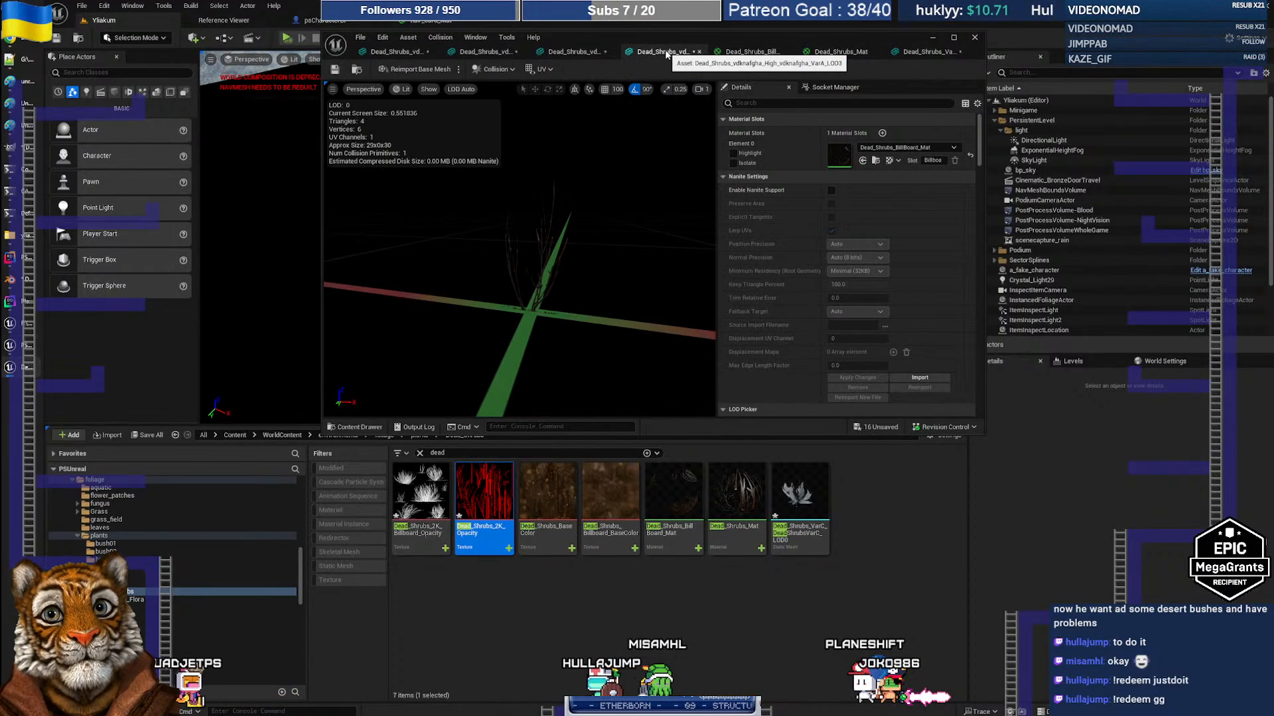
{"action": "double_click", "coordinate": [570, 40]}
{"action": "right_click_drag", "start_coordinate": [641, 130], "coordinate": [646, 144]}
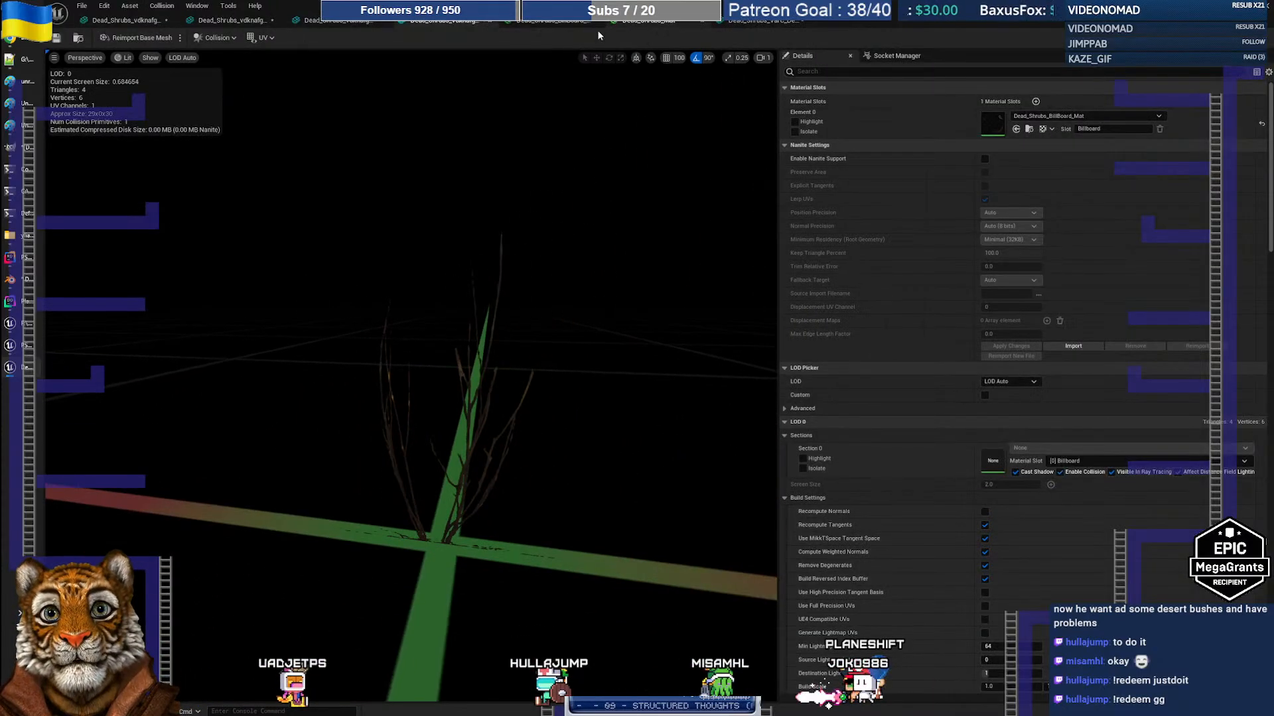
{"action": "left_click", "coordinate": [750, 22]}
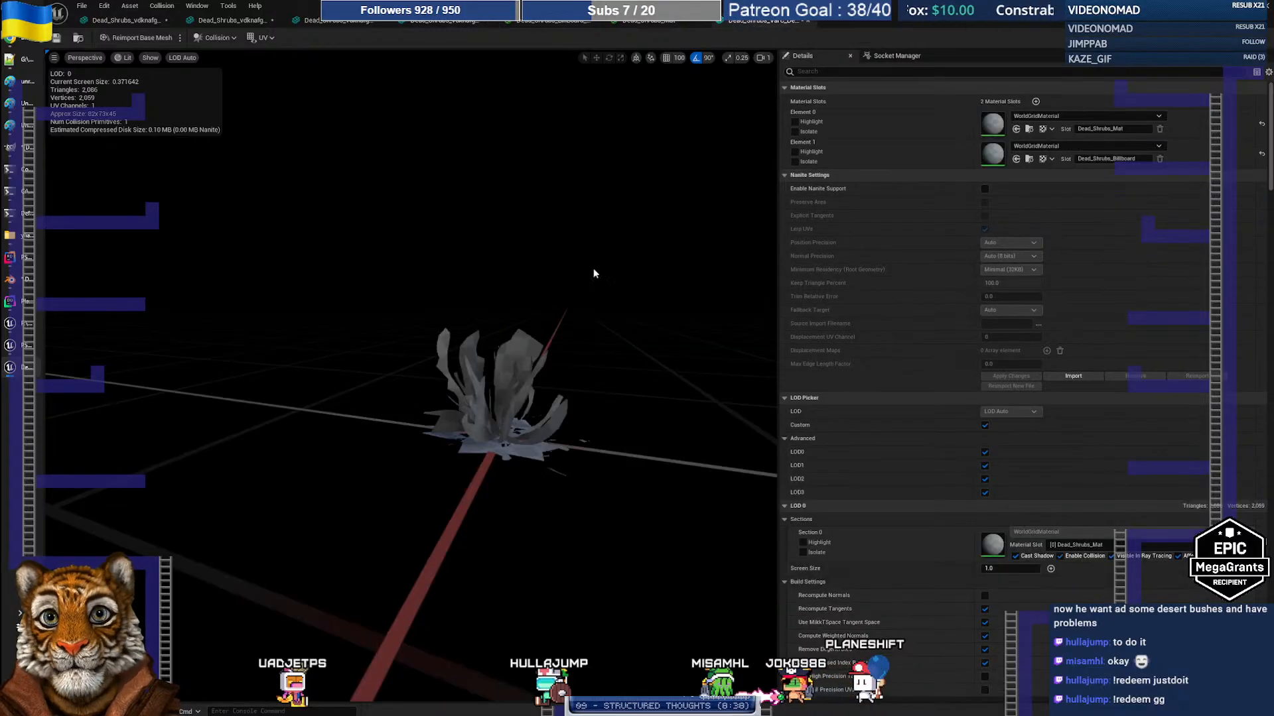
{"action": "mouse_move", "coordinate": [594, 271]}
{"action": "right_mouse_down"}
{"action": "mouse_move", "coordinate": [575, 277]}
{"action": "mouse_move", "coordinate": [595, 273]}
{"action": "right_mouse_up"}
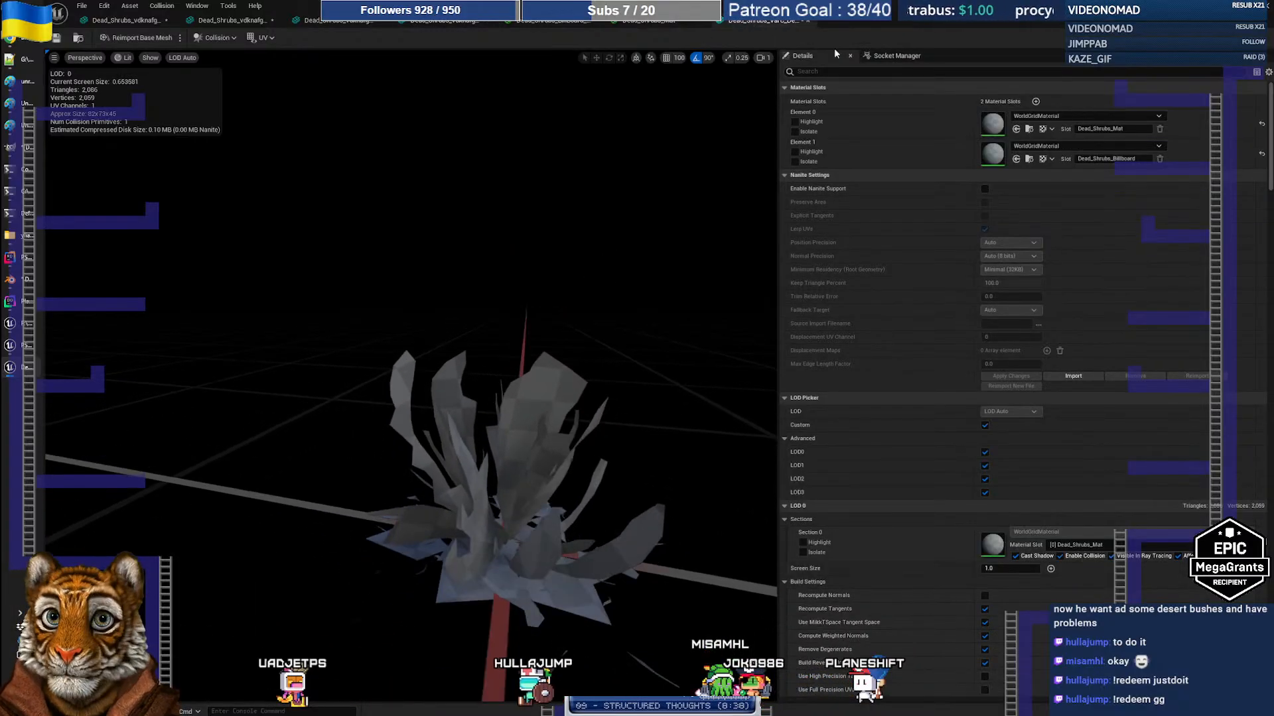
{"action": "double_click", "coordinate": [837, 14]}
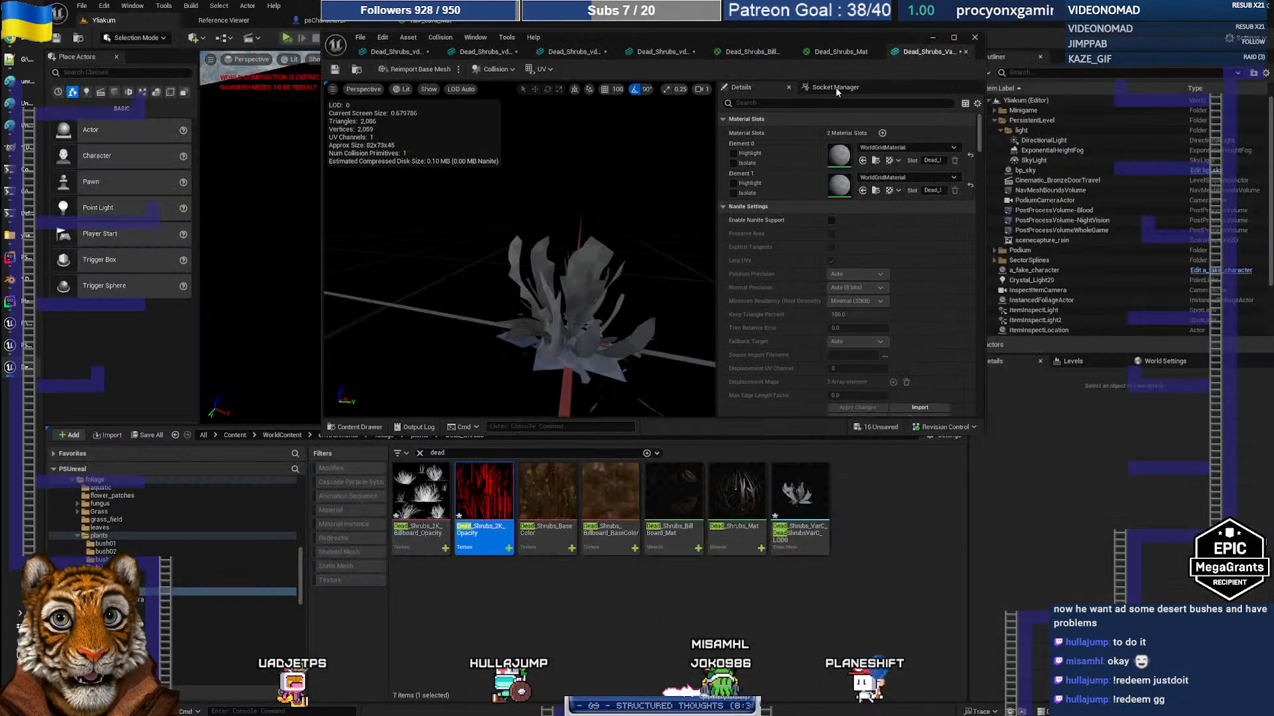
On the VarC static mesh, assign Dead_Shrubs_Mat to material Element 0 and Dead_Shrubs_BillBoard_Mat to Element 1, with the editor maximized
{"action": "left_click", "coordinate": [712, 576]}
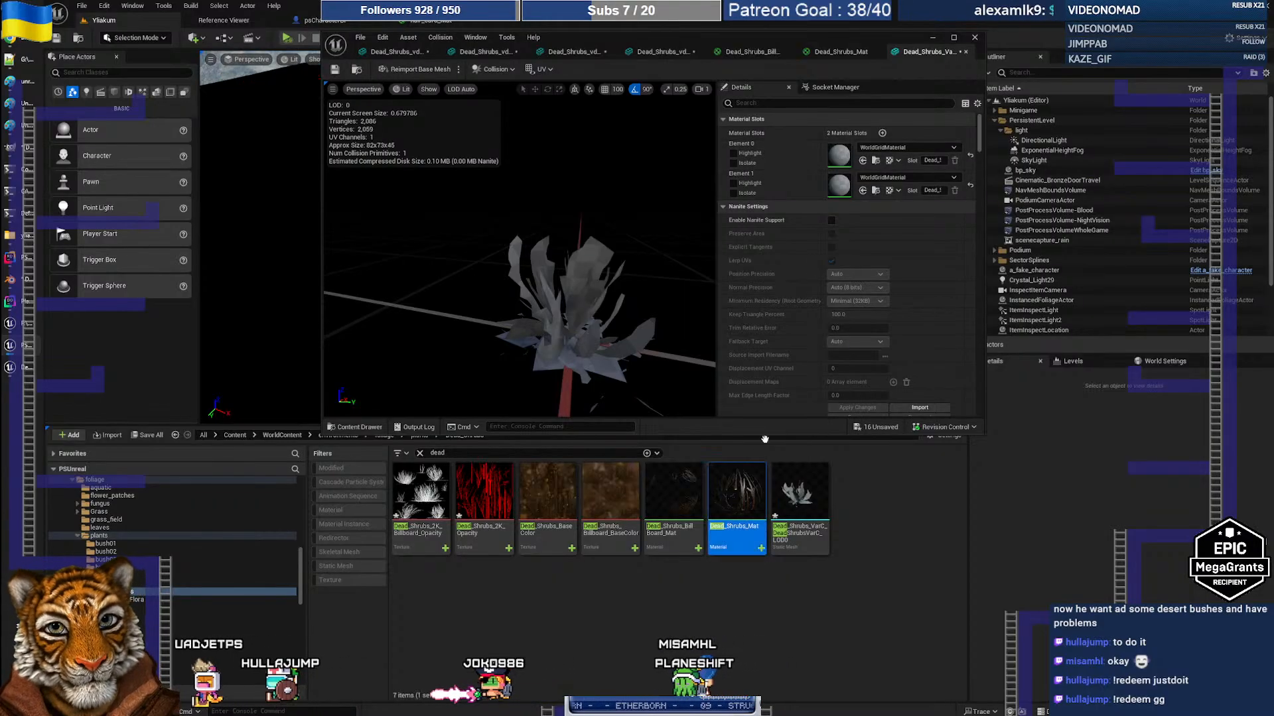
{"action": "left_click_drag", "start_coordinate": [764, 439], "coordinate": [841, 155]}
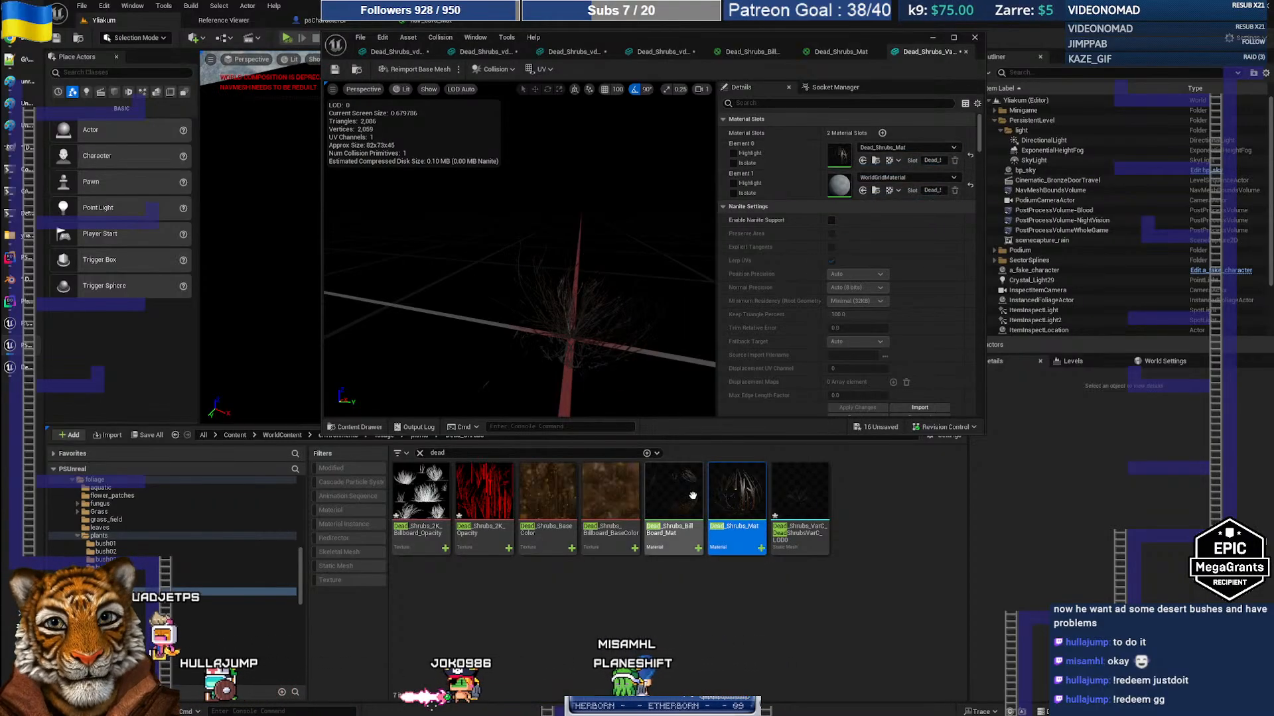
{"action": "left_click_drag", "start_coordinate": [675, 506], "coordinate": [840, 186]}
{"action": "double_click", "coordinate": [627, 39]}
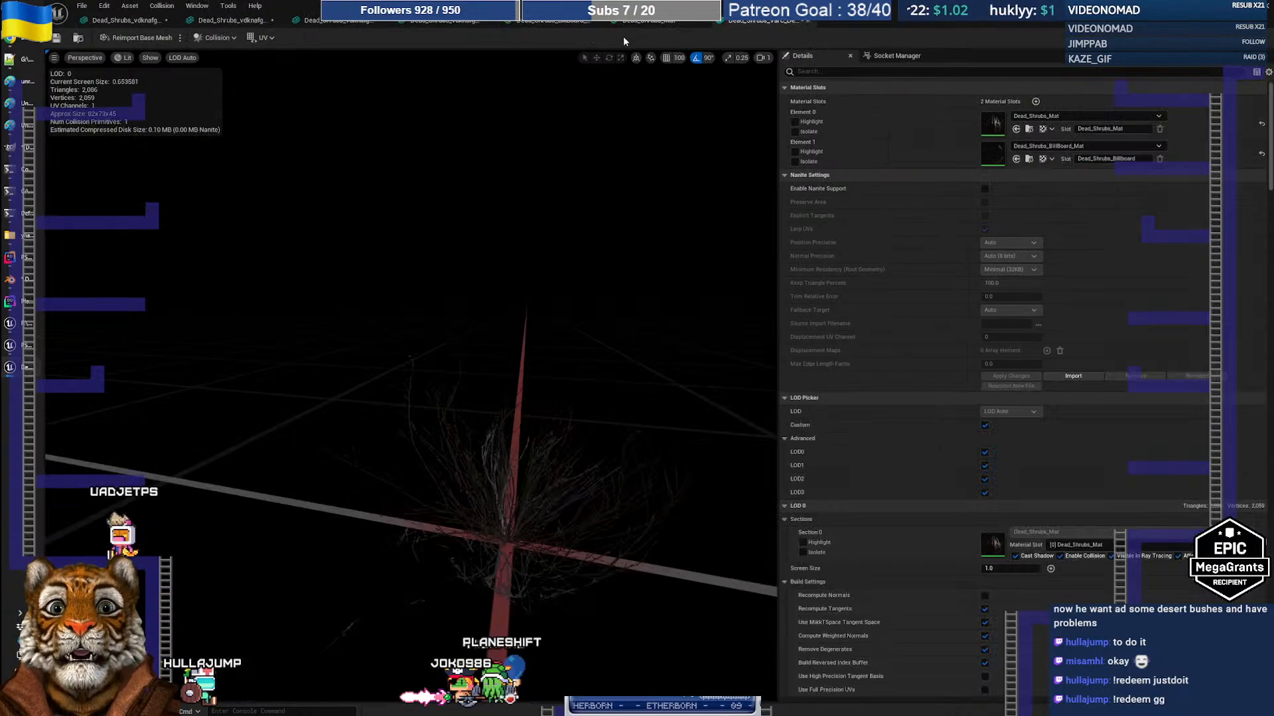
Examine the VarC shrub's automatic LOD changes from near and far and review the material and screen size settings of its LODs
{"action": "left_click_drag", "start_coordinate": [438, 371], "coordinate": [375, 593]}
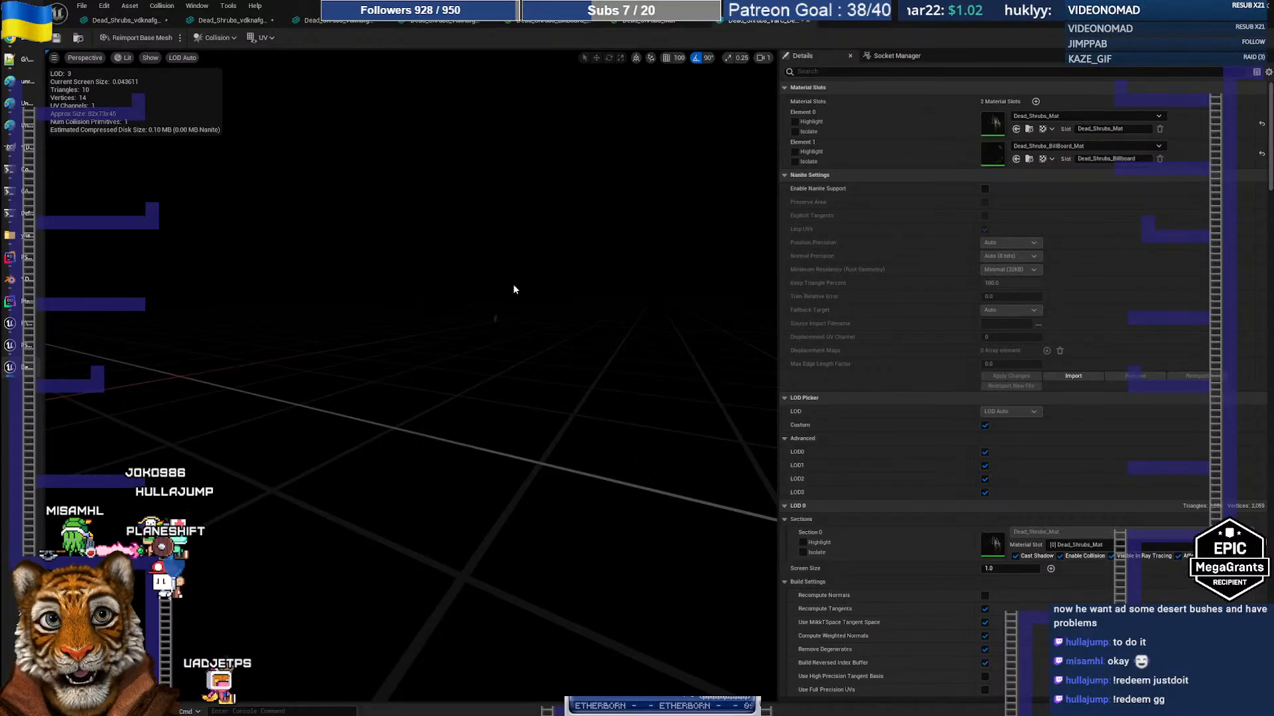
{"action": "left_click_drag", "start_coordinate": [517, 276], "coordinate": [499, 278]}
{"action": "key", "text": "w"}
{"action": "mouse_move", "coordinate": [499, 277]}
{"action": "right_mouse_down"}
{"action": "mouse_move", "coordinate": [514, 252]}
{"action": "mouse_move", "coordinate": [501, 265]}
{"action": "right_mouse_up"}
{"action": "key", "text": "s"}
{"action": "key", "text": "w"}
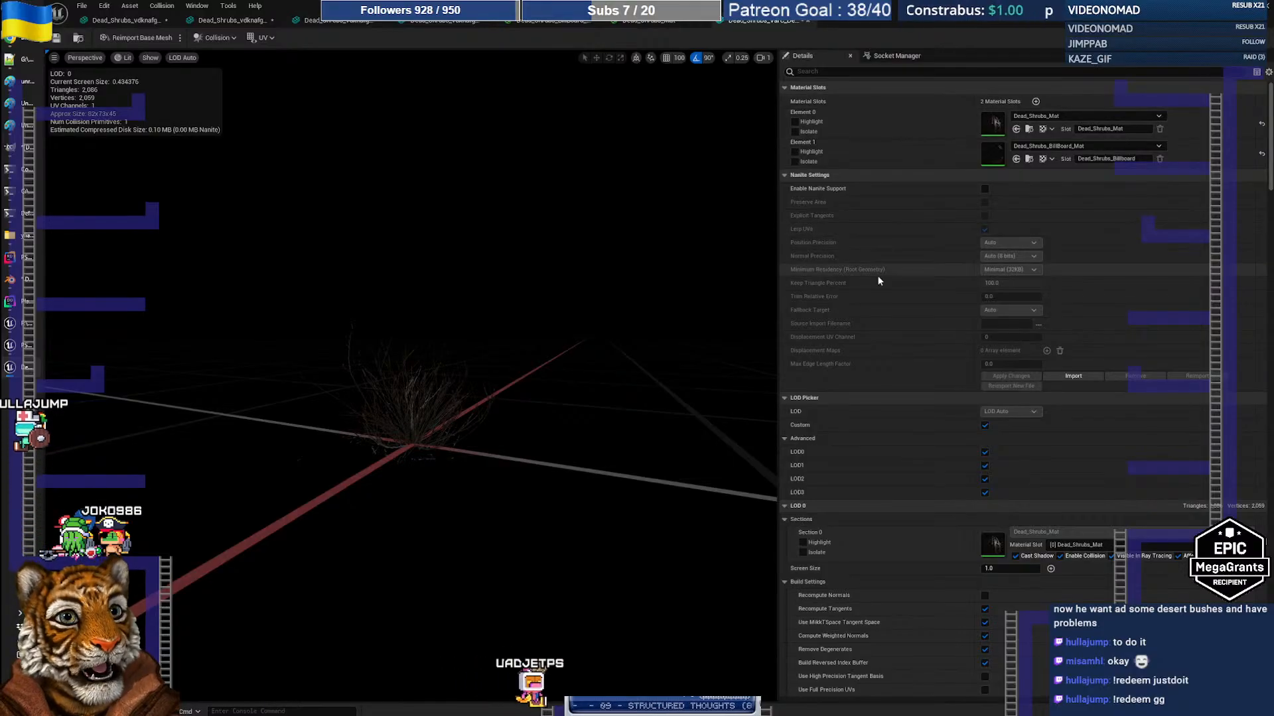
{"action": "scroll", "coordinate": [878, 268], "scroll_direction": "down", "scroll_amount": 12}
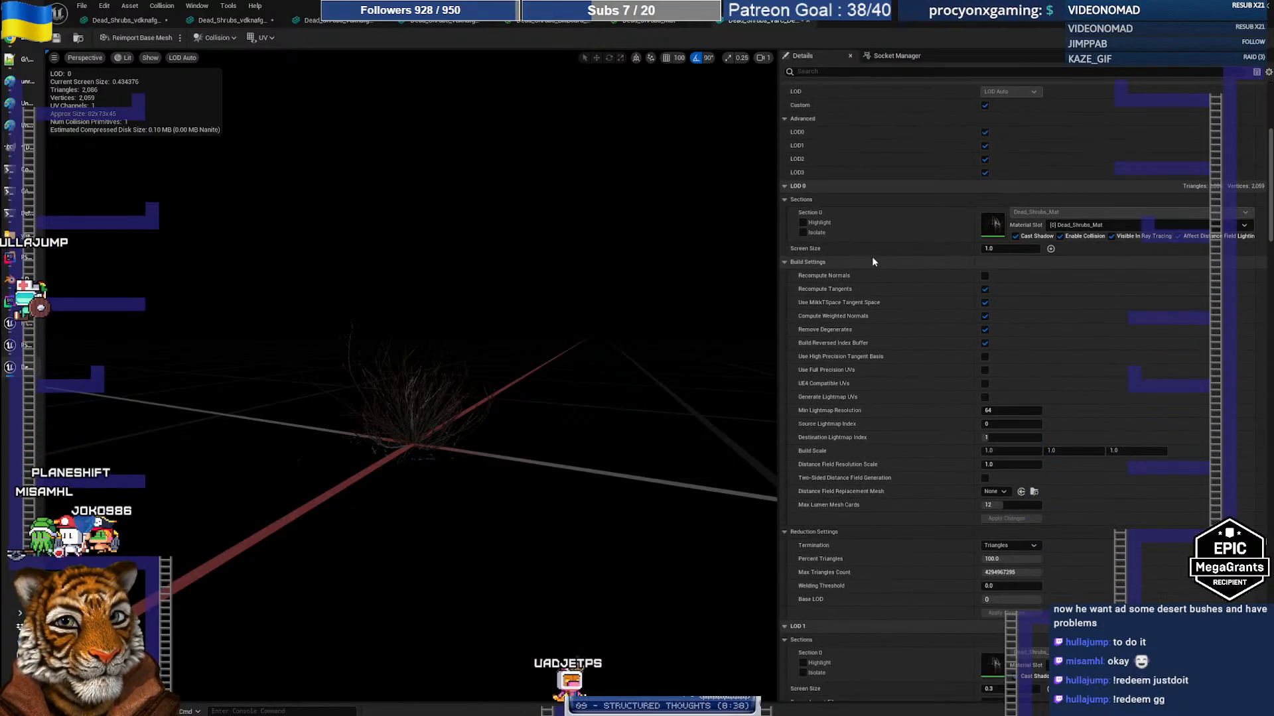
{"action": "scroll", "coordinate": [873, 260], "scroll_direction": "down", "scroll_amount": 9}
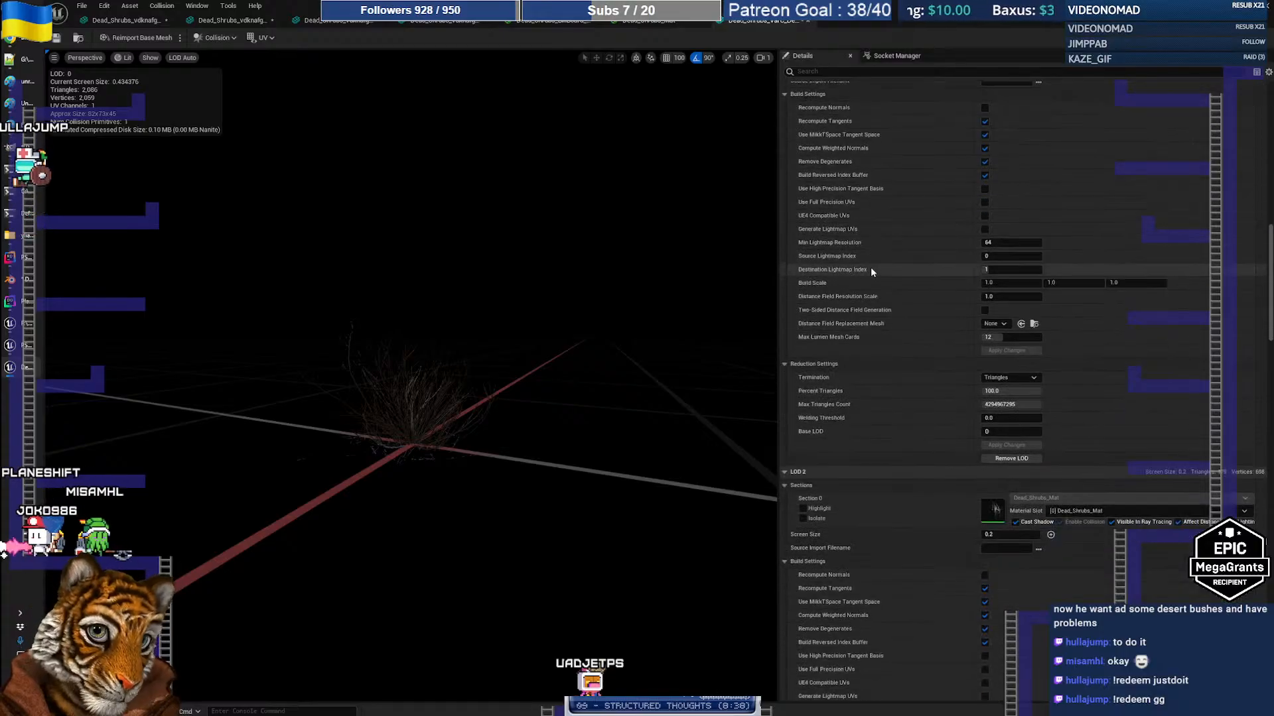
{"action": "scroll", "coordinate": [871, 276], "scroll_direction": "down", "scroll_amount": 4}
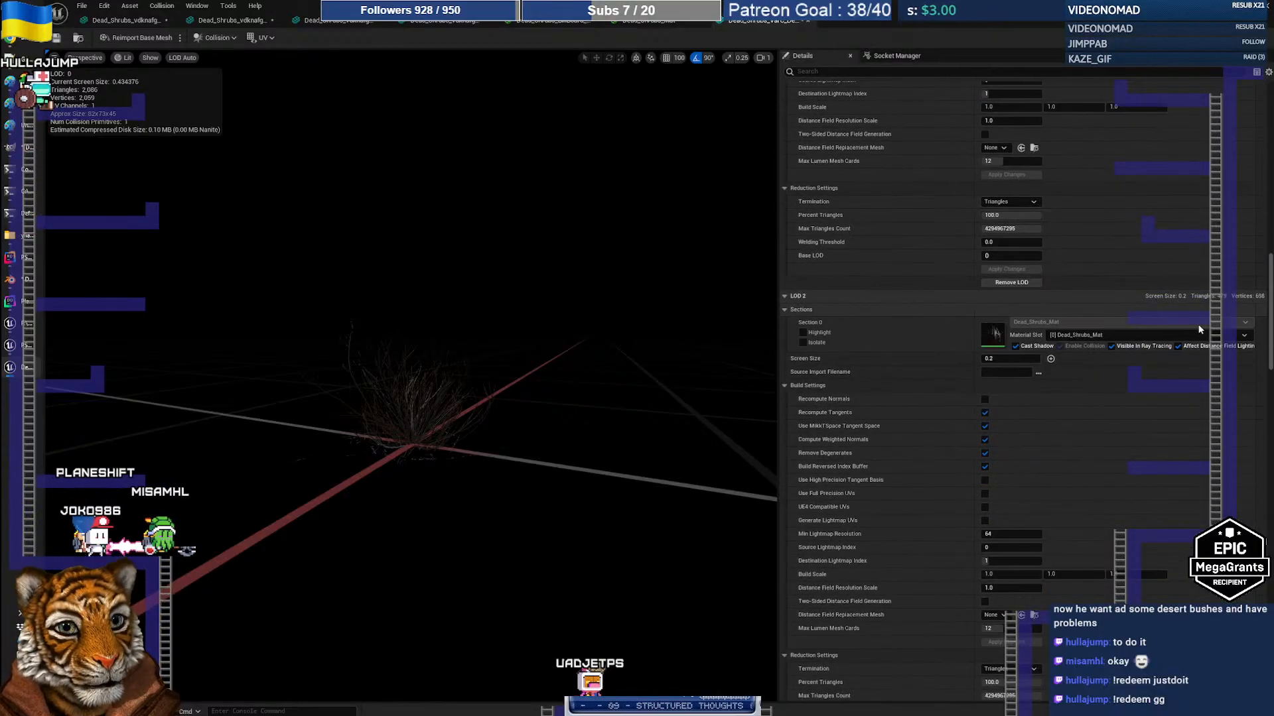
{"action": "left_click_drag", "start_coordinate": [1264, 308], "coordinate": [1263, 199]}
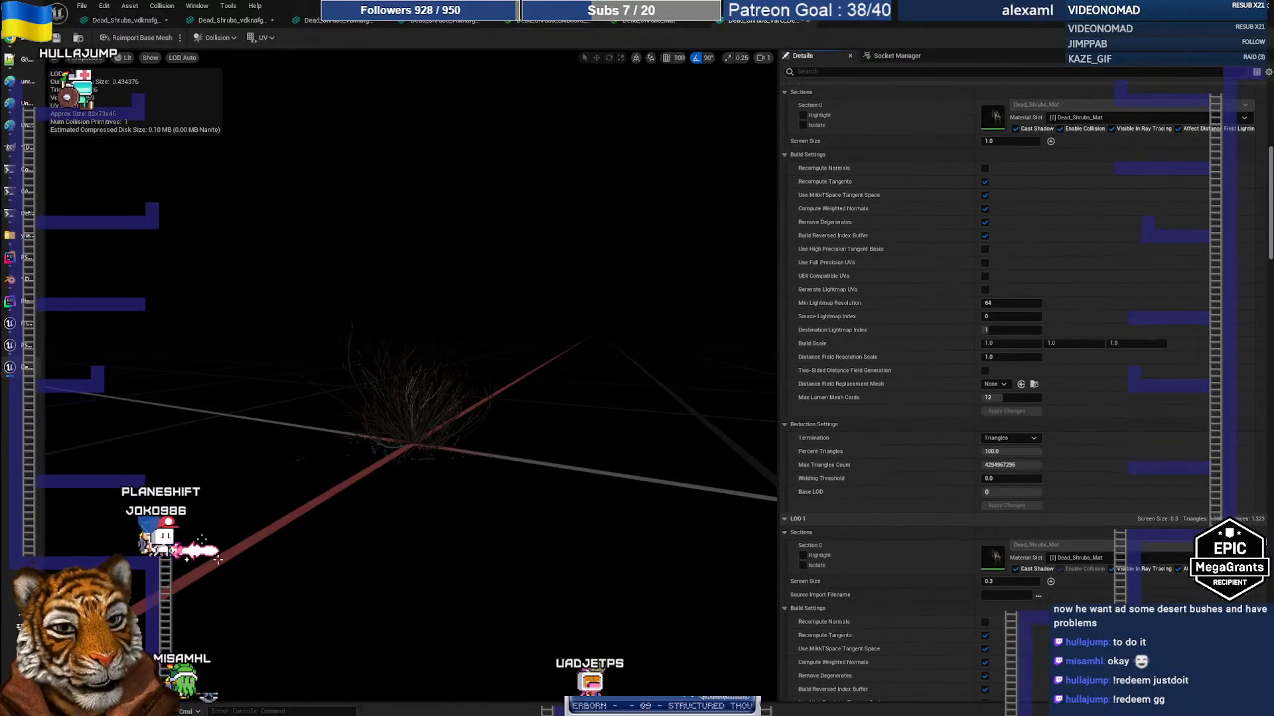
{"action": "scroll", "coordinate": [1021, 372], "scroll_direction": "up", "scroll_amount": 10}
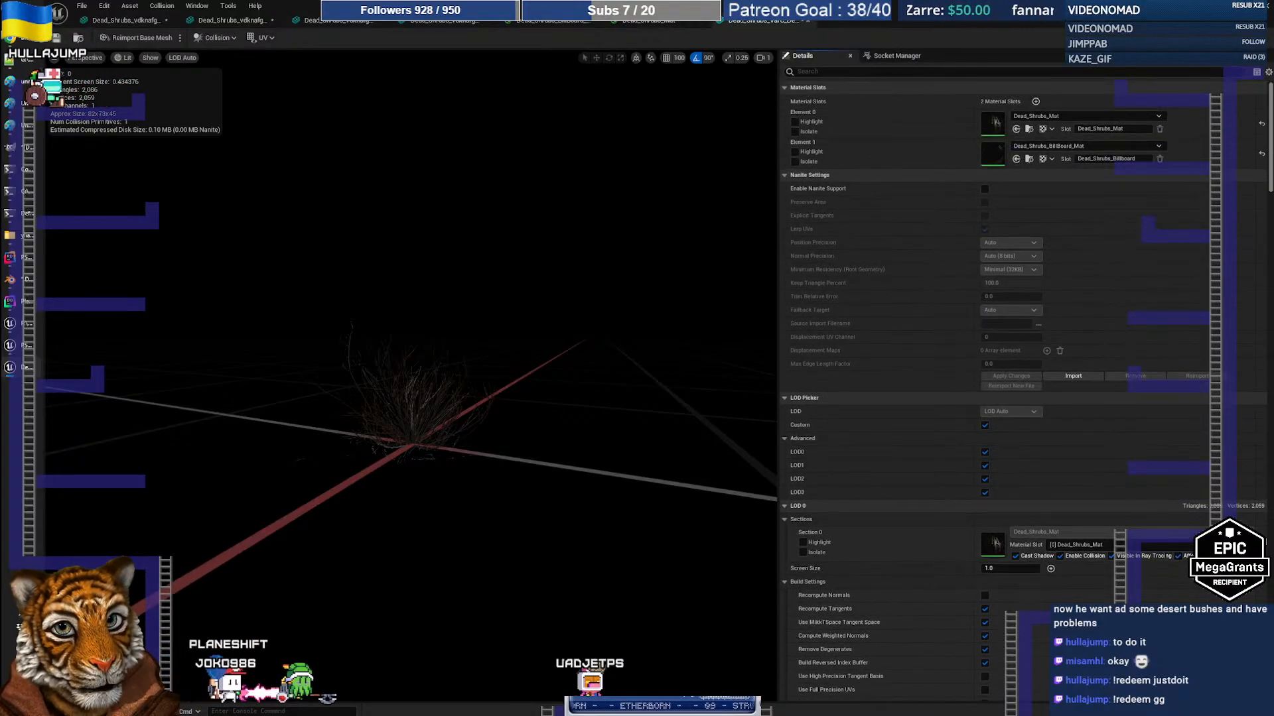
{"action": "scroll", "coordinate": [956, 333], "scroll_direction": "down", "scroll_amount": 2}
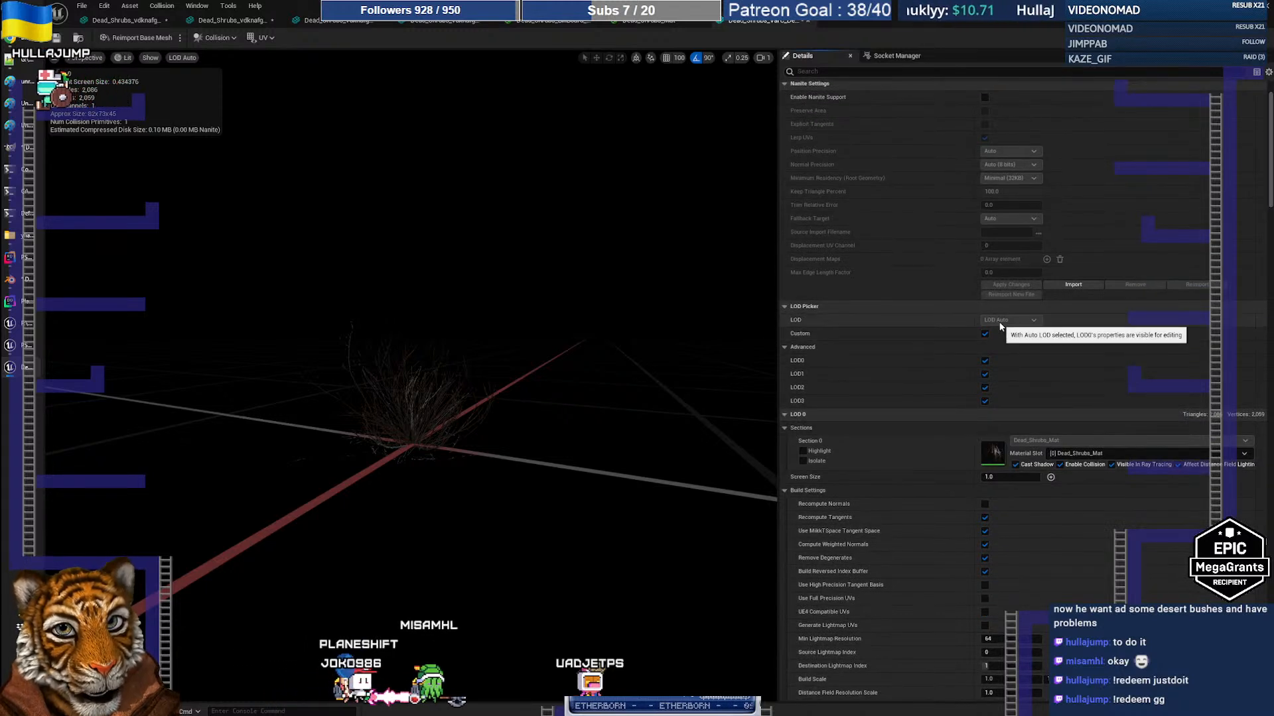
{"action": "left_click", "coordinate": [985, 360]}
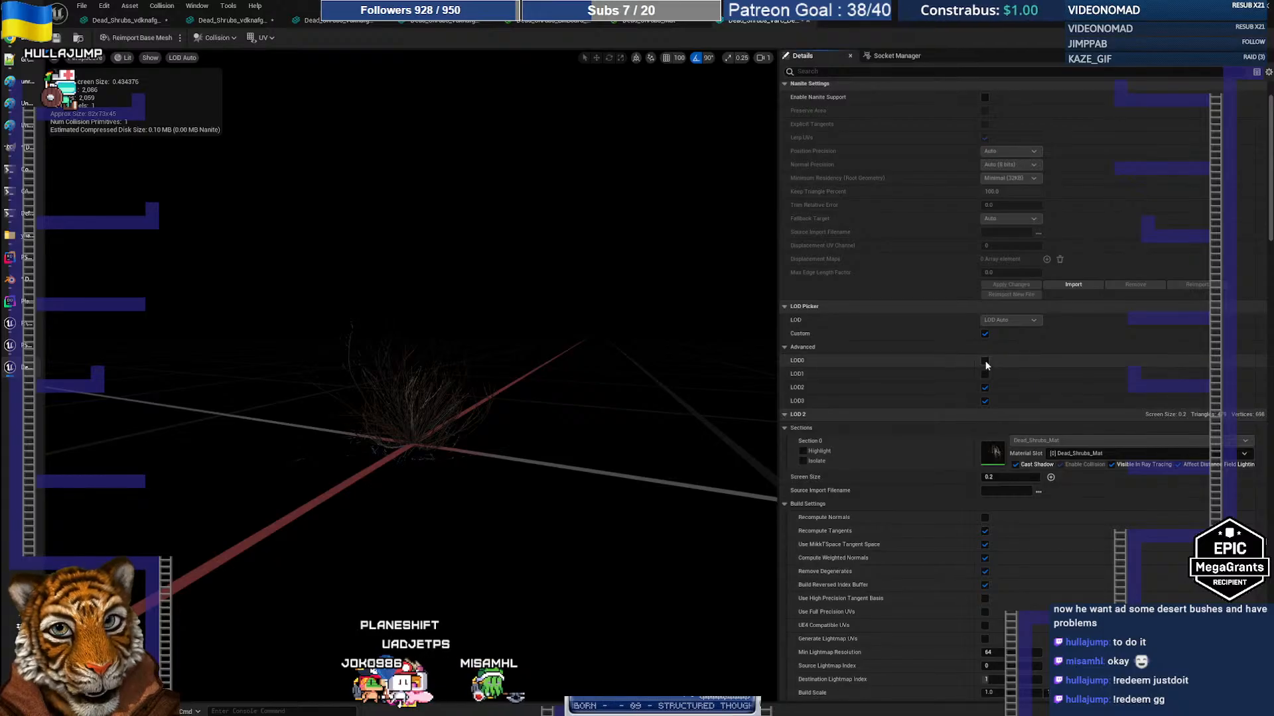
{"action": "left_click", "coordinate": [985, 360]}
{"action": "left_click", "coordinate": [985, 375]}
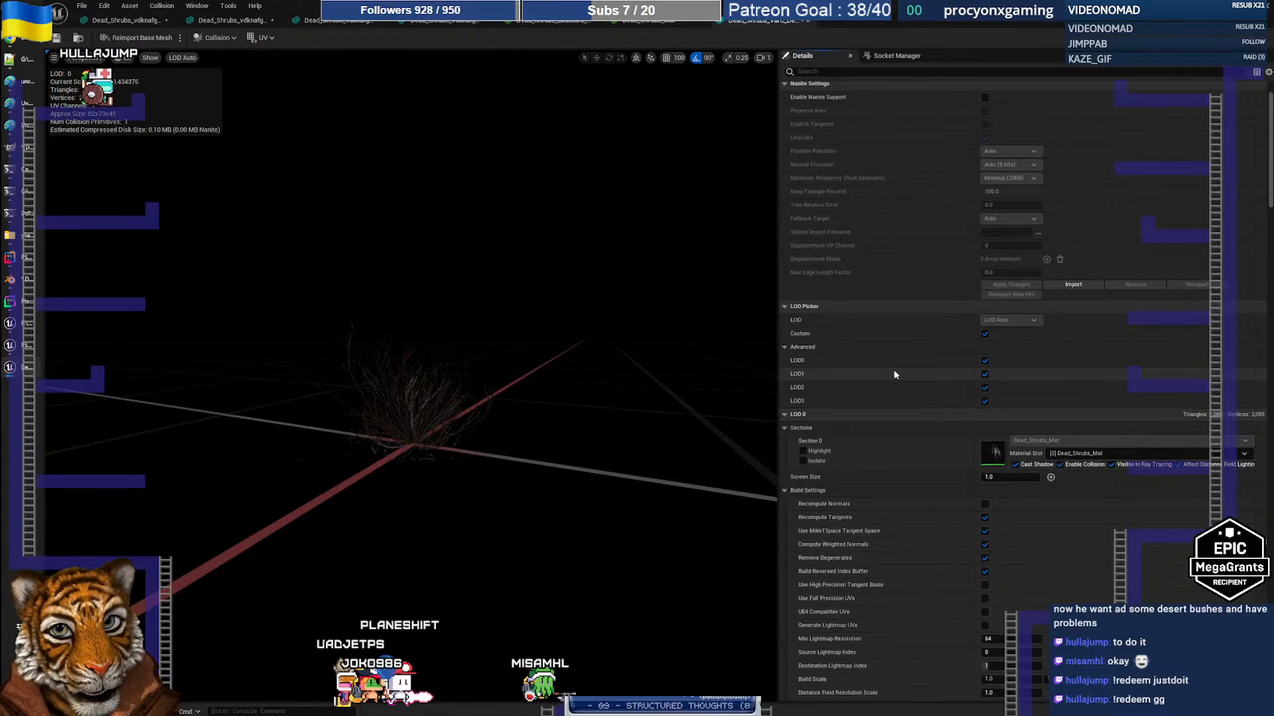
{"action": "scroll", "coordinate": [893, 371], "scroll_direction": "up", "scroll_amount": 2}
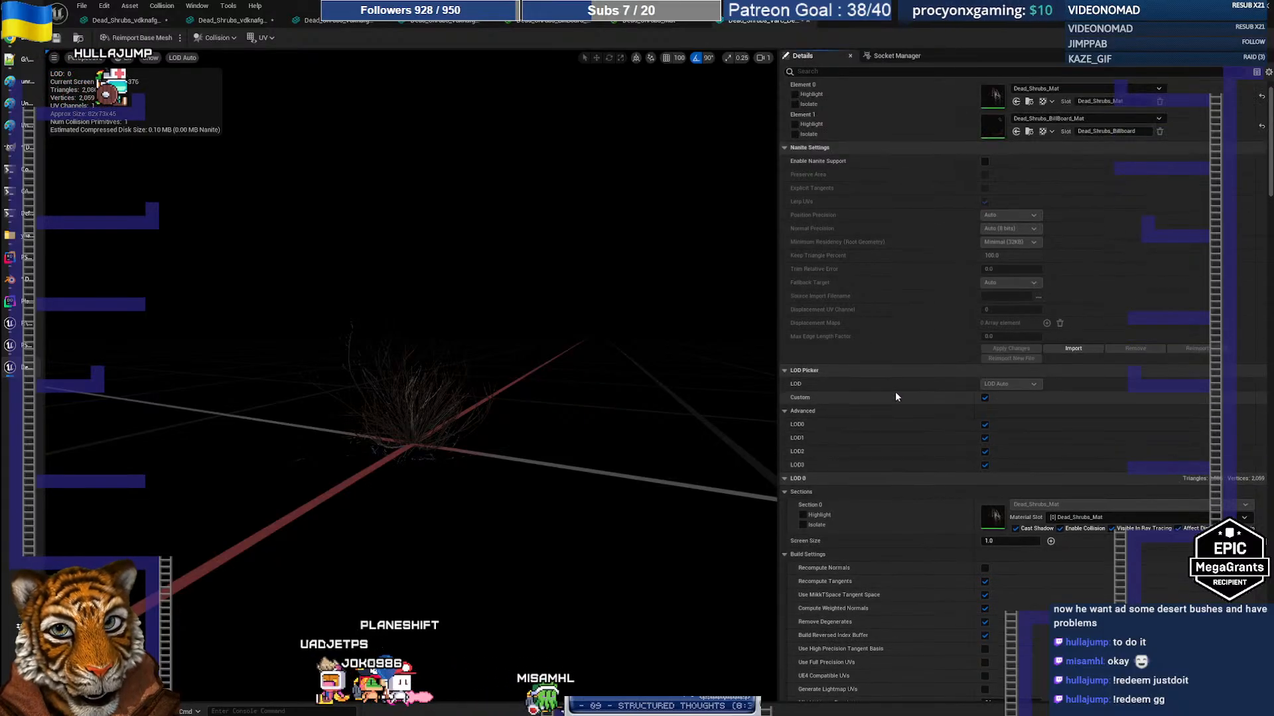
Turn off the Custom LOD display for the VarC mesh and set its LOD picker to LOD 3
{"action": "left_click", "coordinate": [985, 397]}
{"action": "left_click", "coordinate": [1007, 384]}
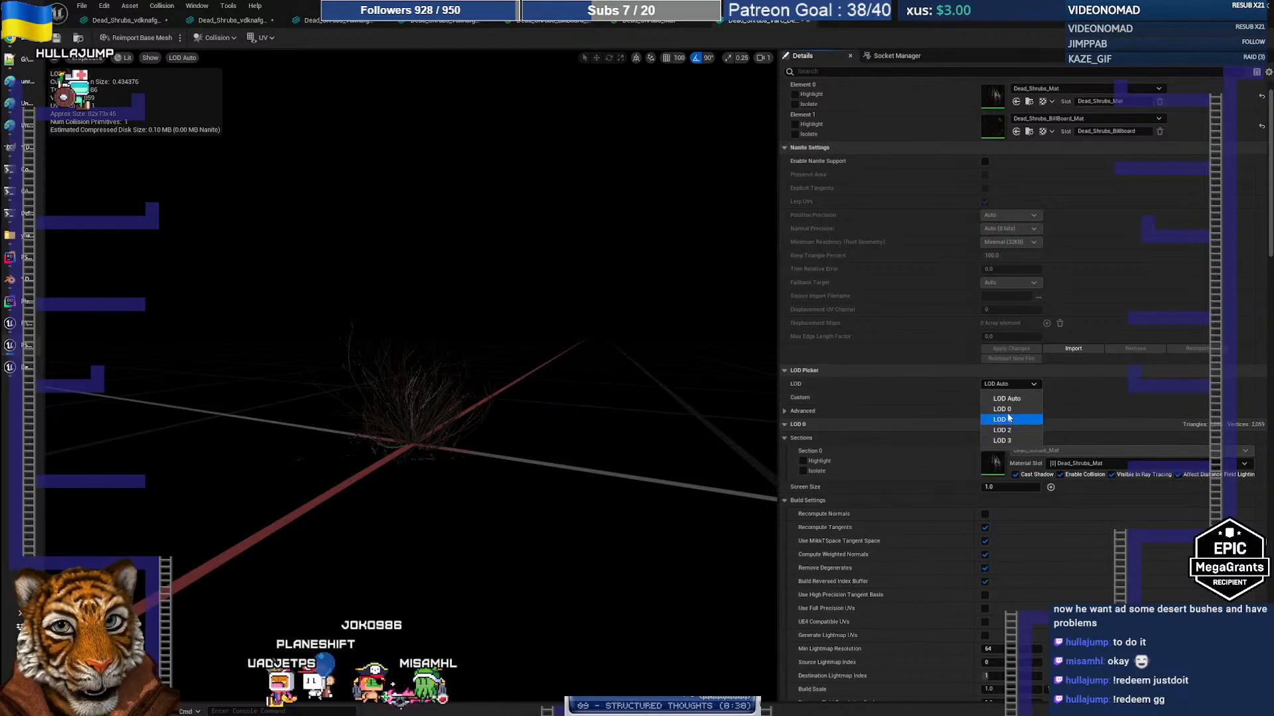
{"action": "left_click", "coordinate": [1007, 441]}
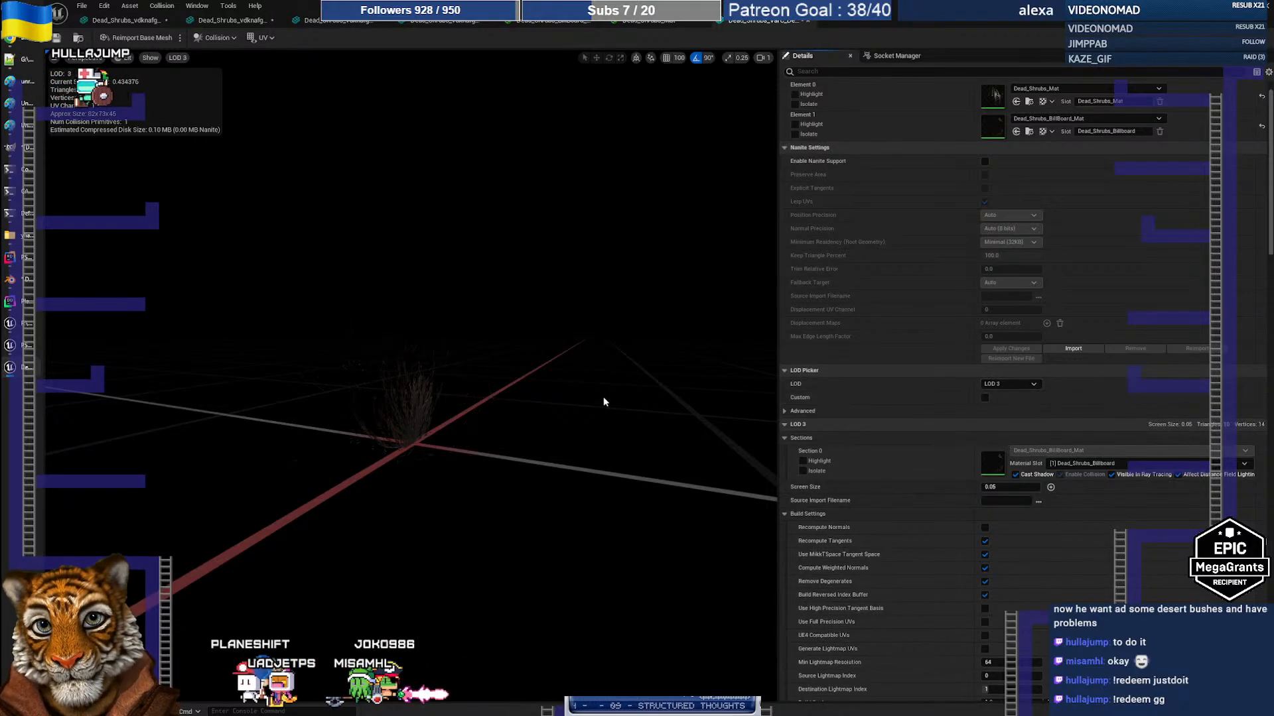
Examine the VarC mesh's LOD 3 billboard planes from several angles and distances
{"action": "left_click_drag", "start_coordinate": [548, 404], "coordinate": [690, 424]}
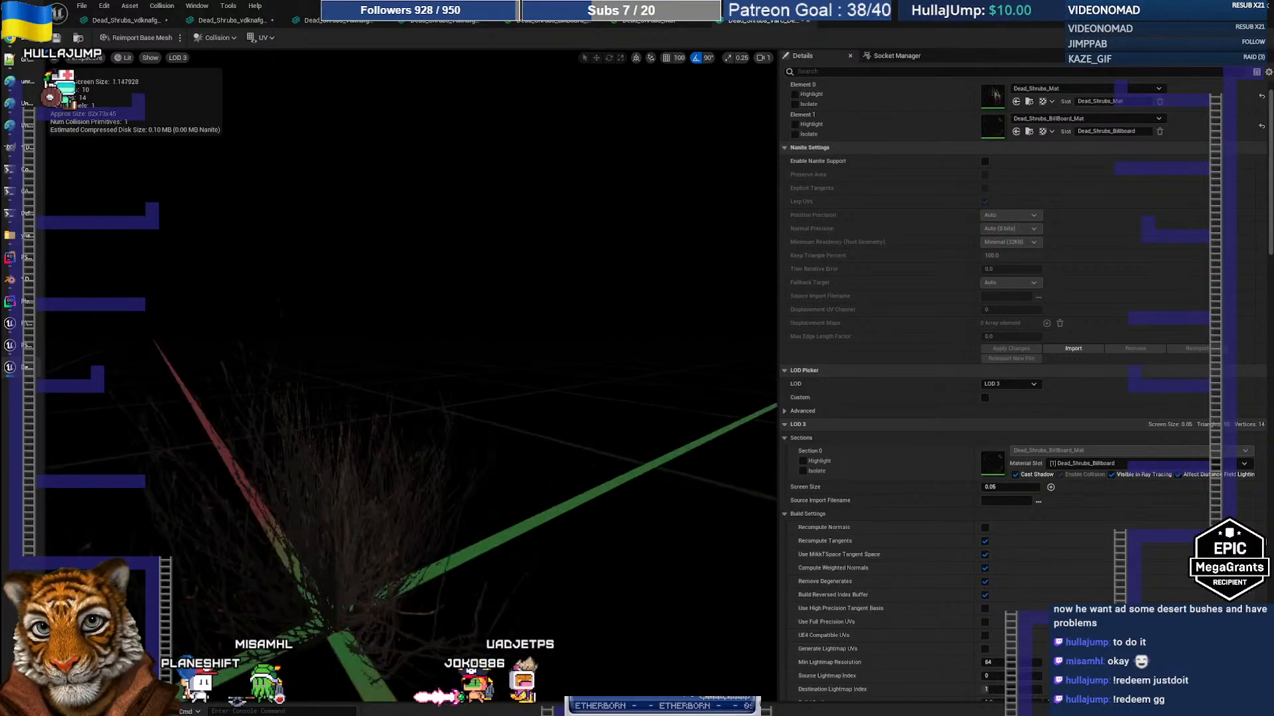
{"action": "right_click_drag", "start_coordinate": [424, 398], "coordinate": [365, 400]}
{"action": "left_click_drag", "start_coordinate": [411, 398], "coordinate": [498, 305]}
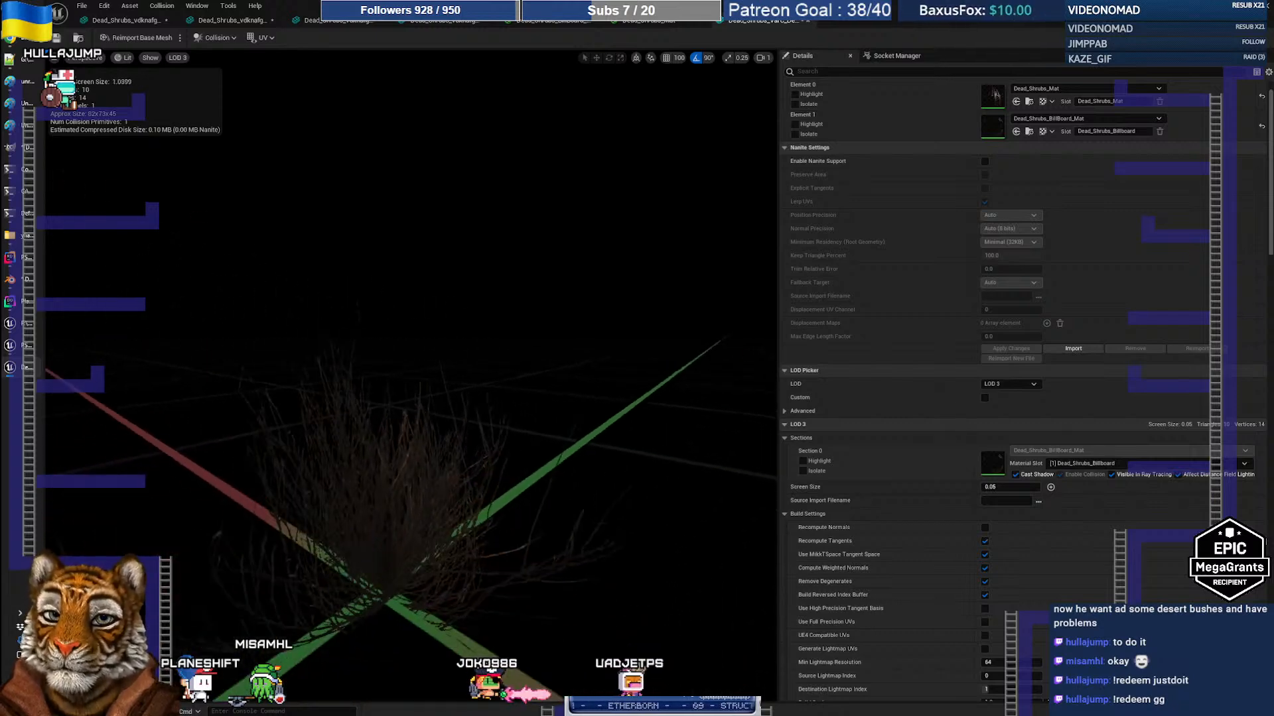
{"action": "left_click_drag", "start_coordinate": [411, 398], "coordinate": [411, 378]}
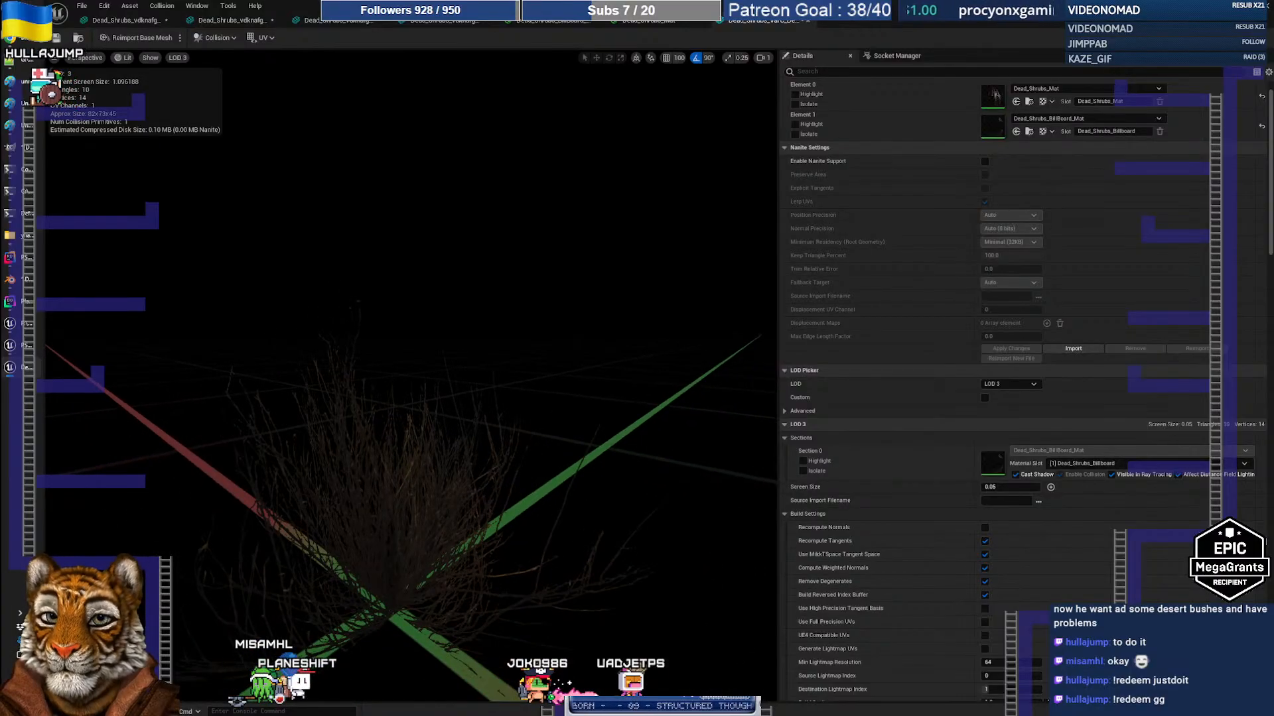
{"action": "left_click_drag", "start_coordinate": [411, 397], "coordinate": [332, 345]}
{"action": "key", "text": "s"}
{"action": "key", "text": "q"}
{"action": "right_click_drag", "start_coordinate": [331, 345], "coordinate": [361, 348]}
{"action": "key", "text": "w"}
{"action": "key", "text": "s"}
{"action": "key", "text": "e"}
{"action": "key", "text": "s"}
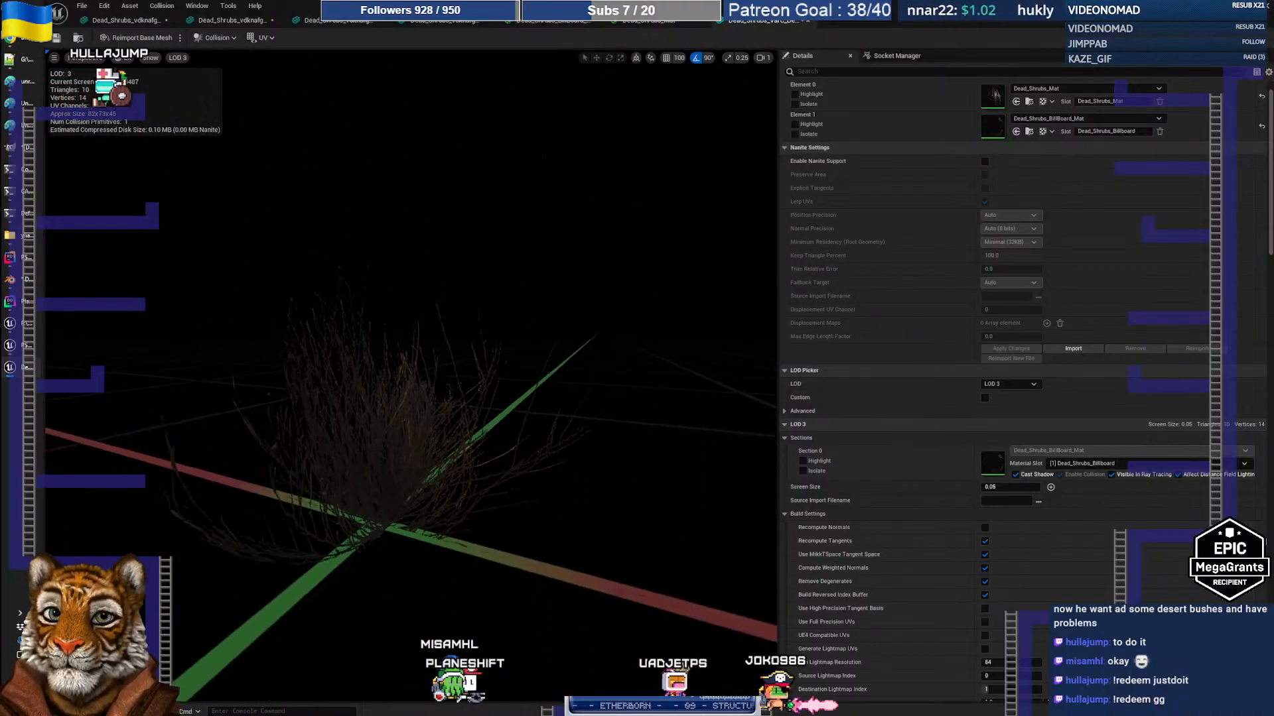
{"action": "left_click", "coordinate": [545, 405]}
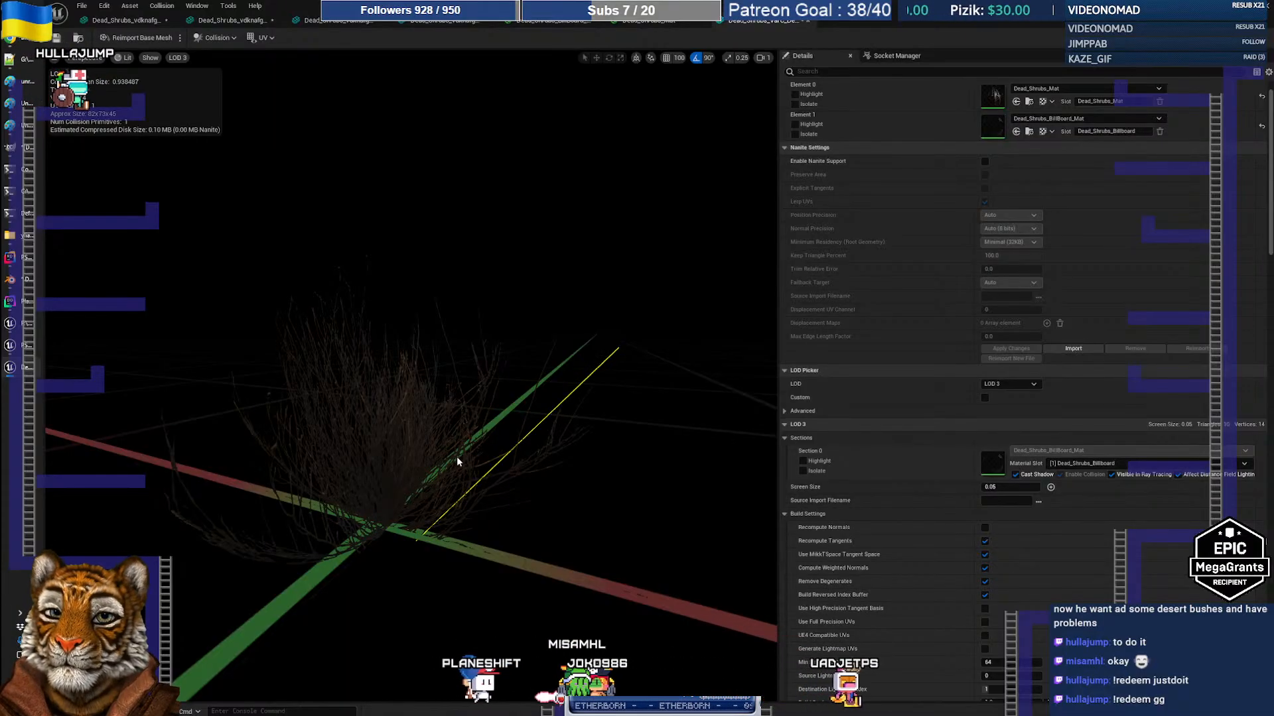
Make the Dead_Shrubs_BillBoard_Mat material Two Sided and apply the change
{"action": "left_click", "coordinate": [651, 22]}
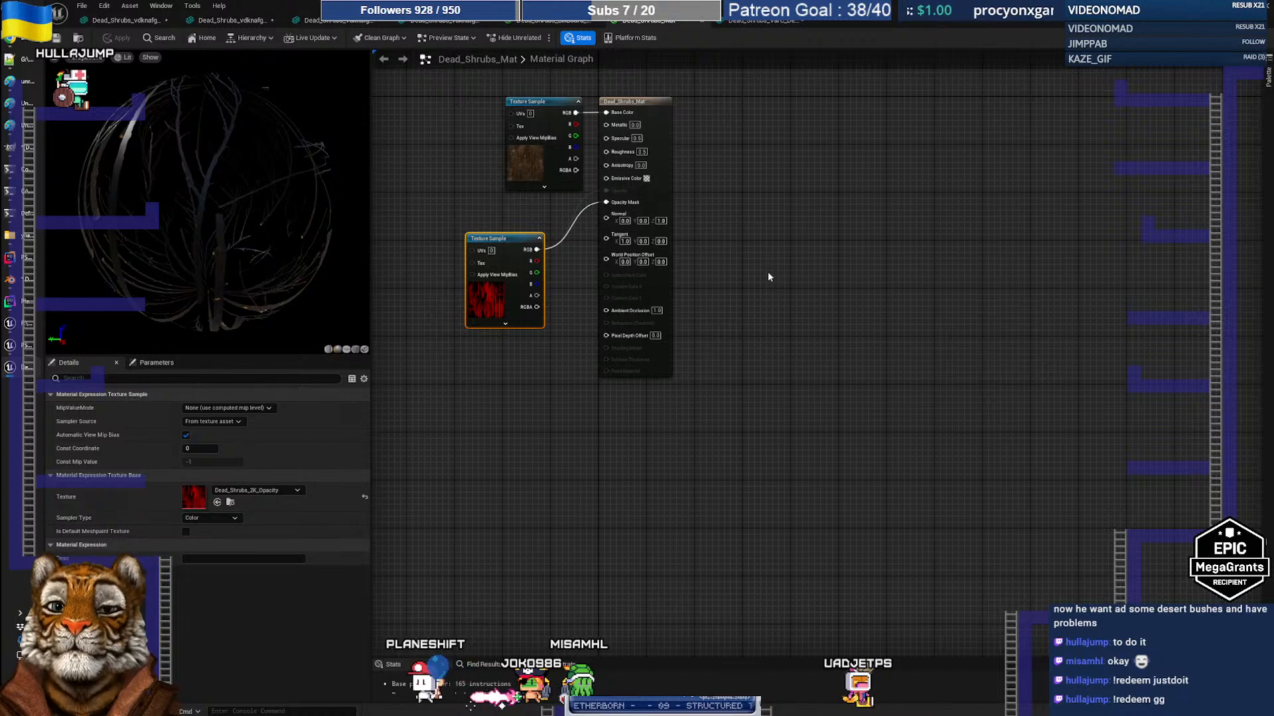
{"action": "left_click", "coordinate": [560, 28]}
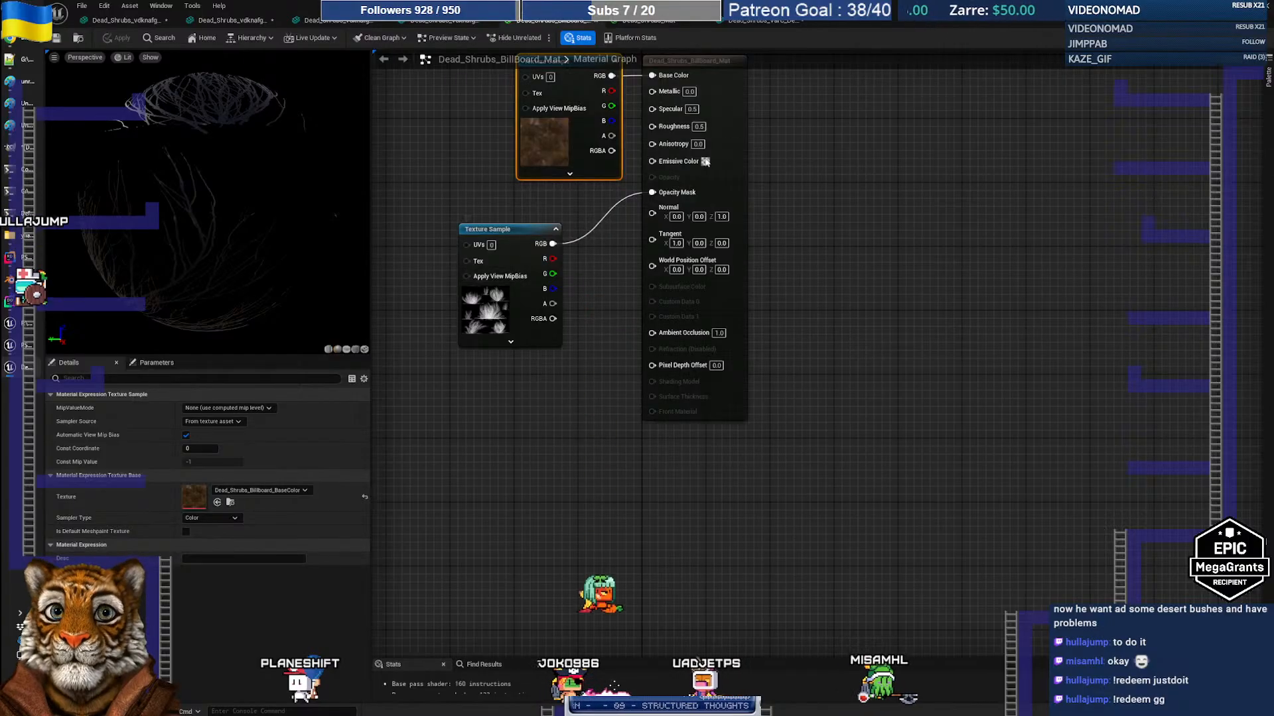
{"action": "left_click", "coordinate": [744, 124]}
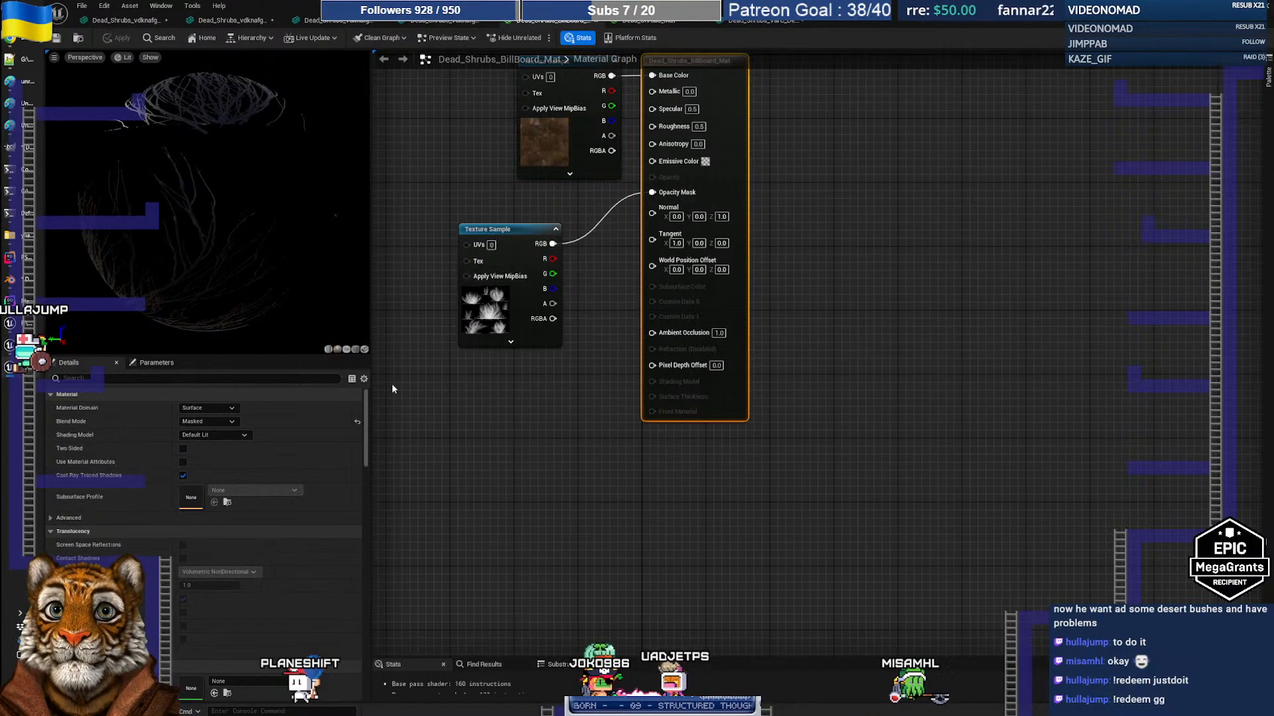
{"action": "left_click", "coordinate": [197, 379]}
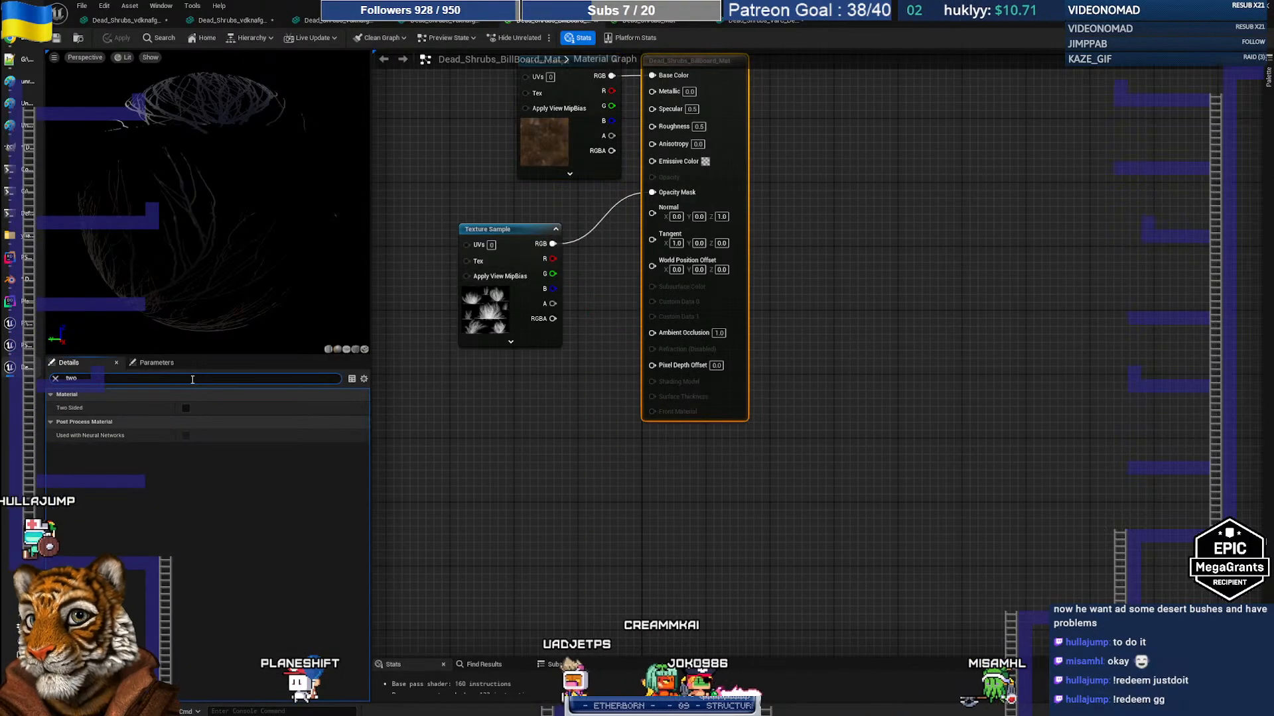
{"action": "left_click", "coordinate": [186, 407]}
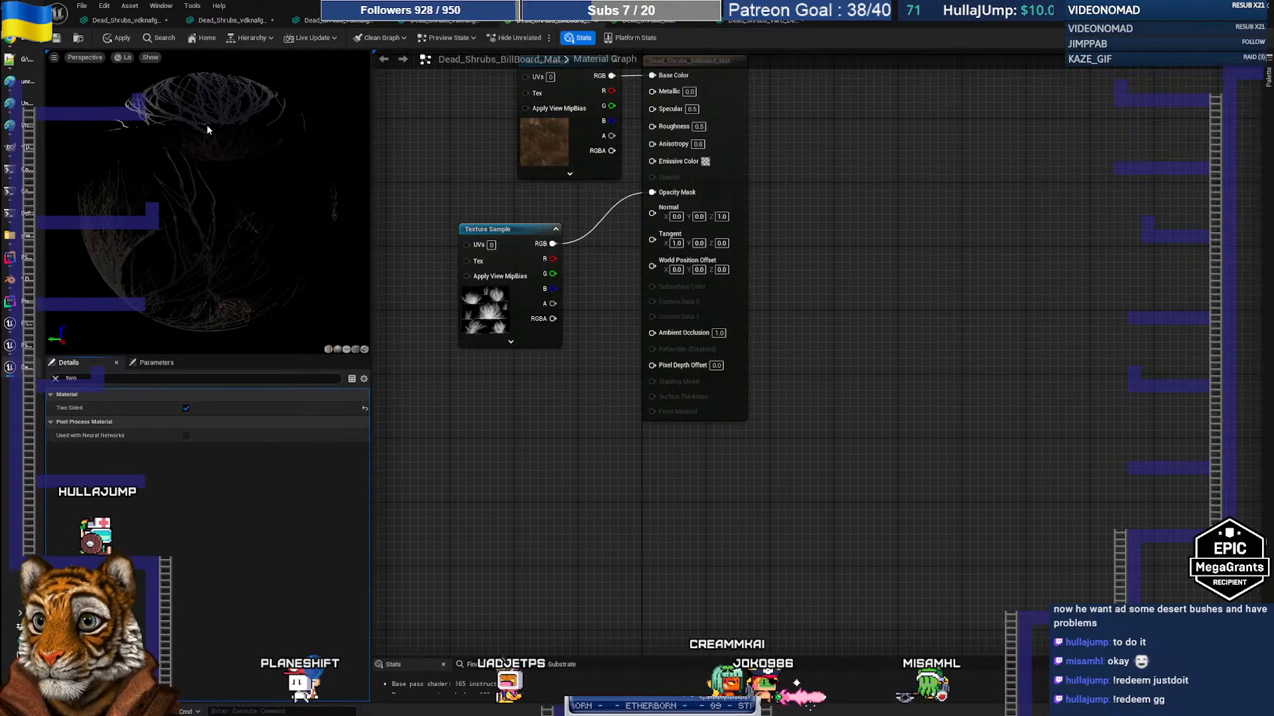
{"action": "left_click", "coordinate": [118, 37]}
Back in the VarC static mesh, compare LOD 3 with LOD 0 from near and far, ending on LOD 3
{"action": "left_click", "coordinate": [759, 20]}
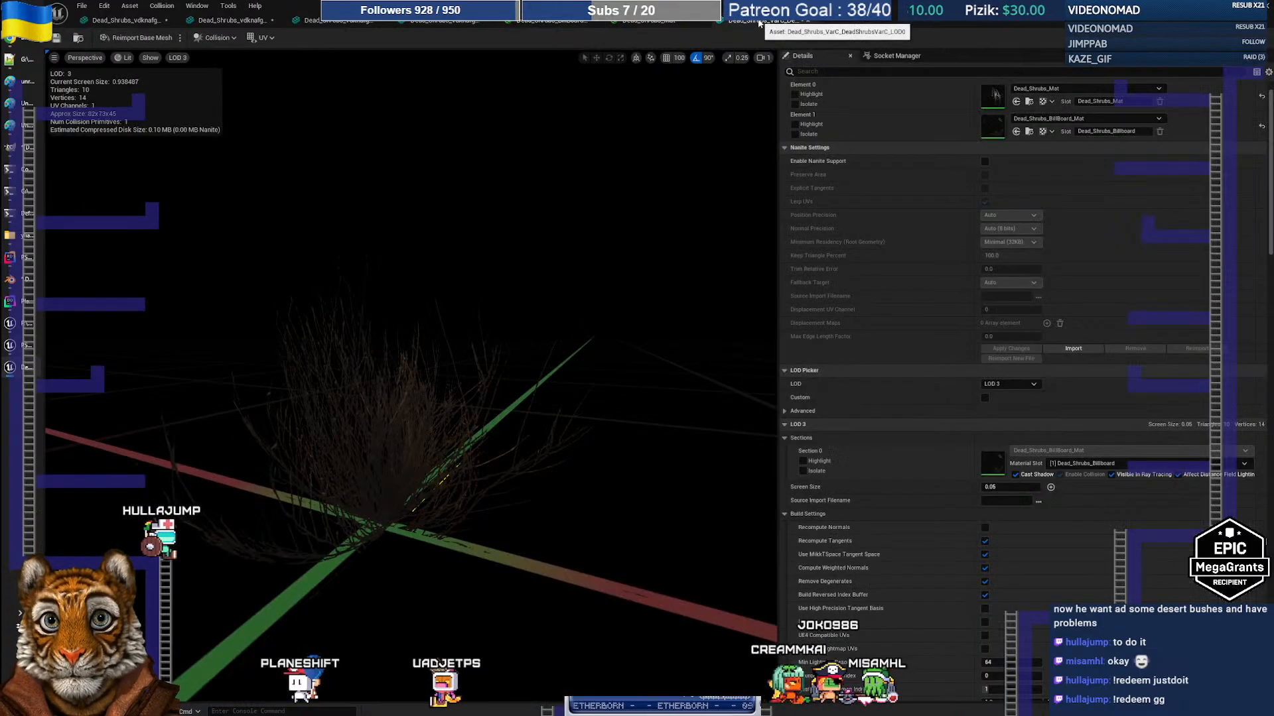
{"action": "scroll", "coordinate": [411, 378], "scroll_direction": "down", "scroll_amount": 10}
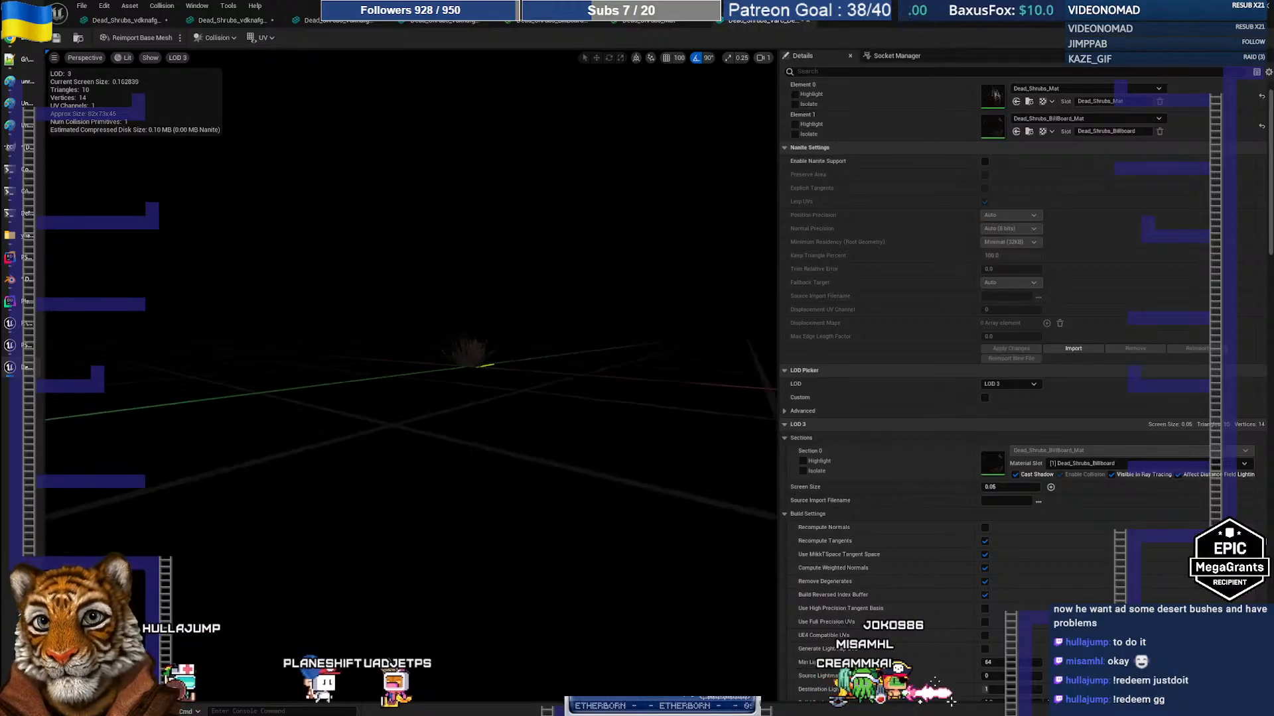
{"action": "left_click_drag", "start_coordinate": [411, 378], "coordinate": [430, 315]}
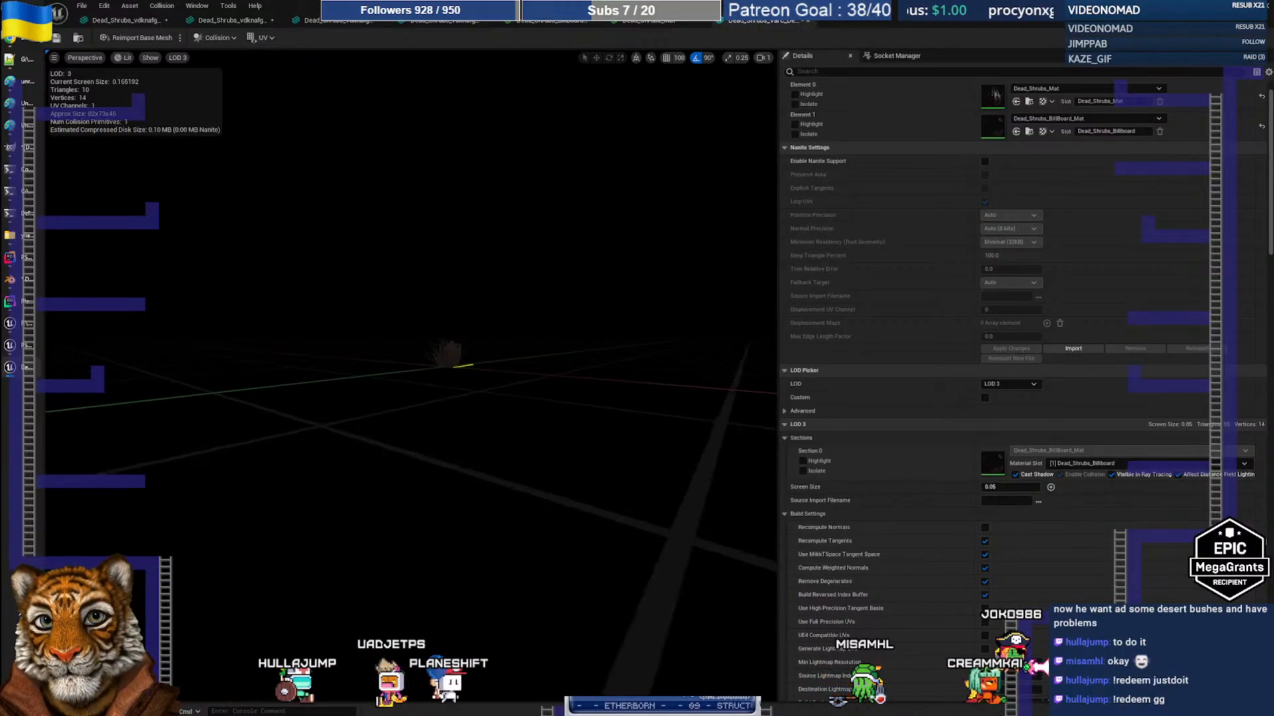
{"action": "mouse_move", "coordinate": [412, 371]}
{"action": "right_mouse_down"}
{"action": "mouse_move", "coordinate": [511, 375]}
{"action": "mouse_move", "coordinate": [419, 404]}
{"action": "mouse_move", "coordinate": [446, 415]}
{"action": "mouse_move", "coordinate": [418, 391]}
{"action": "mouse_move", "coordinate": [390, 395]}
{"action": "mouse_move", "coordinate": [400, 392]}
{"action": "right_mouse_up"}
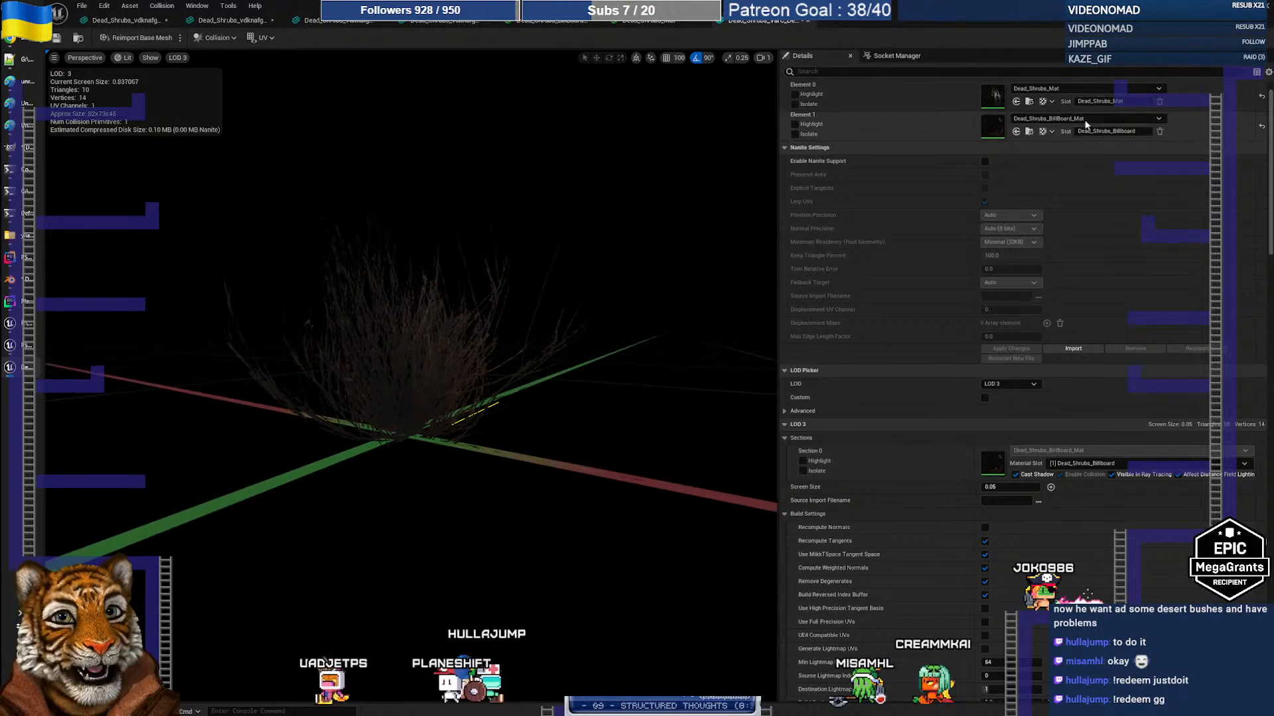
{"action": "left_click", "coordinate": [1007, 385]}
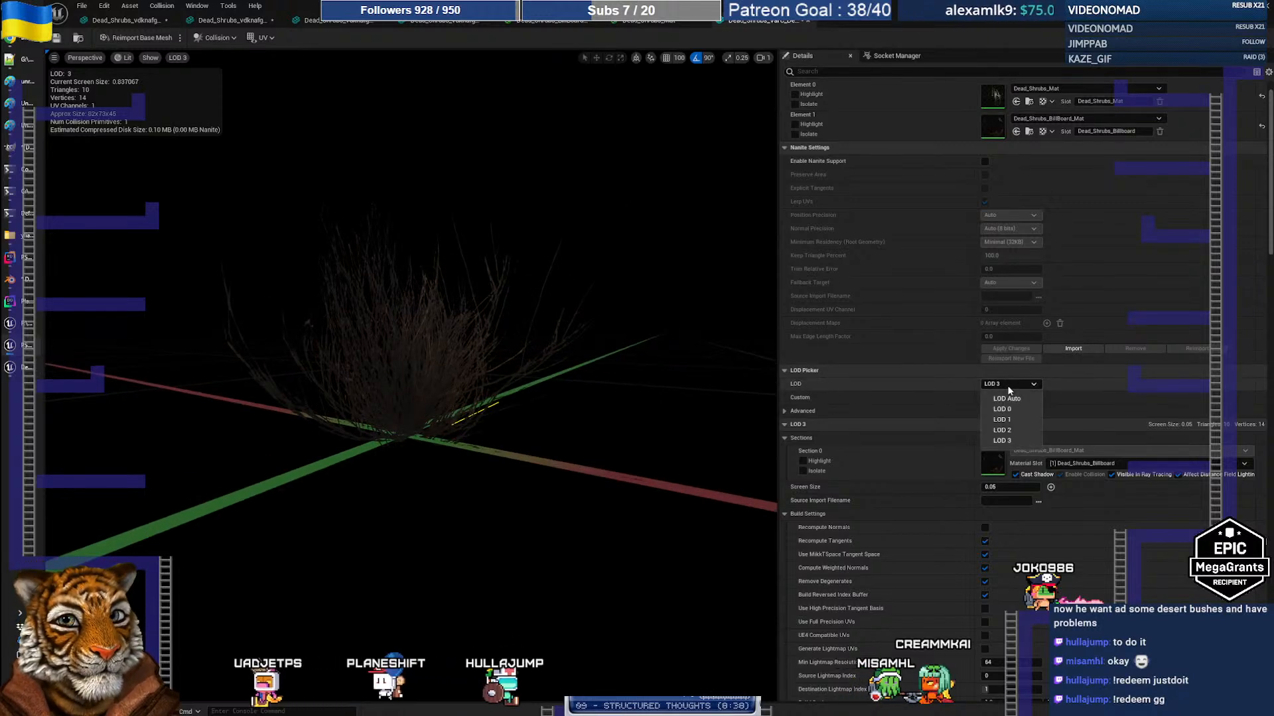
{"action": "left_click", "coordinate": [1003, 409]}
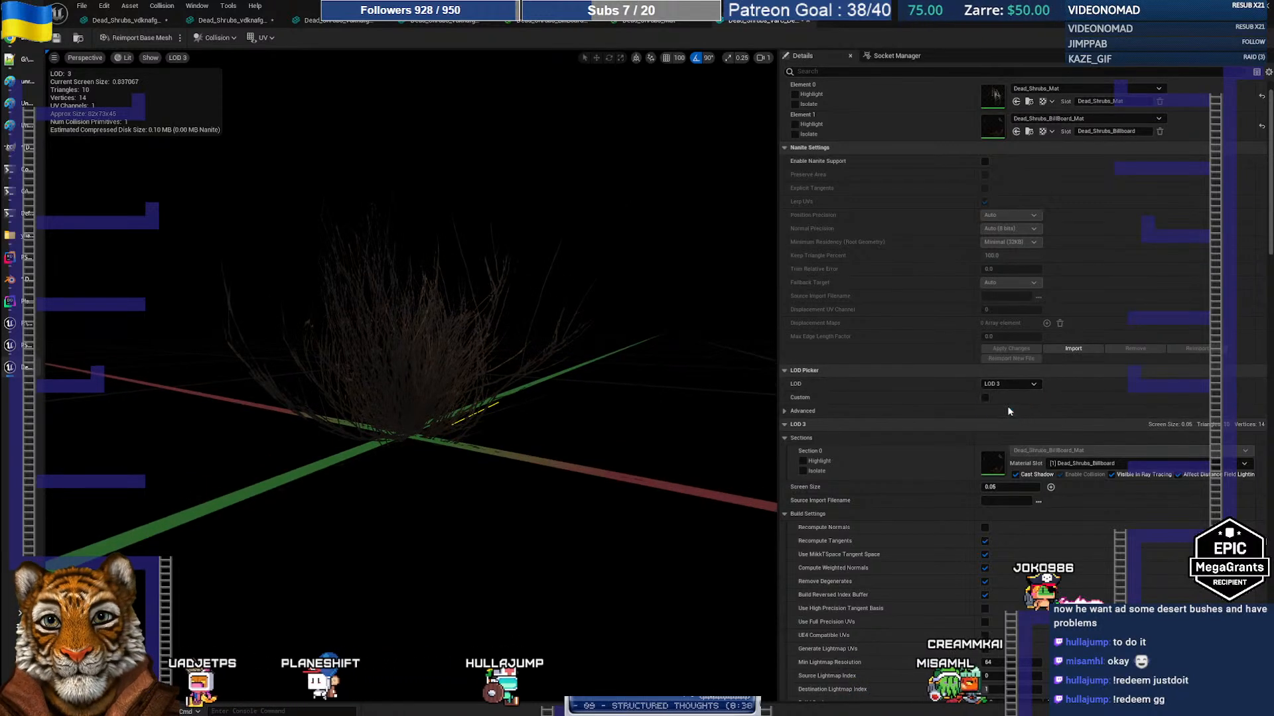
{"action": "left_click_drag", "start_coordinate": [501, 326], "coordinate": [491, 454]}
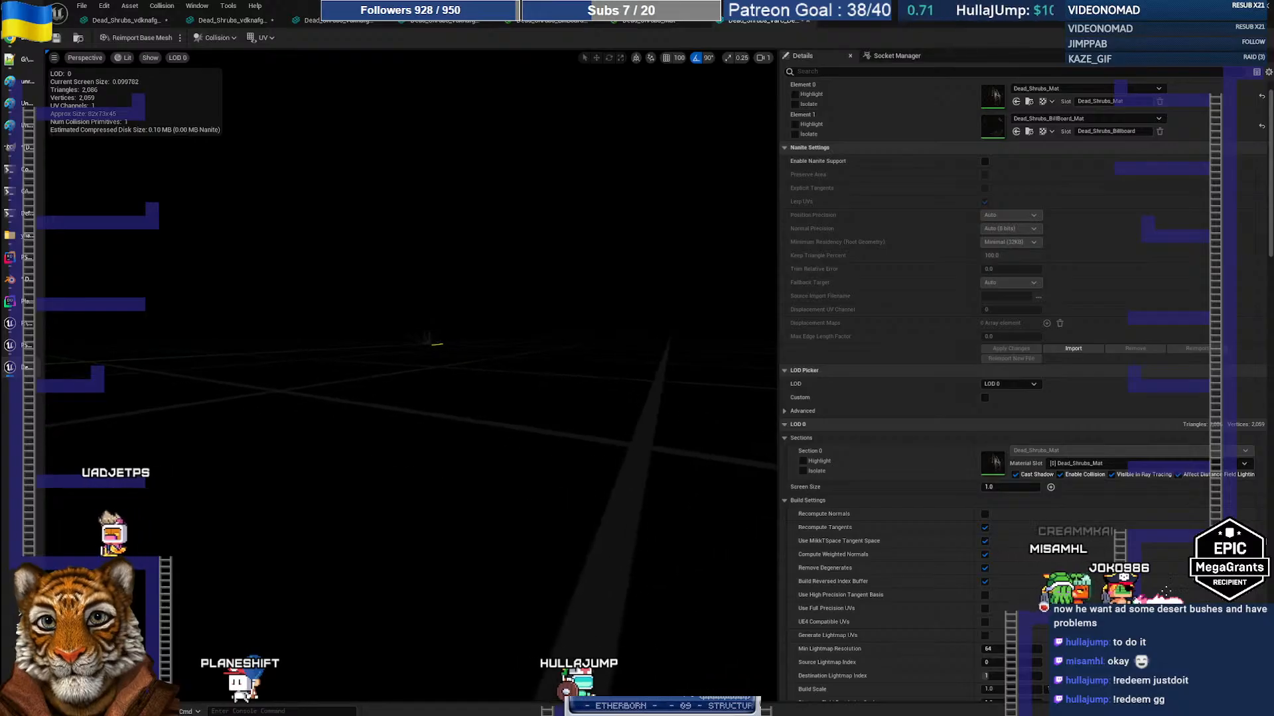
{"action": "left_click", "coordinate": [1025, 382]}
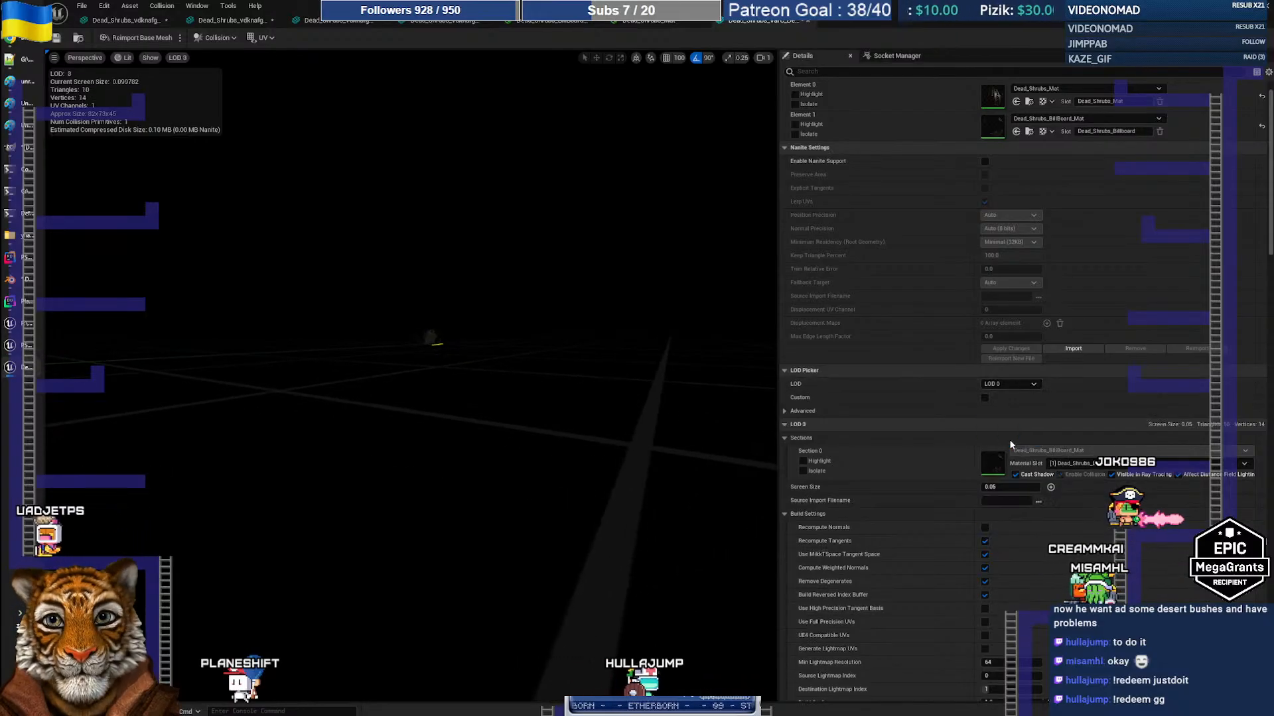
{"action": "left_click", "coordinate": [1005, 440]}
{"action": "mouse_move", "coordinate": [419, 356]}
{"action": "left_mouse_down"}
{"action": "mouse_move", "coordinate": [421, 266]}
{"action": "mouse_move", "coordinate": [440, 357]}
{"action": "left_mouse_up"}
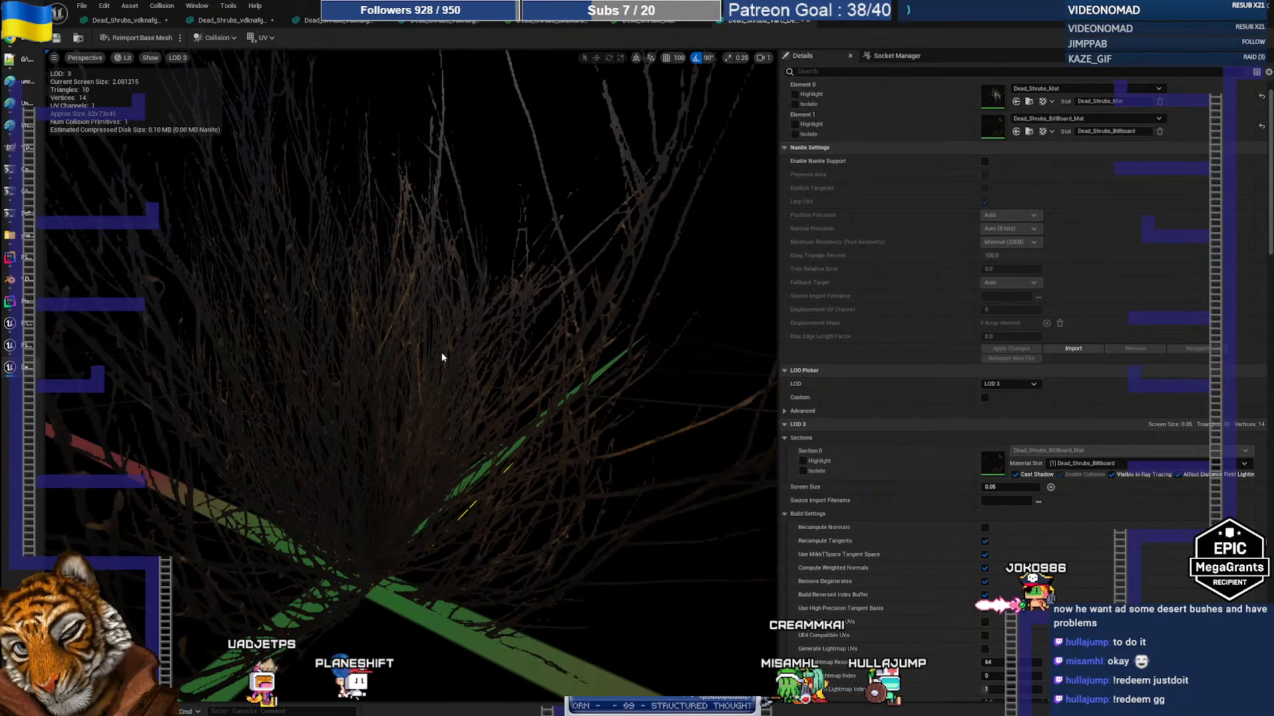
Switch to GIMP and examine the central shrub in the Billboard_Opacity image up close and against the neighbouring shrubs
{"action": "left_click", "coordinate": [13, 151]}
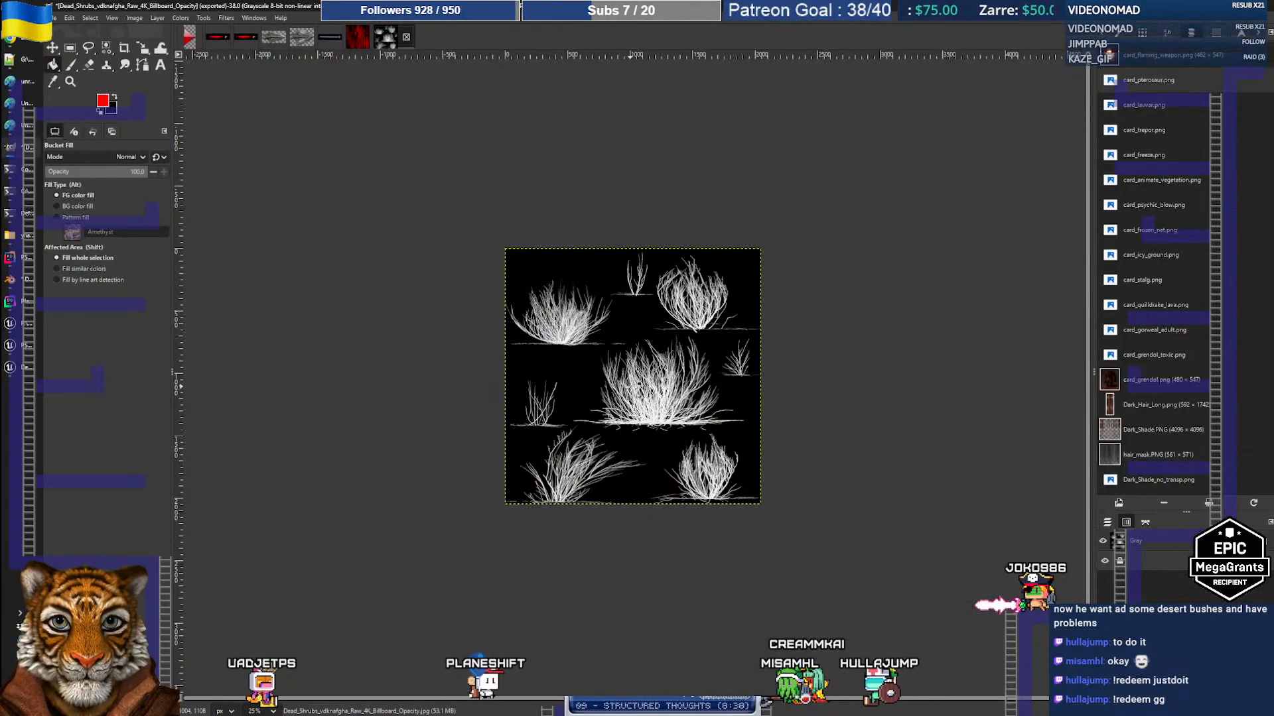
{"action": "scroll", "coordinate": [675, 401], "scroll_direction": "up", "scroll_amount": 5, "text": "ctrl"}
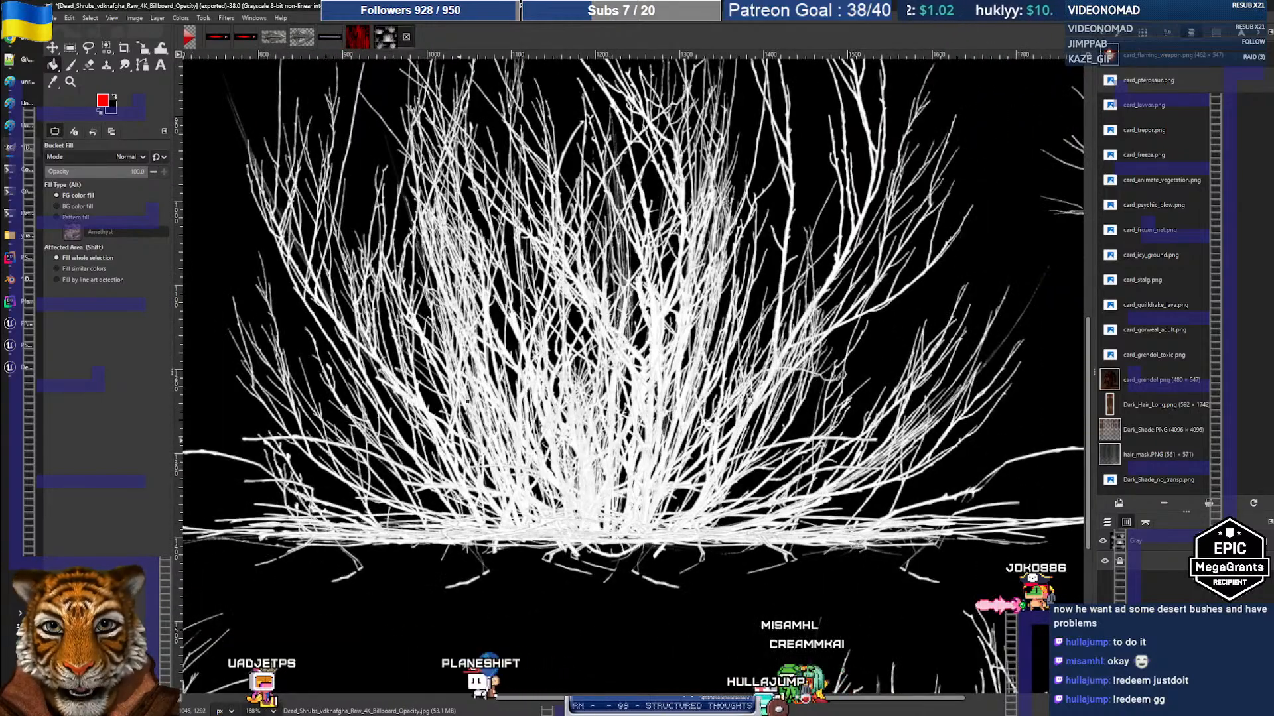
{"action": "scroll", "coordinate": [619, 317], "scroll_direction": "down", "scroll_amount": 4, "text": "ctrl"}
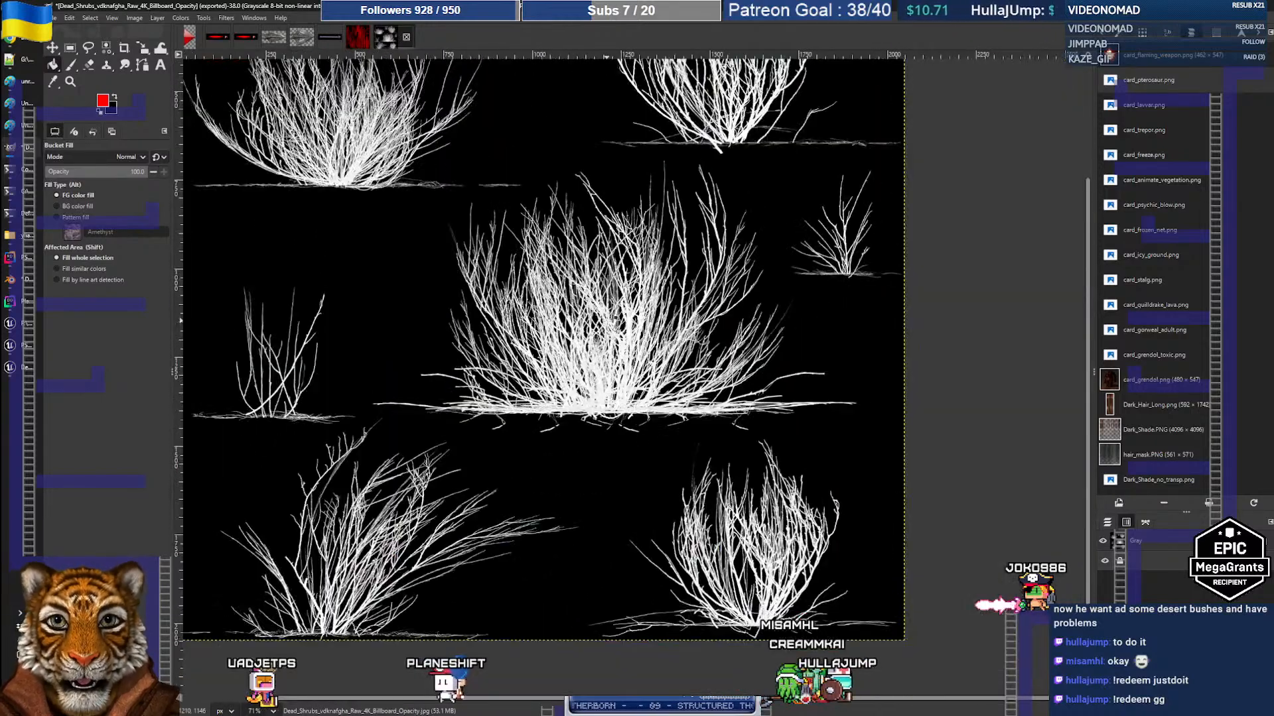
Compare the central shrub's density with the other shrubs across the whole Billboard_Opacity image
{"action": "scroll", "coordinate": [628, 324], "scroll_direction": "down", "scroll_amount": 2, "text": "ctrl"}
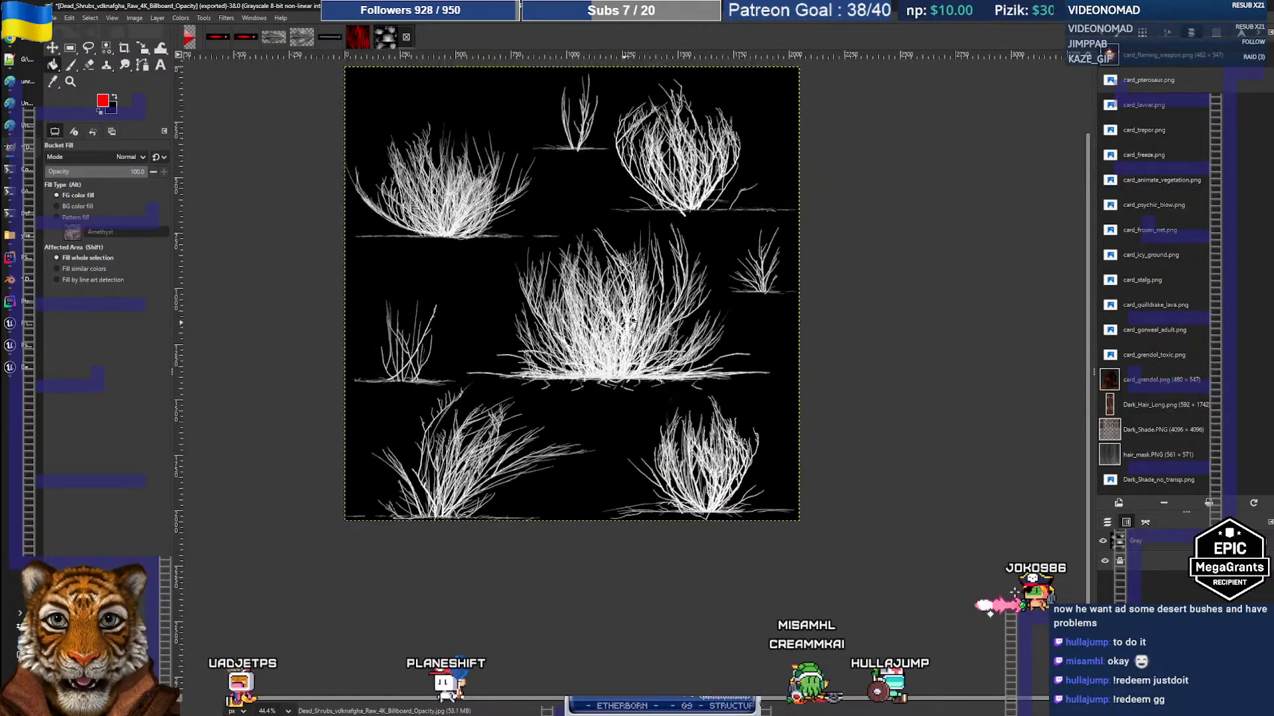
{"action": "scroll", "coordinate": [630, 323], "scroll_direction": "up", "scroll_amount": 1, "text": "ctrl"}
{"action": "scroll", "coordinate": [632, 320], "scroll_direction": "up", "scroll_amount": 5, "text": "ctrl"}
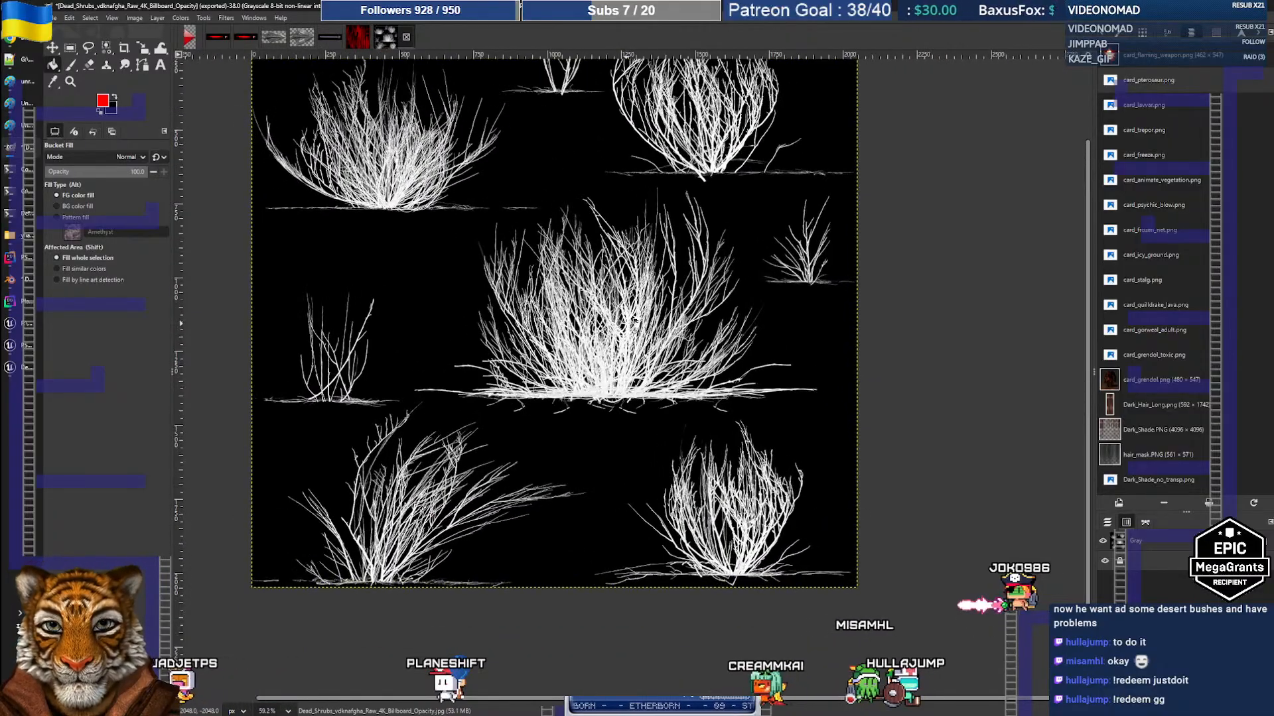
{"action": "scroll", "coordinate": [599, 335], "scroll_direction": "down", "scroll_amount": 6, "text": "ctrl"}
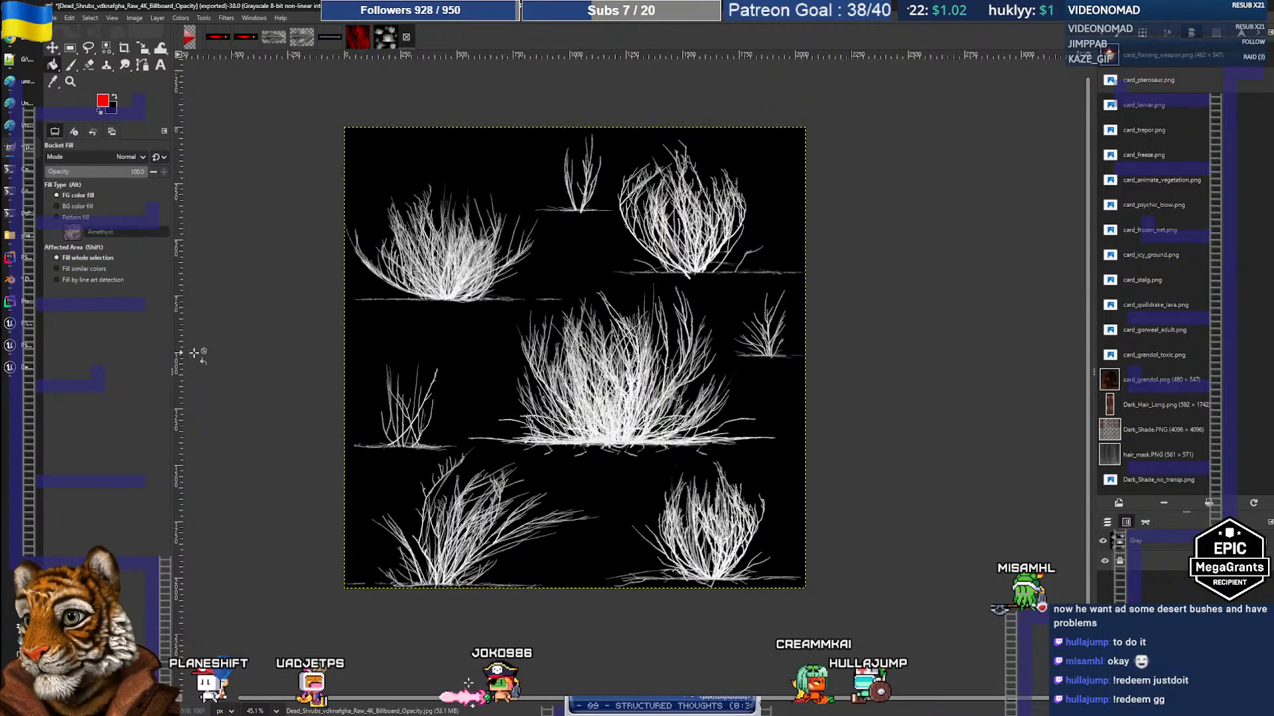
Switch to the VarC static mesh in Unreal and examine the LOD 3 billboard from a greater distance
{"action": "left_click", "coordinate": [24, 370]}
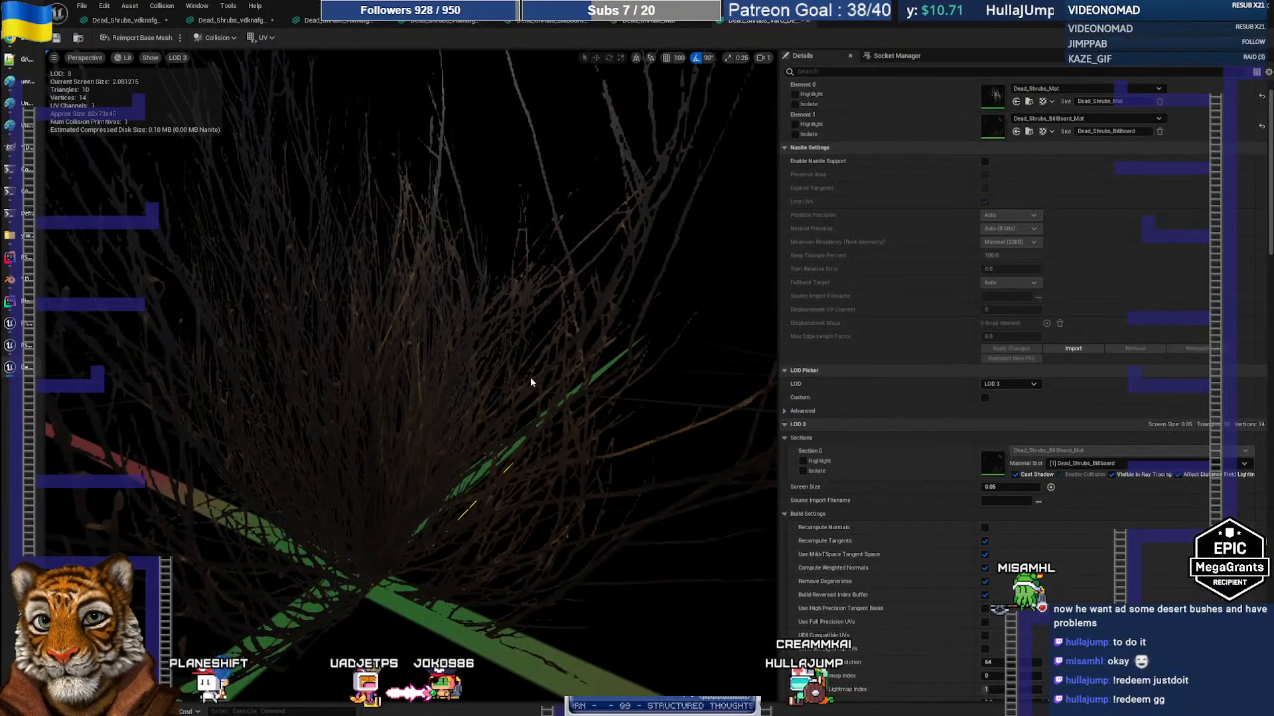
{"action": "right_click_drag", "start_coordinate": [531, 381], "coordinate": [557, 429]}
{"action": "key", "text": "s"}
{"action": "key", "text": "w"}
{"action": "scroll", "coordinate": [922, 284], "scroll_direction": "up", "scroll_amount": 1}
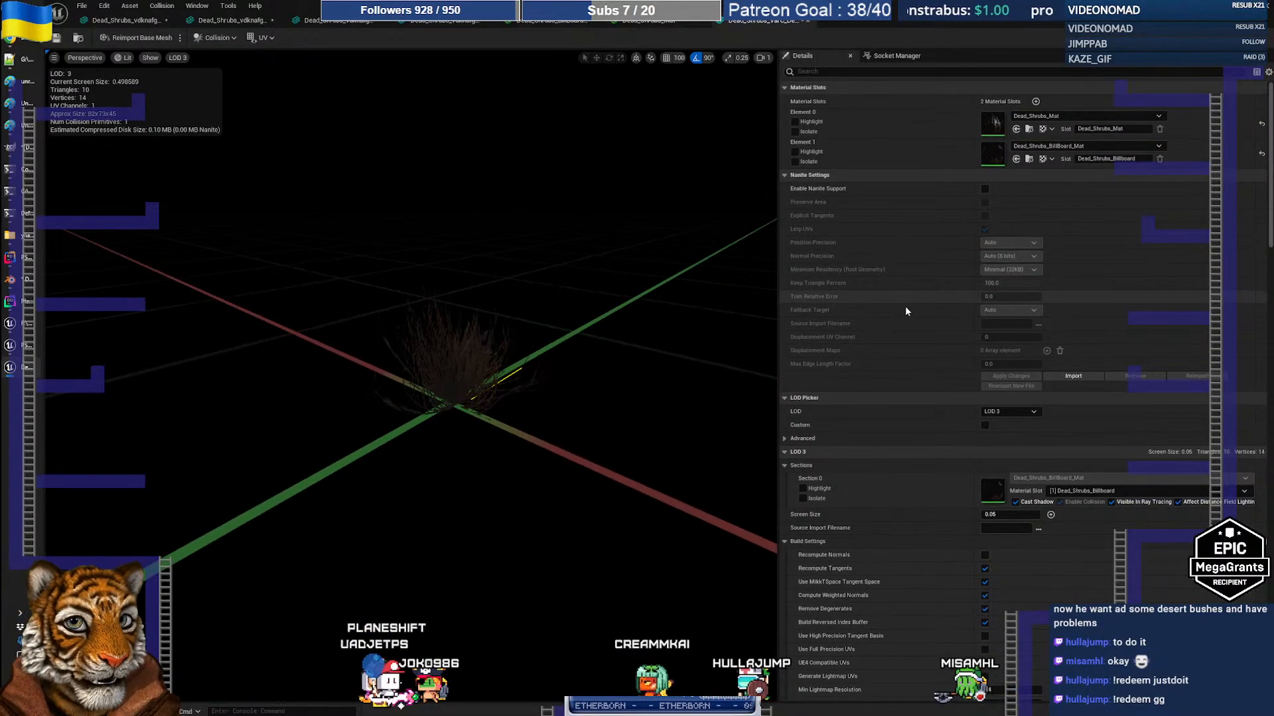
Set the mesh's LOD display to LOD Auto, turn on Custom LOD editing, and examine the shrub
{"action": "scroll", "coordinate": [904, 325], "scroll_direction": "down", "scroll_amount": 1}
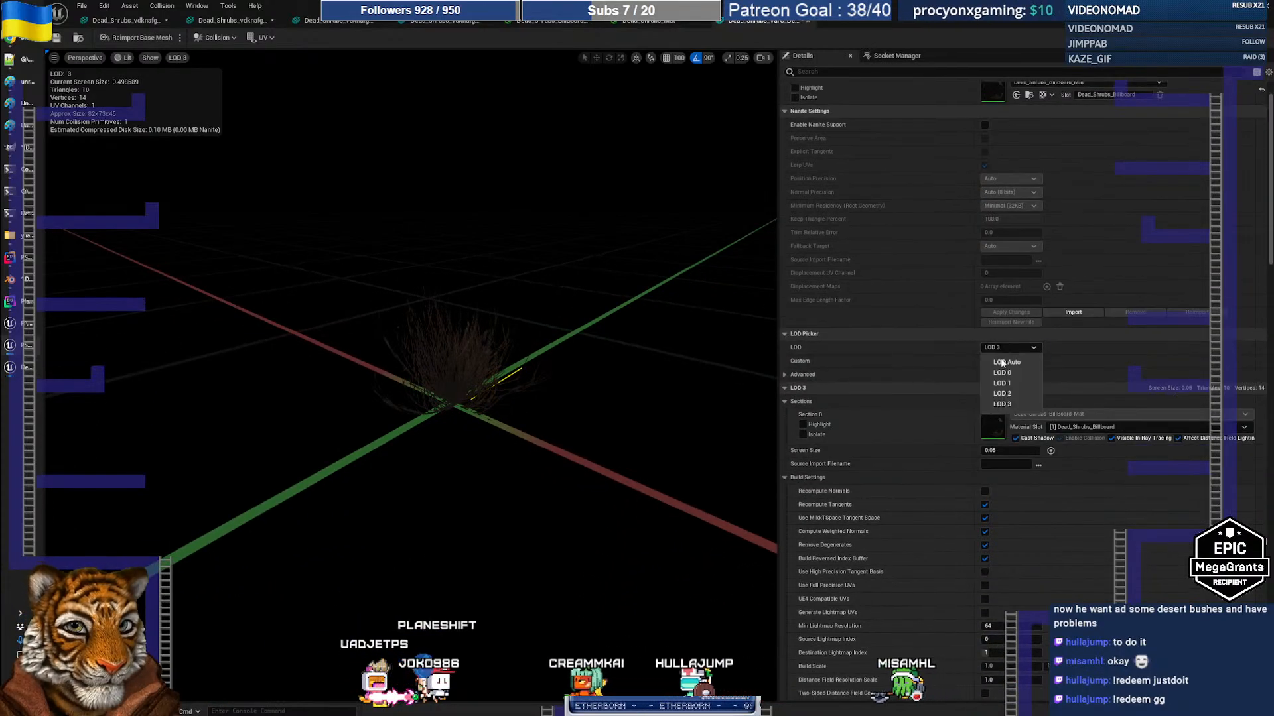
{"action": "left_click", "coordinate": [1003, 362]}
{"action": "left_click", "coordinate": [984, 361]}
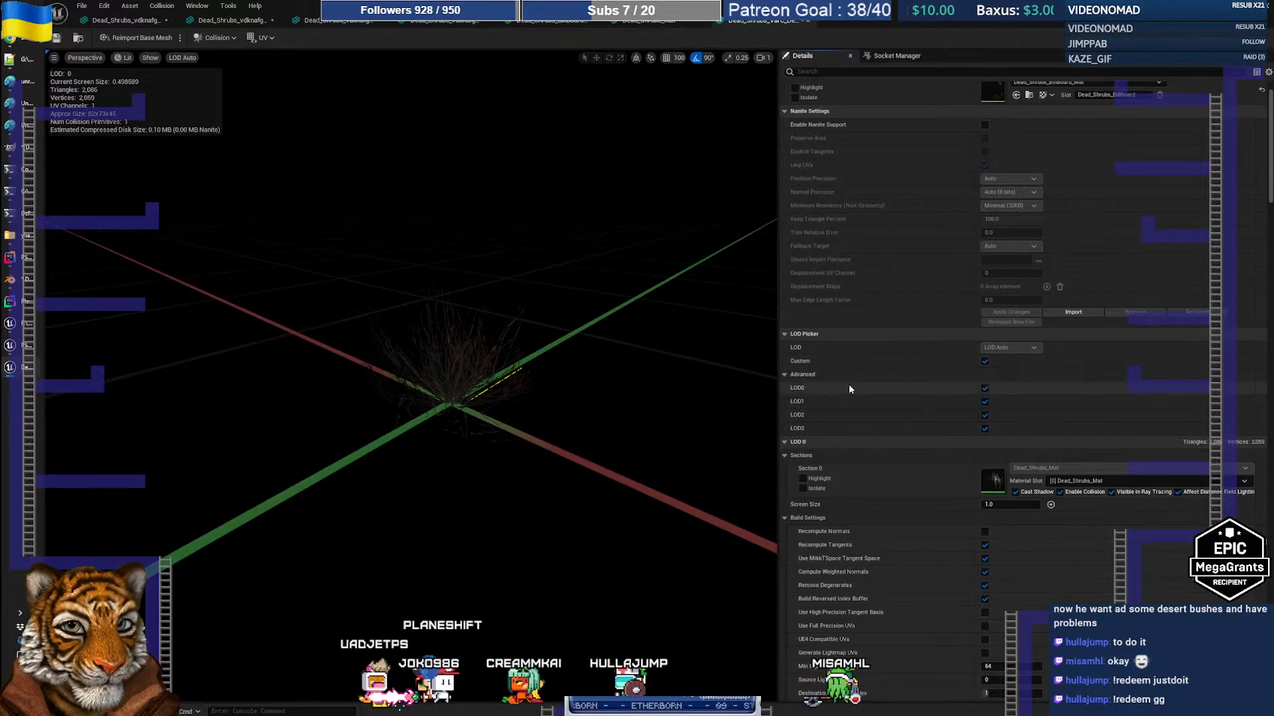
{"action": "left_click_drag", "start_coordinate": [584, 372], "coordinate": [545, 511]}
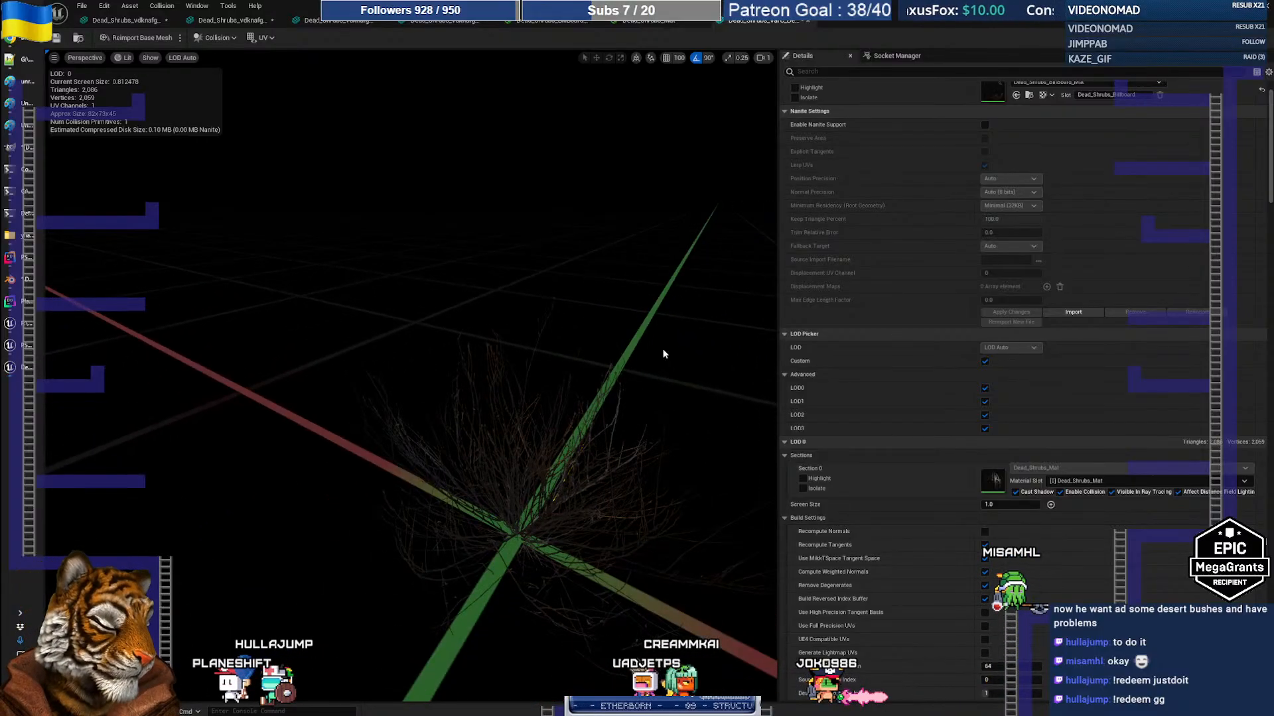
{"action": "mouse_move", "coordinate": [534, 355]}
{"action": "left_mouse_down"}
{"action": "mouse_move", "coordinate": [536, 464]}
{"action": "mouse_move", "coordinate": [560, 428]}
{"action": "mouse_move", "coordinate": [544, 355]}
{"action": "left_mouse_up"}
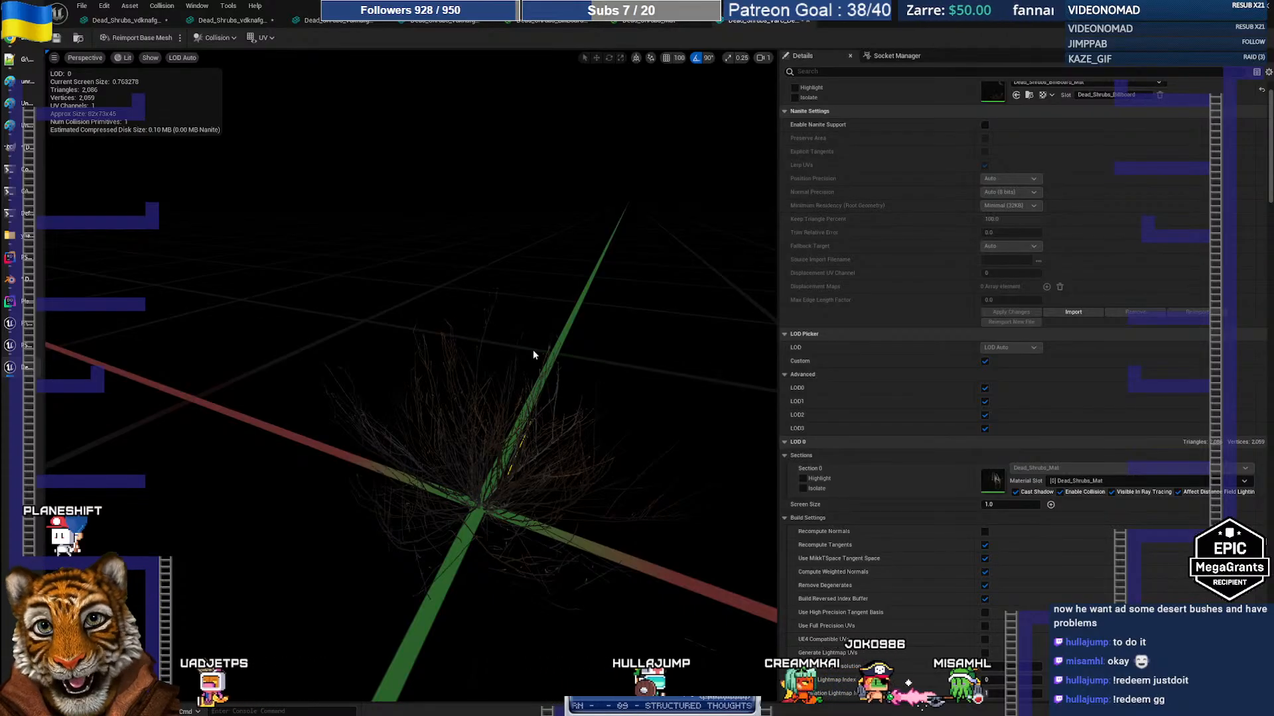
Switch to GIMP and examine the dense base branches of the central shrub in the Billboard_Opacity image
{"action": "left_click", "coordinate": [15, 151]}
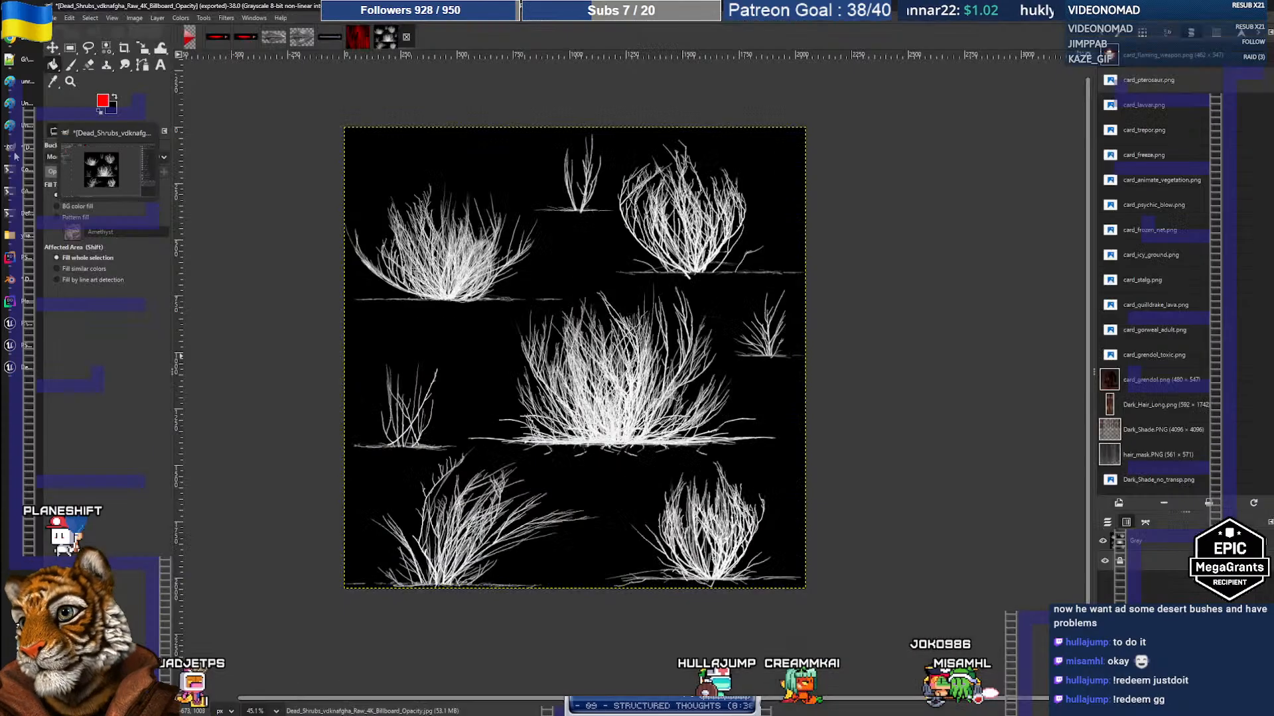
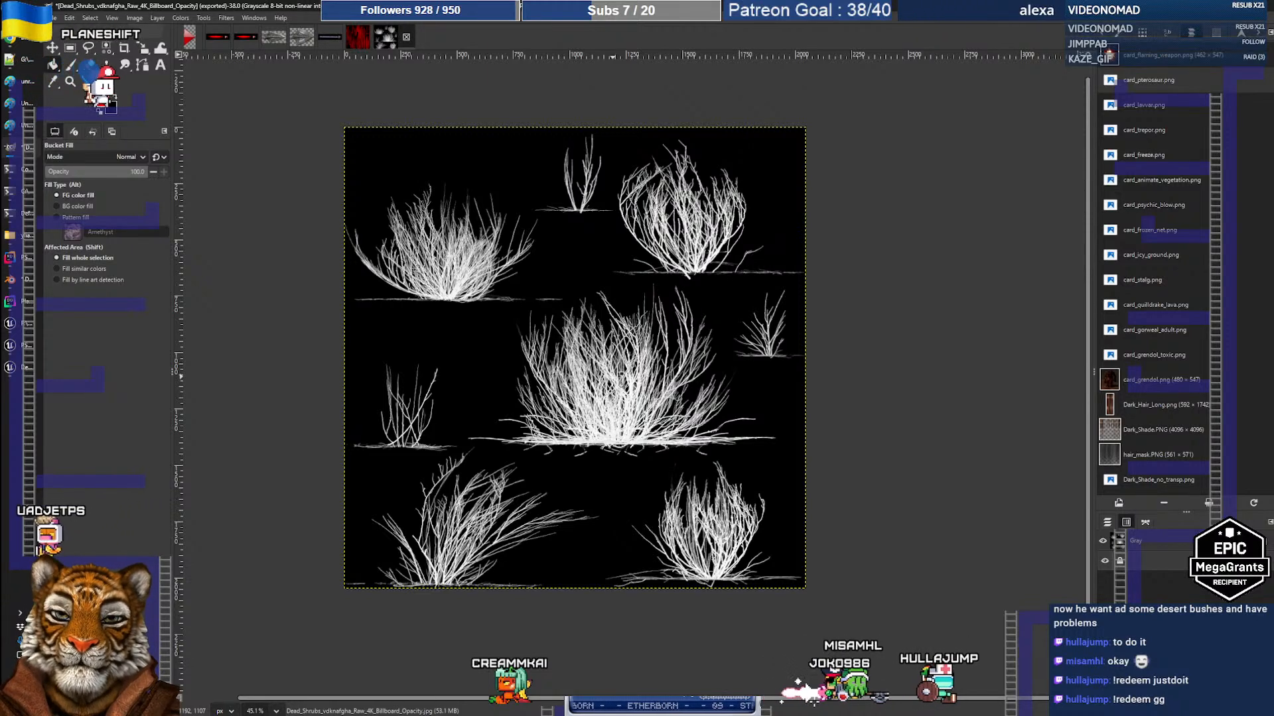
{"action": "key", "text": "ctrl"}
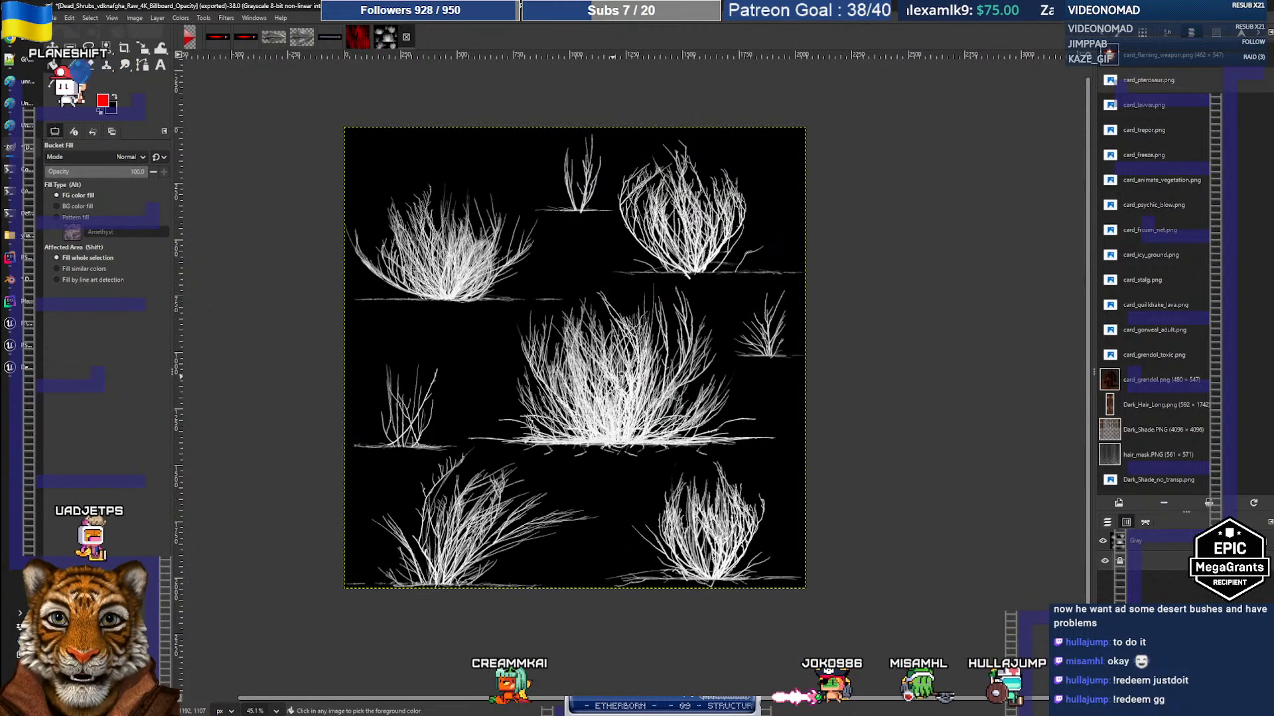
{"action": "scroll", "coordinate": [620, 396], "scroll_direction": "up", "scroll_amount": 6, "text": "ctrl"}
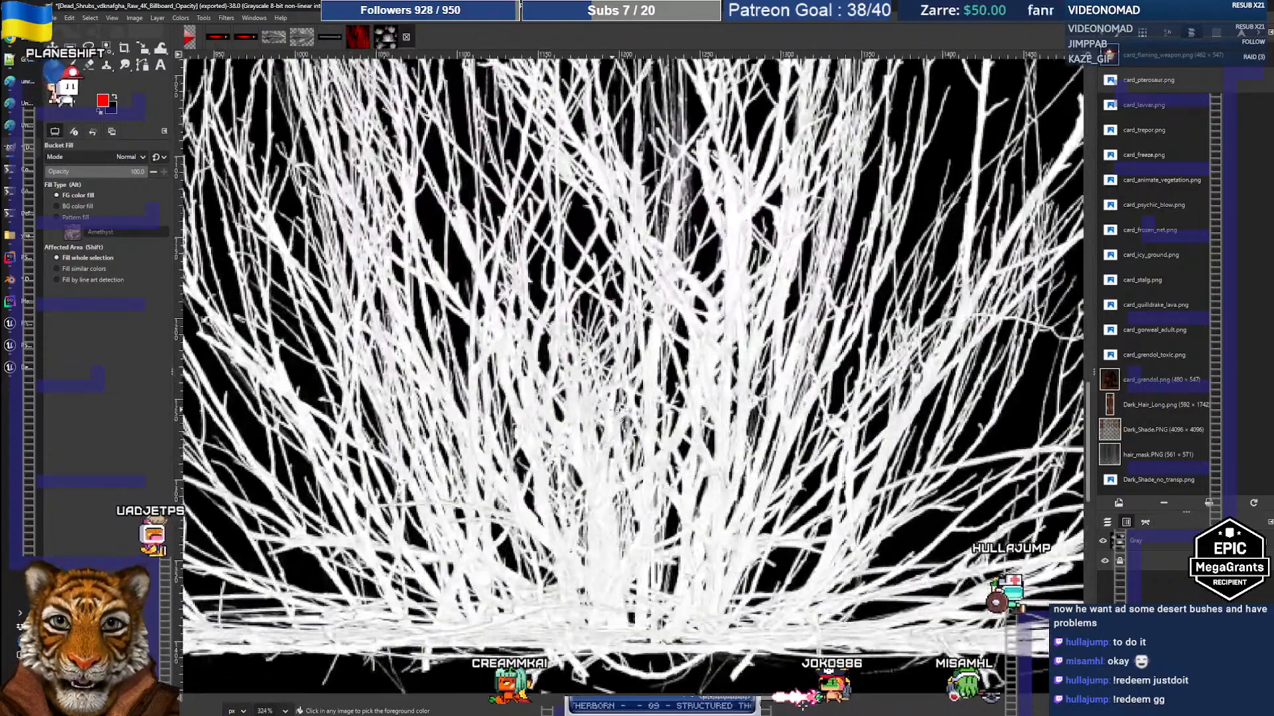
{"action": "scroll", "coordinate": [617, 409], "scroll_direction": "up", "scroll_amount": 2, "text": "ctrl"}
{"action": "scroll", "coordinate": [617, 410], "scroll_direction": "down", "scroll_amount": 6, "text": "ctrl"}
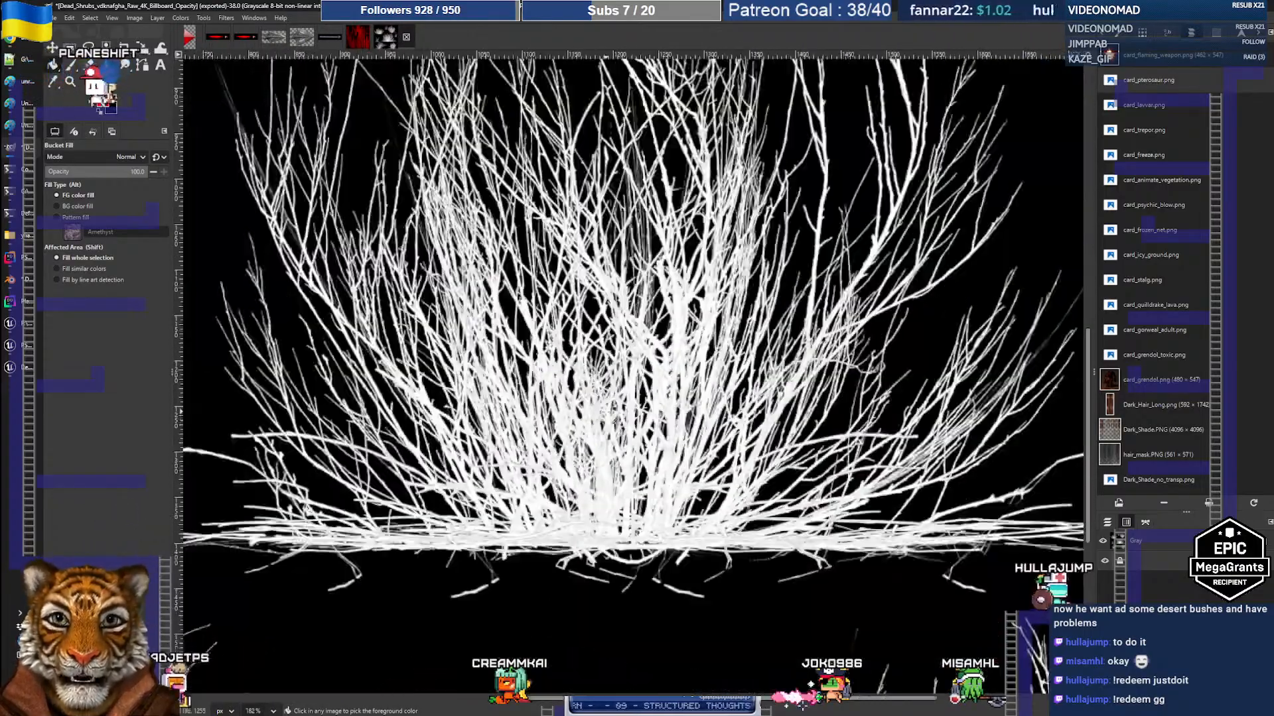
{"action": "scroll", "coordinate": [617, 410], "scroll_direction": "down", "scroll_amount": 2, "text": "ctrl"}
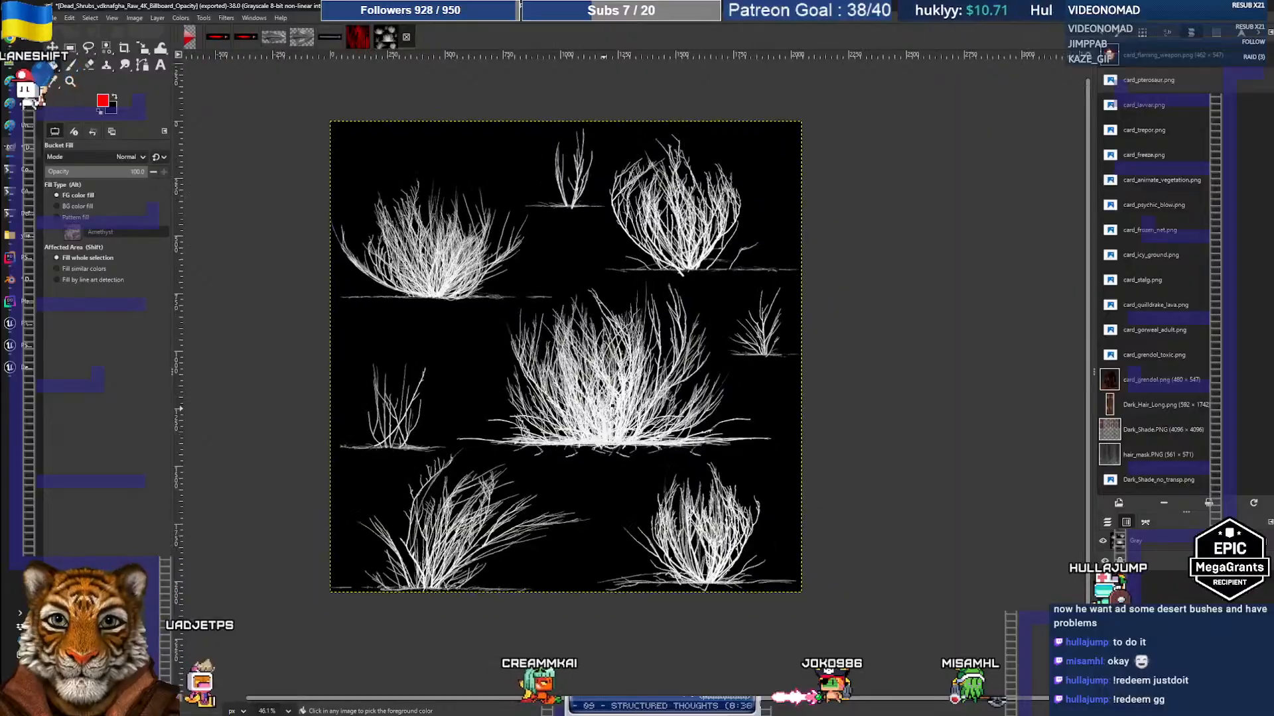
Switch to Blender, frame the DeadShrubsVarC model, and inspect the DeadShrubsVarC_LOD3 billboard geometry in Edit Mode
{"action": "key", "text": "alt+Tab"}
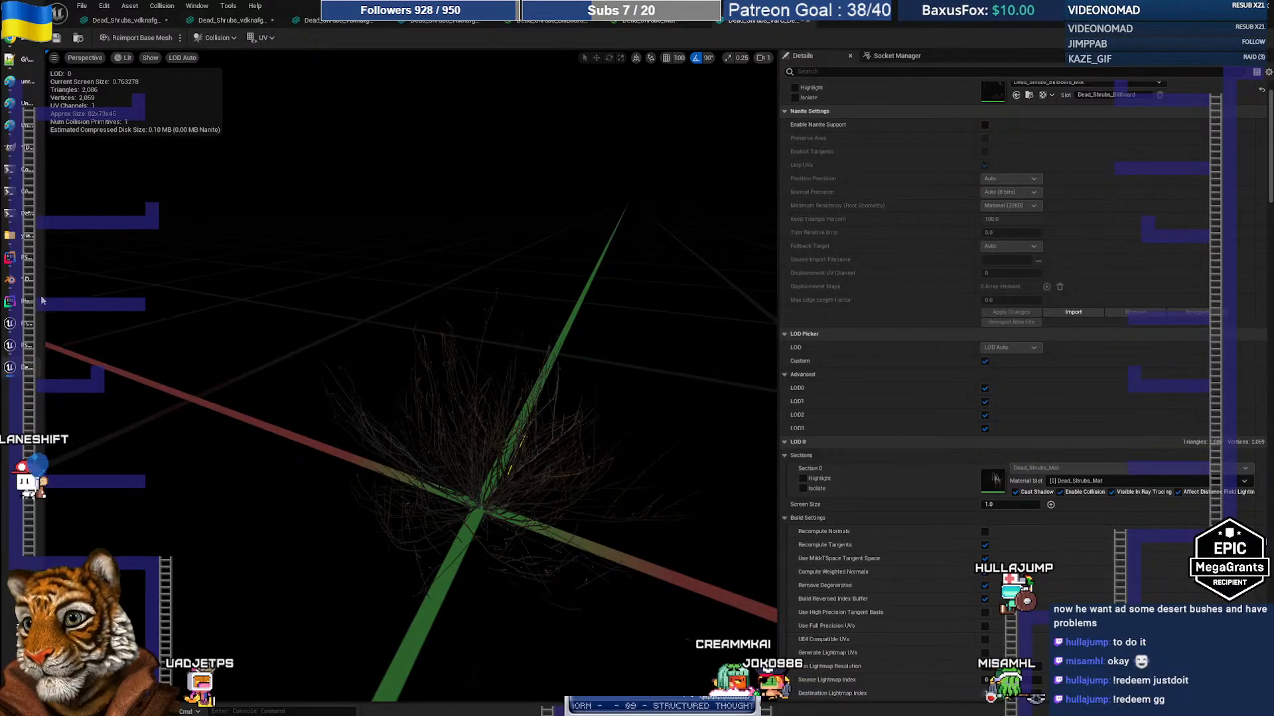
{"action": "key", "text": "alt+Tab"}
{"action": "key", "text": "KP_Decimal"}
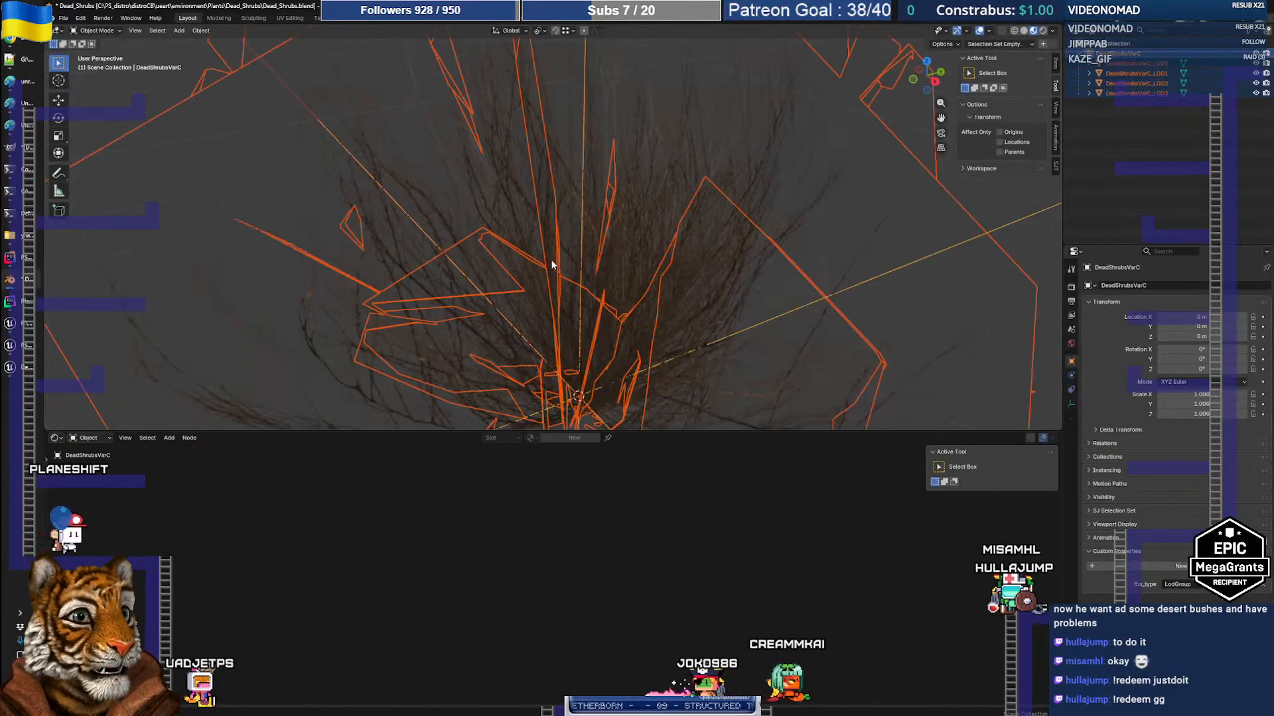
{"action": "left_click", "coordinate": [1197, 94]}
{"action": "key", "text": "Tab"}
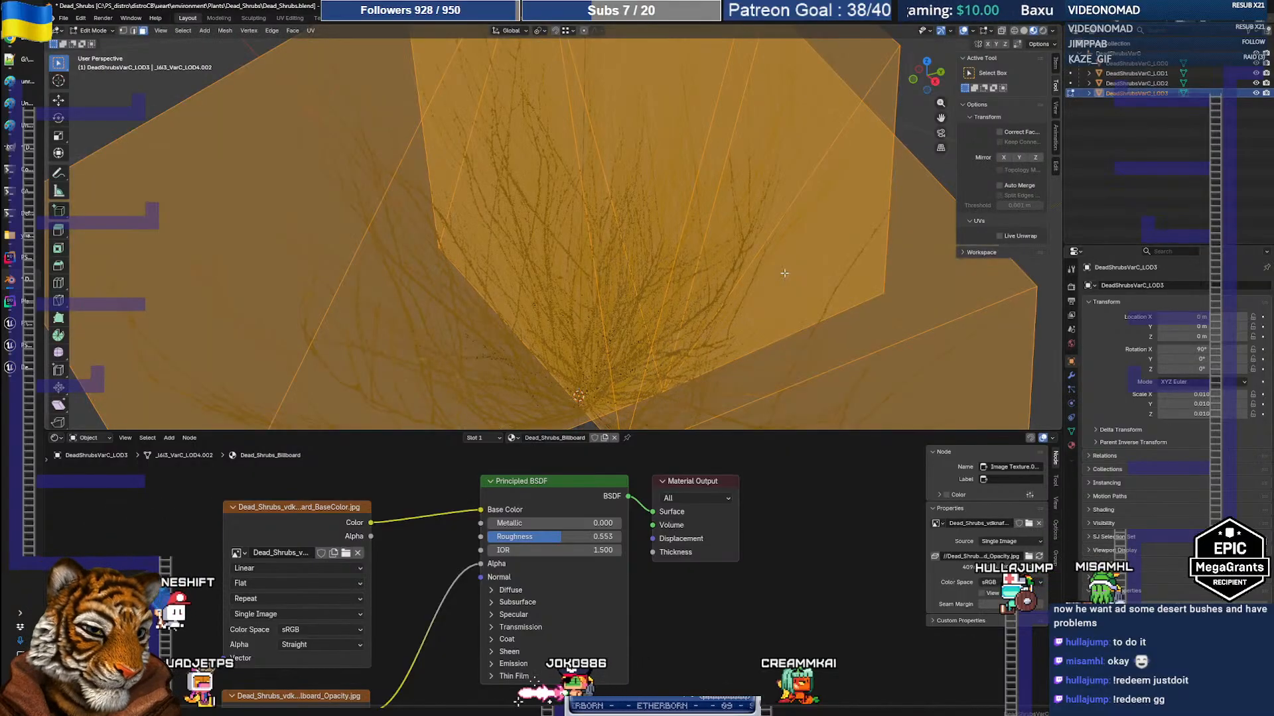
{"action": "key", "text": "Tab"}
Inspect the DeadShrubsVarC_LOD2 mesh faces in Edit Mode, then return to Object Mode
{"action": "key", "text": "Up"}
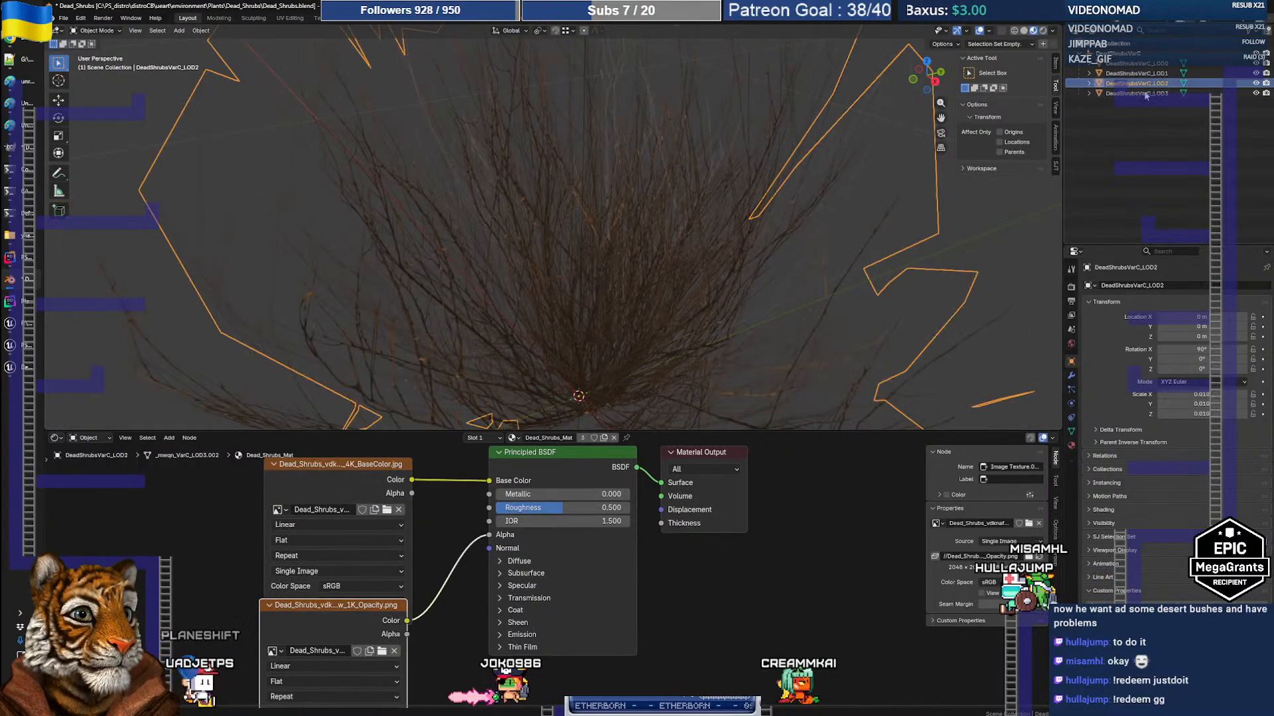
{"action": "key", "text": "Tab"}
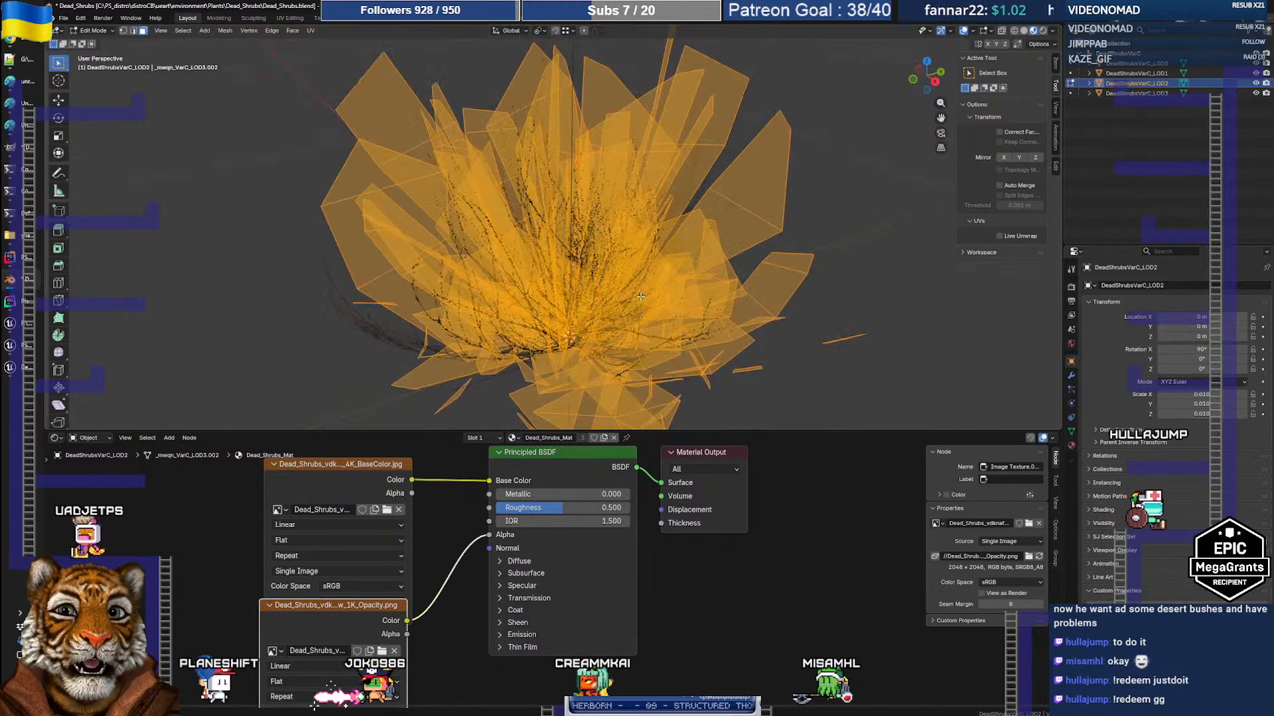
{"action": "key", "text": "Tab"}
{"action": "mouse_move", "coordinate": [642, 293]}
{"action": "middle_mouse_down"}
{"action": "mouse_move", "coordinate": [618, 270]}
{"action": "mouse_move", "coordinate": [651, 246]}
{"action": "mouse_move", "coordinate": [657, 258]}
{"action": "mouse_move", "coordinate": [634, 276]}
{"action": "mouse_move", "coordinate": [615, 272]}
{"action": "mouse_move", "coordinate": [749, 269]}
{"action": "mouse_move", "coordinate": [655, 279]}
{"action": "middle_mouse_up"}
Hide DeadShrubsVarC_LOD3 and inspect the branch card faces of DeadShrubsVarC_LOD1 in Edit Mode and Object Mode
{"action": "left_click", "coordinate": [1256, 94]}
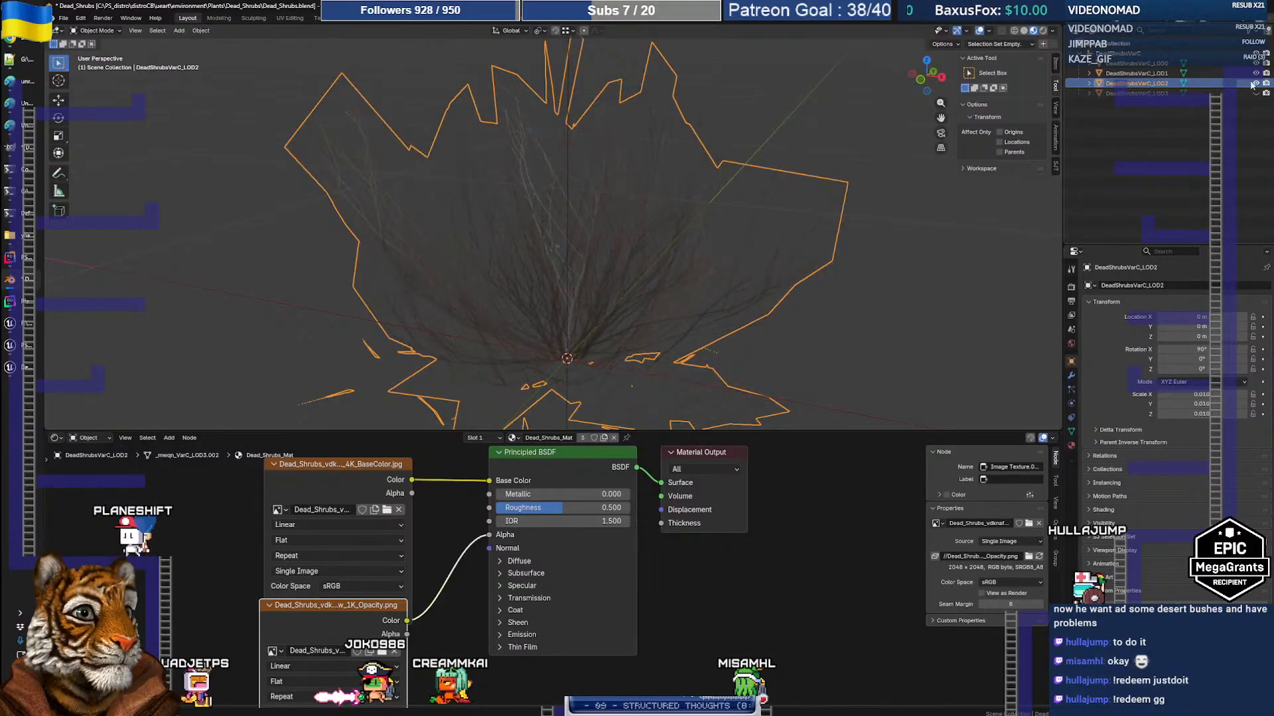
{"action": "left_click", "coordinate": [624, 277]}
{"action": "key", "text": "Tab"}
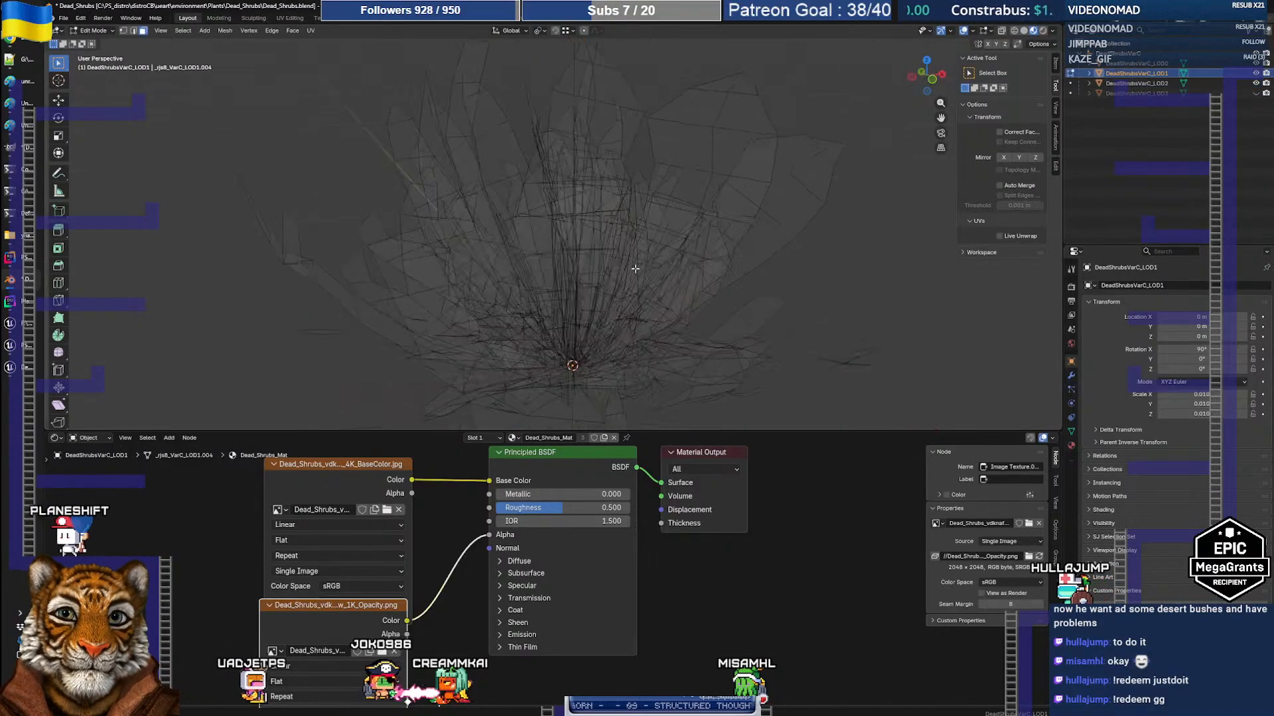
{"action": "middle_click_drag", "start_coordinate": [635, 269], "coordinate": [600, 287]}
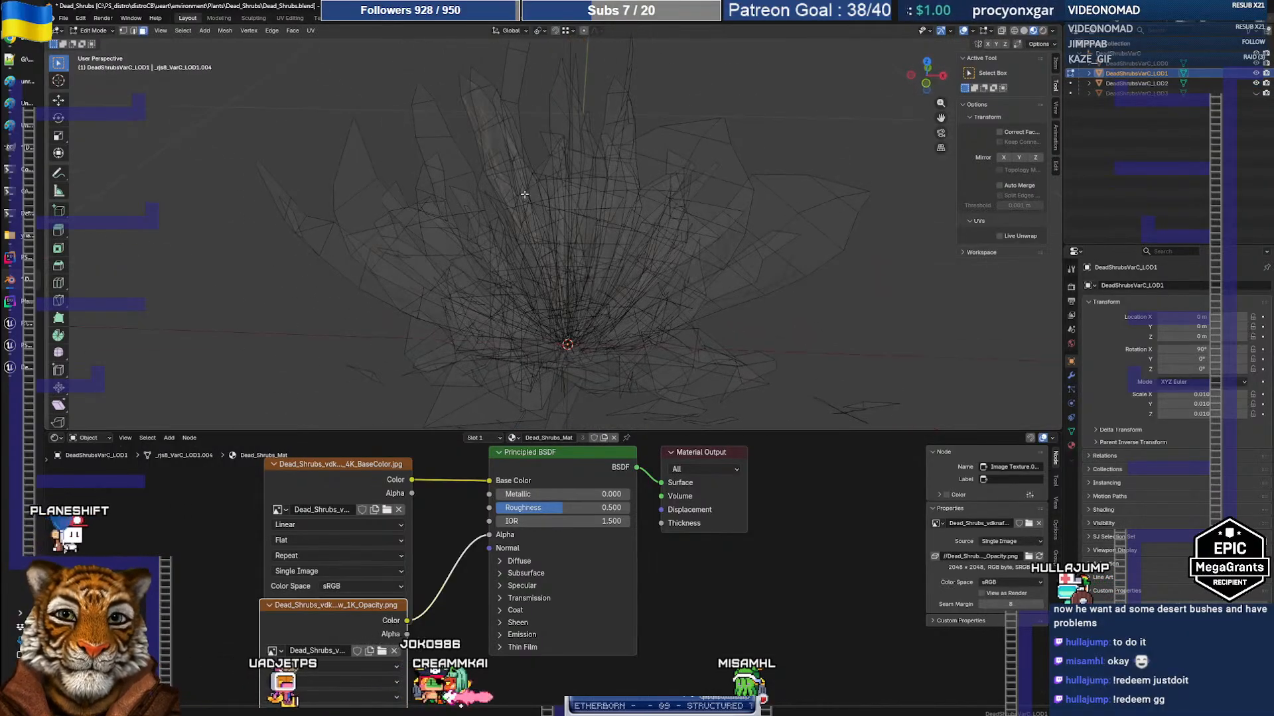
{"action": "left_click", "coordinate": [496, 149]}
{"action": "middle_click_drag", "start_coordinate": [496, 150], "coordinate": [537, 254]}
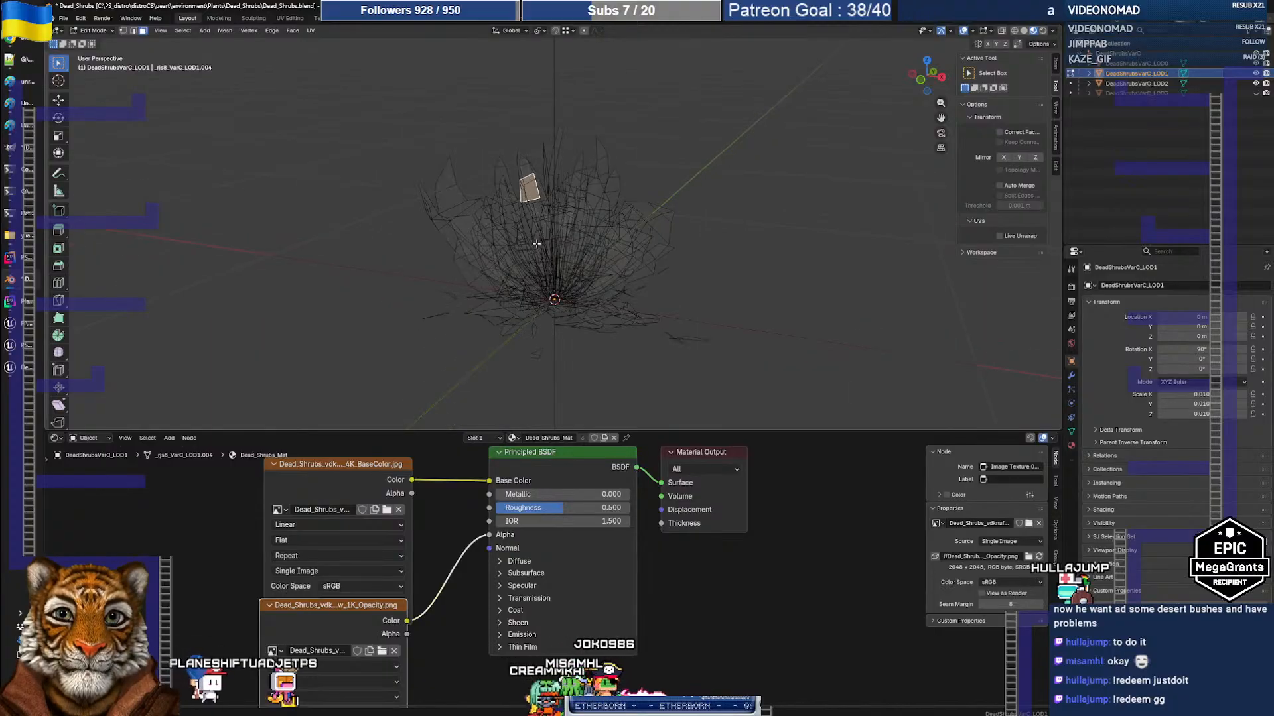
{"action": "key", "text": "Tab"}
{"action": "scroll", "coordinate": [576, 282], "scroll_direction": "up", "scroll_amount": 4}
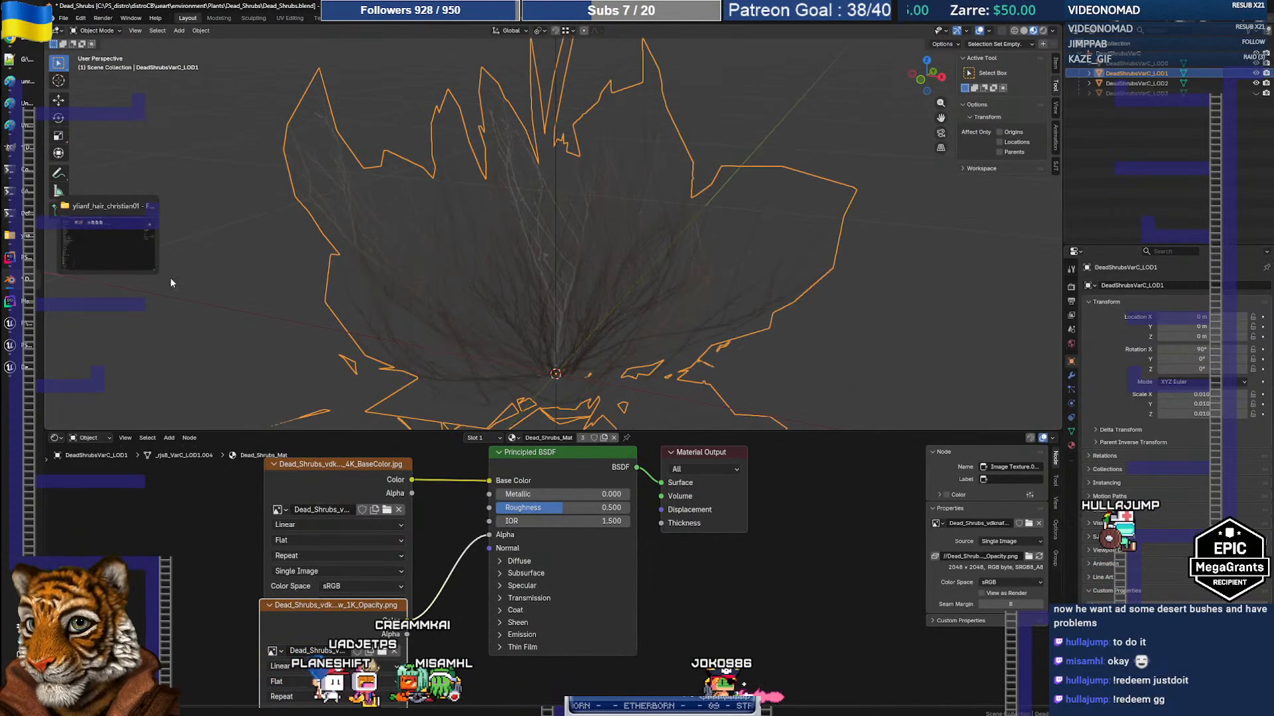
{"action": "middle_click_drag", "start_coordinate": [607, 263], "coordinate": [544, 264]}
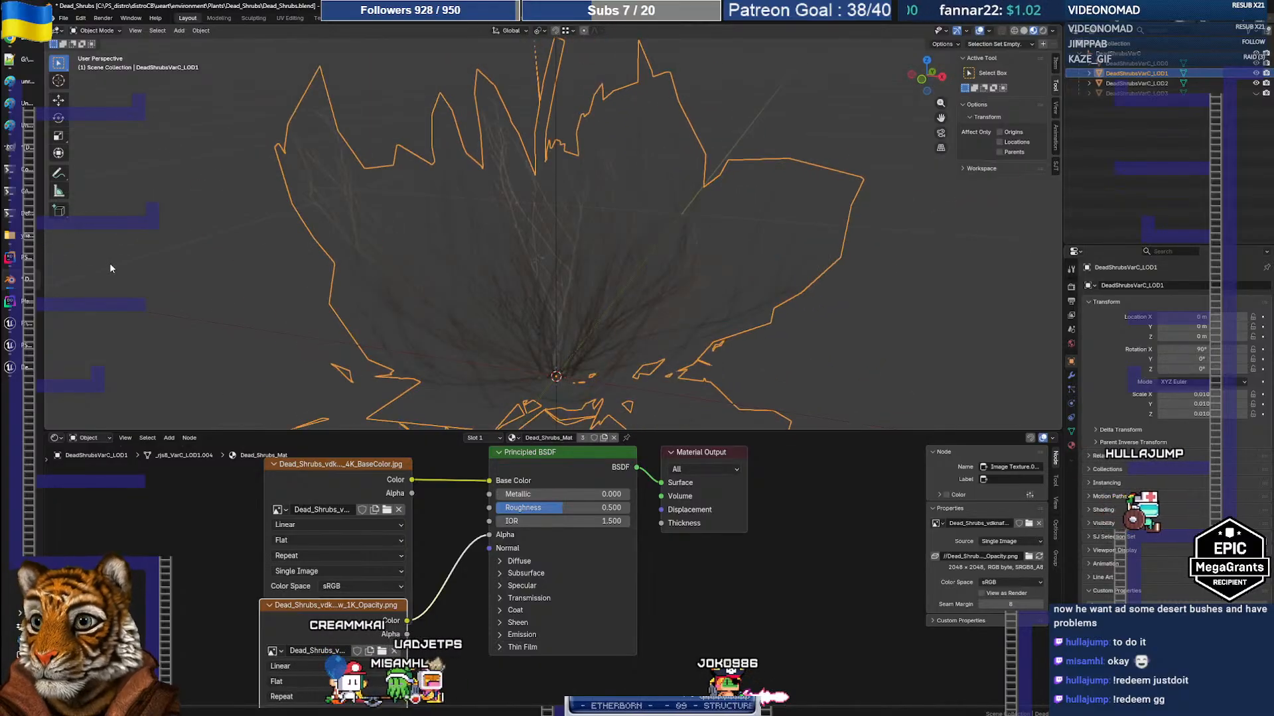
Switch to GIMP and compare the central shrub's opacity texture up close with the branches seen on the mesh
{"action": "left_click", "coordinate": [24, 148]}
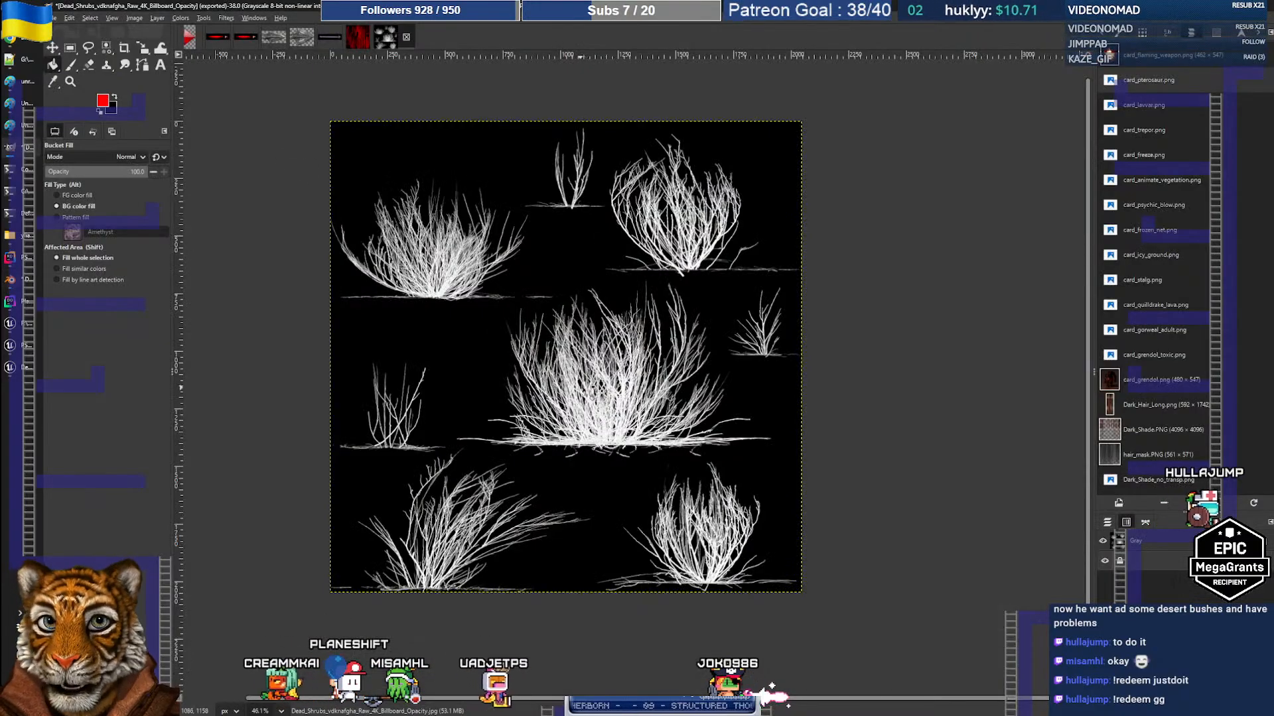
{"action": "scroll", "coordinate": [606, 404], "scroll_direction": "up", "scroll_amount": 6, "text": "ctrl"}
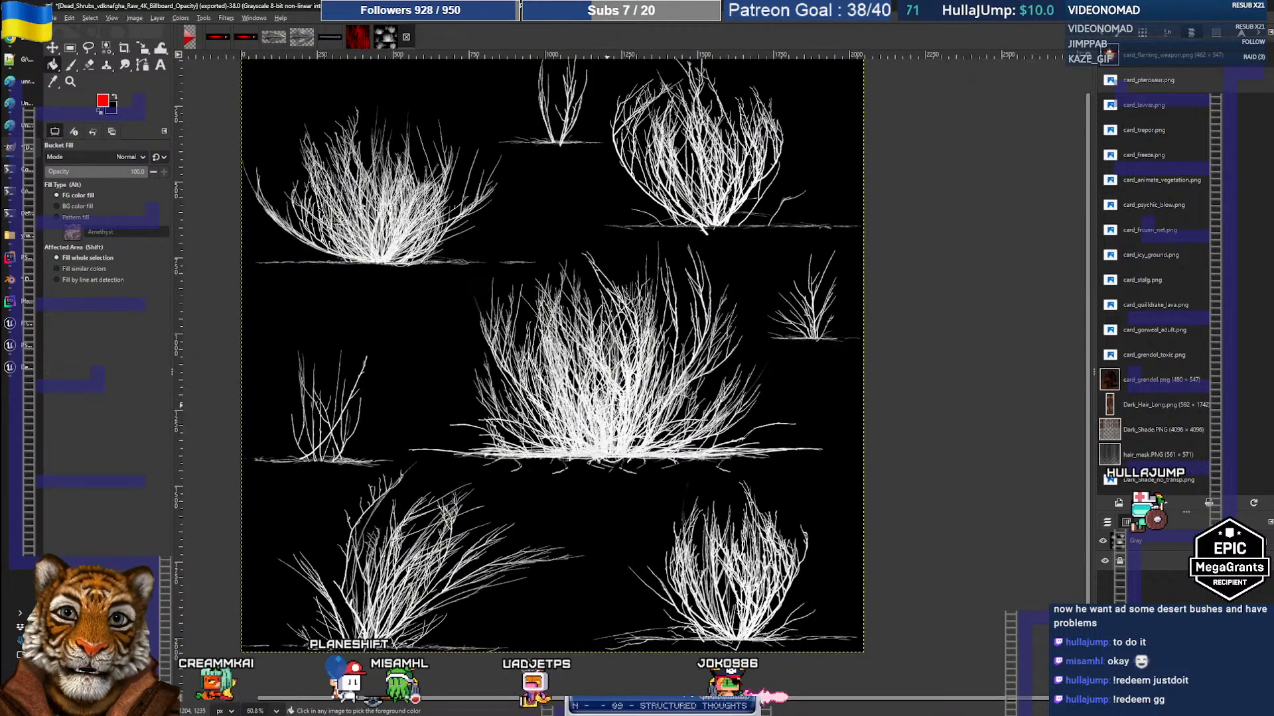
{"action": "scroll", "coordinate": [611, 404], "scroll_direction": "up", "scroll_amount": 1, "text": "ctrl"}
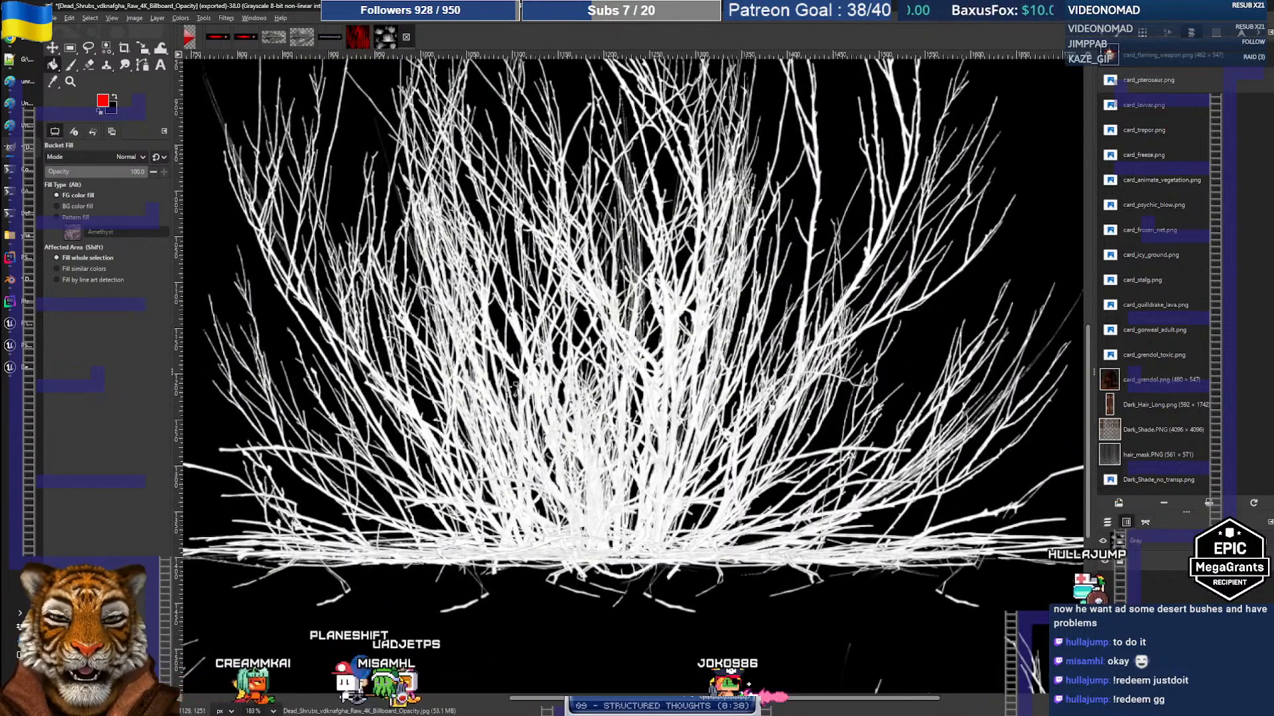
{"action": "scroll", "coordinate": [526, 371], "scroll_direction": "down", "scroll_amount": 2, "text": "ctrl"}
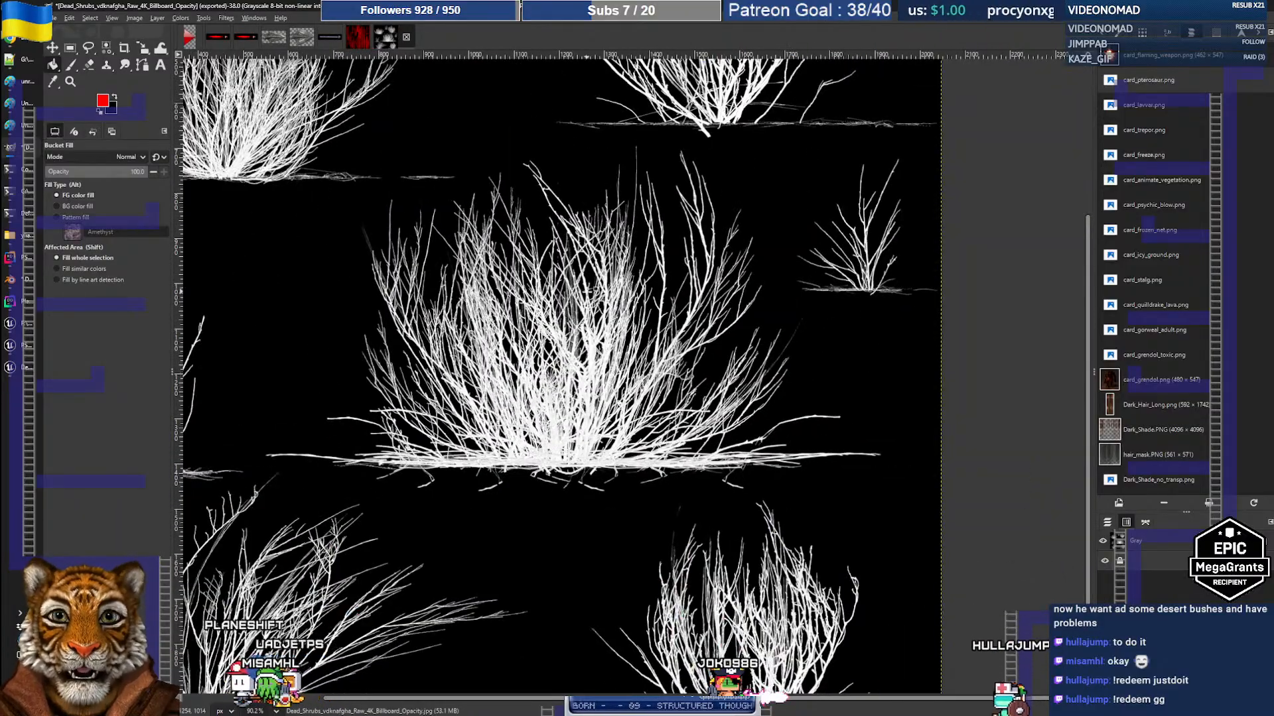
Switch back to Blender and hide the DeadShrubsVarC_LOD1 and DeadShrubsVarC_LOD2 meshes in the viewport
{"action": "key", "text": "alt+Tab"}
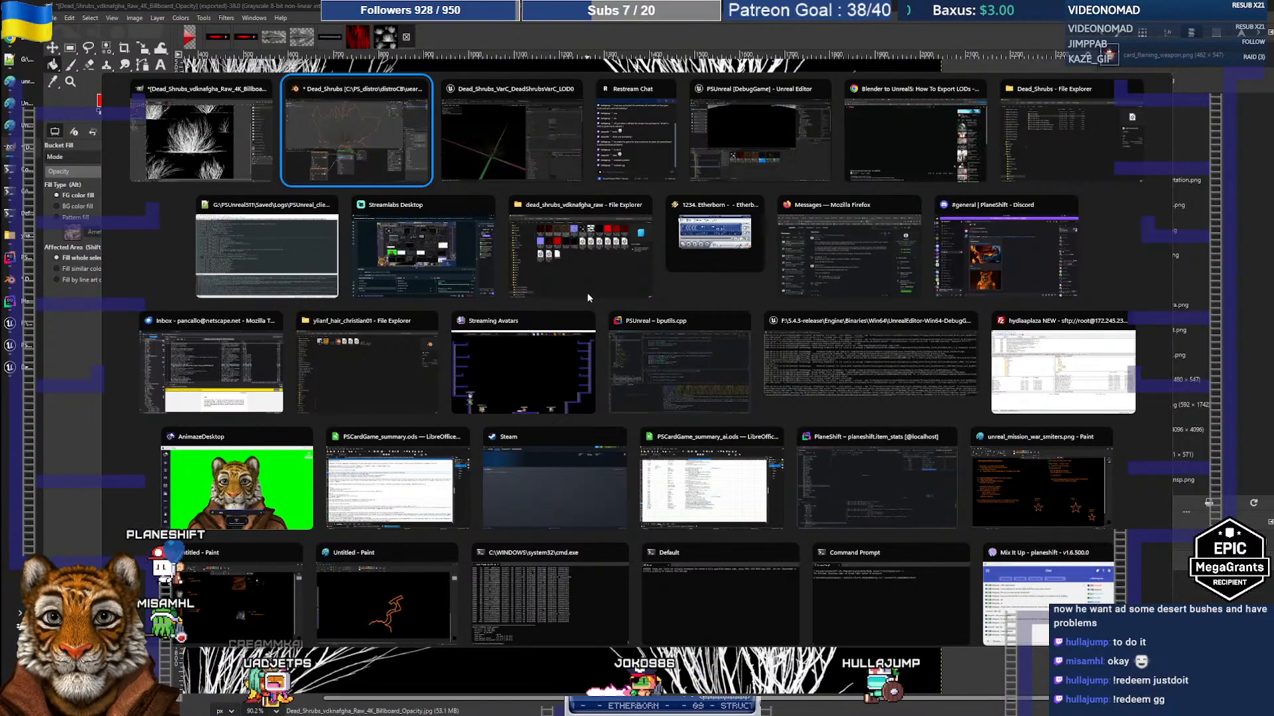
{"action": "key", "text": "Return"}
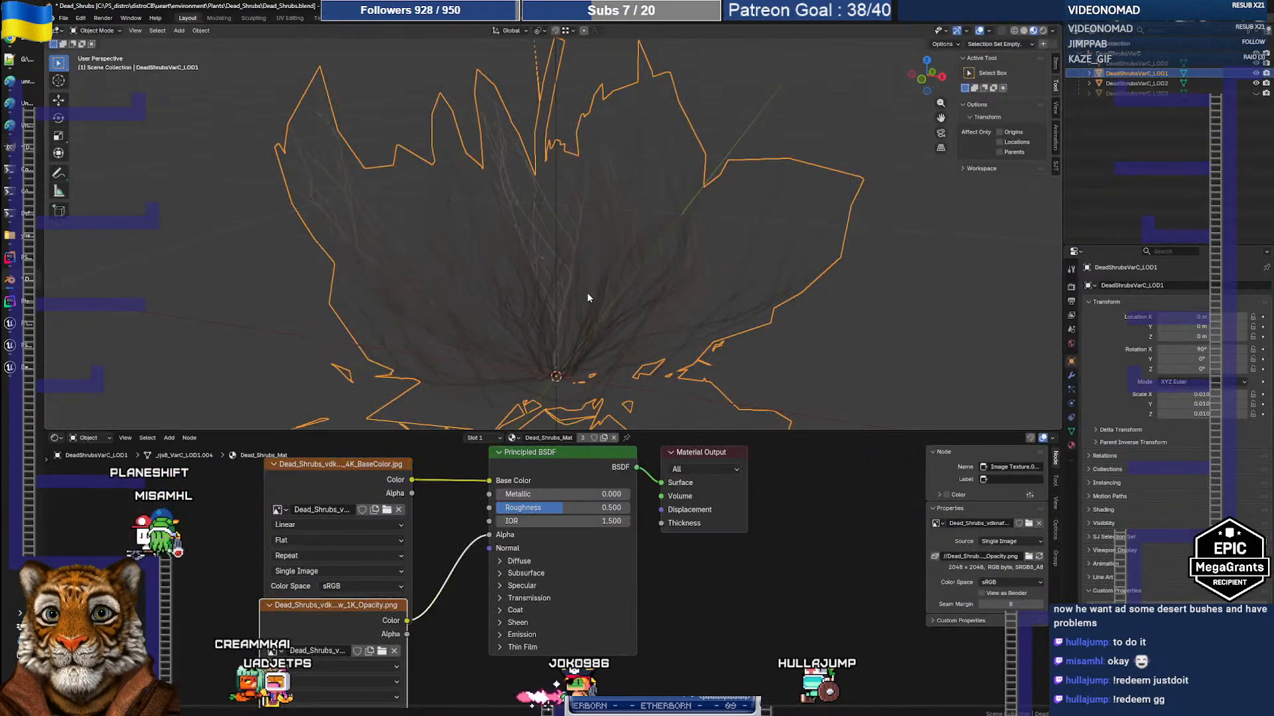
{"action": "key", "text": "alt+Tab"}
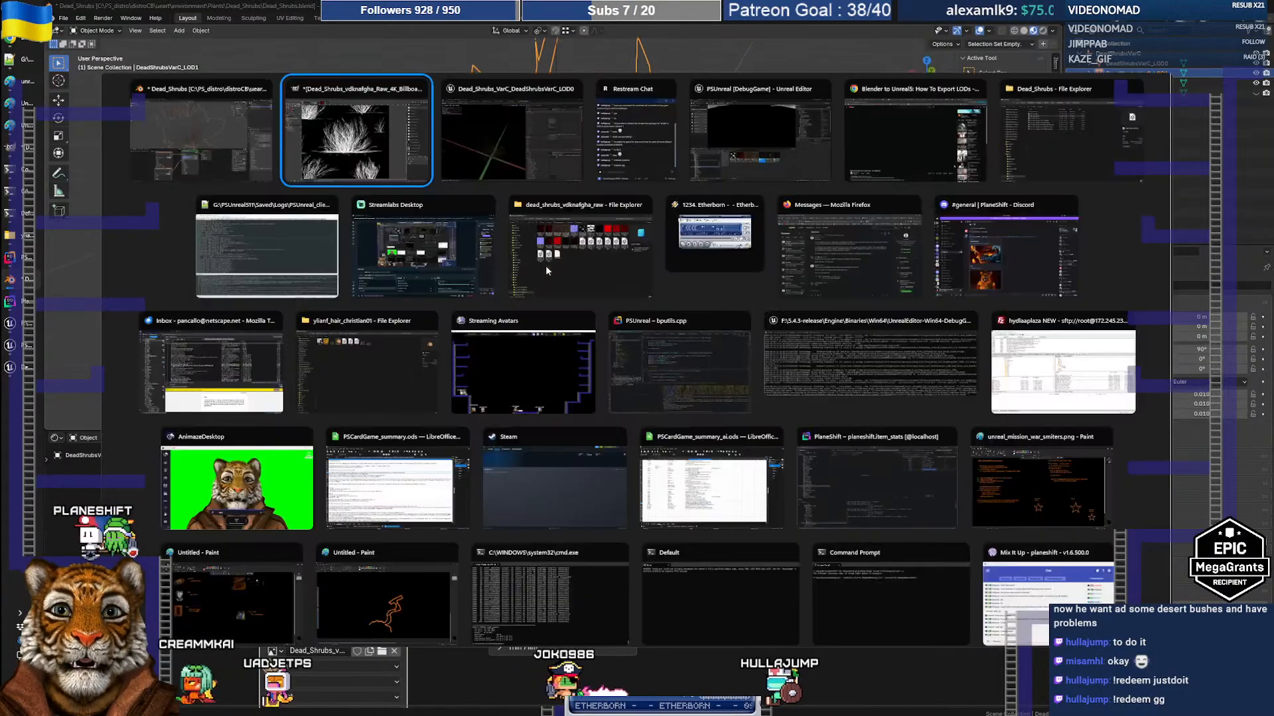
{"action": "key", "text": "Return"}
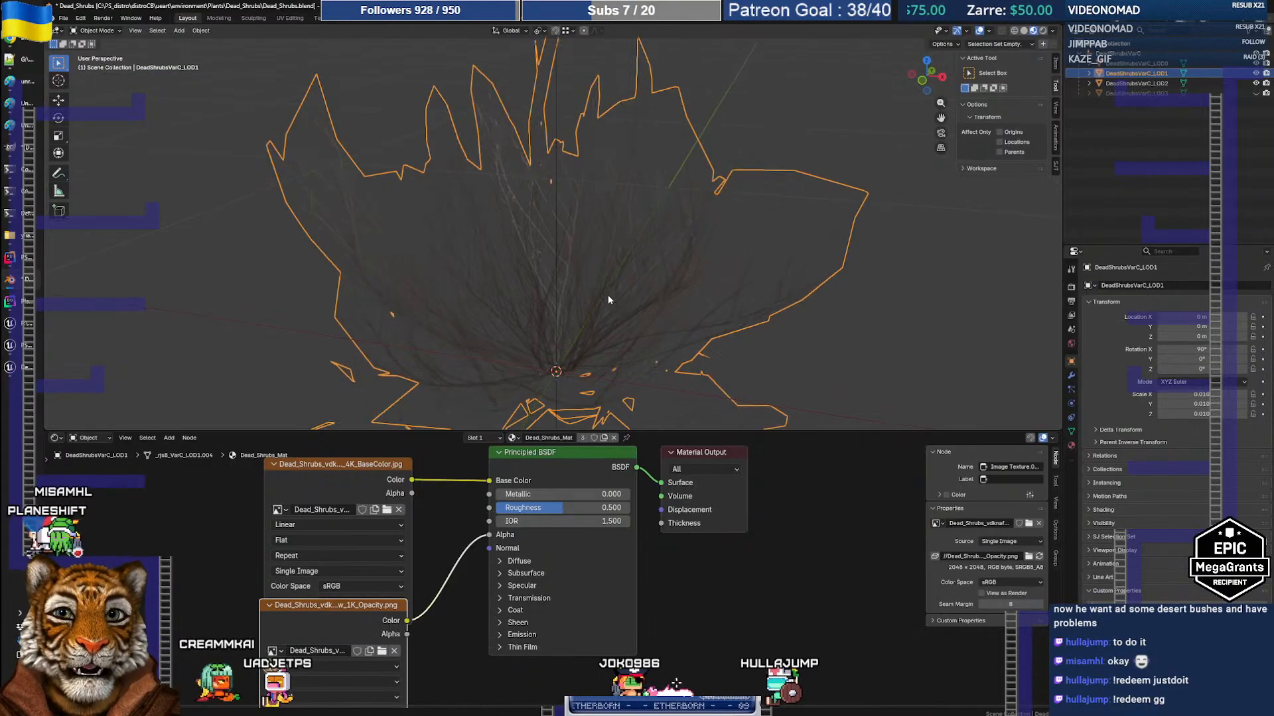
{"action": "left_click", "coordinate": [1255, 84]}
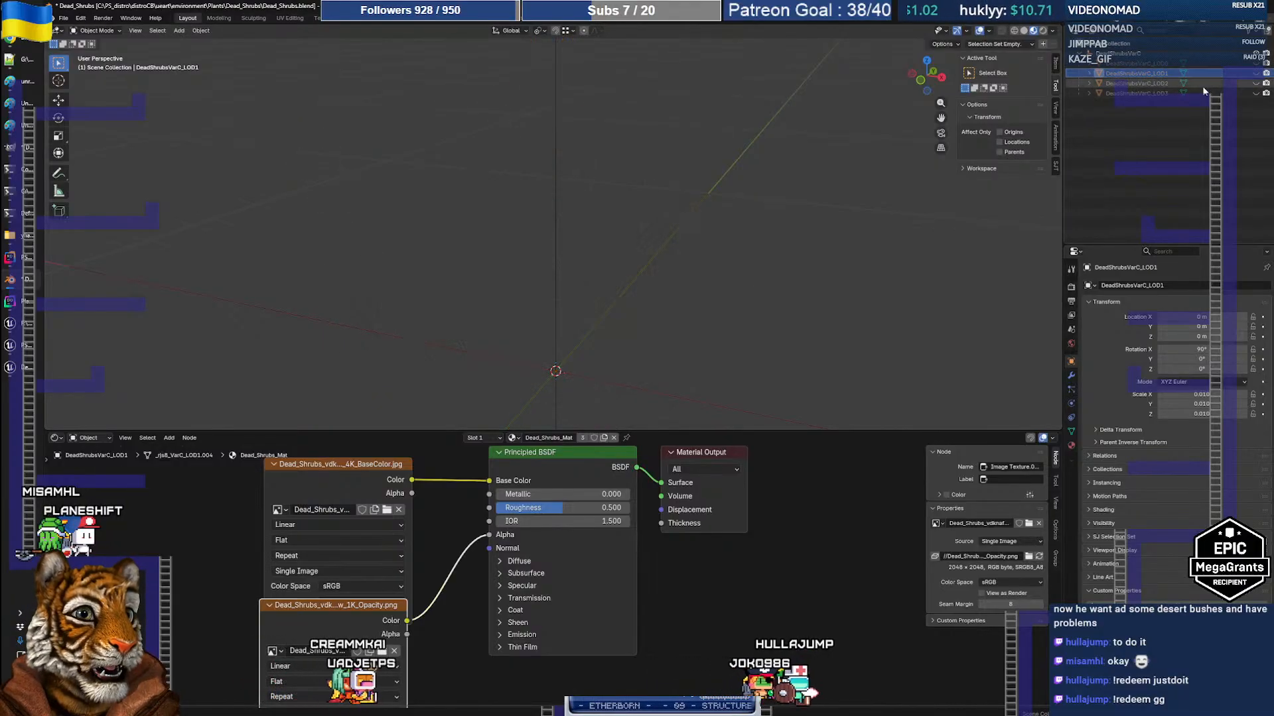
Show DeadShrubsVarC_LOD3 in the viewport and inspect its billboard branches from several angles and distances
{"action": "left_click", "coordinate": [1194, 93]}
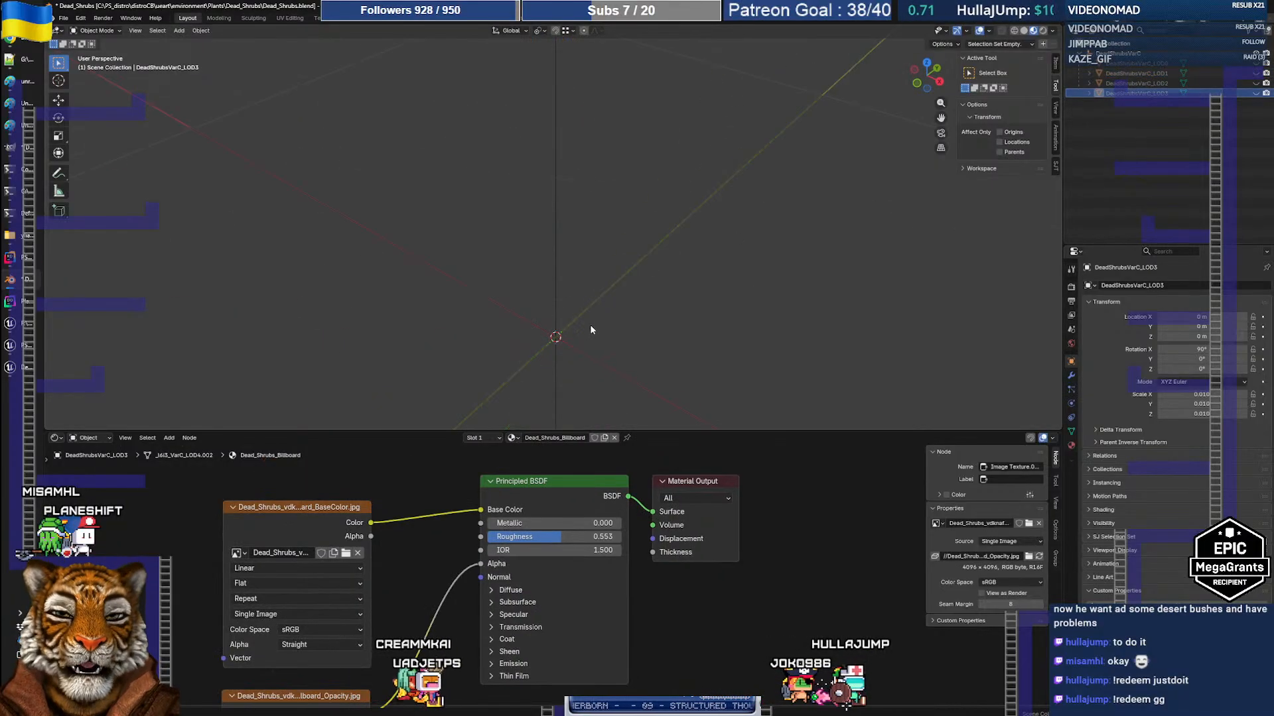
{"action": "key", "text": "alt+h"}
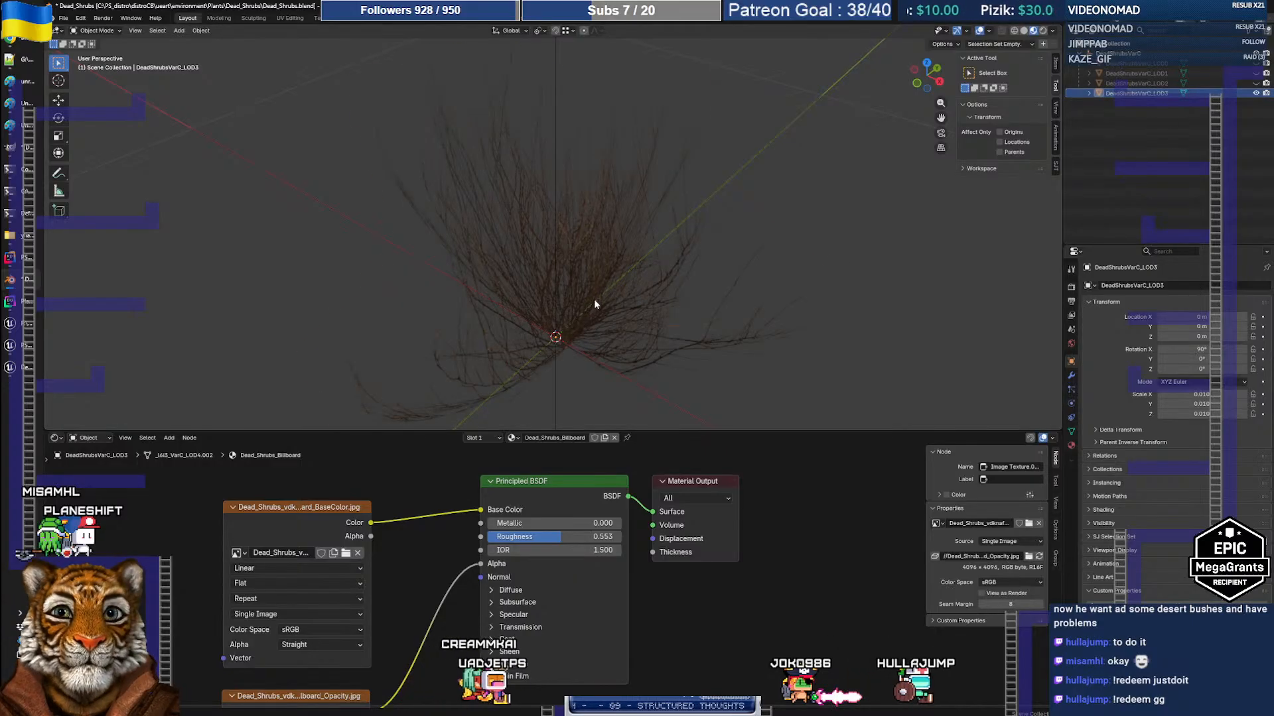
{"action": "key", "text": "Tab"}
{"action": "key", "text": "Tab"}
{"action": "middle_click_drag", "start_coordinate": [651, 293], "coordinate": [640, 236]}
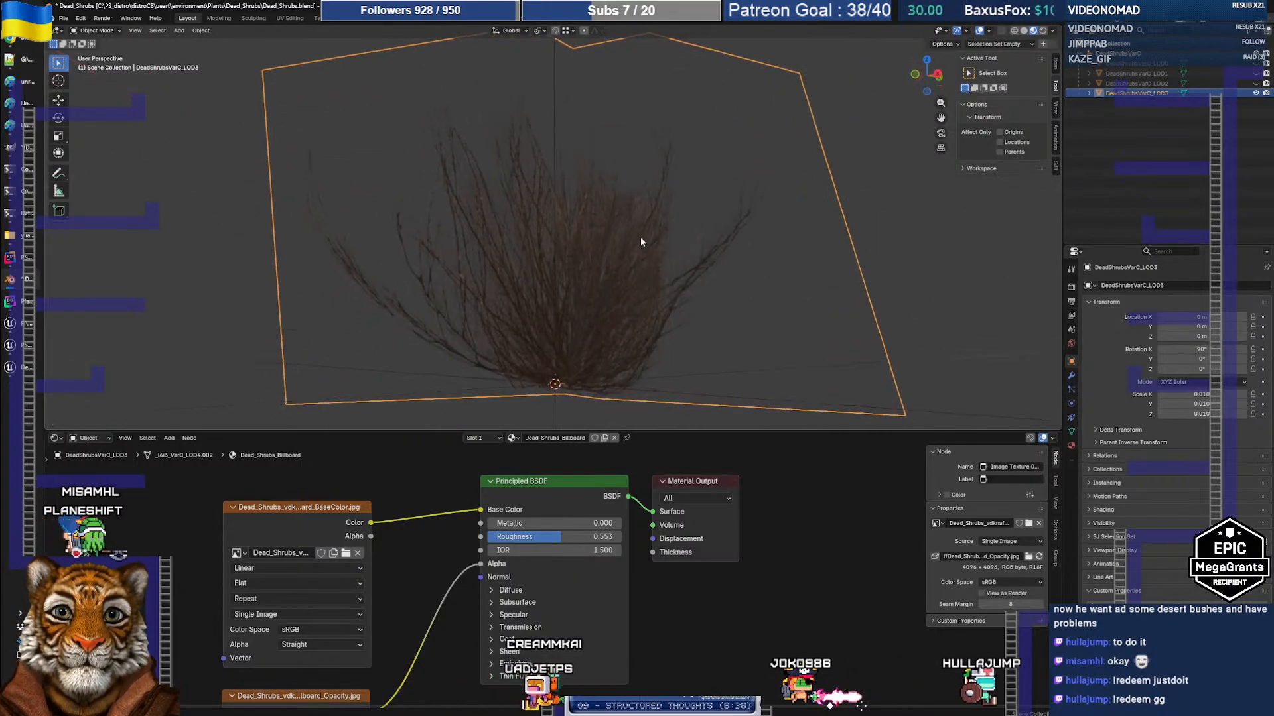
{"action": "scroll", "coordinate": [623, 273], "scroll_direction": "down", "scroll_amount": 10}
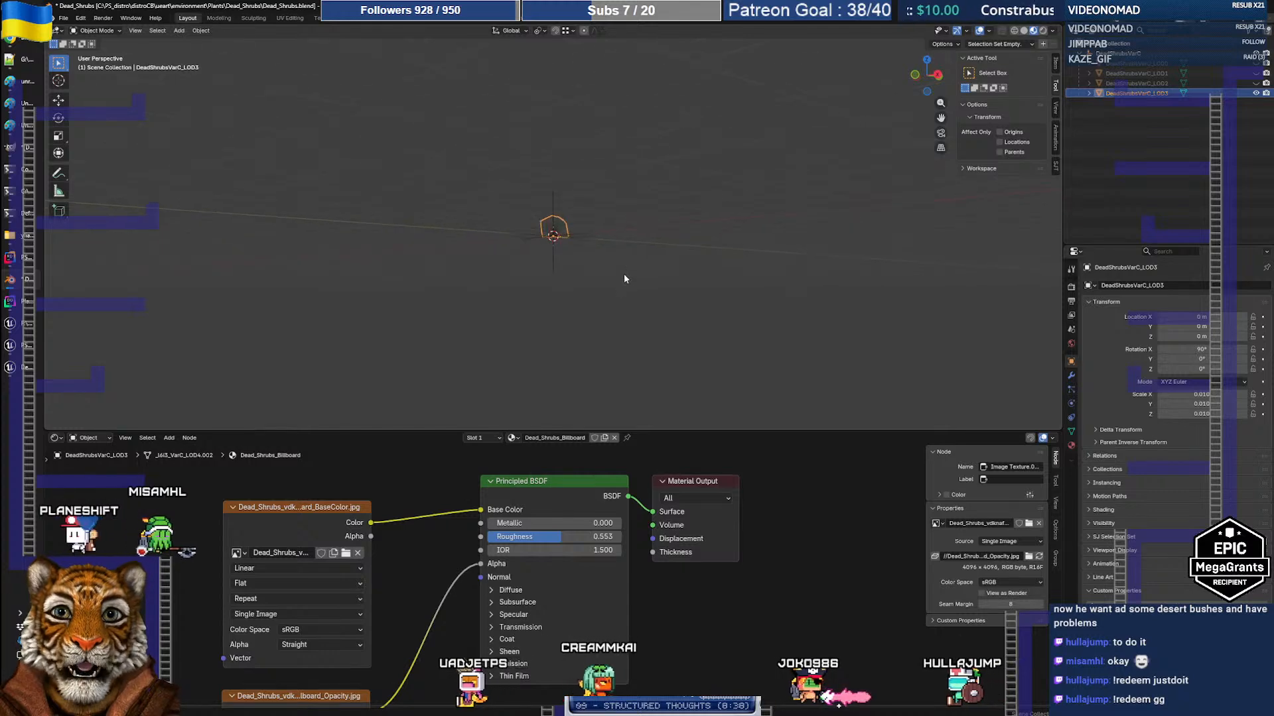
{"action": "scroll", "coordinate": [624, 273], "scroll_direction": "up", "scroll_amount": 15}
{"action": "scroll", "coordinate": [603, 245], "scroll_direction": "down", "scroll_amount": 5}
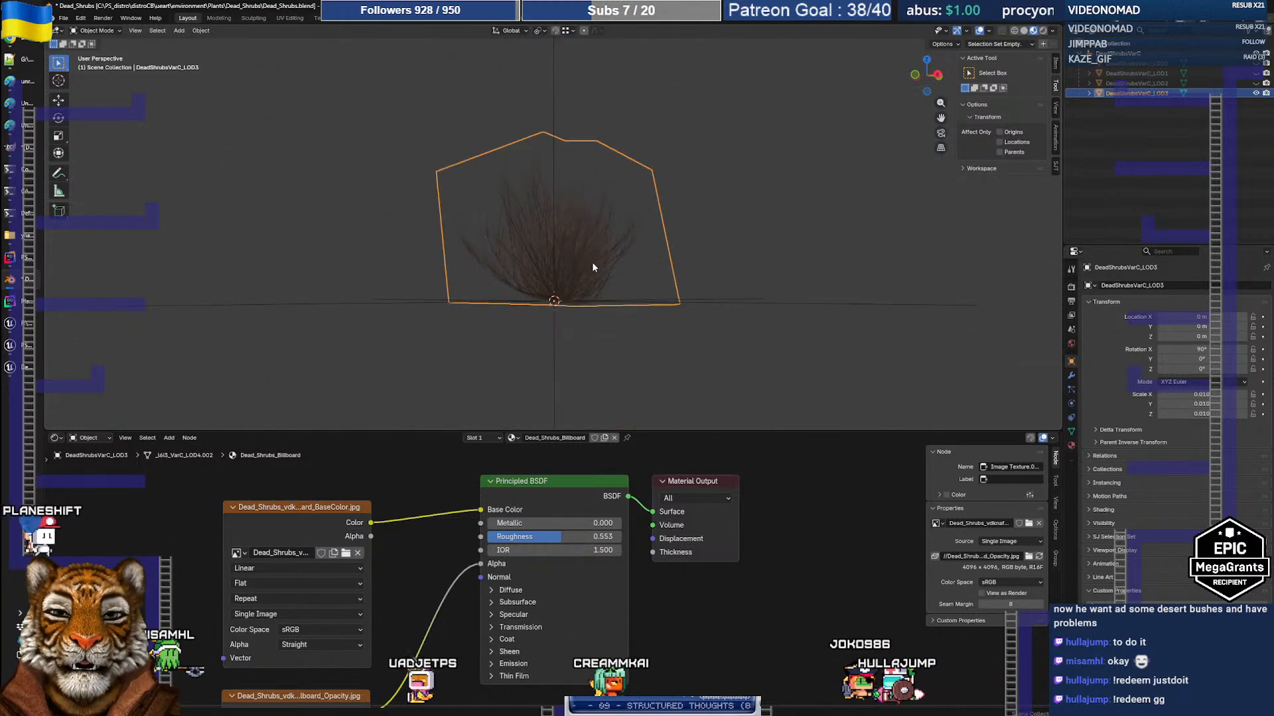
{"action": "middle_click_drag", "start_coordinate": [593, 267], "coordinate": [597, 268]}
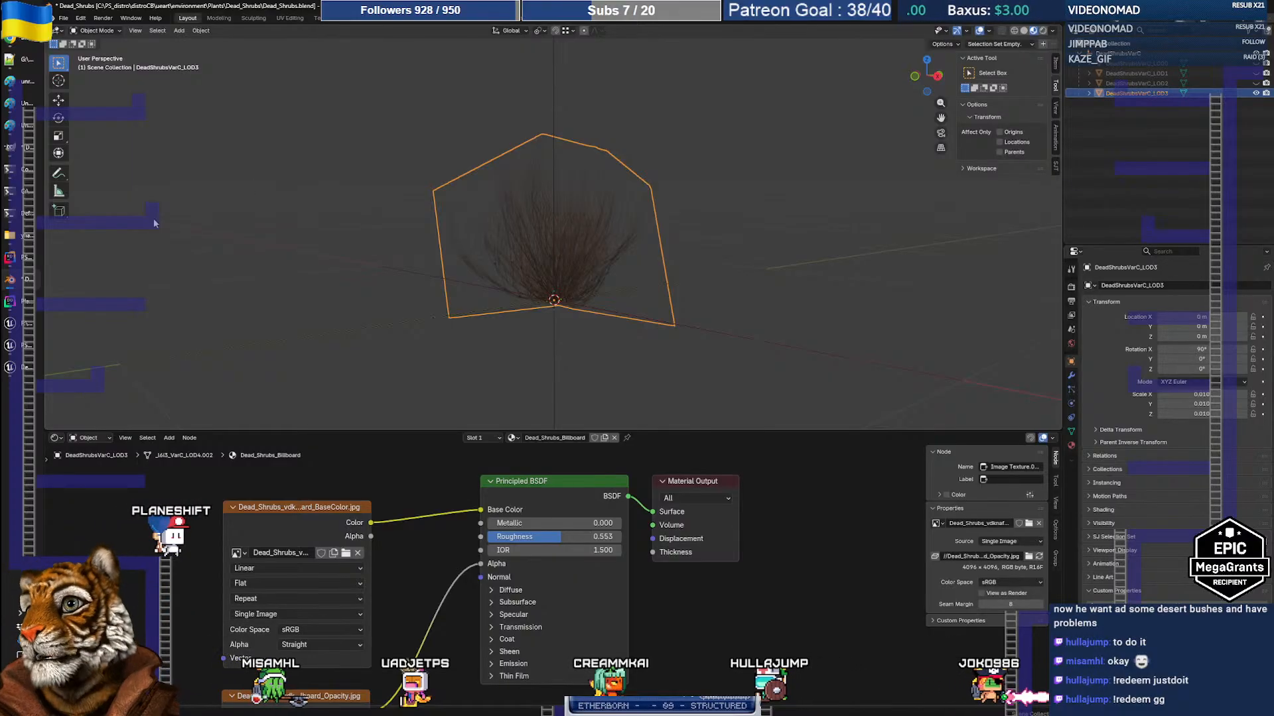
Switch to Unreal, set Dead_Shrubs_BillBoard_Mat's Blend Mode to Translucent, and connect the opacity texture's RGB output to Opacity
{"action": "left_click", "coordinate": [24, 349]}
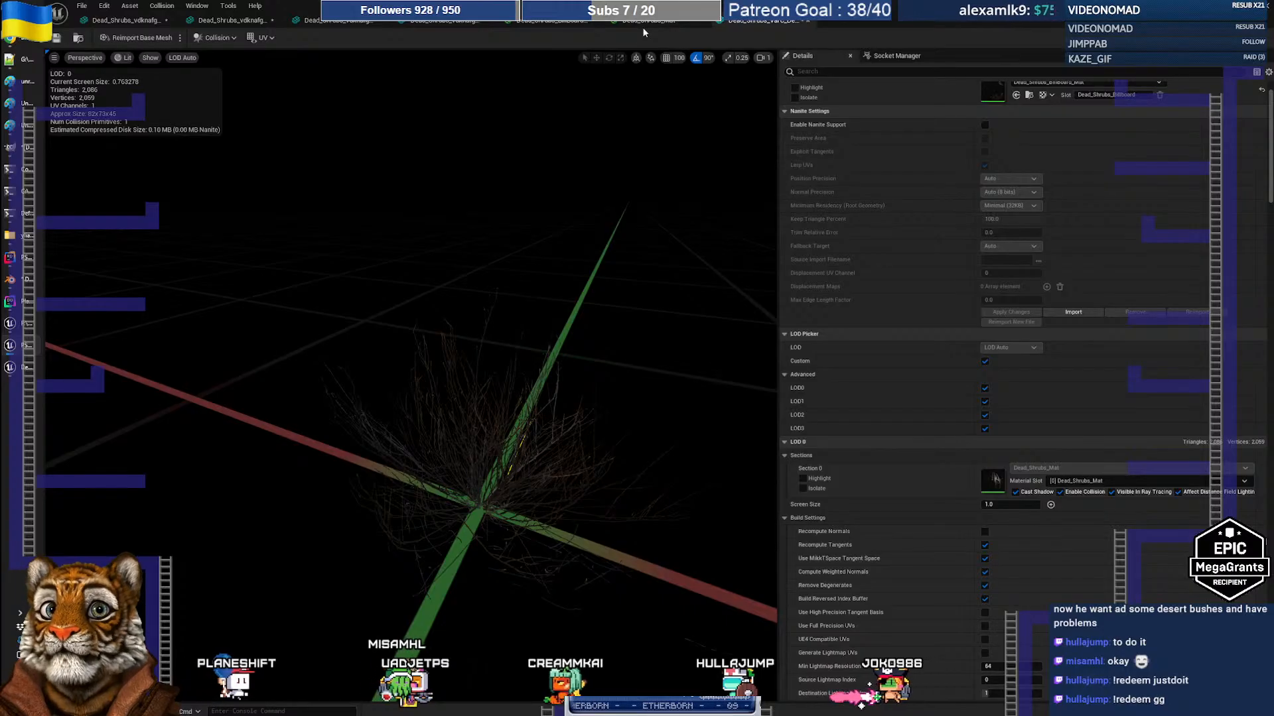
{"action": "left_click", "coordinate": [567, 21]}
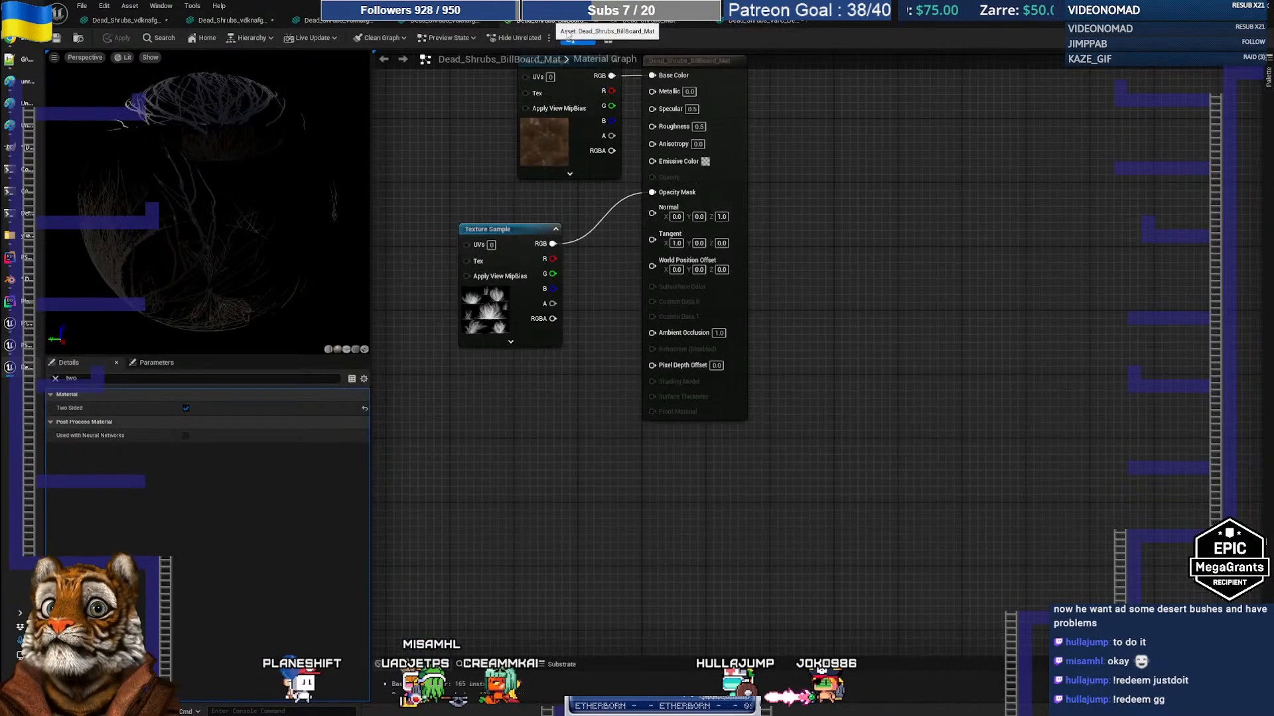
{"action": "right_click_drag", "start_coordinate": [832, 143], "coordinate": [858, 195]}
{"action": "left_click", "coordinate": [719, 124]}
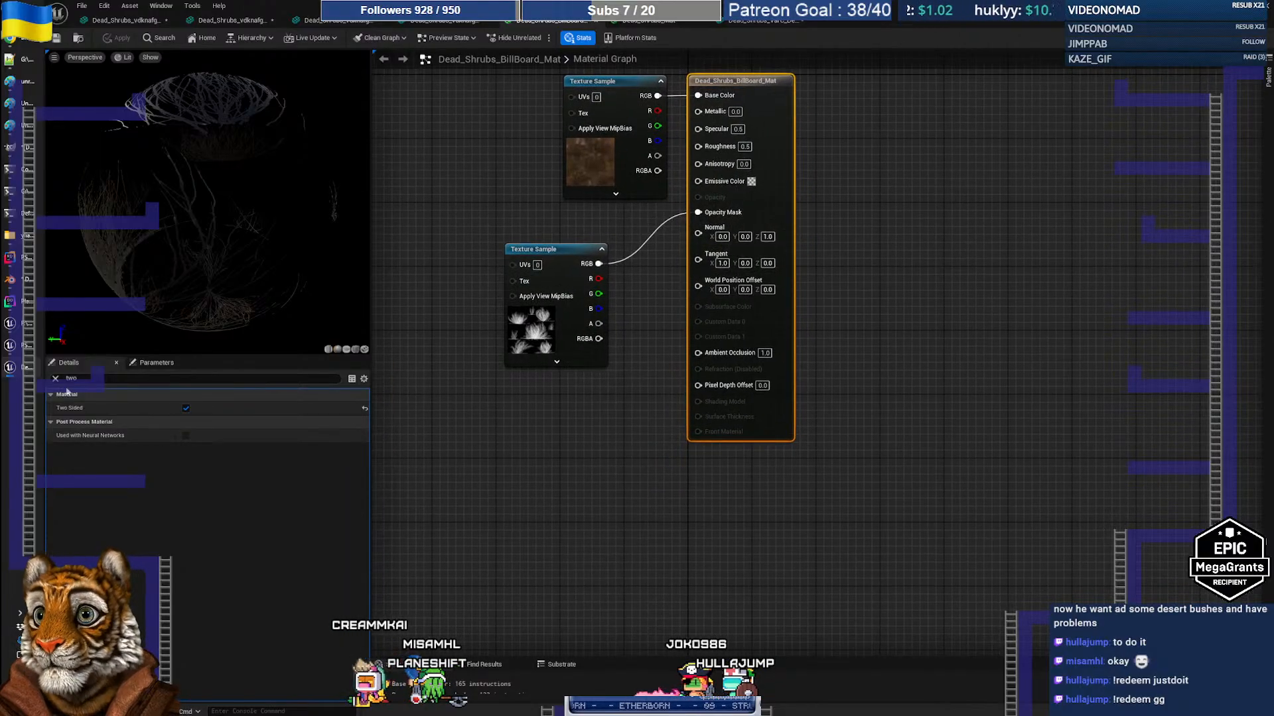
{"action": "left_click", "coordinate": [56, 379]}
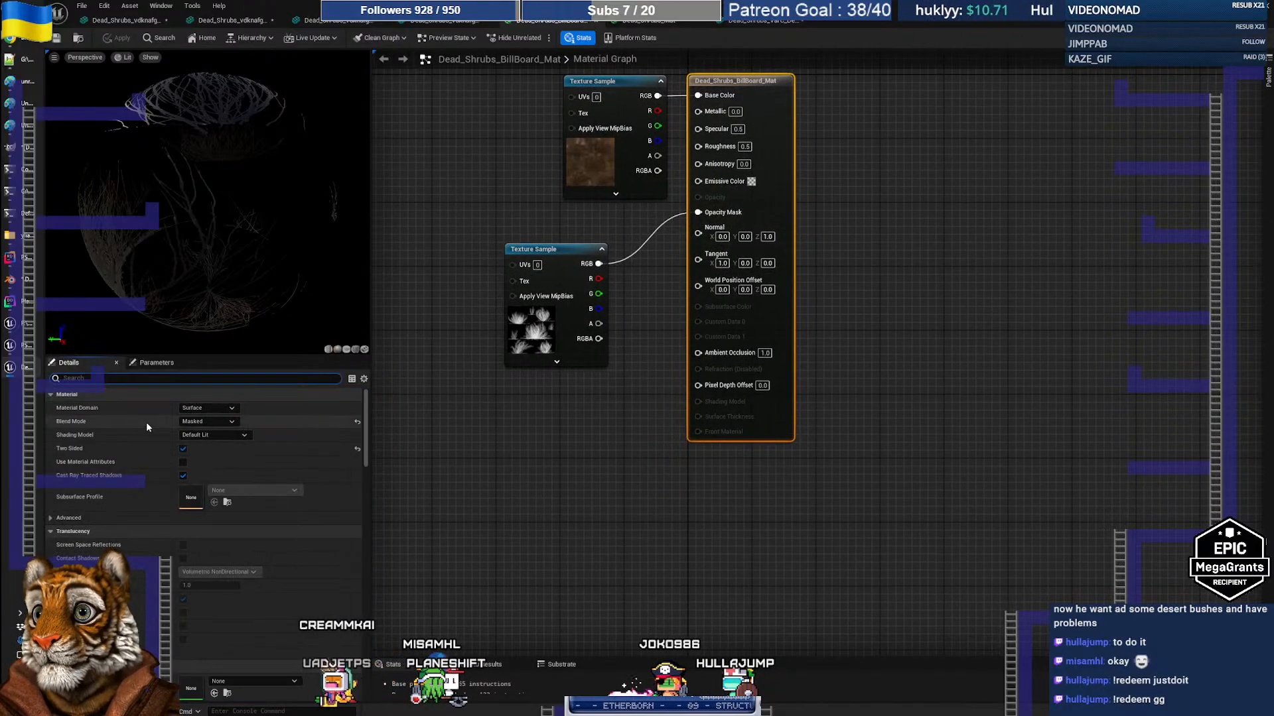
{"action": "left_click", "coordinate": [207, 422]}
{"action": "left_click", "coordinate": [206, 451]}
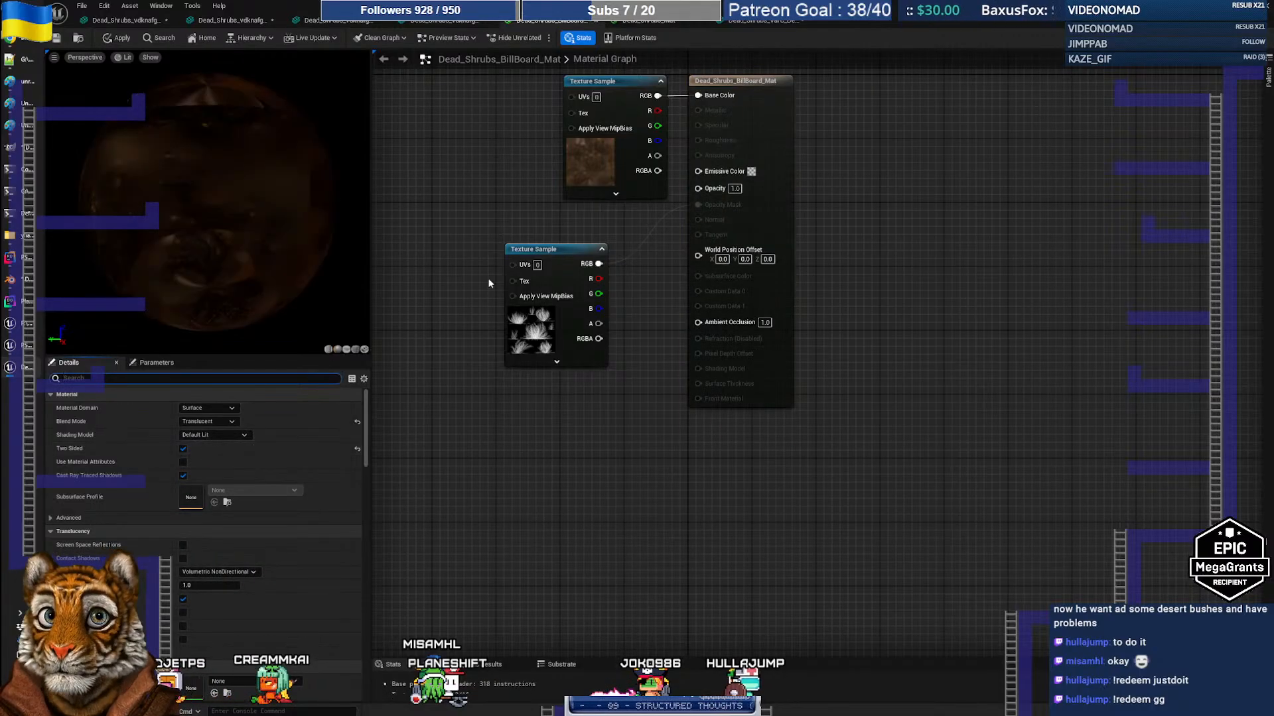
{"action": "left_click_drag", "start_coordinate": [709, 191], "coordinate": [709, 190]}
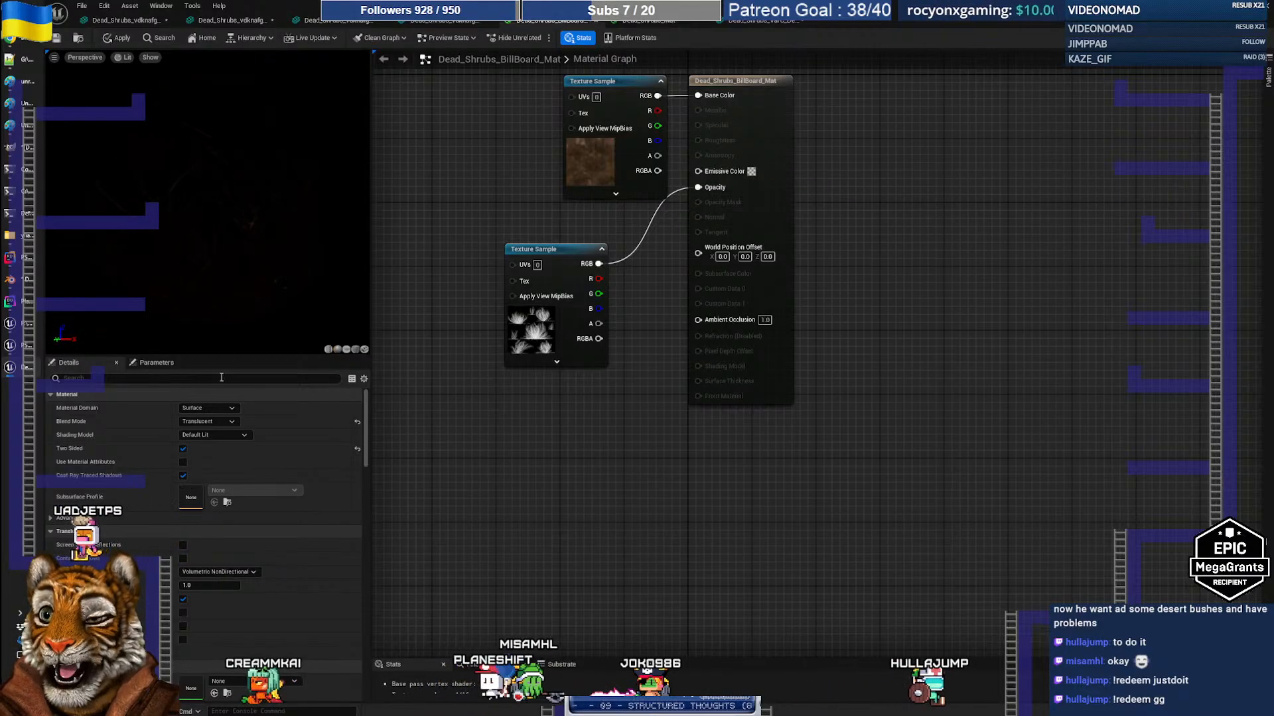
Try the Unlit shading model on the billboard material and return it to Default Lit
{"action": "left_click", "coordinate": [209, 435]}
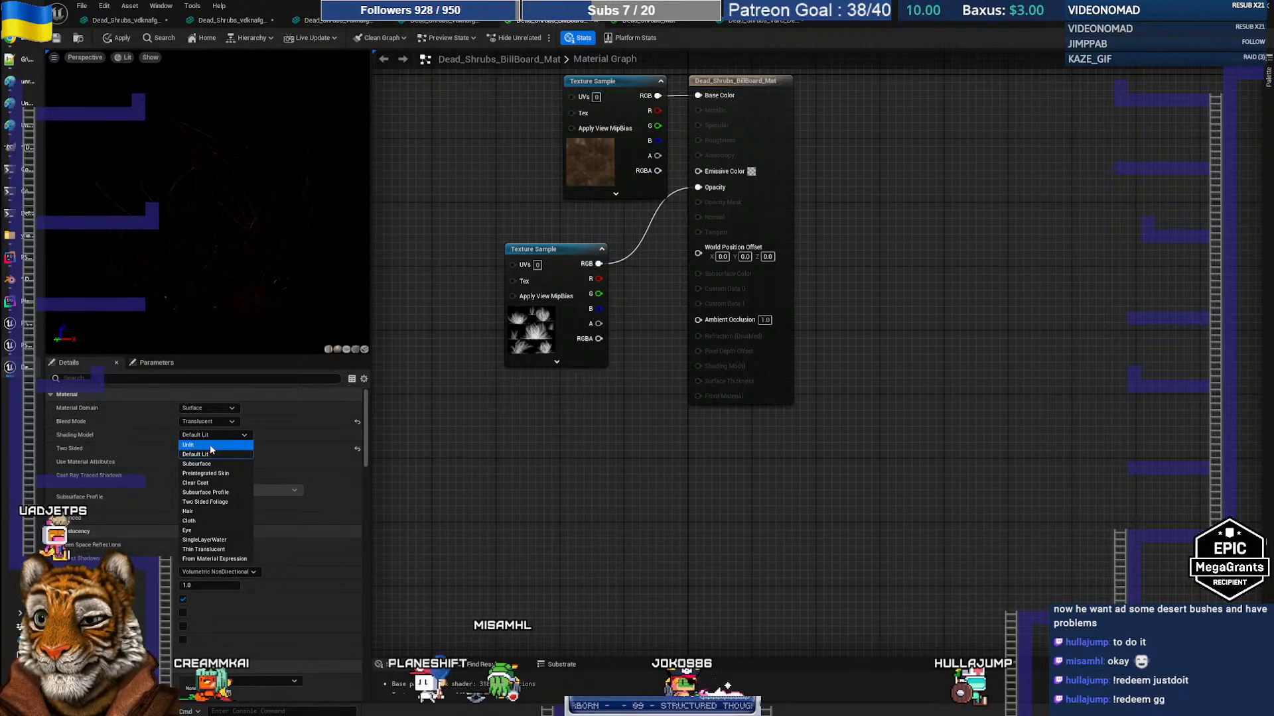
{"action": "left_click", "coordinate": [210, 444]}
{"action": "left_click", "coordinate": [212, 435]}
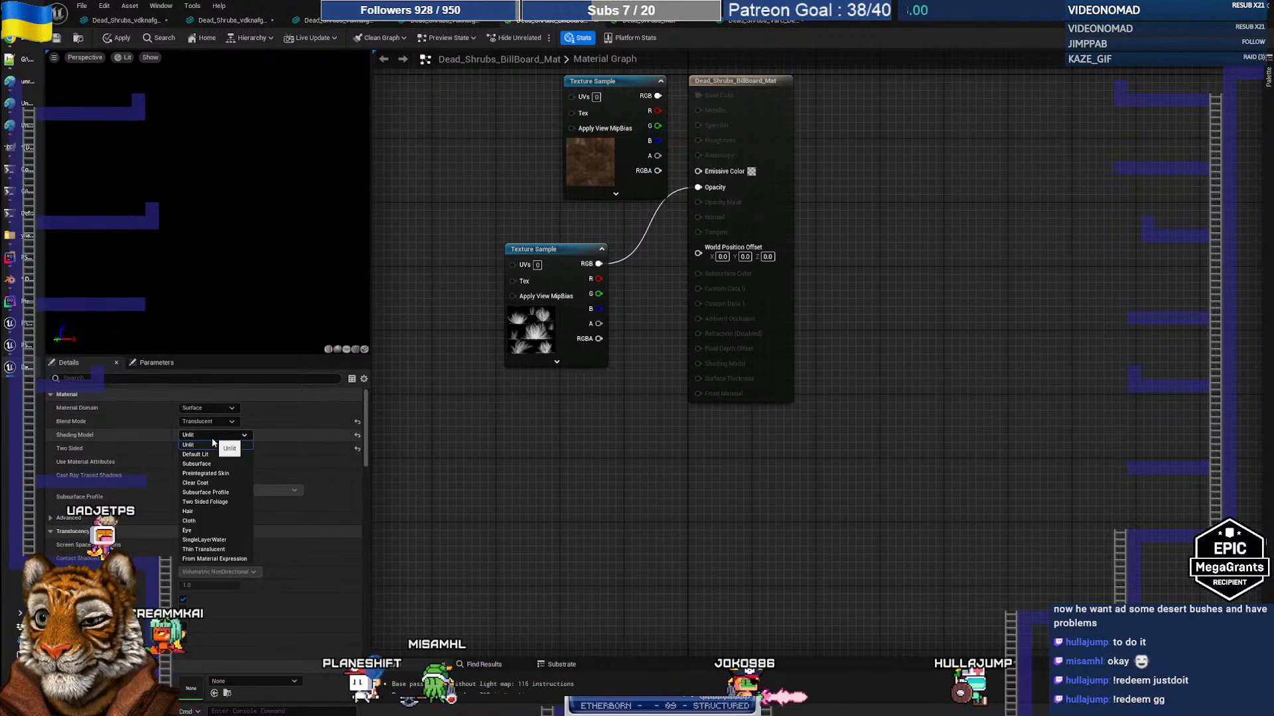
{"action": "left_click", "coordinate": [224, 456]}
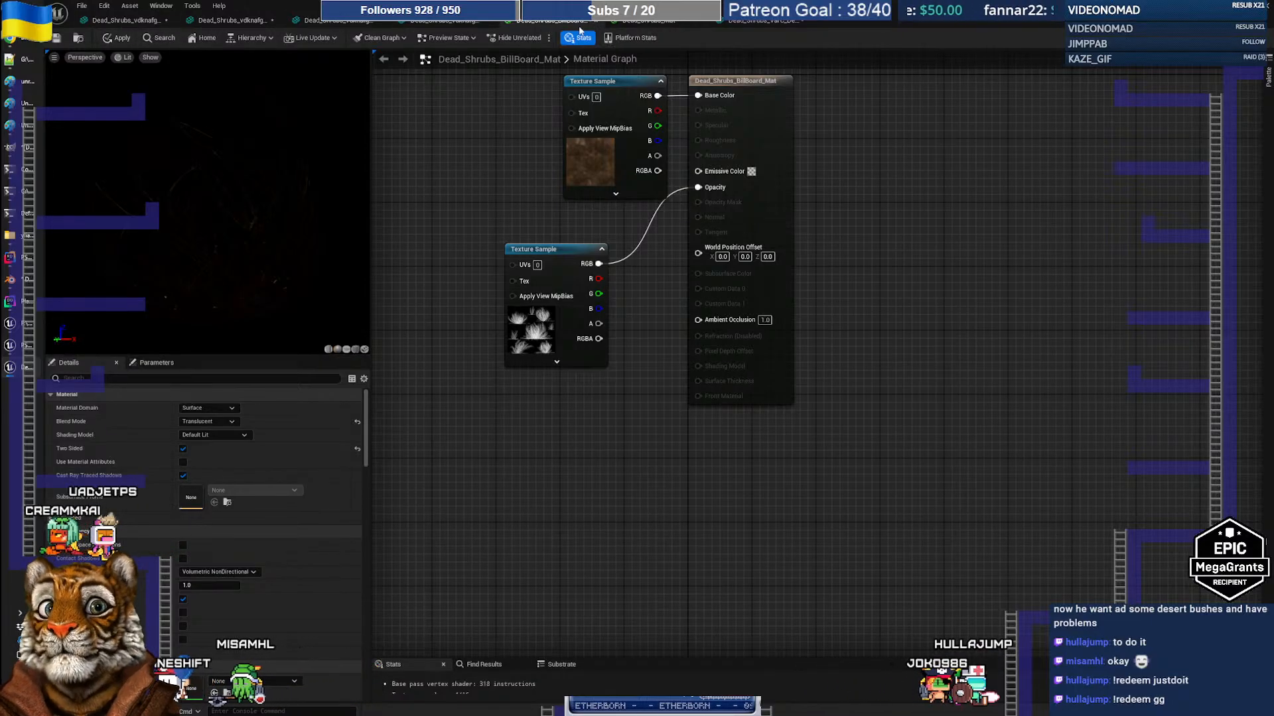
View the Dead_Shrubs_VarC mesh from far enough away to check its LOD 3 billboard
{"action": "left_click", "coordinate": [751, 21]}
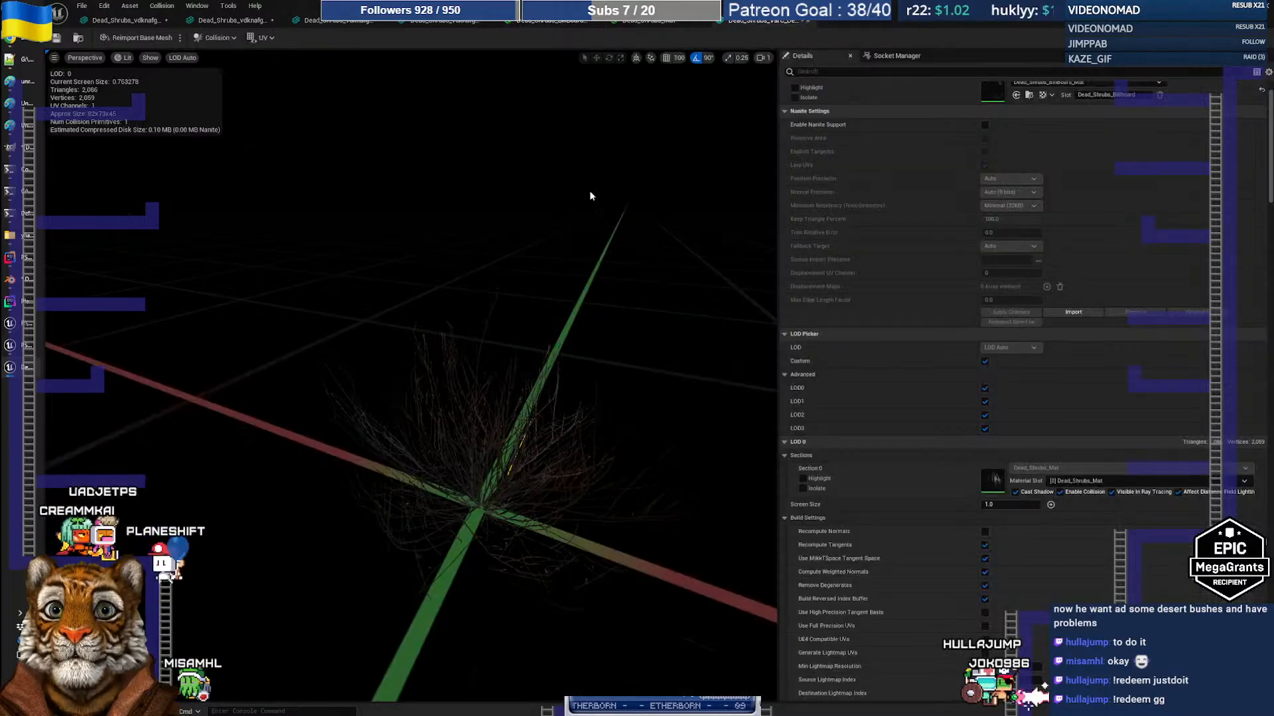
{"action": "right_click_drag", "start_coordinate": [579, 229], "coordinate": [600, 203]}
{"action": "left_click_drag", "start_coordinate": [600, 202], "coordinate": [565, 413]}
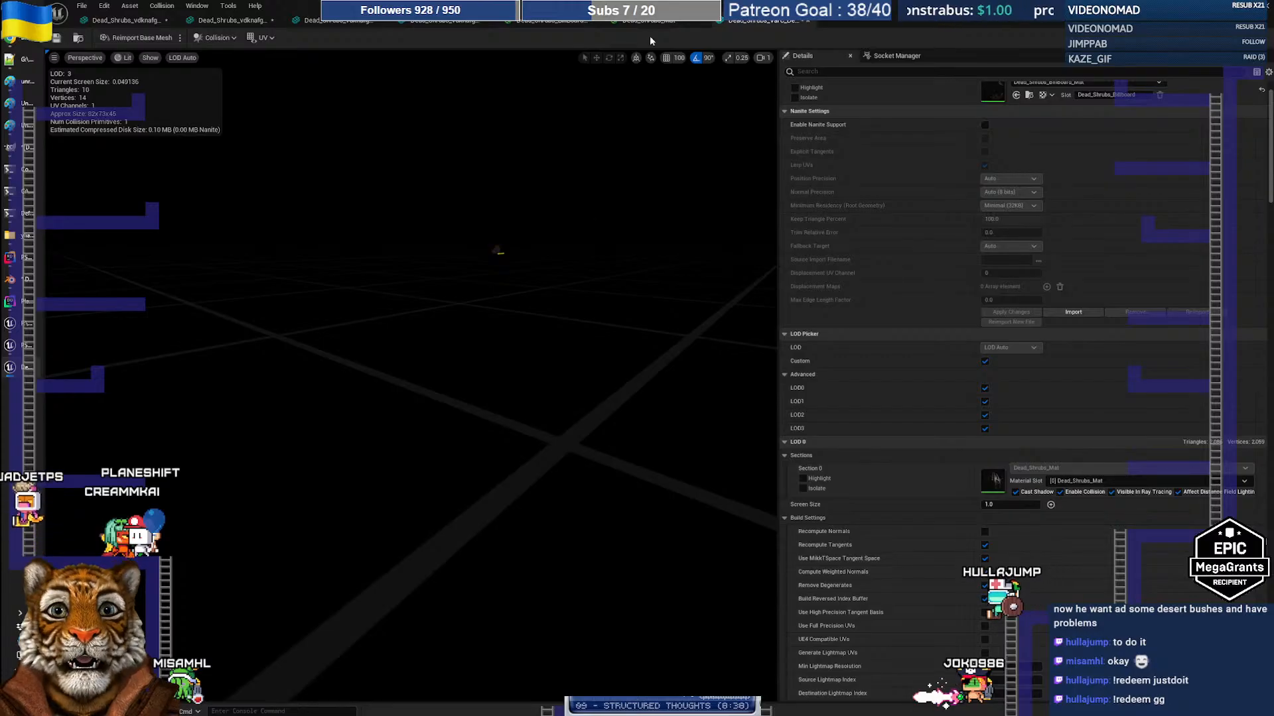
Apply the changes to Dead_Shrubs_BillBoard_Mat and return to the Dead_Shrubs_VarC mesh
{"action": "left_click", "coordinate": [560, 21]}
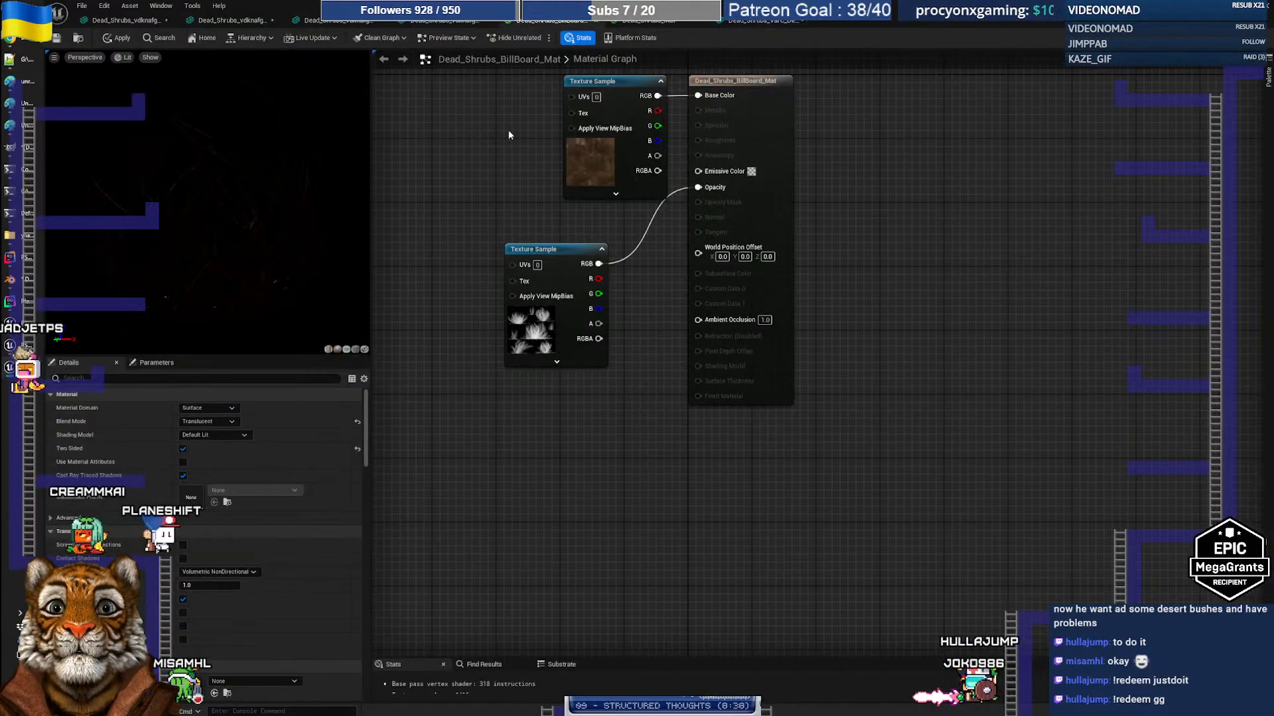
{"action": "left_click", "coordinate": [117, 38]}
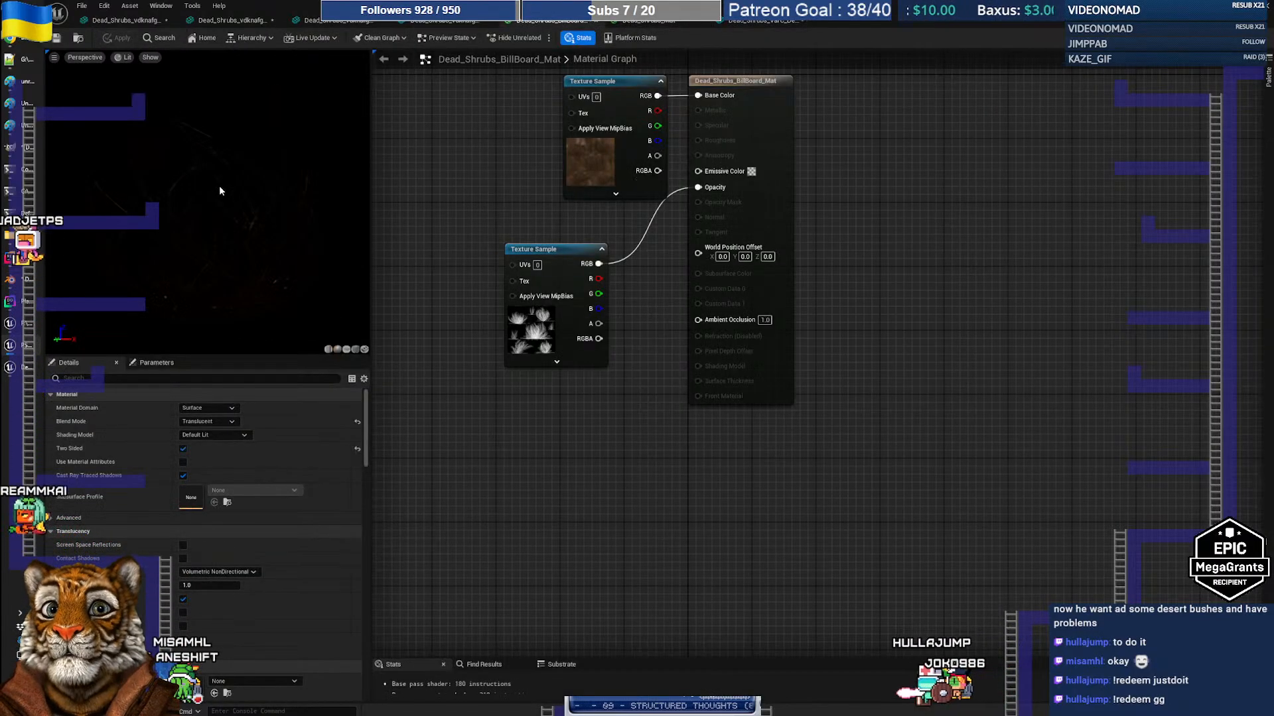
{"action": "left_click", "coordinate": [763, 19]}
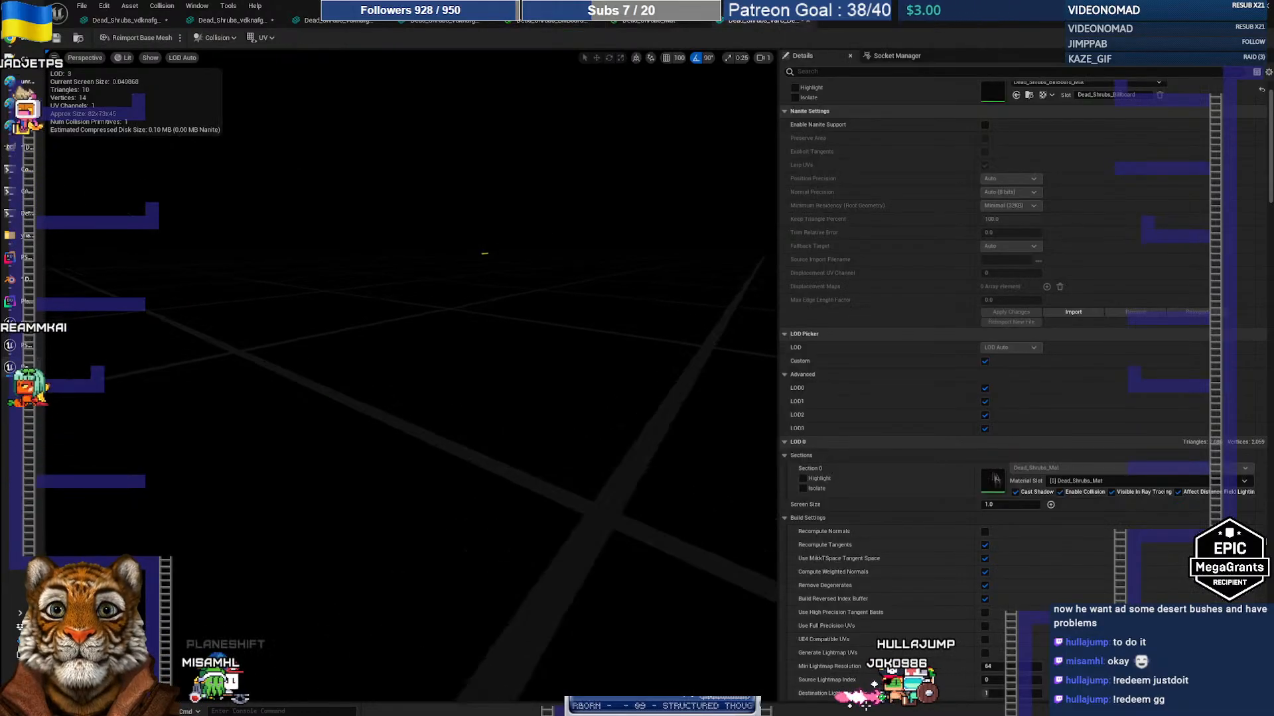
Examine how the translucent LOD 3 billboard renders in the mesh preview from different distances and heights
{"action": "key", "text": "w"}
{"action": "mouse_move", "coordinate": [411, 371]}
{"action": "right_mouse_down"}
{"action": "mouse_move", "coordinate": [484, 366]}
{"action": "mouse_move", "coordinate": [467, 381]}
{"action": "mouse_move", "coordinate": [449, 369]}
{"action": "mouse_move", "coordinate": [482, 371]}
{"action": "mouse_move", "coordinate": [472, 371]}
{"action": "right_mouse_up"}
{"action": "key", "text": "w"}
{"action": "key", "text": "s"}
{"action": "key", "text": "s"}
{"action": "key", "text": "s"}
{"action": "key", "text": "s"}
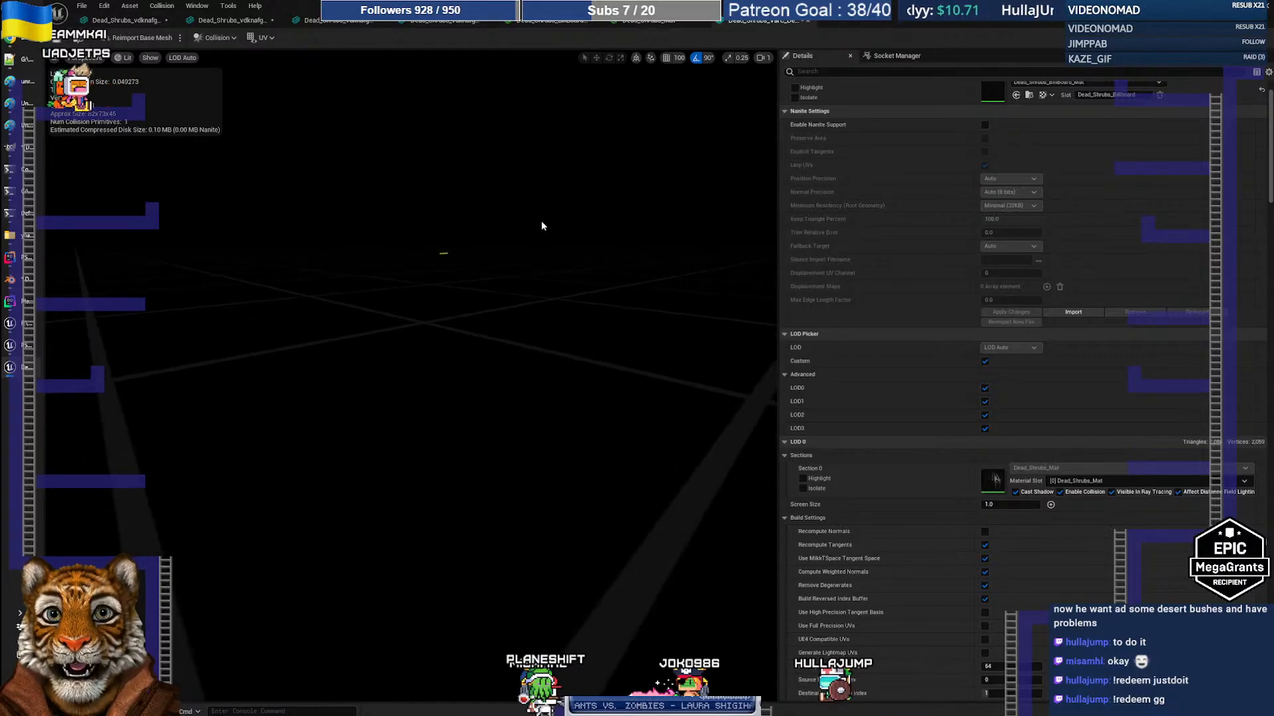
{"action": "mouse_move", "coordinate": [542, 226]}
{"action": "right_mouse_down"}
{"action": "mouse_move", "coordinate": [508, 330]}
{"action": "mouse_move", "coordinate": [529, 330]}
{"action": "mouse_move", "coordinate": [532, 287]}
{"action": "right_mouse_up"}
{"action": "key", "text": "e"}
{"action": "key", "text": "e"}
{"action": "key", "text": "w"}
{"action": "key", "text": "e"}
{"action": "key", "text": "q"}
{"action": "key", "text": "s"}
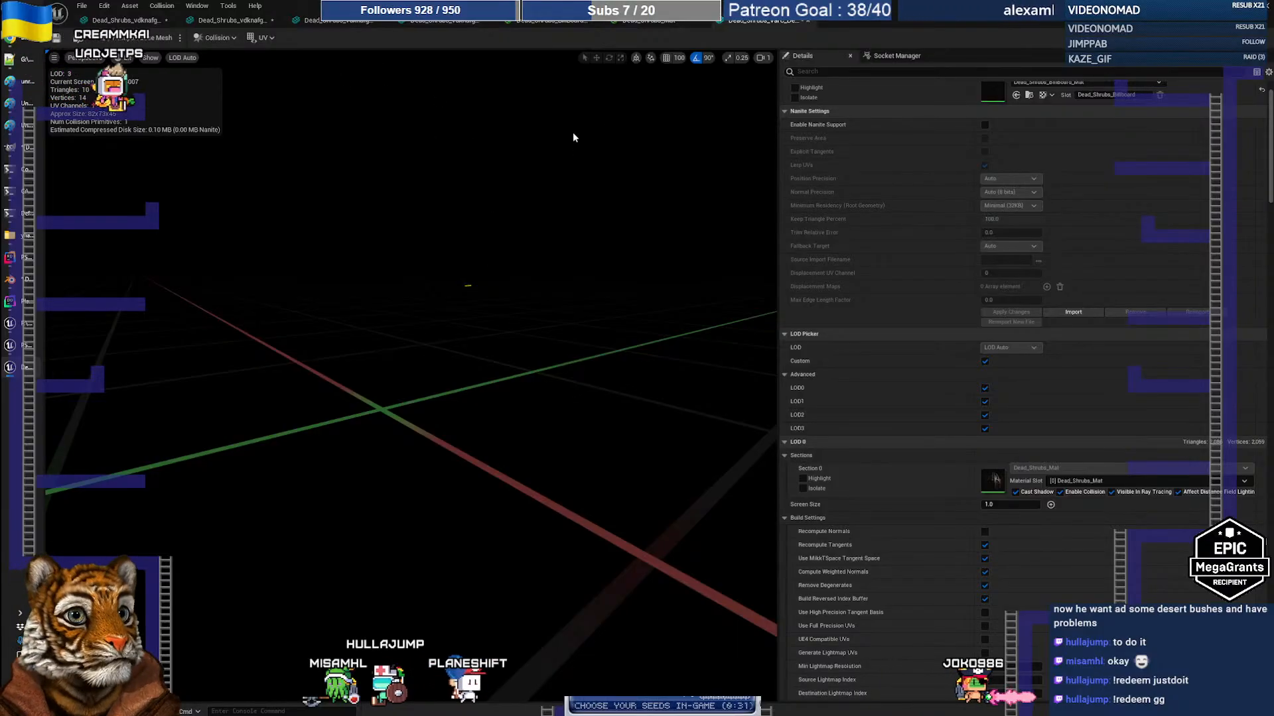
{"action": "left_click", "coordinate": [118, 58]}
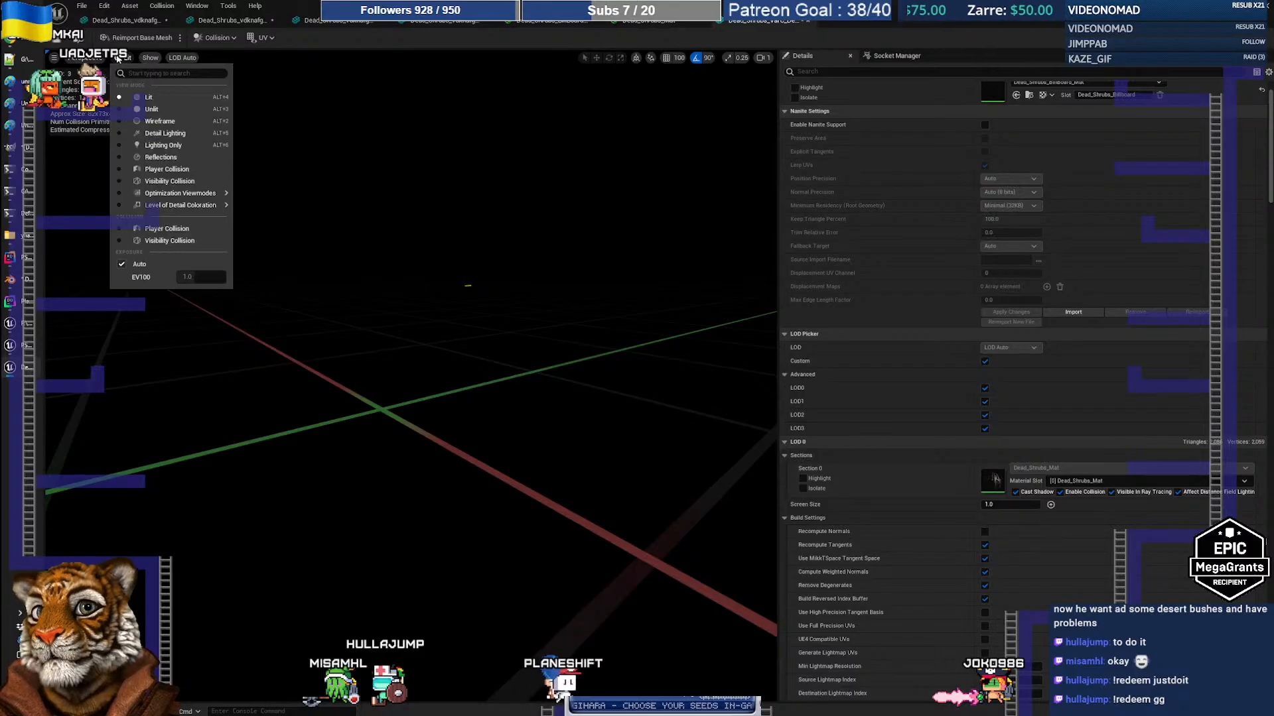
{"action": "left_click", "coordinate": [181, 58]}
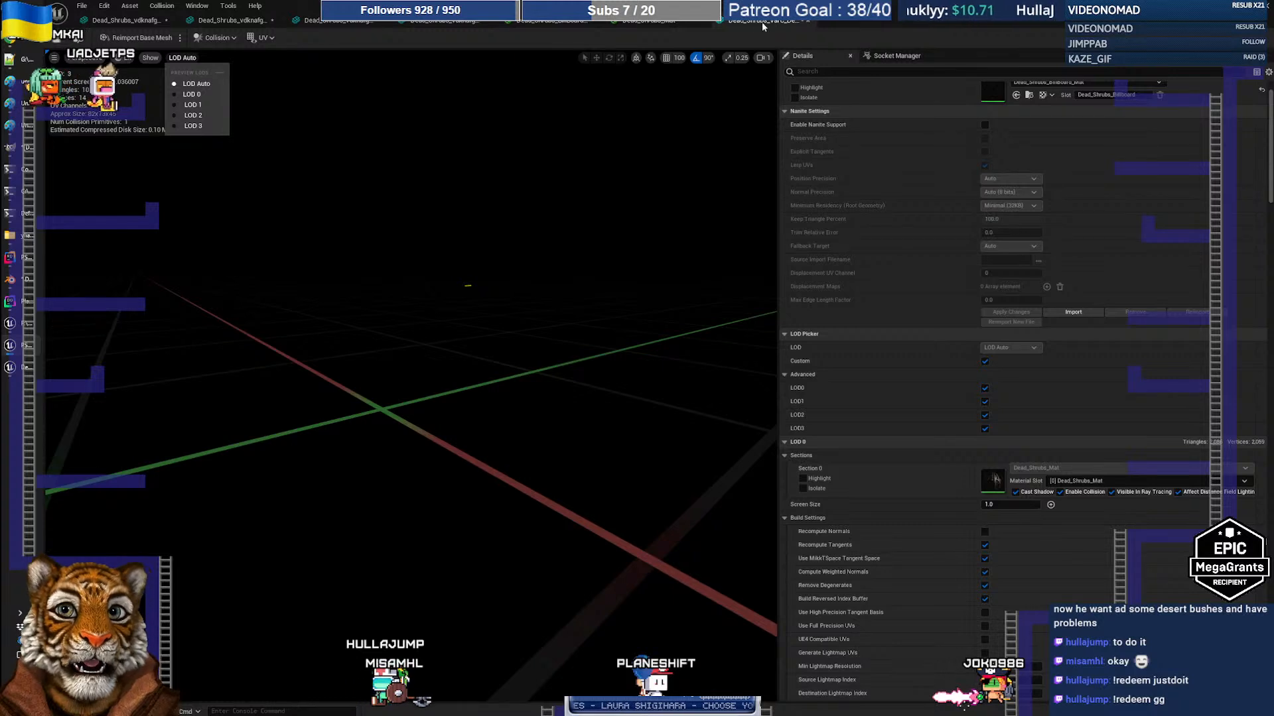
{"action": "left_click", "coordinate": [754, 44]}
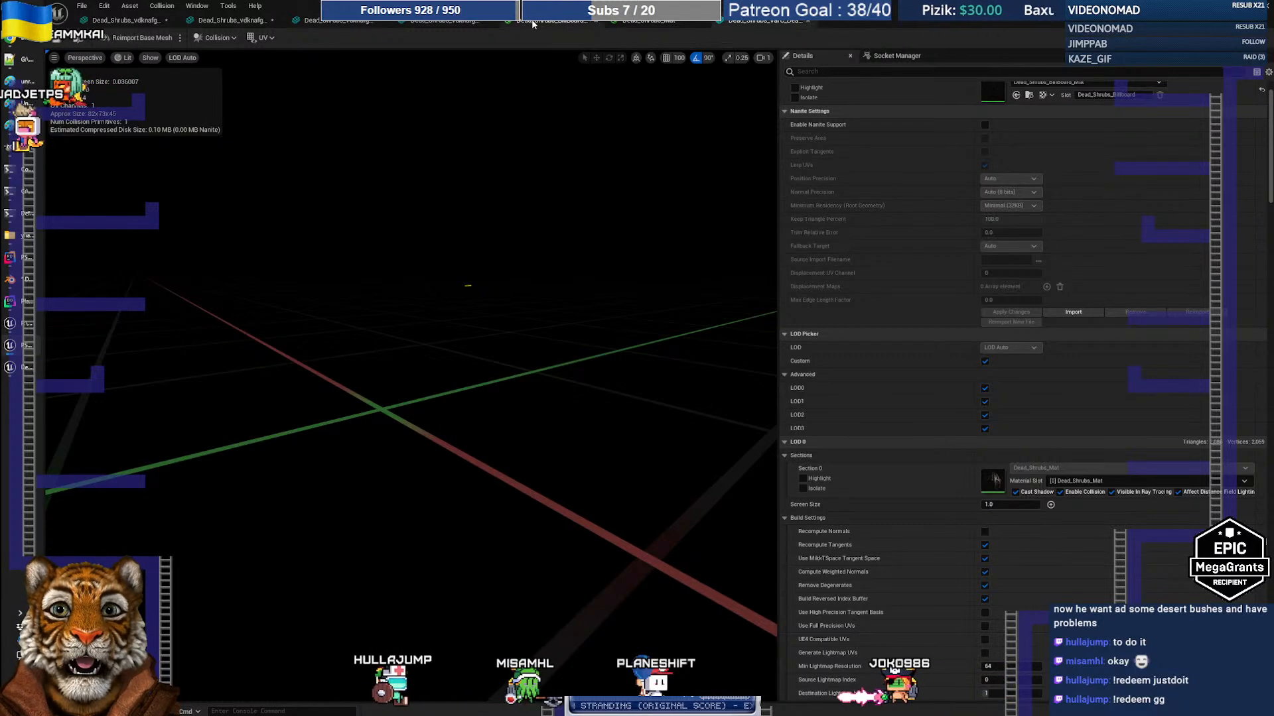
{"action": "left_click", "coordinate": [615, 21]}
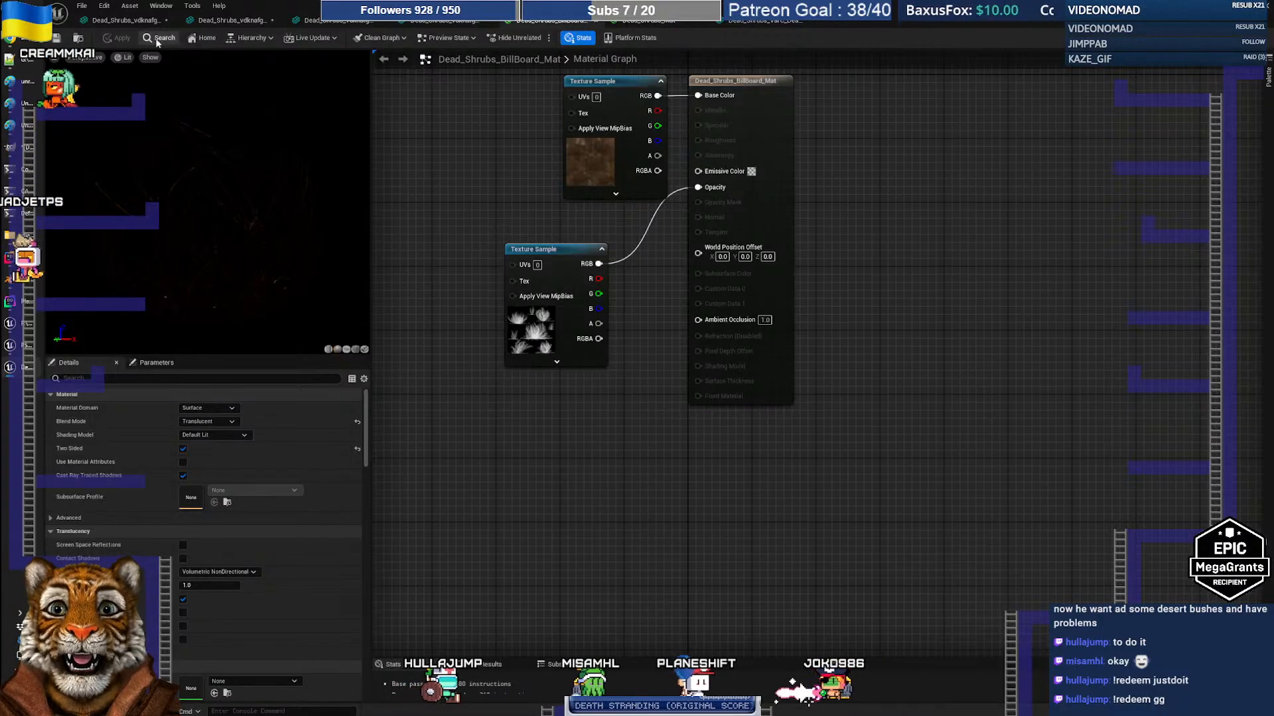
{"action": "left_click", "coordinate": [762, 21]}
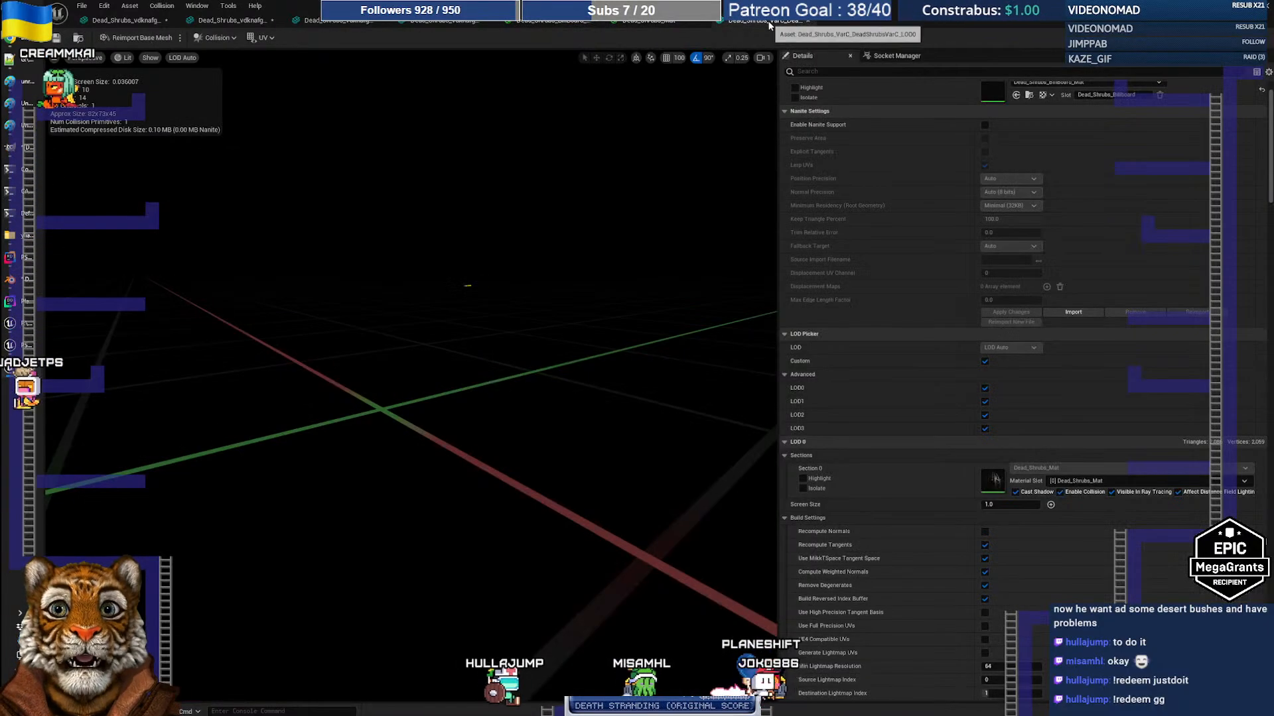
Shrink the asset editor window and save the Dead_Shrubs_2K_Billboard_Opacity and Dead_Shrubs_2K_Opacity textures
{"action": "double_click", "coordinate": [900, 23]}
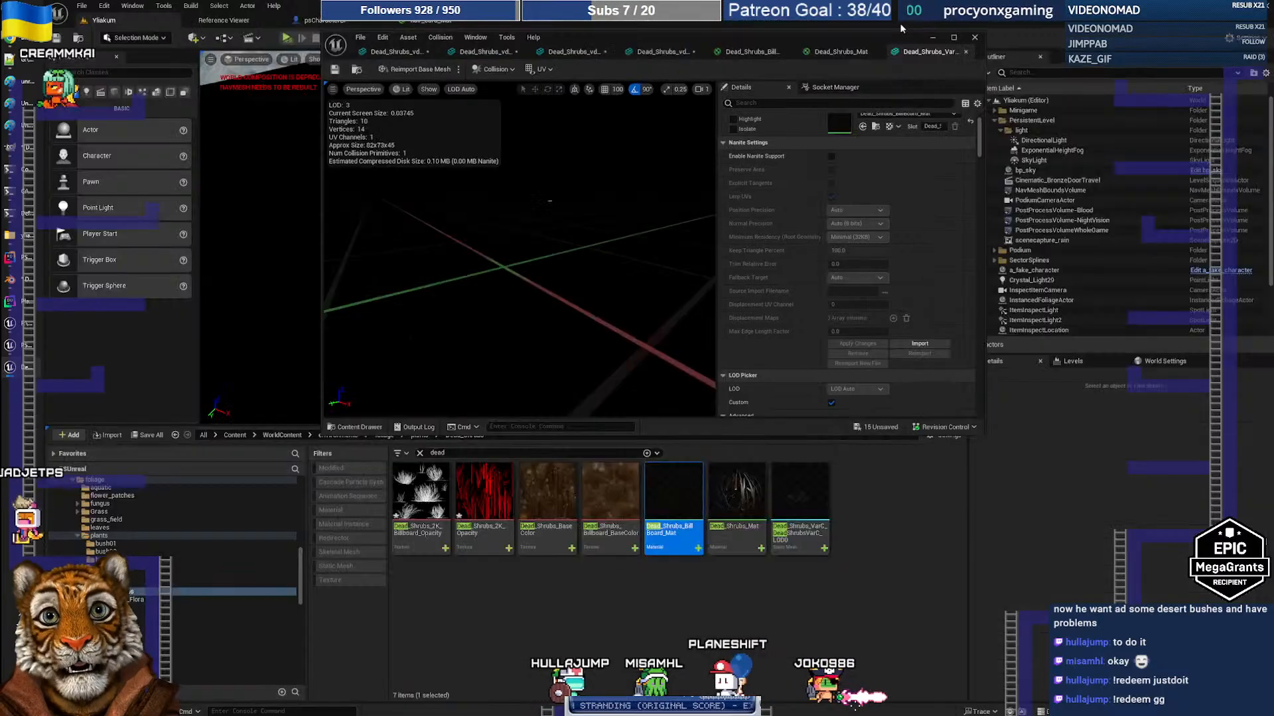
{"action": "left_click", "coordinate": [631, 616]}
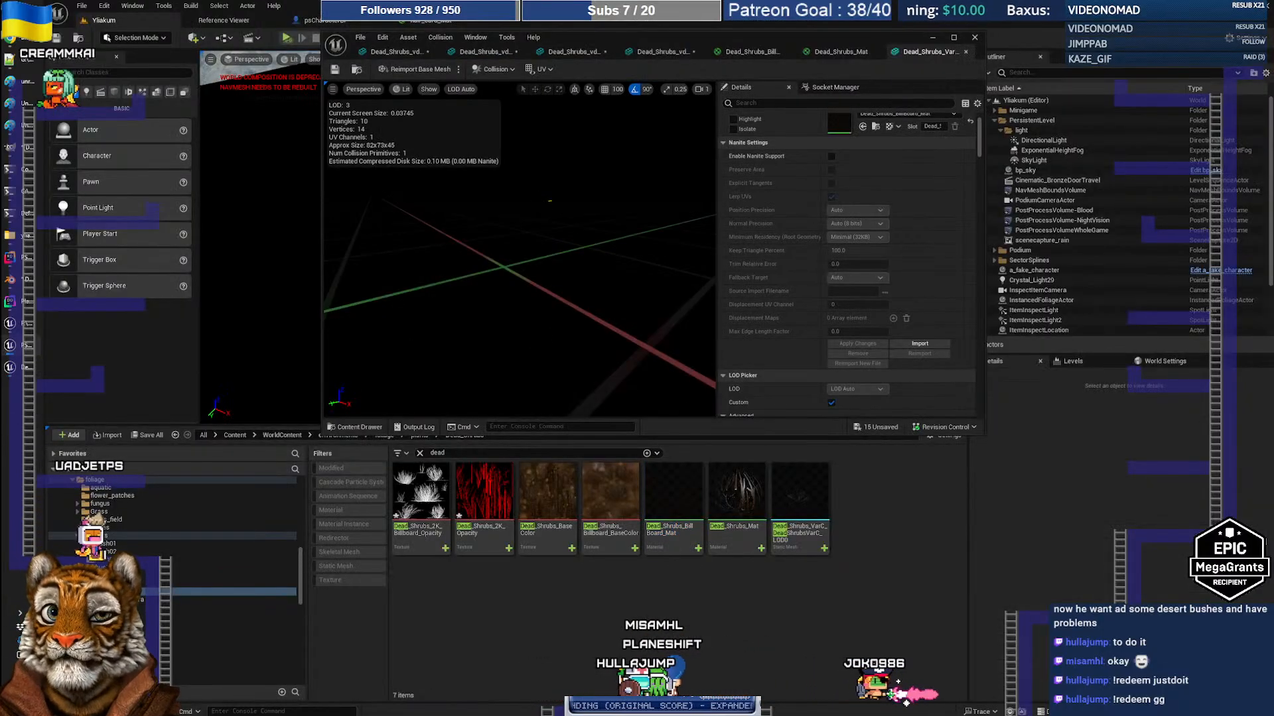
{"action": "left_click", "coordinate": [421, 491]}
{"action": "left_click", "coordinate": [484, 491], "text": "ctrl"}
{"action": "right_click", "coordinate": [484, 497]}
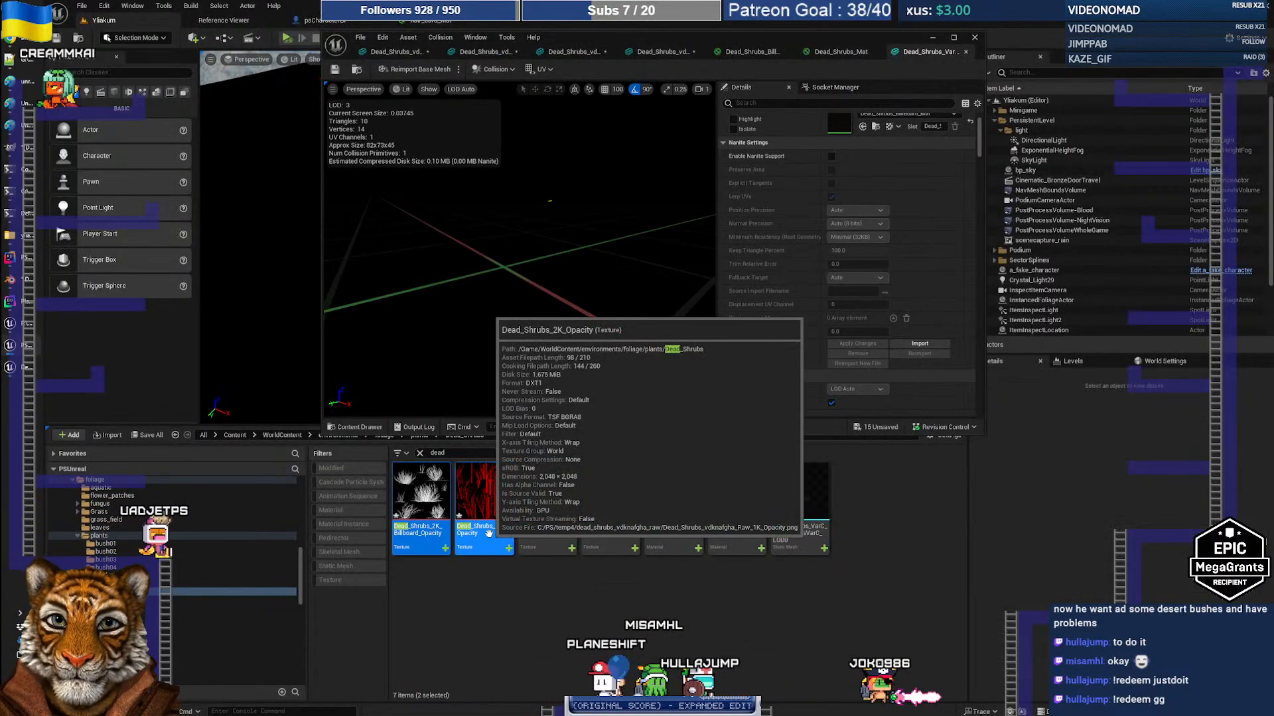
{"action": "left_click", "coordinate": [571, 342]}
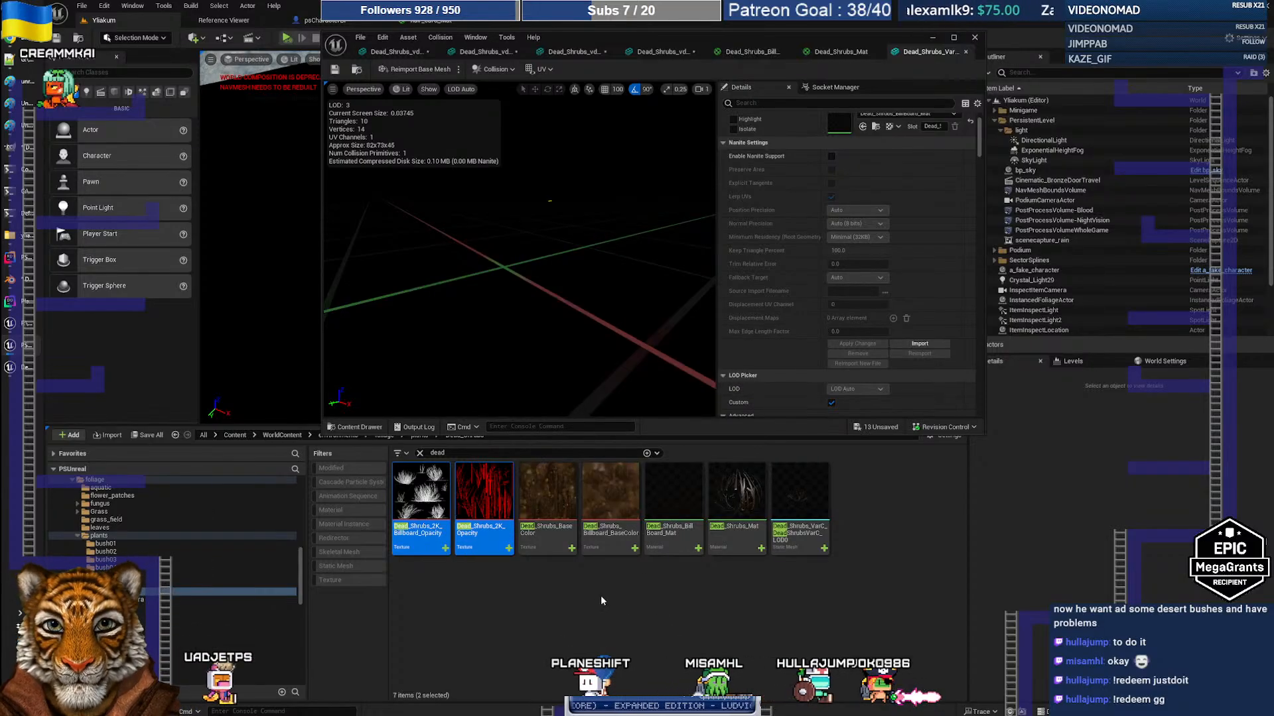
{"action": "left_click", "coordinate": [806, 627]}
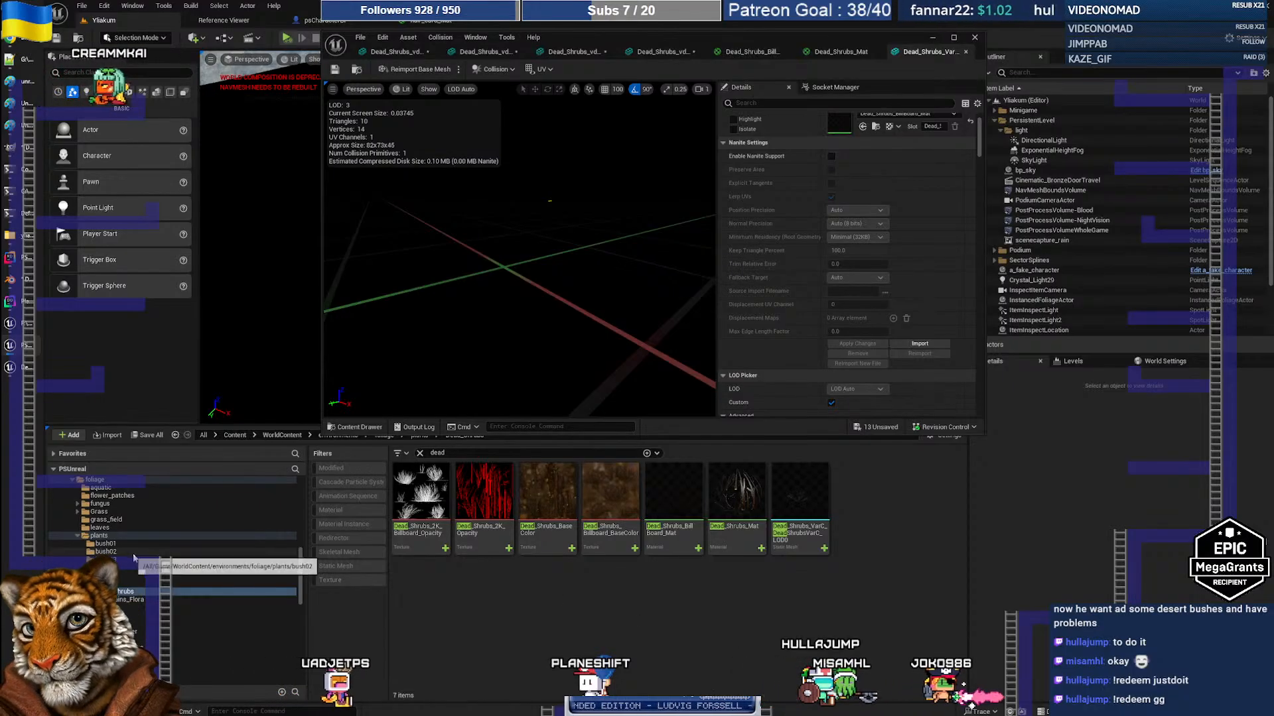
Look through the bush05 folder's assets with the search filter cleared, and return to the Dead_Shrubs folder
{"action": "left_click", "coordinate": [109, 576]}
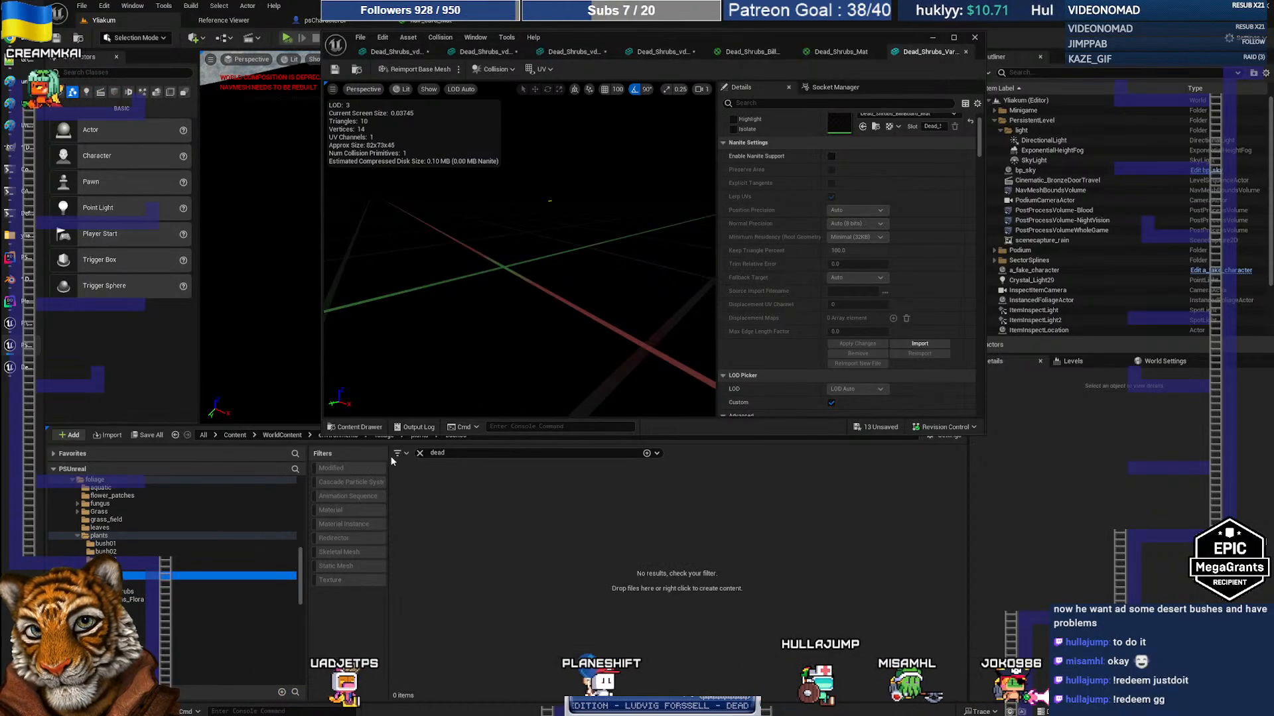
{"action": "left_click", "coordinate": [420, 453]}
{"action": "left_click", "coordinate": [483, 497]}
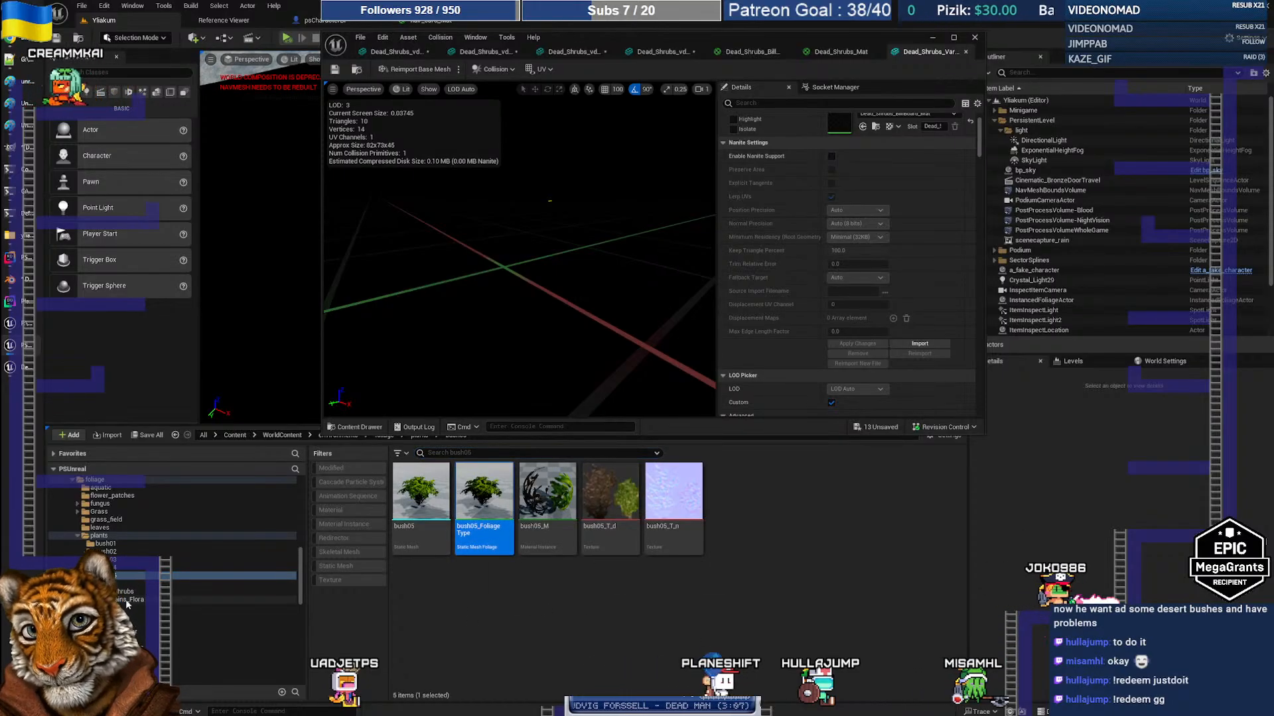
{"action": "left_click", "coordinate": [159, 591]}
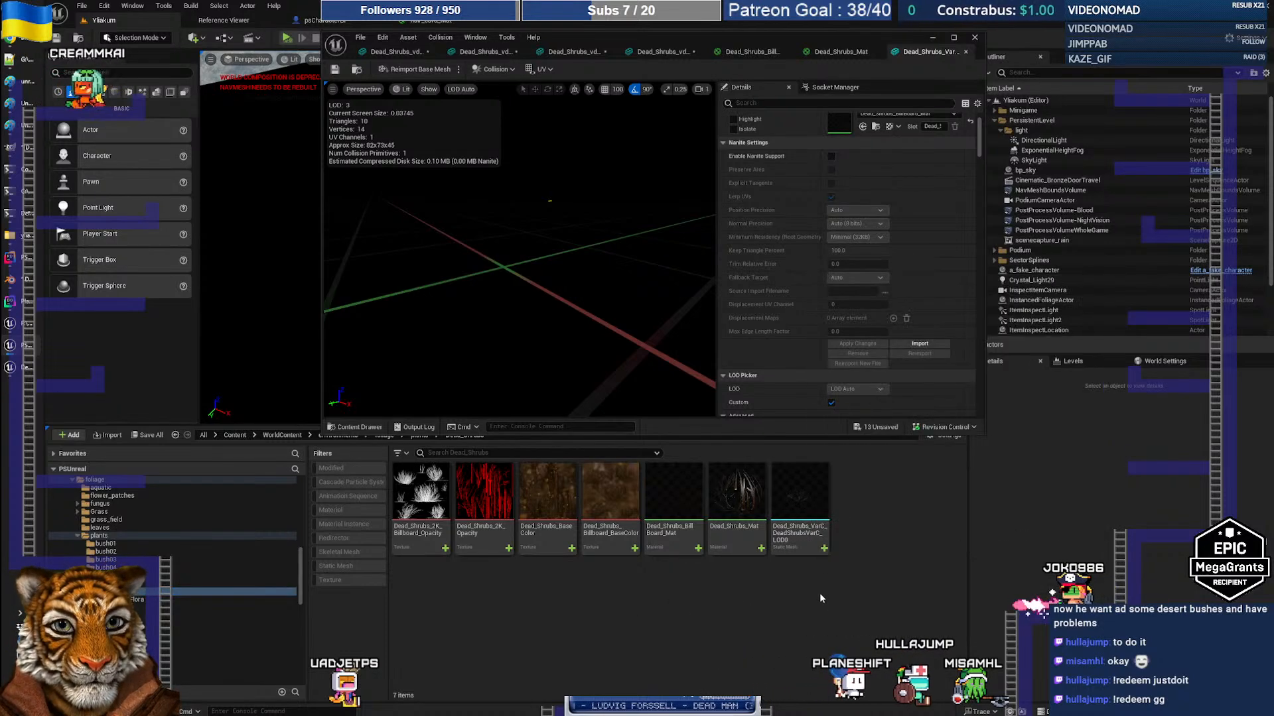
Rename the Dead_Shrubs static mesh to Dead_Shrubs_VarC
{"action": "left_click", "coordinate": [811, 541]}
{"action": "key", "text": "F2"}
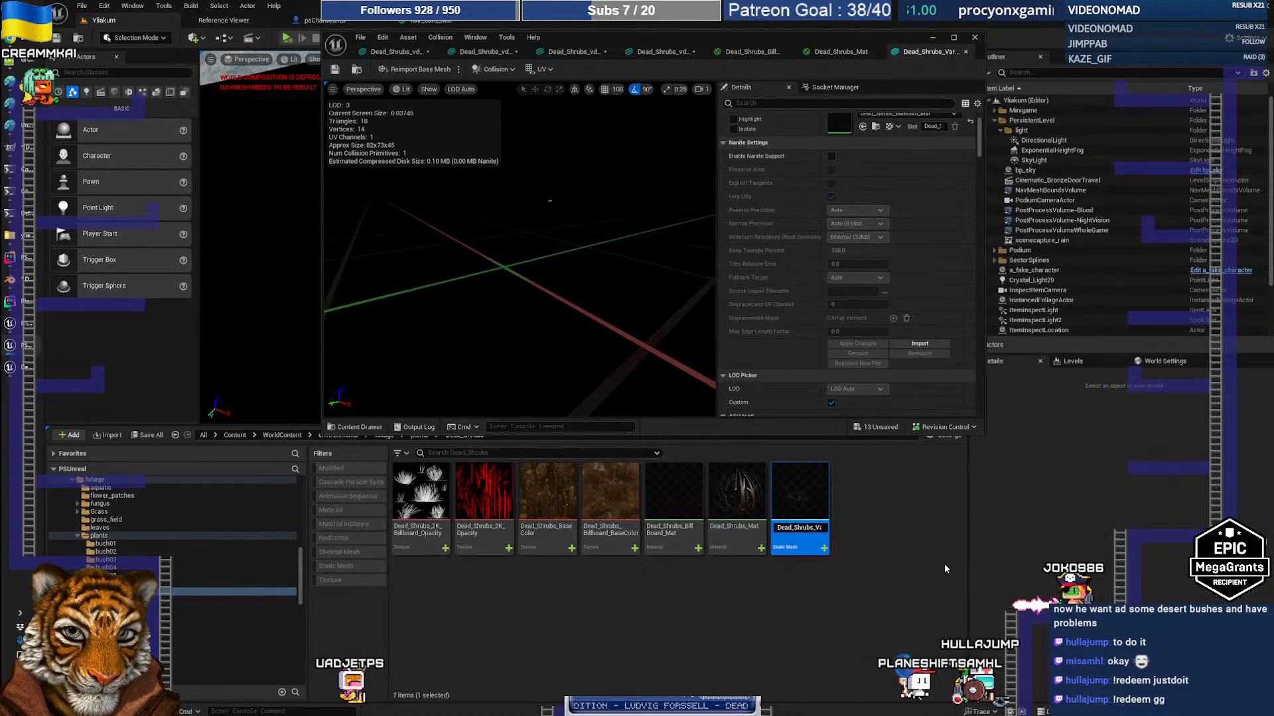
{"action": "key", "text": "End"}
{"action": "key", "text": "Left"}
{"action": "key", "text": "Left"}
{"action": "key", "text": "Left"}
{"action": "key", "text": "Left"}
{"action": "key", "text": "Left"}
{"action": "key", "text": "Delete"}
{"action": "key", "text": "Delete"}
{"action": "key", "text": "Delete"}
{"action": "key", "text": "Delete"}
{"action": "key", "text": "Delete"}
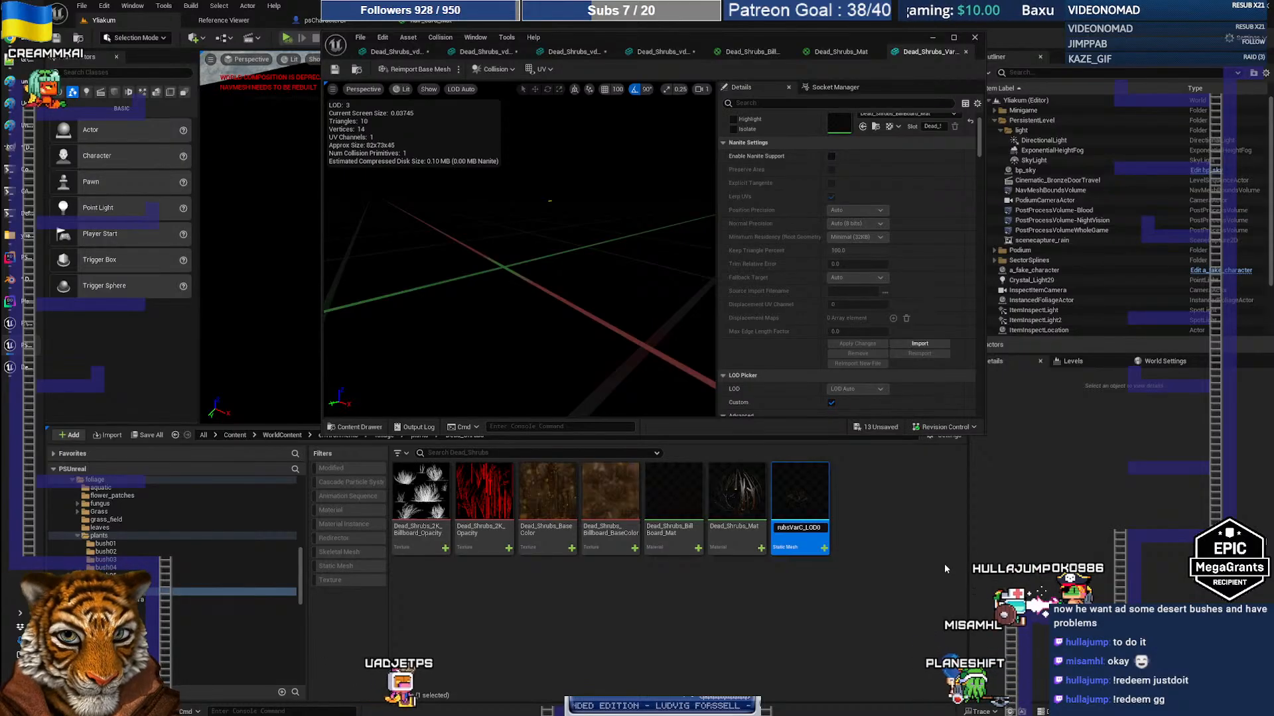
{"action": "type", "text": "_Dead"}
{"action": "key", "text": "Return"}
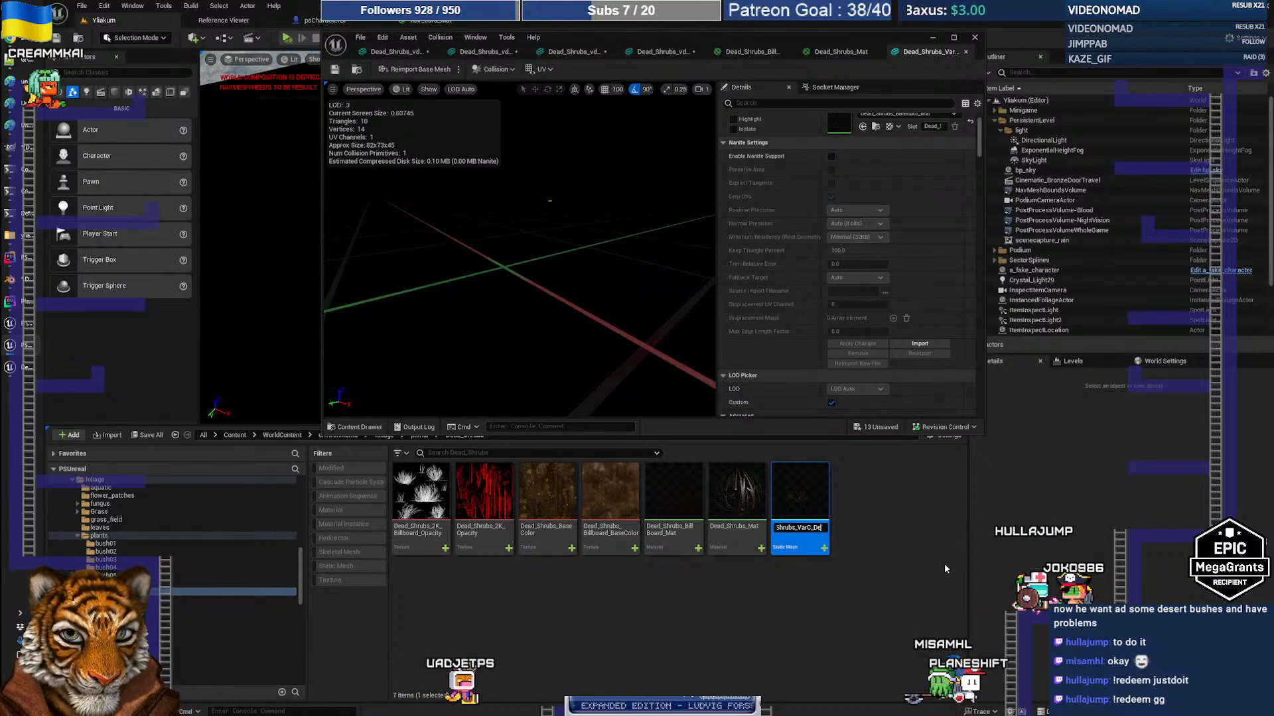
{"action": "key", "text": "End"}
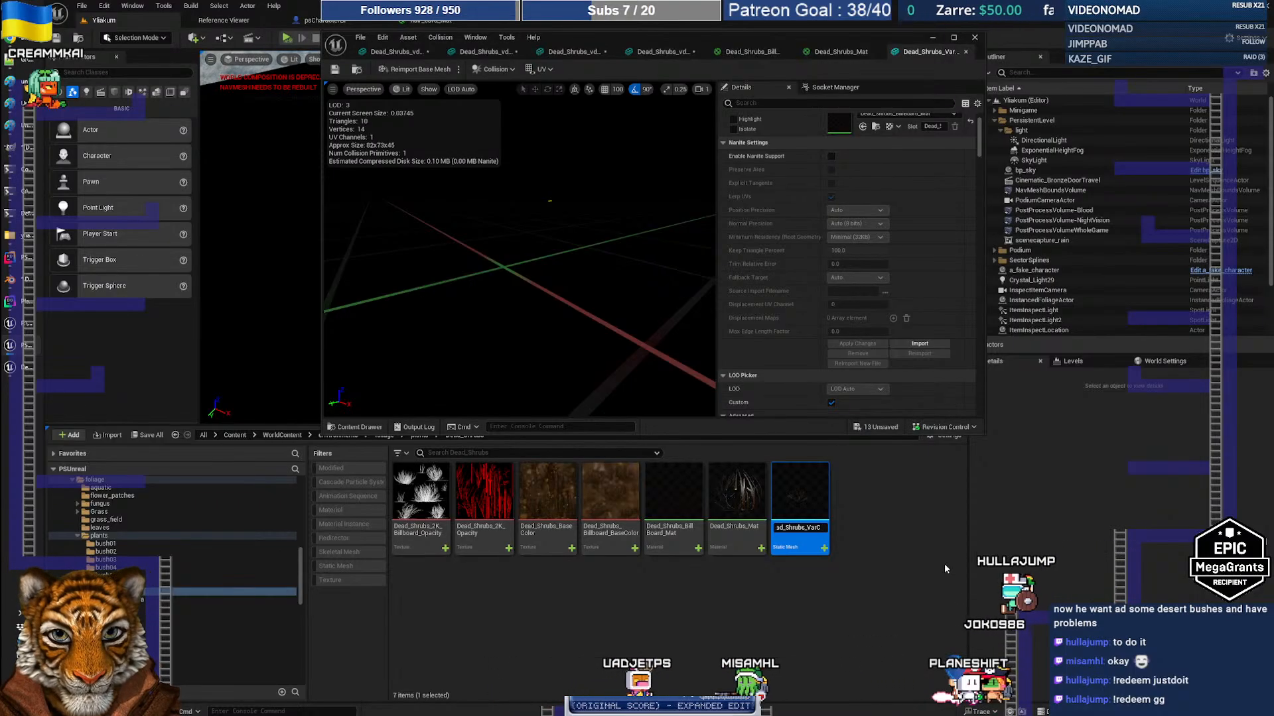
{"action": "key", "text": "Return"}
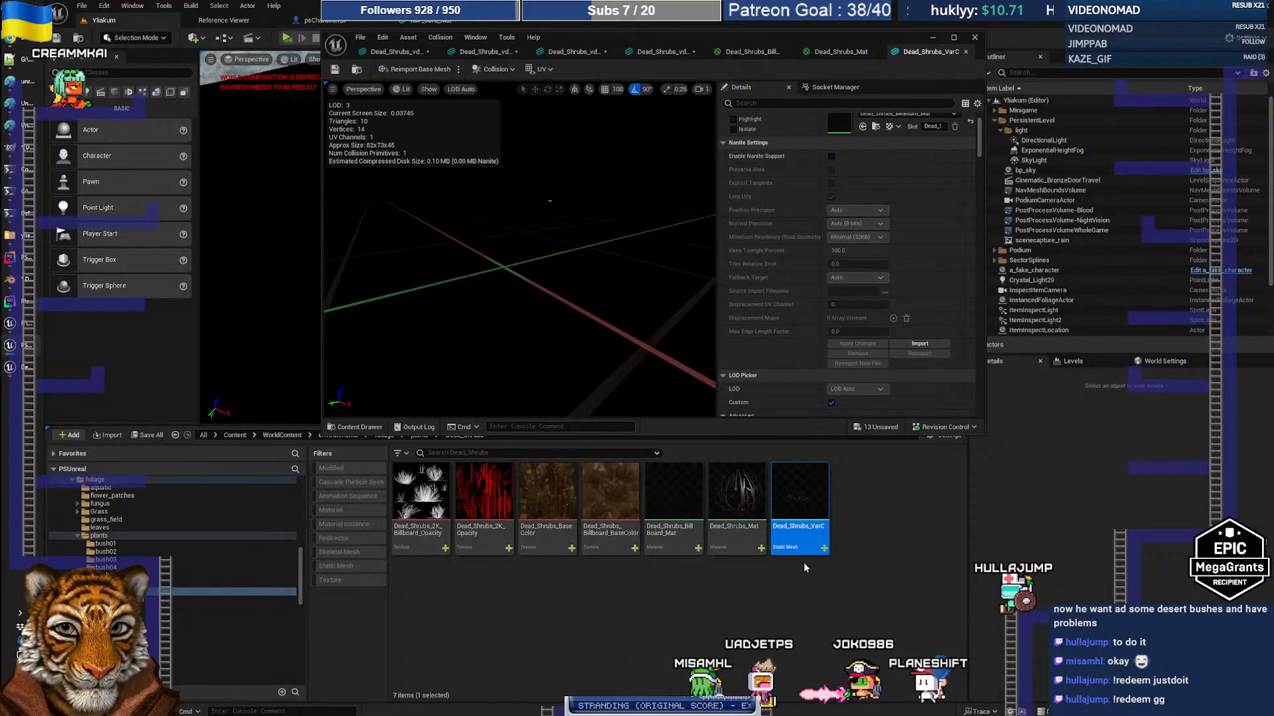
{"action": "right_click", "coordinate": [804, 527]}
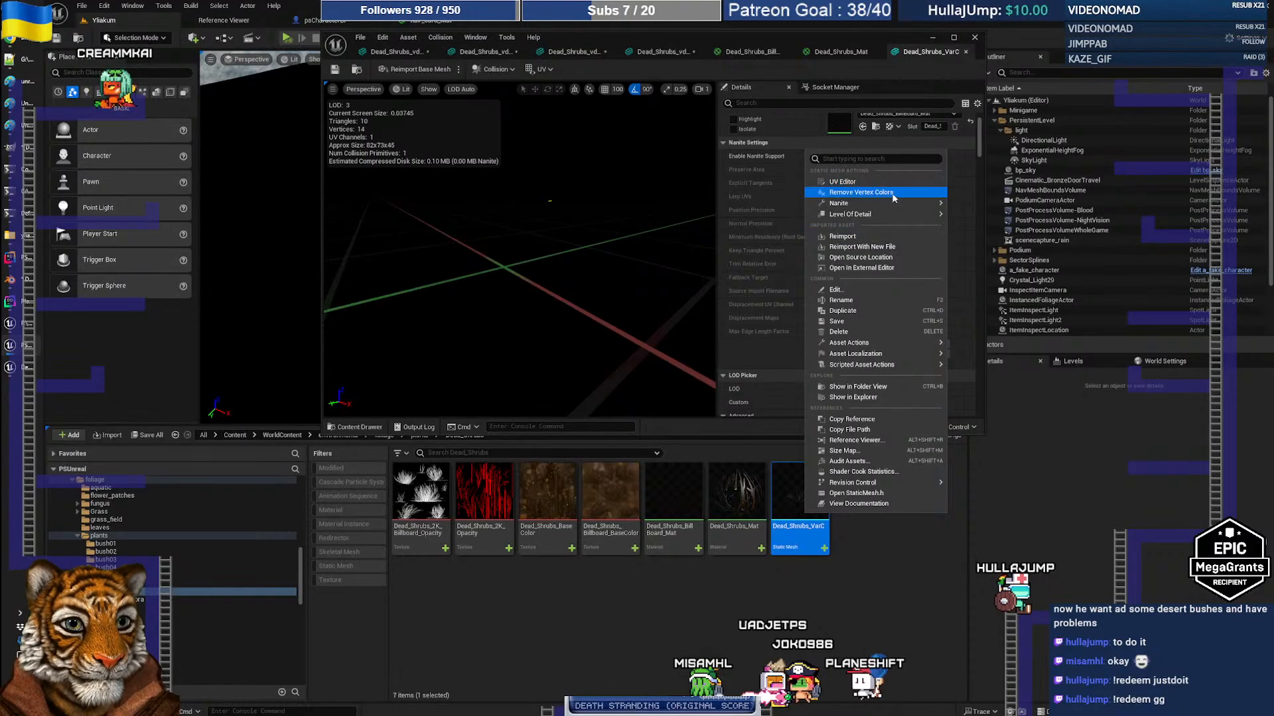
{"action": "mouse_move", "coordinate": [890, 212]}
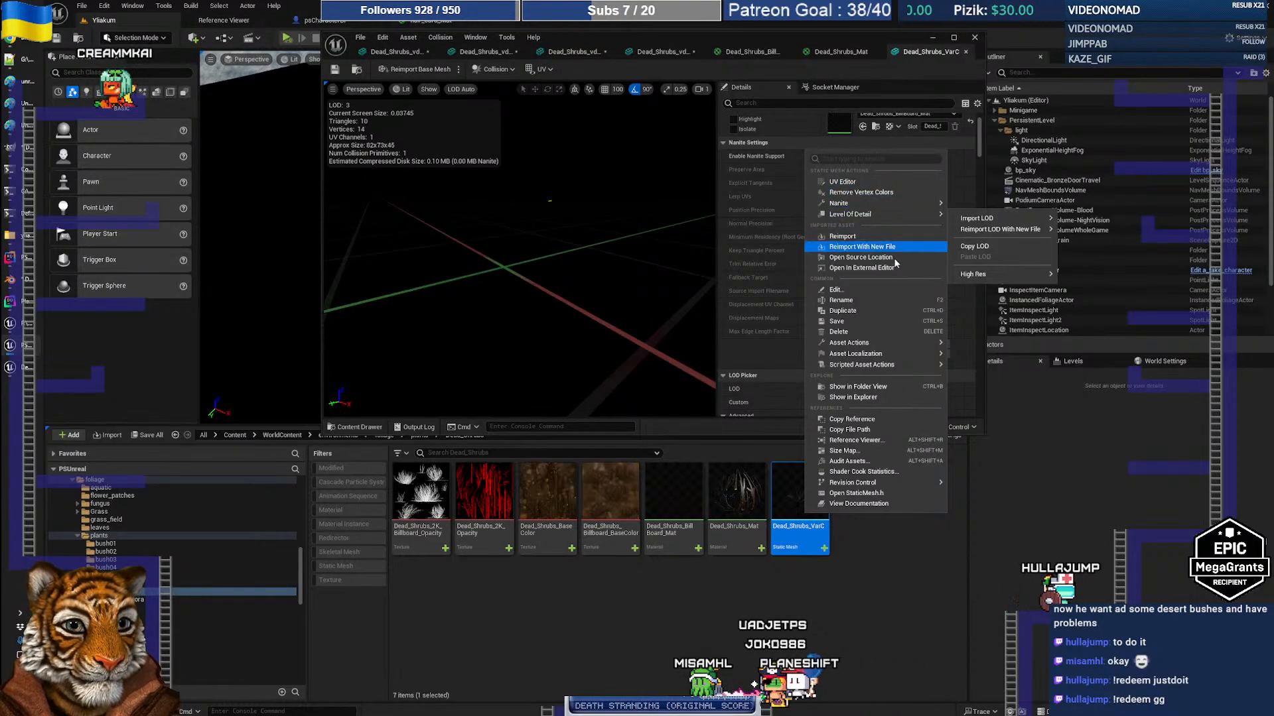
{"action": "left_click", "coordinate": [844, 616]}
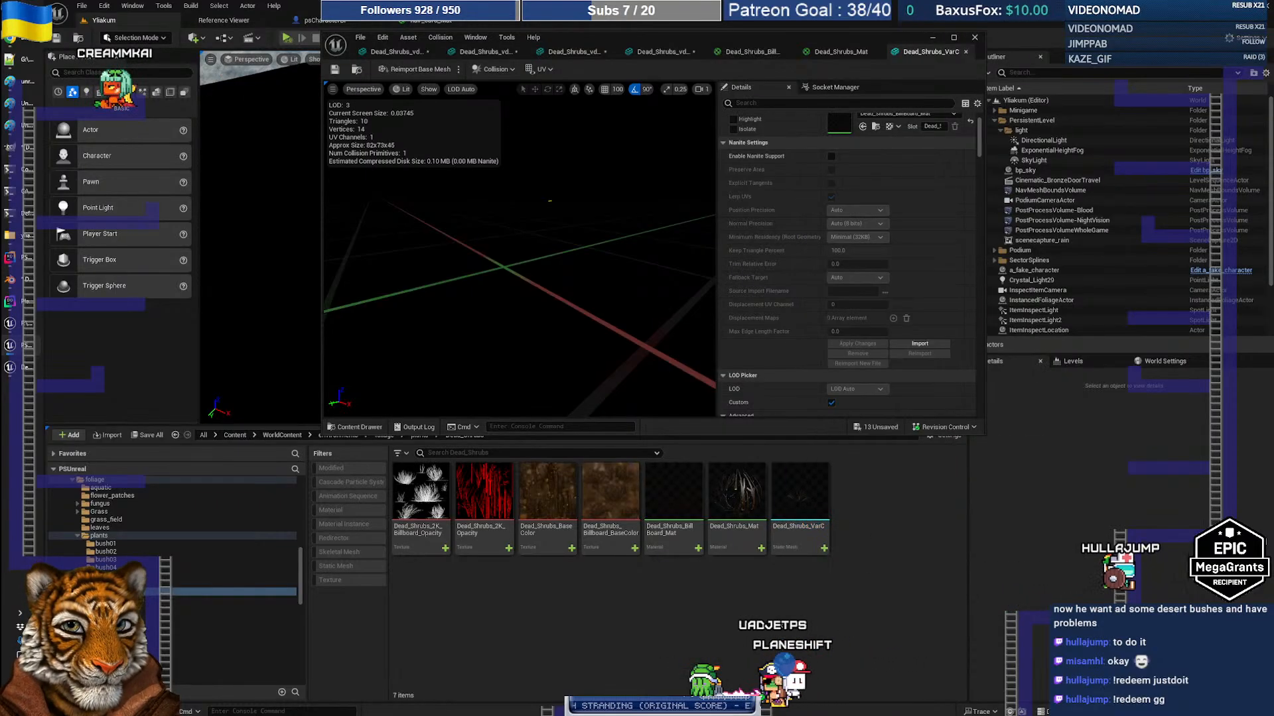
Create a Landscape Grass Type asset with its default name in the Dead_Shrubs folder
{"action": "right_click", "coordinate": [844, 616]}
{"action": "mouse_move", "coordinate": [857, 479]}
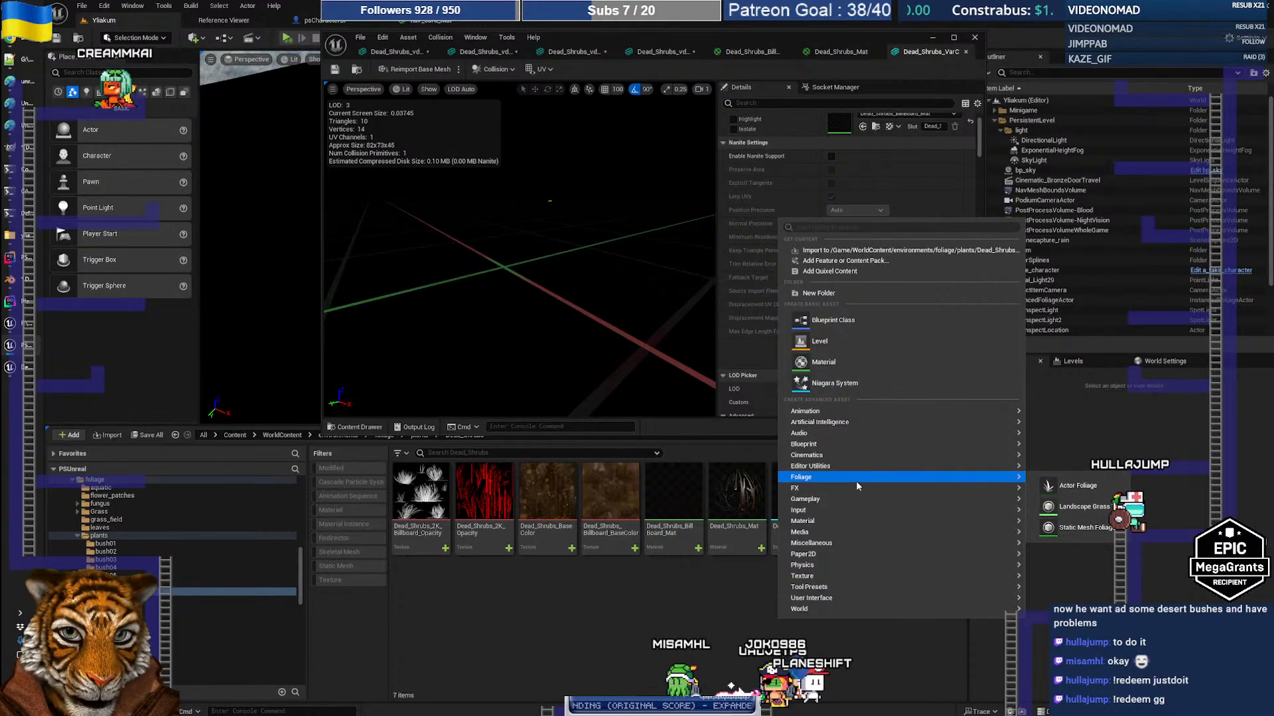
{"action": "left_click", "coordinate": [1086, 506]}
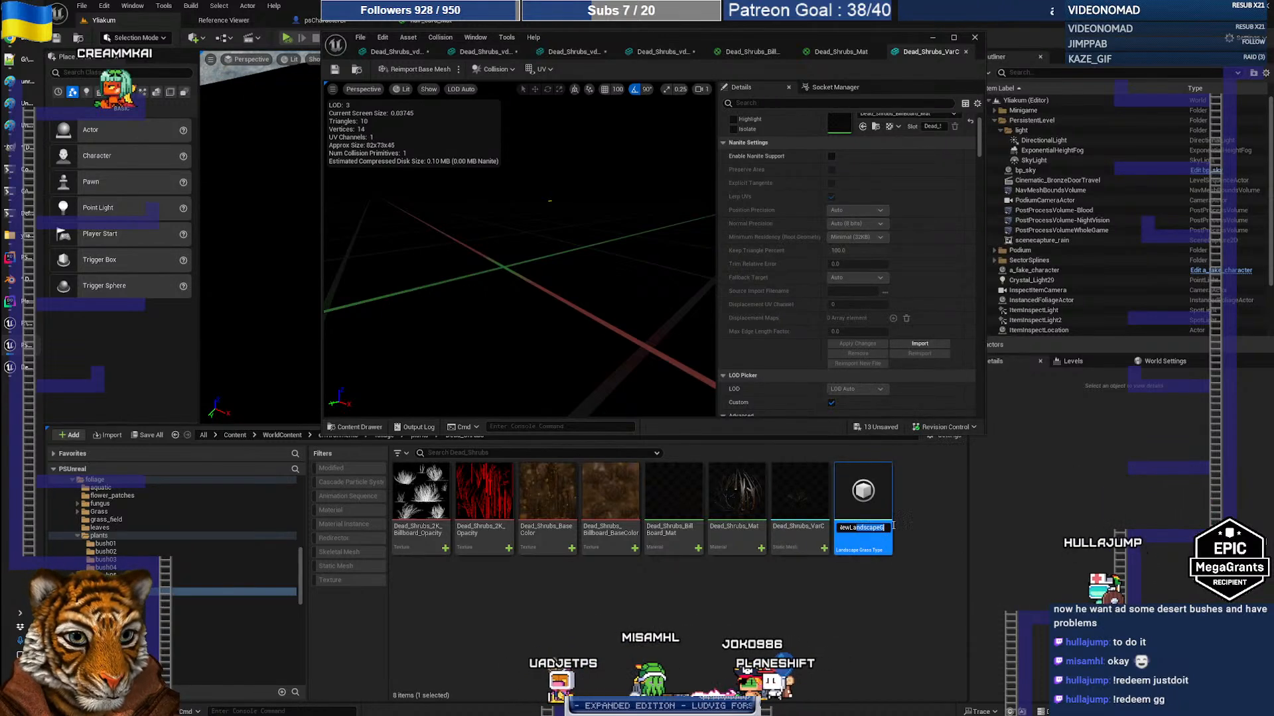
{"action": "left_click_drag", "start_coordinate": [894, 525], "coordinate": [909, 522]}
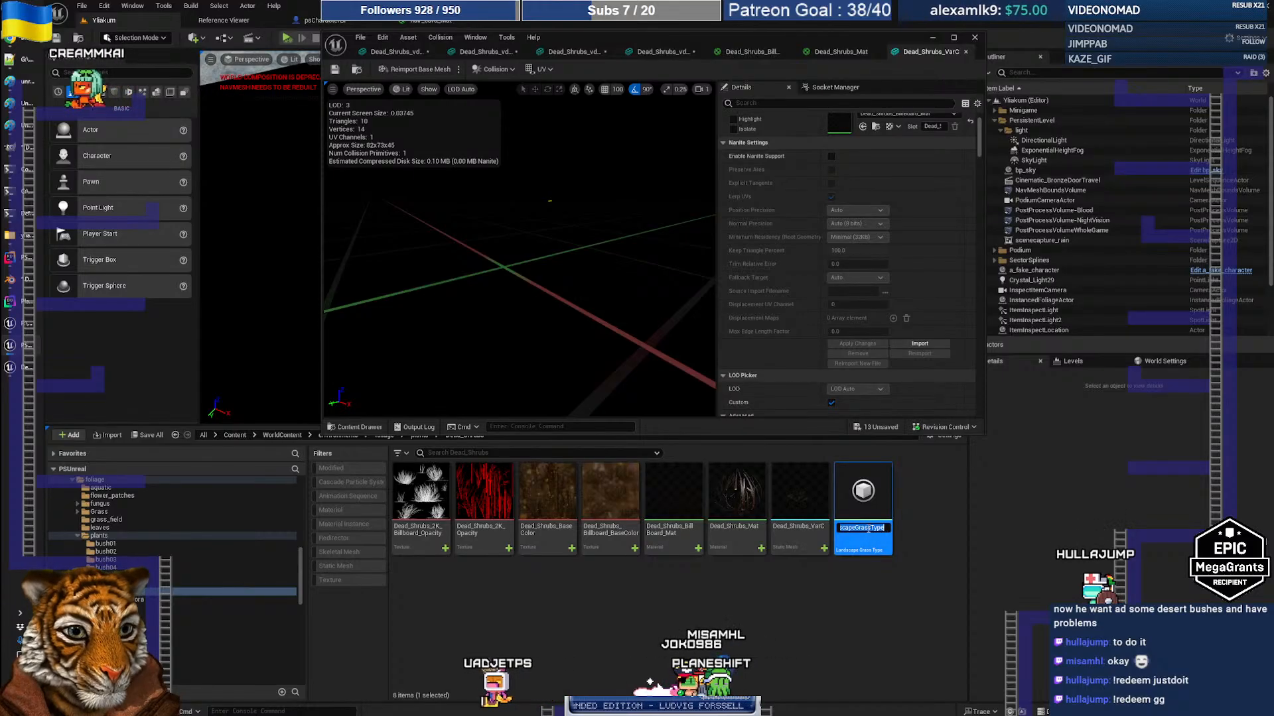
{"action": "left_click", "coordinate": [858, 594]}
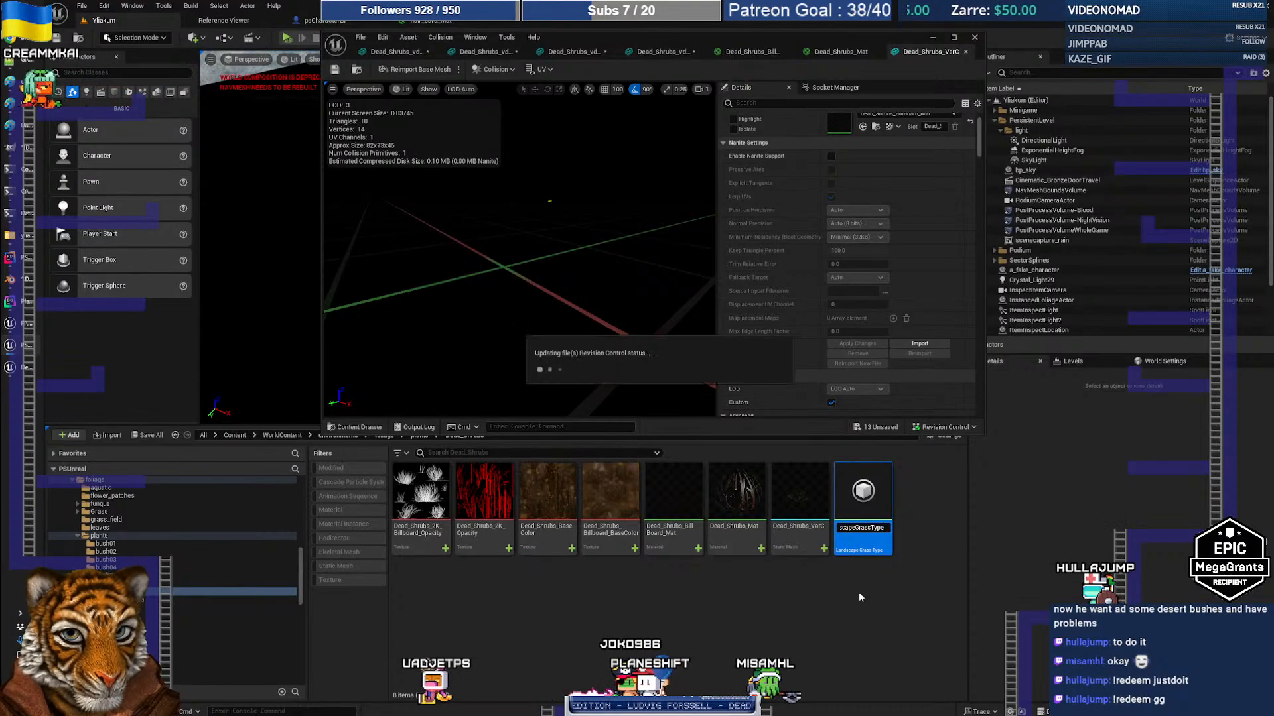
Check which foliage asset type the cactus folder uses, and delete the new Landscape Grass Type from the Dead_Shrubs folder
{"action": "left_click", "coordinate": [122, 590]}
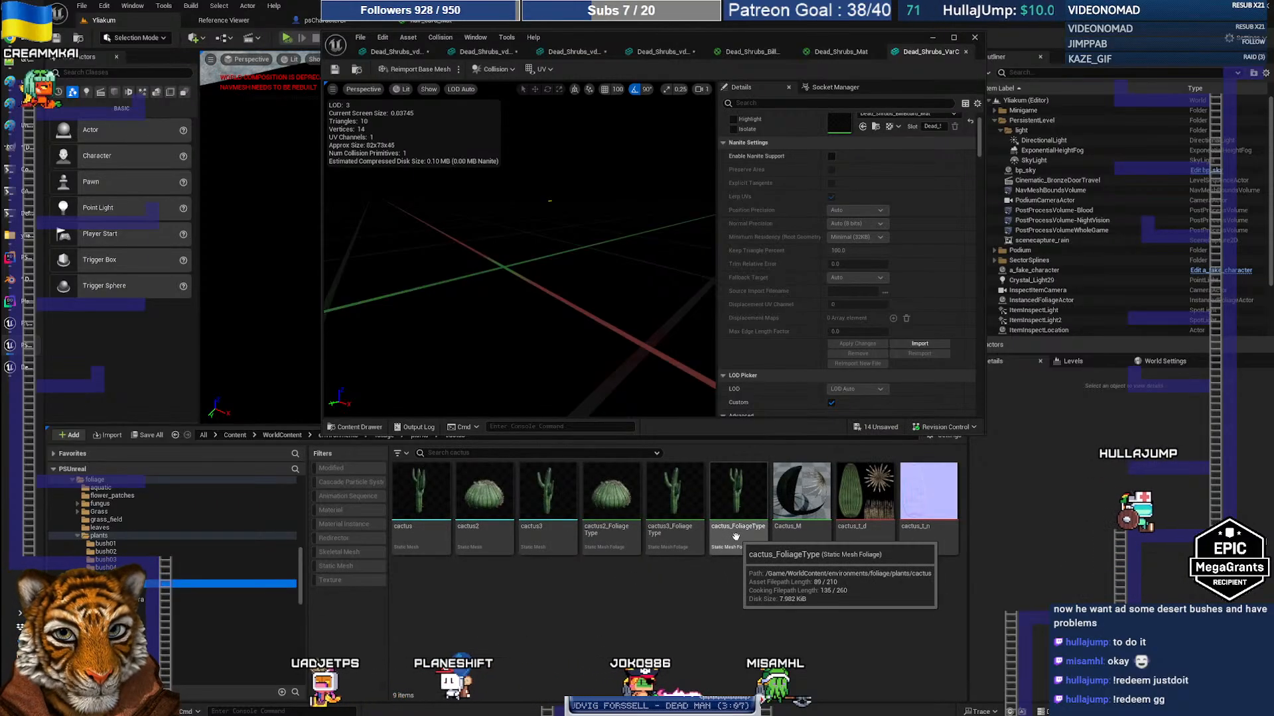
{"action": "left_click", "coordinate": [122, 597]}
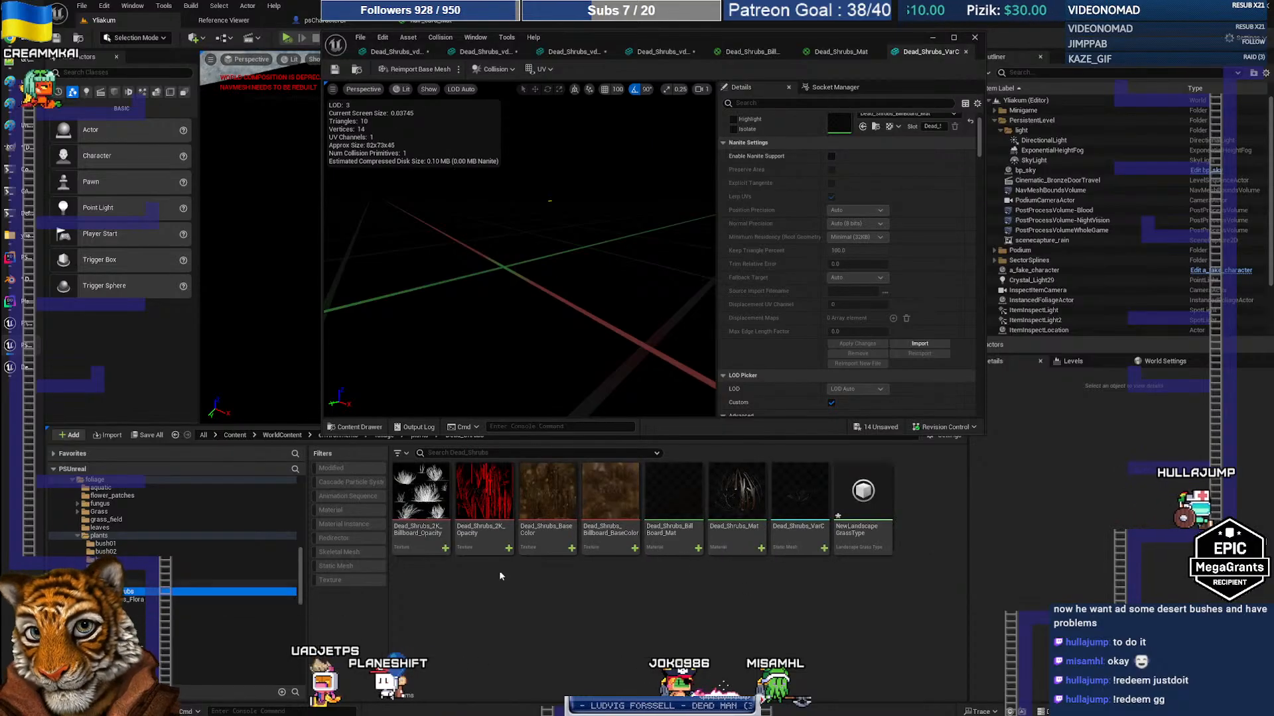
{"action": "left_click", "coordinate": [865, 524]}
{"action": "key", "text": "Delete"}
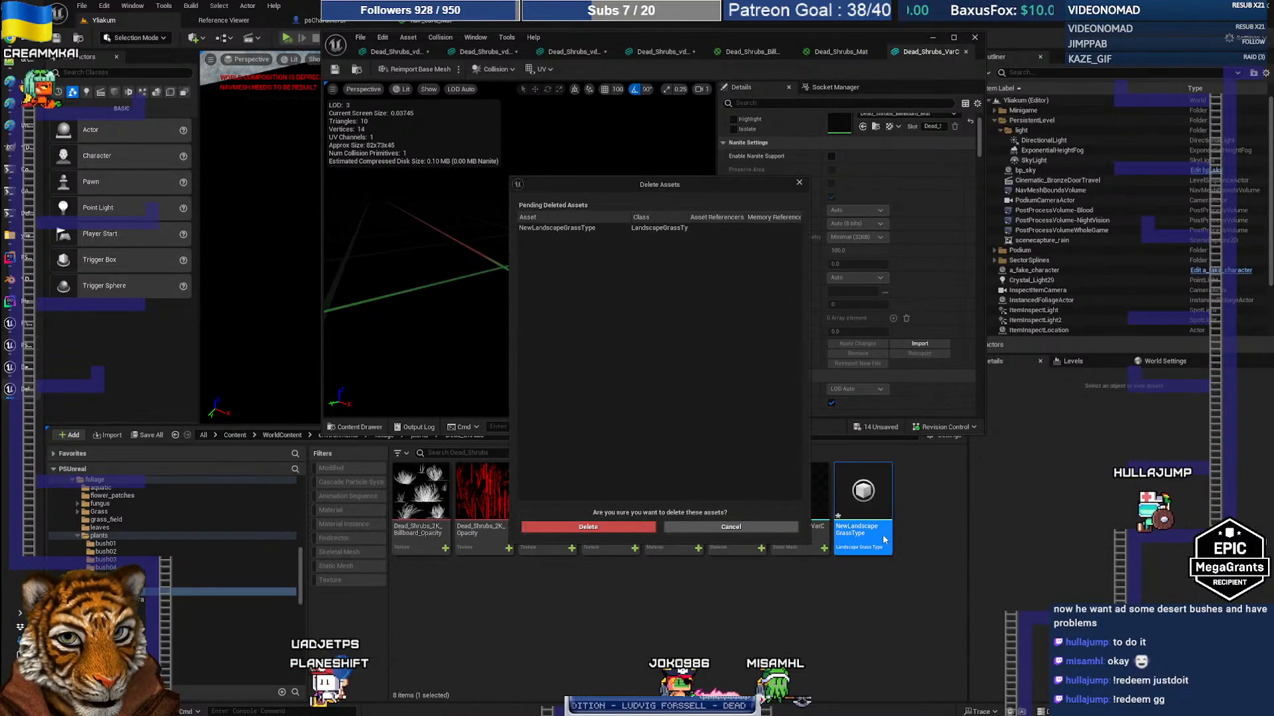
{"action": "left_click", "coordinate": [629, 528]}
Create a Static Mesh Foliage asset named Dead_Shrubs_Foliage_Type in the Dead_Shrubs folder
{"action": "right_click", "coordinate": [869, 516]}
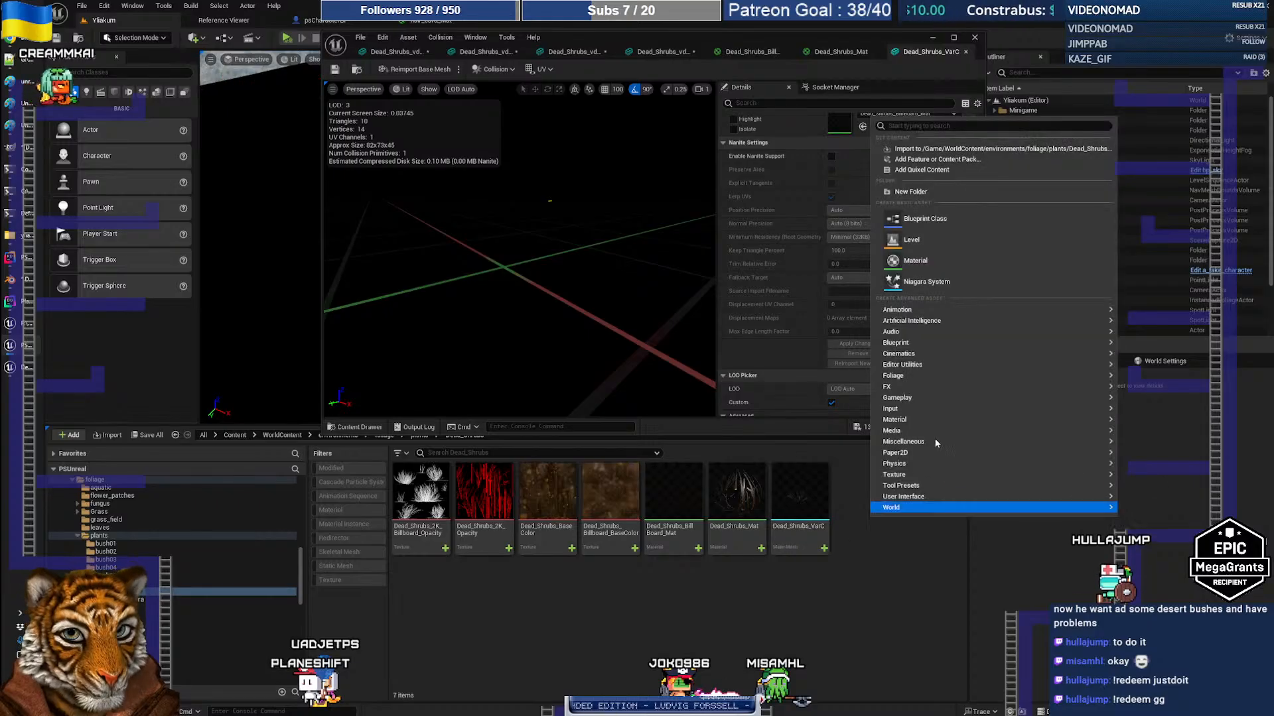
{"action": "mouse_move", "coordinate": [934, 406]}
{"action": "mouse_move", "coordinate": [935, 374]}
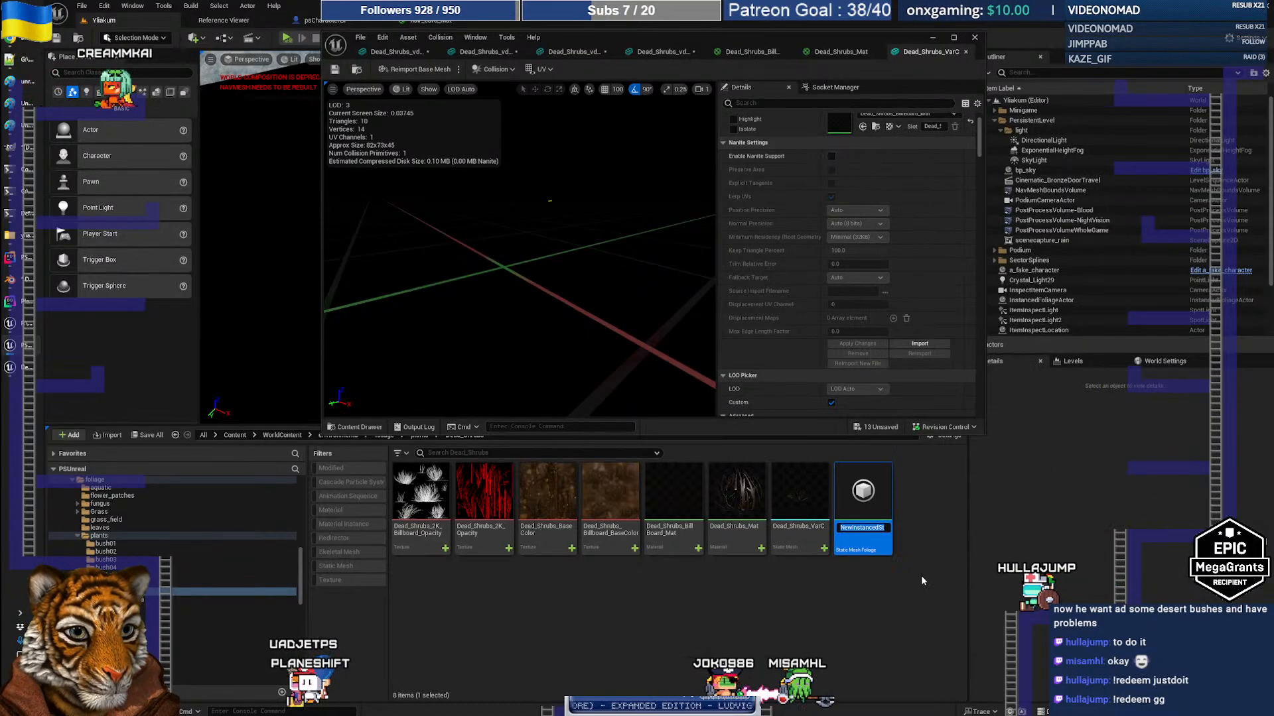
{"action": "type", "text": "Dead_"}
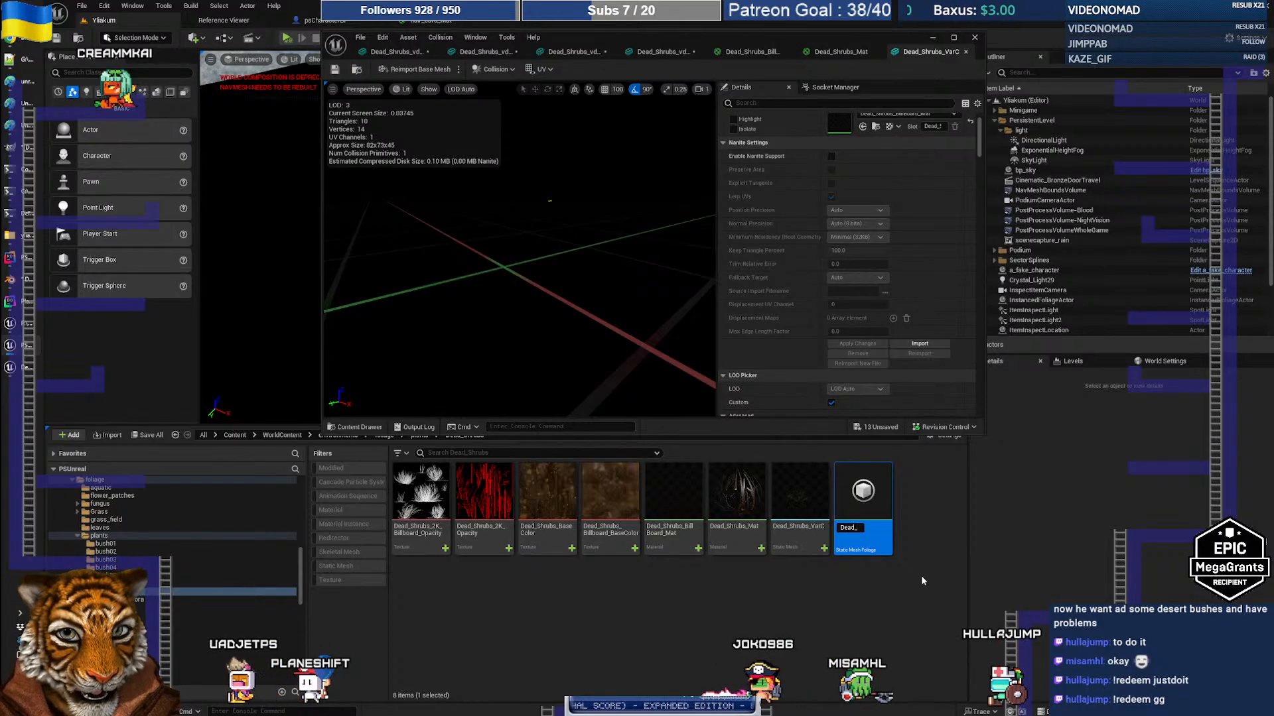
{"action": "type", "text": "Shru"}
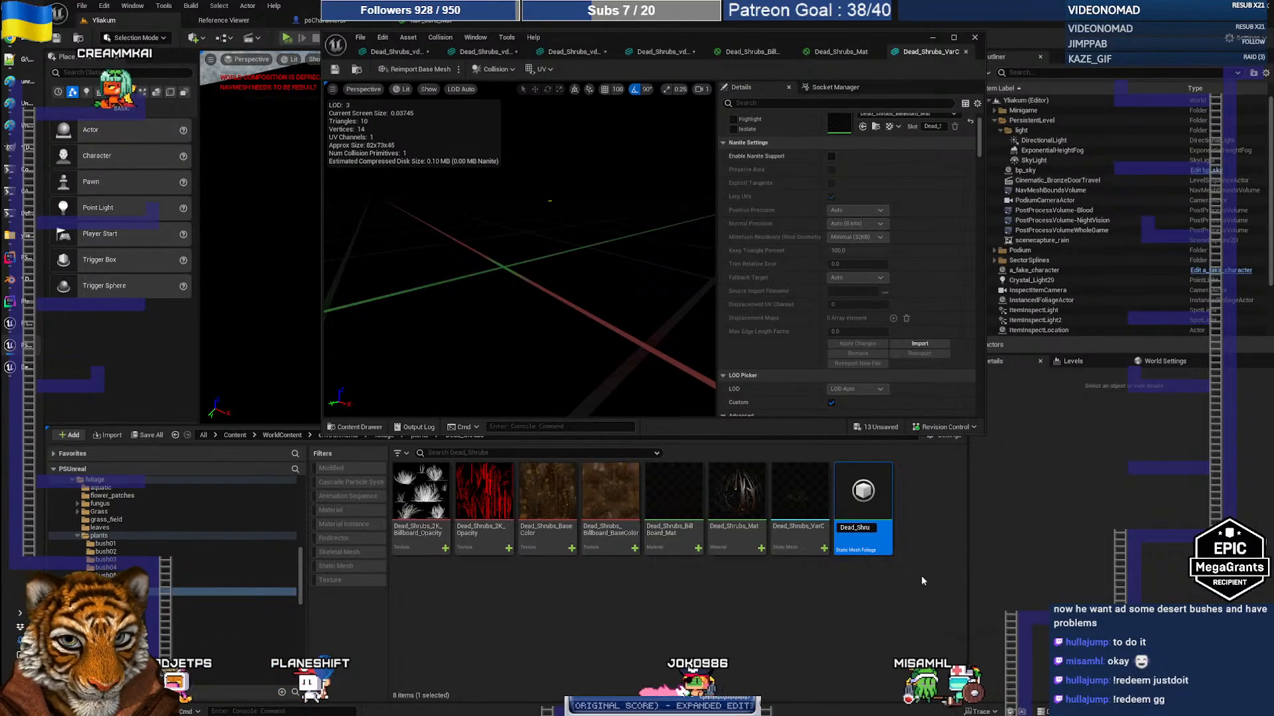
{"action": "type", "text": "bs_"}
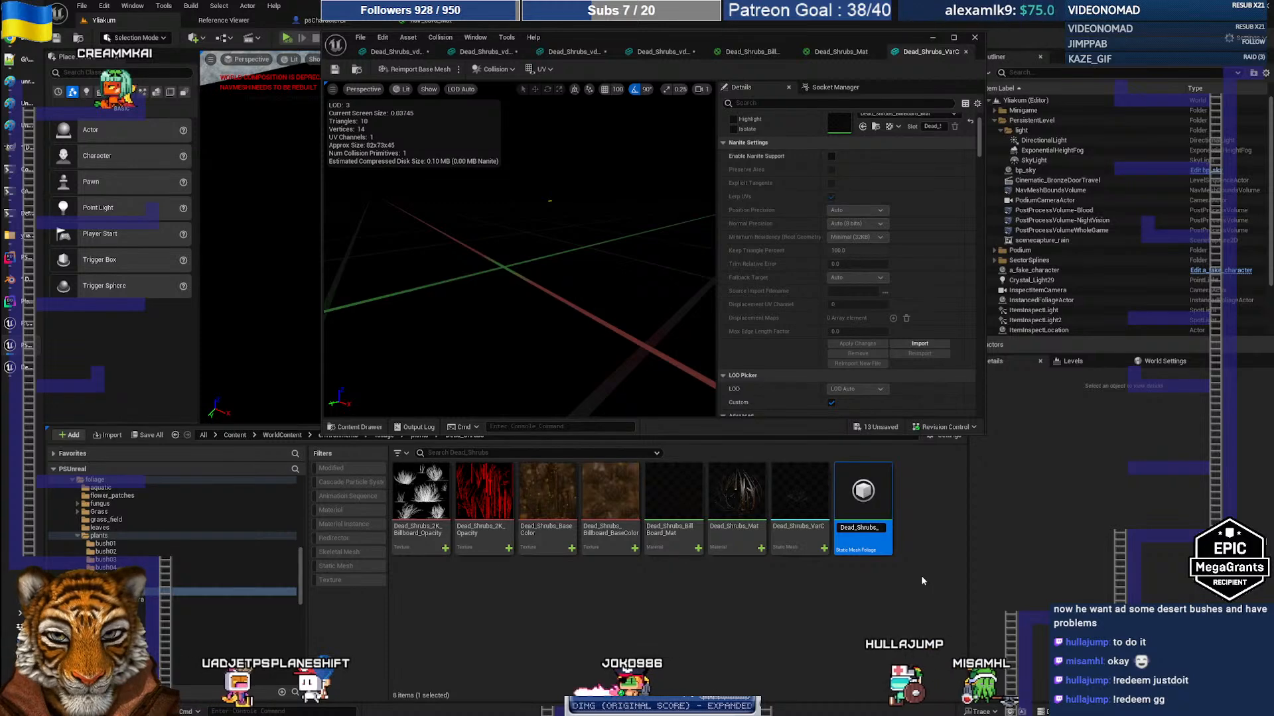
{"action": "type", "text": "Type"}
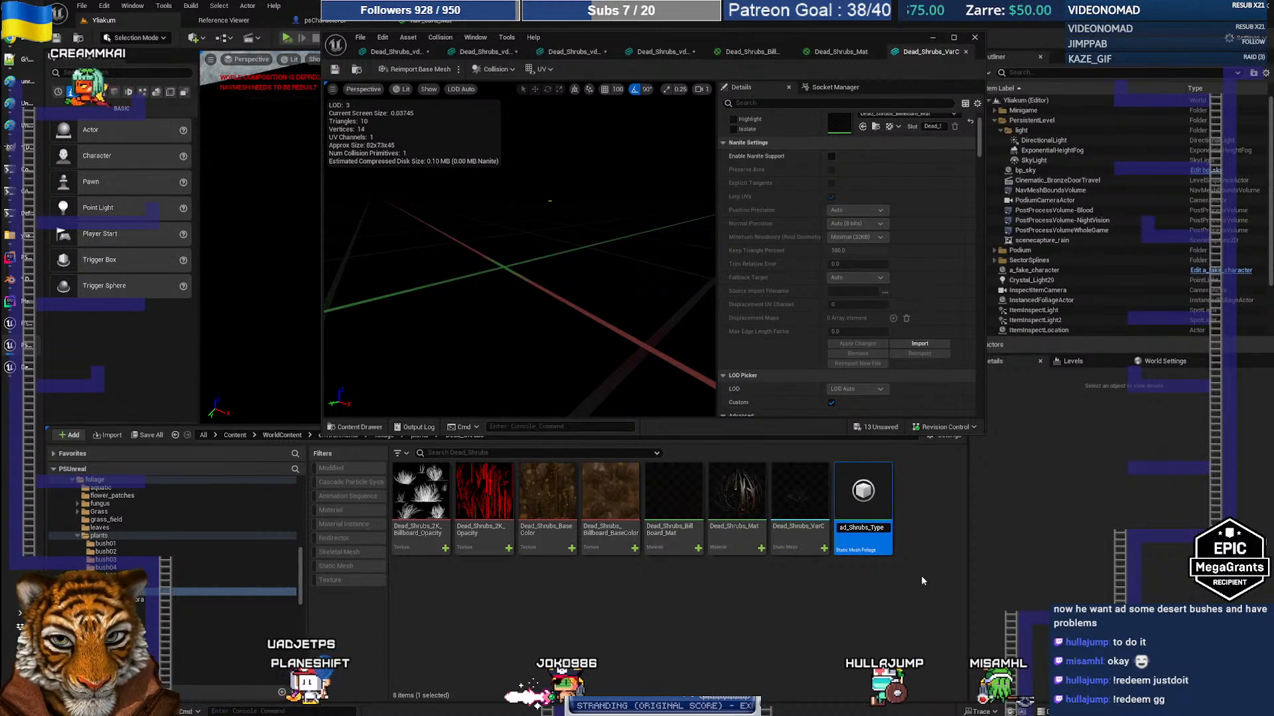
{"action": "type", "text": "Foliage_"}
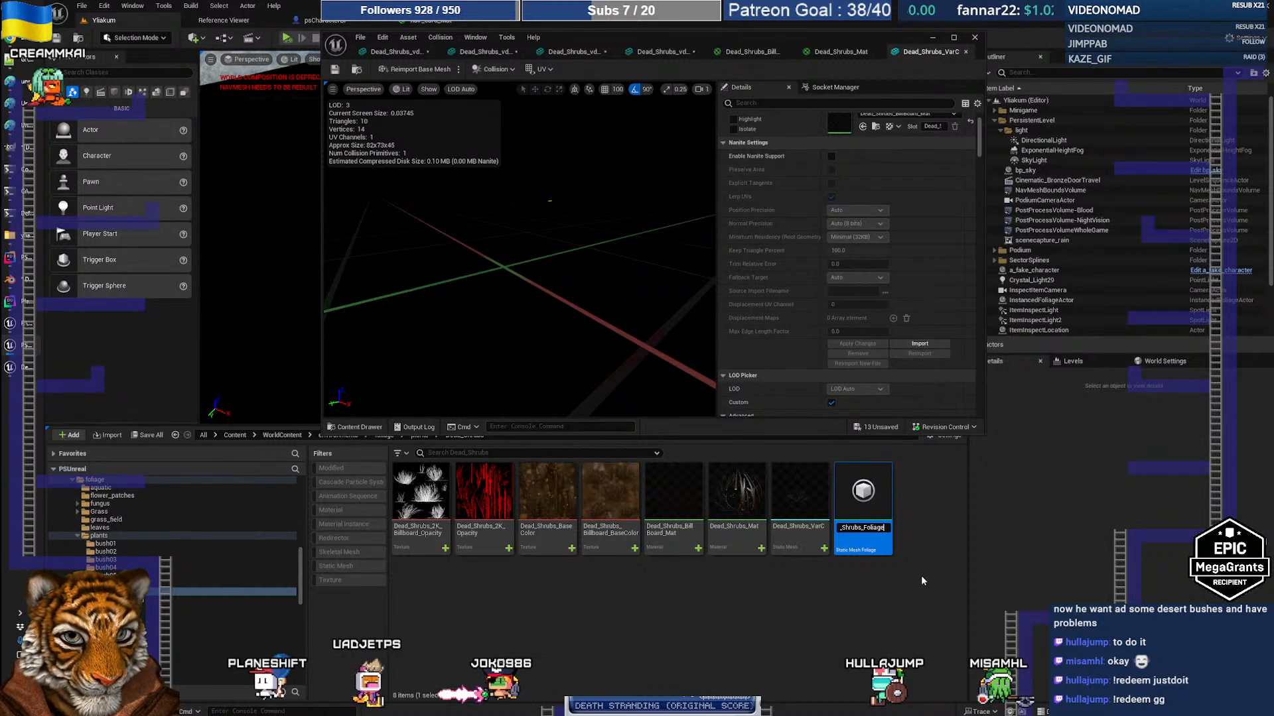
{"action": "key", "text": "Return"}
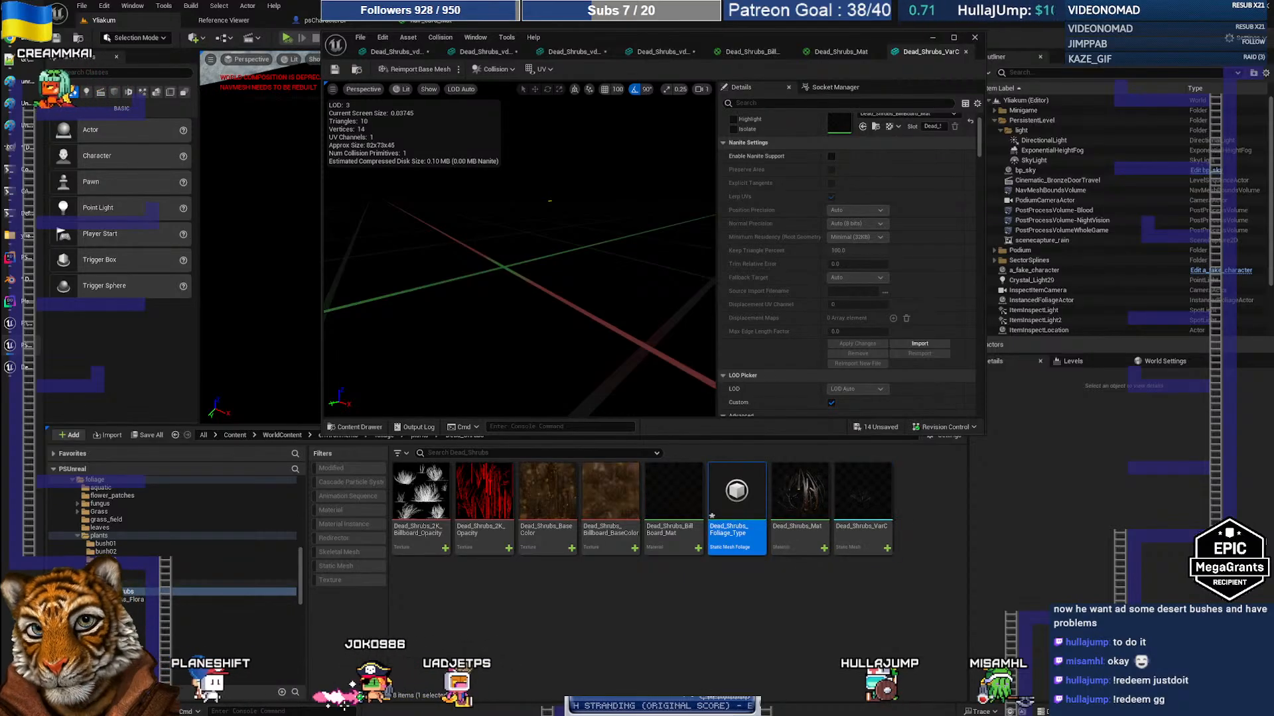
Open the Dead_Shrubs_Foliage_Type asset and assign the Dead_Shrubs_VarC static mesh as its mesh
{"action": "left_click", "coordinate": [199, 584]}
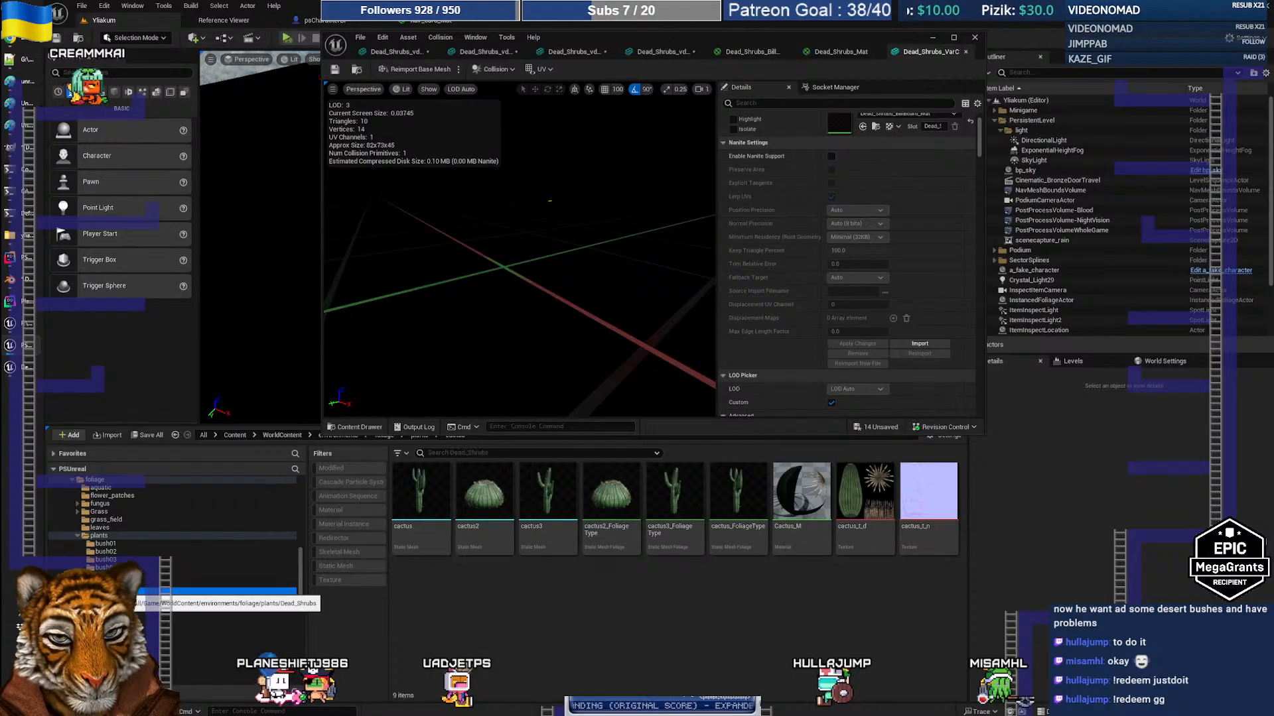
{"action": "left_click", "coordinate": [199, 591]}
{"action": "double_click", "coordinate": [736, 496]}
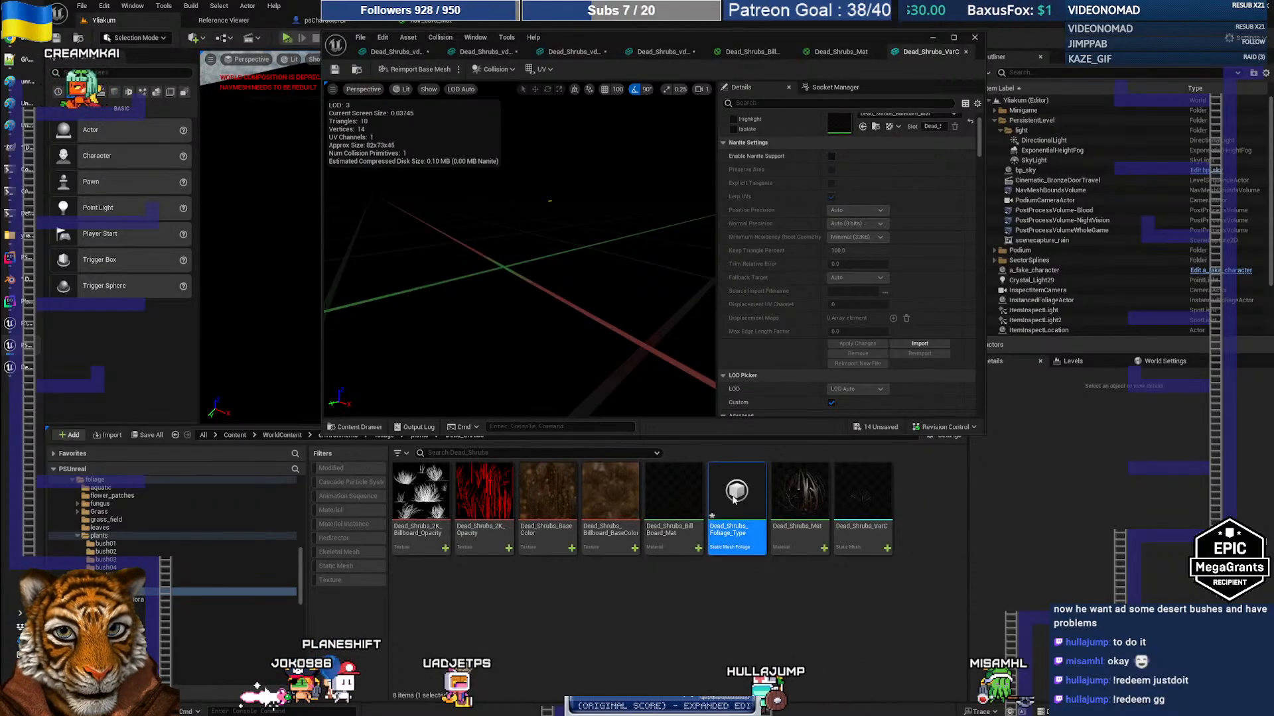
{"action": "left_click", "coordinate": [651, 131]}
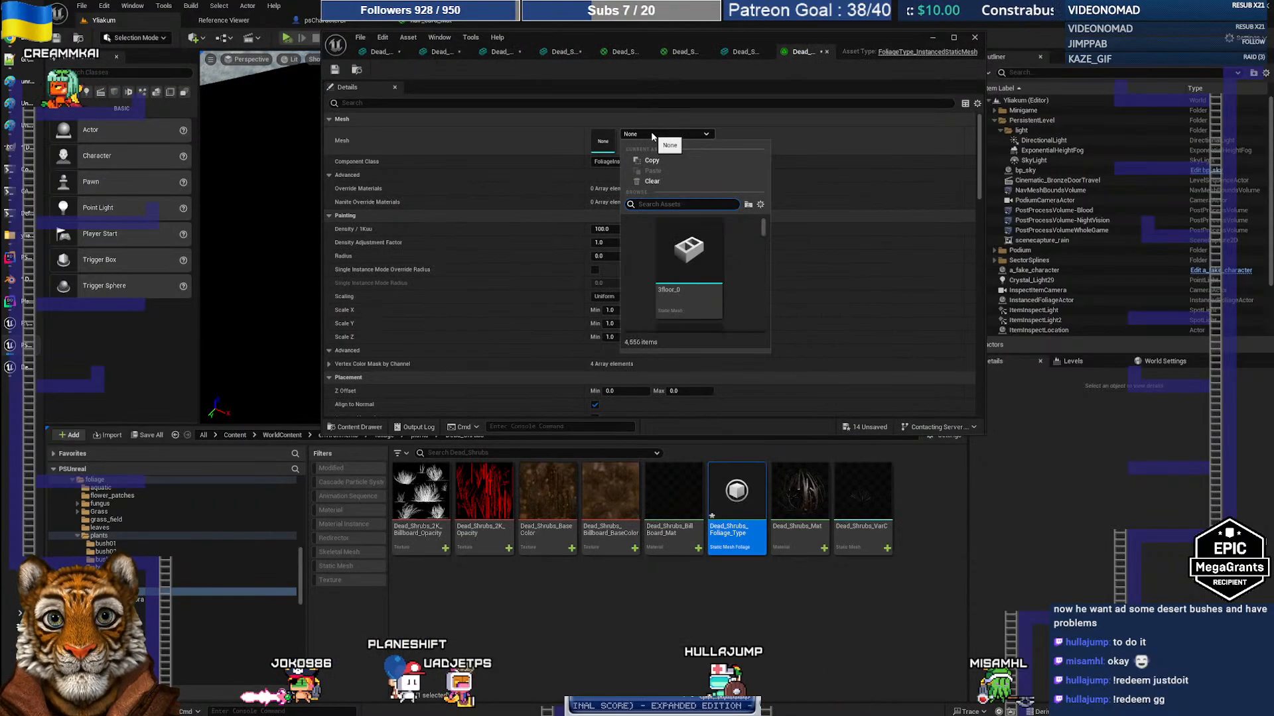
{"action": "left_click", "coordinate": [556, 161]}
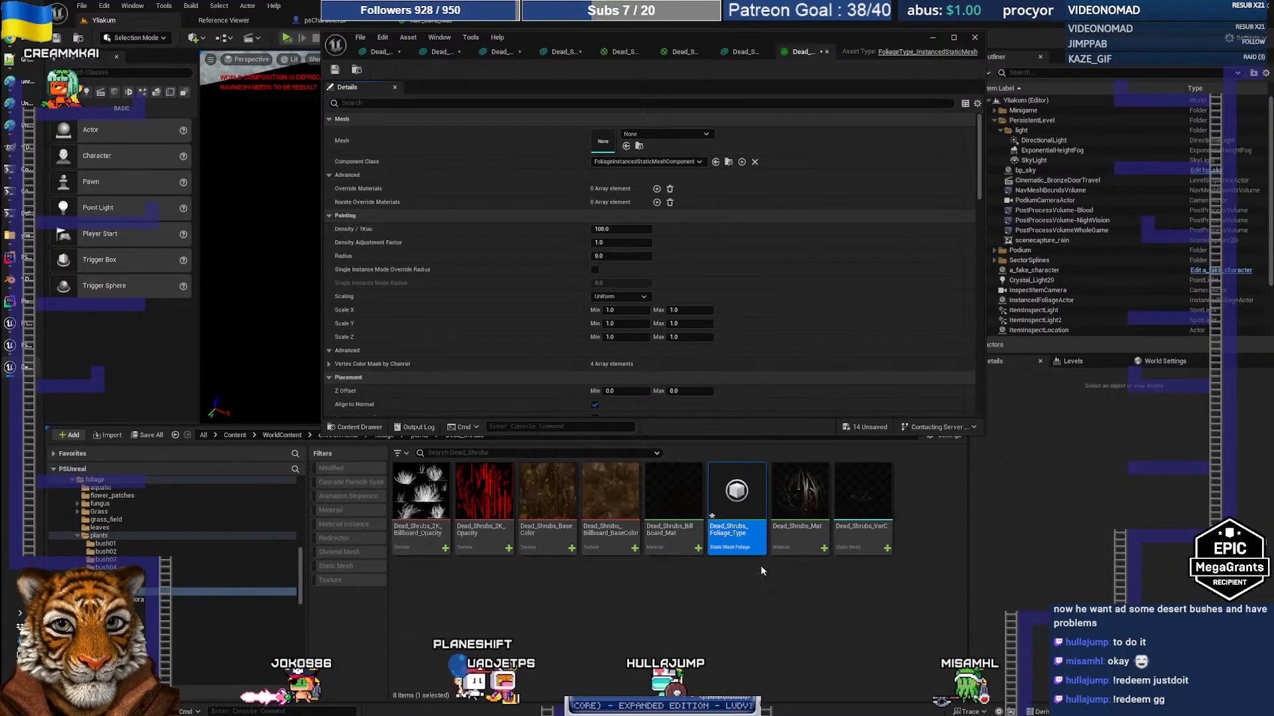
{"action": "left_click_drag", "start_coordinate": [862, 498], "coordinate": [619, 142]}
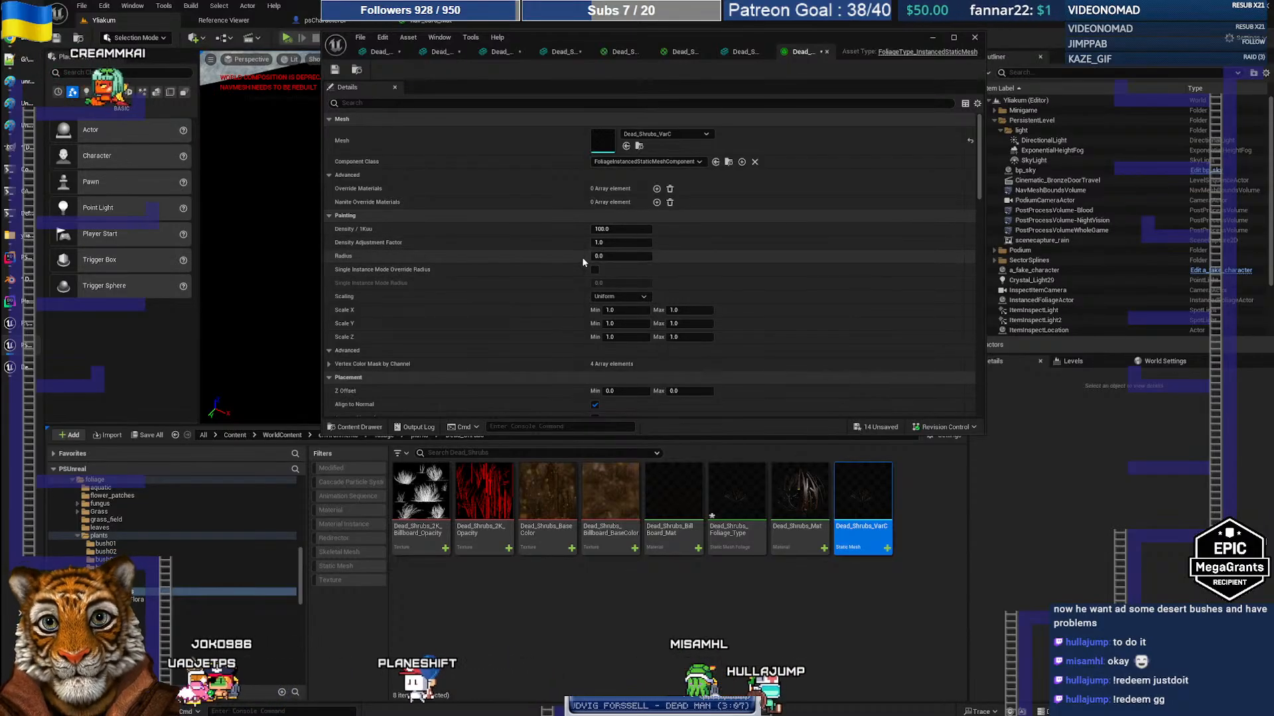
Review the foliage type's placement, instance, collision and scalability settings, and save the asset
{"action": "scroll", "coordinate": [570, 317], "scroll_direction": "down", "scroll_amount": 5}
{"action": "scroll", "coordinate": [559, 317], "scroll_direction": "down", "scroll_amount": 3}
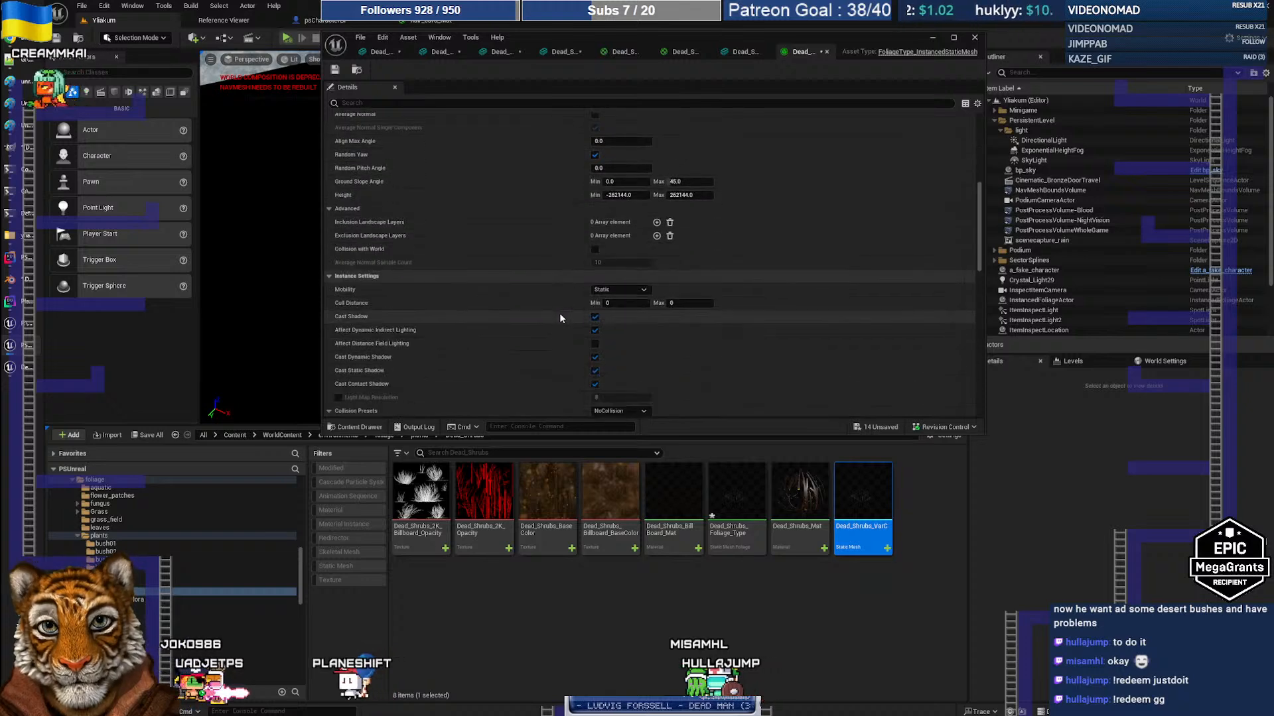
{"action": "scroll", "coordinate": [559, 312], "scroll_direction": "down", "scroll_amount": 5}
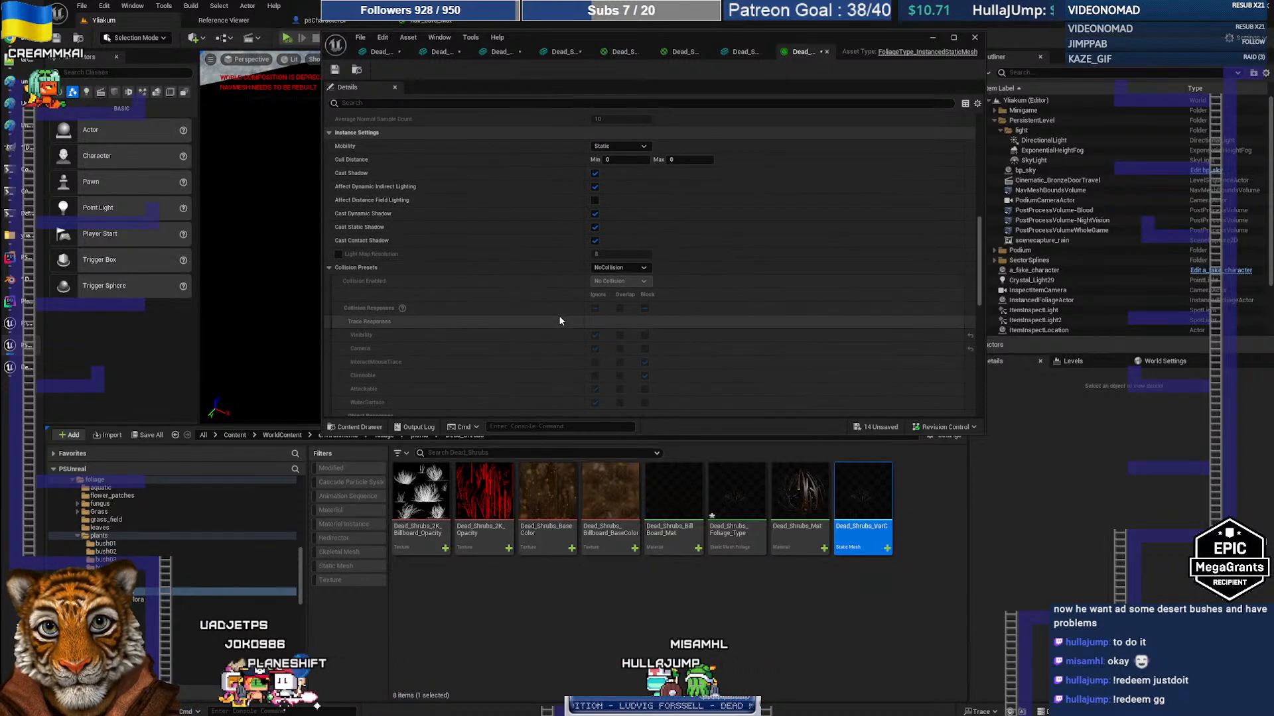
{"action": "scroll", "coordinate": [558, 317], "scroll_direction": "down", "scroll_amount": 15}
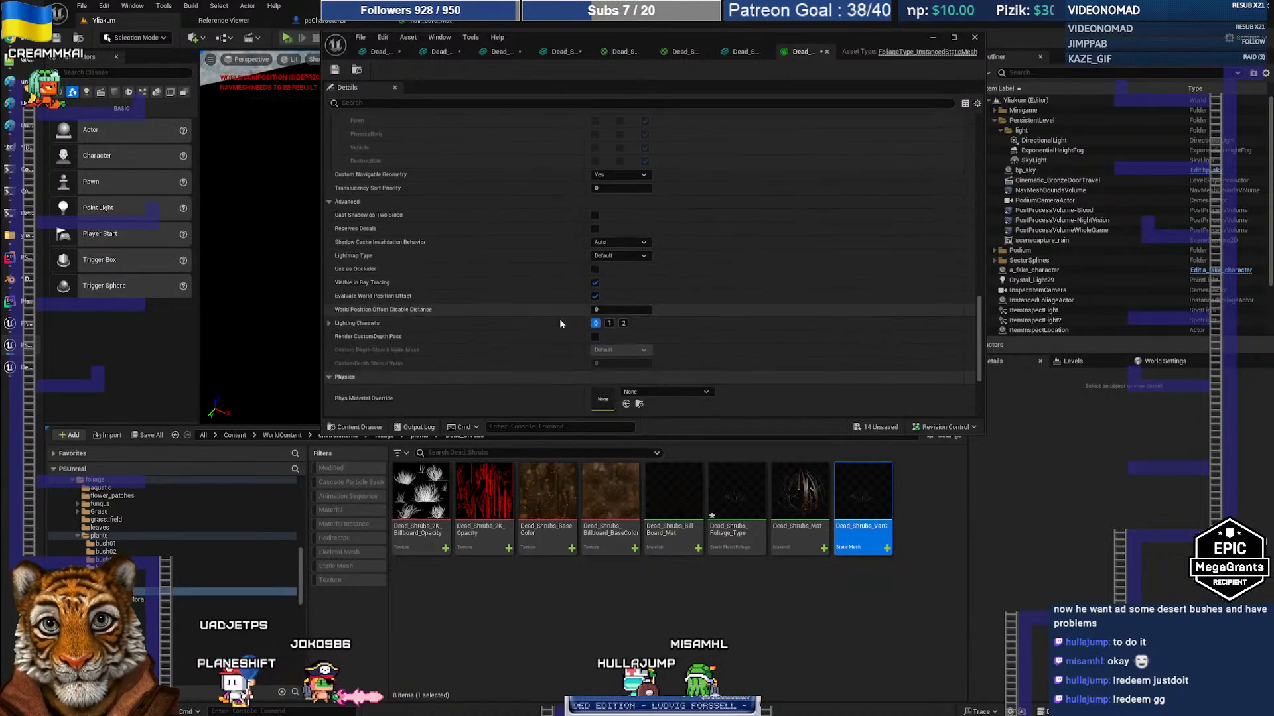
{"action": "scroll", "coordinate": [559, 320], "scroll_direction": "down", "scroll_amount": 1}
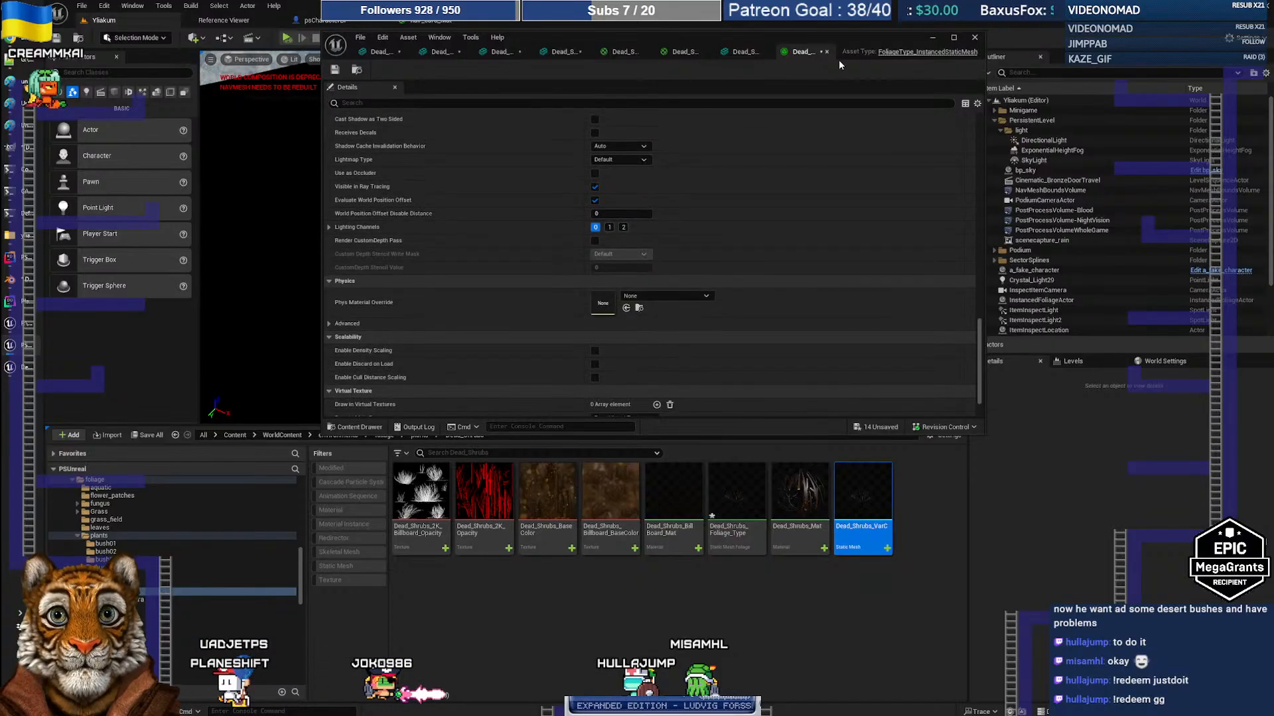
{"action": "left_click", "coordinate": [335, 71]}
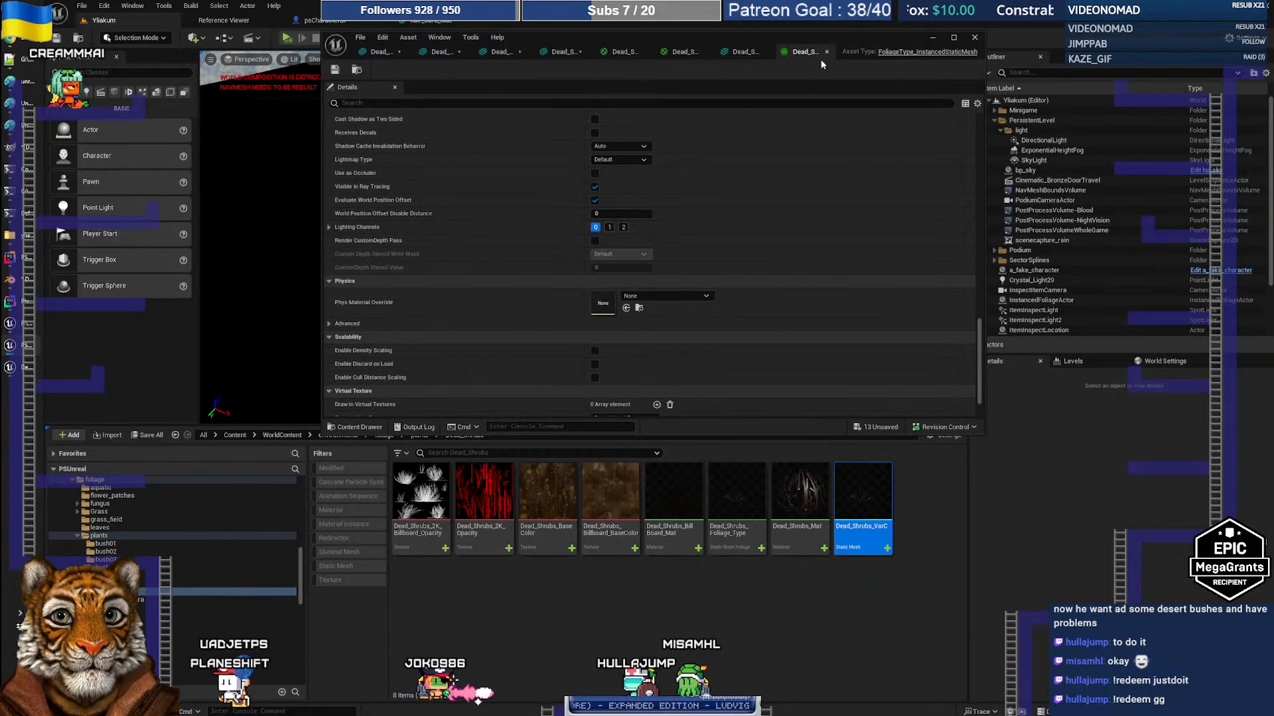
Load the Yliakum_X12_Y04 level, go to its open desert sand near the cacti, and minimize the foliage type editor
{"action": "left_click_drag", "start_coordinate": [850, 38], "coordinate": [730, 238]}
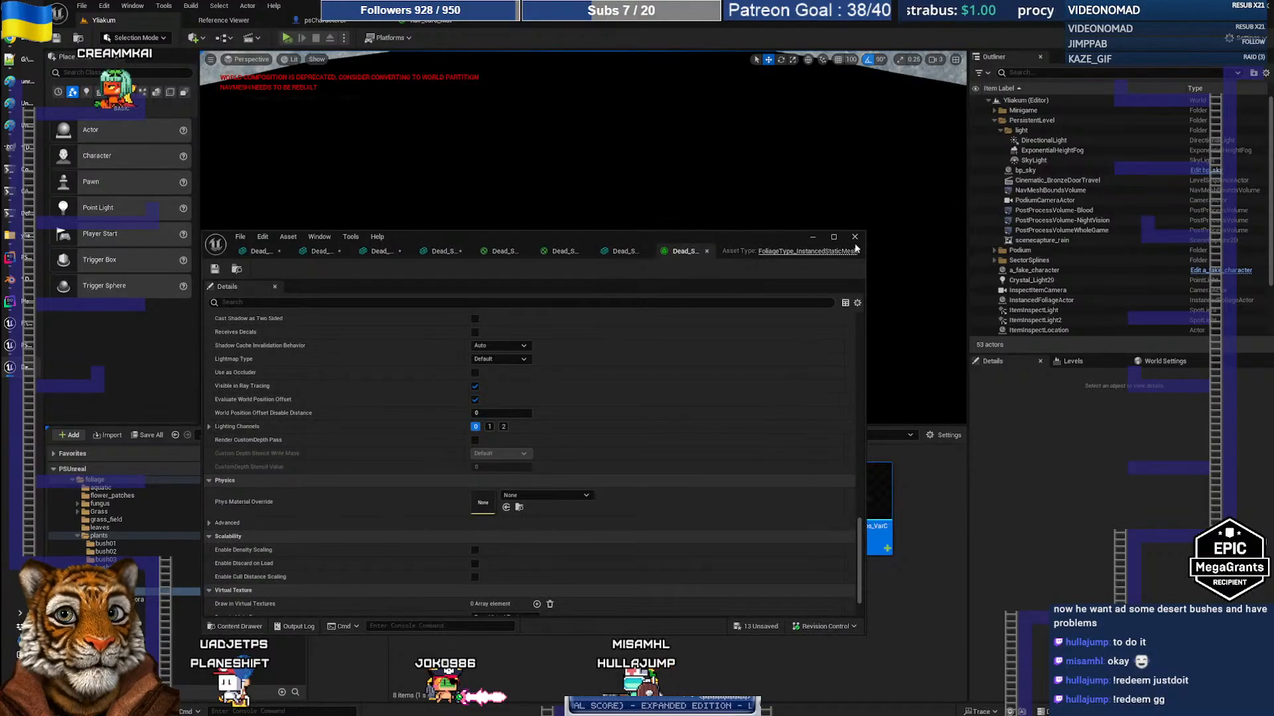
{"action": "left_click", "coordinate": [1072, 362]}
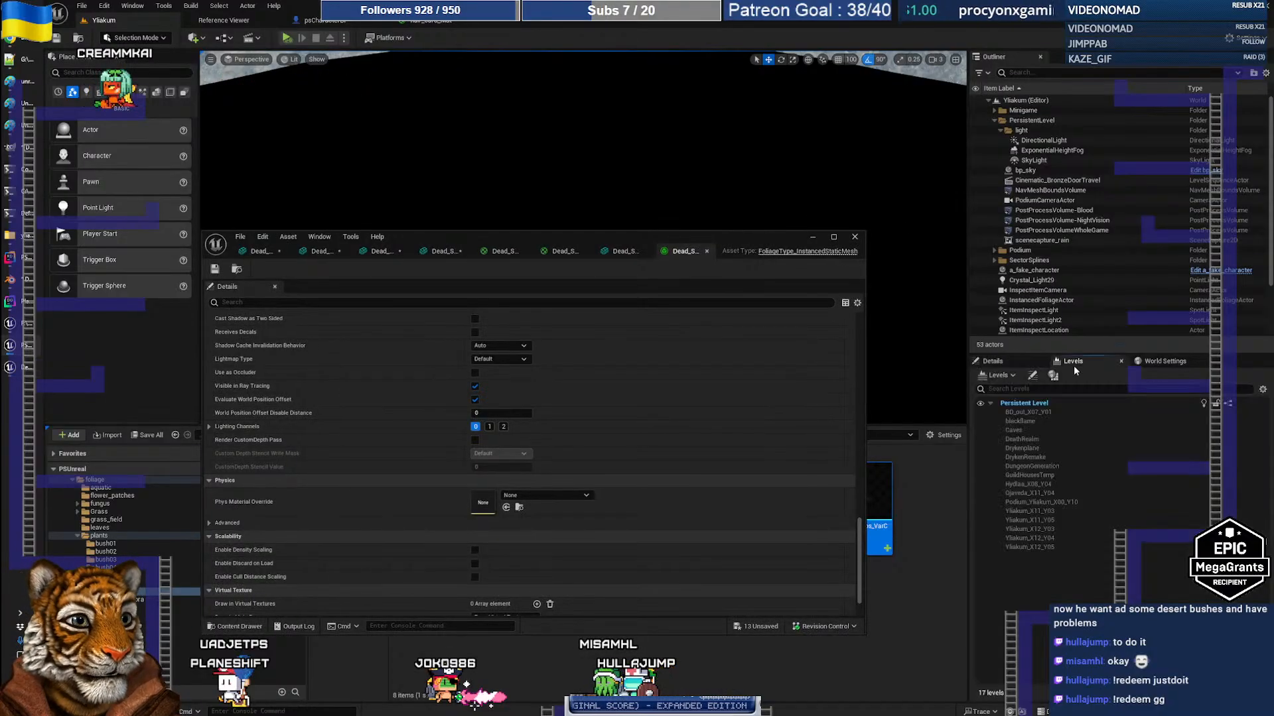
{"action": "left_click", "coordinate": [1044, 538]}
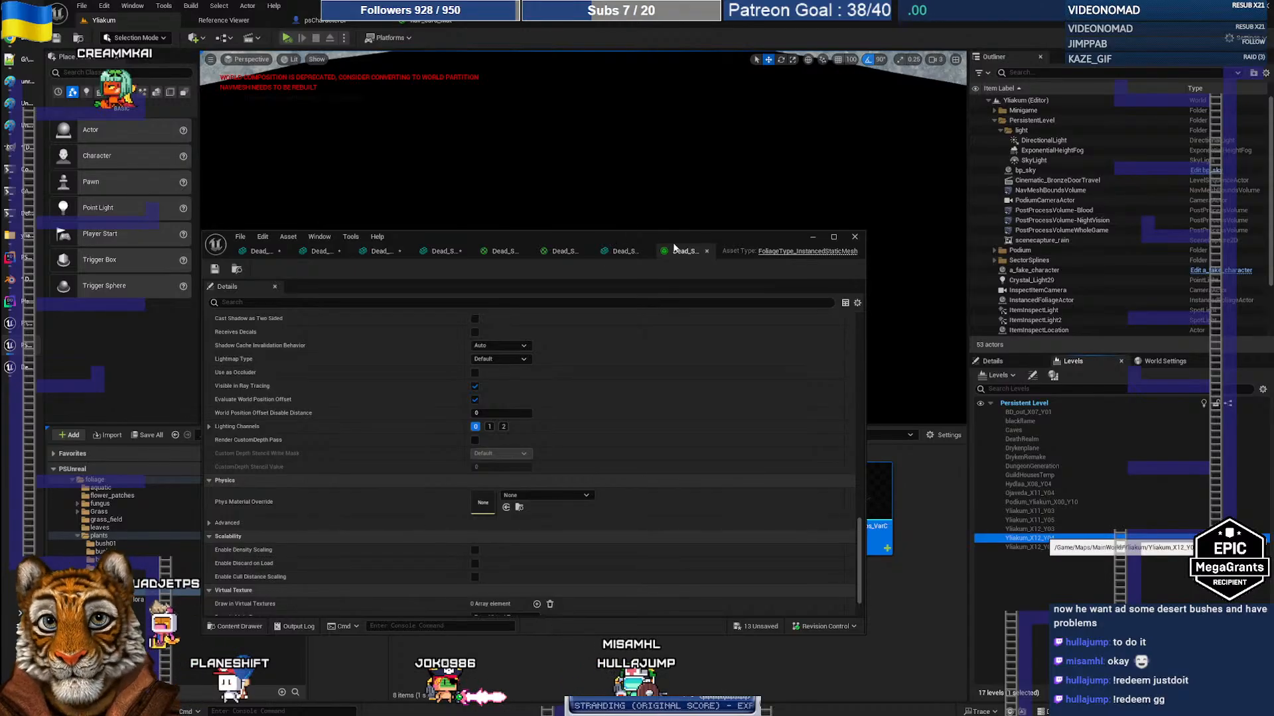
{"action": "left_click_drag", "start_coordinate": [617, 237], "coordinate": [682, 270]}
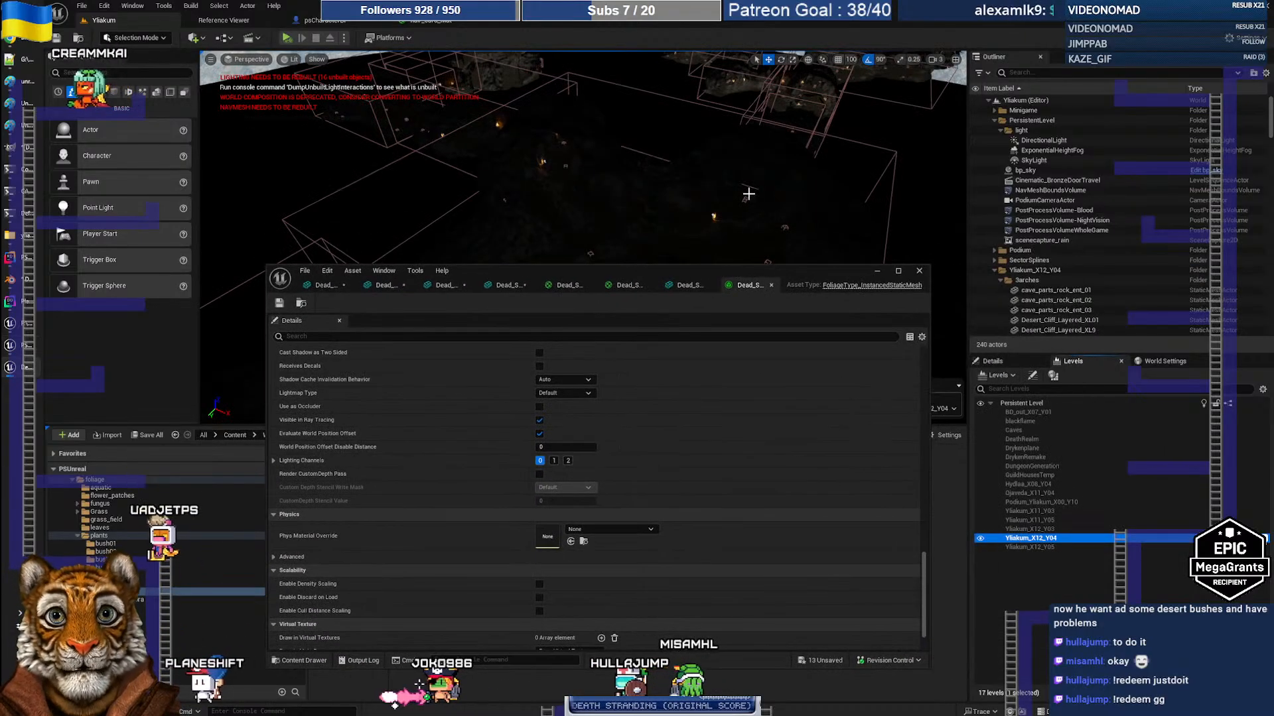
{"action": "key", "text": "s"}
{"action": "right_click_drag", "start_coordinate": [748, 193], "coordinate": [730, 251]}
{"action": "scroll", "coordinate": [932, 183], "scroll_direction": "up", "scroll_amount": 5}
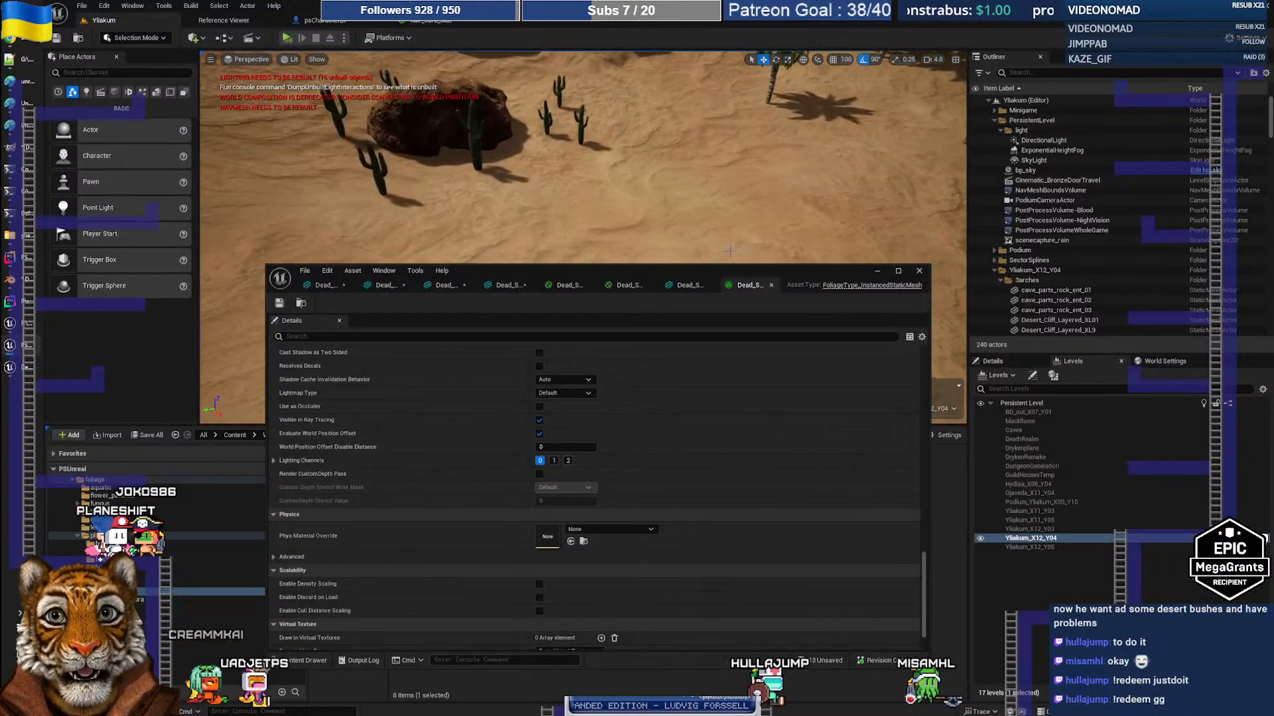
{"action": "left_click", "coordinate": [877, 272]}
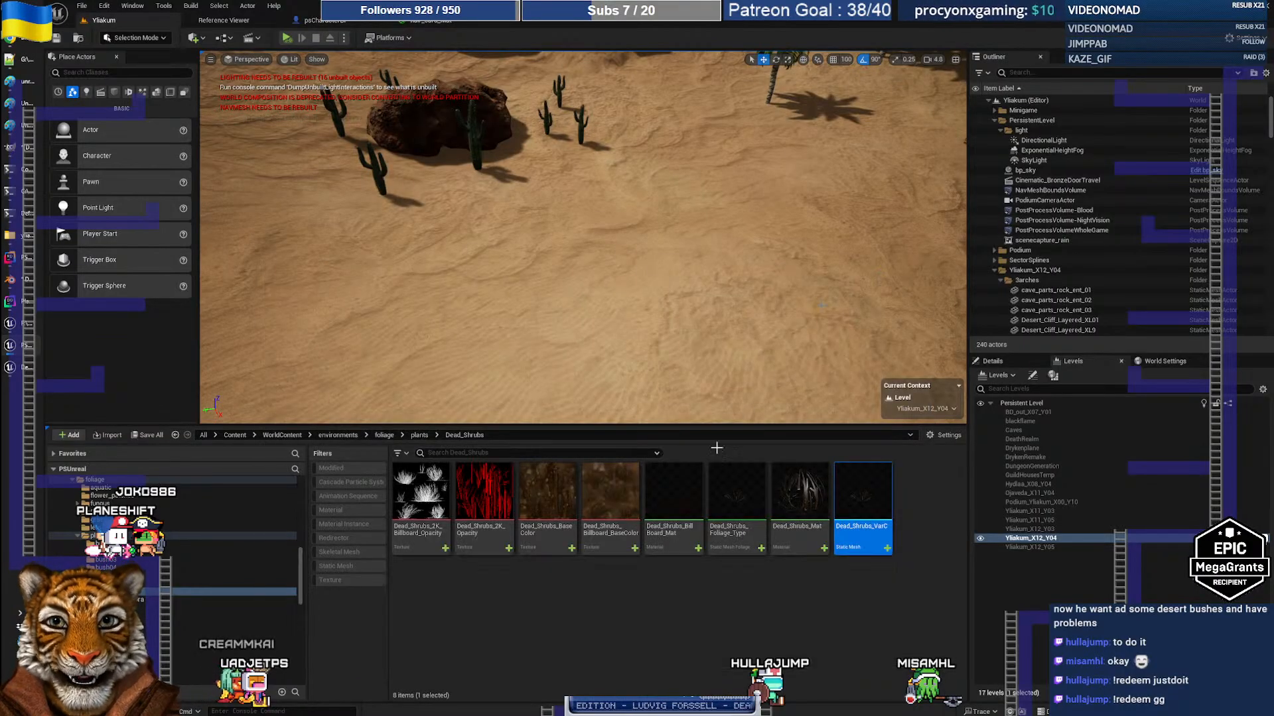
Switch the level editor to Foliage mode and add Dead_Shrubs_Foliage_Type to the foliage palette
{"action": "left_click", "coordinate": [133, 38]}
{"action": "left_click", "coordinate": [135, 74]}
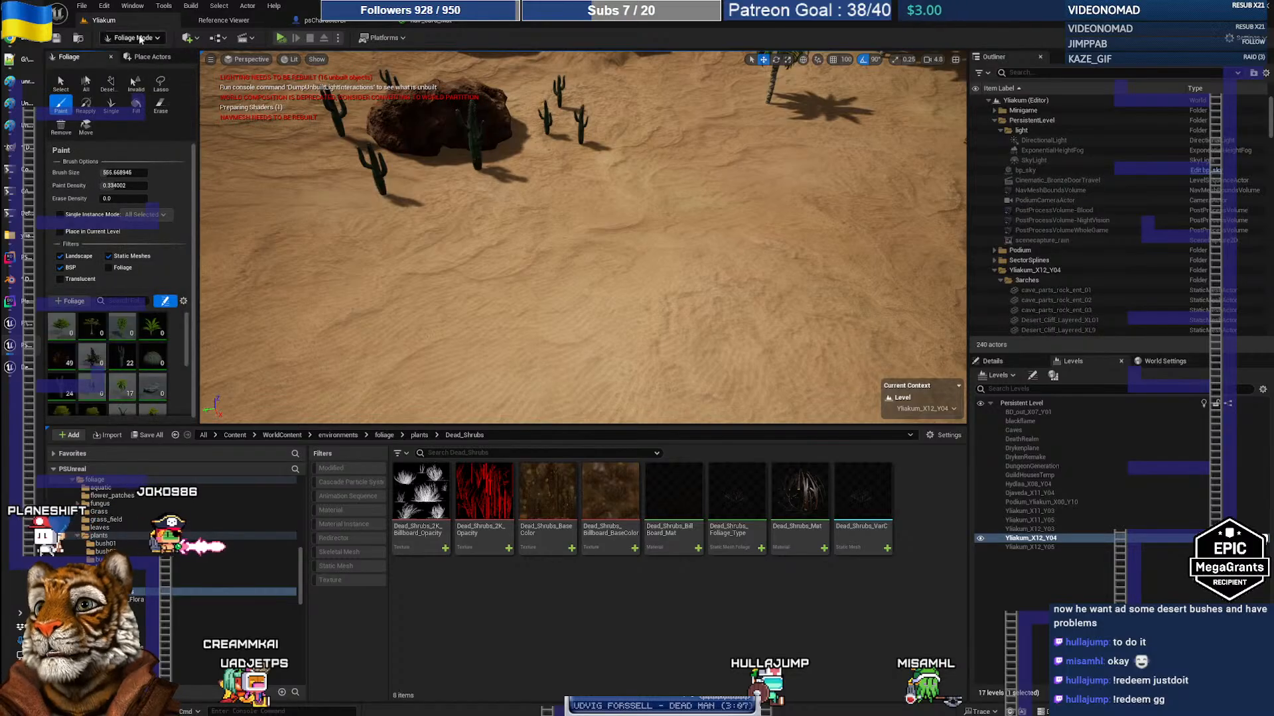
{"action": "left_click", "coordinate": [70, 301]}
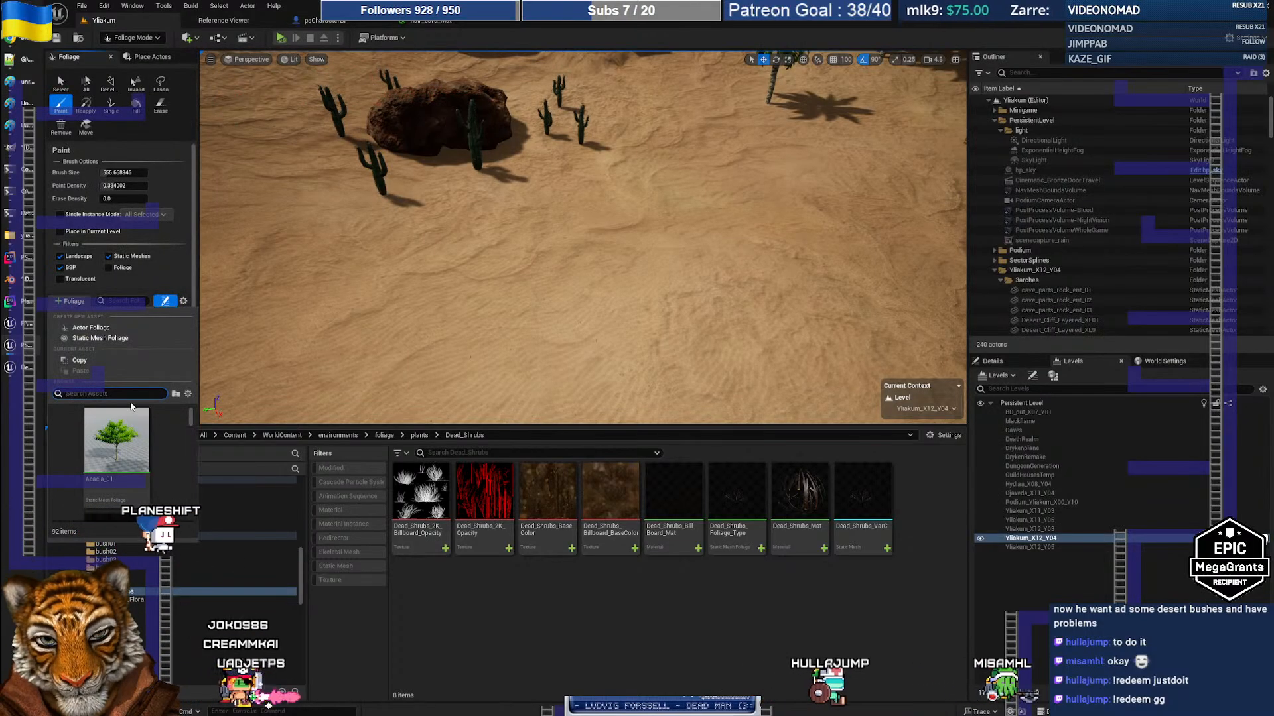
{"action": "type", "text": "dead"}
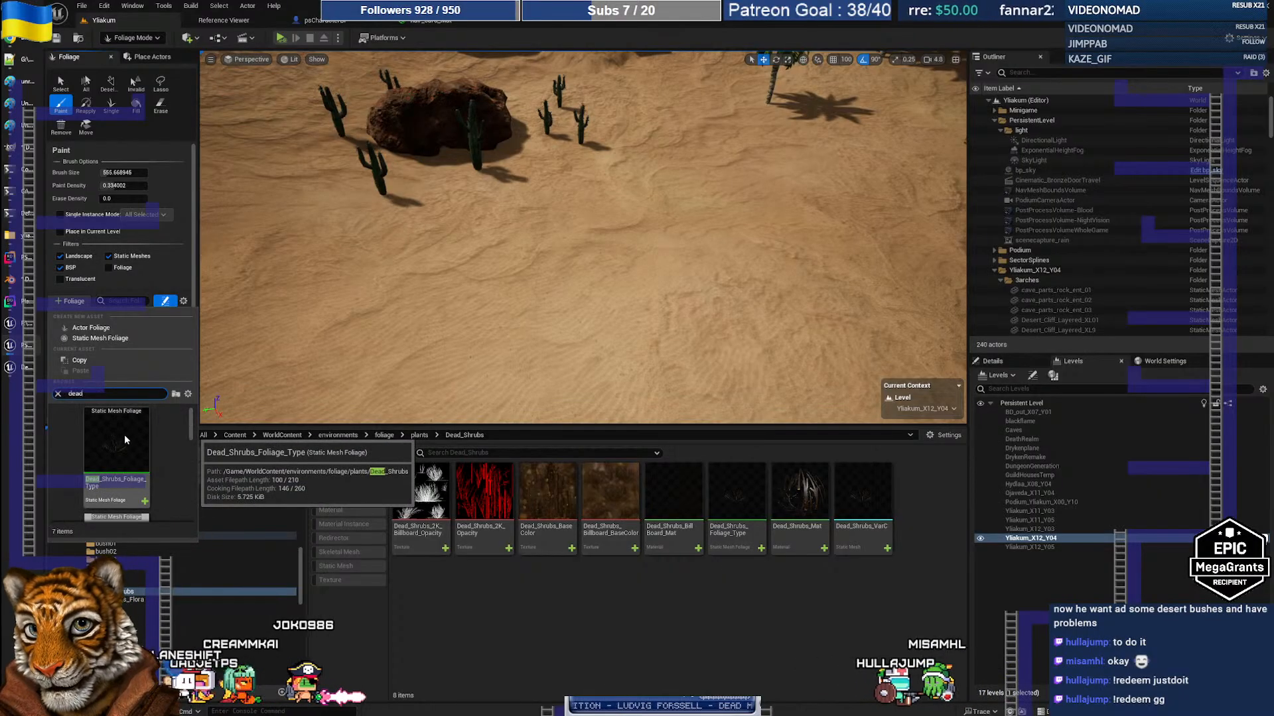
{"action": "left_click", "coordinate": [124, 435]}
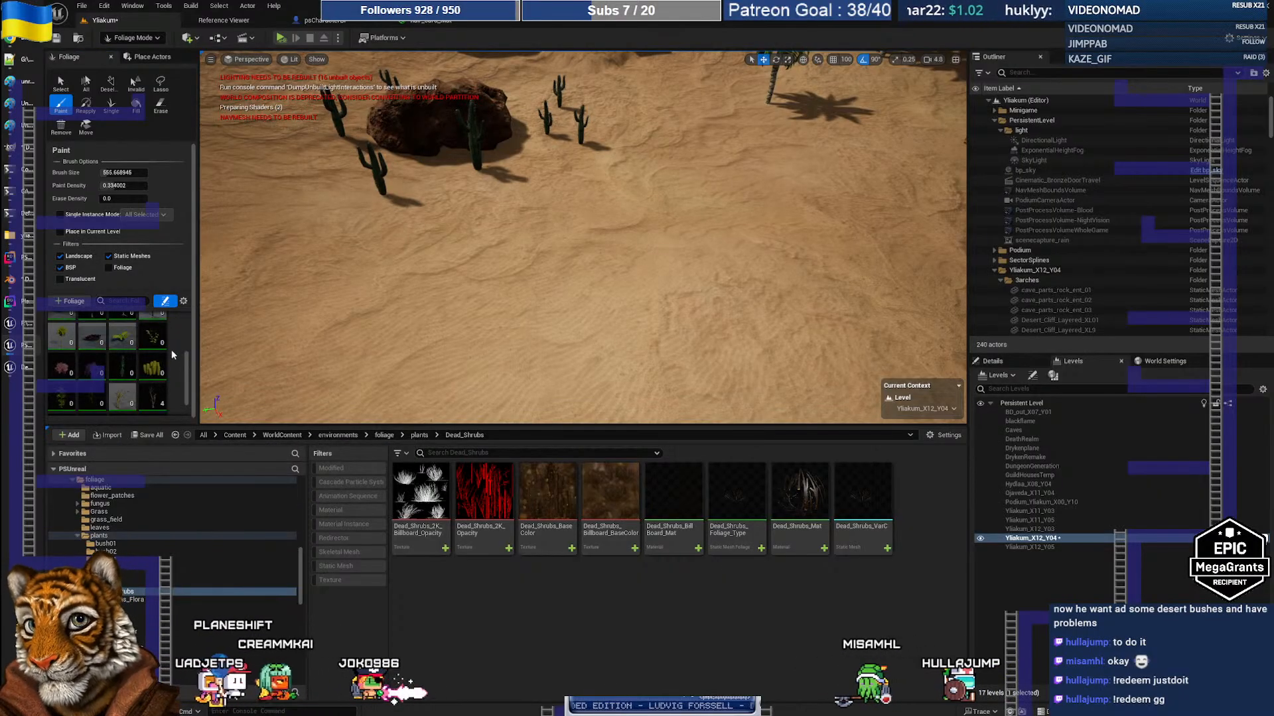
Enable Dead_Shrubs_Foliage_Type in the foliage palette and paint a patch of dead shrubs on the sand beside the rock and cacti
{"action": "scroll", "coordinate": [172, 349], "scroll_direction": "down", "scroll_amount": 2}
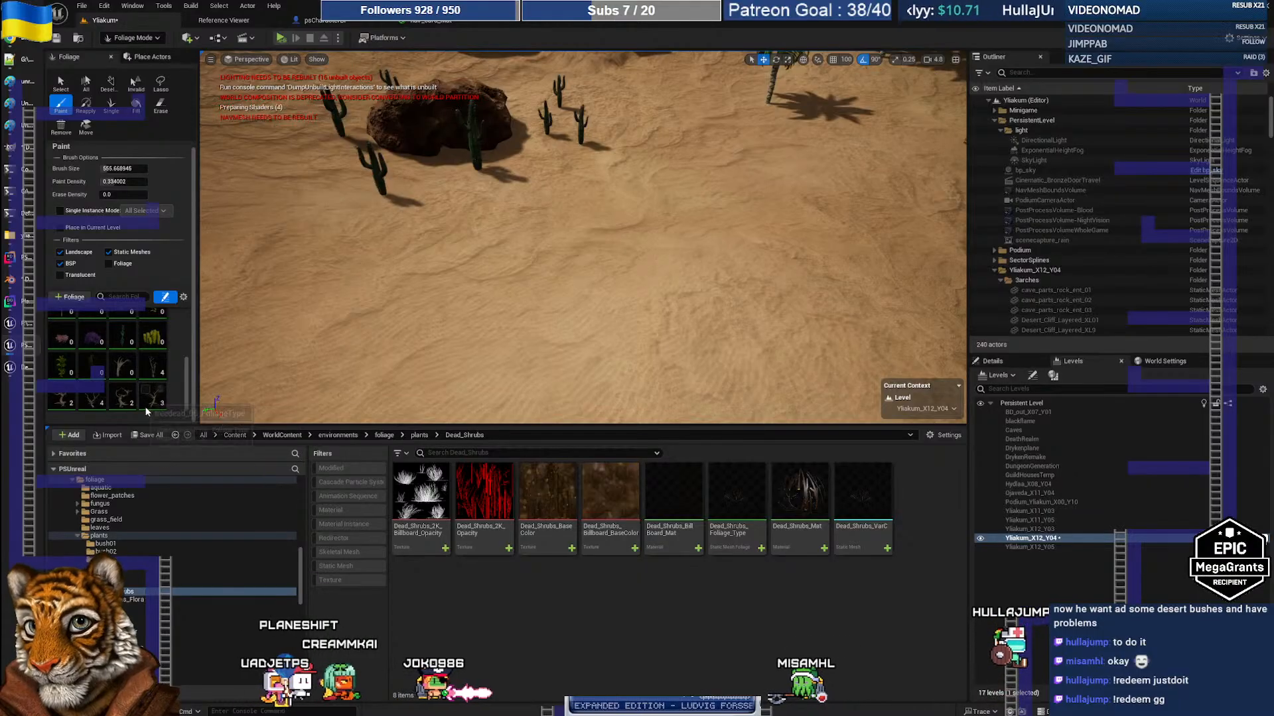
{"action": "scroll", "coordinate": [129, 394], "scroll_direction": "up", "scroll_amount": 5}
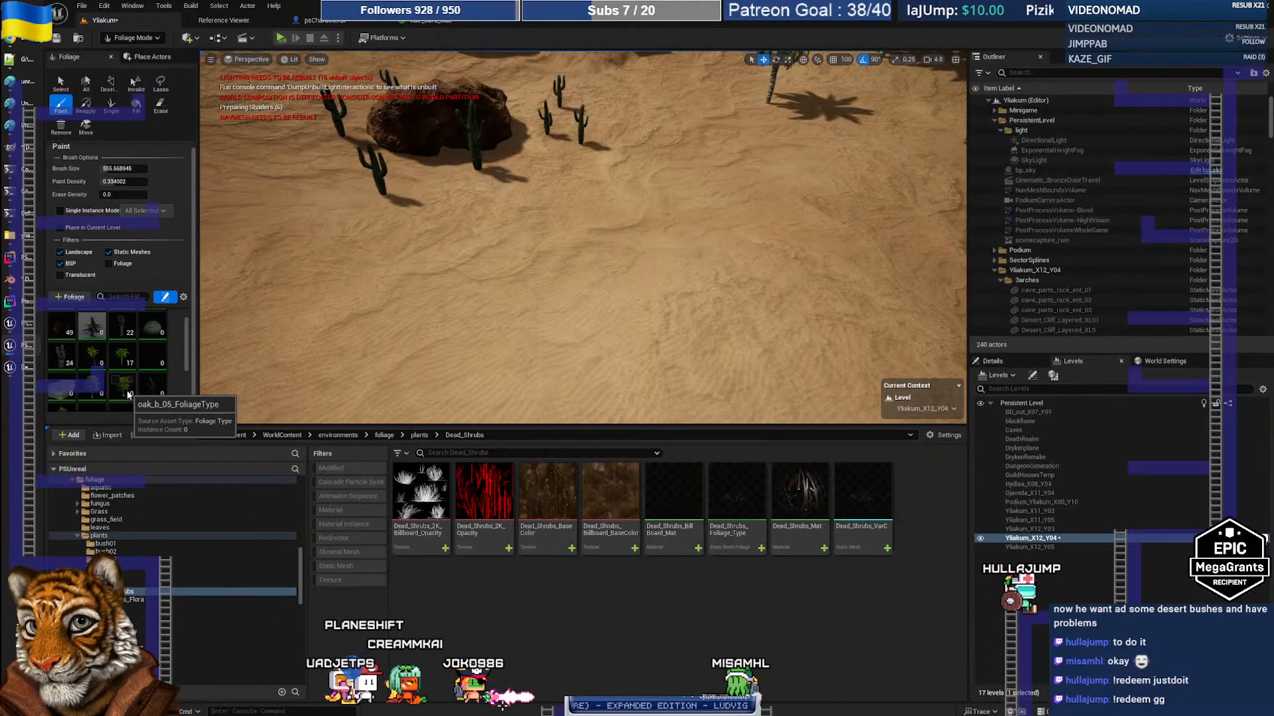
{"action": "scroll", "coordinate": [129, 394], "scroll_direction": "up", "scroll_amount": 1}
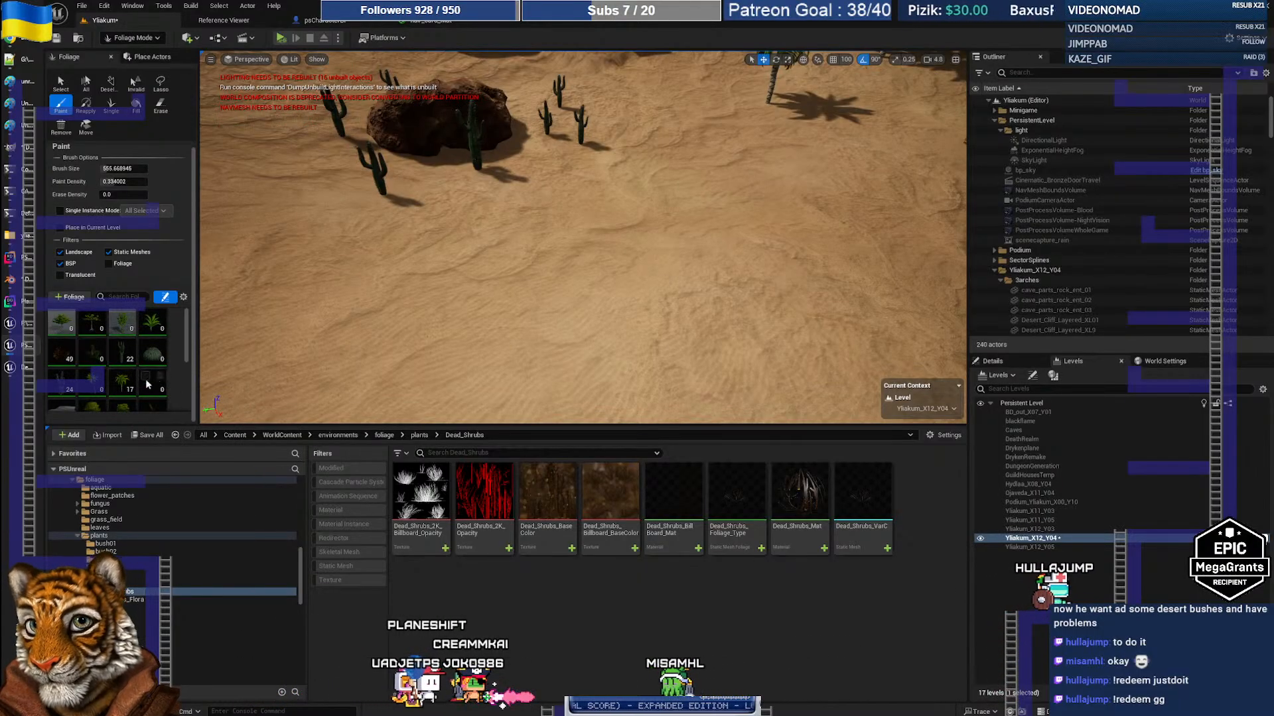
{"action": "left_click", "coordinate": [154, 388]}
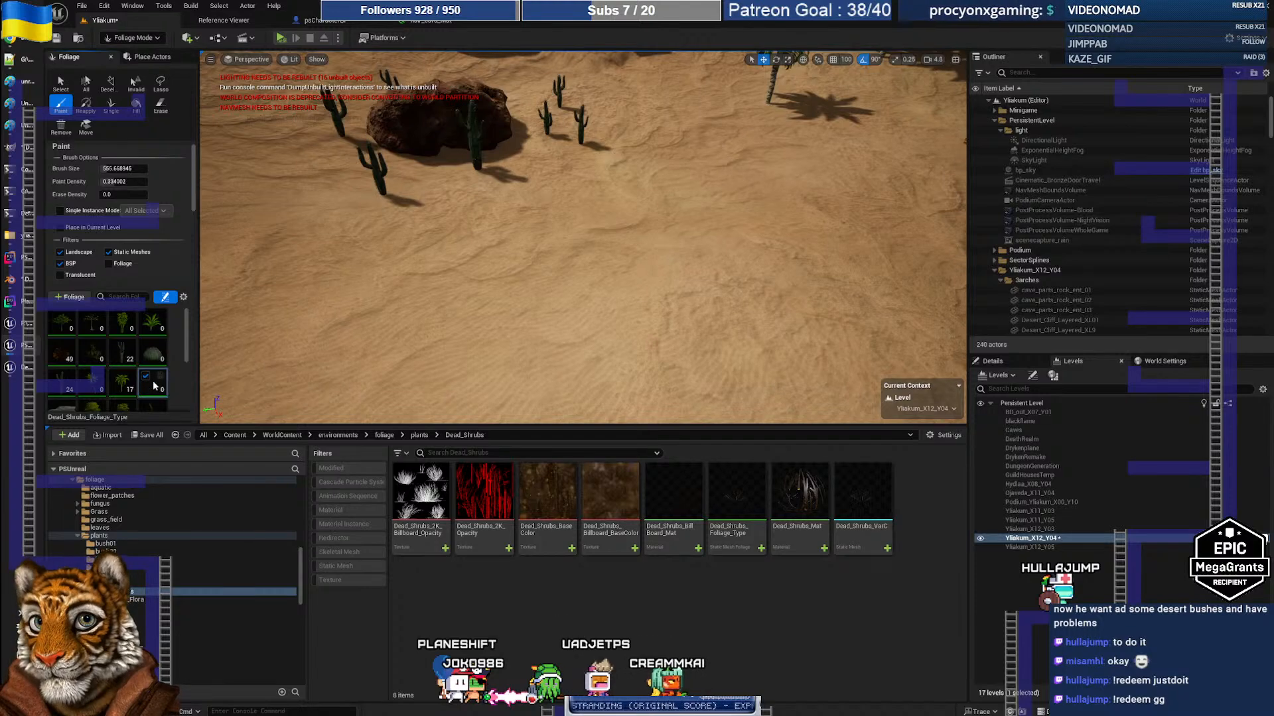
{"action": "mouse_move", "coordinate": [478, 239]}
{"action": "right_mouse_down"}
{"action": "mouse_move", "coordinate": [524, 240]}
{"action": "mouse_move", "coordinate": [474, 229]}
{"action": "right_mouse_up"}
{"action": "key", "text": "s"}
{"action": "key", "text": "w"}
{"action": "key", "text": "s"}
{"action": "key", "text": "w"}
{"action": "key", "text": "s"}
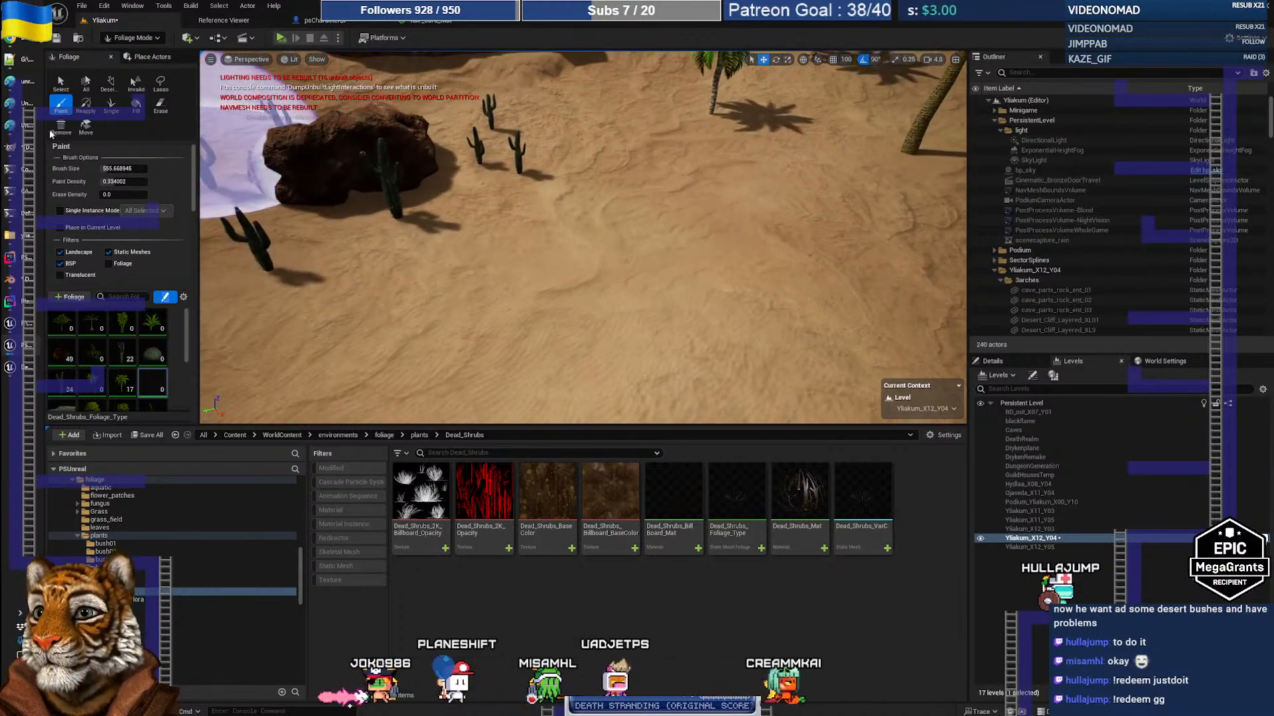
{"action": "mouse_move", "coordinate": [511, 157]}
{"action": "left_mouse_down"}
{"action": "mouse_move", "coordinate": [591, 276]}
{"action": "mouse_move", "coordinate": [580, 284]}
{"action": "mouse_move", "coordinate": [754, 272]}
{"action": "left_mouse_up"}
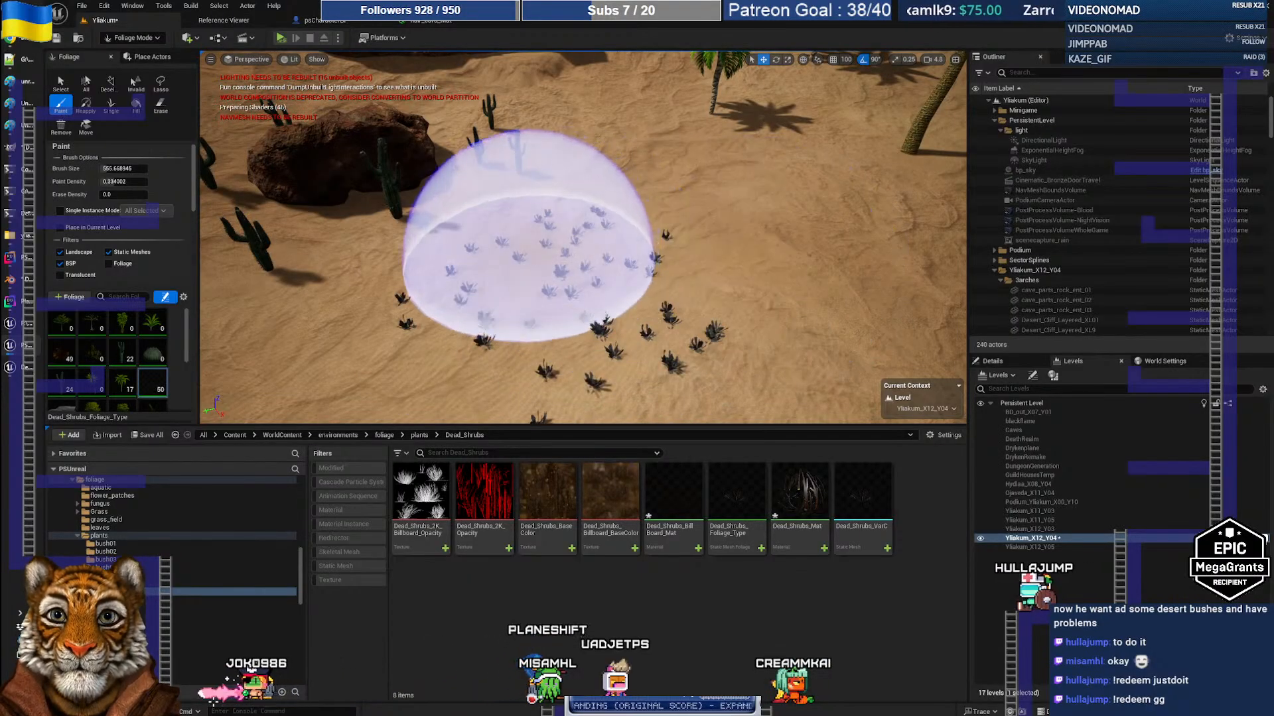
Inspect the painted shrub patch from near and far to check its materials and LOD changes
{"action": "right_click_drag", "start_coordinate": [540, 248], "coordinate": [577, 249]}
{"action": "key", "text": "w"}
{"action": "key", "text": "w"}
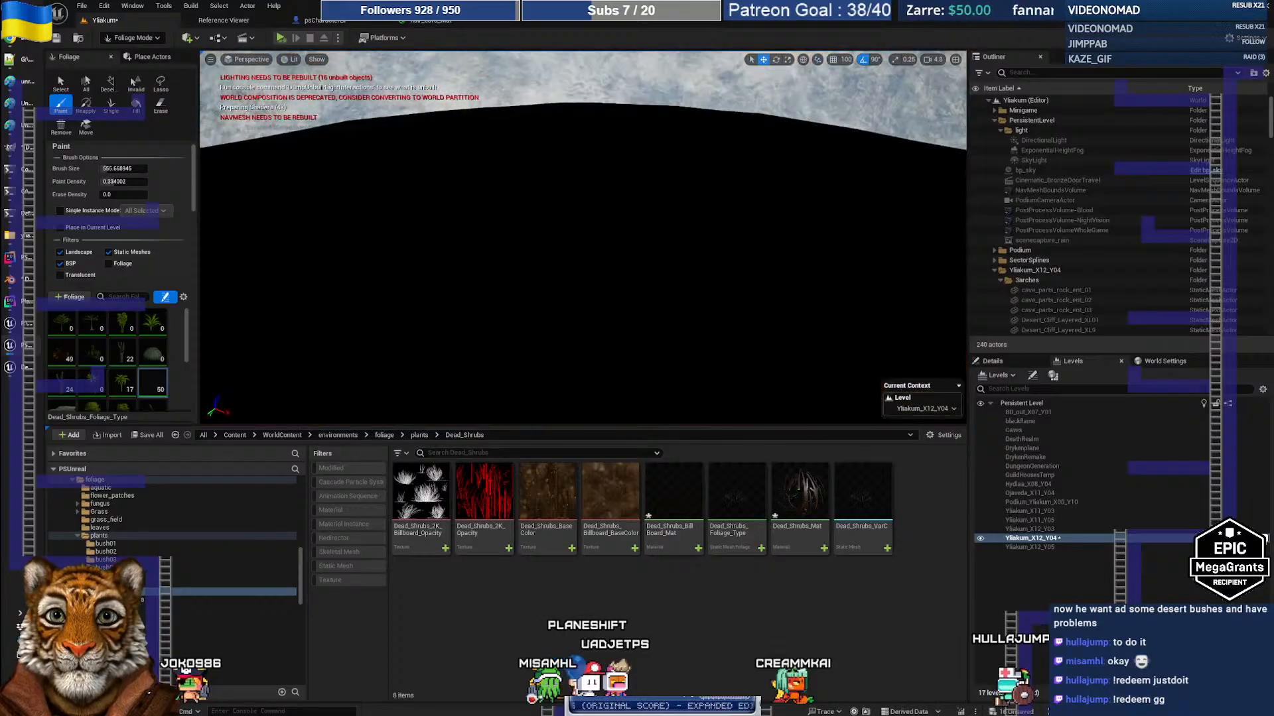
{"action": "key", "text": "s"}
{"action": "key", "text": "s"}
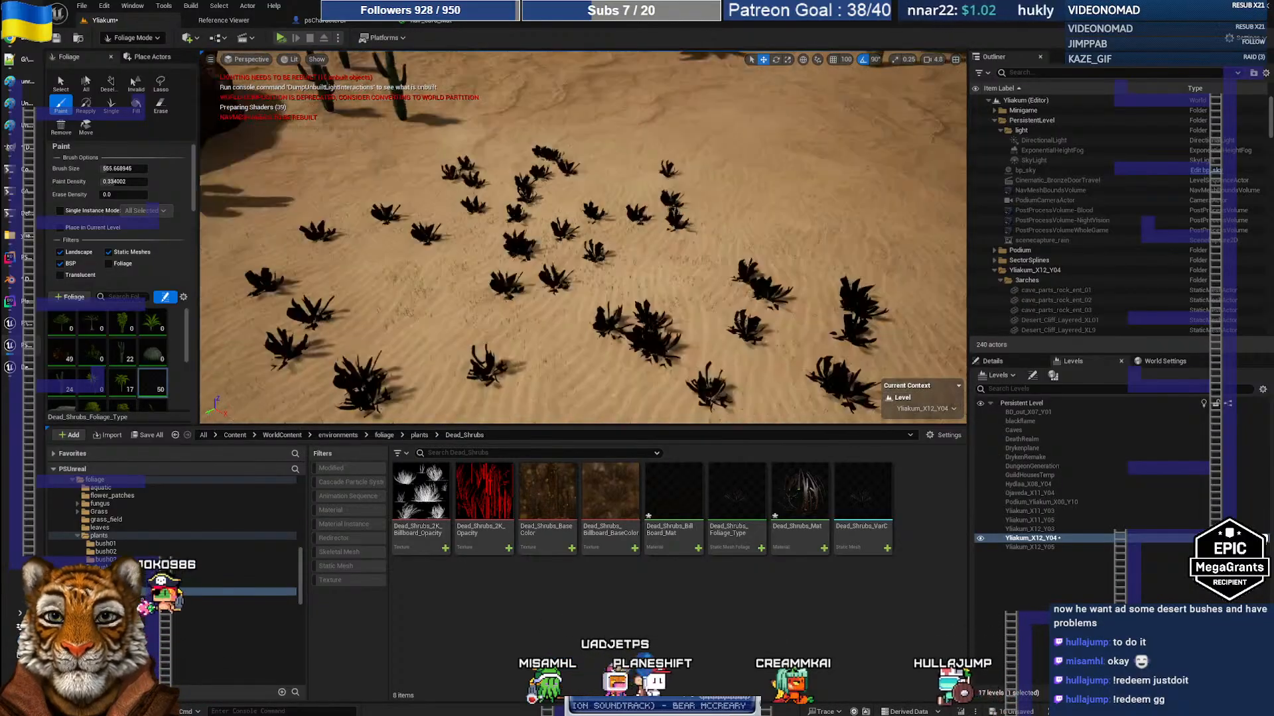
{"action": "key", "text": "w"}
{"action": "key", "text": "s"}
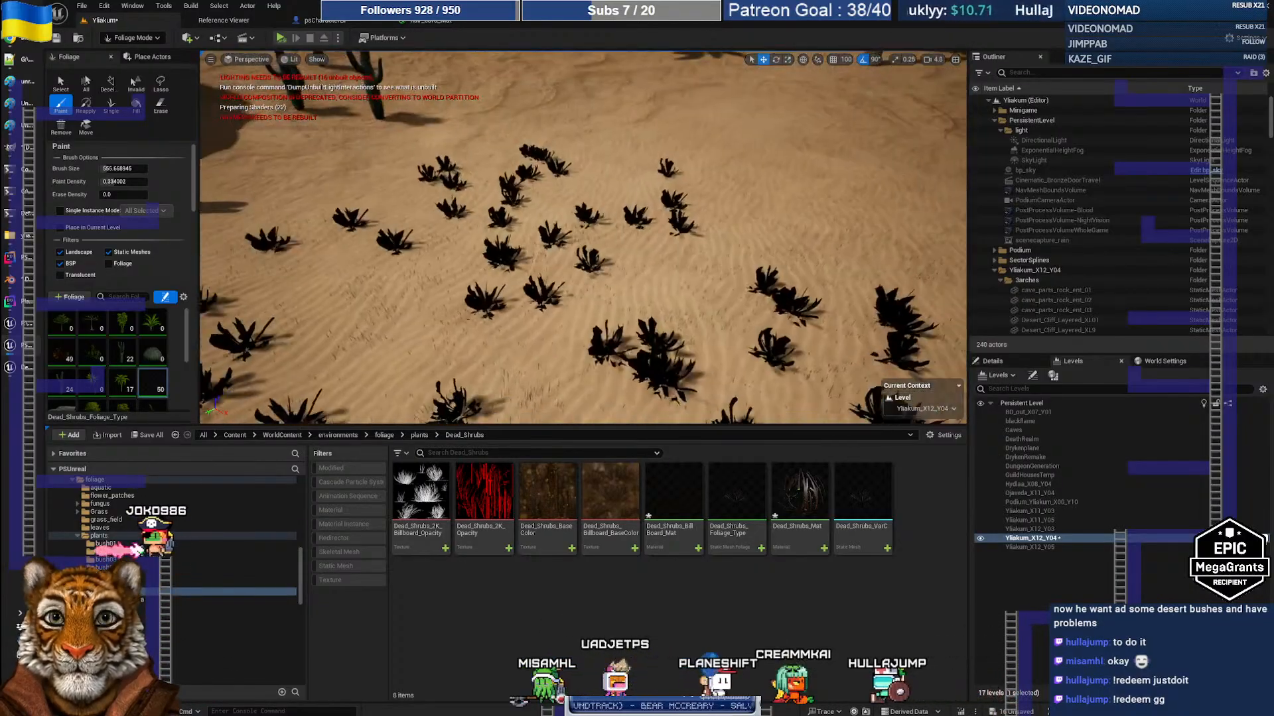
{"action": "key", "text": "s"}
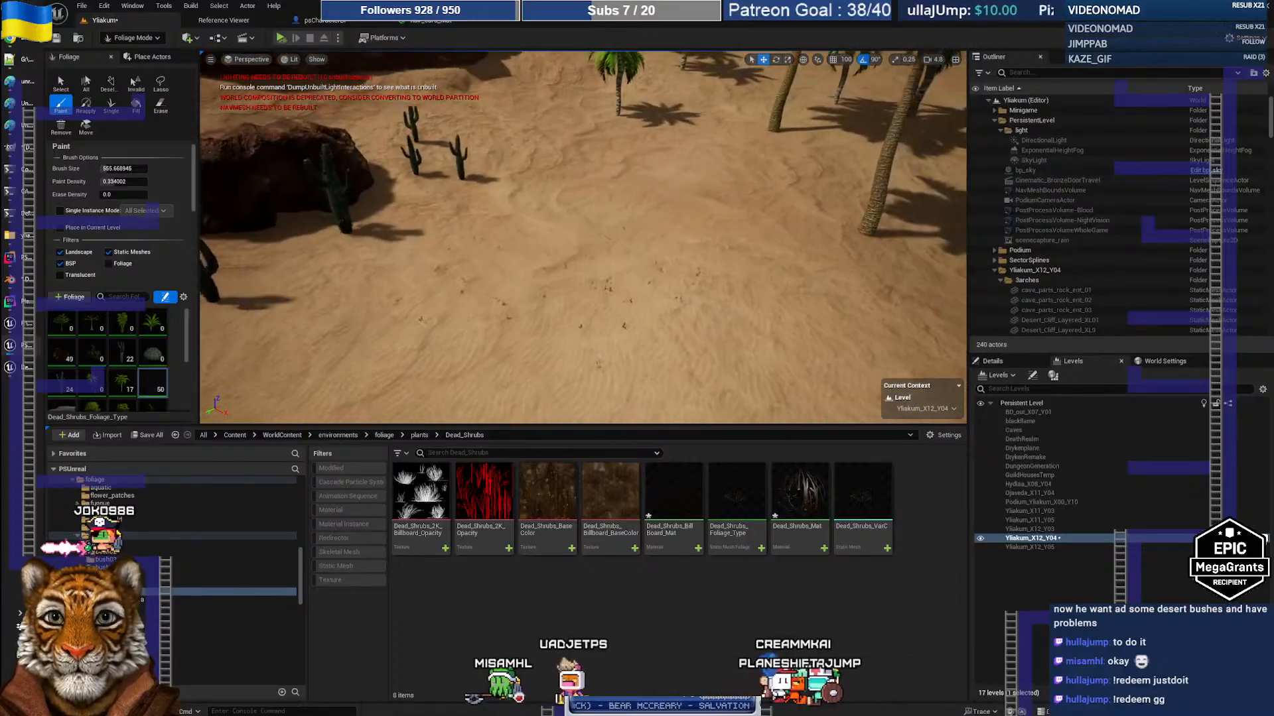
{"action": "key", "text": "w"}
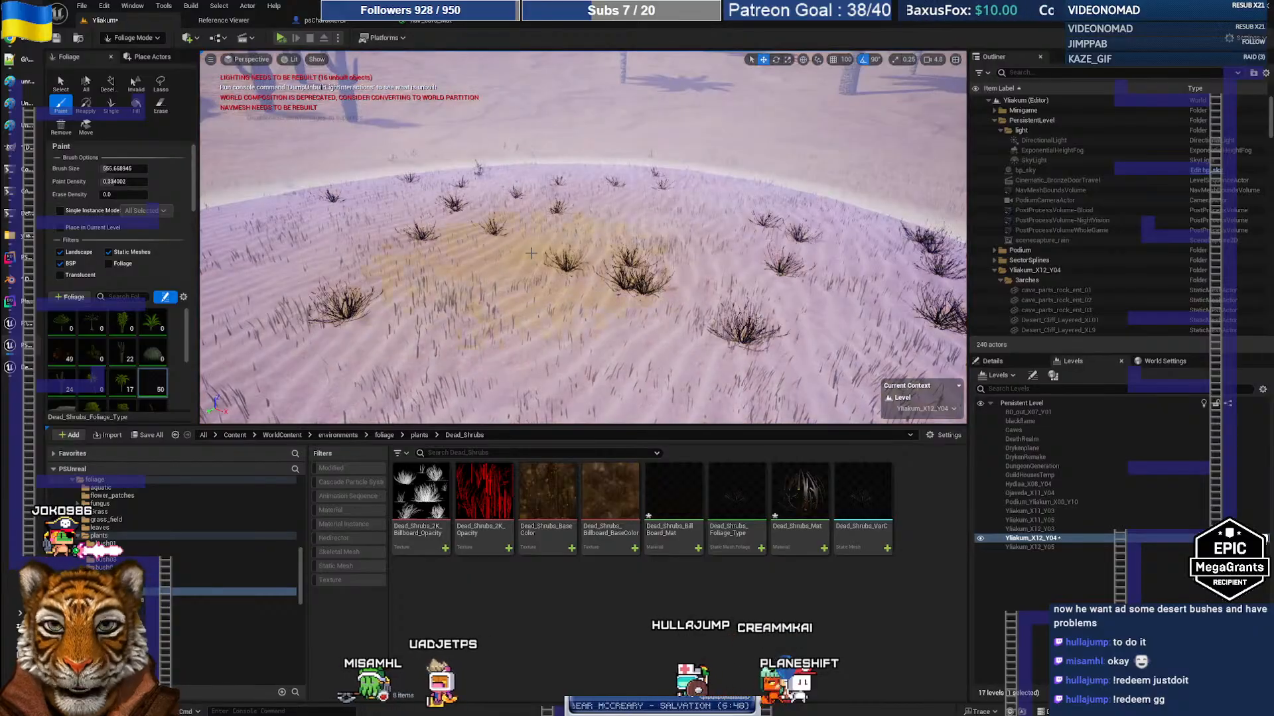
{"action": "mouse_move", "coordinate": [609, 233]}
{"action": "right_mouse_down"}
{"action": "mouse_move", "coordinate": [572, 223]}
{"action": "mouse_move", "coordinate": [605, 216]}
{"action": "right_mouse_up"}
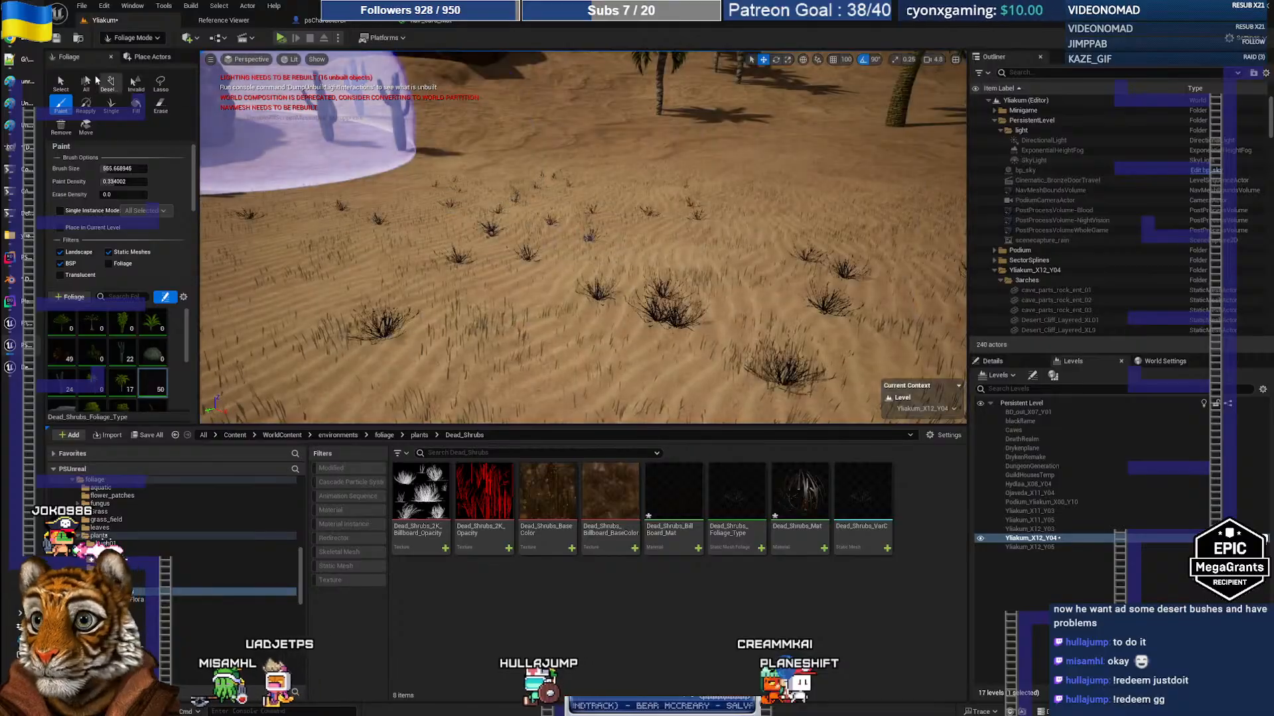
Activate foliage selection, examine the shrubs up close among the grass, and pick a single shrub instance to check it before deselecting it
{"action": "left_click", "coordinate": [60, 83]}
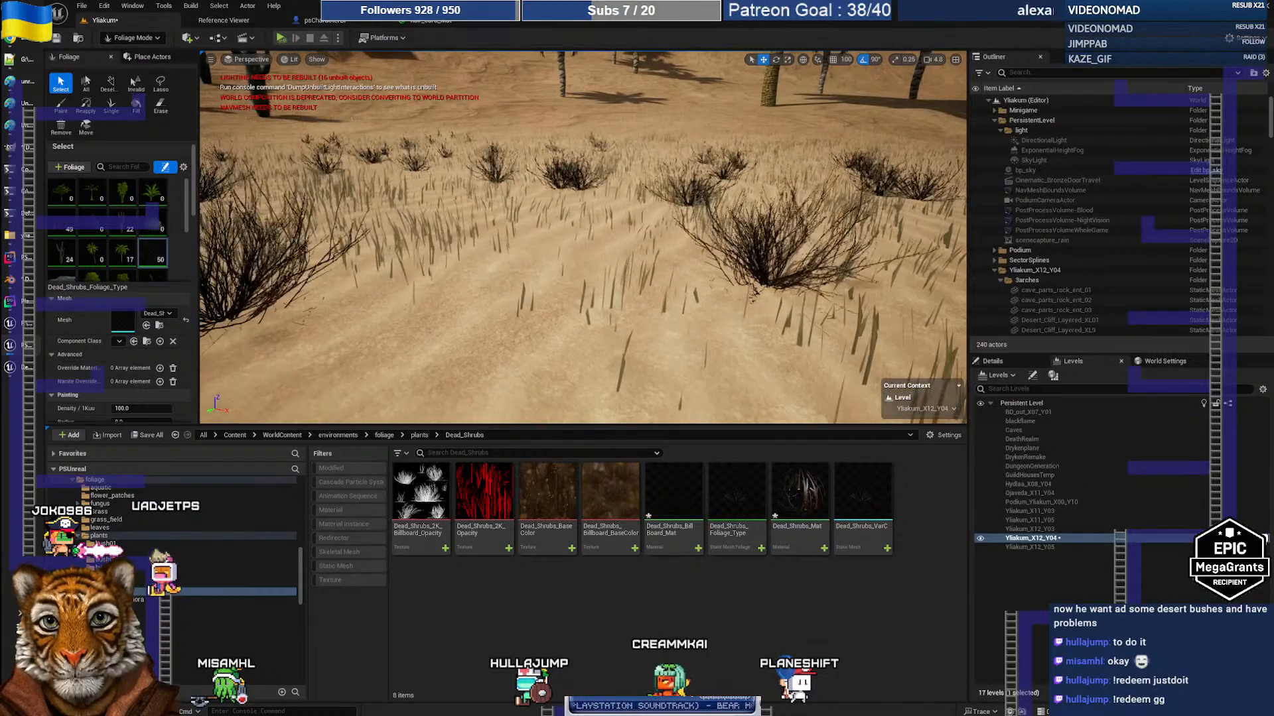
{"action": "key", "text": "w"}
{"action": "key", "text": "w"}
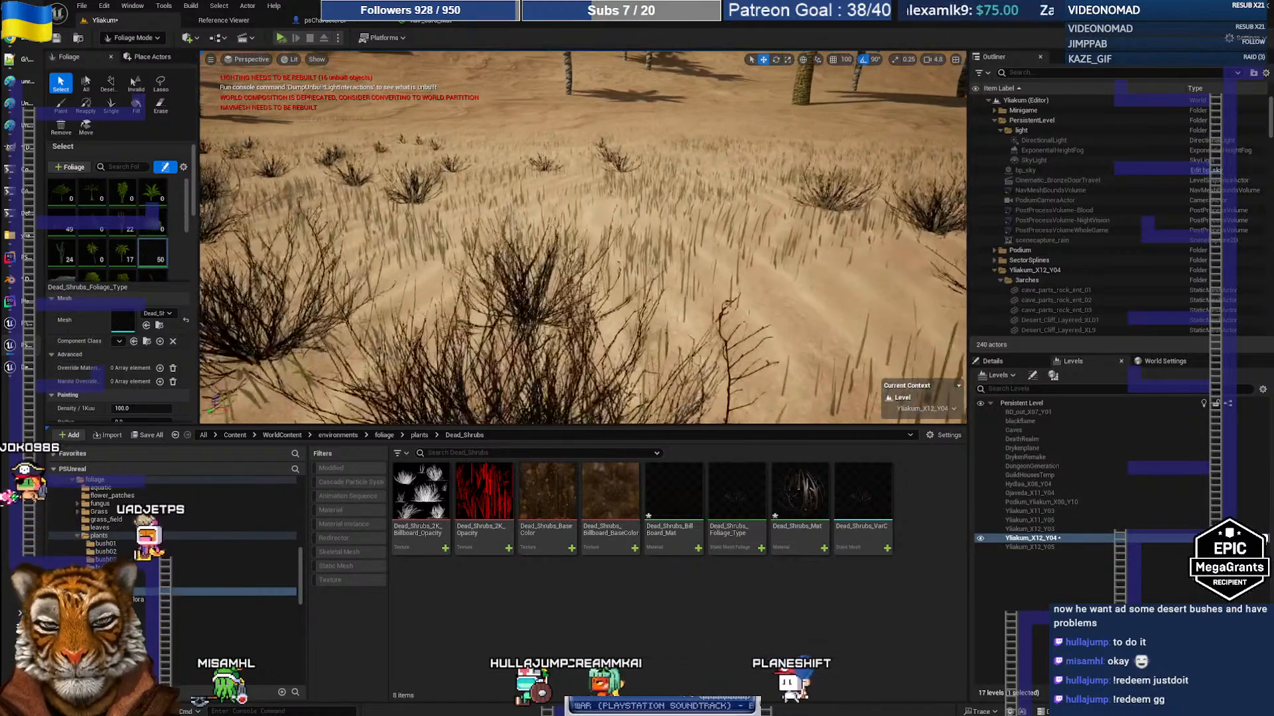
{"action": "key", "text": "s"}
{"action": "key", "text": "w"}
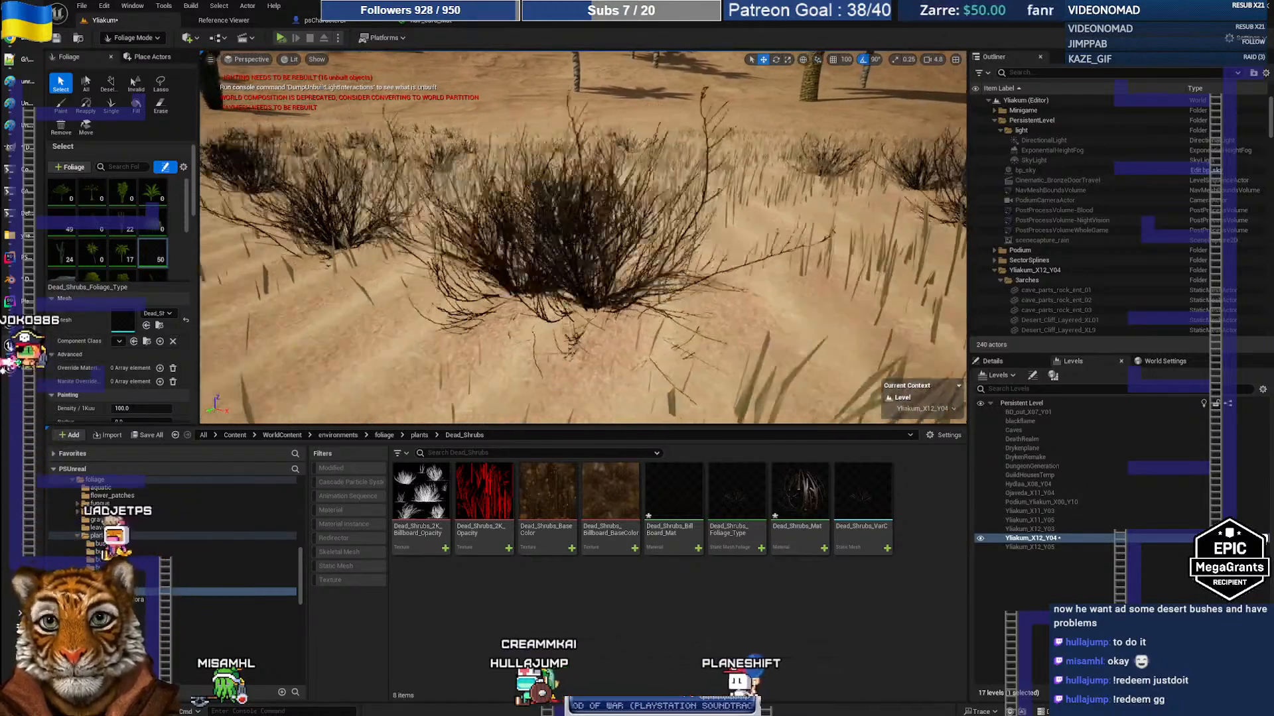
{"action": "key", "text": "w"}
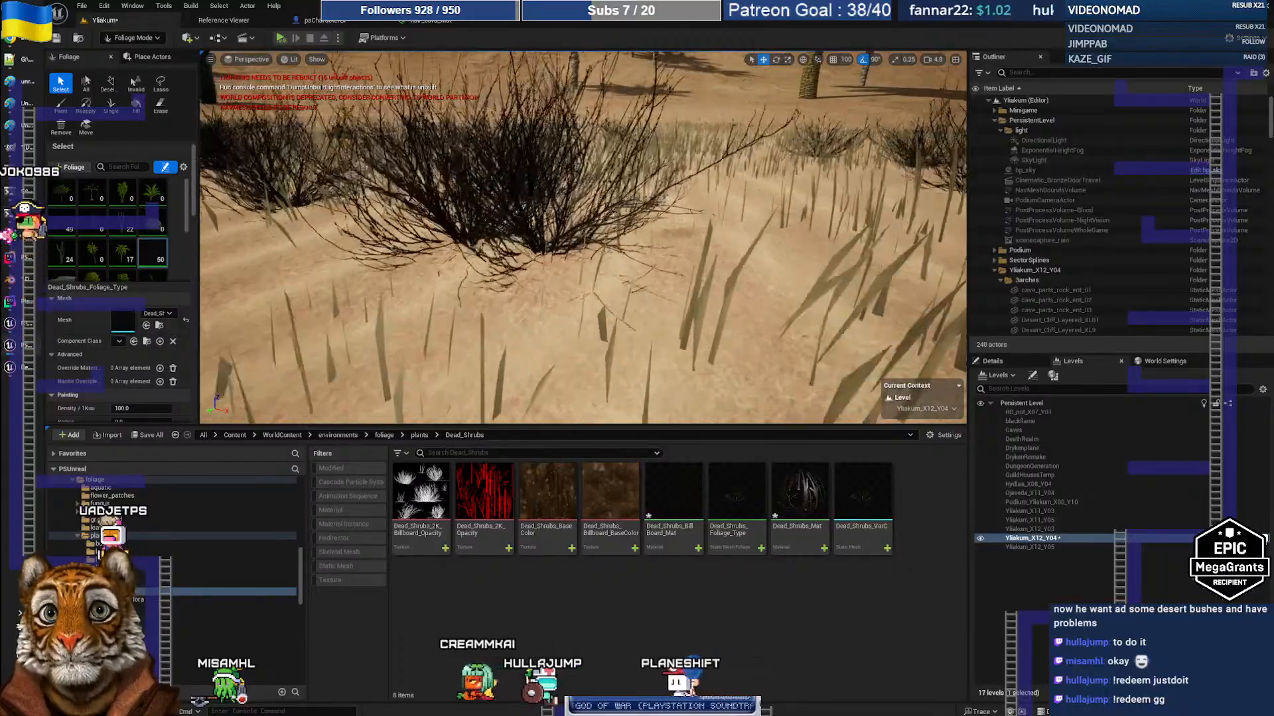
{"action": "key", "text": "s"}
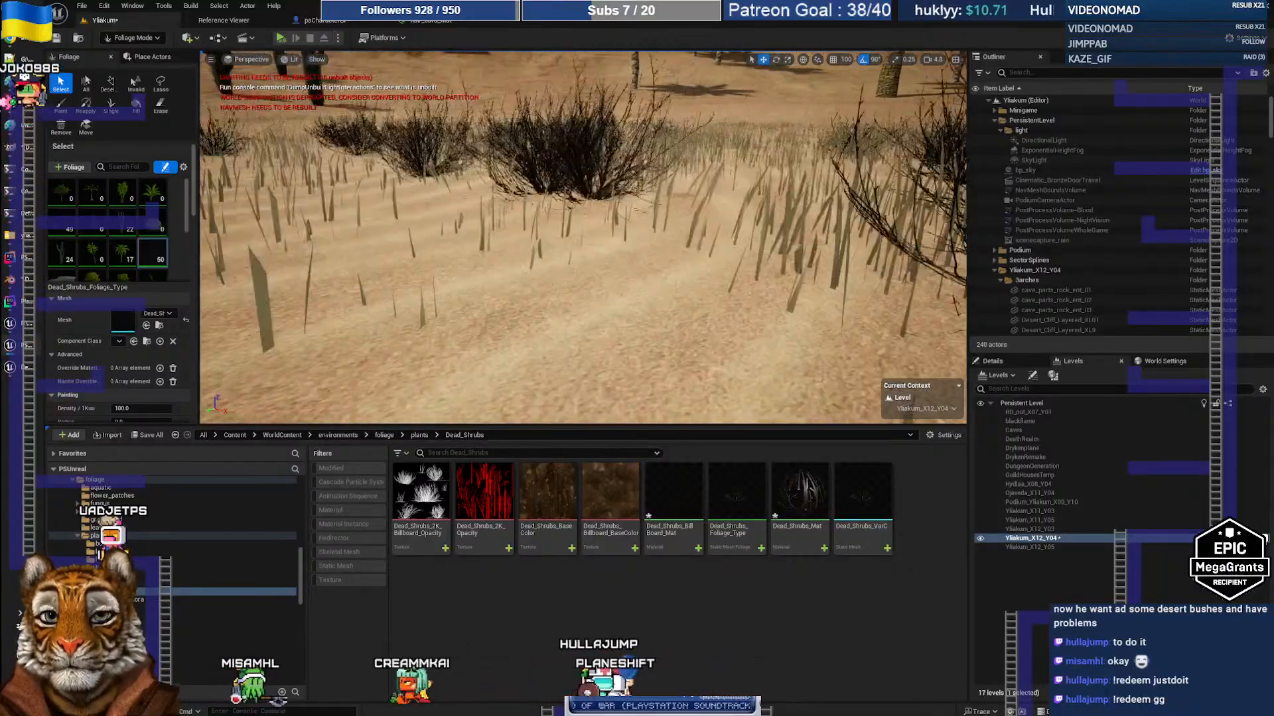
{"action": "key", "text": "w"}
{"action": "key", "text": "s"}
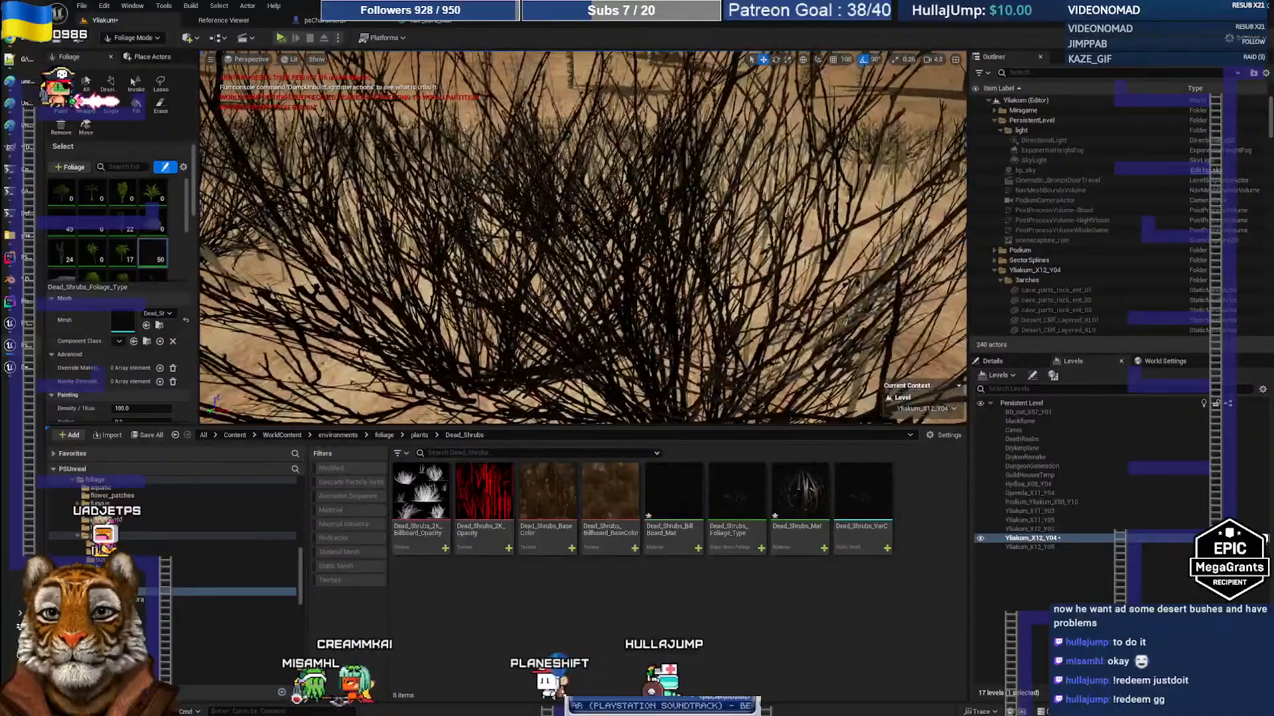
{"action": "left_click", "coordinate": [583, 267]}
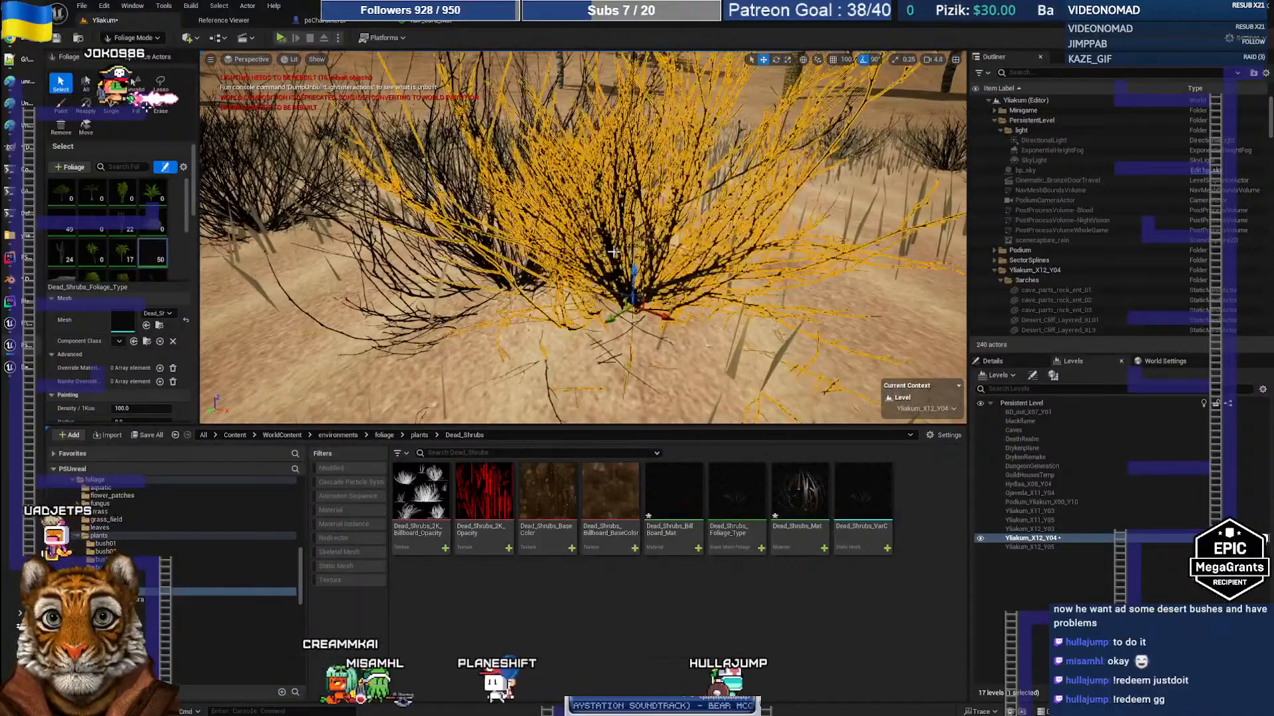
{"action": "left_click", "coordinate": [872, 345]}
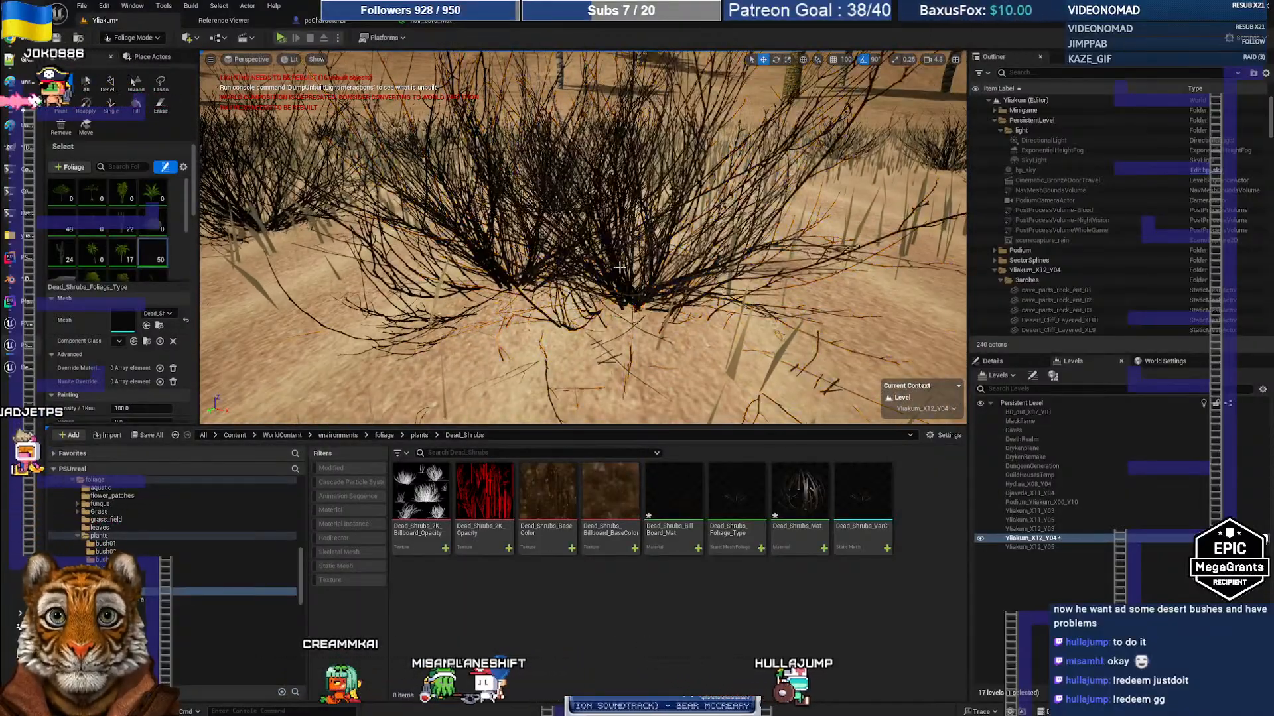
Reopen Dead_Shrubs_Foliage_Type, filter its details by "shad", and disable Cast Shadow
{"action": "scroll", "coordinate": [125, 323], "scroll_direction": "down", "scroll_amount": 5}
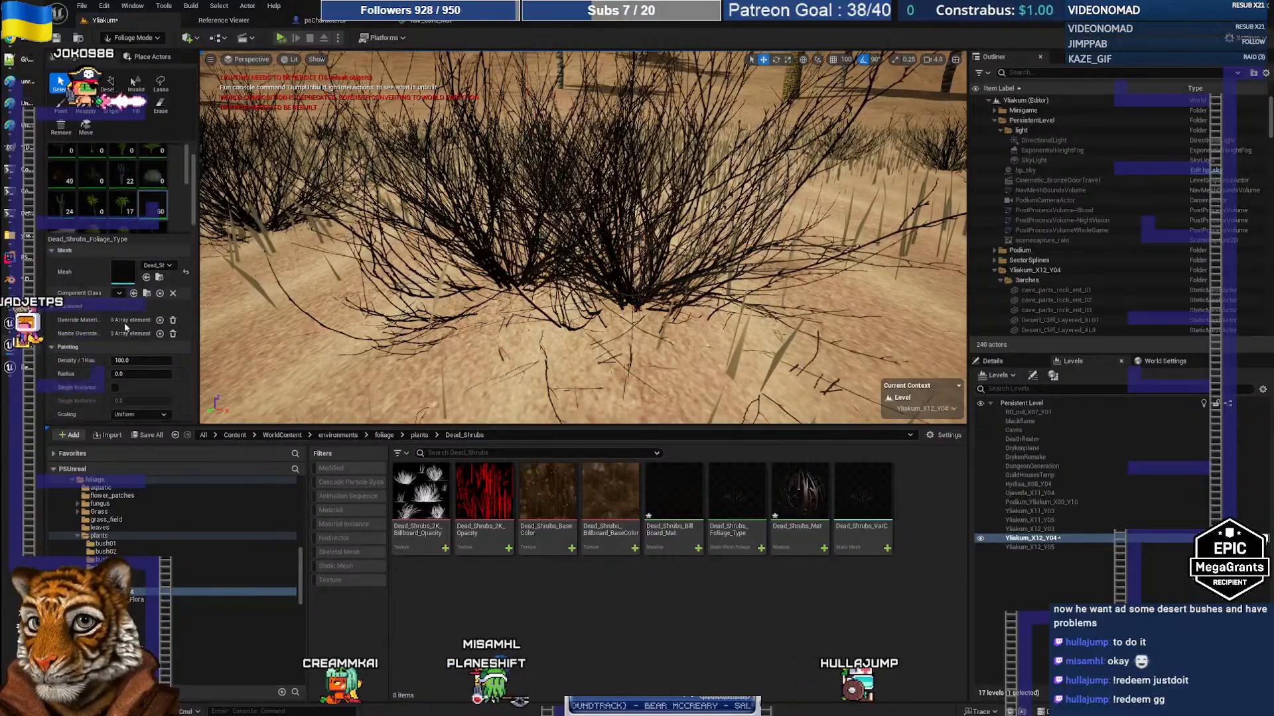
{"action": "scroll", "coordinate": [122, 332], "scroll_direction": "up", "scroll_amount": 5}
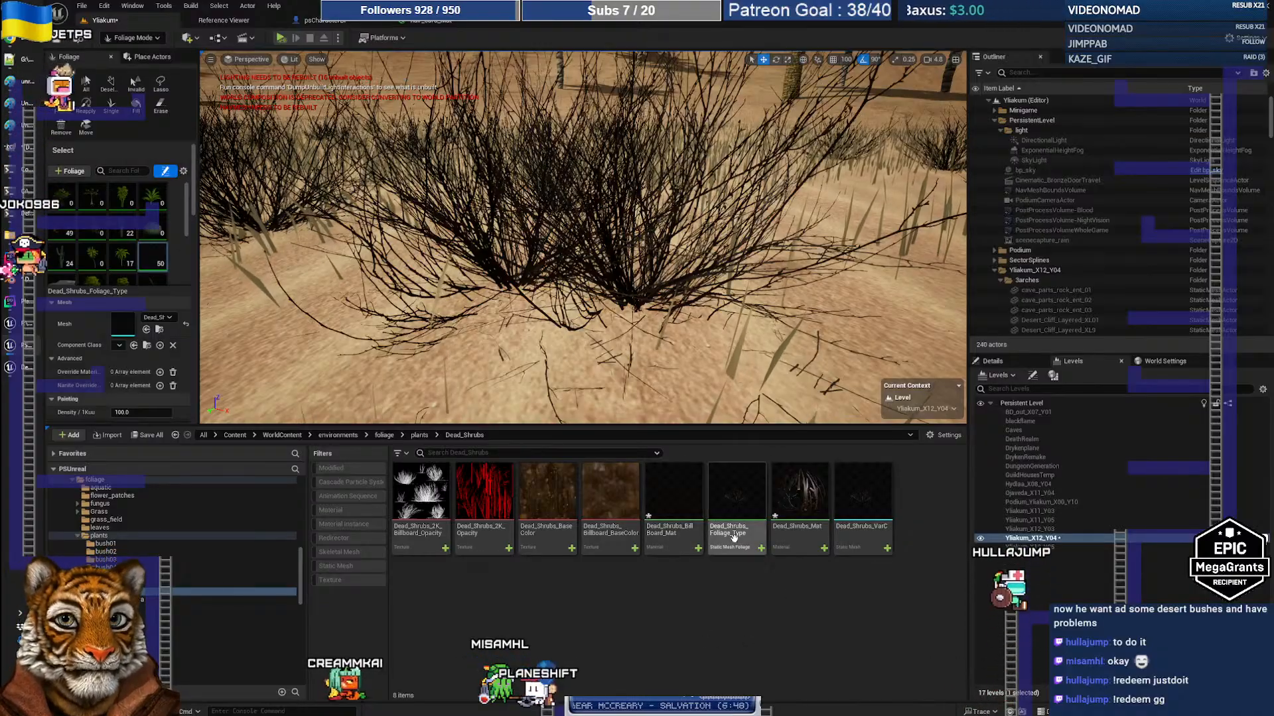
{"action": "double_click", "coordinate": [735, 494]}
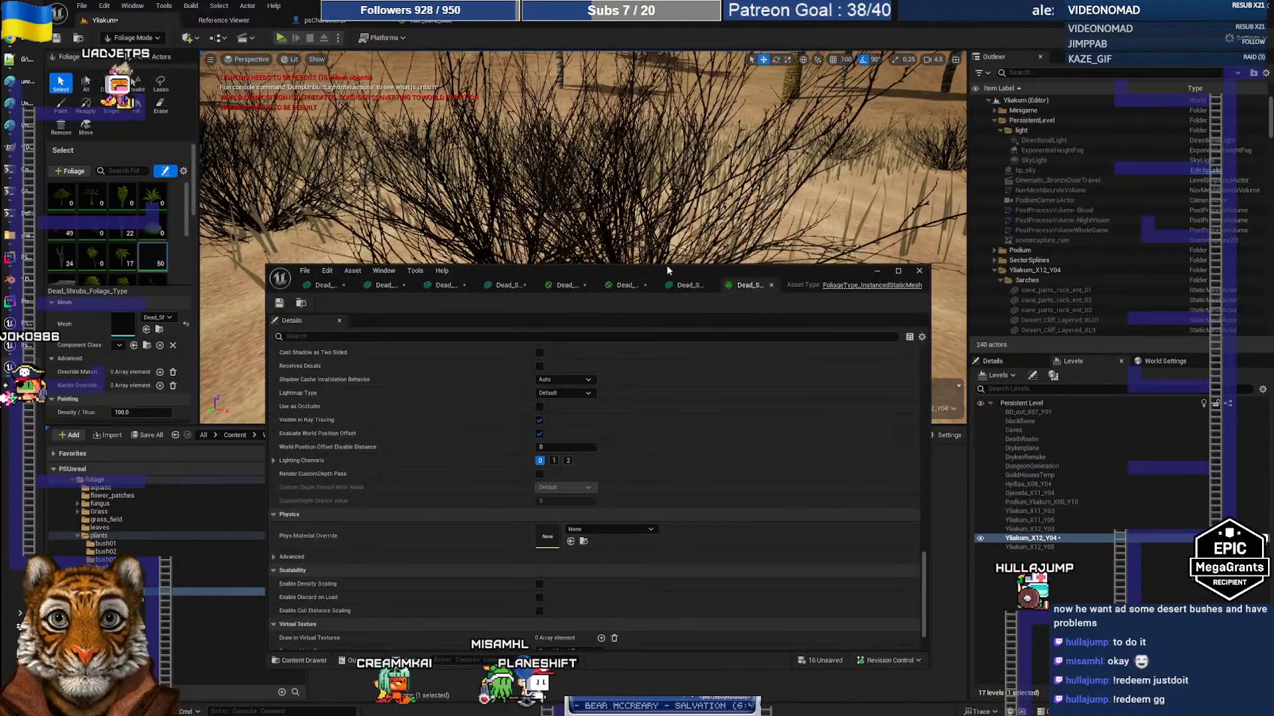
{"action": "left_click_drag", "start_coordinate": [668, 271], "coordinate": [685, 230]}
{"action": "left_click", "coordinate": [412, 296]}
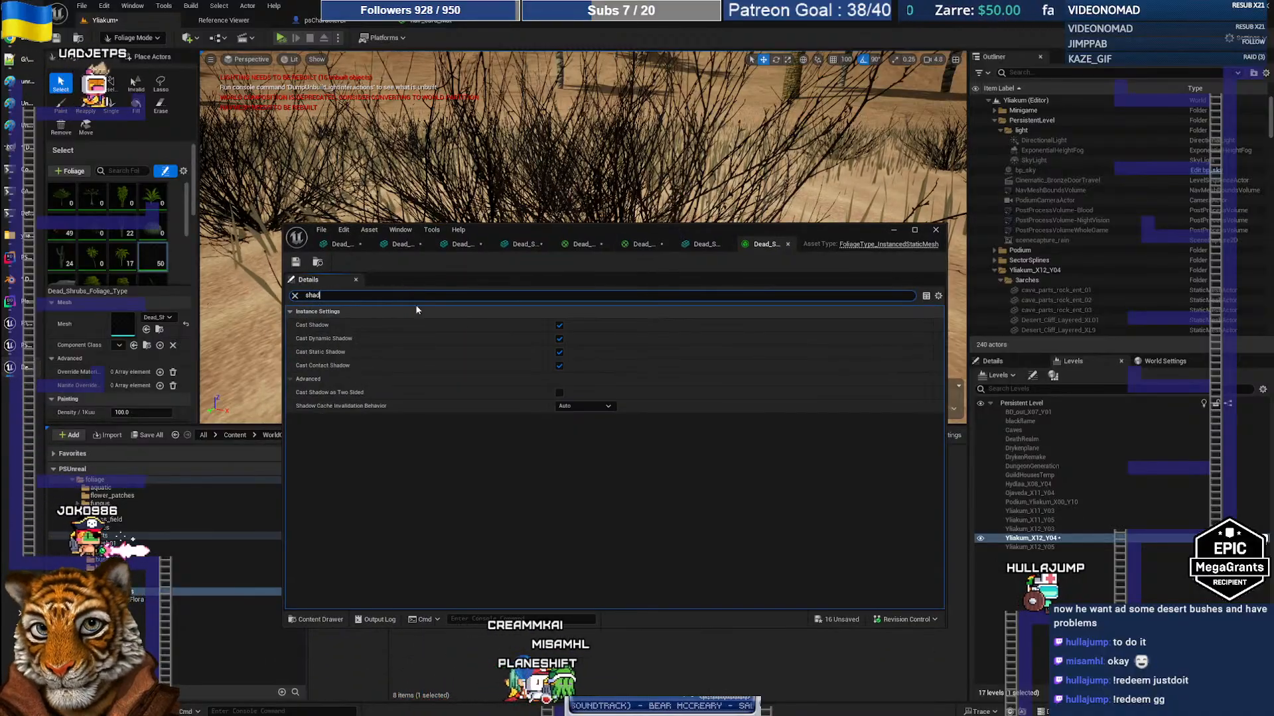
{"action": "left_click", "coordinate": [560, 325]}
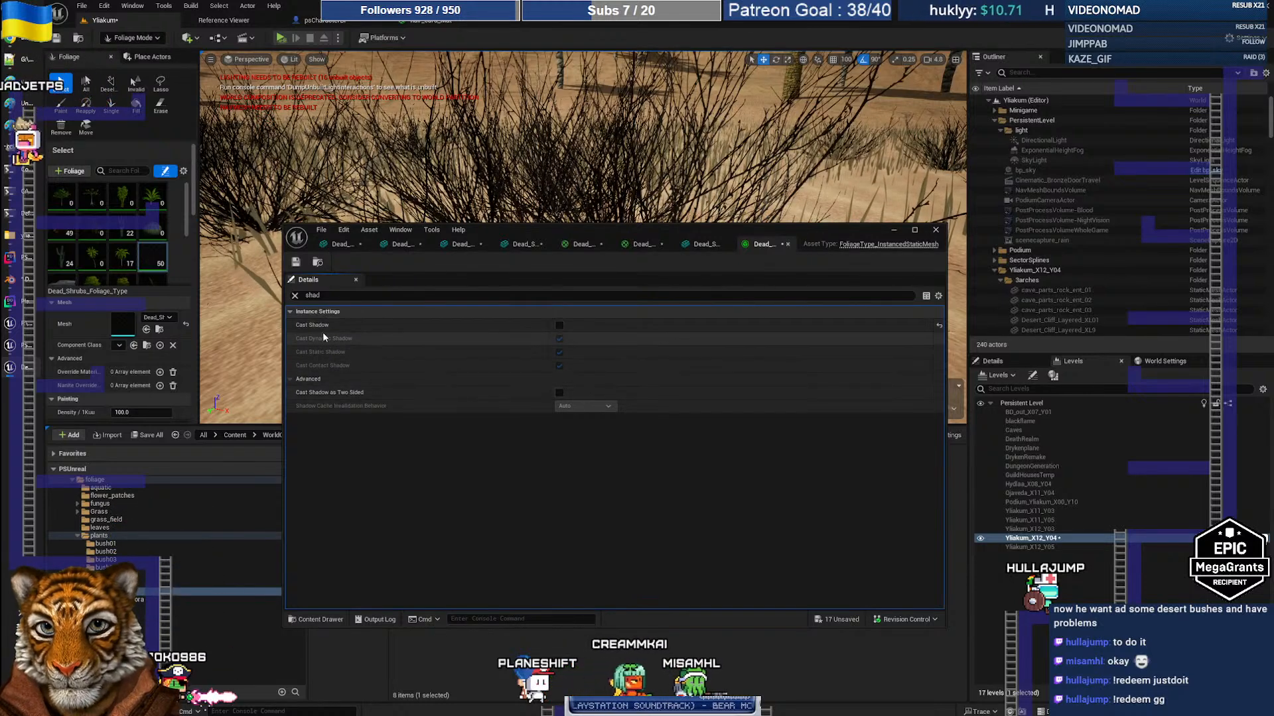
Clear the details filter, save Dead_Shrubs_Foliage_Type, and move its editor window lower to uncover more of the viewport
{"action": "left_click", "coordinate": [294, 295]}
{"action": "left_click", "coordinate": [296, 262]}
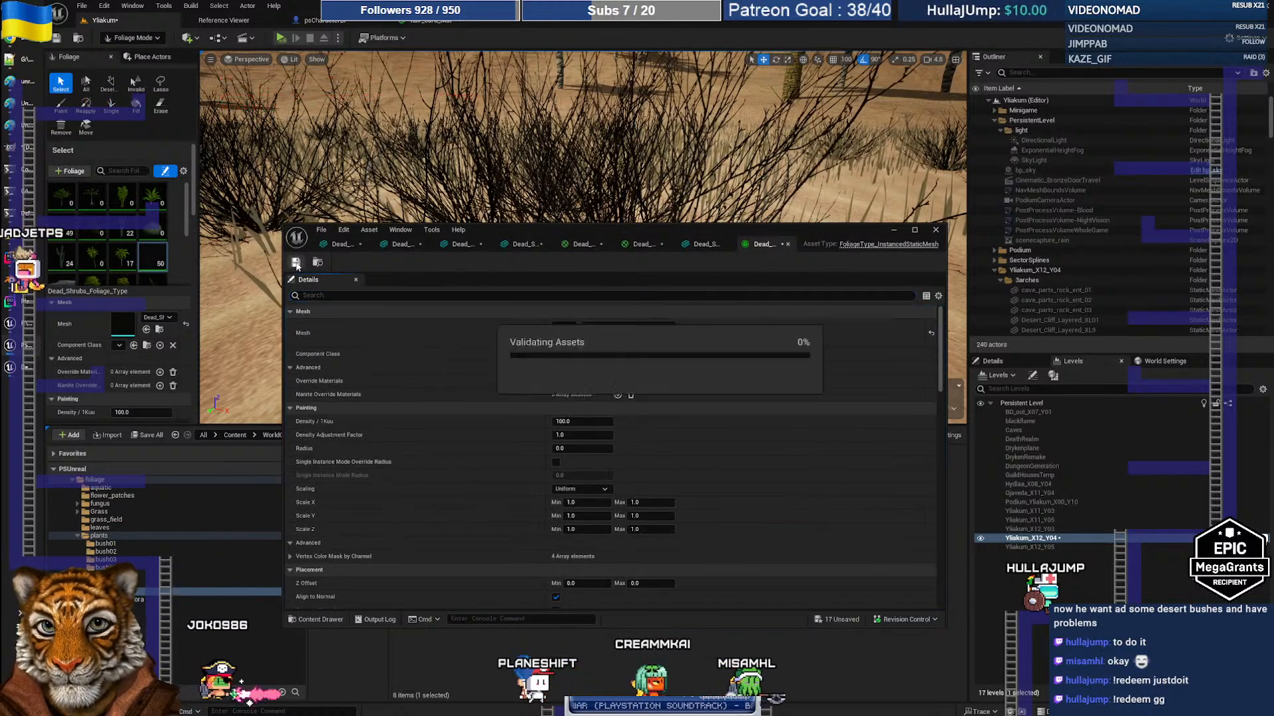
{"action": "left_click_drag", "start_coordinate": [574, 230], "coordinate": [591, 282]}
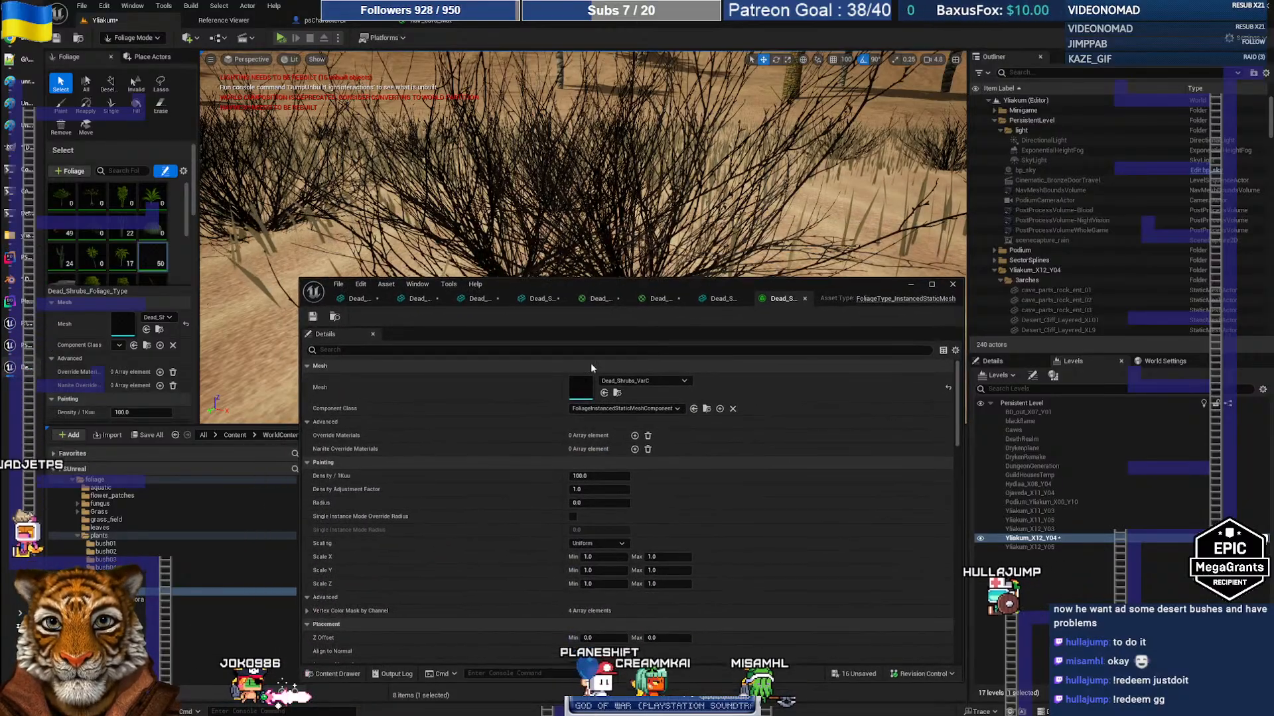
Look through the foliage type's painting, placement and instance settings, re-enable Cast Shadow, and check the ground beneath the shrubs
{"action": "type", "text": "lt"}
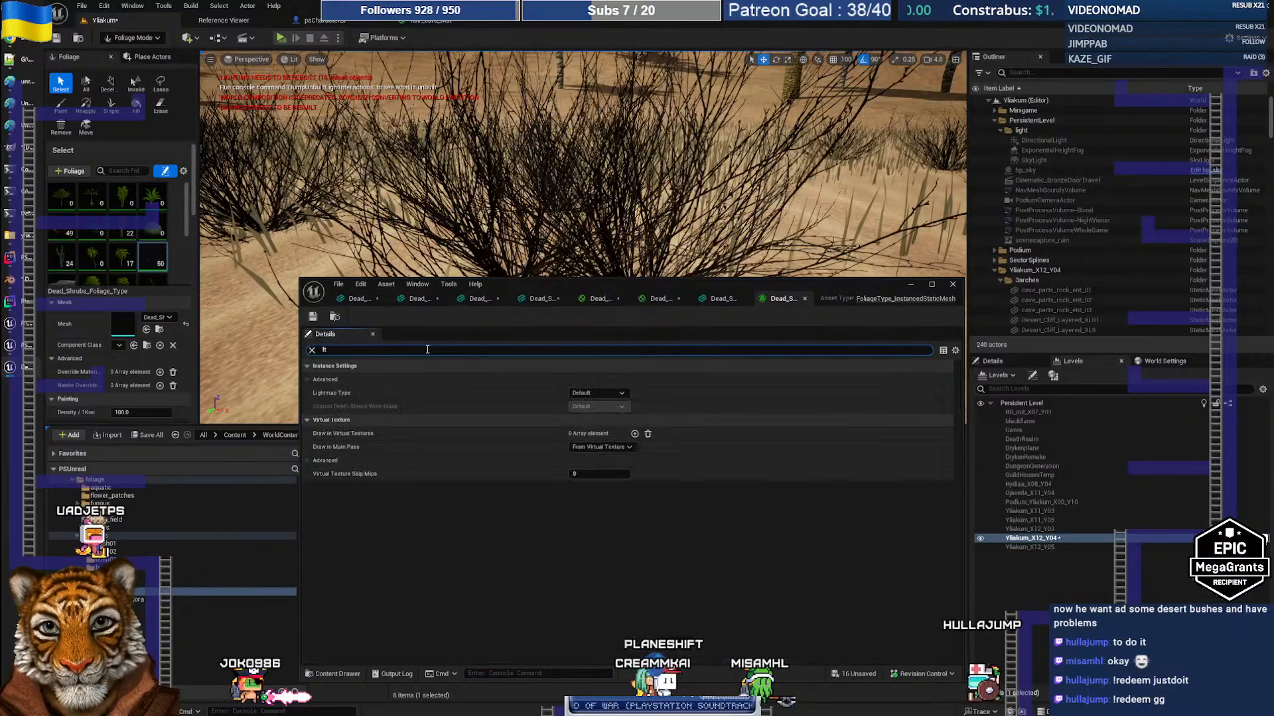
{"action": "type", "text": "it"}
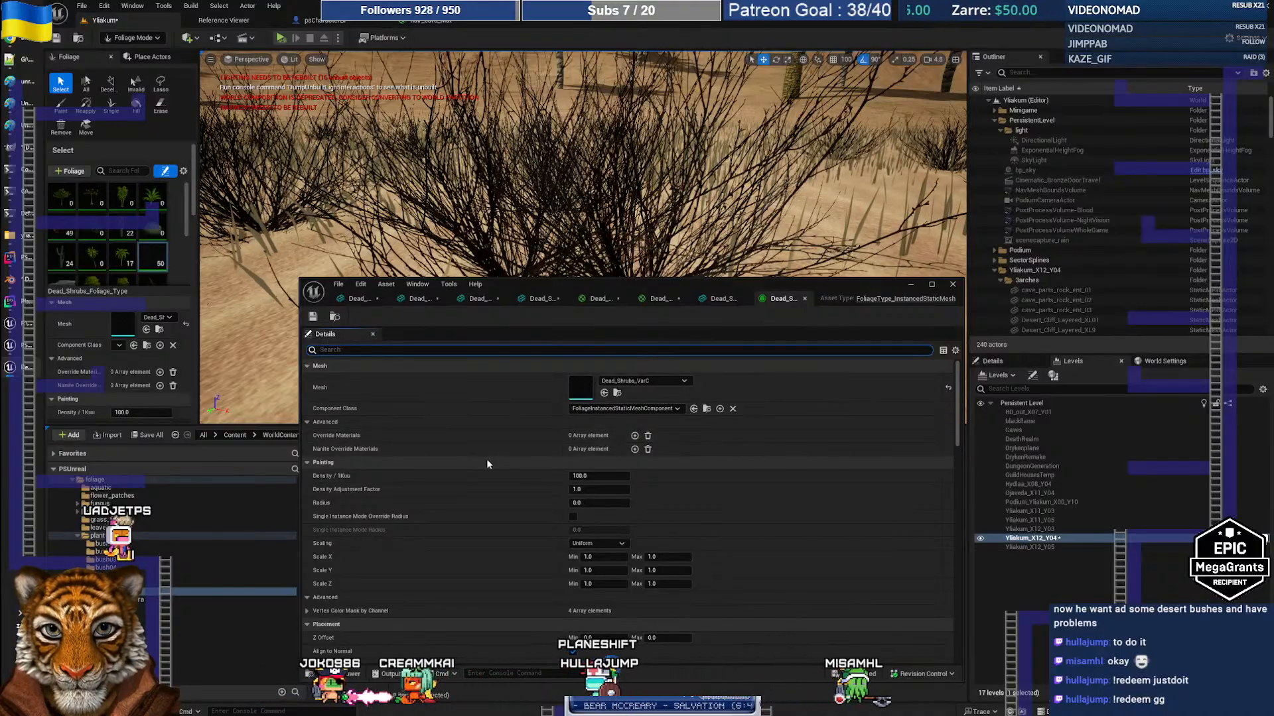
{"action": "scroll", "coordinate": [485, 461], "scroll_direction": "down", "scroll_amount": 1}
{"action": "scroll", "coordinate": [483, 466], "scroll_direction": "down", "scroll_amount": 3}
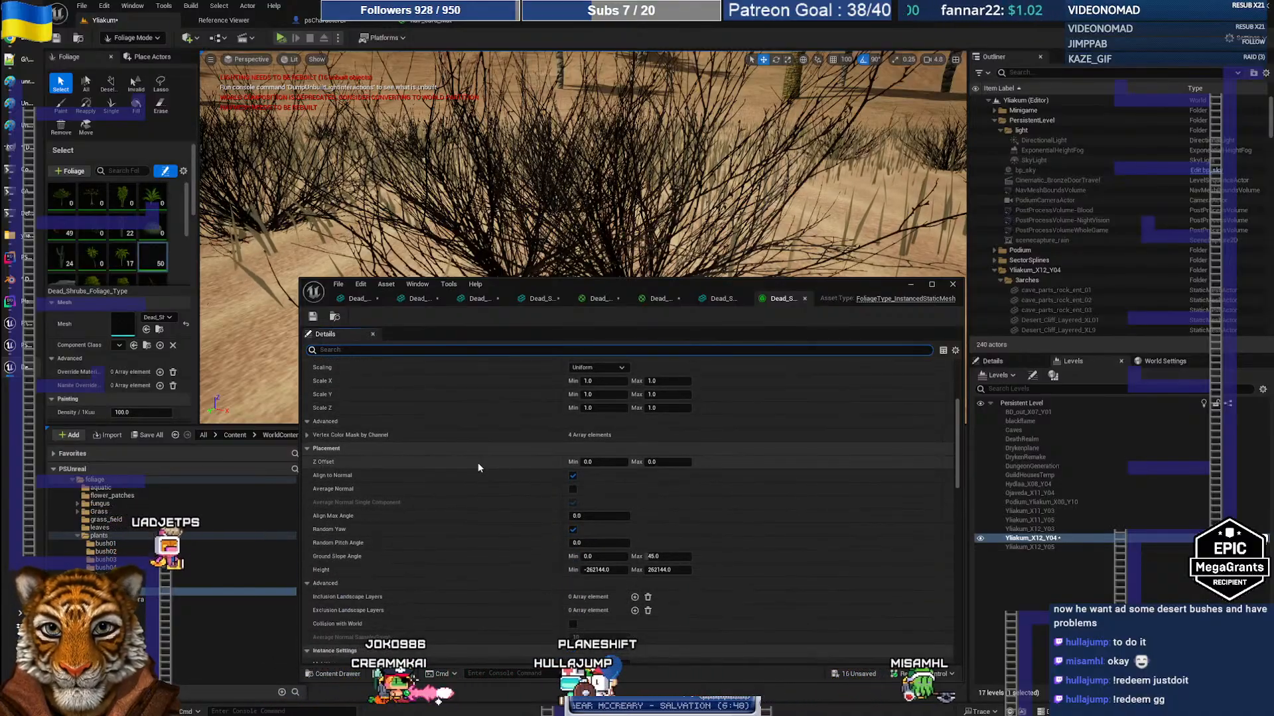
{"action": "scroll", "coordinate": [478, 463], "scroll_direction": "down", "scroll_amount": 3}
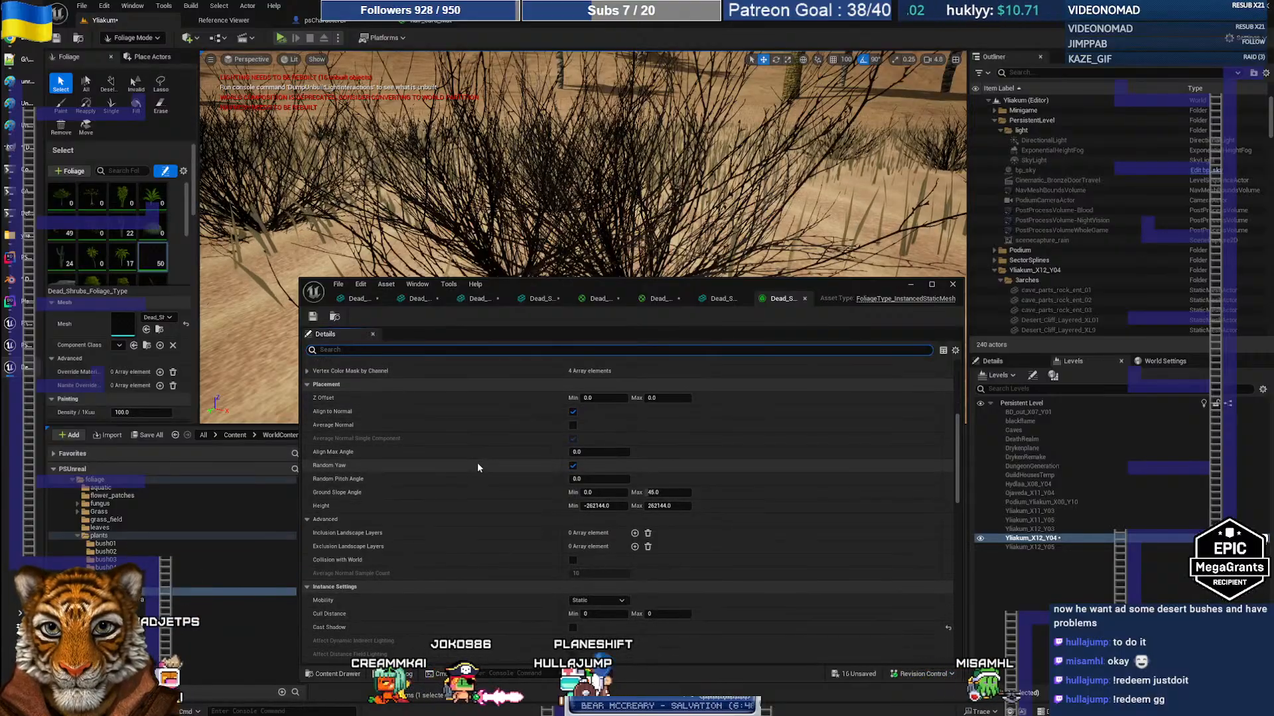
{"action": "scroll", "coordinate": [478, 468], "scroll_direction": "down", "scroll_amount": 2}
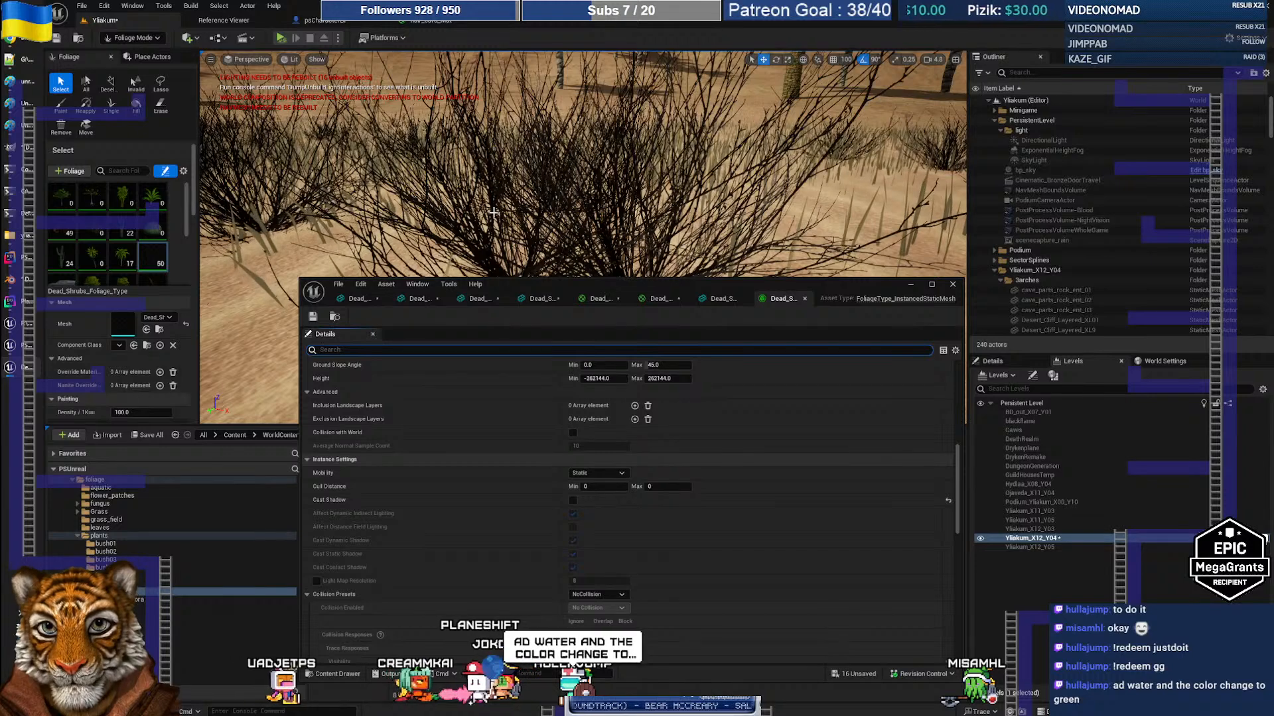
{"action": "scroll", "coordinate": [487, 457], "scroll_direction": "down", "scroll_amount": 2}
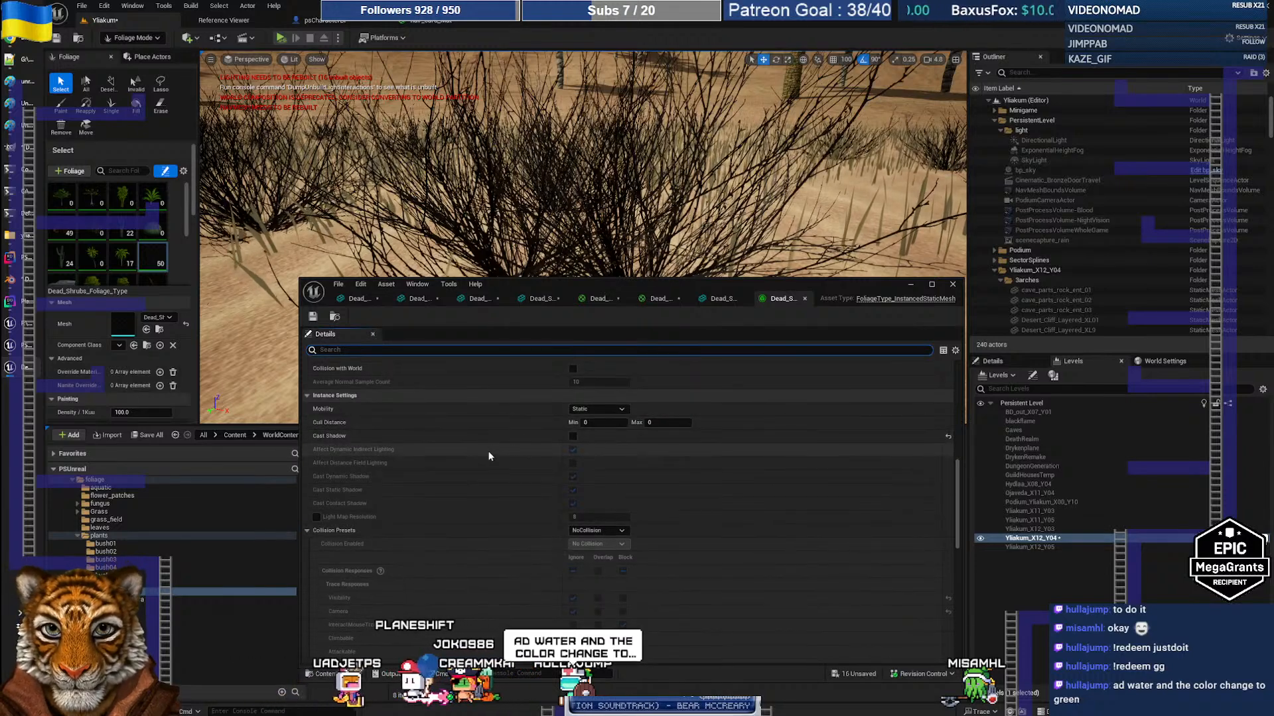
{"action": "left_click", "coordinate": [573, 435]}
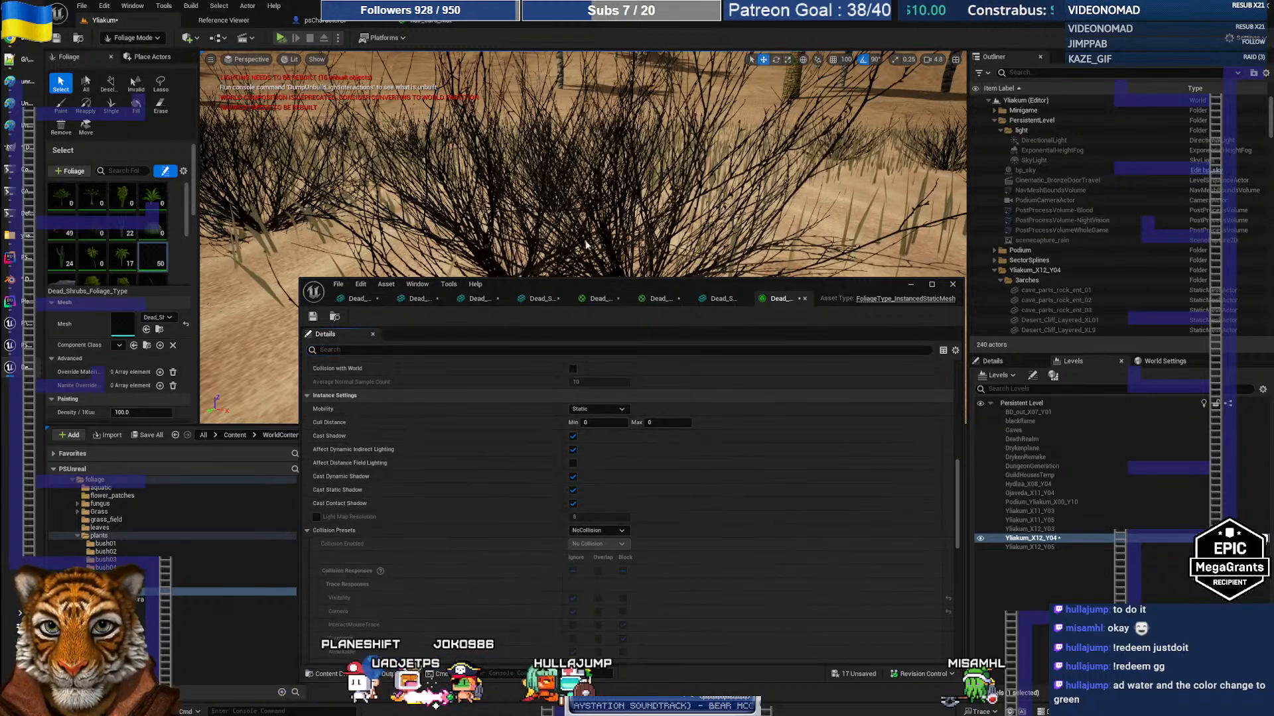
{"action": "right_click_drag", "start_coordinate": [620, 172], "coordinate": [623, 256]}
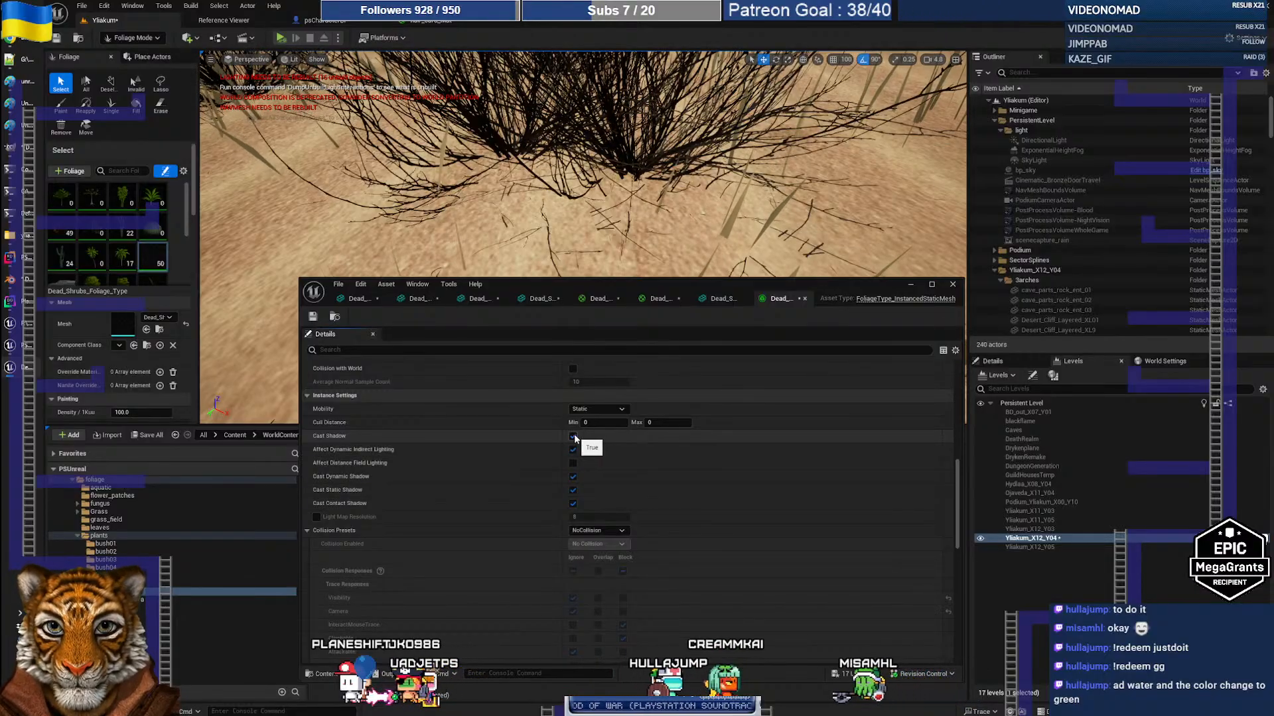
Test the shrubs without Cast Dynamic Shadow, Cast Static Shadow and Cast Contact Shadow, and turn all three back on
{"action": "left_click", "coordinate": [573, 503]}
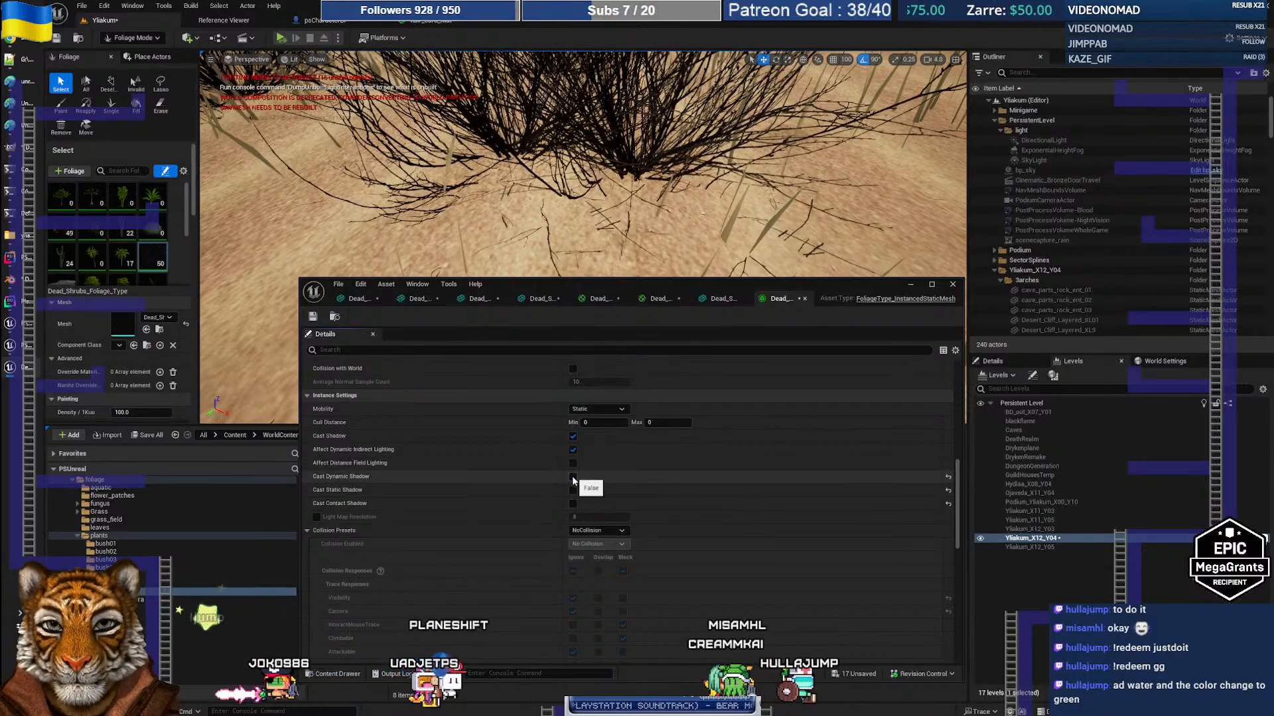
{"action": "left_click", "coordinate": [573, 477]}
{"action": "left_click", "coordinate": [573, 490]}
{"action": "left_click", "coordinate": [573, 503]}
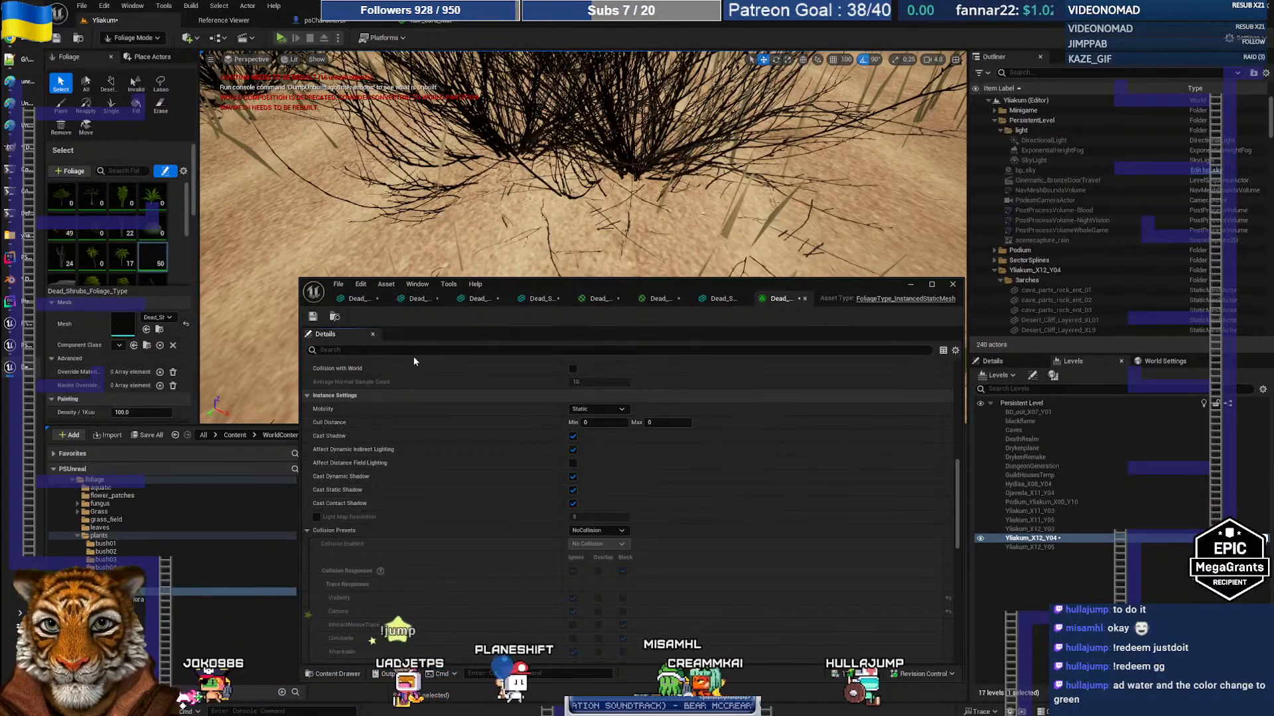
Try the Cast Shadow as Two Sided option on the dead shrubs foliage type
{"action": "scroll", "coordinate": [649, 465], "scroll_direction": "down", "scroll_amount": 5}
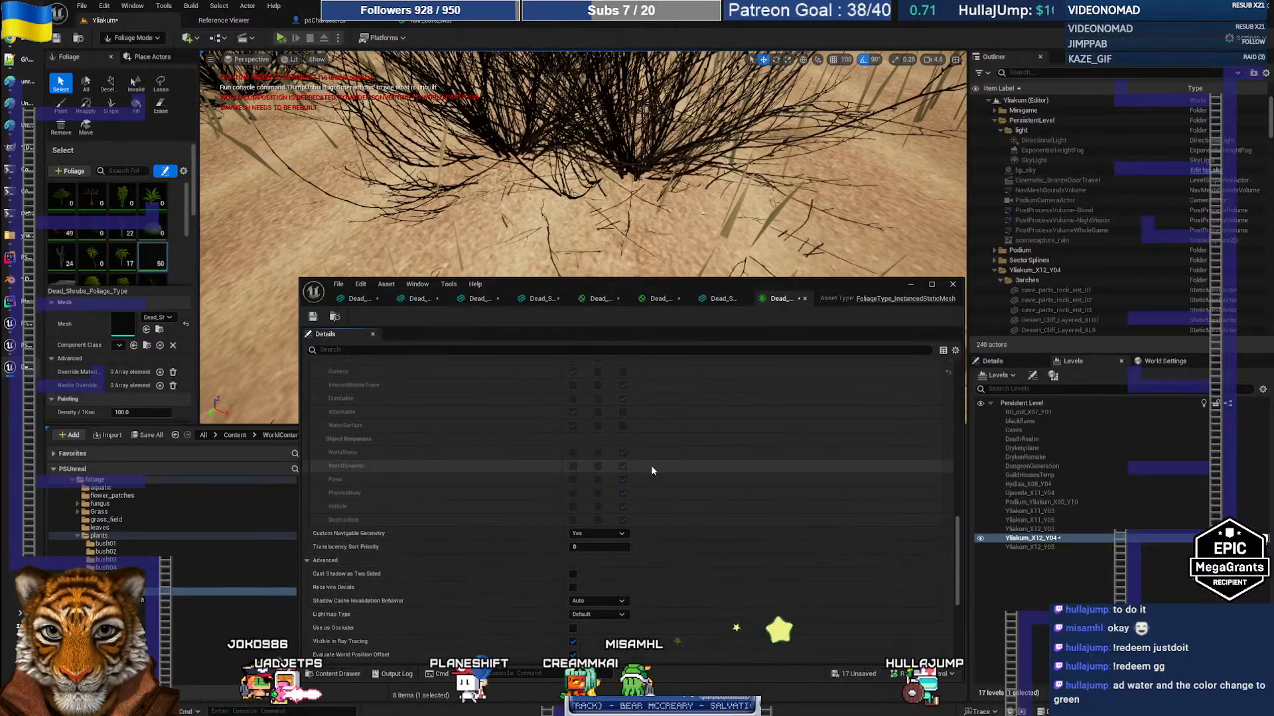
{"action": "scroll", "coordinate": [651, 468], "scroll_direction": "down", "scroll_amount": 3}
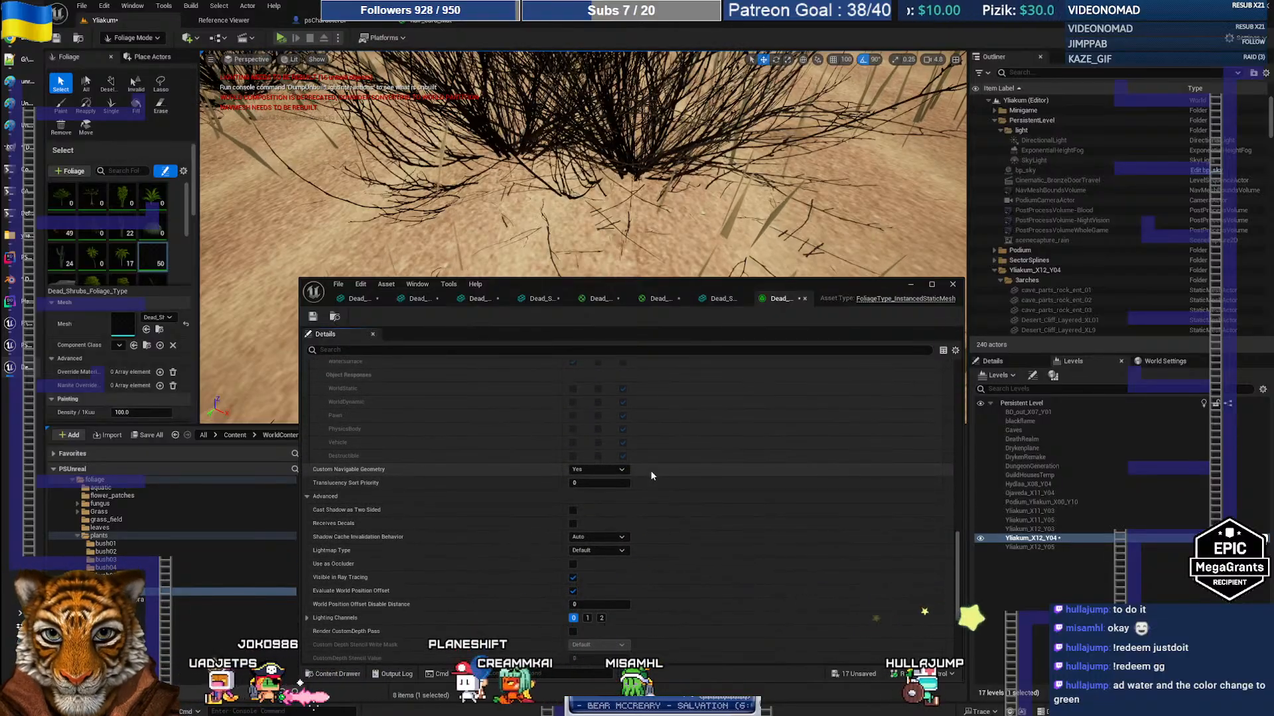
{"action": "scroll", "coordinate": [651, 475], "scroll_direction": "down", "scroll_amount": 1}
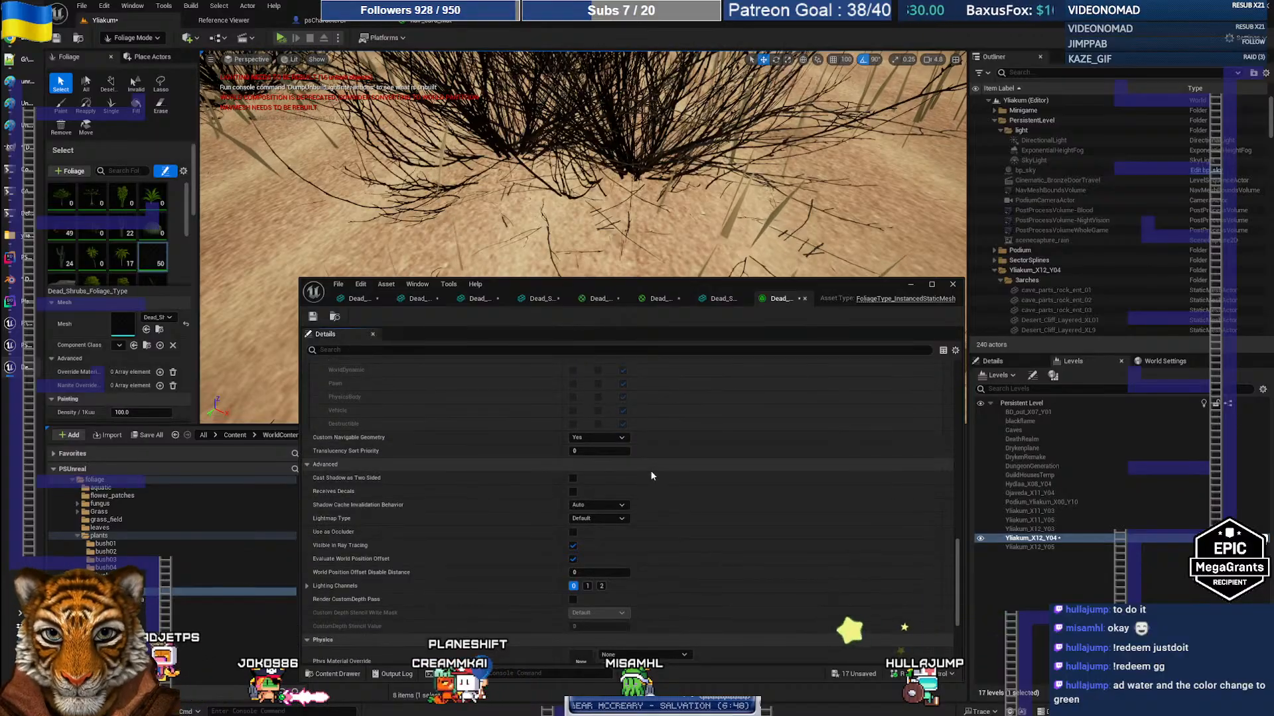
{"action": "left_click", "coordinate": [573, 479]}
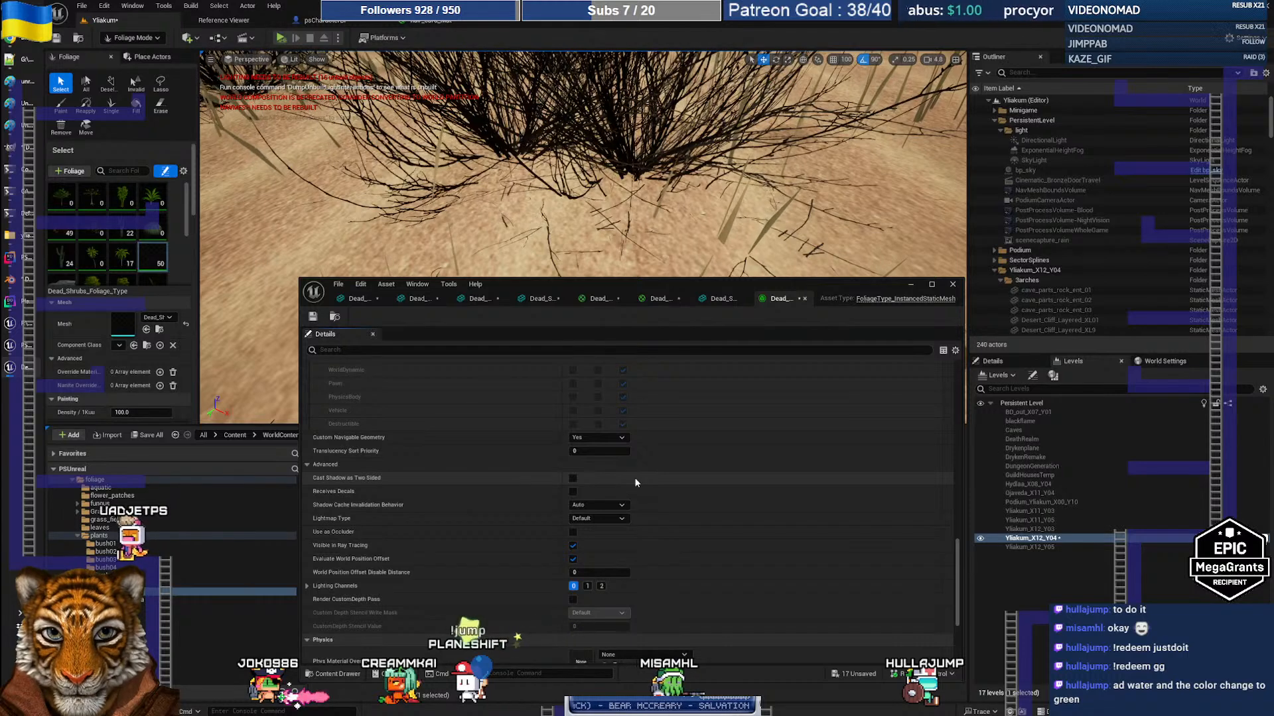
Try the Force Surface lightmap type on the dead shrubs foliage type, then restore Default and save the asset
{"action": "left_click", "coordinate": [599, 517]}
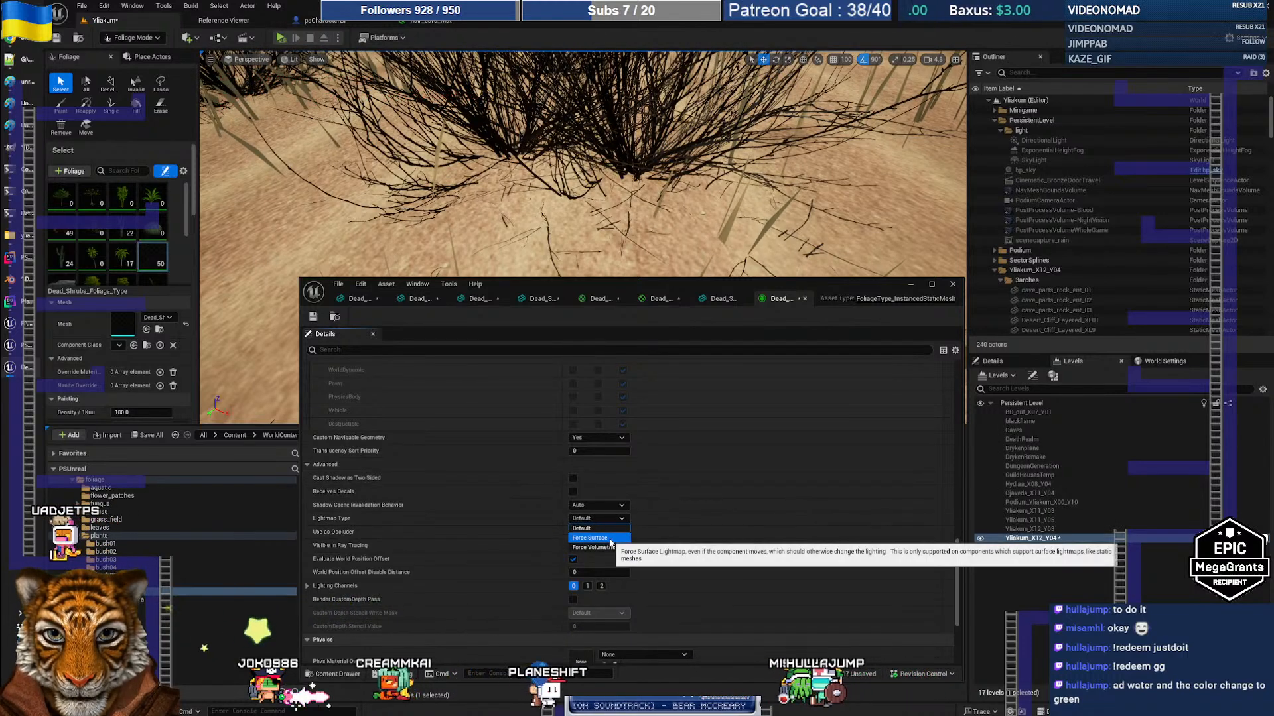
{"action": "left_click", "coordinate": [597, 528]}
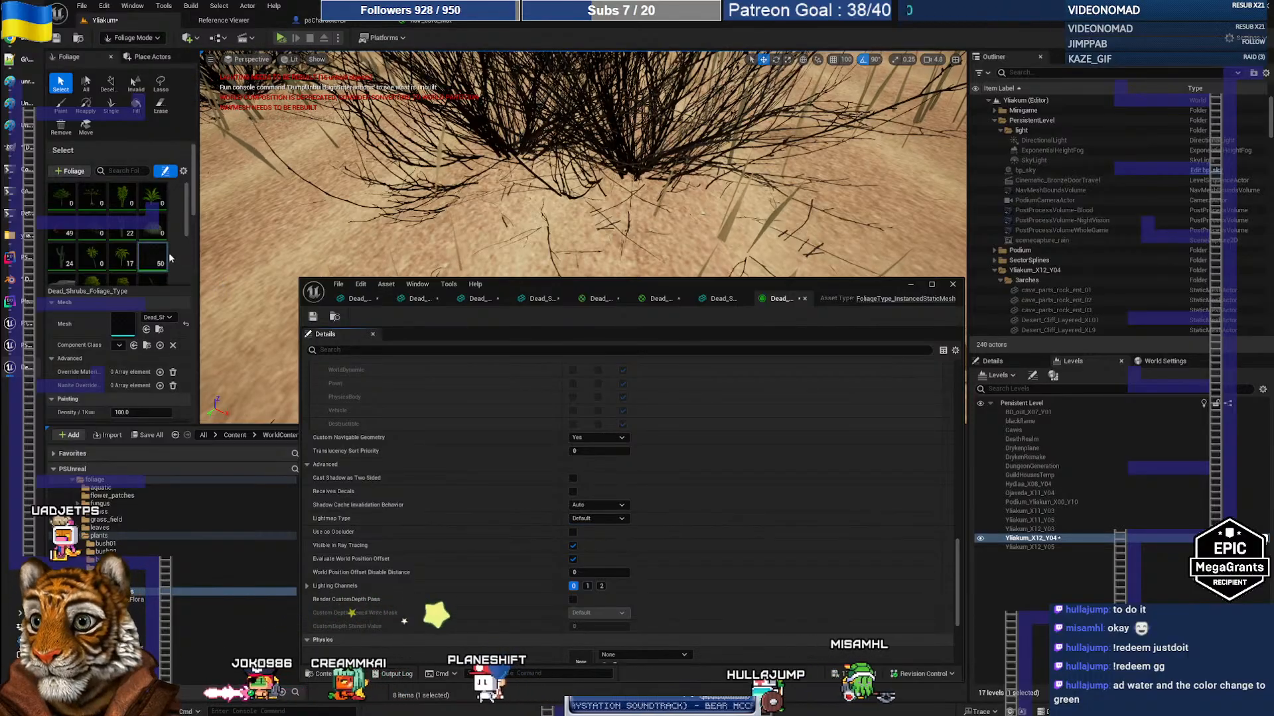
{"action": "left_click", "coordinate": [599, 518]}
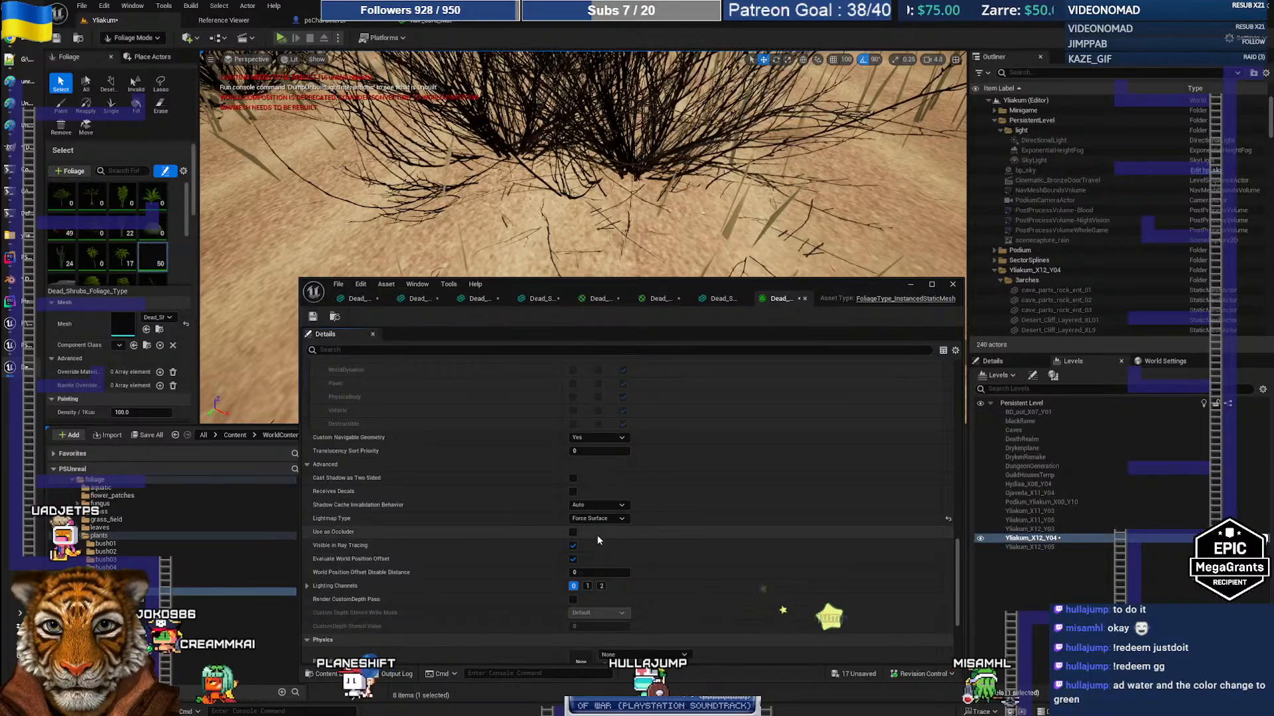
{"action": "left_click", "coordinate": [595, 536]}
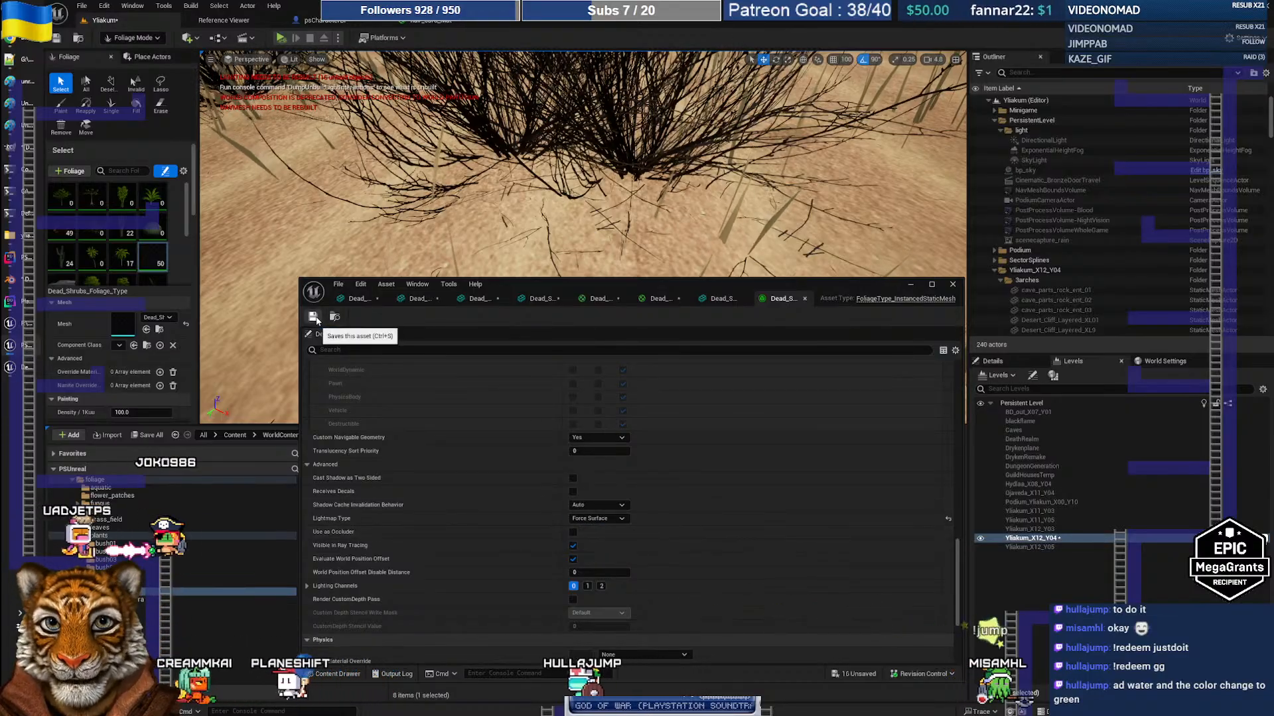
{"action": "left_click", "coordinate": [603, 520]}
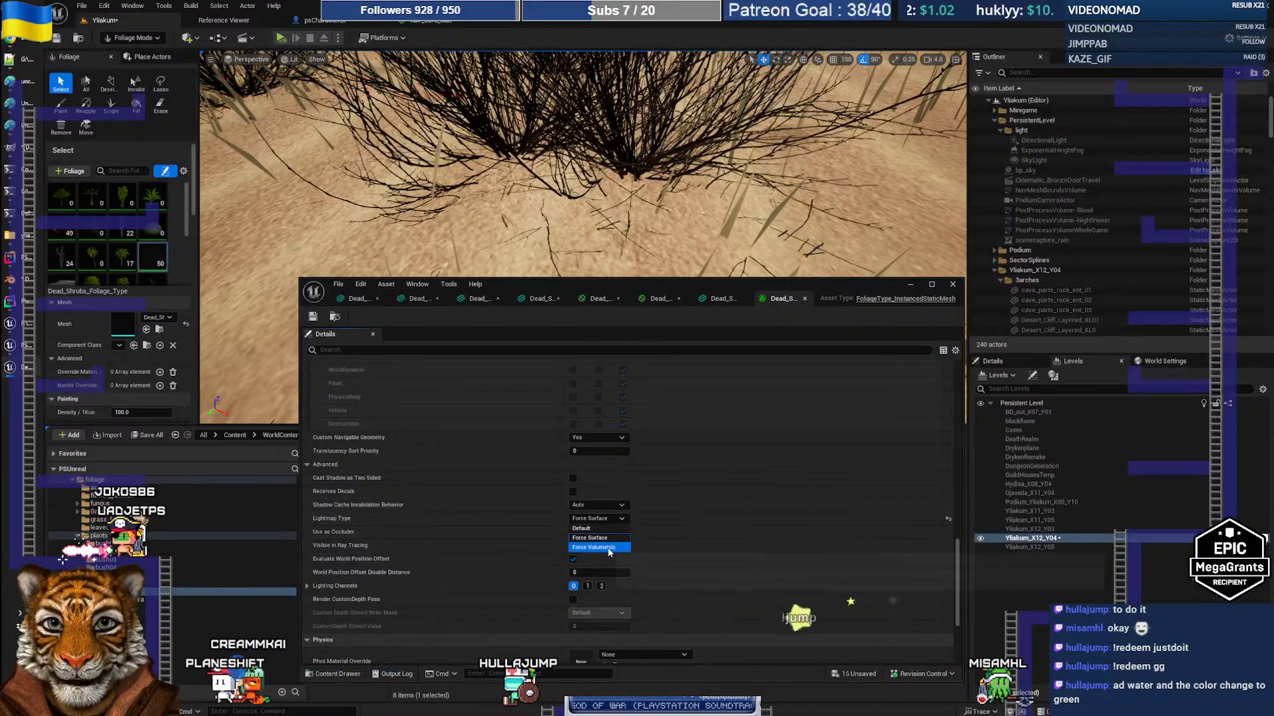
{"action": "left_click", "coordinate": [312, 317]}
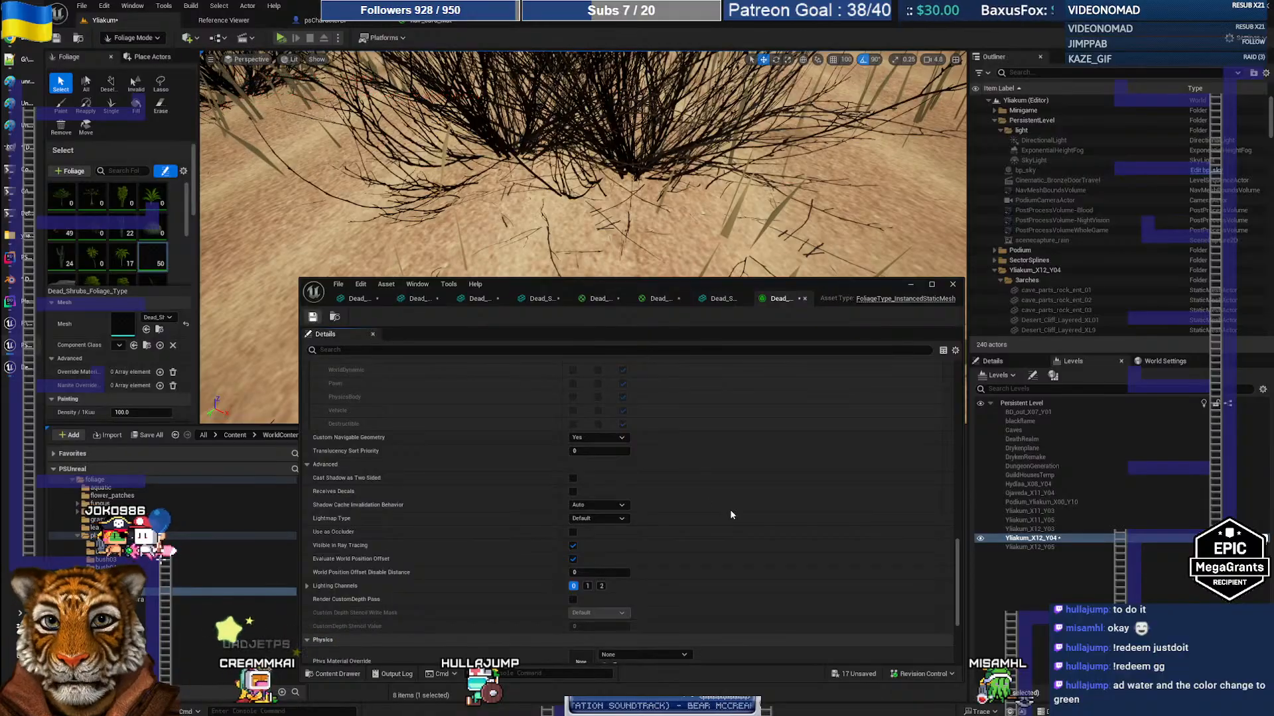
Turn off Cast Shadow in the dead shrubs foliage type's instance settings
{"action": "scroll", "coordinate": [665, 523], "scroll_direction": "down", "scroll_amount": 3}
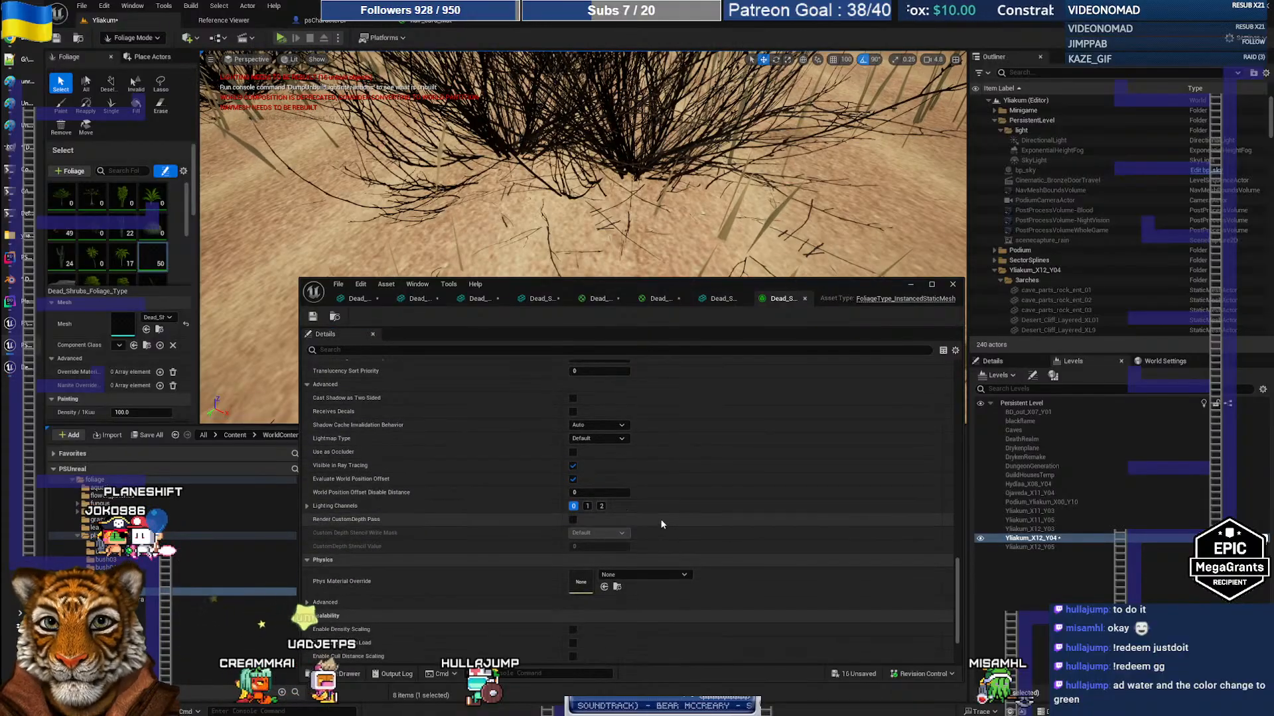
{"action": "scroll", "coordinate": [659, 523], "scroll_direction": "down", "scroll_amount": 3}
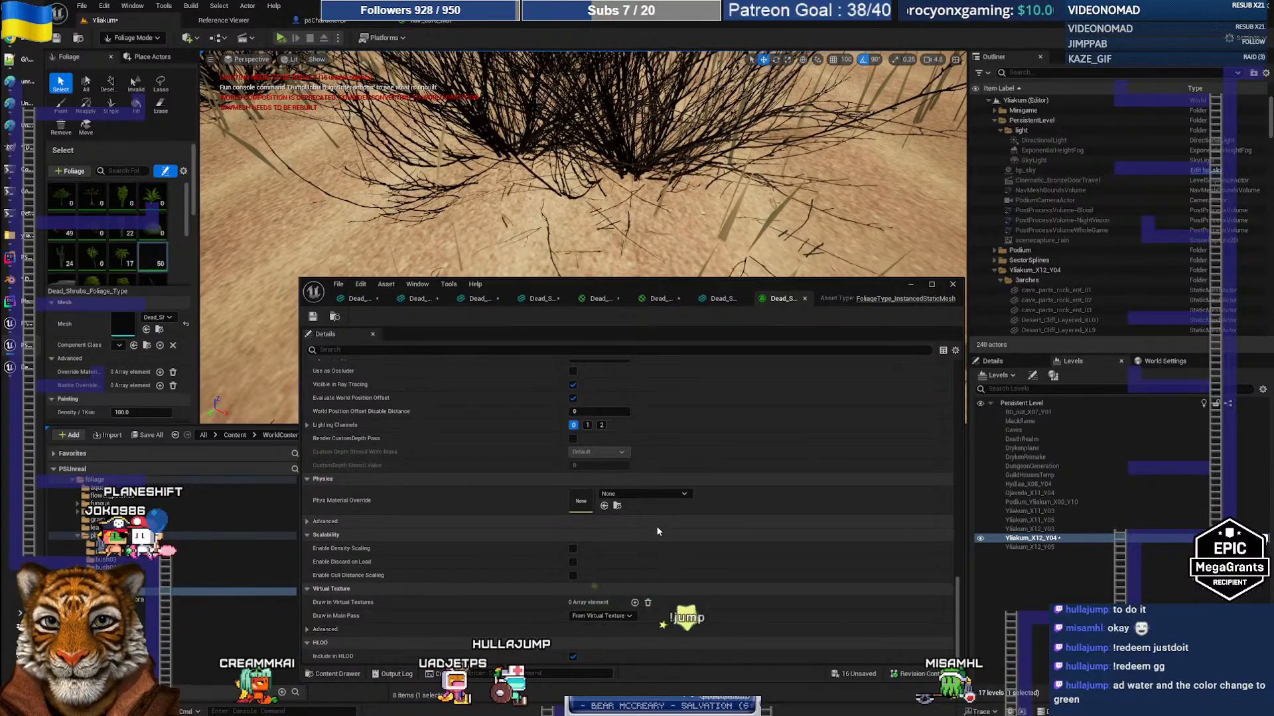
{"action": "scroll", "coordinate": [657, 531], "scroll_direction": "up", "scroll_amount": 3}
{"action": "scroll", "coordinate": [657, 529], "scroll_direction": "up", "scroll_amount": 10}
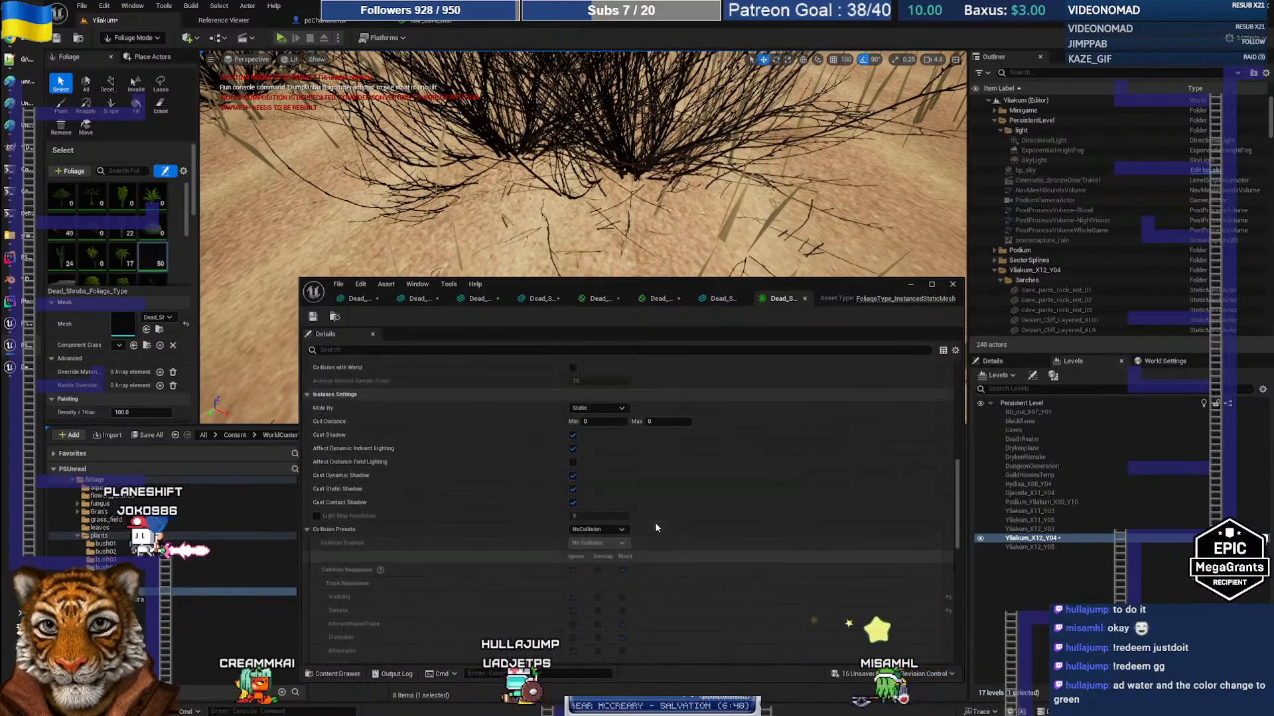
{"action": "left_click", "coordinate": [573, 515]}
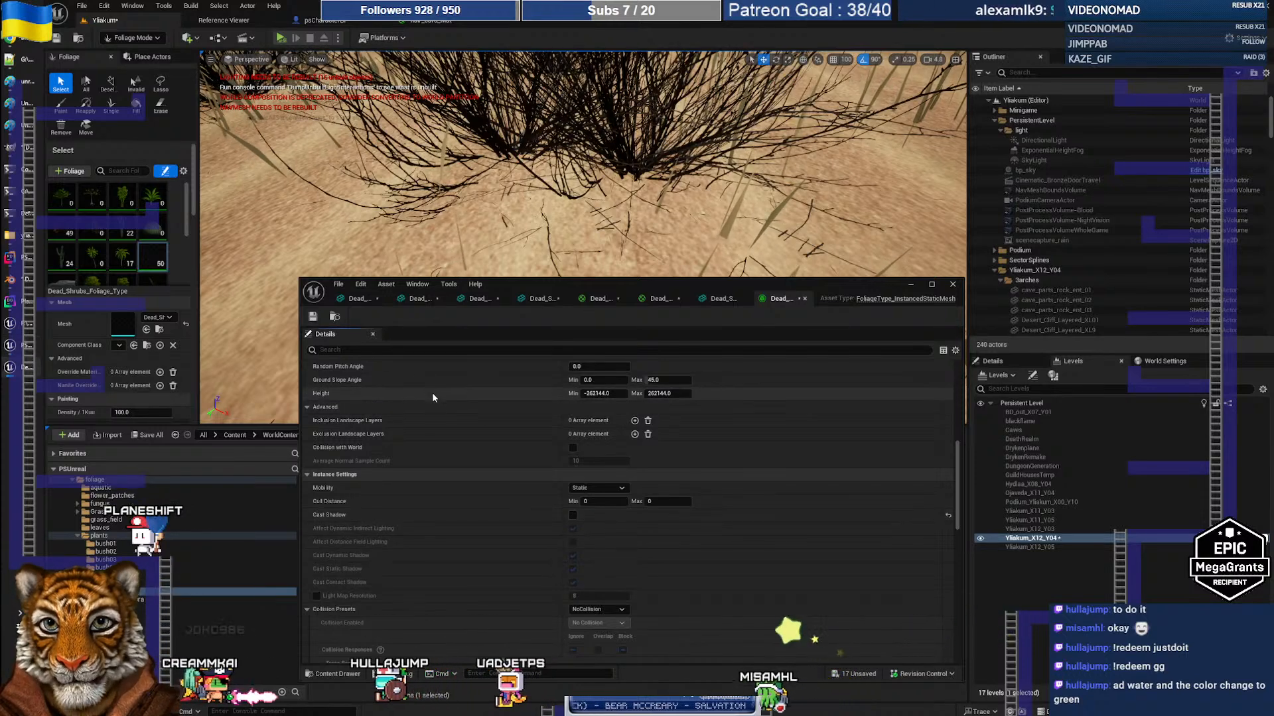
Search the dead shrubs foliage type's properties for "recei" and clear the filter
{"action": "left_click", "coordinate": [401, 351]}
{"action": "type", "text": "e"}
{"action": "key", "text": "BackSpace"}
{"action": "type", "text": "recei"}
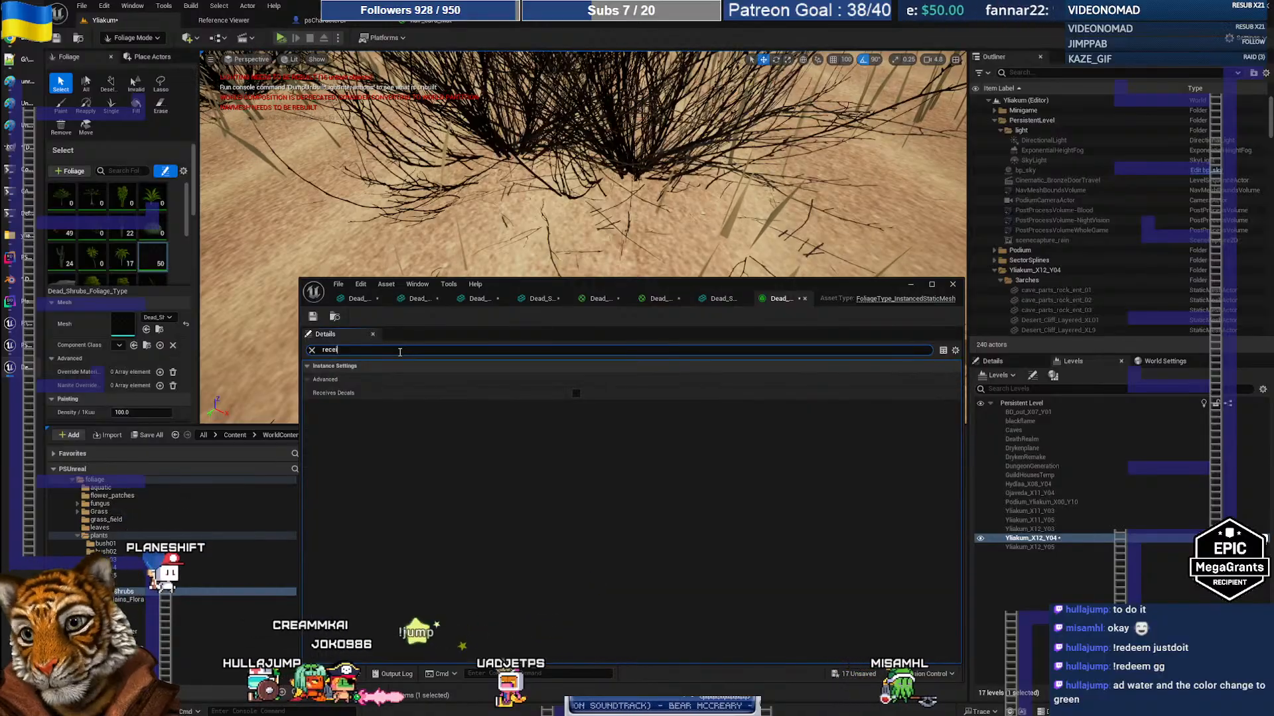
{"action": "key", "text": "BackSpace"}
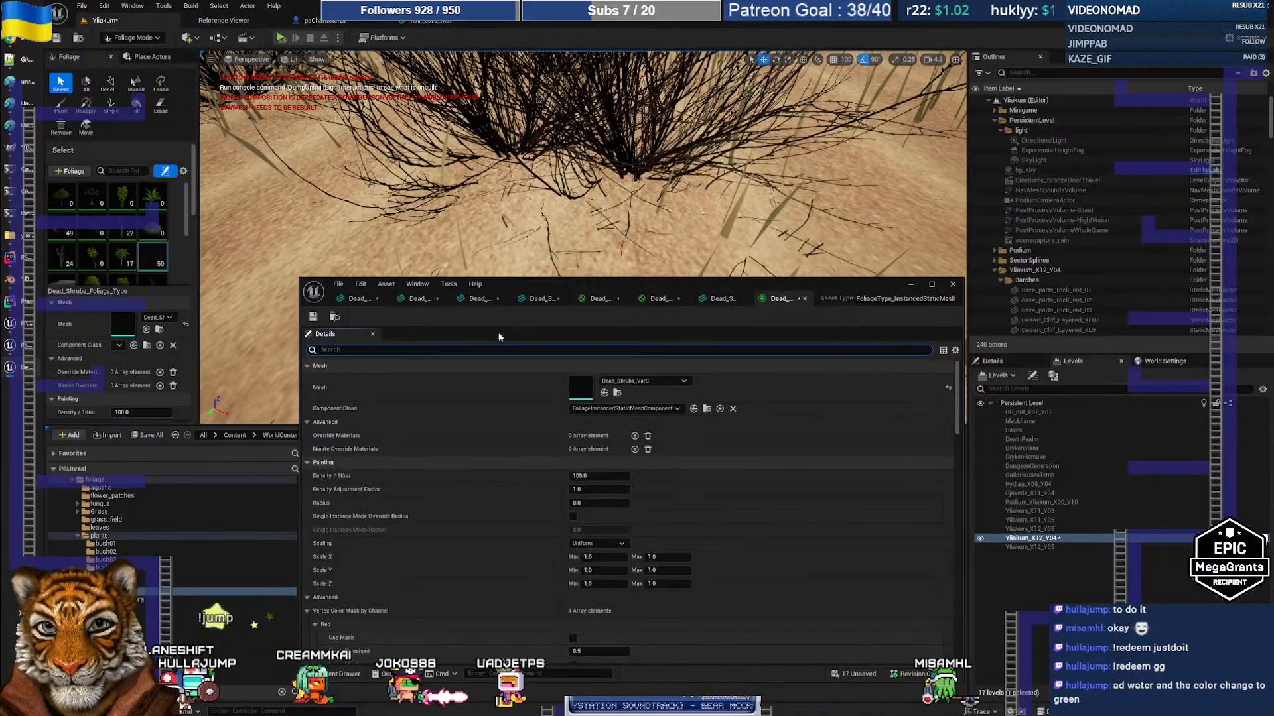
View the painted shrubs from farther back and review the foliage type's scaling modes, keeping Uniform
{"action": "key", "text": "s"}
{"action": "right_click_drag", "start_coordinate": [600, 169], "coordinate": [600, 169]}
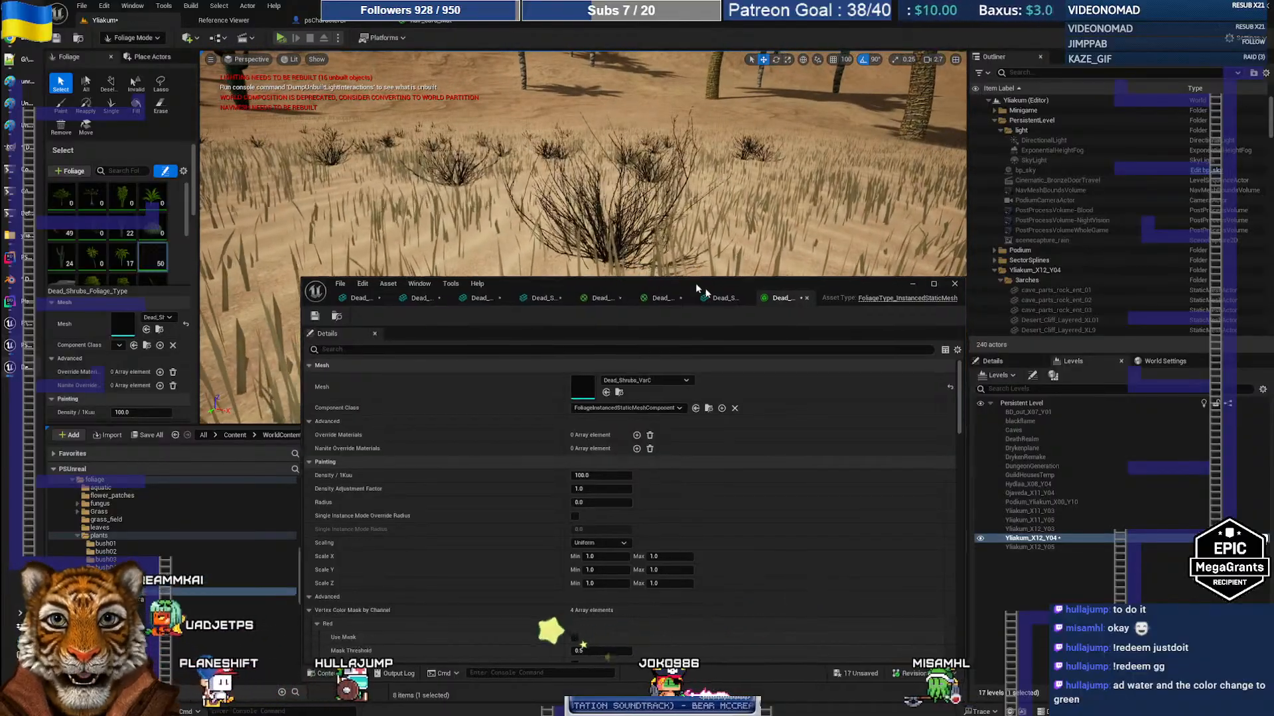
{"action": "left_click_drag", "start_coordinate": [695, 283], "coordinate": [740, 284]}
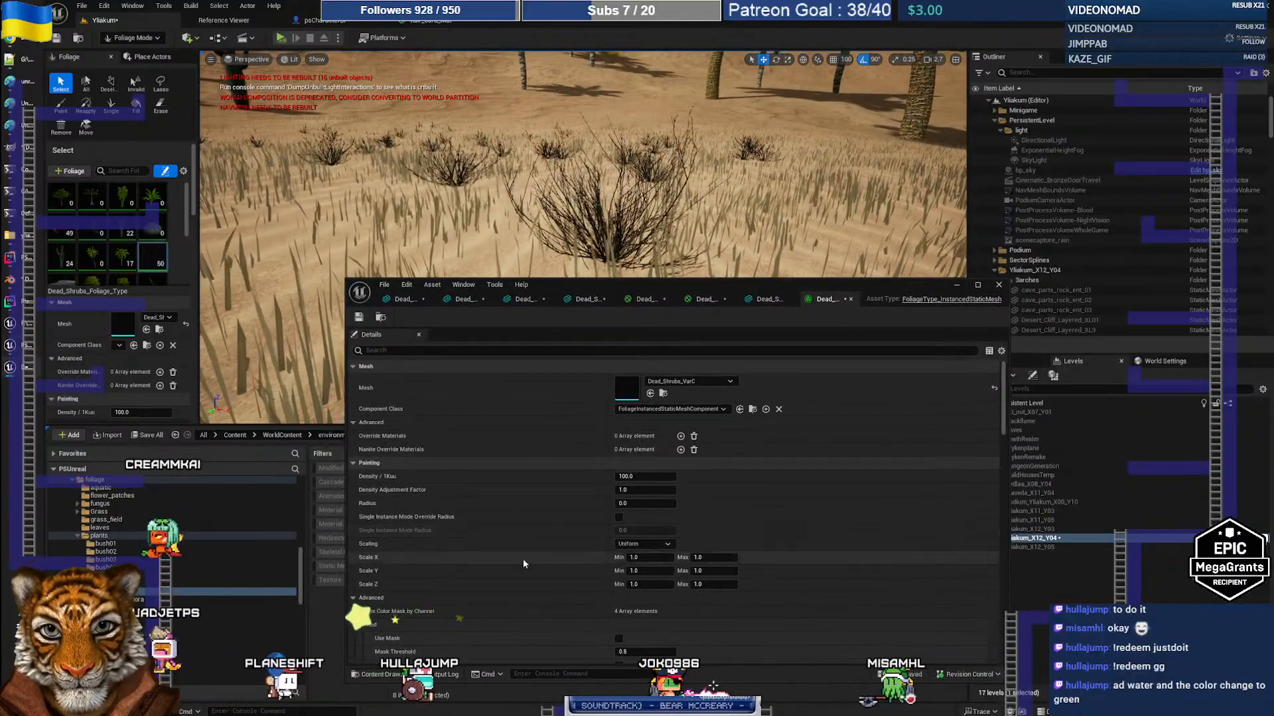
{"action": "left_click", "coordinate": [667, 544]}
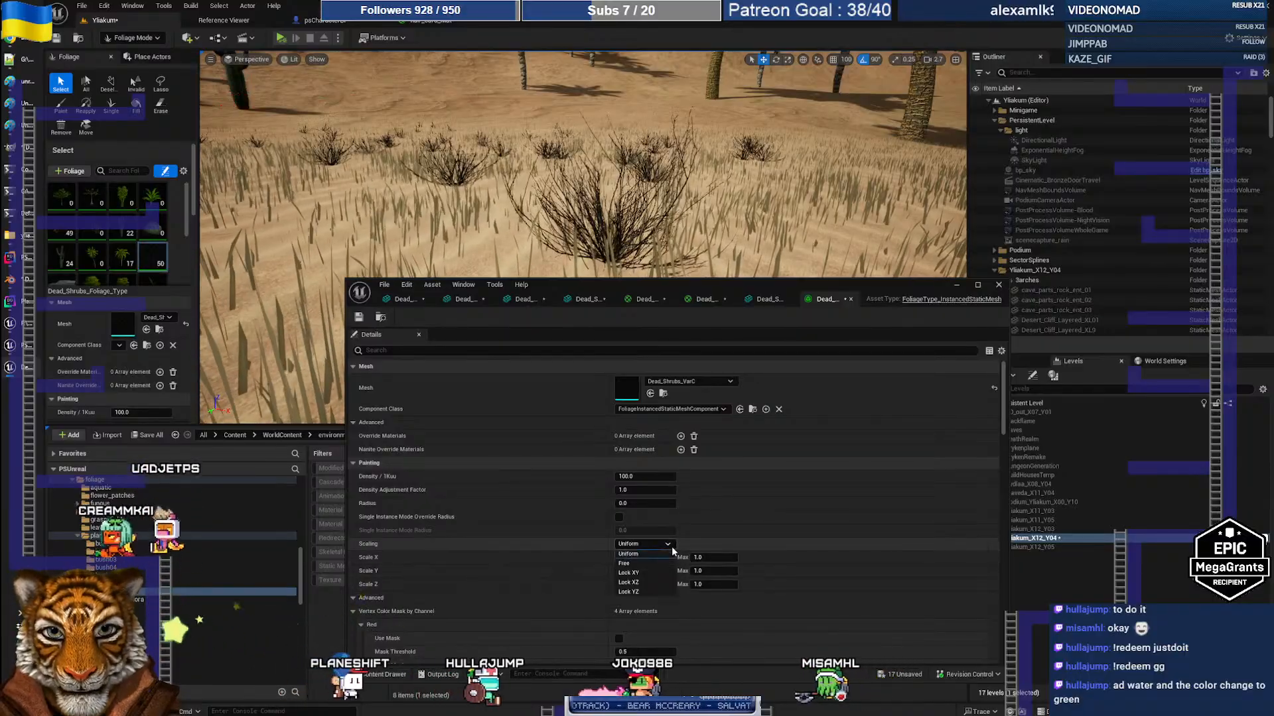
{"action": "left_click", "coordinate": [670, 551]}
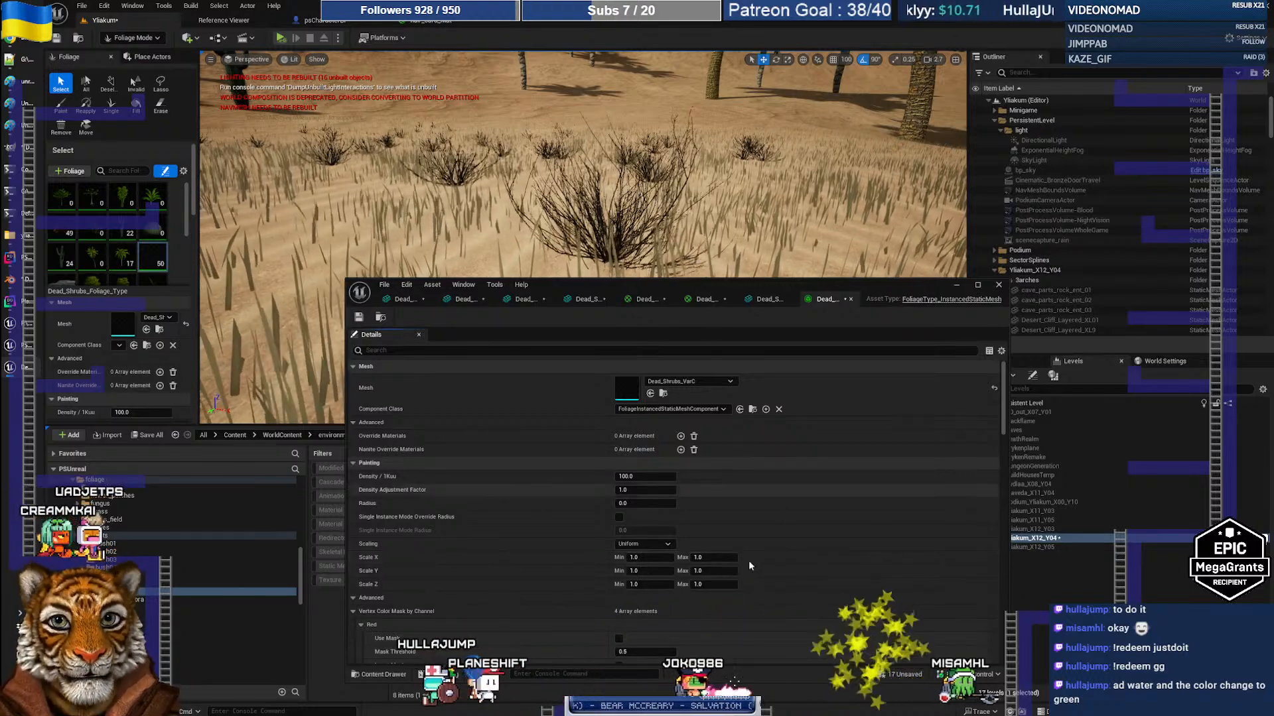
Set the maximum Scale X, Y and Z of the dead shrubs foliage type to 1.5 and save it
{"action": "left_click", "coordinate": [723, 558]}
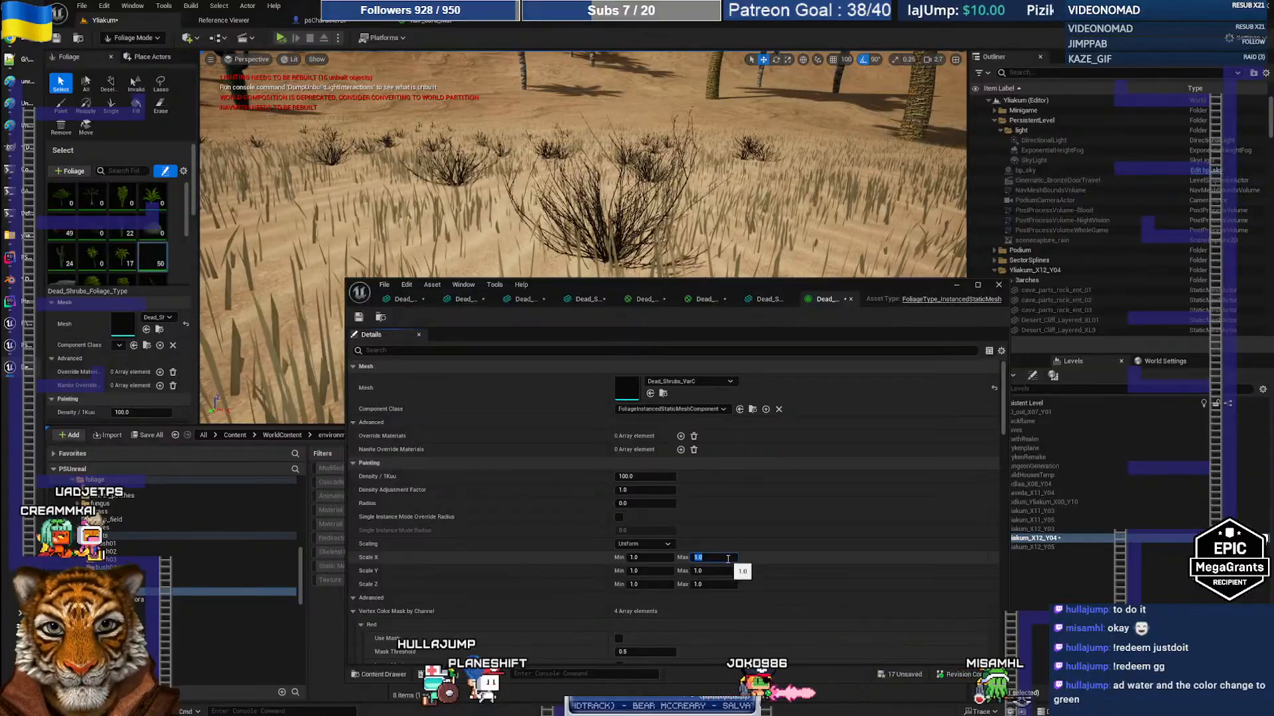
{"action": "type", "text": "1."}
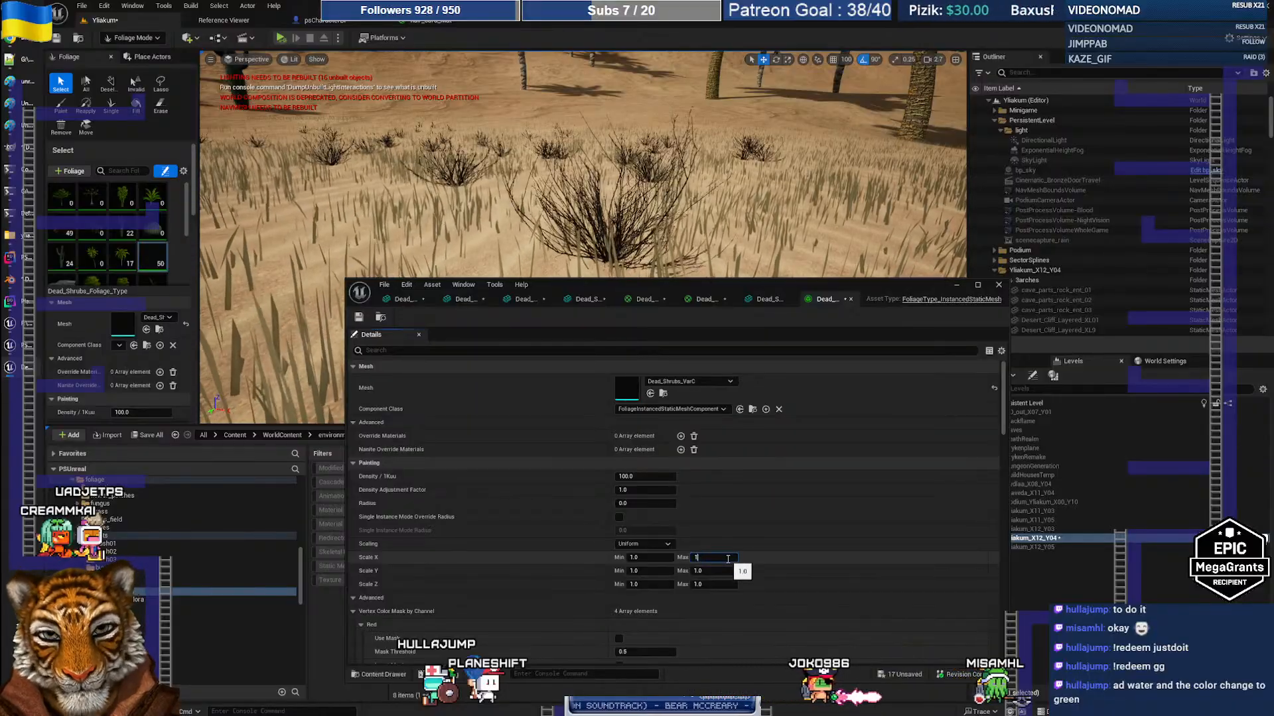
{"action": "type", "text": "5"}
{"action": "key", "text": "Tab"}
{"action": "type", "text": "1"}
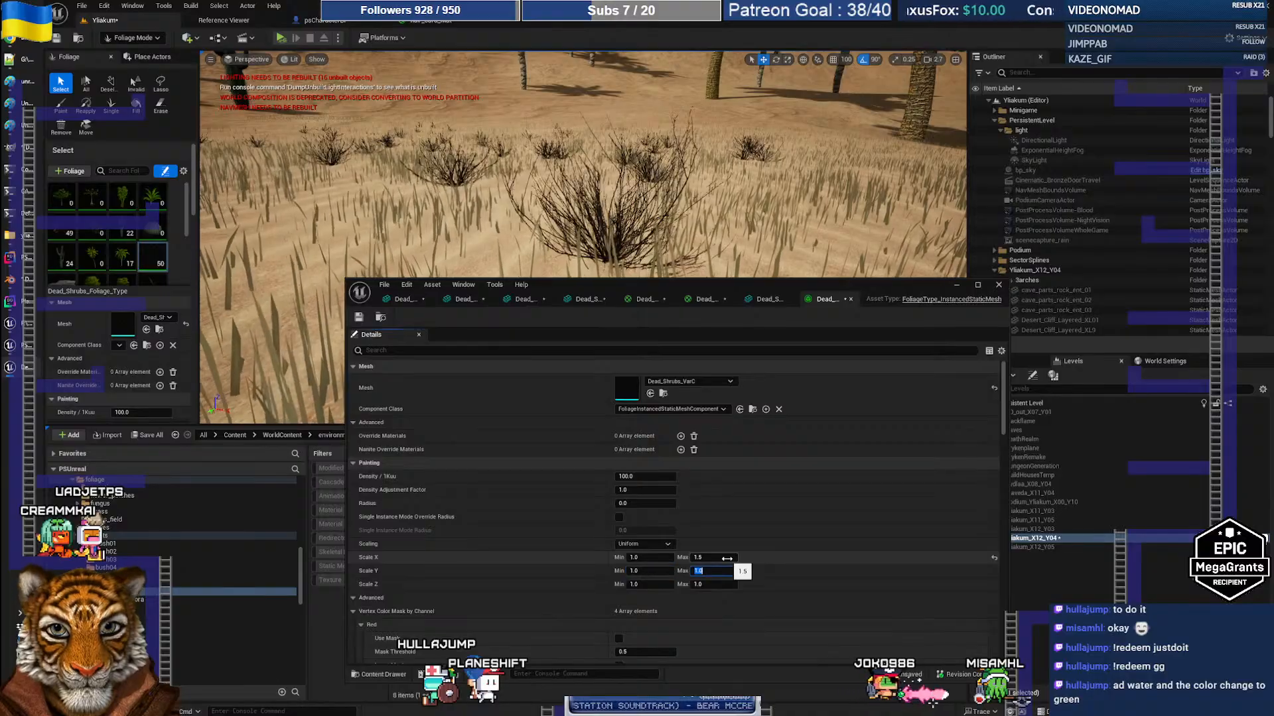
{"action": "type", "text": ".5"}
{"action": "key", "text": "Tab"}
{"action": "type", "text": "1.5"}
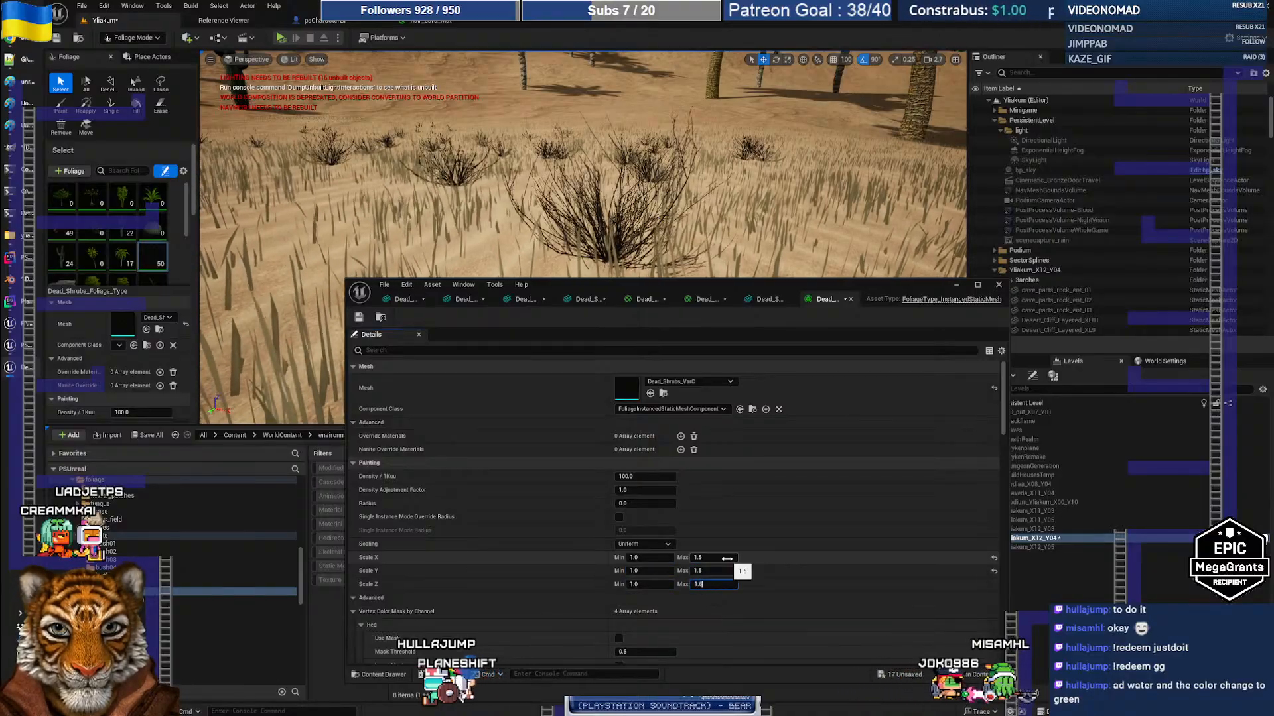
{"action": "key", "text": "Return"}
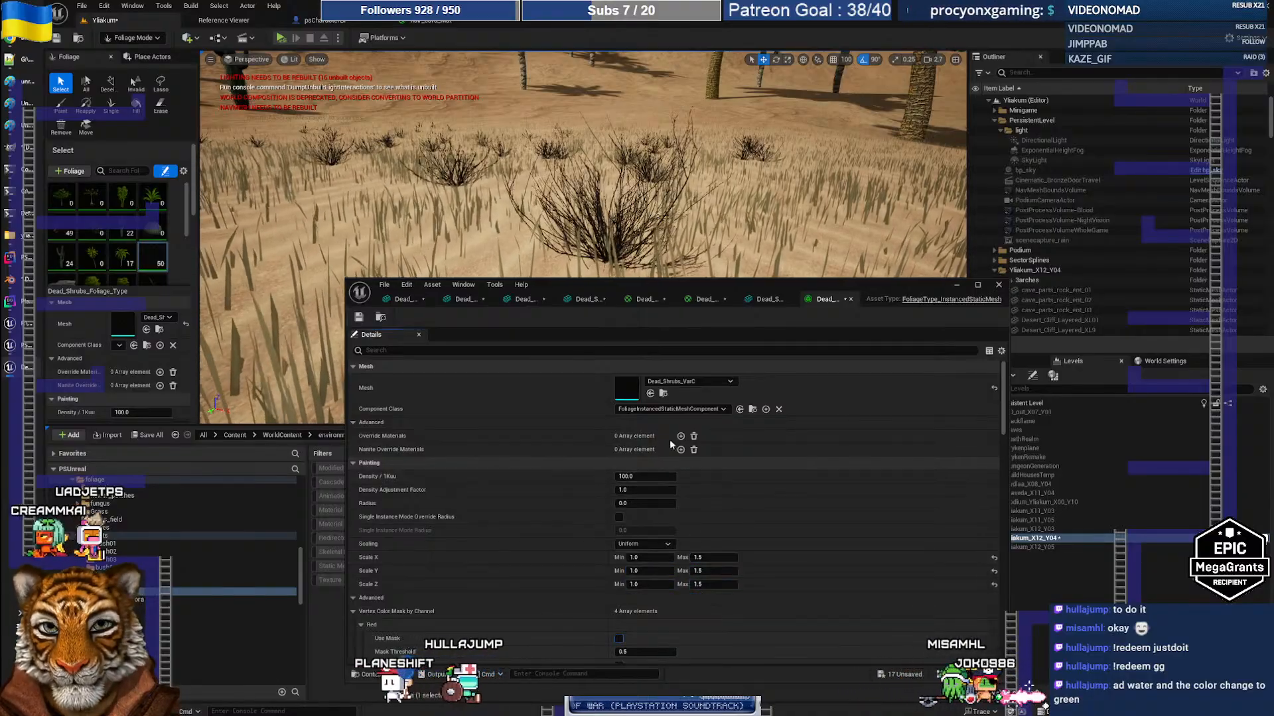
{"action": "left_click_drag", "start_coordinate": [768, 284], "coordinate": [733, 293]}
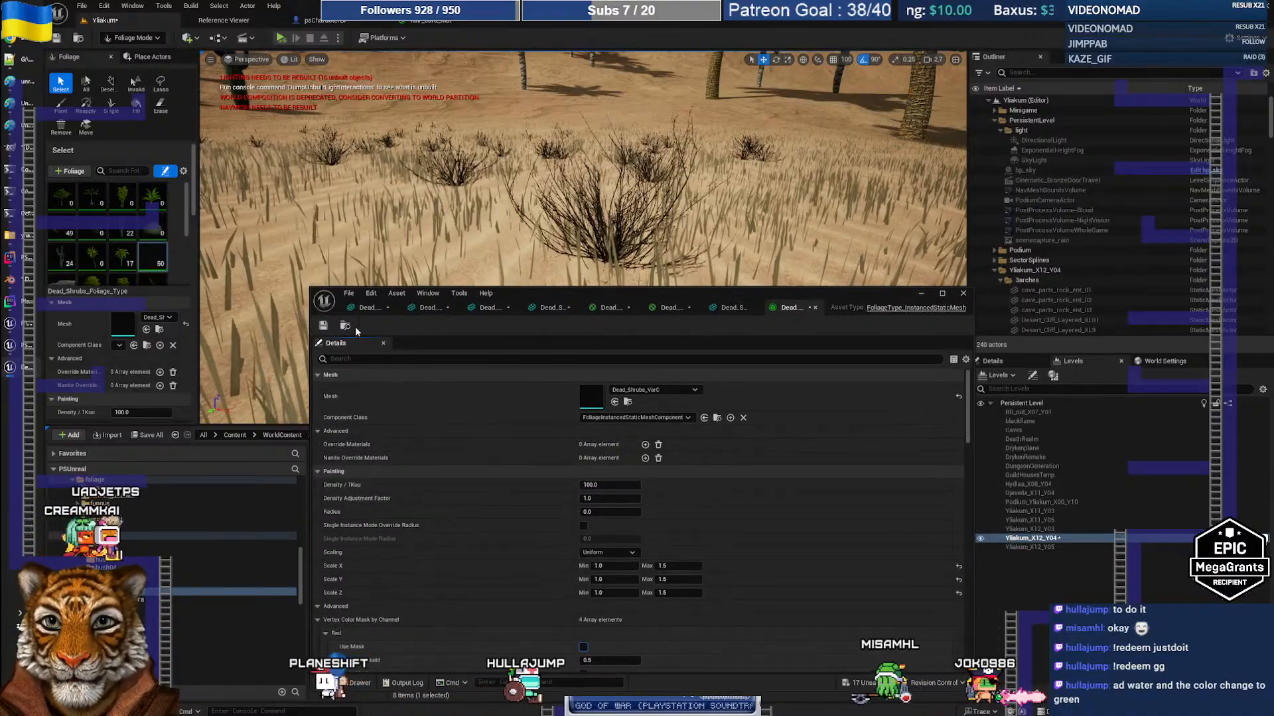
{"action": "left_click", "coordinate": [323, 325]}
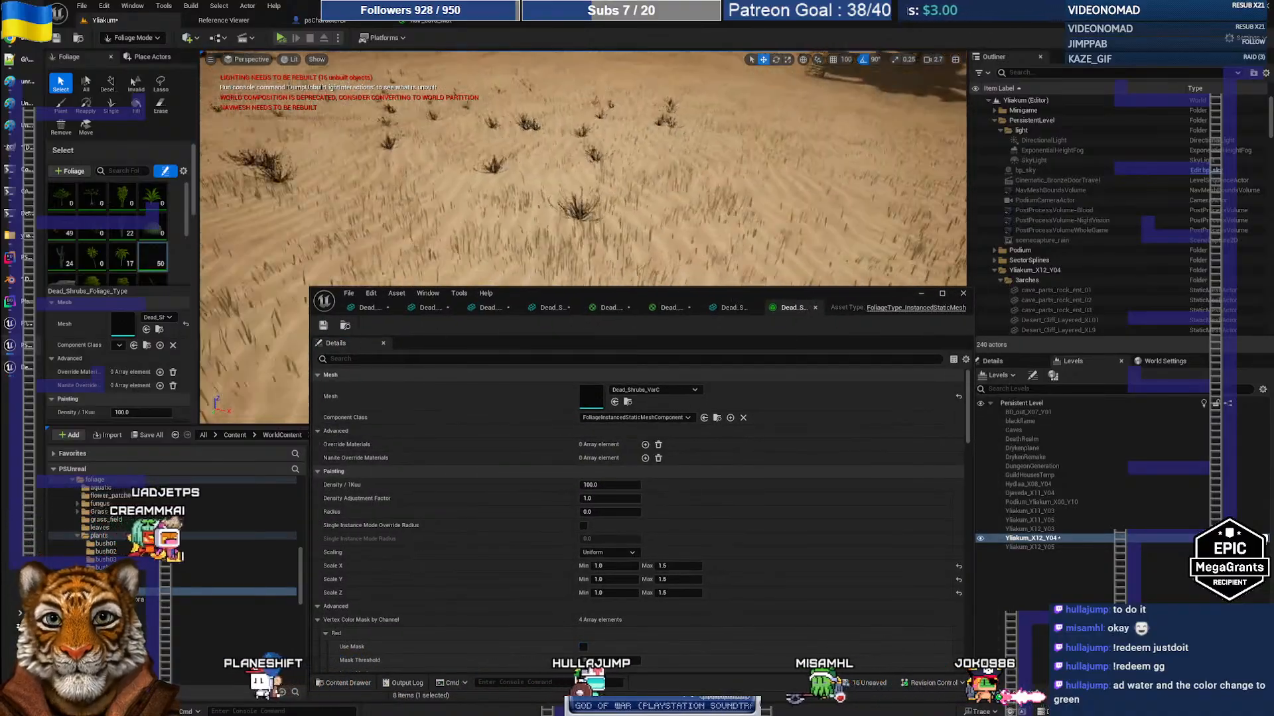
Inspect the dead shrubs painted in the desert level from a distance and from close up
{"action": "right_click_drag", "start_coordinate": [584, 172], "coordinate": [538, 189]}
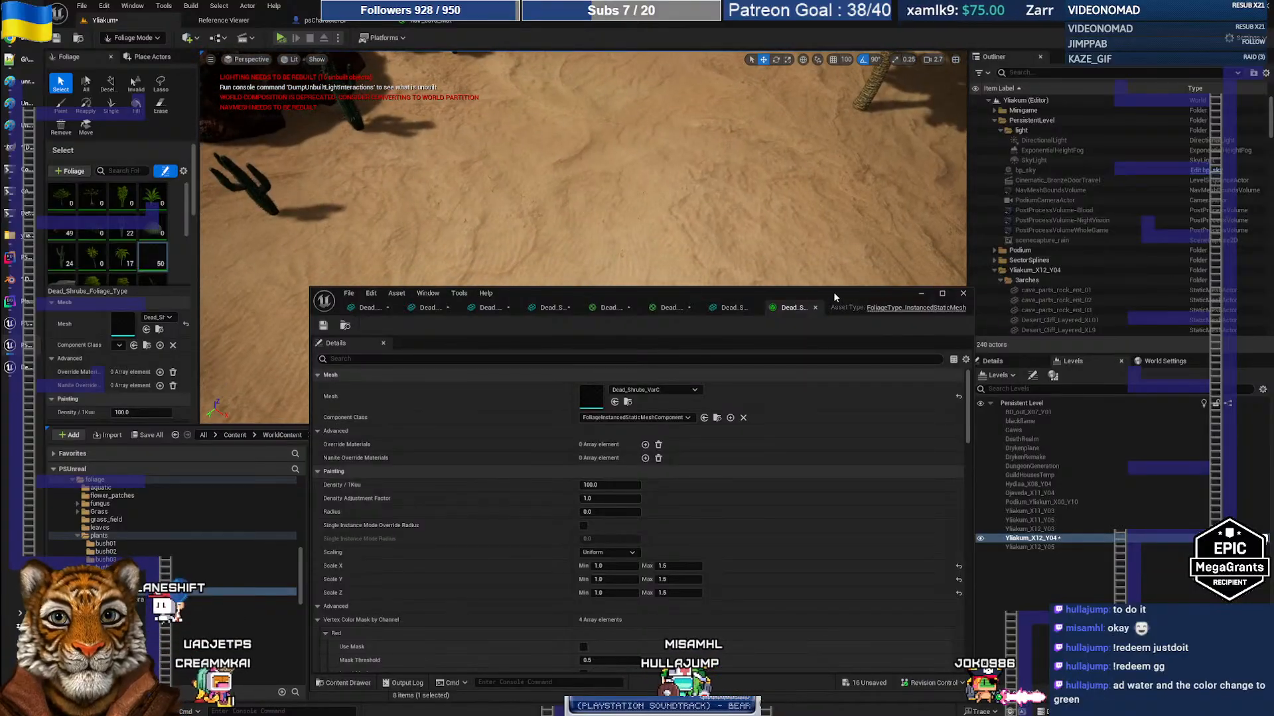
{"action": "left_click_drag", "start_coordinate": [833, 292], "coordinate": [838, 480]}
{"action": "right_click_drag", "start_coordinate": [597, 266], "coordinate": [573, 224]}
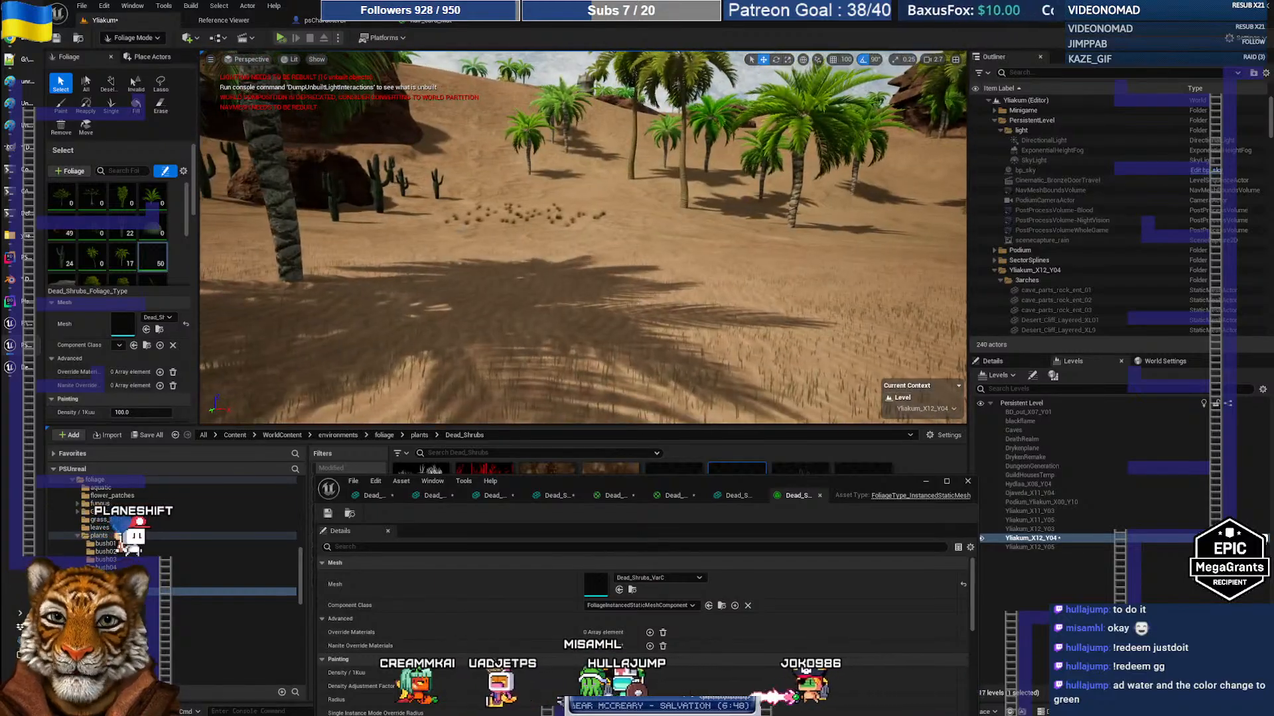
{"action": "right_click_drag", "start_coordinate": [573, 224], "coordinate": [568, 232]}
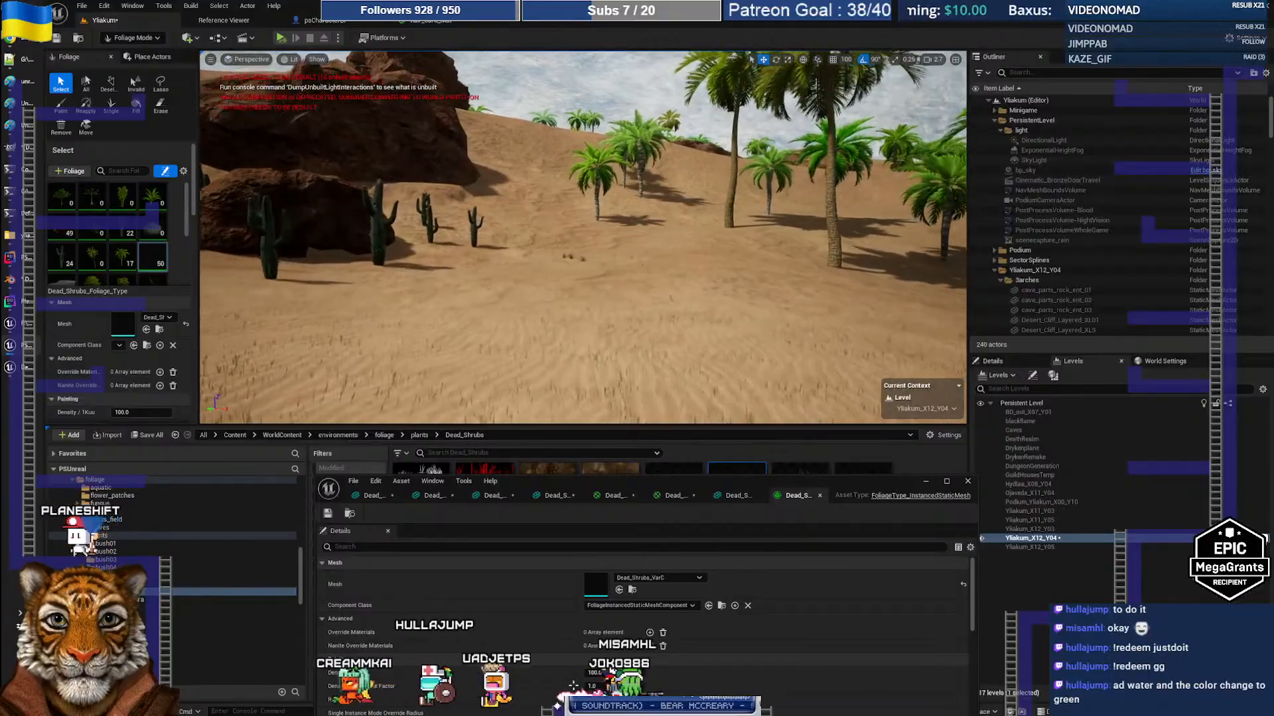
{"action": "right_click_drag", "start_coordinate": [569, 232], "coordinate": [561, 309]}
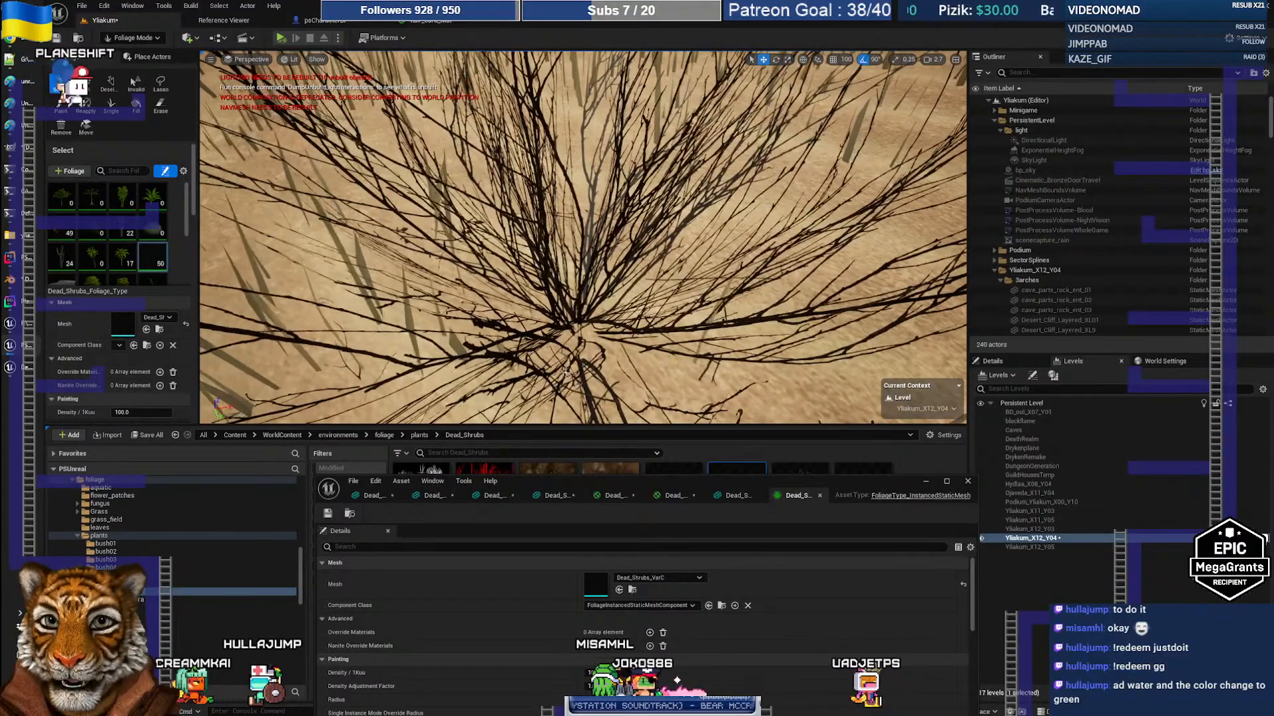
Open the curlyPalm_01 foliage type and locate its curlyPalm_01 static mesh among the project assets
{"action": "left_click_drag", "start_coordinate": [637, 482], "coordinate": [861, 136]}
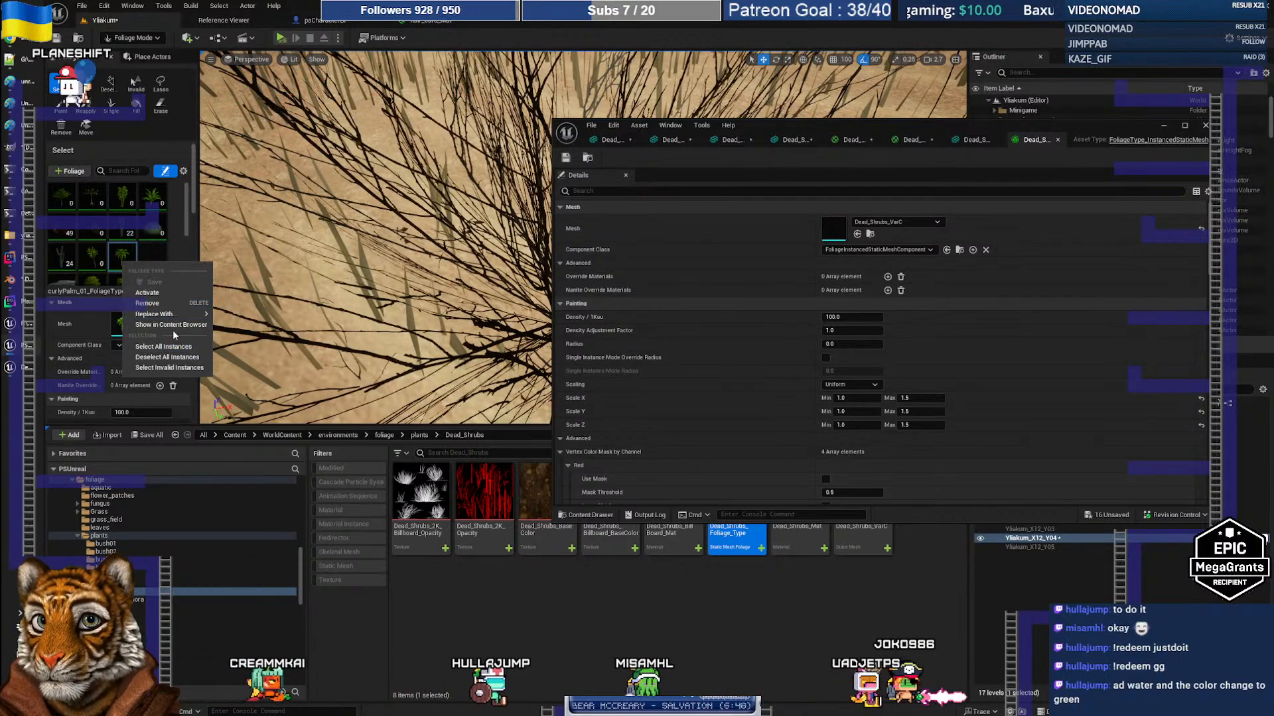
{"action": "left_click", "coordinate": [617, 578]}
{"action": "double_click", "coordinate": [617, 548]}
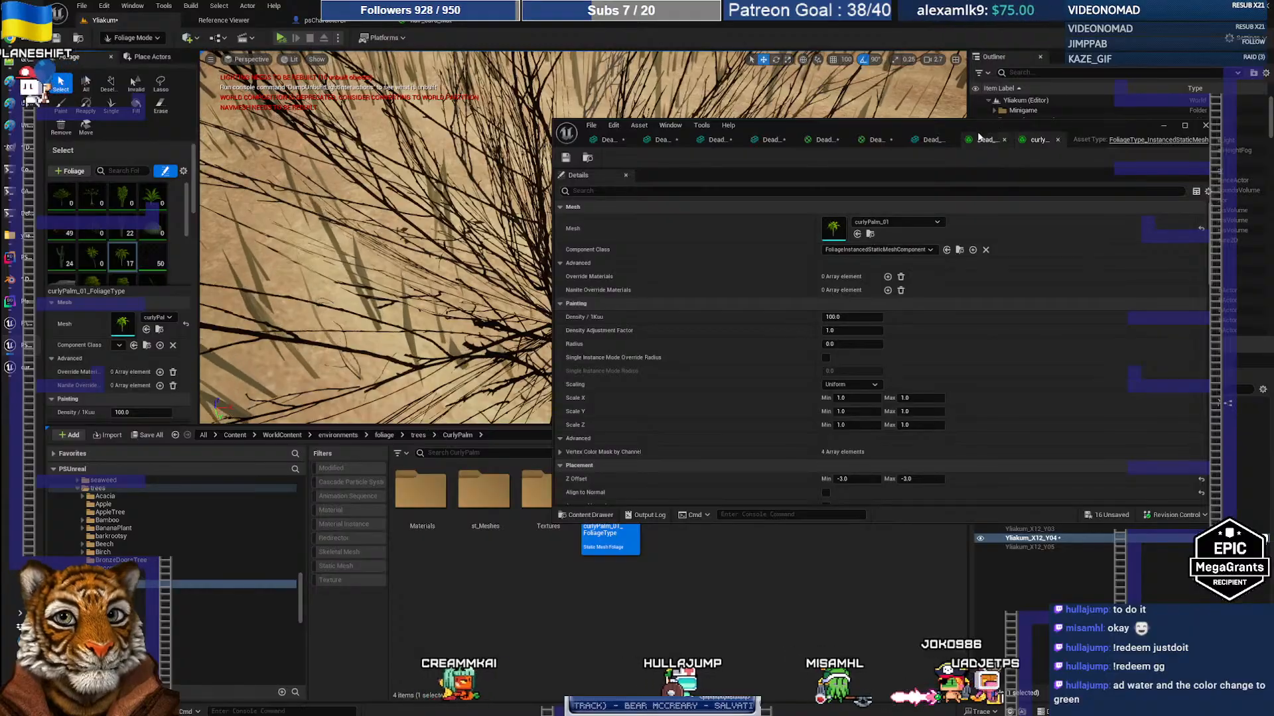
{"action": "left_click_drag", "start_coordinate": [978, 130], "coordinate": [949, 231]}
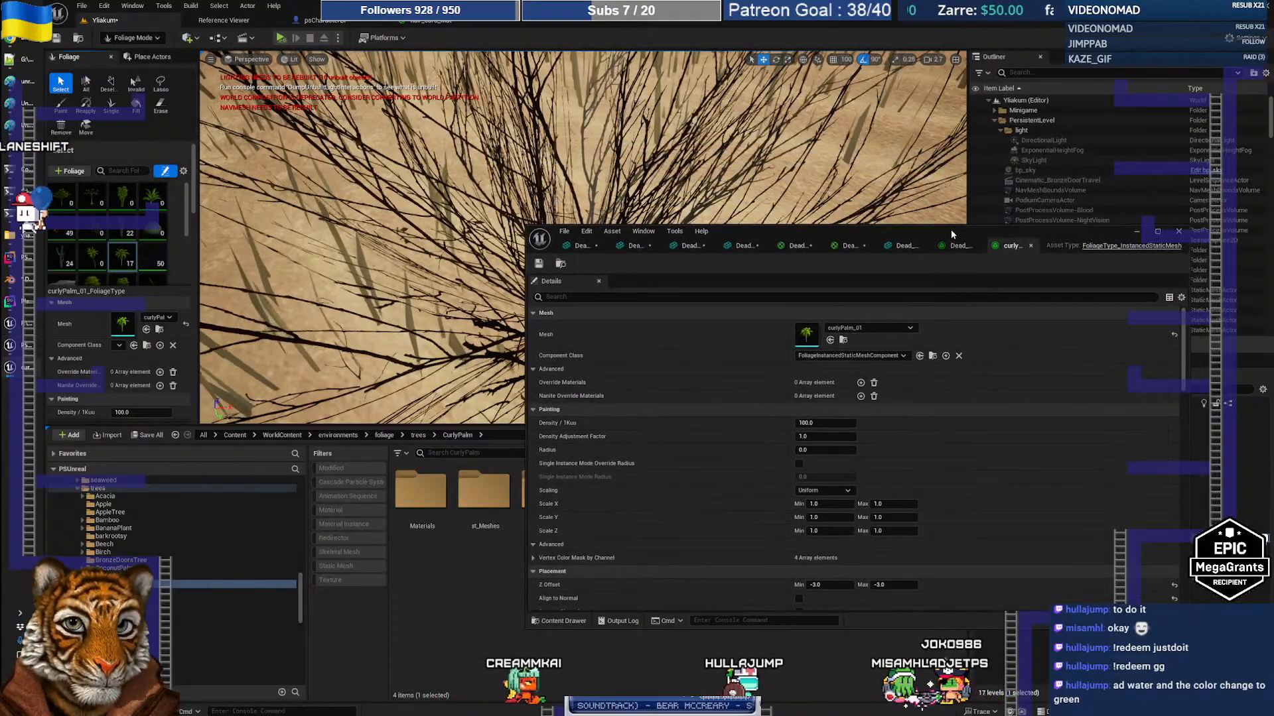
{"action": "left_click", "coordinate": [843, 341]}
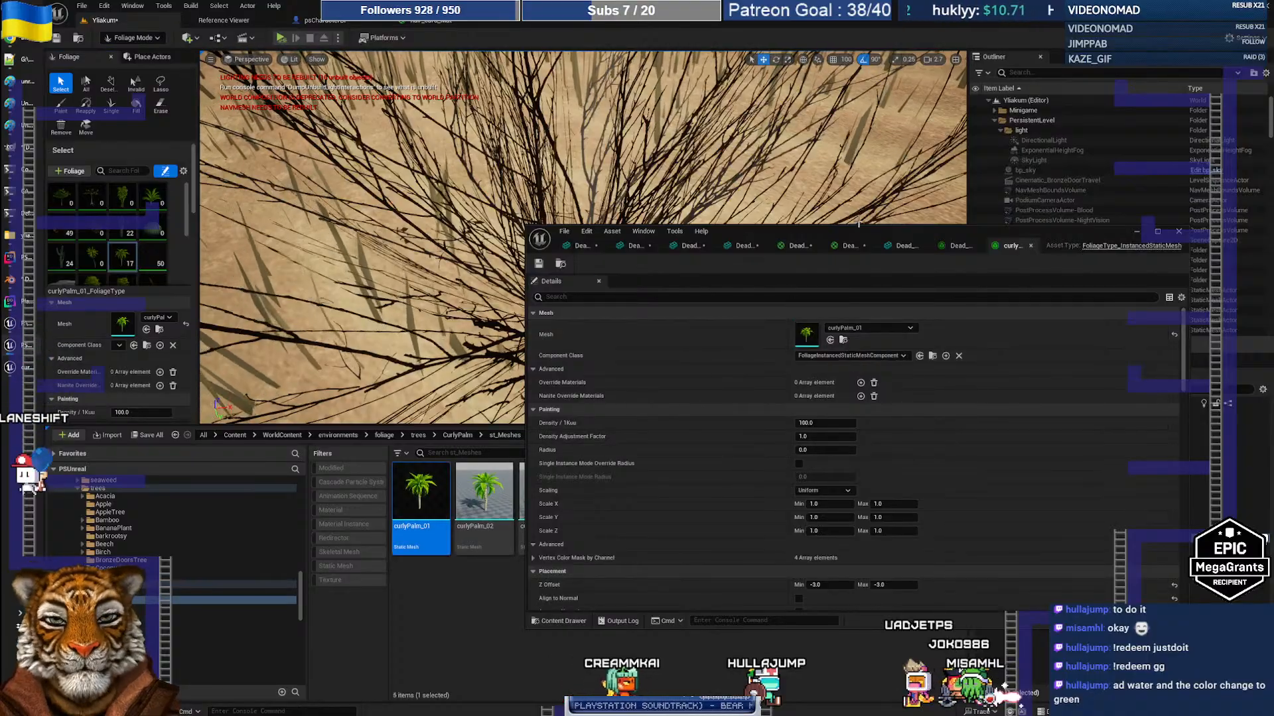
Open the MI_CurlyPalmLeafes material instance used by the curlyPalm_01 mesh and examine its preview and parameter values
{"action": "left_click_drag", "start_coordinate": [838, 238], "coordinate": [936, 271]}
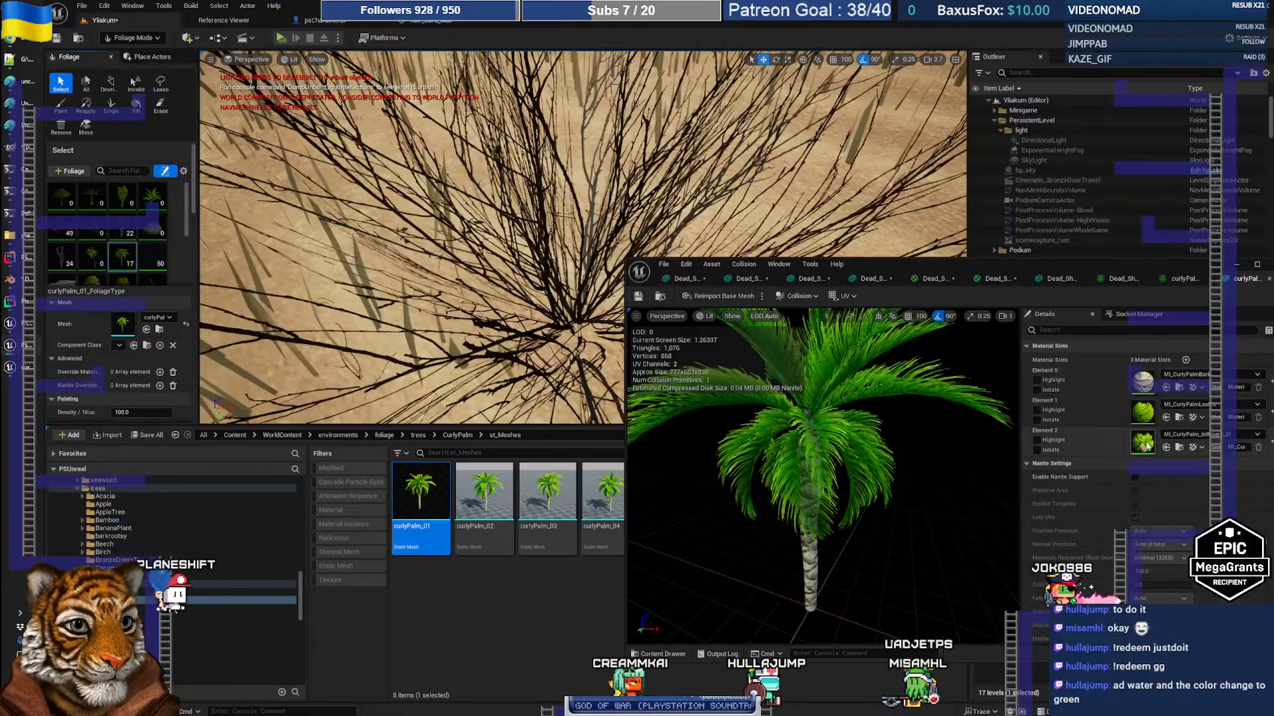
{"action": "left_click", "coordinate": [1178, 448]}
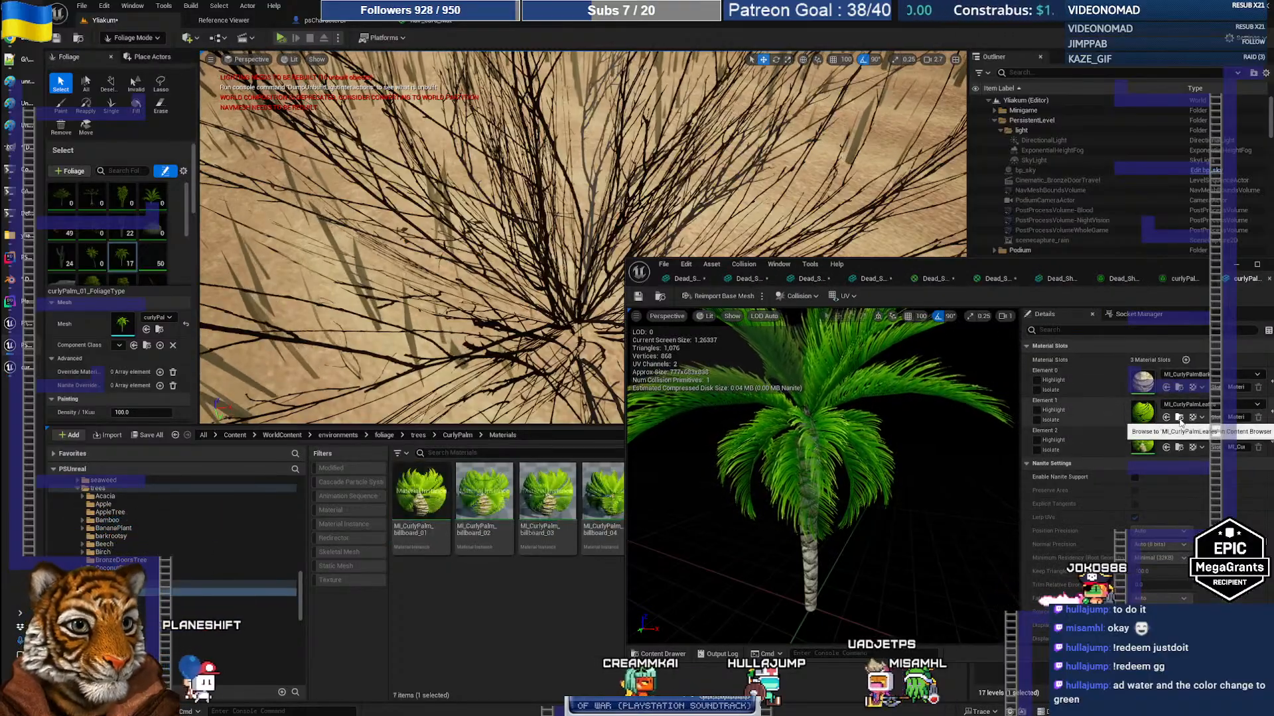
{"action": "left_click_drag", "start_coordinate": [871, 265], "coordinate": [1081, 220]}
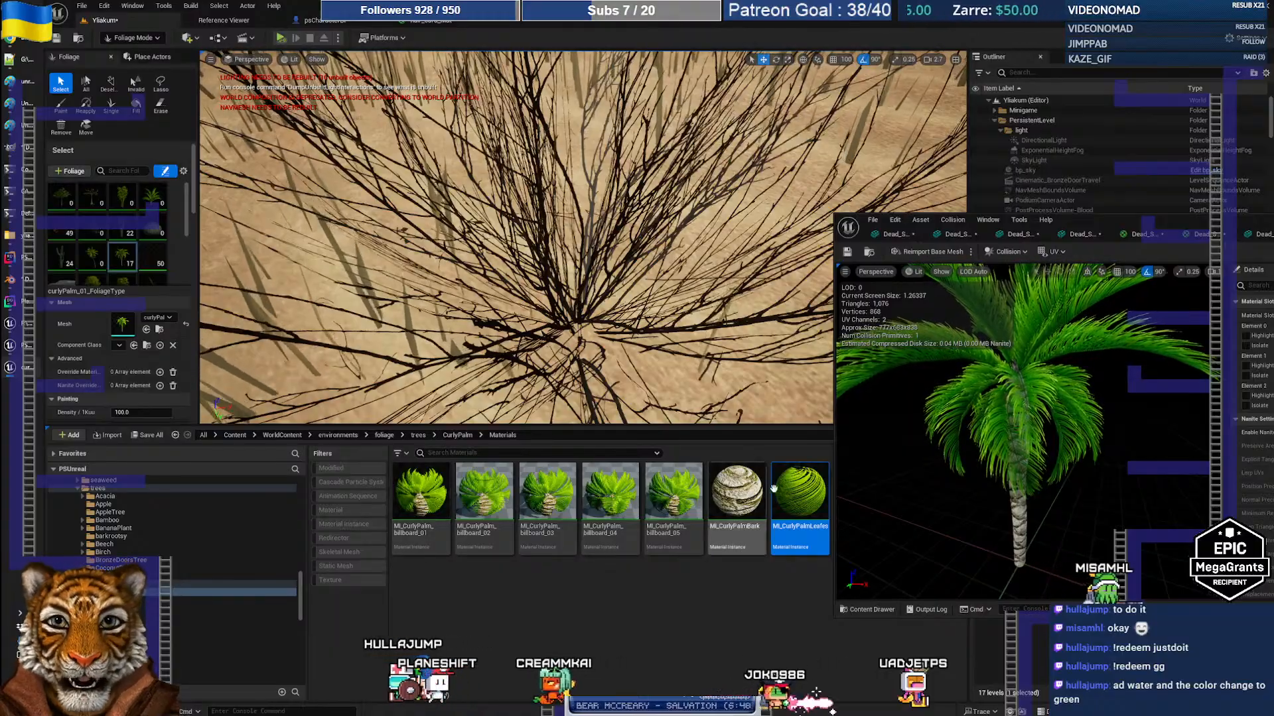
{"action": "double_click", "coordinate": [774, 499]}
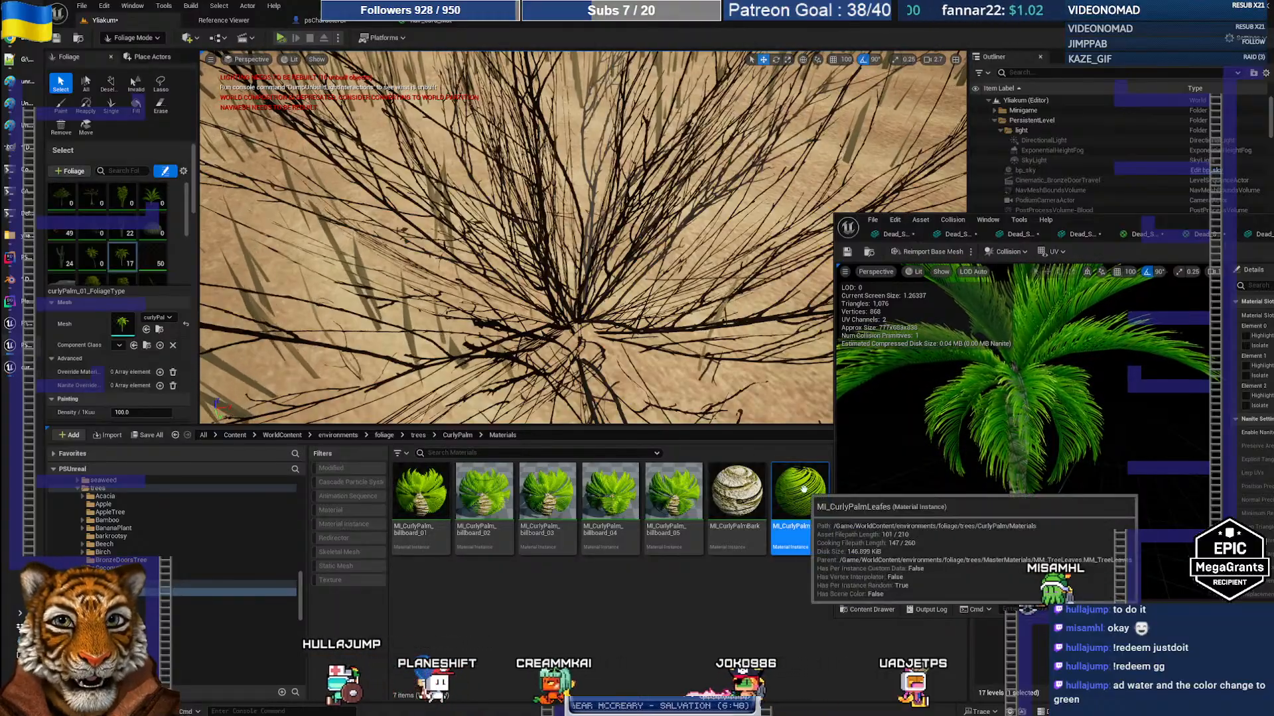
{"action": "left_click_drag", "start_coordinate": [996, 431], "coordinate": [1121, 448]}
{"action": "left_click_drag", "start_coordinate": [903, 454], "coordinate": [938, 449]}
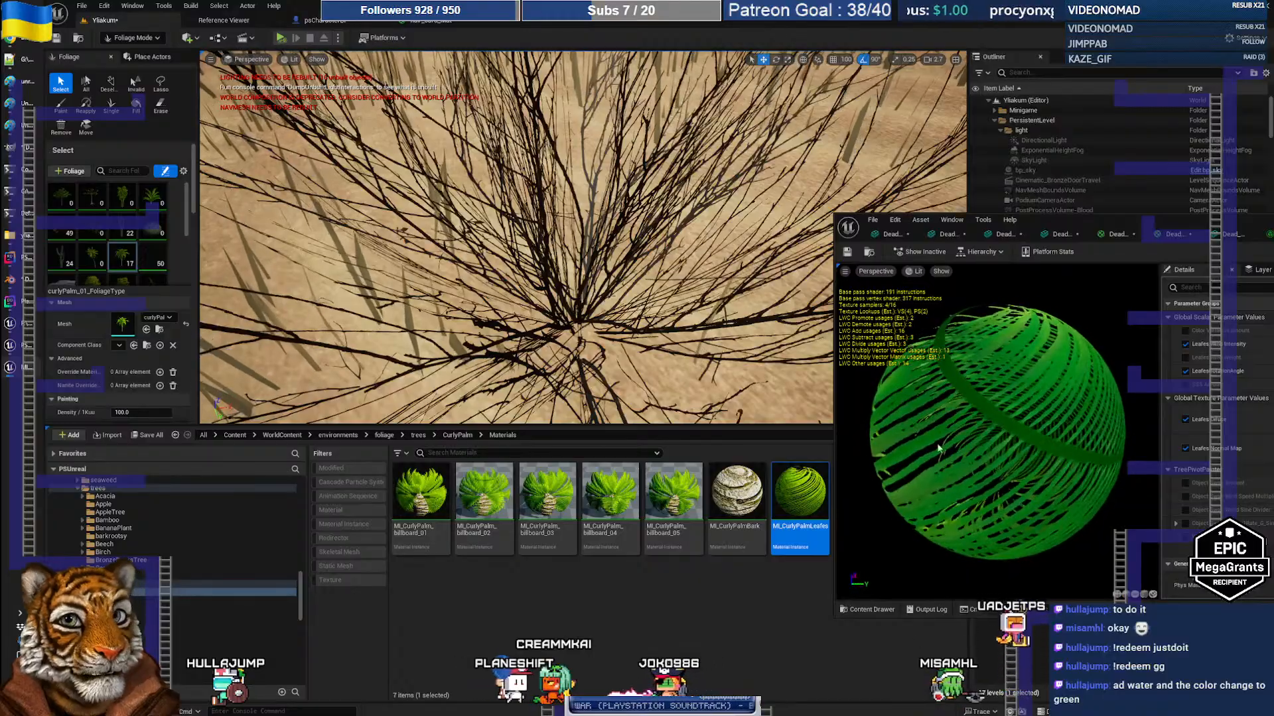
{"action": "left_click_drag", "start_coordinate": [1124, 216], "coordinate": [960, 214]}
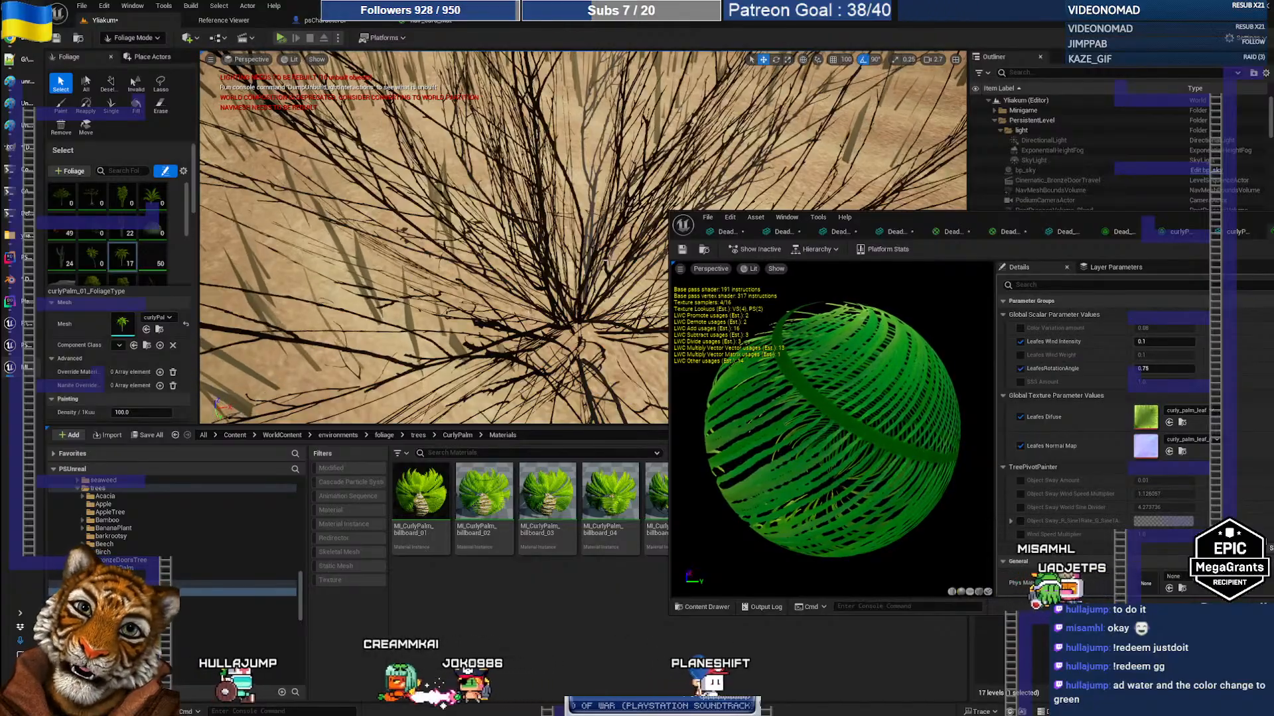
{"action": "left_click_drag", "start_coordinate": [1096, 216], "coordinate": [1042, 218]}
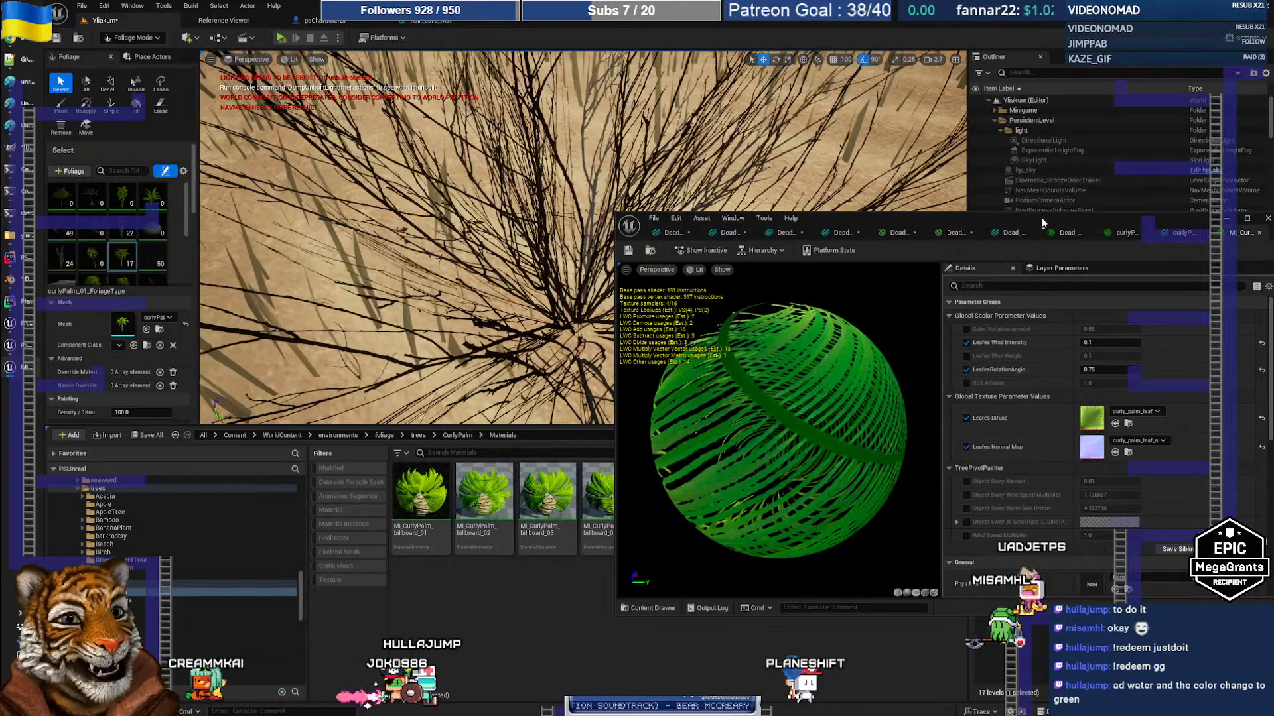
Return to the dead shrubs foliage type and locate its Dead_Shrubs_VarC mesh among the project assets, with the asset editor minimized
{"action": "left_click", "coordinate": [1067, 234]}
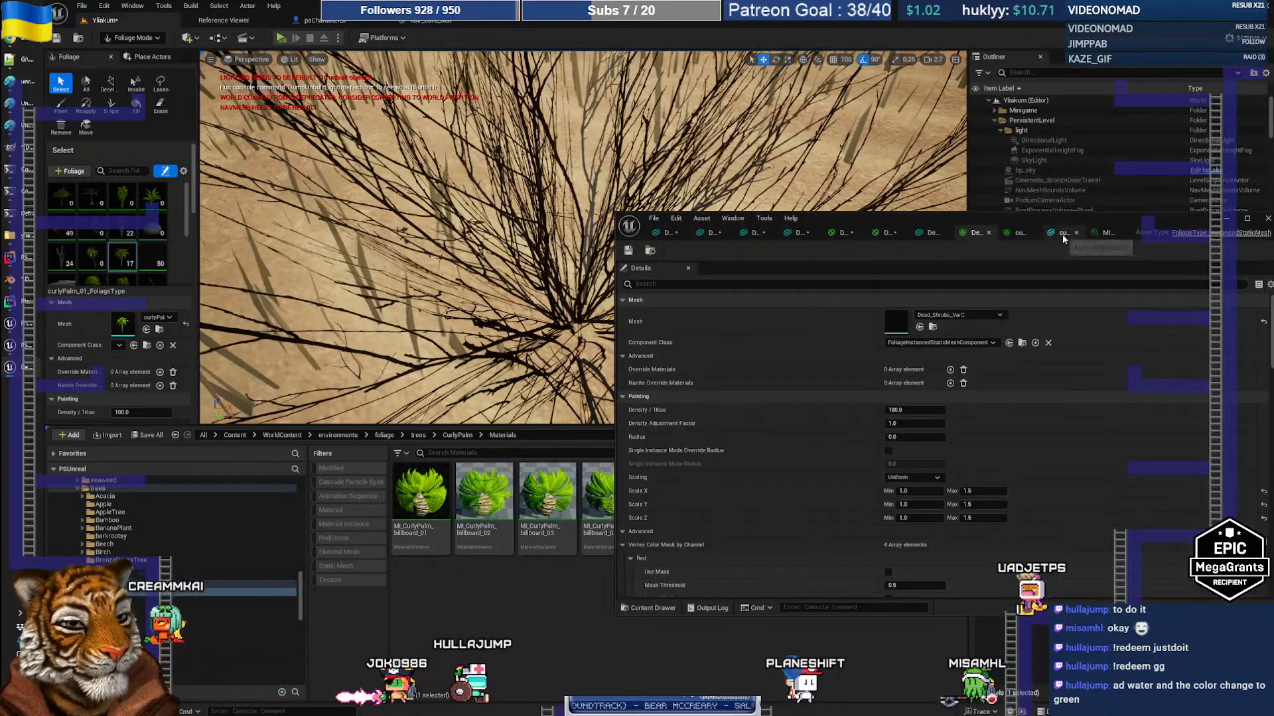
{"action": "left_click", "coordinate": [931, 327]}
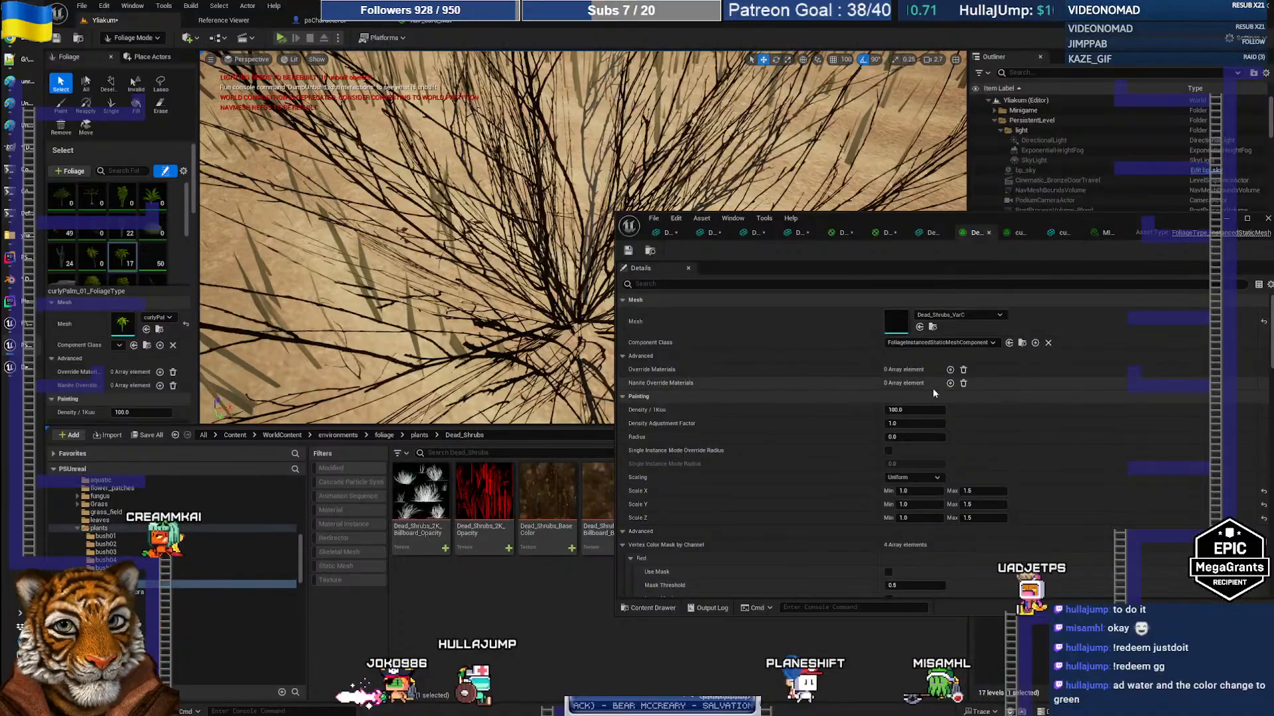
{"action": "left_click_drag", "start_coordinate": [839, 223], "coordinate": [667, 272]}
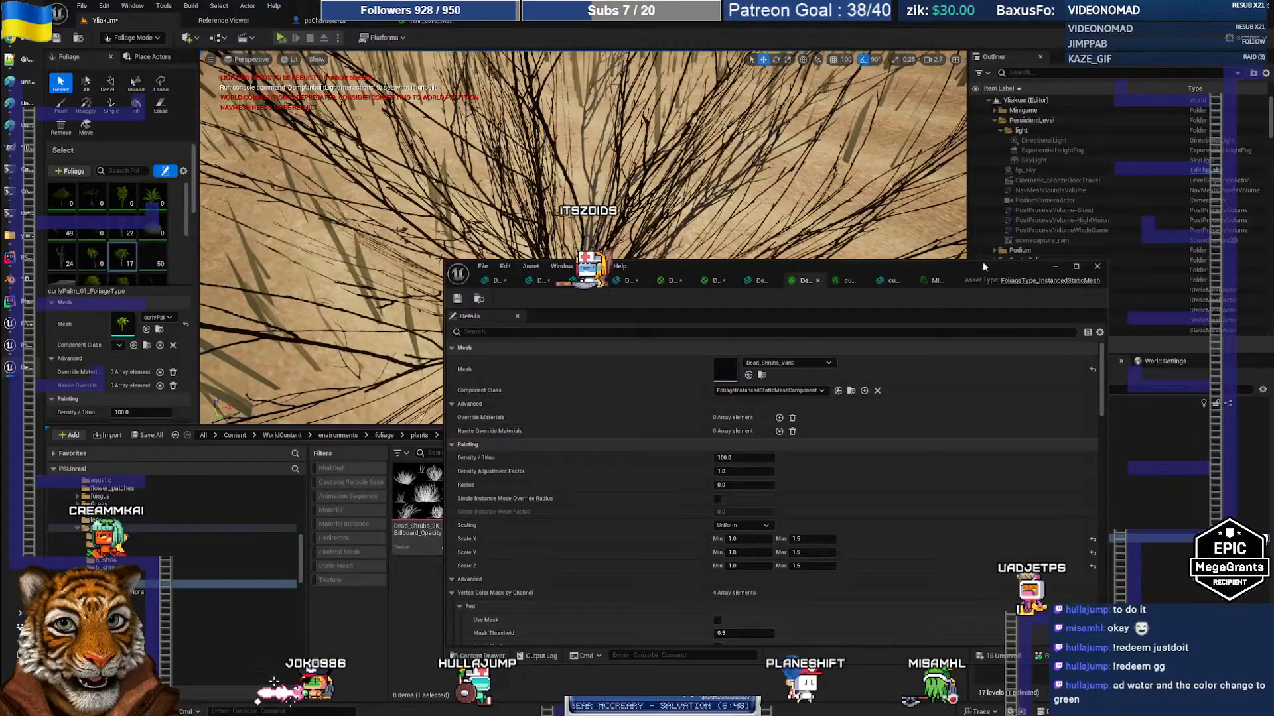
{"action": "left_click", "coordinate": [1055, 267]}
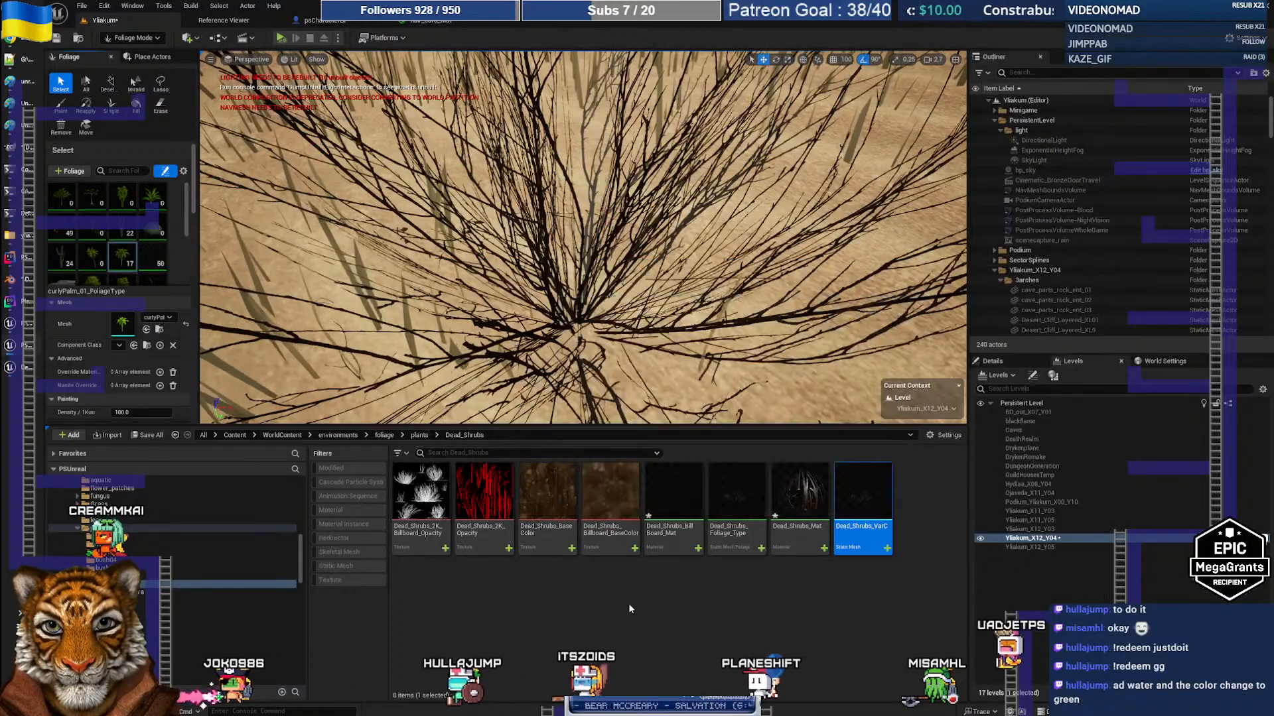
Set the Brightness adjustment of the dead shrubs' base color texture to 5.0 and uncover the level view
{"action": "double_click", "coordinate": [548, 498]}
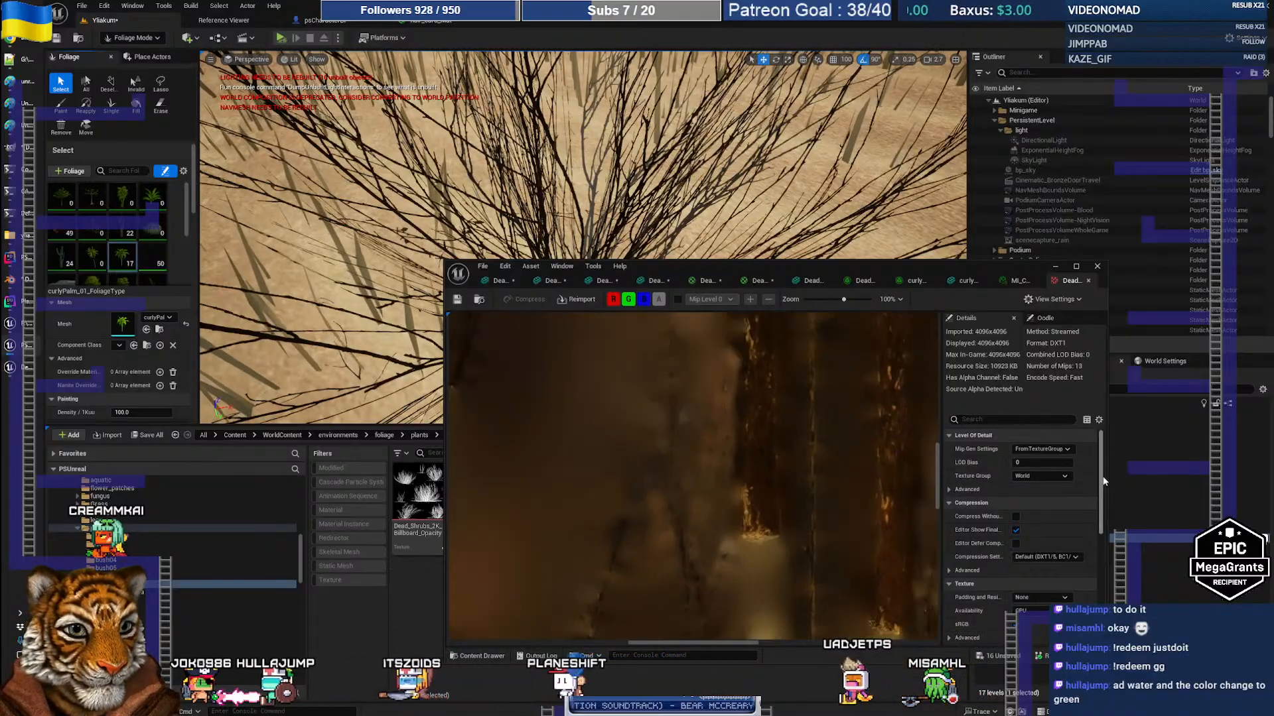
{"action": "left_click_drag", "start_coordinate": [1105, 481], "coordinate": [1105, 563]}
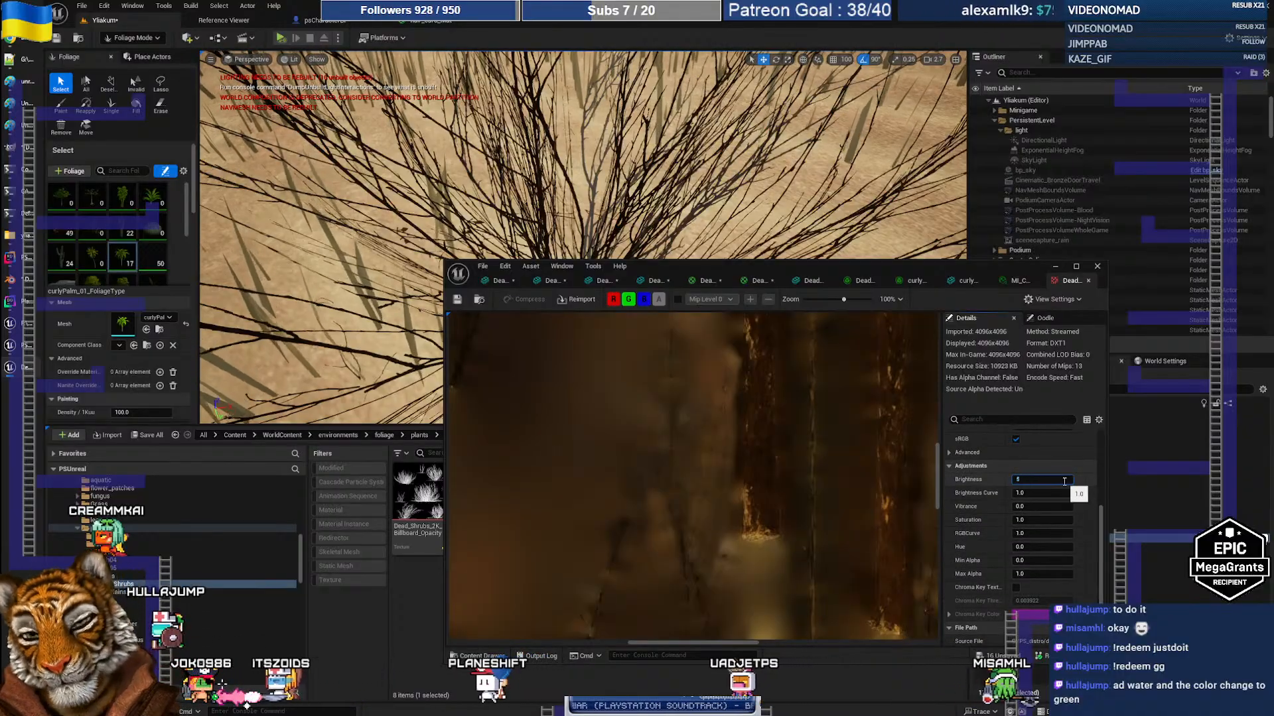
{"action": "key", "text": "Tab"}
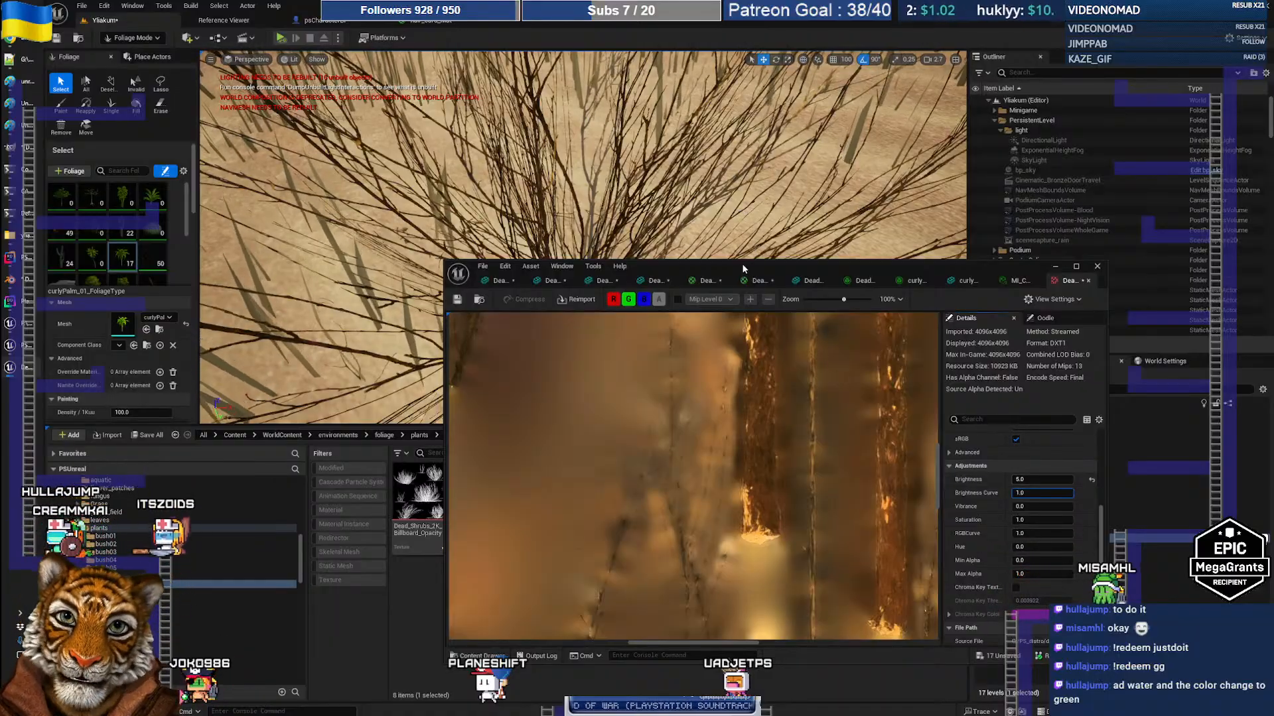
{"action": "left_click_drag", "start_coordinate": [743, 268], "coordinate": [849, 348]}
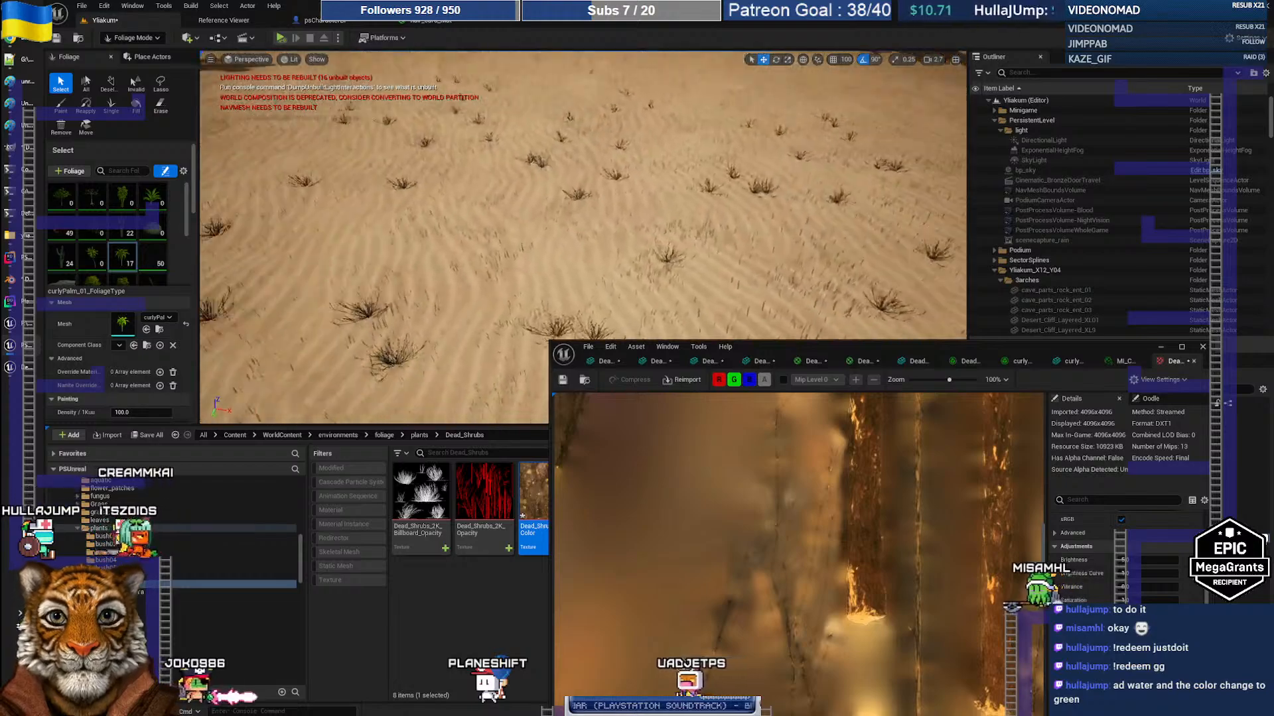
Fly through the desert level to examine the brightened dead shrubs from near and far, and minimize the texture editor
{"action": "key", "text": "w"}
{"action": "right_click_drag", "start_coordinate": [584, 226], "coordinate": [631, 240]}
{"action": "key", "text": "w"}
{"action": "key", "text": "w"}
{"action": "key", "text": "s"}
{"action": "scroll", "coordinate": [583, 185], "scroll_direction": "down", "scroll_amount": 6}
{"action": "key", "text": "s"}
{"action": "key", "text": "s"}
{"action": "key", "text": "w"}
{"action": "key", "text": "w"}
{"action": "key", "text": "w"}
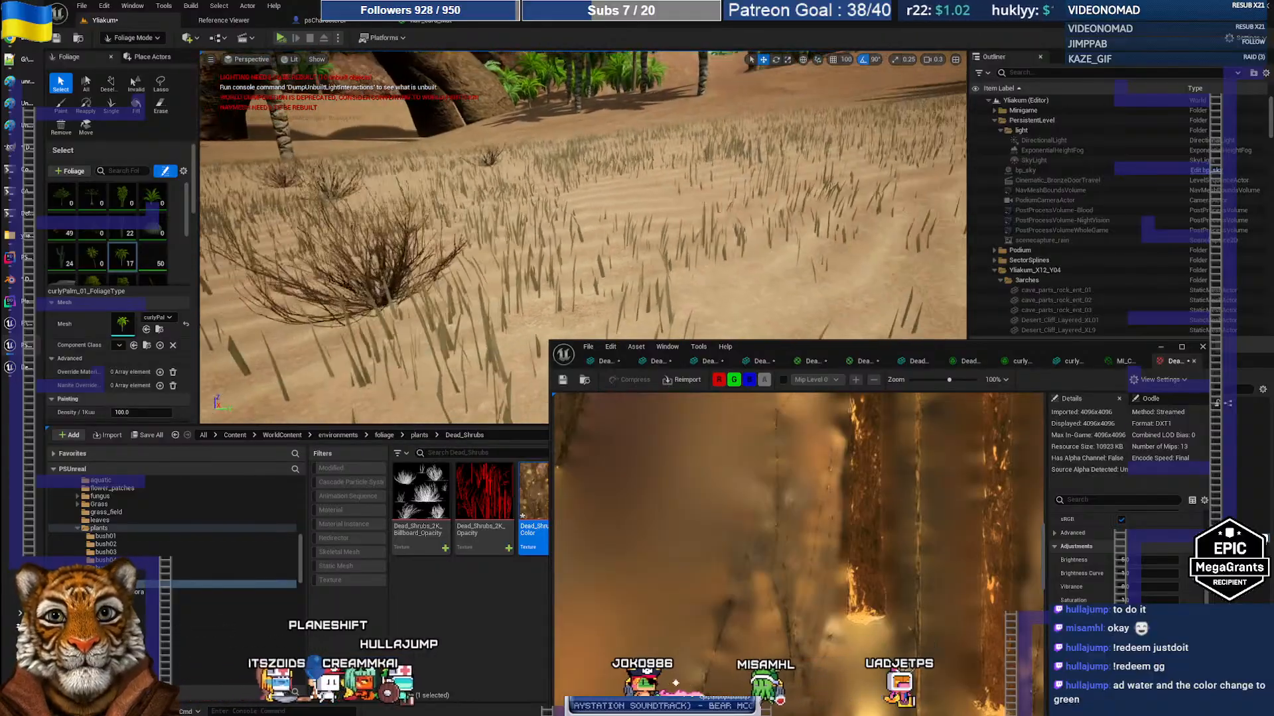
{"action": "key", "text": "w"}
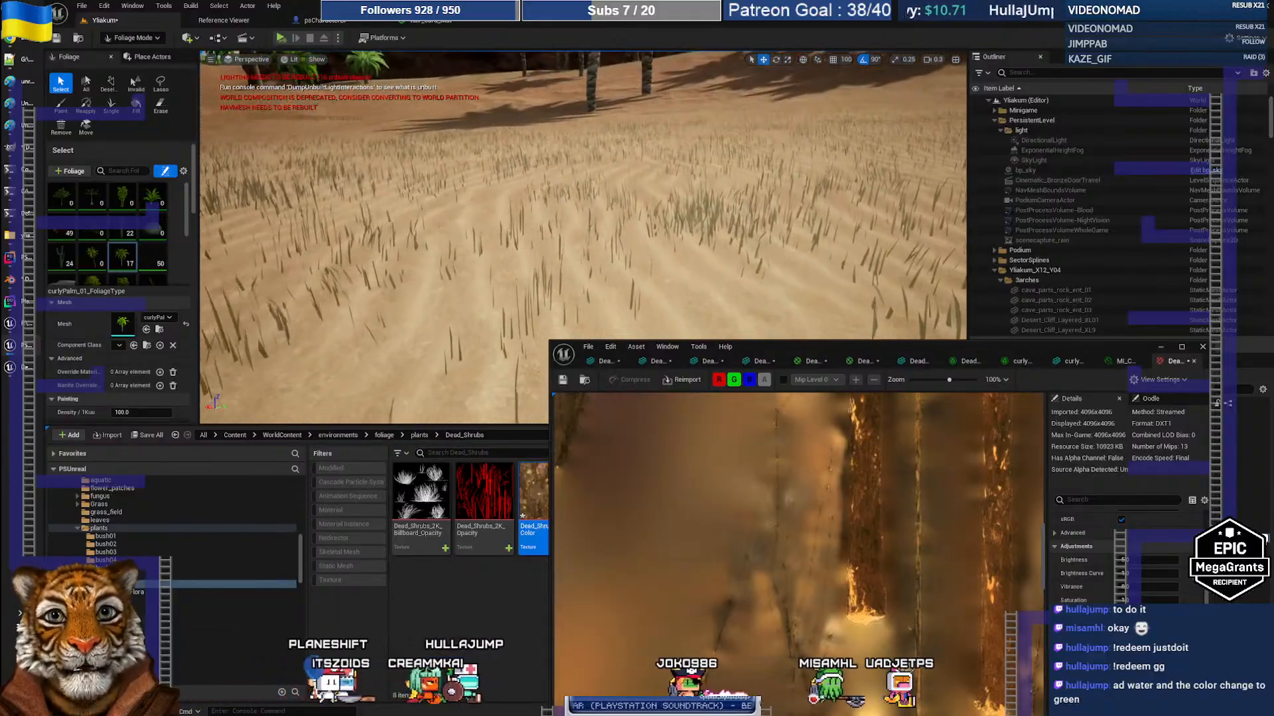
{"action": "key", "text": "w"}
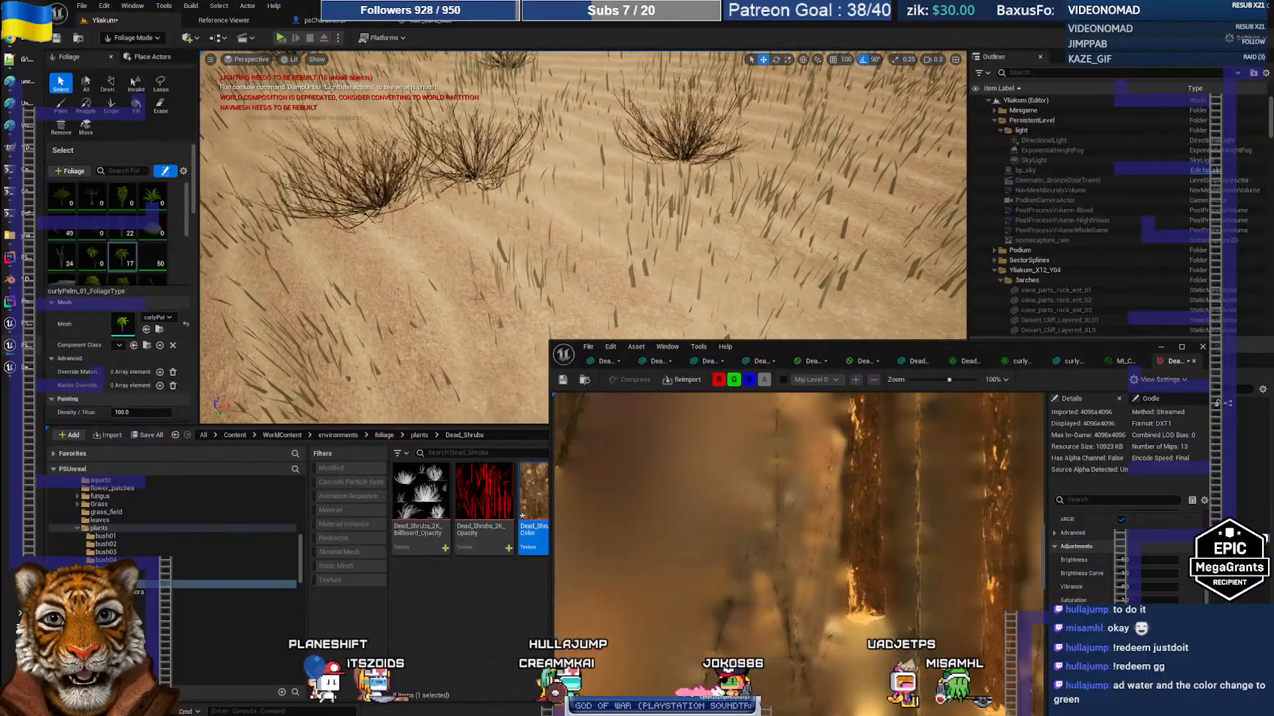
{"action": "key", "text": "w"}
{"action": "right_click_drag", "start_coordinate": [757, 203], "coordinate": [713, 182]}
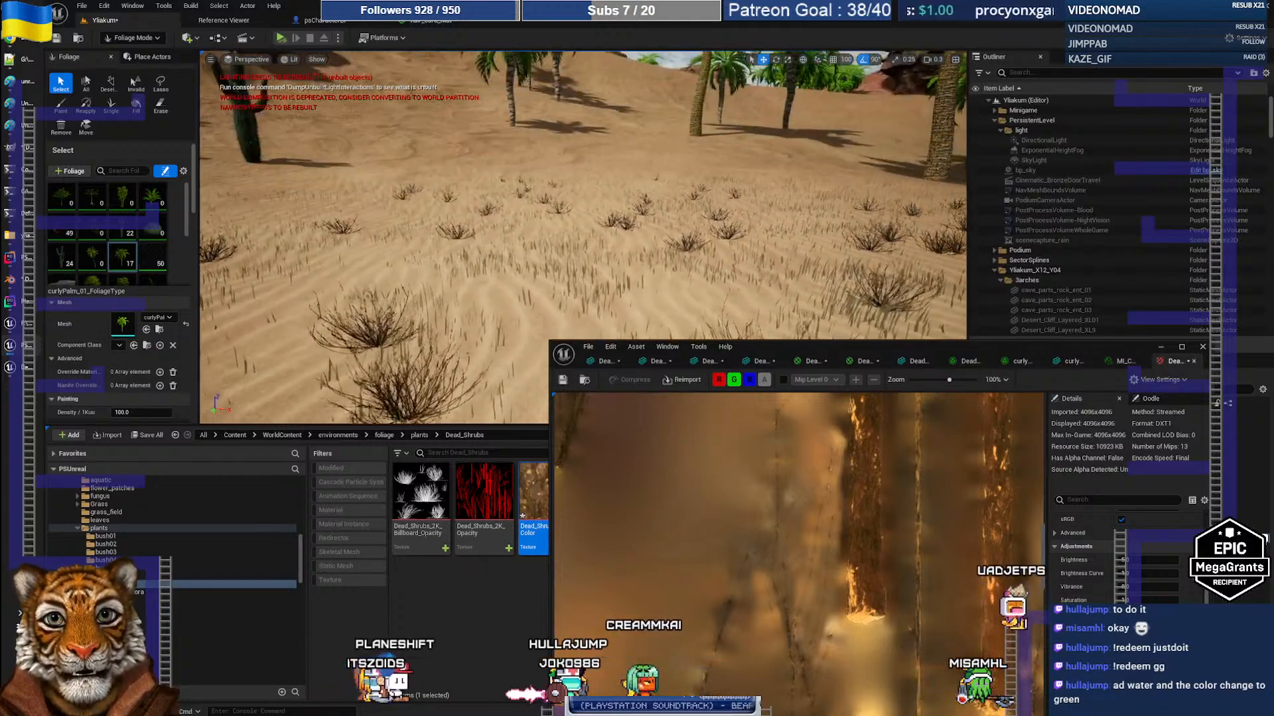
{"action": "key", "text": "s"}
{"action": "key", "text": "w"}
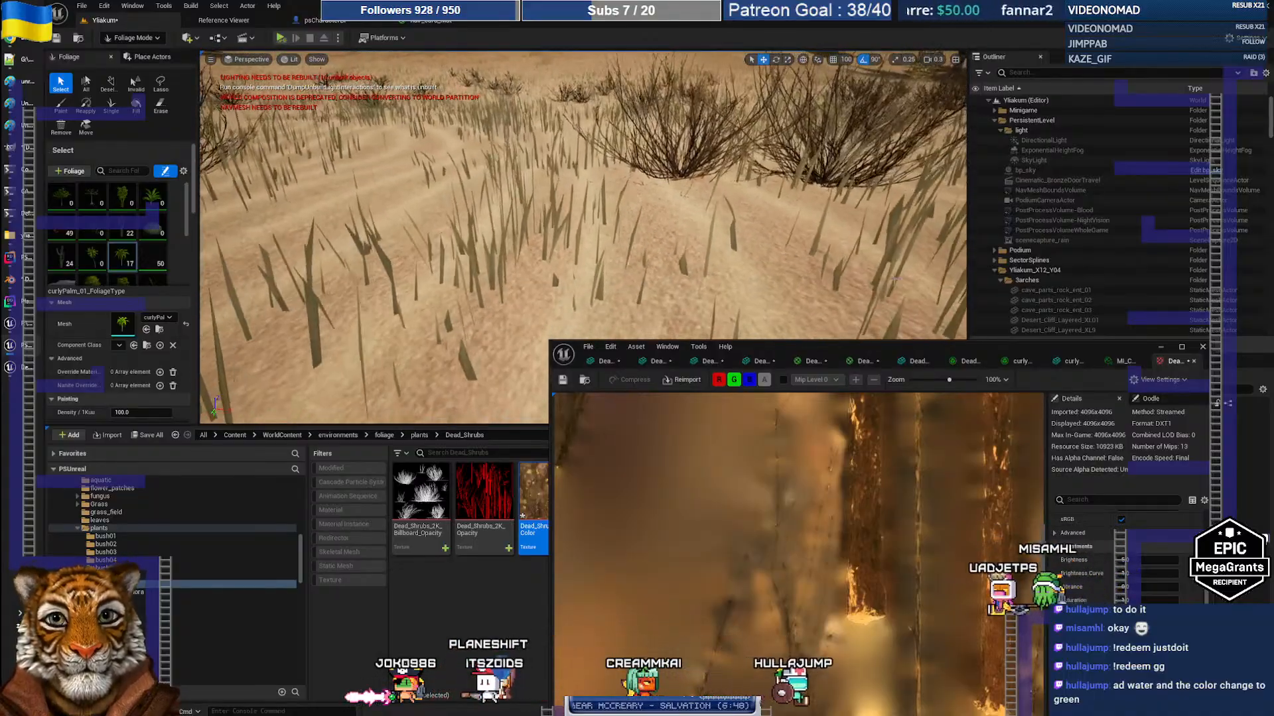
{"action": "left_click_drag", "start_coordinate": [993, 343], "coordinate": [852, 308]}
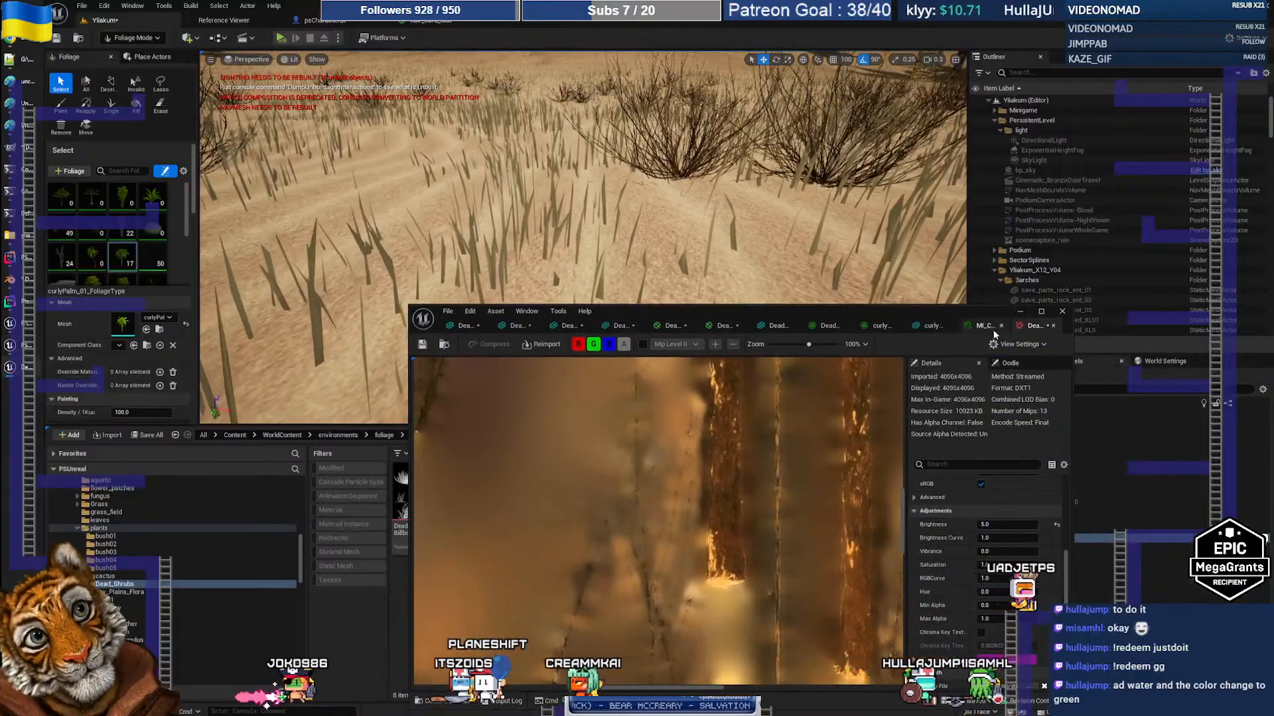
{"action": "left_click", "coordinate": [1021, 313]}
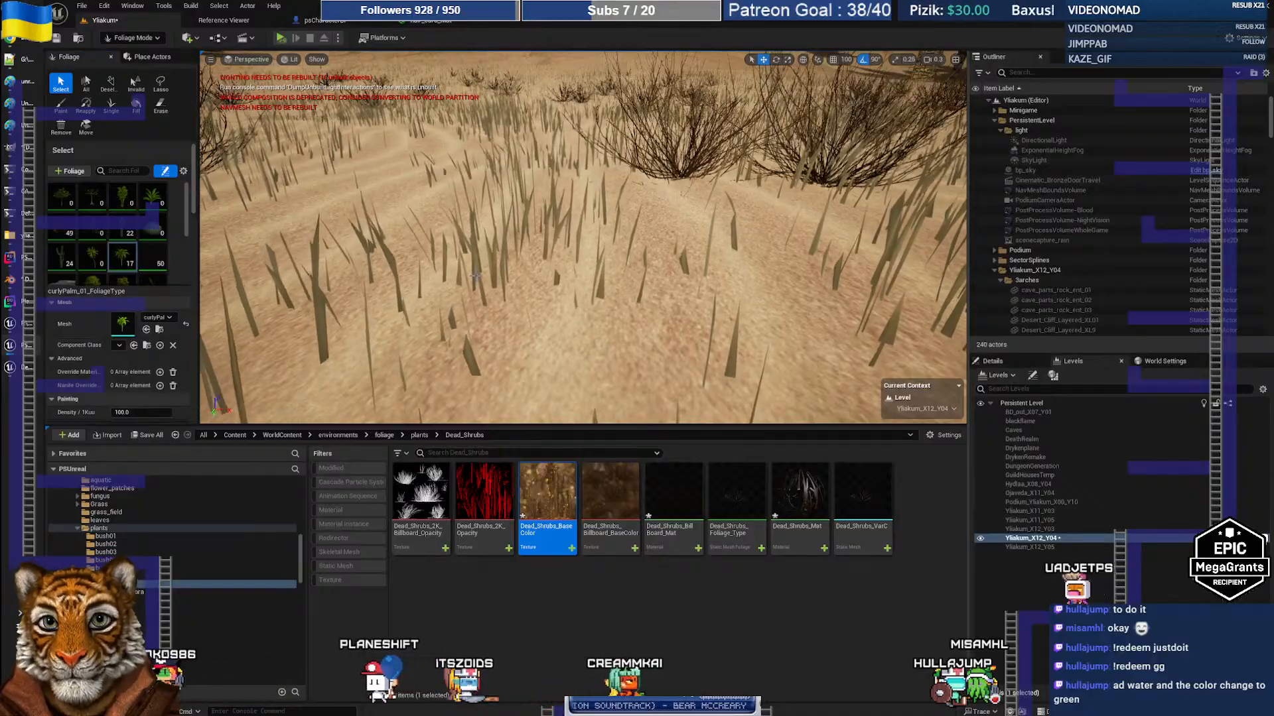
View the grass blades on the sand up close and switch the level editor to Landscape mode
{"action": "right_click_drag", "start_coordinate": [475, 275], "coordinate": [269, 250]}
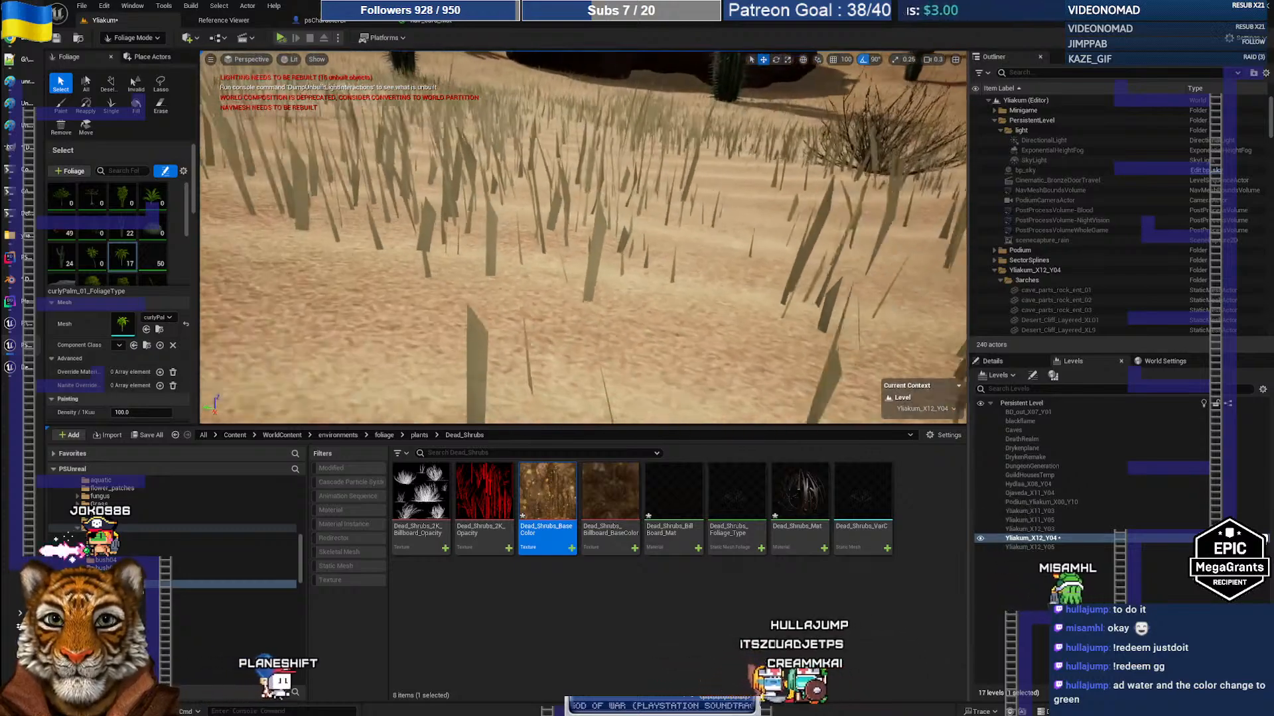
{"action": "right_click_drag", "start_coordinate": [603, 320], "coordinate": [604, 342]}
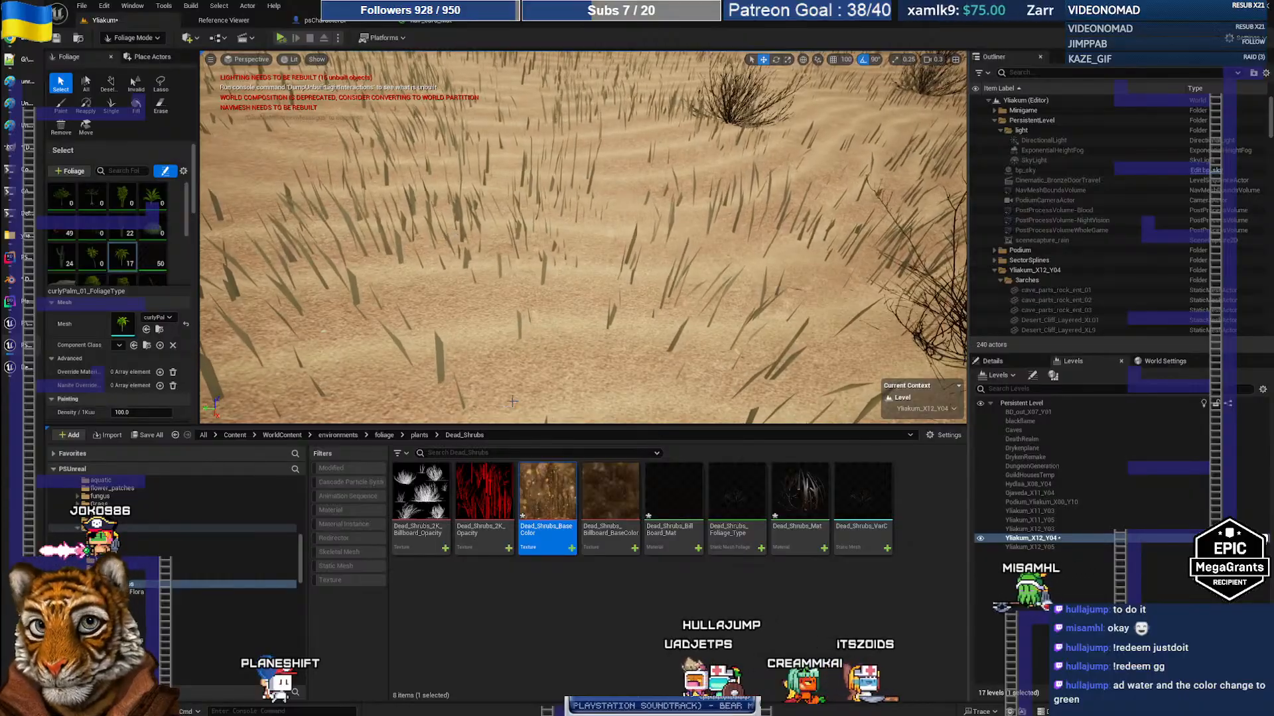
{"action": "left_click", "coordinate": [123, 38]}
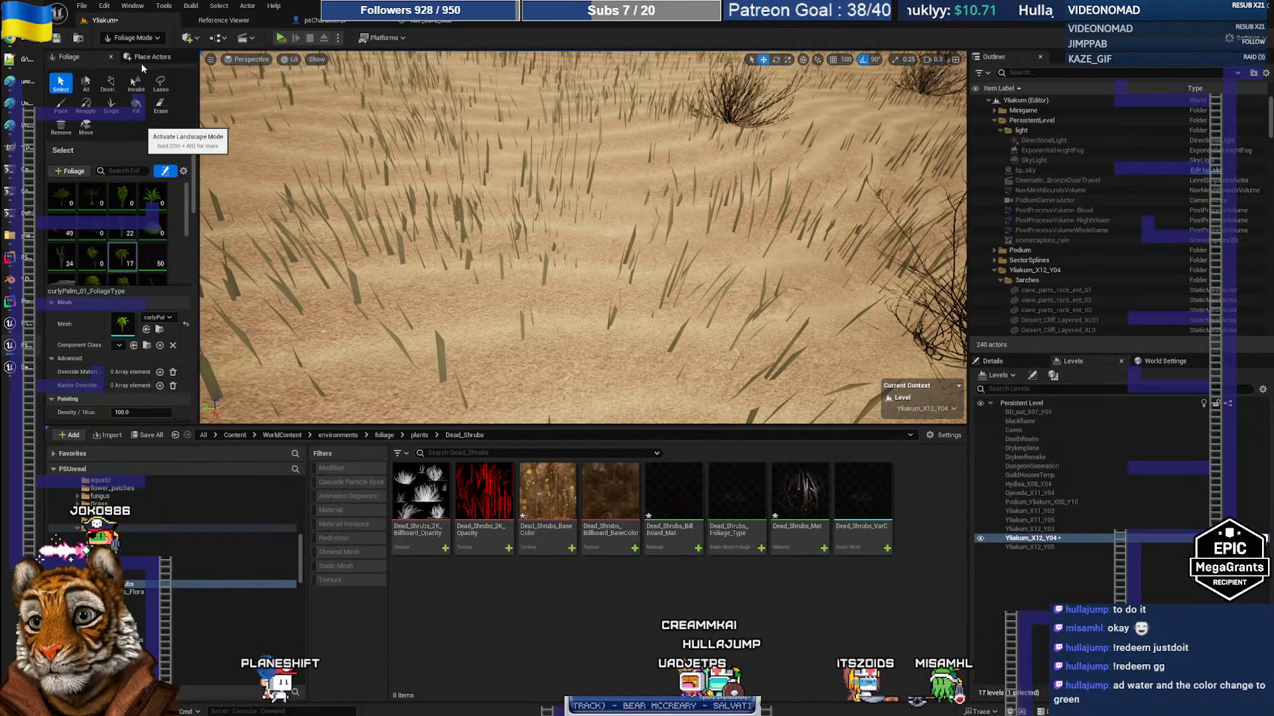
{"action": "left_click", "coordinate": [142, 68]}
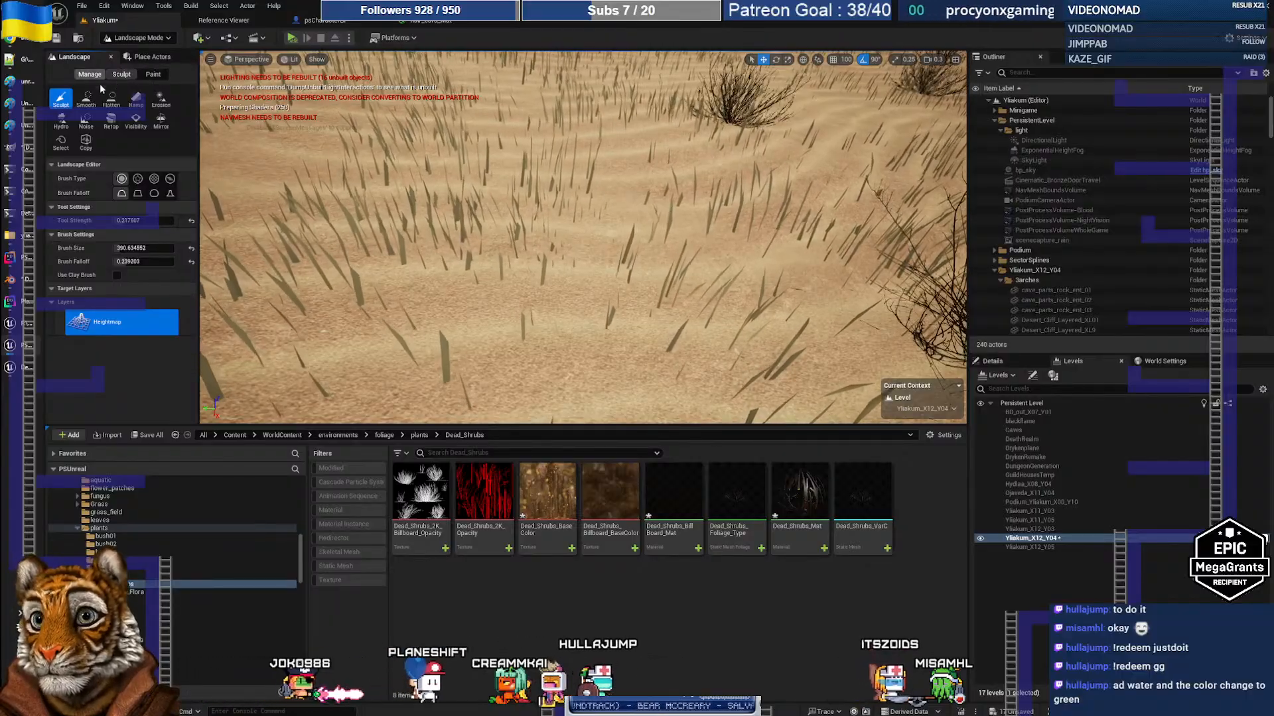
Search the whole Content folder for "desert" and find the Desert_LayerInfo landscape layer stored under Multi-Biome
{"action": "scroll", "coordinate": [297, 504], "scroll_direction": "up", "scroll_amount": 5}
{"action": "left_click", "coordinate": [265, 489]}
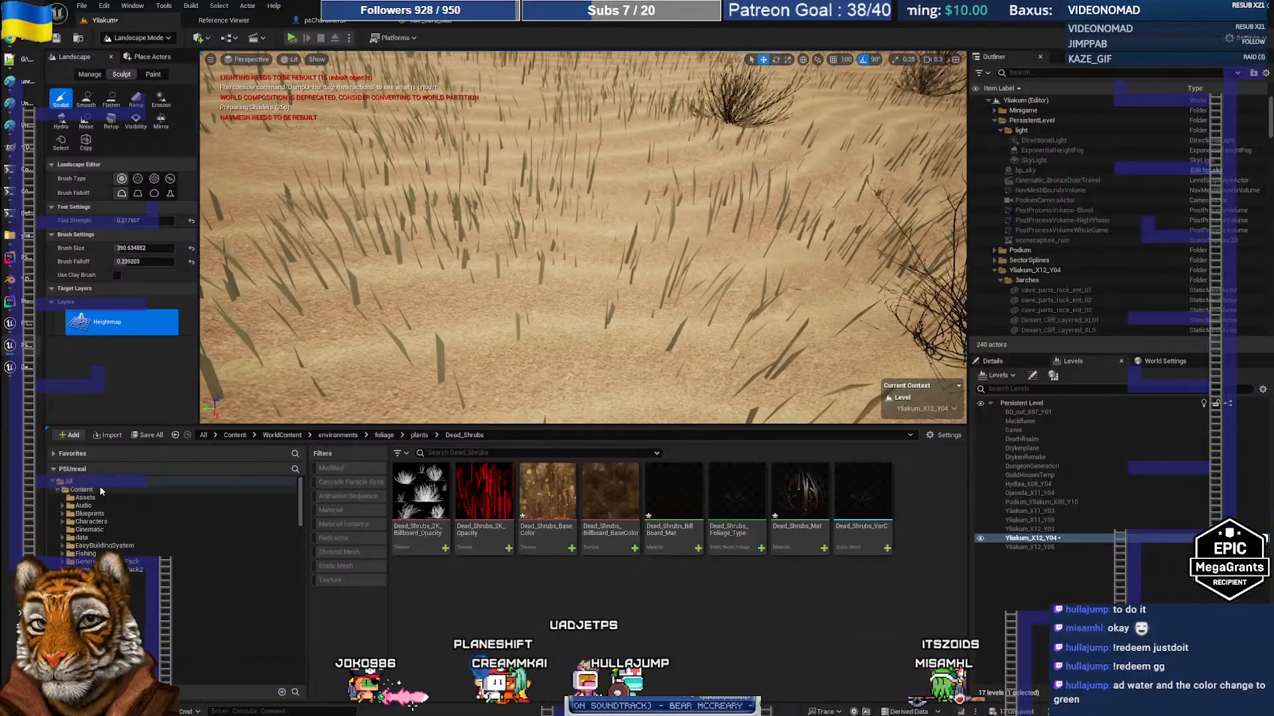
{"action": "left_click", "coordinate": [457, 452]}
{"action": "type", "text": "desert"}
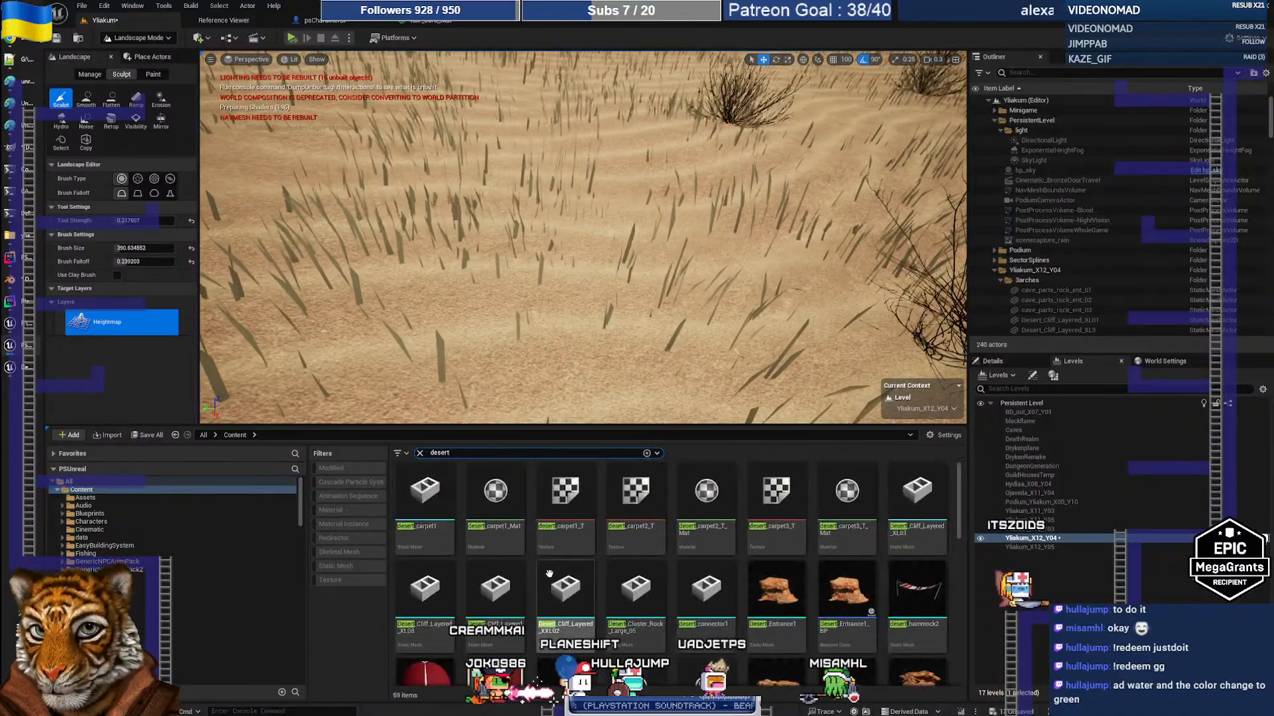
{"action": "scroll", "coordinate": [865, 587], "scroll_direction": "down", "scroll_amount": 3}
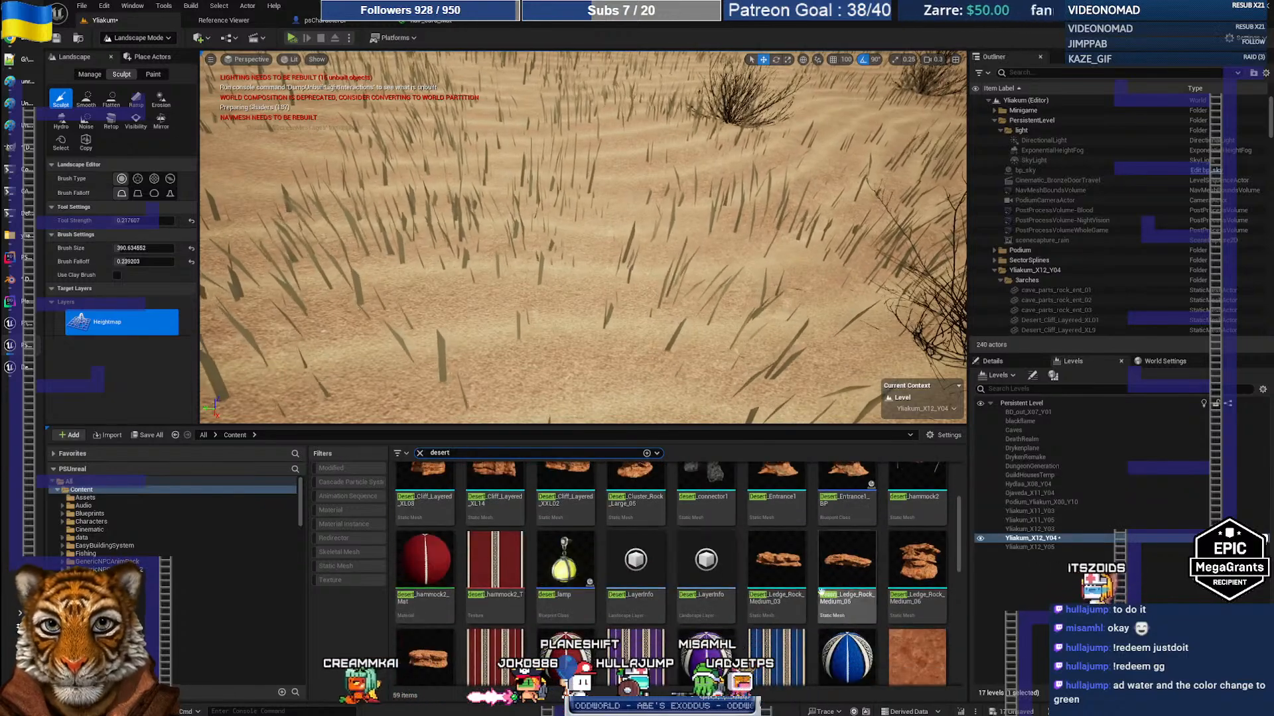
{"action": "scroll", "coordinate": [776, 571], "scroll_direction": "down", "scroll_amount": 2}
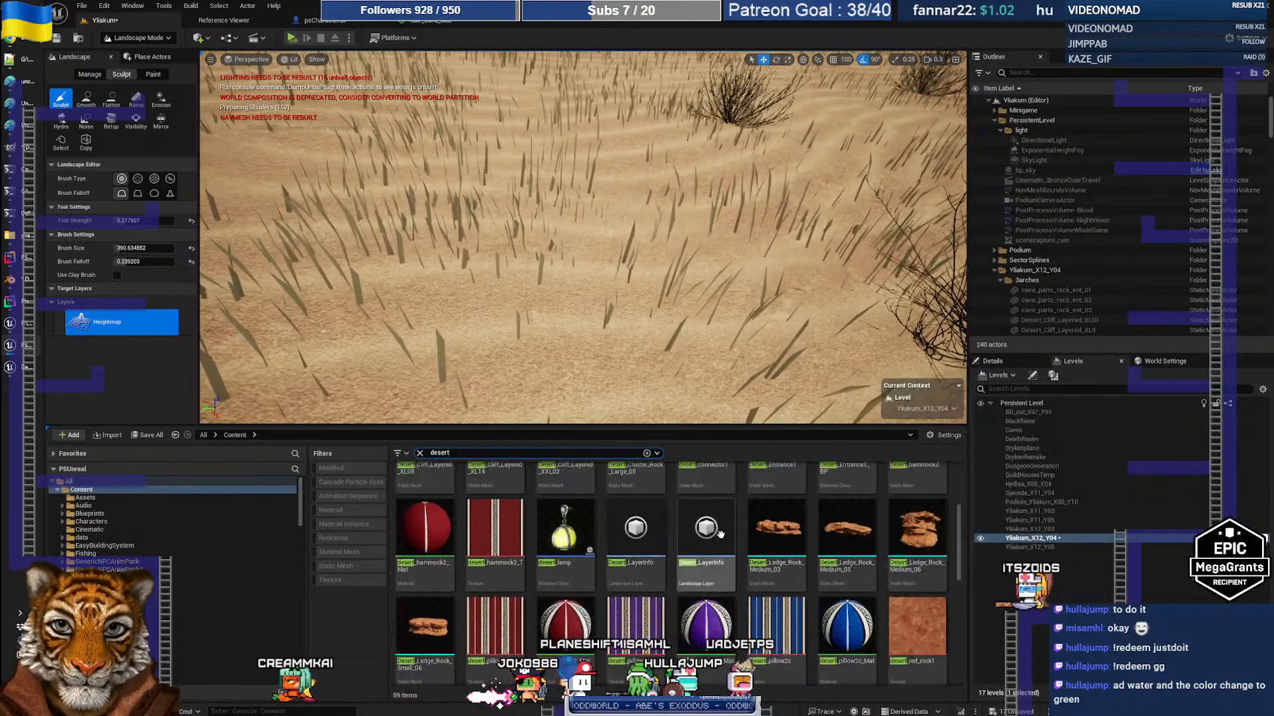
{"action": "mouse_move", "coordinate": [711, 531]}
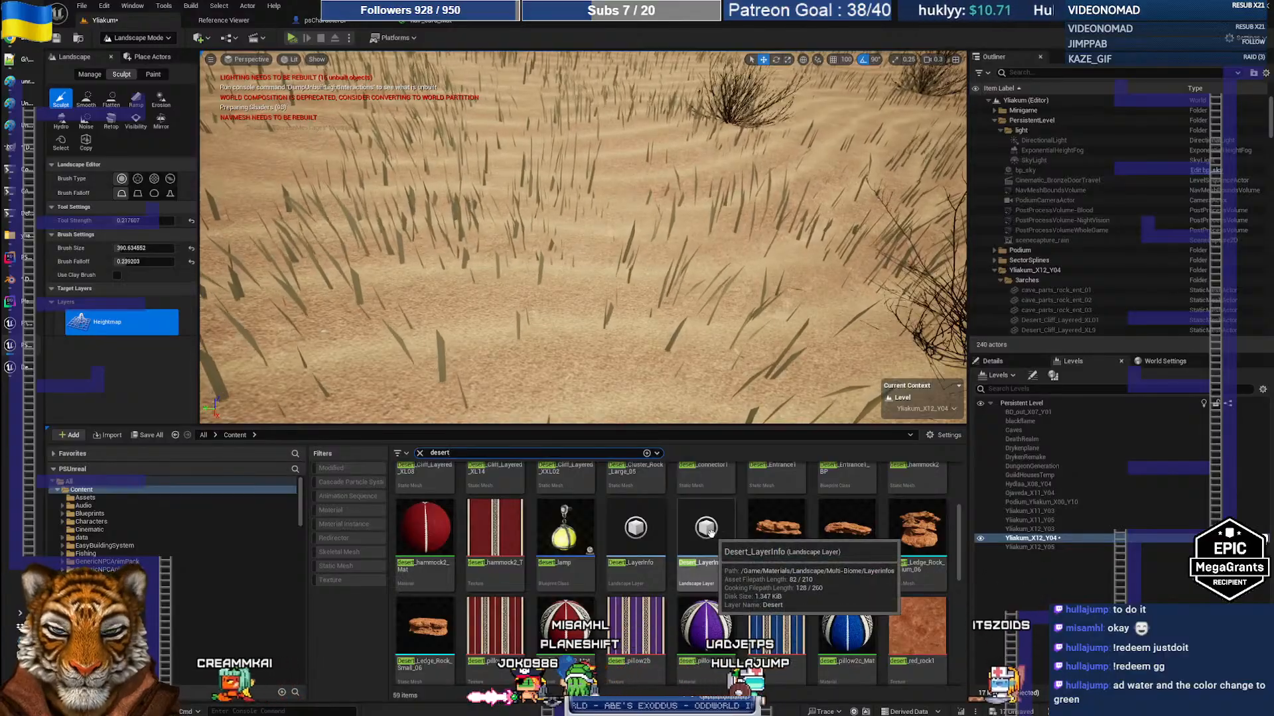
{"action": "mouse_move", "coordinate": [652, 537]}
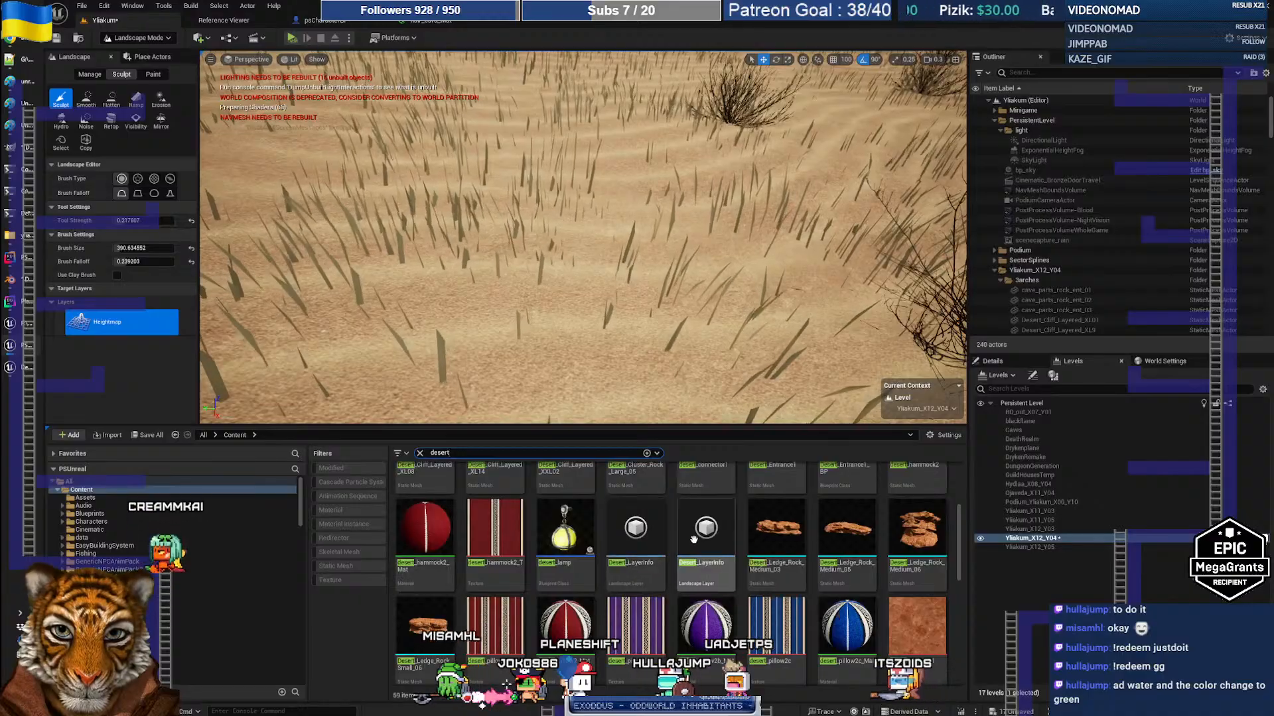
Examine which assets reference the Multi-Biome Desert_LayerInfo in the Reference Viewer and return to the Yliakum level
{"action": "right_click", "coordinate": [698, 538]}
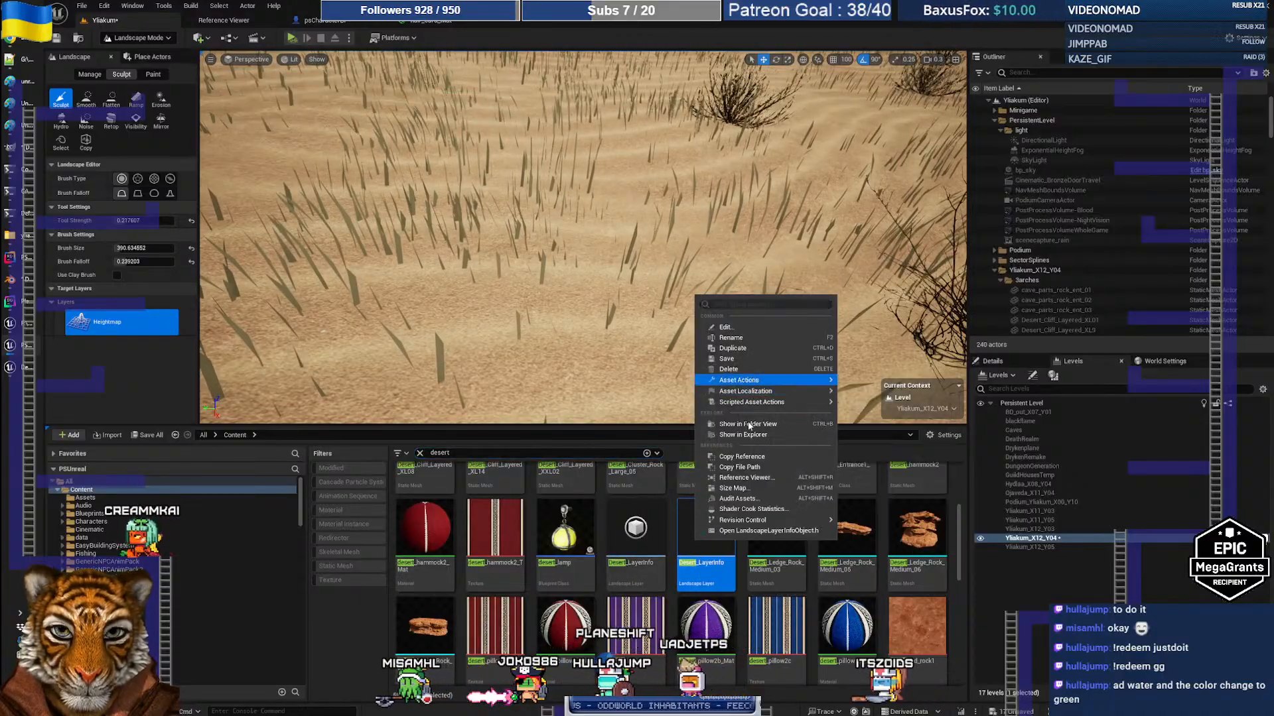
{"action": "left_click", "coordinate": [746, 478]}
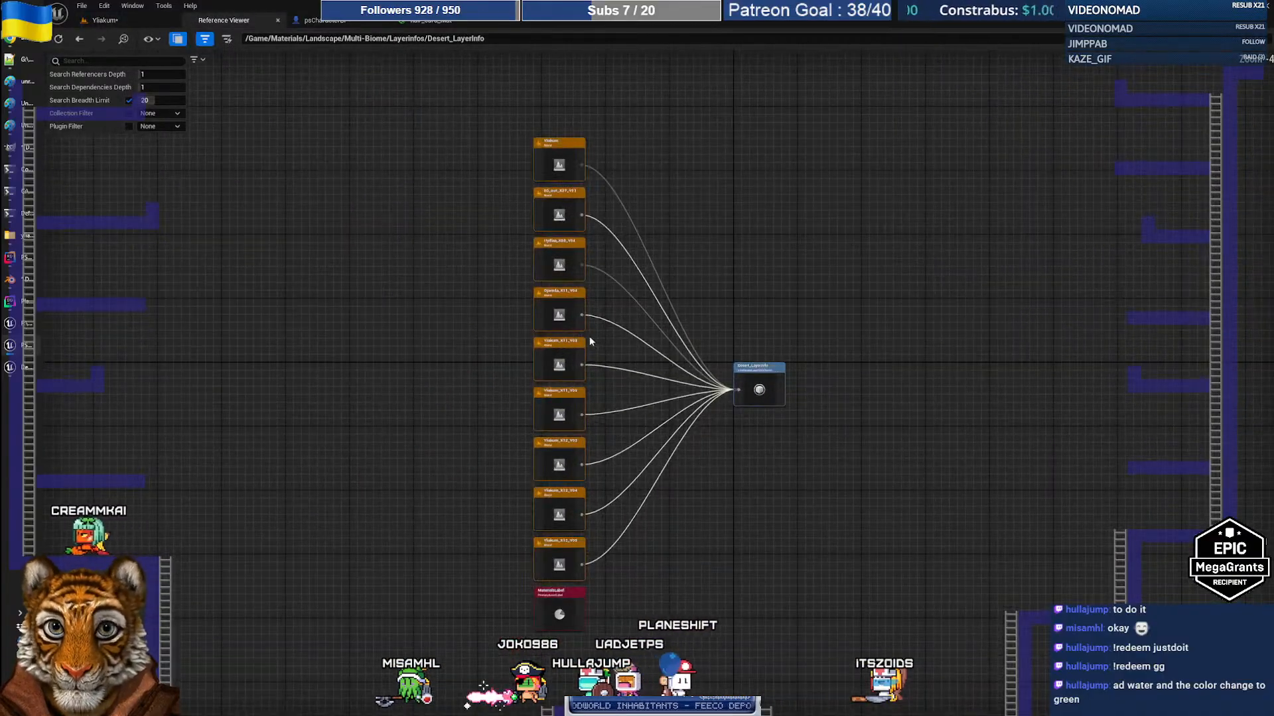
{"action": "scroll", "coordinate": [589, 337], "scroll_direction": "up", "scroll_amount": 5}
{"action": "scroll", "coordinate": [589, 341], "scroll_direction": "down", "scroll_amount": 2}
{"action": "left_click", "coordinate": [101, 20]}
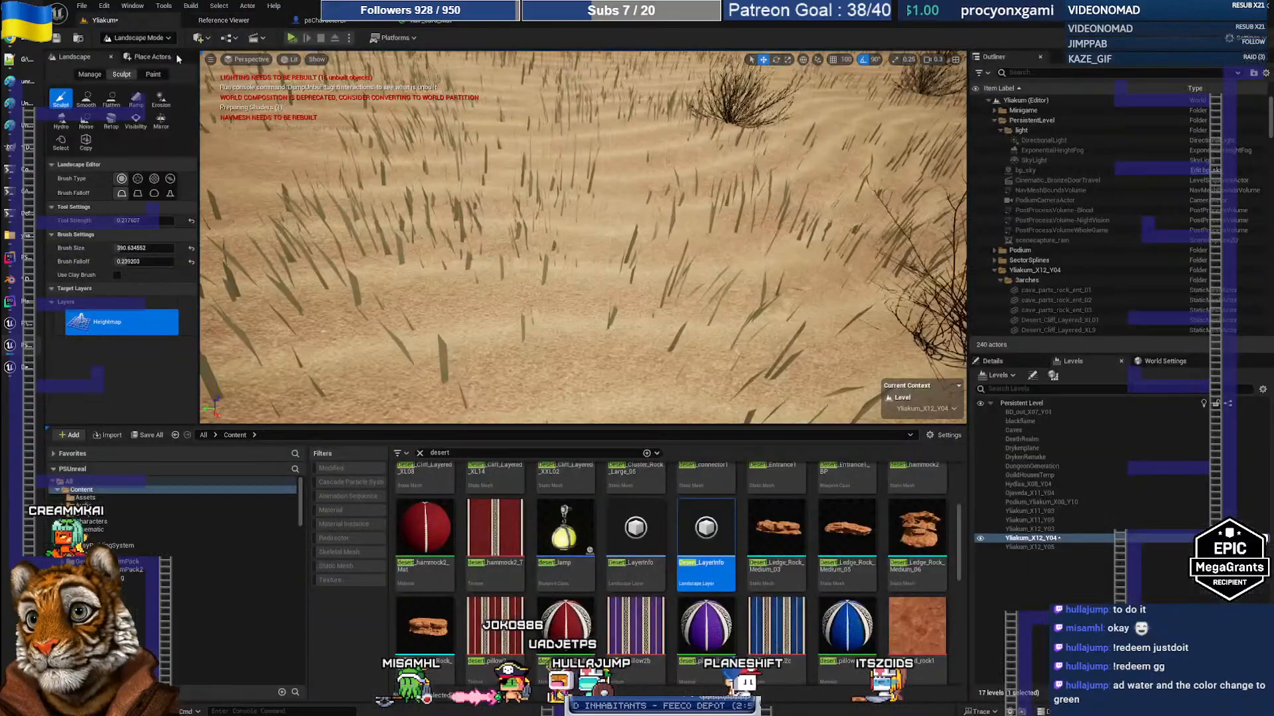
Examine which assets reference the Desert_LayerInfo under Landscape/Landscape/LayerInfos in the Reference Viewer and return to the Yliakum level
{"action": "right_click", "coordinate": [636, 534]}
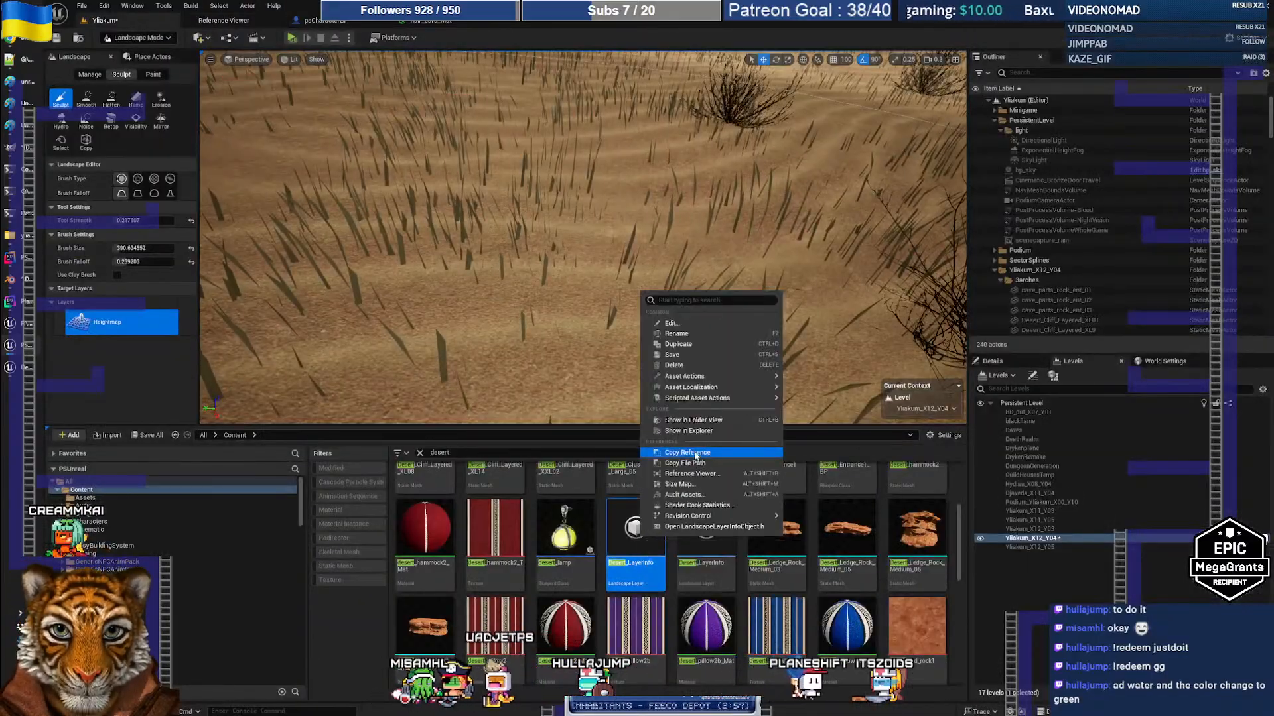
{"action": "left_click", "coordinate": [694, 474]}
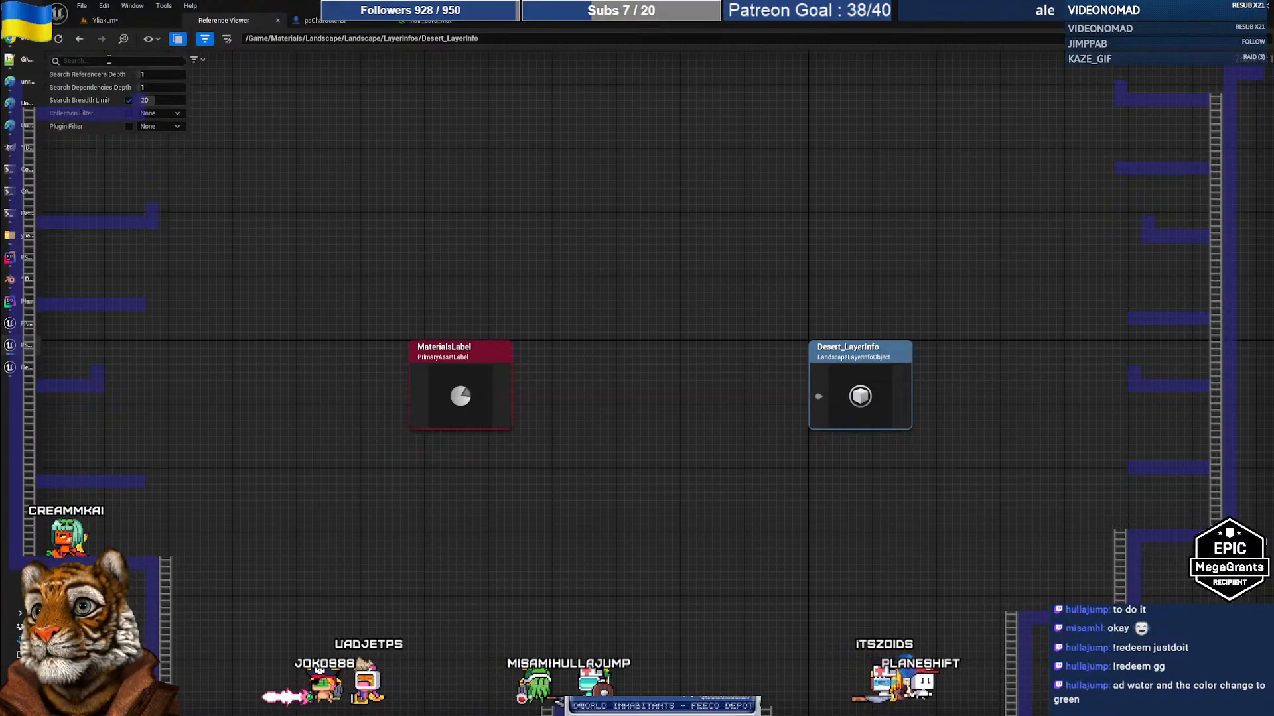
{"action": "left_click", "coordinate": [100, 19]}
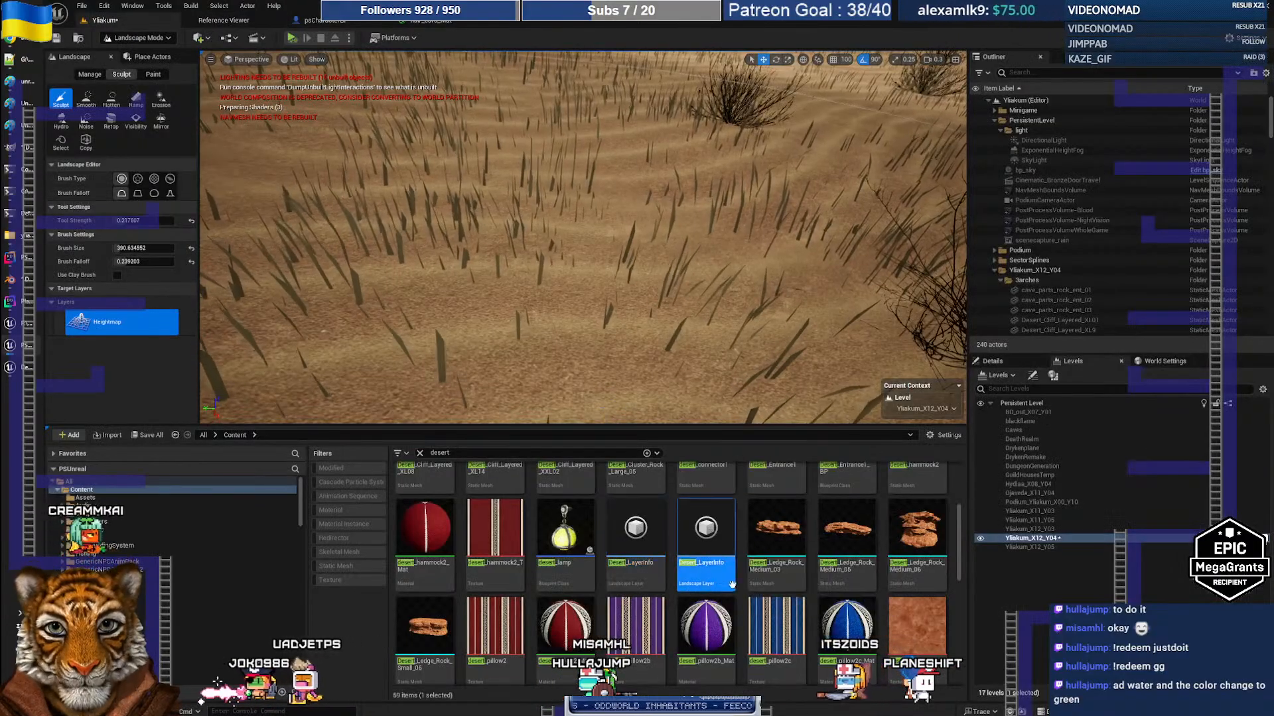
Open the Multi-Biome Desert_LayerInfo to read its layer properties, close it and minimize the asset editor window
{"action": "double_click", "coordinate": [707, 536]}
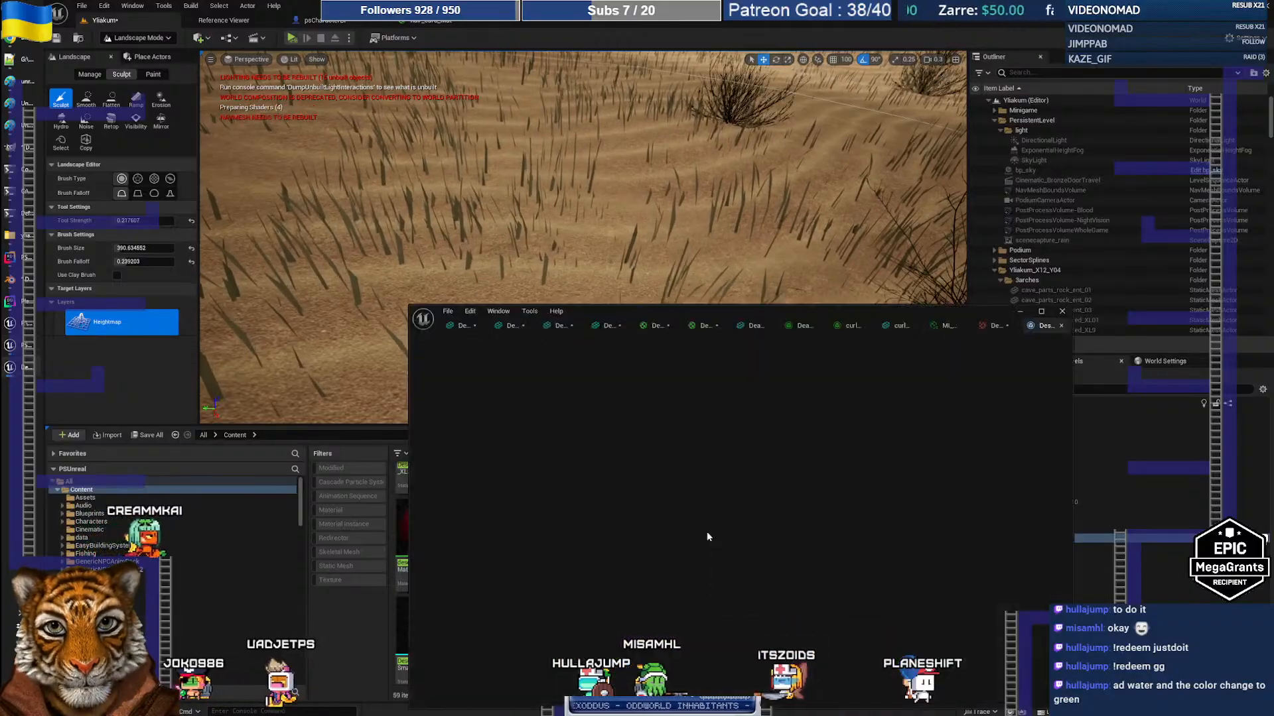
{"action": "left_click_drag", "start_coordinate": [671, 314], "coordinate": [671, 196]}
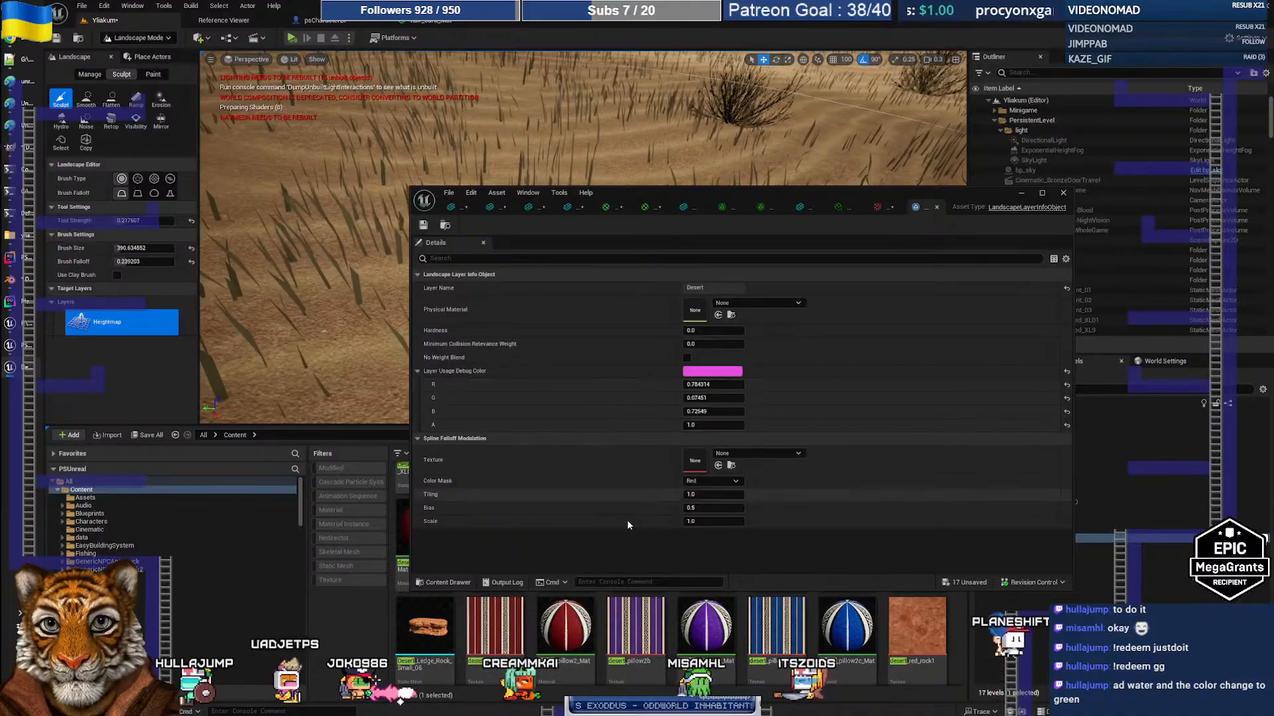
{"action": "left_click", "coordinate": [938, 208]}
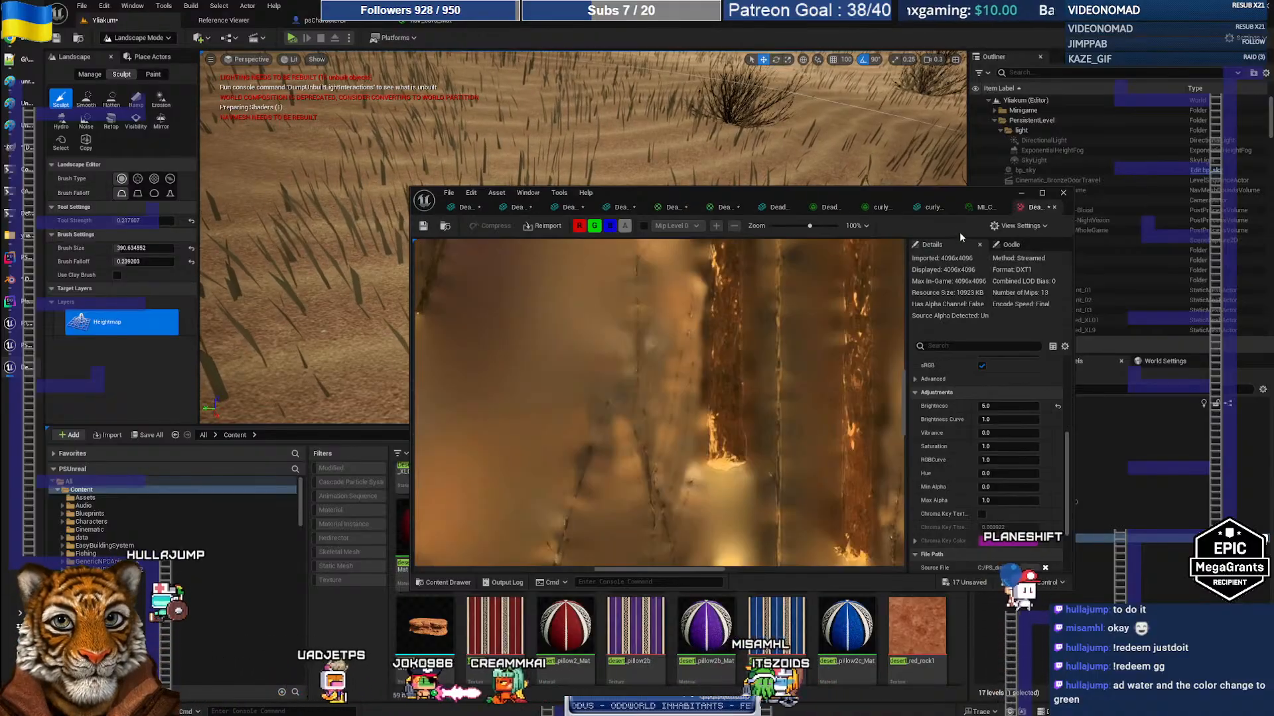
{"action": "left_click", "coordinate": [1020, 194]}
Search for "landscape" and narrow the results to the Materials/Landscape folder to locate the landscape materials
{"action": "left_click", "coordinate": [454, 453]}
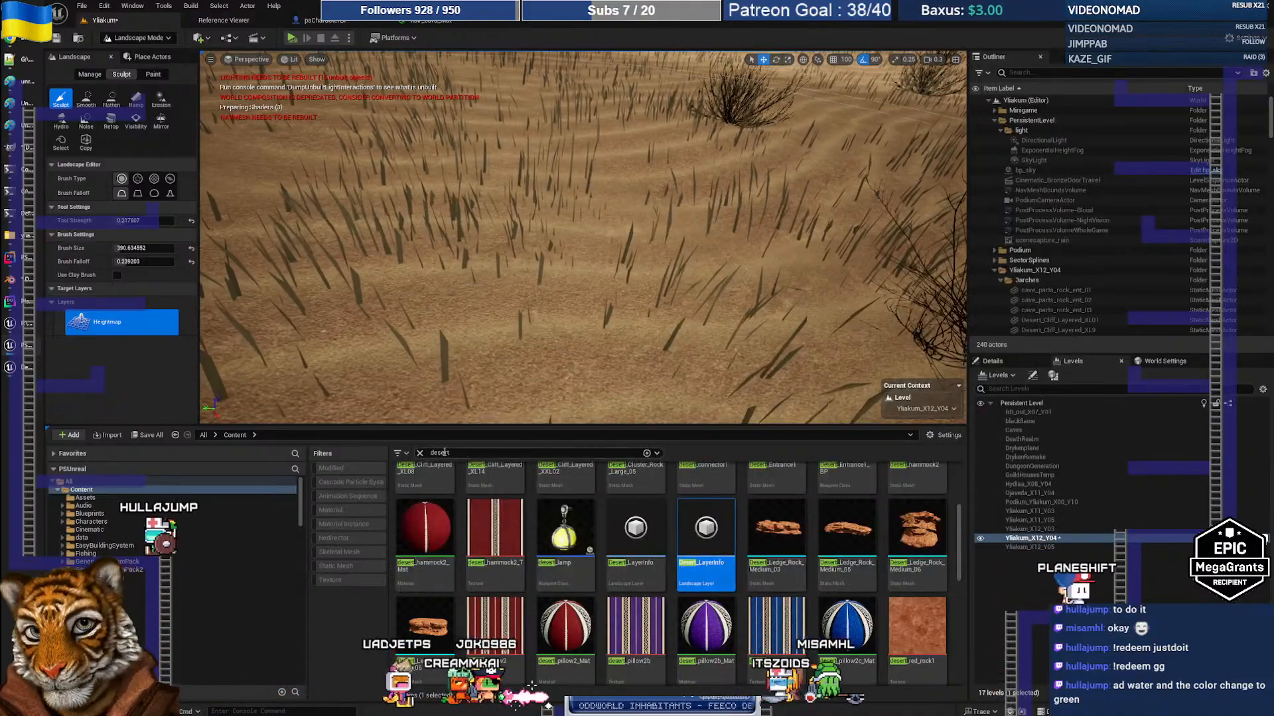
{"action": "type", "text": "landscape"}
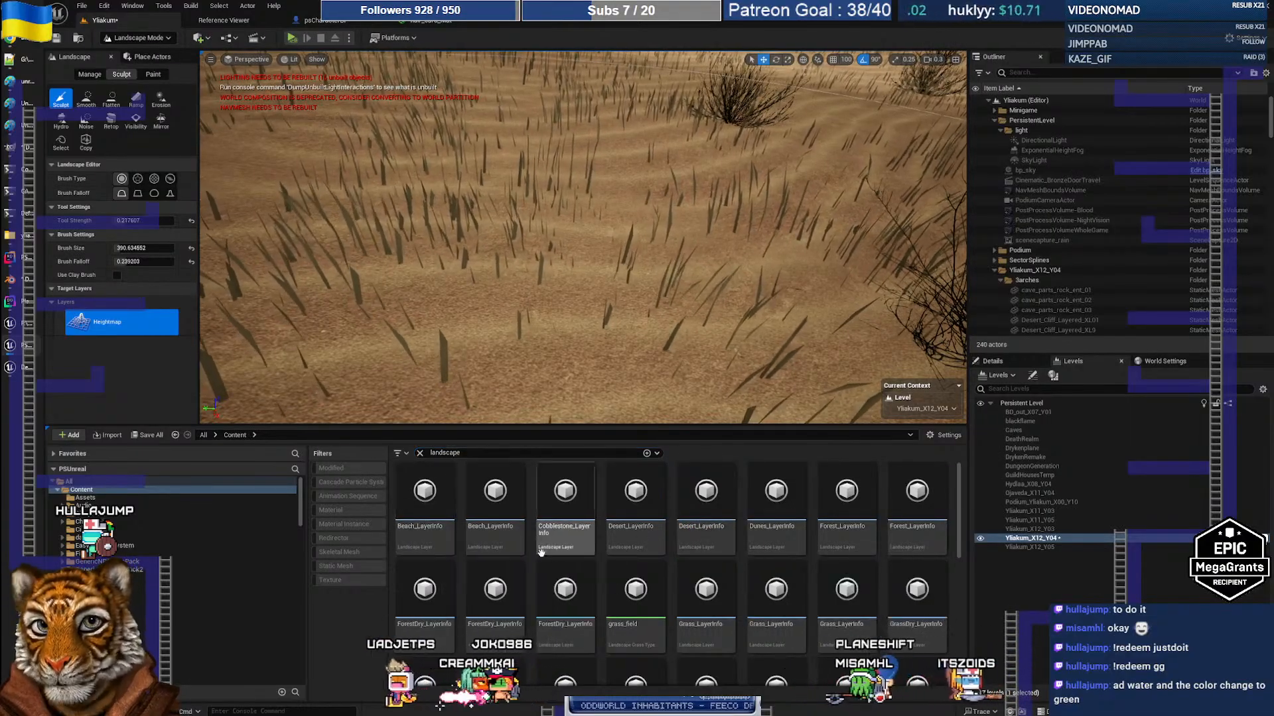
{"action": "left_click", "coordinate": [90, 601]}
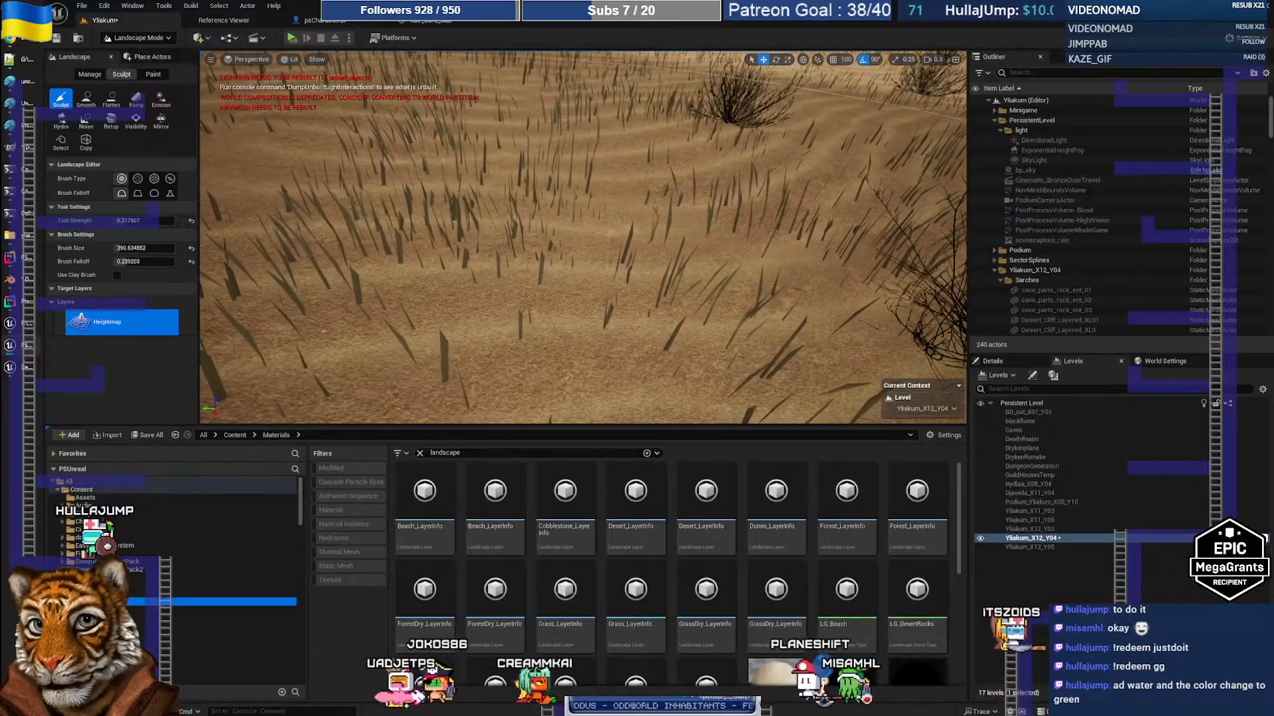
{"action": "left_click", "coordinate": [132, 618]}
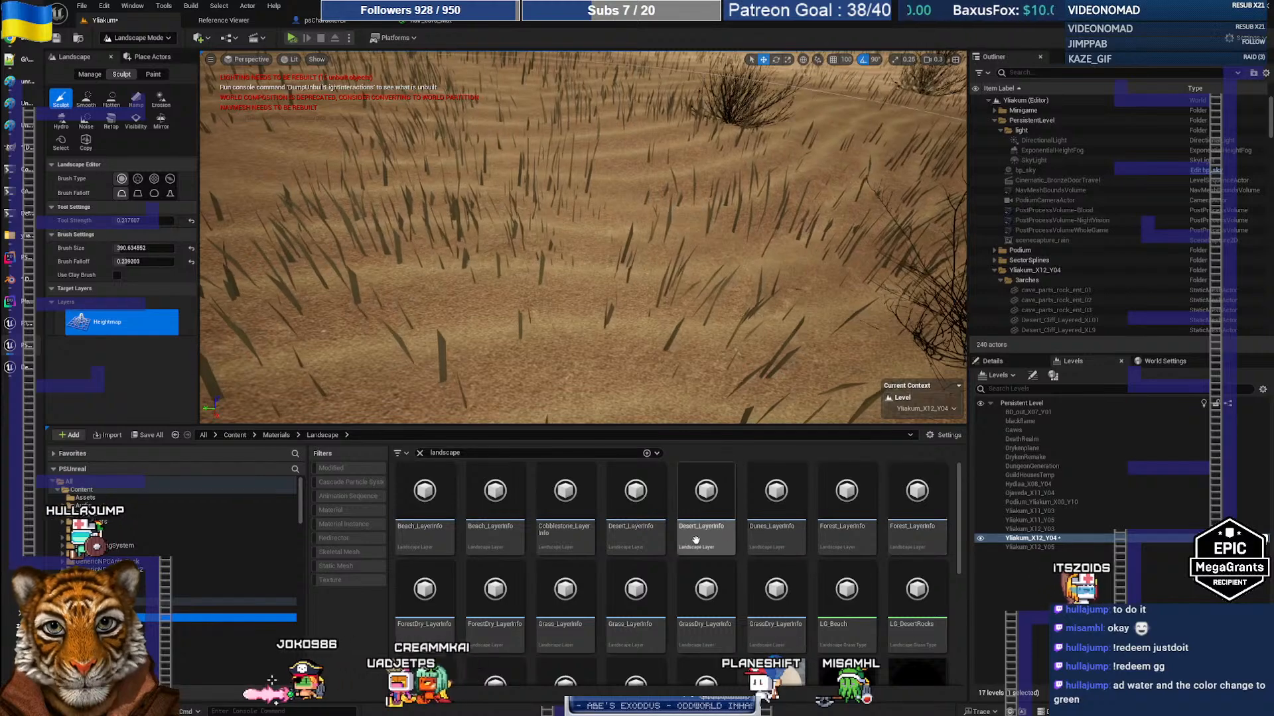
{"action": "scroll", "coordinate": [717, 577], "scroll_direction": "down", "scroll_amount": 2}
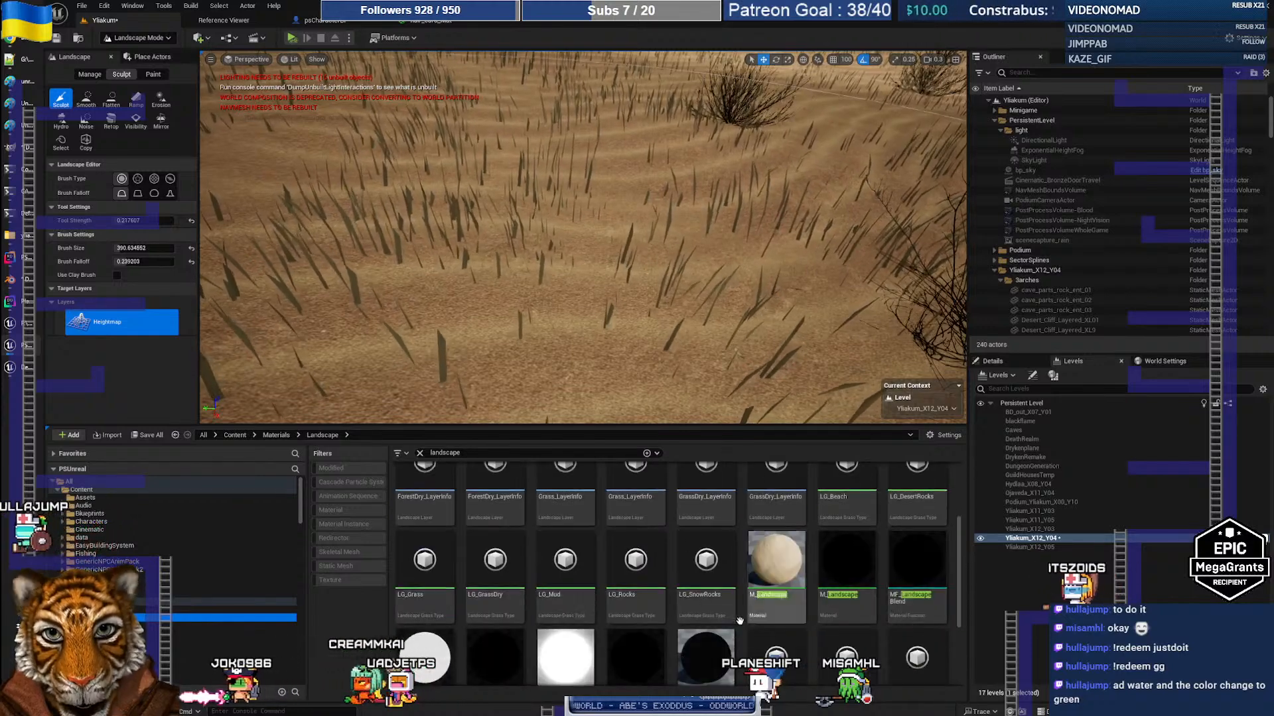
{"action": "scroll", "coordinate": [739, 620], "scroll_direction": "down", "scroll_amount": 1}
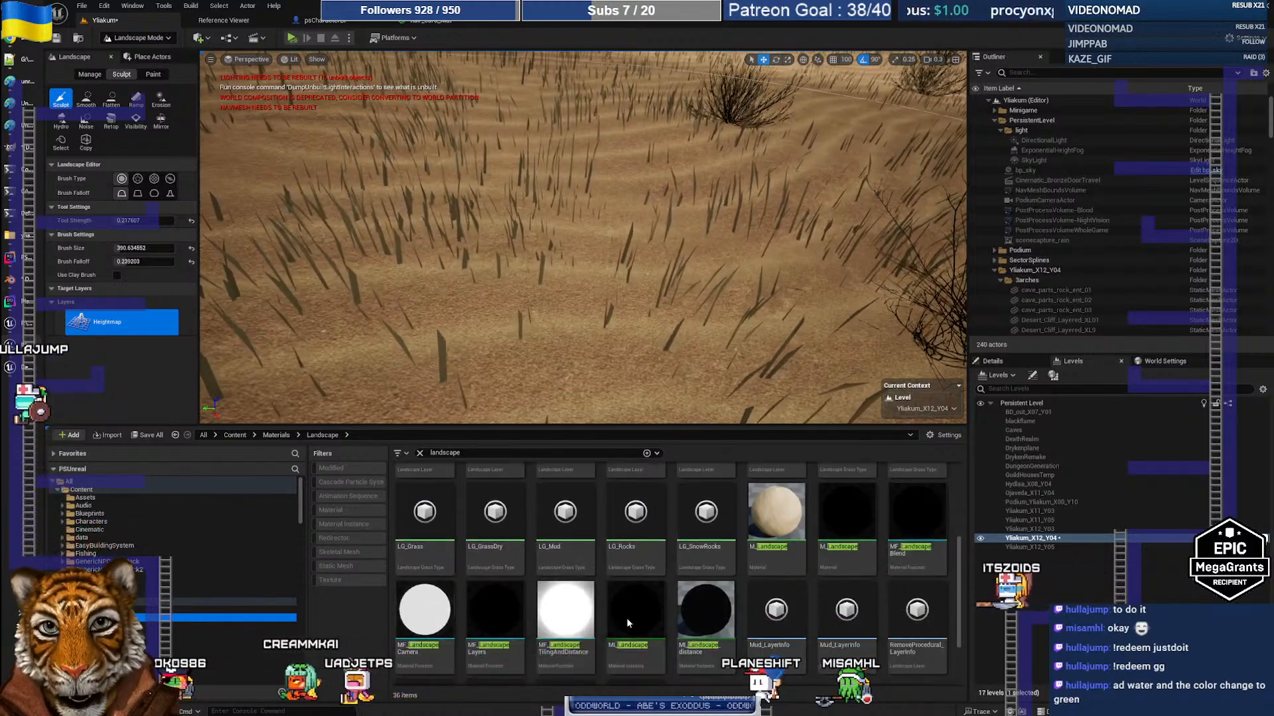
Examine the references of the sand-coloured M_Landscape material in Materials/Landscape and return to the level
{"action": "left_click", "coordinate": [781, 522]}
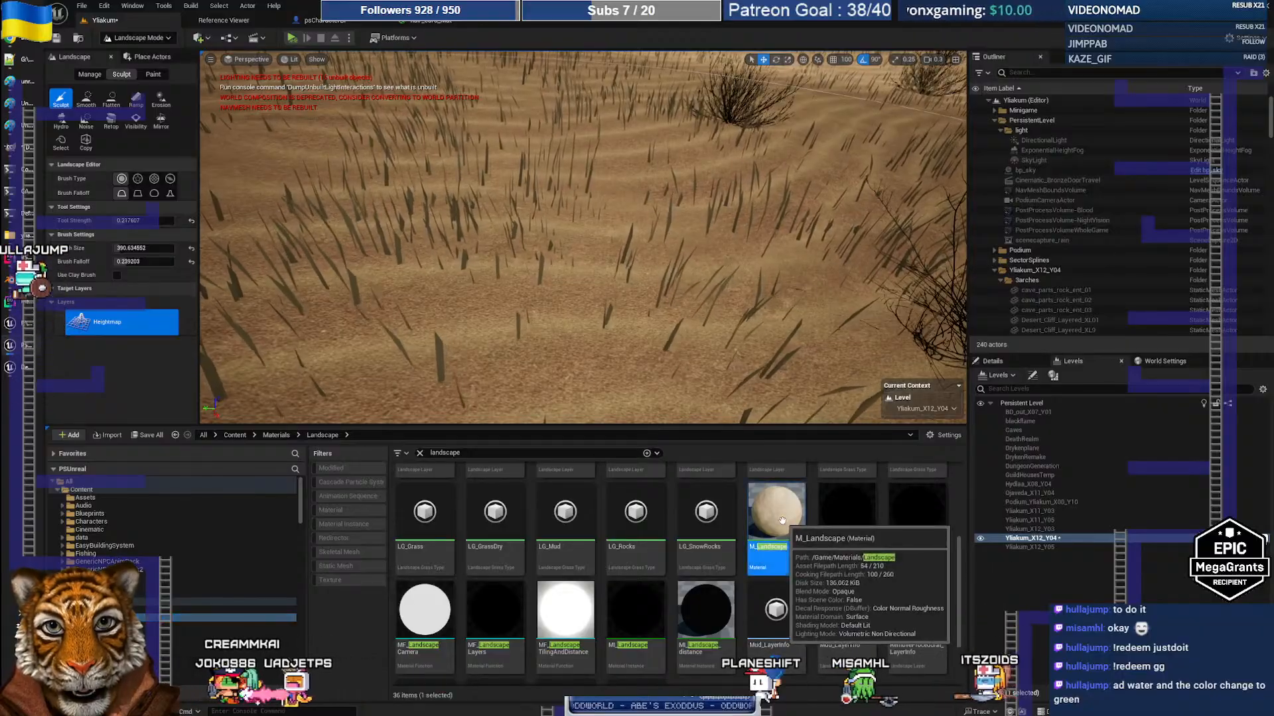
{"action": "right_click", "coordinate": [781, 521]}
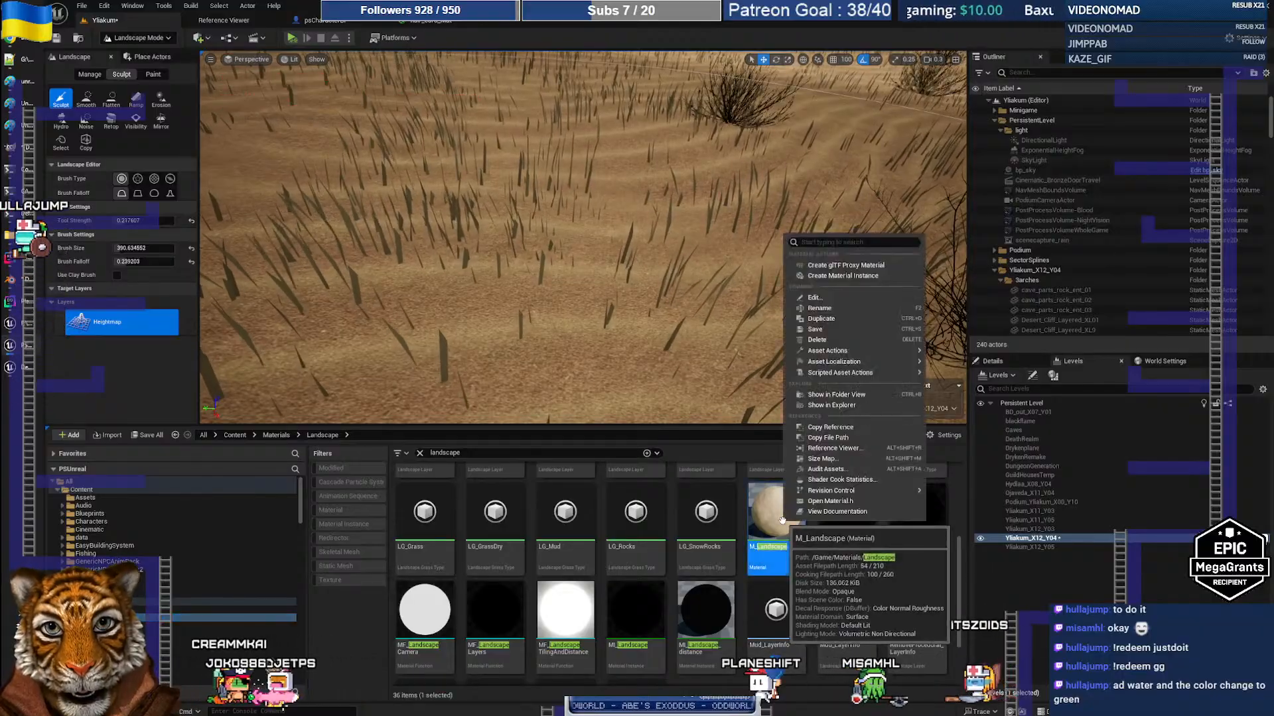
{"action": "left_click", "coordinate": [833, 448]}
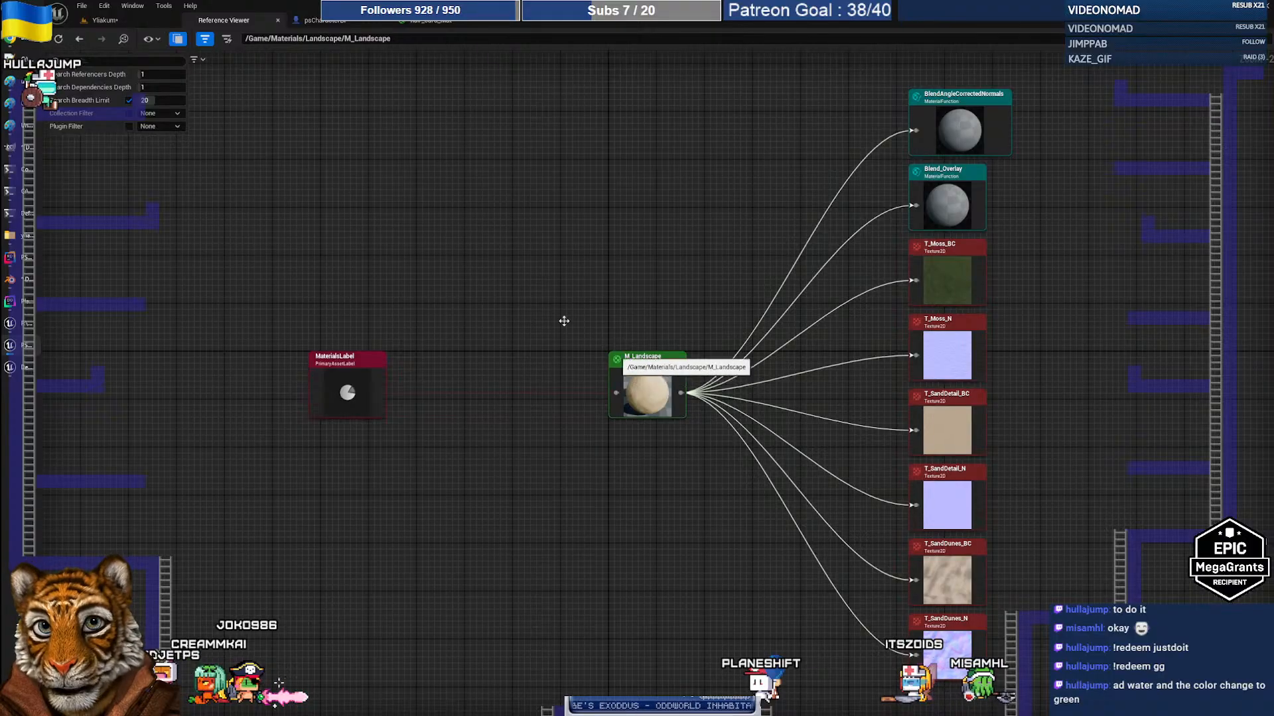
{"action": "left_click", "coordinate": [145, 24]}
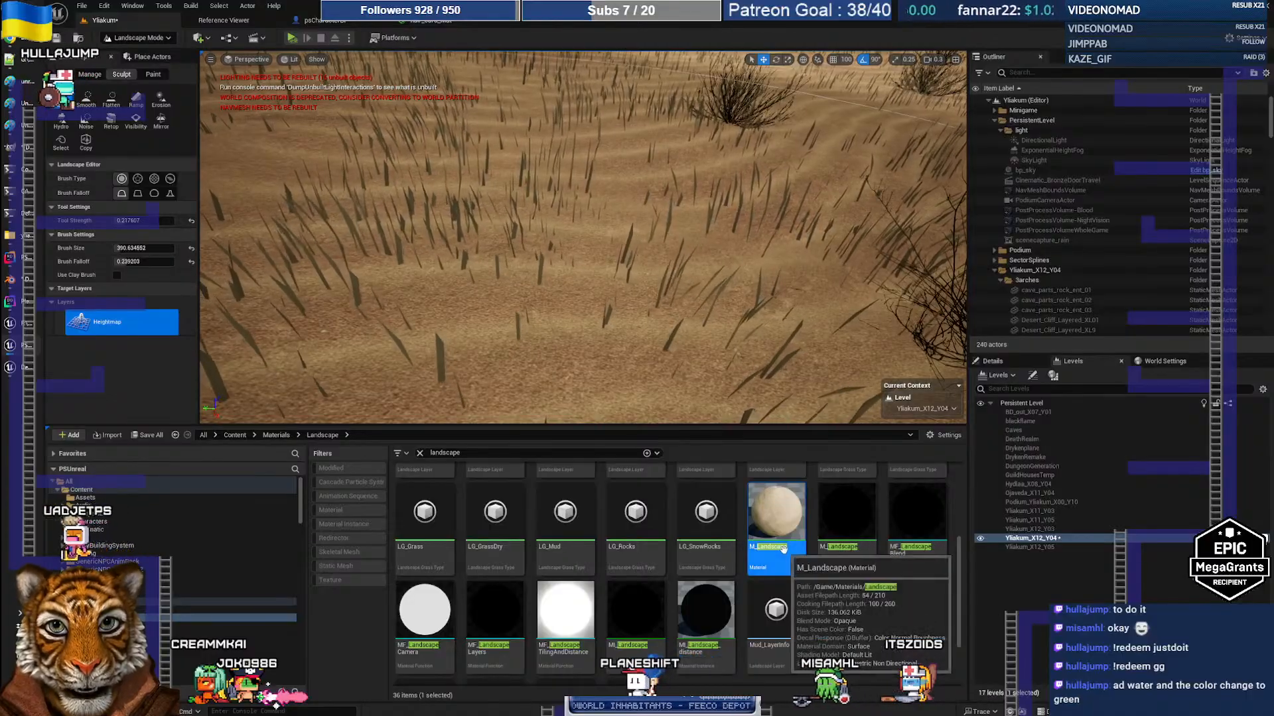
Examine the material instances and functions linked to the M_Landscape material under Landscape/Landscape in the Reference Viewer, and return to the level
{"action": "right_click", "coordinate": [856, 549]}
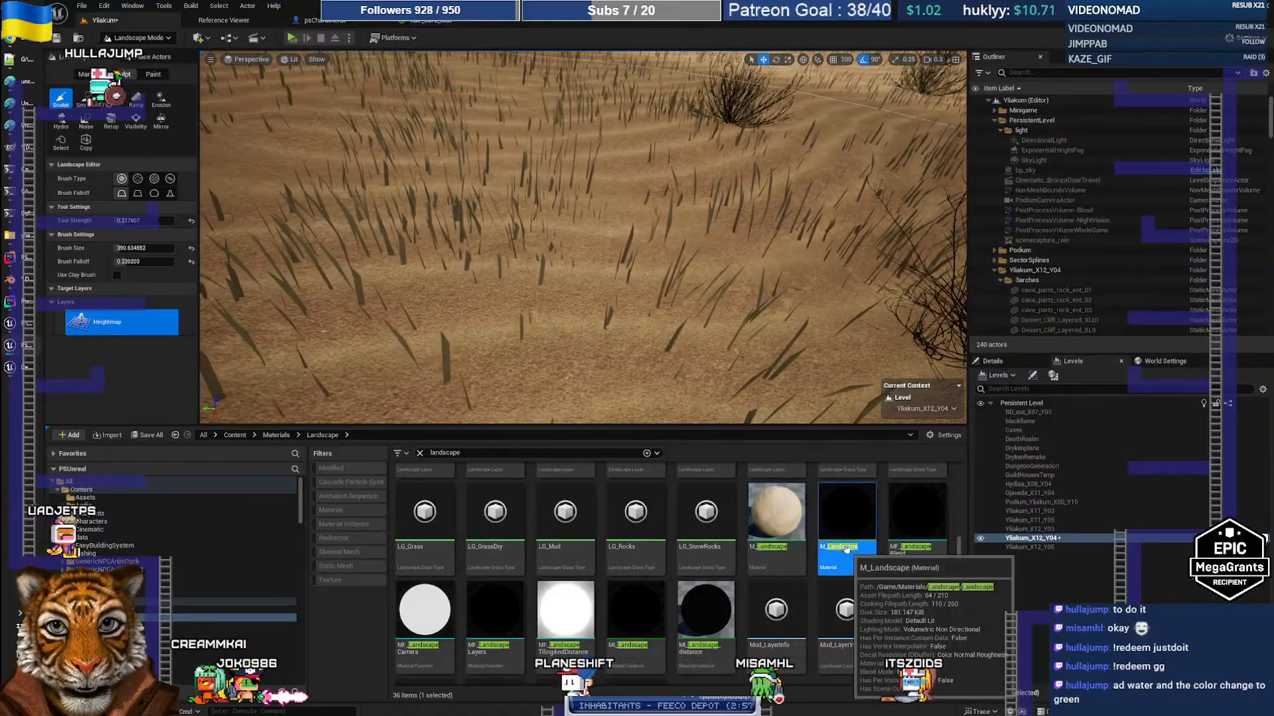
{"action": "left_click", "coordinate": [900, 479]}
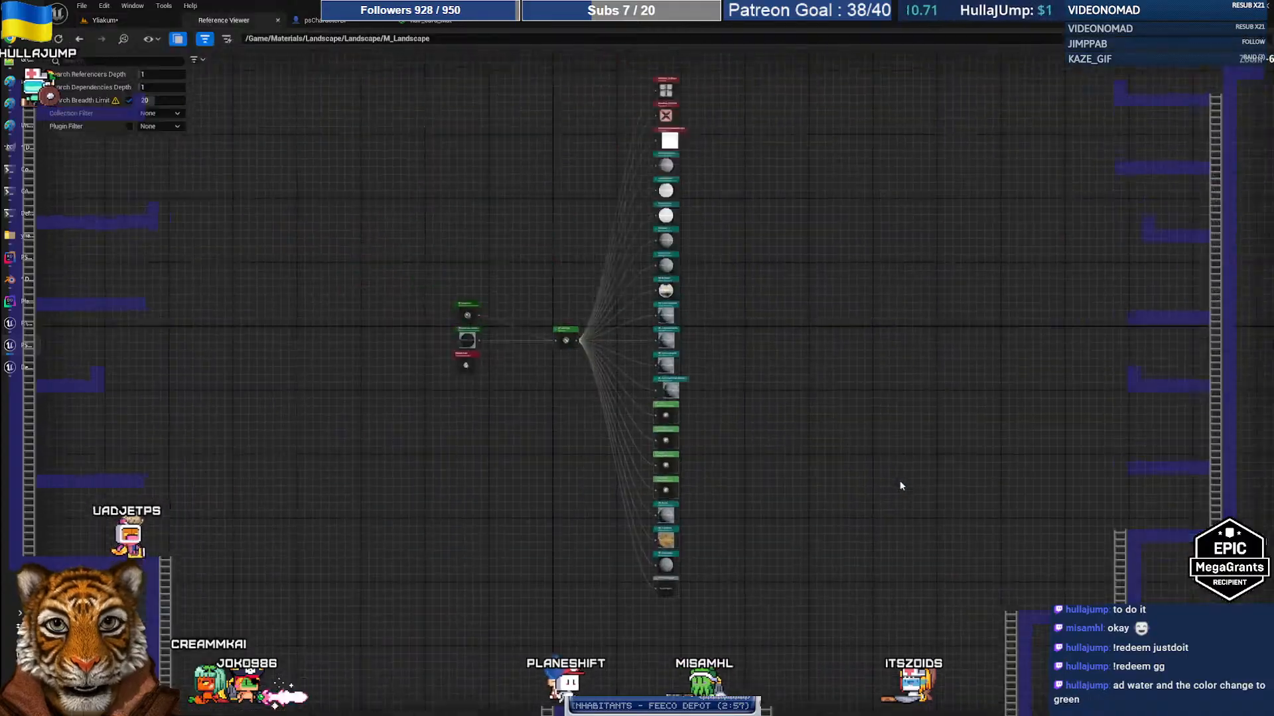
{"action": "scroll", "coordinate": [562, 381], "scroll_direction": "up", "scroll_amount": 4}
{"action": "scroll", "coordinate": [562, 381], "scroll_direction": "up", "scroll_amount": 2}
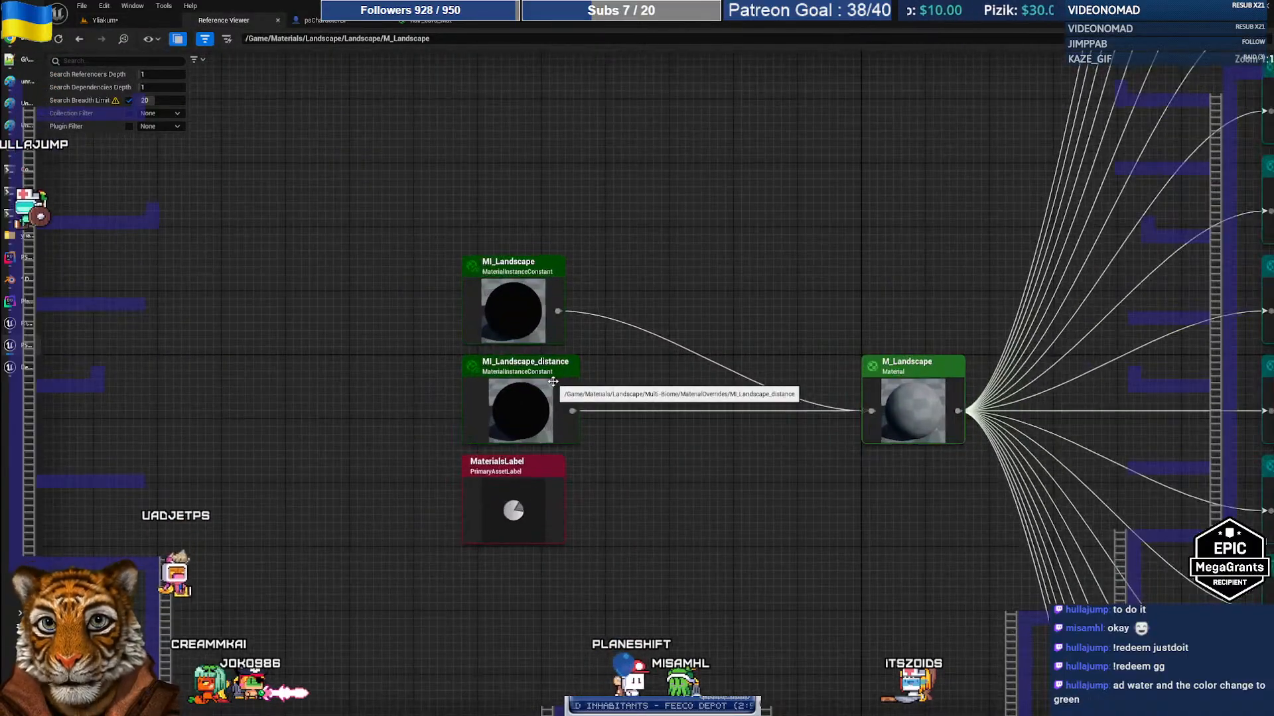
{"action": "scroll", "coordinate": [573, 381], "scroll_direction": "down", "scroll_amount": 1}
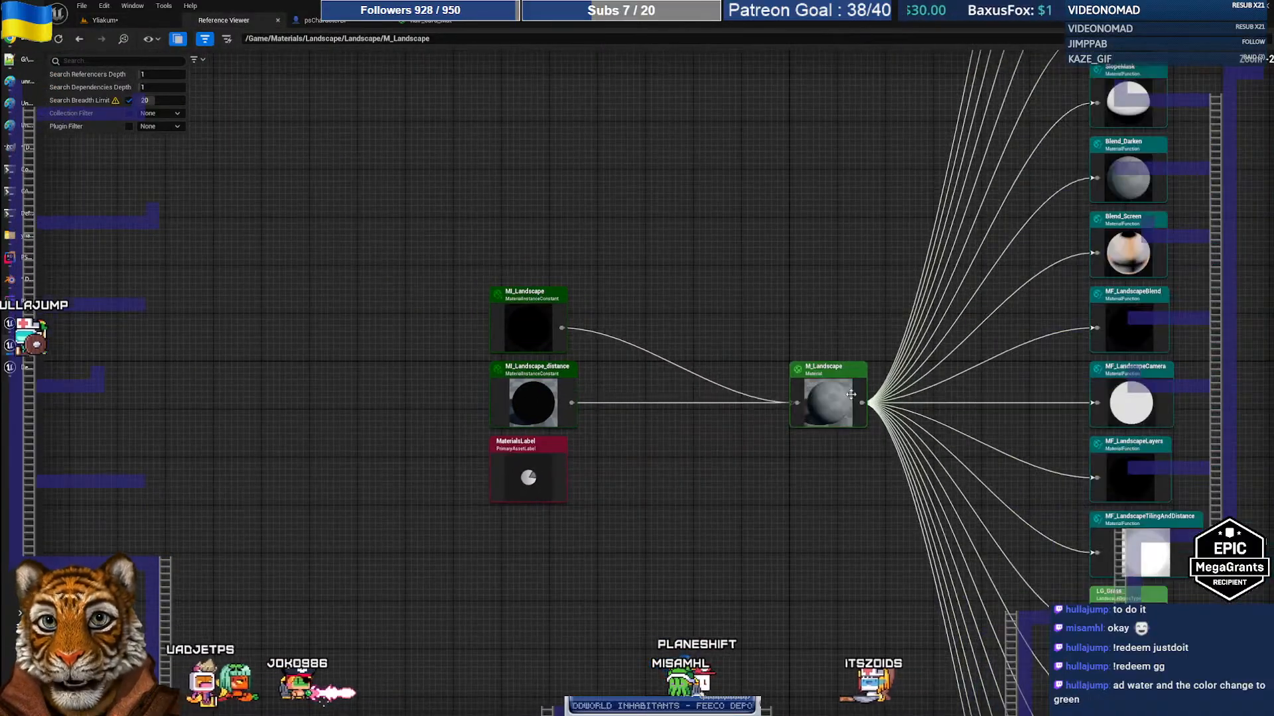
{"action": "left_click", "coordinate": [142, 21]}
Open the Landscape/Landscape M_Landscape material in a maximized editor and examine its directional blending and Base and Slope Blending nodes
{"action": "left_click", "coordinate": [846, 524]}
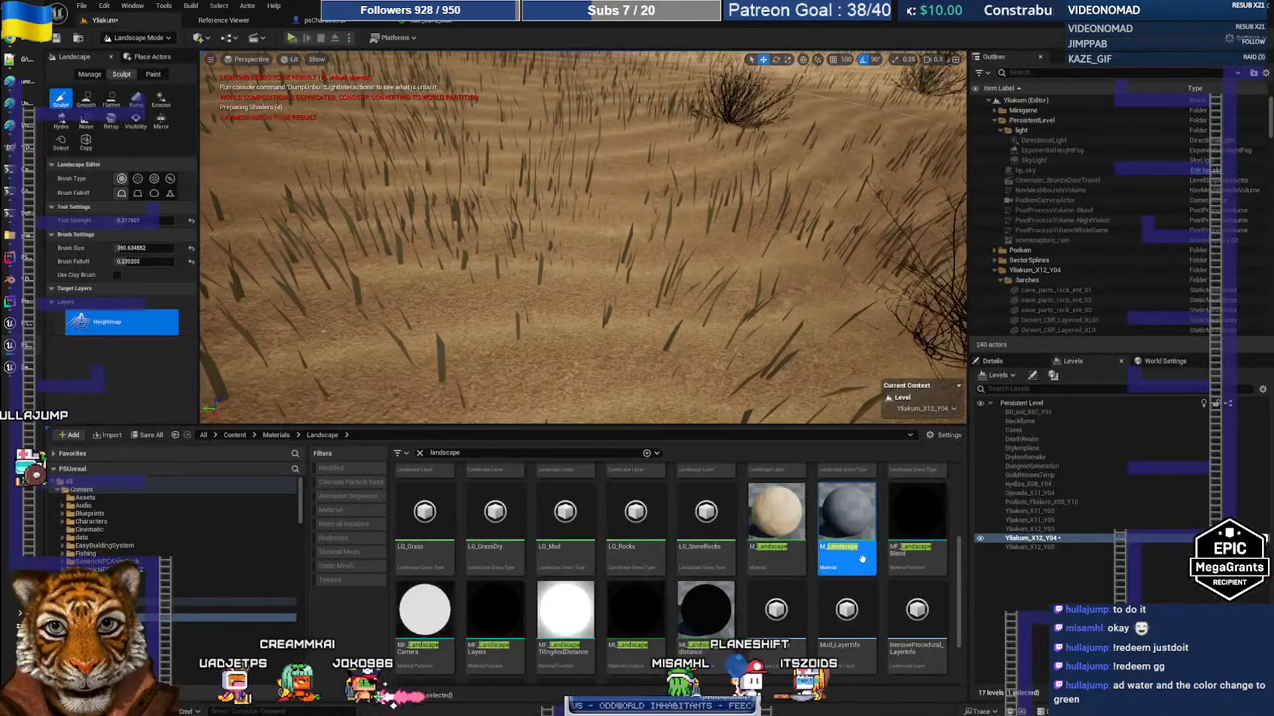
{"action": "mouse_move", "coordinate": [835, 518]}
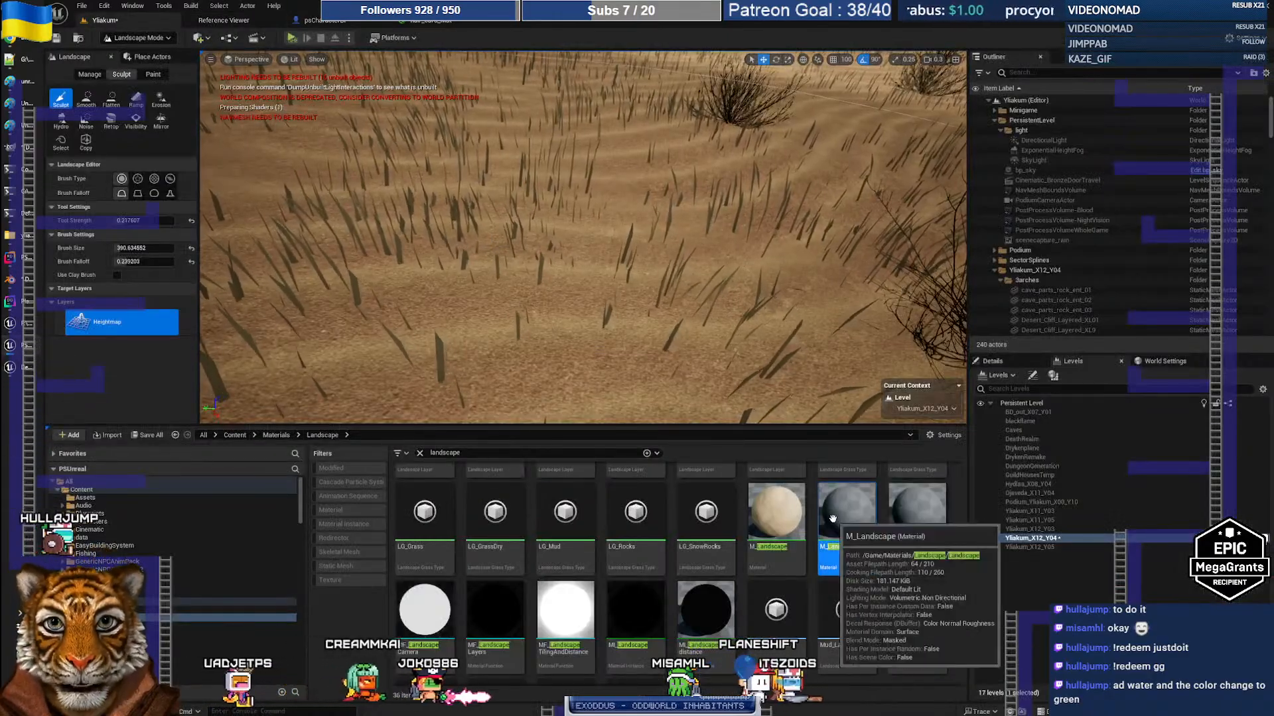
{"action": "double_click", "coordinate": [835, 517]}
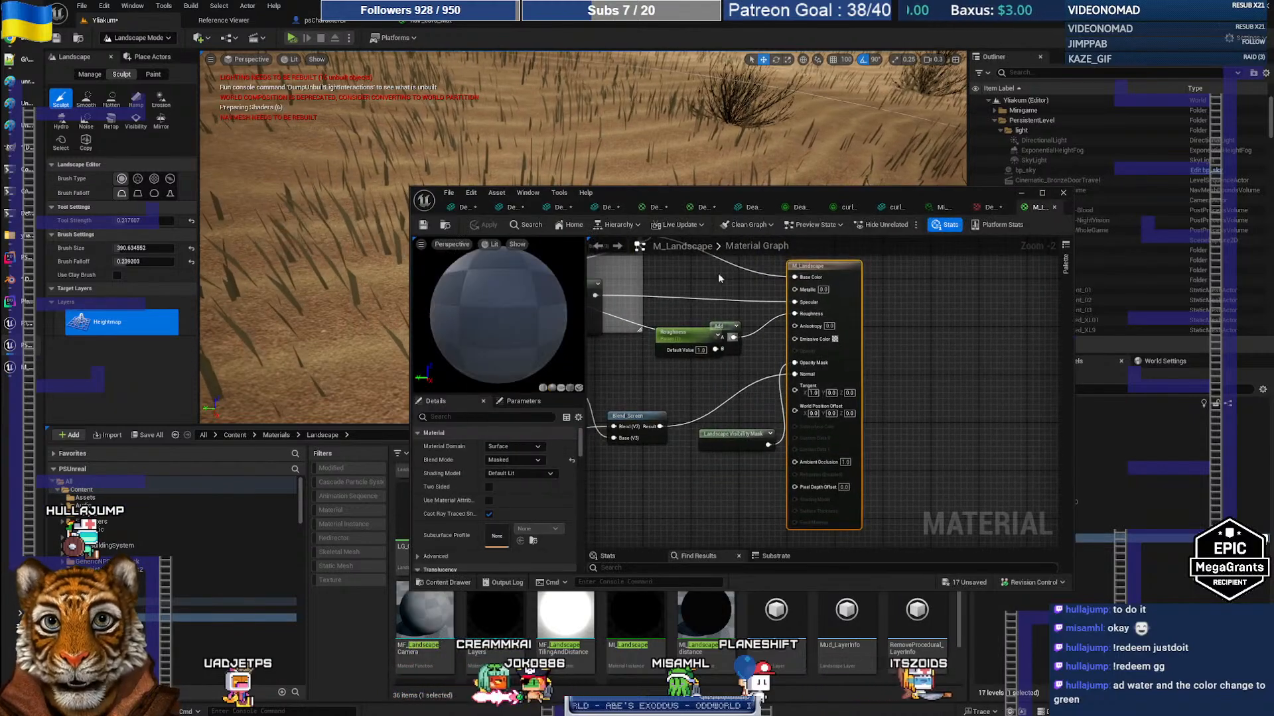
{"action": "double_click", "coordinate": [717, 197]}
{"action": "right_click_drag", "start_coordinate": [633, 269], "coordinate": [911, 488]}
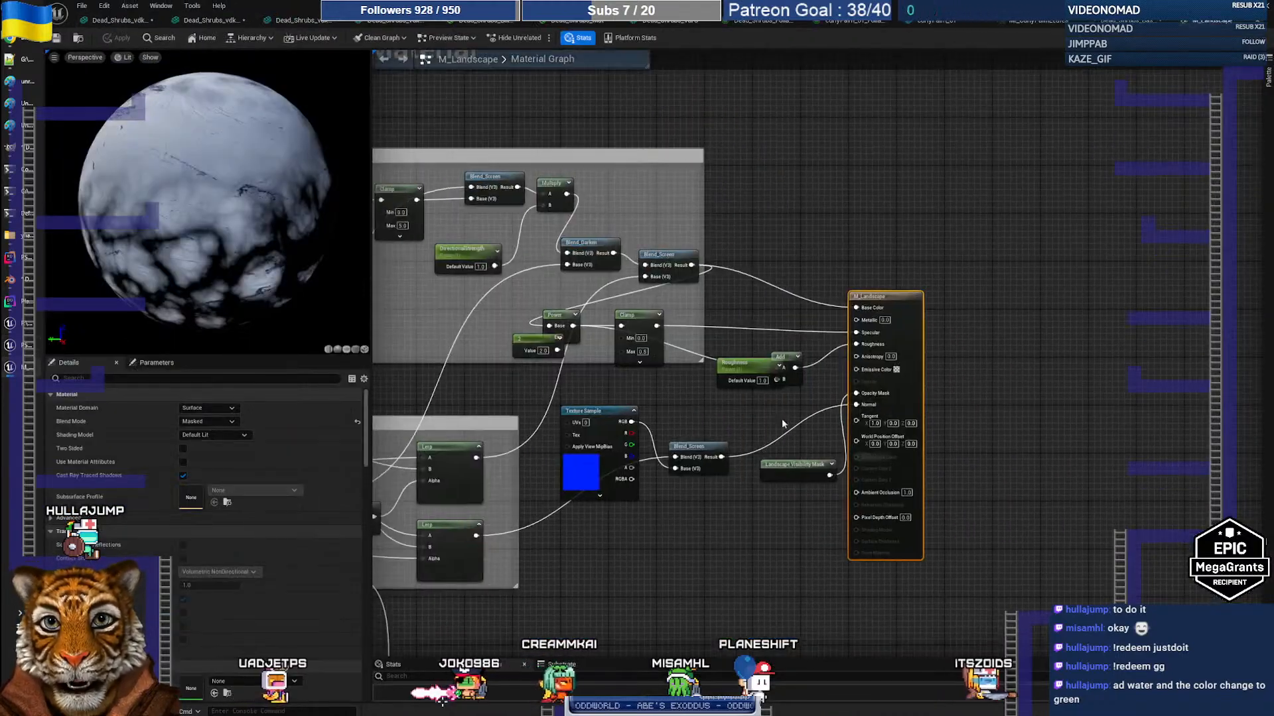
{"action": "right_click_drag", "start_coordinate": [737, 405], "coordinate": [1262, 459]}
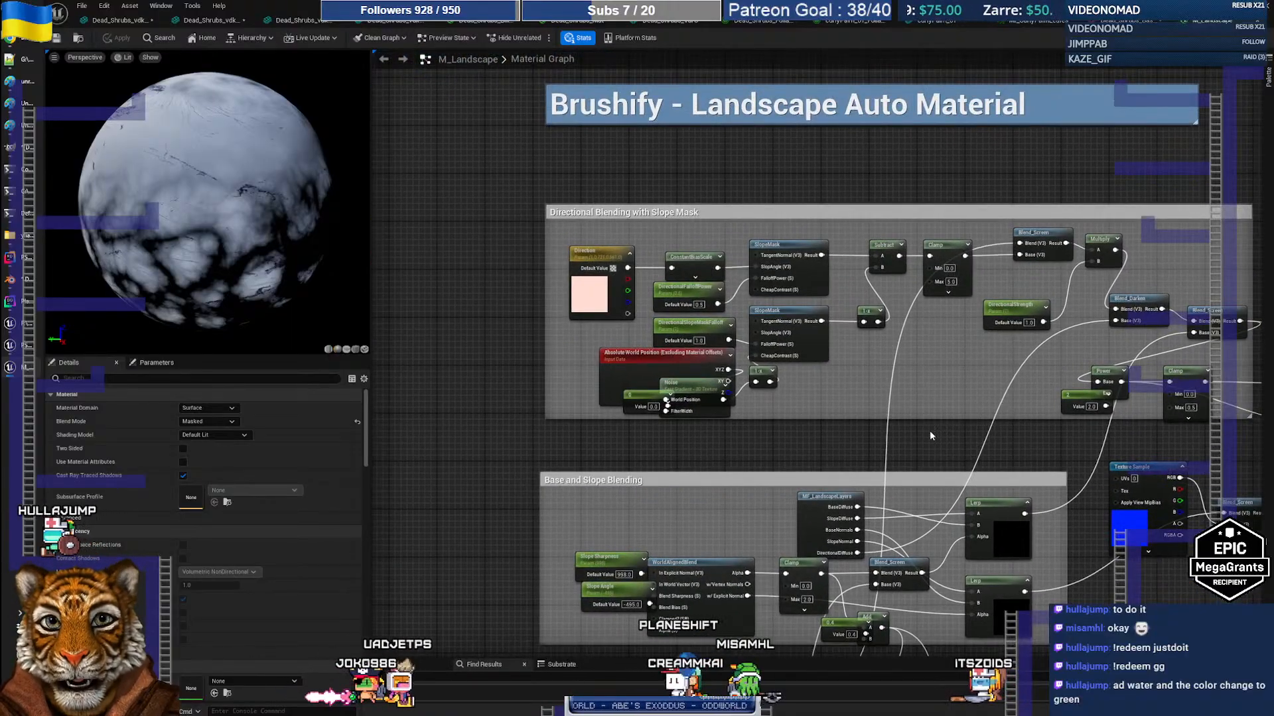
{"action": "right_click_drag", "start_coordinate": [929, 431], "coordinate": [817, 247]}
{"action": "scroll", "coordinate": [611, 327], "scroll_direction": "up", "scroll_amount": 2}
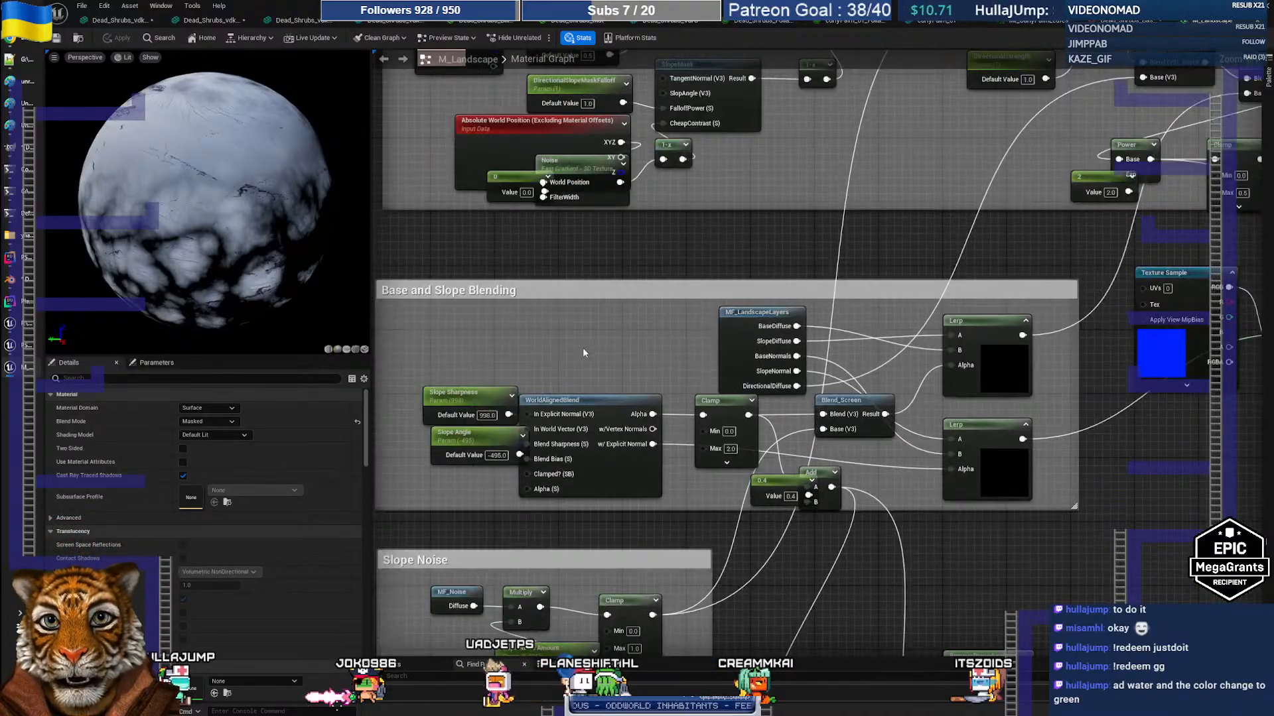
{"action": "scroll", "coordinate": [617, 335], "scroll_direction": "up", "scroll_amount": 1}
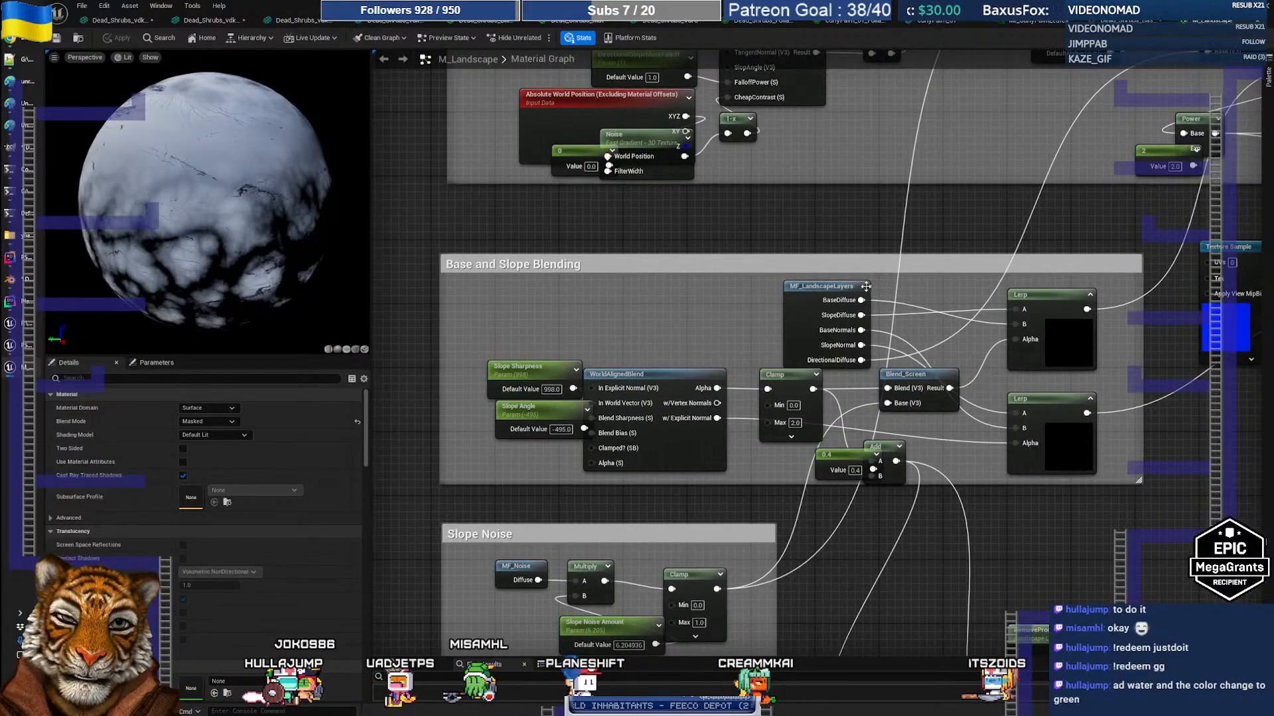
Examine how the GrassType Enable/Disable nodes feed the Landscape Grass output, and minimize the material editor
{"action": "right_click_drag", "start_coordinate": [1008, 499], "coordinate": [903, 236]}
{"action": "right_click_drag", "start_coordinate": [786, 418], "coordinate": [848, 221]}
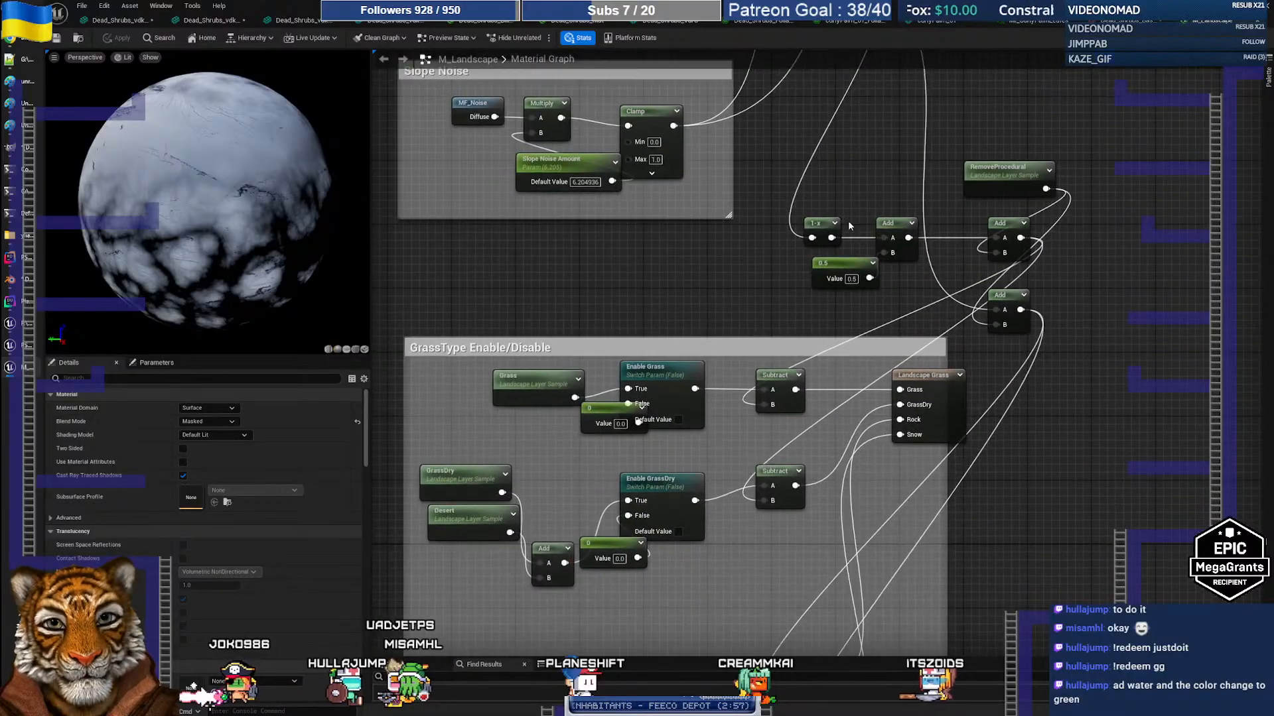
{"action": "right_click_drag", "start_coordinate": [687, 302], "coordinate": [748, 171]}
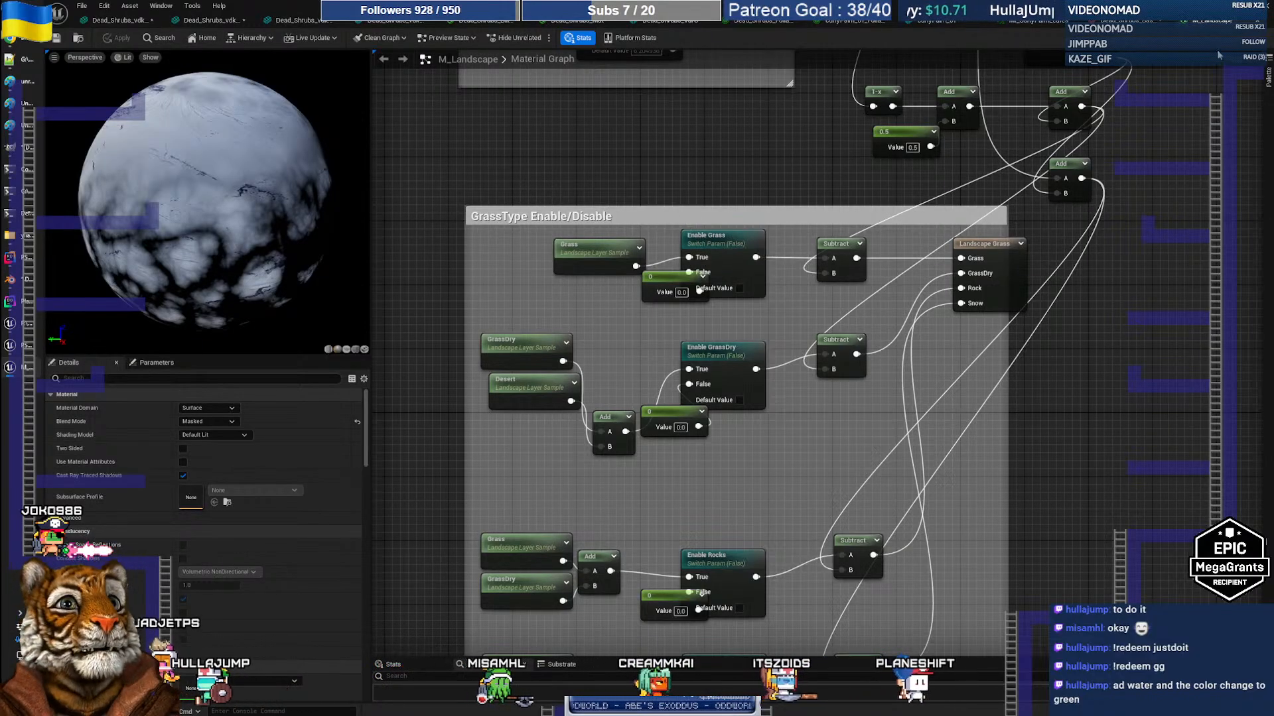
{"action": "left_click_drag", "start_coordinate": [617, 4], "coordinate": [702, 152]}
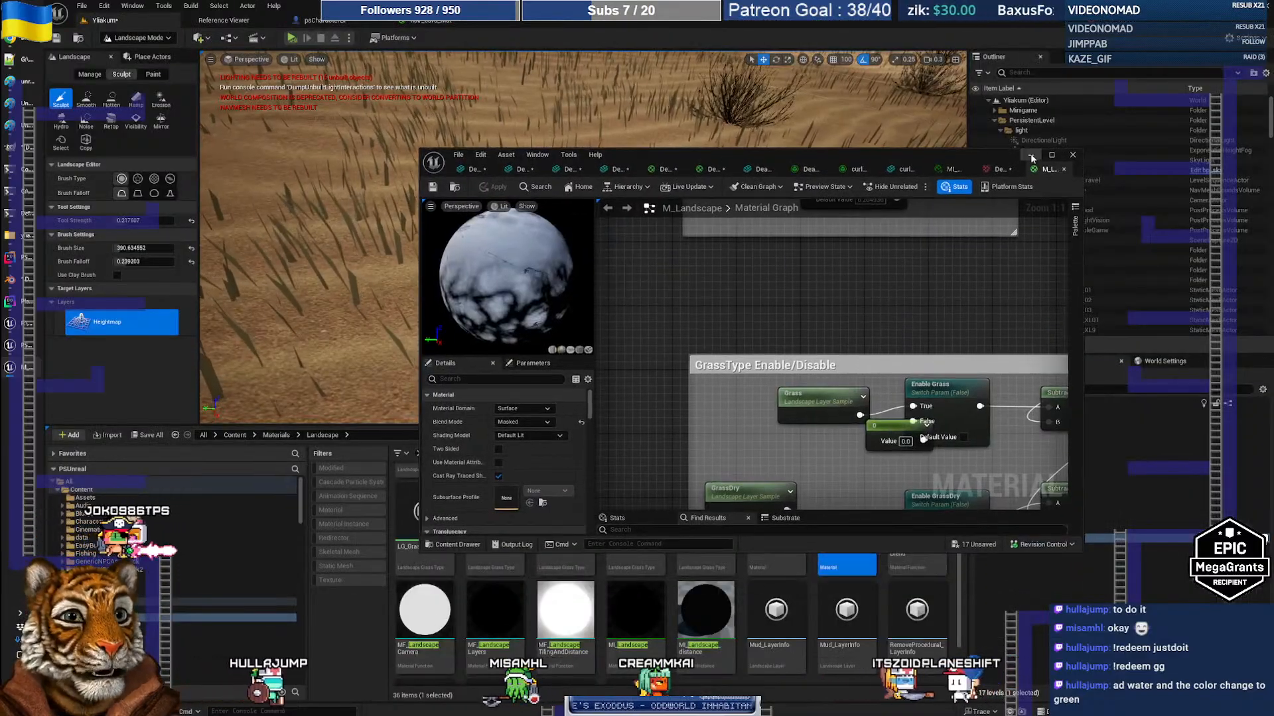
{"action": "left_click", "coordinate": [1030, 155]}
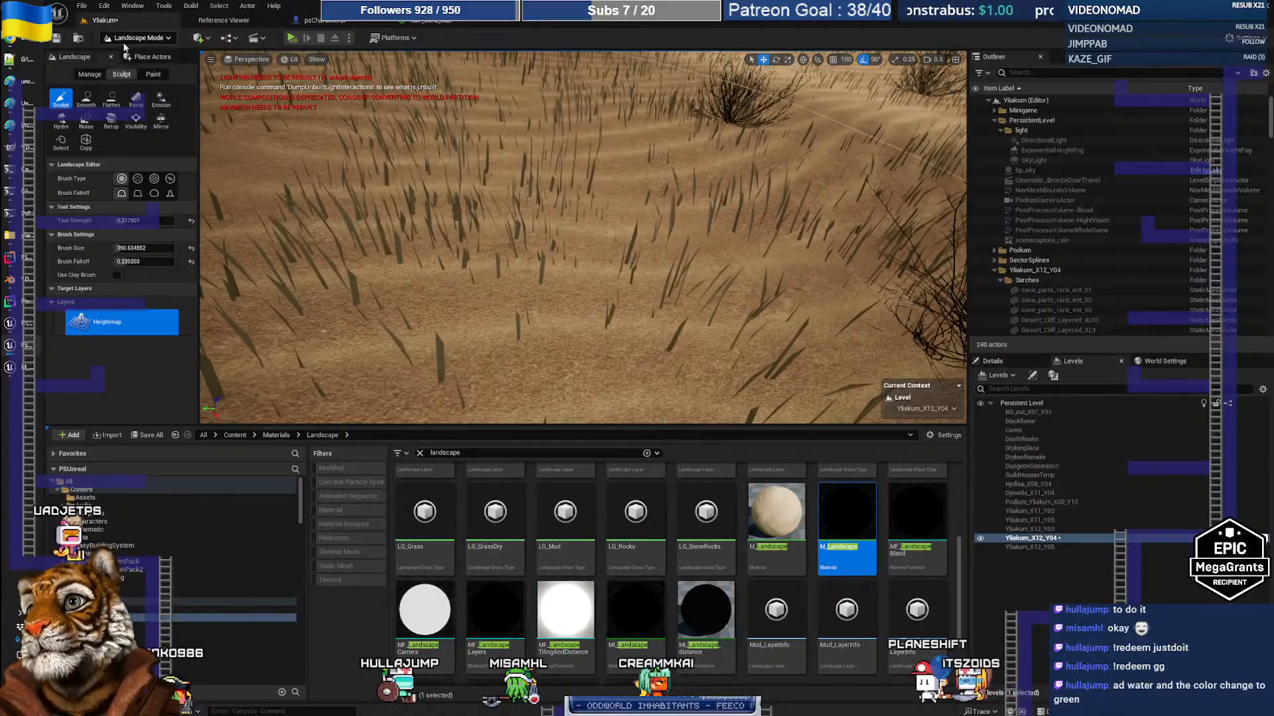
Switch the landscape tools to painting, locate the Grass layer's Grass_LayerInfo asset in the Content Browser and open its details
{"action": "left_click", "coordinate": [153, 74]}
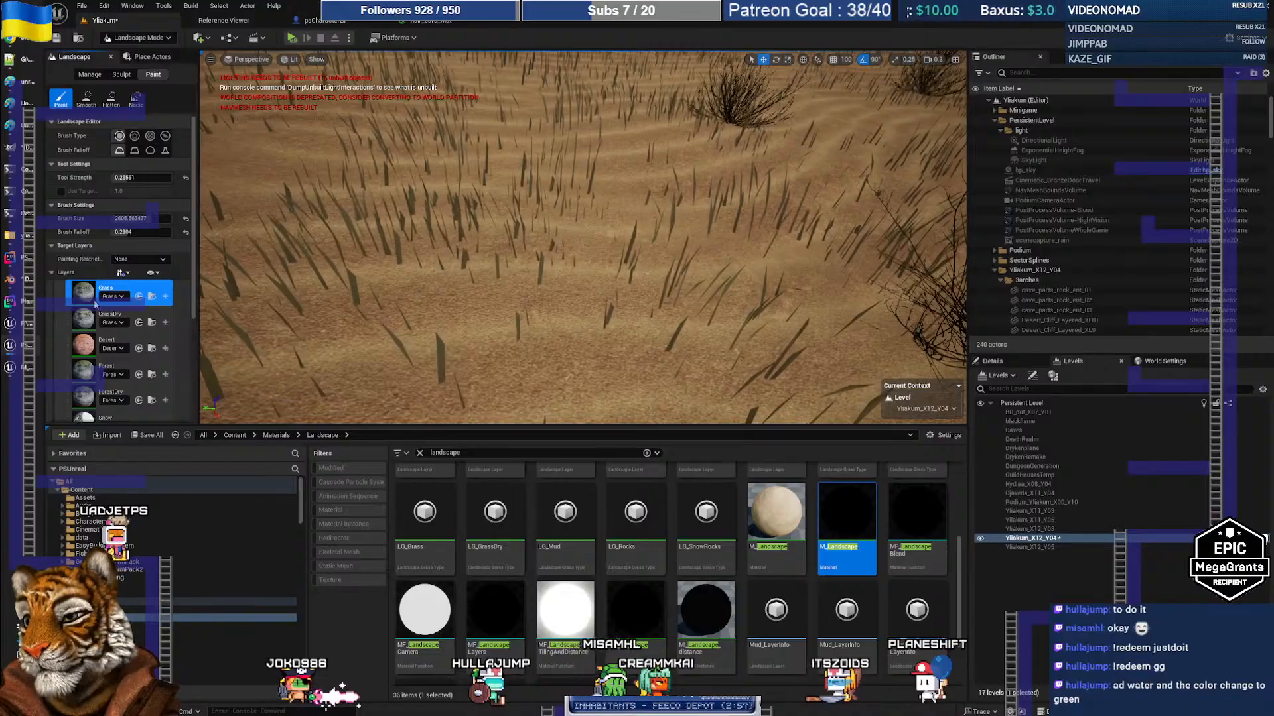
{"action": "left_click", "coordinate": [152, 297]}
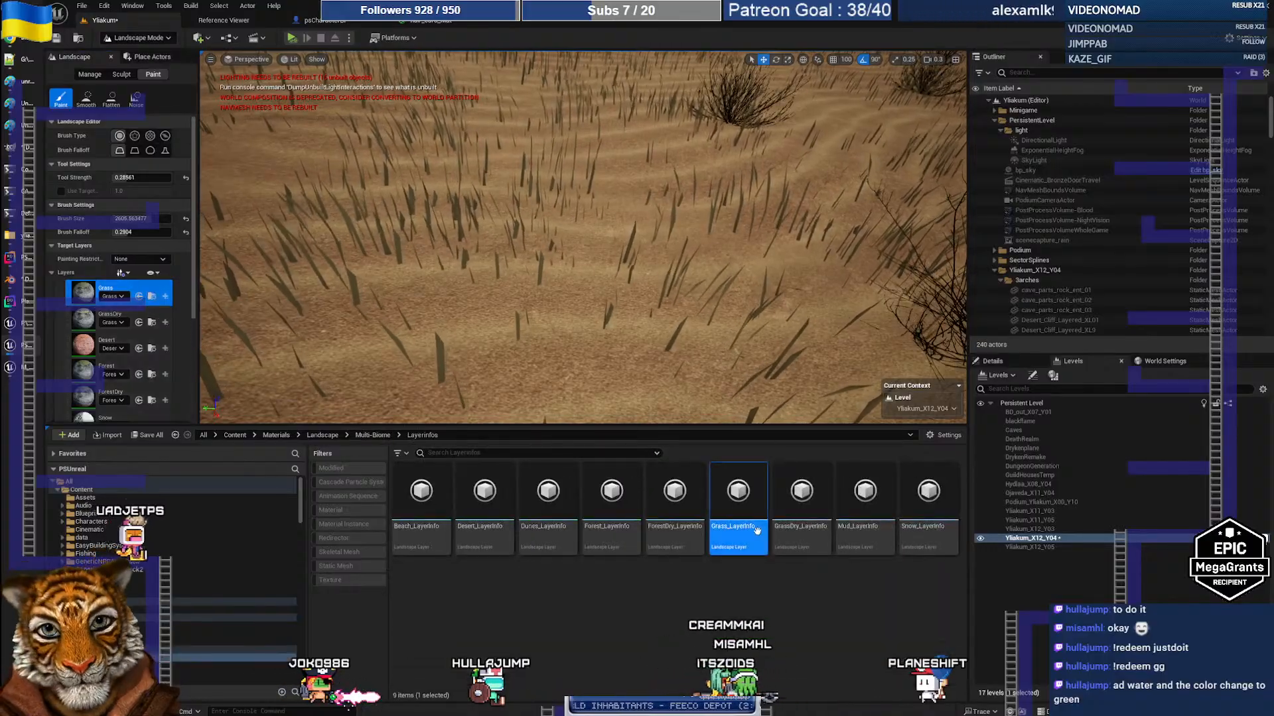
{"action": "double_click", "coordinate": [739, 498]}
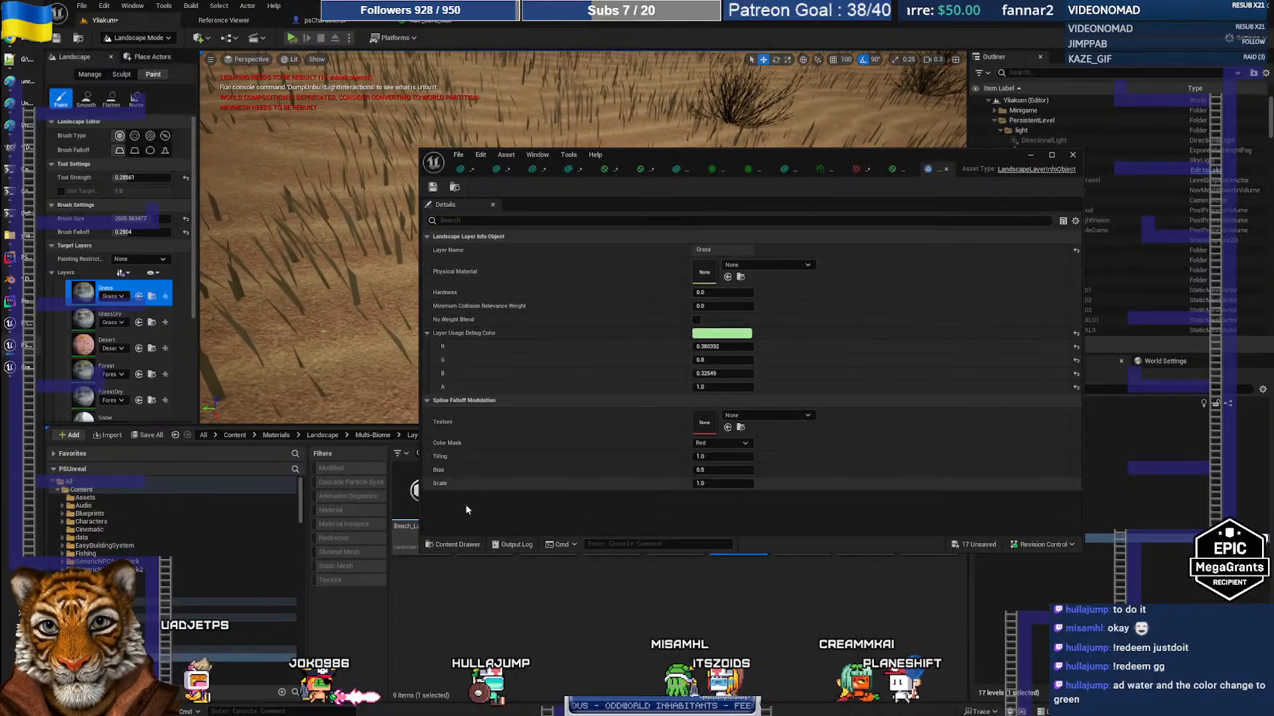
{"action": "left_click", "coordinate": [469, 221]}
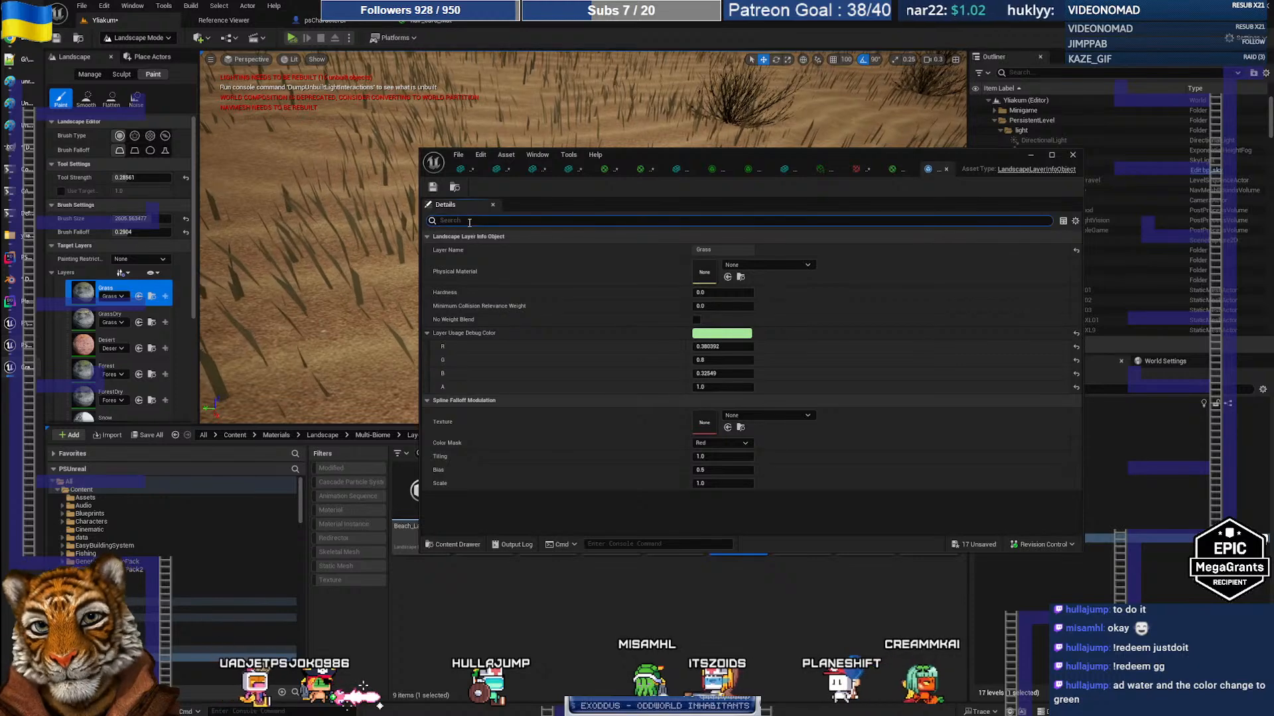
{"action": "type", "text": "grass"}
{"action": "key", "text": "BackSpace"}
{"action": "key", "text": "BackSpace"}
{"action": "key", "text": "BackSpace"}
{"action": "key", "text": "BackSpace"}
{"action": "key", "text": "BackSpace"}
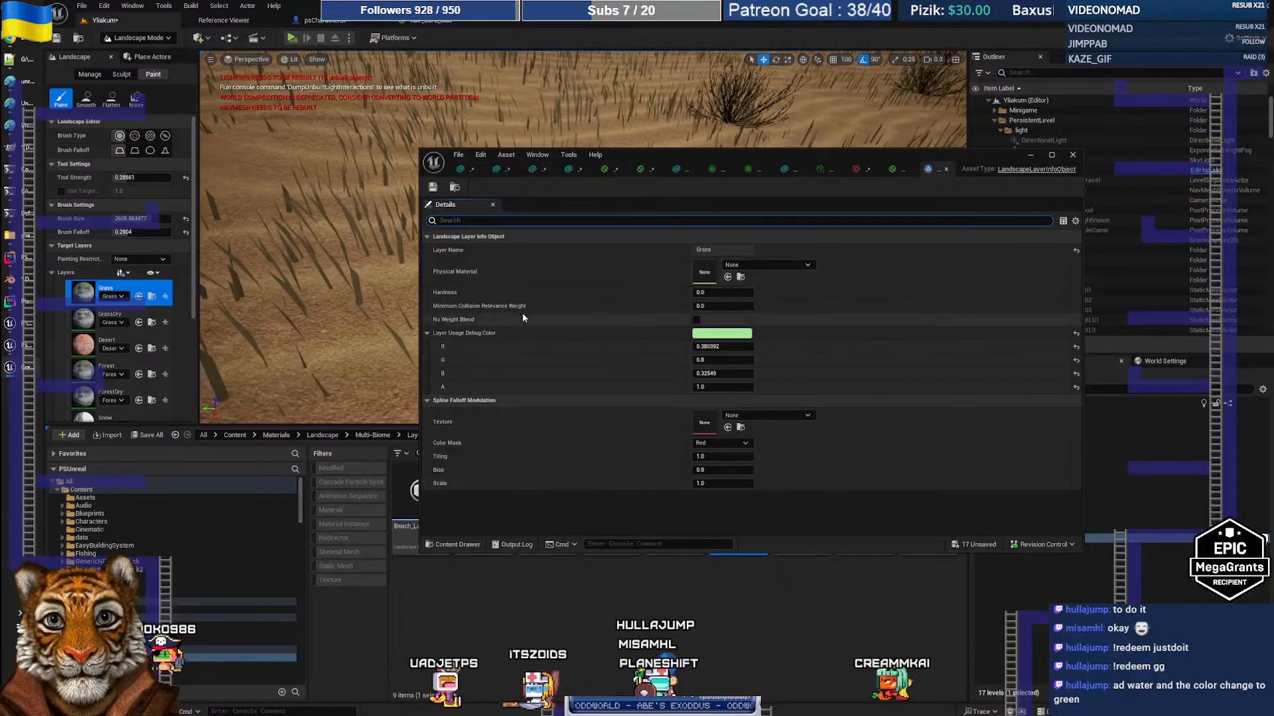
Switch to the browser, search the PSwiki for landscape, read how the landscape is set up in Maps editing workflow, and return to Unreal Editor
{"action": "key", "text": "alt+Tab"}
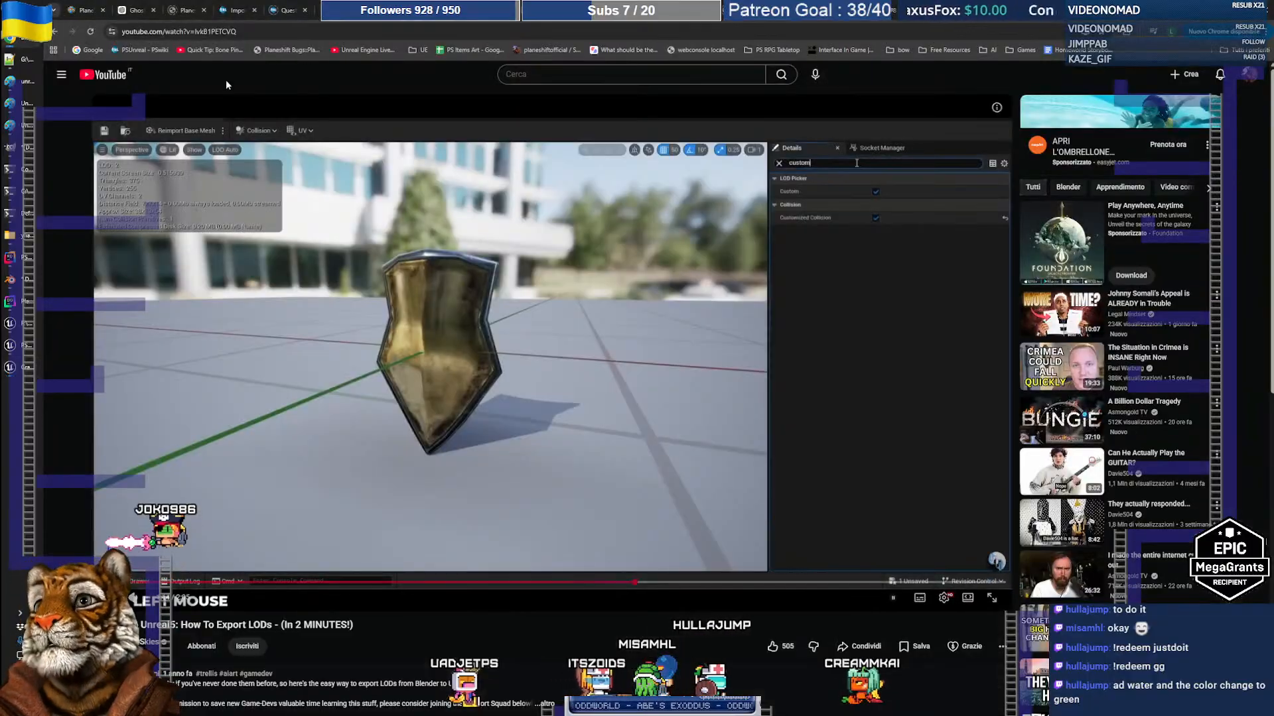
{"action": "left_click", "coordinate": [237, 12]}
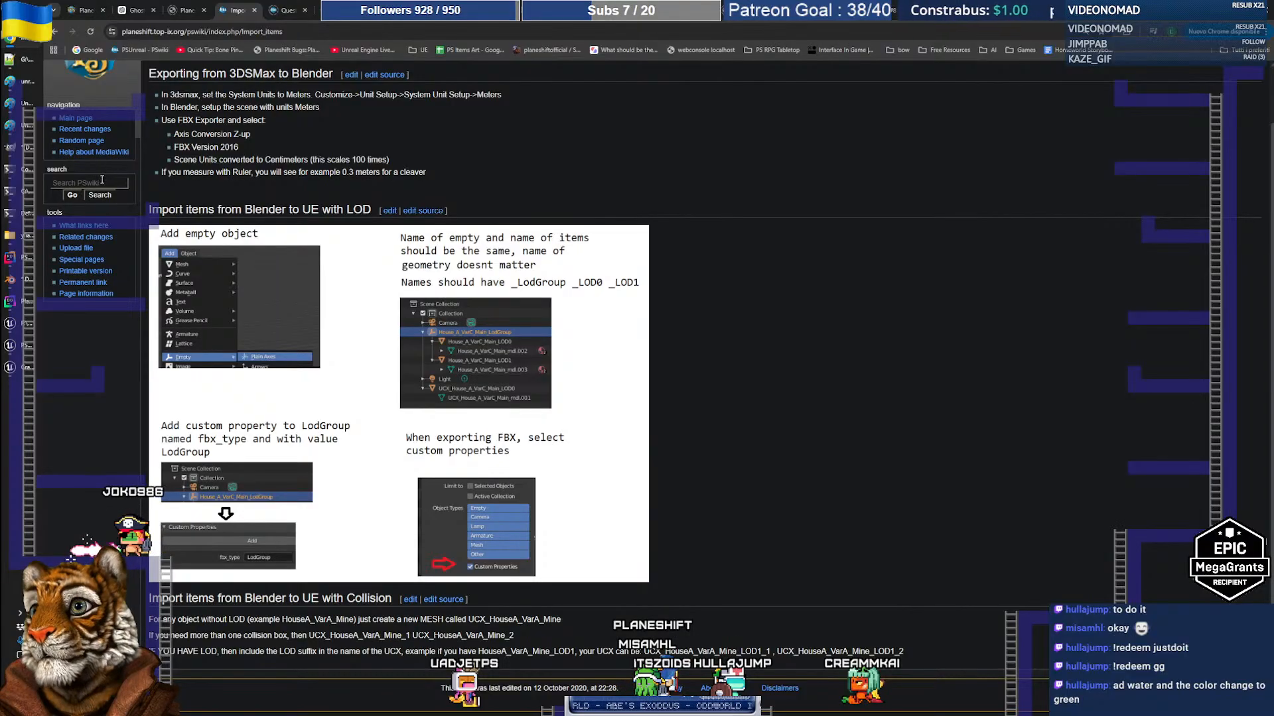
{"action": "type", "text": "landscape"}
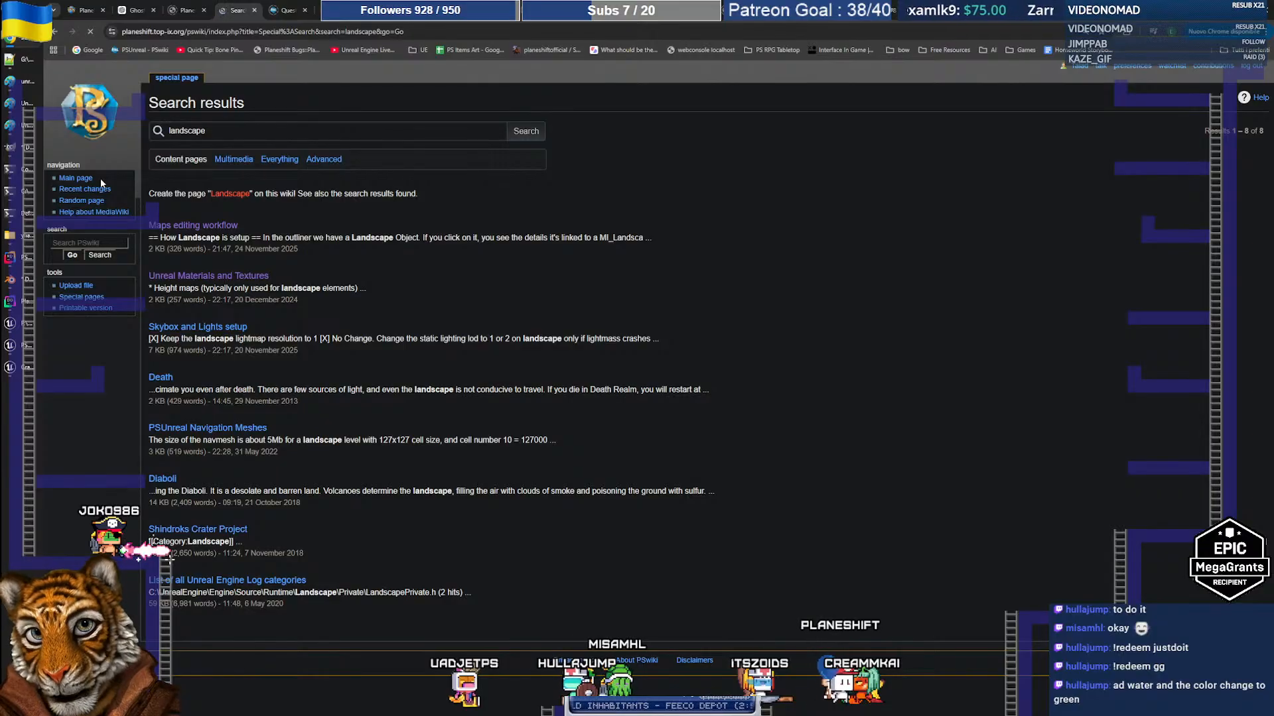
{"action": "left_click", "coordinate": [215, 226]}
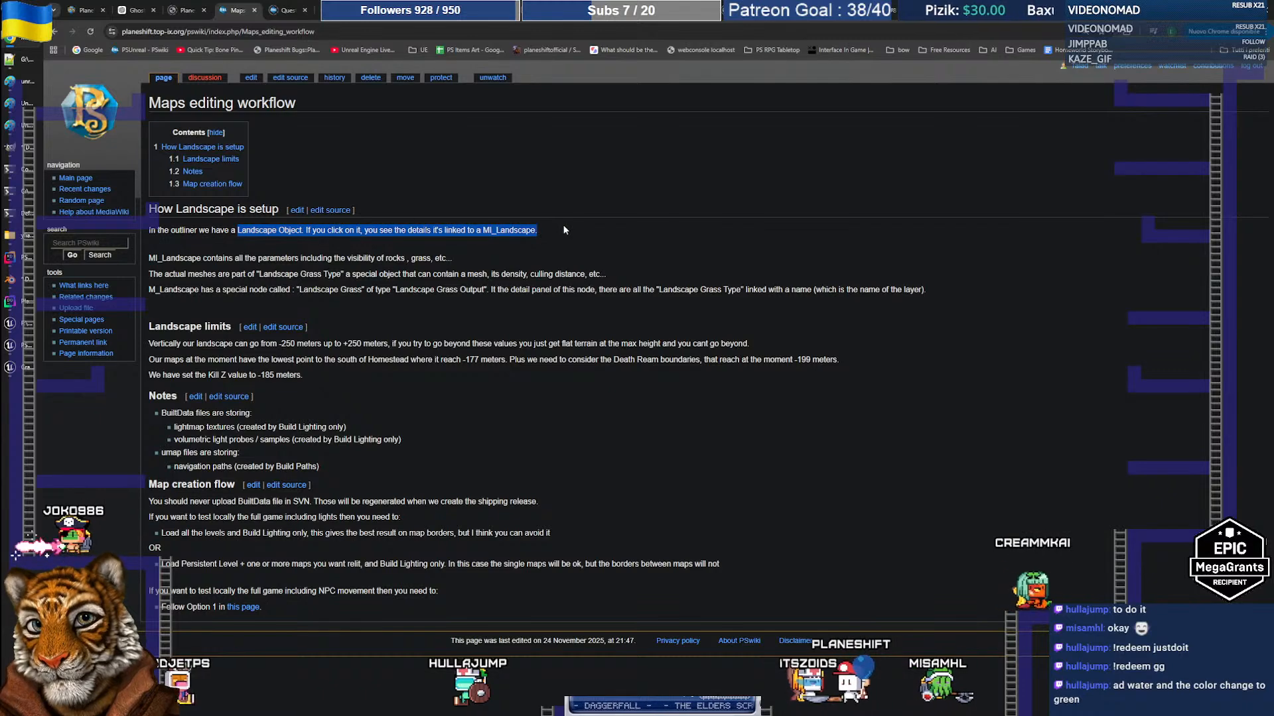
{"action": "left_click", "coordinate": [25, 370]}
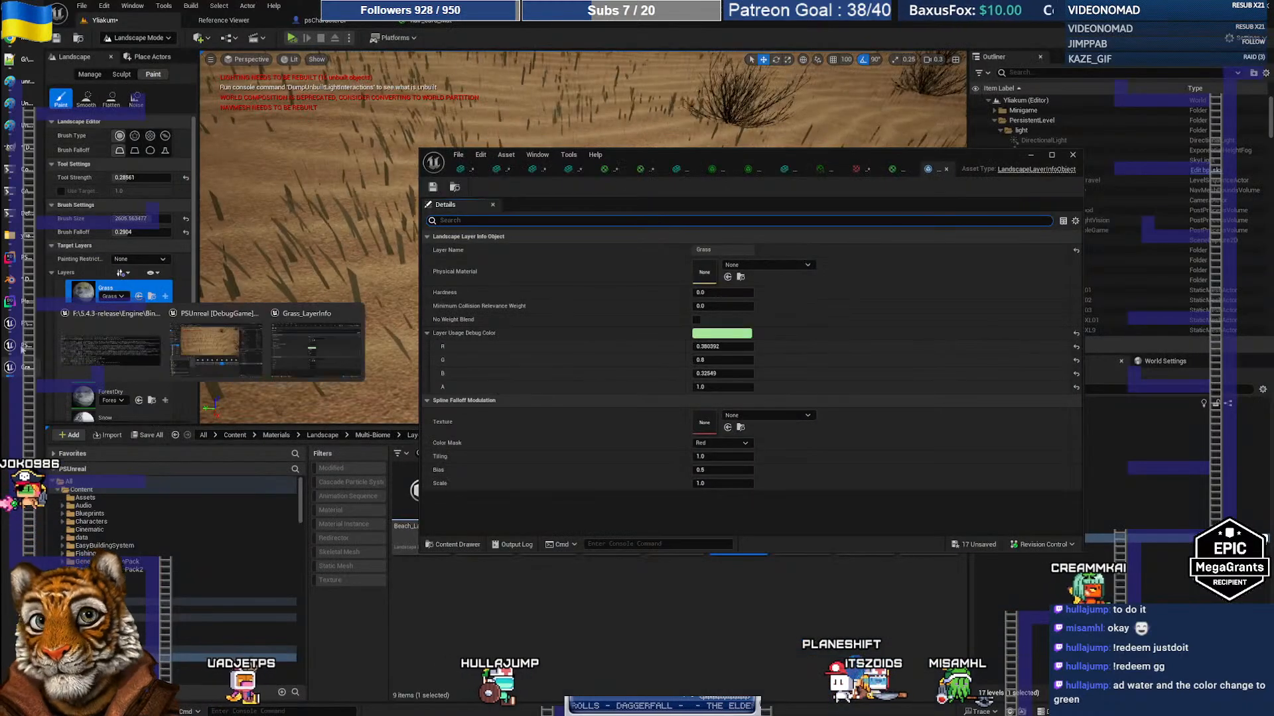
Filter the level's actors by "lands", select the Landscape actor and show its details
{"action": "left_click_drag", "start_coordinate": [918, 157], "coordinate": [713, 158]}
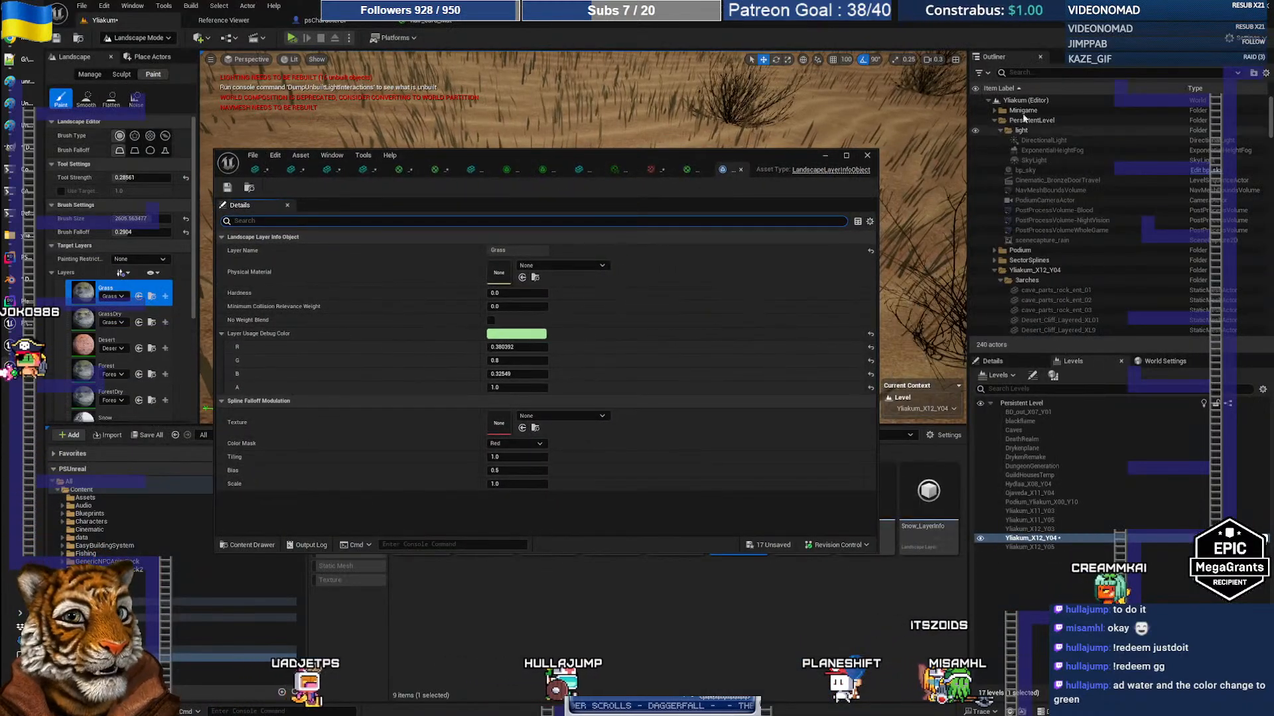
{"action": "left_click", "coordinate": [1019, 73]}
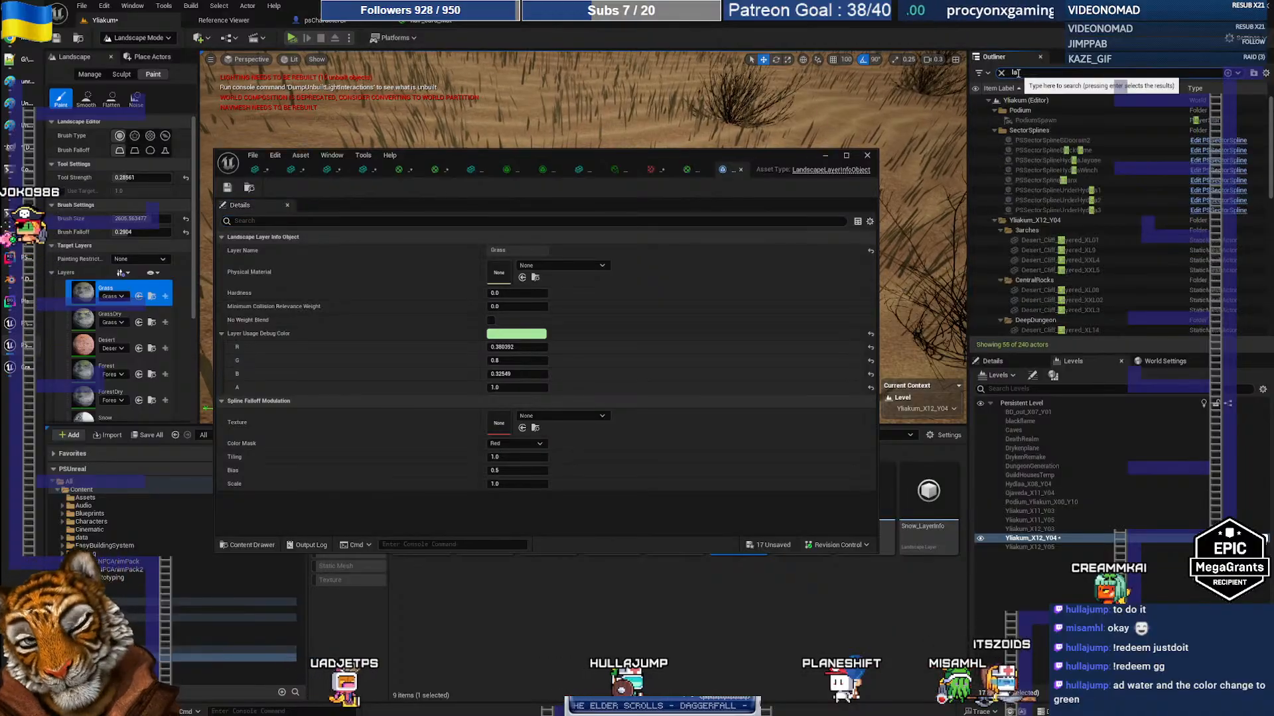
{"action": "type", "text": "lands"}
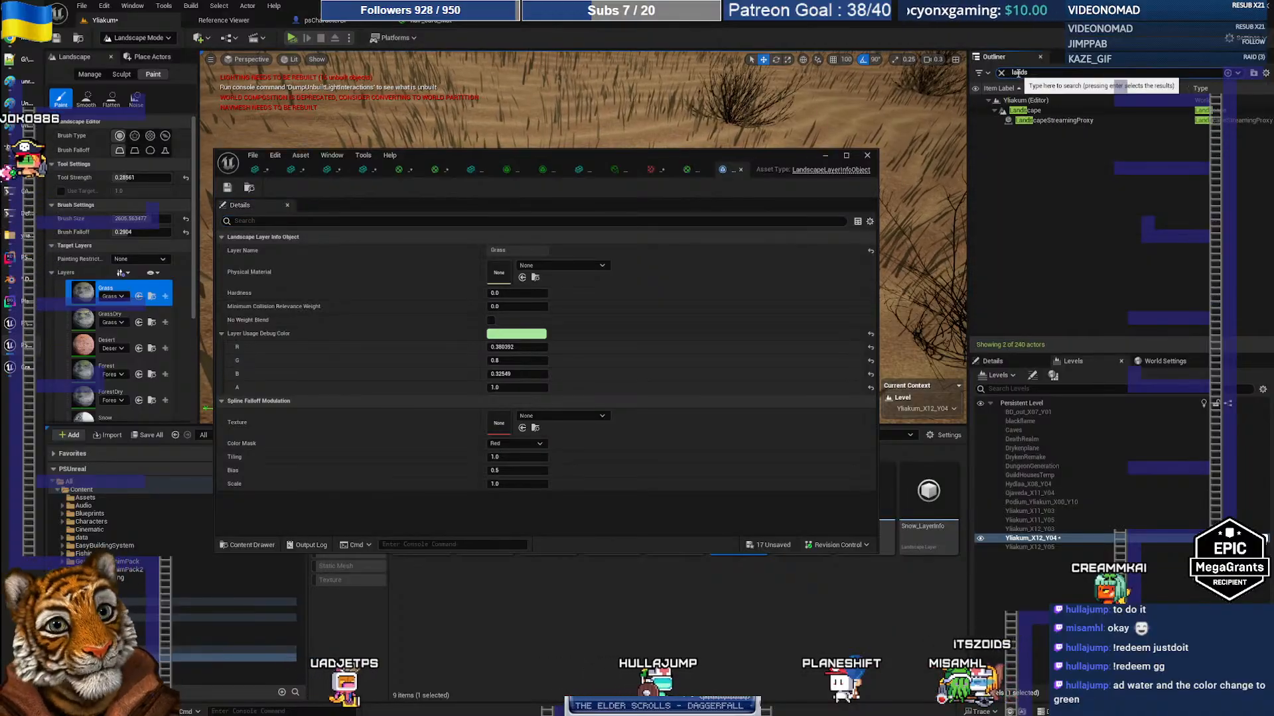
{"action": "left_click", "coordinate": [1028, 112]}
{"action": "left_click", "coordinate": [993, 361]}
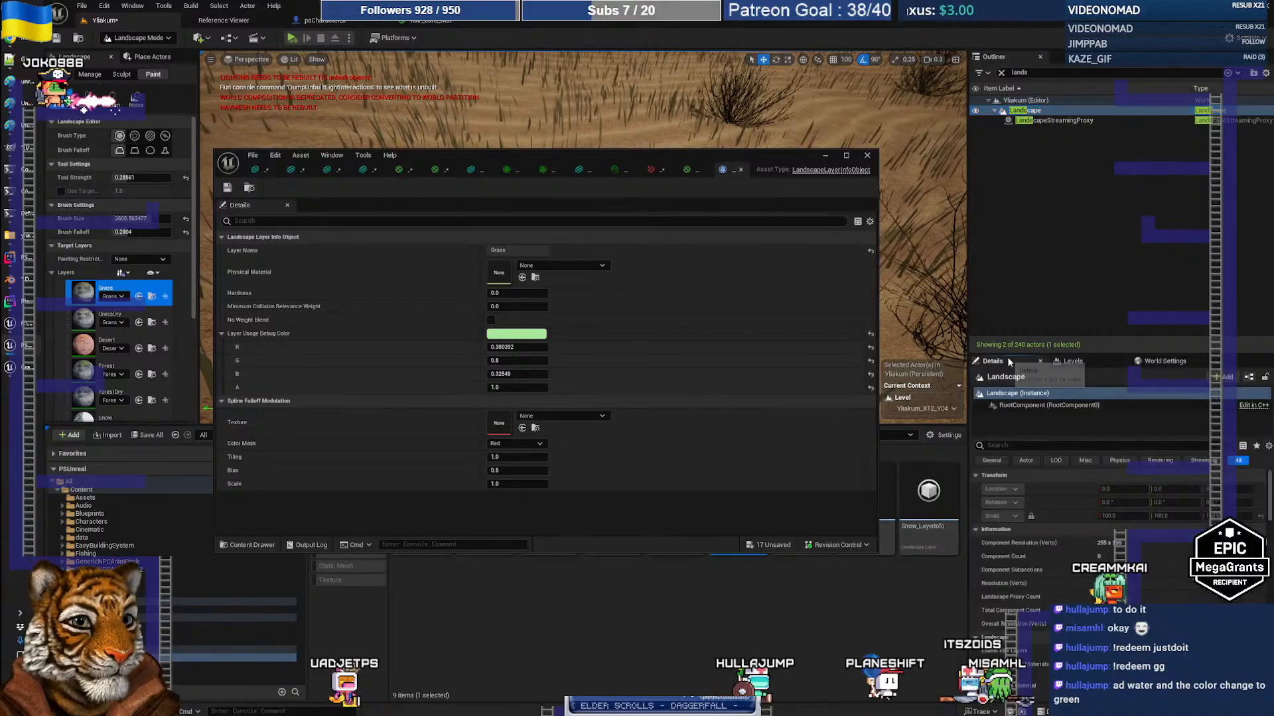
{"action": "left_click", "coordinate": [1026, 111]}
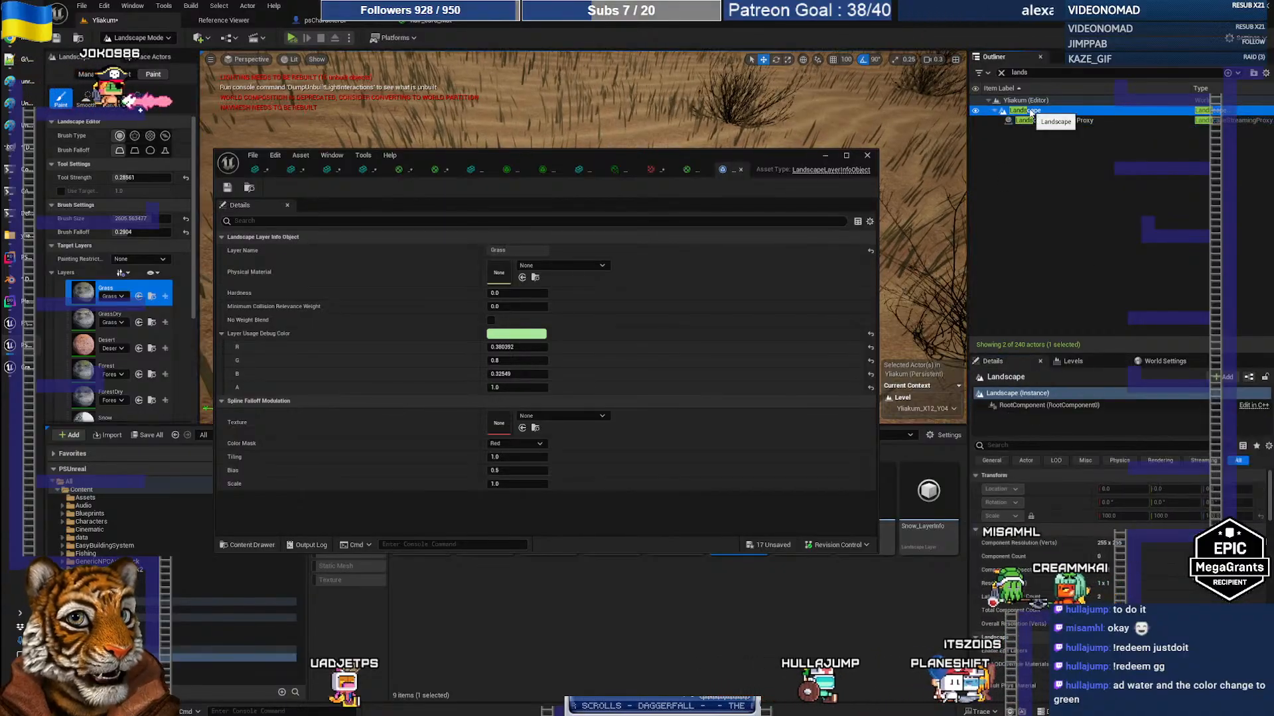
Locate the Landscape actor's MI_Landscape material, open it in a maximized editor and examine its global static switch parameters
{"action": "scroll", "coordinate": [1054, 486], "scroll_direction": "down", "scroll_amount": 5}
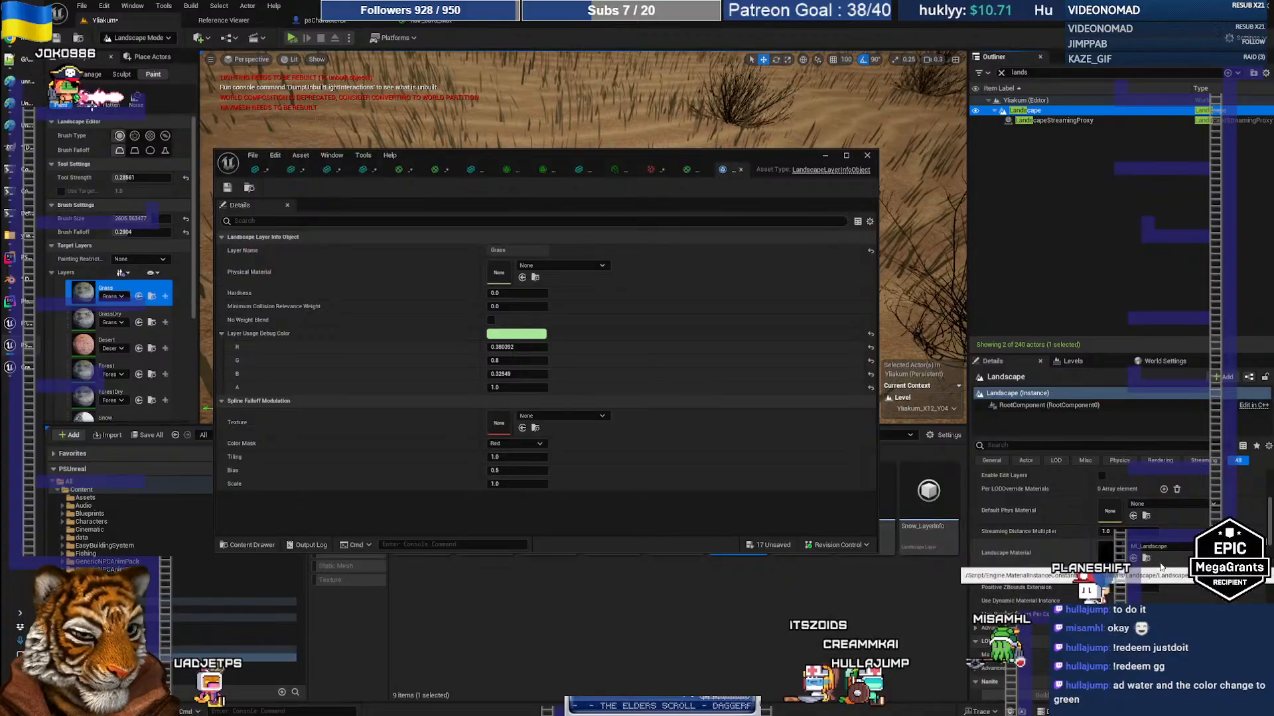
{"action": "left_click", "coordinate": [1145, 558]}
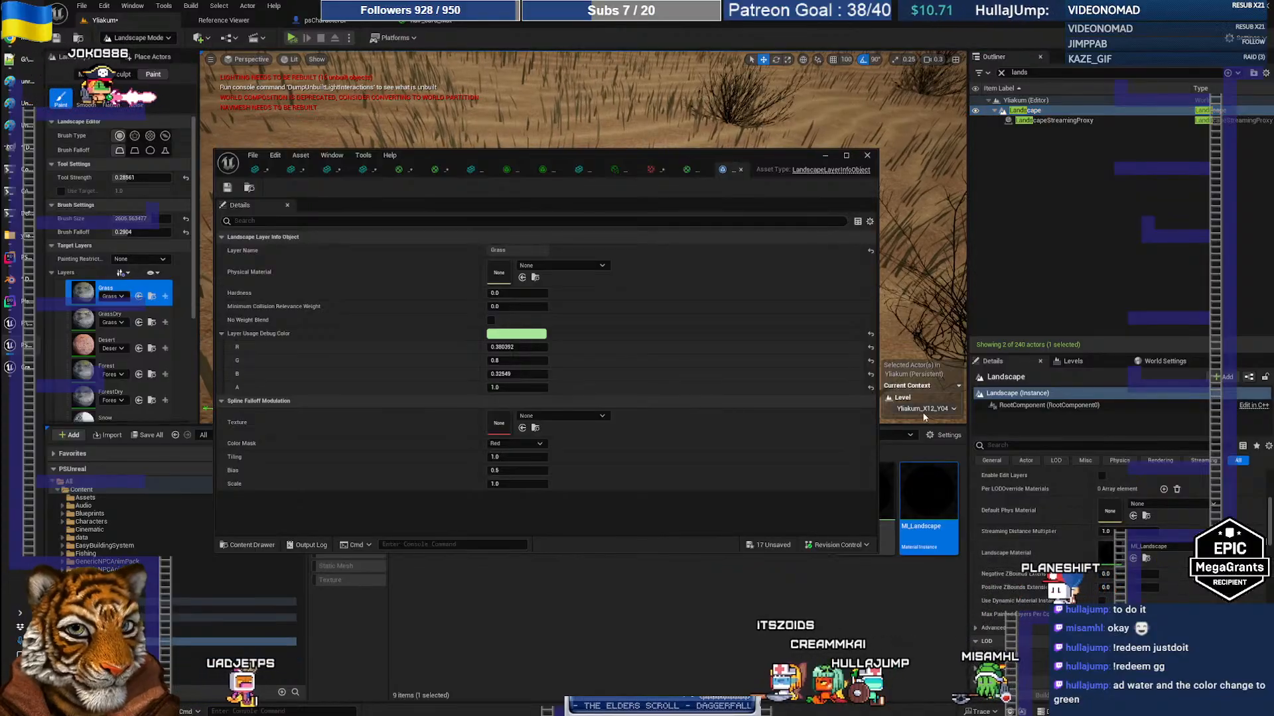
{"action": "double_click", "coordinate": [922, 497]}
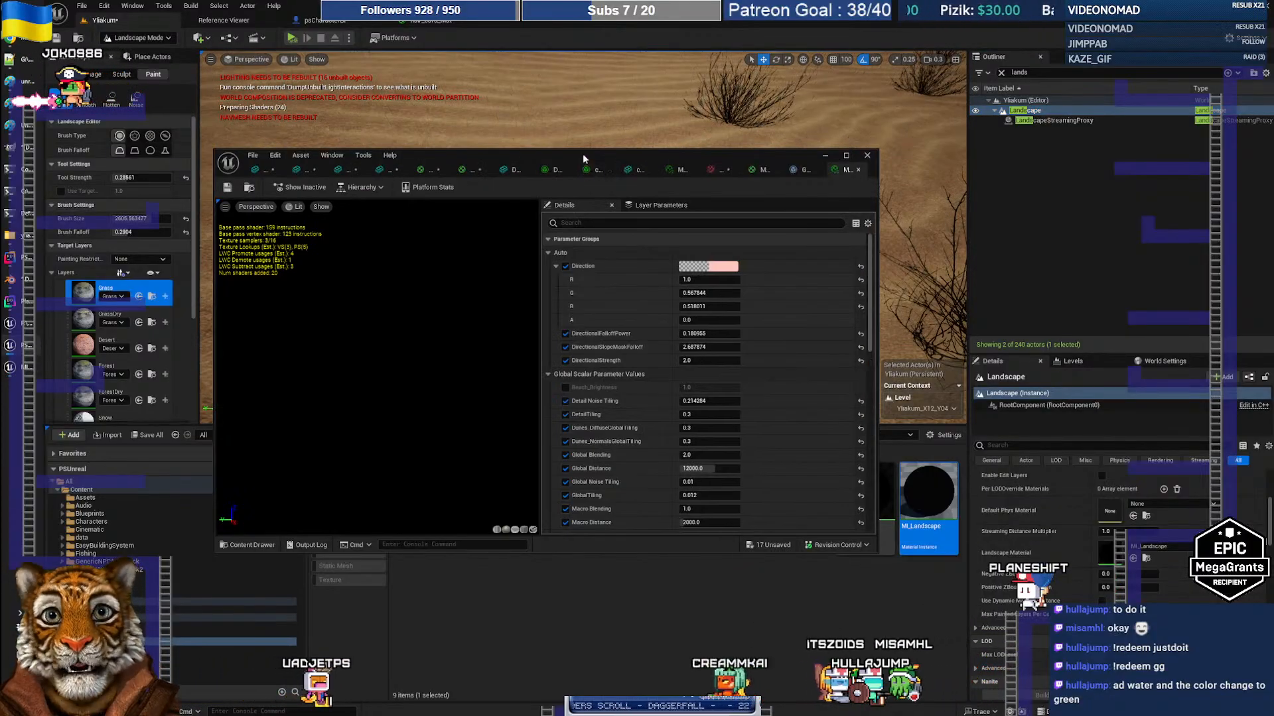
{"action": "double_click", "coordinate": [582, 153]}
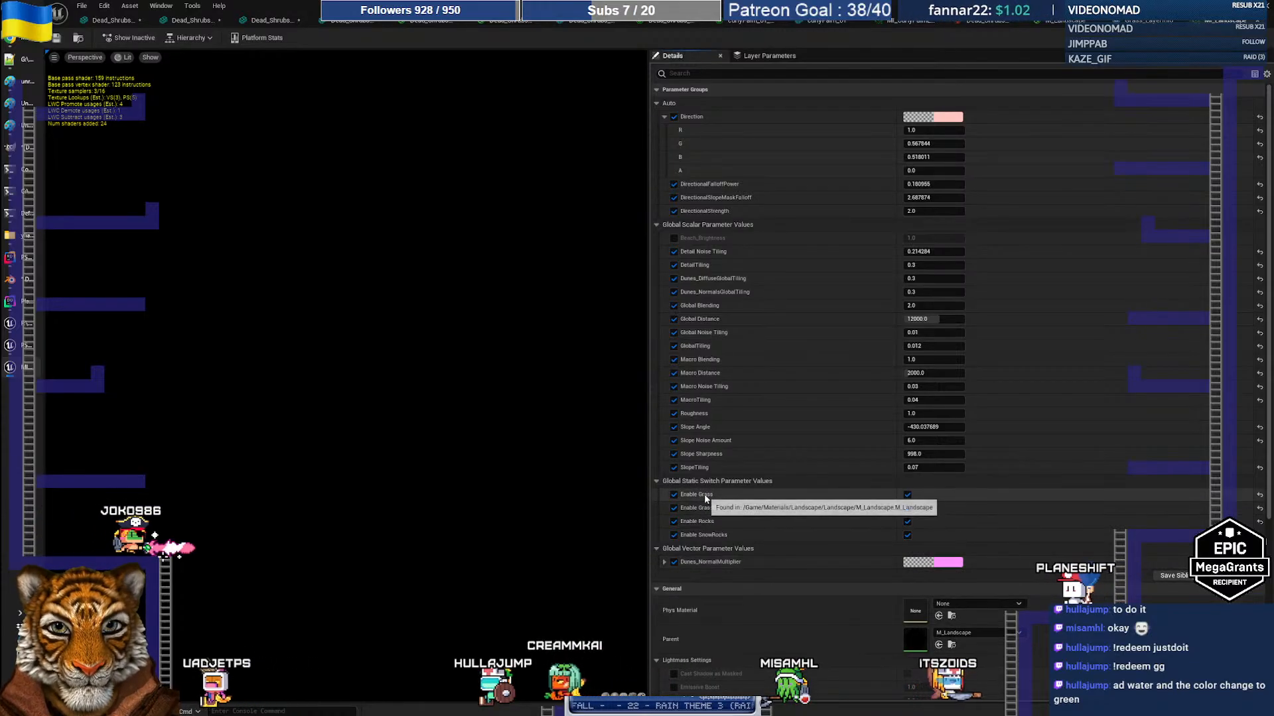
Shrink the MI_Landscape editor below the viewport, turn Enable GrassDry off to check its effect on the level's grass, and turn it back on
{"action": "left_click", "coordinate": [1241, 6]}
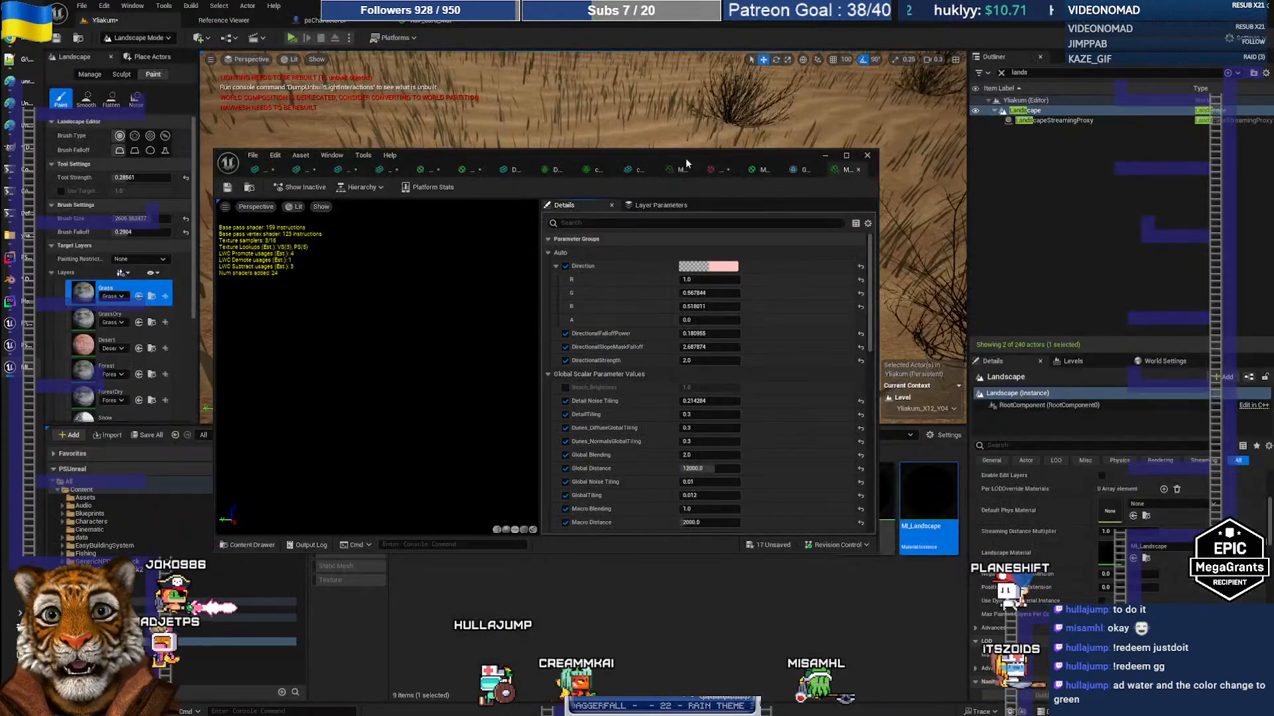
{"action": "left_click_drag", "start_coordinate": [671, 175], "coordinate": [661, 266]}
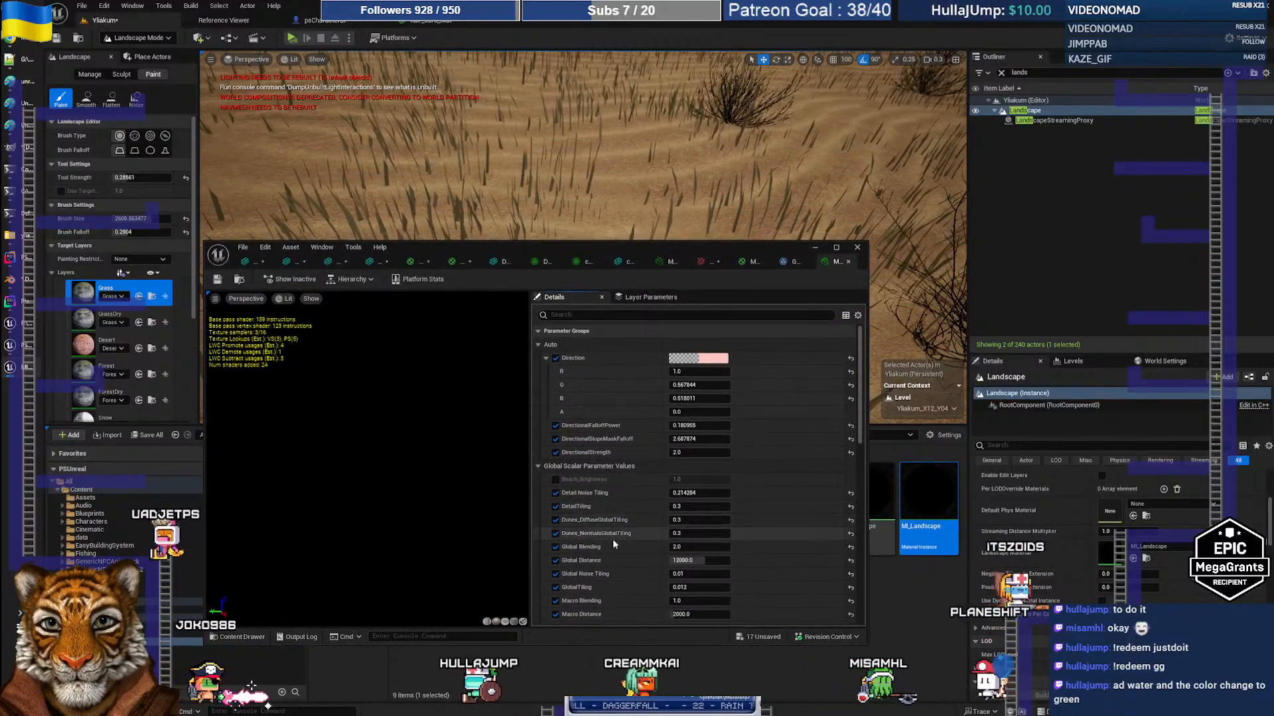
{"action": "scroll", "coordinate": [611, 539], "scroll_direction": "down", "scroll_amount": 8}
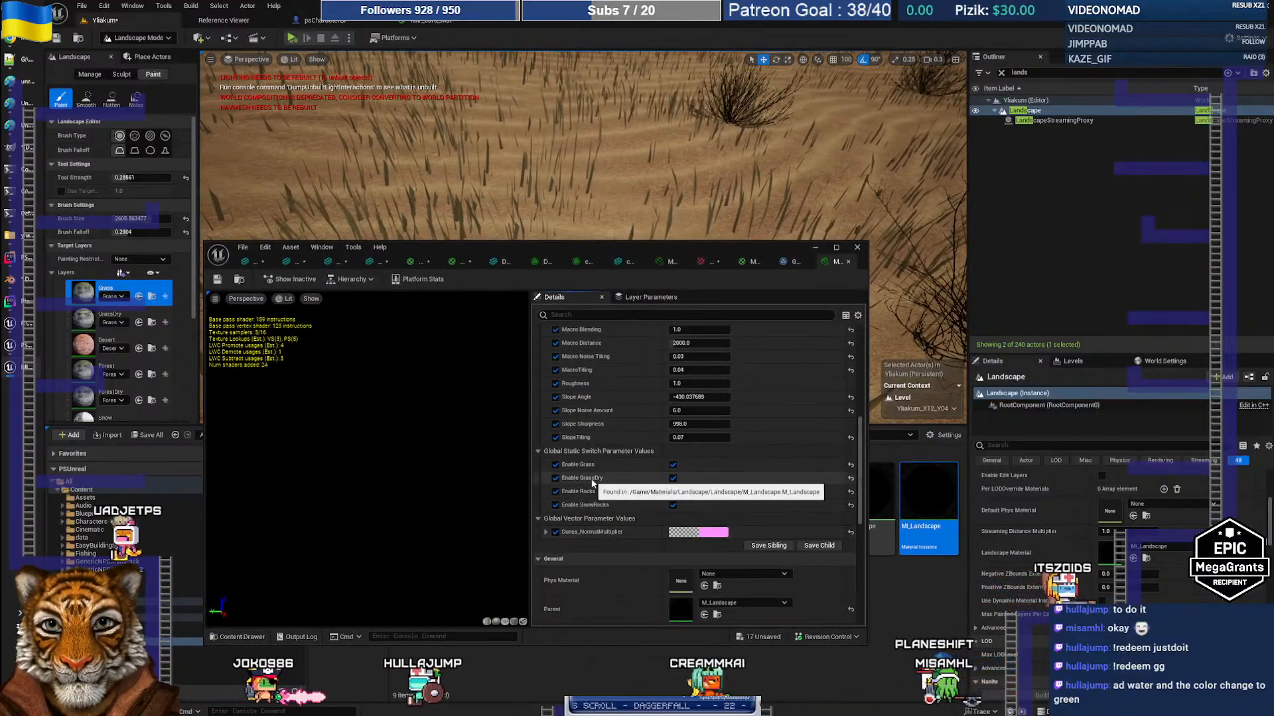
{"action": "left_click", "coordinate": [673, 477]}
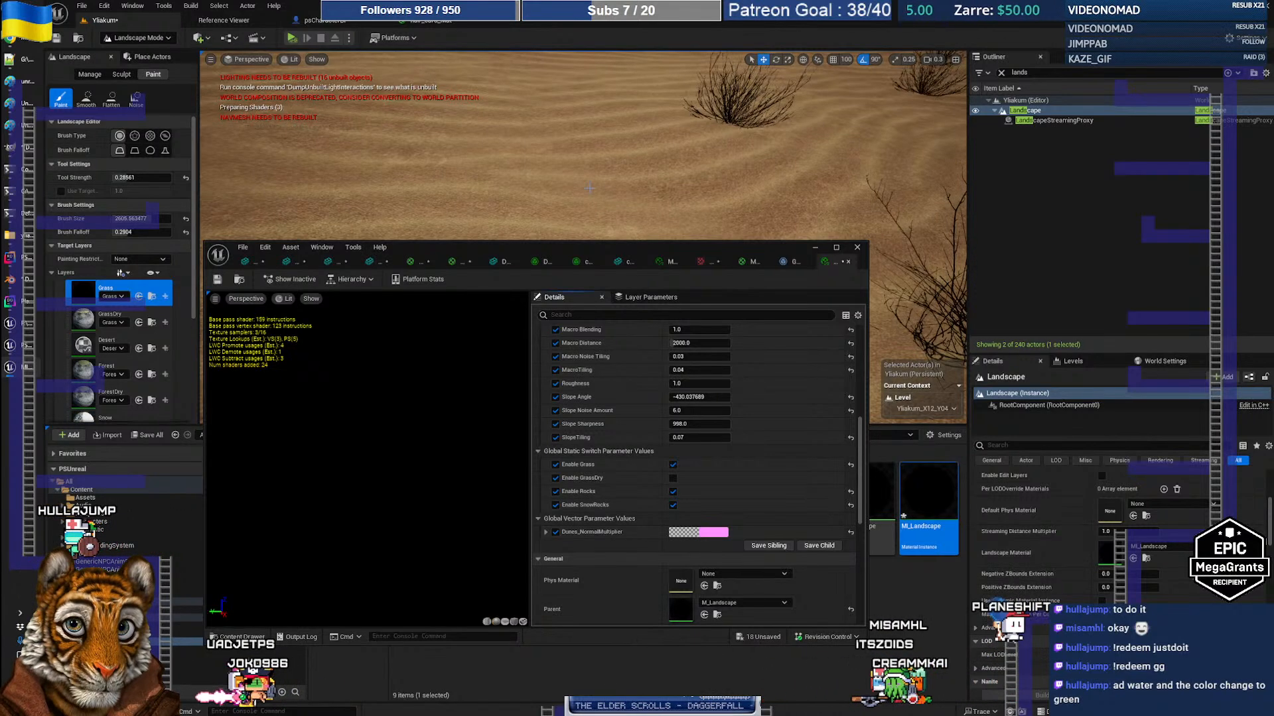
{"action": "left_click", "coordinate": [673, 478]}
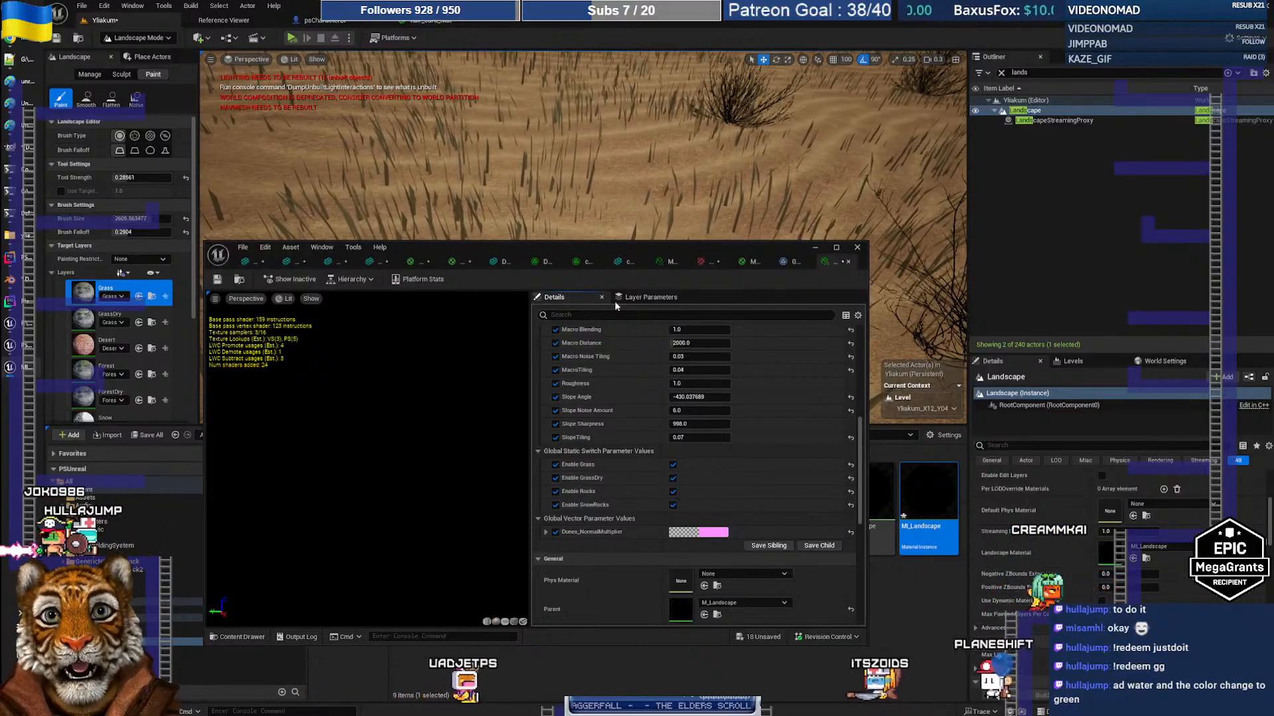
Examine in the M_Landscape graph how the GrassDry and Desert layer samples feed the Enable GrassDry switch and the Landscape Grass output
{"action": "left_click", "coordinate": [750, 262]}
{"action": "double_click", "coordinate": [689, 247]}
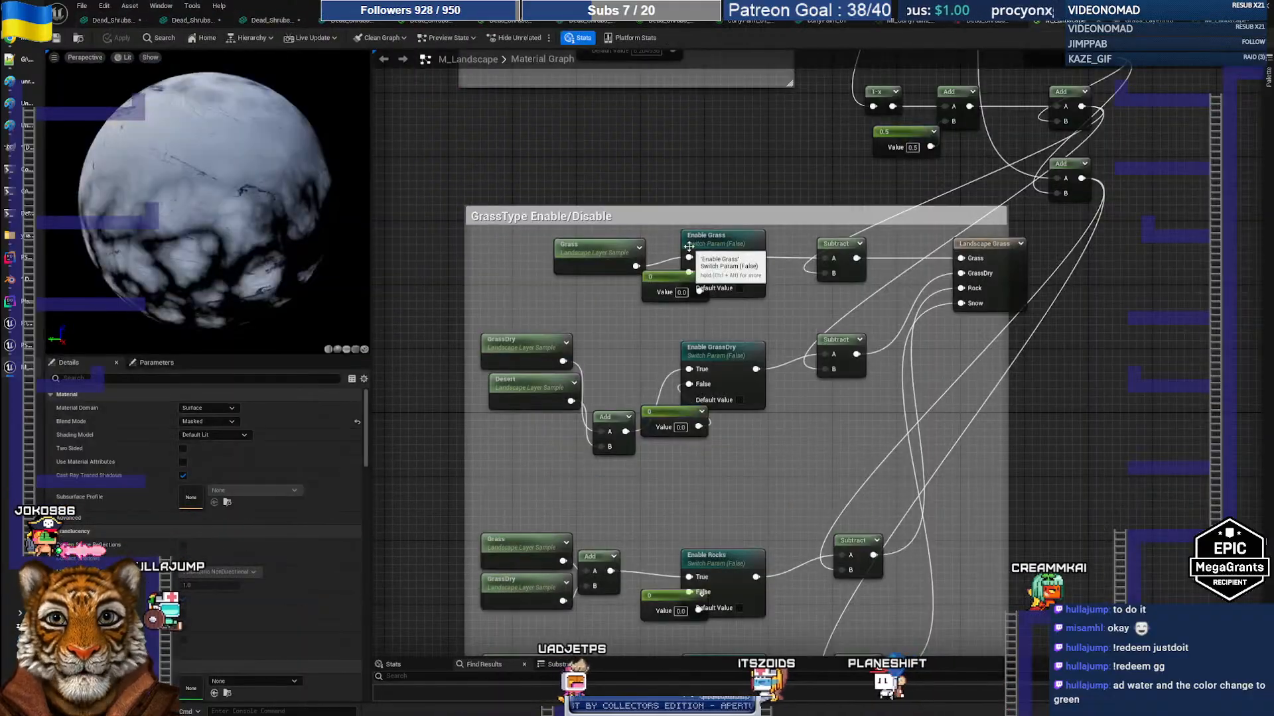
{"action": "left_click", "coordinate": [530, 339]}
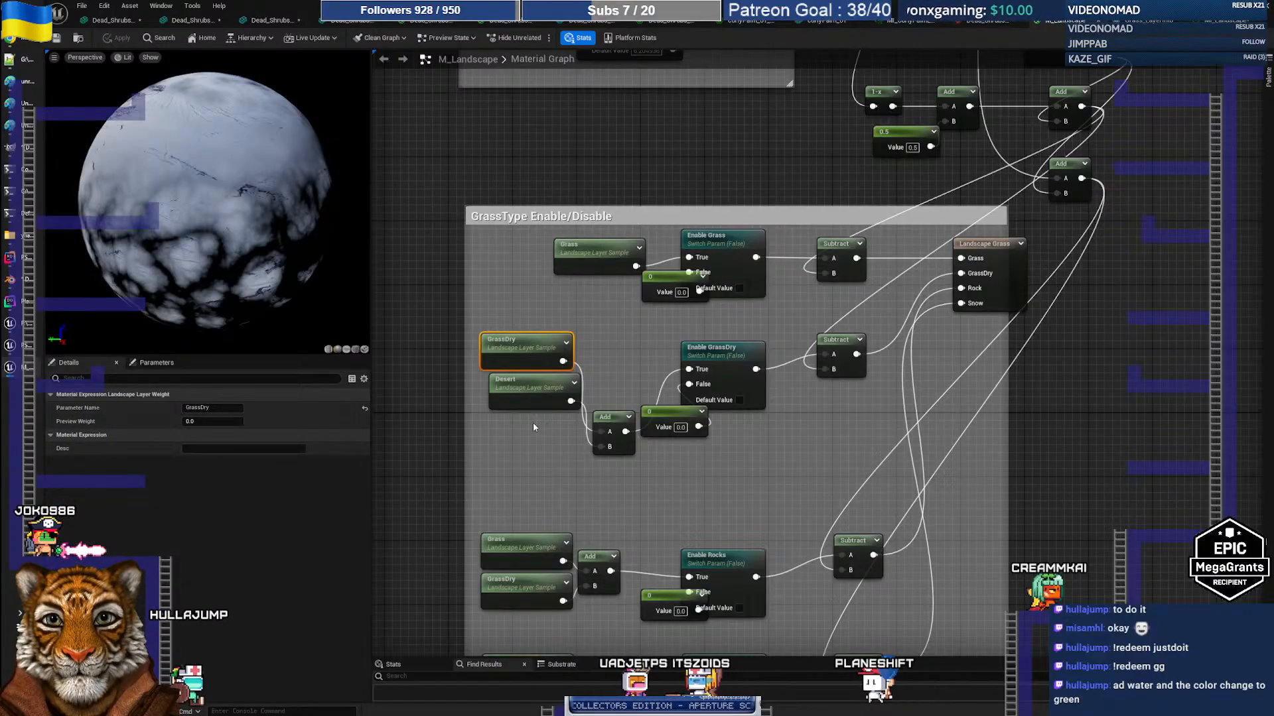
{"action": "right_click_drag", "start_coordinate": [555, 355], "coordinate": [654, 335]}
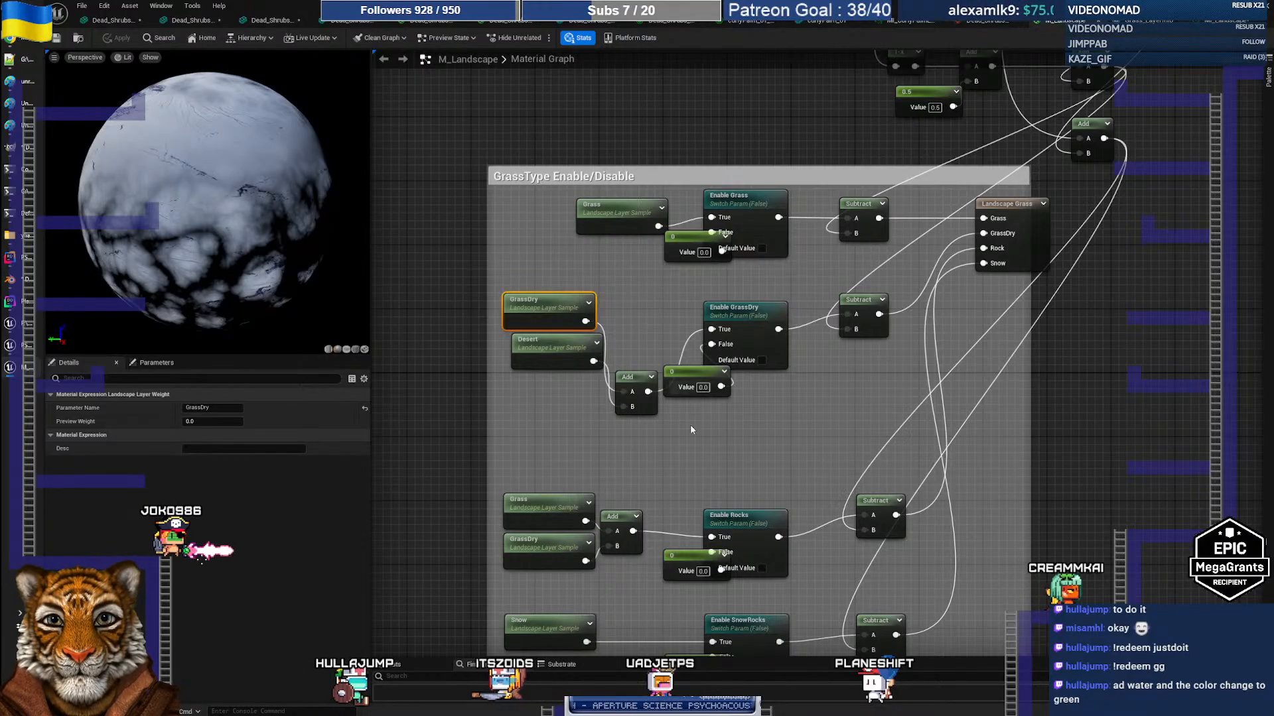
{"action": "right_click_drag", "start_coordinate": [692, 455], "coordinate": [689, 359]}
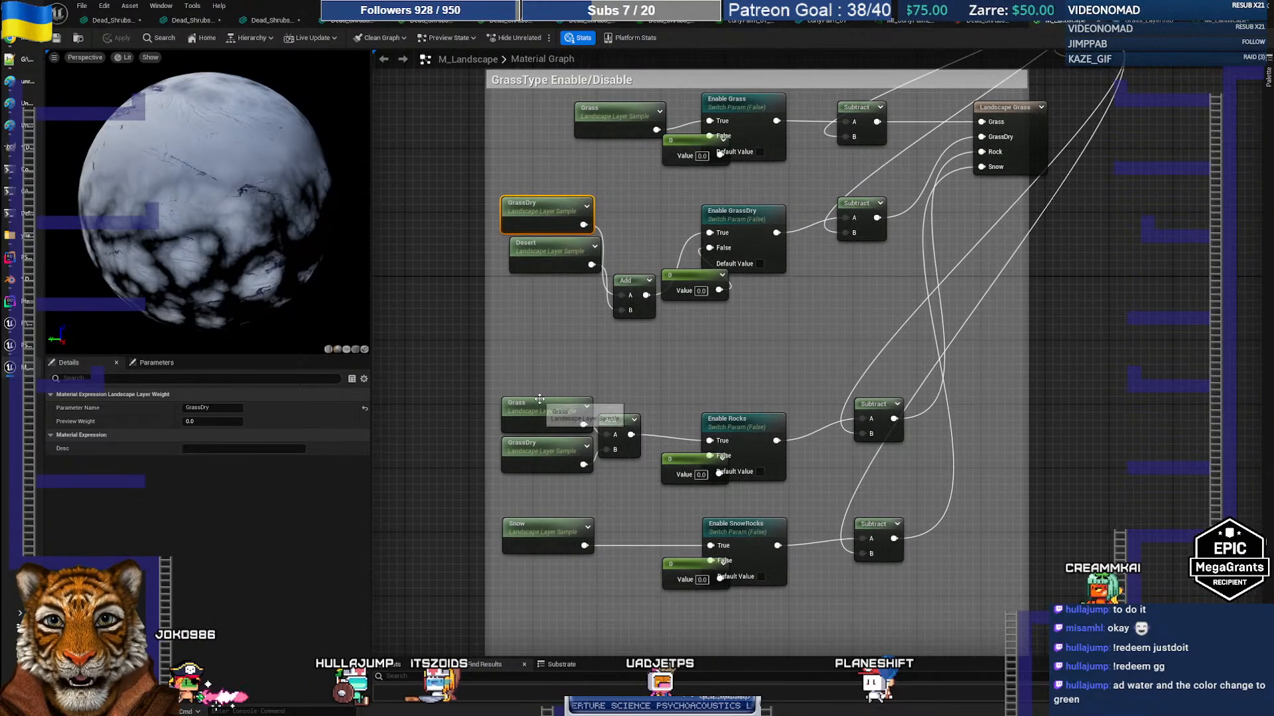
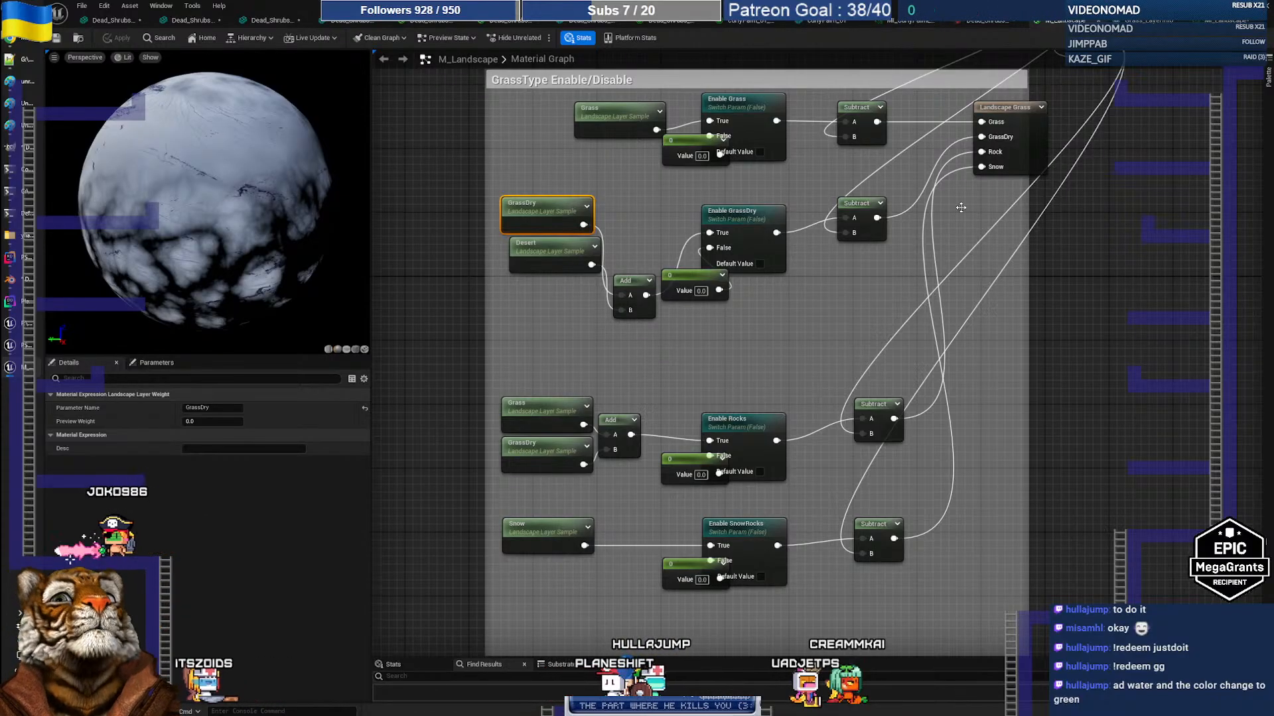
{"action": "right_click_drag", "start_coordinate": [898, 267], "coordinate": [862, 375]}
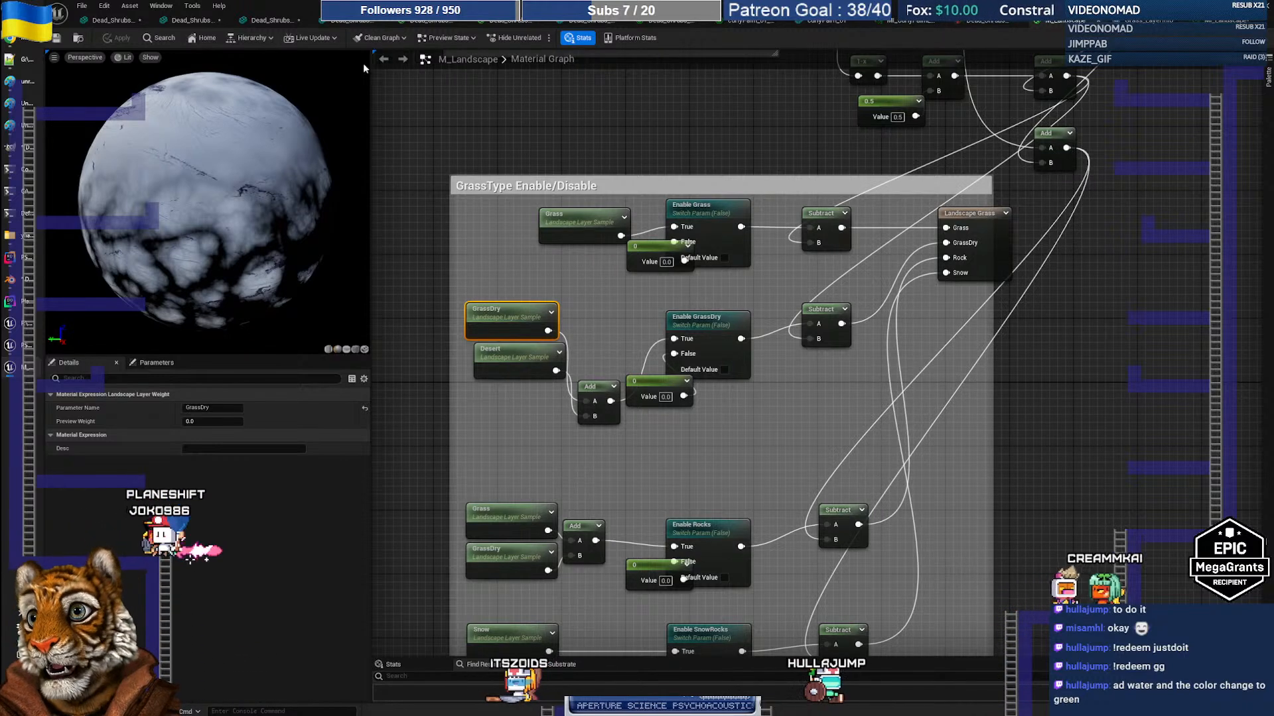
Move the material editor clear of the viewport and fly over the desert level to inspect the ground and grass near the rocks and trees
{"action": "double_click", "coordinate": [371, 8]}
{"action": "left_click_drag", "start_coordinate": [677, 250], "coordinate": [749, 413]}
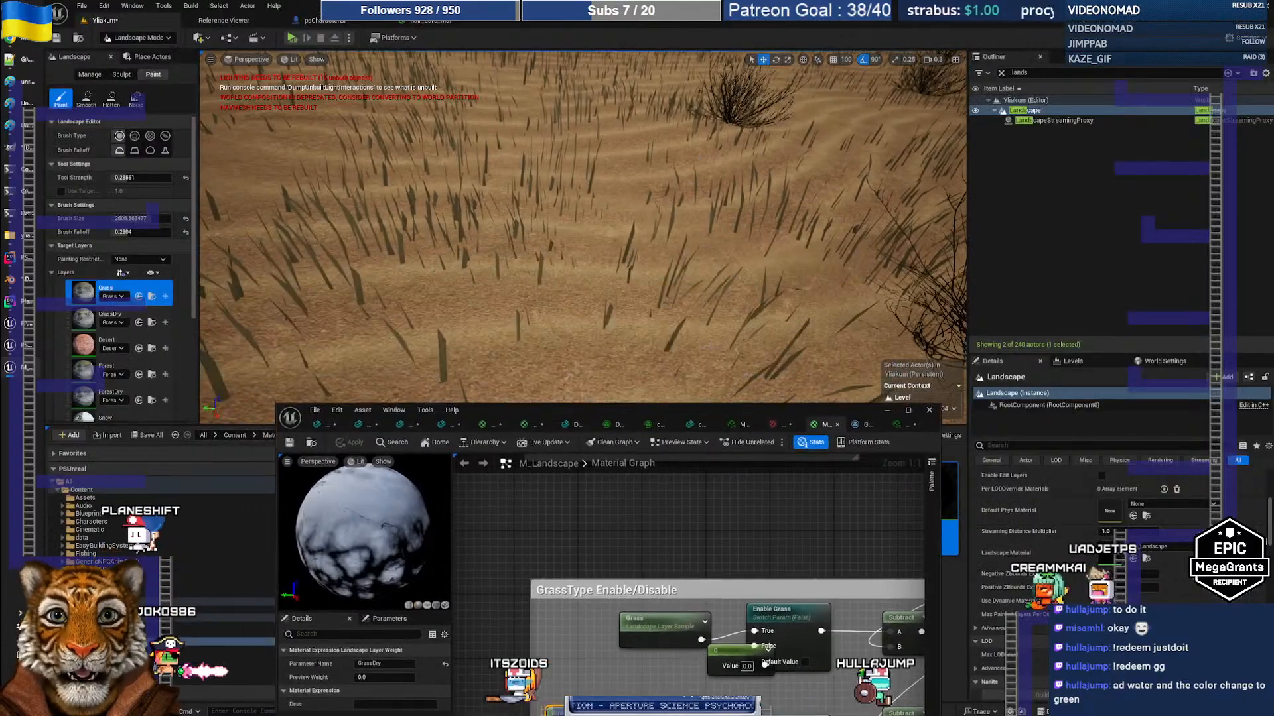
{"action": "key", "text": "s"}
{"action": "right_click_drag", "start_coordinate": [597, 266], "coordinate": [653, 159]}
{"action": "key", "text": "w"}
{"action": "scroll", "coordinate": [633, 202], "scroll_direction": "up", "scroll_amount": 2}
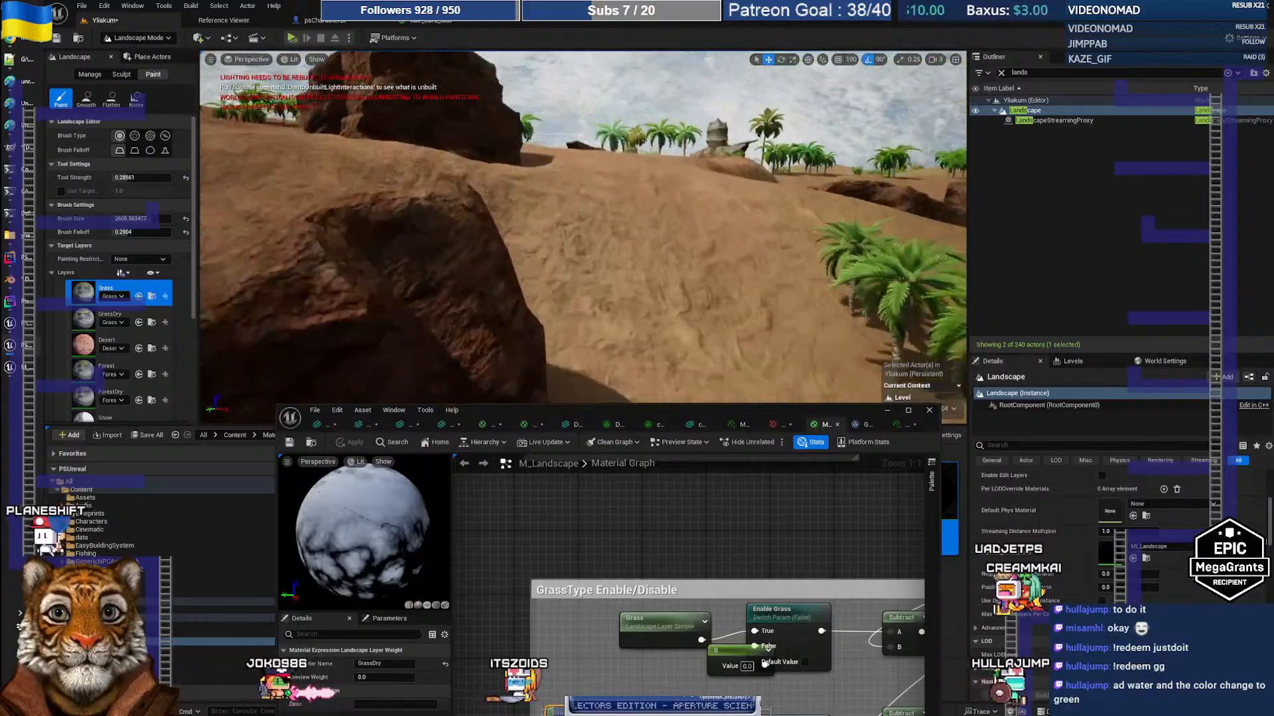
{"action": "key", "text": "w"}
{"action": "right_click_drag", "start_coordinate": [597, 225], "coordinate": [624, 221]}
{"action": "key", "text": "w"}
{"action": "key", "text": "s"}
{"action": "key", "text": "w"}
{"action": "key", "text": "s"}
{"action": "right_click_drag", "start_coordinate": [541, 233], "coordinate": [506, 208]}
{"action": "right_click", "coordinate": [619, 239]}
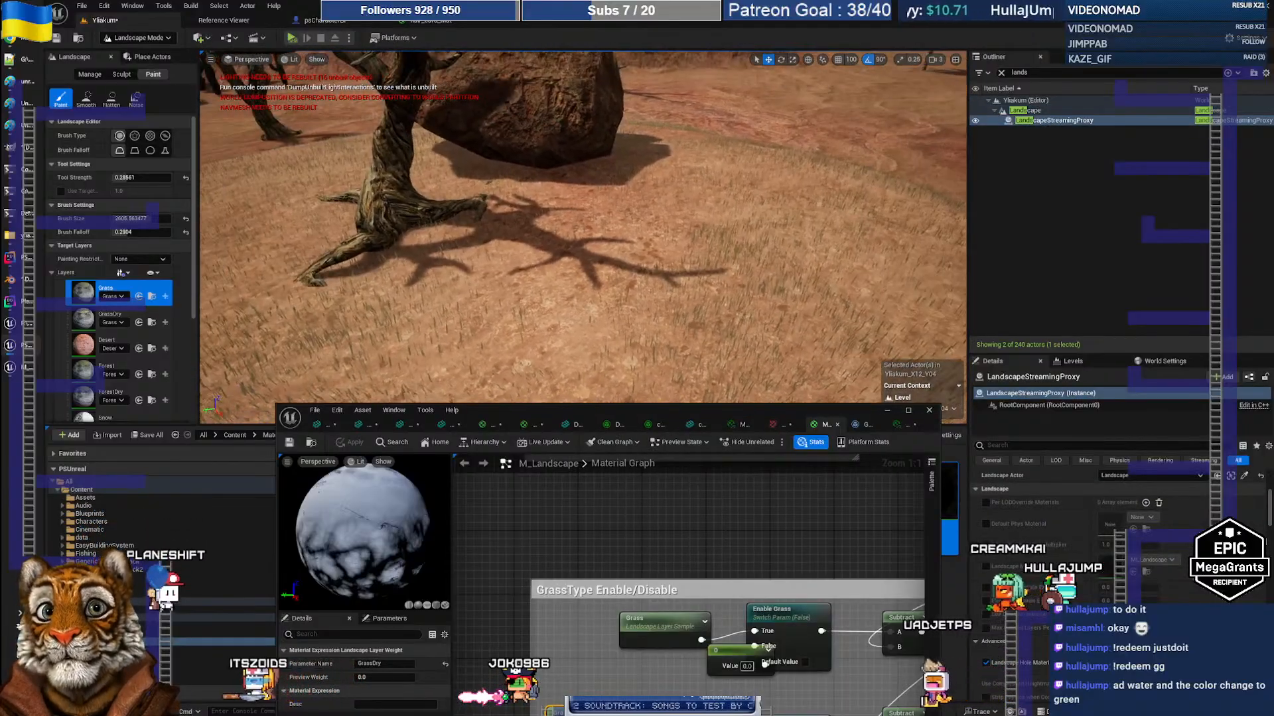
Switch the editor to Selection mode and fly past the palm trees to a densely grassed area for a close view
{"action": "left_click", "coordinate": [123, 38]}
{"action": "left_click", "coordinate": [137, 53]}
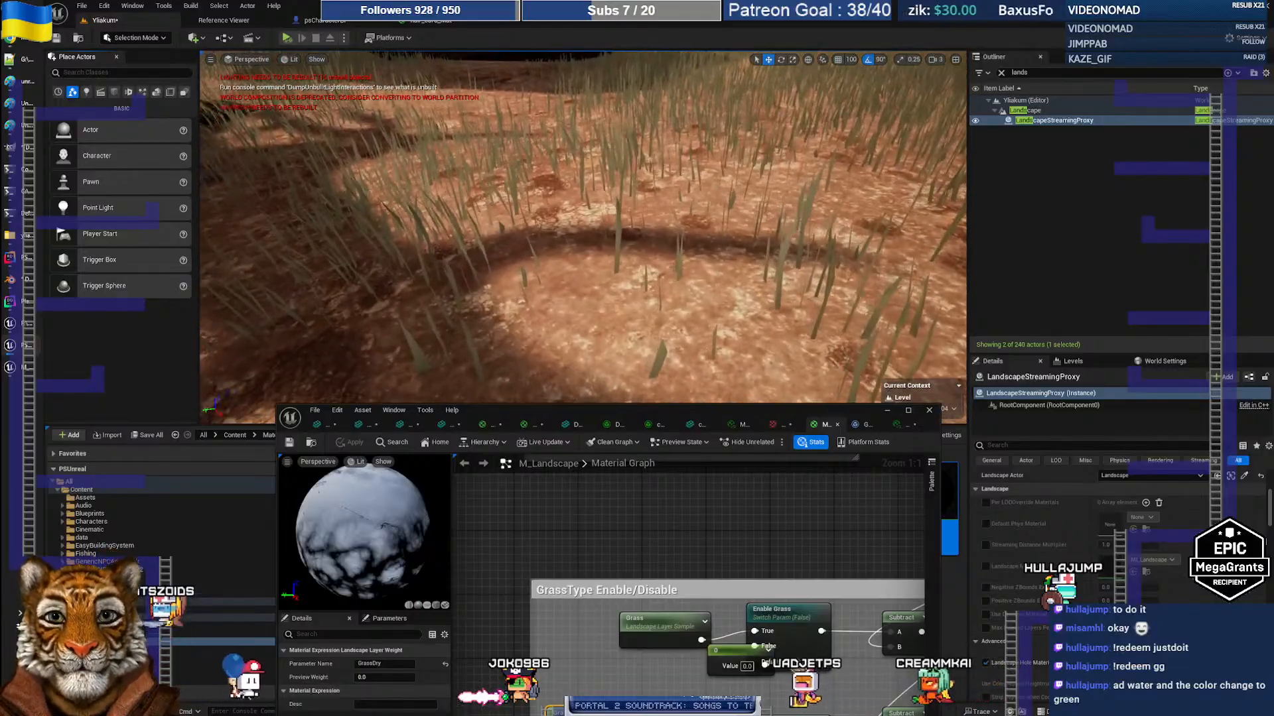
{"action": "right_click_drag", "start_coordinate": [584, 232], "coordinate": [657, 172]}
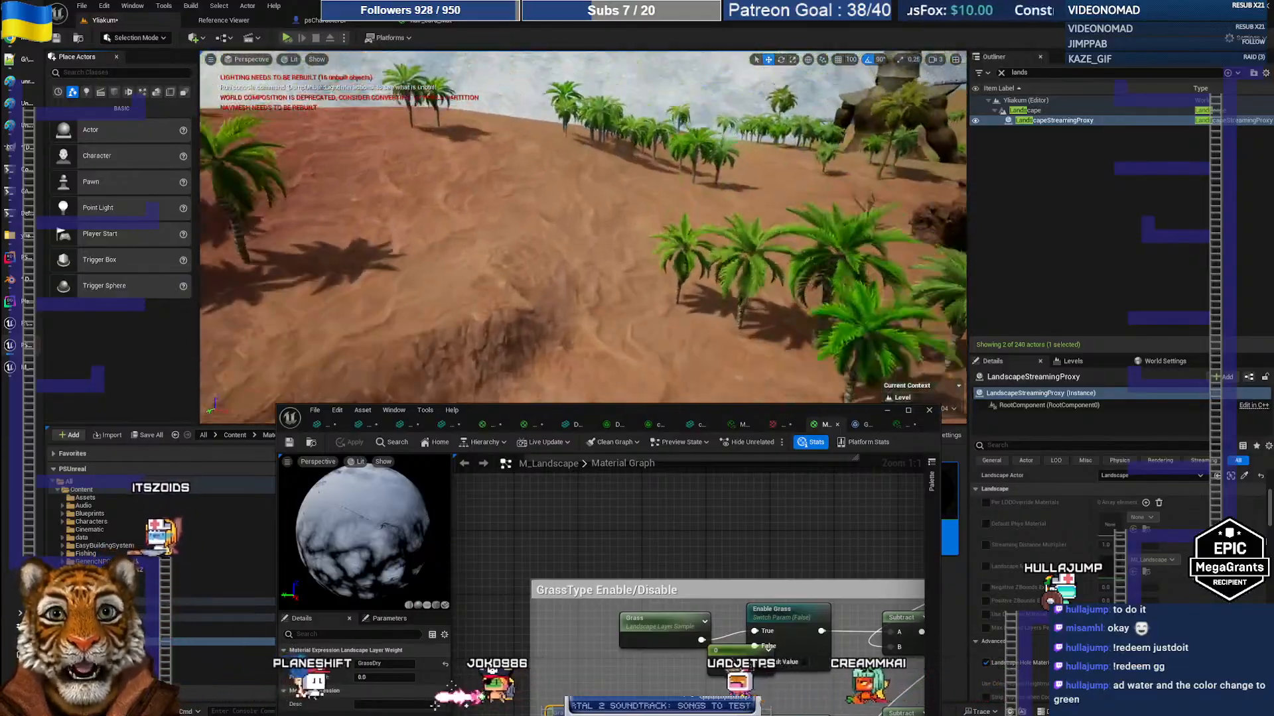
{"action": "key", "text": "w"}
{"action": "scroll", "coordinate": [584, 232], "scroll_direction": "up", "scroll_amount": 3}
{"action": "right_click_drag", "start_coordinate": [584, 232], "coordinate": [691, 240]}
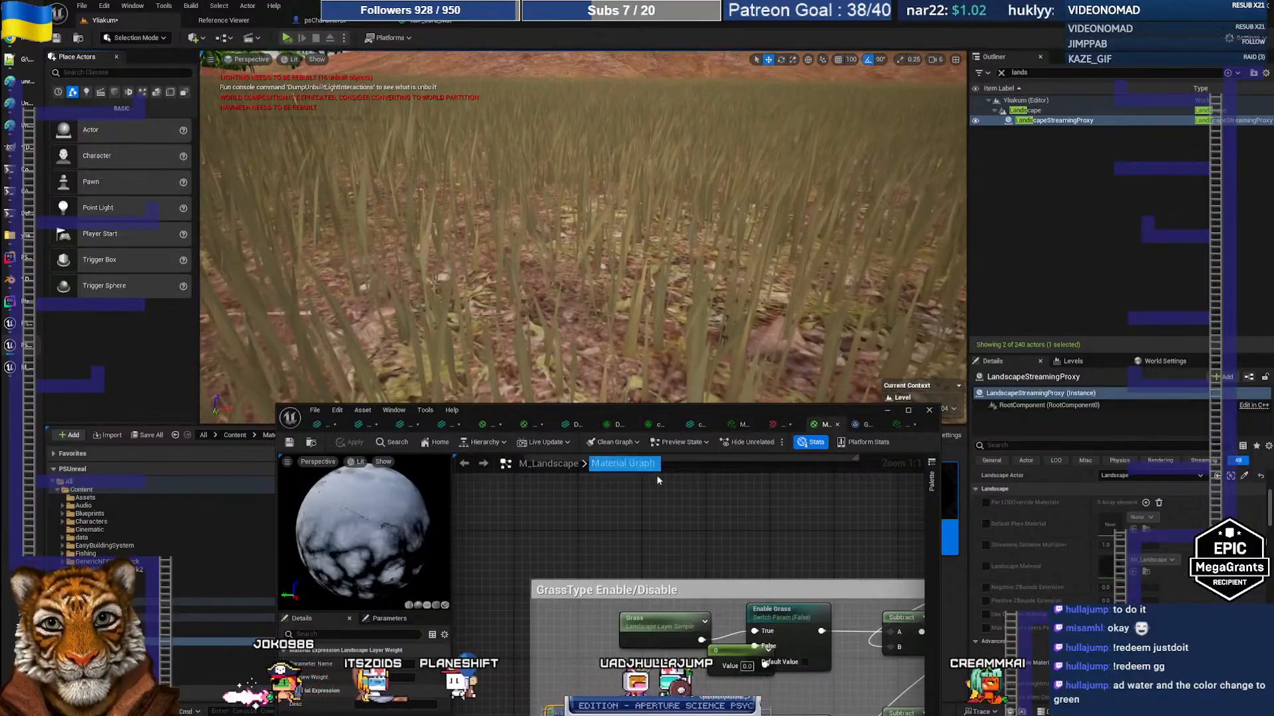
Return to MI_Landscape and toggle Enable GrassDry to test whether it controls the dense grass in this area
{"action": "left_click", "coordinate": [833, 425]}
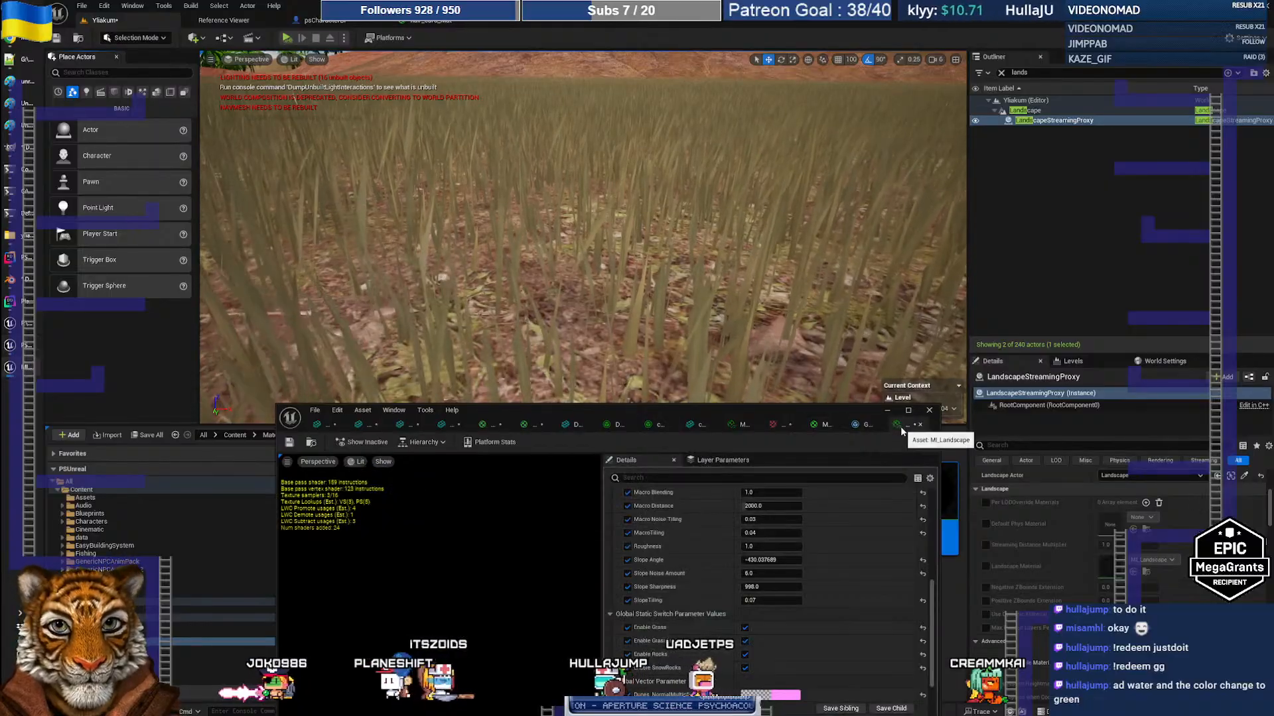
{"action": "left_click", "coordinate": [744, 641]}
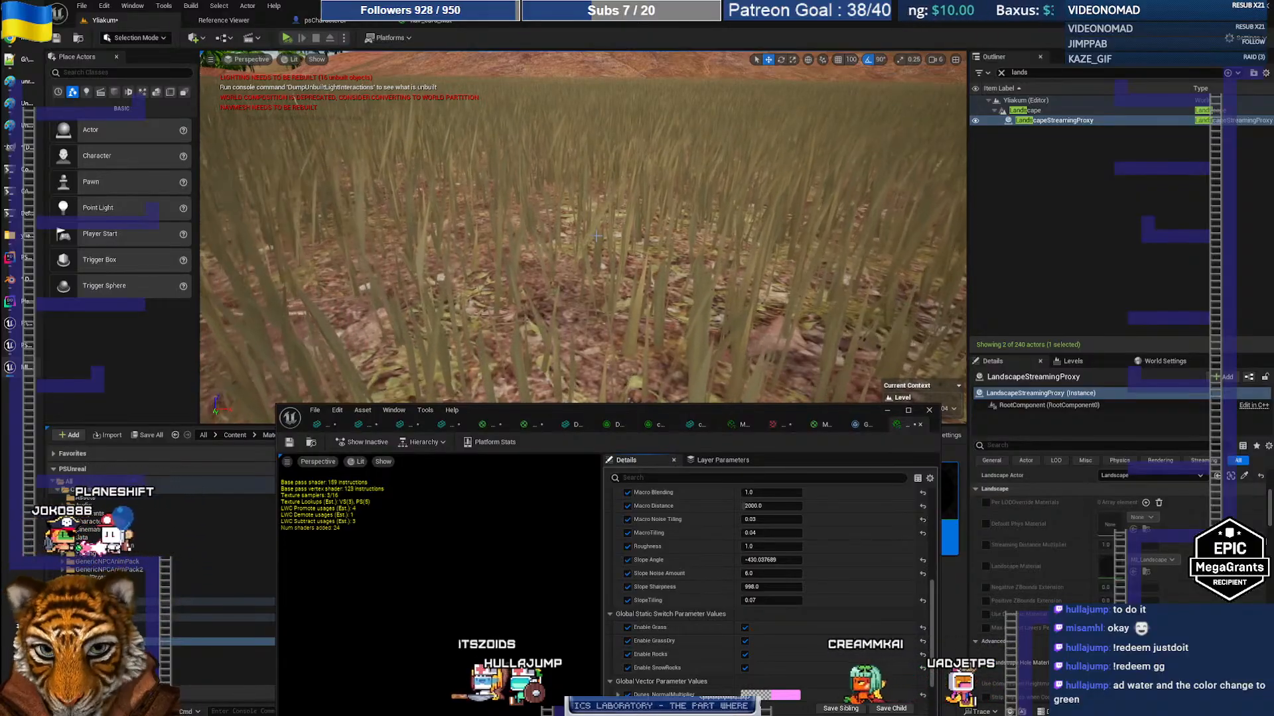
{"action": "scroll", "coordinate": [558, 230], "scroll_direction": "down", "scroll_amount": 5}
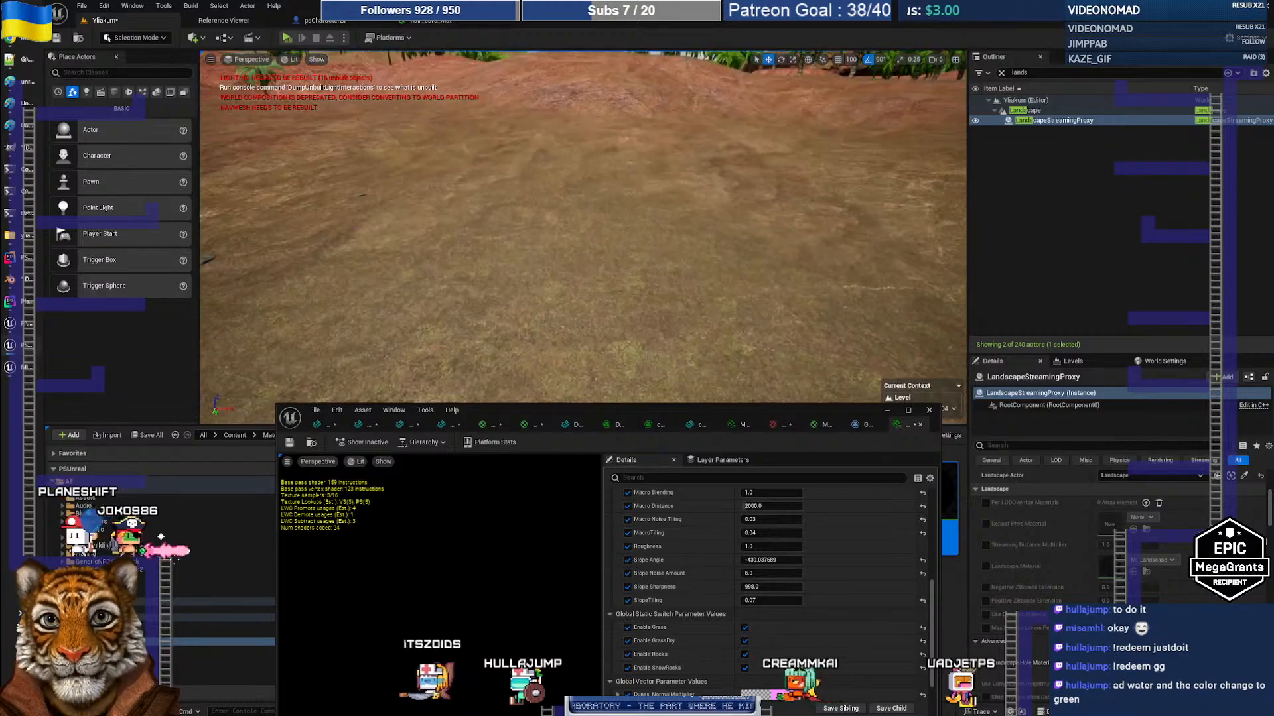
Fly over the bare desert ground for a close view of where its grass and sand textures change
{"action": "scroll", "coordinate": [557, 230], "scroll_direction": "up", "scroll_amount": 4}
{"action": "scroll", "coordinate": [557, 230], "scroll_direction": "down", "scroll_amount": 4}
{"action": "mouse_move", "coordinate": [557, 231]}
{"action": "right_mouse_down"}
{"action": "mouse_move", "coordinate": [562, 163]}
{"action": "mouse_move", "coordinate": [557, 265]}
{"action": "mouse_move", "coordinate": [557, 242]}
{"action": "right_mouse_up"}
{"action": "key", "text": "w"}
{"action": "key", "text": "w"}
{"action": "key", "text": "s"}
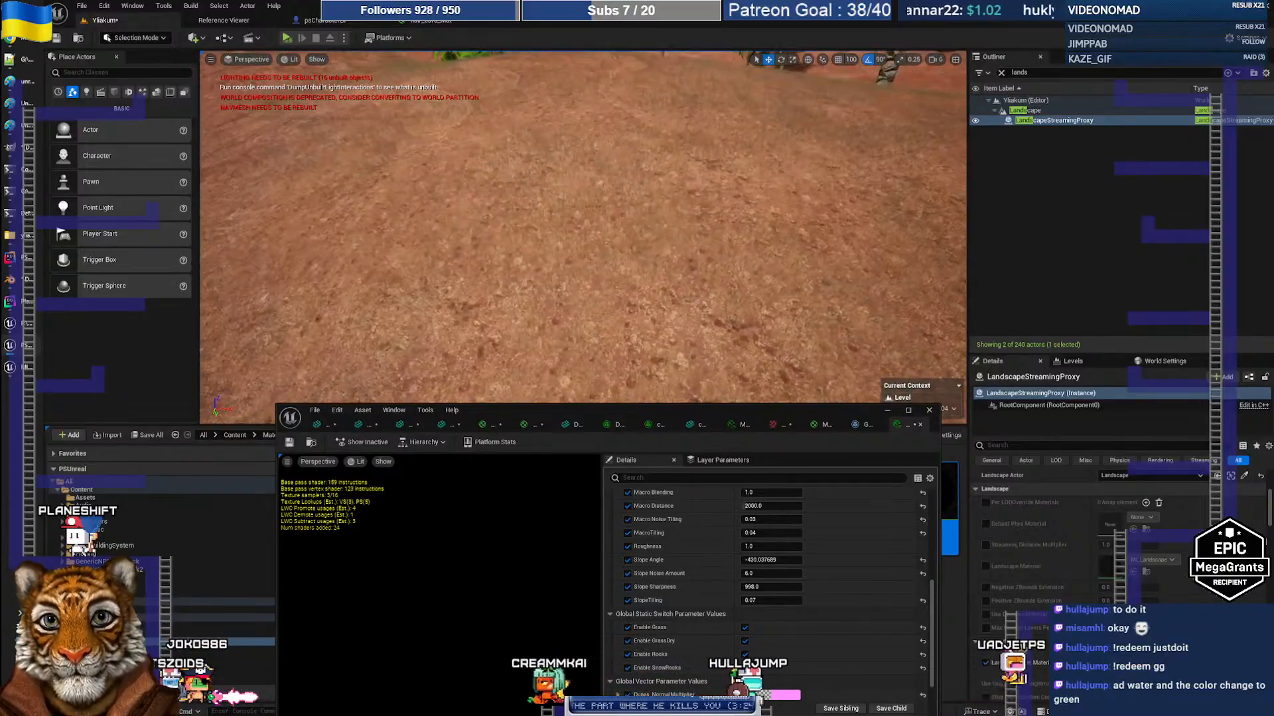
Switch the editor to Landscape paint mode and review the target layers against the surrounding desert terrain
{"action": "left_click", "coordinate": [149, 38]}
{"action": "left_click", "coordinate": [150, 72]}
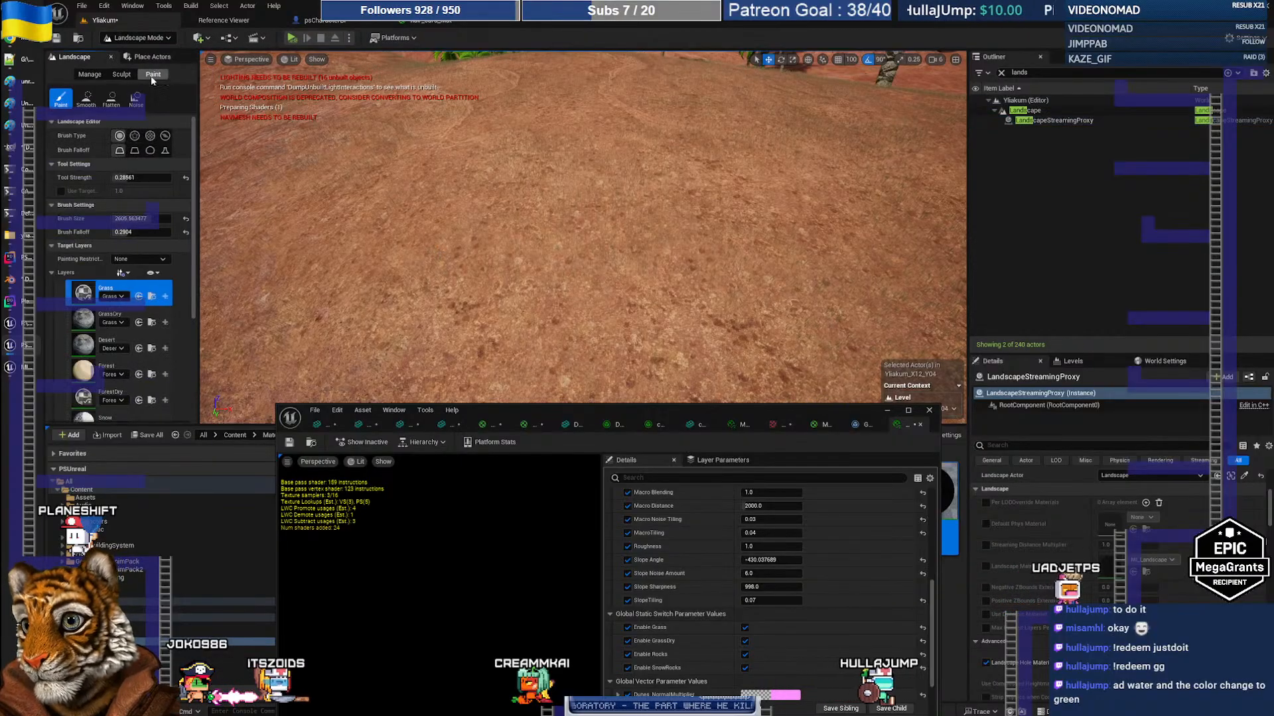
{"action": "scroll", "coordinate": [82, 266], "scroll_direction": "down", "scroll_amount": 2}
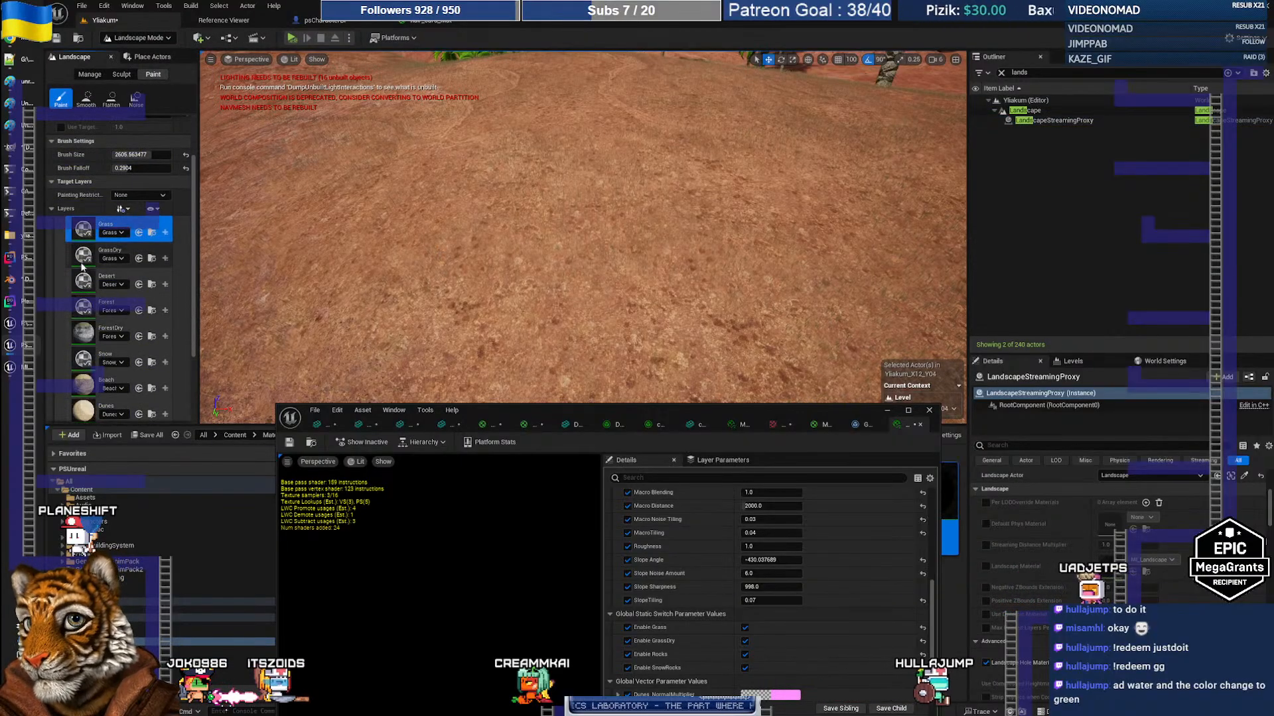
{"action": "scroll", "coordinate": [81, 259], "scroll_direction": "down", "scroll_amount": 2}
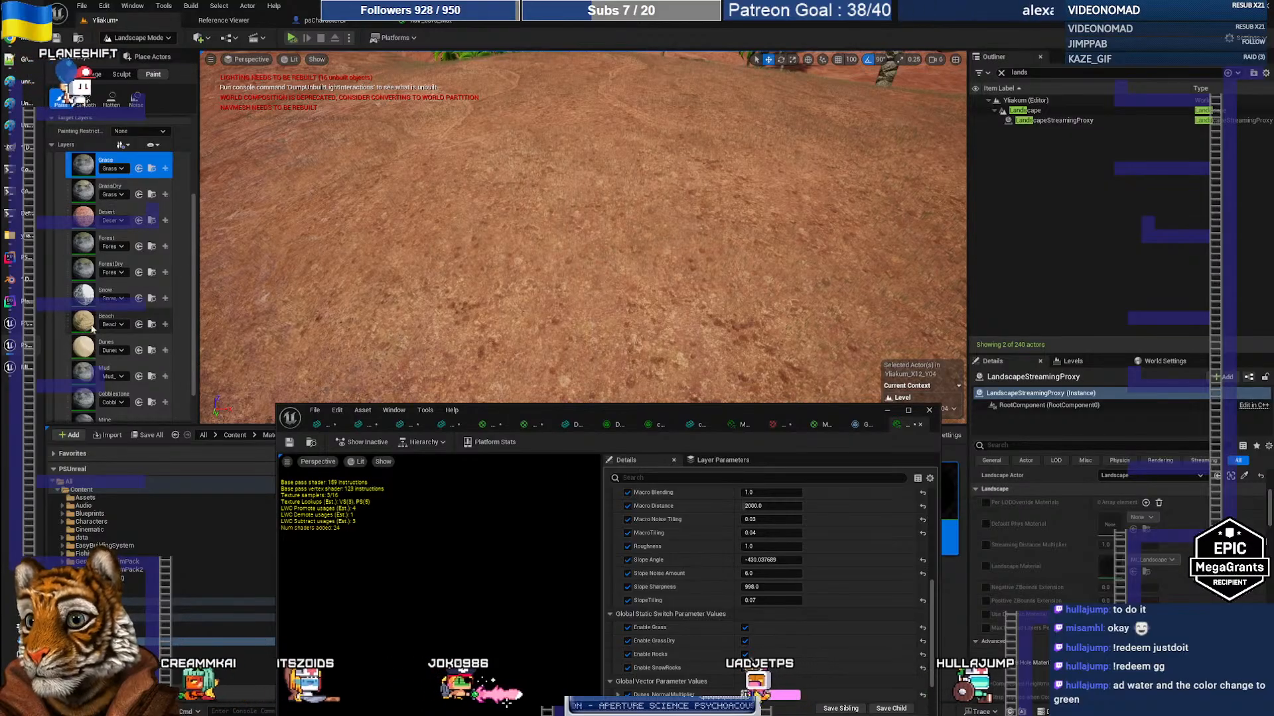
{"action": "right_click_drag", "start_coordinate": [504, 233], "coordinate": [627, 314]}
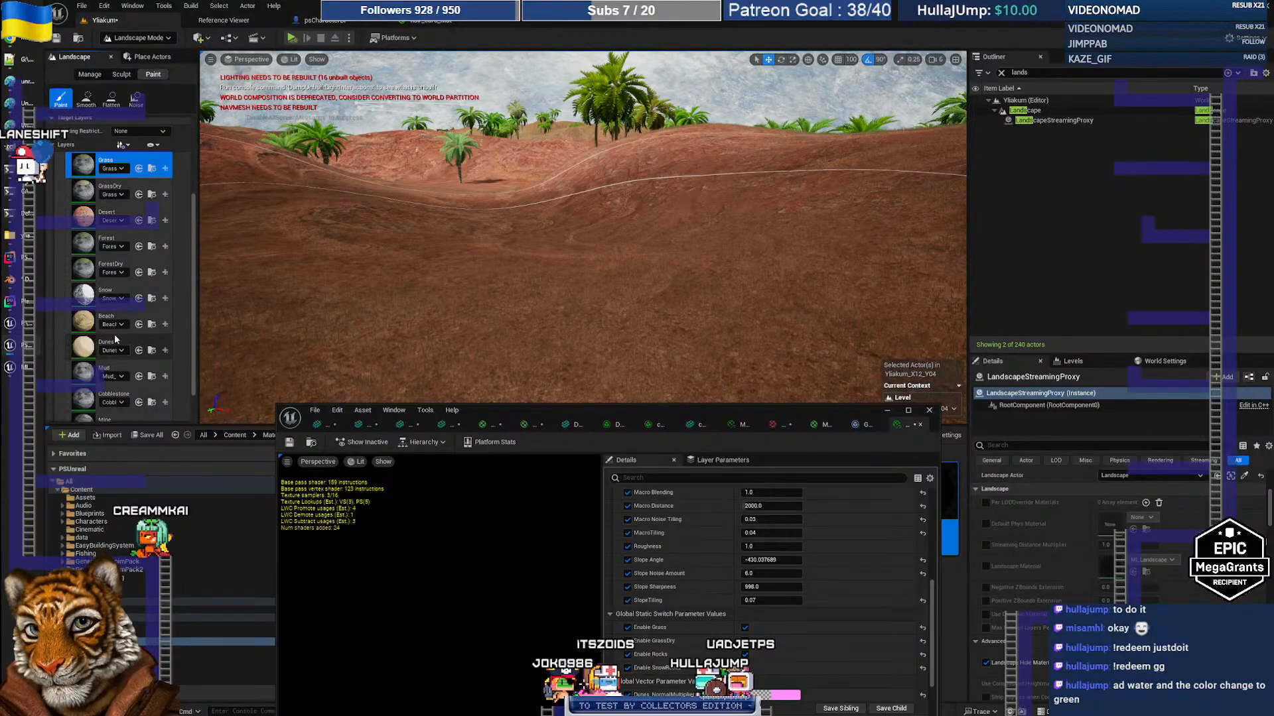
Review the MI_Landscape parameters, including Dunes_NormalMultiplier, the static switches, material overrides, scalar values and Direction settings
{"action": "left_click_drag", "start_coordinate": [637, 408], "coordinate": [627, 246]}
{"action": "scroll", "coordinate": [742, 466], "scroll_direction": "down", "scroll_amount": 3}
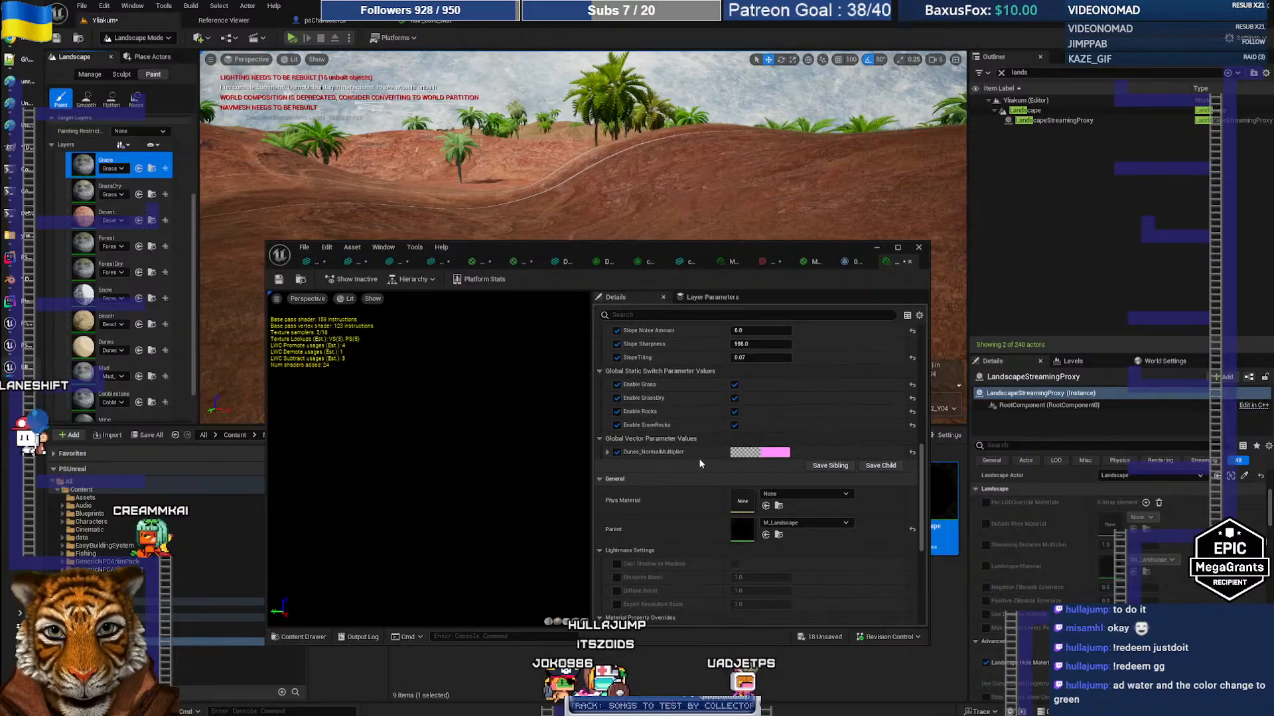
{"action": "left_click", "coordinate": [606, 452]}
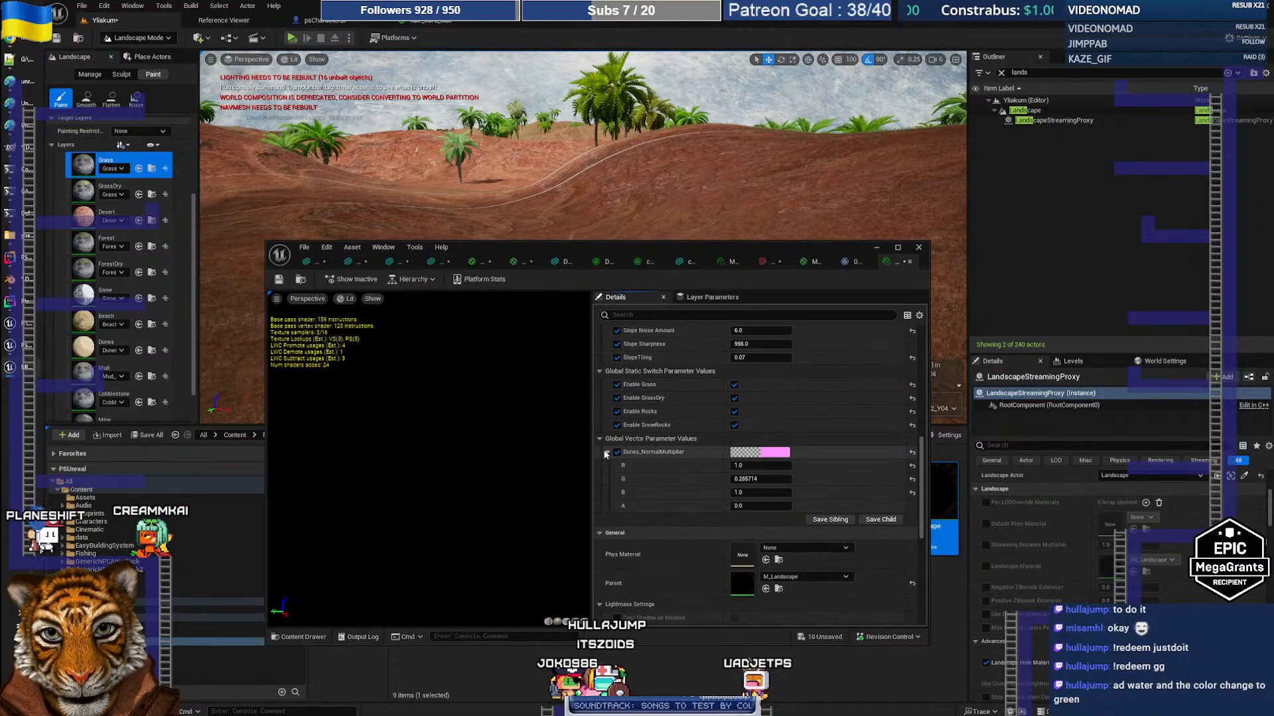
{"action": "left_click", "coordinate": [604, 454]}
{"action": "scroll", "coordinate": [644, 460], "scroll_direction": "down", "scroll_amount": 4}
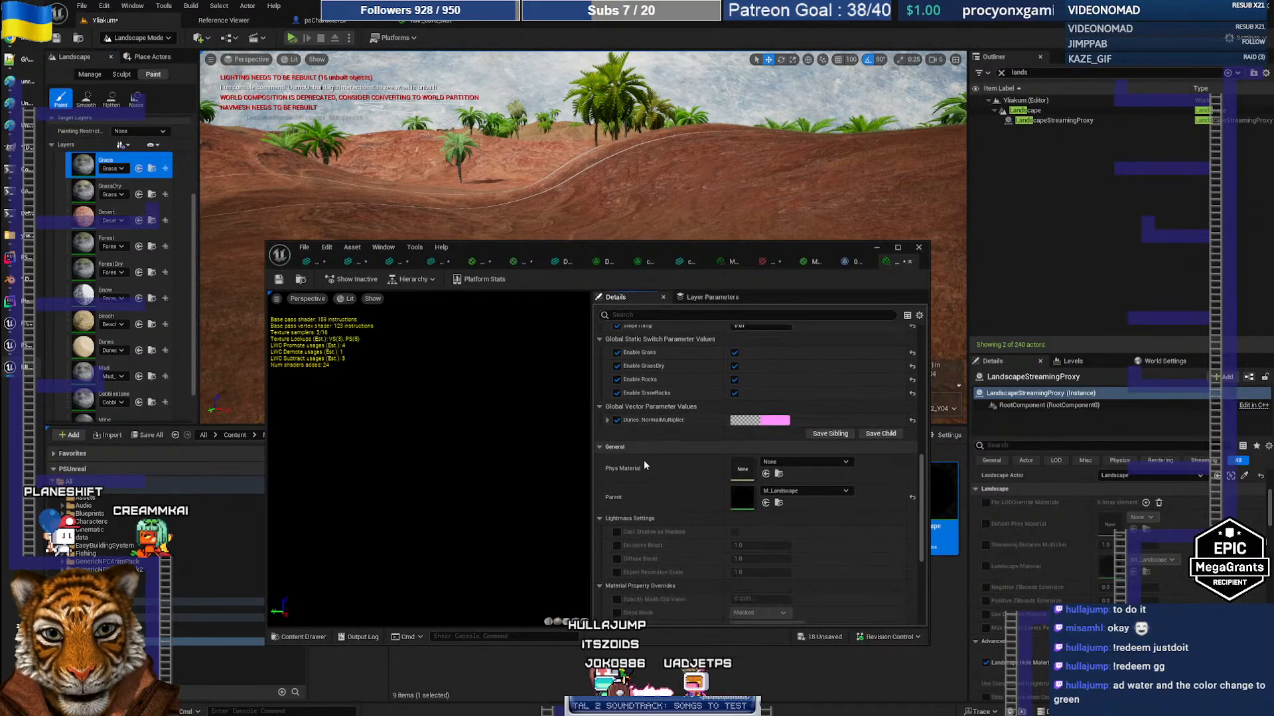
{"action": "scroll", "coordinate": [644, 463], "scroll_direction": "up", "scroll_amount": 4}
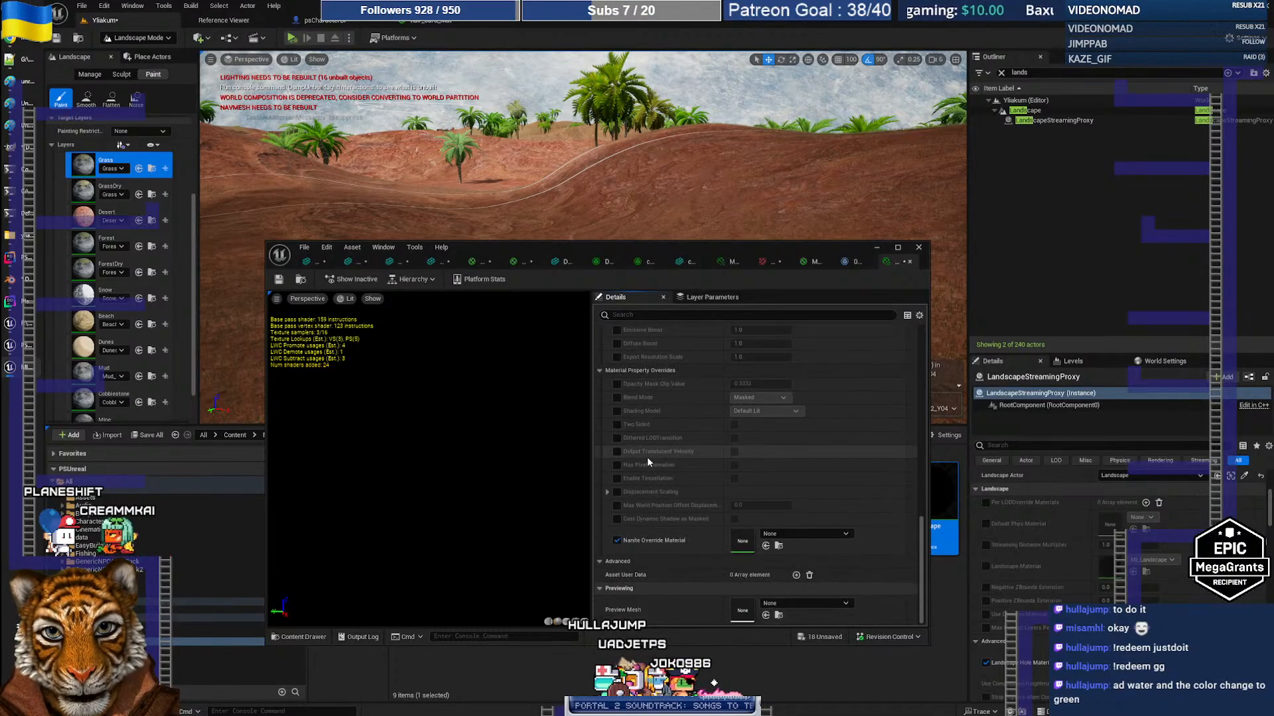
{"action": "scroll", "coordinate": [651, 467], "scroll_direction": "up", "scroll_amount": 12}
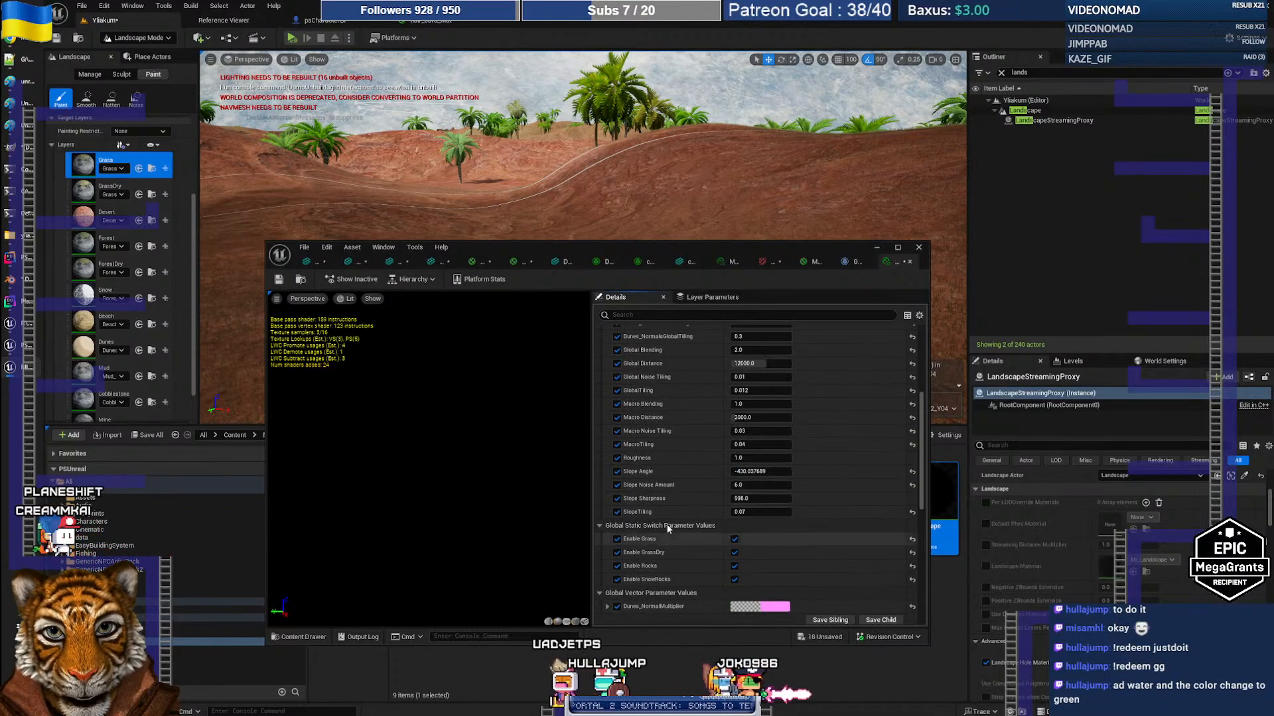
{"action": "scroll", "coordinate": [679, 532], "scroll_direction": "up", "scroll_amount": 2}
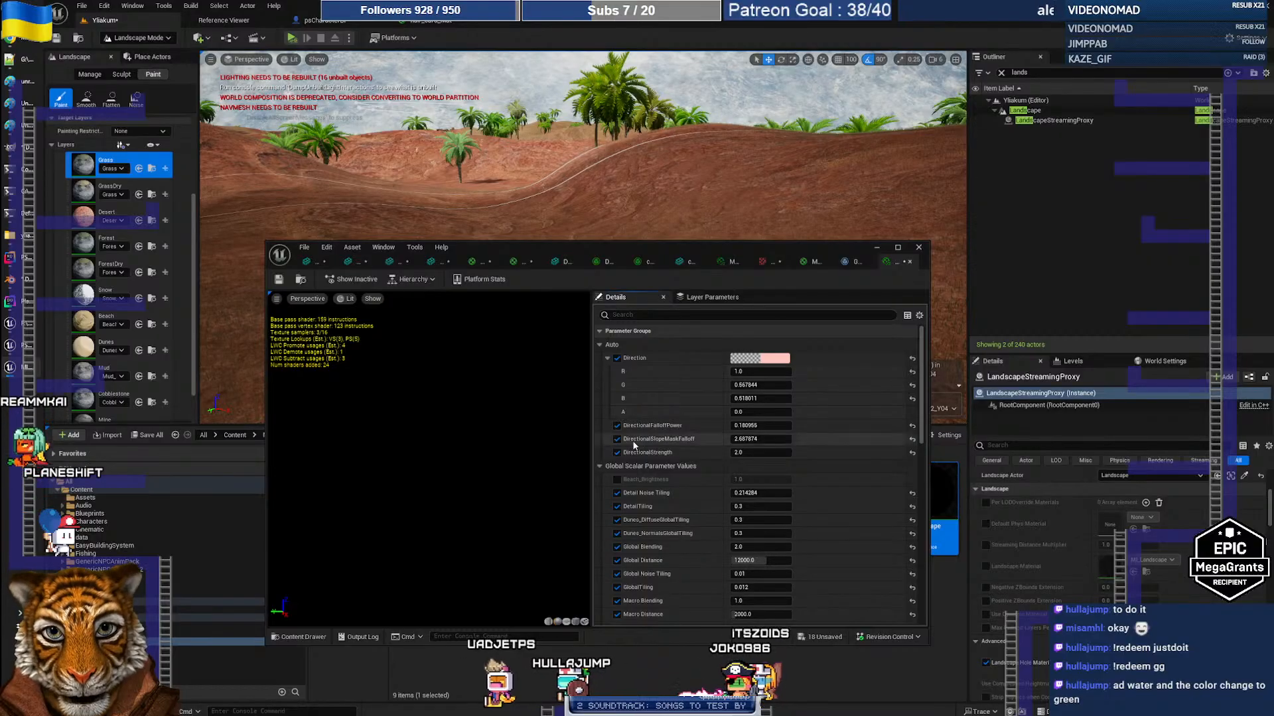
Bring up the M_Landscape graph in a maximized editor and select the Landscape Grass output to show its grass types
{"action": "left_click", "coordinate": [855, 262]}
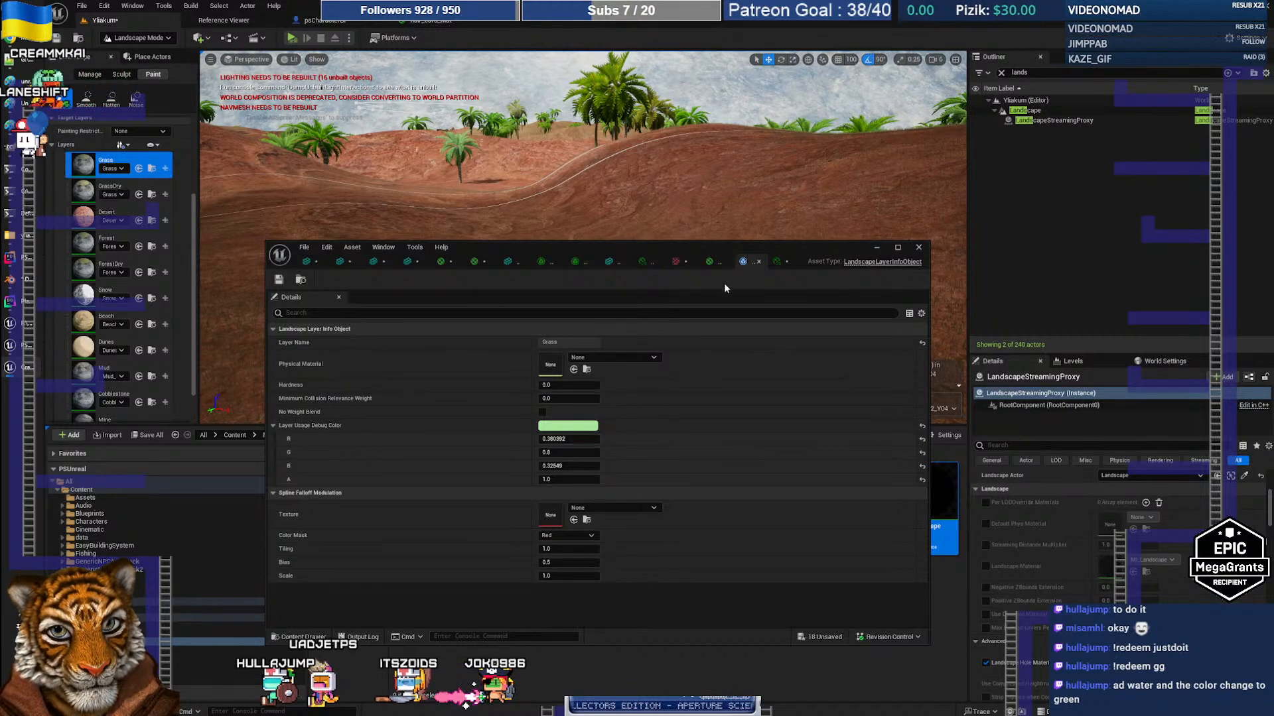
{"action": "left_click", "coordinate": [714, 262]}
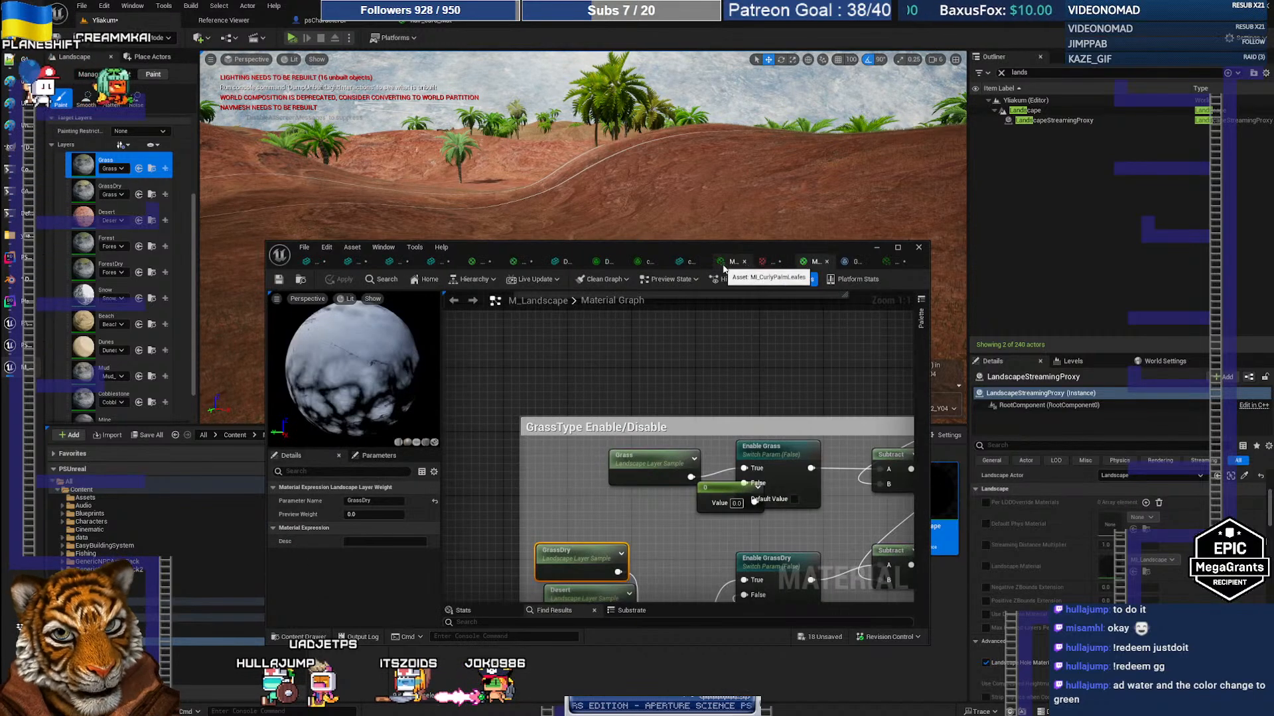
{"action": "double_click", "coordinate": [701, 244]}
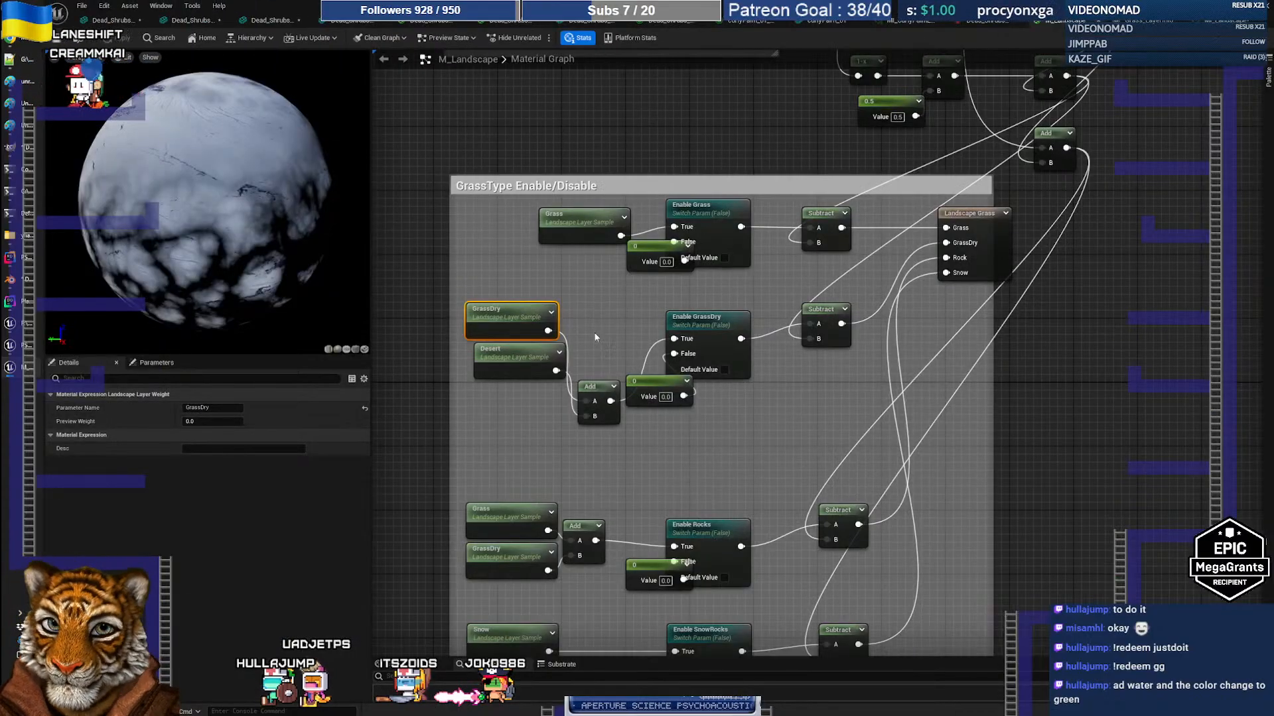
{"action": "right_click_drag", "start_coordinate": [807, 396], "coordinate": [742, 517]}
{"action": "right_click_drag", "start_coordinate": [809, 343], "coordinate": [730, 439]}
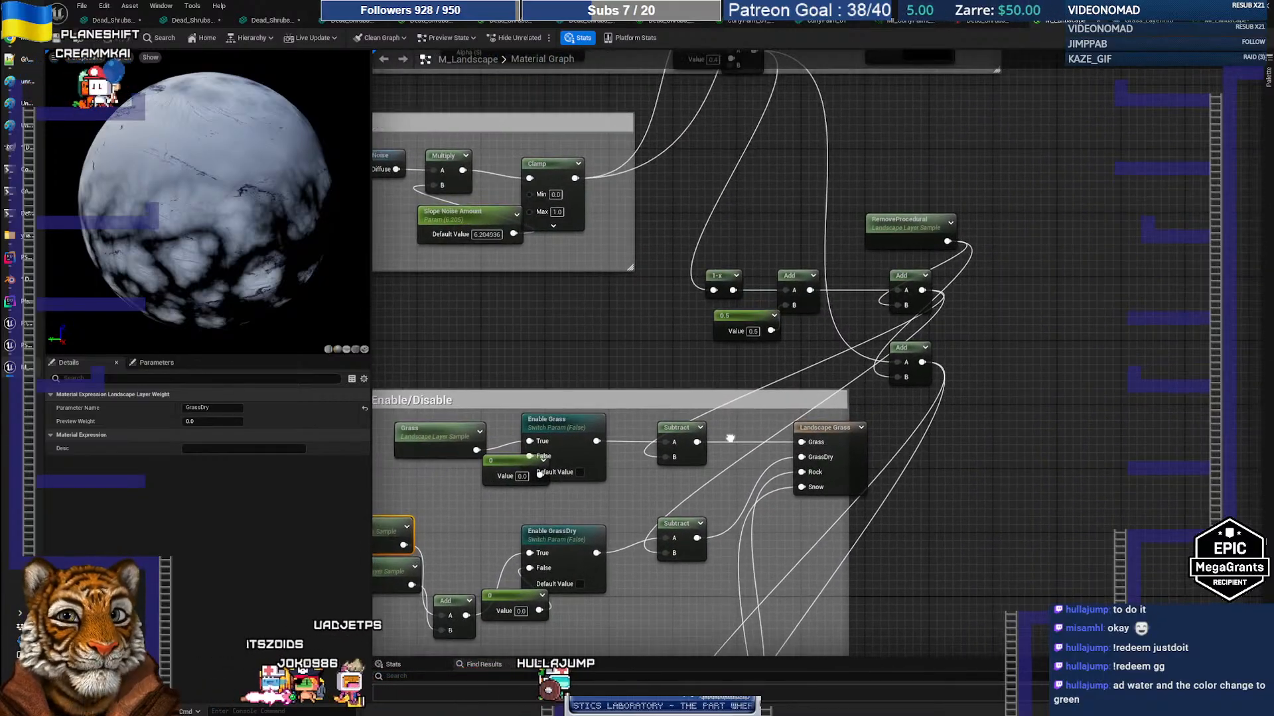
{"action": "left_click", "coordinate": [830, 429]}
Examine the slope noise, base and slope blending, directional blending and material output sections of the M_Landscape graph
{"action": "right_click_drag", "start_coordinate": [562, 472], "coordinate": [777, 408]}
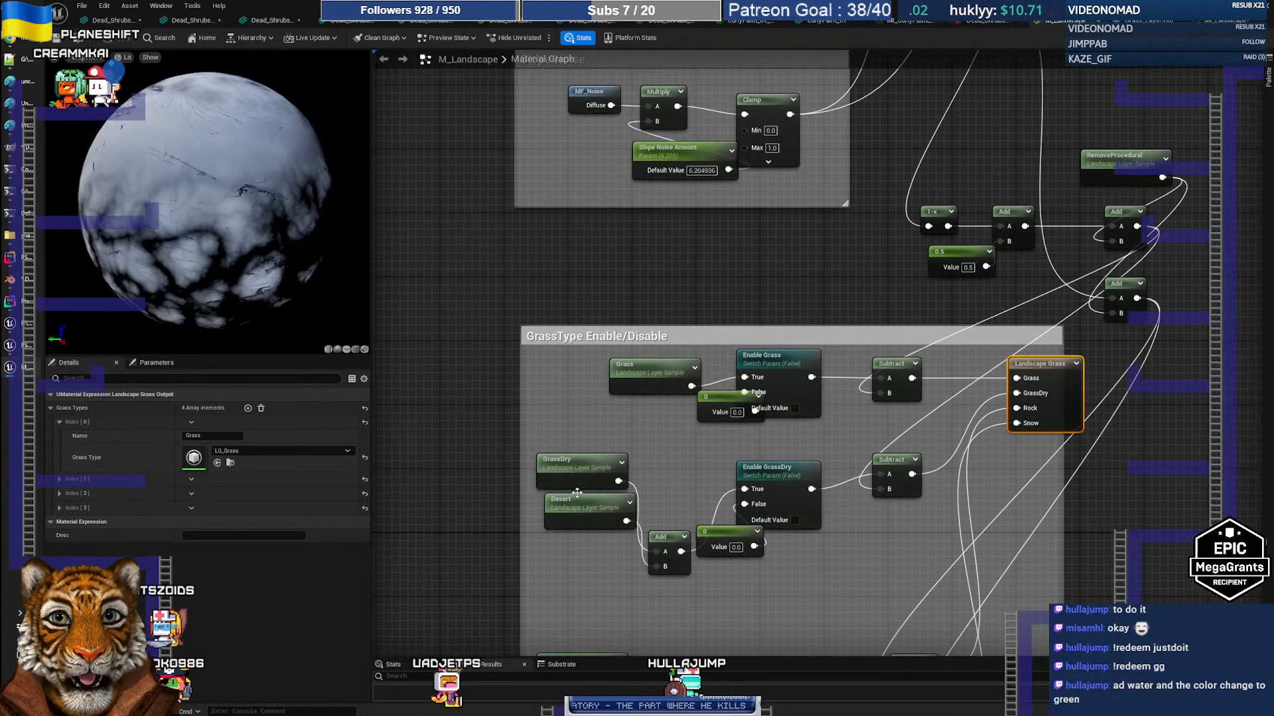
{"action": "right_click_drag", "start_coordinate": [612, 343], "coordinate": [602, 511]}
{"action": "right_click_drag", "start_coordinate": [640, 185], "coordinate": [609, 348]}
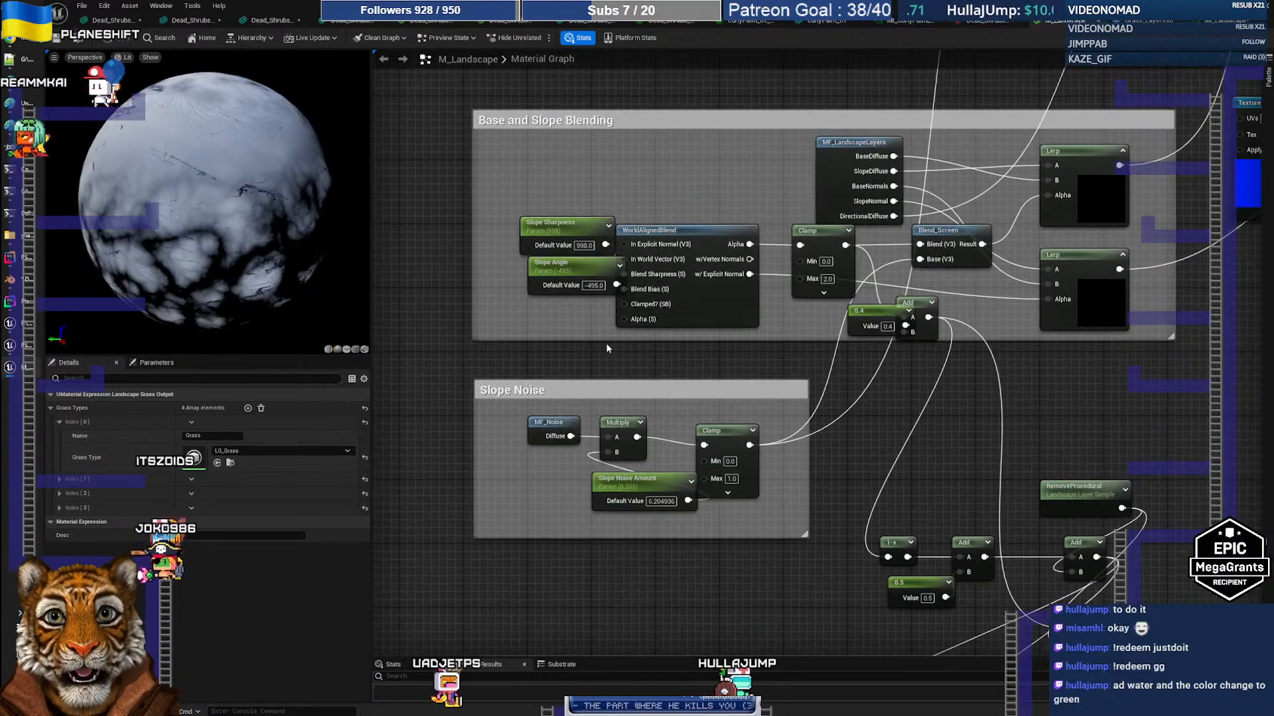
{"action": "right_click_drag", "start_coordinate": [774, 381], "coordinate": [773, 568]}
{"action": "right_click_drag", "start_coordinate": [723, 303], "coordinate": [707, 485]}
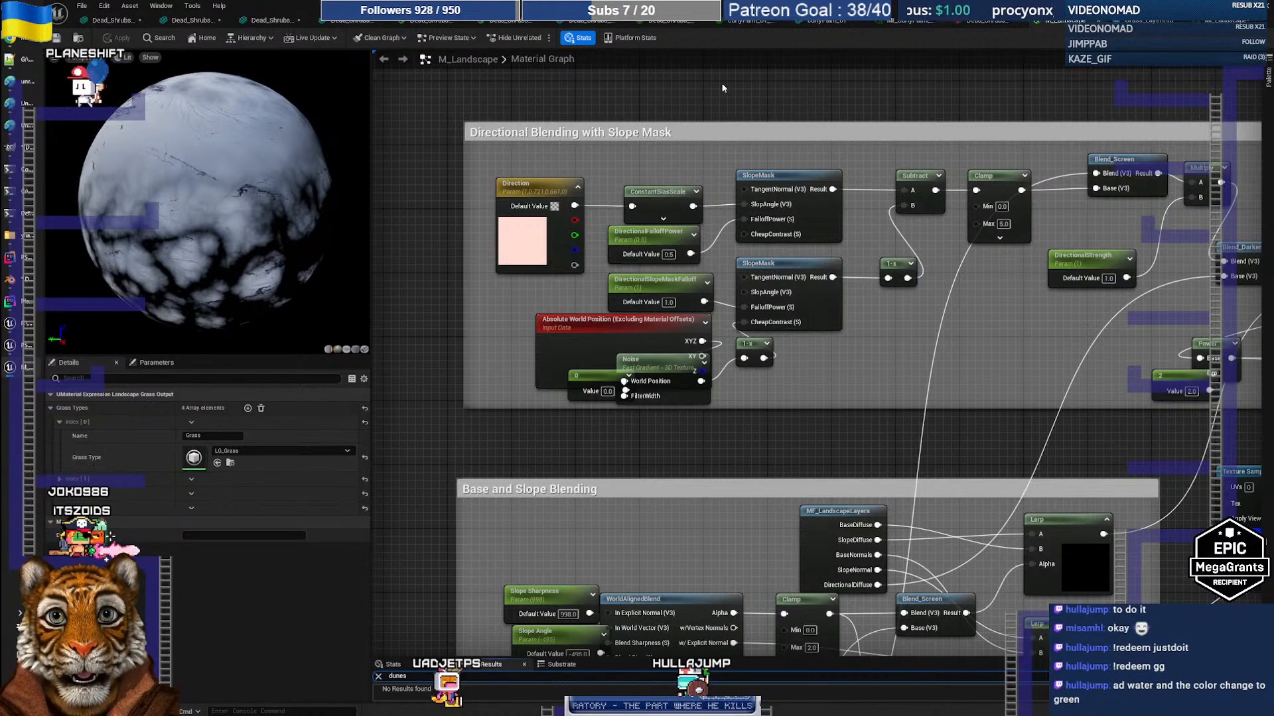
{"action": "right_click_drag", "start_coordinate": [919, 382], "coordinate": [861, 311]}
{"action": "right_click_drag", "start_coordinate": [853, 409], "coordinate": [875, 514]}
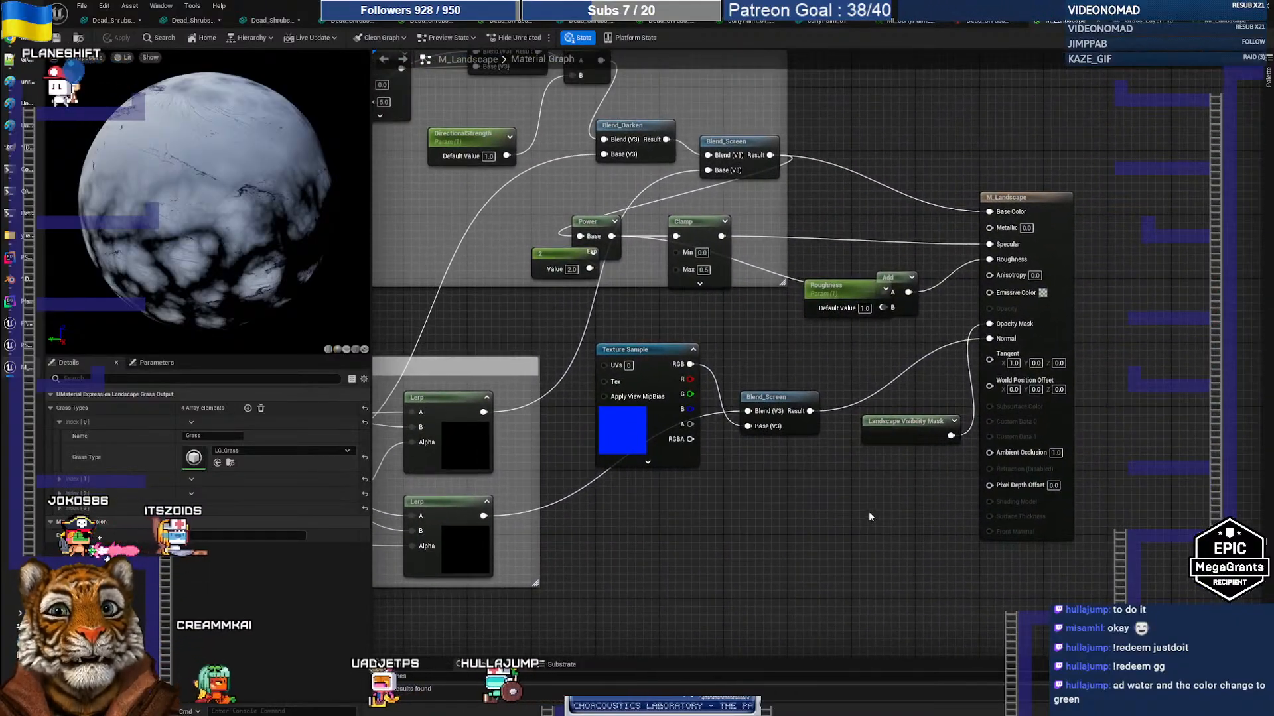
{"action": "right_click_drag", "start_coordinate": [747, 516], "coordinate": [918, 267]}
{"action": "right_click_drag", "start_coordinate": [858, 424], "coordinate": [936, 296]}
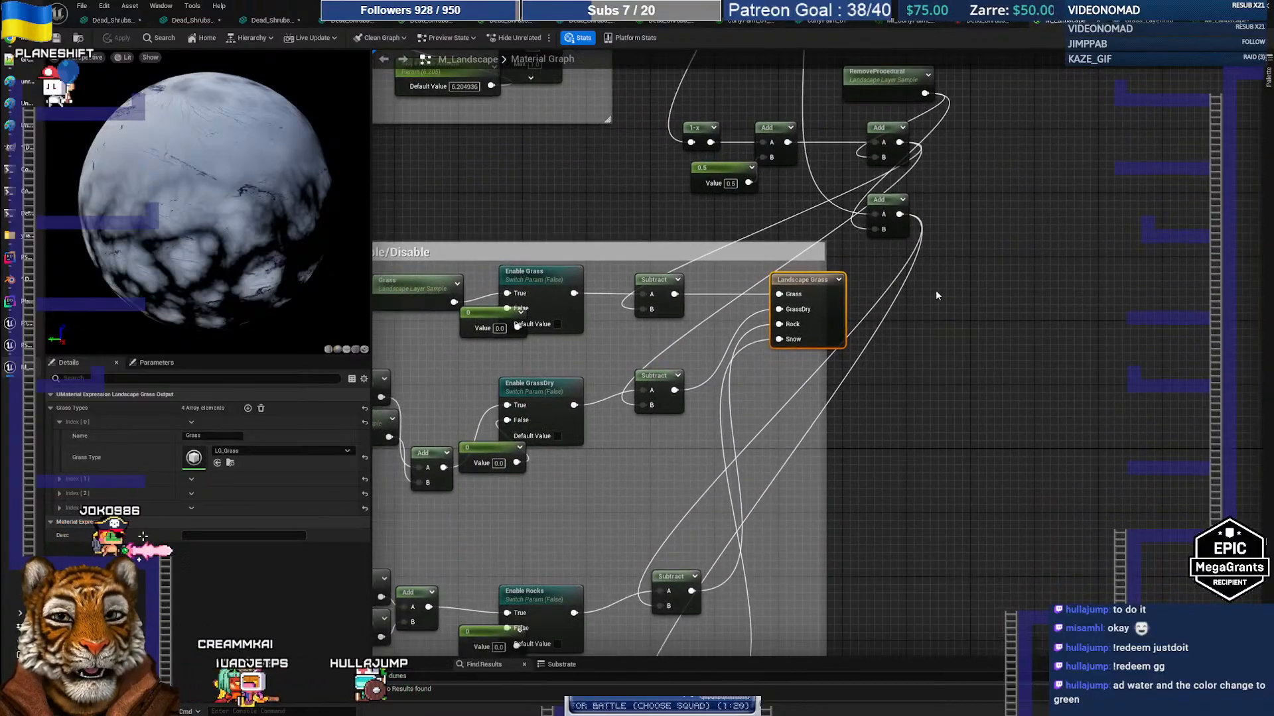
Check the wire from the GrassDry Subtract node to the GrassDry input of the Landscape Grass output
{"action": "right_click_drag", "start_coordinate": [810, 420], "coordinate": [933, 333]}
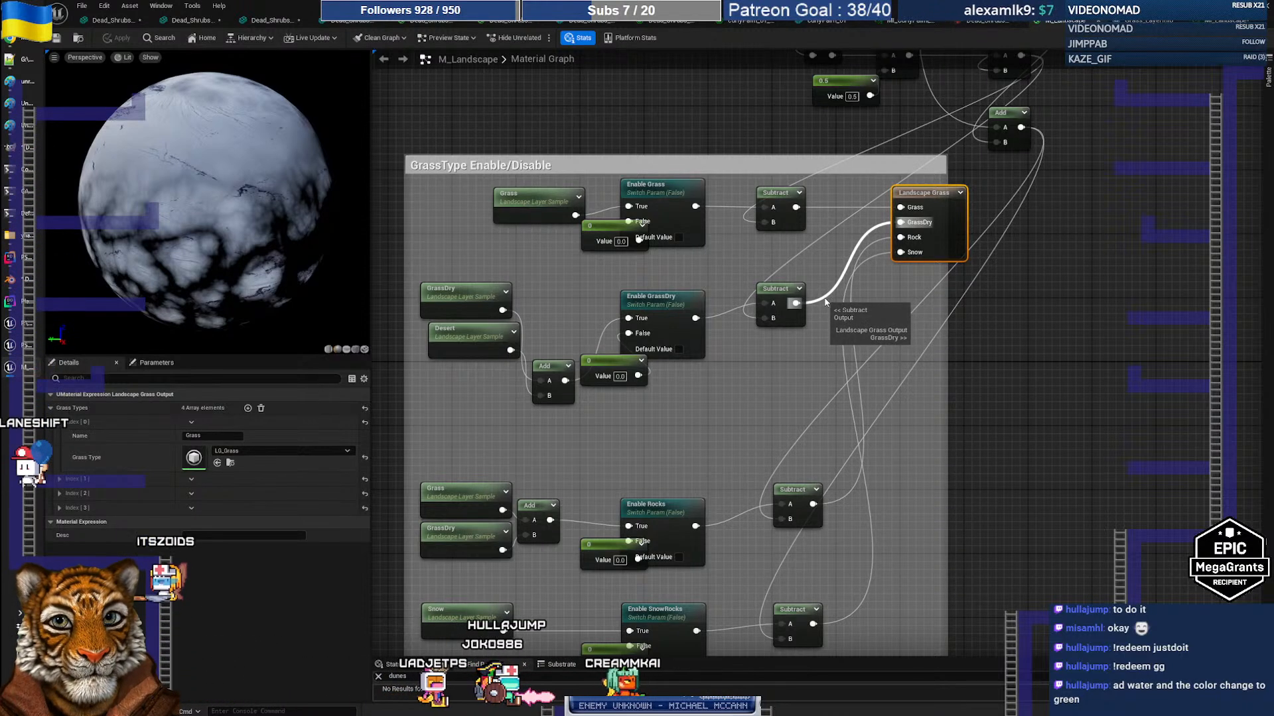
{"action": "left_click_drag", "start_coordinate": [900, 222], "coordinate": [912, 227], "text": "ctrl"}
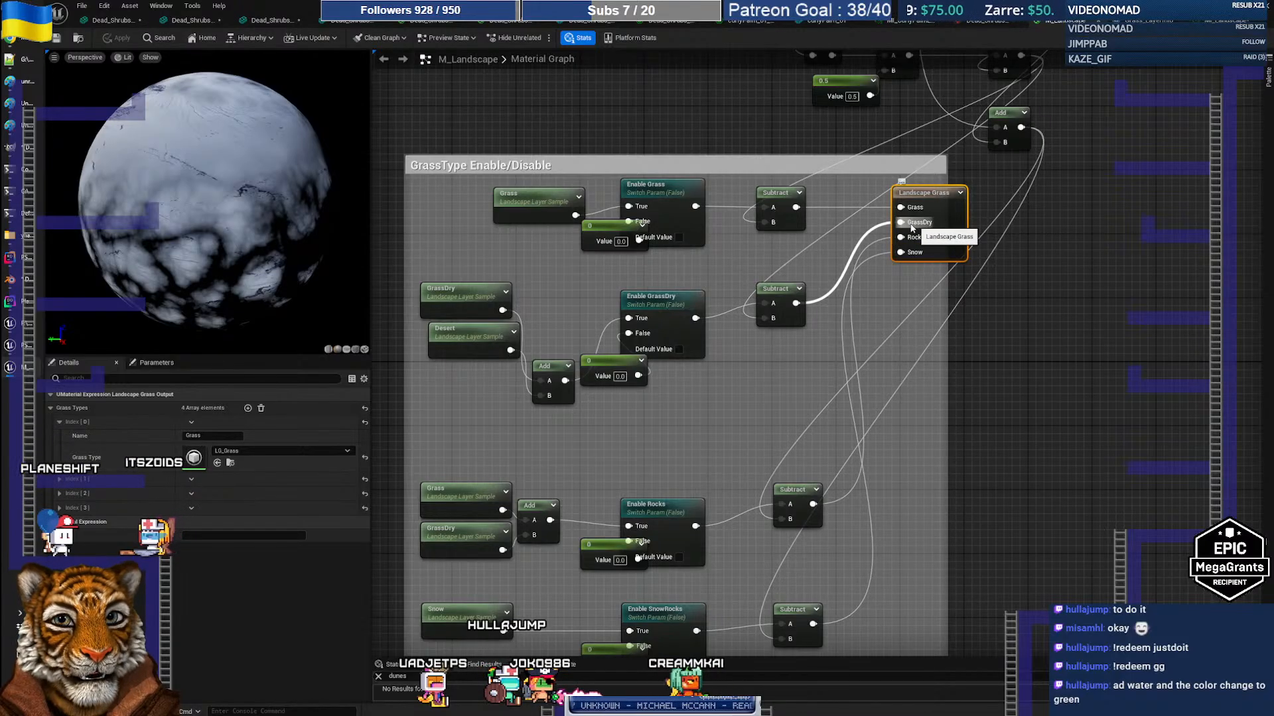
{"action": "left_click", "coordinate": [900, 222], "text": "alt"}
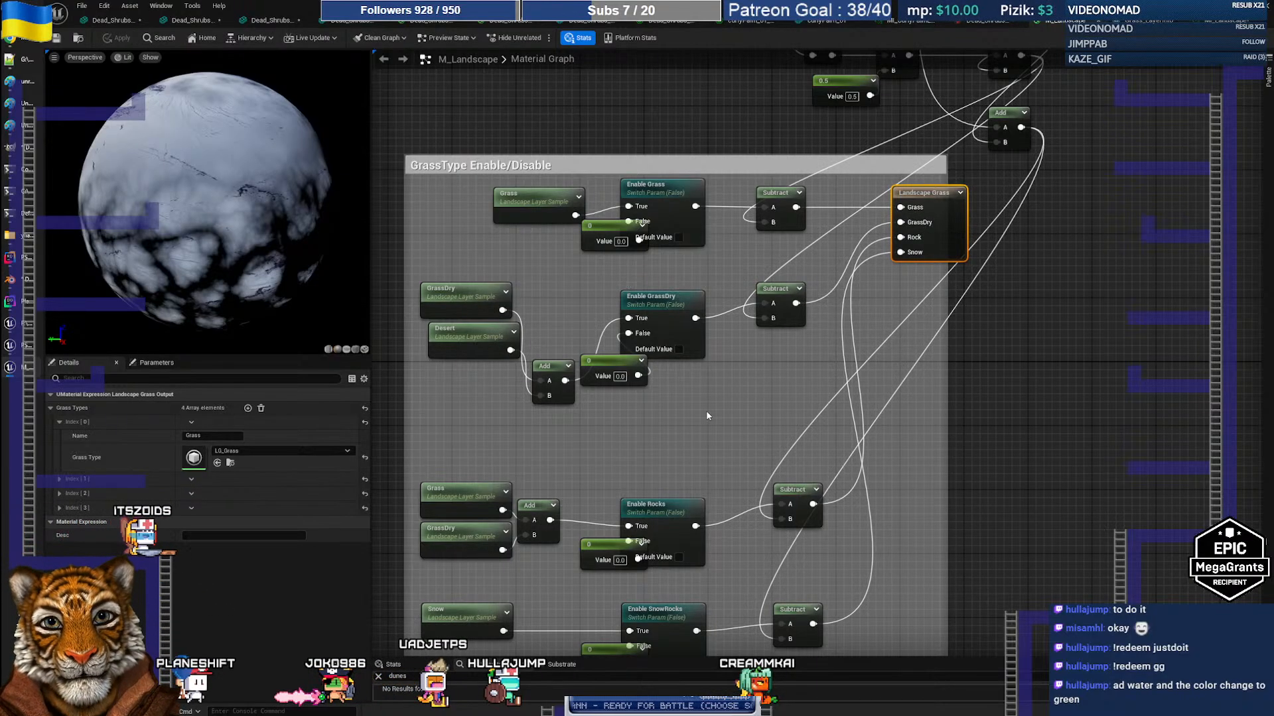
Inspect the RemoveProcedural layer sample and trace the Add nodes it feeds back to the slope blending section
{"action": "right_click_drag", "start_coordinate": [707, 416], "coordinate": [655, 384]}
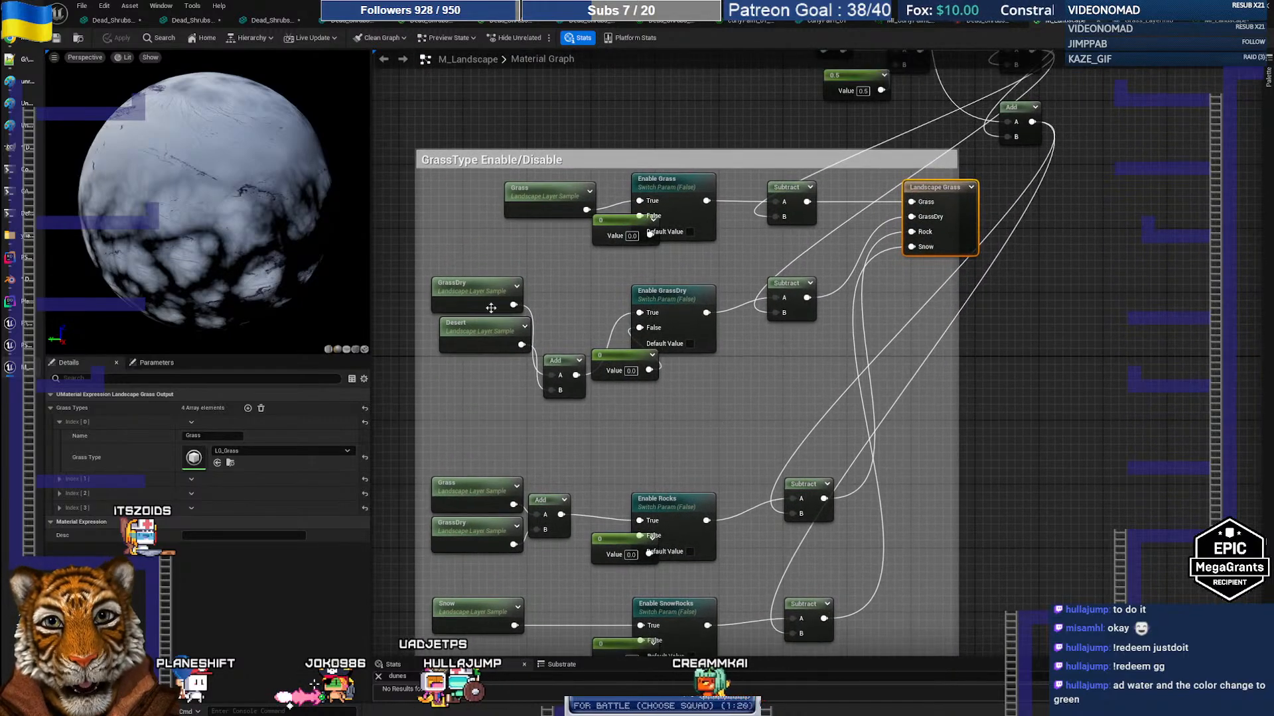
{"action": "right_click_drag", "start_coordinate": [760, 347], "coordinate": [682, 500]}
{"action": "right_click_drag", "start_coordinate": [788, 379], "coordinate": [707, 476]}
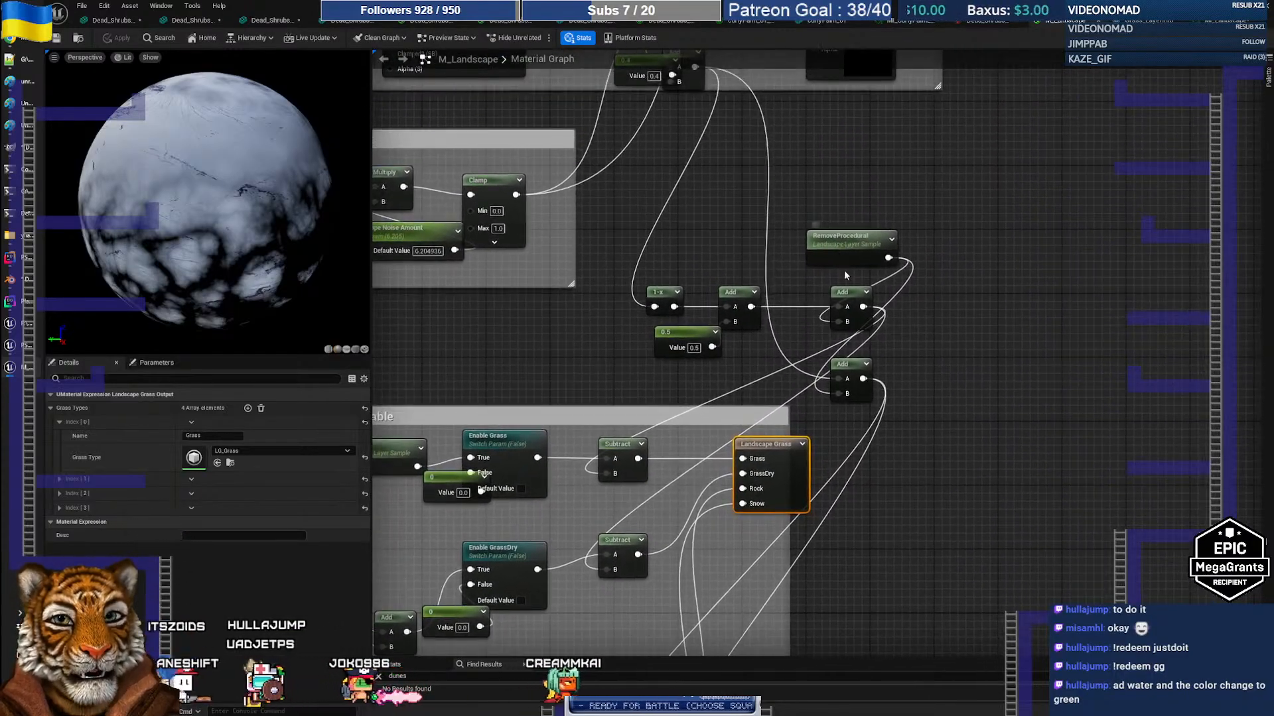
{"action": "left_click", "coordinate": [821, 255]}
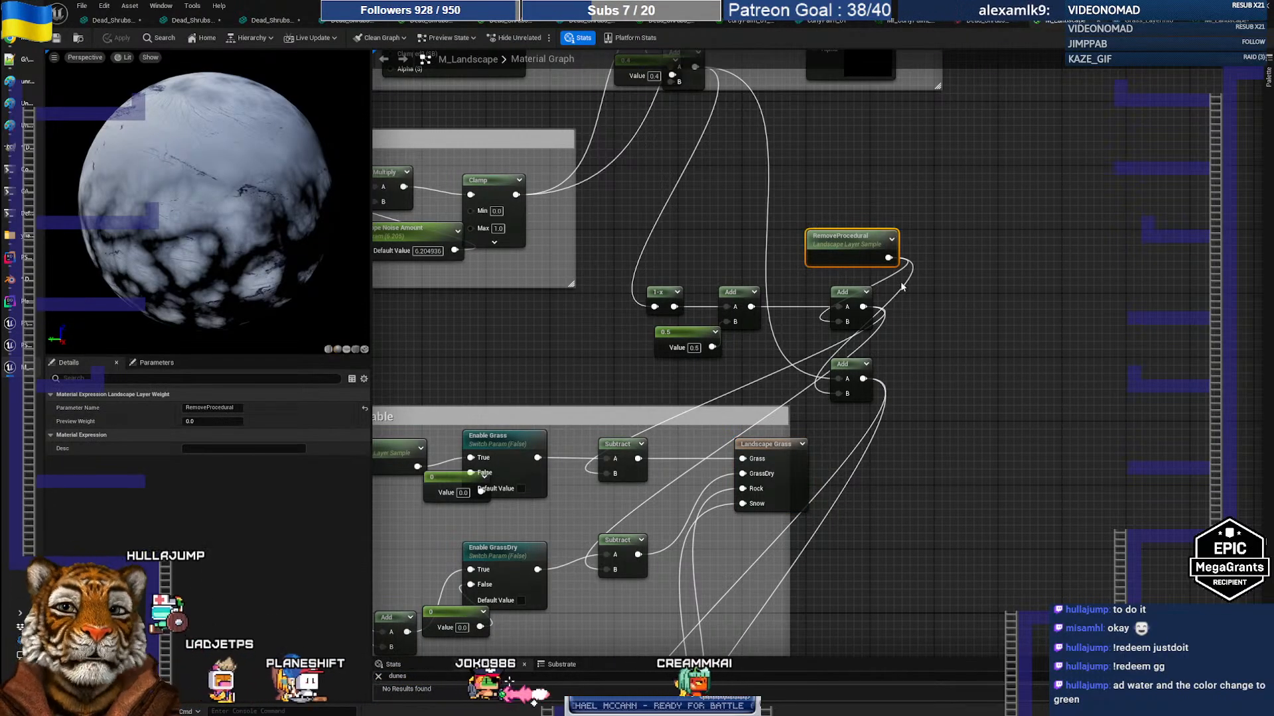
{"action": "right_click_drag", "start_coordinate": [797, 247], "coordinate": [826, 473]}
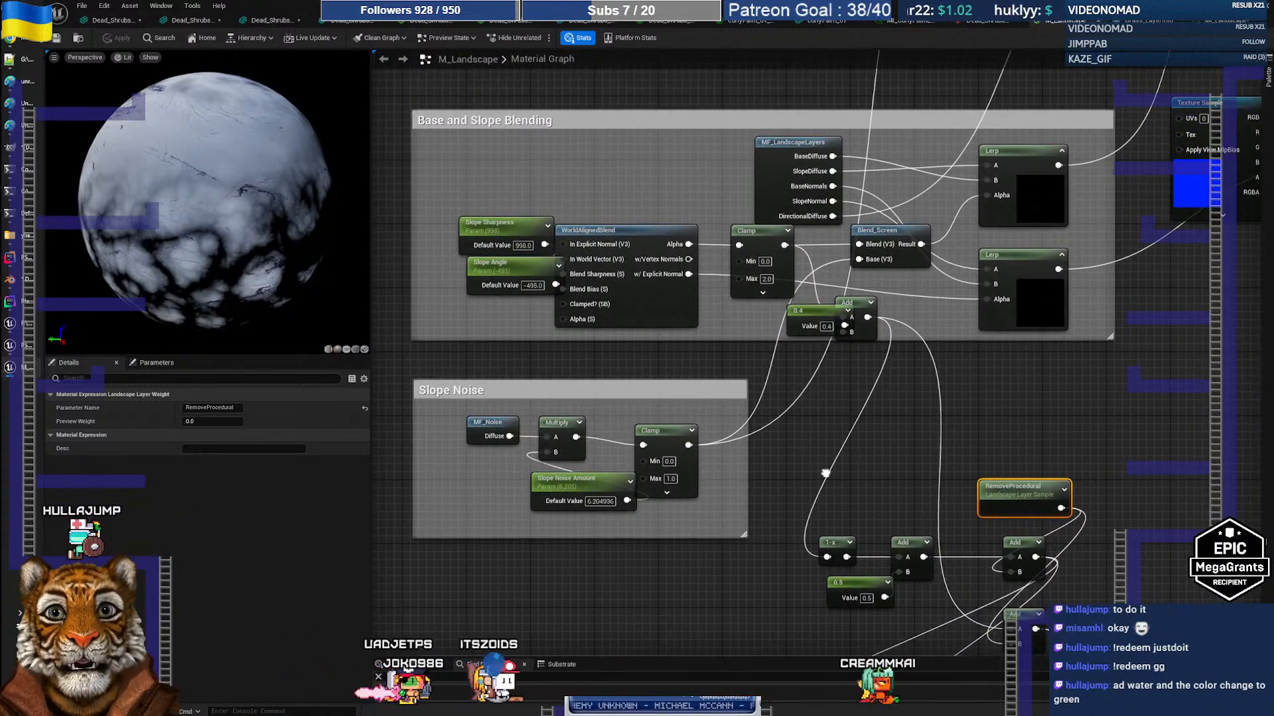
{"action": "right_click_drag", "start_coordinate": [755, 391], "coordinate": [724, 538]}
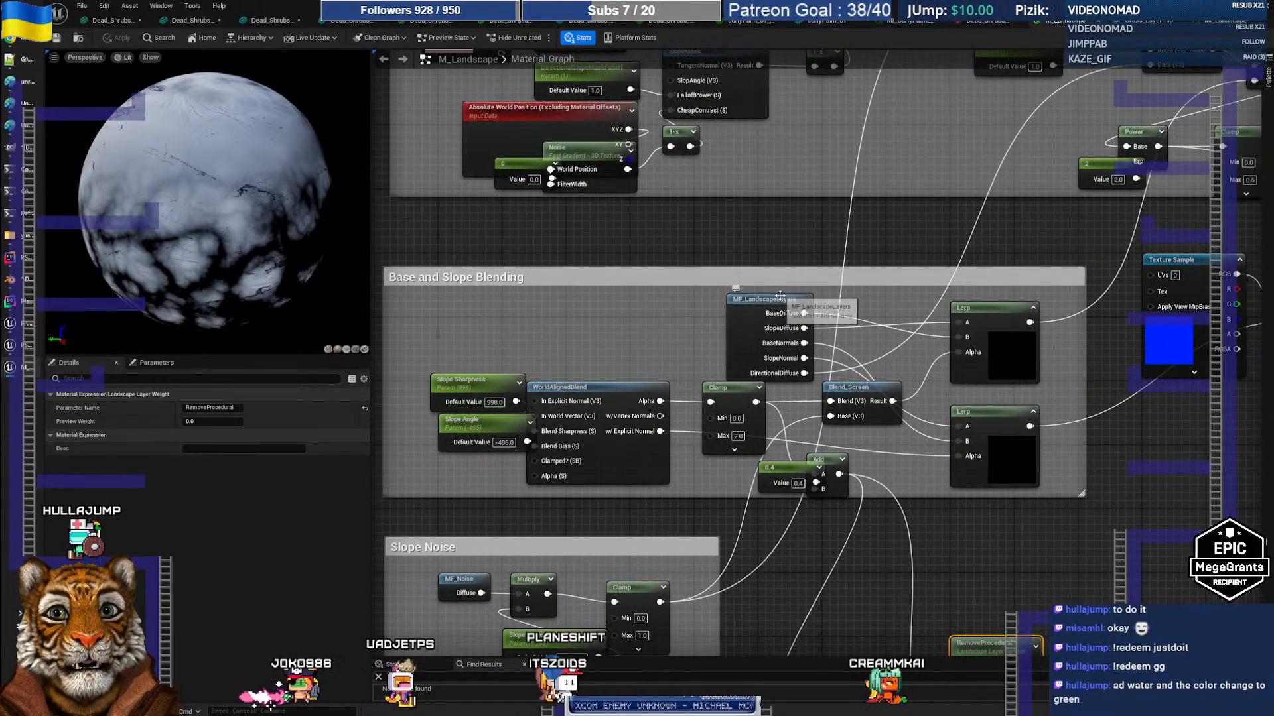
Select the MF_LandscapeLayers function node and follow the slope wiring down to the GrassType Enable/Disable group
{"action": "left_click", "coordinate": [777, 305]}
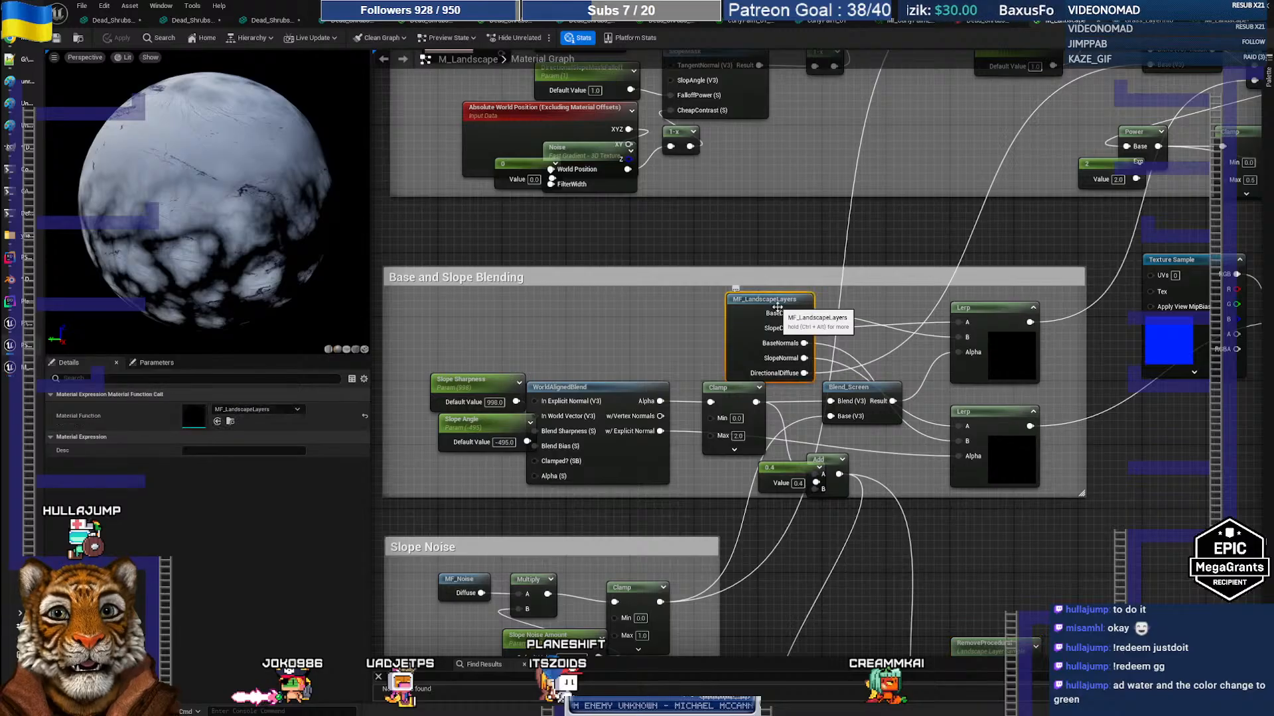
{"action": "right_click_drag", "start_coordinate": [767, 589], "coordinate": [731, 370]}
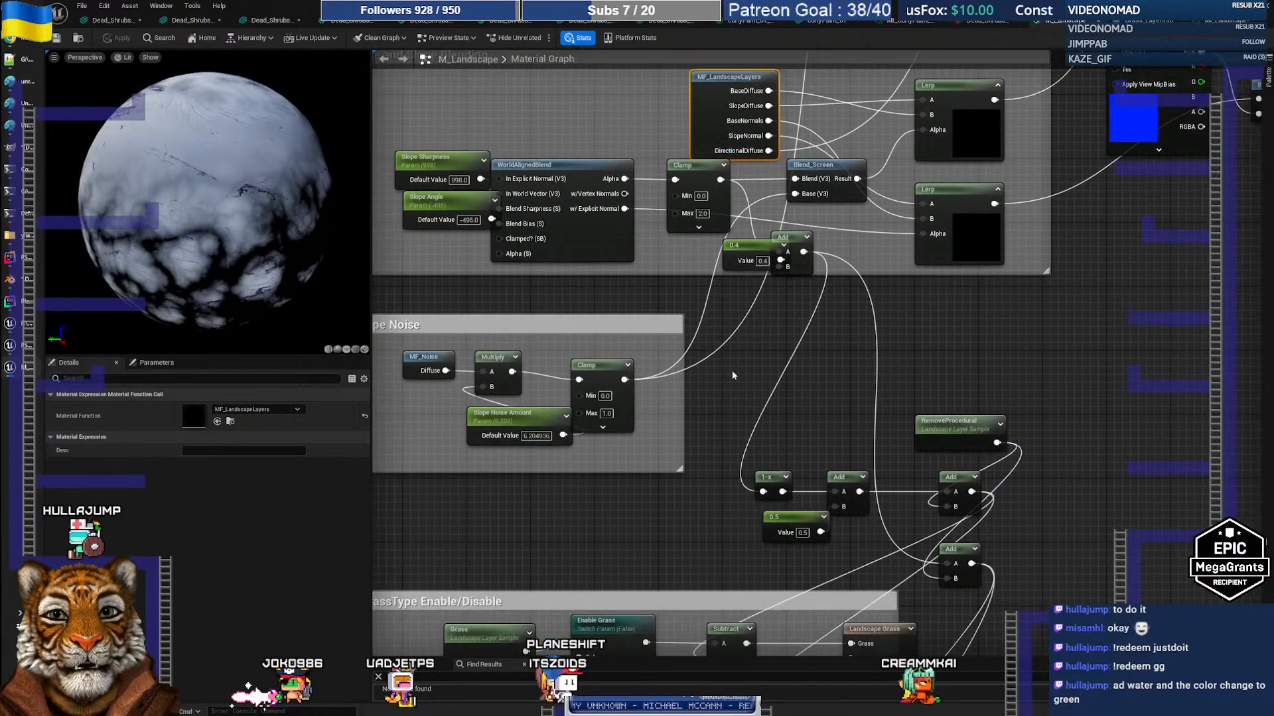
{"action": "right_click_drag", "start_coordinate": [706, 500], "coordinate": [711, 278]}
{"action": "right_click_drag", "start_coordinate": [668, 353], "coordinate": [776, 212]}
{"action": "right_click_drag", "start_coordinate": [636, 378], "coordinate": [640, 341]}
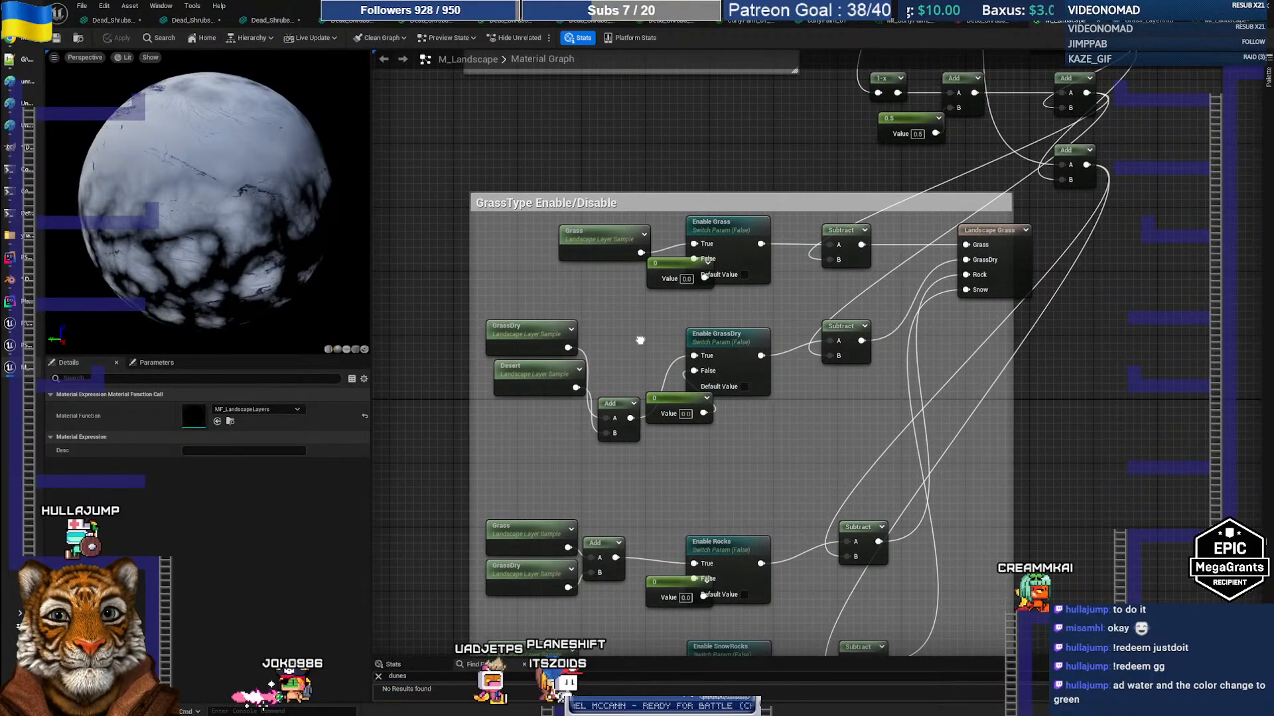
Move the 0 constants and the Add node of the Enable Grass and Enable GrassDry rows so they no longer overlap the switches
{"action": "right_click_drag", "start_coordinate": [640, 341], "coordinate": [631, 199]}
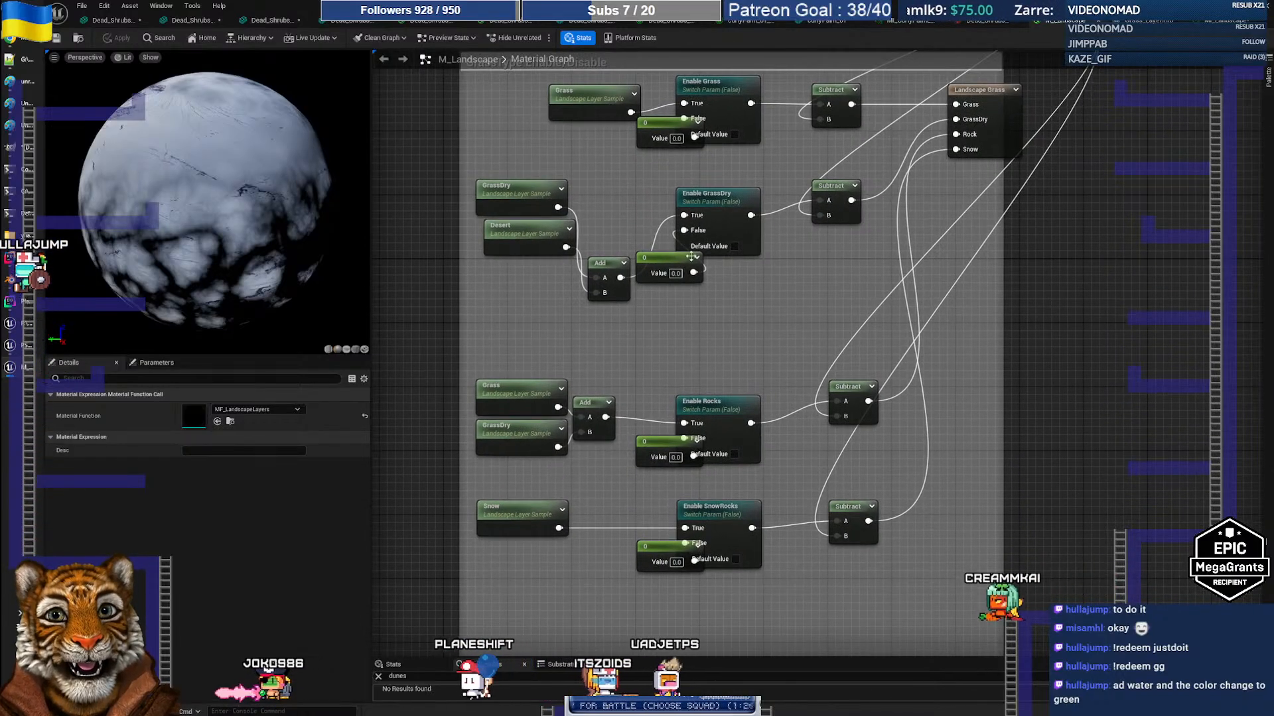
{"action": "right_click_drag", "start_coordinate": [796, 300], "coordinate": [789, 402]}
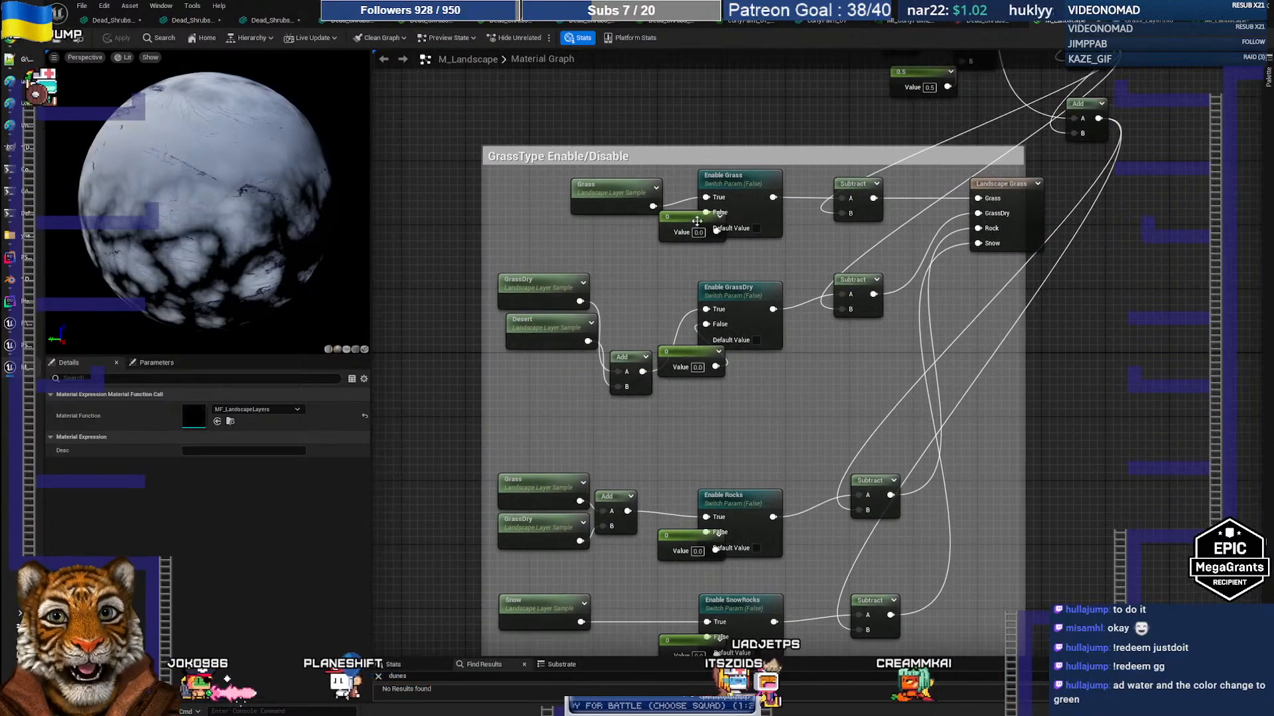
{"action": "left_click_drag", "start_coordinate": [677, 218], "coordinate": [613, 223]}
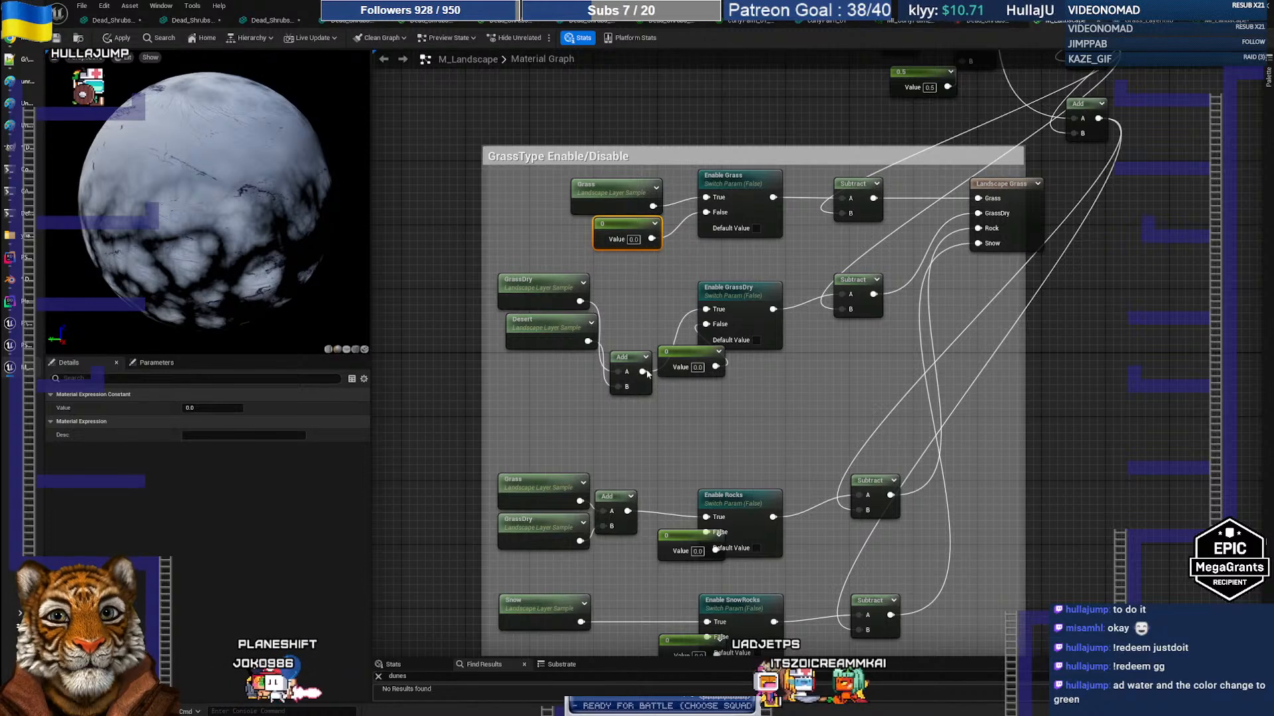
{"action": "left_click_drag", "start_coordinate": [627, 359], "coordinate": [636, 280]}
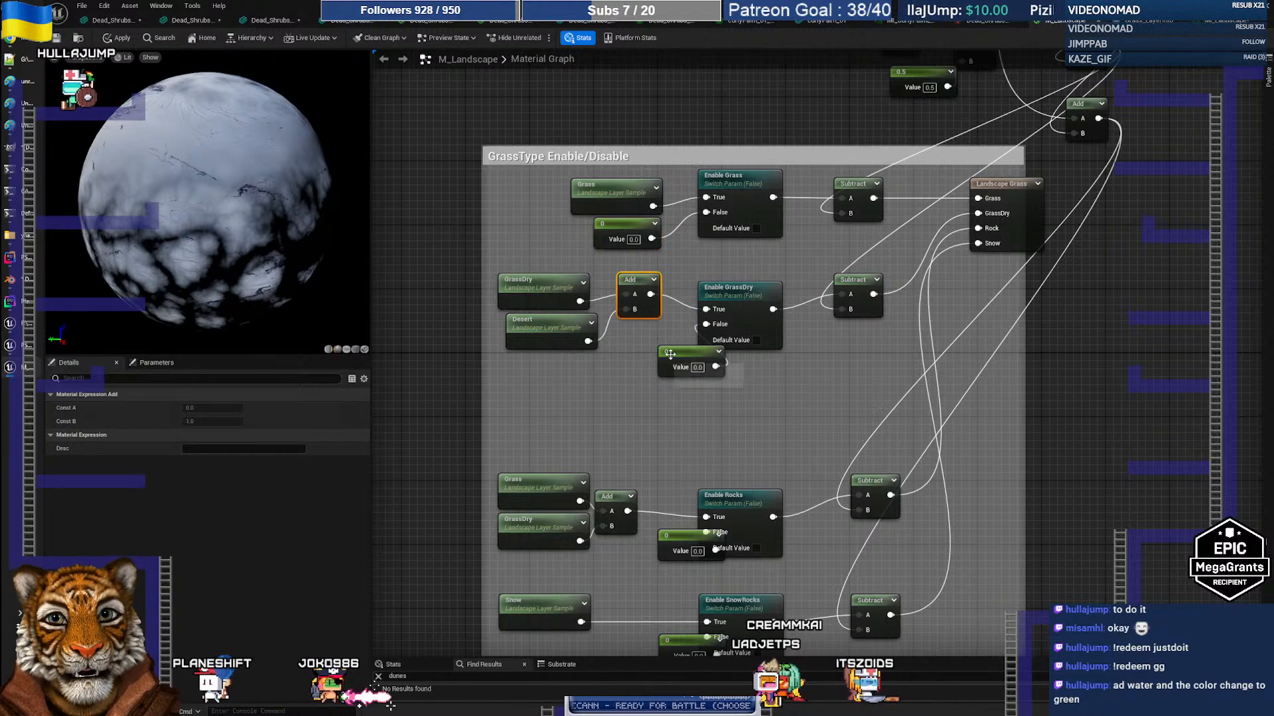
{"action": "left_click_drag", "start_coordinate": [674, 353], "coordinate": [617, 368]}
{"action": "left_click_drag", "start_coordinate": [633, 280], "coordinate": [641, 295]}
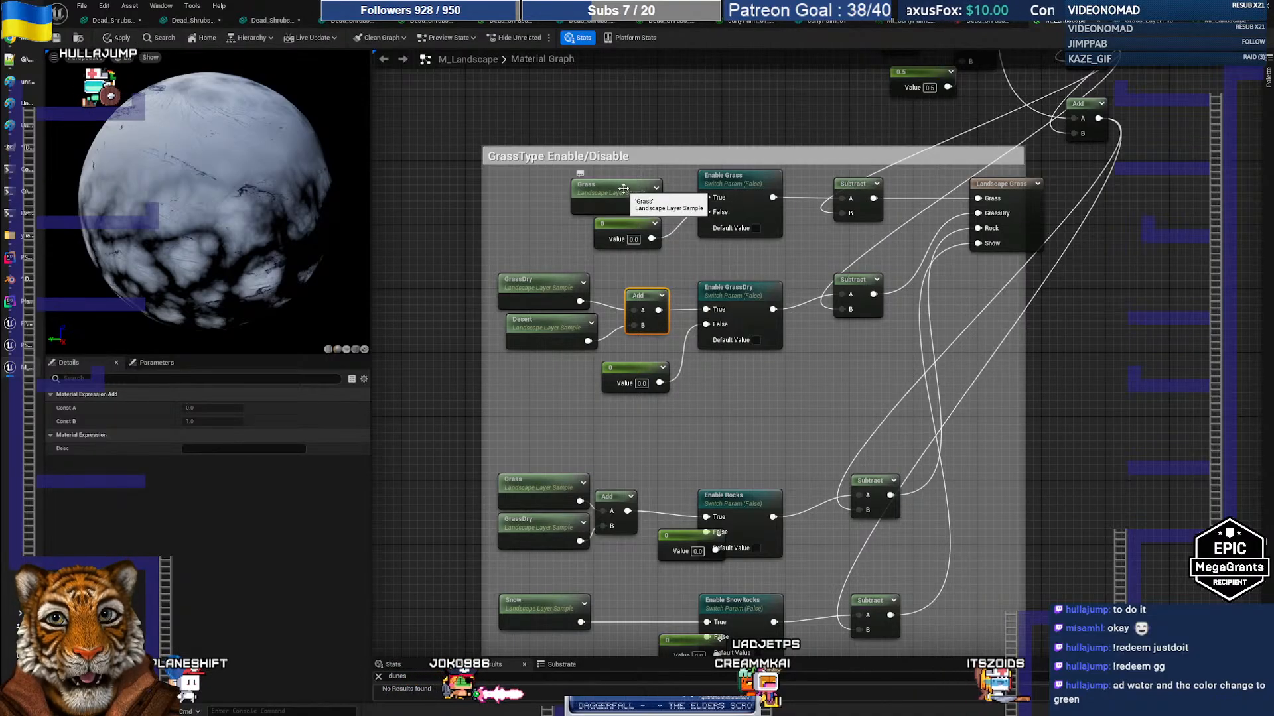
Inspect the Grass layer sample, its 0 constant and the Enable Grass switch, and select all four Enable switches together
{"action": "left_click", "coordinate": [662, 190]}
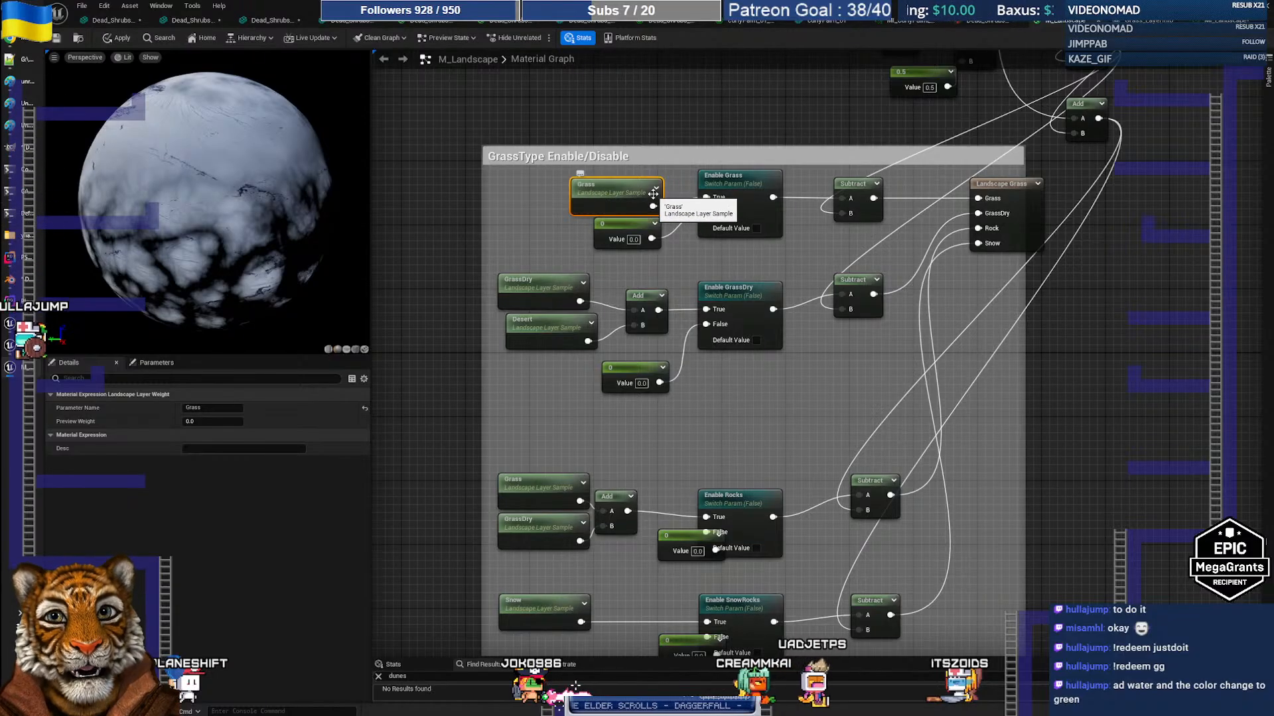
{"action": "left_click", "coordinate": [634, 229]}
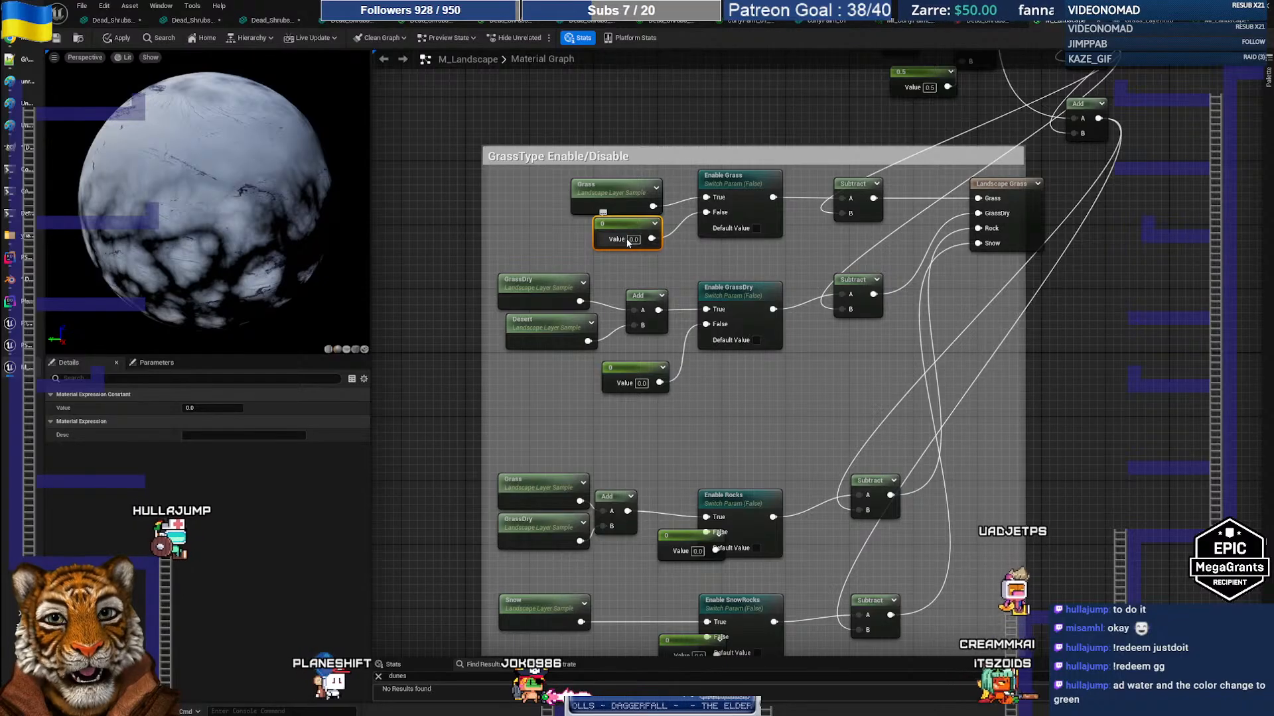
{"action": "right_click_drag", "start_coordinate": [703, 259], "coordinate": [668, 266]}
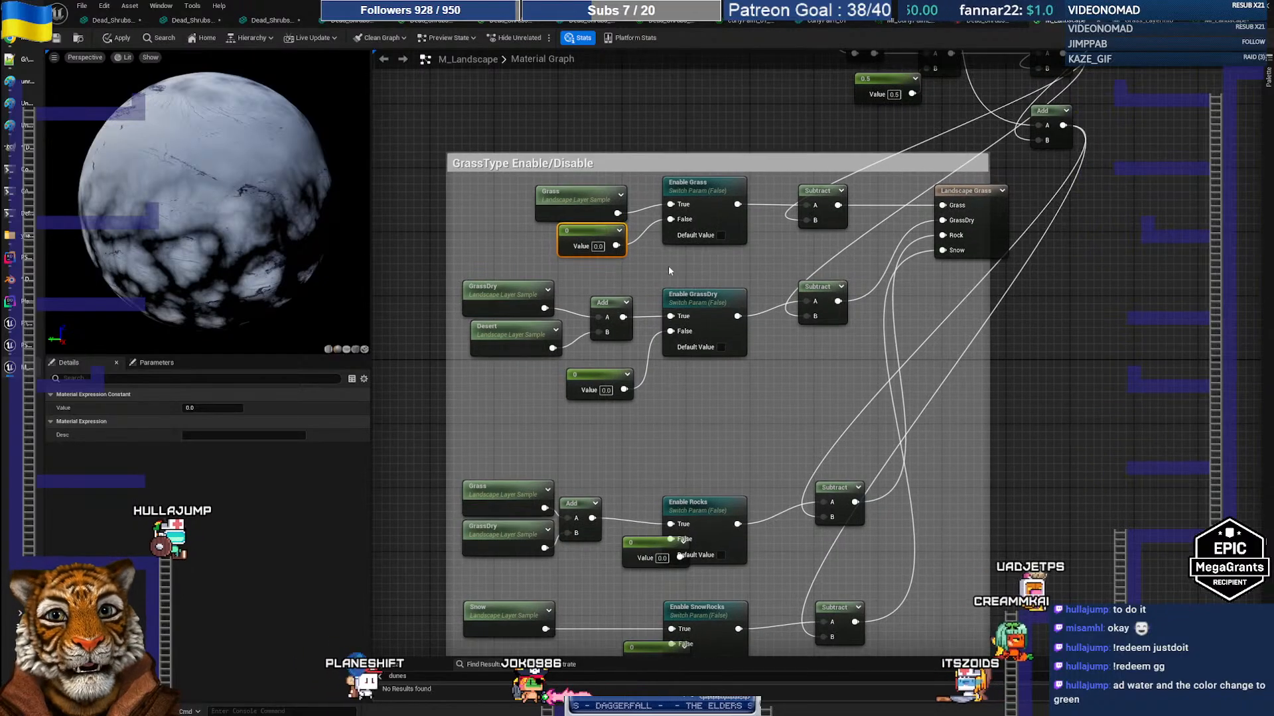
{"action": "left_click", "coordinate": [700, 183]}
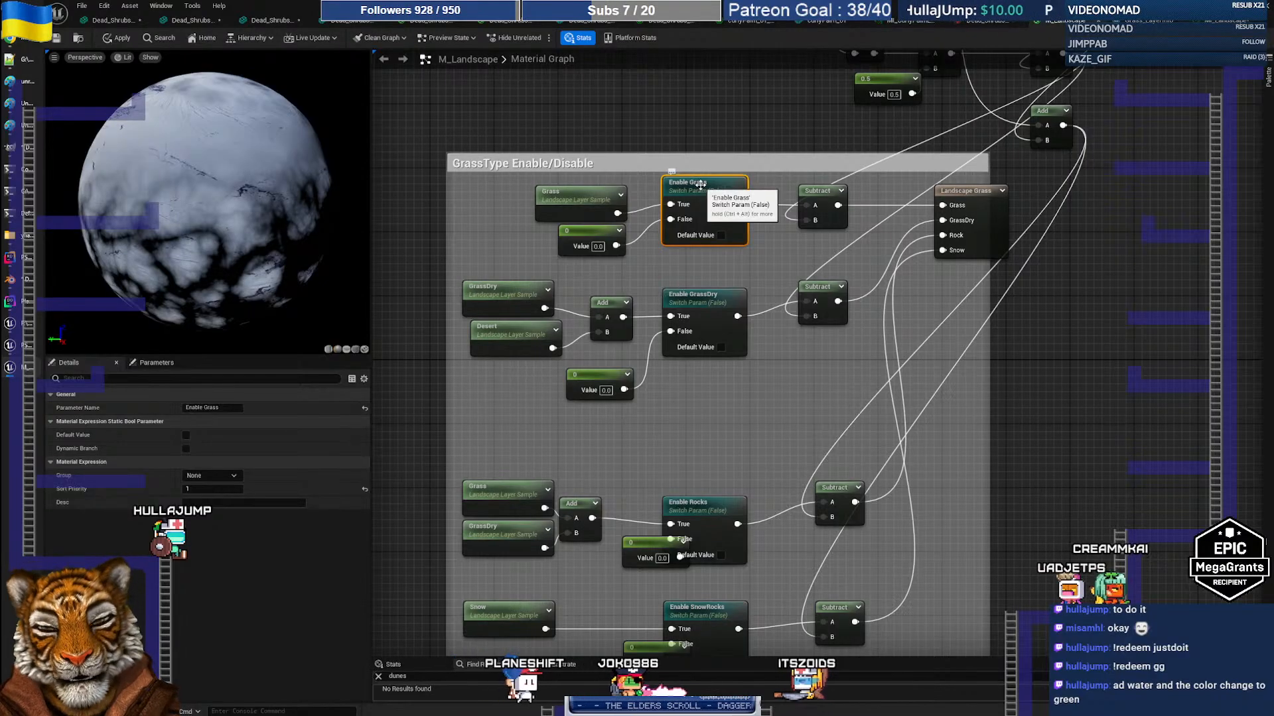
{"action": "key", "text": "ctrl+alt"}
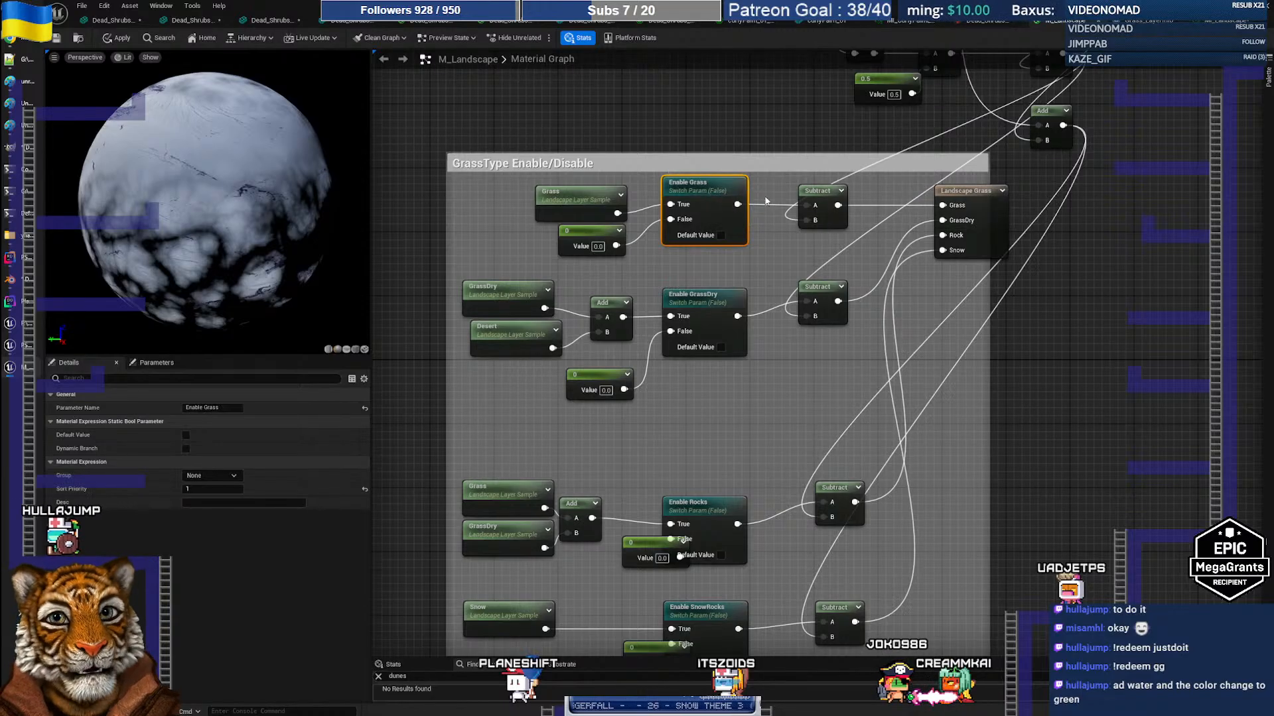
{"action": "left_click_drag", "start_coordinate": [703, 541], "coordinate": [717, 607]}
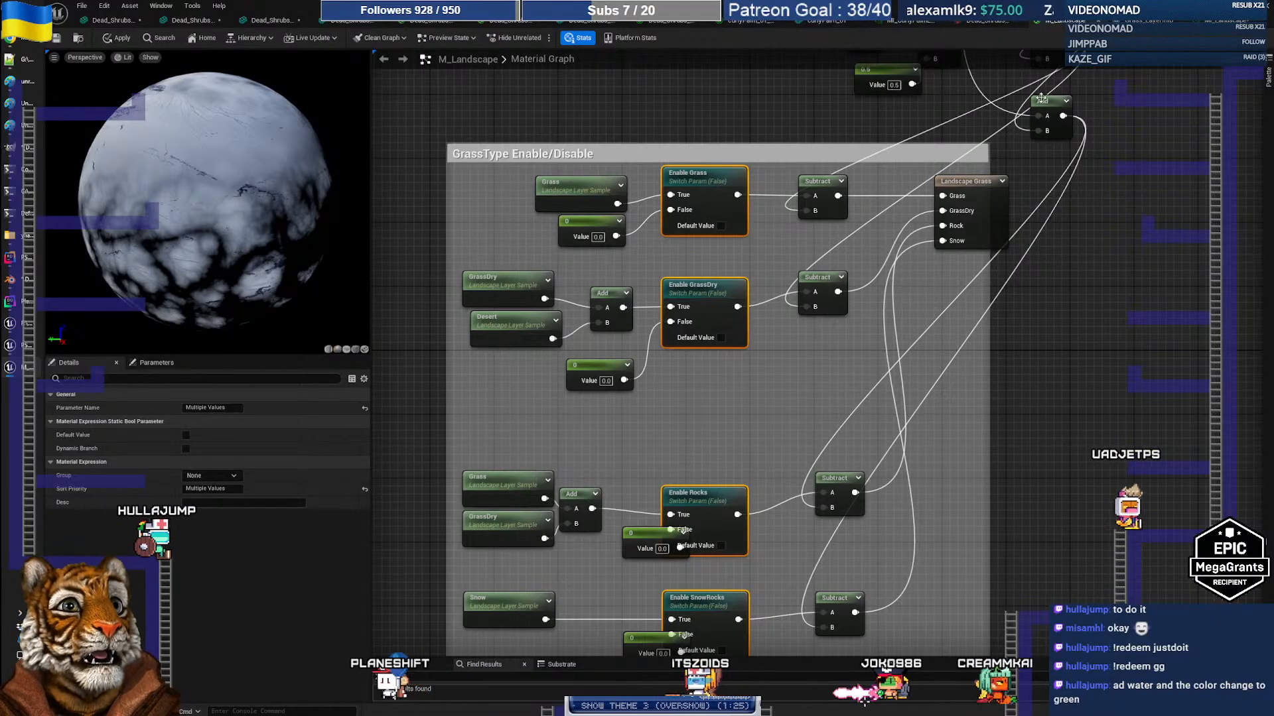
Review the static switch parameters in the landscape material instance and return to the M_Landscape graph
{"action": "left_click", "coordinate": [1224, 21]}
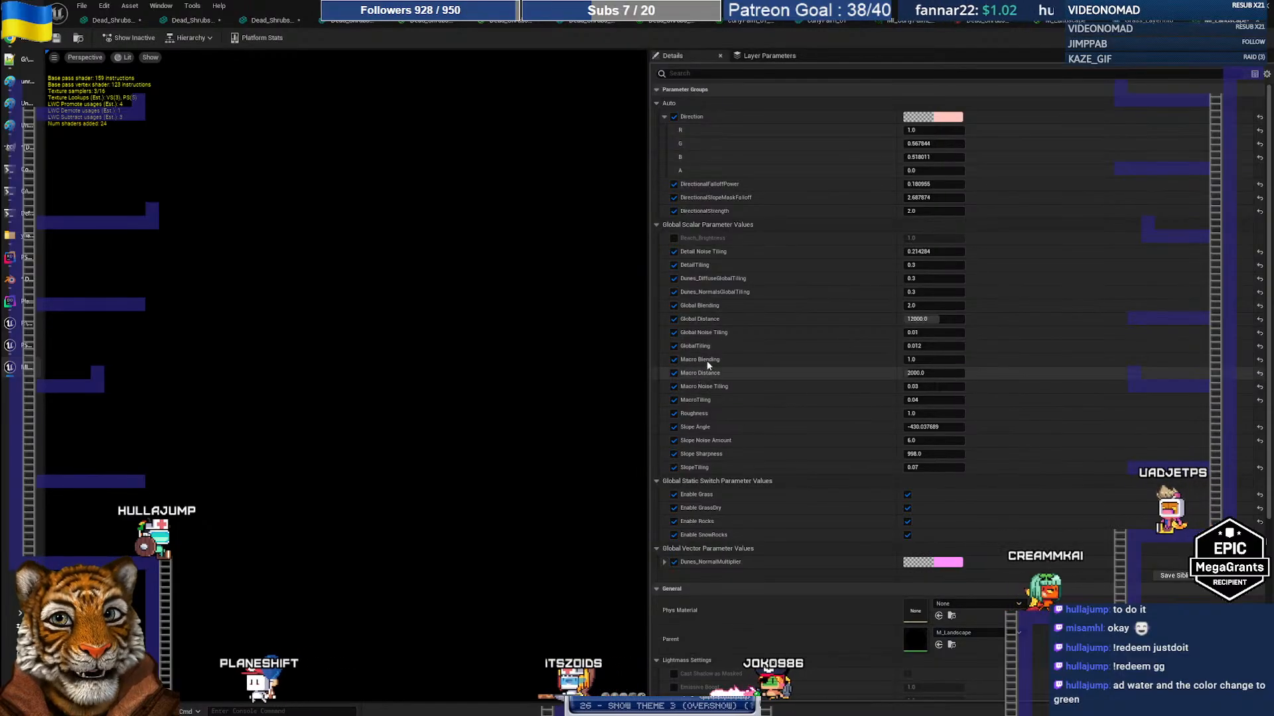
{"action": "scroll", "coordinate": [741, 376], "scroll_direction": "down", "scroll_amount": 5}
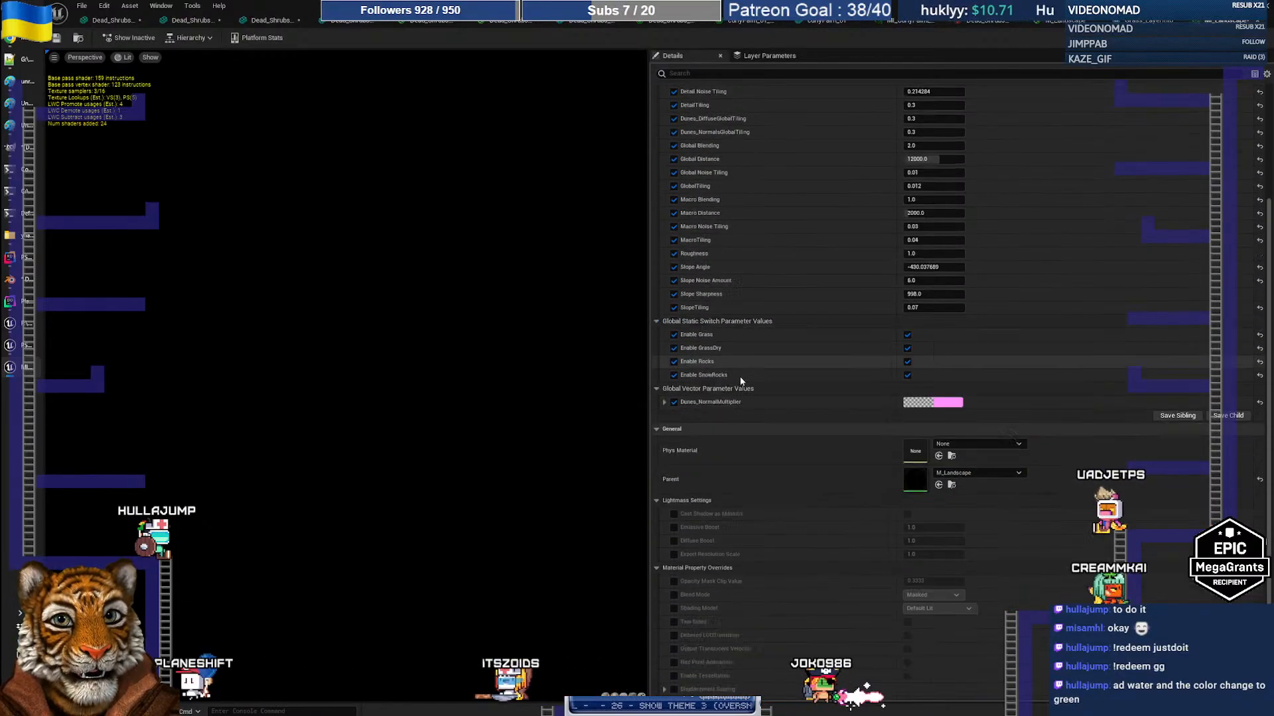
{"action": "scroll", "coordinate": [741, 373], "scroll_direction": "down", "scroll_amount": 3}
{"action": "scroll", "coordinate": [740, 371], "scroll_direction": "up", "scroll_amount": 8}
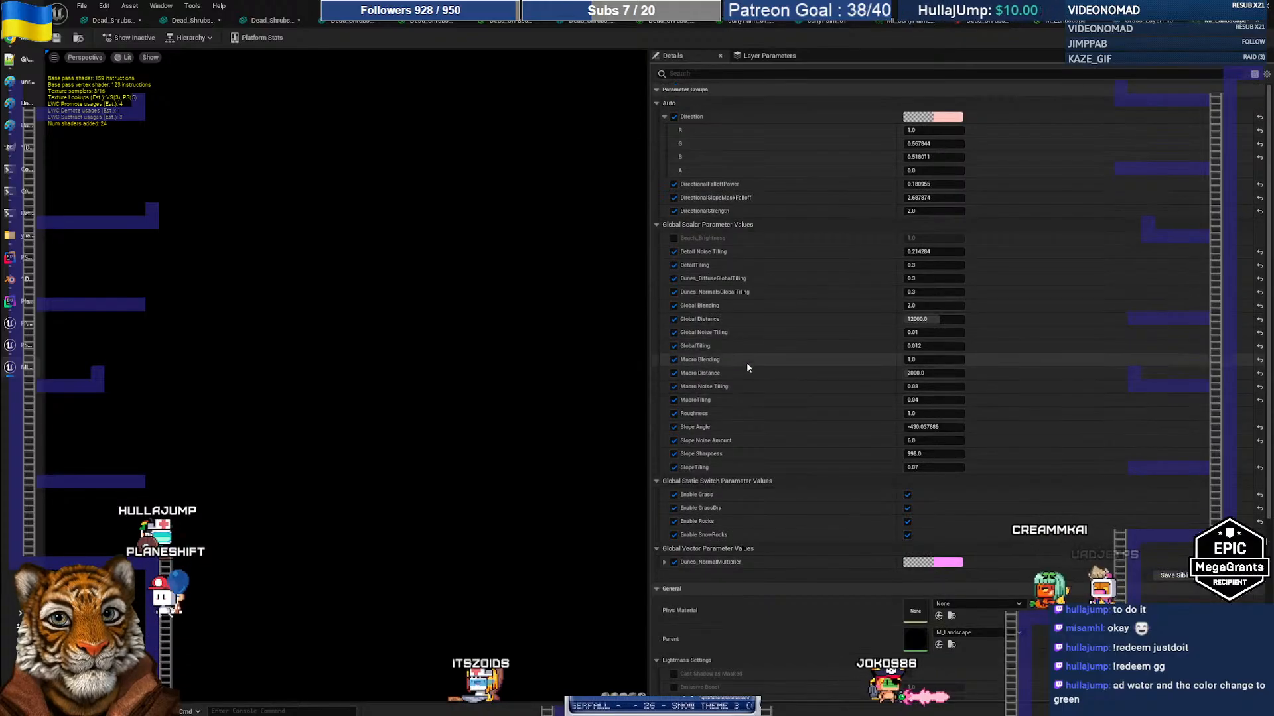
{"action": "left_click", "coordinate": [1071, 27]}
{"action": "left_click", "coordinate": [1227, 27]}
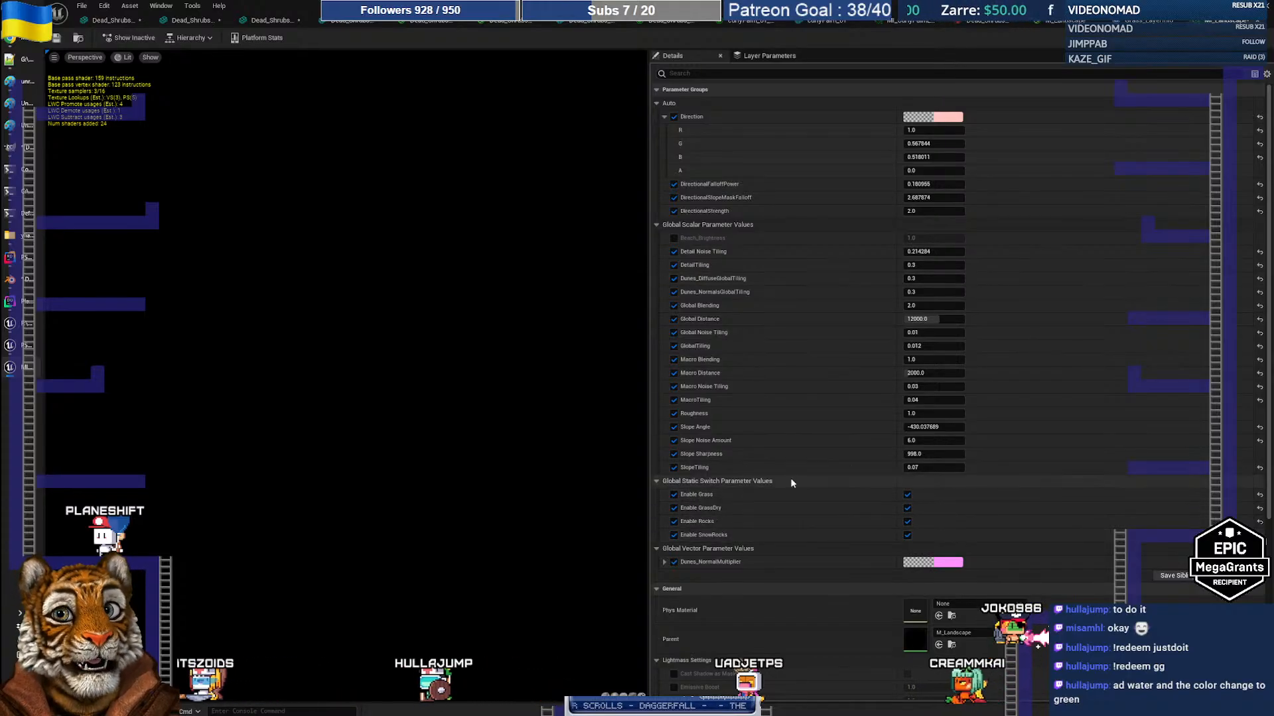
{"action": "left_click", "coordinate": [1157, 20]}
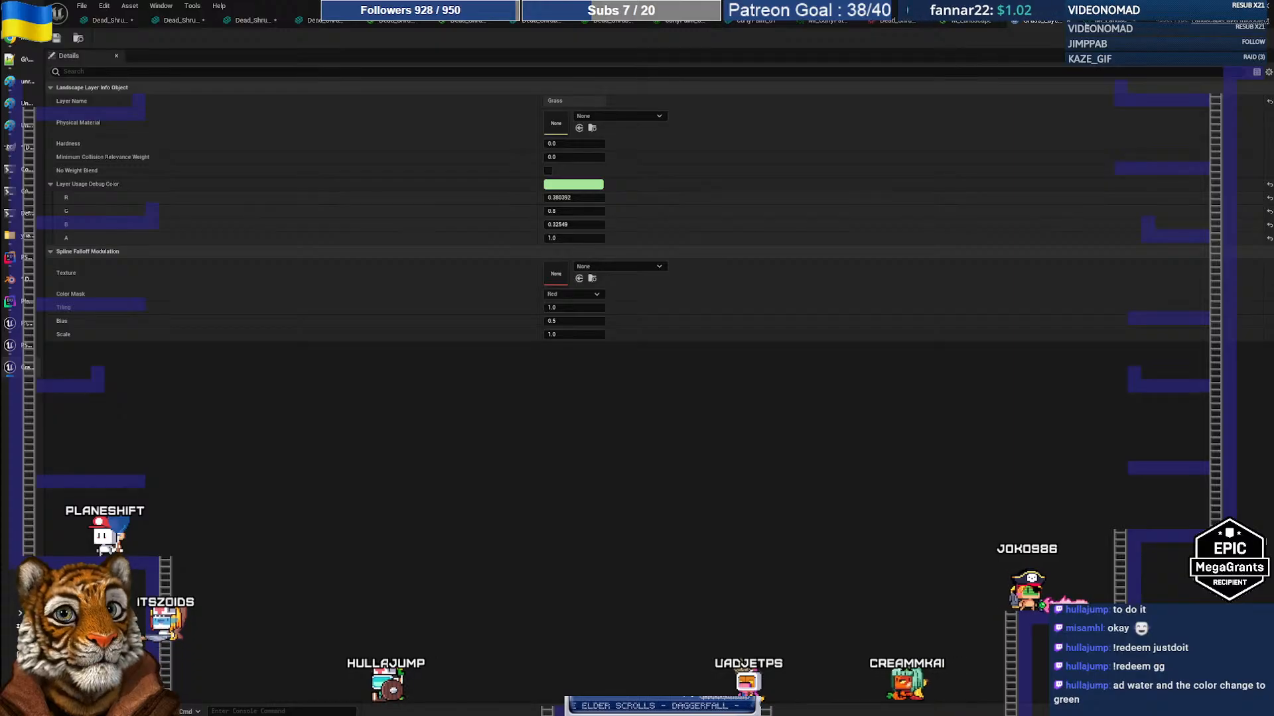
{"action": "left_click", "coordinate": [967, 20]}
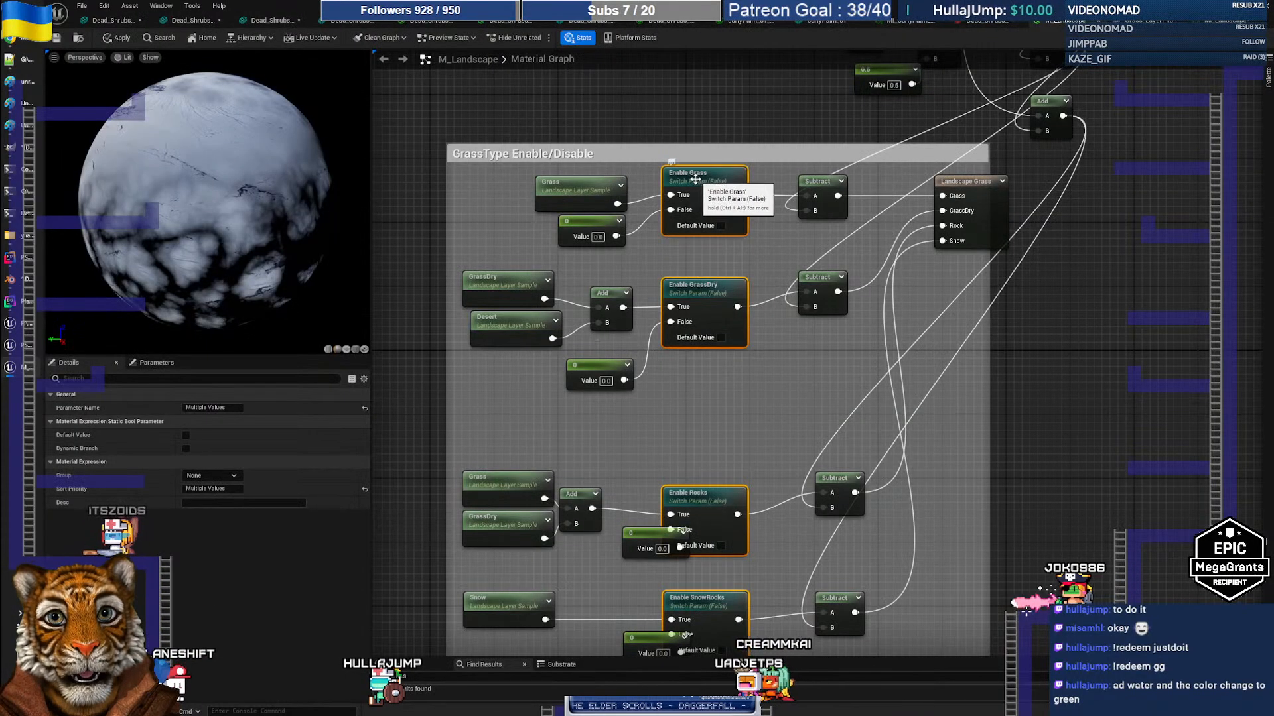
Inspect the Enable Grass switch along with the Grass layer sample and 0 constant that feed it
{"action": "left_click_drag", "start_coordinate": [701, 106], "coordinate": [743, 241]}
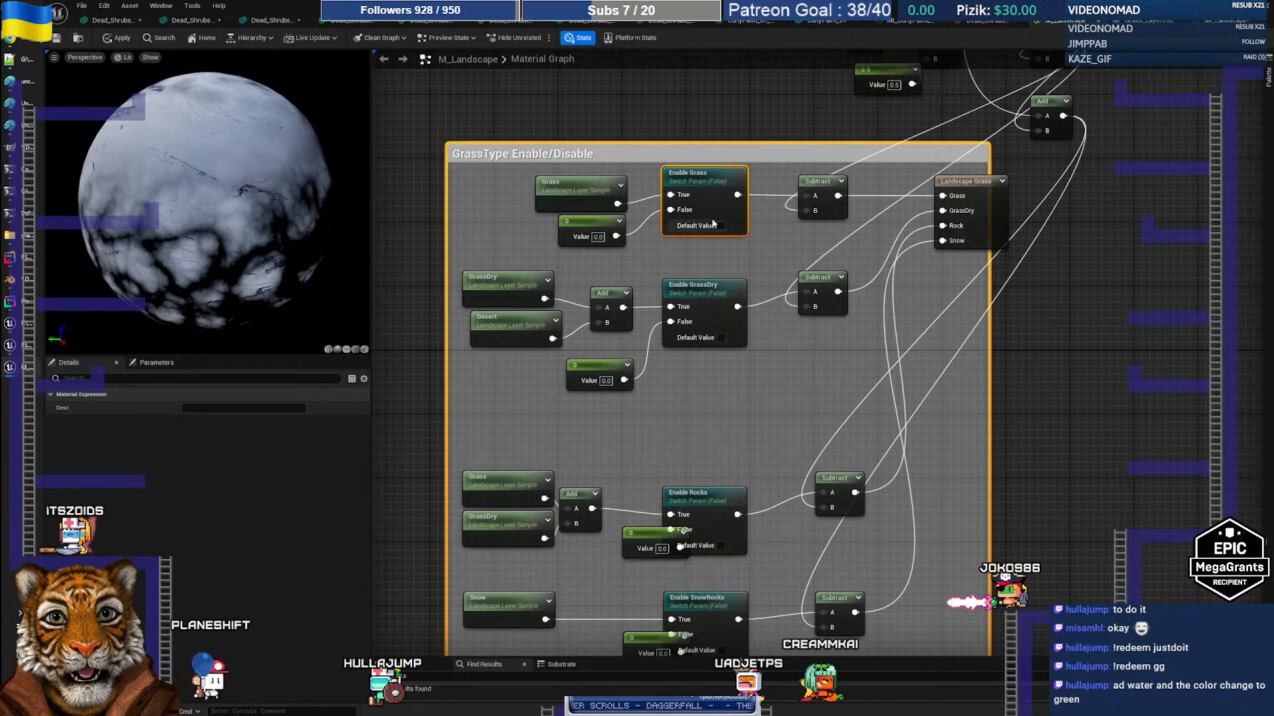
{"action": "left_click", "coordinate": [556, 181]}
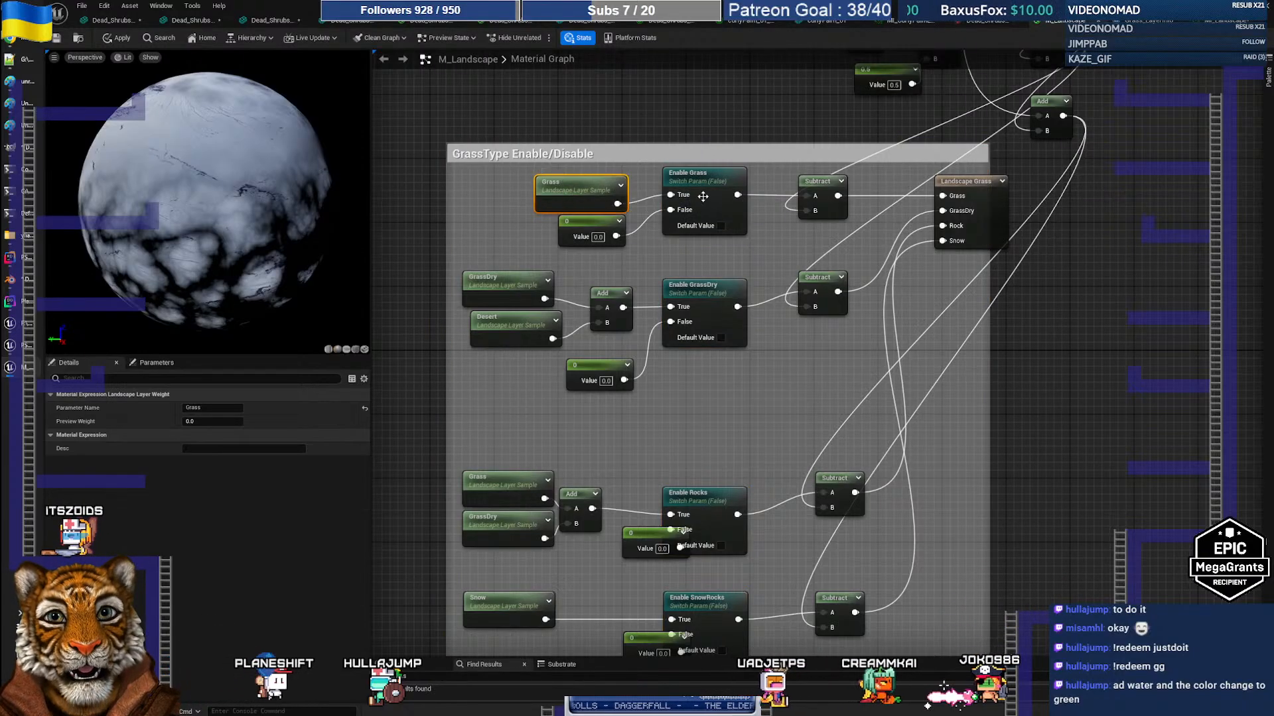
{"action": "left_click", "coordinate": [587, 225]}
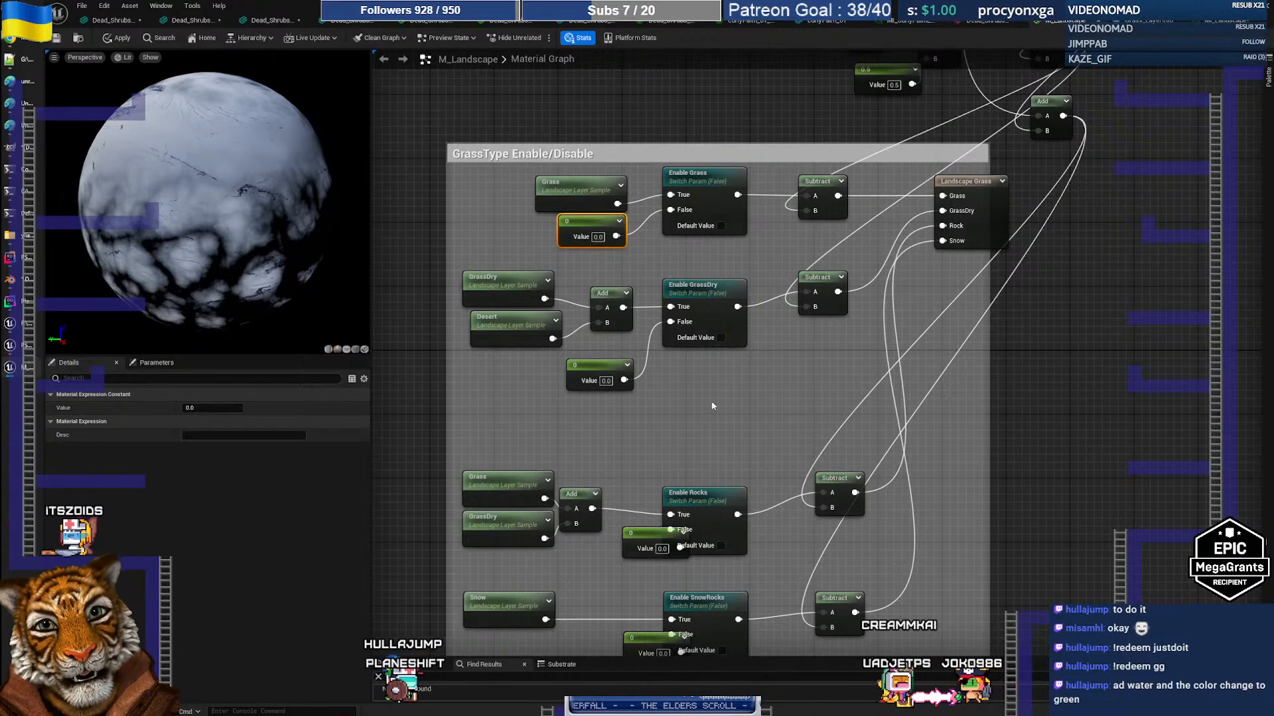
Move the 0 constants of the Enable Rocks and Enable SnowRocks rows clear of their switches
{"action": "right_click_drag", "start_coordinate": [705, 450], "coordinate": [703, 349]}
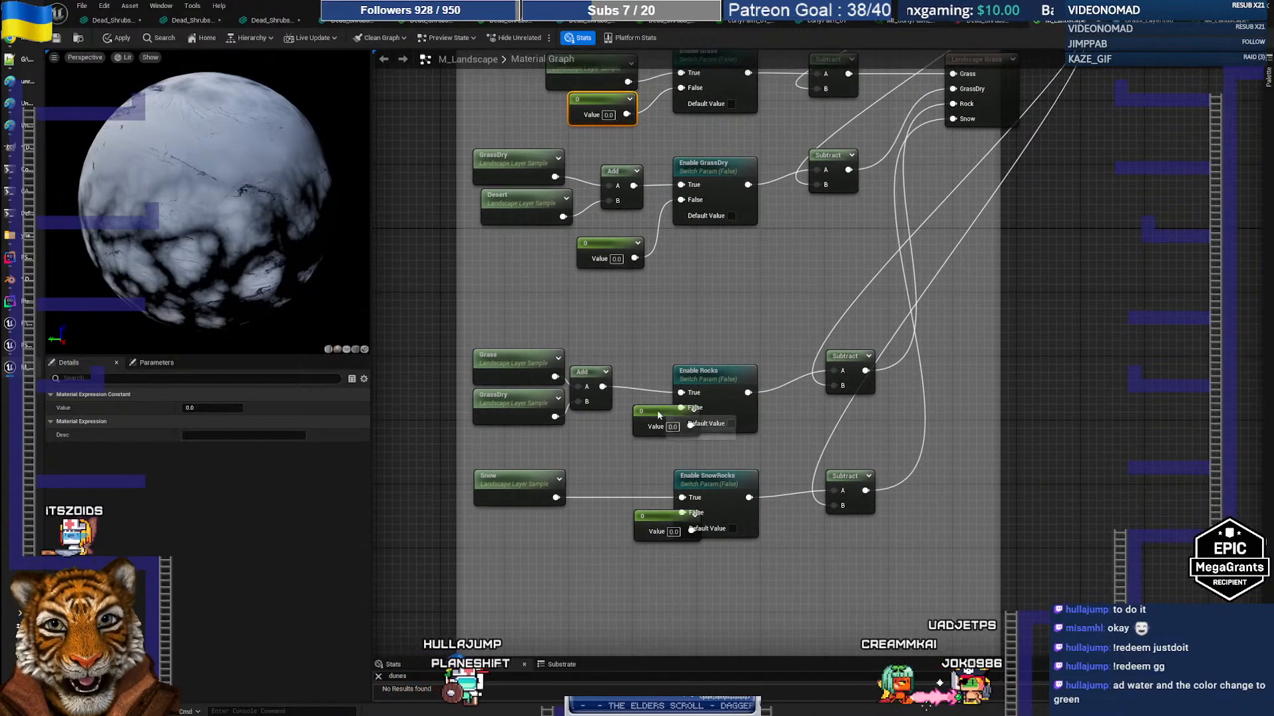
{"action": "left_click_drag", "start_coordinate": [658, 414], "coordinate": [603, 425]}
{"action": "left_click_drag", "start_coordinate": [645, 510], "coordinate": [613, 516]}
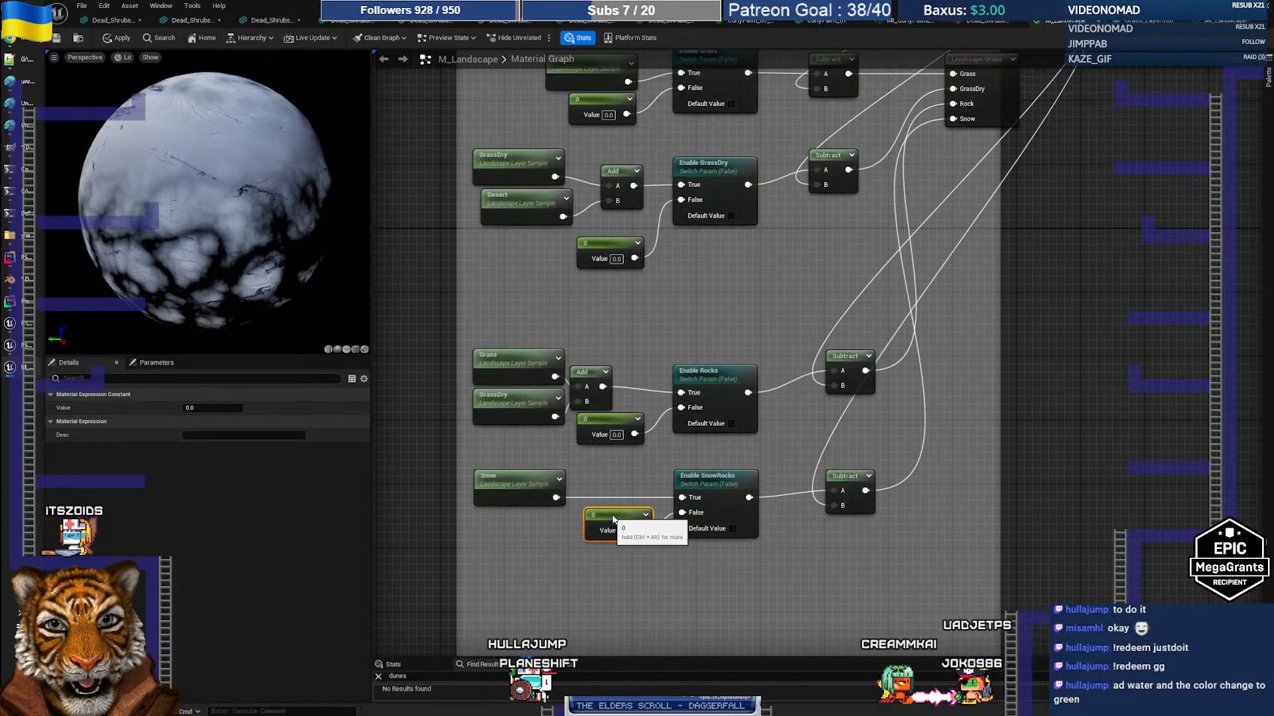
Examine the Landscape Grass output's grass types, compare them with the material instance's parameters, and return to the M_Landscape graph
{"action": "right_click_drag", "start_coordinate": [864, 192], "coordinate": [820, 330]}
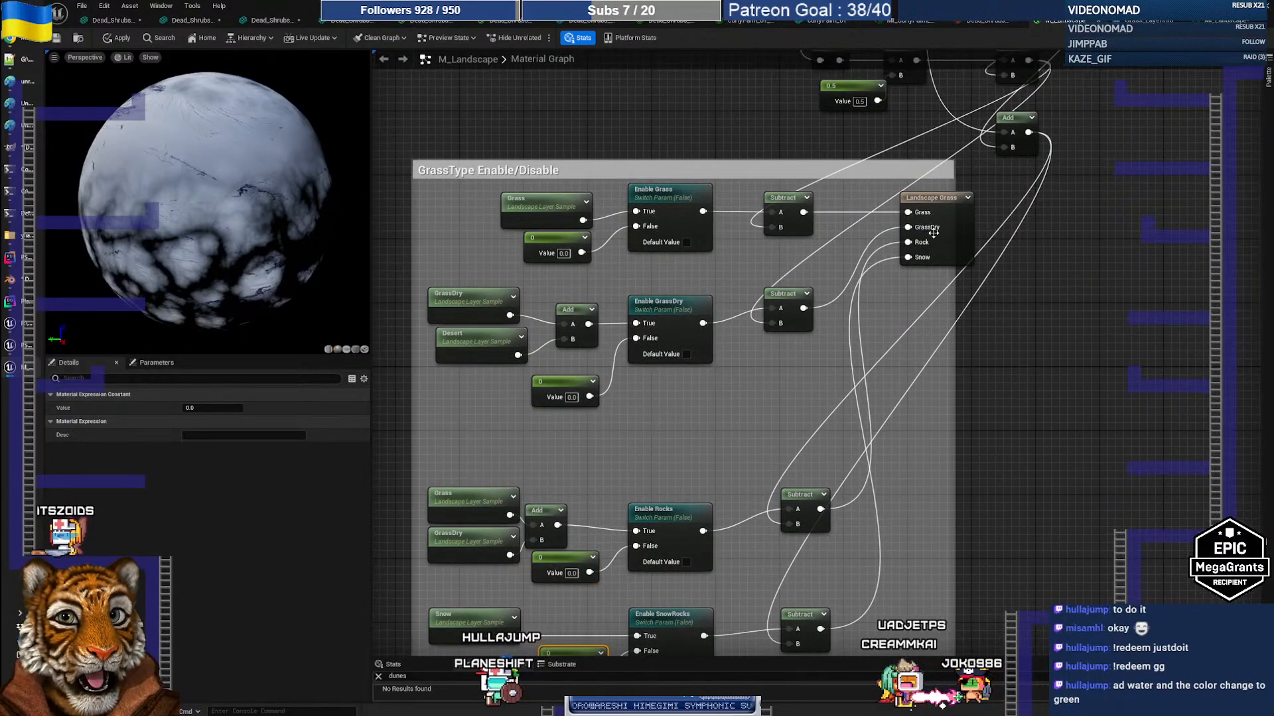
{"action": "left_click", "coordinate": [935, 197]}
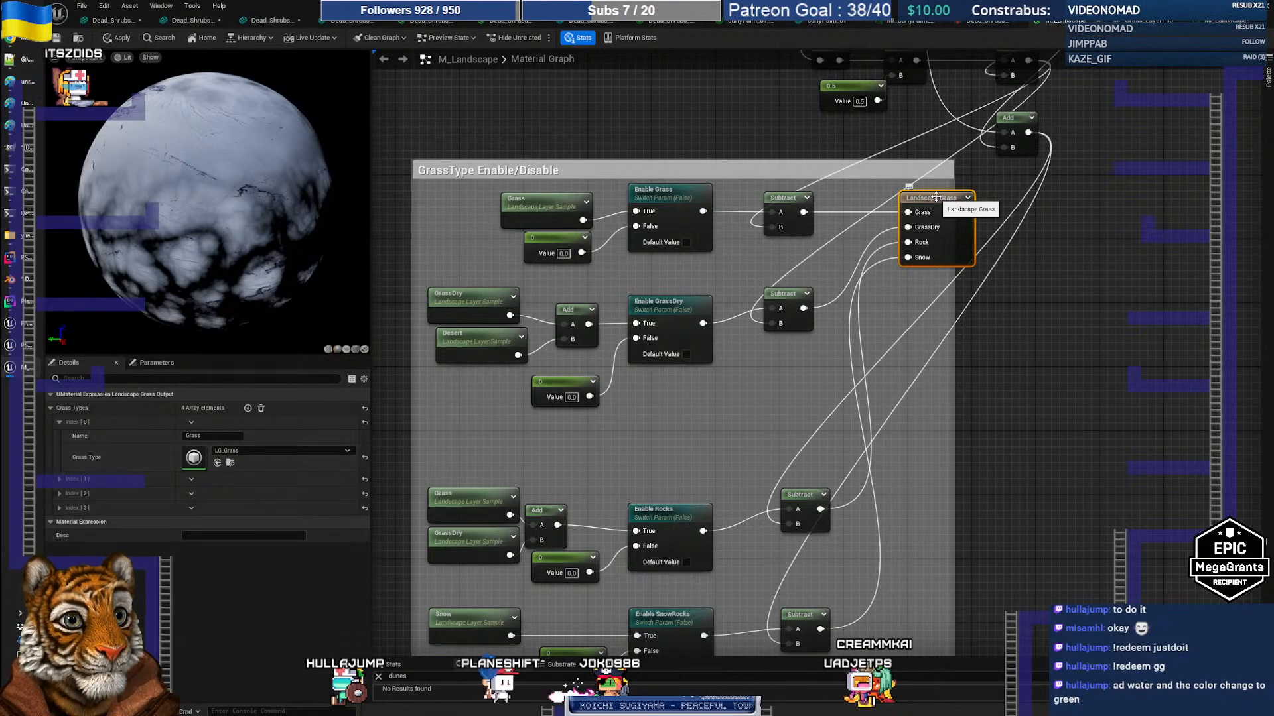
{"action": "left_click", "coordinate": [1223, 22]}
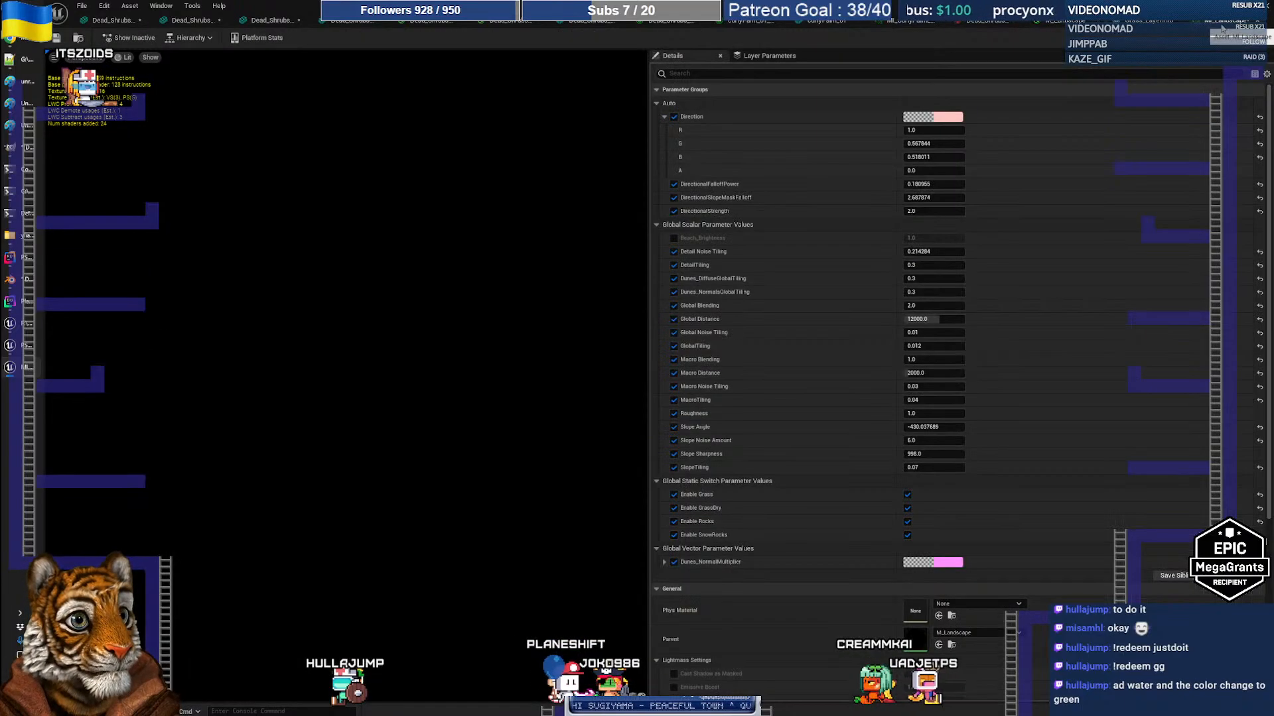
{"action": "scroll", "coordinate": [1037, 242], "scroll_direction": "down", "scroll_amount": 8}
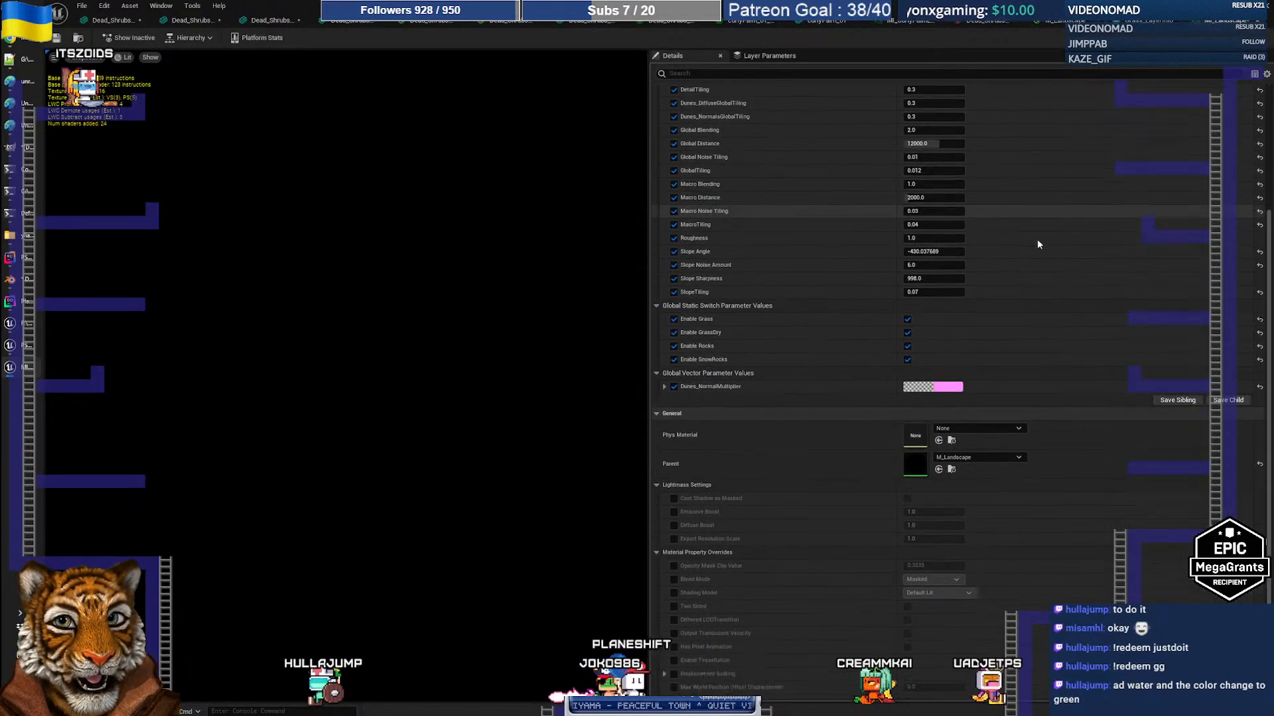
{"action": "scroll", "coordinate": [1036, 241], "scroll_direction": "up", "scroll_amount": 8}
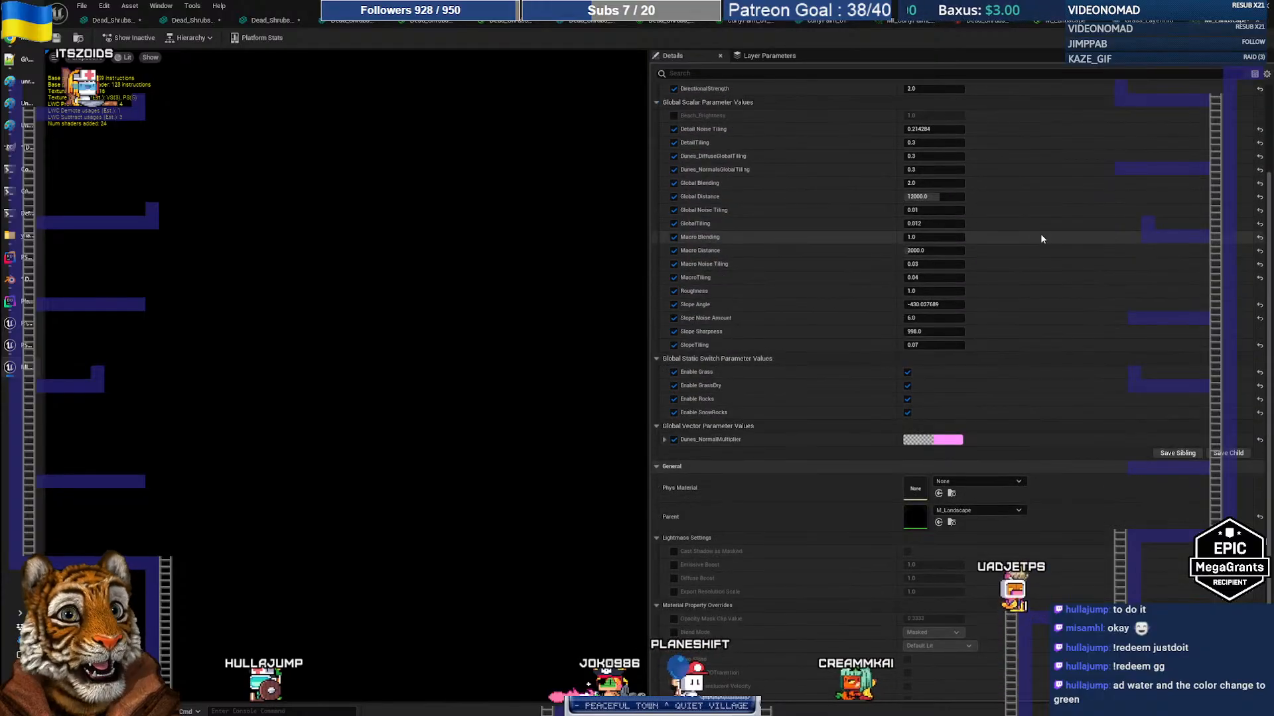
{"action": "left_click", "coordinate": [1142, 23]}
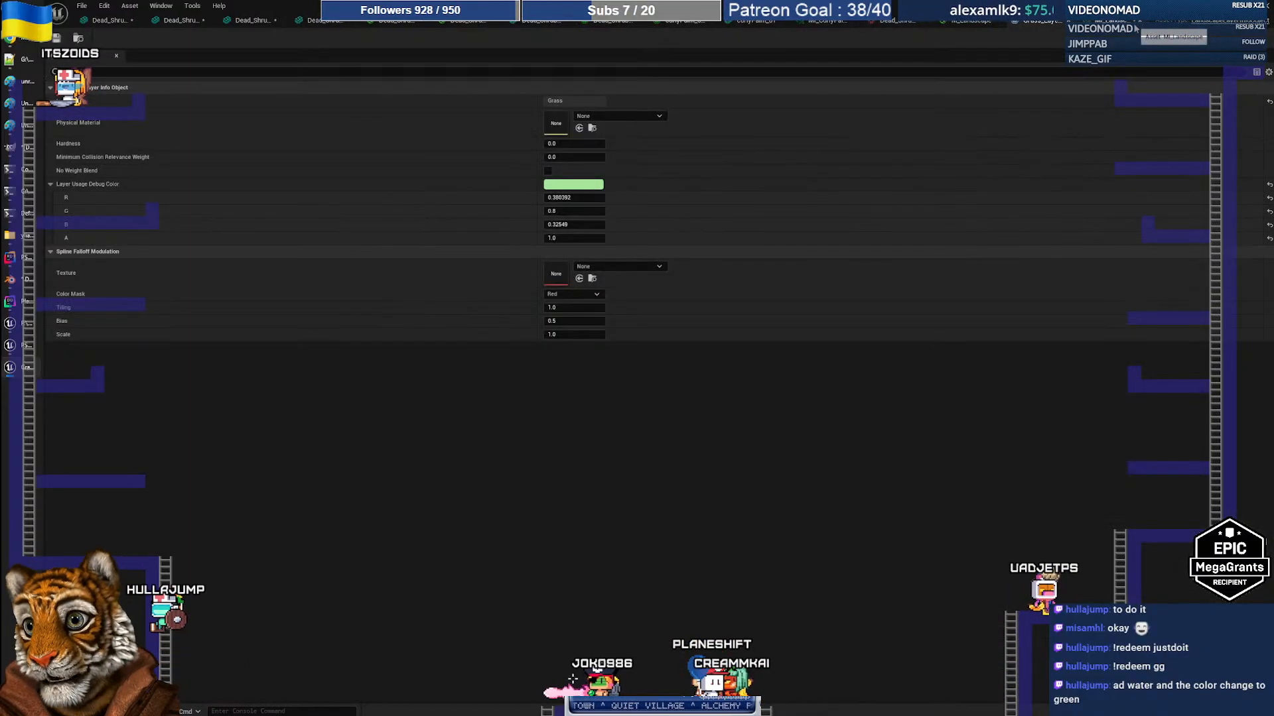
{"action": "left_click", "coordinate": [965, 22]}
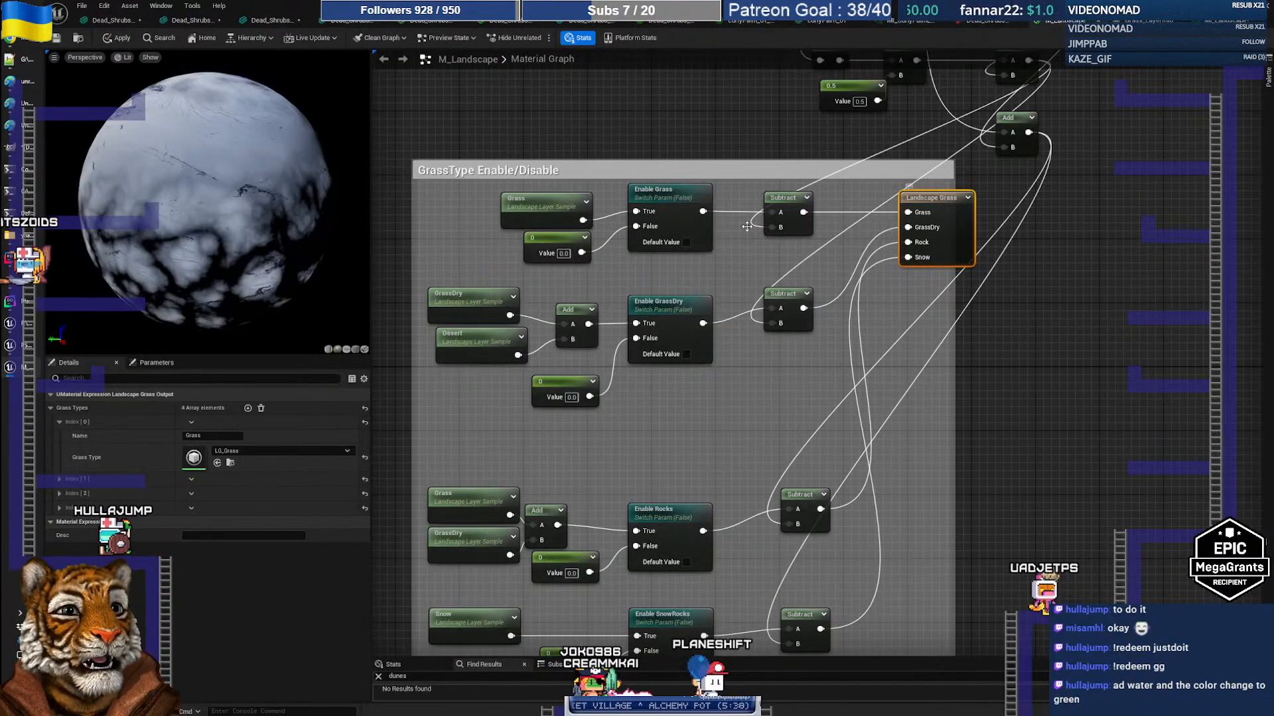
Inspect the GrassDry and Grass layer samples in the upper rows of the GrassType Enable/Disable group
{"action": "left_click", "coordinate": [468, 301]}
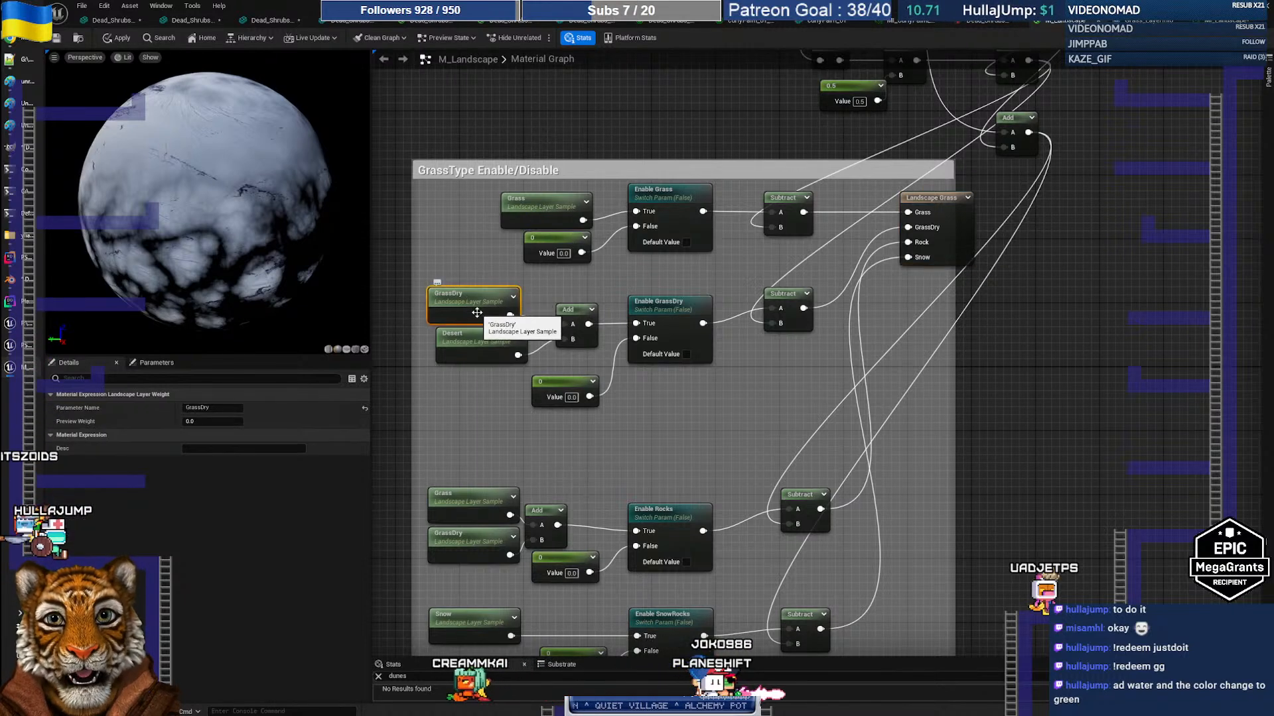
{"action": "left_click", "coordinate": [515, 211]}
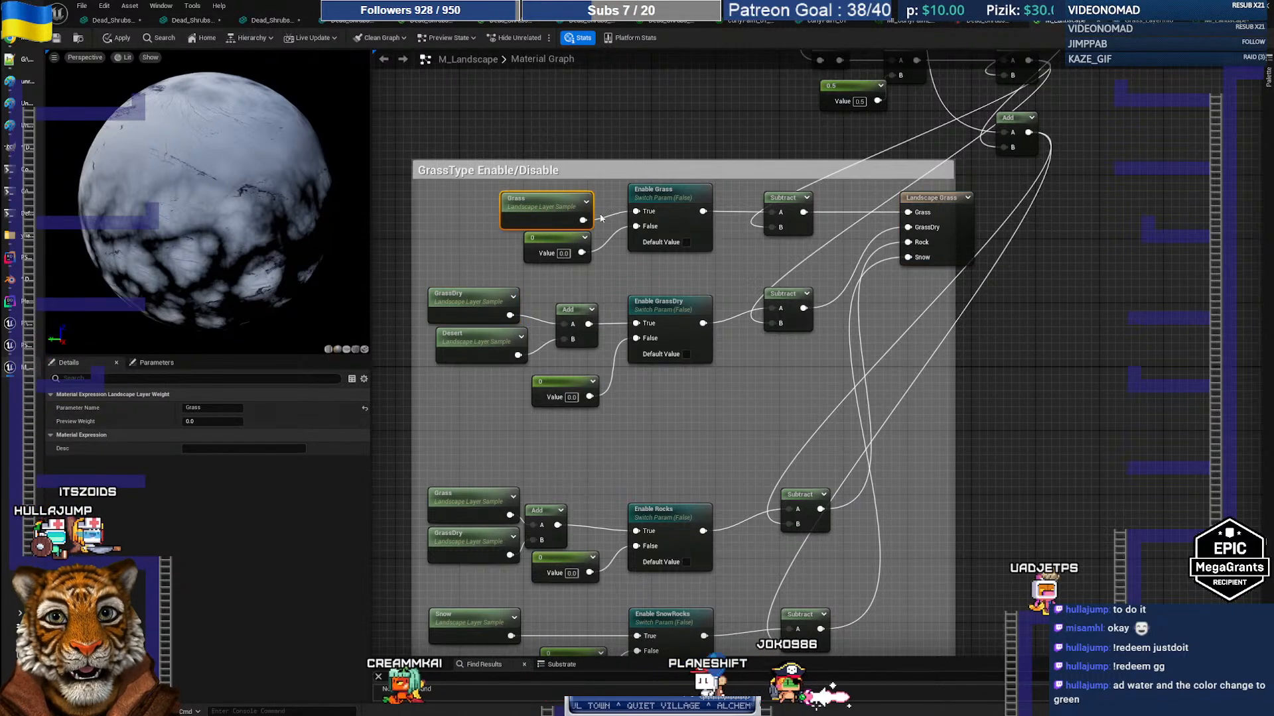
{"action": "right_click_drag", "start_coordinate": [624, 105], "coordinate": [641, 125]}
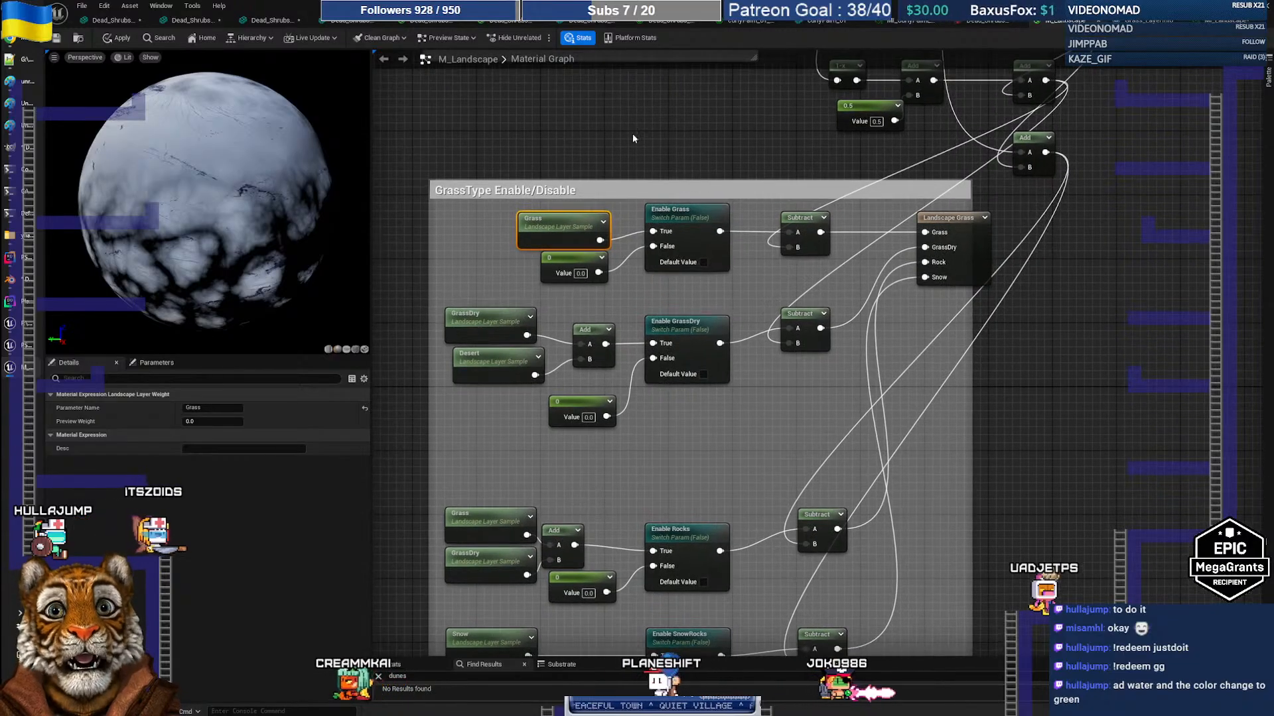
Shrink the M_Landscape editor window, move it aside, and switch to the browser's Maps editing workflow wiki page
{"action": "double_click", "coordinate": [636, 7]}
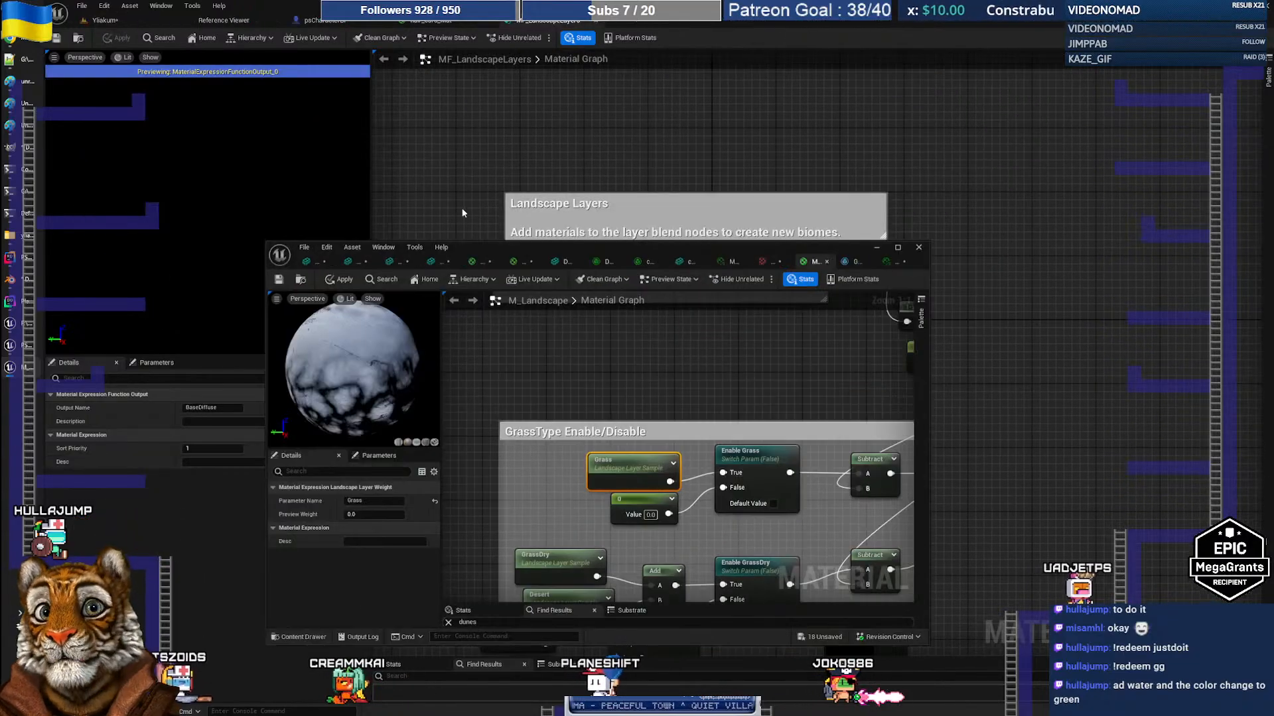
{"action": "left_click_drag", "start_coordinate": [504, 254], "coordinate": [684, 152]}
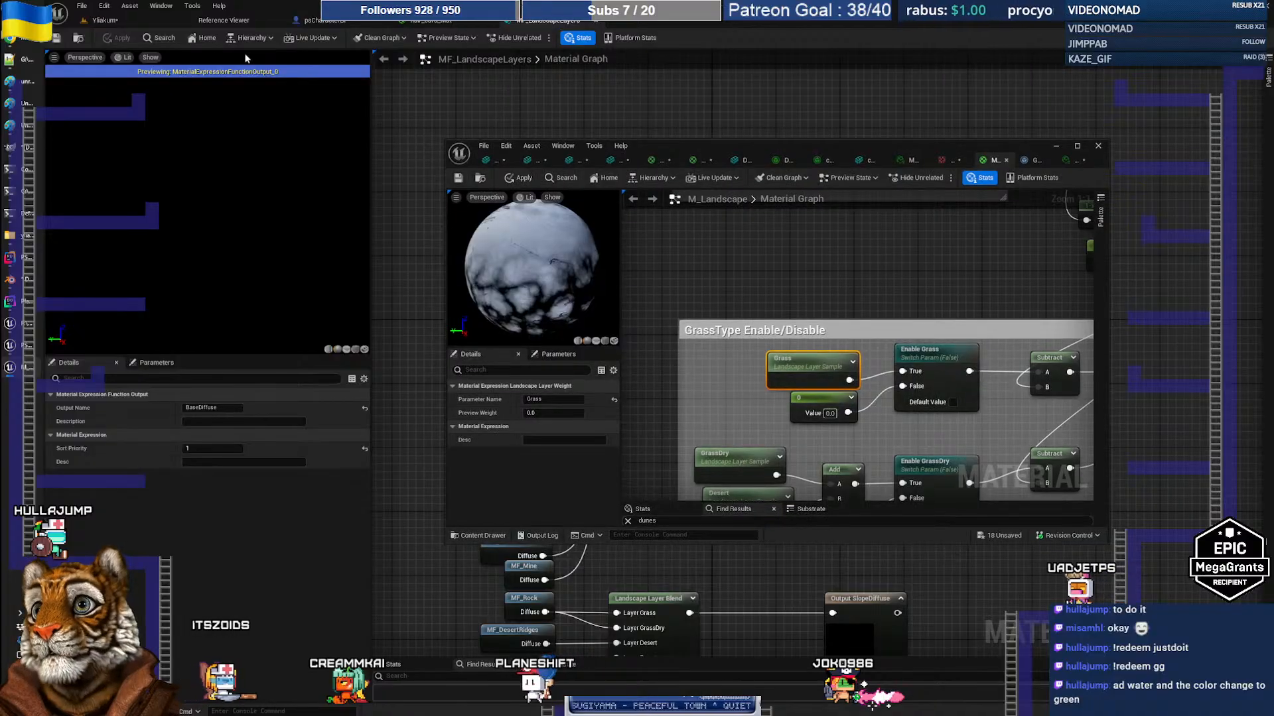
{"action": "left_click", "coordinate": [7, 42]}
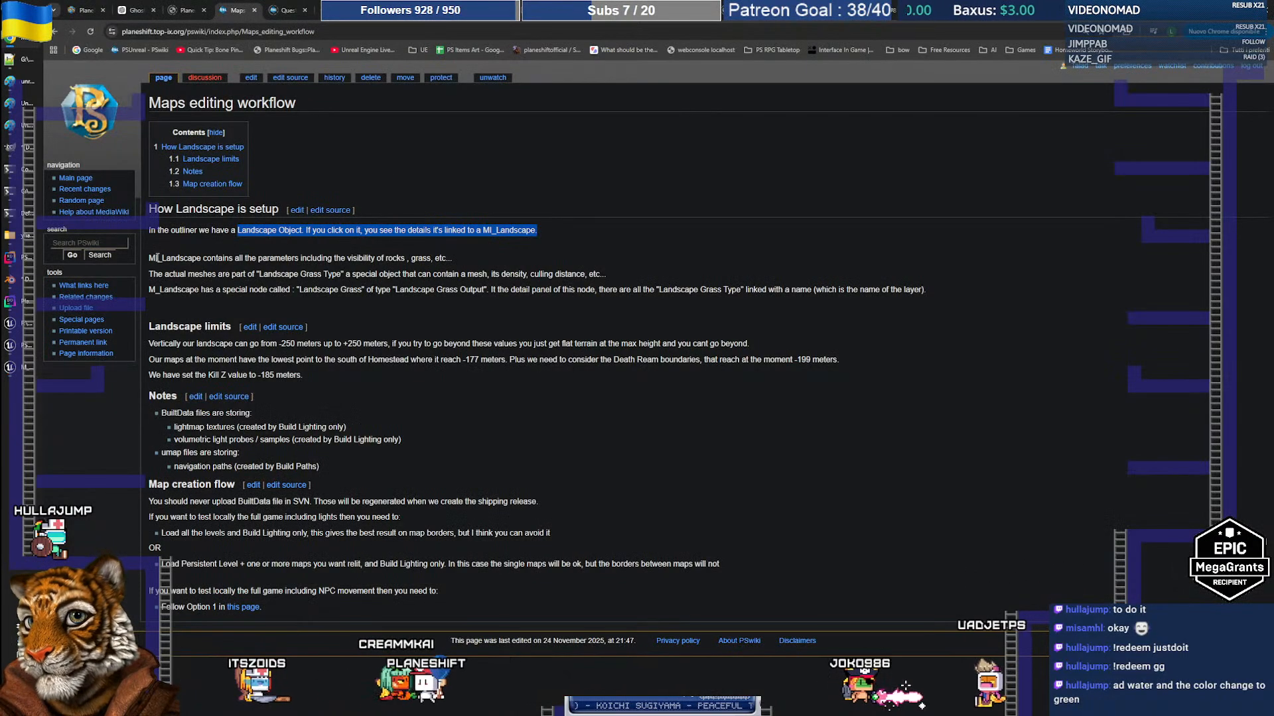
Read the wiki's How Landscape is setup section on MI_Landscape, Landscape Grass Type and the Landscape Grass node, highlighting the key phrases
{"action": "left_click_drag", "start_coordinate": [149, 258], "coordinate": [156, 258]}
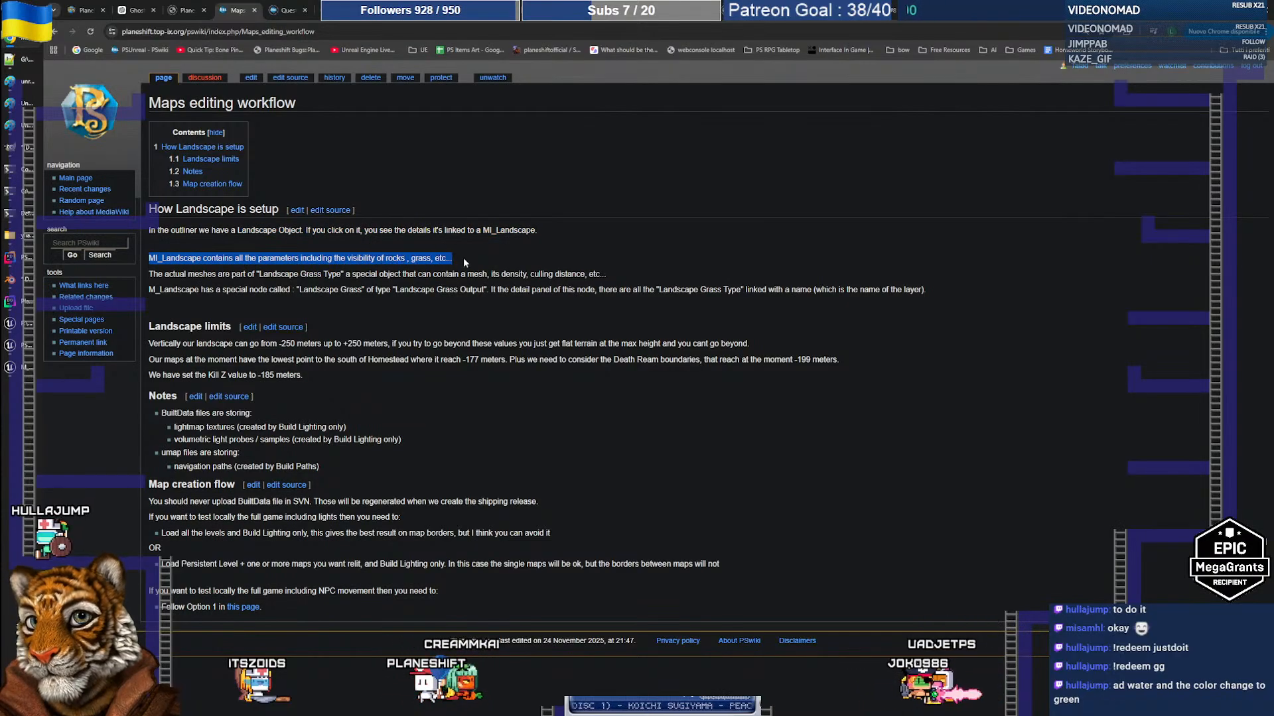
{"action": "left_click", "coordinate": [330, 279]}
{"action": "left_click_drag", "start_coordinate": [161, 276], "coordinate": [562, 275]}
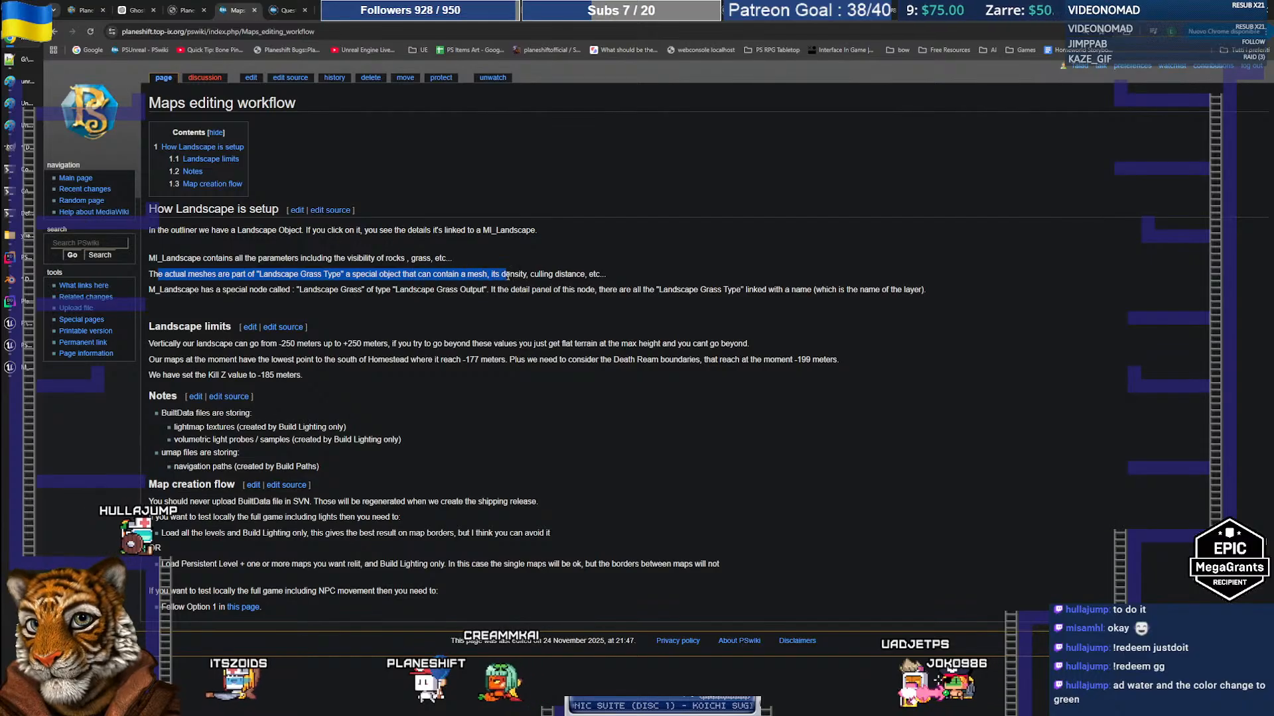
{"action": "left_click", "coordinate": [371, 303]}
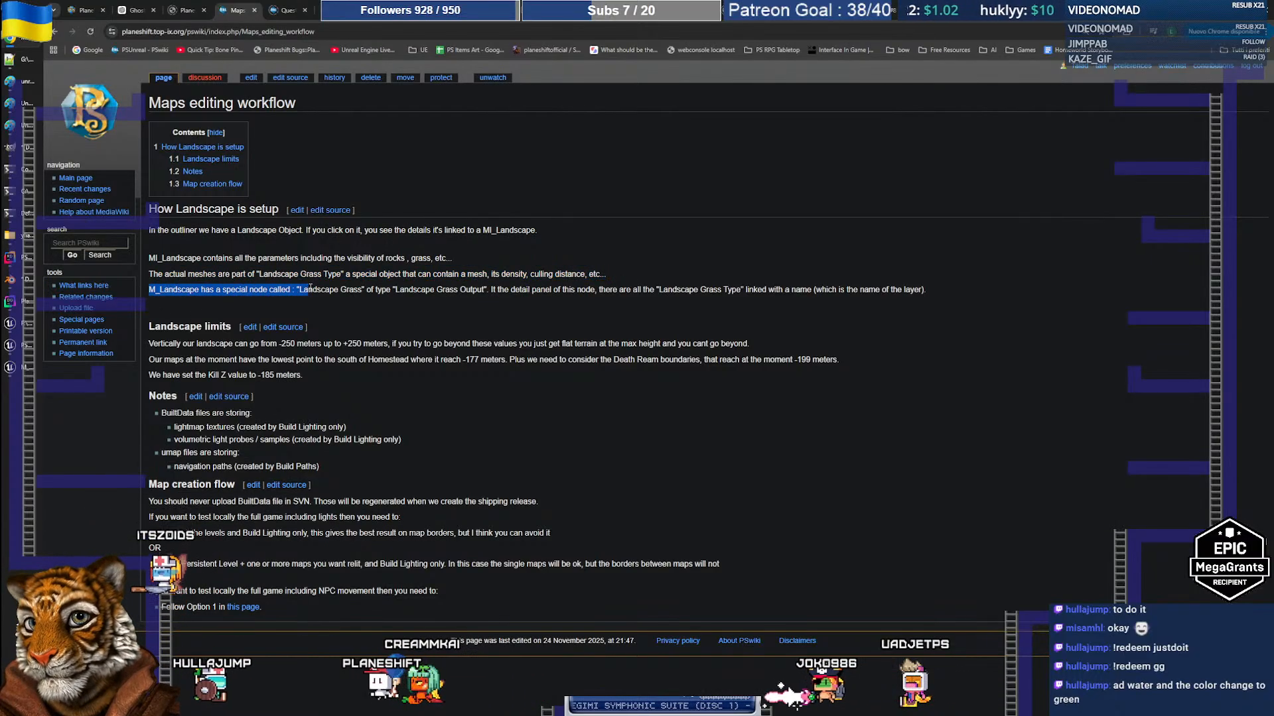
{"action": "left_click", "coordinate": [337, 291]}
{"action": "left_click_drag", "start_coordinate": [300, 291], "coordinate": [330, 292]}
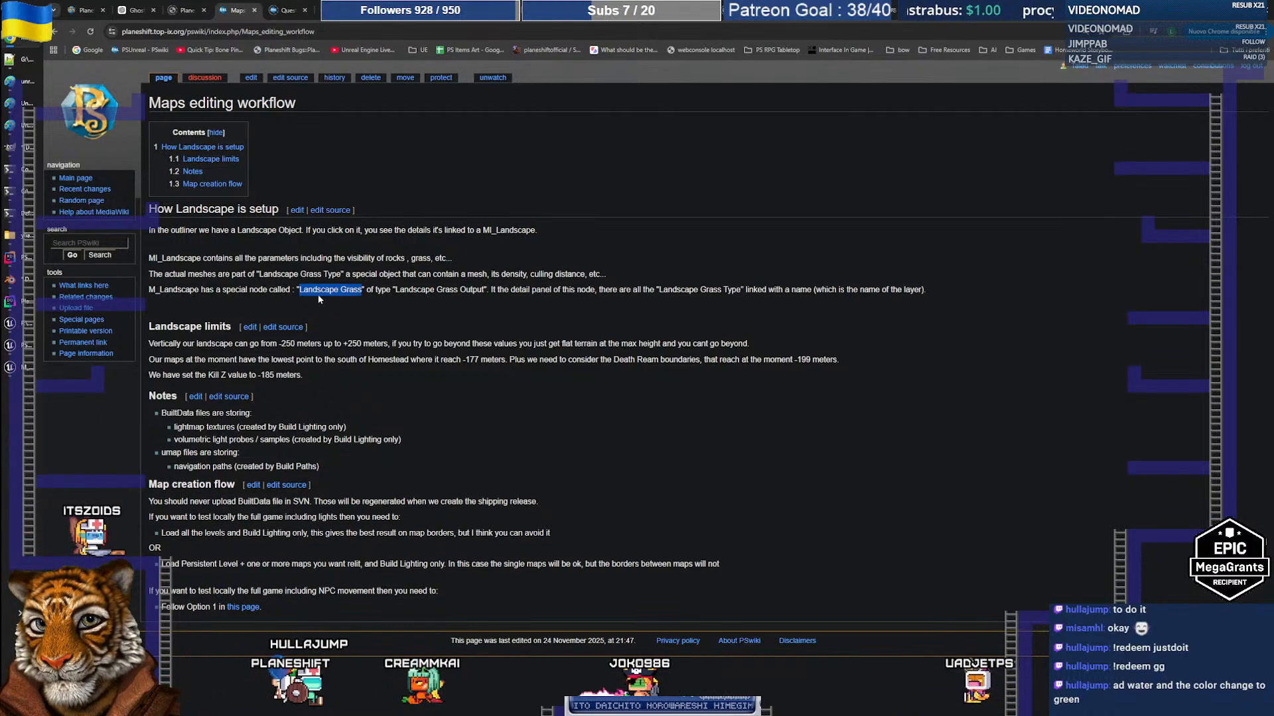
{"action": "left_click", "coordinate": [415, 296]}
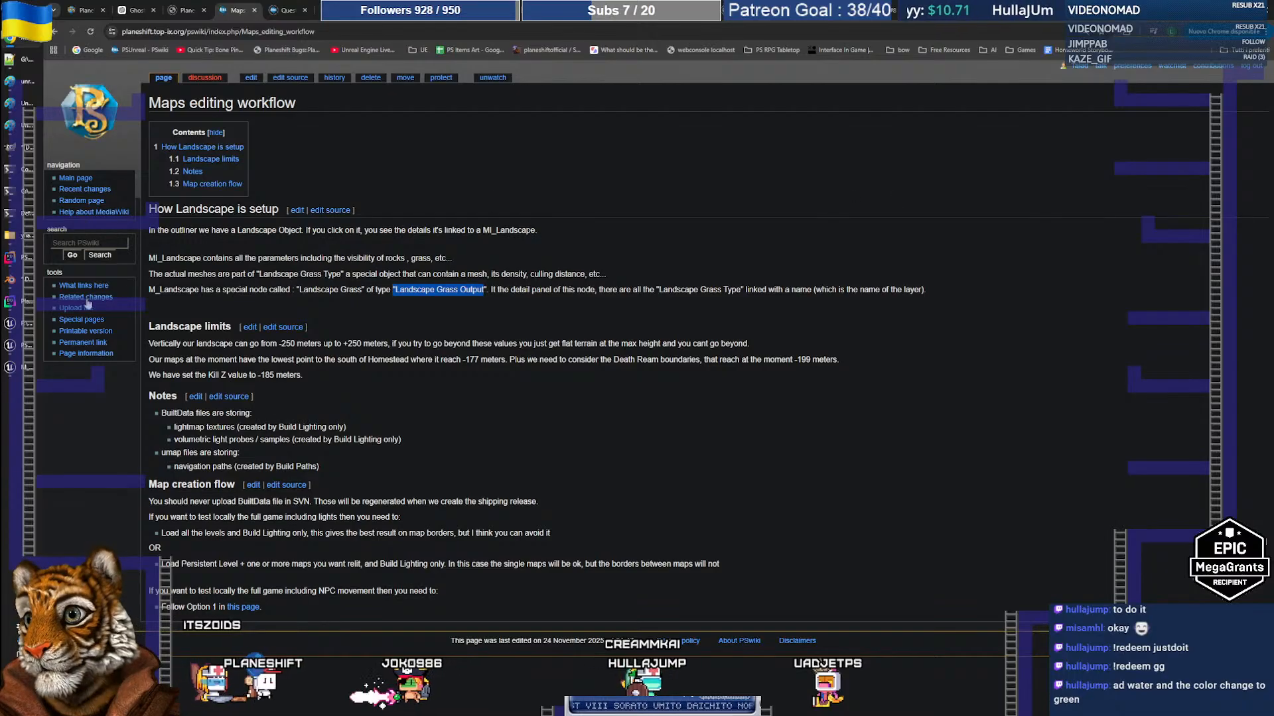
Switch to the Unreal editor, maximise the M_Landscape window and select the Landscape Grass node
{"action": "left_click", "coordinate": [19, 370]}
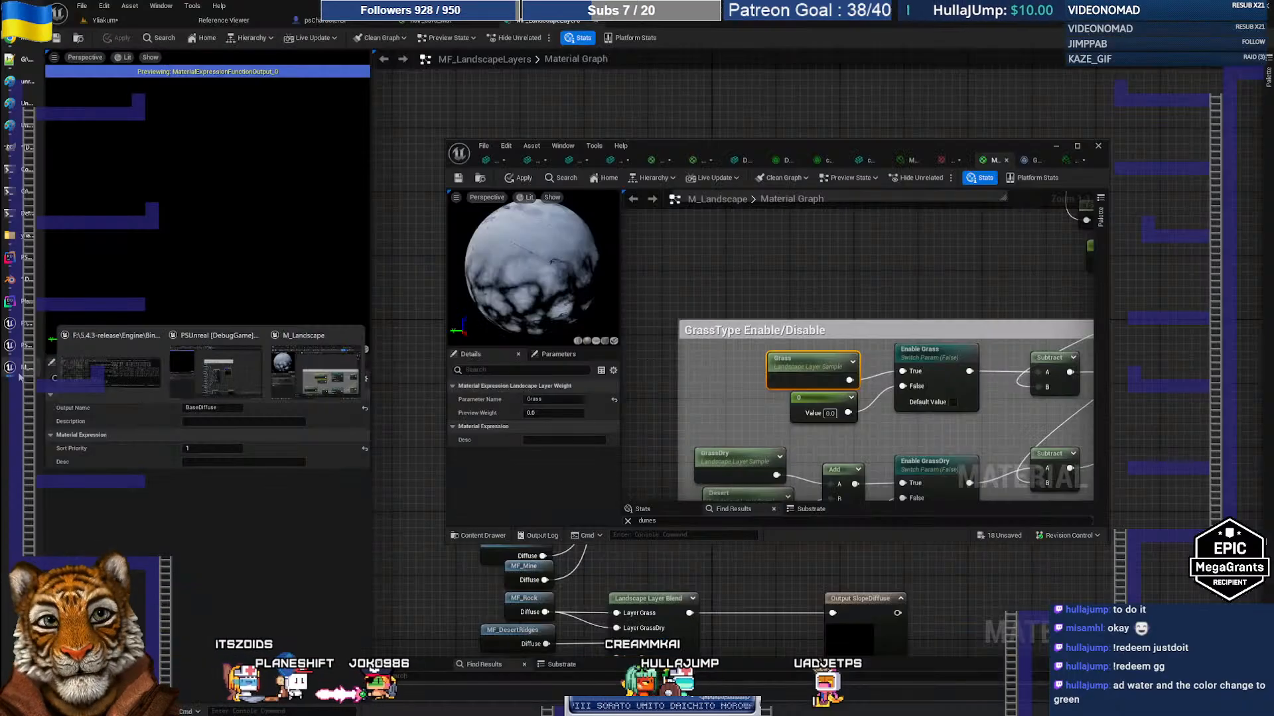
{"action": "double_click", "coordinate": [797, 146]}
{"action": "left_click", "coordinate": [952, 218]}
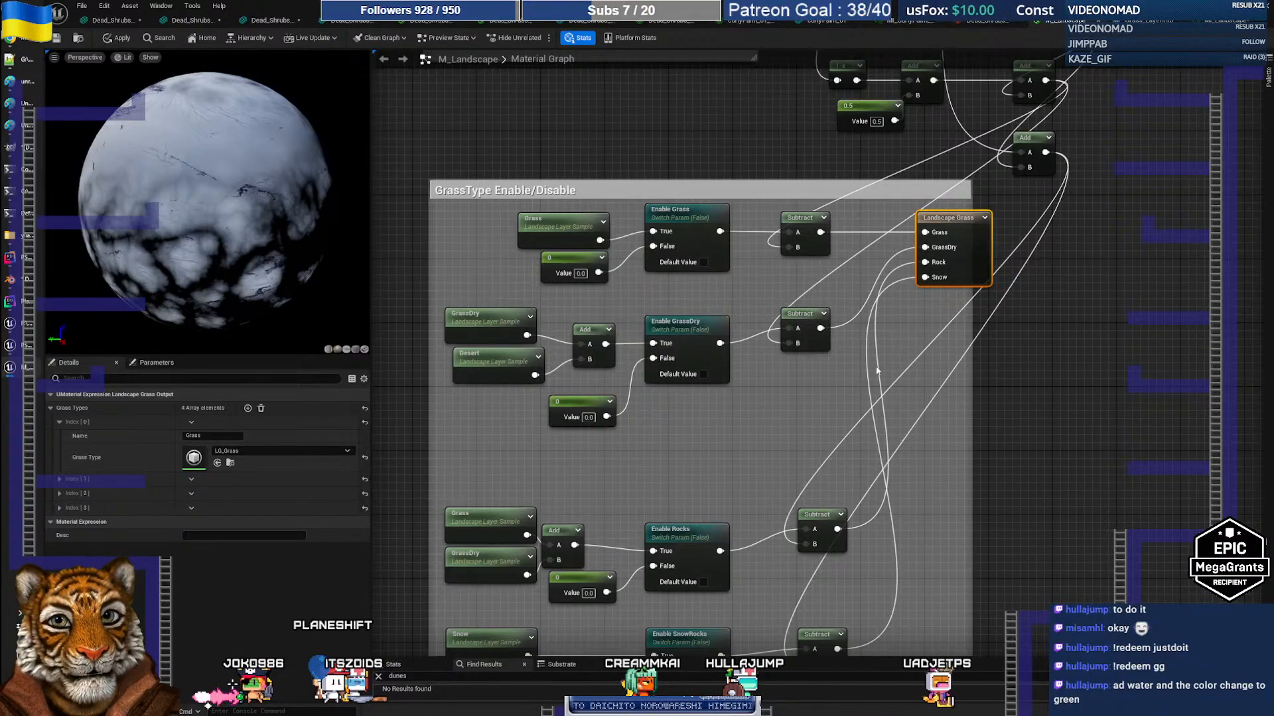
Select the main M_Landscape result node and look through its material details from domain settings to physical material and usage flags
{"action": "right_click_drag", "start_coordinate": [876, 372], "coordinate": [688, 561]}
{"action": "right_click_drag", "start_coordinate": [921, 385], "coordinate": [943, 603]}
{"action": "right_click_drag", "start_coordinate": [1035, 290], "coordinate": [601, 573]}
{"action": "left_click", "coordinate": [1007, 169]}
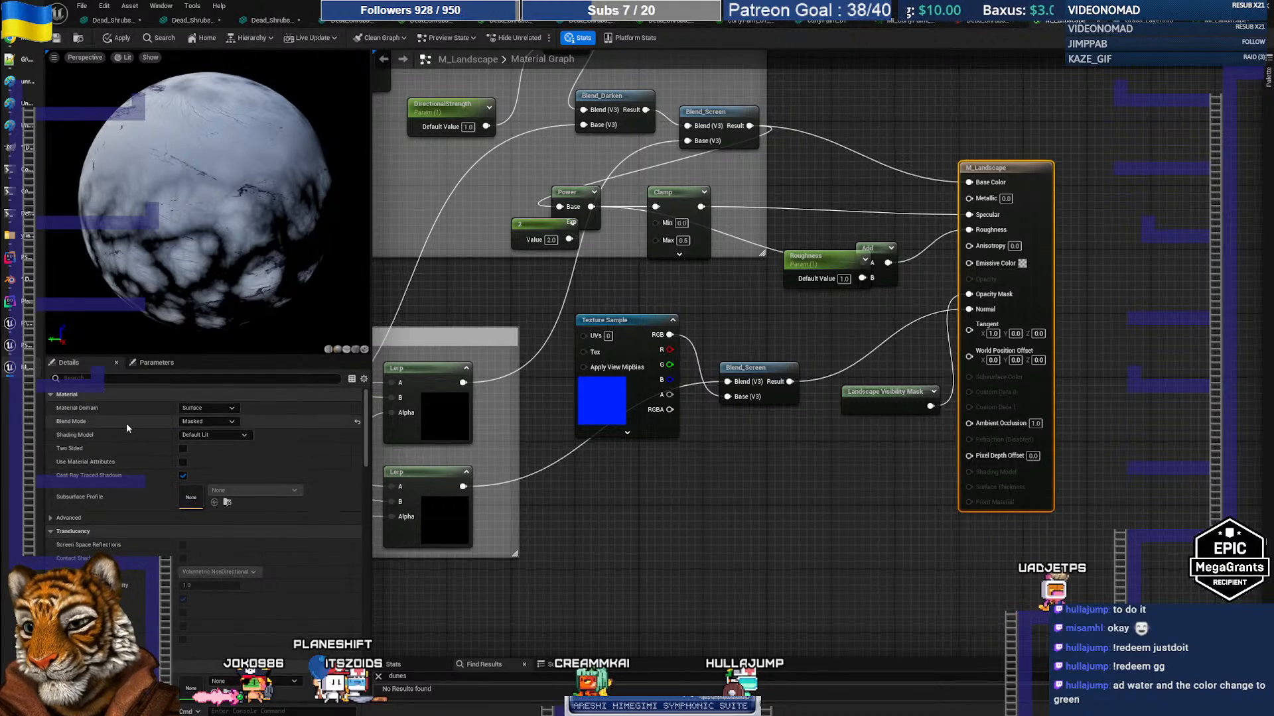
{"action": "scroll", "coordinate": [283, 475], "scroll_direction": "down", "scroll_amount": 4}
{"action": "scroll", "coordinate": [282, 477], "scroll_direction": "down", "scroll_amount": 5}
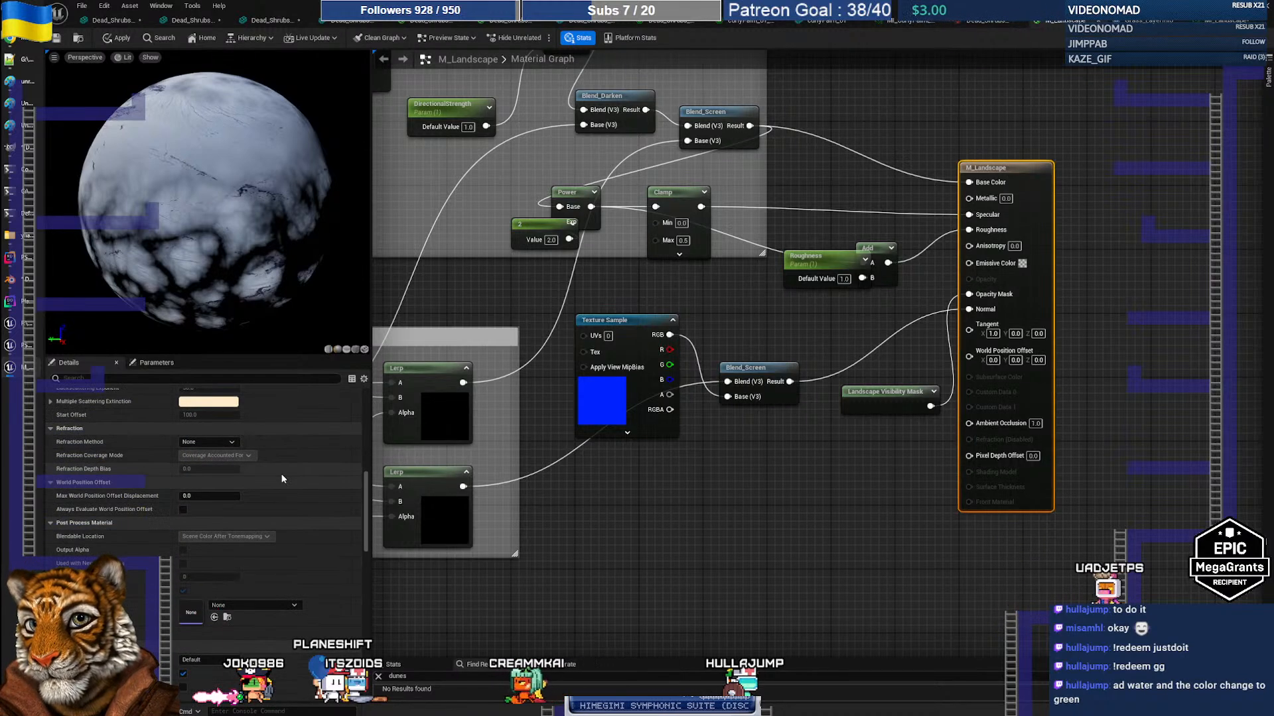
{"action": "scroll", "coordinate": [284, 477], "scroll_direction": "down", "scroll_amount": 5}
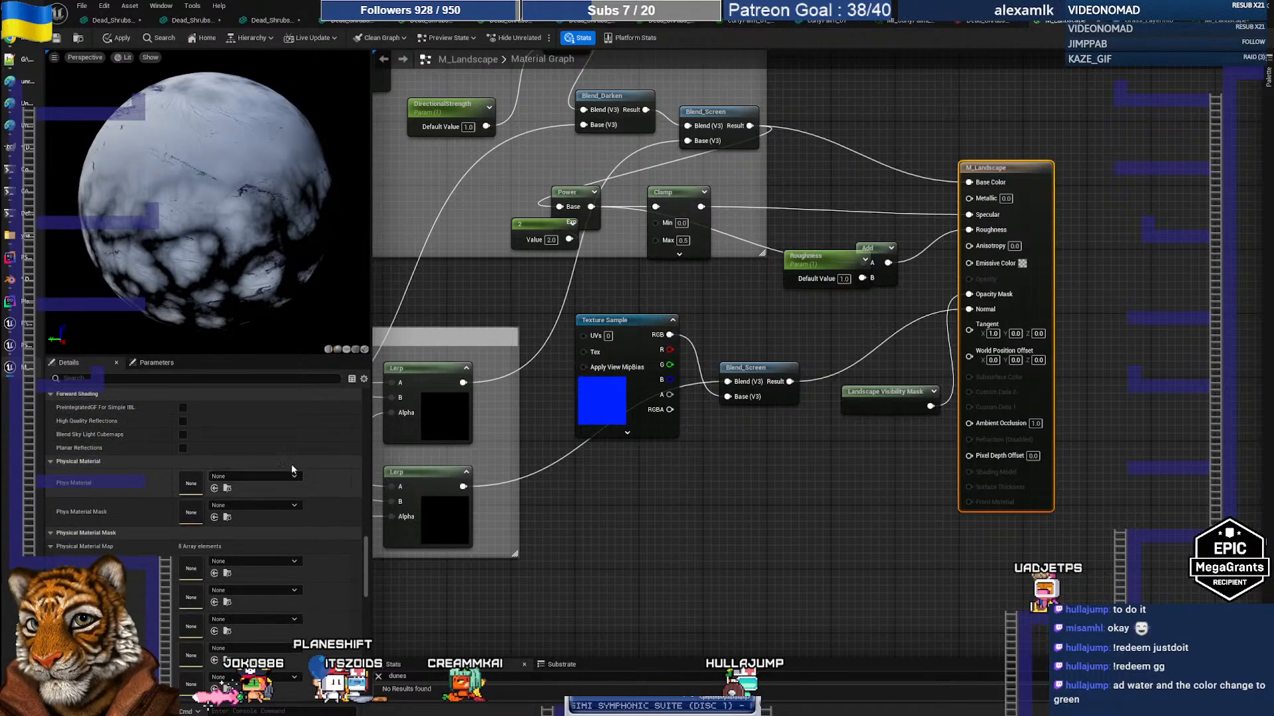
{"action": "scroll", "coordinate": [345, 465], "scroll_direction": "down", "scroll_amount": 10}
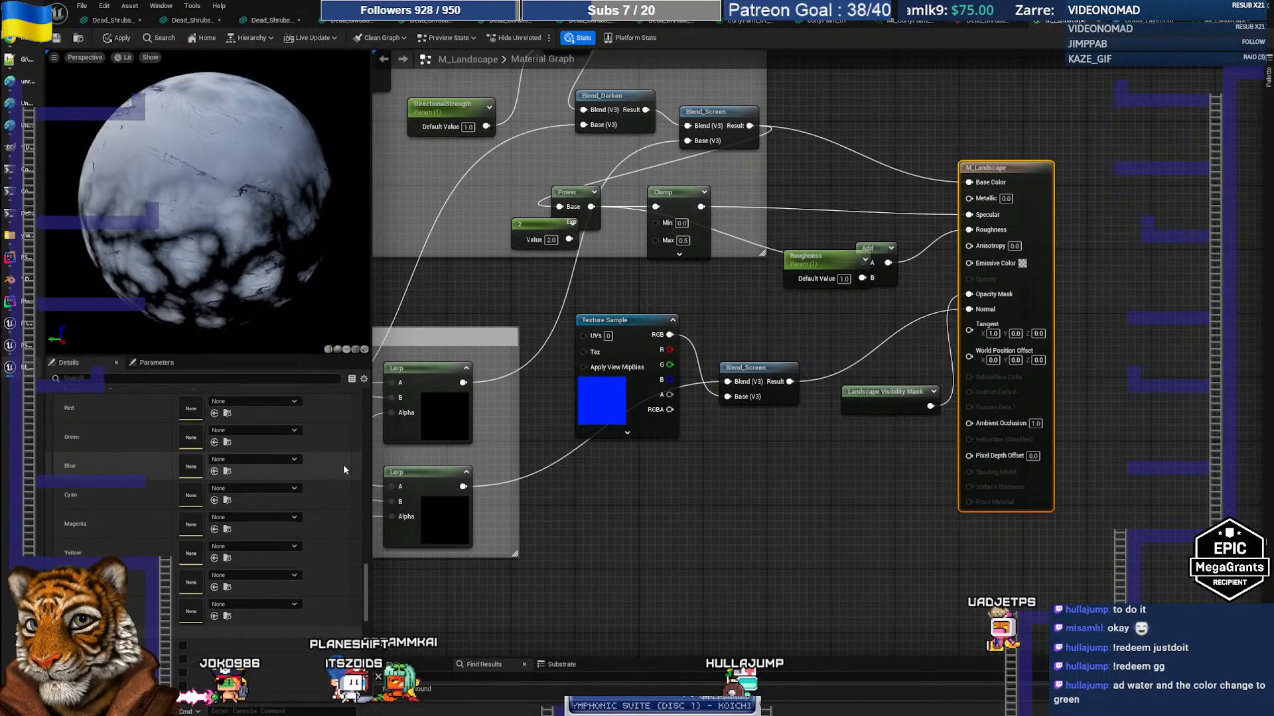
{"action": "scroll", "coordinate": [341, 471], "scroll_direction": "down", "scroll_amount": 5}
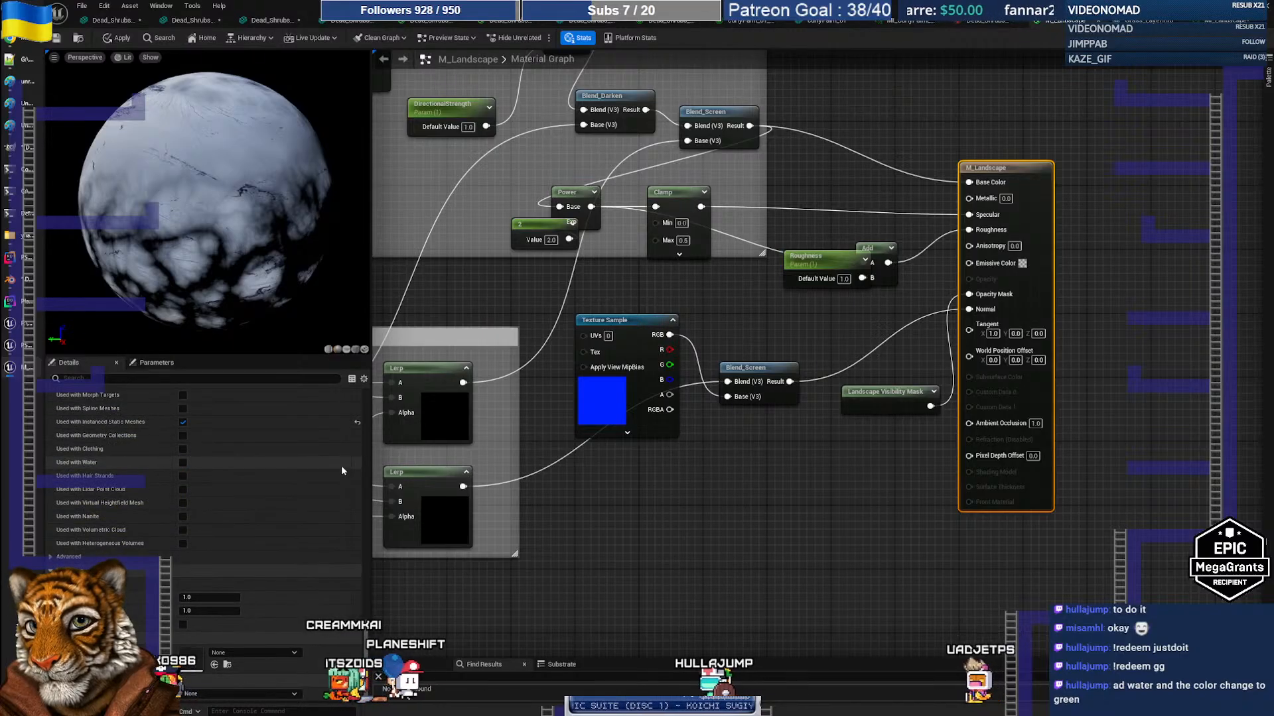
{"action": "left_click_drag", "start_coordinate": [366, 641], "coordinate": [383, 408]}
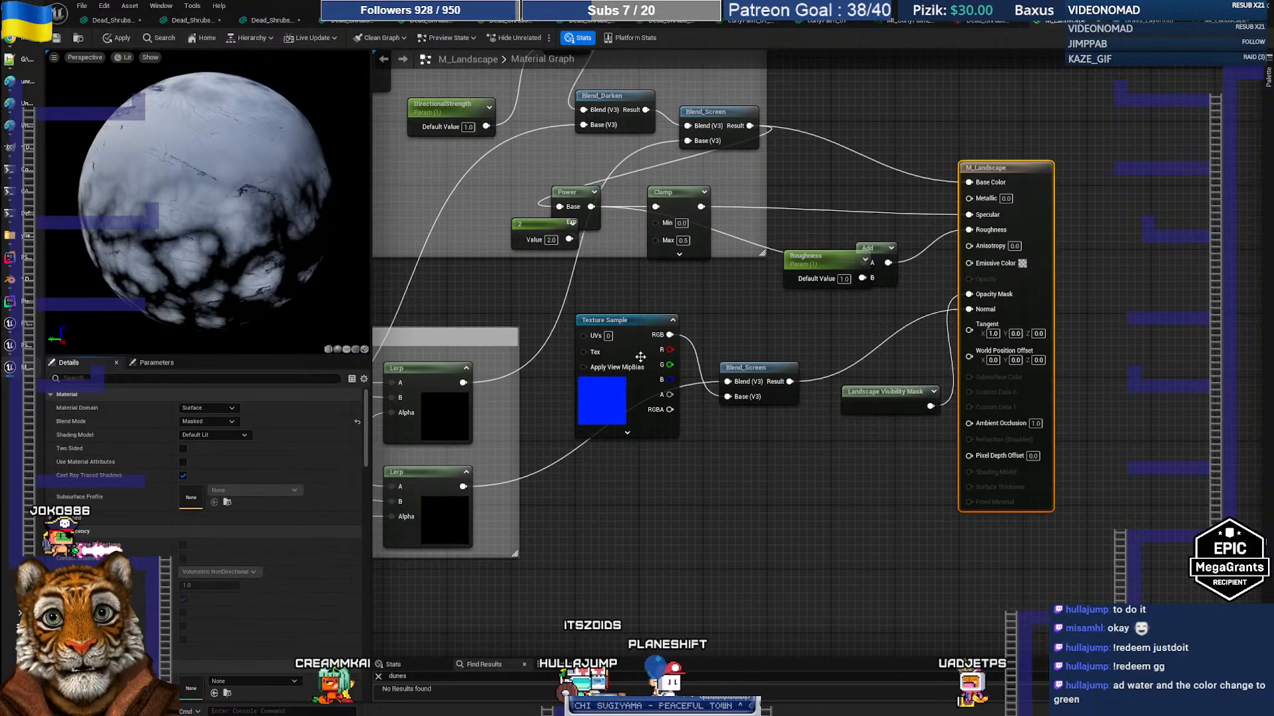
Select the Landscape Grass node again and expand its GrassDry, Rock and Snow entries to examine the assigned grass types
{"action": "right_click_drag", "start_coordinate": [388, 398], "coordinate": [465, 654]}
{"action": "scroll", "coordinate": [775, 299], "scroll_direction": "down", "scroll_amount": 7}
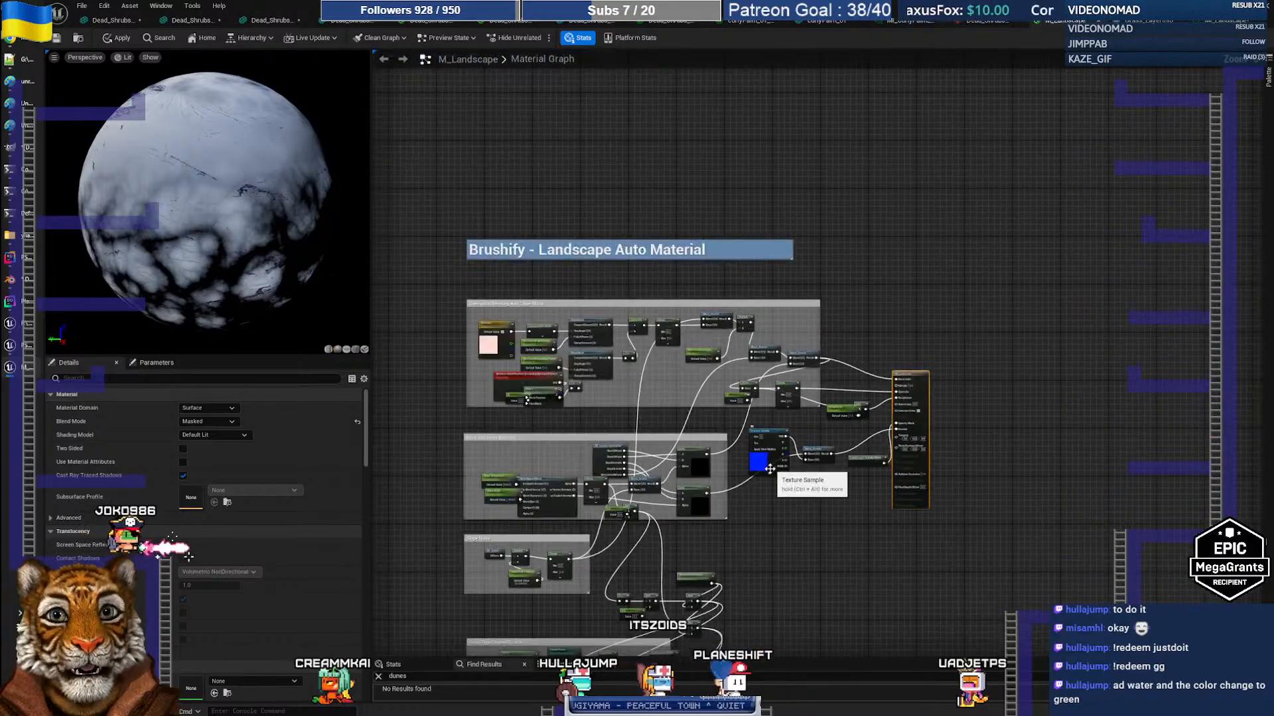
{"action": "scroll", "coordinate": [747, 379], "scroll_direction": "up", "scroll_amount": 4}
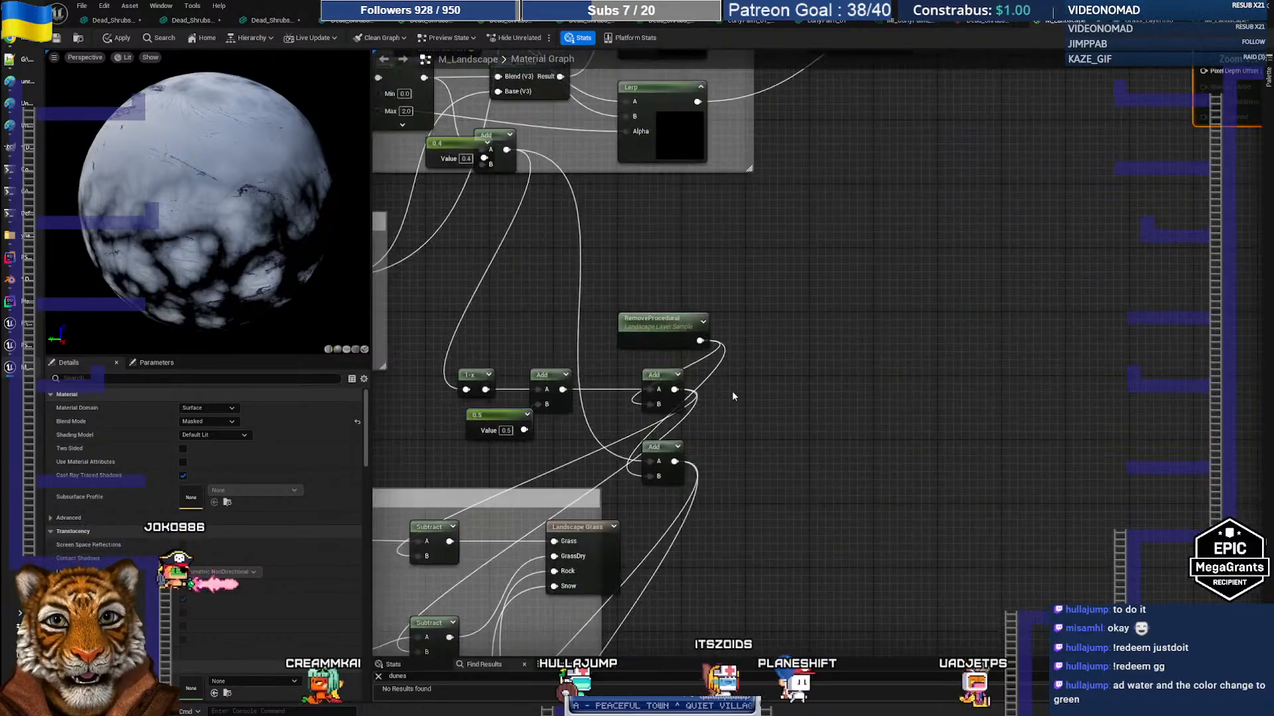
{"action": "scroll", "coordinate": [731, 392], "scroll_direction": "up", "scroll_amount": 2}
{"action": "left_click", "coordinate": [718, 346]}
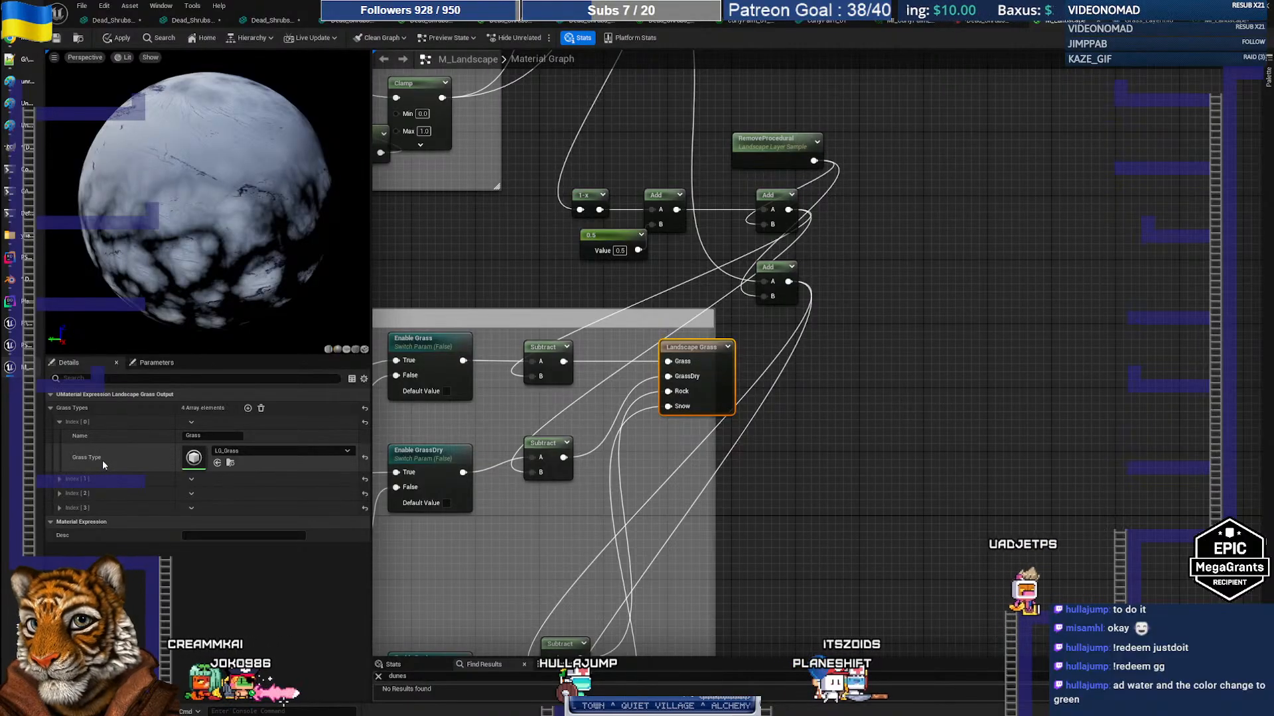
{"action": "left_click", "coordinate": [59, 479]}
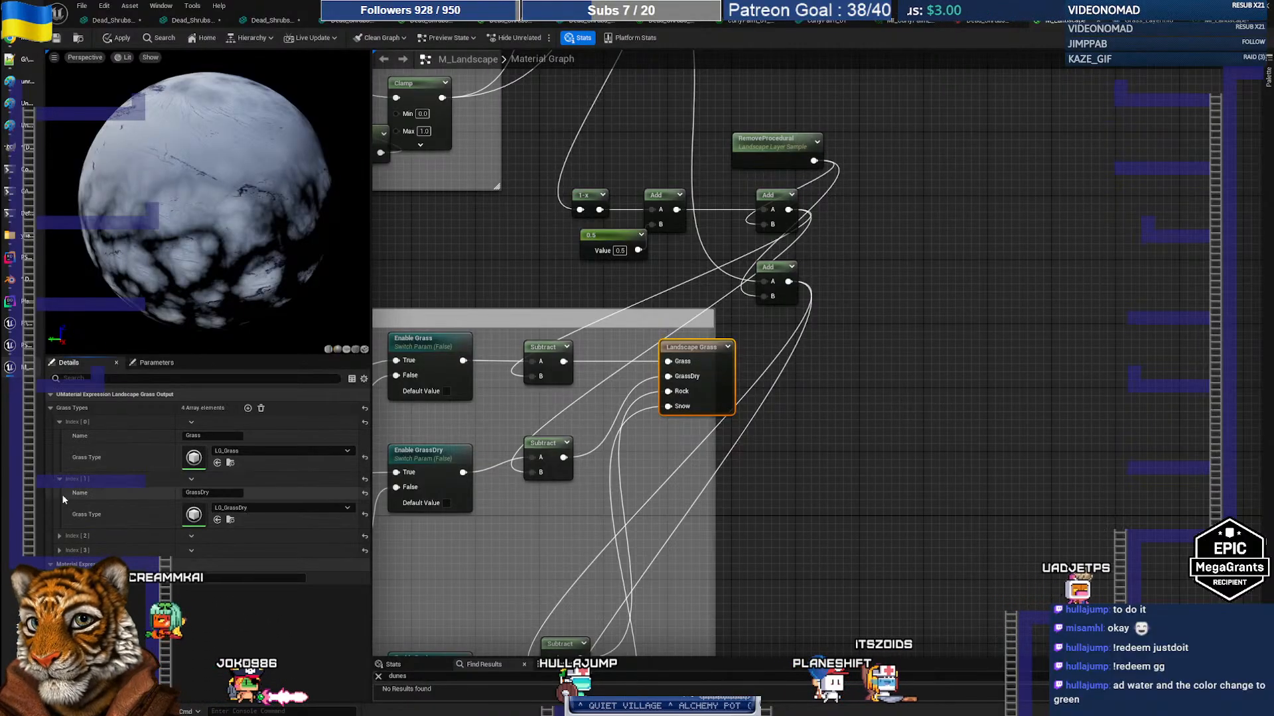
{"action": "left_click", "coordinate": [60, 536]}
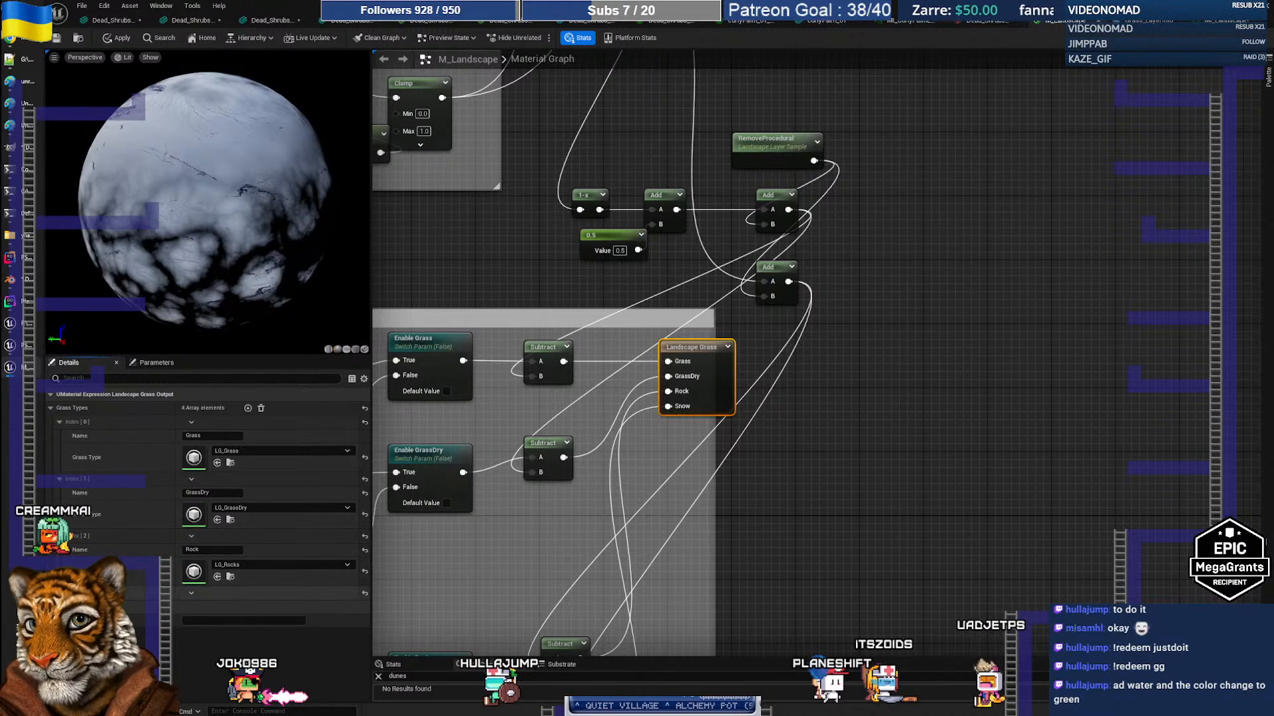
{"action": "left_click", "coordinate": [60, 593]}
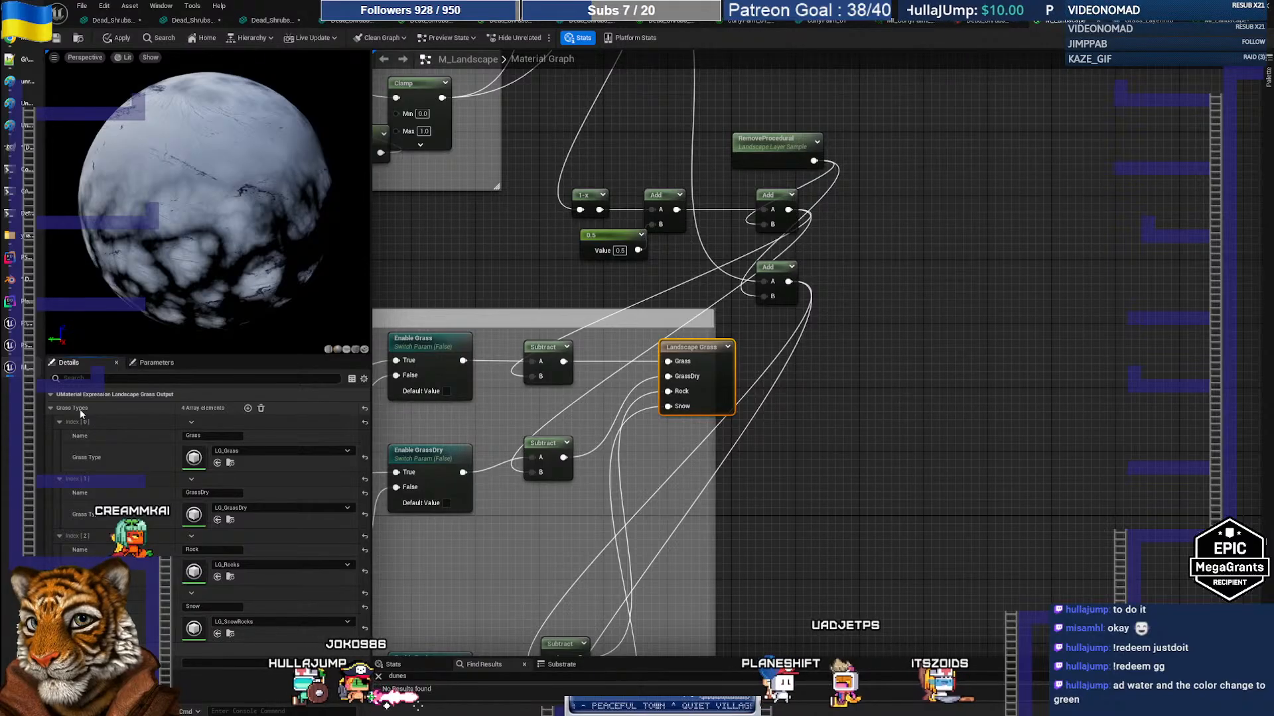
{"action": "right_click_drag", "start_coordinate": [621, 450], "coordinate": [751, 425]}
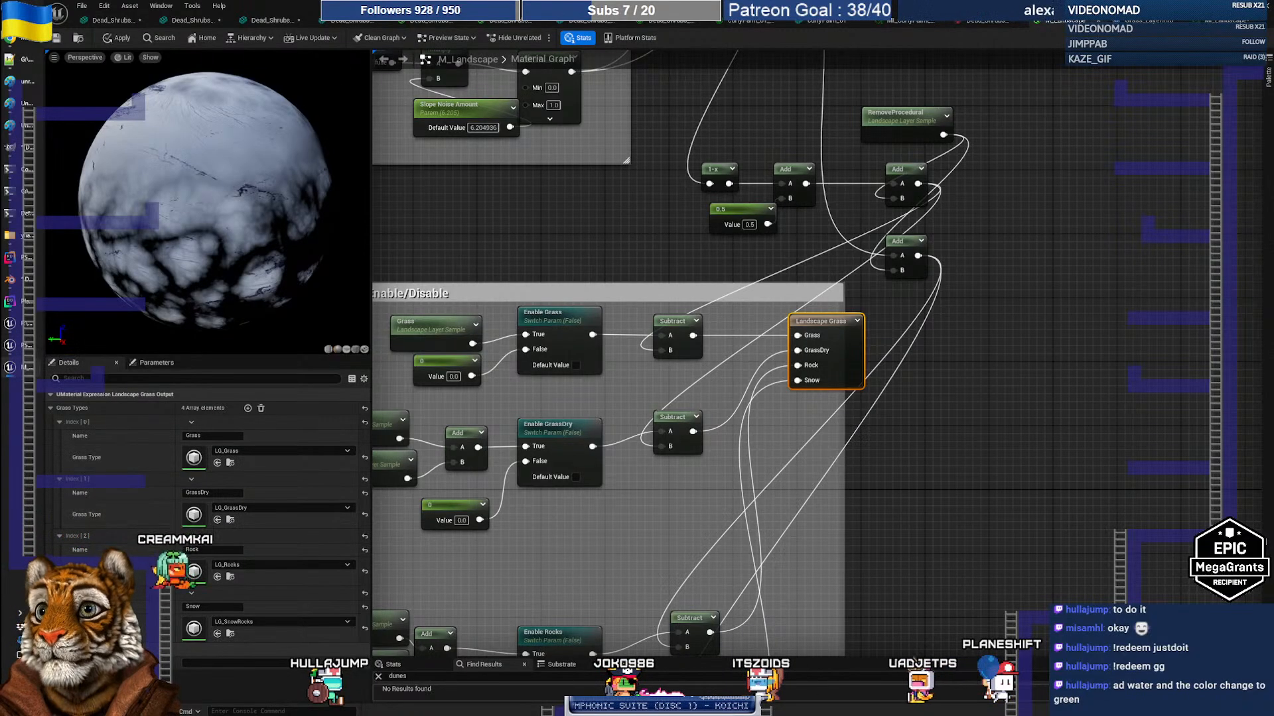
Shrink the M_Landscape window, move it above the content list, and open LG_GrassDry to examine its grass variety settings
{"action": "double_click", "coordinate": [391, 10]}
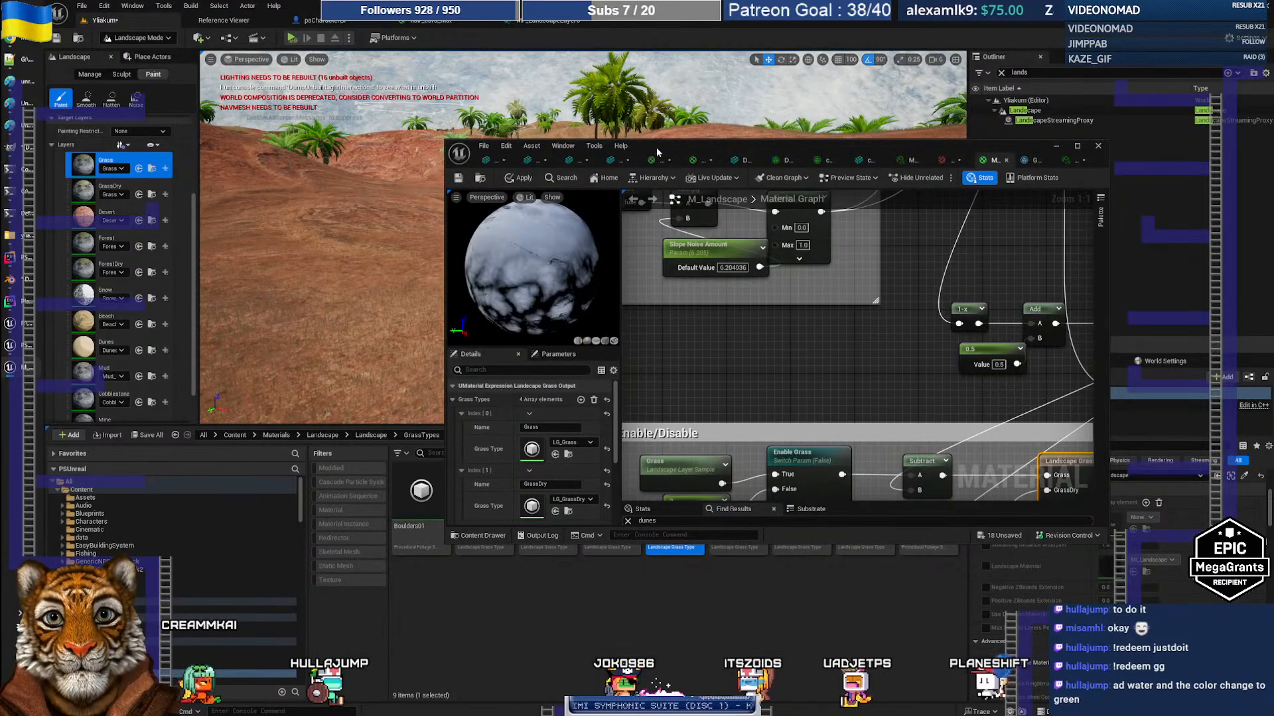
{"action": "left_click_drag", "start_coordinate": [657, 152], "coordinate": [646, 73]}
{"action": "double_click", "coordinate": [674, 496]}
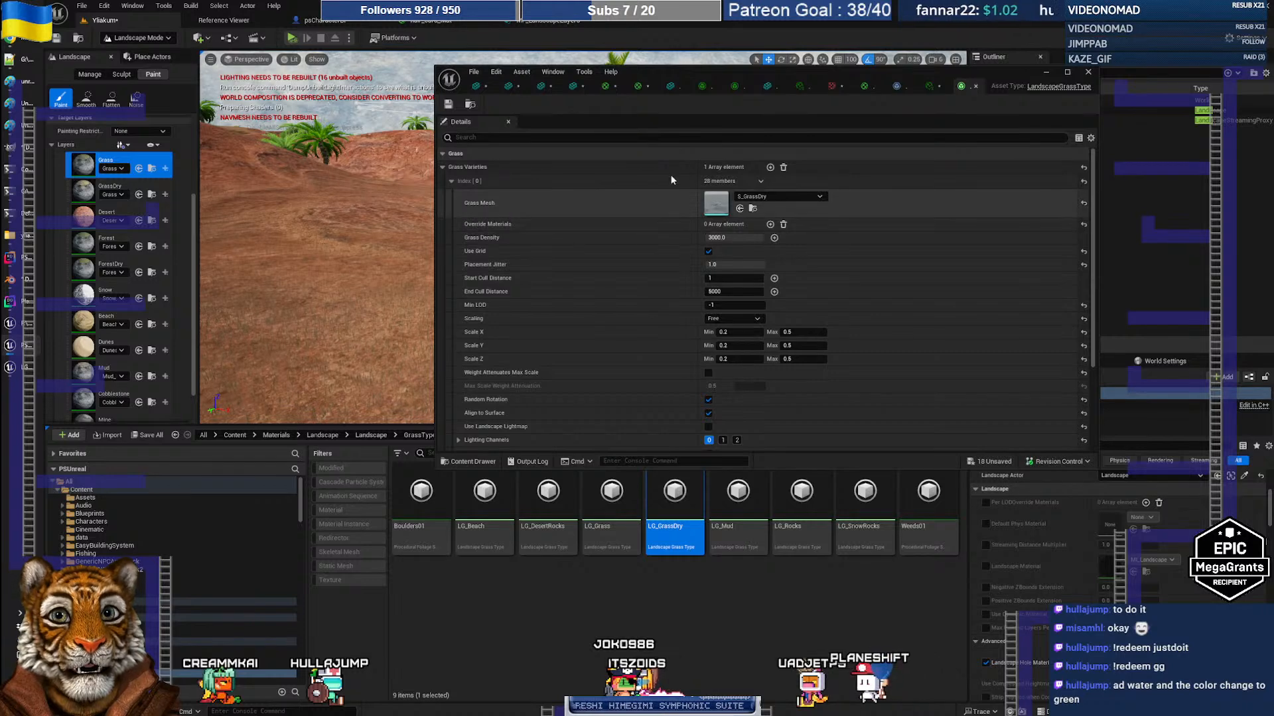
{"action": "scroll", "coordinate": [662, 305], "scroll_direction": "down", "scroll_amount": 3}
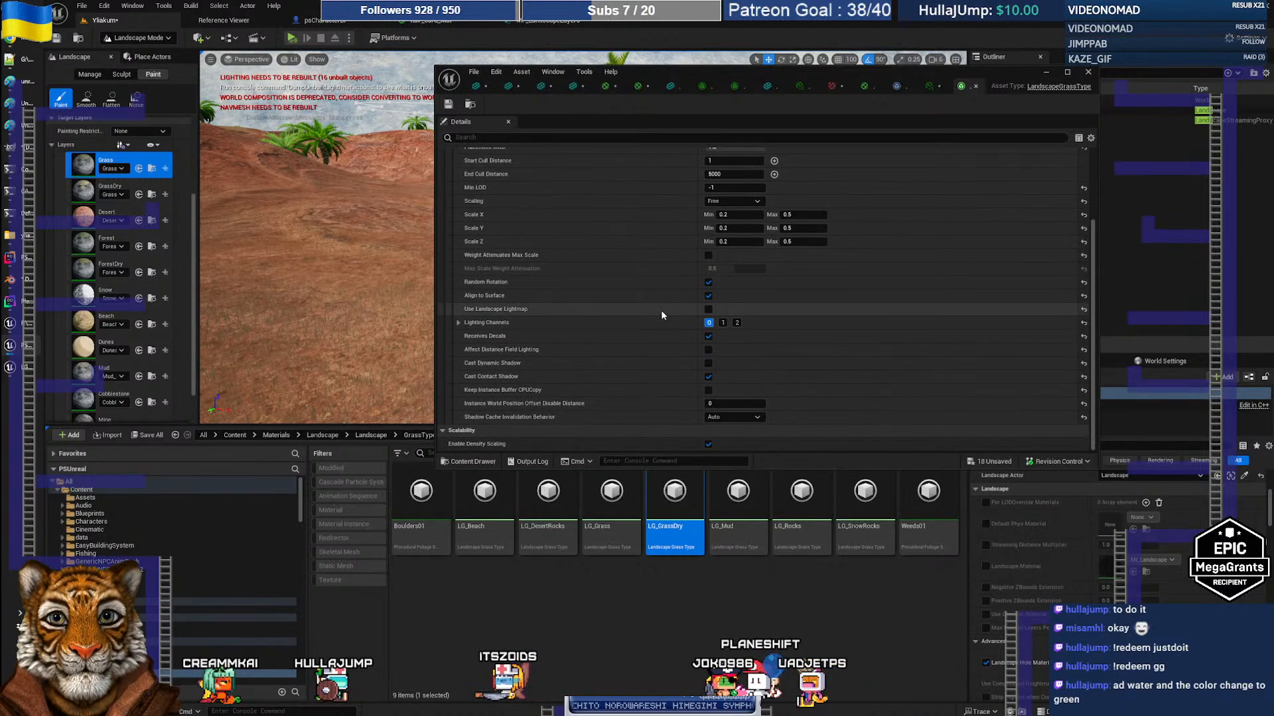
{"action": "scroll", "coordinate": [661, 312], "scroll_direction": "up", "scroll_amount": 3}
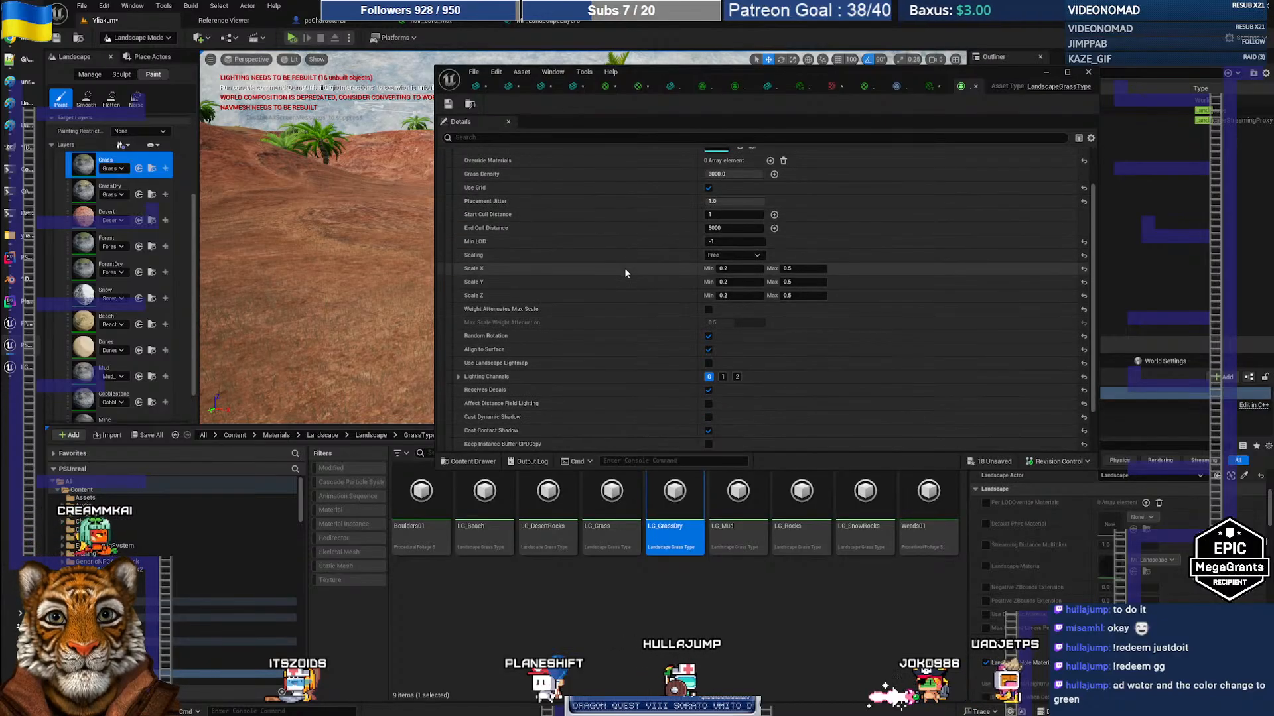
{"action": "scroll", "coordinate": [624, 269], "scroll_direction": "down", "scroll_amount": 3}
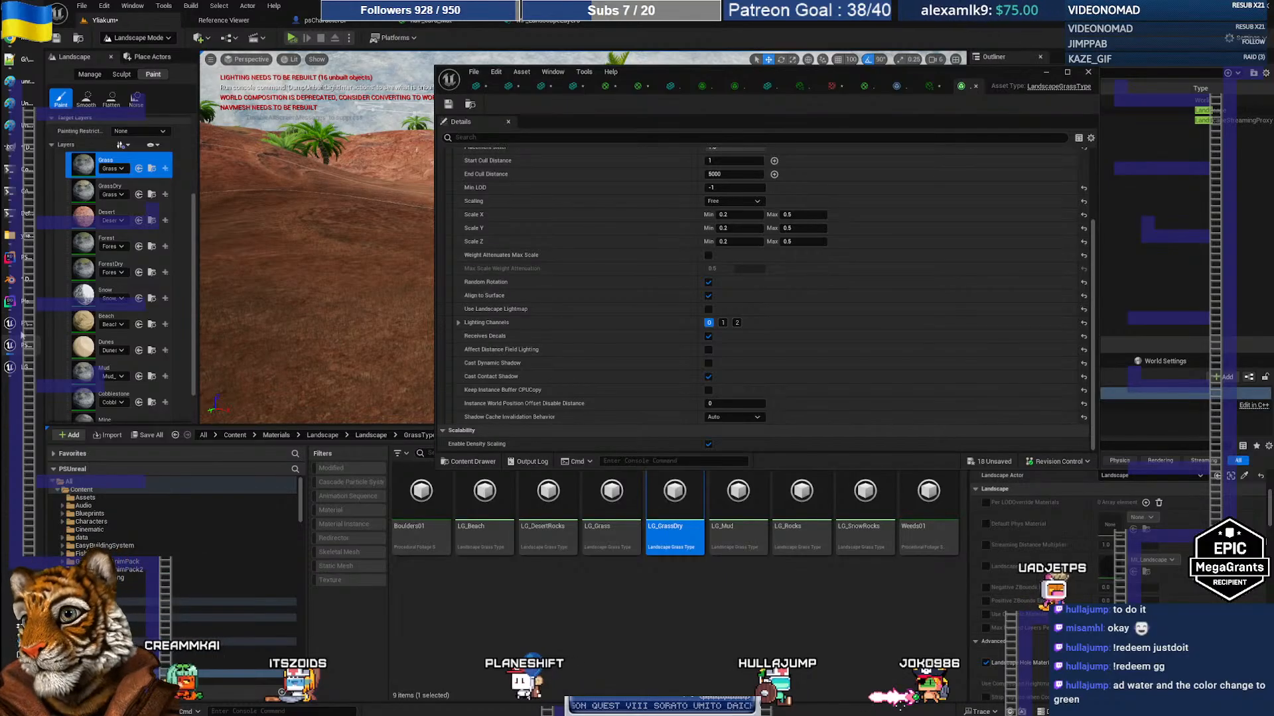
Switch to the browser and reread the wiki sentence naming M_Landscape's special Landscape Grass node
{"action": "left_click", "coordinate": [12, 39]}
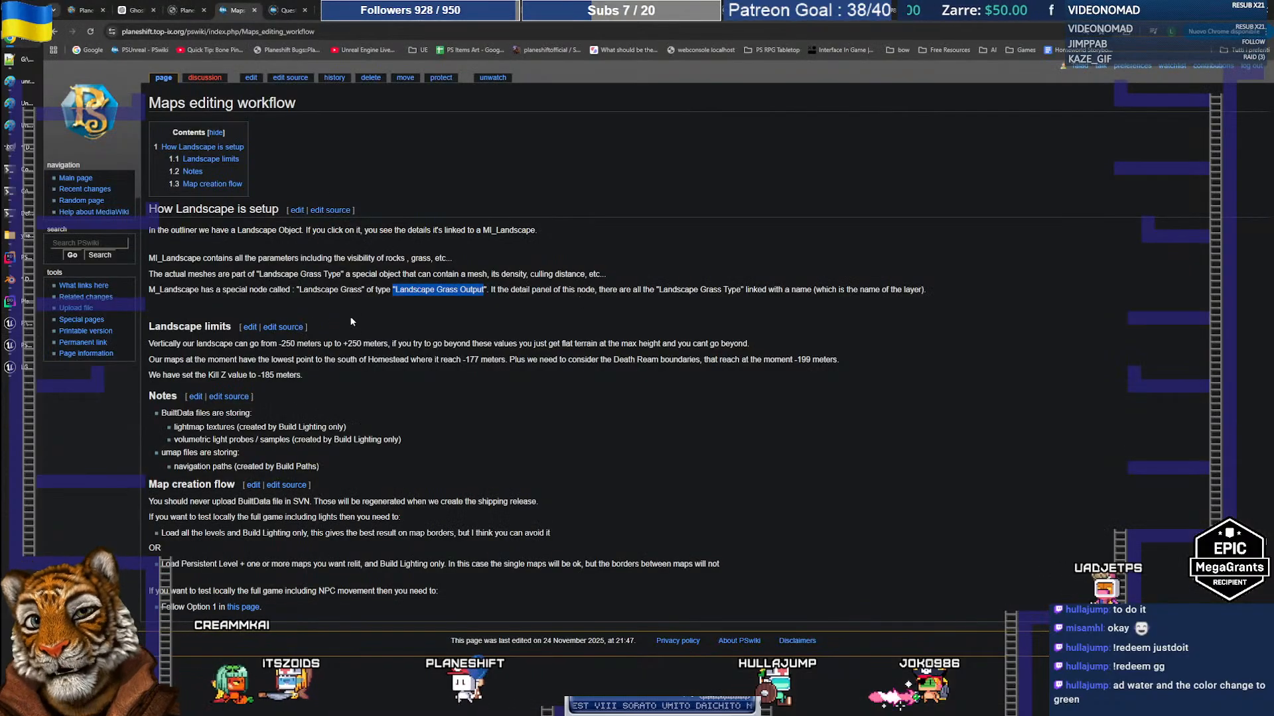
{"action": "left_click_drag", "start_coordinate": [148, 290], "coordinate": [294, 293]}
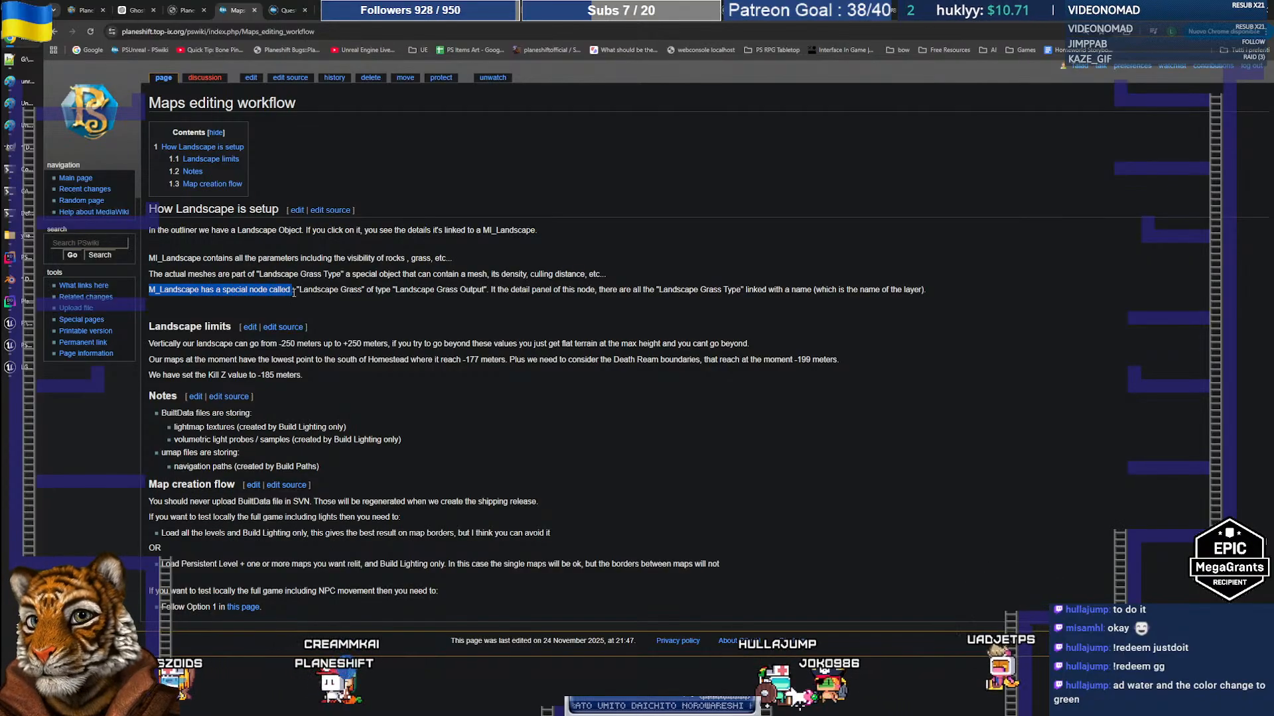
{"action": "left_click_drag", "start_coordinate": [298, 290], "coordinate": [359, 291]}
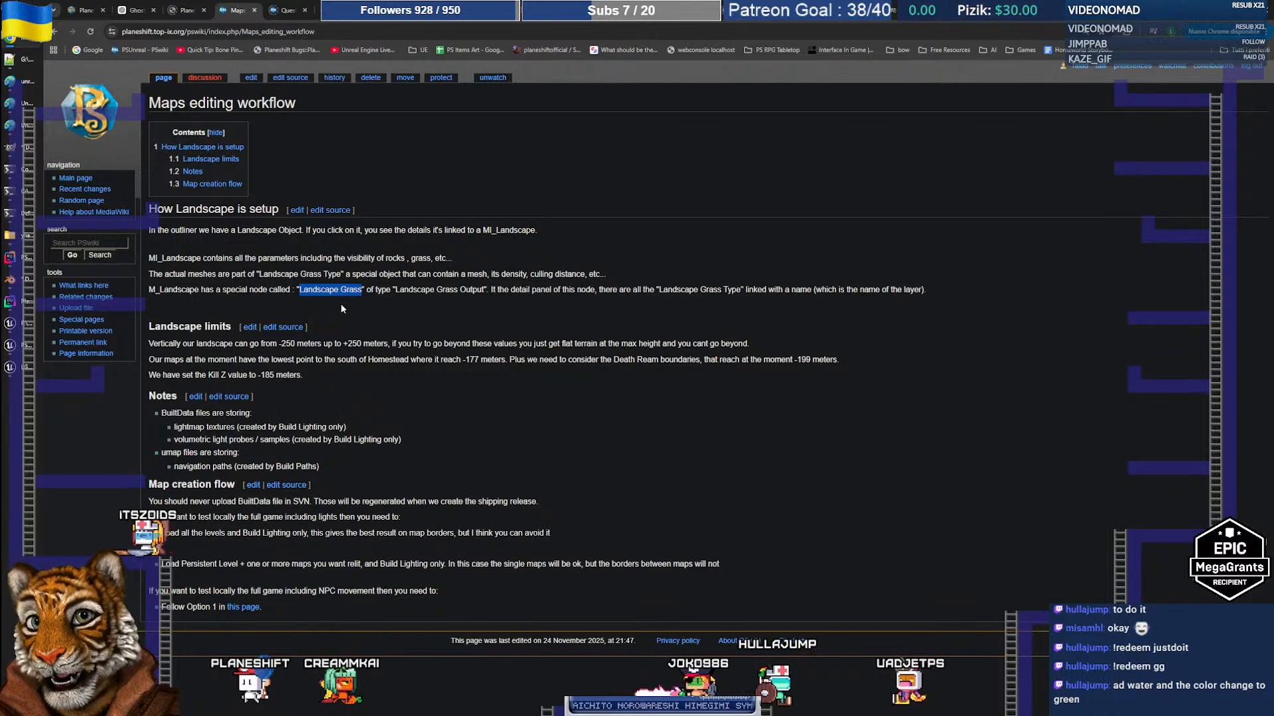
Switch to the Unreal editor and bring up the M_Landscape graph to view the Landscape Grass node and its grass types
{"action": "left_click", "coordinate": [12, 369]}
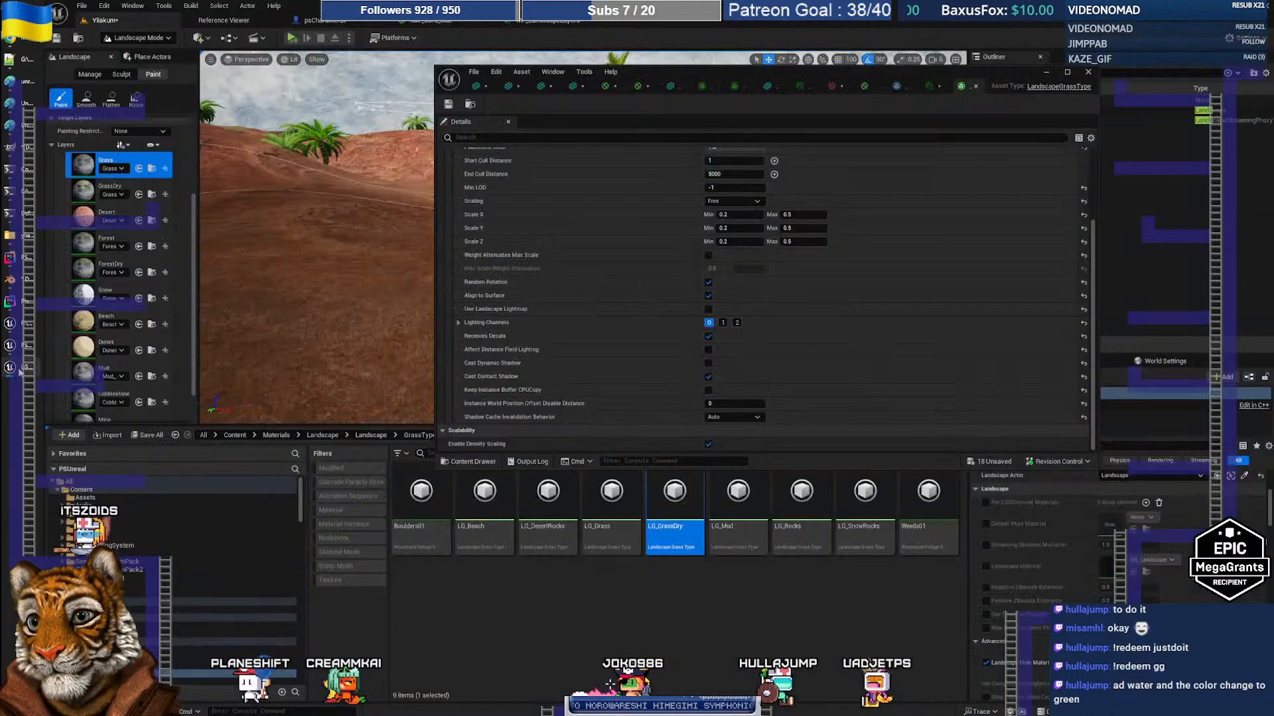
{"action": "left_click", "coordinate": [931, 88]}
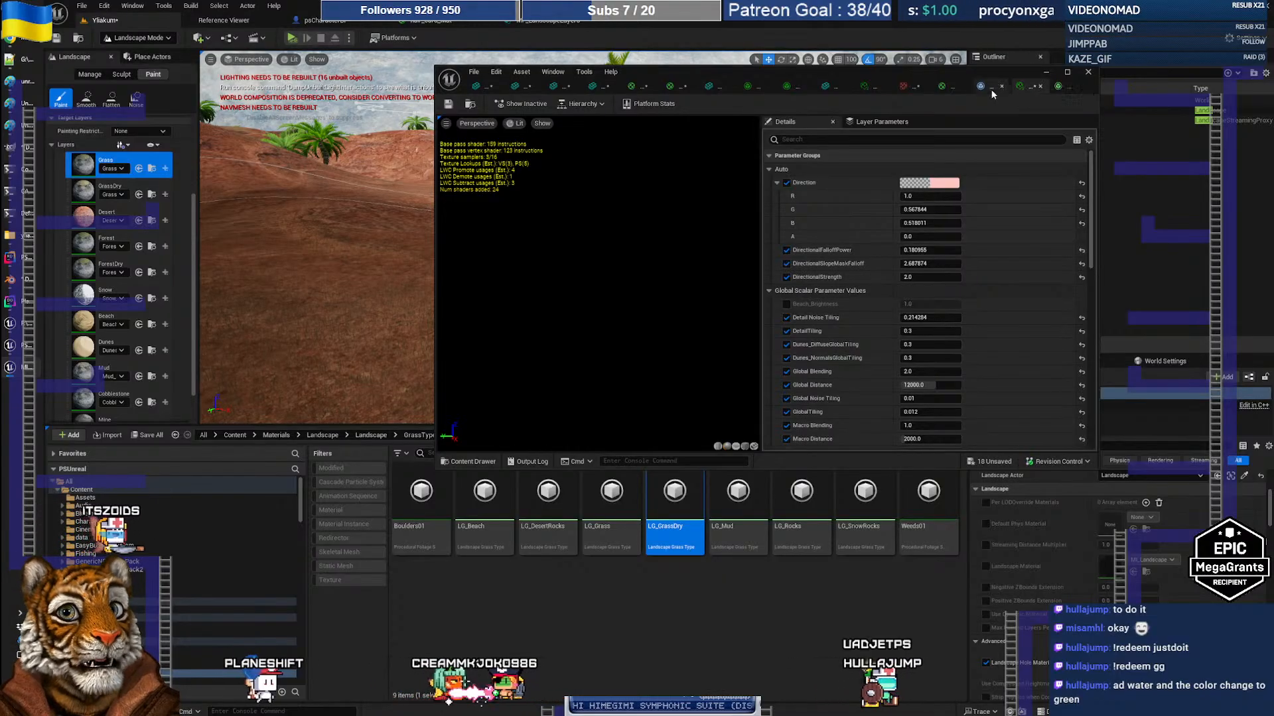
{"action": "left_click", "coordinate": [950, 91]}
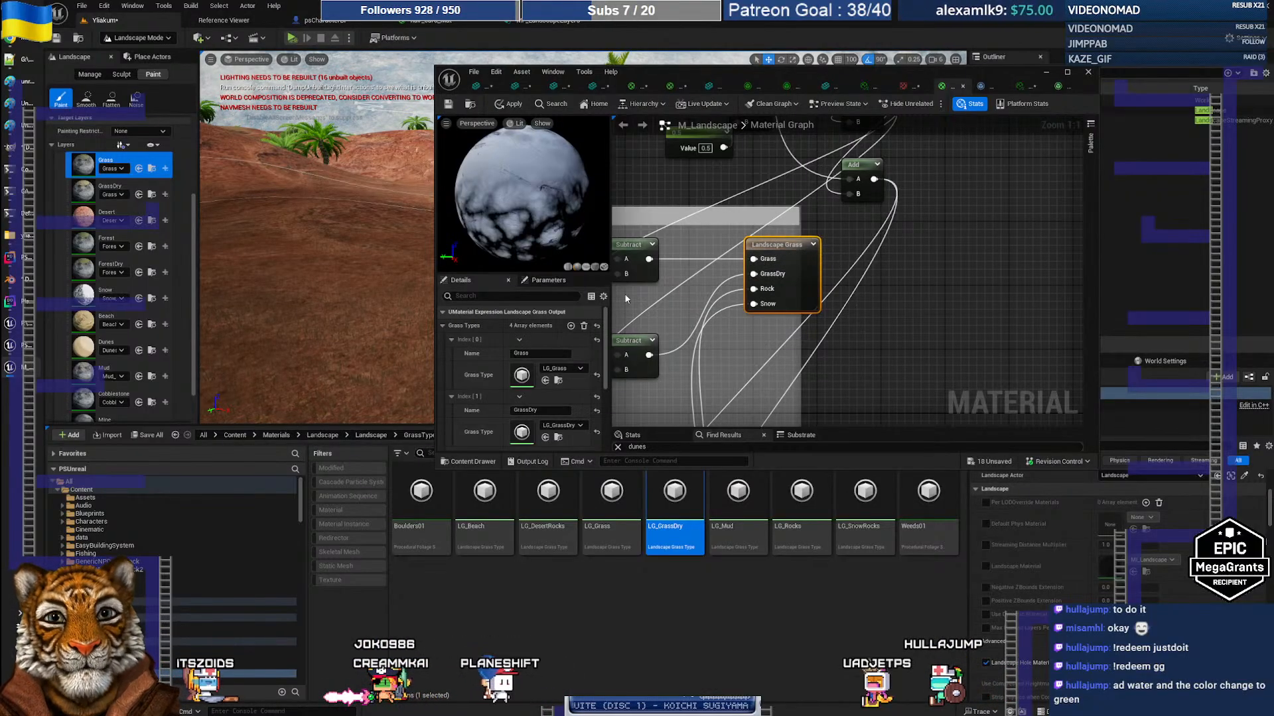
Compare the Landscape Grass node's details with the wiki's description of how Landscape Grass Types are listed there
{"action": "left_click", "coordinate": [21, 39]}
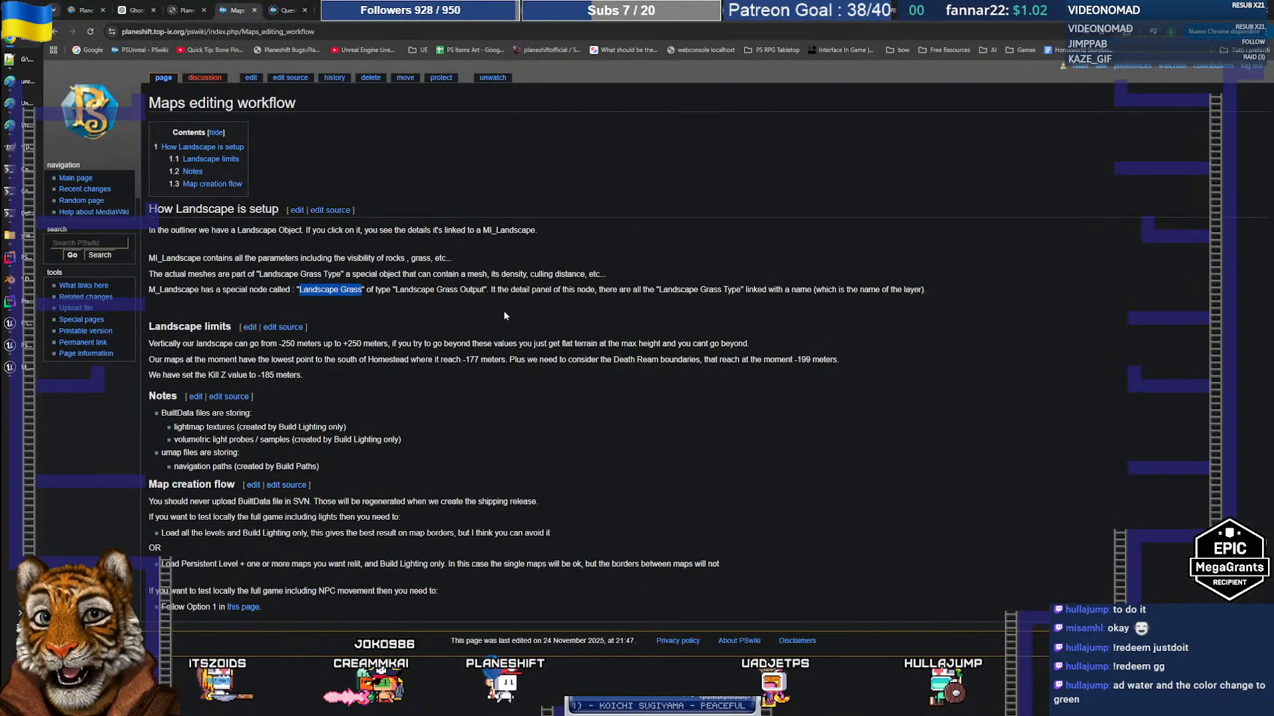
{"action": "key", "text": "alt+Tab"}
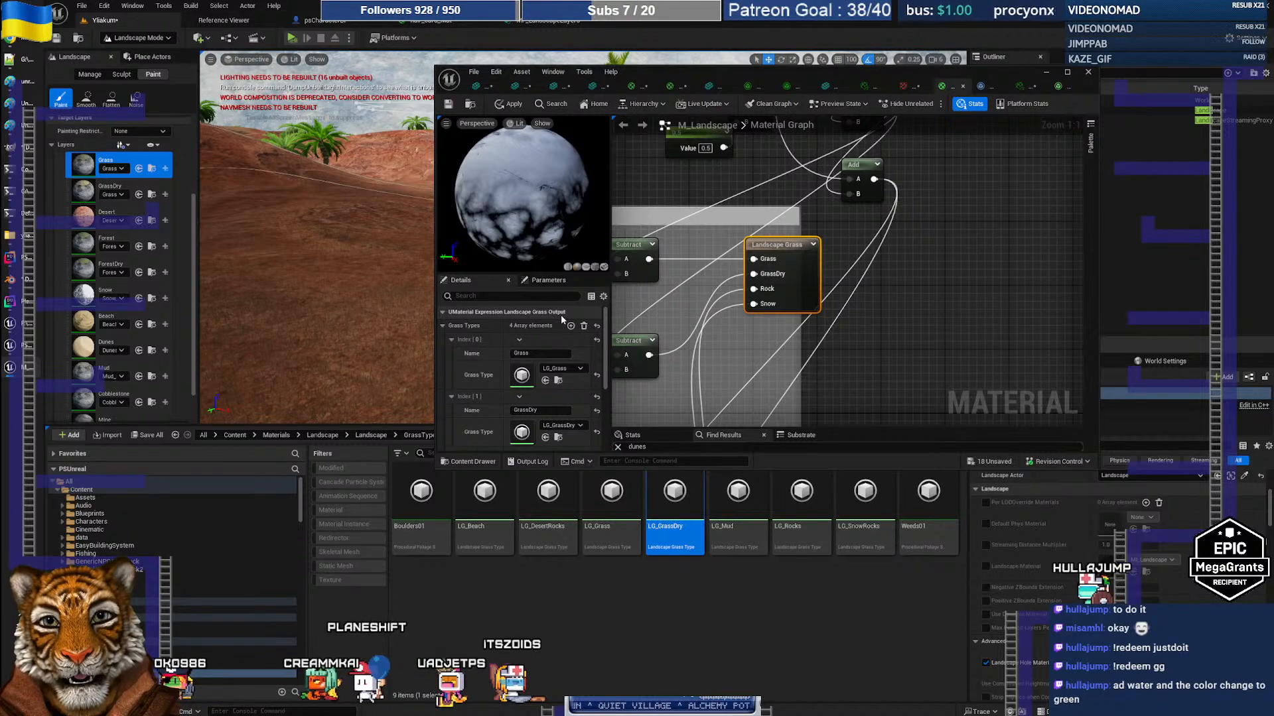
{"action": "key", "text": "alt+Tab"}
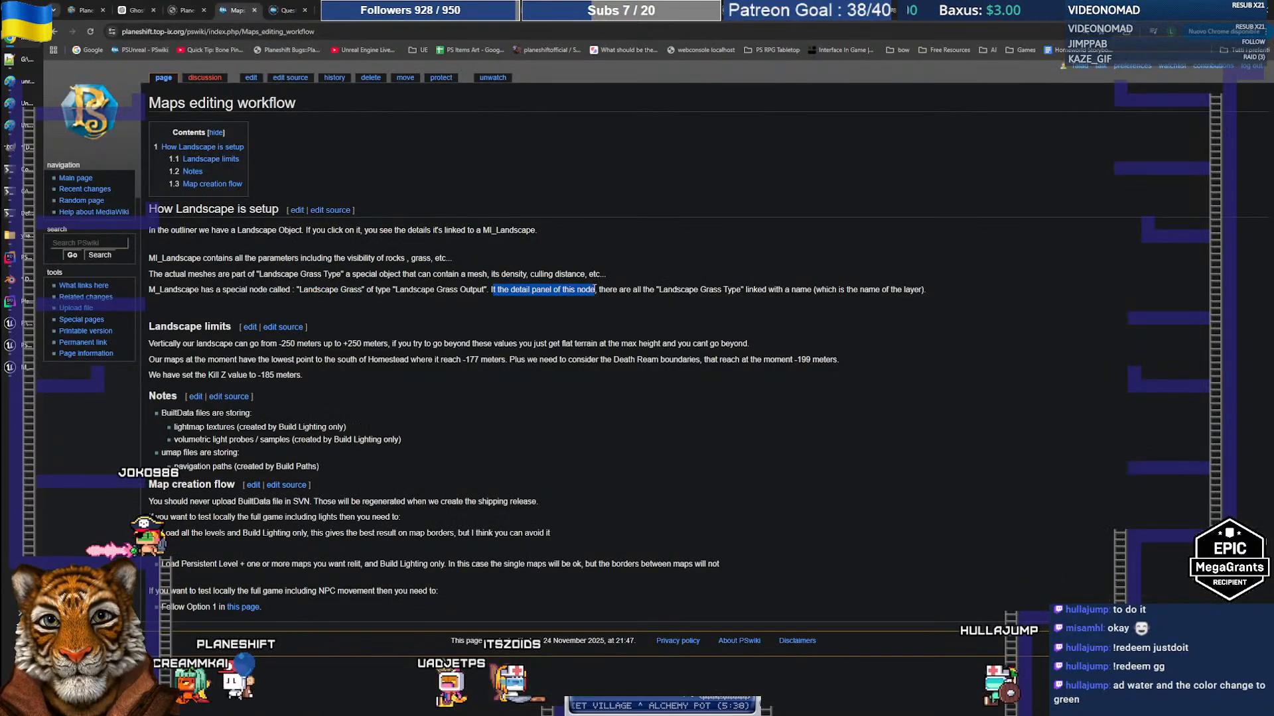
{"action": "left_click", "coordinate": [624, 292]}
{"action": "left_click_drag", "start_coordinate": [683, 291], "coordinate": [743, 289]}
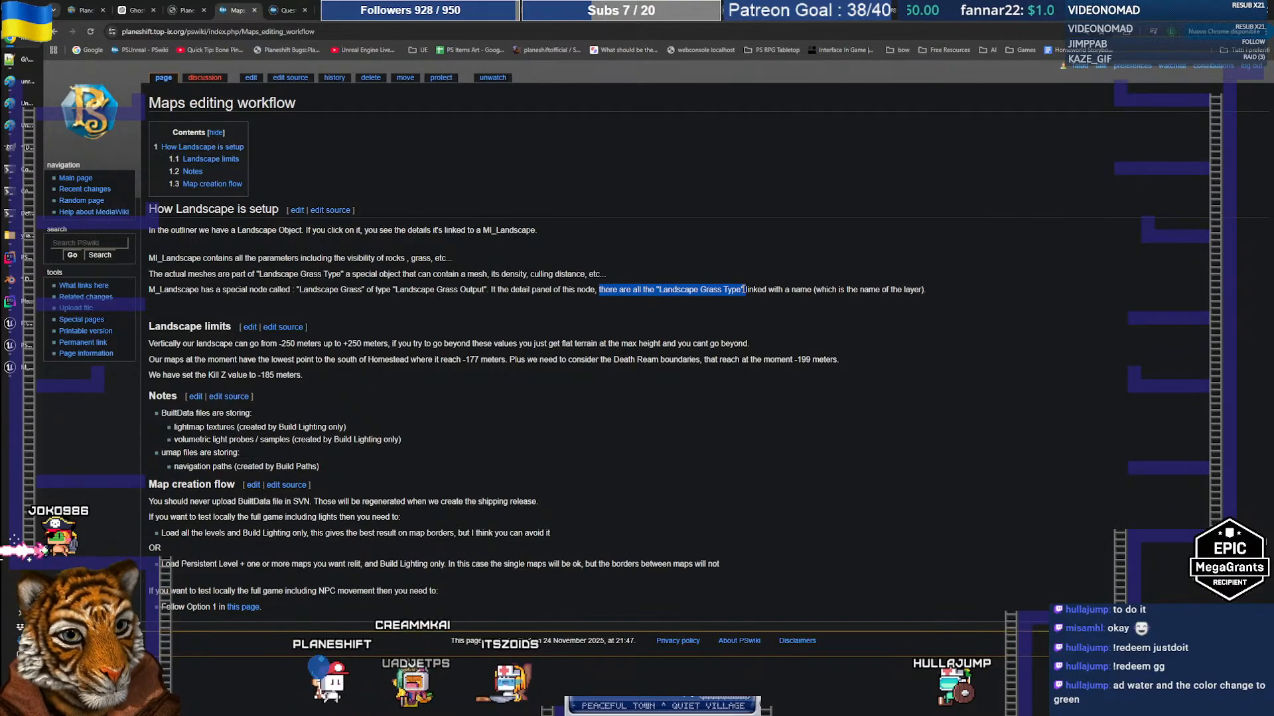
Switch to the Unreal editor, maximize M_Landscape, and enlarge its Details area to view the Landscape Grass node's grass types beside the GrassType Enable/Disable group
{"action": "key", "text": "alt+Tab"}
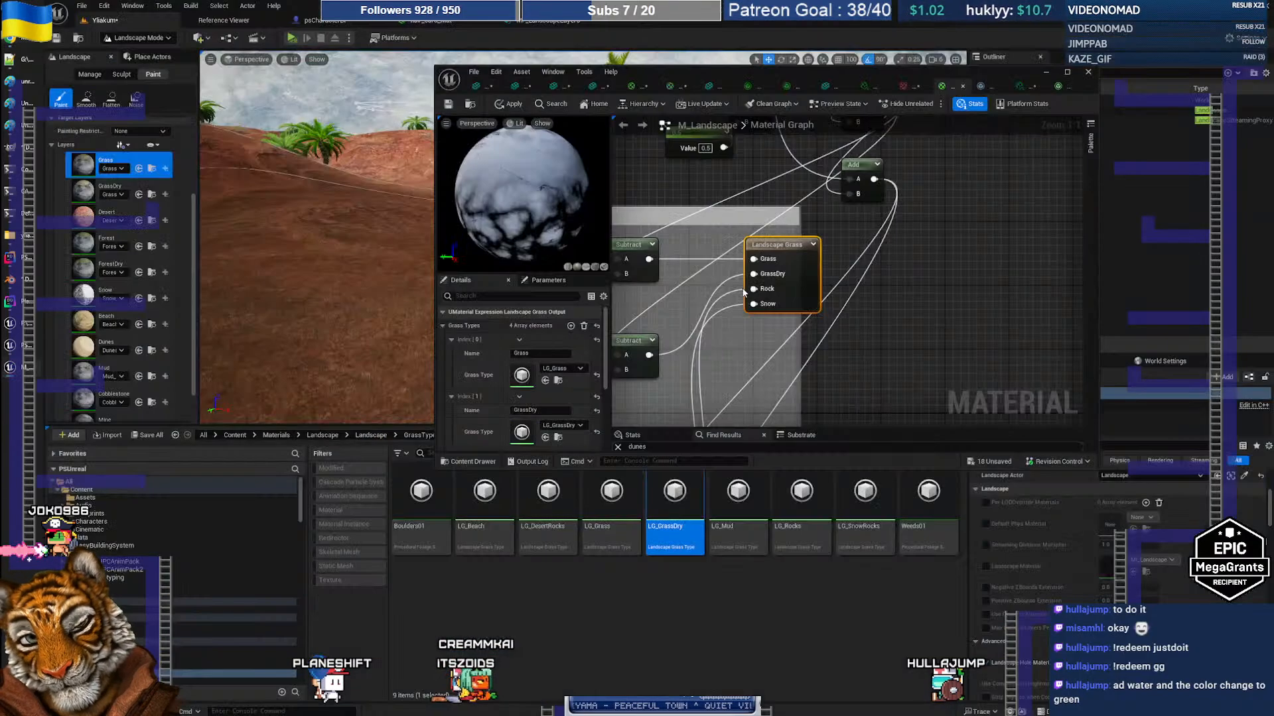
{"action": "double_click", "coordinate": [712, 77]}
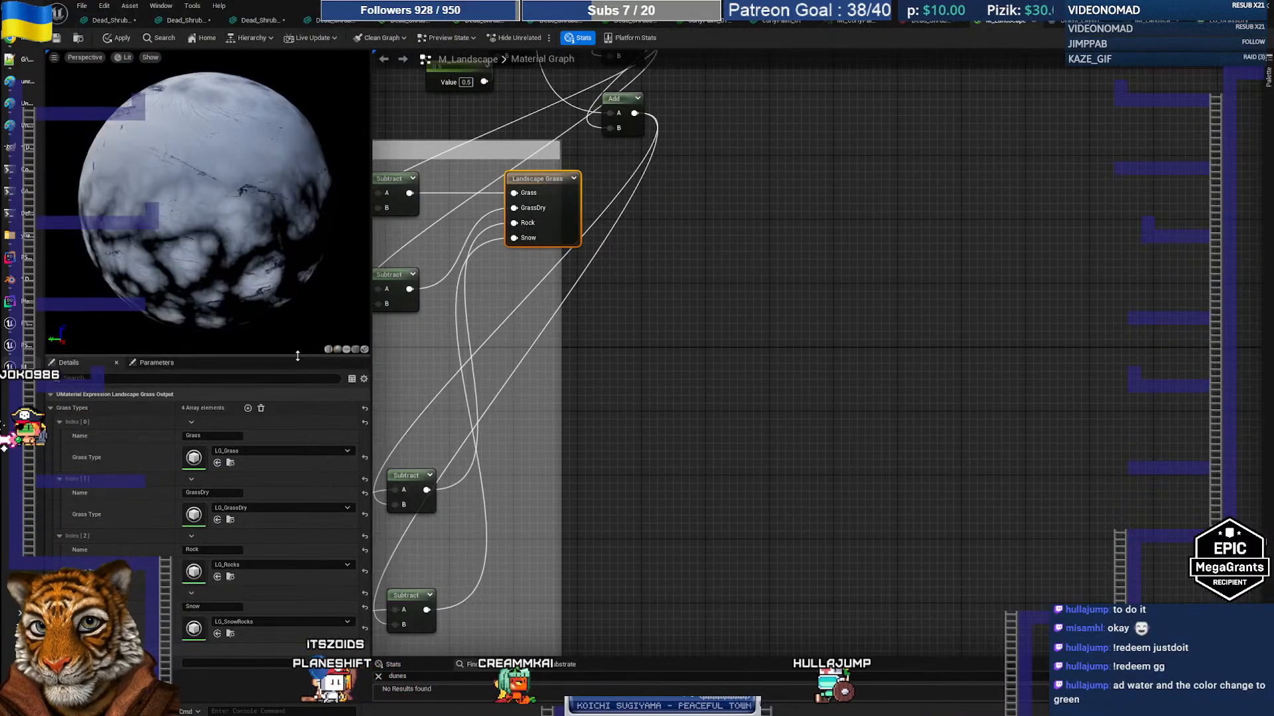
{"action": "left_click_drag", "start_coordinate": [304, 356], "coordinate": [304, 195]}
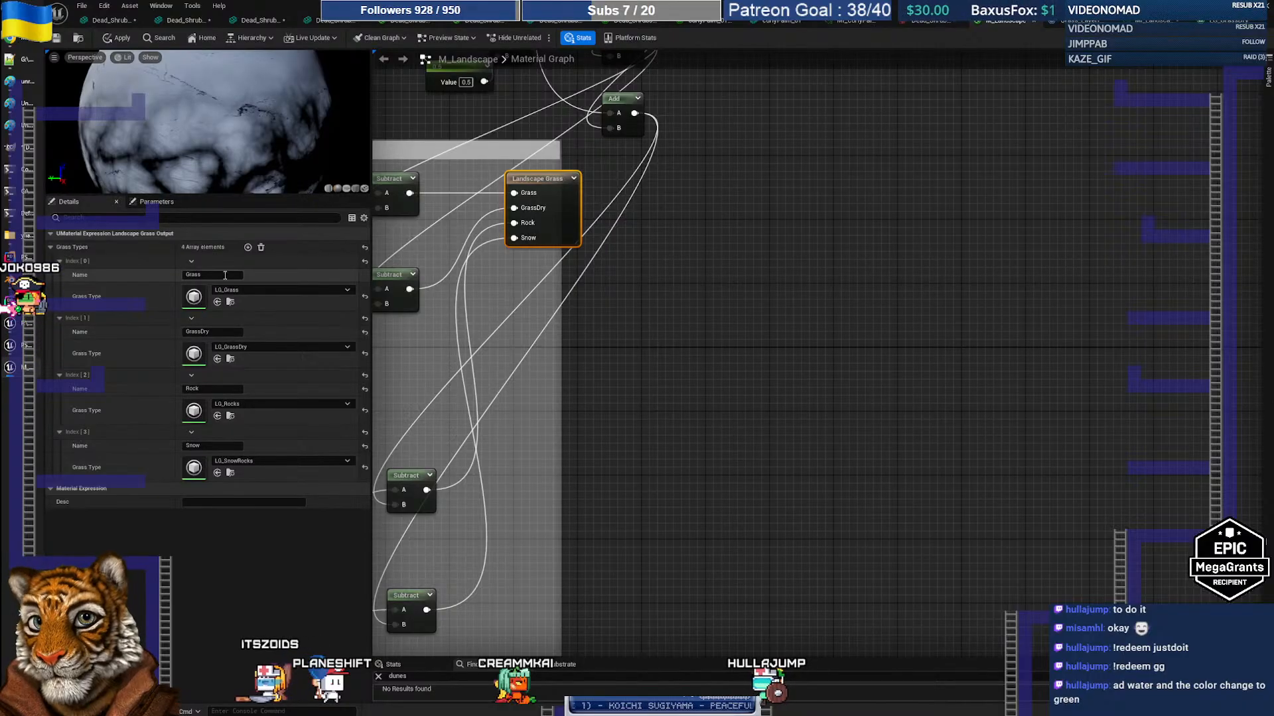
{"action": "left_click_drag", "start_coordinate": [372, 345], "coordinate": [456, 345]}
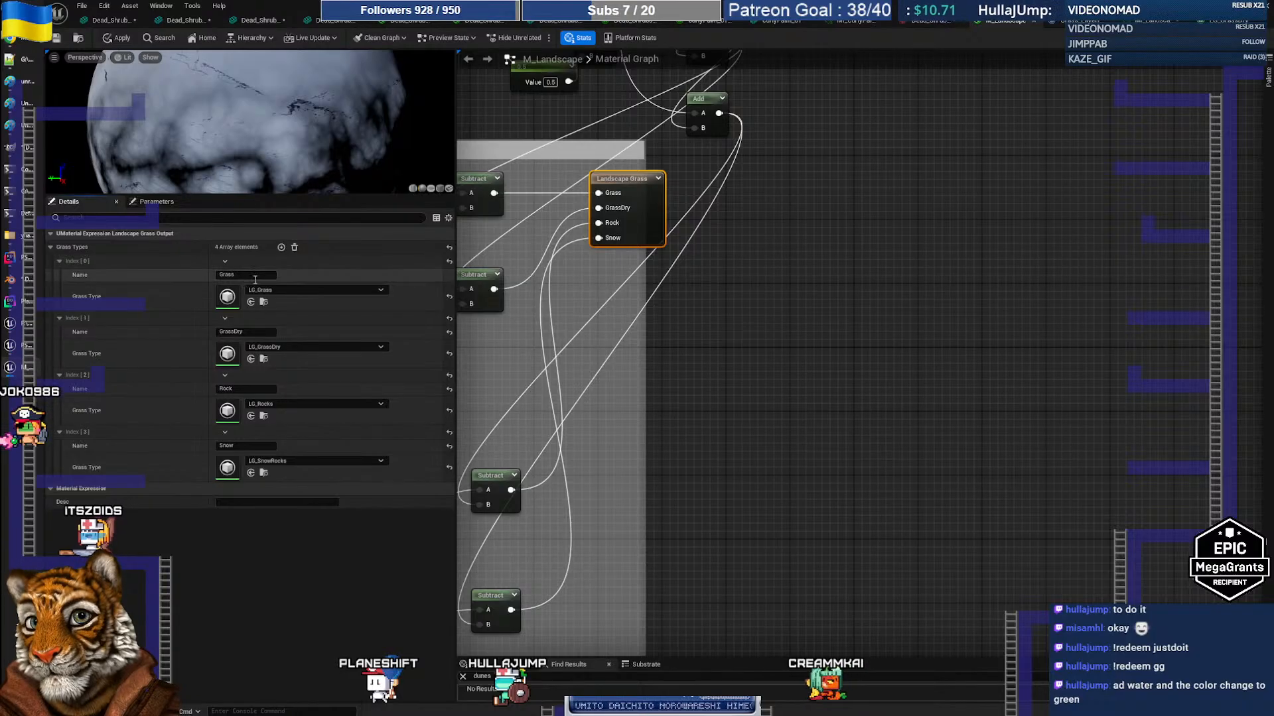
{"action": "right_click_drag", "start_coordinate": [720, 470], "coordinate": [1128, 445]}
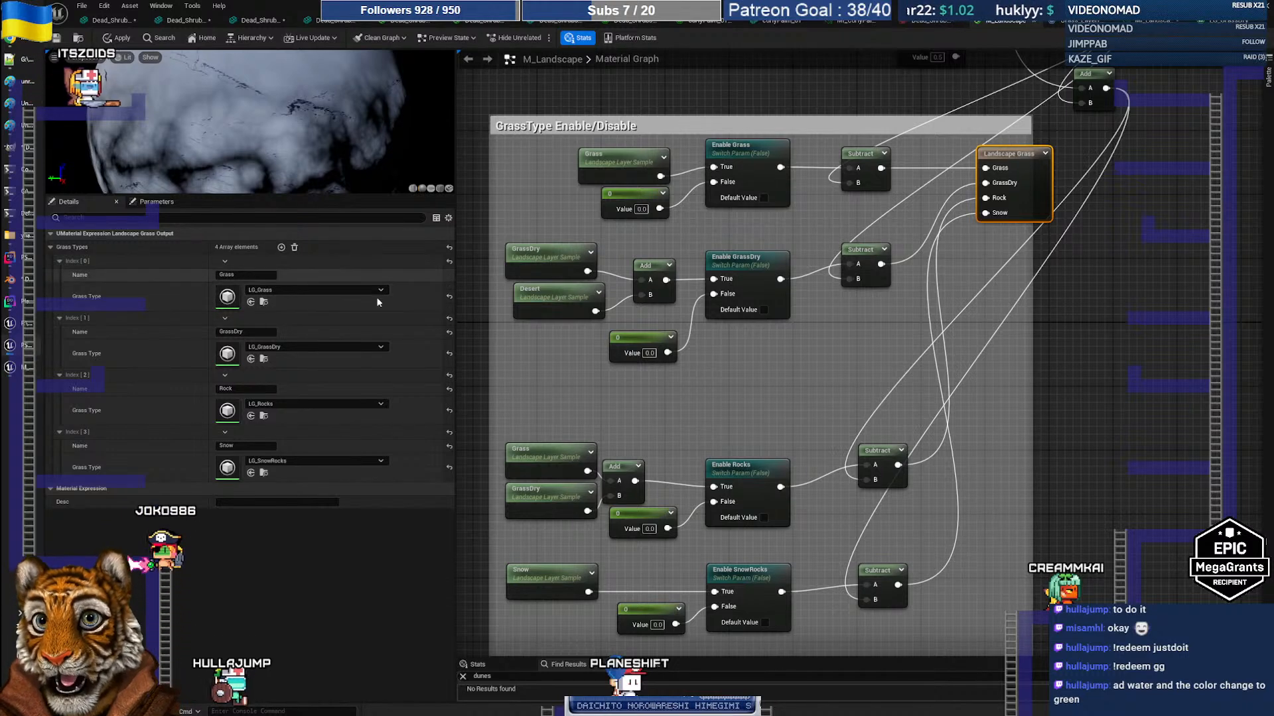
Review the LG_GrassDry settings, return to the M_Landscape graph, and check the asset choices for the Grass entry's grass type
{"action": "left_click", "coordinate": [1225, 26]}
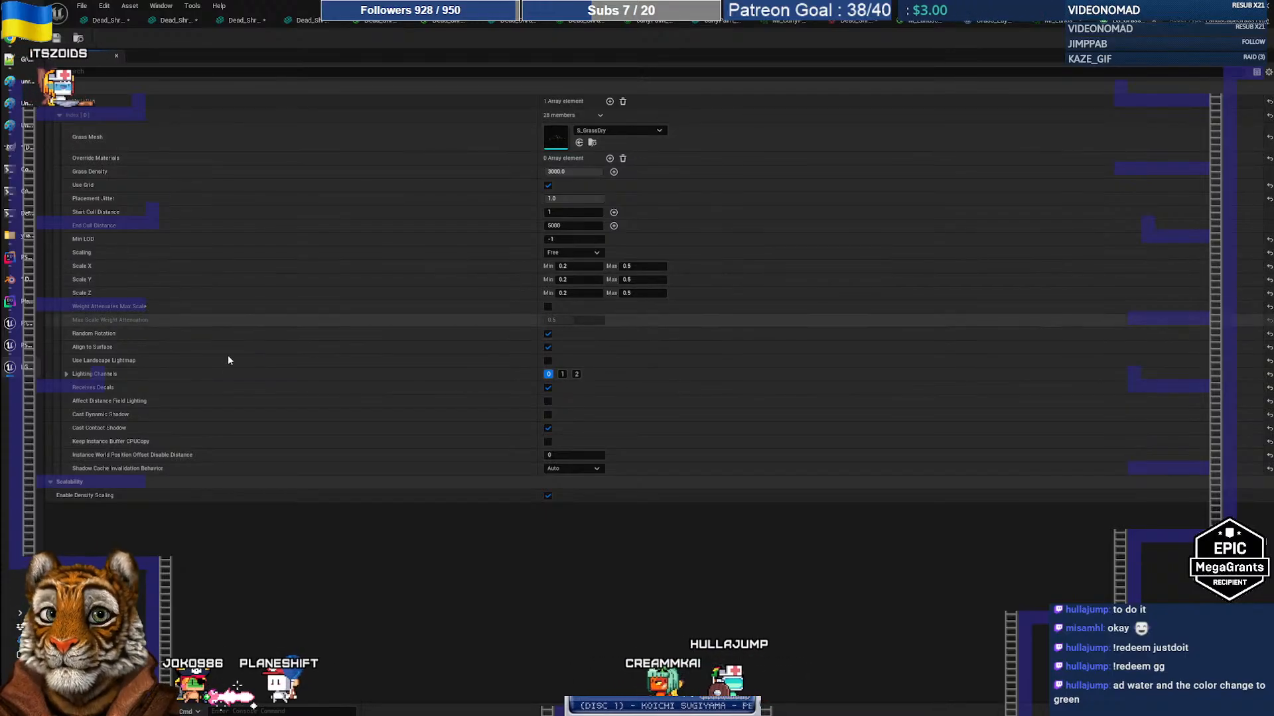
{"action": "left_click", "coordinate": [931, 22]}
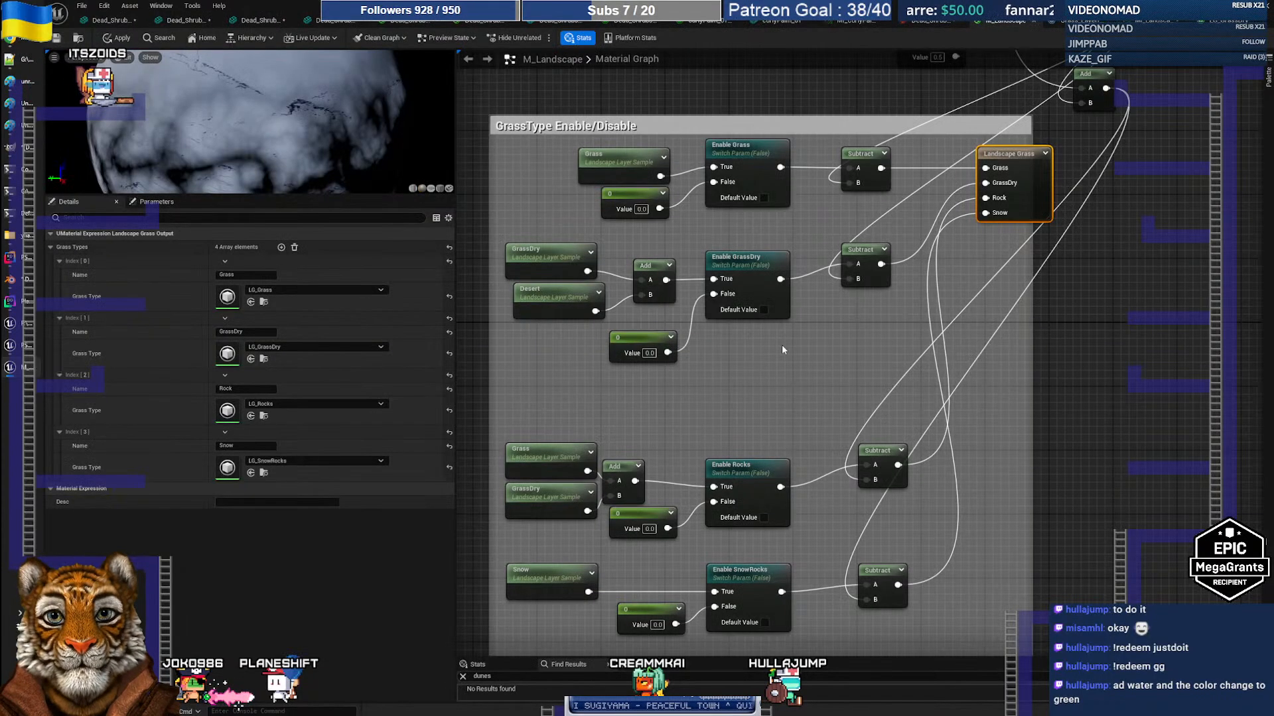
{"action": "left_click", "coordinate": [373, 291]}
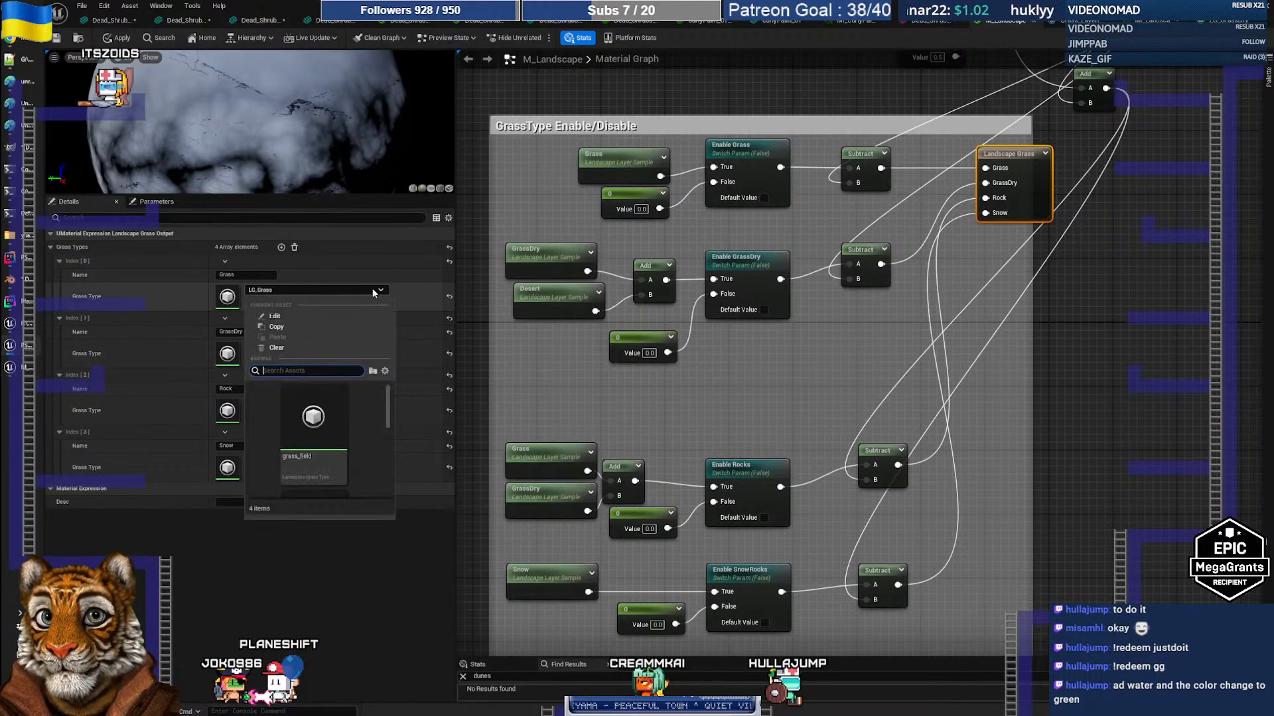
{"action": "left_click", "coordinate": [373, 292]}
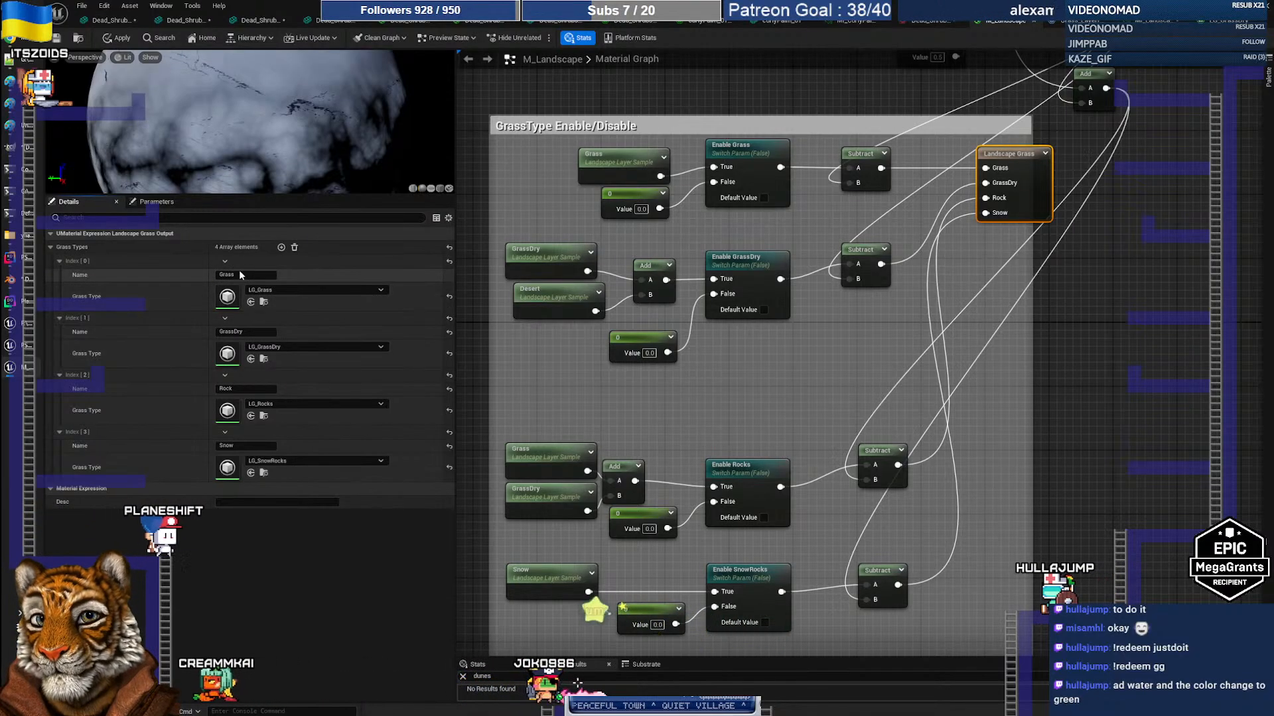
Restore the smaller editor window, locate the Grass layer's info asset, and open Grass_LayerInfo maximized to examine its settings
{"action": "double_click", "coordinate": [371, 7]}
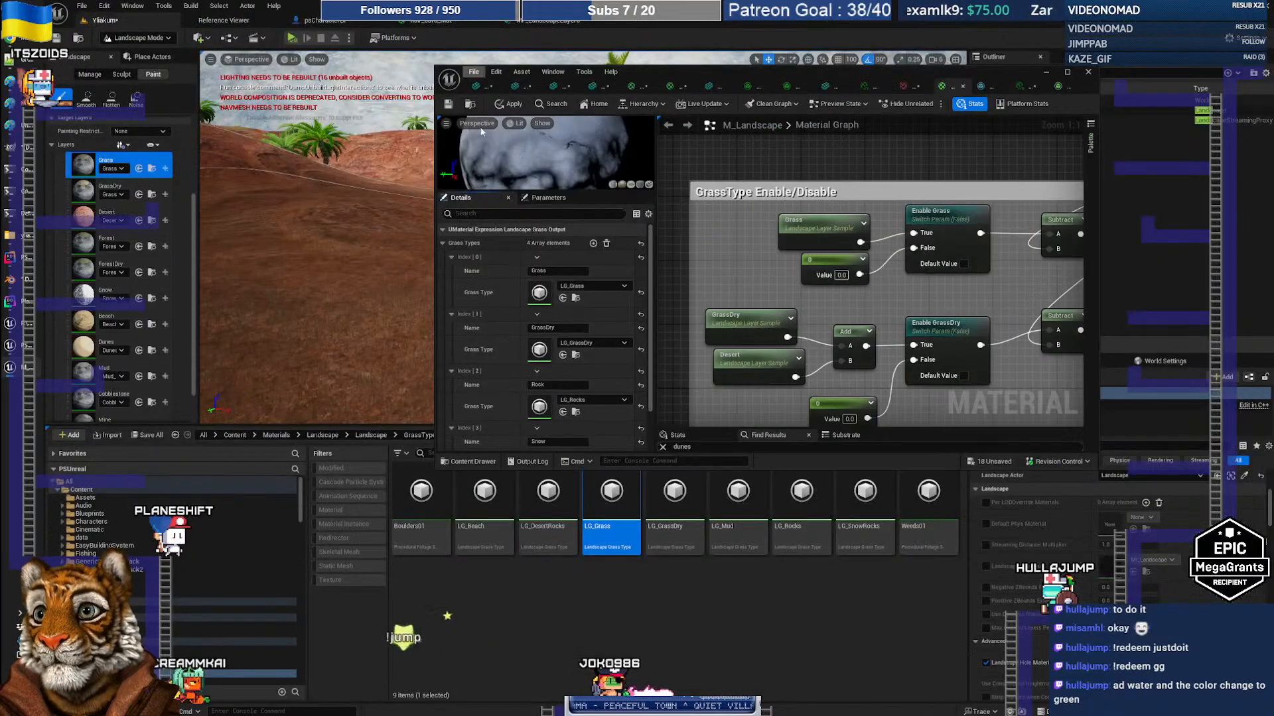
{"action": "left_click", "coordinate": [122, 168]}
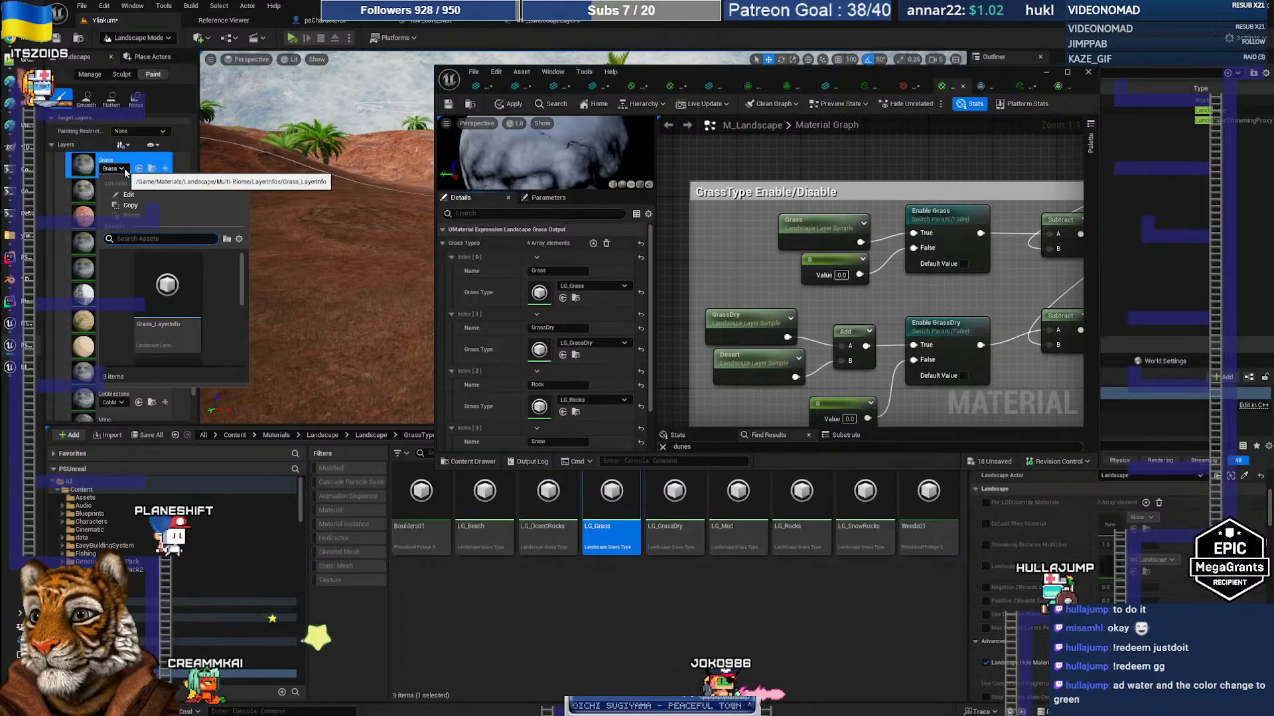
{"action": "left_click", "coordinate": [121, 169]}
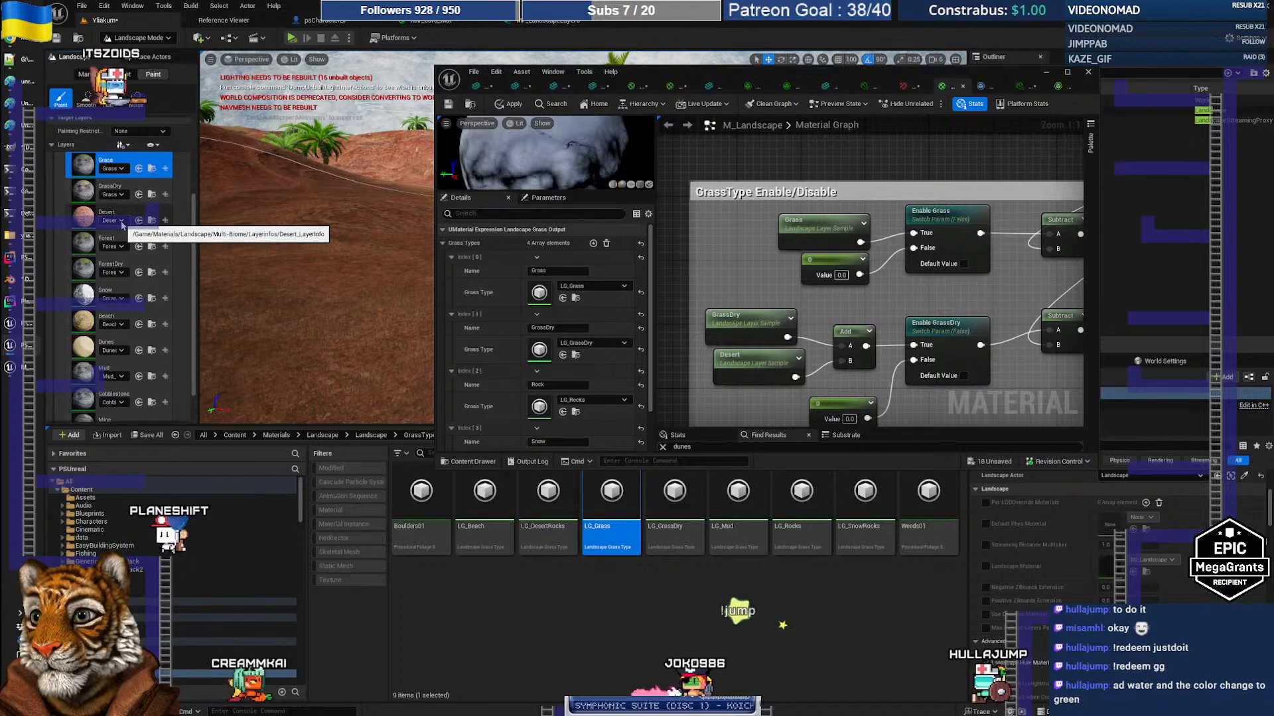
{"action": "left_click", "coordinate": [139, 168]}
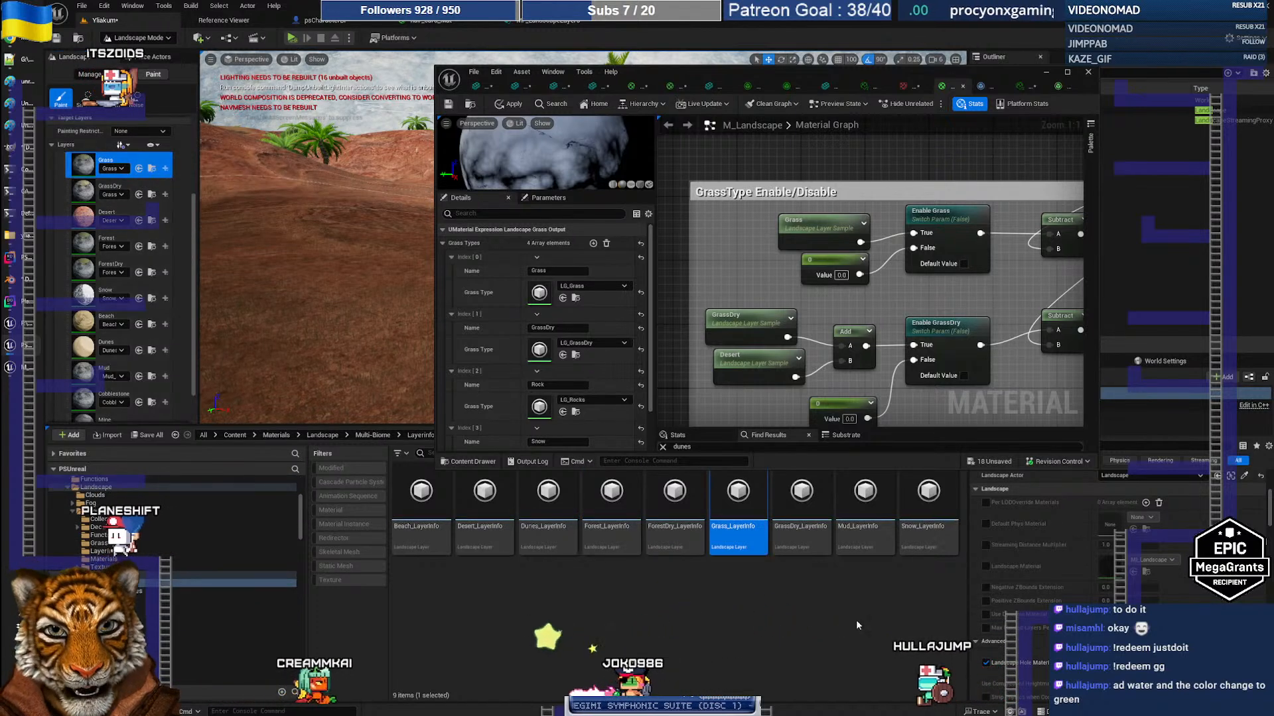
{"action": "double_click", "coordinate": [762, 506]}
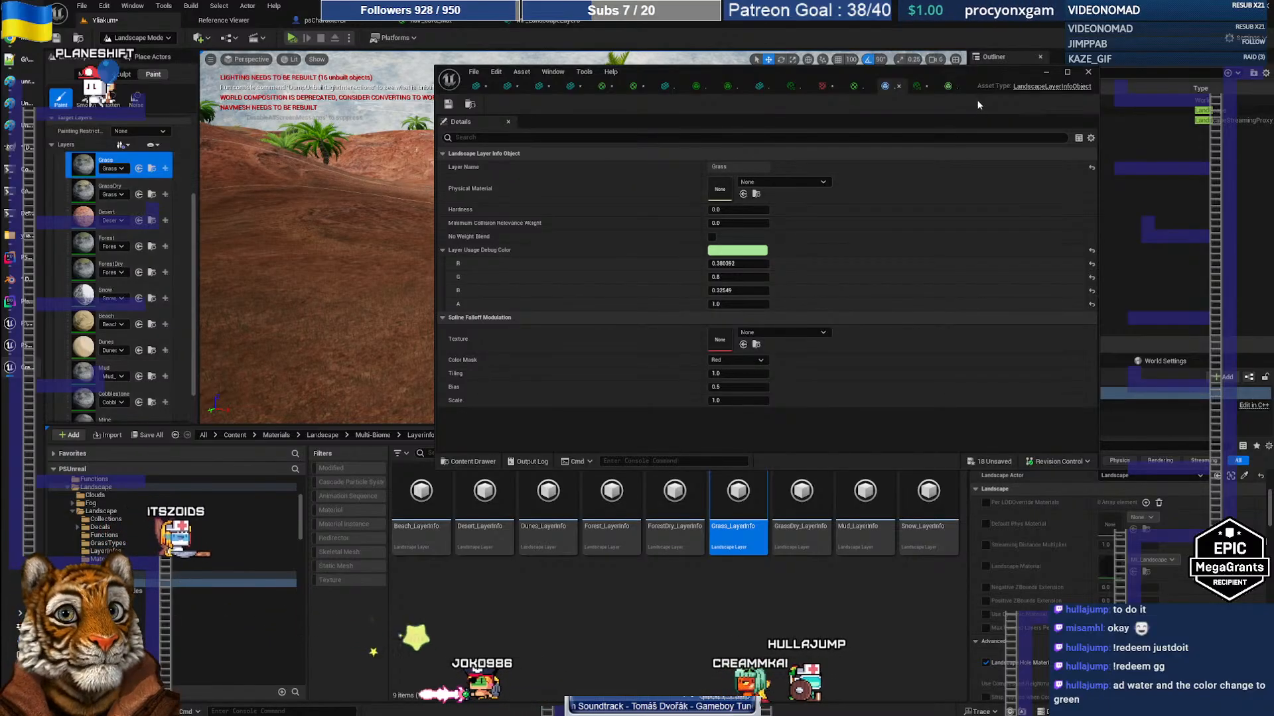
{"action": "double_click", "coordinate": [969, 73]}
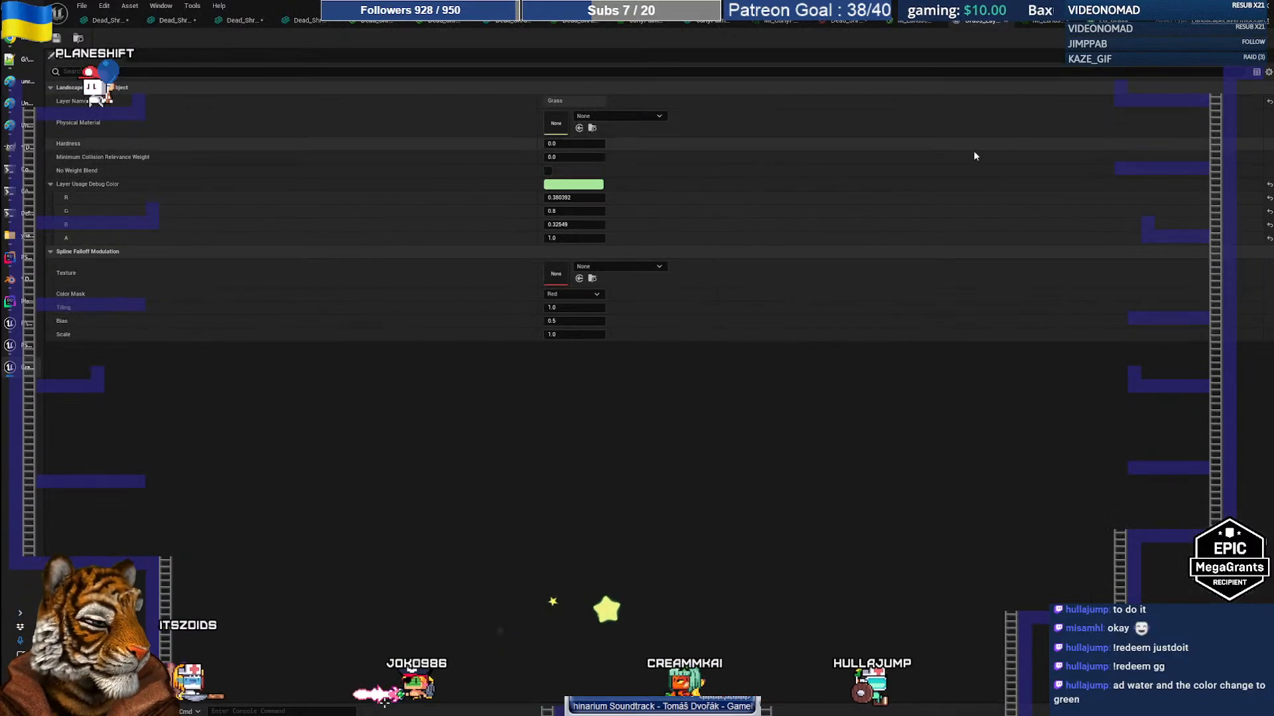
Return to the M_Landscape graph and inspect the Desert layer sample that feeds the Add node before Enable GrassDry
{"action": "left_click", "coordinate": [924, 22]}
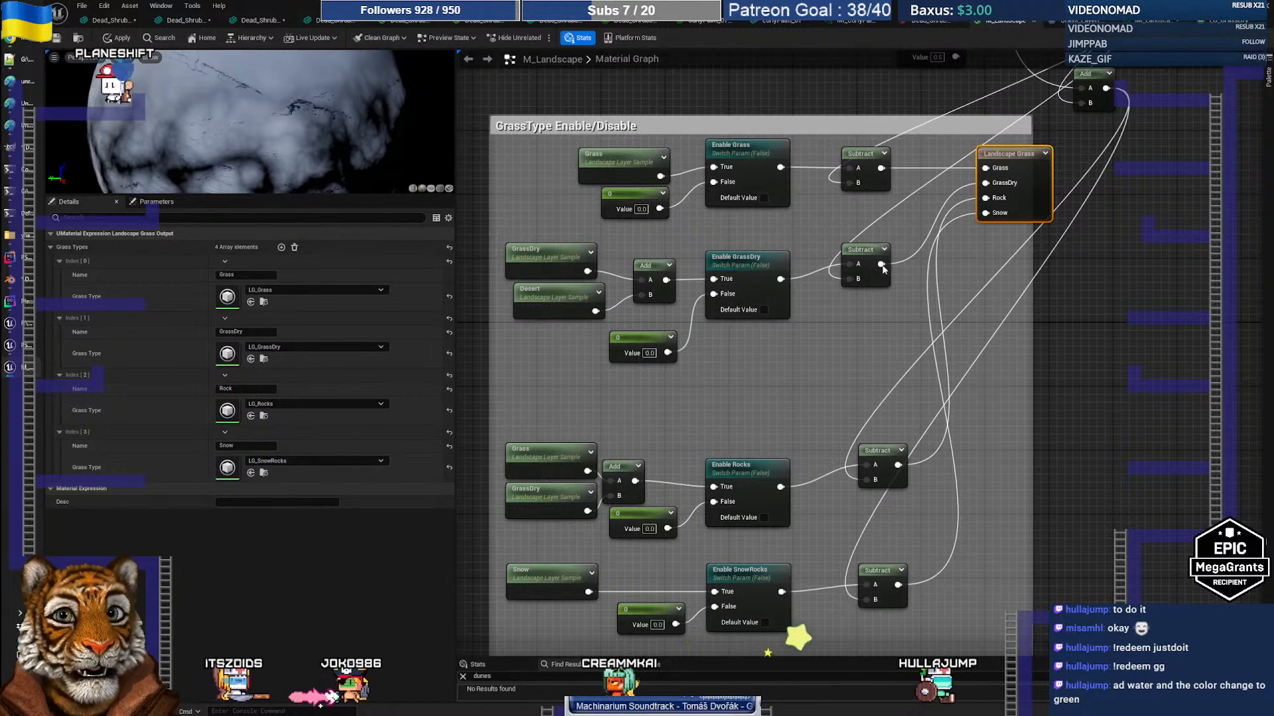
{"action": "right_click_drag", "start_coordinate": [733, 368], "coordinate": [745, 369]}
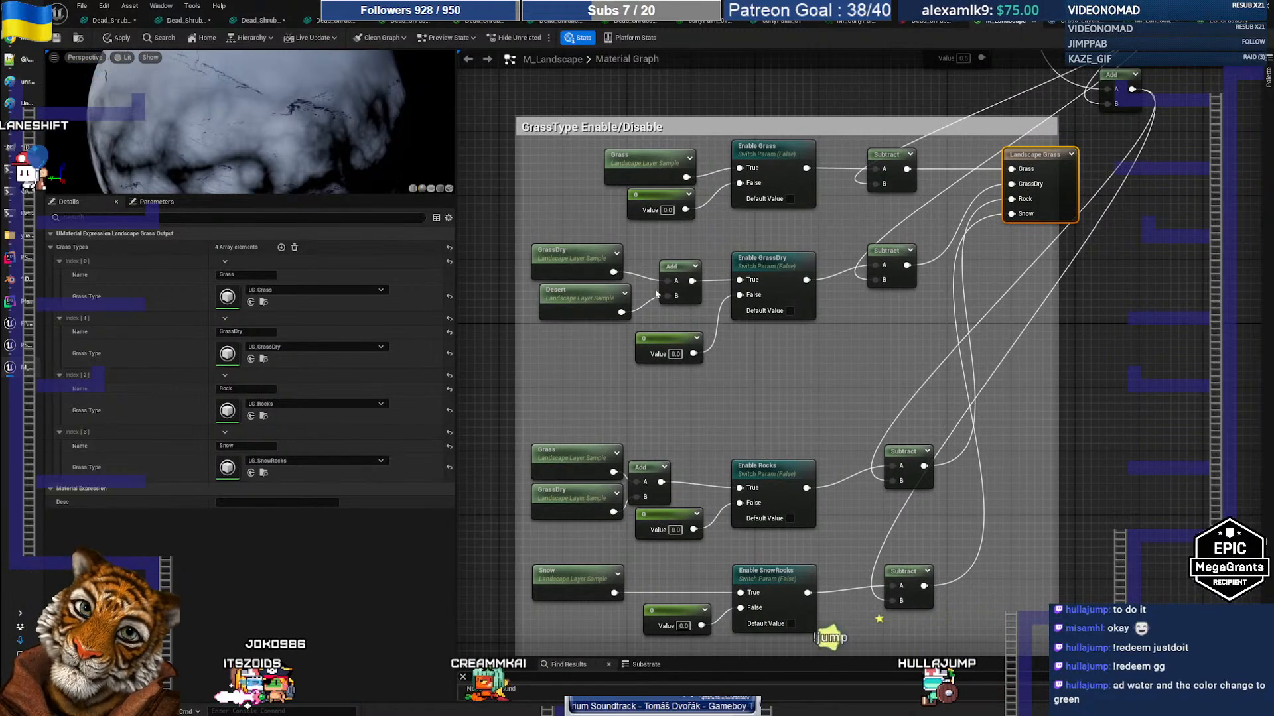
{"action": "left_click", "coordinate": [585, 306]}
{"action": "left_click_drag", "start_coordinate": [481, 289], "coordinate": [611, 333]}
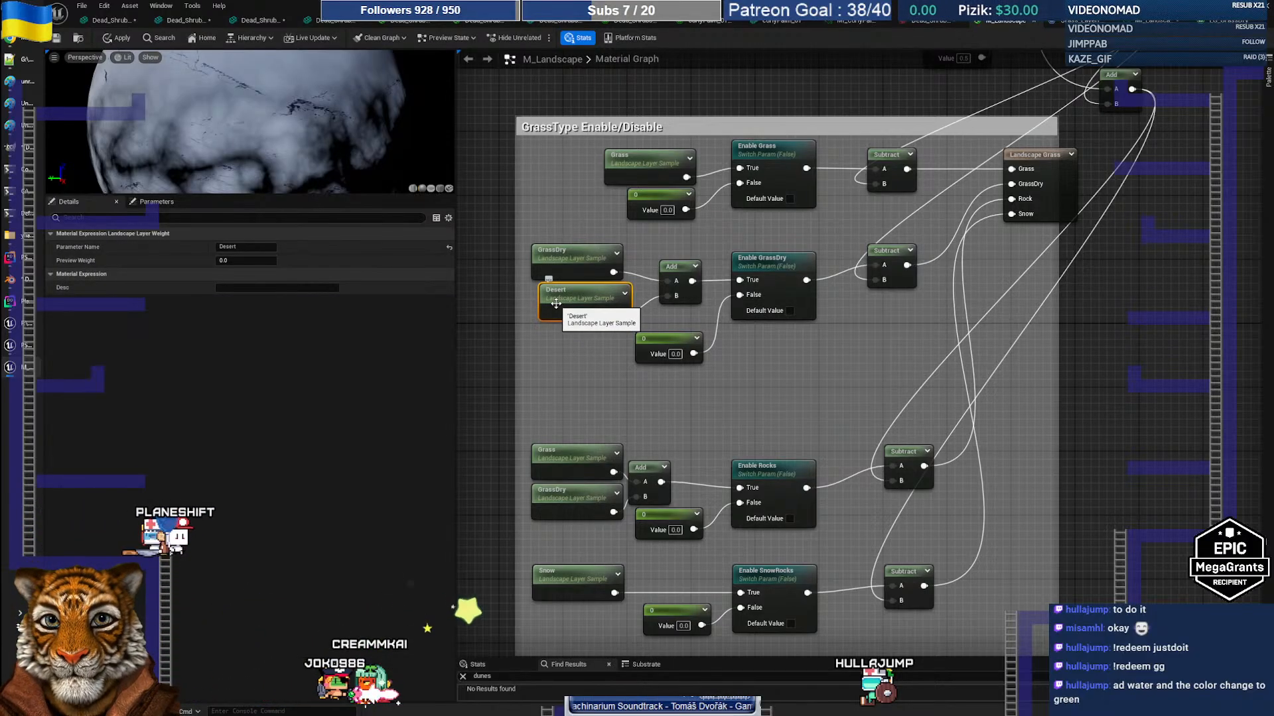
{"action": "right_click_drag", "start_coordinate": [587, 373], "coordinate": [584, 312]}
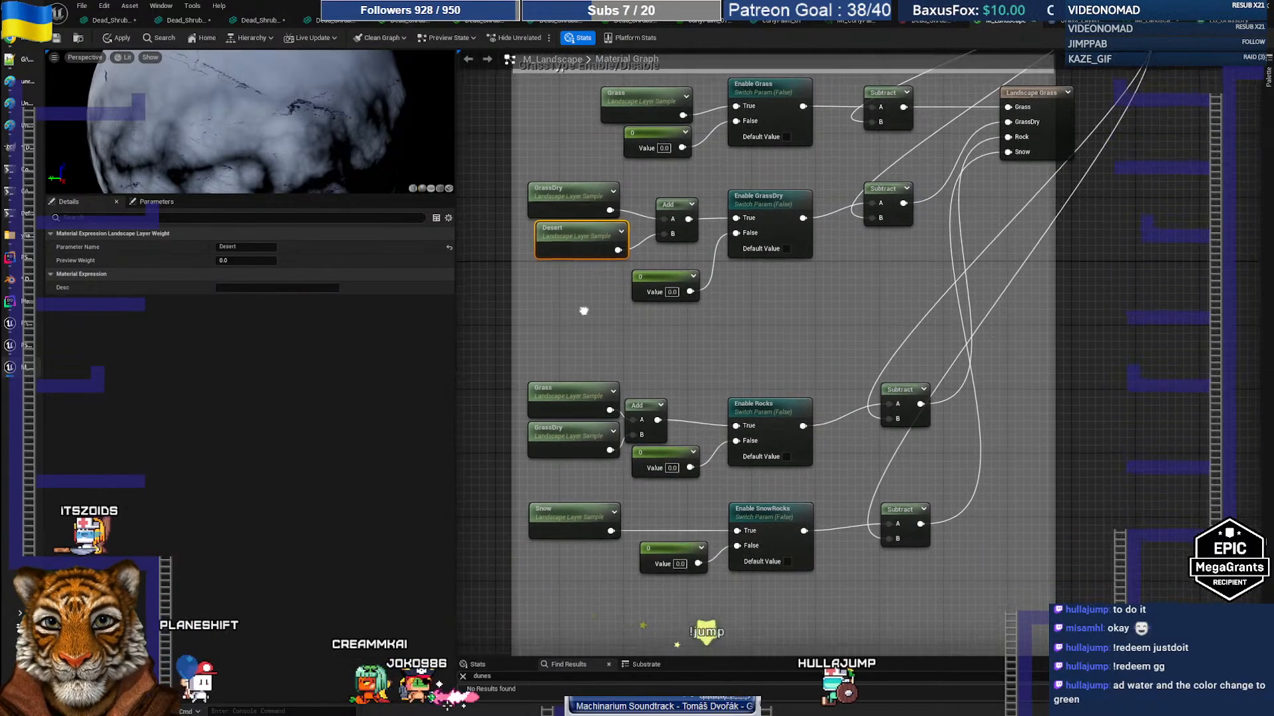
Compare the Grass and Desert layer samples with the Enable Grass and Enable GrassDry switches they feed
{"action": "left_click", "coordinate": [640, 103]}
{"action": "right_click_drag", "start_coordinate": [656, 158], "coordinate": [626, 201]}
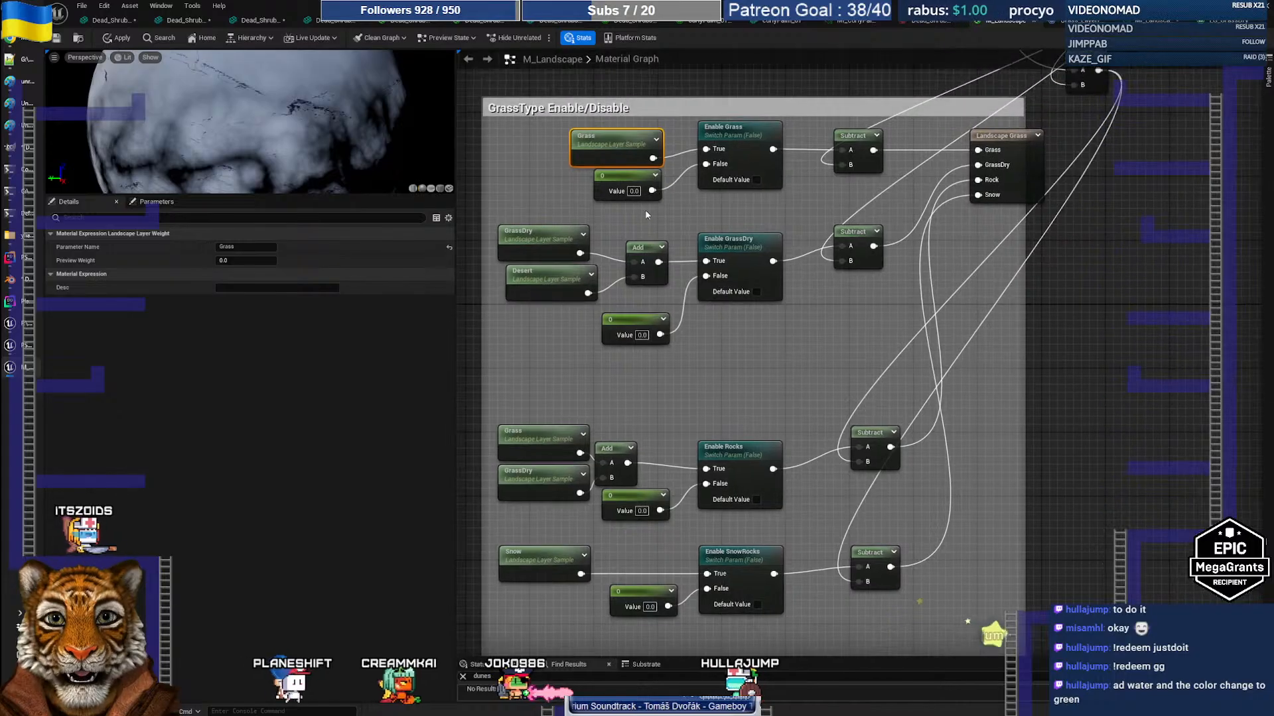
{"action": "left_click", "coordinate": [729, 129]}
{"action": "left_click", "coordinate": [560, 270]}
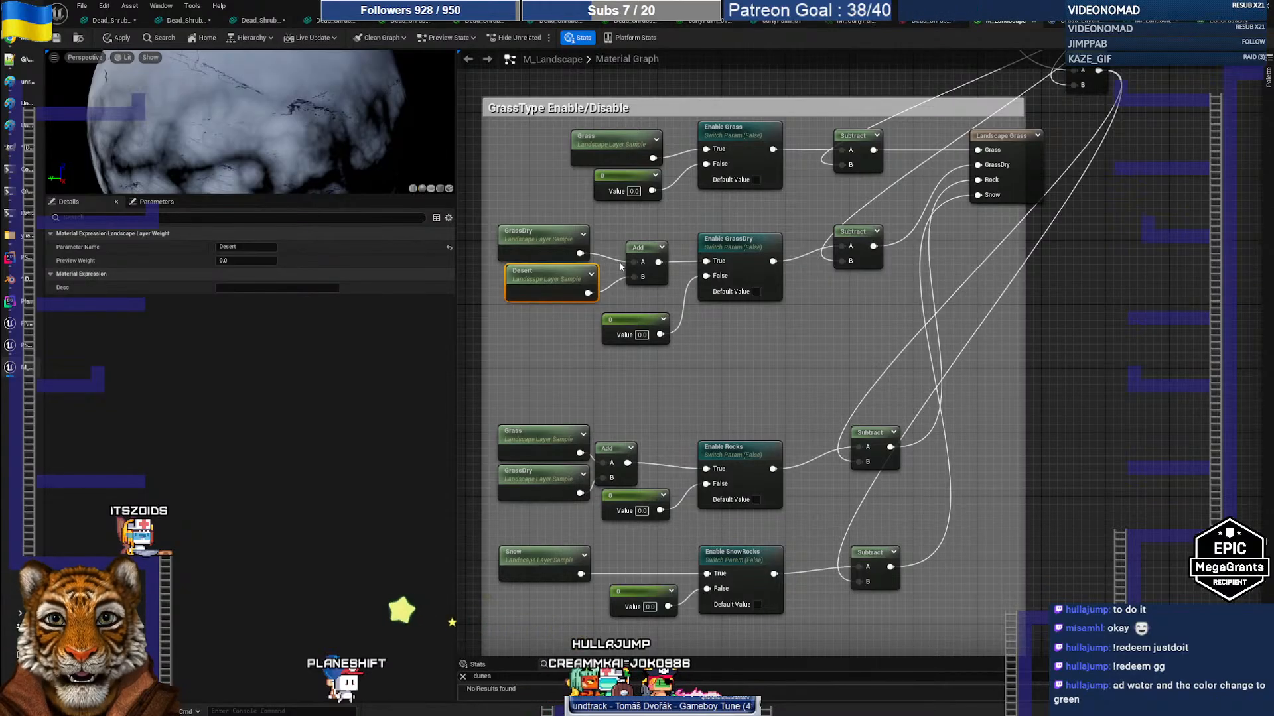
{"action": "left_click", "coordinate": [761, 246]}
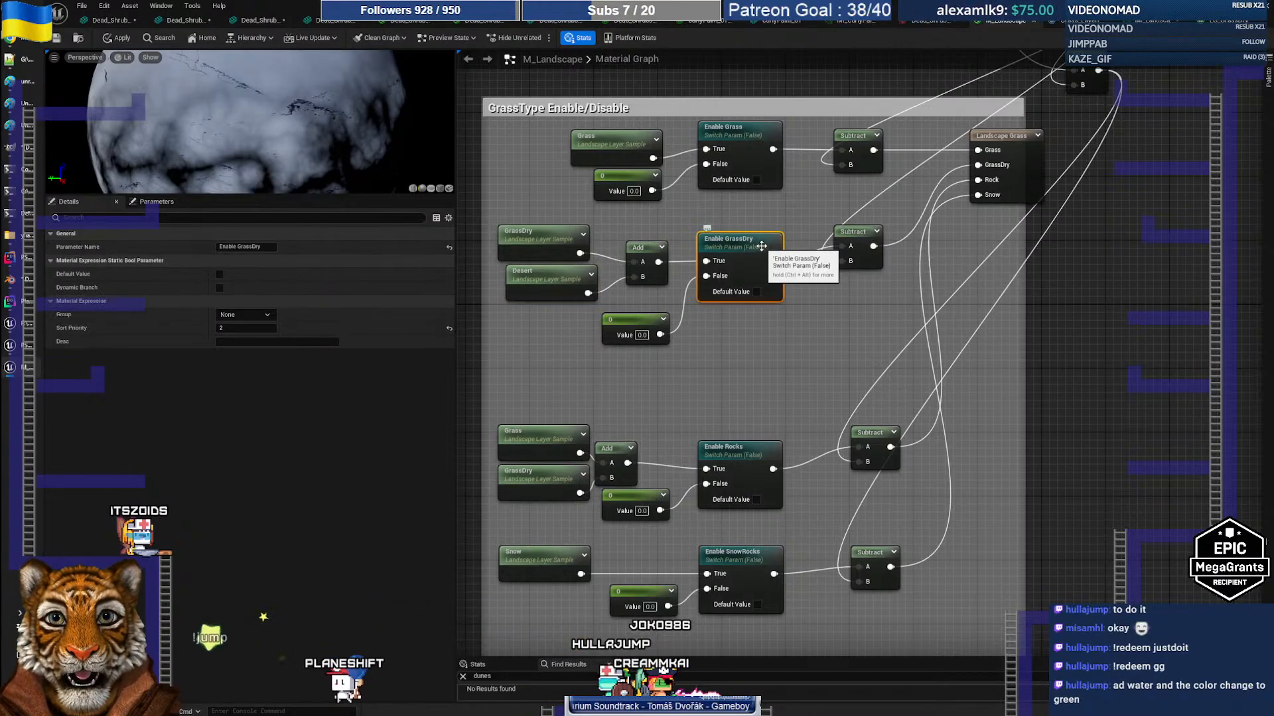
{"action": "left_click", "coordinate": [569, 283]}
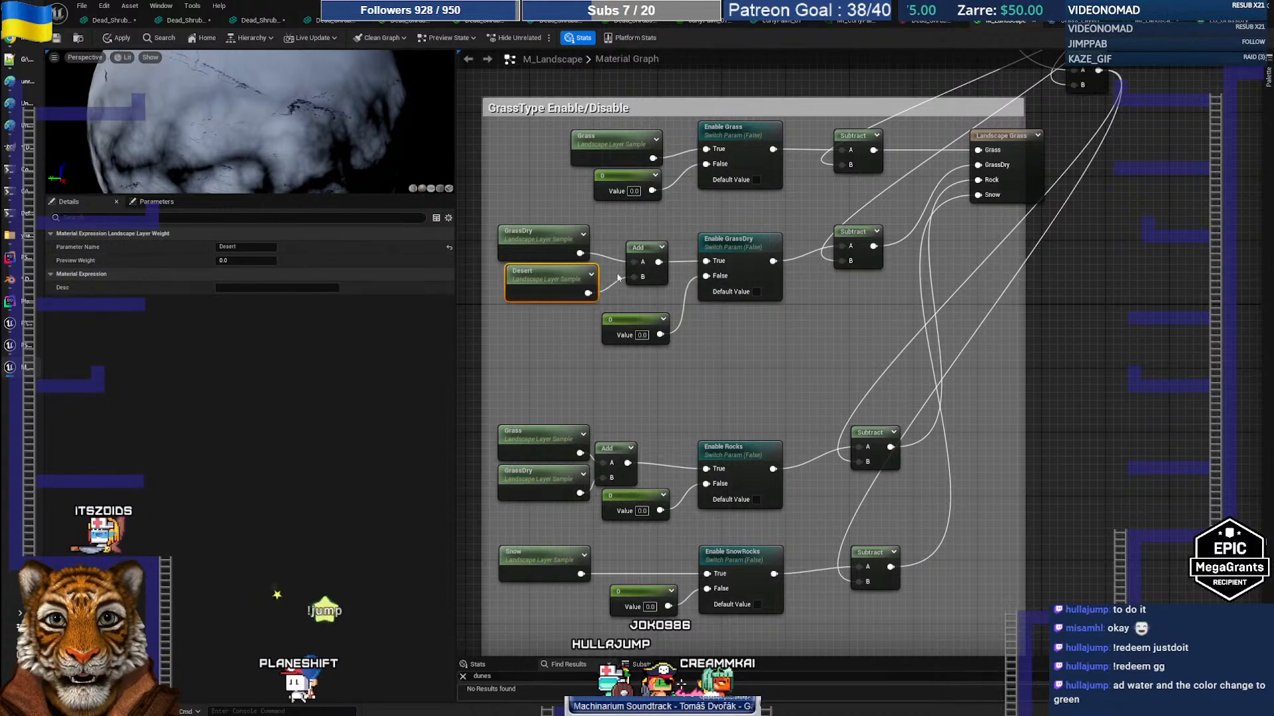
Wire the GrassDry layer sample directly into Enable GrassDry's True input, bypassing the Add node with Desert, and apply the material
{"action": "right_click_drag", "start_coordinate": [583, 355], "coordinate": [603, 358]}
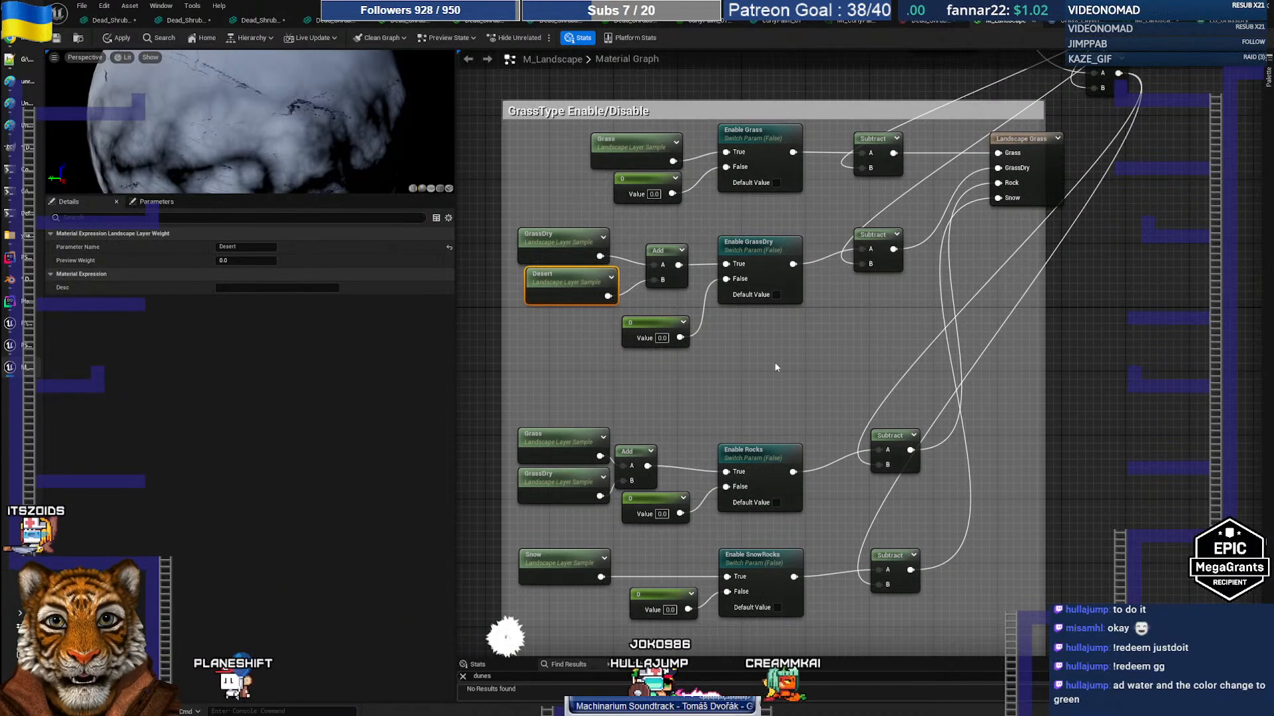
{"action": "right_click_drag", "start_coordinate": [776, 367], "coordinate": [740, 366]}
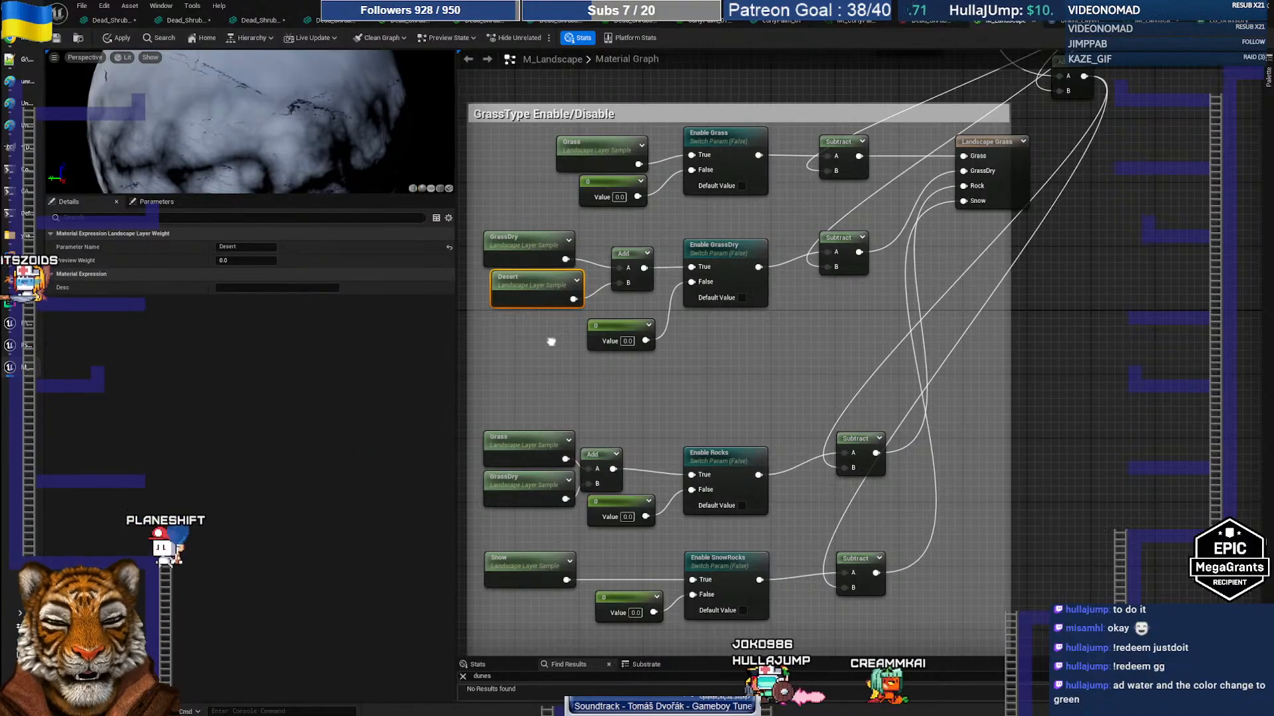
{"action": "right_click_drag", "start_coordinate": [551, 345], "coordinate": [564, 346]}
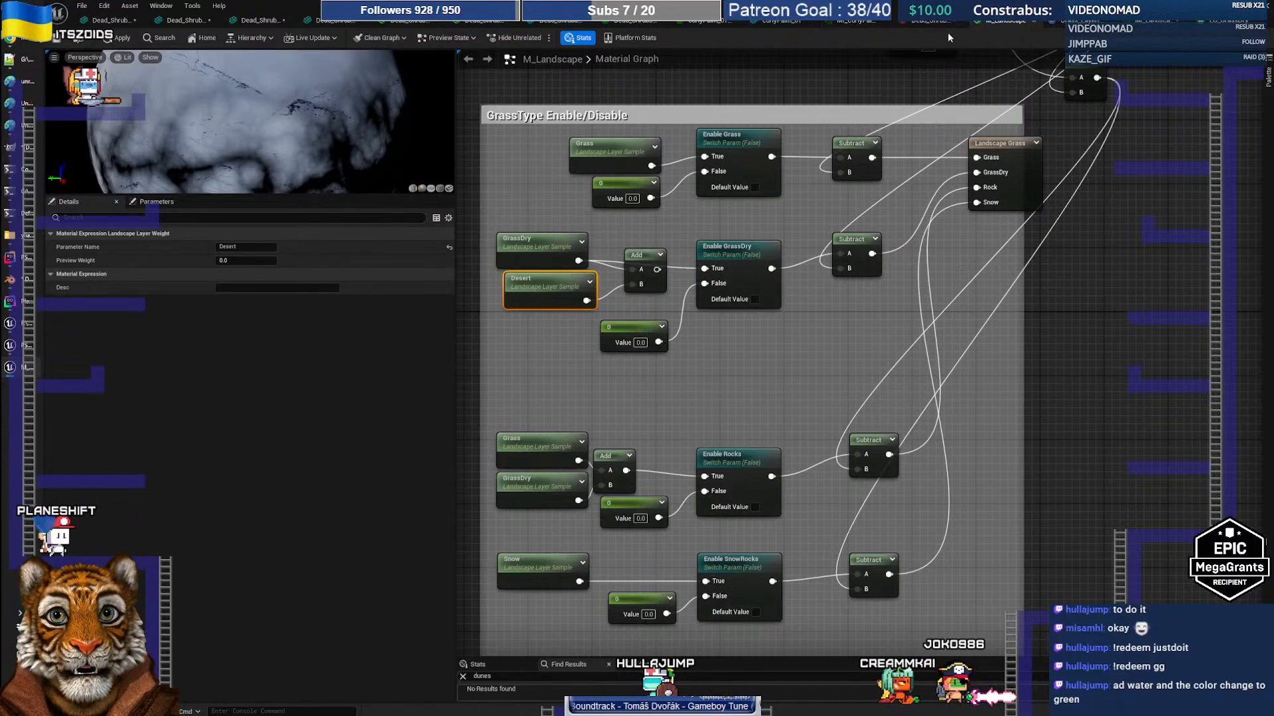
{"action": "double_click", "coordinate": [955, 8]}
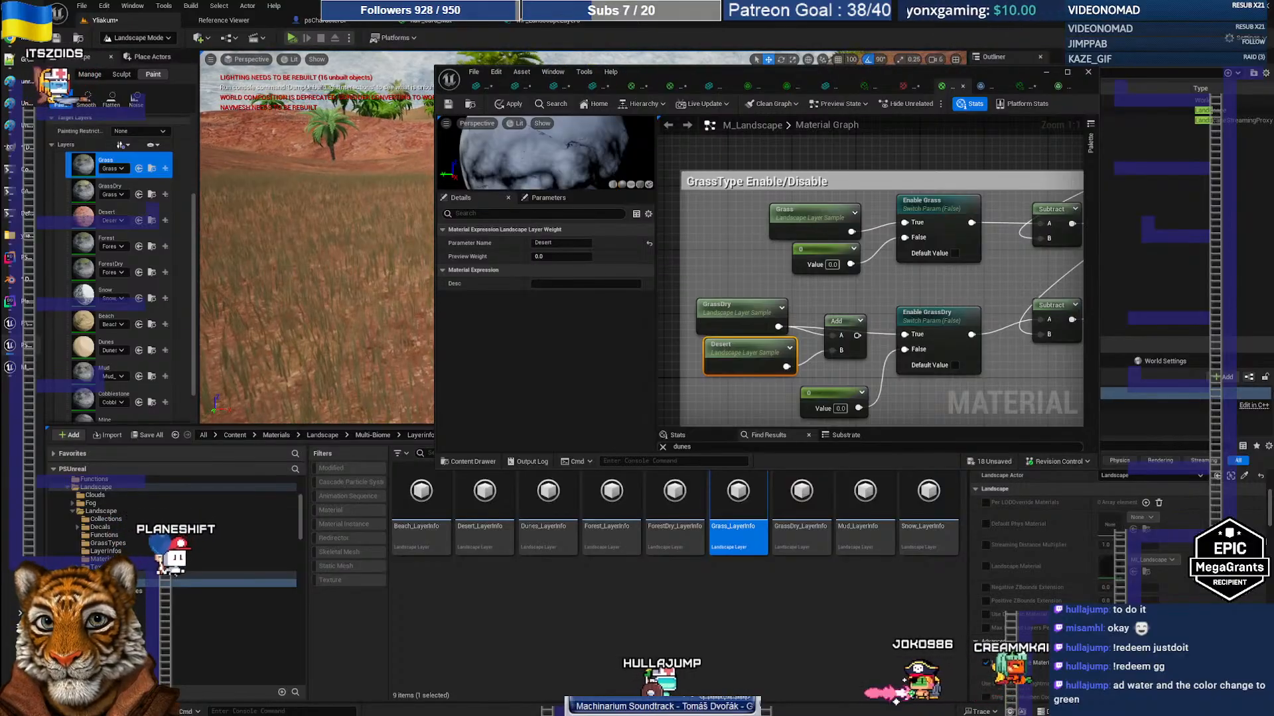
{"action": "left_click", "coordinate": [510, 106]}
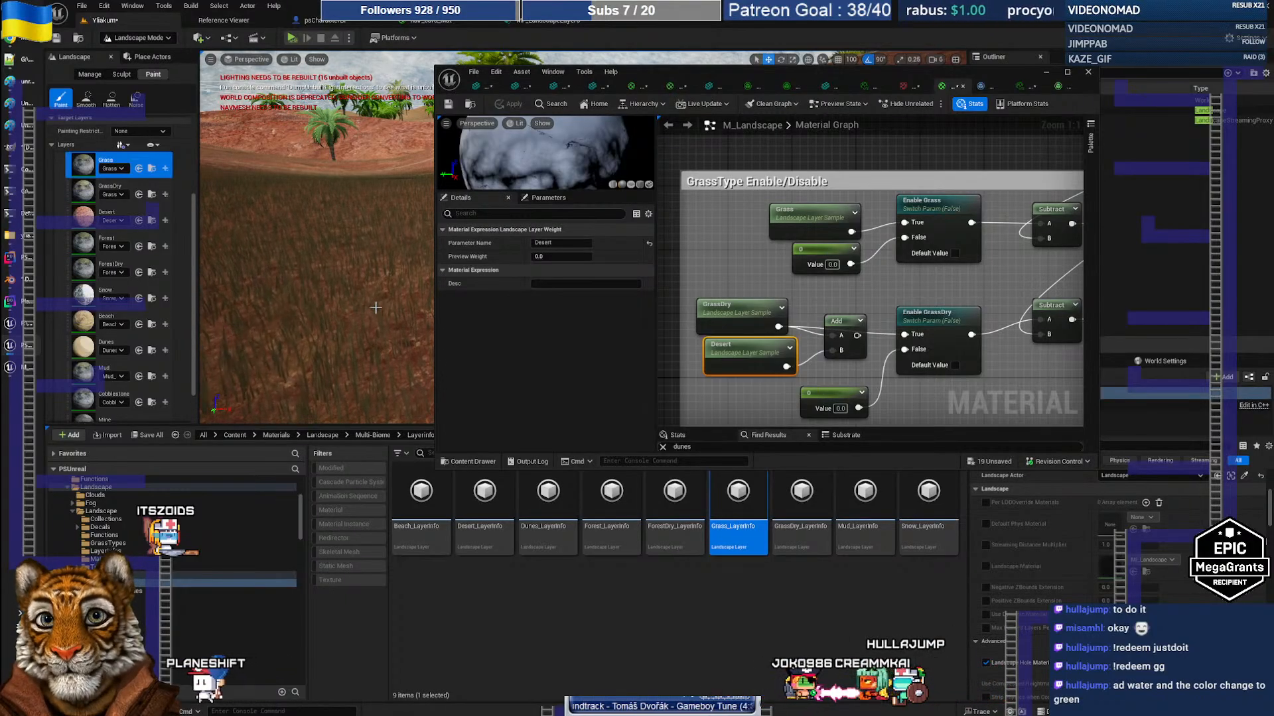
Fly close to the desert ground in the level to check the grass after the material change
{"action": "right_click_drag", "start_coordinate": [375, 308], "coordinate": [358, 309]}
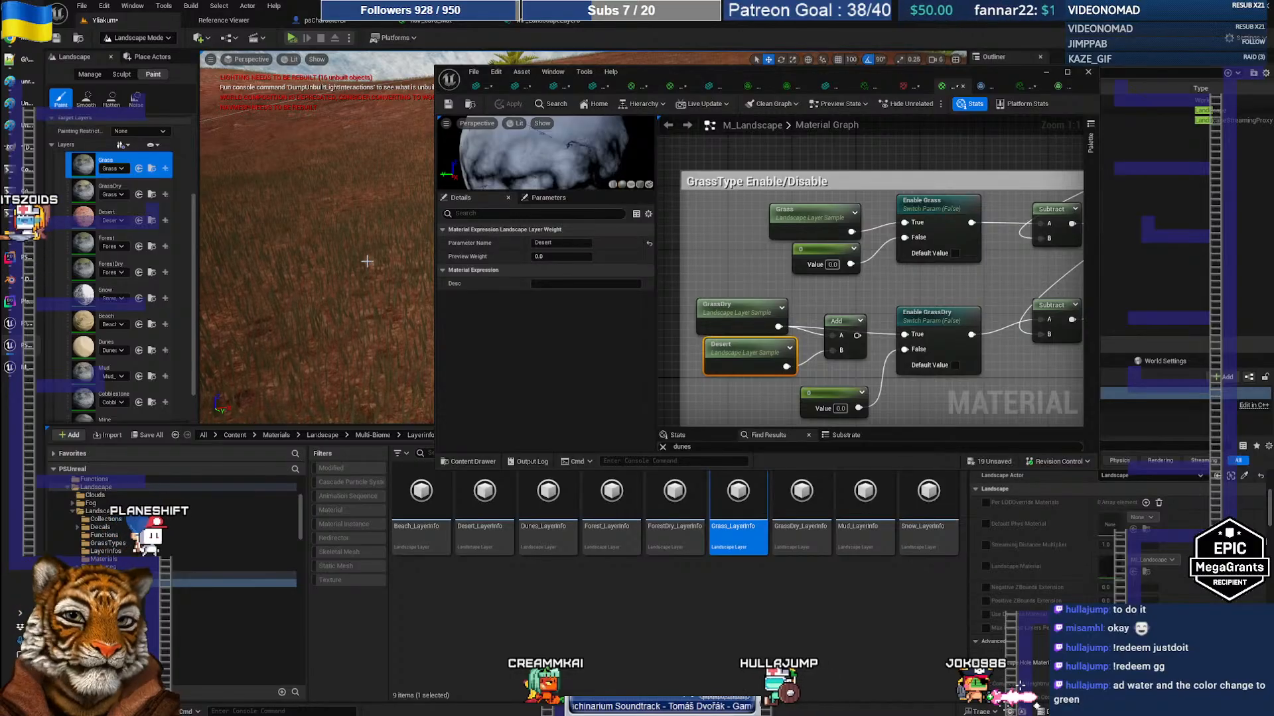
{"action": "key", "text": "w"}
{"action": "right_click_drag", "start_coordinate": [372, 245], "coordinate": [372, 244]}
{"action": "key", "text": "s"}
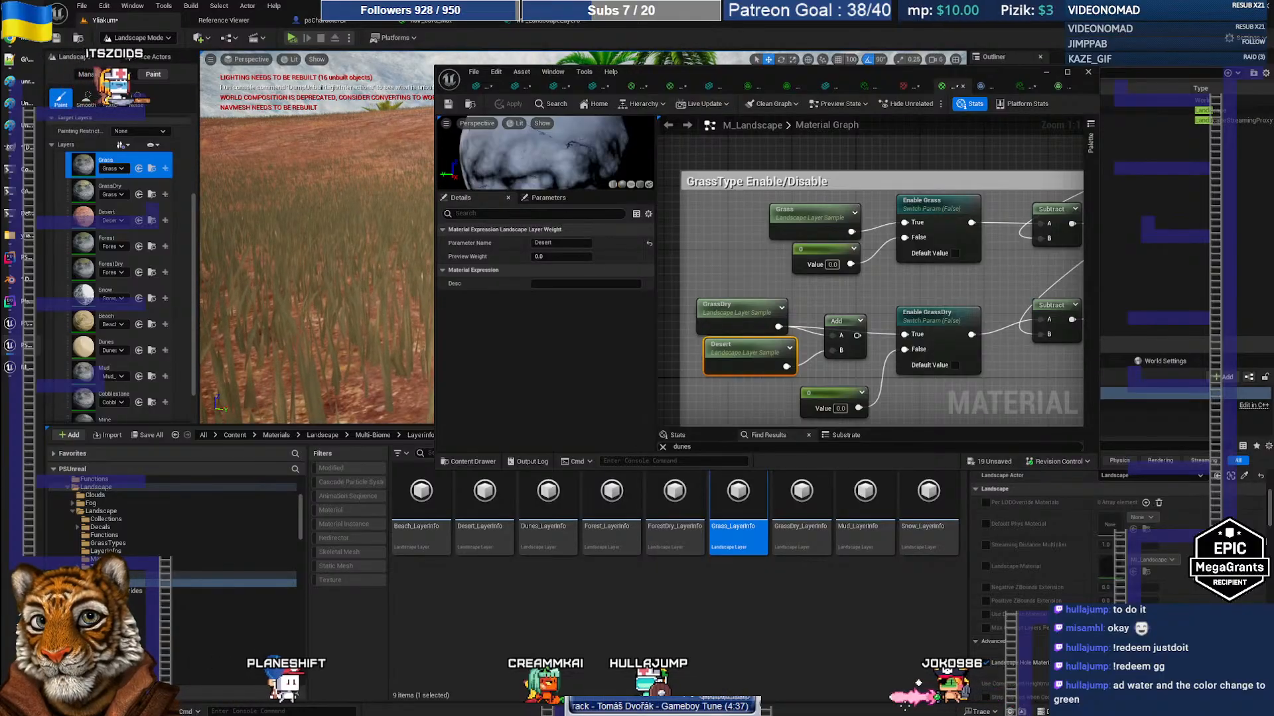
{"action": "right_click_drag", "start_coordinate": [372, 244], "coordinate": [373, 250]}
{"action": "key", "text": "w"}
{"action": "key", "text": "s"}
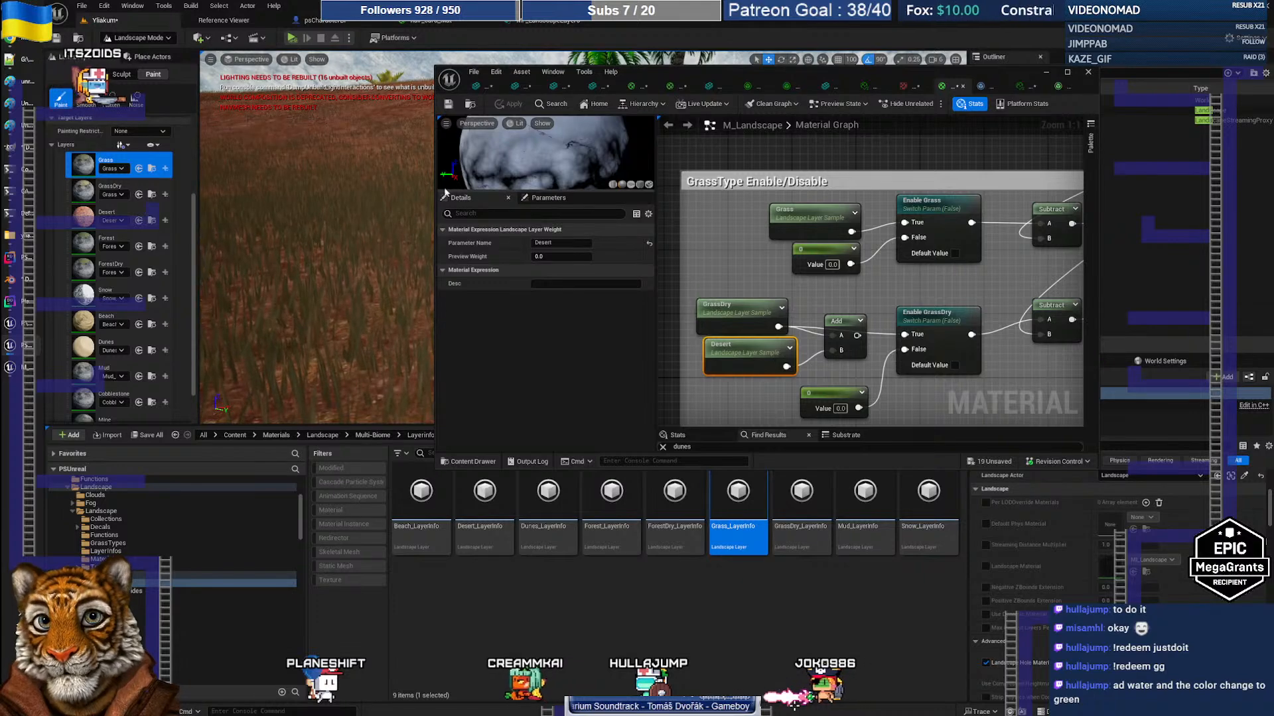
Narrow the M_Landscape window to uncover more of the level, and survey the grass across the surrounding terrain and sand areas
{"action": "left_click_drag", "start_coordinate": [436, 182], "coordinate": [620, 182]}
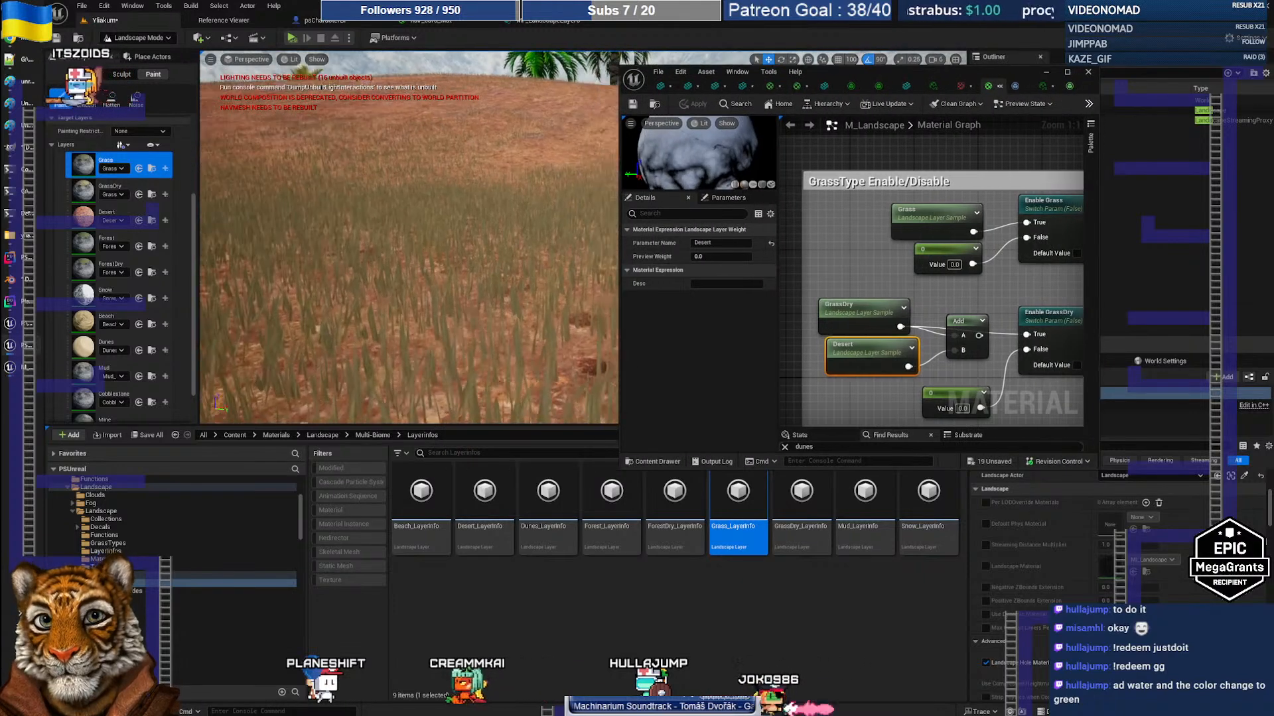
{"action": "right_click_drag", "start_coordinate": [410, 237], "coordinate": [409, 242]}
{"action": "key", "text": "w"}
{"action": "key", "text": "s"}
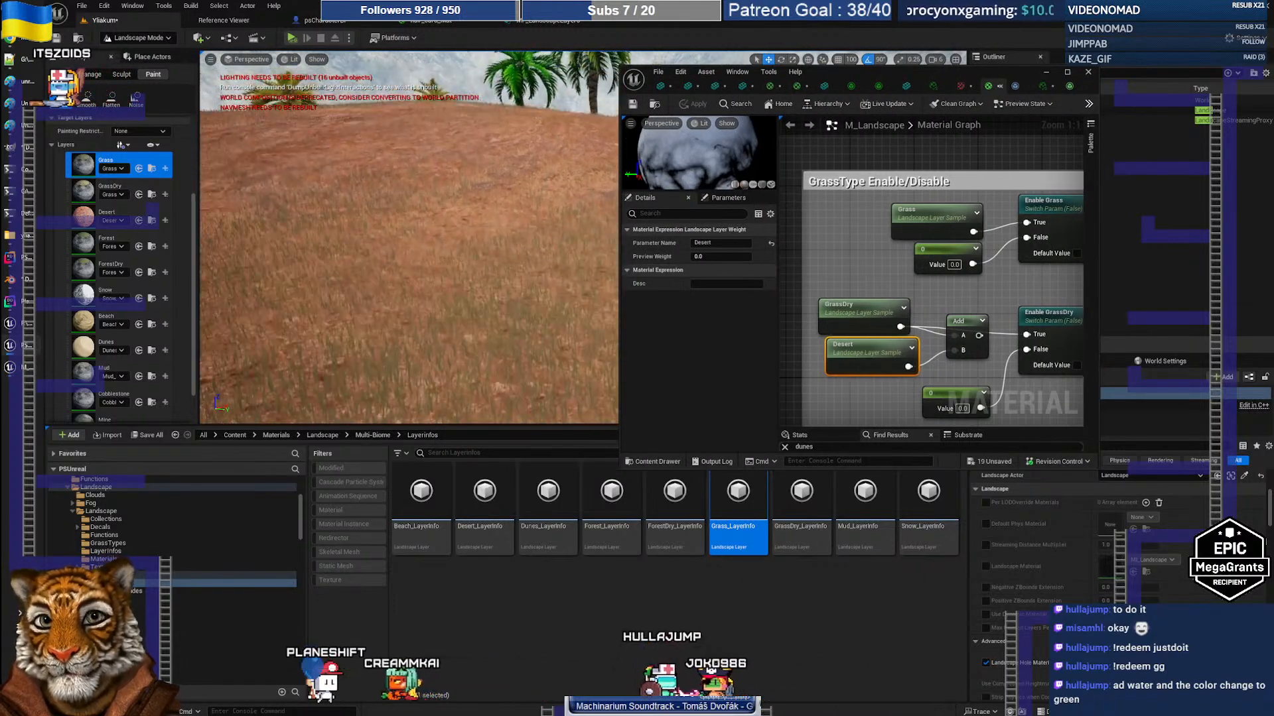
{"action": "right_click_drag", "start_coordinate": [409, 238], "coordinate": [570, 242]}
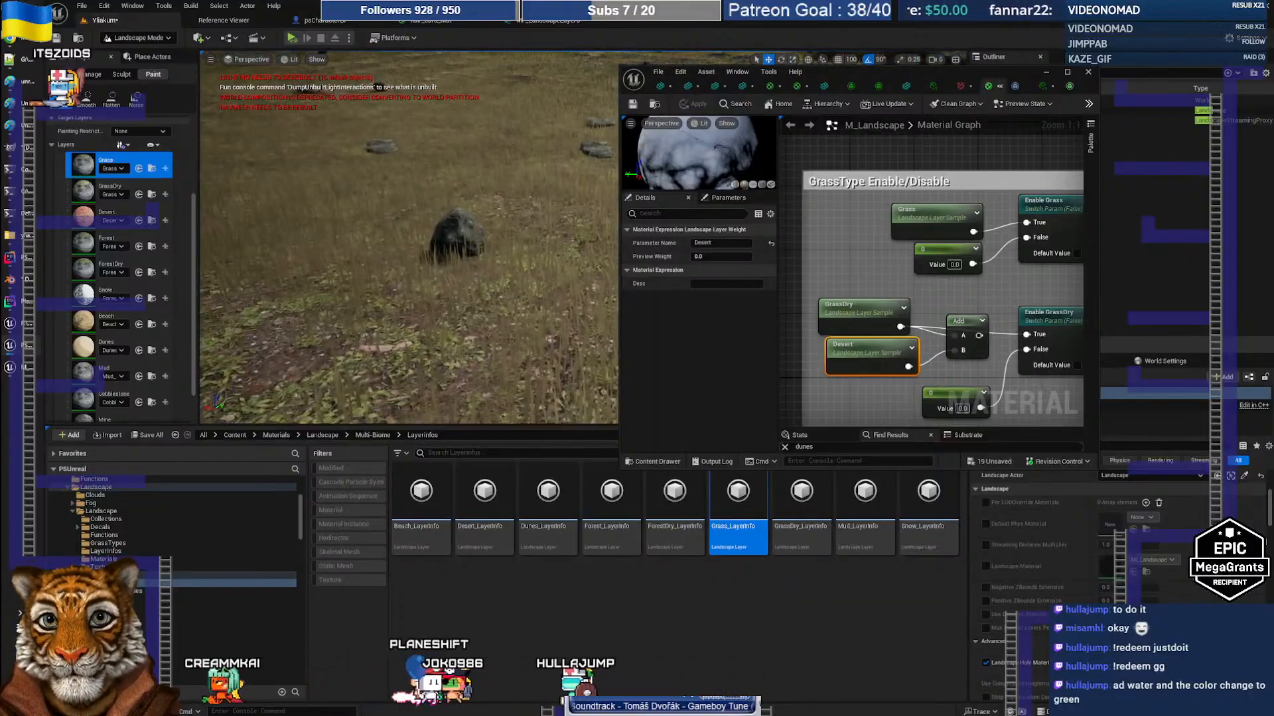
{"action": "key", "text": "w"}
{"action": "right_click_drag", "start_coordinate": [408, 237], "coordinate": [634, 255]}
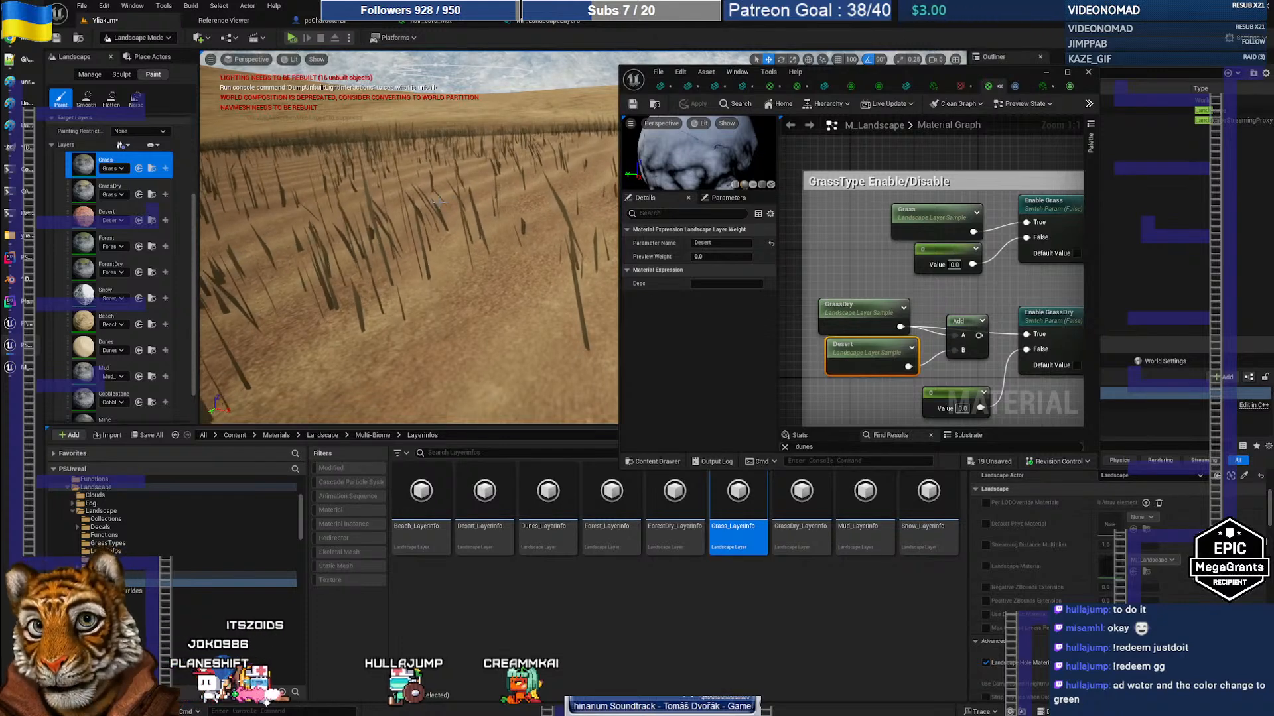
Switch the level editor to Selection mode and fly over the red terrain to examine its grass up close and from higher up
{"action": "left_click", "coordinate": [137, 38]}
{"action": "left_click", "coordinate": [133, 53]}
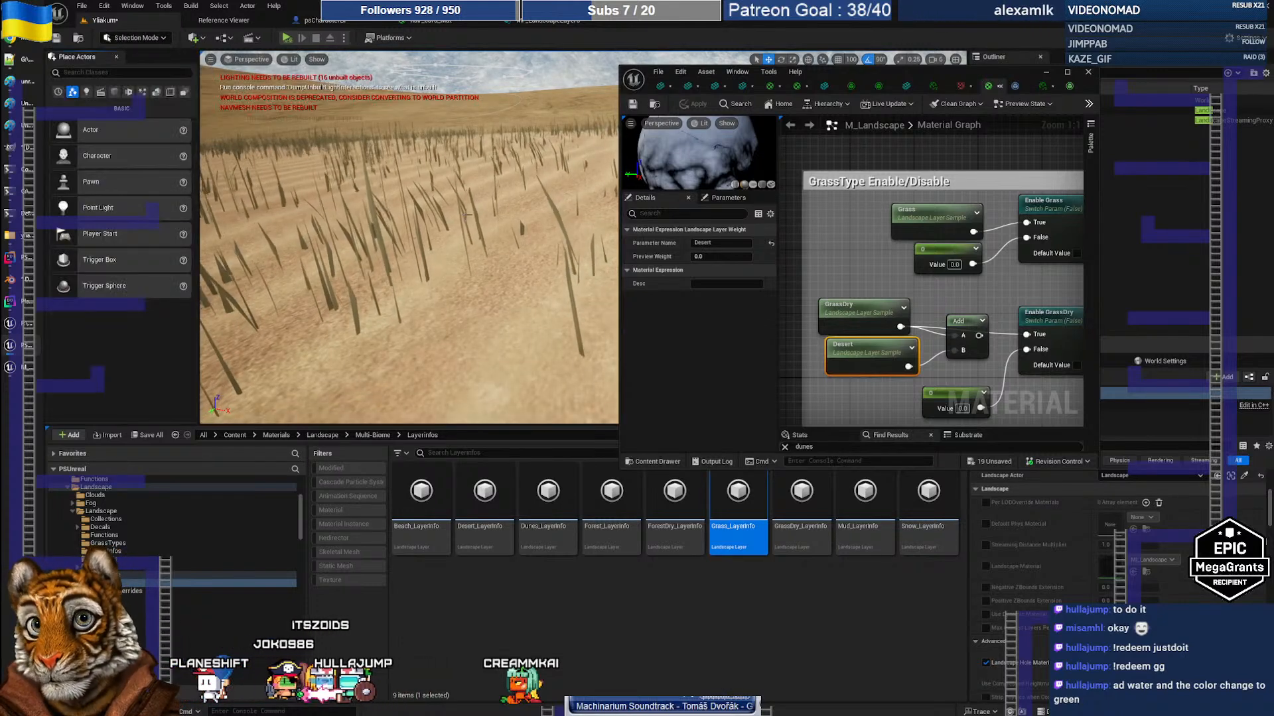
{"action": "right_click_drag", "start_coordinate": [411, 239], "coordinate": [521, 196]}
{"action": "key", "text": "w"}
{"action": "right_click_drag", "start_coordinate": [411, 239], "coordinate": [443, 207]}
{"action": "key", "text": "w"}
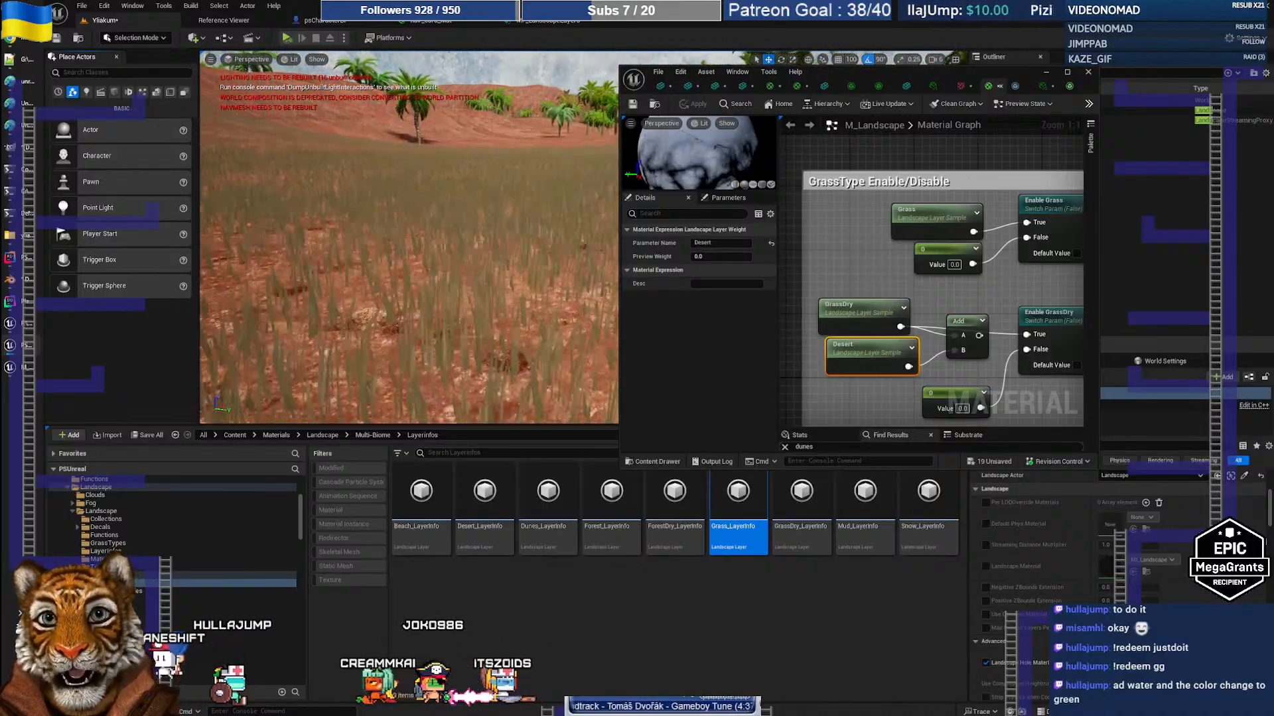
{"action": "key", "text": "q"}
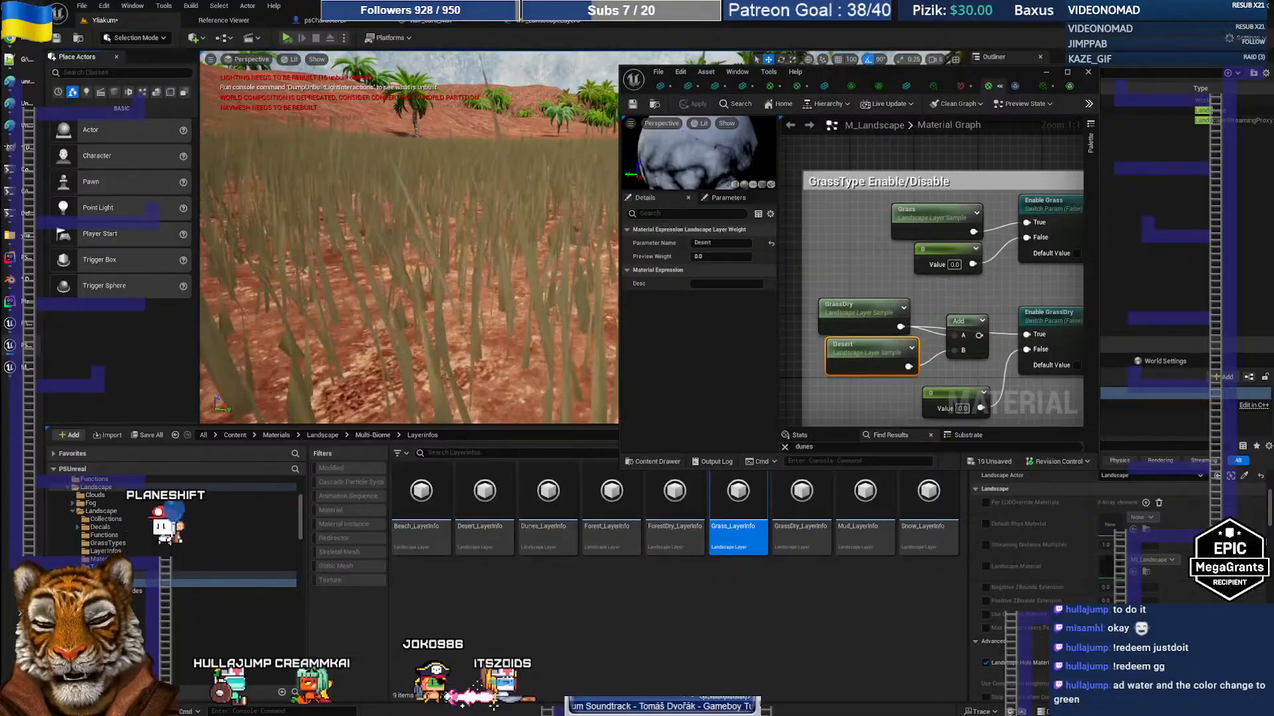
{"action": "key", "text": "e"}
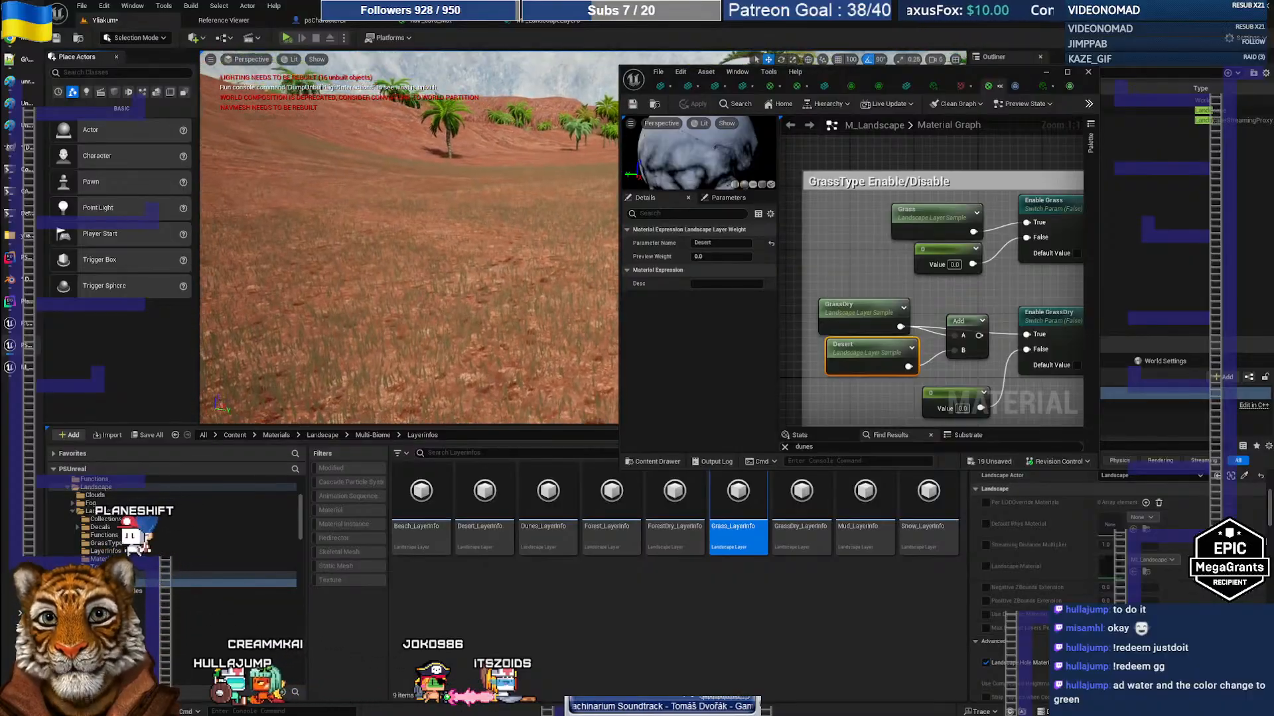
{"action": "key", "text": "w"}
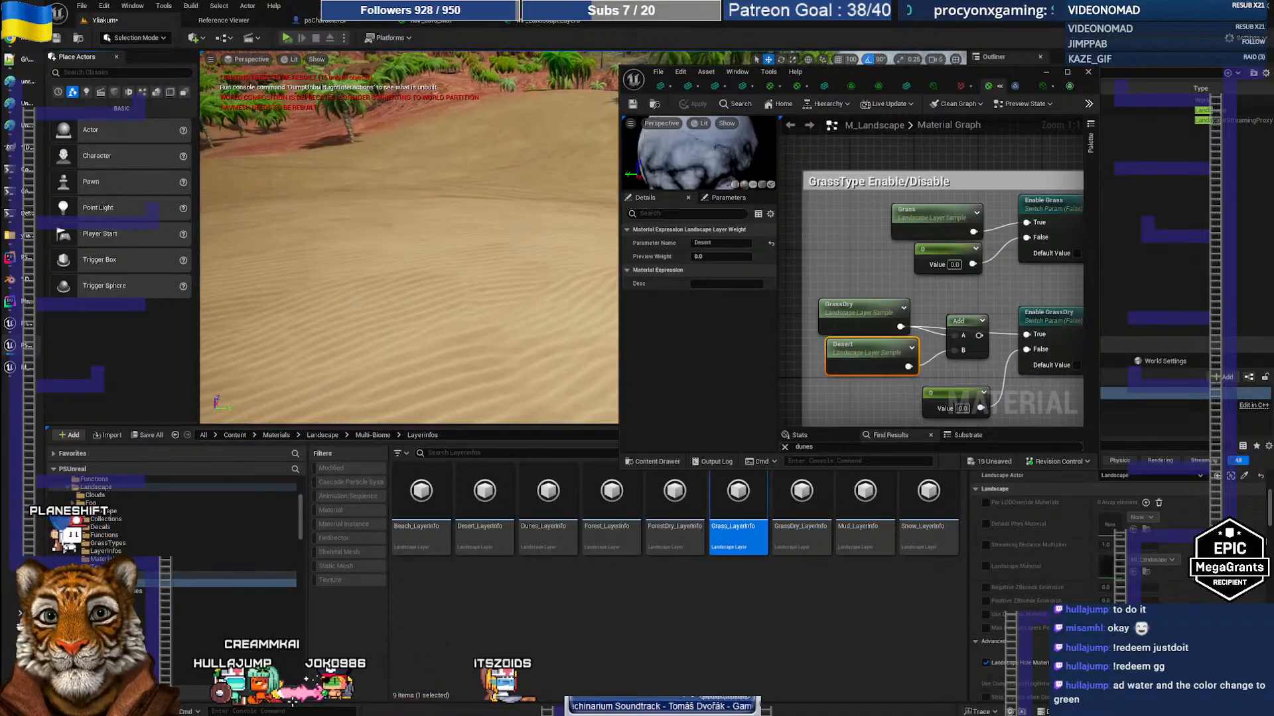
Fly low across the rippled sand dunes toward the rock formations, checking the sand for grass
{"action": "key", "text": "w"}
{"action": "scroll", "coordinate": [409, 237], "scroll_direction": "down", "scroll_amount": 3}
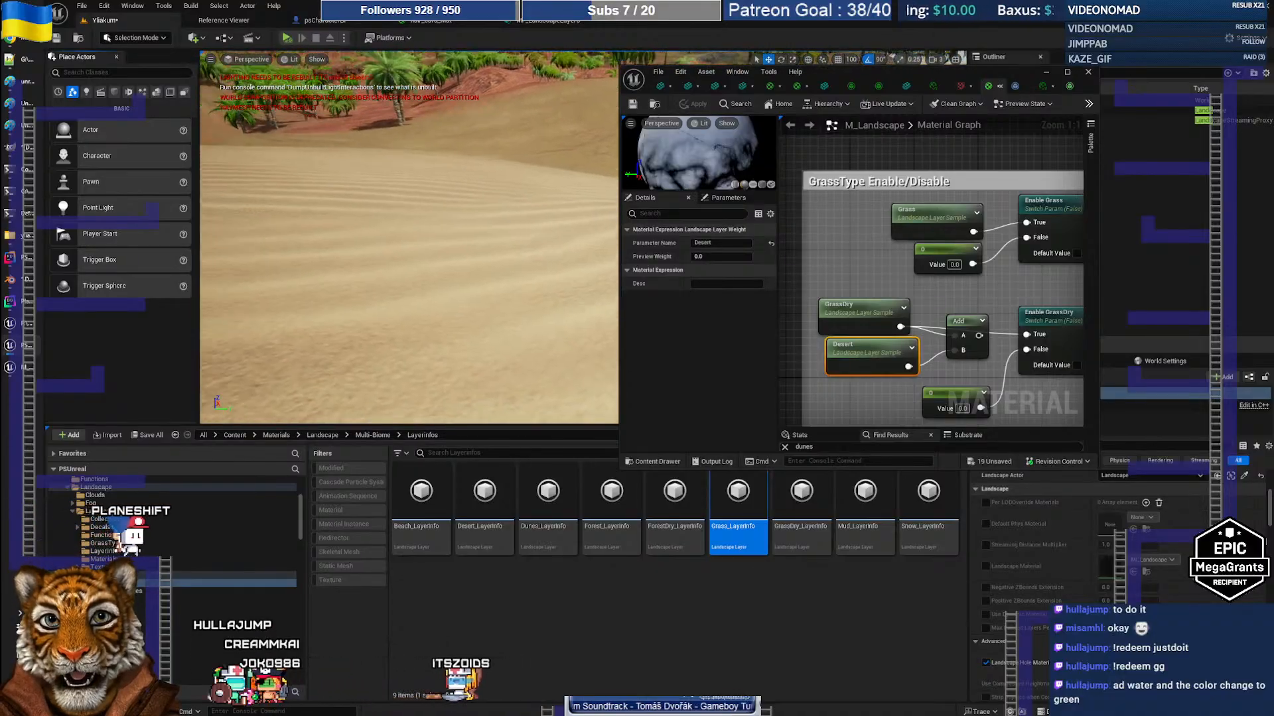
{"action": "key", "text": "q"}
{"action": "key", "text": "e"}
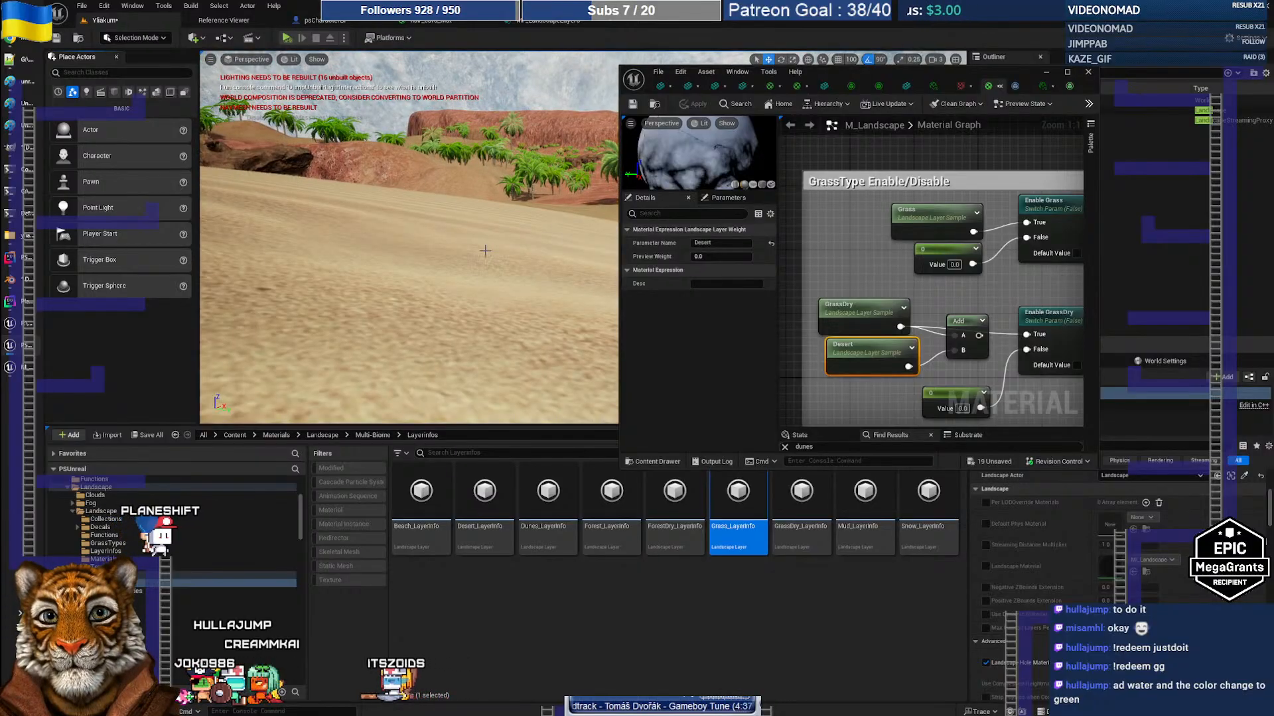
{"action": "key", "text": "w"}
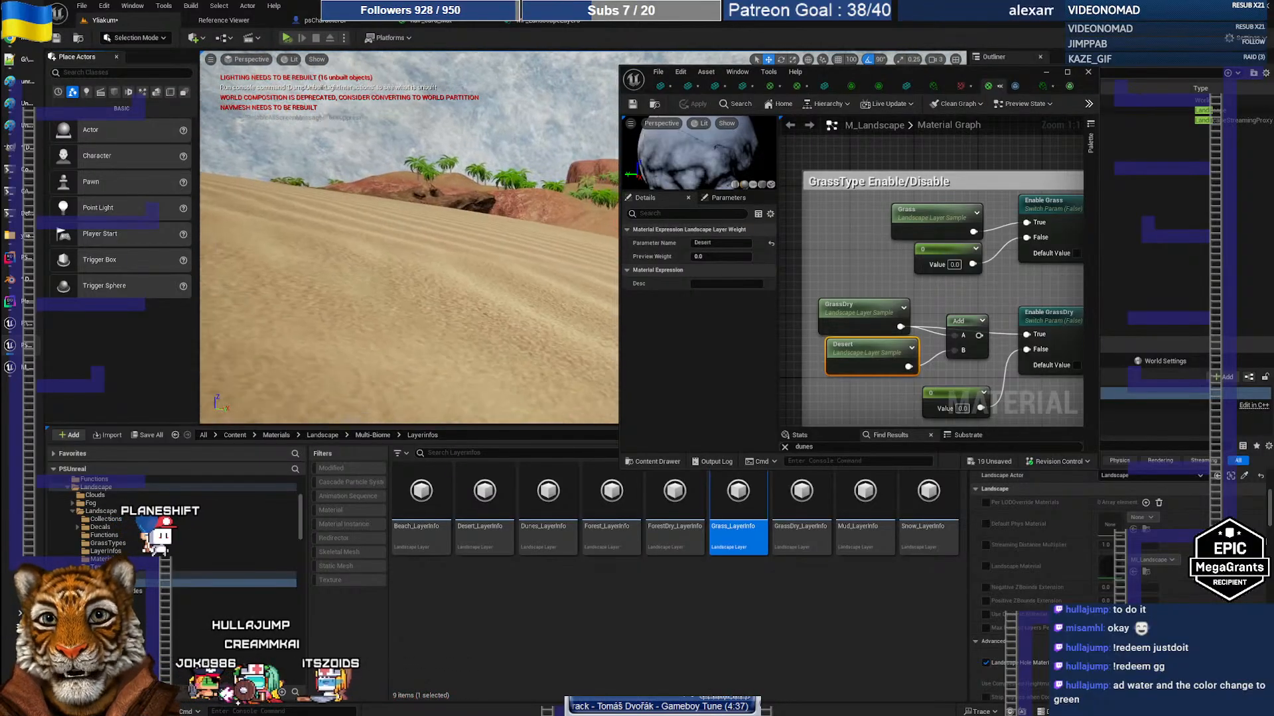
{"action": "key", "text": "w"}
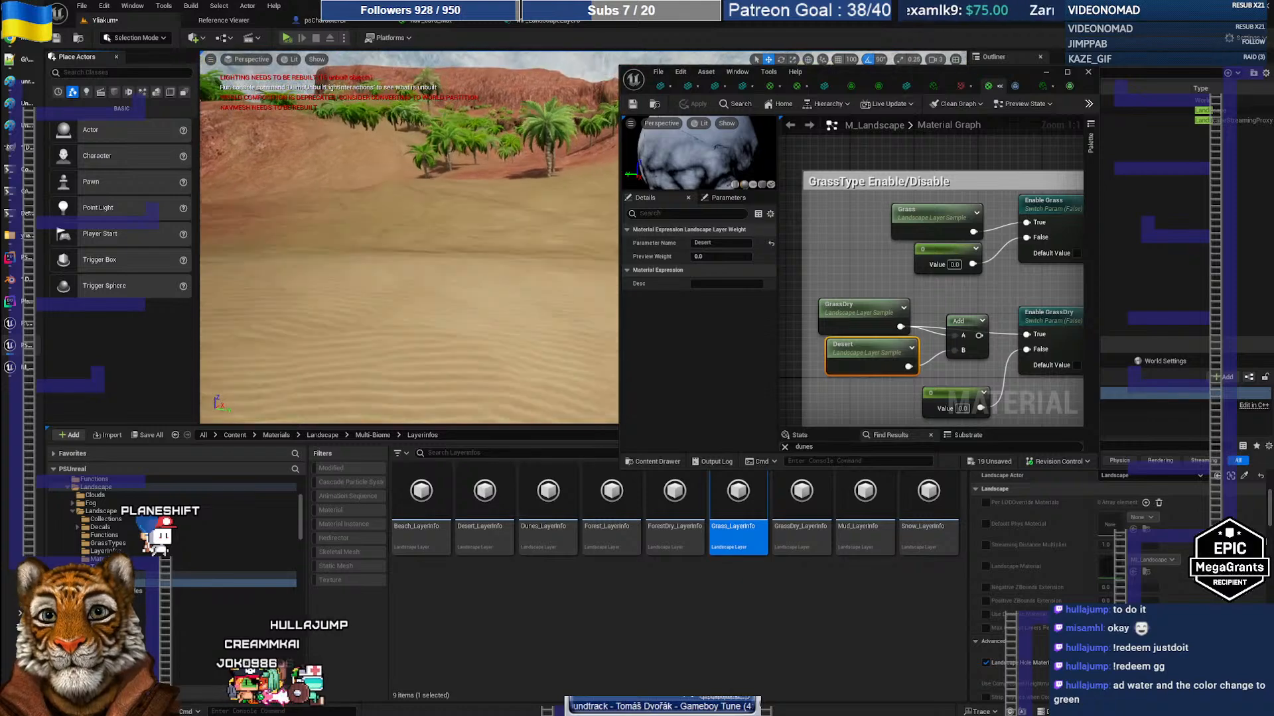
{"action": "key", "text": "w"}
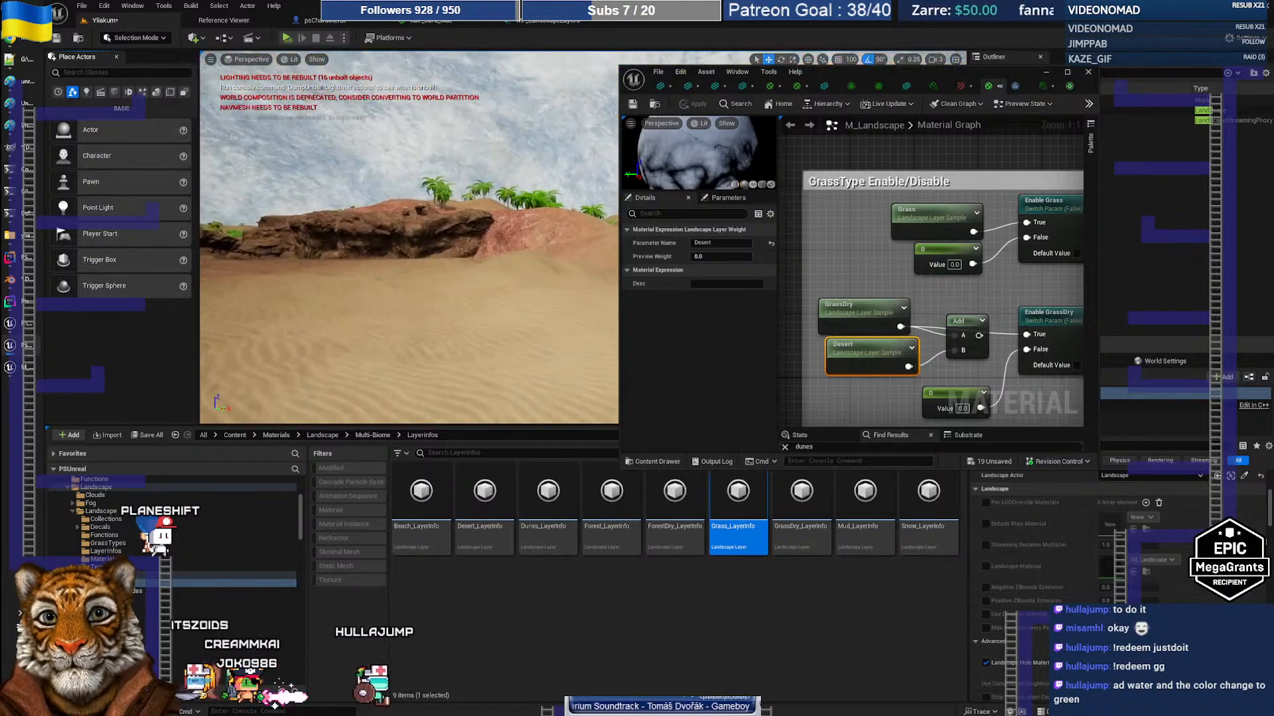
{"action": "key", "text": "w"}
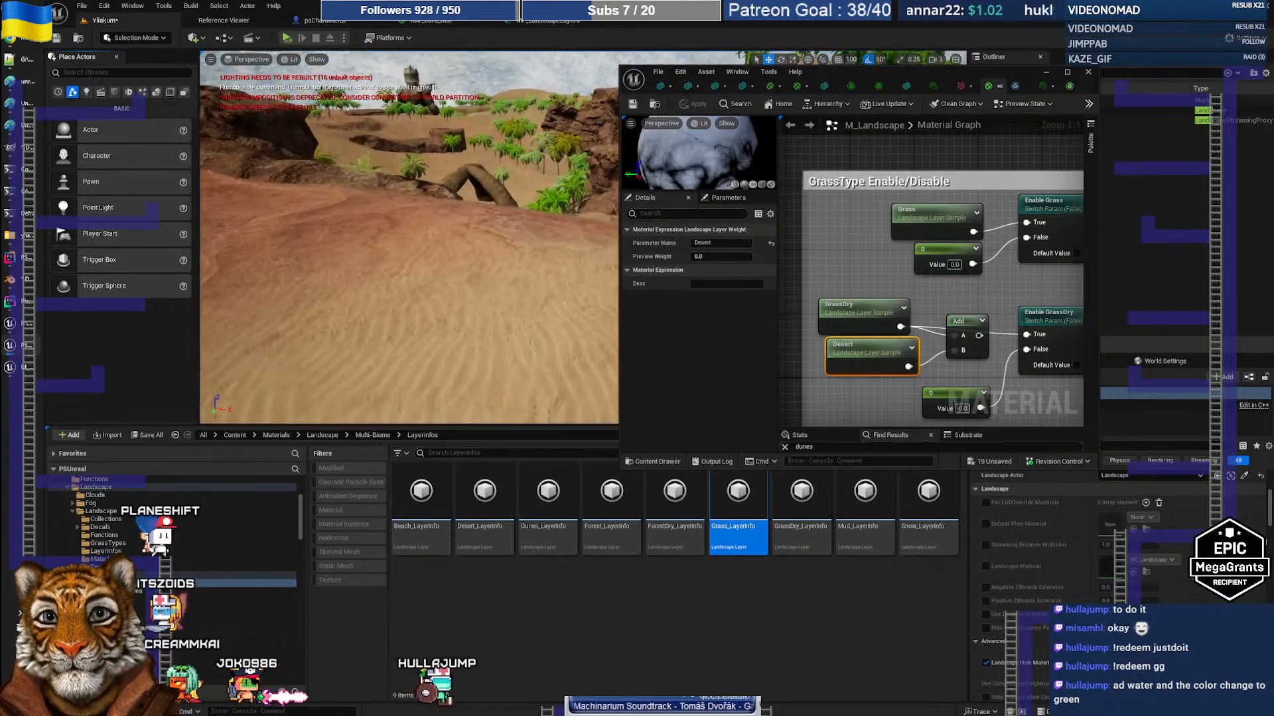
{"action": "key", "text": "w"}
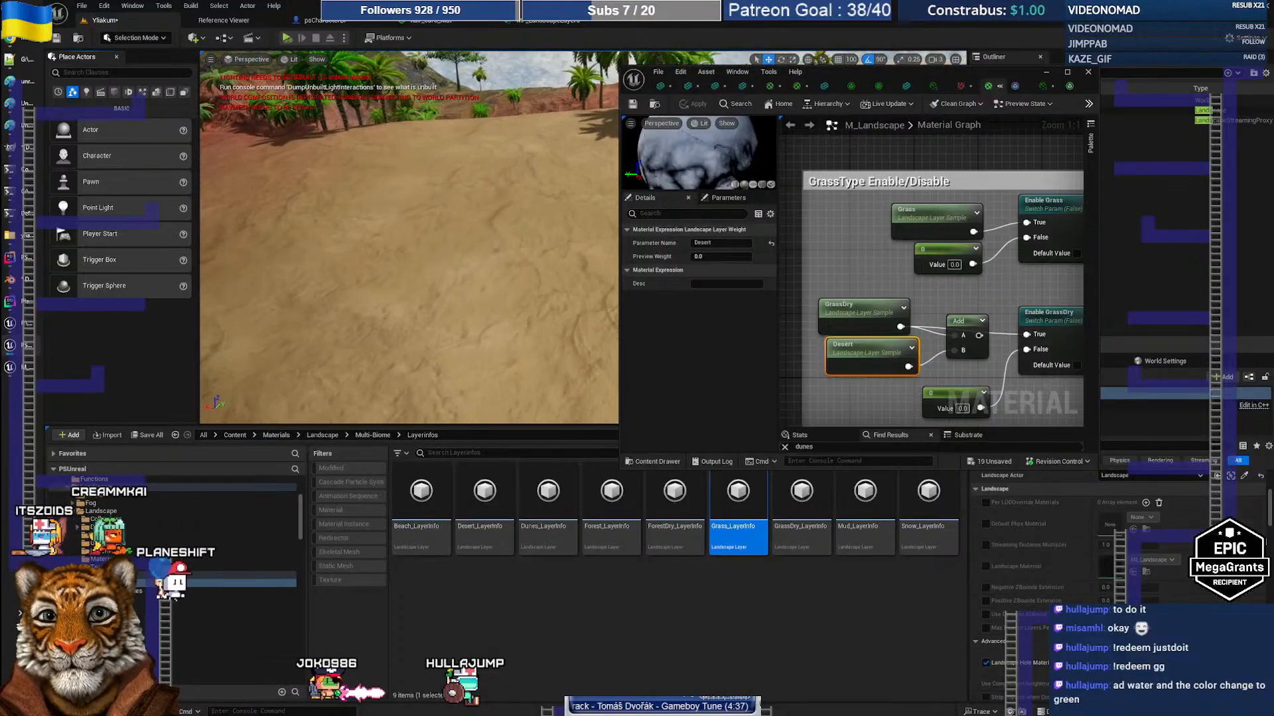
Fly over the palm-covered valley and down to the sand among the palms to inspect the ground for grass
{"action": "key", "text": "w"}
{"action": "right_click_drag", "start_coordinate": [408, 237], "coordinate": [298, 240]}
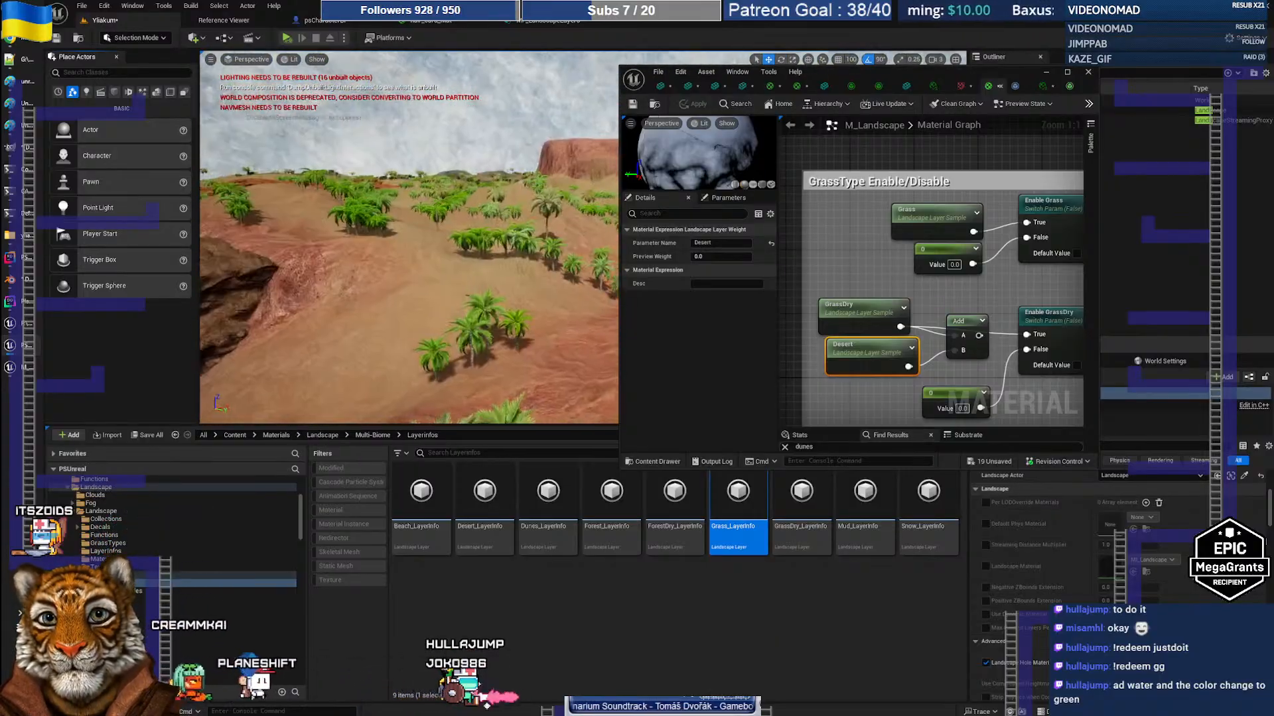
{"action": "key", "text": "w"}
{"action": "right_click_drag", "start_coordinate": [408, 238], "coordinate": [225, 253]}
{"action": "key", "text": "w"}
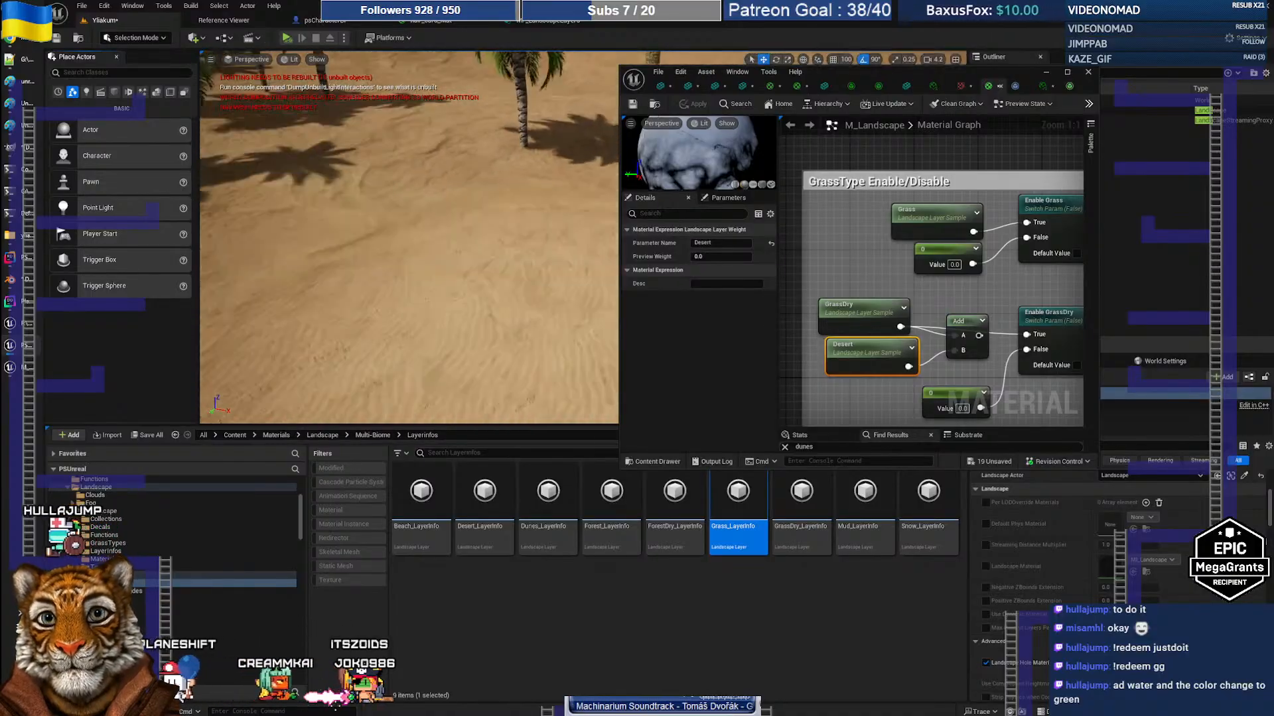
{"action": "key", "text": "w"}
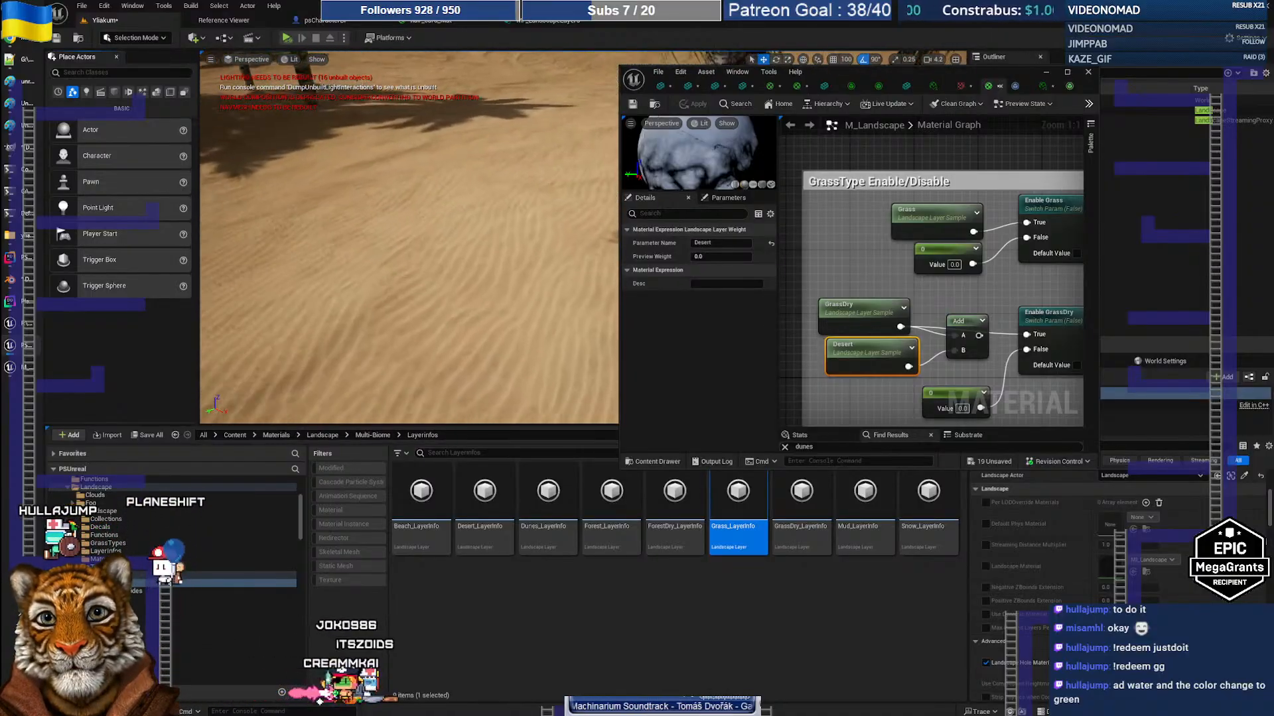
{"action": "key", "text": "s"}
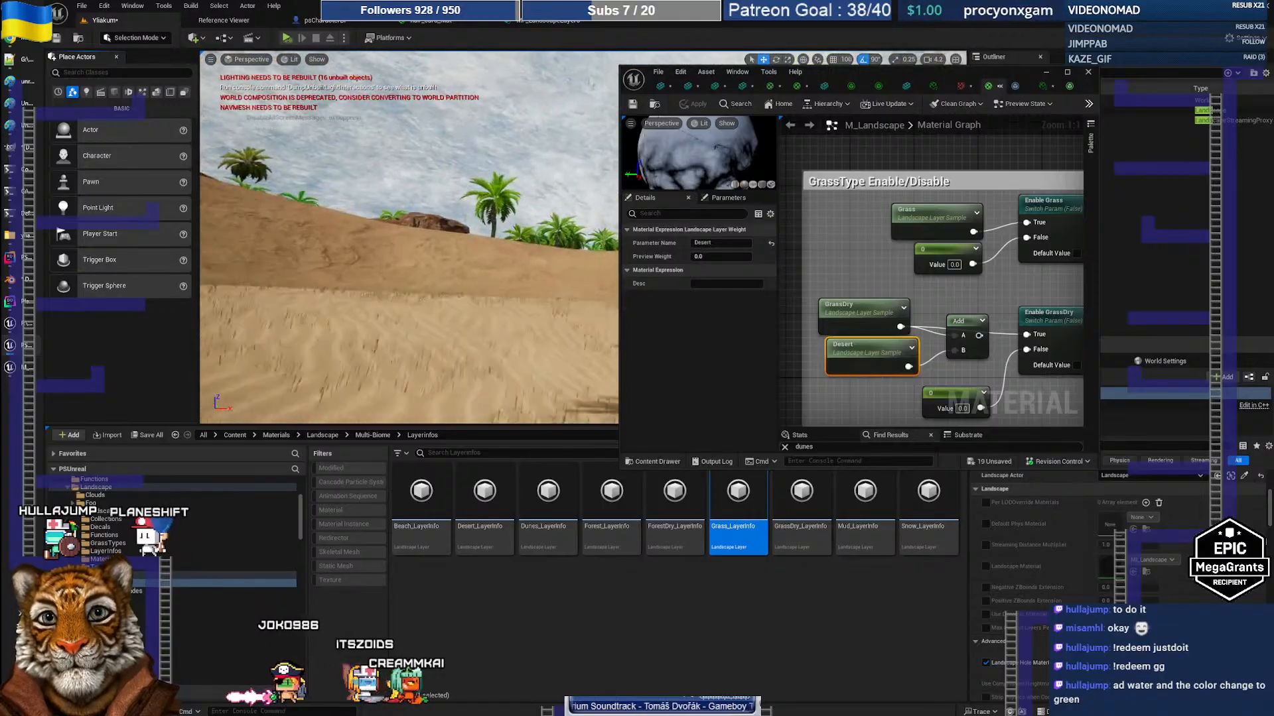
Inspect the grass on the rippled sand around the helmeted figure and on the neighbouring rough desert ground
{"action": "key", "text": "w"}
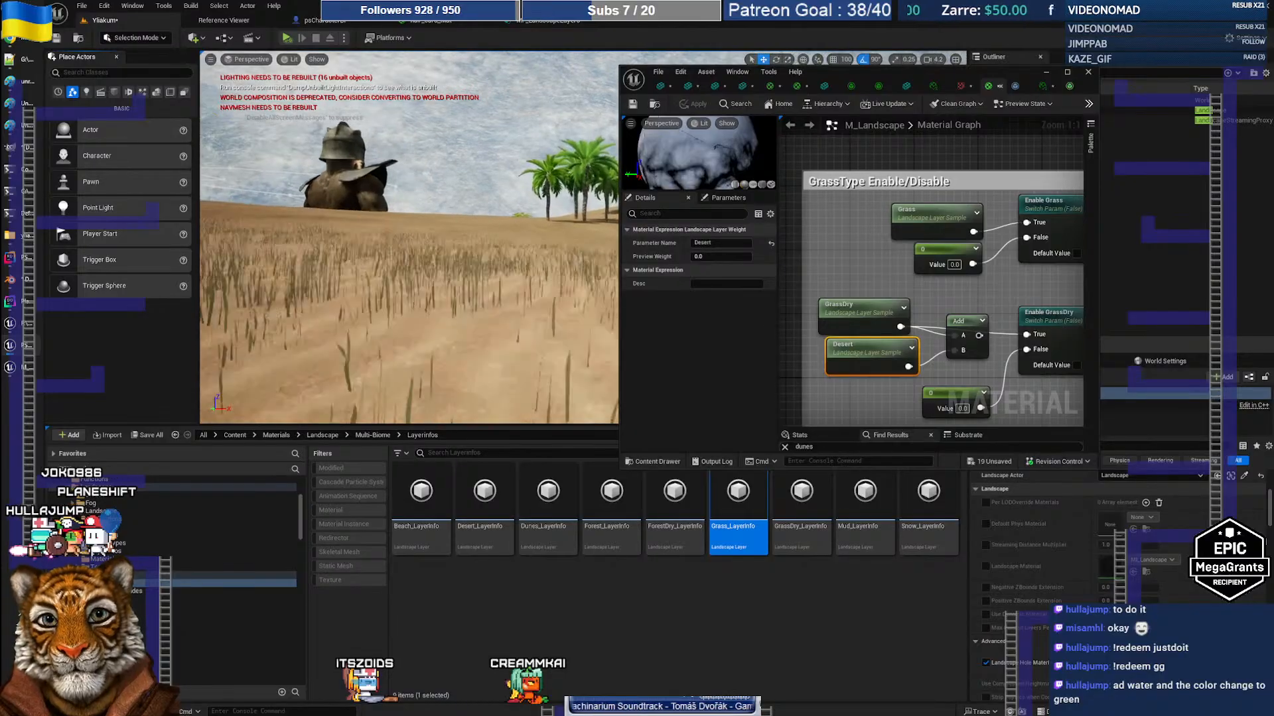
{"action": "key", "text": "w"}
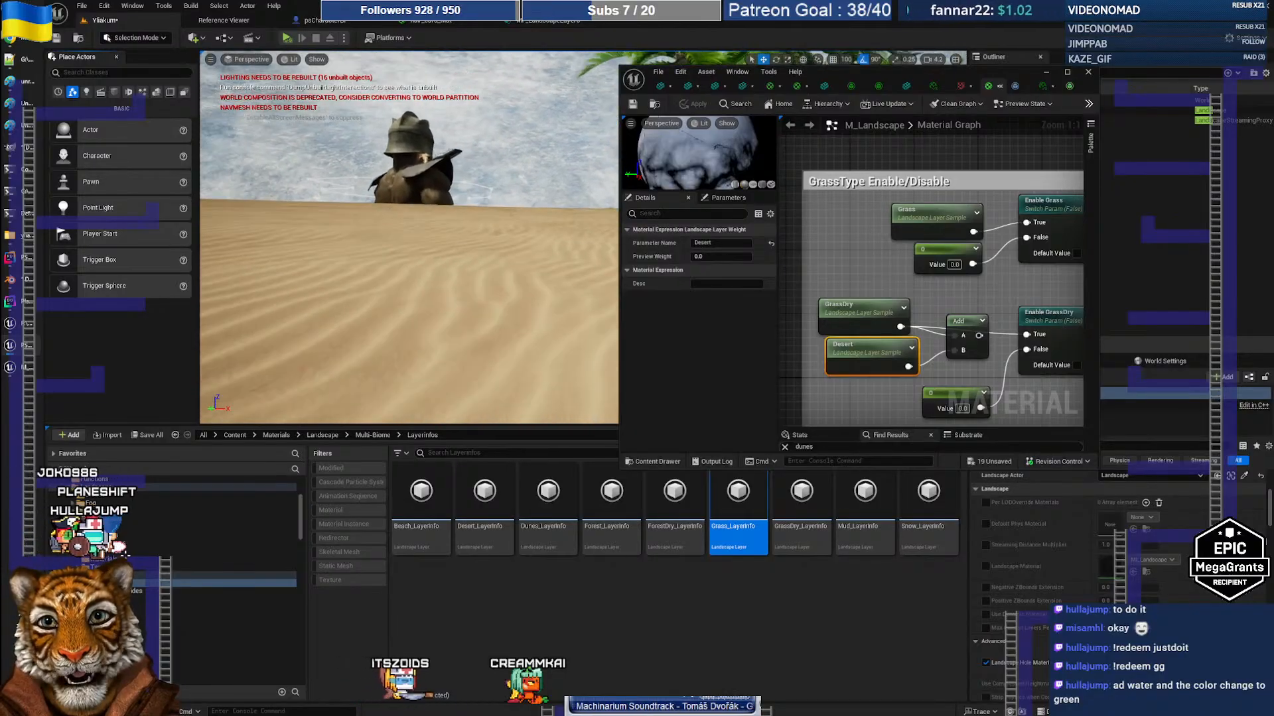
{"action": "key", "text": "w"}
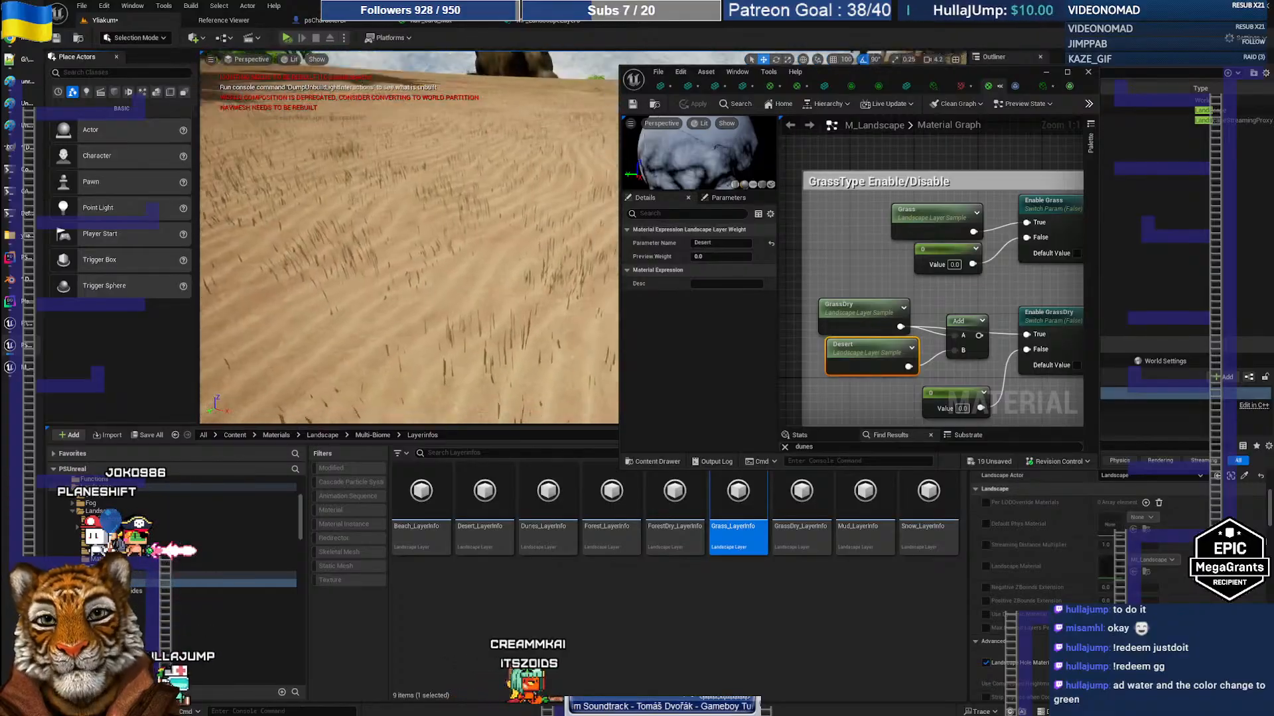
{"action": "key", "text": "w"}
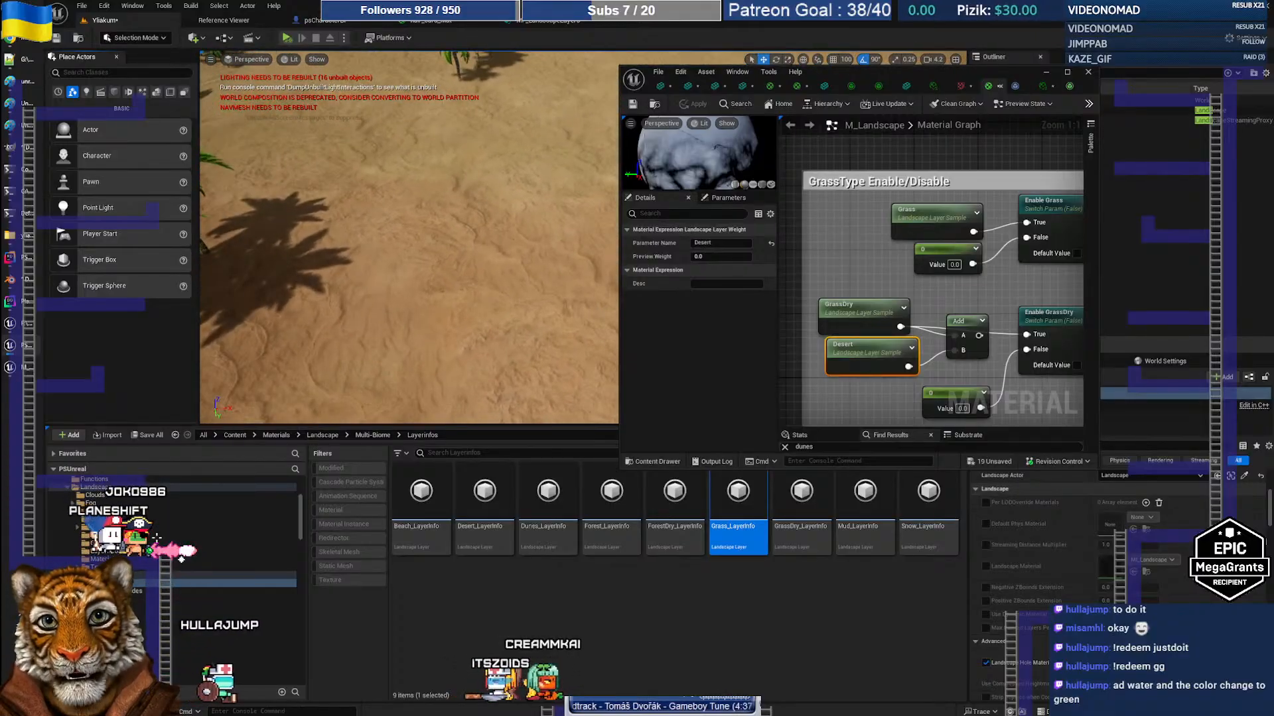
{"action": "key", "text": "w"}
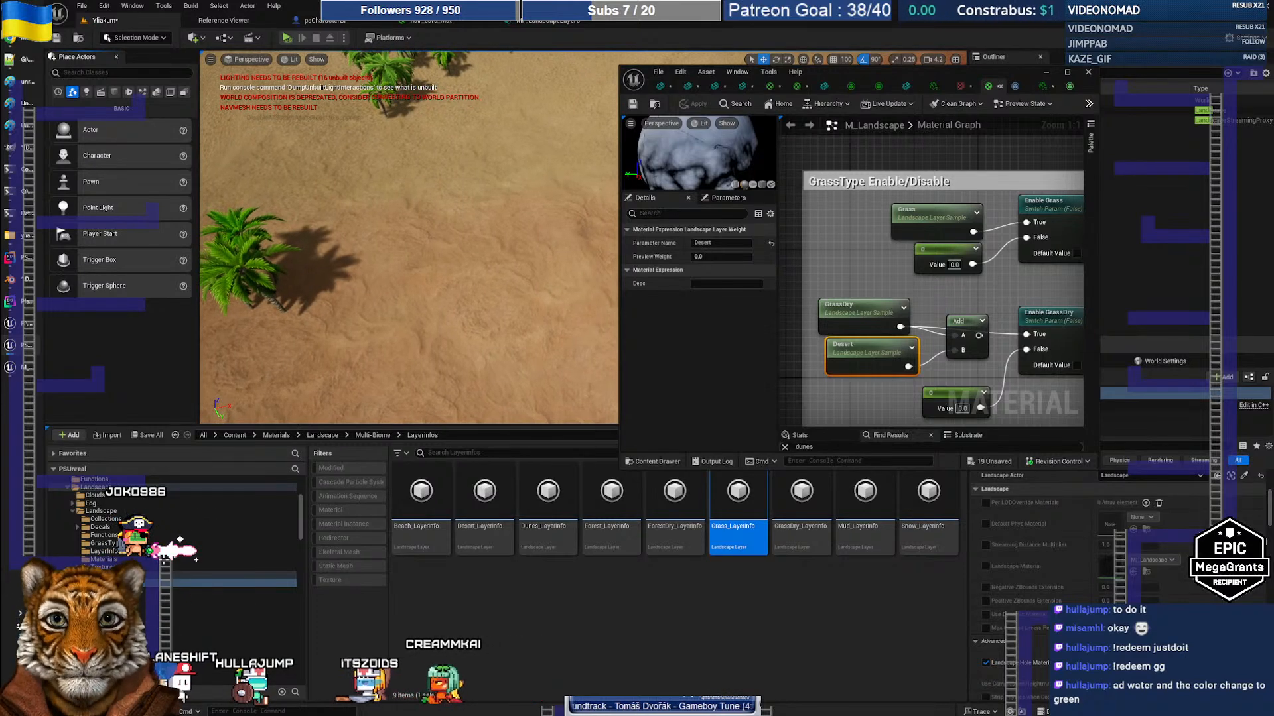
Descend from above the lone palm to ground level and examine the desert surface close up for grass
{"action": "key", "text": "s"}
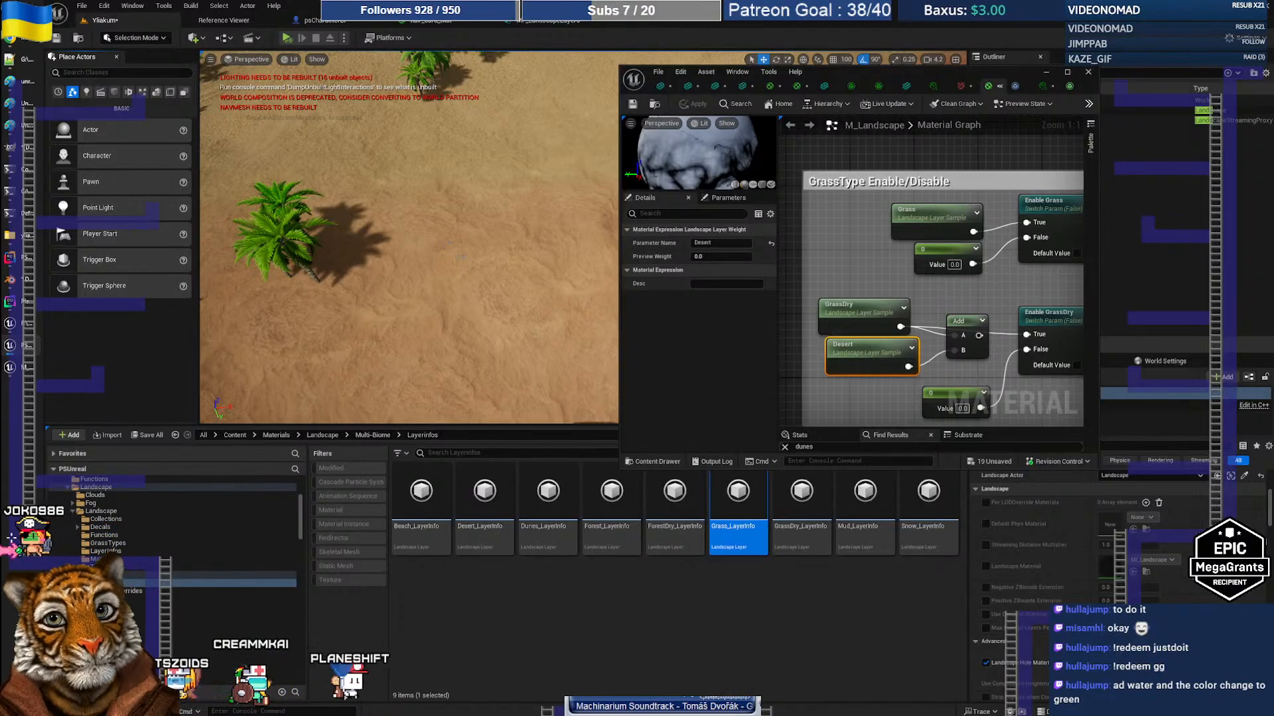
{"action": "key", "text": "w"}
{"action": "key", "text": "w"}
{"action": "right_click_drag", "start_coordinate": [424, 265], "coordinate": [435, 232]}
{"action": "key", "text": "w"}
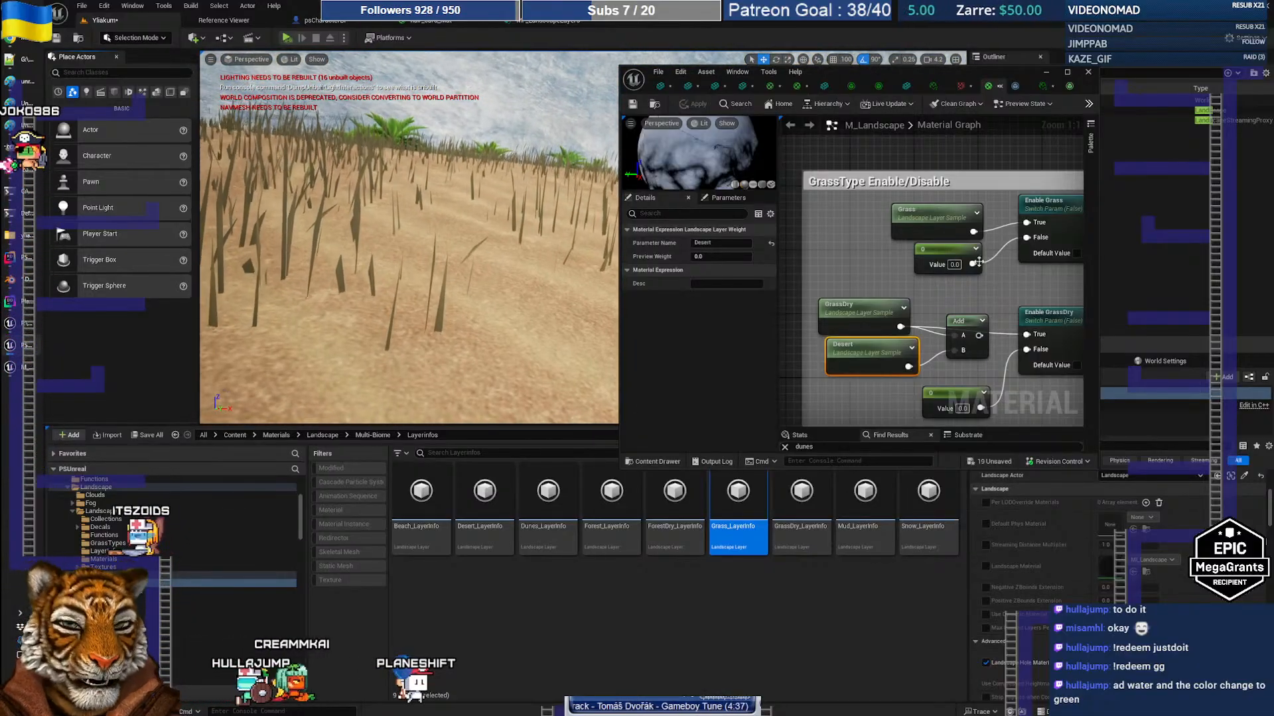
Maximize the M_Landscape editor, select the Landscape Grass node, and capture a screenshot of its details and the GrassType Enable/Disable graph
{"action": "right_click_drag", "start_coordinate": [859, 274], "coordinate": [849, 258]}
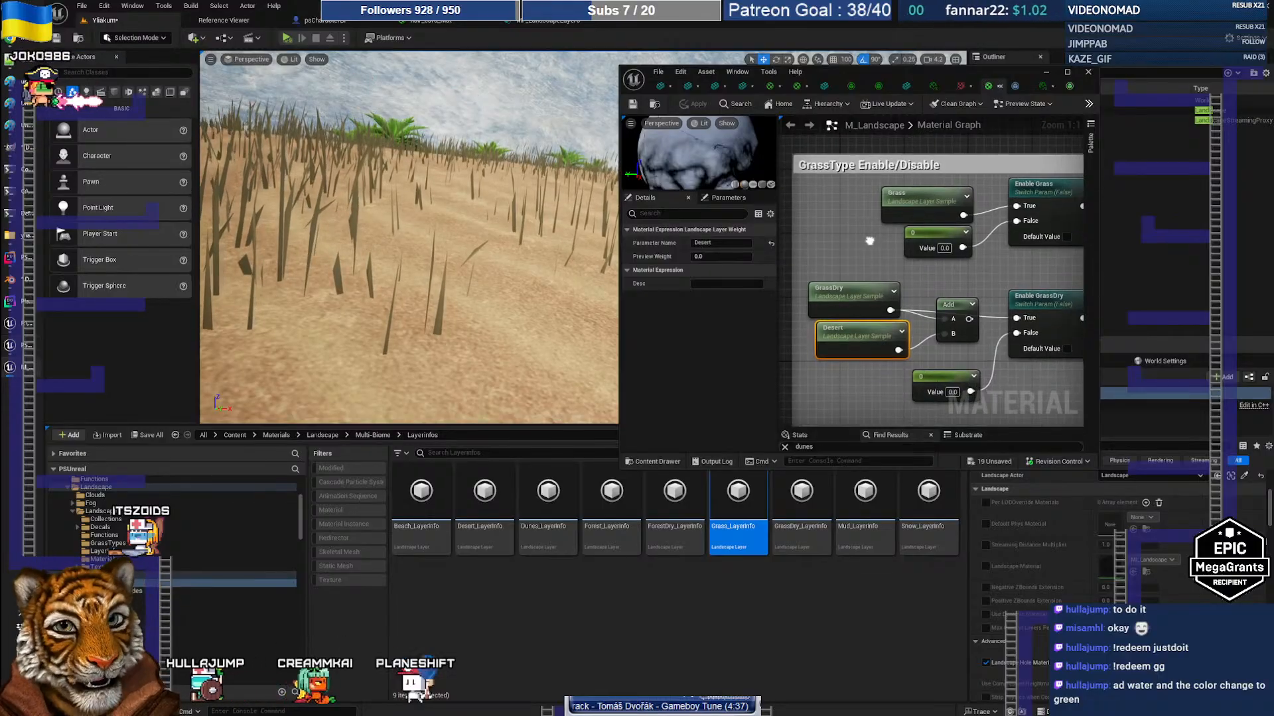
{"action": "double_click", "coordinate": [951, 75]}
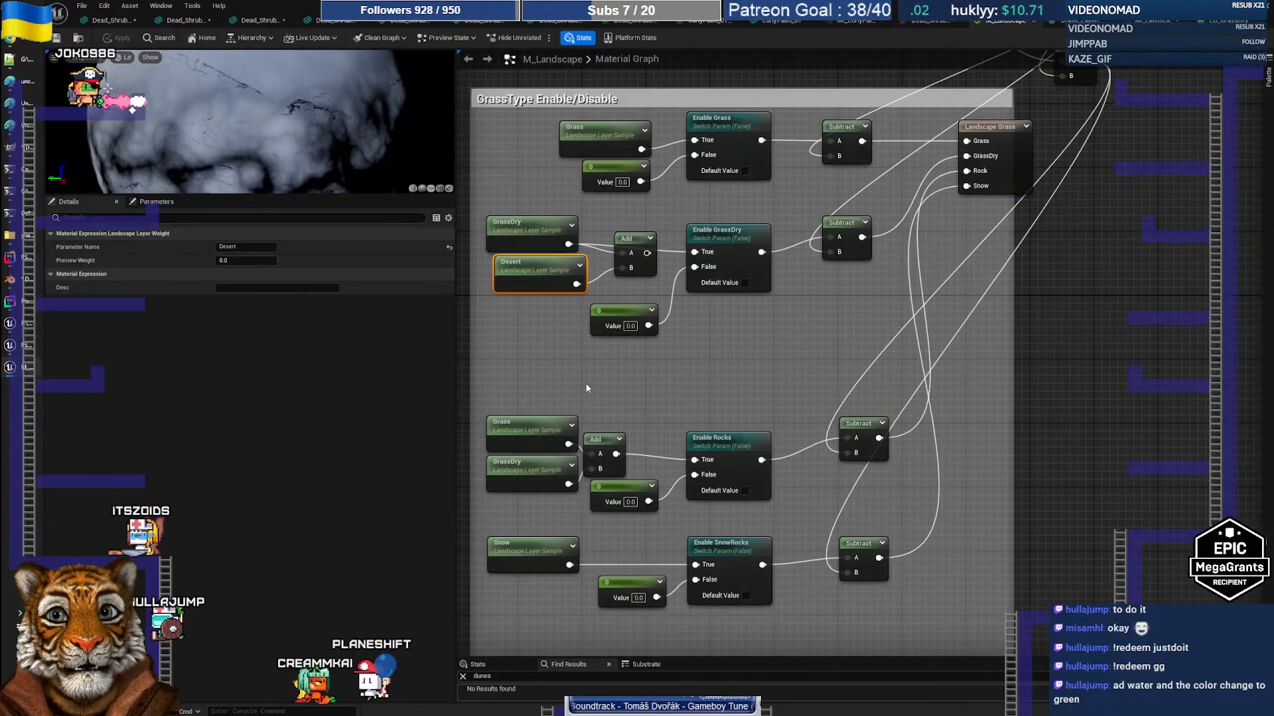
{"action": "left_click", "coordinate": [1025, 145]}
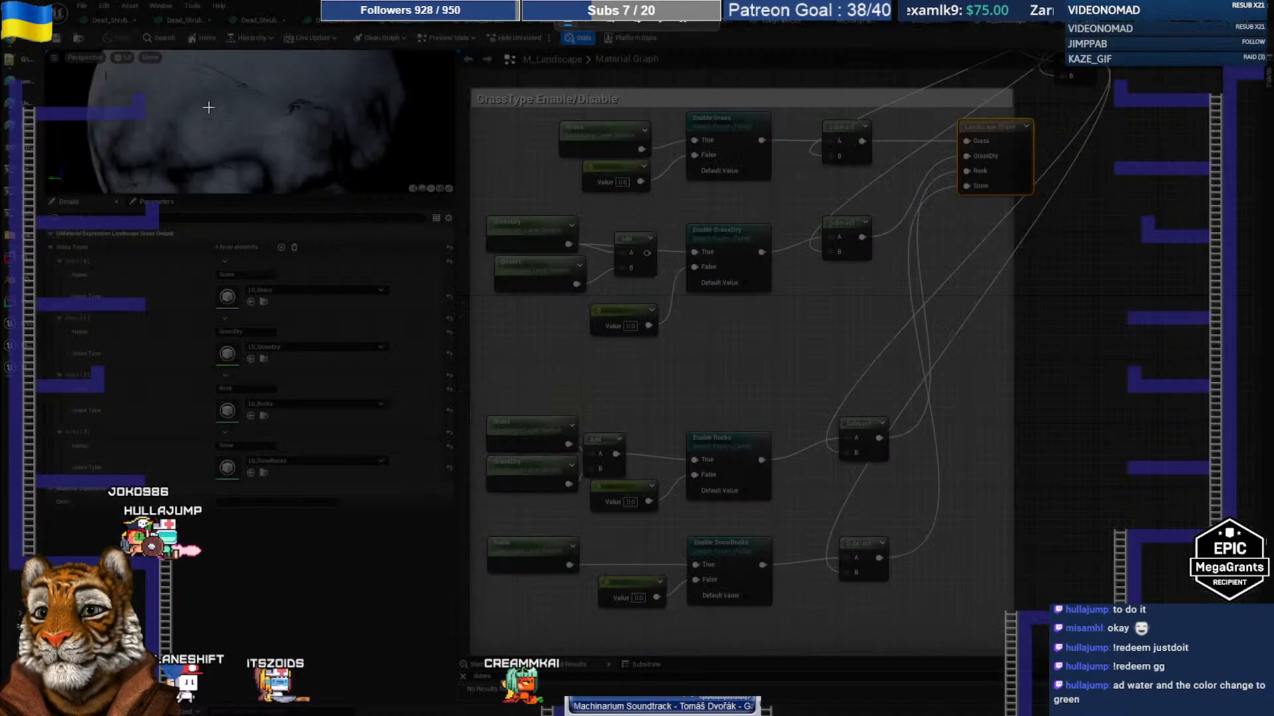
{"action": "left_click_drag", "start_coordinate": [48, 41], "coordinate": [1050, 647]}
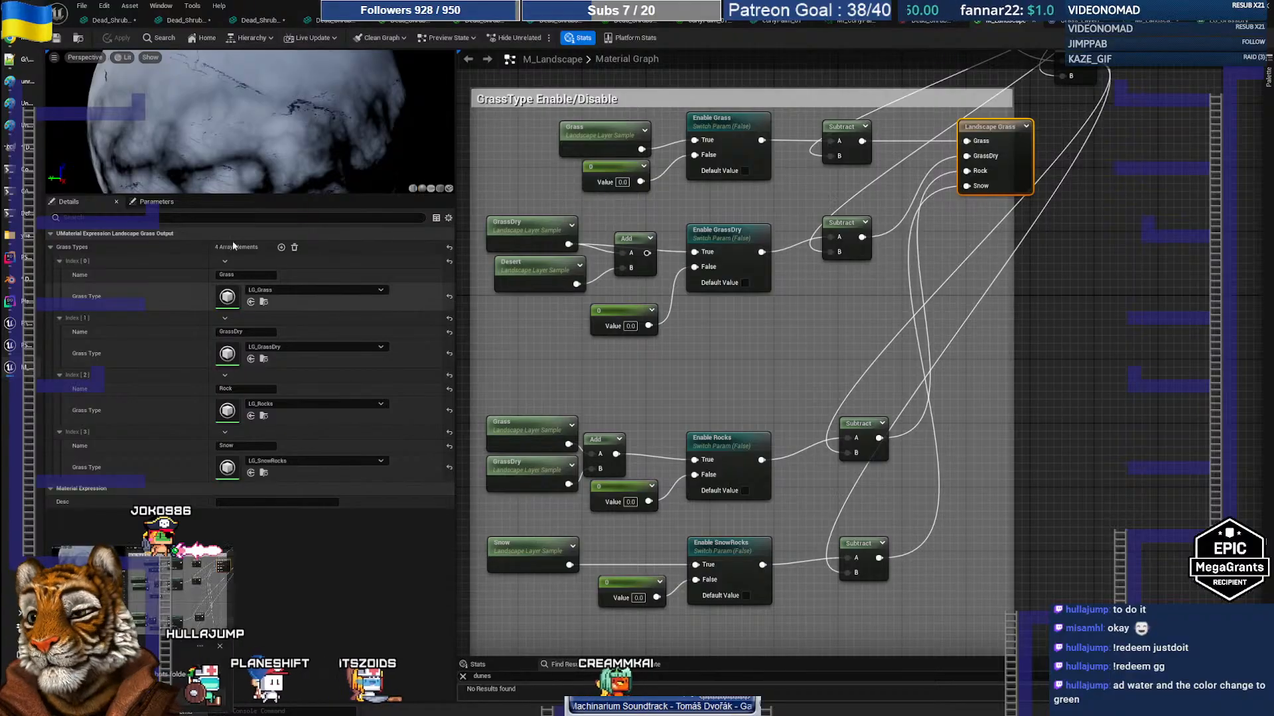
Switch to Claude and begin a new chat message with "I'm using Brushify material on my unreal engine landscape."
{"action": "left_click", "coordinate": [10, 38]}
{"action": "left_click", "coordinate": [498, 10]}
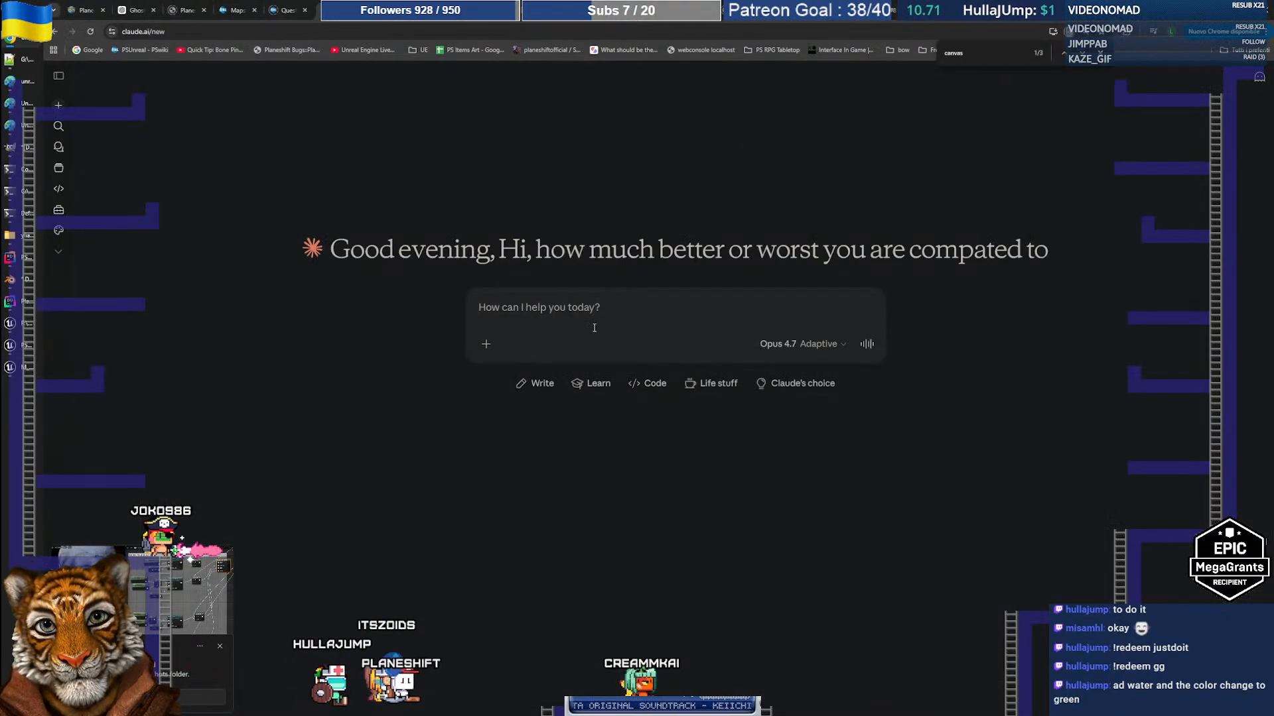
{"action": "type", "text": "I'm using B"}
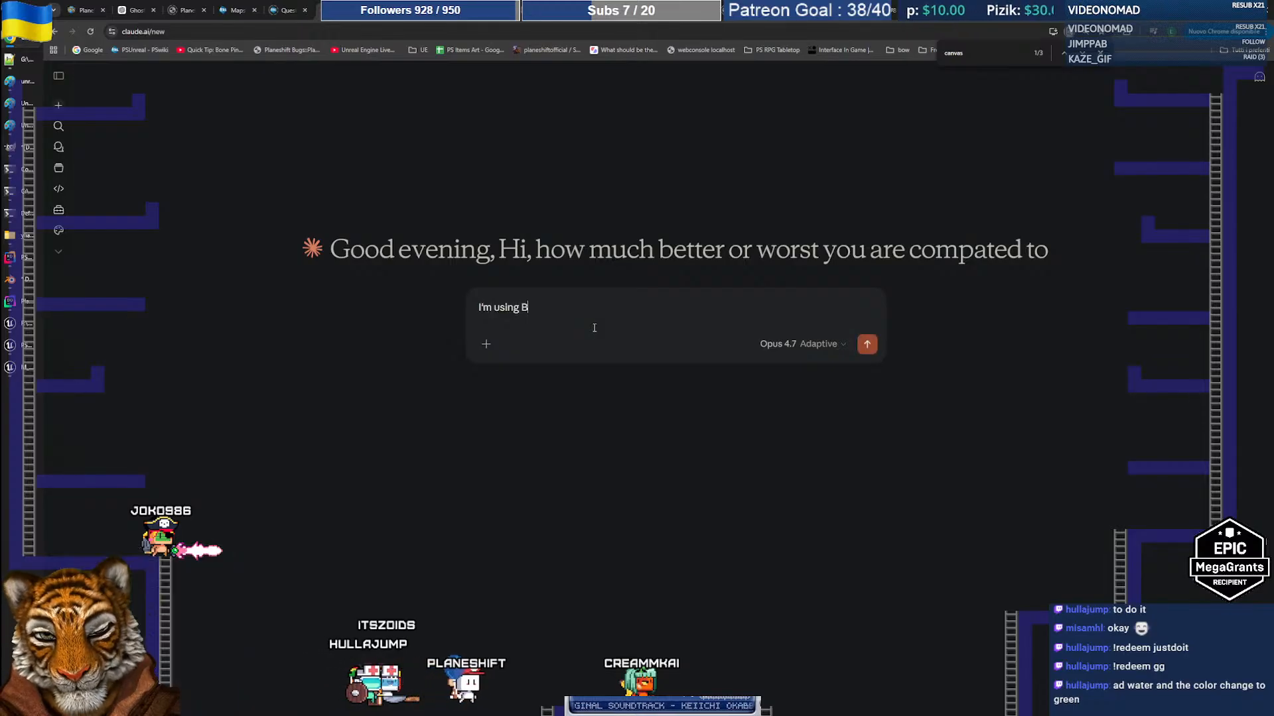
{"action": "type", "text": "rushyfu"}
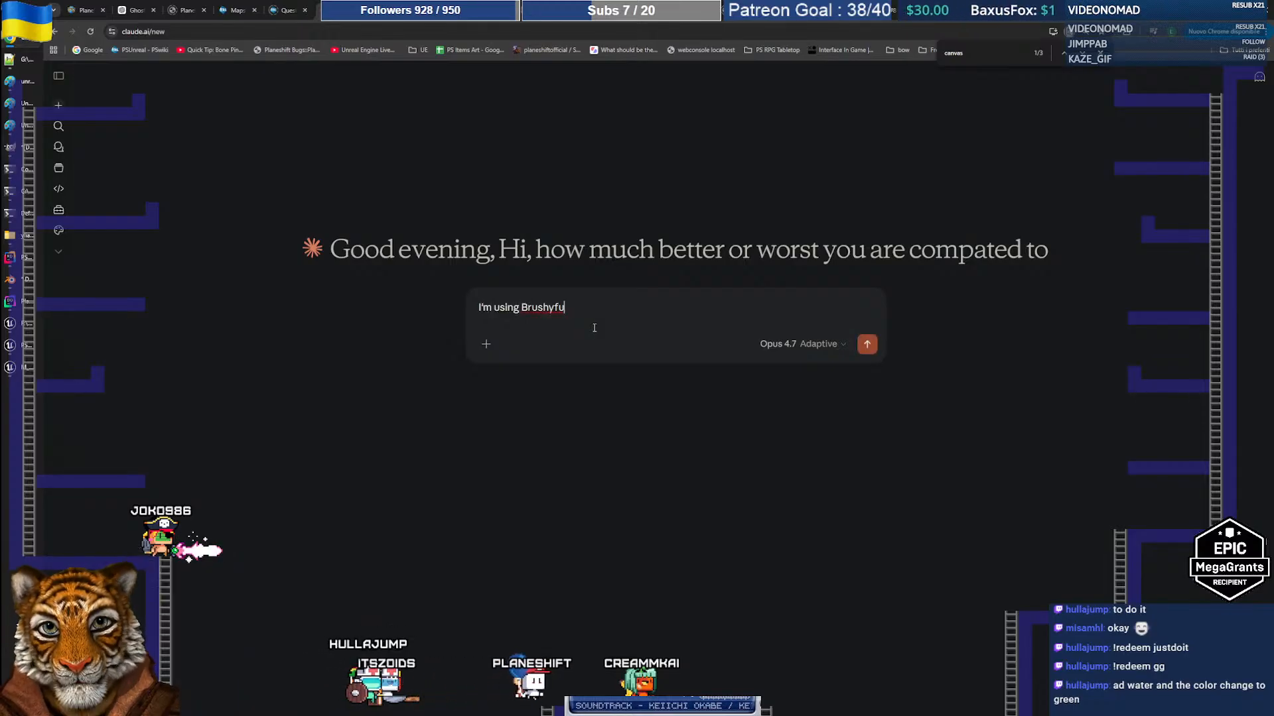
{"action": "key", "text": "BackSpace"}
{"action": "key", "text": "BackSpace"}
{"action": "key", "text": "BackSpace"}
{"action": "type", "text": "ify material on my unreal engine"}
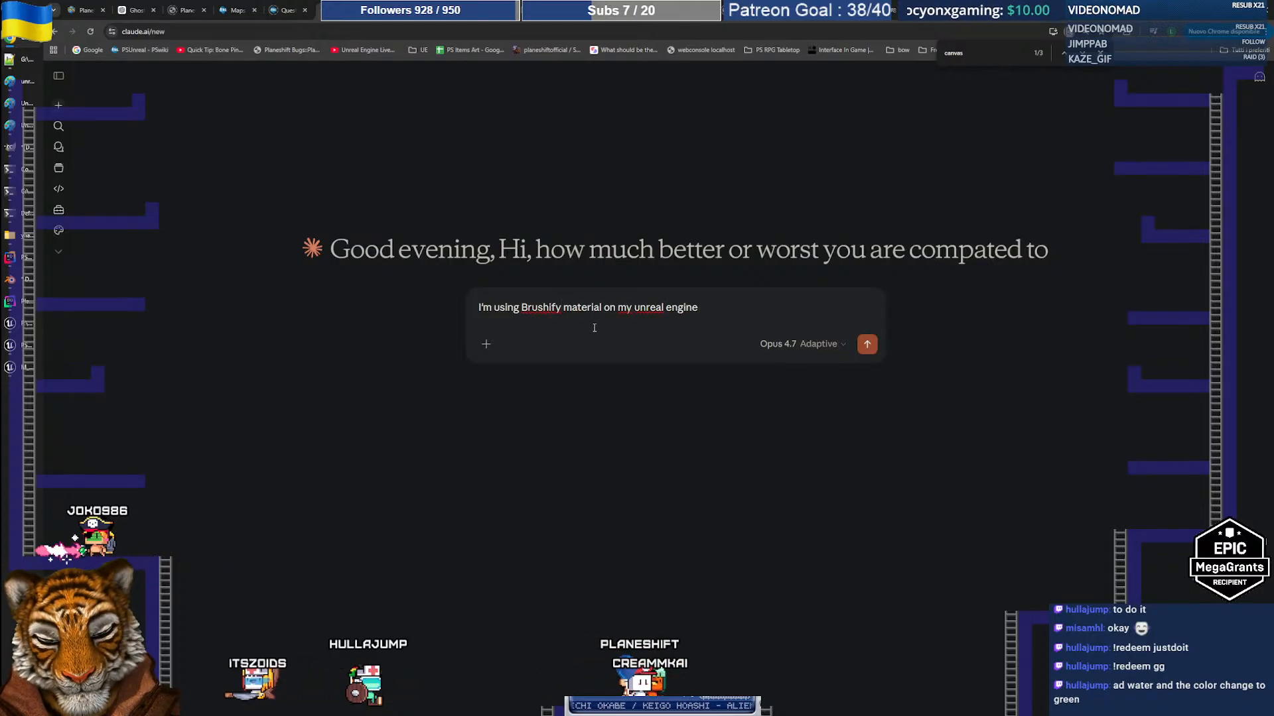
{"action": "type", "text": "landscape. "}
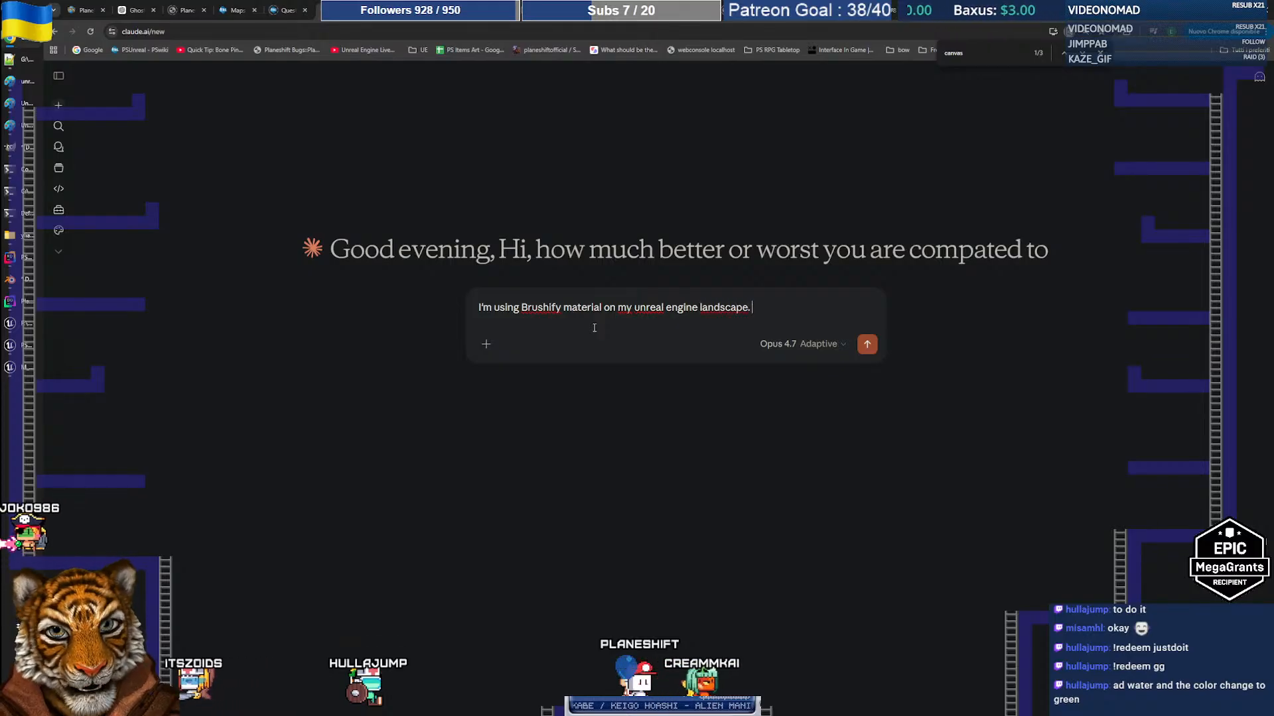
Continue the message with "But I have the desert with grassdry mesh being displayed, while I would like to remove it."
{"action": "type", "text": "But I have the des"}
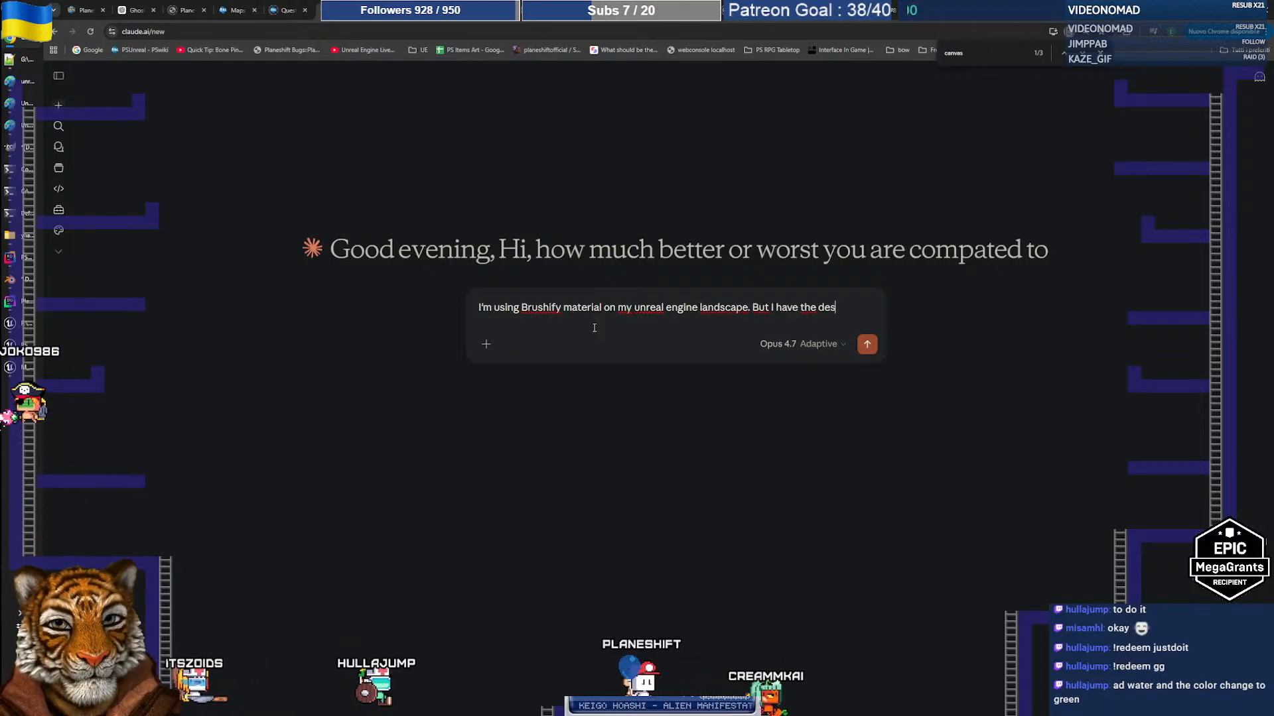
{"action": "type", "text": "ert with gras"}
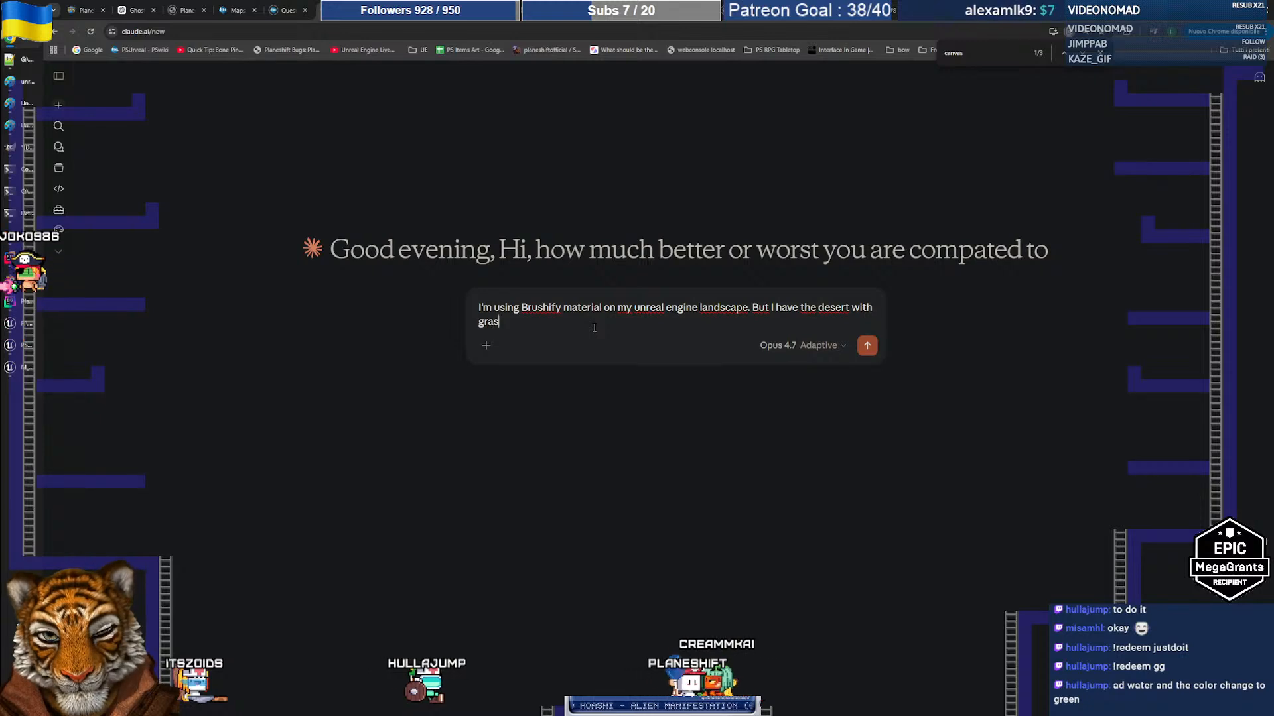
{"action": "type", "text": "s"}
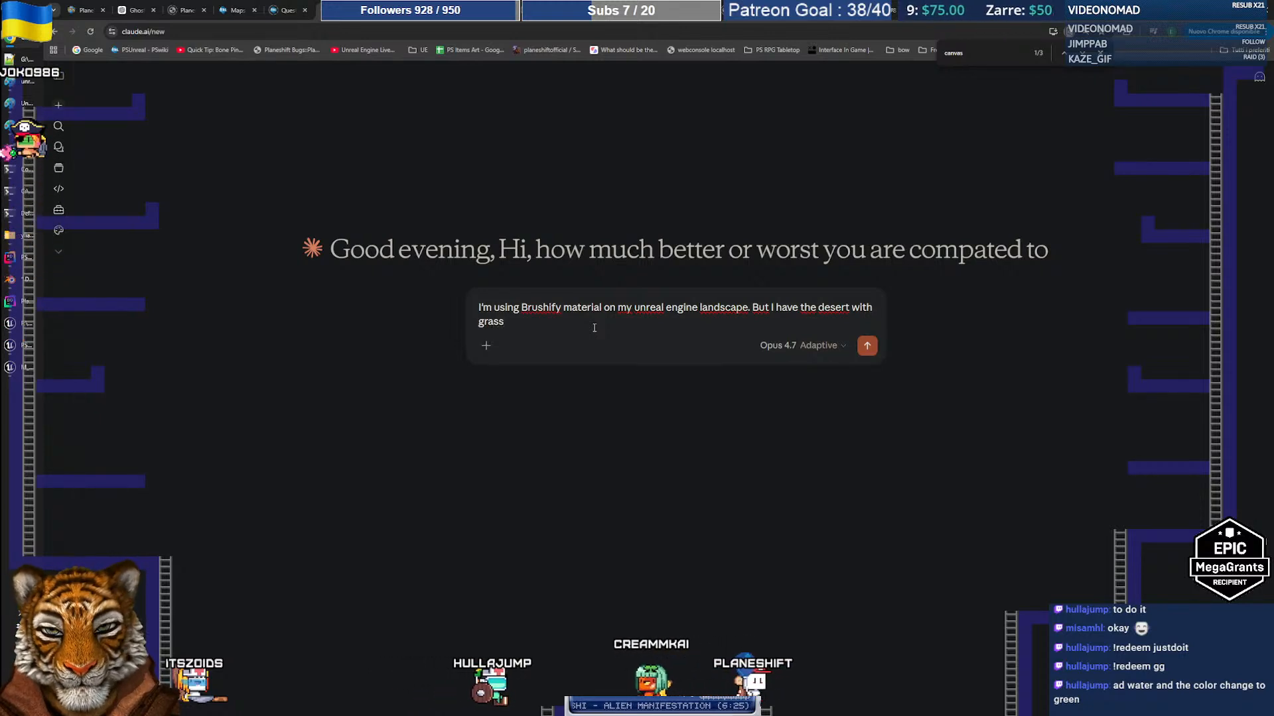
{"action": "type", "text": "dry "}
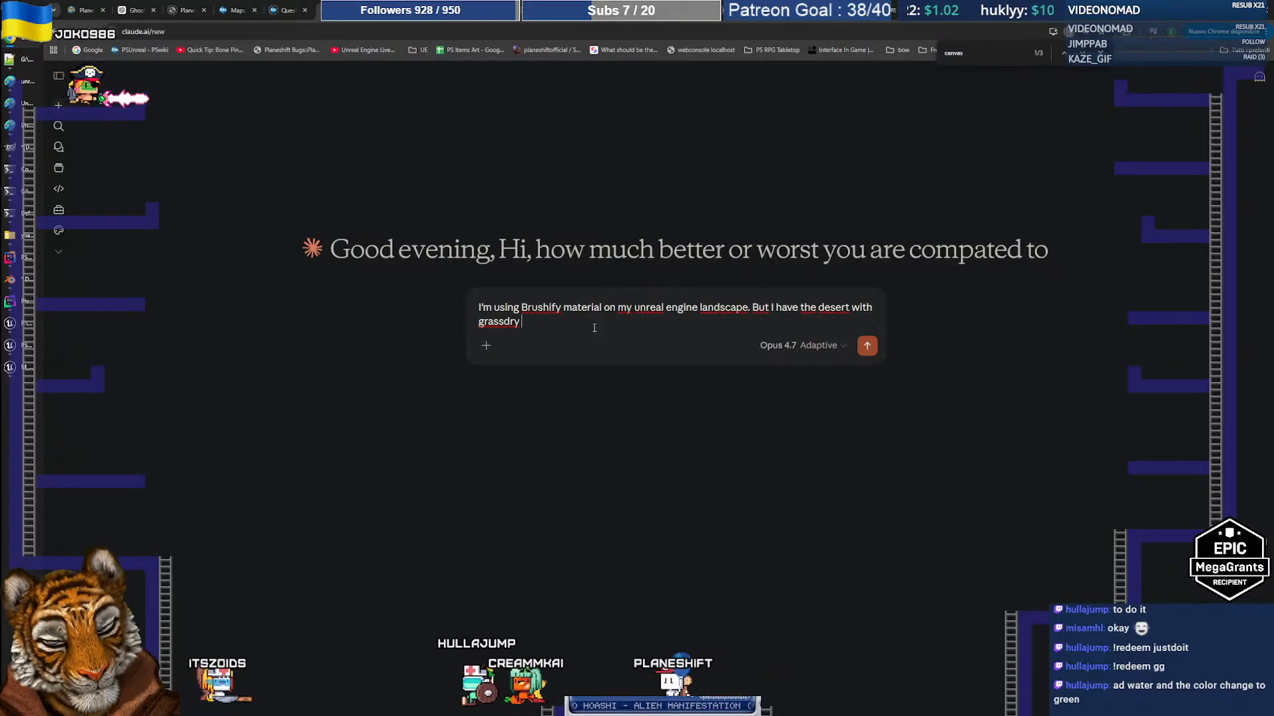
{"action": "type", "text": "mesh being dis"}
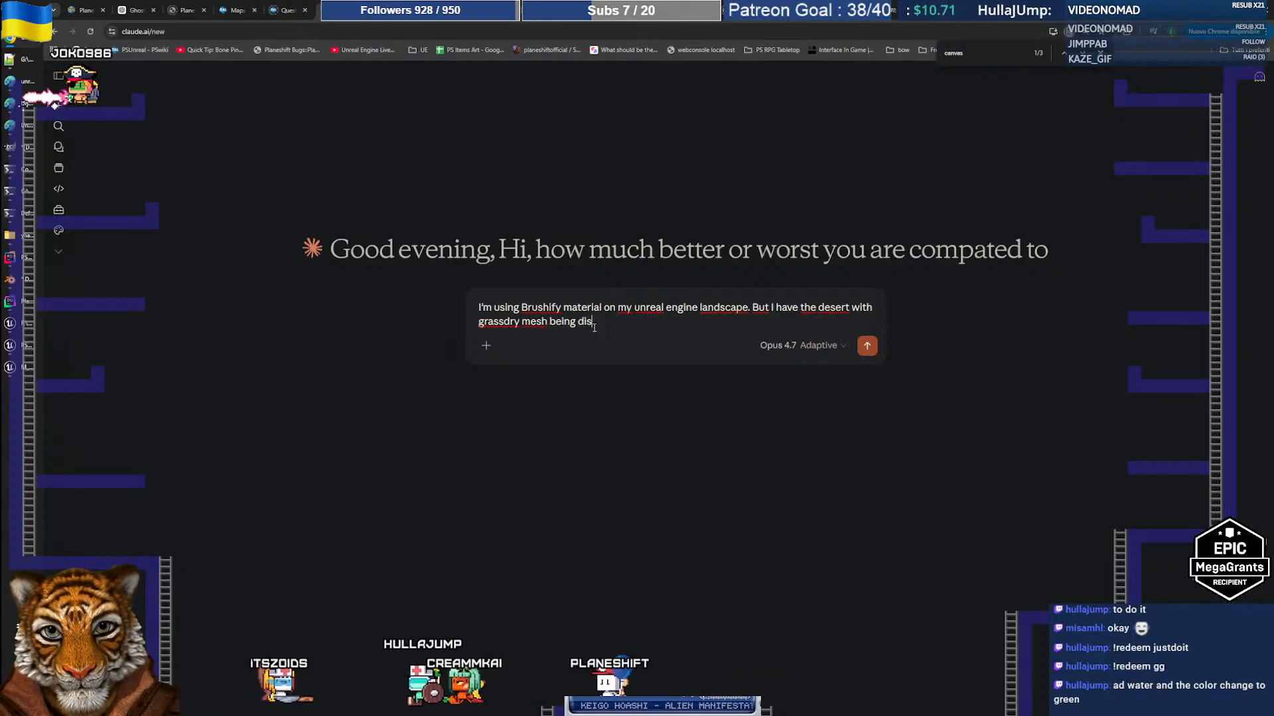
{"action": "type", "text": "played, w"}
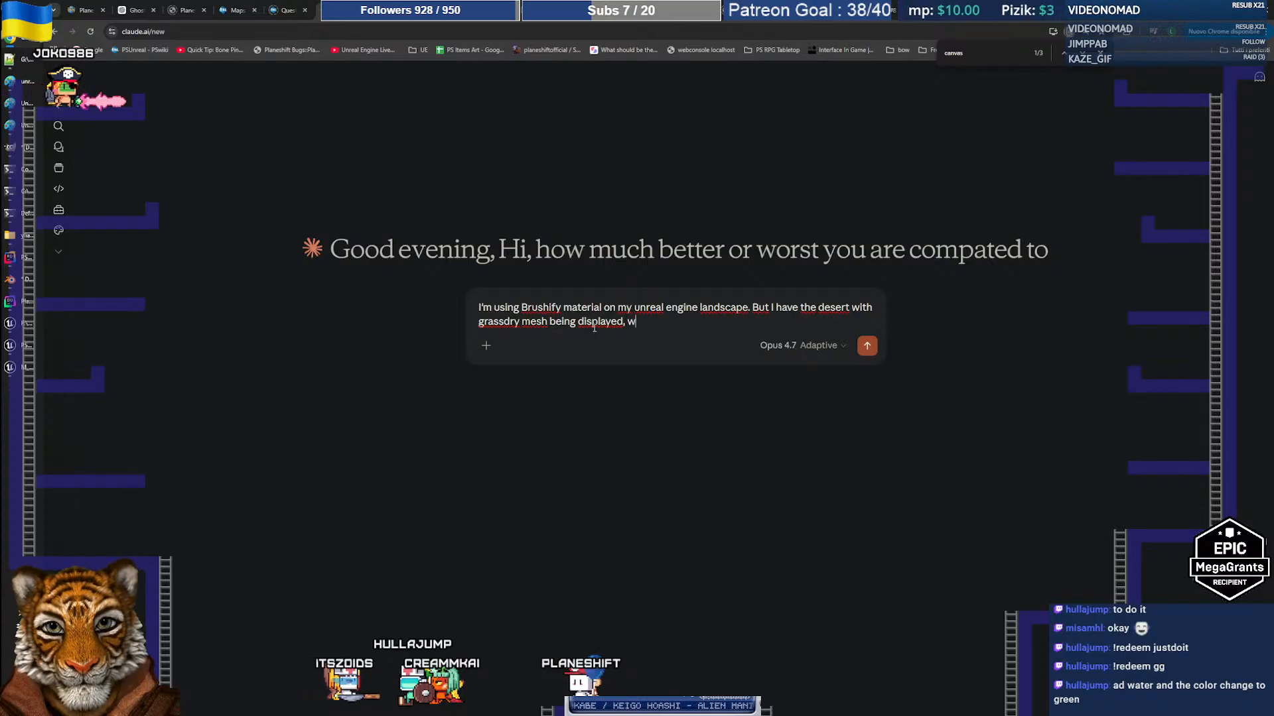
{"action": "type", "text": "hile I would like"}
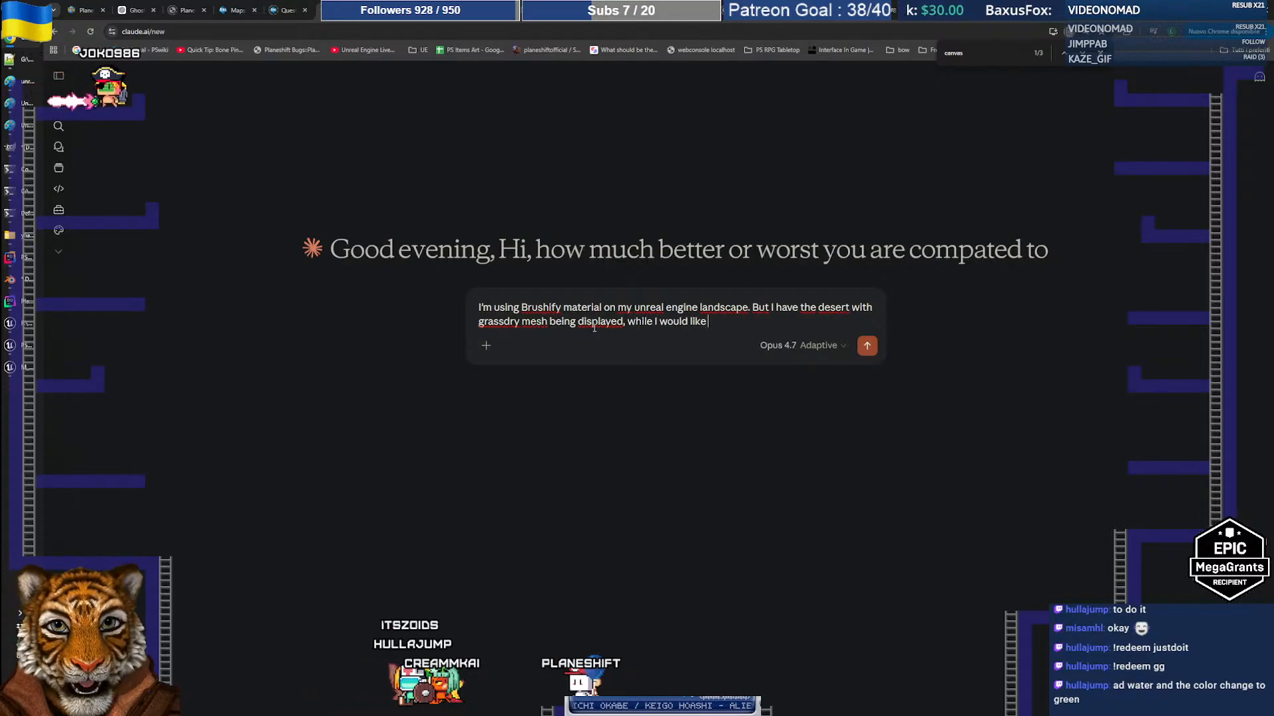
{"action": "type", "text": " to remove It. I don't wan"}
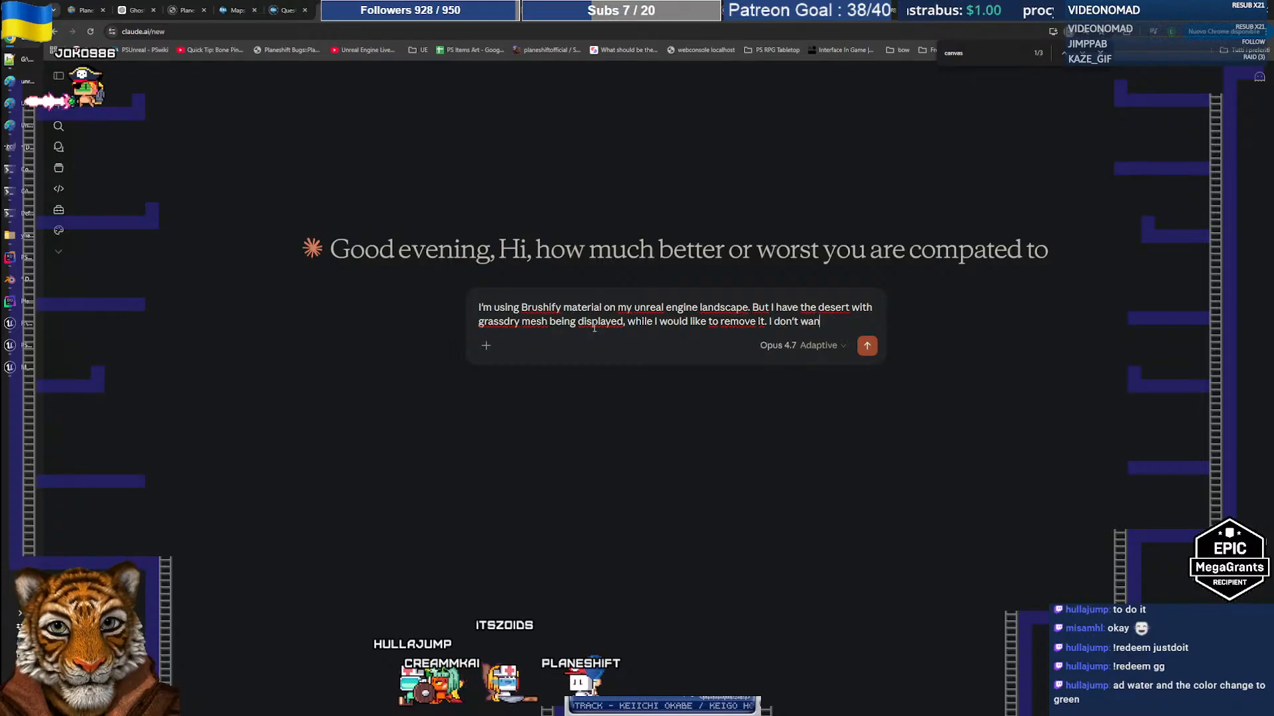
Add to the message "I don't want to use RemoveProcedural layer, but just fully remove it when desert layer is present."
{"action": "type", "text": "RemoveProcedural layer, but"}
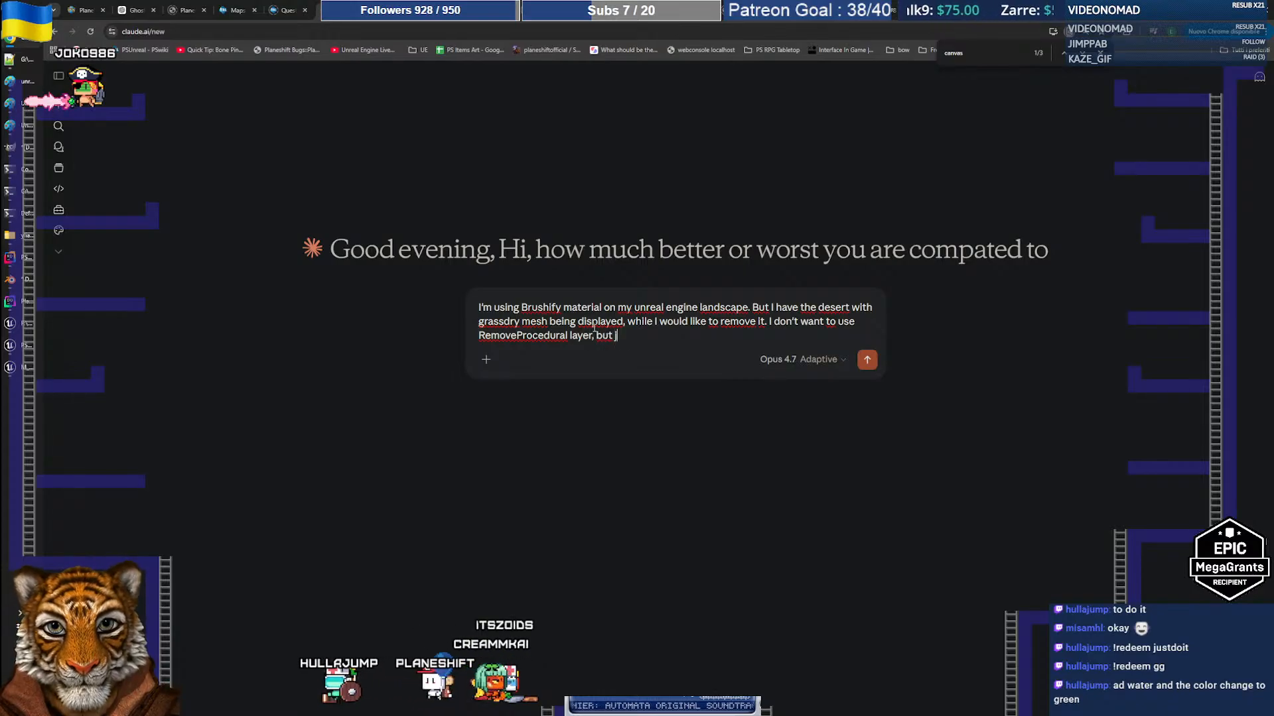
{"action": "type", "text": "fully "}
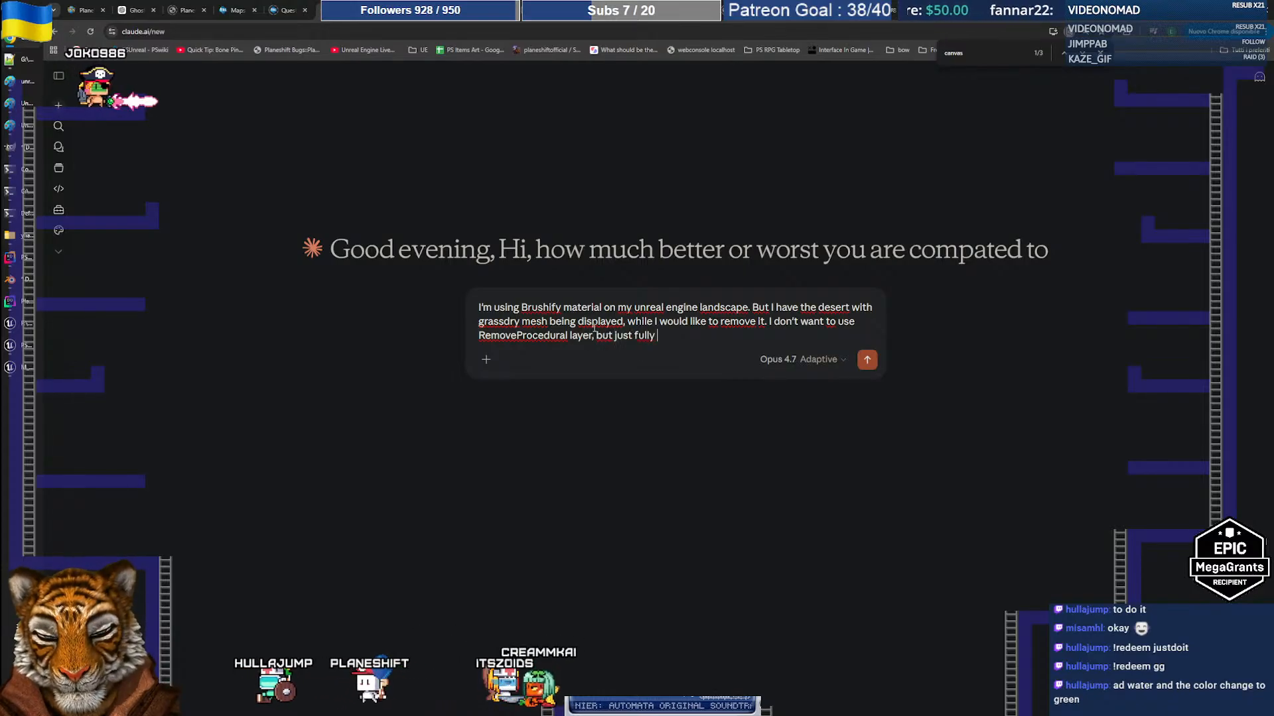
{"action": "type", "text": "remove it from the"}
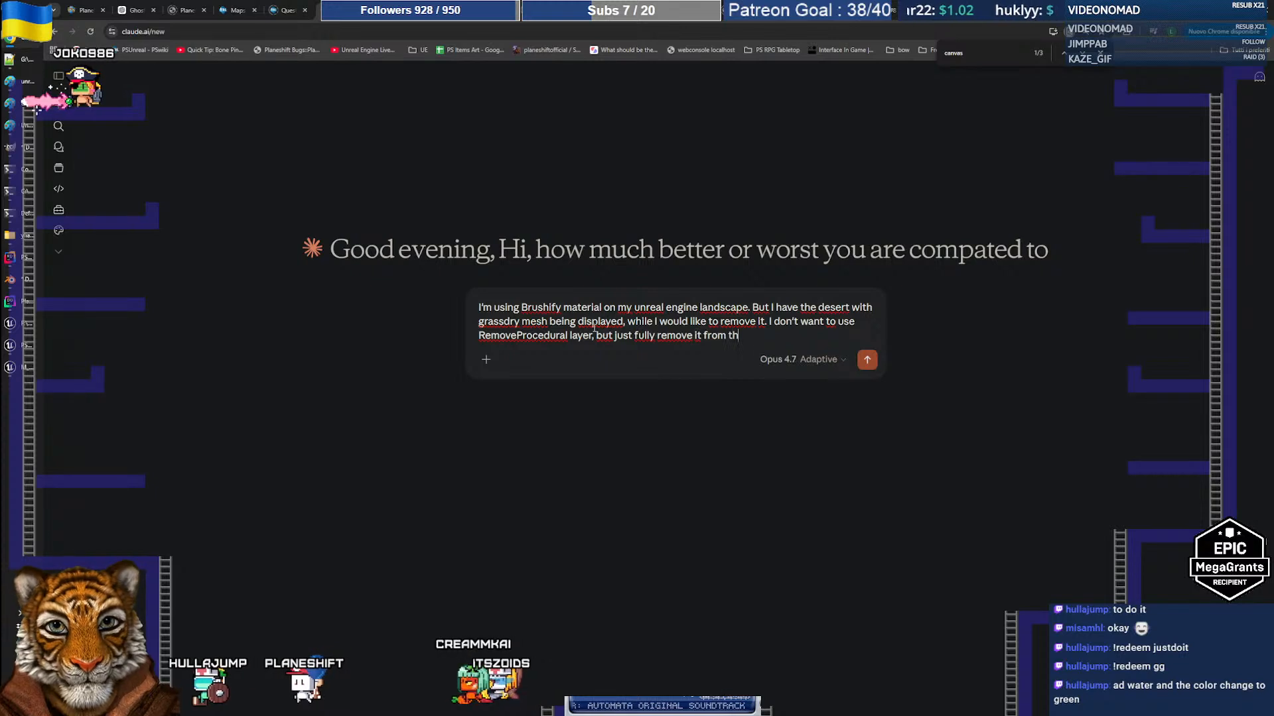
{"action": "key", "text": "BackSpace"}
{"action": "key", "text": "BackSpace"}
{"action": "key", "text": "BackSpace"}
{"action": "key", "text": "BackSpace"}
{"action": "key", "text": "BackSpace"}
{"action": "key", "text": "BackSpace"}
{"action": "key", "text": "BackSpace"}
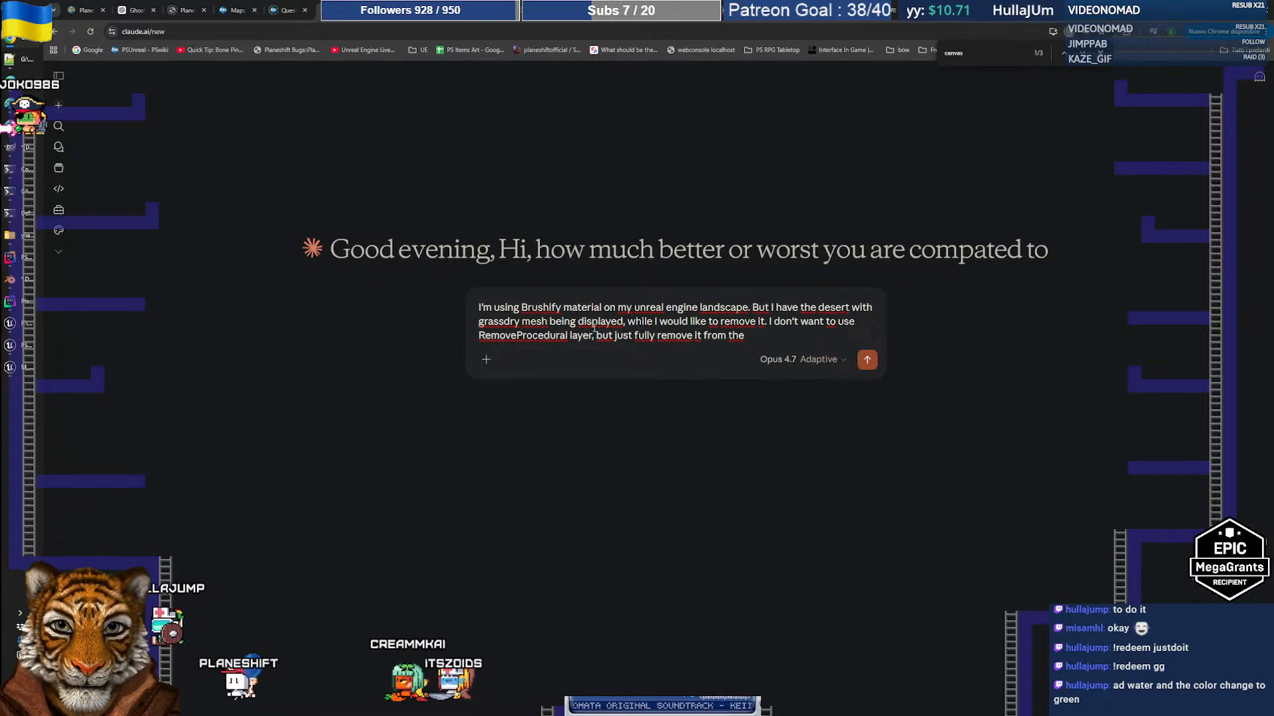
{"action": "key", "text": "BackSpace"}
{"action": "type", "text": "when "}
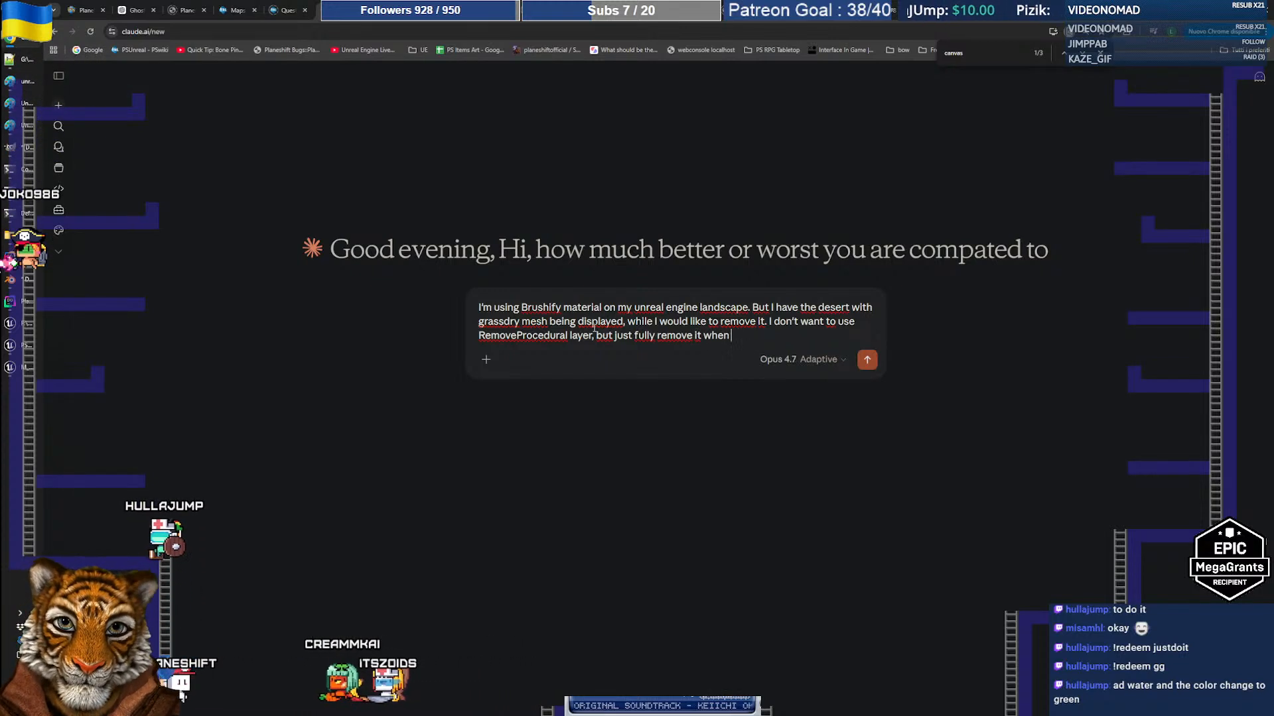
{"action": "type", "text": "desert la"}
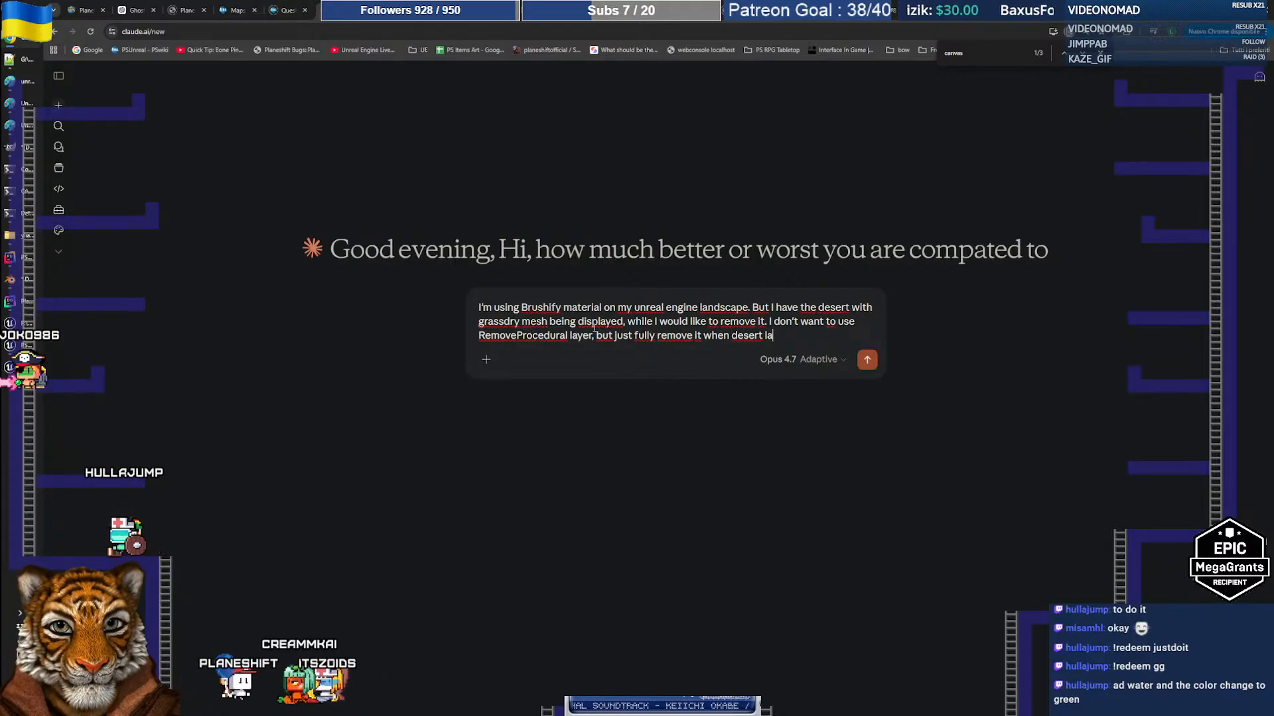
{"action": "type", "text": "yer is present."}
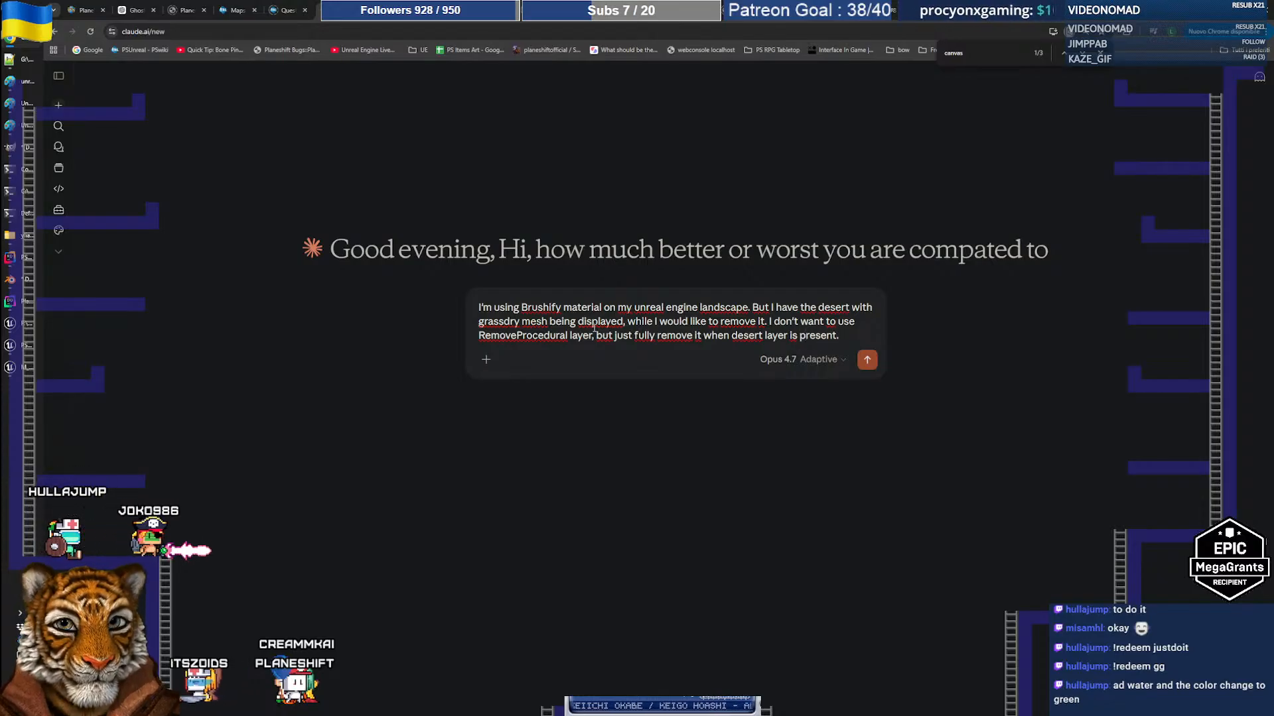
Attach the graph screenshot, finish the message with "I cannot find the place where Brushify associated the desert layer to the grassdry." and send it
{"action": "key", "text": "Return"}
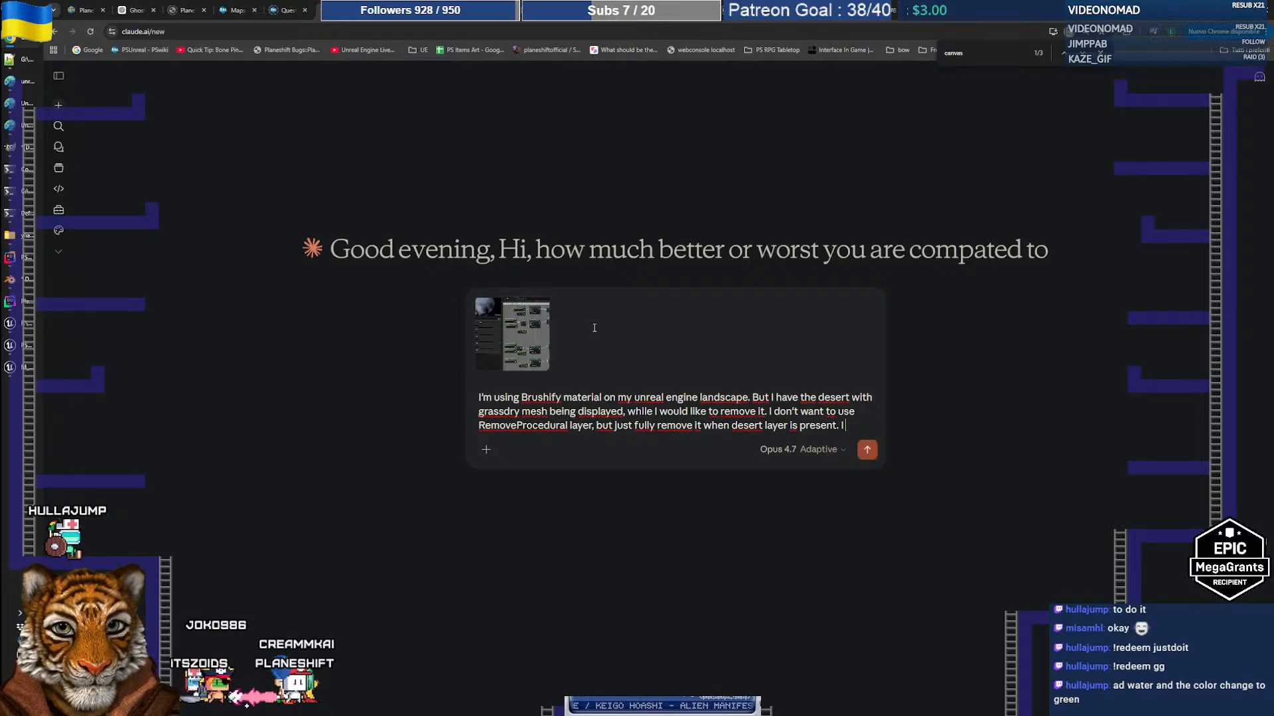
{"action": "type", "text": "cannot find the place where Brushify associated"}
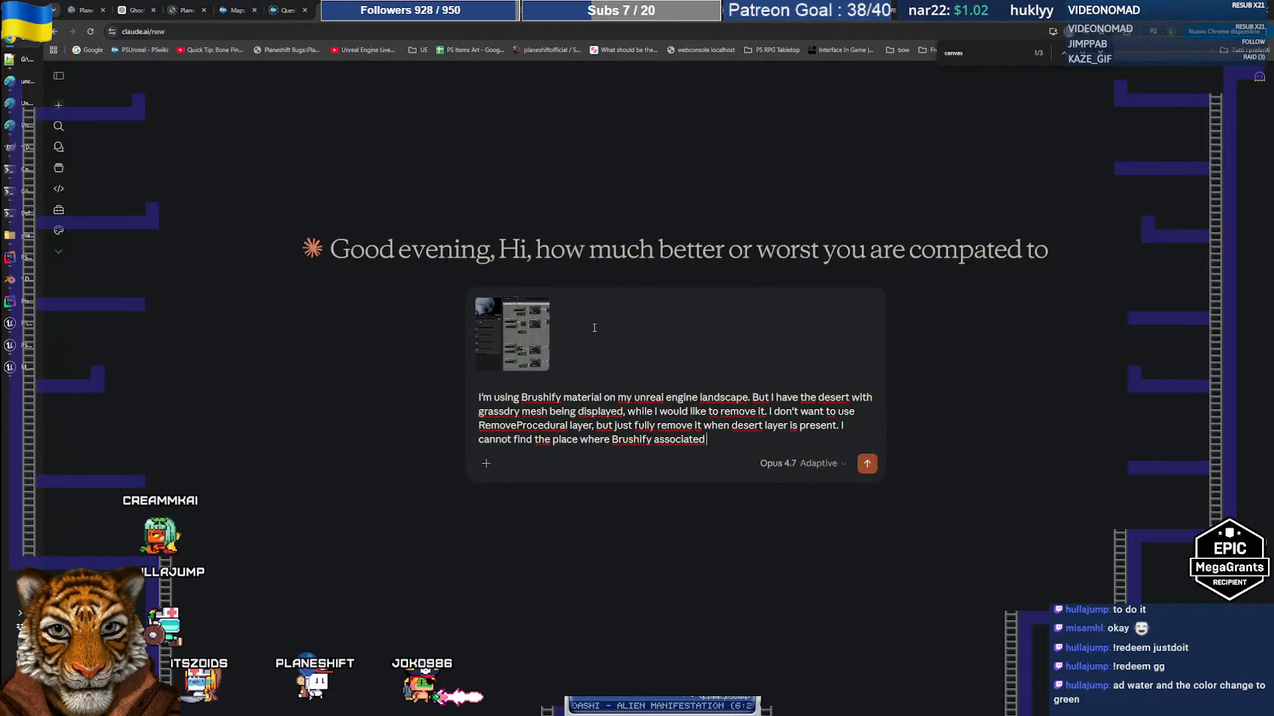
{"action": "type", "text": "m"}
{"action": "type", "text": "dese"}
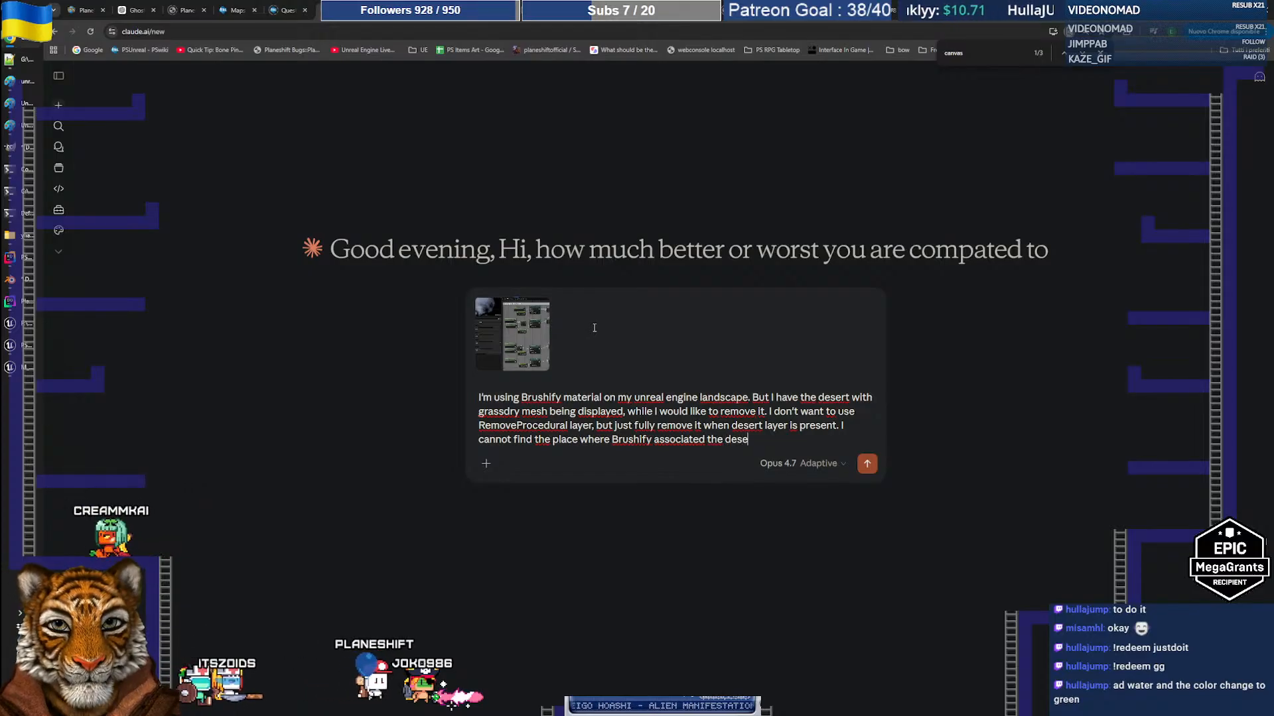
{"action": "type", "text": "rt layer to the "}
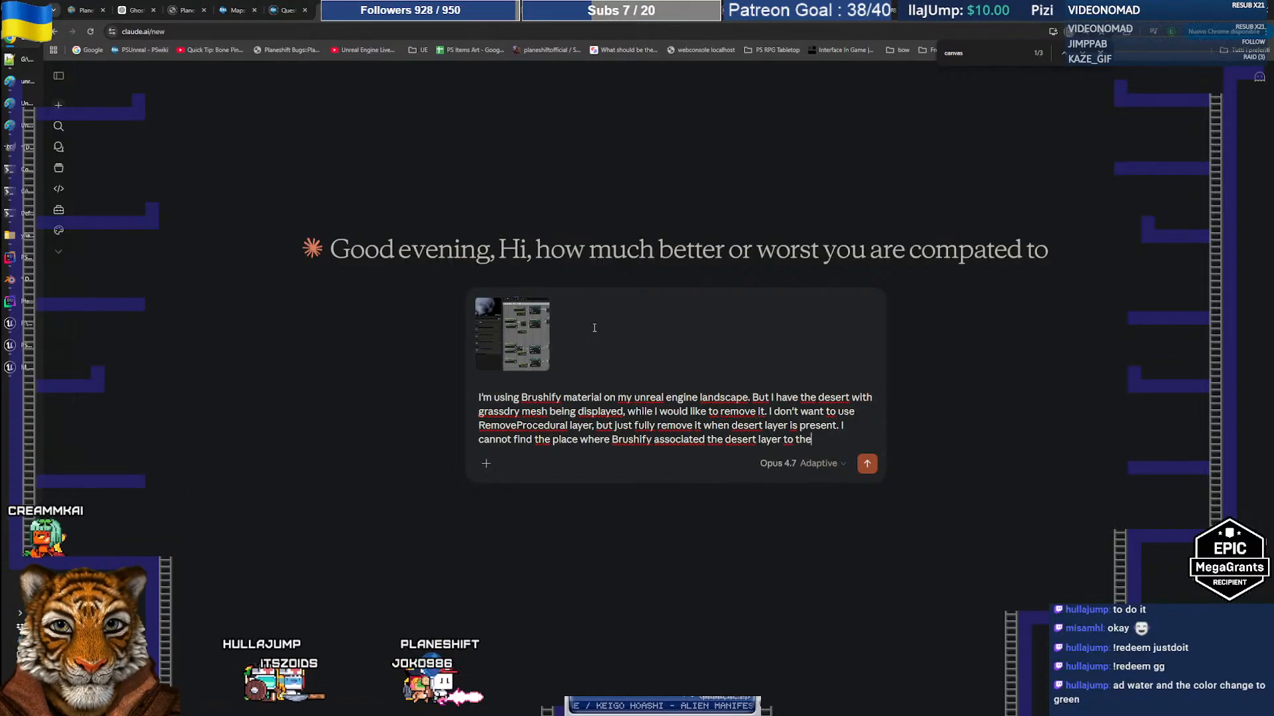
{"action": "type", "text": "grassdry"}
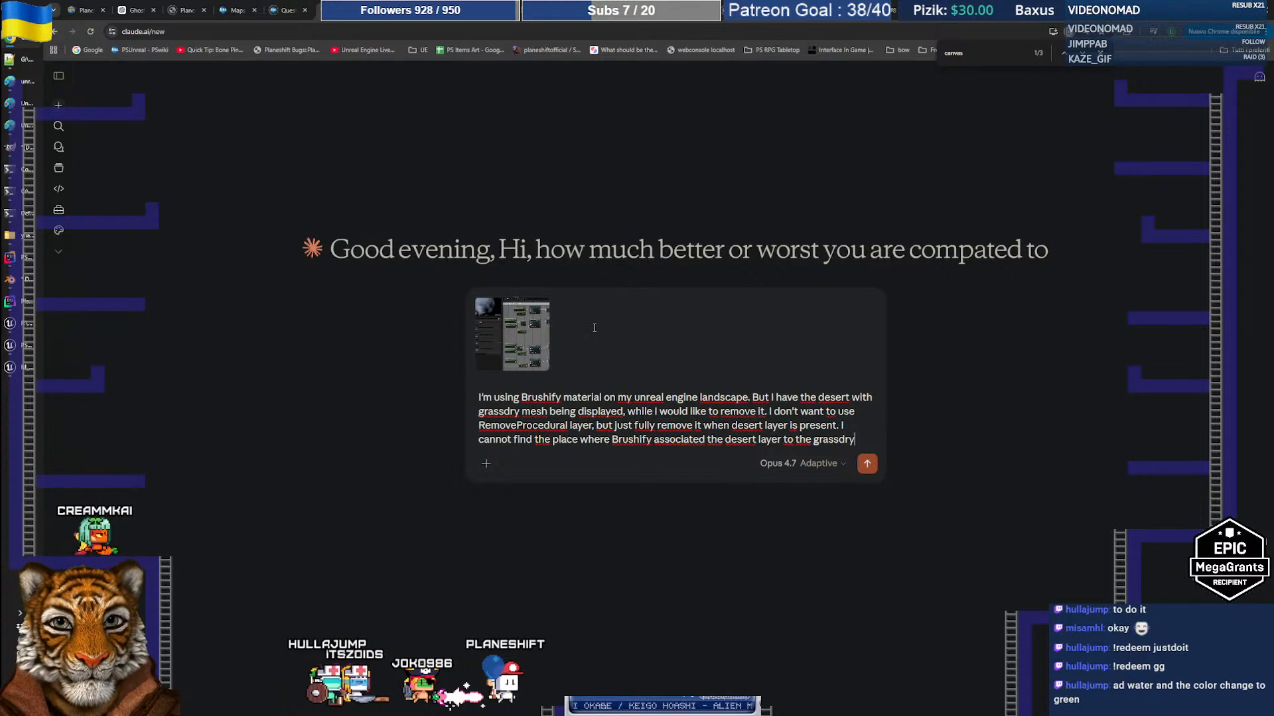
{"action": "key", "text": "Return"}
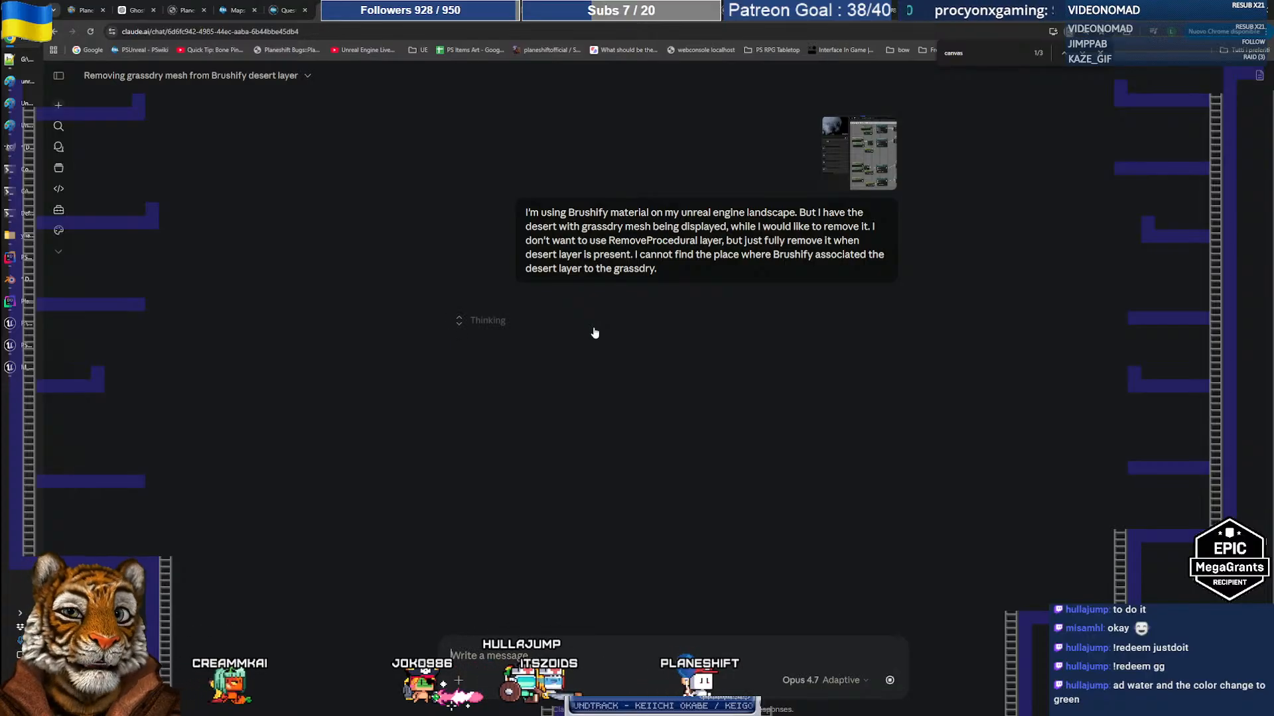
Read Claude's reply on where the Desert layer is tied to GrassDry and the fix options it proposes
{"action": "key", "text": "alt+Tab"}
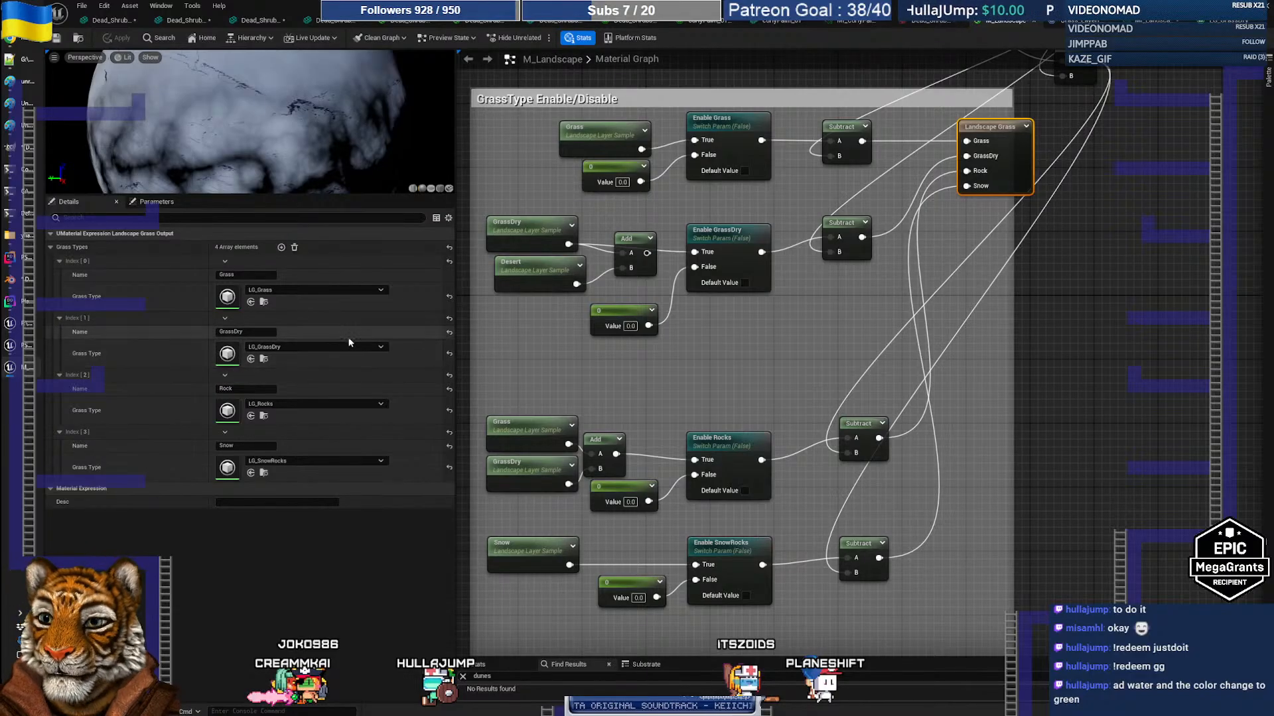
{"action": "key", "text": "alt+Tab"}
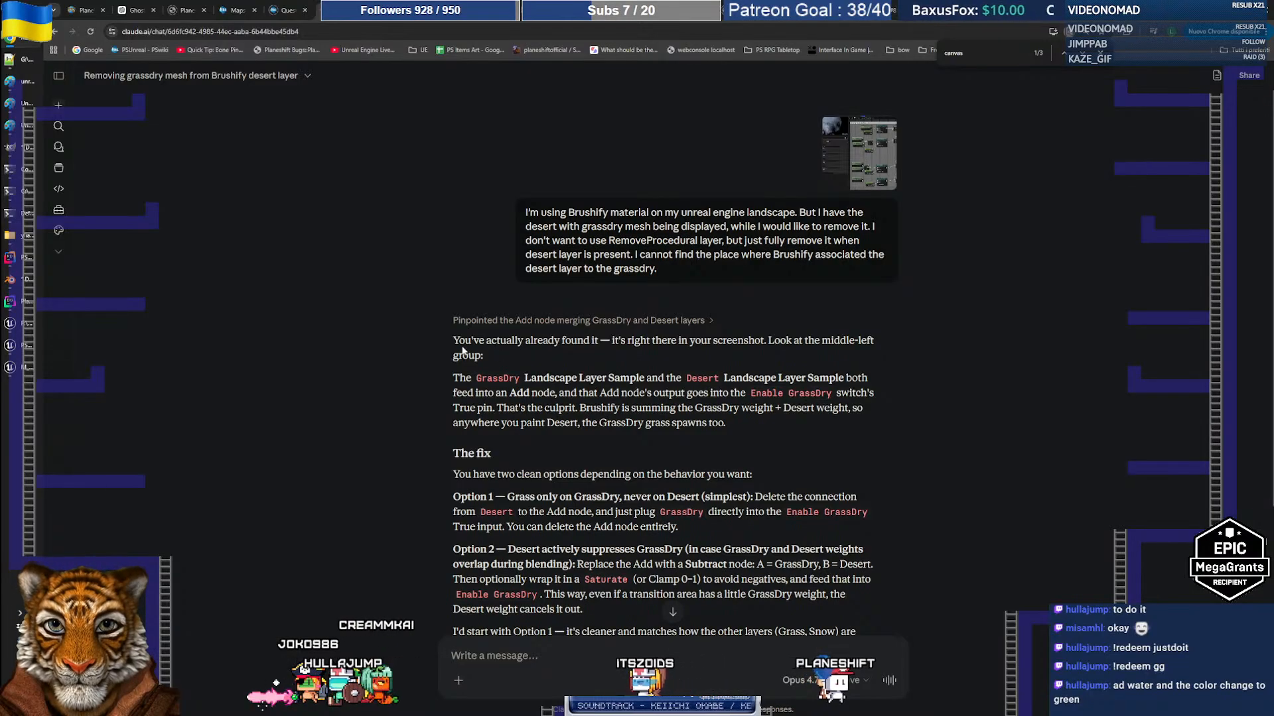
{"action": "left_click_drag", "start_coordinate": [458, 340], "coordinate": [776, 343]}
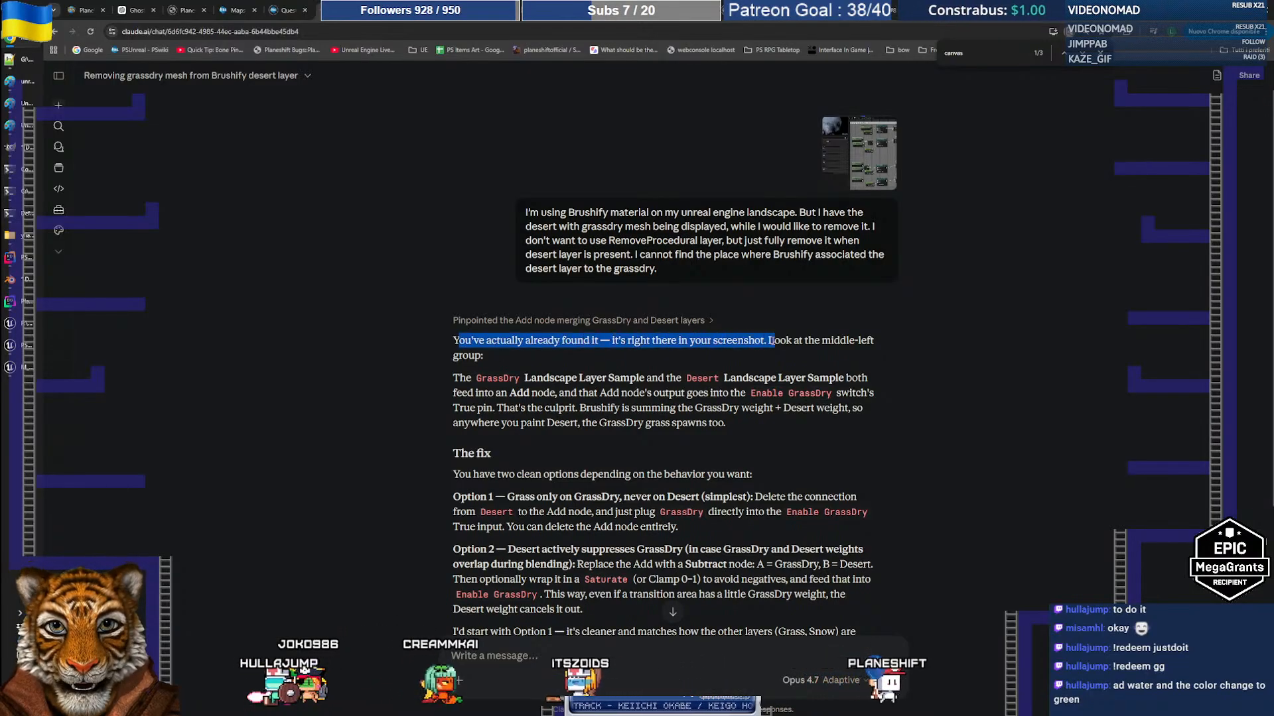
{"action": "left_click", "coordinate": [797, 343]}
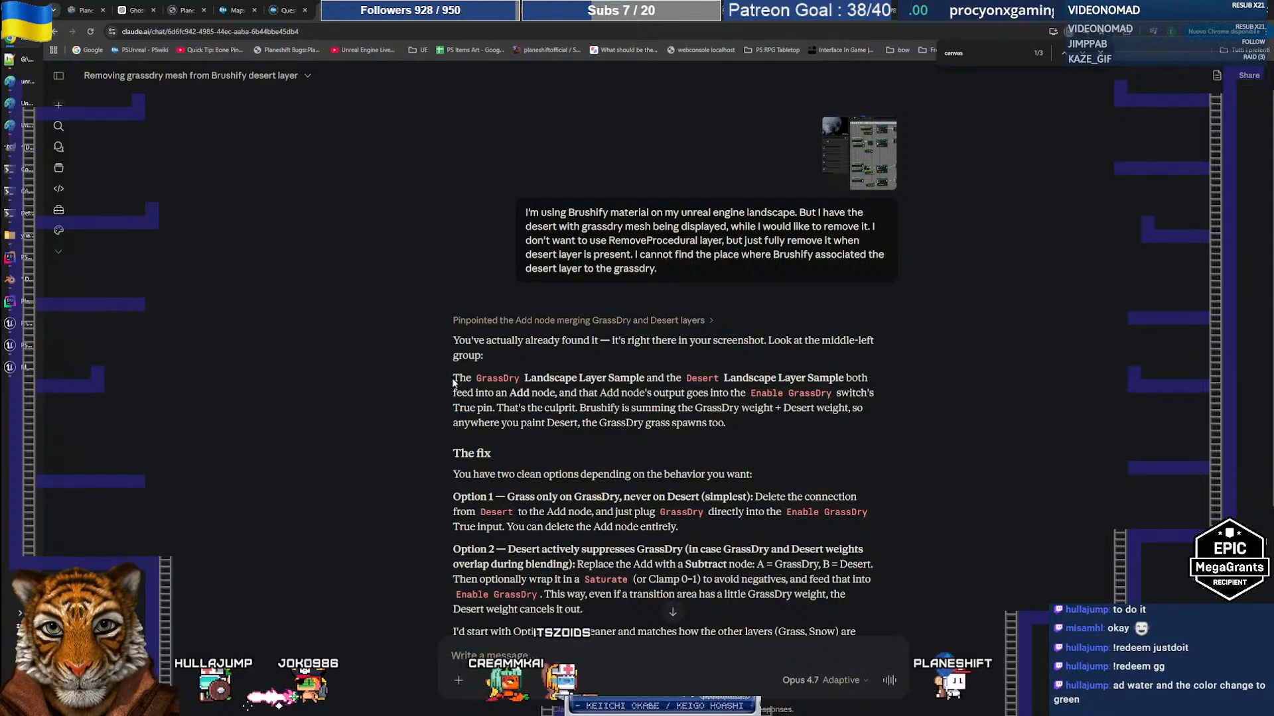
{"action": "left_click_drag", "start_coordinate": [453, 378], "coordinate": [745, 420]}
{"action": "left_click", "coordinate": [749, 420]}
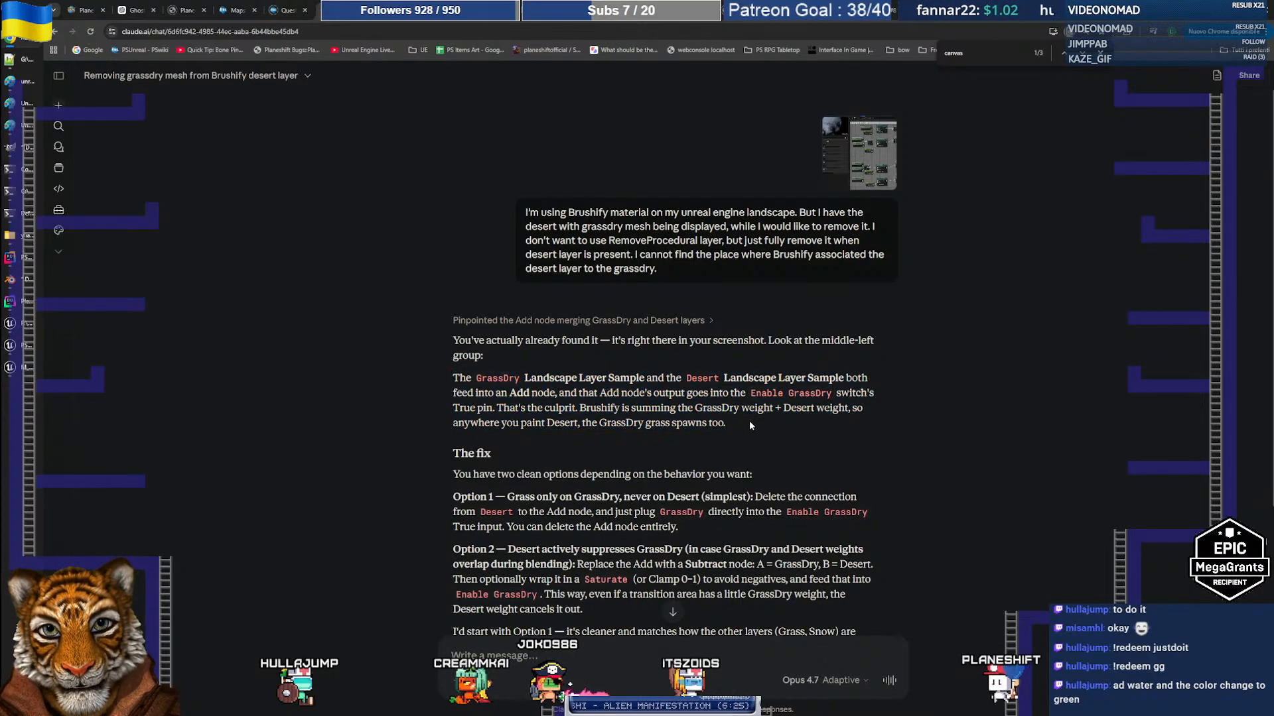
{"action": "scroll", "coordinate": [748, 424], "scroll_direction": "down", "scroll_amount": 3}
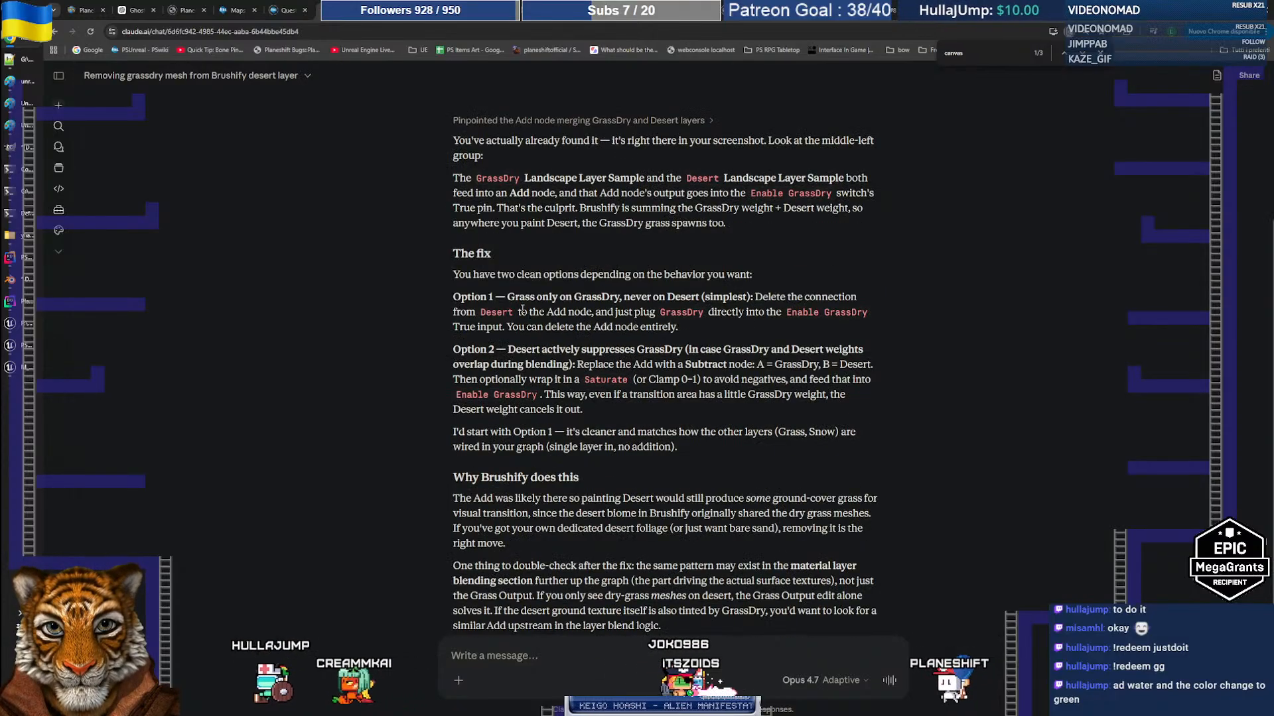
{"action": "left_click_drag", "start_coordinate": [509, 296], "coordinate": [578, 298]}
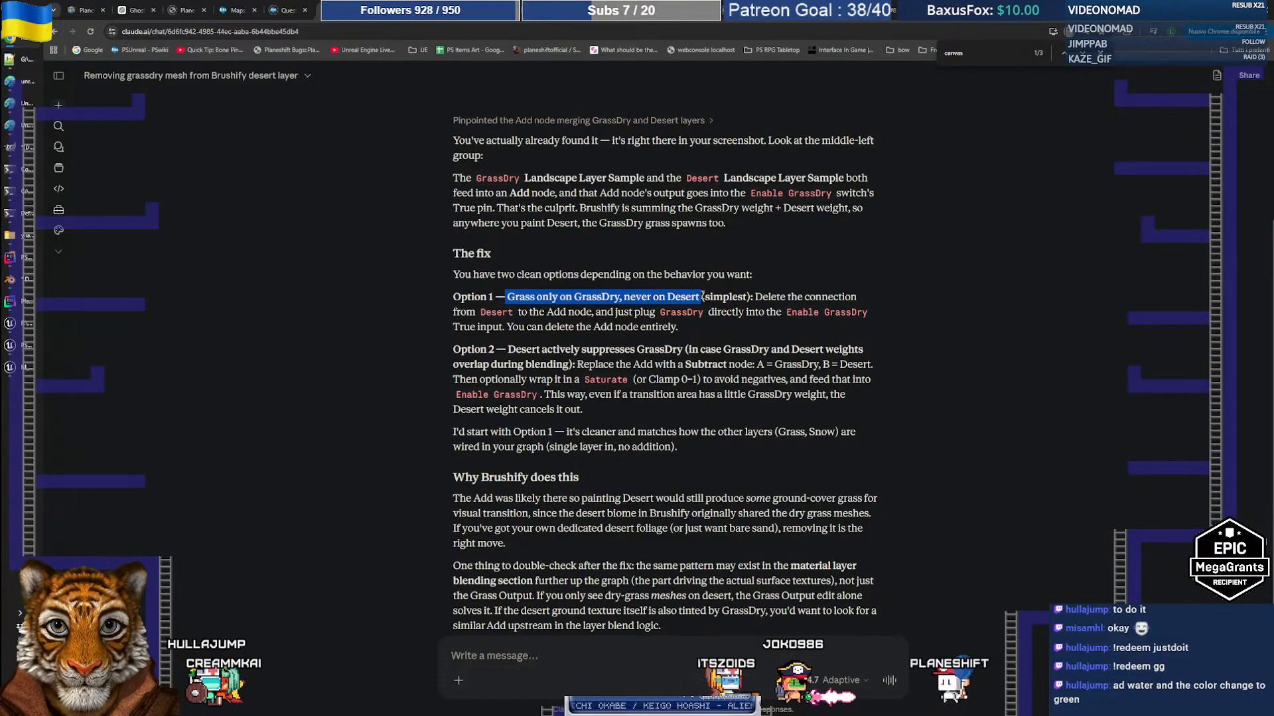
{"action": "left_click", "coordinate": [789, 301]}
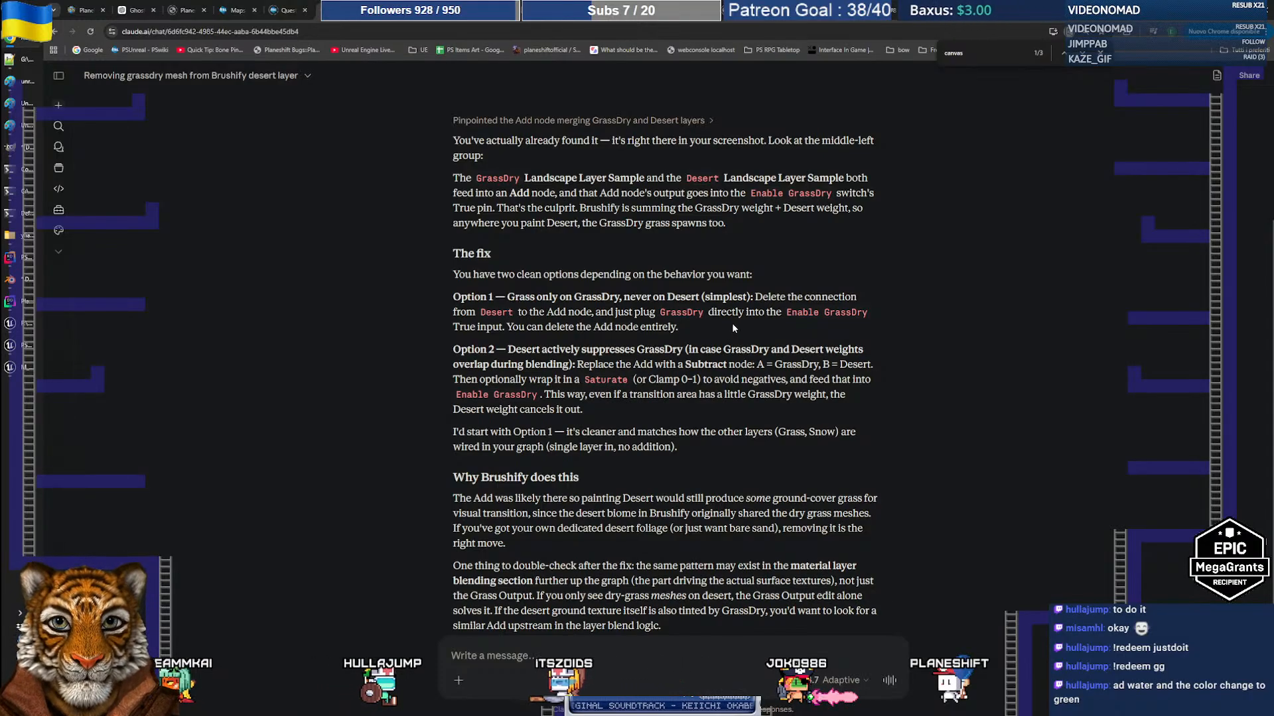
In the M_Landscape graph, replace the Desert sample and its Add node with a direct GrassDry connection to Enable GrassDry's True input, and apply
{"action": "key", "text": "alt+Tab"}
{"action": "left_click", "coordinate": [632, 252]}
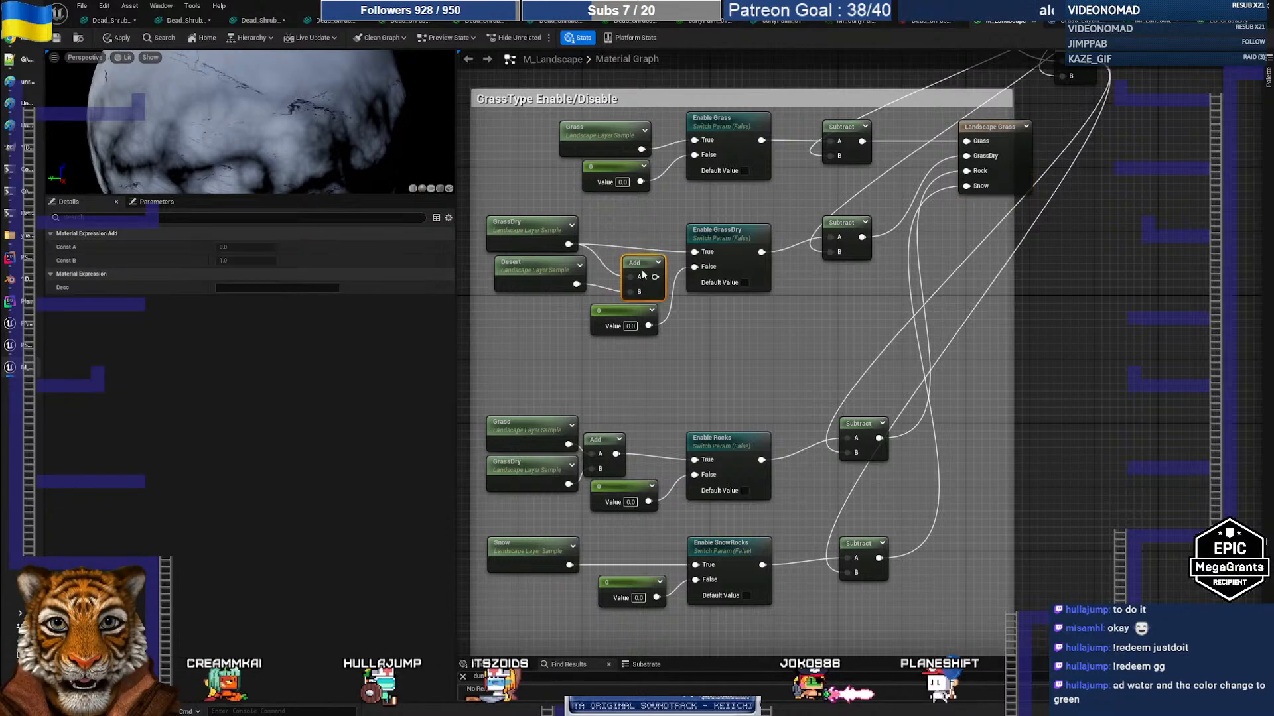
{"action": "left_click_drag", "start_coordinate": [632, 244], "coordinate": [624, 268]}
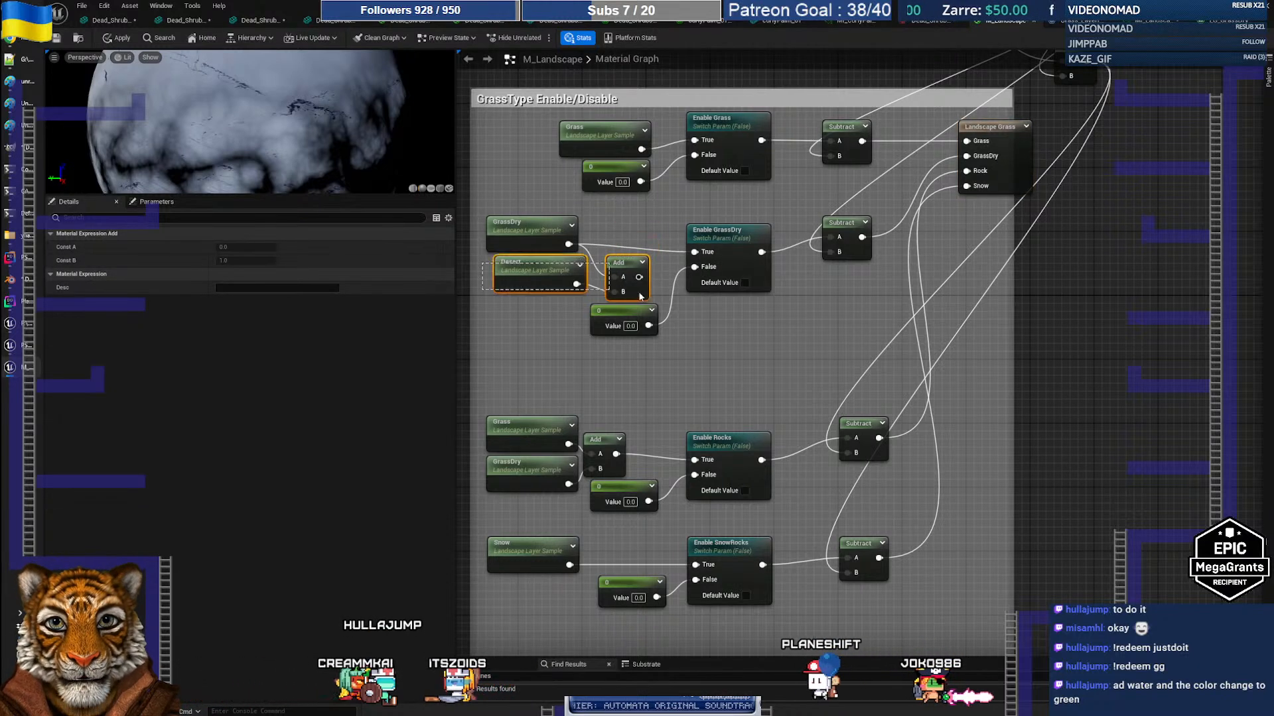
{"action": "left_click", "coordinate": [513, 285], "text": "ctrl"}
{"action": "key", "text": "Delete"}
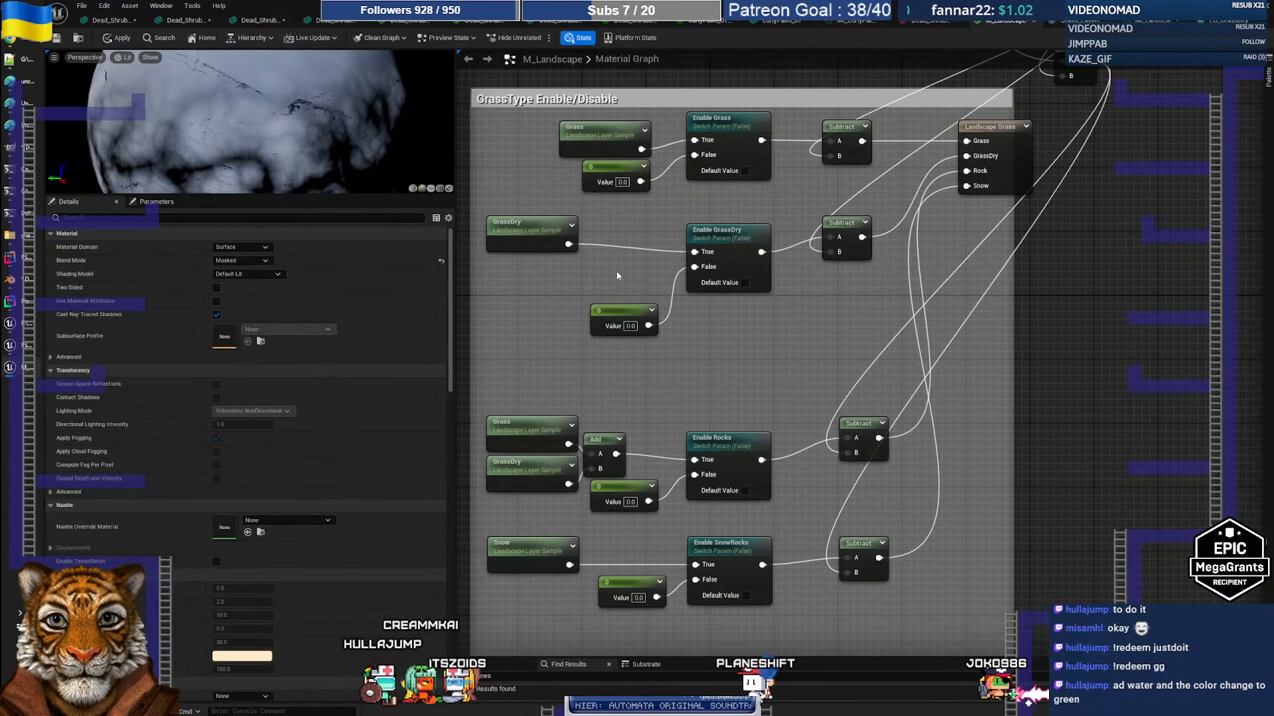
{"action": "right_click_drag", "start_coordinate": [622, 274], "coordinate": [667, 321]}
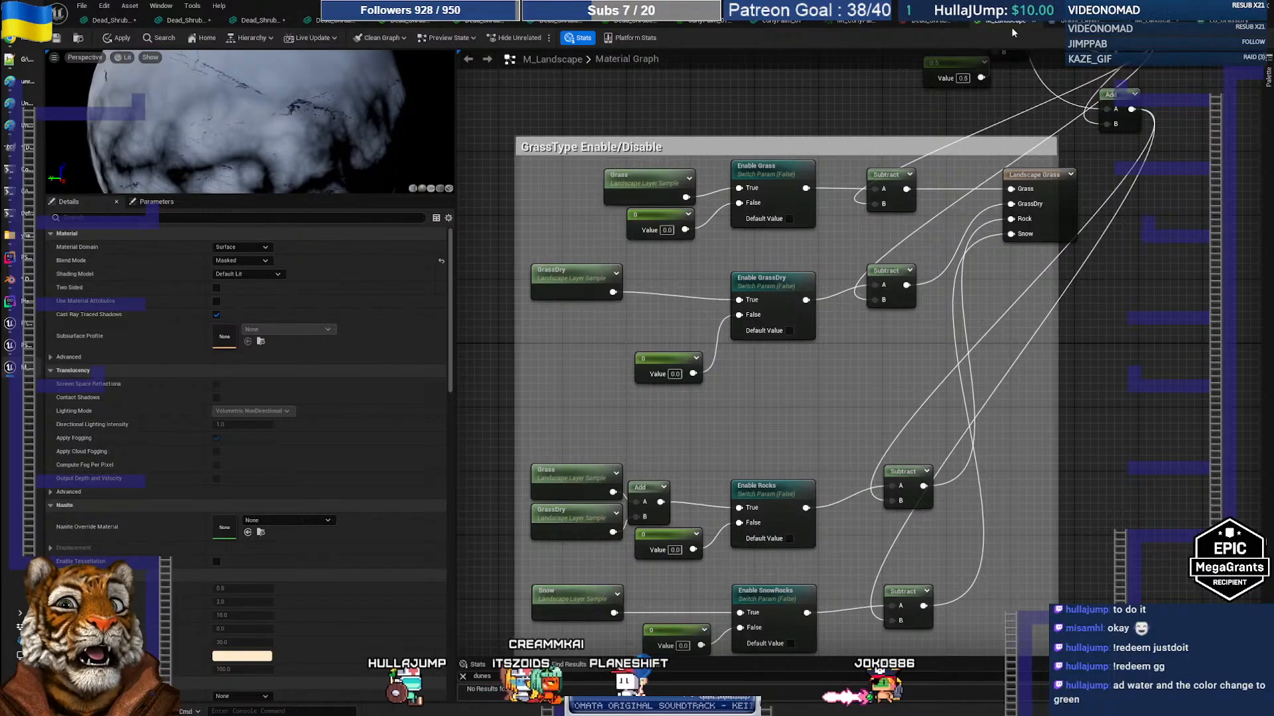
{"action": "left_click", "coordinate": [106, 41]}
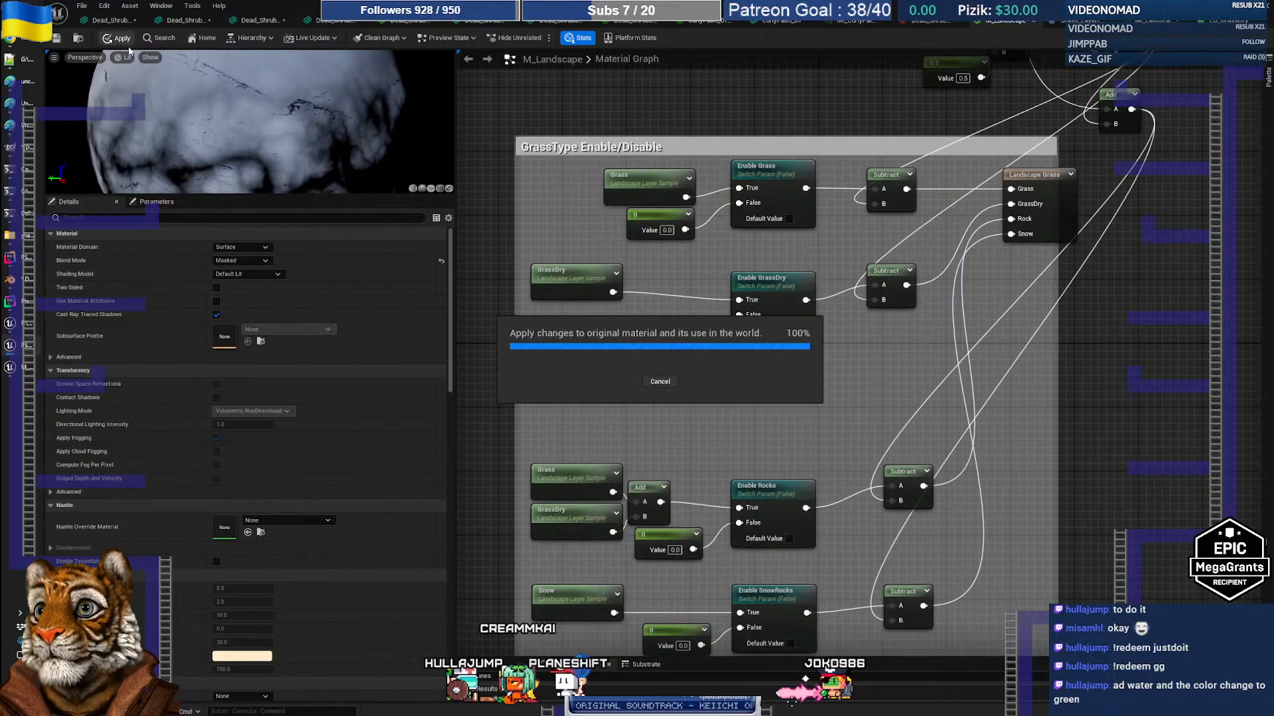
Inspect the desert terrain in the level viewport for remaining dry grass meshes
{"action": "left_click", "coordinate": [1241, 6]}
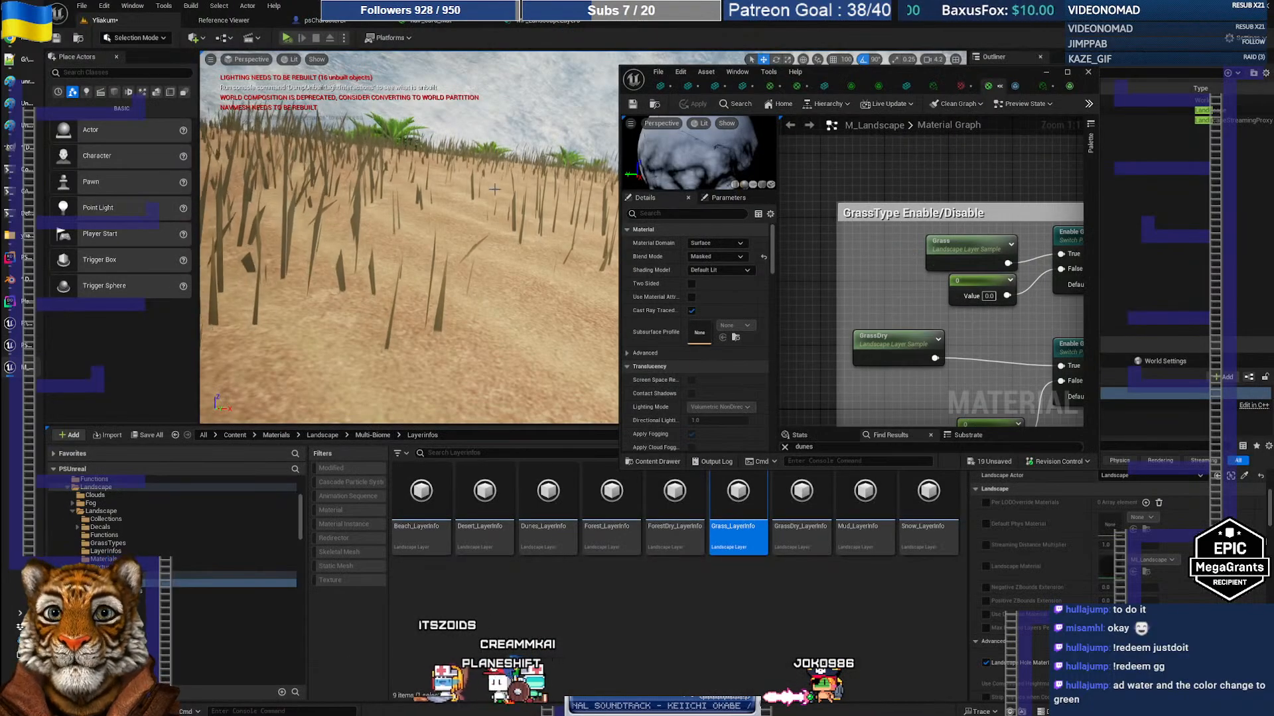
{"action": "key", "text": "w"}
{"action": "right_click_drag", "start_coordinate": [409, 265], "coordinate": [488, 272]}
{"action": "key", "text": "w"}
{"action": "key", "text": "s"}
{"action": "key", "text": "w"}
{"action": "right_click_drag", "start_coordinate": [946, 253], "coordinate": [896, 158]}
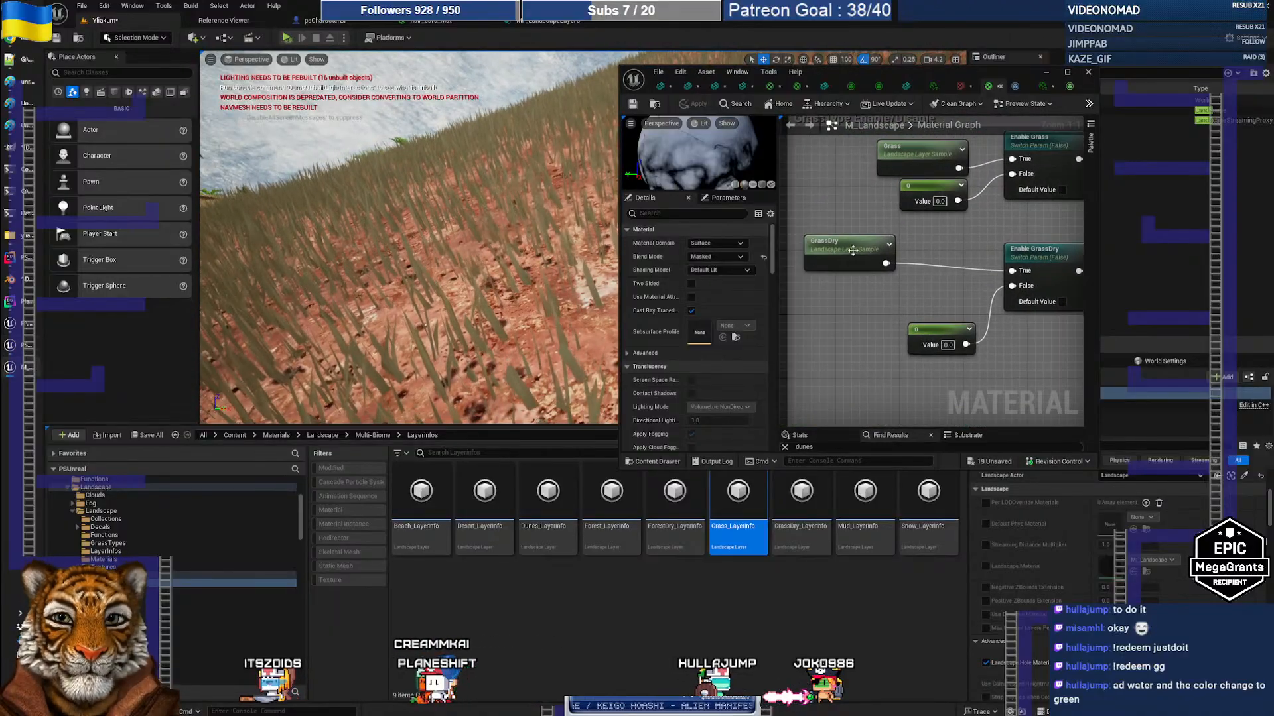
Switch to the Claude chat and reread Option 2, which replaces the Add with a Subtract node
{"action": "left_click", "coordinate": [9, 40]}
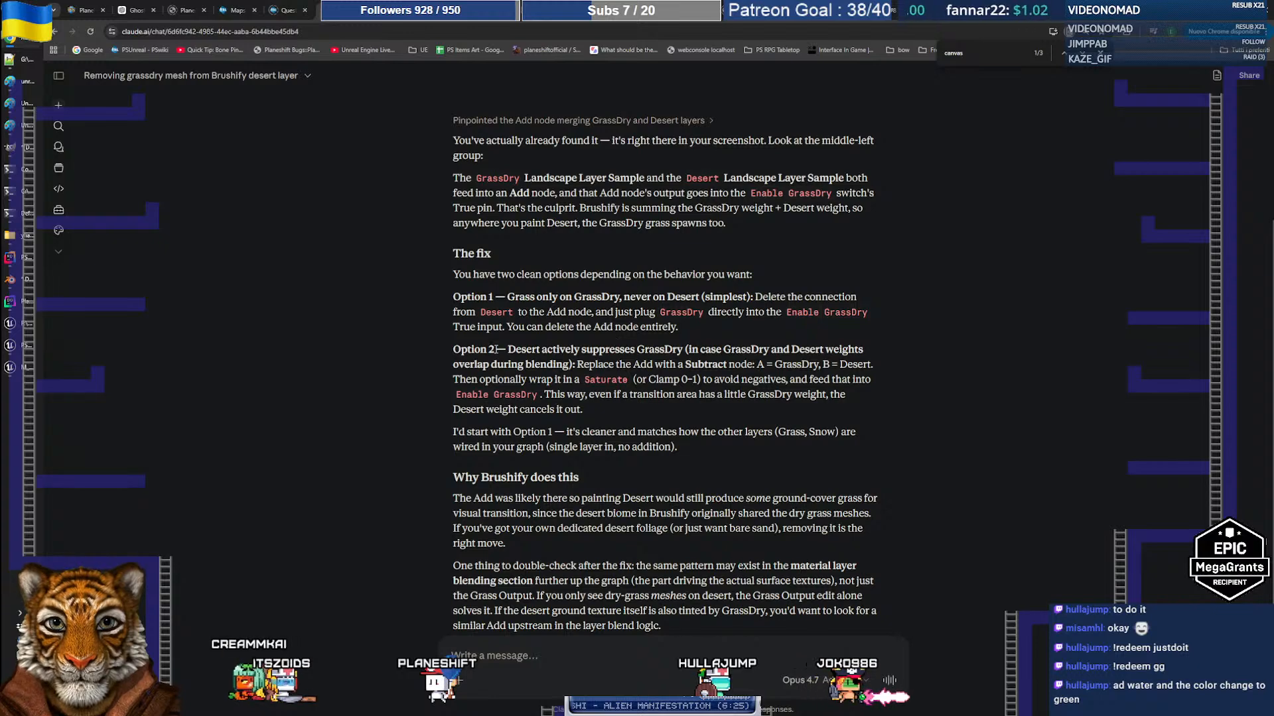
{"action": "left_click_drag", "start_coordinate": [557, 350], "coordinate": [713, 350]}
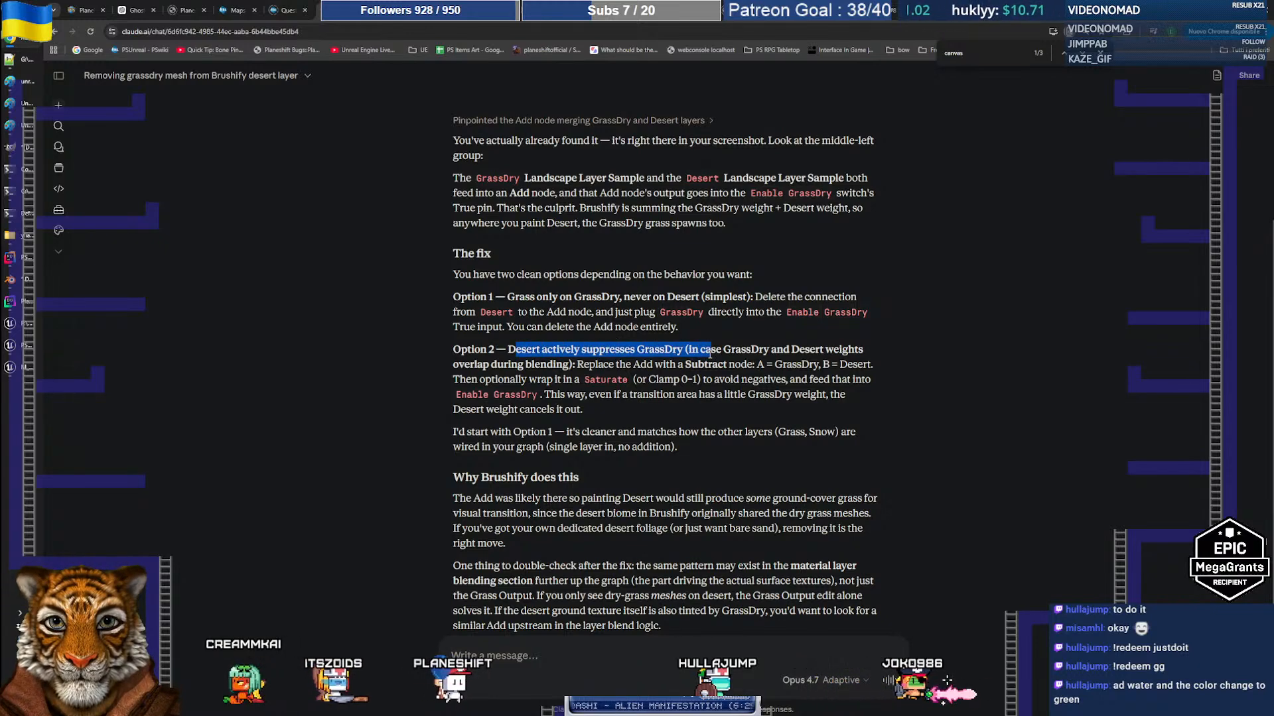
{"action": "left_click", "coordinate": [612, 369]}
{"action": "left_click_drag", "start_coordinate": [568, 365], "coordinate": [698, 366]}
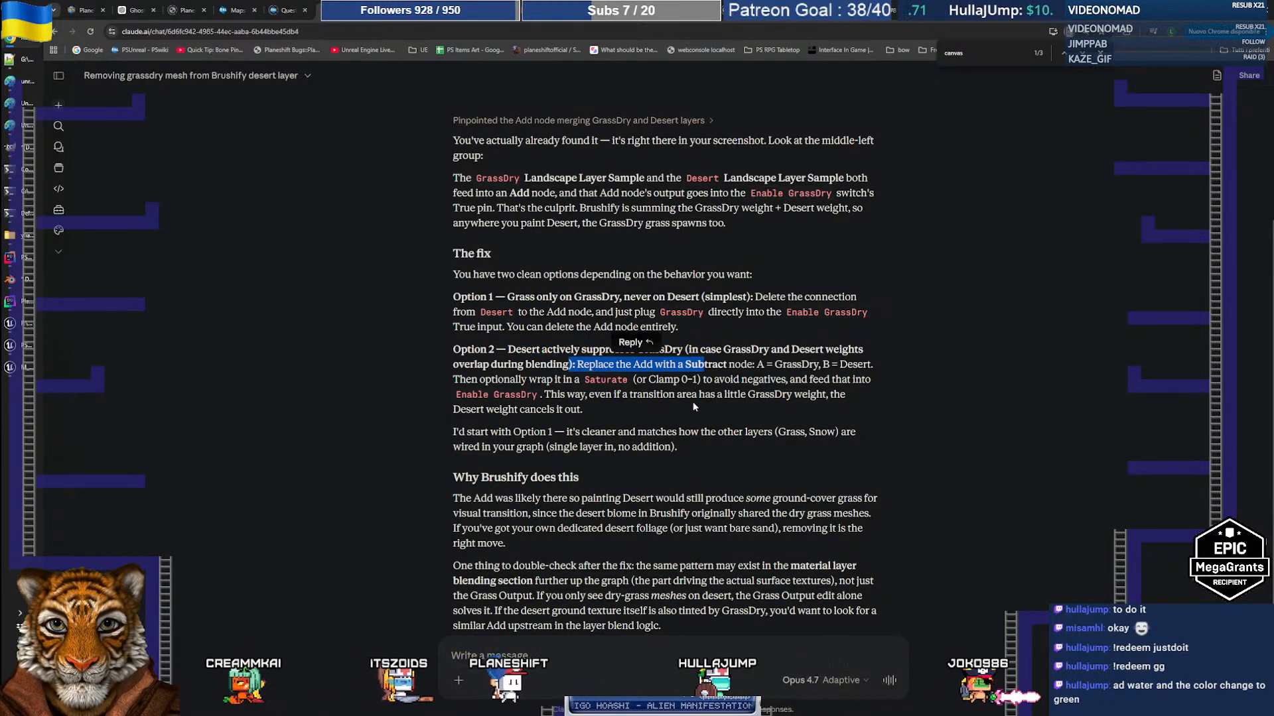
{"action": "left_click", "coordinate": [694, 421]}
Capture a screenshot of the whole GrassType Enable/Disable group in the M_Landscape graph
{"action": "key", "text": "alt+Tab"}
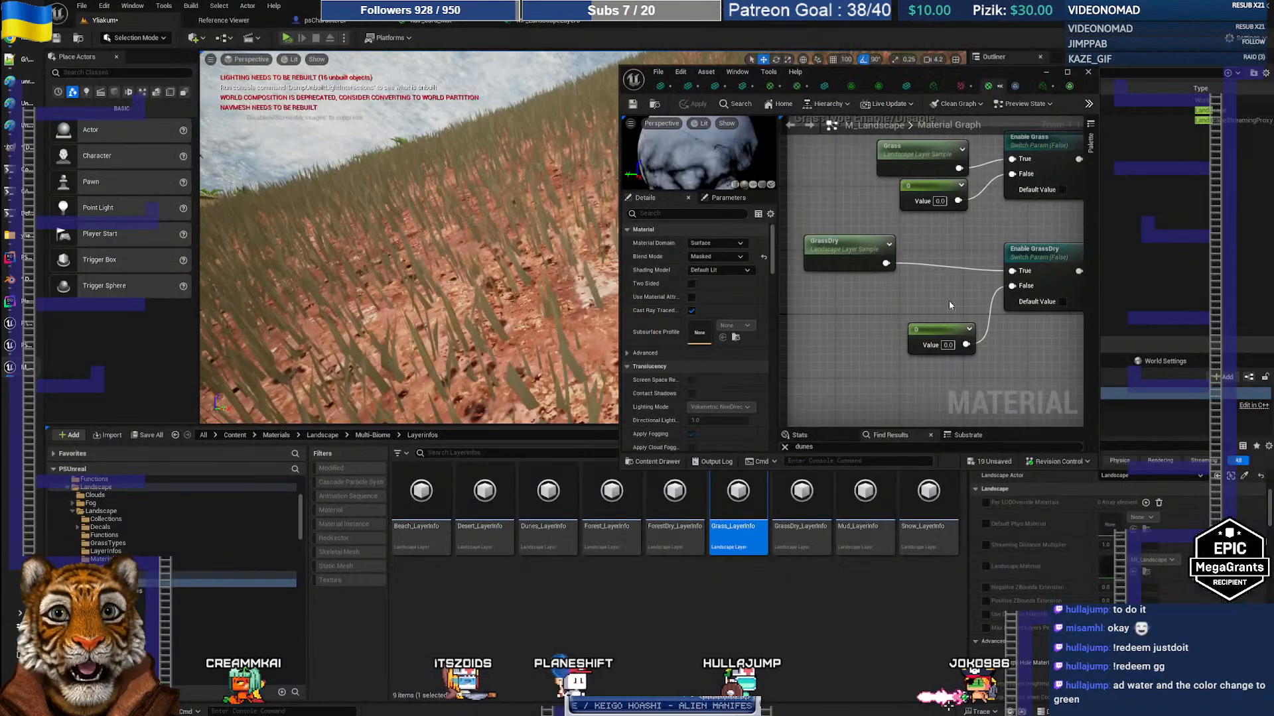
{"action": "scroll", "coordinate": [1009, 357], "scroll_direction": "up", "scroll_amount": 1}
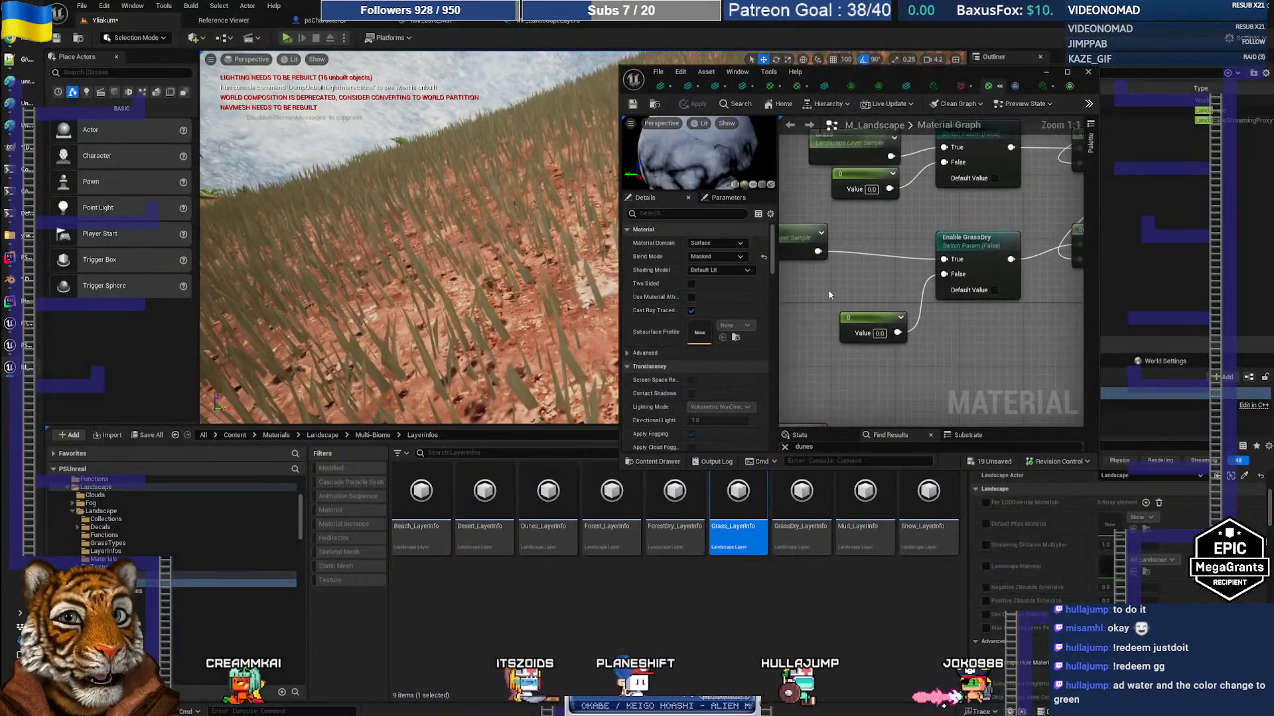
{"action": "left_click", "coordinate": [1067, 72]}
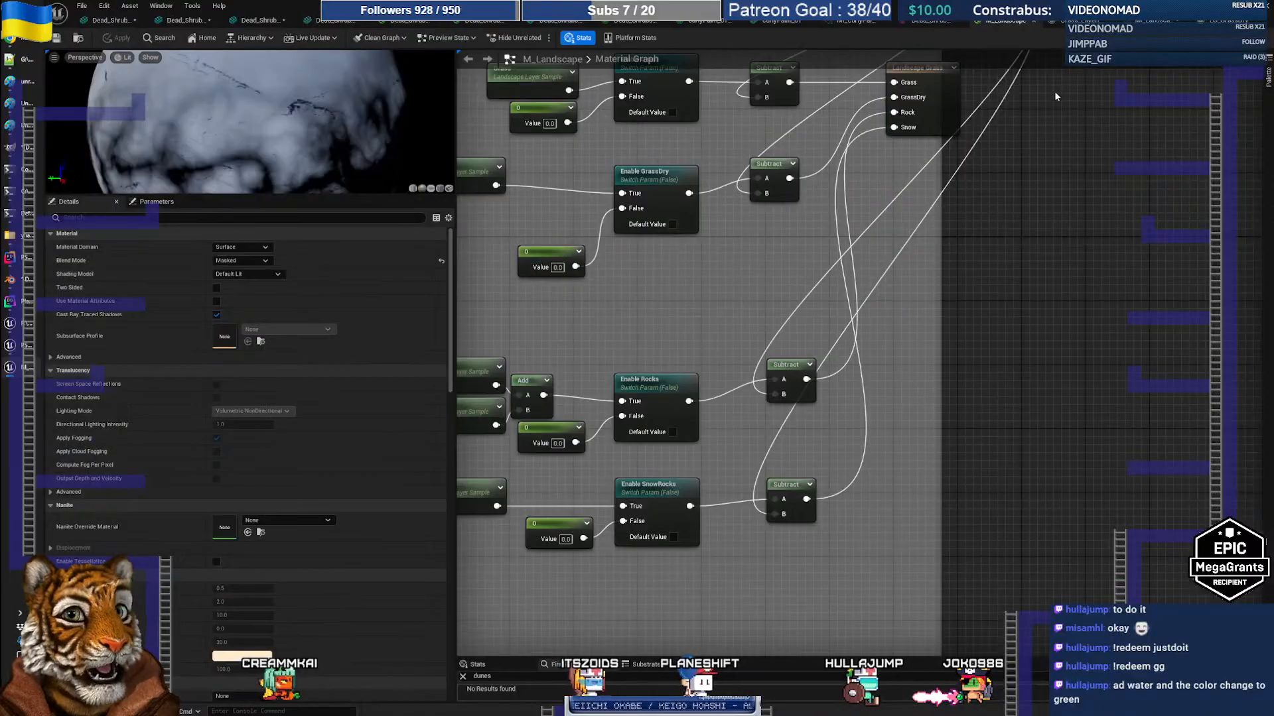
{"action": "right_click_drag", "start_coordinate": [819, 278], "coordinate": [967, 325]}
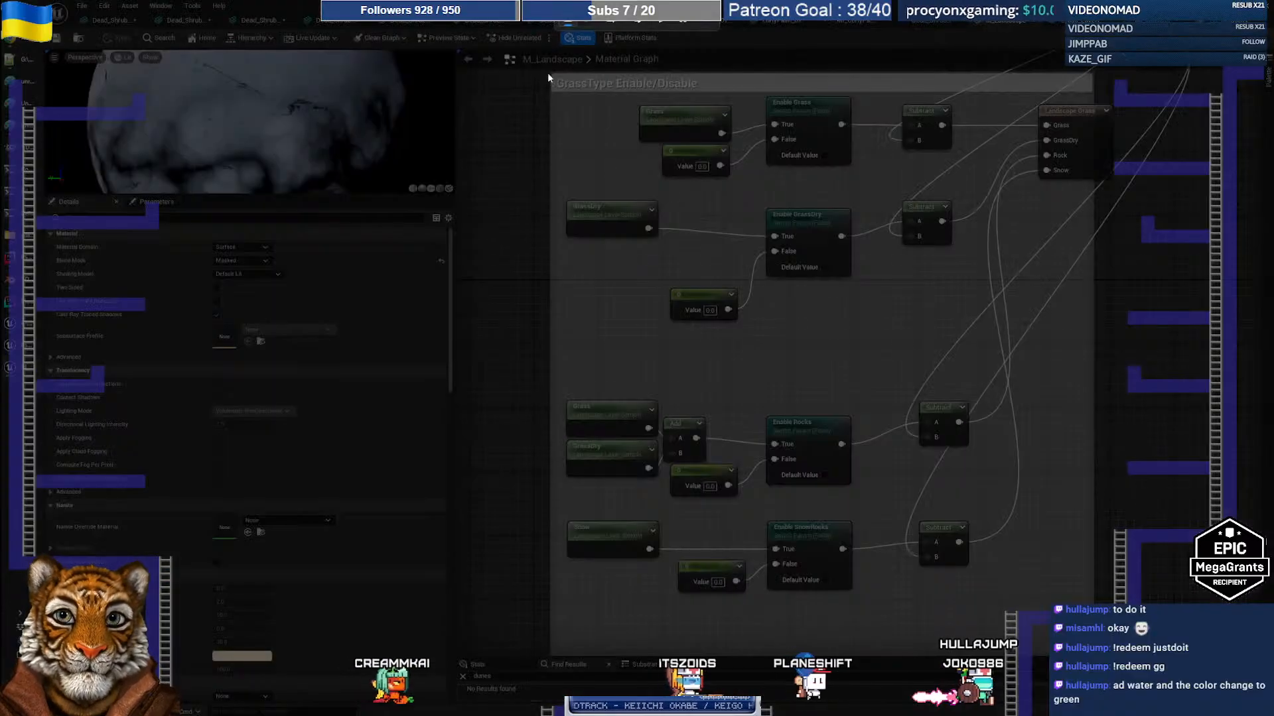
{"action": "left_click_drag", "start_coordinate": [549, 73], "coordinate": [1129, 607]}
{"action": "double_click", "coordinate": [783, 10]}
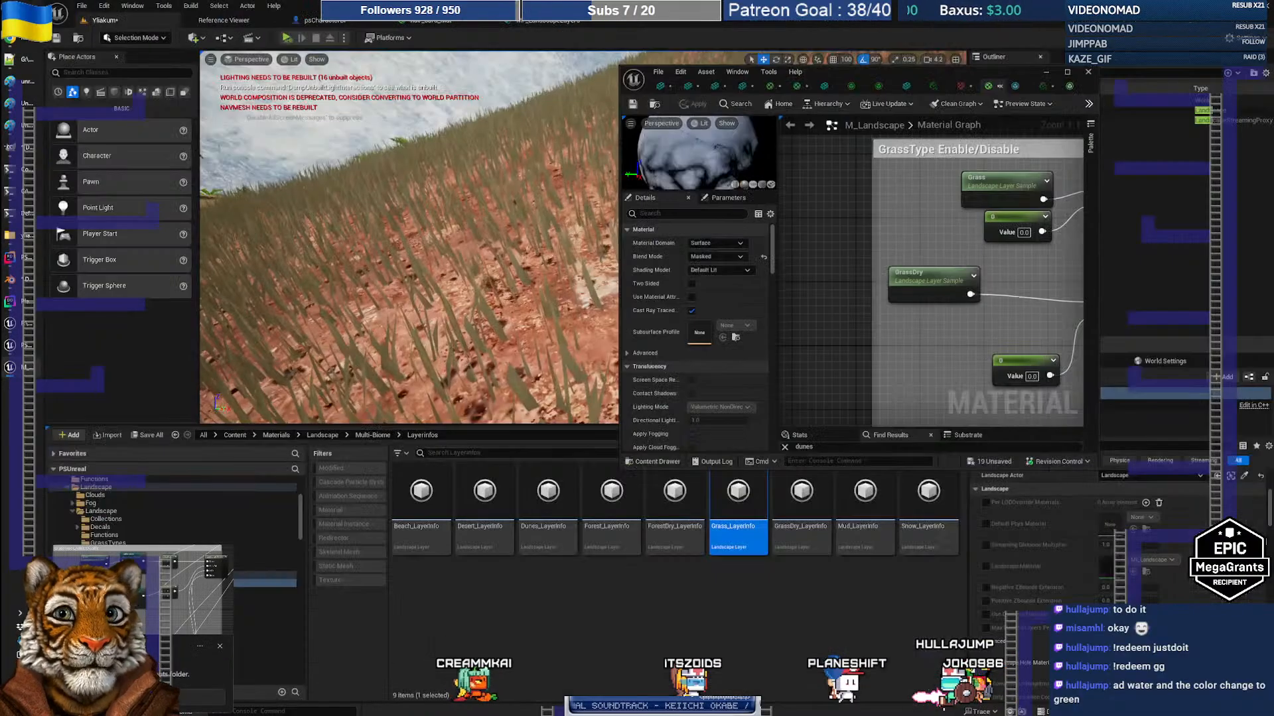
Send Claude the graph screenshot with "I did it , but it's not working I don't think the association with the layer is there"
{"action": "key", "text": "alt+Tab"}
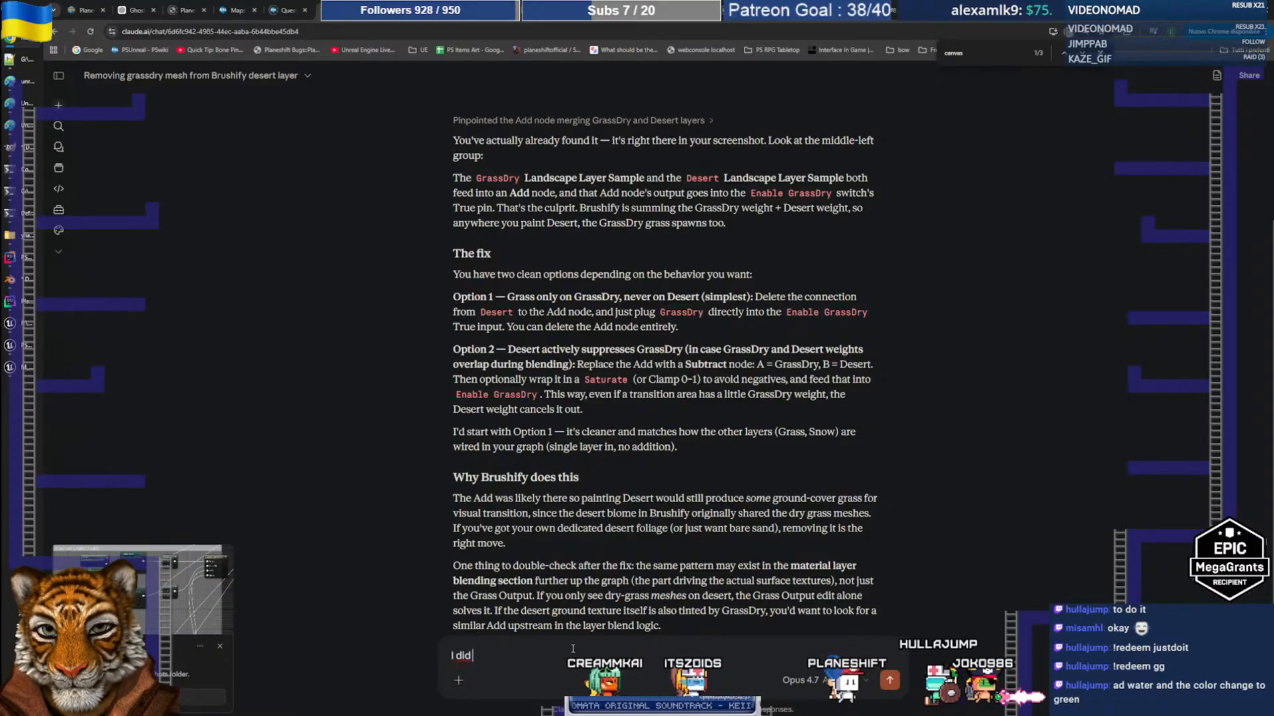
{"action": "type", "text": "I did it , but it's not working I don't think the assp"}
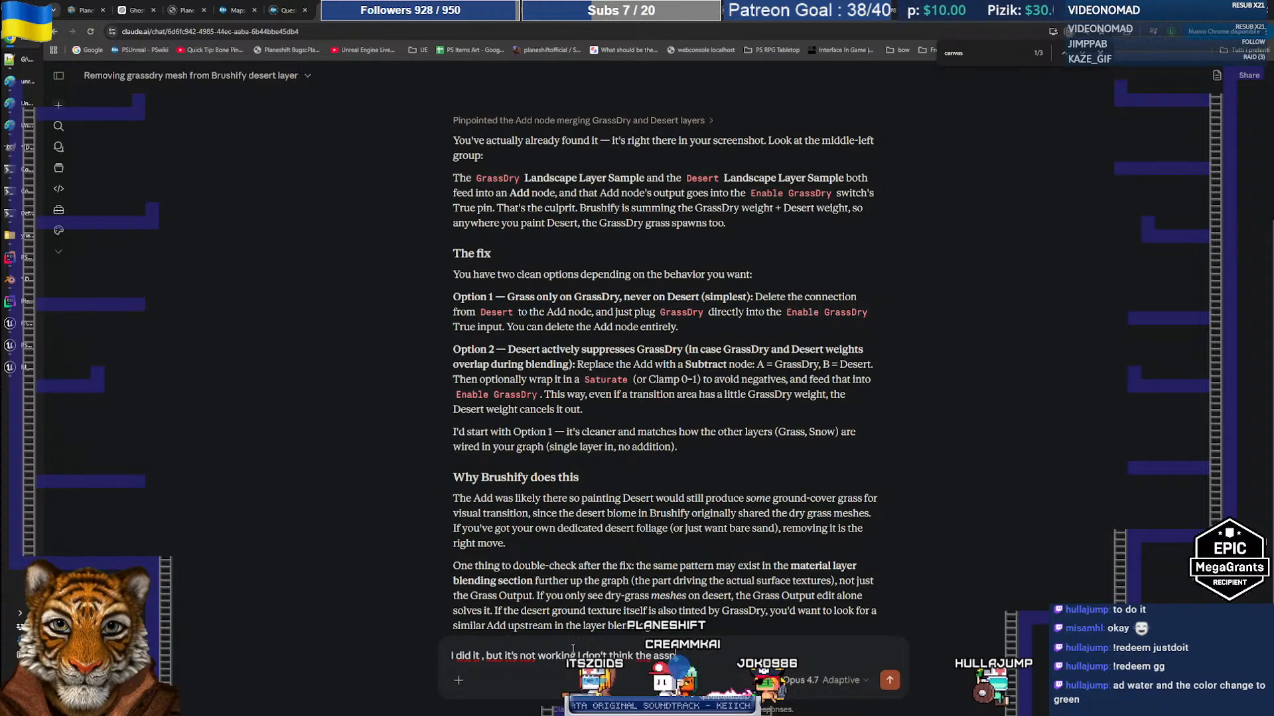
{"action": "type", "text": "ociation with teh"}
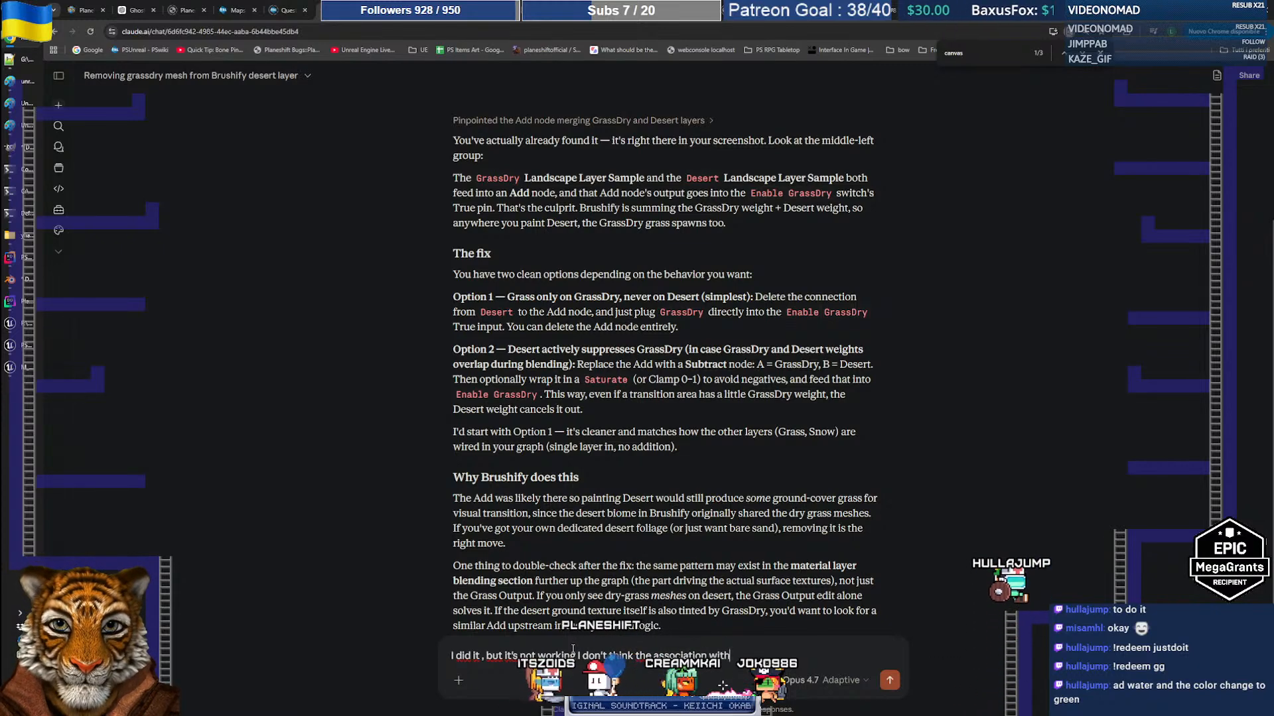
{"action": "key", "text": "BackSpace"}
{"action": "key", "text": "BackSpace"}
{"action": "type", "text": "he layer"}
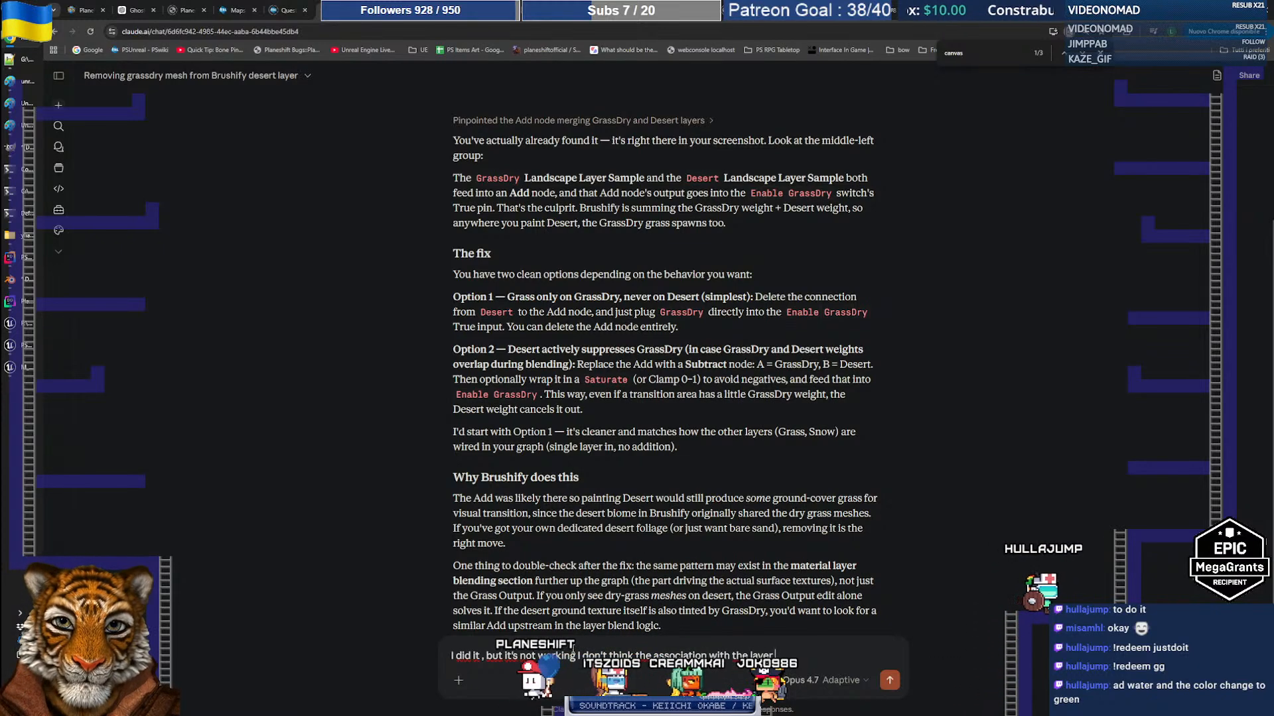
{"action": "type", "text": " is there"}
{"action": "key", "text": "ctrl+v"}
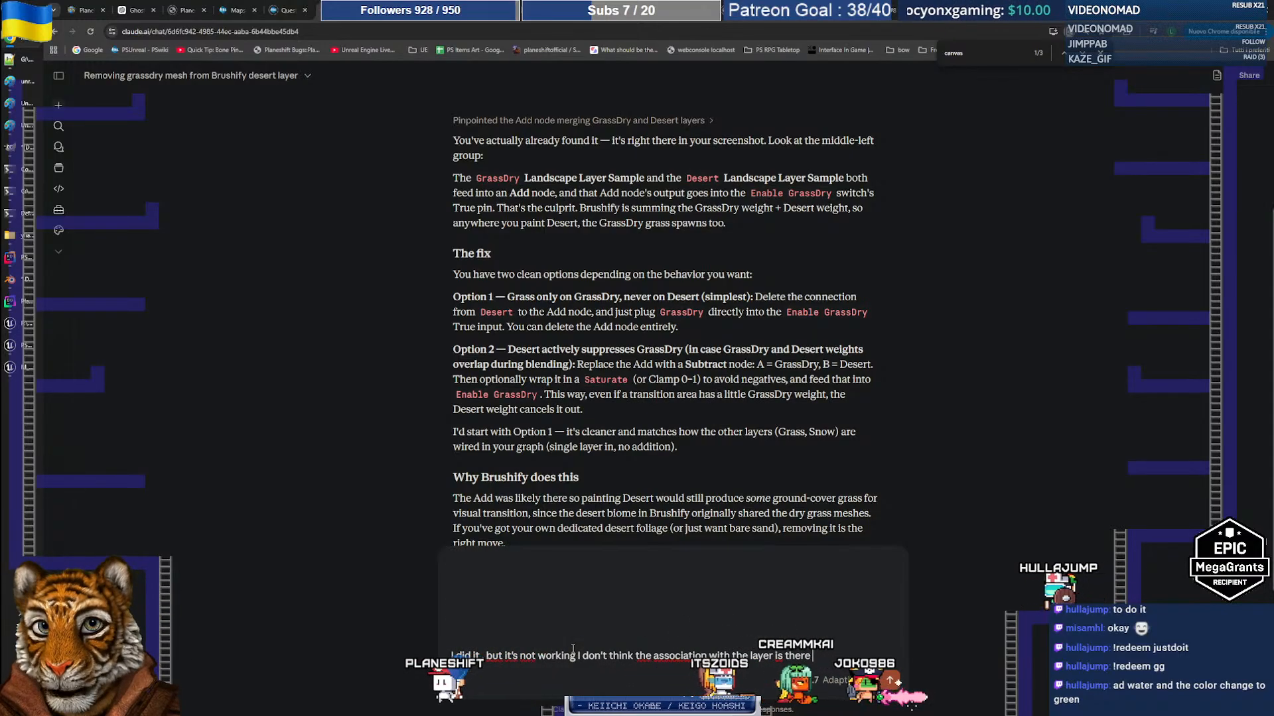
{"action": "key", "text": "Return"}
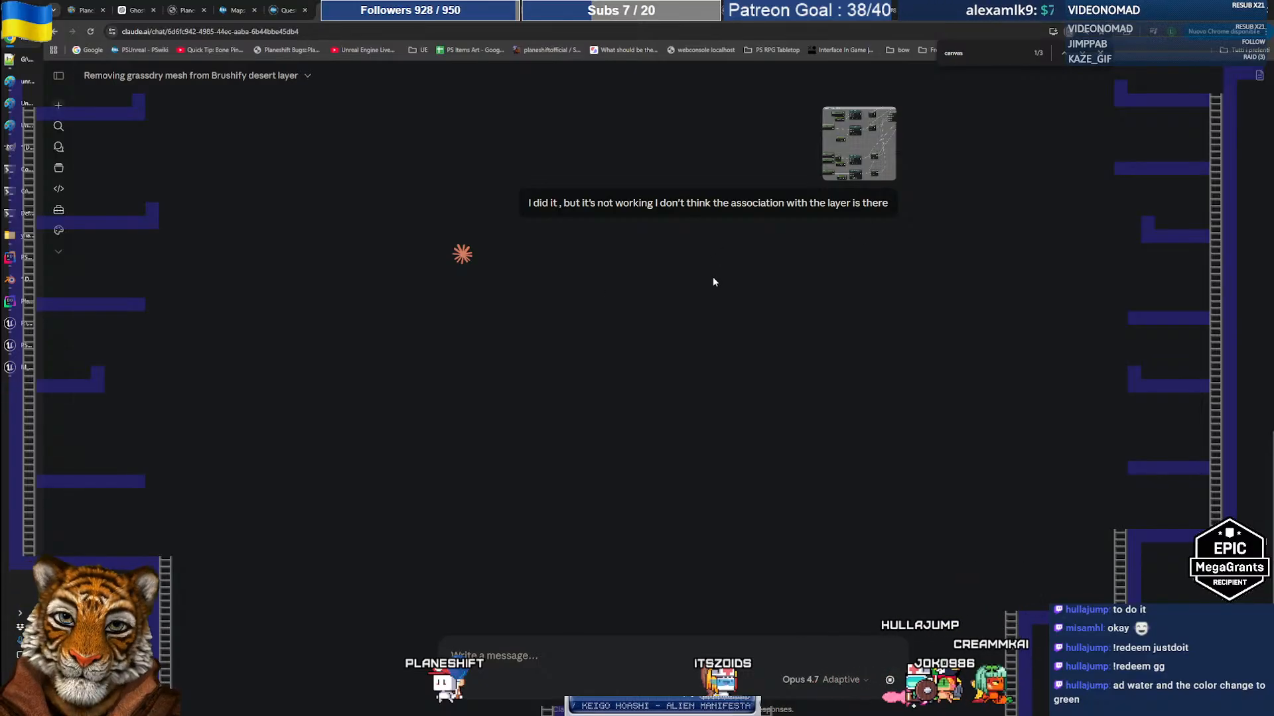
Return to the M_Landscape graph and examine the Grass branch nodes and the grass types assigned in the Landscape Grass output
{"action": "key", "text": "alt+Tab"}
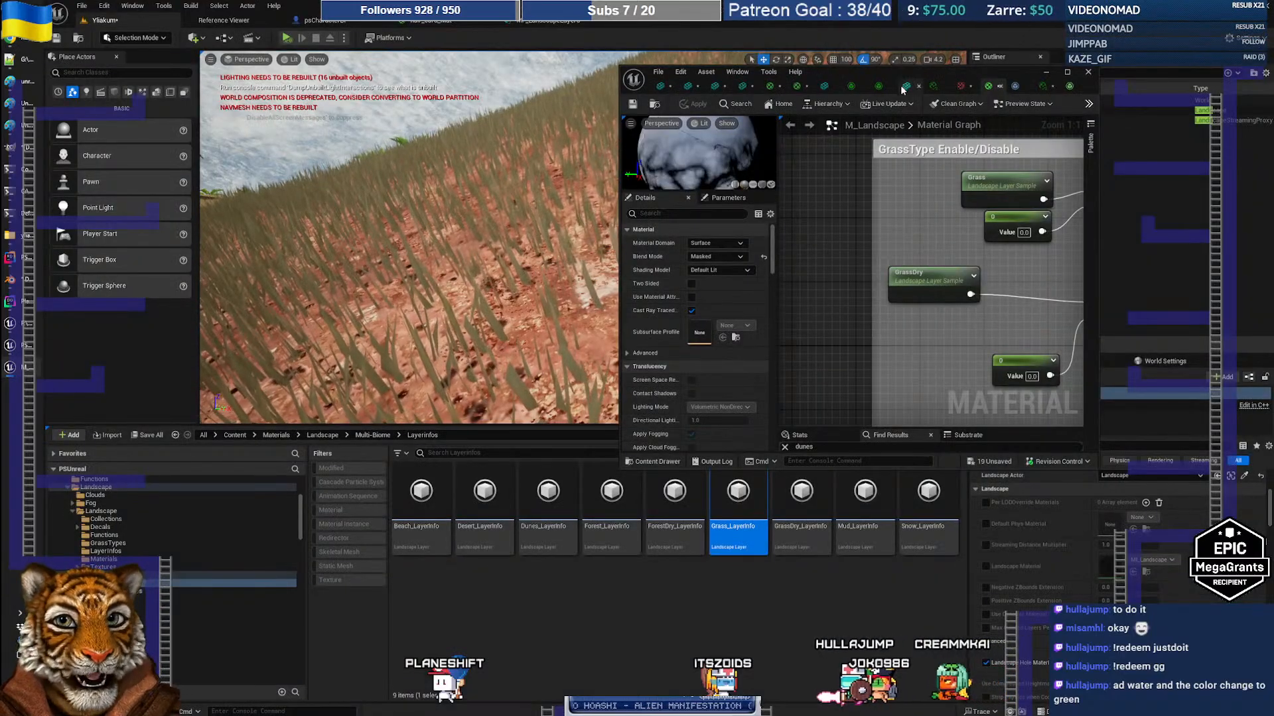
{"action": "double_click", "coordinate": [901, 71]}
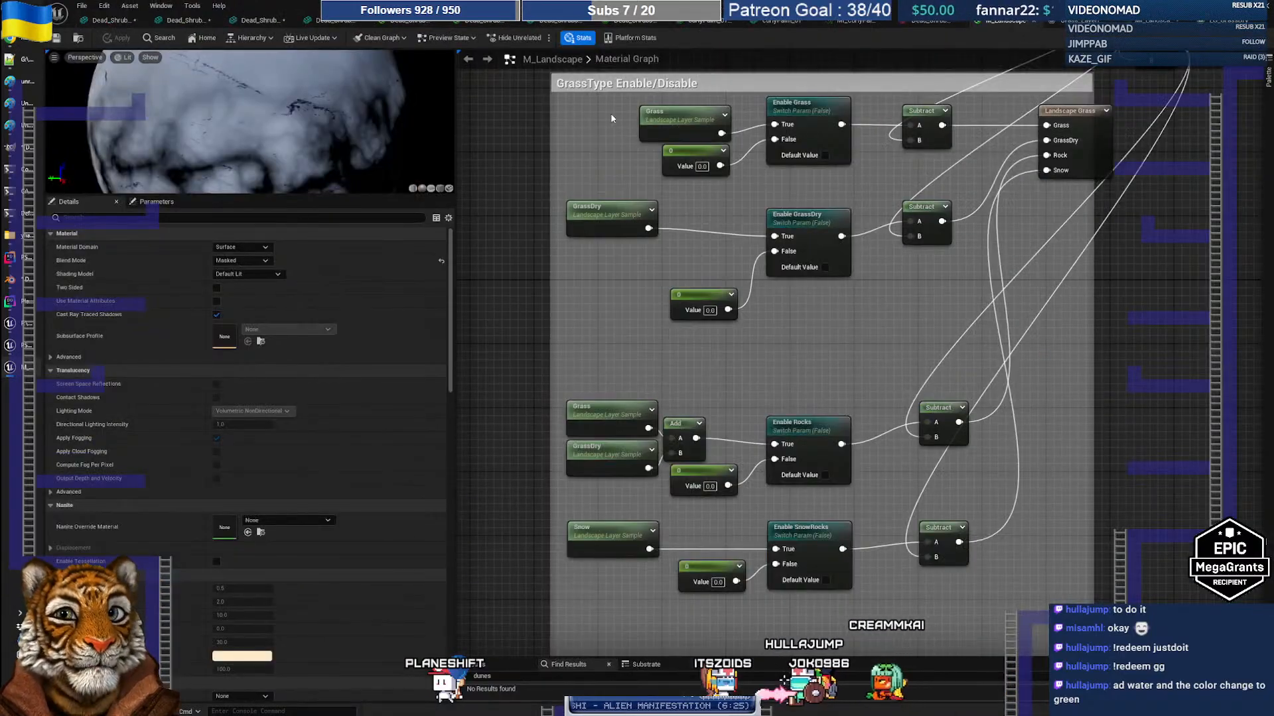
{"action": "left_click_drag", "start_coordinate": [610, 112], "coordinate": [925, 165]}
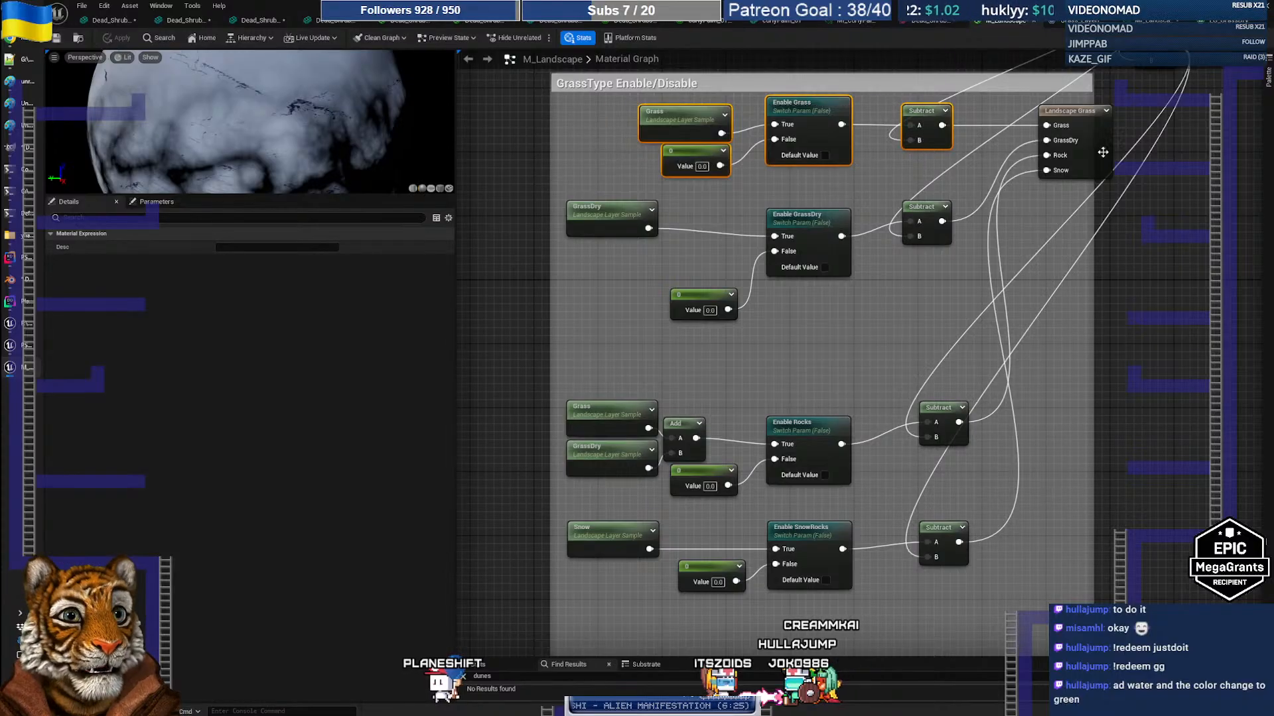
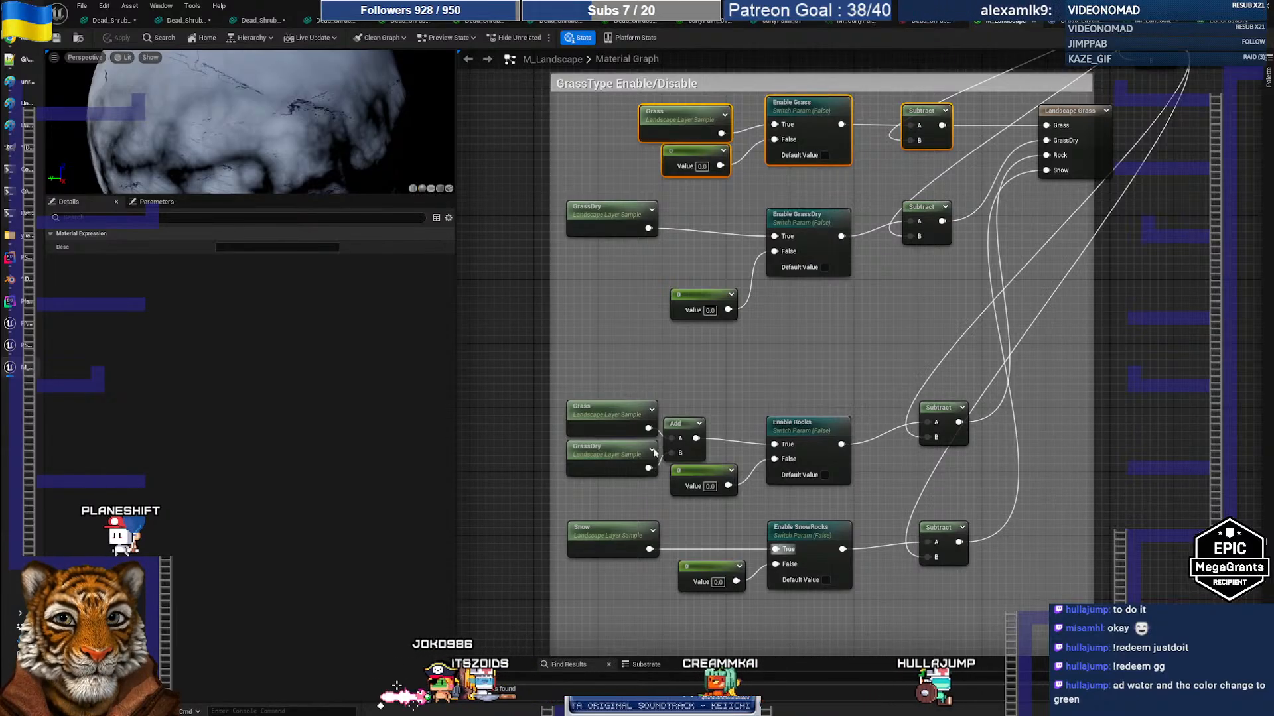
{"action": "left_click", "coordinate": [1072, 112]}
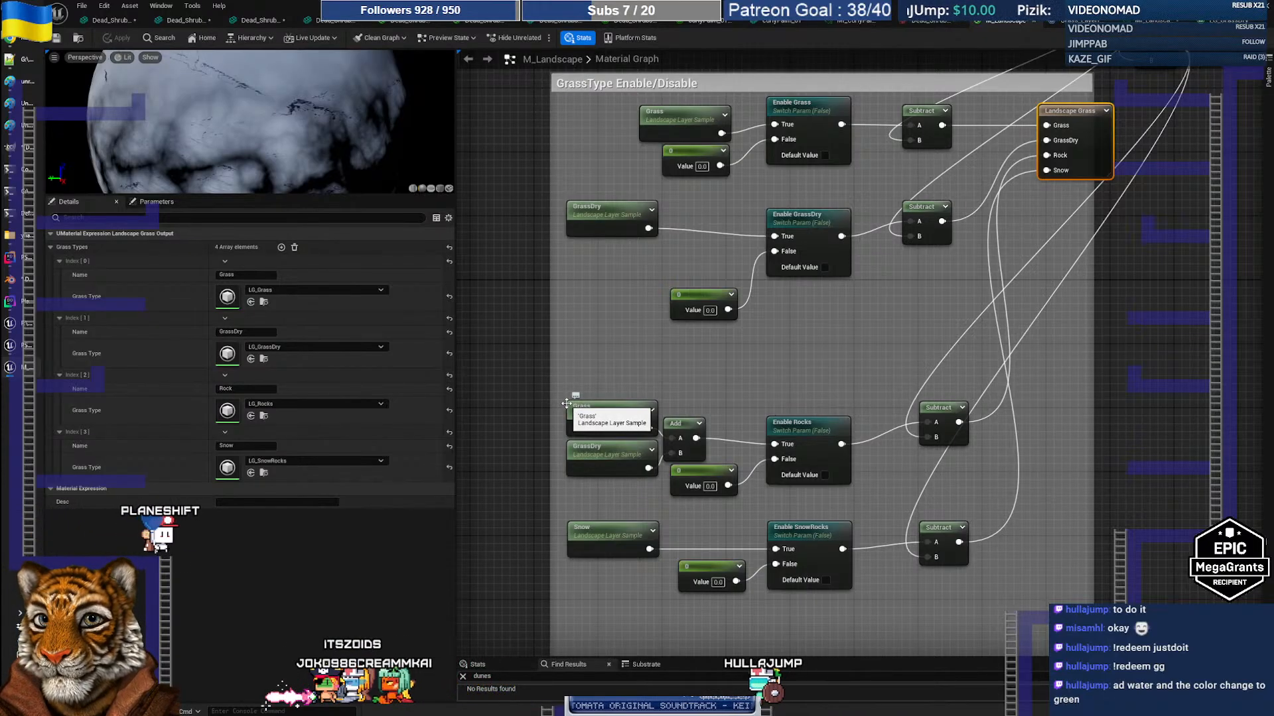
Read Claude's new reply on suppressing GrassDry through its Subtract node's B input, then return to the M_Landscape graph
{"action": "key", "text": "alt+Tab"}
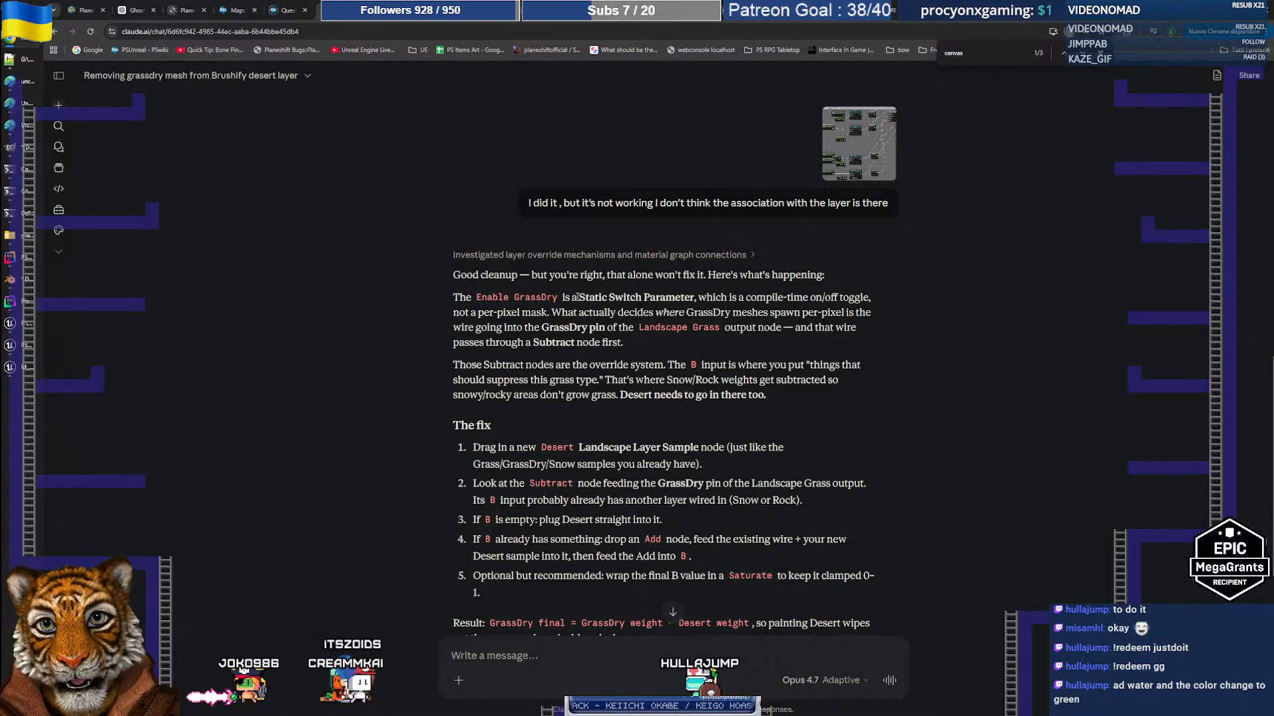
{"action": "mouse_move", "coordinate": [739, 302]}
{"action": "left_mouse_down"}
{"action": "mouse_move", "coordinate": [496, 310]}
{"action": "mouse_move", "coordinate": [732, 312]}
{"action": "left_mouse_up"}
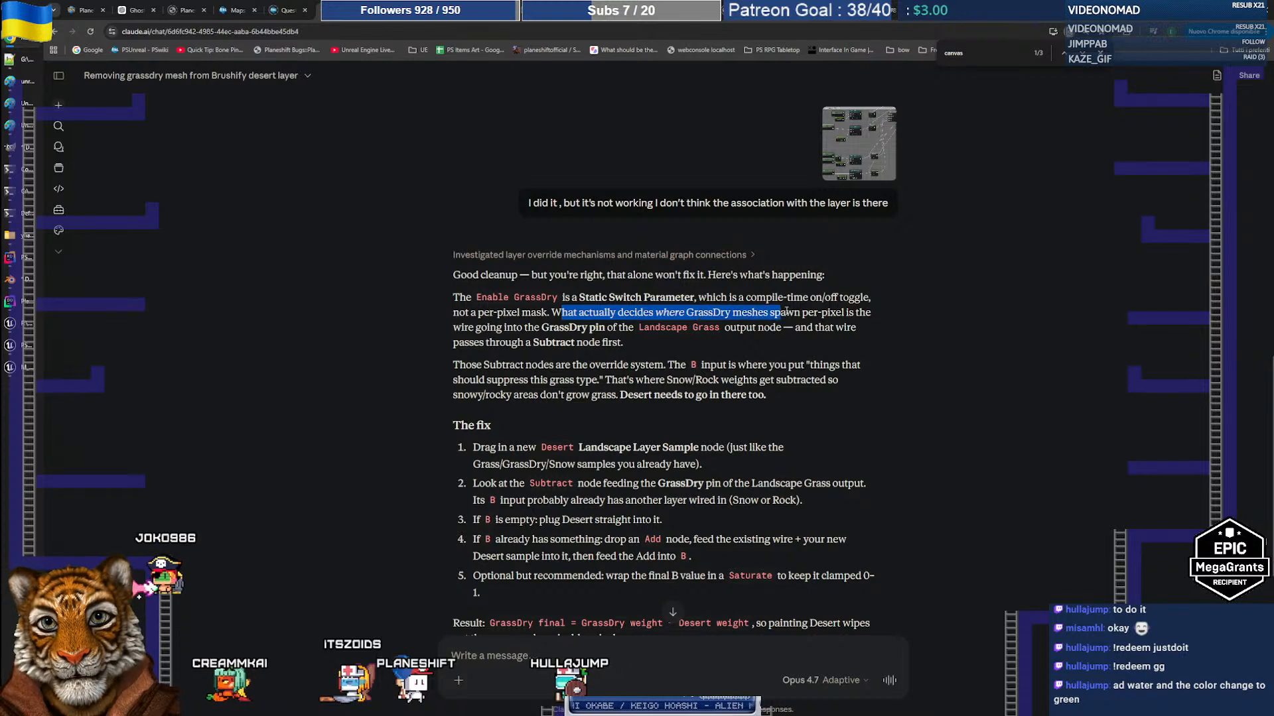
{"action": "left_click_drag", "start_coordinate": [841, 311], "coordinate": [595, 330]}
{"action": "left_click", "coordinate": [692, 344]}
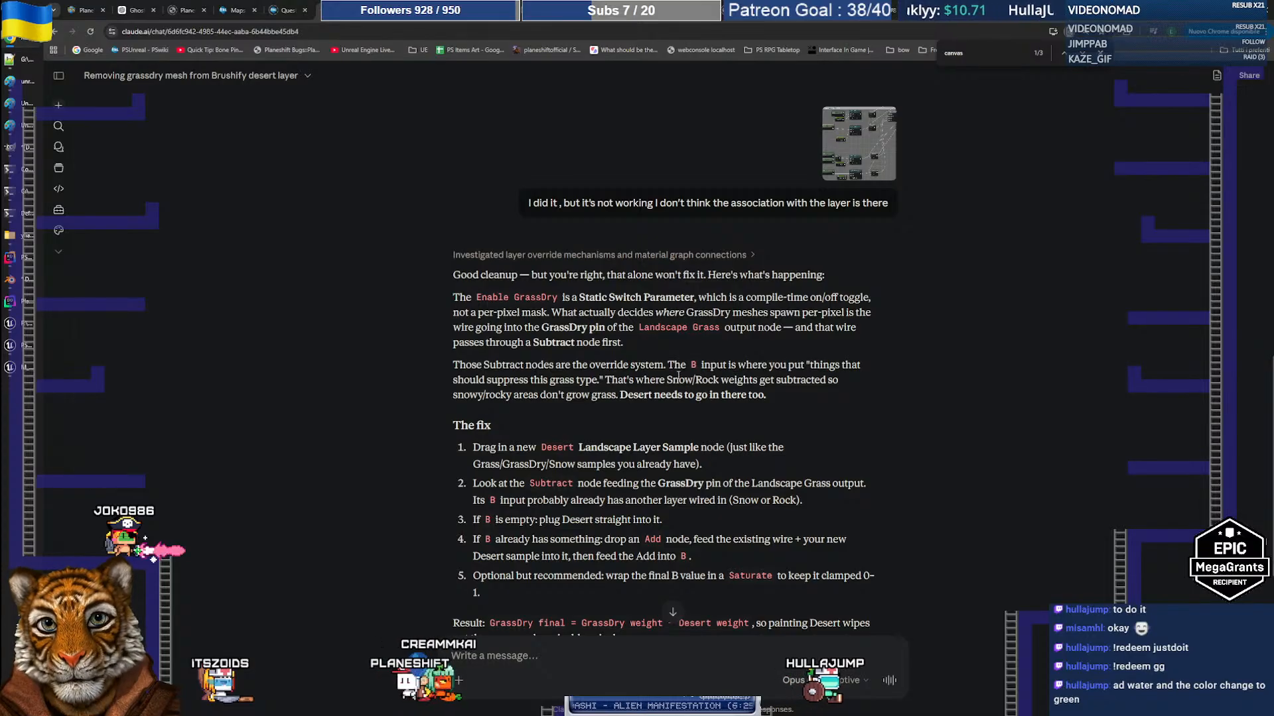
{"action": "left_click_drag", "start_coordinate": [626, 383], "coordinate": [786, 396]}
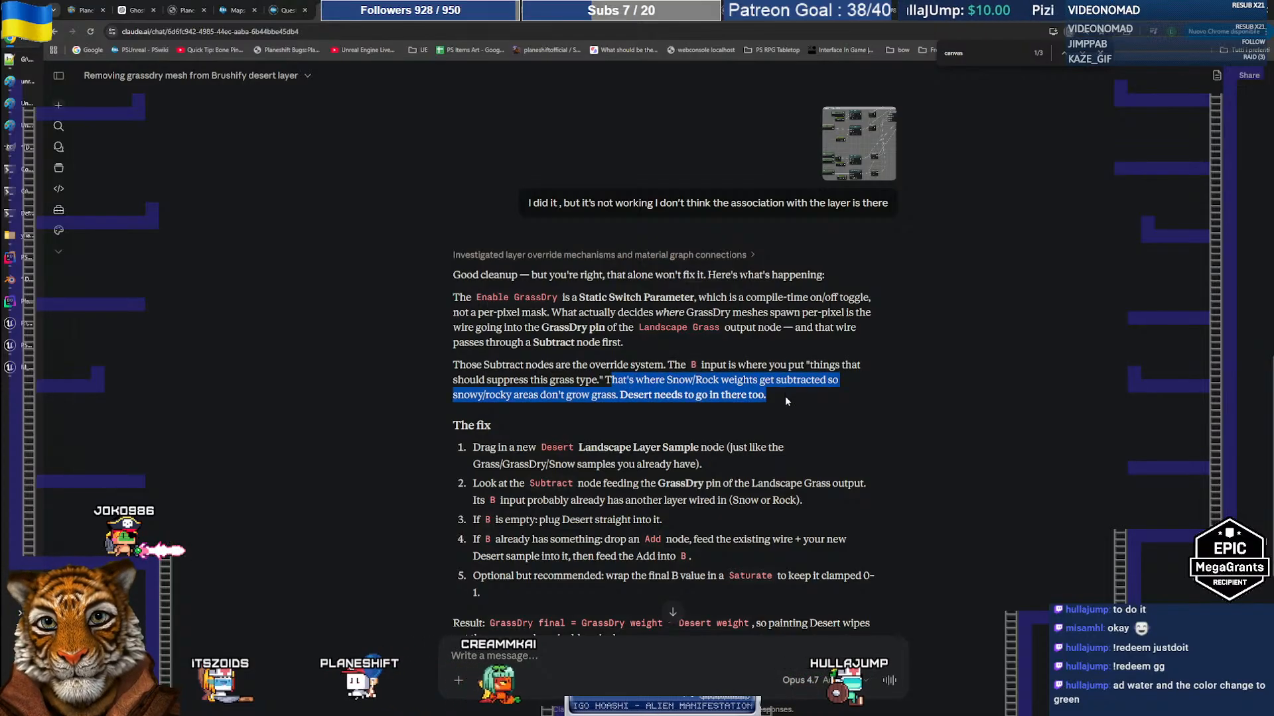
{"action": "left_click", "coordinate": [788, 396]}
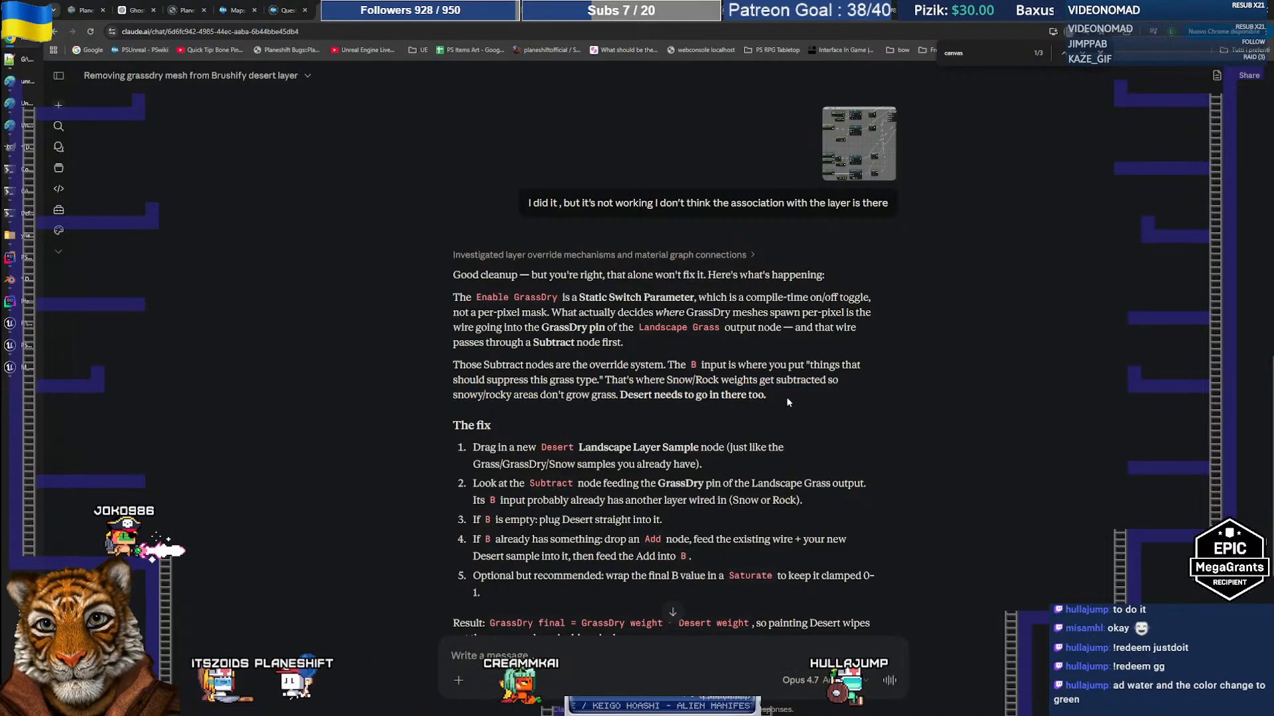
{"action": "scroll", "coordinate": [827, 405], "scroll_direction": "down", "scroll_amount": 1}
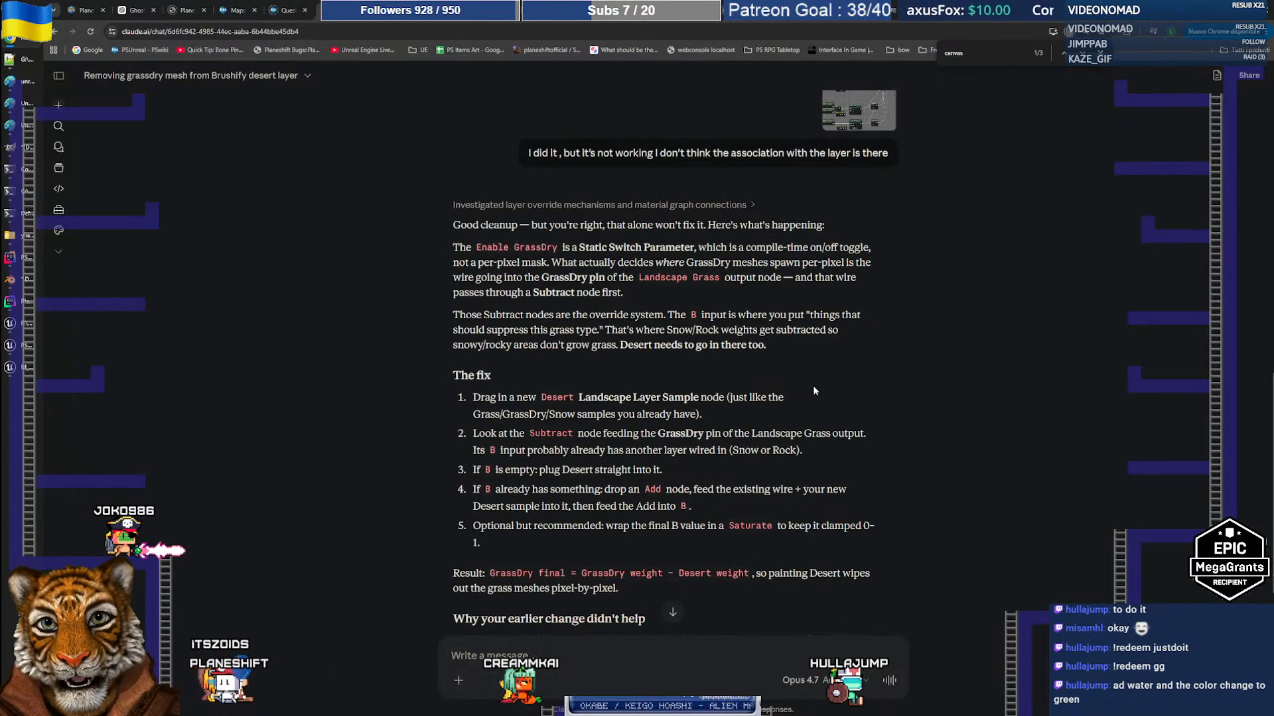
{"action": "scroll", "coordinate": [835, 366], "scroll_direction": "down", "scroll_amount": 1}
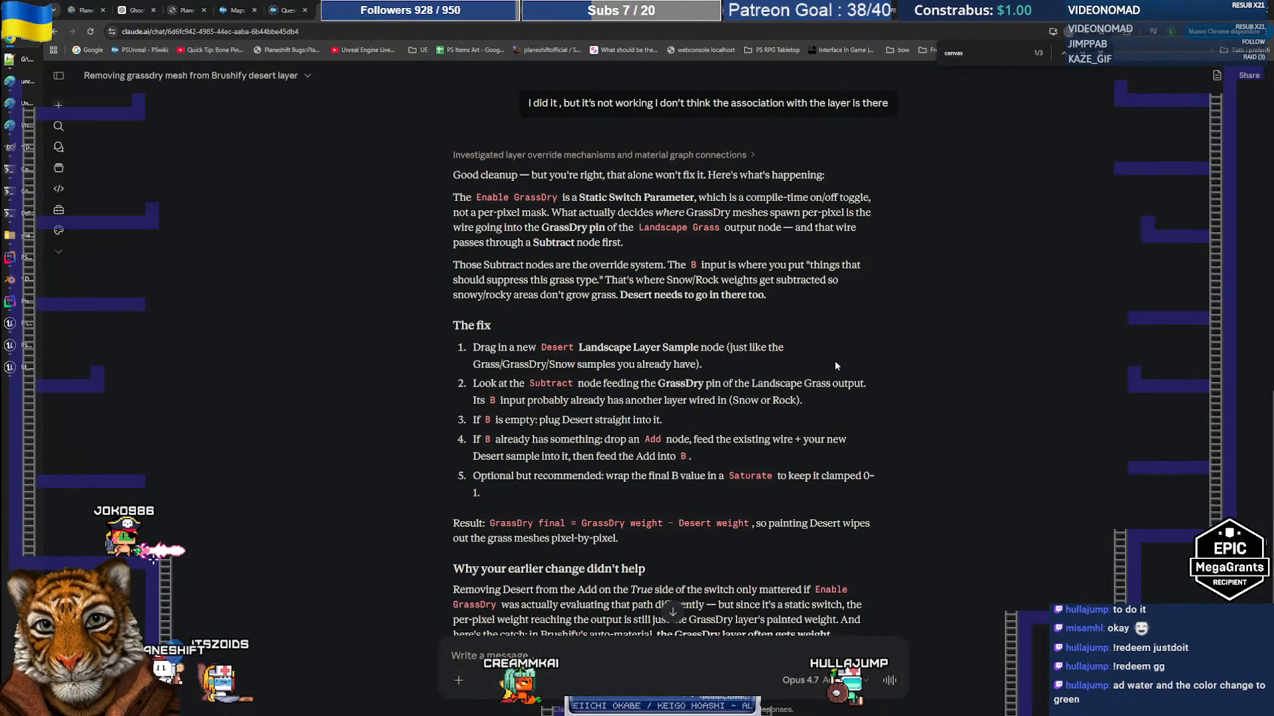
{"action": "scroll", "coordinate": [835, 366], "scroll_direction": "down", "scroll_amount": 1}
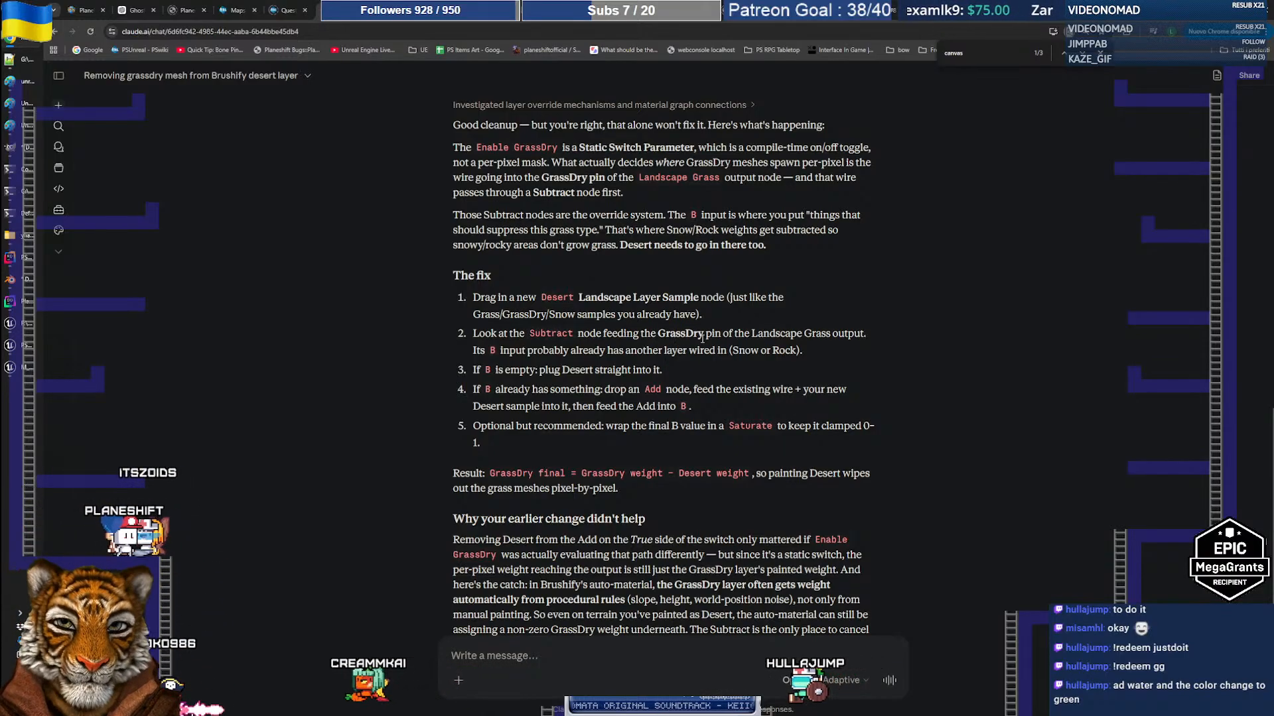
{"action": "key", "text": "alt+Tab"}
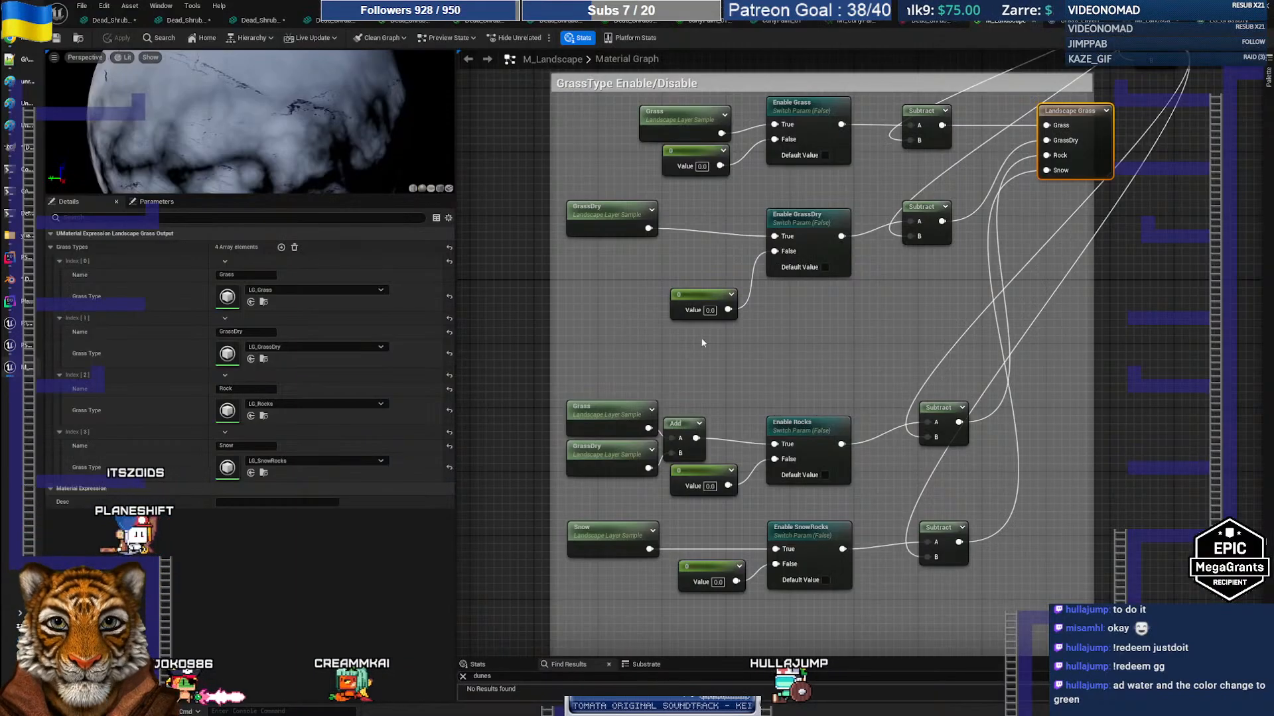
Select the Subtract node feeding the GrassDry pin and trace its input wires up to the Add nodes above the GrassType group
{"action": "left_click", "coordinate": [917, 211]}
{"action": "right_click_drag", "start_coordinate": [918, 211], "coordinate": [781, 553]}
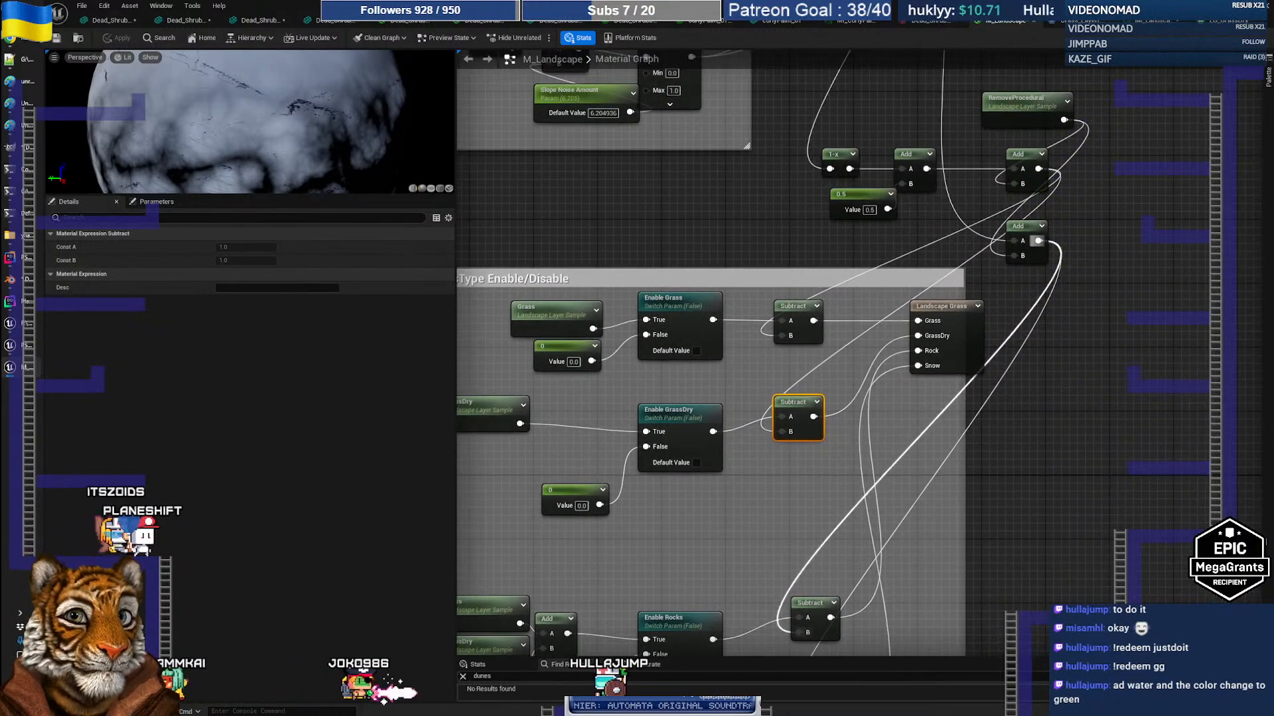
{"action": "right_click_drag", "start_coordinate": [884, 475], "coordinate": [836, 537]}
{"action": "right_click_drag", "start_coordinate": [854, 353], "coordinate": [868, 504]}
{"action": "right_click_drag", "start_coordinate": [804, 232], "coordinate": [867, 198]}
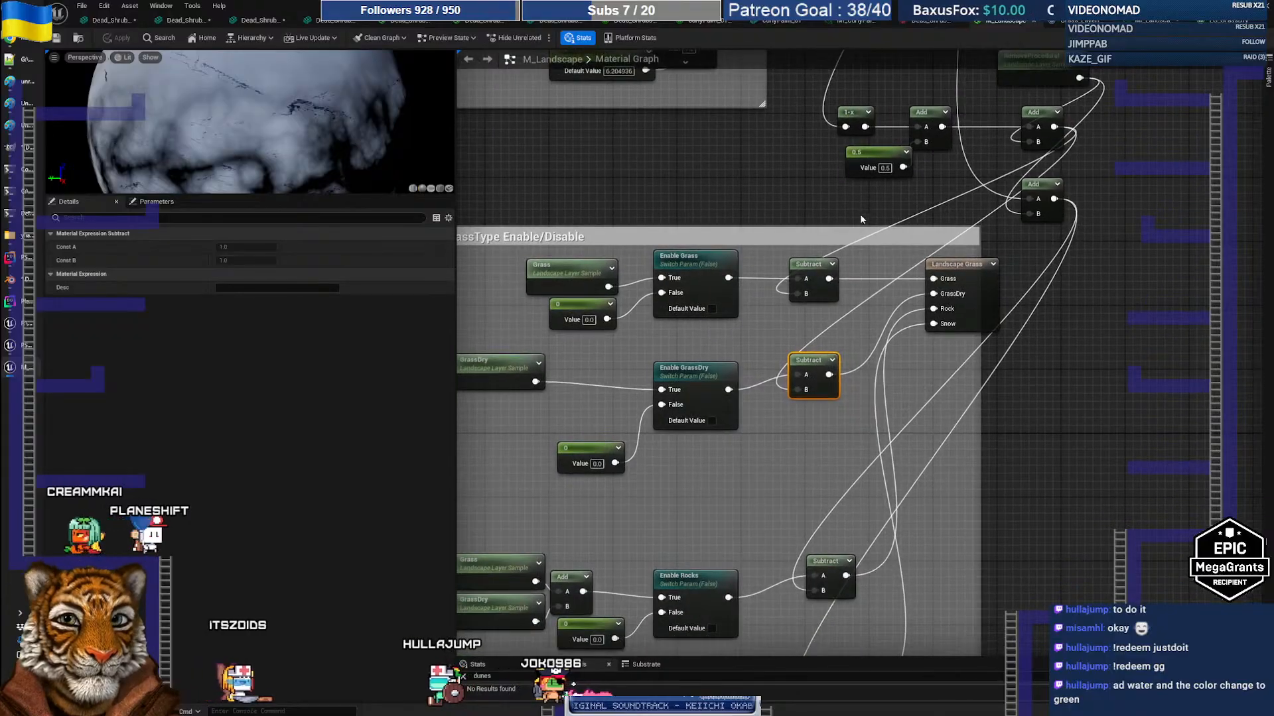
{"action": "right_click_drag", "start_coordinate": [848, 270], "coordinate": [921, 213]}
Switch to Claude and read the numbered fix steps for the Desert sample and Subtract's B input, then return to the M_Landscape graph
{"action": "key", "text": "alt+Tab"}
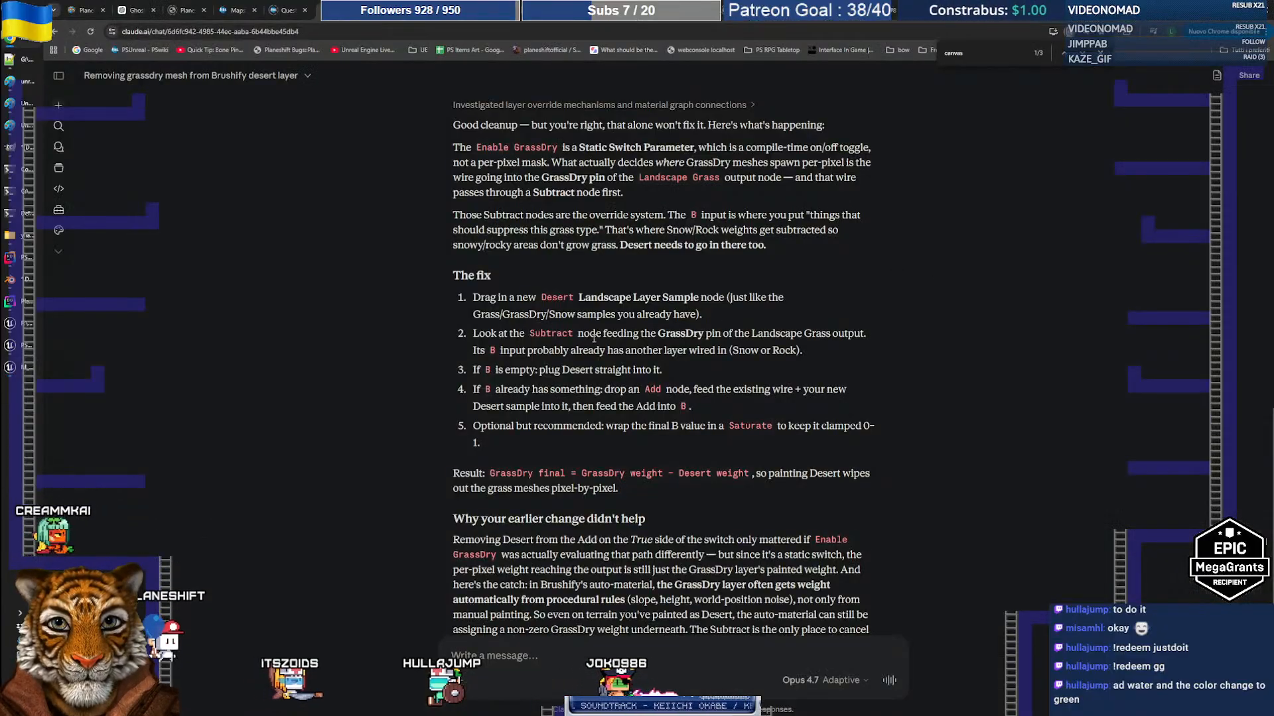
{"action": "left_click_drag", "start_coordinate": [583, 334], "coordinate": [676, 335]}
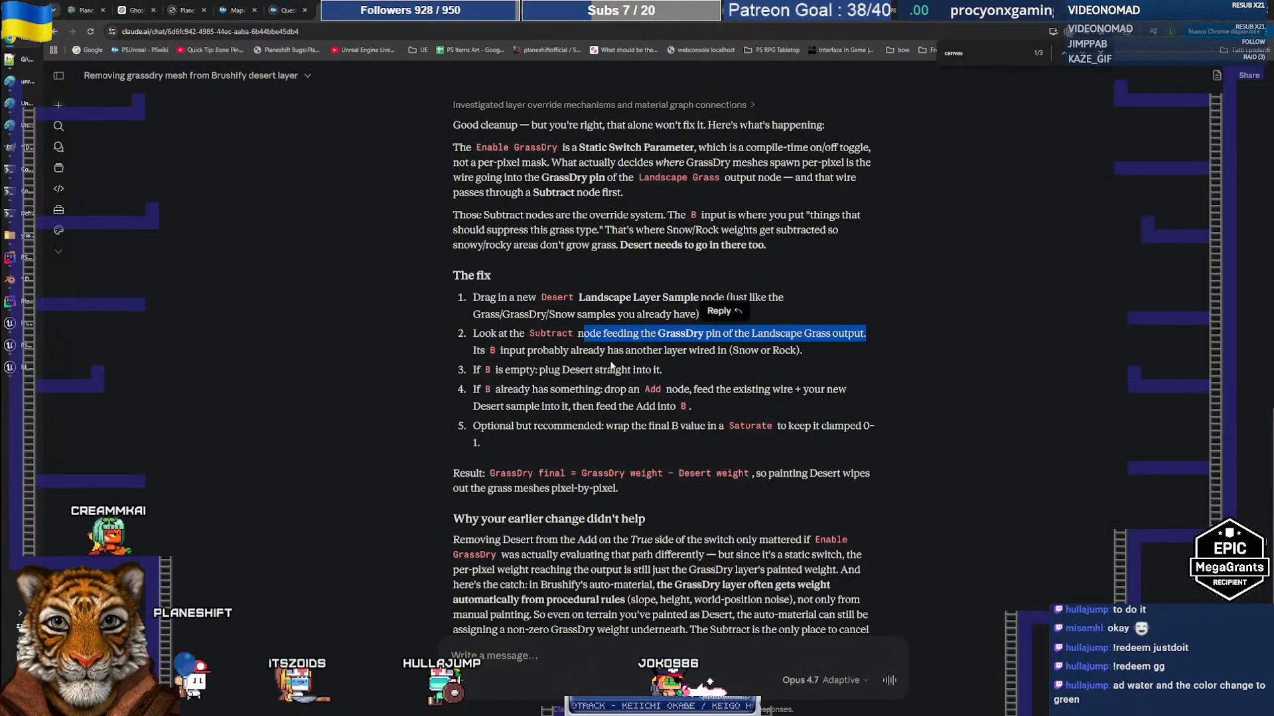
{"action": "left_click", "coordinate": [511, 351]}
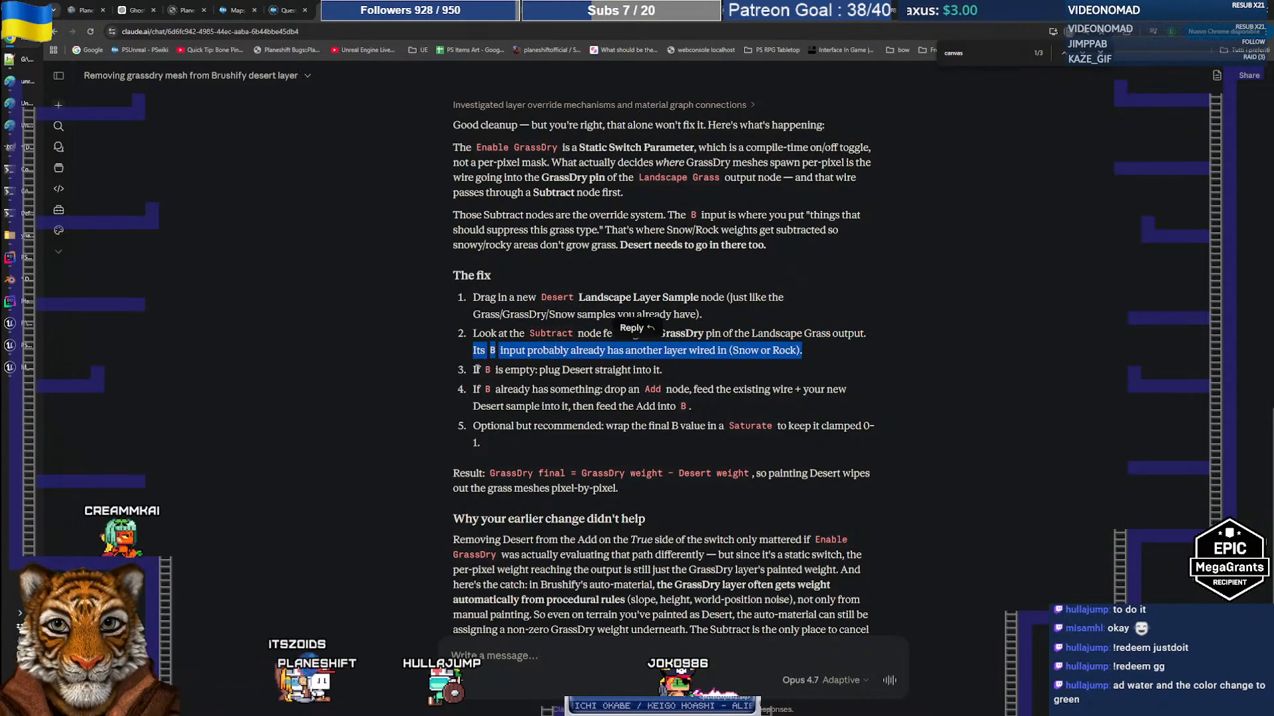
{"action": "left_click_drag", "start_coordinate": [477, 369], "coordinate": [682, 366]}
{"action": "left_click", "coordinate": [678, 369]}
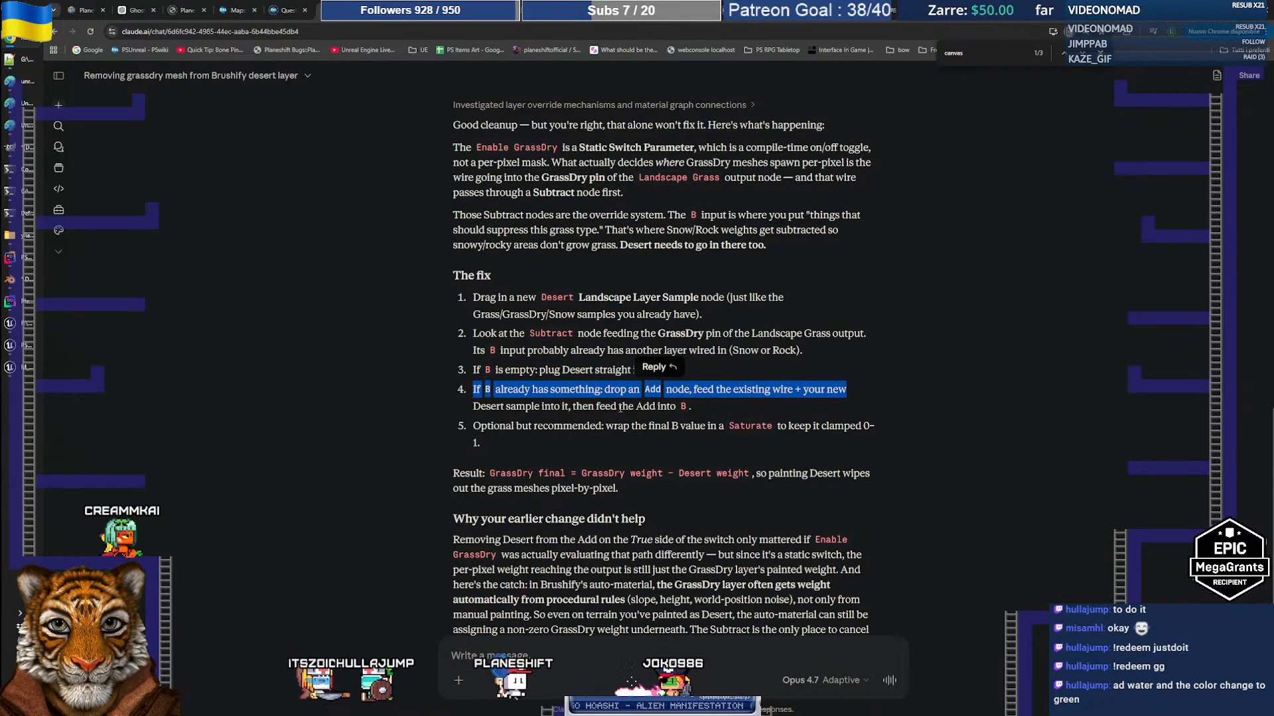
{"action": "left_click", "coordinate": [555, 409]}
{"action": "left_click_drag", "start_coordinate": [445, 408], "coordinate": [706, 408]}
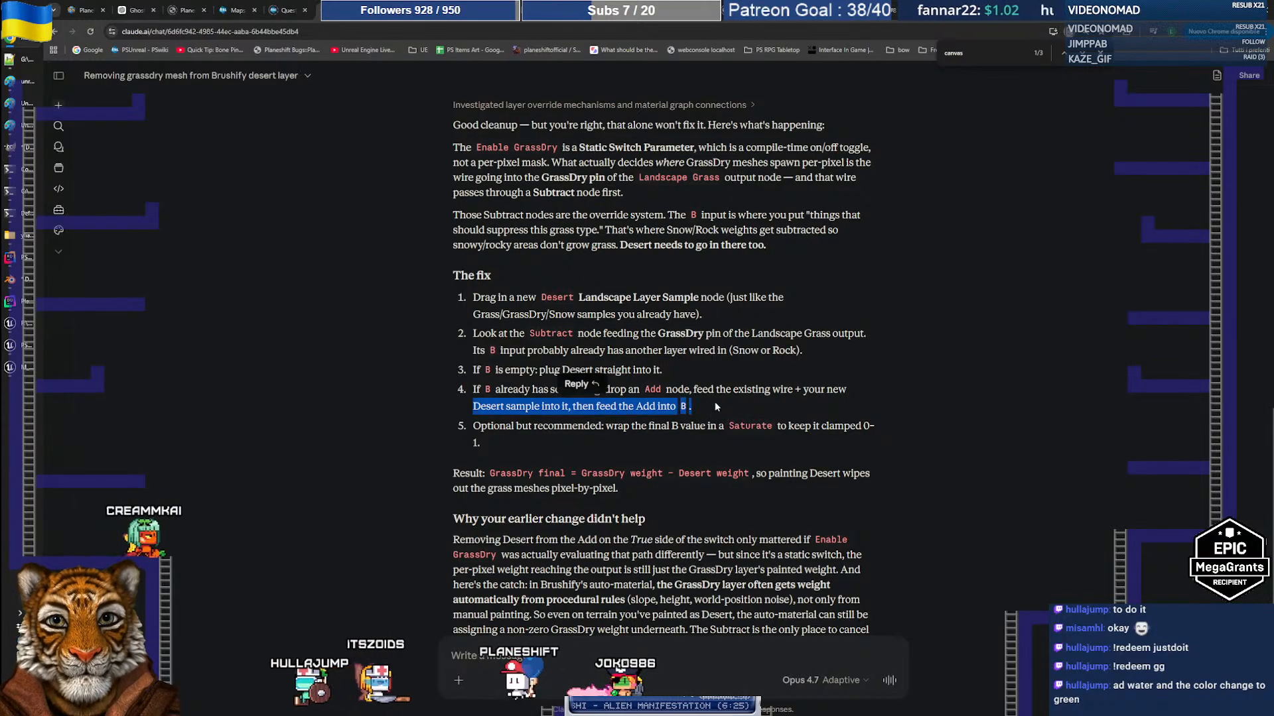
{"action": "left_click", "coordinate": [714, 402]}
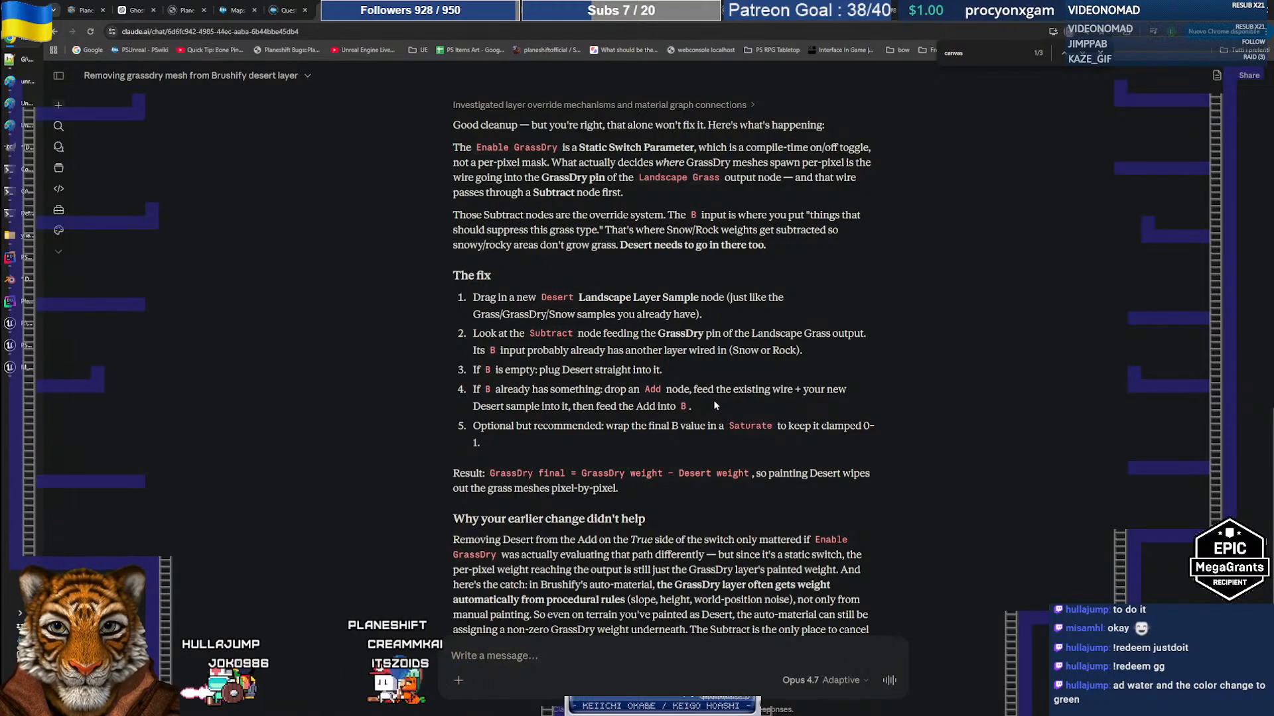
{"action": "left_click_drag", "start_coordinate": [475, 296], "coordinate": [516, 448]}
{"action": "left_click", "coordinate": [519, 380]}
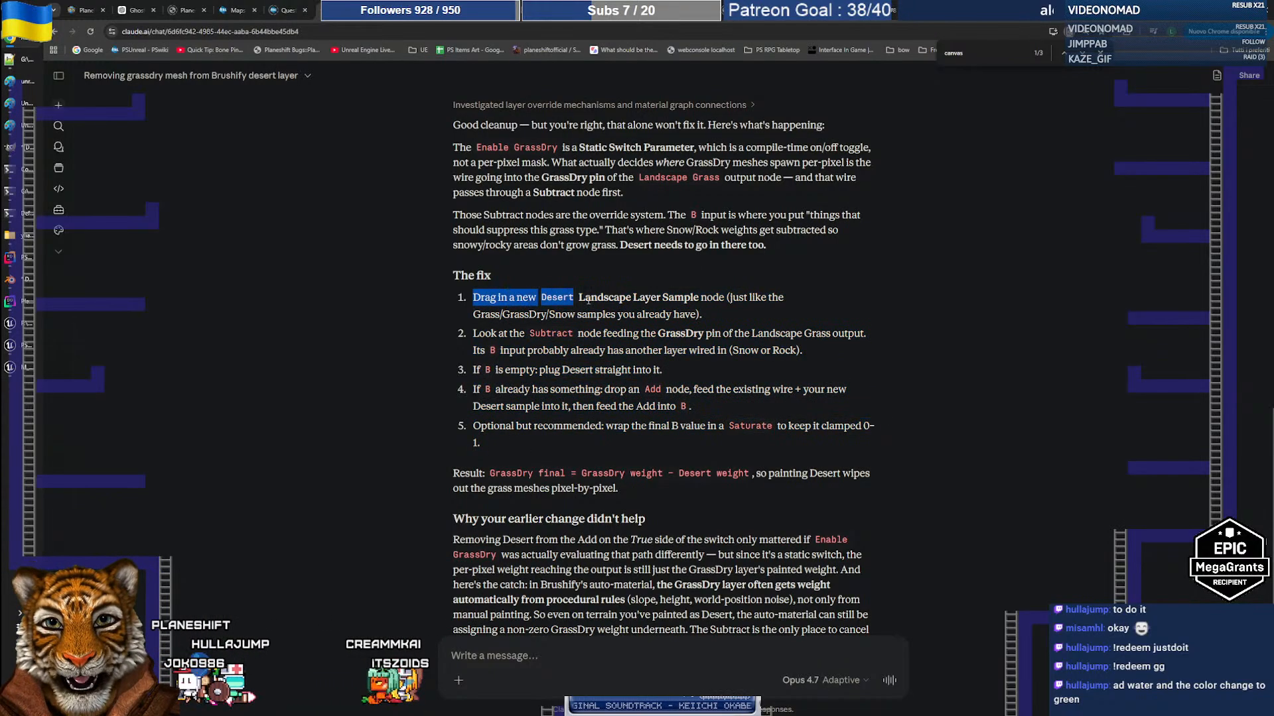
{"action": "key", "text": "alt+Tab"}
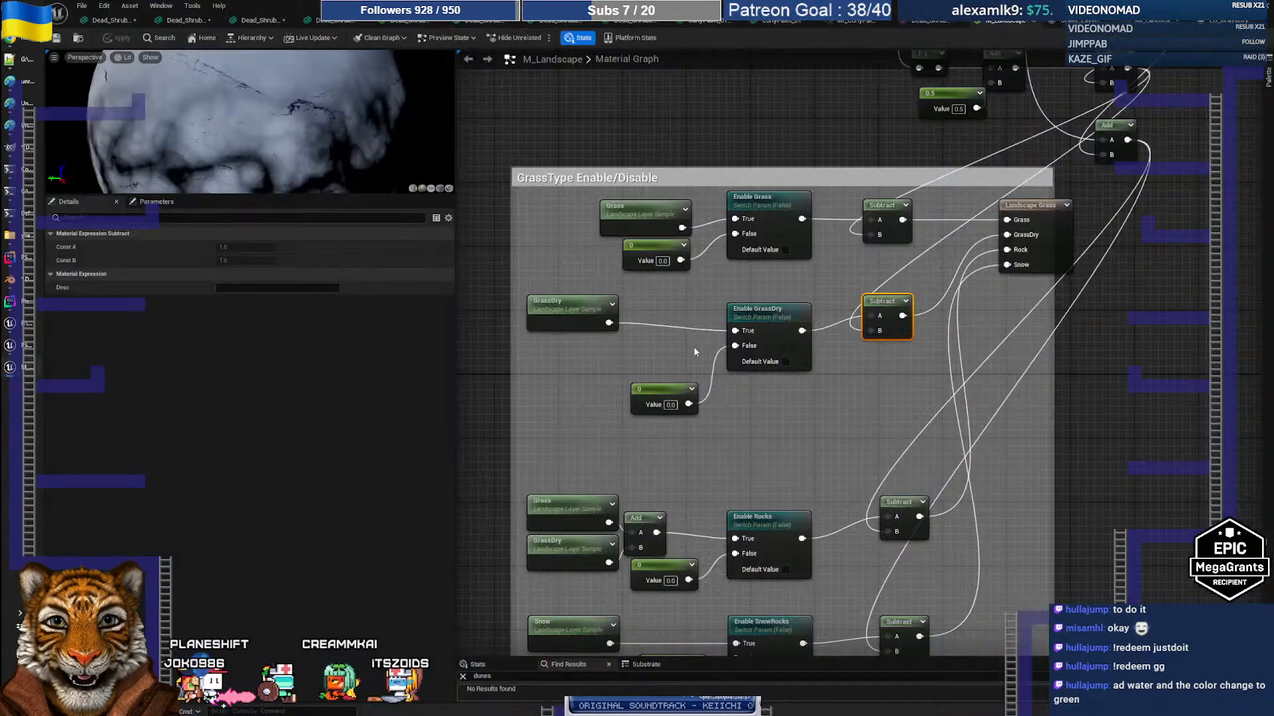
{"action": "left_click", "coordinate": [648, 350]}
{"action": "right_click", "coordinate": [565, 355]}
{"action": "type", "text": "des"}
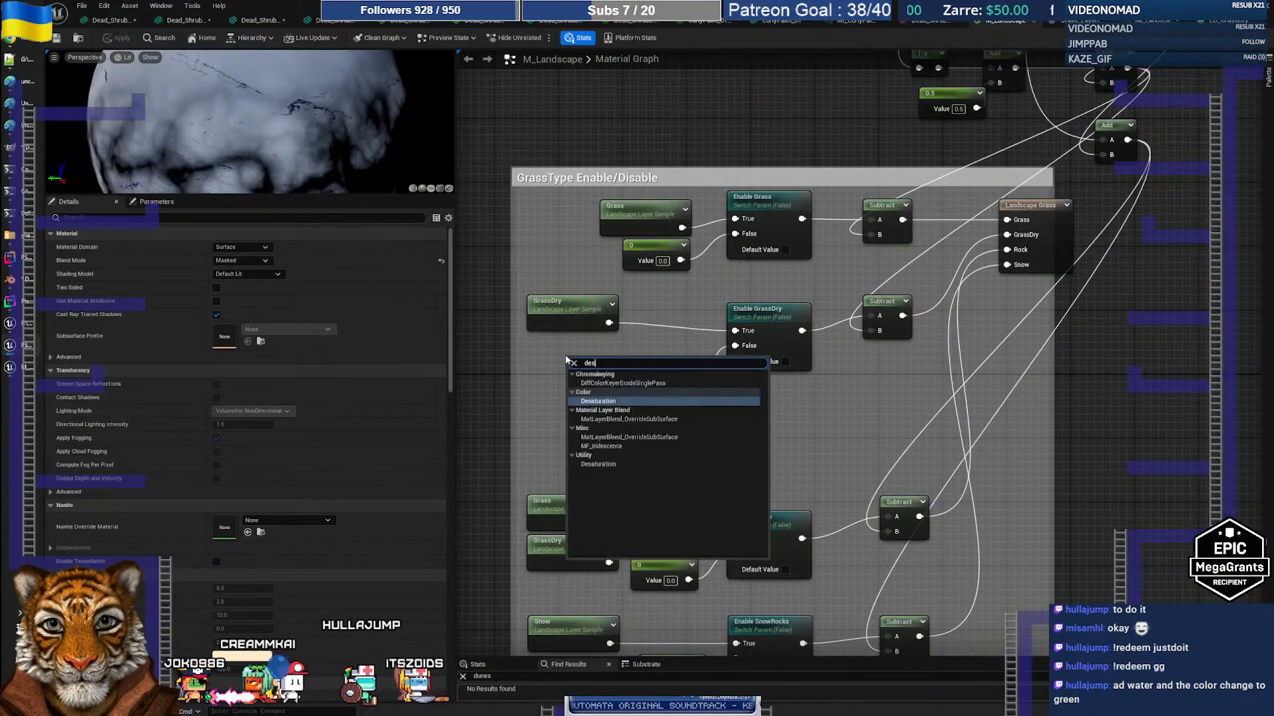
{"action": "type", "text": "ert"}
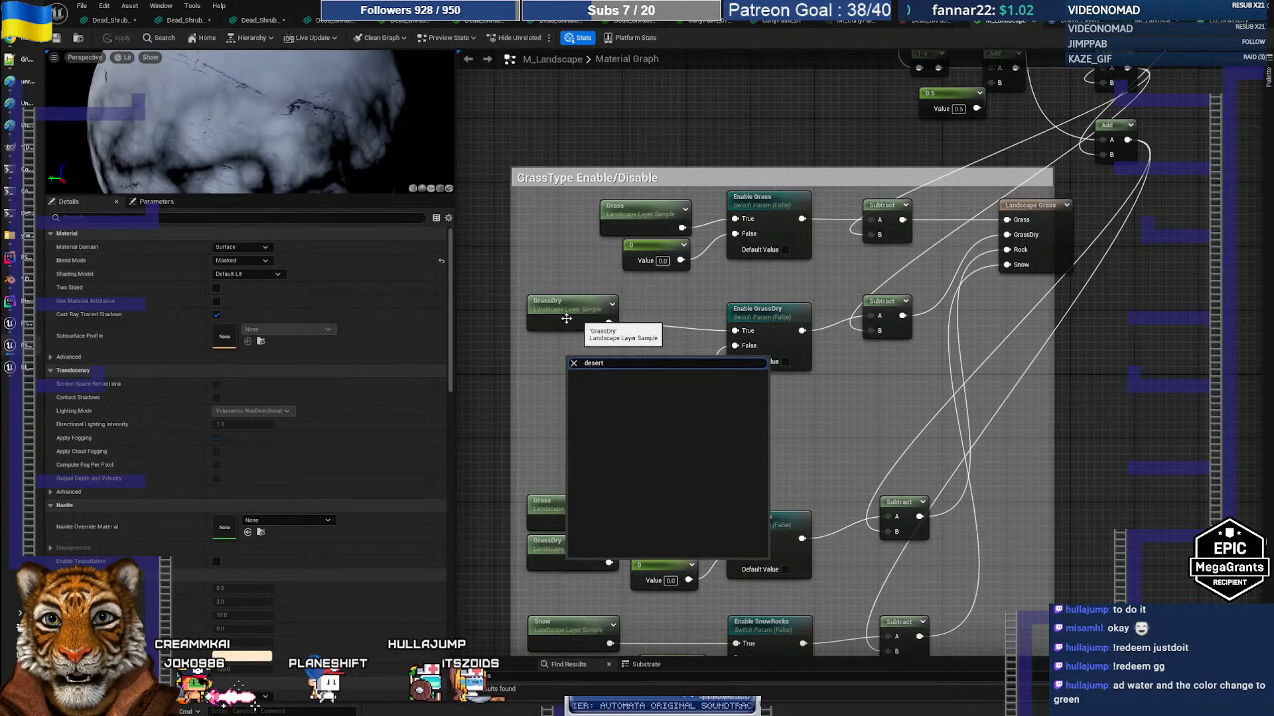
{"action": "left_click", "coordinate": [675, 301]}
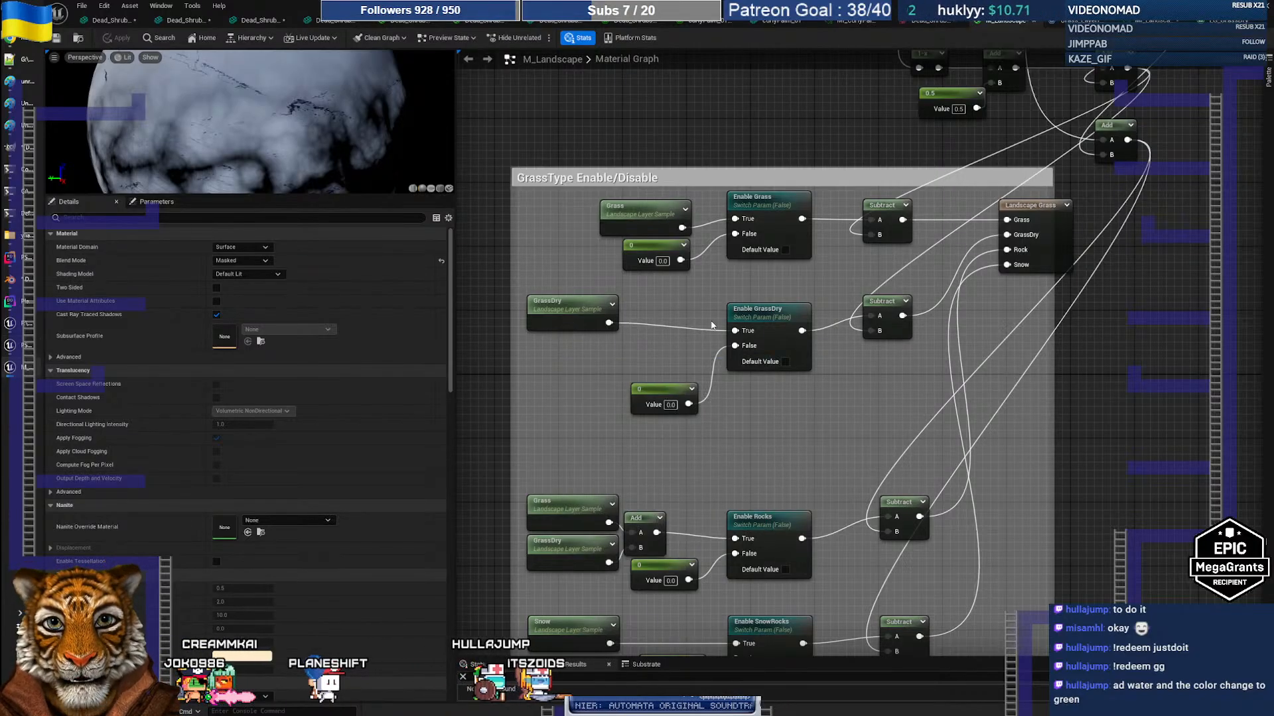
Undo the removal of the Desert layer sample and its Add node, and place the Desert sample just below GrassDry
{"action": "key", "text": "ctrl+z"}
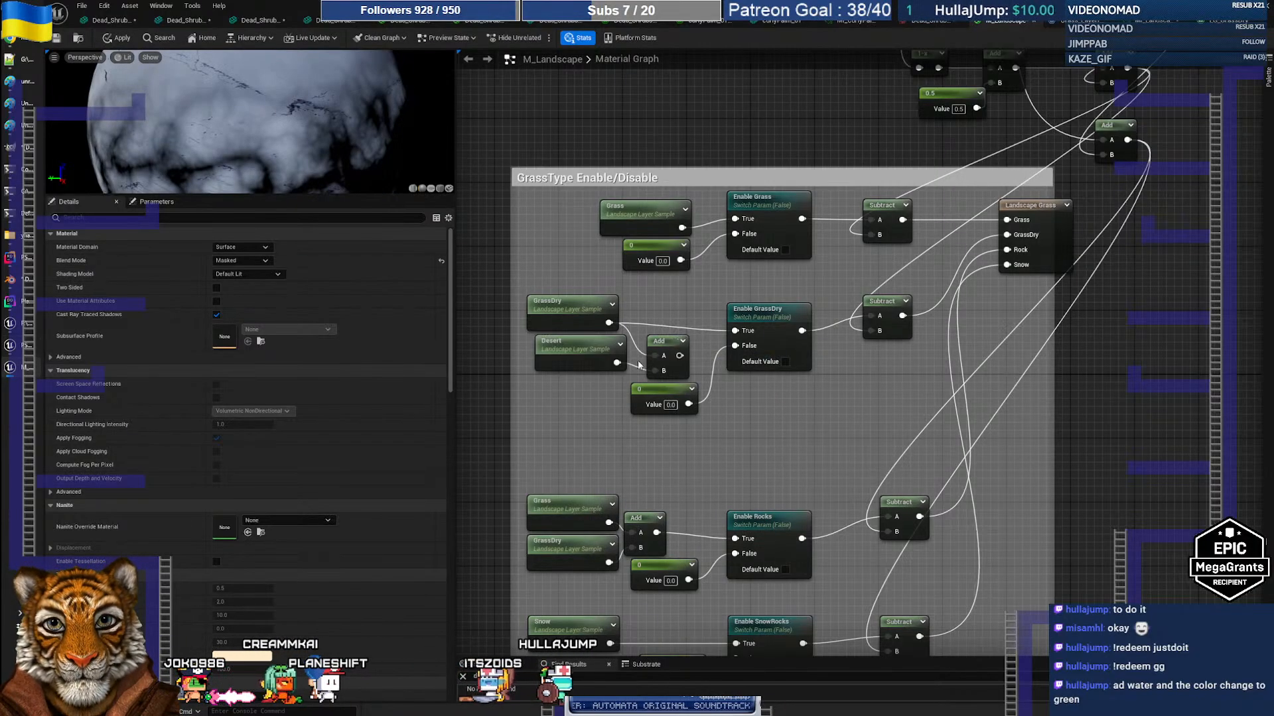
{"action": "left_click_drag", "start_coordinate": [575, 348], "coordinate": [558, 356]}
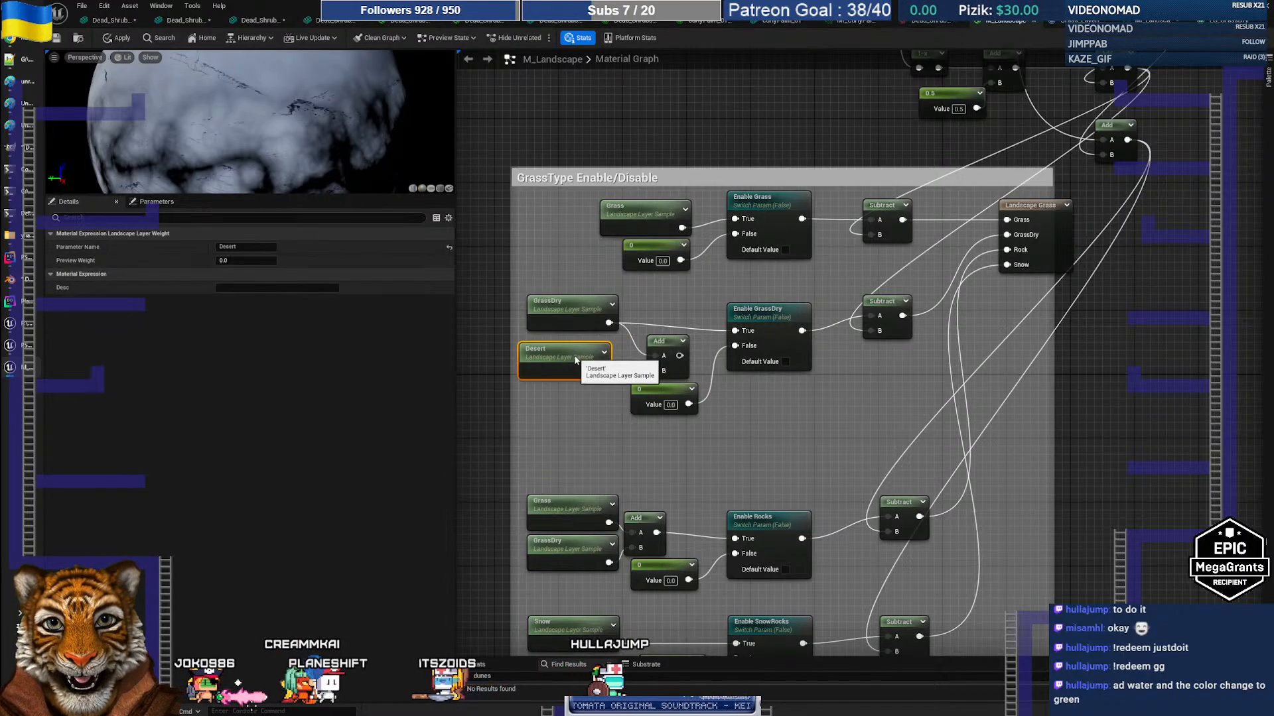
Reread Claude's first two fix steps, check the Subtract node feeding GrassDry in the M_Landscape graph, then go back to Claude's reply
{"action": "key", "text": "alt+Tab"}
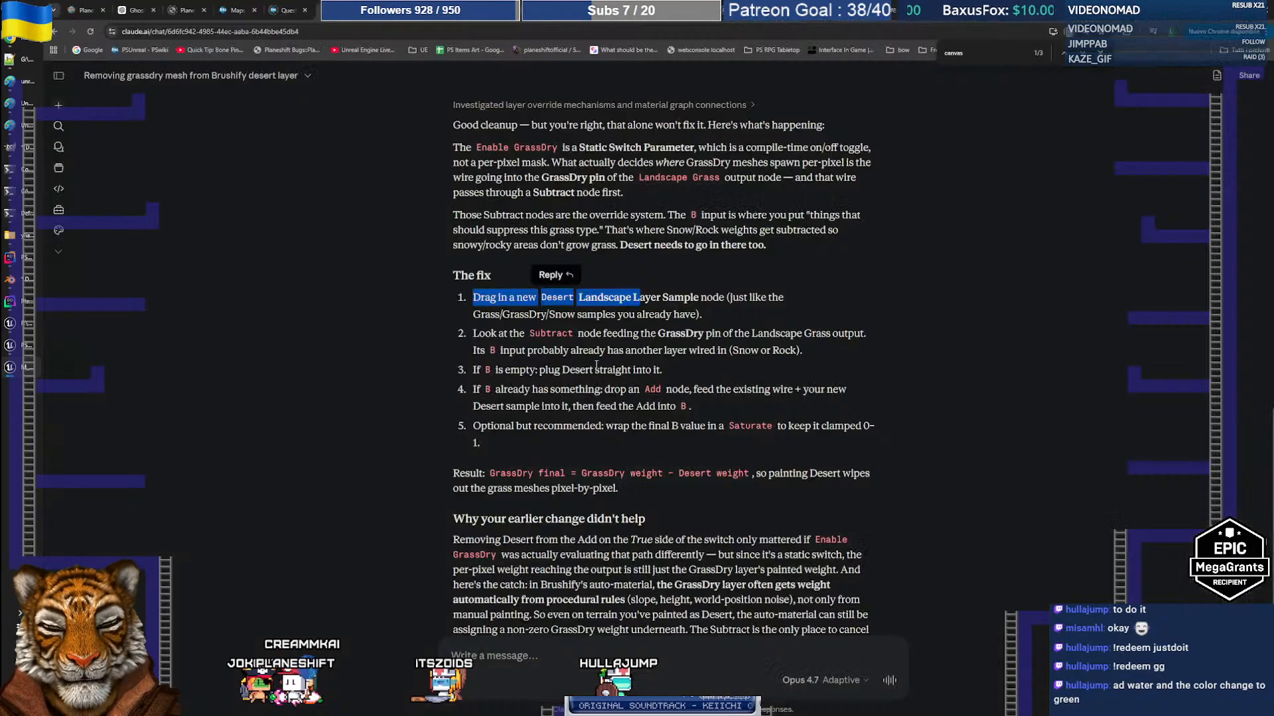
{"action": "left_click_drag", "start_coordinate": [483, 297], "coordinate": [579, 298]}
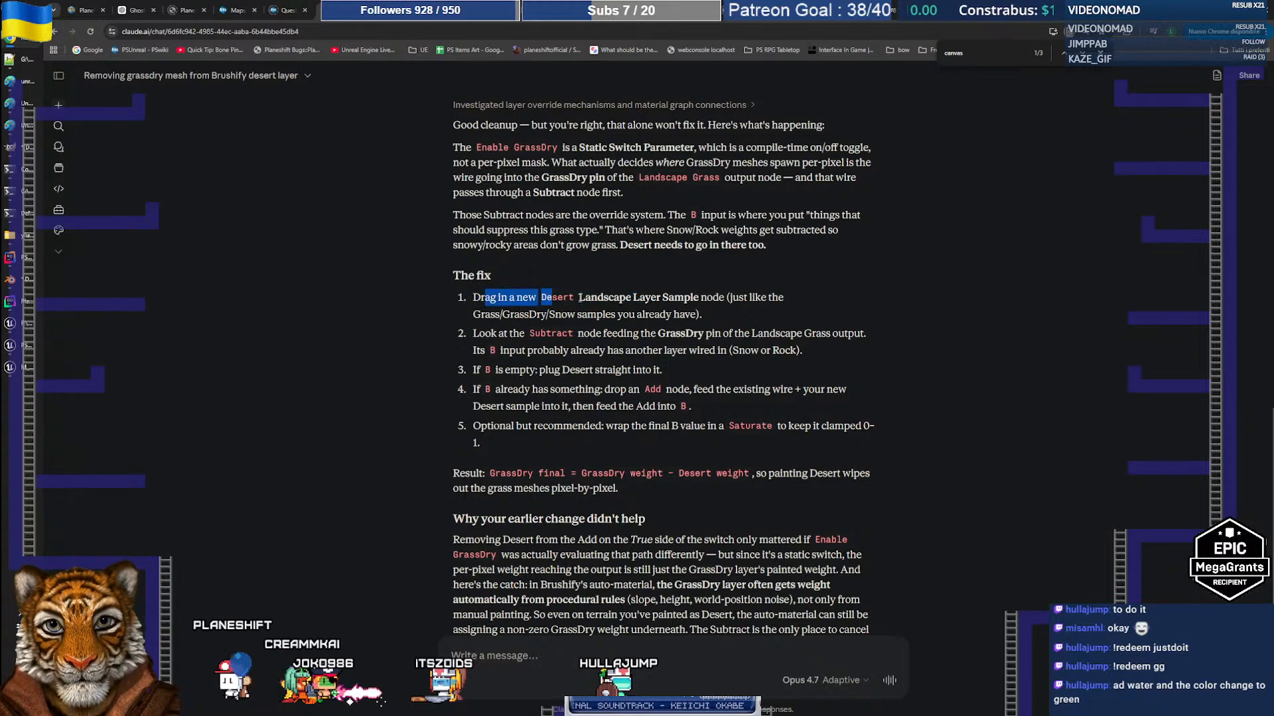
{"action": "left_click_drag", "start_coordinate": [730, 297], "coordinate": [729, 314]}
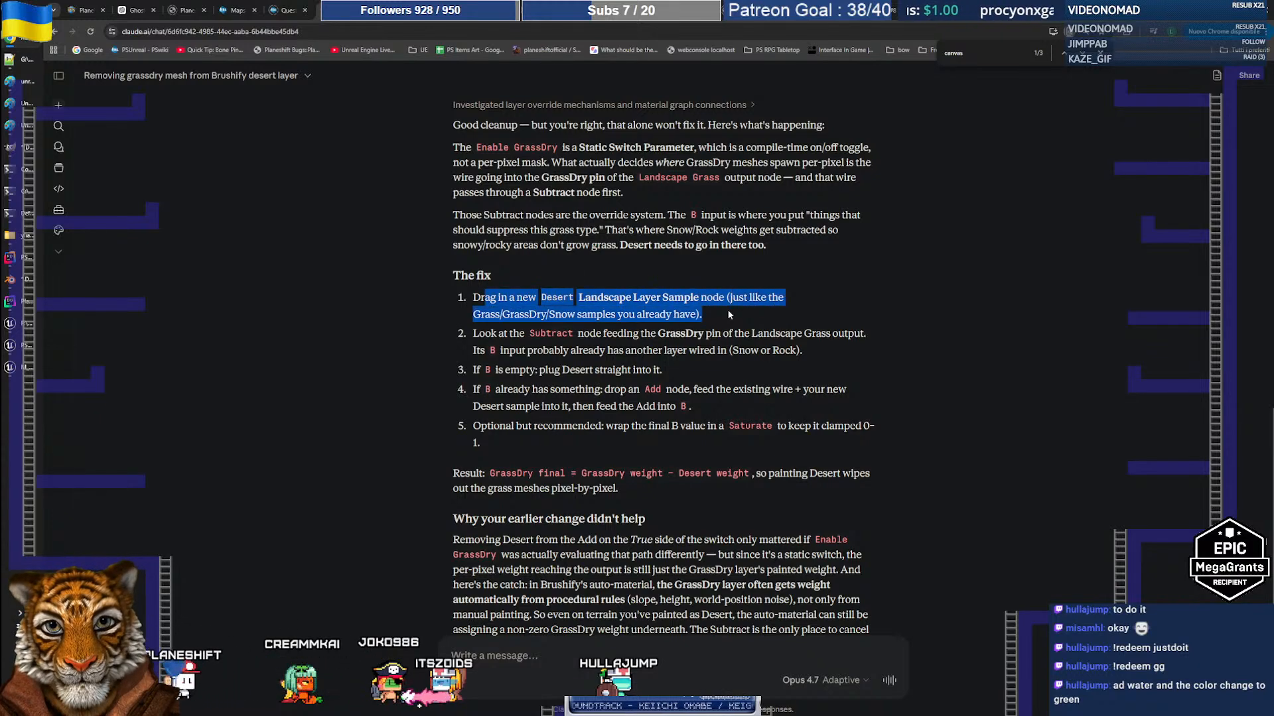
{"action": "left_click_drag", "start_coordinate": [473, 333], "coordinate": [713, 333]}
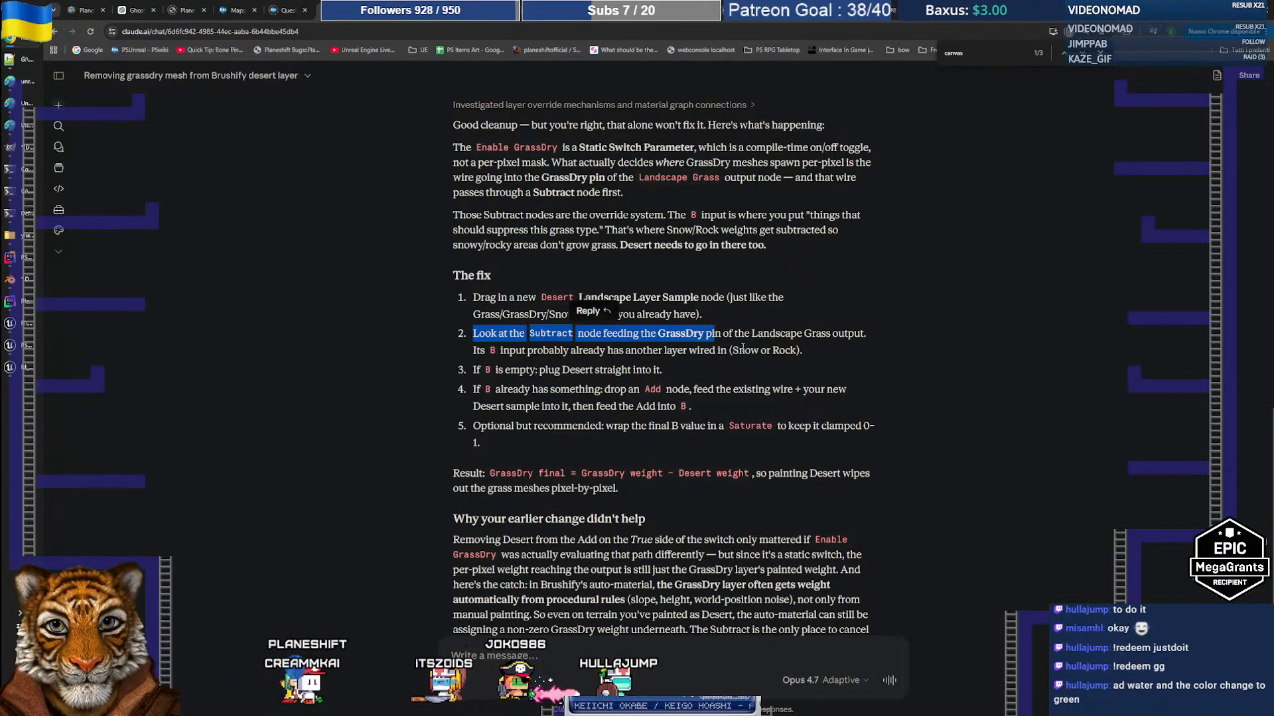
{"action": "key", "text": "alt+Tab"}
{"action": "left_click_drag", "start_coordinate": [840, 286], "coordinate": [945, 358]}
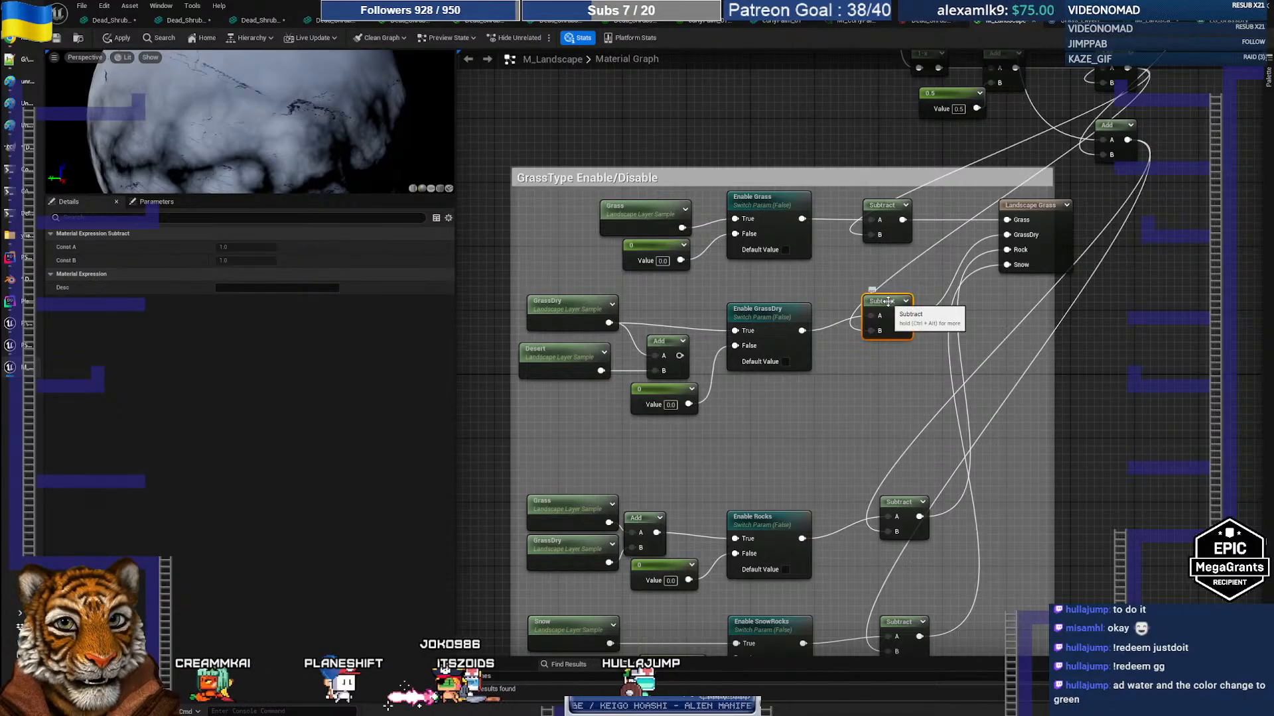
{"action": "key", "text": "alt+Tab"}
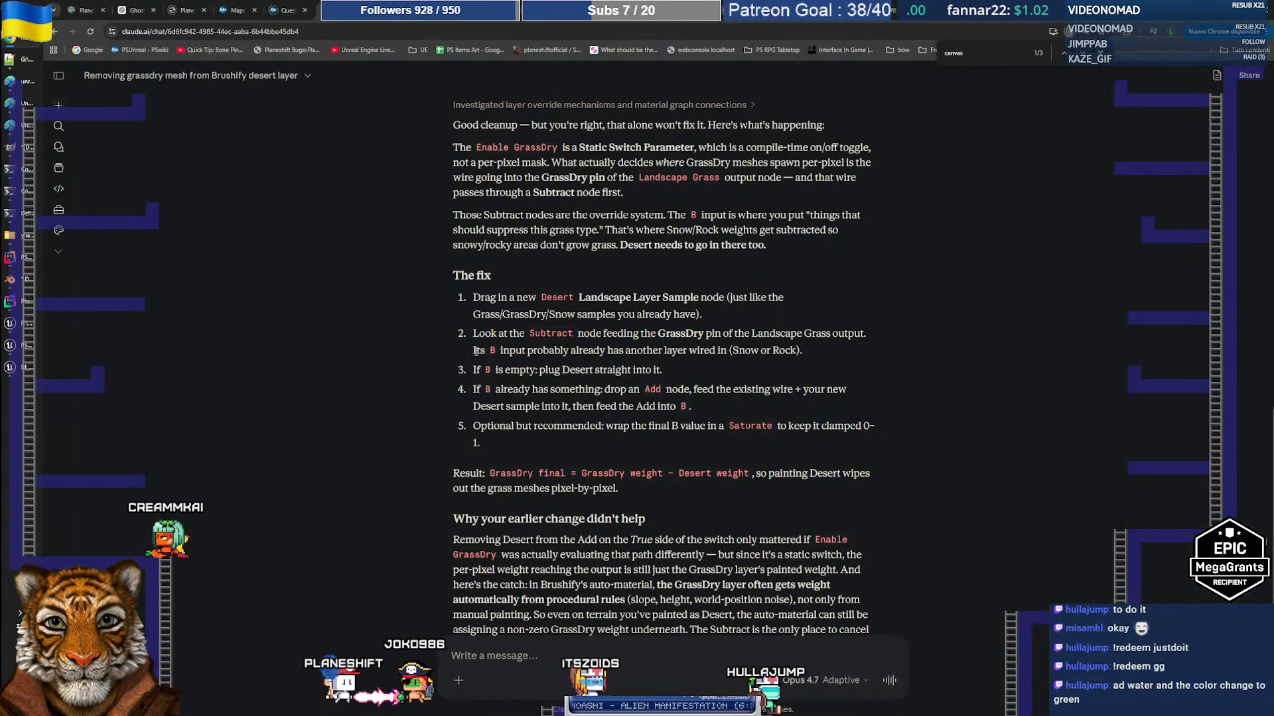
Read the fix in the Claude chat about the GrassDry Subtract's B input and inserting an Add node
{"action": "left_click_drag", "start_coordinate": [503, 350], "coordinate": [765, 351]}
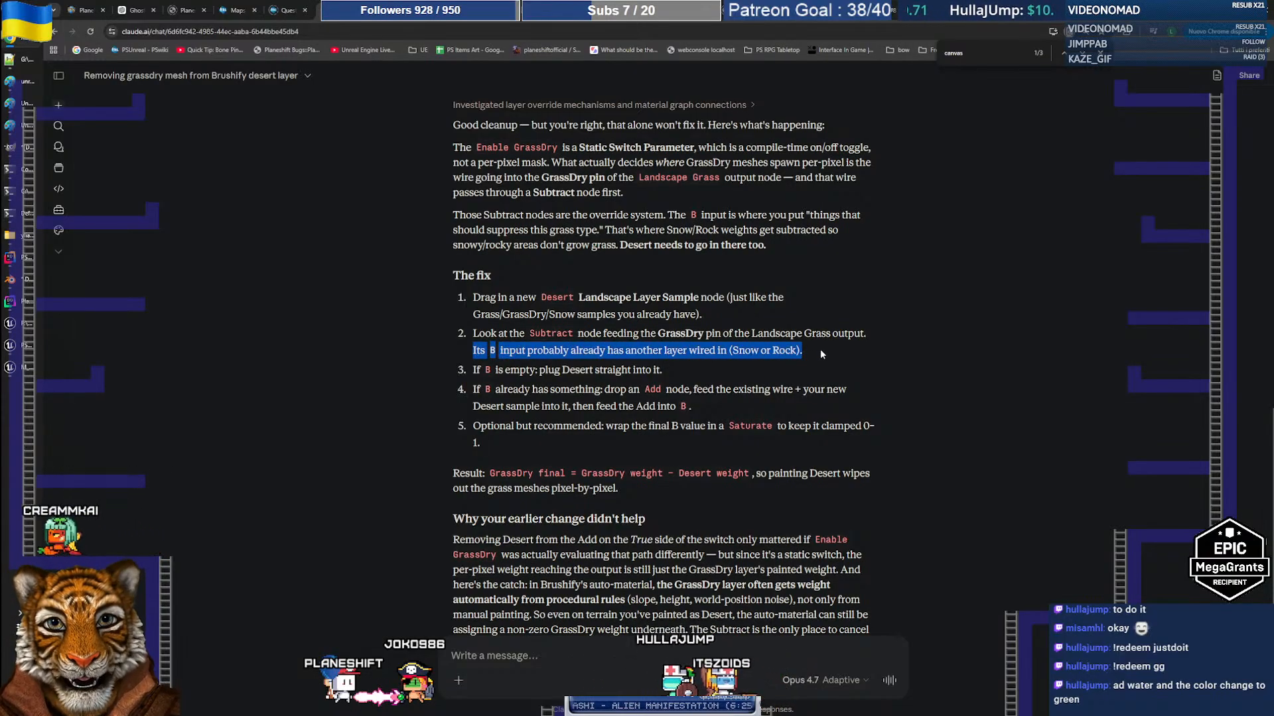
{"action": "key", "text": "alt+Tab"}
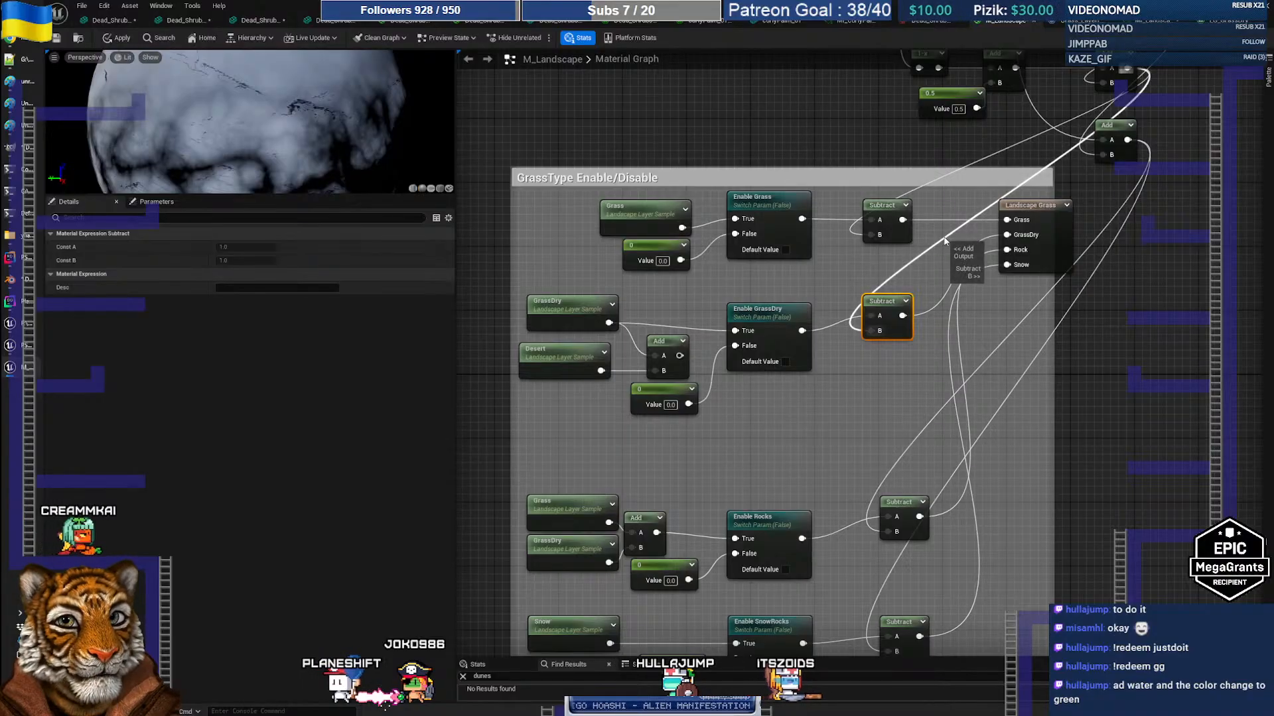
{"action": "key", "text": "alt+Tab"}
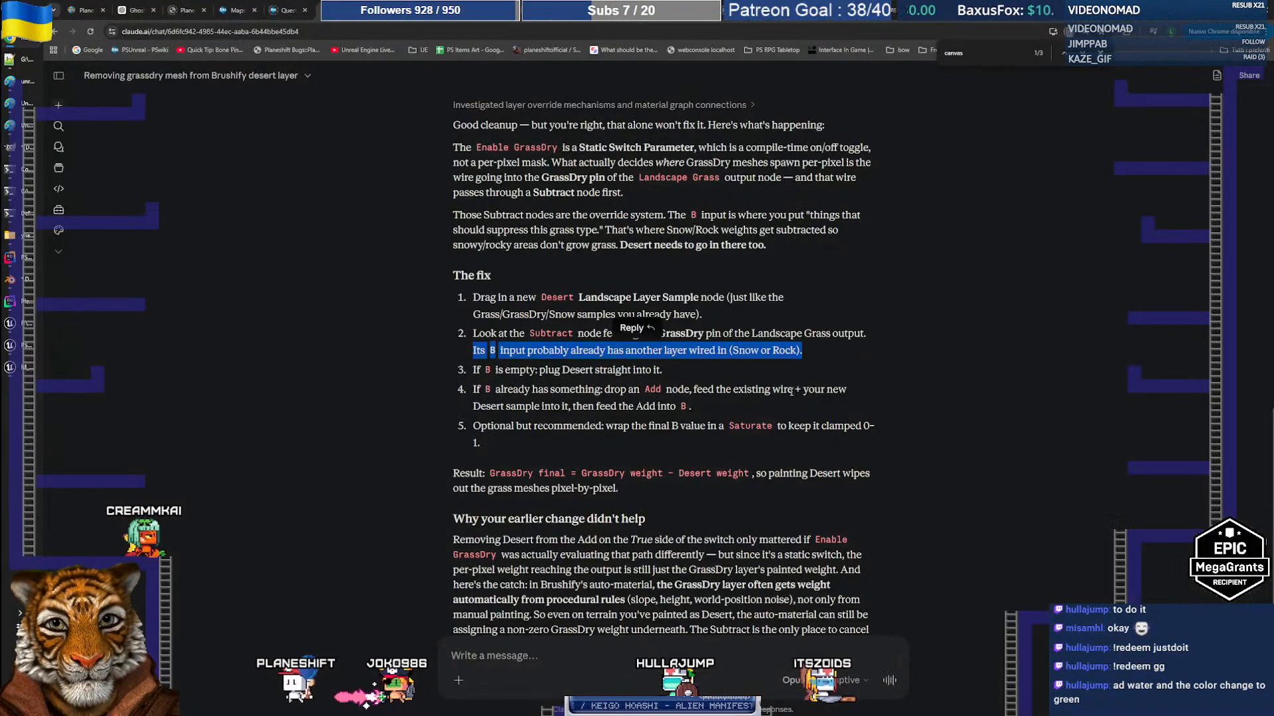
{"action": "left_click", "coordinate": [578, 371]}
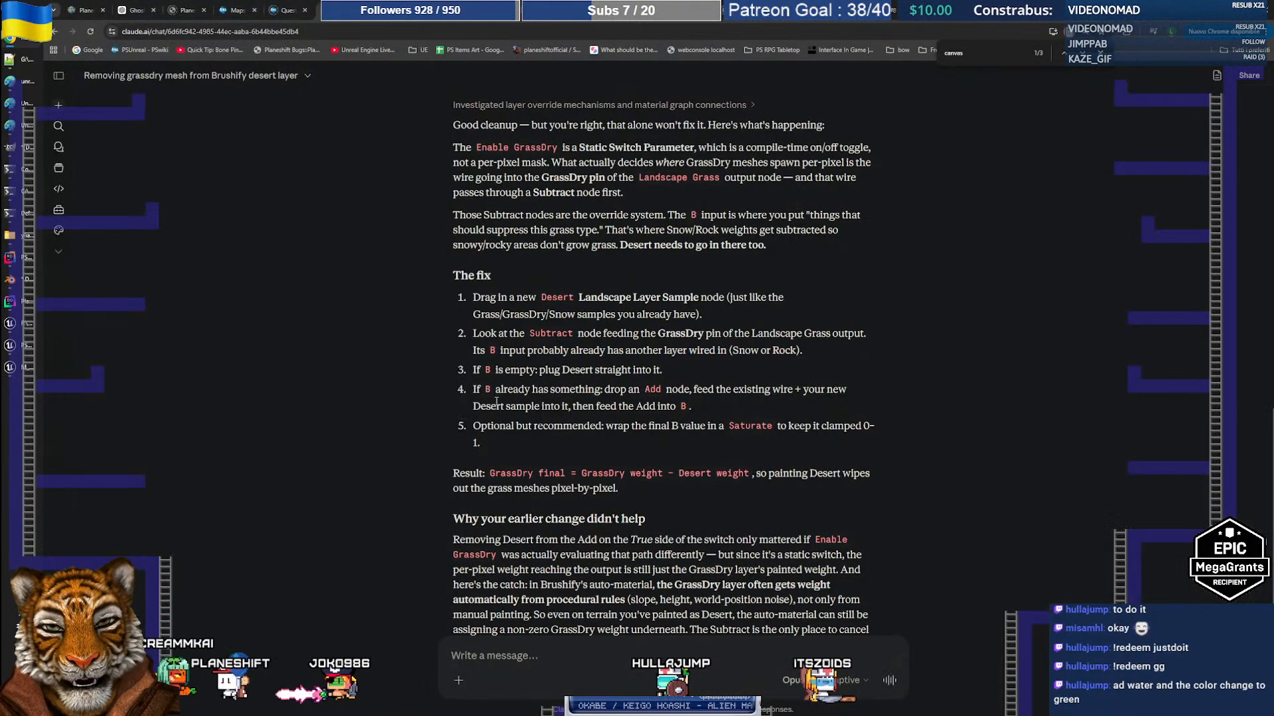
{"action": "left_click_drag", "start_coordinate": [472, 390], "coordinate": [692, 391]}
{"action": "double_click", "coordinate": [613, 390]}
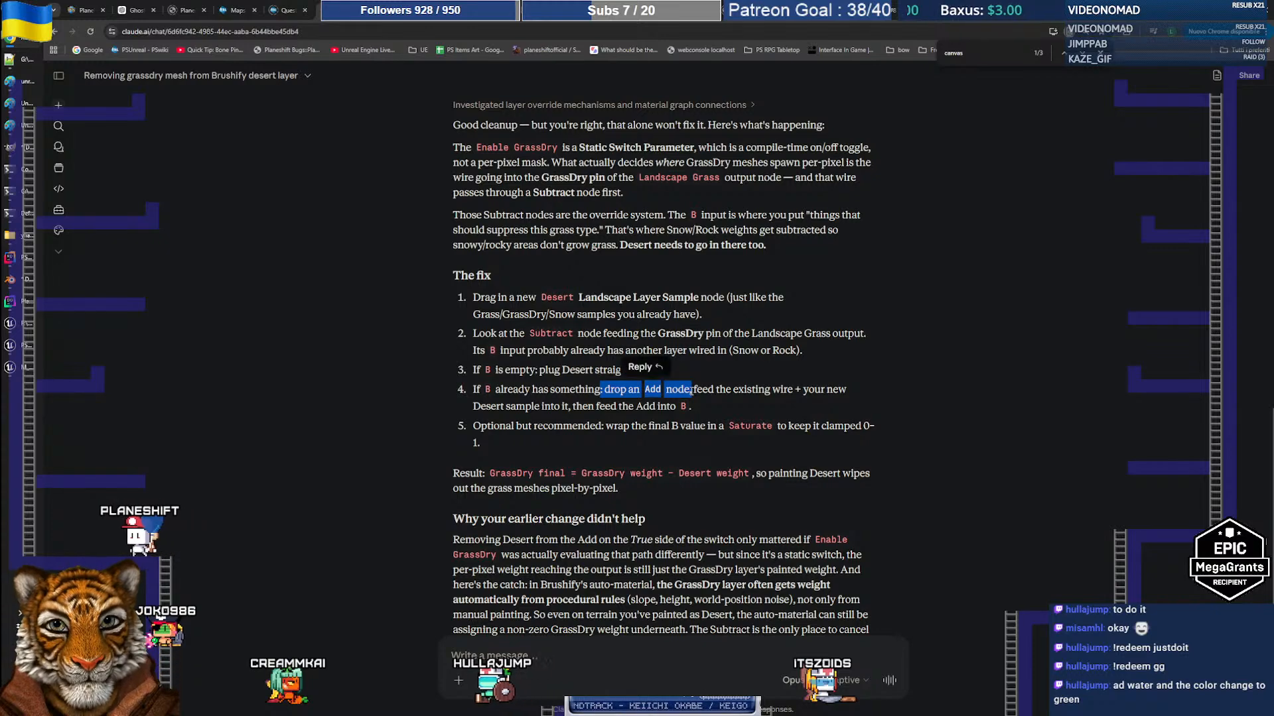
Switch to the Unreal material graph and compare the Add node fed by GrassDry and Desert with the chat's fix
{"action": "key", "text": "alt+Tab"}
{"action": "left_click", "coordinate": [661, 355]}
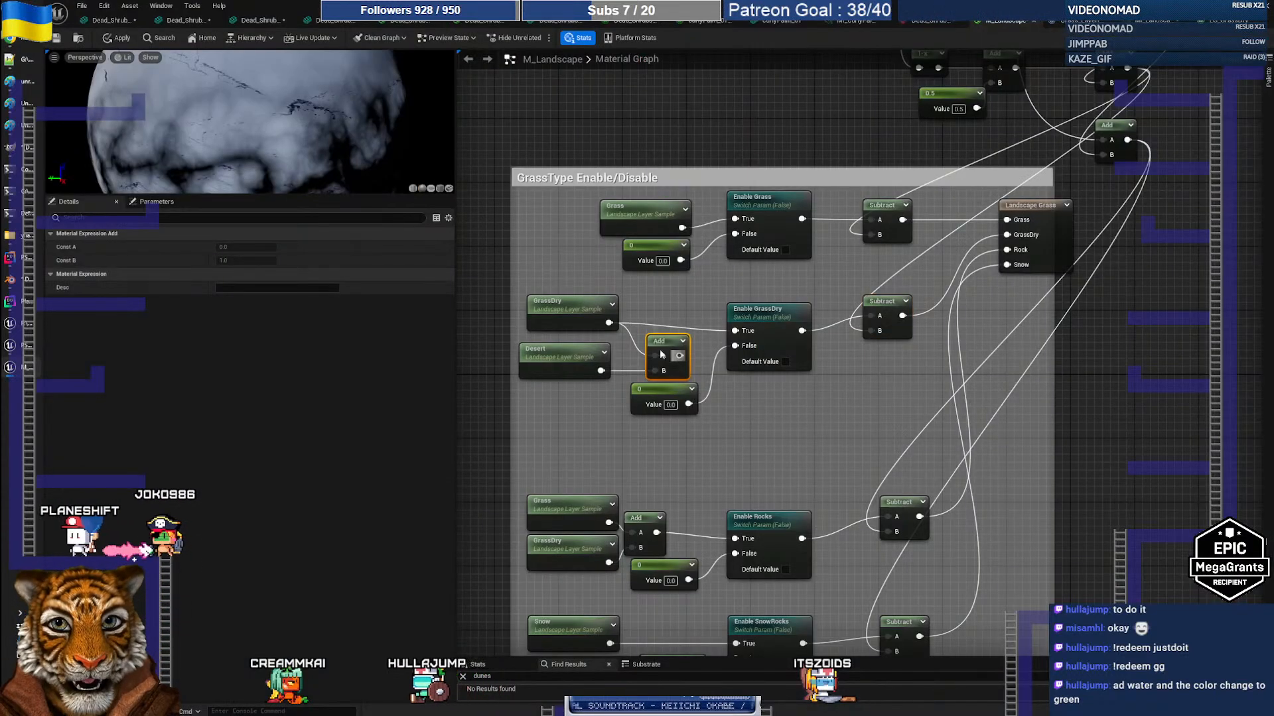
{"action": "mouse_move", "coordinate": [658, 343]}
{"action": "left_mouse_down"}
{"action": "mouse_move", "coordinate": [673, 314]}
{"action": "mouse_move", "coordinate": [673, 340]}
{"action": "mouse_move", "coordinate": [652, 332]}
{"action": "mouse_move", "coordinate": [664, 310]}
{"action": "mouse_move", "coordinate": [676, 349]}
{"action": "left_mouse_up"}
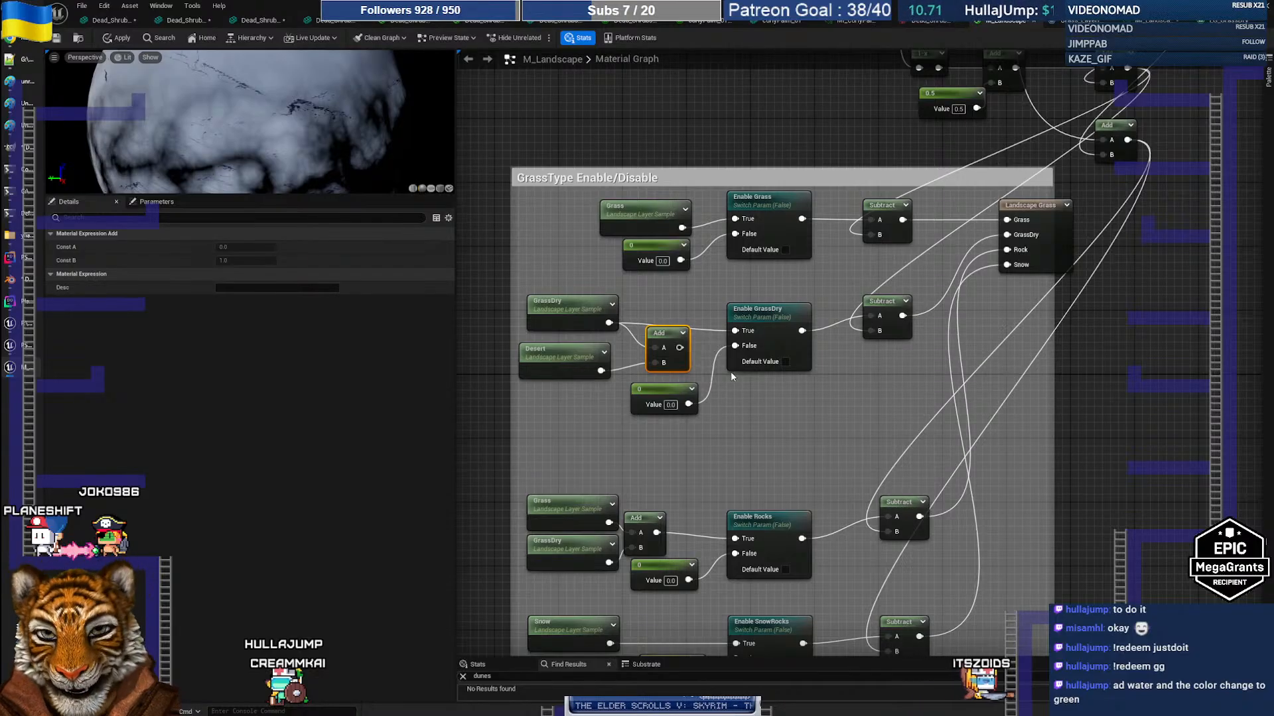
{"action": "key", "text": "alt+Tab"}
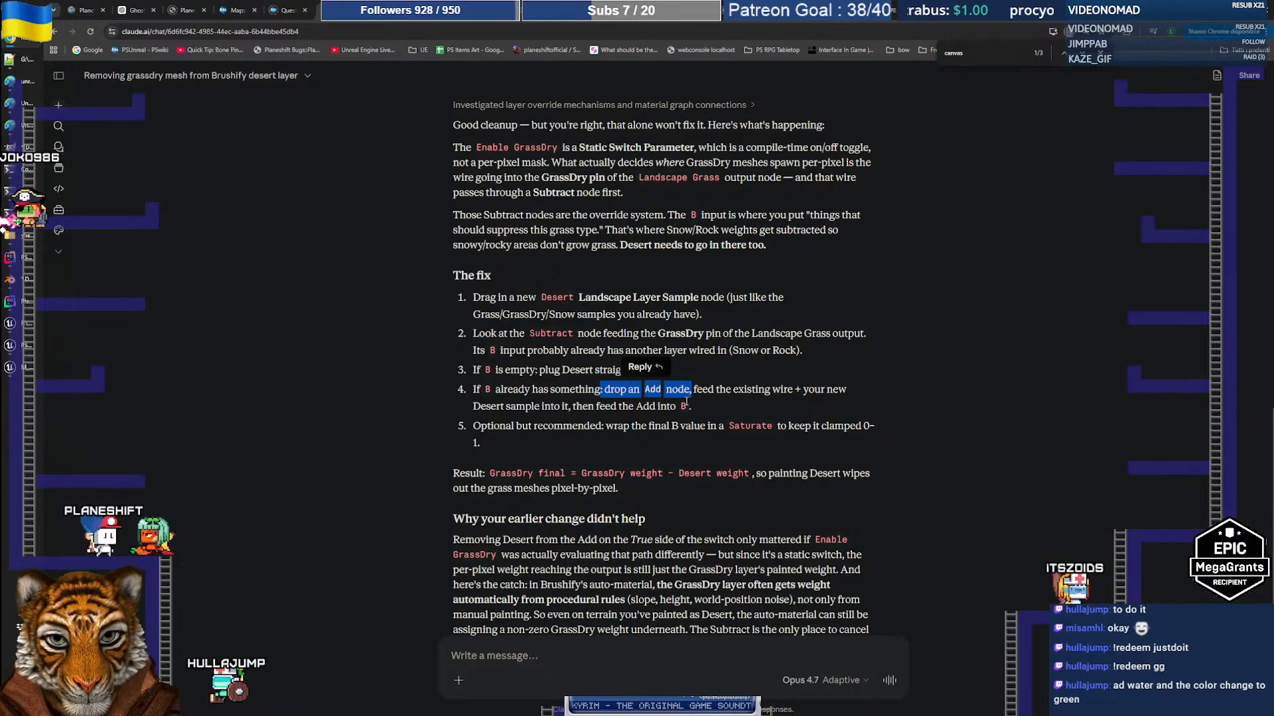
{"action": "key", "text": "alt+Tab"}
{"action": "key", "text": "alt+Tab"}
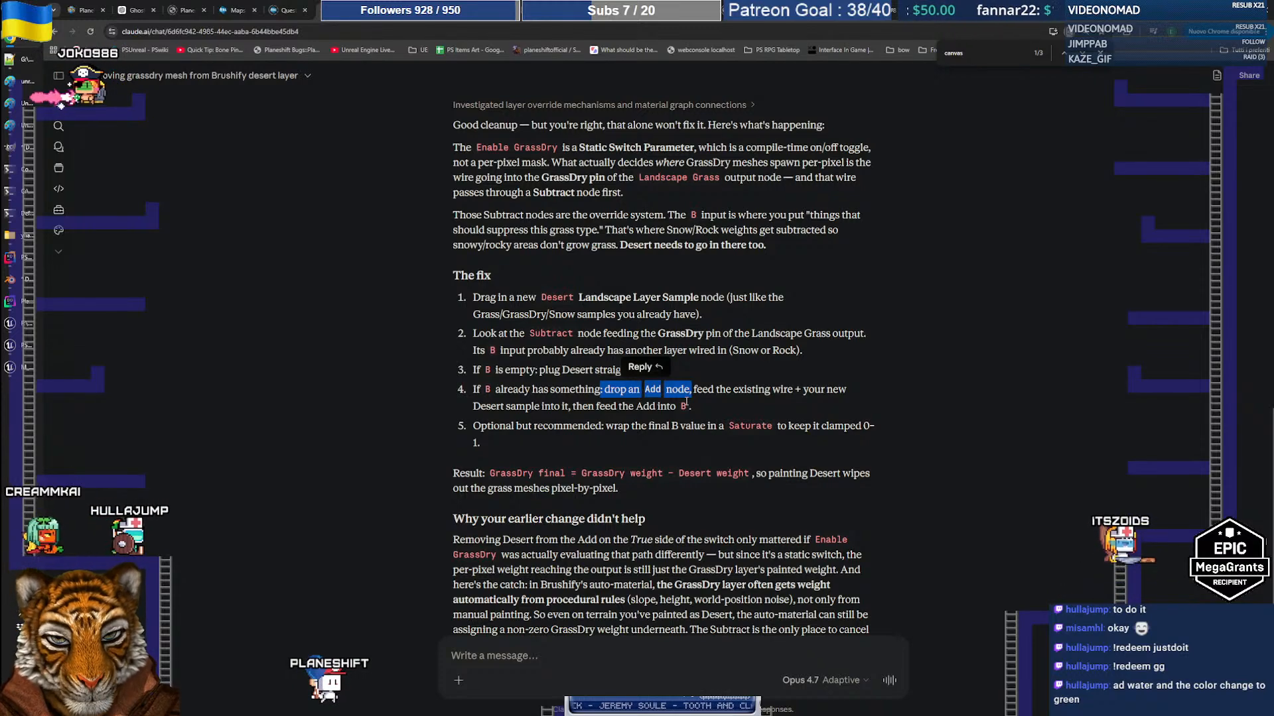
{"action": "key", "text": "alt+Tab"}
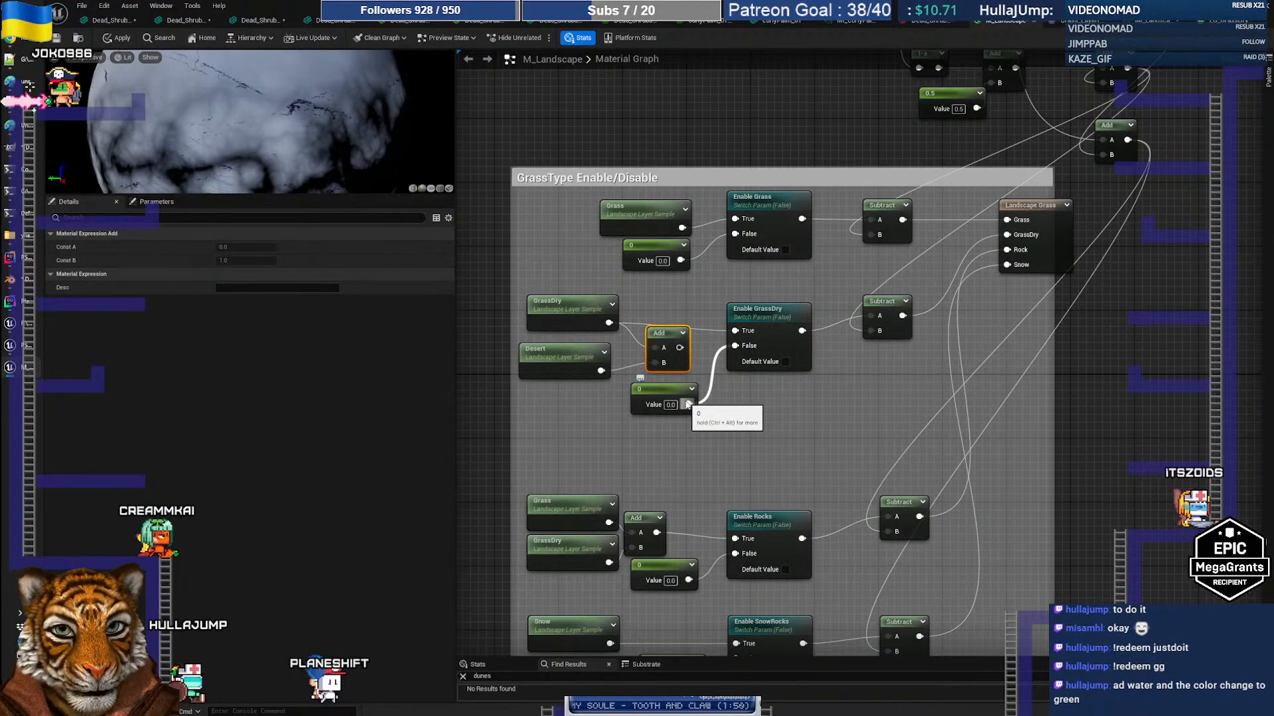
Move the RemoveProcedural layer sample just above the GrassType Enable/Disable comment, below the Slope Noise group
{"action": "right_click_drag", "start_coordinate": [901, 396], "coordinate": [810, 547]}
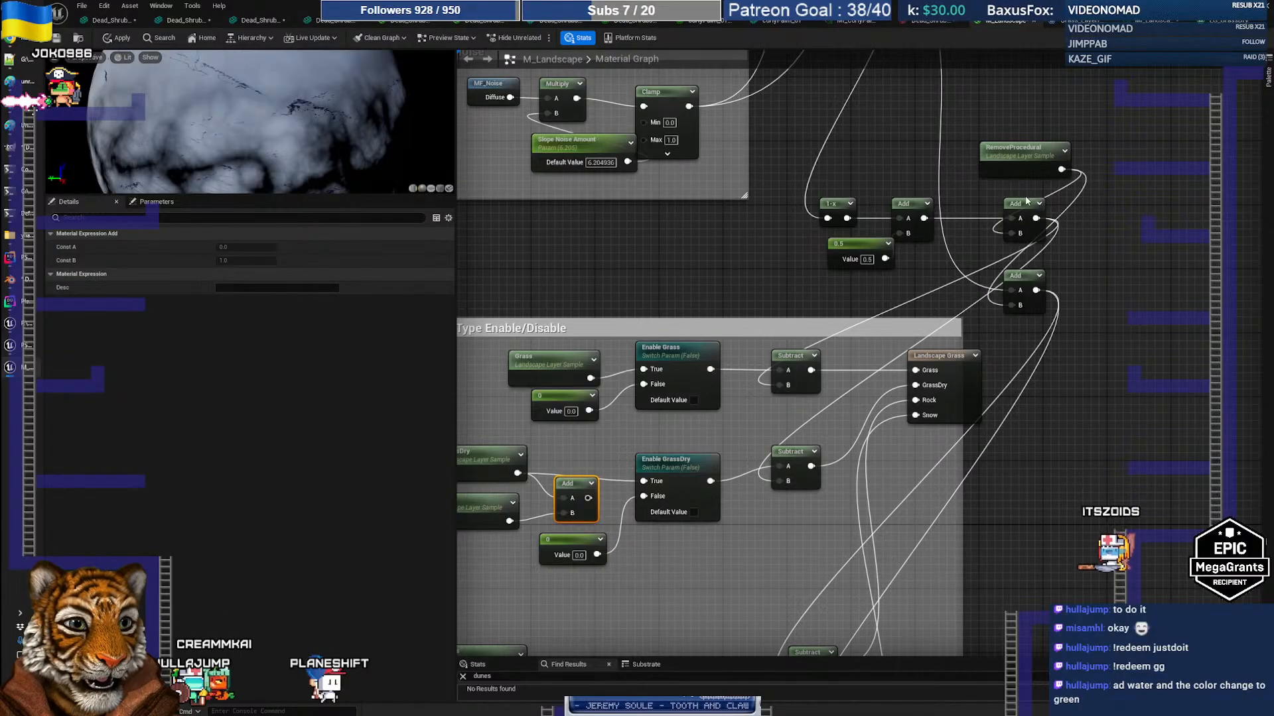
{"action": "left_click_drag", "start_coordinate": [1018, 151], "coordinate": [889, 152]}
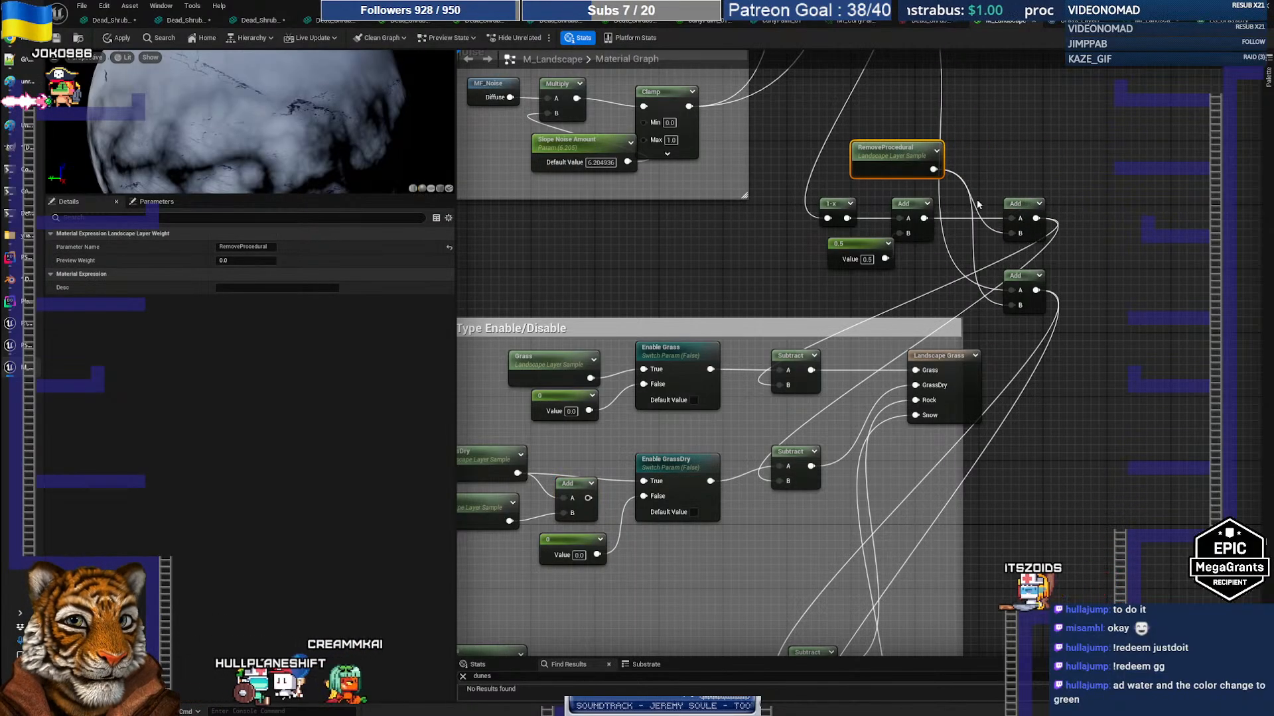
{"action": "right_click_drag", "start_coordinate": [976, 171], "coordinate": [966, 171]}
{"action": "left_click_drag", "start_coordinate": [910, 150], "coordinate": [894, 150]}
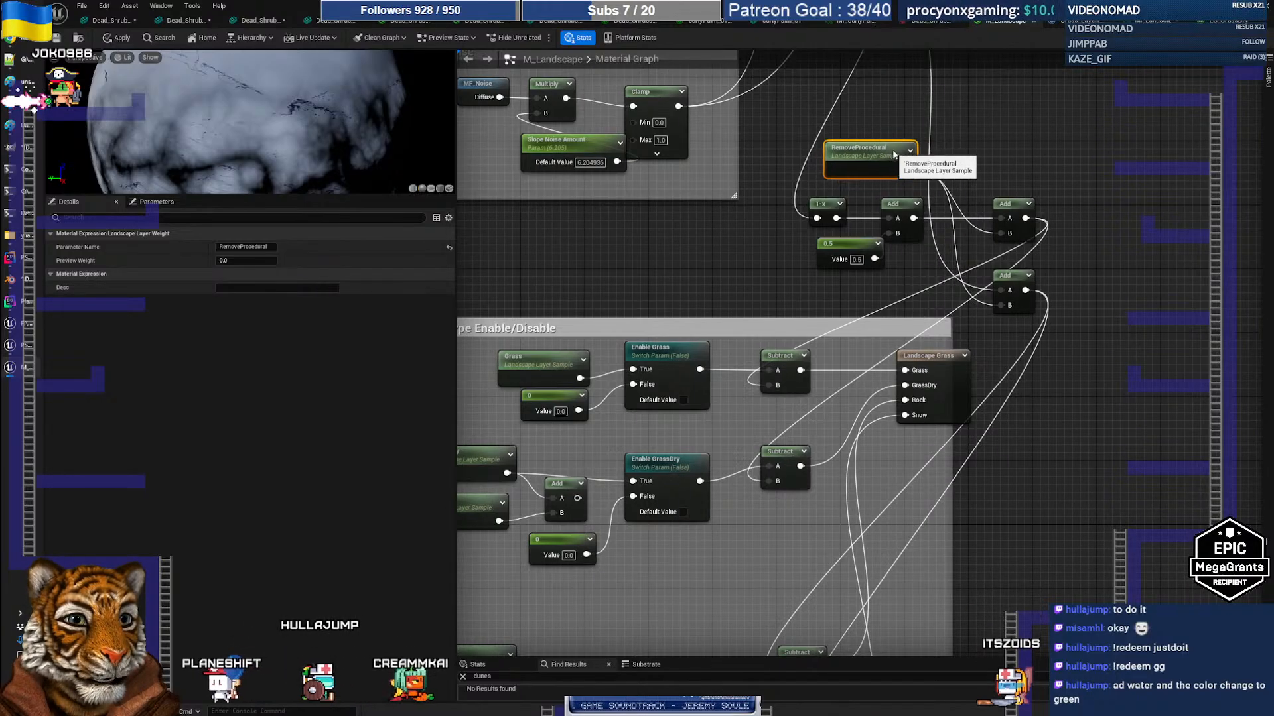
{"action": "right_click_drag", "start_coordinate": [894, 150], "coordinate": [915, 113]}
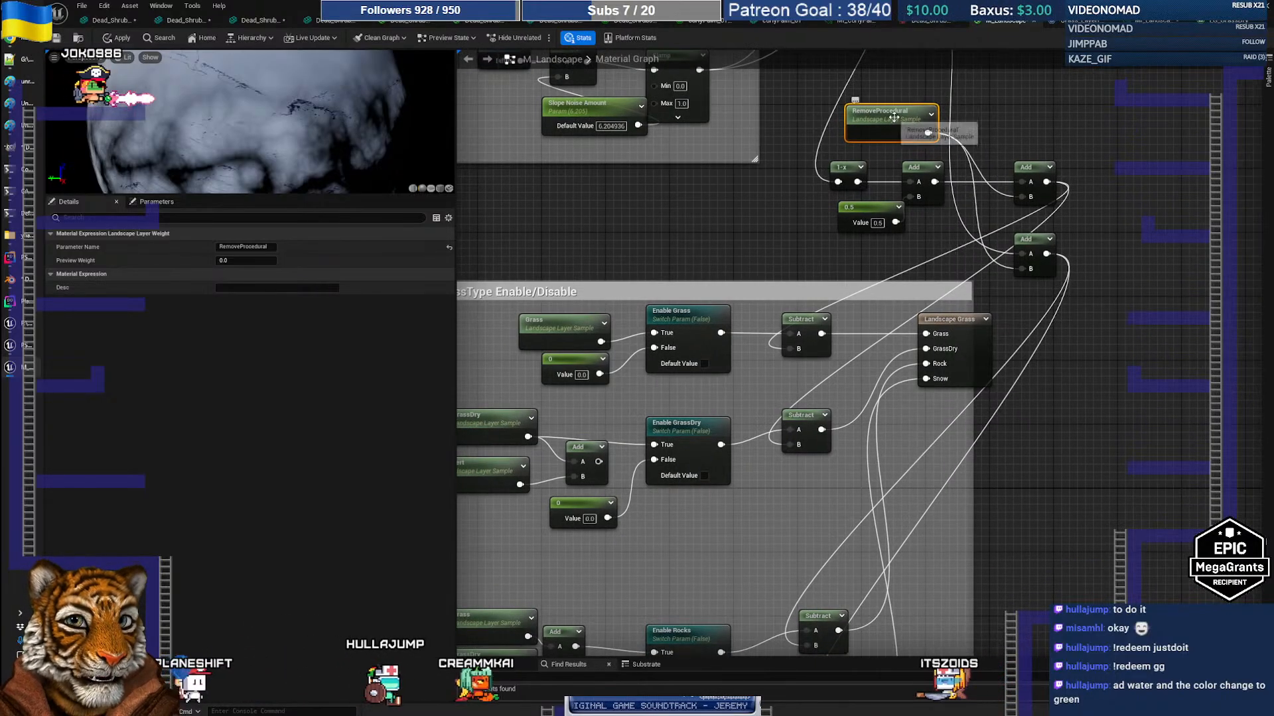
{"action": "left_click_drag", "start_coordinate": [898, 119], "coordinate": [841, 248]}
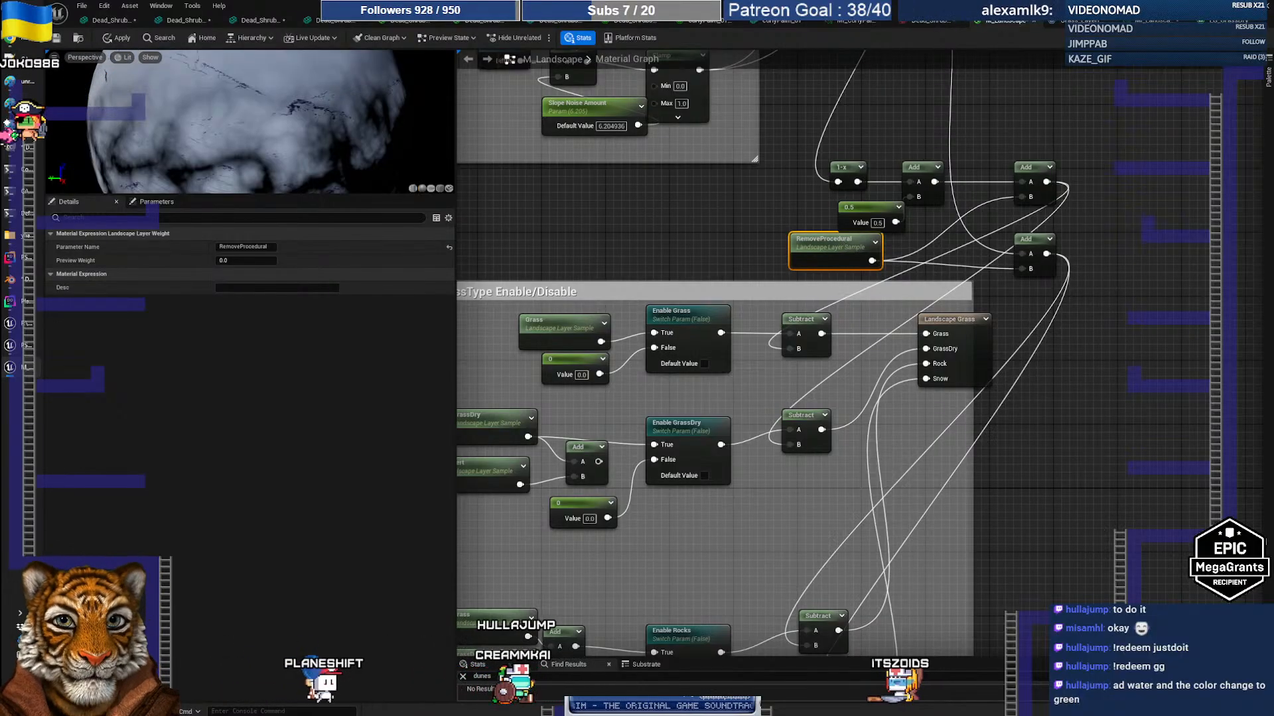
{"action": "right_click_drag", "start_coordinate": [835, 225], "coordinate": [872, 269]}
{"action": "left_click_drag", "start_coordinate": [873, 269], "coordinate": [803, 269]}
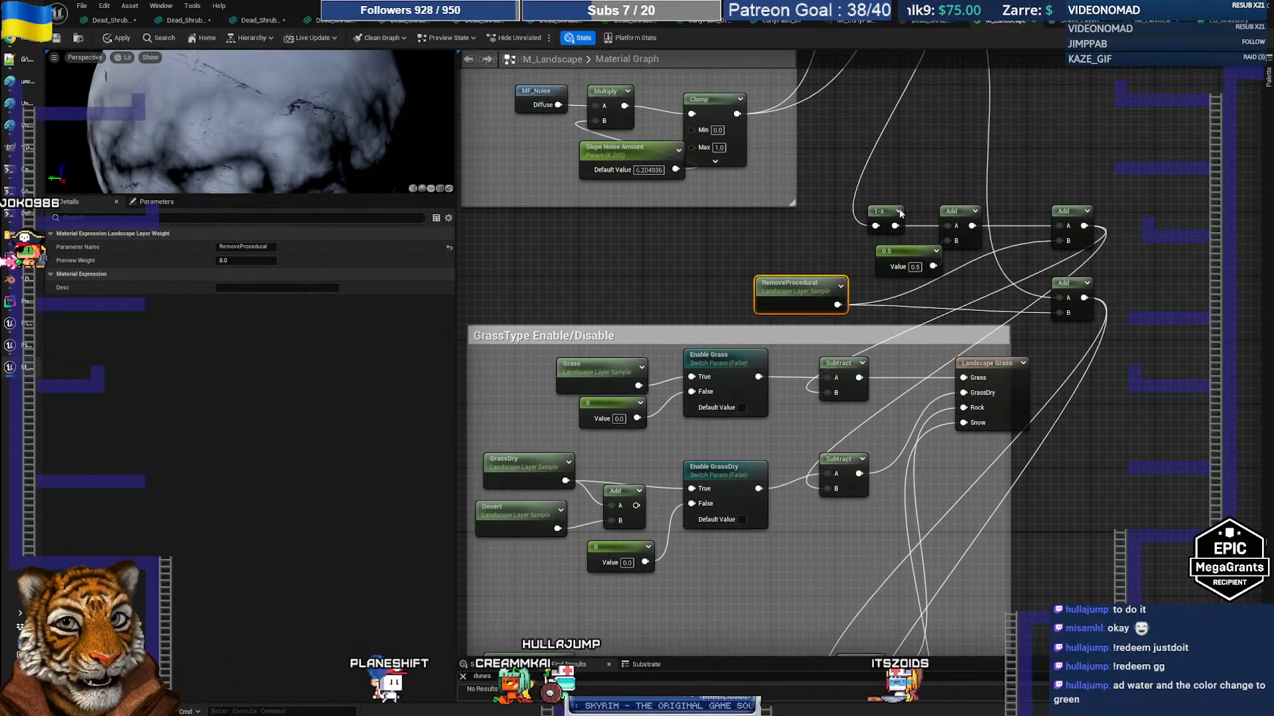
Rearrange the 1-x, 0.5 and Add nodes above the GrassType comment, placing one output Add beside RemoveProcedural
{"action": "left_click_drag", "start_coordinate": [857, 183], "coordinate": [943, 258]}
{"action": "left_click_drag", "start_coordinate": [955, 211], "coordinate": [923, 154]}
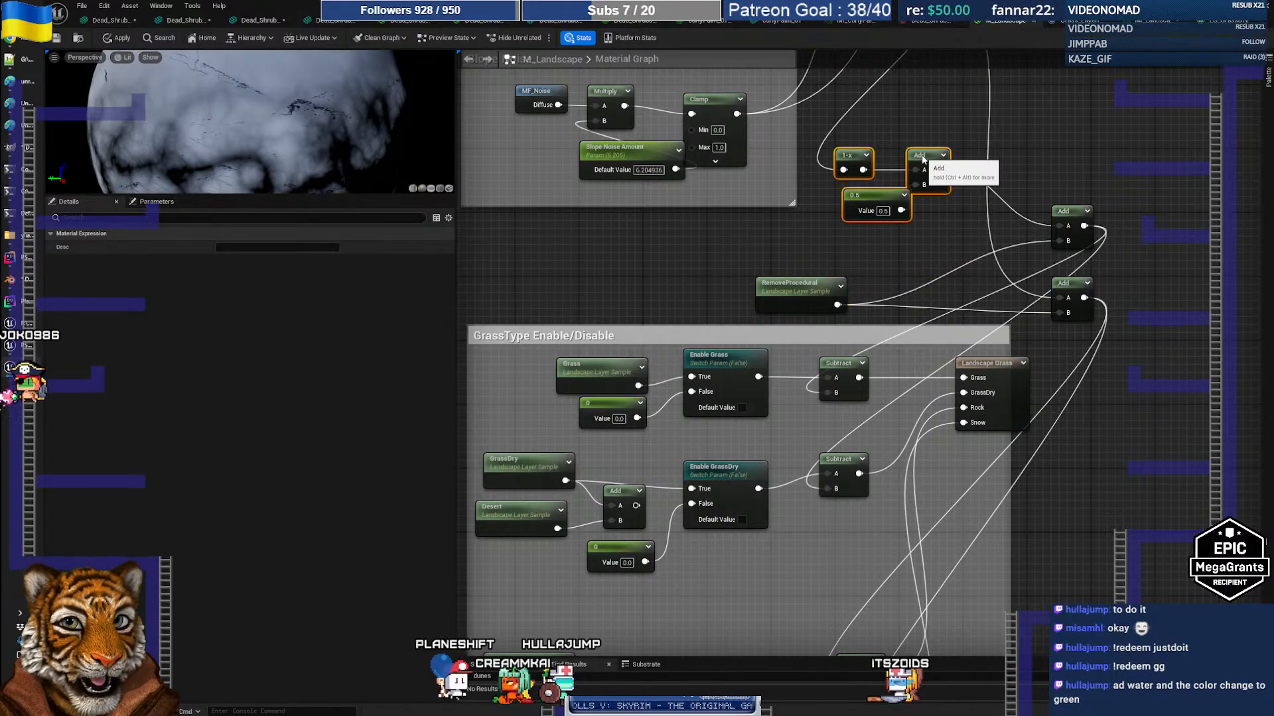
{"action": "left_click_drag", "start_coordinate": [1069, 219], "coordinate": [891, 258]}
{"action": "mouse_move", "coordinate": [1084, 295]}
{"action": "left_mouse_down"}
{"action": "mouse_move", "coordinate": [1051, 279]}
{"action": "mouse_move", "coordinate": [1075, 289]}
{"action": "left_mouse_up"}
{"action": "right_click_drag", "start_coordinate": [1088, 472], "coordinate": [1117, 380]}
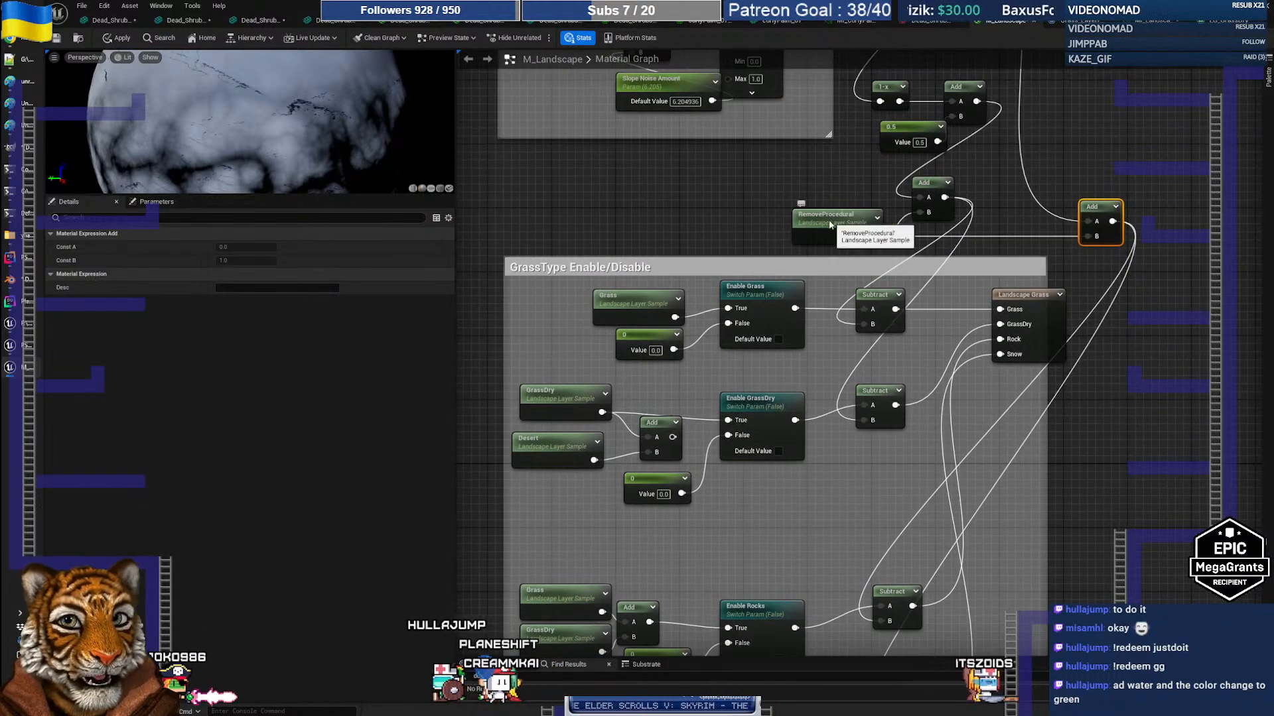
{"action": "left_click_drag", "start_coordinate": [829, 224], "coordinate": [778, 223]}
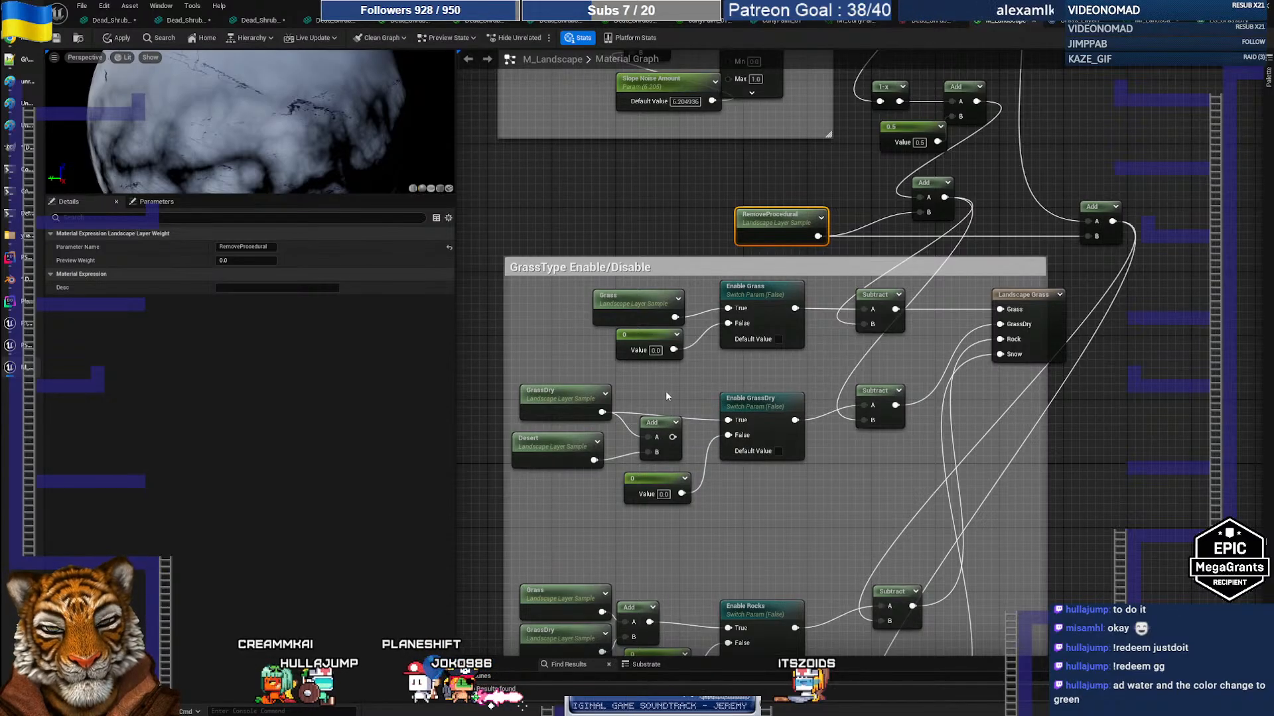
Move the Desert Add below the GrassDry Subtract, replace its A input with the RemoveProcedural Add's output, and feed it into Subtract B
{"action": "left_click_drag", "start_coordinate": [654, 424], "coordinate": [839, 448]}
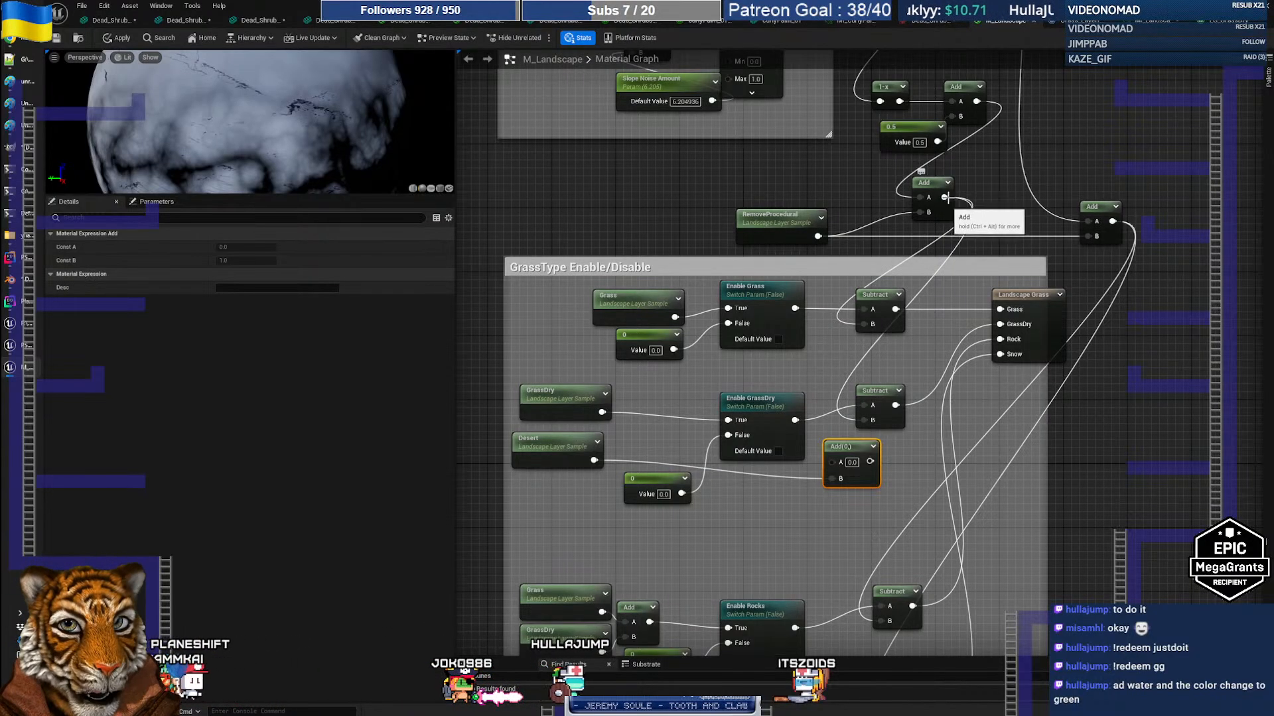
{"action": "left_click_drag", "start_coordinate": [943, 197], "coordinate": [839, 464]}
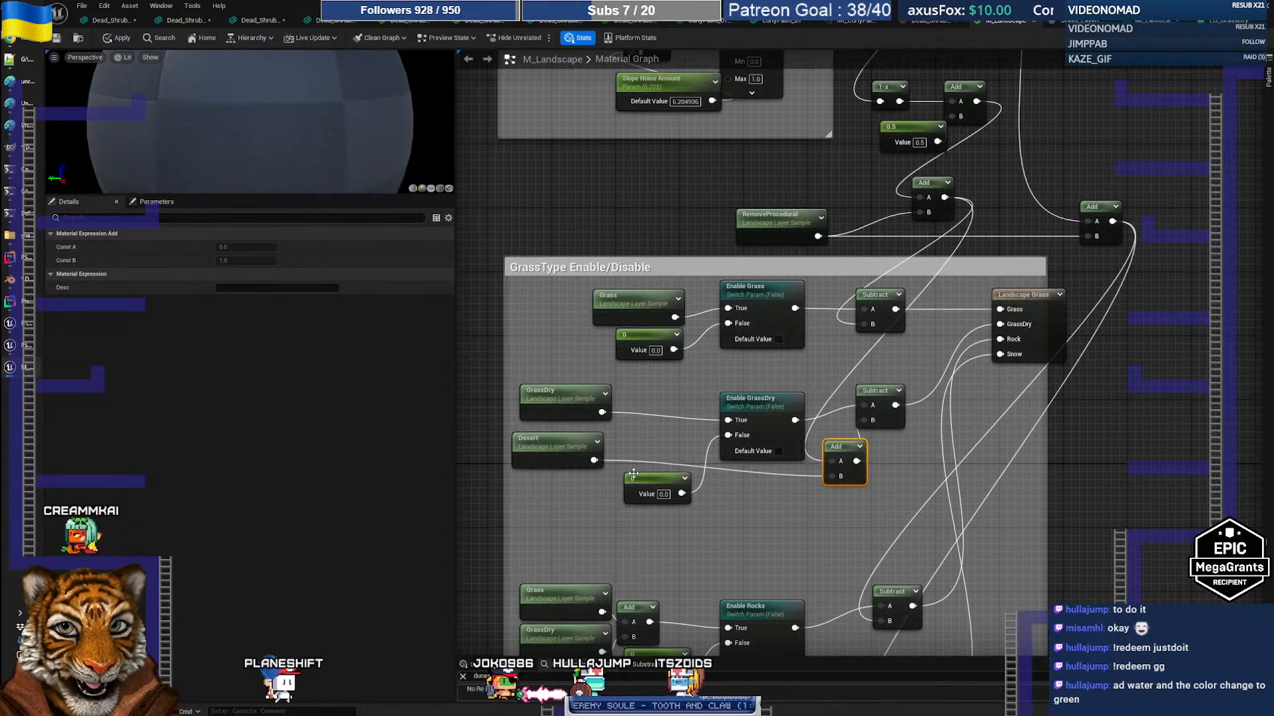
Place the Desert layer sample below the Enable GrassDry switch beside its Add, and space out the GrassDry Subtract
{"action": "left_click_drag", "start_coordinate": [544, 441], "coordinate": [751, 499]}
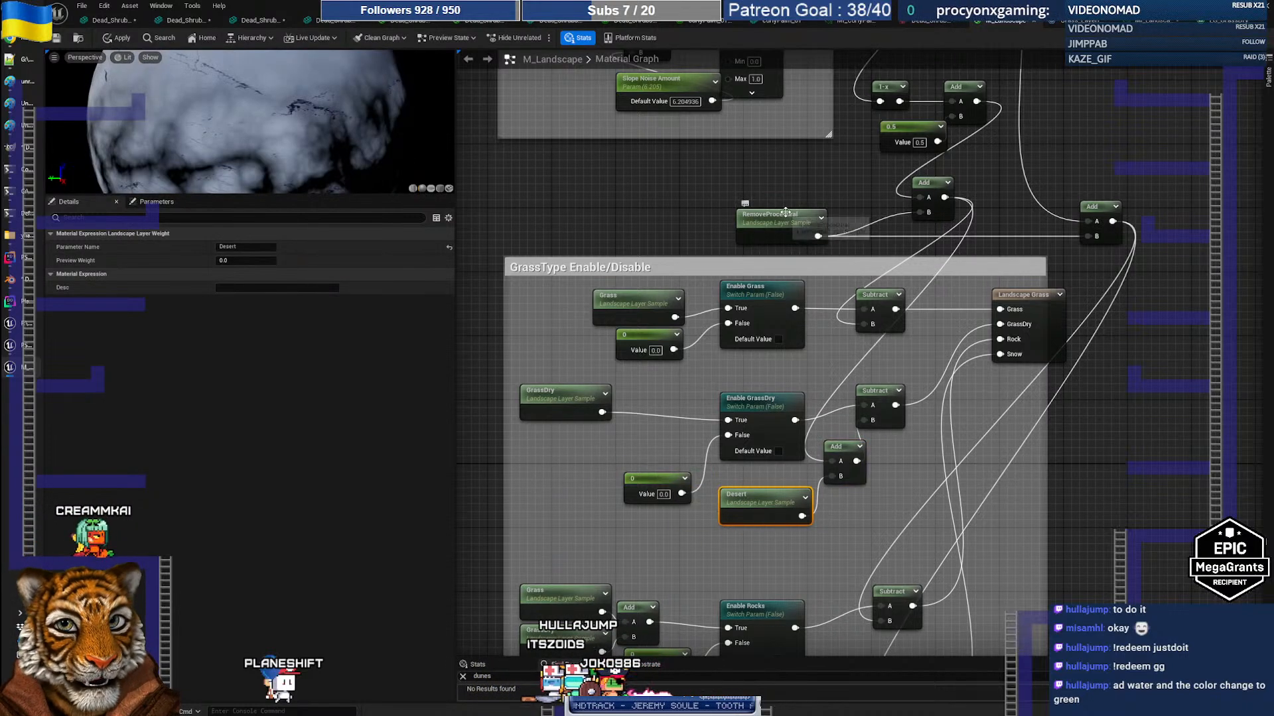
{"action": "left_click_drag", "start_coordinate": [878, 398], "coordinate": [894, 390]}
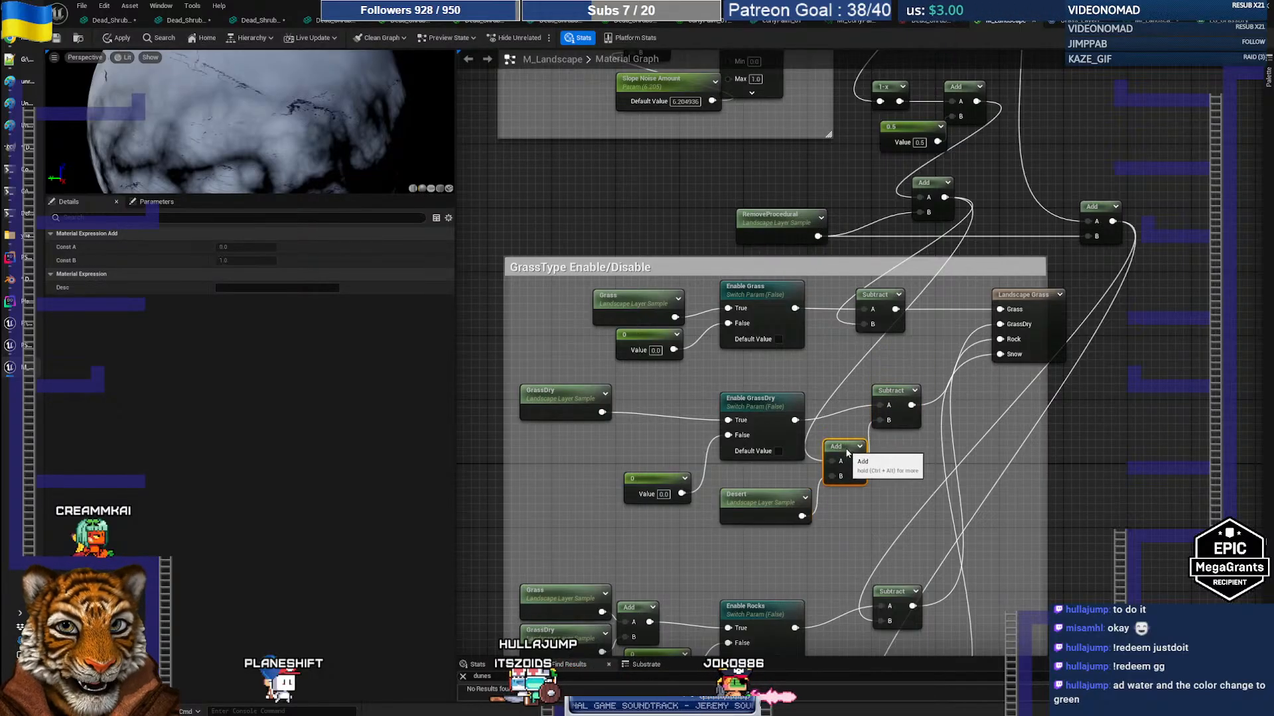
{"action": "left_click_drag", "start_coordinate": [790, 499], "coordinate": [790, 491]}
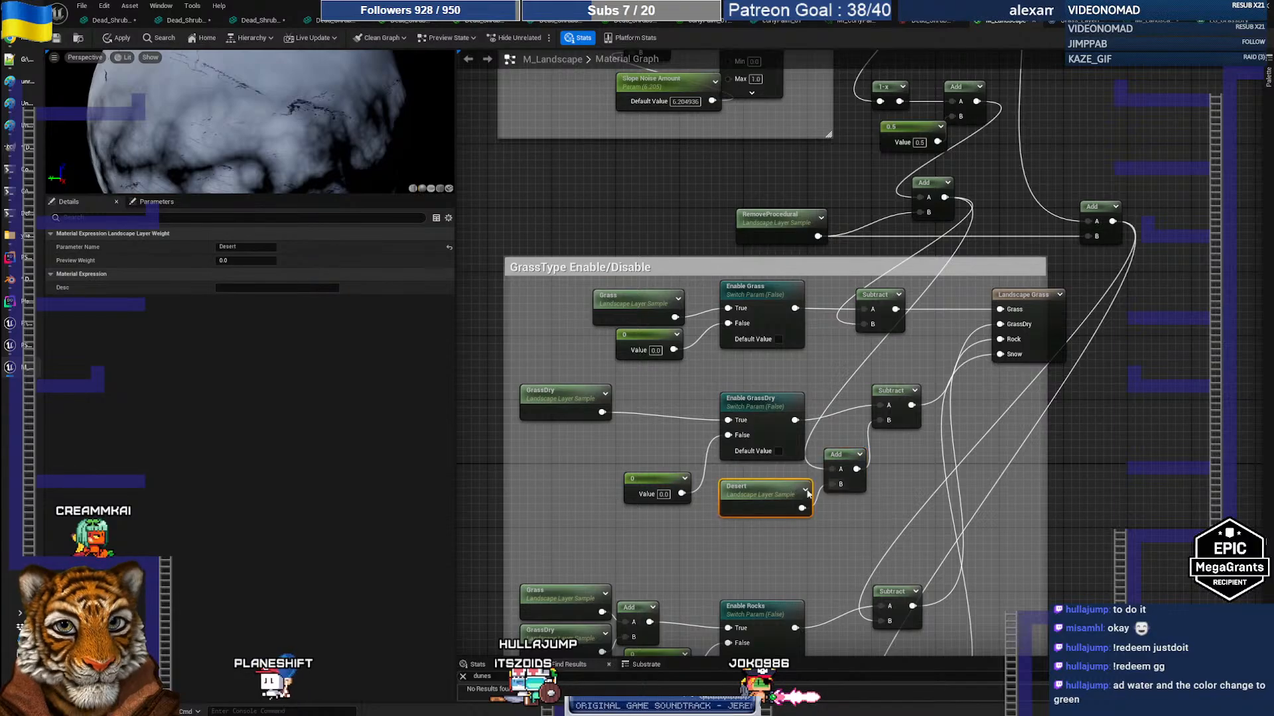
Check the grass on the desert terrain in the level viewport and return to the material graph
{"action": "double_click", "coordinate": [349, 8]}
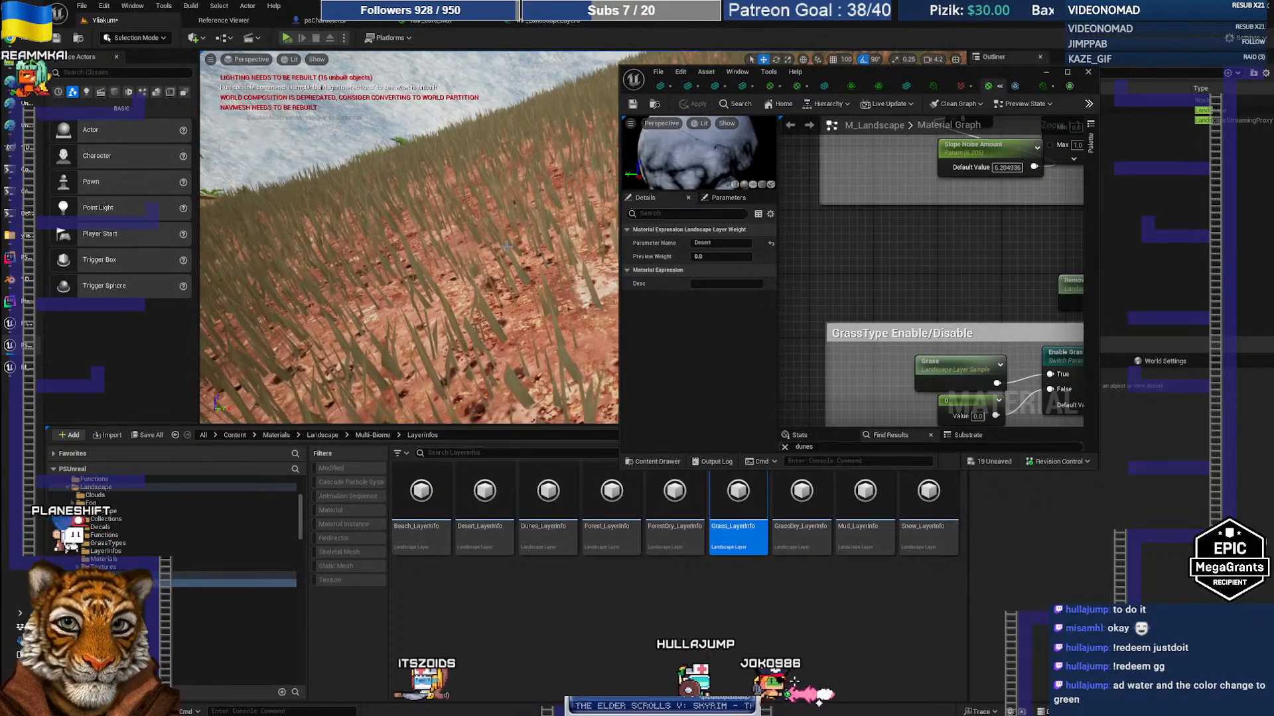
{"action": "double_click", "coordinate": [857, 69]}
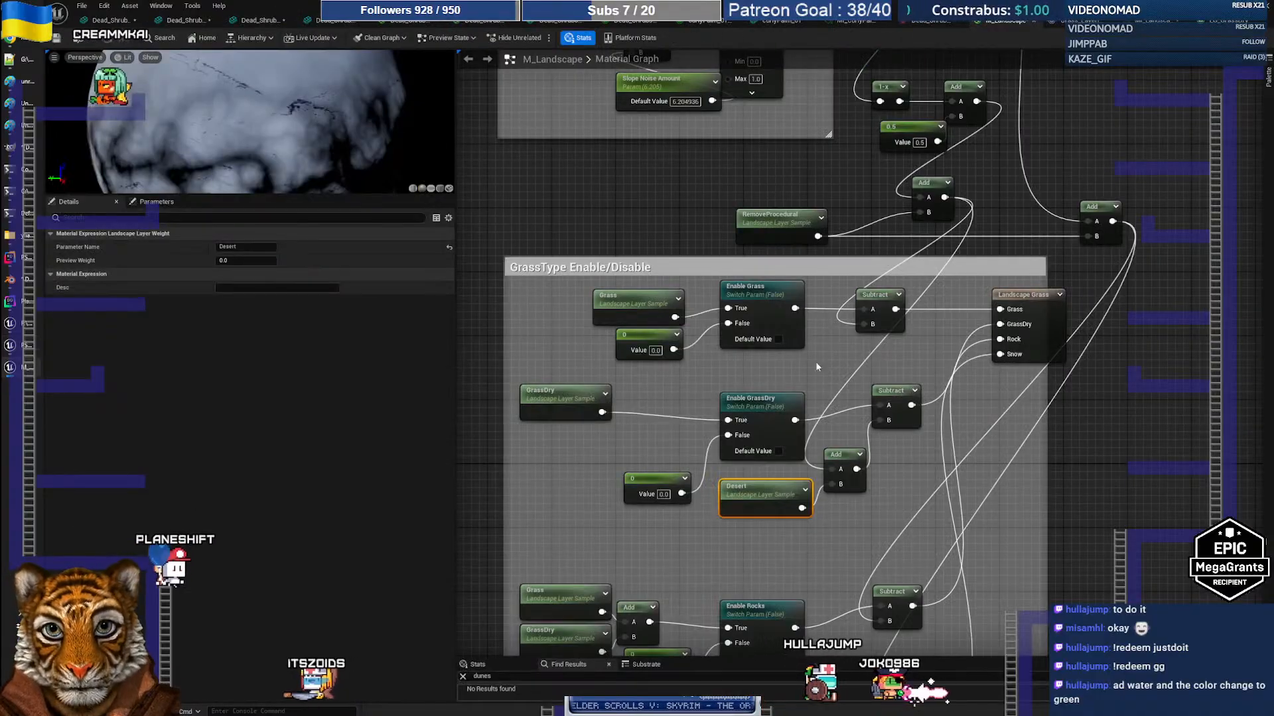
Move the GrassDry layer sample and its 0 constant closer to the Enable GrassDry switch
{"action": "right_click_drag", "start_coordinate": [885, 512], "coordinate": [872, 509]}
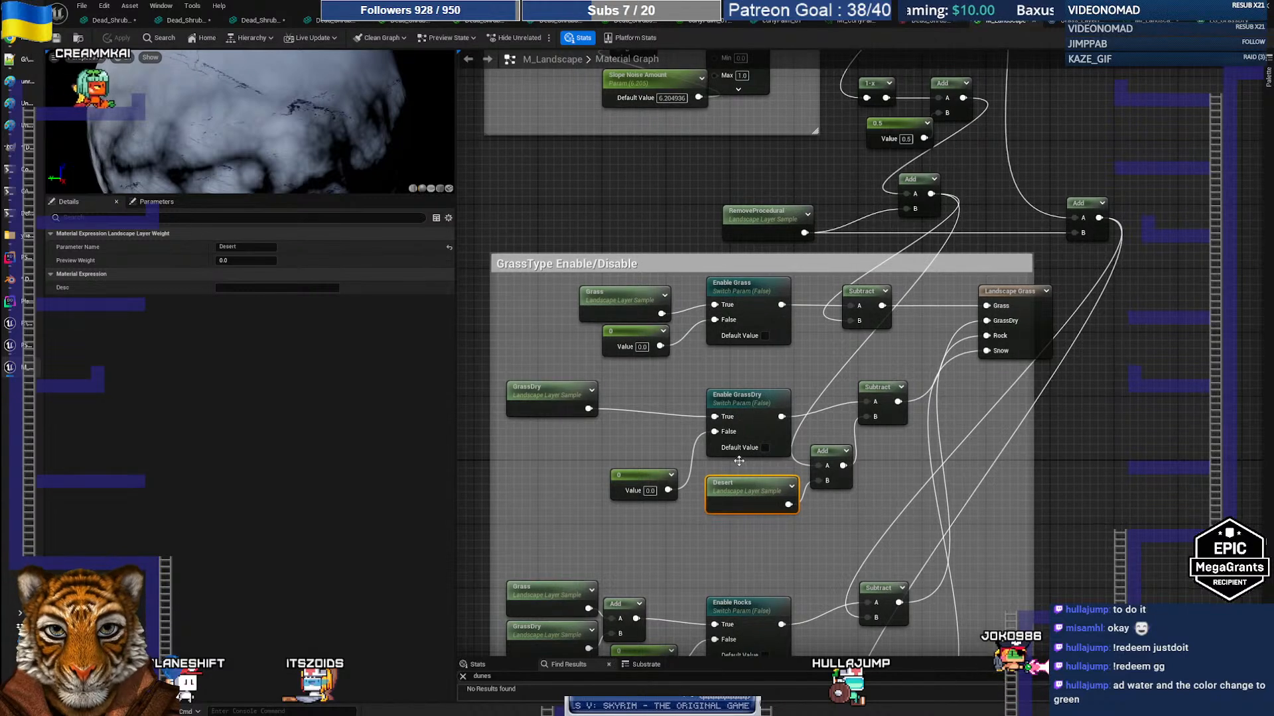
{"action": "left_click_drag", "start_coordinate": [556, 393], "coordinate": [603, 401]}
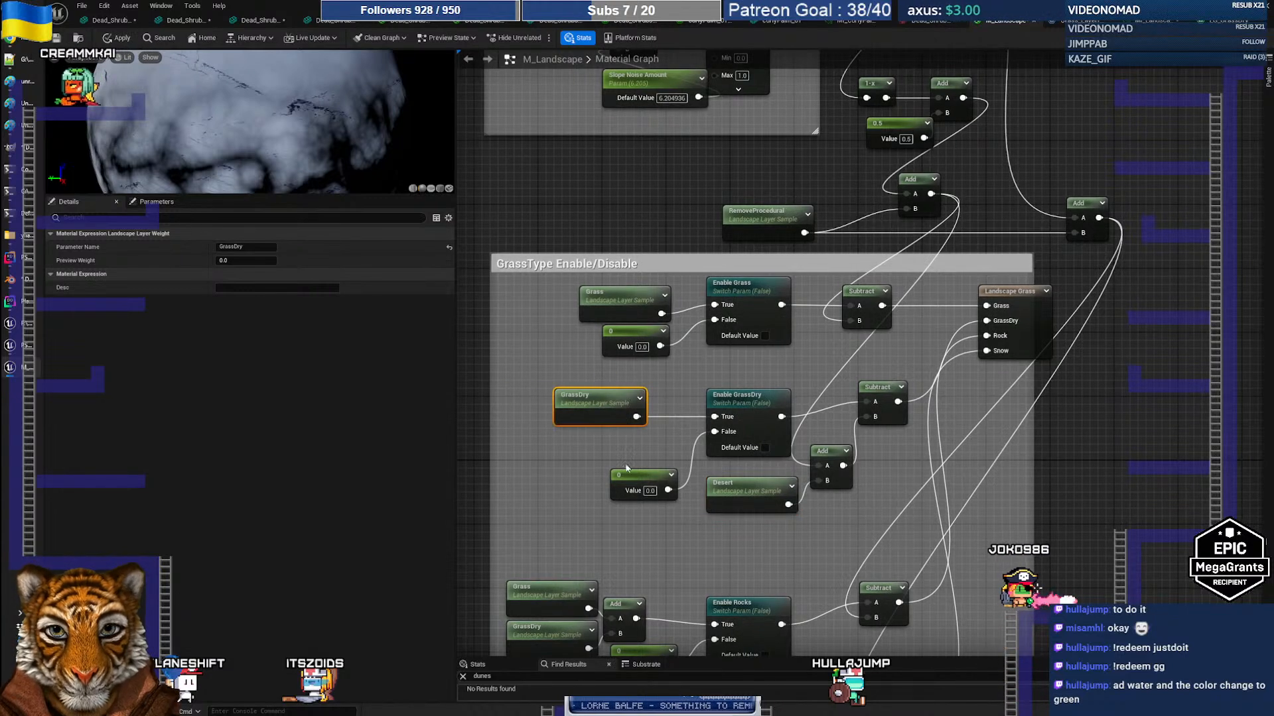
{"action": "left_click_drag", "start_coordinate": [642, 475], "coordinate": [602, 450]}
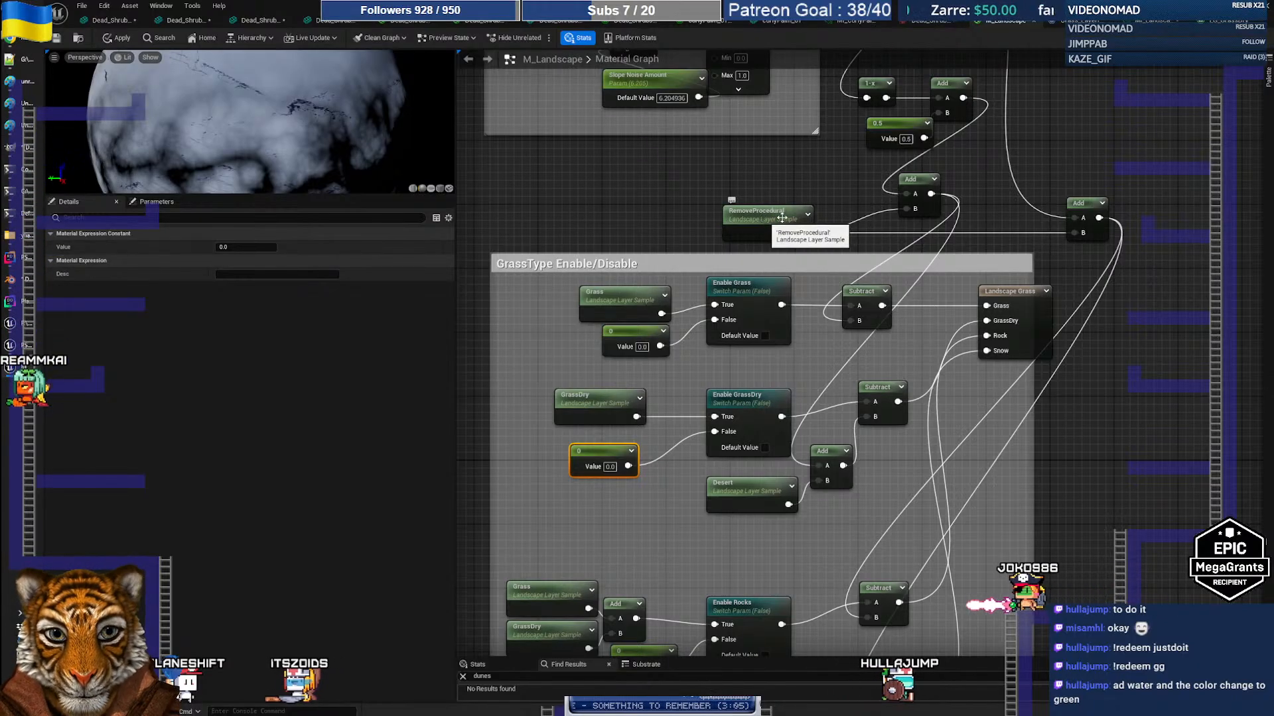
Shift the whole GrassType Enable/Disable comment group sideways, away from beneath the RemoveProcedural sample
{"action": "right_click_drag", "start_coordinate": [1013, 498], "coordinate": [986, 436]}
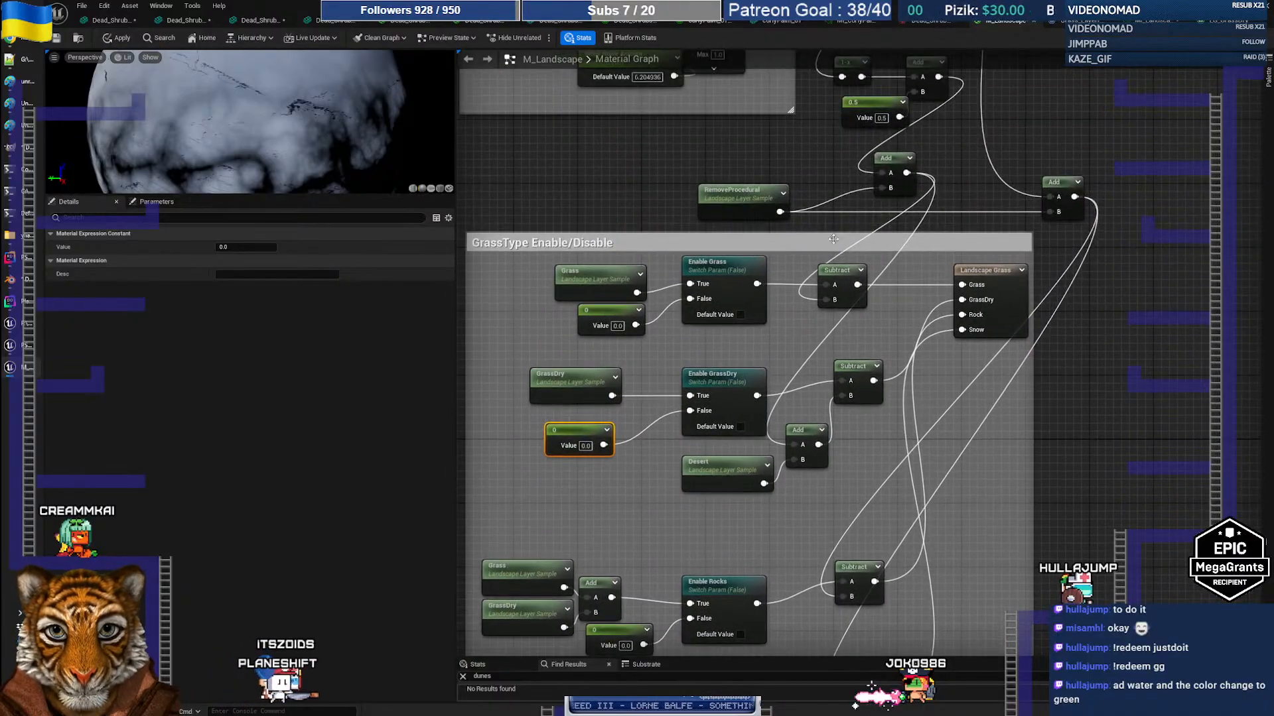
{"action": "left_click_drag", "start_coordinate": [697, 245], "coordinate": [866, 250]}
{"action": "right_click_drag", "start_coordinate": [973, 355], "coordinate": [849, 472]}
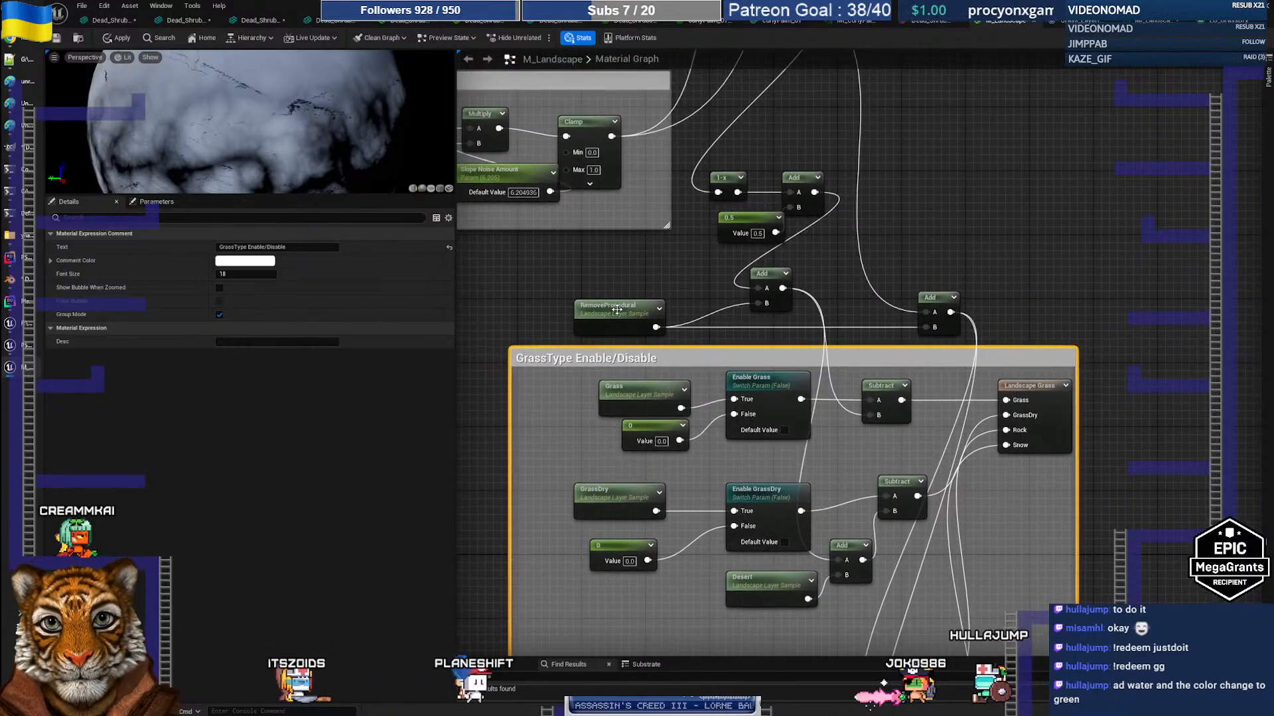
Trace the wires from RemoveProcedural and its two Add nodes to the grass Subtract nodes
{"action": "right_click_drag", "start_coordinate": [641, 266], "coordinate": [682, 268]}
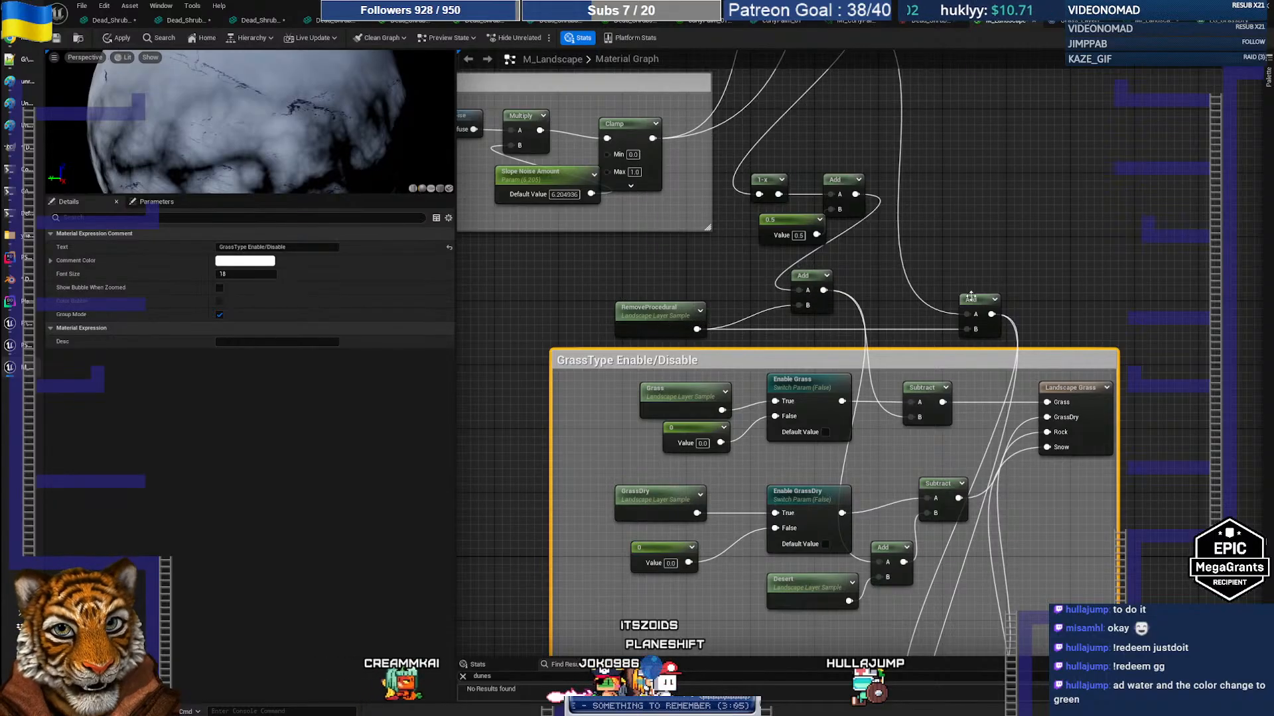
{"action": "right_click_drag", "start_coordinate": [1000, 438], "coordinate": [908, 337]}
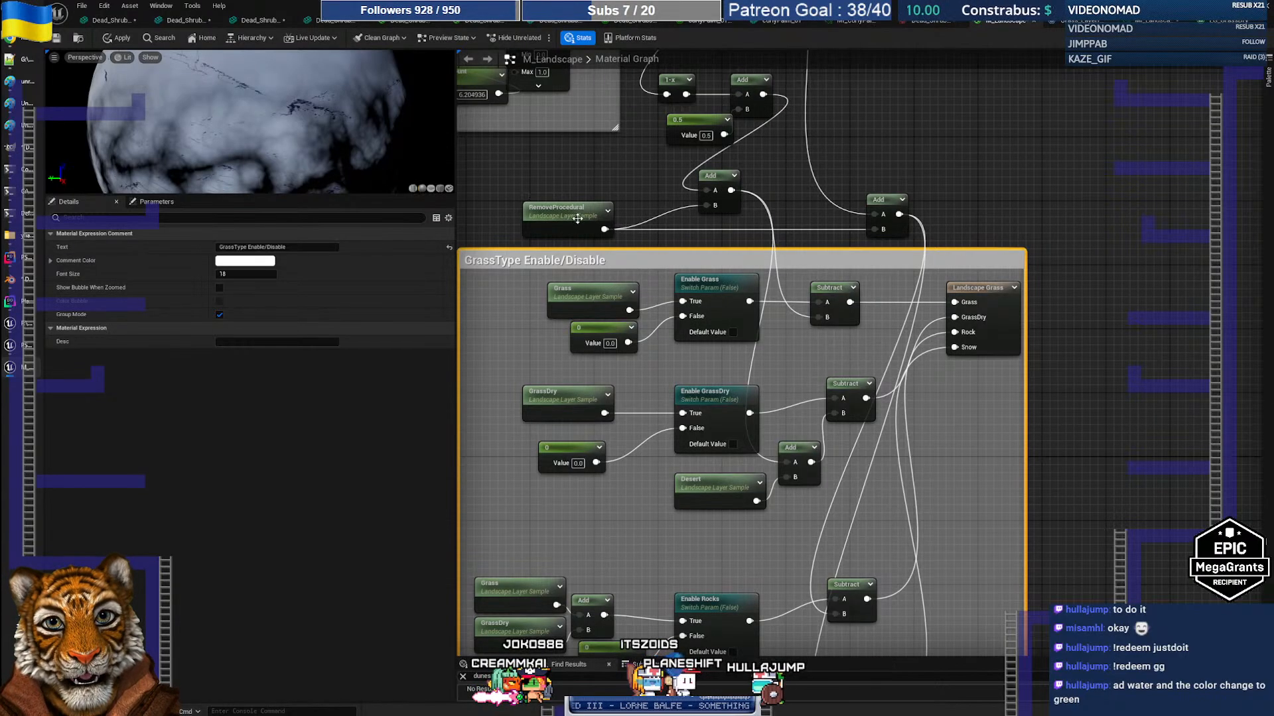
{"action": "left_click", "coordinate": [723, 175]}
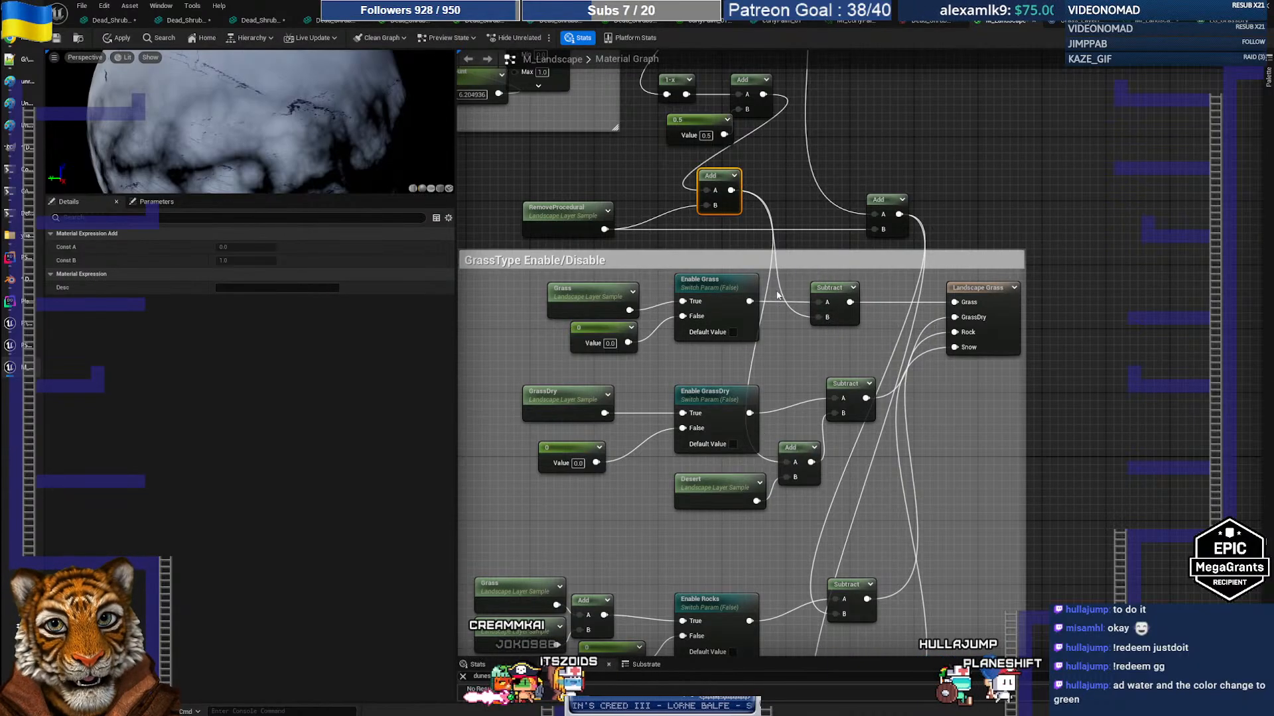
{"action": "right_click_drag", "start_coordinate": [780, 536], "coordinate": [821, 539]}
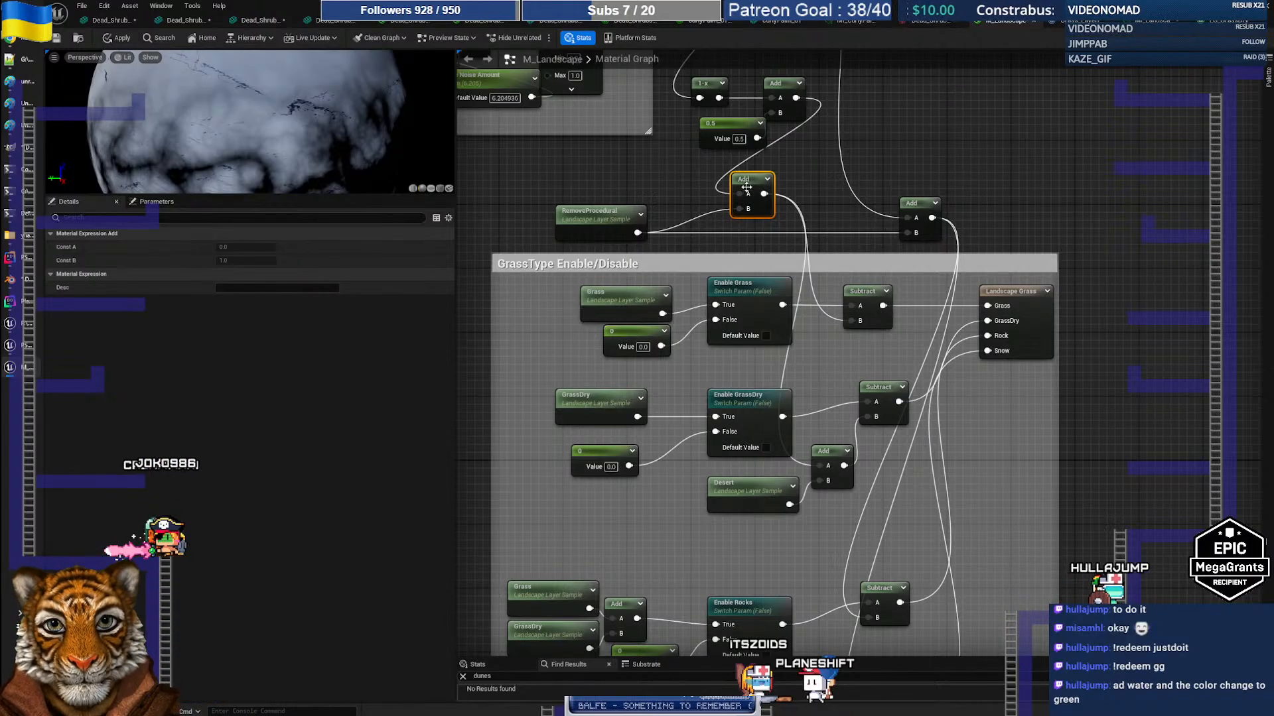
Examine the chain from RemoveProcedural and its Add node to the Grass and GrassDry Subtract nodes, including the Desert sample's Add node
{"action": "left_click", "coordinate": [597, 219], "text": "ctrl"}
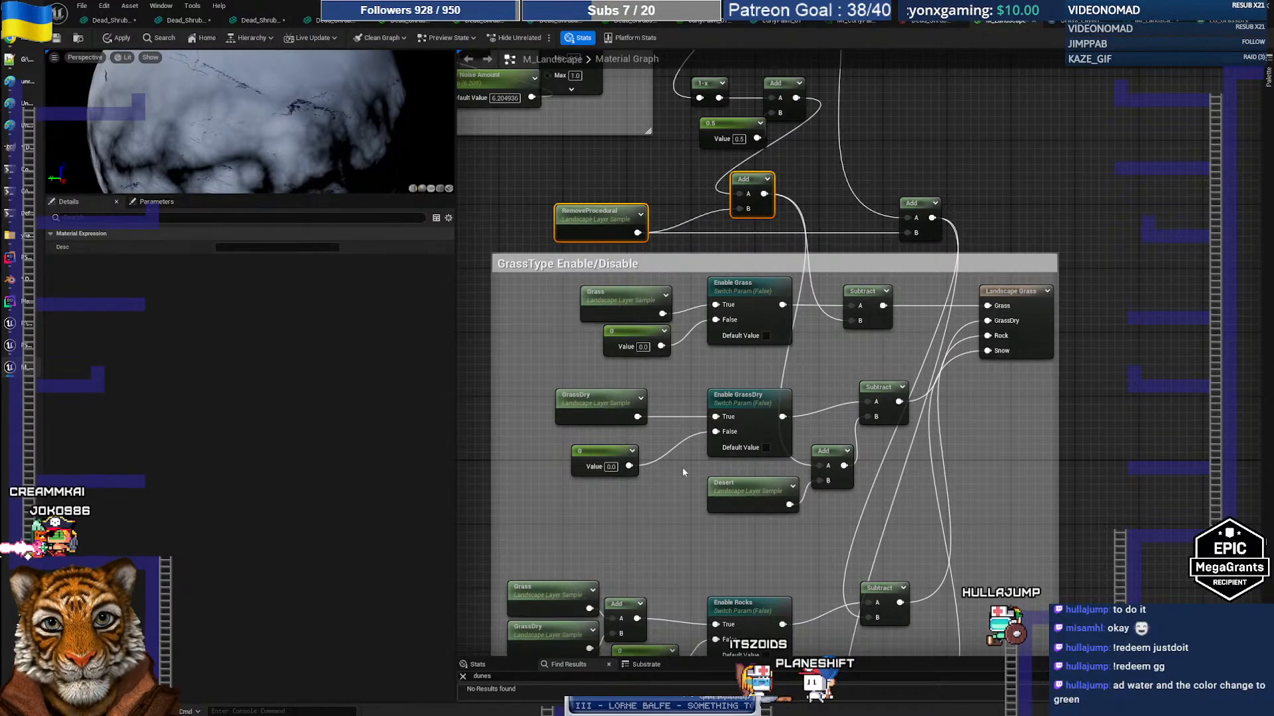
{"action": "left_click_drag", "start_coordinate": [591, 178], "coordinate": [757, 226]}
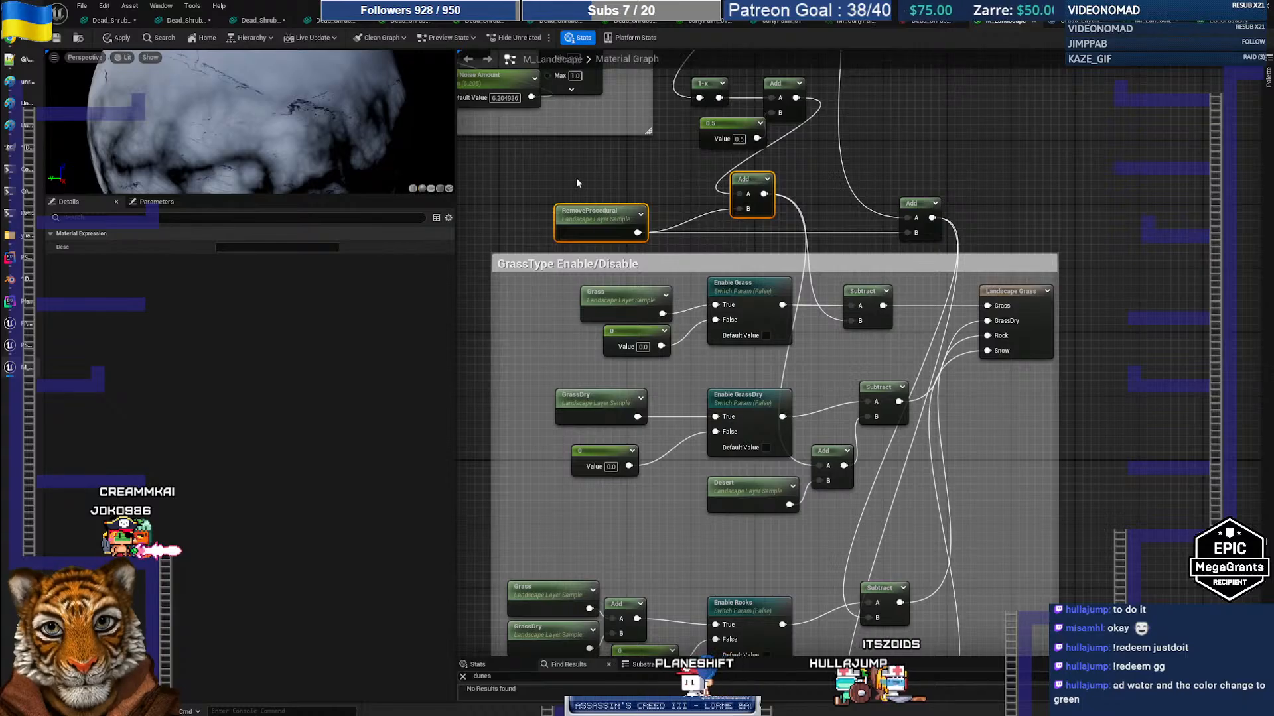
{"action": "left_click", "coordinate": [763, 180], "text": "ctrl"}
{"action": "left_click", "coordinate": [749, 178]}
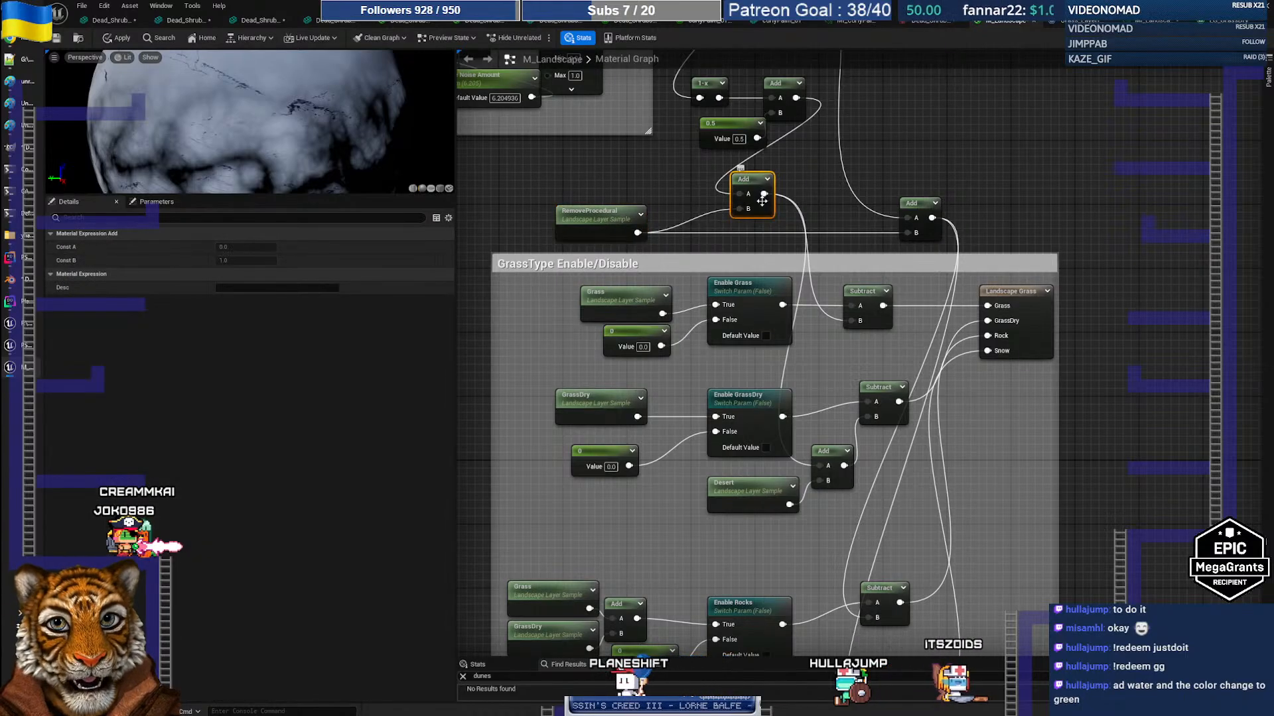
{"action": "left_click", "coordinate": [868, 294]}
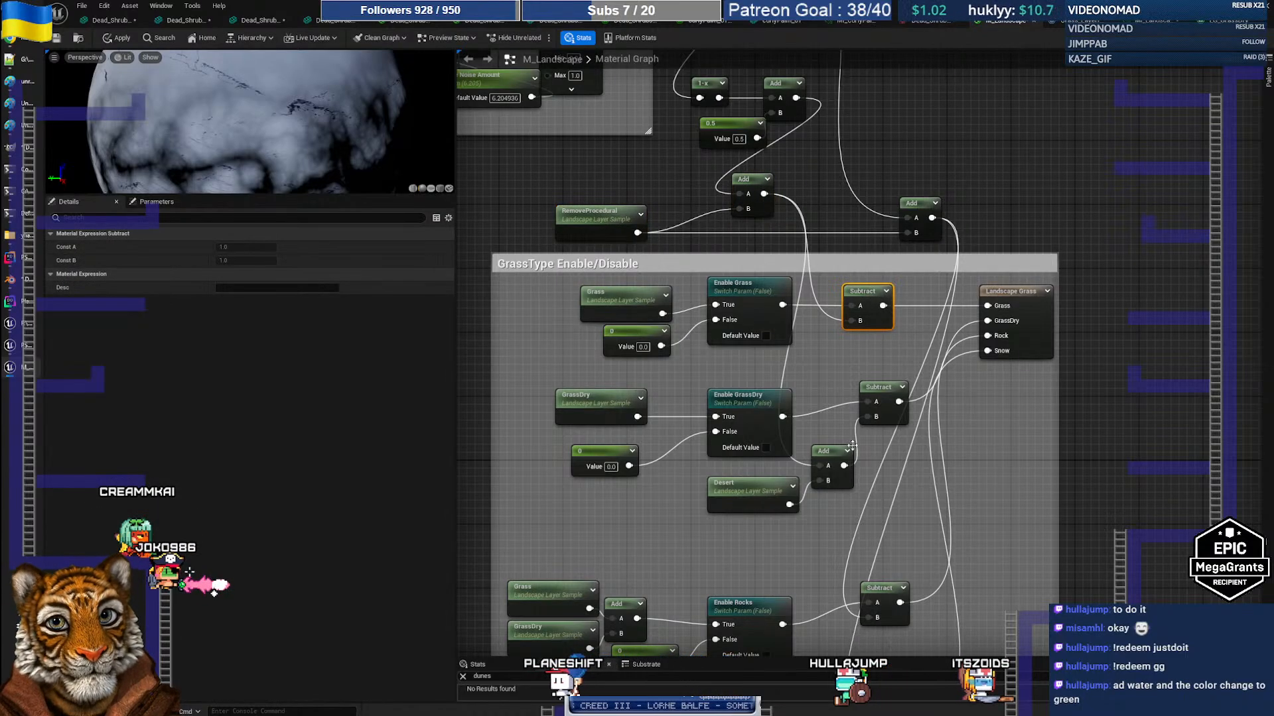
{"action": "left_click", "coordinate": [757, 493]}
{"action": "left_click", "coordinate": [839, 452]}
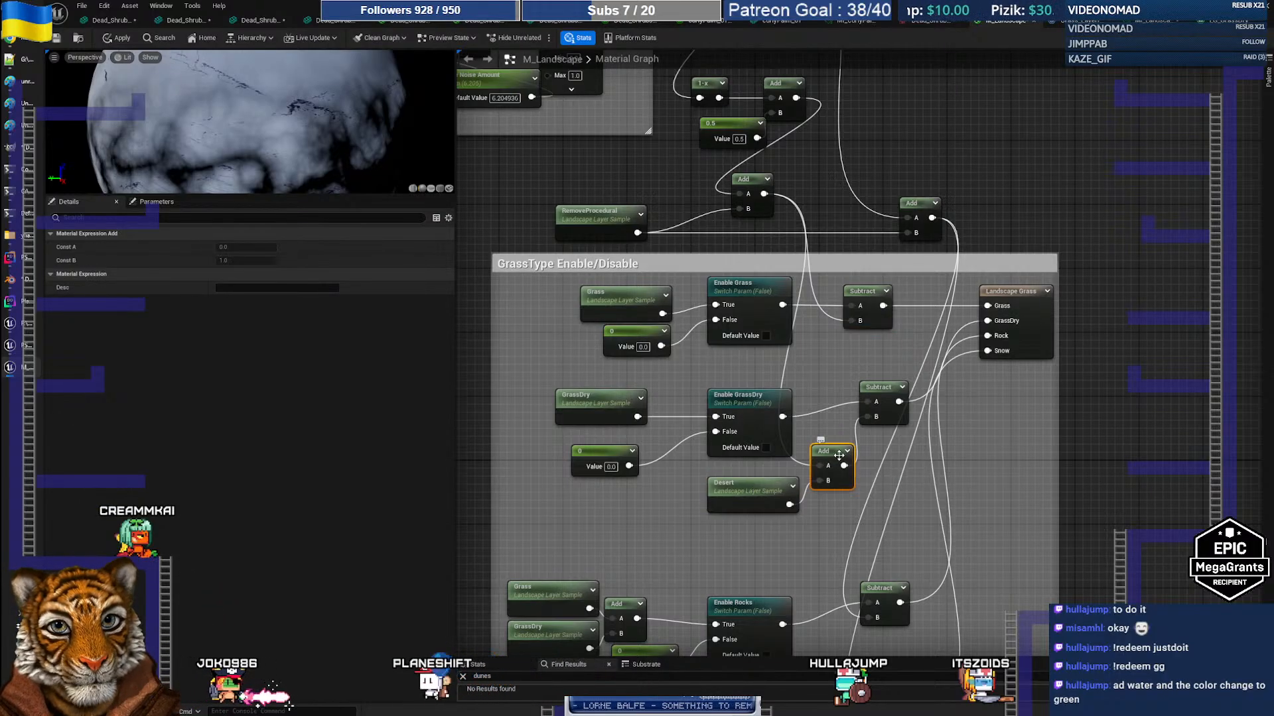
{"action": "left_click", "coordinate": [880, 390]}
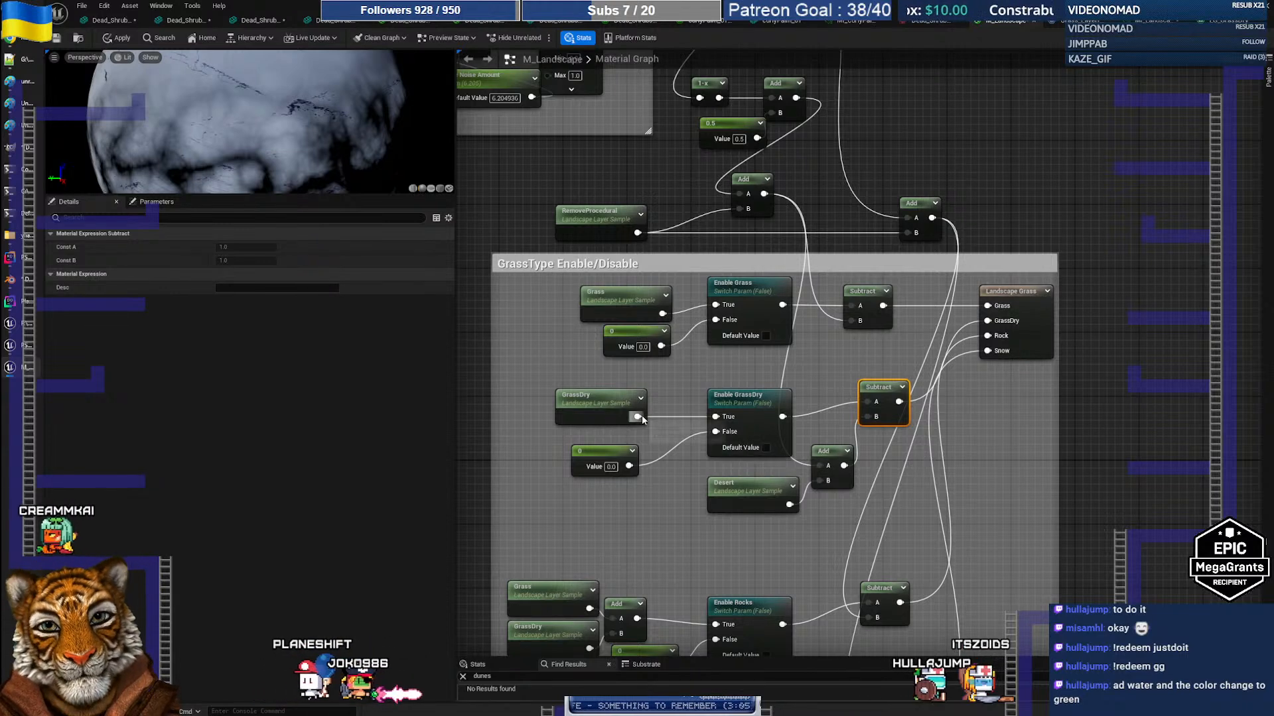
Wire the Grass layer sample into the True input of Enable GrassDry, apply the material and check the grass in the level
{"action": "left_click_drag", "start_coordinate": [614, 450], "coordinate": [609, 443]}
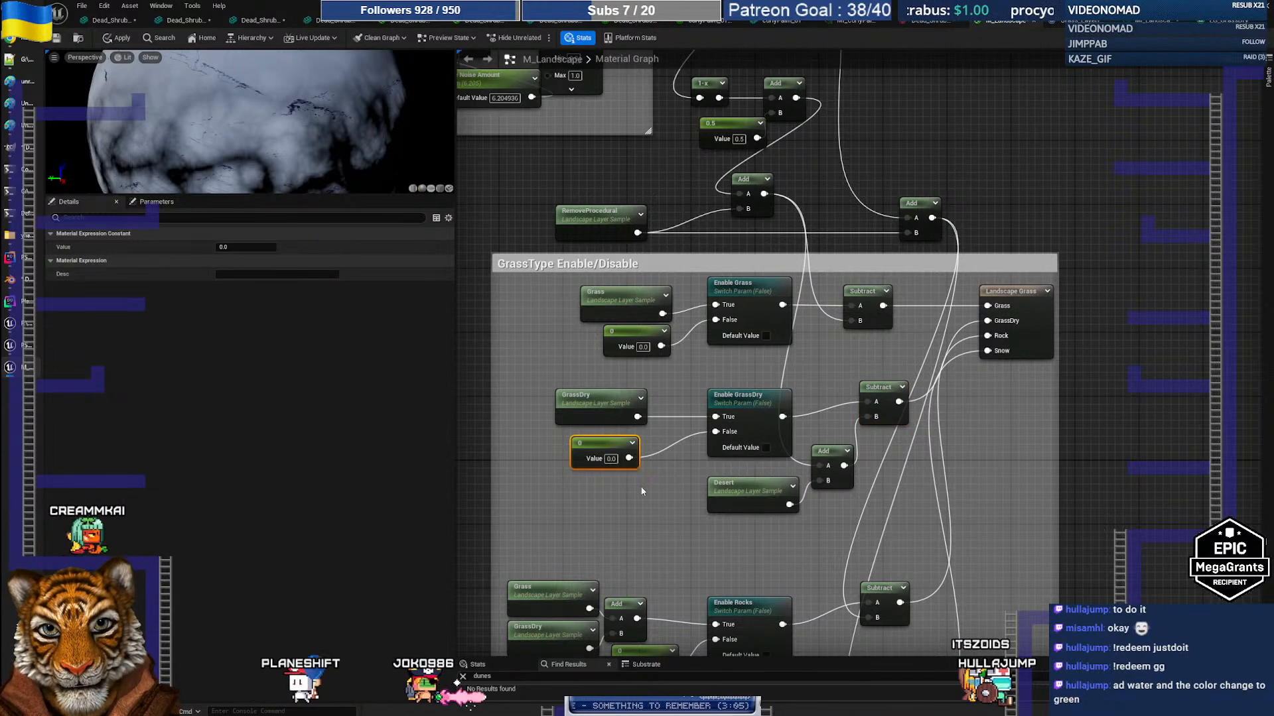
{"action": "right_click_drag", "start_coordinate": [608, 444], "coordinate": [636, 444]}
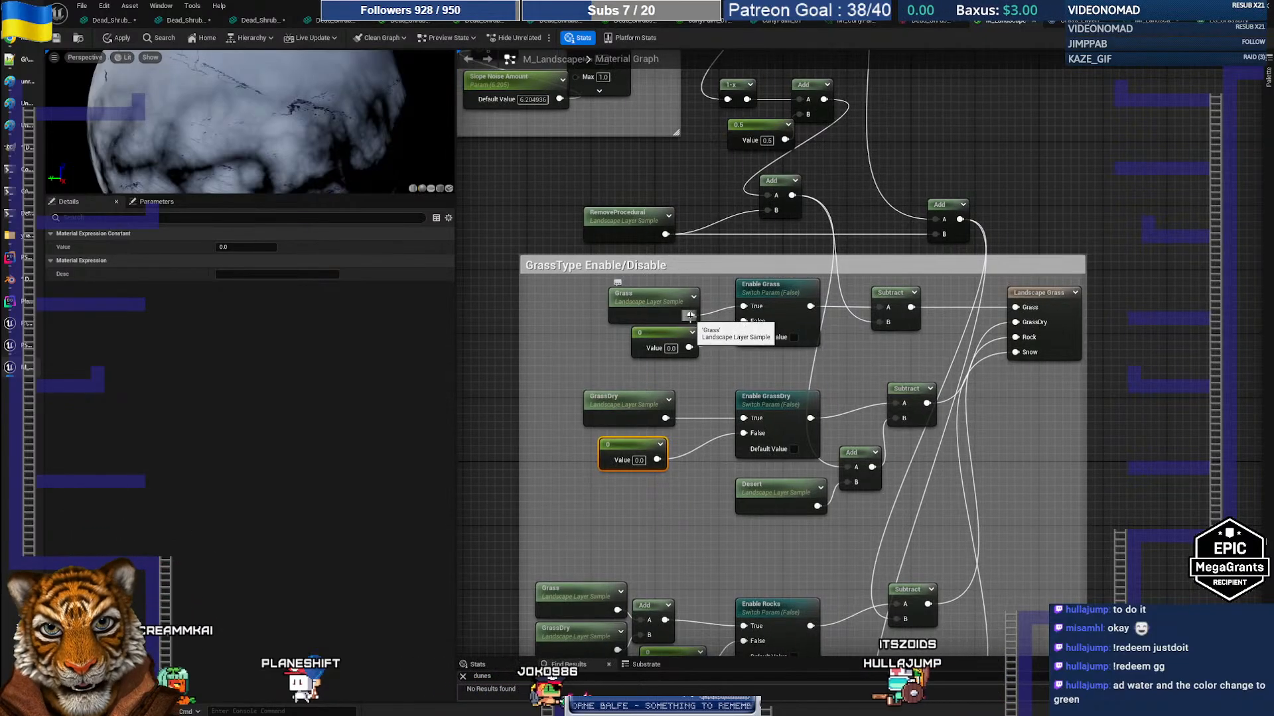
{"action": "left_click_drag", "start_coordinate": [690, 317], "coordinate": [744, 418]}
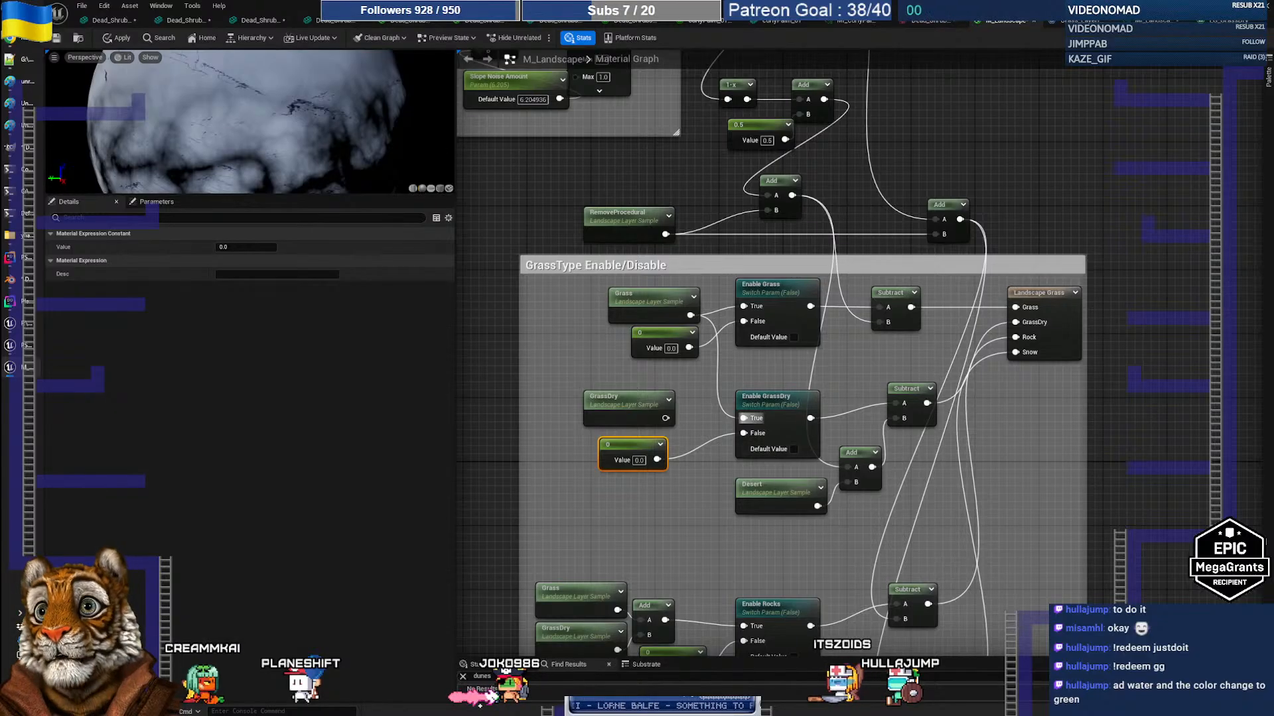
{"action": "left_click", "coordinate": [1242, 6]}
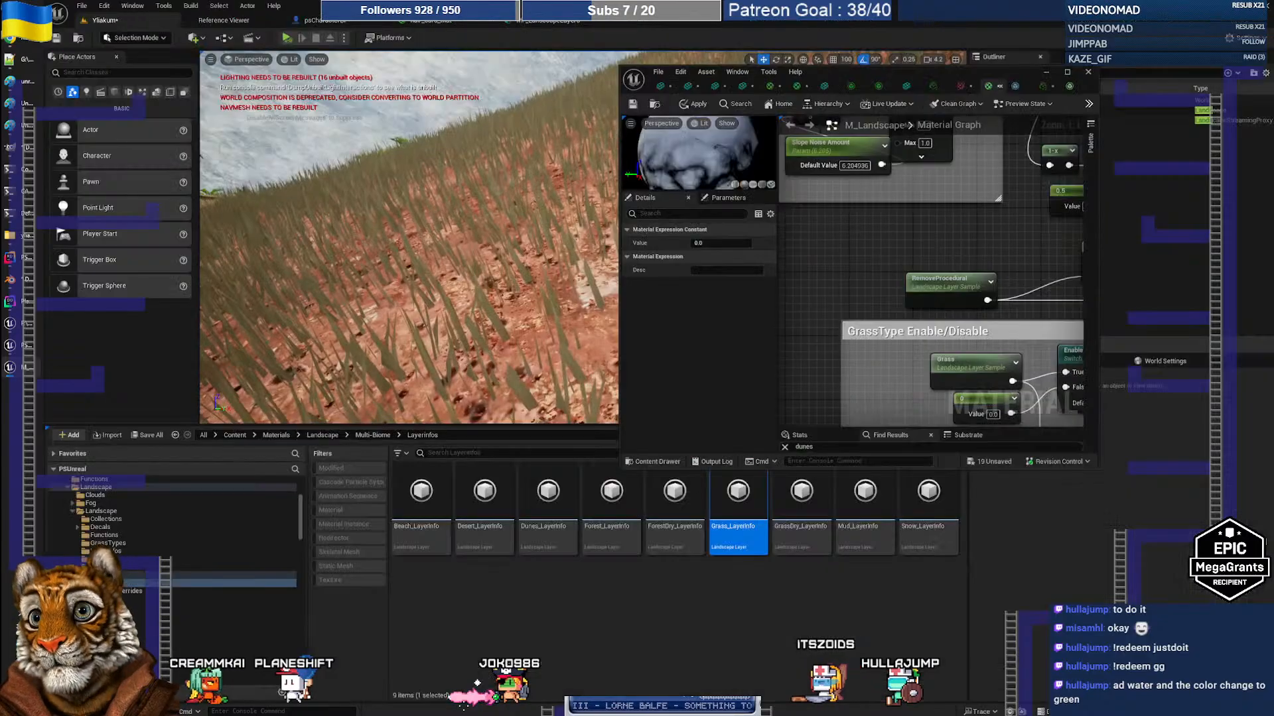
{"action": "left_click", "coordinate": [695, 104]}
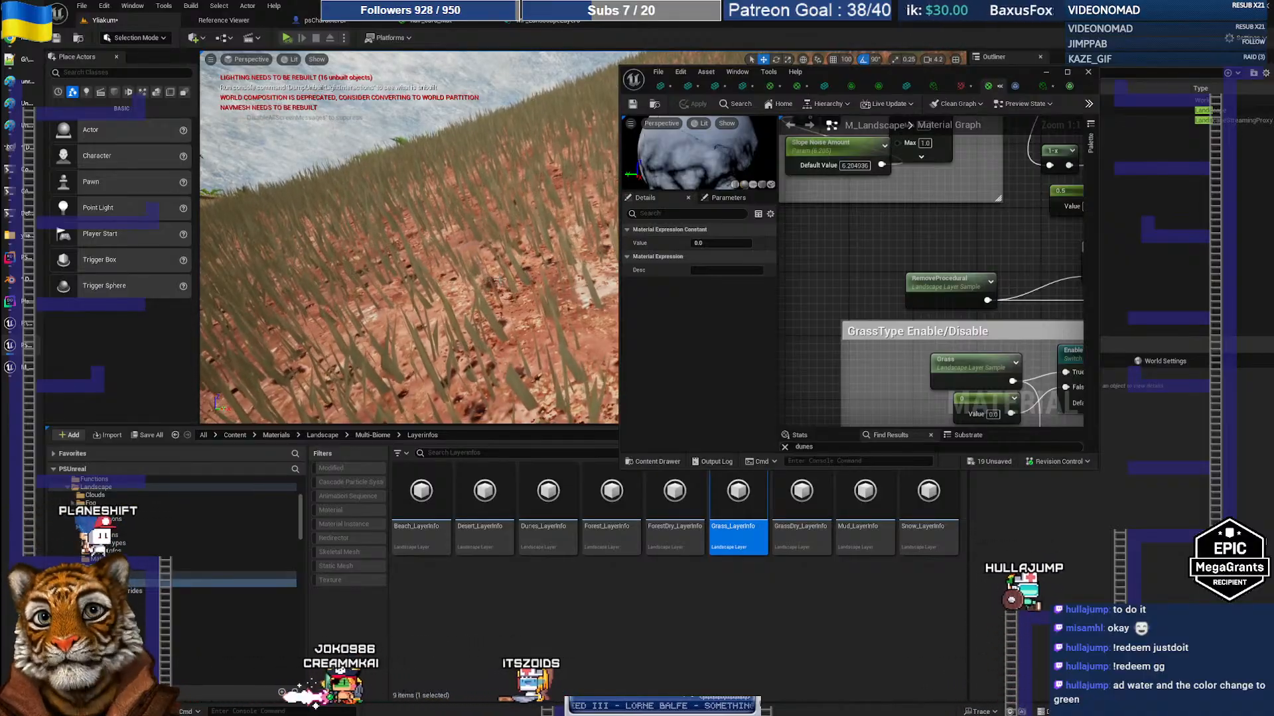
{"action": "mouse_move", "coordinate": [408, 238]}
{"action": "right_mouse_down"}
{"action": "mouse_move", "coordinate": [417, 285]}
{"action": "mouse_move", "coordinate": [491, 265]}
{"action": "mouse_move", "coordinate": [412, 285]}
{"action": "mouse_move", "coordinate": [451, 259]}
{"action": "mouse_move", "coordinate": [424, 232]}
{"action": "mouse_move", "coordinate": [411, 238]}
{"action": "mouse_move", "coordinate": [497, 265]}
{"action": "mouse_move", "coordinate": [517, 239]}
{"action": "mouse_move", "coordinate": [411, 244]}
{"action": "mouse_move", "coordinate": [425, 292]}
{"action": "mouse_move", "coordinate": [409, 282]}
{"action": "mouse_move", "coordinate": [431, 238]}
{"action": "mouse_move", "coordinate": [411, 265]}
{"action": "mouse_move", "coordinate": [418, 222]}
{"action": "mouse_move", "coordinate": [398, 215]}
{"action": "mouse_move", "coordinate": [421, 242]}
{"action": "right_mouse_up"}
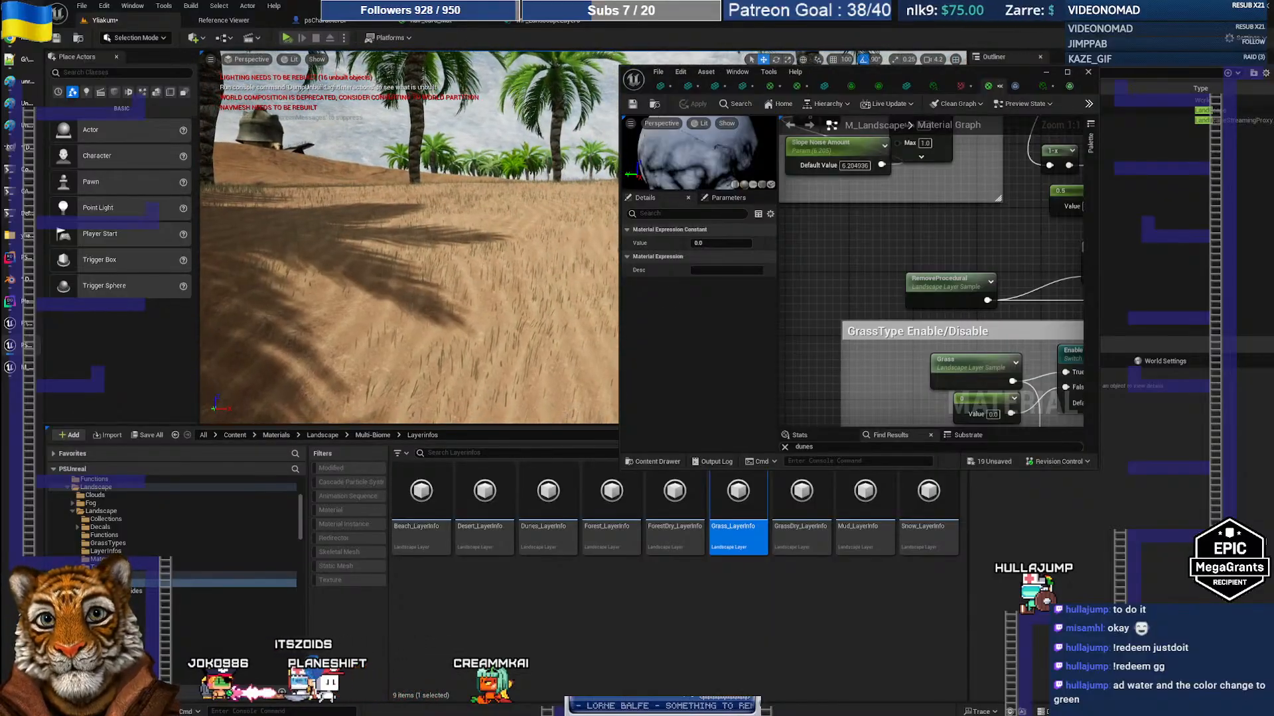
Break the wire into Enable GrassDry's True input, reconnect the Grass layer sample to it and apply the material
{"action": "right_click_drag", "start_coordinate": [928, 391], "coordinate": [799, 258]}
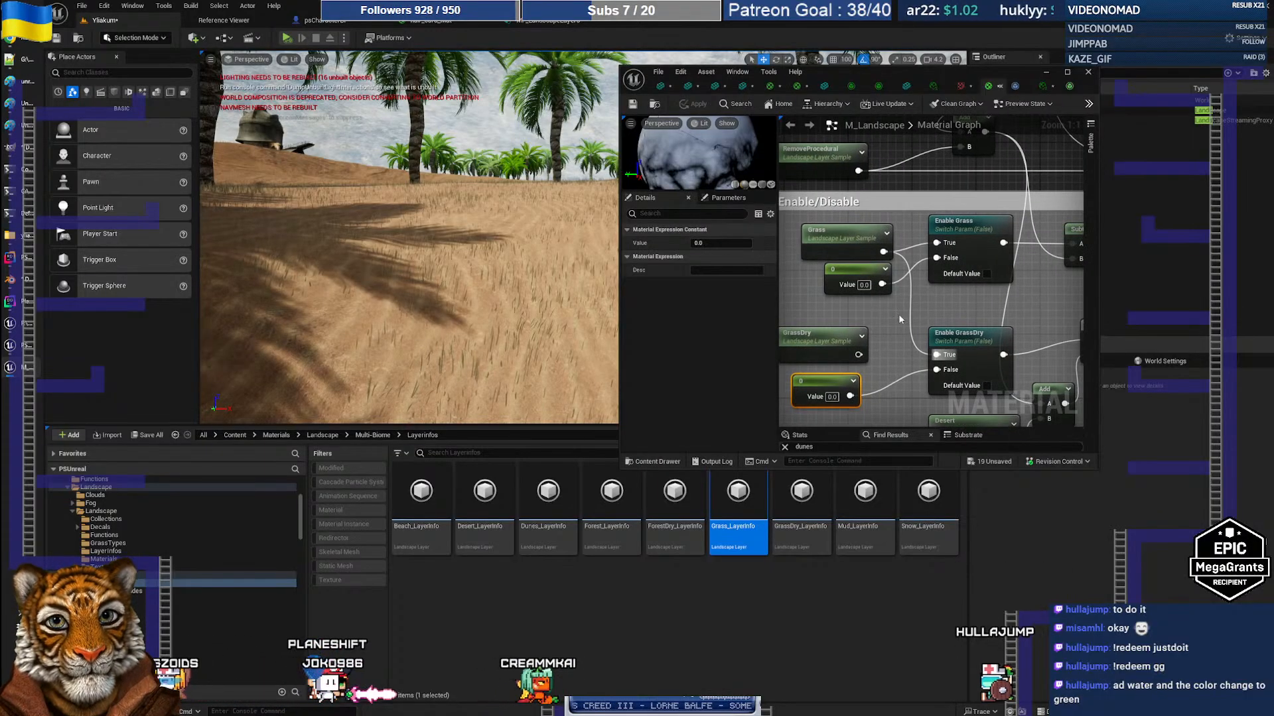
{"action": "left_click", "coordinate": [935, 355], "text": "alt"}
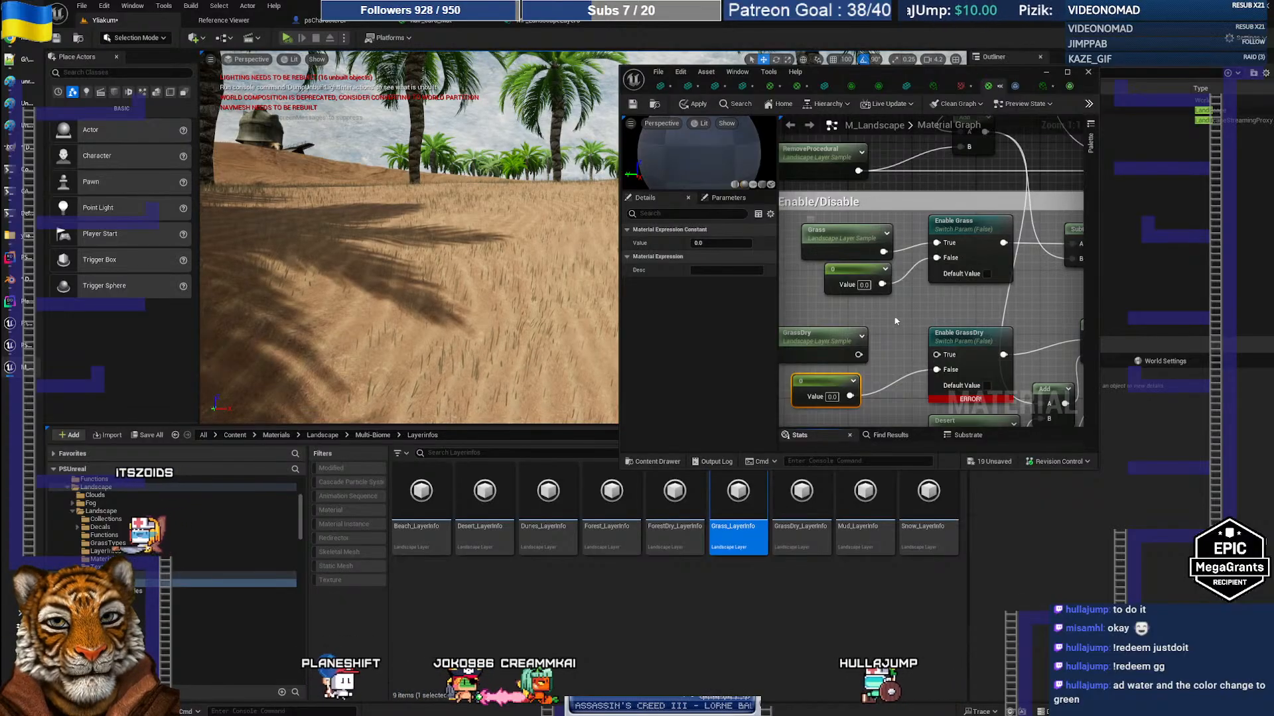
{"action": "mouse_move", "coordinate": [894, 324]}
{"action": "right_mouse_down"}
{"action": "mouse_move", "coordinate": [897, 302]}
{"action": "mouse_move", "coordinate": [907, 307]}
{"action": "right_mouse_up"}
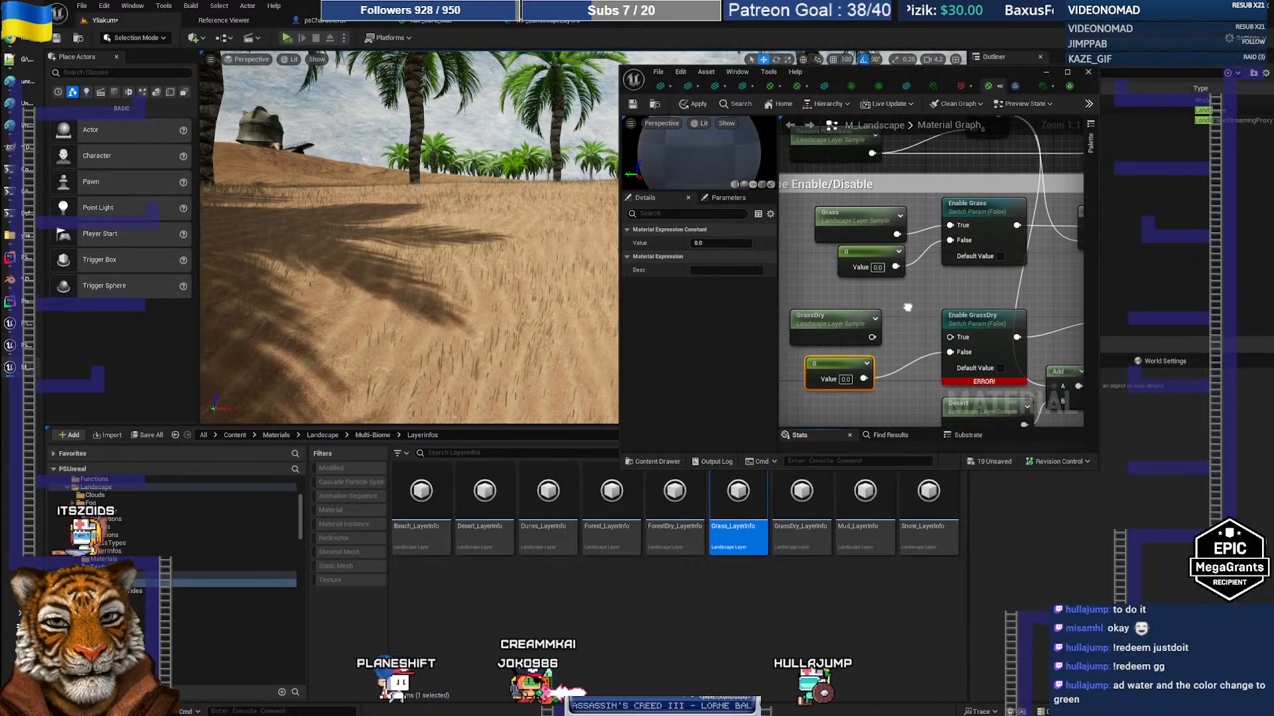
{"action": "left_click_drag", "start_coordinate": [896, 235], "coordinate": [951, 339]}
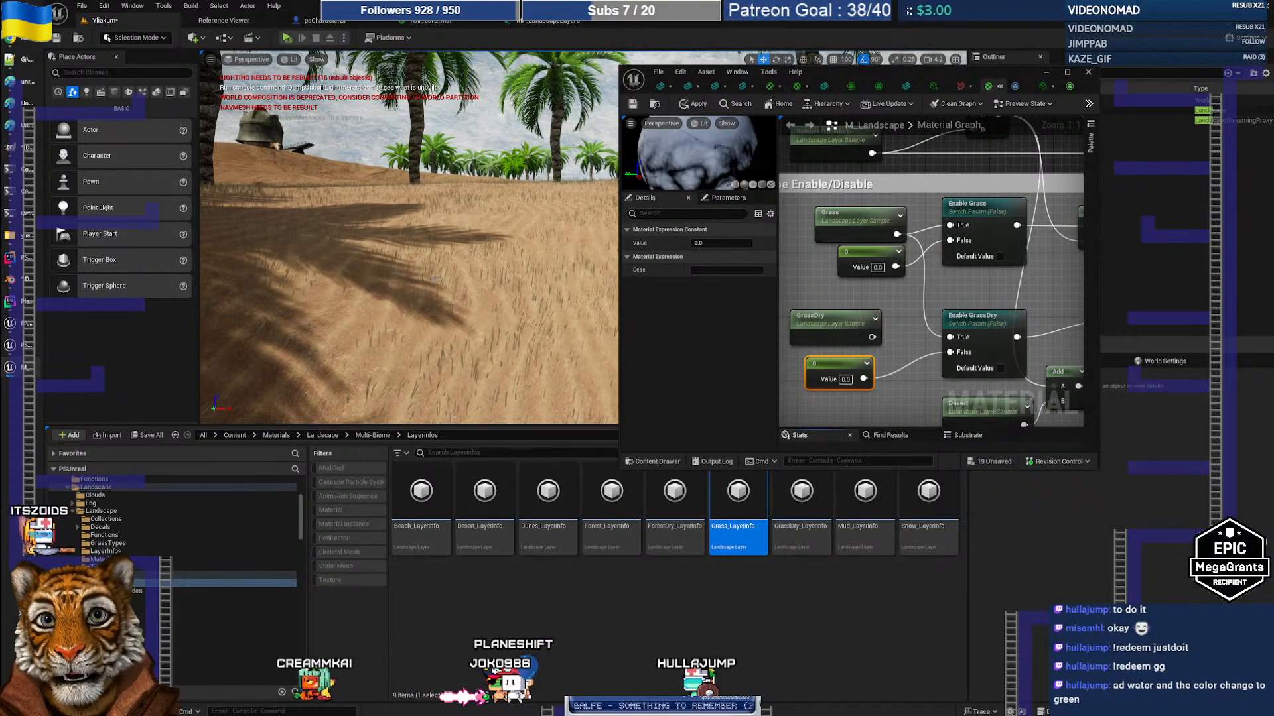
{"action": "left_click", "coordinate": [695, 104]}
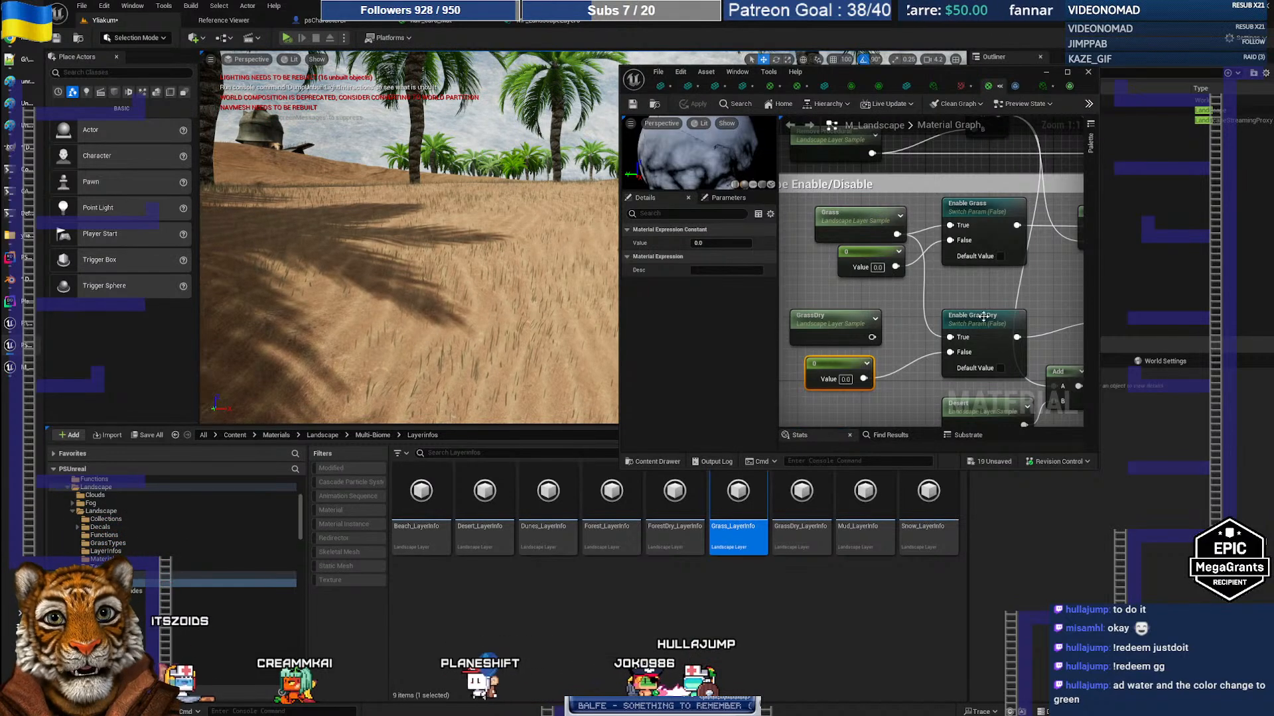
Paste a Snow layer sample below the GrassDry constant, wire it to Enable GrassDry's True input and apply the material
{"action": "left_click", "coordinate": [876, 219]}
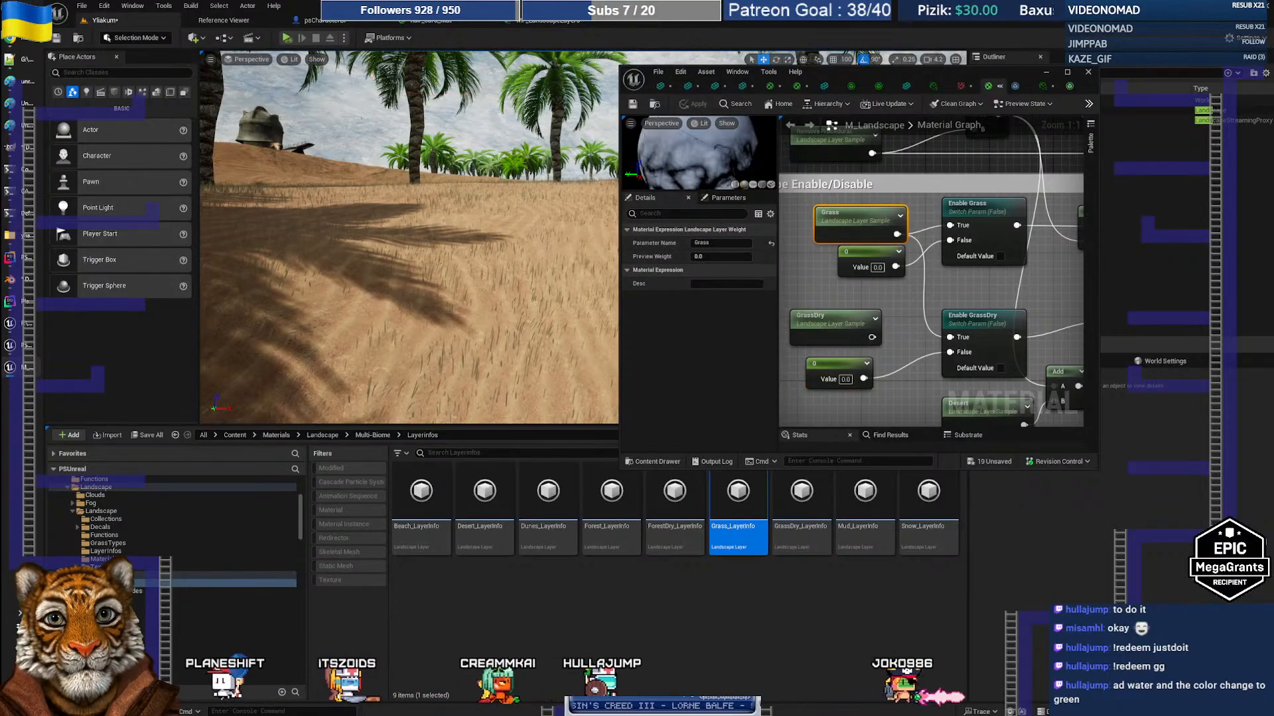
{"action": "right_click_drag", "start_coordinate": [907, 328], "coordinate": [834, 300]}
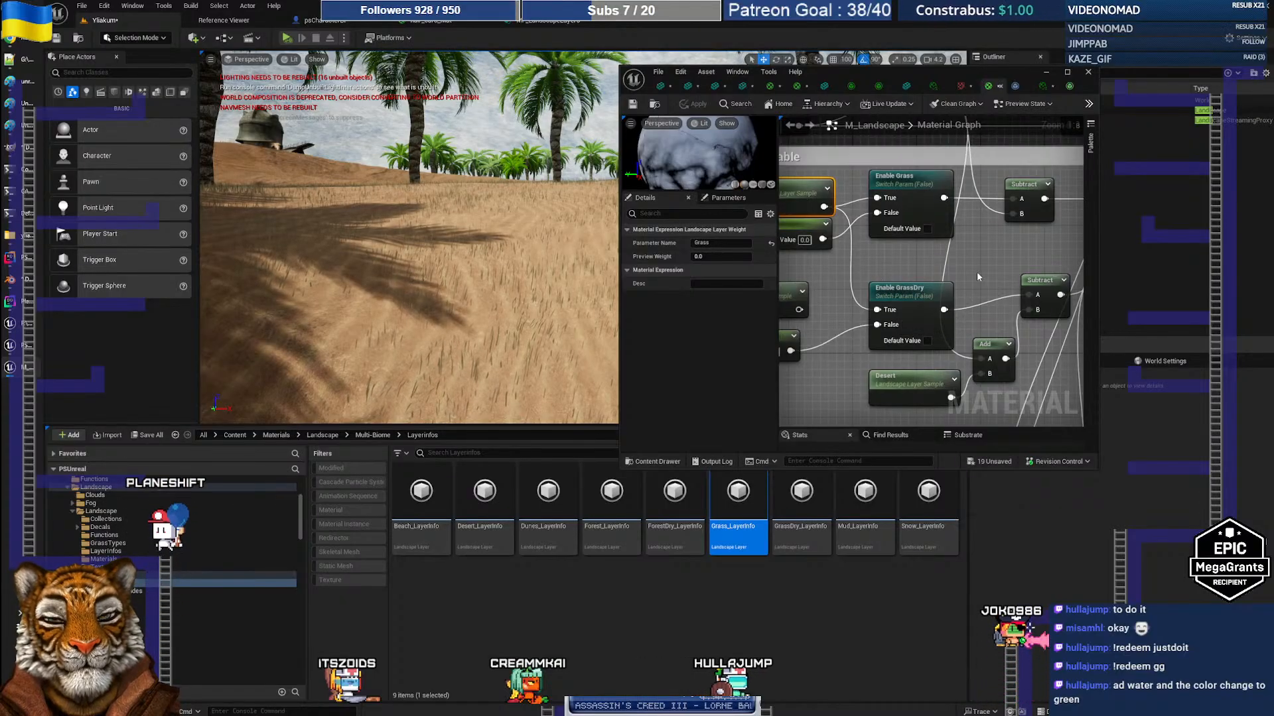
{"action": "right_click_drag", "start_coordinate": [923, 276], "coordinate": [1013, 174]}
{"action": "right_click_drag", "start_coordinate": [909, 310], "coordinate": [933, 379]}
{"action": "left_click", "coordinate": [839, 372]}
{"action": "left_click", "coordinate": [834, 352]}
{"action": "key", "text": "ctrl+v"}
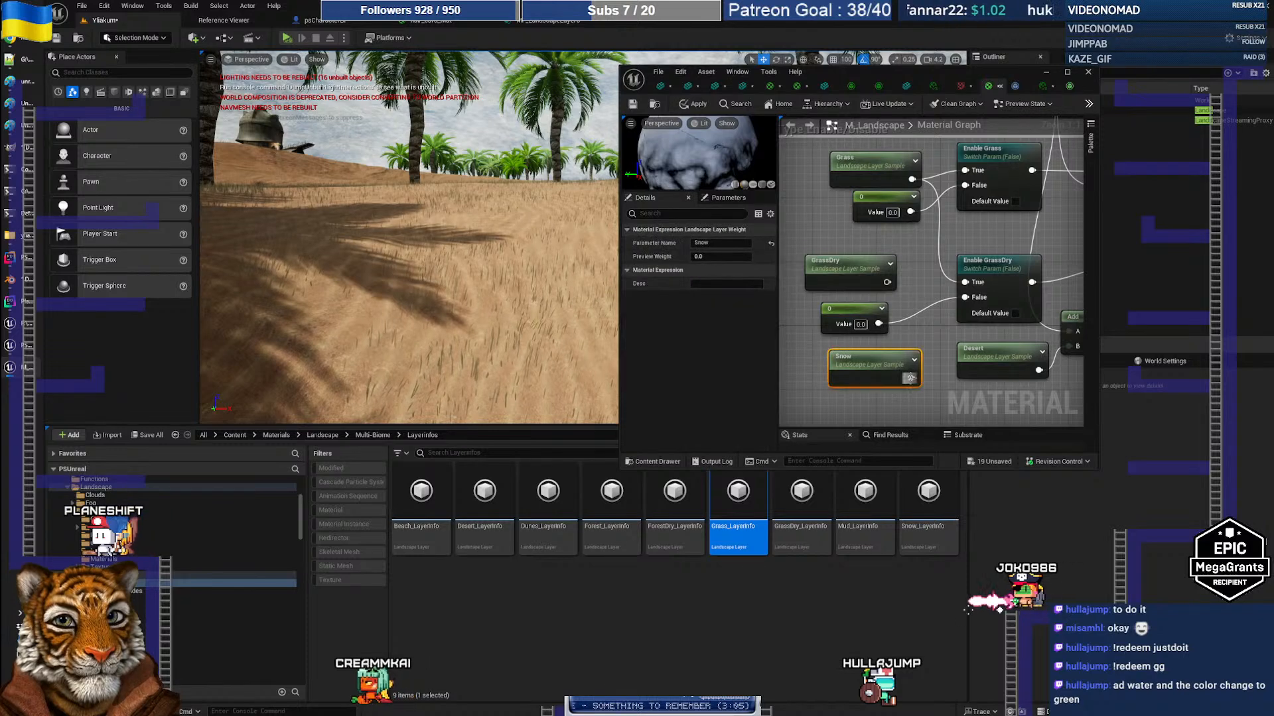
{"action": "left_click_drag", "start_coordinate": [911, 378], "coordinate": [965, 283]}
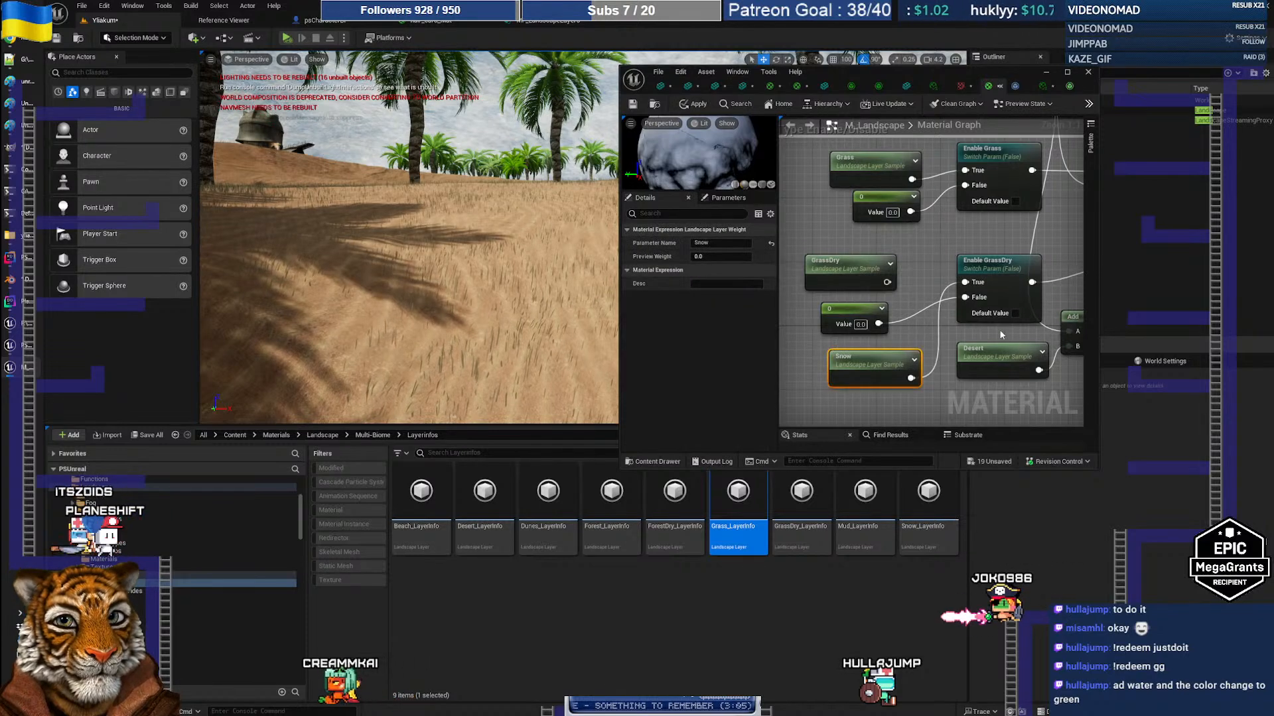
{"action": "left_click", "coordinate": [695, 105]}
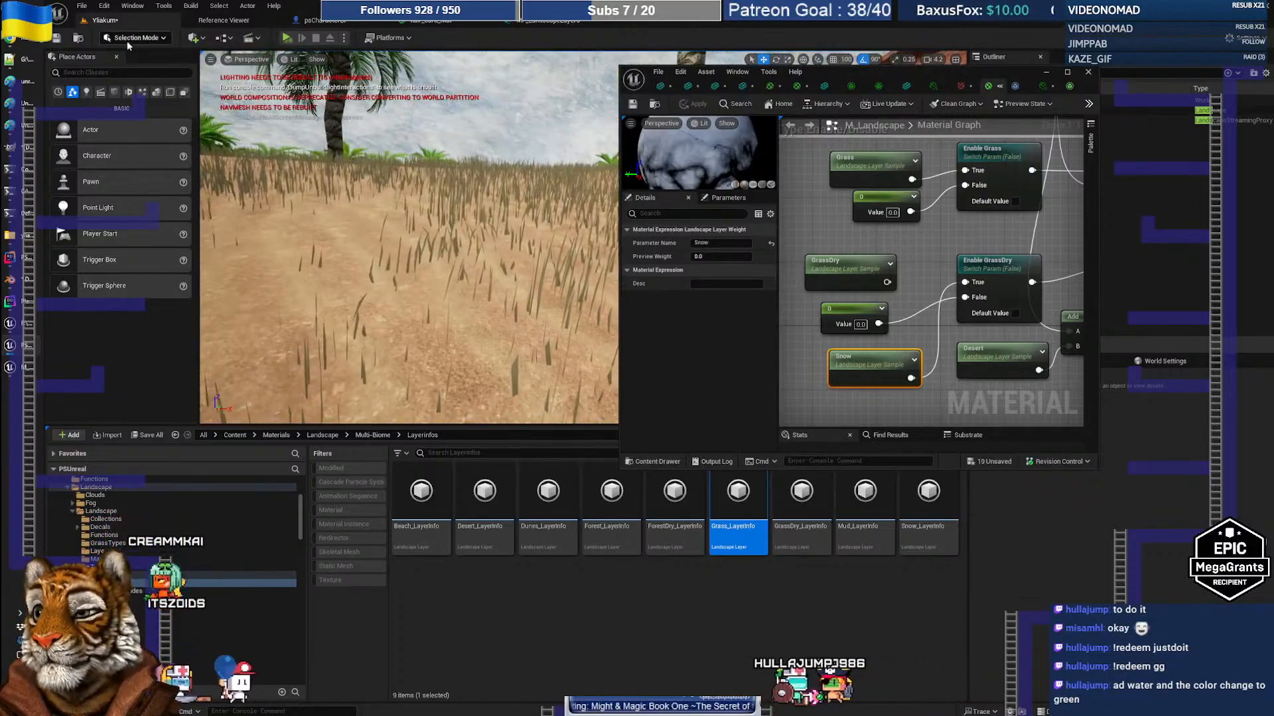
Enter Landscape mode to check the painted layers and the grass on the terrain, and return to Selection mode
{"action": "left_click", "coordinate": [135, 38]}
{"action": "left_click", "coordinate": [137, 55]}
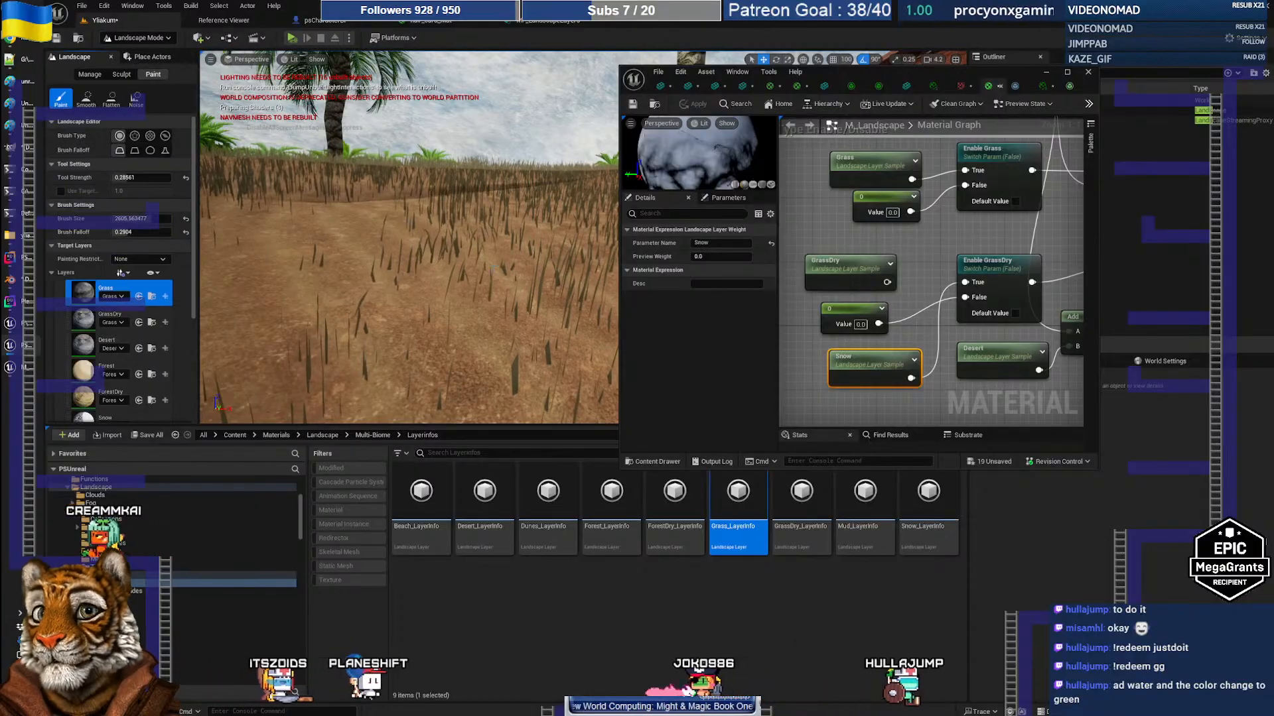
{"action": "mouse_move", "coordinate": [406, 219]}
{"action": "right_mouse_down"}
{"action": "mouse_move", "coordinate": [411, 286]}
{"action": "mouse_move", "coordinate": [410, 219]}
{"action": "right_mouse_up"}
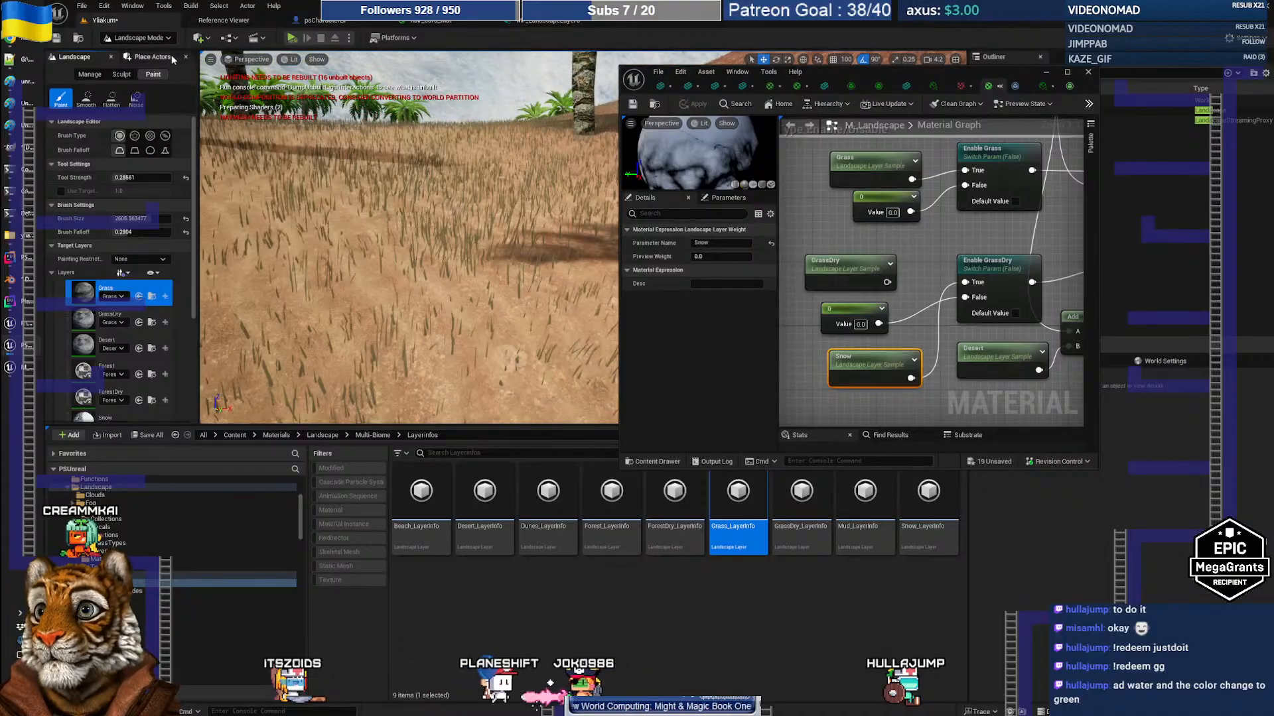
{"action": "left_click", "coordinate": [140, 37]}
{"action": "left_click", "coordinate": [133, 55]}
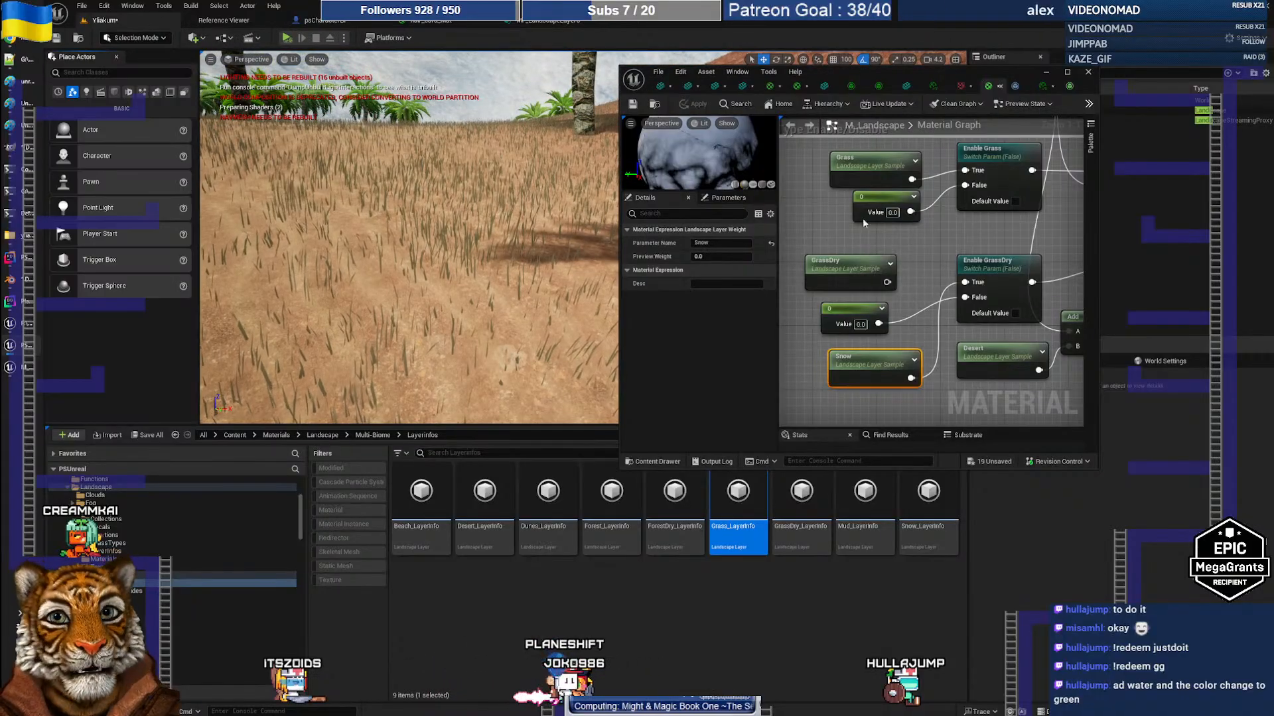
Wire the pasted Snow layer sample into the True input of the Enable Rocks switch as well and apply the material
{"action": "right_click_drag", "start_coordinate": [912, 285], "coordinate": [818, 295]}
{"action": "right_click_drag", "start_coordinate": [944, 303], "coordinate": [898, 386]}
{"action": "right_click_drag", "start_coordinate": [991, 356], "coordinate": [947, 254]}
{"action": "scroll", "coordinate": [953, 259], "scroll_direction": "down", "scroll_amount": 1}
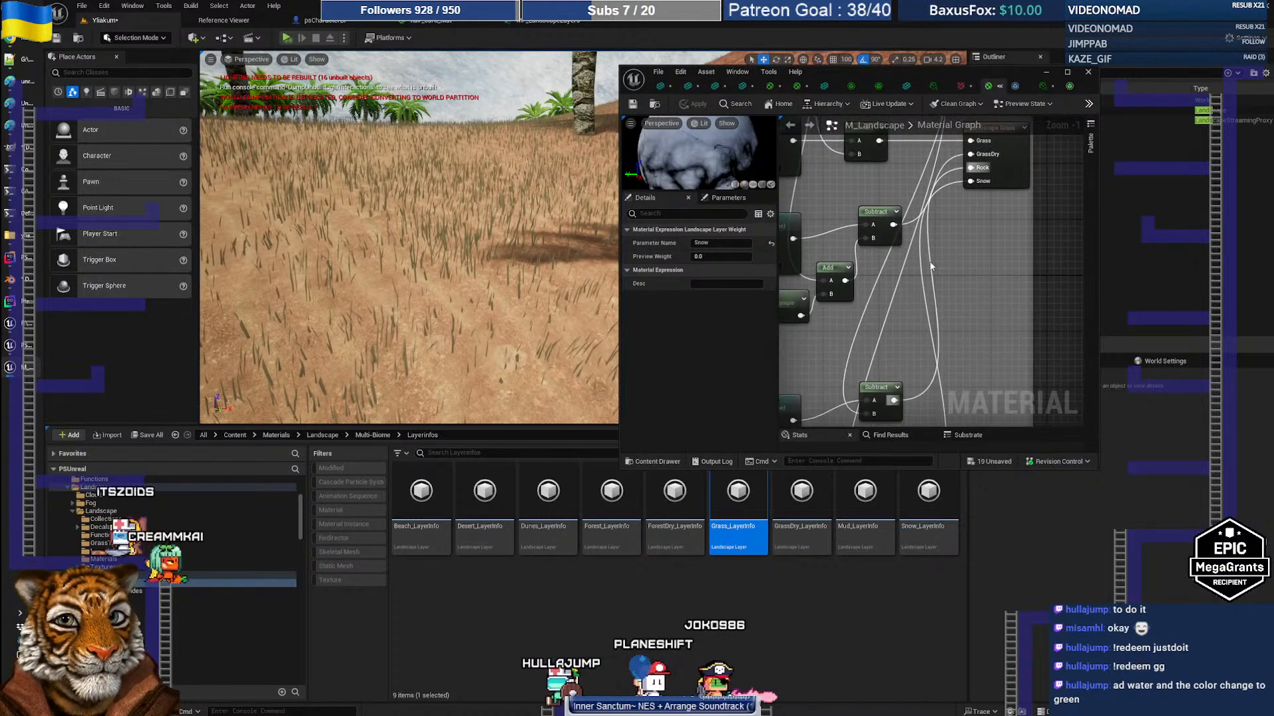
{"action": "right_click_drag", "start_coordinate": [877, 305], "coordinate": [1145, 230]}
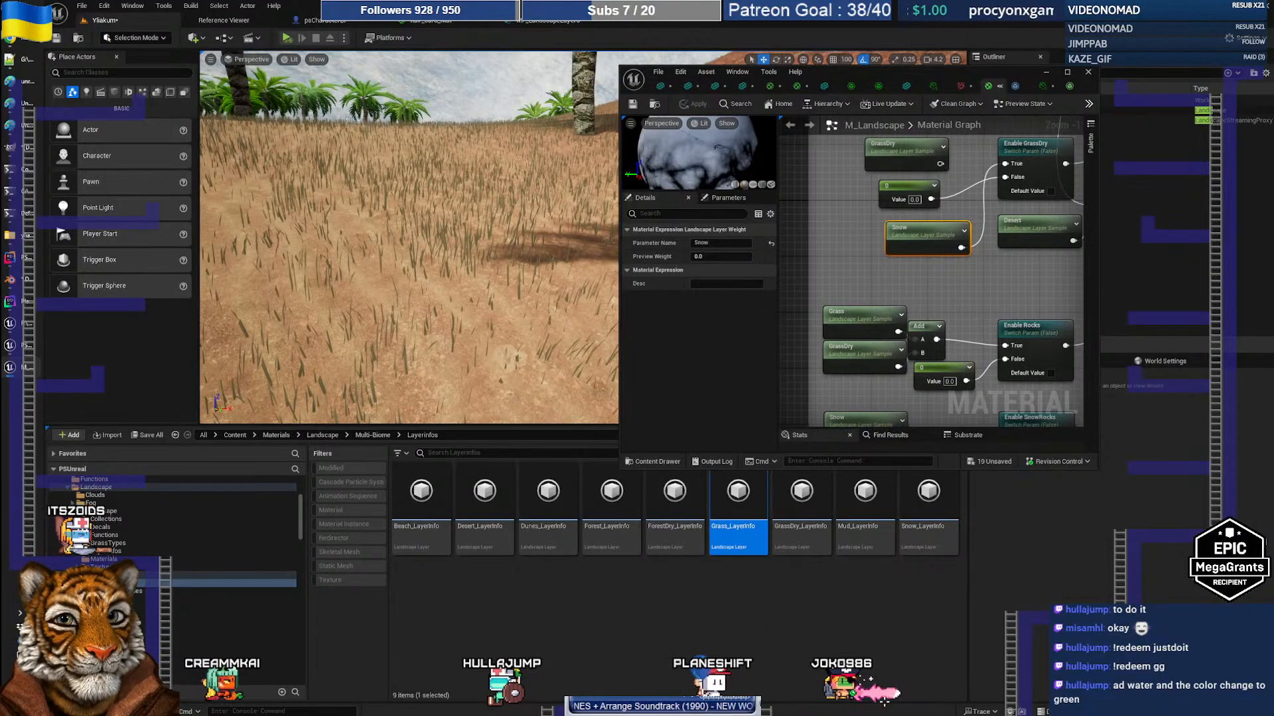
{"action": "right_click_drag", "start_coordinate": [890, 308], "coordinate": [889, 309]}
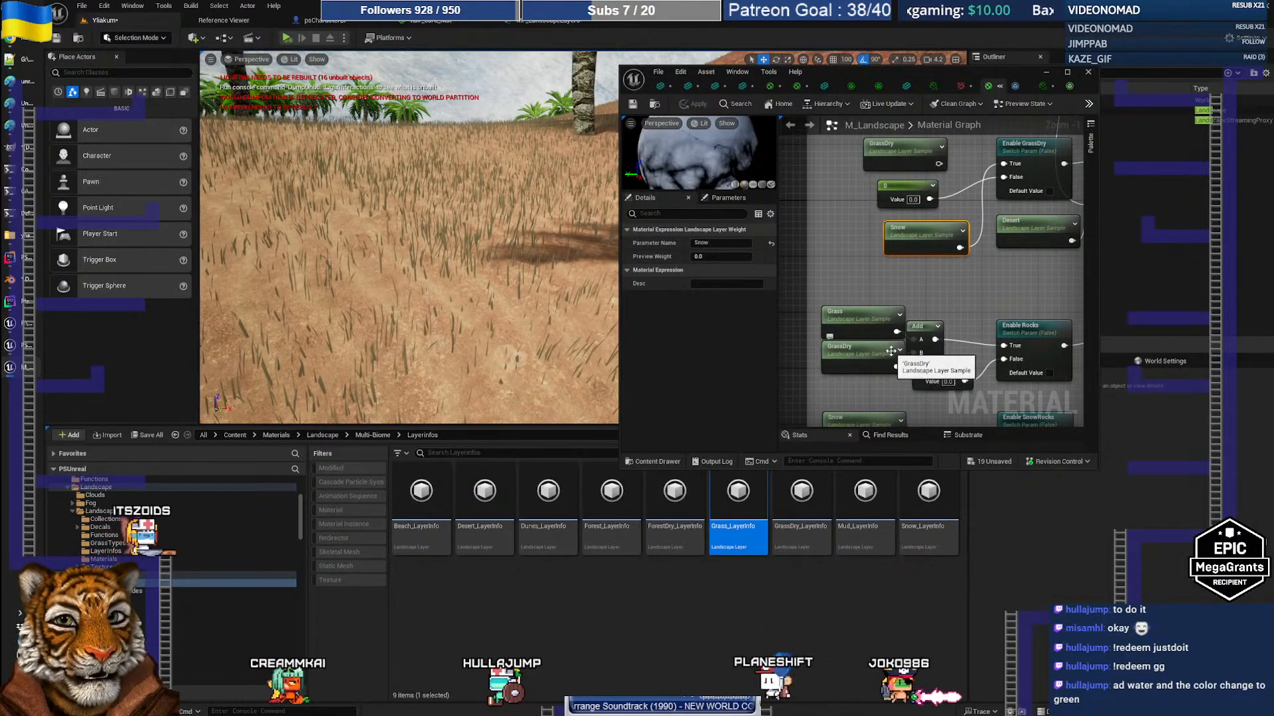
{"action": "right_click_drag", "start_coordinate": [926, 247], "coordinate": [917, 303]}
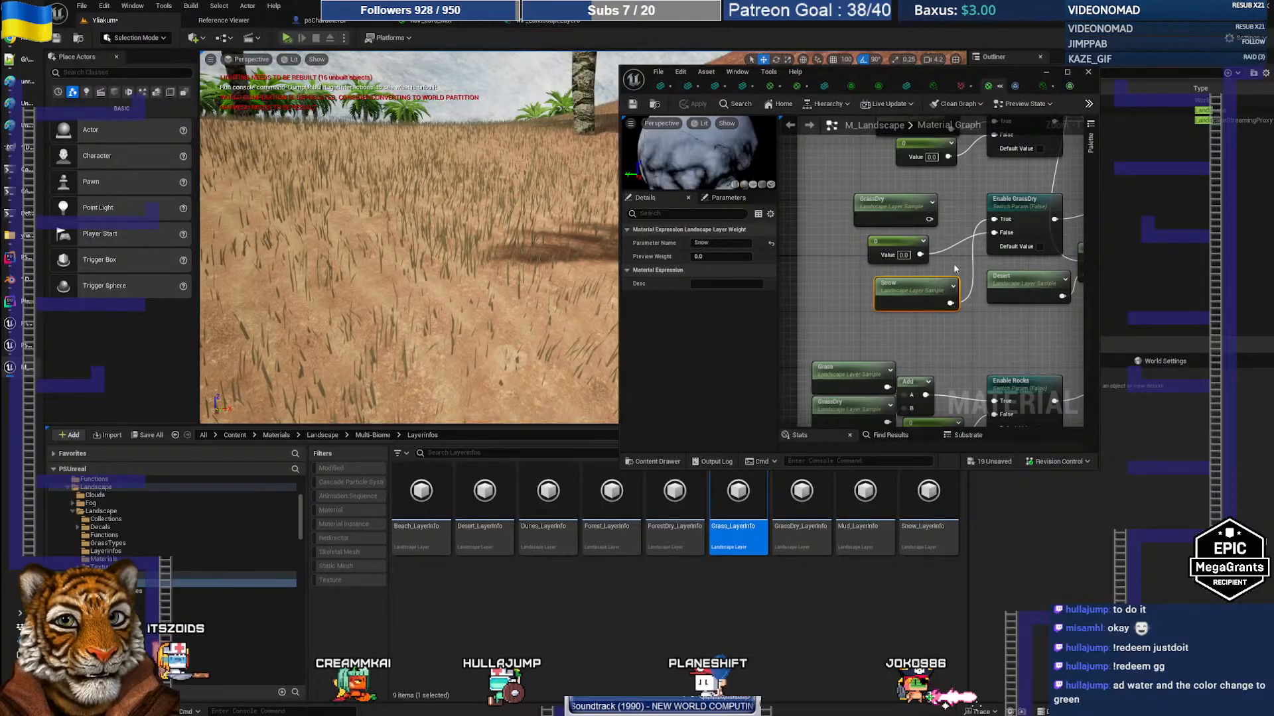
{"action": "right_click_drag", "start_coordinate": [943, 374], "coordinate": [923, 301]}
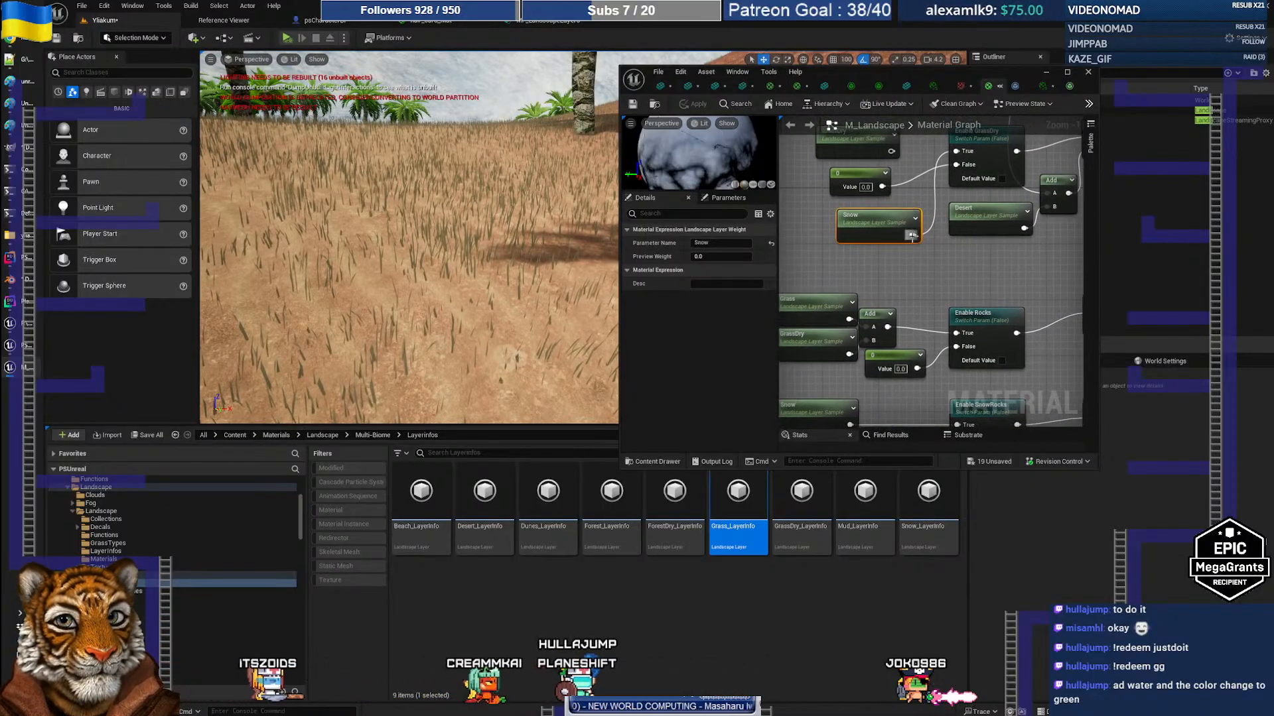
{"action": "left_click_drag", "start_coordinate": [912, 236], "coordinate": [955, 333]}
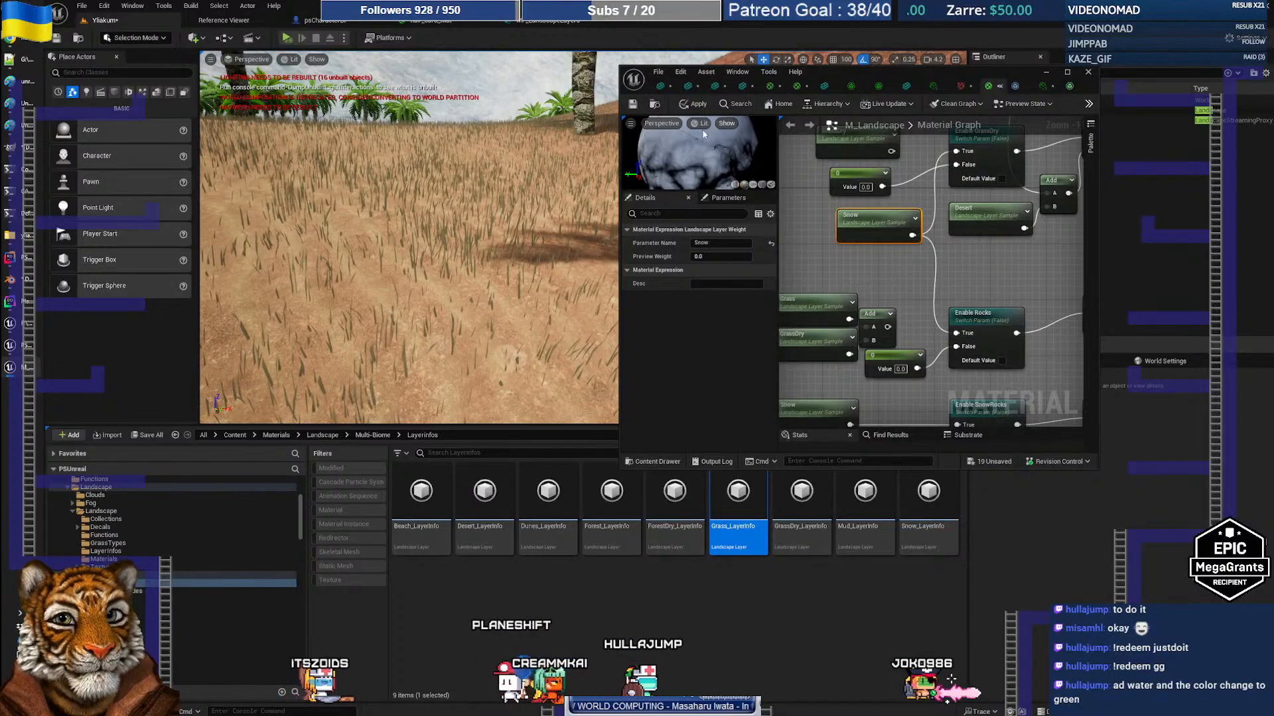
{"action": "left_click", "coordinate": [694, 105]}
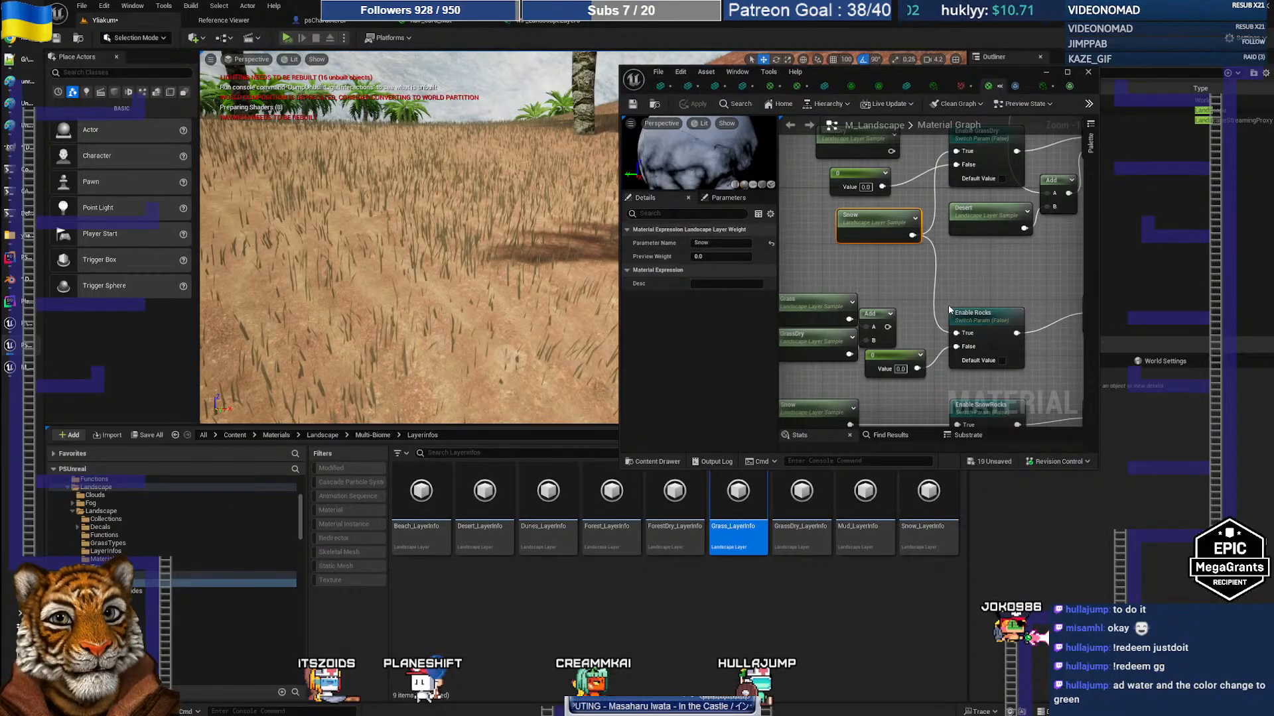
Reconnect the Add node of the Grass and GrassDry samples to the Enable Rocks switch's True input
{"action": "right_click_drag", "start_coordinate": [899, 319], "coordinate": [913, 315]}
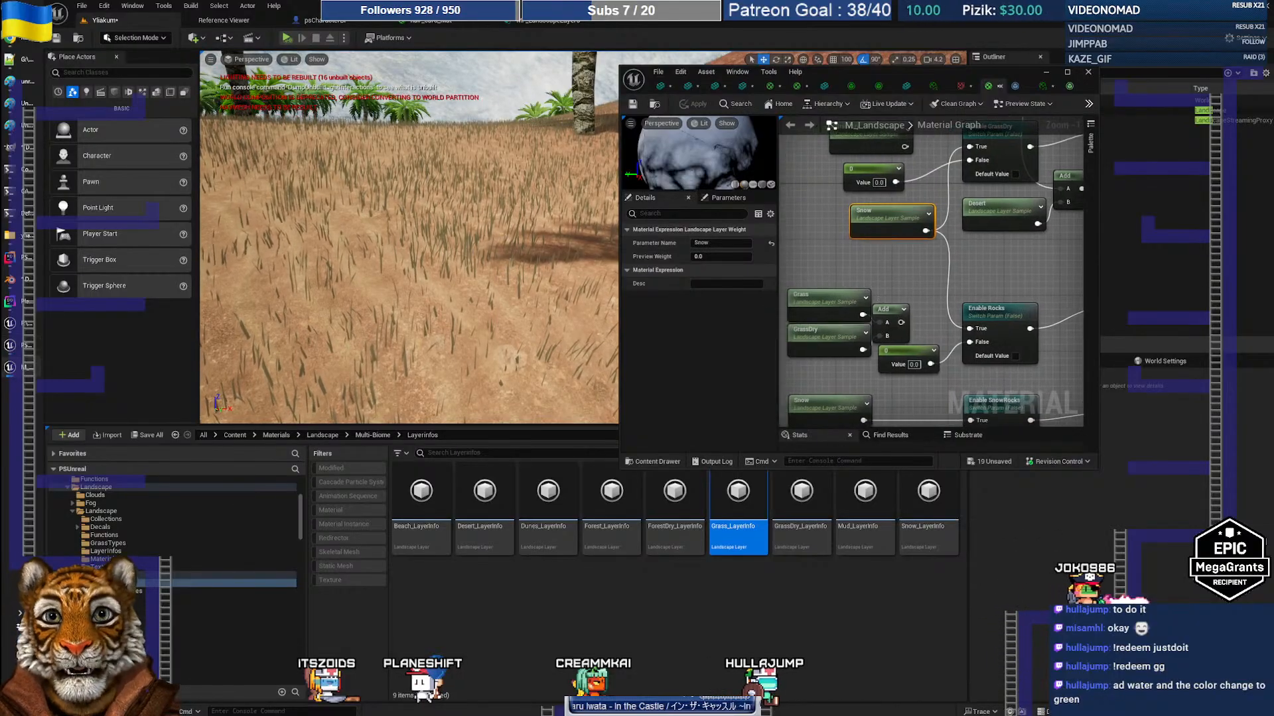
{"action": "left_click_drag", "start_coordinate": [900, 322], "coordinate": [969, 328]}
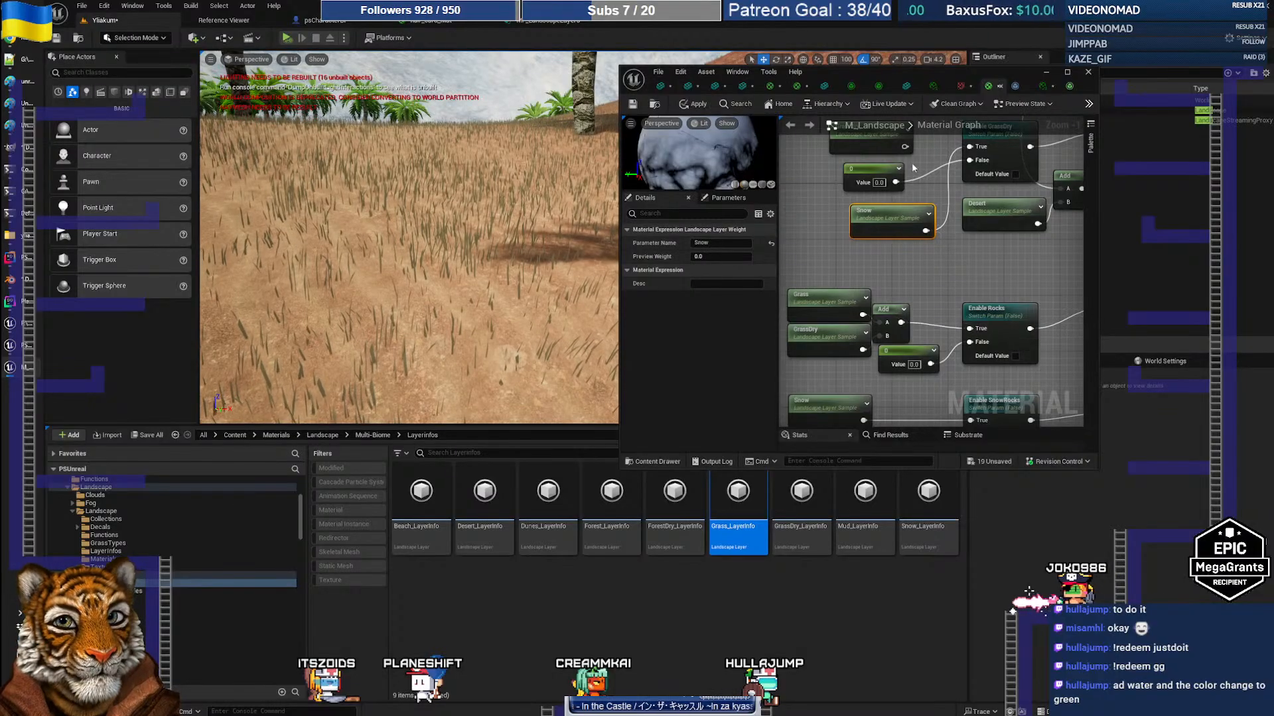
{"action": "right_click_drag", "start_coordinate": [931, 307], "coordinate": [949, 173]}
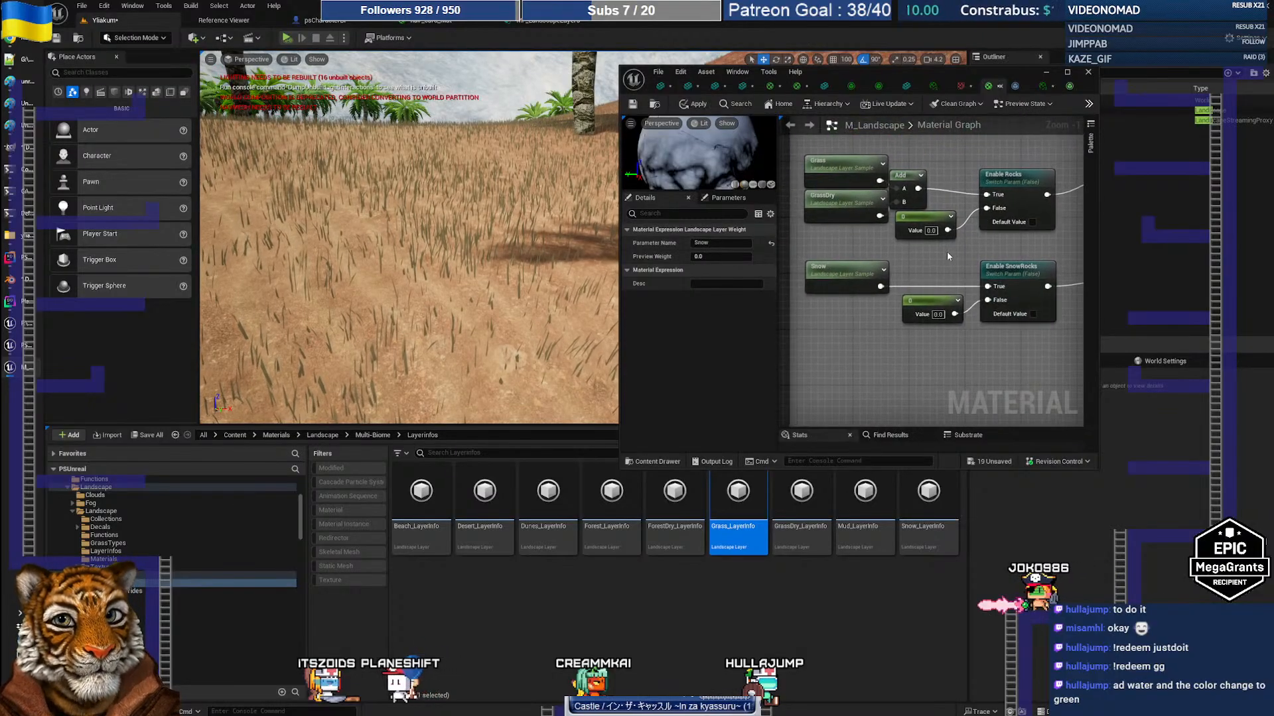
Locate the M_Landscape material in the Content Browser and open its references in the Reference Viewer
{"action": "right_click_drag", "start_coordinate": [946, 252], "coordinate": [964, 424]}
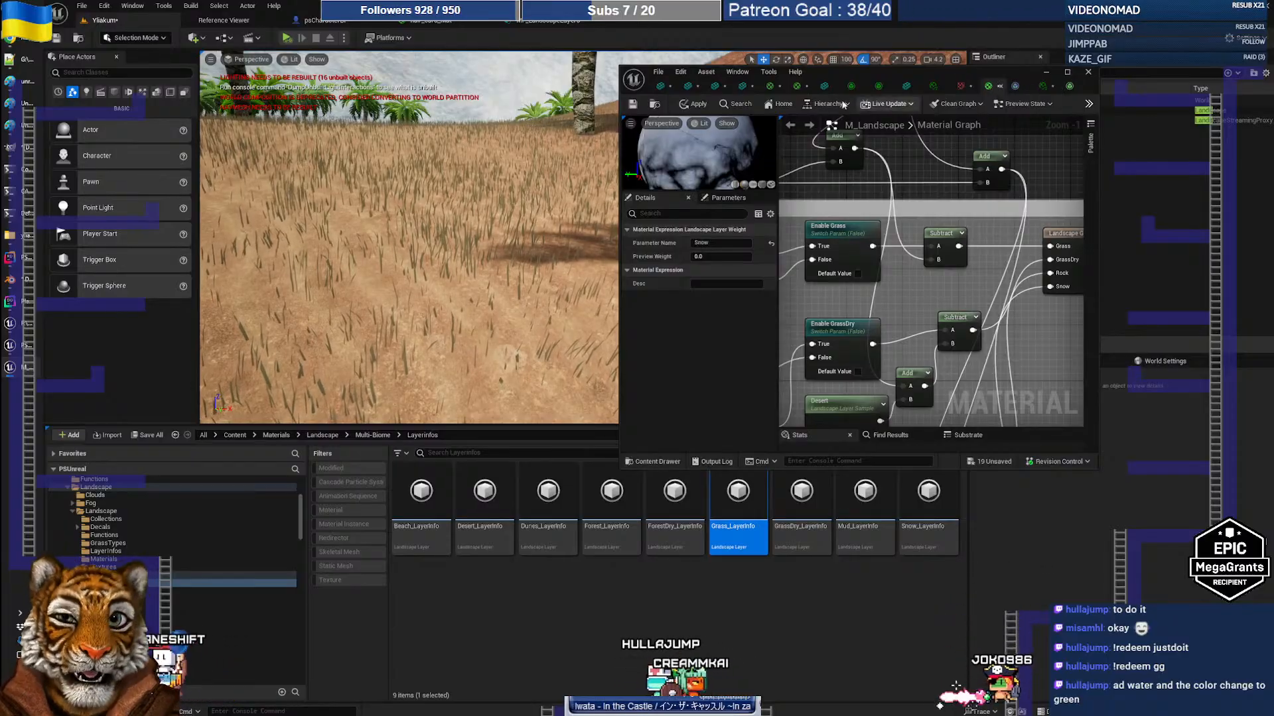
{"action": "left_click", "coordinate": [655, 104]}
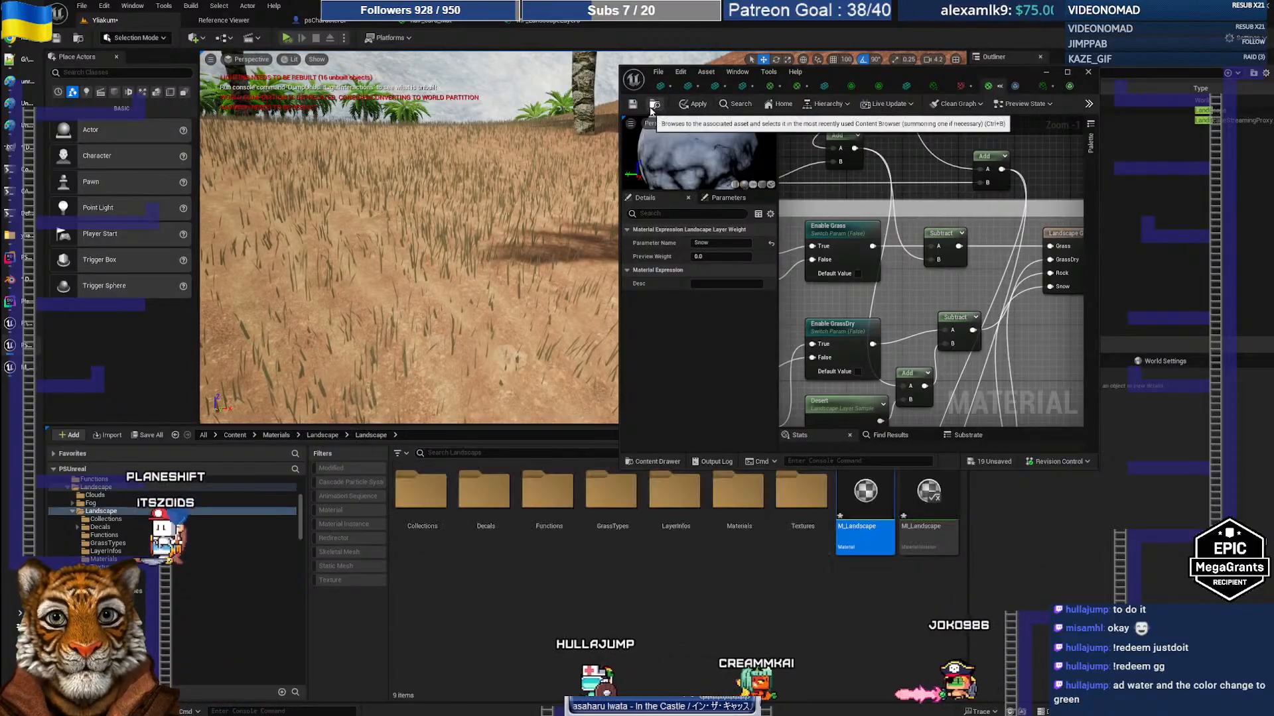
{"action": "left_click", "coordinate": [862, 615]}
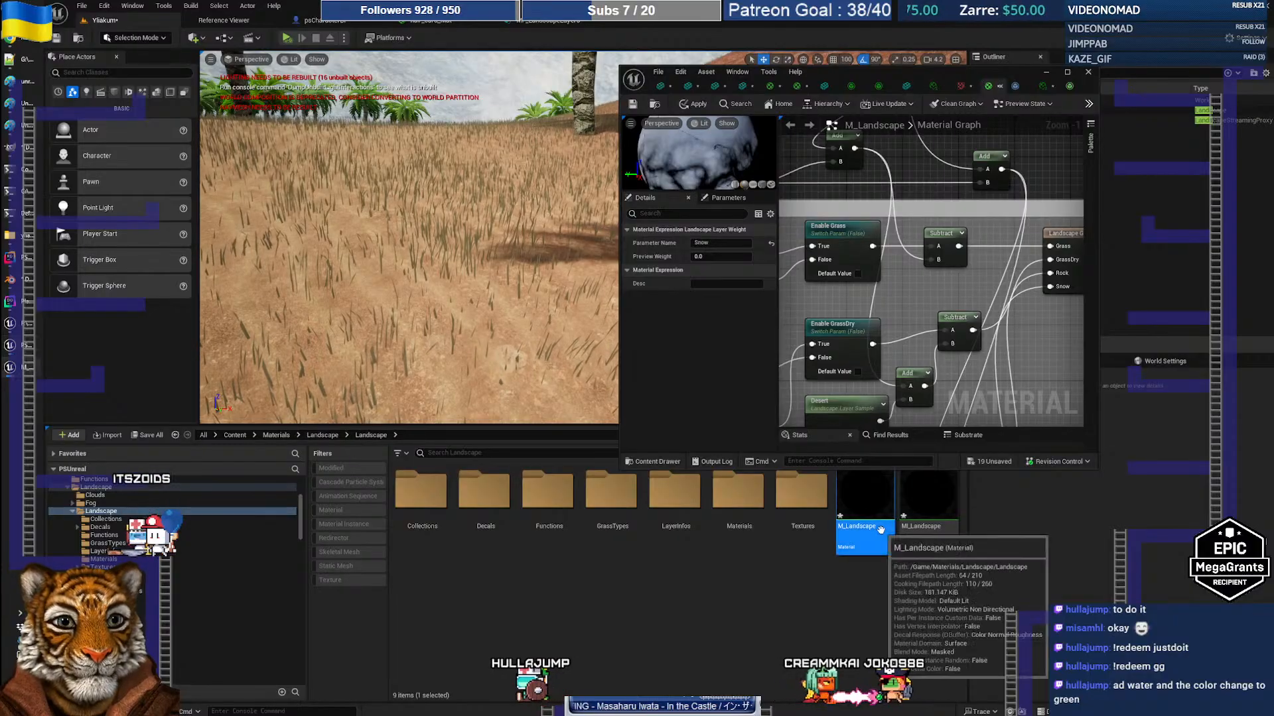
{"action": "left_click", "coordinate": [875, 526]}
{"action": "right_click", "coordinate": [875, 526]}
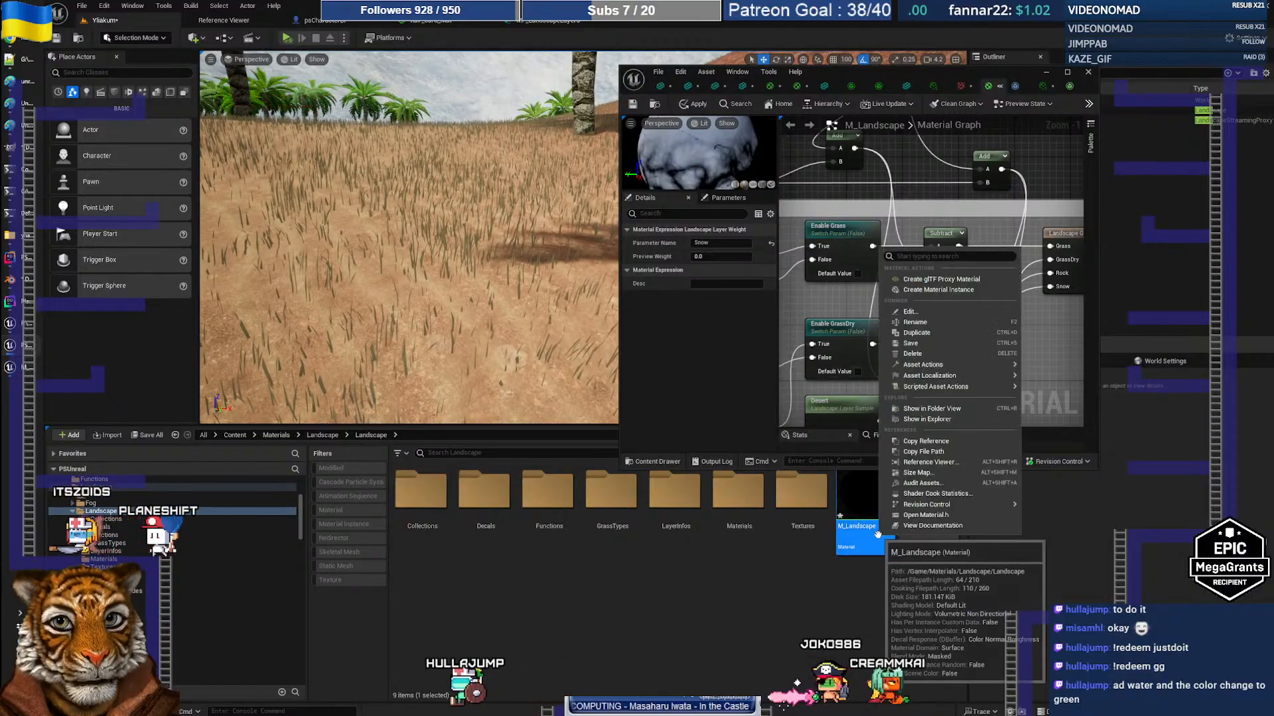
{"action": "left_click", "coordinate": [923, 465]}
{"action": "scroll", "coordinate": [437, 464], "scroll_direction": "up", "scroll_amount": 8}
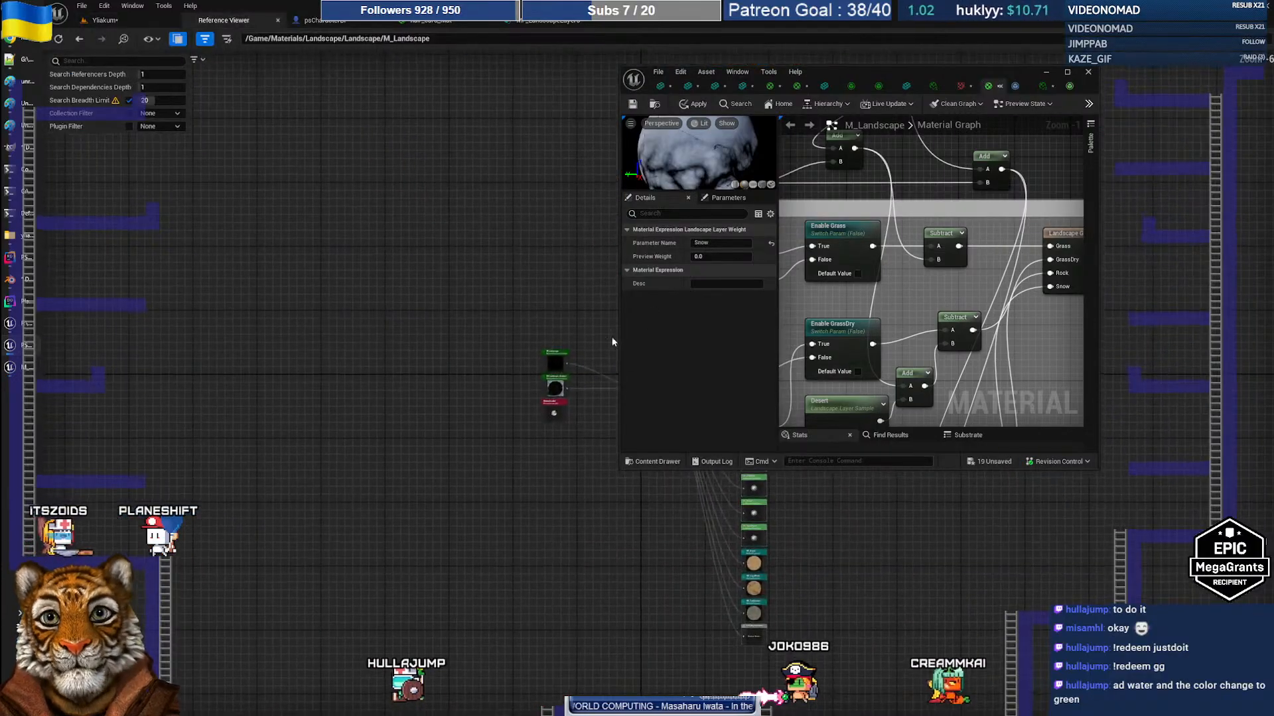
Examine which assets reference MI_Landscape and what M_Landscape depends on, and return to the Yliakum level
{"action": "right_click_drag", "start_coordinate": [418, 435], "coordinate": [393, 544]}
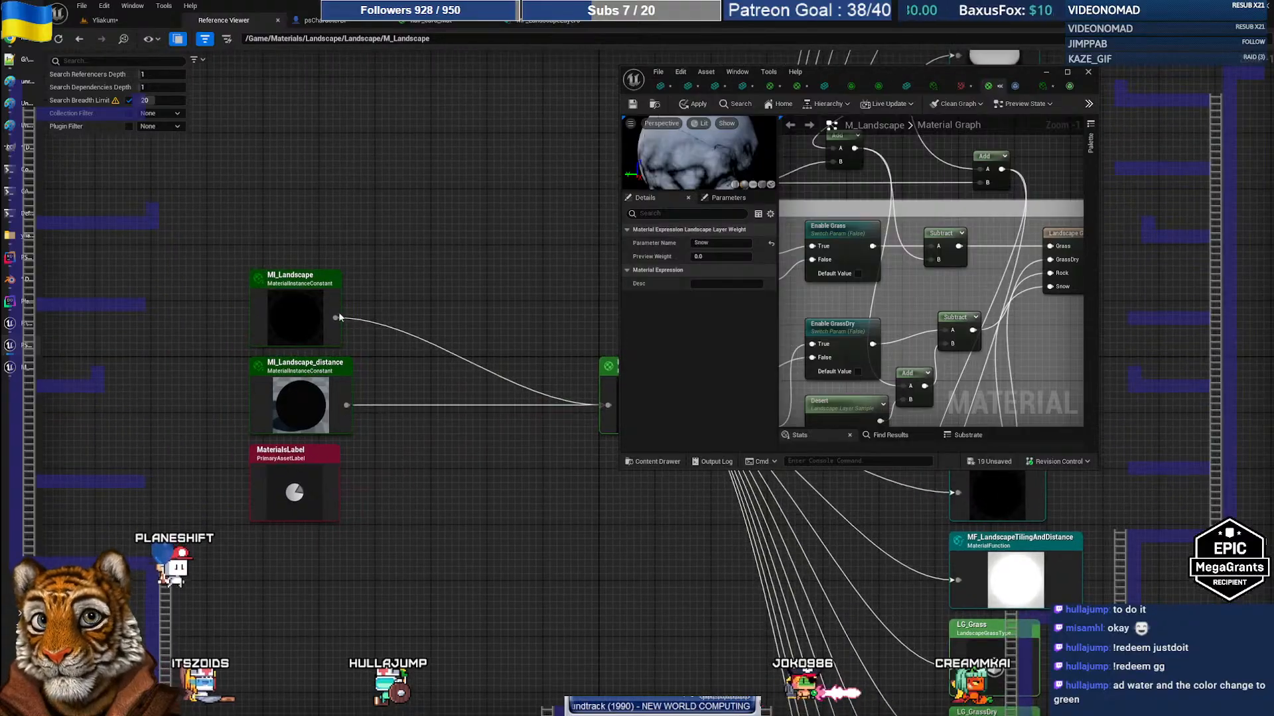
{"action": "double_click", "coordinate": [338, 311]}
{"action": "scroll", "coordinate": [765, 516], "scroll_direction": "up", "scroll_amount": 4}
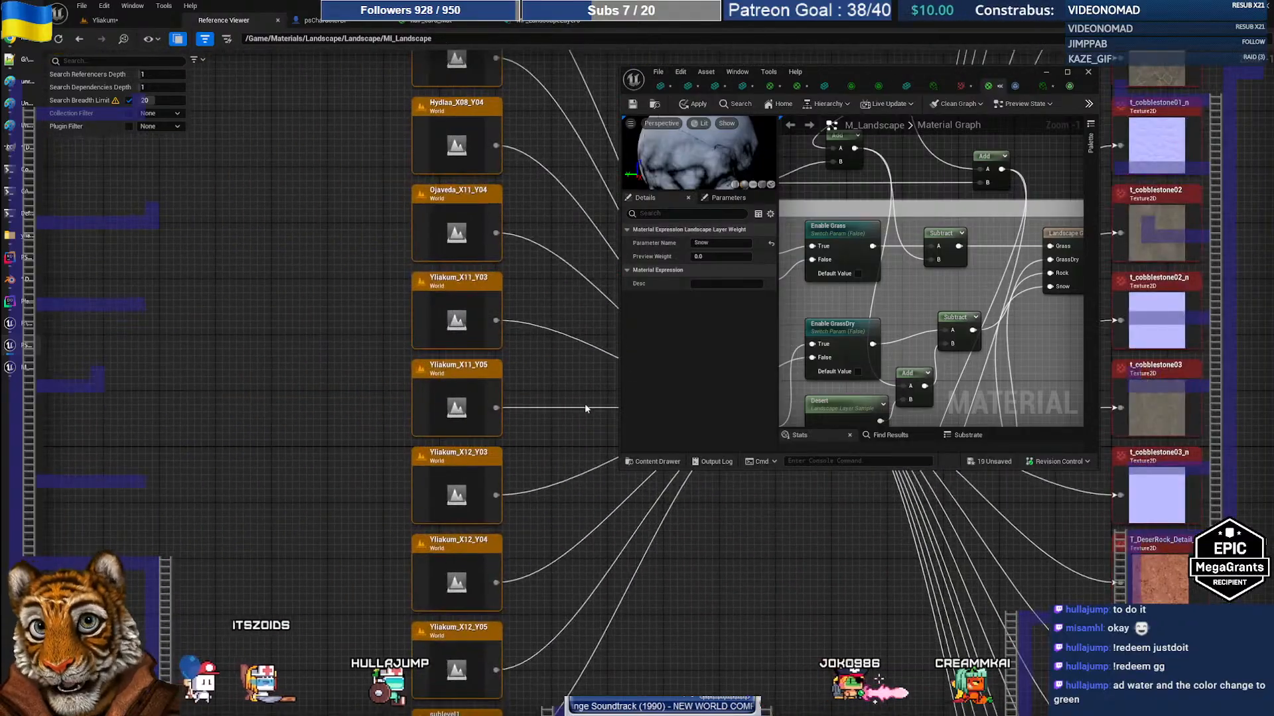
{"action": "mouse_move", "coordinate": [574, 289]}
{"action": "right_mouse_down"}
{"action": "mouse_move", "coordinate": [560, 577]}
{"action": "mouse_move", "coordinate": [555, 301]}
{"action": "right_mouse_up"}
{"action": "right_click_drag", "start_coordinate": [578, 538], "coordinate": [431, 714]}
{"action": "right_click_drag", "start_coordinate": [451, 540], "coordinate": [445, 497]}
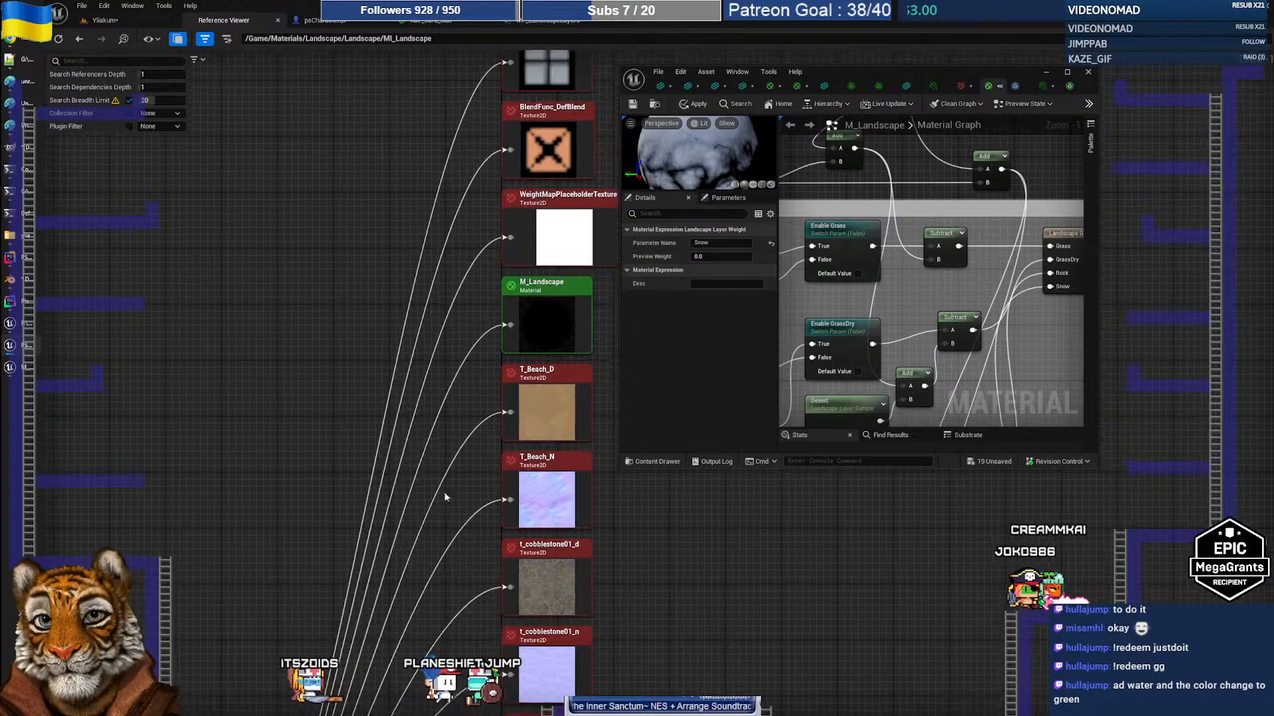
{"action": "double_click", "coordinate": [547, 300]}
{"action": "right_click_drag", "start_coordinate": [519, 475], "coordinate": [192, 467]}
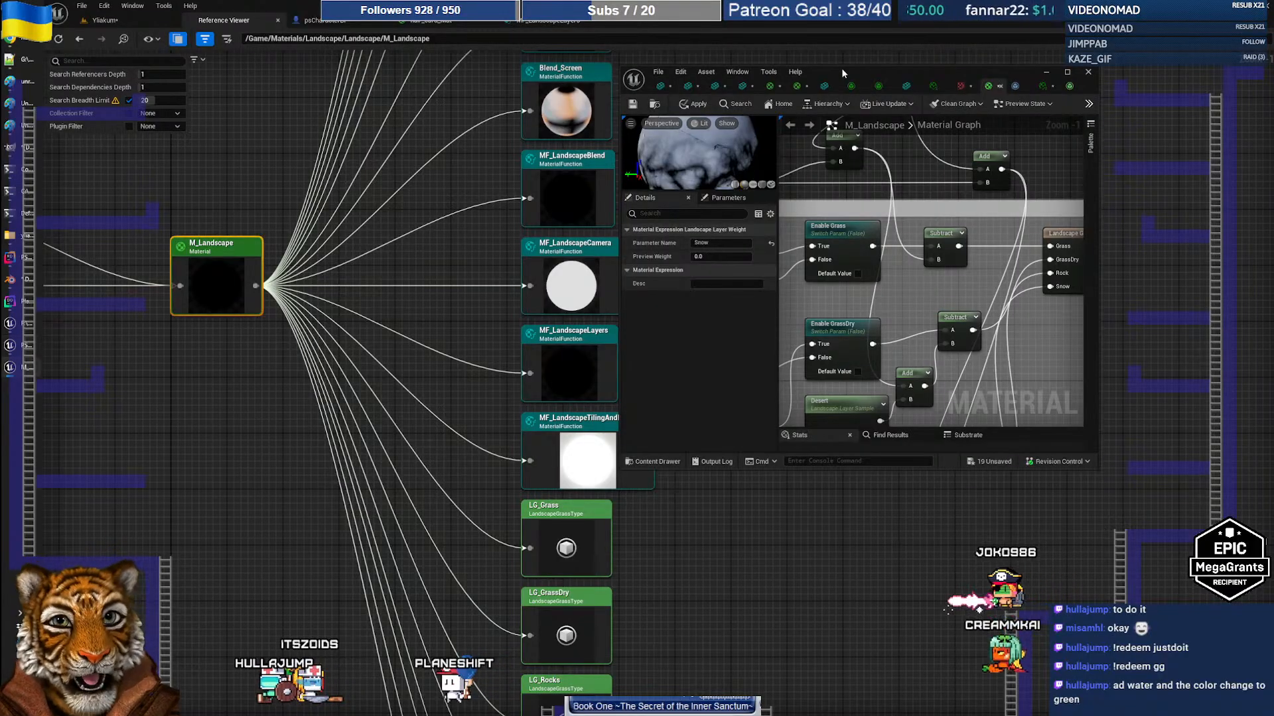
{"action": "left_click", "coordinate": [100, 20]}
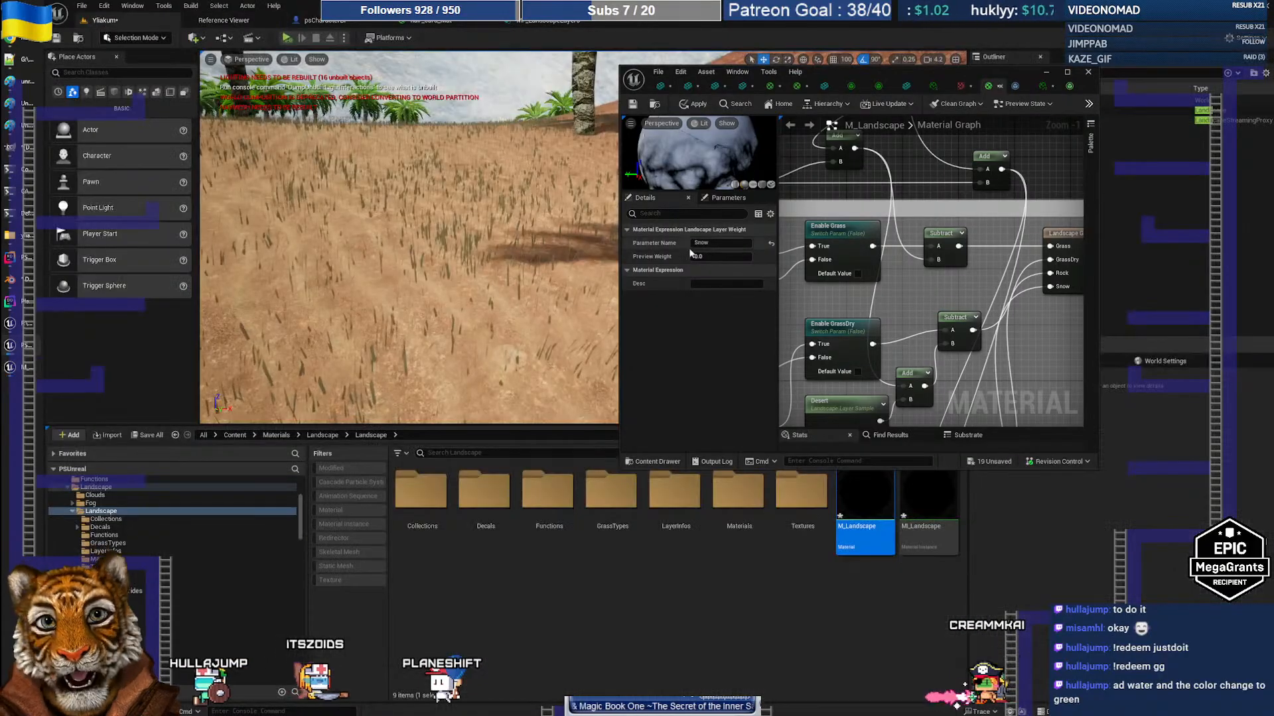
Set the constant on Enable GrassDry's False input to 1.0 in the M_Landscape graph and apply the material
{"action": "double_click", "coordinate": [919, 73]}
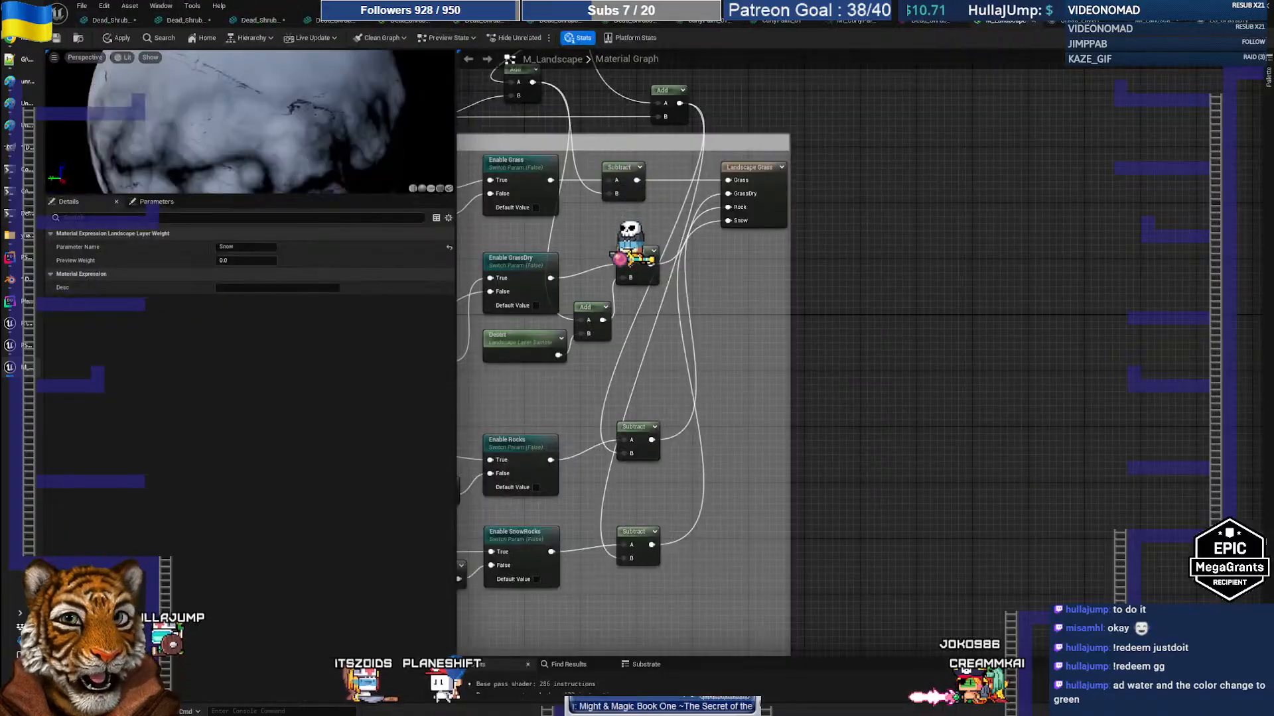
{"action": "right_click_drag", "start_coordinate": [753, 312], "coordinate": [931, 485]}
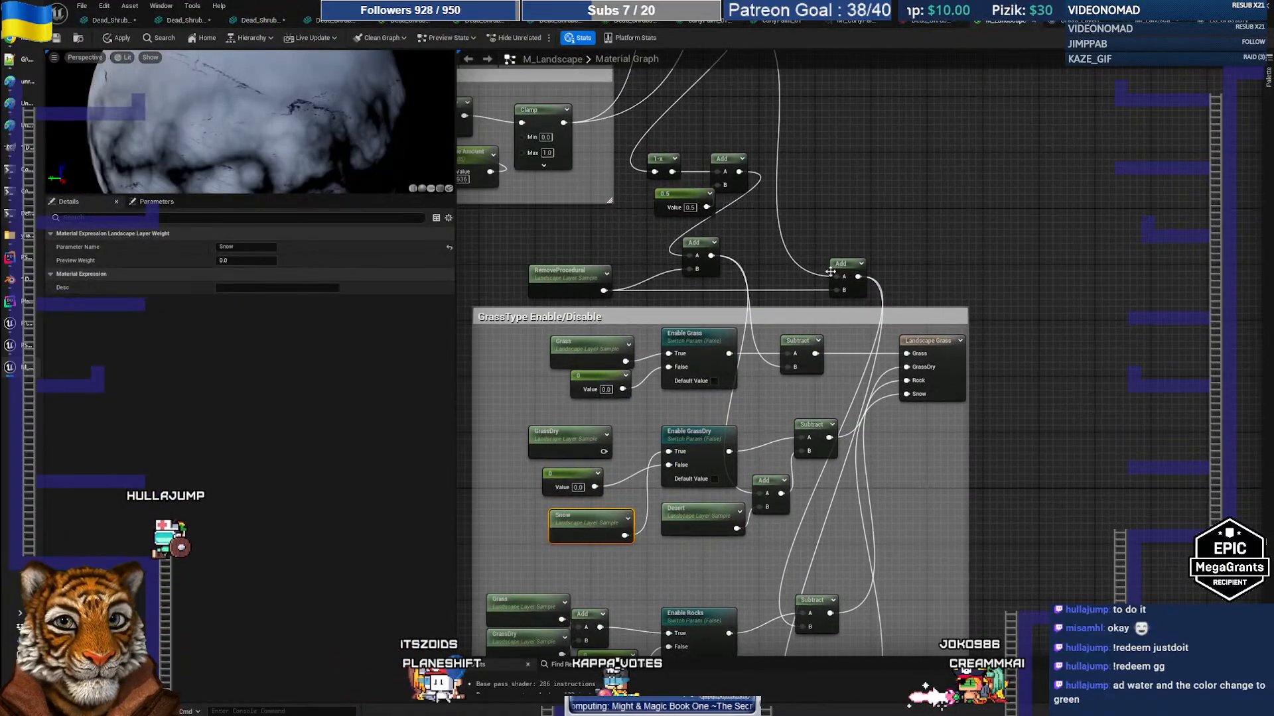
{"action": "right_click_drag", "start_coordinate": [897, 410], "coordinate": [903, 380]}
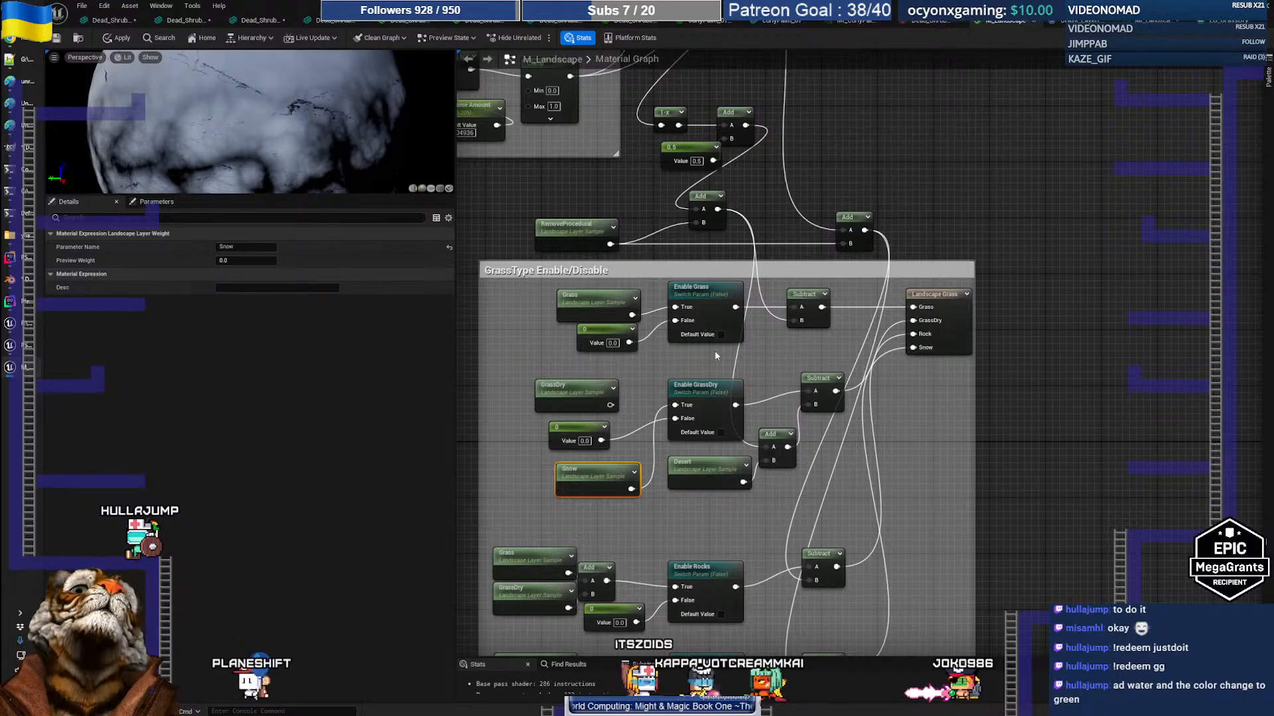
{"action": "right_click_drag", "start_coordinate": [680, 514], "coordinate": [691, 477]}
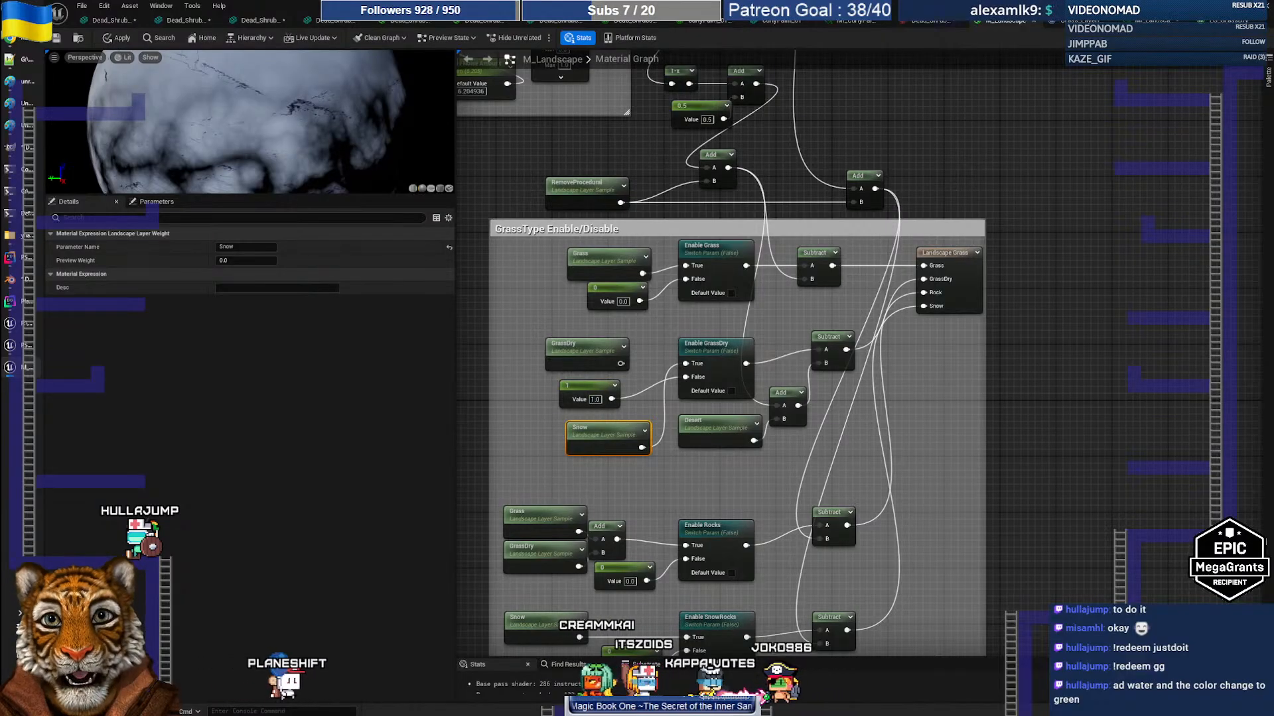
{"action": "left_click", "coordinate": [1243, 6]}
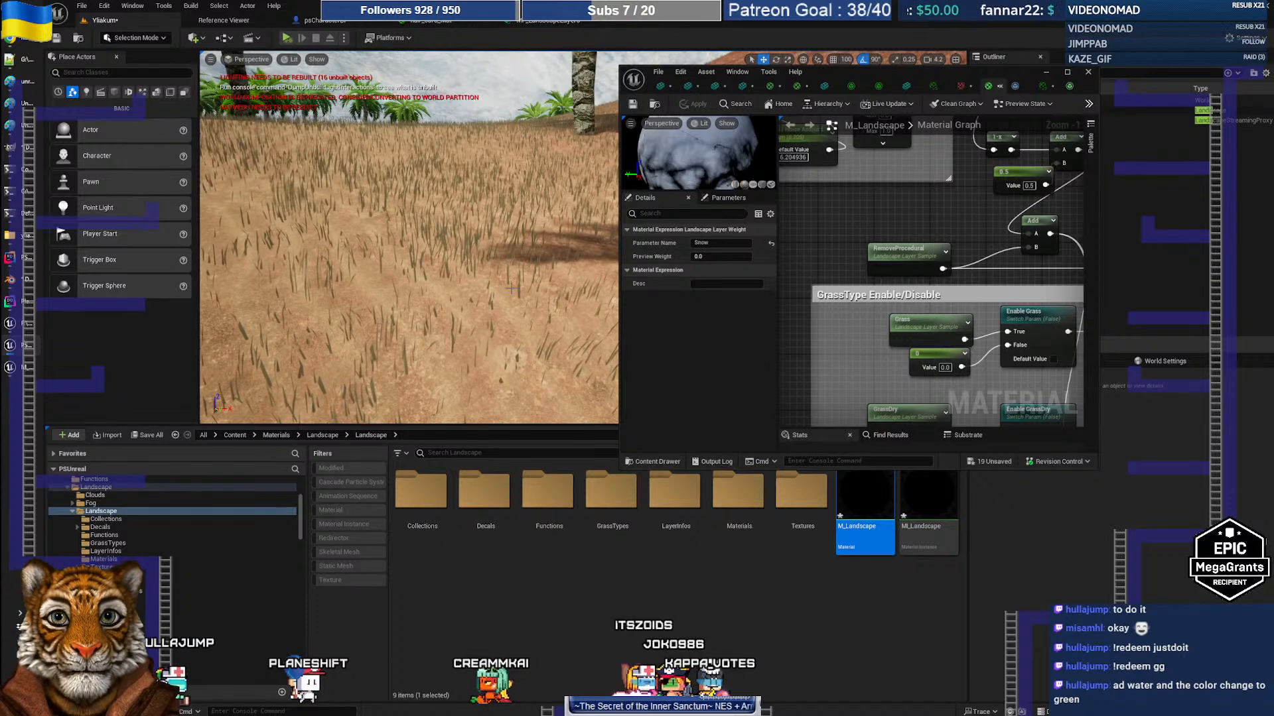
Disconnect Enable GrassDry's output from its Subtract node, set that Subtract's A value to 0.0 and apply the material
{"action": "right_click_drag", "start_coordinate": [850, 366], "coordinate": [798, 195]}
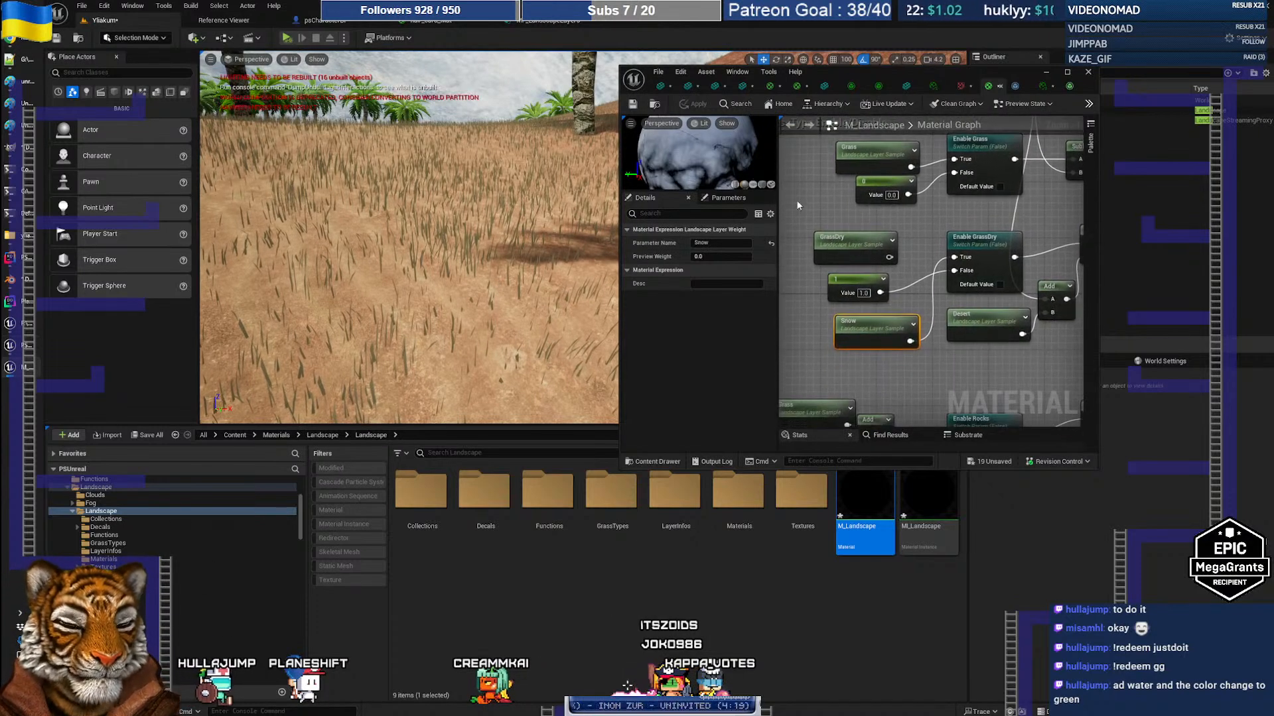
{"action": "right_click_drag", "start_coordinate": [945, 353], "coordinate": [871, 369]}
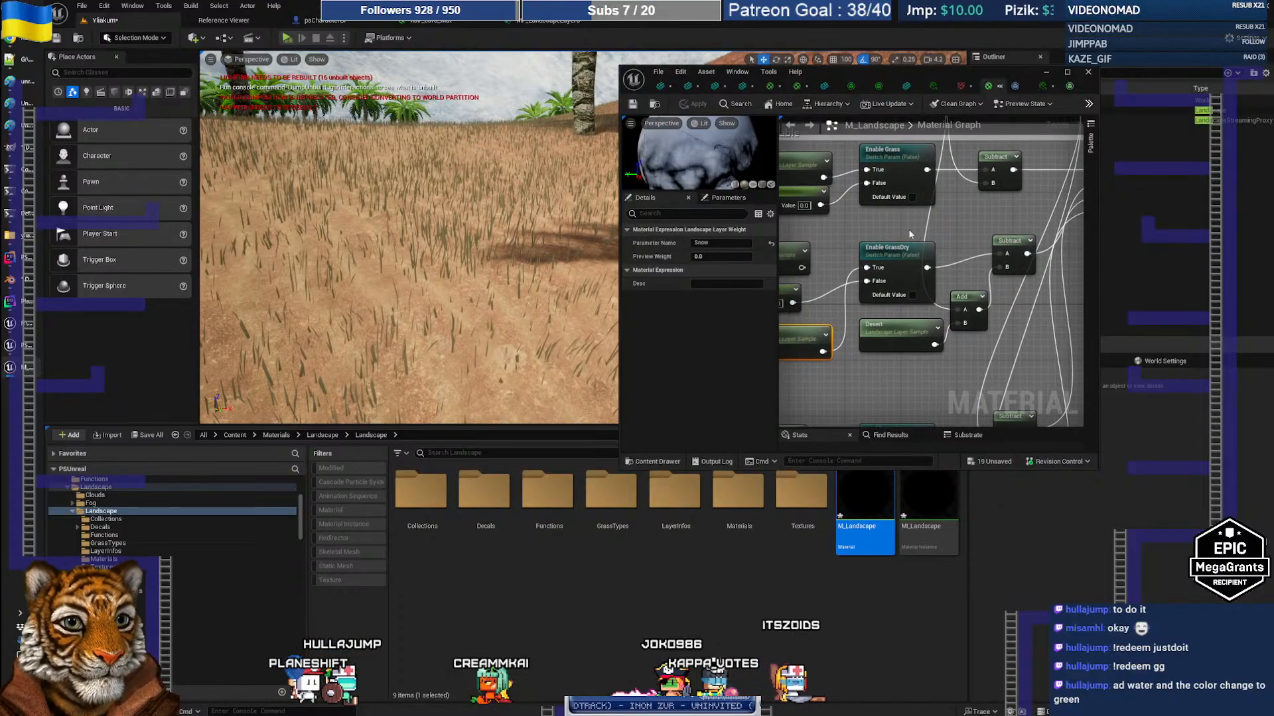
{"action": "left_click", "coordinate": [926, 269], "text": "alt"}
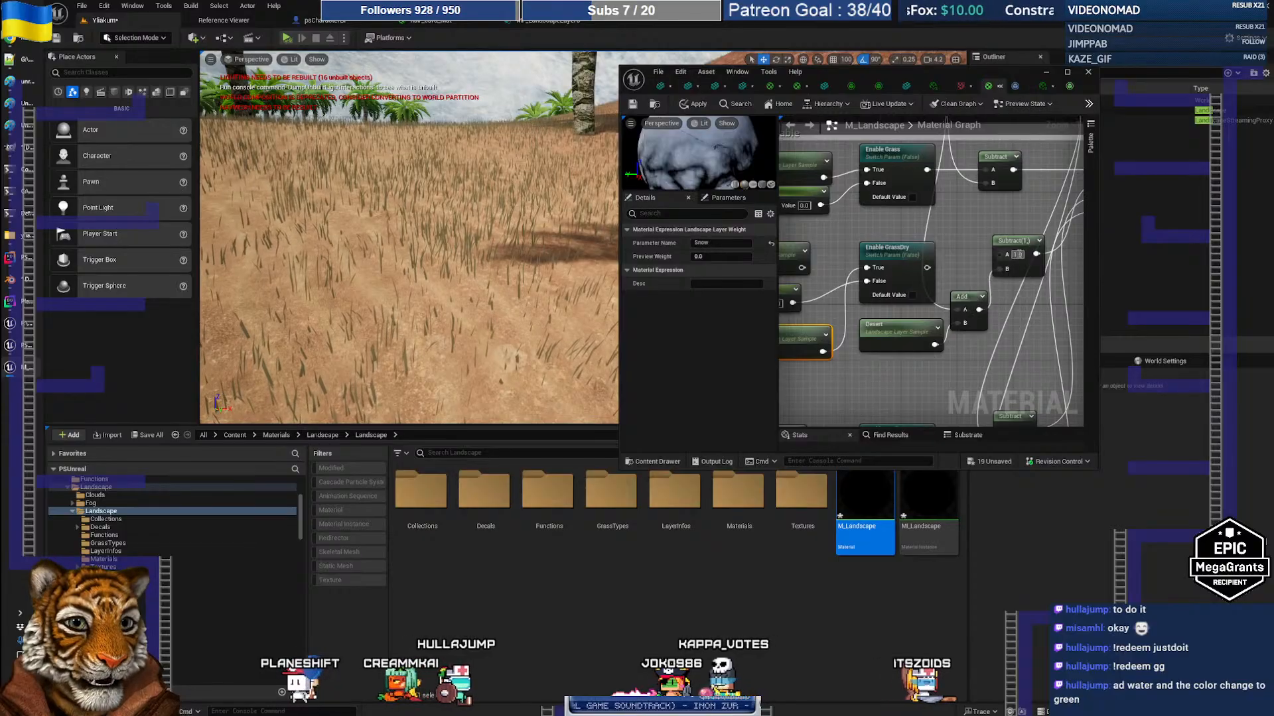
{"action": "left_click", "coordinate": [1018, 254]}
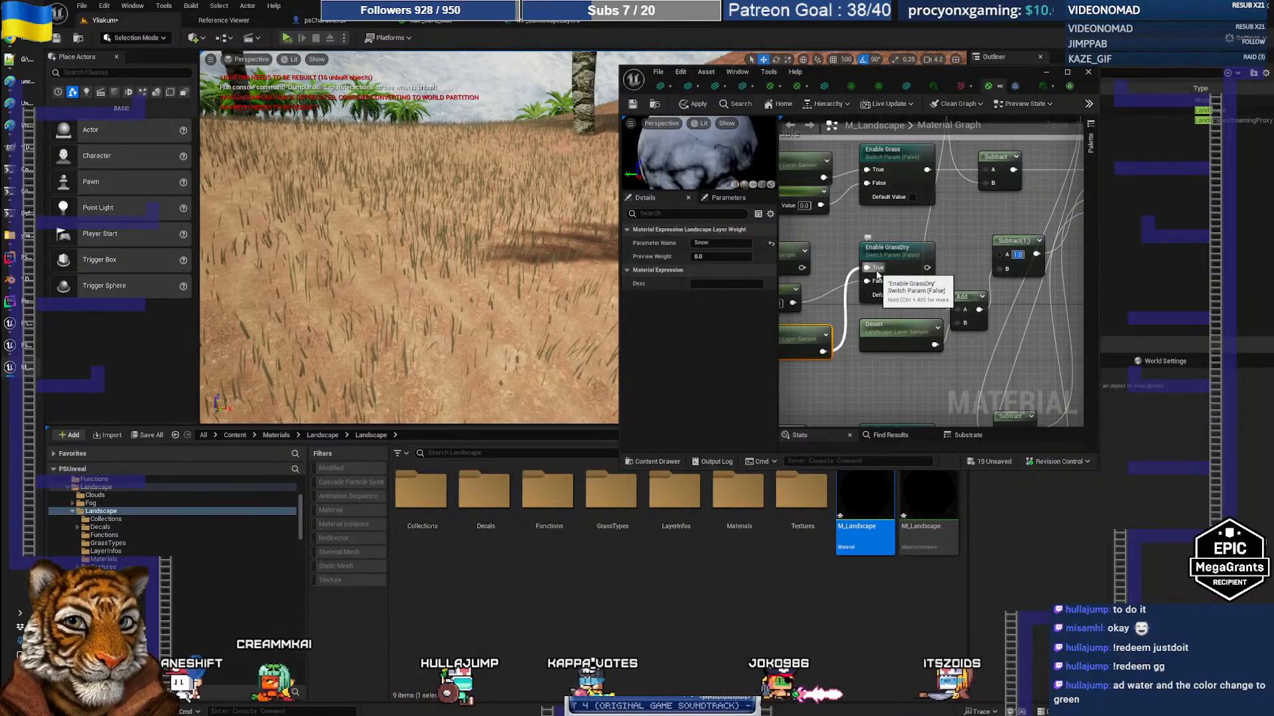
{"action": "right_click_drag", "start_coordinate": [877, 275], "coordinate": [895, 309]}
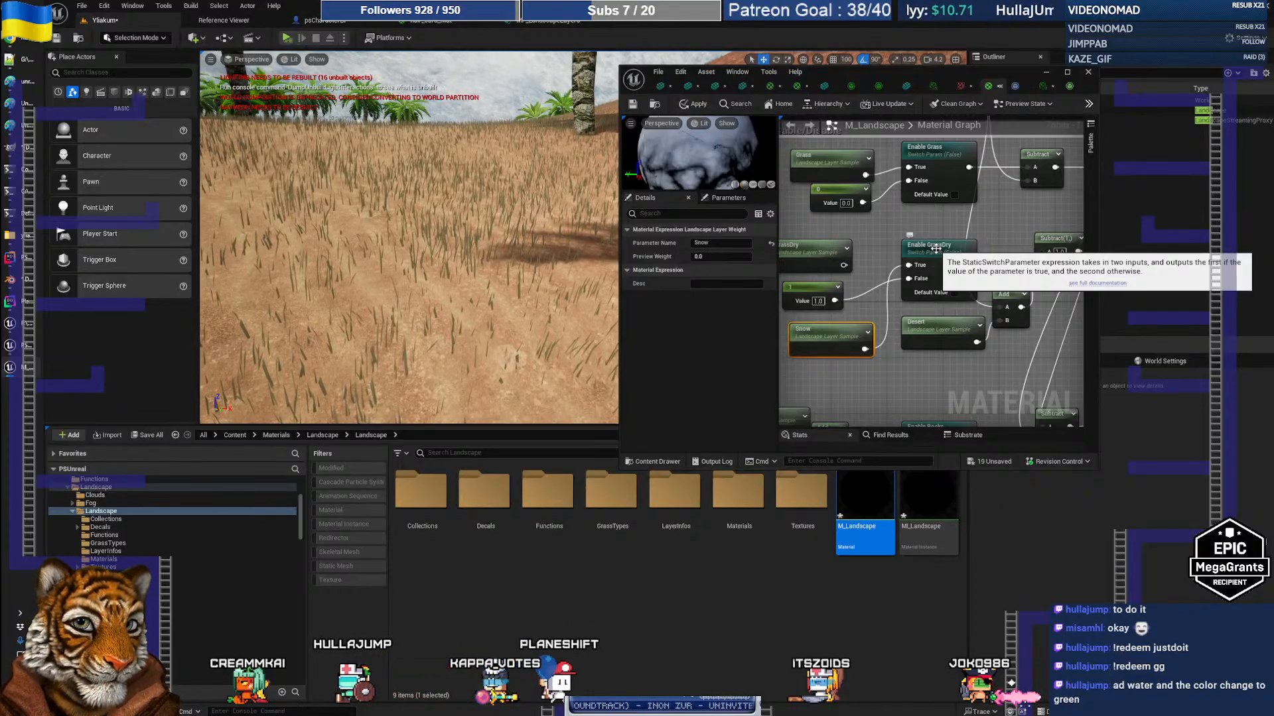
{"action": "right_click_drag", "start_coordinate": [1050, 280], "coordinate": [980, 286]}
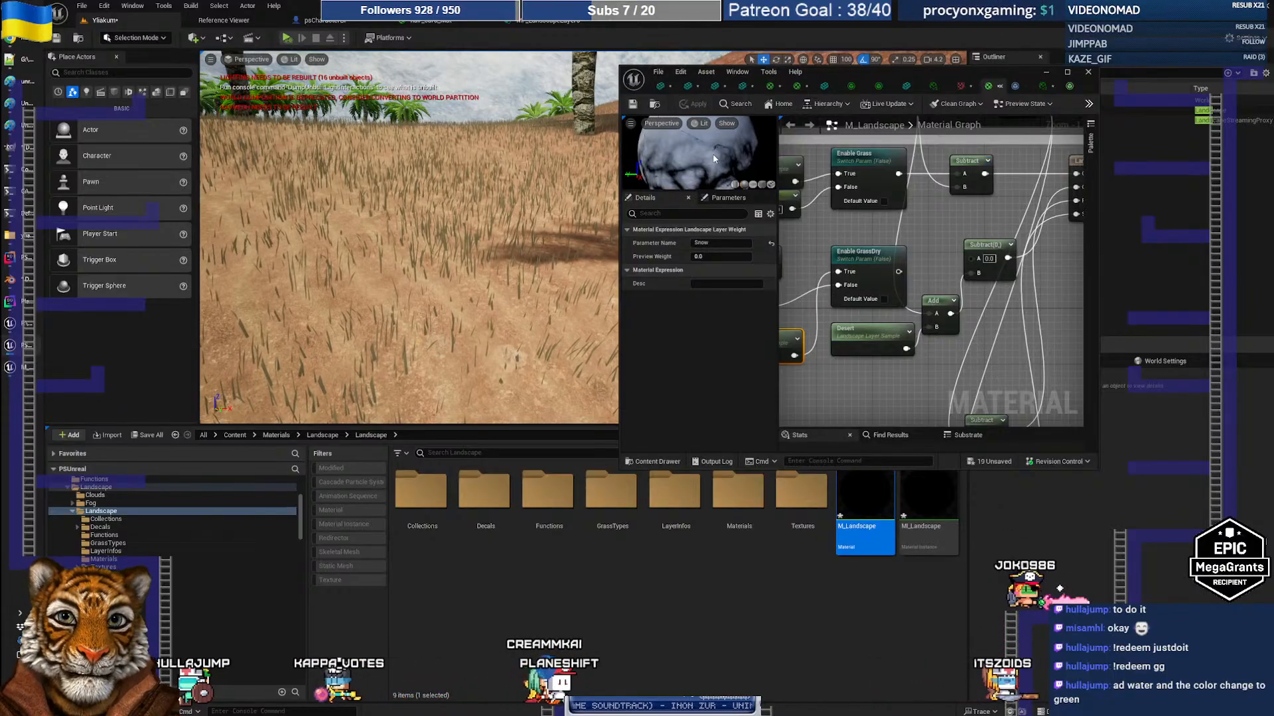
Break the link into the GrassDry input of the Landscape Grass output node and apply the material
{"action": "right_click_drag", "start_coordinate": [1006, 232], "coordinate": [896, 258]}
{"action": "left_click", "coordinate": [969, 214], "text": "alt"}
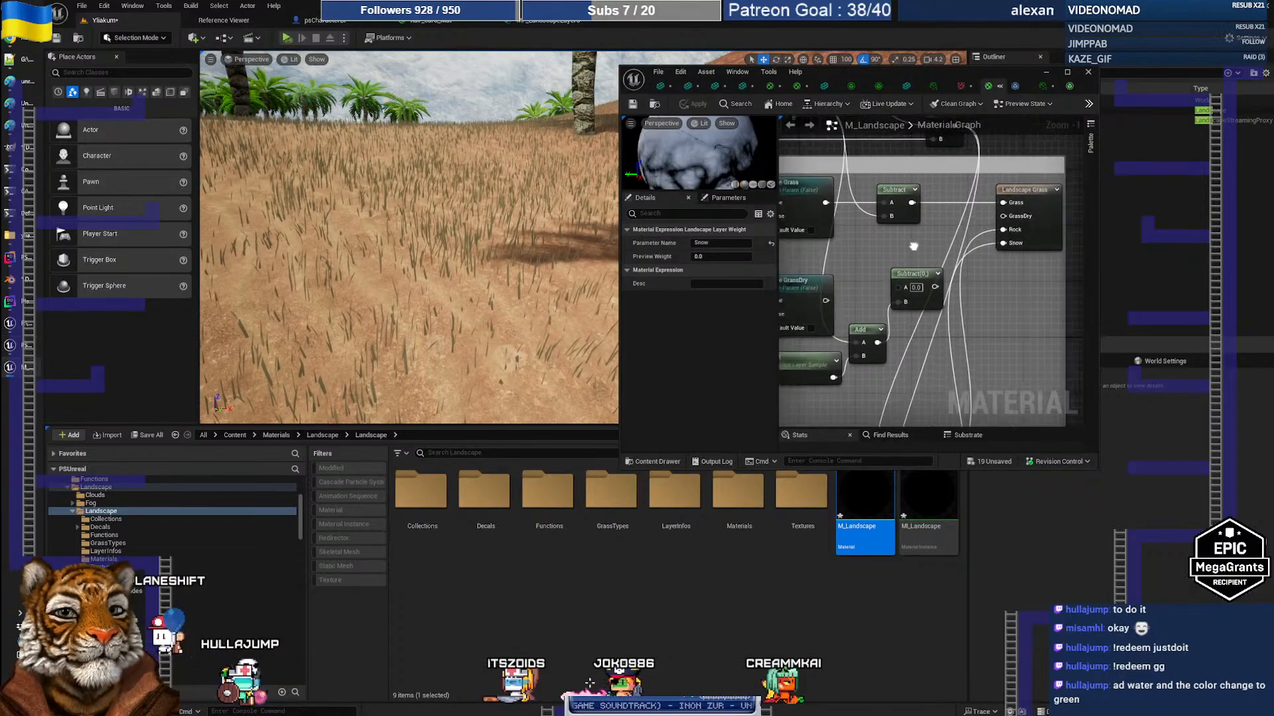
Rename the Landscape Grass node's four grass types to Grass2, GrassDry2, Rock2 and Snow2, and apply the material
{"action": "left_click", "coordinate": [998, 194]}
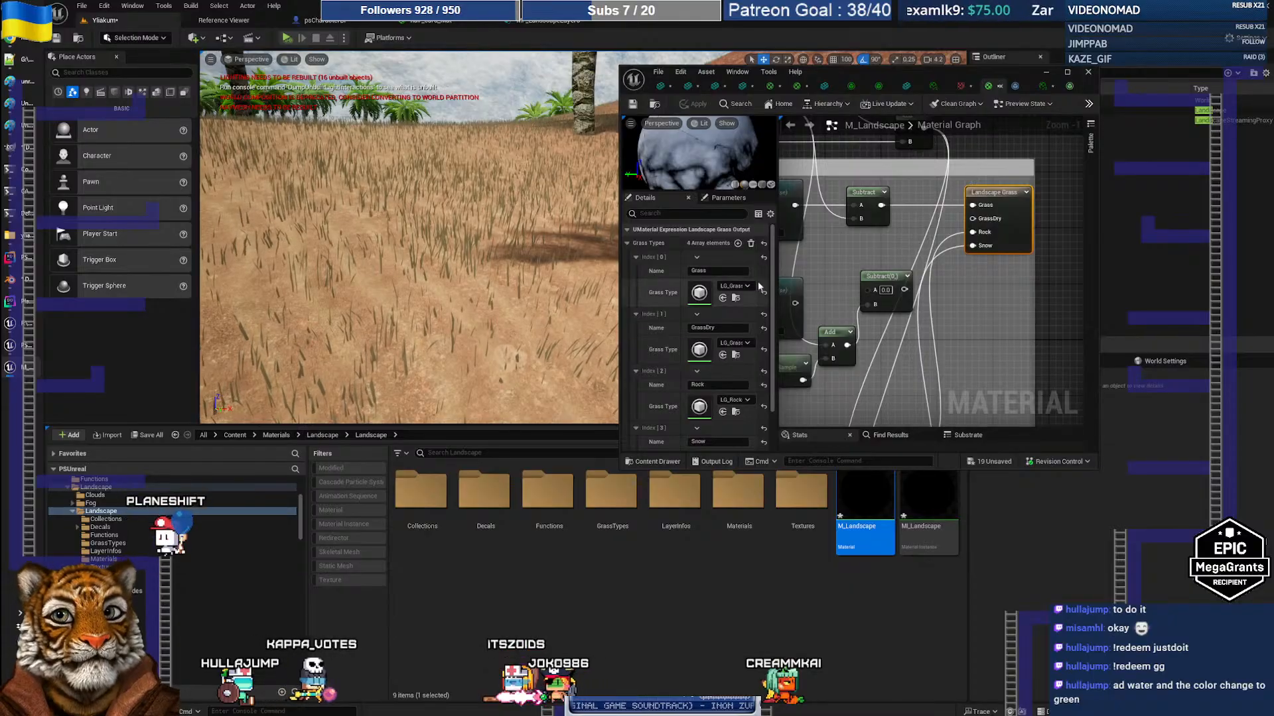
{"action": "left_click", "coordinate": [736, 328]}
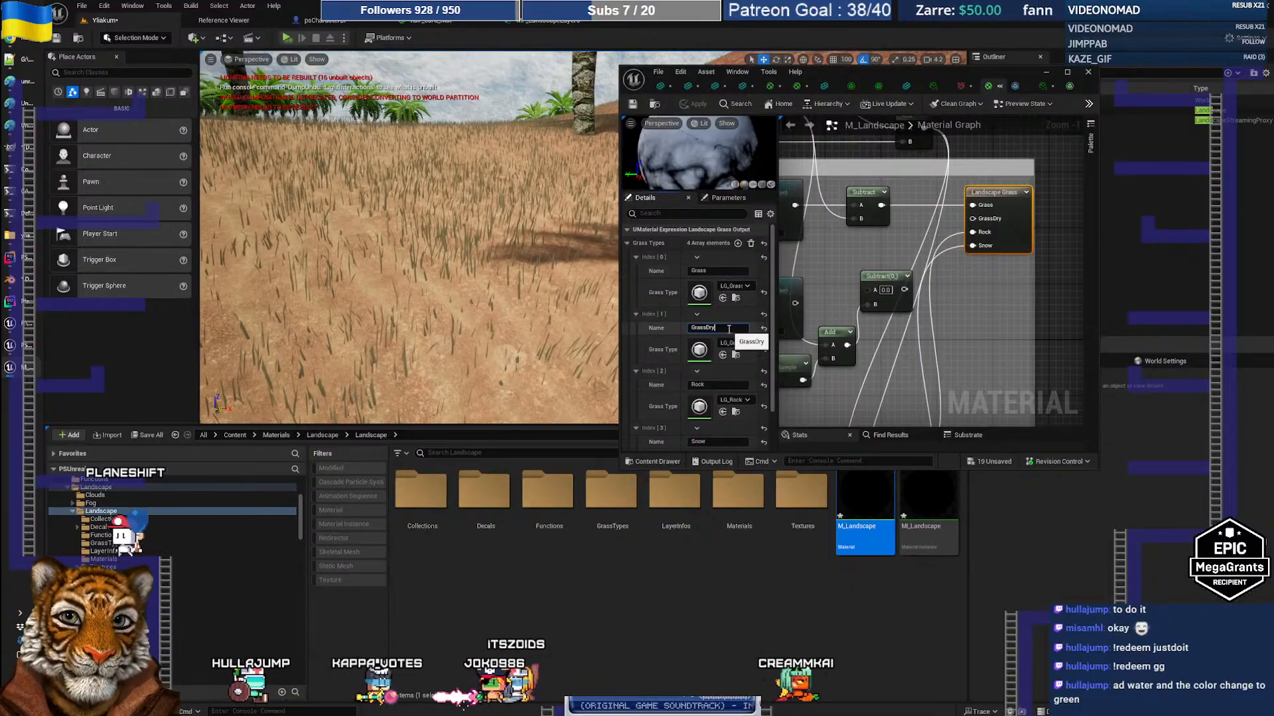
{"action": "type", "text": "2"}
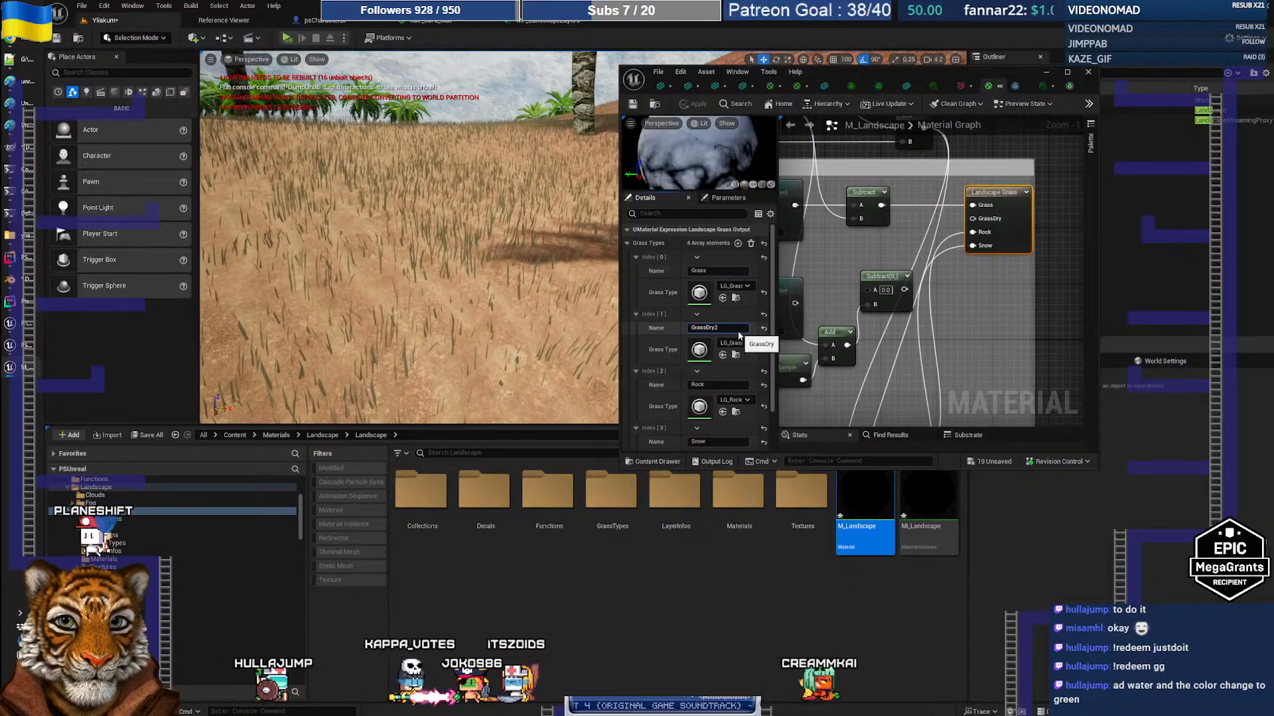
{"action": "left_click", "coordinate": [730, 271]}
{"action": "type", "text": "2"}
{"action": "key", "text": "Tab"}
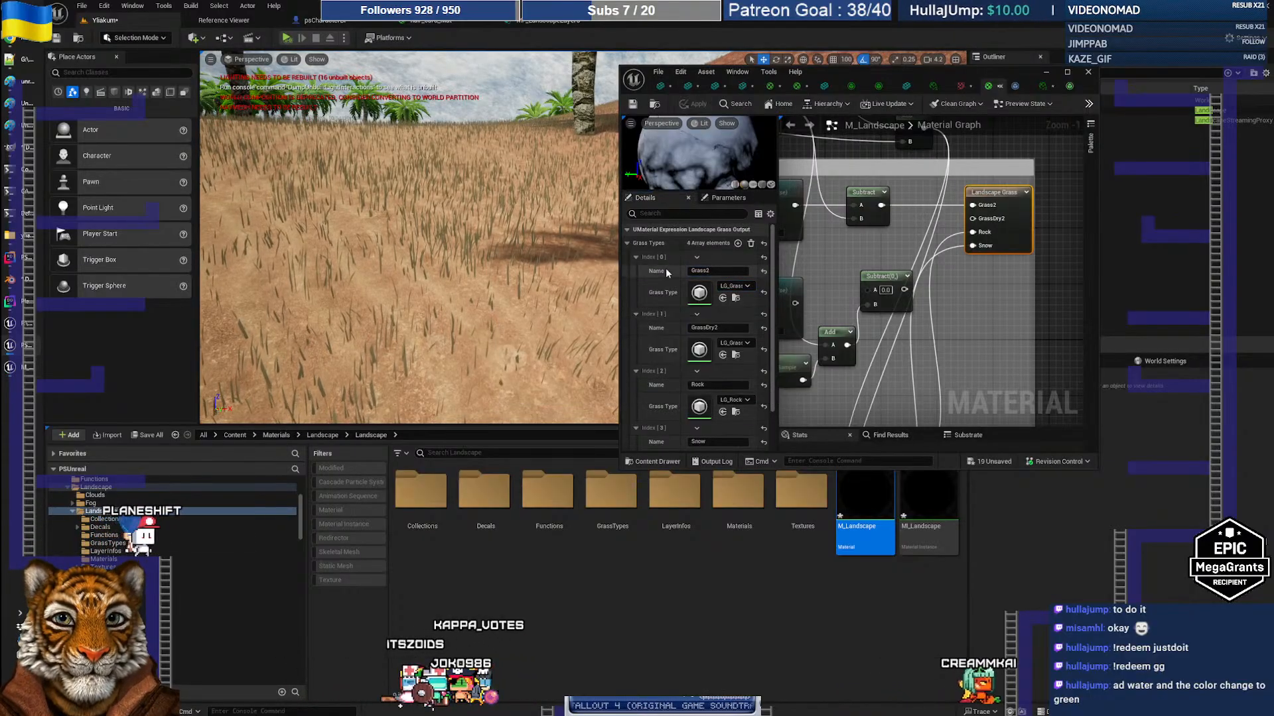
{"action": "scroll", "coordinate": [697, 317], "scroll_direction": "down", "scroll_amount": 2}
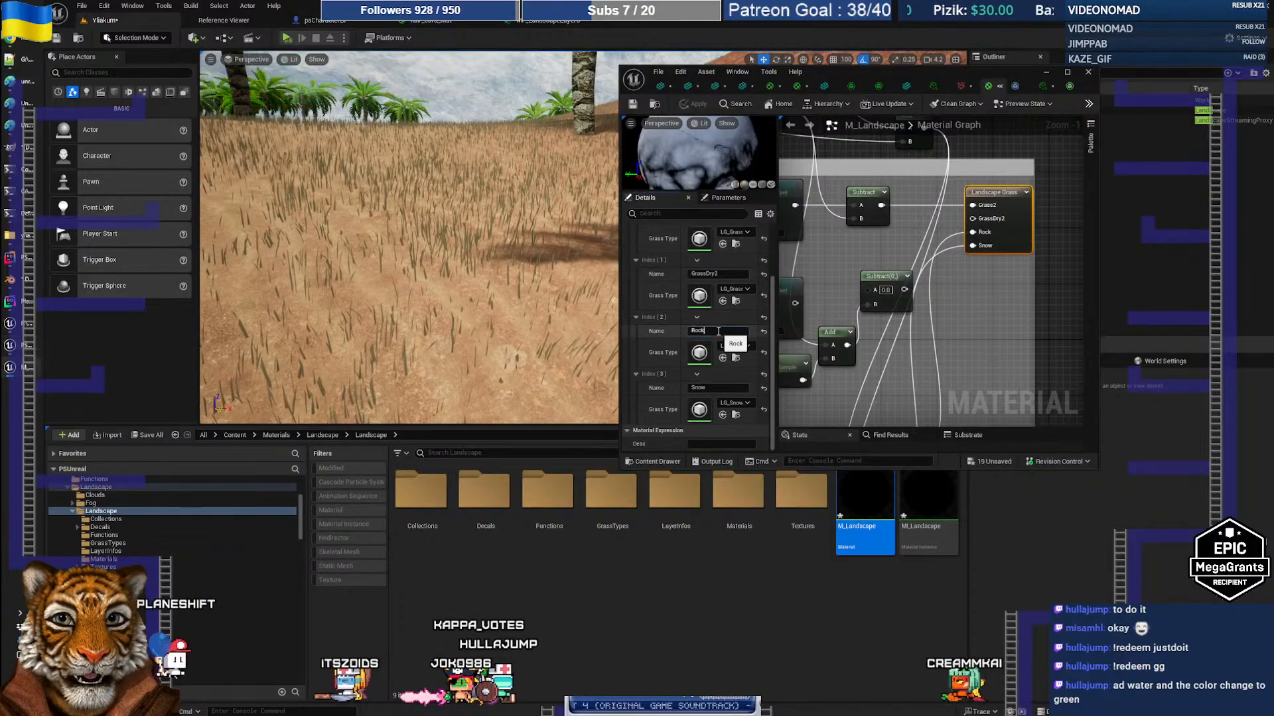
{"action": "left_click", "coordinate": [733, 388]}
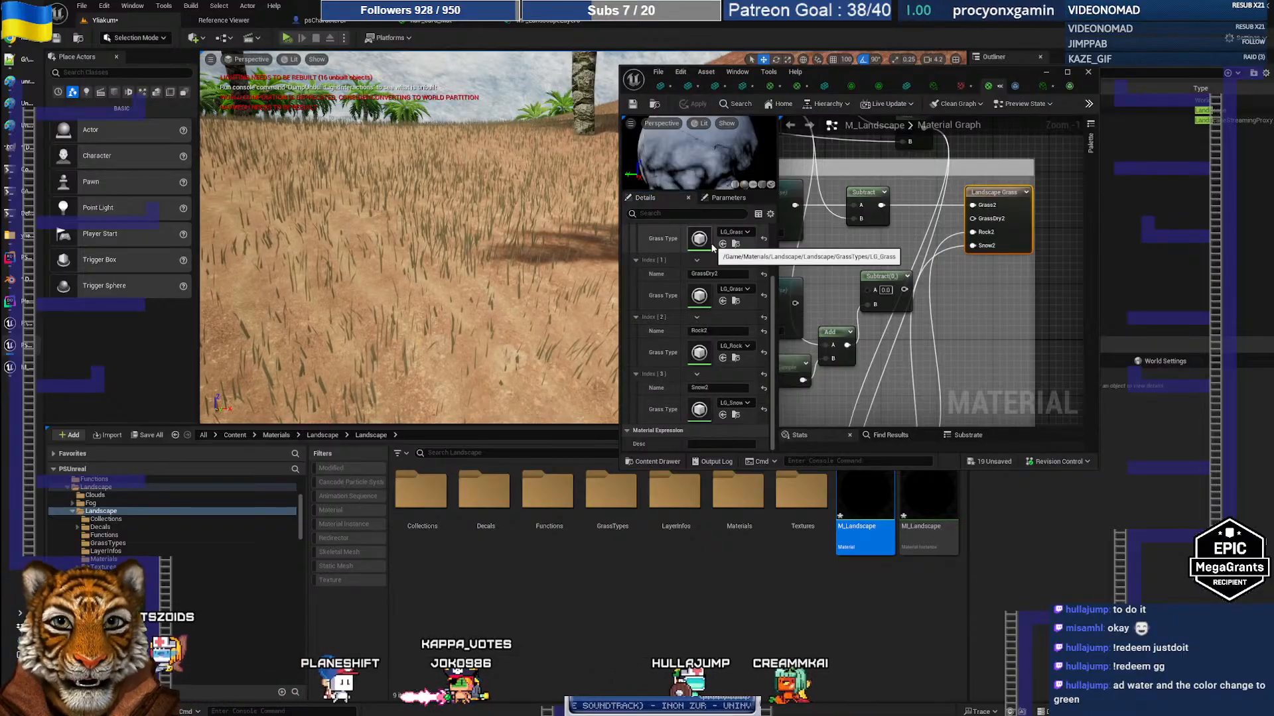
Check the red slope in the viewport, consult the Claude chat and the Maps editing workflow wiki page in the browser, and return to Unreal Editor
{"action": "mouse_move", "coordinate": [491, 246]}
{"action": "right_mouse_down"}
{"action": "mouse_move", "coordinate": [558, 285]}
{"action": "mouse_move", "coordinate": [564, 239]}
{"action": "mouse_move", "coordinate": [591, 229]}
{"action": "mouse_move", "coordinate": [511, 255]}
{"action": "mouse_move", "coordinate": [474, 252]}
{"action": "mouse_move", "coordinate": [508, 256]}
{"action": "mouse_move", "coordinate": [491, 253]}
{"action": "right_mouse_up"}
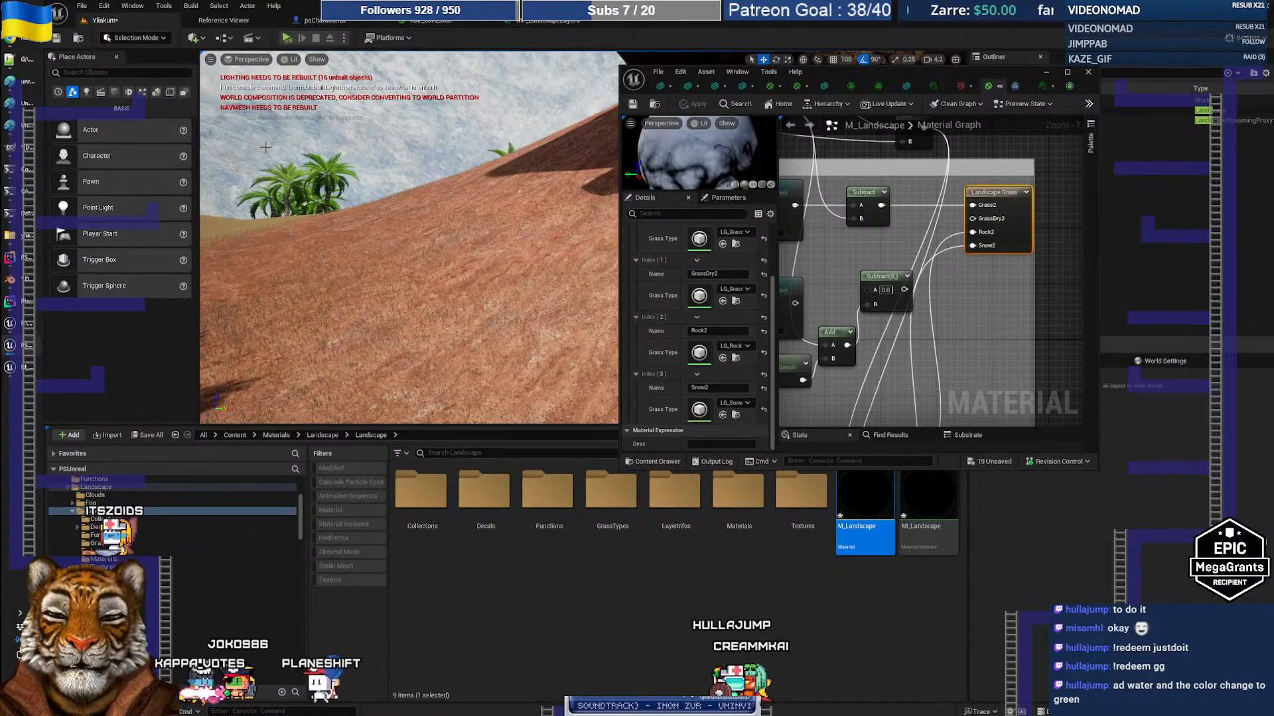
{"action": "left_click", "coordinate": [17, 45]}
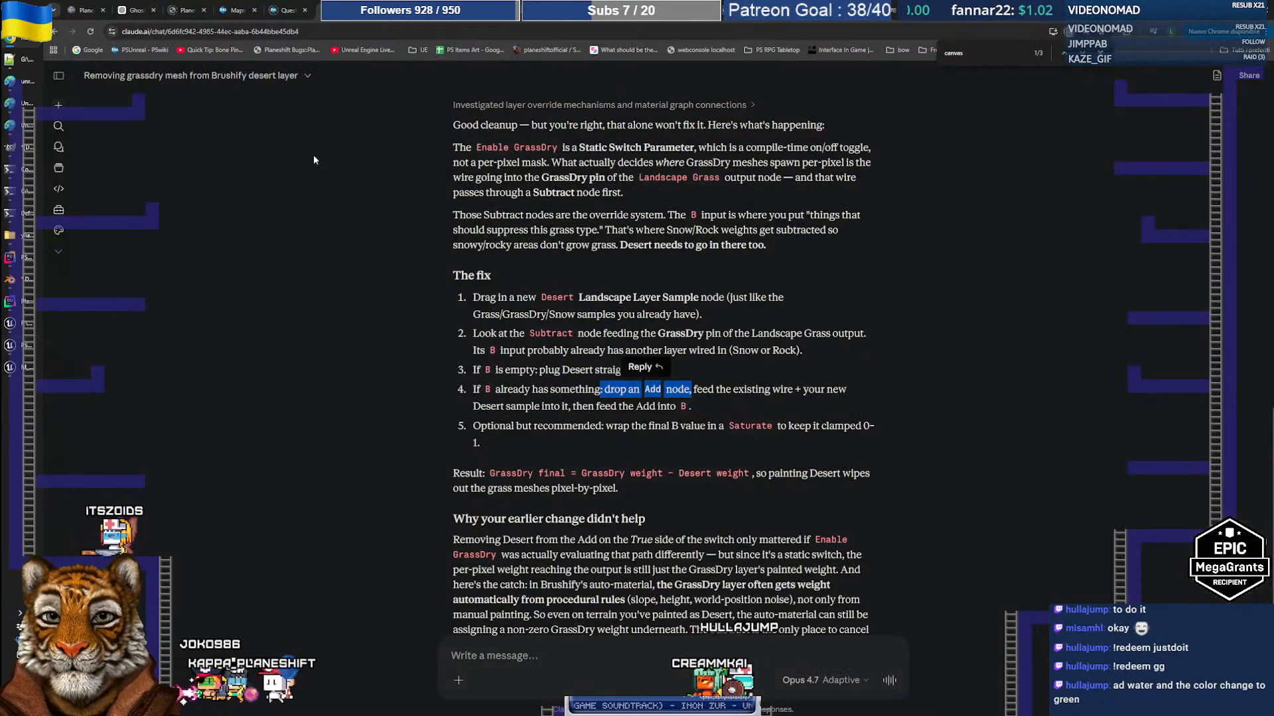
{"action": "left_click", "coordinate": [236, 10]}
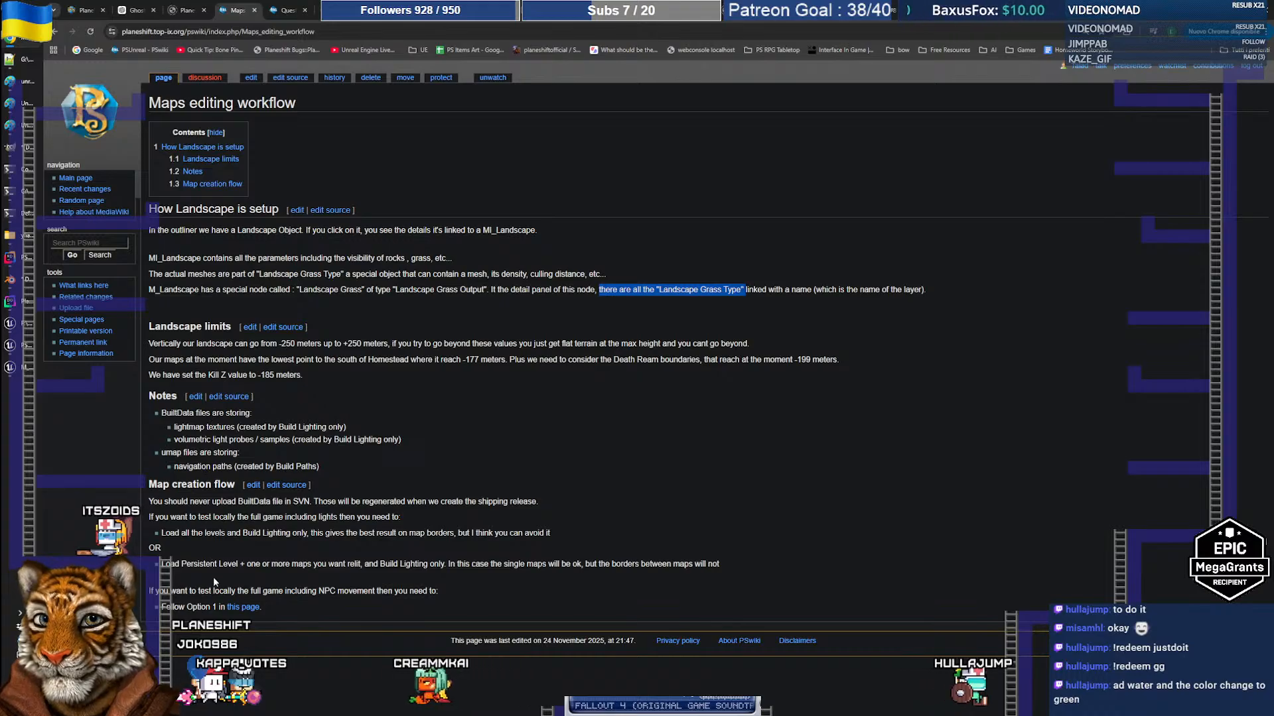
{"action": "key", "text": "alt+Tab"}
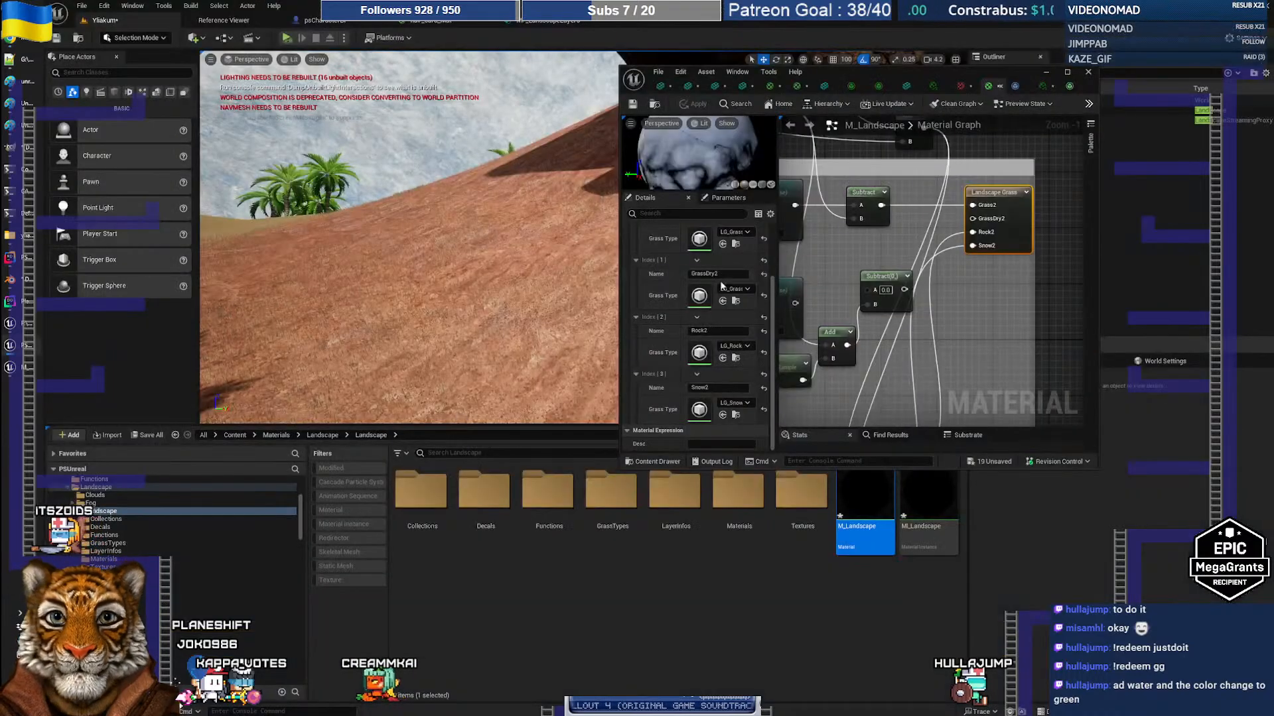
Inspect the grass blades on the slope up close and open the LG_GrassDry grass type from the GrassTypes folder
{"action": "key", "text": "w"}
{"action": "right_click_drag", "start_coordinate": [544, 264], "coordinate": [536, 342]}
{"action": "key", "text": "w"}
{"action": "key", "text": "s"}
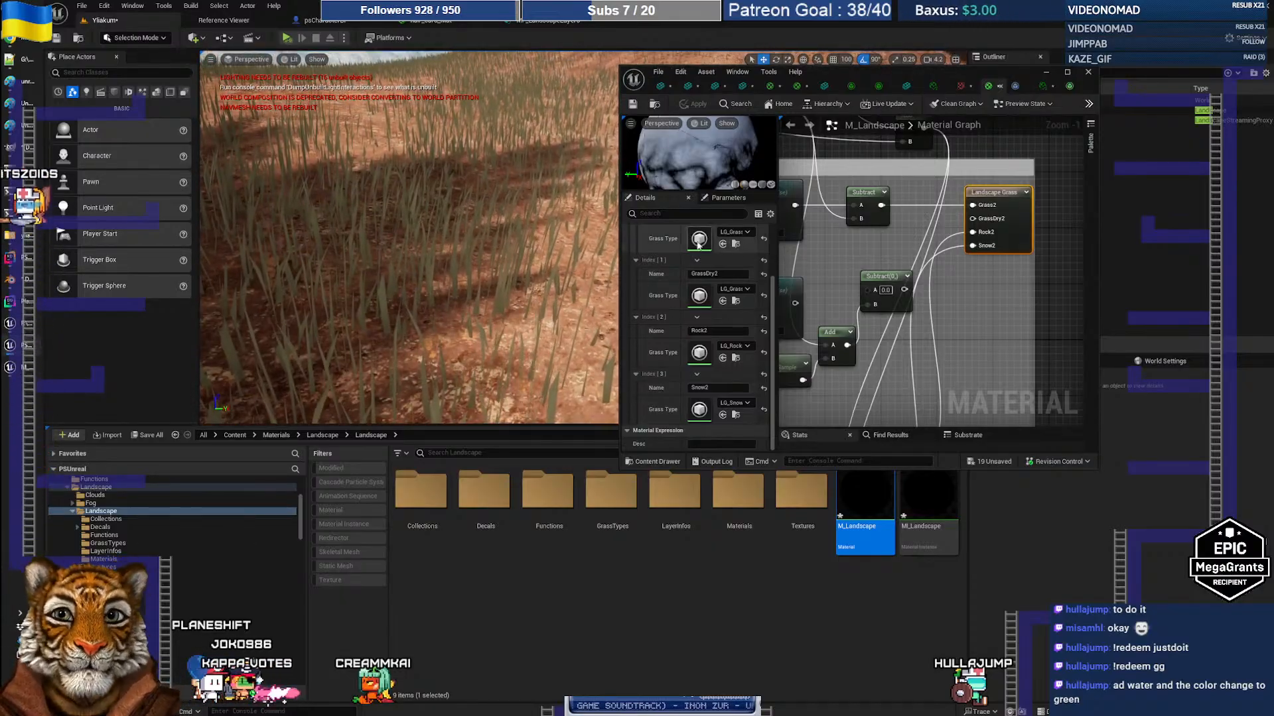
{"action": "left_click", "coordinate": [736, 244]}
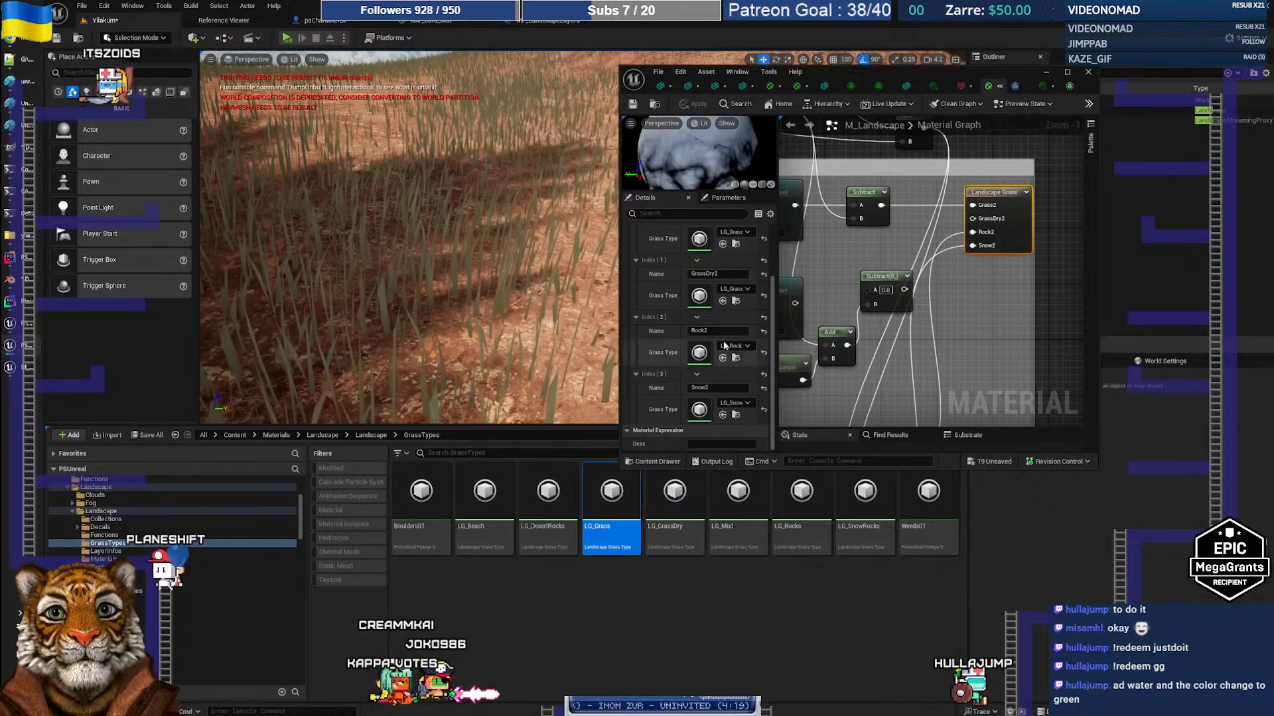
{"action": "double_click", "coordinate": [674, 504]}
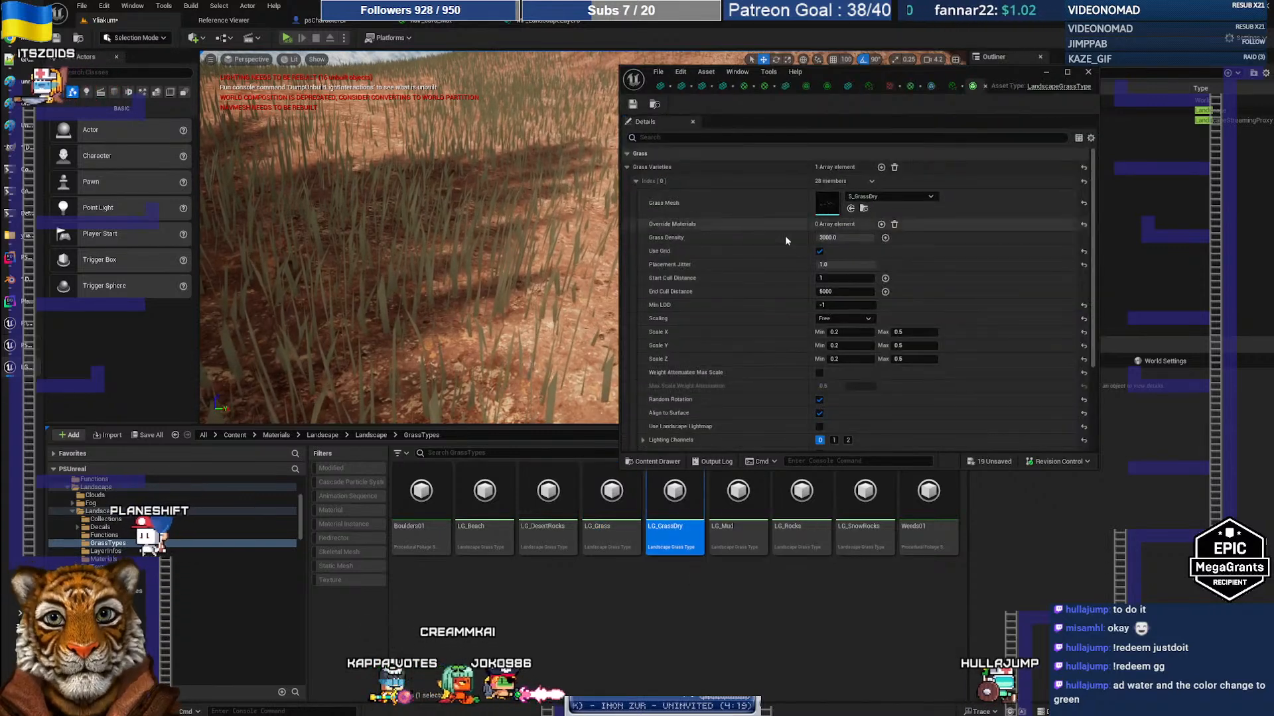
Set LG_GrassDry's grass mesh to Dead_Shrubs_VarC and check the red slope in the viewport
{"action": "left_click", "coordinate": [871, 197]}
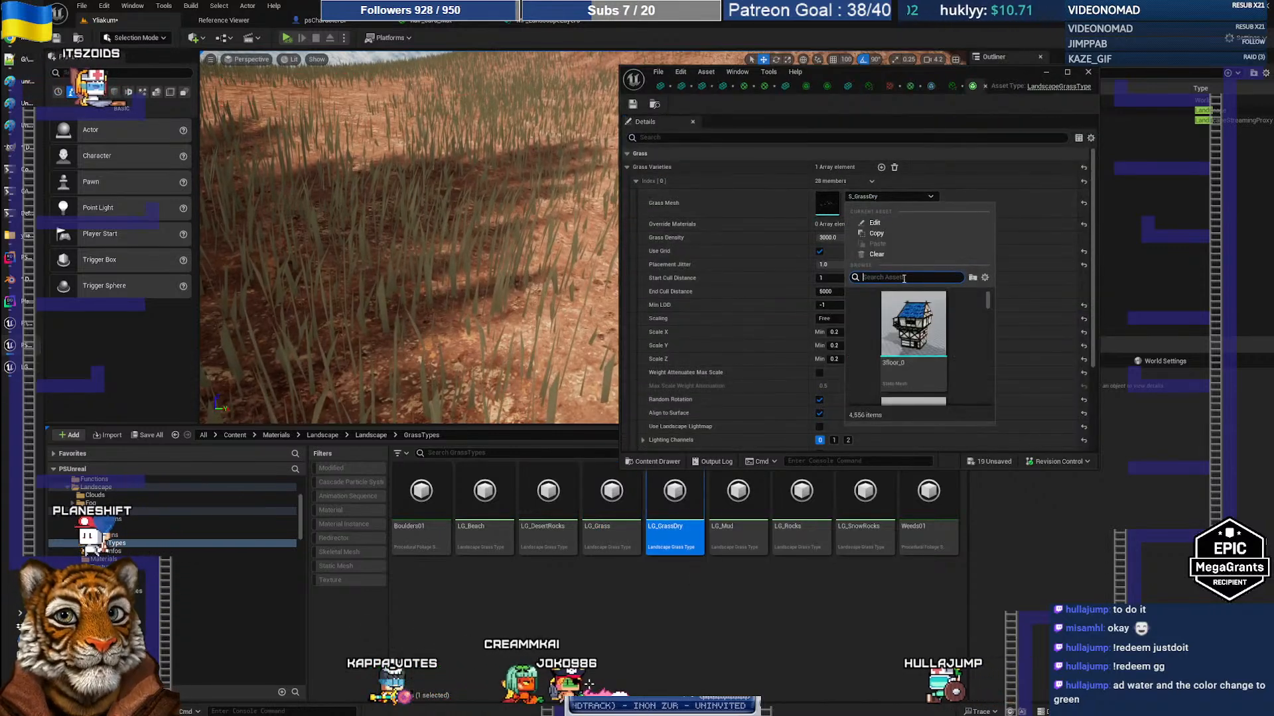
{"action": "type", "text": "dead"}
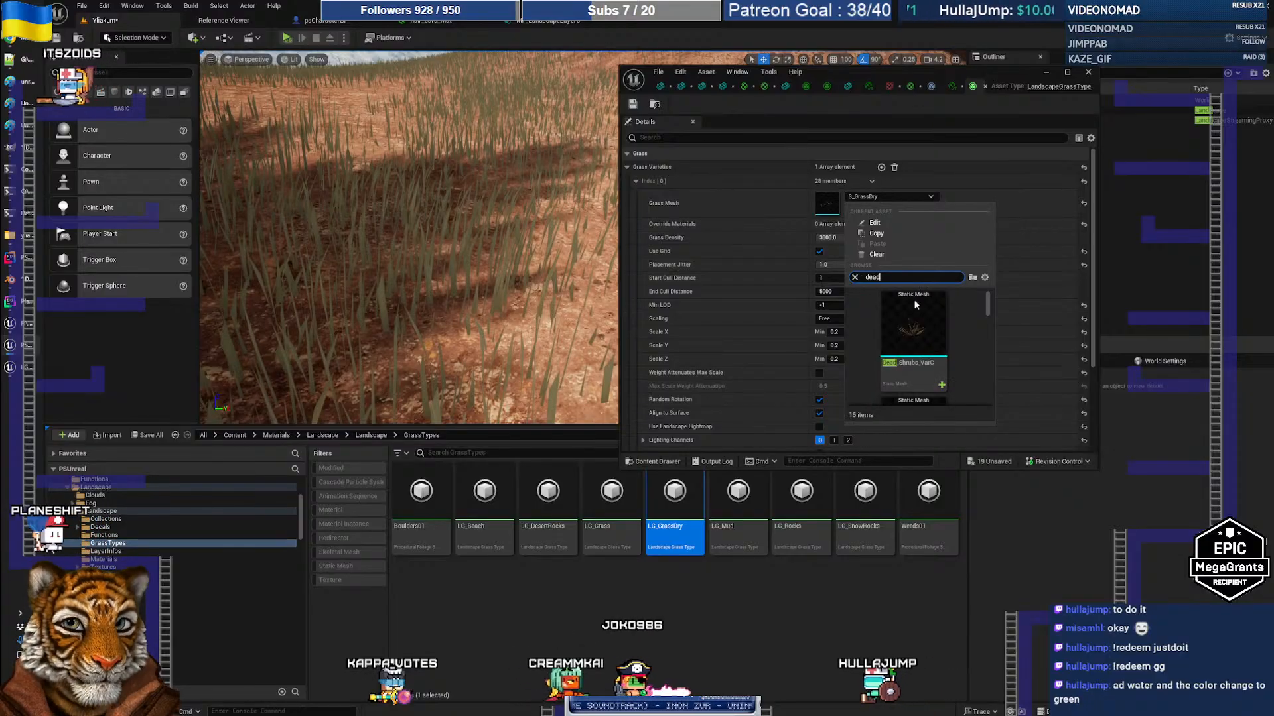
{"action": "left_click", "coordinate": [918, 332]}
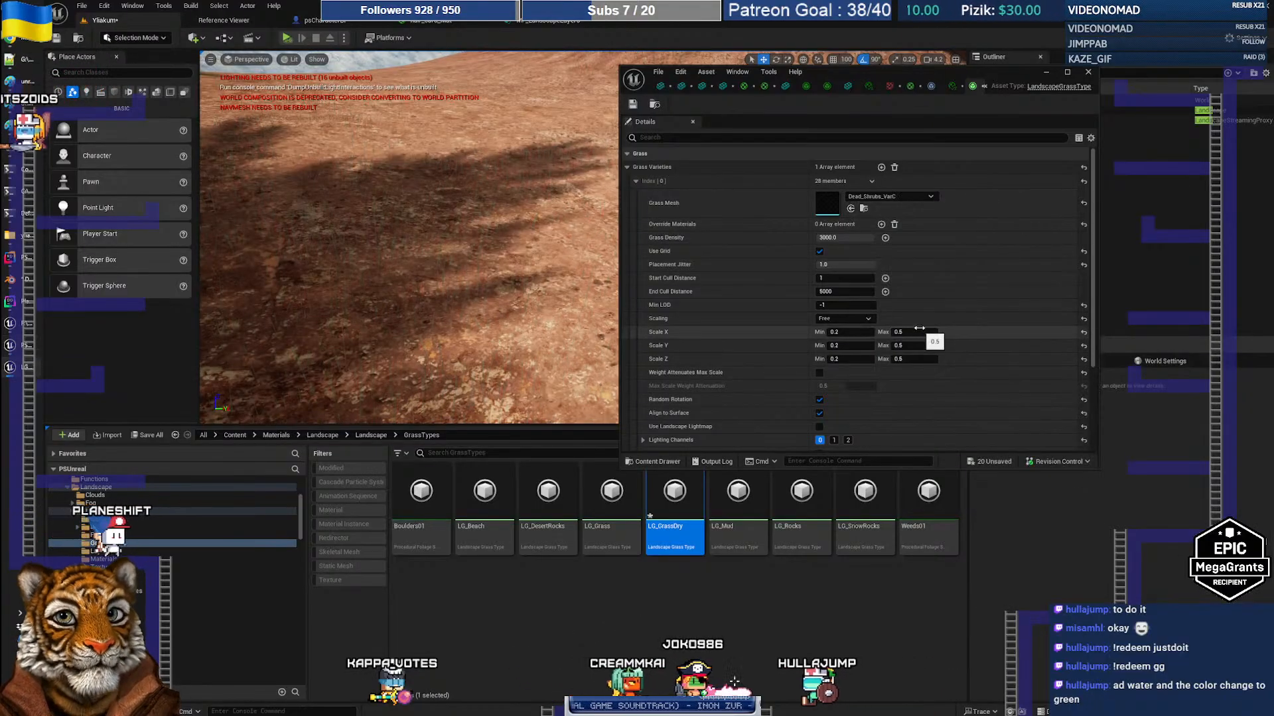
{"action": "right_click_drag", "start_coordinate": [396, 215], "coordinate": [508, 252]}
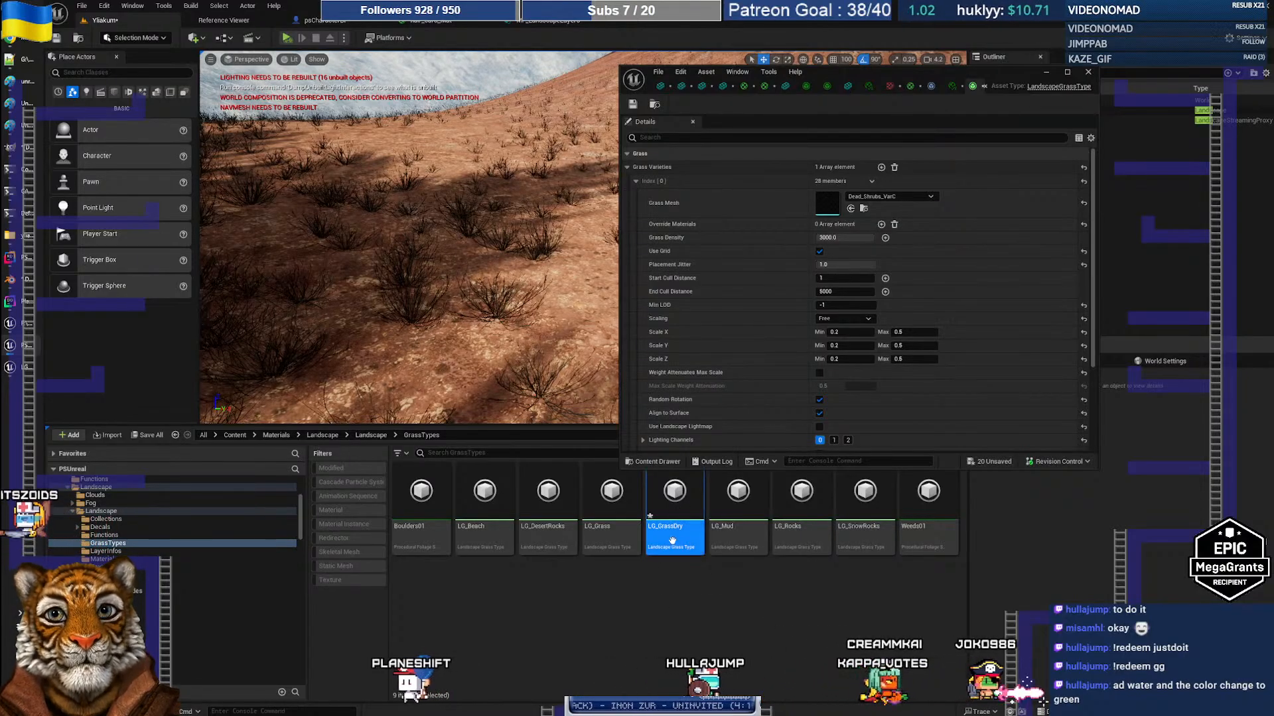
Compare the grass varieties of the LG_Mud, LG_Beach and LG_GrassDry grass types, ending on LG_Beach, and check the slope
{"action": "double_click", "coordinate": [739, 496]}
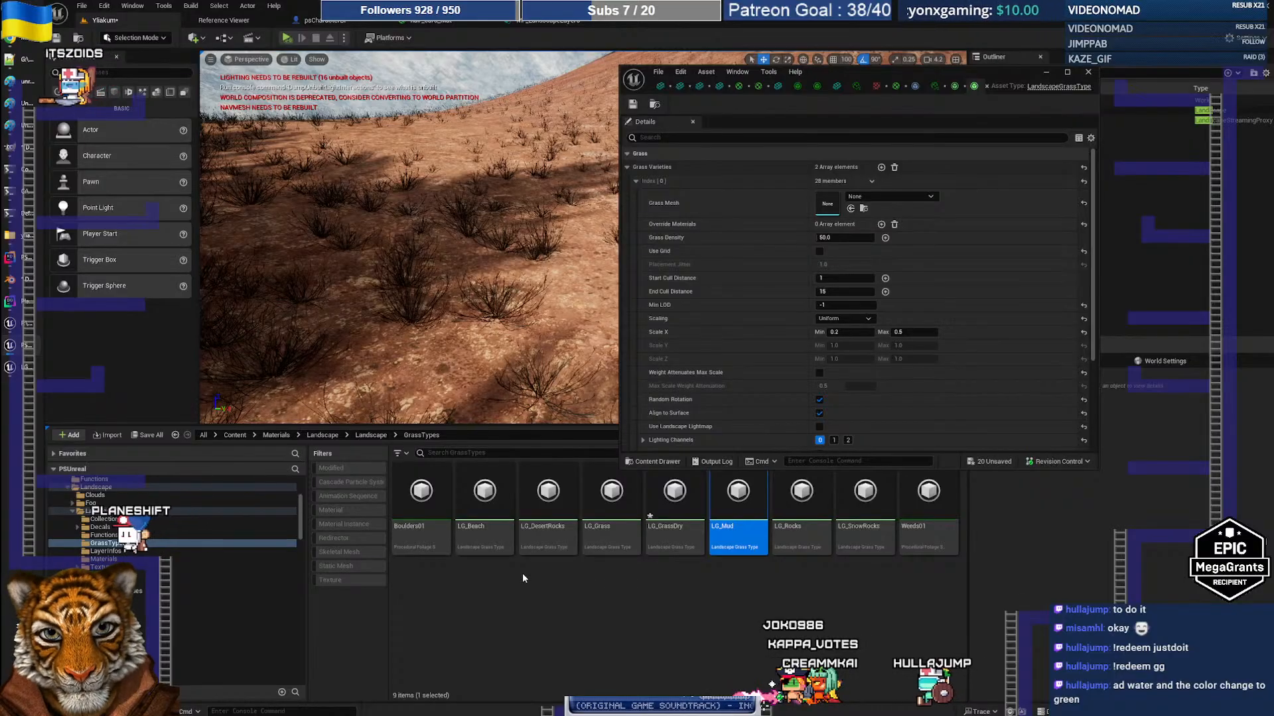
{"action": "left_click", "coordinate": [483, 496]}
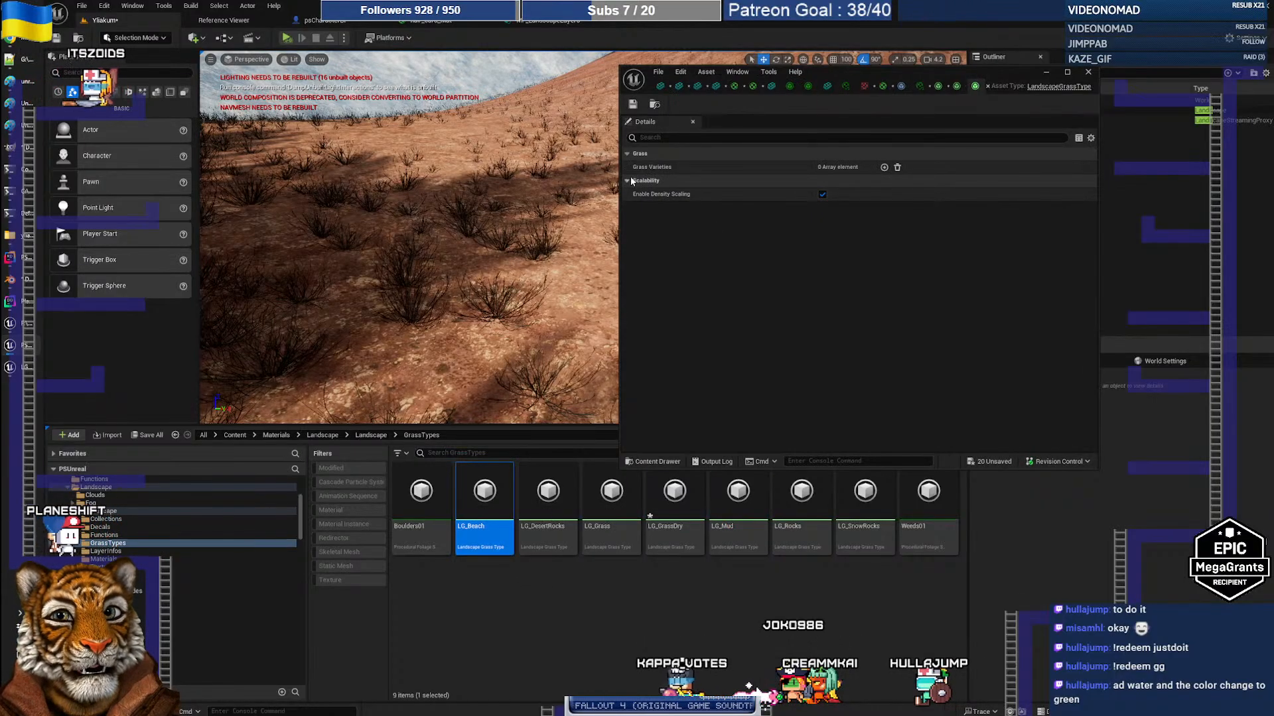
{"action": "left_click", "coordinate": [628, 181]}
{"action": "left_click", "coordinate": [627, 181]}
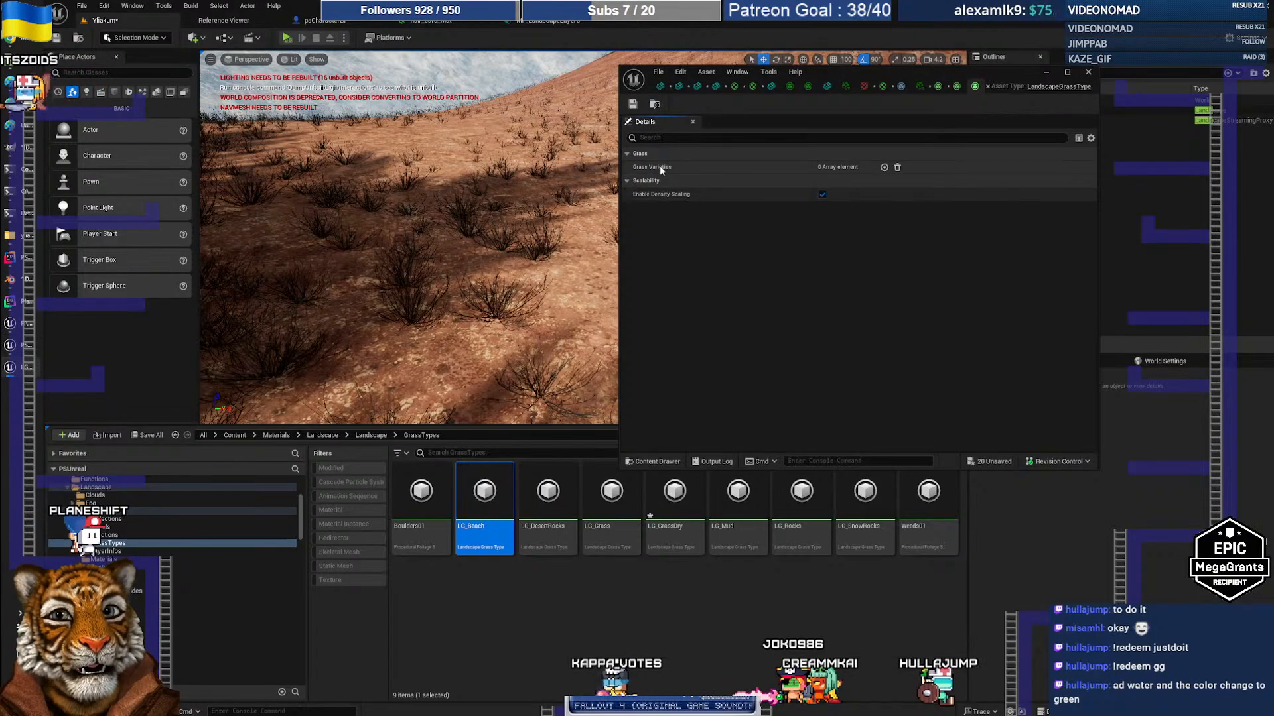
{"action": "left_click", "coordinate": [547, 608]}
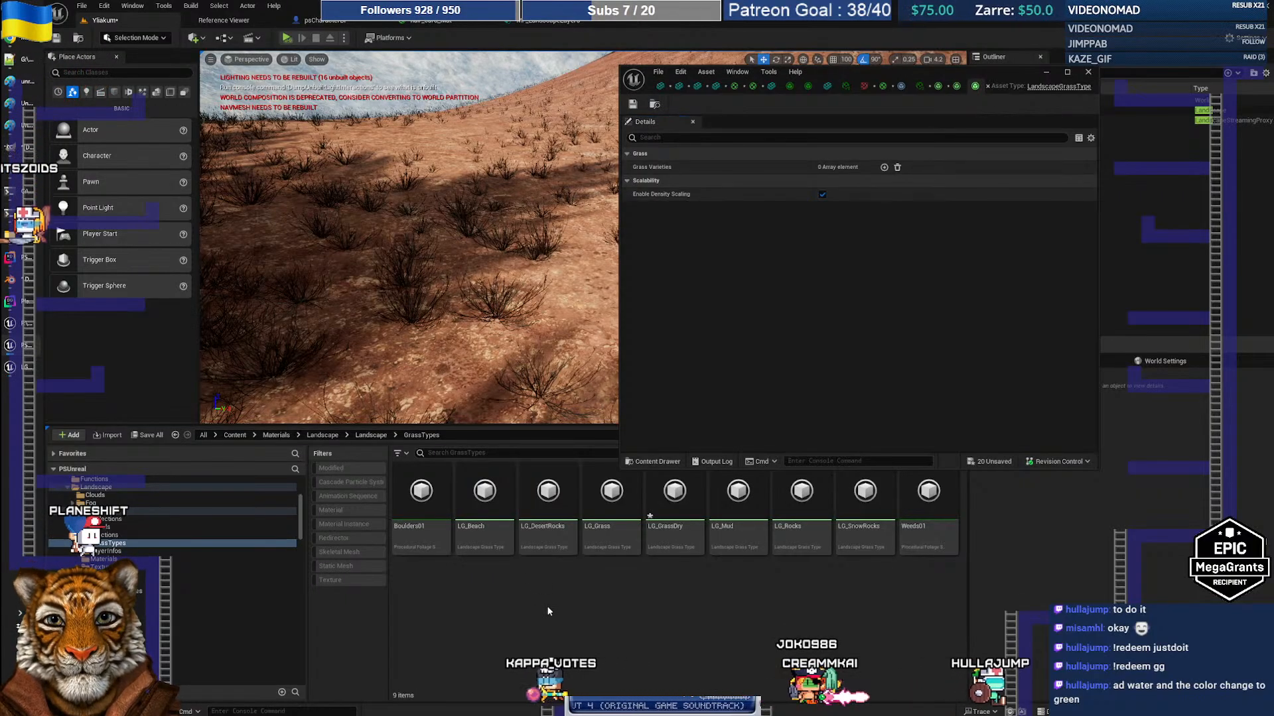
{"action": "double_click", "coordinate": [675, 504]}
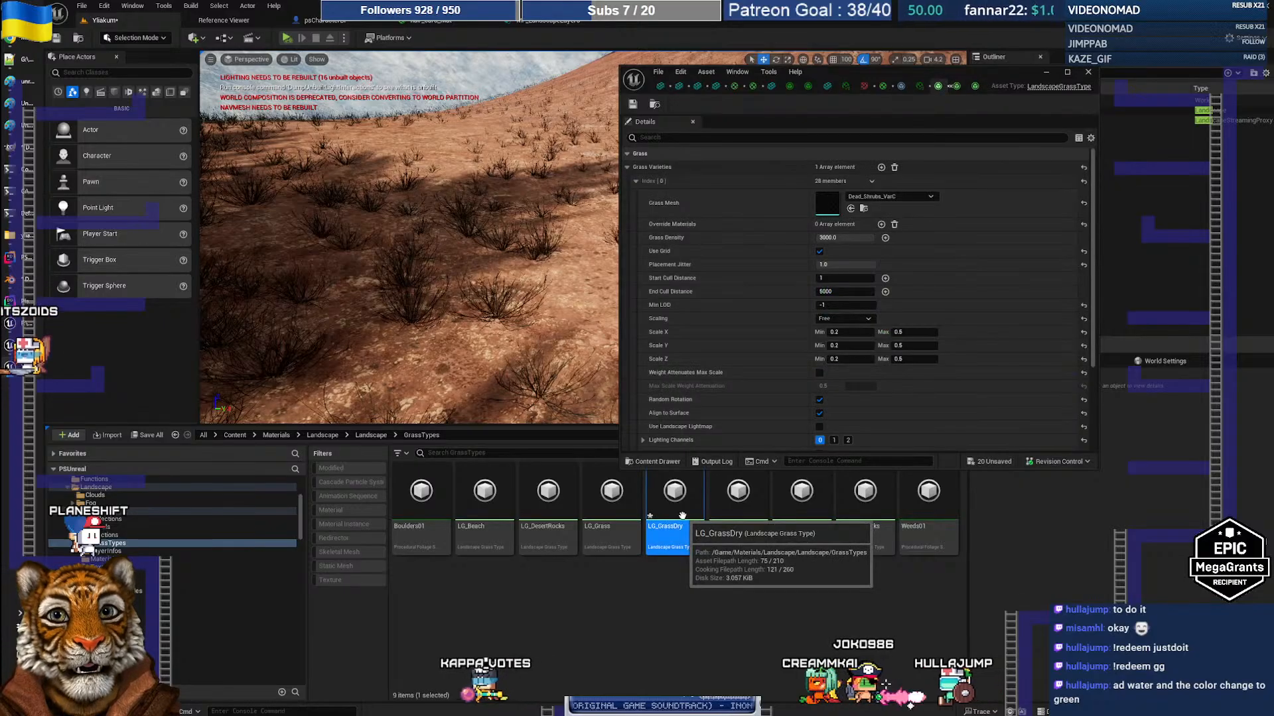
{"action": "double_click", "coordinate": [481, 531]}
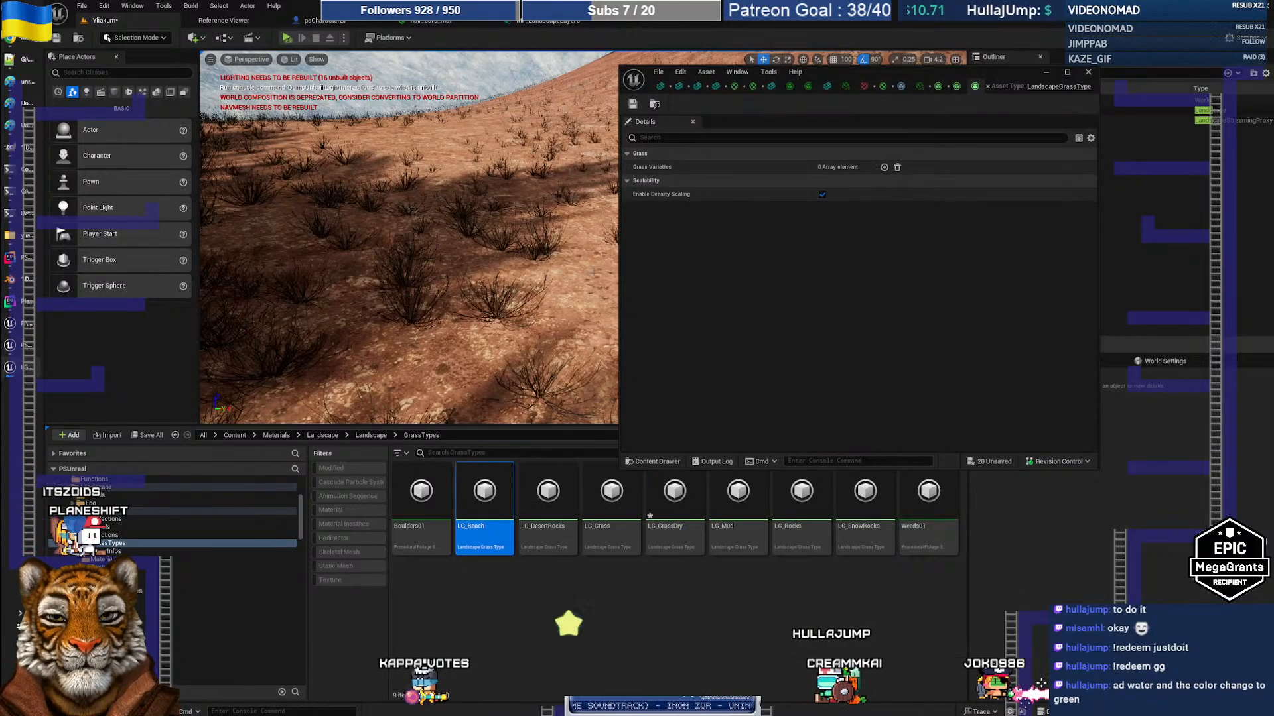
{"action": "right_click_drag", "start_coordinate": [527, 316], "coordinate": [572, 337]}
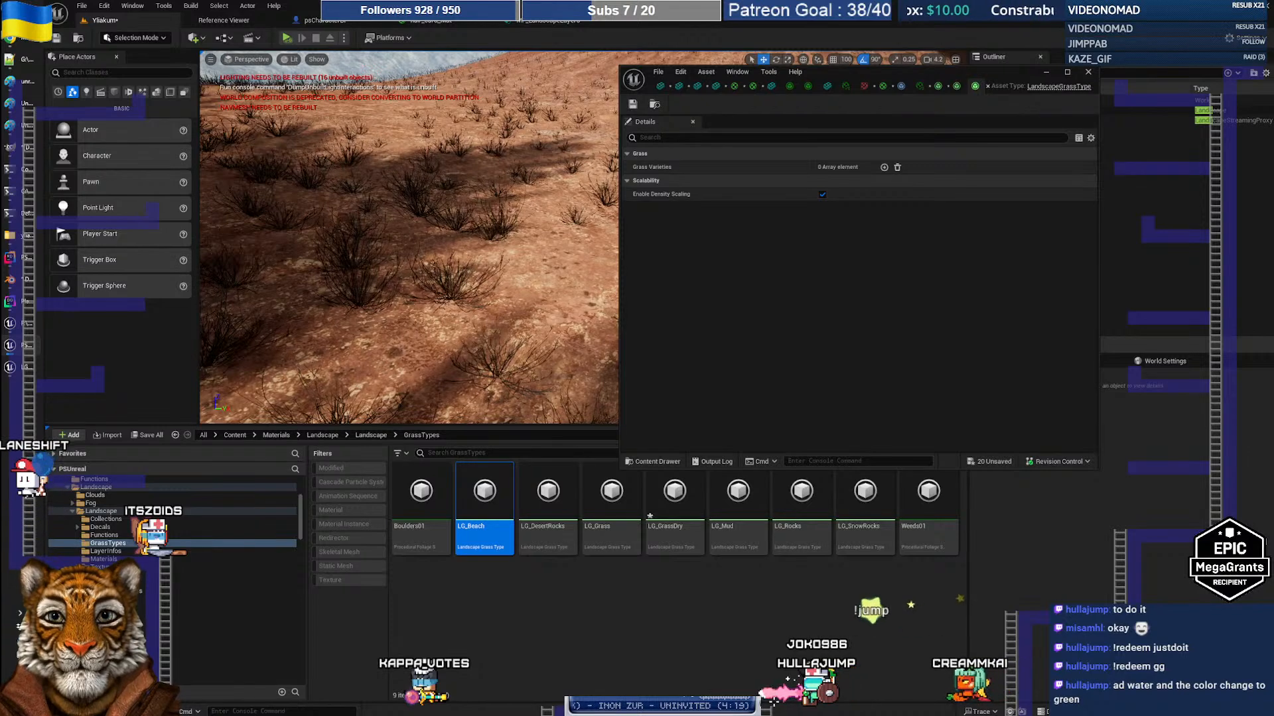
Duplicate the LG_Beach grass type and name the copy LG_Desert
{"action": "right_click", "coordinate": [504, 534]}
{"action": "left_click", "coordinate": [572, 351]}
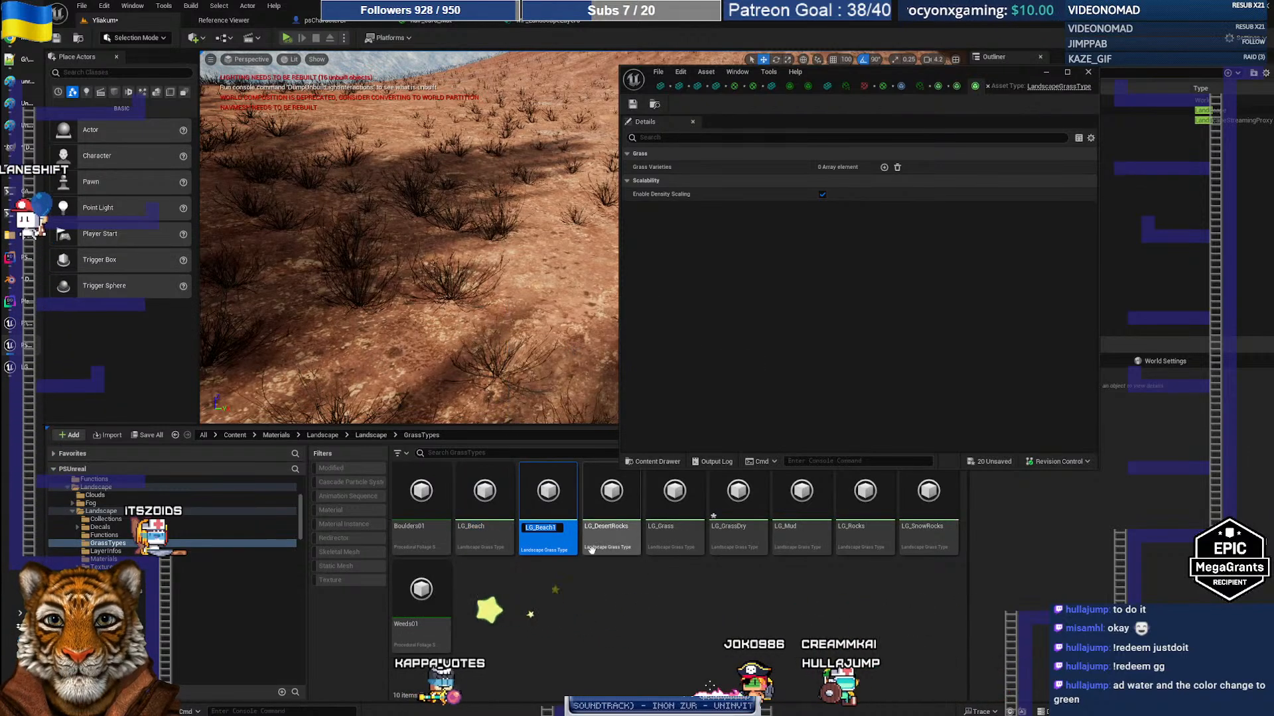
{"action": "key", "text": "BackSpace"}
{"action": "key", "text": "BackSpace"}
{"action": "key", "text": "BackSpace"}
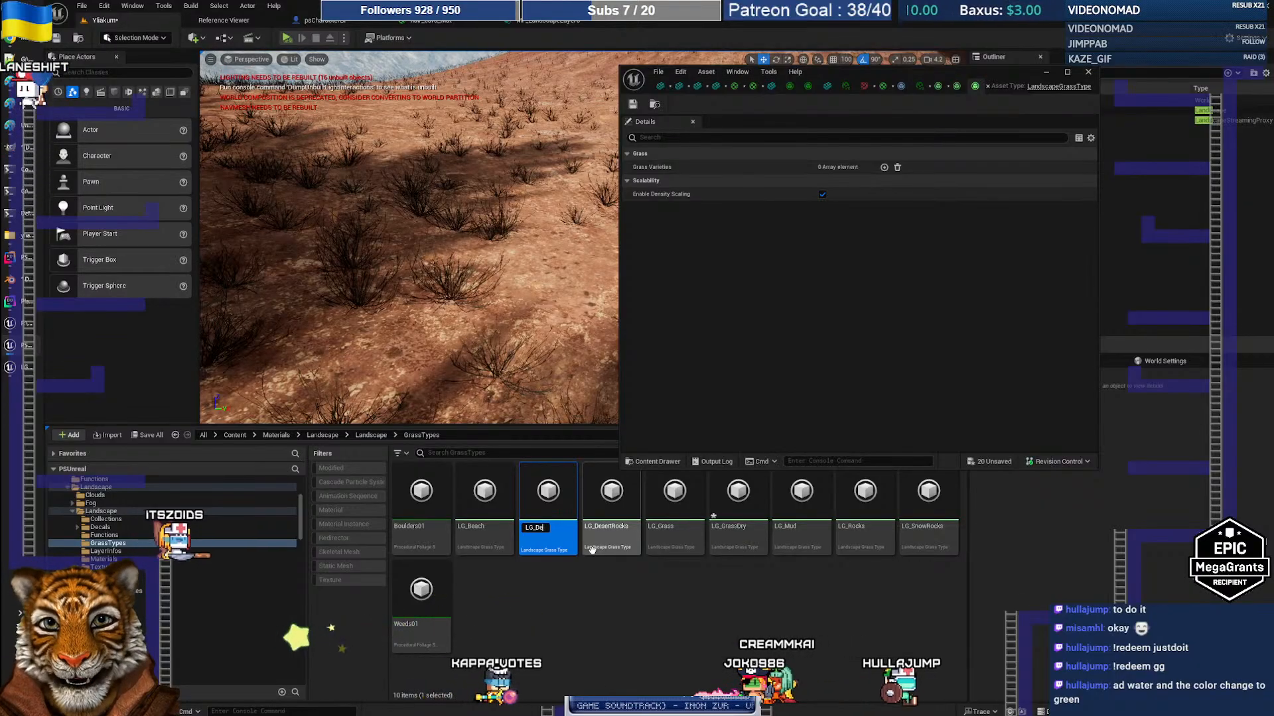
{"action": "type", "text": "Desert"}
{"action": "key", "text": "Return"}
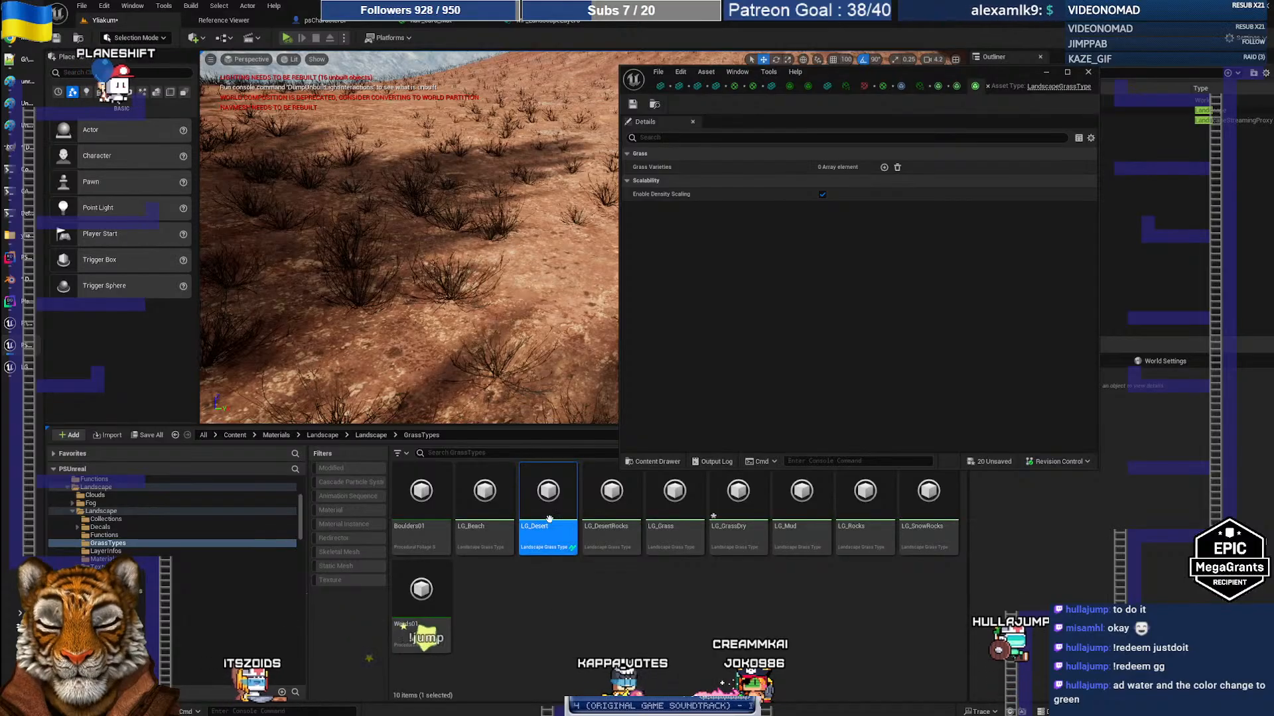
Examine which assets reference LG_Beach in the Reference Viewer, and return to the Yliakum level
{"action": "left_click", "coordinate": [484, 504]}
{"action": "right_click", "coordinate": [485, 504]}
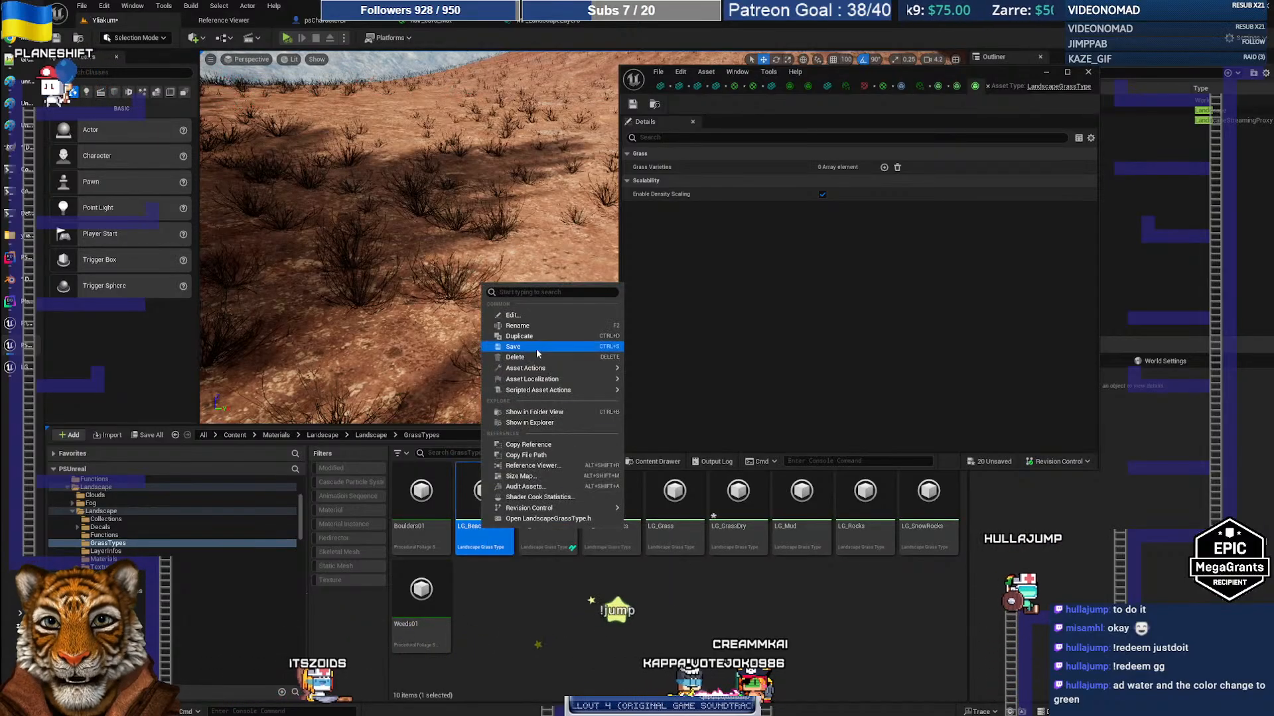
{"action": "left_click", "coordinate": [531, 466]}
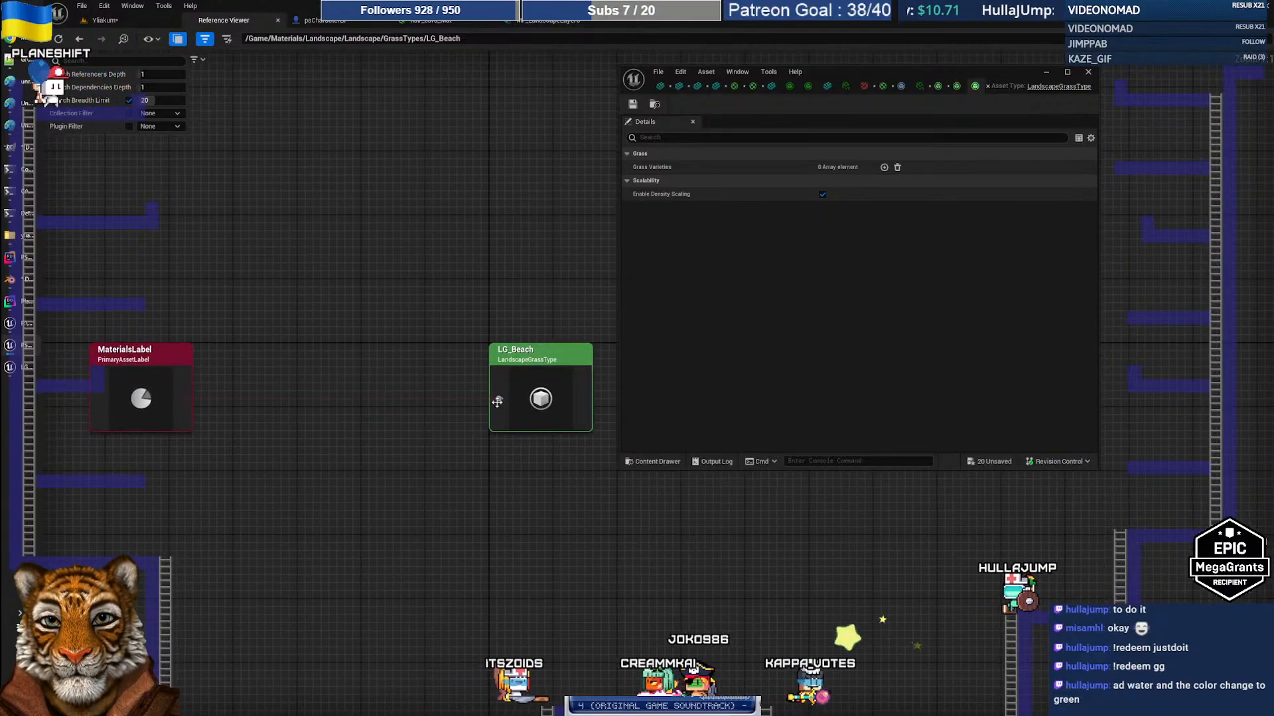
{"action": "right_click_drag", "start_coordinate": [583, 484], "coordinate": [524, 502]}
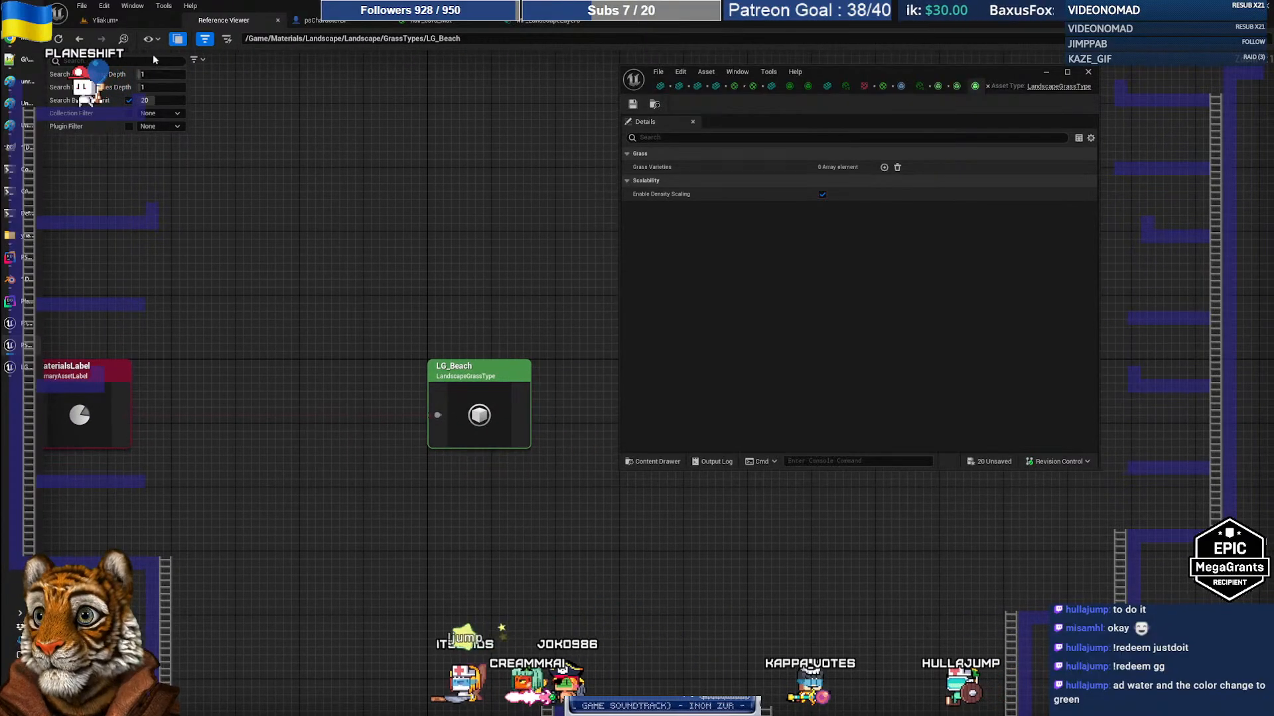
{"action": "left_click", "coordinate": [130, 22]}
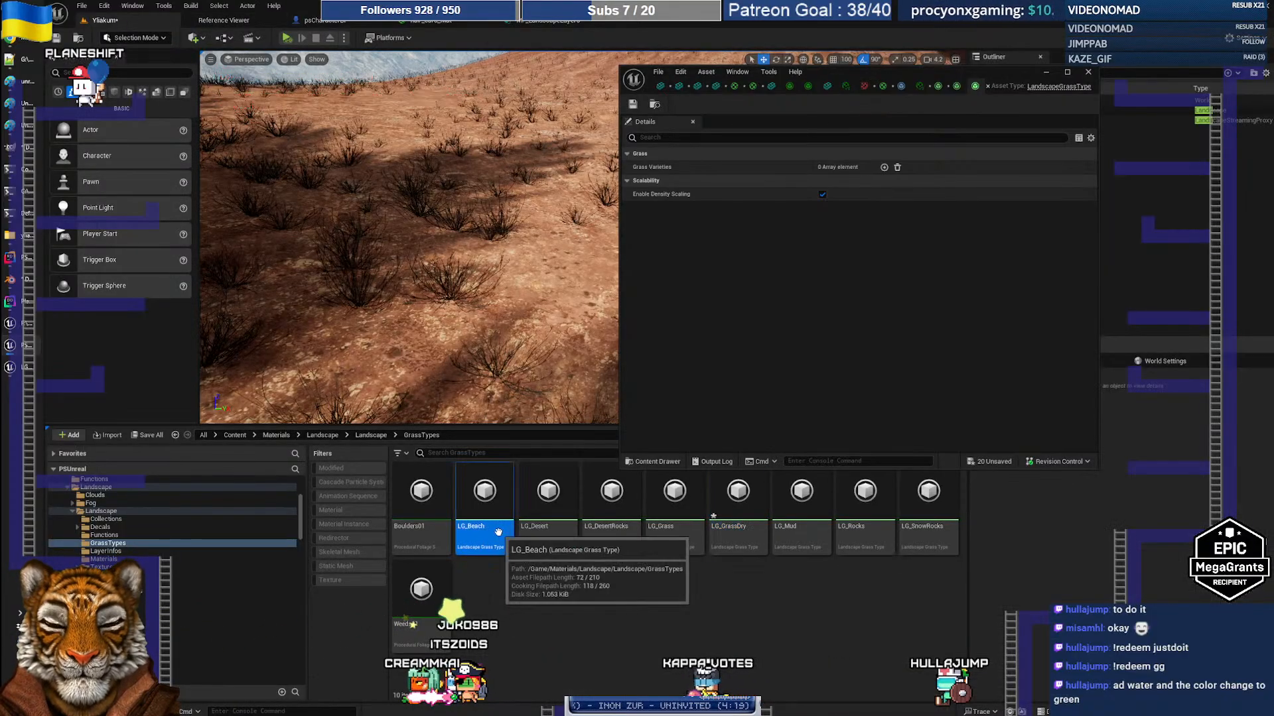
Examine which assets reference LG_GrassDry in the Reference Viewer, and return to the Yliakum level
{"action": "left_click", "coordinate": [737, 524]}
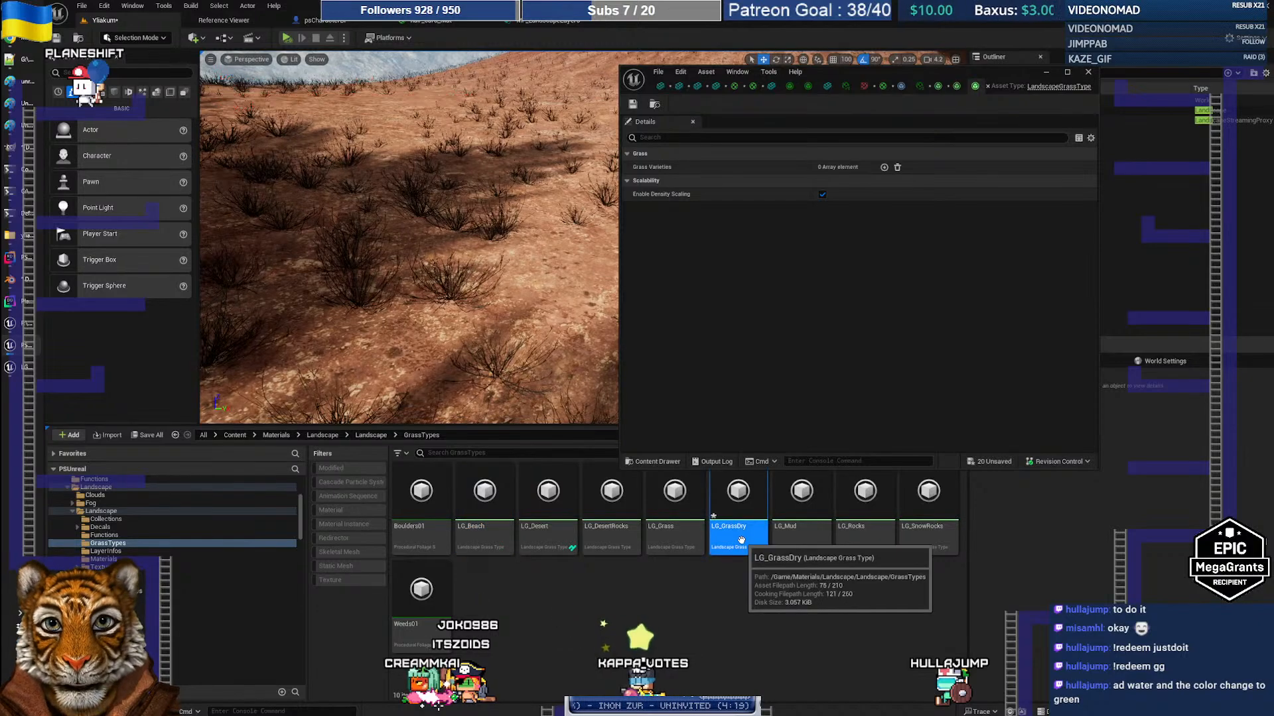
{"action": "right_click", "coordinate": [742, 531]}
{"action": "left_click", "coordinate": [793, 478]}
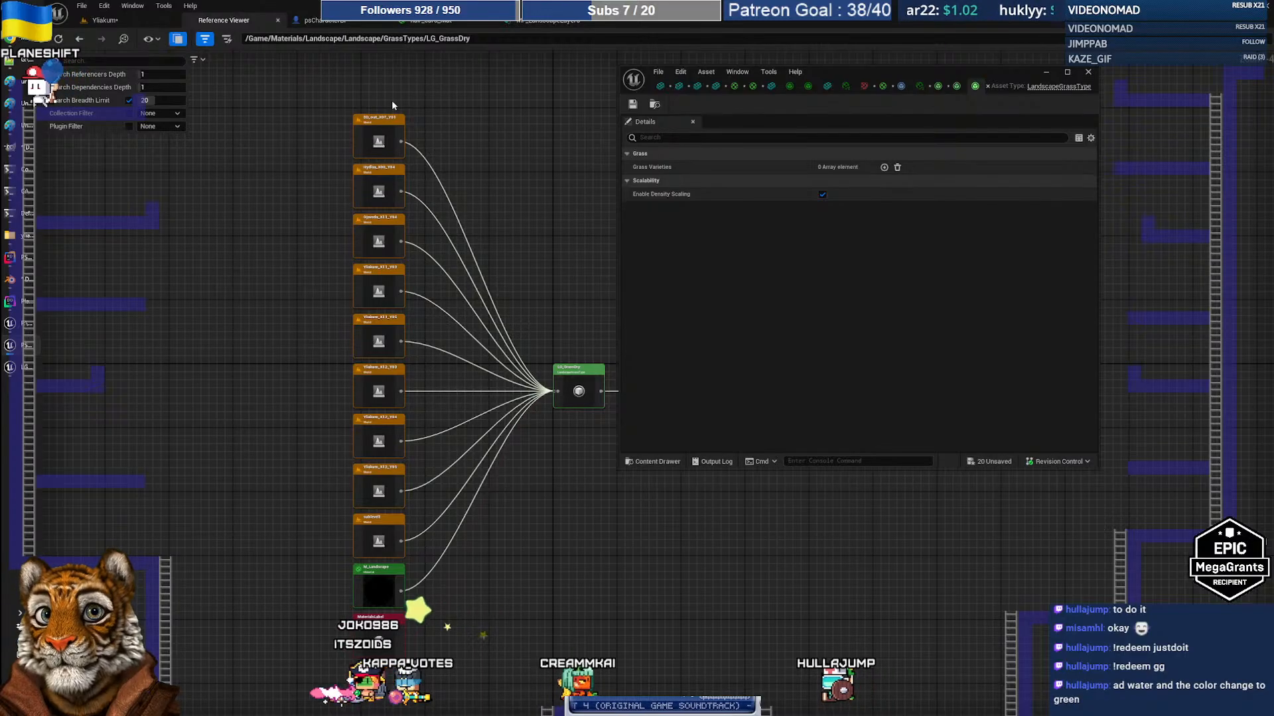
{"action": "left_click", "coordinate": [106, 21]}
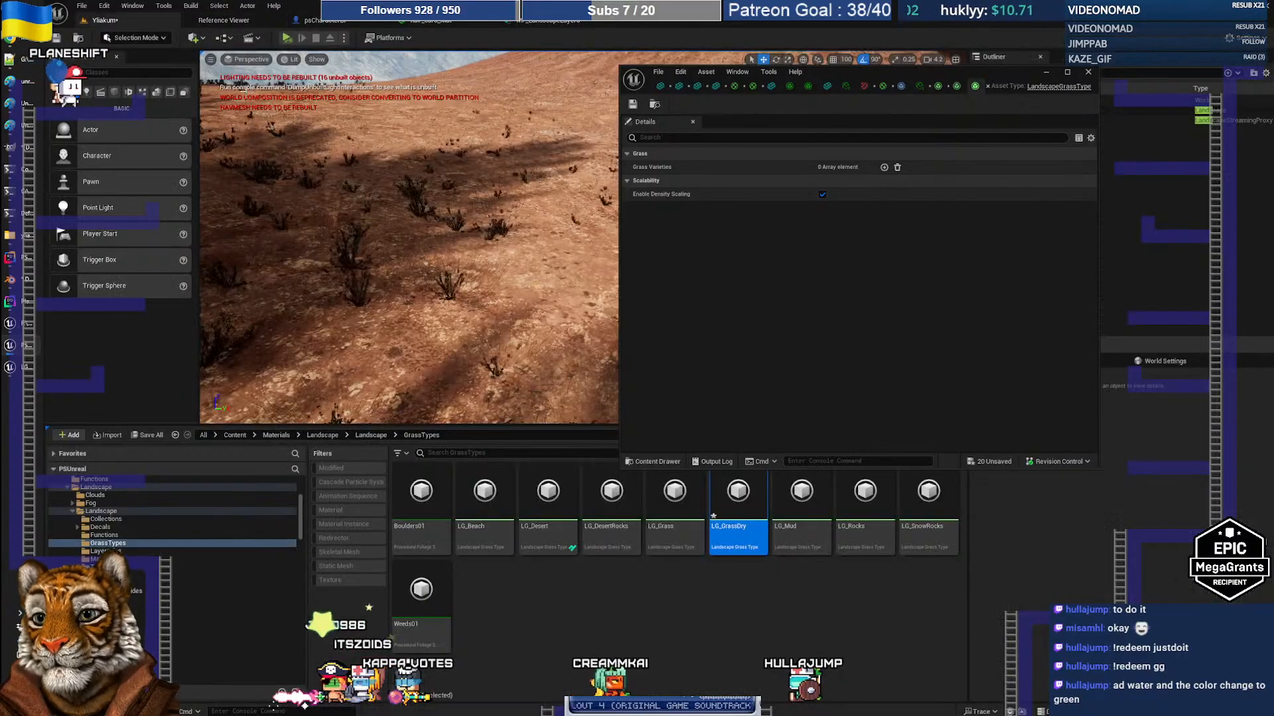
{"action": "left_click", "coordinate": [683, 622]}
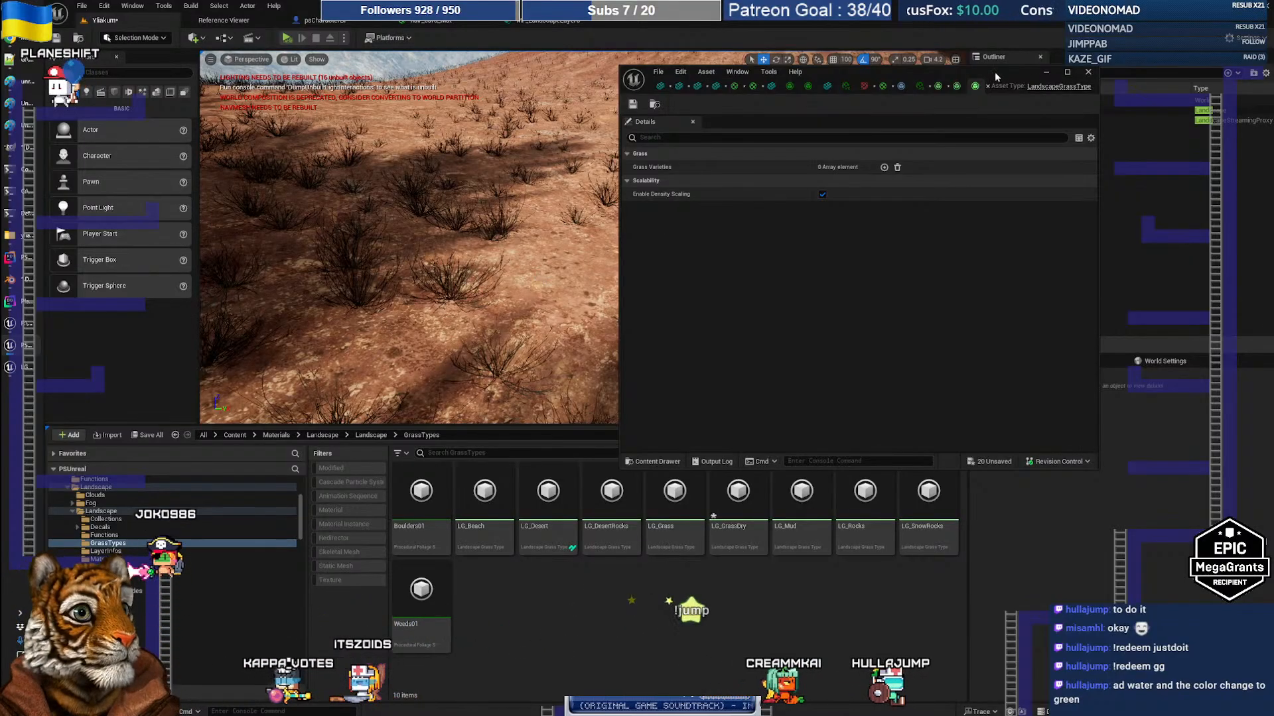
Switch the level to Landscape Mode and select the Beach paint layer, moving the grass type window aside
{"action": "left_click_drag", "start_coordinate": [993, 72], "coordinate": [1052, 80]}
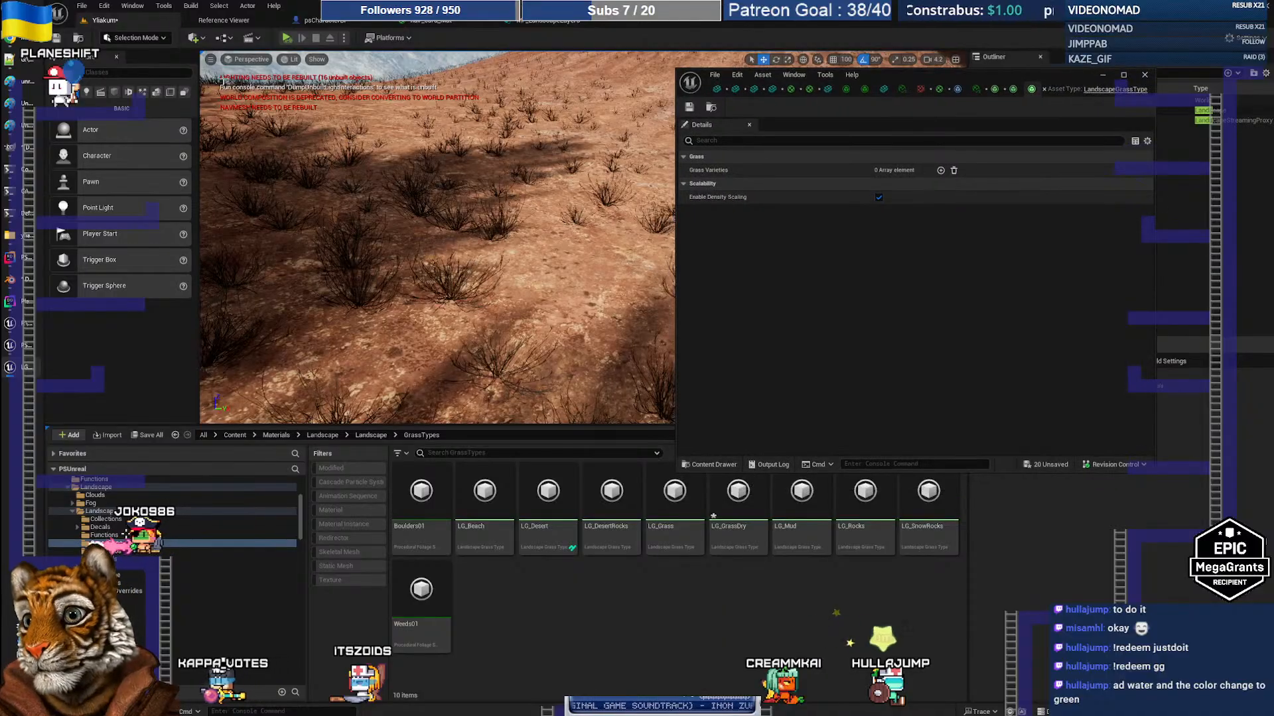
{"action": "left_click", "coordinate": [136, 38]}
{"action": "left_click", "coordinate": [140, 65]}
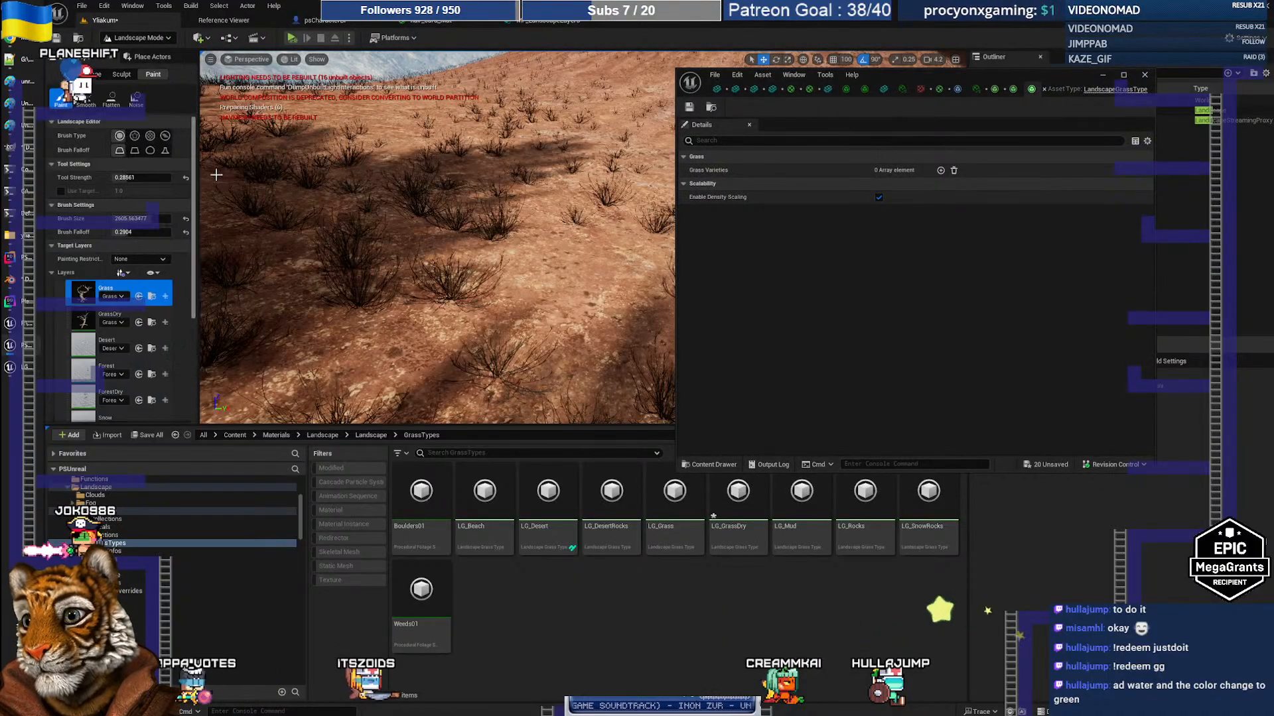
{"action": "scroll", "coordinate": [121, 367], "scroll_direction": "down", "scroll_amount": 2}
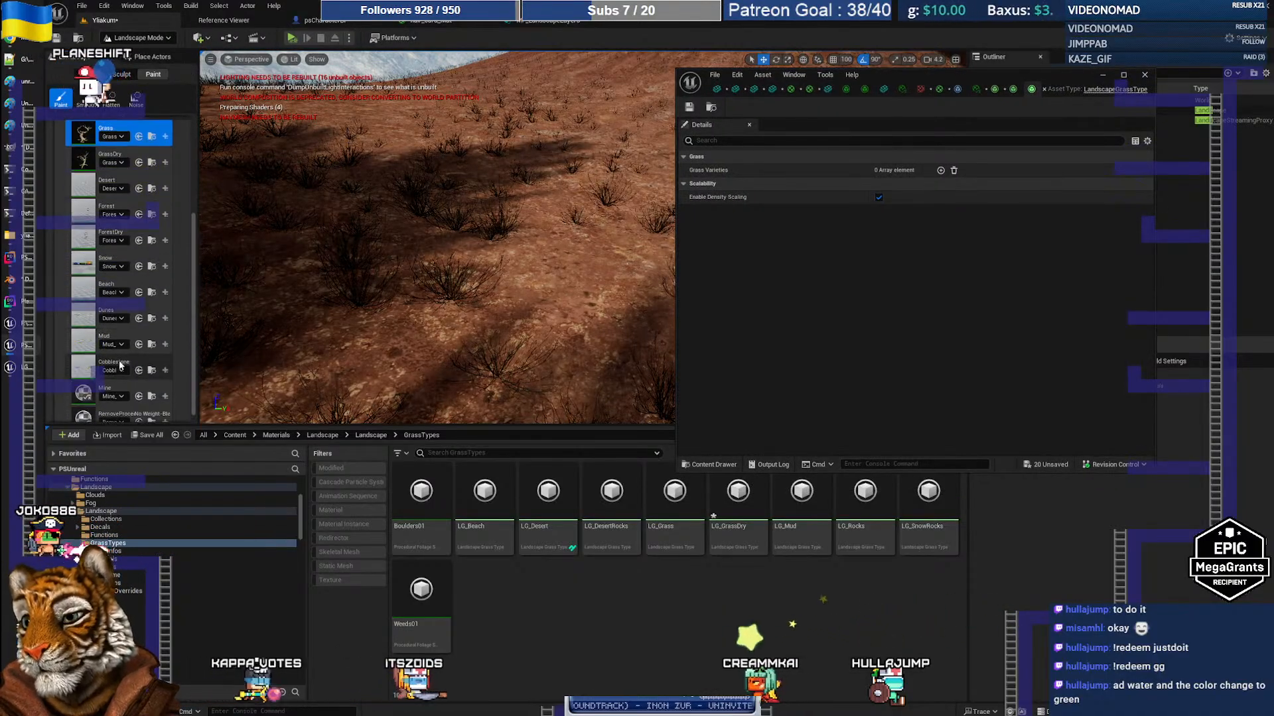
{"action": "left_click", "coordinate": [105, 286]}
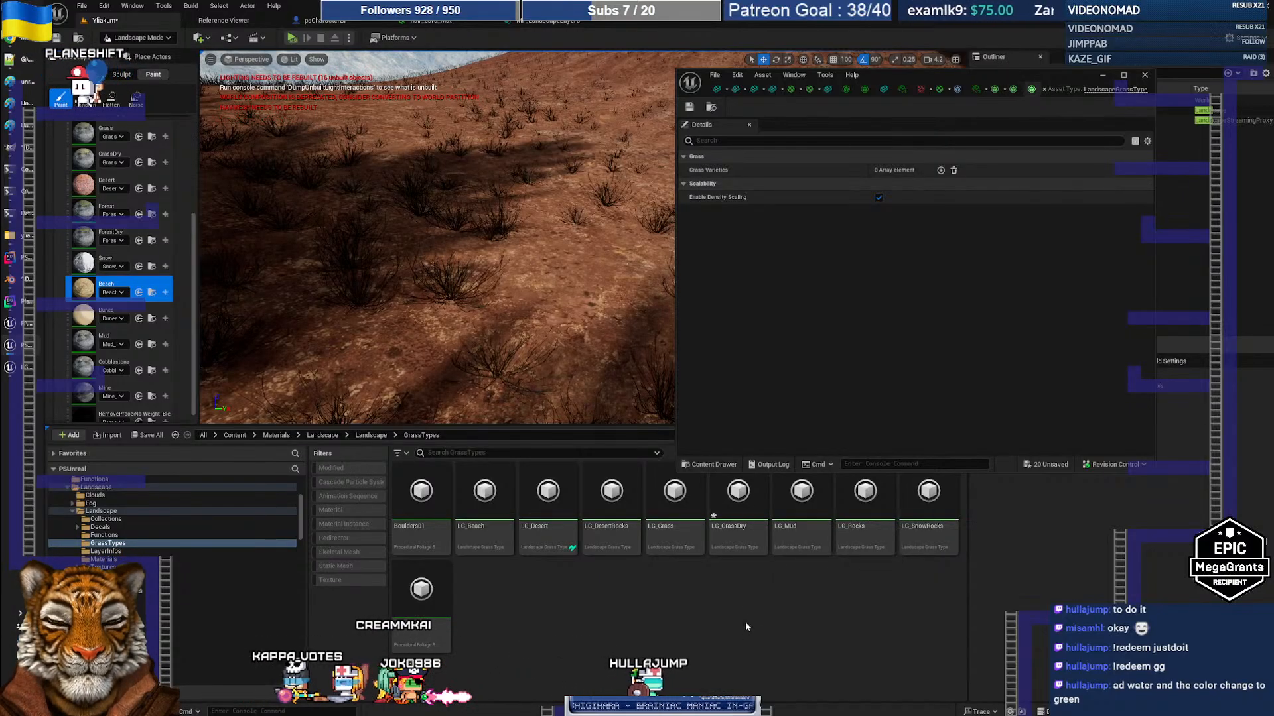
Show LG_GrassDry's references again, locate M_Landscape among the referencers and open that material for editing
{"action": "right_click", "coordinate": [745, 499]}
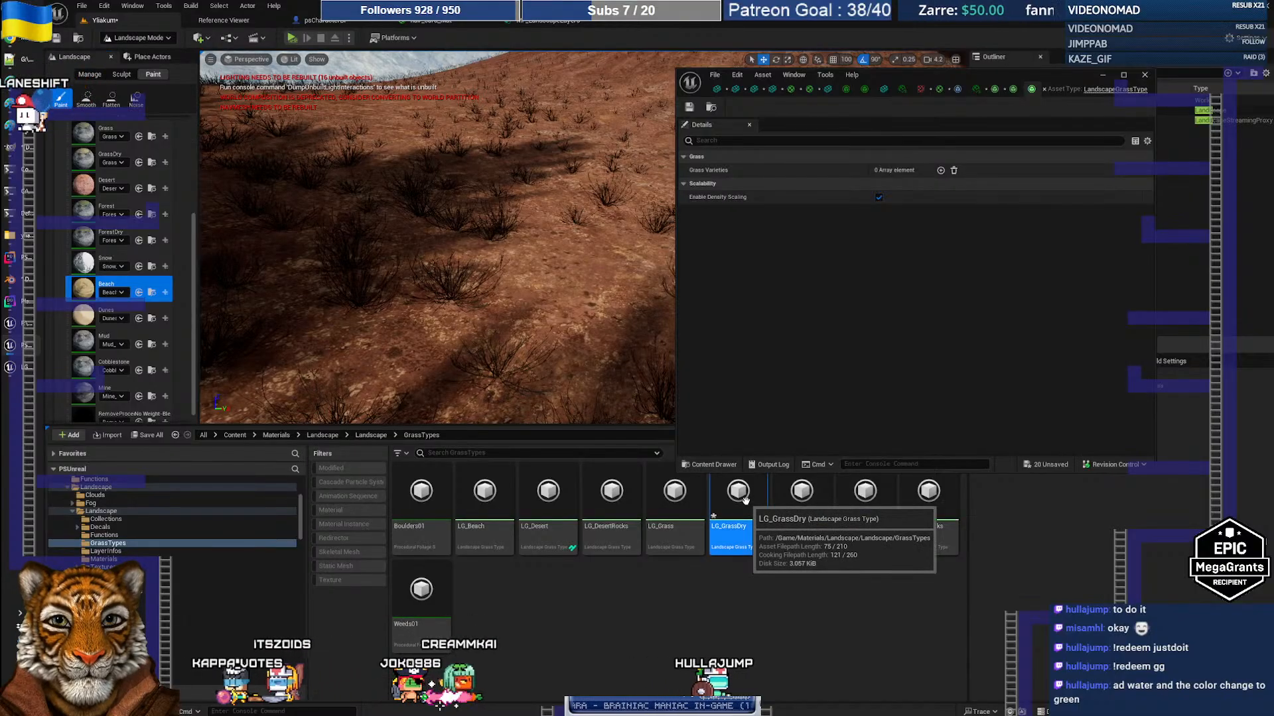
{"action": "left_click", "coordinate": [799, 439]}
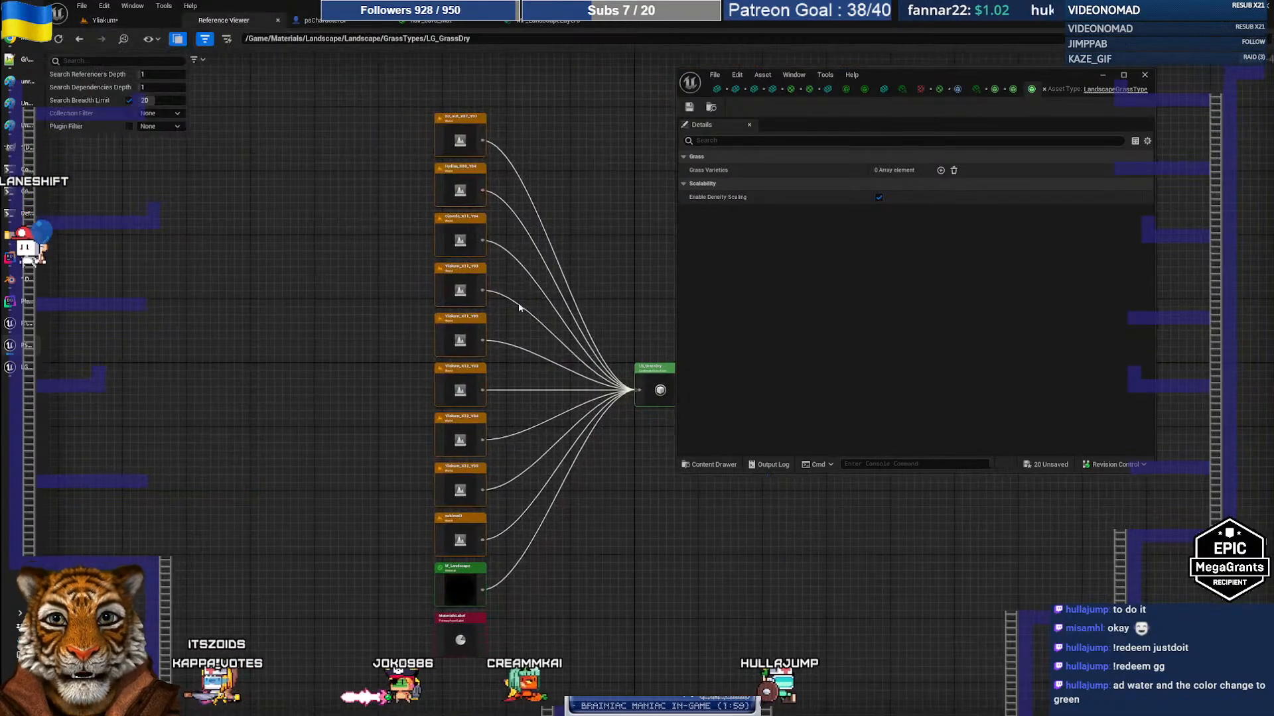
{"action": "scroll", "coordinate": [451, 597], "scroll_direction": "up", "scroll_amount": 4}
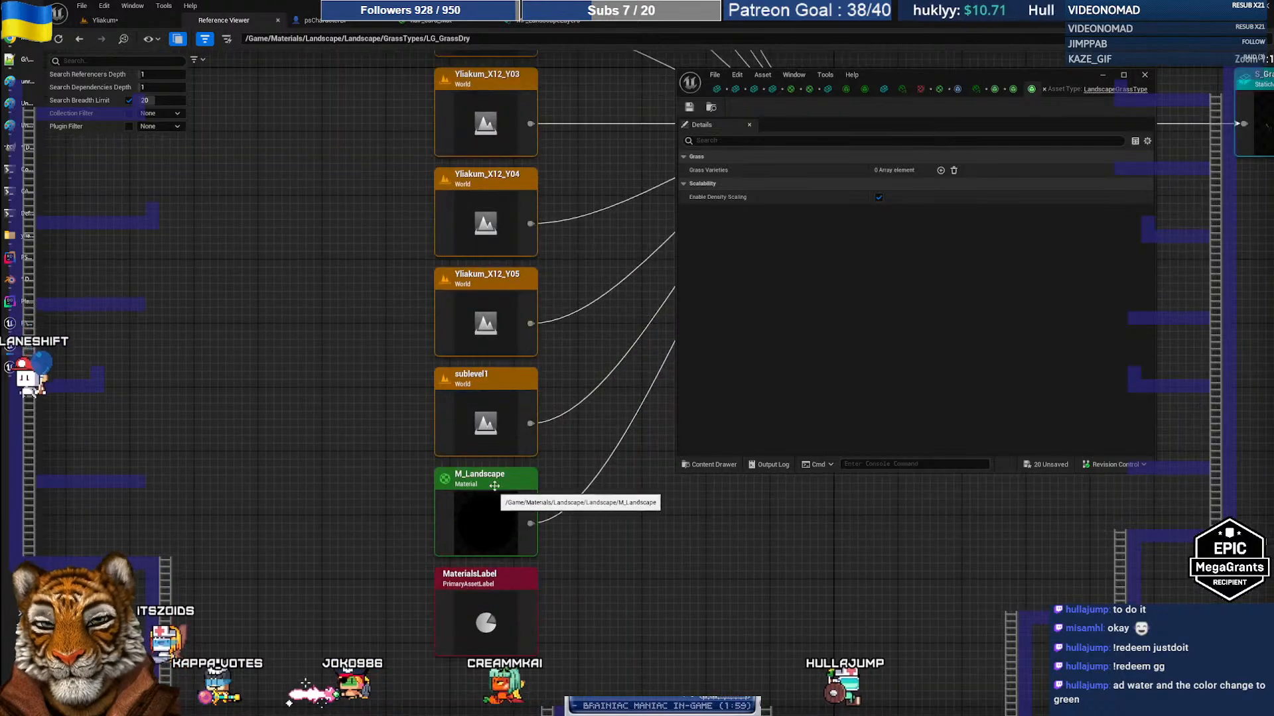
{"action": "left_click", "coordinate": [502, 487]}
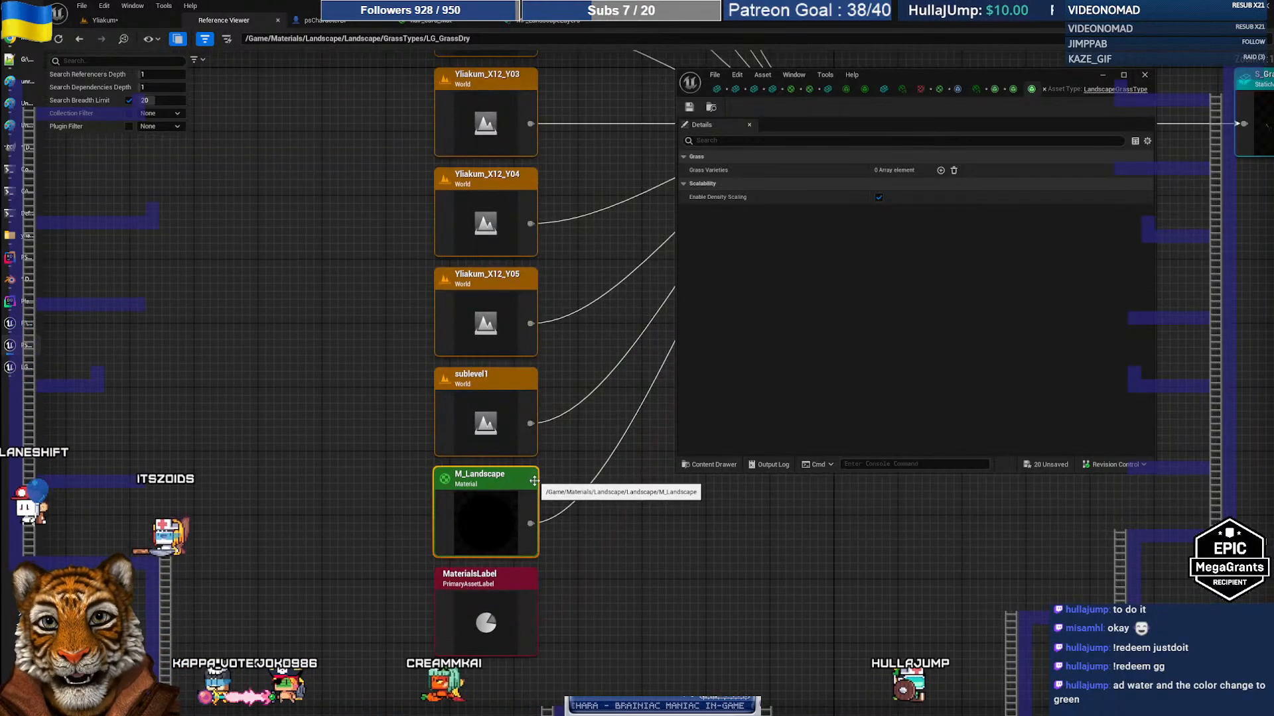
{"action": "scroll", "coordinate": [534, 488], "scroll_direction": "down", "scroll_amount": 1}
{"action": "right_click_drag", "start_coordinate": [665, 305], "coordinate": [516, 360]}
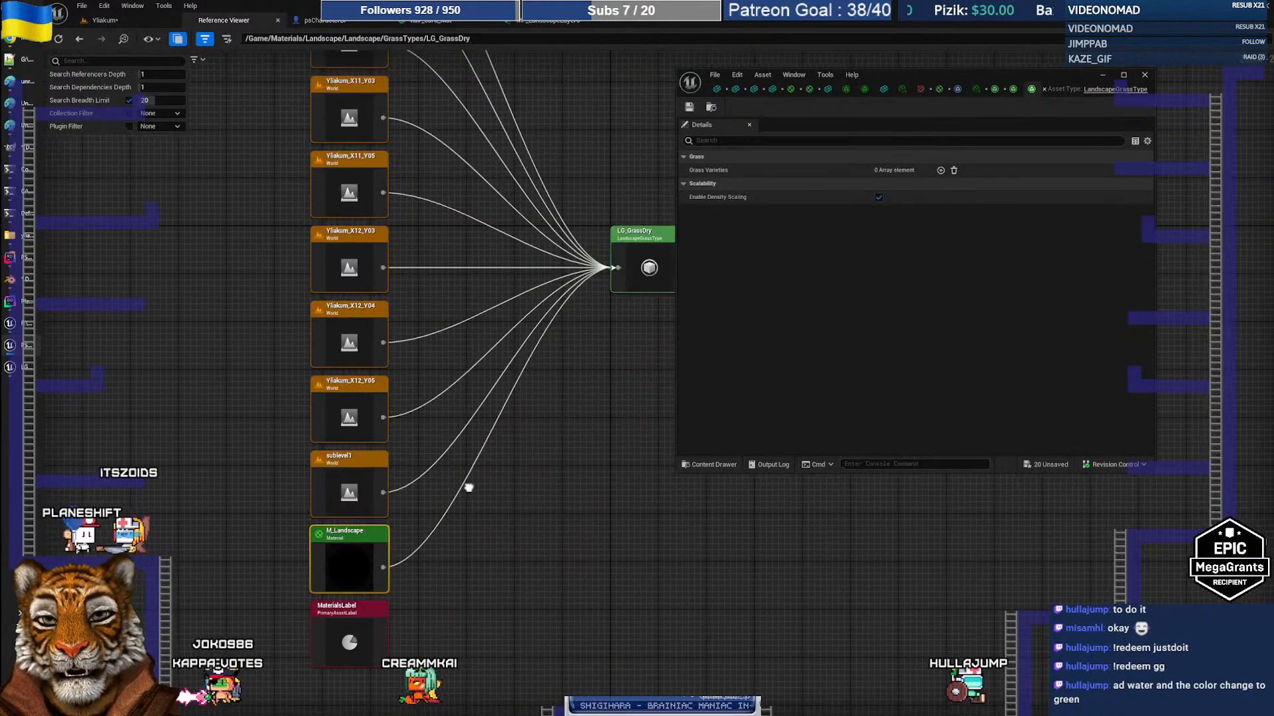
{"action": "right_click_drag", "start_coordinate": [468, 486], "coordinate": [484, 481]}
{"action": "right_click", "coordinate": [372, 532]}
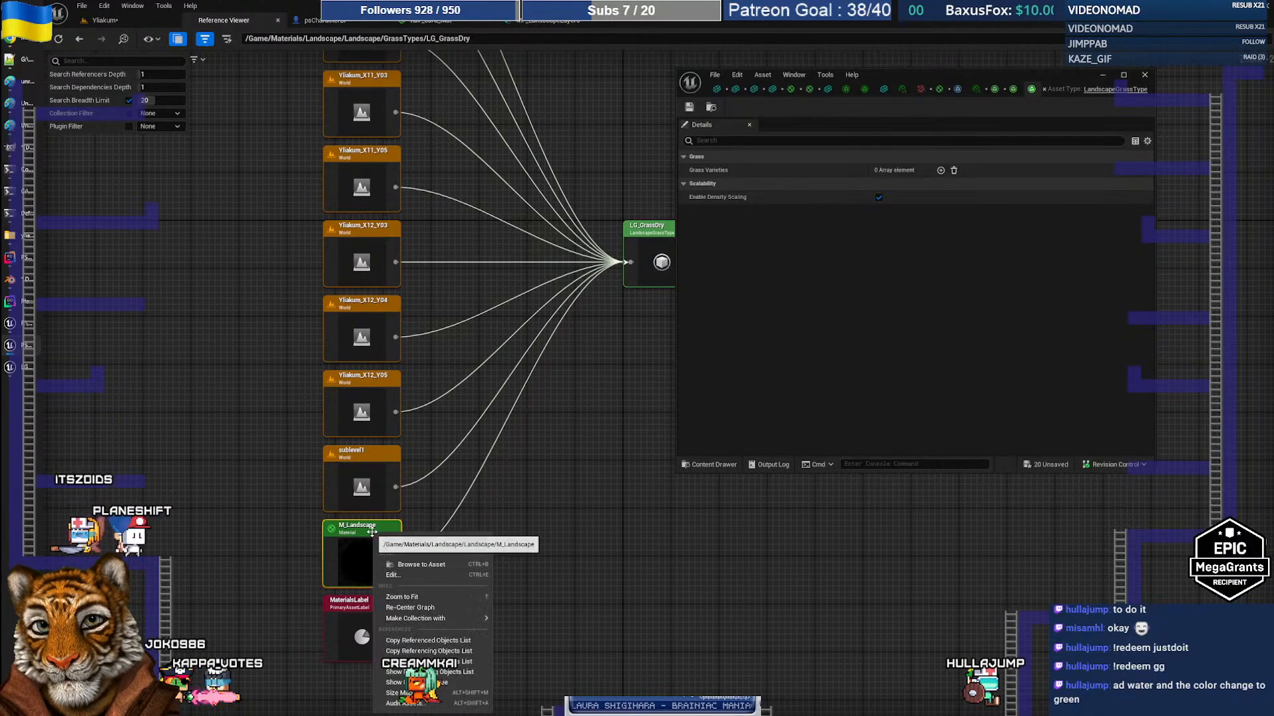
{"action": "left_click", "coordinate": [429, 576]}
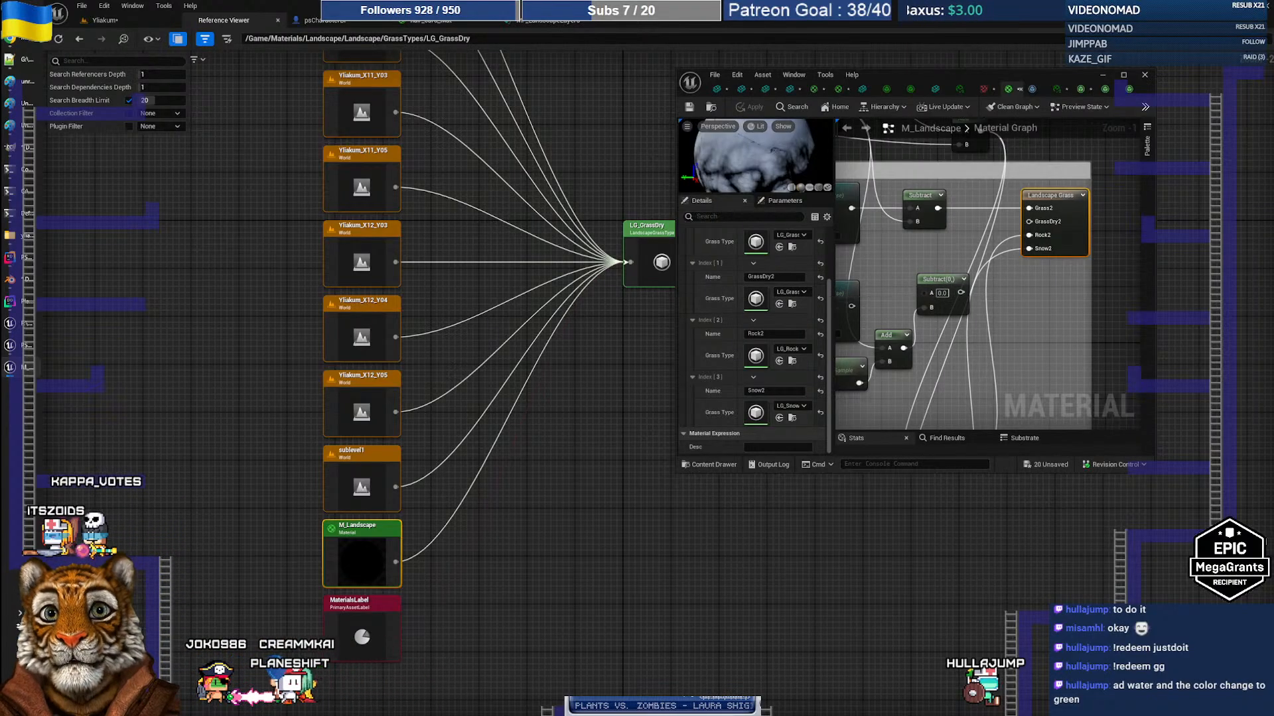
Shrink the main editor window, return to the Yliakum level and view the shrubs up close beside the M_Landscape graph
{"action": "left_click", "coordinate": [1242, 6]}
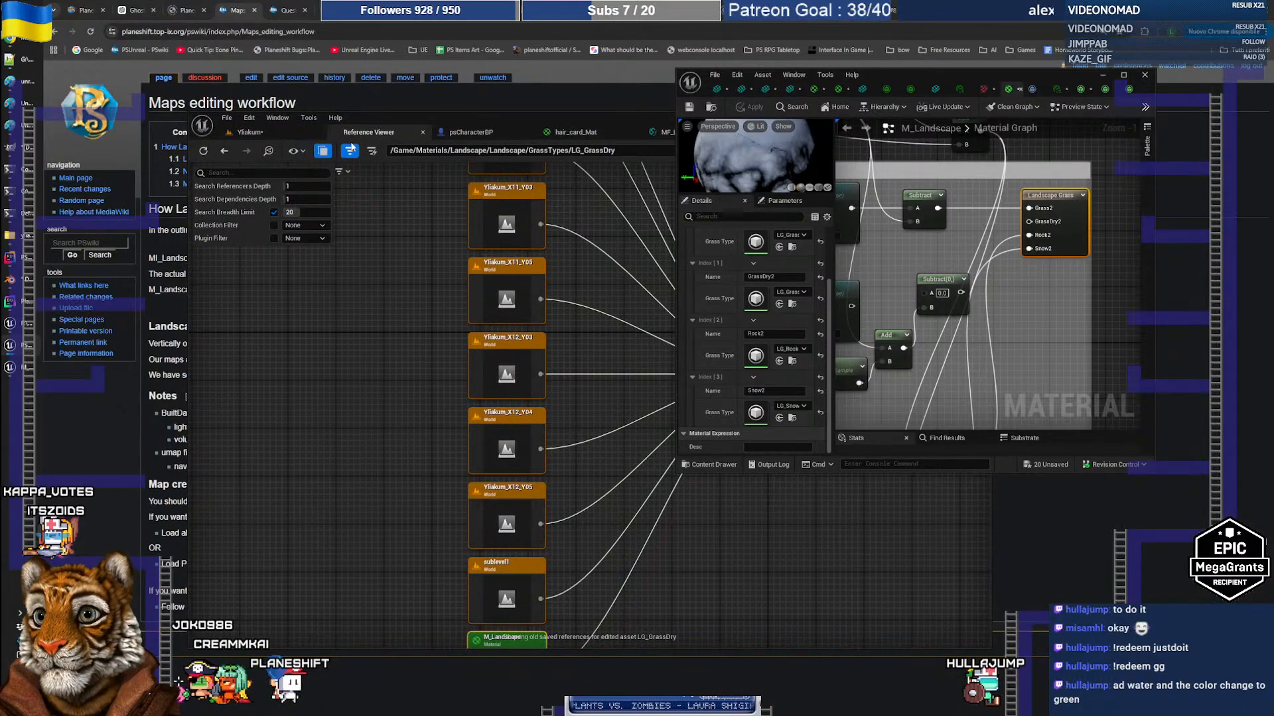
{"action": "left_click", "coordinate": [283, 135]}
{"action": "key", "text": "w"}
{"action": "mouse_move", "coordinate": [556, 281]}
{"action": "right_mouse_down"}
{"action": "mouse_move", "coordinate": [555, 296]}
{"action": "mouse_move", "coordinate": [538, 282]}
{"action": "right_mouse_up"}
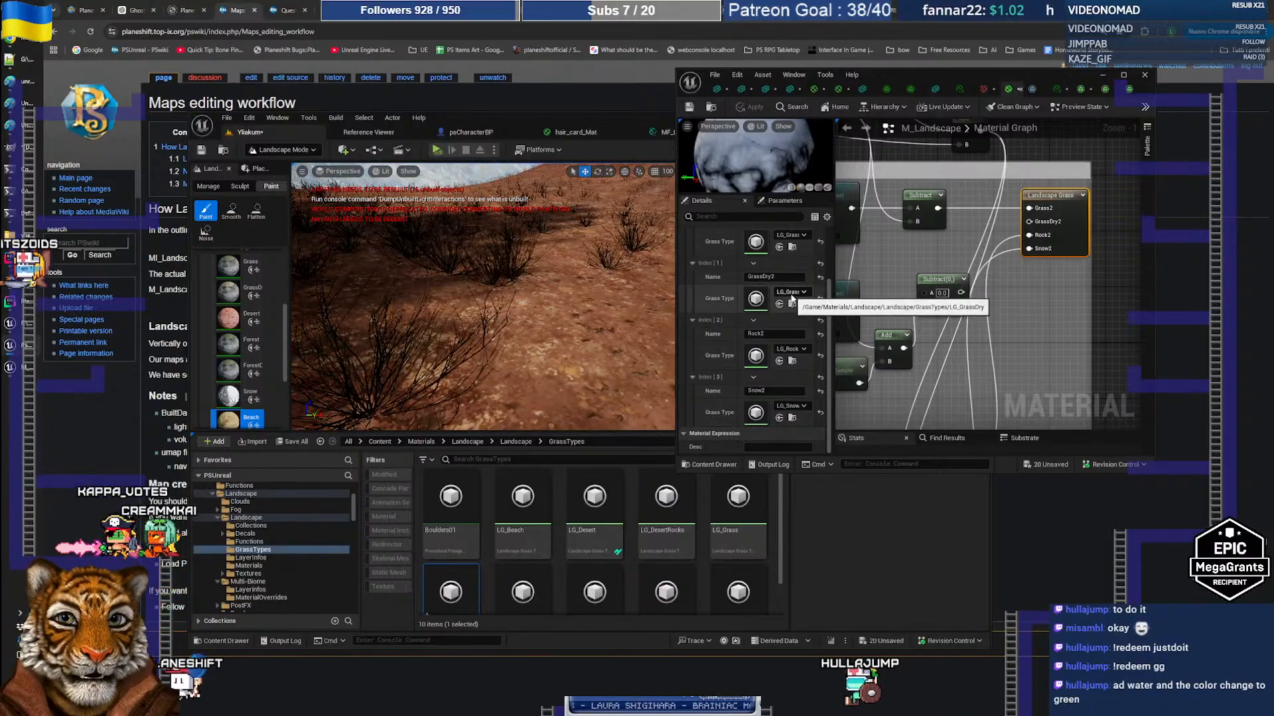
Clear the grass types of Grass2 and GrassDry2 in M_Landscape's Landscape Grass node, applying the material after each change
{"action": "left_click", "coordinate": [821, 300]}
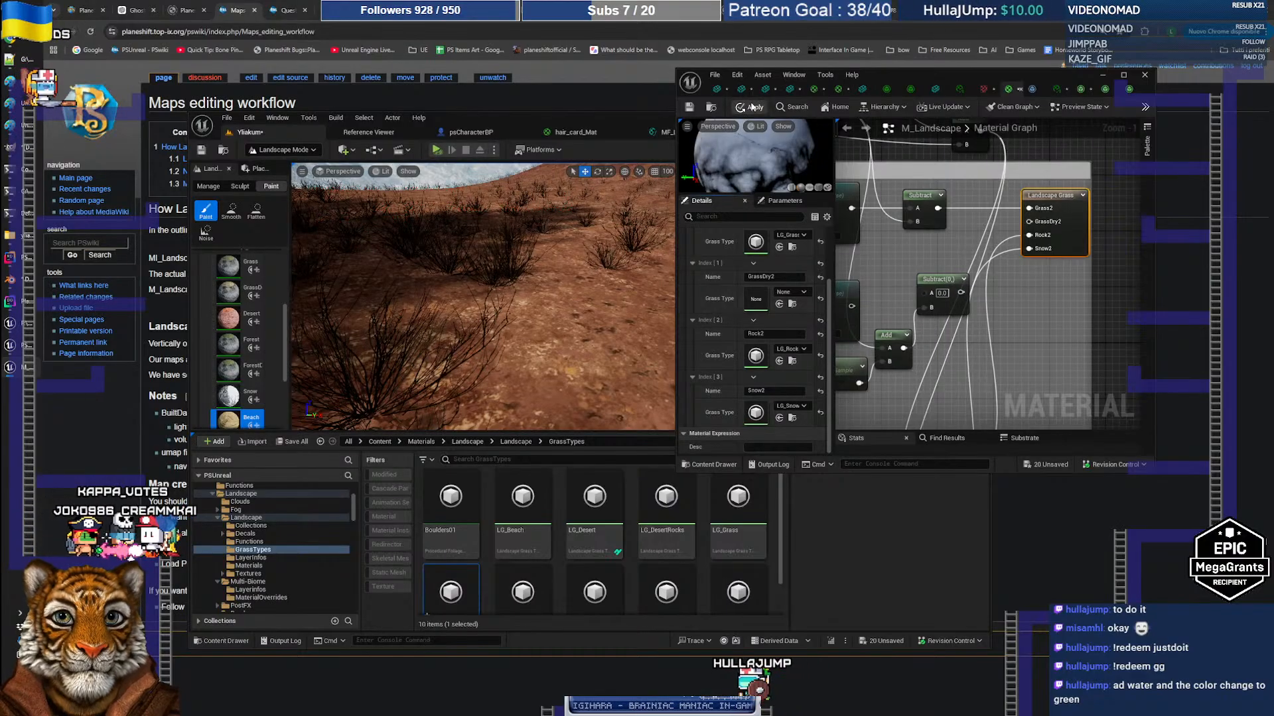
{"action": "left_click", "coordinate": [754, 107]}
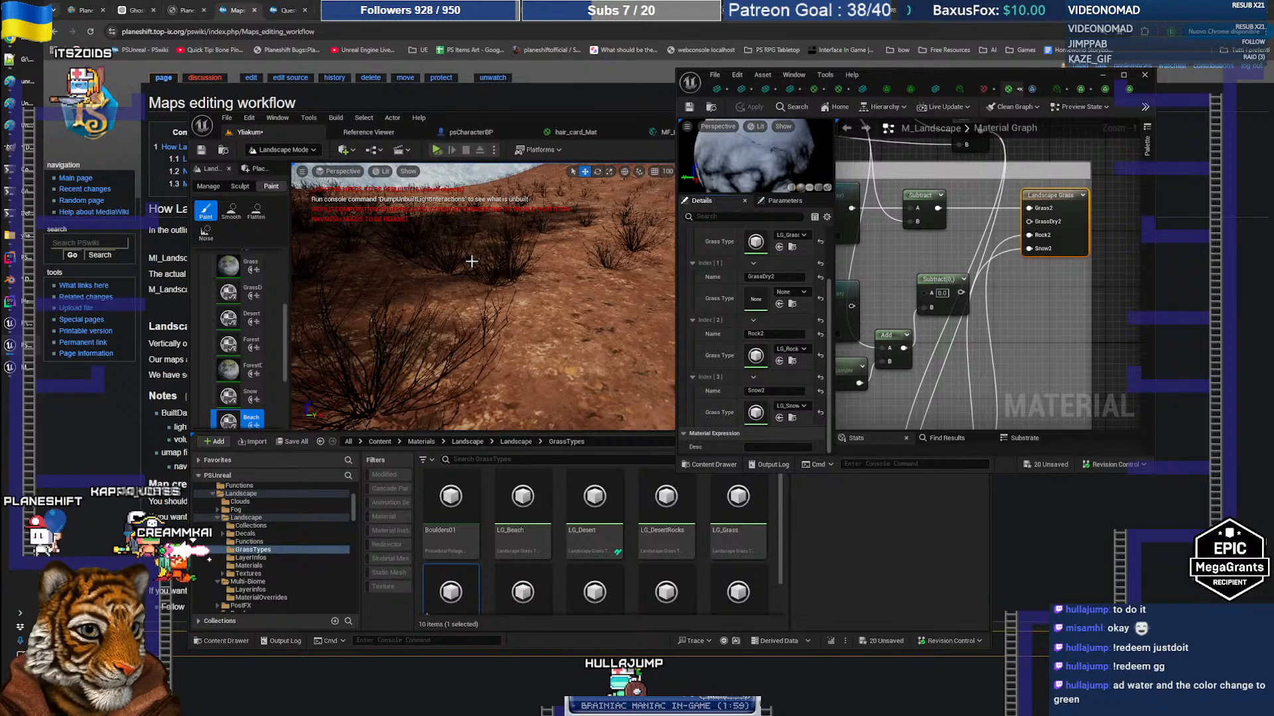
{"action": "left_click", "coordinate": [821, 241]}
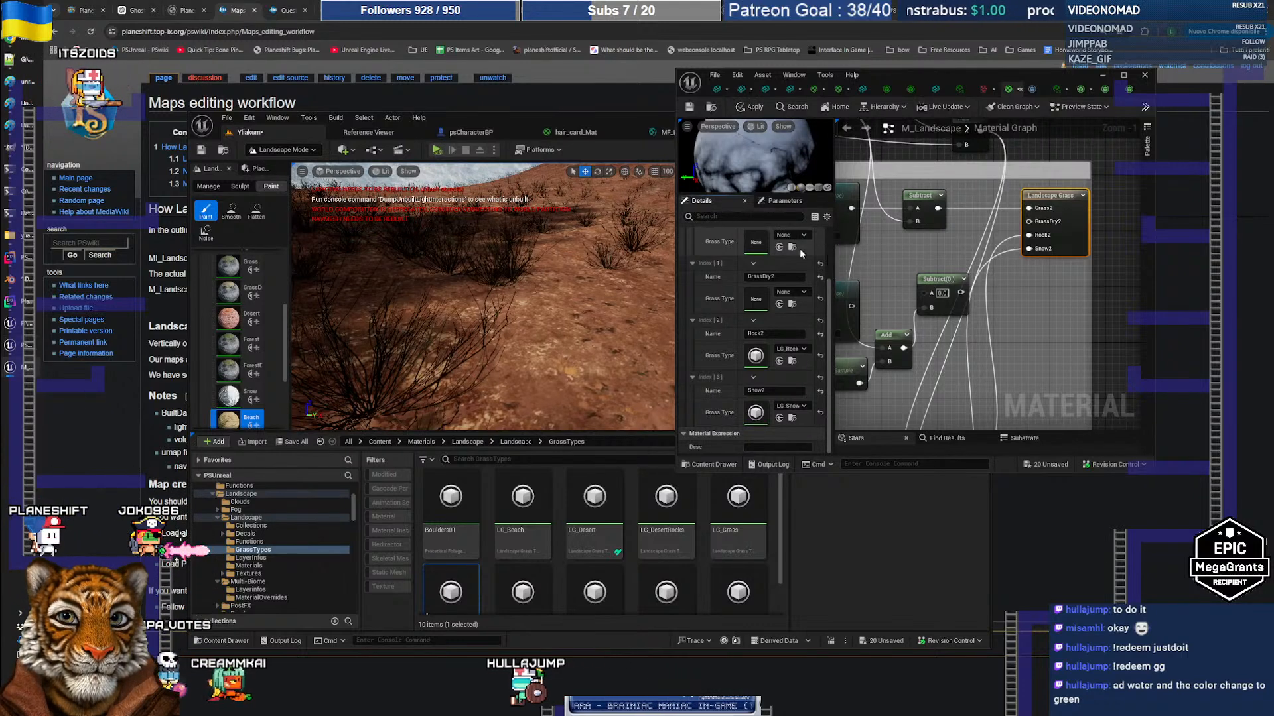
{"action": "left_click", "coordinate": [757, 108]}
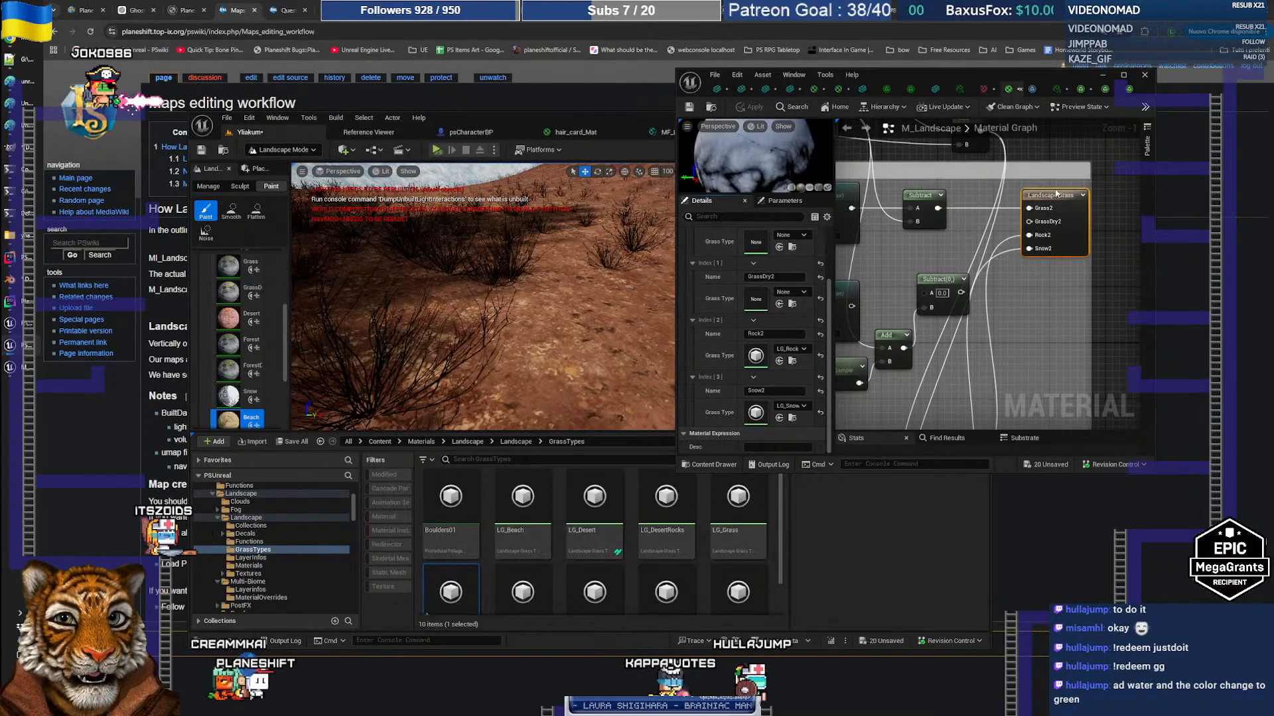
Inspect the Enable Grass nodes in M_Landscape's graph, then maximize the main editor window and minimize the material window
{"action": "right_click_drag", "start_coordinate": [1054, 199], "coordinate": [966, 320]}
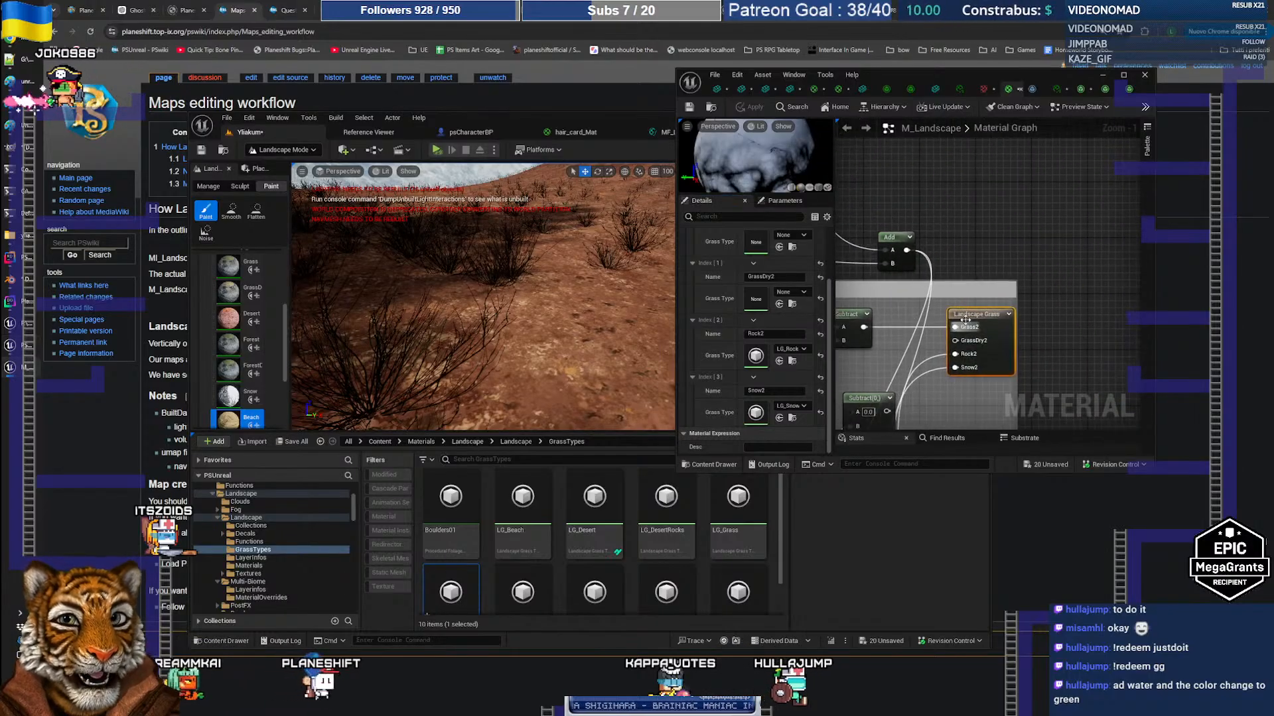
{"action": "right_click_drag", "start_coordinate": [891, 359], "coordinate": [1114, 346]}
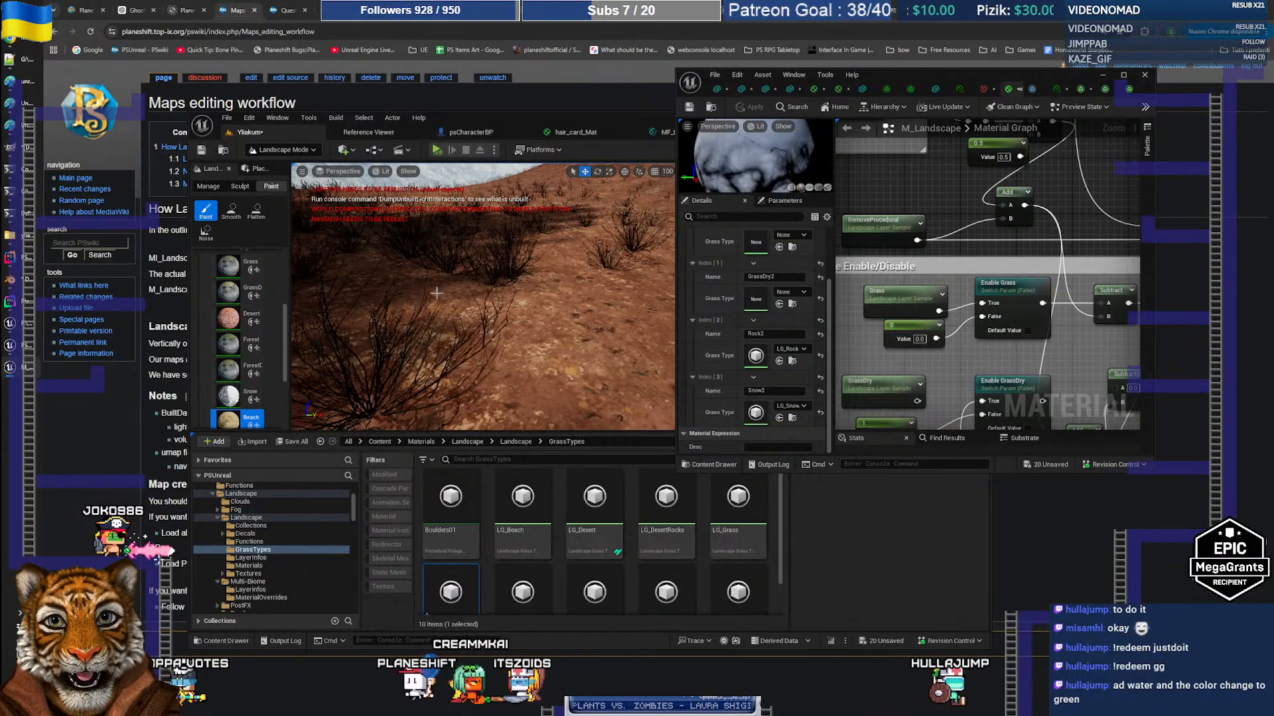
{"action": "left_click", "coordinate": [613, 106]}
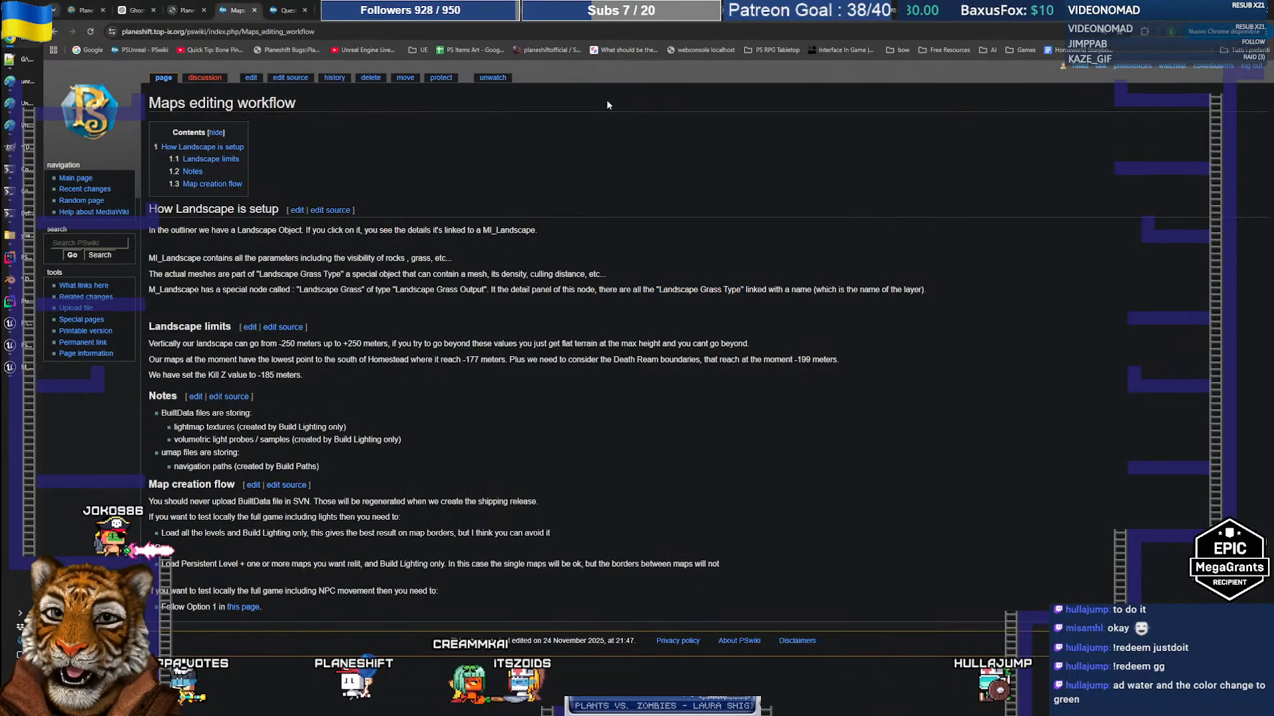
{"action": "key", "text": "alt+Tab"}
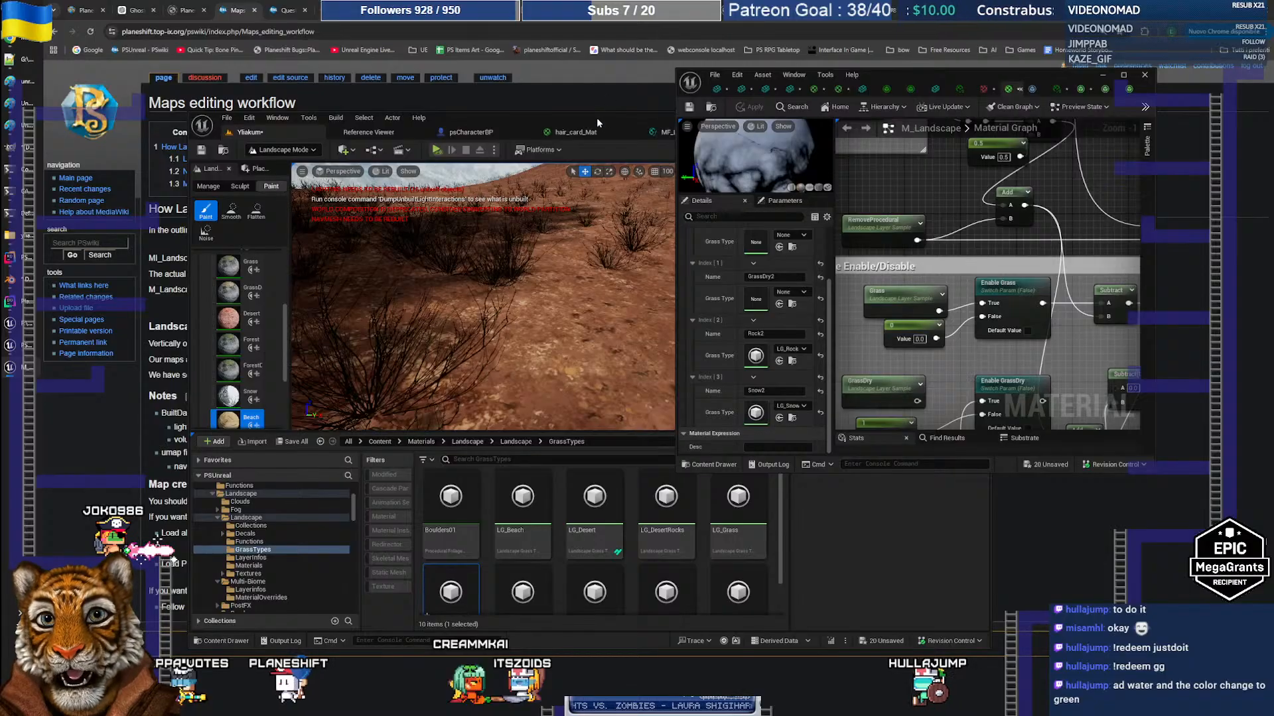
{"action": "double_click", "coordinate": [596, 118]}
{"action": "left_click_drag", "start_coordinate": [1031, 81], "coordinate": [1063, 246]}
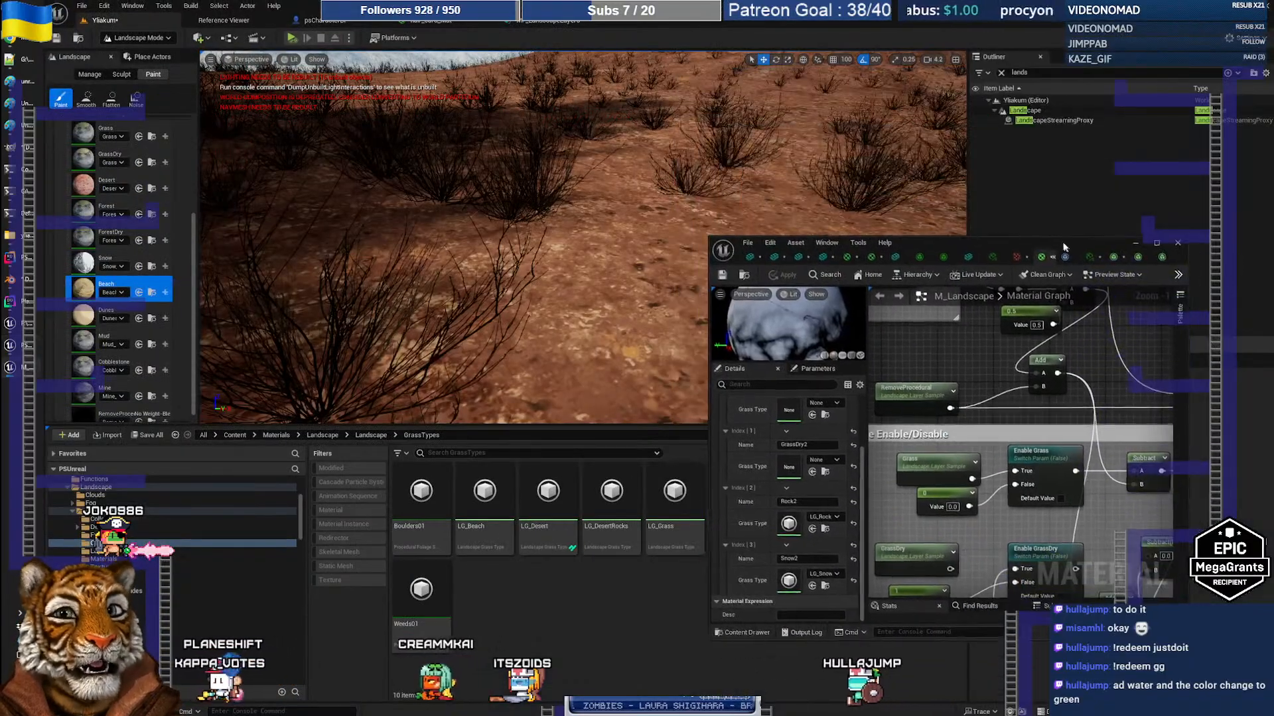
{"action": "left_click", "coordinate": [1126, 248]}
View the desert shrubs up close, then switch the level to Selection Mode and move to the sand near the palms
{"action": "right_click_drag", "start_coordinate": [763, 252], "coordinate": [842, 252]}
{"action": "key", "text": "w"}
{"action": "mouse_move", "coordinate": [316, 106]}
{"action": "right_mouse_down"}
{"action": "mouse_move", "coordinate": [318, 136]}
{"action": "mouse_move", "coordinate": [316, 119]}
{"action": "right_mouse_up"}
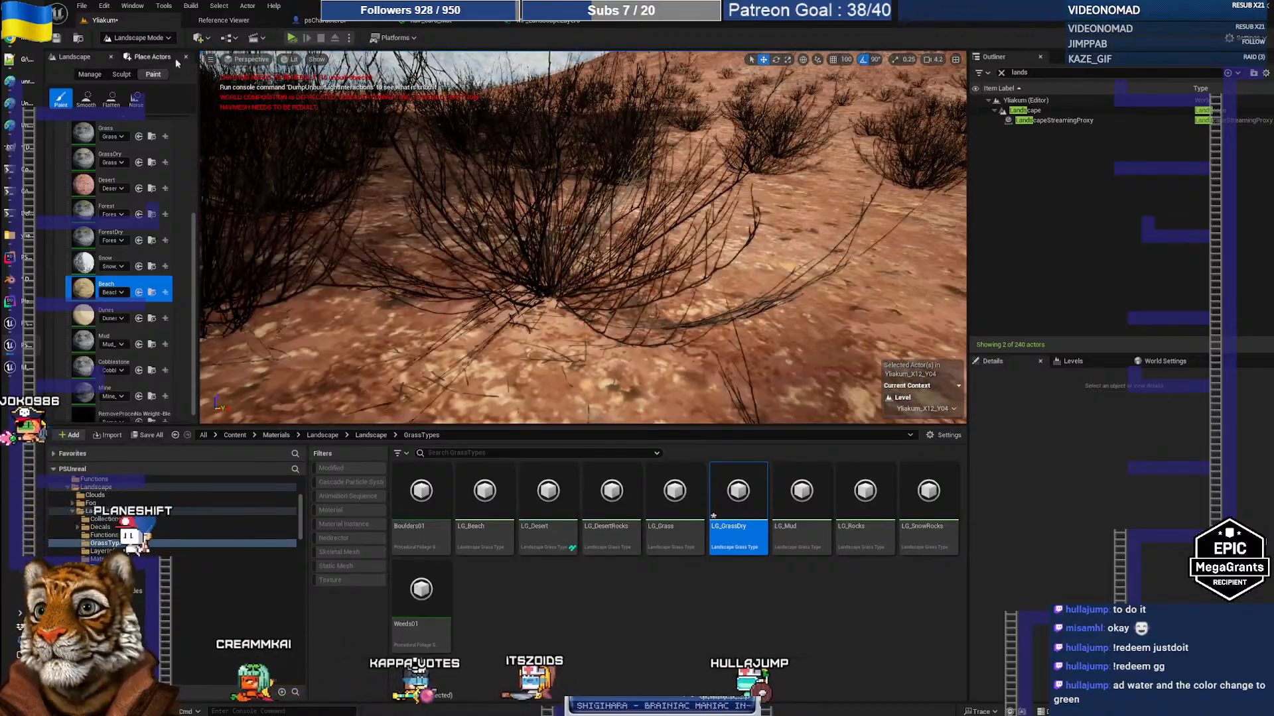
{"action": "left_click", "coordinate": [136, 37]}
{"action": "left_click", "coordinate": [147, 58]}
{"action": "key", "text": "s"}
{"action": "right_click_drag", "start_coordinate": [425, 199], "coordinate": [391, 226]}
{"action": "key", "text": "w"}
{"action": "right_click_drag", "start_coordinate": [757, 232], "coordinate": [757, 227]}
Reload the LG_GrassDry asset, reverting its modifications
{"action": "right_click", "coordinate": [762, 489]}
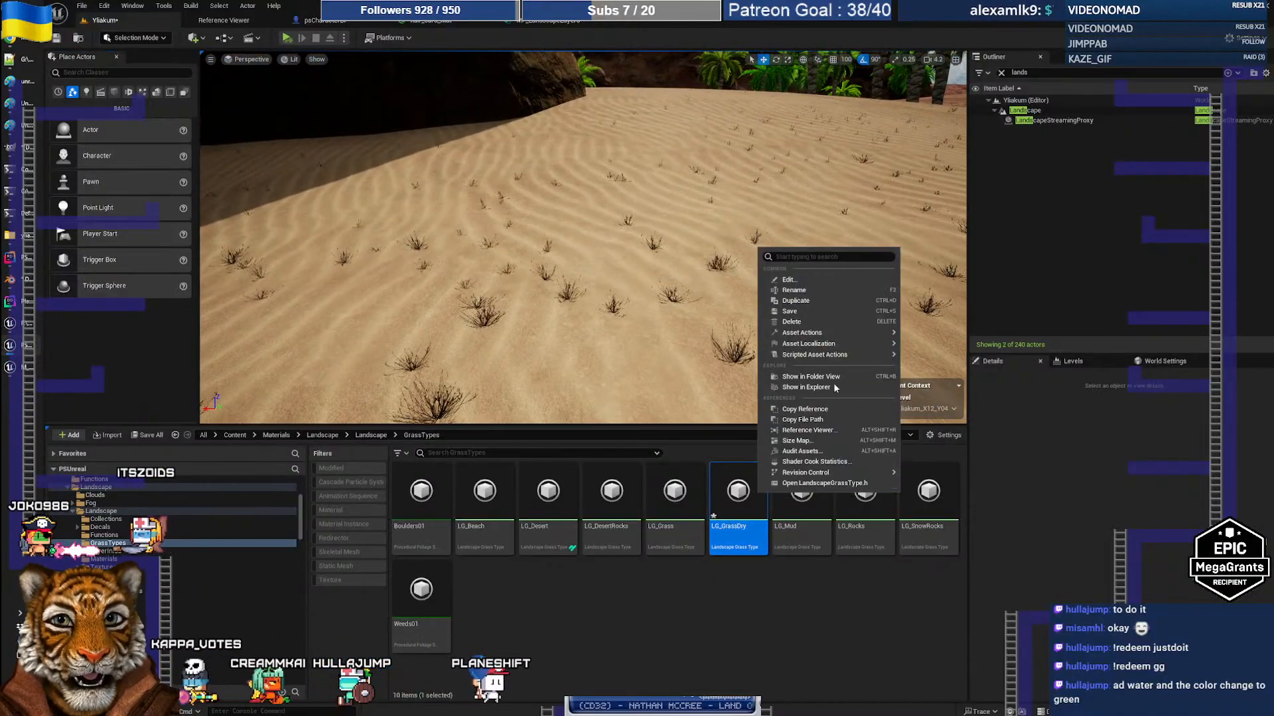
{"action": "mouse_move", "coordinate": [869, 336]}
{"action": "left_click", "coordinate": [924, 435]}
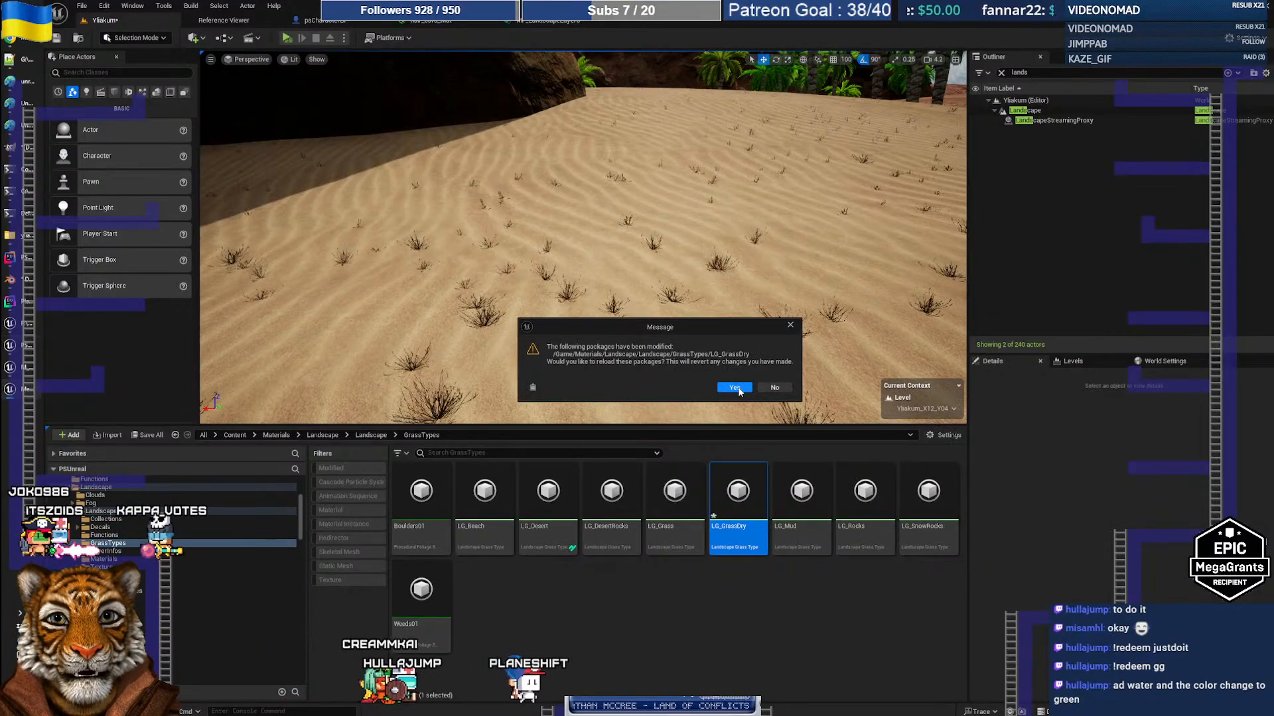
{"action": "left_click", "coordinate": [734, 388]}
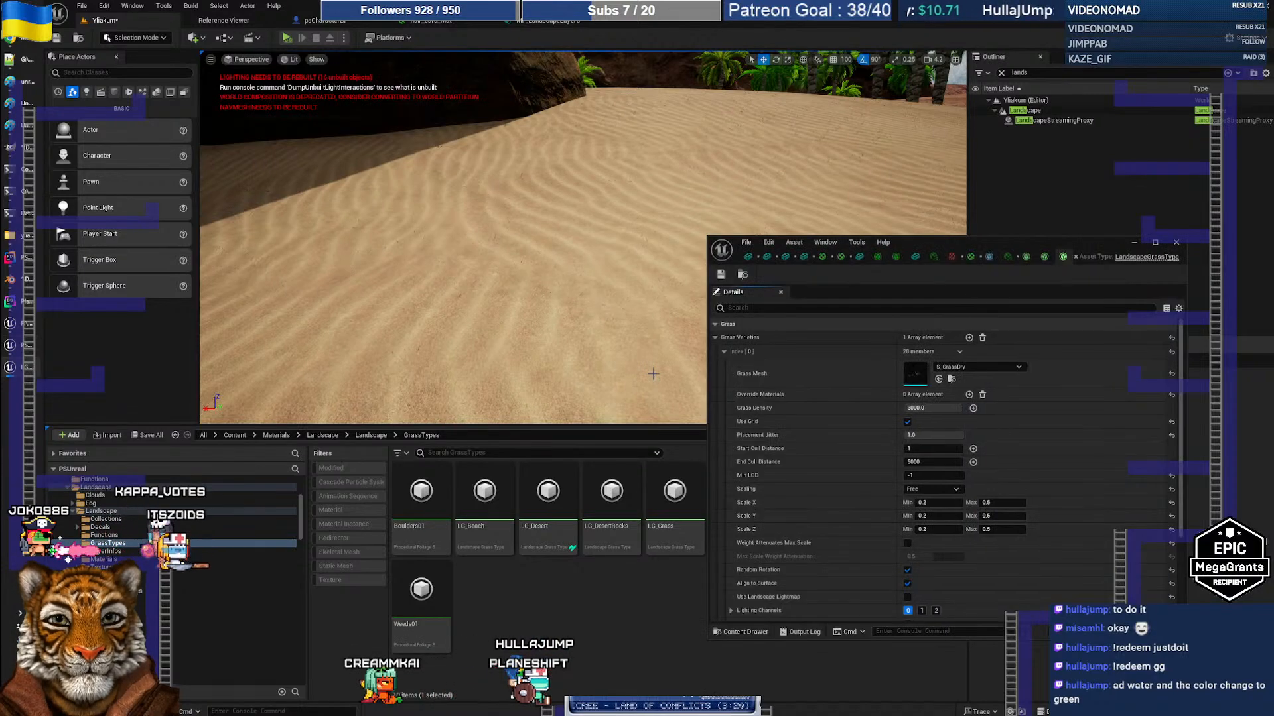
View the dry grass on the sand near the palms and move the LG_GrassDry window clear of the level's actor list
{"action": "right_click_drag", "start_coordinate": [545, 364], "coordinate": [600, 344]}
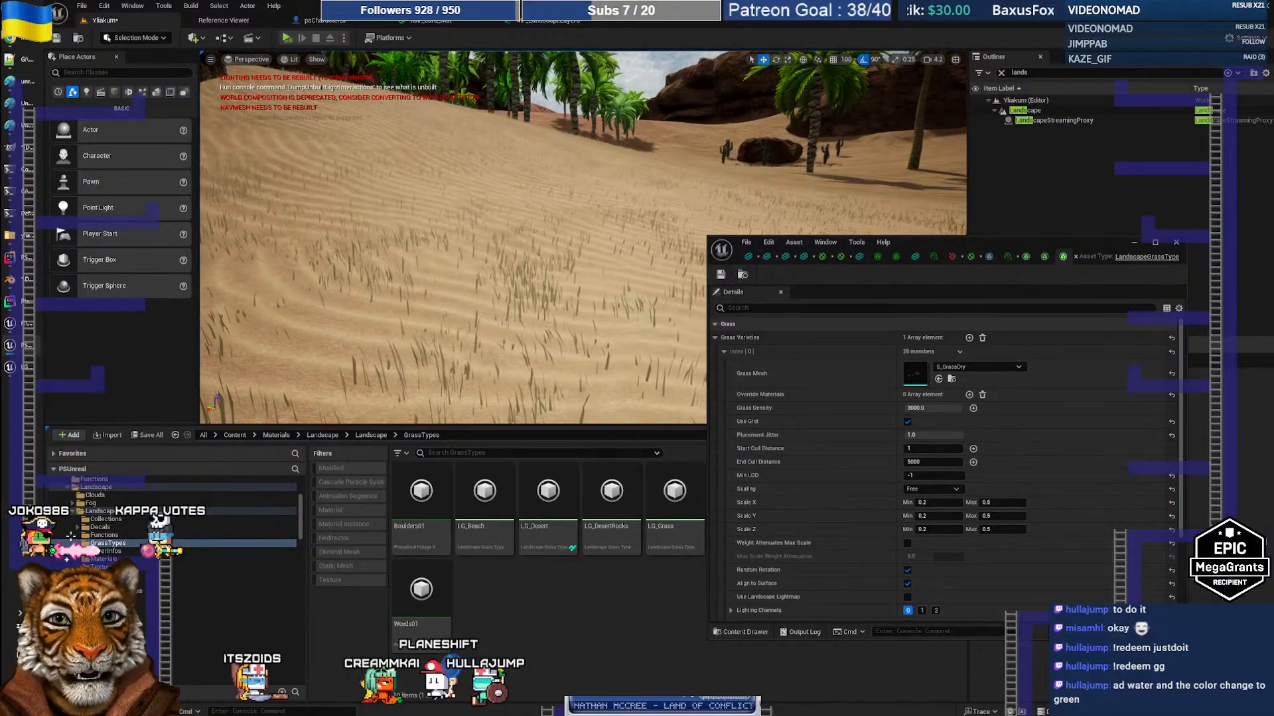
{"action": "left_click_drag", "start_coordinate": [972, 244], "coordinate": [1091, 161]}
{"action": "left_click", "coordinate": [745, 499]}
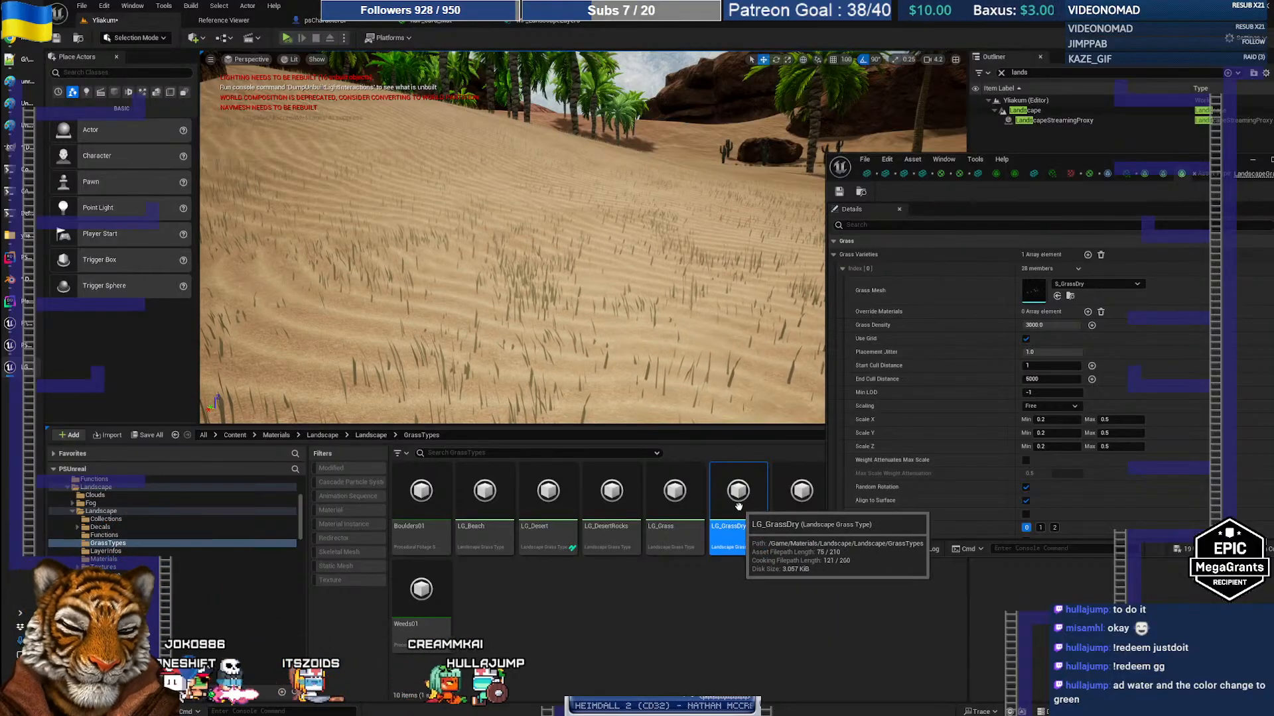
{"action": "left_click_drag", "start_coordinate": [1047, 163], "coordinate": [346, 197]}
Examine the Landscape actor's properties, including its advanced landscape settings, from the material down to the actor section
{"action": "left_click", "coordinate": [1027, 112]}
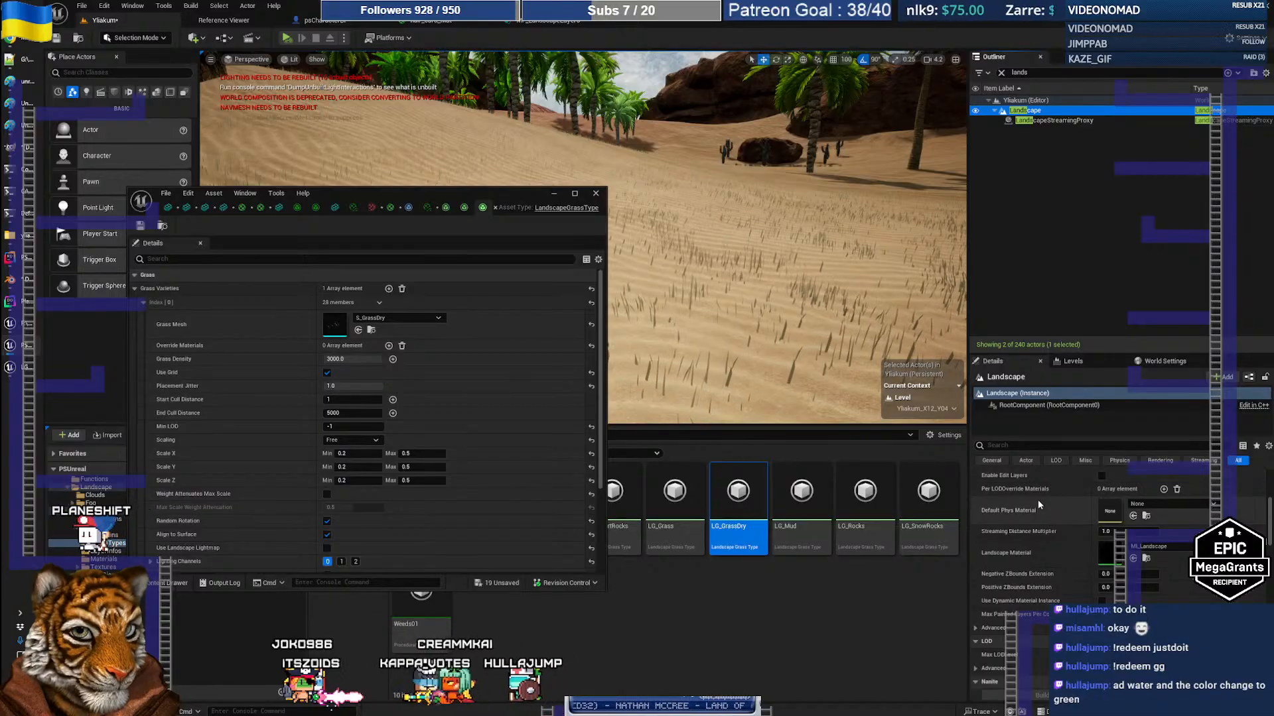
{"action": "scroll", "coordinate": [1032, 488], "scroll_direction": "down", "scroll_amount": 3}
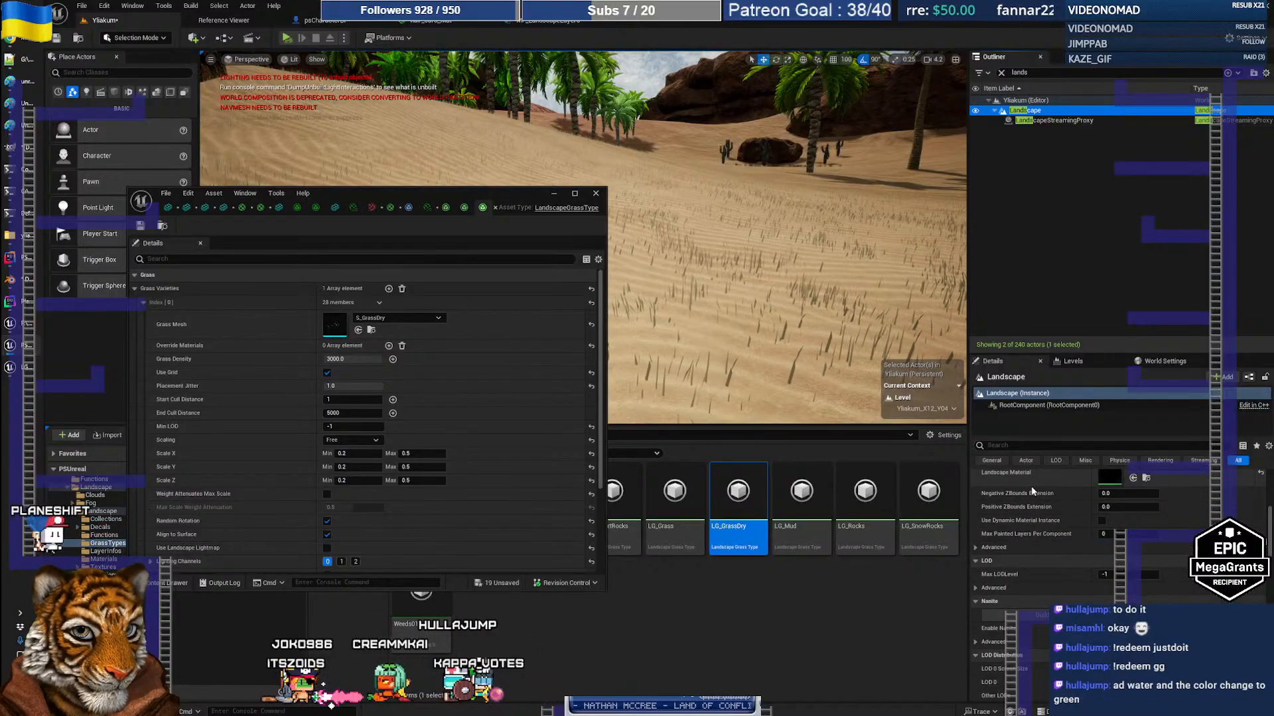
{"action": "left_click", "coordinate": [975, 548]}
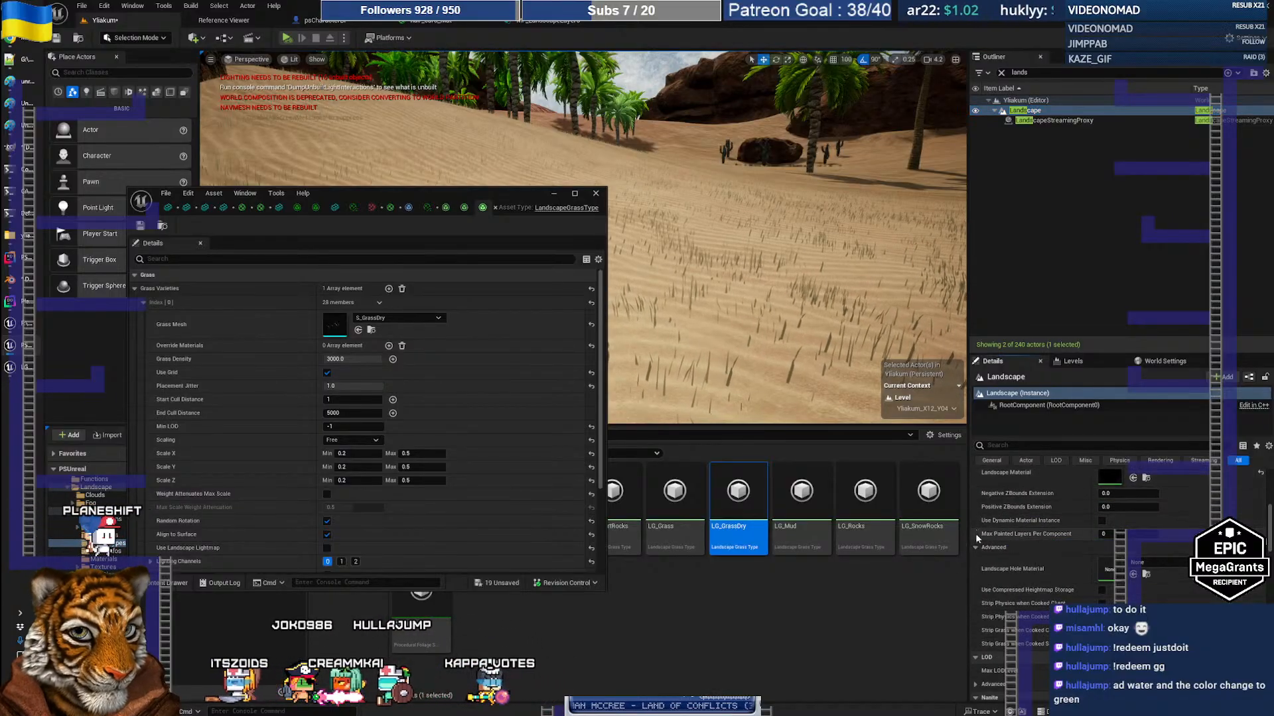
{"action": "scroll", "coordinate": [1084, 500], "scroll_direction": "down", "scroll_amount": 8}
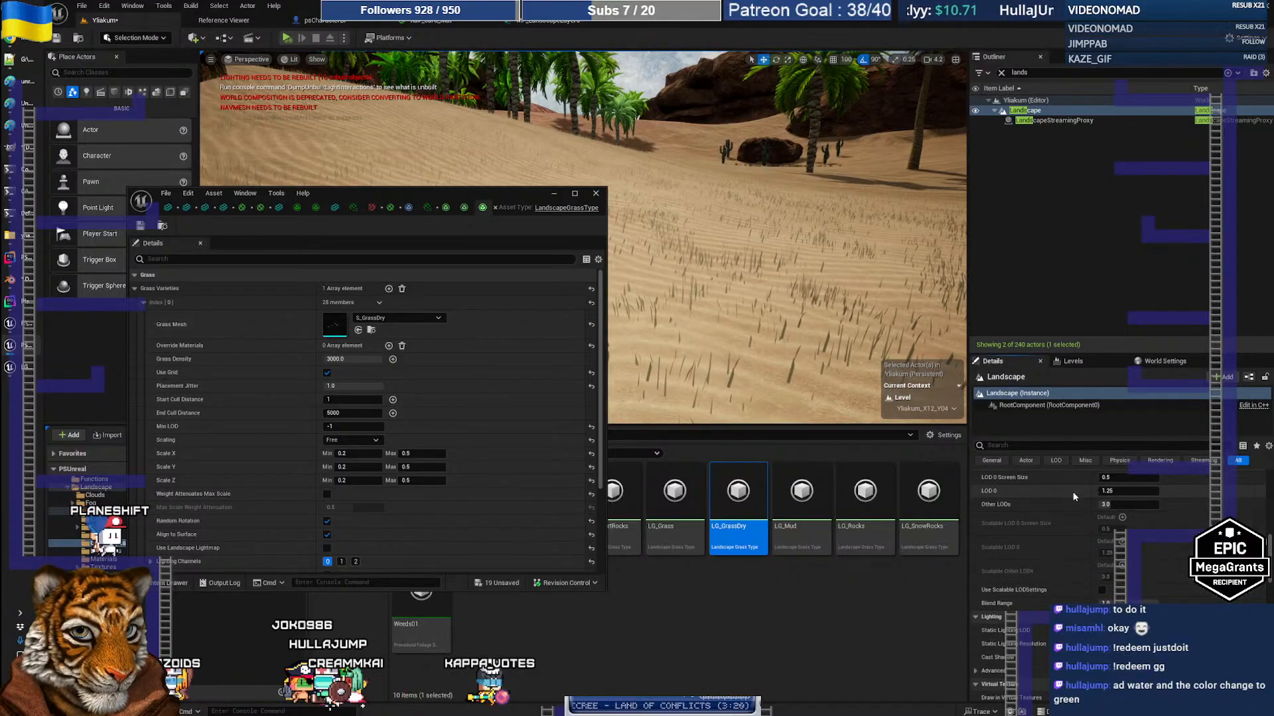
{"action": "scroll", "coordinate": [1066, 495], "scroll_direction": "down", "scroll_amount": 10}
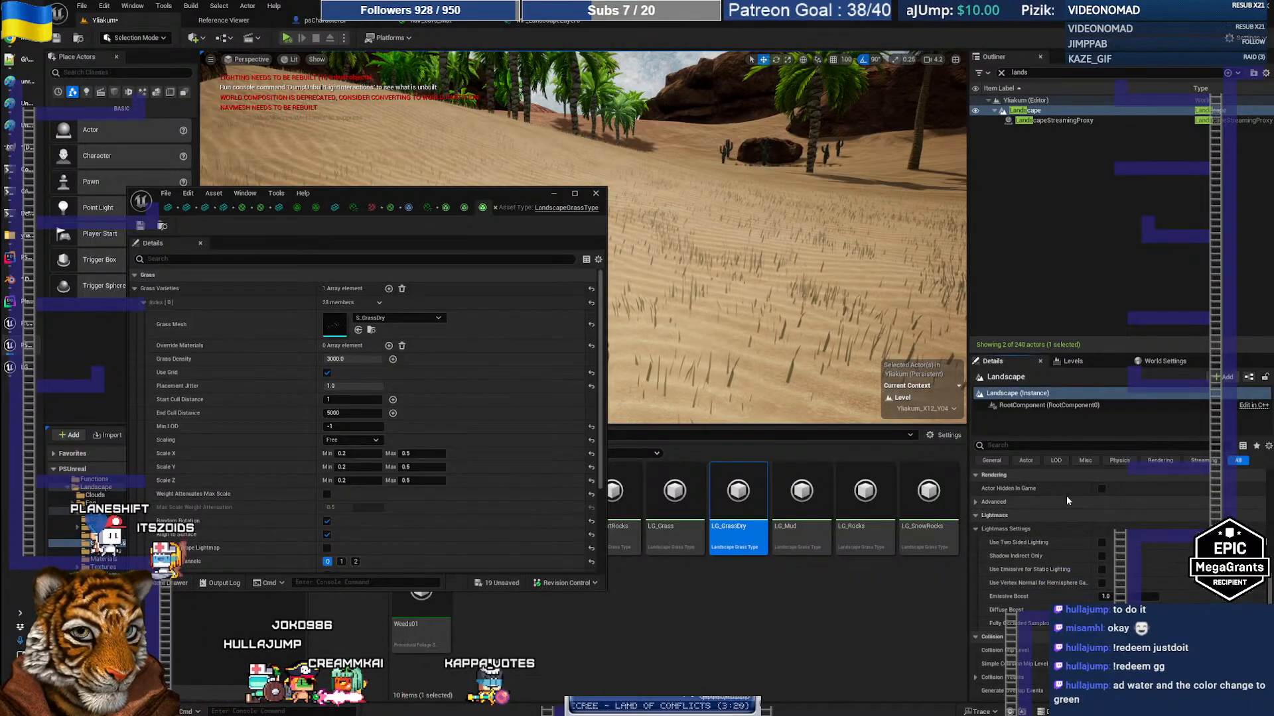
{"action": "scroll", "coordinate": [1066, 500], "scroll_direction": "down", "scroll_amount": 8}
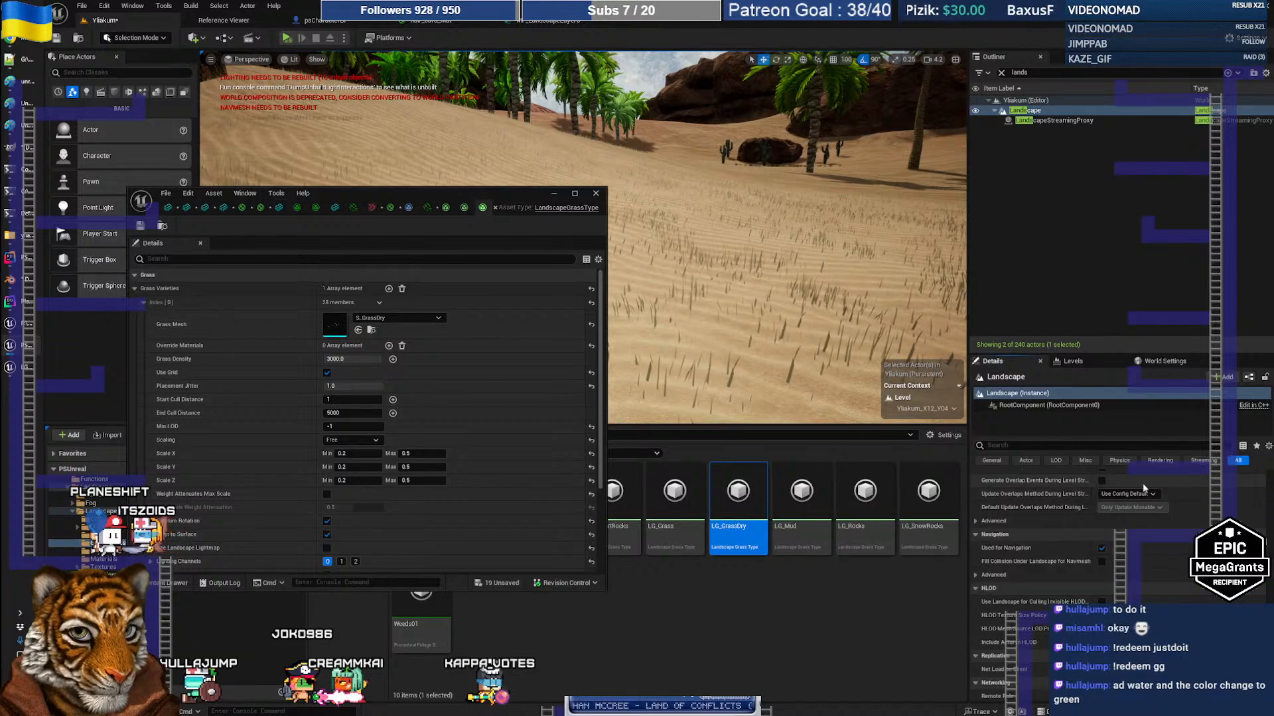
{"action": "scroll", "coordinate": [1172, 511], "scroll_direction": "up", "scroll_amount": 4}
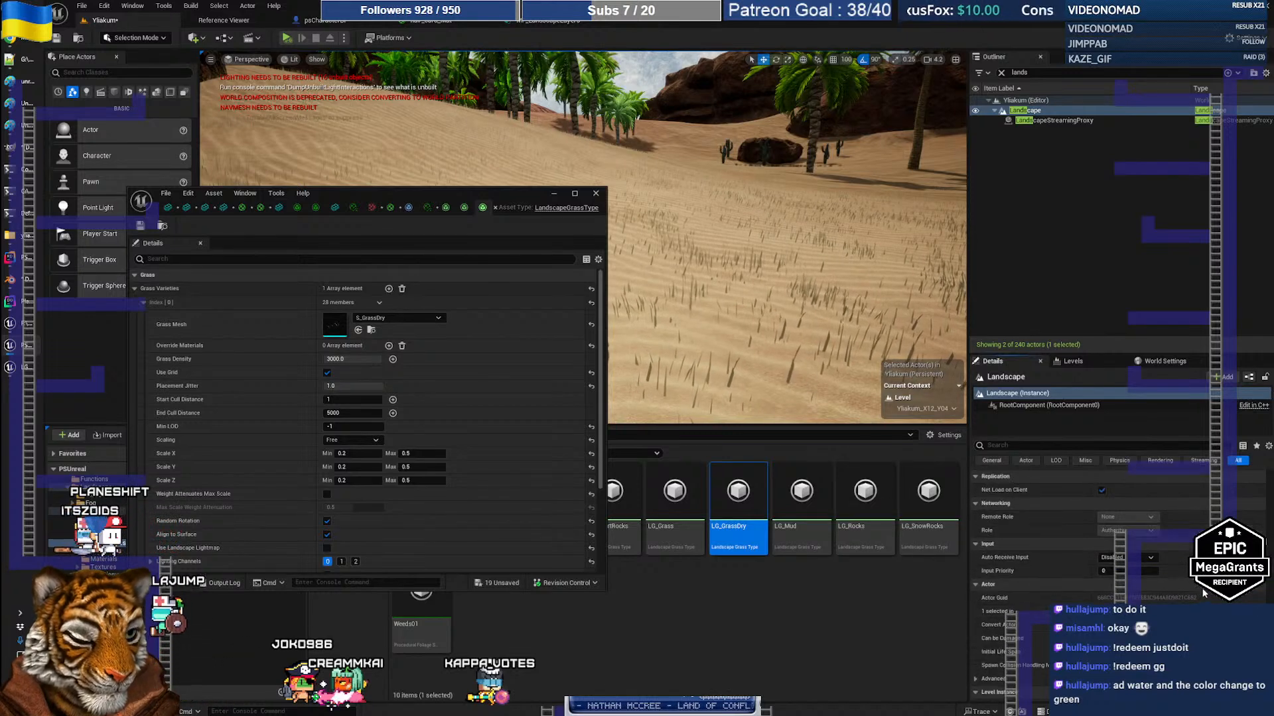
{"action": "scroll", "coordinate": [1095, 530], "scroll_direction": "up", "scroll_amount": 5}
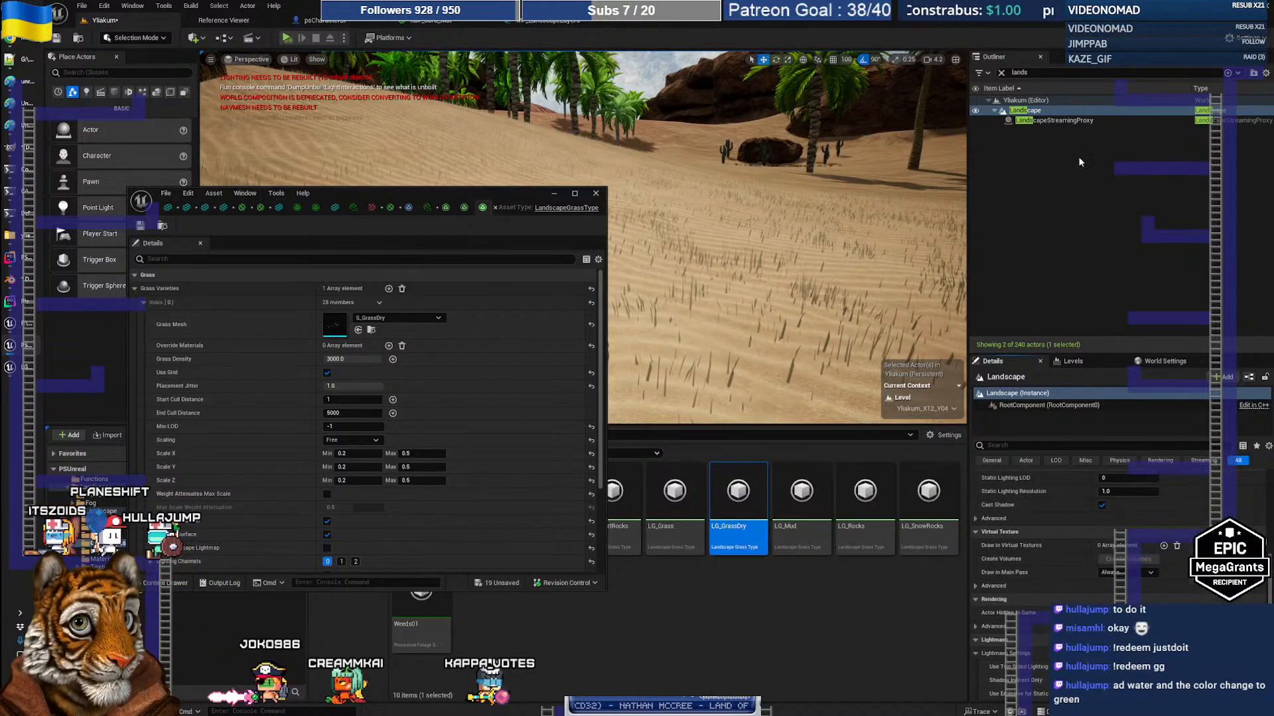
Examine the LandscapeStreamingProxy's properties, down to its landscape material and hole material overrides
{"action": "left_click", "coordinate": [1050, 121]}
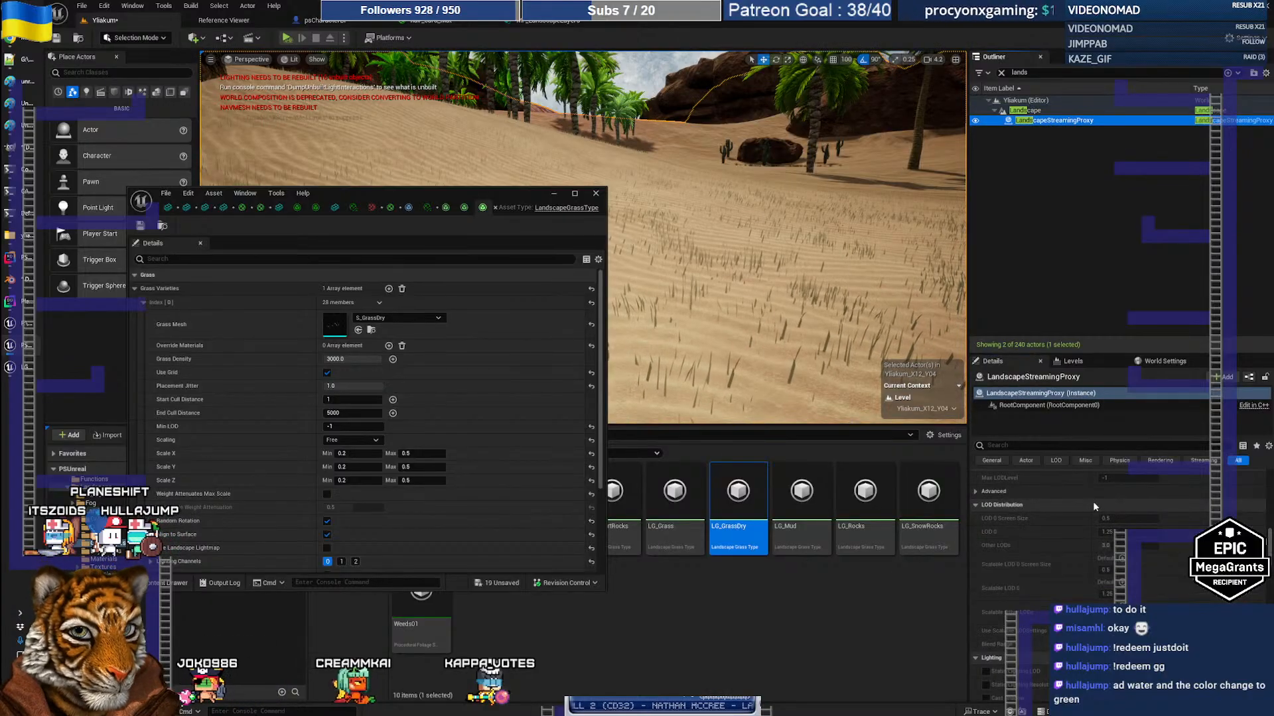
{"action": "scroll", "coordinate": [1088, 531], "scroll_direction": "up", "scroll_amount": 10}
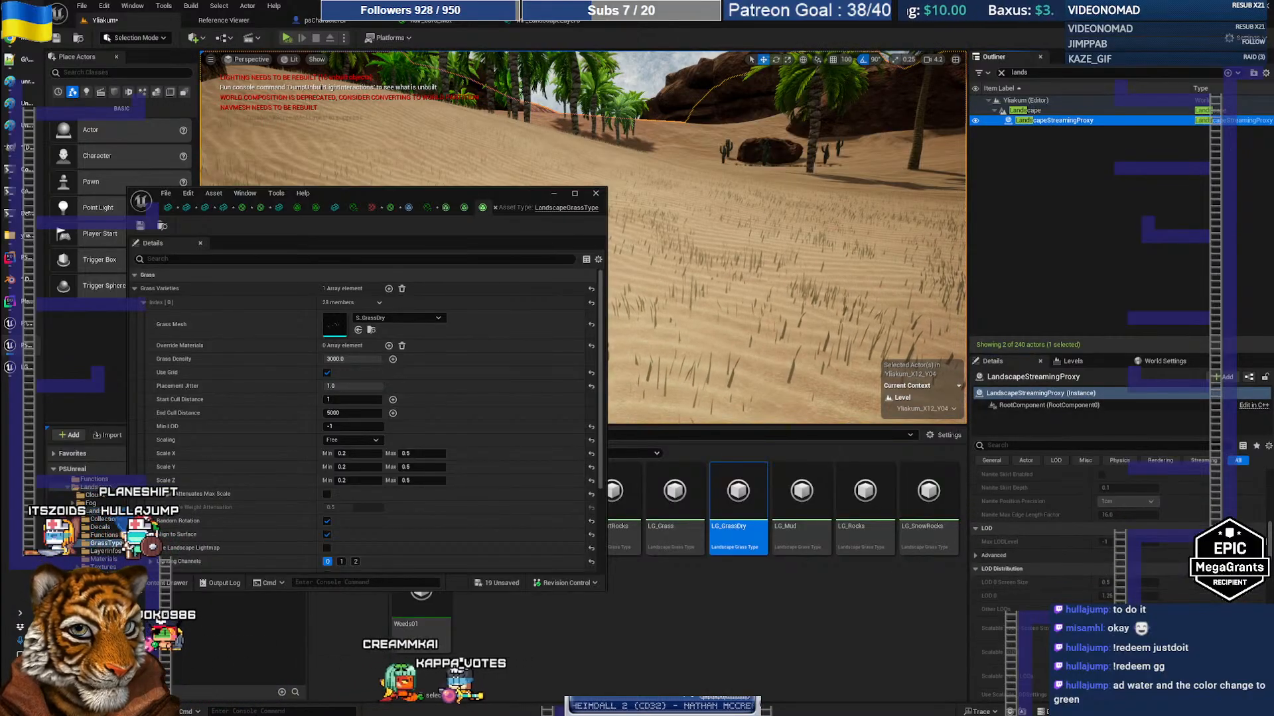
{"action": "scroll", "coordinate": [1088, 530], "scroll_direction": "up", "scroll_amount": 3}
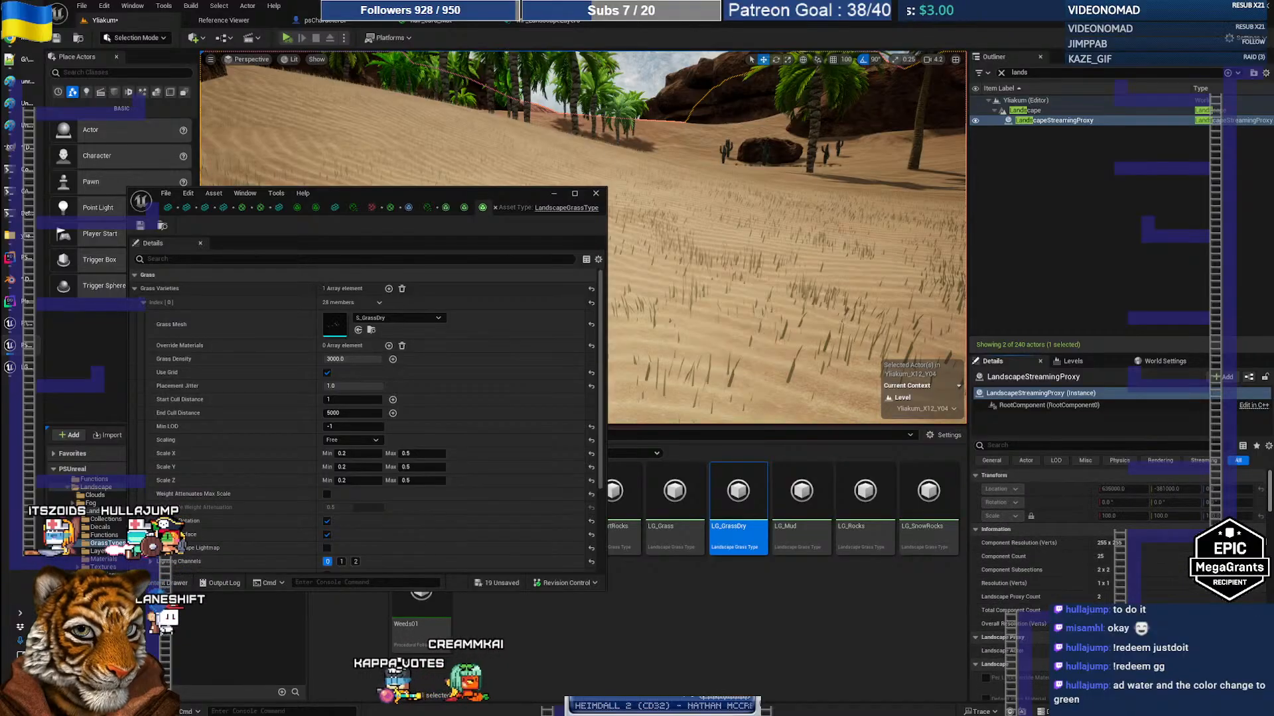
{"action": "scroll", "coordinate": [1088, 531], "scroll_direction": "down", "scroll_amount": 5}
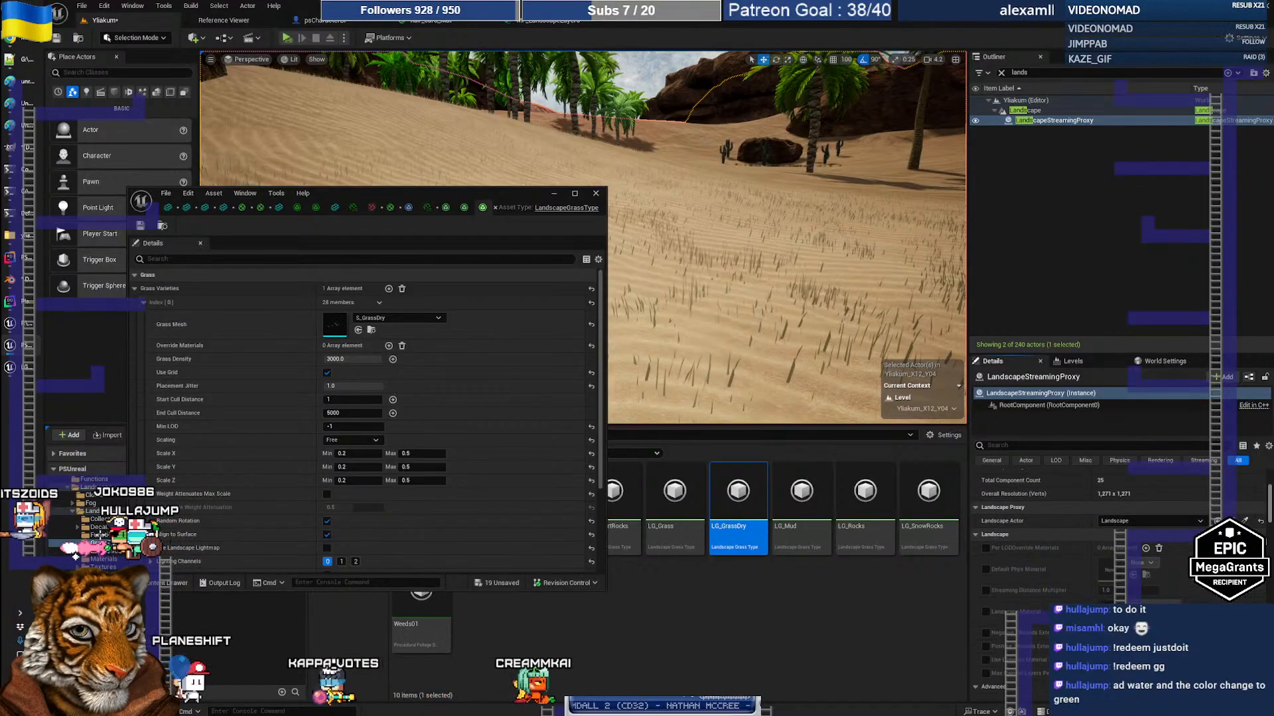
{"action": "scroll", "coordinate": [1088, 530], "scroll_direction": "down", "scroll_amount": 6}
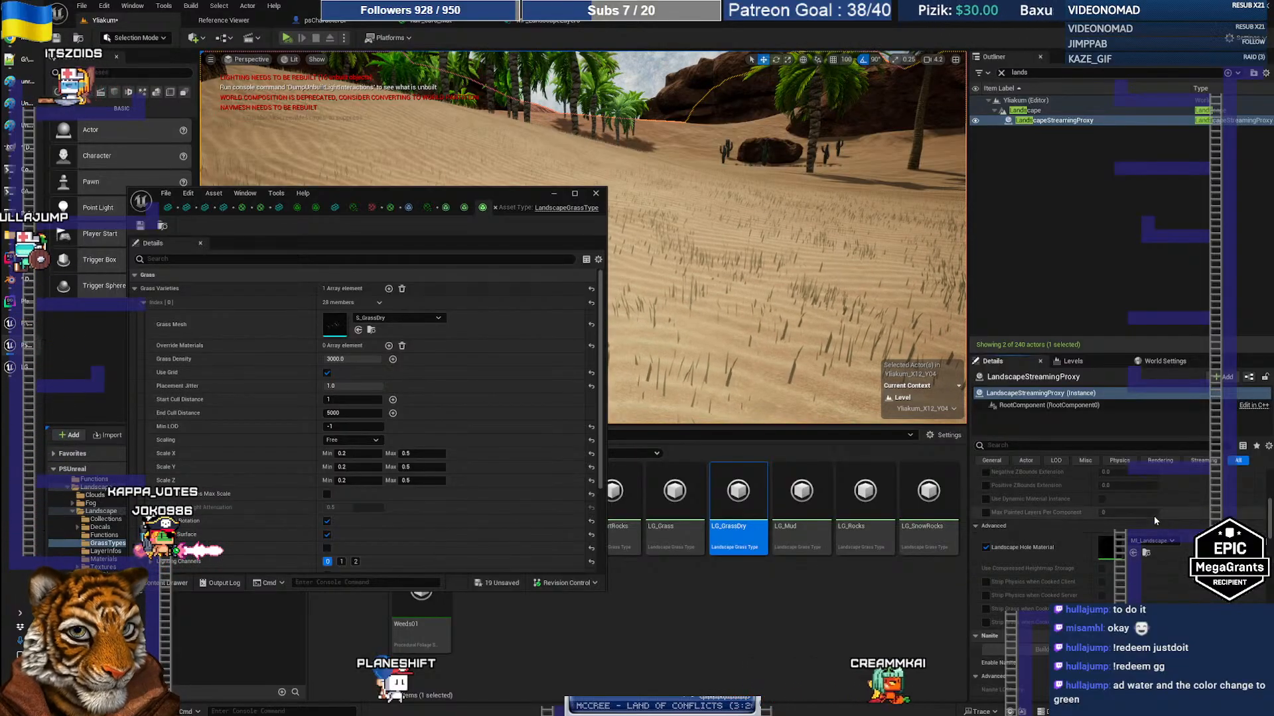
{"action": "scroll", "coordinate": [1127, 520], "scroll_direction": "down", "scroll_amount": 1}
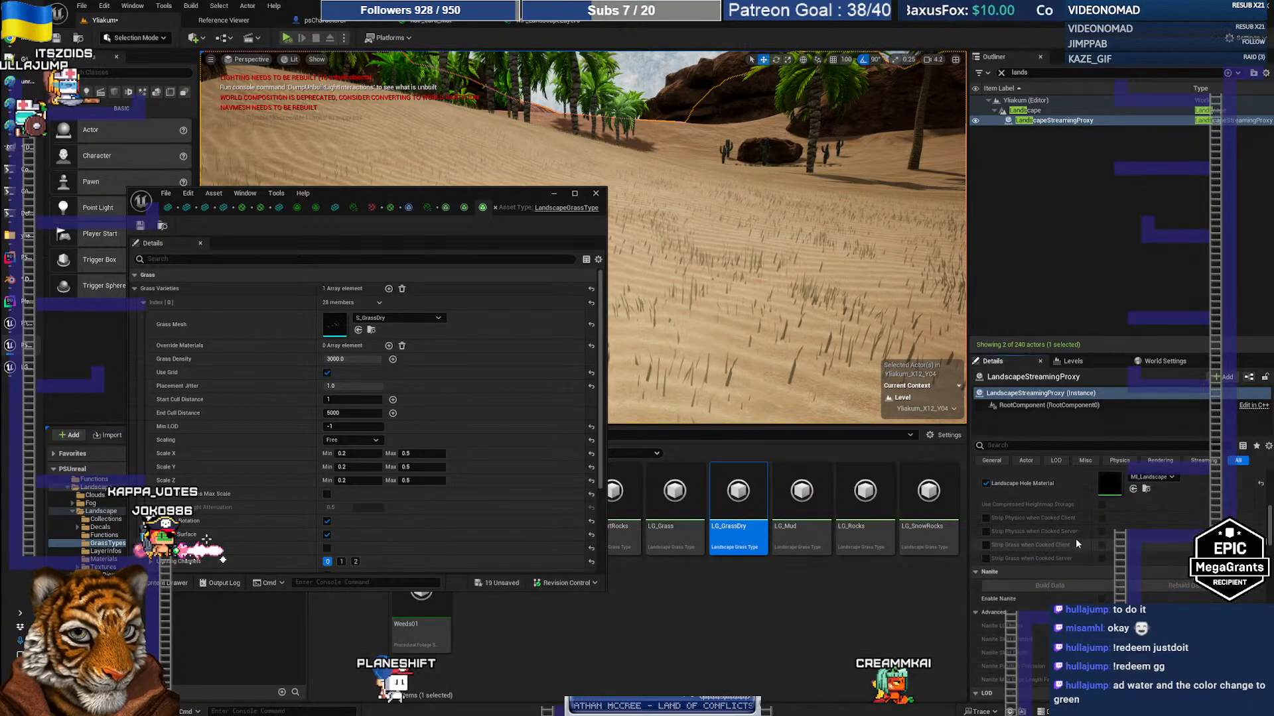
Reset the LandscapeStreamingProxy's Landscape Hole Material to None by disabling and re-enabling its override
{"action": "left_click", "coordinate": [988, 529]}
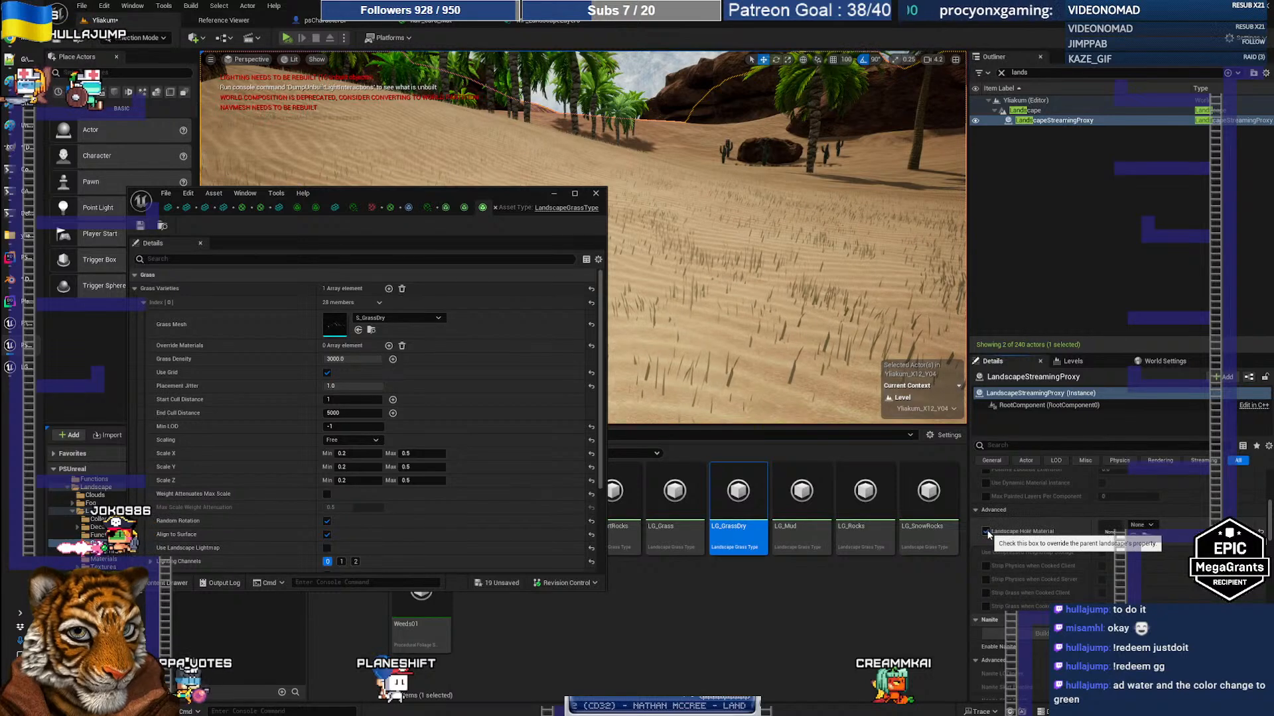
{"action": "left_click", "coordinate": [987, 532]}
{"action": "scroll", "coordinate": [1056, 537], "scroll_direction": "up", "scroll_amount": 2}
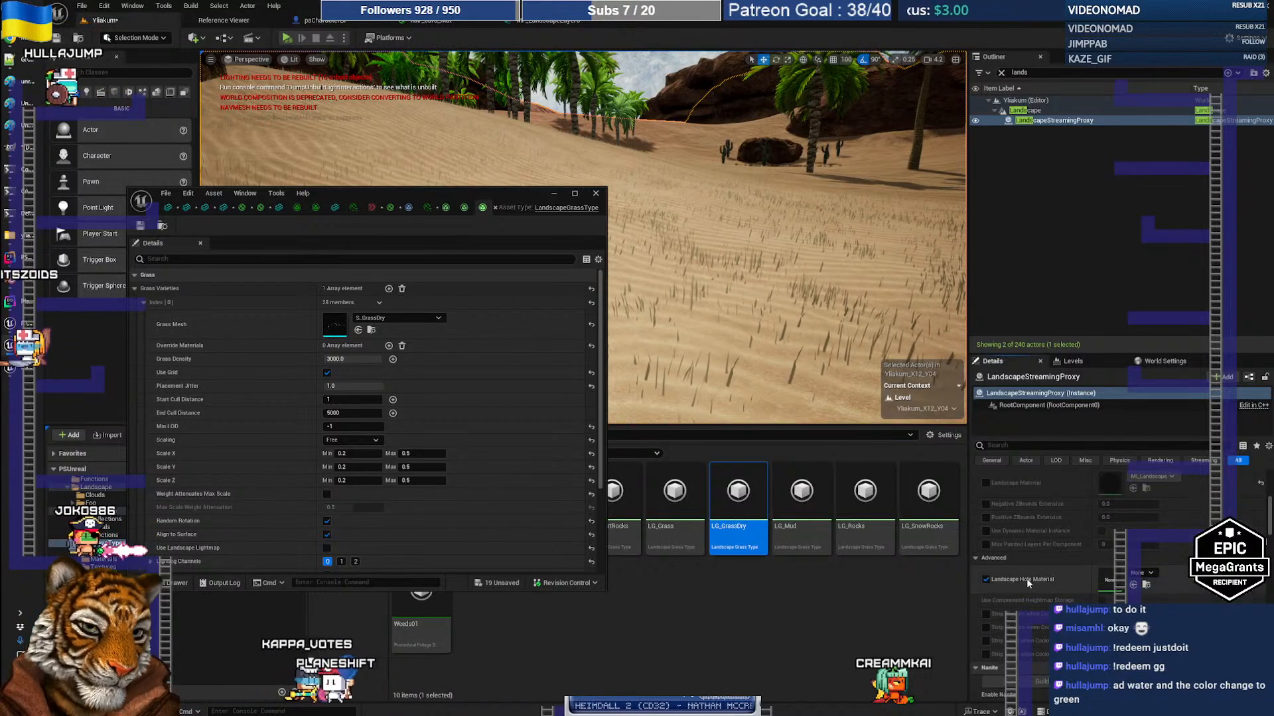
Compare the Landscape actor's landscape settings with the overrides of the LandscapeStreamingProxy
{"action": "left_click", "coordinate": [1027, 111]}
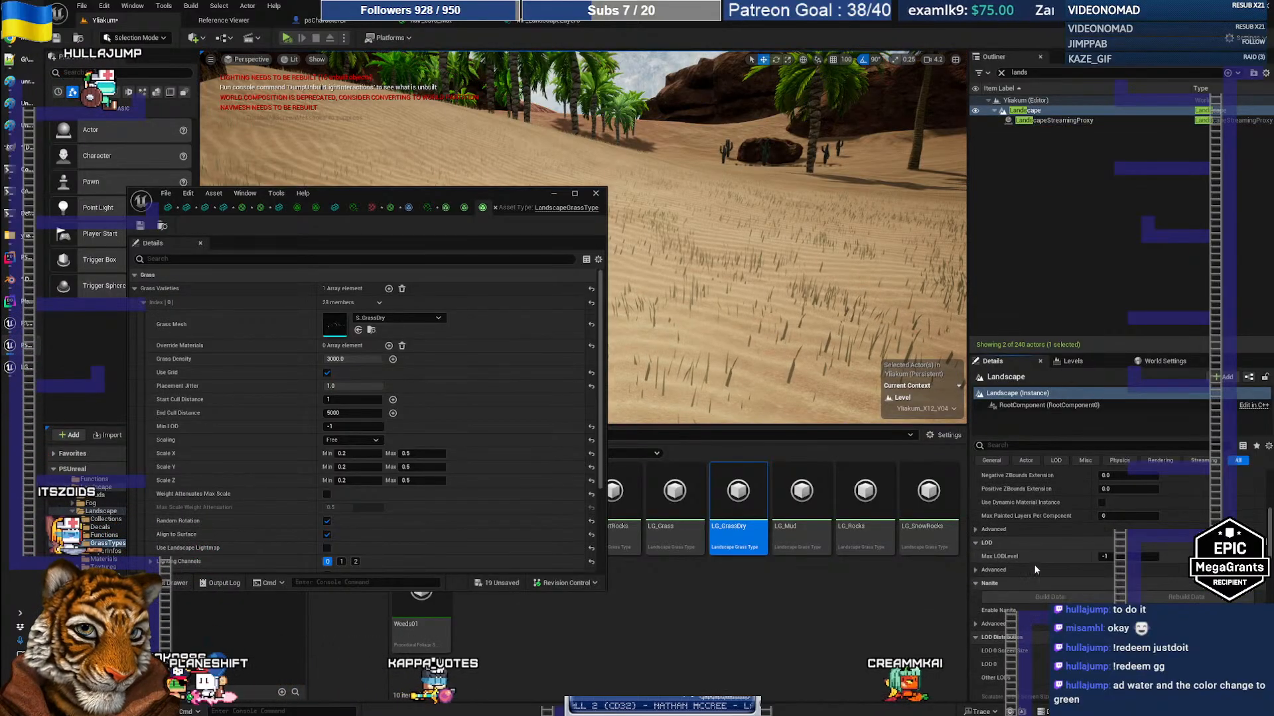
{"action": "key", "text": "Escape"}
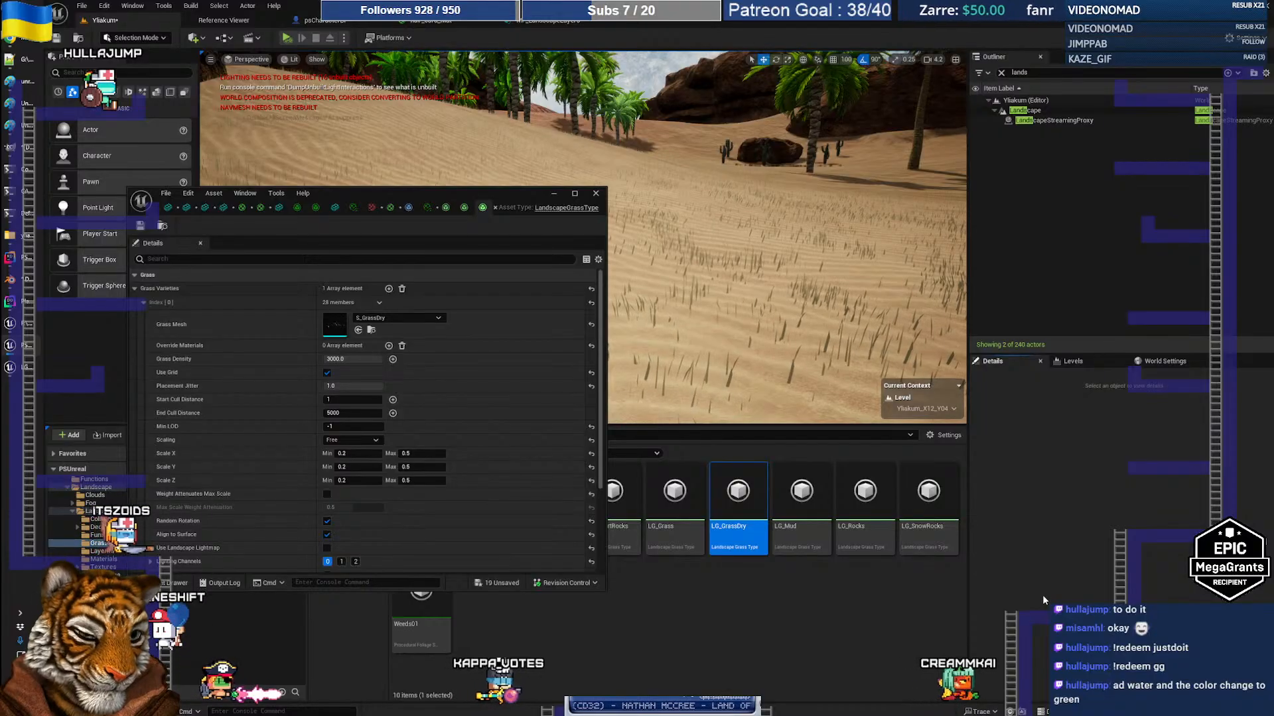
{"action": "left_click", "coordinate": [1053, 120]}
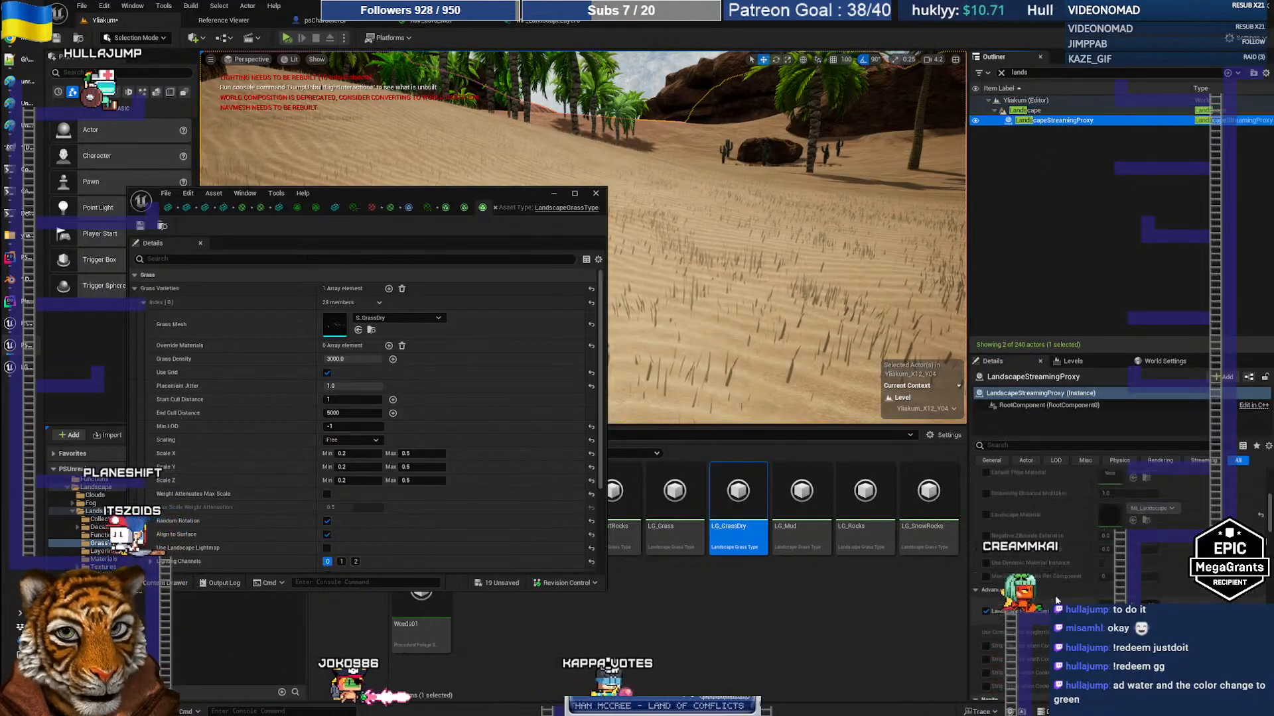
{"action": "scroll", "coordinate": [1172, 580], "scroll_direction": "up", "scroll_amount": 3}
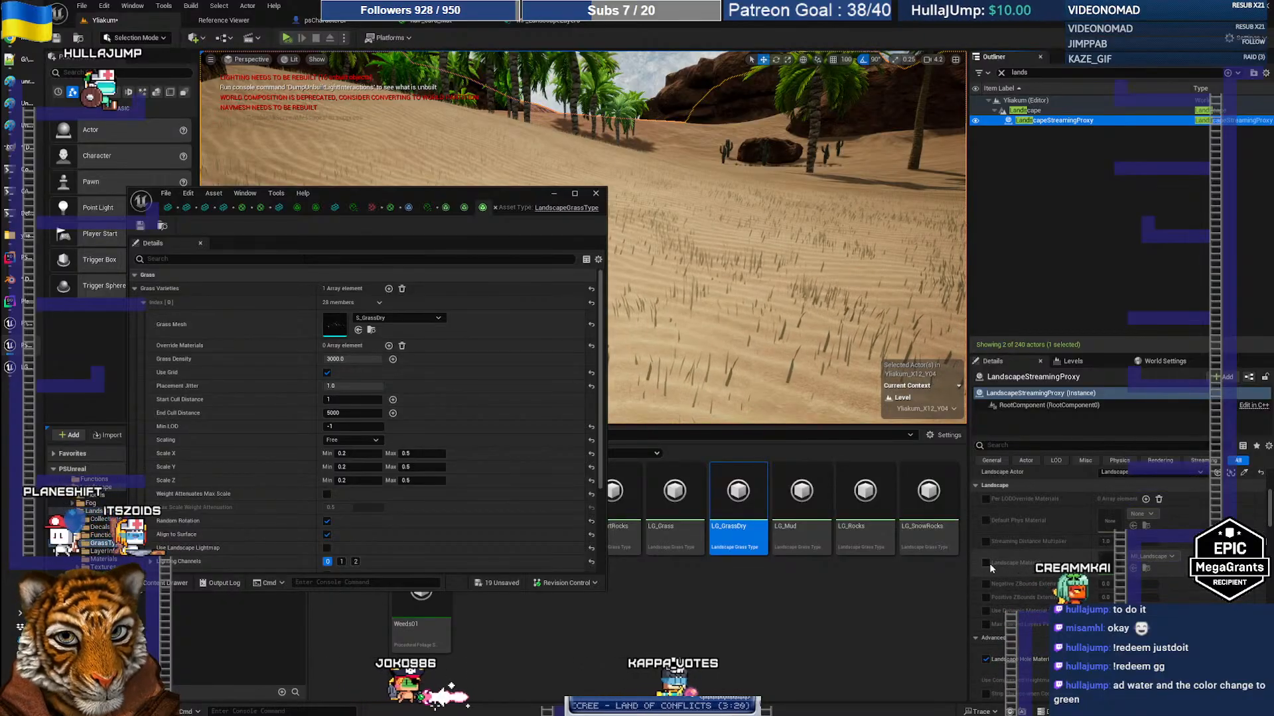
Enable the LandscapeStreamingProxy's Landscape Material override, reset its material to None, and inspect the grass on the sand
{"action": "left_click", "coordinate": [987, 564]}
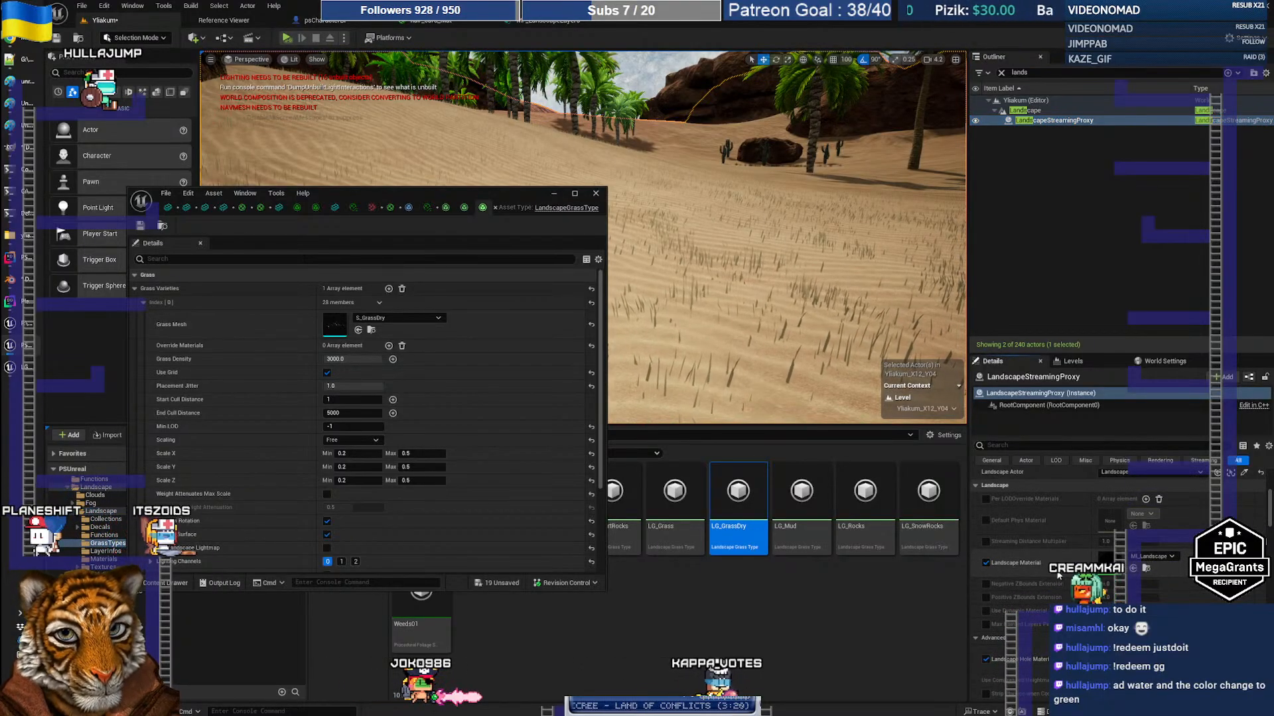
{"action": "scroll", "coordinate": [1144, 598], "scroll_direction": "up", "scroll_amount": 2}
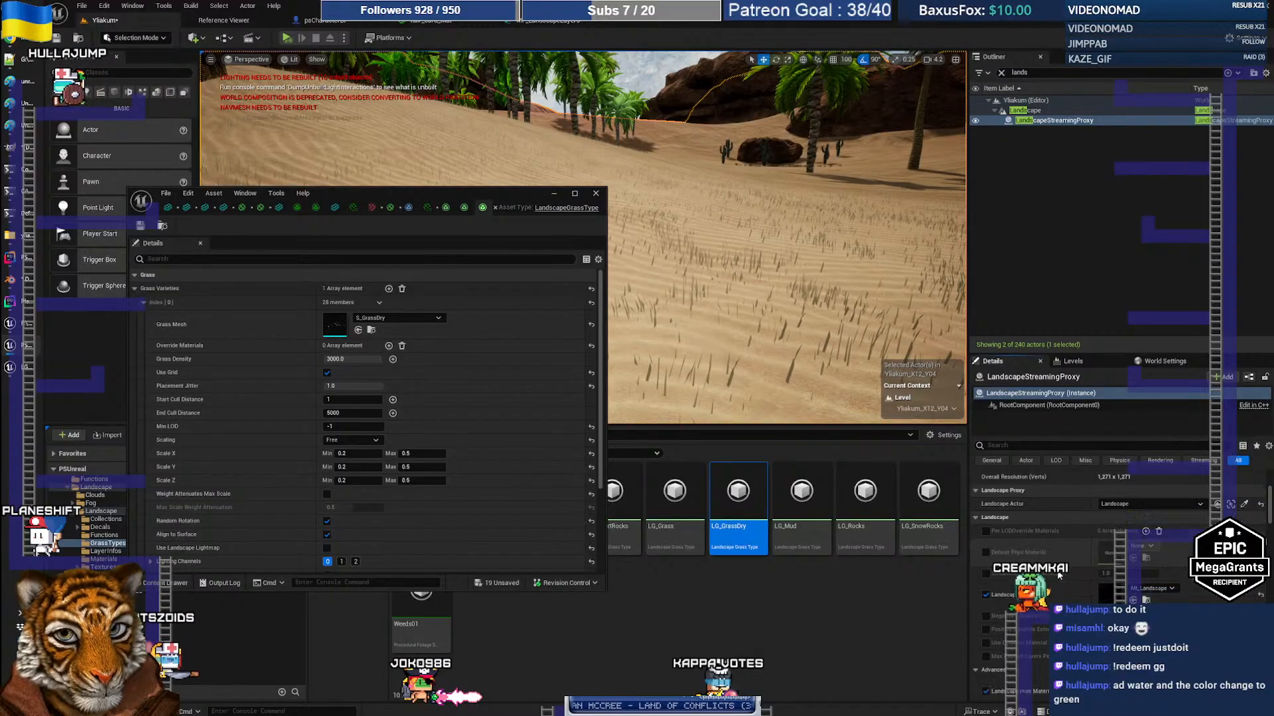
{"action": "left_click", "coordinate": [1261, 597]}
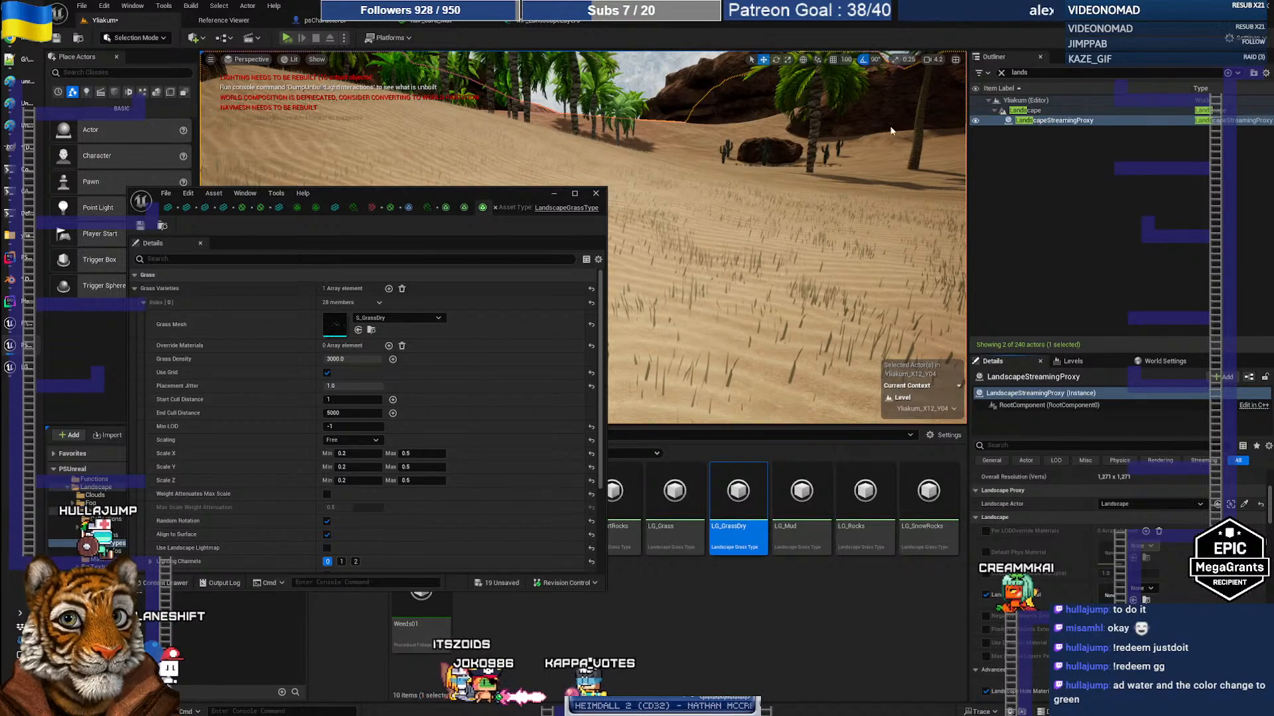
{"action": "right_click_drag", "start_coordinate": [827, 186], "coordinate": [726, 245]}
{"action": "scroll", "coordinate": [1054, 592], "scroll_direction": "up", "scroll_amount": 5}
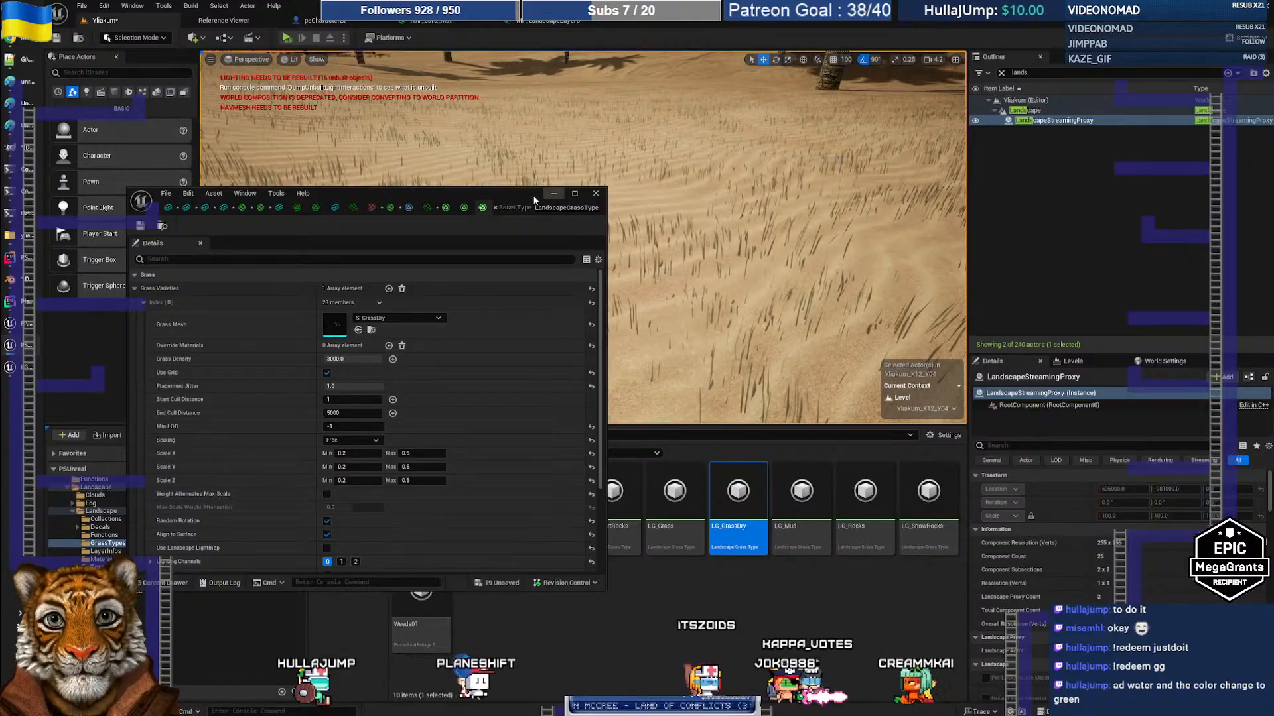
Open the selection of unsaved files to save and enlarge the dialog so full asset names and paths are readable
{"action": "left_click_drag", "start_coordinate": [525, 193], "coordinate": [707, 136]}
{"action": "left_click", "coordinate": [82, 5]}
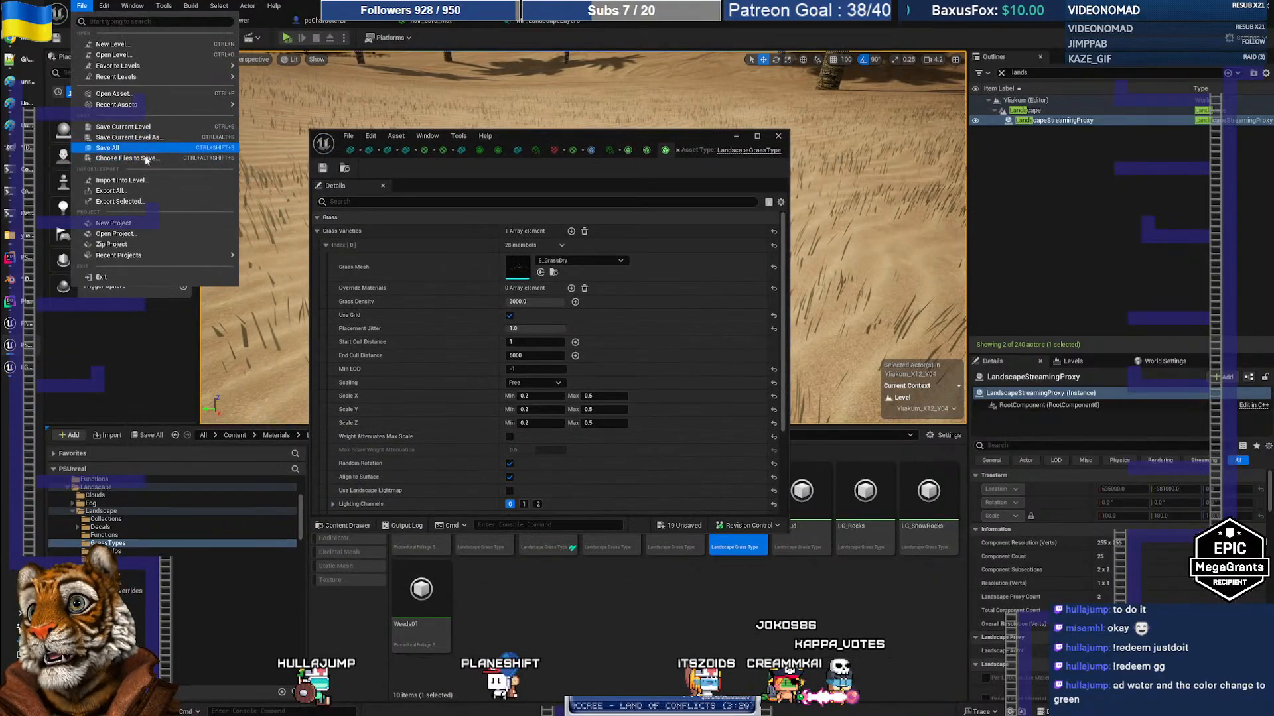
{"action": "left_click", "coordinate": [126, 158]}
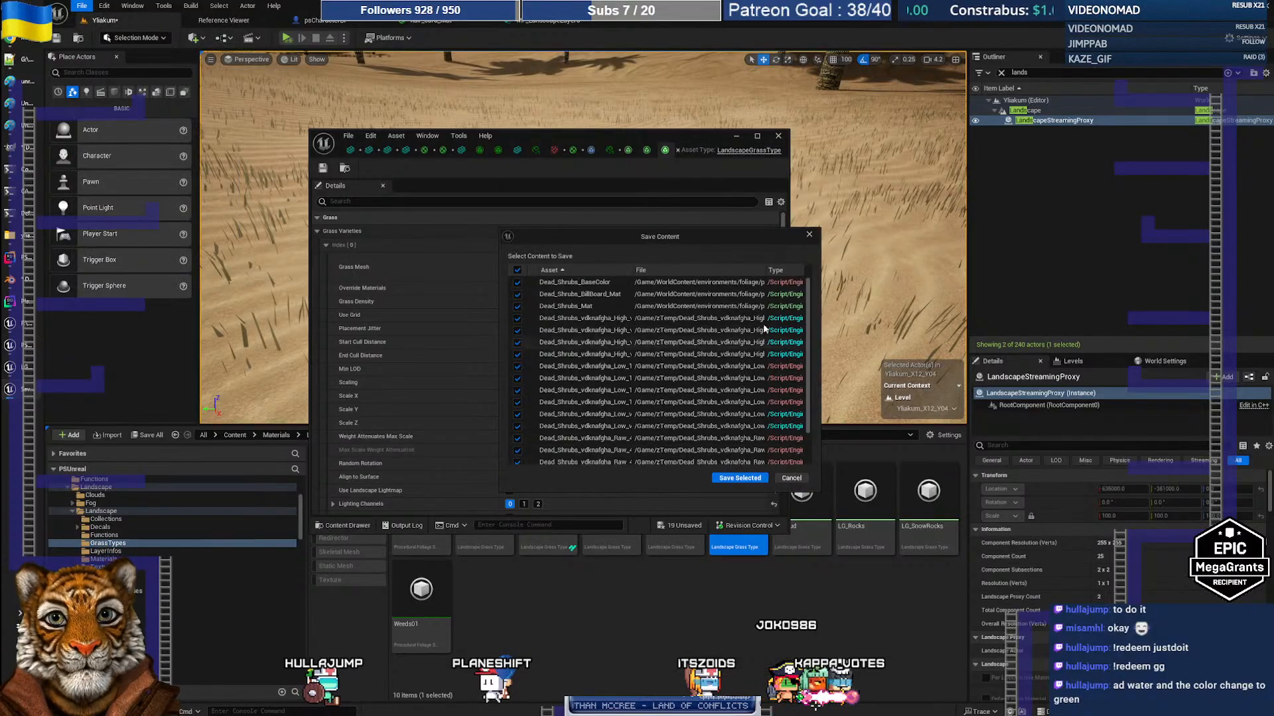
{"action": "left_click_drag", "start_coordinate": [817, 492], "coordinate": [1059, 613]}
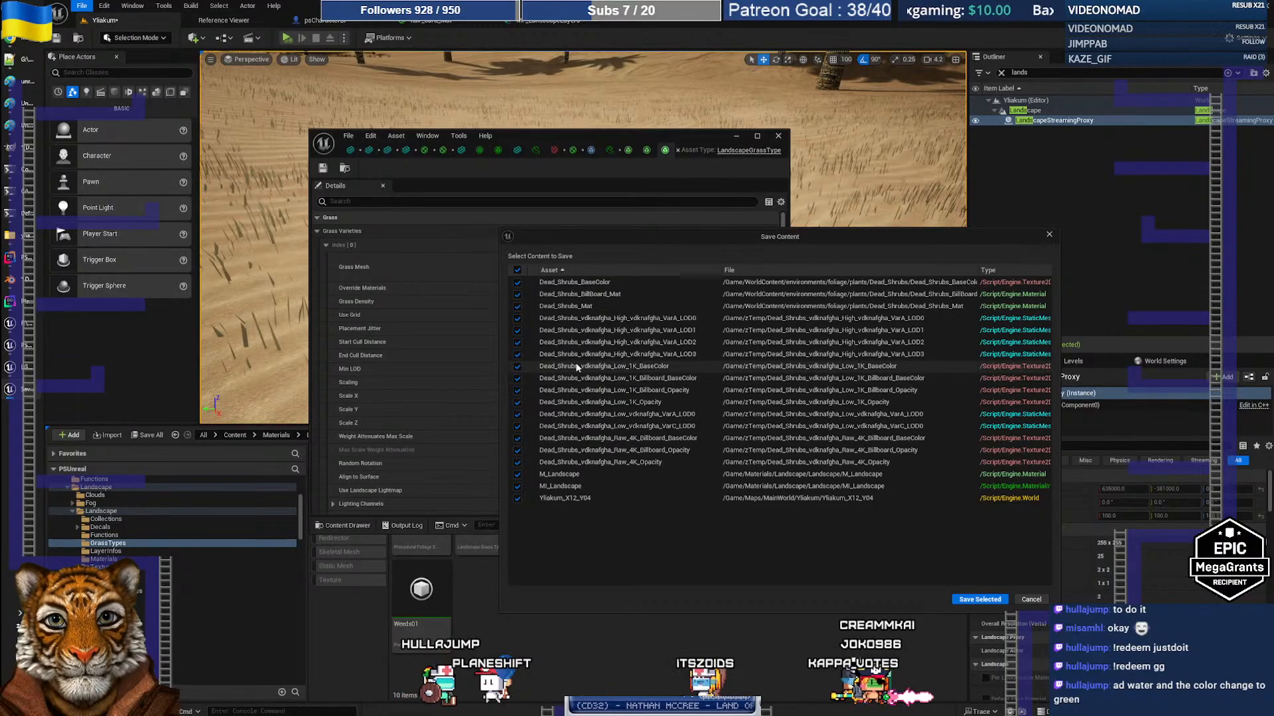
{"action": "left_click_drag", "start_coordinate": [740, 238], "coordinate": [749, 226]}
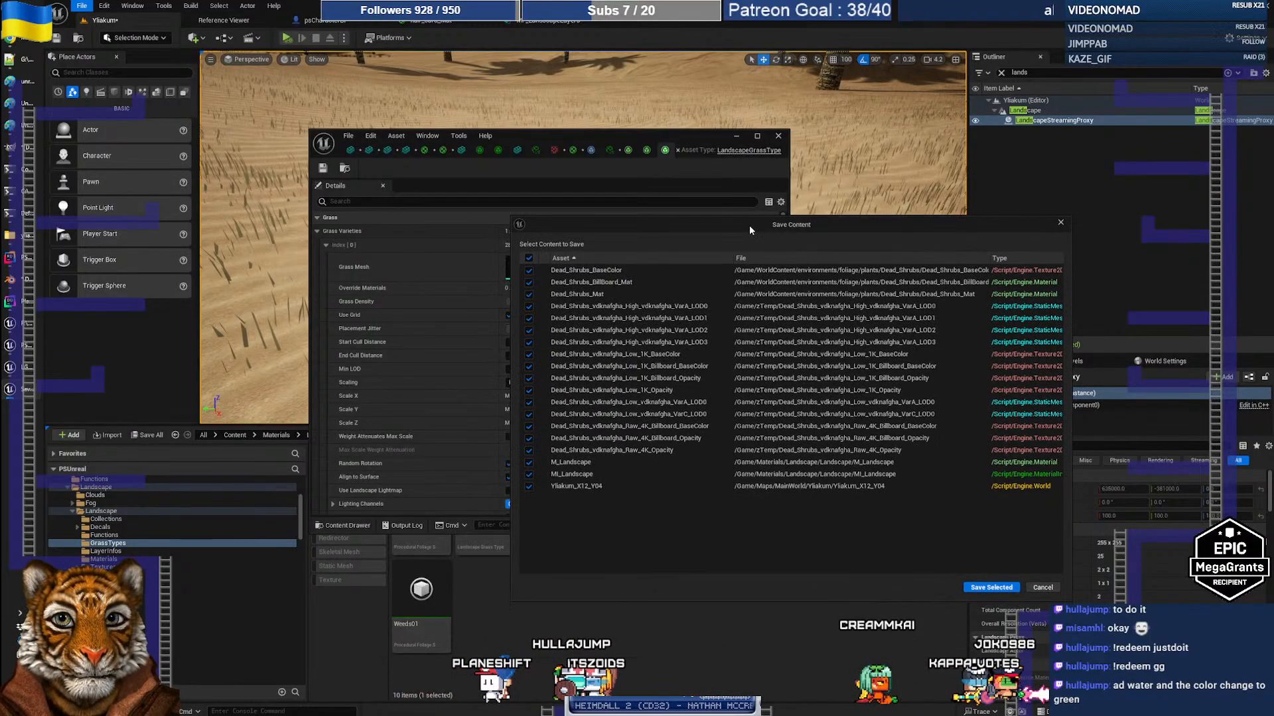
{"action": "left_click_drag", "start_coordinate": [749, 226], "coordinate": [864, 210]}
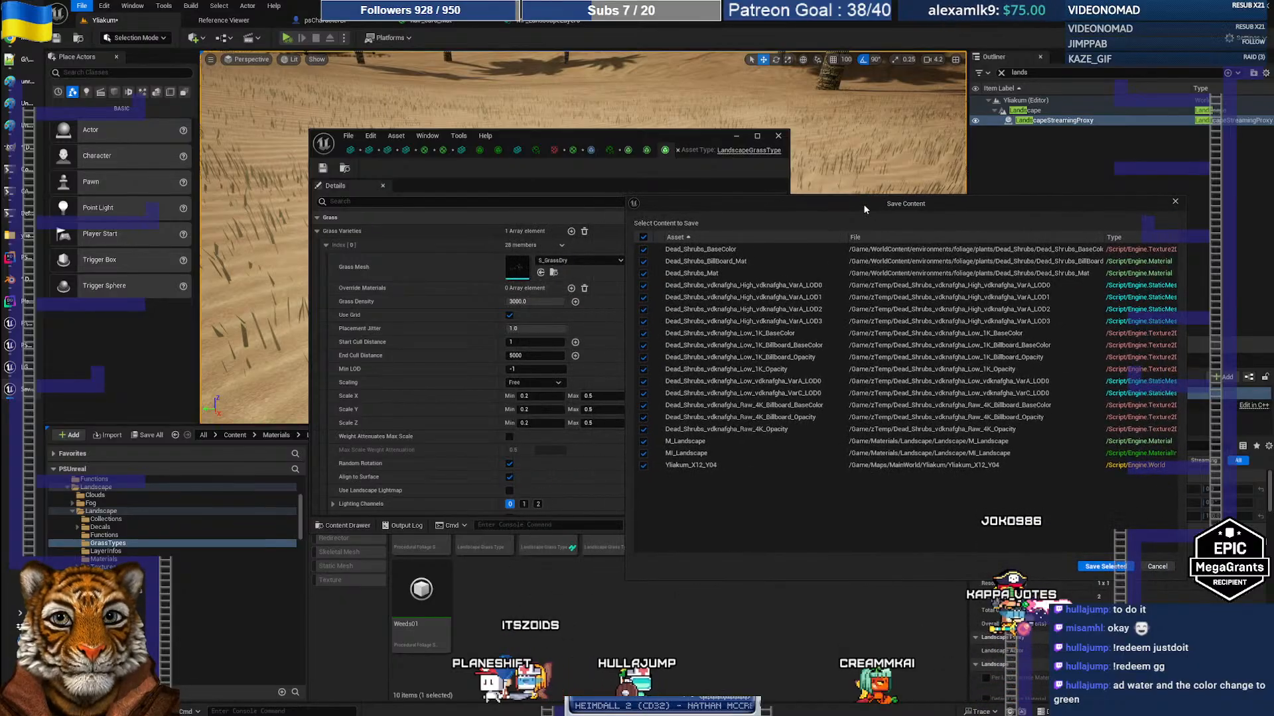
Save only Dead_Shrubs_BaseColor, Dead_Shrubs_BillBoard_Mat and Dead_Shrubs_Mat, leaving all other unsaved assets unselected
{"action": "left_click", "coordinate": [686, 273]}
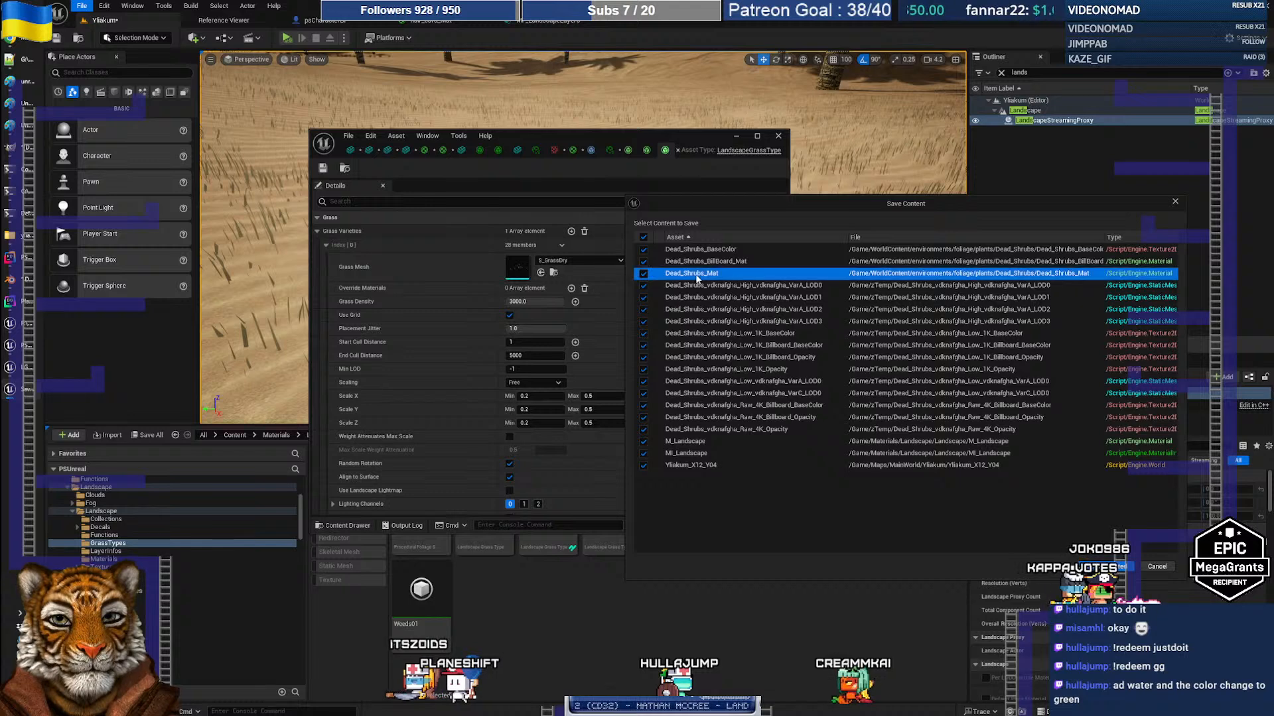
{"action": "left_click", "coordinate": [644, 237]}
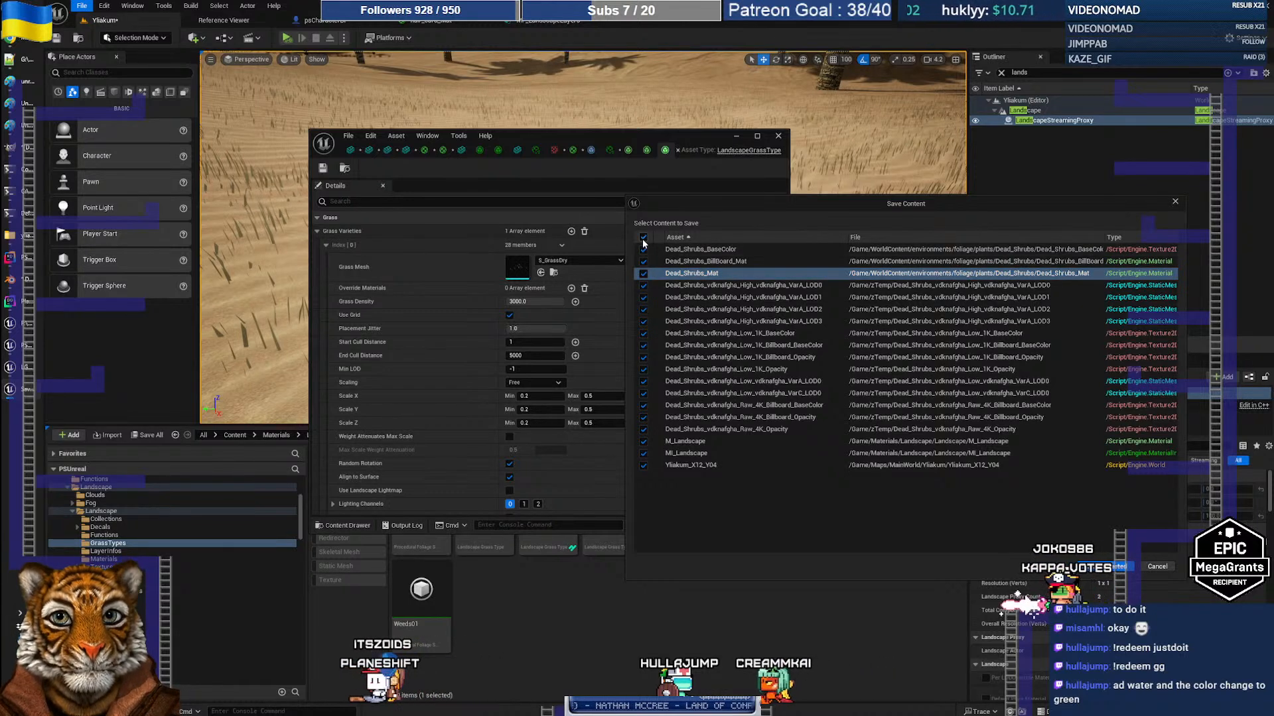
{"action": "left_click", "coordinate": [737, 466]}
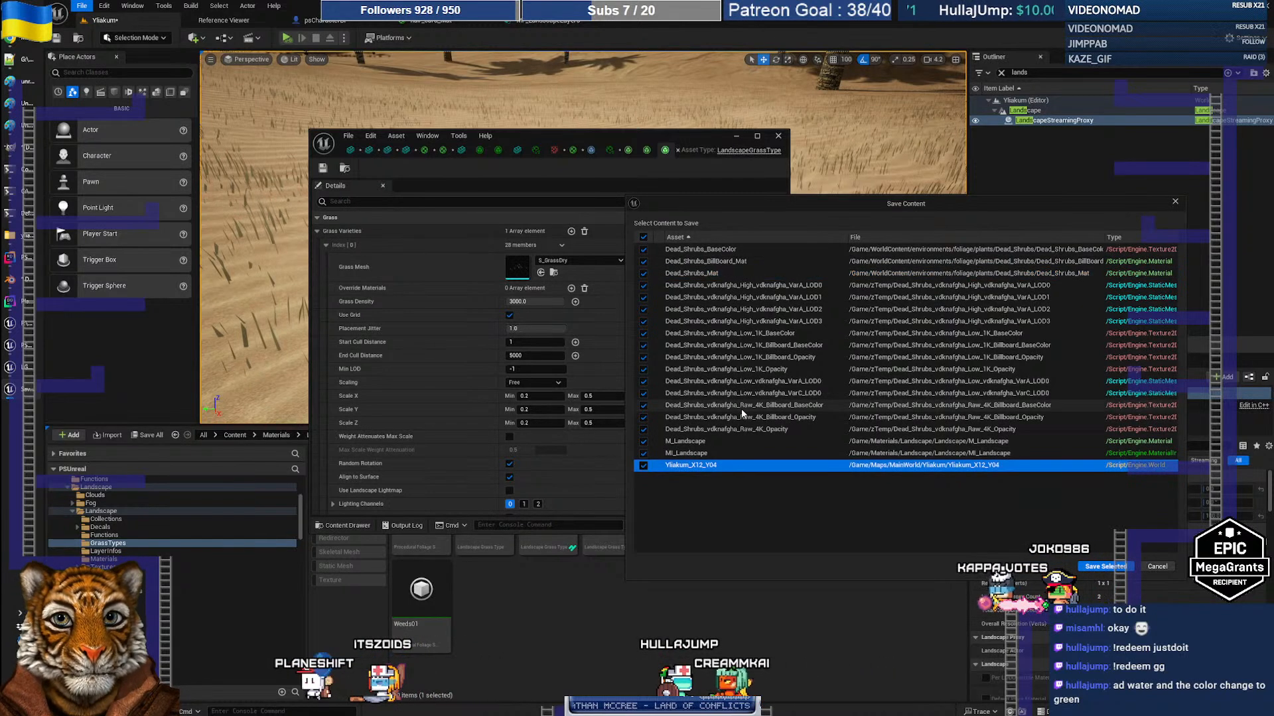
{"action": "left_click", "coordinate": [647, 241]}
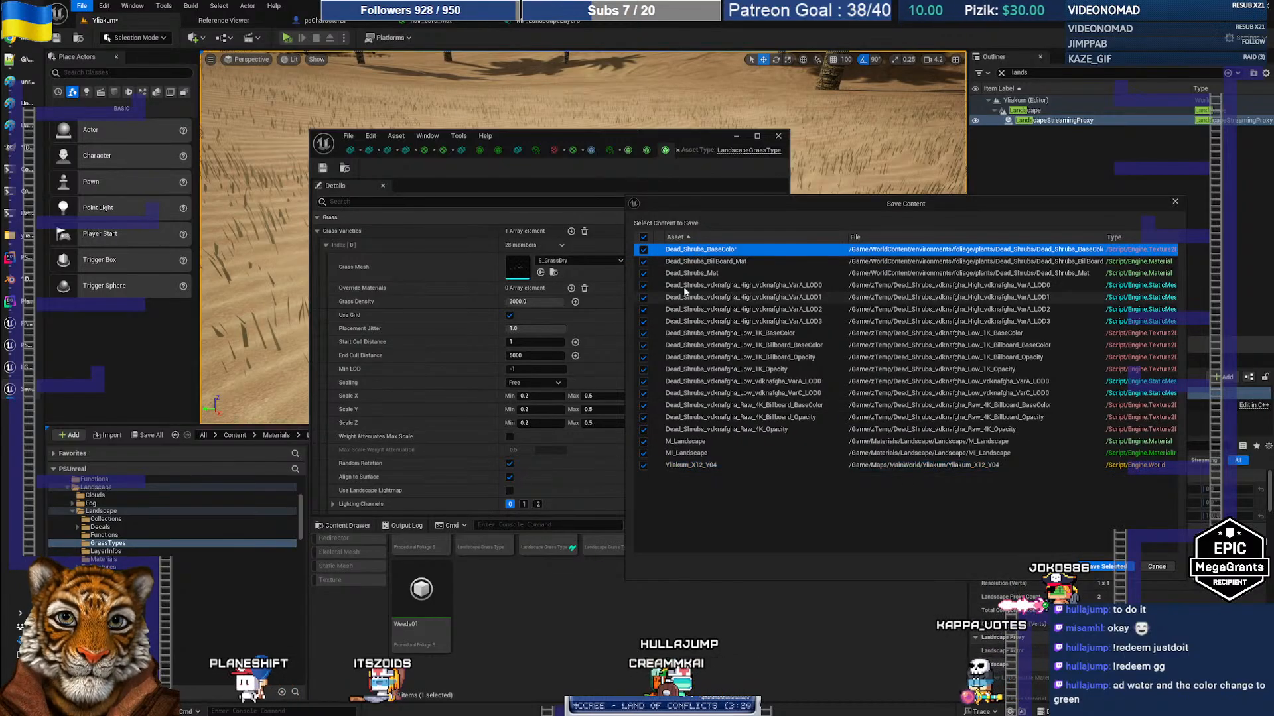
{"action": "left_click", "coordinate": [718, 473]}
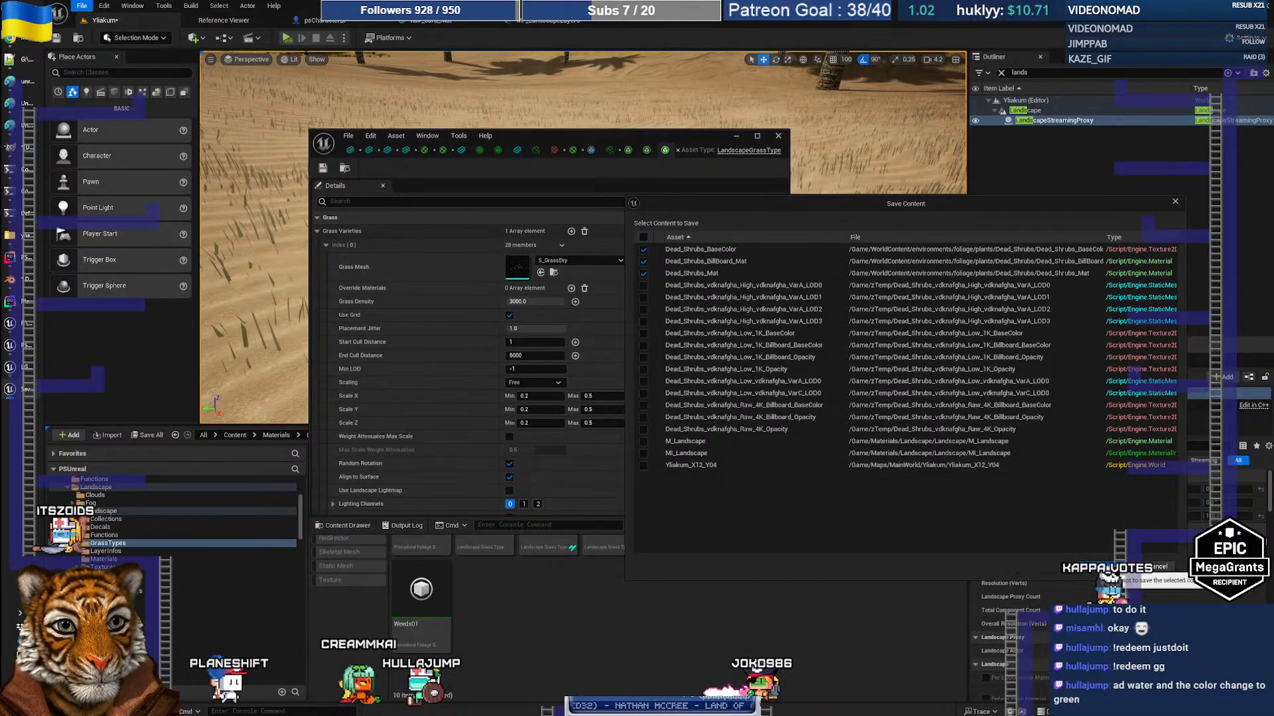
{"action": "left_click", "coordinate": [1114, 567]}
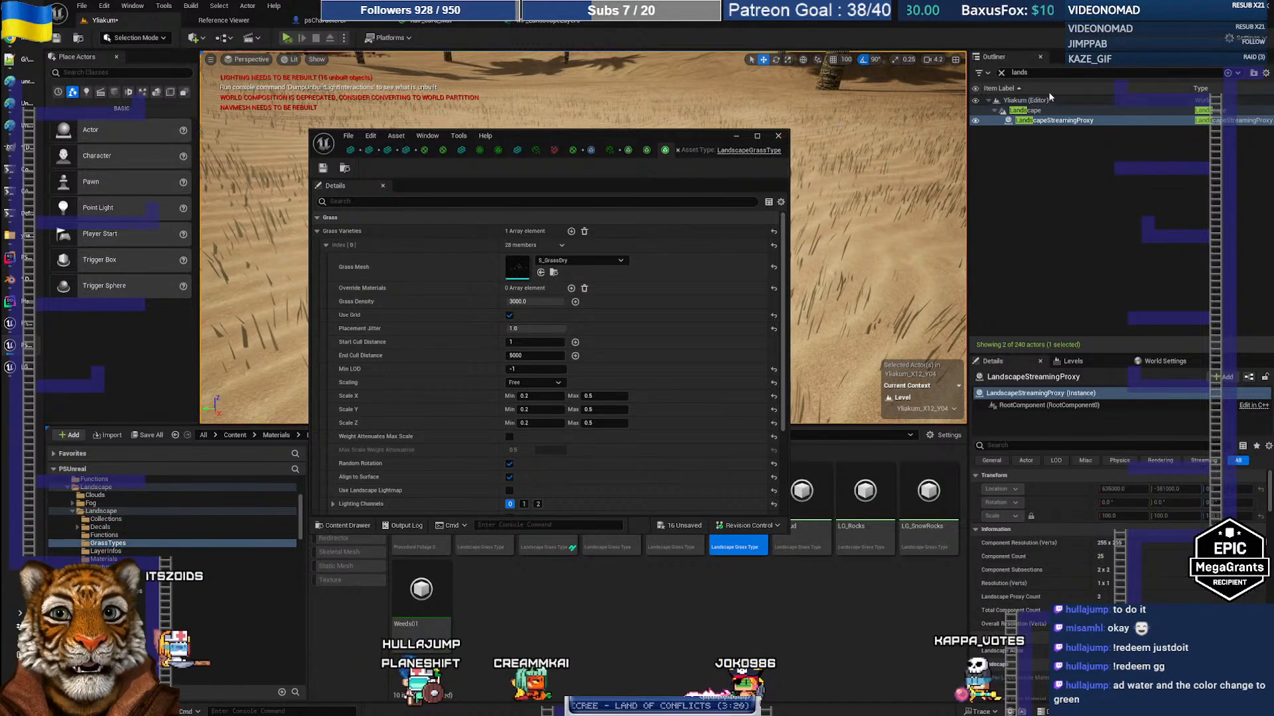
Clear the Outliner's search filter and cancel closing the asset editor window with its unapplied material changes
{"action": "left_click", "coordinate": [1001, 72]}
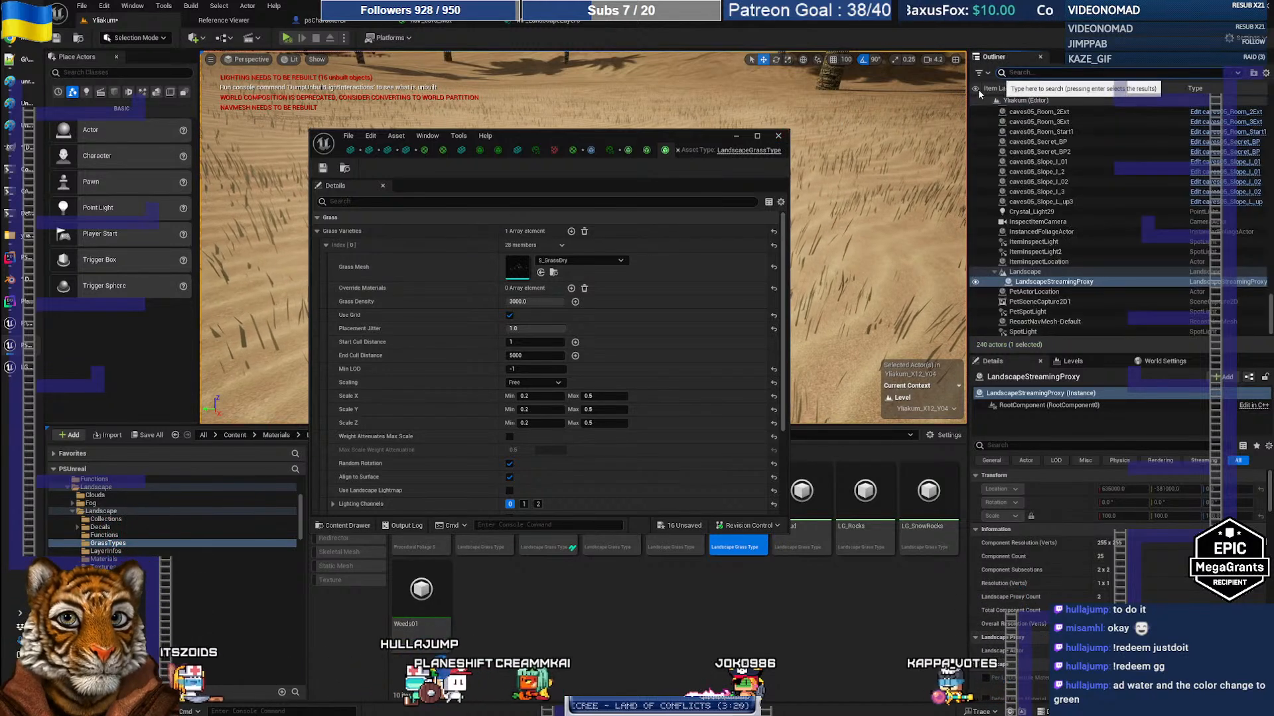
{"action": "left_click", "coordinate": [781, 138]}
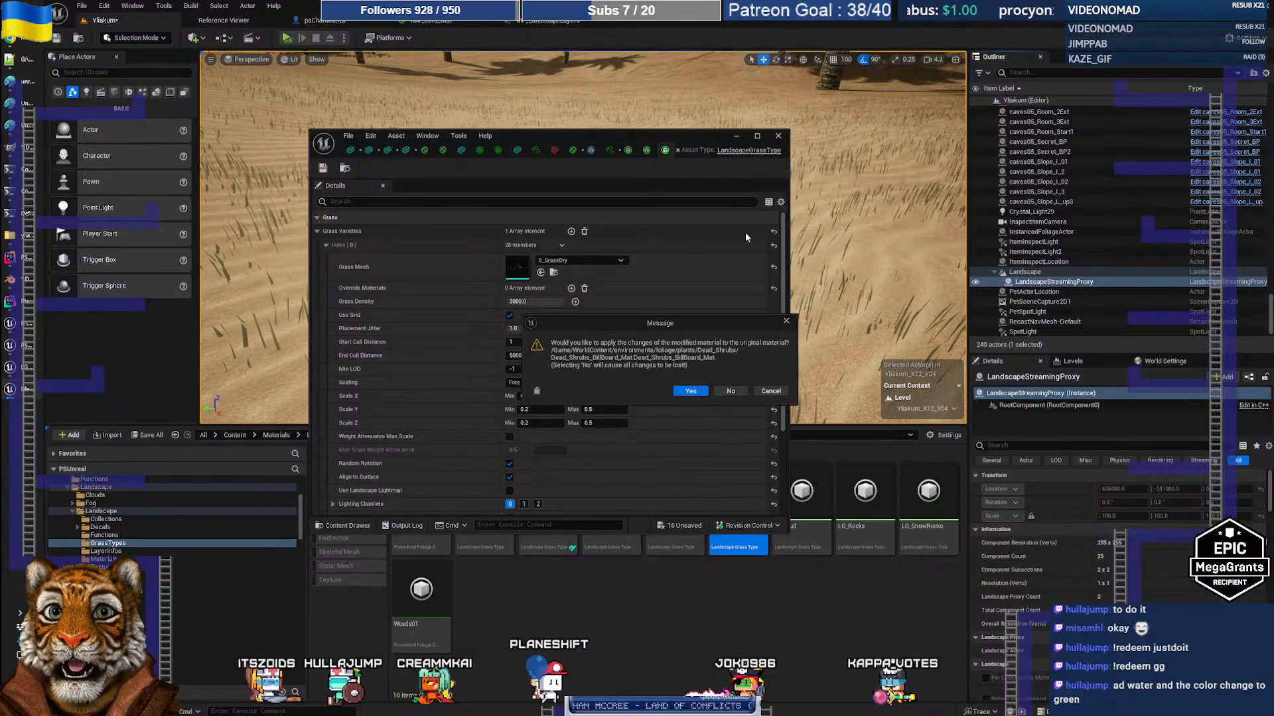
{"action": "left_click", "coordinate": [771, 391]}
Look through the open assets in the maximized editor up to a Dead_Shrubs mesh, and move the restored window off the level view
{"action": "double_click", "coordinate": [683, 134]}
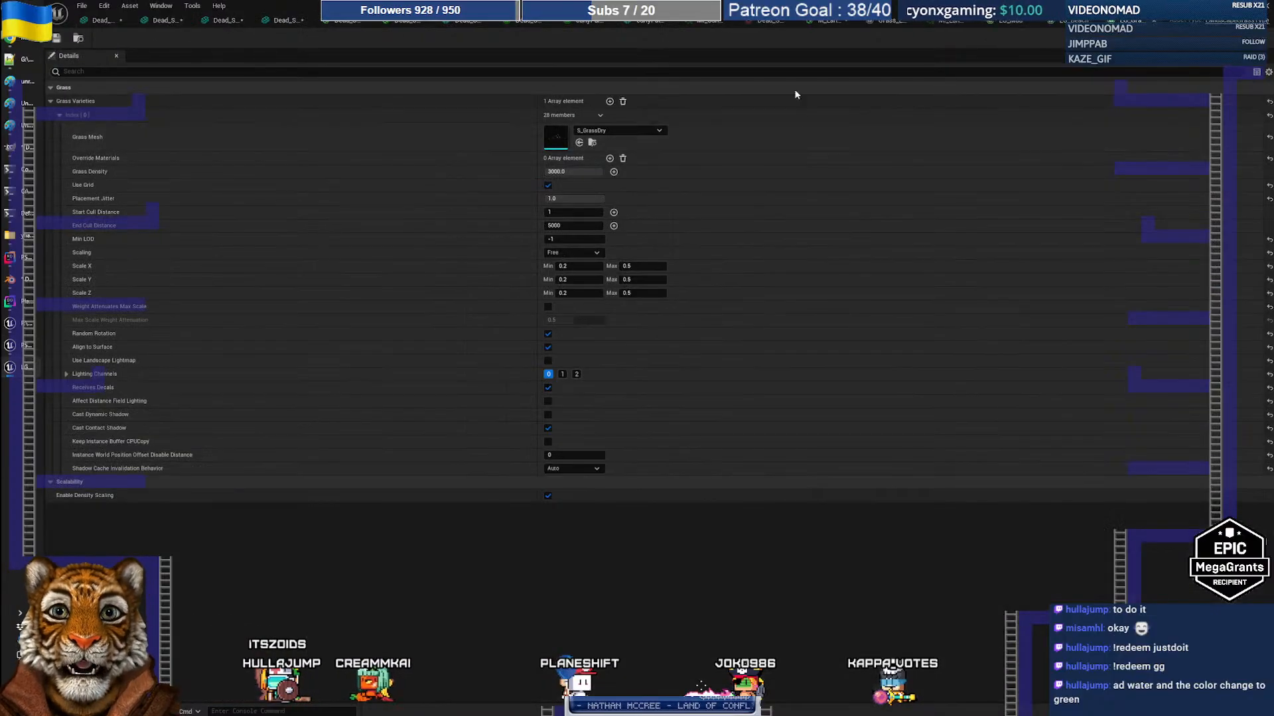
{"action": "left_click", "coordinate": [883, 21]}
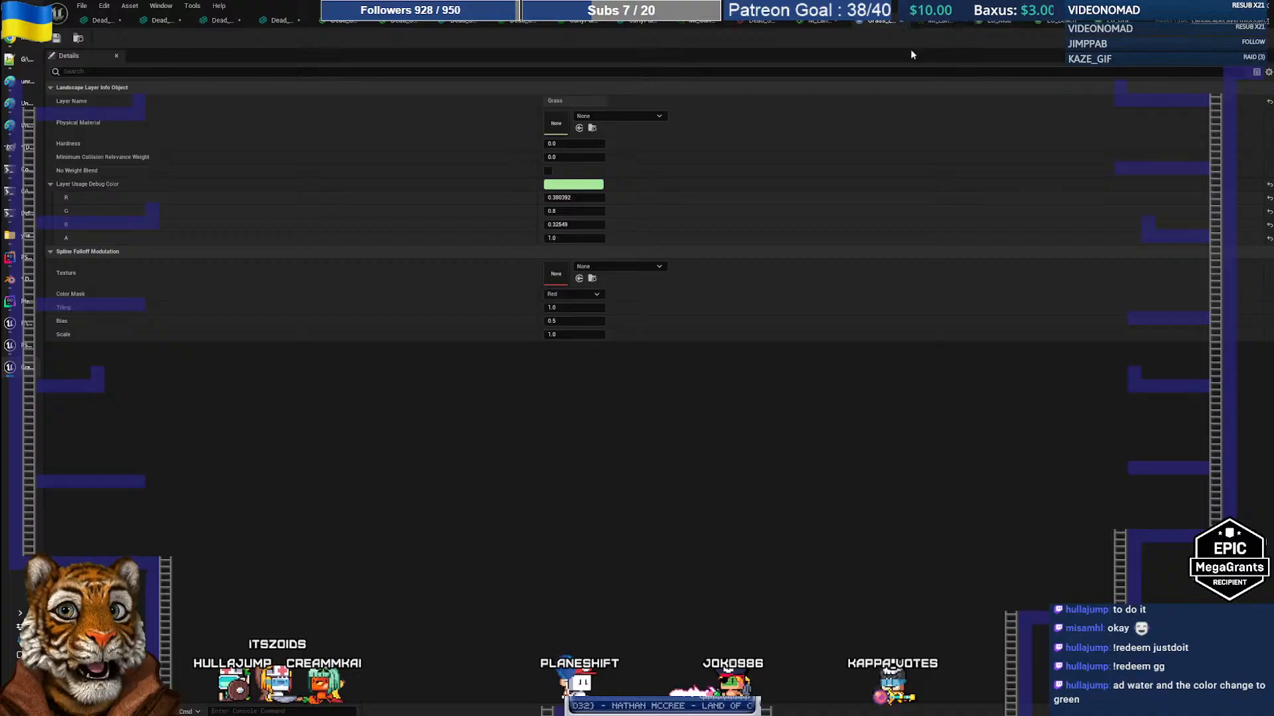
{"action": "left_click", "coordinate": [936, 23]}
{"action": "double_click", "coordinate": [108, 24]}
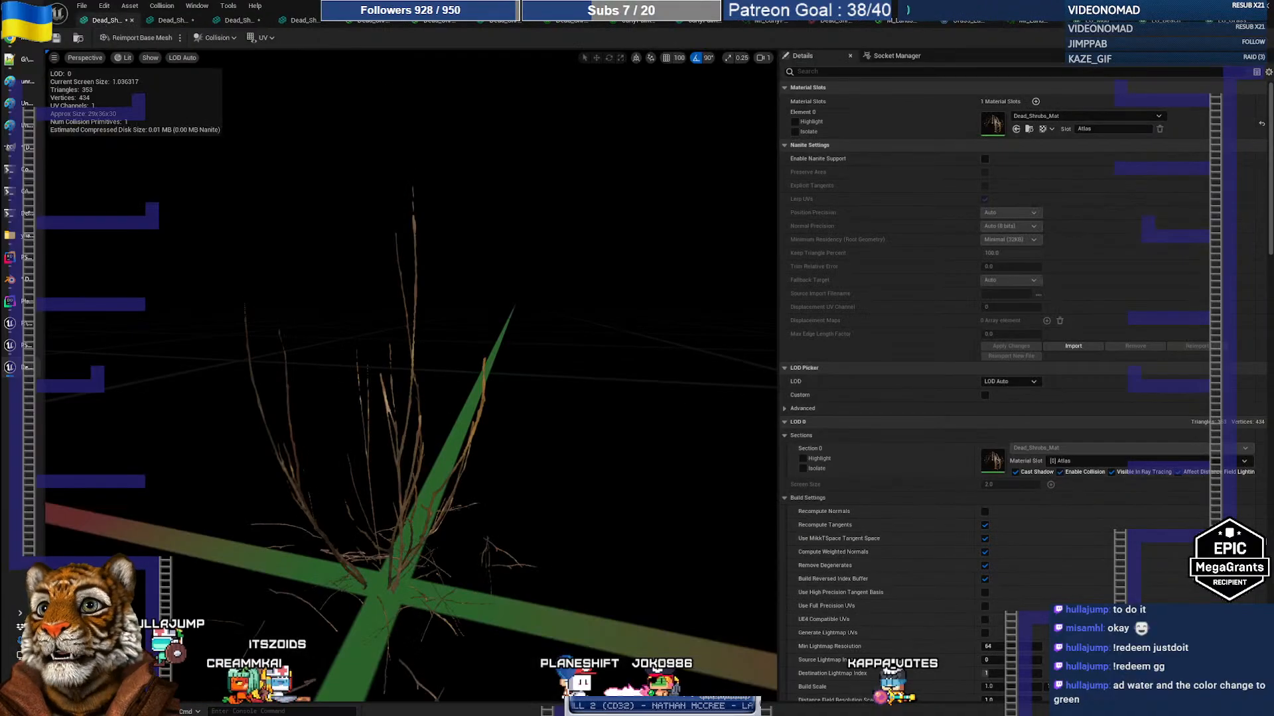
{"action": "left_click_drag", "start_coordinate": [607, 136], "coordinate": [1083, 295]}
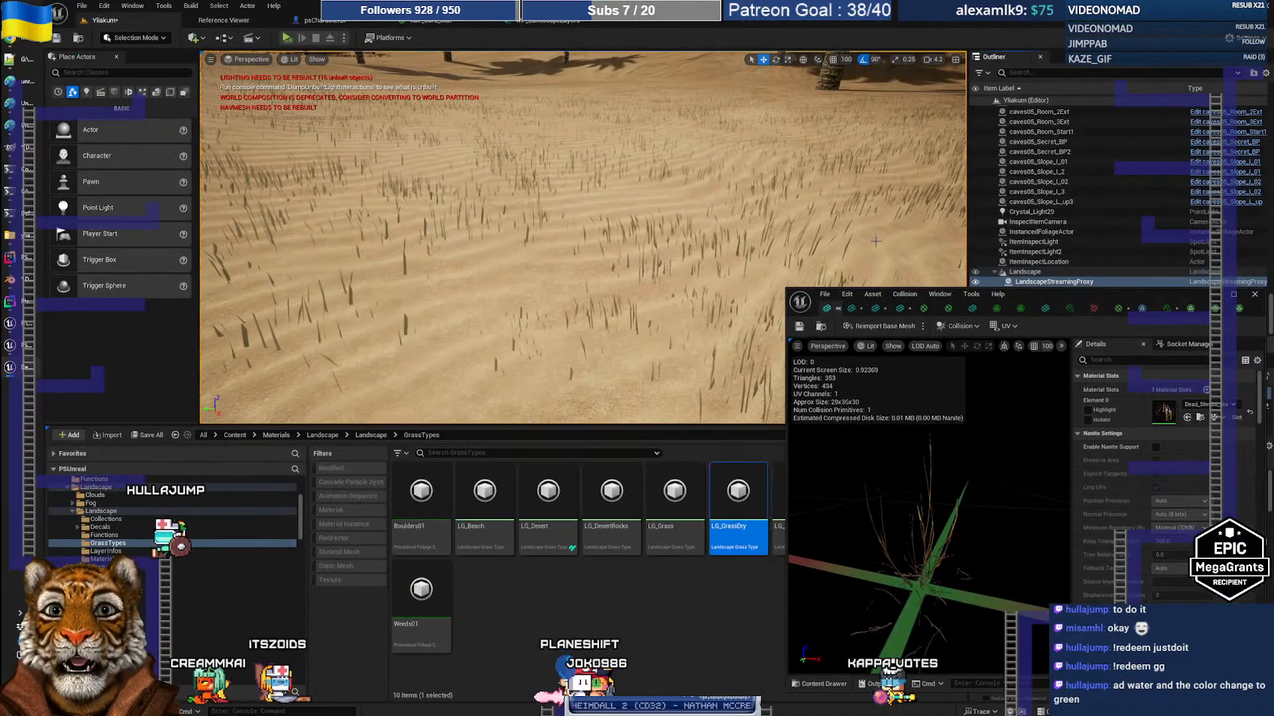
Aim the level view at the sand between the palms and bring up the Dead_Shrubs_VarC mesh among the open assets
{"action": "right_click_drag", "start_coordinate": [504, 239], "coordinate": [623, 242]}
{"action": "key", "text": "w"}
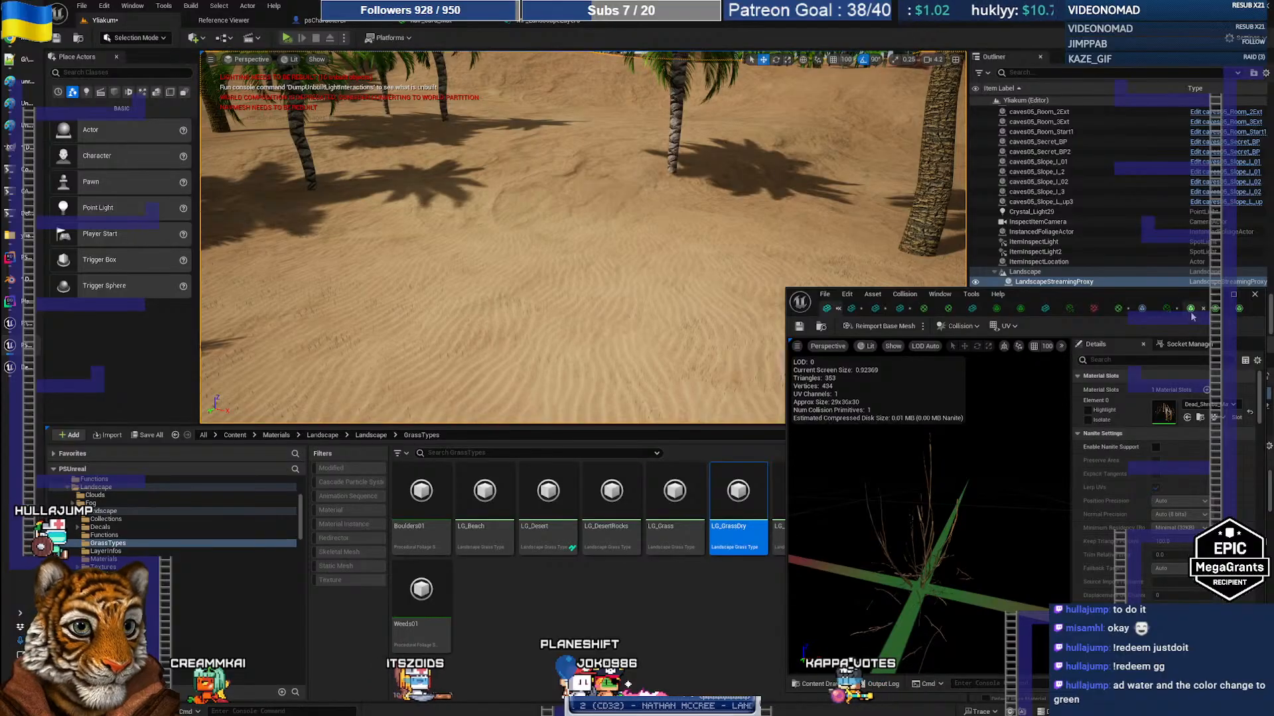
{"action": "left_click", "coordinate": [1143, 309]}
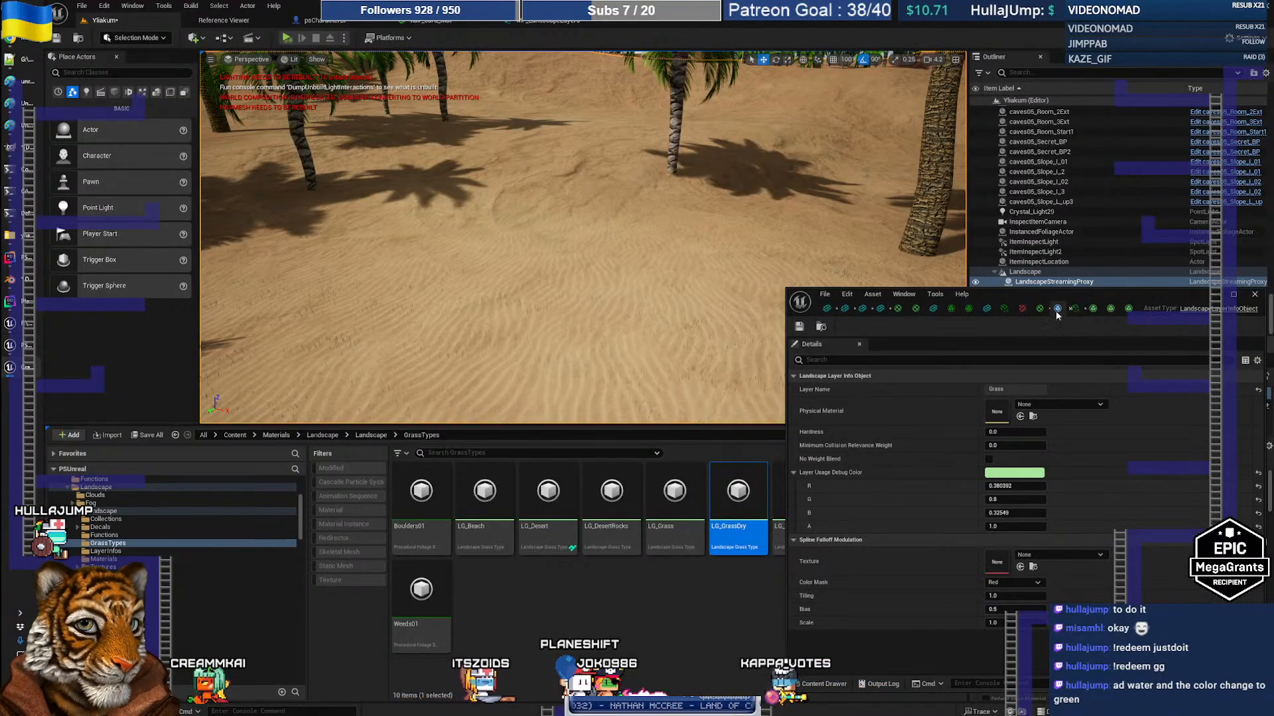
{"action": "left_click", "coordinate": [985, 310]}
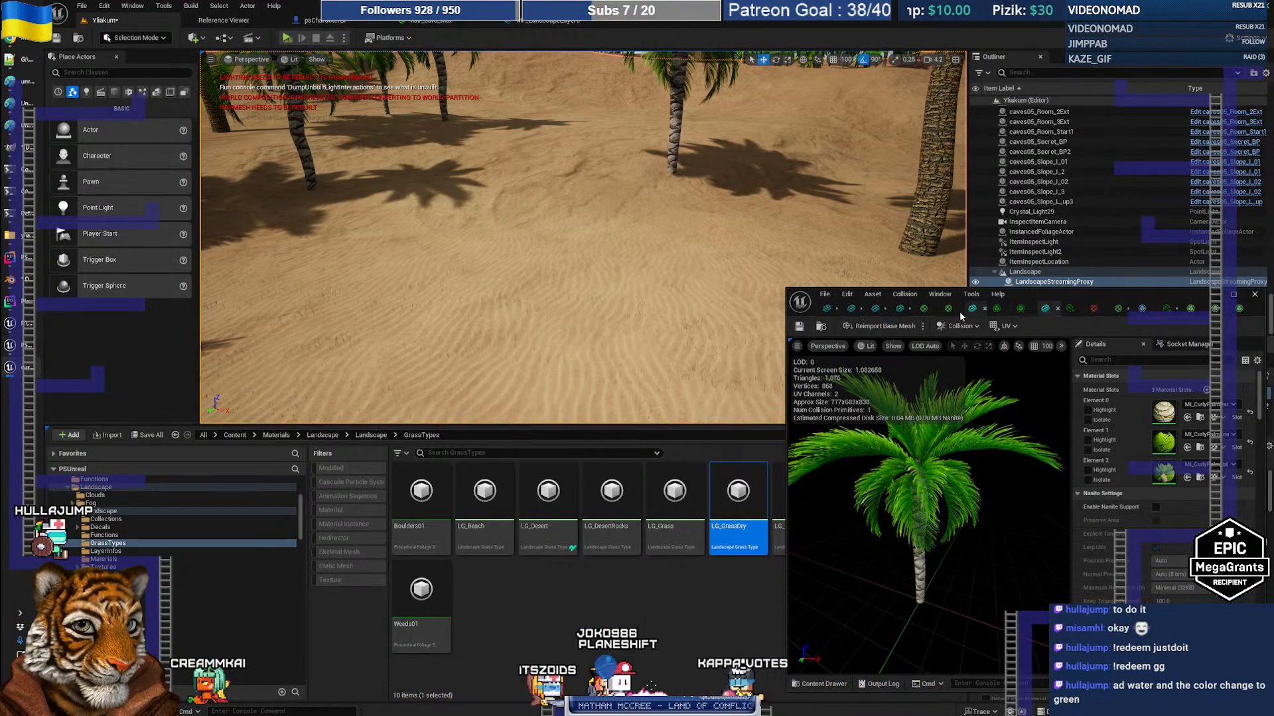
{"action": "left_click", "coordinate": [973, 309]}
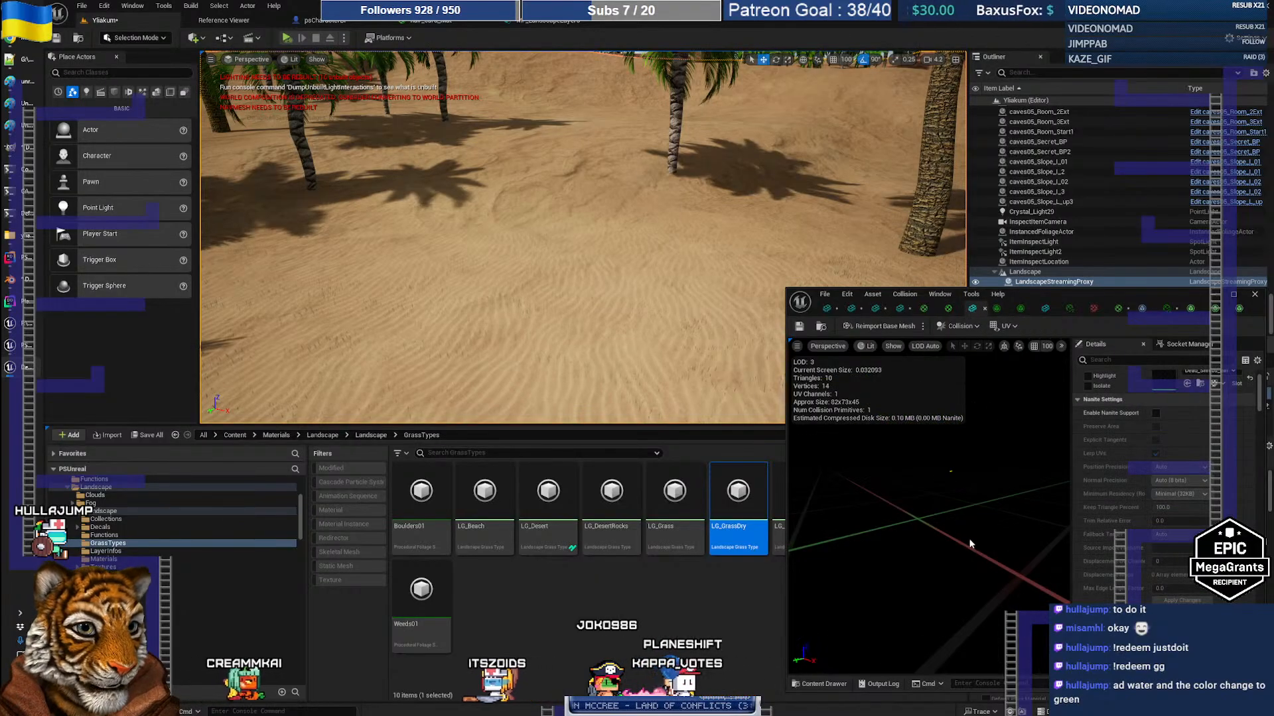
Inspect the Dead_Shrubs_VarC mesh preview up close in the maximized editor, and restore the window
{"action": "left_click_drag", "start_coordinate": [970, 544], "coordinate": [942, 540]}
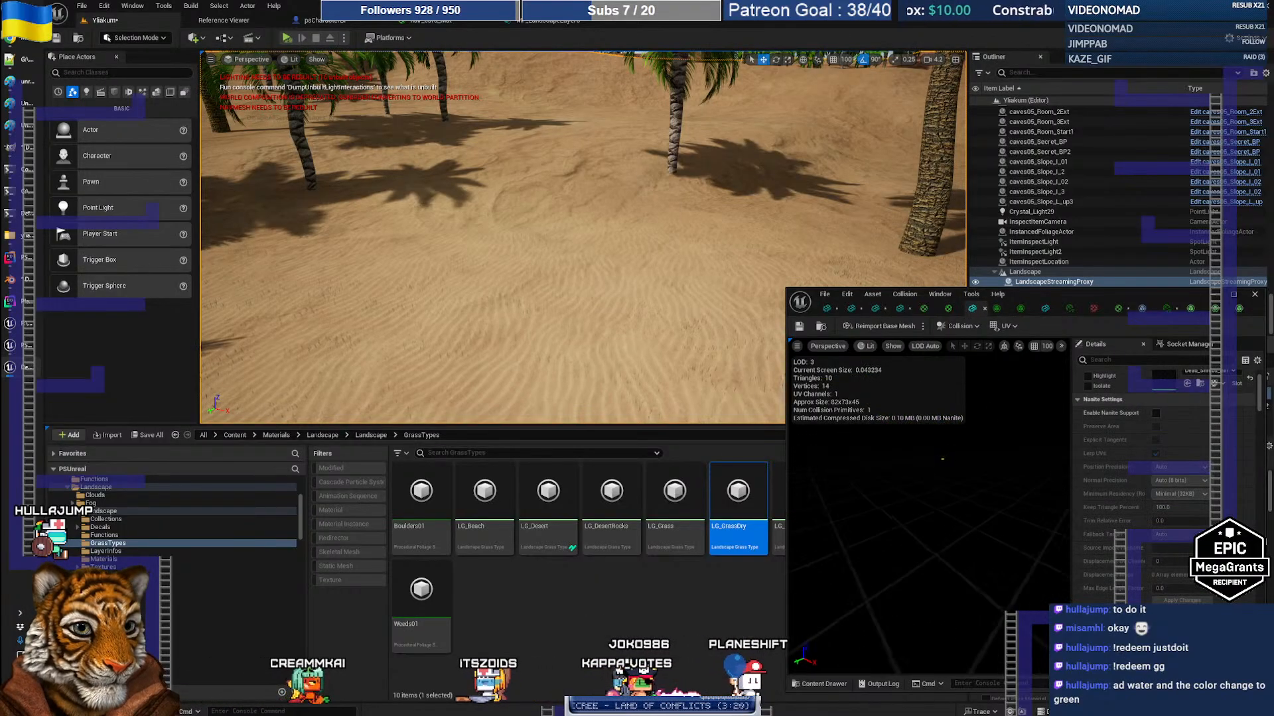
{"action": "right_click_drag", "start_coordinate": [942, 540], "coordinate": [982, 505]}
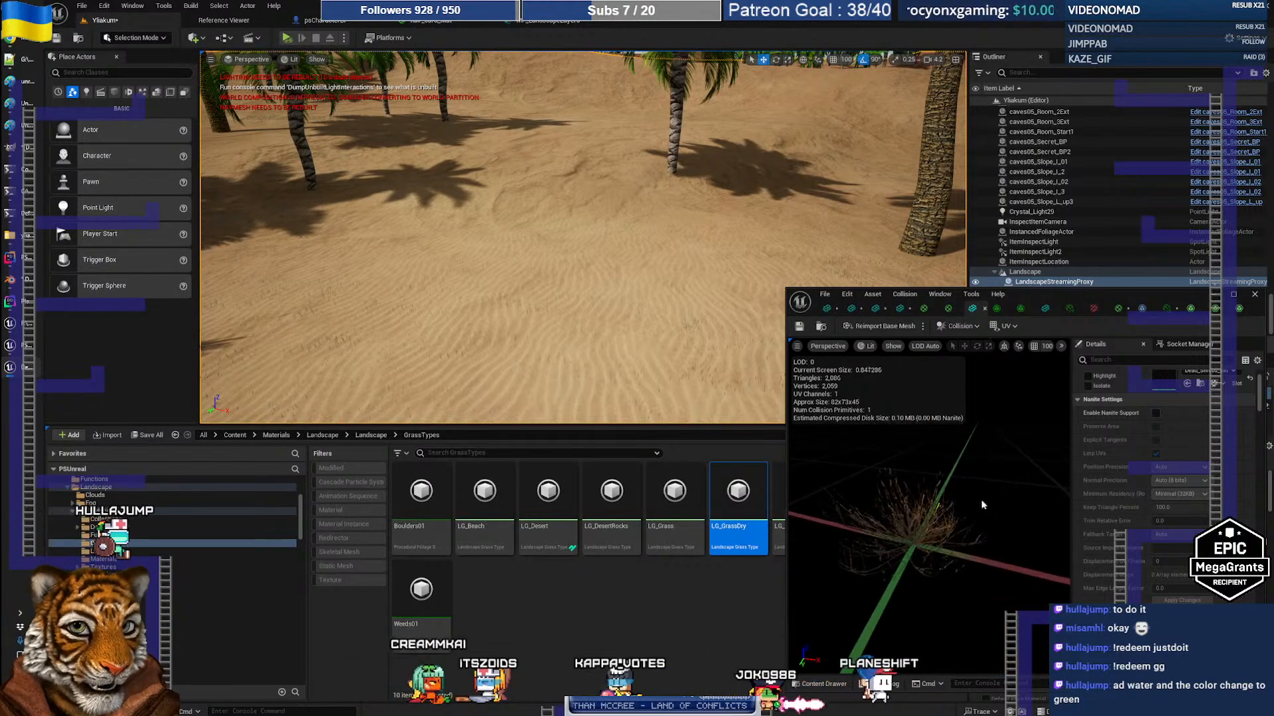
{"action": "double_click", "coordinate": [1036, 292]}
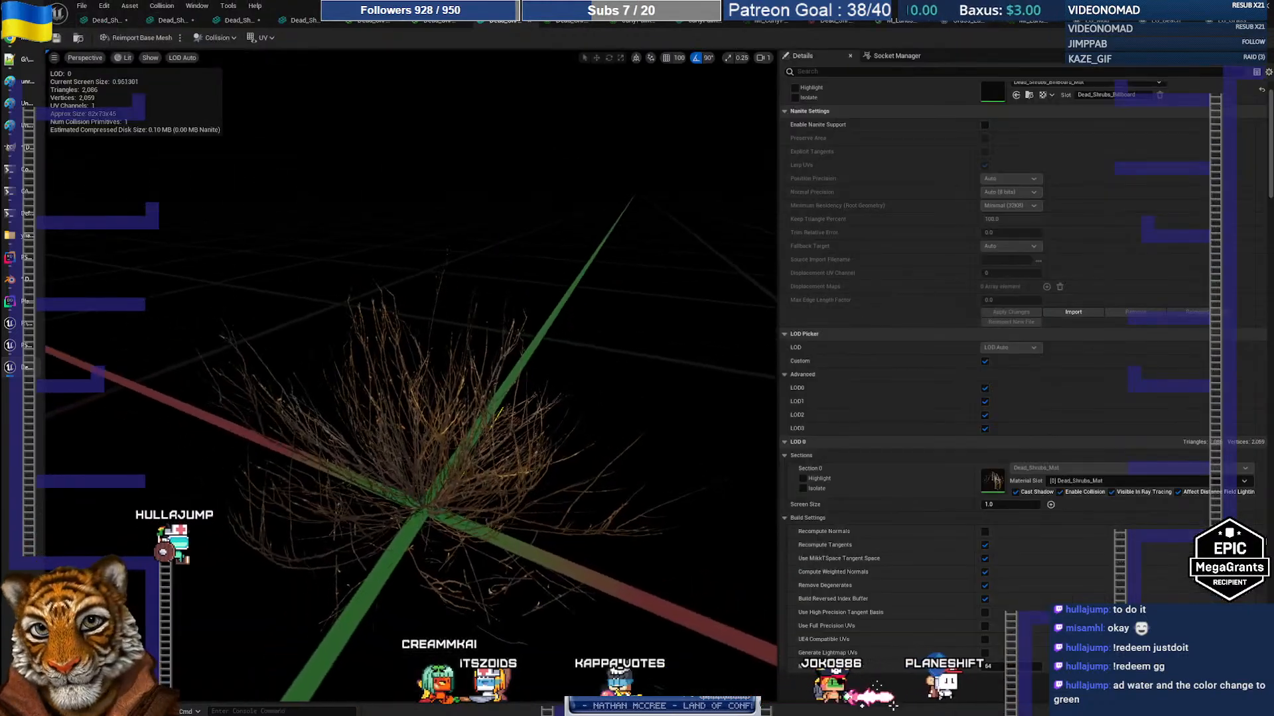
{"action": "right_click_drag", "start_coordinate": [411, 378], "coordinate": [535, 355]}
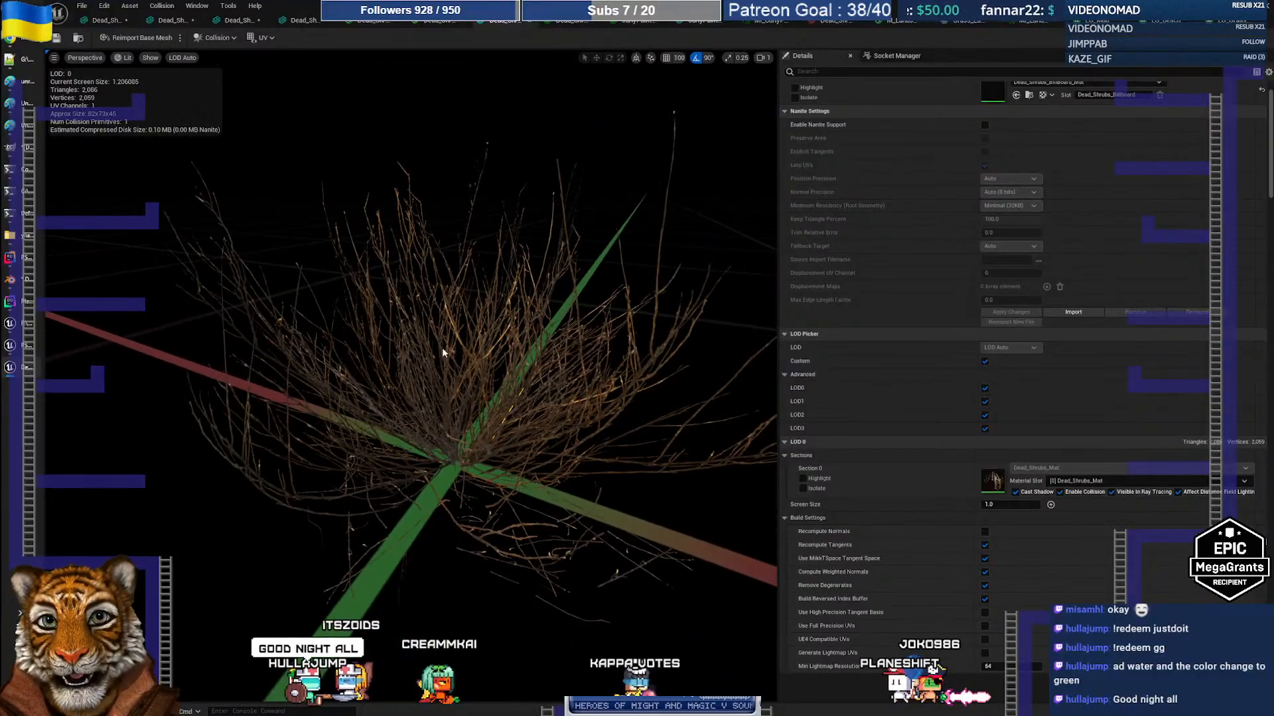
{"action": "left_click", "coordinate": [1246, 5]}
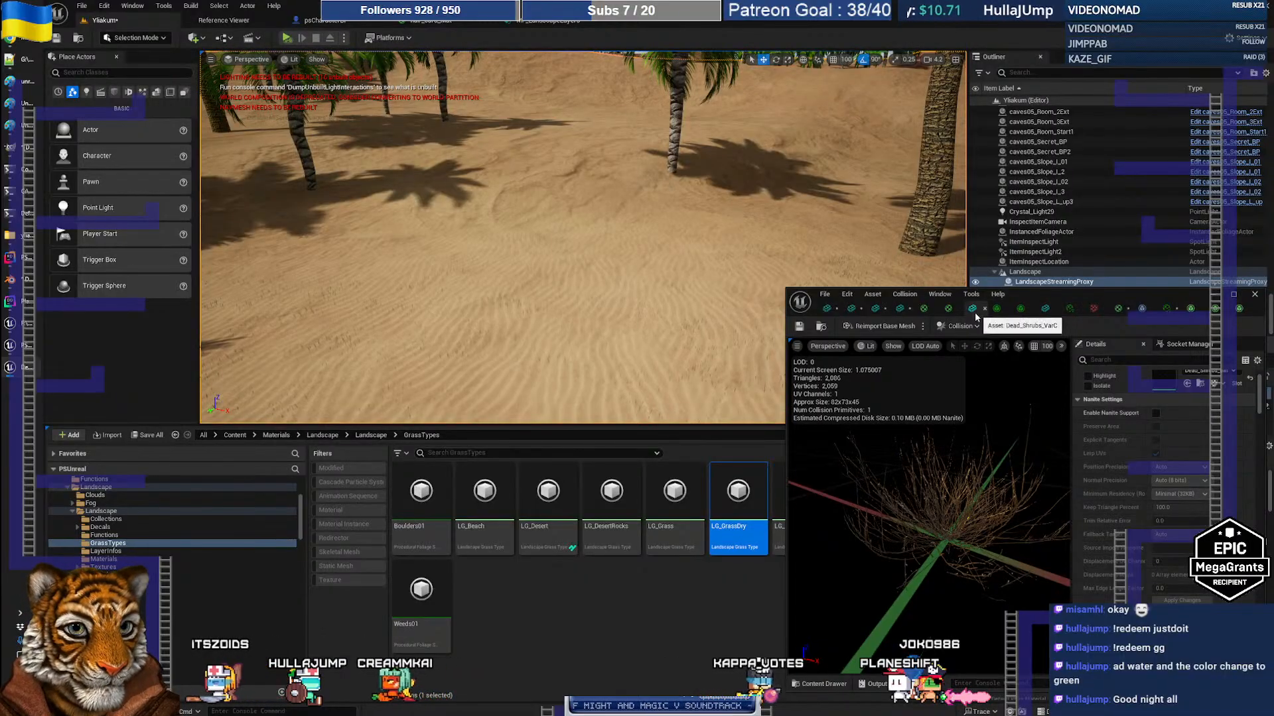
Locate Dead_Shrubs_VarC in its content folder and place one instance on the sand between the palms
{"action": "left_click", "coordinate": [822, 328]}
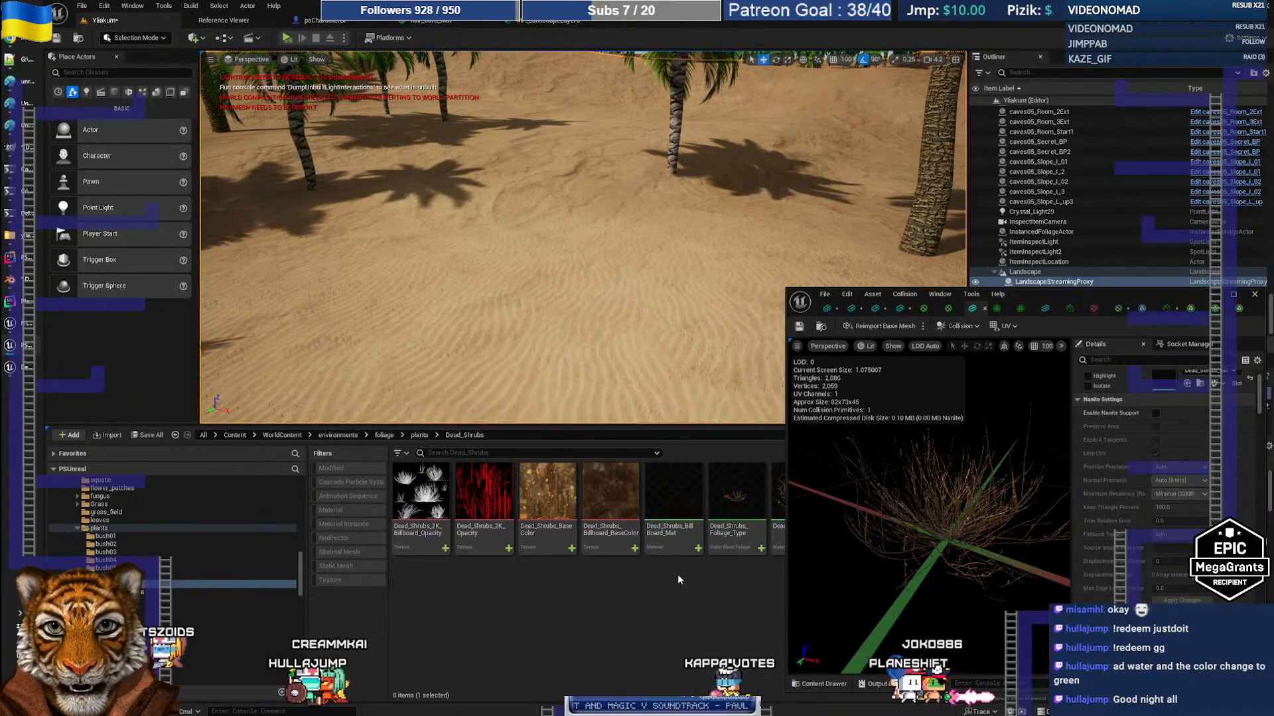
{"action": "left_click_drag", "start_coordinate": [1003, 303], "coordinate": [1105, 284]}
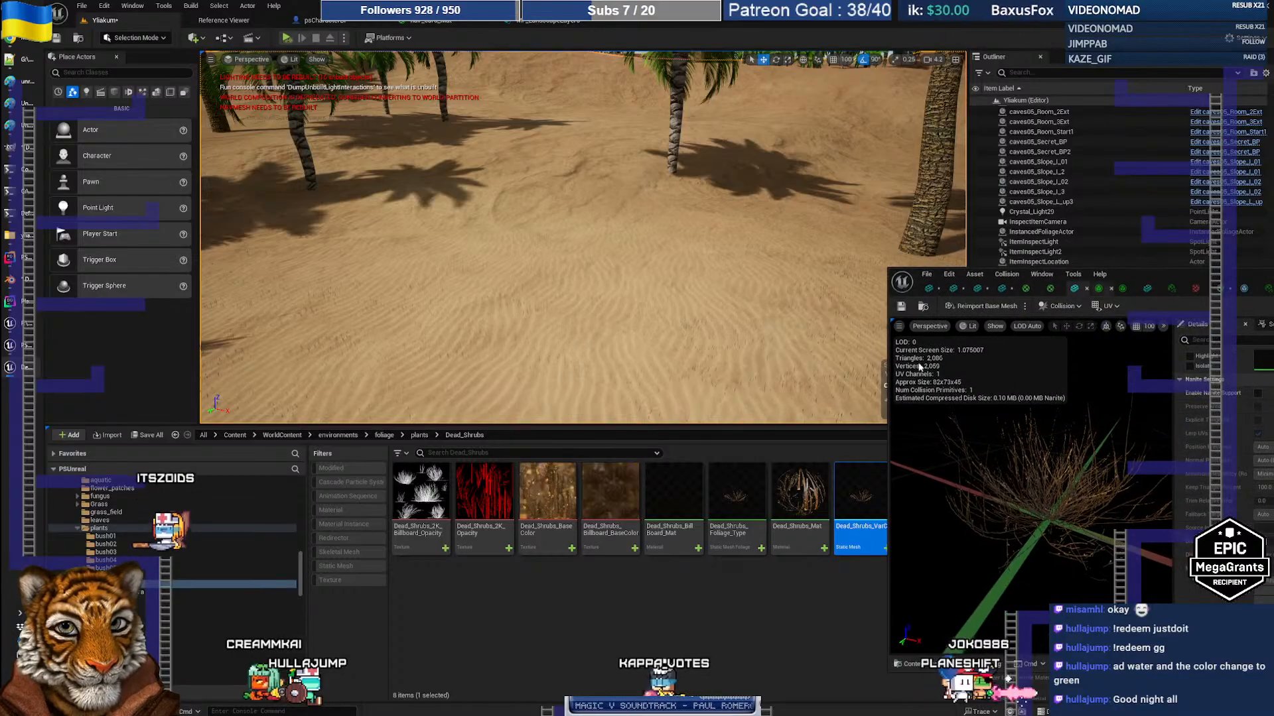
{"action": "left_click_drag", "start_coordinate": [598, 323], "coordinate": [597, 323]}
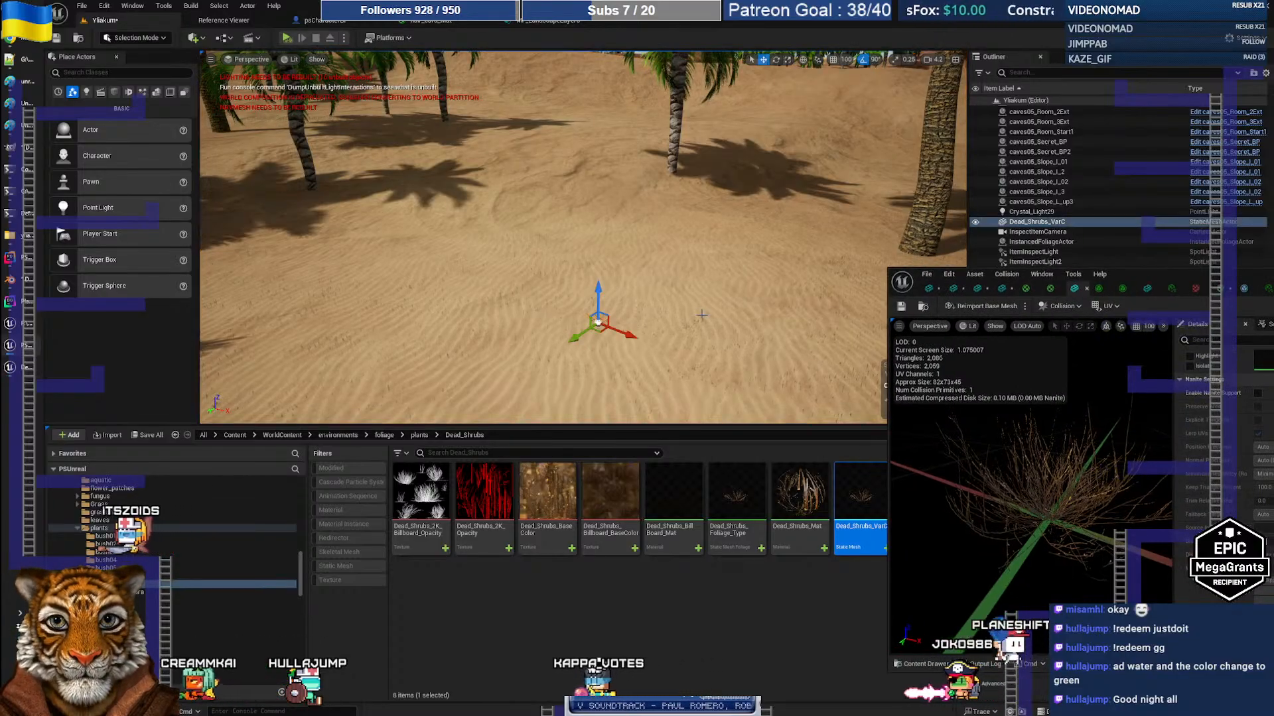
Examine the placed dead shrub up close and from several distances against the surrounding desert grass
{"action": "key", "text": "w"}
{"action": "right_click_drag", "start_coordinate": [598, 322], "coordinate": [578, 305]}
{"action": "key", "text": "f"}
{"action": "key", "text": "w"}
{"action": "key", "text": "s"}
{"action": "key", "text": "w"}
{"action": "key", "text": "s"}
{"action": "key", "text": "w"}
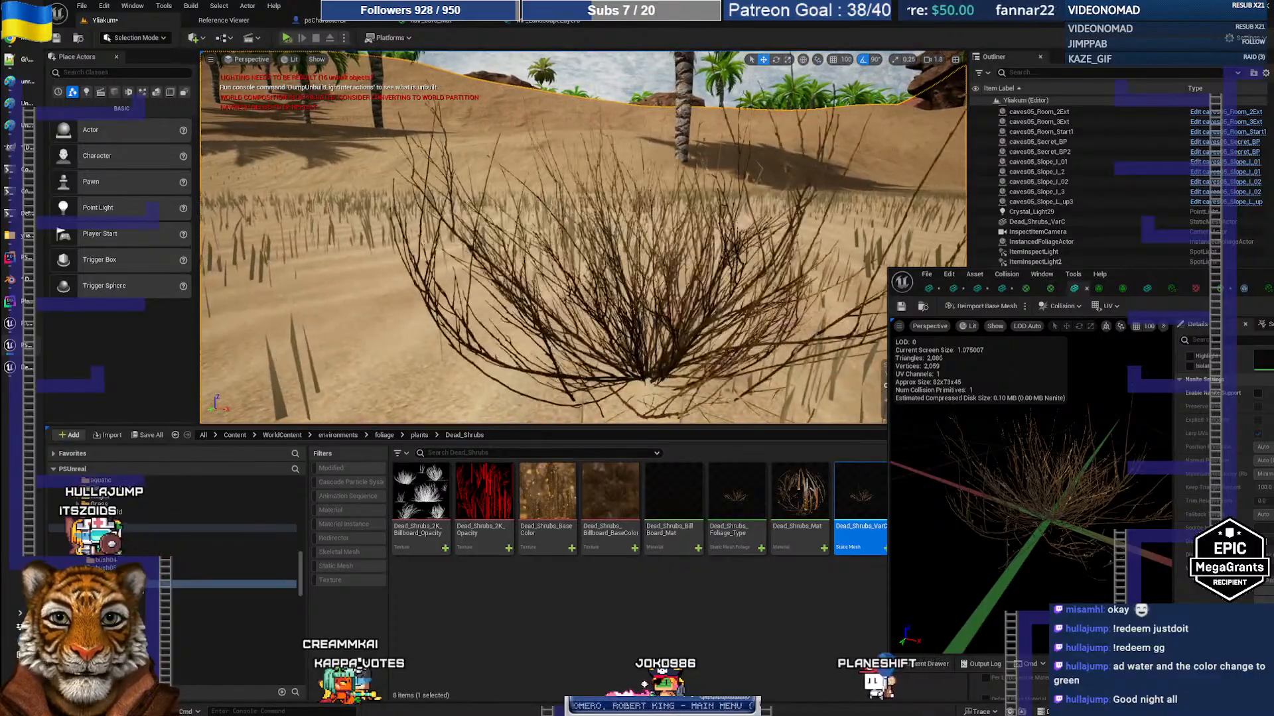
{"action": "right_click_drag", "start_coordinate": [584, 237], "coordinate": [478, 224]}
{"action": "scroll", "coordinate": [583, 237], "scroll_direction": "down", "scroll_amount": 3}
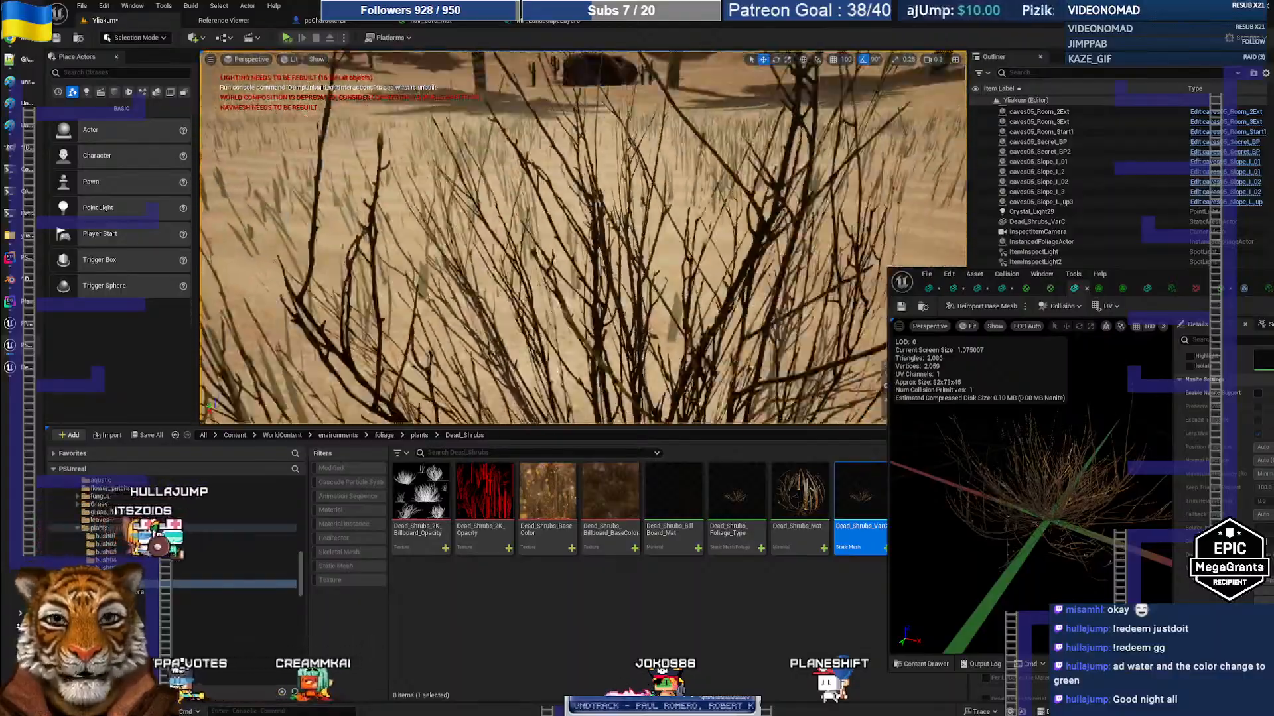
Frame the whole placed dead shrub in the level and bring up its Dead_Shrubs_Mat material among the open assets
{"action": "right_click_drag", "start_coordinate": [584, 237], "coordinate": [560, 323]}
{"action": "key", "text": "s"}
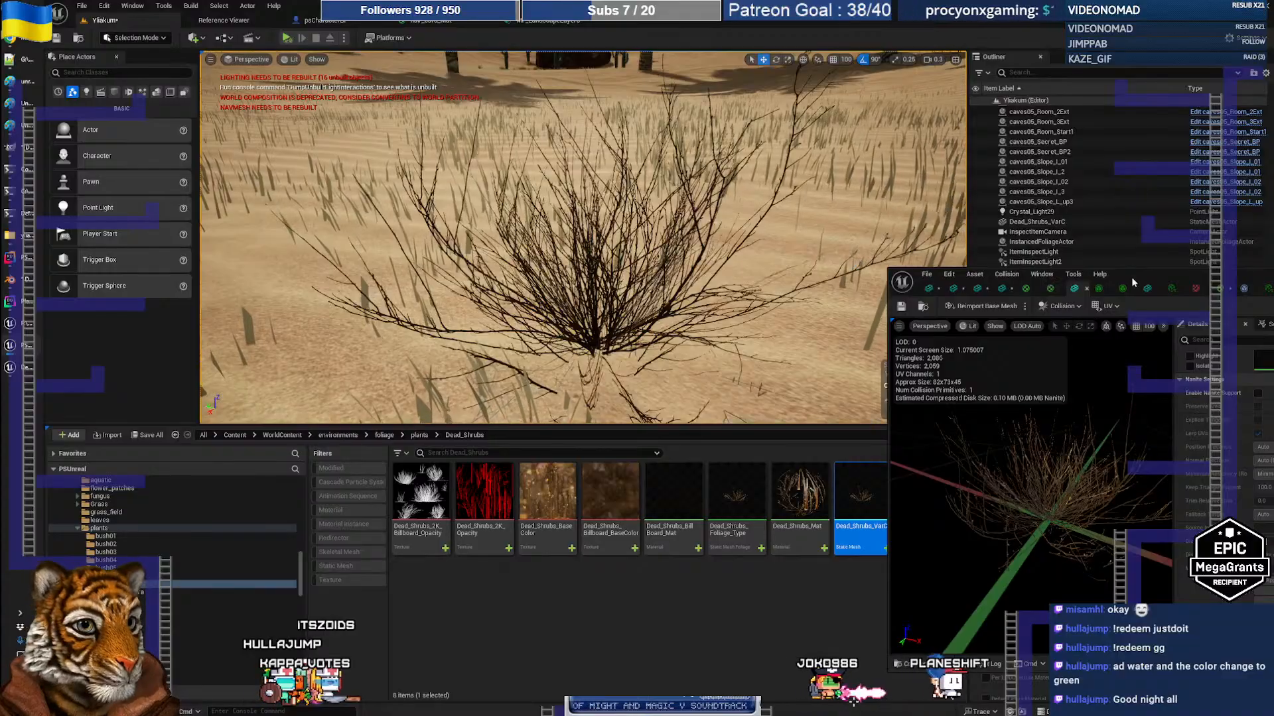
{"action": "left_click_drag", "start_coordinate": [1129, 279], "coordinate": [959, 290]}
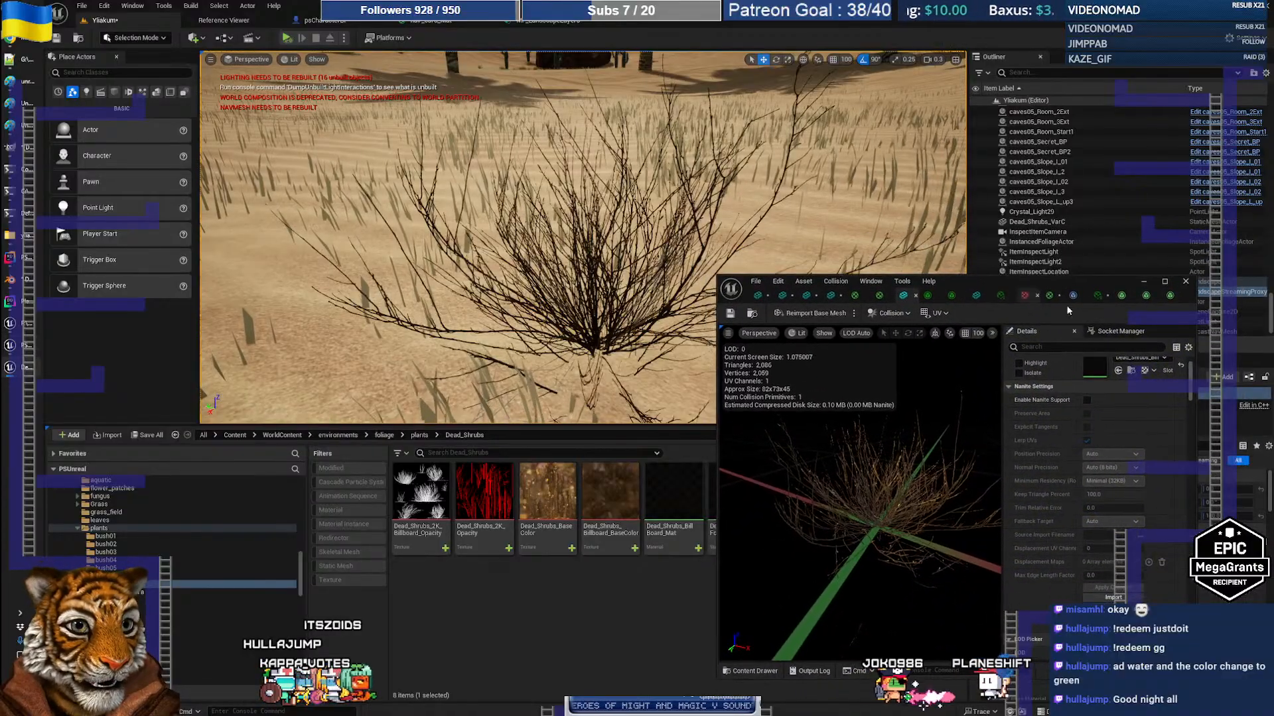
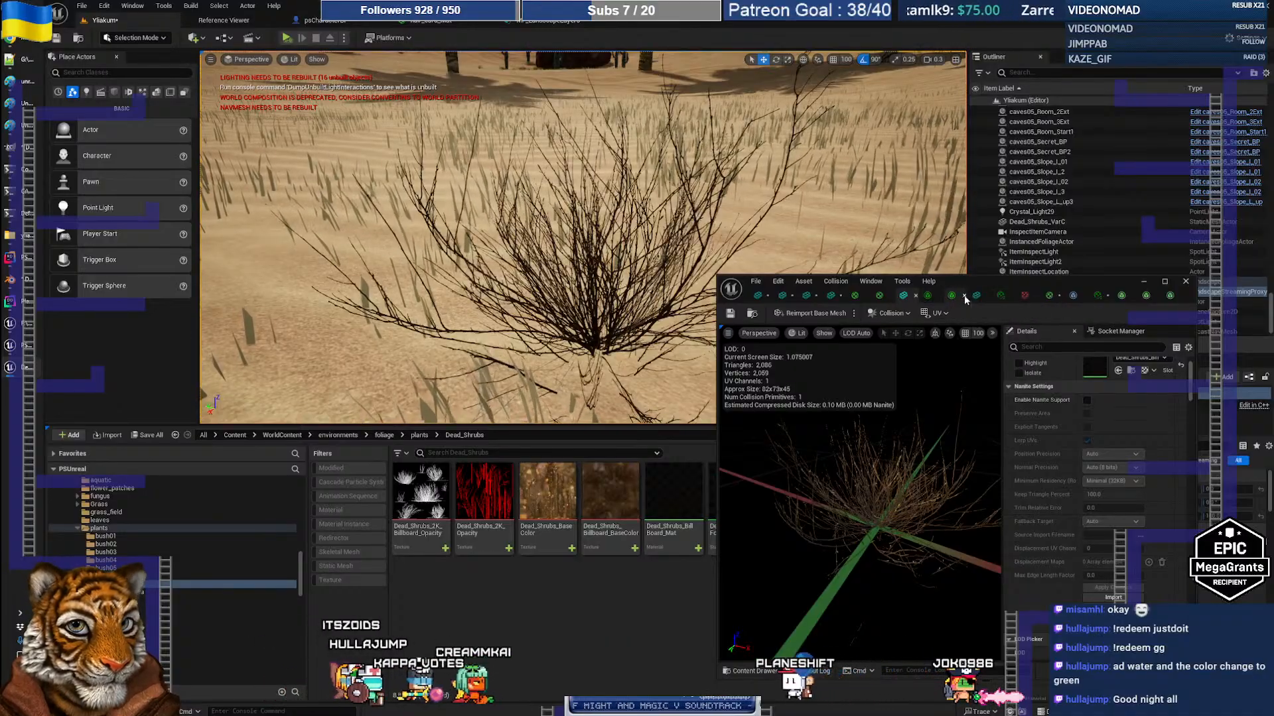
{"action": "left_click", "coordinate": [886, 296]}
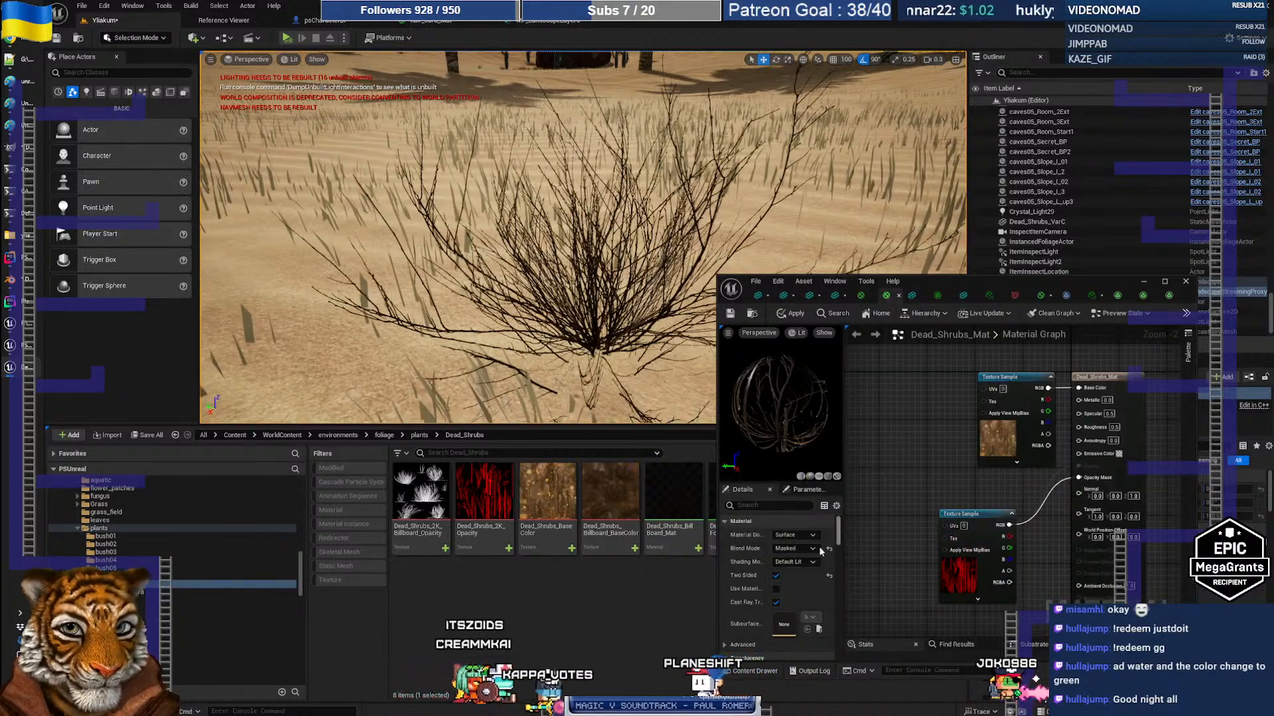
Try the Unlit shading model on Dead_Shrubs_Mat, and return it to Default Lit
{"action": "left_click", "coordinate": [800, 562]}
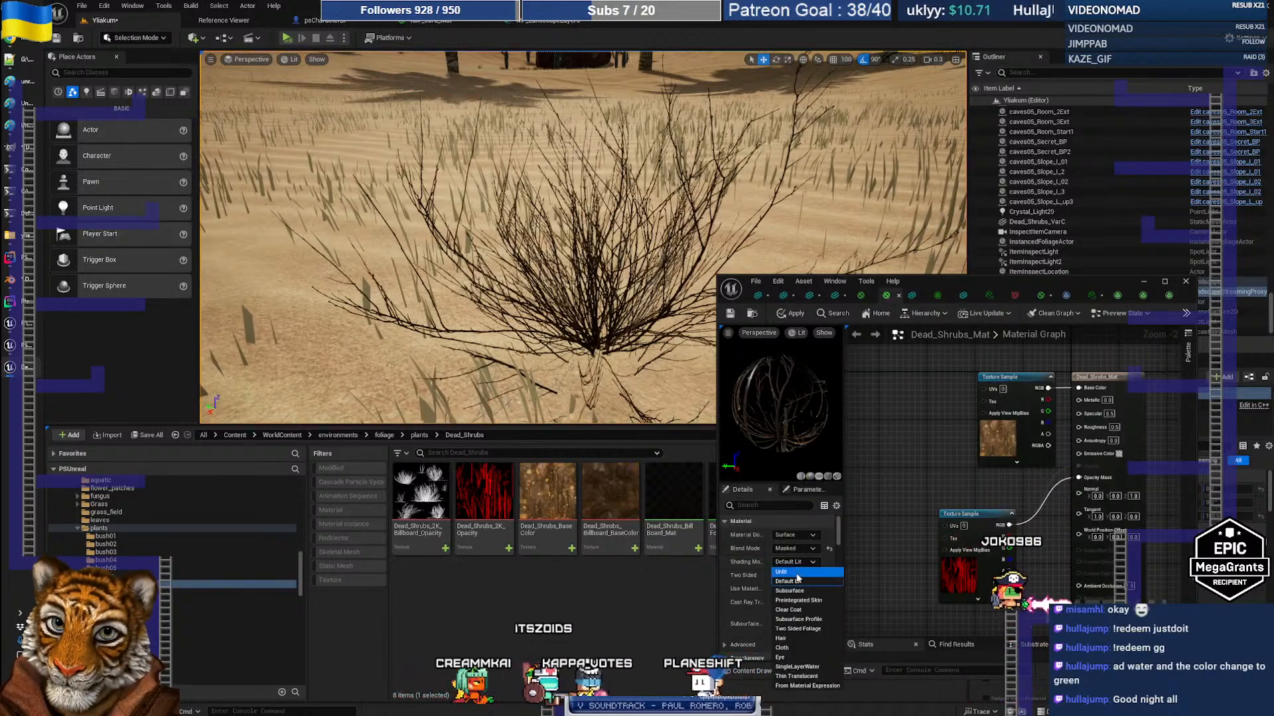
{"action": "left_click", "coordinate": [796, 573]}
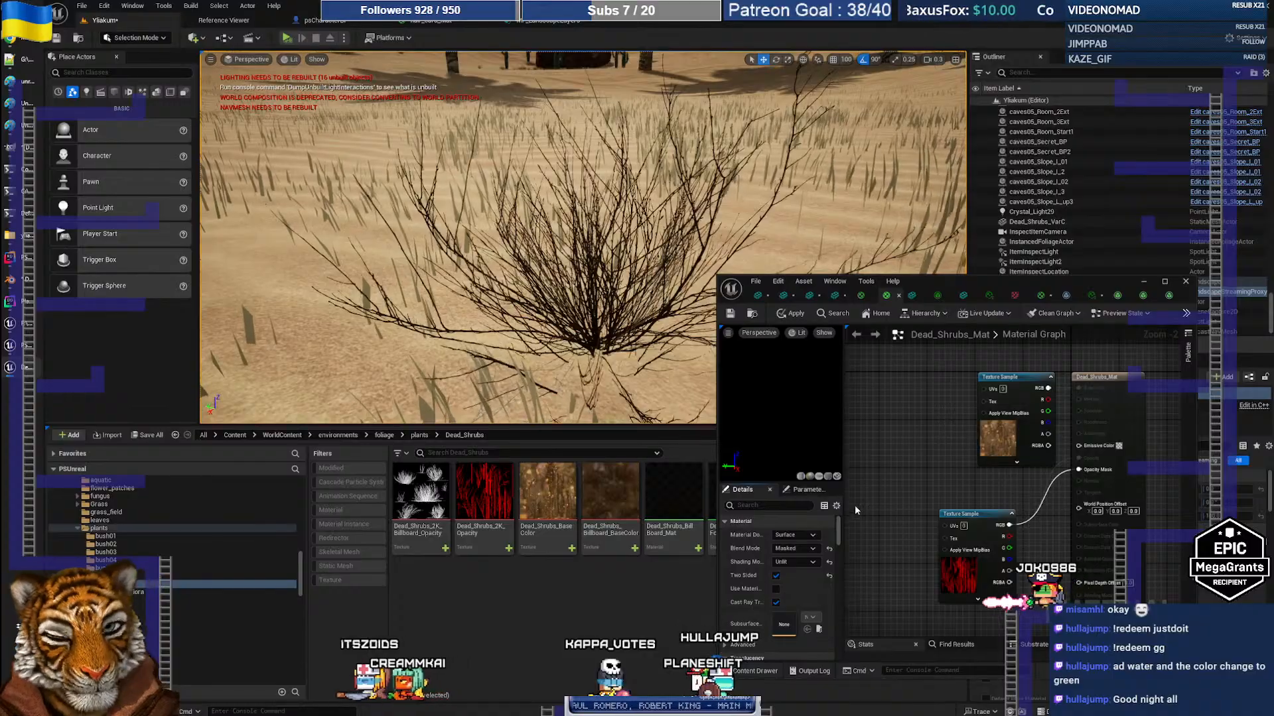
{"action": "left_click", "coordinate": [799, 562]}
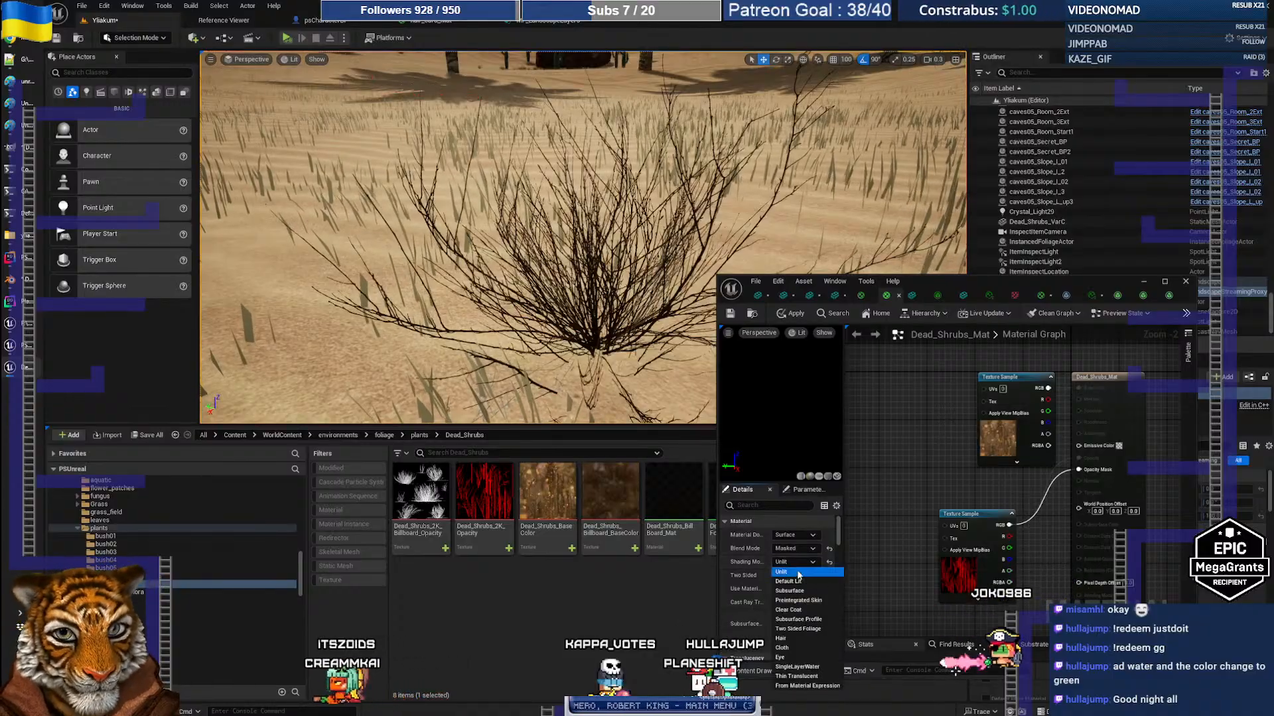
{"action": "left_click", "coordinate": [795, 581]}
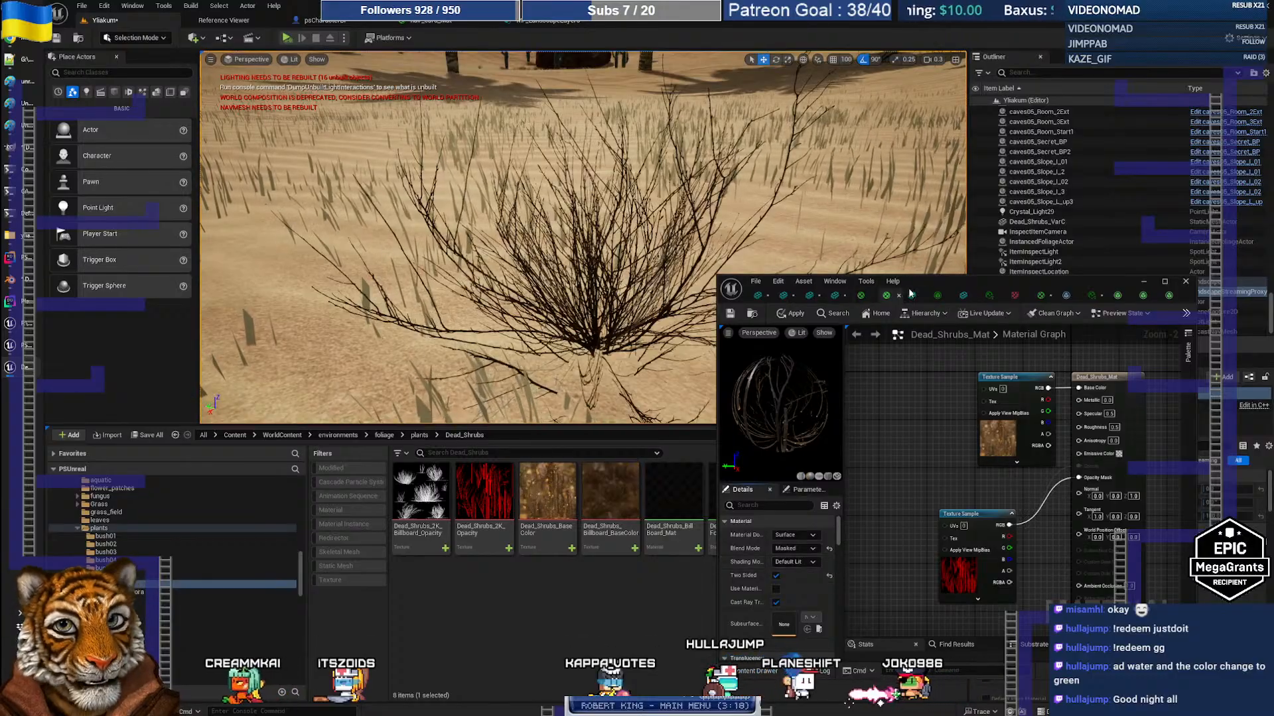
Review the translucency settings of Dead_Shrubs_Mat and move the material editor clear of the placed shrub
{"action": "scroll", "coordinate": [779, 550], "scroll_direction": "down", "scroll_amount": 3}
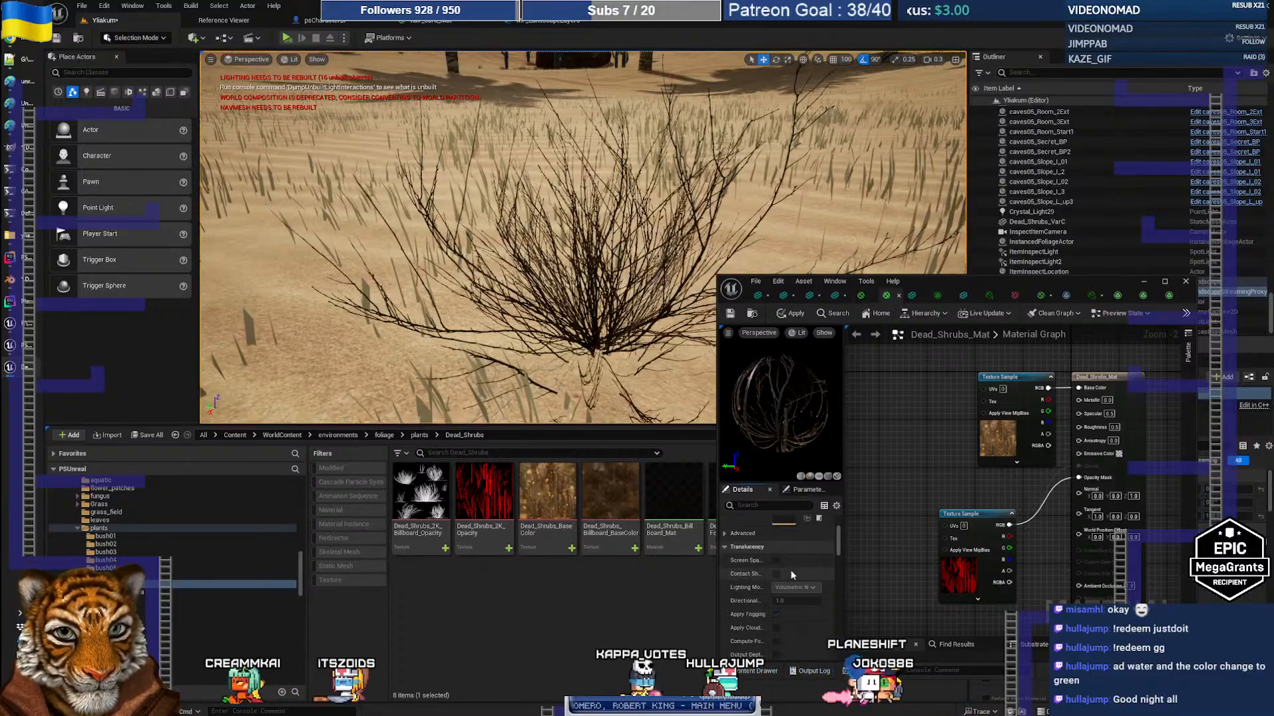
{"action": "scroll", "coordinate": [790, 572], "scroll_direction": "down", "scroll_amount": 5}
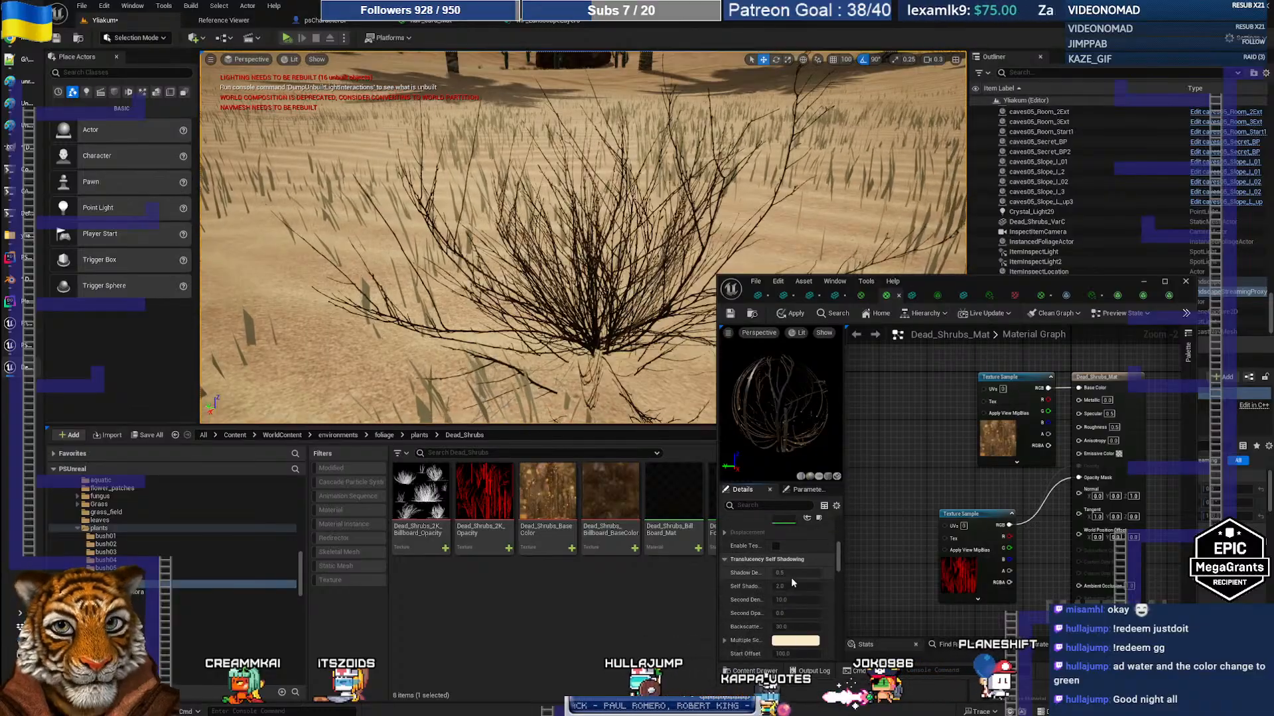
{"action": "scroll", "coordinate": [790, 577], "scroll_direction": "down", "scroll_amount": 1}
{"action": "left_click_drag", "start_coordinate": [1003, 290], "coordinate": [1032, 296]}
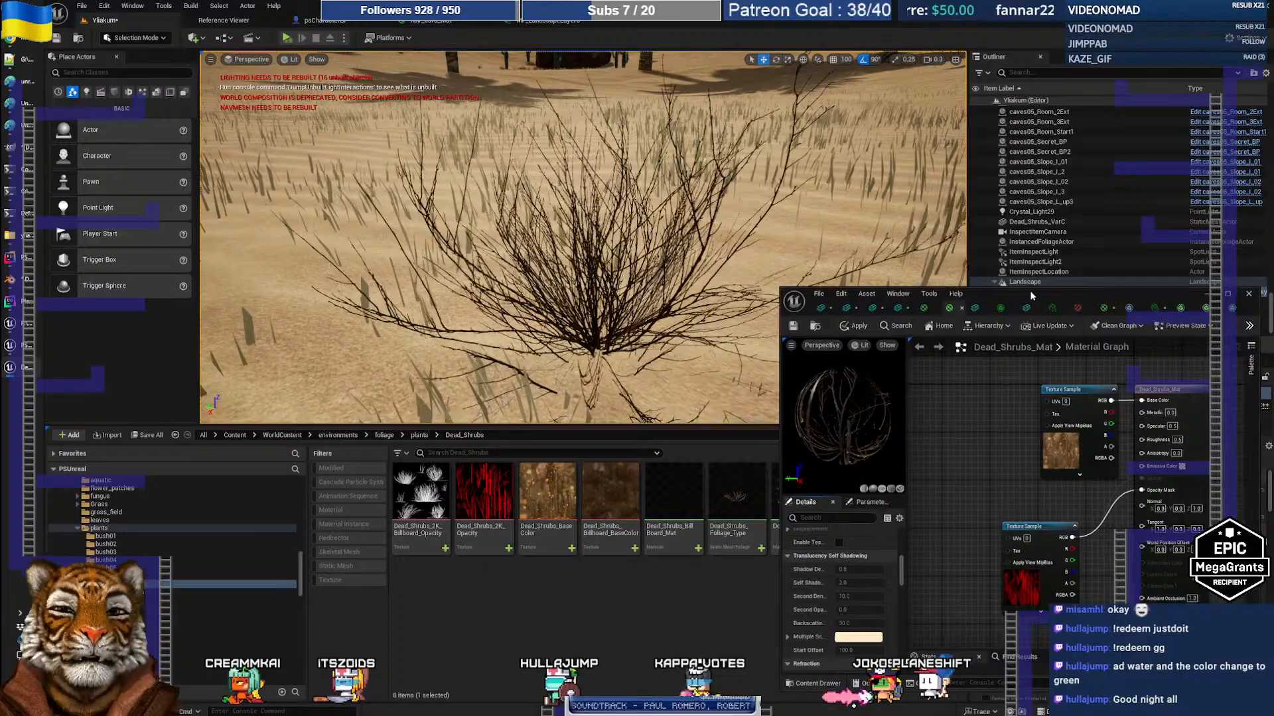
Rotate the placed dead shrub 180° upside down and raise it above the sand
{"action": "left_click", "coordinate": [594, 322]}
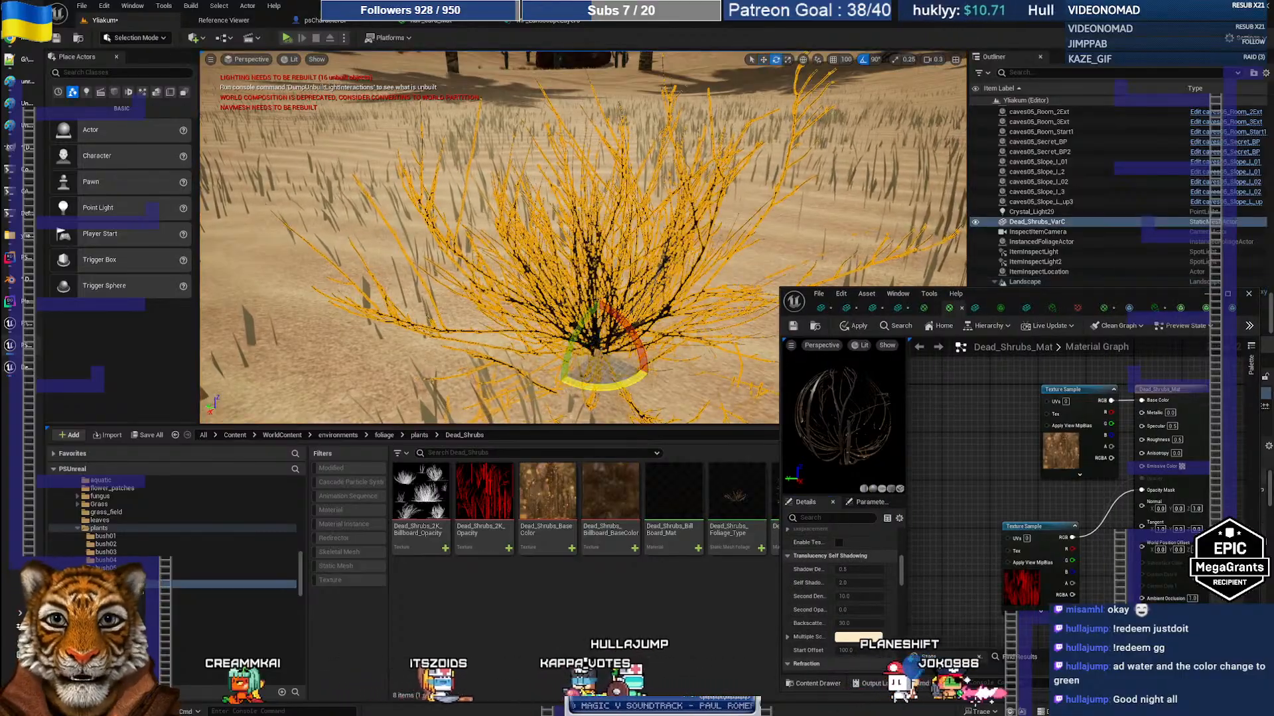
{"action": "left_click_drag", "start_coordinate": [644, 352], "coordinate": [607, 383]}
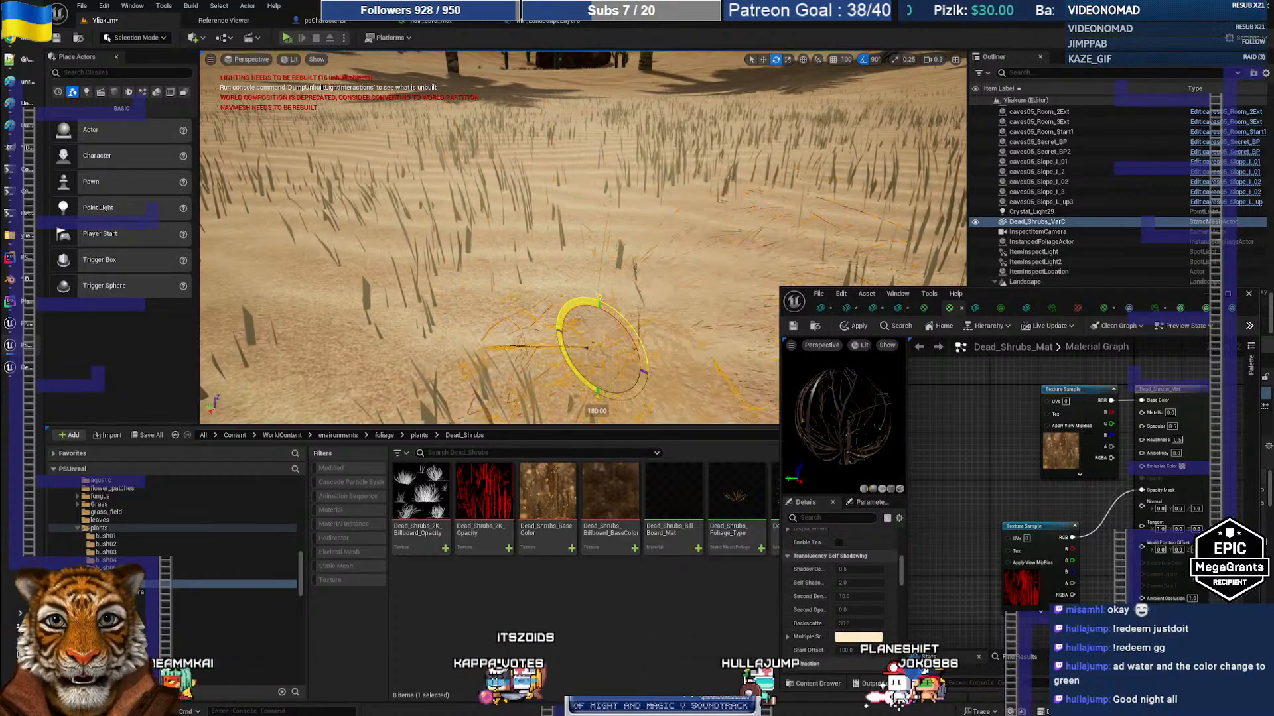
{"action": "left_click_drag", "start_coordinate": [599, 322], "coordinate": [600, 100]}
{"action": "right_click_drag", "start_coordinate": [600, 100], "coordinate": [621, 139]}
{"action": "left_click", "coordinate": [618, 122]}
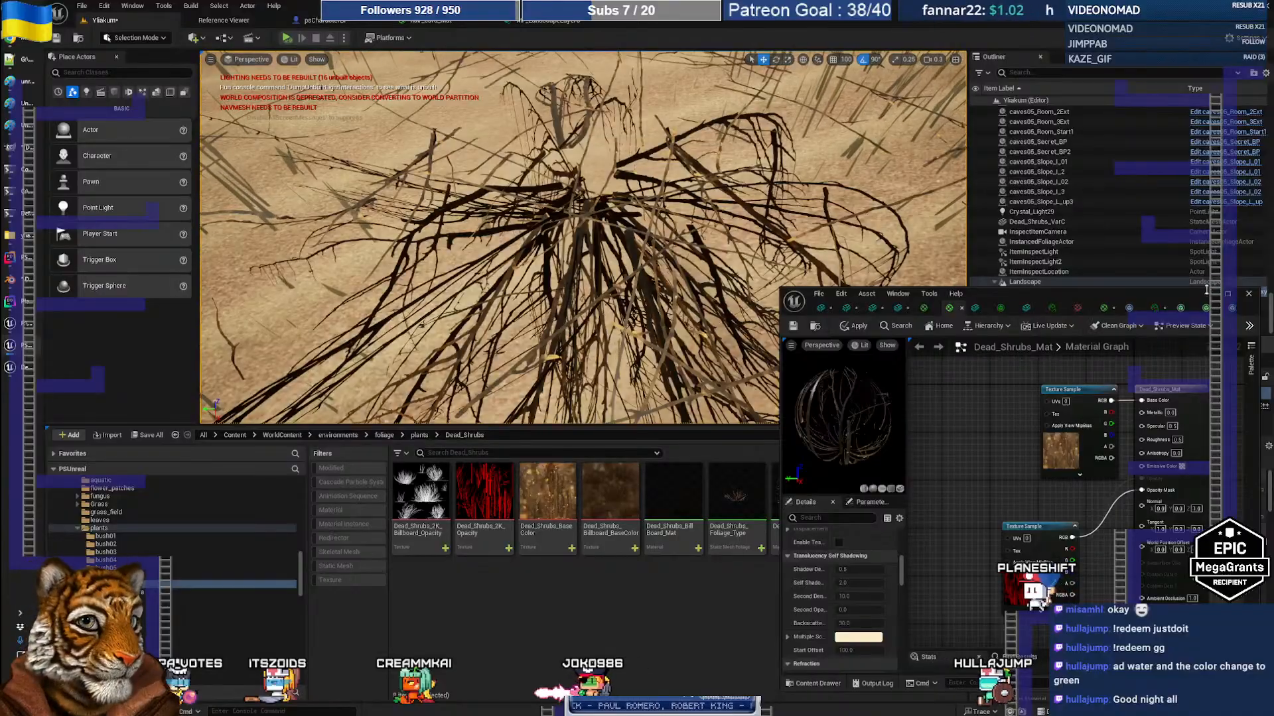
Filter the LandscapeStreamingProxy properties by "sha" and enable its Cast Shadow override
{"action": "left_click", "coordinate": [1021, 292]}
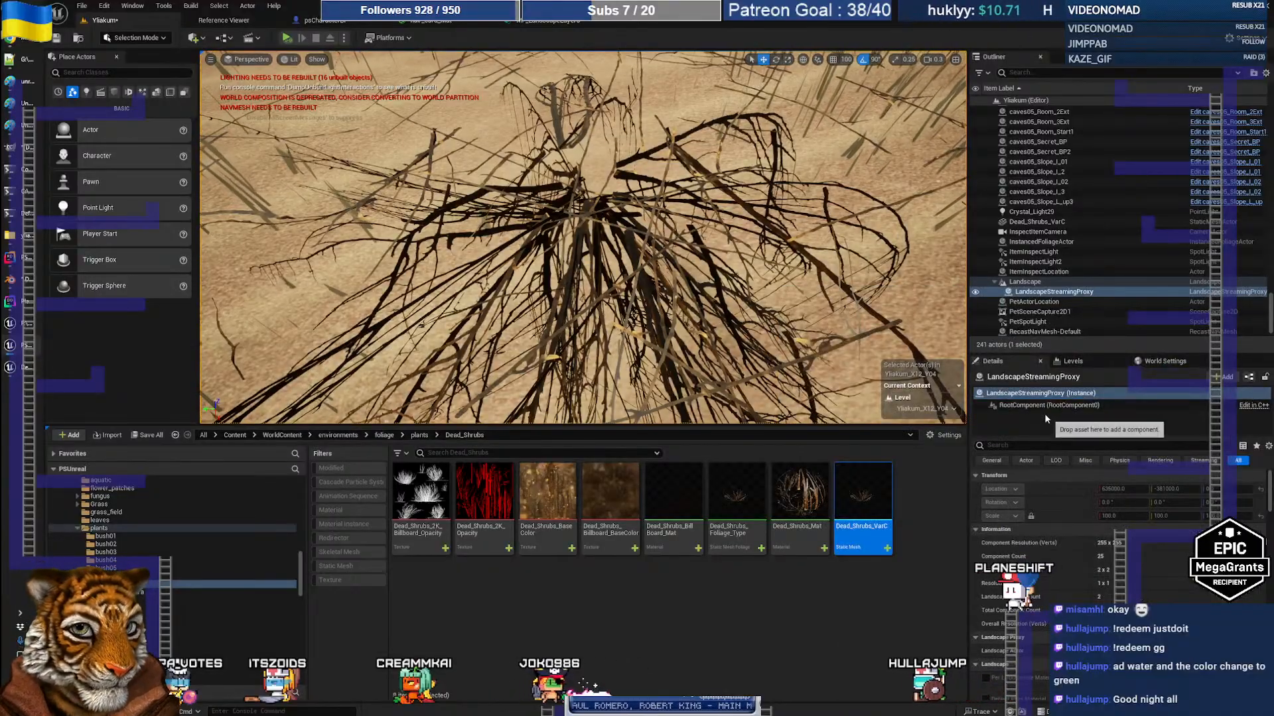
{"action": "left_click", "coordinate": [1026, 445]}
{"action": "type", "text": "sho"}
{"action": "key", "text": "BackSpace"}
{"action": "type", "text": "a"}
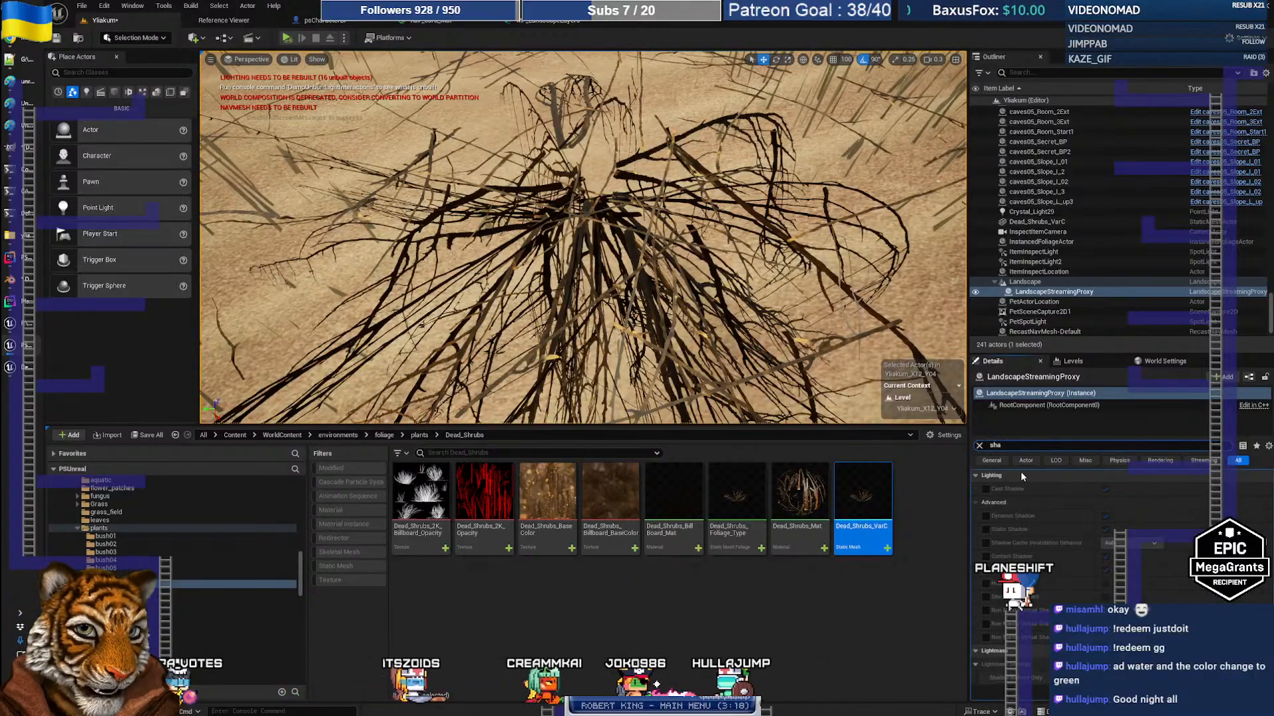
{"action": "left_click", "coordinate": [985, 489]}
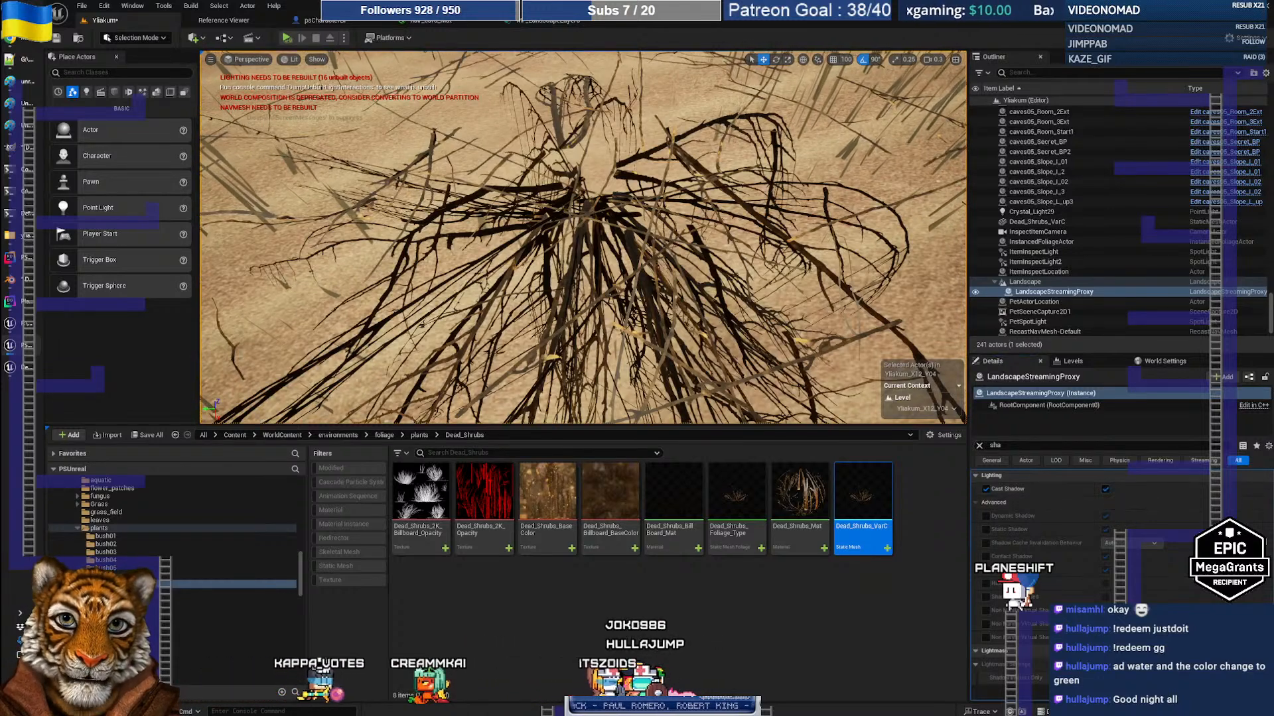
Filter the placed dead shrub's properties by "shado", turn off its Cast Shadow option, and clear the filter
{"action": "left_click", "coordinate": [592, 242]}
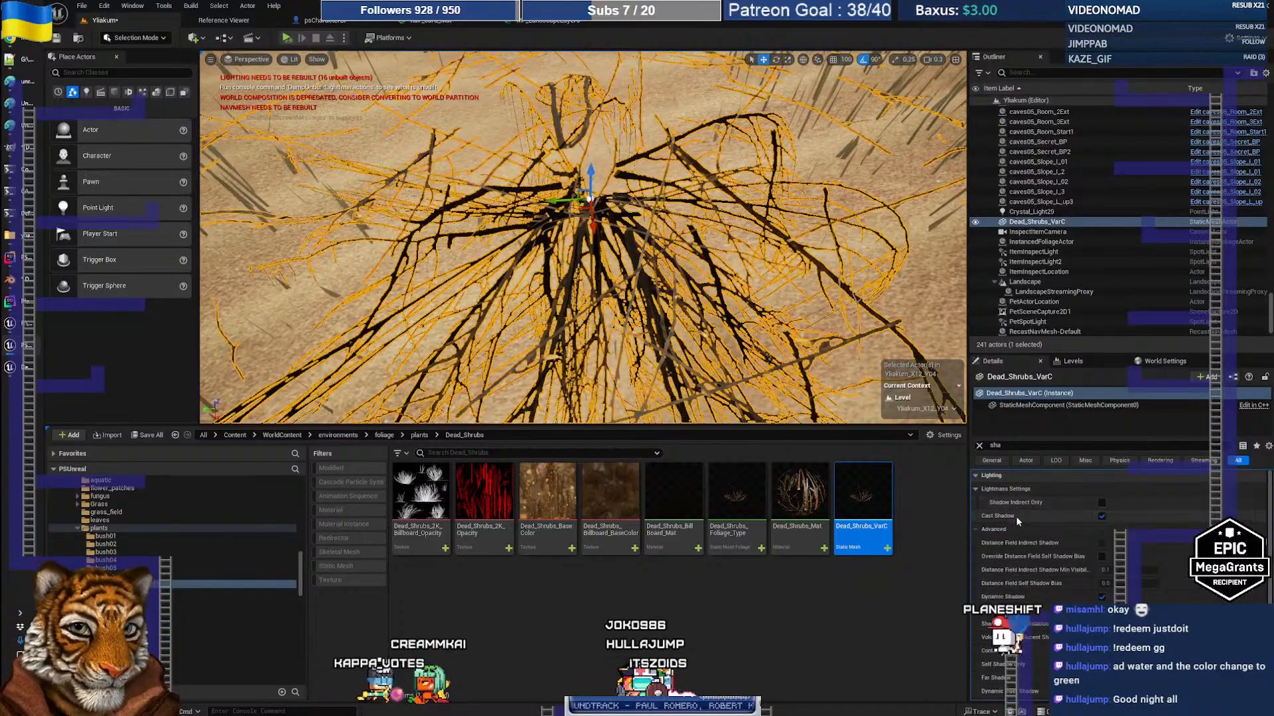
{"action": "left_click", "coordinate": [1102, 516]}
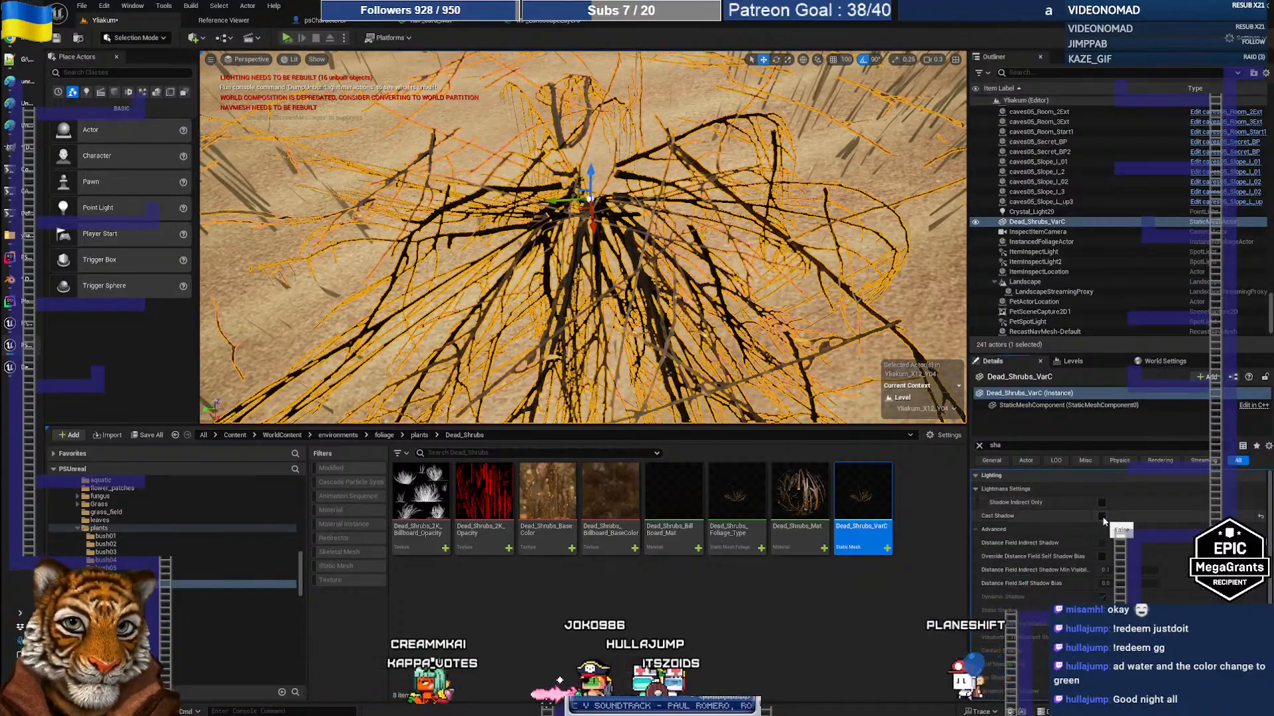
{"action": "left_click", "coordinate": [1102, 517]}
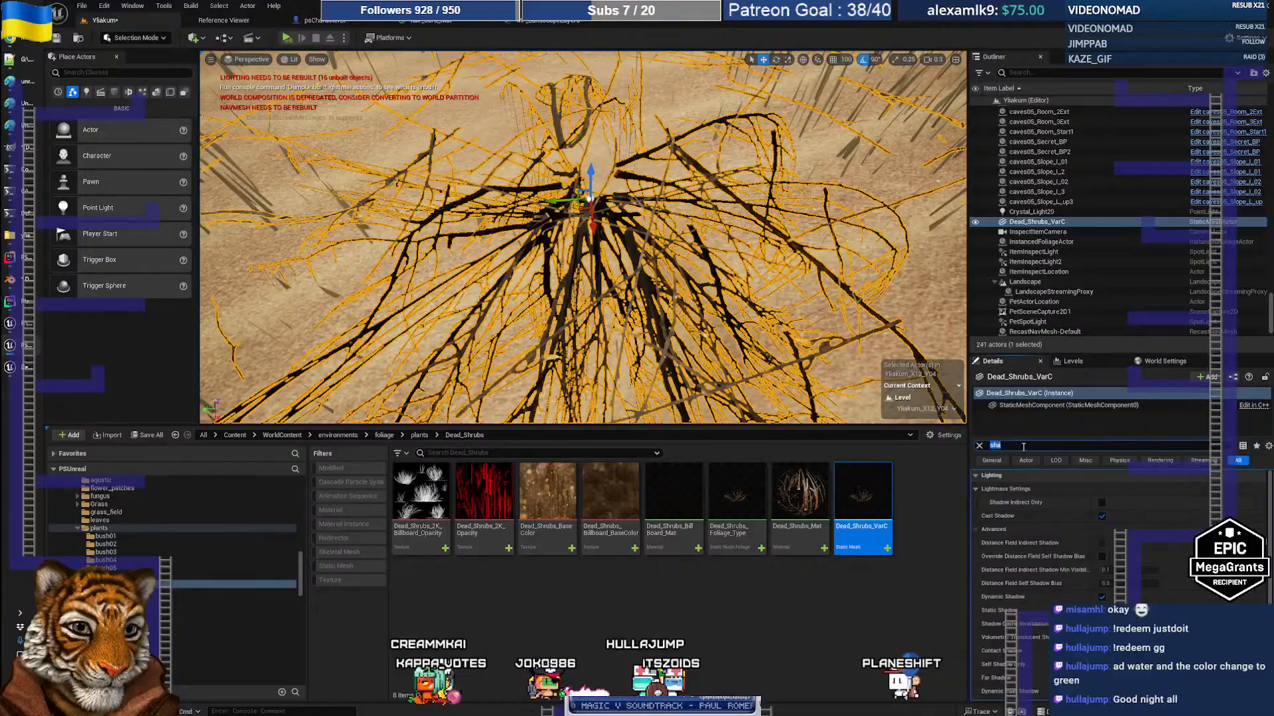
{"action": "type", "text": "sha"}
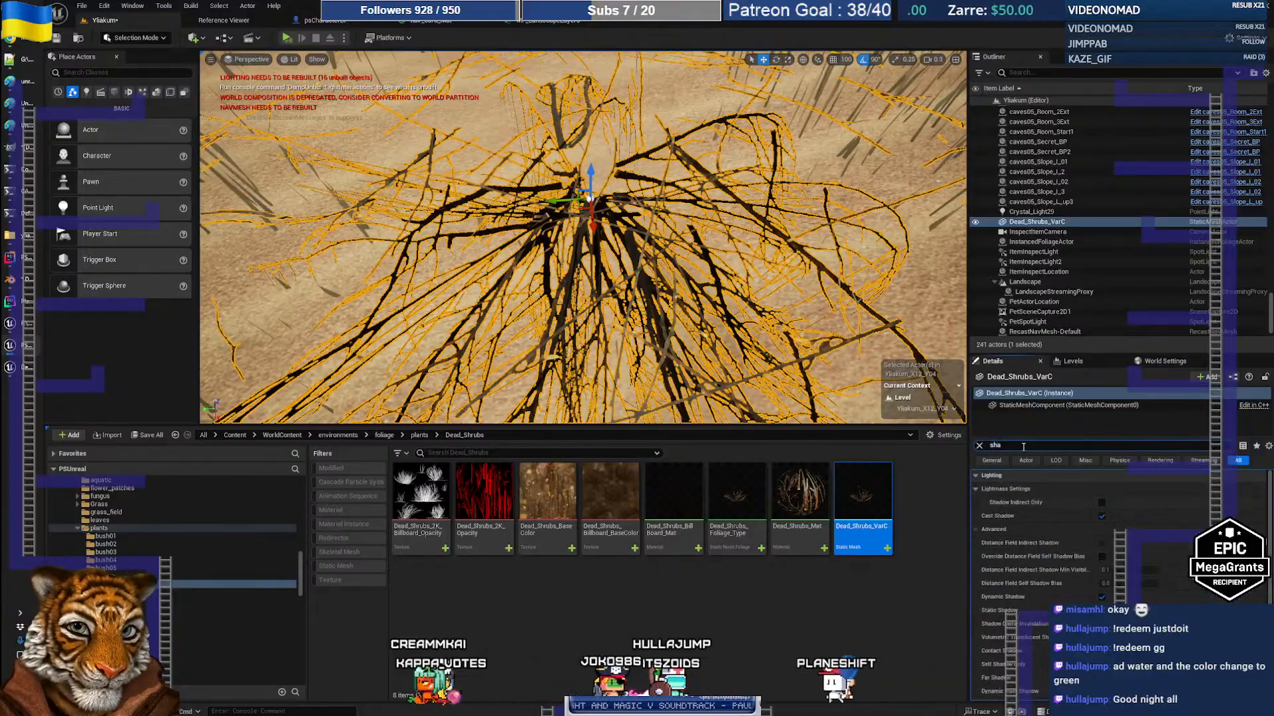
{"action": "left_click", "coordinate": [1102, 516]}
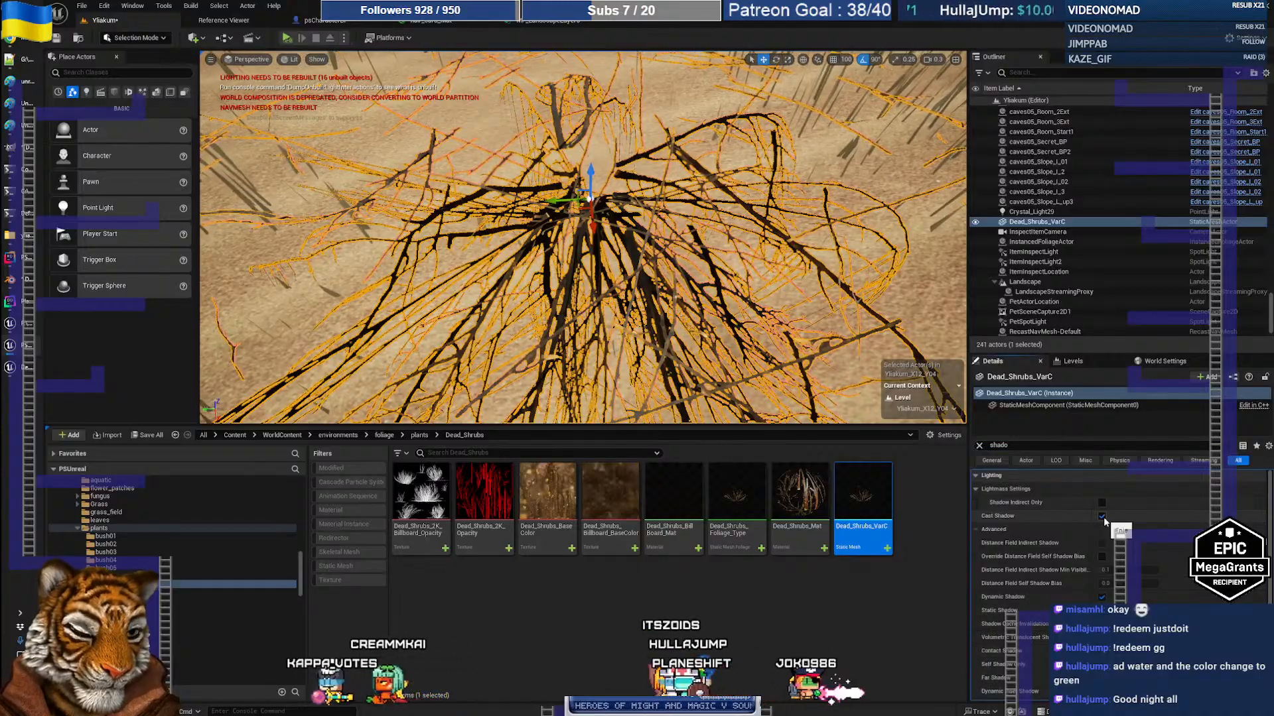
{"action": "left_click", "coordinate": [1102, 516]}
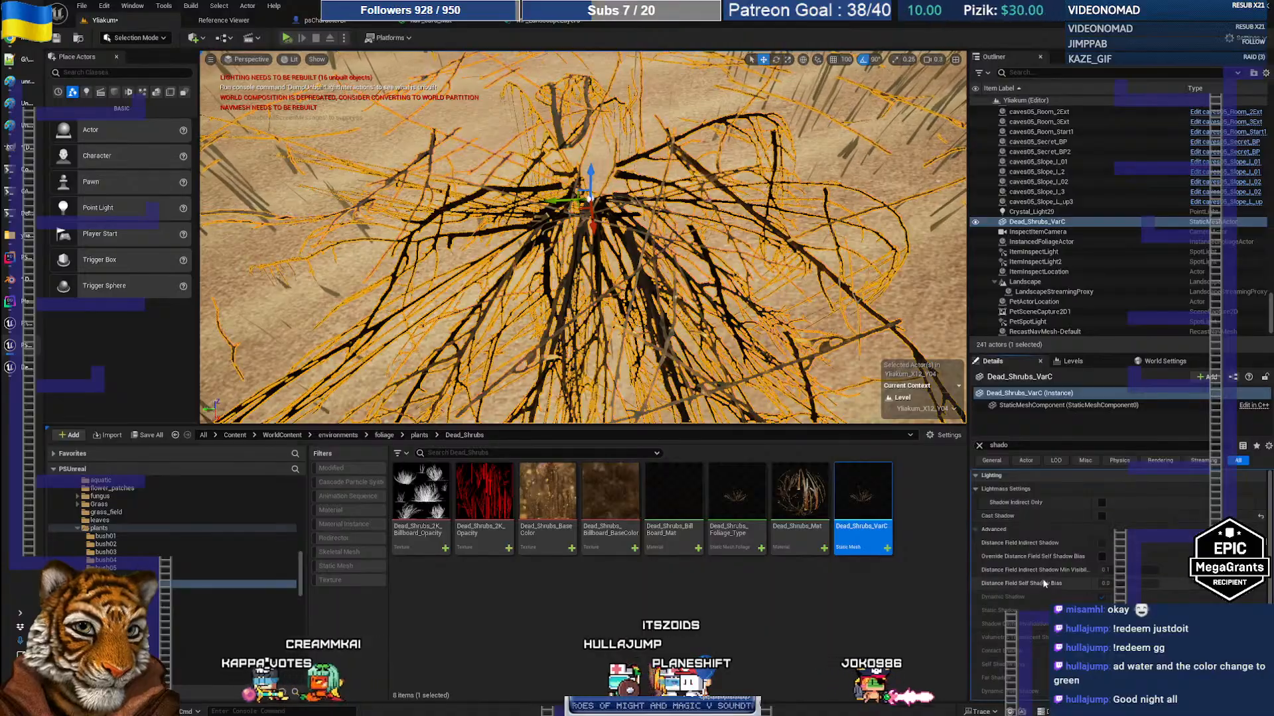
{"action": "scroll", "coordinate": [1044, 572], "scroll_direction": "down", "scroll_amount": 3}
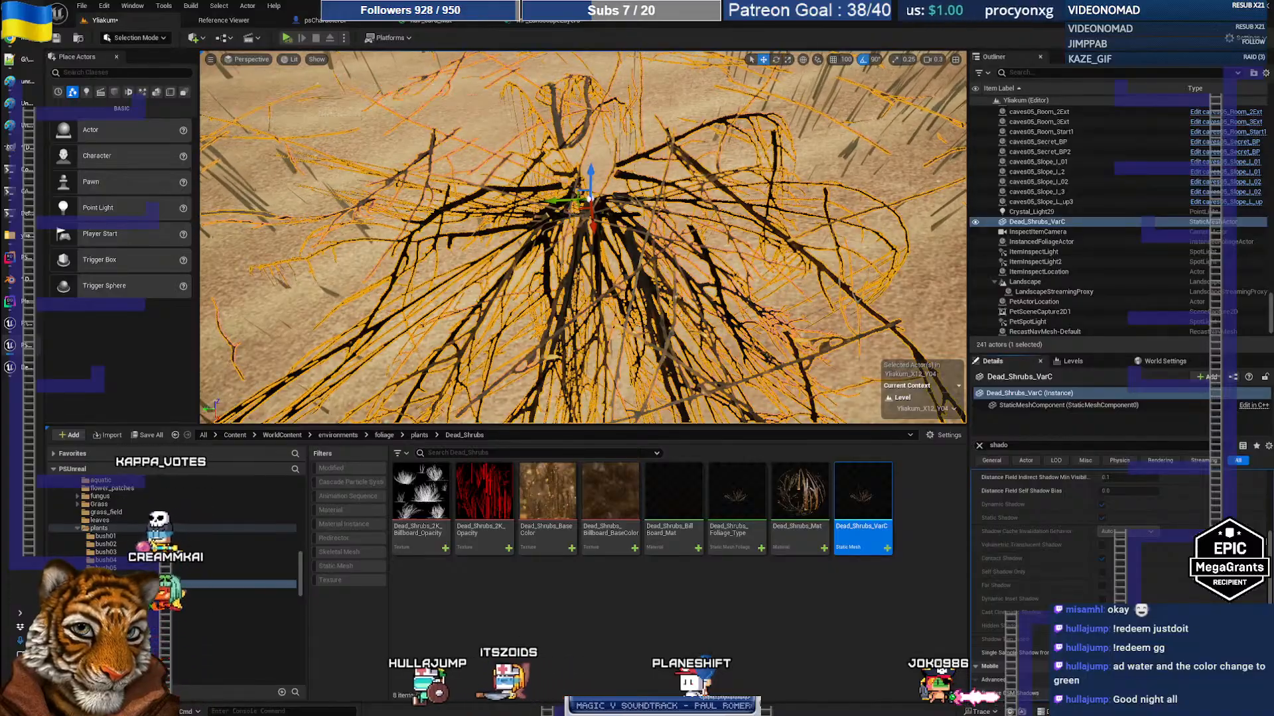
{"action": "scroll", "coordinate": [1044, 544], "scroll_direction": "up", "scroll_amount": 3}
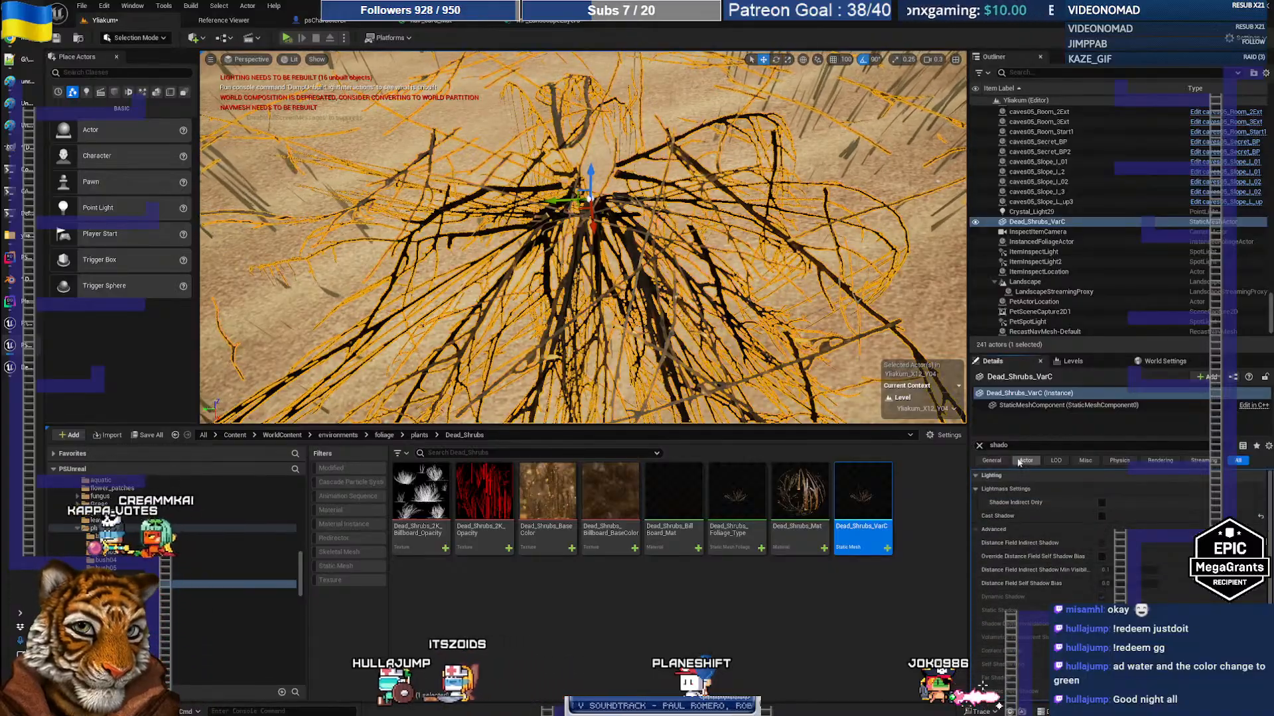
{"action": "left_click", "coordinate": [979, 447]}
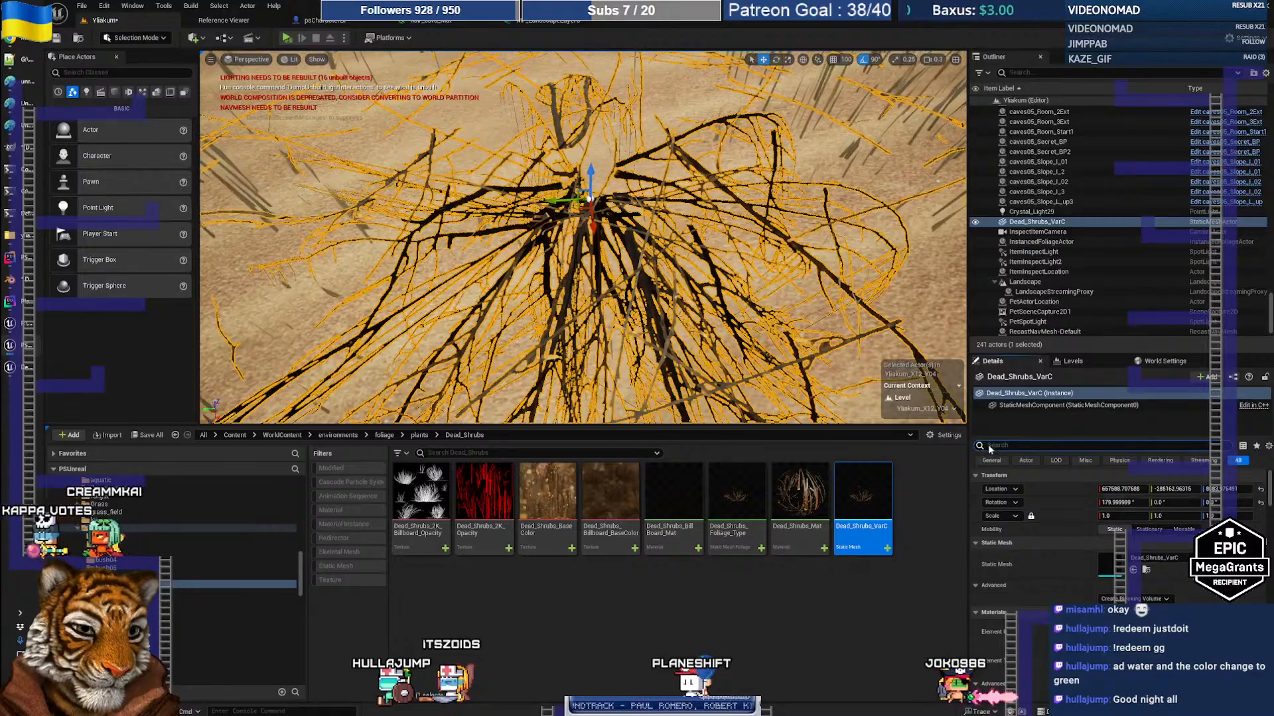
Place a cube shape on the sand next to the upside-down dead shrub
{"action": "key", "text": "s"}
{"action": "right_click_drag", "start_coordinate": [783, 298], "coordinate": [786, 361]}
{"action": "key", "text": "w"}
{"action": "key", "text": "s"}
{"action": "key", "text": "w"}
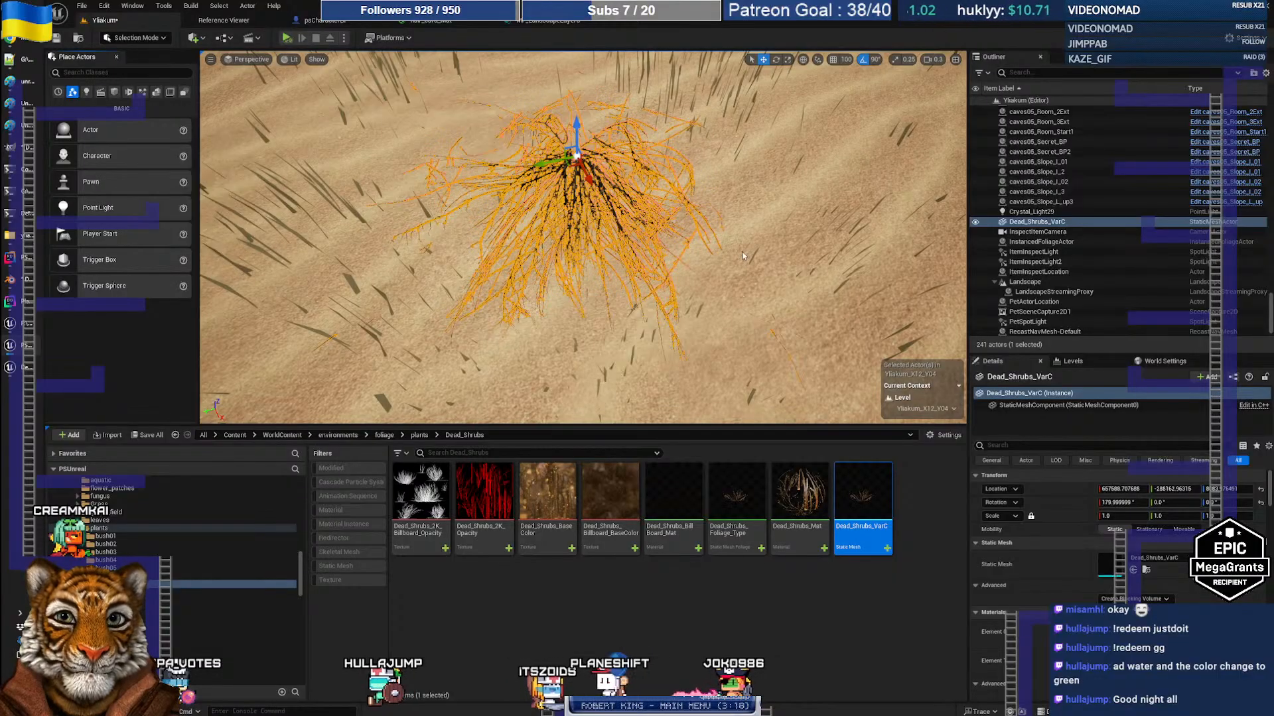
{"action": "left_click", "coordinate": [115, 94]}
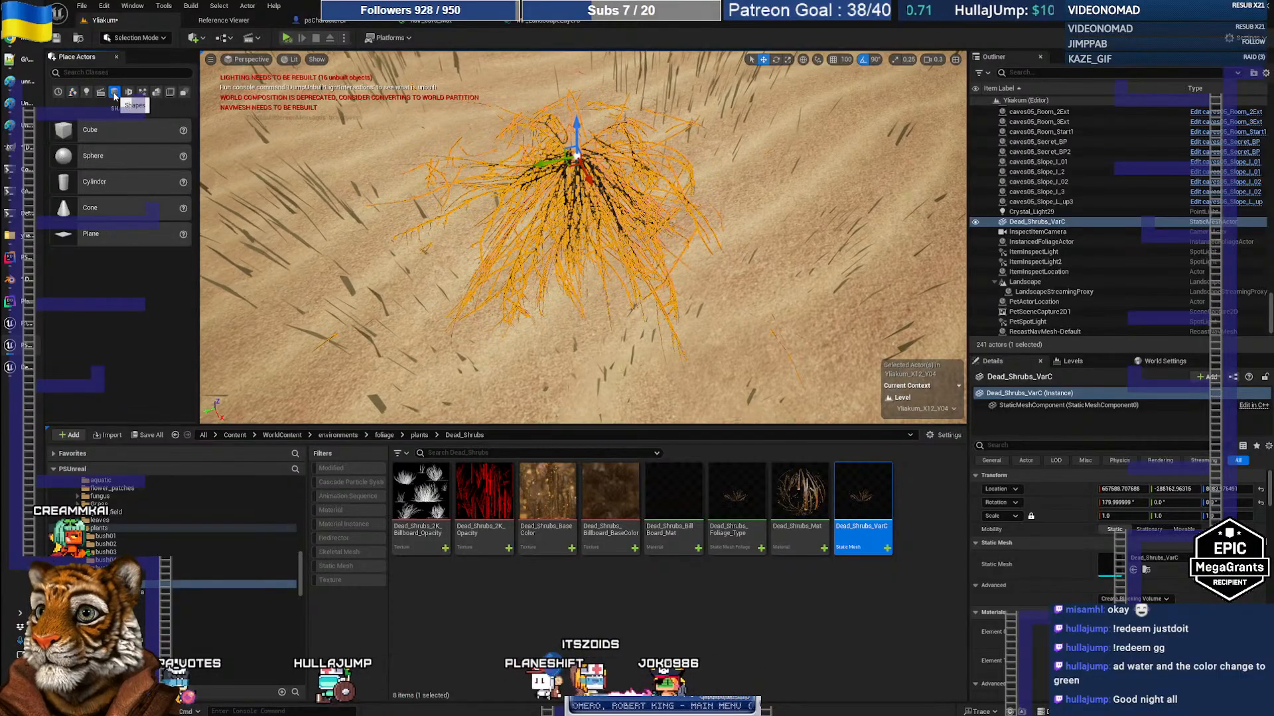
{"action": "left_click_drag", "start_coordinate": [68, 128], "coordinate": [822, 205]}
{"action": "left_click", "coordinate": [576, 170]}
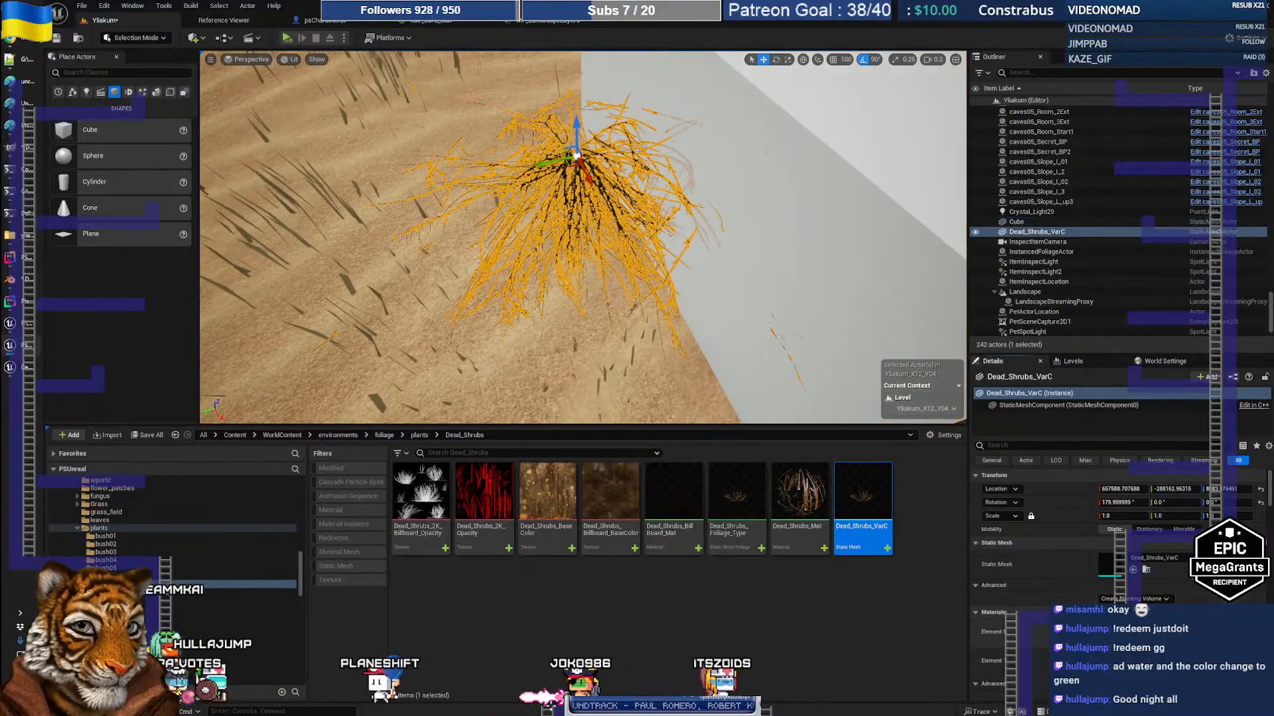
Apply the dead shrub material to the cube and scale it uniformly to about 0.36 beside the shrub
{"action": "left_click", "coordinate": [837, 258]}
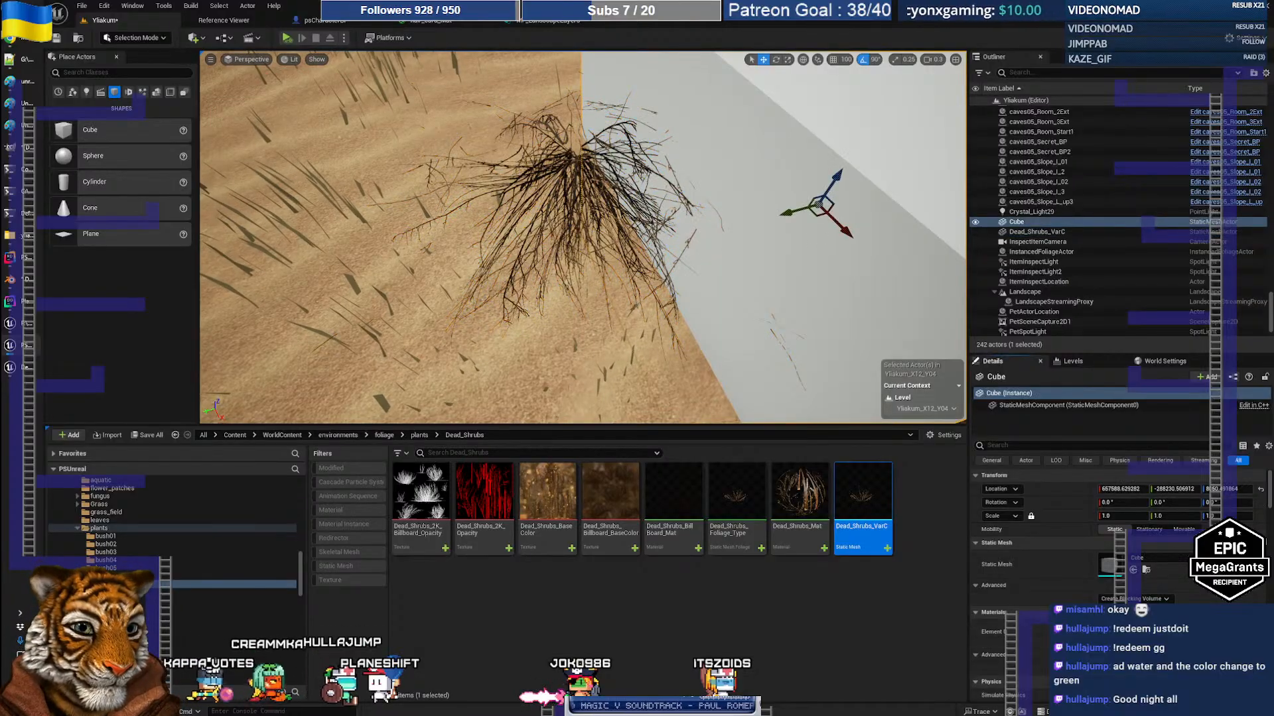
{"action": "left_click", "coordinate": [1121, 643]}
{"action": "right_click_drag", "start_coordinate": [664, 299], "coordinate": [735, 273]}
{"action": "key", "text": "r"}
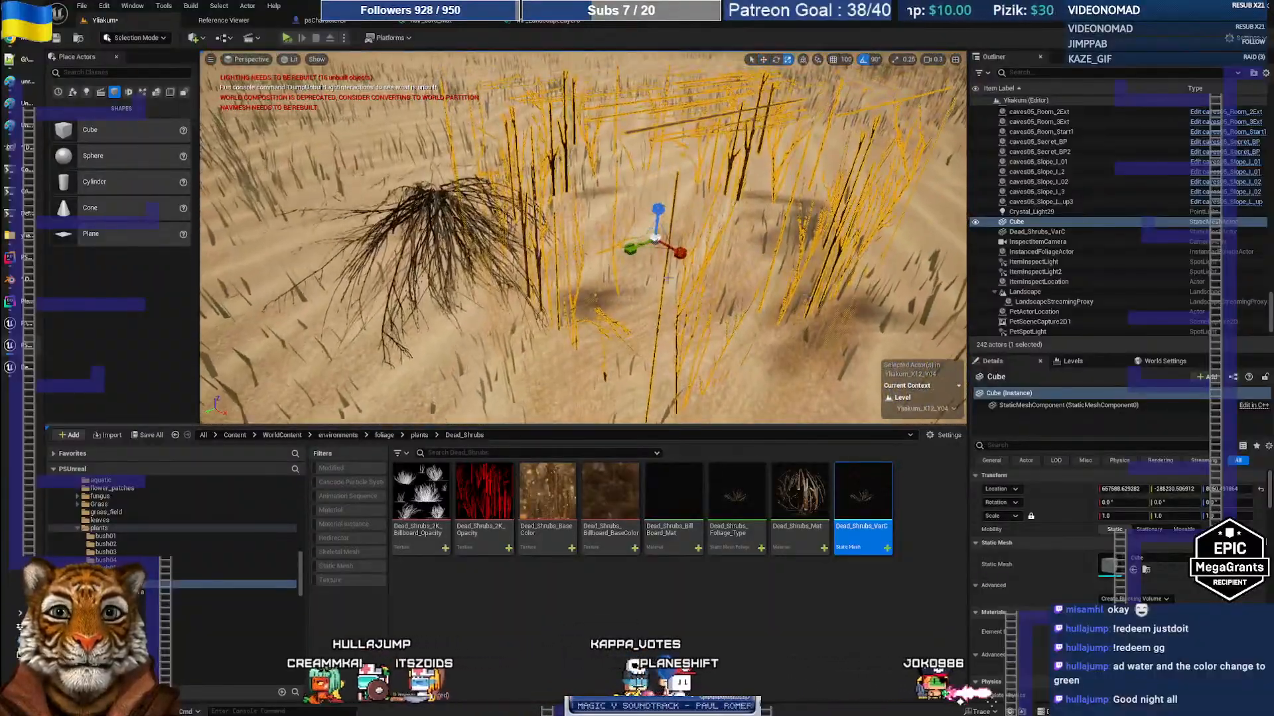
{"action": "left_click_drag", "start_coordinate": [654, 239], "coordinate": [670, 114]}
{"action": "key", "text": "w"}
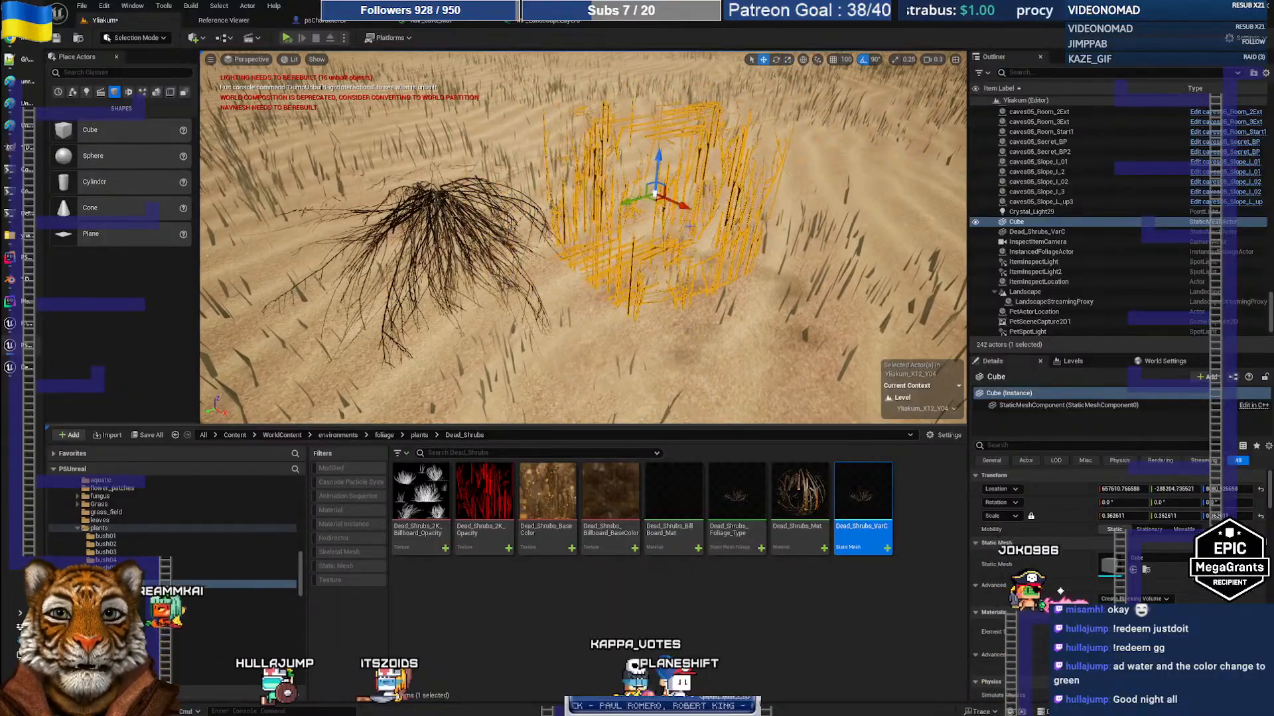
Set the Brightness of the Dead_Shrubs_BaseColor texture to 10 while viewing the placed dead shrub up close
{"action": "left_click", "coordinate": [832, 256]}
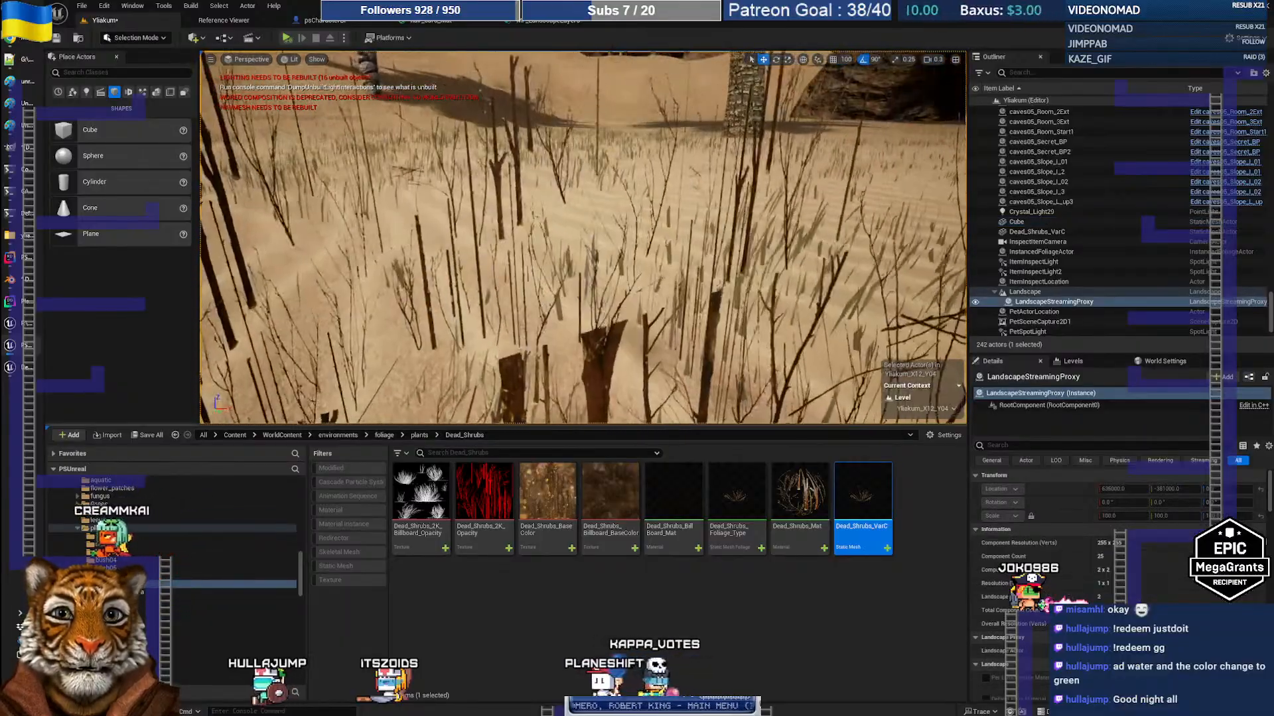
{"action": "right_click_drag", "start_coordinate": [583, 237], "coordinate": [646, 267]}
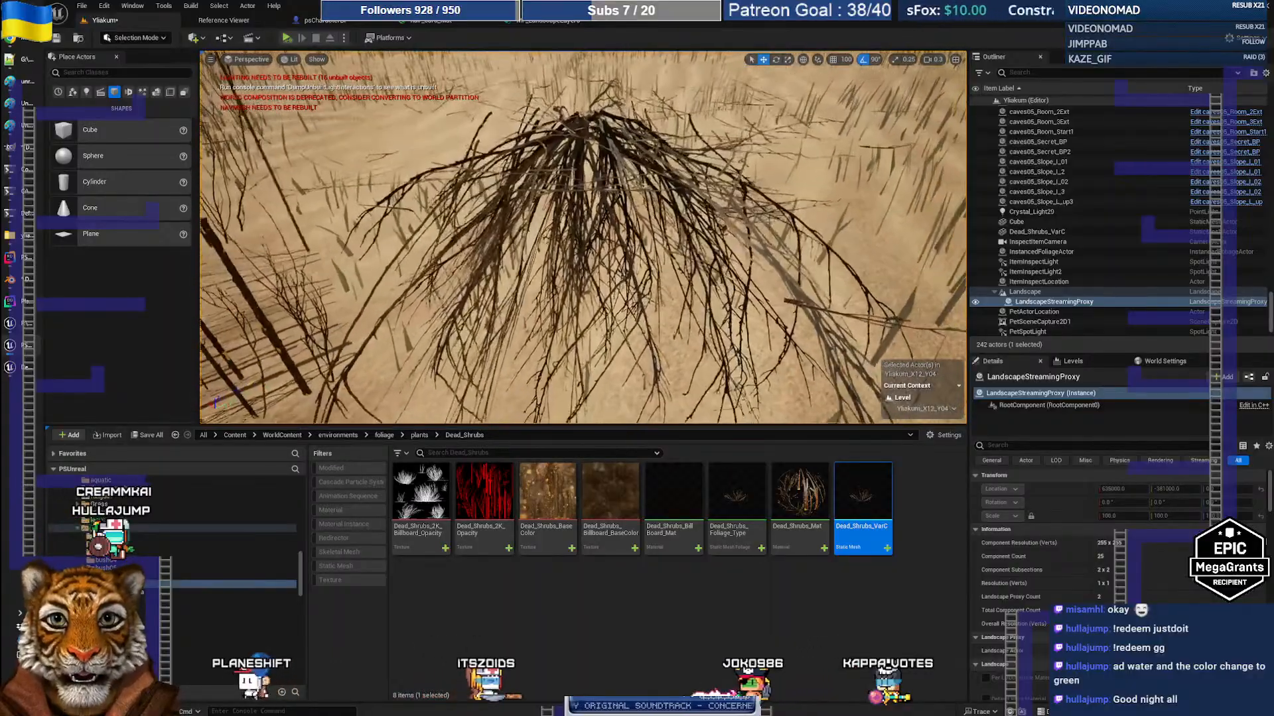
{"action": "double_click", "coordinate": [548, 494]}
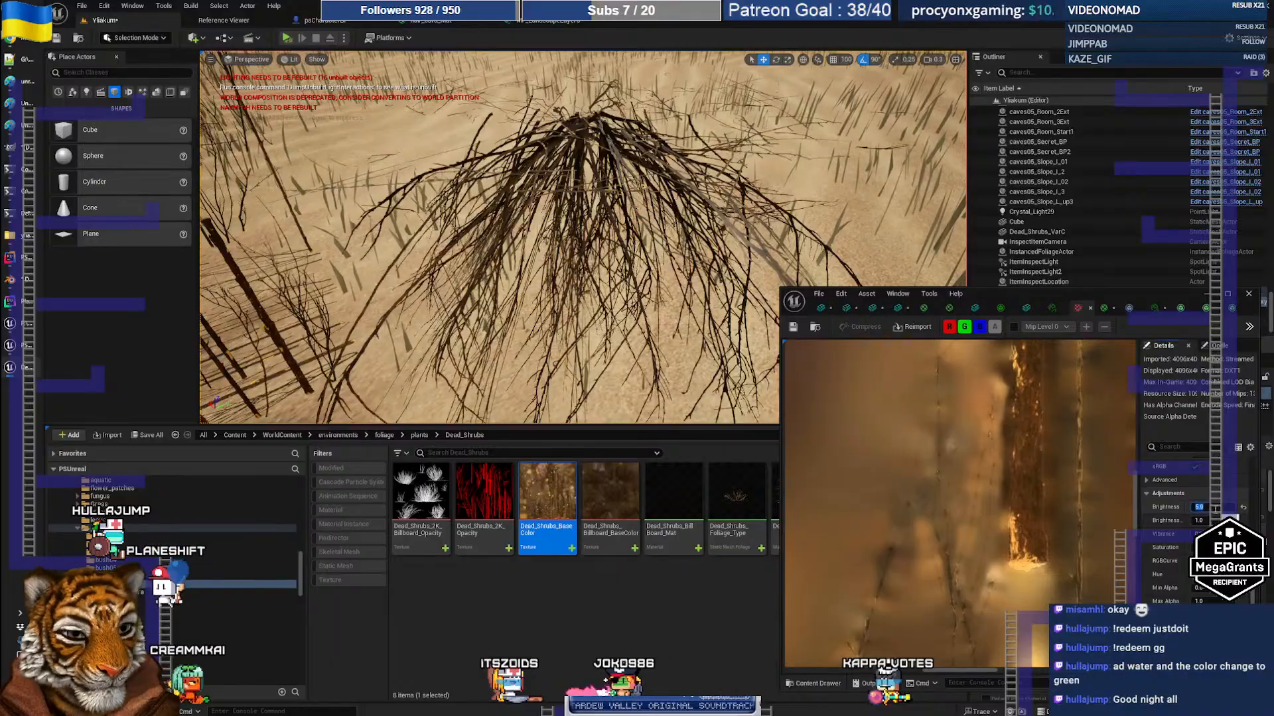
{"action": "type", "text": "10"}
{"action": "key", "text": "Return"}
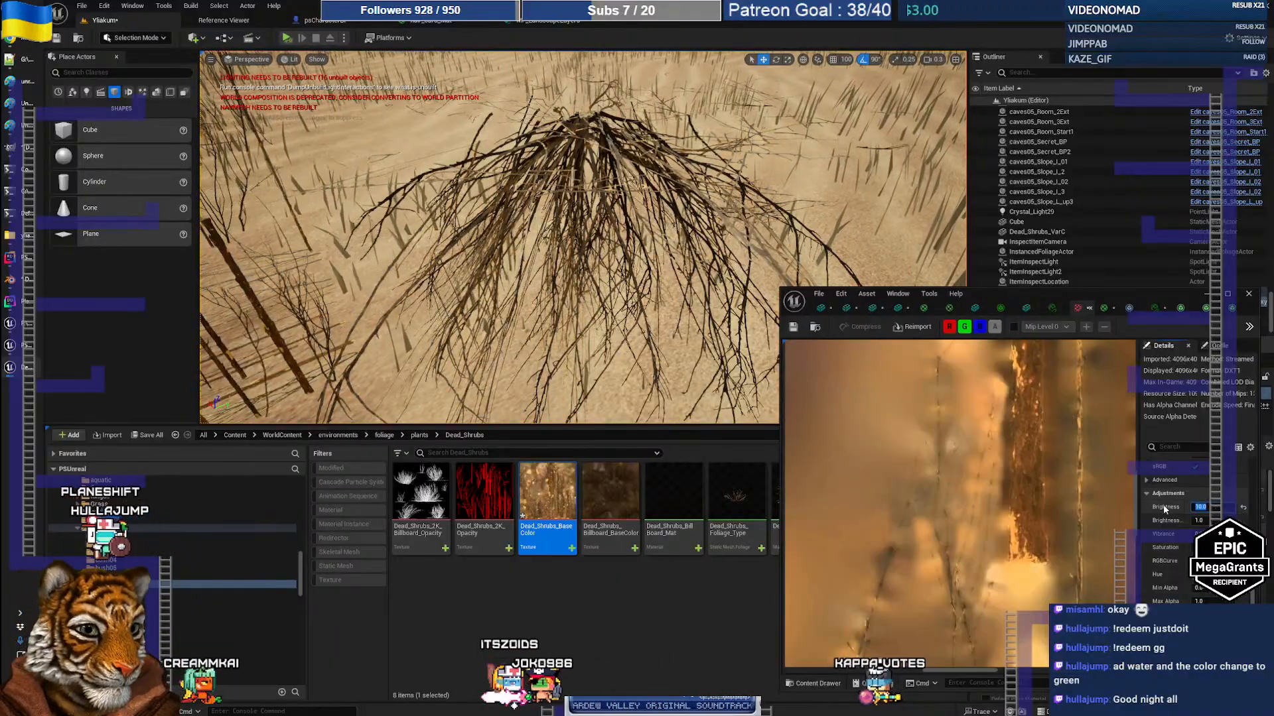
{"action": "left_click_drag", "start_coordinate": [1138, 489], "coordinate": [1031, 493]}
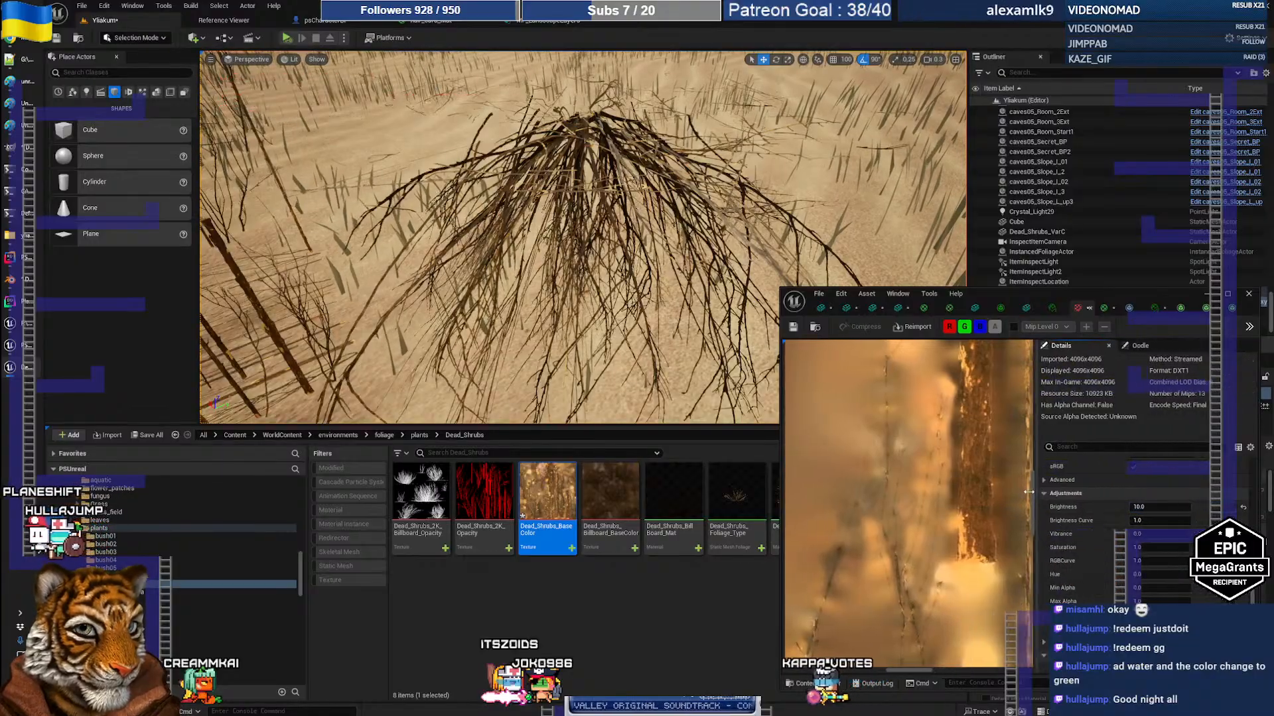
Try a Brightness Curve of 4 on the base colour texture, then return it to 1
{"action": "left_click", "coordinate": [1159, 522]}
{"action": "type", "text": "4"}
{"action": "key", "text": "Return"}
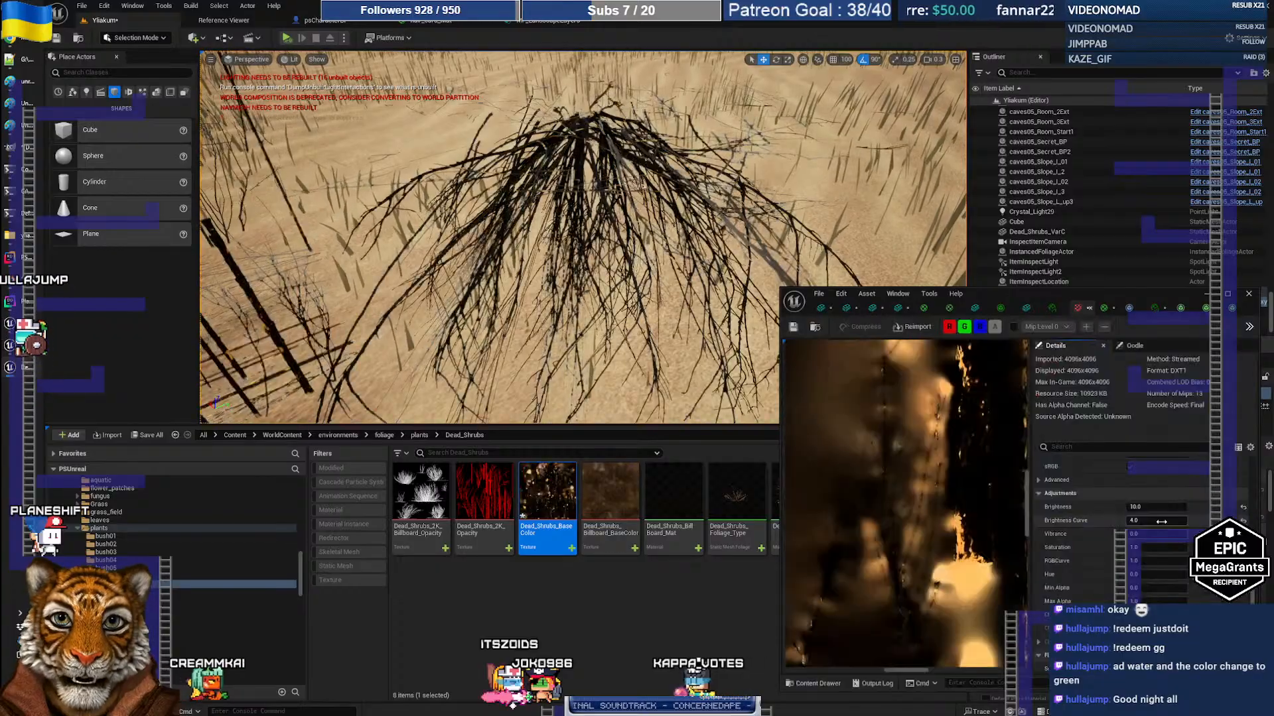
{"action": "left_click", "coordinate": [1161, 521]}
{"action": "type", "text": "1"}
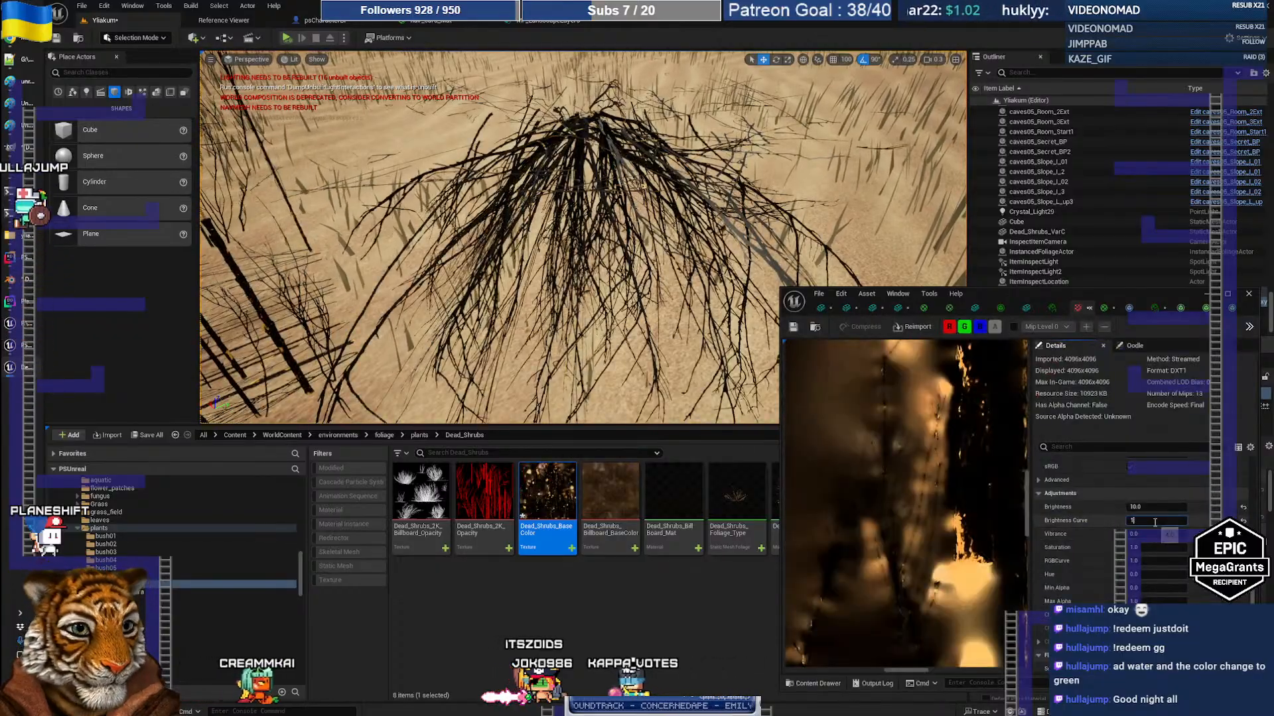
{"action": "key", "text": "Return"}
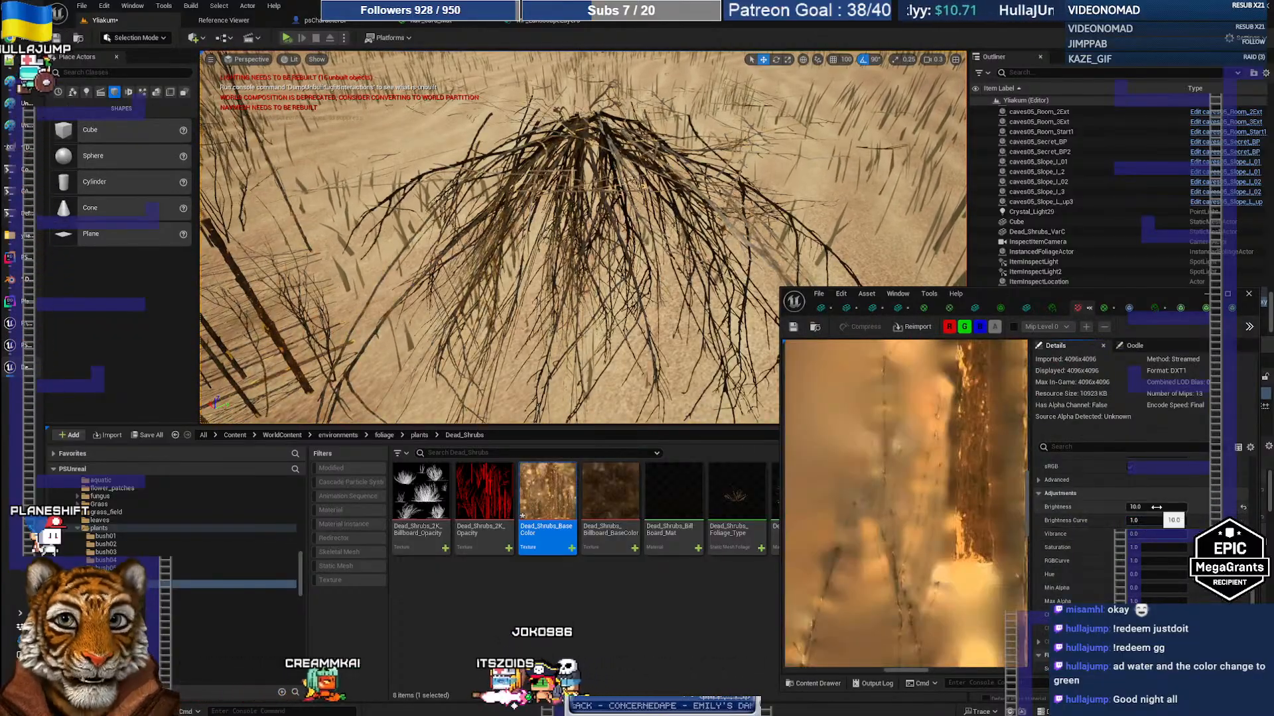
Set the base colour texture's Brightness to 1 and check the shrub branches against the sand
{"action": "left_click", "coordinate": [1161, 507]}
{"action": "type", "text": "1"}
{"action": "key", "text": "Return"}
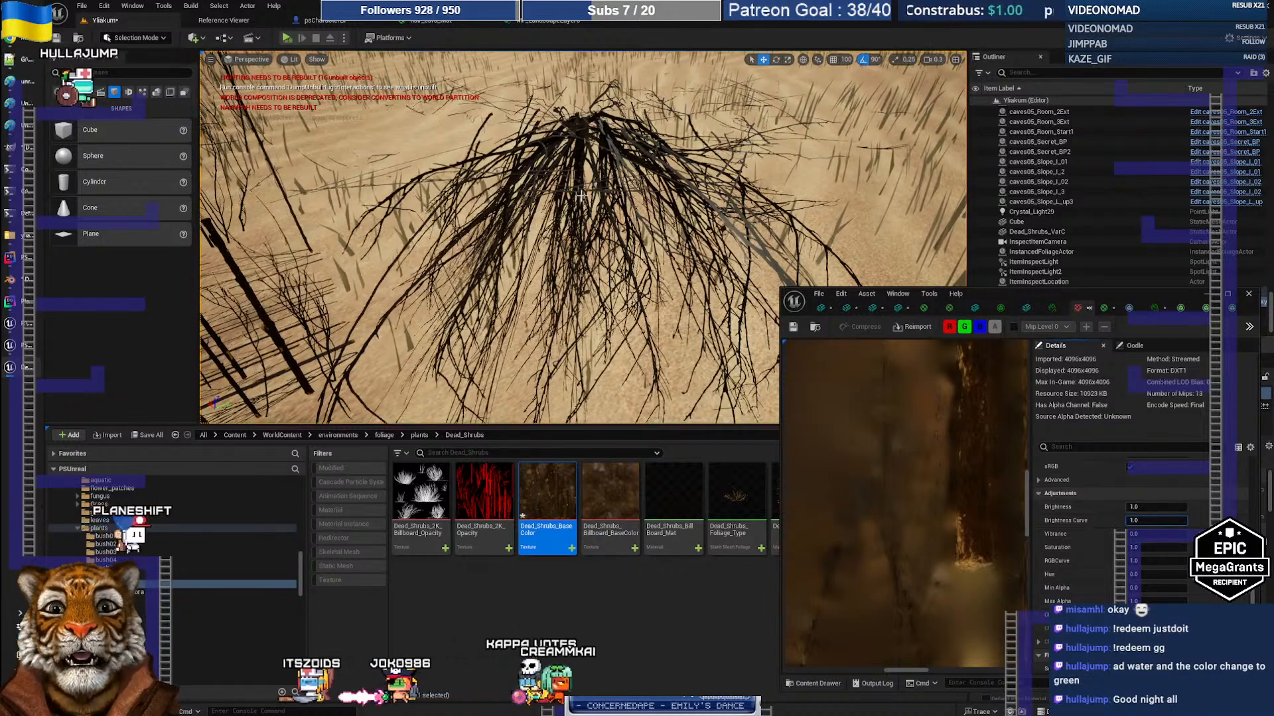
{"action": "right_click_drag", "start_coordinate": [554, 203], "coordinate": [435, 186]}
{"action": "key", "text": "e"}
{"action": "key", "text": "q"}
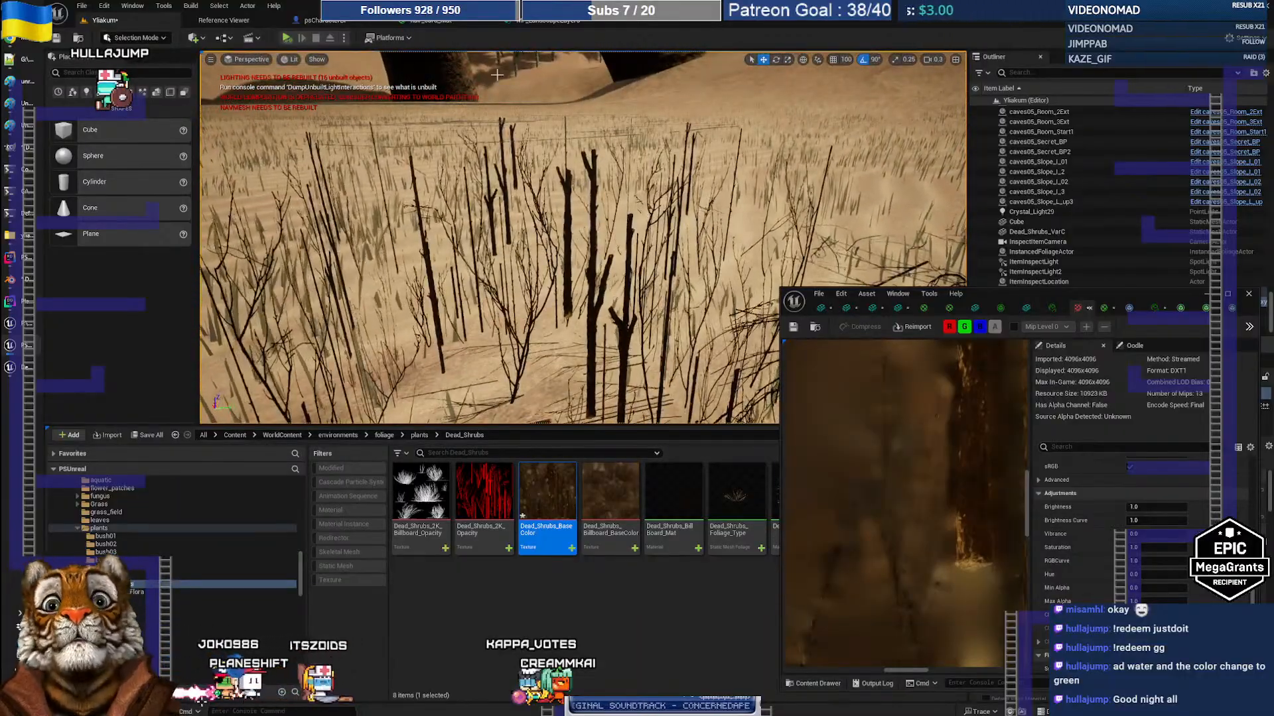
Open the Dead_Shrubs_Mat material, set its Specular to 1, and apply the change
{"action": "double_click", "coordinate": [674, 501]}
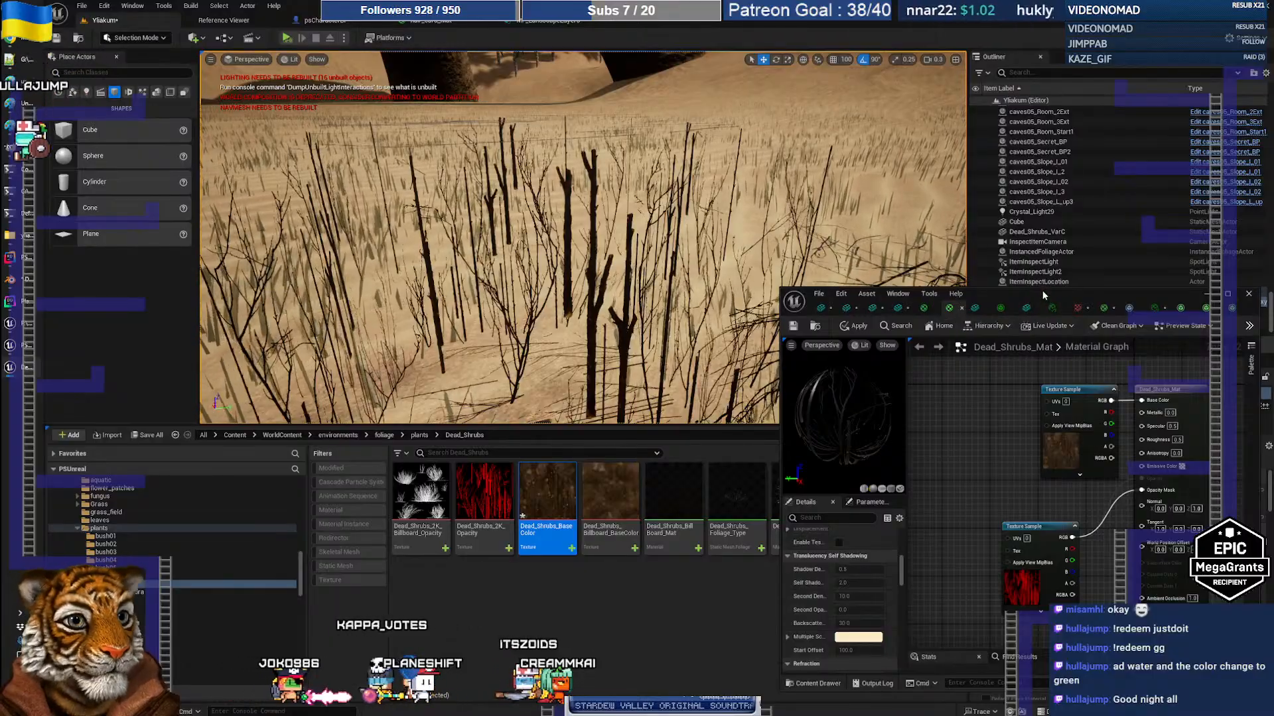
{"action": "left_click_drag", "start_coordinate": [1043, 295], "coordinate": [1017, 248]}
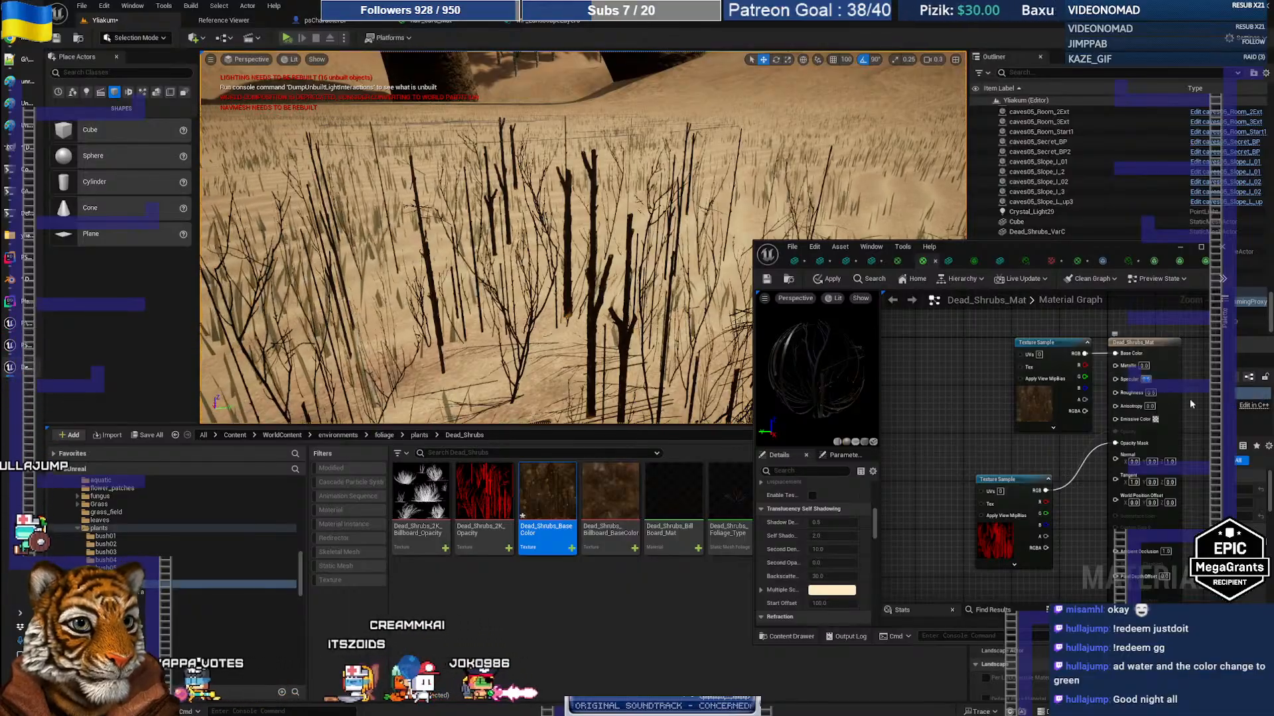
{"action": "type", "text": "1"}
{"action": "key", "text": "Tab"}
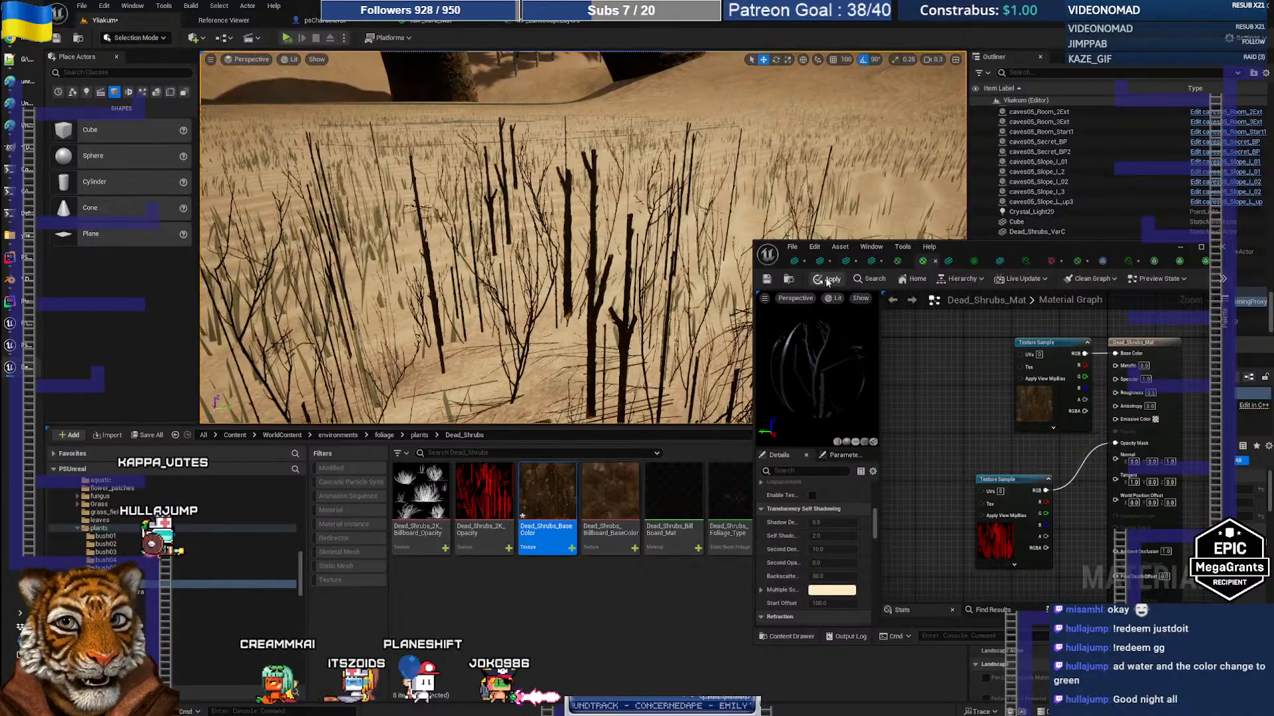
{"action": "left_click", "coordinate": [827, 280]}
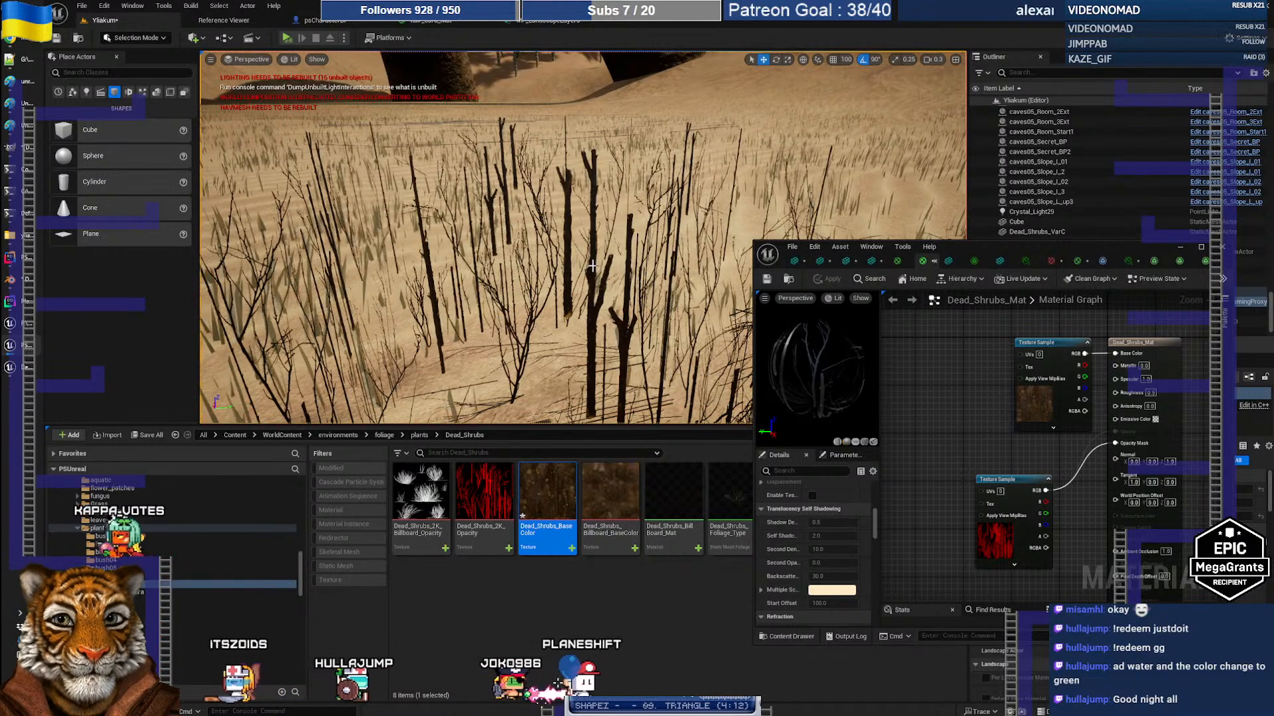
Inspect the placed shrub up close, set the Dead_Shrubs_Mat Specular to 0, and apply the change
{"action": "right_click_drag", "start_coordinate": [592, 266], "coordinate": [598, 349]}
{"action": "key", "text": "w"}
{"action": "key", "text": "s"}
{"action": "key", "text": "w"}
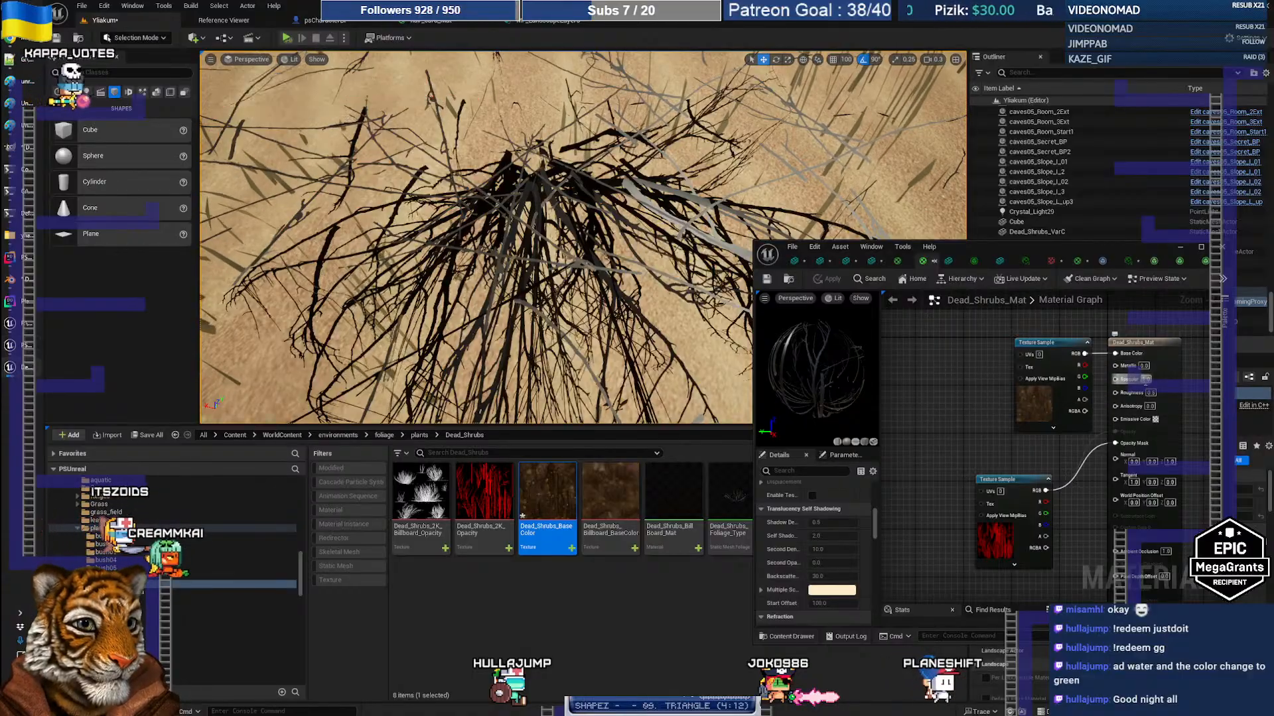
{"action": "type", "text": "0"}
{"action": "key", "text": "Tab"}
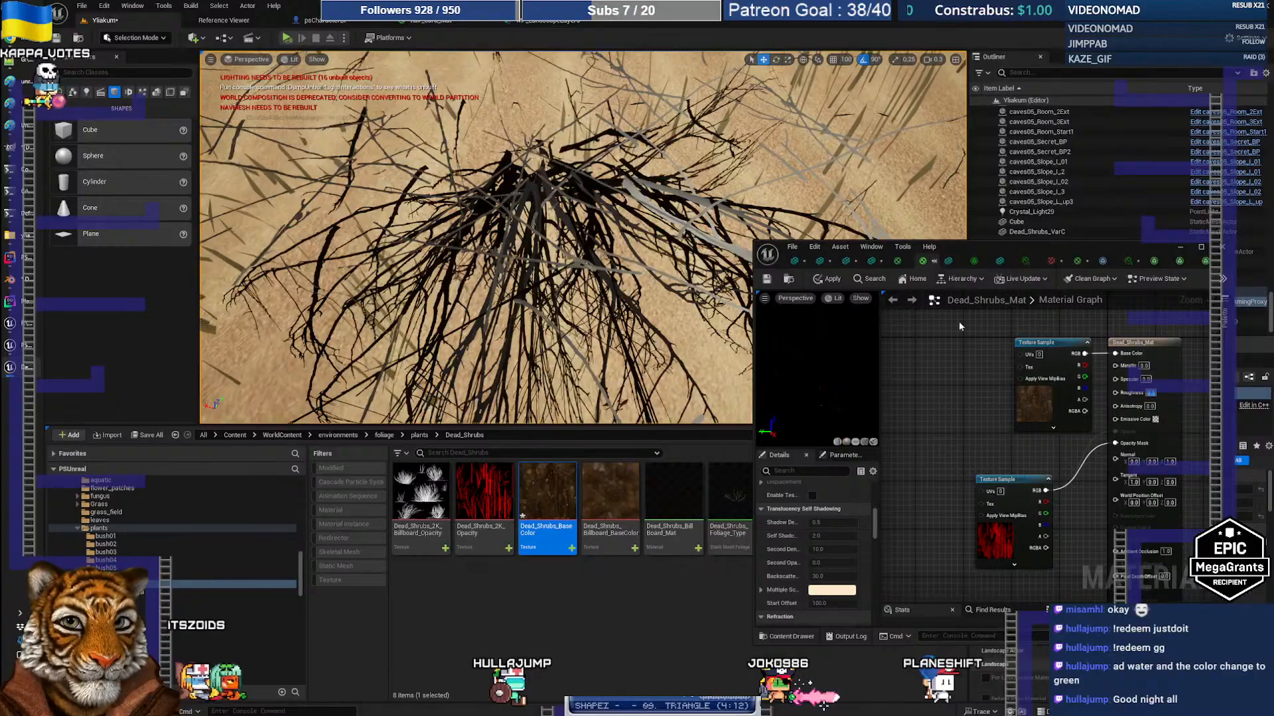
{"action": "left_click", "coordinate": [831, 280]}
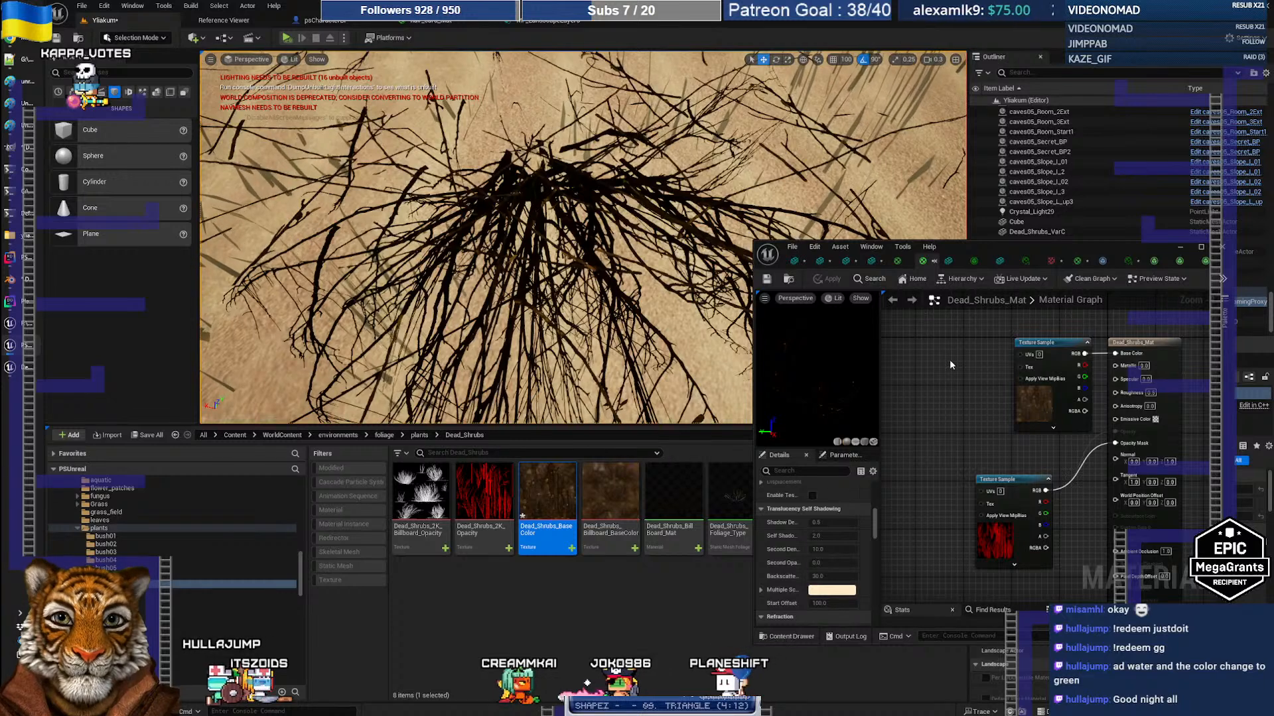
Set the Roughness of Dead_Shrubs_Mat to 1 and apply the change
{"action": "left_click", "coordinate": [1151, 392]}
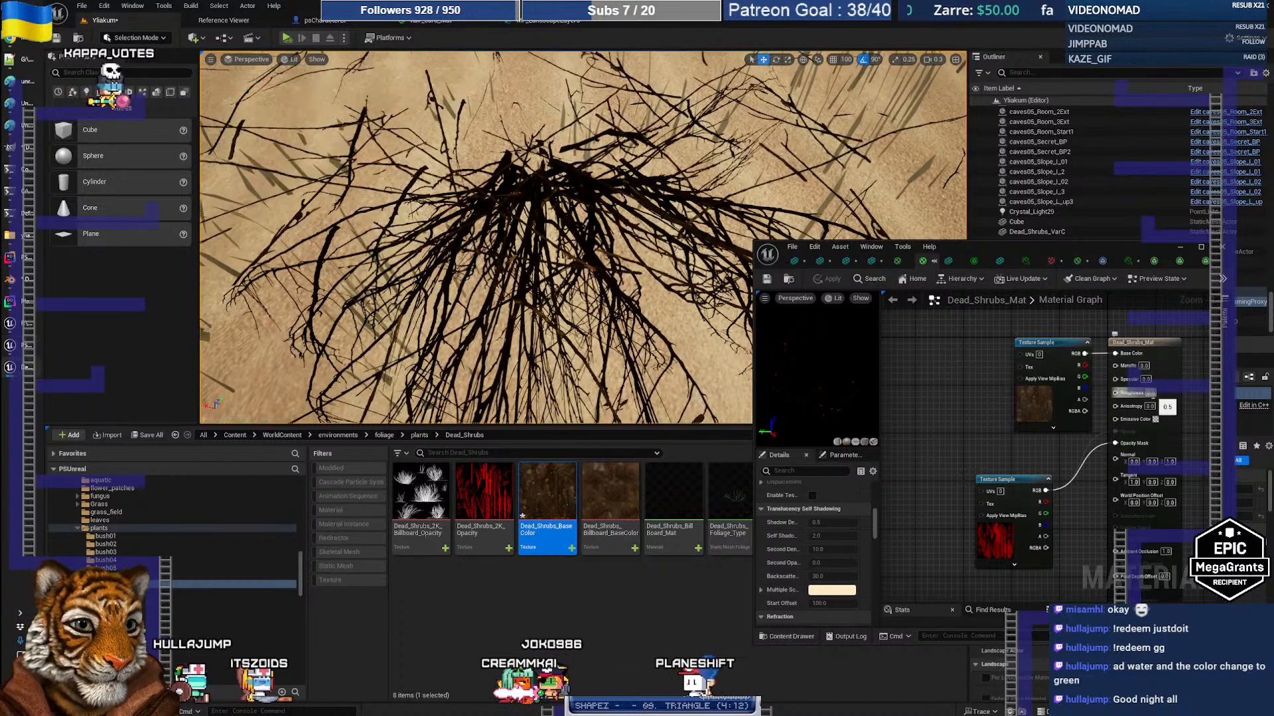
{"action": "type", "text": "1"}
{"action": "key", "text": "Tab"}
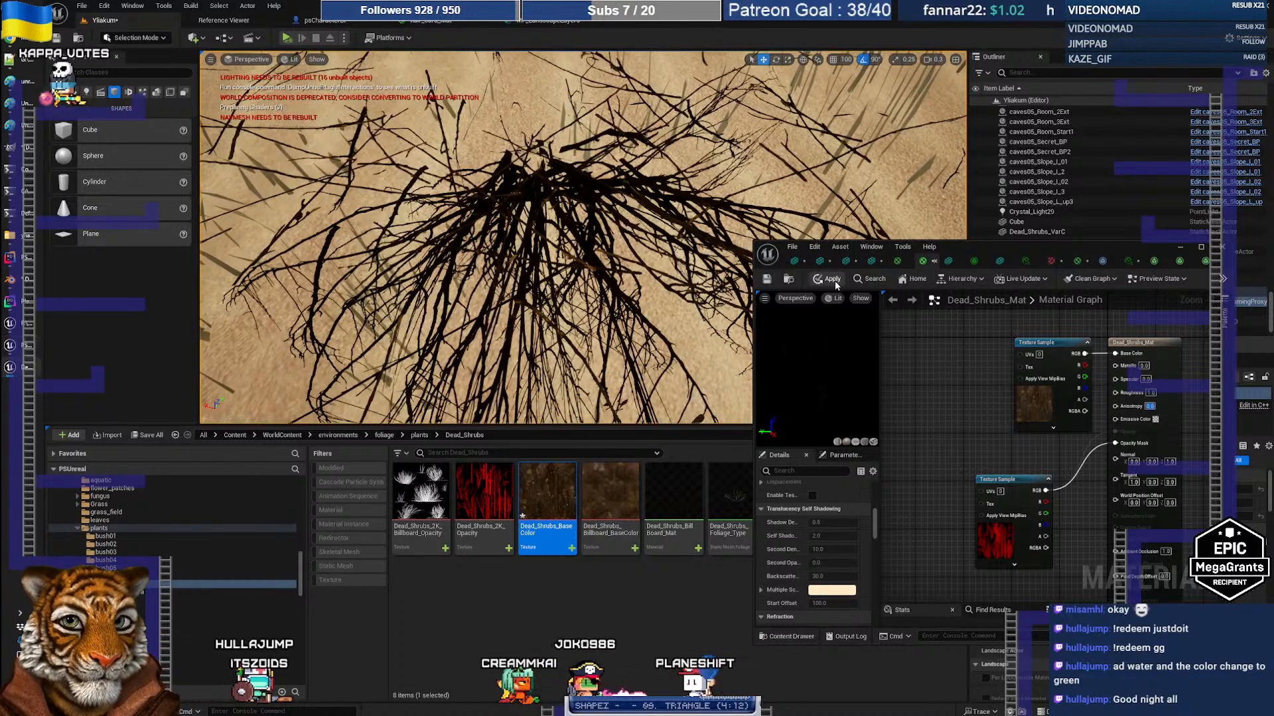
{"action": "left_click", "coordinate": [829, 280]}
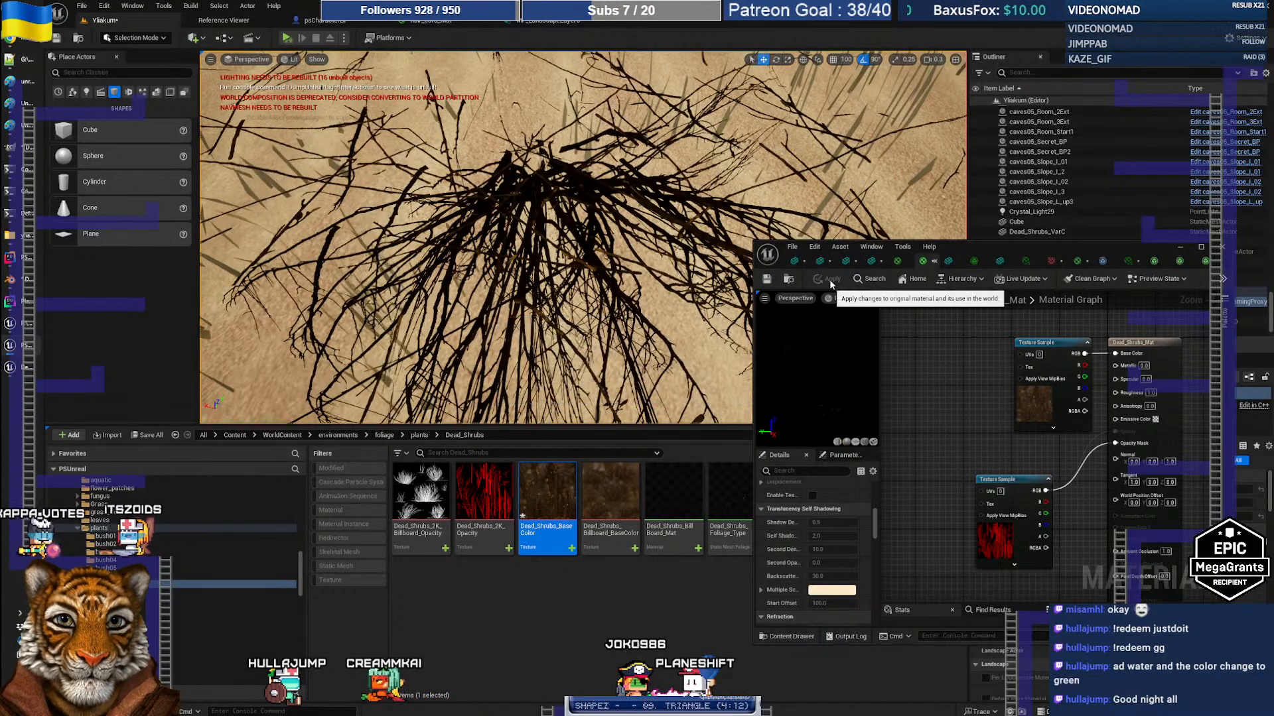
Disconnect the red opacity texture from the Opacity Mask of Dead_Shrubs_Mat and apply the change
{"action": "right_click_drag", "start_coordinate": [970, 441], "coordinate": [953, 411]}
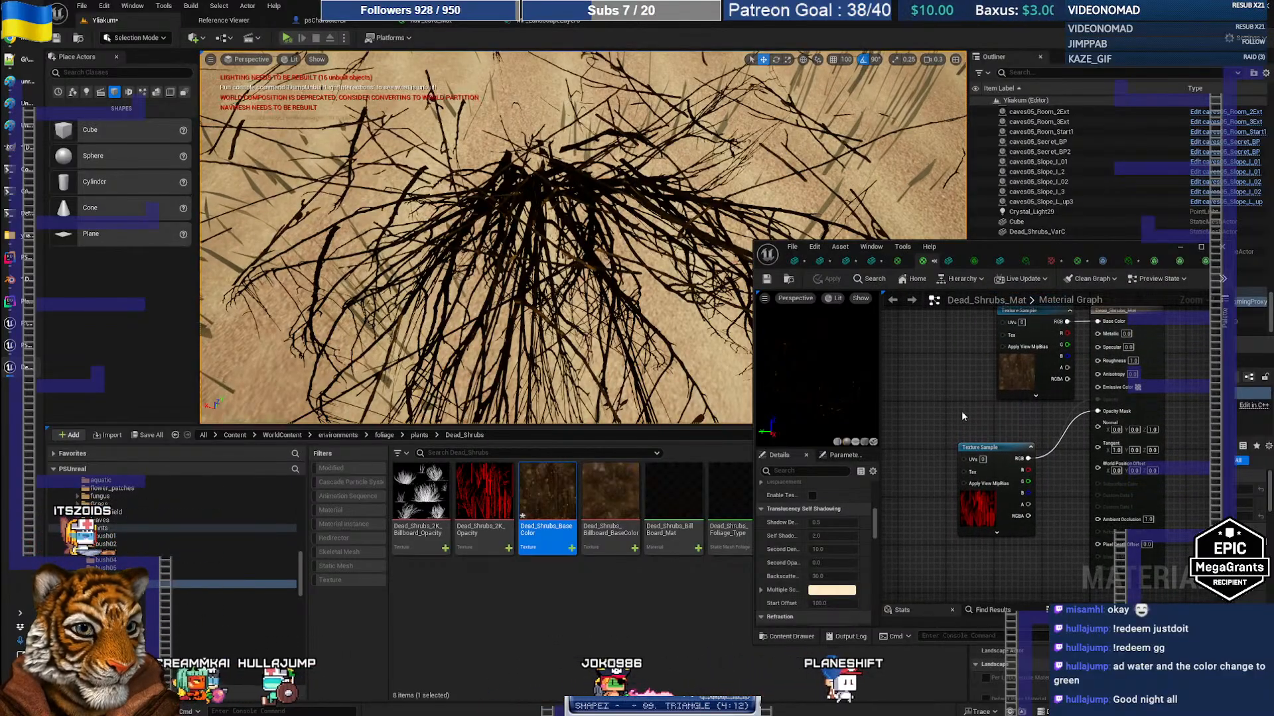
{"action": "left_click", "coordinate": [1102, 411], "text": "alt"}
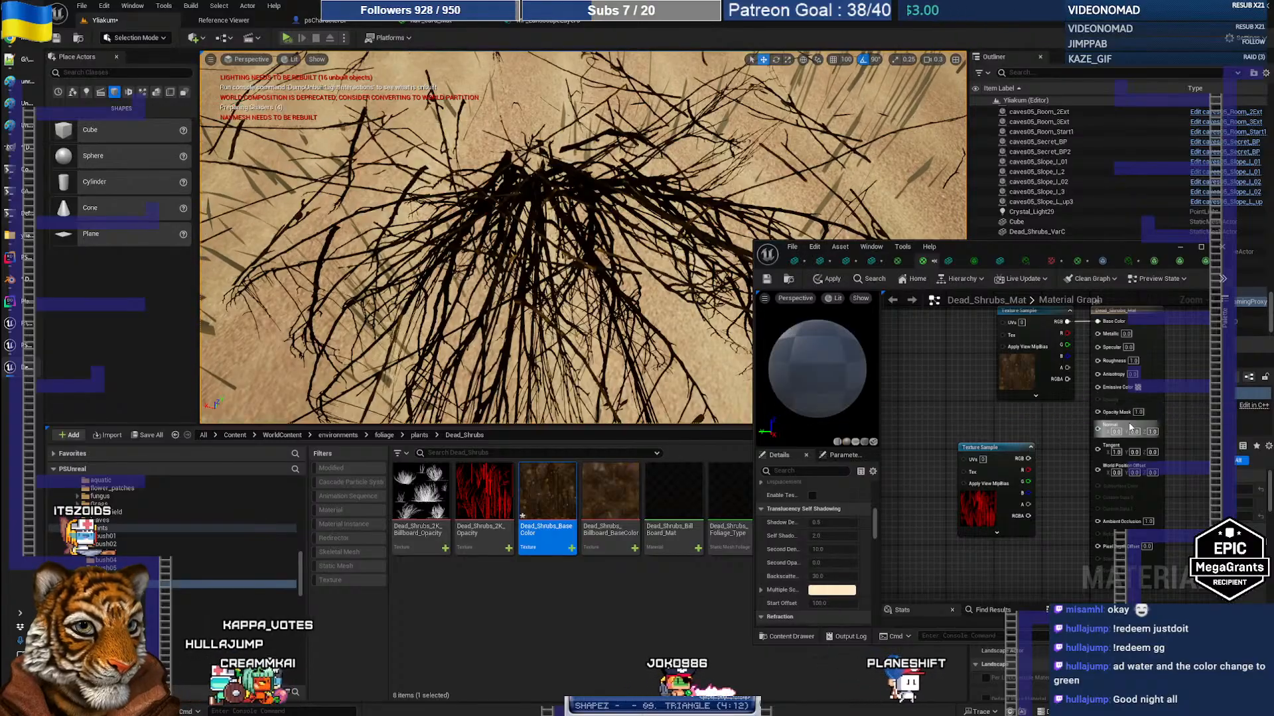
{"action": "left_click", "coordinate": [828, 279]}
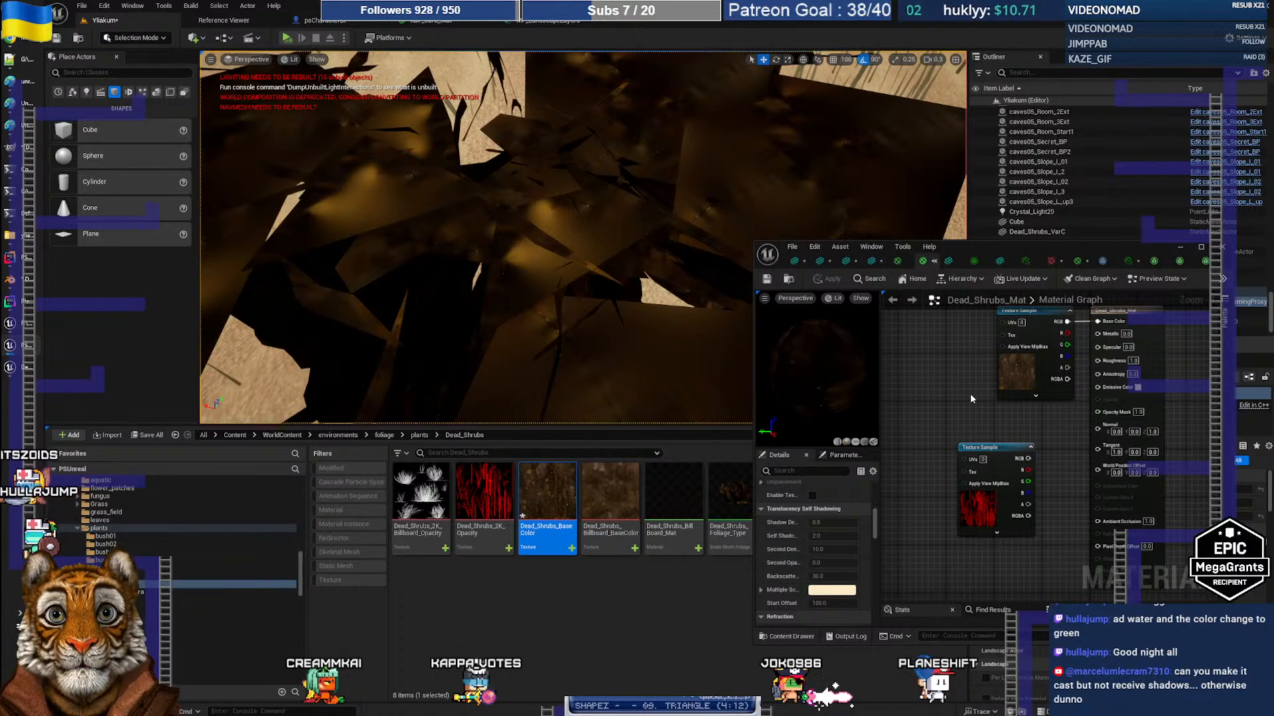
Set the base colour texture's Brightness to 10 and compare its effect on the unmasked shrub and the cube
{"action": "right_click_drag", "start_coordinate": [637, 265], "coordinate": [566, 216]}
{"action": "left_click", "coordinate": [565, 215]}
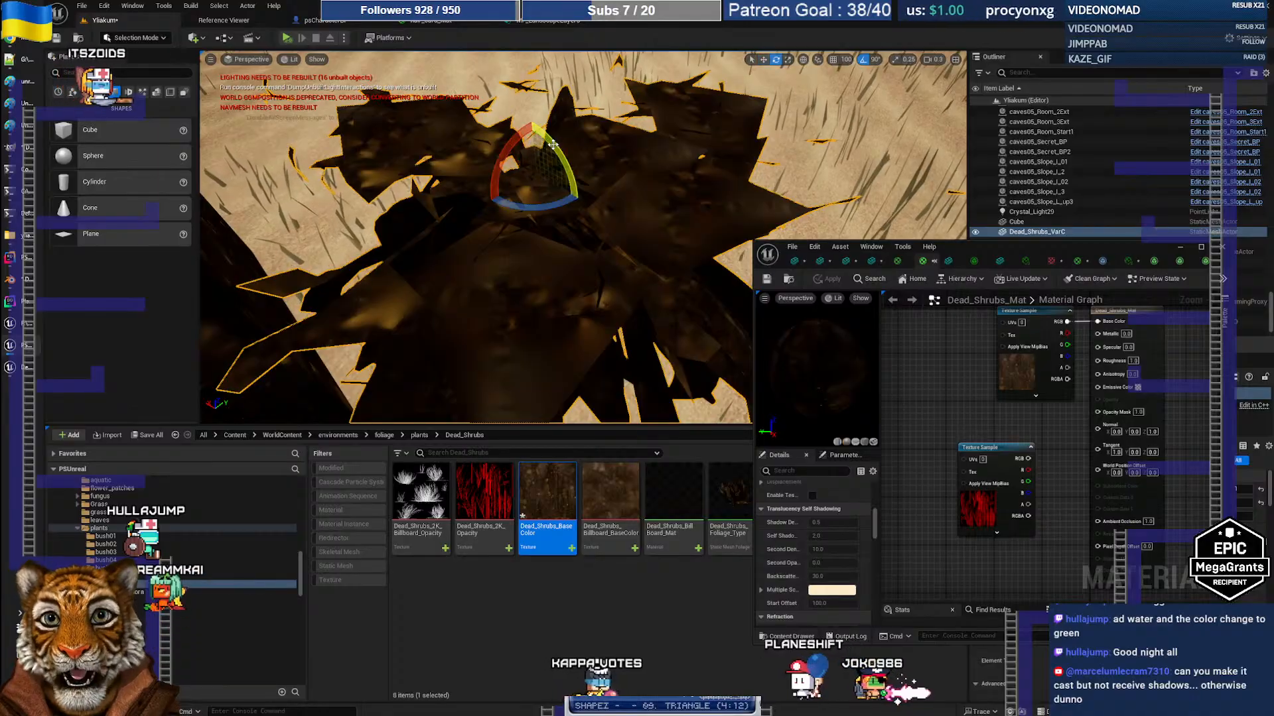
{"action": "right_click_drag", "start_coordinate": [553, 144], "coordinate": [522, 274]}
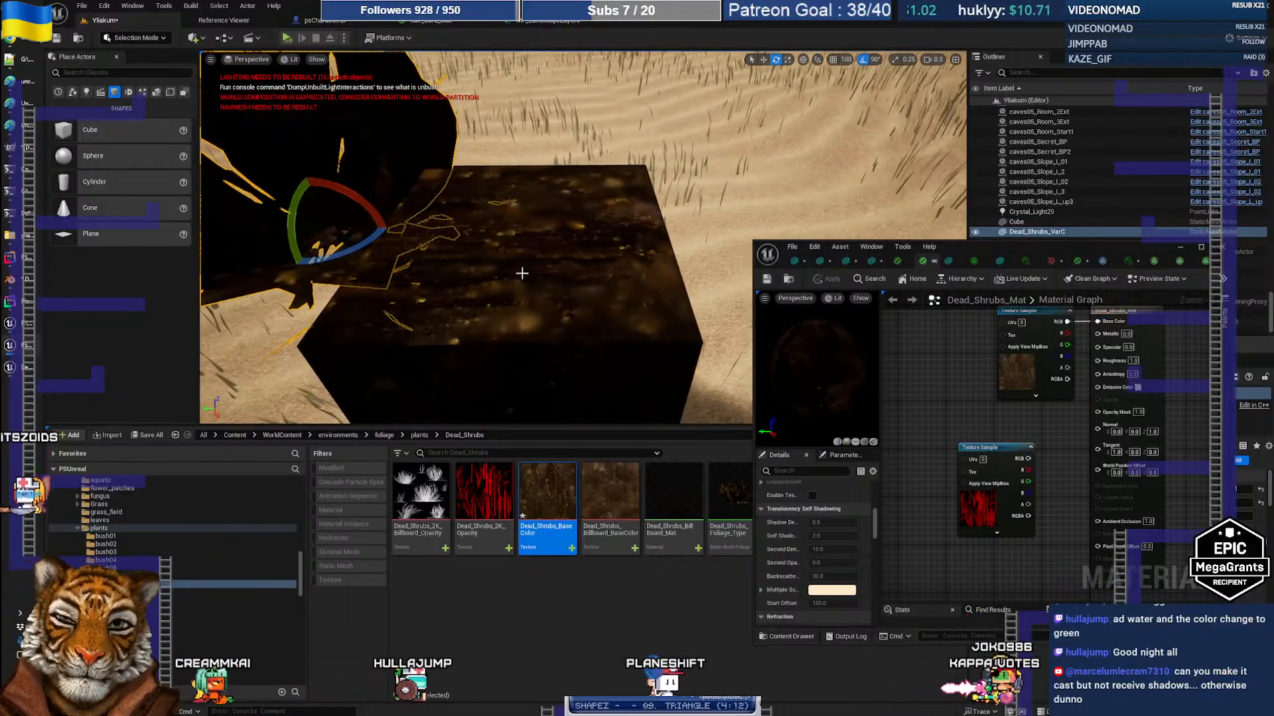
{"action": "double_click", "coordinate": [549, 489]}
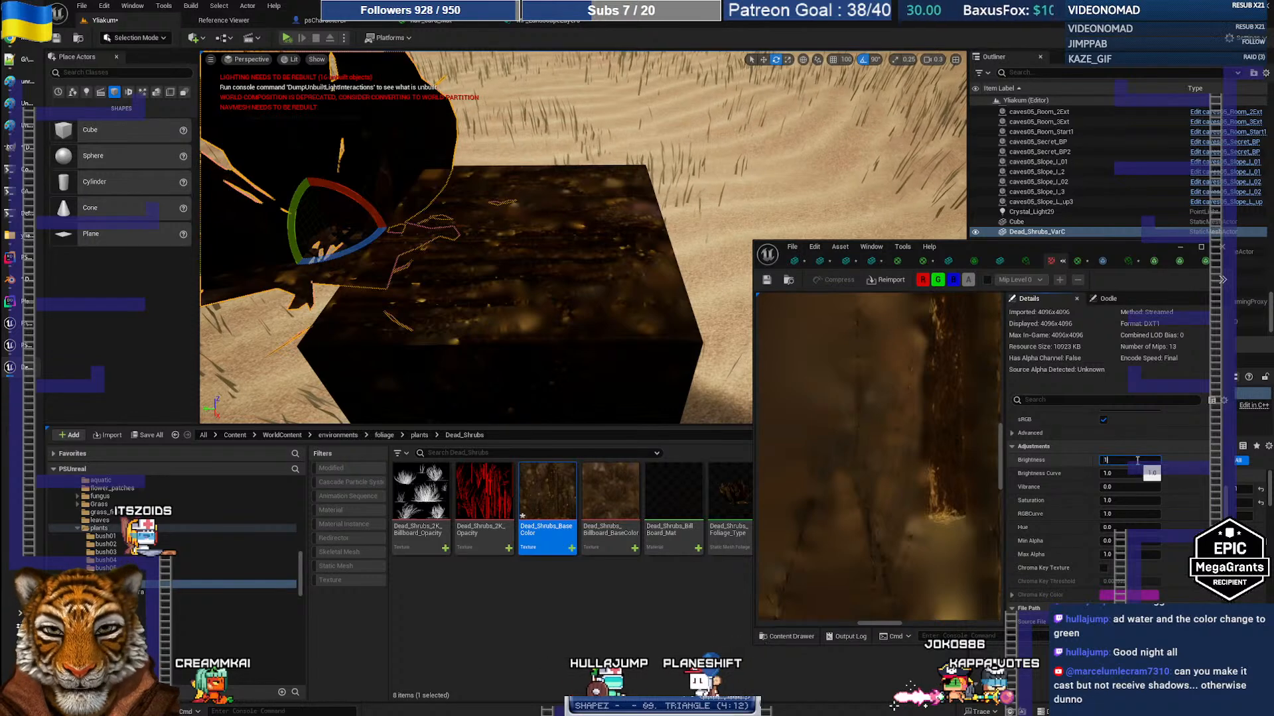
{"action": "key", "text": "Tab"}
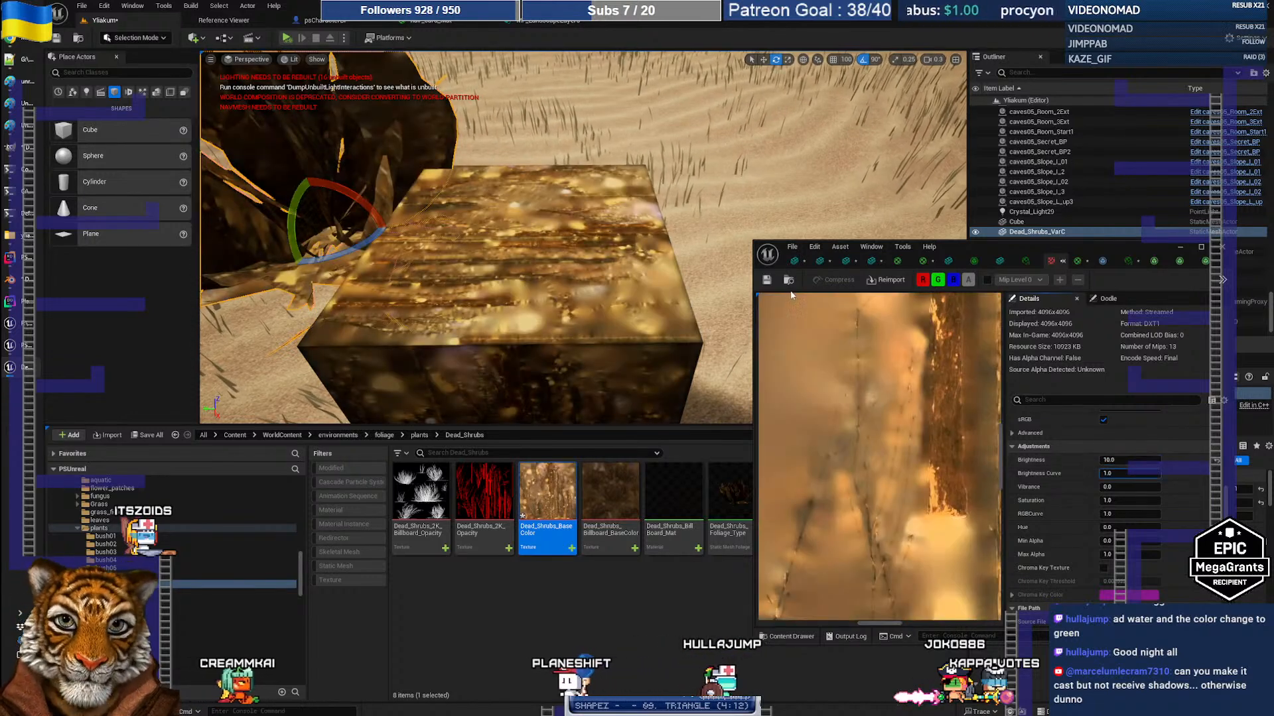
{"action": "mouse_move", "coordinate": [637, 279]}
{"action": "right_mouse_down"}
{"action": "mouse_move", "coordinate": [683, 269]}
{"action": "mouse_move", "coordinate": [720, 275]}
{"action": "mouse_move", "coordinate": [726, 292]}
{"action": "mouse_move", "coordinate": [693, 338]}
{"action": "mouse_move", "coordinate": [676, 305]}
{"action": "mouse_move", "coordinate": [644, 295]}
{"action": "right_mouse_up"}
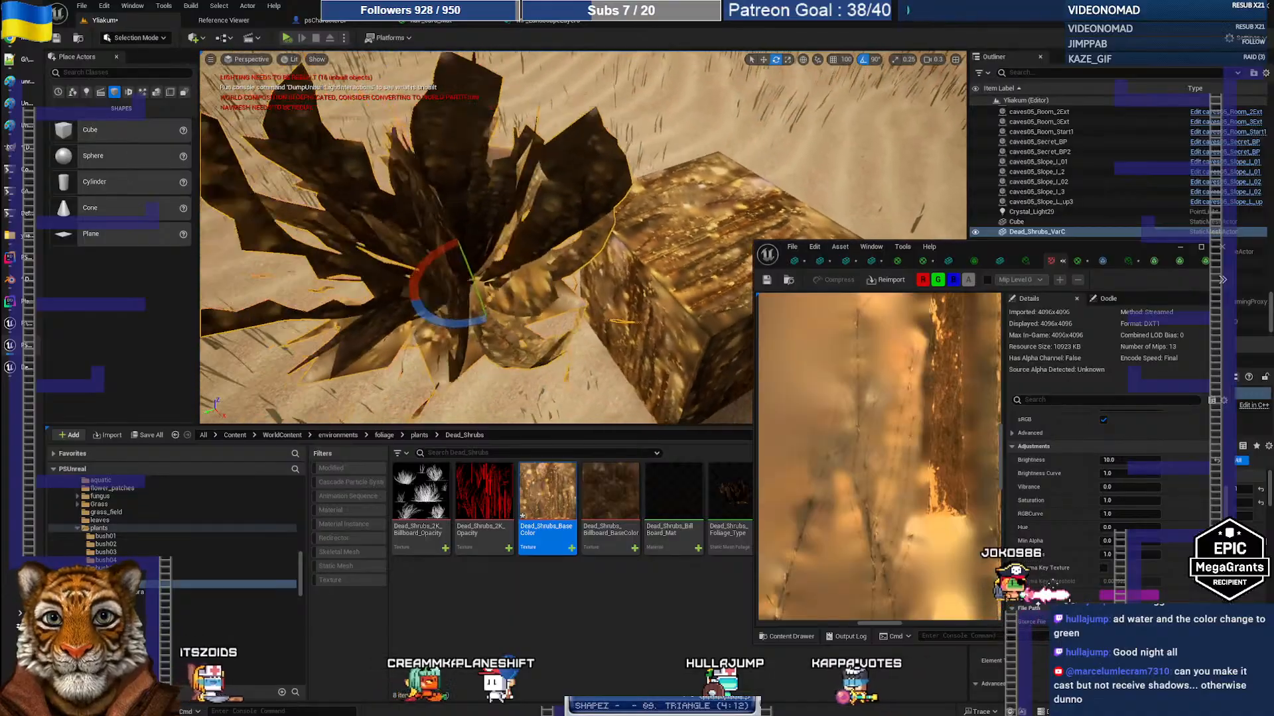
{"action": "right_click_drag", "start_coordinate": [532, 398], "coordinate": [532, 371]}
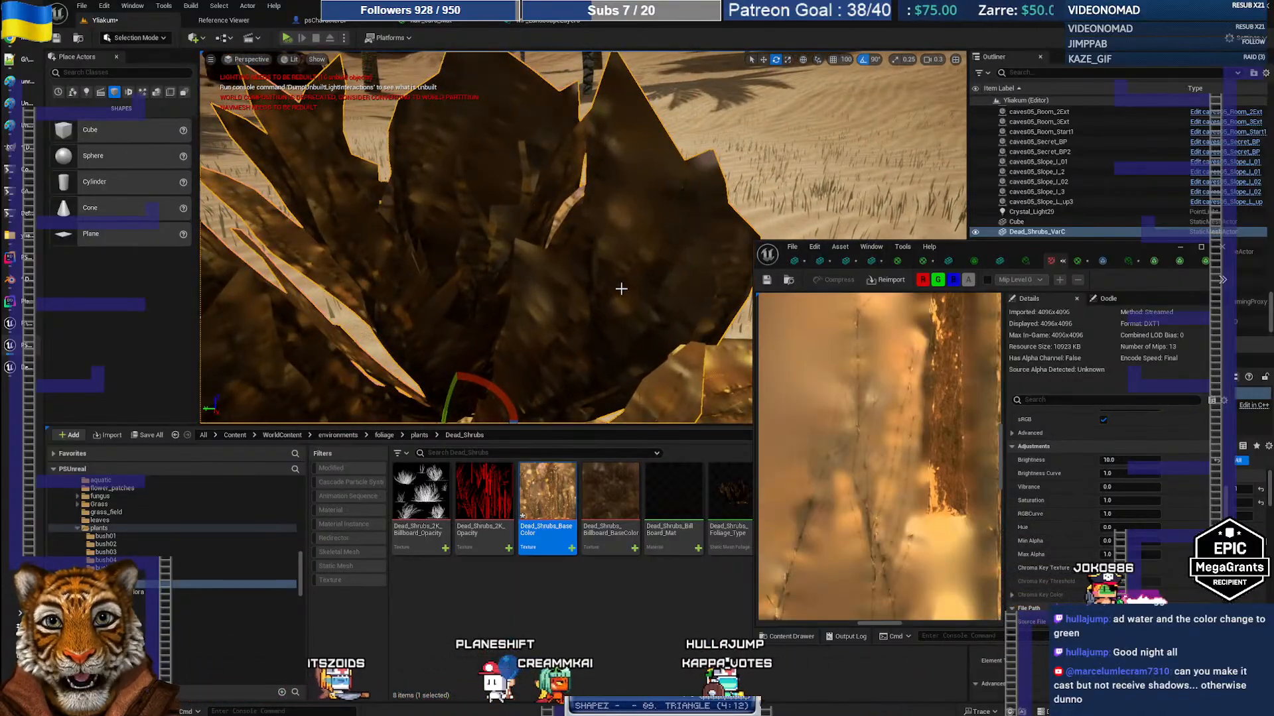
{"action": "right_click_drag", "start_coordinate": [571, 290], "coordinate": [436, 220]}
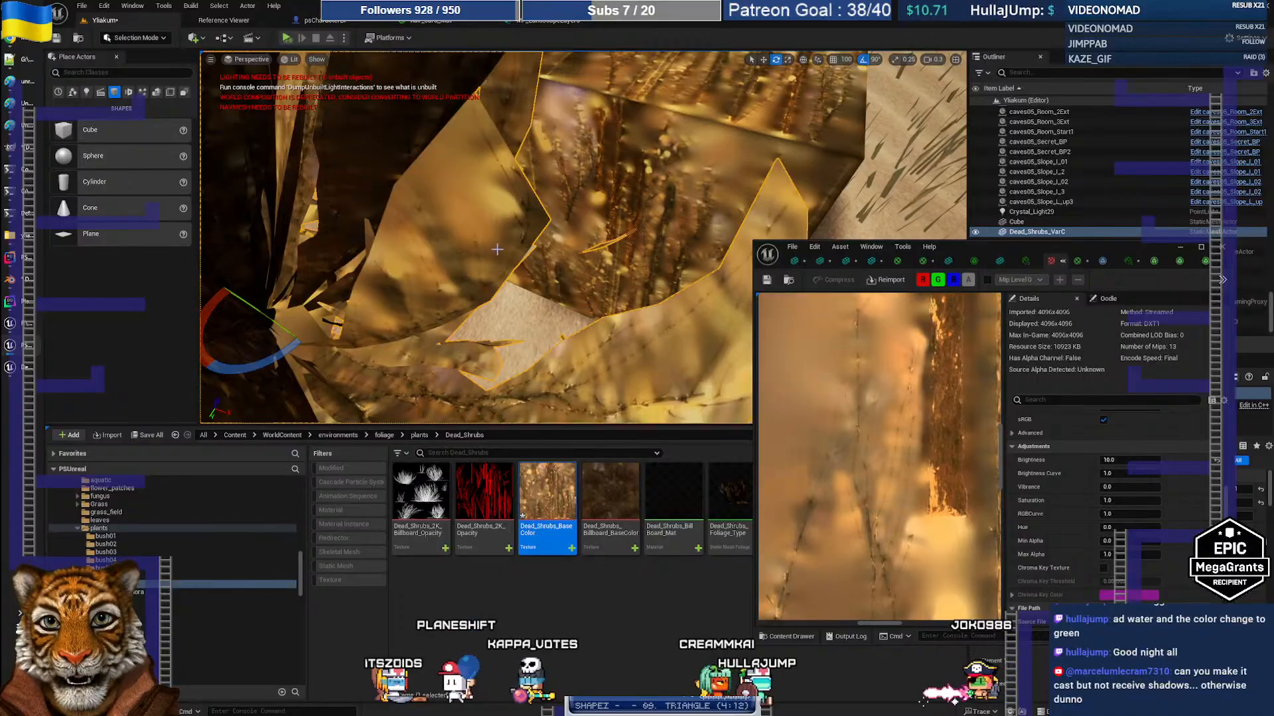
{"action": "right_click_drag", "start_coordinate": [497, 249], "coordinate": [497, 250]}
Switch to Claude in Chrome and write that the Unreal Engine bush mesh looks very dark, with branches probably casting shadows on themselves
{"action": "left_click", "coordinate": [19, 40]}
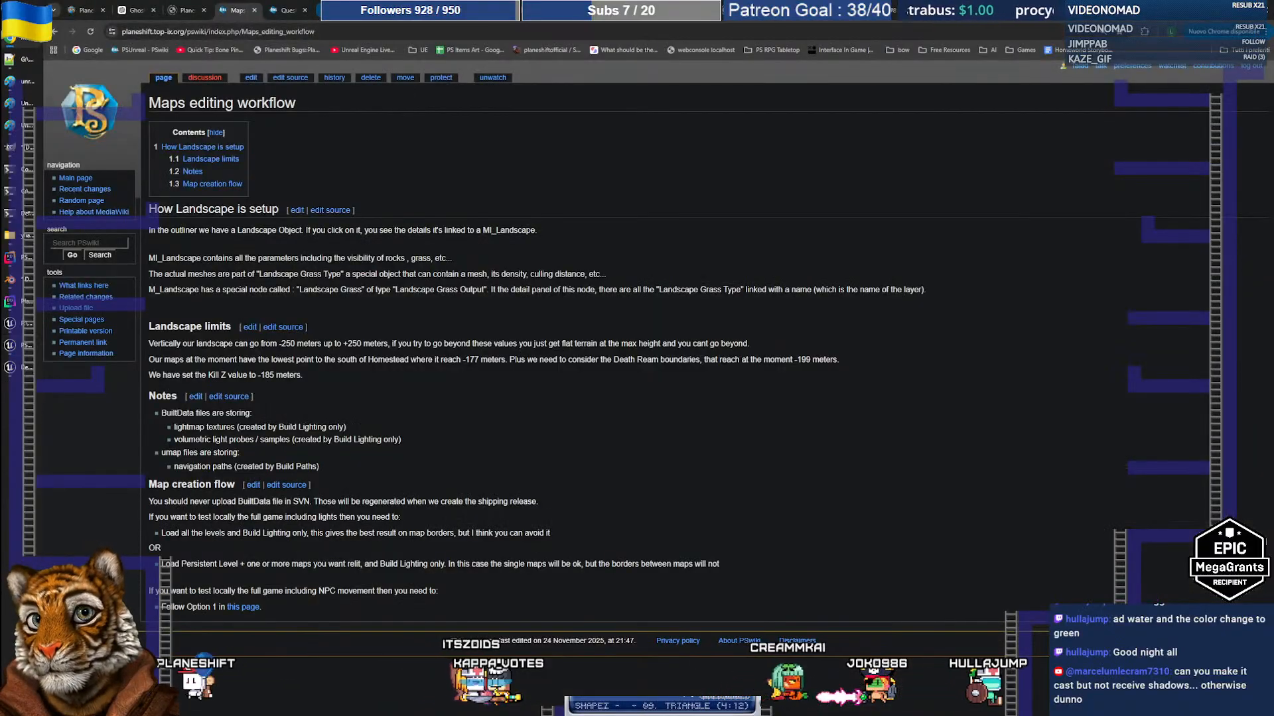
{"action": "left_click", "coordinate": [344, 10]}
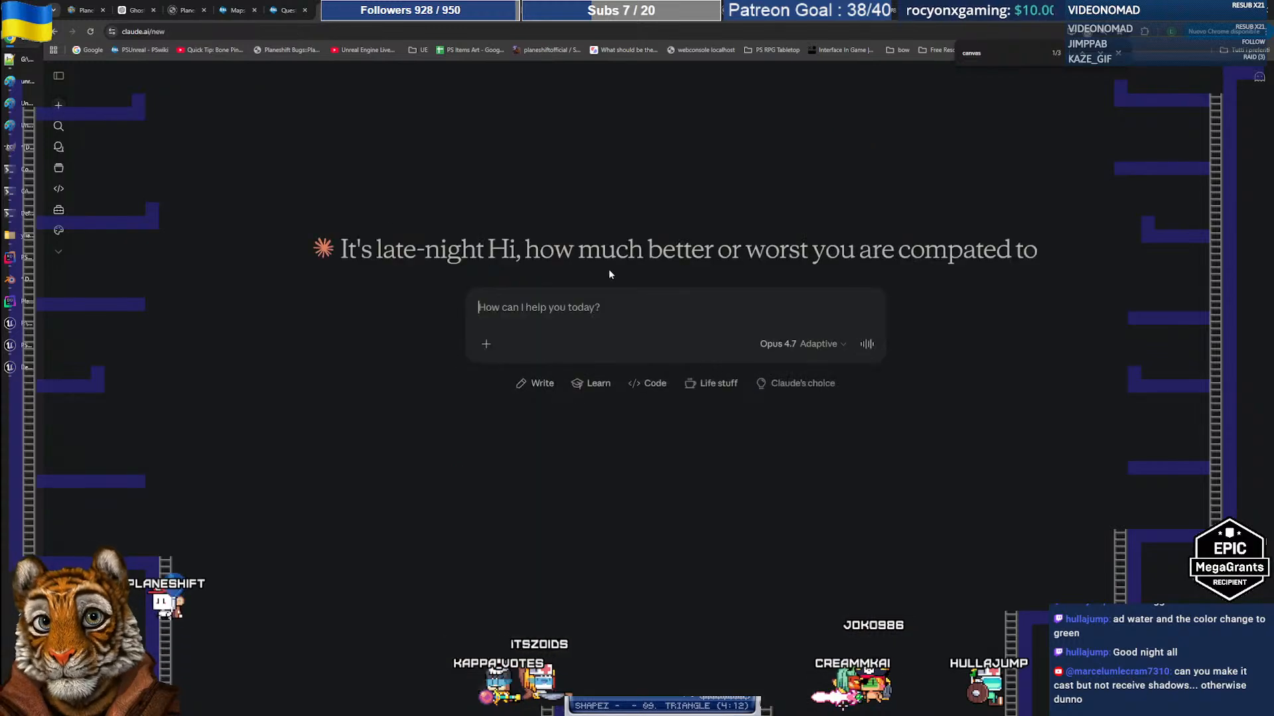
{"action": "type", "text": "in unreal engin"}
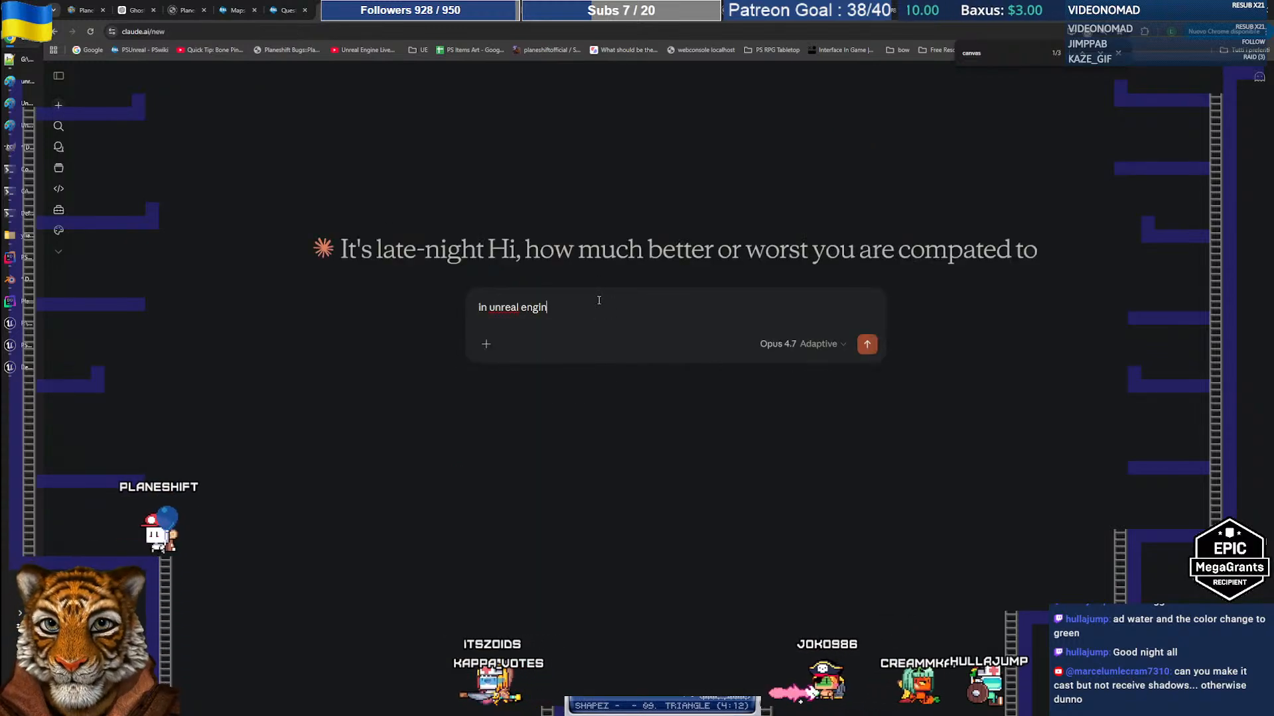
{"action": "type", "text": "e"}
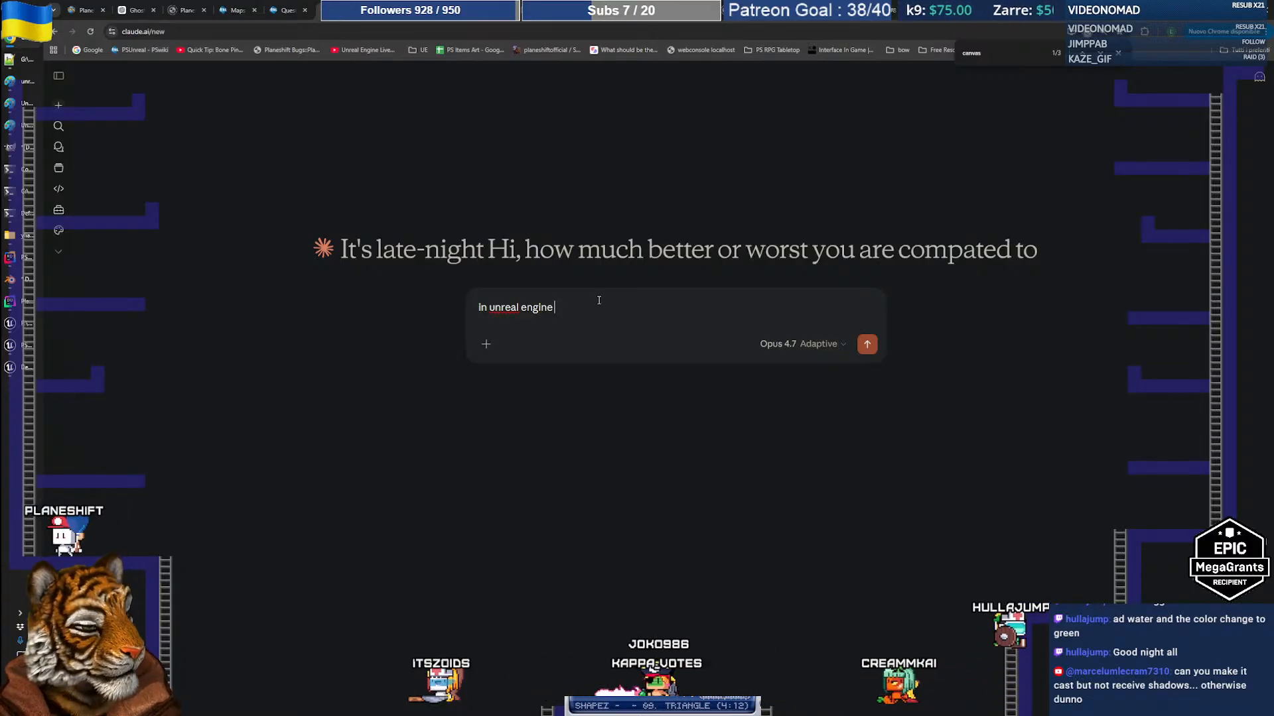
{"action": "type", "text": "I have "}
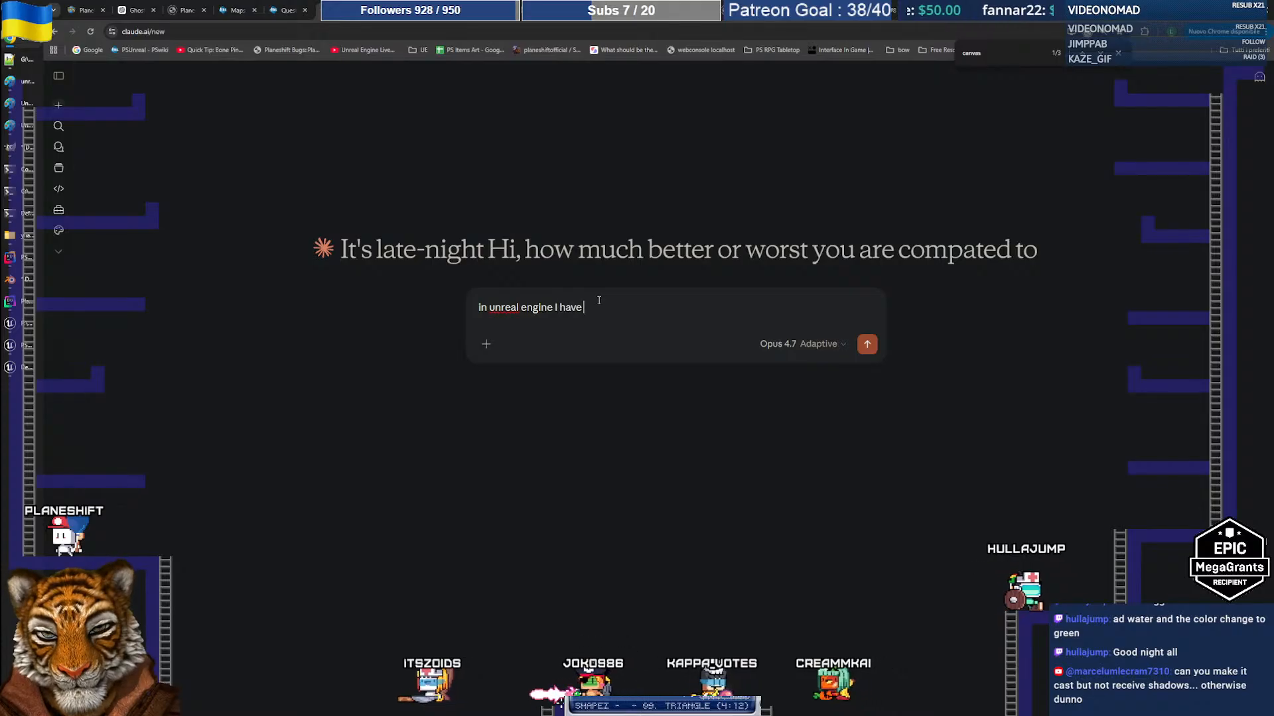
{"action": "type", "text": "a bush mesh, but it looks very d"}
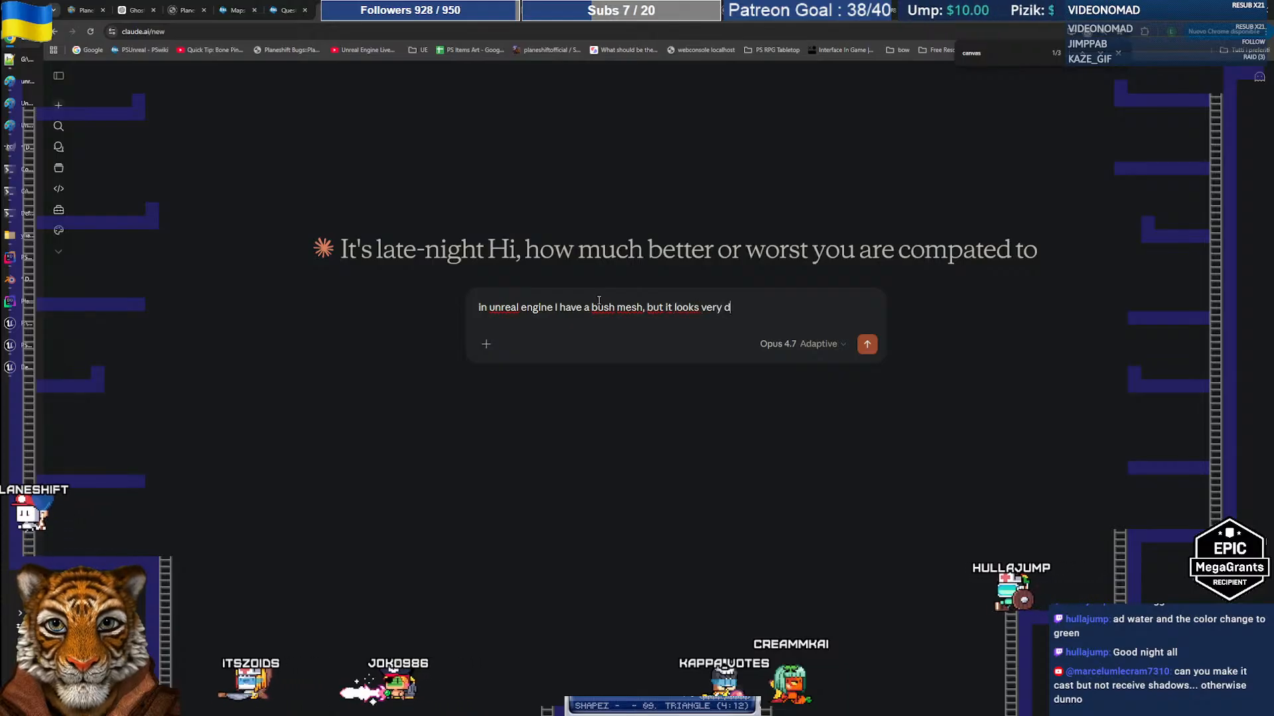
{"action": "type", "text": "ark, I think the b"}
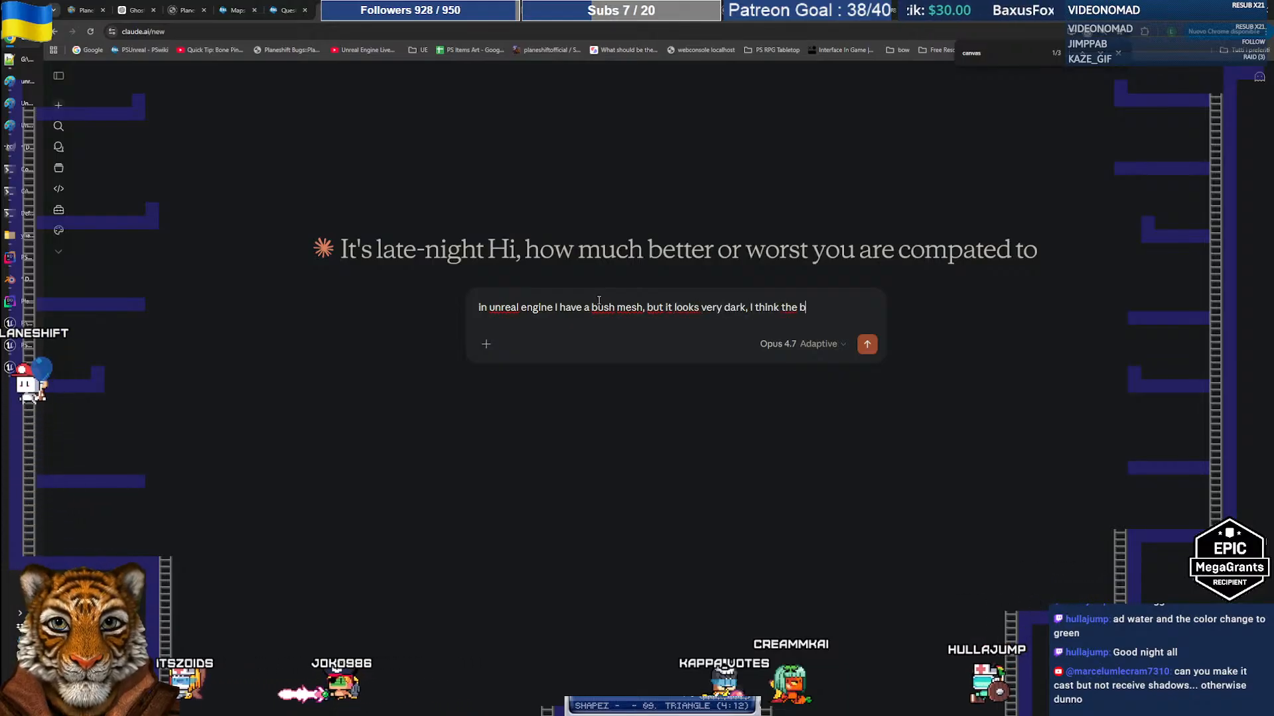
{"action": "type", "text": "rance"}
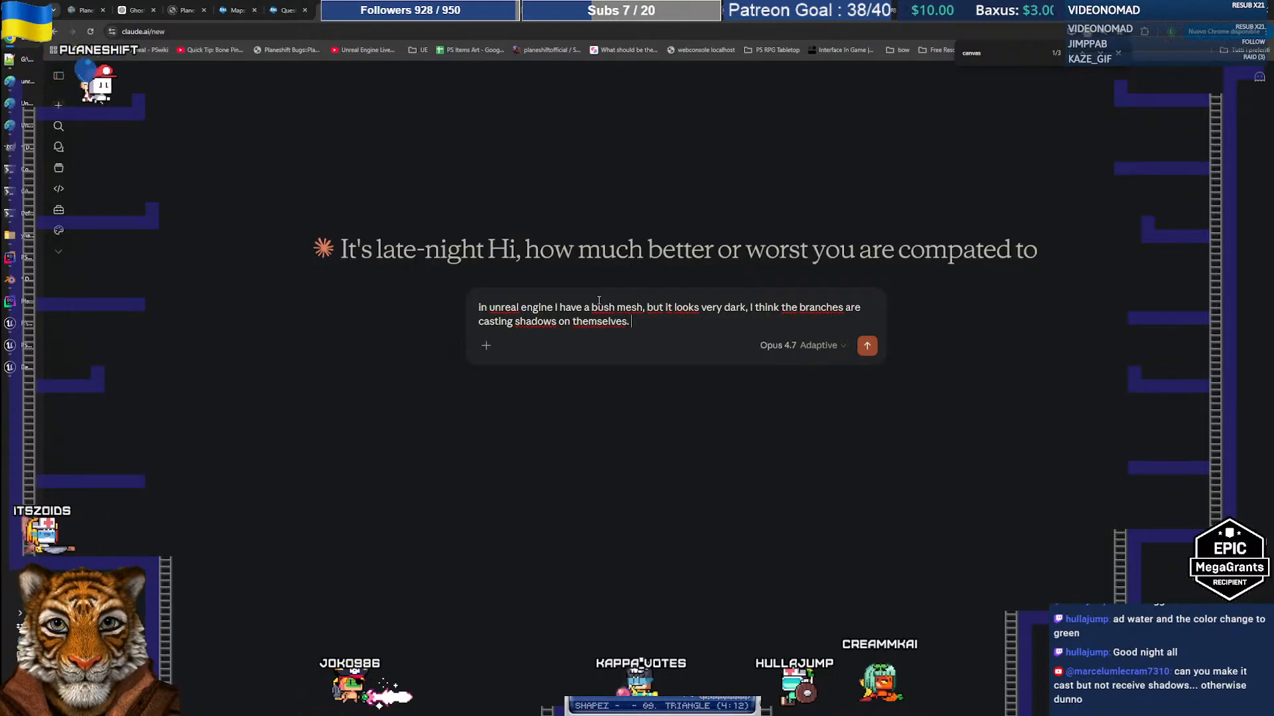
Switch back to Unreal Editor, reconnect the opacity texture's RGB output to the Opacity Mask of Dead_Shrubs_Mat, and apply the change
{"action": "key", "text": "alt+Tab"}
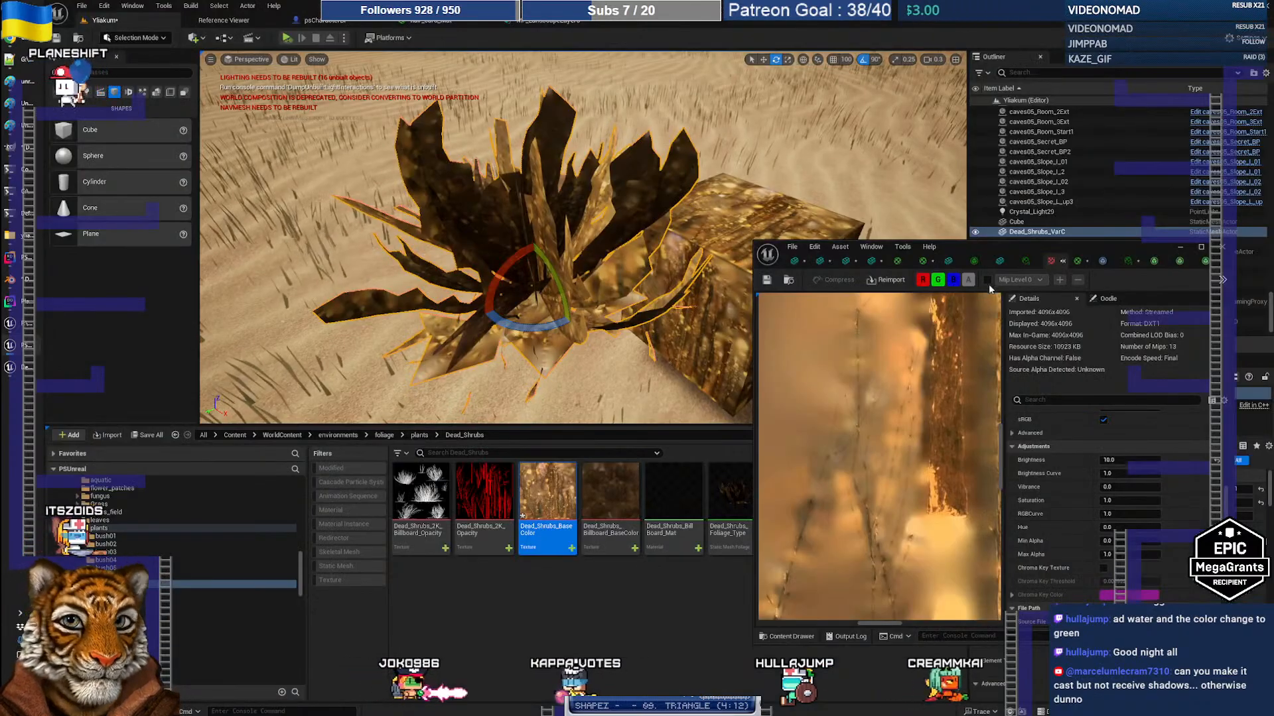
{"action": "left_click", "coordinate": [923, 261]}
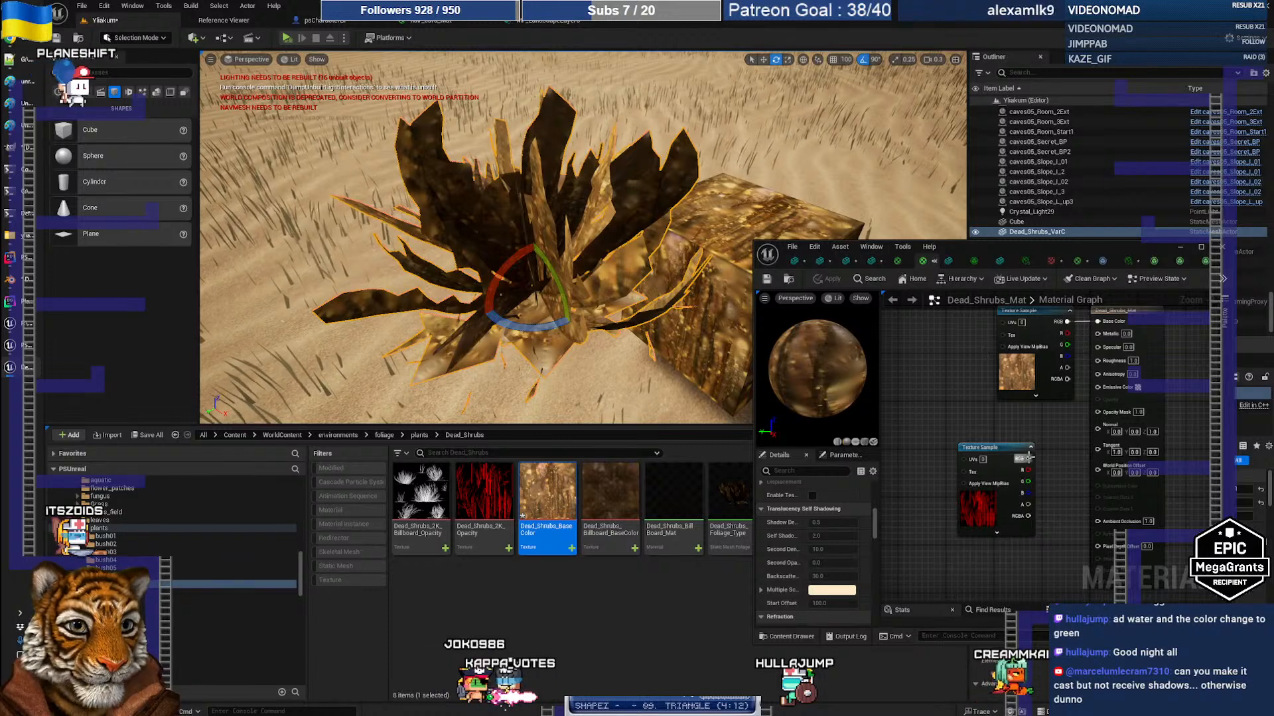
{"action": "left_click_drag", "start_coordinate": [1028, 458], "coordinate": [1097, 411]}
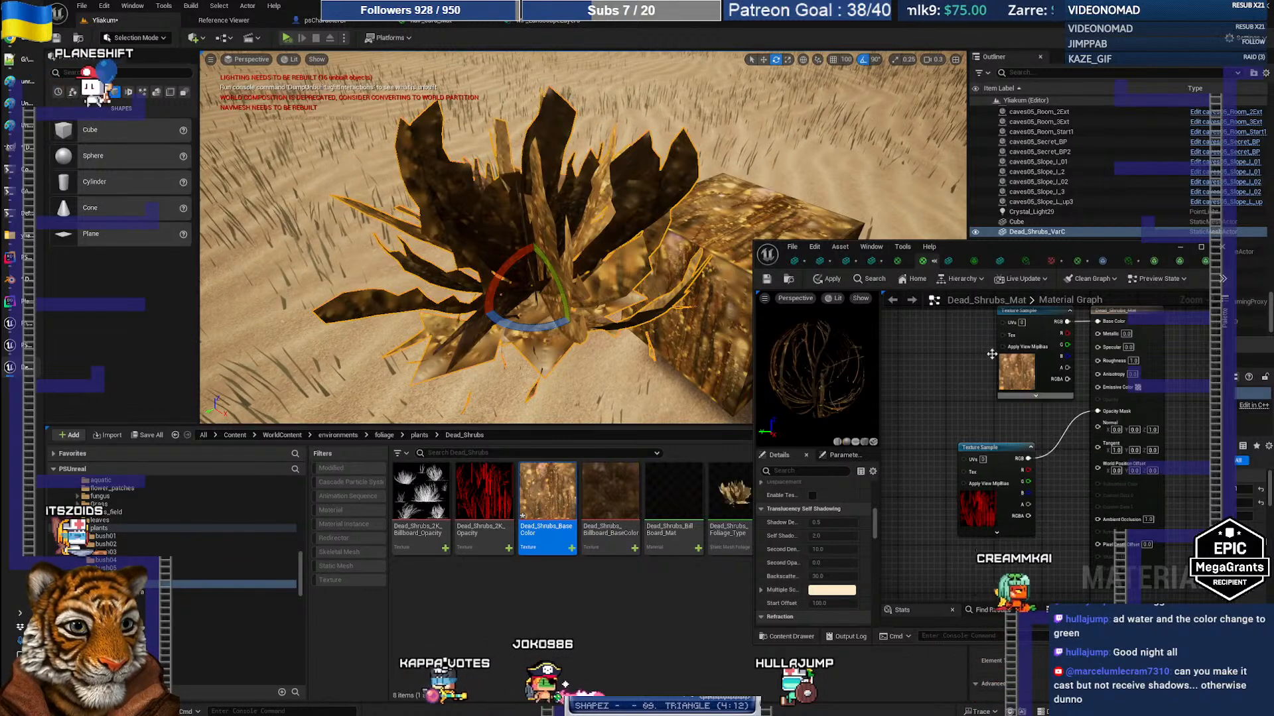
{"action": "left_click", "coordinate": [826, 279]}
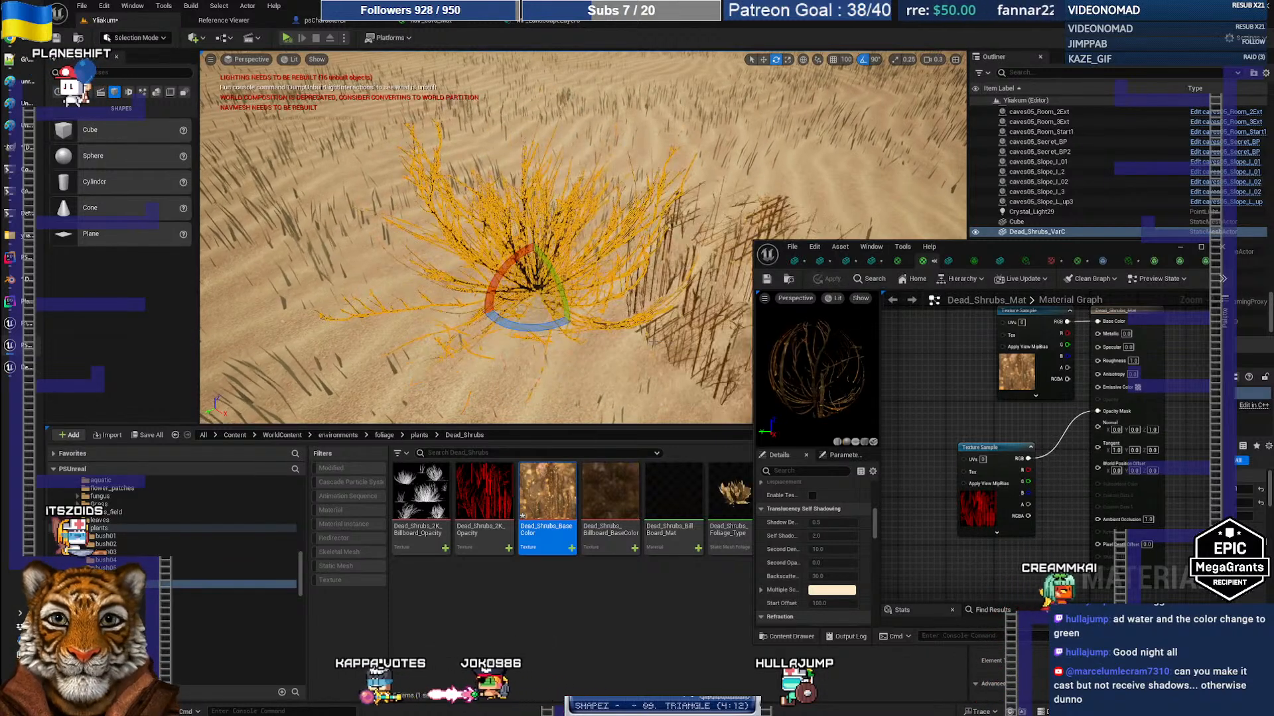
Capture a close-up screenshot of the dark, deselected shrub in the level and attach it to the Claude prompt
{"action": "left_click", "coordinate": [597, 371]}
{"action": "mouse_move", "coordinate": [597, 371]}
{"action": "right_mouse_down"}
{"action": "mouse_move", "coordinate": [554, 391]}
{"action": "mouse_move", "coordinate": [585, 377]}
{"action": "mouse_move", "coordinate": [597, 350]}
{"action": "mouse_move", "coordinate": [600, 362]}
{"action": "mouse_move", "coordinate": [587, 359]}
{"action": "right_mouse_up"}
{"action": "key", "text": "w"}
{"action": "key", "text": "s"}
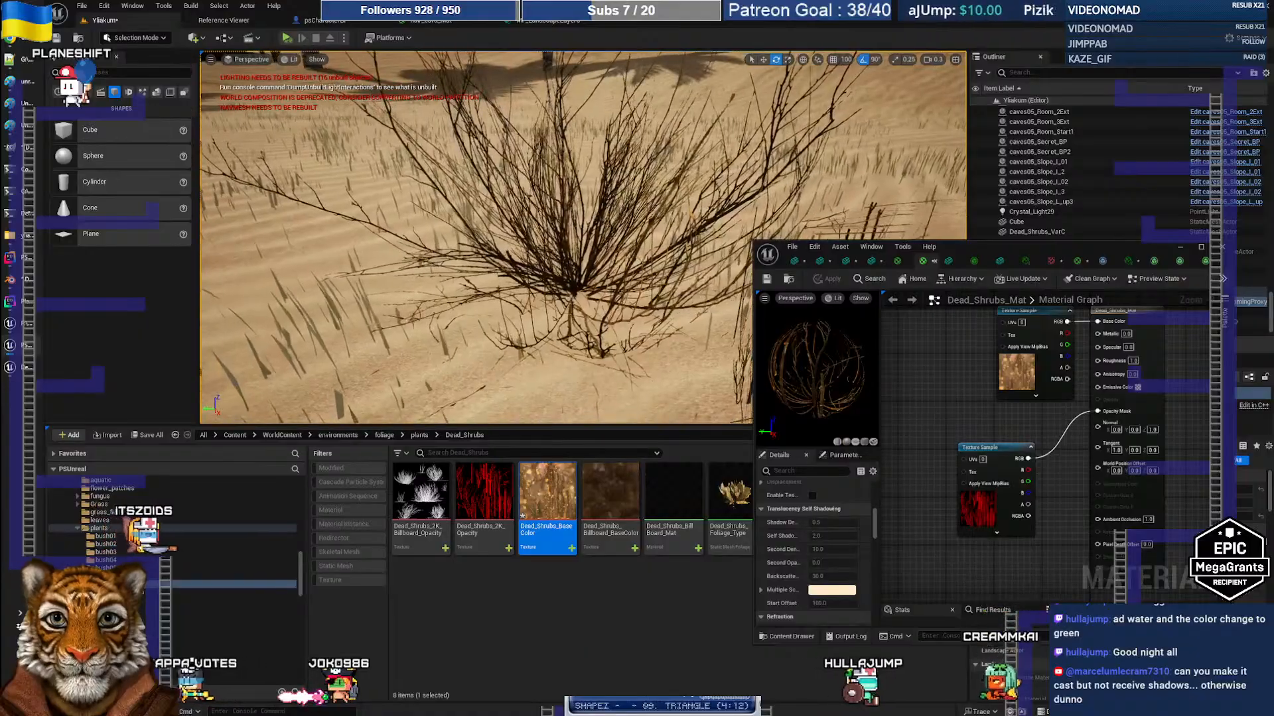
{"action": "key", "text": "super+shift+s"}
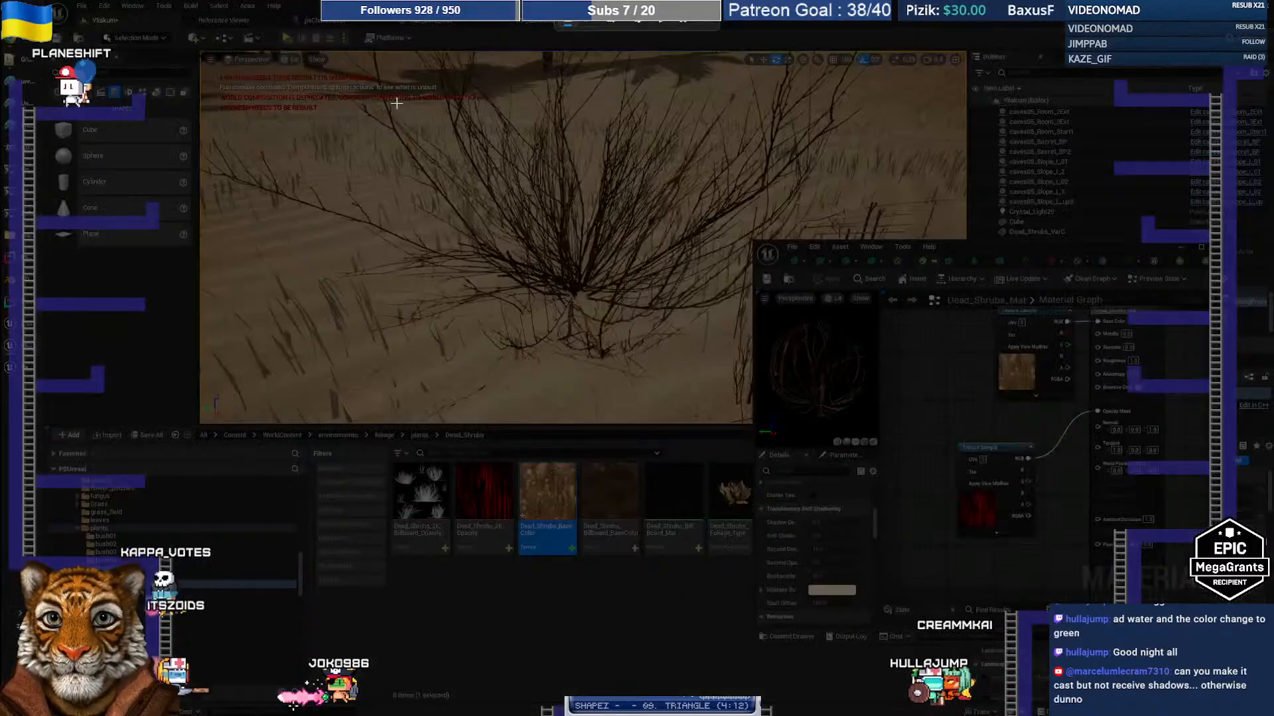
{"action": "left_click_drag", "start_coordinate": [393, 107], "coordinate": [729, 377]}
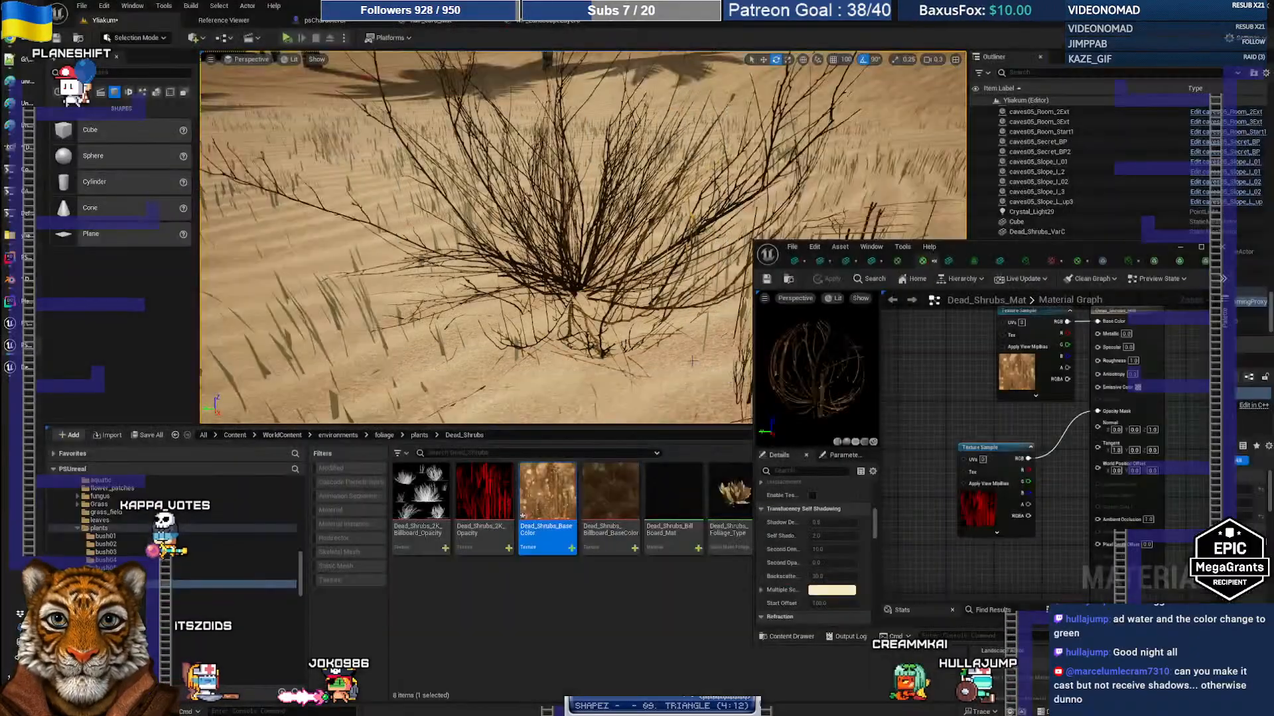
{"action": "key", "text": "super+Tab"}
{"action": "left_click", "coordinate": [616, 337]}
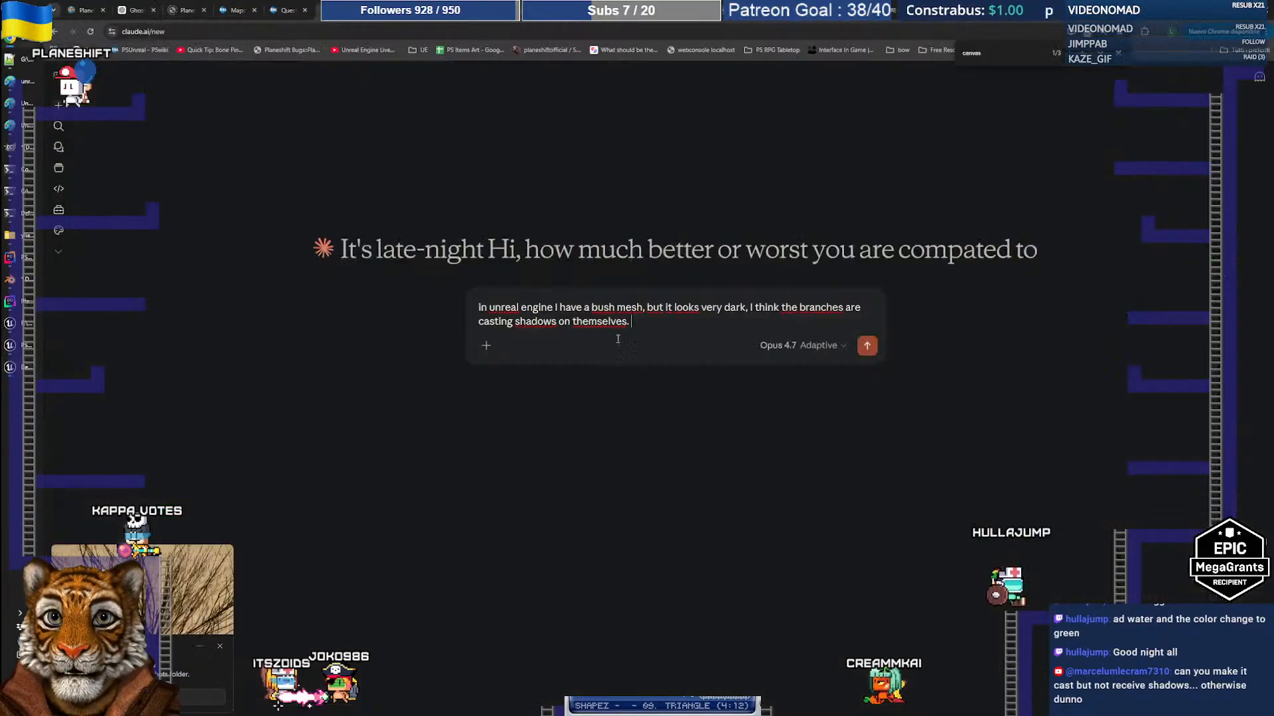
{"action": "key", "text": "ctrl+v"}
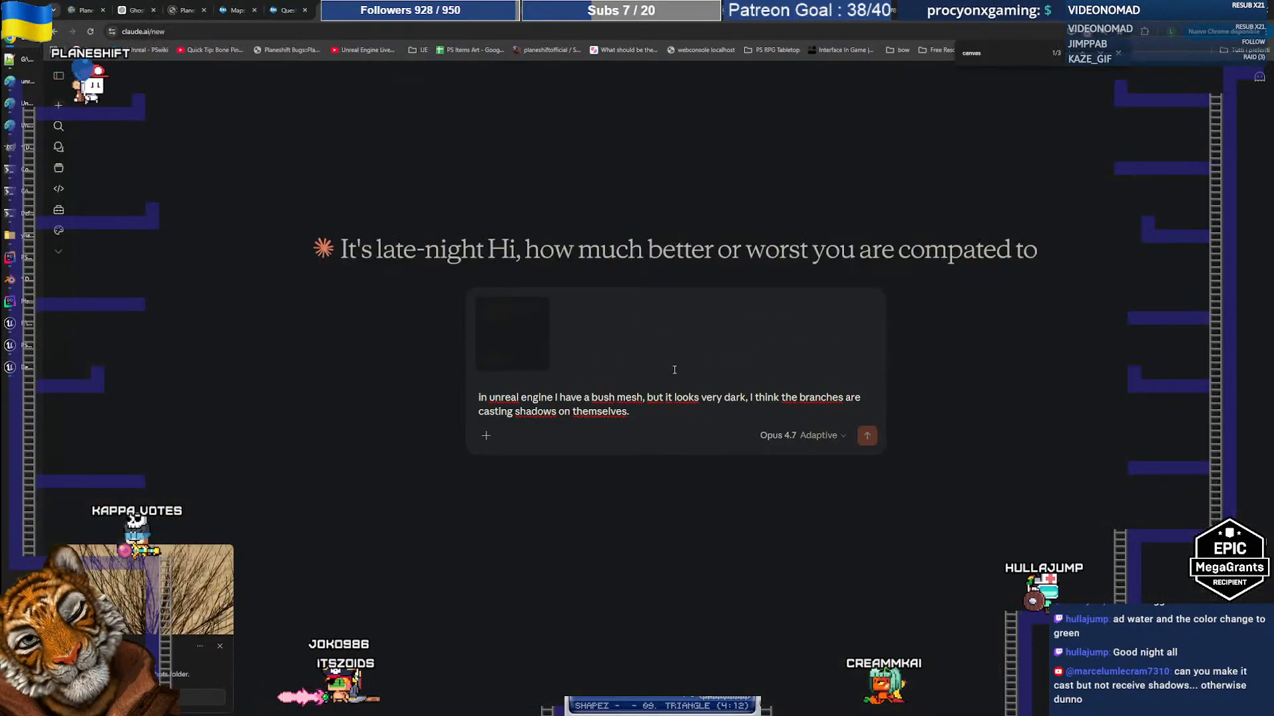
Return to Unreal Editor, bring up the dead shrub's static mesh among the open assets, and maximize its editor window
{"action": "key", "text": "super+Tab"}
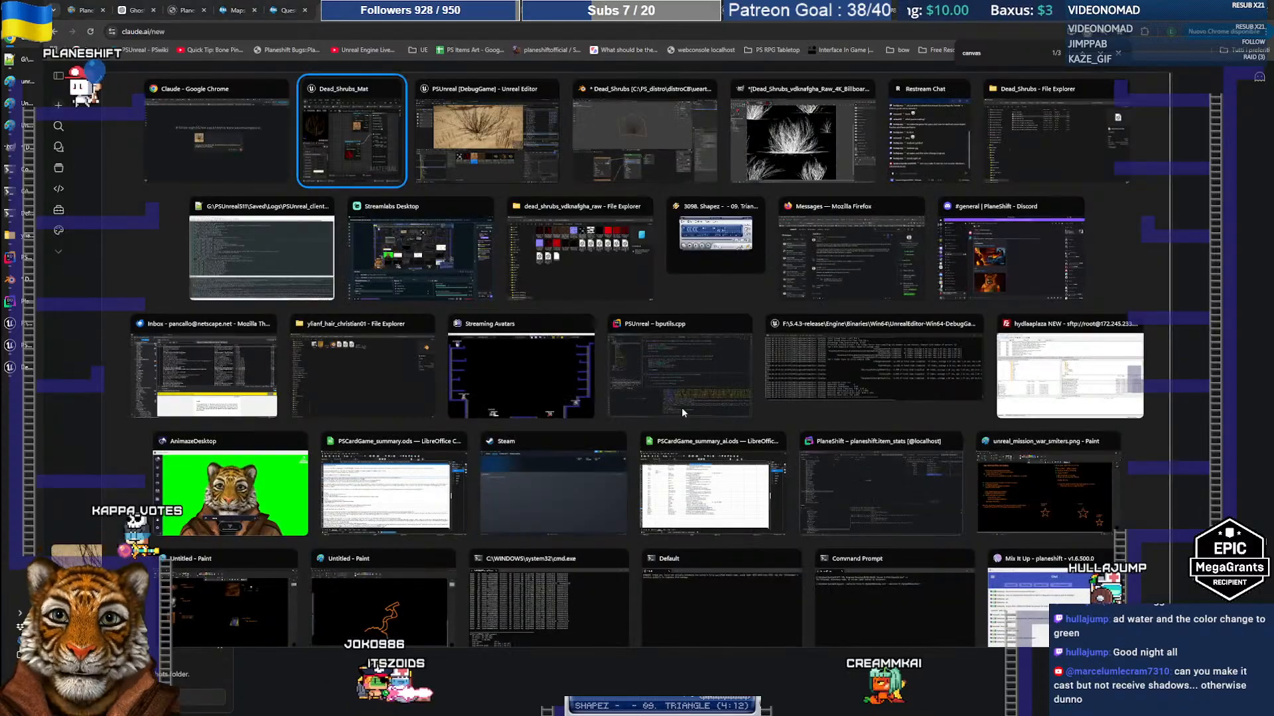
{"action": "left_click", "coordinate": [682, 407]}
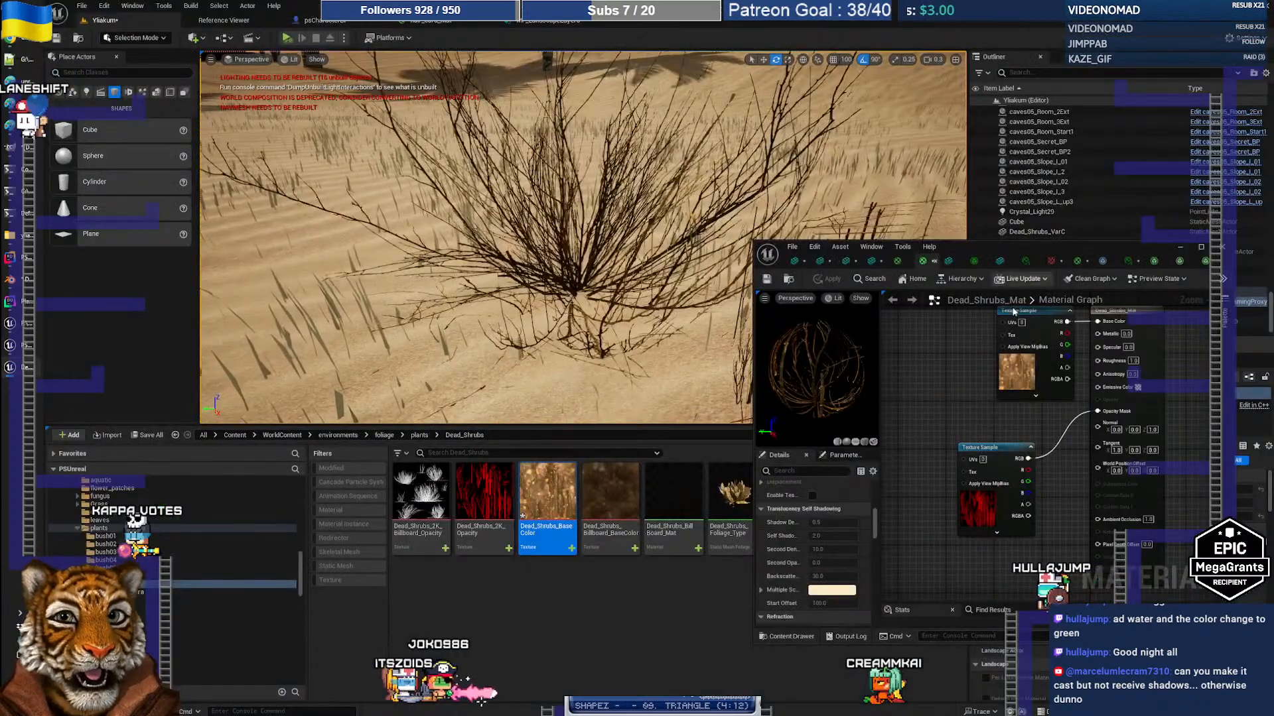
{"action": "left_click", "coordinate": [1002, 263]}
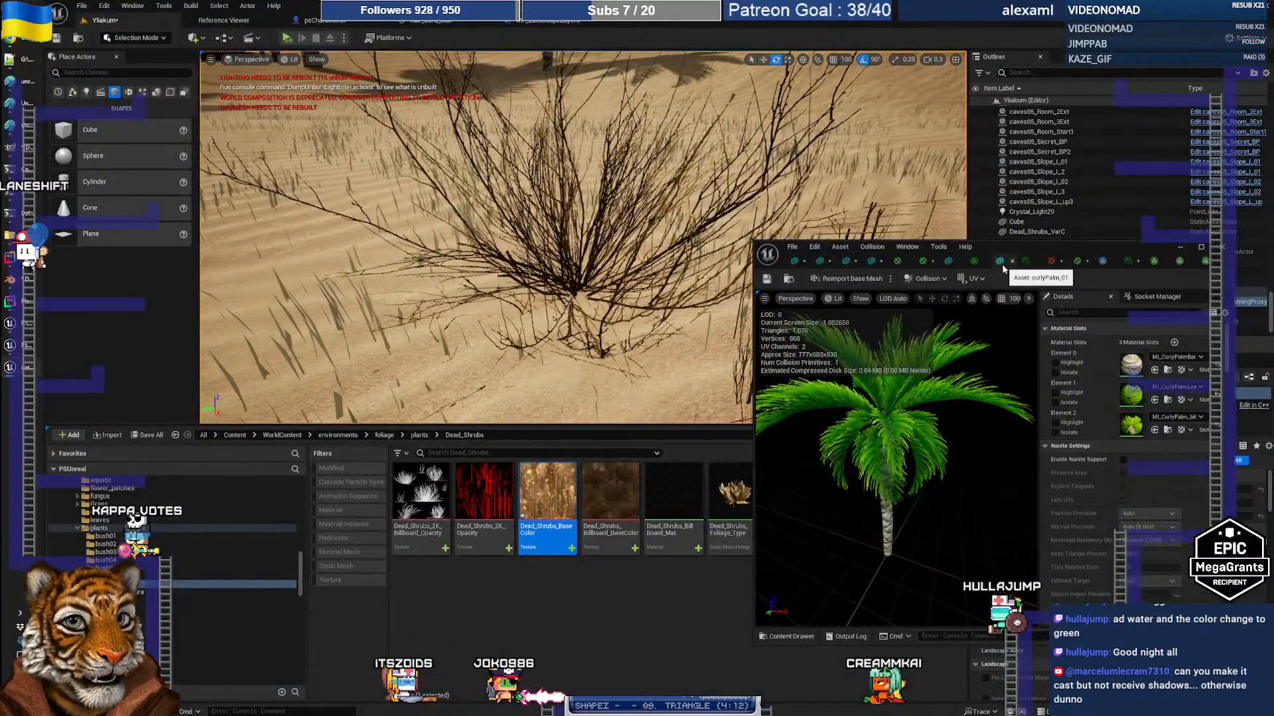
{"action": "left_click", "coordinate": [1013, 263]}
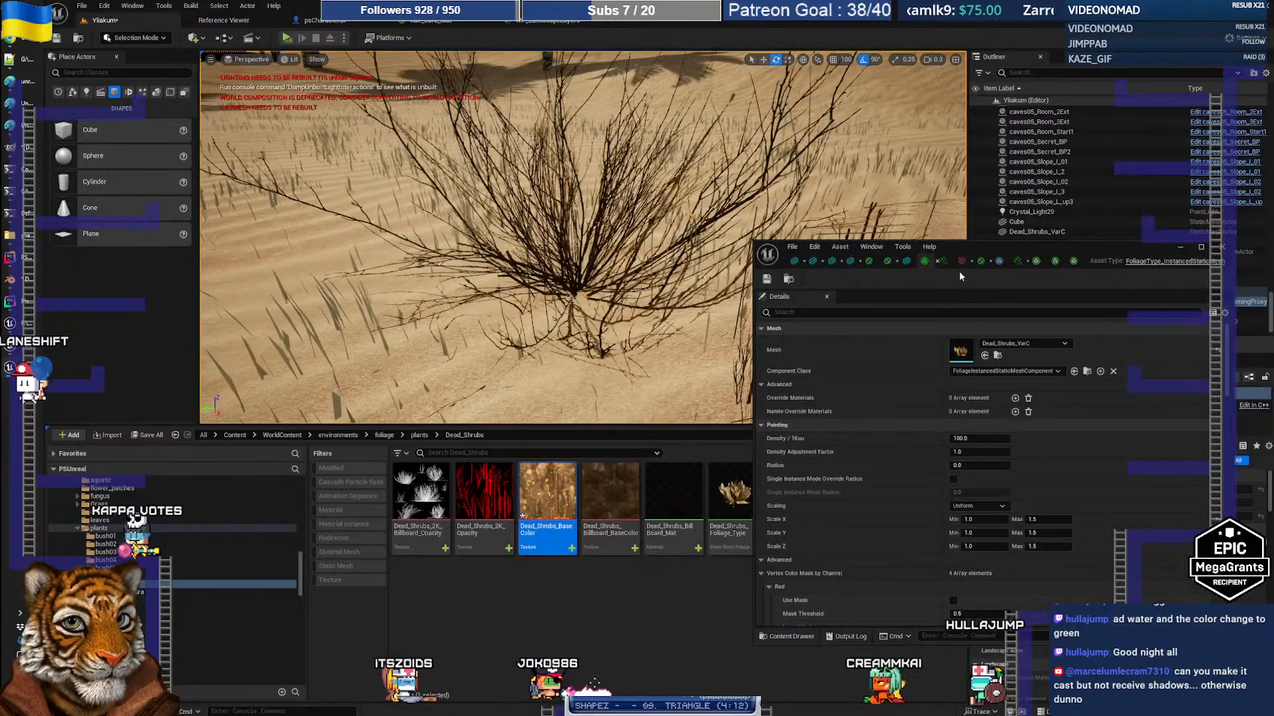
{"action": "left_click", "coordinate": [908, 263]}
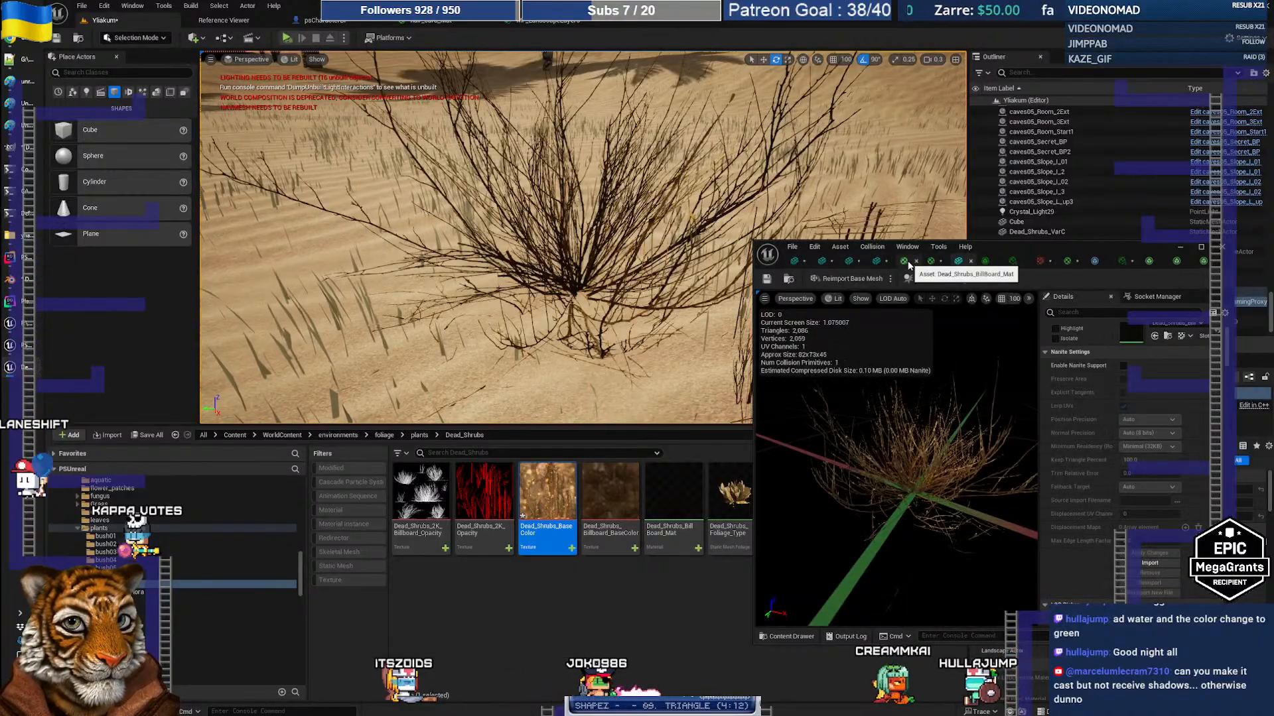
{"action": "double_click", "coordinate": [994, 244]}
Examine the shrub's branches and brightness from several angles and distances in the mesh preview
{"action": "key", "text": "s"}
{"action": "right_click_drag", "start_coordinate": [511, 311], "coordinate": [398, 360]}
{"action": "key", "text": "a"}
{"action": "key", "text": "d"}
{"action": "key", "text": "w"}
{"action": "scroll", "coordinate": [511, 305], "scroll_direction": "down", "scroll_amount": 3}
{"action": "key", "text": "s"}
{"action": "key", "text": "s"}
{"action": "key", "text": "e"}
{"action": "key", "text": "w"}
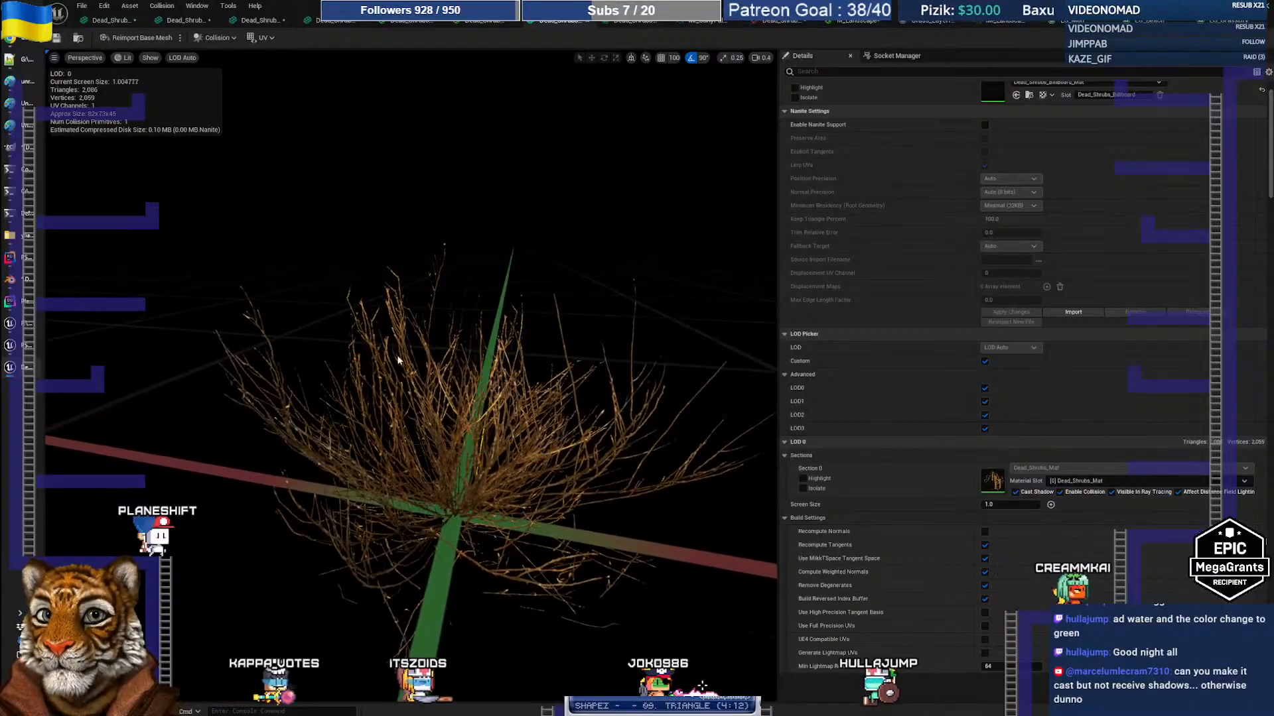
Compare the shrub in the Unlit view mode with the Lit view mode, ending in Lit
{"action": "left_click", "coordinate": [126, 58]}
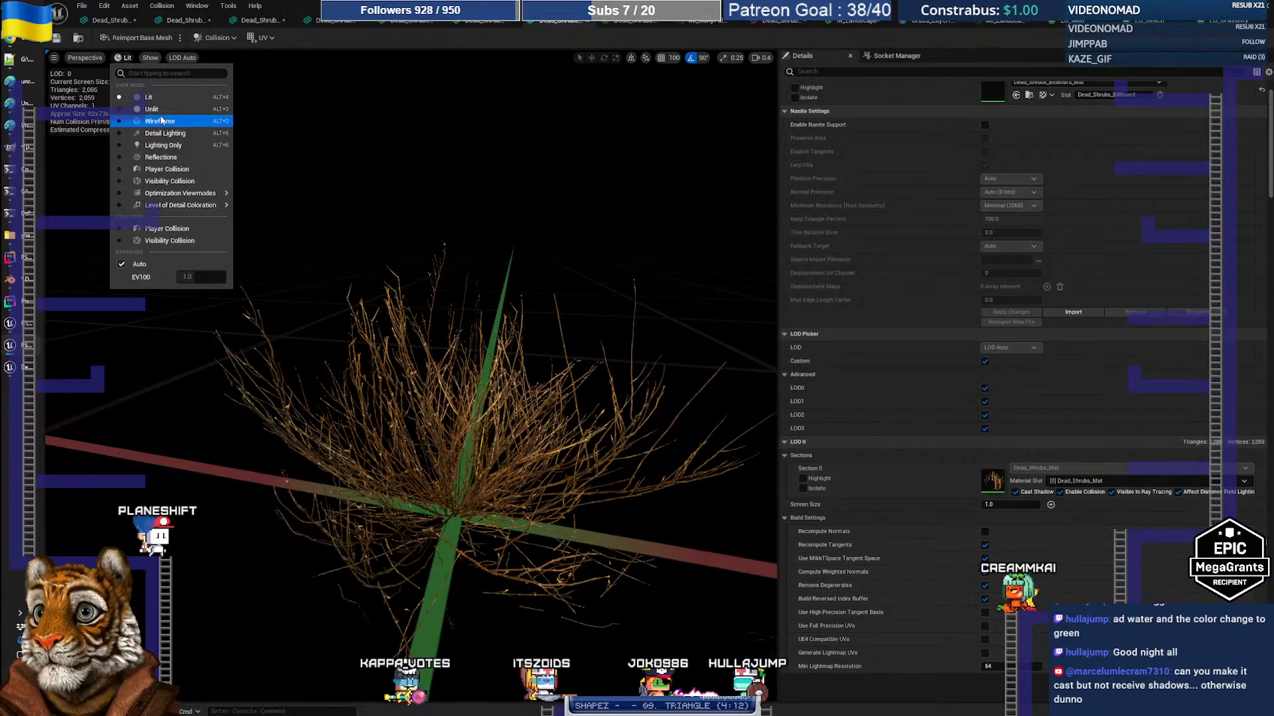
{"action": "left_click", "coordinate": [158, 109]}
{"action": "left_click", "coordinate": [131, 58]}
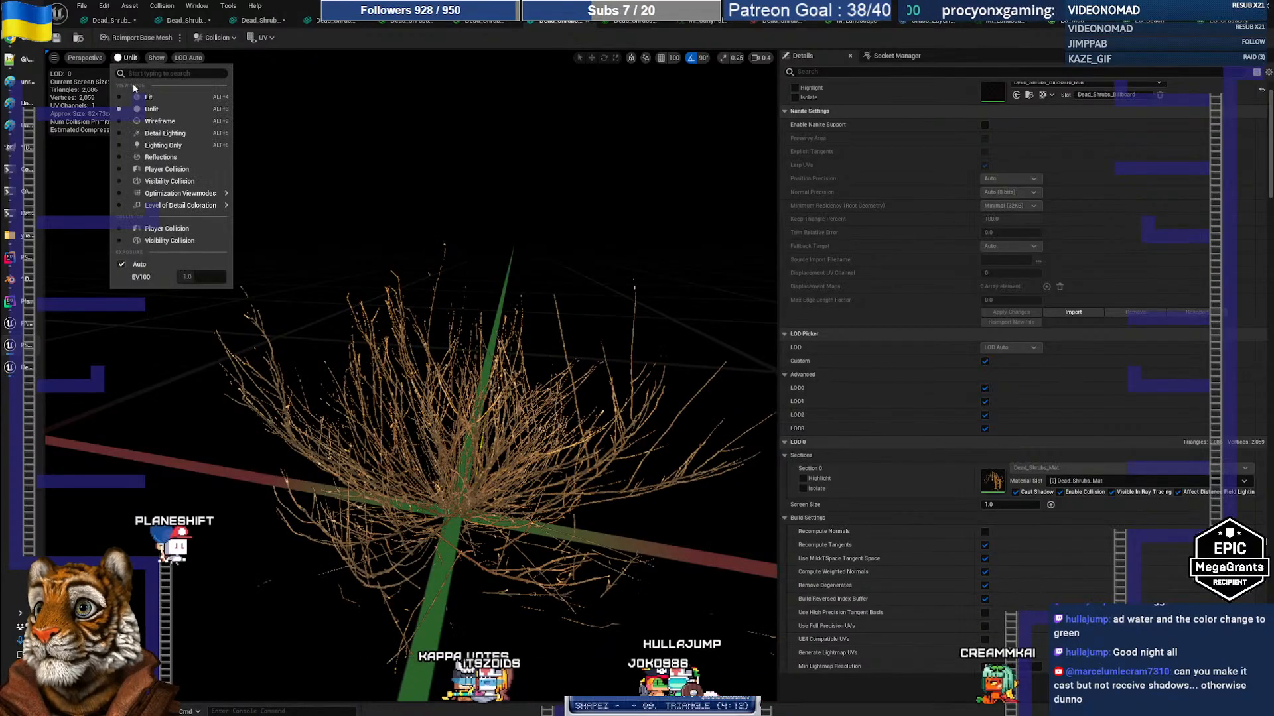
{"action": "left_click", "coordinate": [138, 100]}
Frame the whole lit shrub in the mesh preview and capture a screenshot of it
{"action": "right_click_drag", "start_coordinate": [471, 459], "coordinate": [646, 426]}
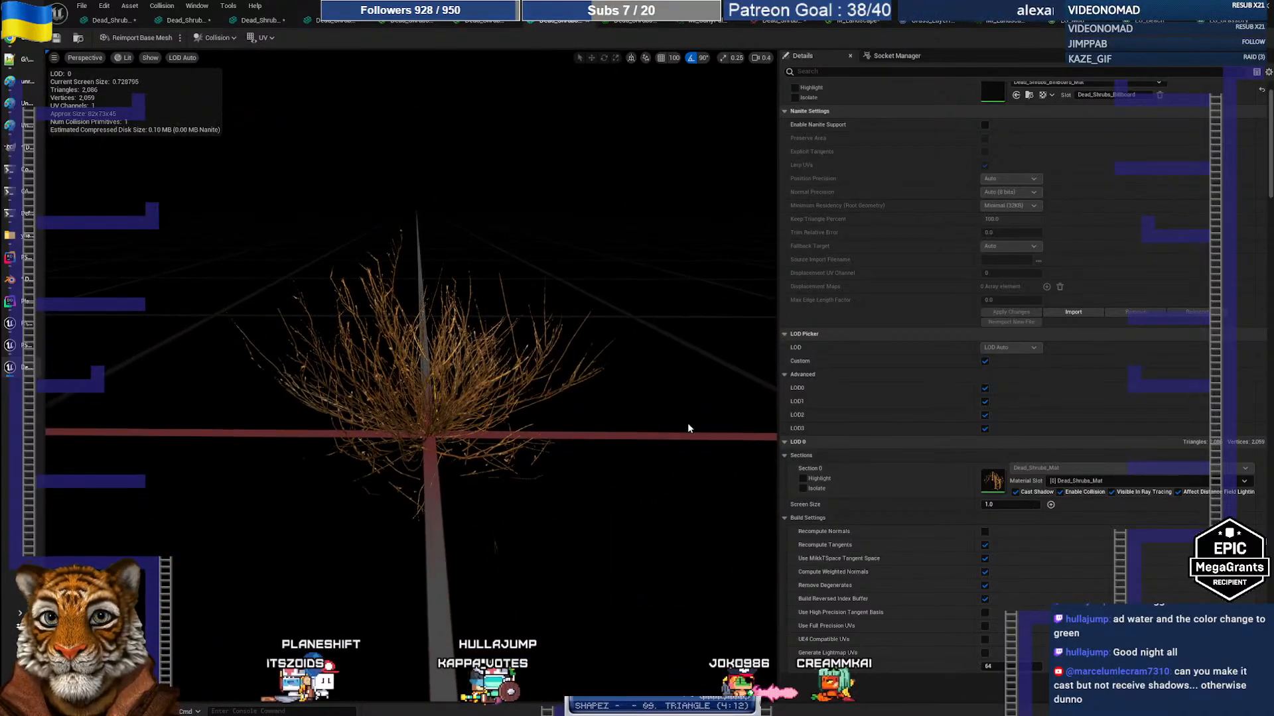
{"action": "key", "text": "shift+super+s"}
{"action": "left_click_drag", "start_coordinate": [224, 229], "coordinate": [606, 499]}
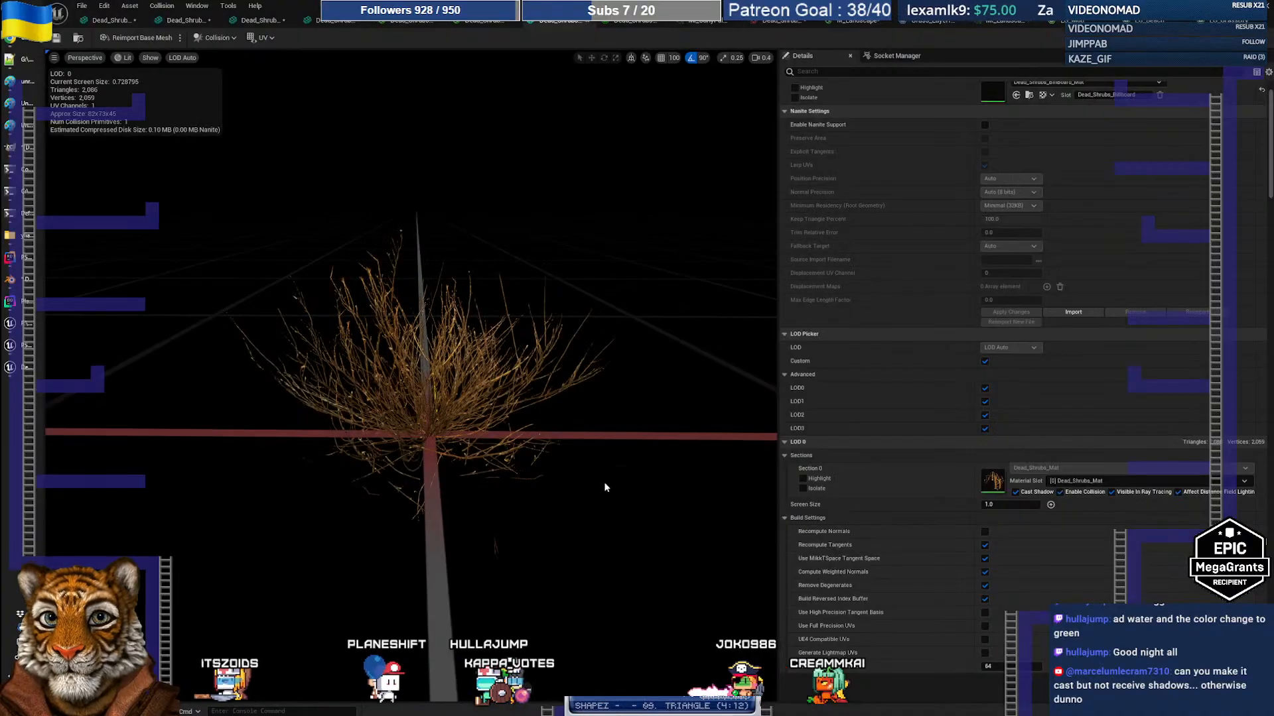
Add to the Claude prompt that the mesh is very bright in the editor, attach the preview screenshot, and send it
{"action": "key", "text": "alt+Tab"}
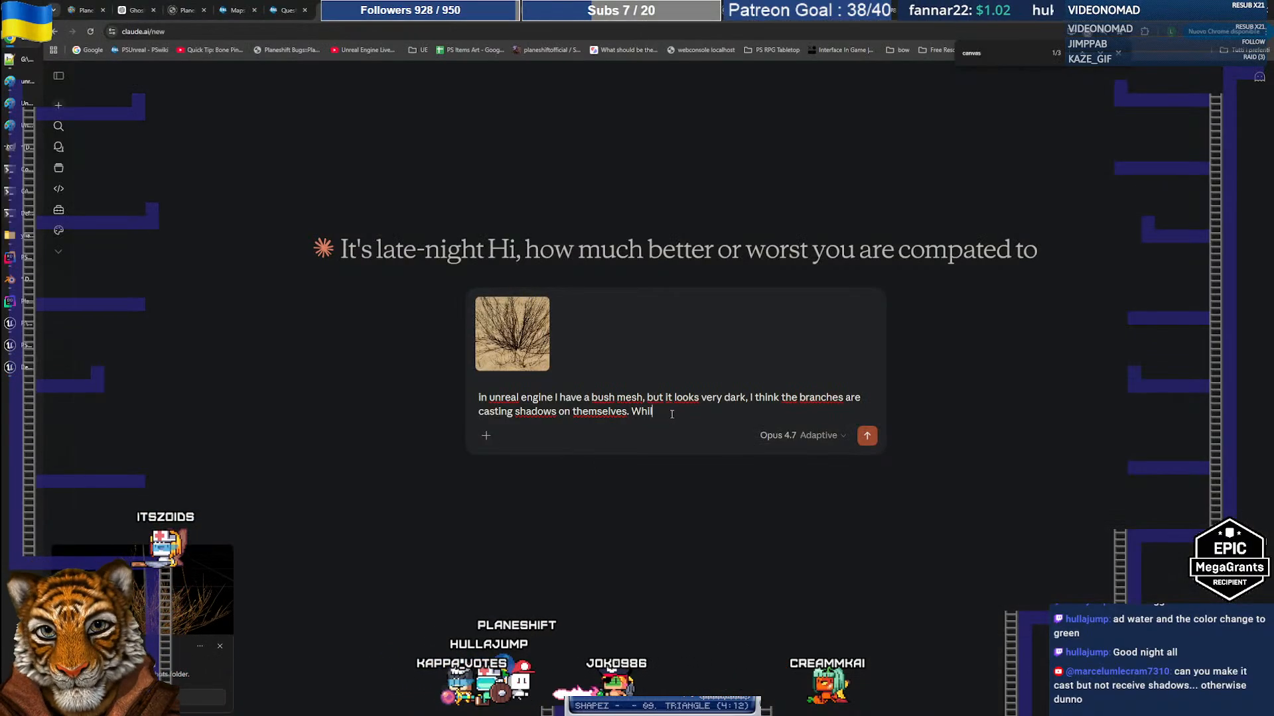
{"action": "type", "text": "e when I ope"}
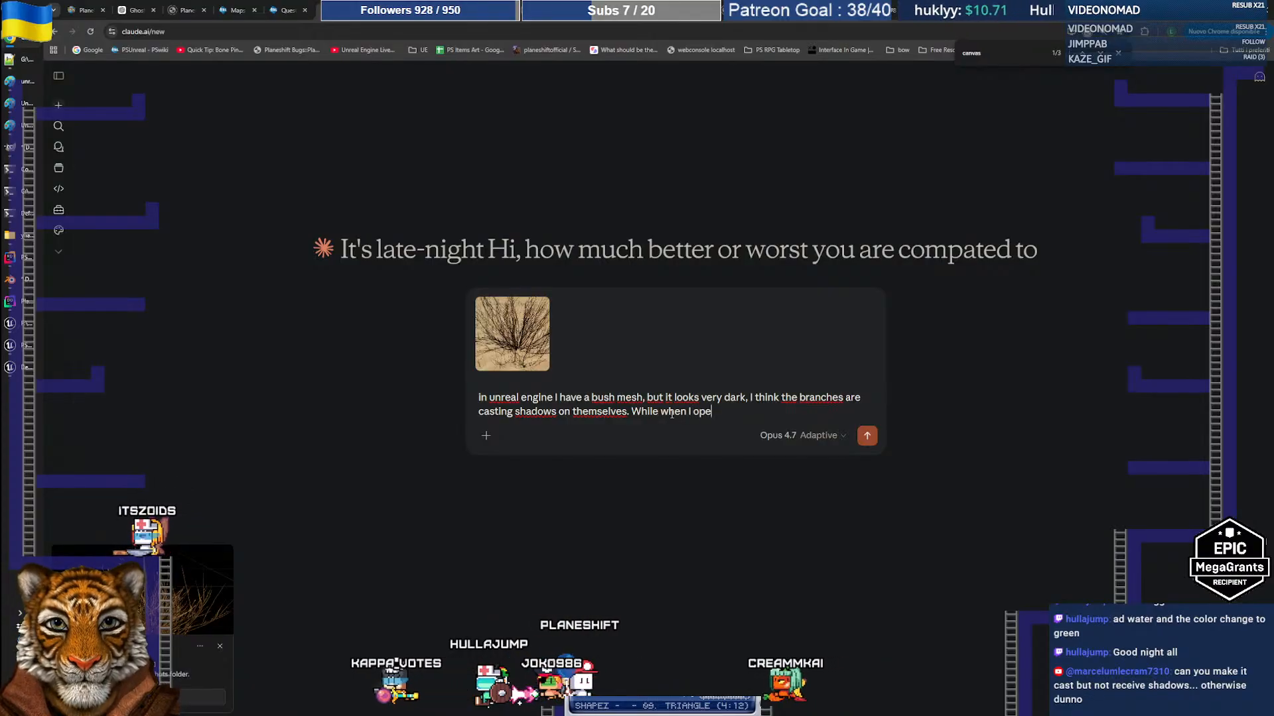
{"action": "type", "text": "n the mesh in the edito"}
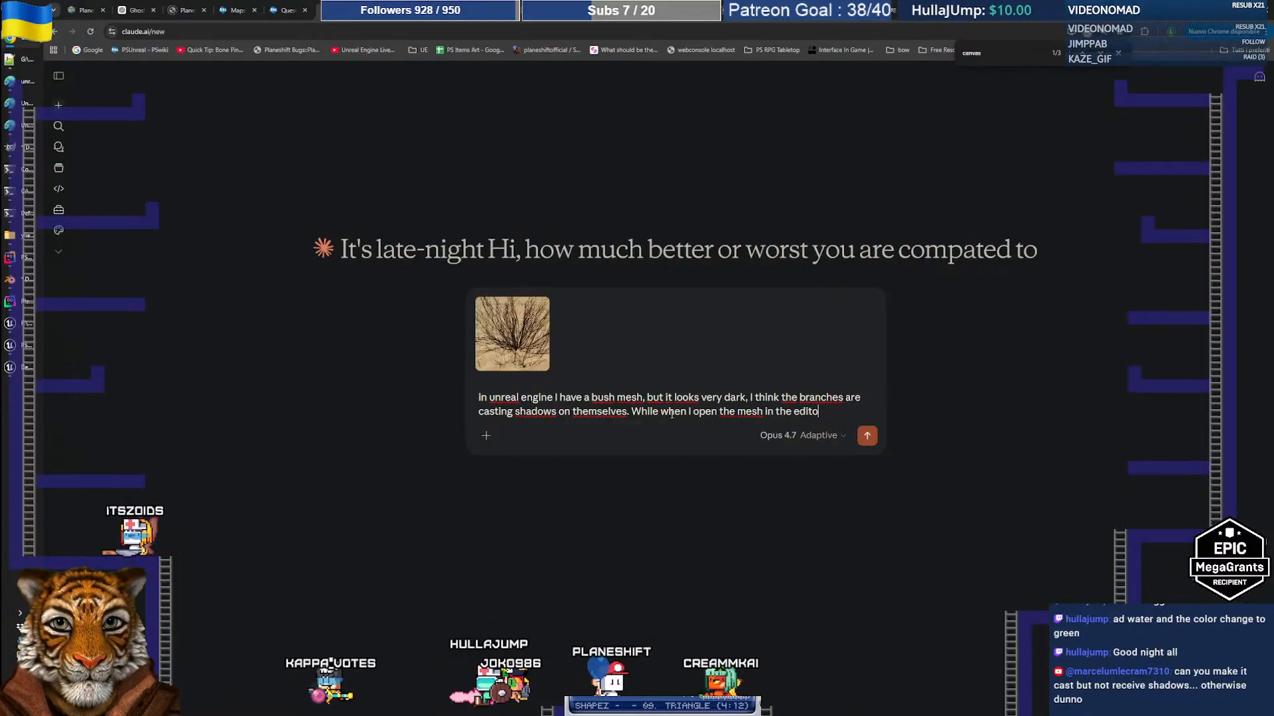
{"action": "type", "text": "r is very bright"}
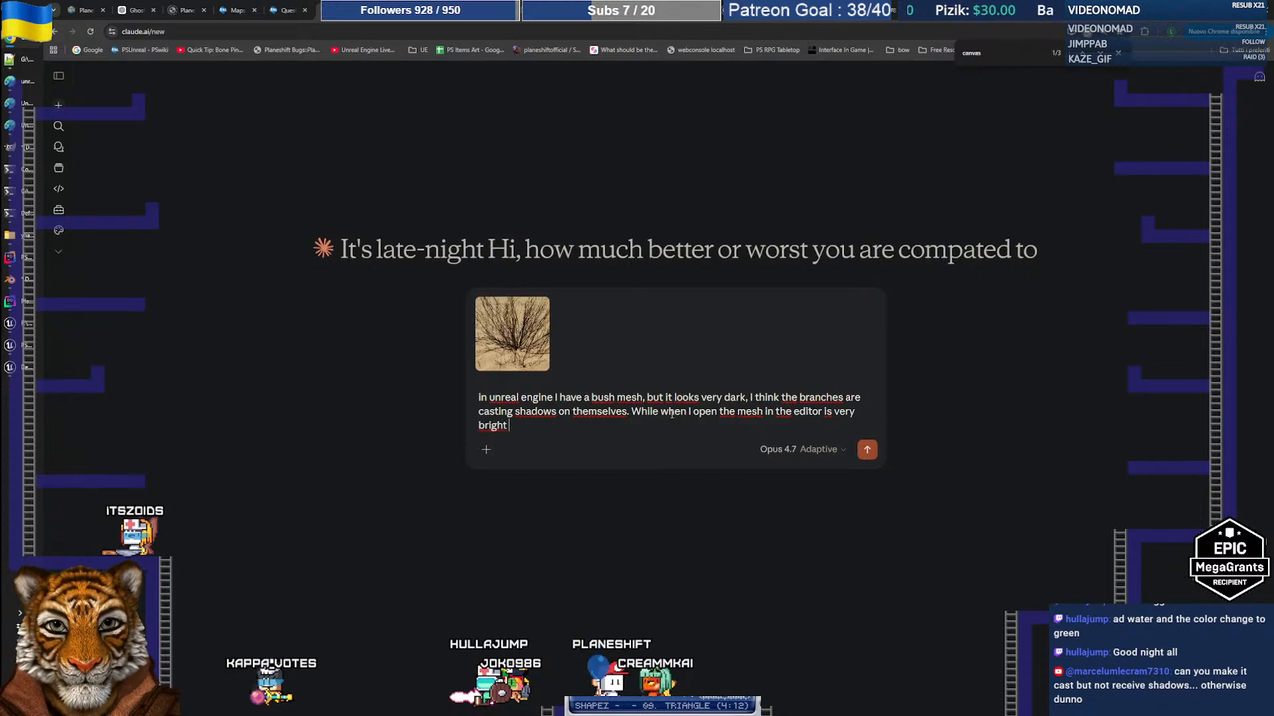
{"action": "key", "text": "ctrl+v"}
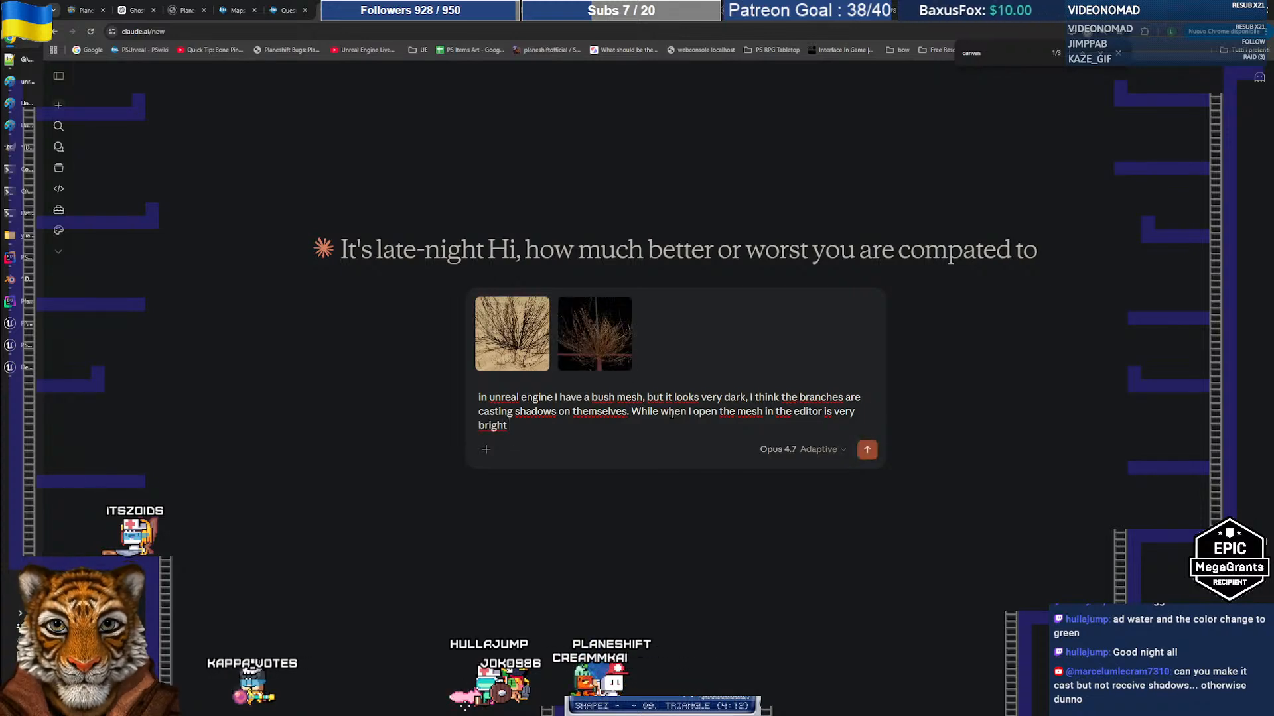
{"action": "key", "text": "Return"}
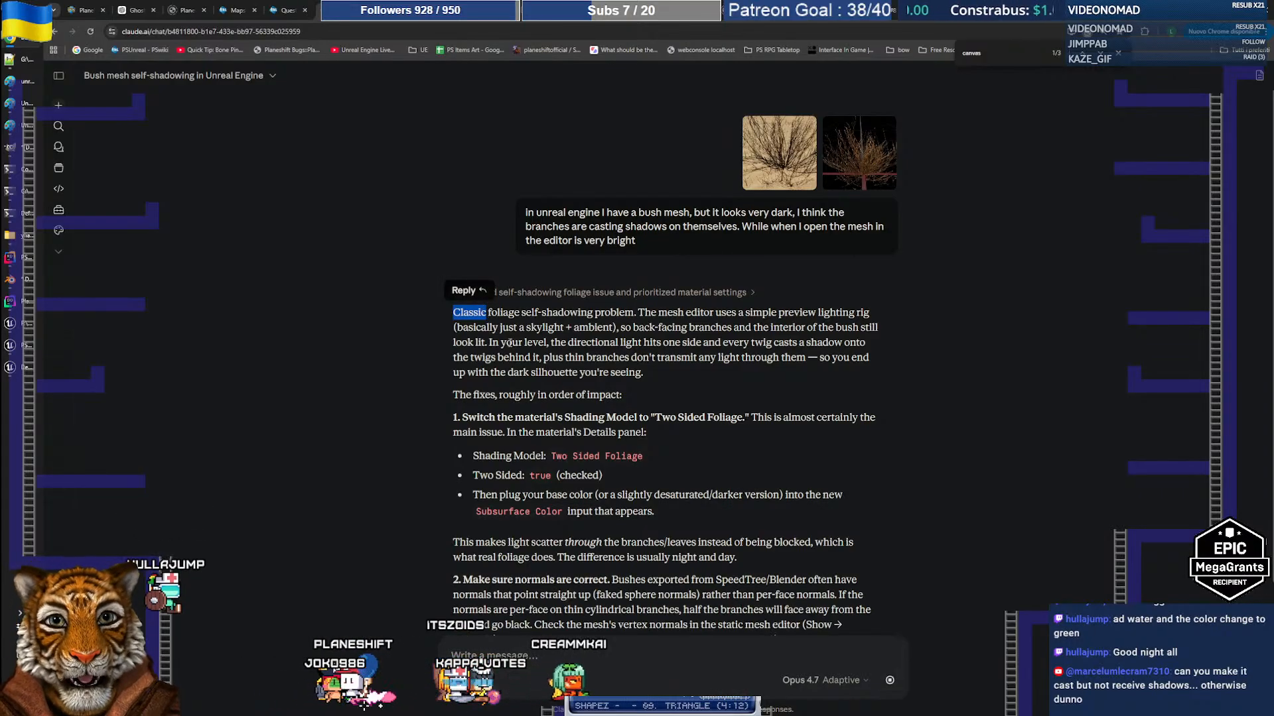
Read Claude's explanation of the foliage self-shadowing problem and its suggested fixes
{"action": "left_click_drag", "start_coordinate": [455, 309], "coordinate": [638, 313]}
{"action": "left_click_drag", "start_coordinate": [645, 315], "coordinate": [649, 316]}
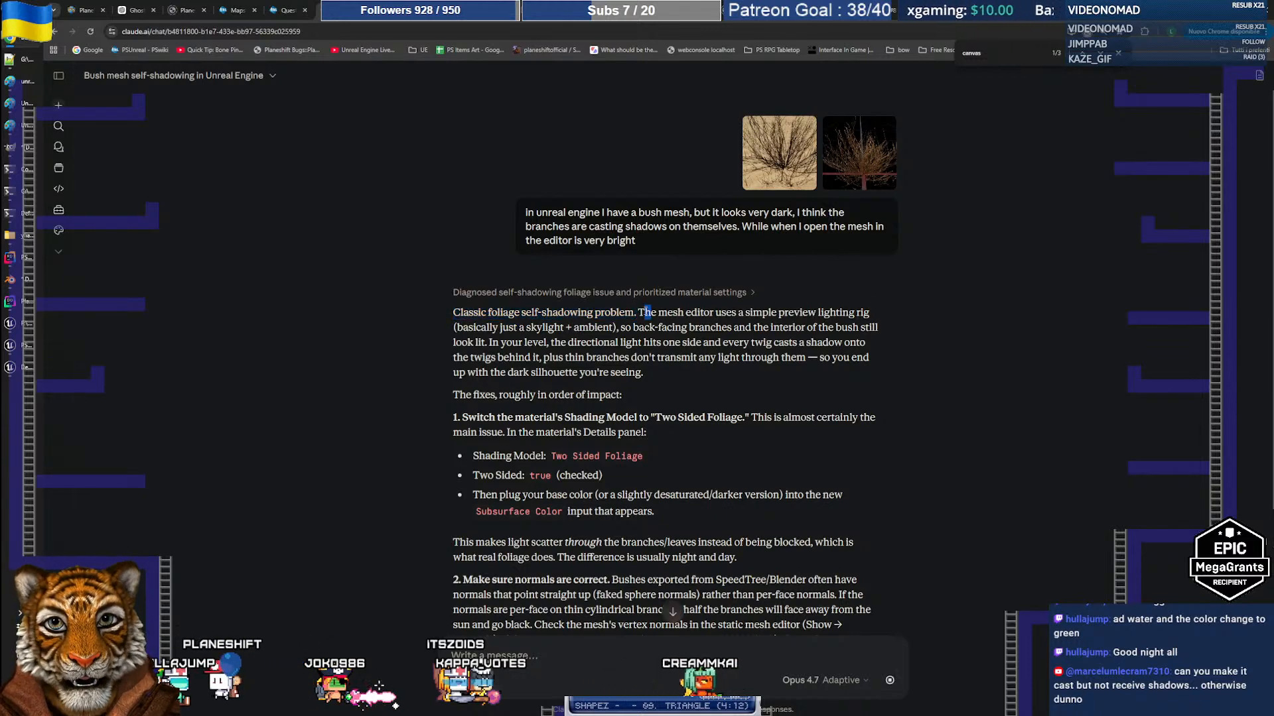
{"action": "mouse_move", "coordinate": [873, 320]}
{"action": "left_mouse_down"}
{"action": "mouse_move", "coordinate": [538, 341]}
{"action": "mouse_move", "coordinate": [874, 329]}
{"action": "left_mouse_up"}
{"action": "left_click", "coordinate": [619, 348]}
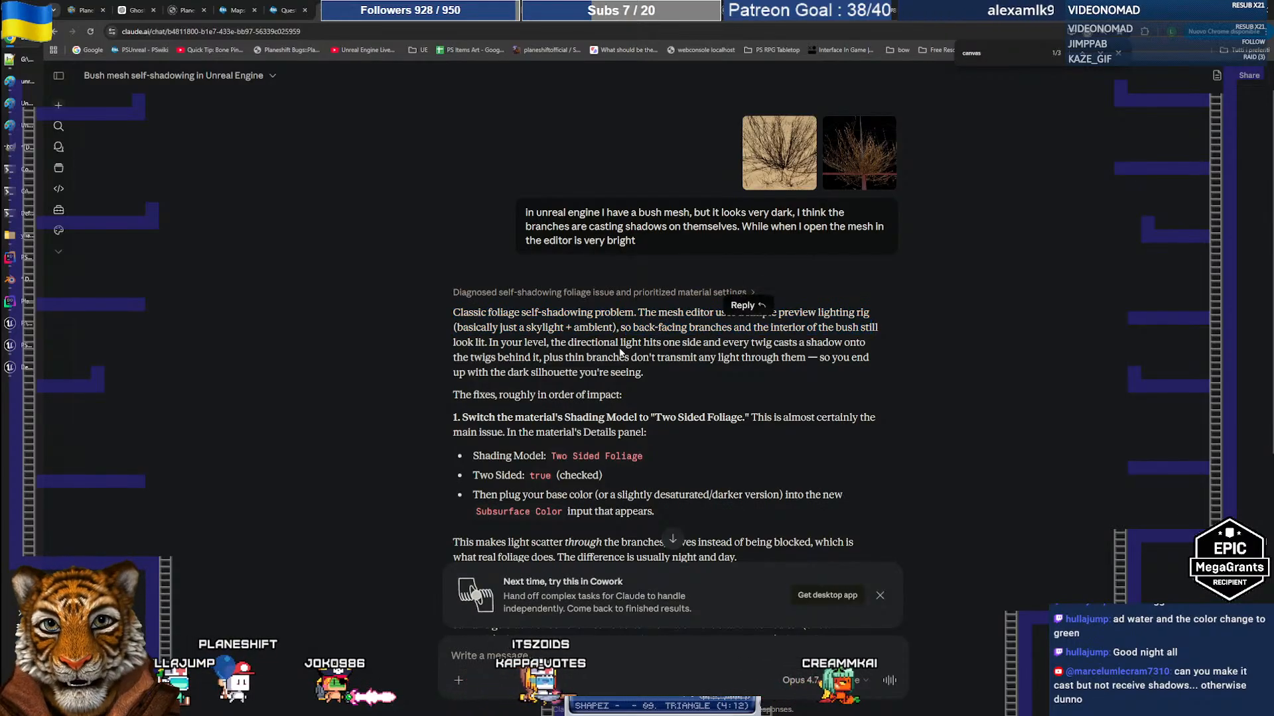
Reread Claude's reasoning about directional light and thin branches, then its first fix on the material's shading model
{"action": "left_click", "coordinate": [577, 343]}
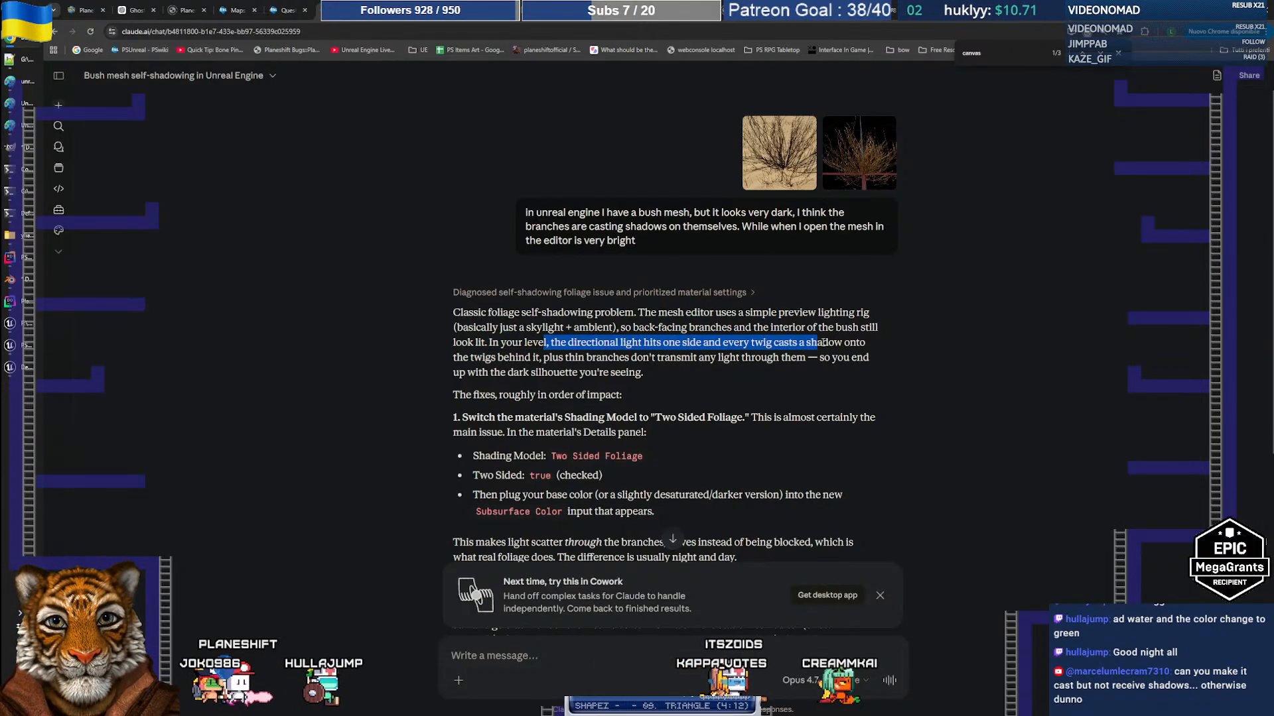
{"action": "left_click_drag", "start_coordinate": [766, 353], "coordinate": [524, 358]}
{"action": "left_click", "coordinate": [597, 368]}
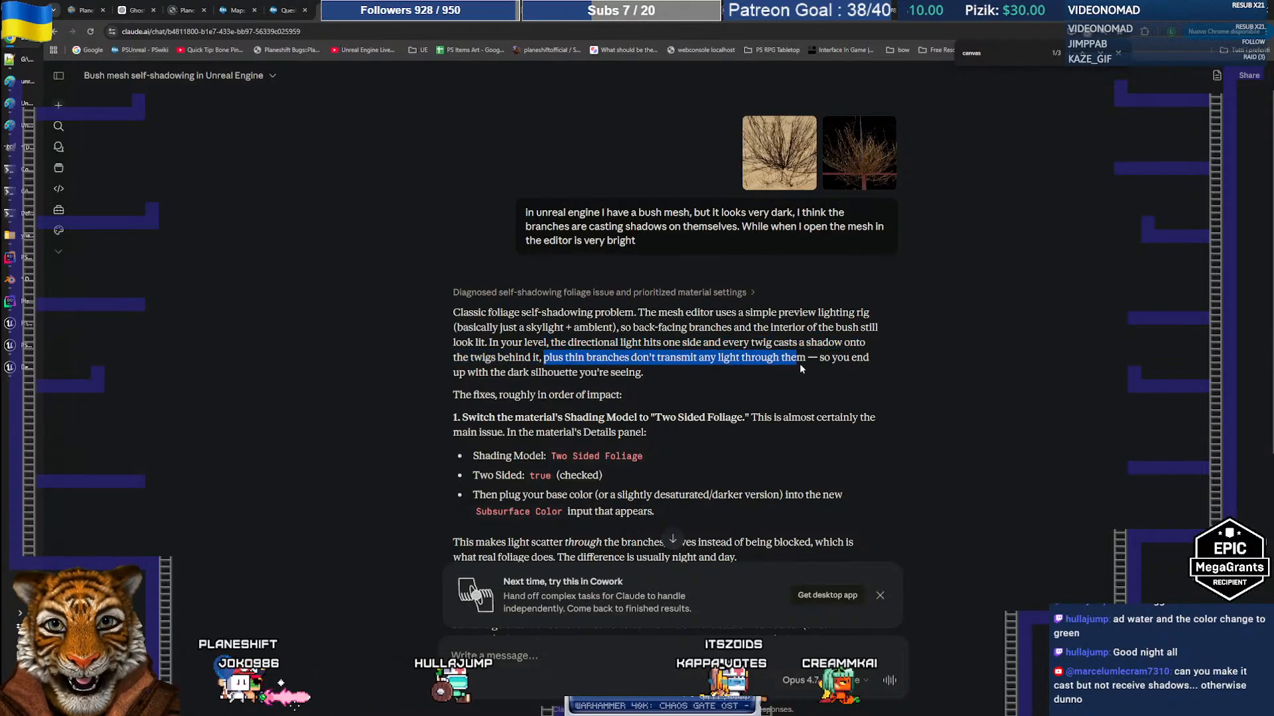
{"action": "left_click_drag", "start_coordinate": [800, 368], "coordinate": [581, 375]}
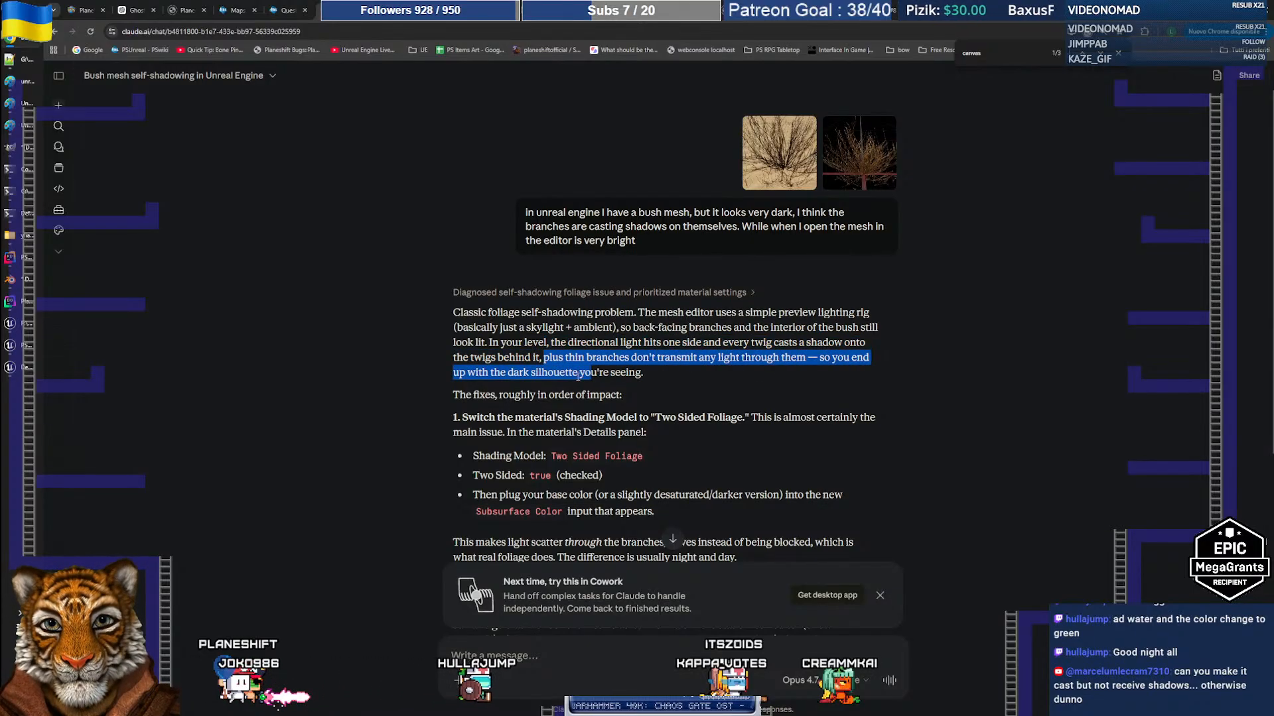
{"action": "left_click", "coordinate": [661, 374]}
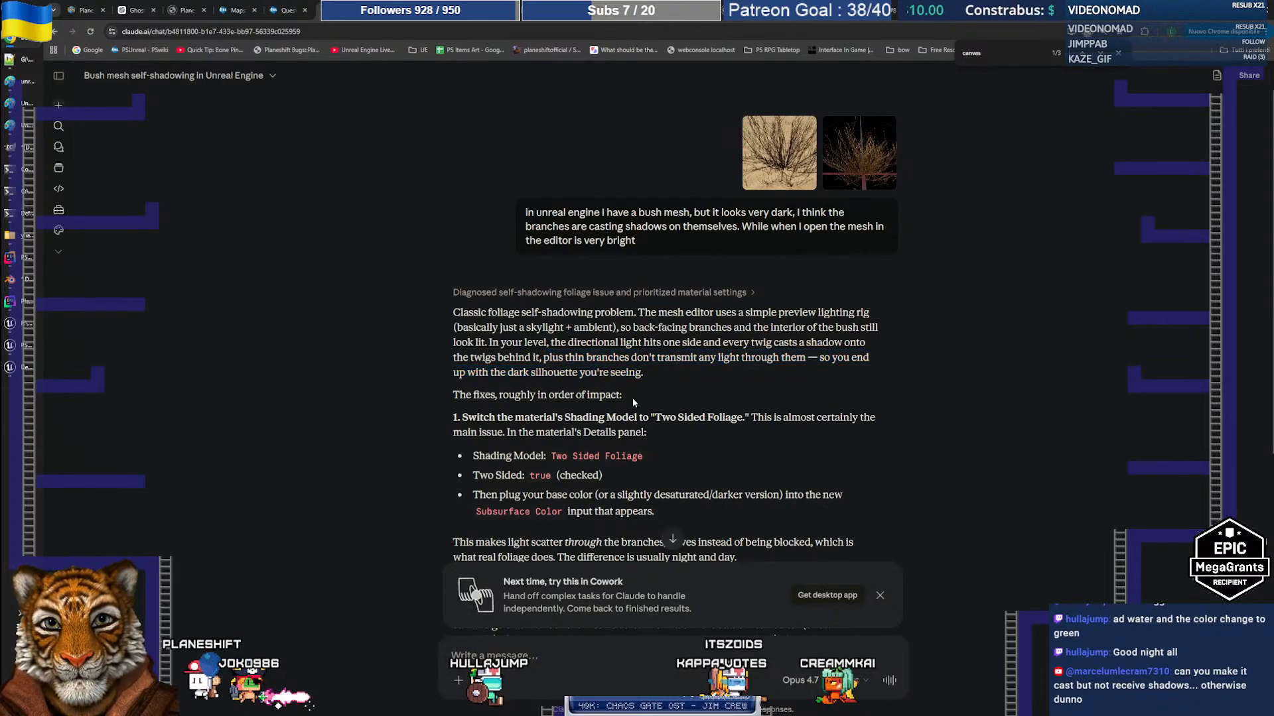
{"action": "scroll", "coordinate": [692, 392], "scroll_direction": "down", "scroll_amount": 3}
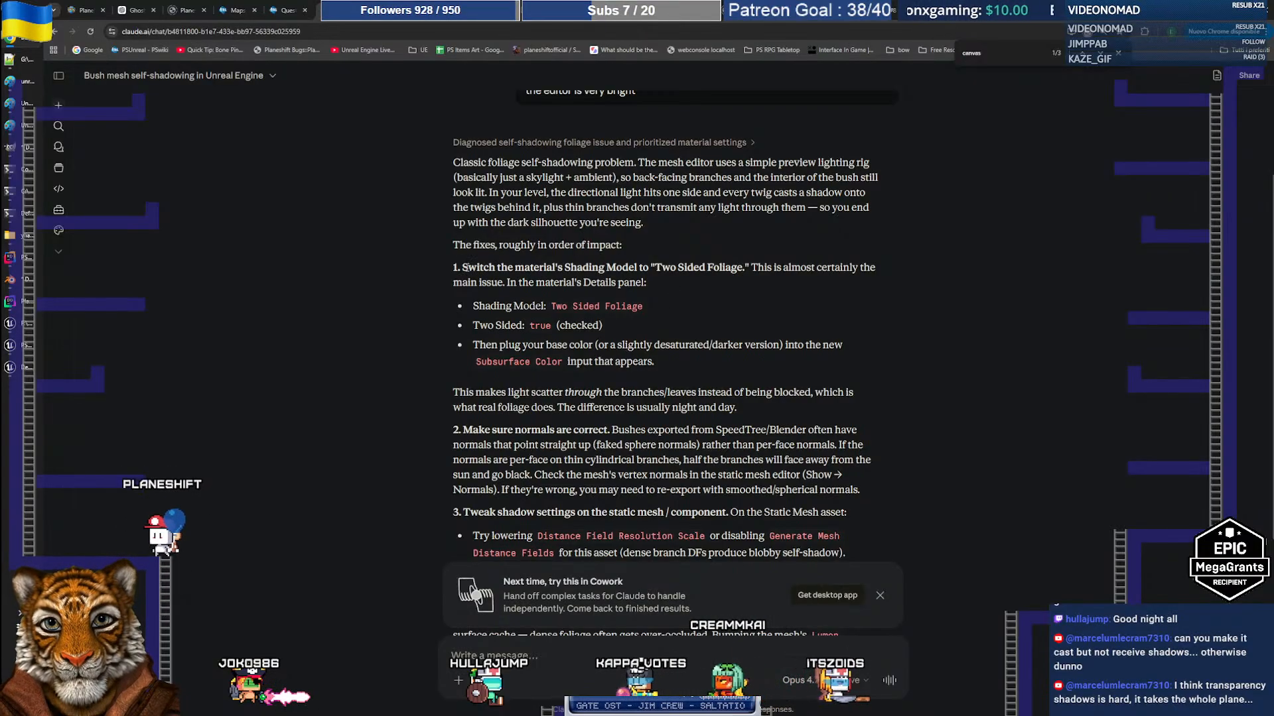
{"action": "left_click_drag", "start_coordinate": [466, 267], "coordinate": [748, 267]}
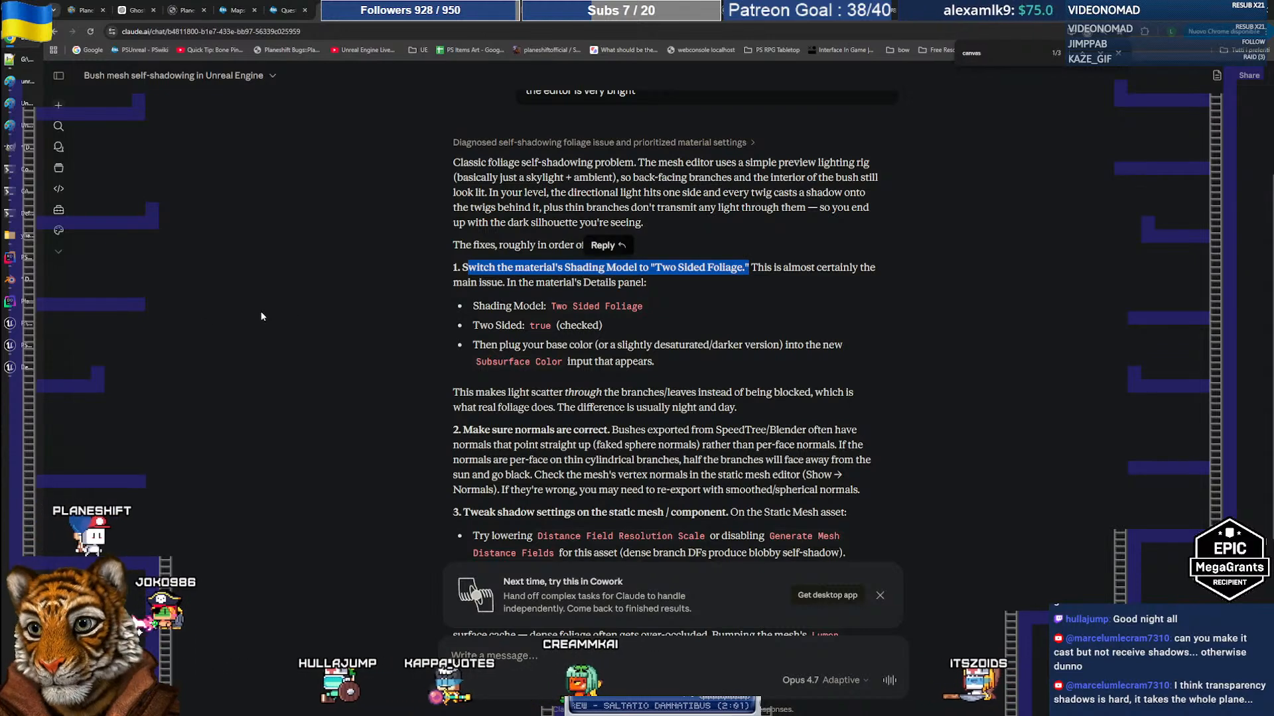
Switch to Unreal Editor, show the Dead_Shrubs_Mat material, and arrange its smaller window beside the level view with an enlarged material preview
{"action": "left_click", "coordinate": [26, 368]}
{"action": "mouse_move", "coordinate": [28, 349]}
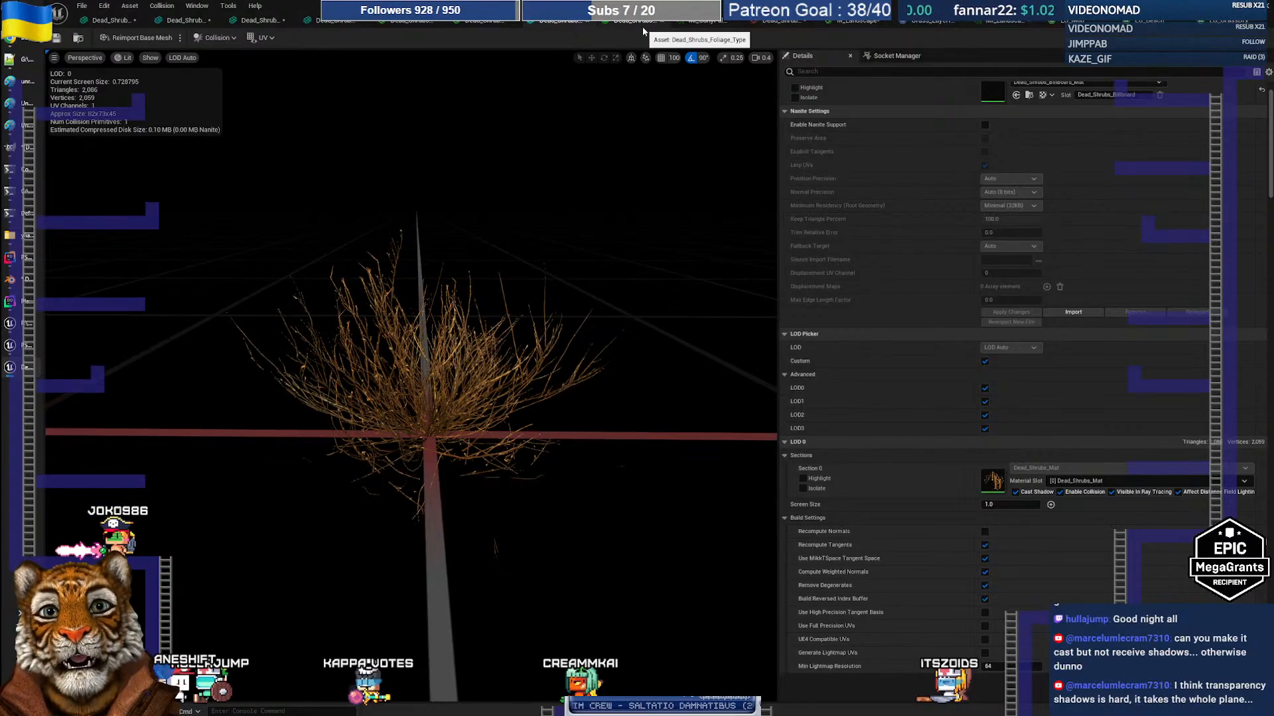
{"action": "left_click", "coordinate": [472, 22]}
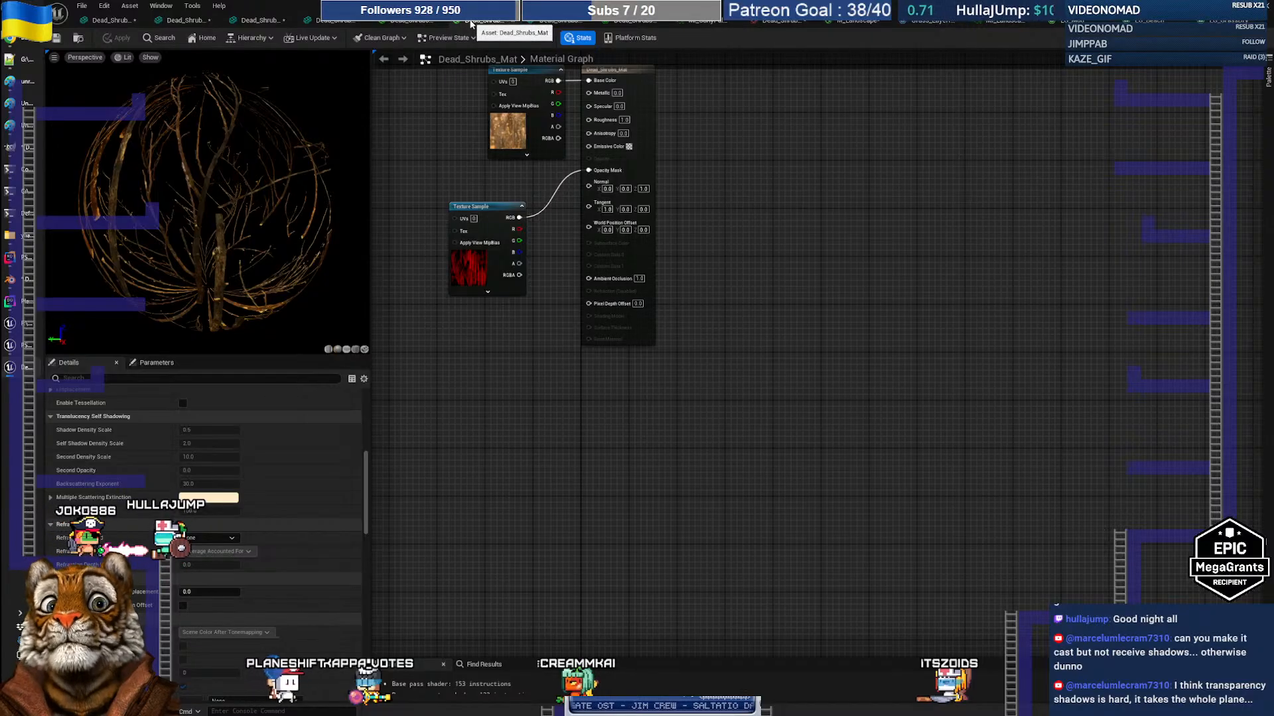
{"action": "left_click", "coordinate": [1242, 6]}
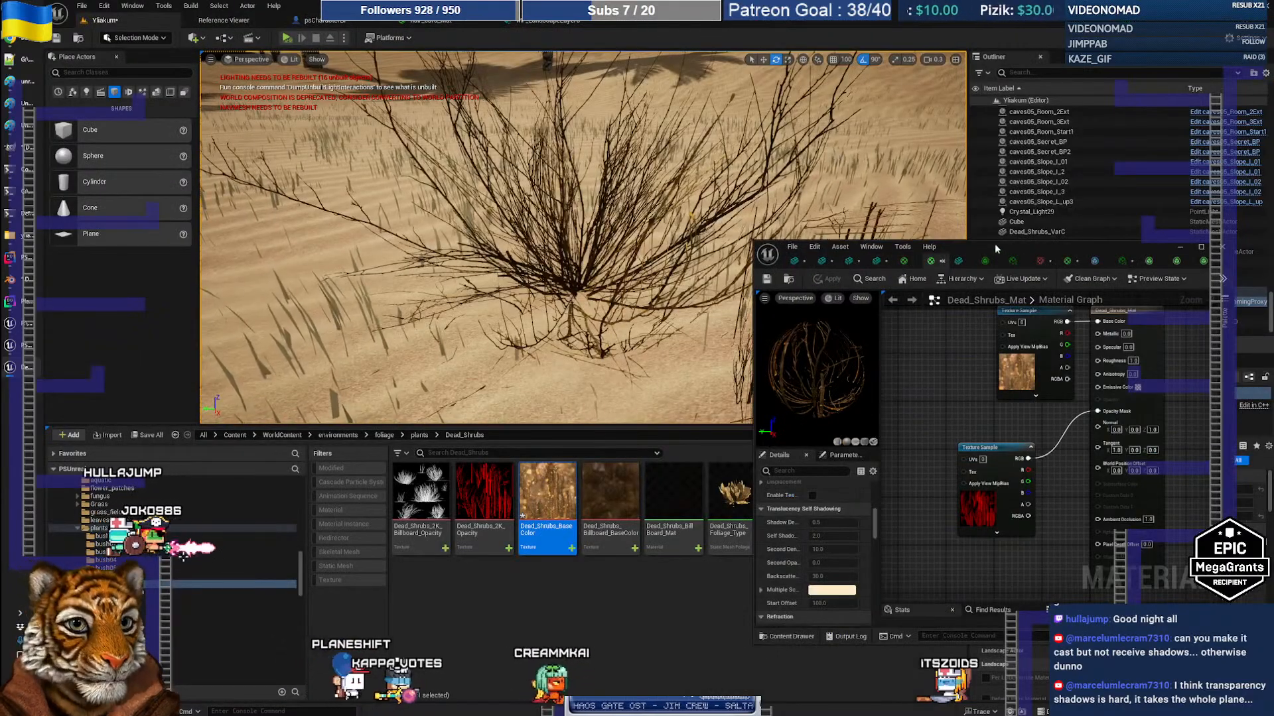
{"action": "left_click_drag", "start_coordinate": [985, 216], "coordinate": [985, 71]}
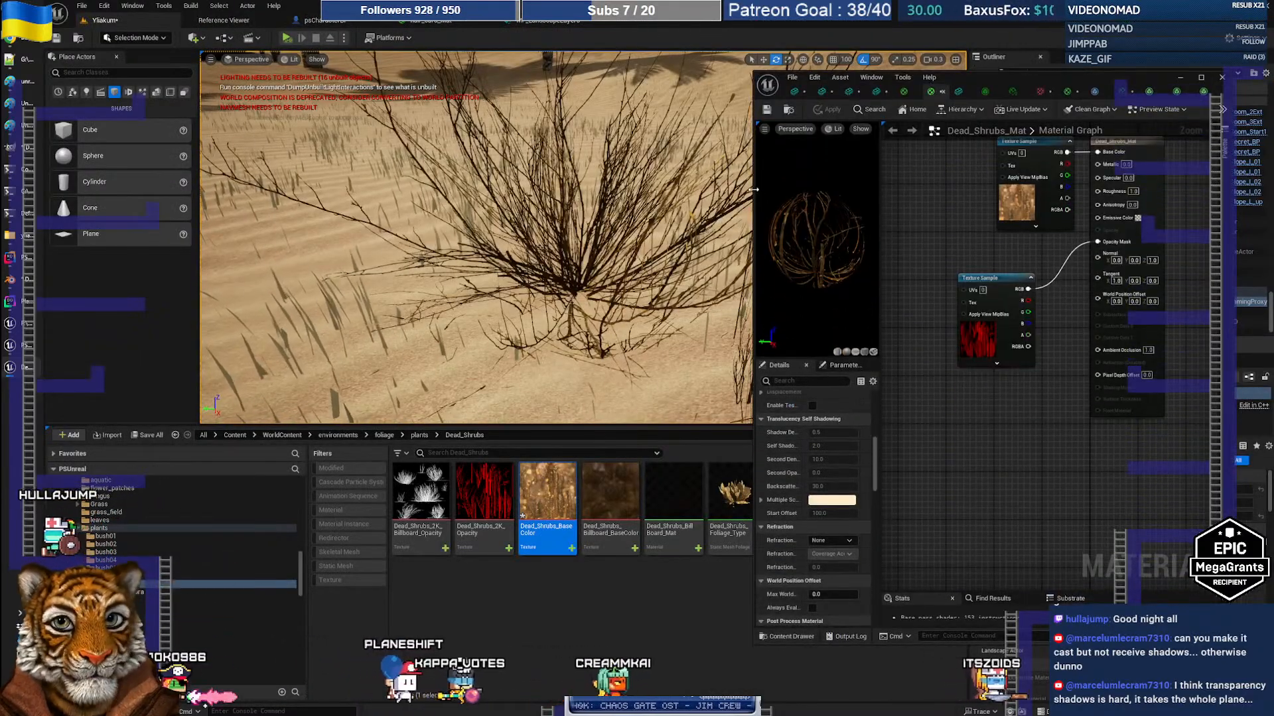
{"action": "left_click_drag", "start_coordinate": [756, 190], "coordinate": [702, 189]}
{"action": "left_click_drag", "start_coordinate": [841, 204], "coordinate": [925, 204]}
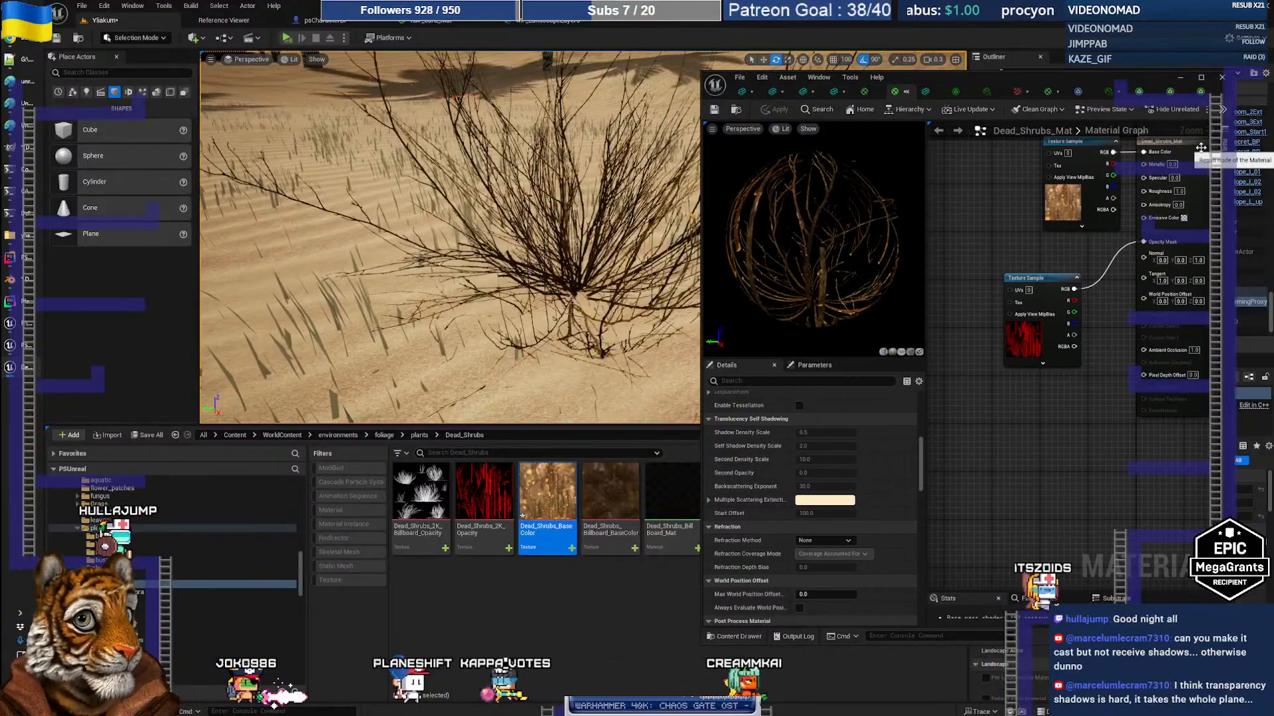
Set the Dead_Shrubs_Mat shading model to Two Sided Foliage, apply the material, and check the shrub in the level
{"action": "scroll", "coordinate": [765, 433], "scroll_direction": "up", "scroll_amount": 8}
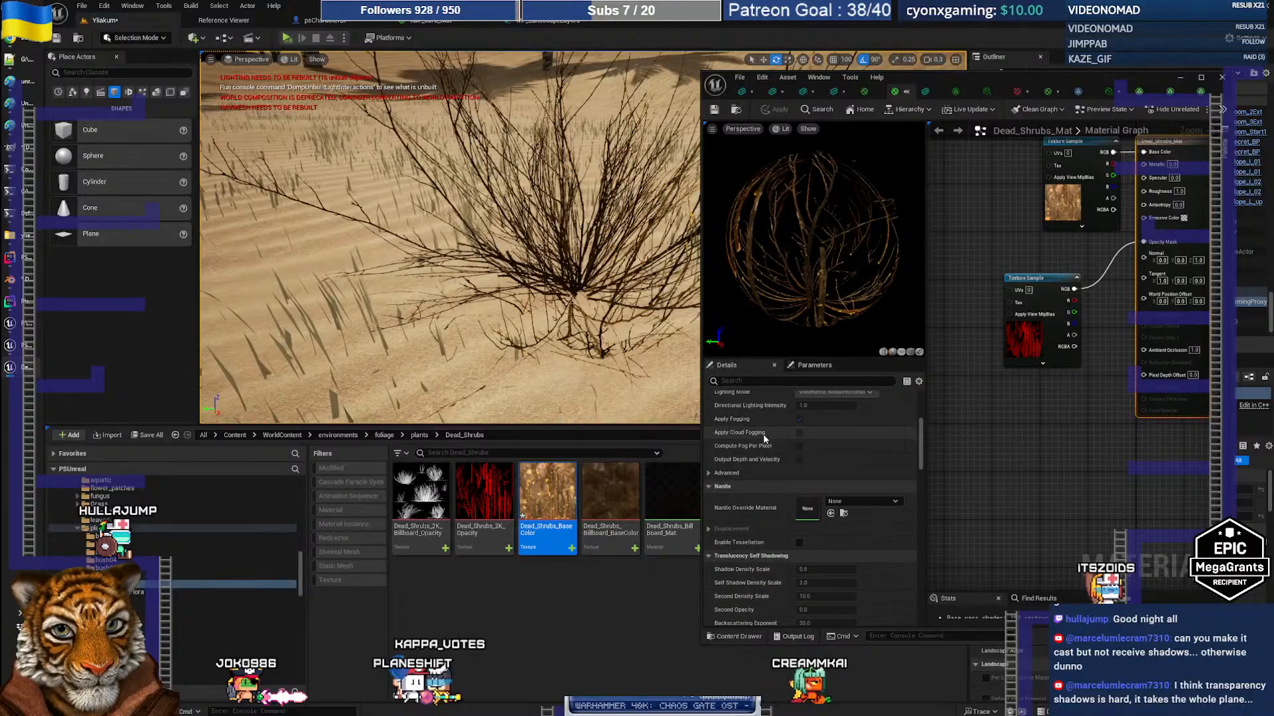
{"action": "scroll", "coordinate": [765, 432], "scroll_direction": "up", "scroll_amount": 3}
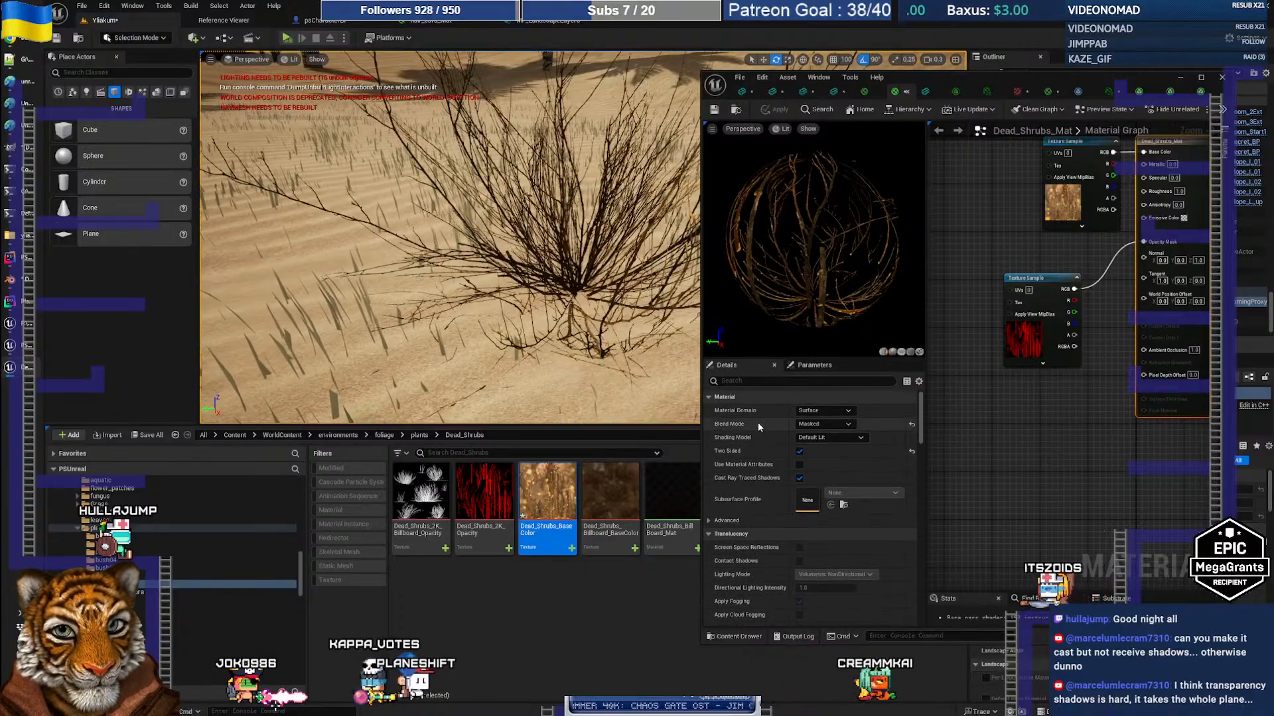
{"action": "left_click", "coordinate": [852, 437]}
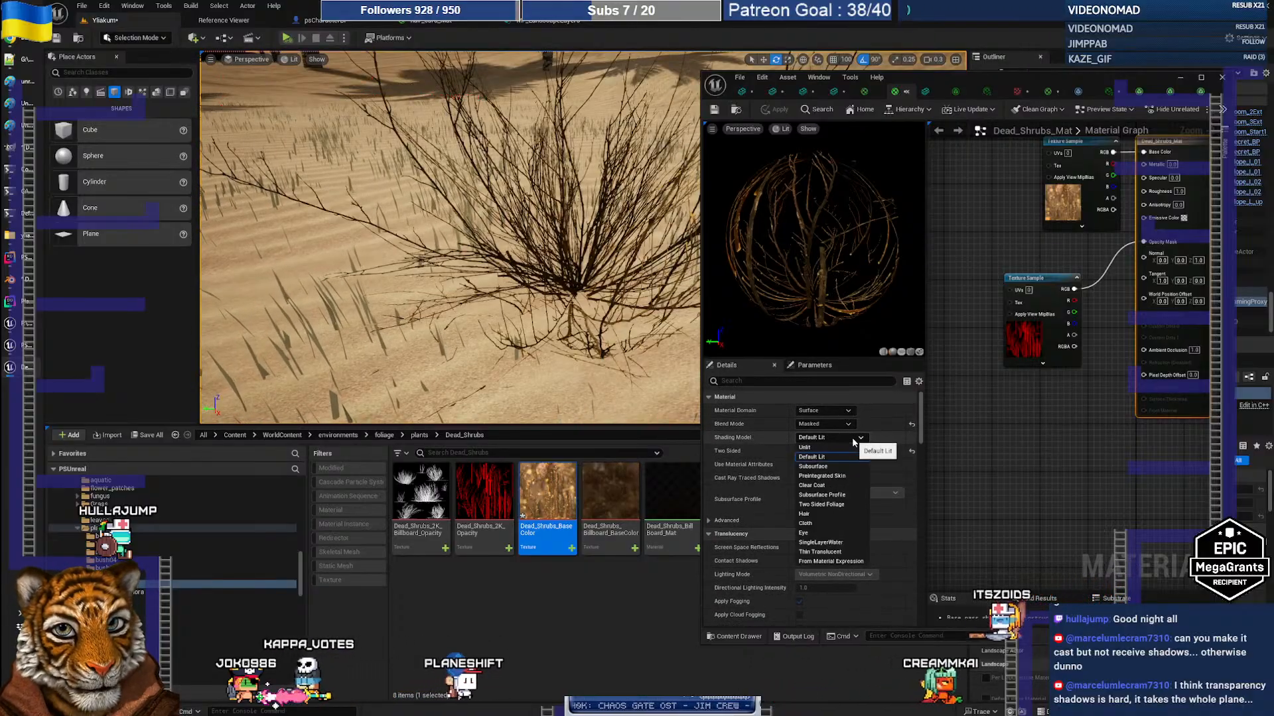
{"action": "left_click", "coordinate": [828, 506]}
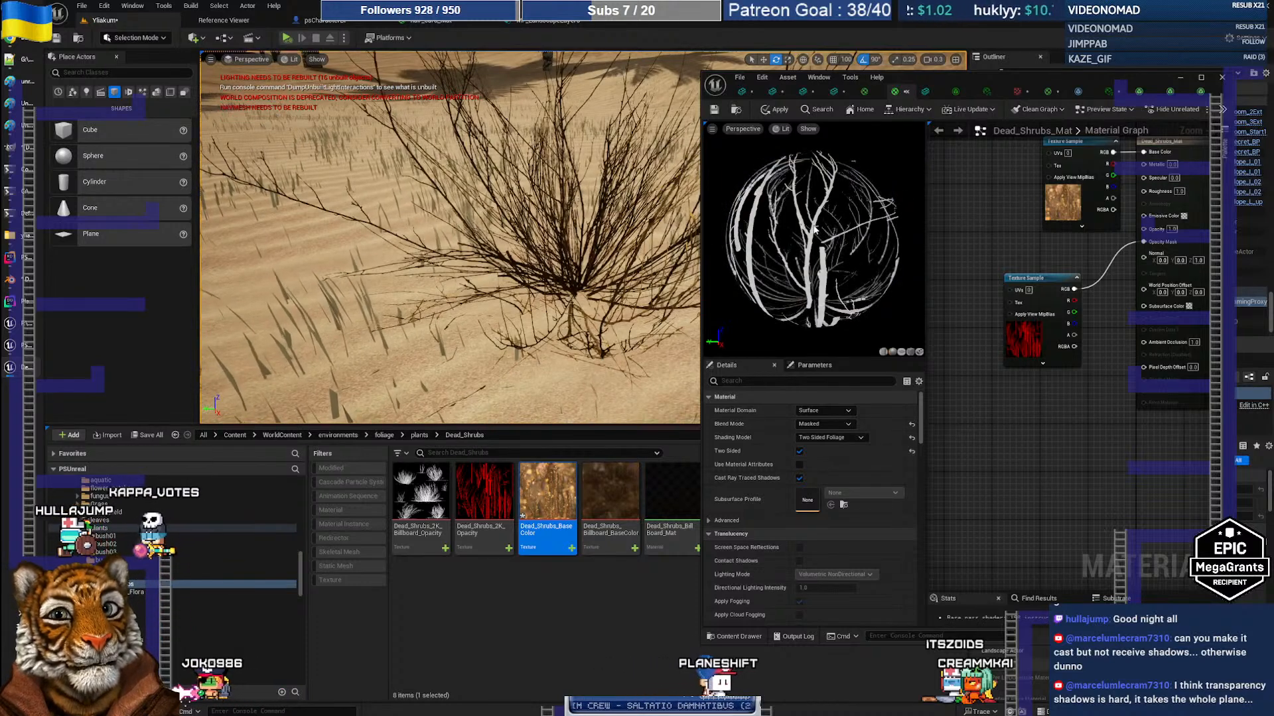
{"action": "left_click", "coordinate": [774, 110]}
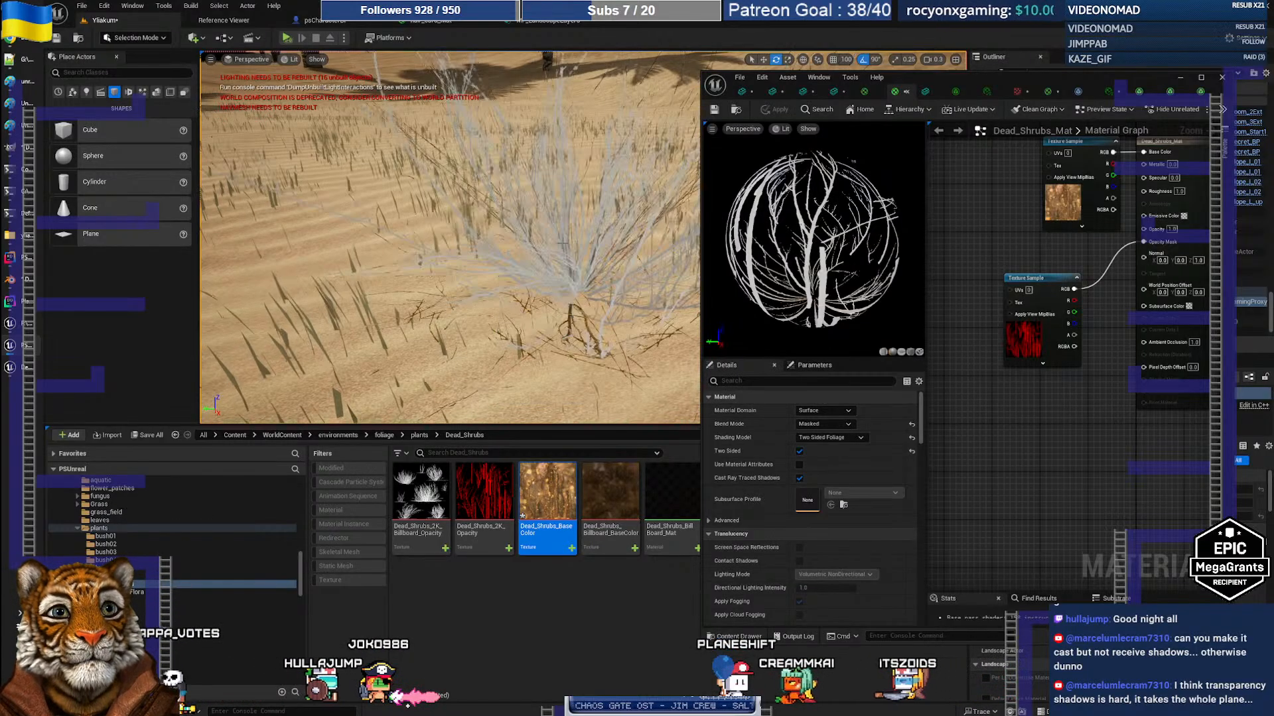
{"action": "mouse_move", "coordinate": [563, 242]}
{"action": "right_mouse_down"}
{"action": "mouse_move", "coordinate": [518, 244]}
{"action": "mouse_move", "coordinate": [538, 258]}
{"action": "mouse_move", "coordinate": [554, 234]}
{"action": "right_mouse_up"}
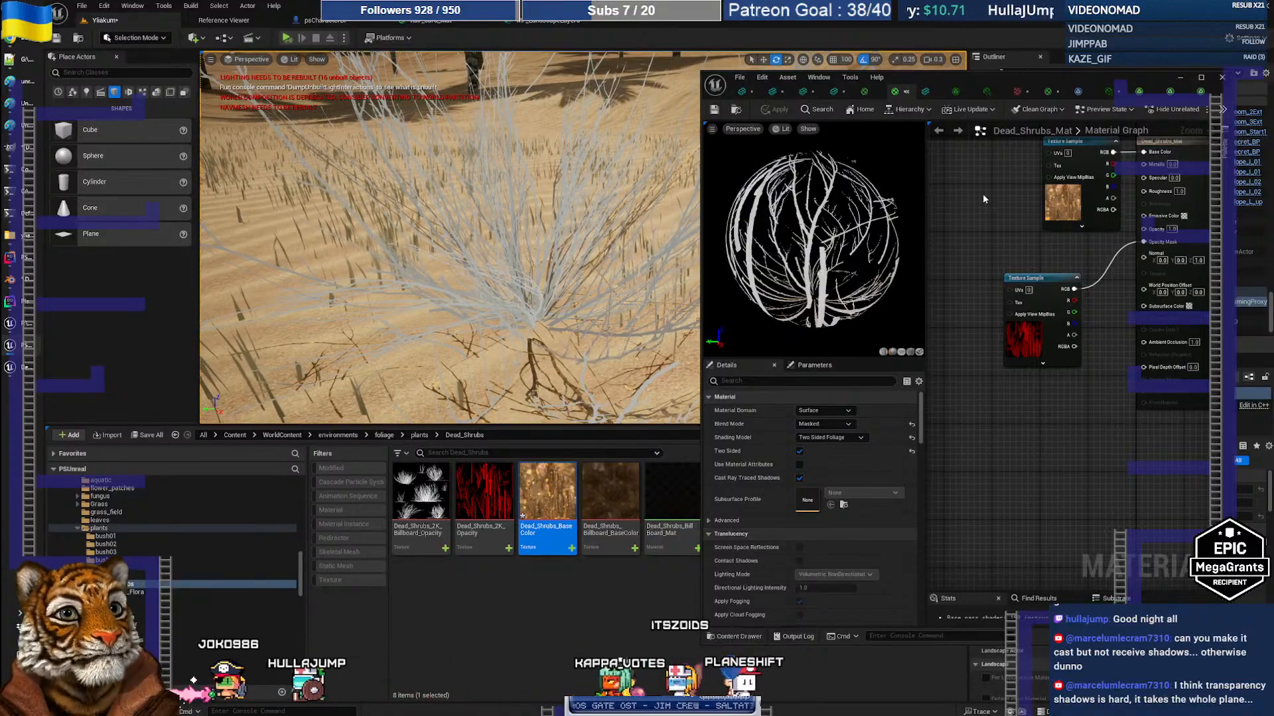
Set the brightness of the Dead_Shrubs_BaseColor texture to 1.0 and inspect the shrub in the level
{"action": "double_click", "coordinate": [1062, 203]}
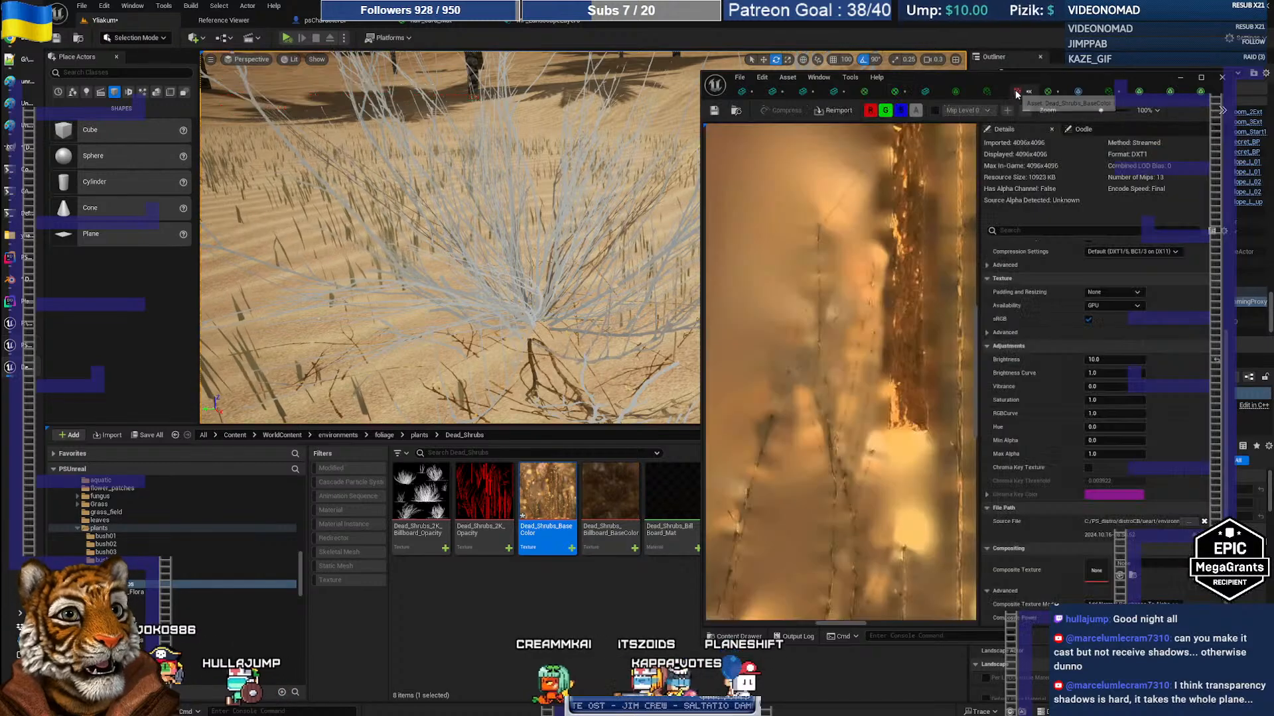
{"action": "left_click", "coordinate": [1112, 361]}
{"action": "type", "text": "1"}
{"action": "key", "text": "Tab"}
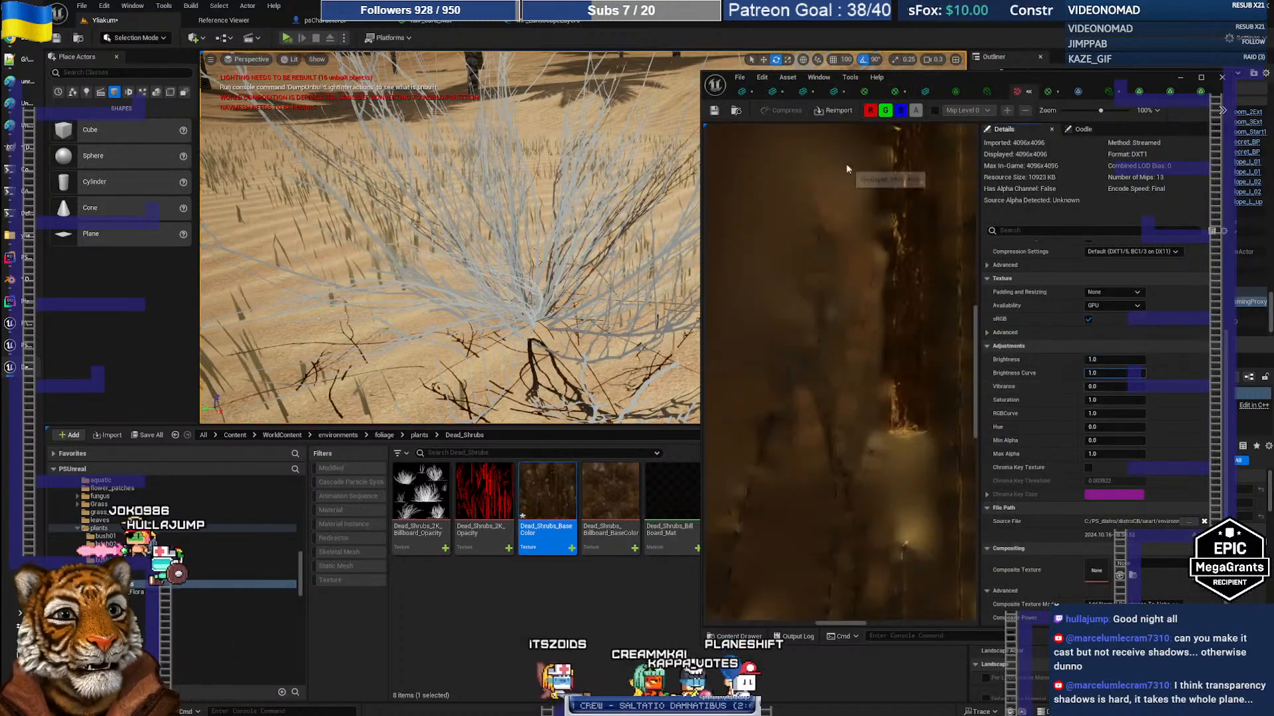
{"action": "right_click_drag", "start_coordinate": [531, 265], "coordinate": [584, 271]}
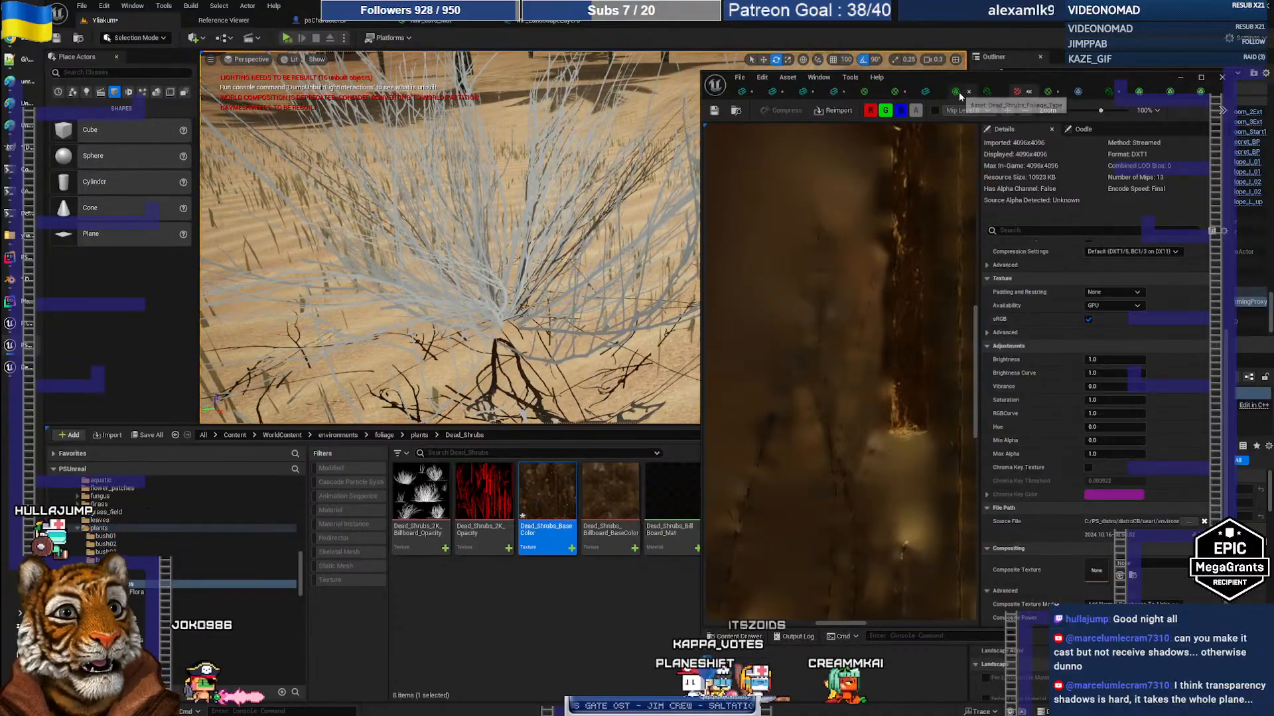
Close the palm leaf material instance, return to Dead_Shrubs_Mat, and set its blend mode to Opaque
{"action": "left_click", "coordinate": [986, 91]}
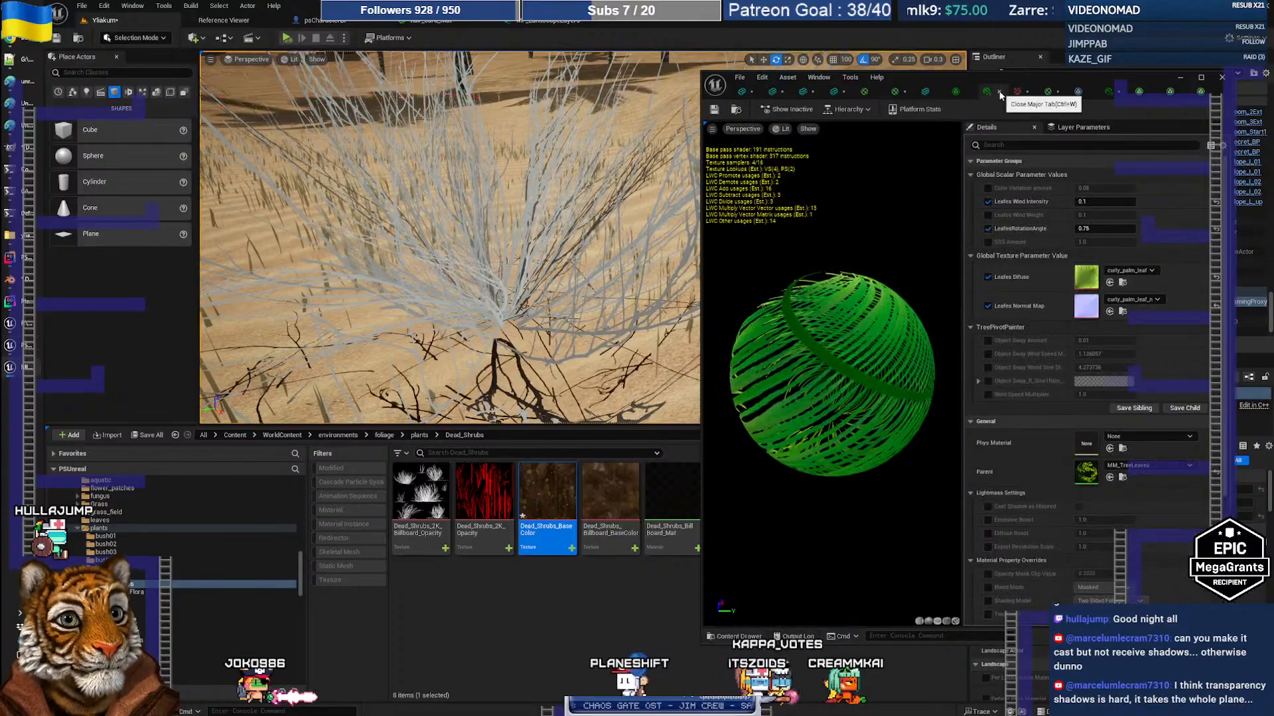
{"action": "left_click", "coordinate": [1000, 95]}
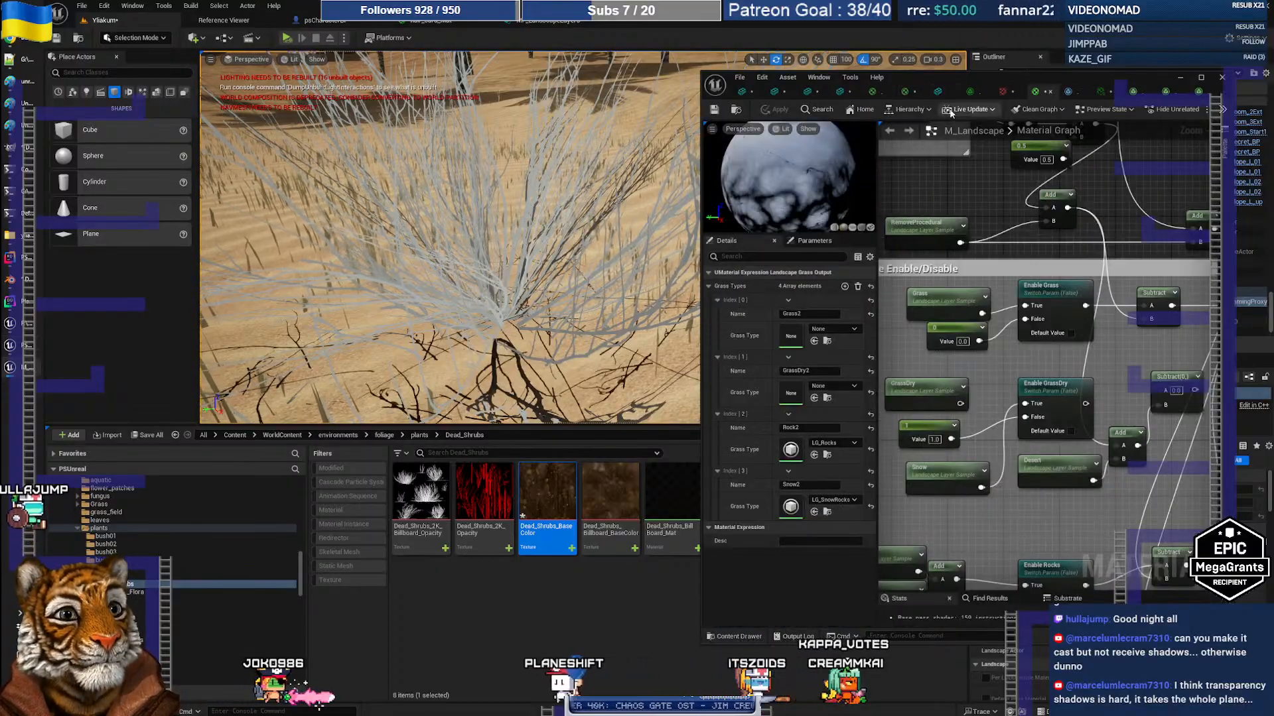
{"action": "left_click", "coordinate": [904, 91]}
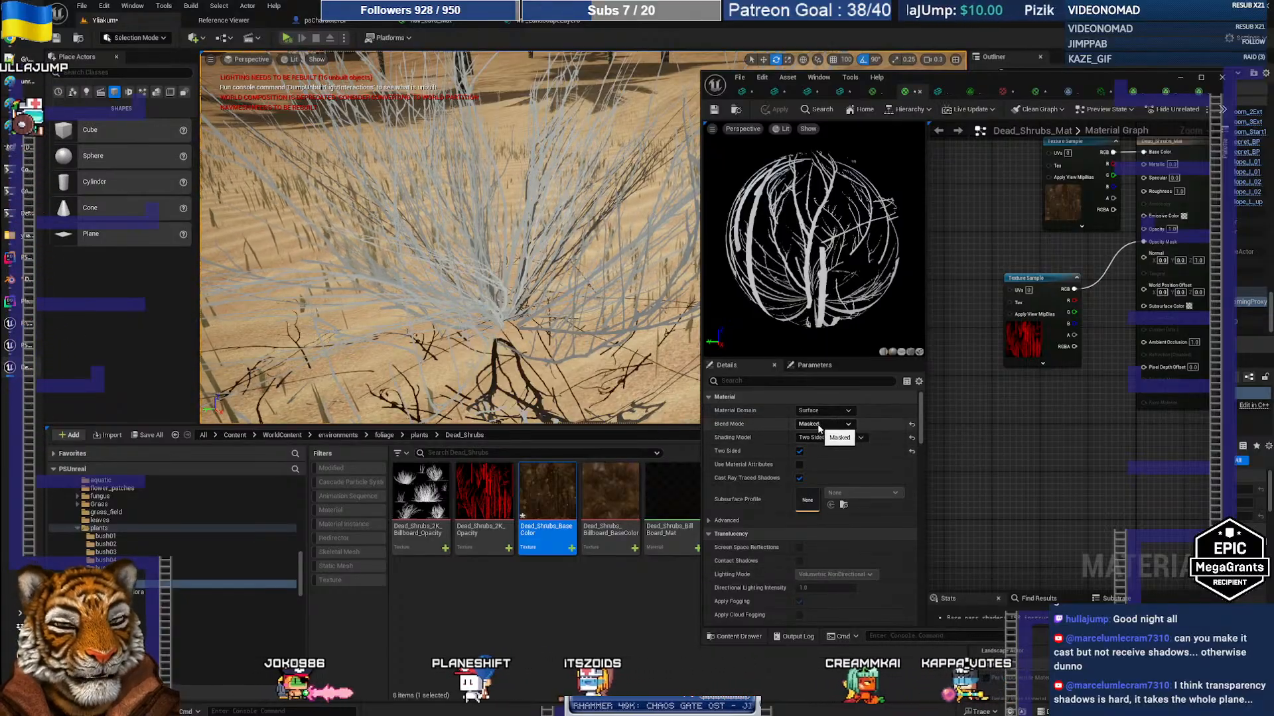
{"action": "left_click", "coordinate": [820, 425]}
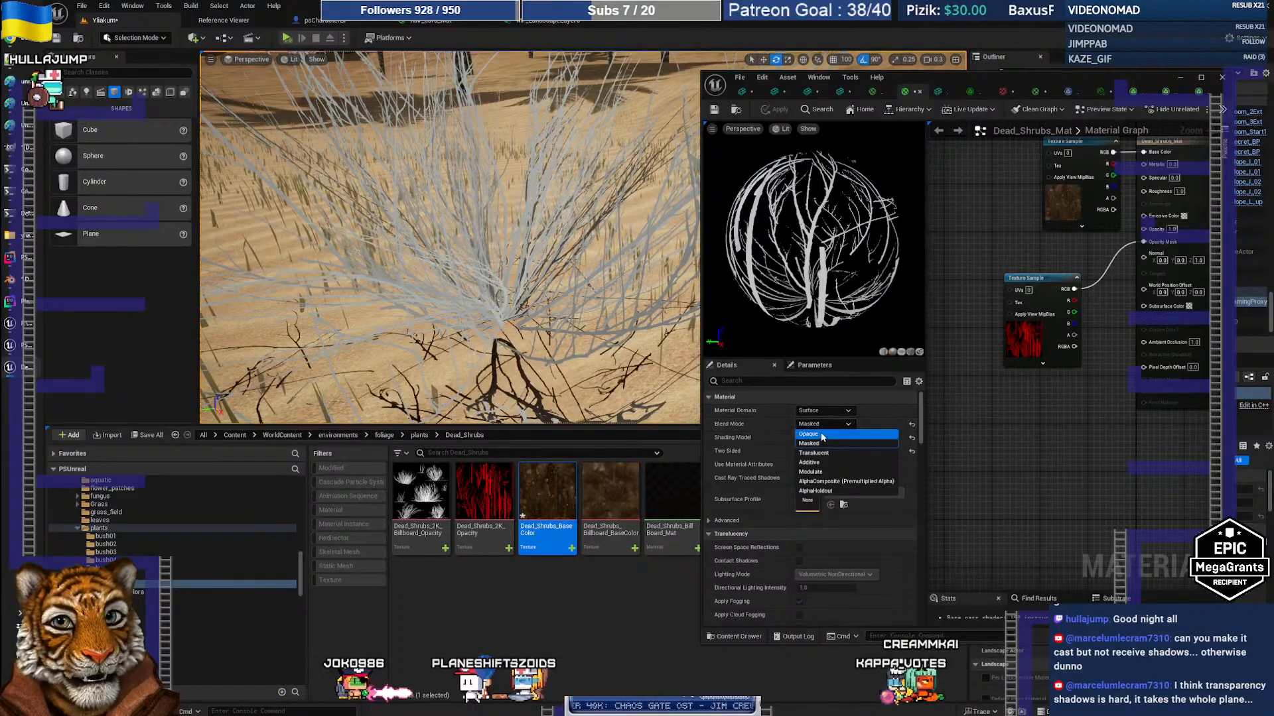
{"action": "left_click", "coordinate": [822, 434]}
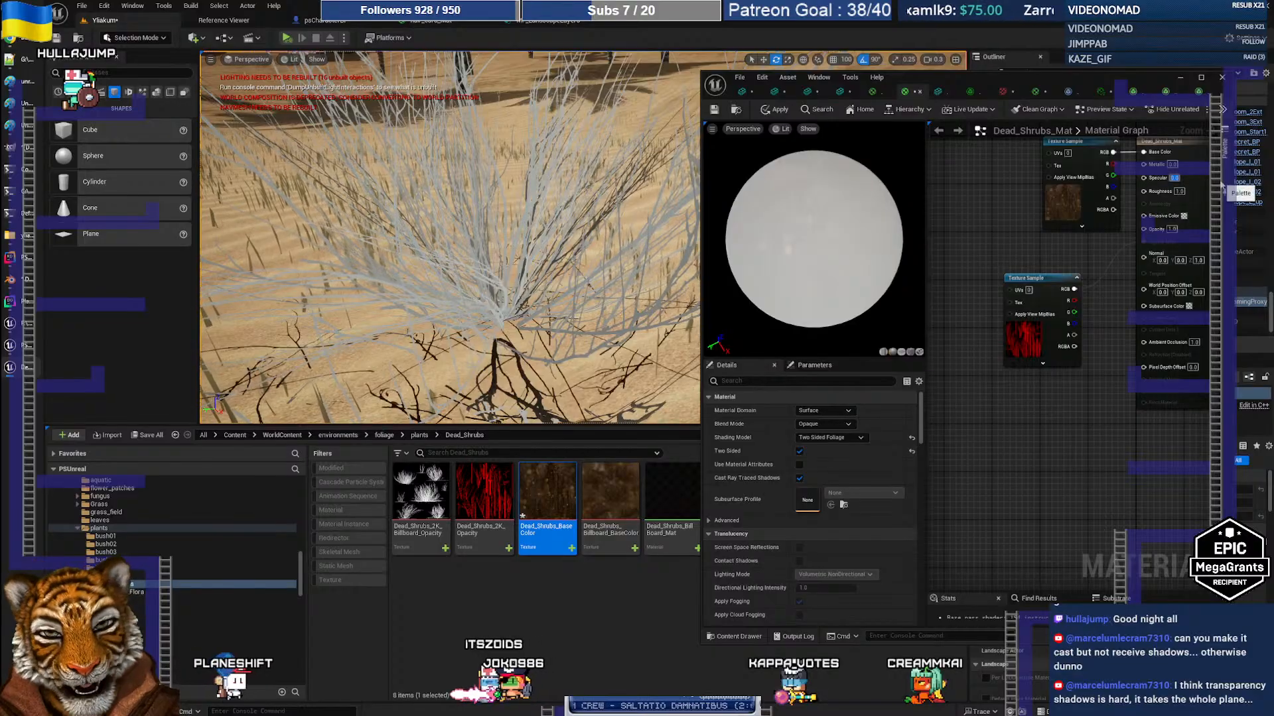
Set Specular and Roughness of Dead_Shrubs_Mat to 0.5 and check the highlights on the preview sphere
{"action": "type", "text": "0.5"}
{"action": "key", "text": "Tab"}
{"action": "type", "text": "0.5"}
{"action": "key", "text": "Tab"}
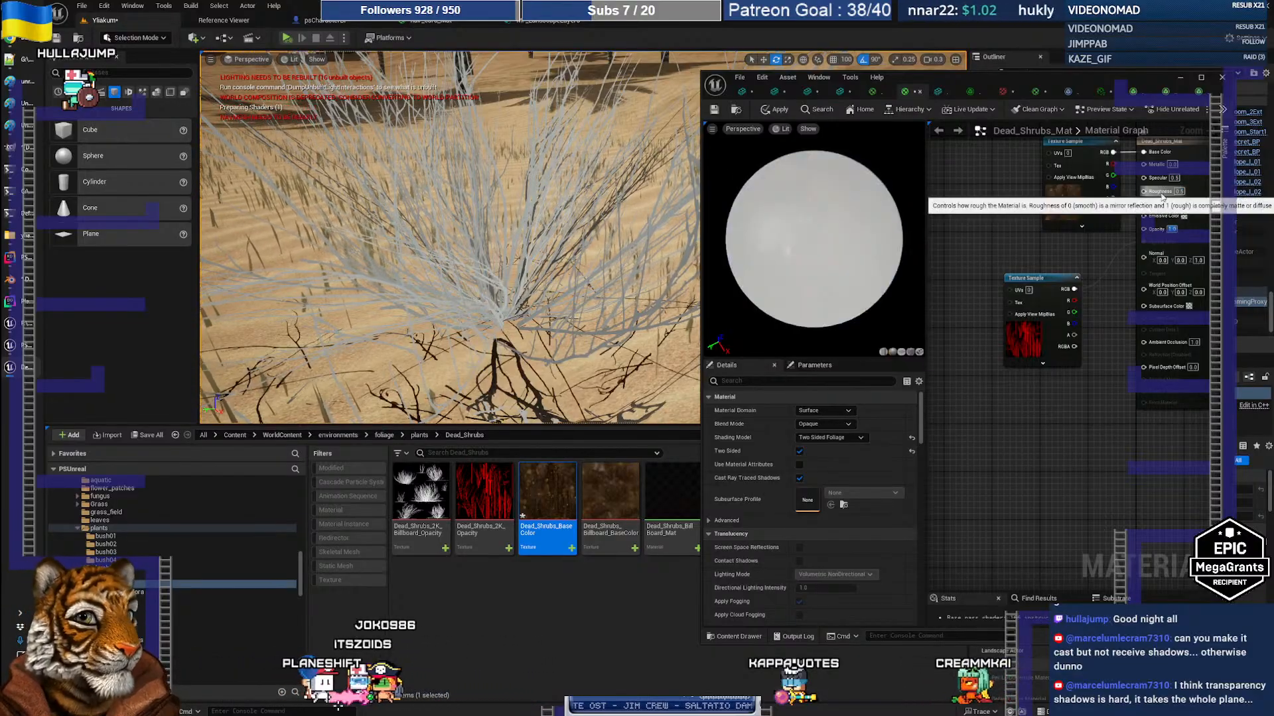
{"action": "left_click_drag", "start_coordinate": [834, 256], "coordinate": [892, 255]}
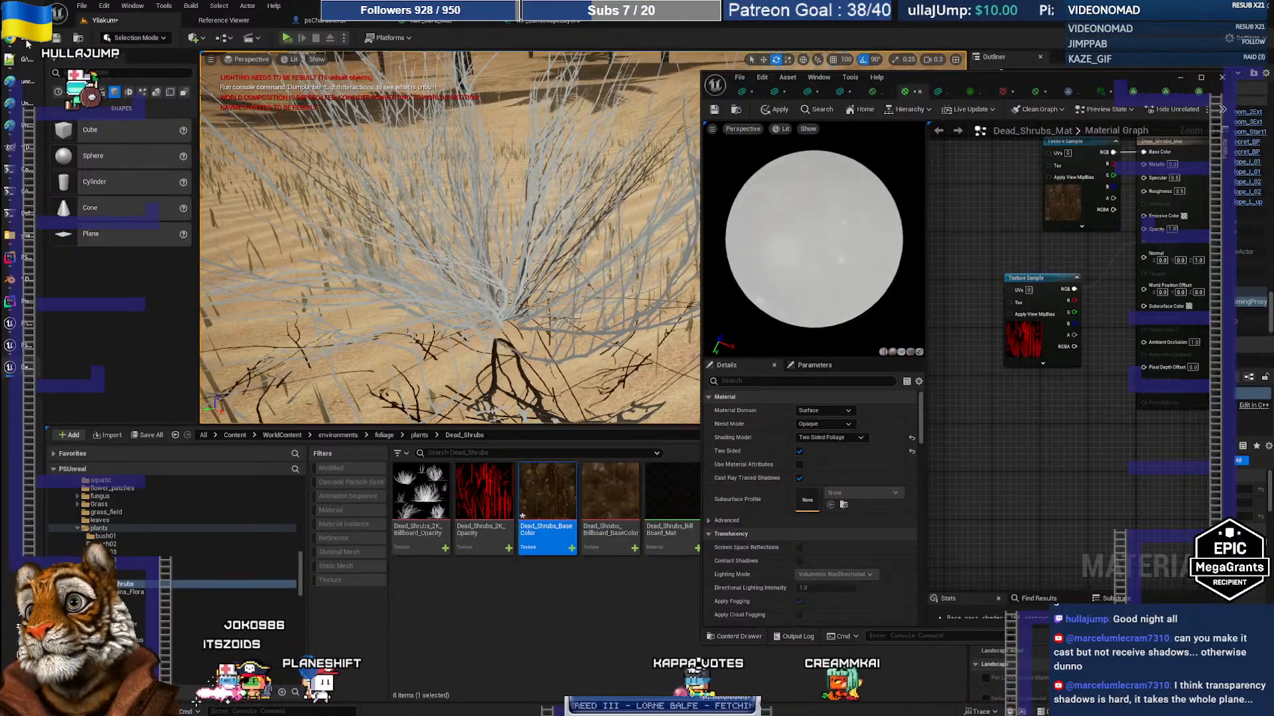
Go back to the Claude answer in the browser and review its Two Sided Foliage and Subsurface Color instructions
{"action": "left_click", "coordinate": [26, 42]}
{"action": "left_click", "coordinate": [680, 256]}
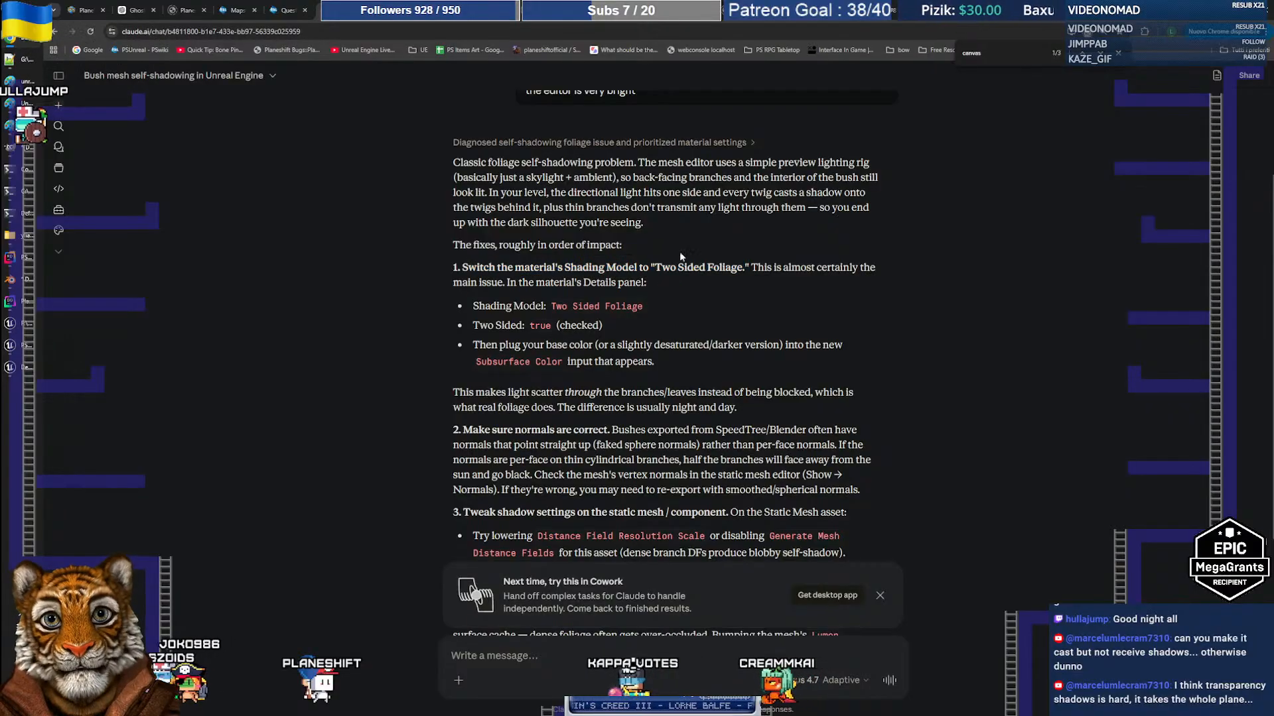
{"action": "left_click_drag", "start_coordinate": [656, 268], "coordinate": [743, 267]}
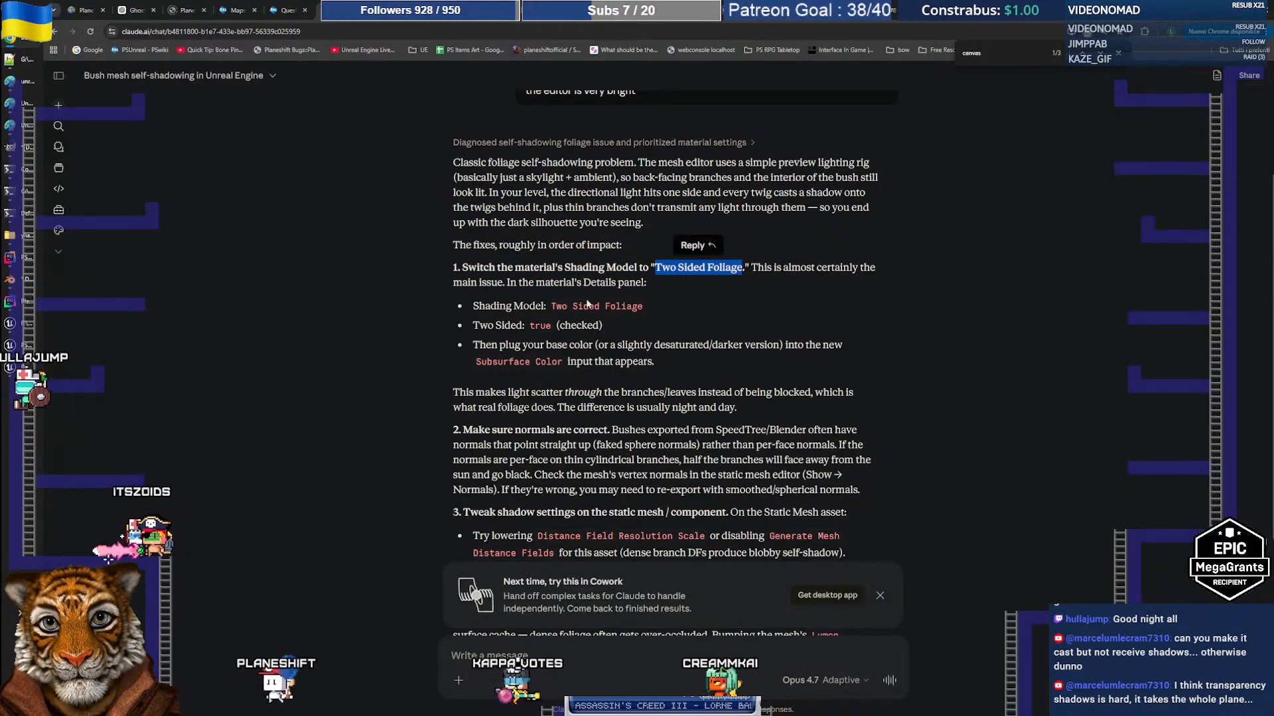
{"action": "left_click", "coordinate": [557, 307]}
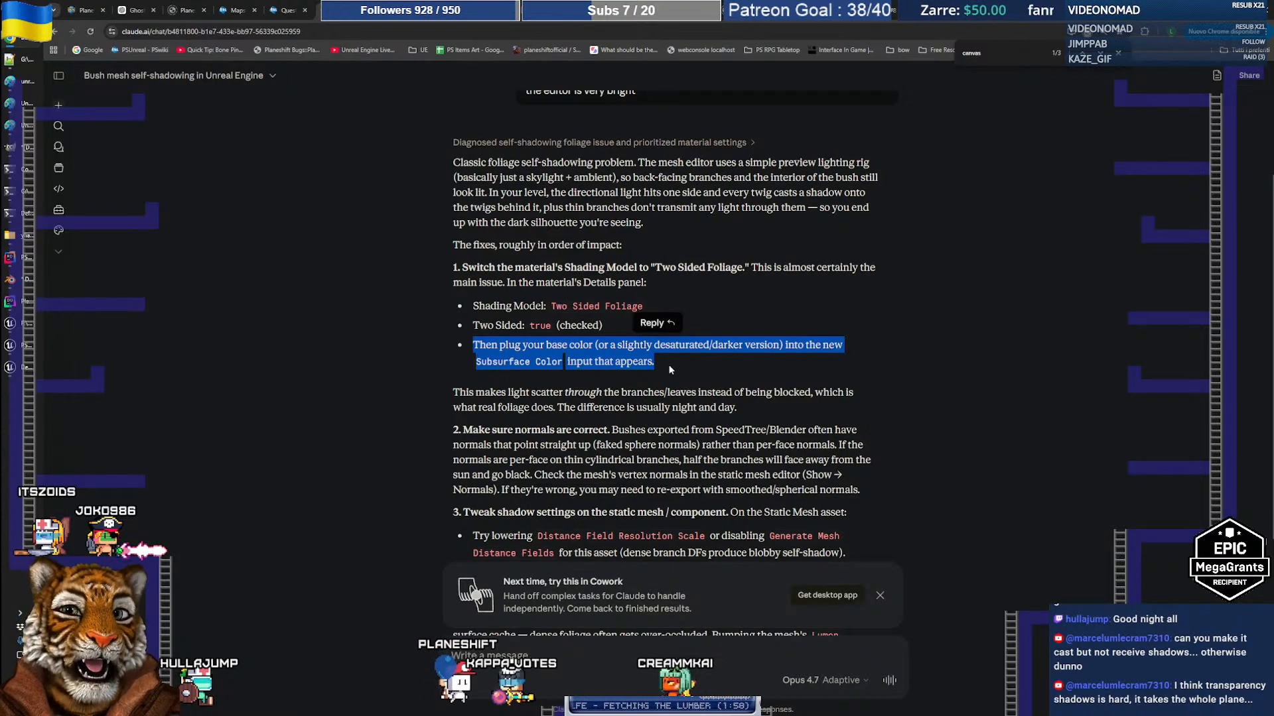
Back in Unreal Editor, connect the base colour texture's RGB output to Subsurface Color and disconnect it from Base Color in Dead_Shrubs_Mat
{"action": "key", "text": "alt+Tab"}
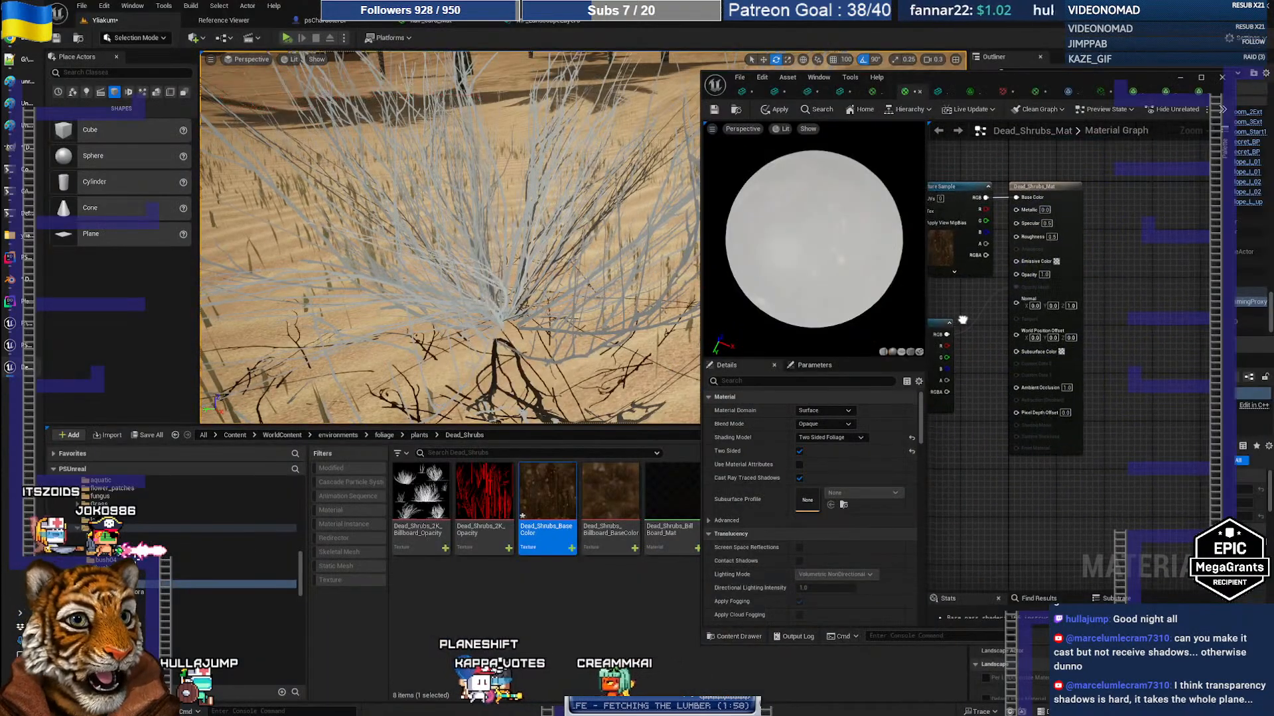
{"action": "right_click_drag", "start_coordinate": [962, 320], "coordinate": [1022, 321]}
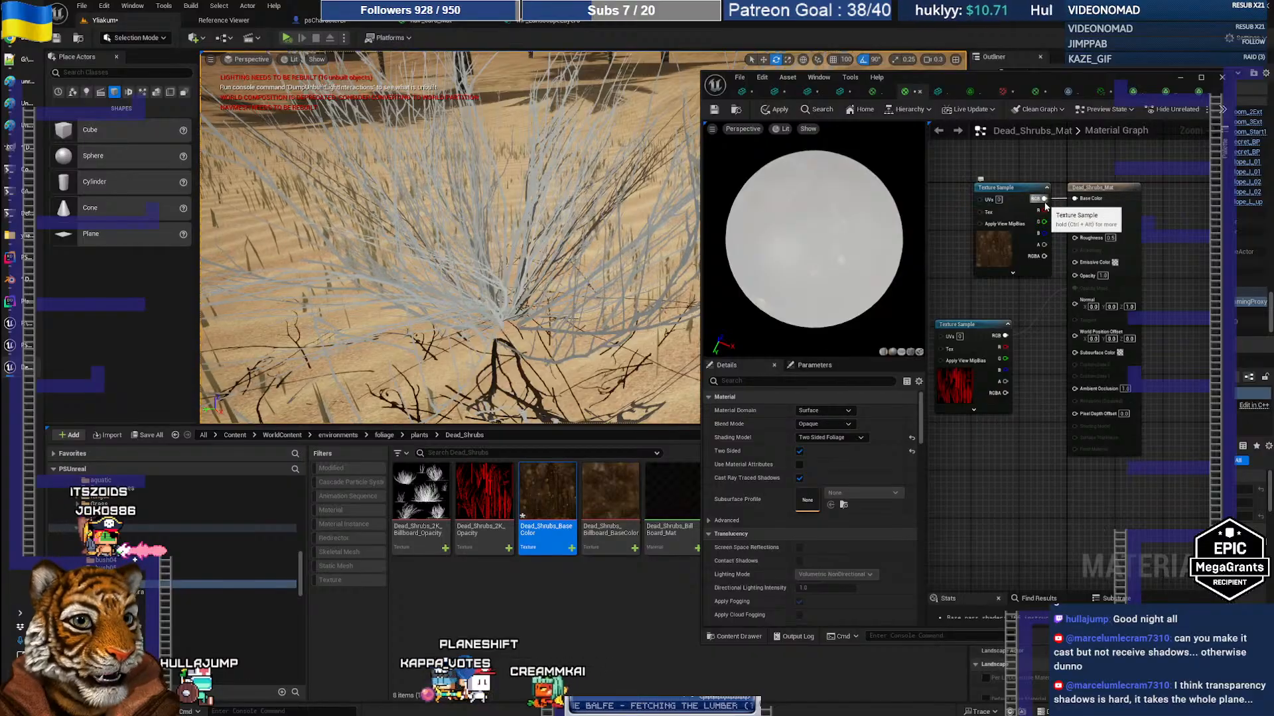
{"action": "left_click_drag", "start_coordinate": [1045, 198], "coordinate": [1075, 352]}
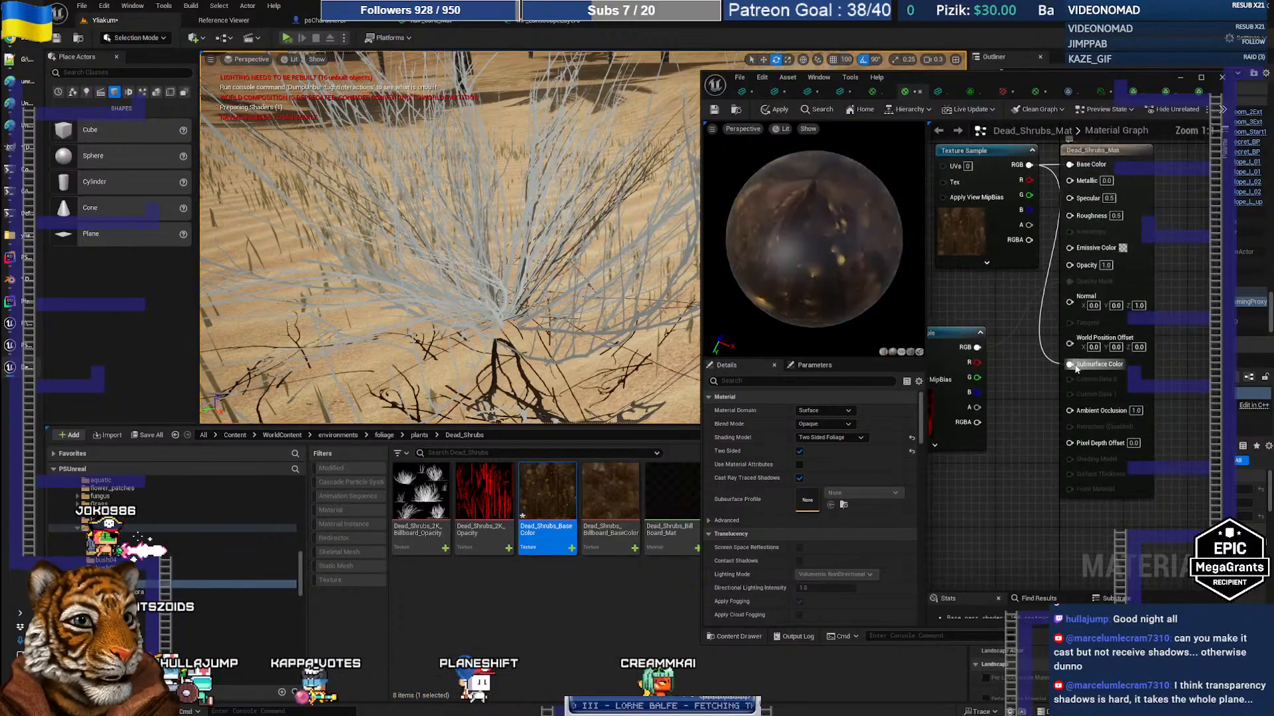
{"action": "right_click_drag", "start_coordinate": [1068, 229], "coordinate": [1072, 256]}
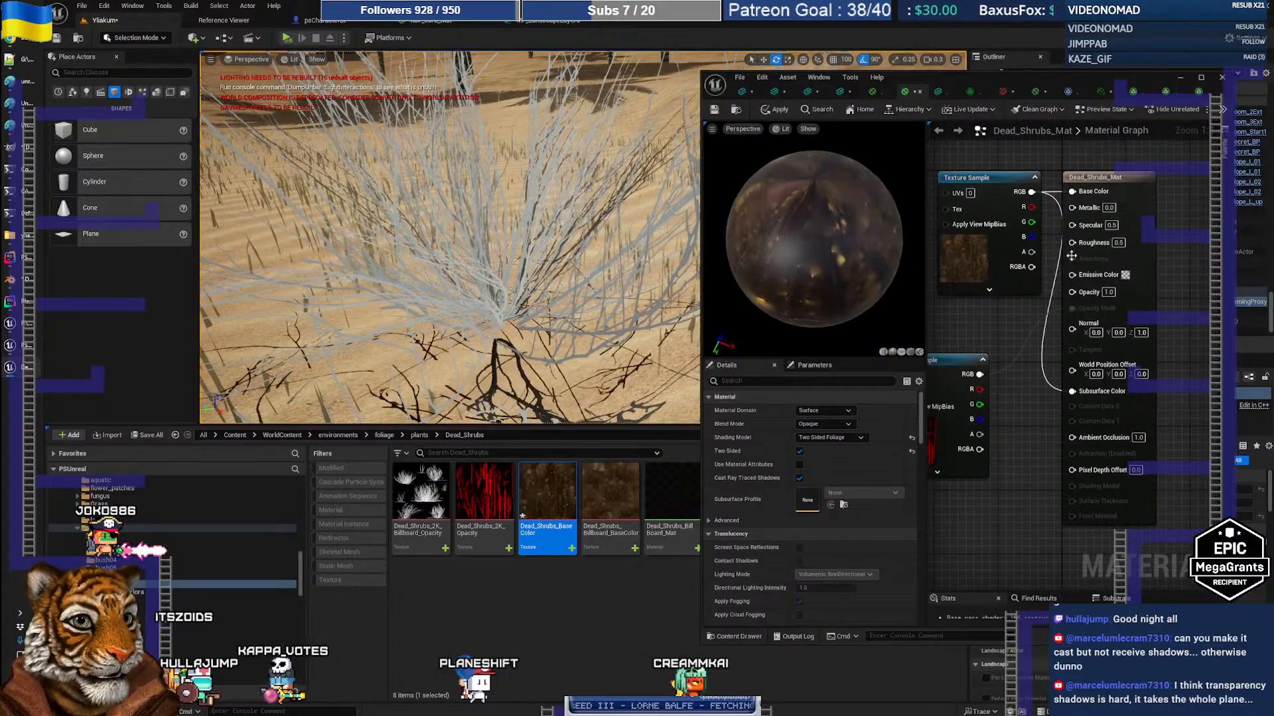
{"action": "left_click", "coordinate": [1071, 192], "text": "alt"}
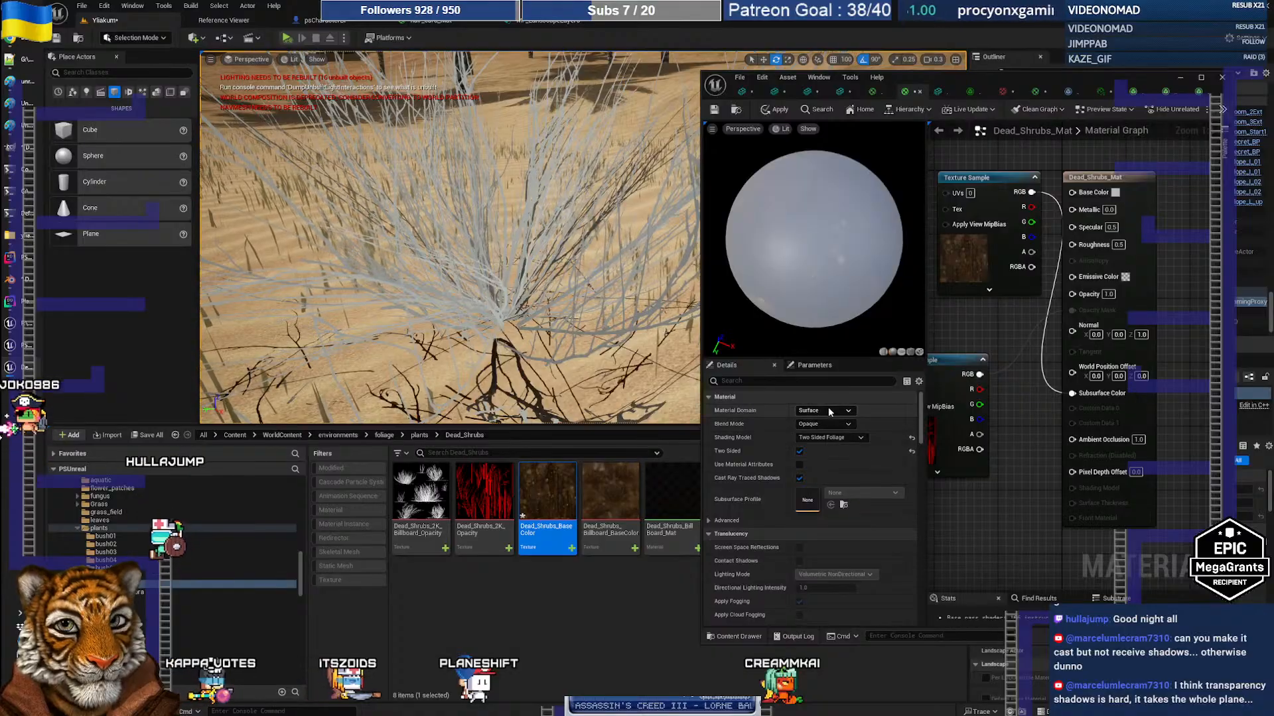
Set the blend mode of Dead_Shrubs_Mat to Masked, connect the opacity texture's RGB to Opacity Mask, and align the base colour texture node above it
{"action": "left_click", "coordinate": [824, 425]}
{"action": "left_click", "coordinate": [824, 445]}
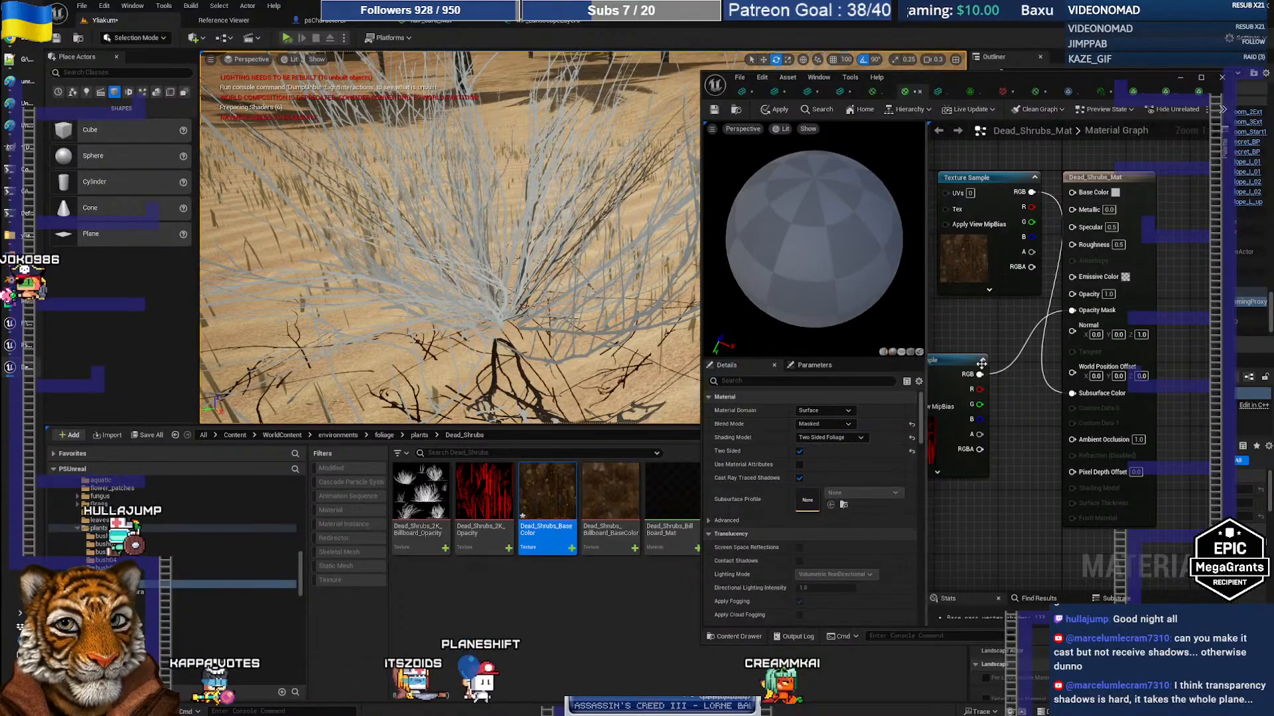
{"action": "left_click_drag", "start_coordinate": [979, 374], "coordinate": [1071, 310]}
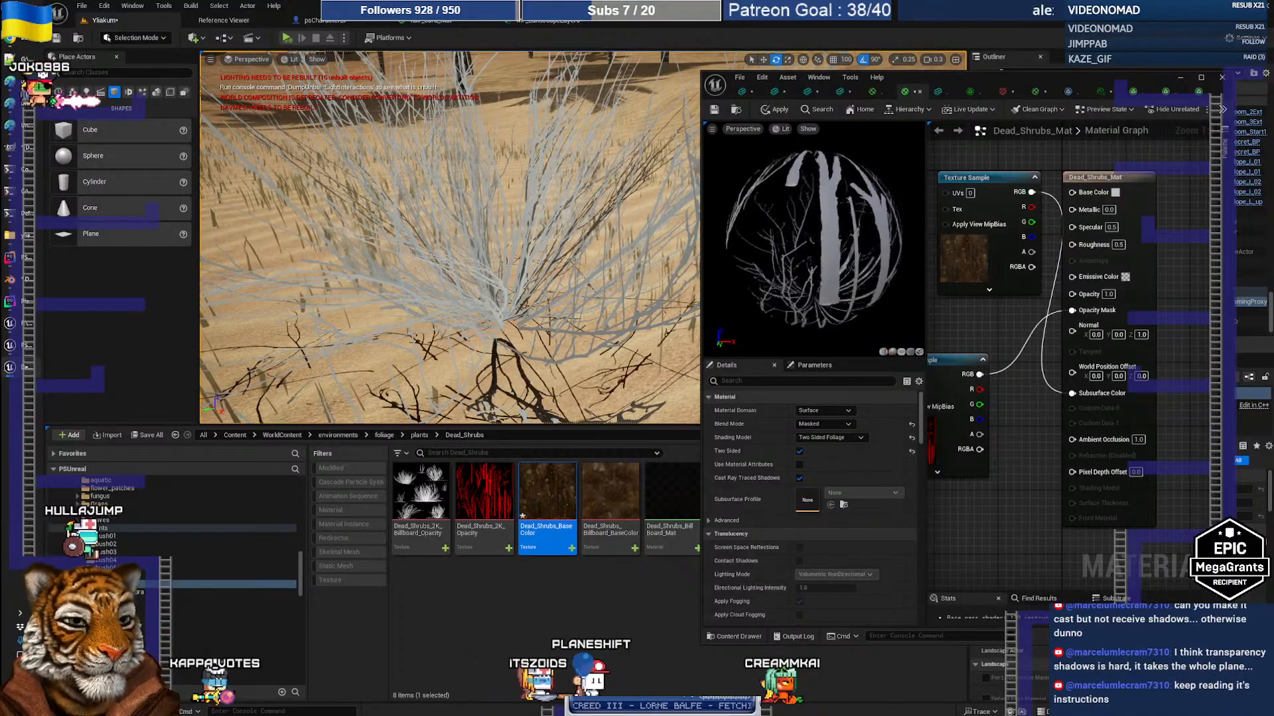
{"action": "right_click_drag", "start_coordinate": [1010, 360], "coordinate": [1054, 381]}
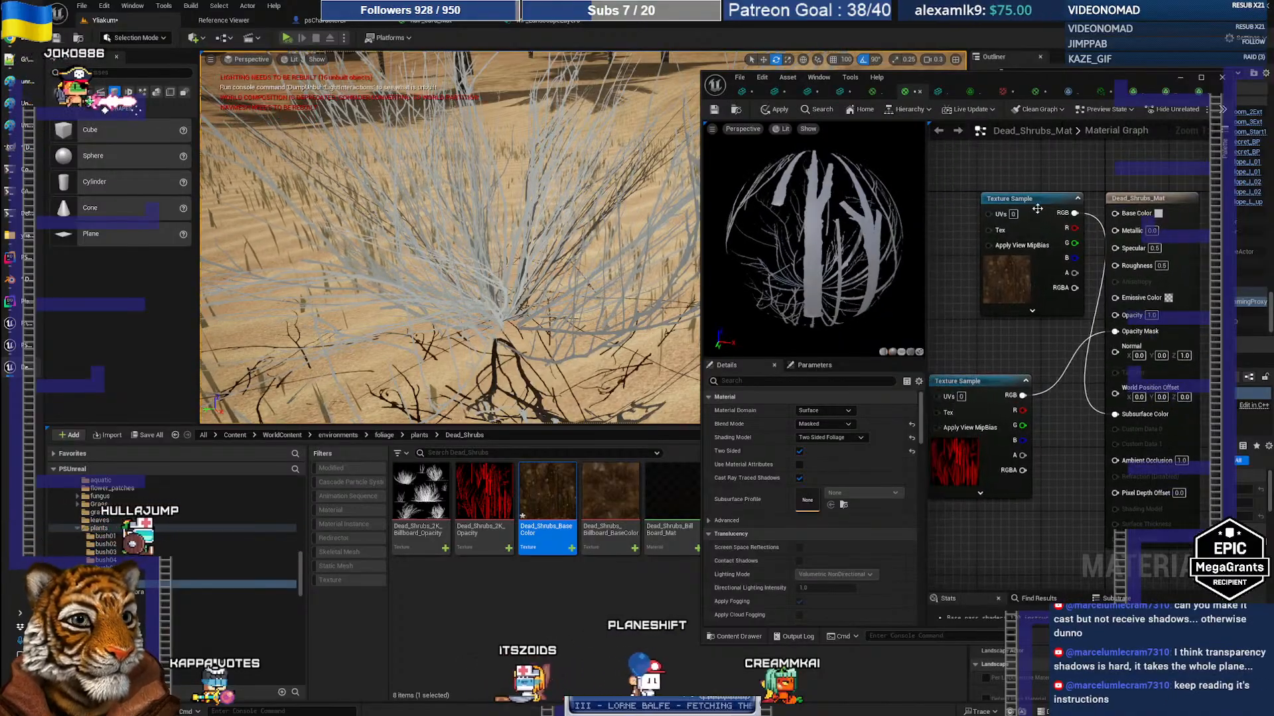
{"action": "left_click_drag", "start_coordinate": [1036, 209], "coordinate": [985, 220]}
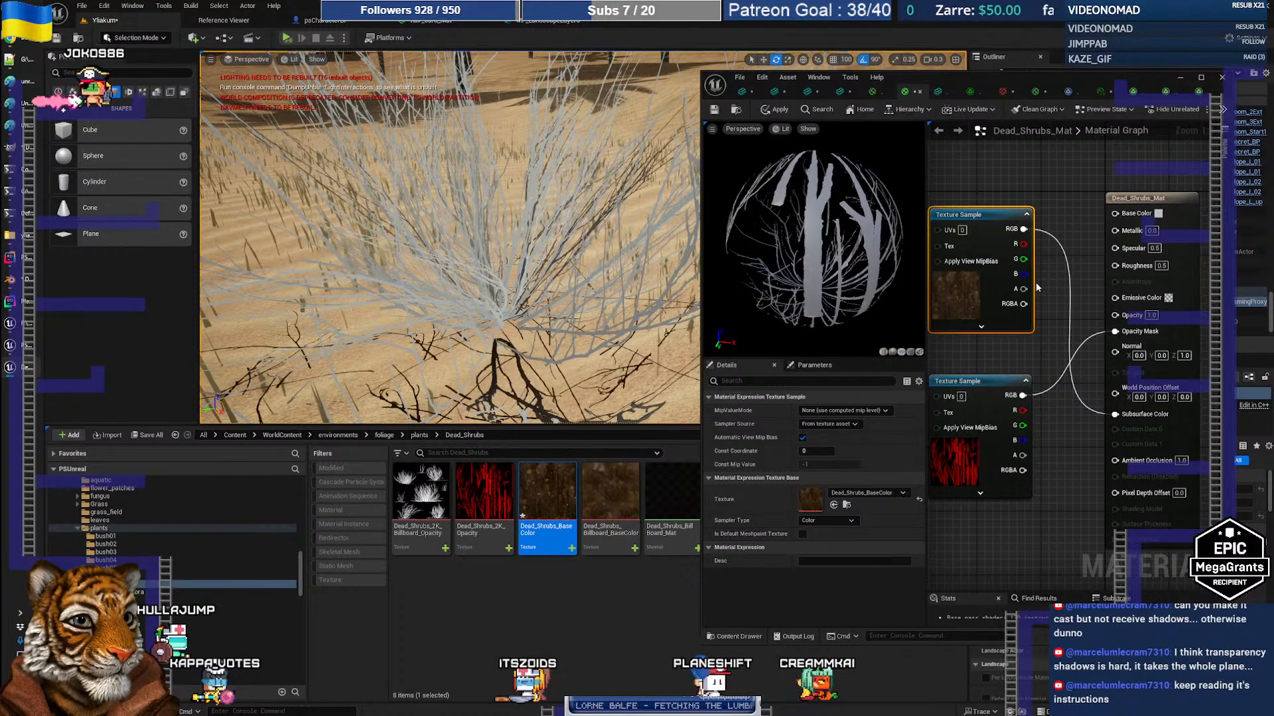
{"action": "right_click_drag", "start_coordinate": [1033, 341], "coordinate": [1045, 337]}
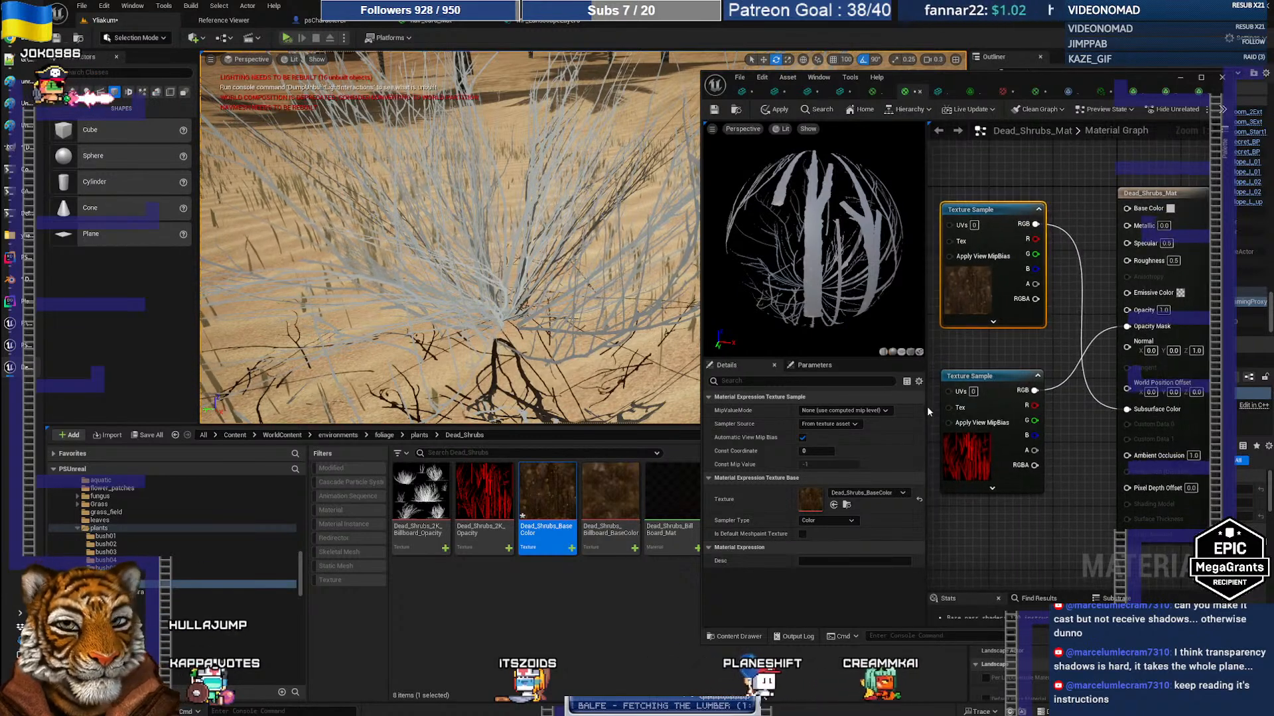
Select the Dead_Shrubs_Mat output node and check its material domain and blend mode options
{"action": "left_click", "coordinate": [1145, 199]}
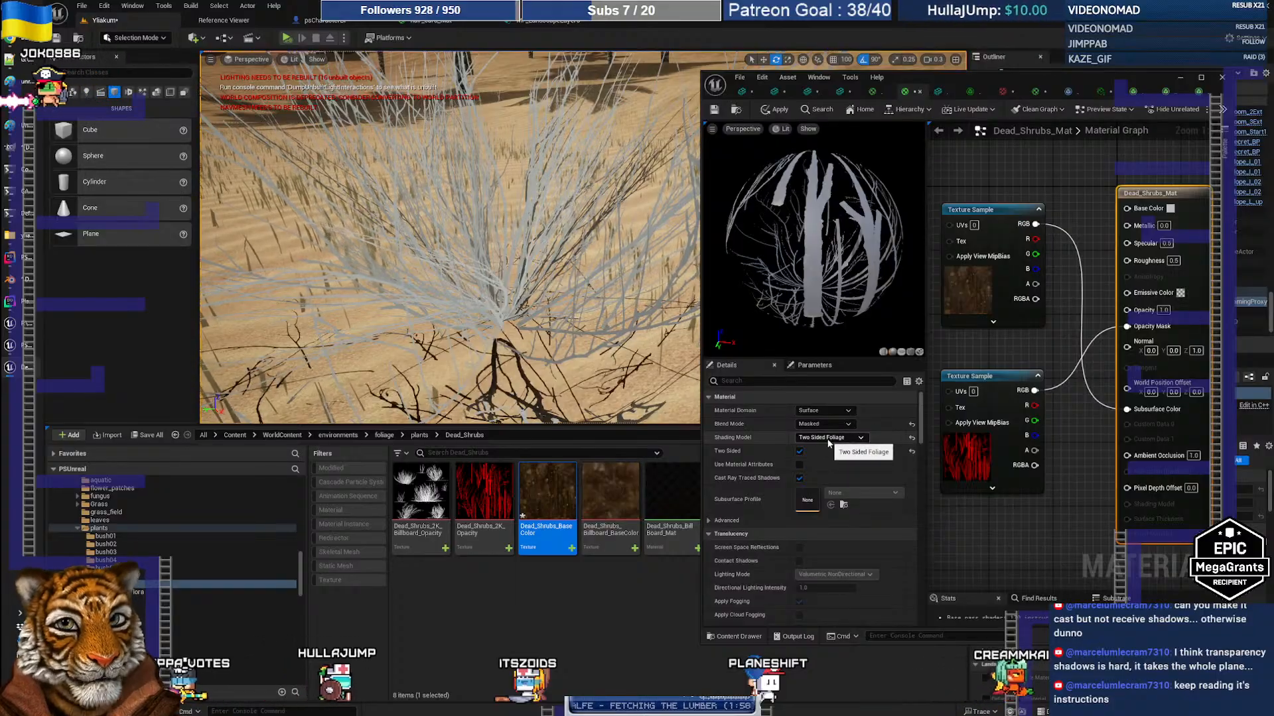
{"action": "left_click", "coordinate": [829, 411]}
{"action": "left_click", "coordinate": [834, 416]}
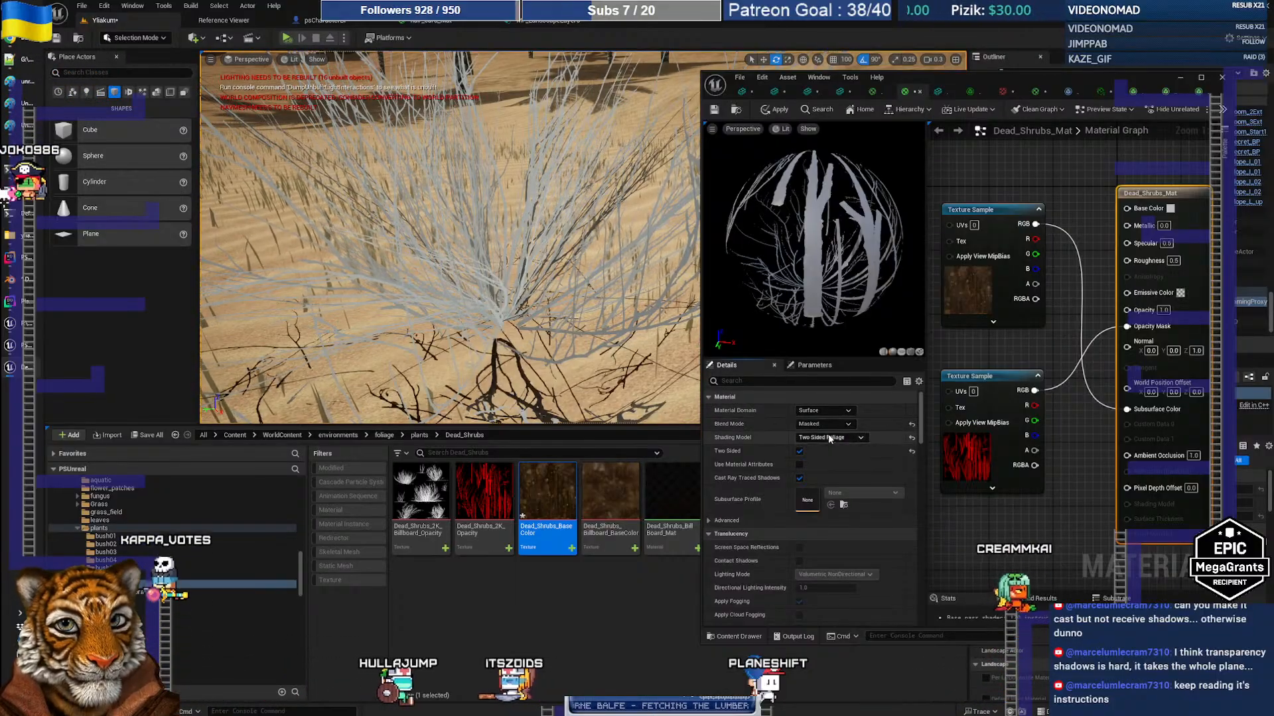
{"action": "left_click", "coordinate": [829, 425]}
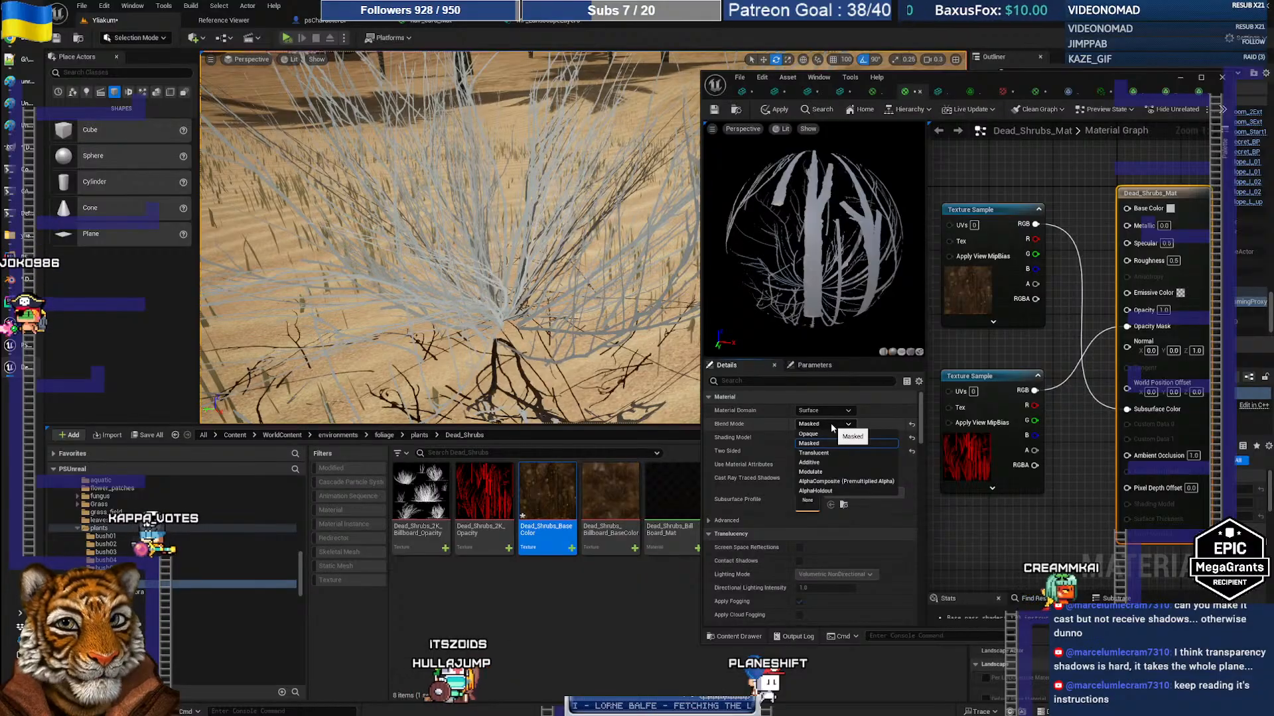
{"action": "left_click", "coordinate": [832, 427]}
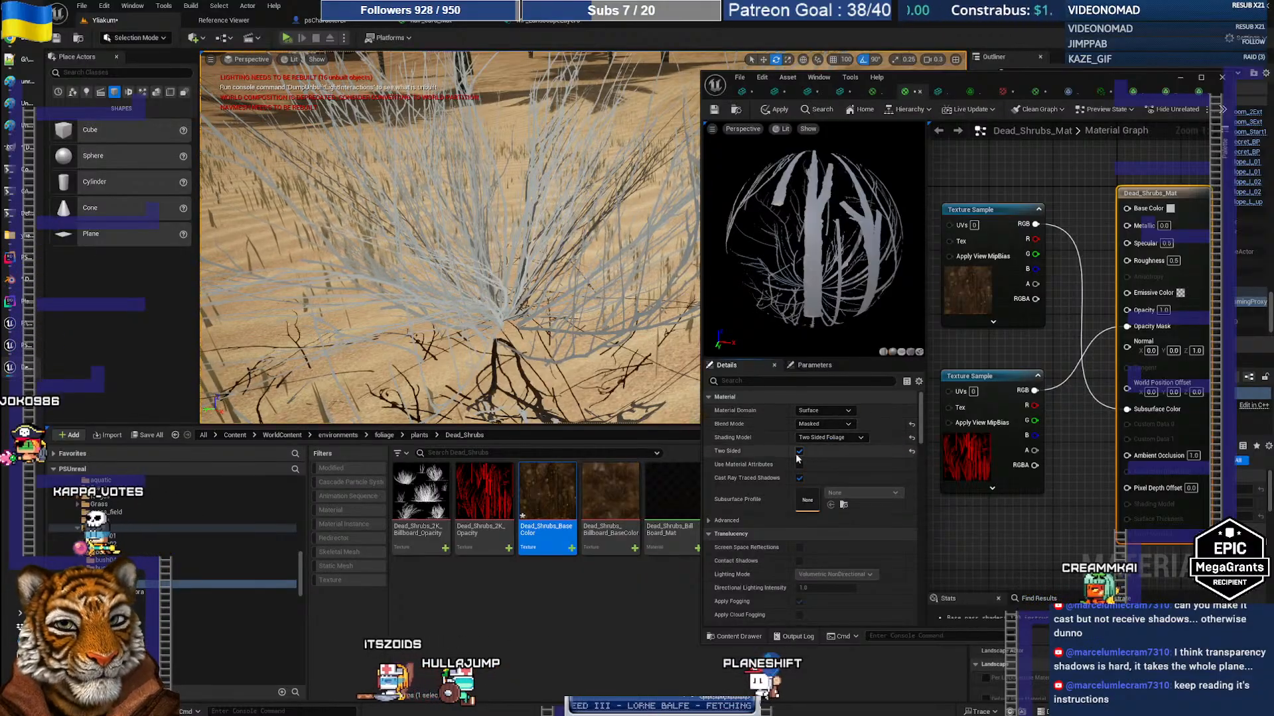
Switch to the Claude answer in the browser and read its suggested fixes, focusing on Two Sided Foliage, light scattering and mesh normals
{"action": "key", "text": "alt+Tab"}
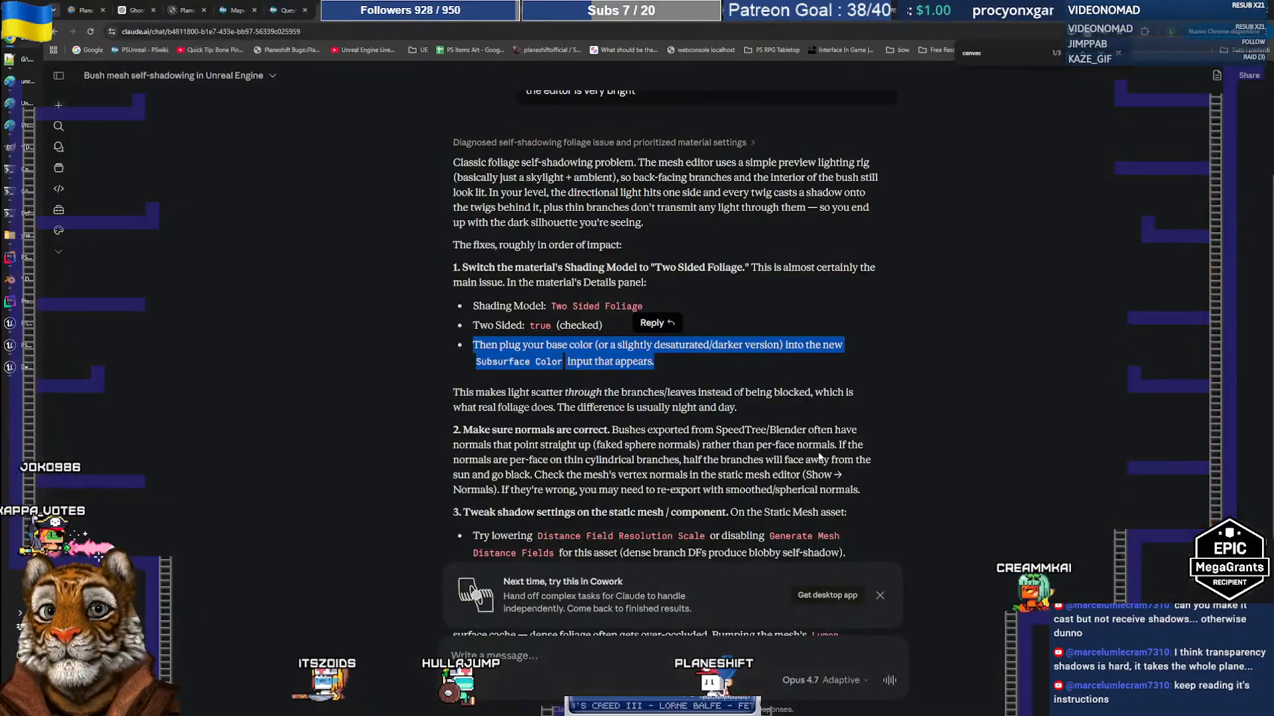
{"action": "left_click", "coordinate": [676, 371]}
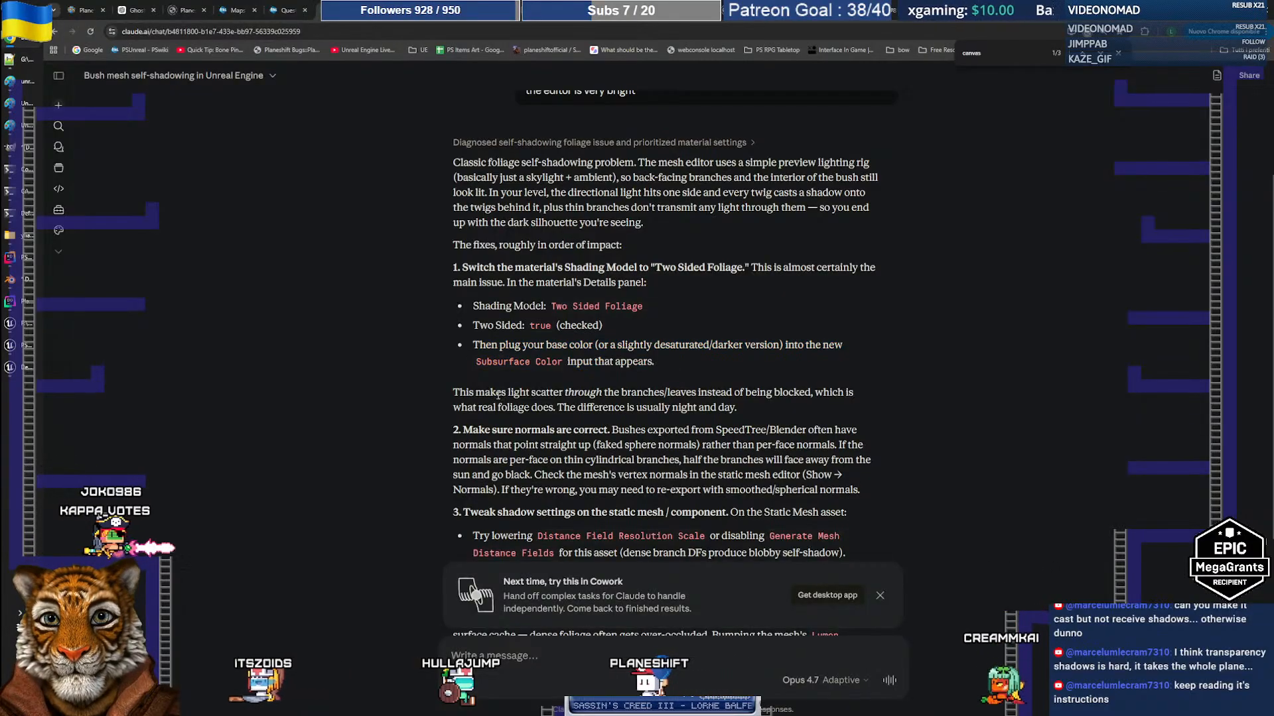
{"action": "scroll", "coordinate": [496, 400], "scroll_direction": "down", "scroll_amount": 2}
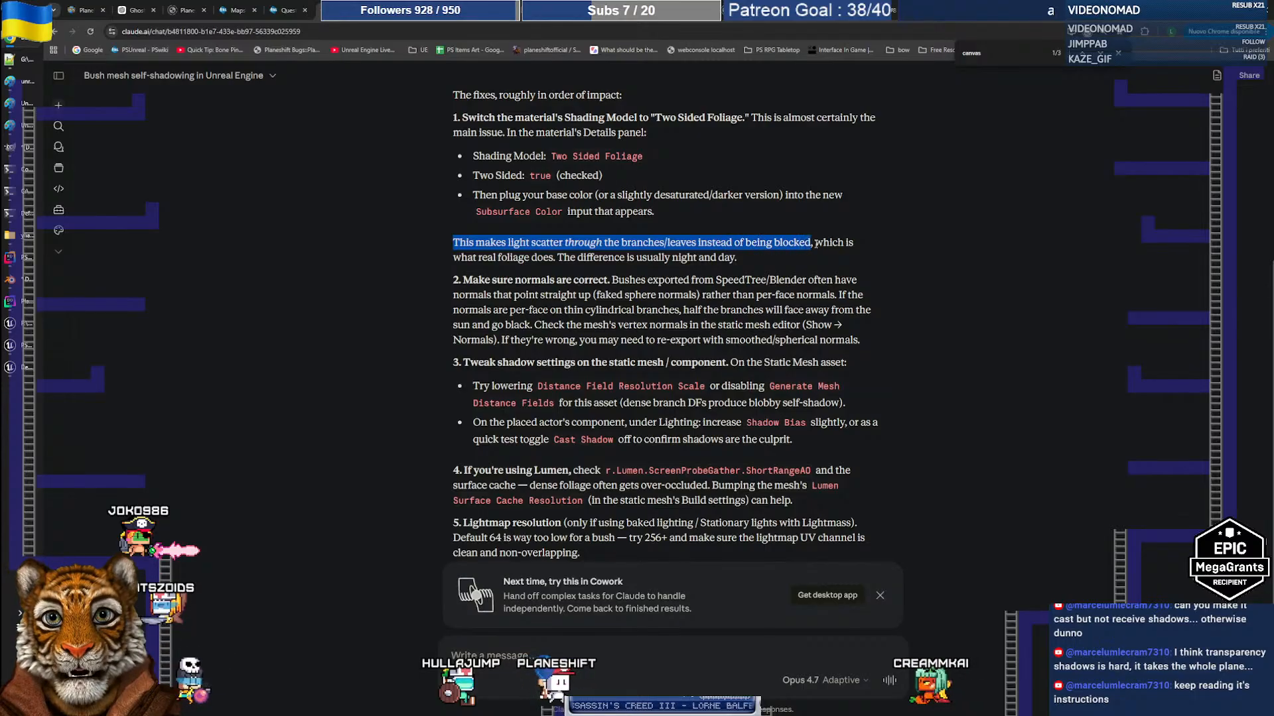
{"action": "left_click_drag", "start_coordinate": [851, 246], "coordinate": [837, 253]}
{"action": "left_click", "coordinate": [836, 254]}
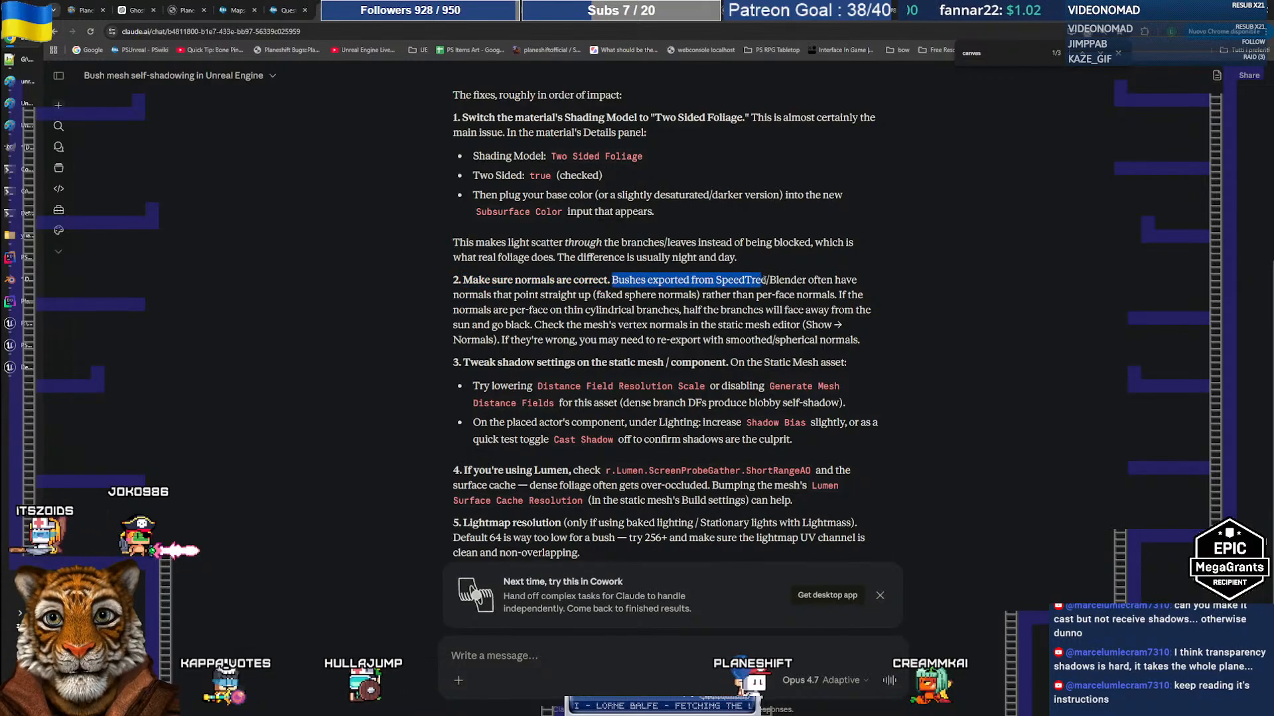
{"action": "left_click_drag", "start_coordinate": [811, 281], "coordinate": [877, 344]}
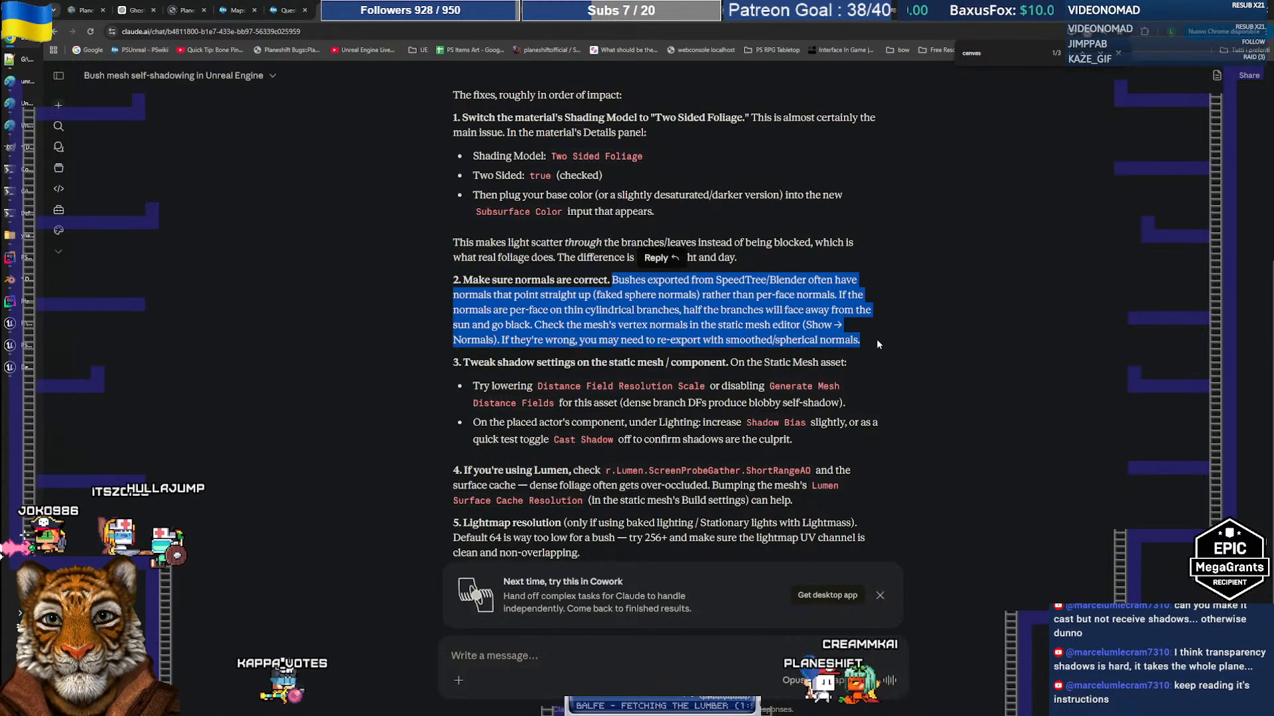
{"action": "left_click", "coordinate": [877, 340]}
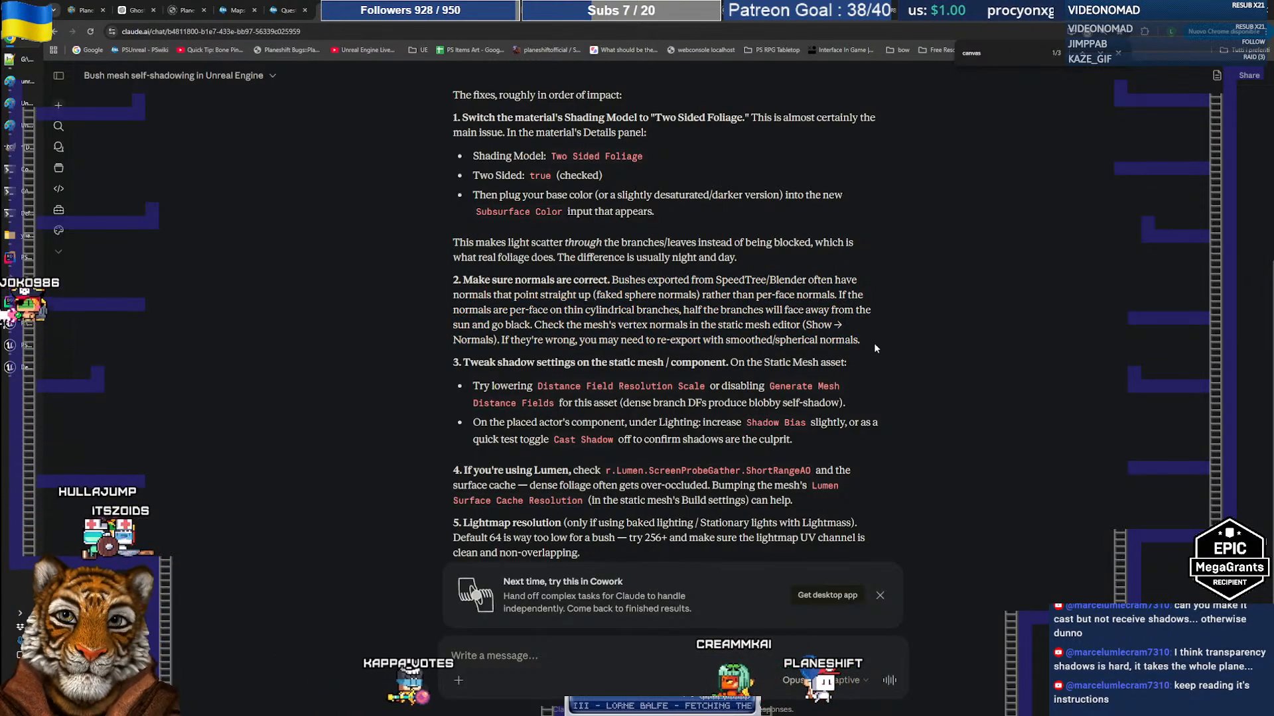
{"action": "scroll", "coordinate": [577, 321], "scroll_direction": "down", "scroll_amount": 3}
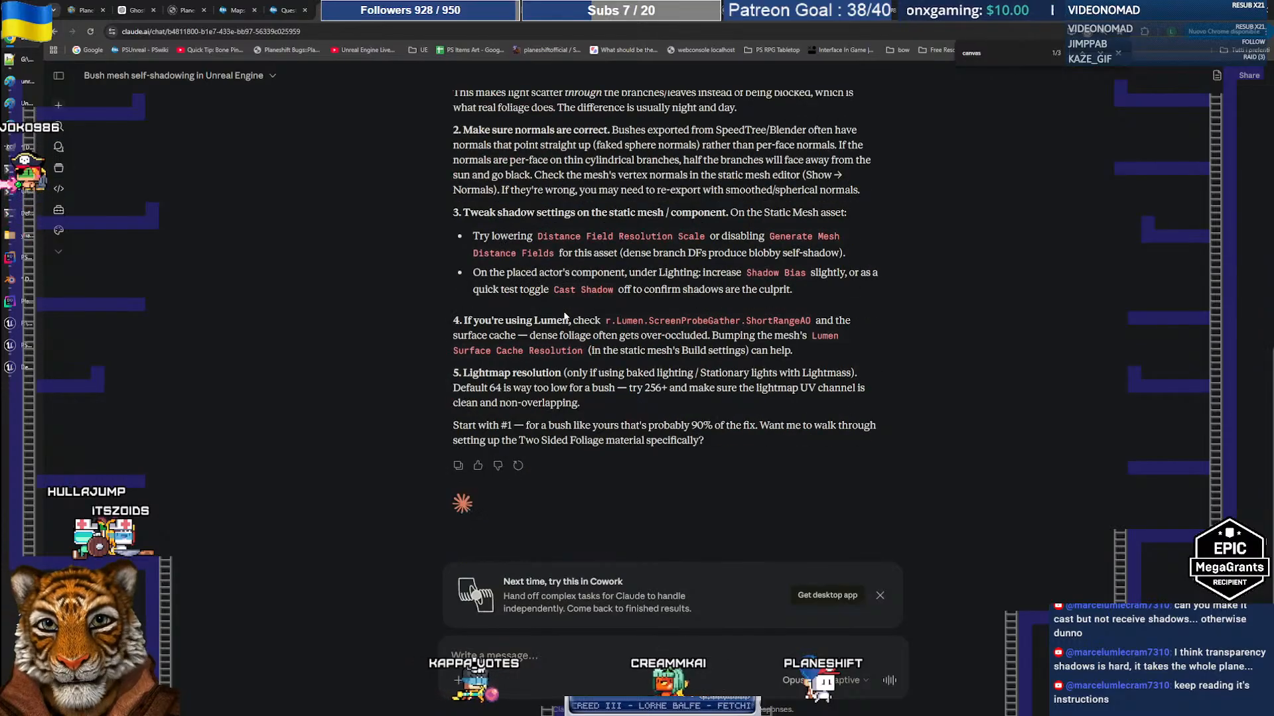
{"action": "scroll", "coordinate": [567, 316], "scroll_direction": "up", "scroll_amount": 4}
{"action": "scroll", "coordinate": [566, 315], "scroll_direction": "up", "scroll_amount": 2}
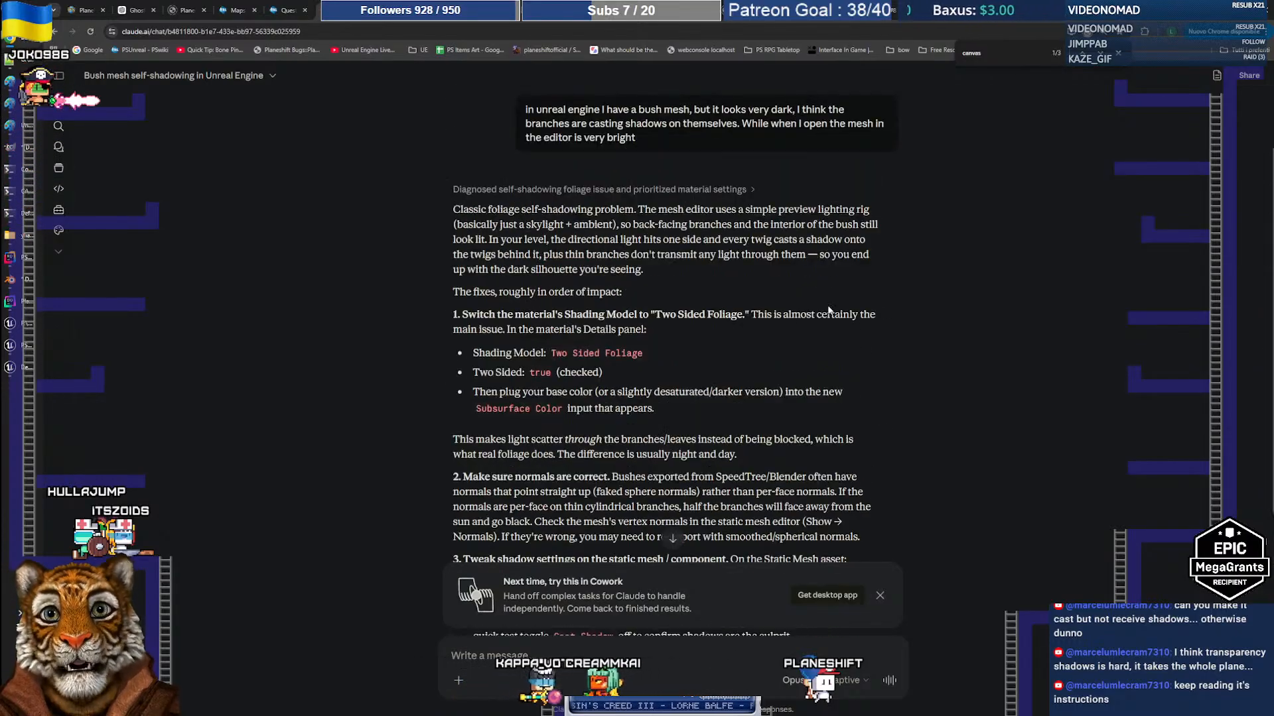
{"action": "left_click_drag", "start_coordinate": [655, 314], "coordinate": [744, 317]}
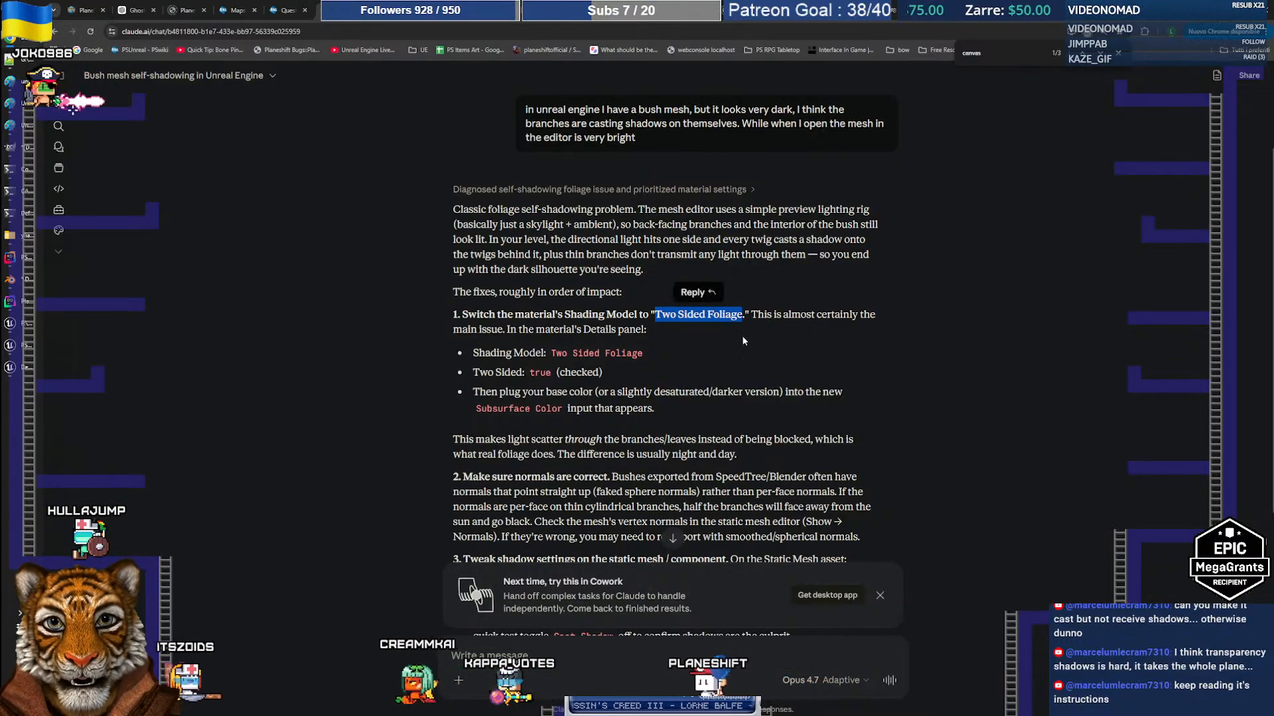
Return to Unreal Editor and try the Opaque blend mode on Dead_Shrubs_Mat
{"action": "key", "text": "alt+Tab"}
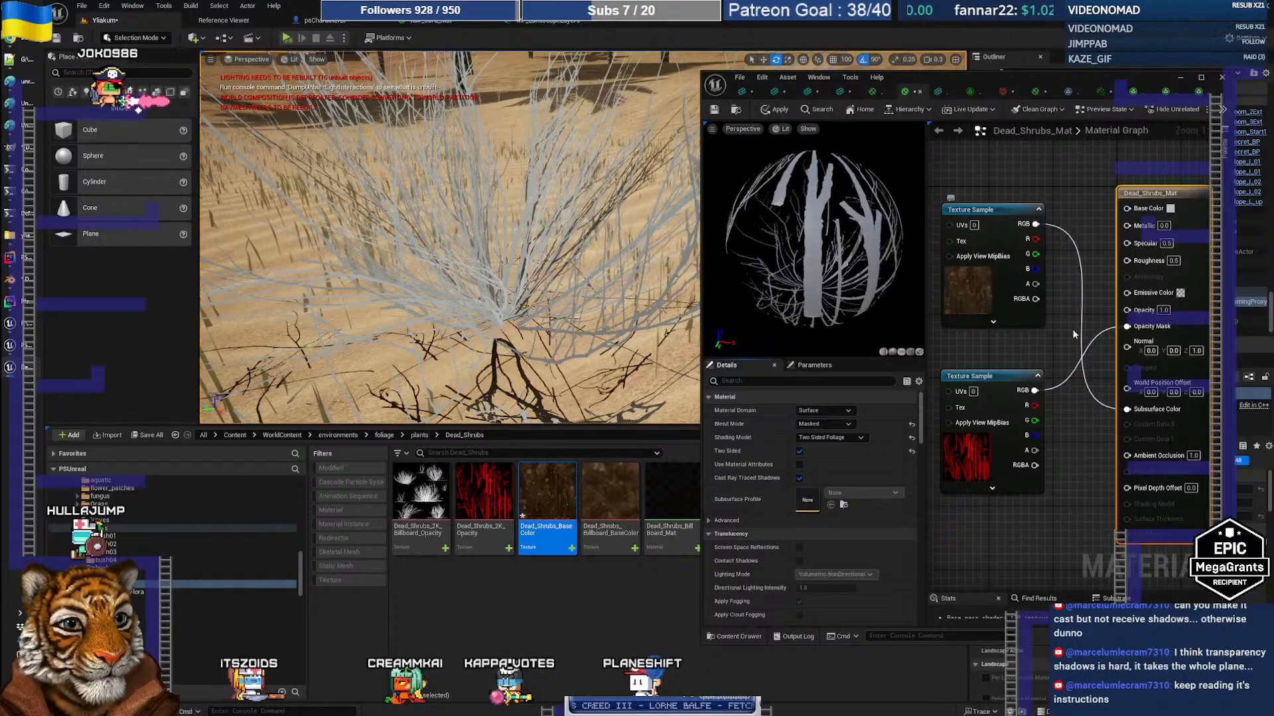
{"action": "left_click", "coordinate": [824, 425]}
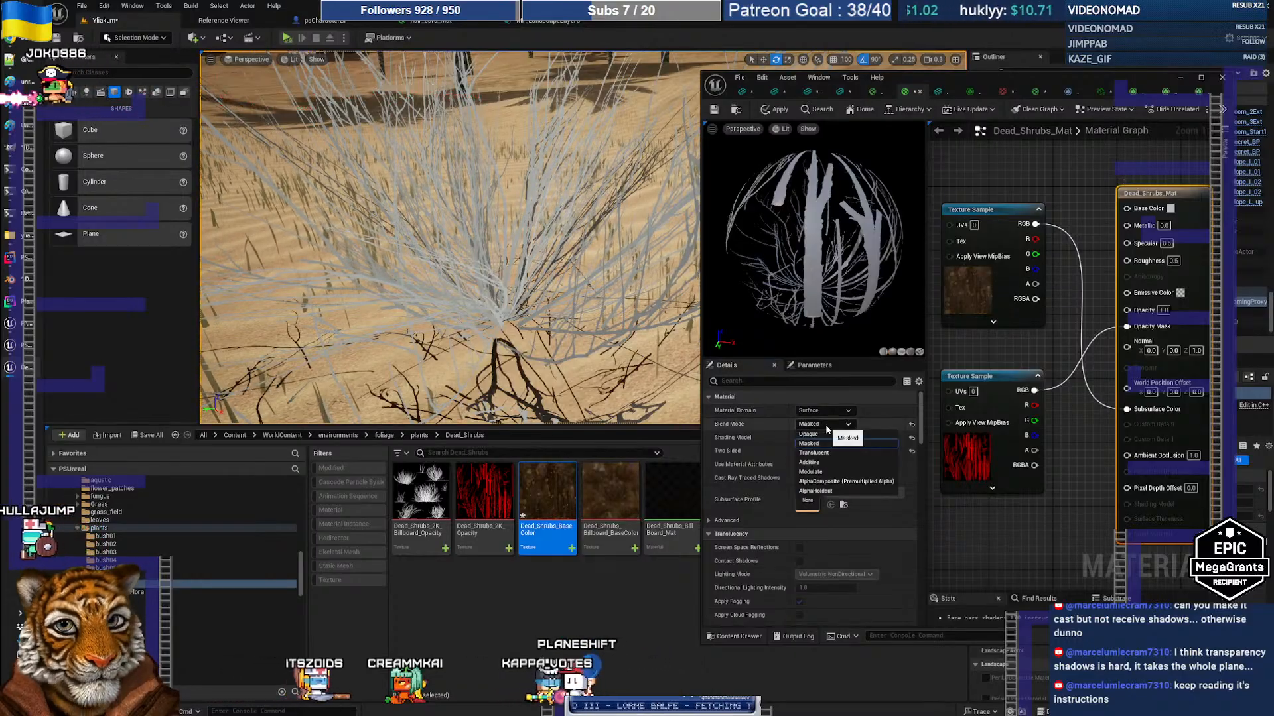
{"action": "left_click", "coordinate": [814, 434]}
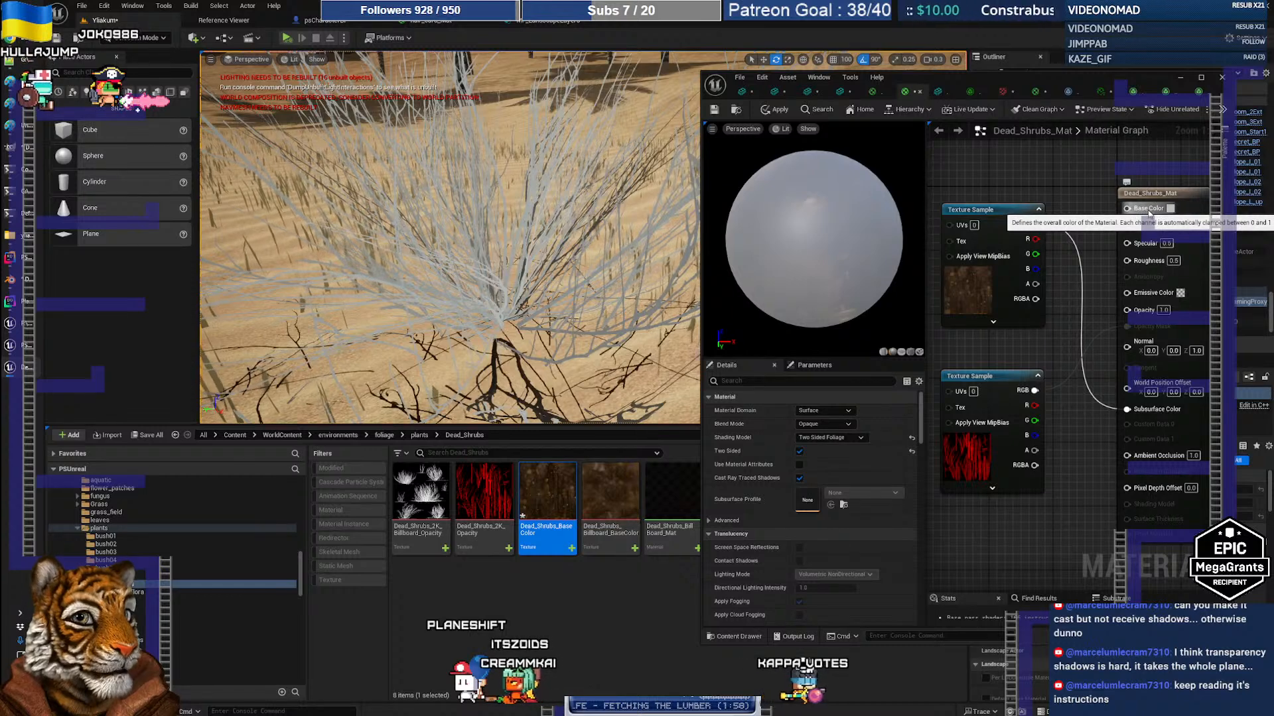
Try the Translucent blend mode with the opacity texture's RGB connected to Opacity, and inspect the preview sphere
{"action": "left_click", "coordinate": [832, 426]}
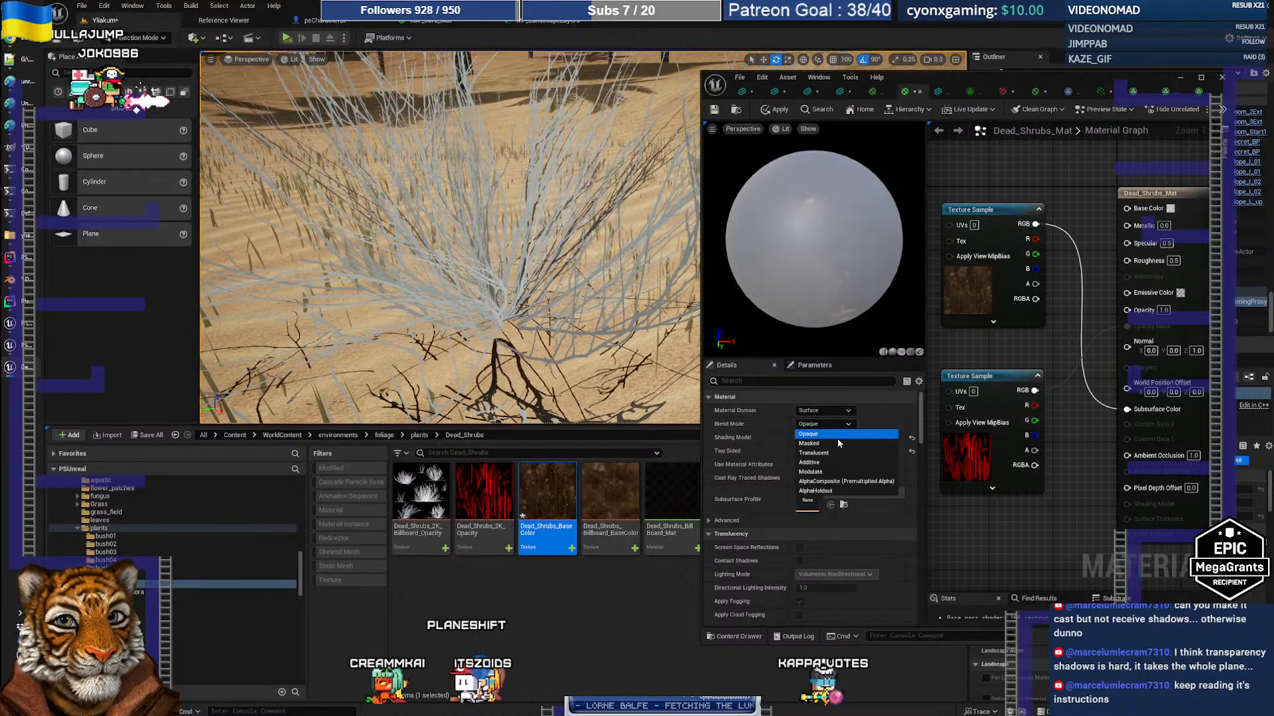
{"action": "left_click", "coordinate": [829, 453]}
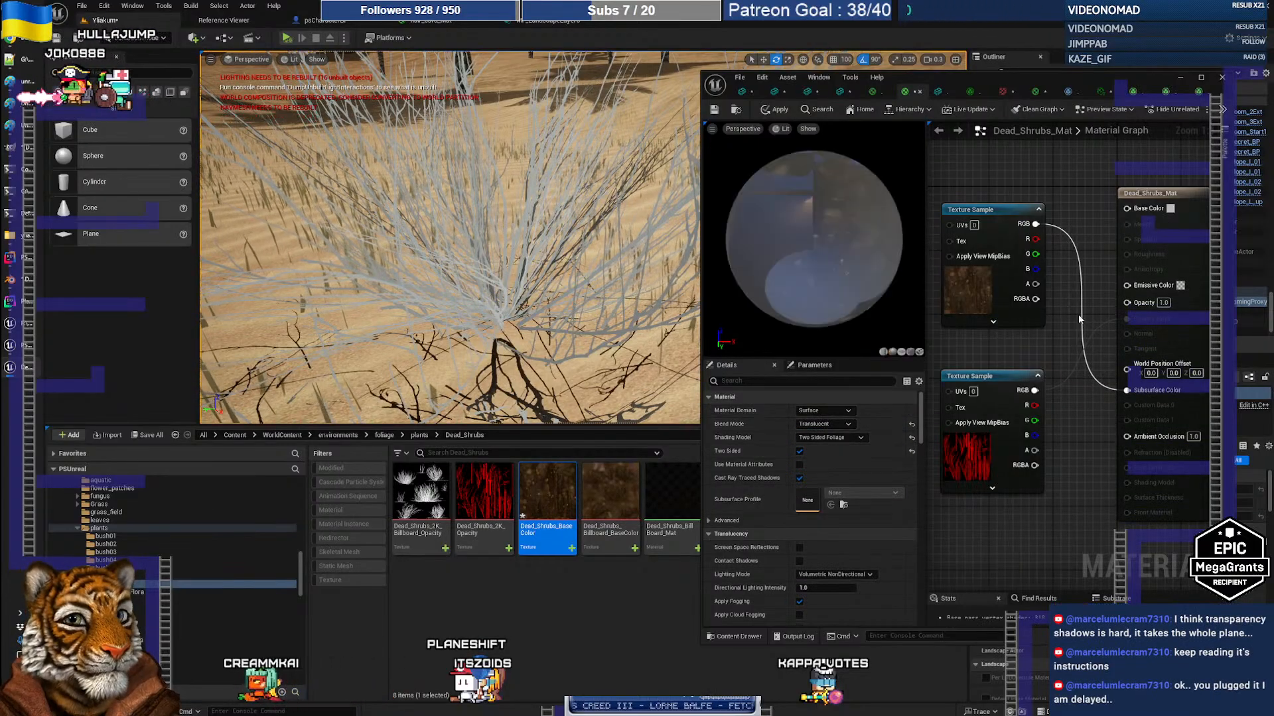
{"action": "left_click_drag", "start_coordinate": [822, 265], "coordinate": [855, 259]}
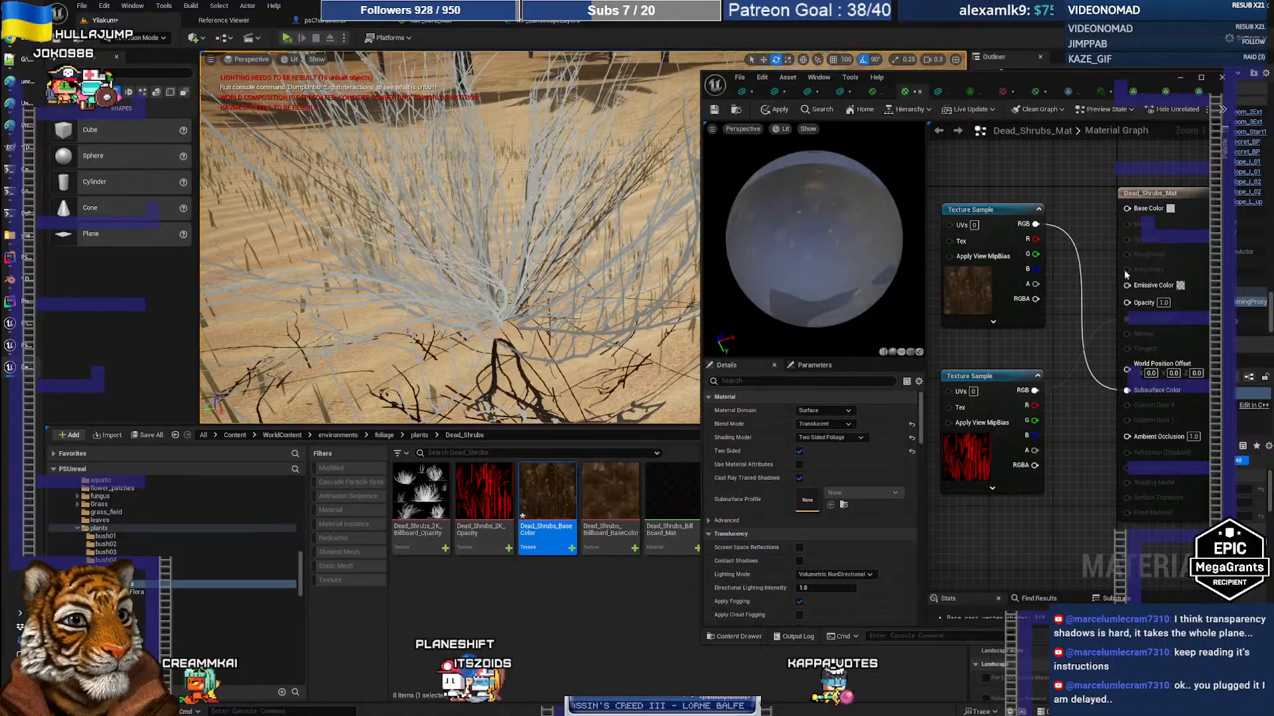
{"action": "left_click_drag", "start_coordinate": [1034, 391], "coordinate": [1126, 301]}
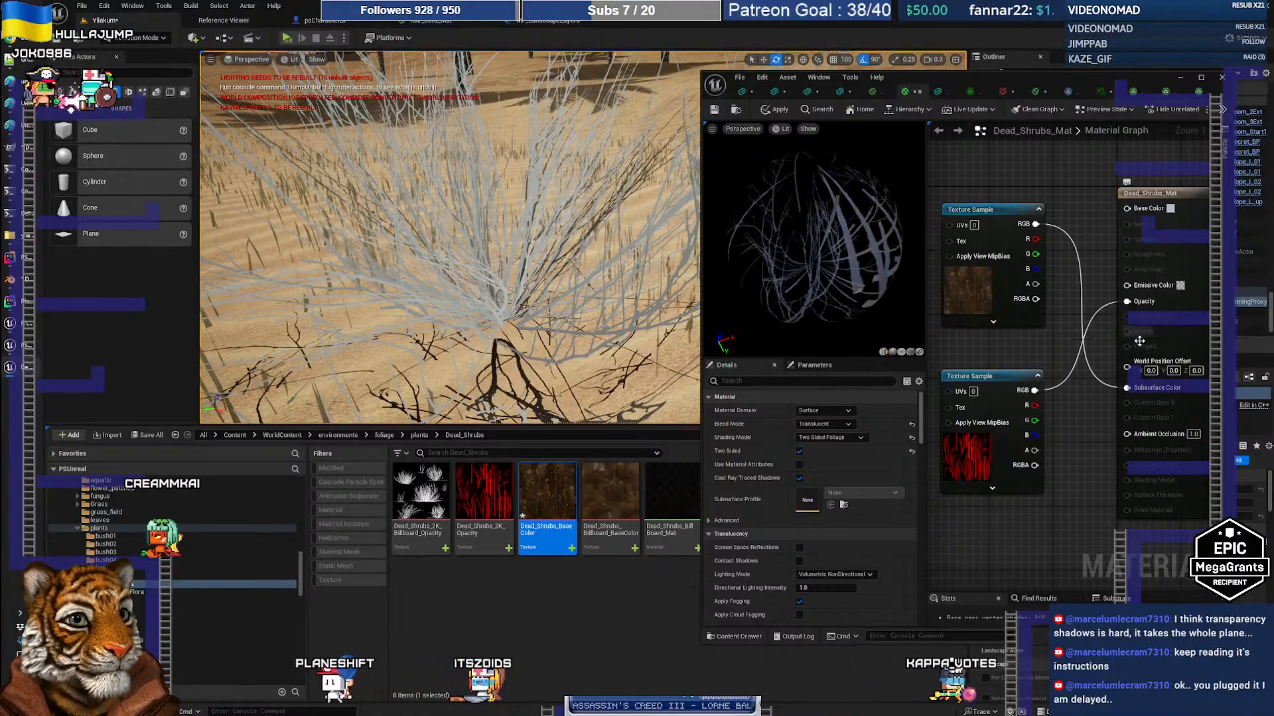
{"action": "left_click_drag", "start_coordinate": [815, 265], "coordinate": [857, 227]}
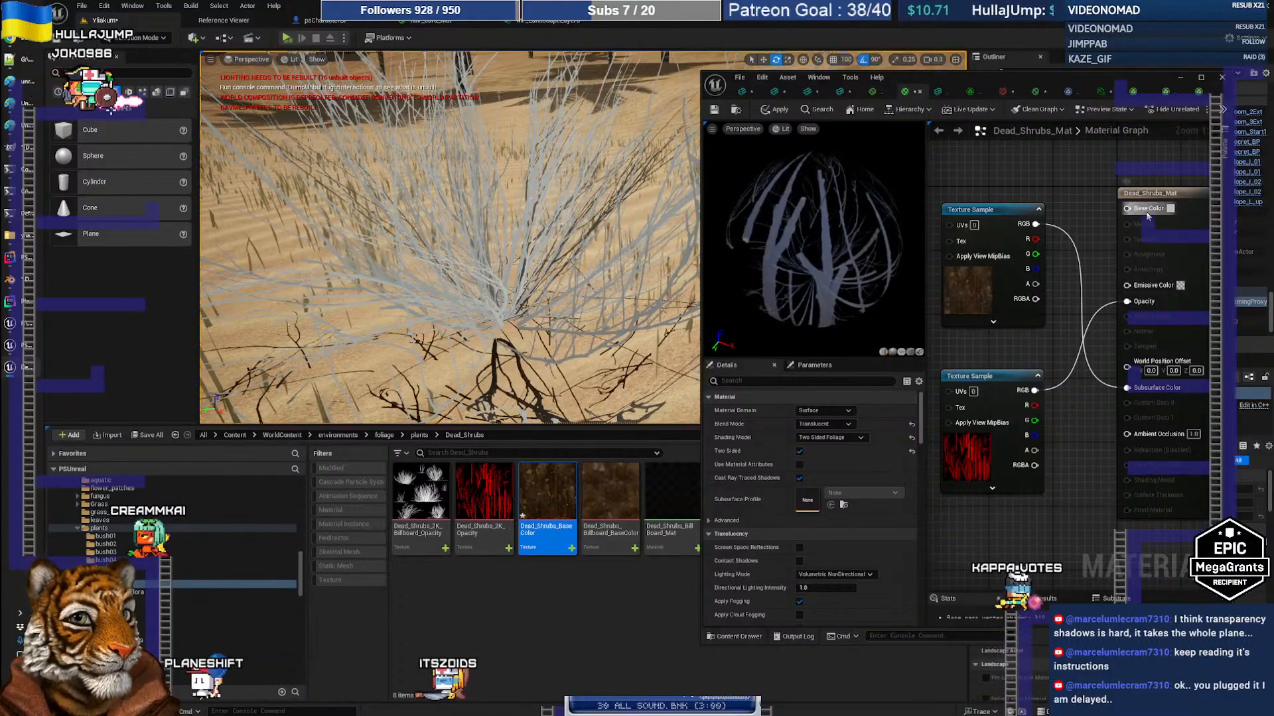
Set the Base Color value of Dead_Shrubs_Mat to pure white
{"action": "left_click", "coordinate": [1170, 209]}
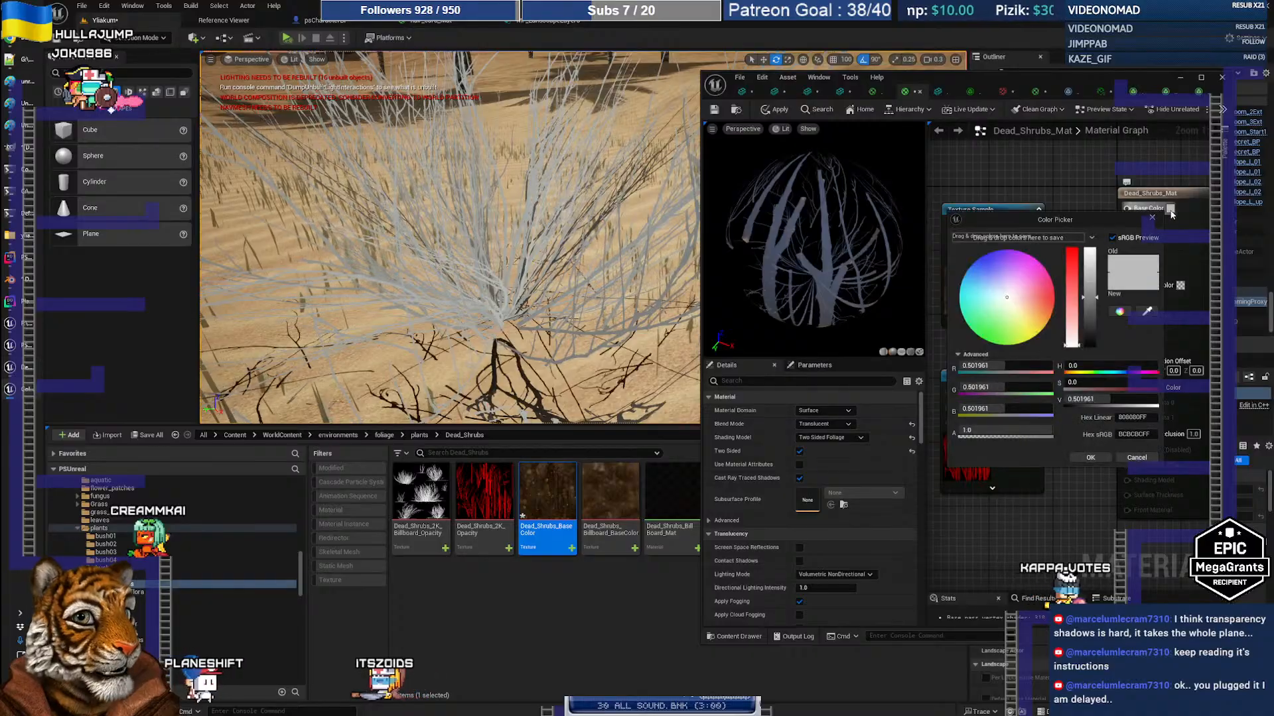
{"action": "left_click_drag", "start_coordinate": [1095, 302], "coordinate": [1093, 239]}
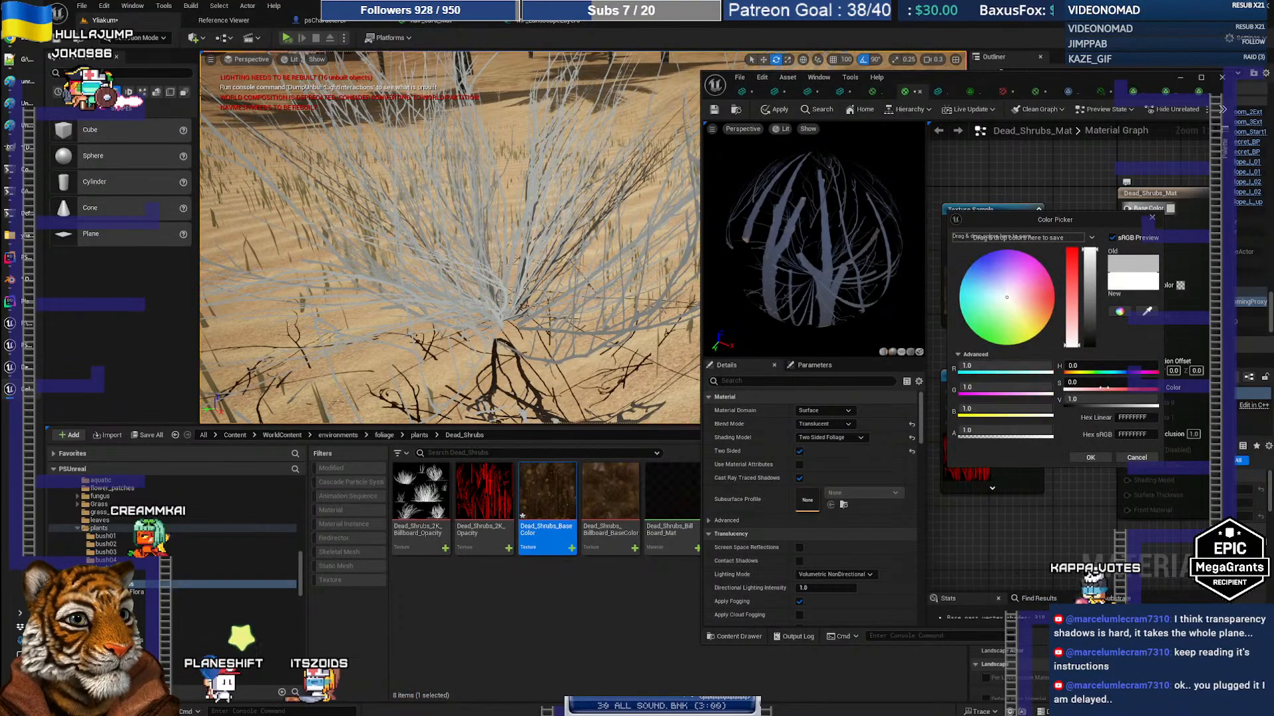
{"action": "left_click", "coordinate": [1096, 459]}
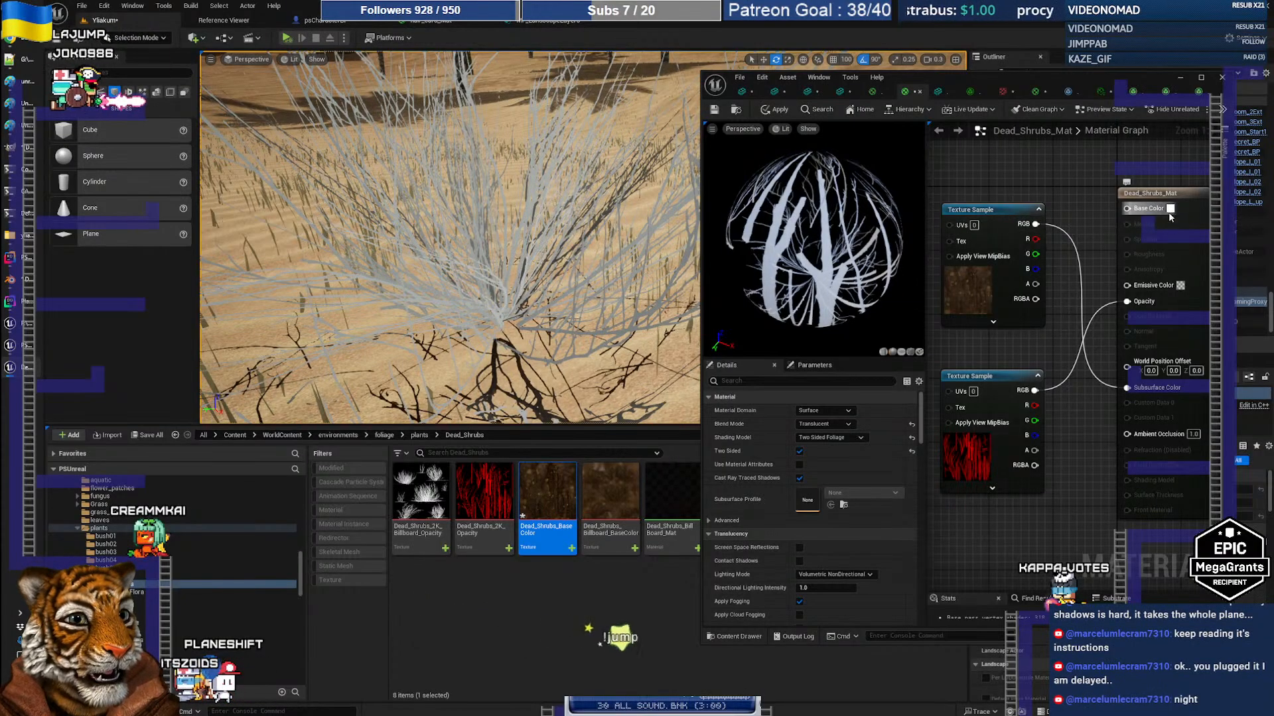
Connect the base colour texture's RGB to Base Color, set the blend mode to Masked, and inspect the preview sphere
{"action": "left_click_drag", "start_coordinate": [1036, 224], "coordinate": [1127, 209]}
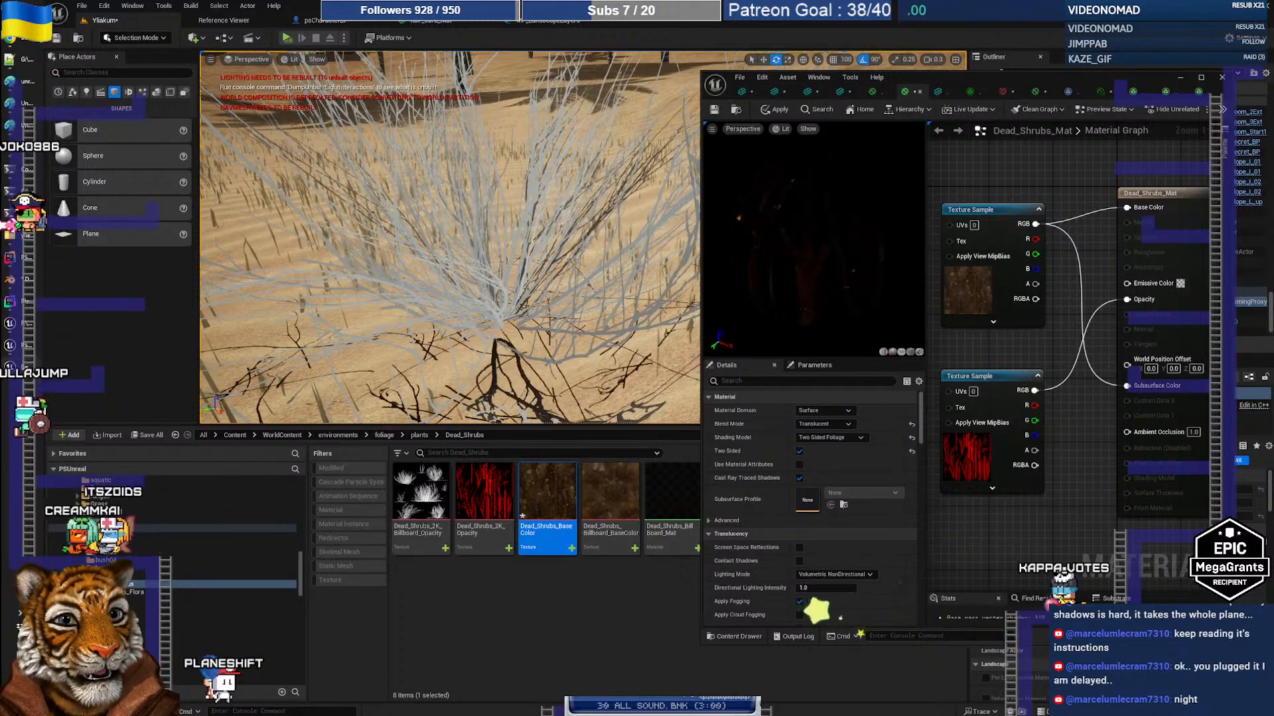
{"action": "left_click", "coordinate": [825, 424]}
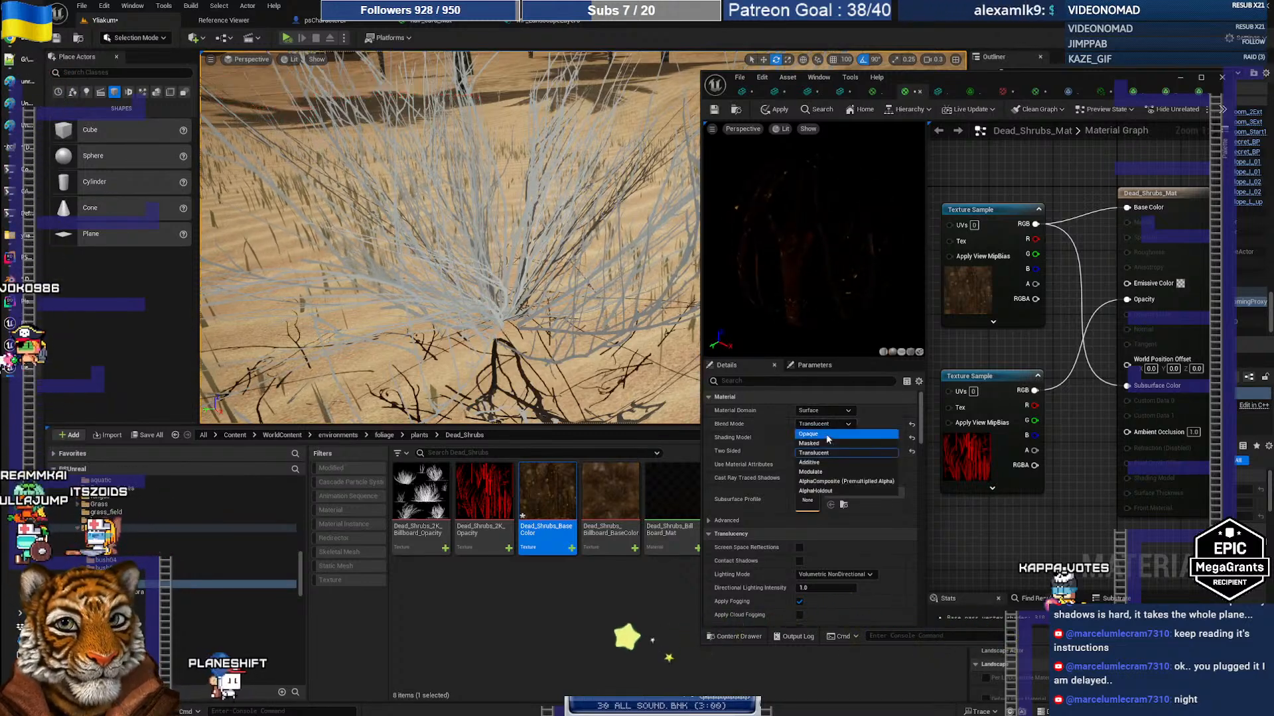
{"action": "left_click", "coordinate": [820, 445]}
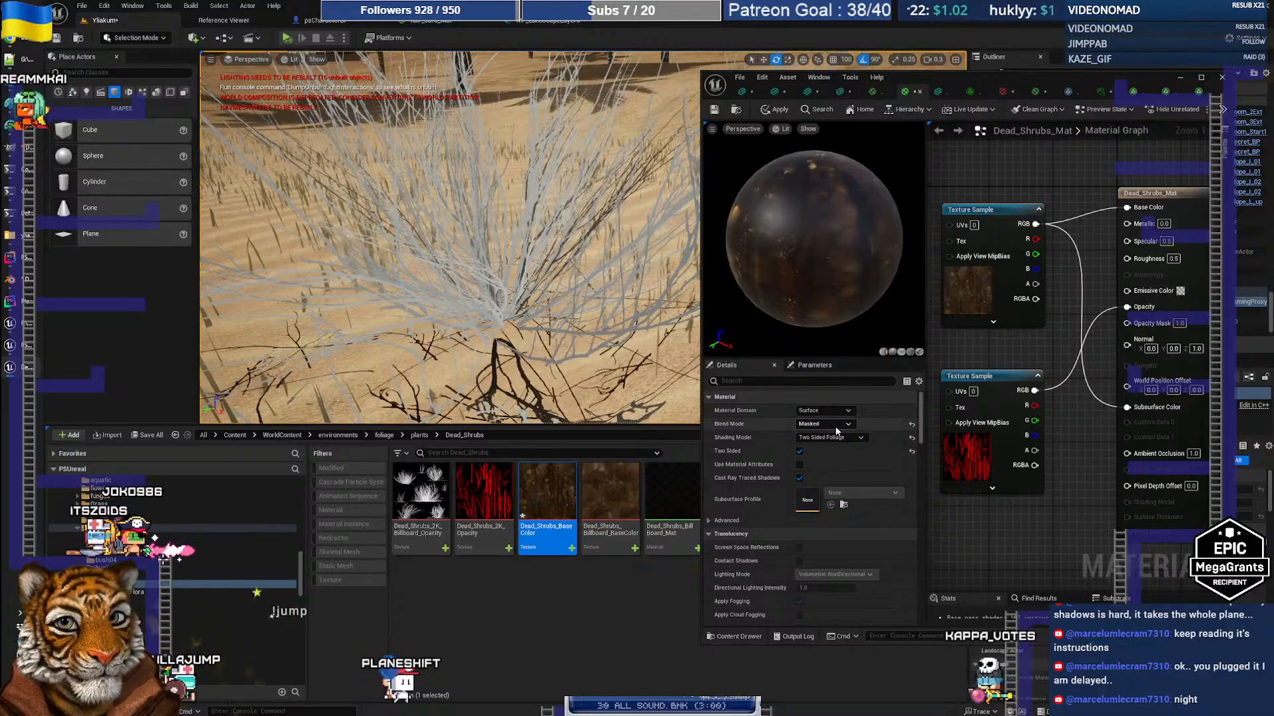
{"action": "left_click_drag", "start_coordinate": [810, 285], "coordinate": [838, 286]}
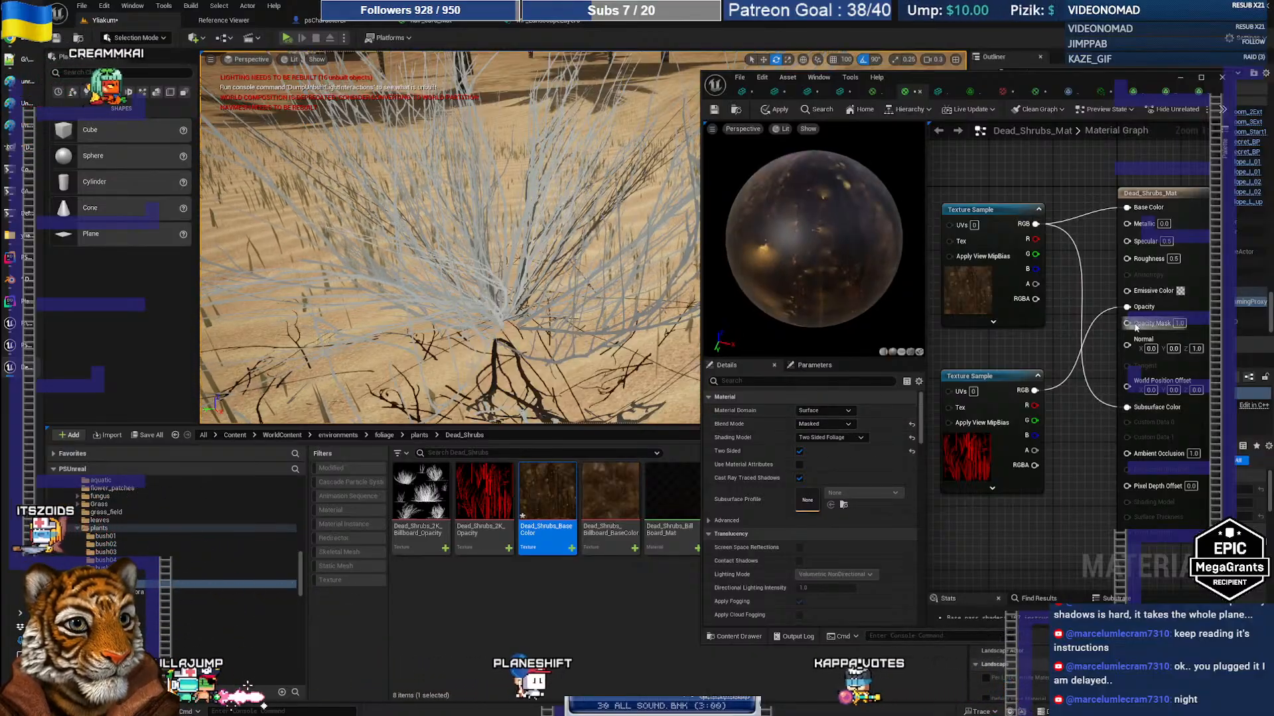
Move the opacity texture's RGB connection from Opacity to Opacity Mask and apply the changes to Dead_Shrubs_Mat
{"action": "left_click", "coordinate": [1035, 391], "text": "alt"}
{"action": "left_click_drag", "start_coordinate": [1034, 390], "coordinate": [1126, 325]}
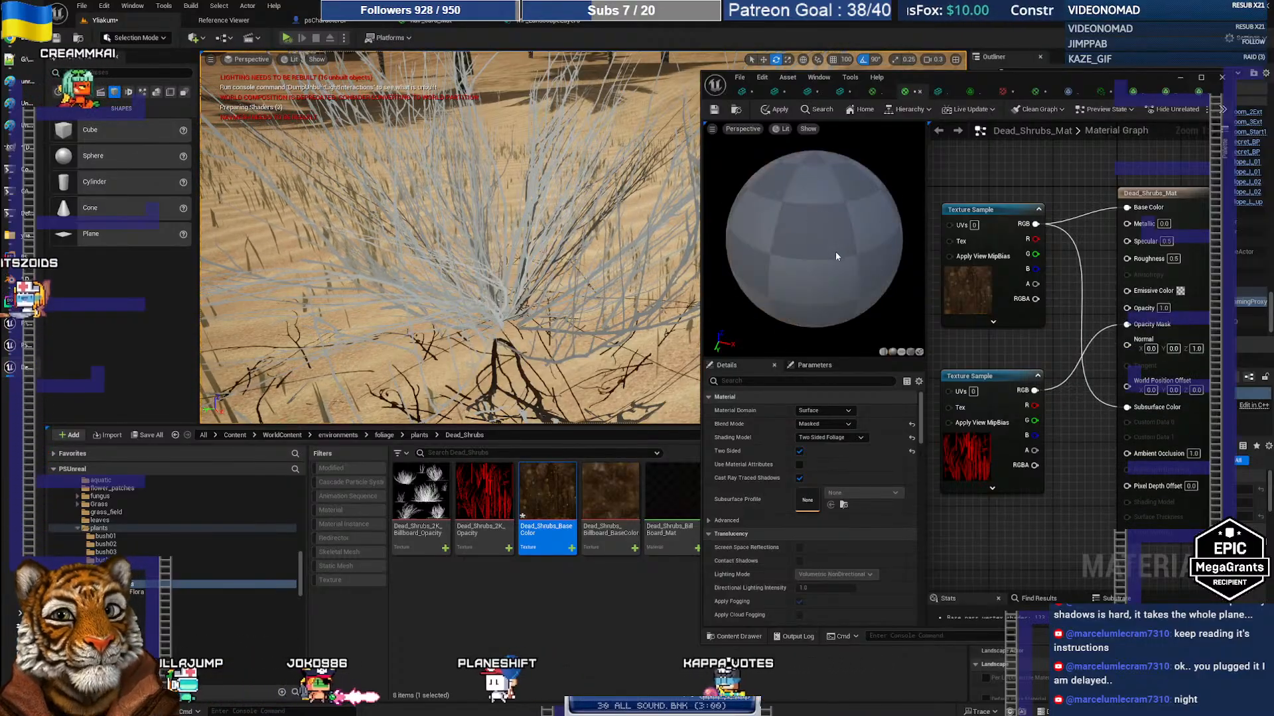
{"action": "left_click", "coordinate": [777, 111]}
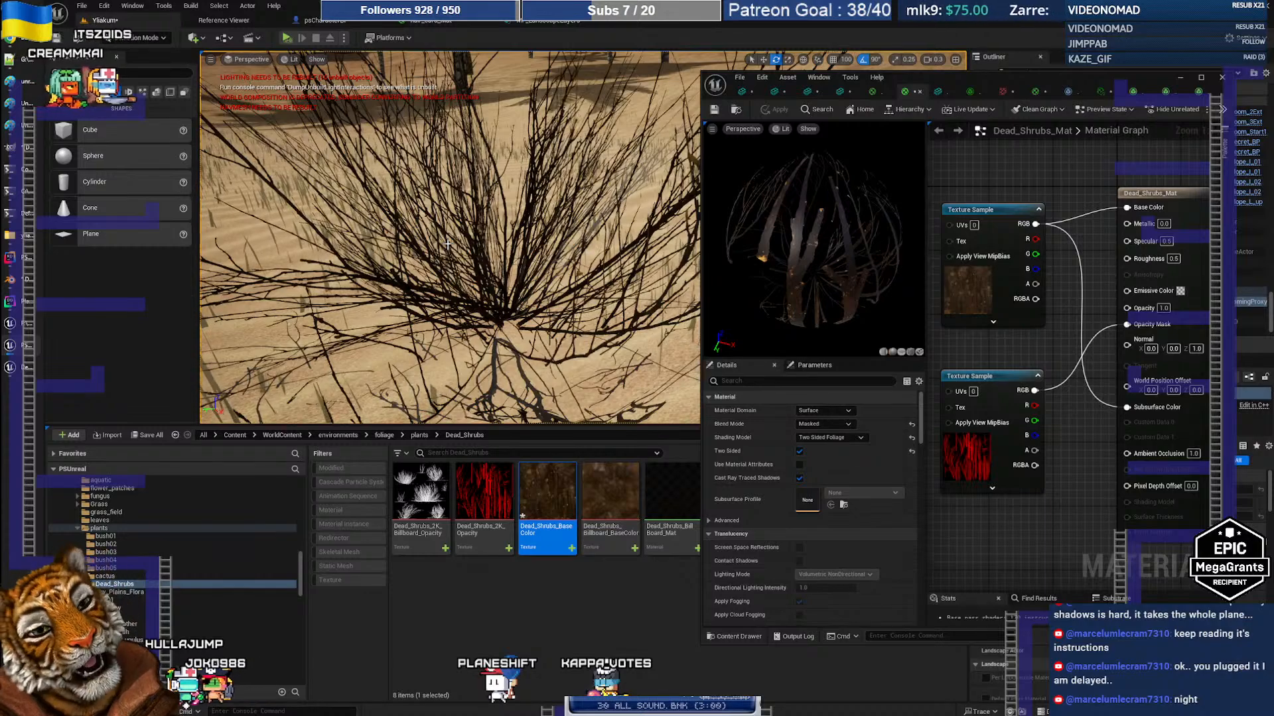
Set the Brightness adjustment of the Dead_Shrubs base colour texture to 5.0
{"action": "mouse_move", "coordinate": [530, 273]}
{"action": "right_mouse_down"}
{"action": "mouse_move", "coordinate": [508, 257]}
{"action": "mouse_move", "coordinate": [451, 271]}
{"action": "mouse_move", "coordinate": [475, 277]}
{"action": "mouse_move", "coordinate": [464, 280]}
{"action": "mouse_move", "coordinate": [444, 273]}
{"action": "mouse_move", "coordinate": [465, 269]}
{"action": "right_mouse_up"}
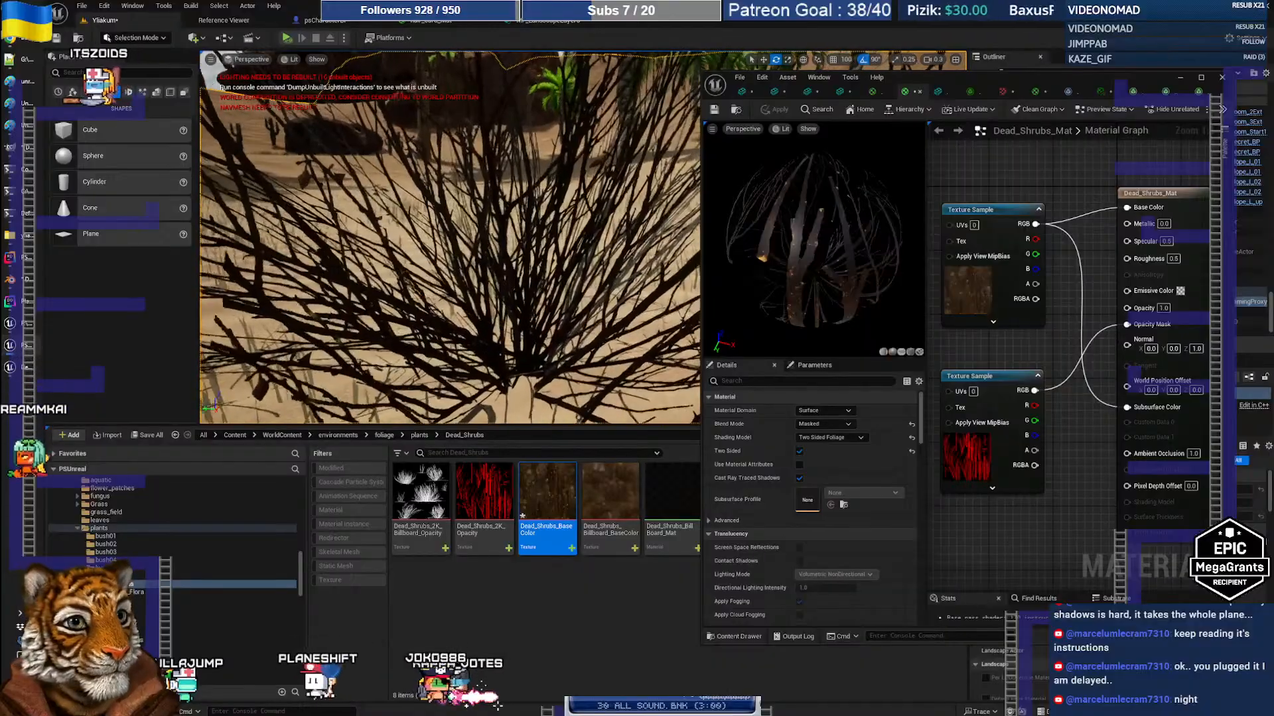
{"action": "left_click", "coordinate": [1000, 93]}
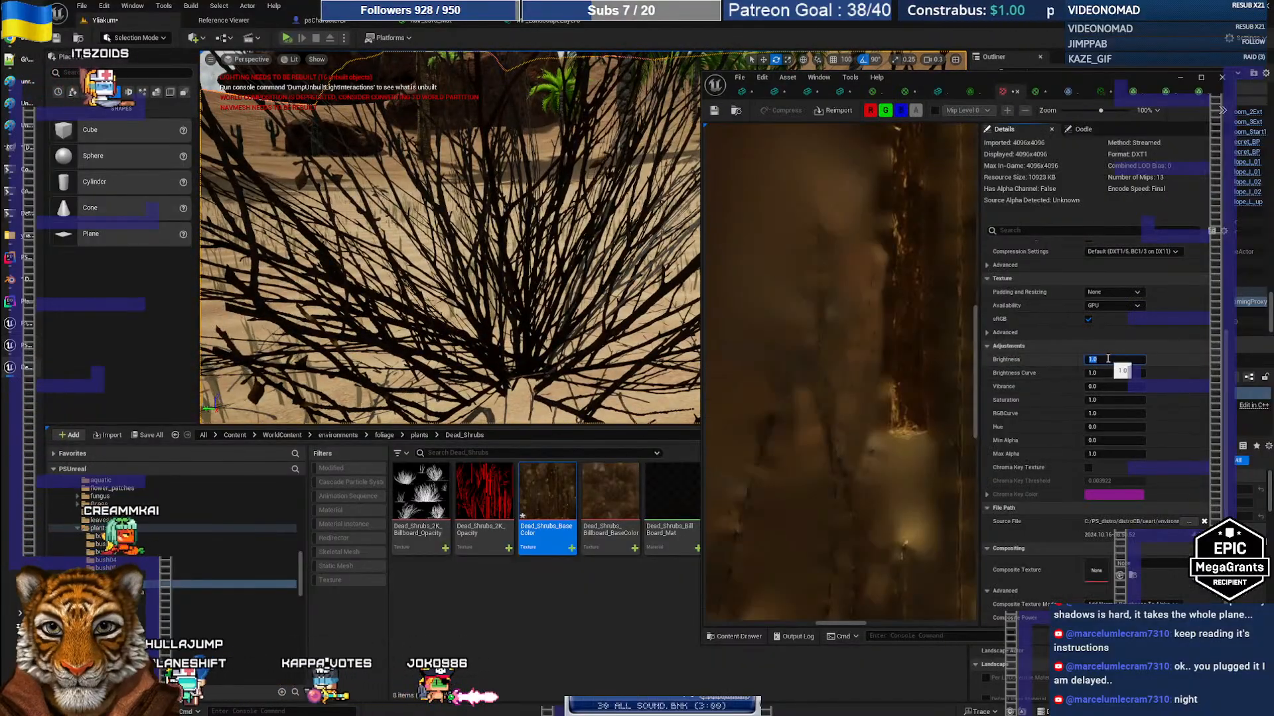
{"action": "key", "text": "Return"}
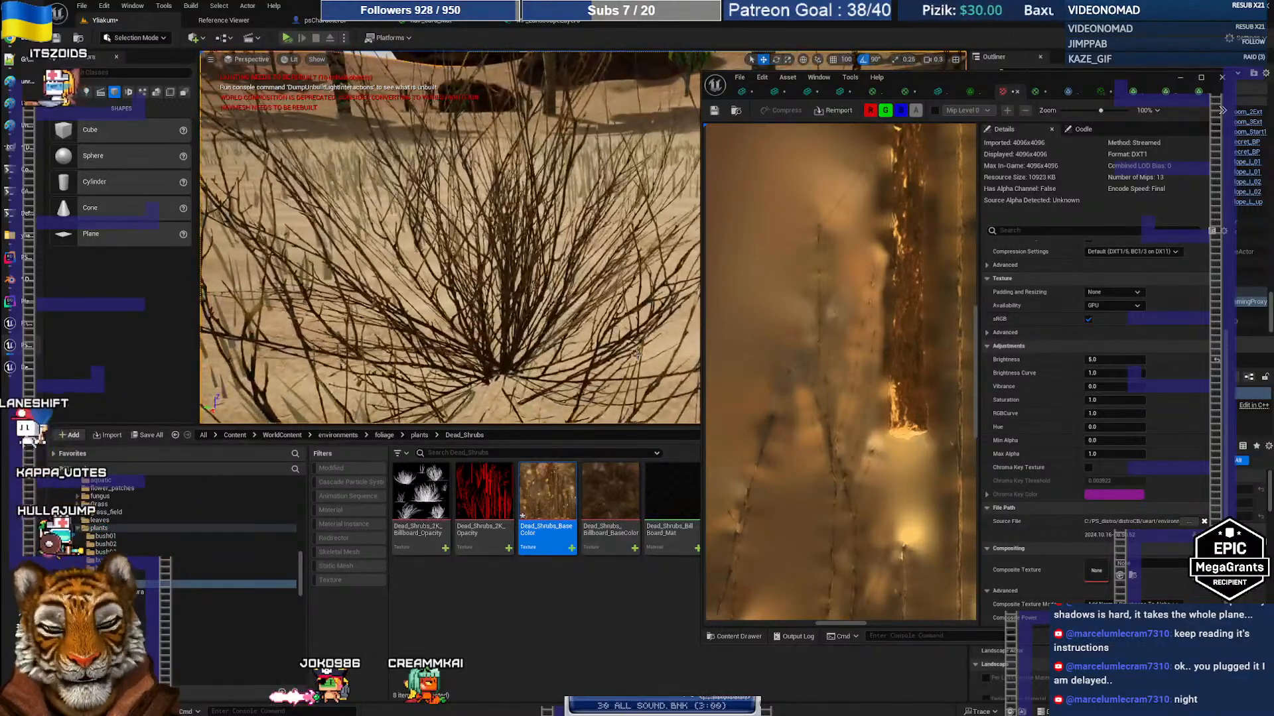
Examine the brightened shrub's branch colour in the full-screen level view, up close and from farther back, with the texture editor minimized
{"action": "key", "text": "F11"}
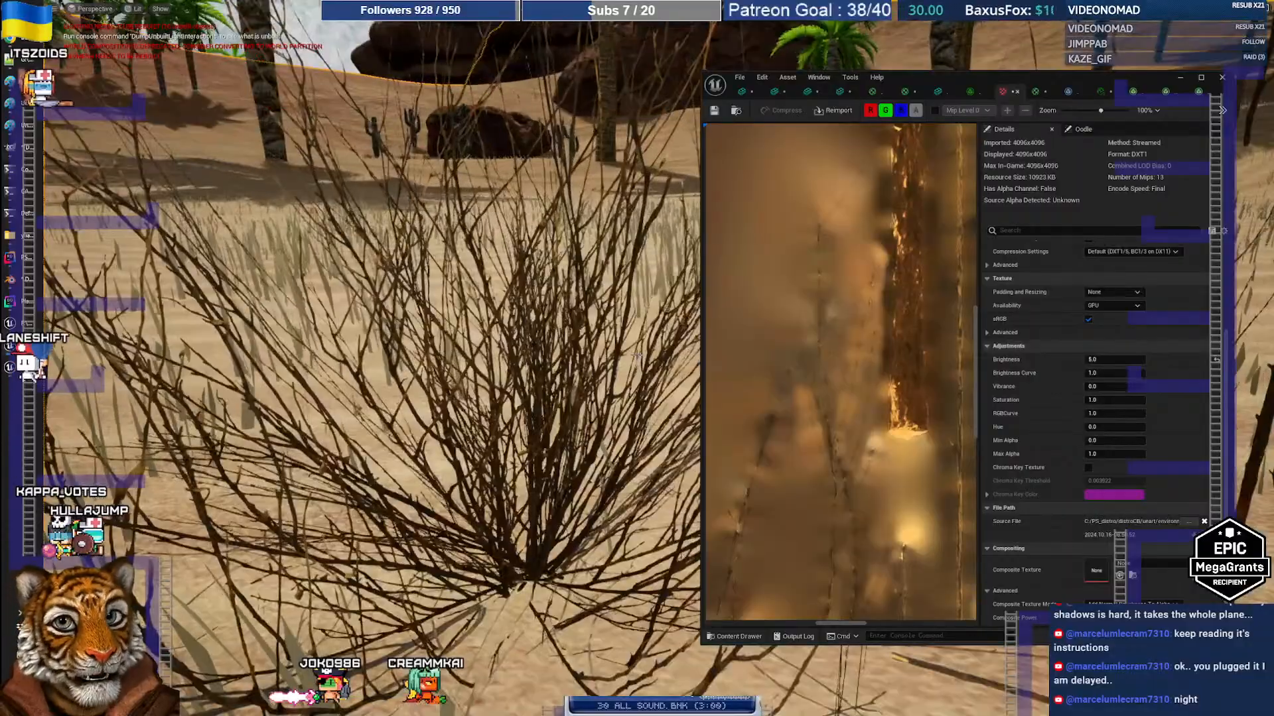
{"action": "left_click", "coordinate": [1180, 77]}
{"action": "right_click_drag", "start_coordinate": [796, 331], "coordinate": [729, 306]}
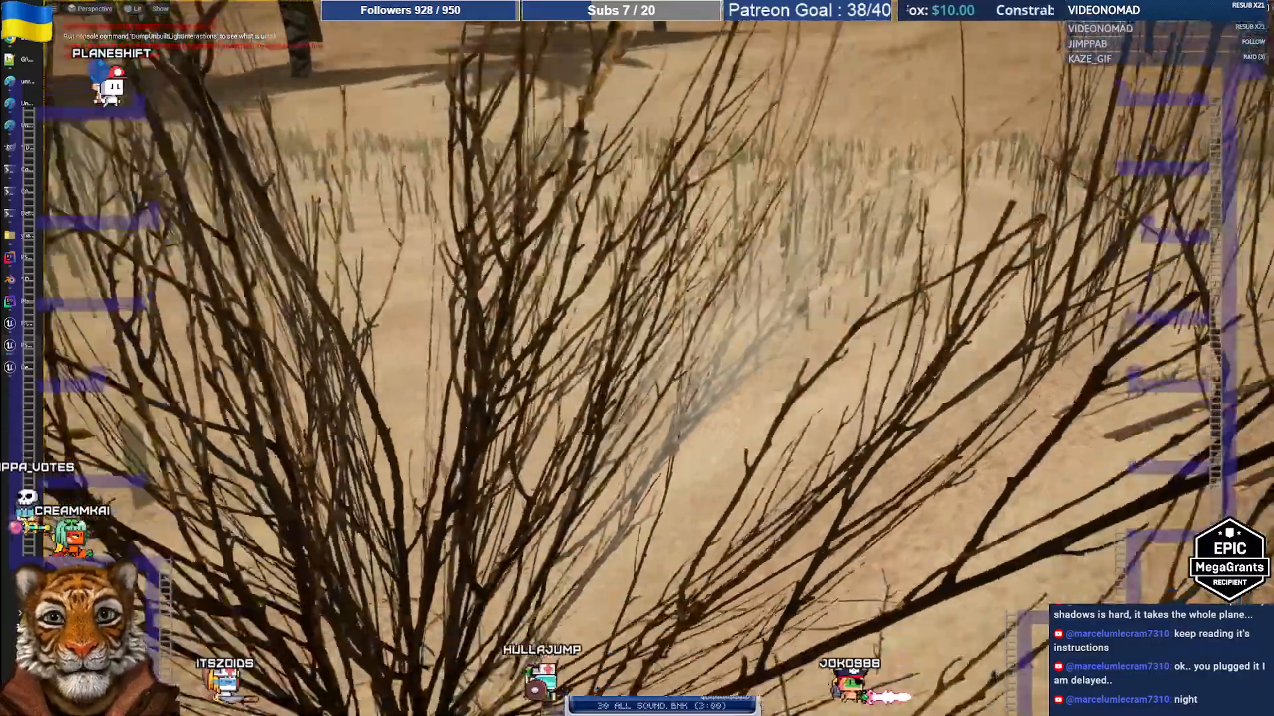
{"action": "right_click_drag", "start_coordinate": [730, 315], "coordinate": [769, 335]}
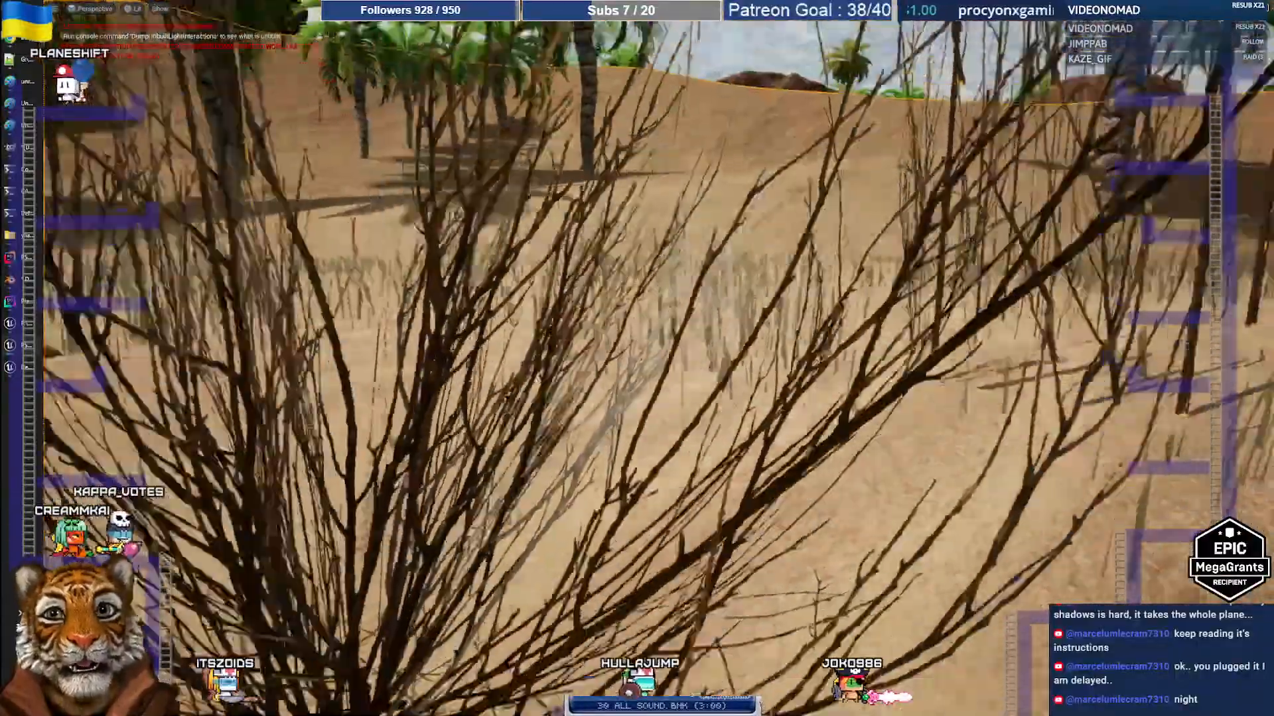
{"action": "right_click_drag", "start_coordinate": [637, 358], "coordinate": [597, 279]}
{"action": "key", "text": "s"}
{"action": "key", "text": "a"}
{"action": "mouse_move", "coordinate": [637, 358]}
{"action": "right_mouse_down"}
{"action": "mouse_move", "coordinate": [683, 361]}
{"action": "mouse_move", "coordinate": [597, 444]}
{"action": "mouse_move", "coordinate": [557, 431]}
{"action": "mouse_move", "coordinate": [524, 378]}
{"action": "mouse_move", "coordinate": [650, 349]}
{"action": "mouse_move", "coordinate": [663, 405]}
{"action": "mouse_move", "coordinate": [680, 412]}
{"action": "mouse_move", "coordinate": [640, 315]}
{"action": "mouse_move", "coordinate": [637, 348]}
{"action": "right_mouse_up"}
{"action": "key", "text": "d"}
{"action": "key", "text": "s"}
{"action": "key", "text": "w"}
{"action": "key", "text": "s"}
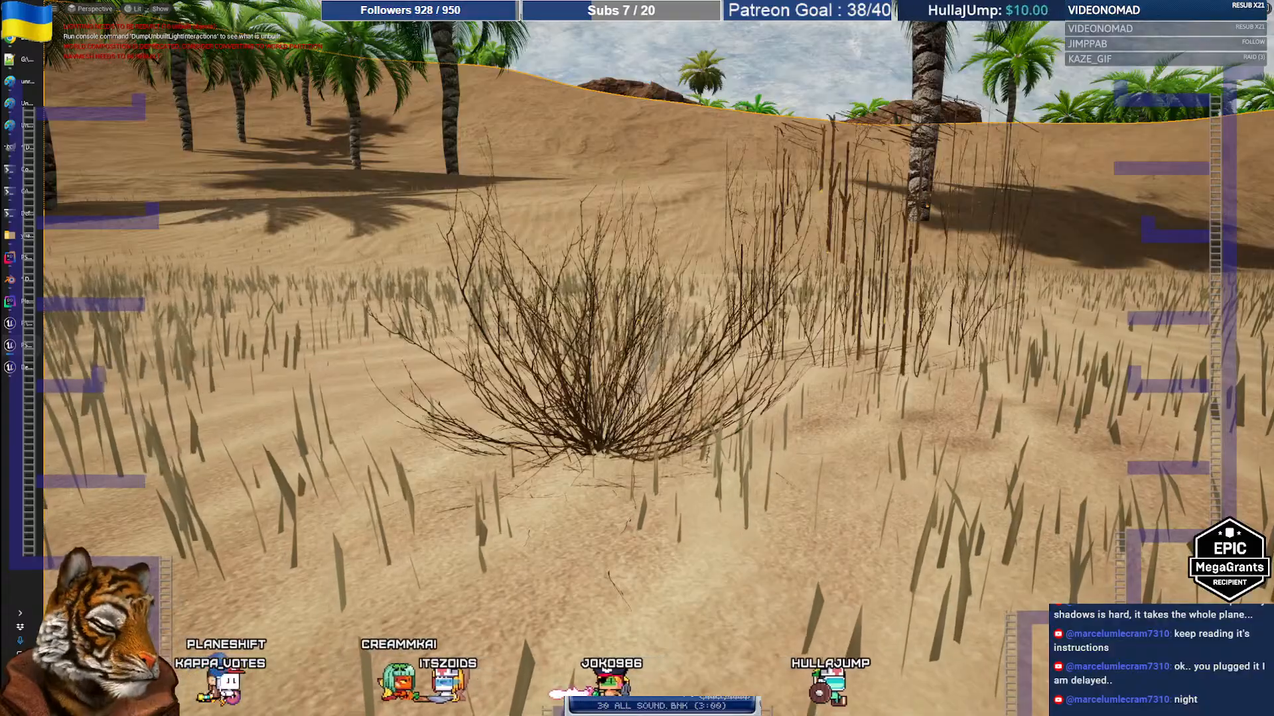
{"action": "right_click_drag", "start_coordinate": [761, 301], "coordinate": [765, 300]}
{"action": "key", "text": "w"}
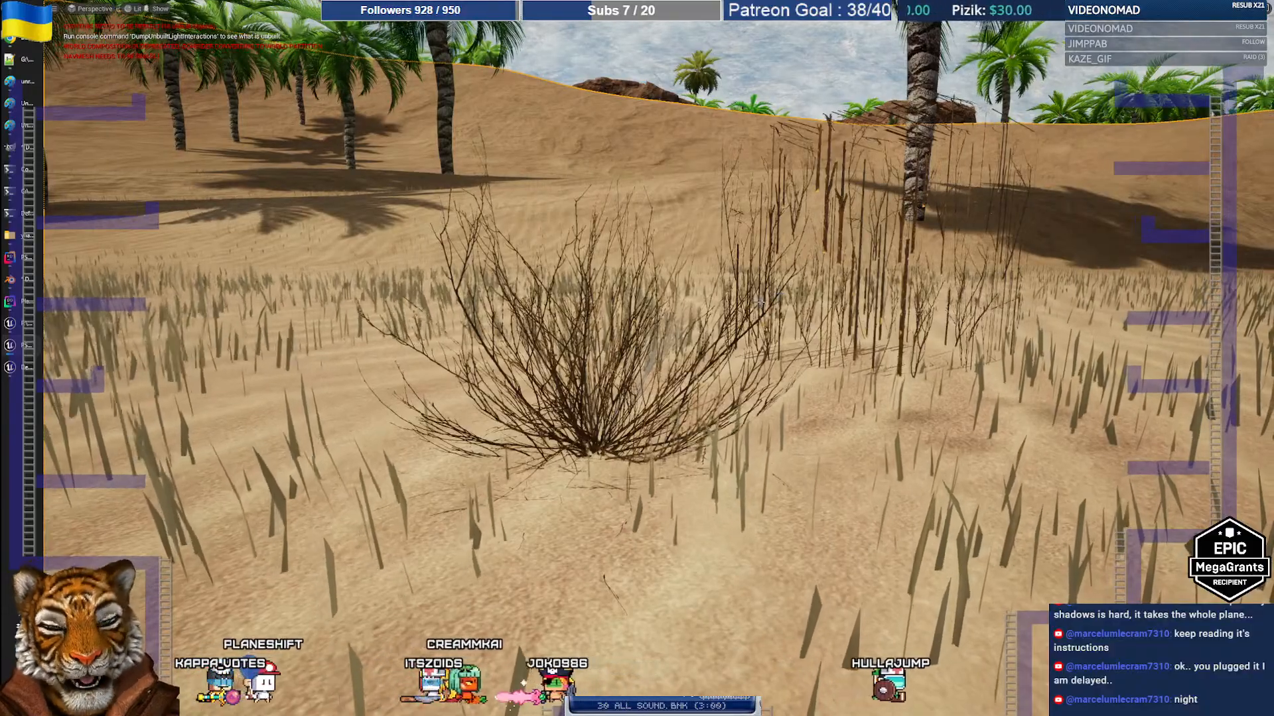
{"action": "key", "text": "F11"}
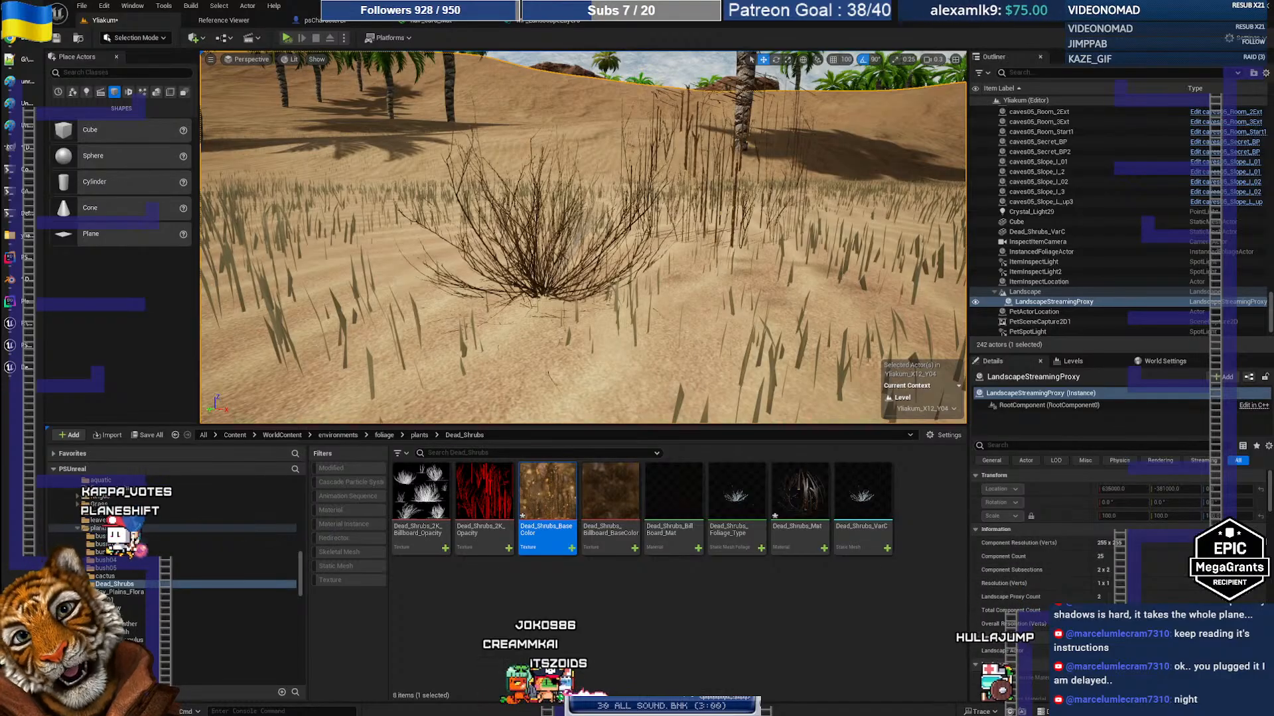
Compare the Dead_Shrubs_VarC shrub with the surrounding sand and grass from several angles and distances in the regular viewport
{"action": "left_click", "coordinate": [453, 259]}
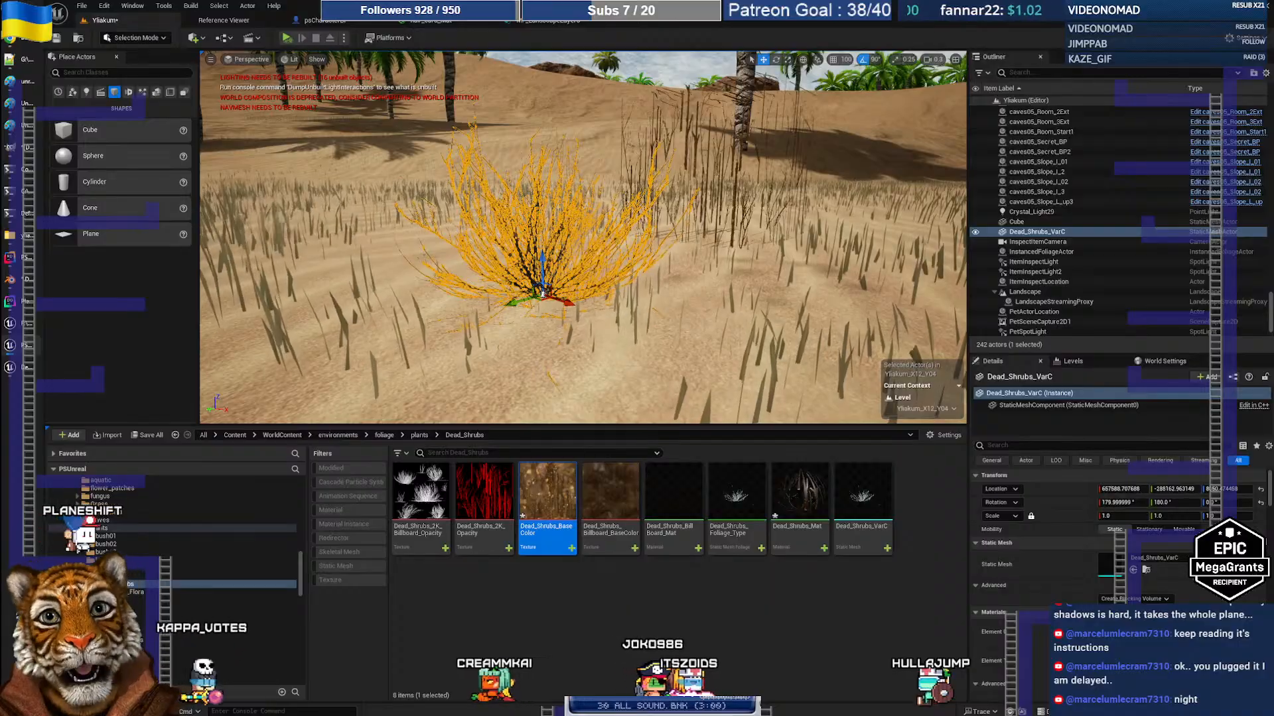
{"action": "left_click", "coordinate": [453, 259]}
{"action": "right_click_drag", "start_coordinate": [452, 258], "coordinate": [498, 277]}
{"action": "right_click_drag", "start_coordinate": [631, 199], "coordinate": [690, 242]}
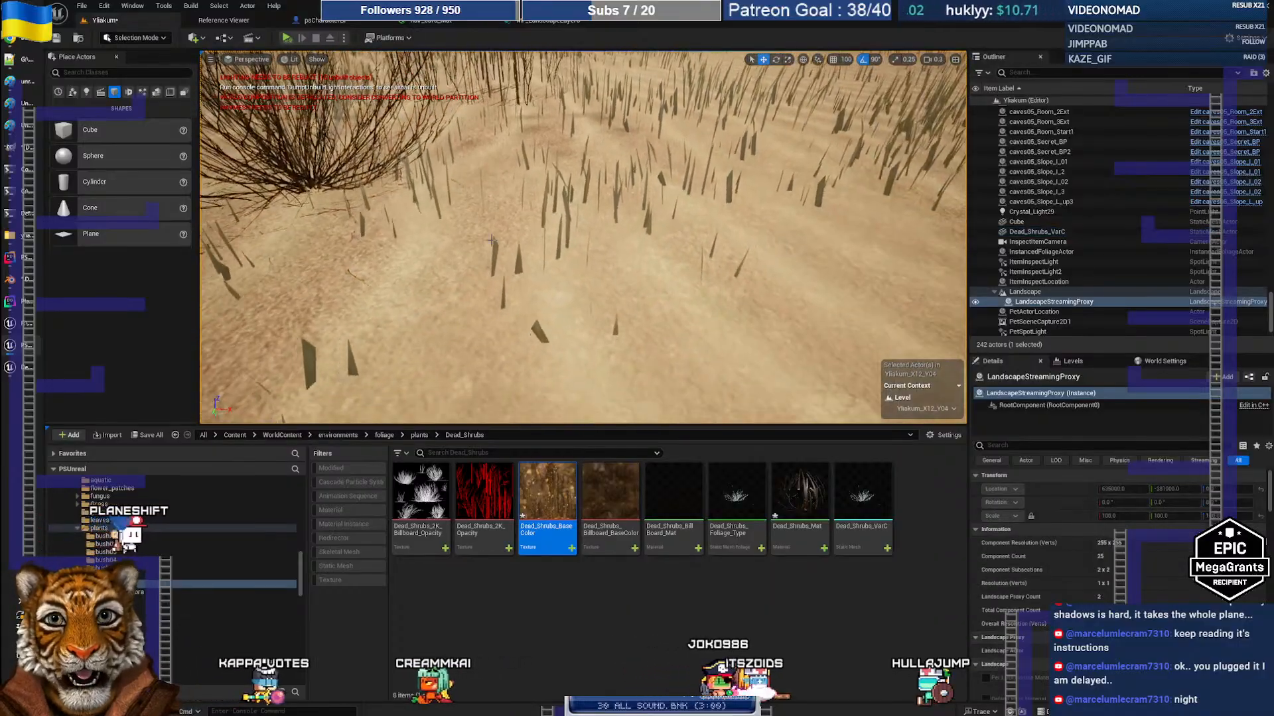
{"action": "right_click_drag", "start_coordinate": [631, 198], "coordinate": [507, 179]}
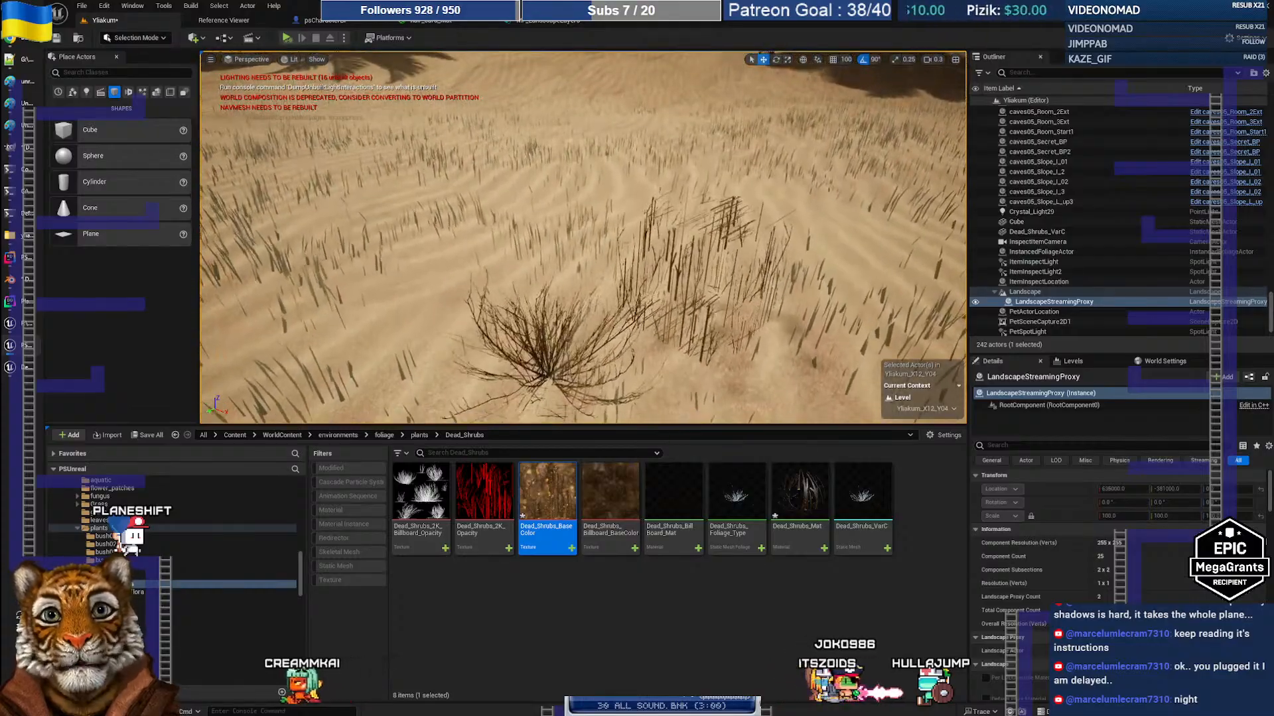
{"action": "key", "text": "w"}
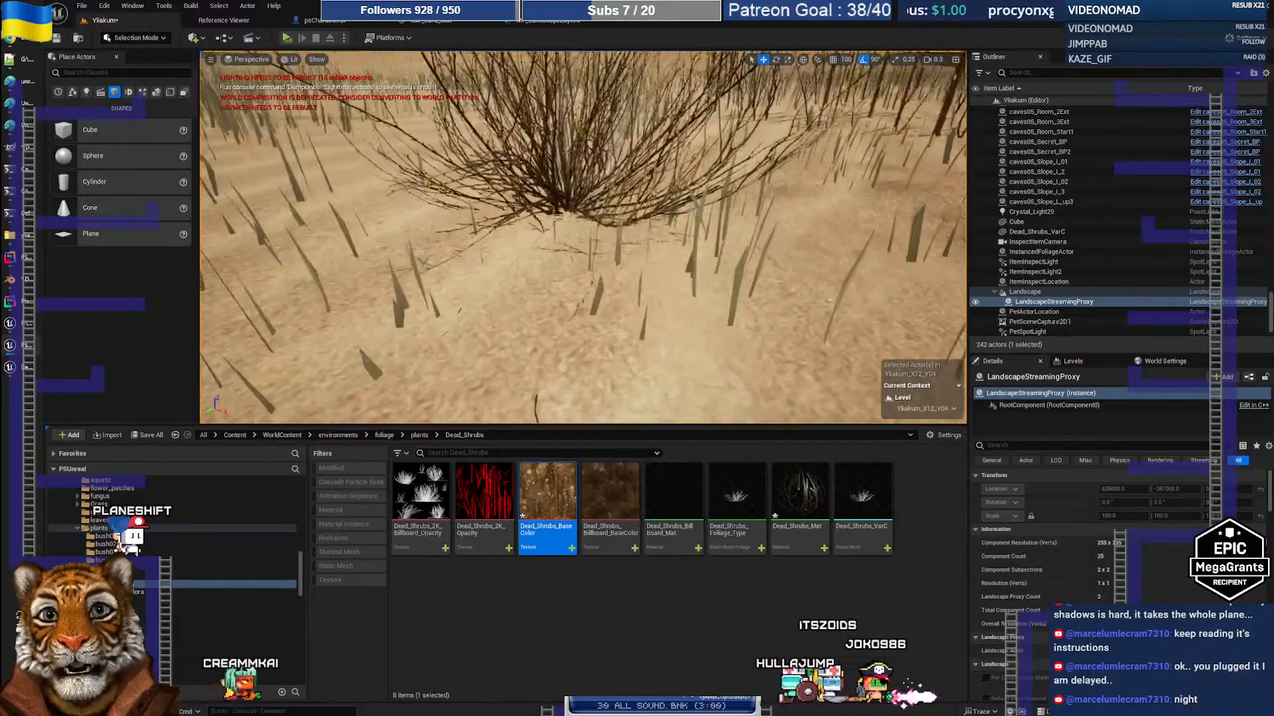
{"action": "key", "text": "s"}
{"action": "right_click_drag", "start_coordinate": [508, 179], "coordinate": [425, 136]}
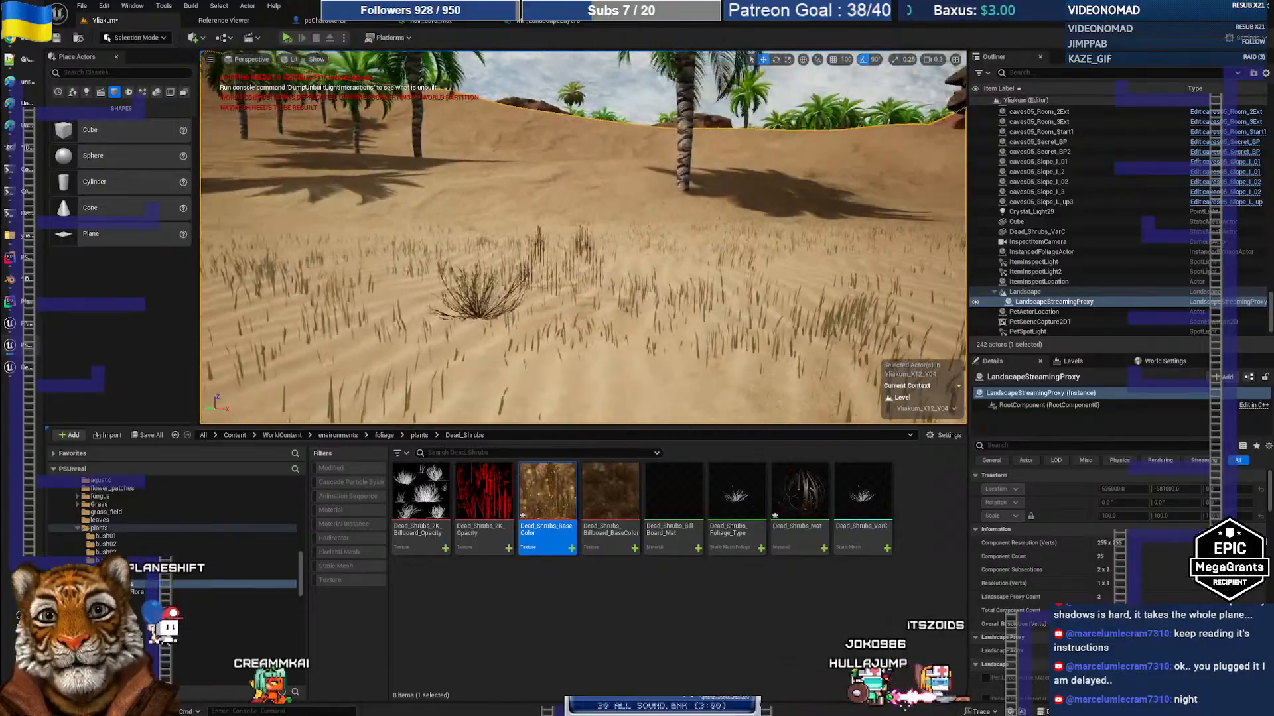
{"action": "right_click_drag", "start_coordinate": [504, 199], "coordinate": [447, 268]}
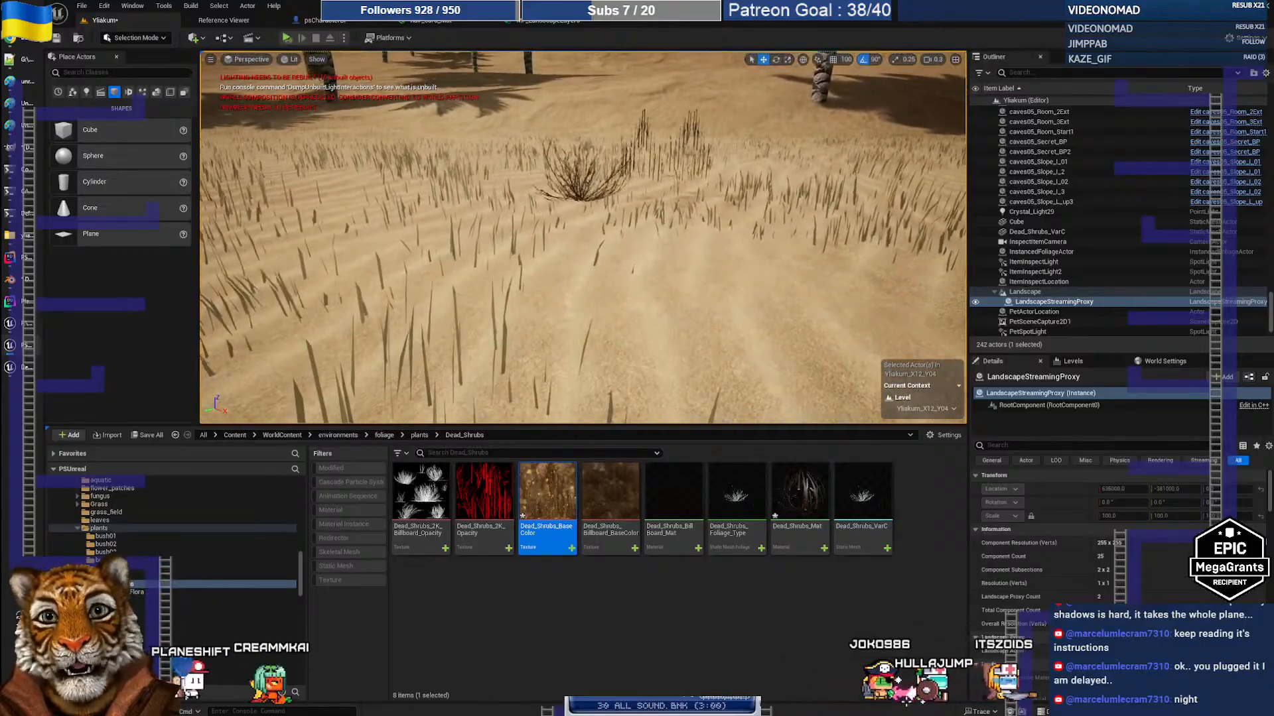
{"action": "key", "text": "w"}
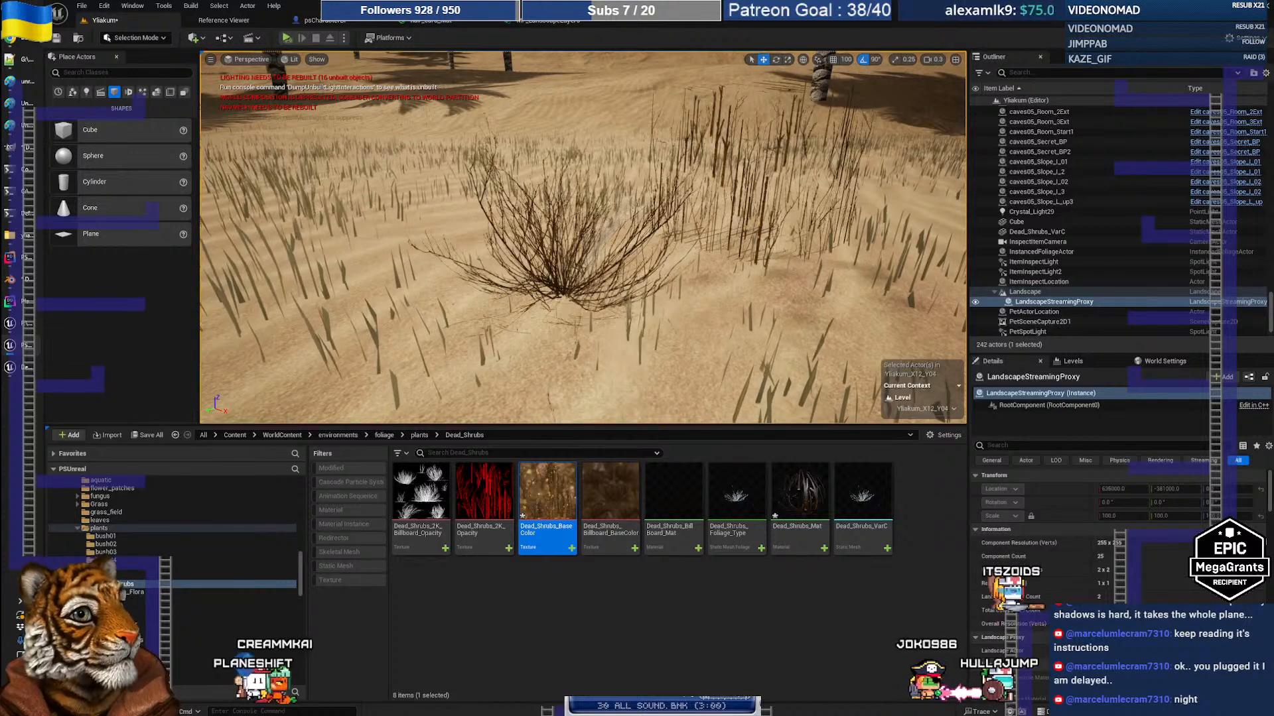